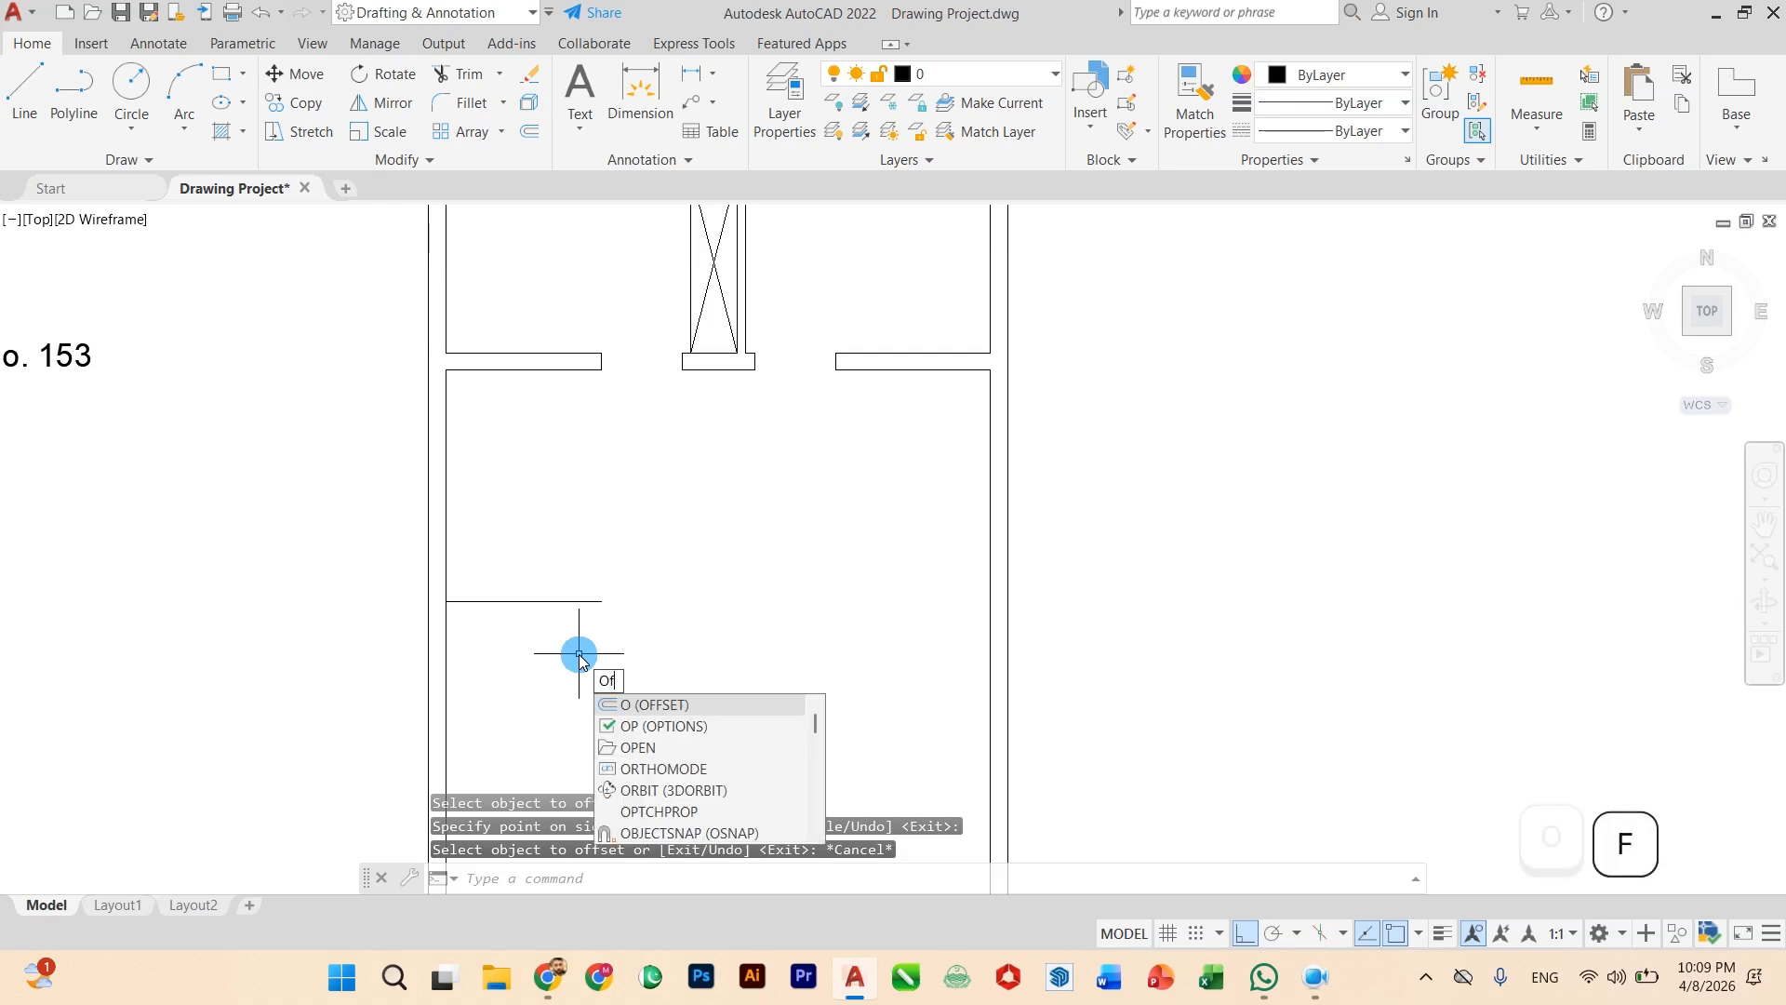
Step: Offset the short horizontal partition line below the stair area 9" downward to form the wall thickness
key("Return")
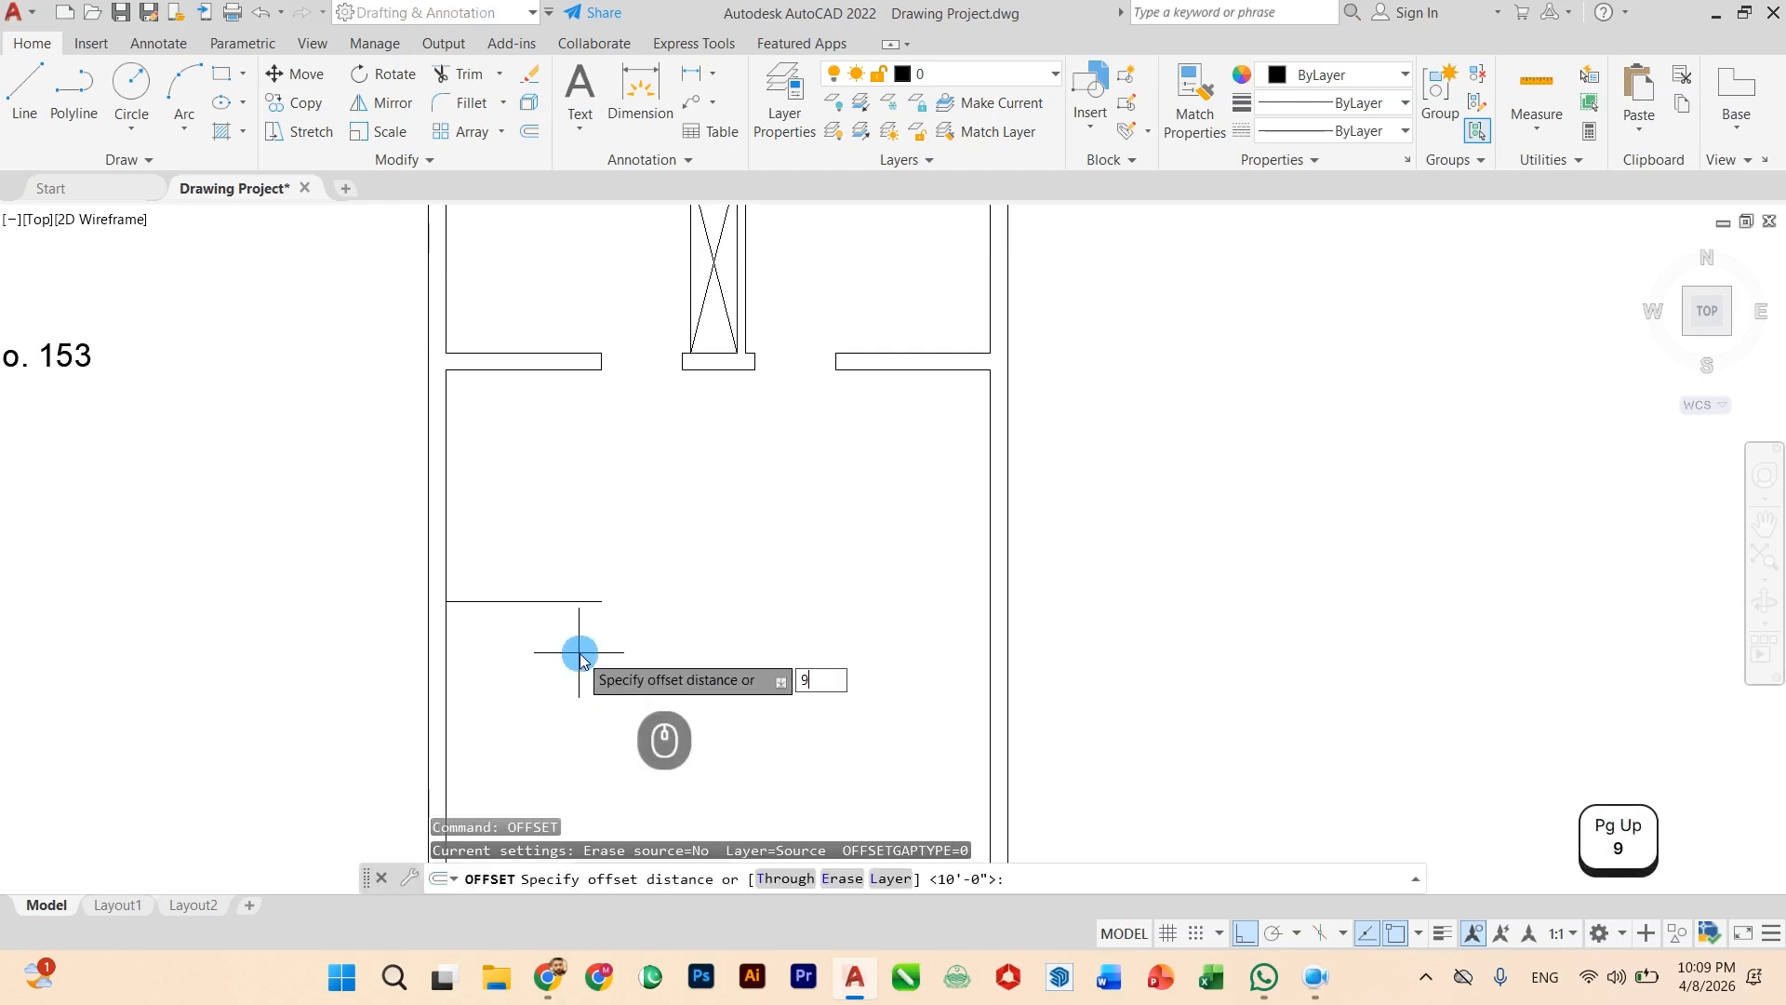
type("9\"")
key("Return")
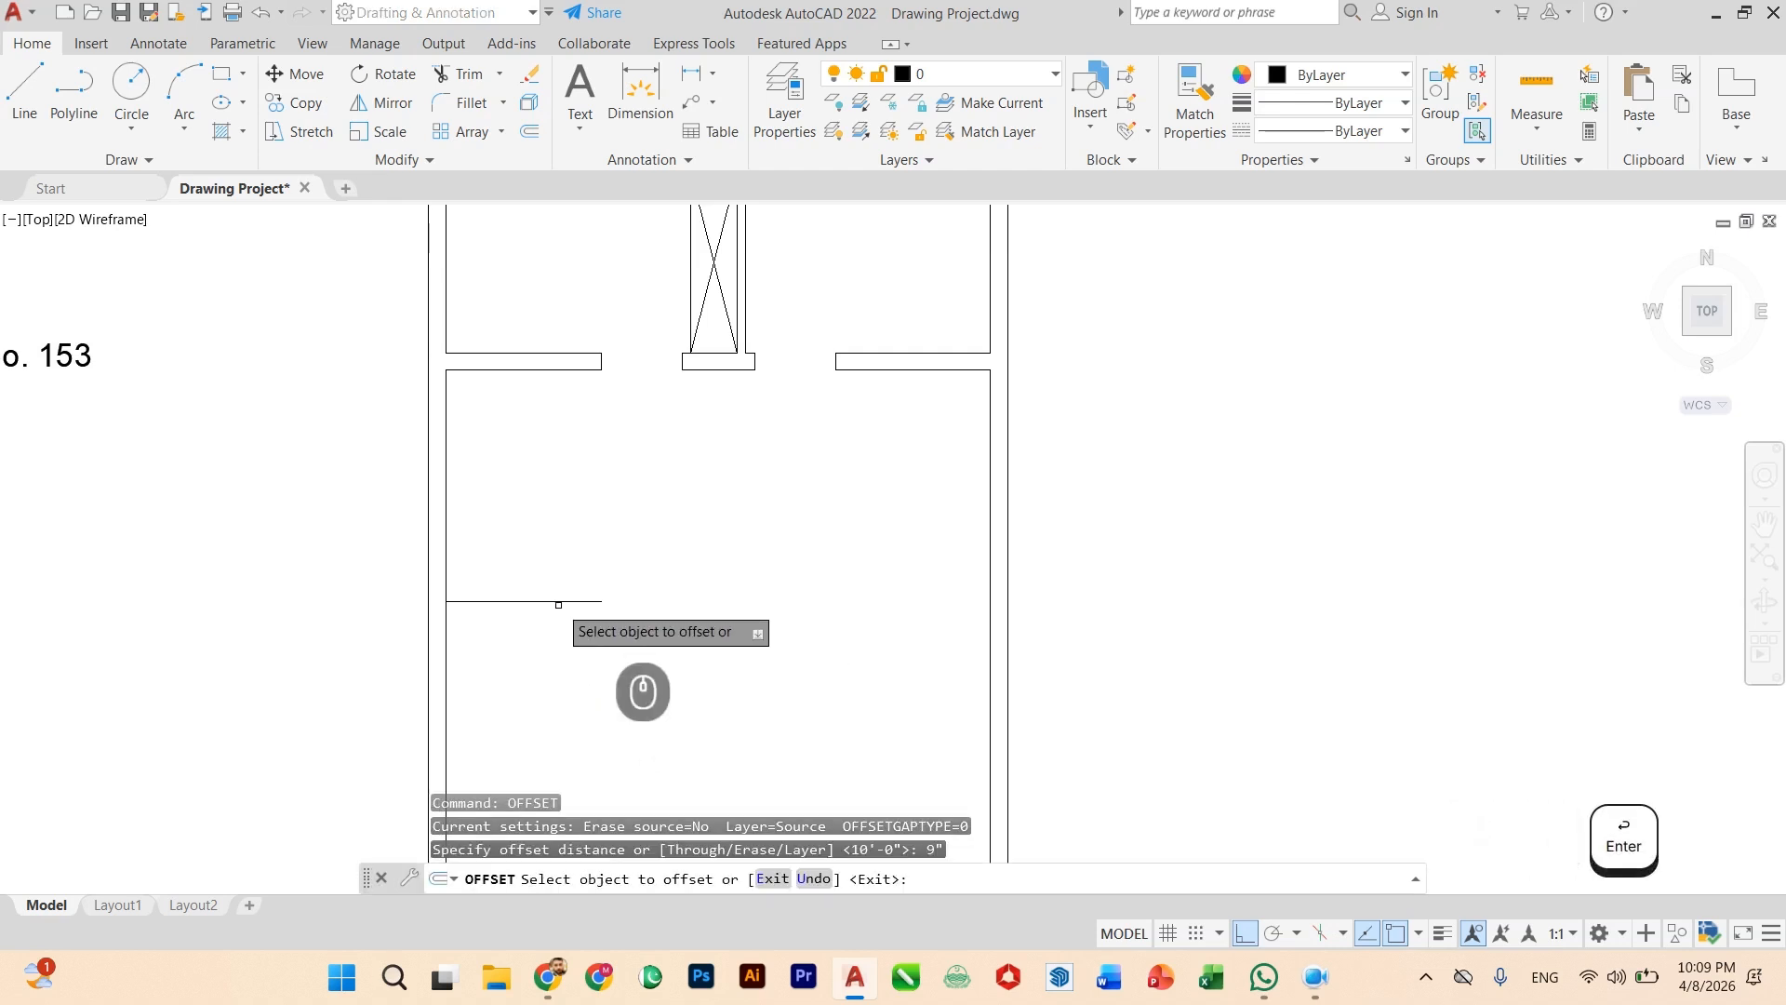
left_click(558, 605)
left_click(550, 662)
key("Escape")
scroll(582, 637, "down", 4)
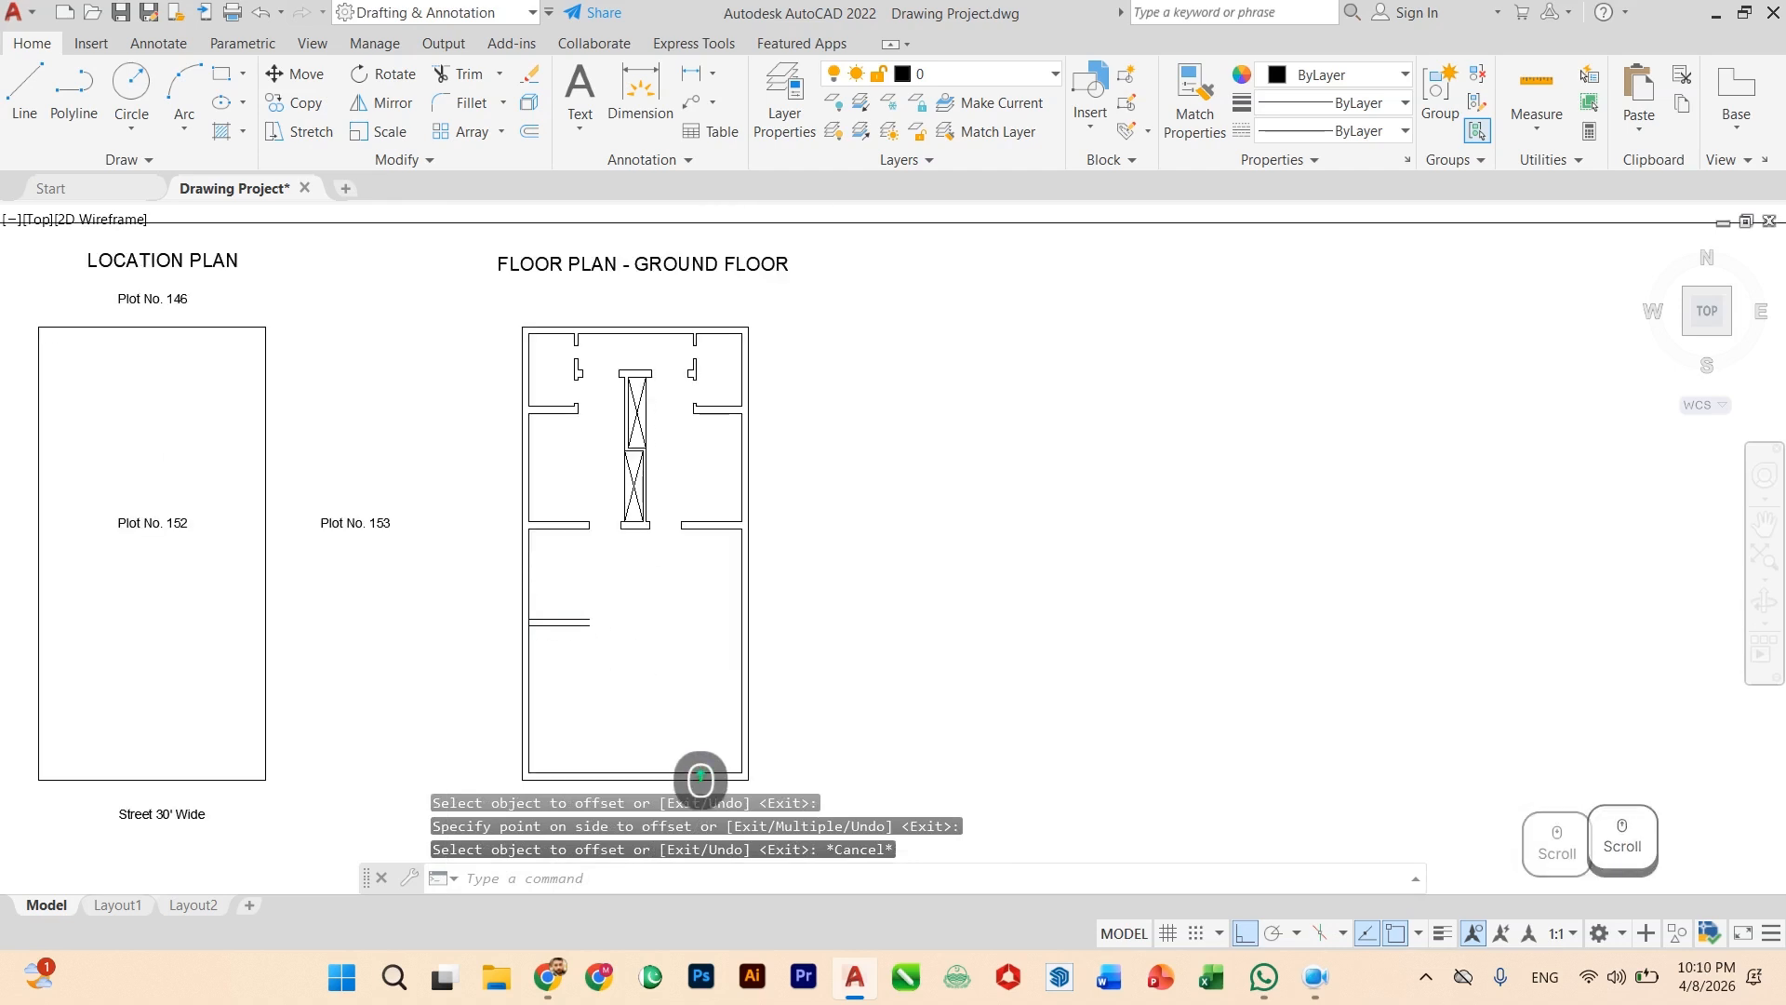
scroll(638, 531, "up", 3)
scroll(579, 622, "down", 1)
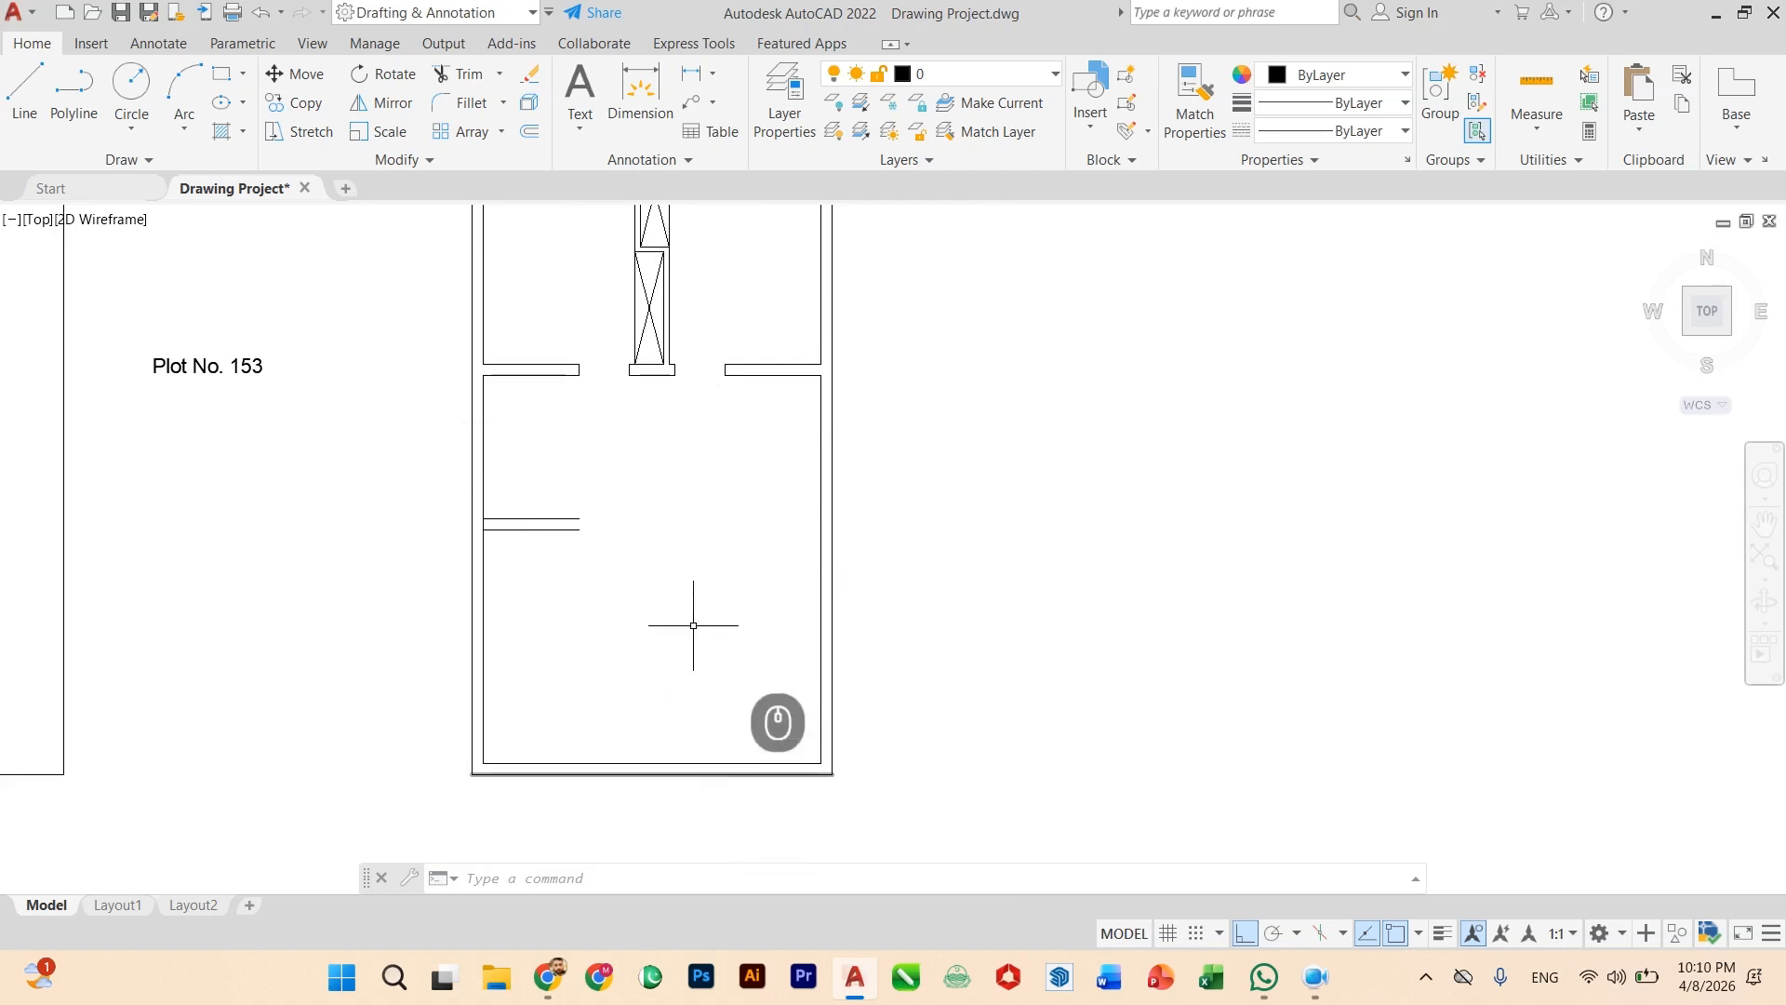
left_click(552, 974)
left_click(1104, 554)
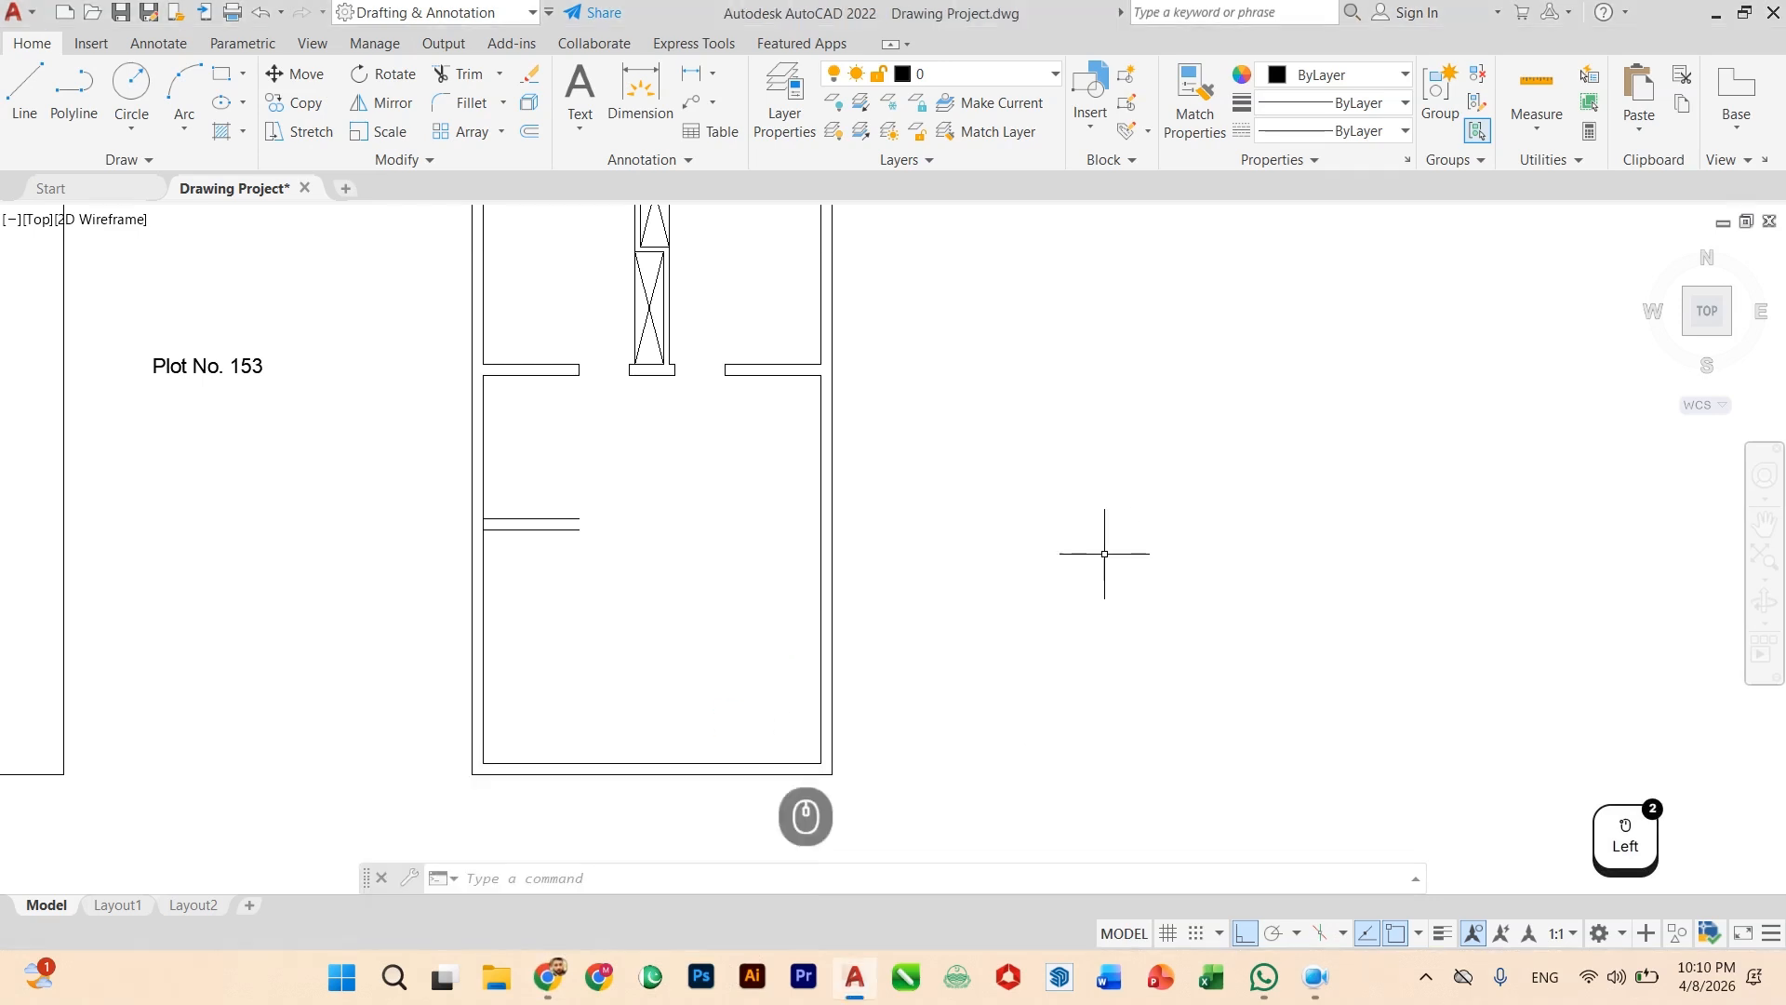
scroll(558, 638, "up", 2)
scroll(560, 608, "down", 2)
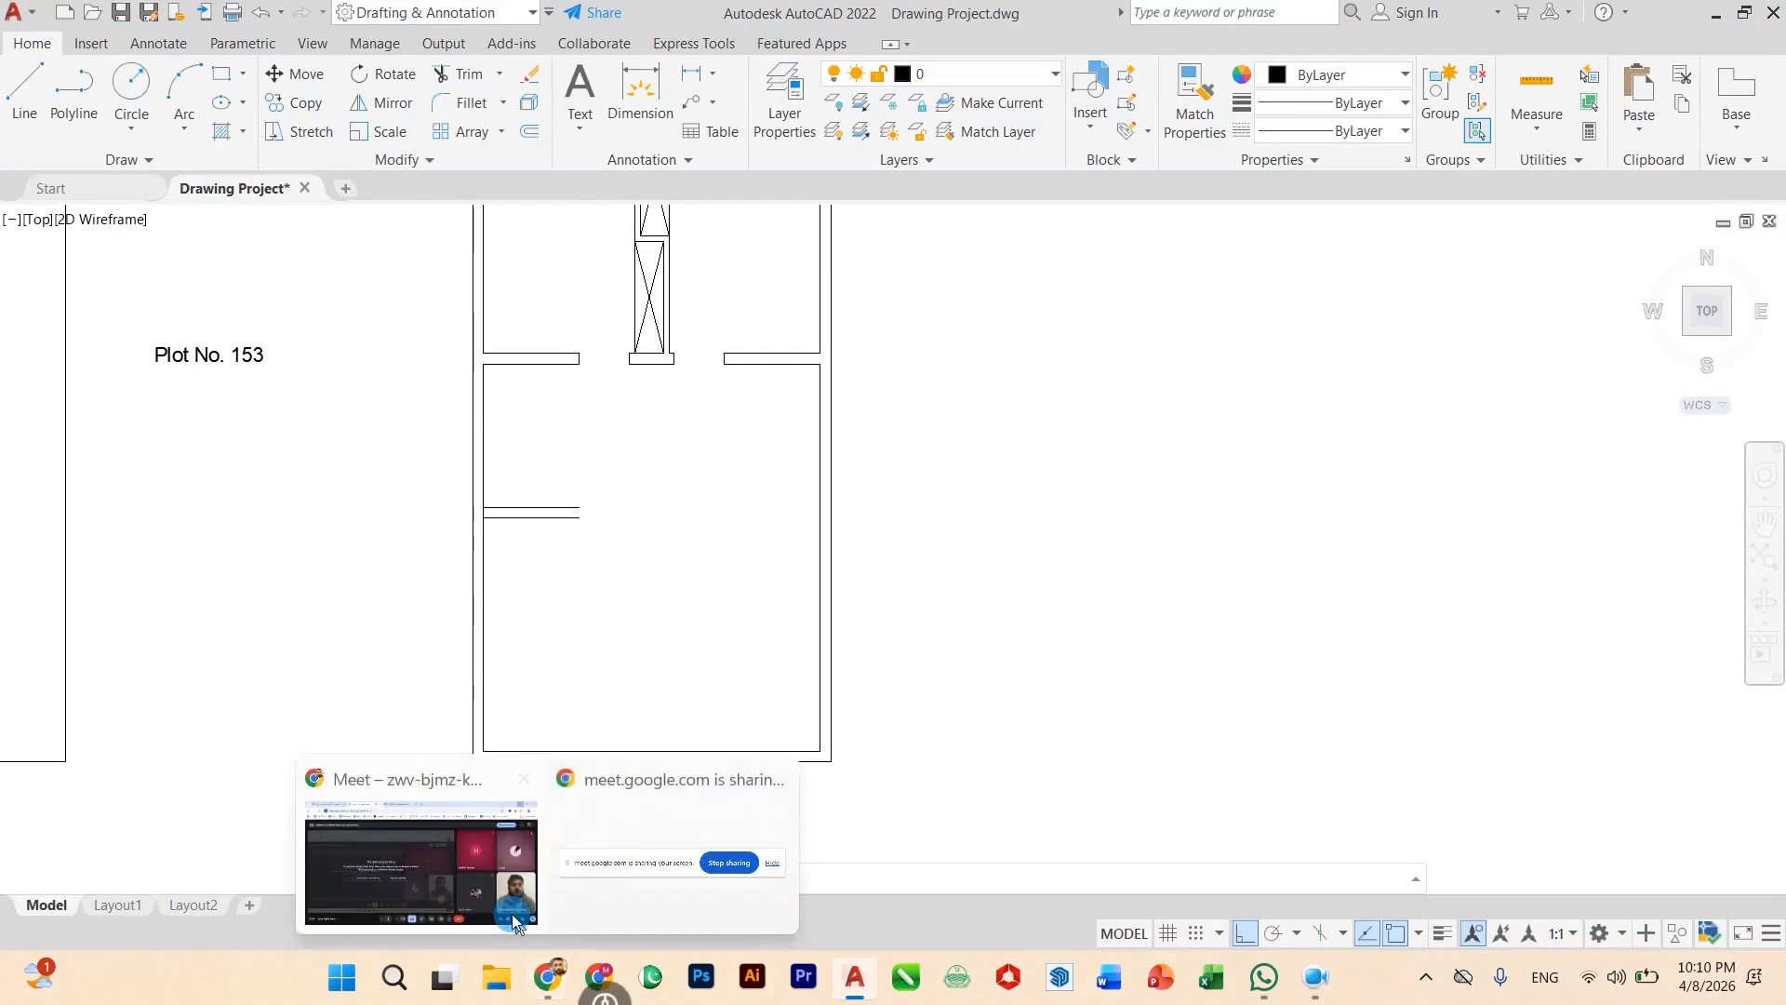
Step: Measure the distance from the short partition's lower line down to the inner corner of the street-side wall
scroll(413, 579, "up", 2)
type("dist")
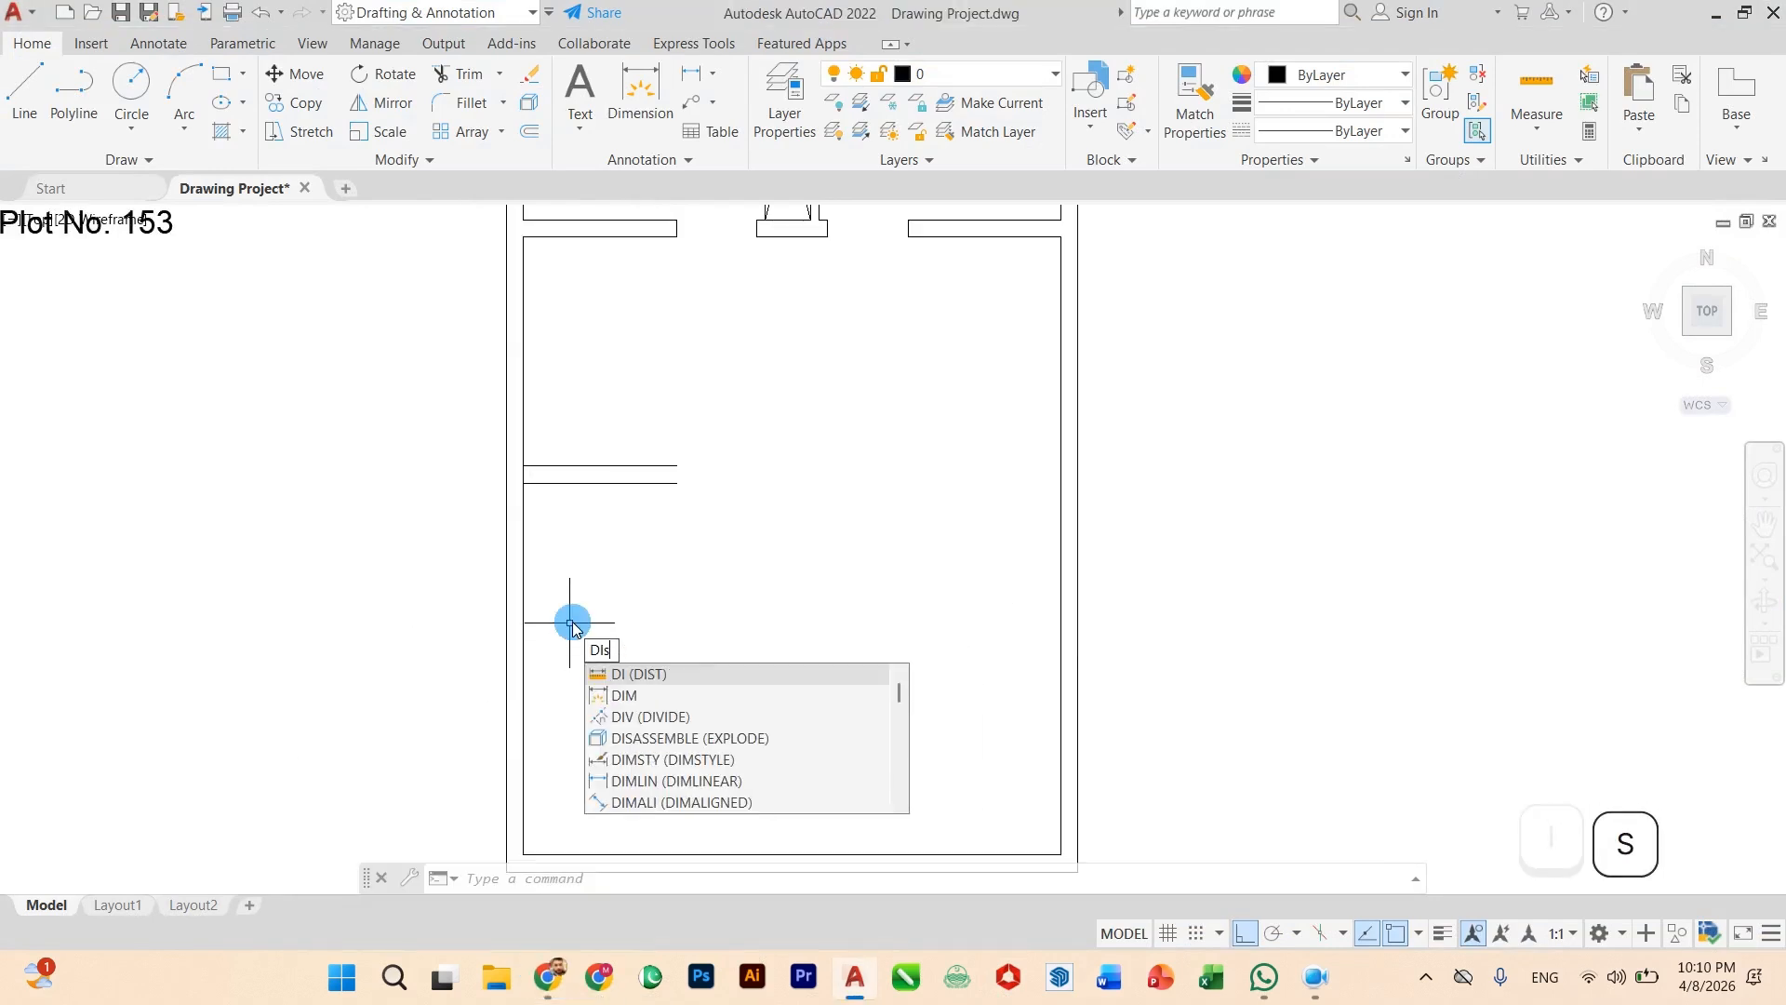
key("Return")
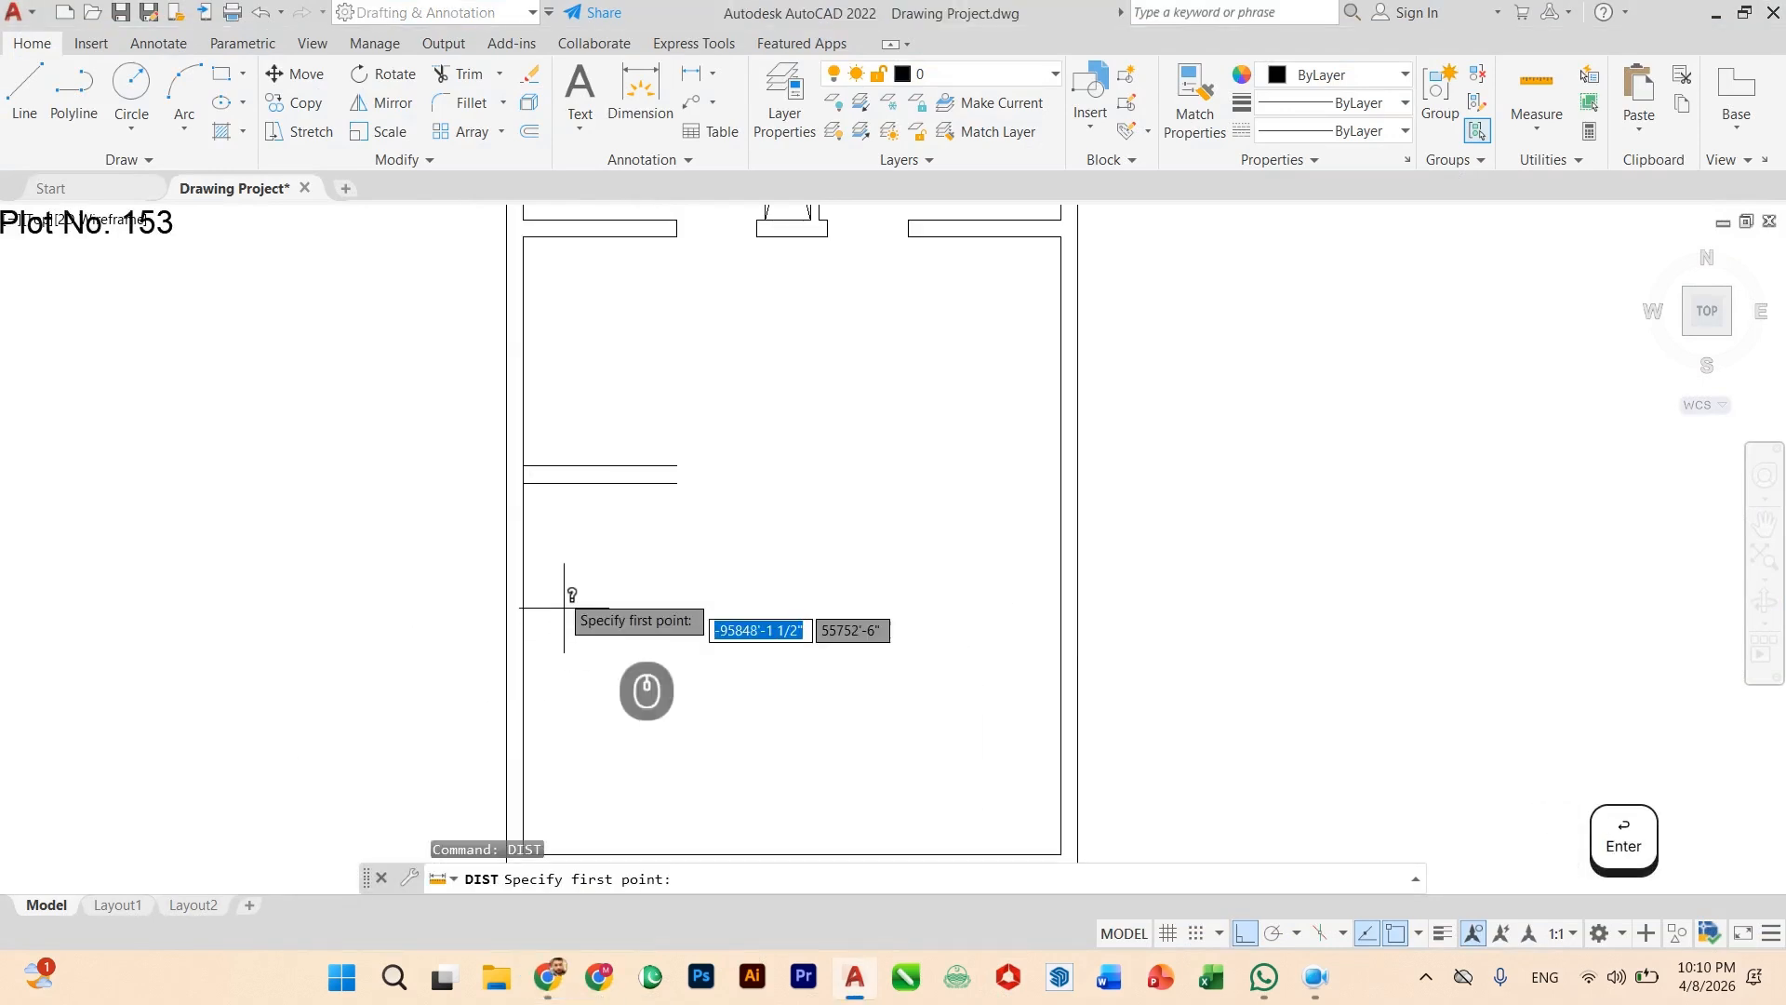
left_click(524, 499)
scroll(521, 684, "down", 3)
scroll(536, 714, "up", 4)
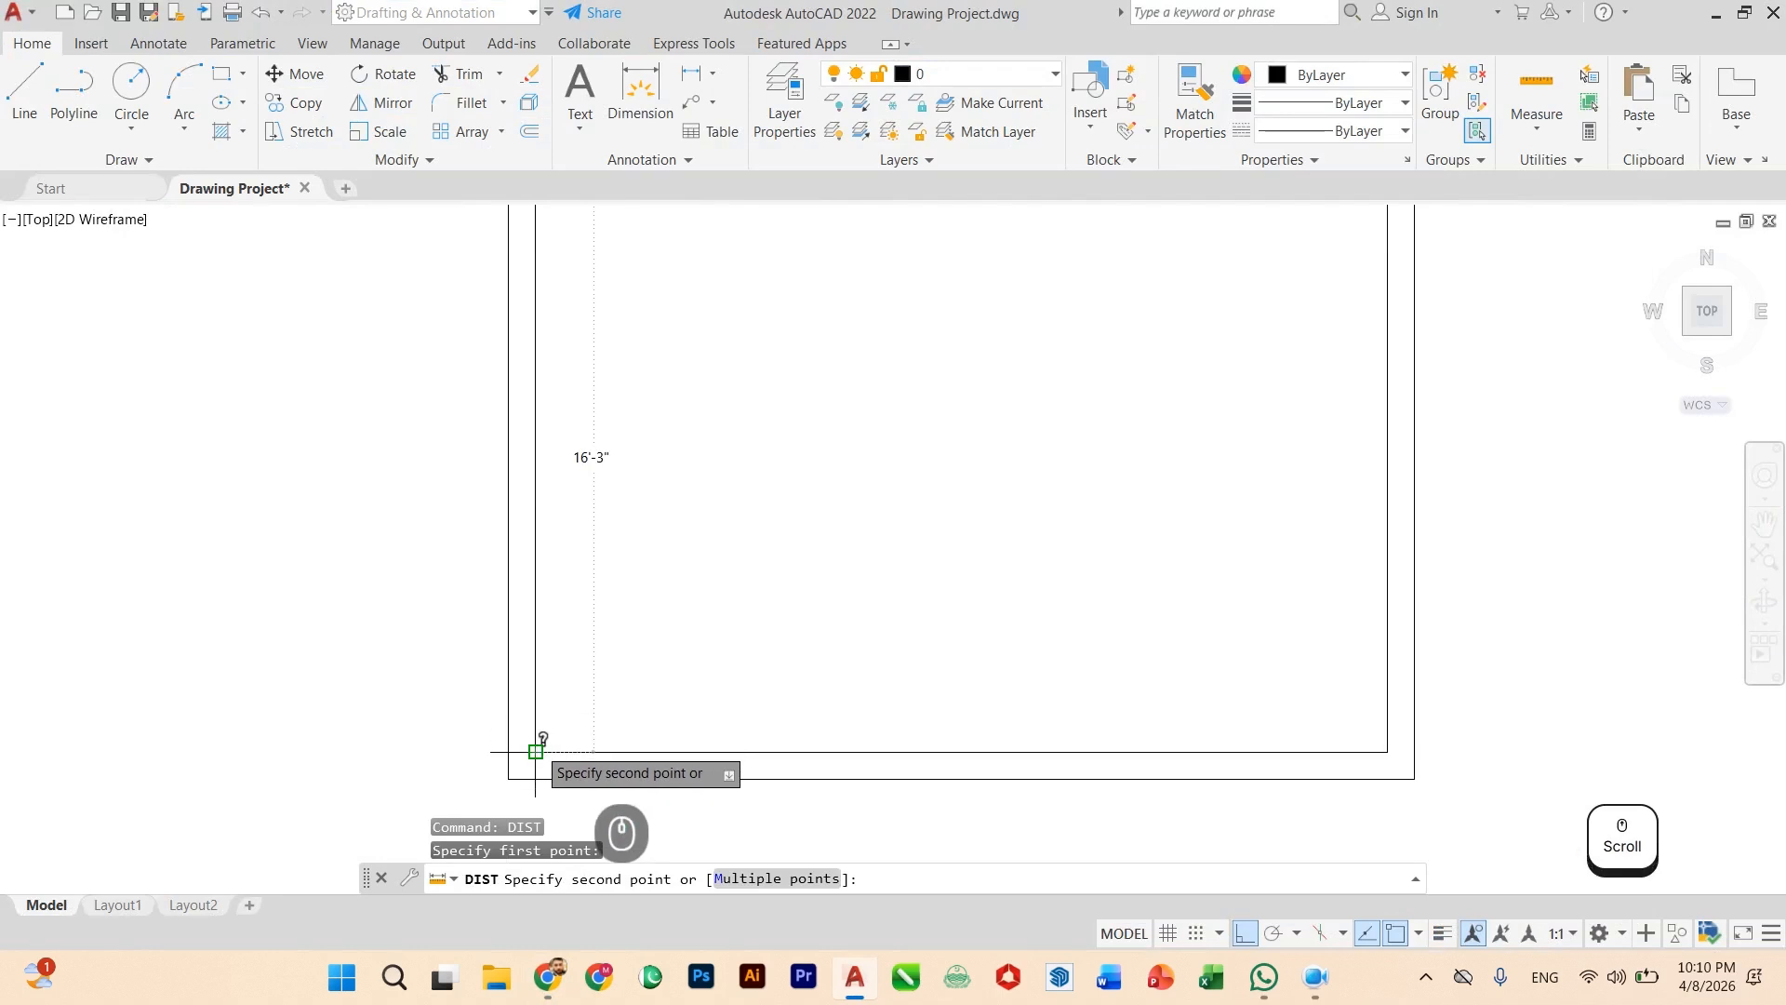
key("Escape")
scroll(526, 763, "down", 5)
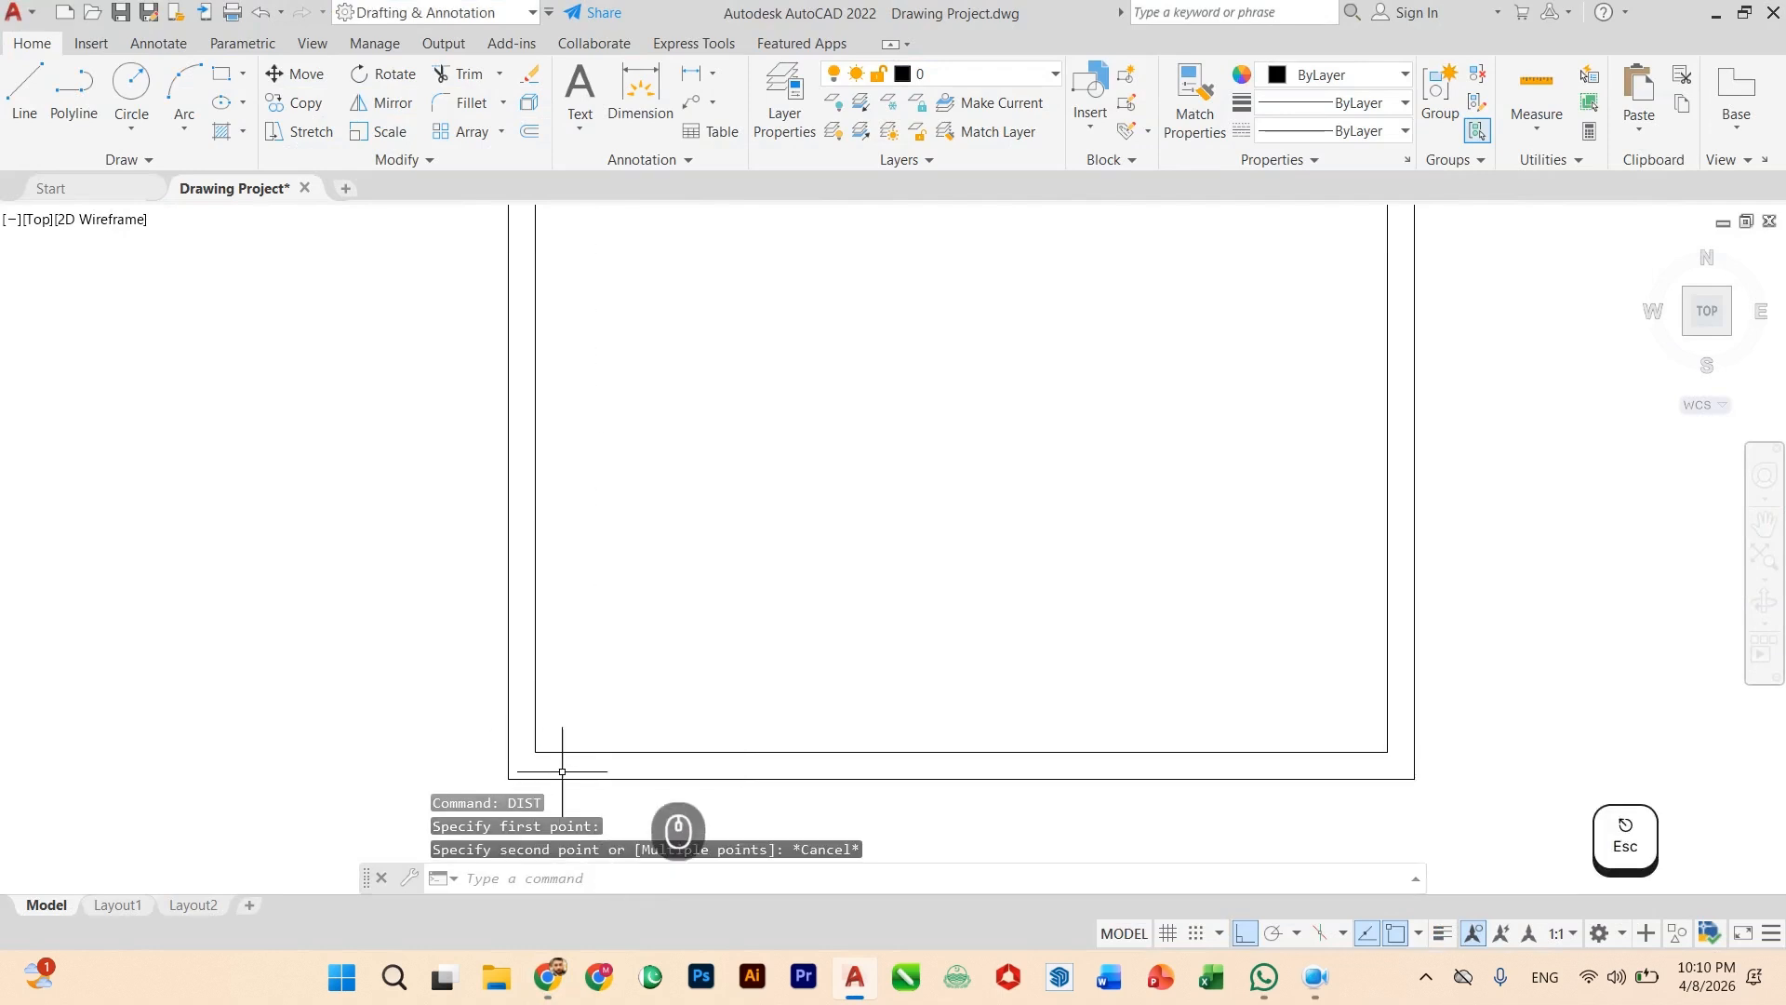
scroll(656, 709, "down", 2)
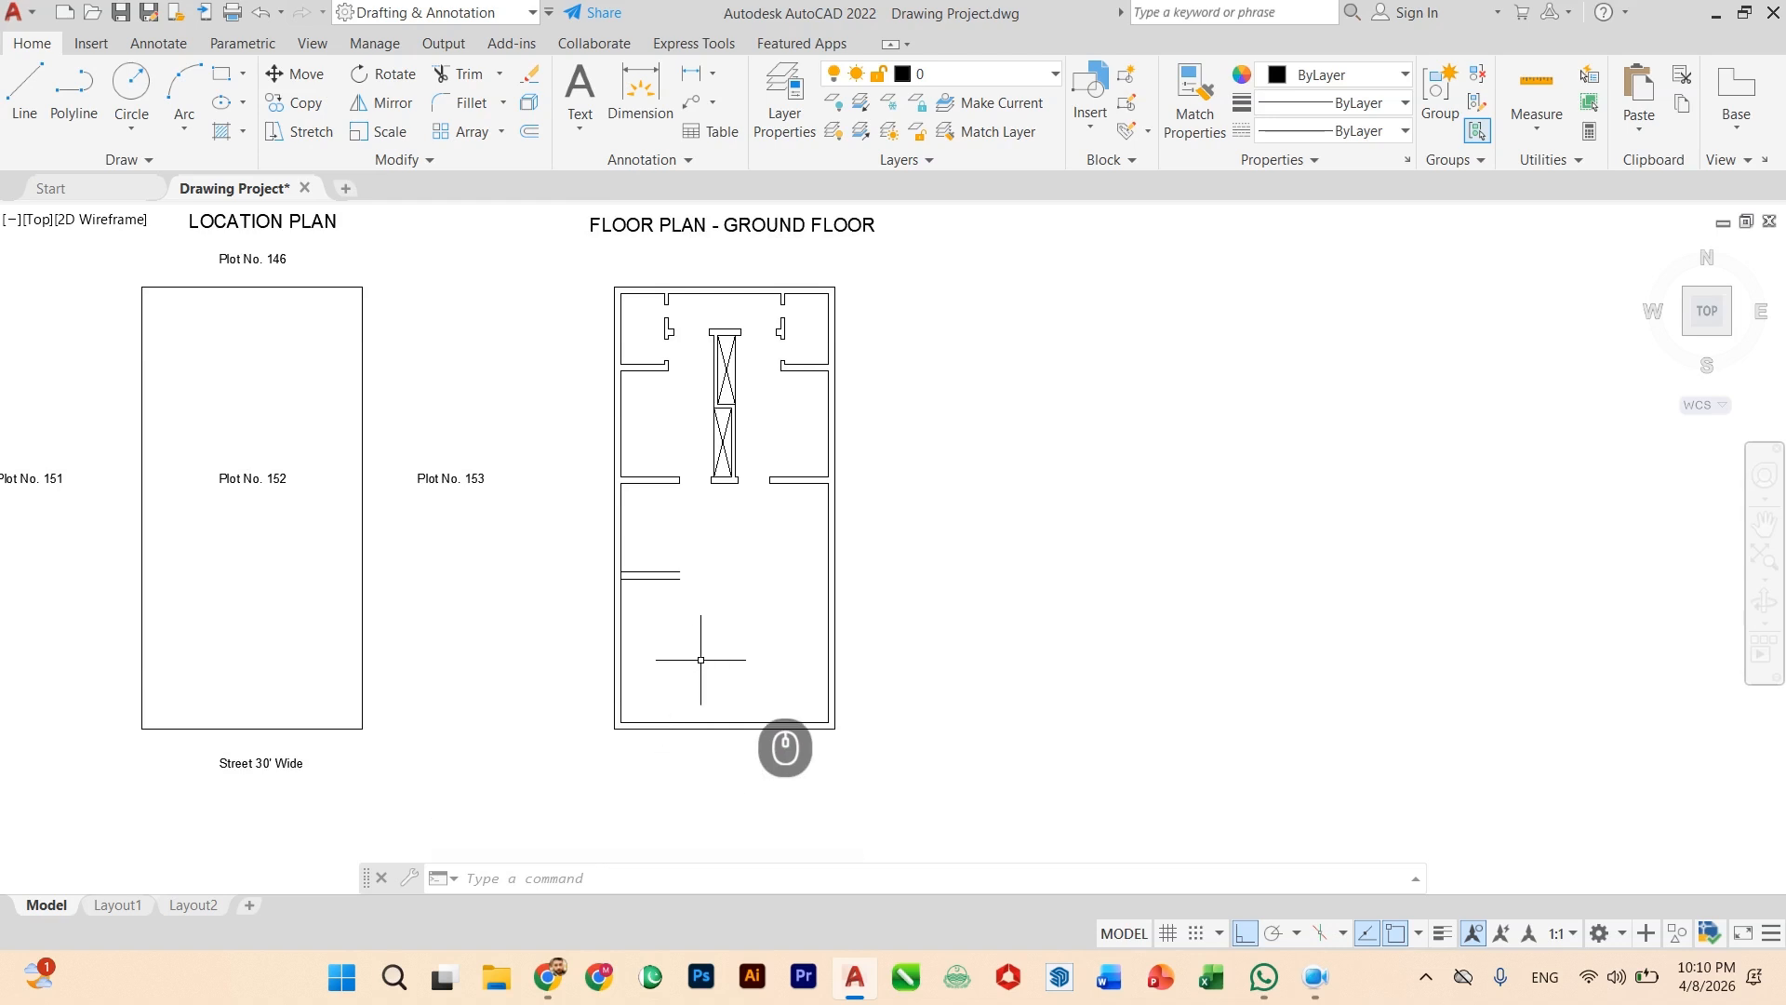
Step: Stretch the short partition's upper line across the room to the inner face of the right side wall
scroll(650, 526, "up", 5)
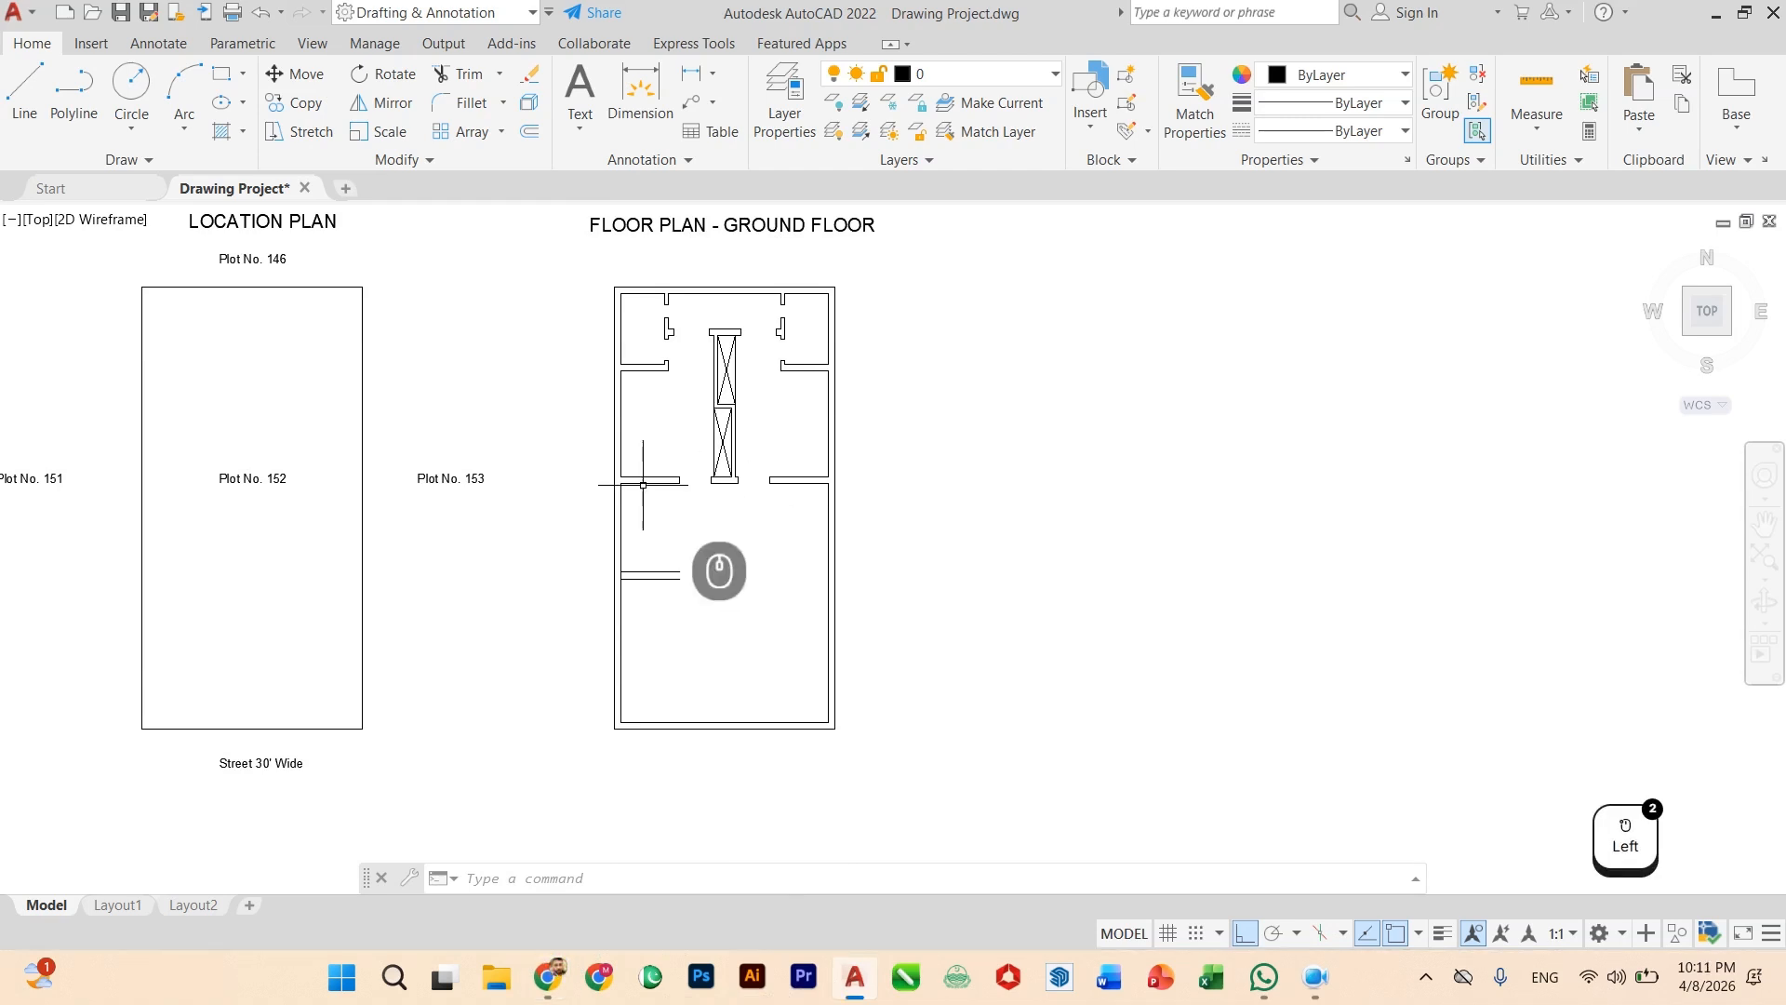
left_click(817, 649)
left_click(729, 725)
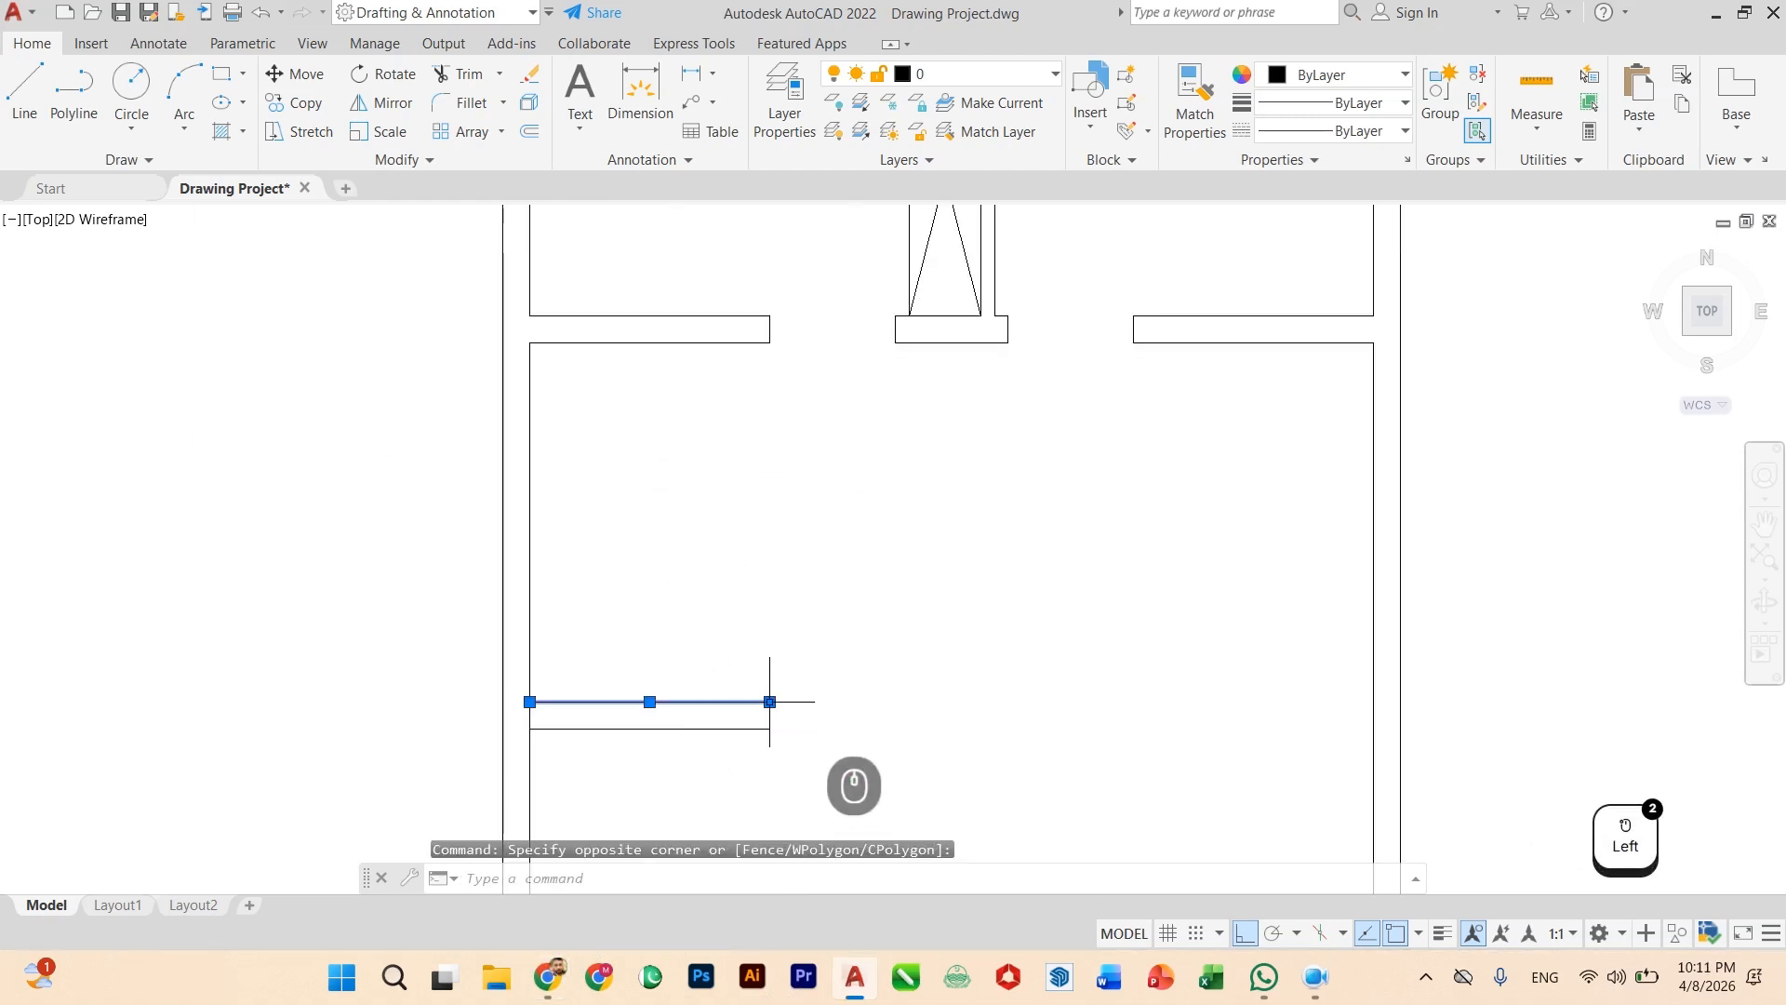
left_click(769, 701)
left_click(1374, 702)
key("Escape")
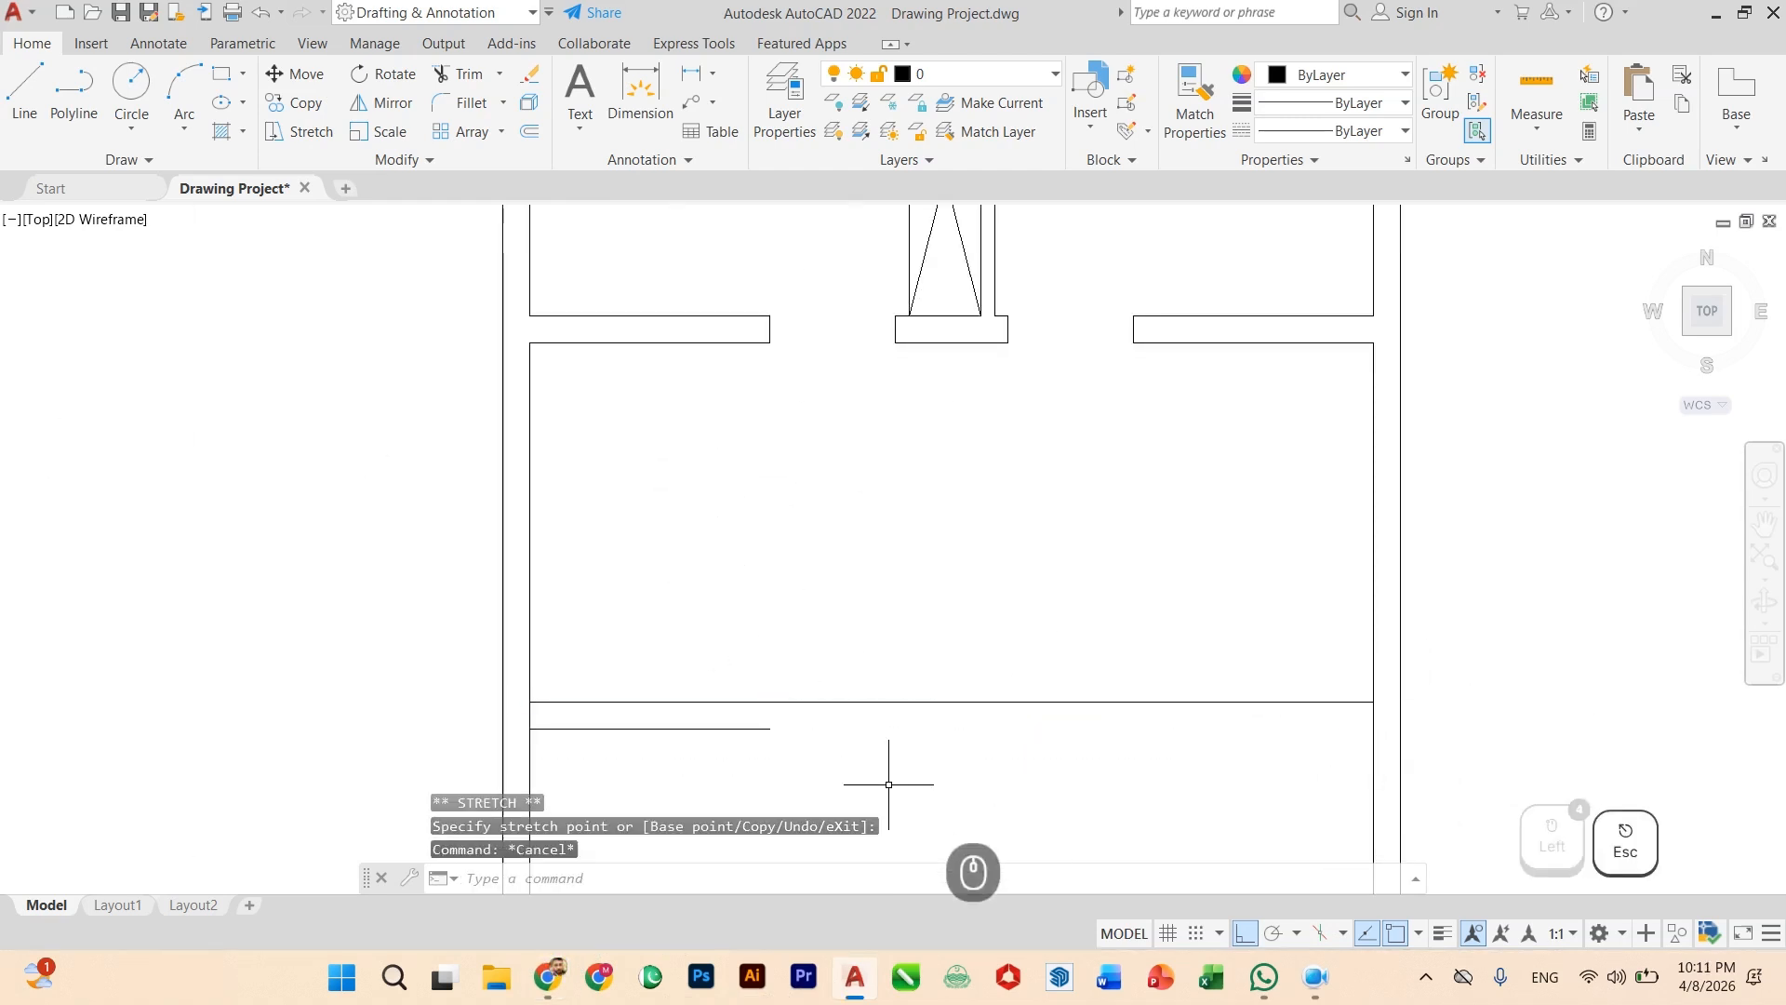
Step: Stretch the partition's lower line to the inner face of the right side wall to complete the full-width wall
left_click(686, 716)
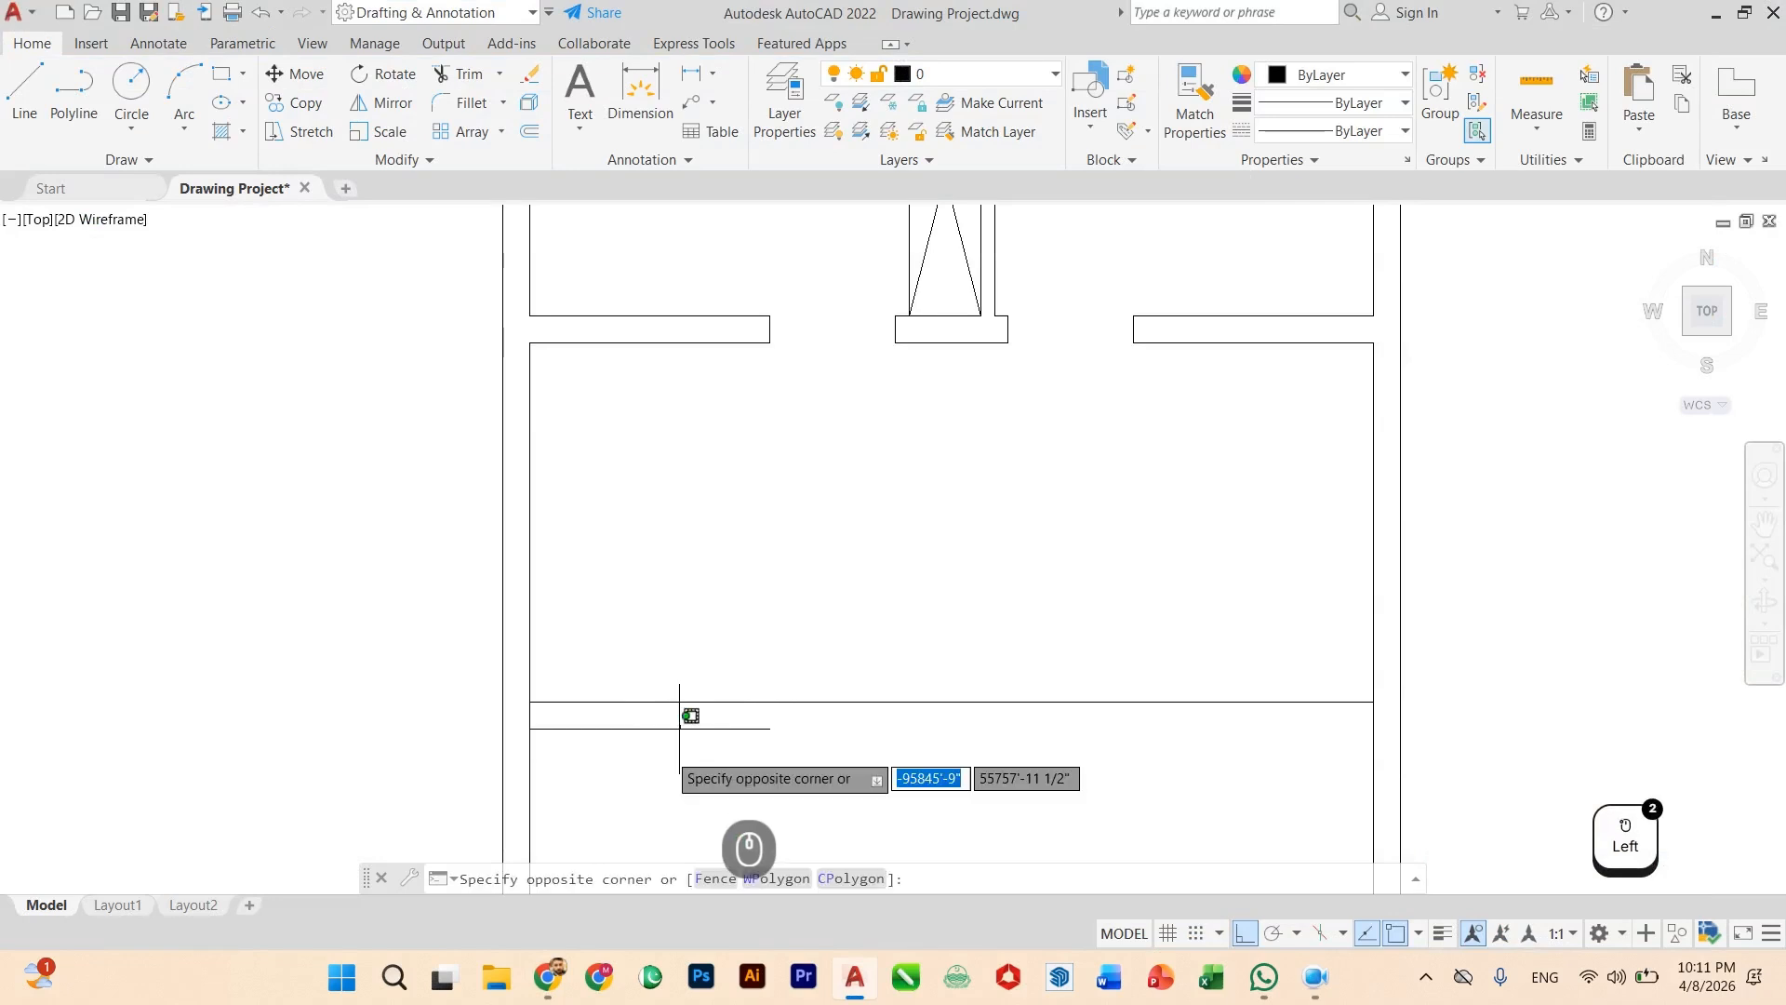
left_click(667, 757)
left_click(769, 728)
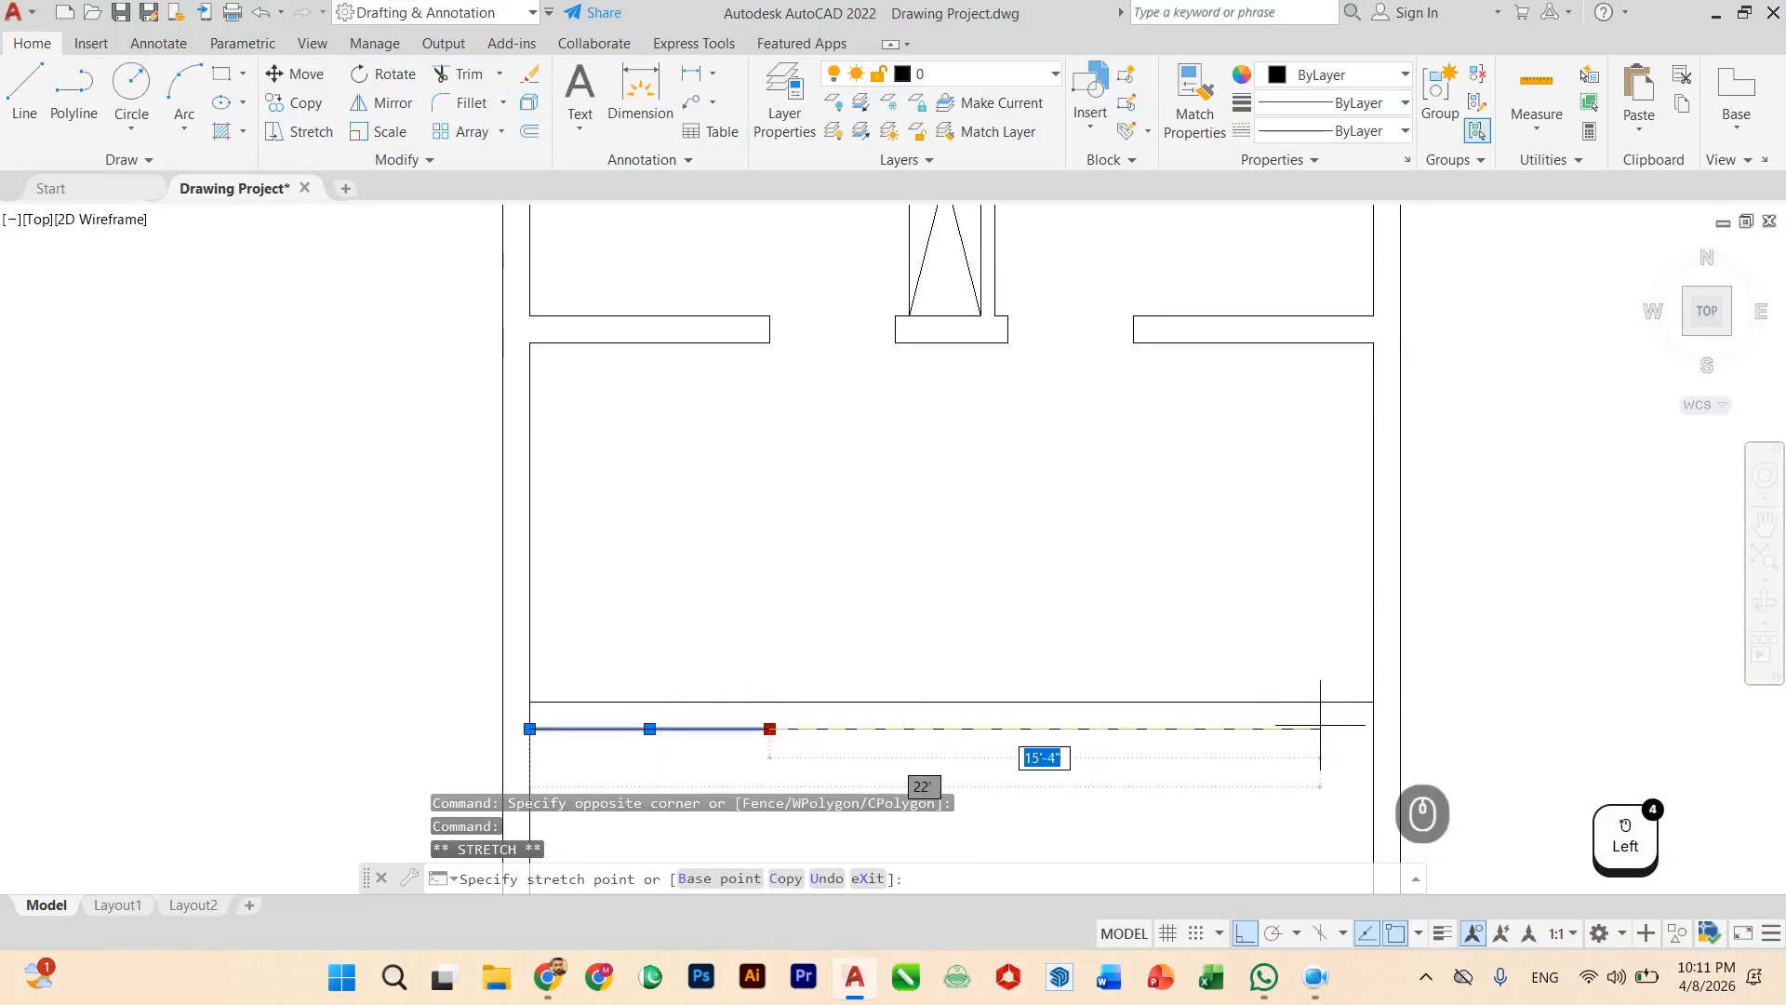
left_click(1371, 729)
key("Escape")
scroll(1054, 687, "down", 3)
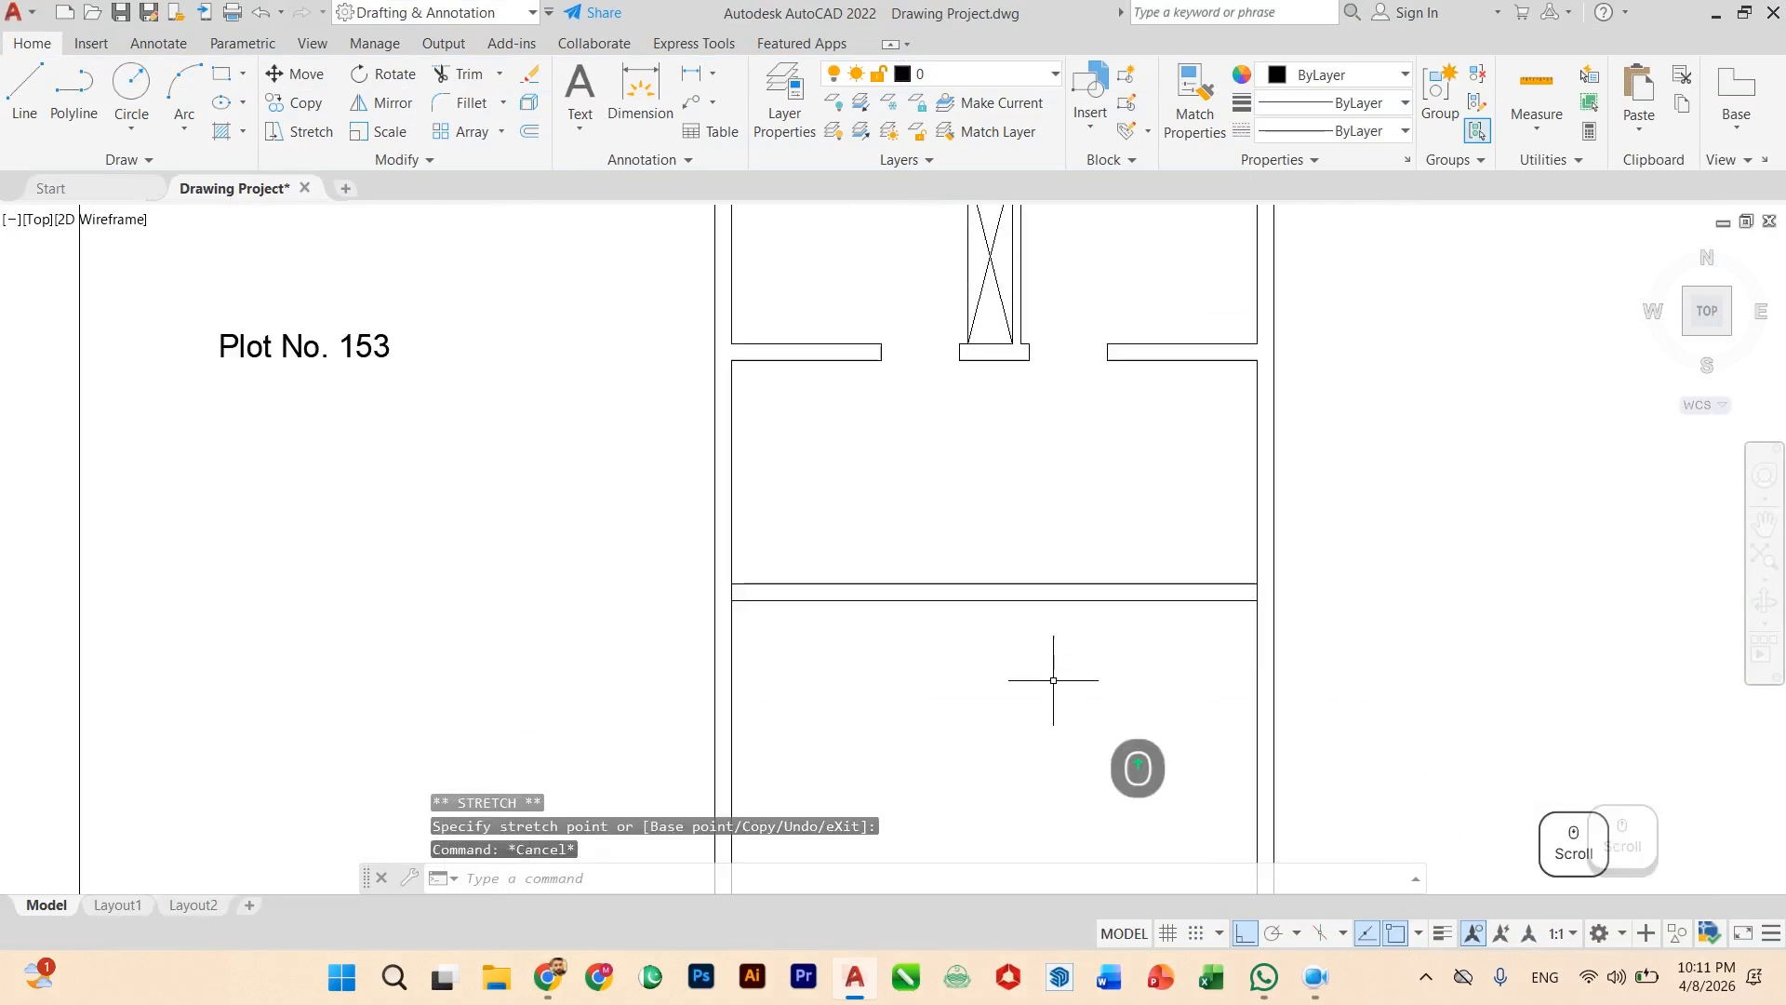
scroll(1044, 686, "down", 2)
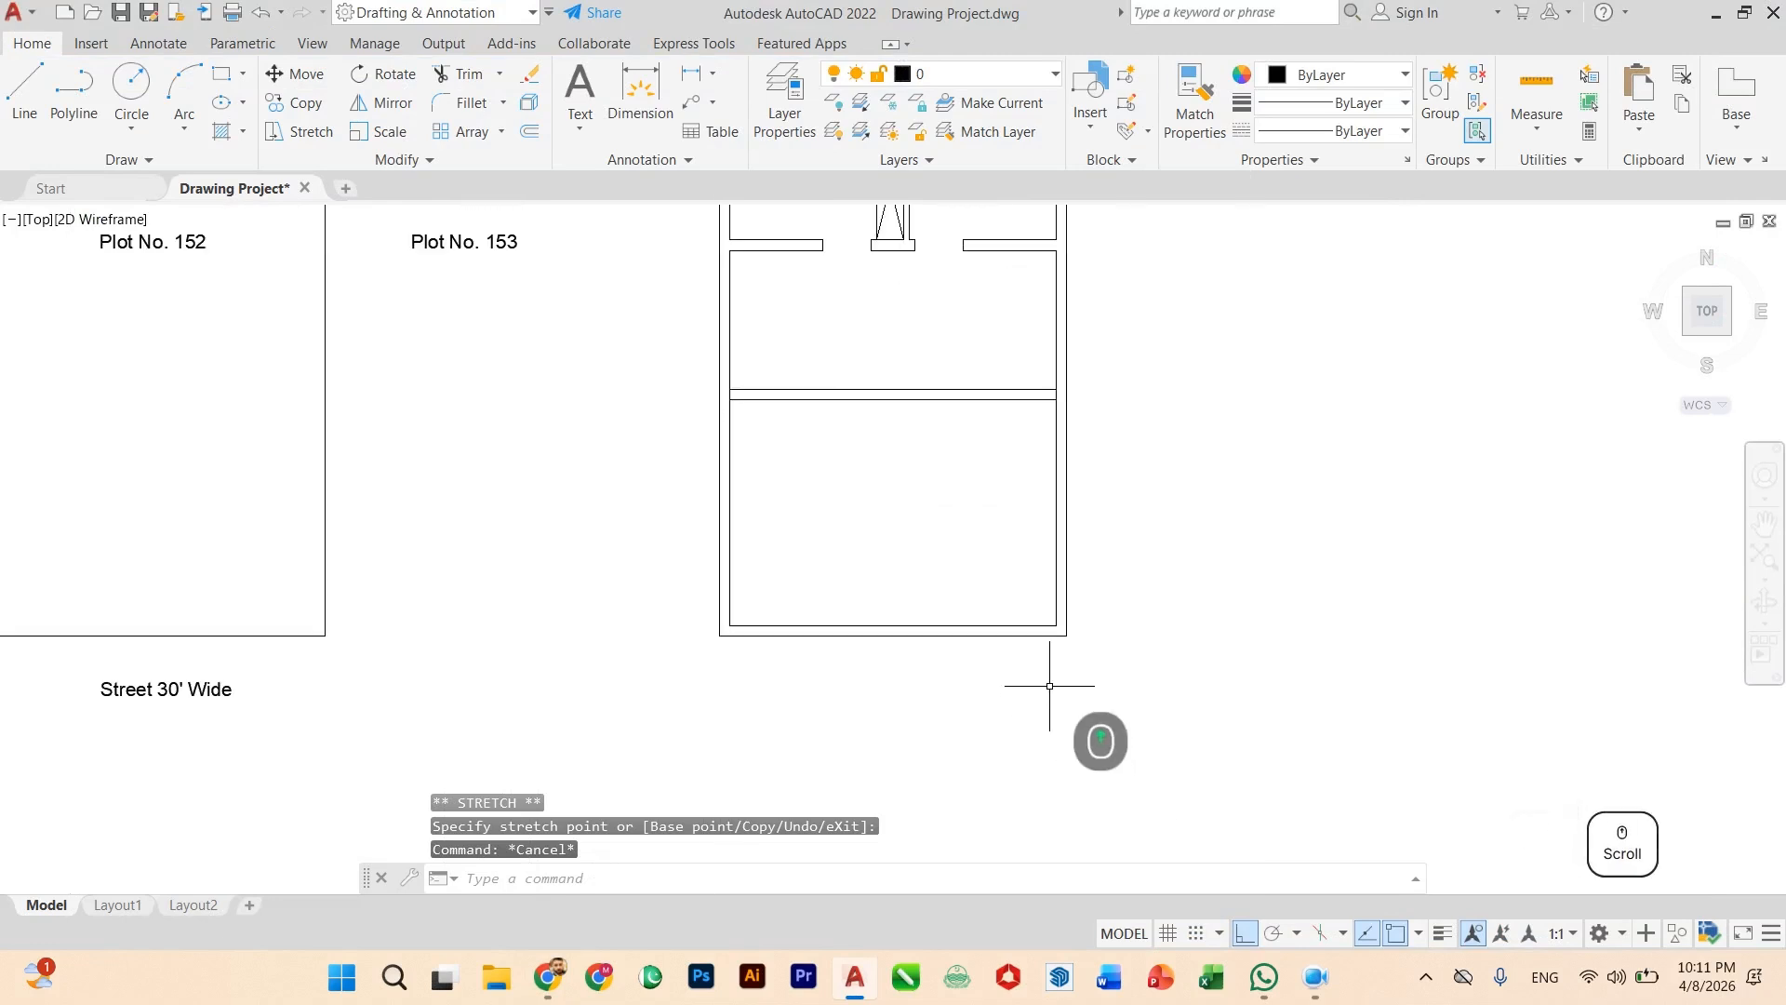
Step: Offset the inner line of the street-side wall 4' upward into the front room
scroll(972, 611, "up", 2)
scroll(972, 611, "down", 3)
scroll(902, 757, "up", 3)
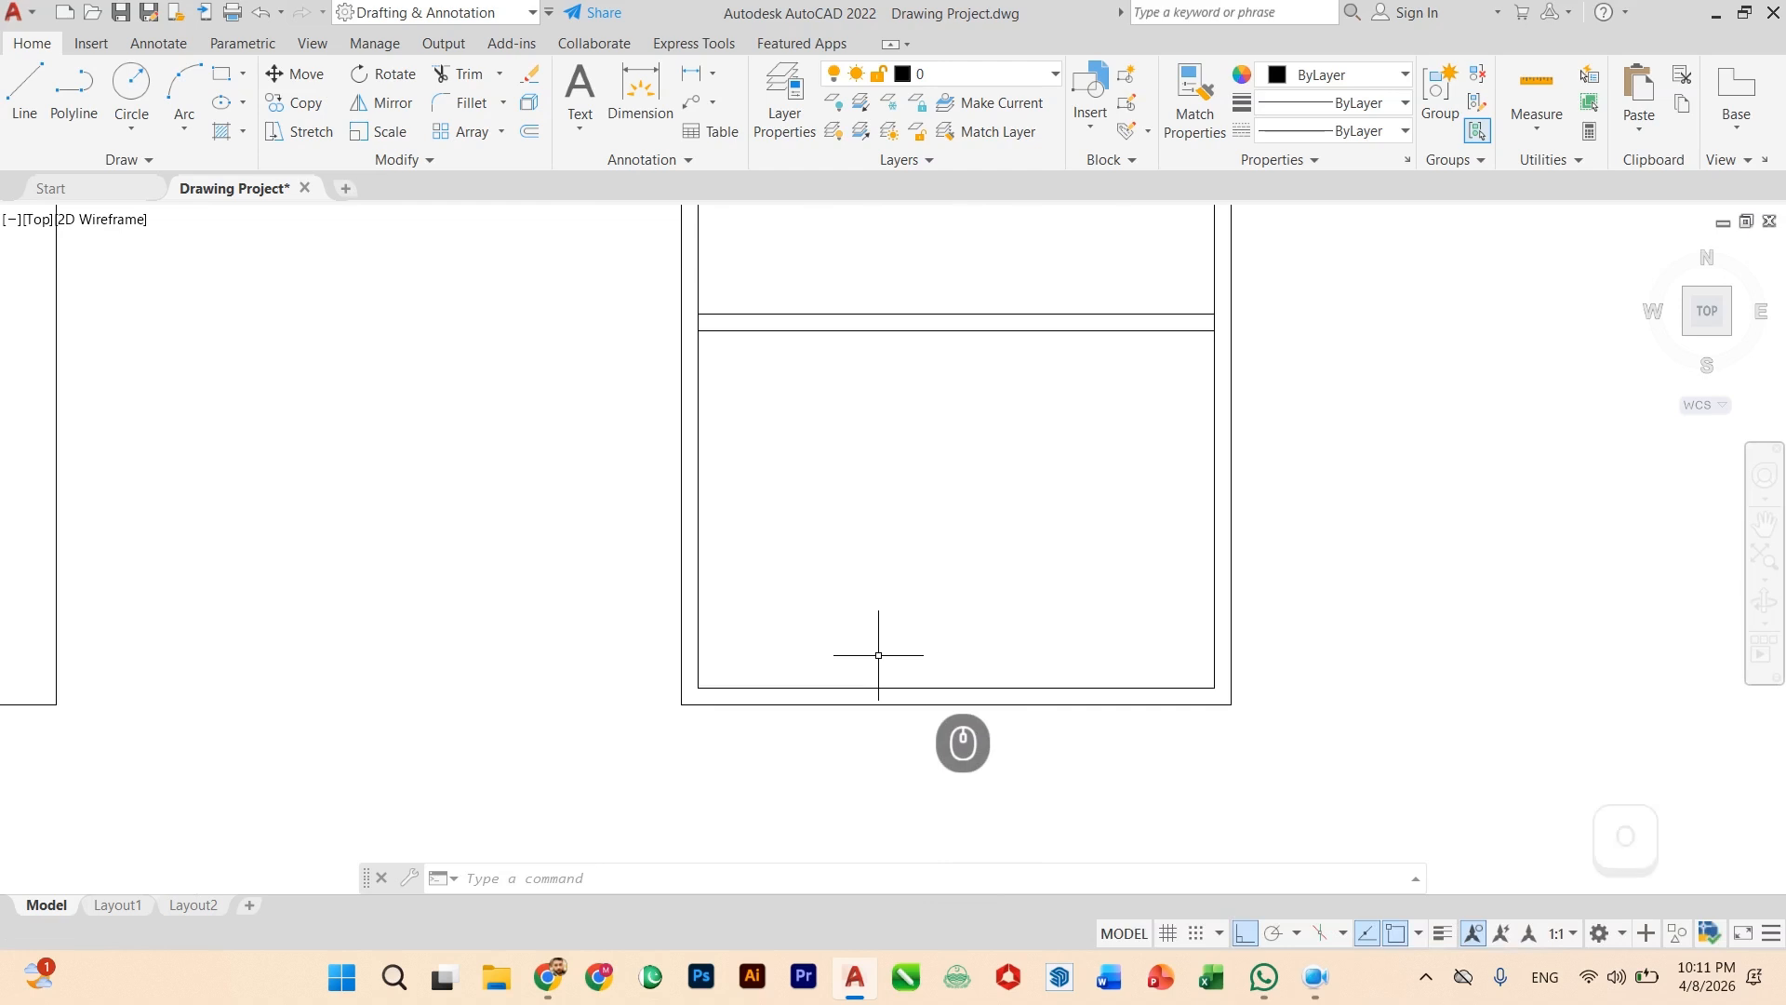
type("of")
key("Return")
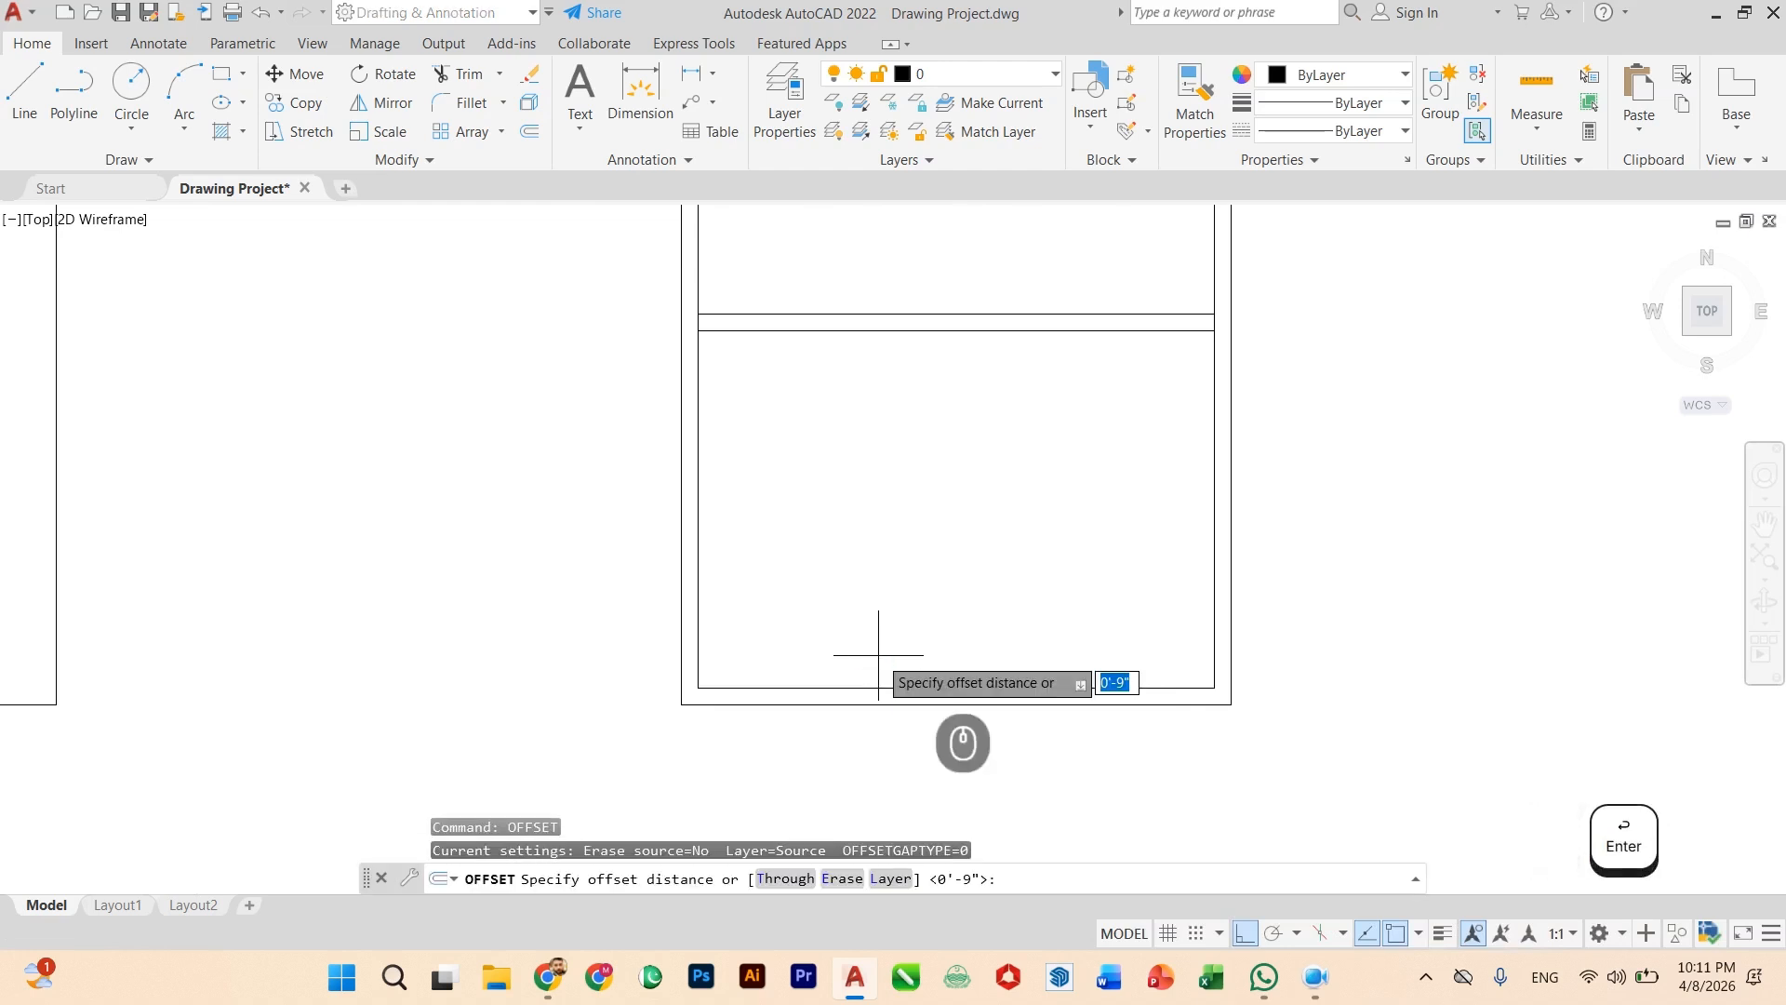
type("4'")
key("Return")
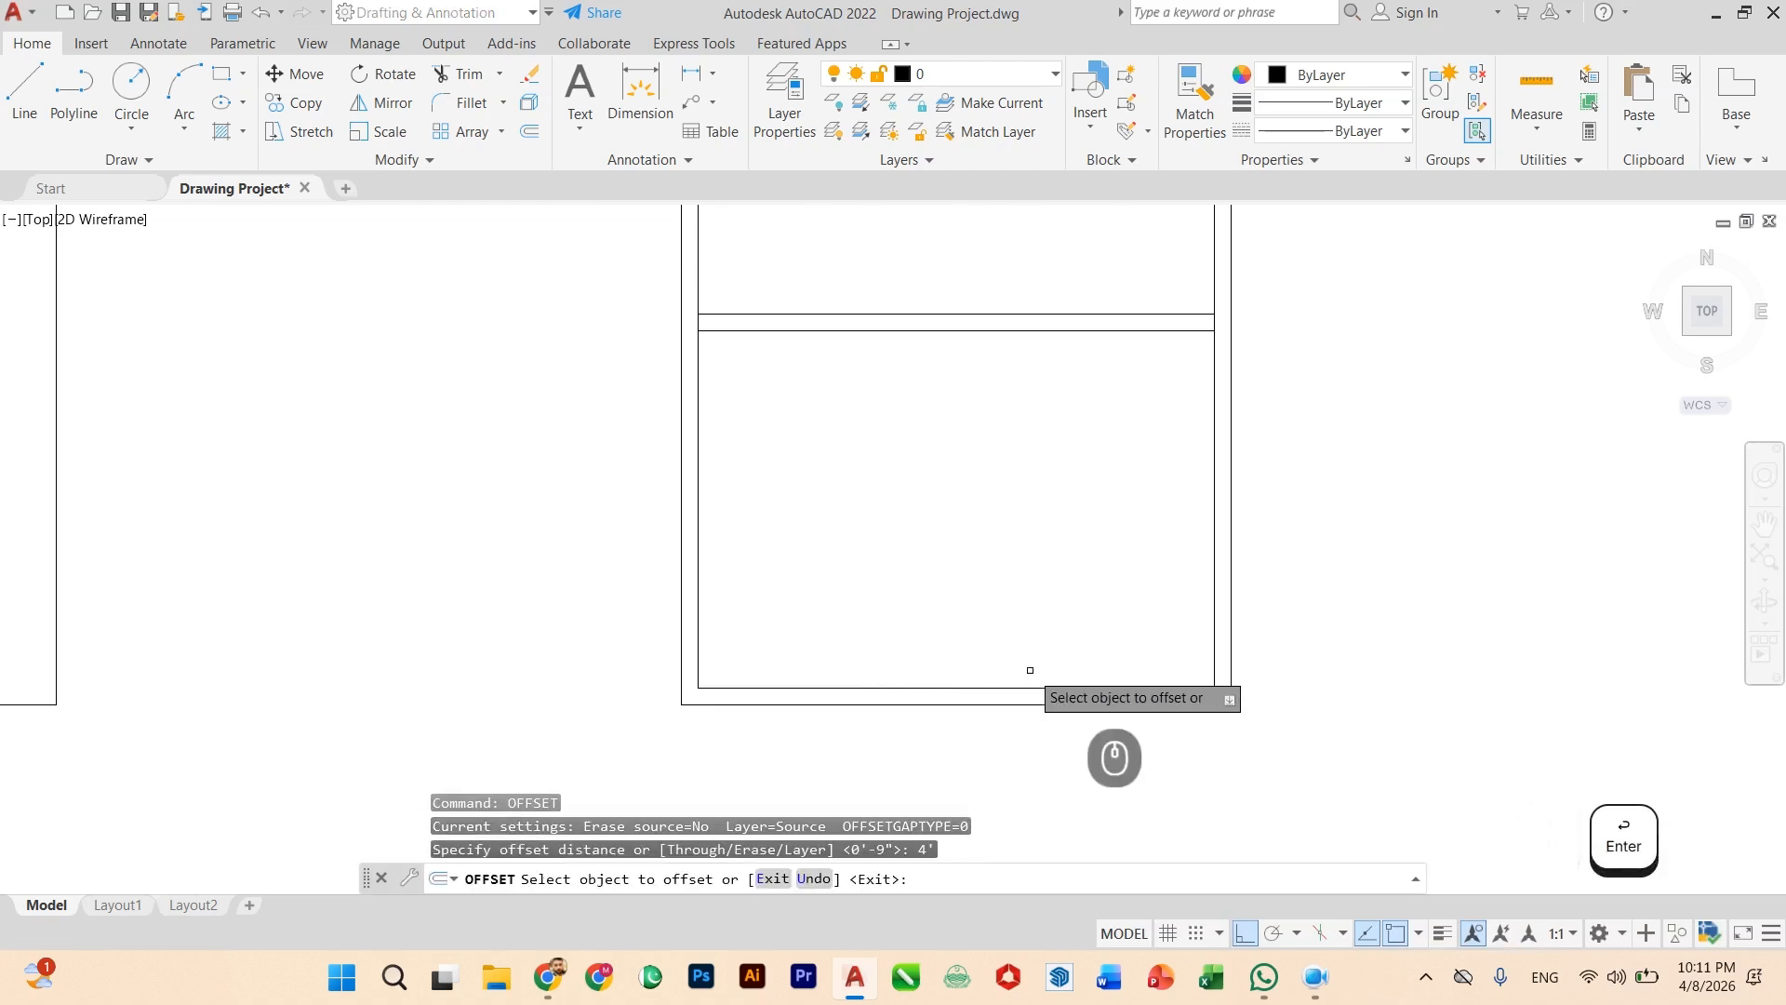
left_click(1037, 687)
left_click(1041, 654)
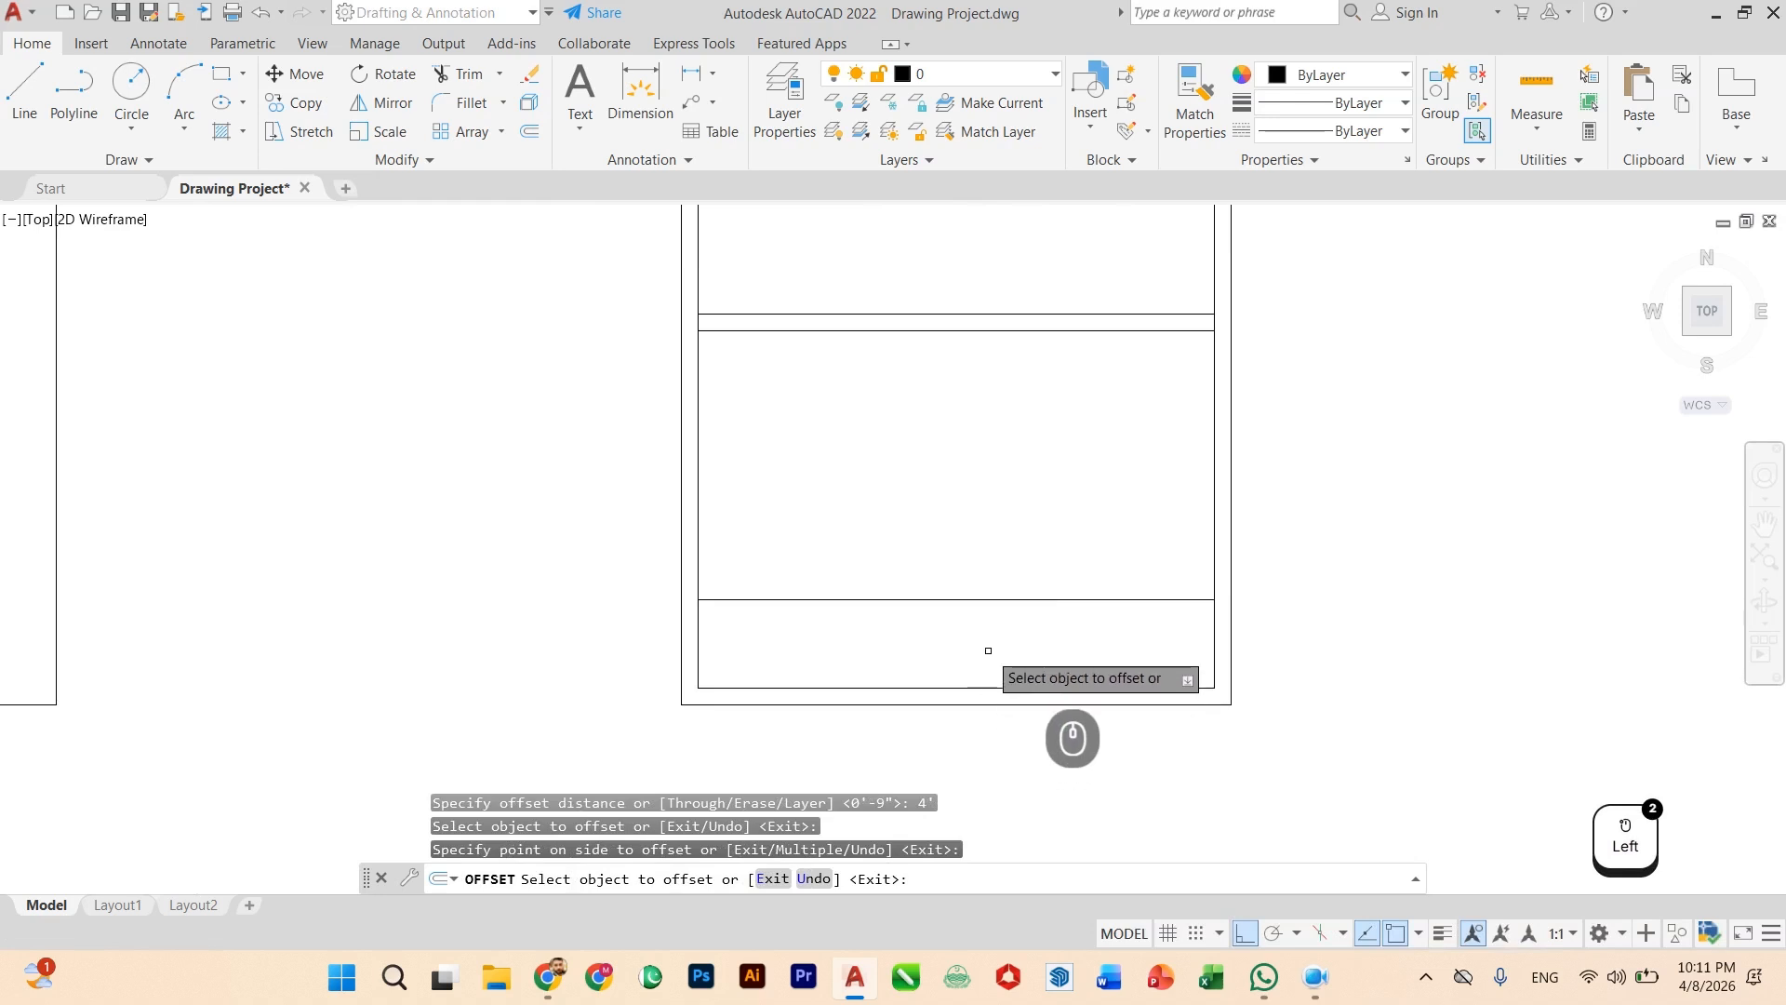
key("Escape")
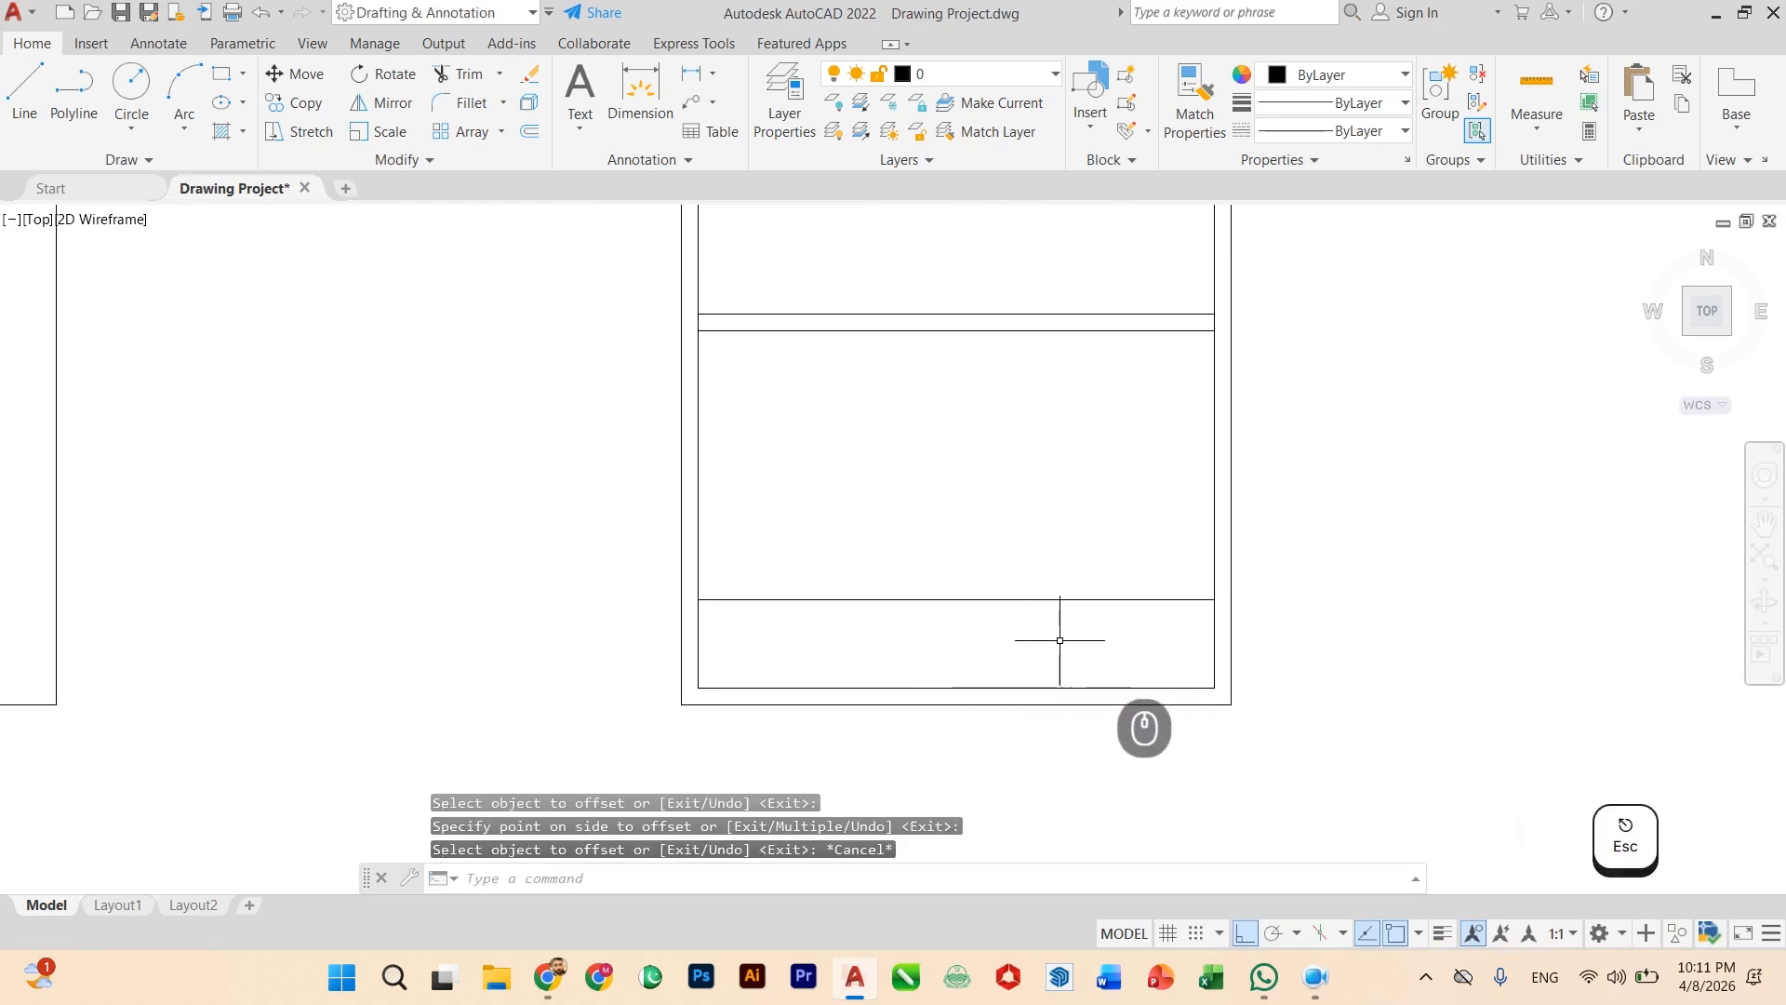
Step: Offset the new horizontal line in the front room 9" upward to form the wall thickness
scroll(1060, 639, "up", 2)
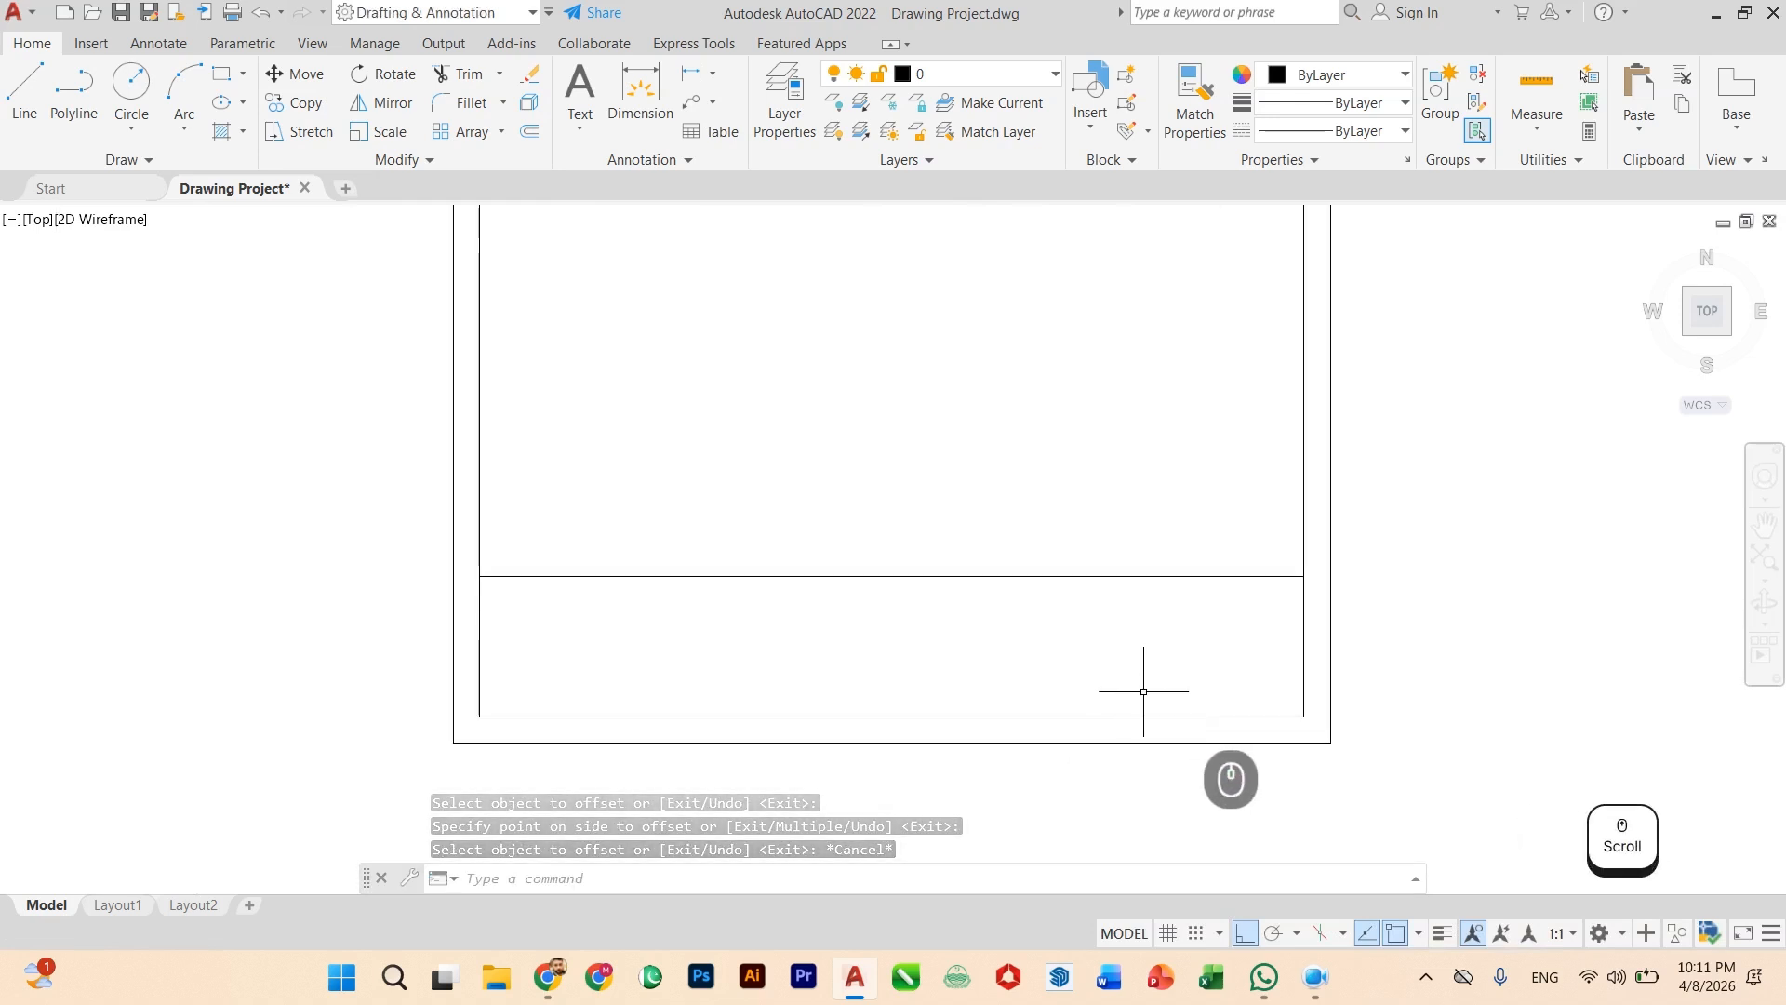
type("of")
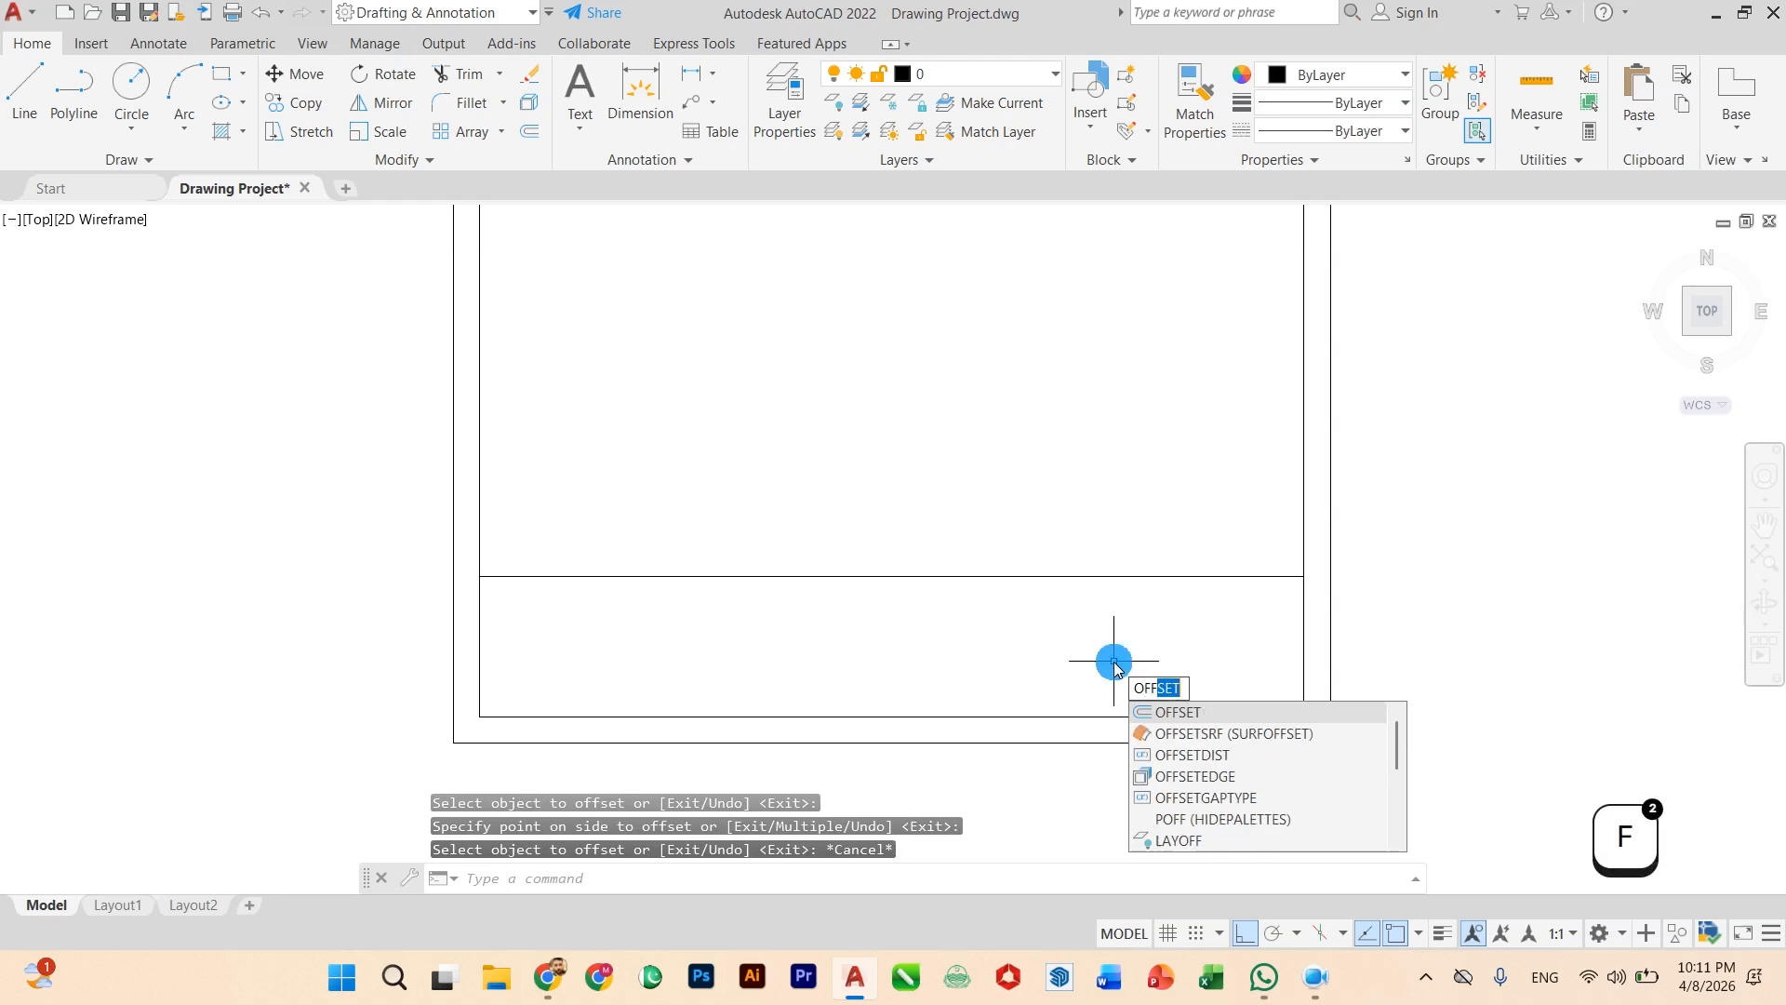
key("Return")
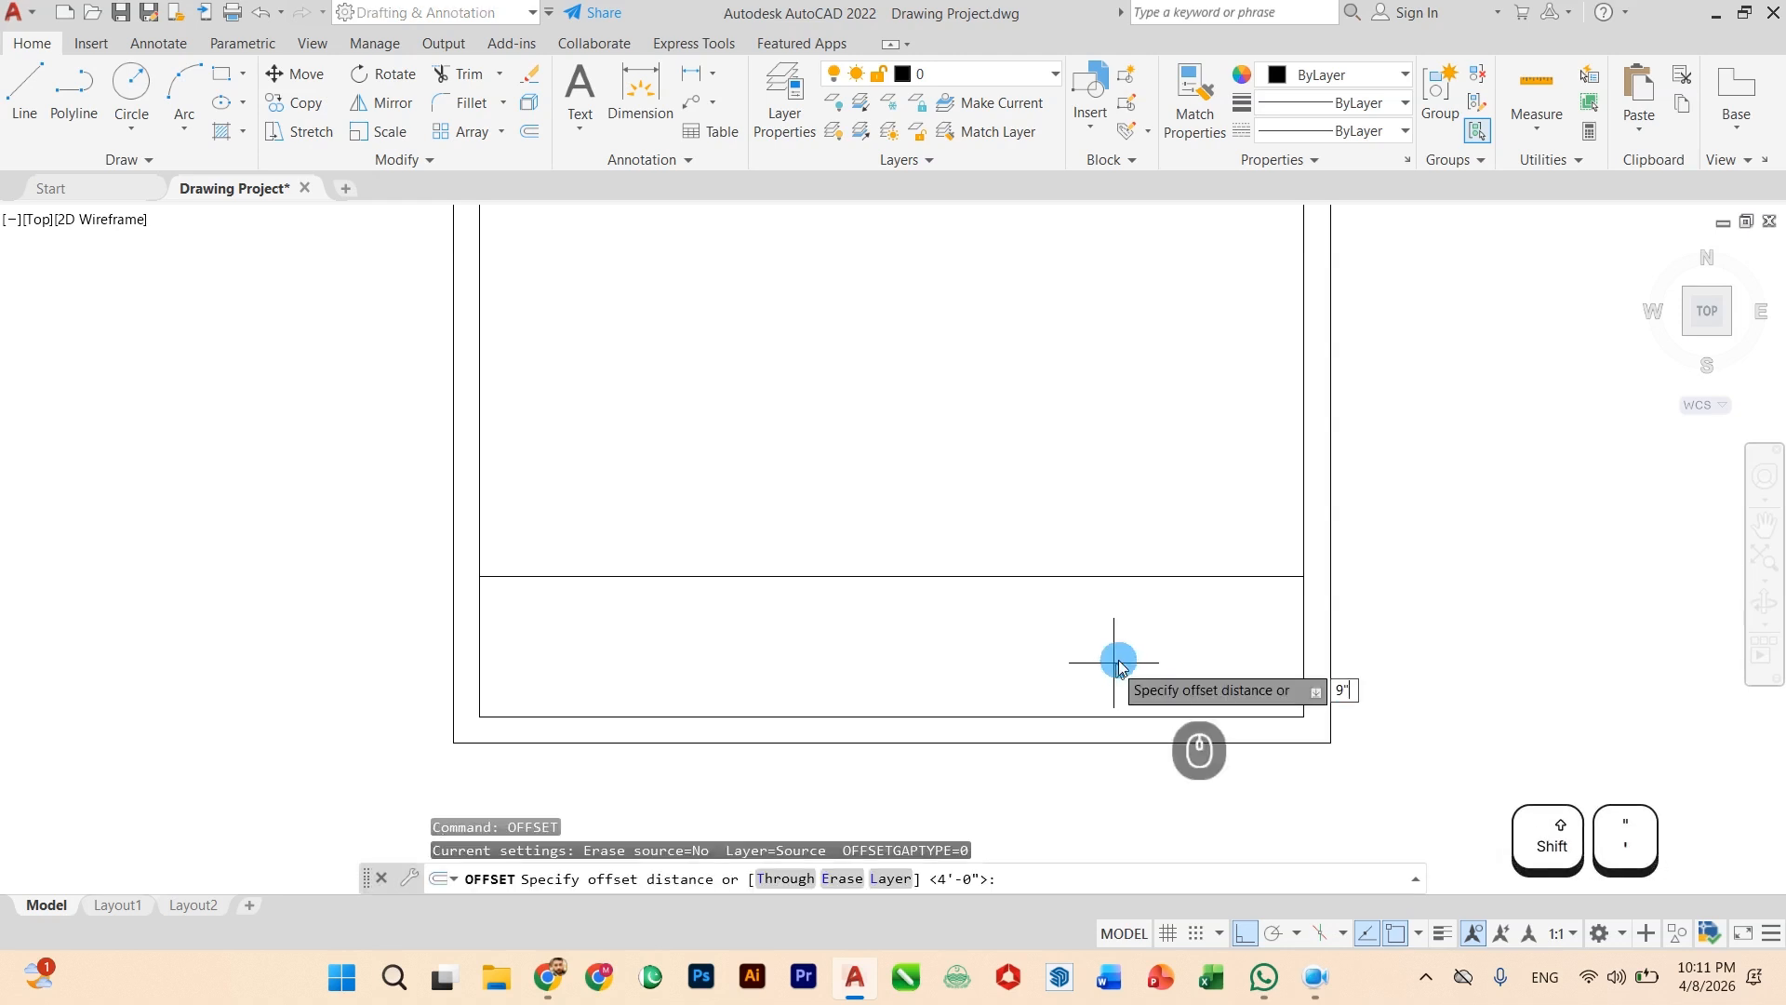
key("Return")
left_click(1112, 577)
left_click(1112, 513)
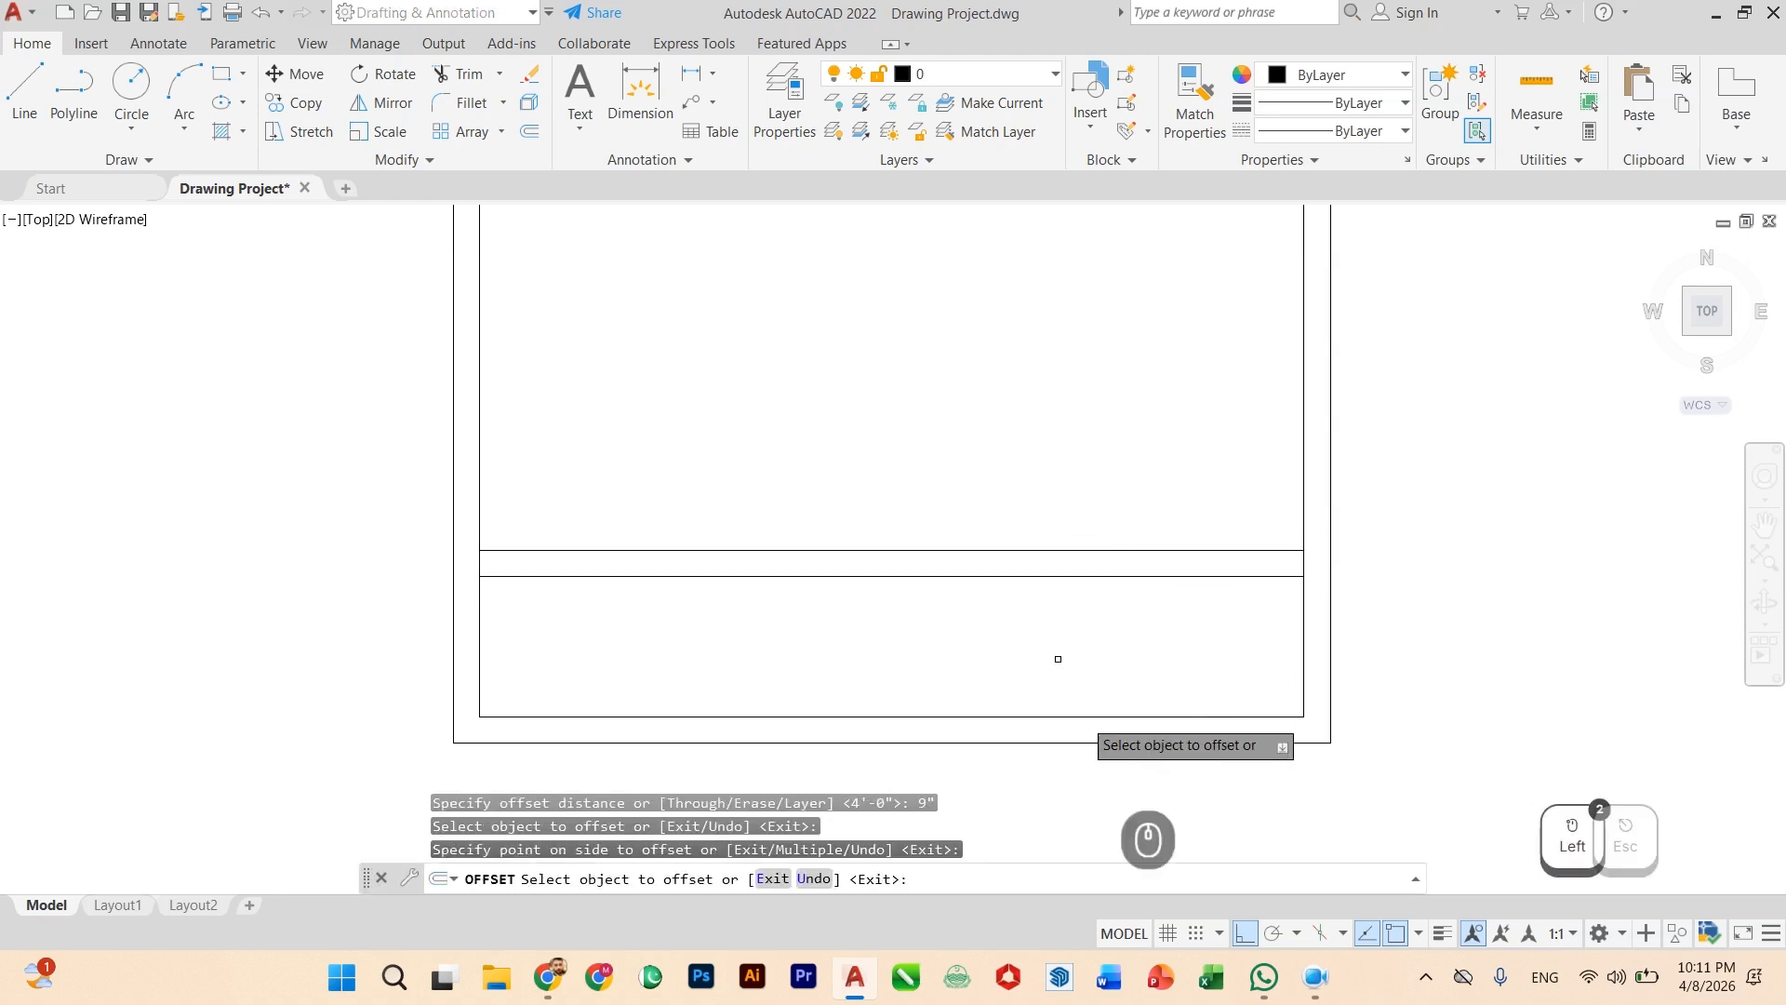
key("Escape")
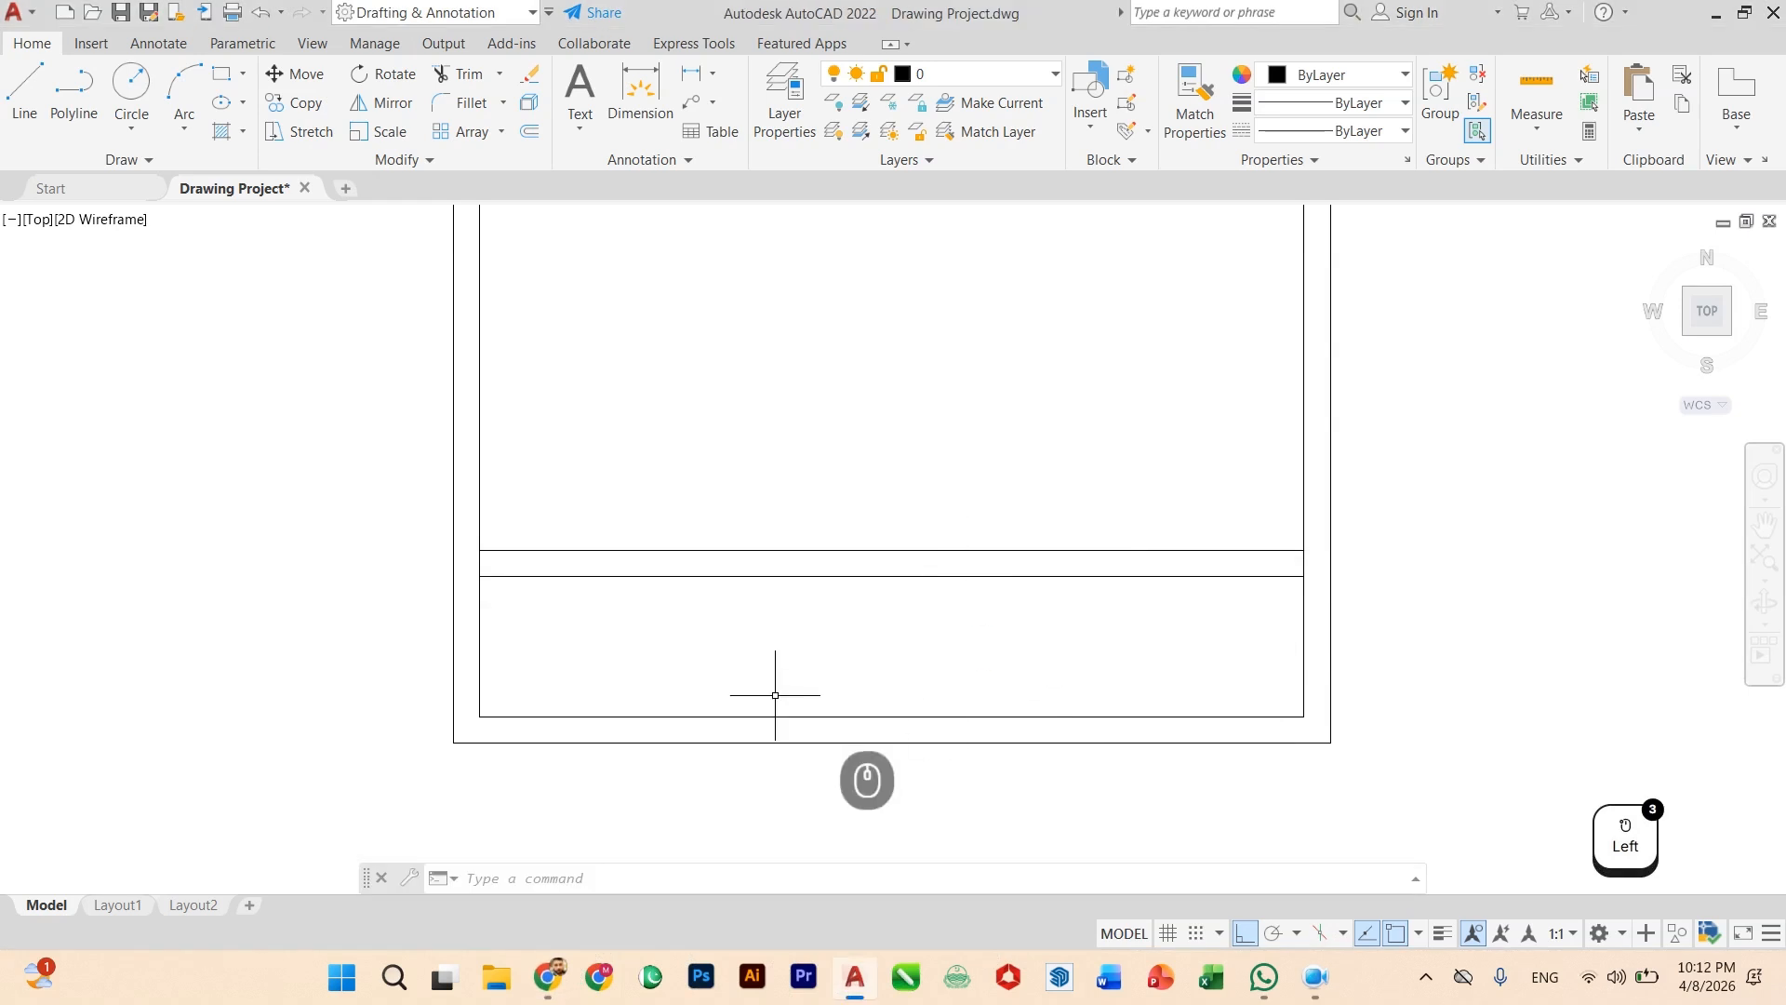
Step: Offset the inner line of the right side wall 10' to the left, into the front room
scroll(772, 693, "down", 4)
middle_click_drag(924, 606, 905, 650)
scroll(828, 641, "up", 5)
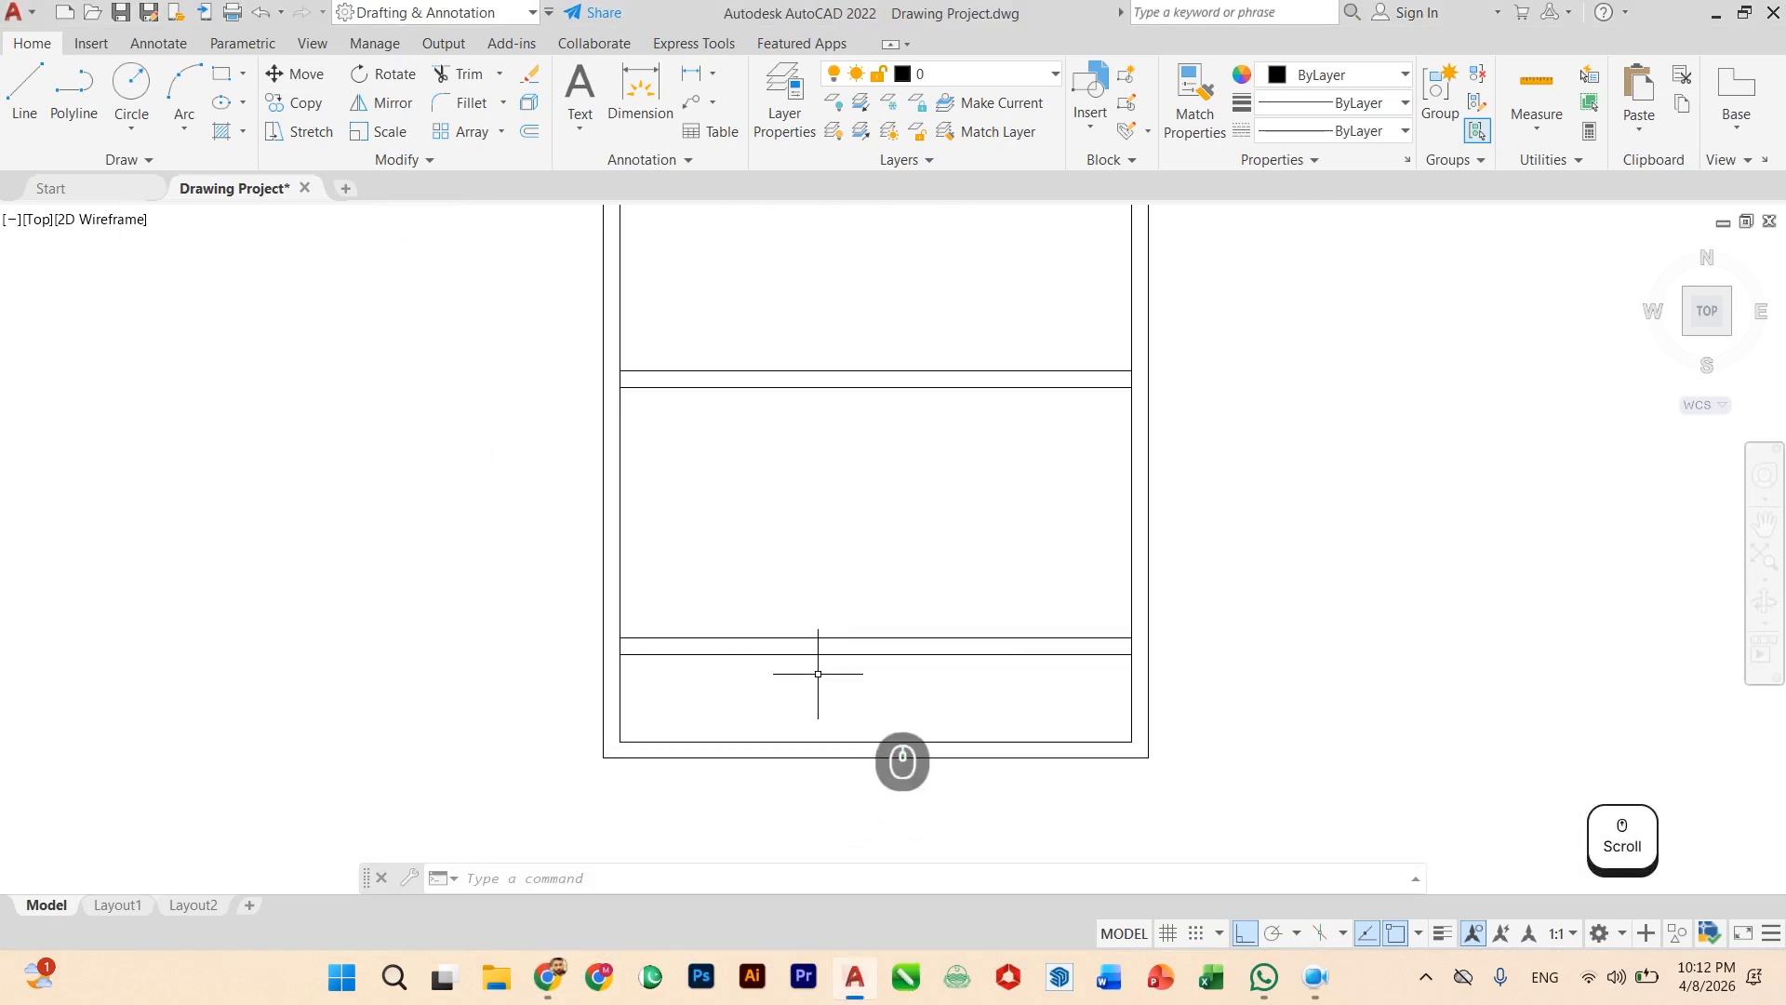
scroll(952, 520, "up", 2)
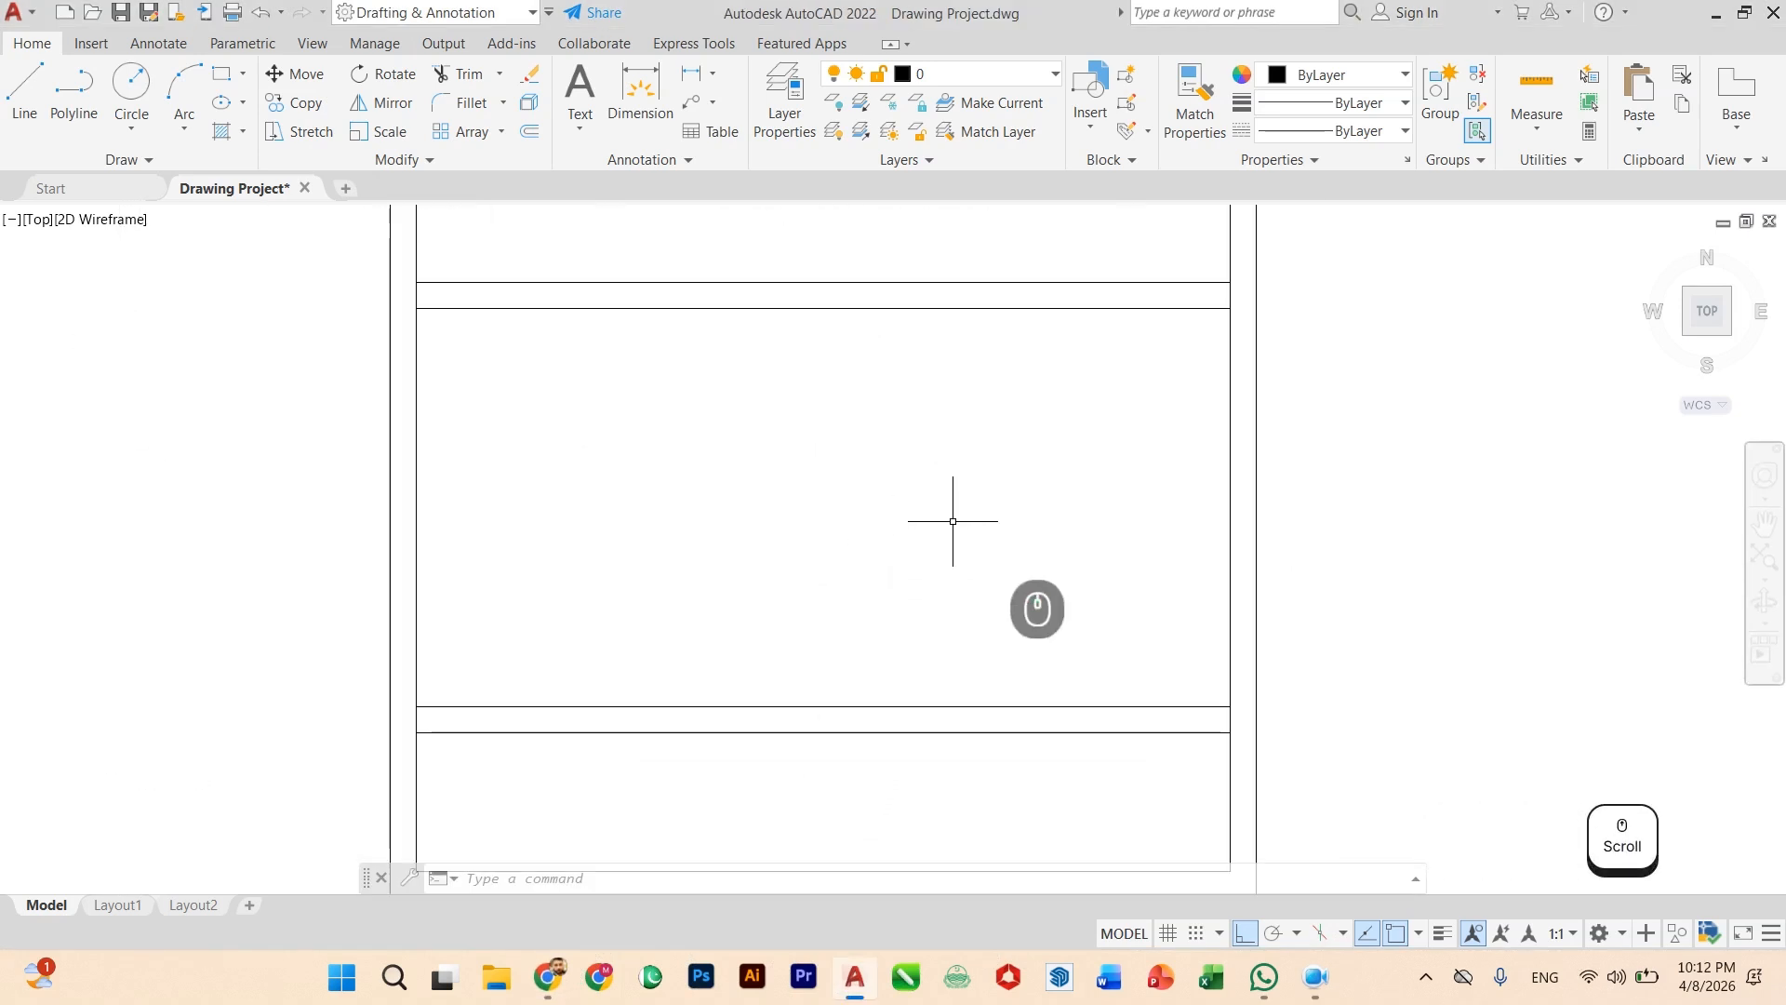
type("Off")
key("Return")
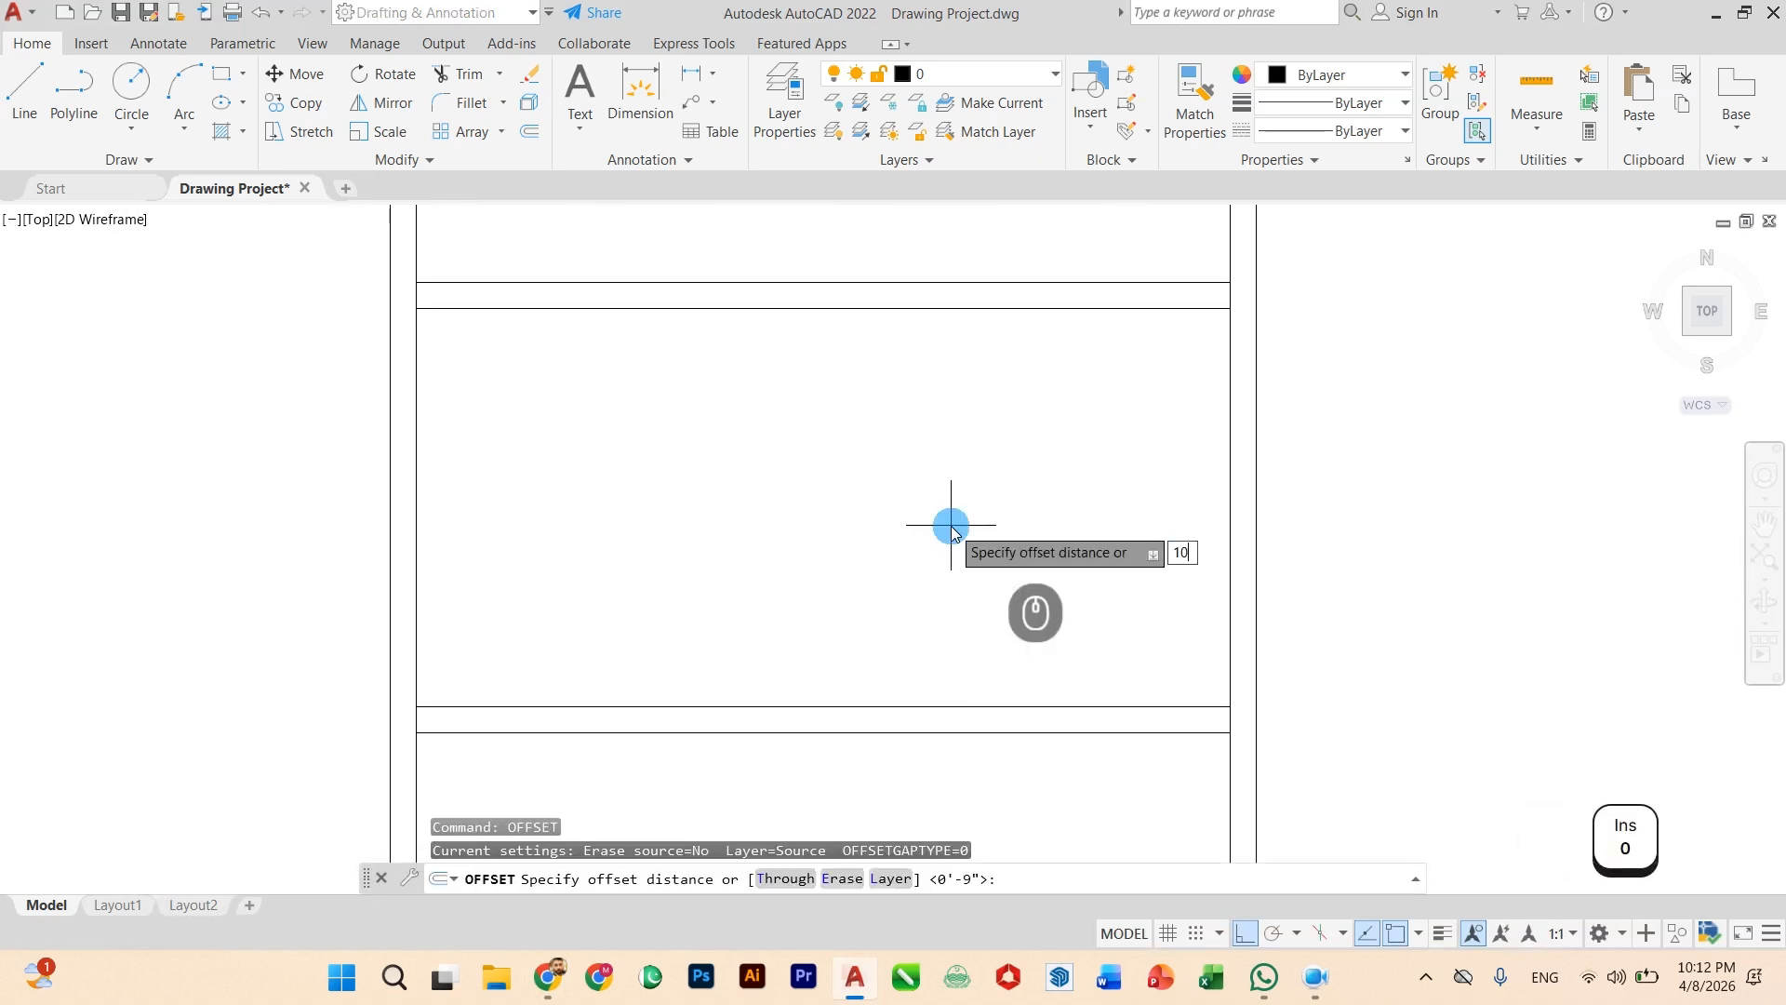
type("10'")
key("Return")
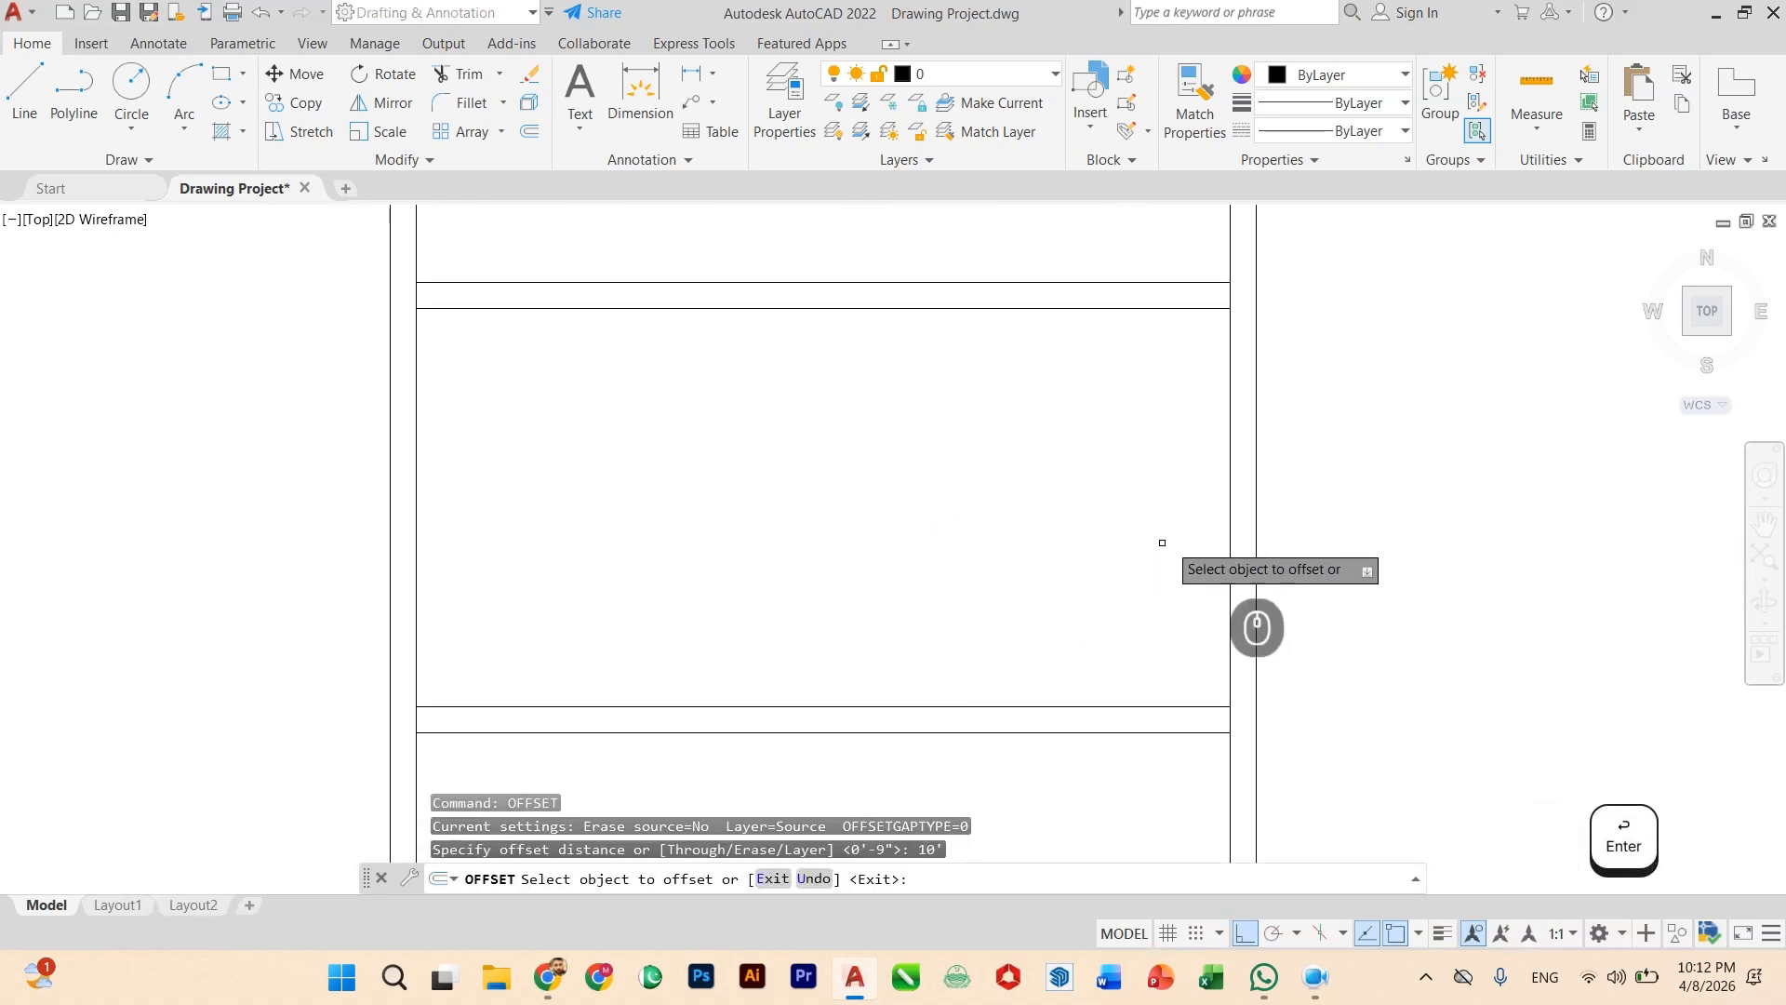
left_click(1229, 558)
left_click(1072, 577)
key("Escape")
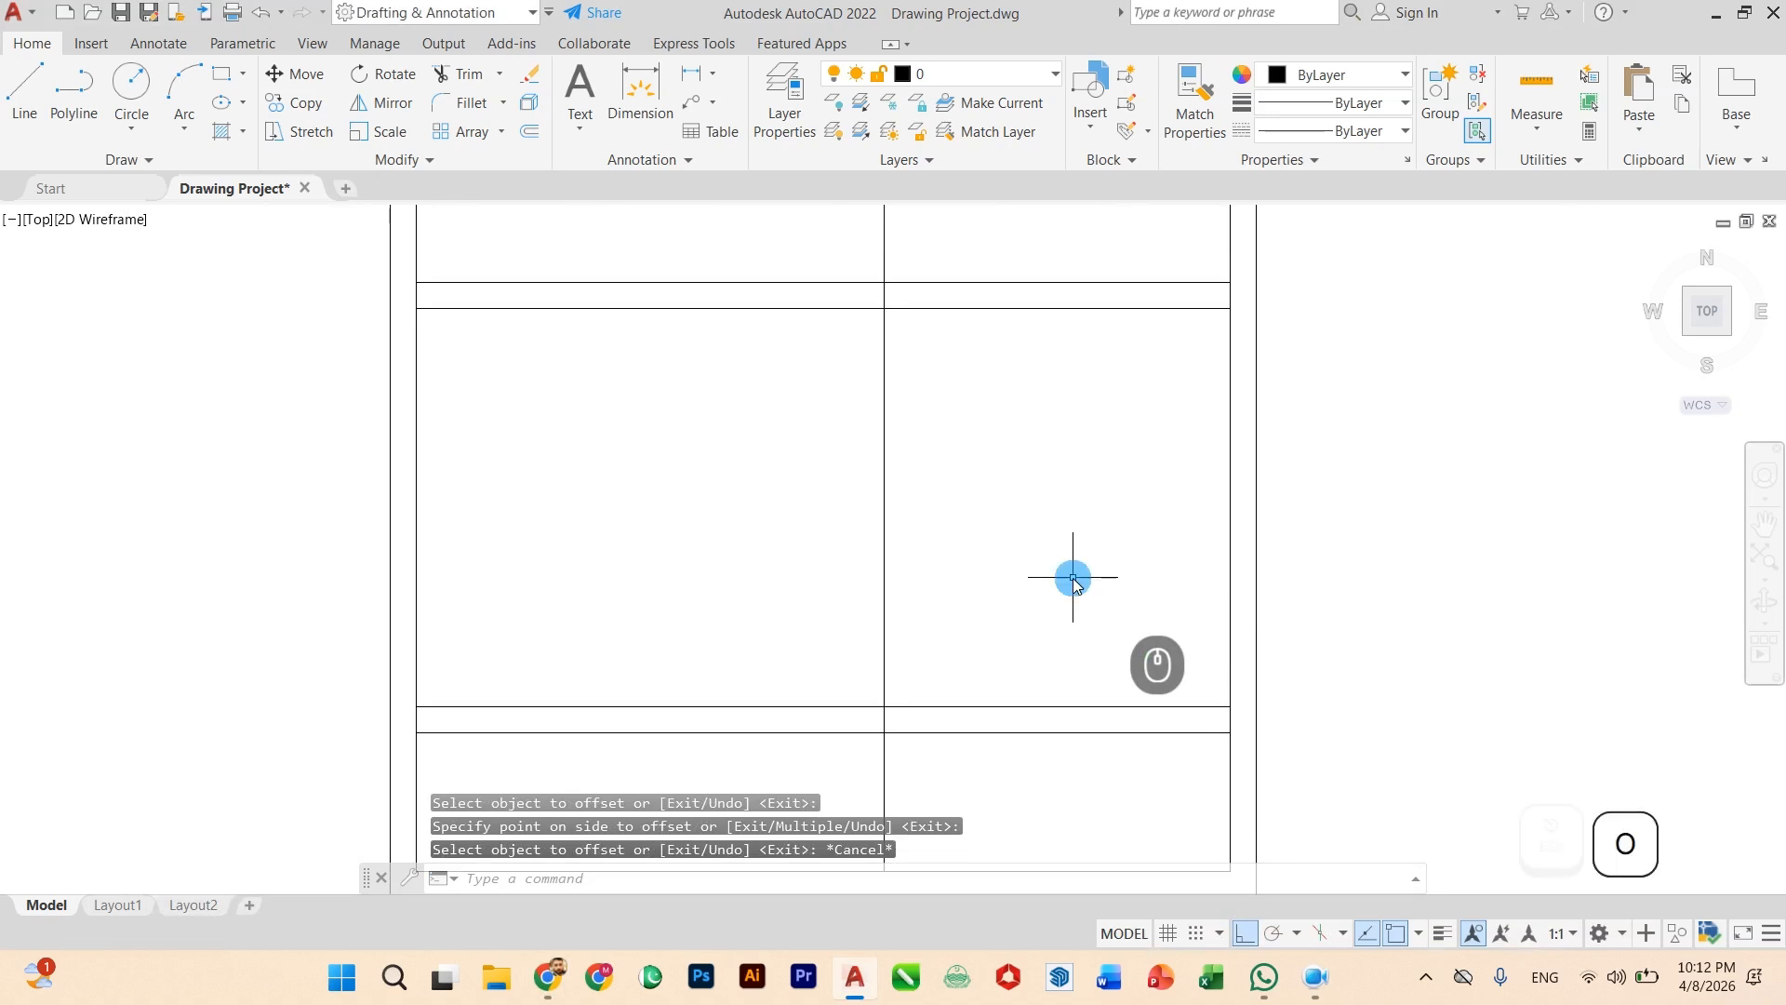
Step: Offset the new vertical line in the front room 9" to the left to form the wall thickness
type("of")
key("Return")
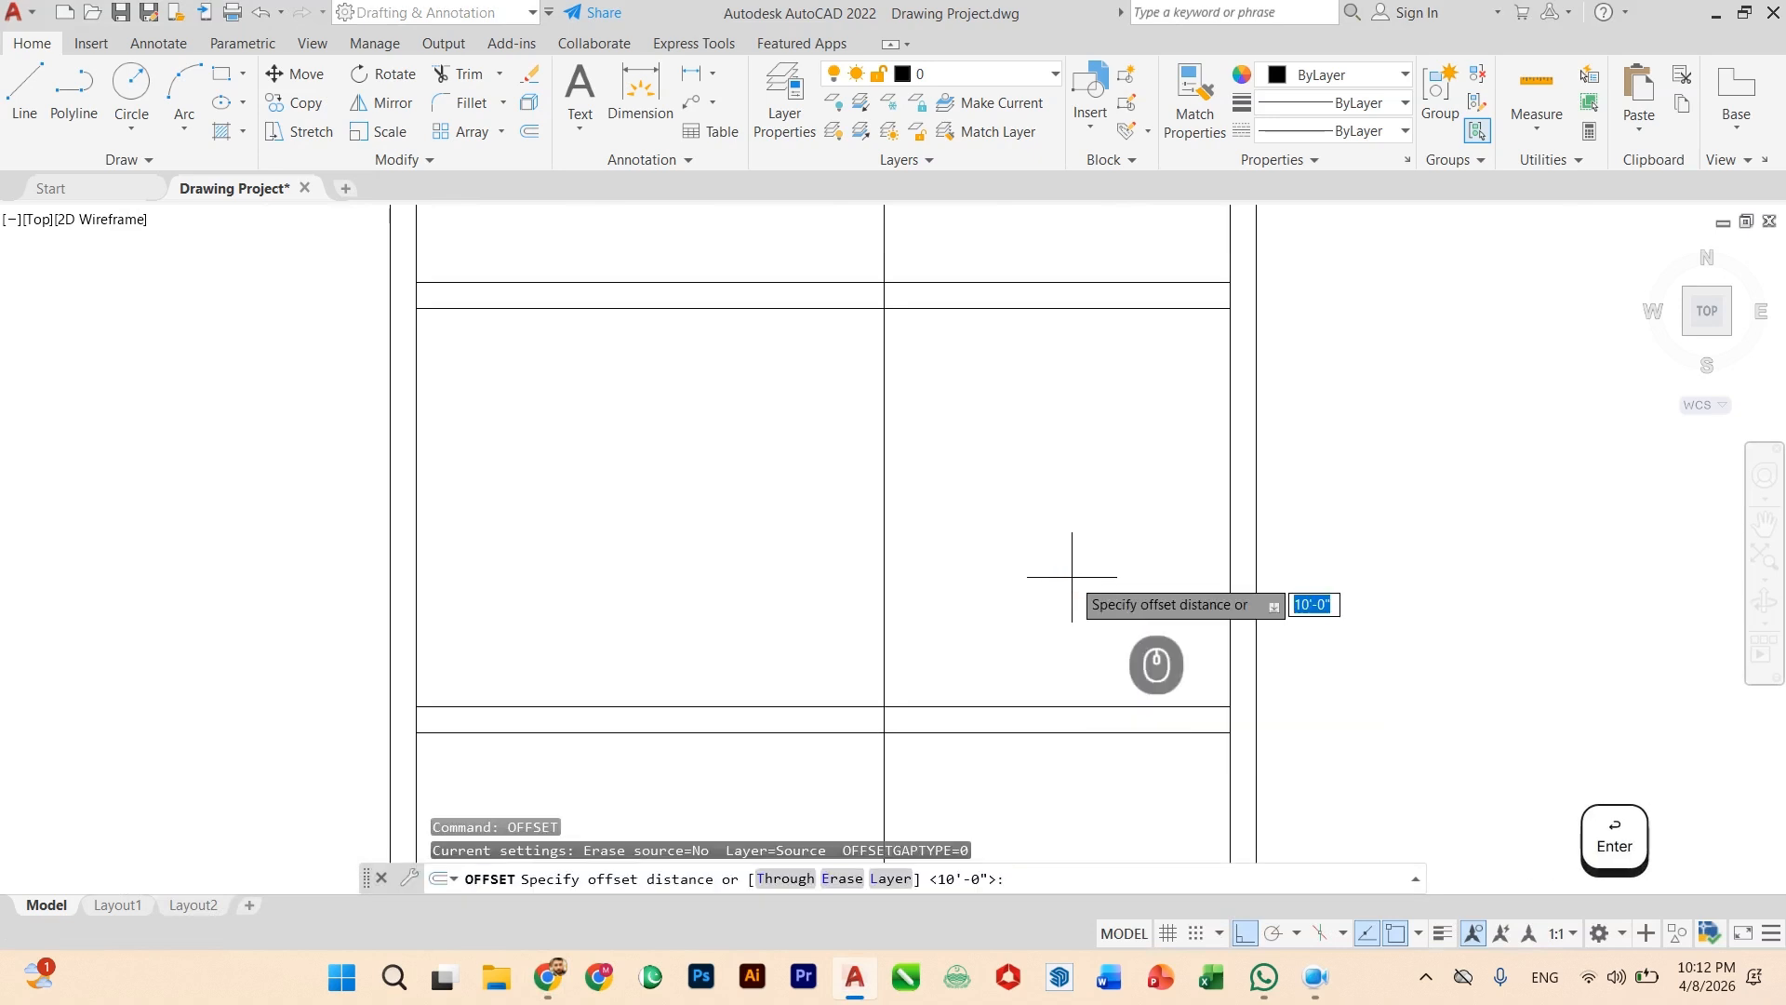
type("9\"")
key("Return")
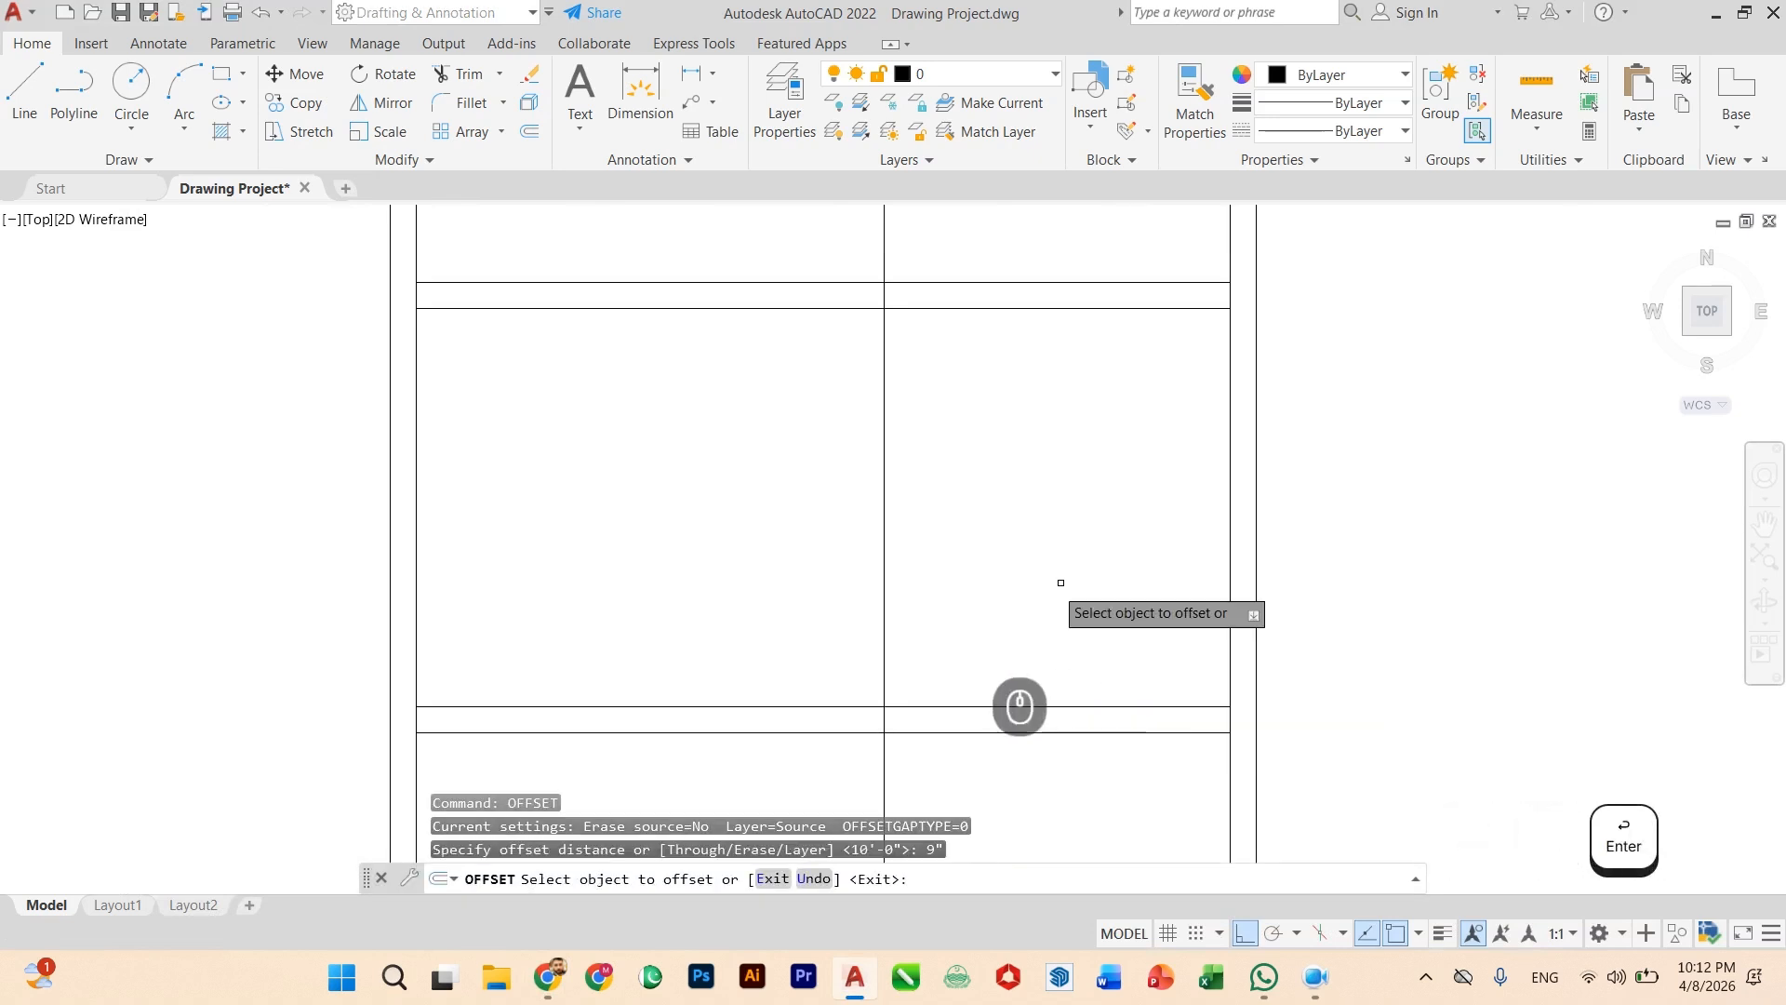
left_click(884, 618)
left_click(856, 630)
key("Escape")
scroll(1029, 598, "down", 2)
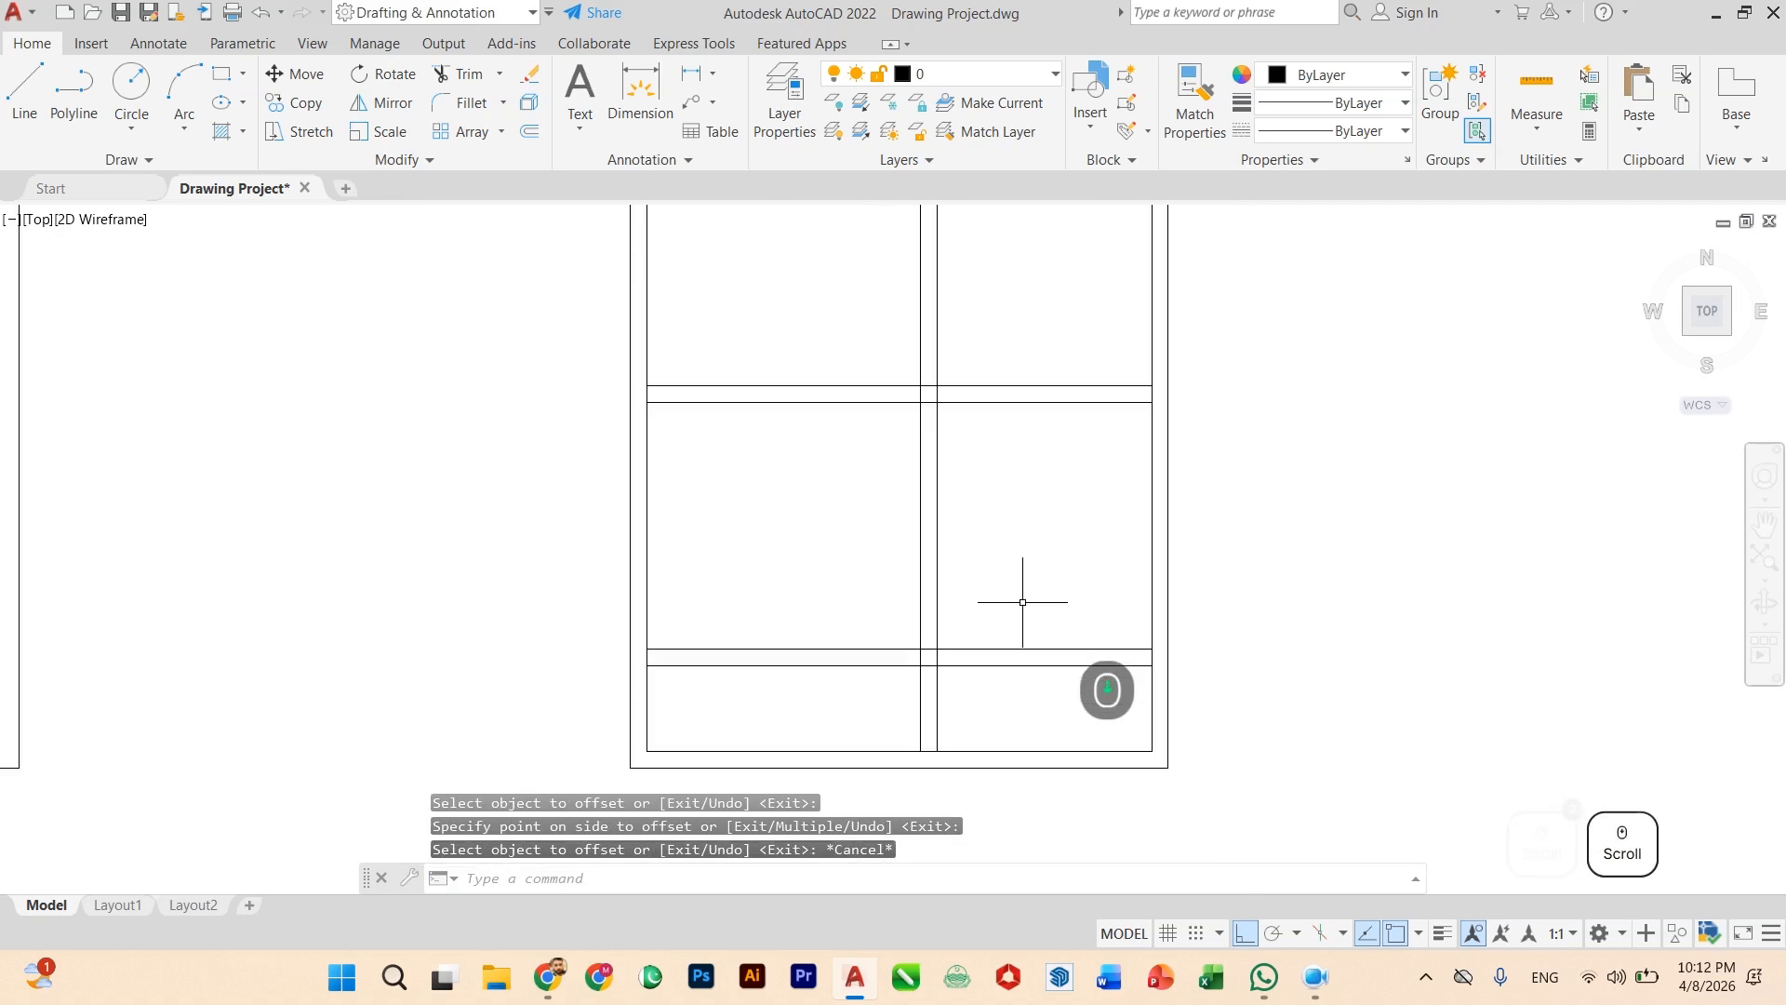
scroll(1045, 650, "up", 2)
scroll(1037, 704, "down", 2)
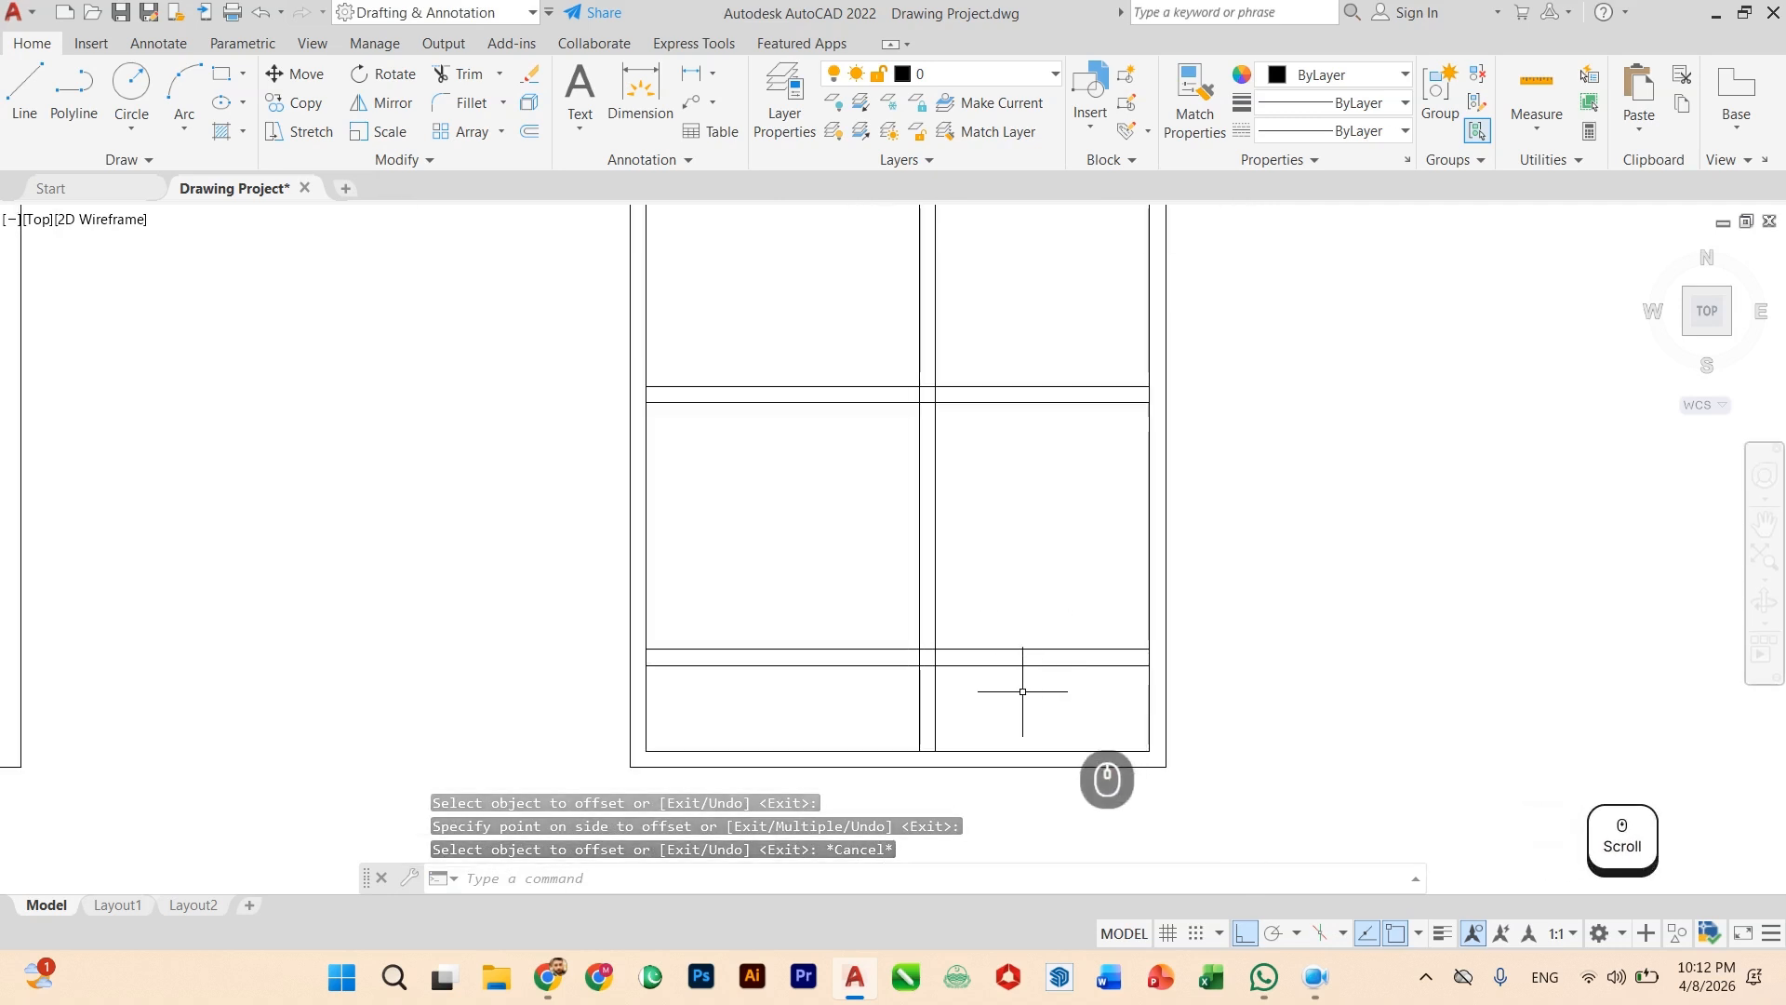
Step: Trim the vertical wall's lines below the lower partition and the lower partition's lines left of the vertical wall
type("trim")
key("Return")
left_click(978, 707)
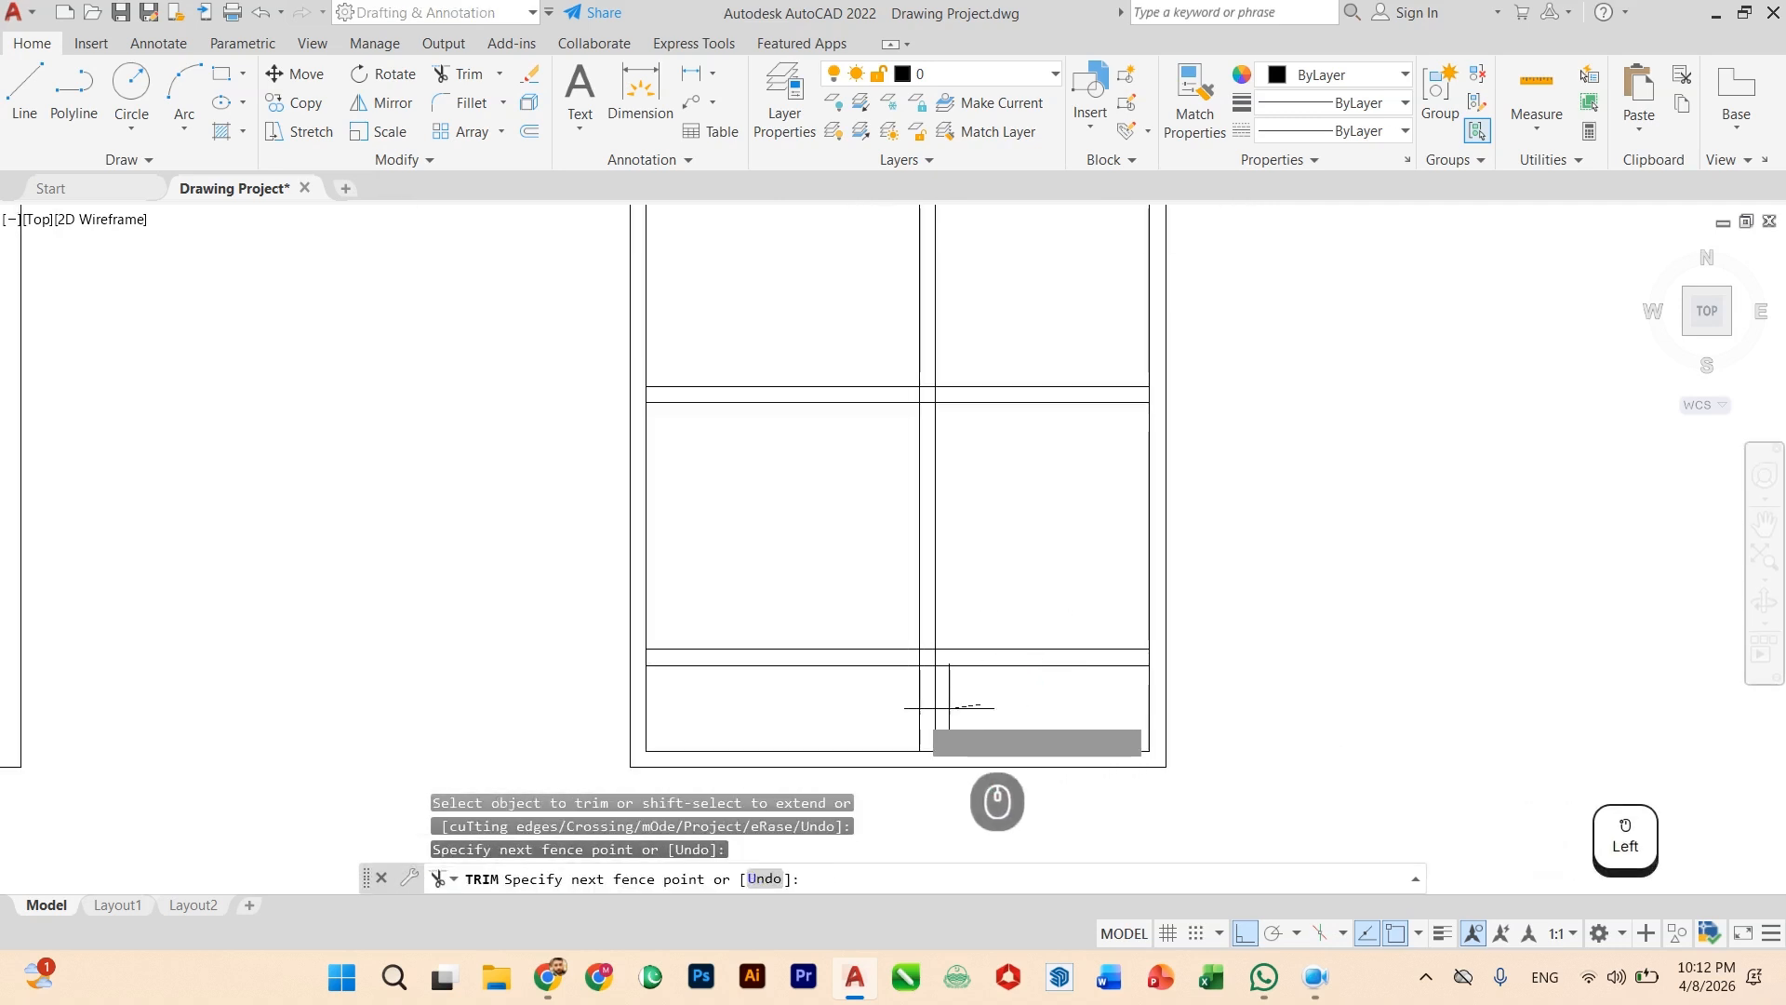
left_click(863, 713)
left_click(866, 631)
key("Return")
Step: Trim the vertical wall's two lines where they extend above the upper full-width partition
scroll(947, 614, "down", 2)
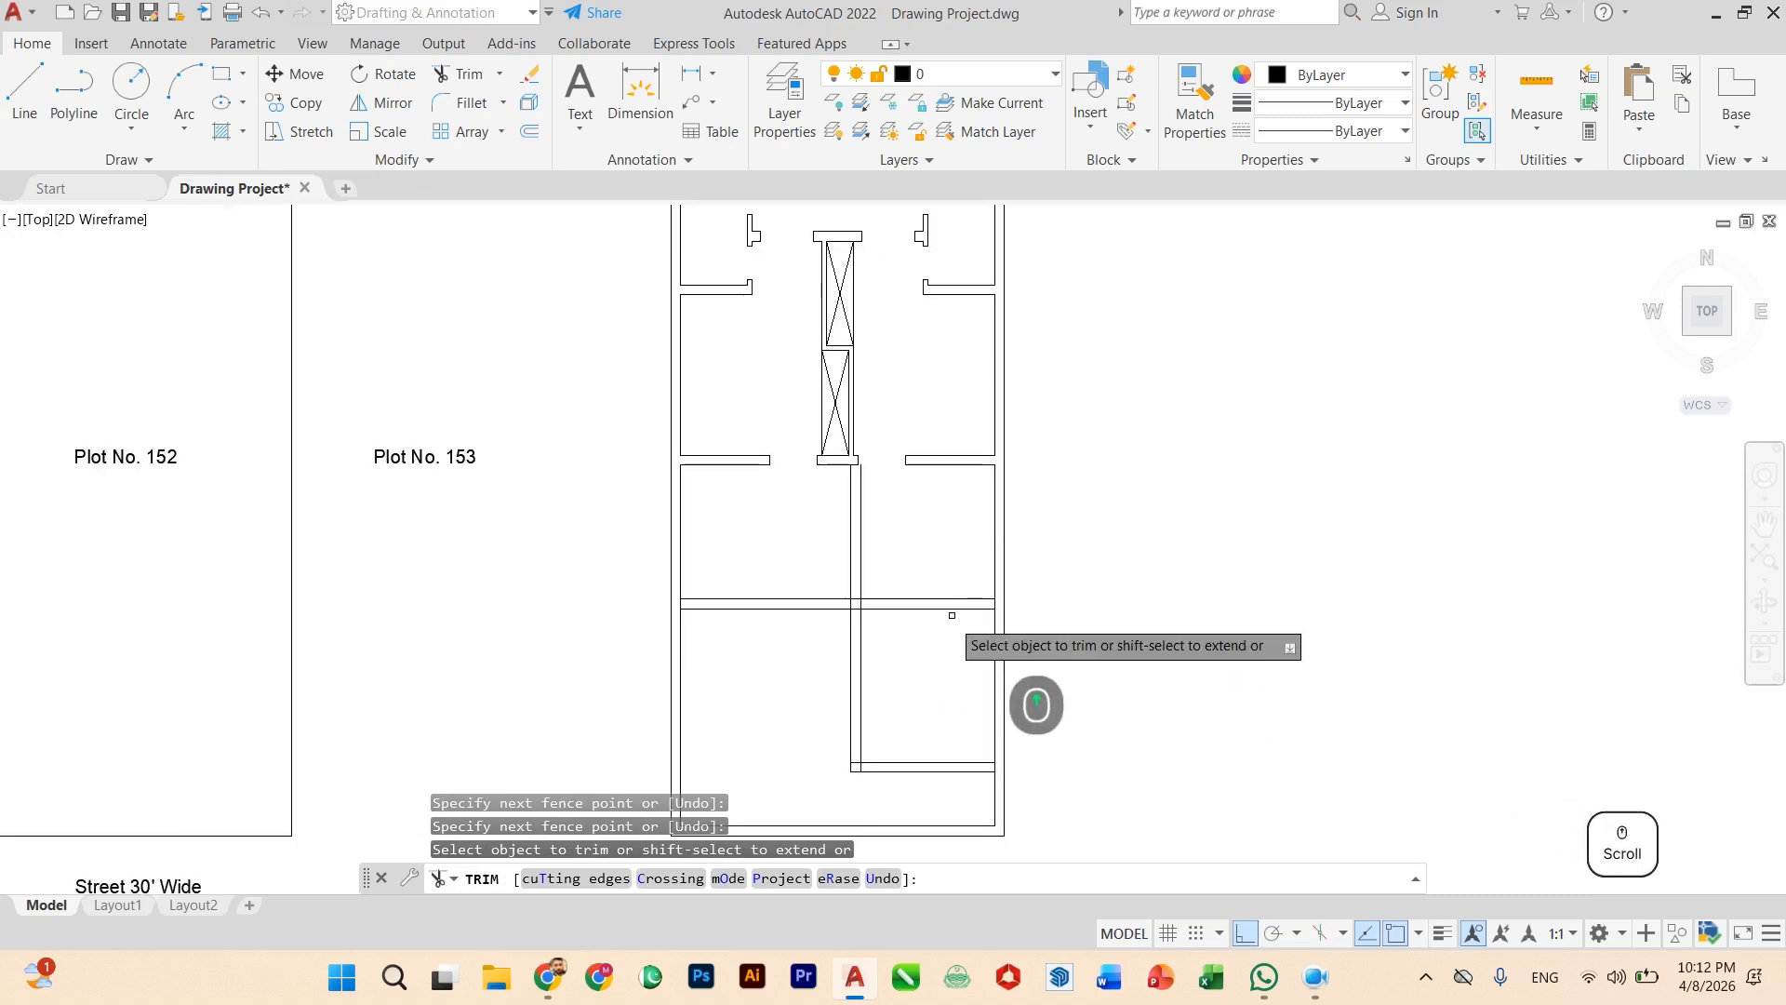
scroll(903, 603, "up", 2)
left_click(854, 445)
left_click(809, 446)
key("Return")
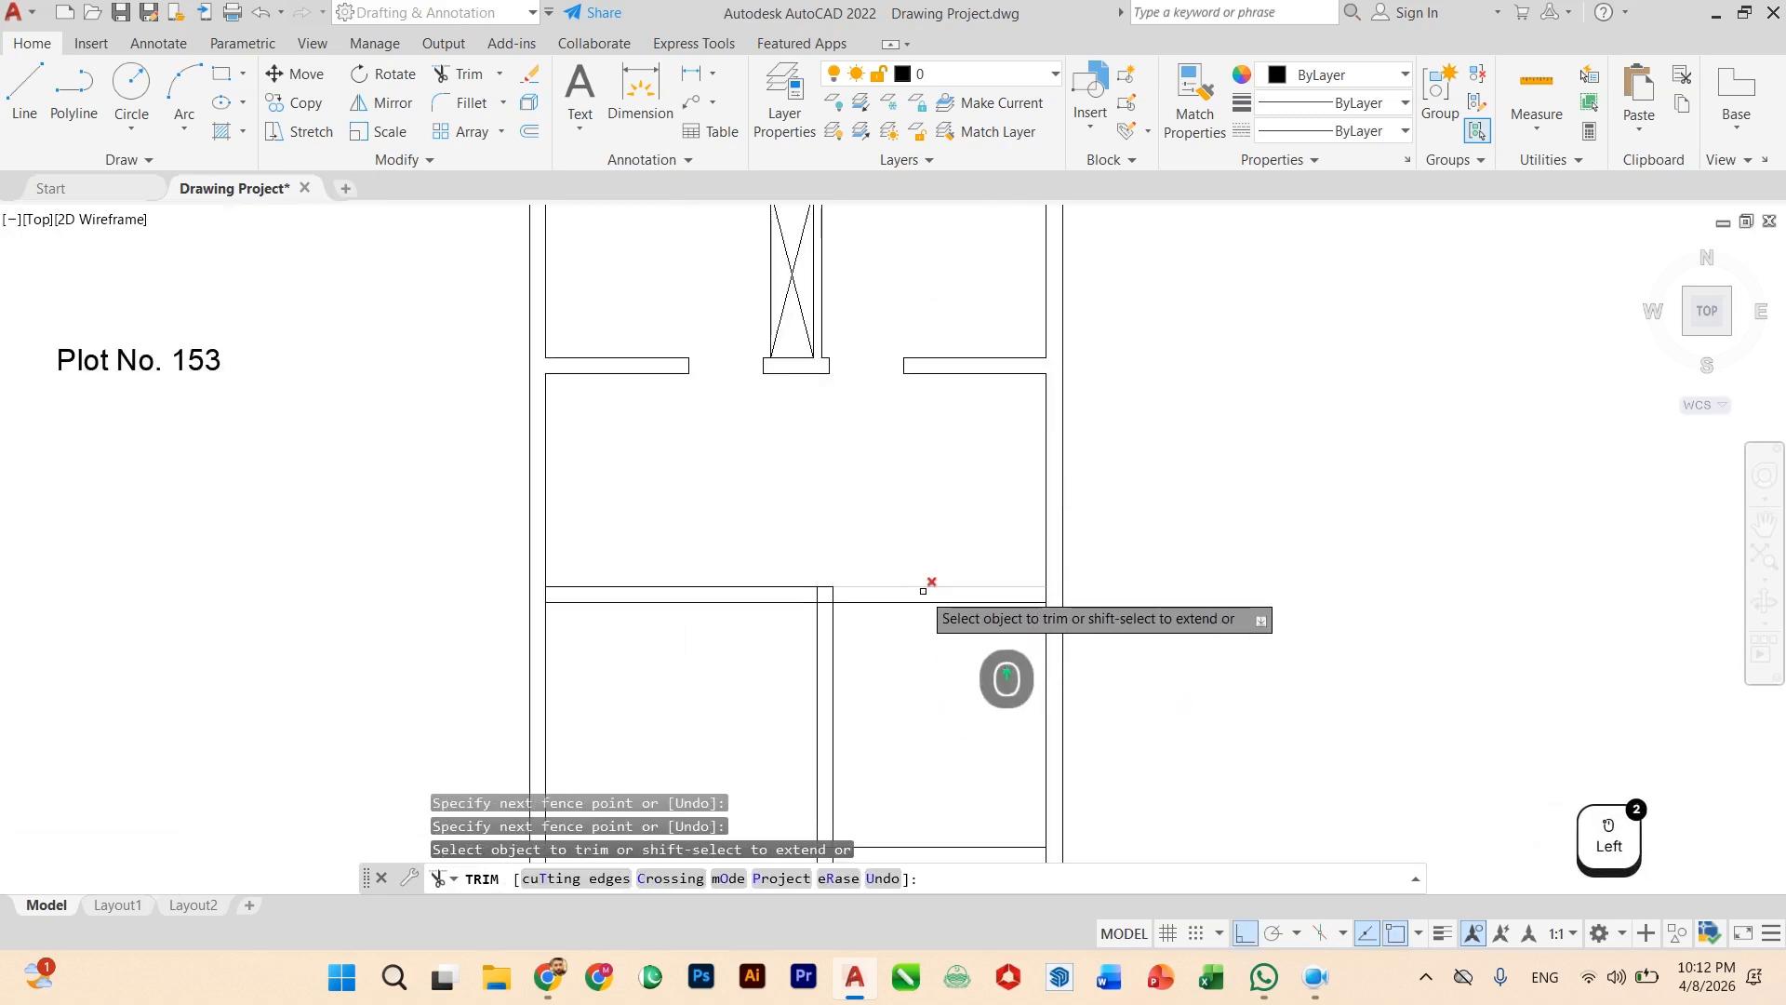
Step: Trim both lines of the upper partition between the vertical wall and the right side wall
scroll(921, 577, "up", 2)
left_click(908, 496)
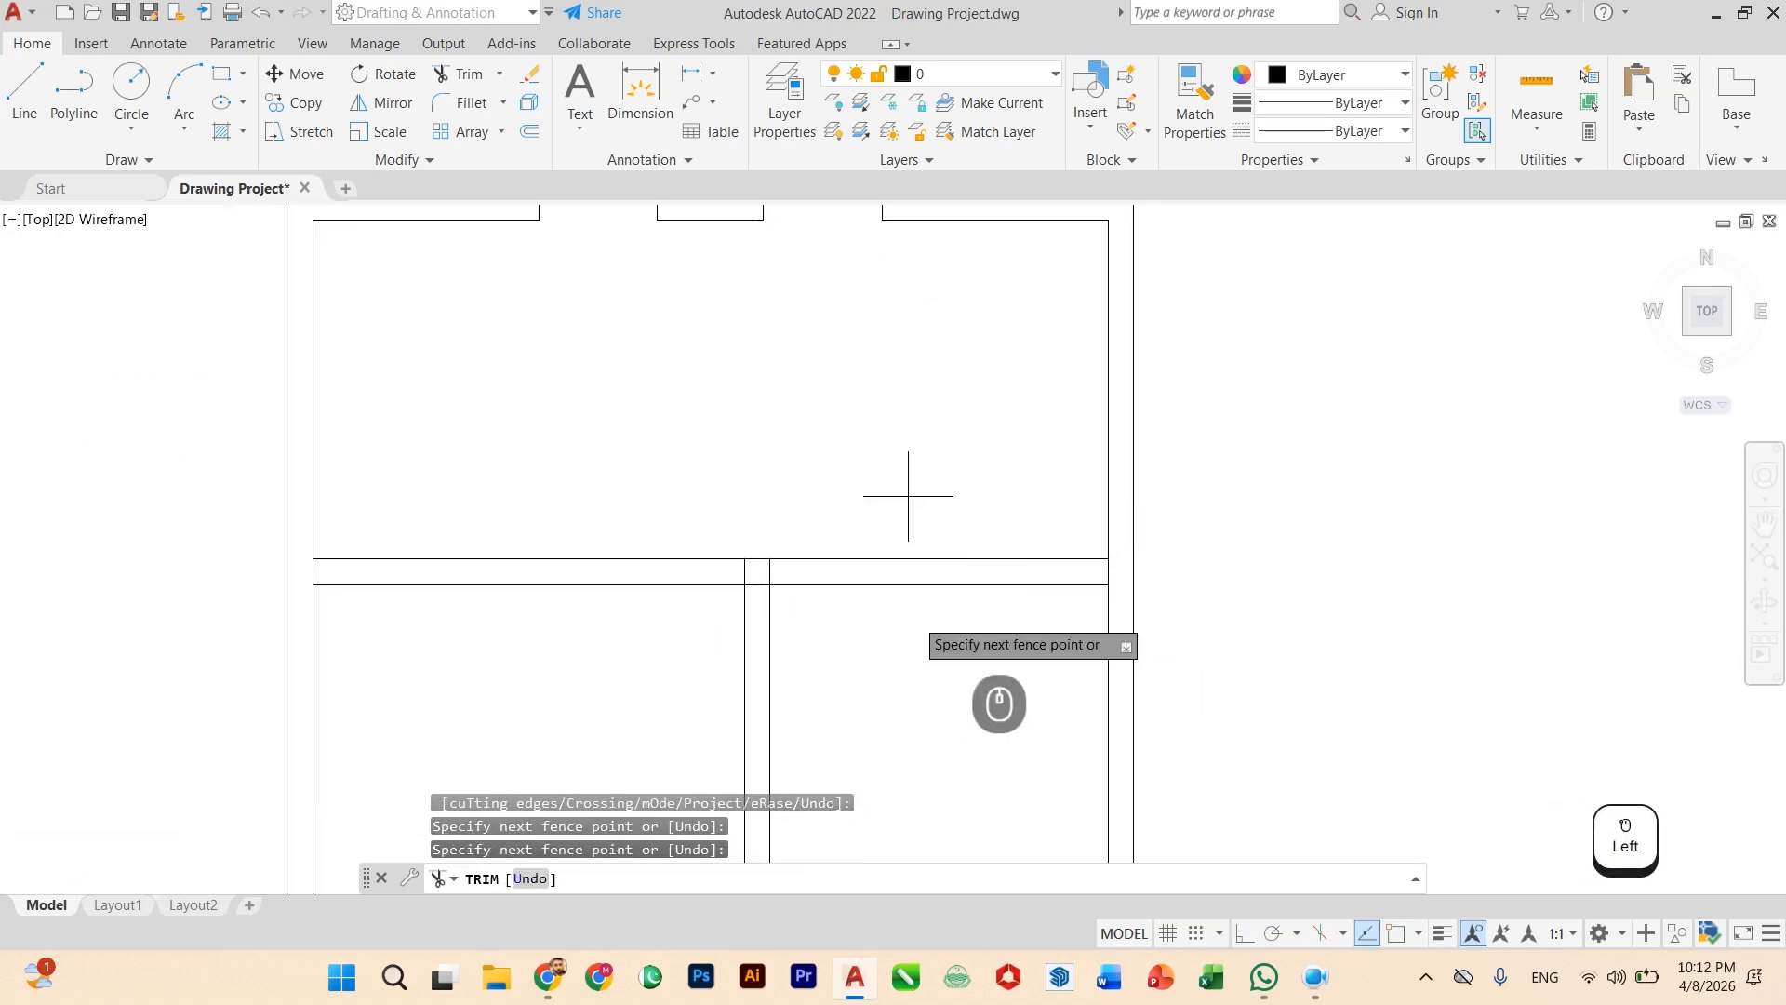
left_click(915, 616)
key("Return")
Step: Trim the overlapping lines at the upper partition's corner with the vertical wall and open its junction with the left side wall
scroll(746, 570, "up", 6)
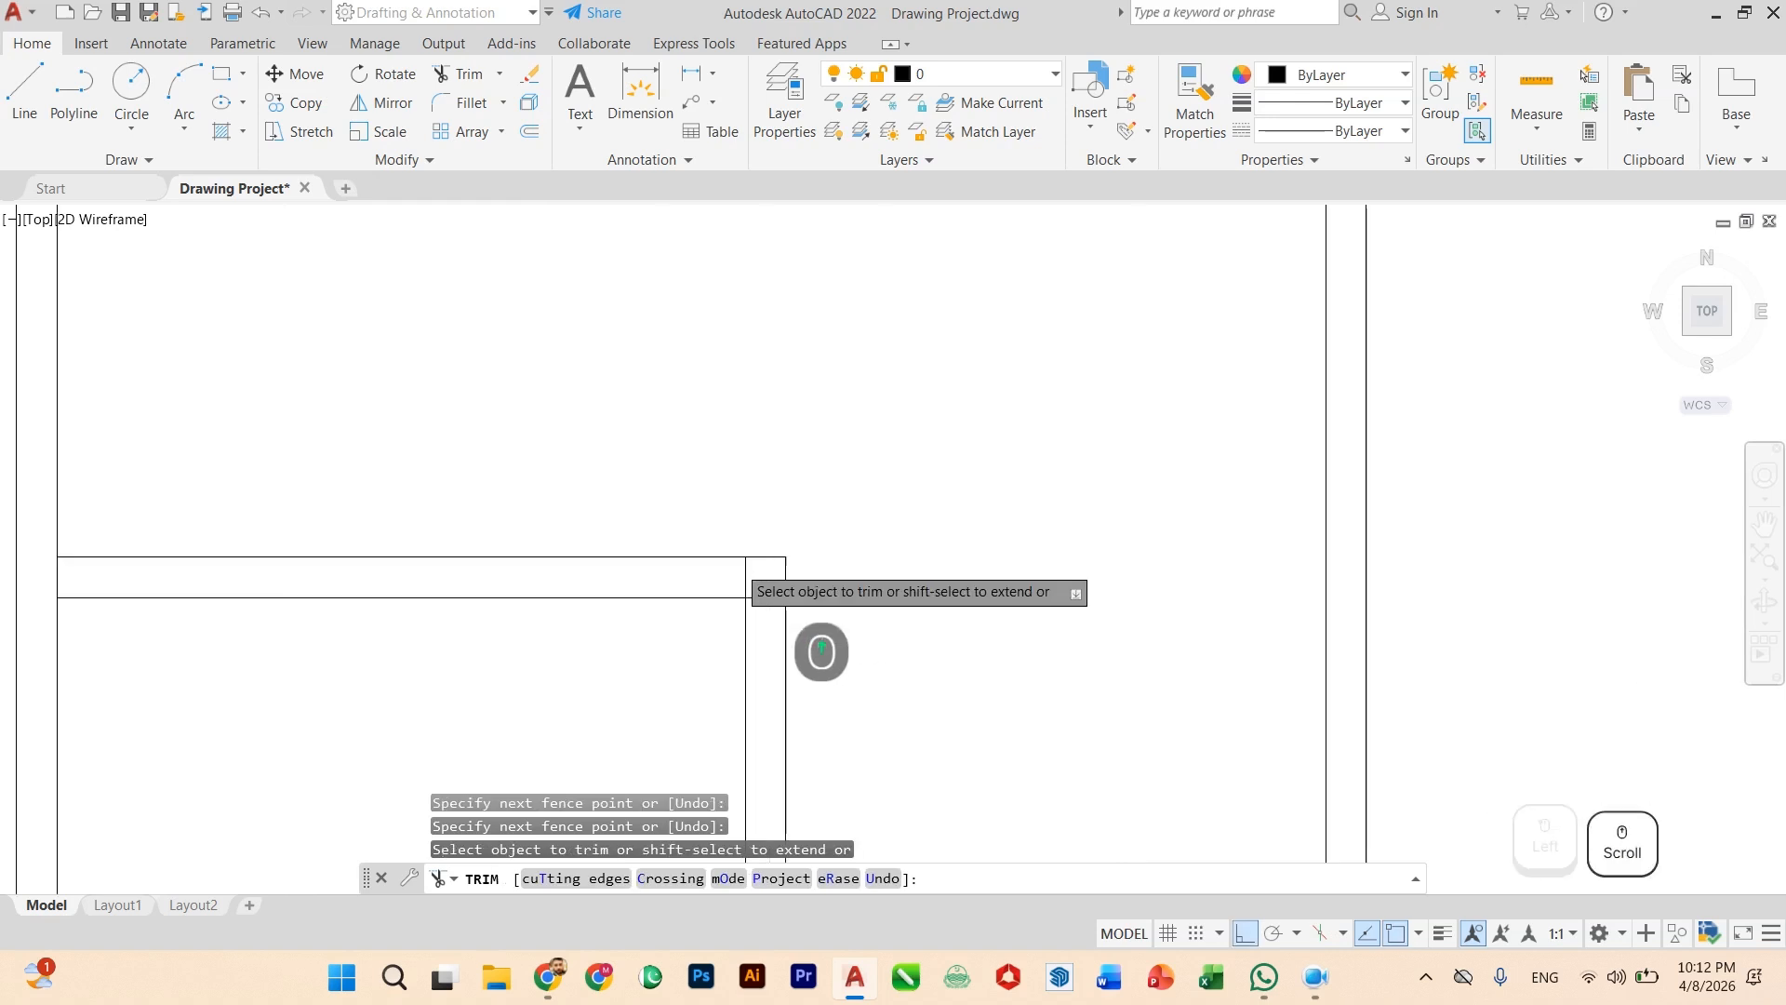
scroll(1012, 471, "down", 5)
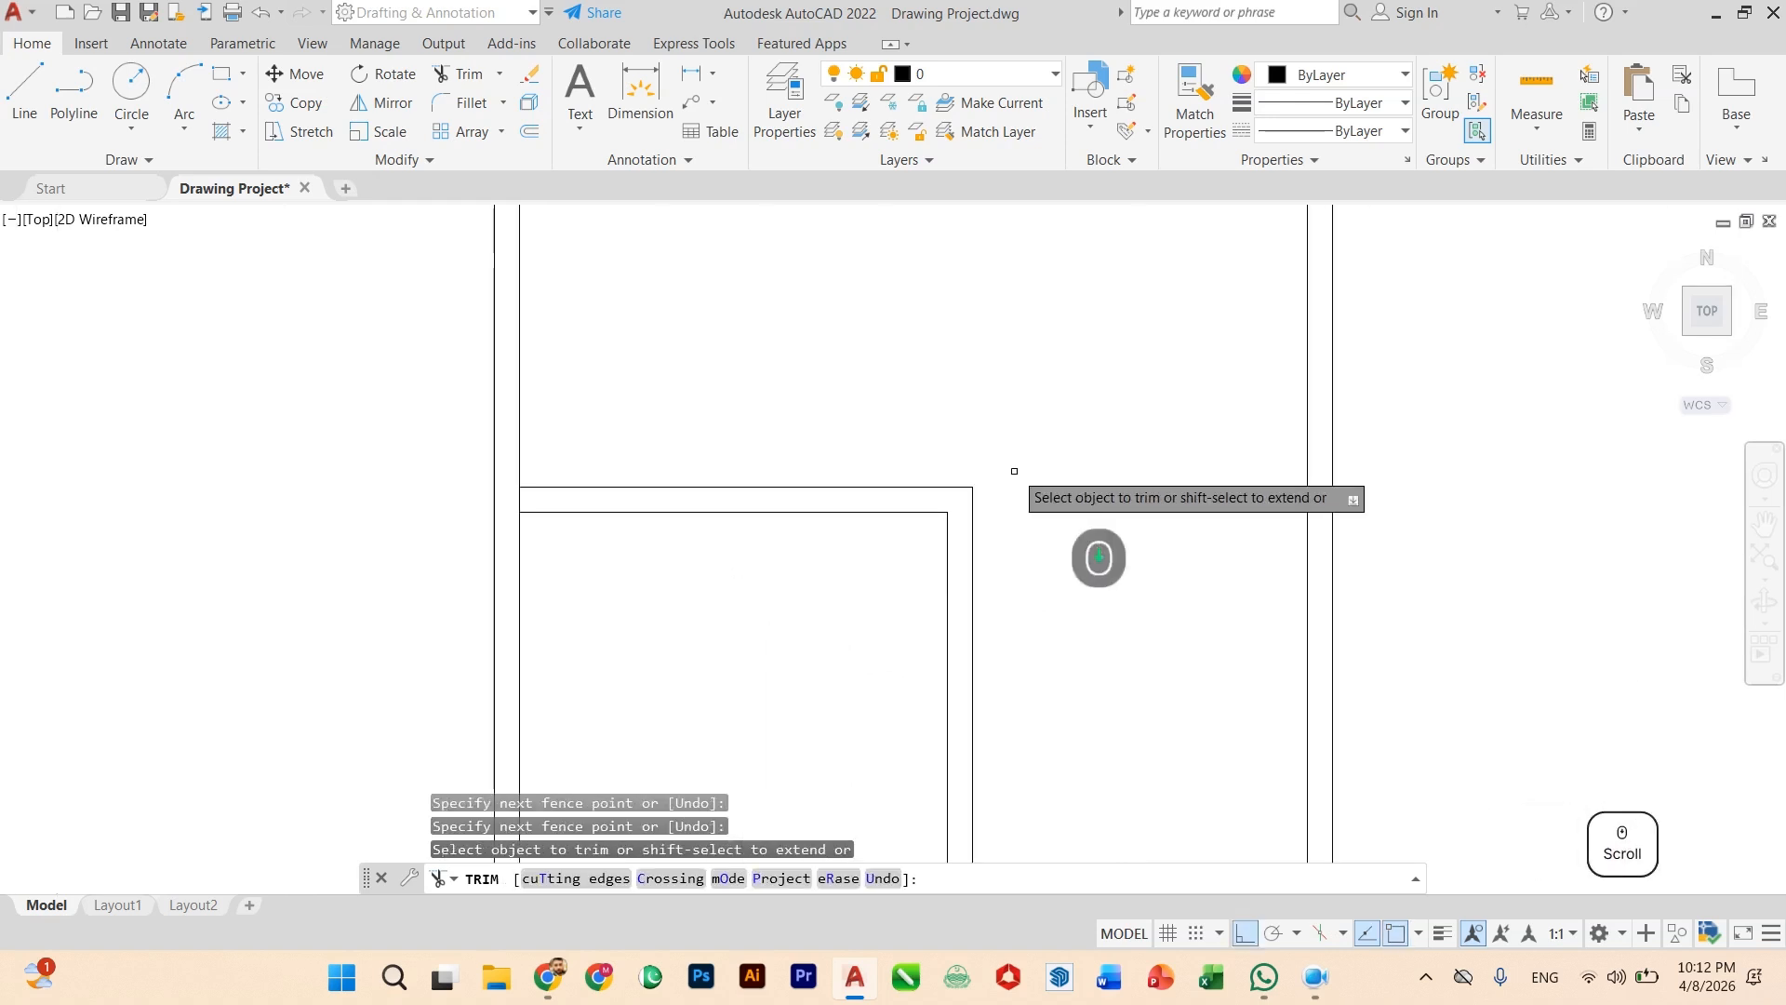
scroll(826, 505, "up", 6)
left_click(826, 505)
left_click(743, 531)
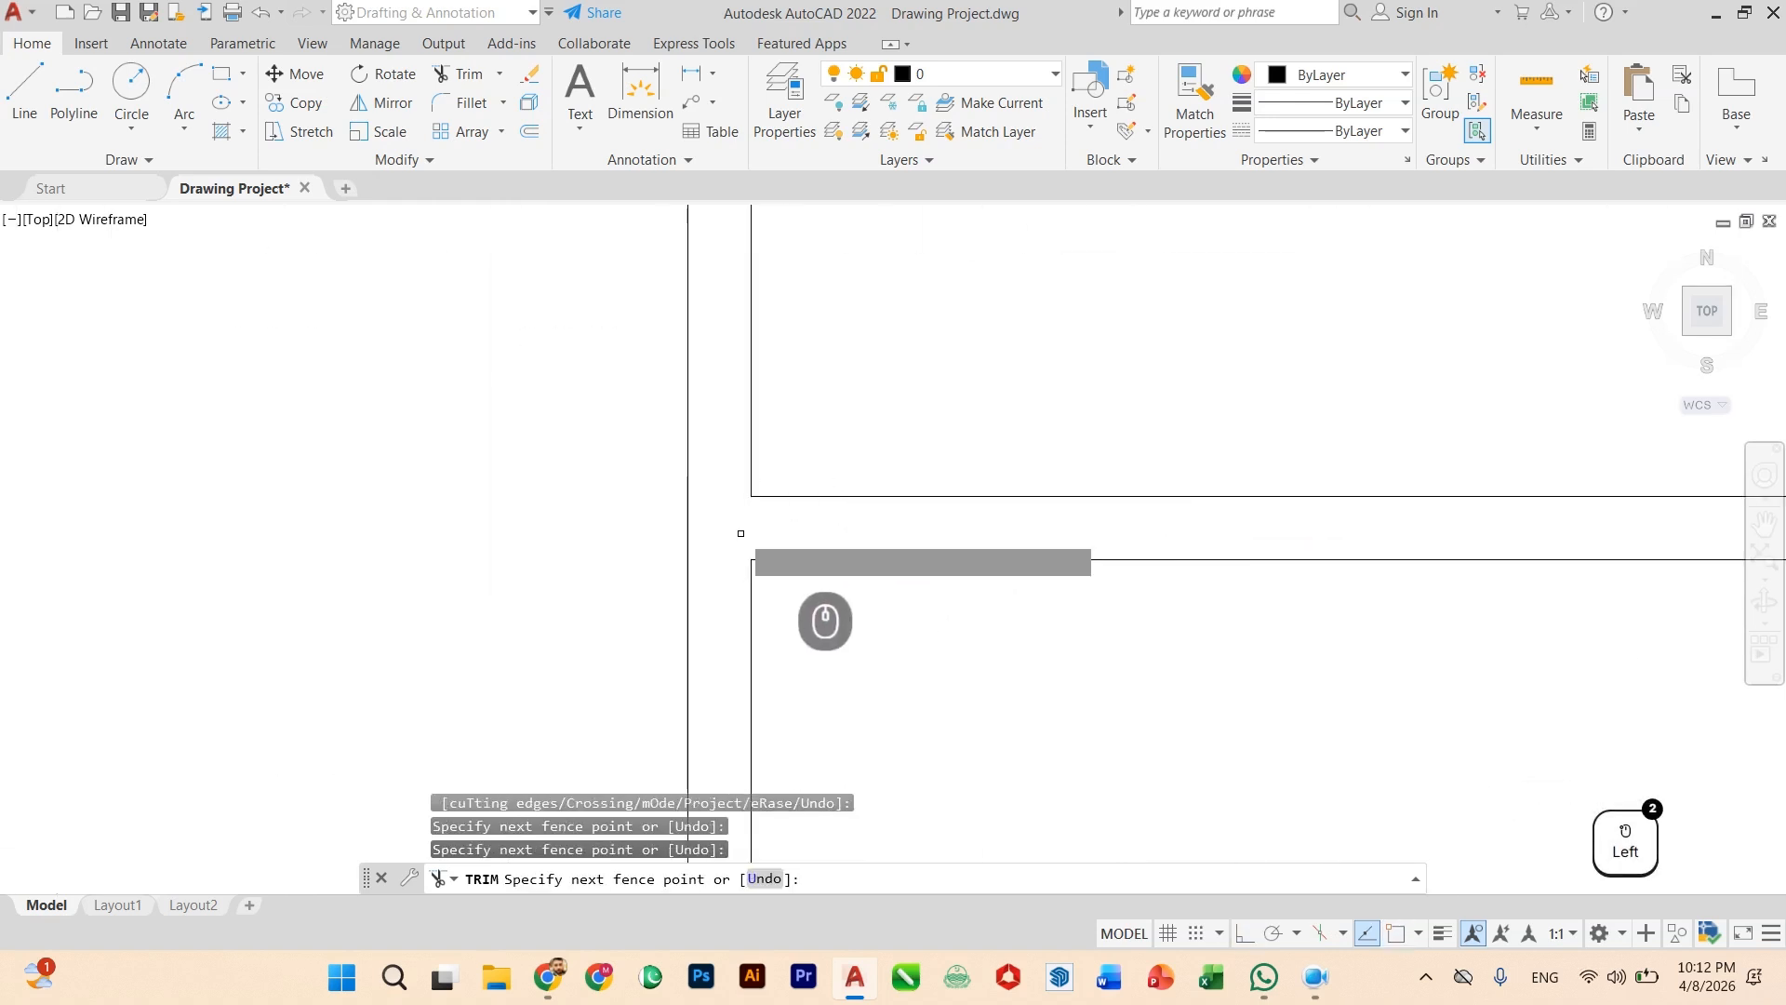
key("Return")
Step: Trim the right side wall's inner line between the lower partition's two lines to open the junction
scroll(735, 465, "down", 5)
scroll(950, 579, "up", 3)
scroll(1265, 591, "up", 3)
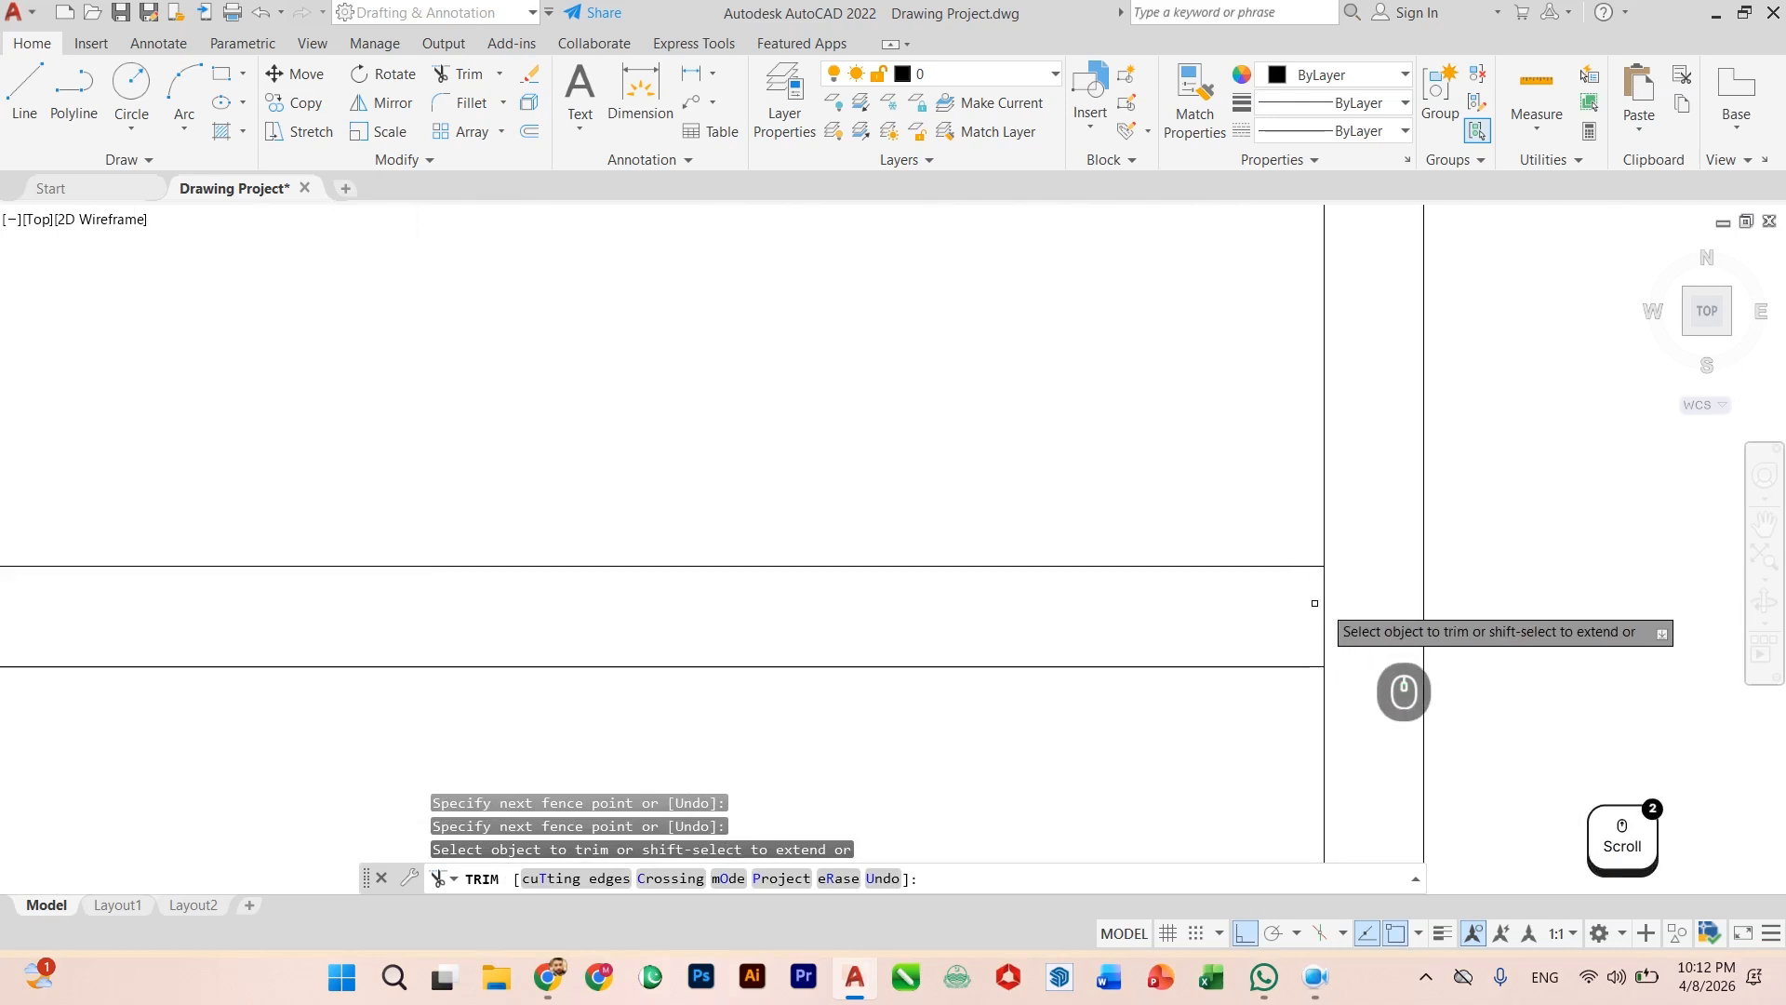
left_click(1305, 619)
key("Return")
Step: Trim the overlapping lines at the corner where the vertical wall meets the lower partition
scroll(1001, 615, "down", 1)
scroll(845, 630, "up", 3)
left_click(785, 590)
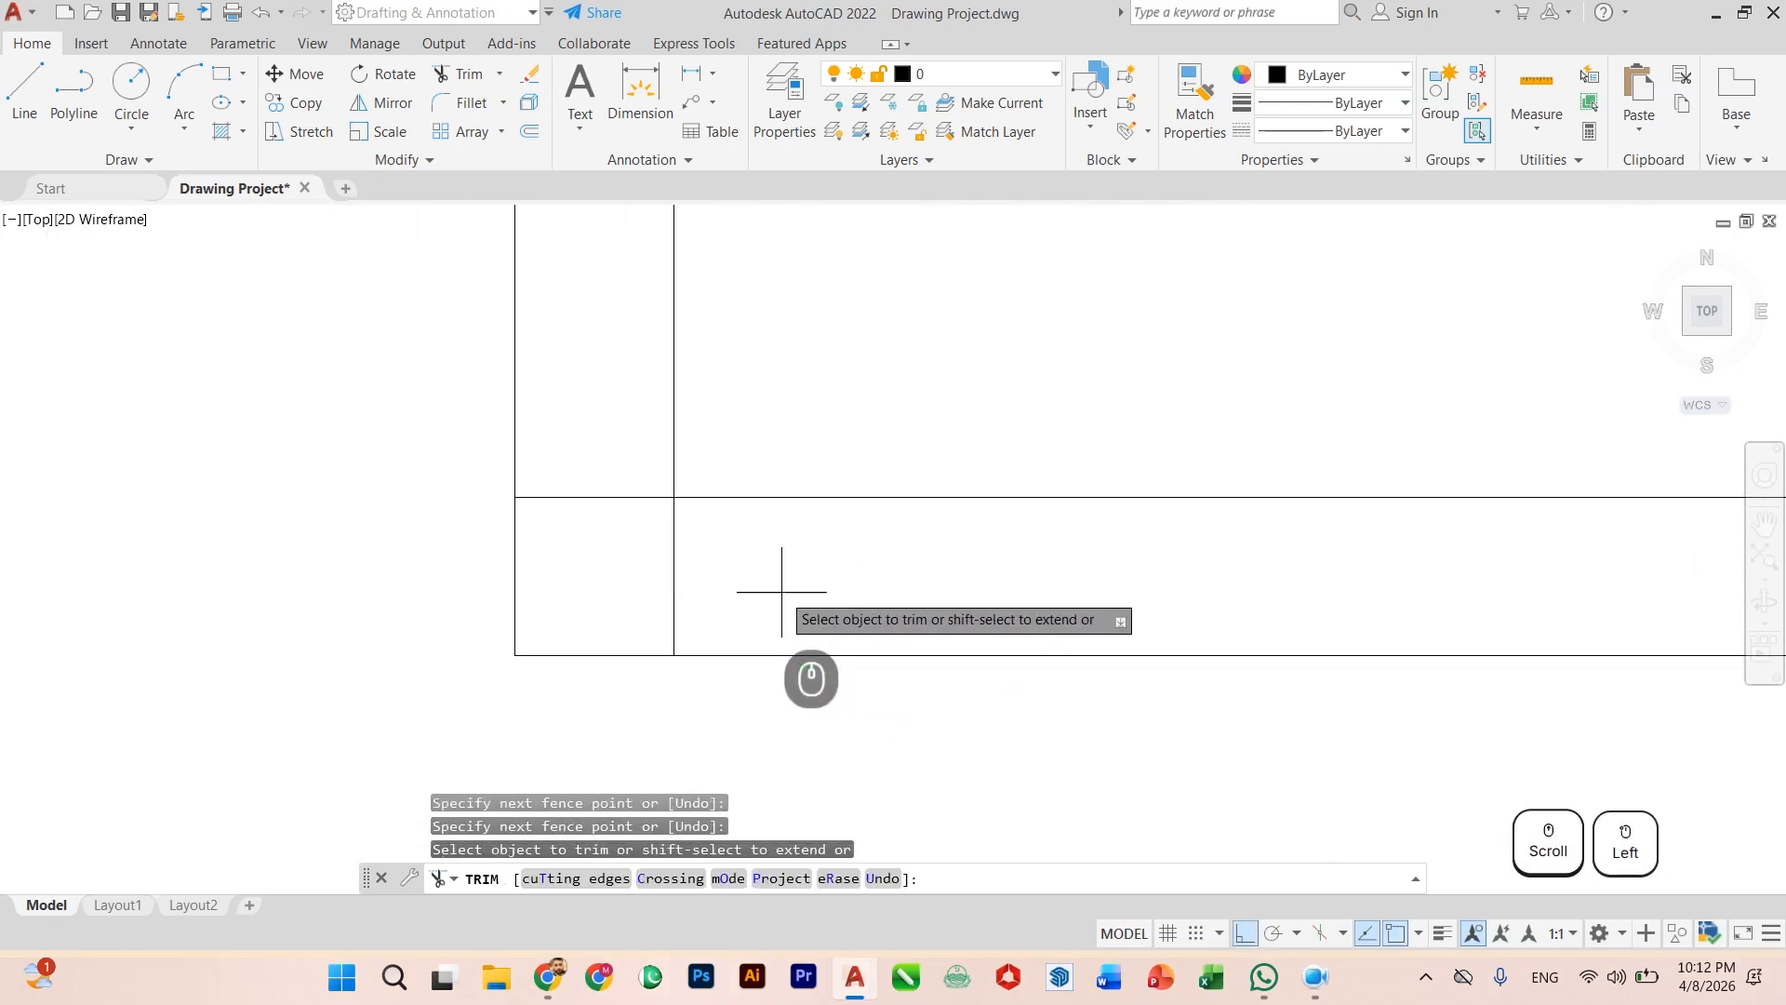
left_click(661, 594)
left_click(638, 424)
key("Return")
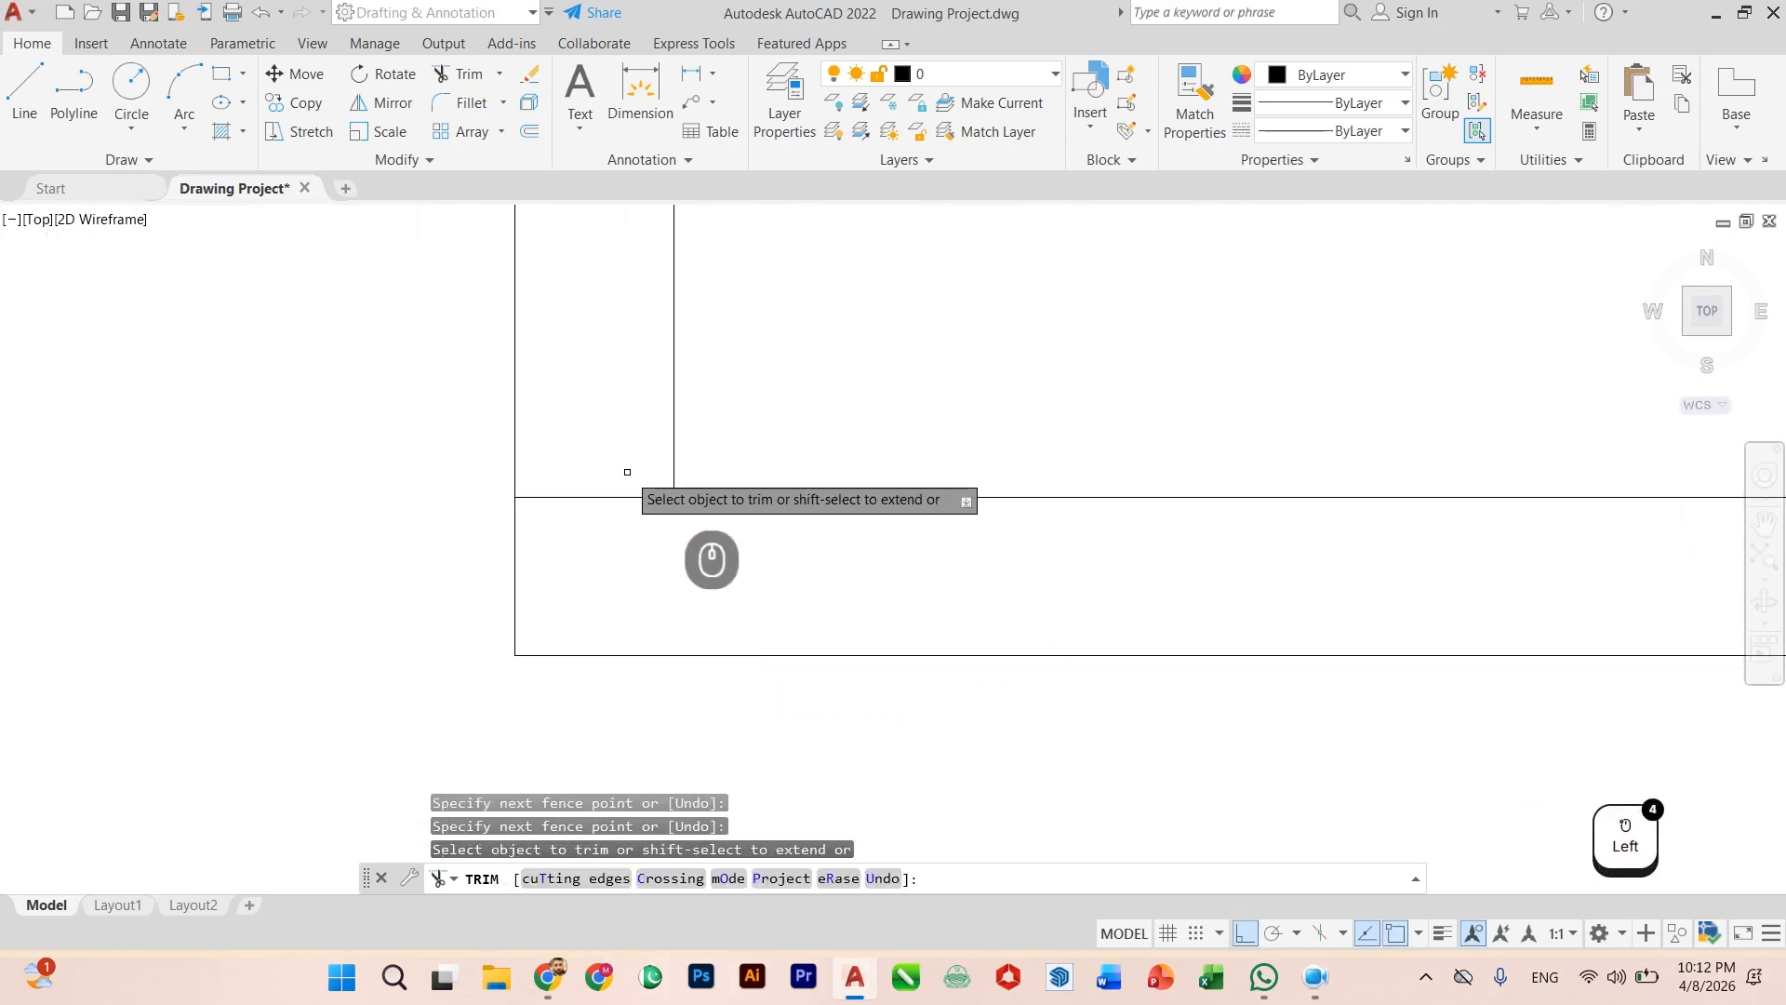
key("Escape")
scroll(900, 623, "down", 2)
scroll(901, 623, "down", 6)
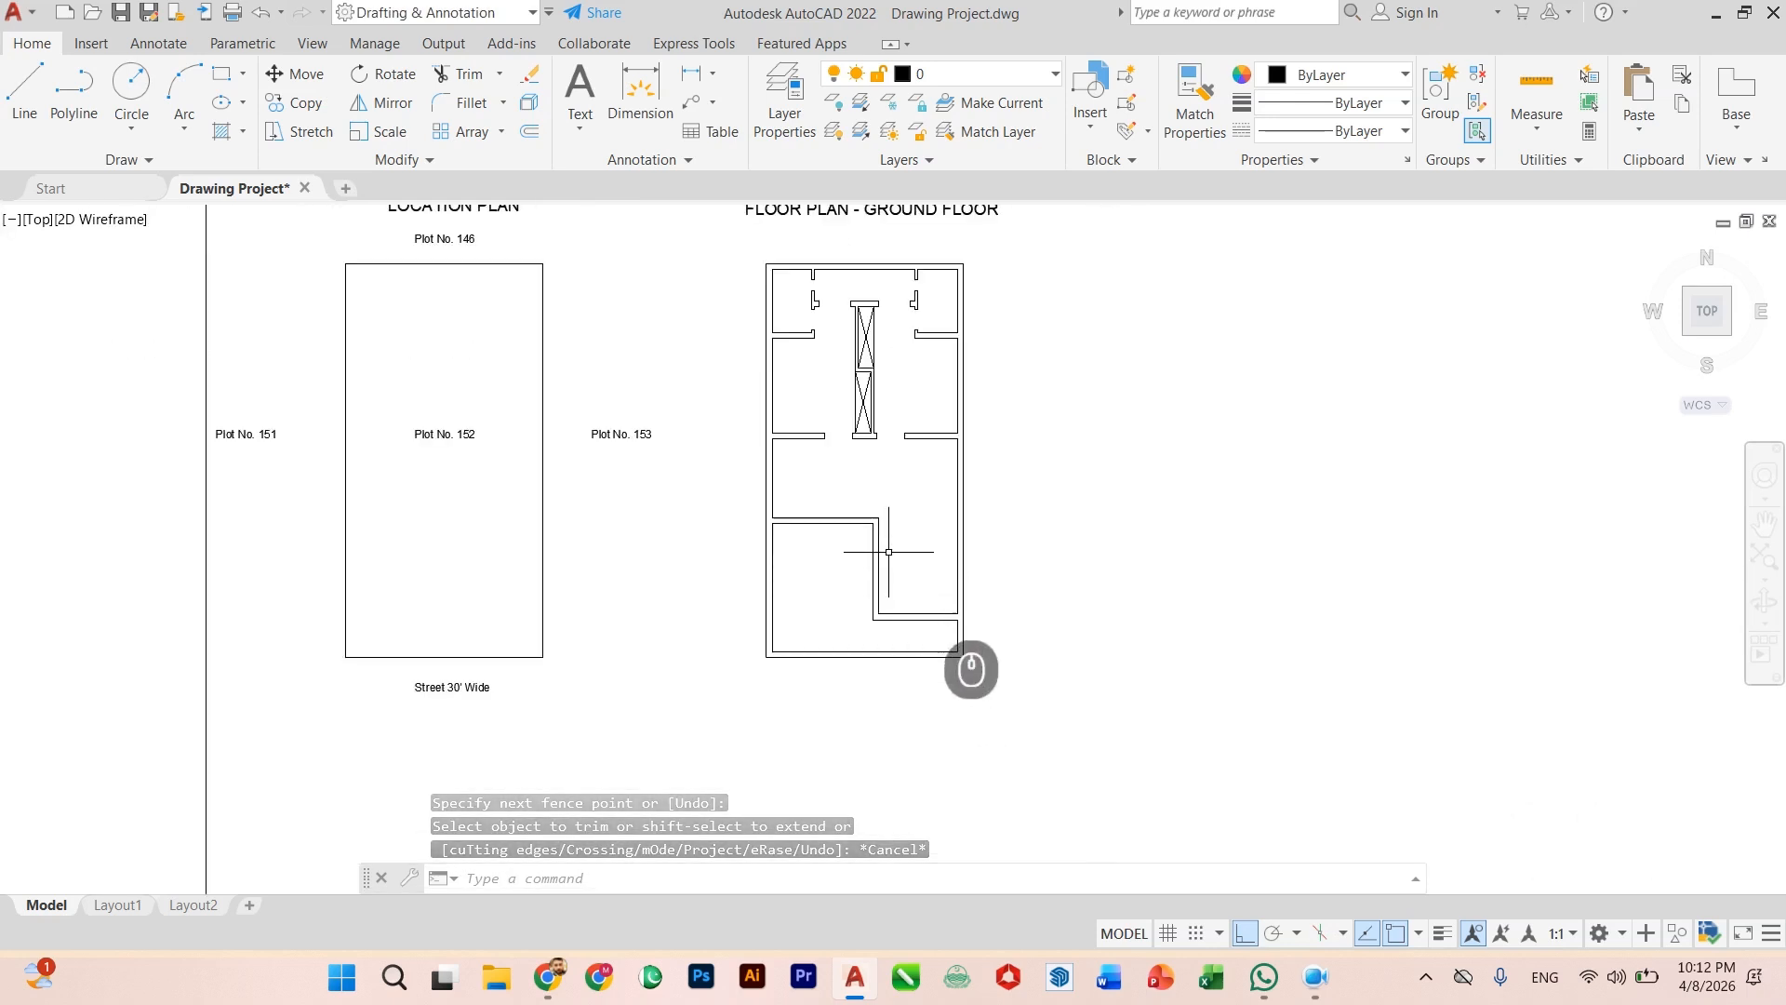
Step: Measure the front room's inner width from its upper-right corner to the left side wall
scroll(888, 582, "up", 6)
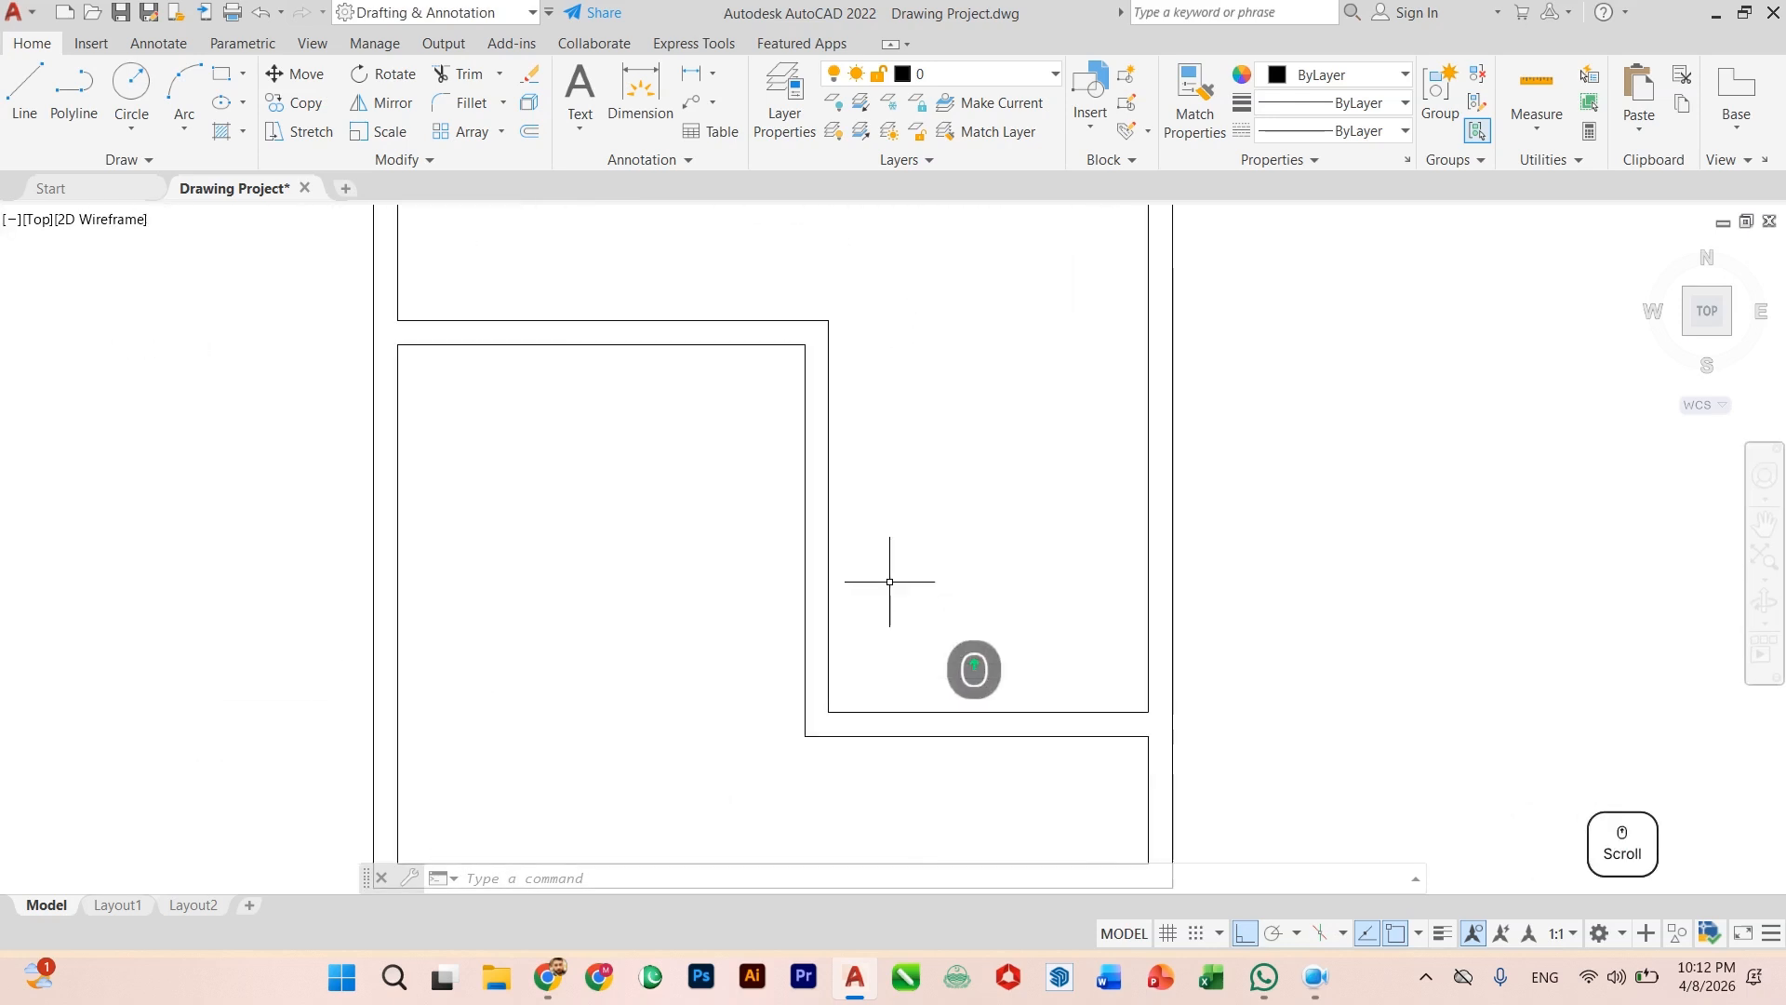
scroll(912, 574, "down", 2)
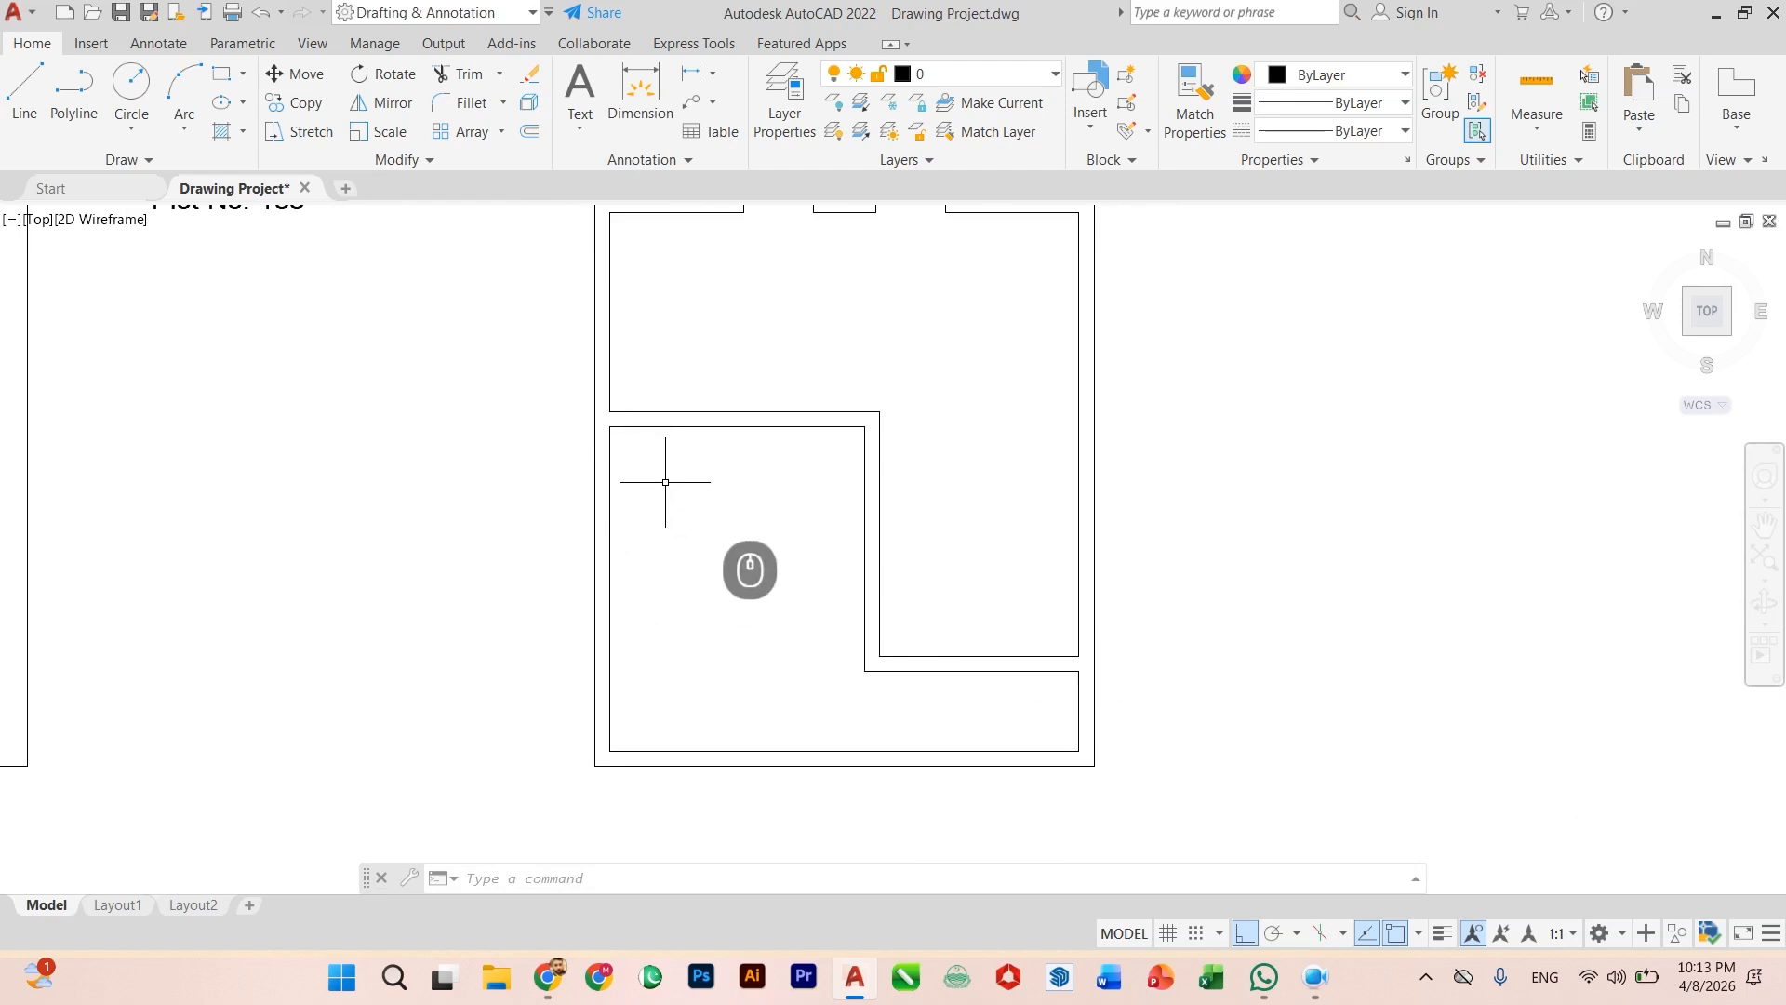
scroll(665, 526, "up", 4)
scroll(659, 530, "down", 2)
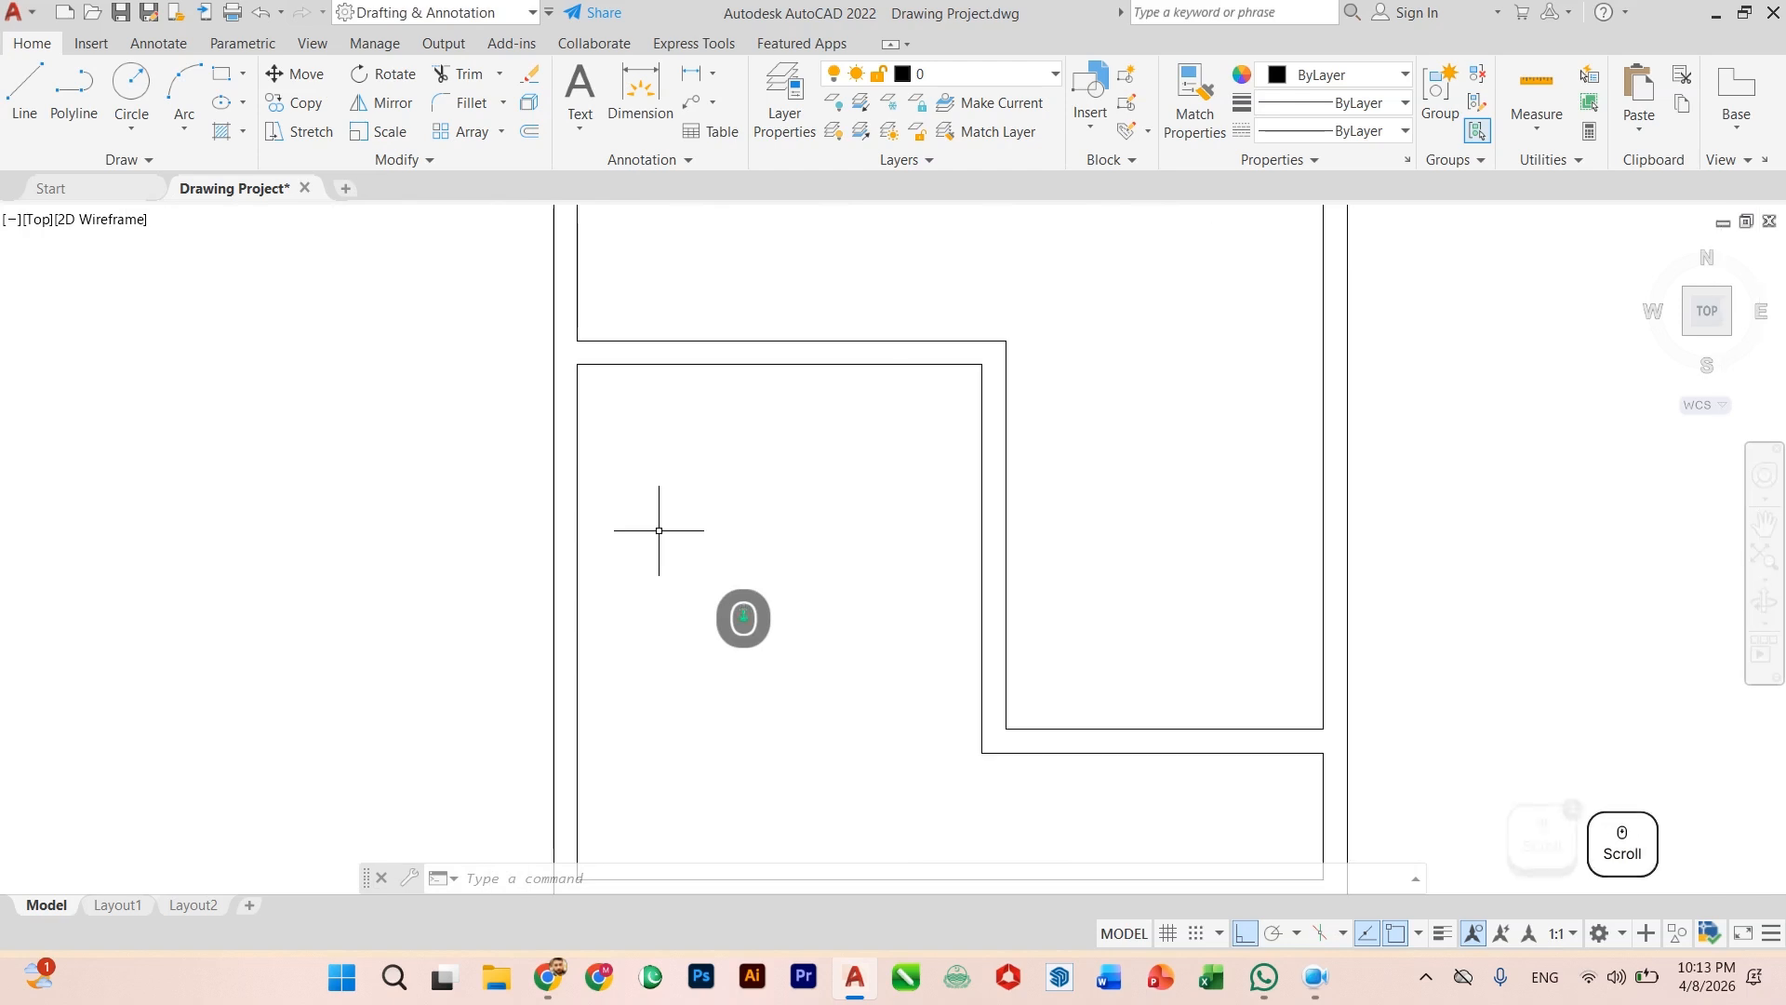
scroll(659, 527, "down", 2)
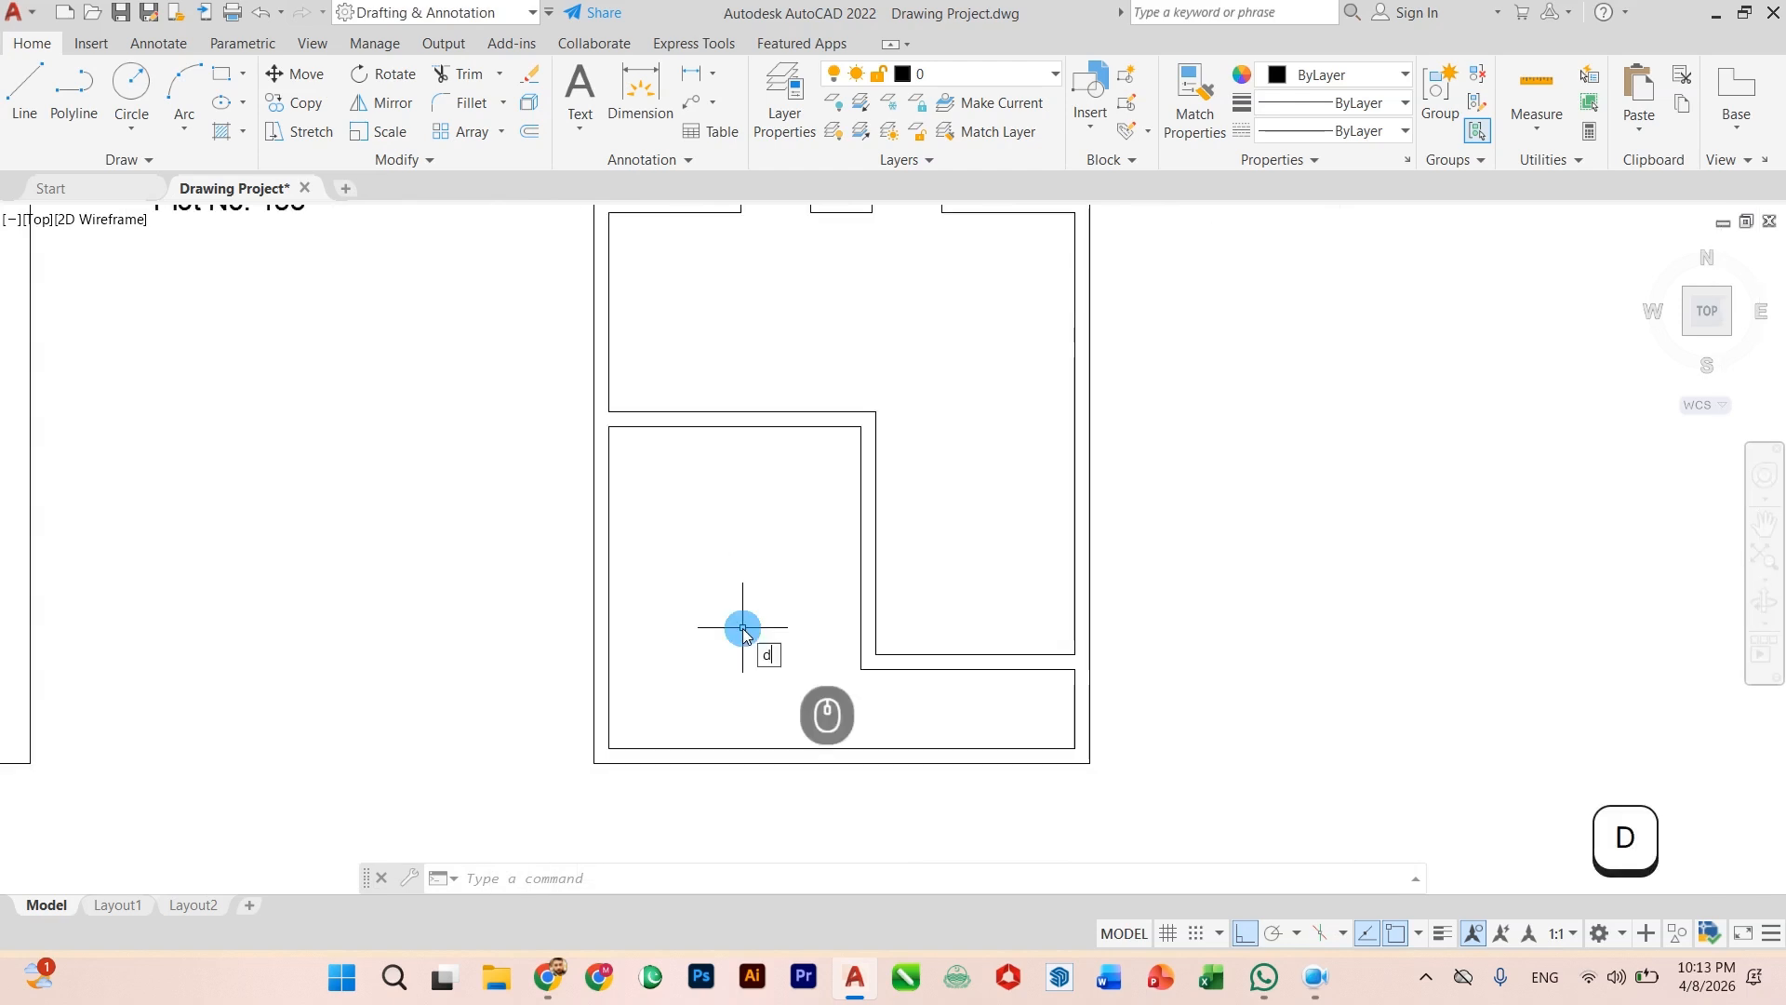
type("ist")
key("Return")
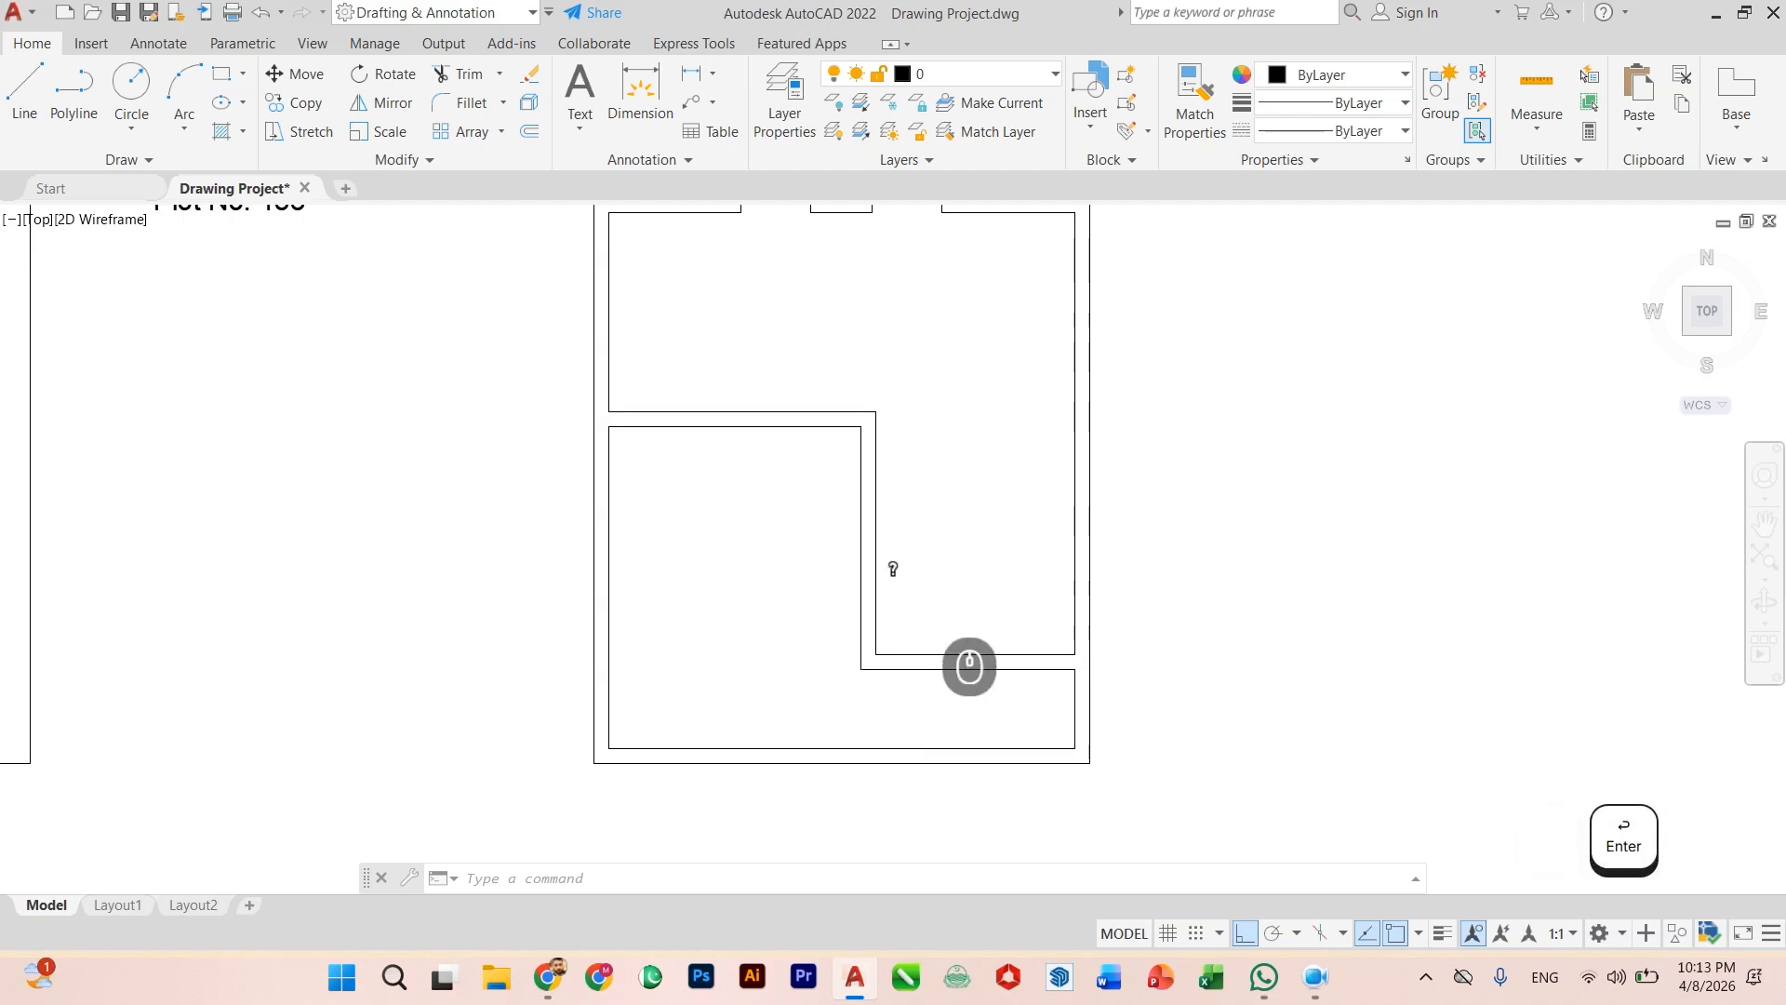
left_click(862, 427)
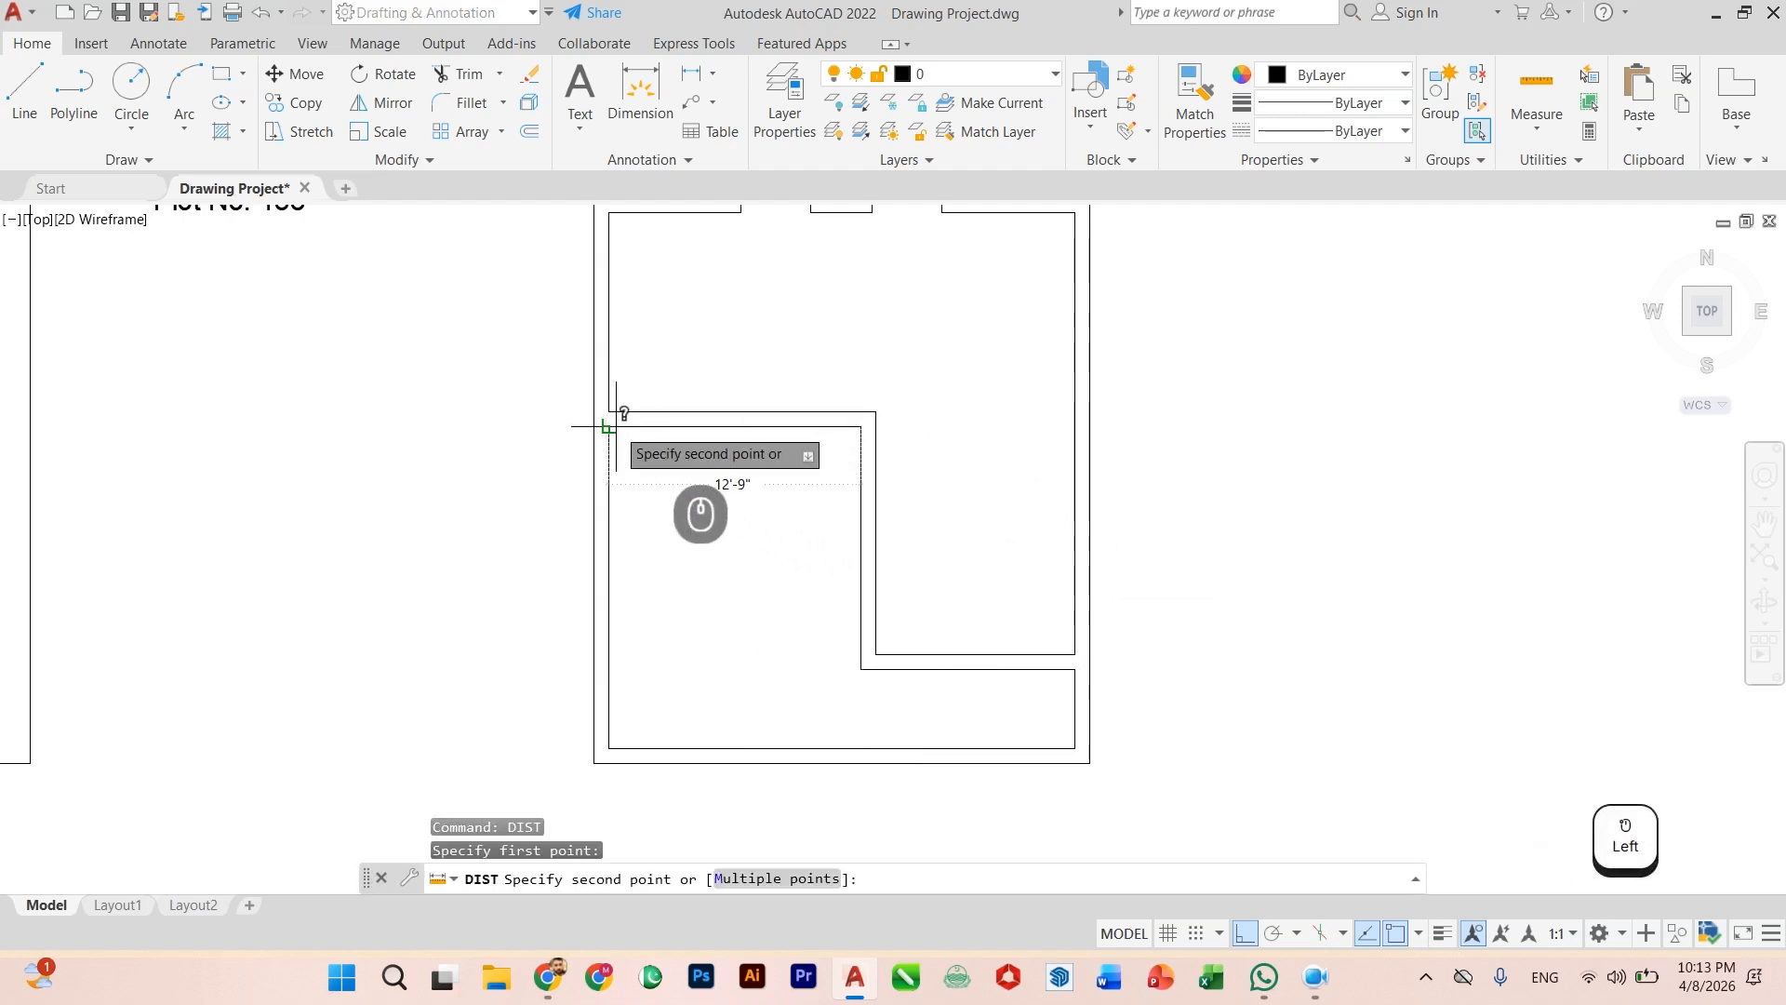
key("Escape")
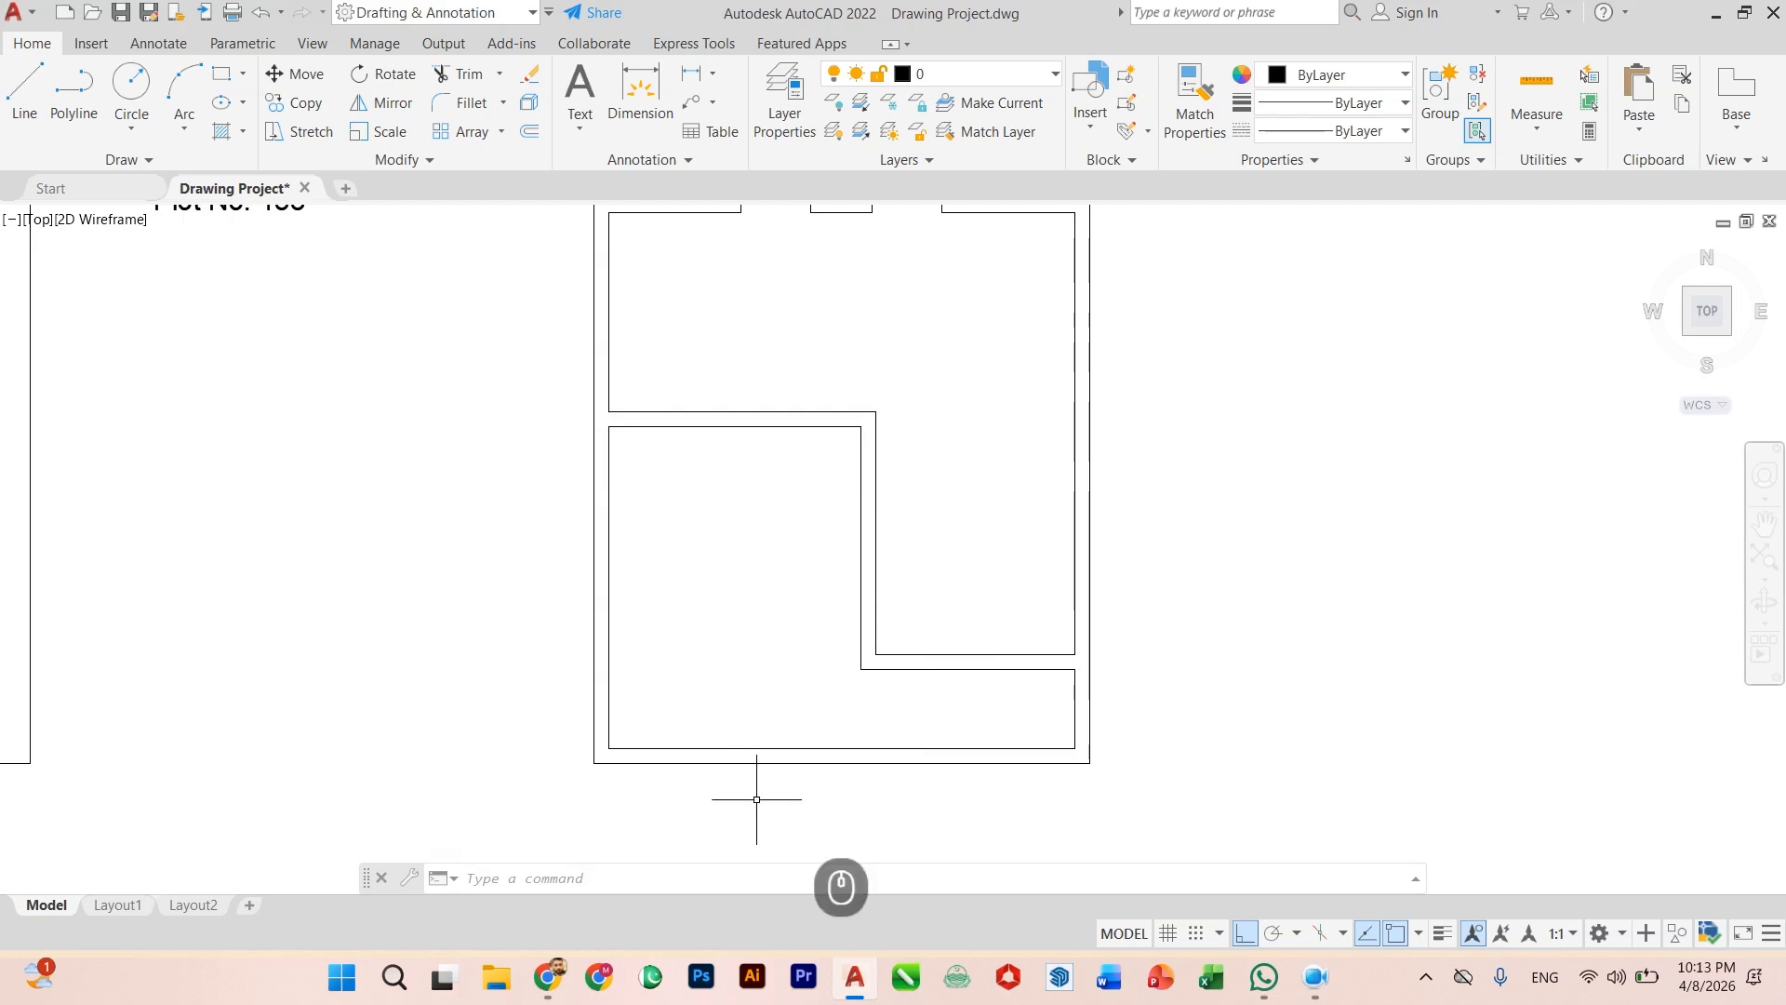
scroll(809, 447, "up", 2)
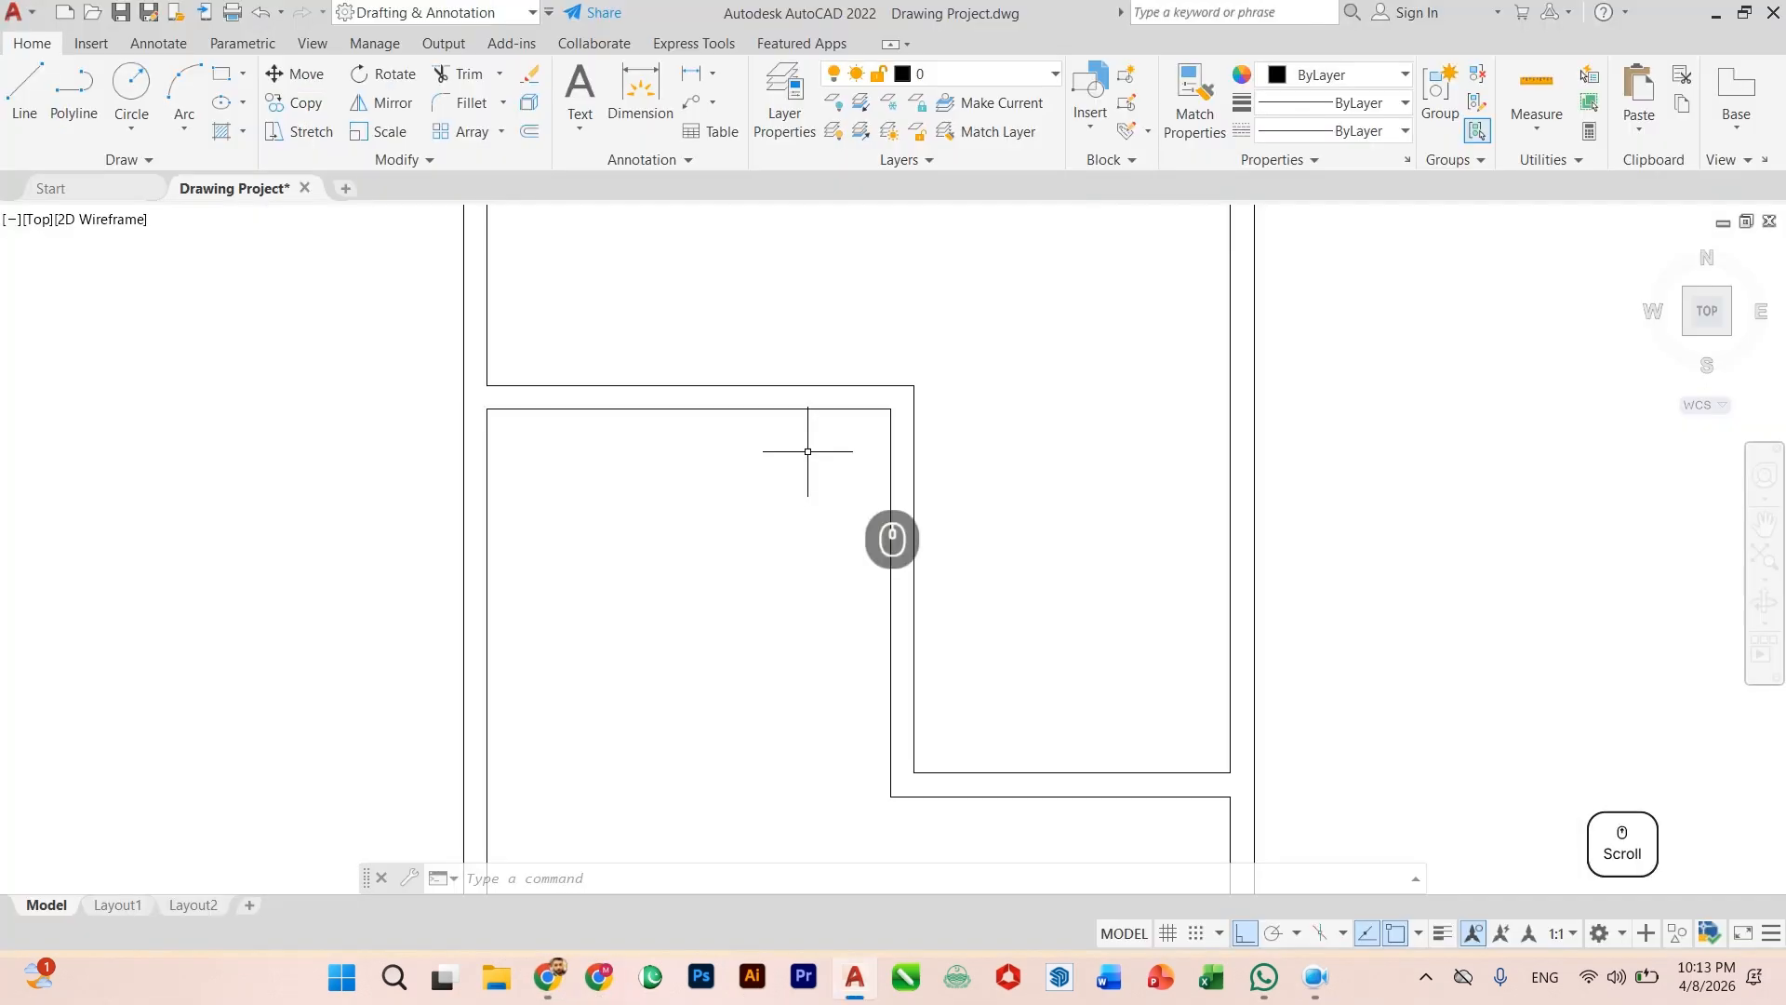
scroll(821, 522, "down", 2)
scroll(822, 530, "up", 2)
scroll(821, 530, "up", 2)
scroll(822, 530, "down", 2)
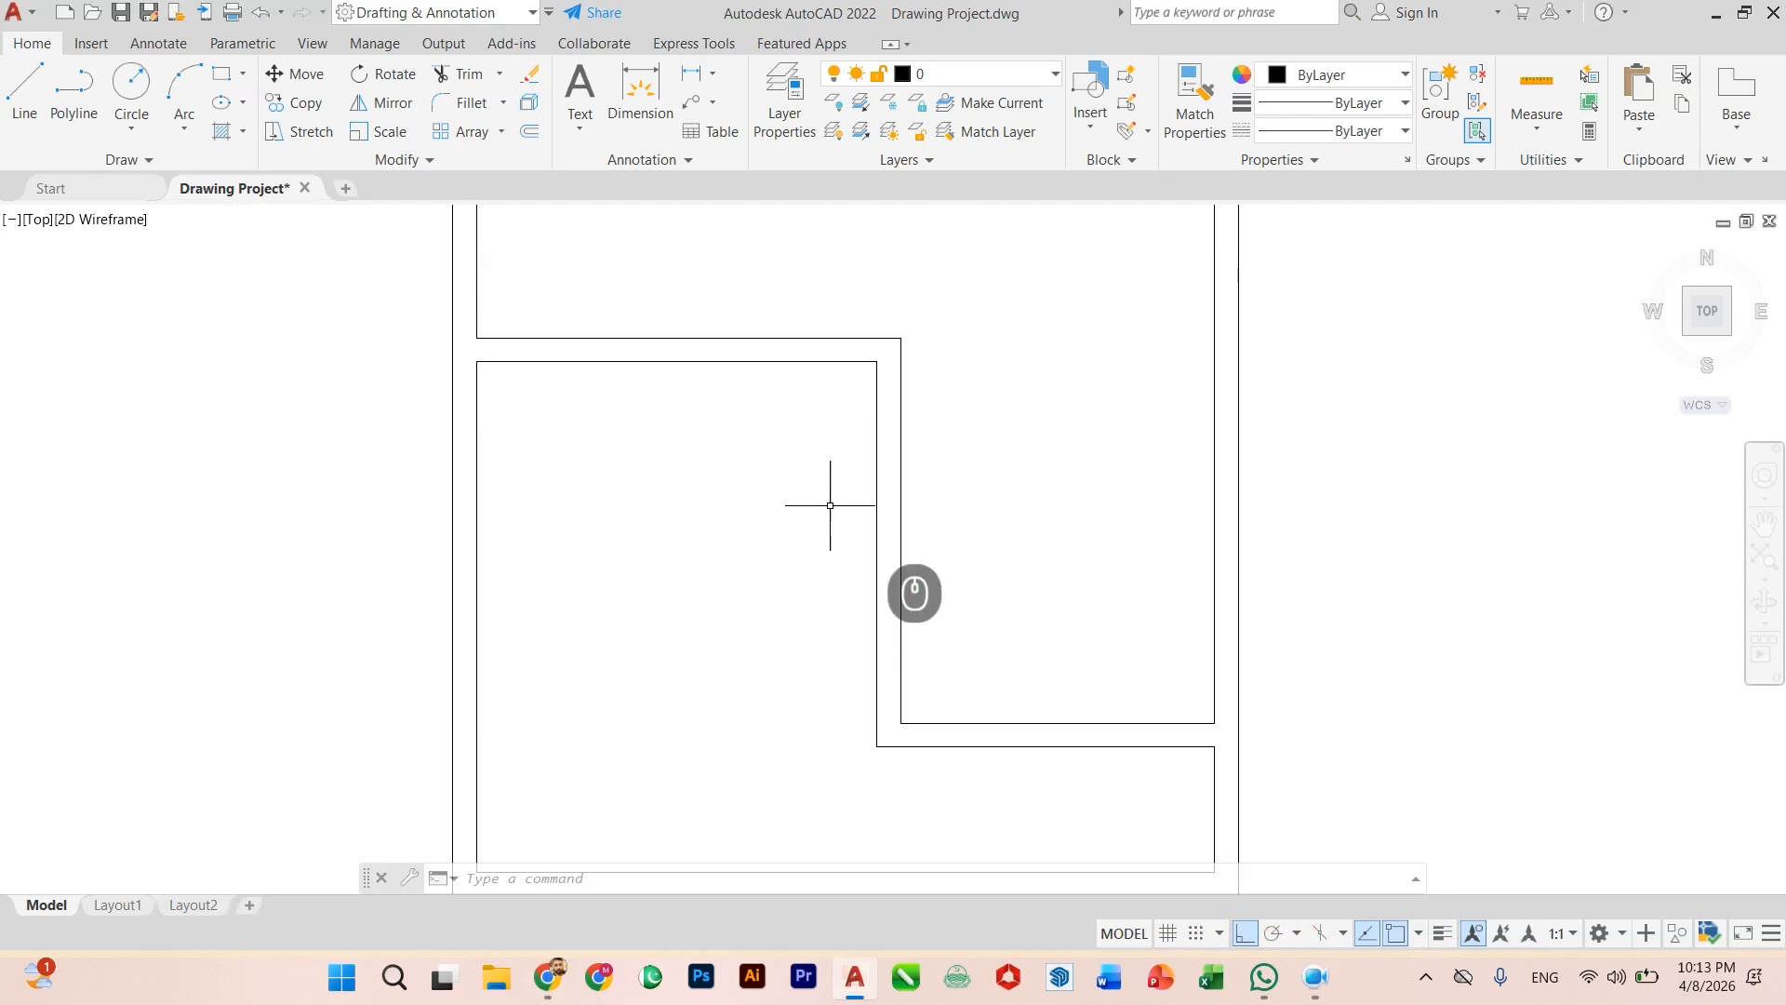
scroll(830, 503, "down", 3)
scroll(830, 459, "up", 4)
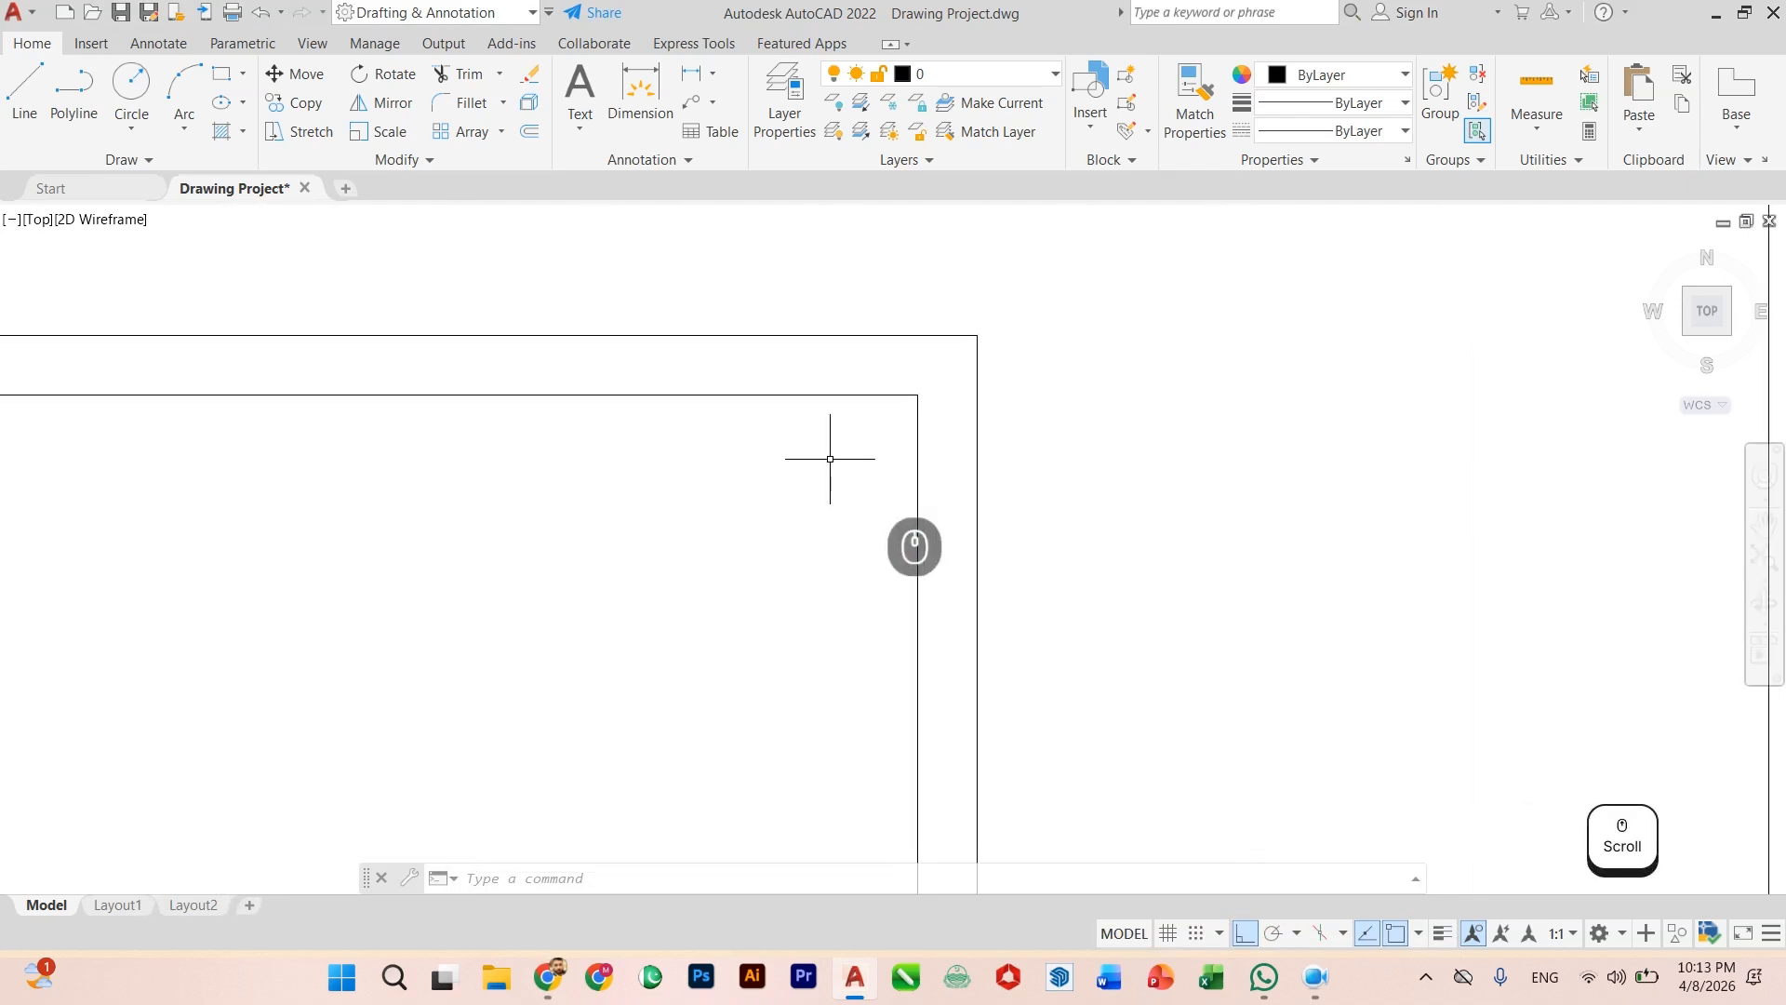
scroll(830, 459, "down", 3)
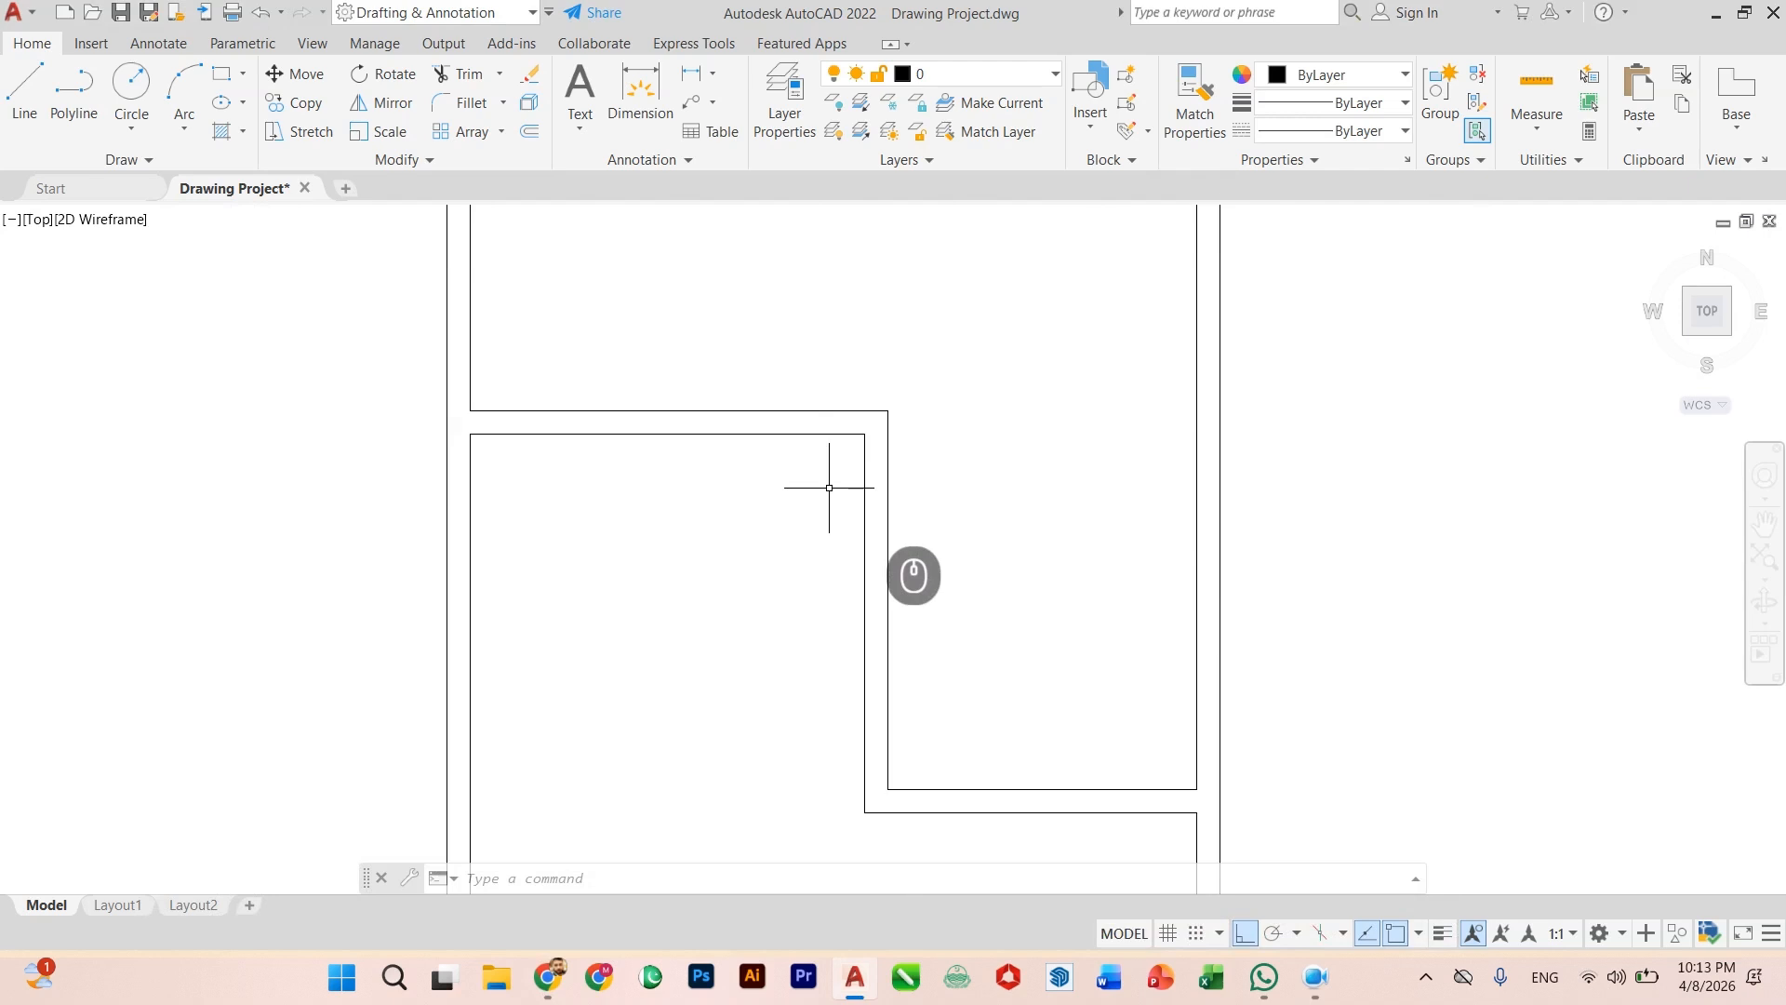
type("i")
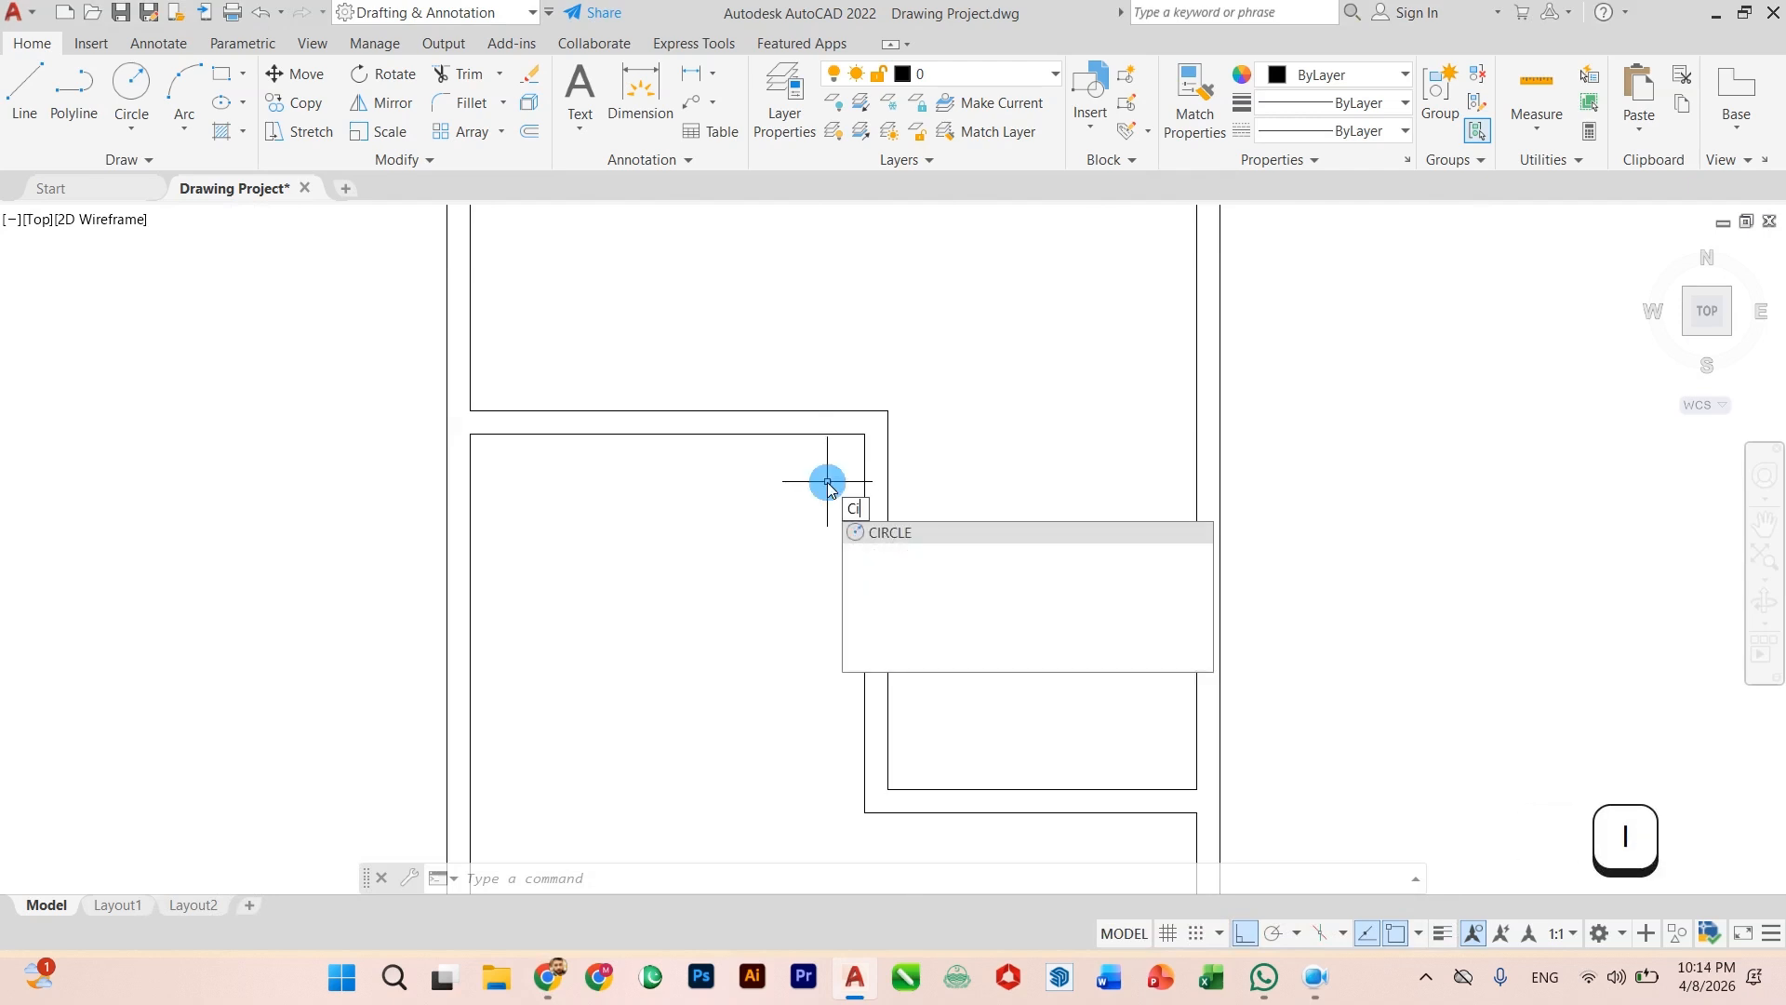
key("Return")
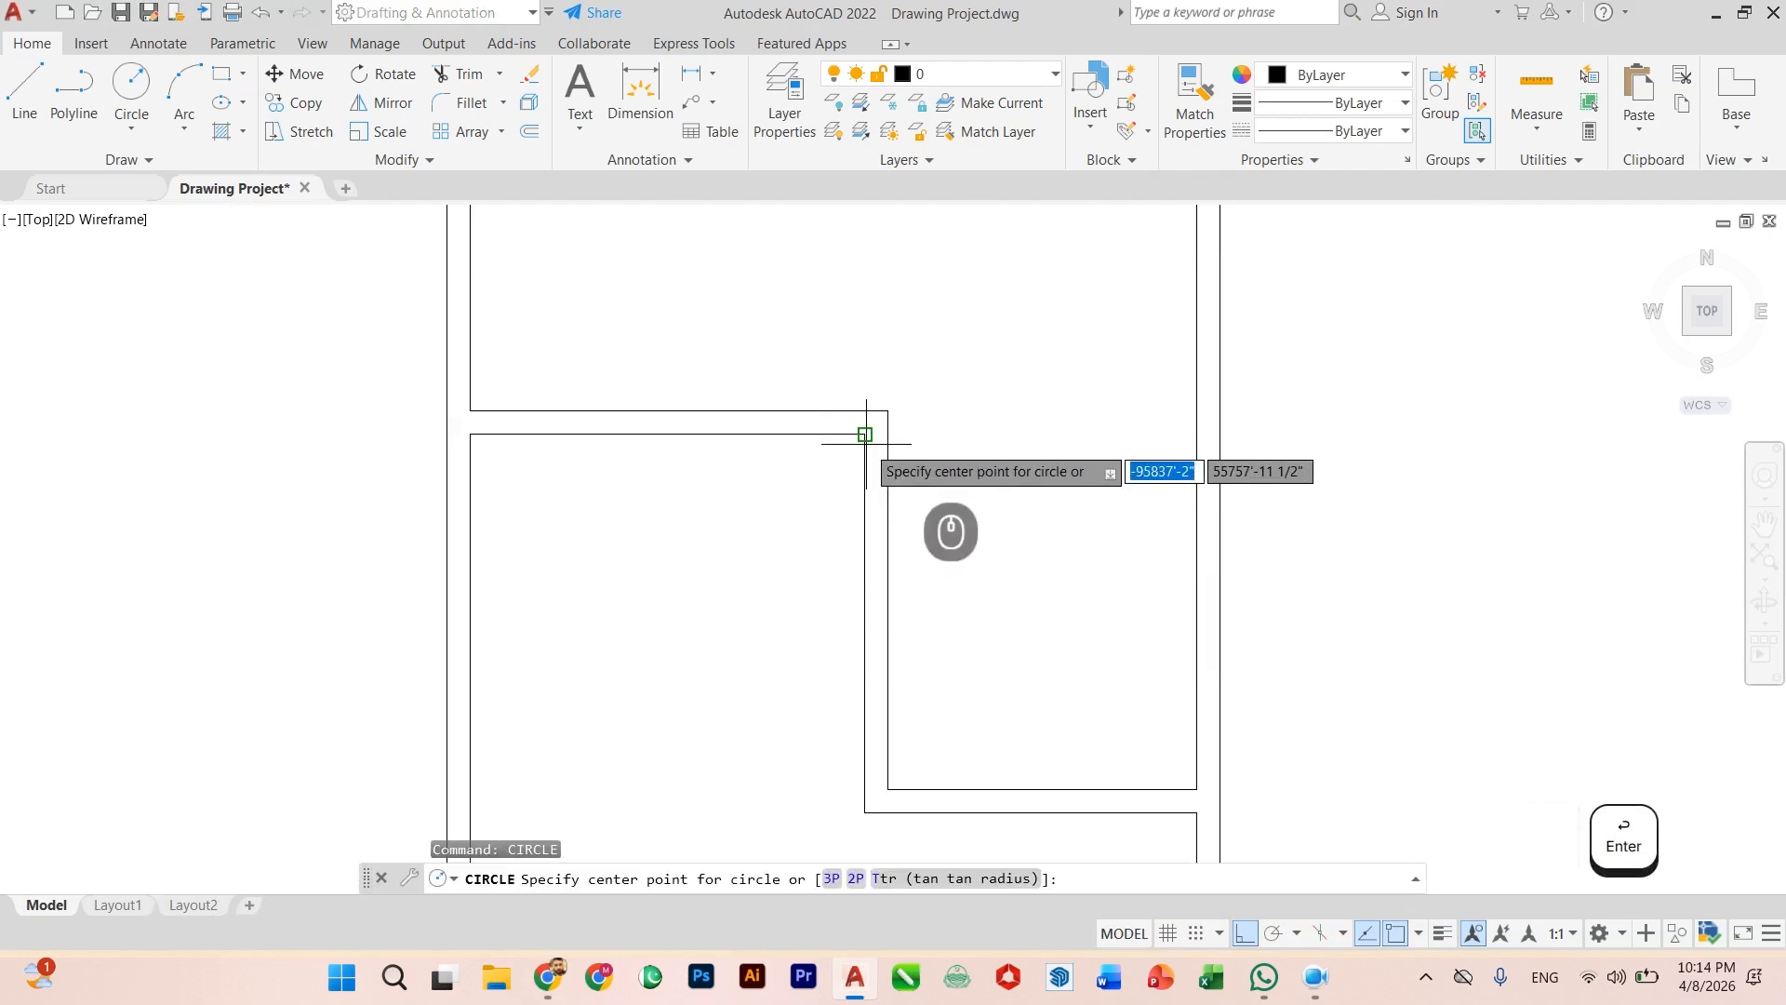
left_click(864, 434)
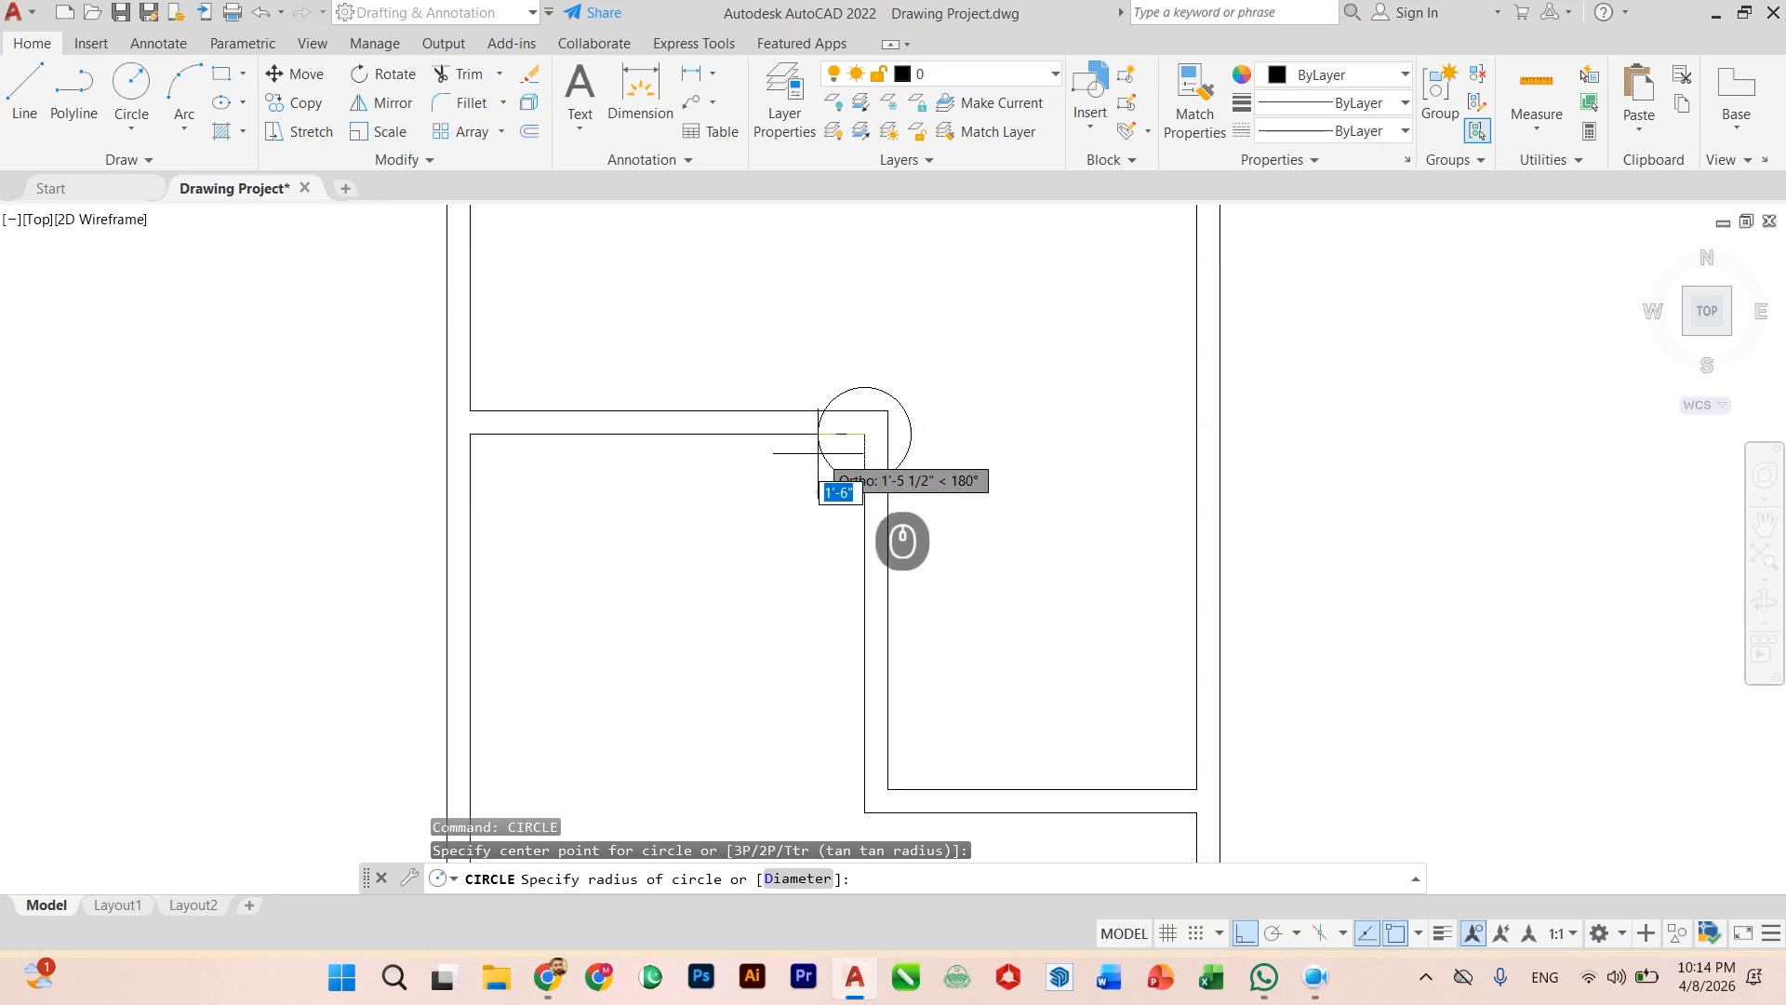
key("Escape")
scroll(809, 494, "up", 2)
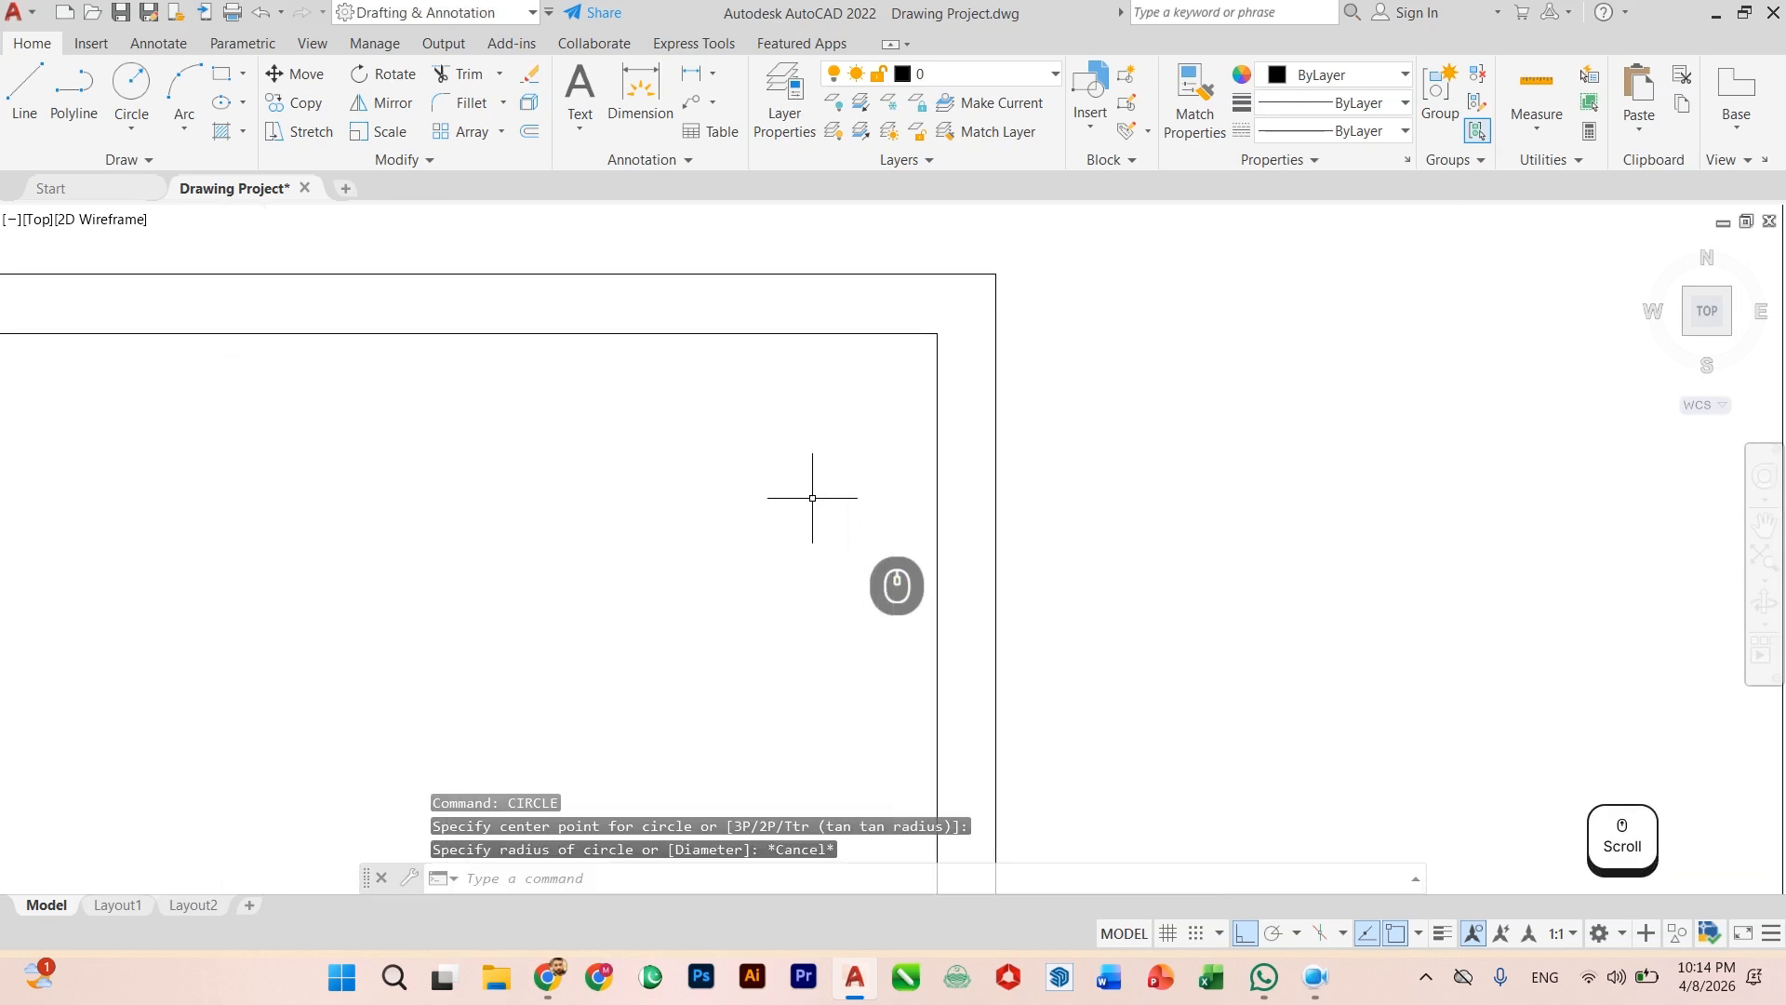
scroll(812, 497, "up", 2)
scroll(812, 497, "down", 2)
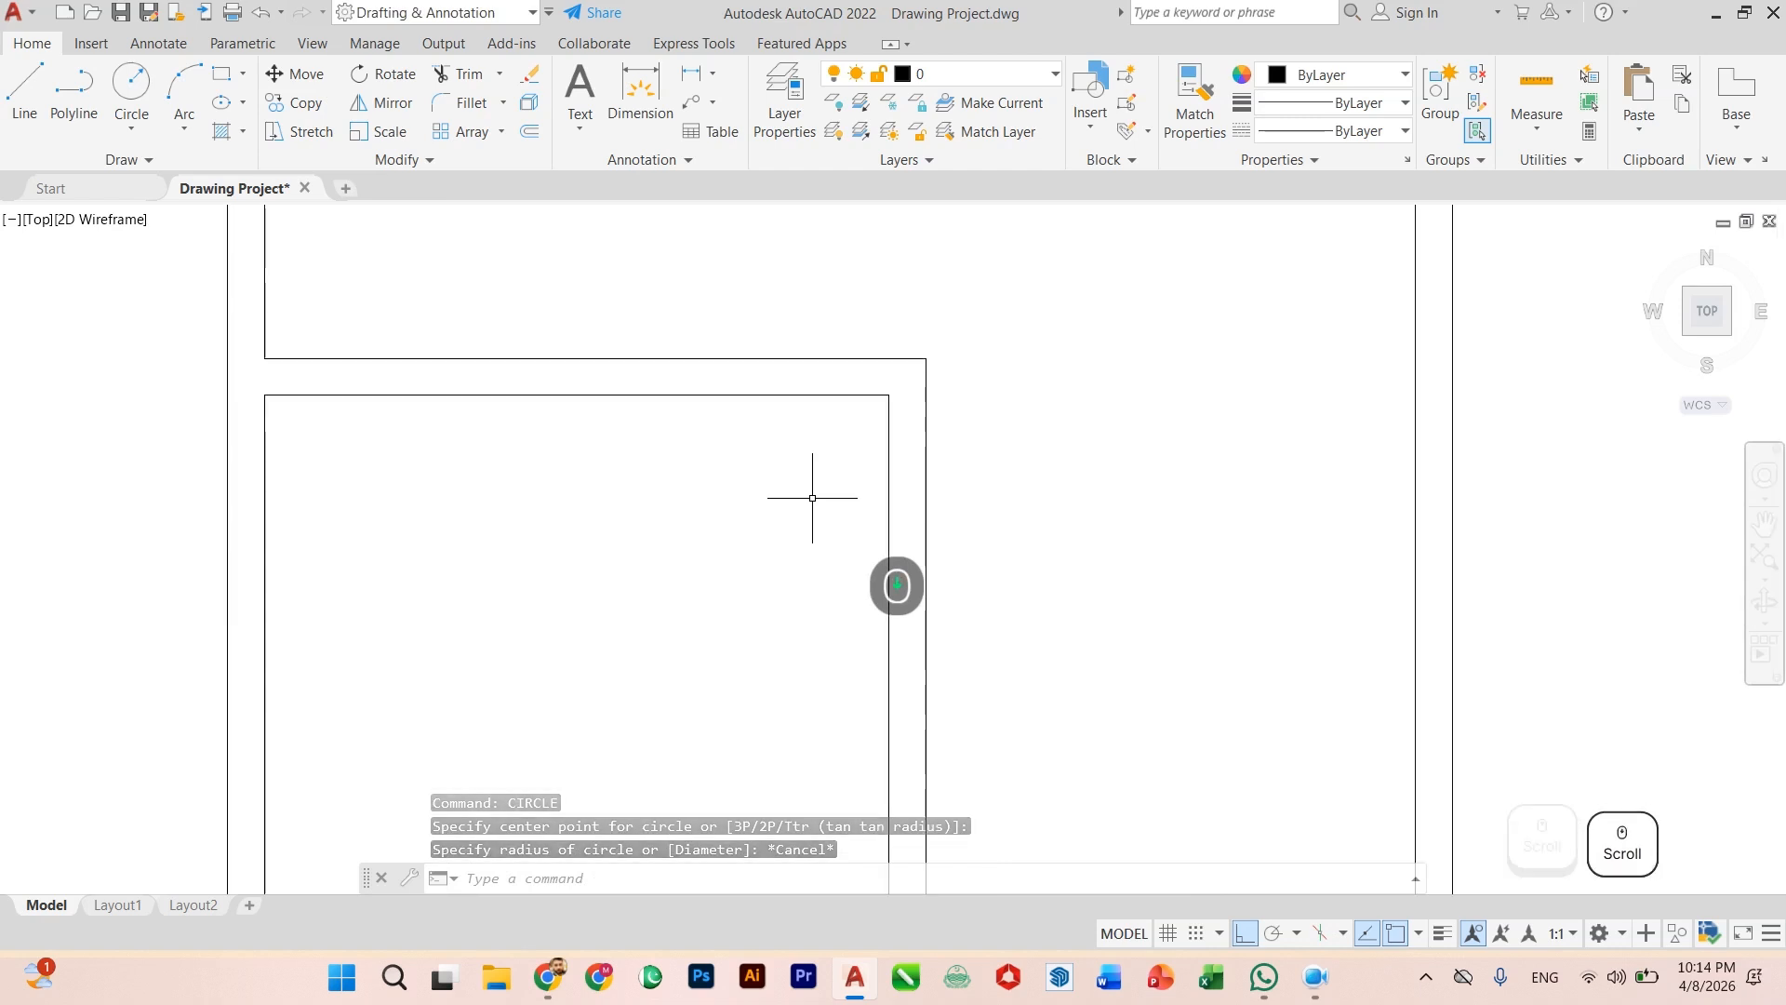
left_click(557, 878)
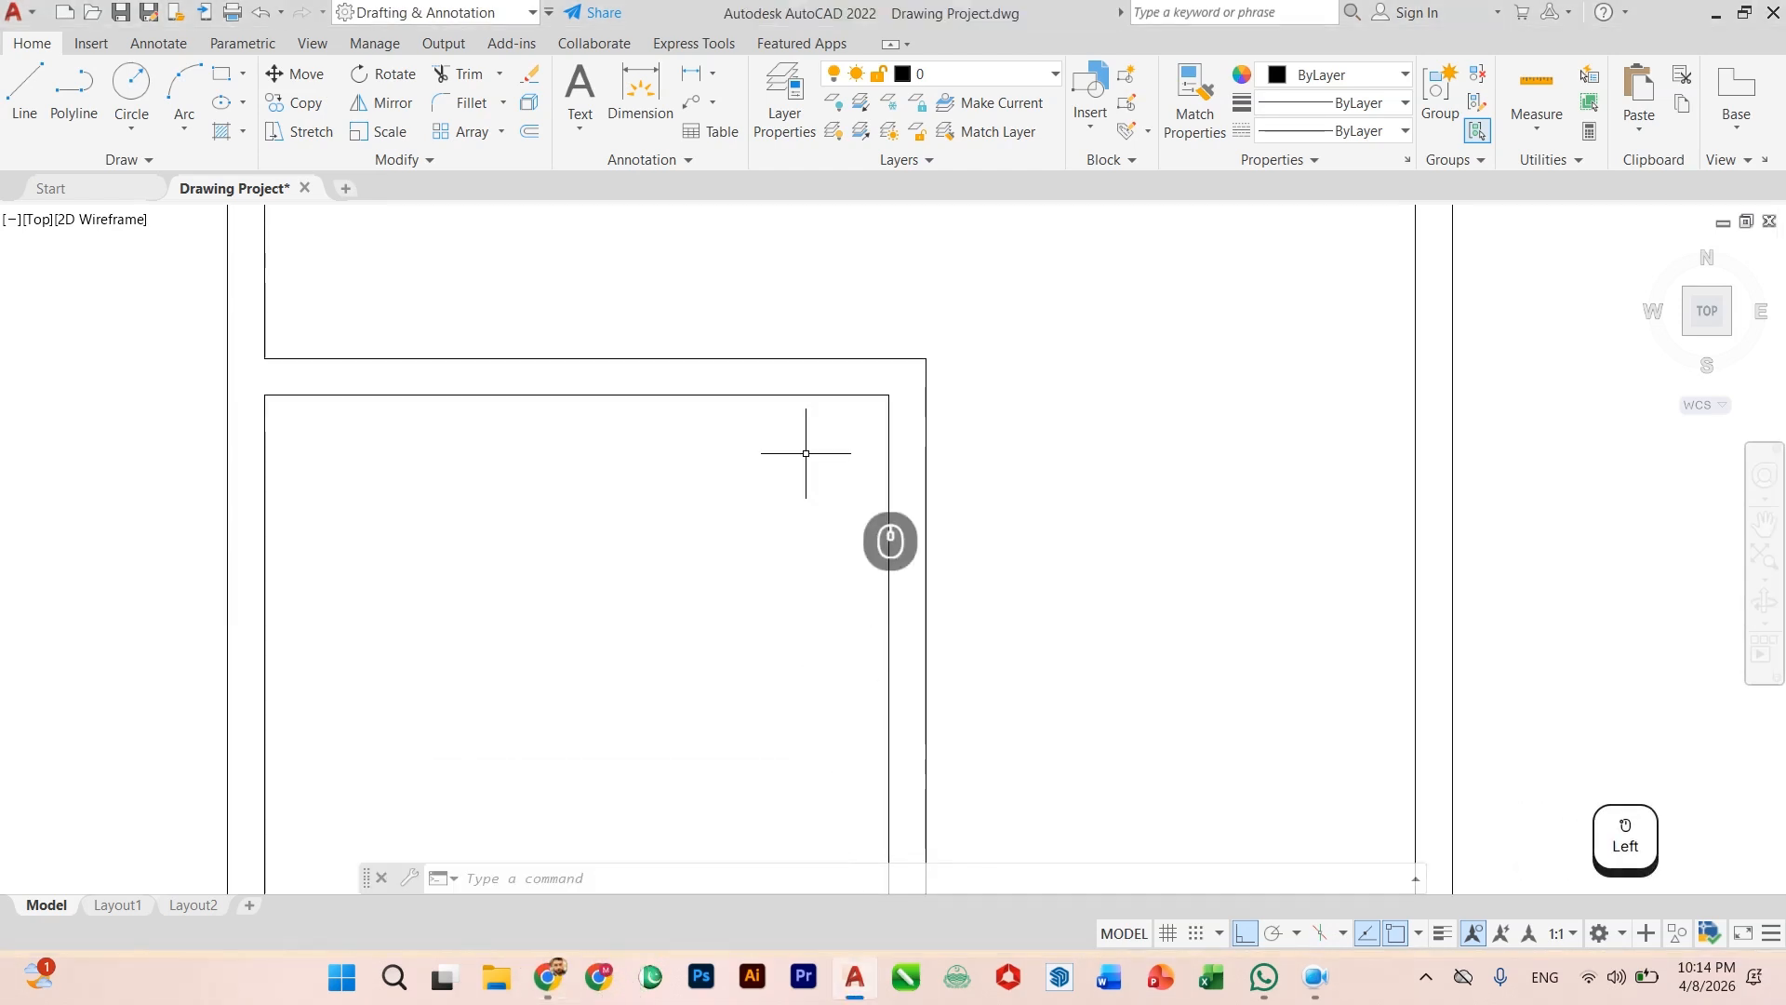
scroll(795, 439, "down", 1)
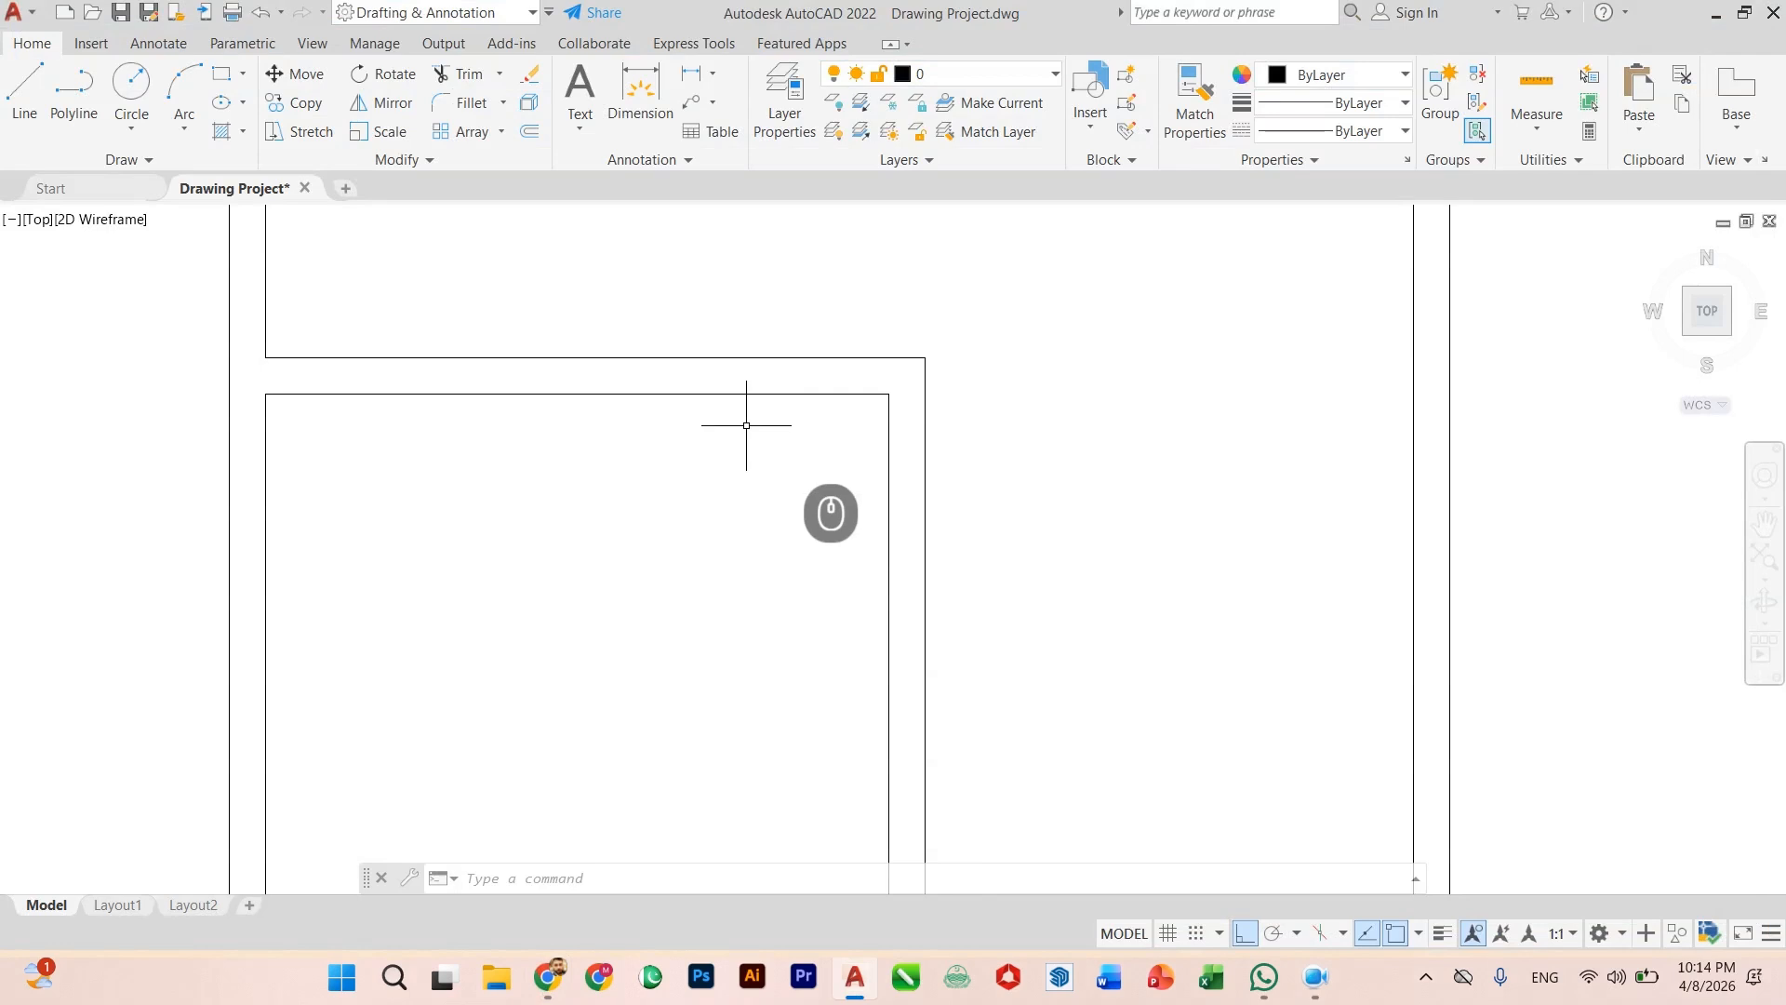
scroll(769, 427, "down", 4)
scroll(771, 426, "up", 2)
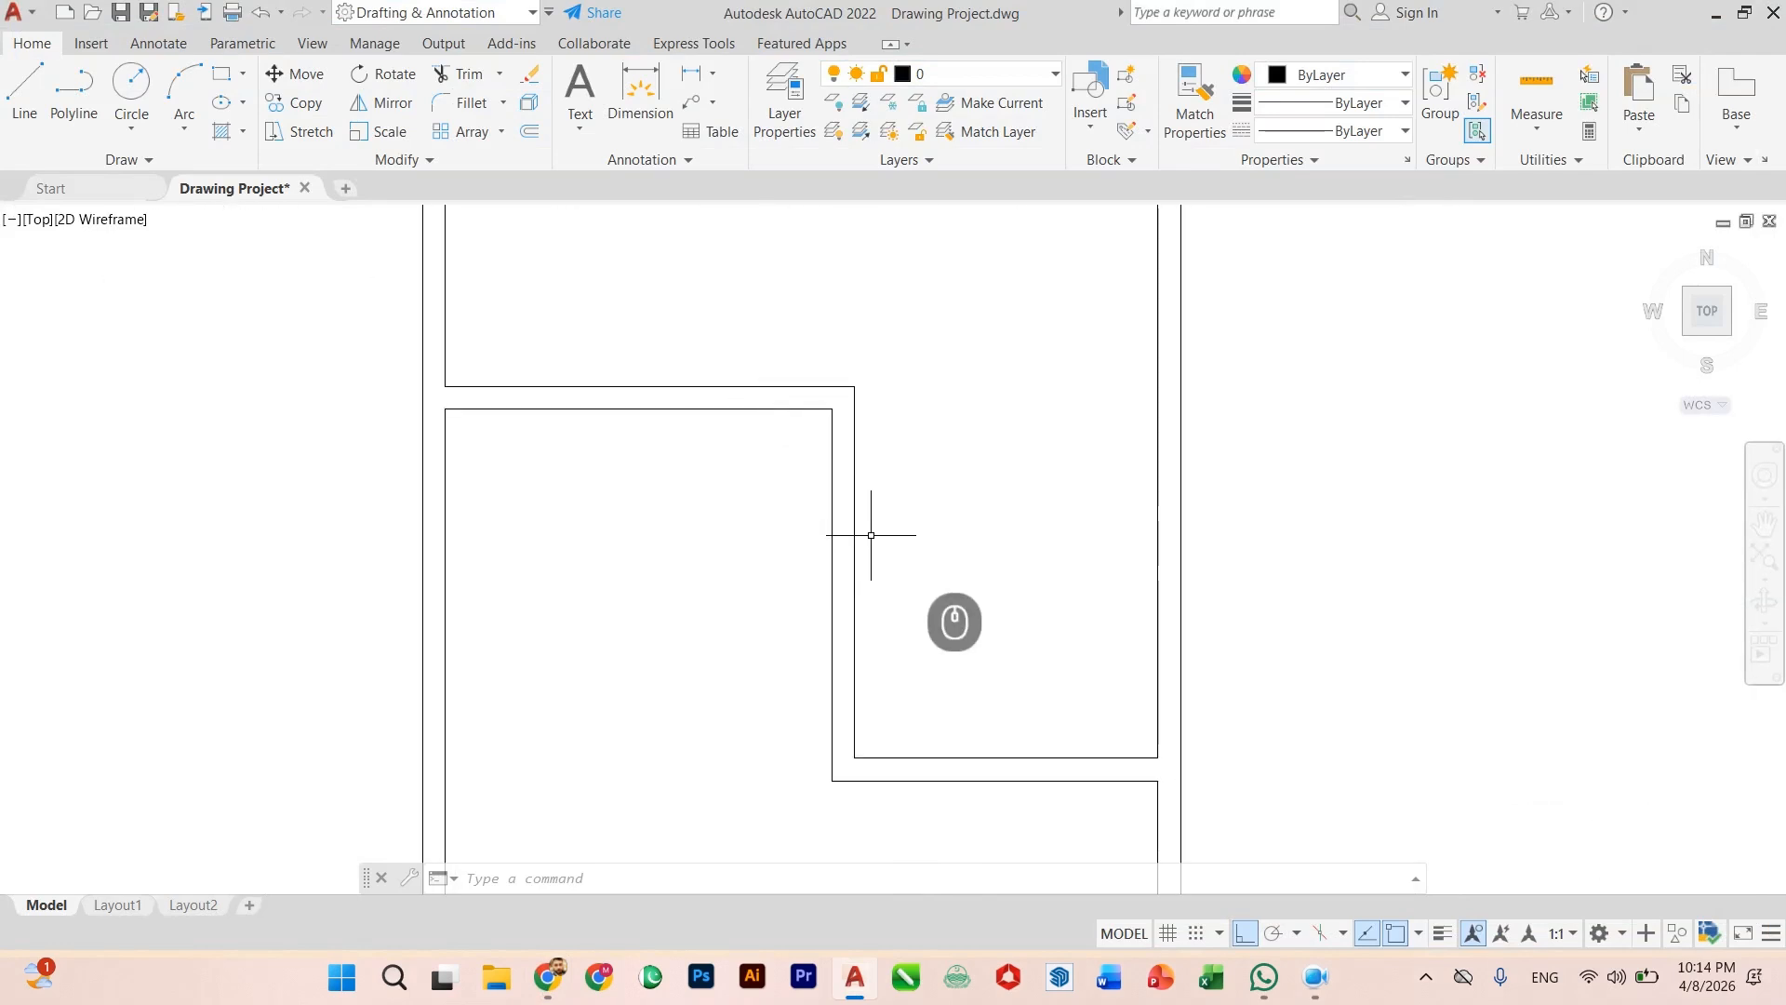
scroll(840, 514, "down", 4)
scroll(829, 539, "up", 3)
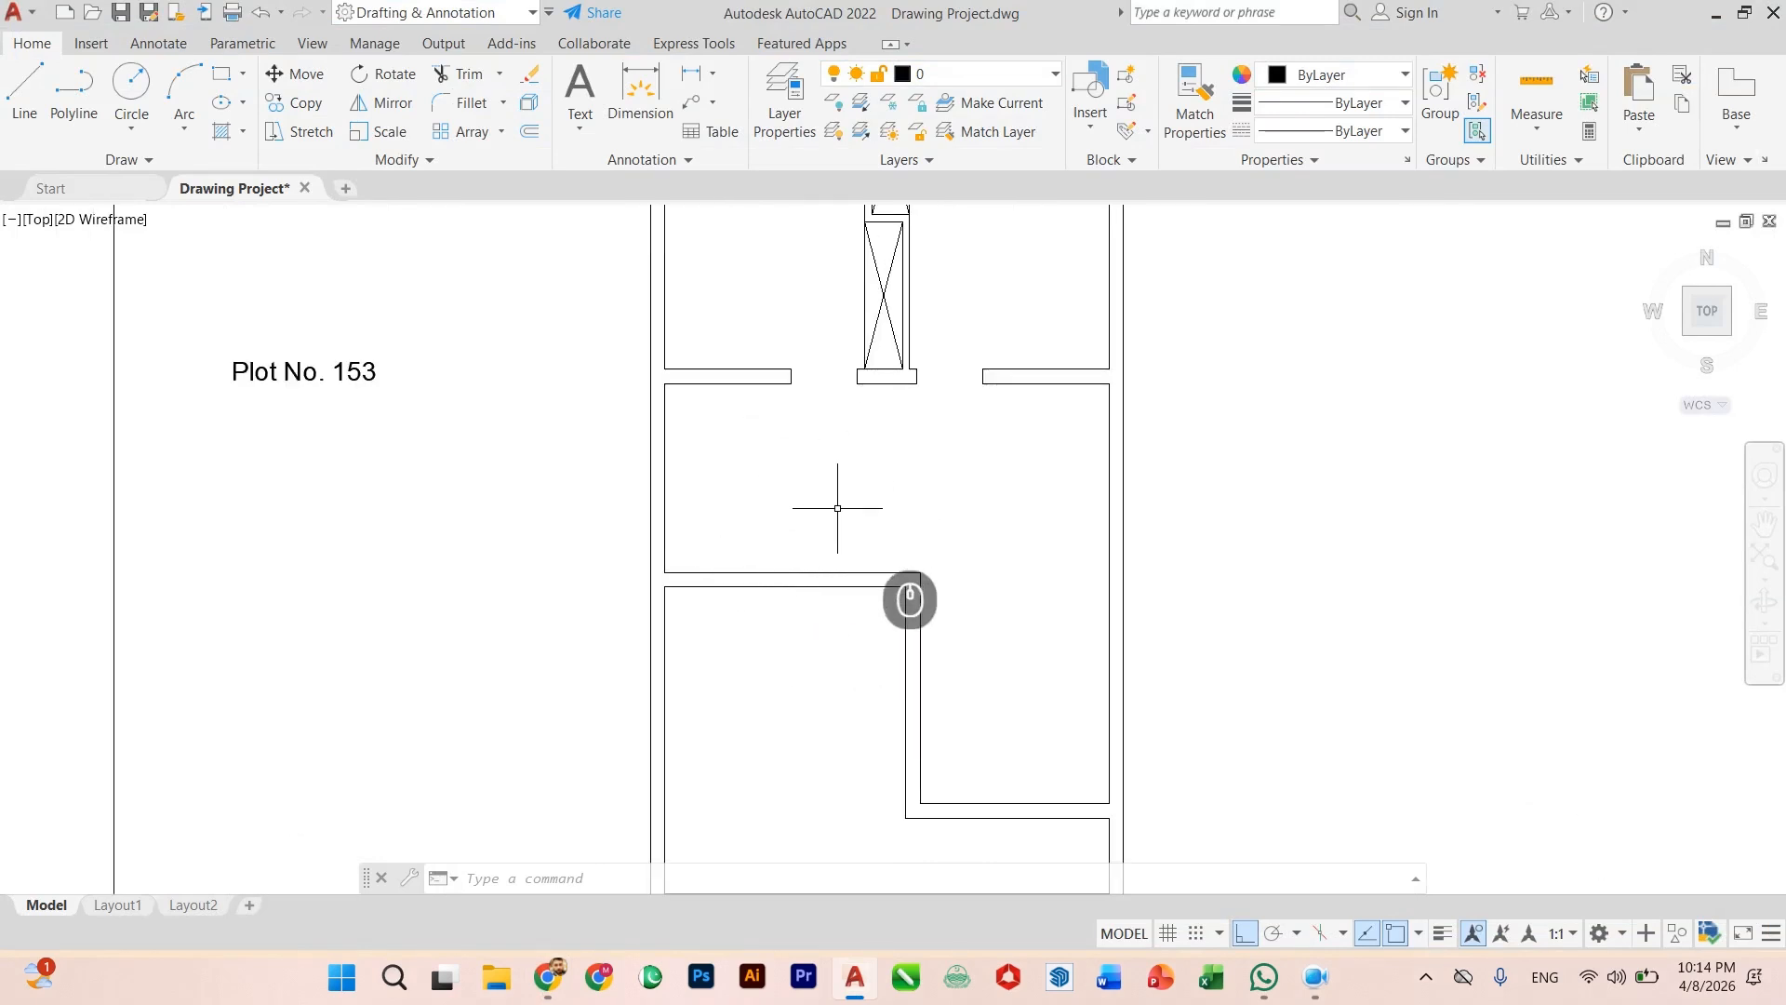
scroll(862, 633, "up", 3)
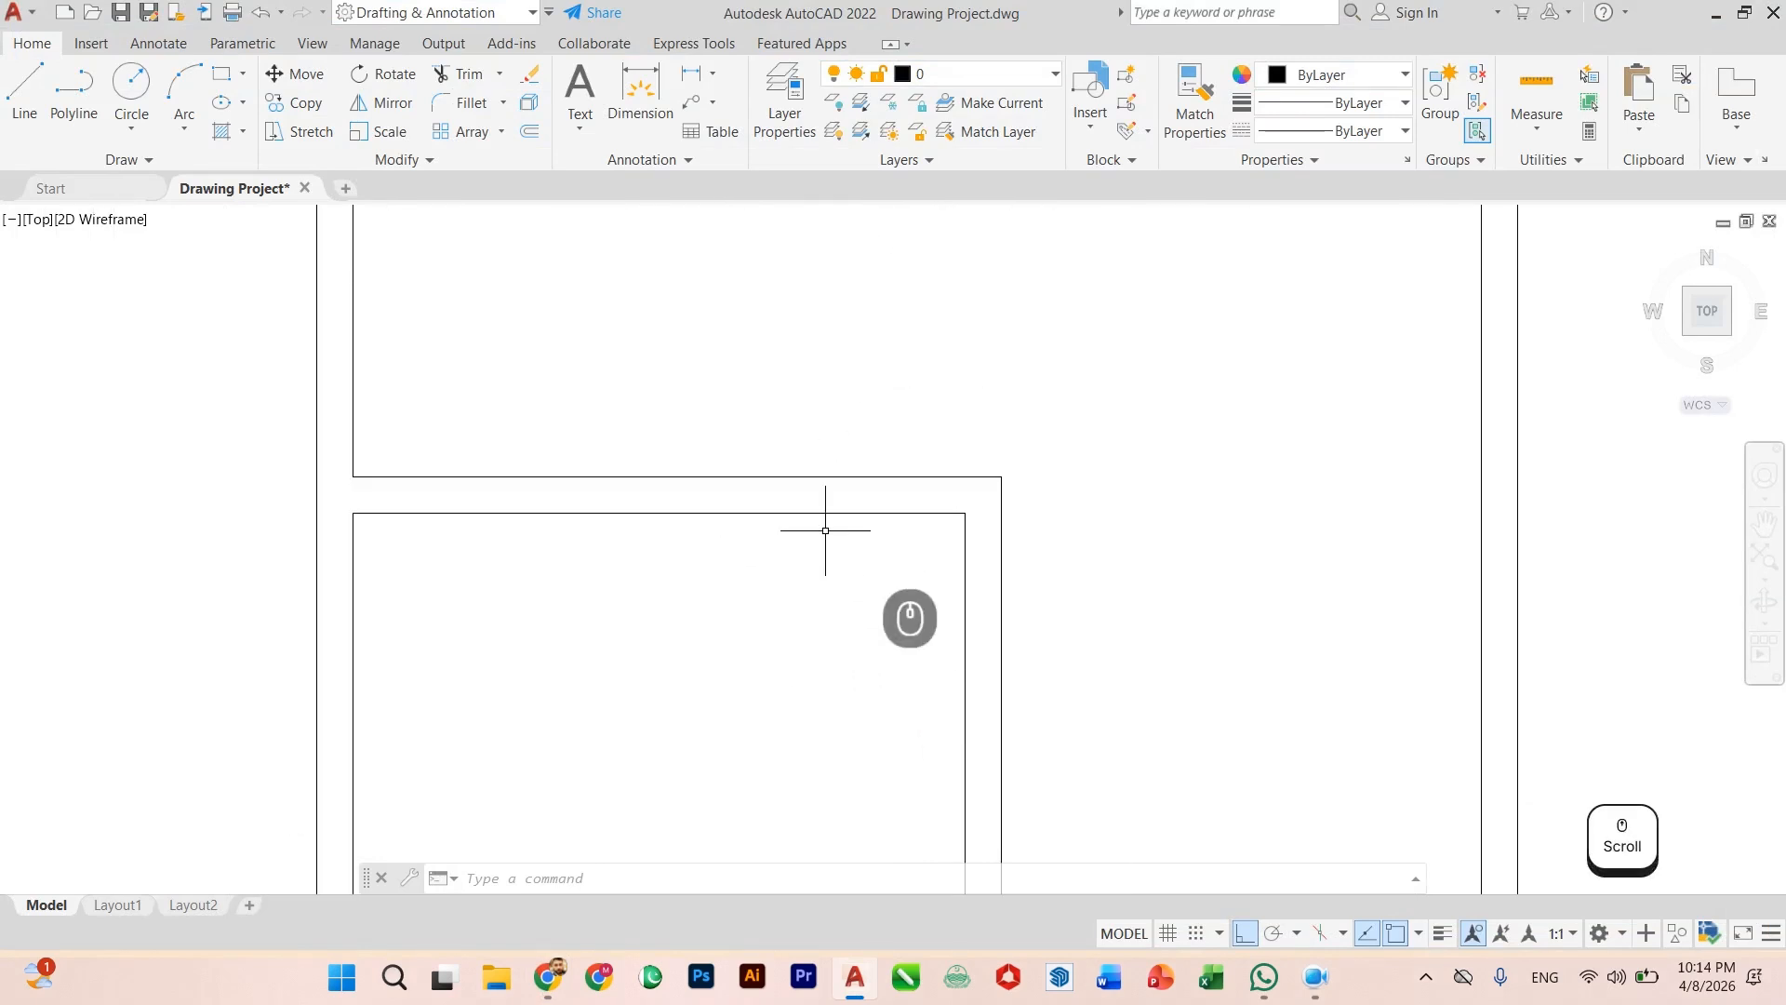
scroll(826, 530, "up", 2)
scroll(830, 535, "down", 4)
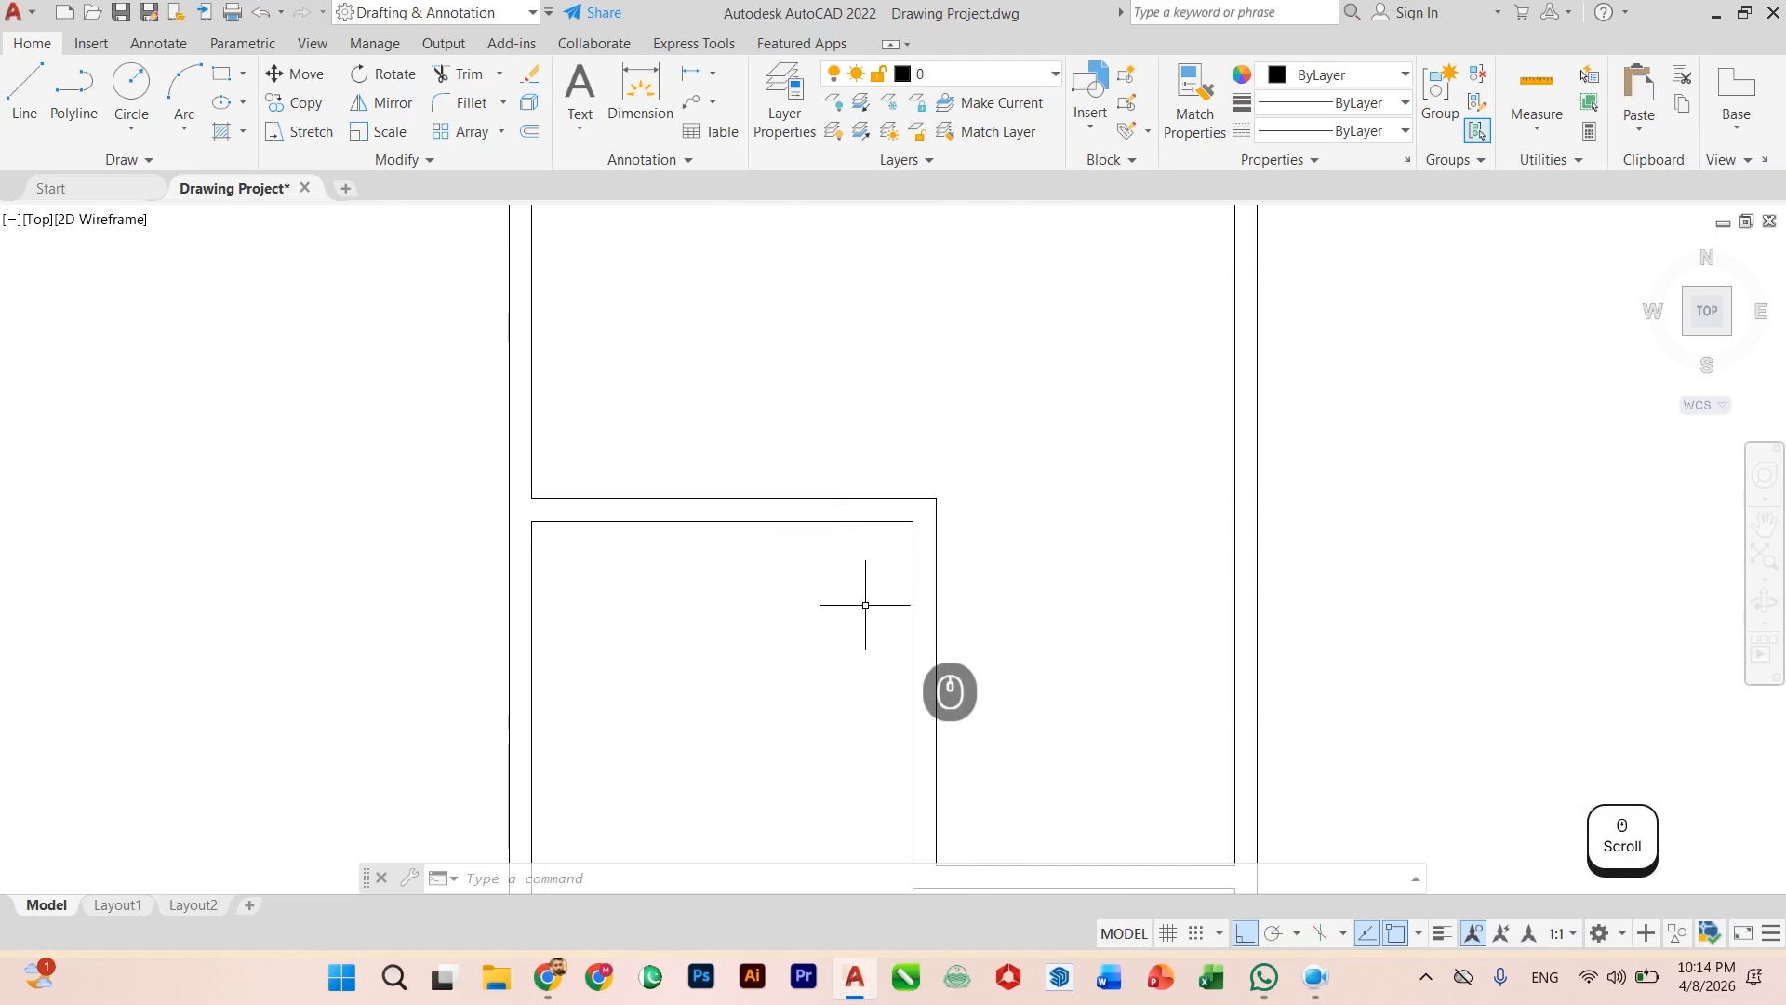
key("Return")
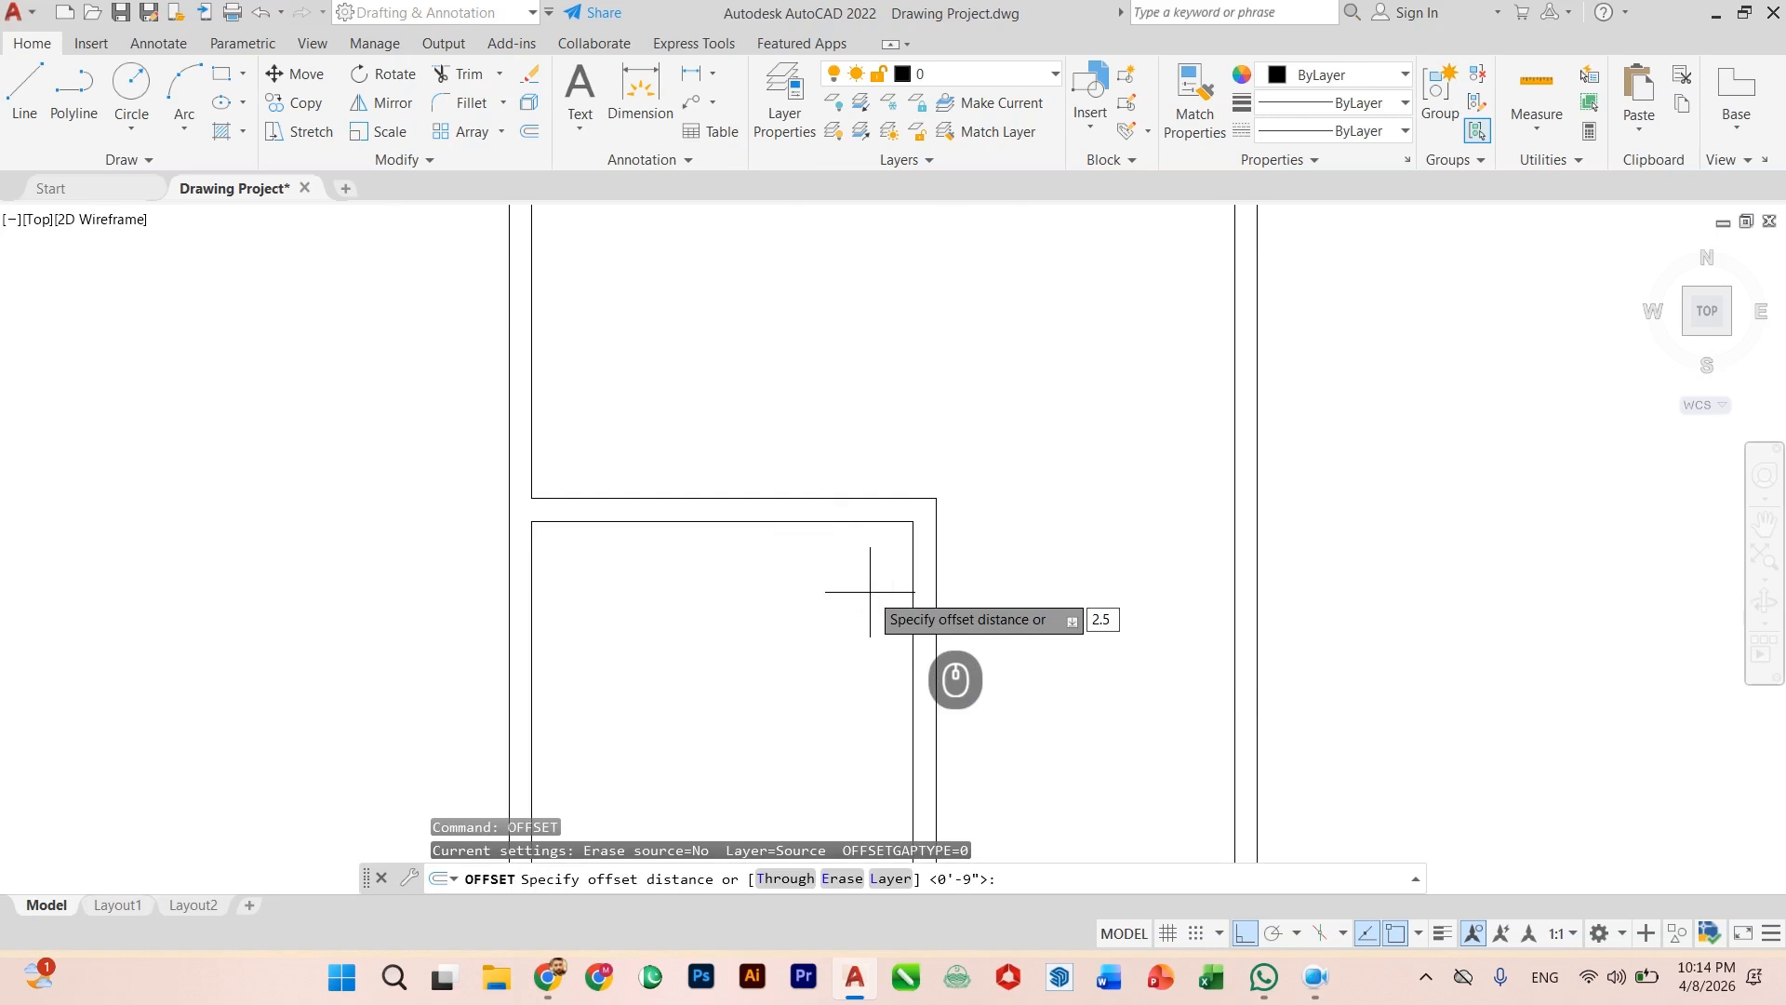
key("Escape")
Step: Draw a circle with a 2.5' radius centred on the front room's inner upper-right corner
type("ci")
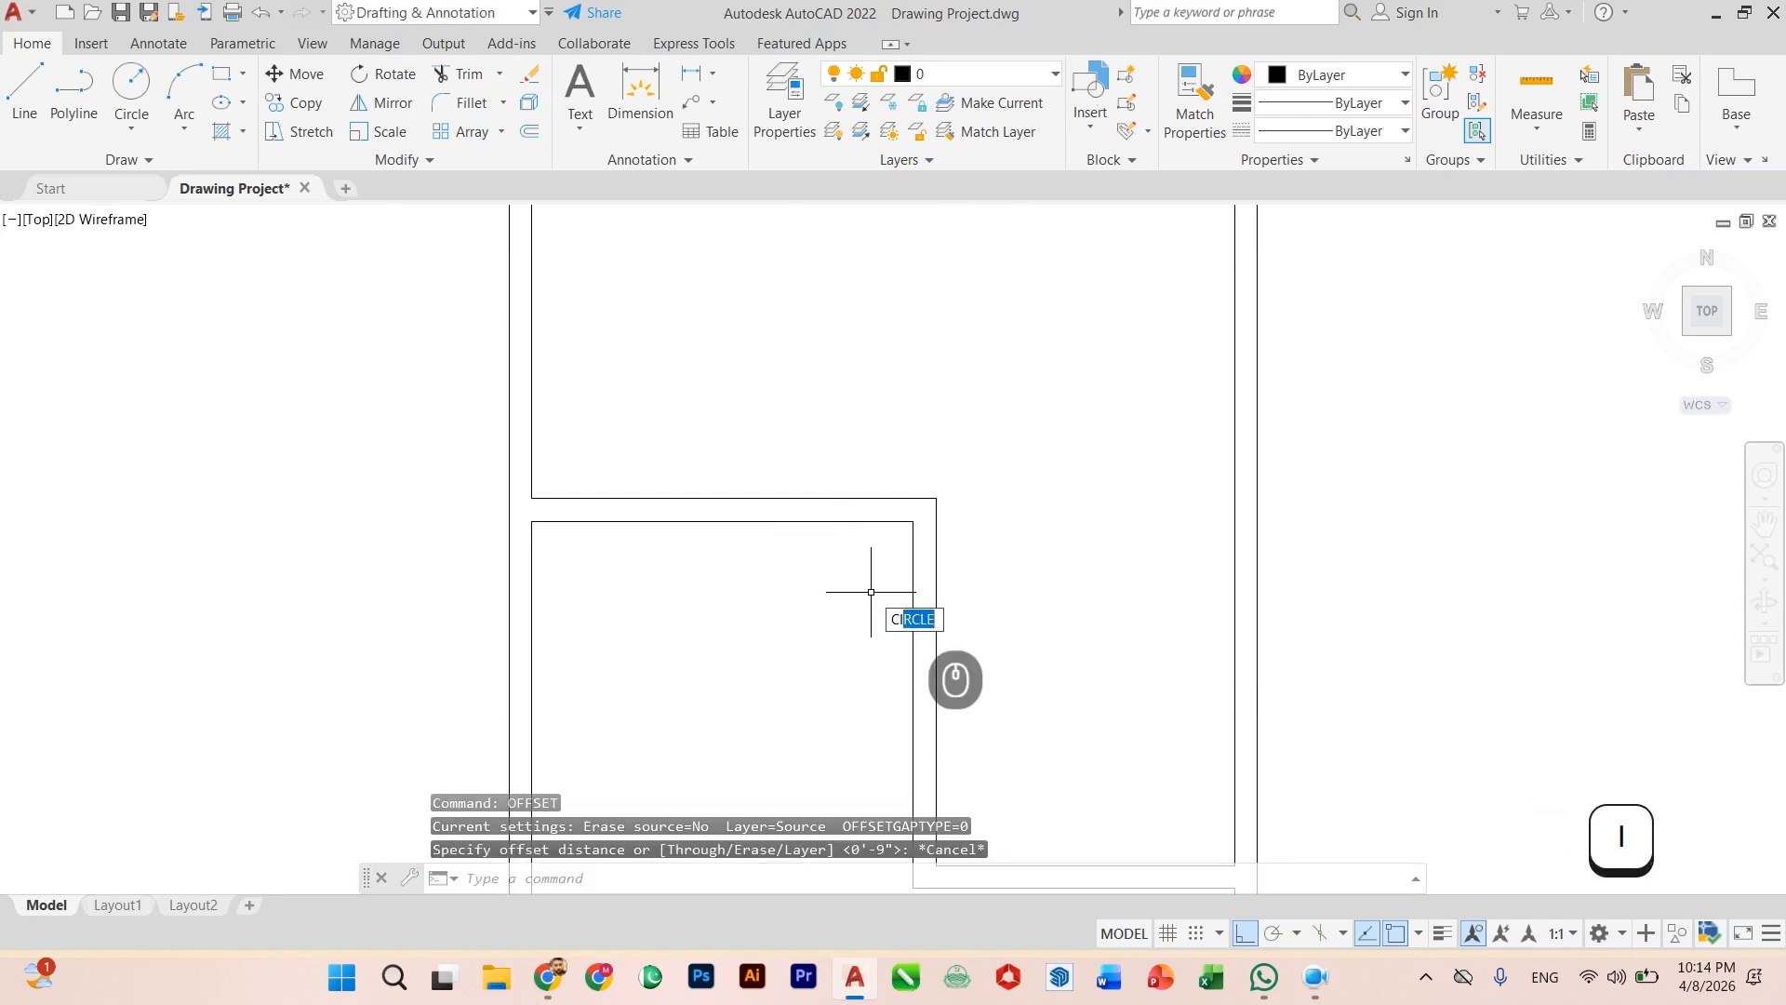
key("Return")
left_click(913, 522)
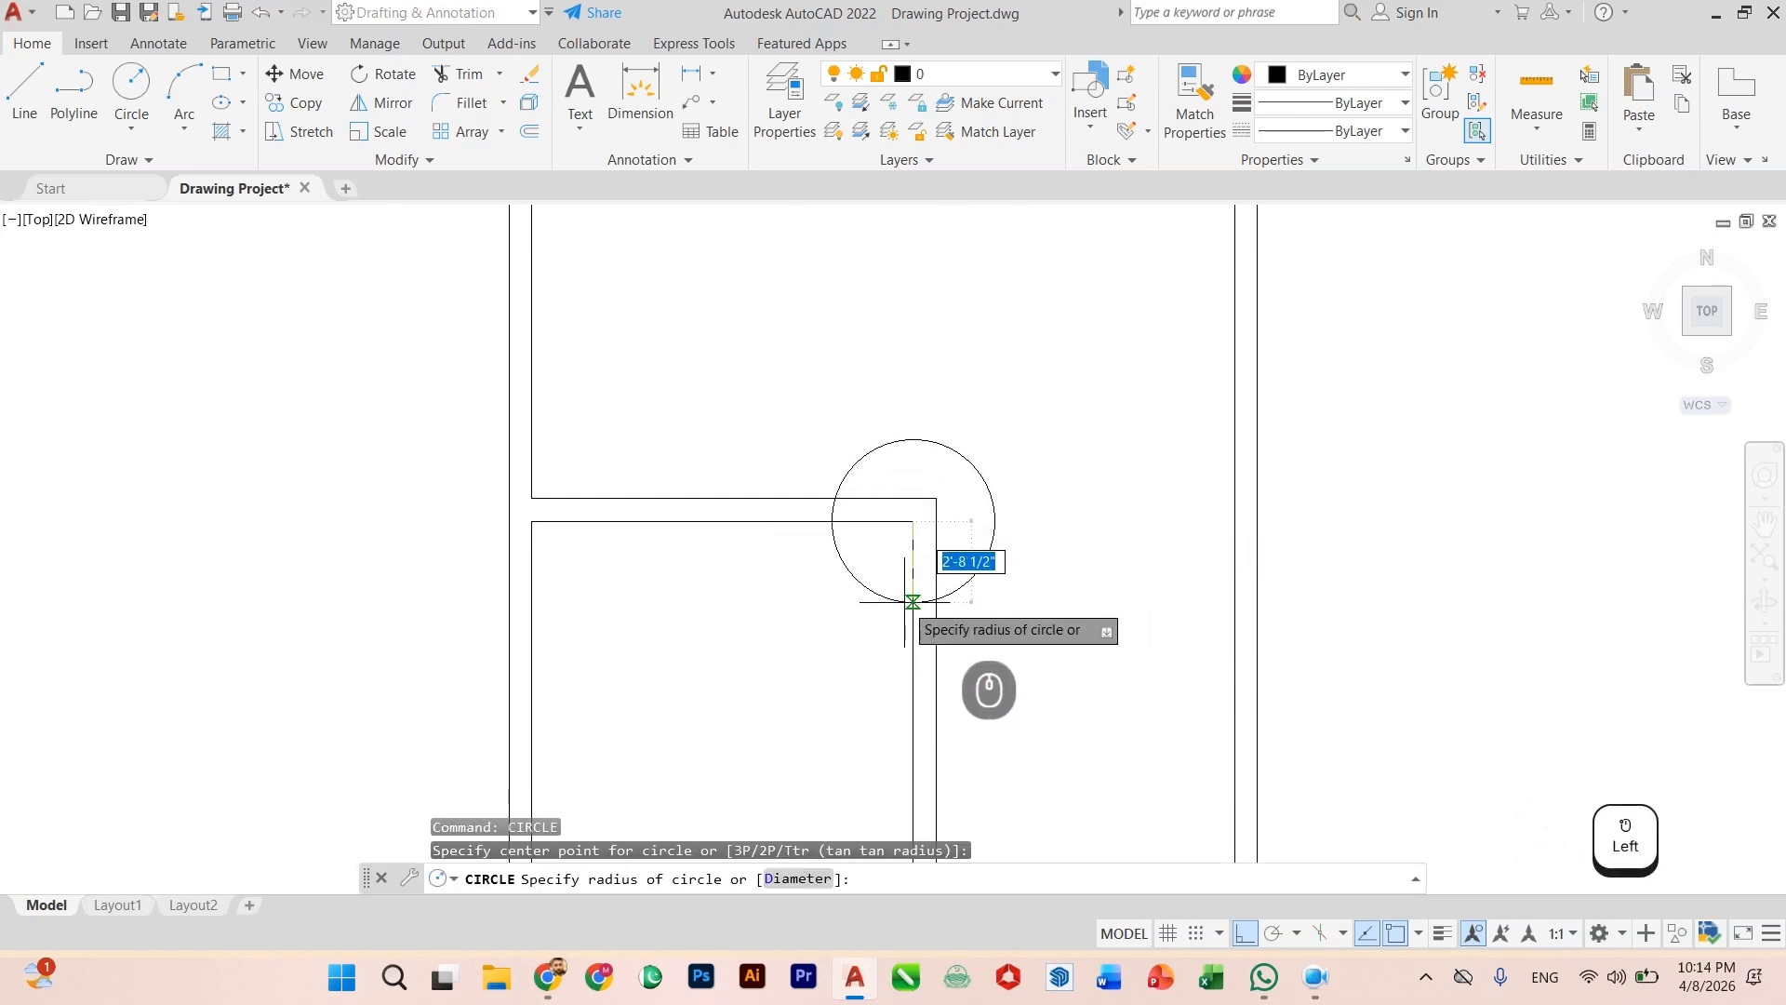
type("2.")
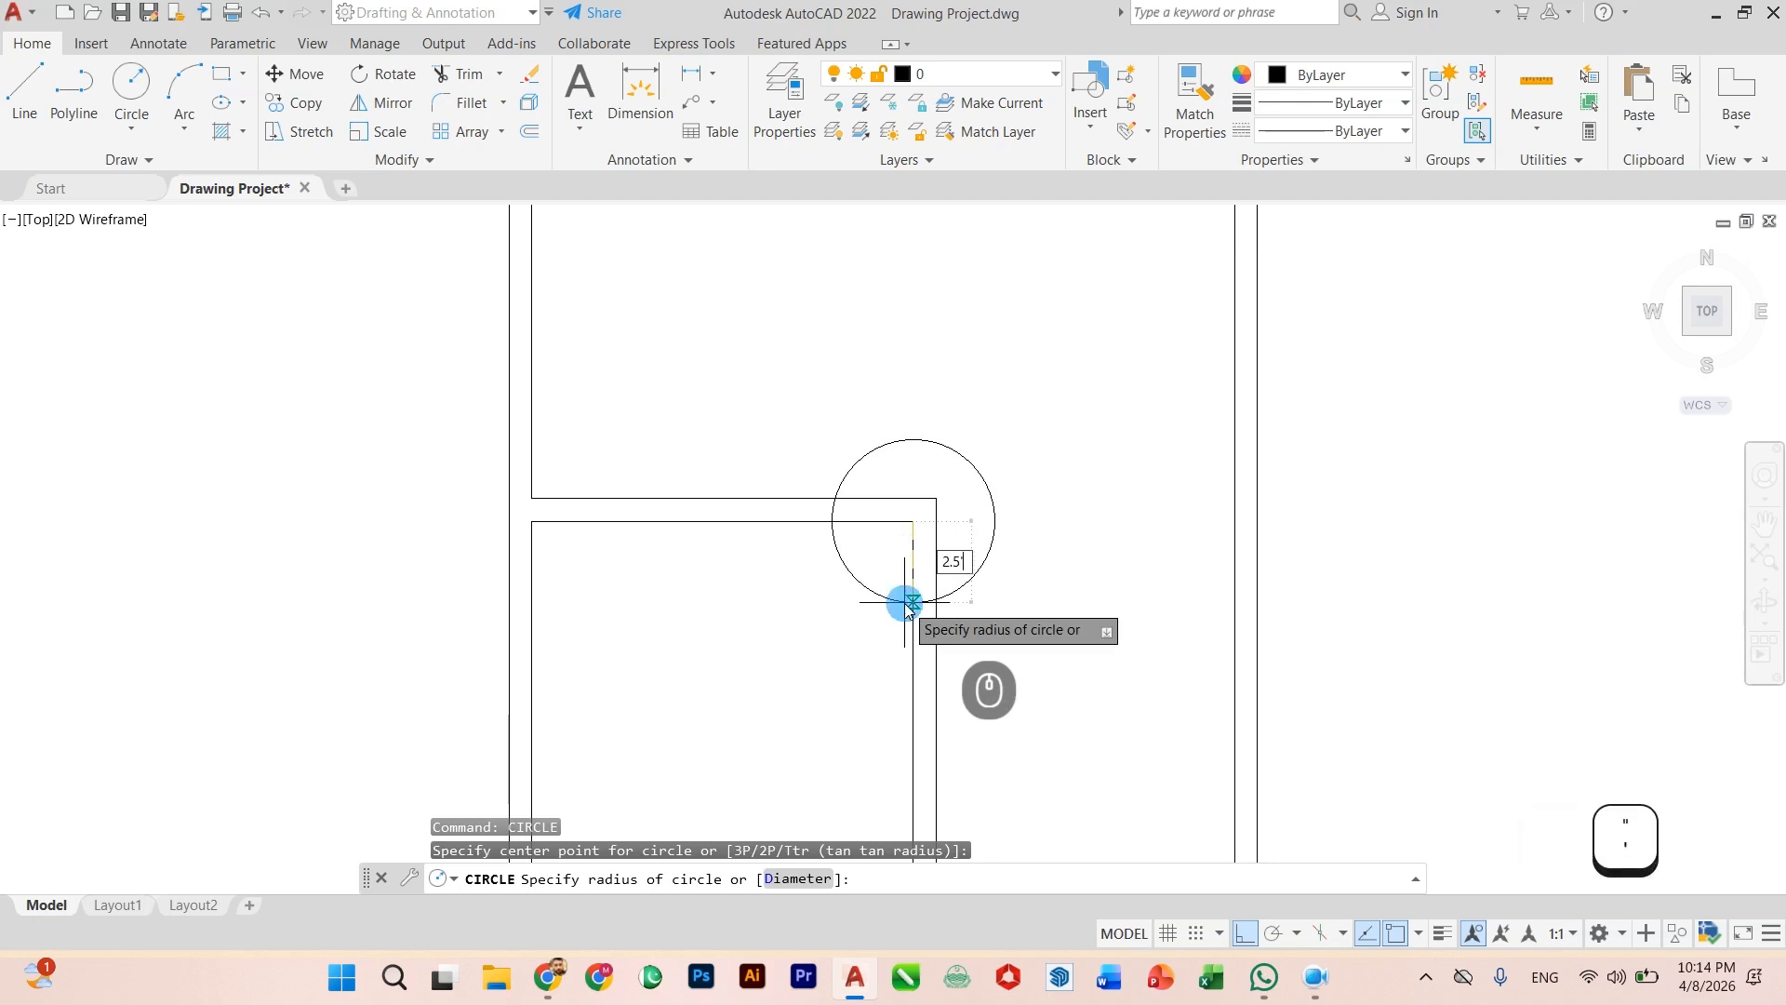
type("5'")
key("Return")
scroll(856, 609, "up", 3)
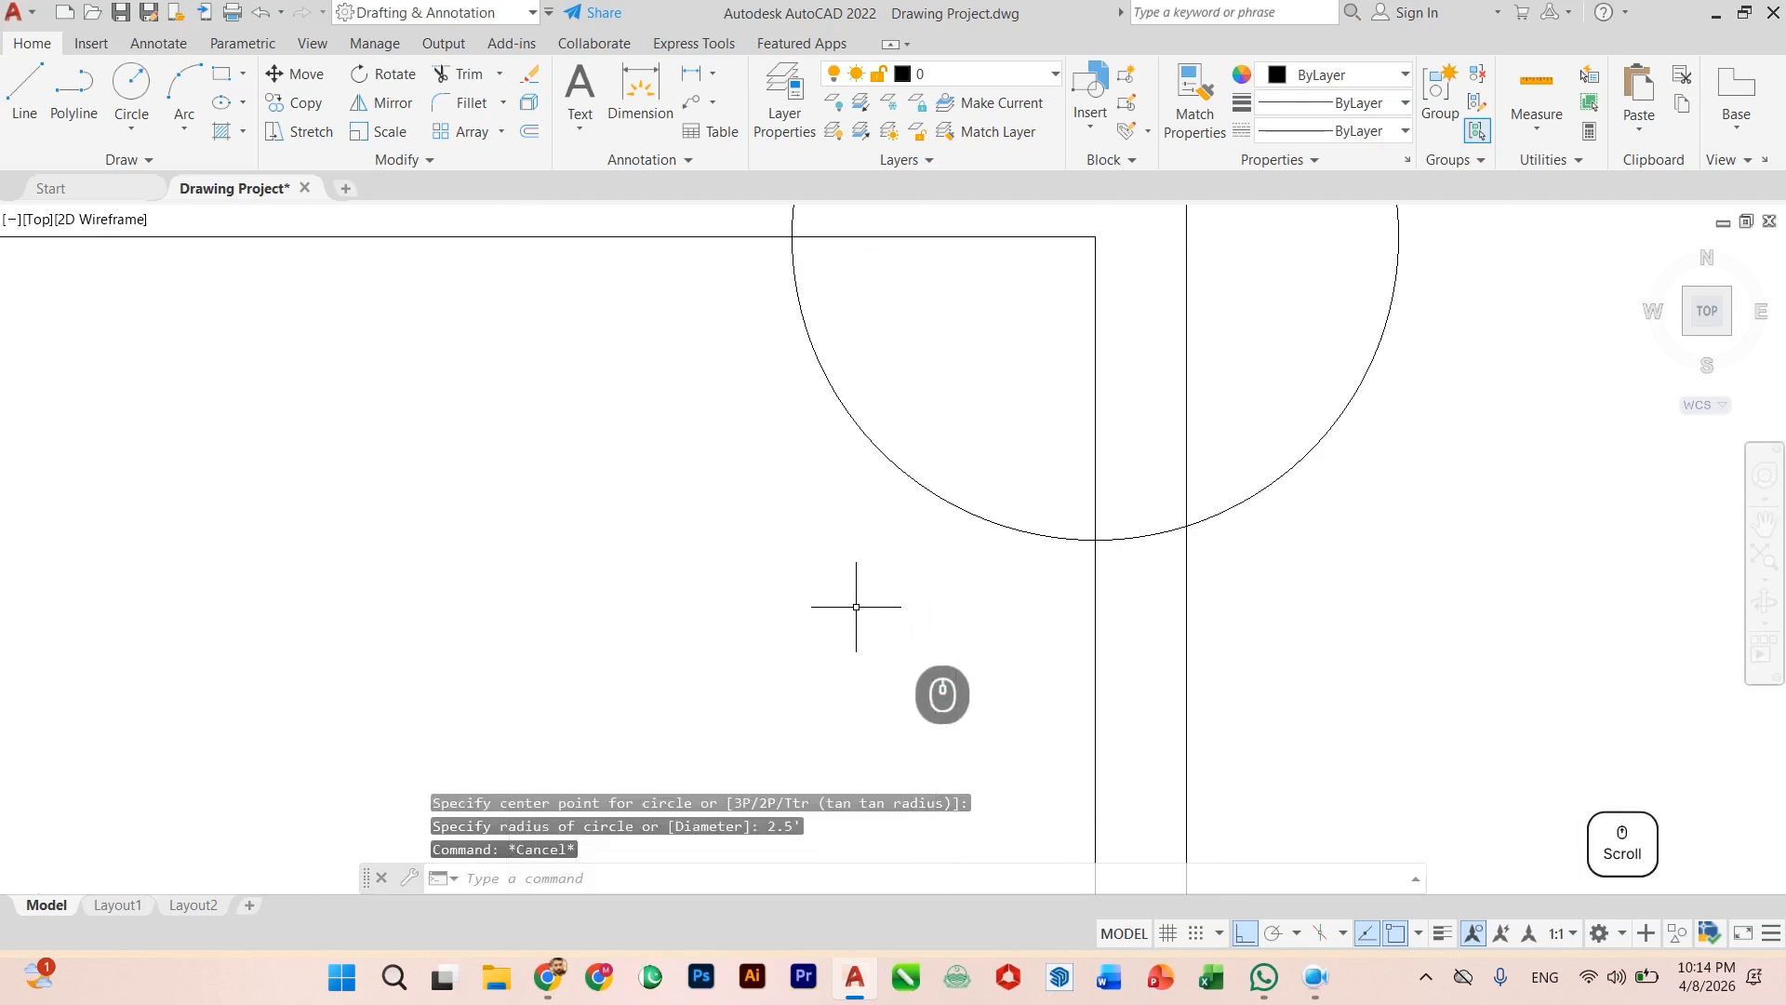
Step: Measure the diagonal between the points where the circle crosses the front room's two inner wall lines
type("DIST")
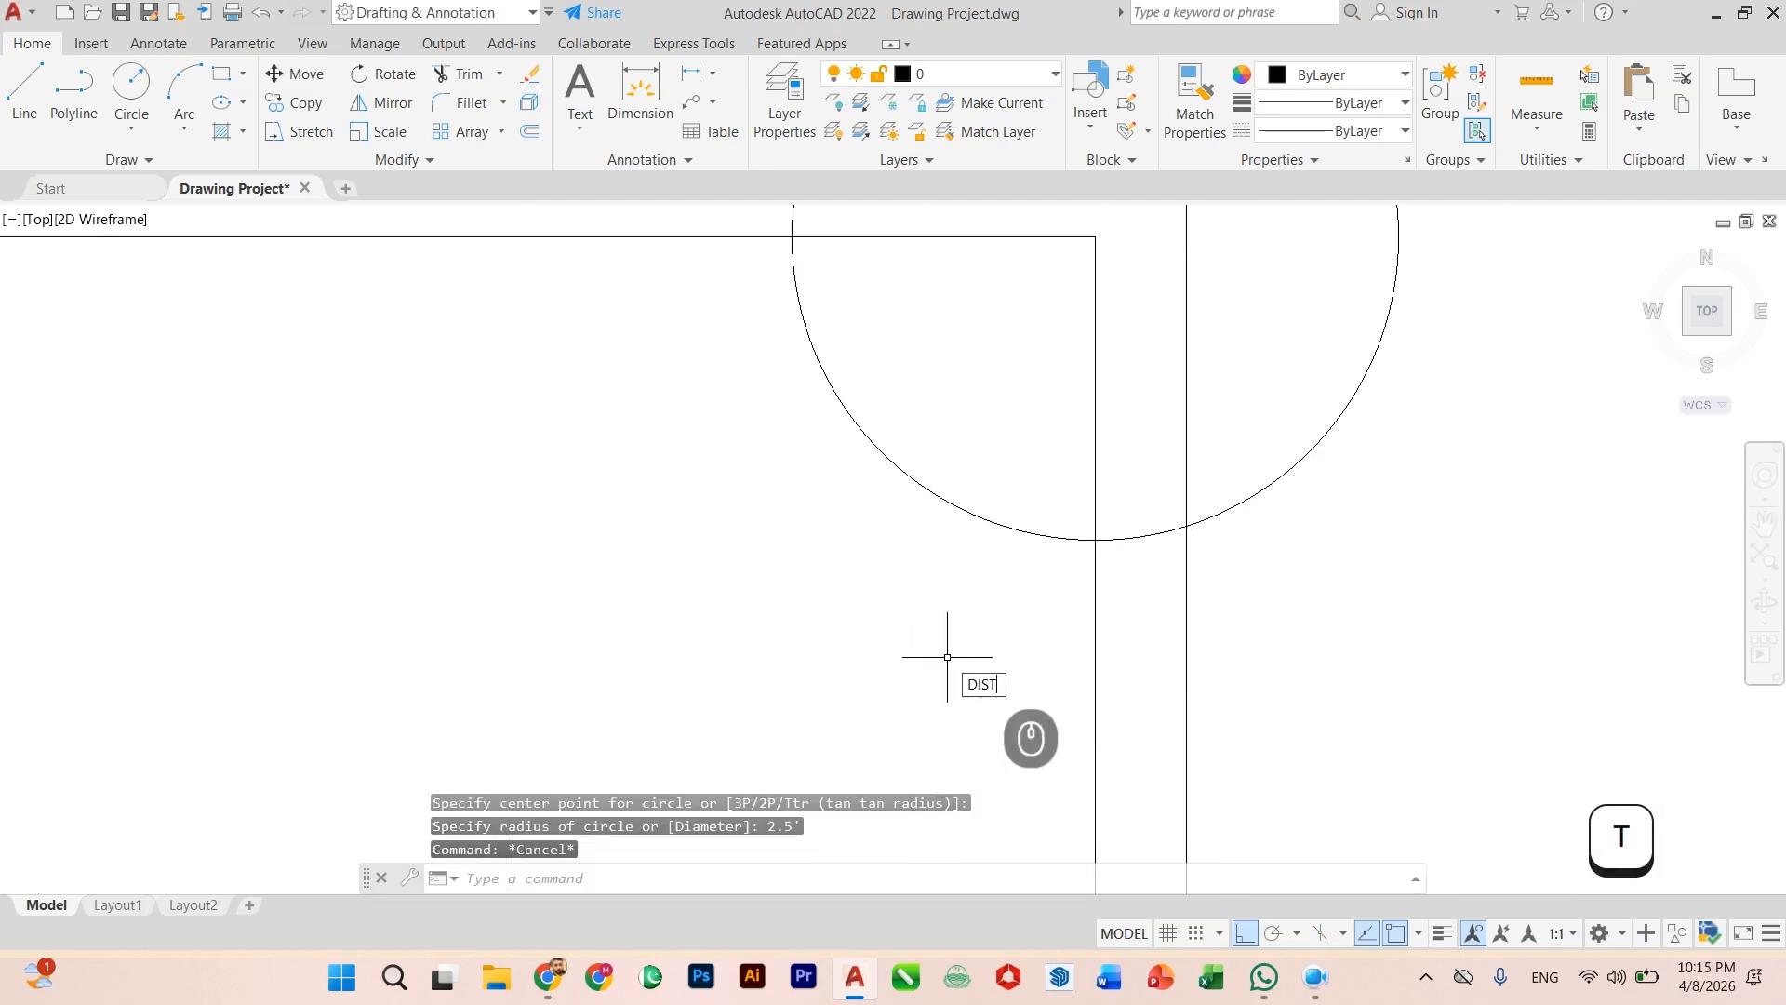
key("Return")
scroll(837, 502, "down", 4)
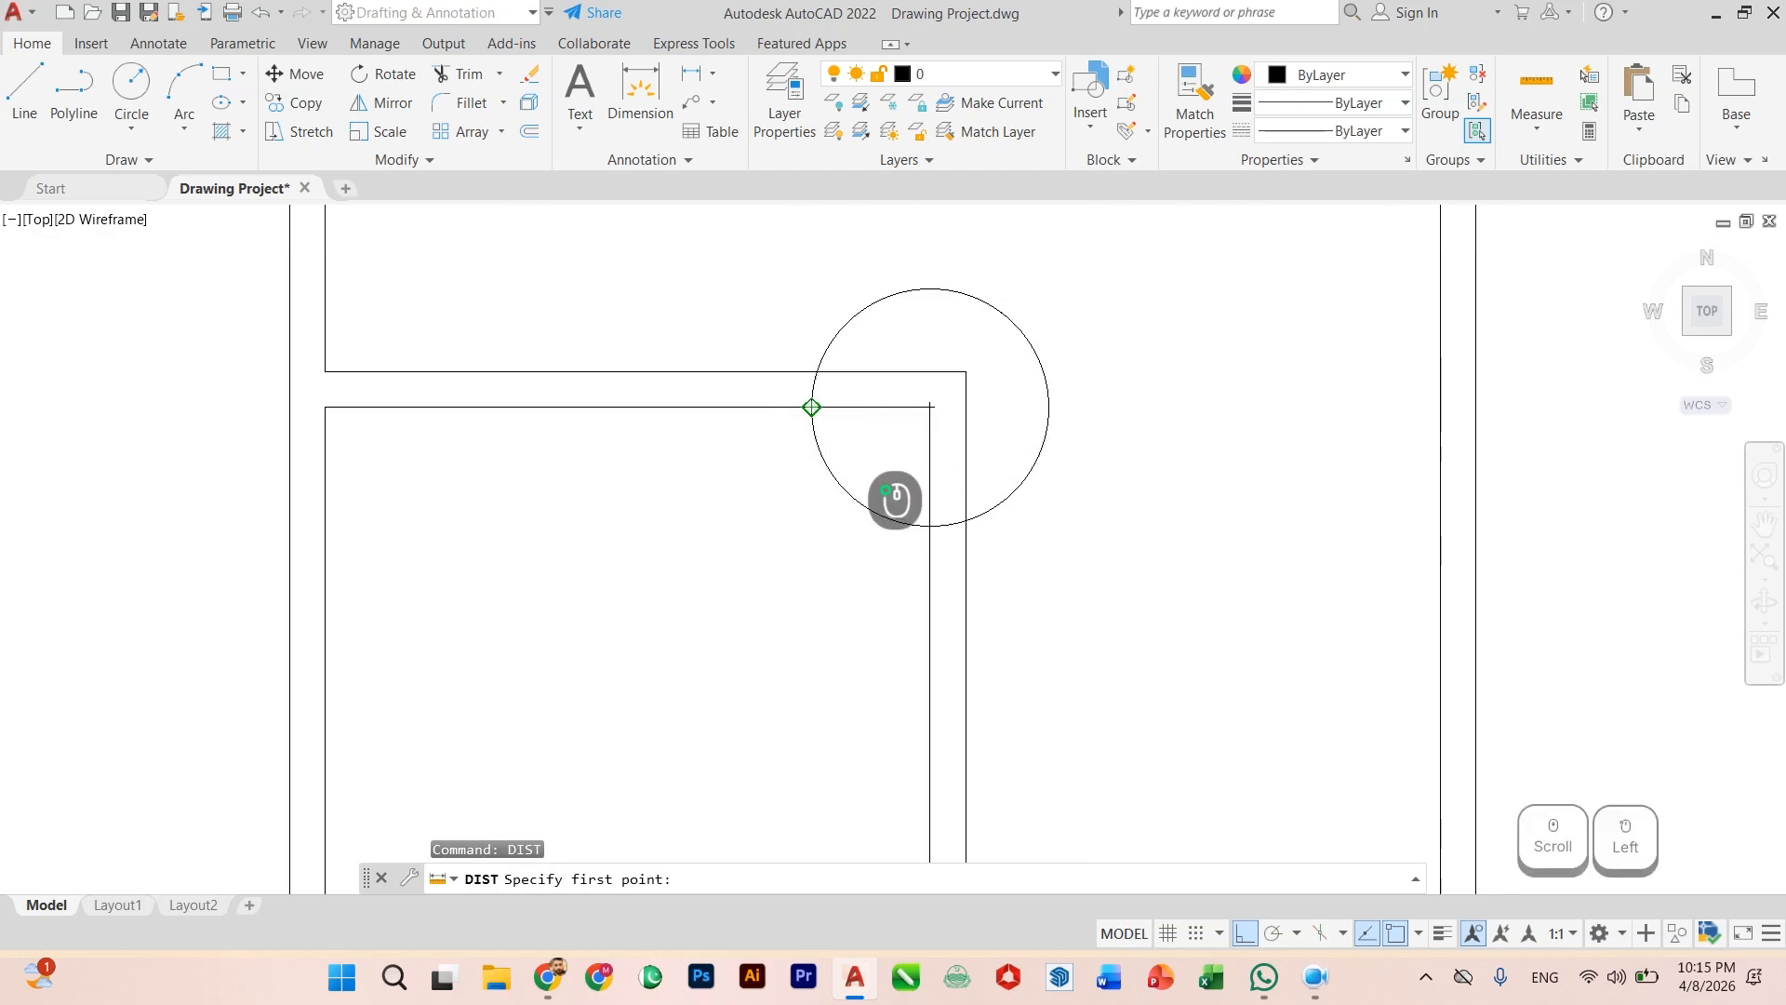
left_click(811, 407)
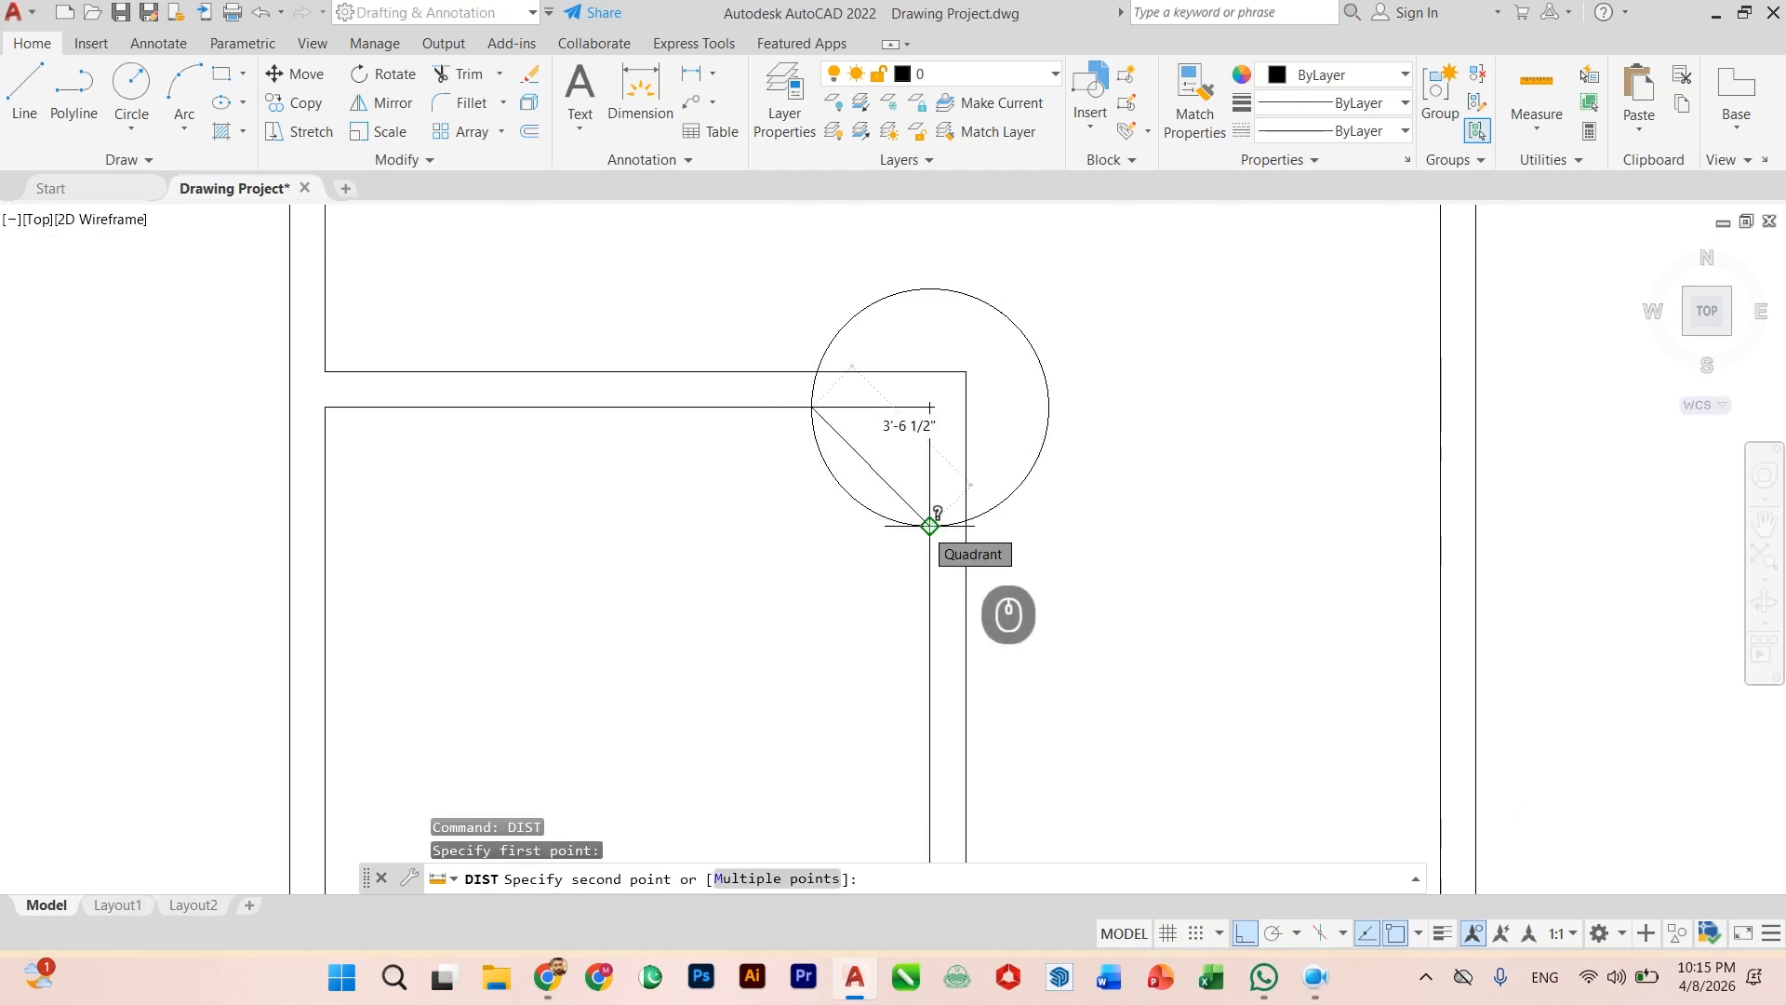
key("Escape")
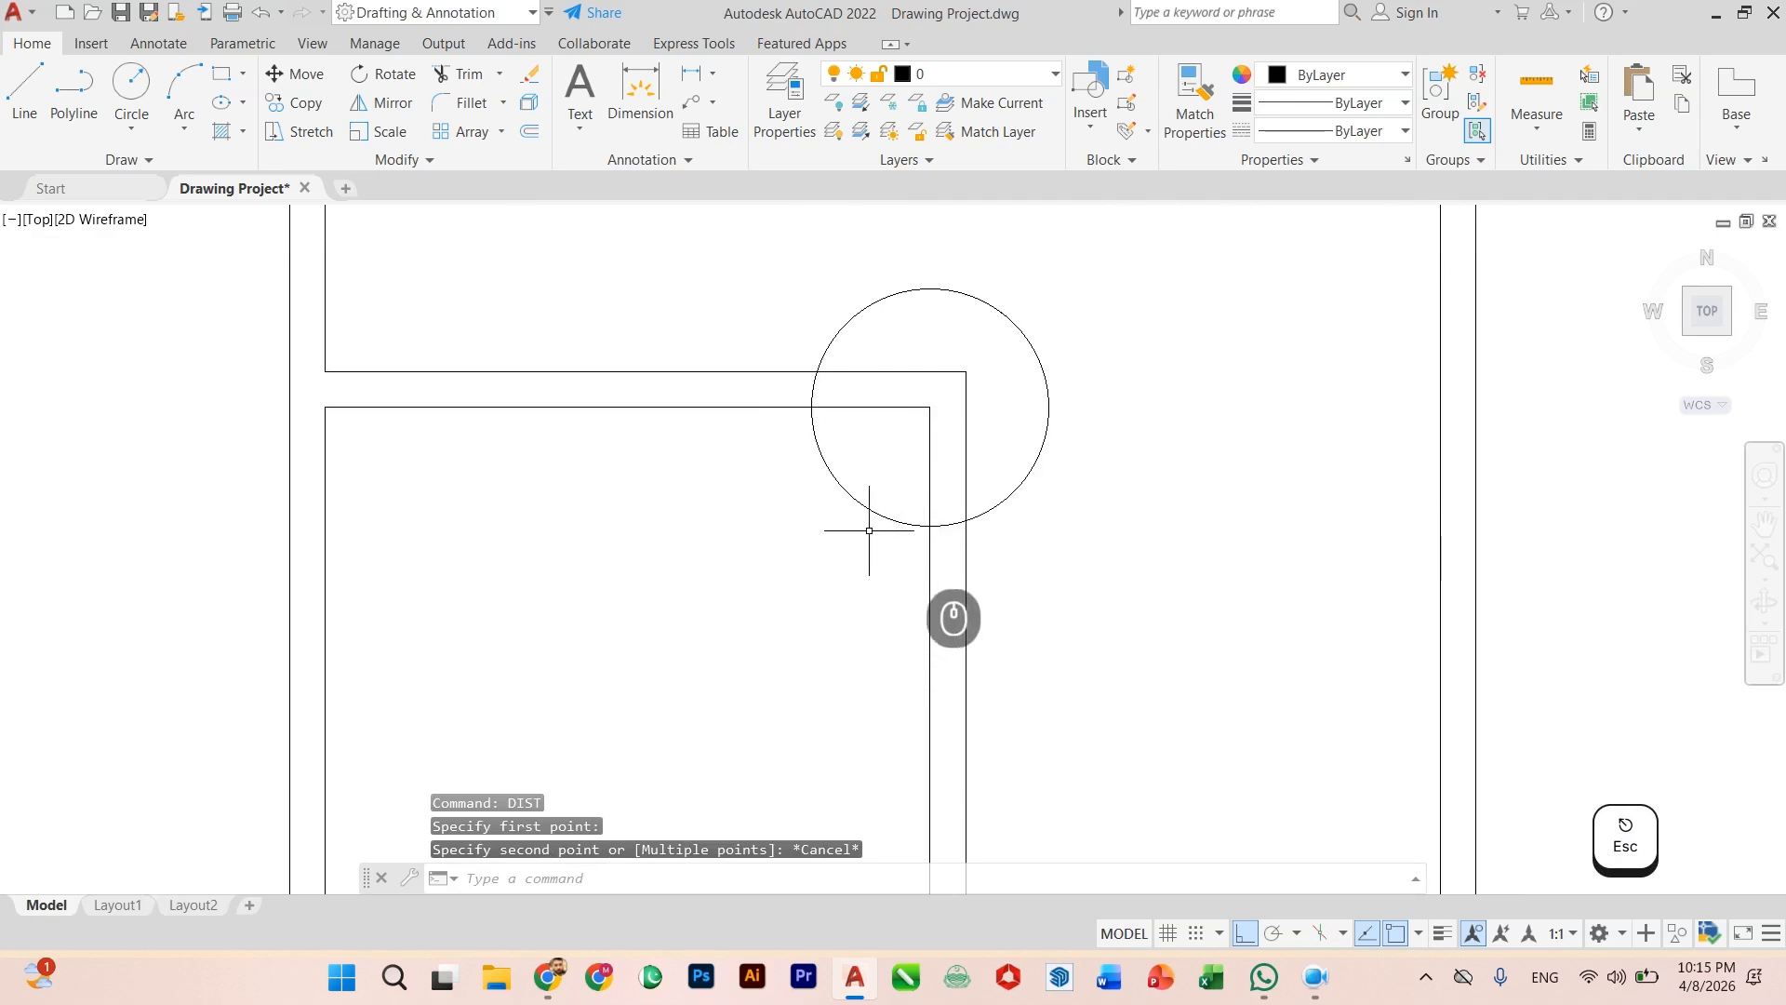
Step: Erase the 2.5' radius circle at the front room's inner corner
left_click(869, 491)
left_click(855, 525)
key("Delete")
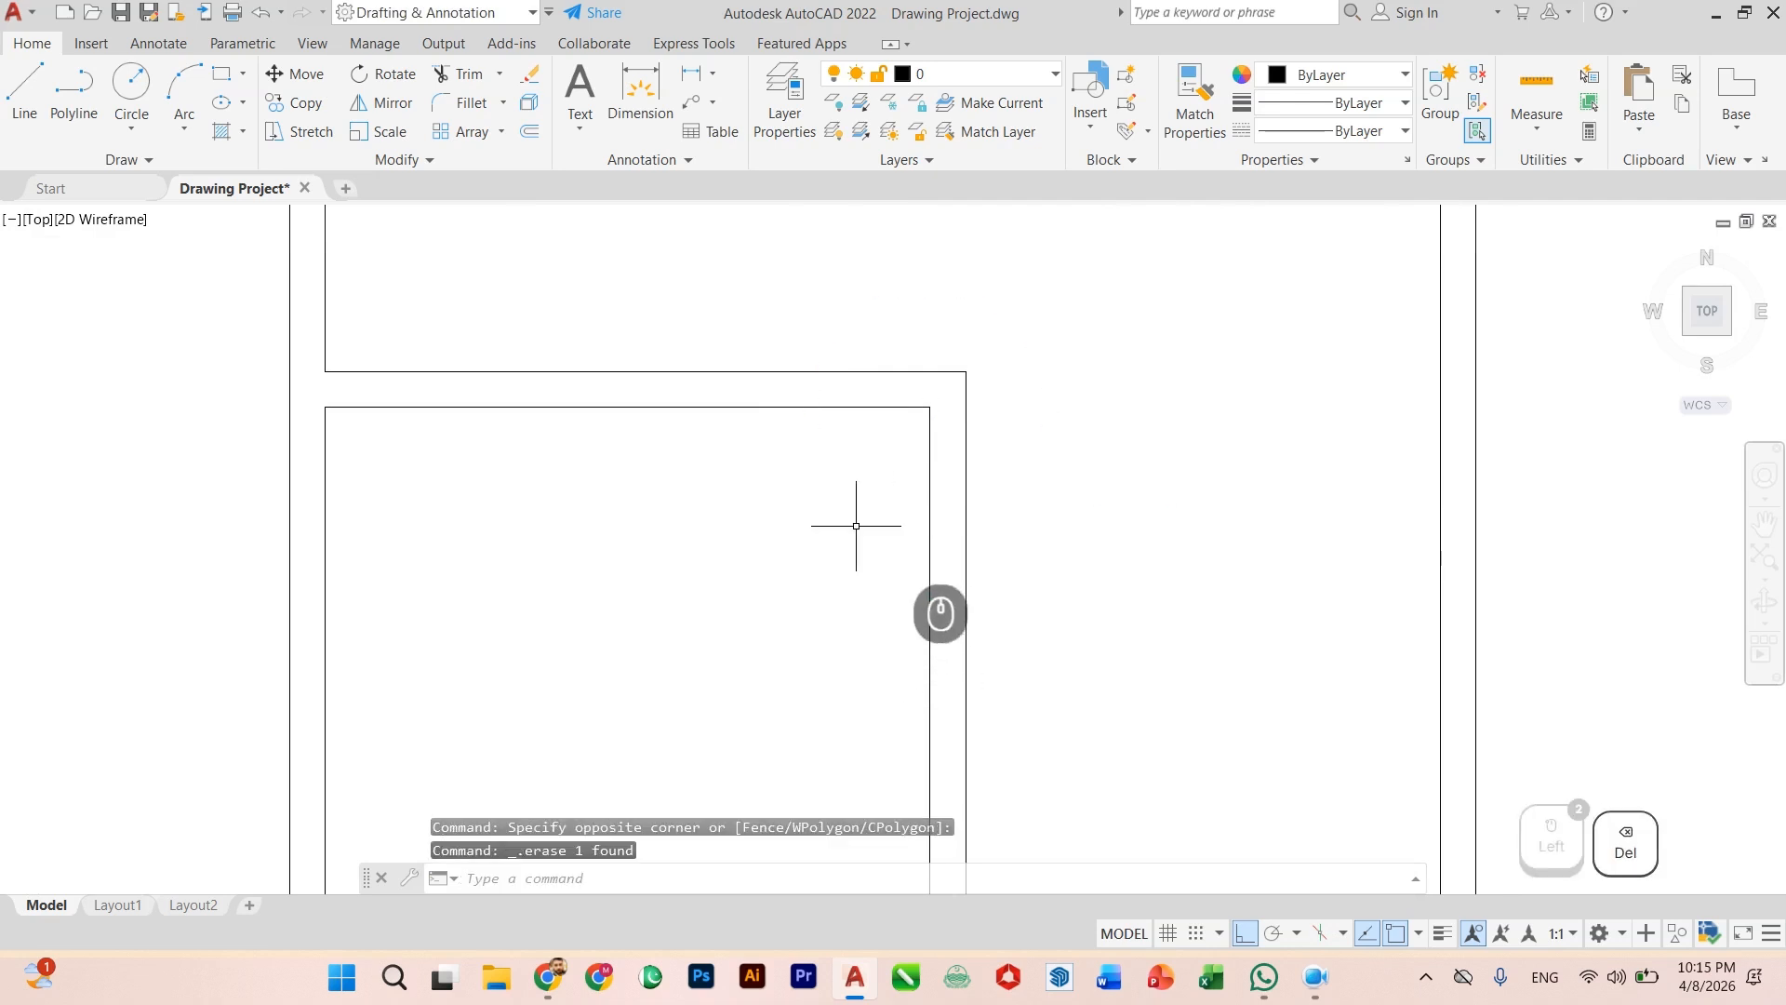
scroll(893, 590, "down", 2)
scroll(880, 587, "up", 4)
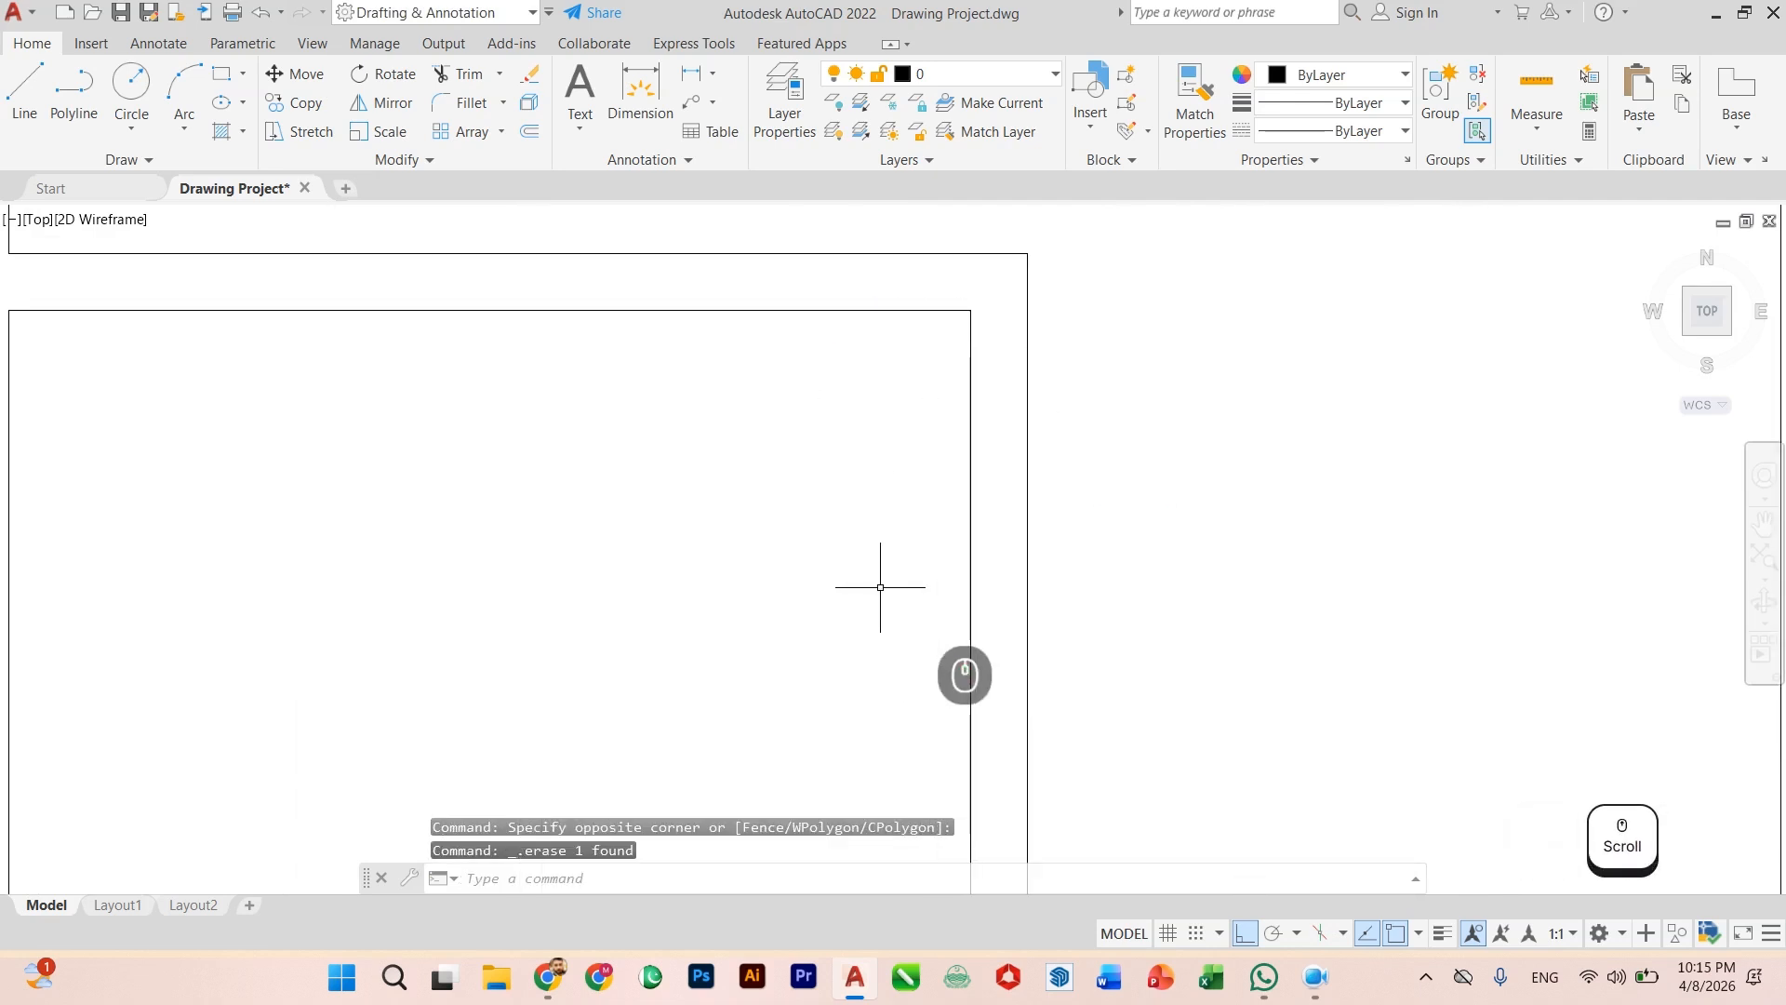
scroll(880, 587, "down", 2)
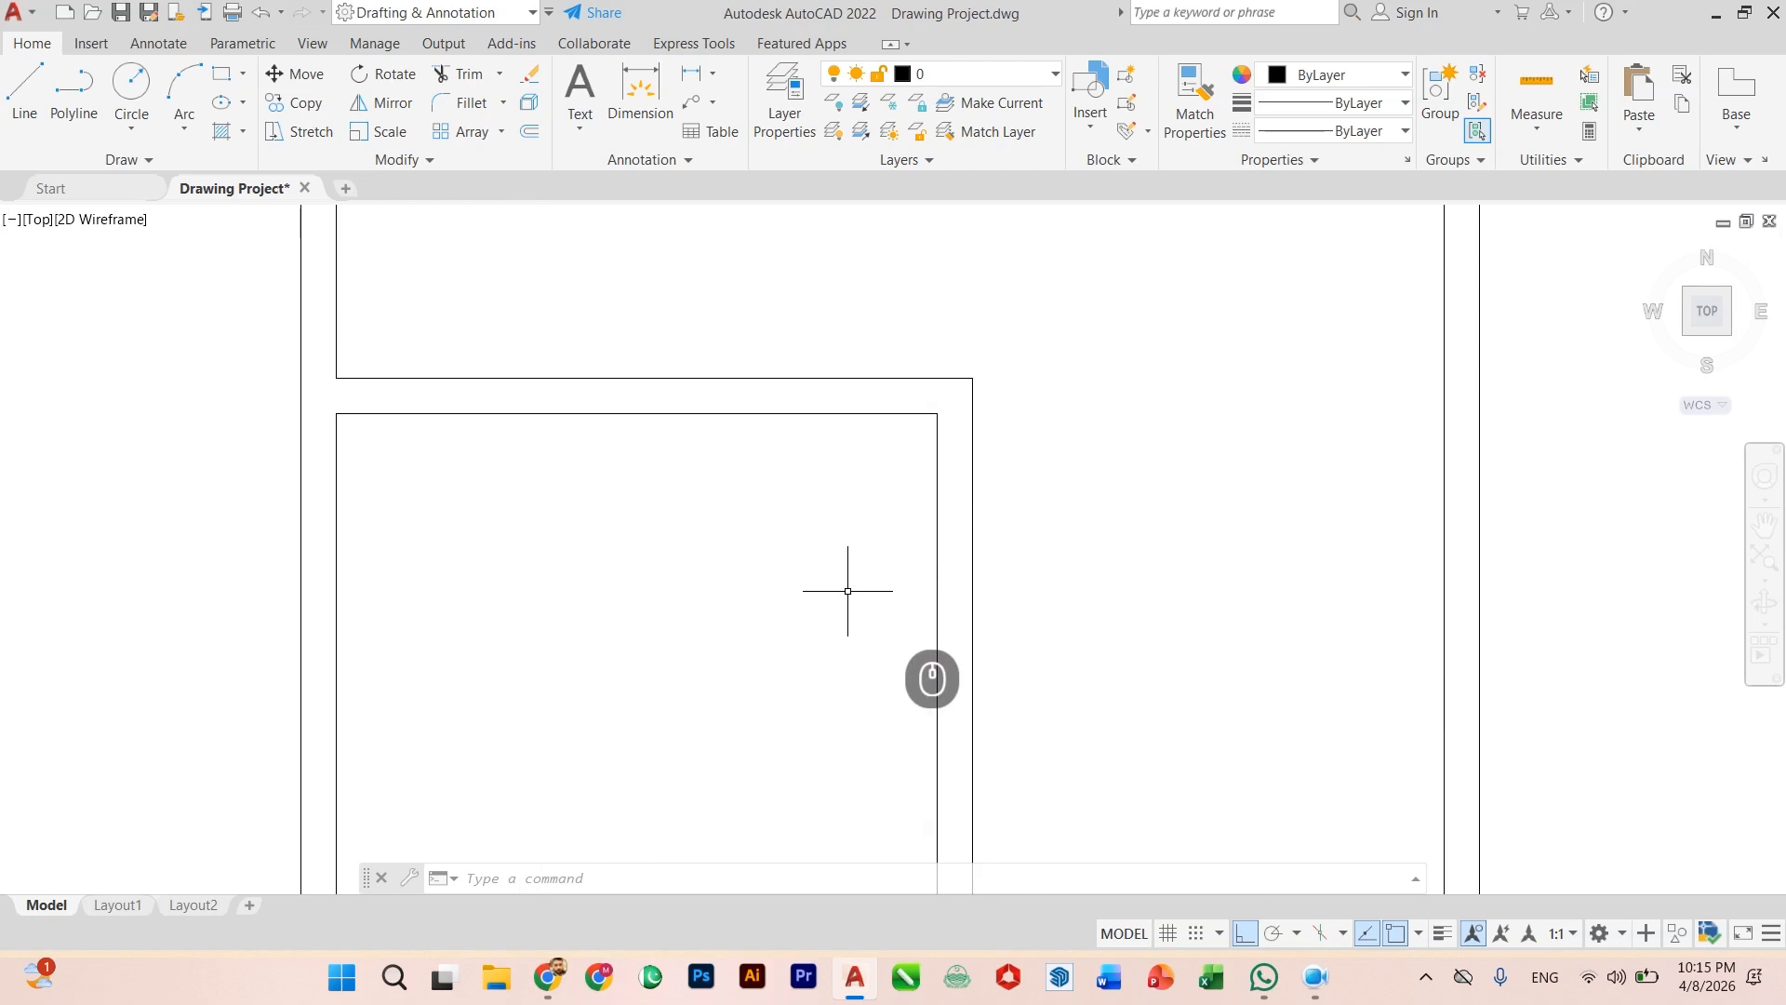
type("i")
key("Return")
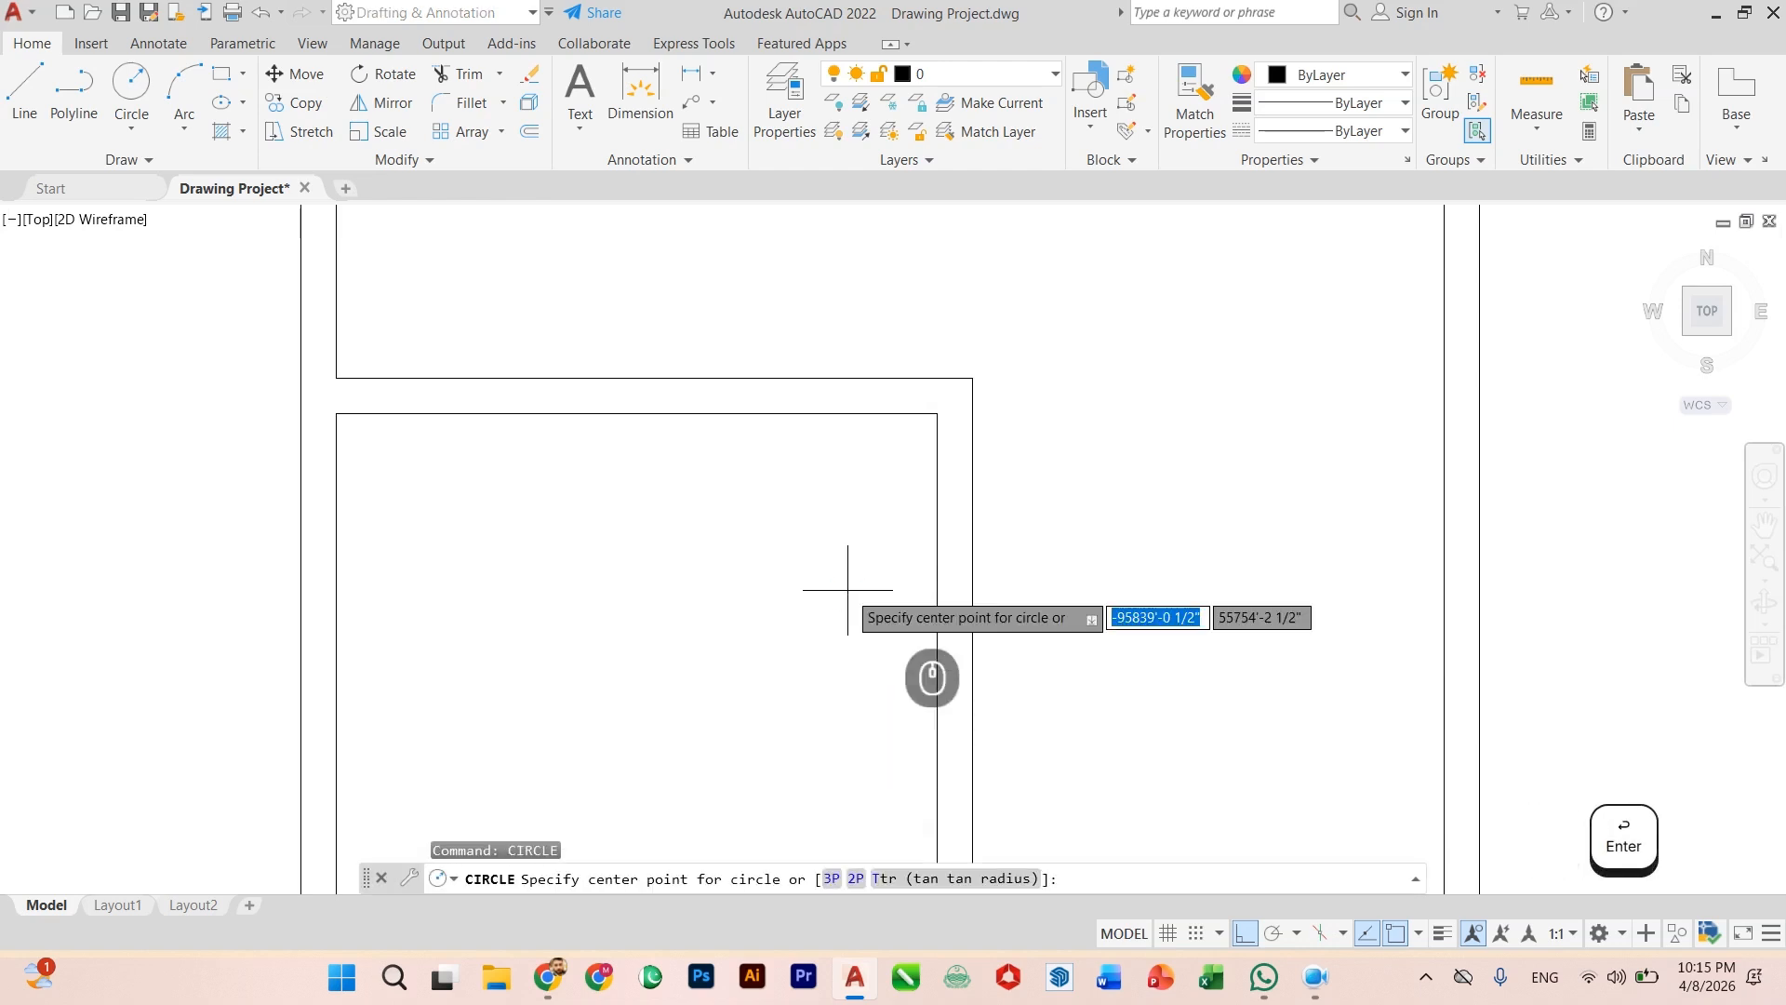
type("3")
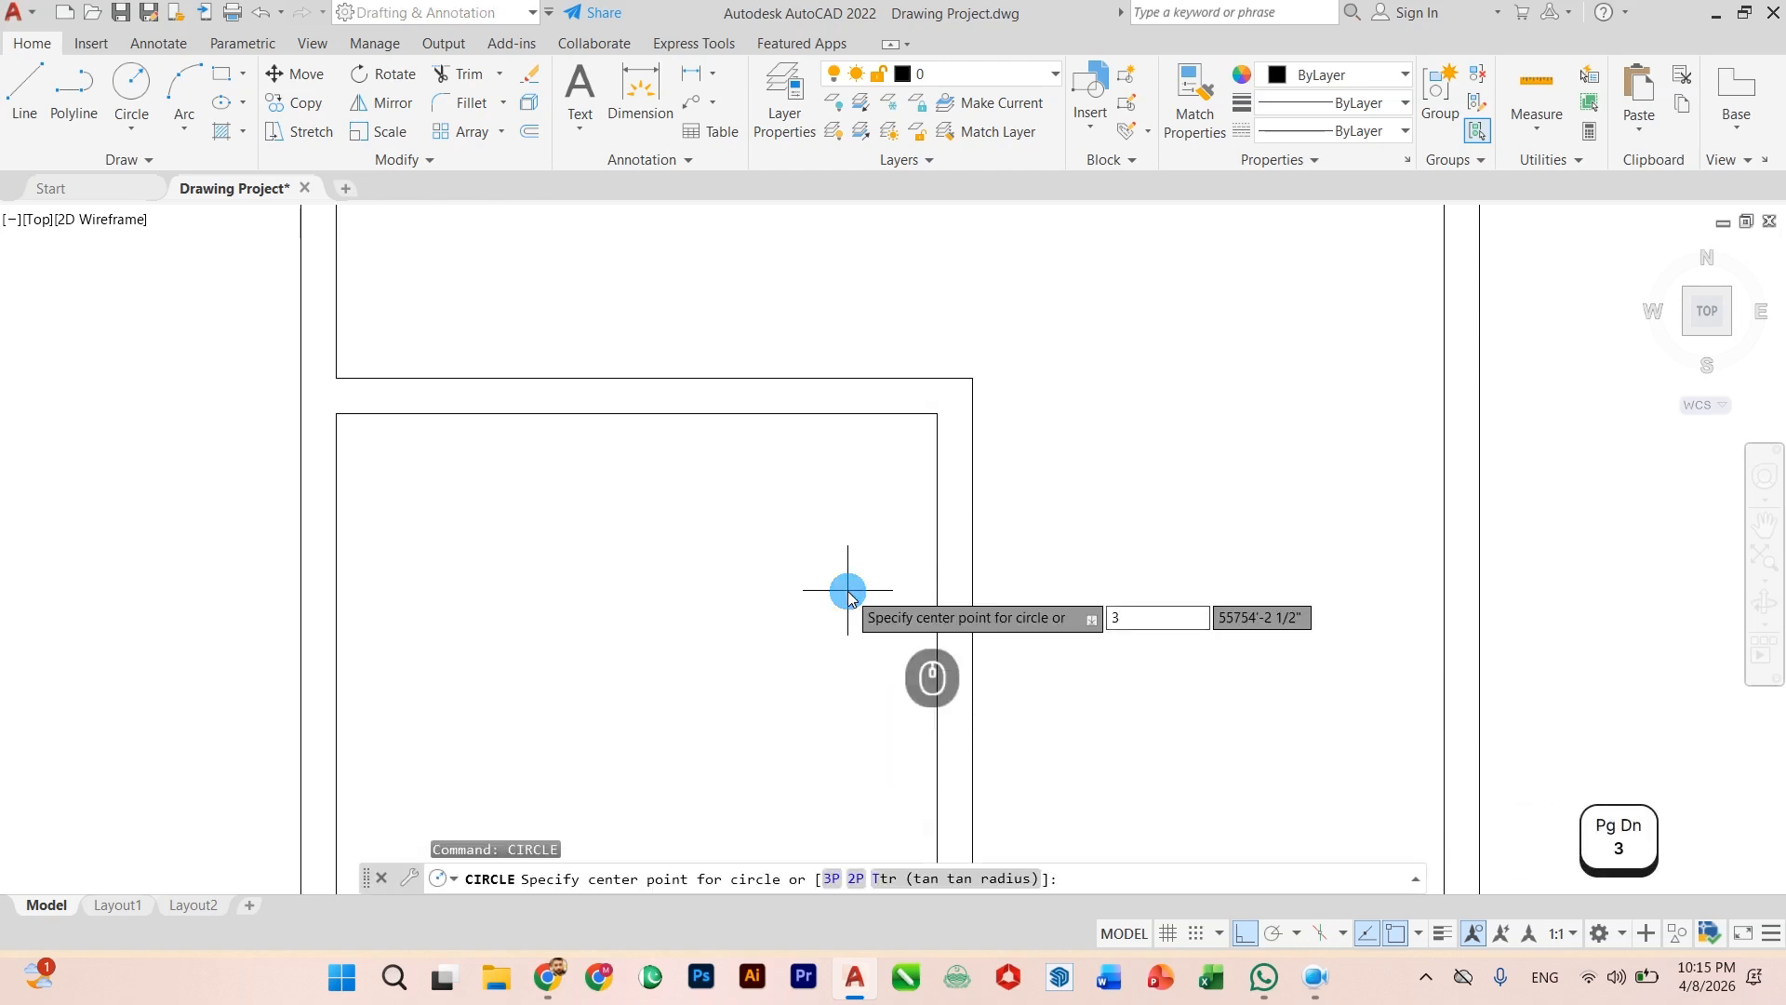
key("Return")
key("Escape")
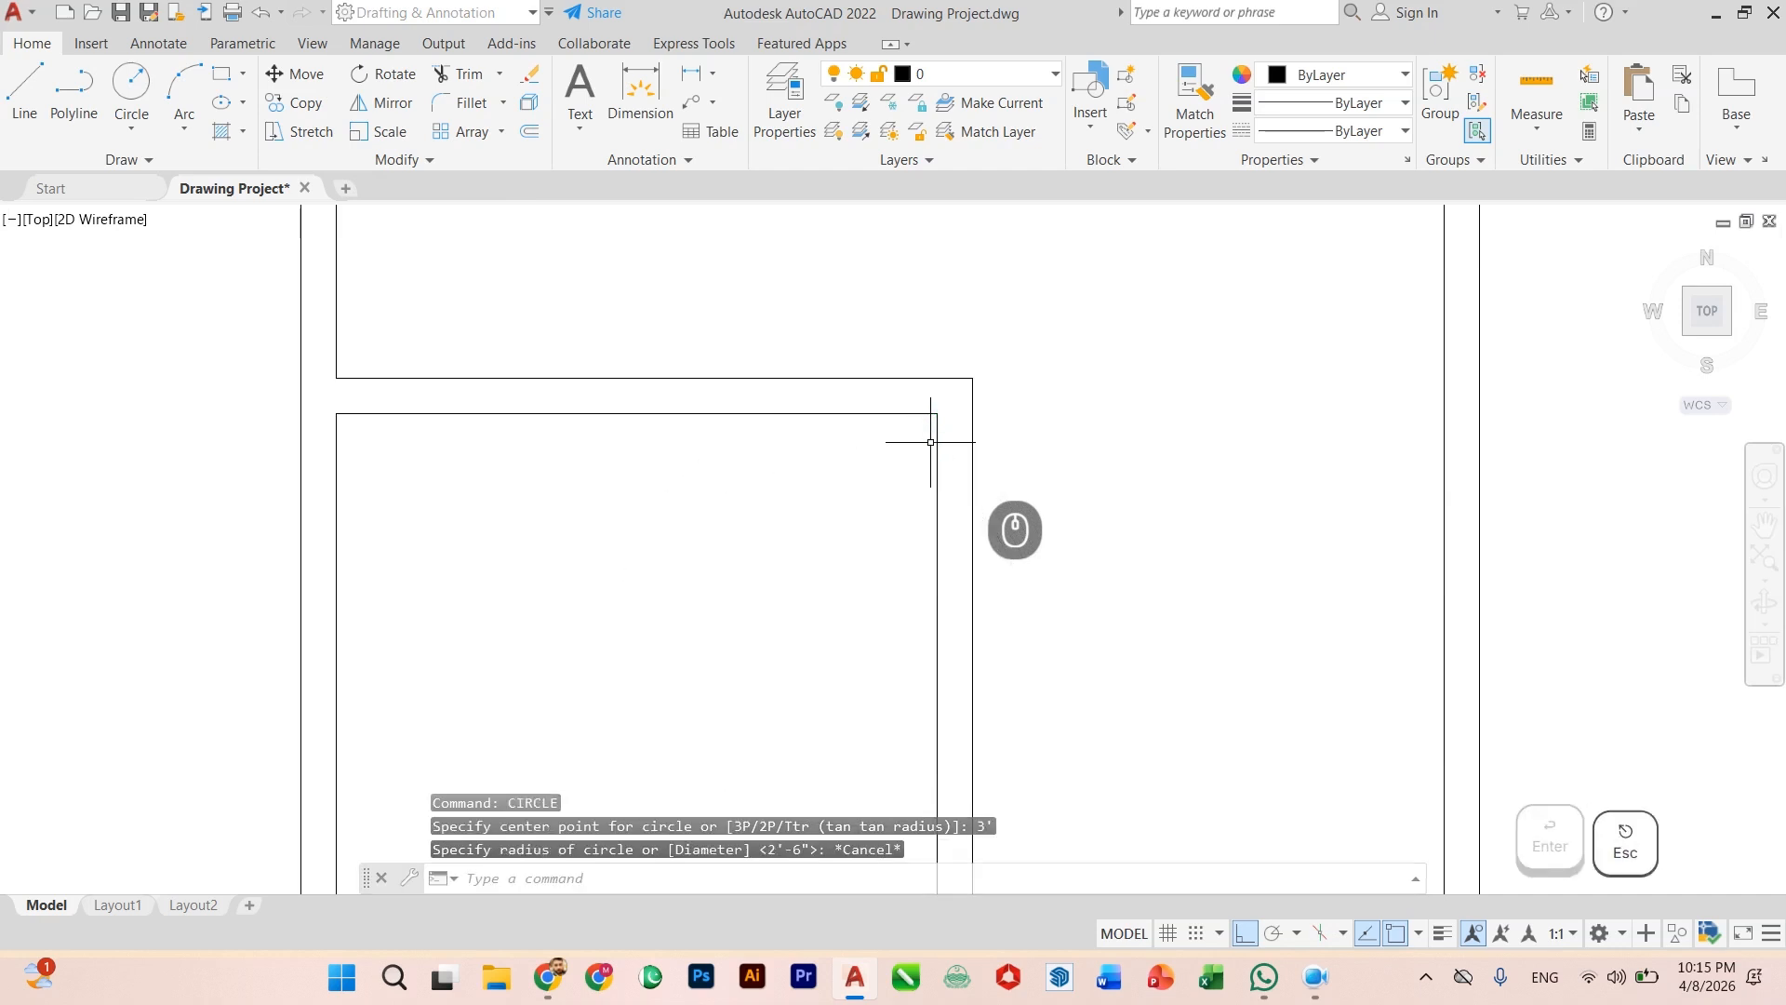
Step: Draw a circle with a 3' radius centred on the front room's inner upper-right corner
key("Return")
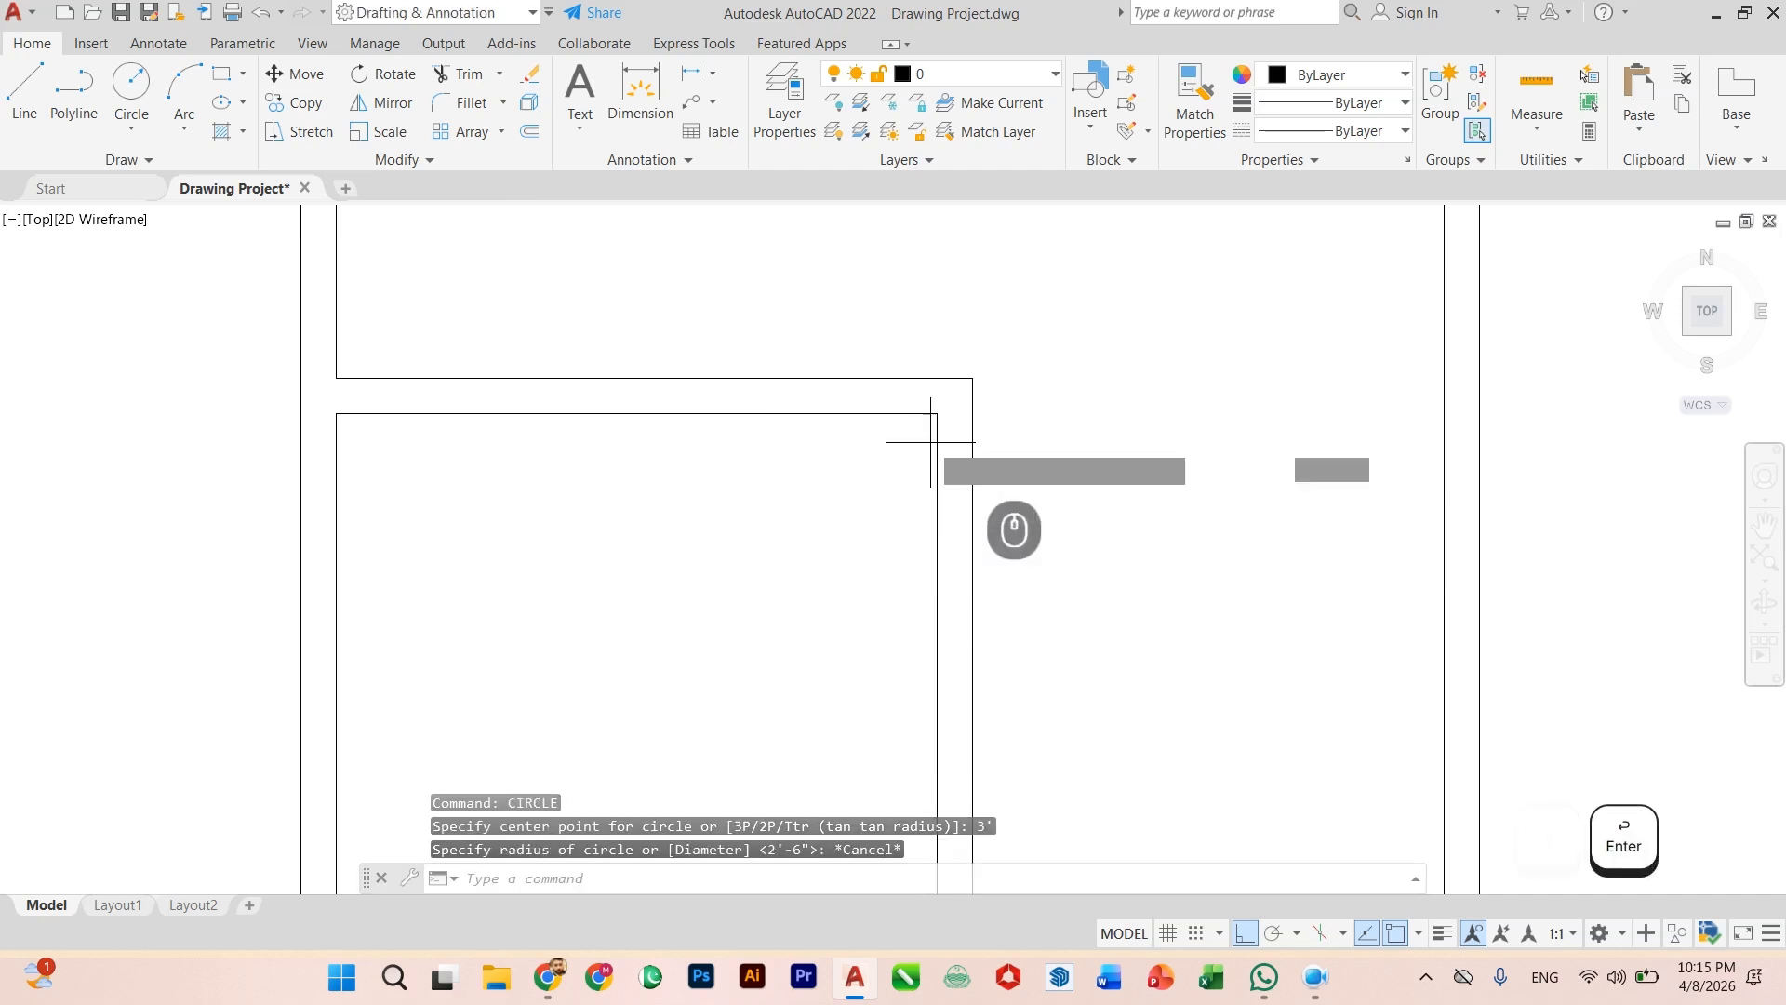
left_click(937, 413)
type("3")
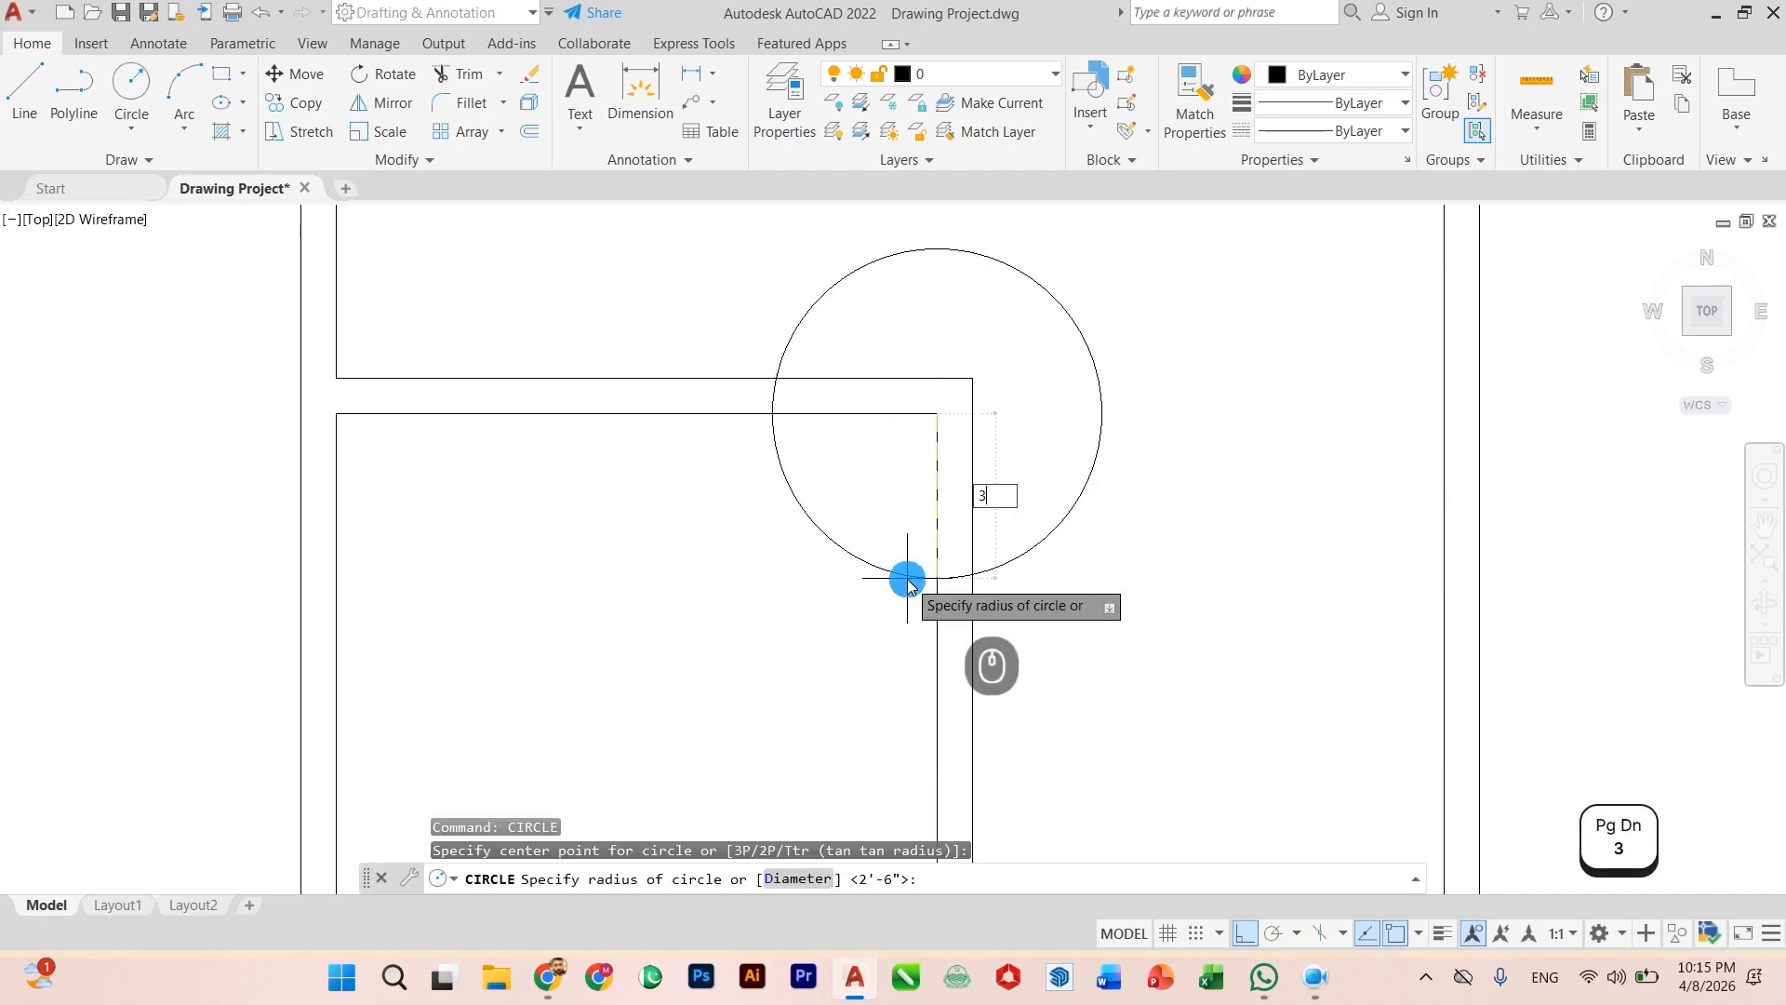
type("'")
key("Return")
scroll(842, 588, "up", 1)
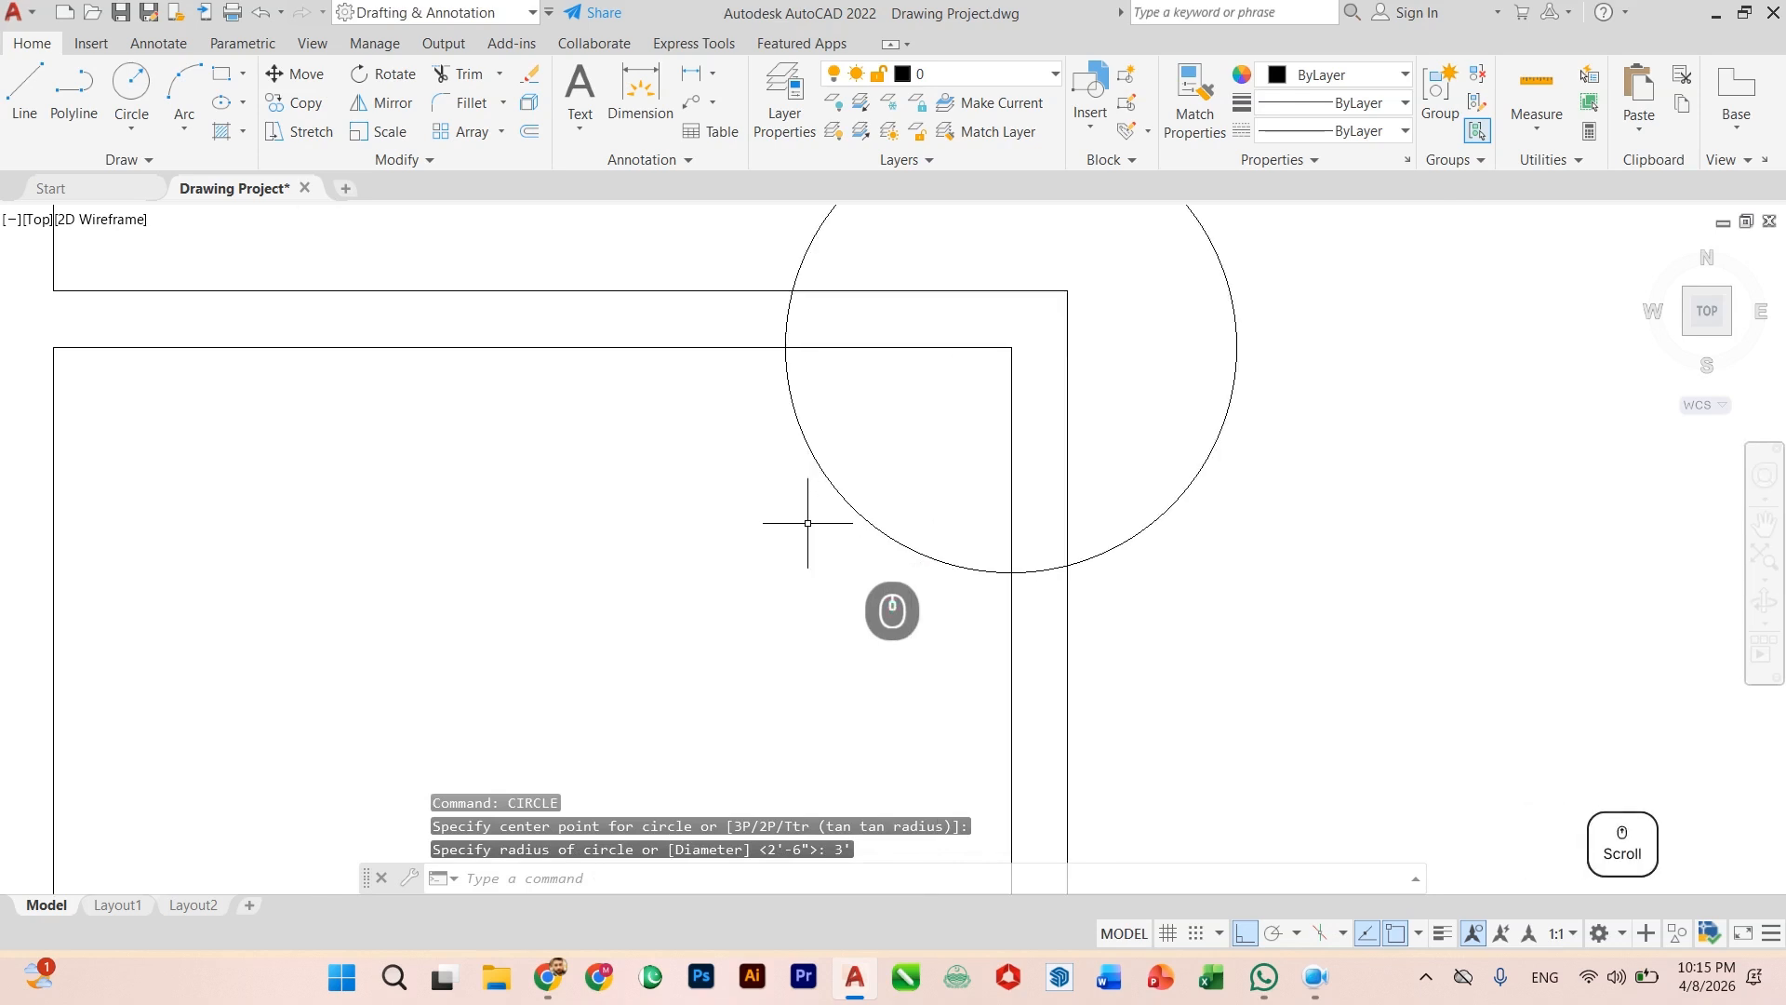
Step: Try to measure the diagonal from the 3' circle's crossing on the upper partition to the vertical wall
type("dist")
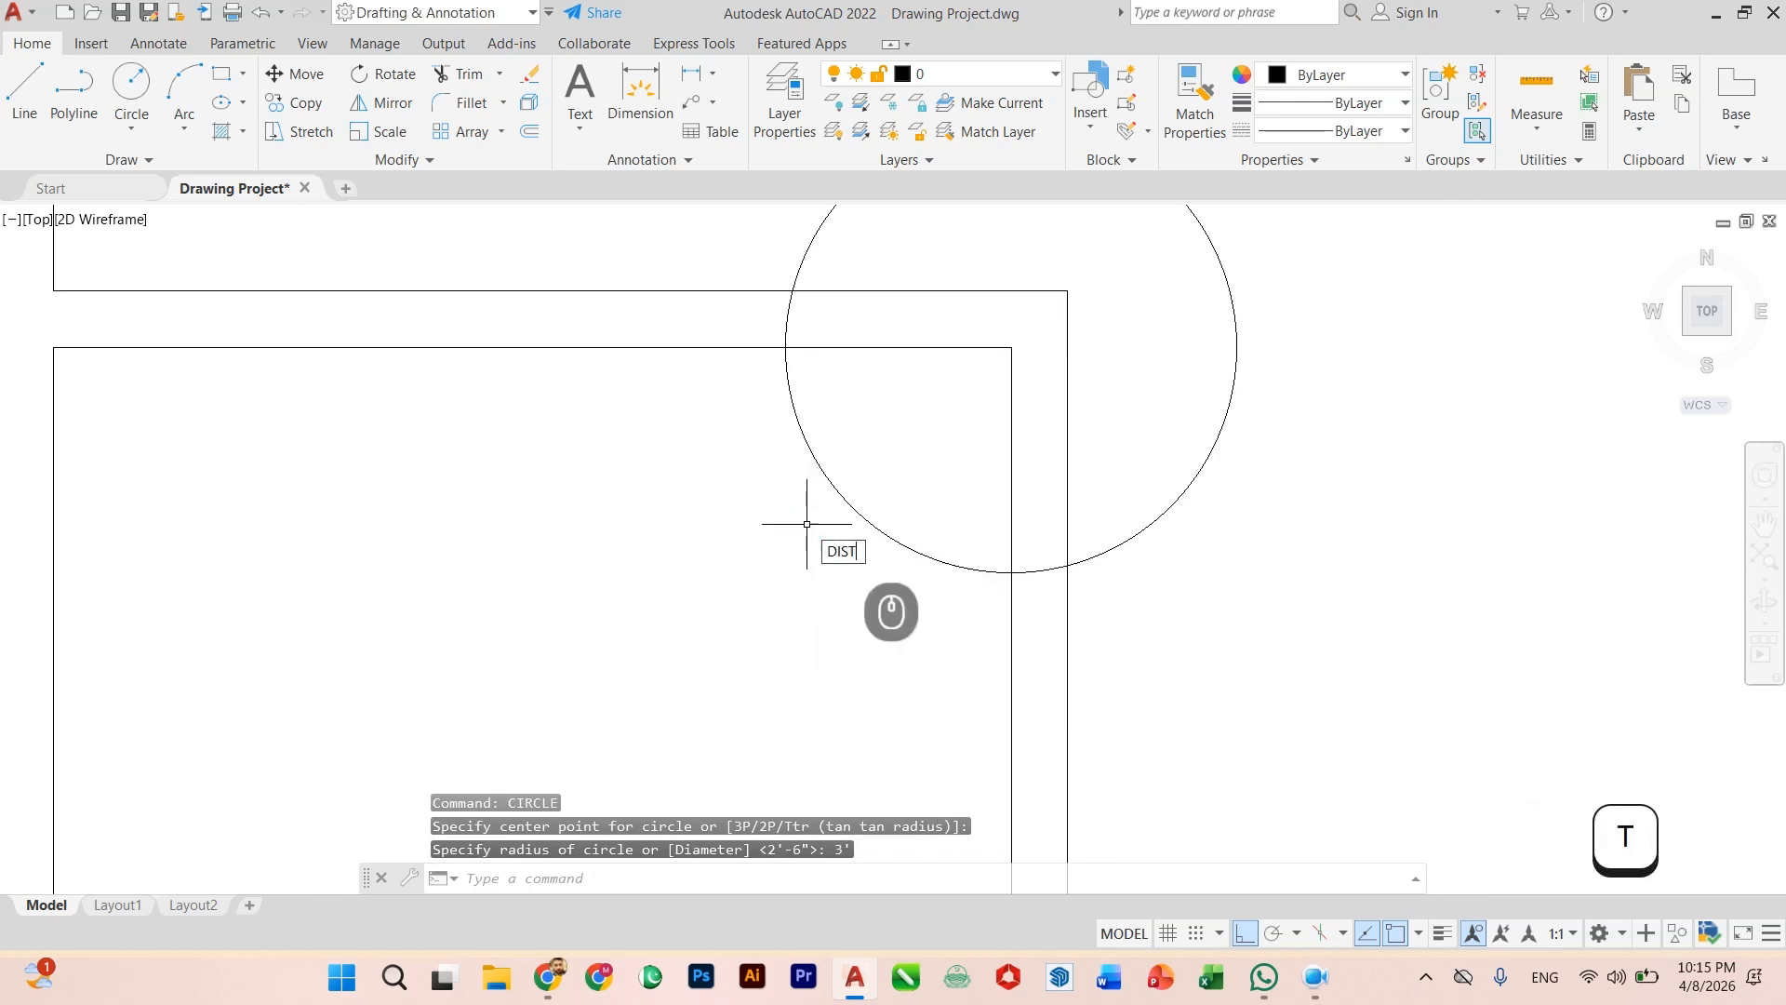
key("Return")
left_click(785, 347)
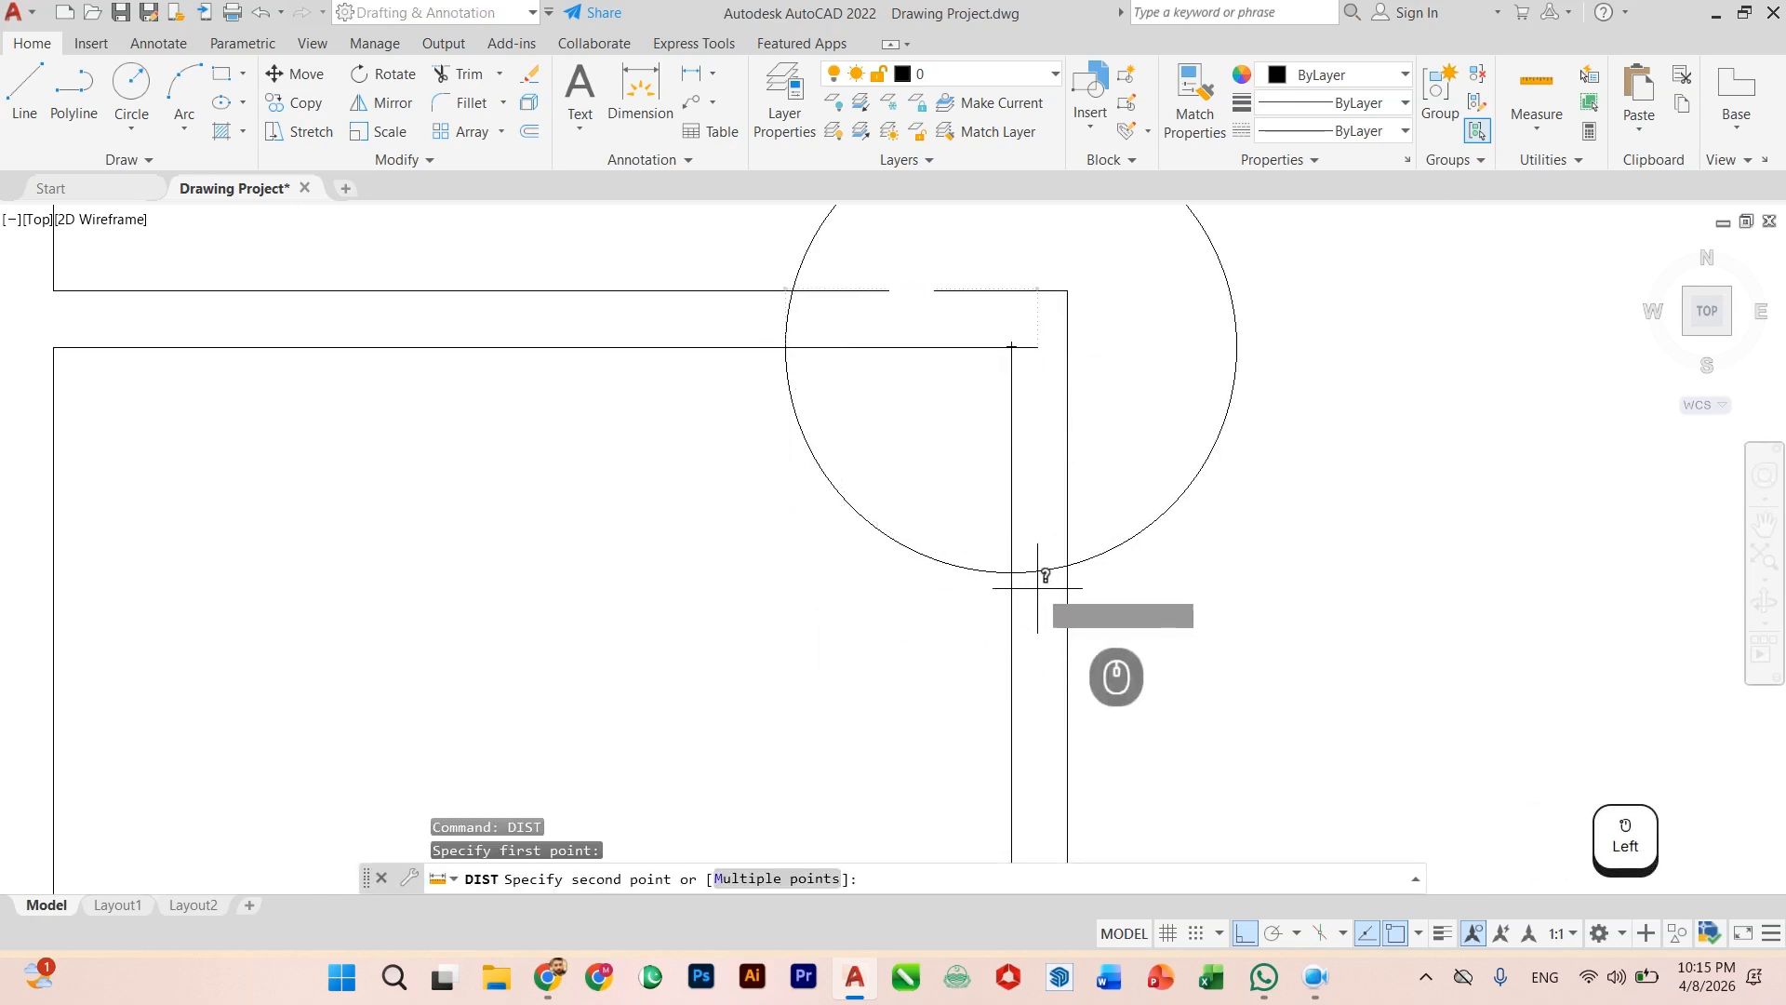
key("Escape")
scroll(945, 575, "down", 1)
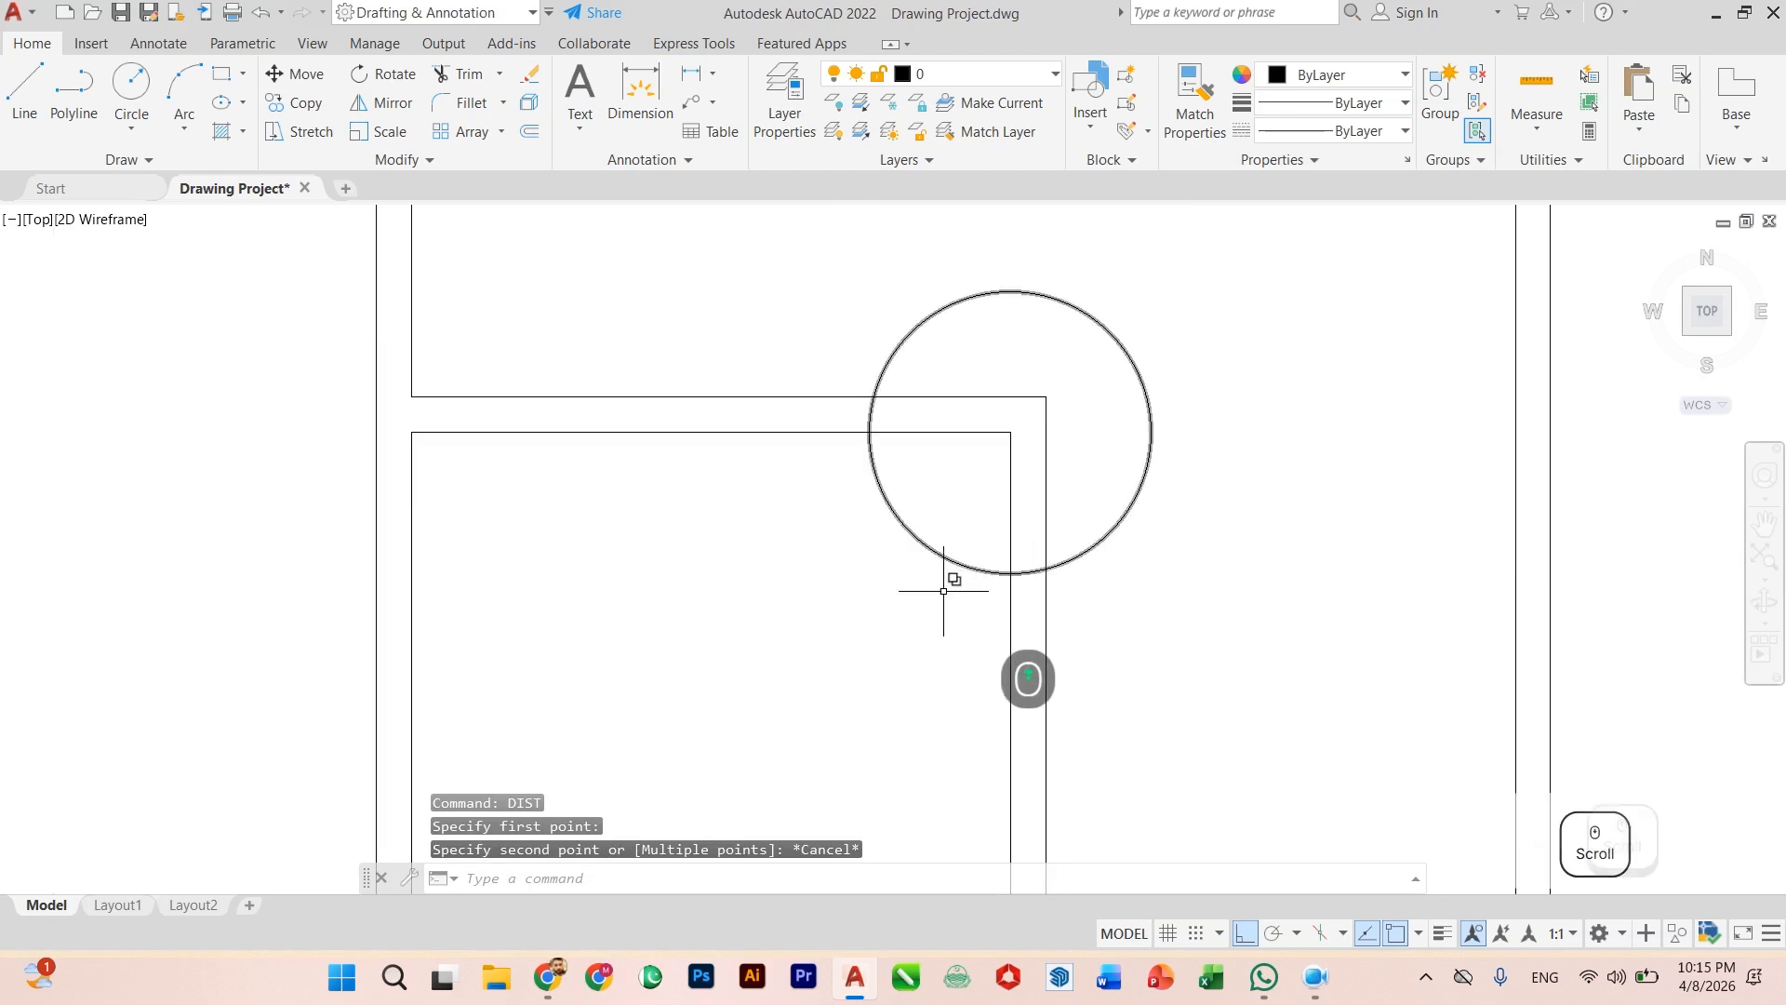
scroll(881, 607, "up", 1)
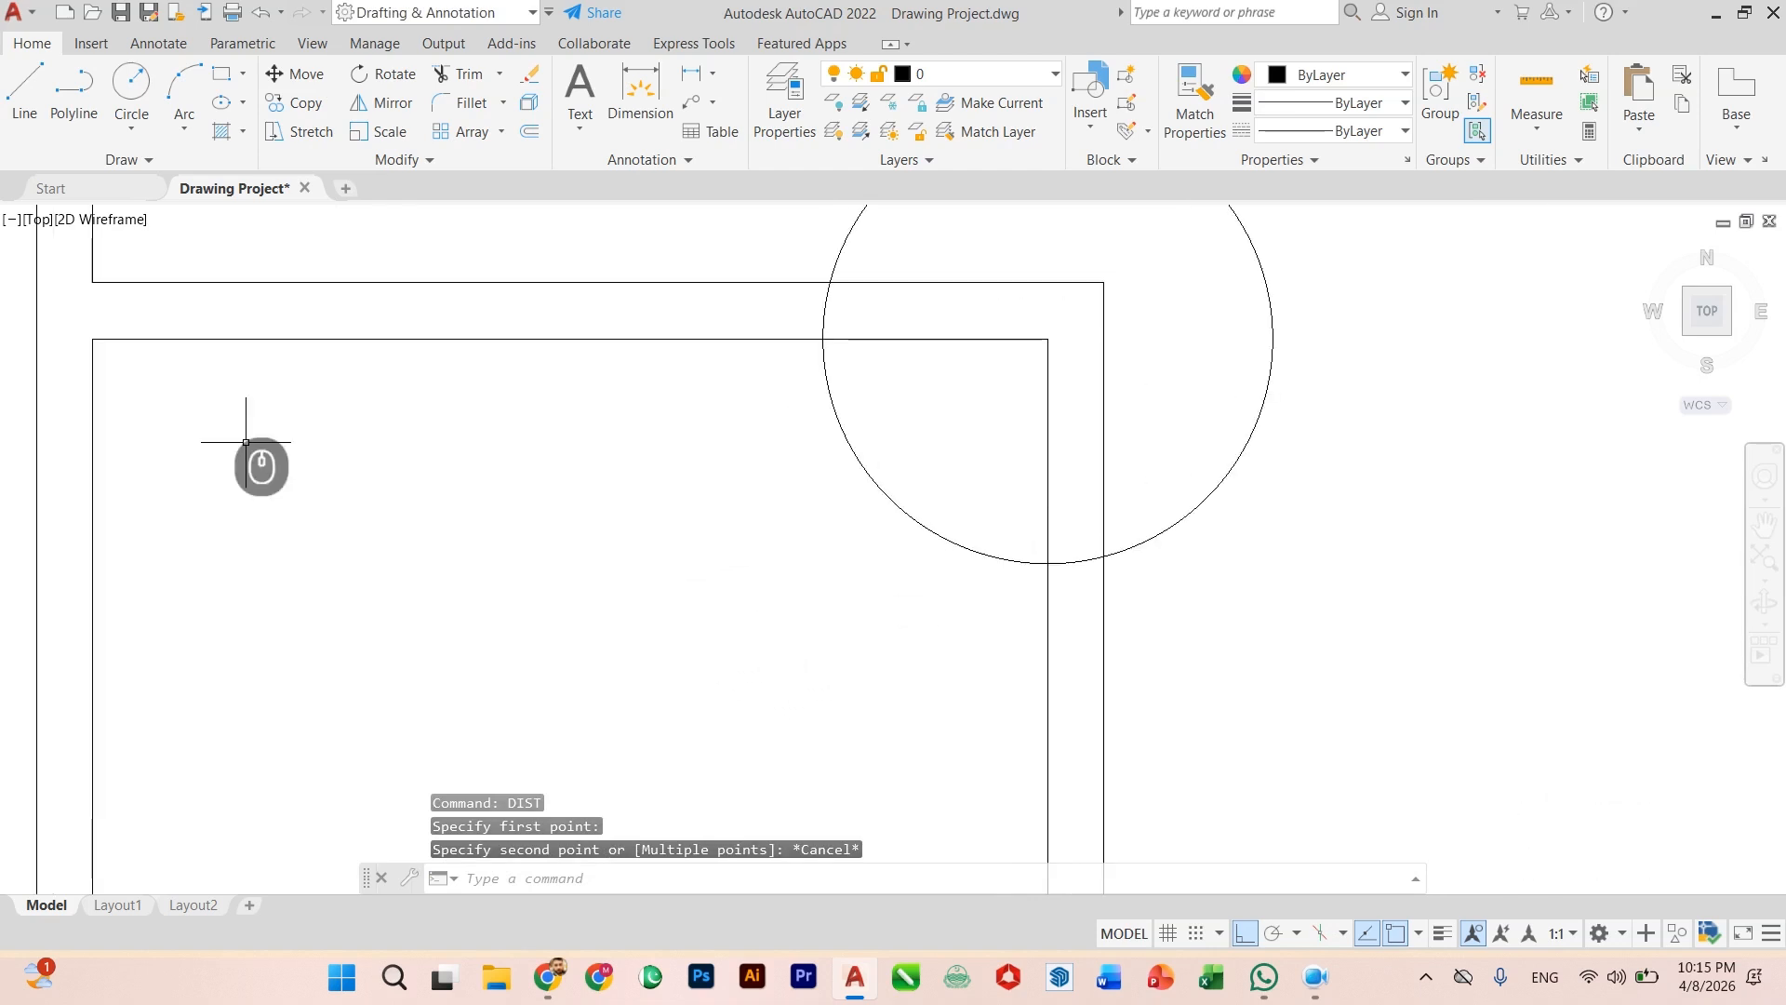
left_click(24, 91)
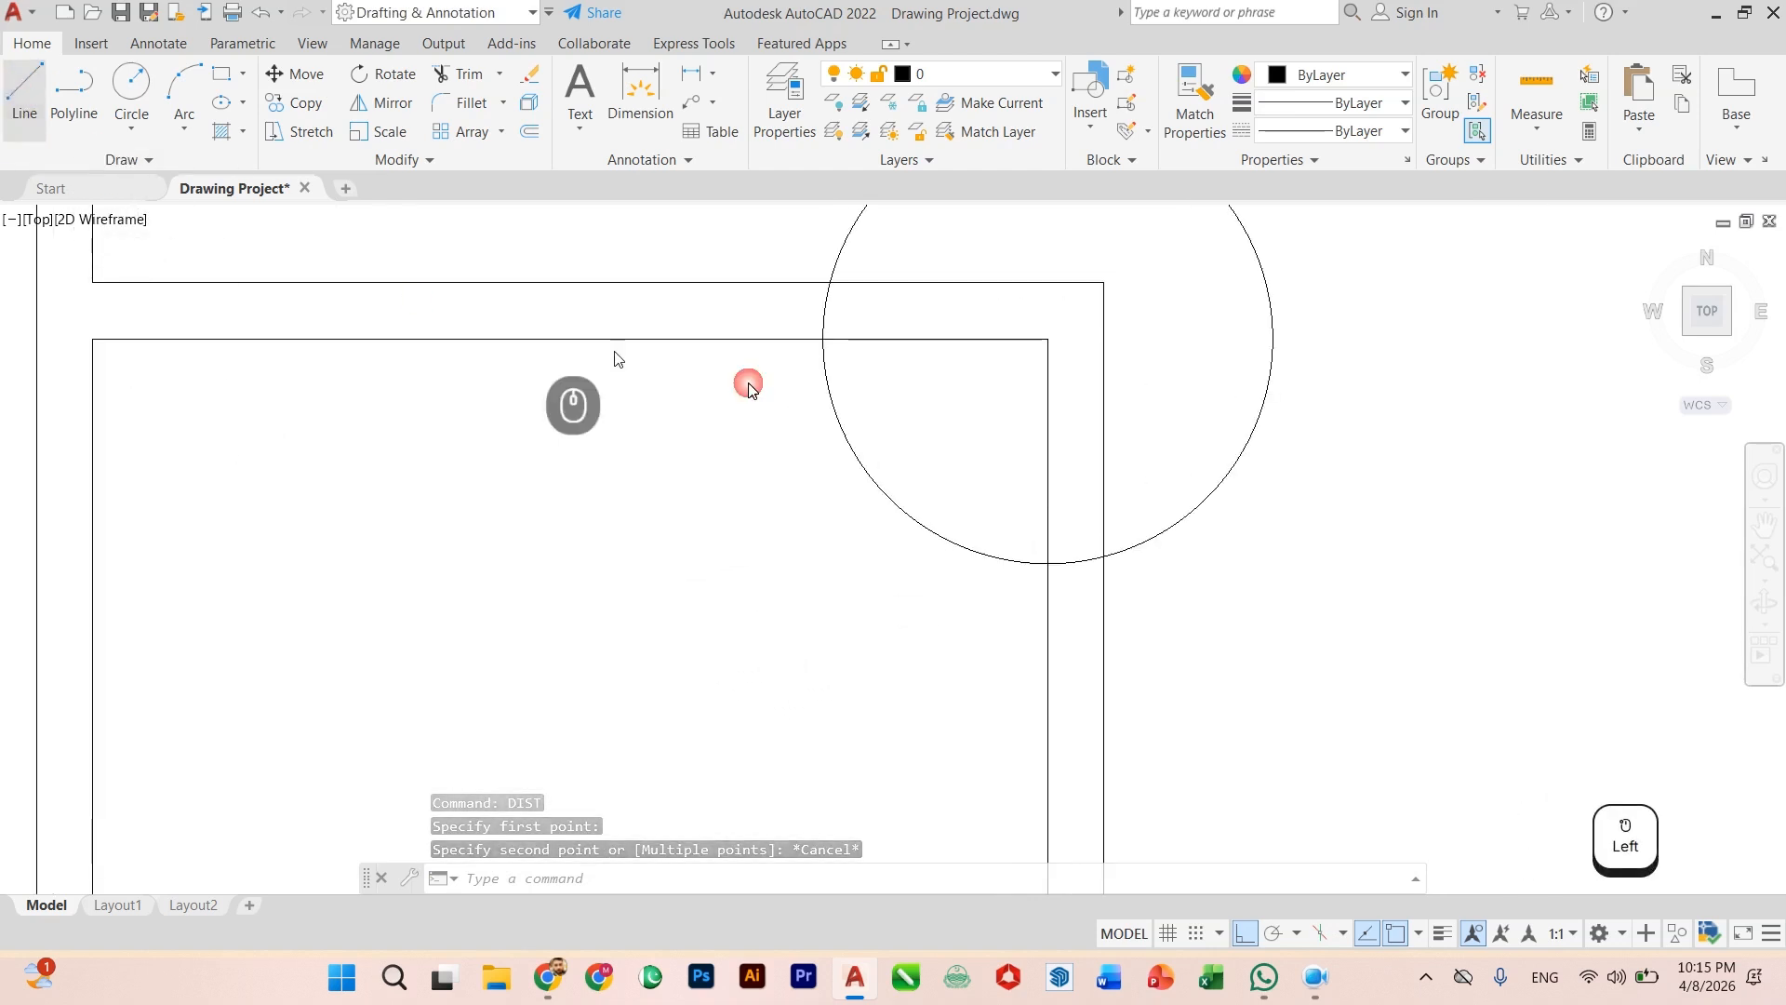
left_click(823, 339)
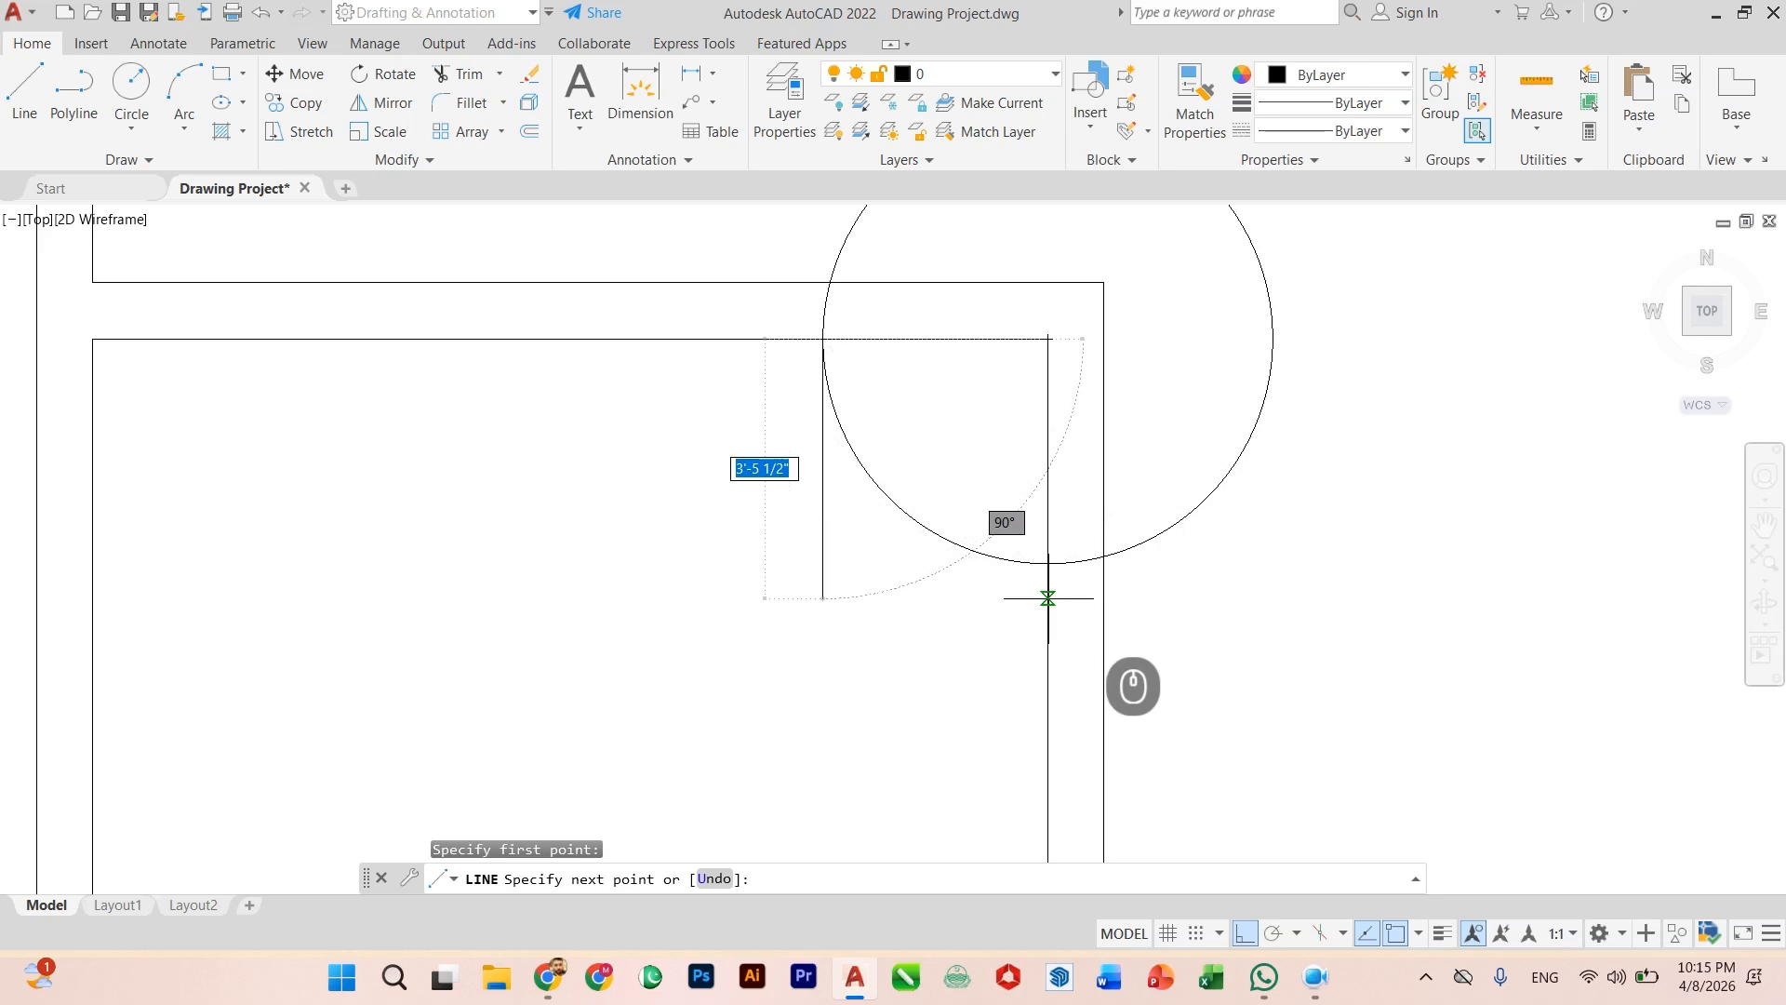
key("Escape")
Step: Erase the 3' radius circle at the front room's inner corner
scroll(907, 549, "down", 2)
left_click(929, 514)
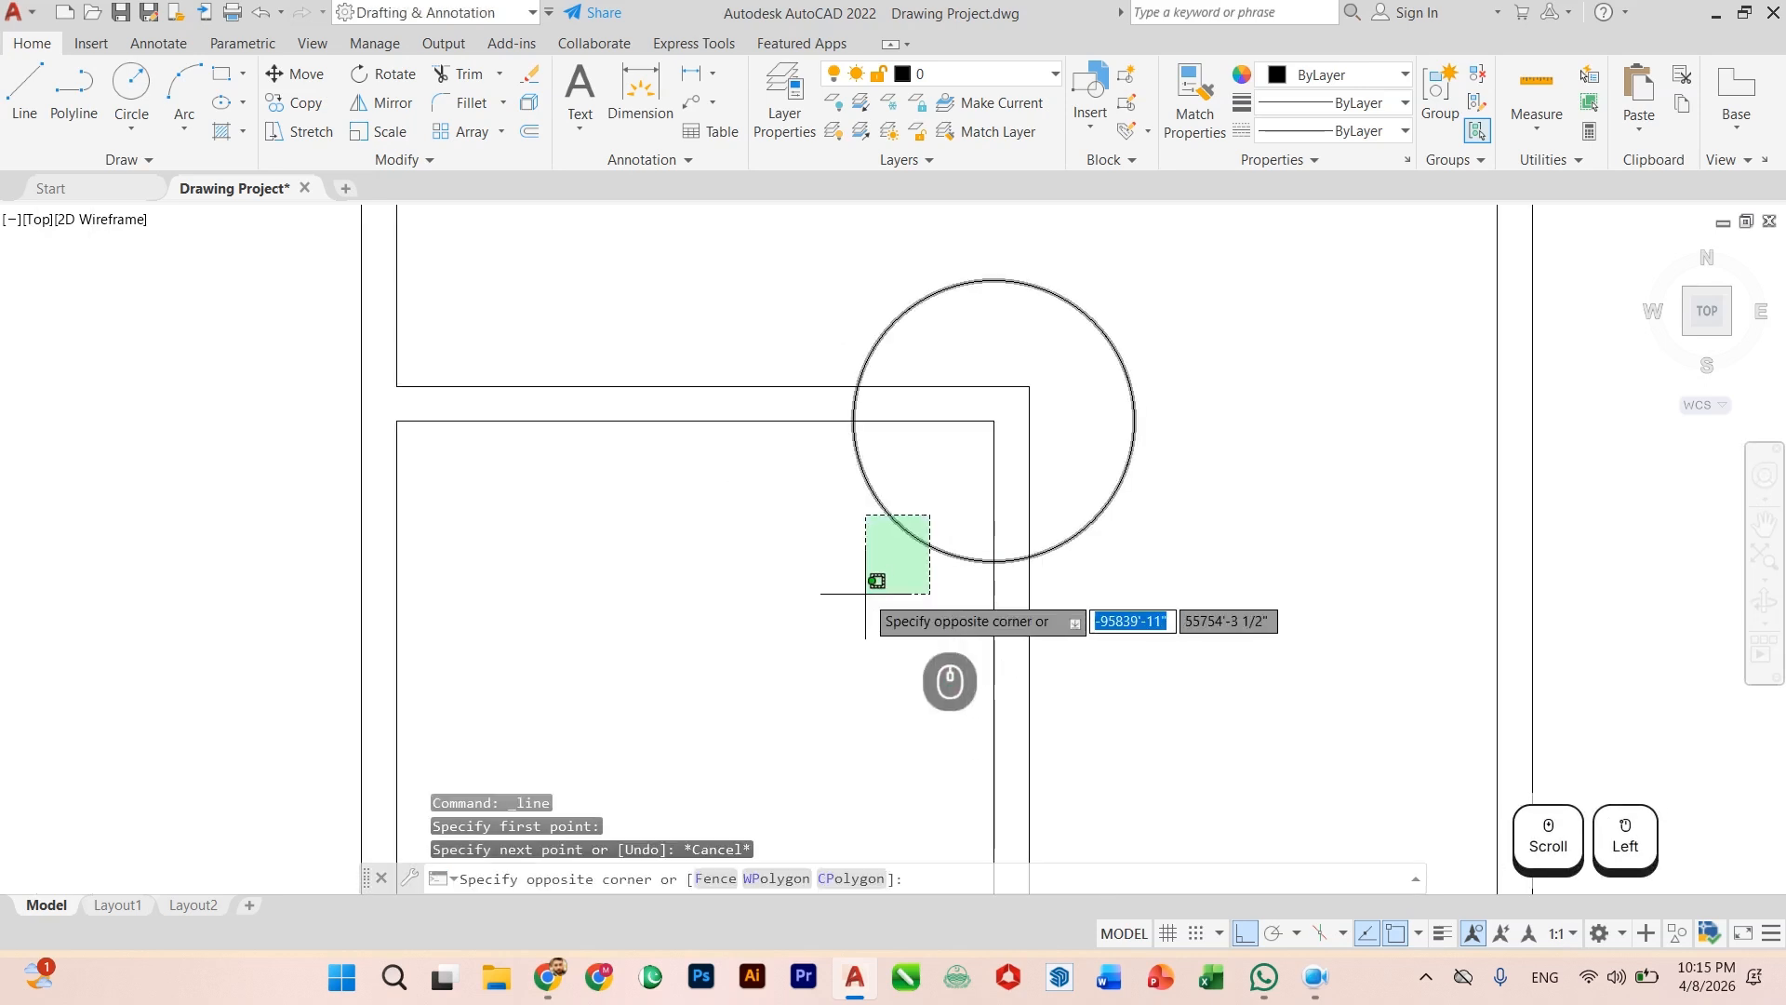
left_click(866, 593)
key("Delete")
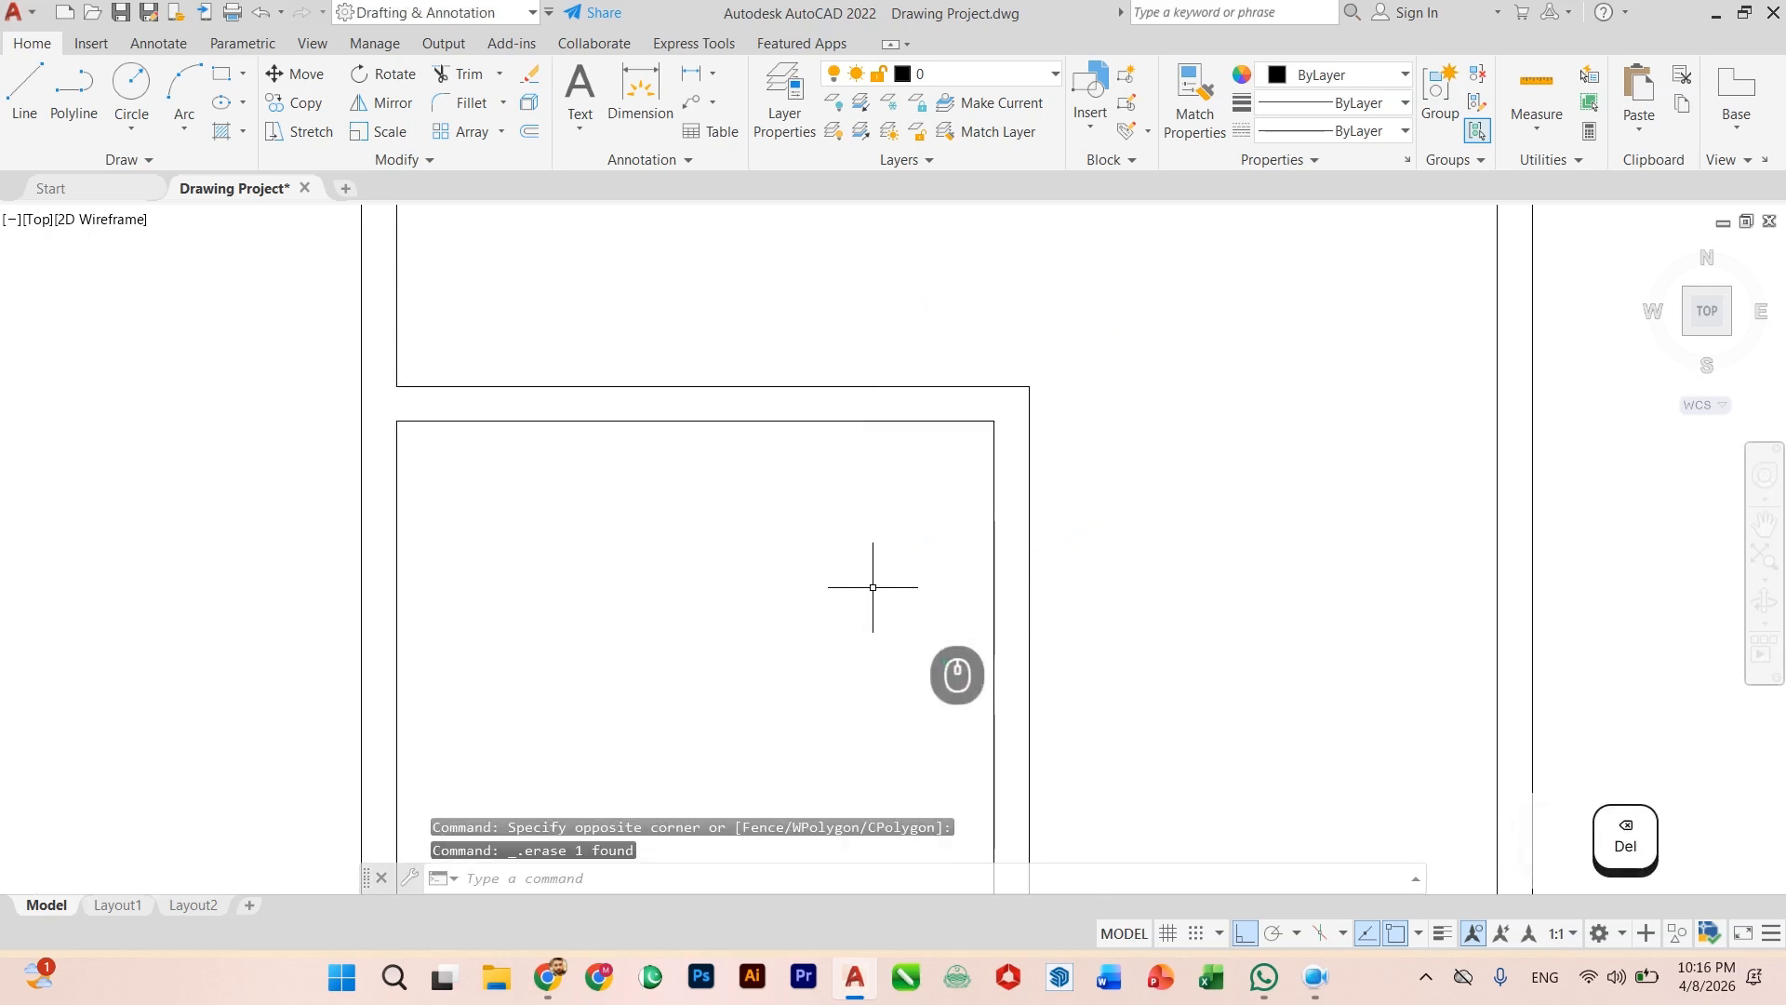
type("cir")
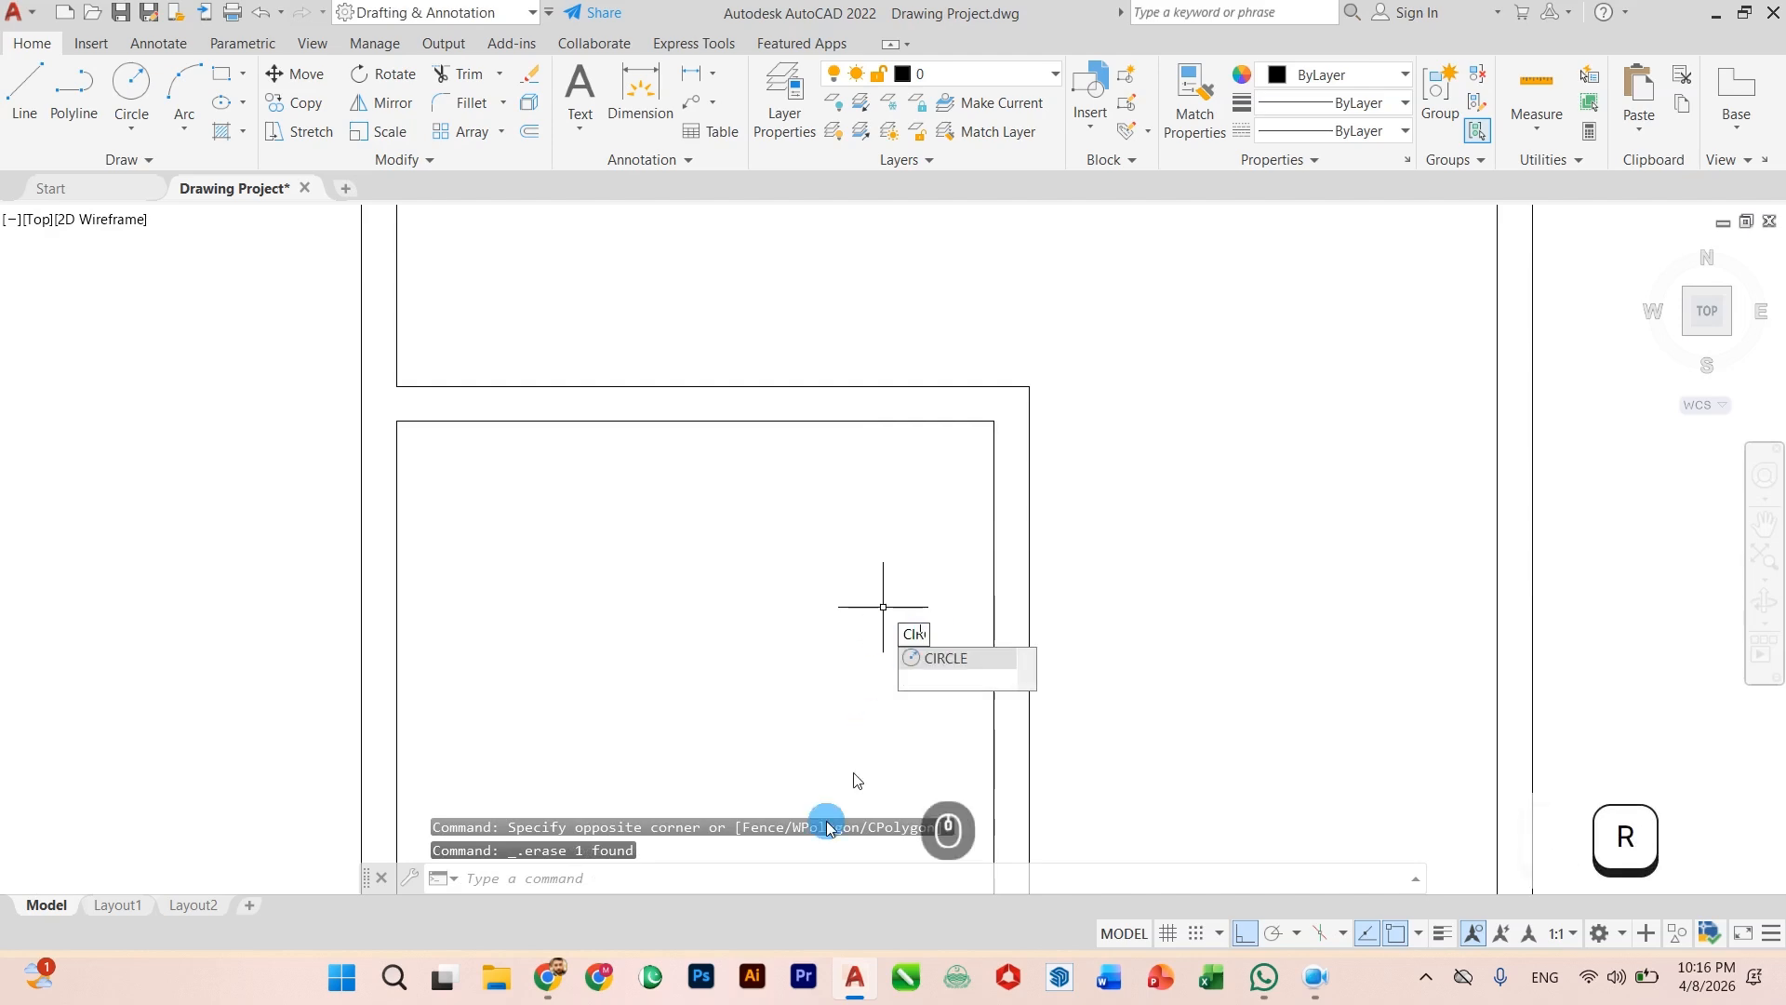
key("Escape")
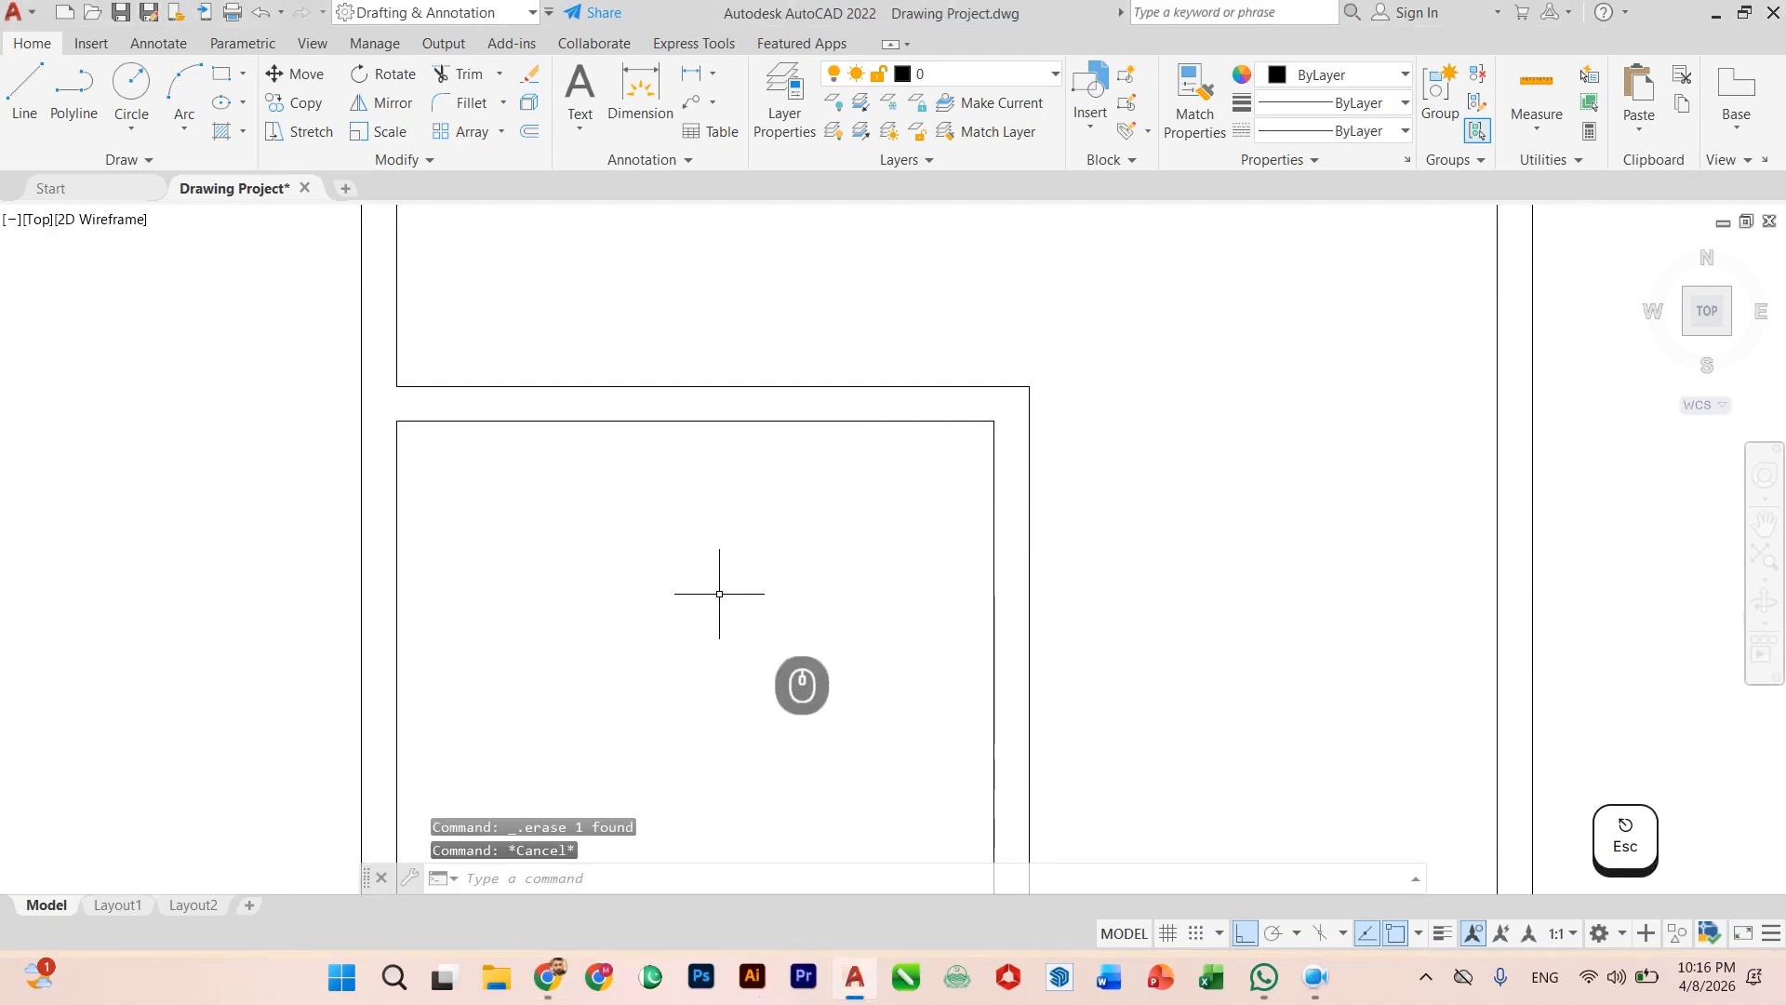
left_click(1205, 549)
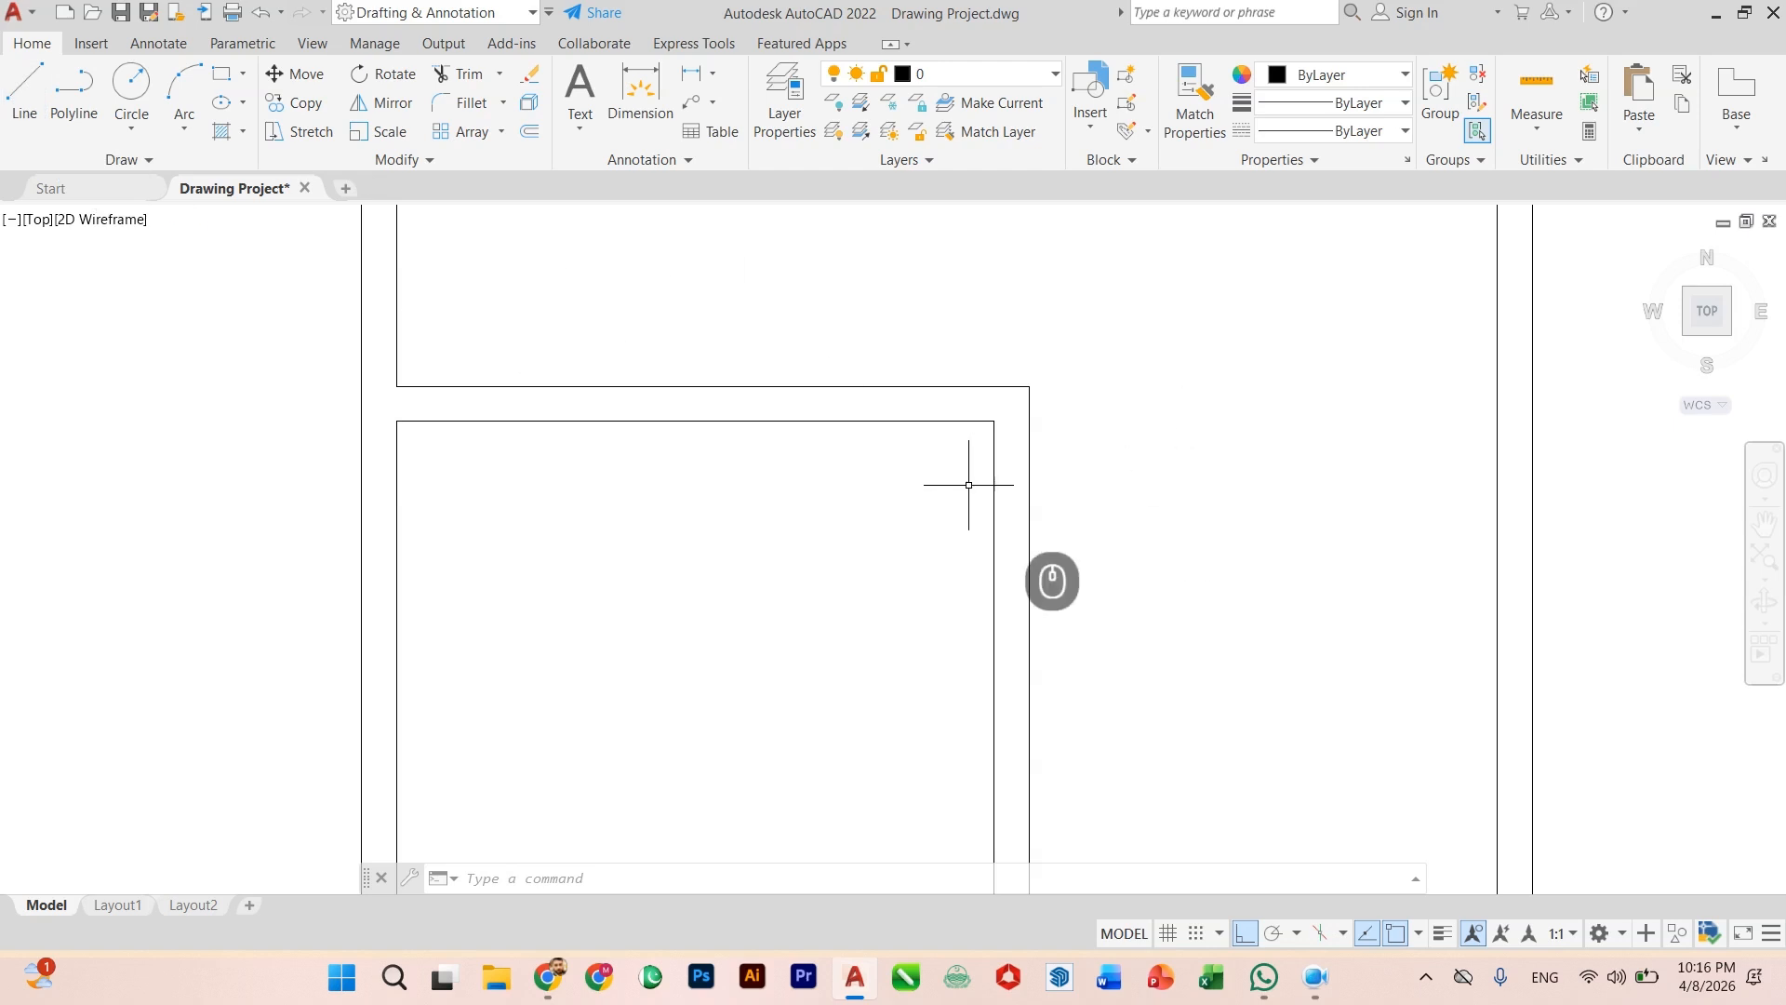
Step: Offset the vertical partition's inner line 3' into the front room
type("of")
key("Return")
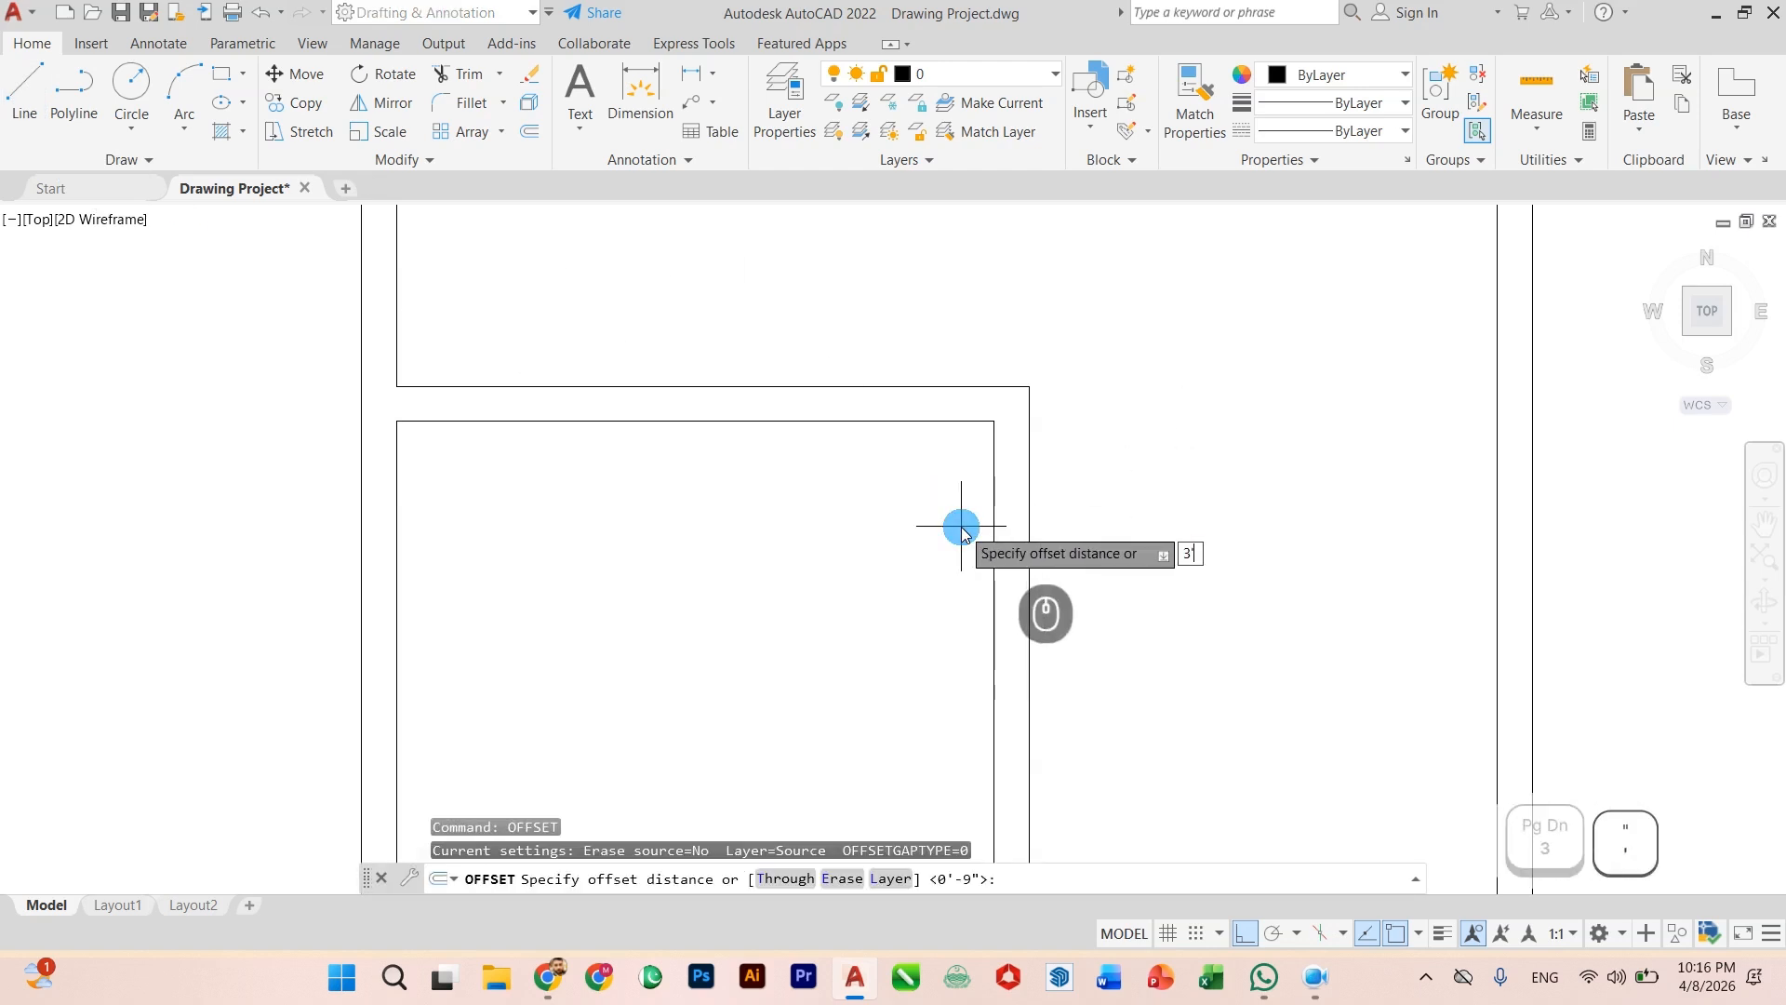
type("3'")
key("Return")
left_click(994, 540)
left_click(840, 584)
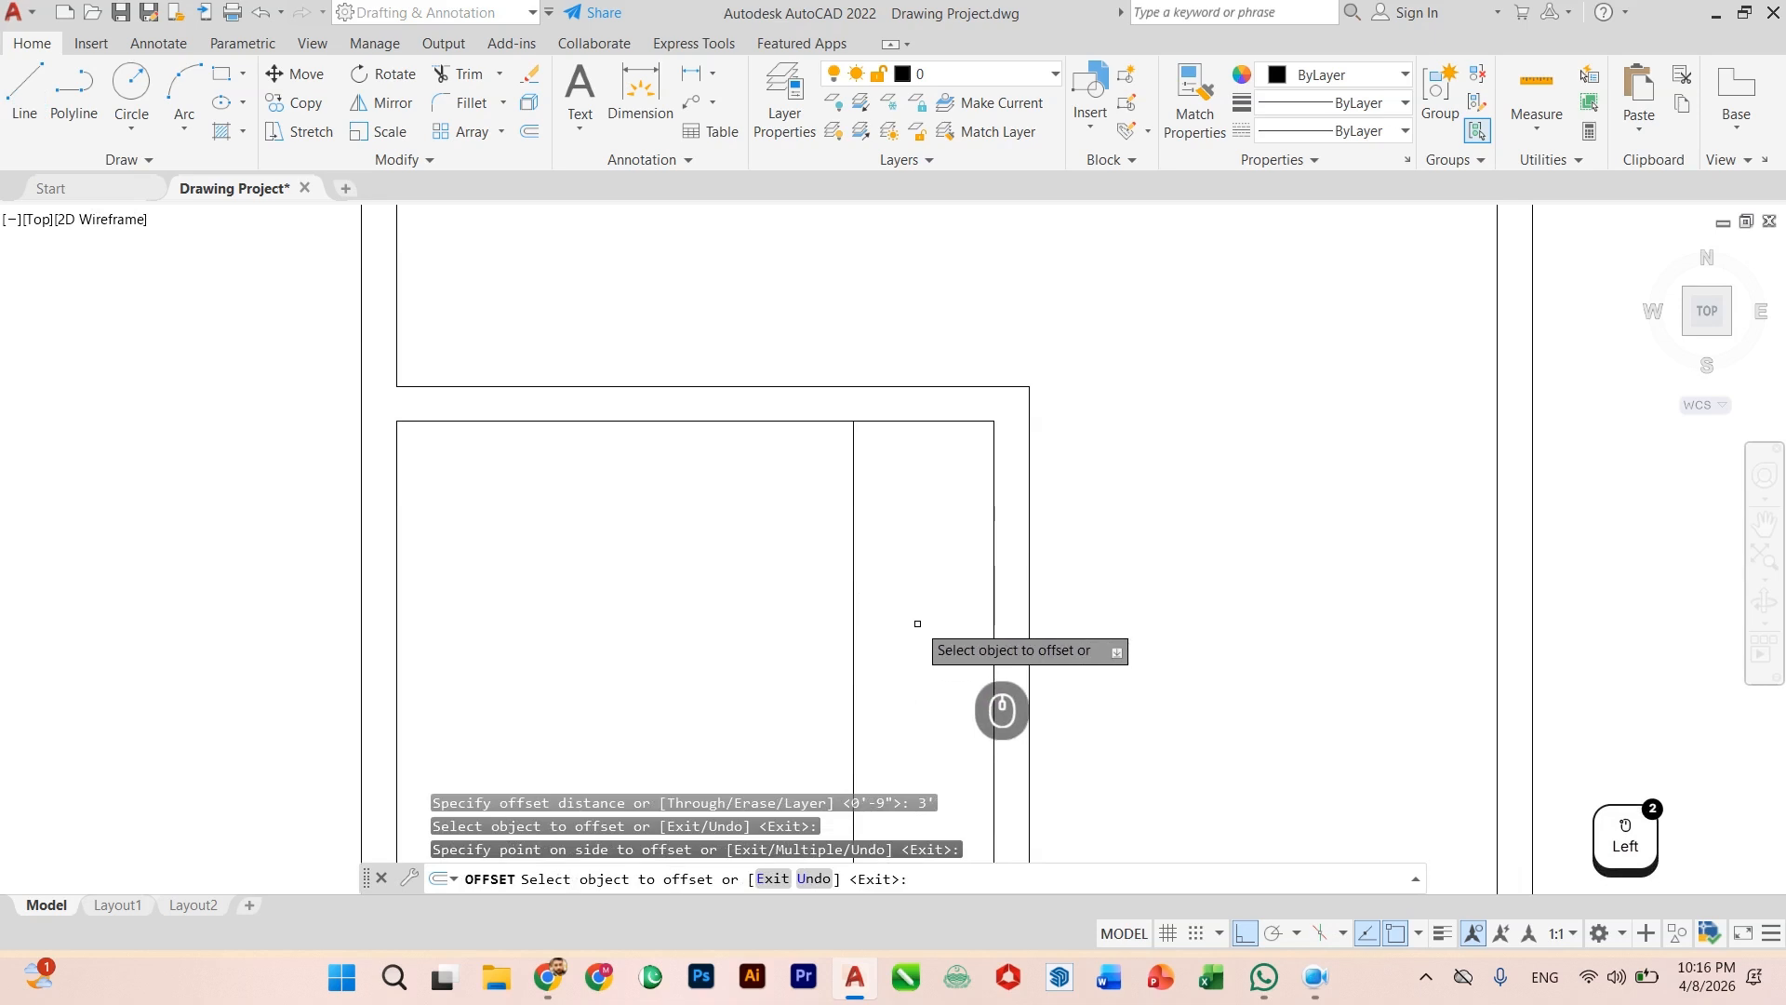
key("Escape")
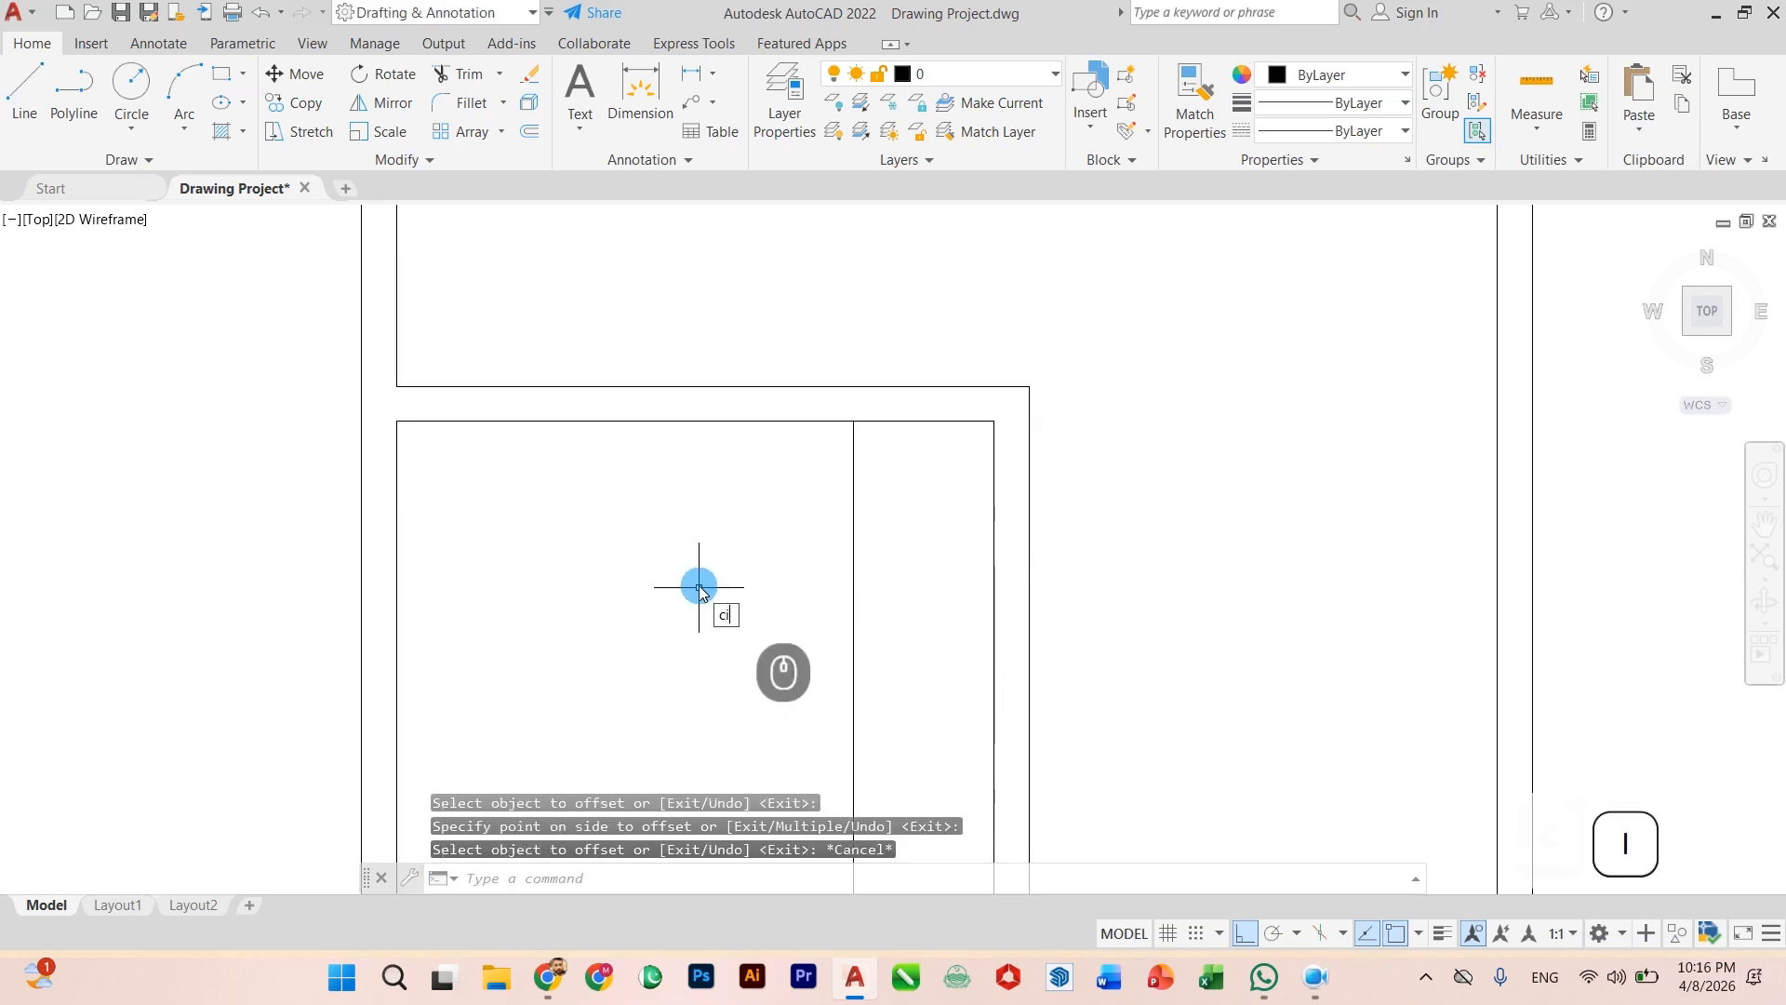
Step: Draw a circle with a 5' radius centred where the offset line meets the upper partition's lower line
type("ci")
key("Return")
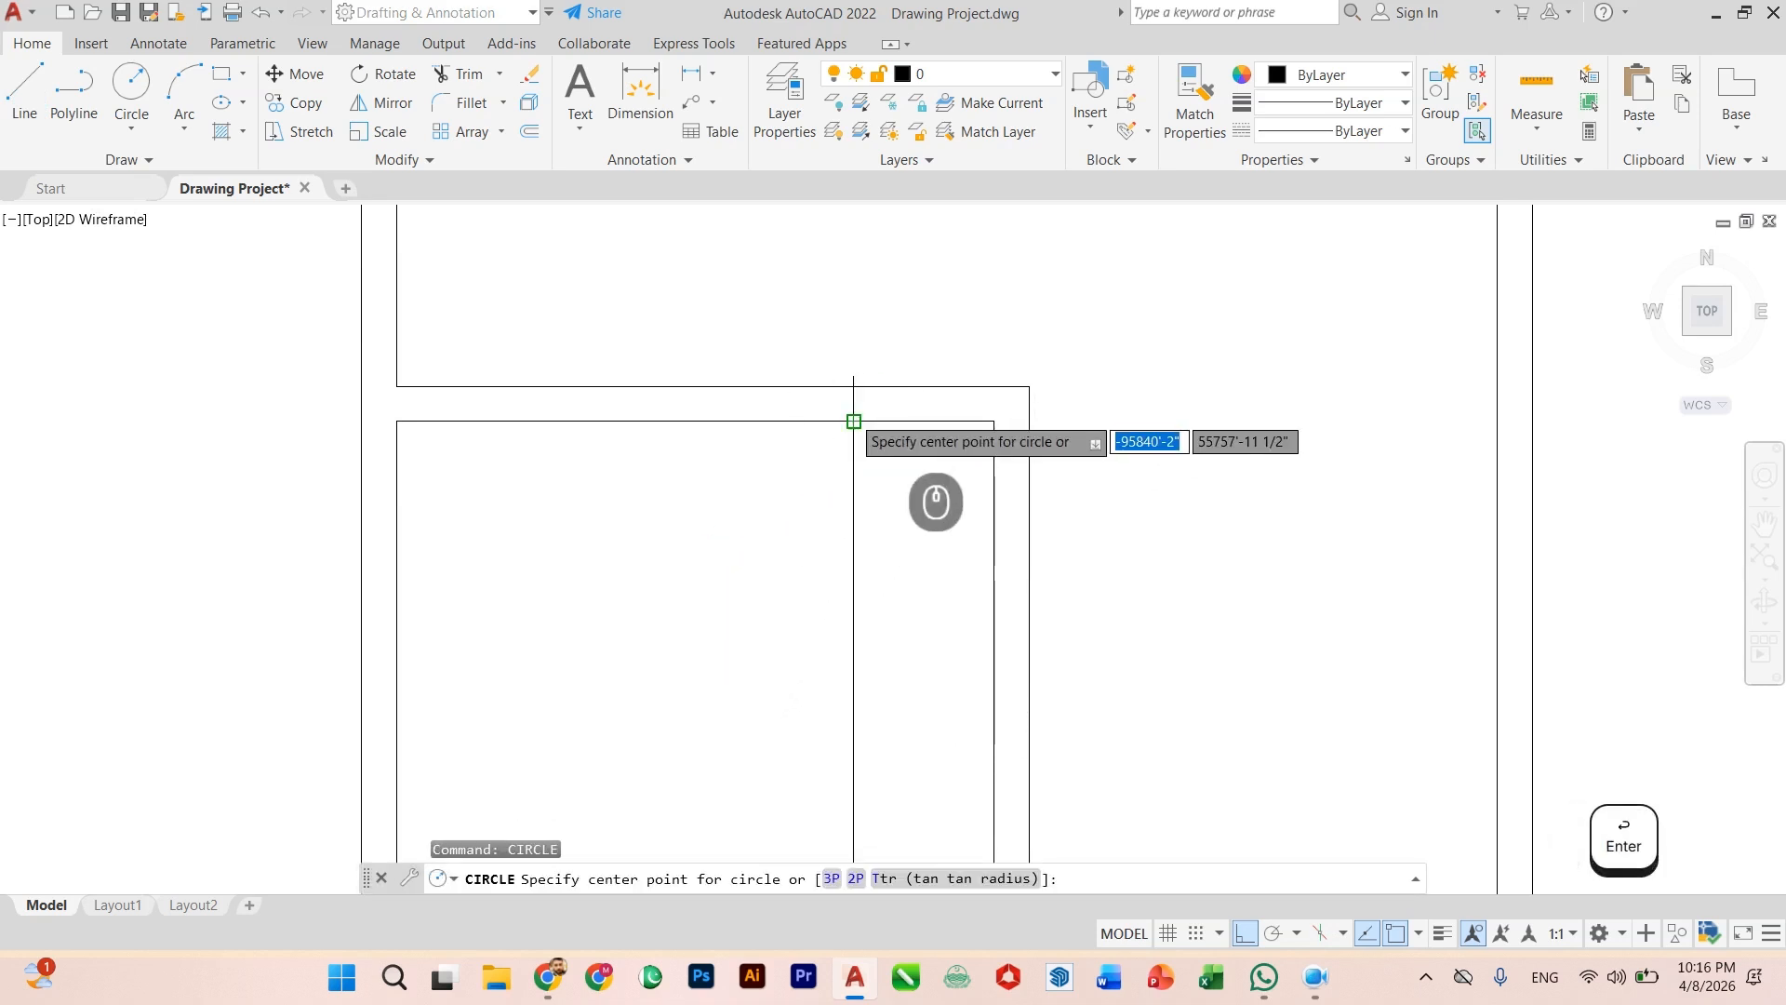
left_click(853, 421)
type("5")
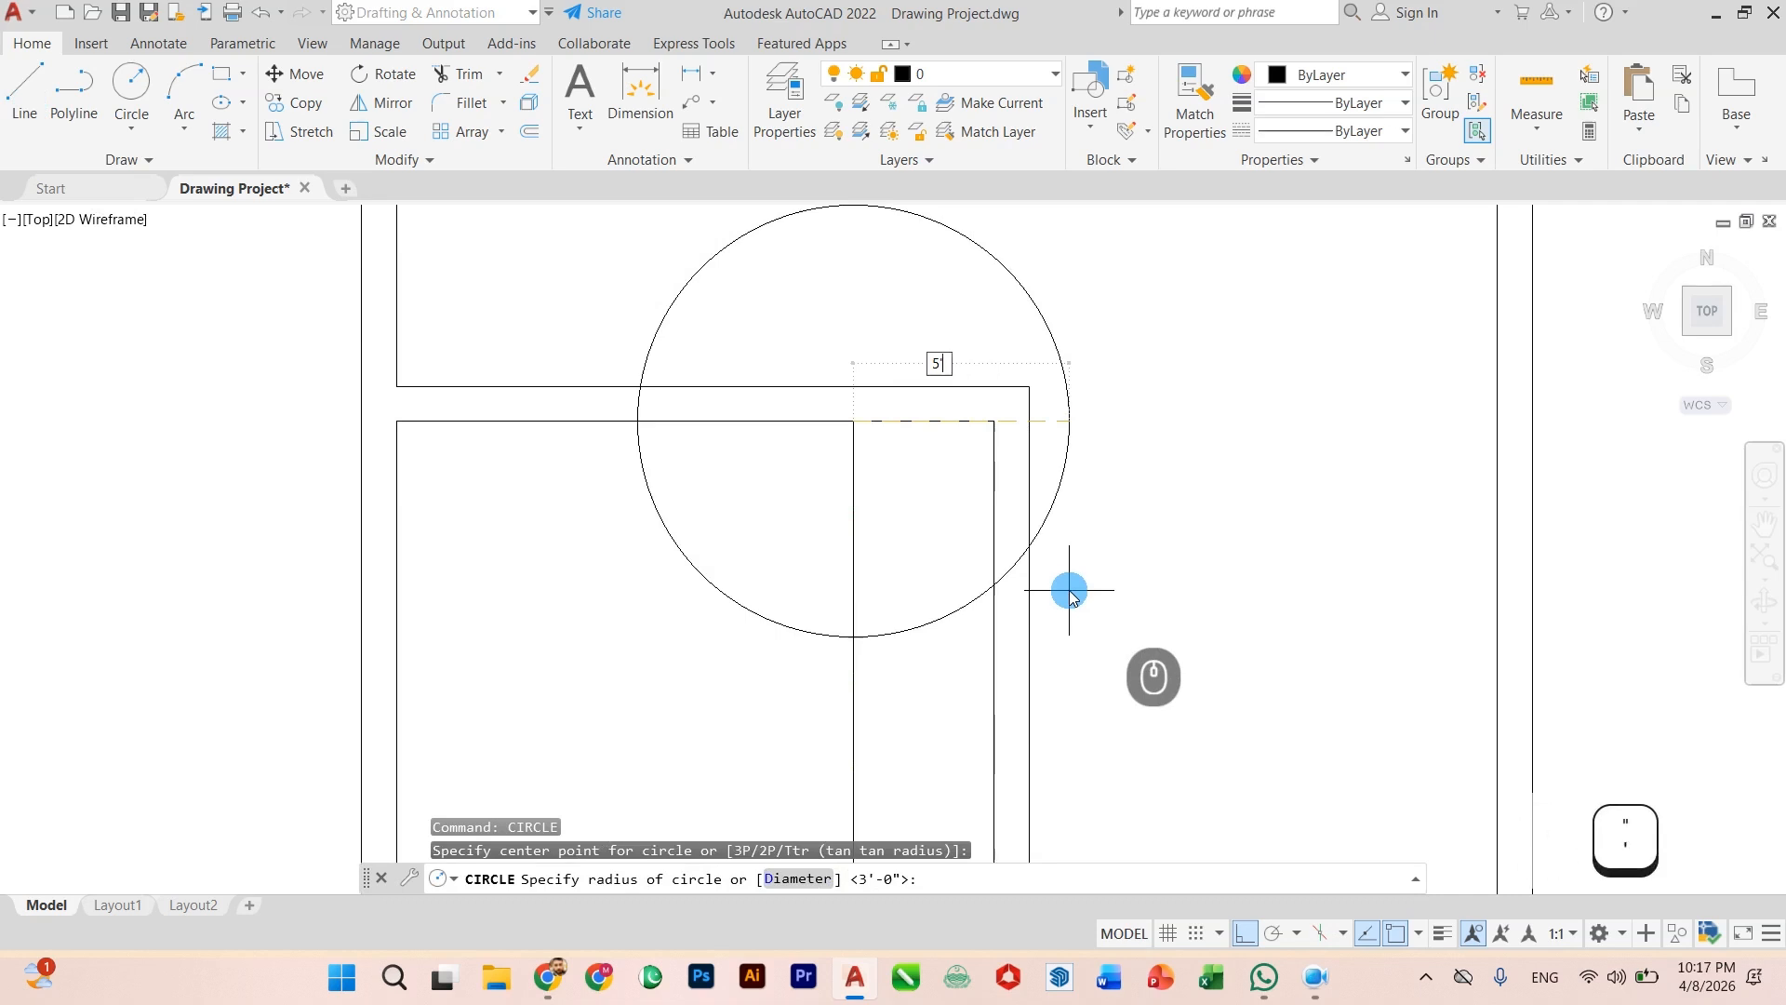
key("Return")
key("Escape")
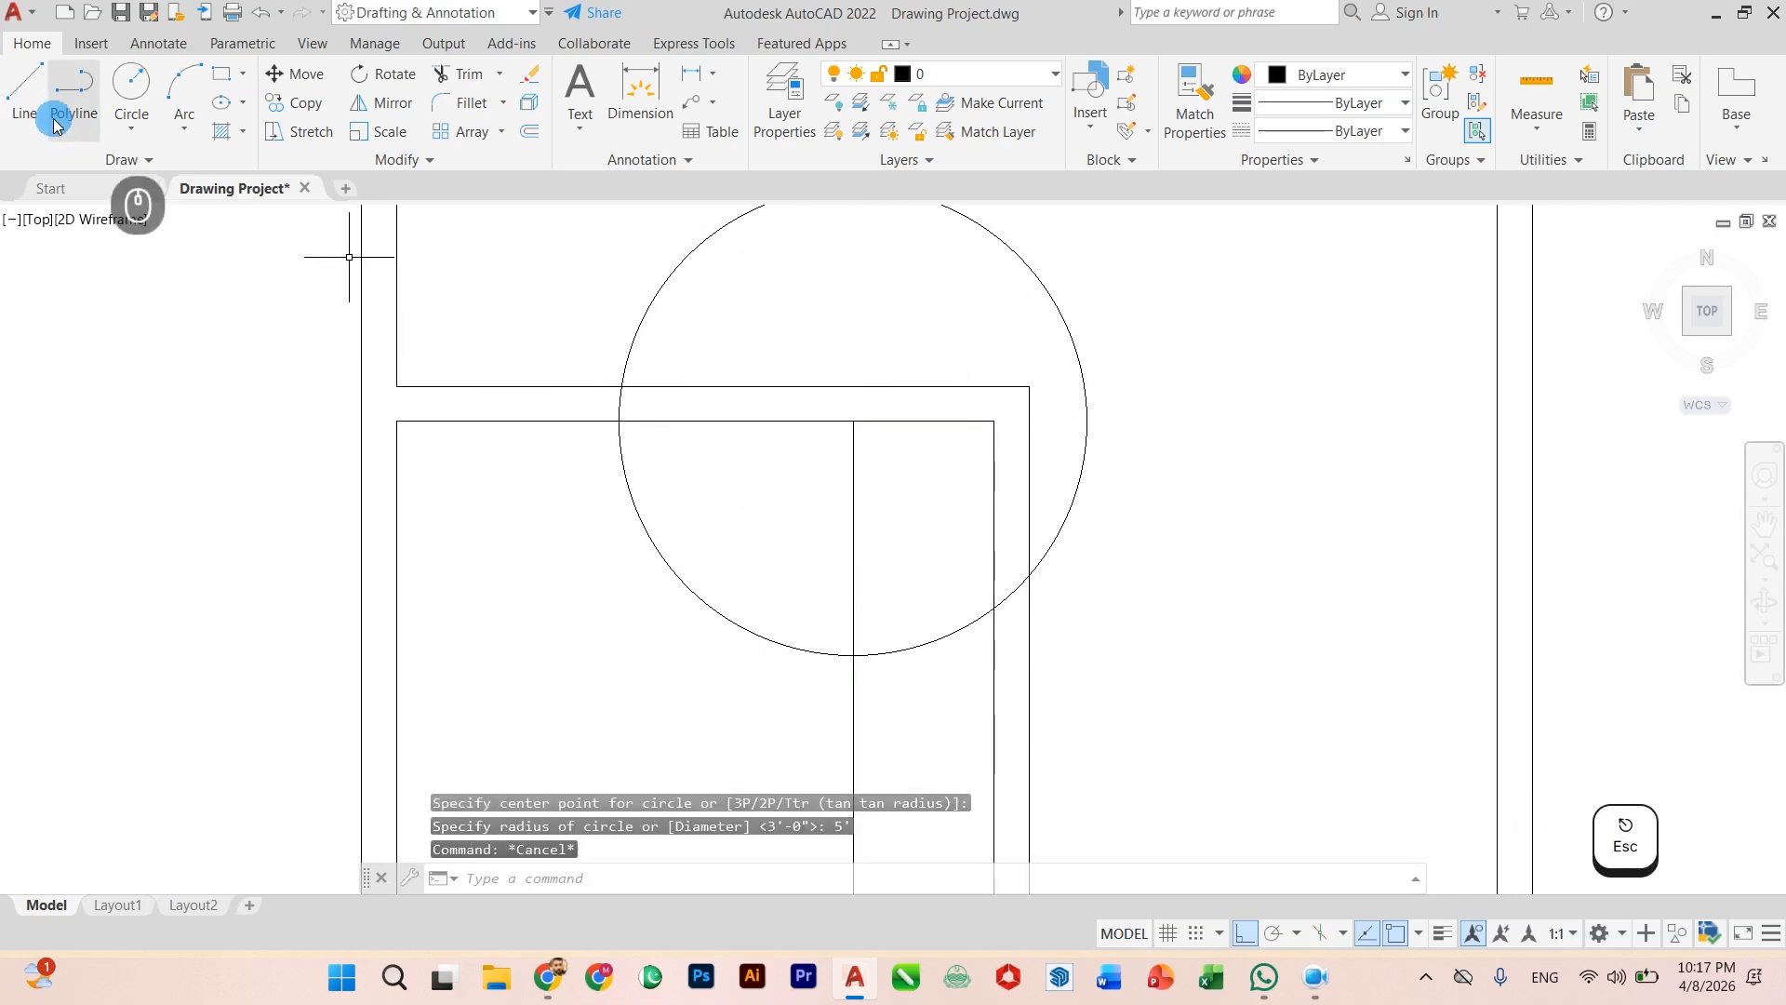
Step: Draw a diagonal line from the circle's centre to its crossing with the vertical partition's inner line
left_click(24, 97)
left_click(853, 421)
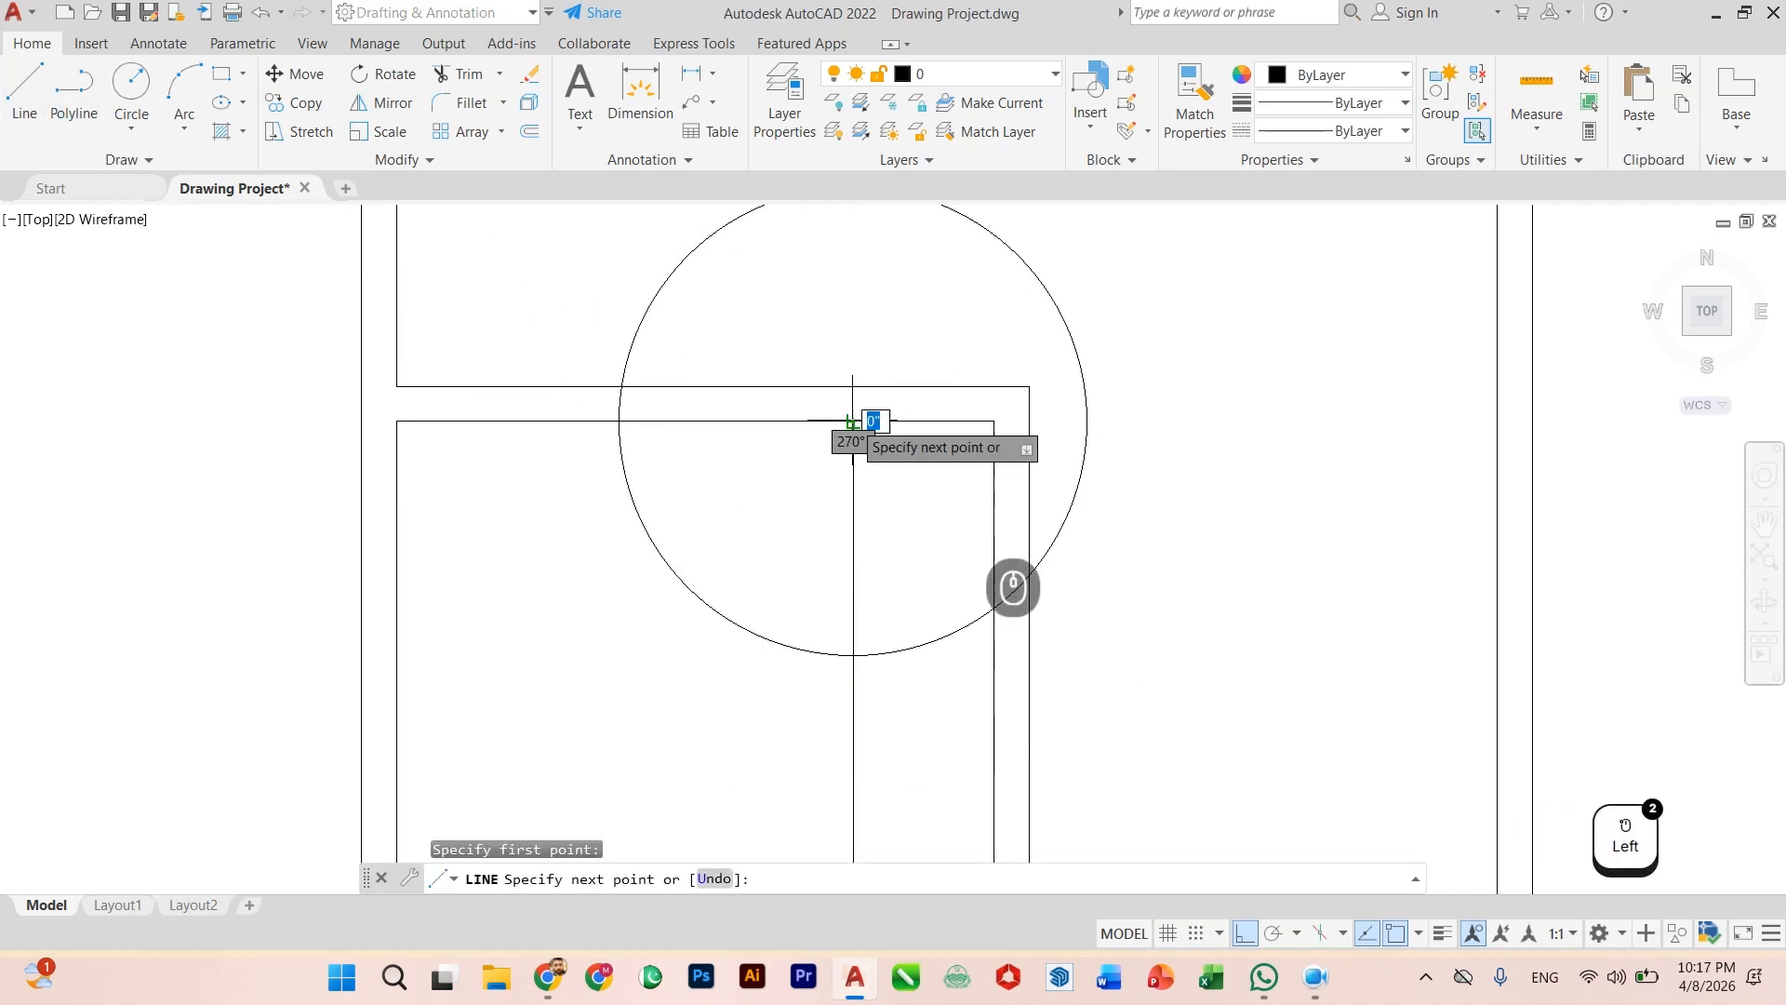
left_click(994, 606)
key("Escape")
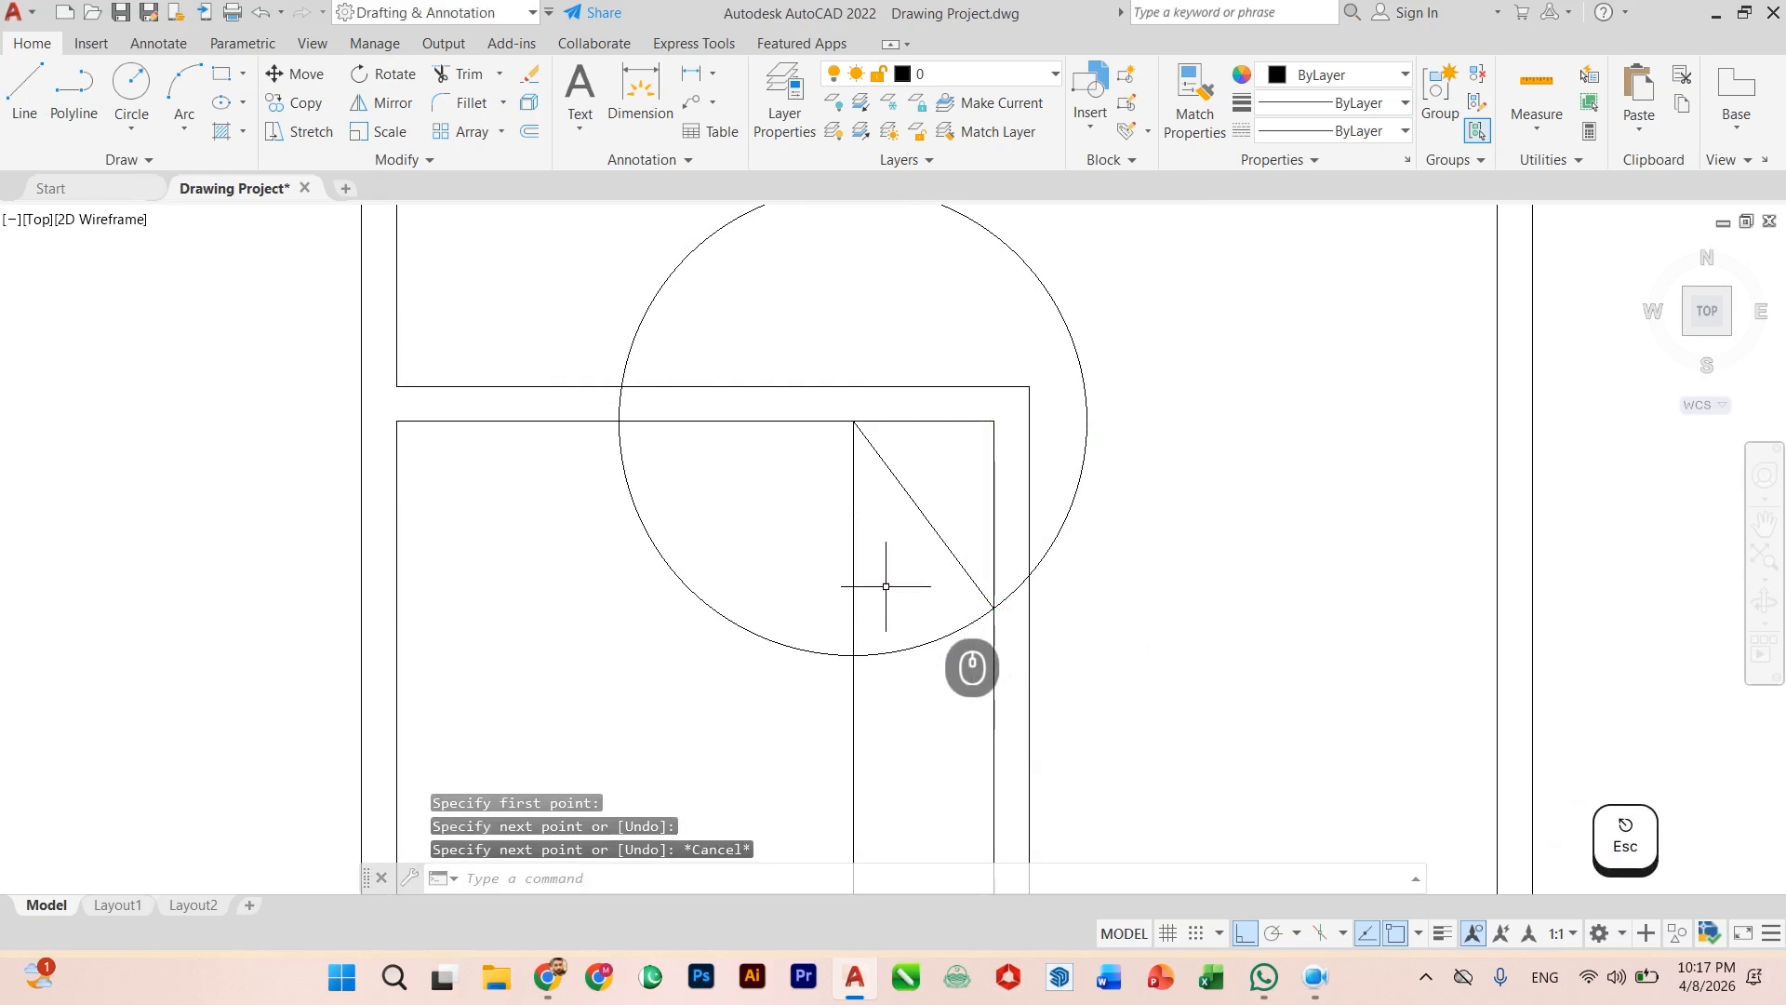
Step: Try to measure the diagonal line's length from its upper end on the partition
scroll(886, 586, "up", 2)
type("dist")
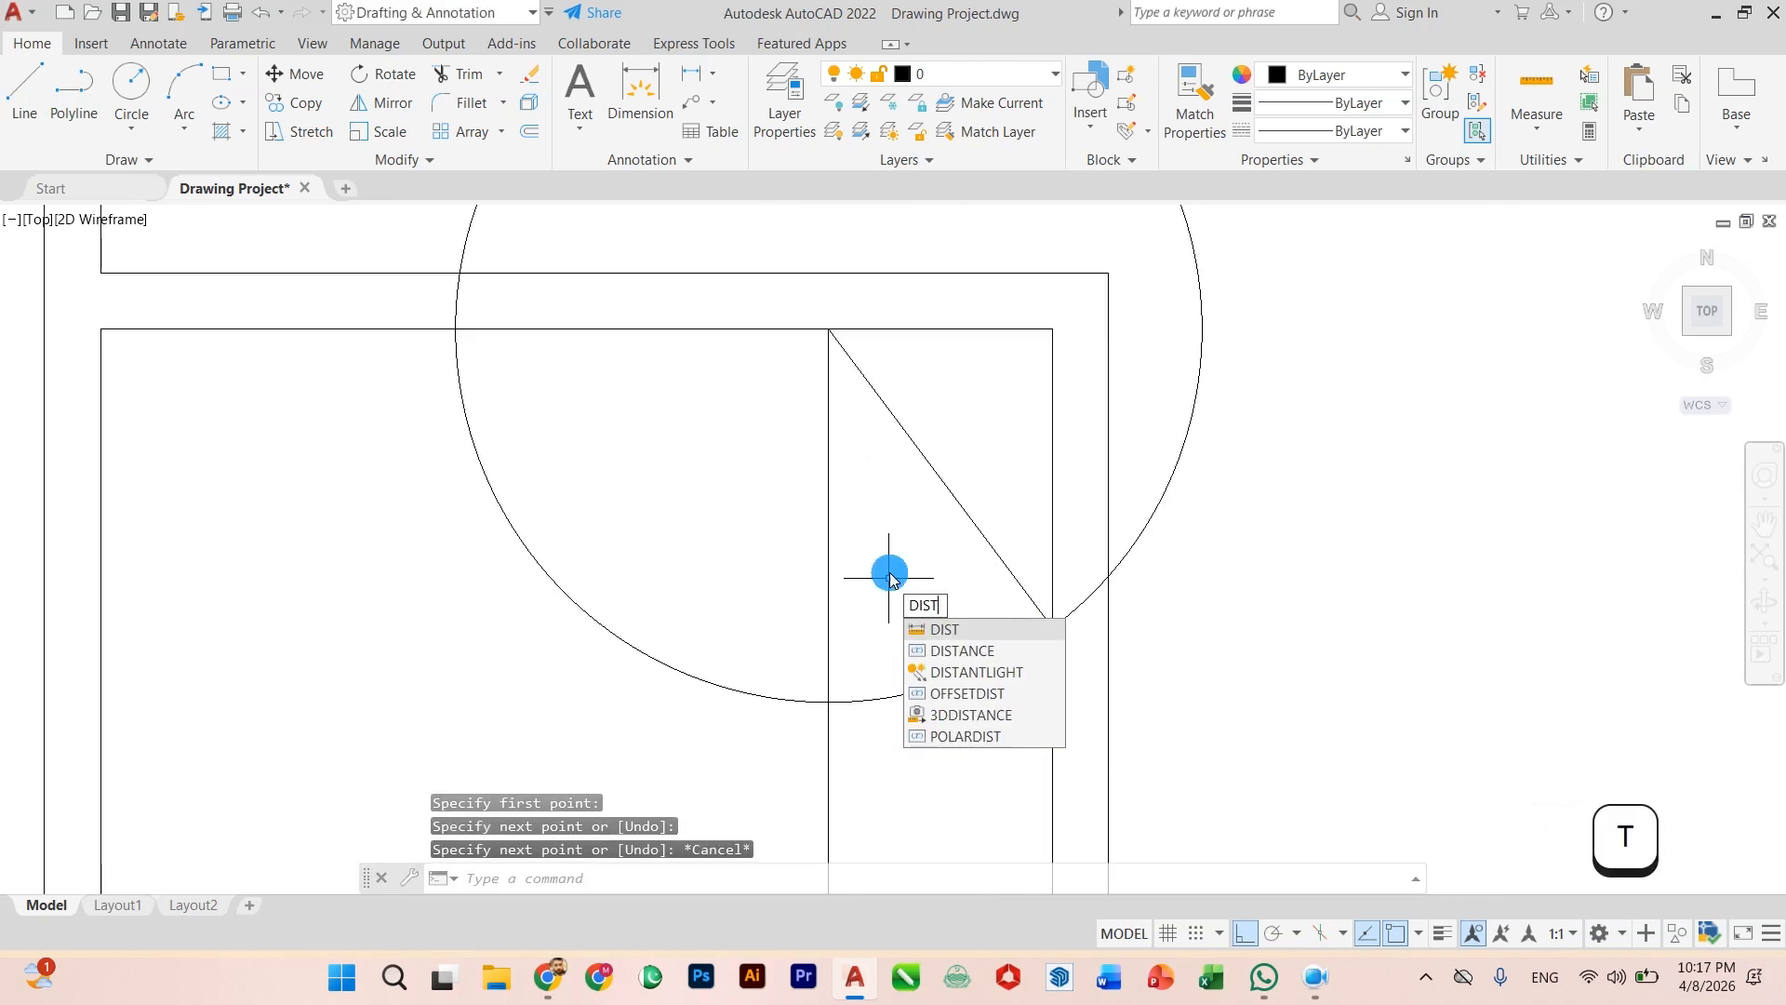
key("Return")
left_click(829, 330)
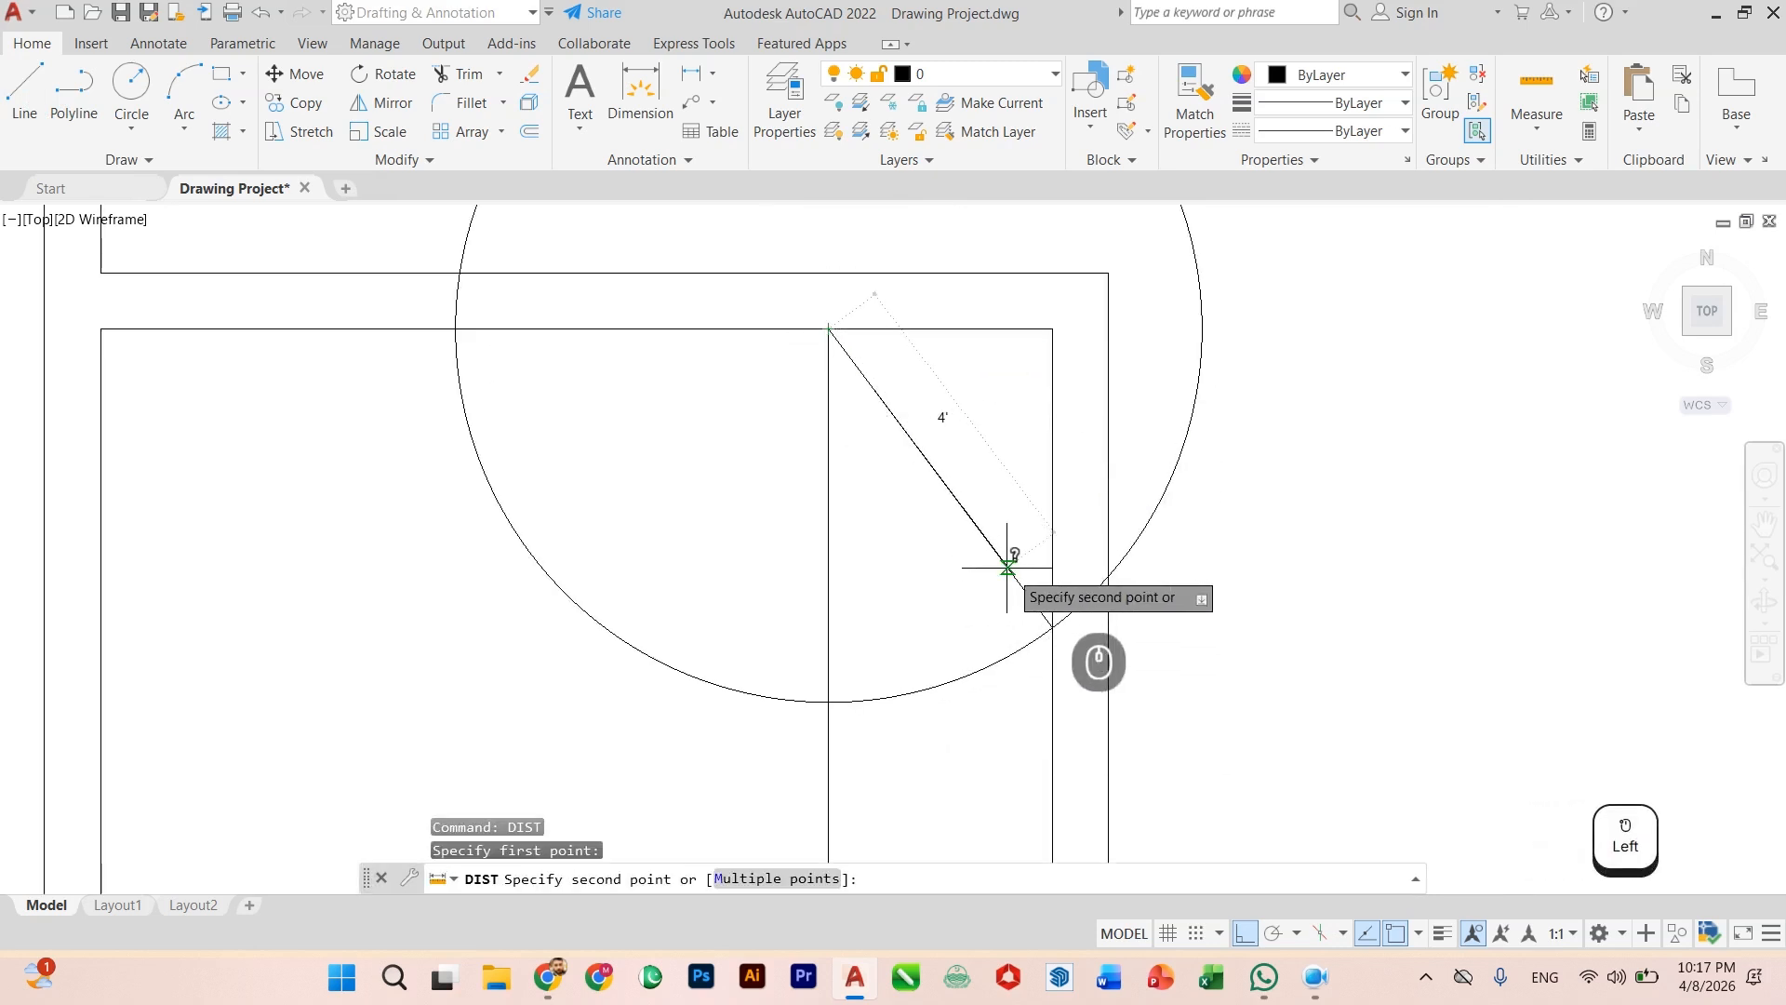
key("Escape")
Step: Erase the 5' radius circle and the vertical offset line, leaving the diagonal line
scroll(926, 581, "down", 3)
middle_click_drag(929, 590, 991, 567)
scroll(997, 553, "up", 3)
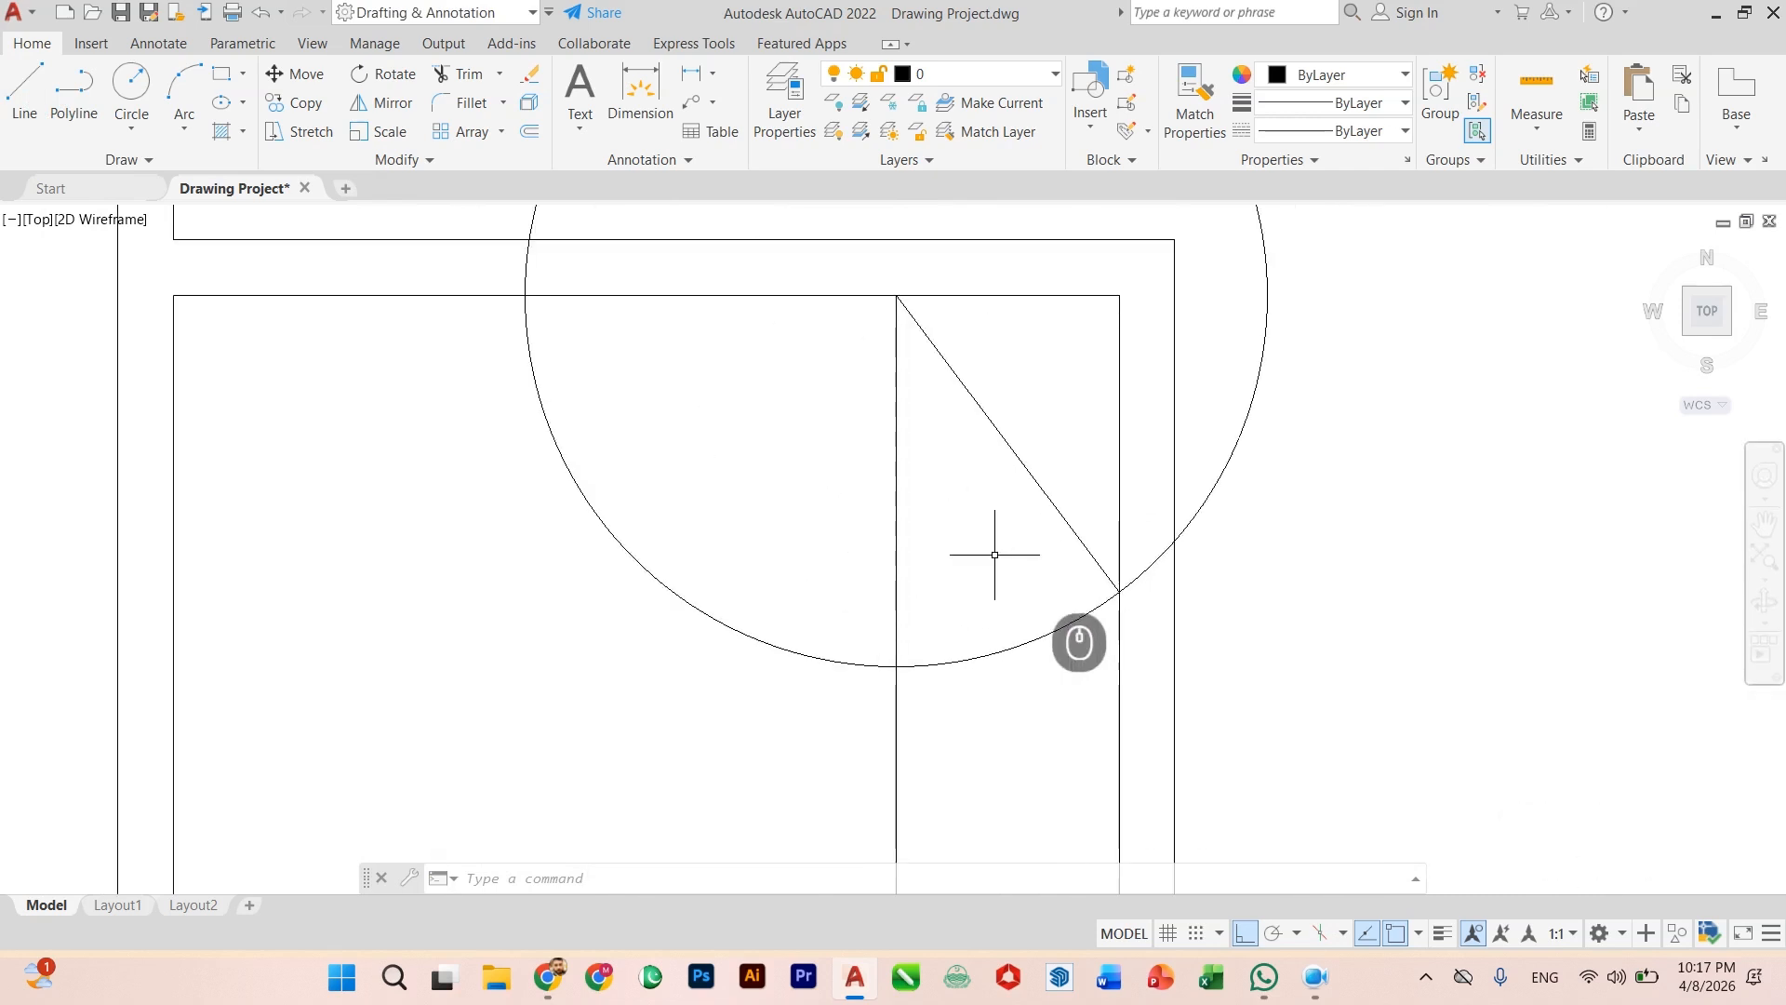
scroll(994, 554, "down", 2)
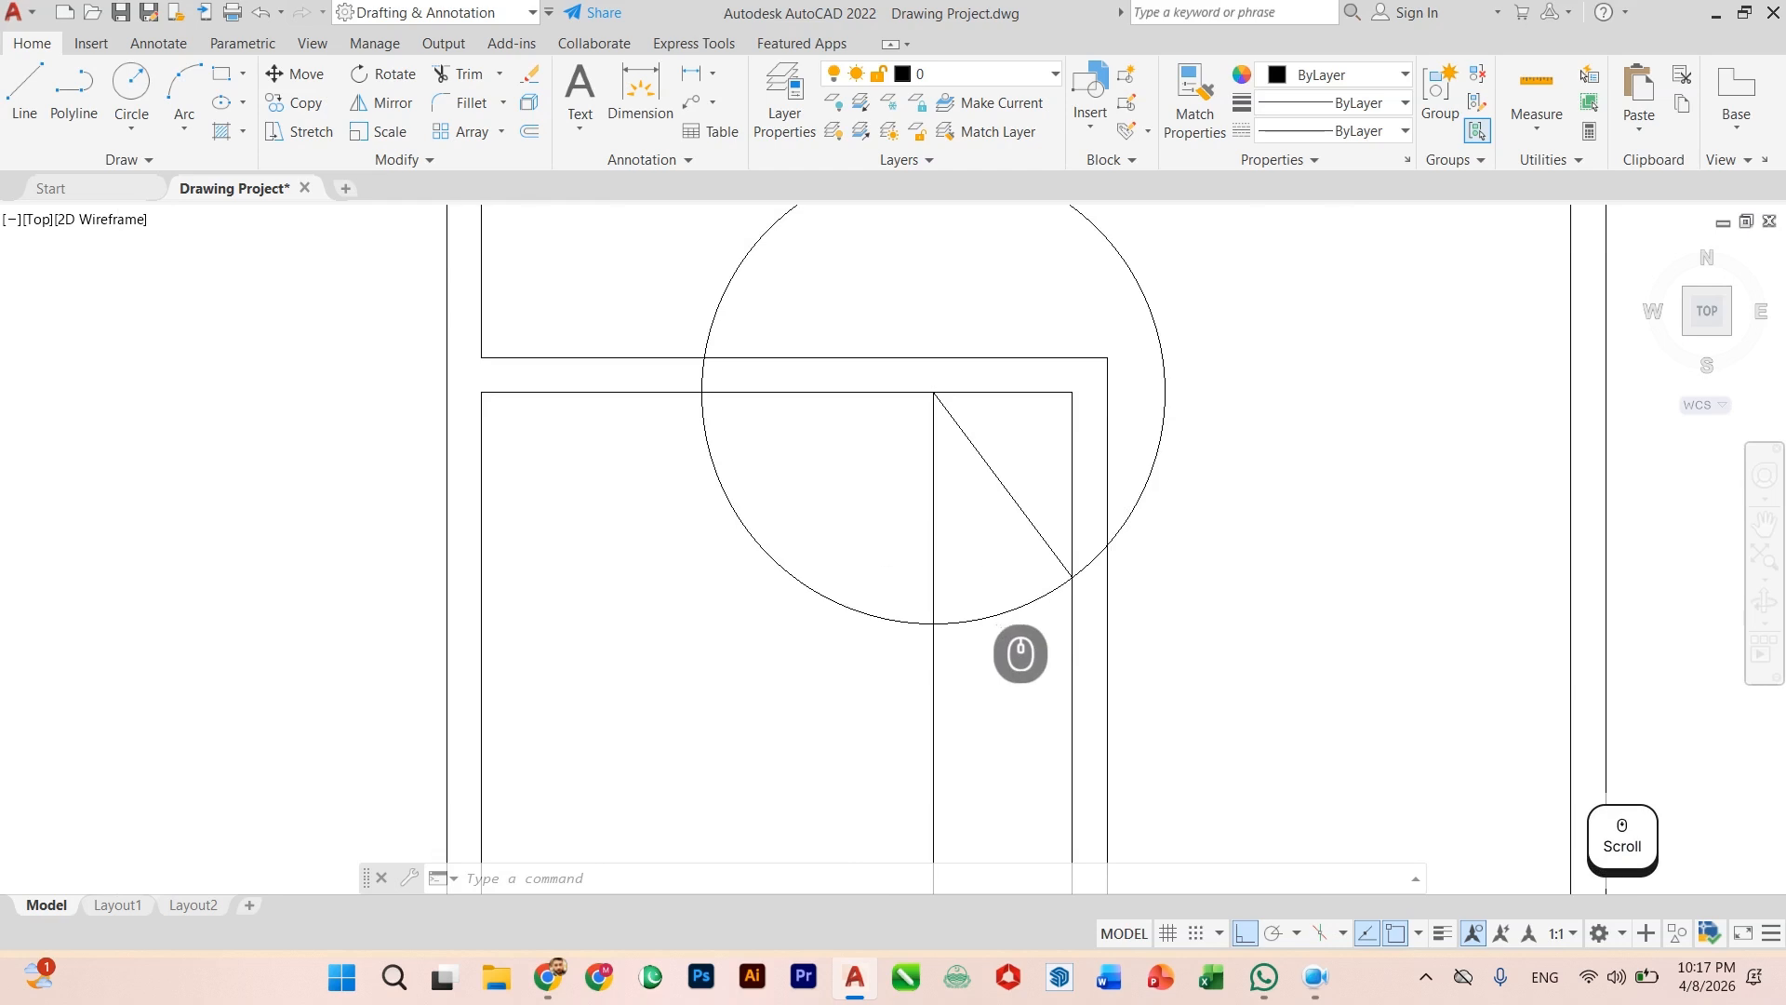
left_click(938, 584)
key("Delete")
left_click(955, 590)
left_click(923, 659)
key("Delete")
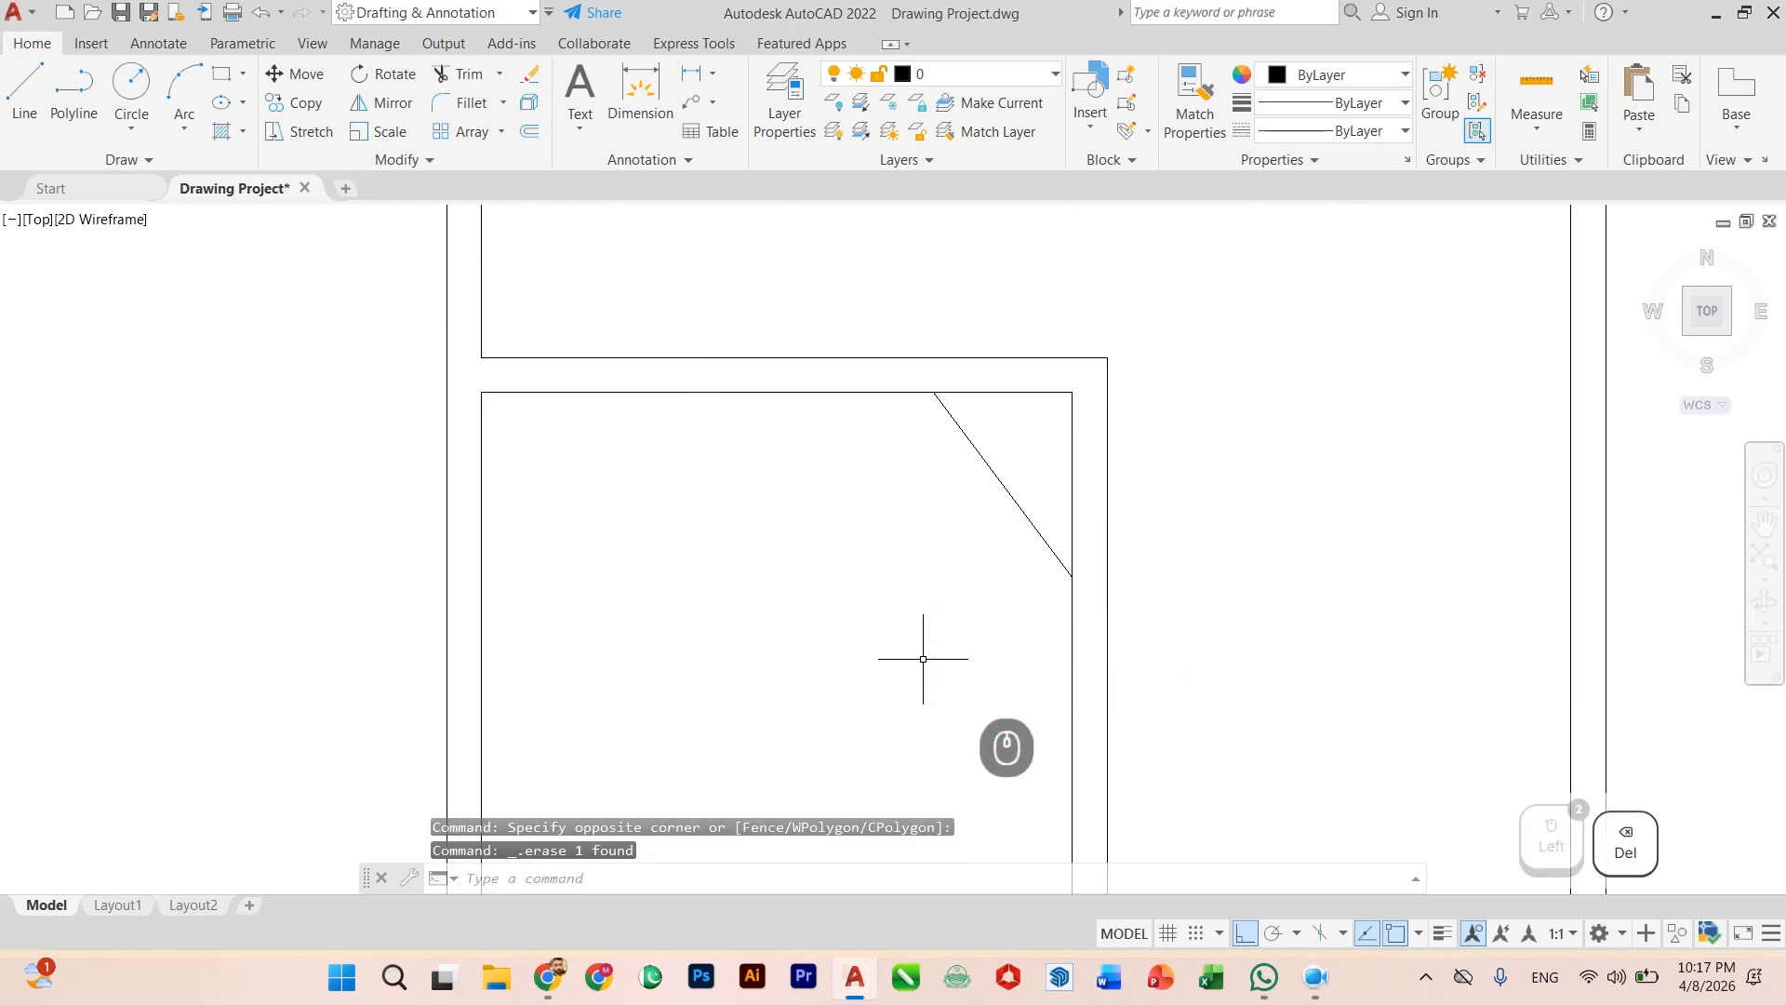
Step: Offset the diagonal line 9" outward toward the room's upper-right corner
scroll(944, 637, "up", 3)
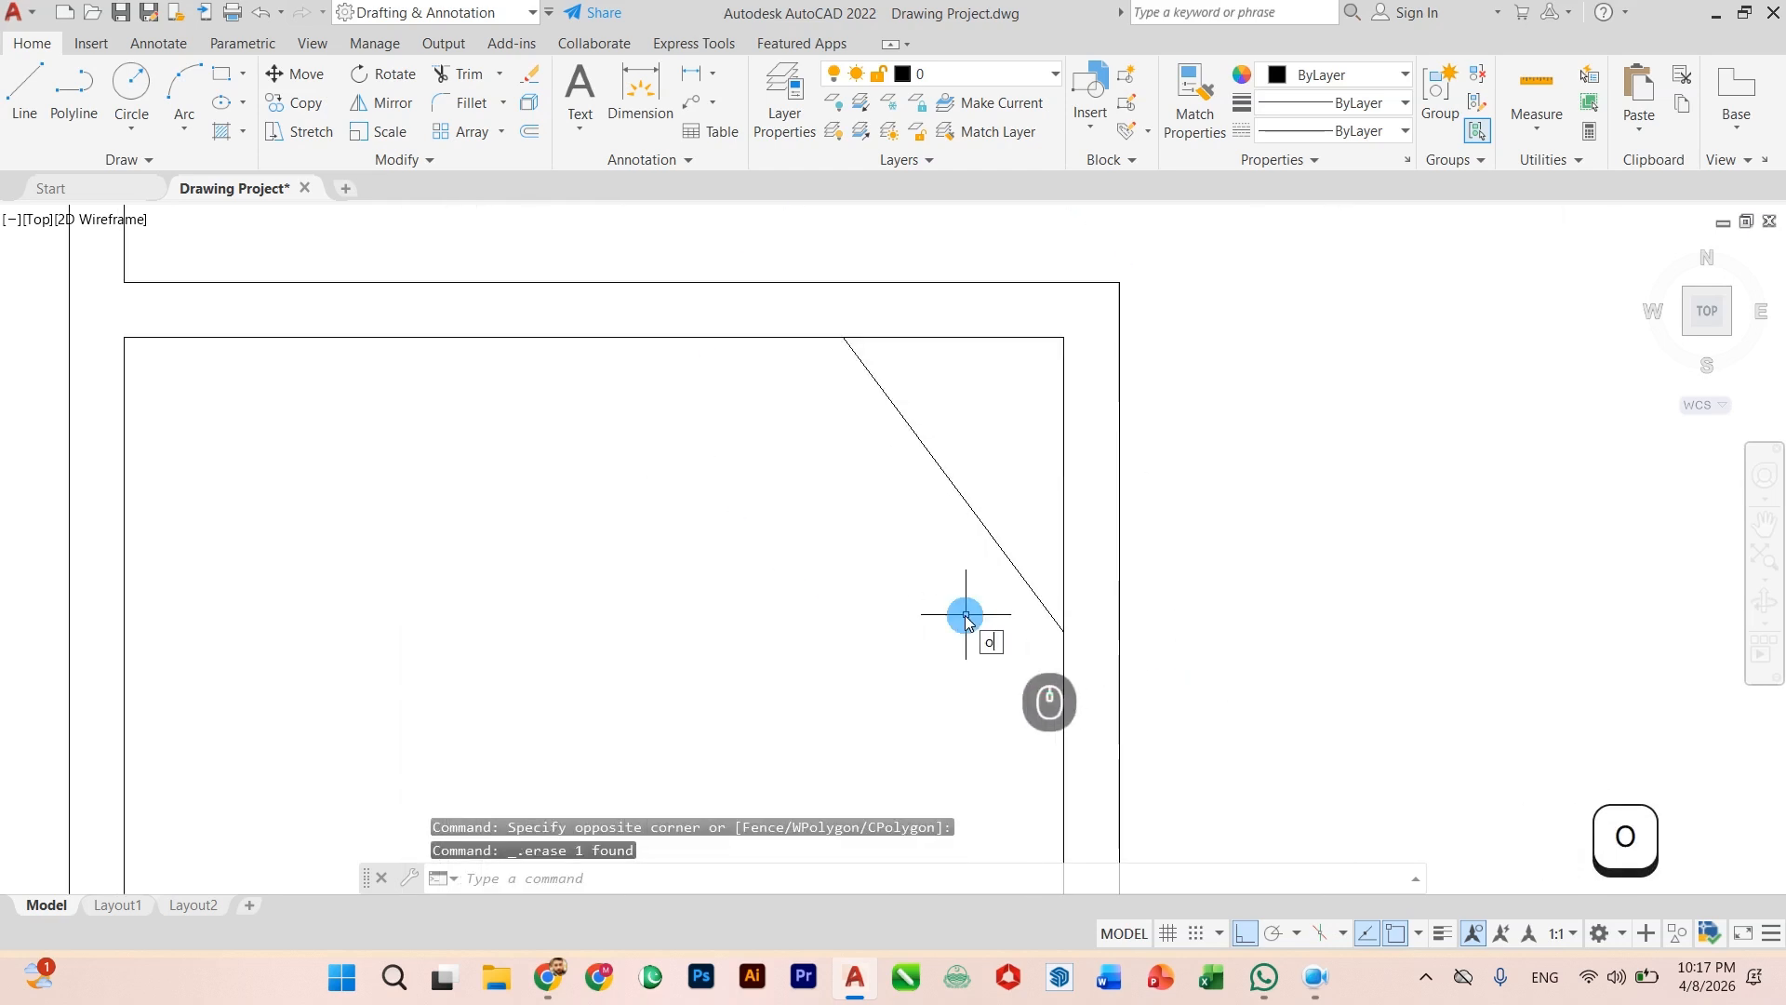
type("f")
key("Return")
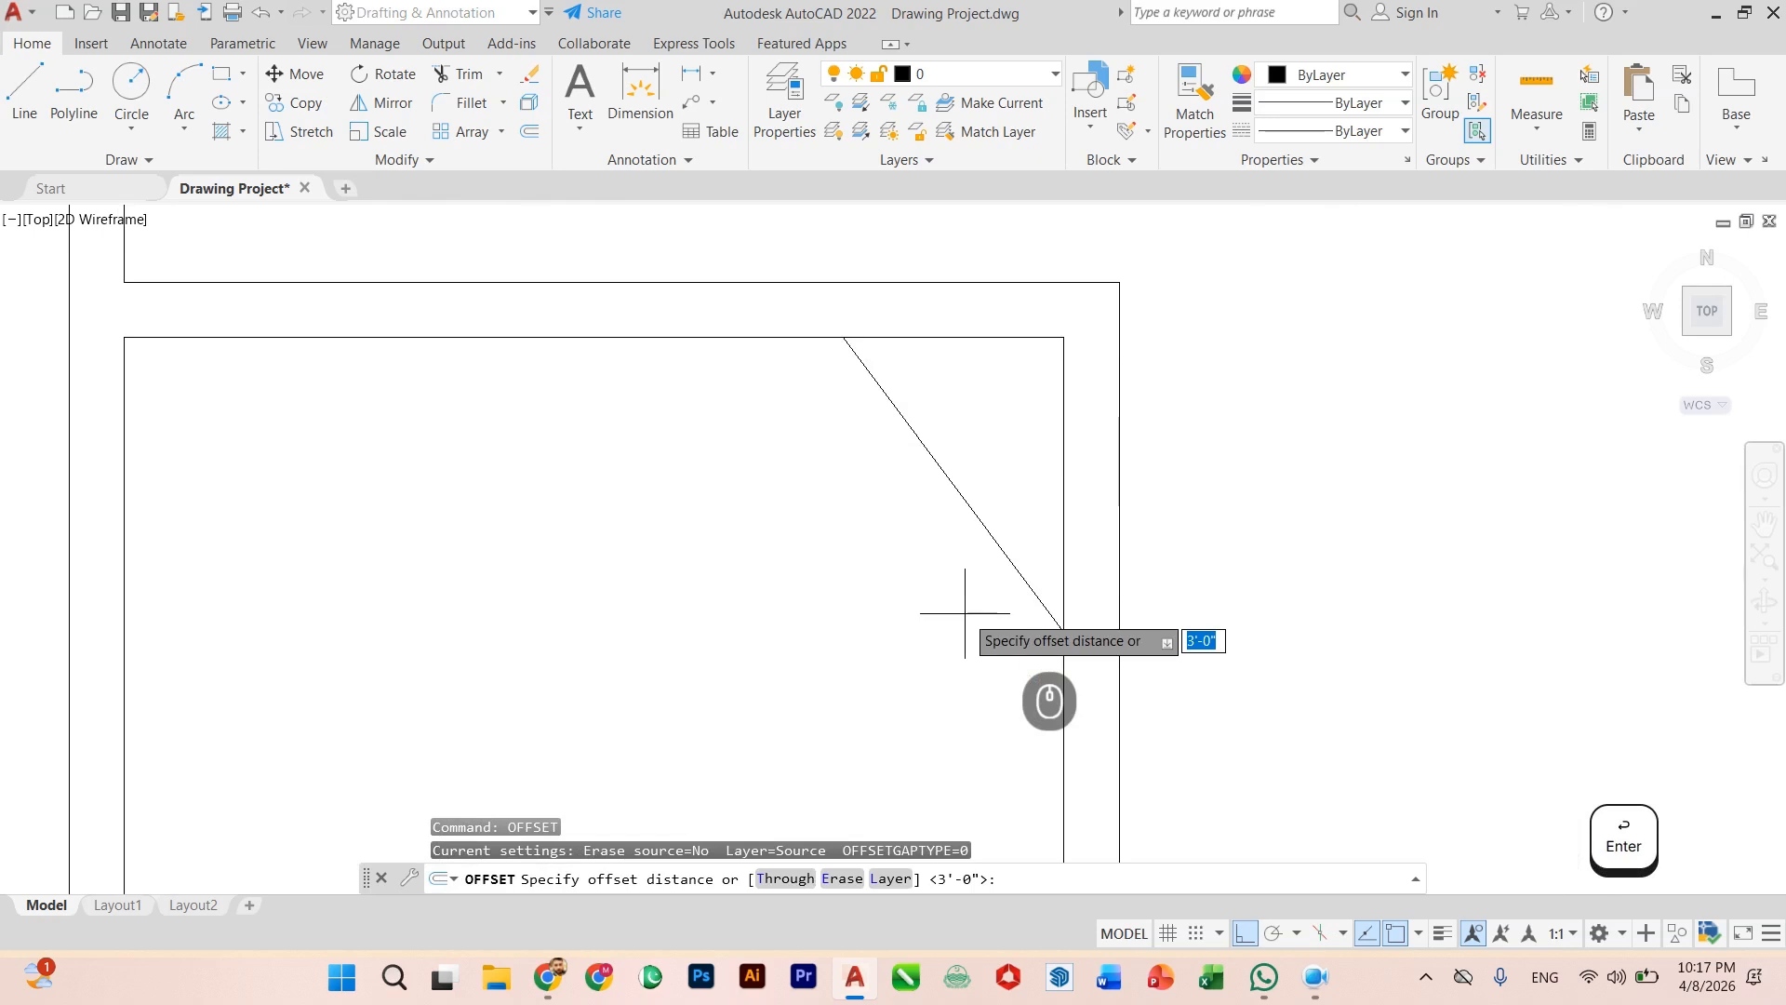
key("Return")
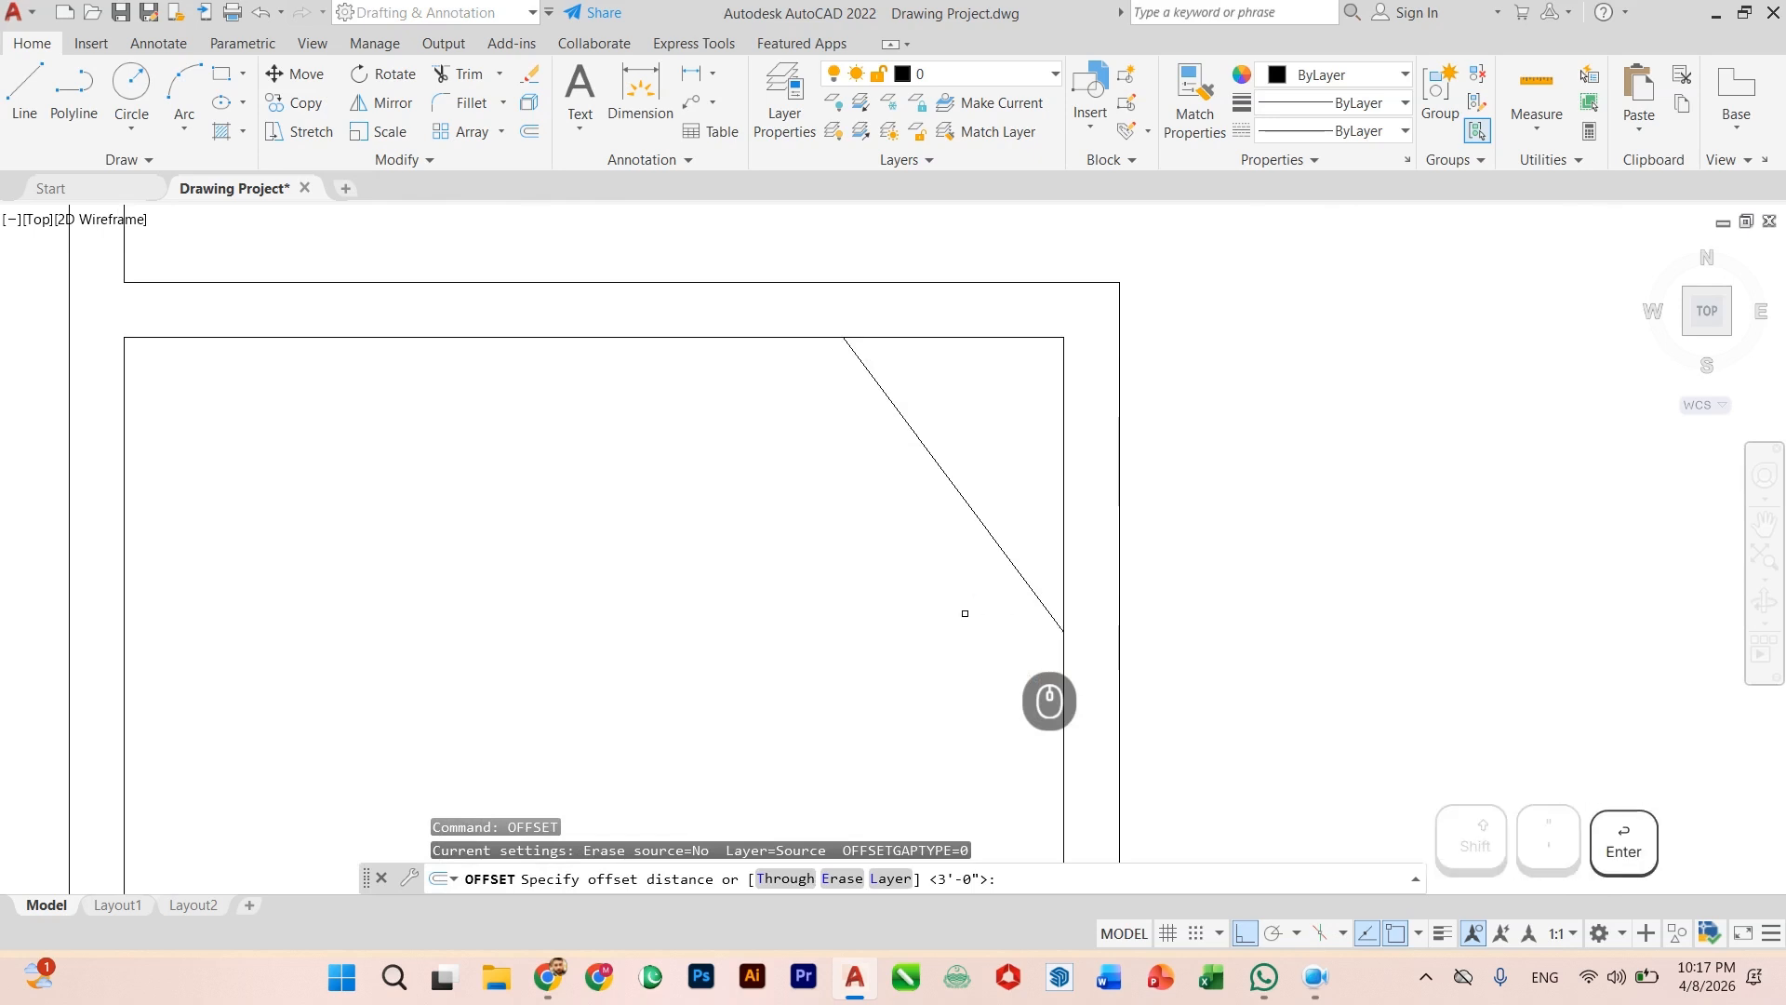
left_click(986, 526)
left_click(1015, 541)
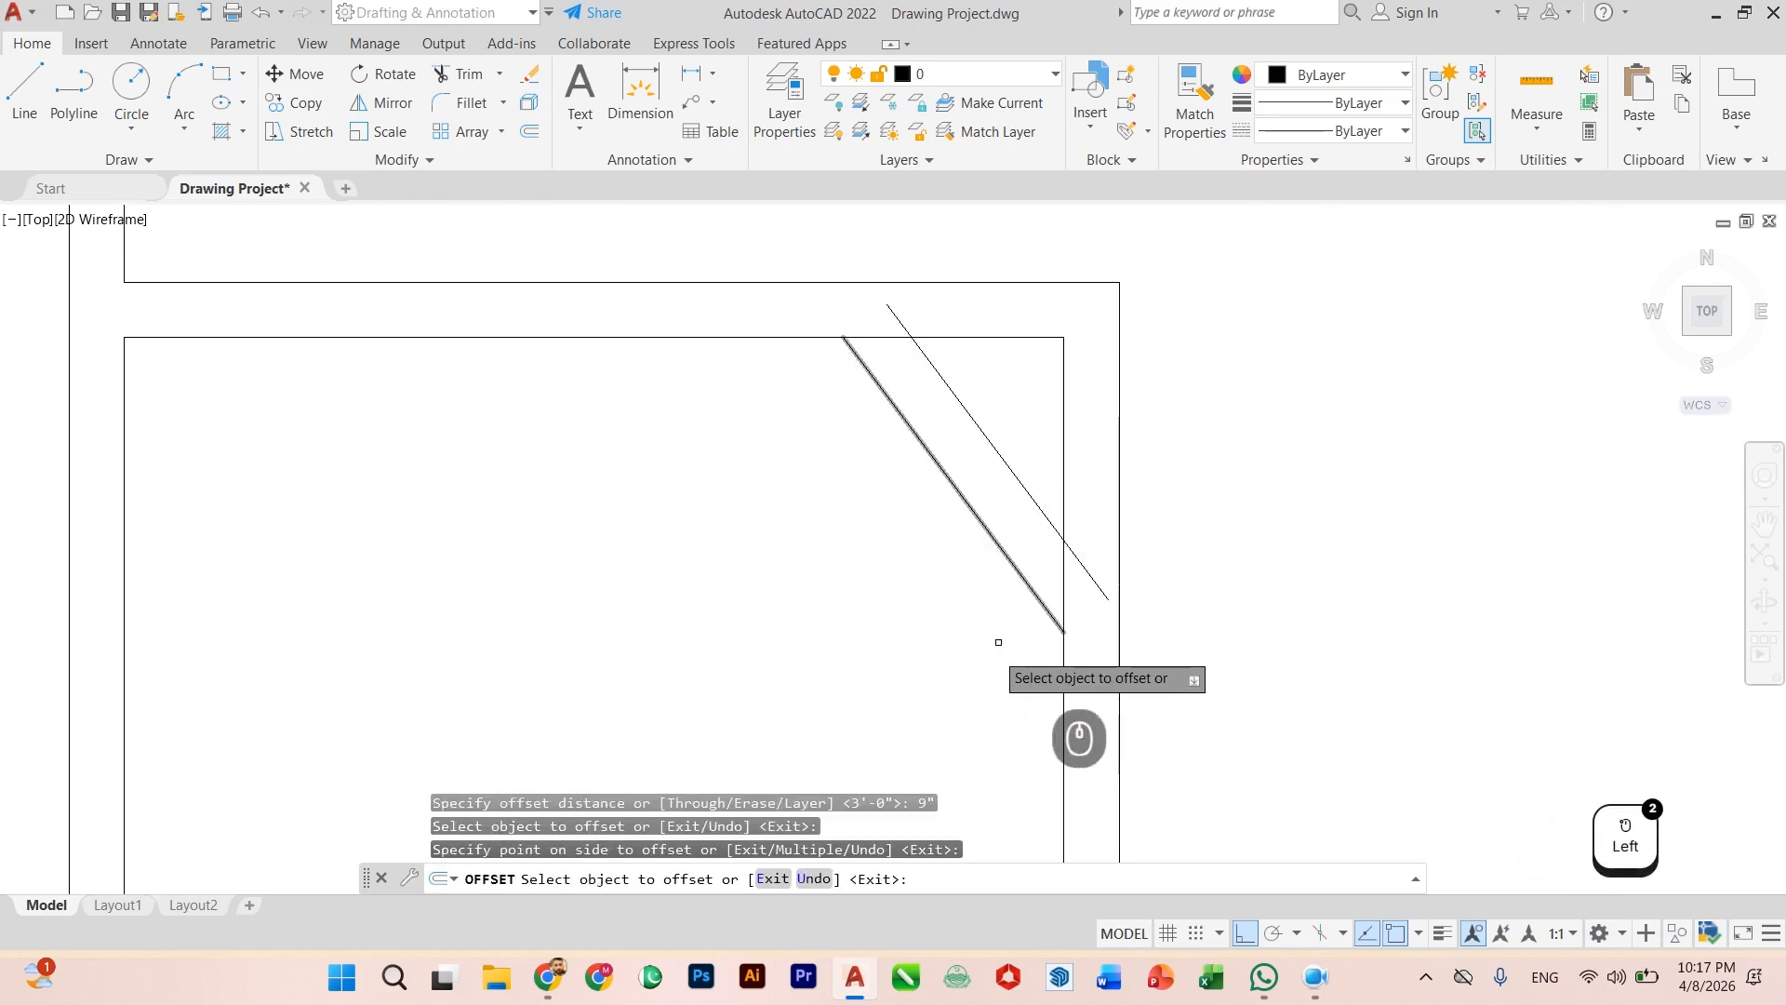
key("Escape")
Step: Fillet the upper partition's outer line with the offset diagonal into a sharp corner
scroll(991, 632, "down", 2)
scroll(921, 619, "up", 2)
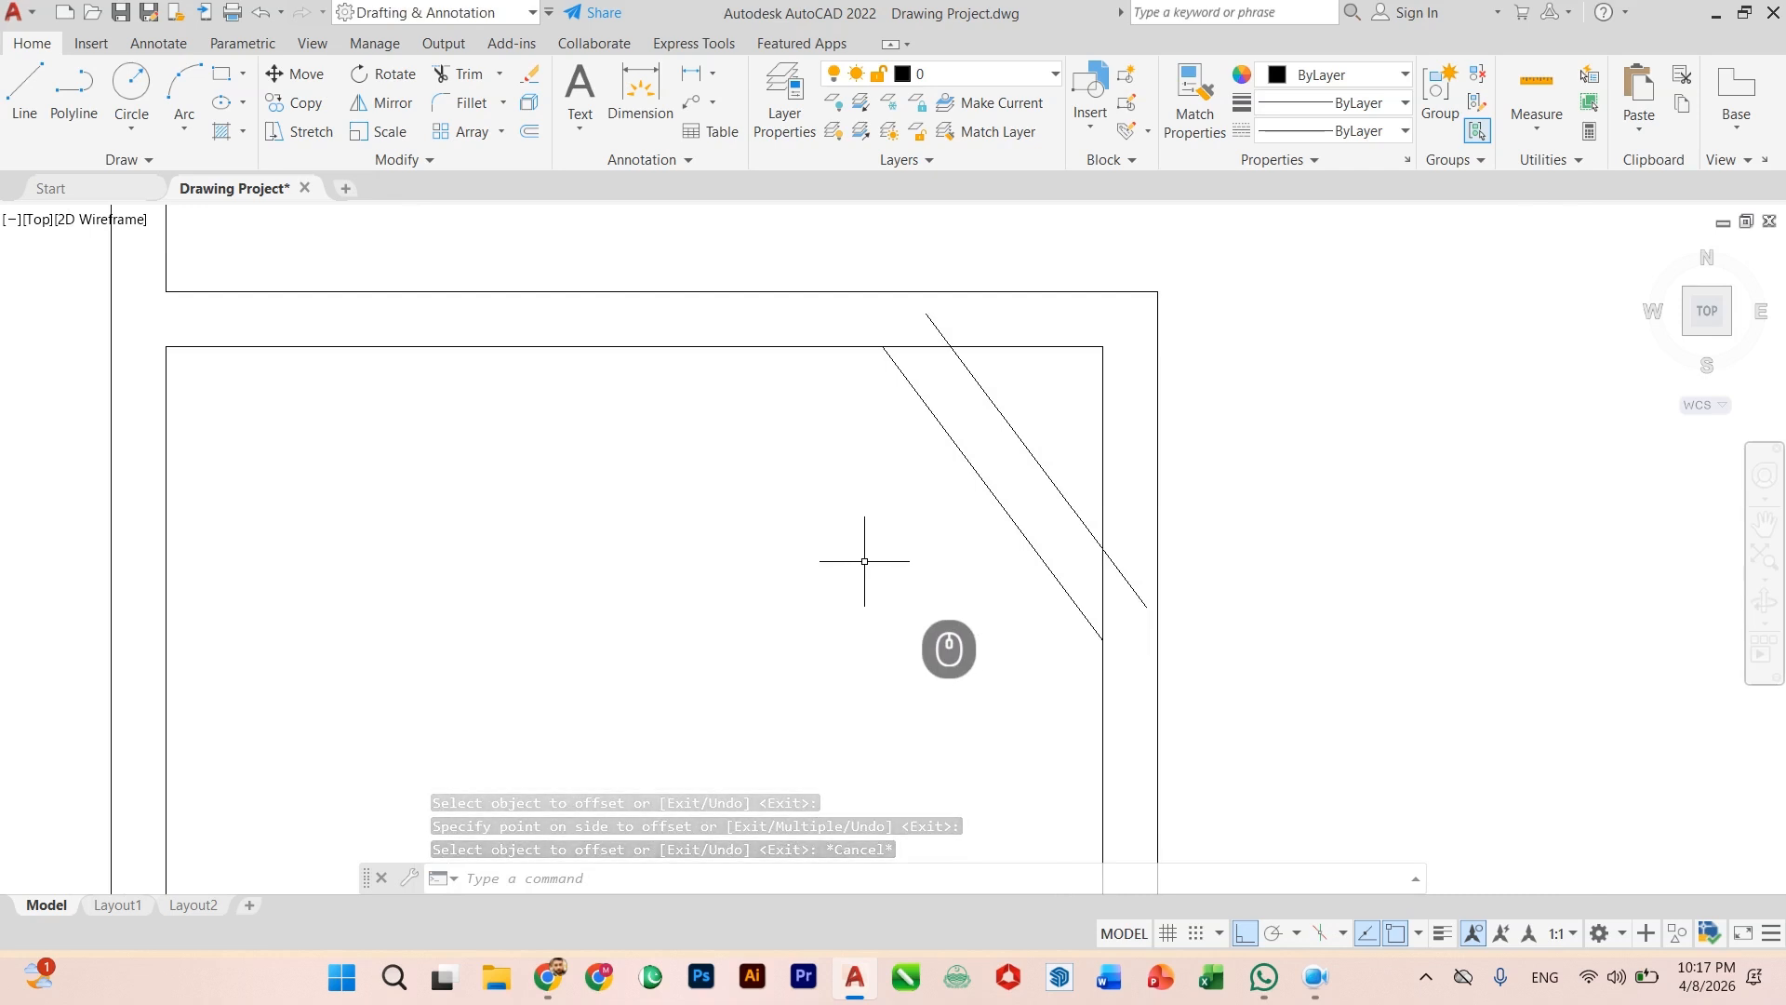
type("fill")
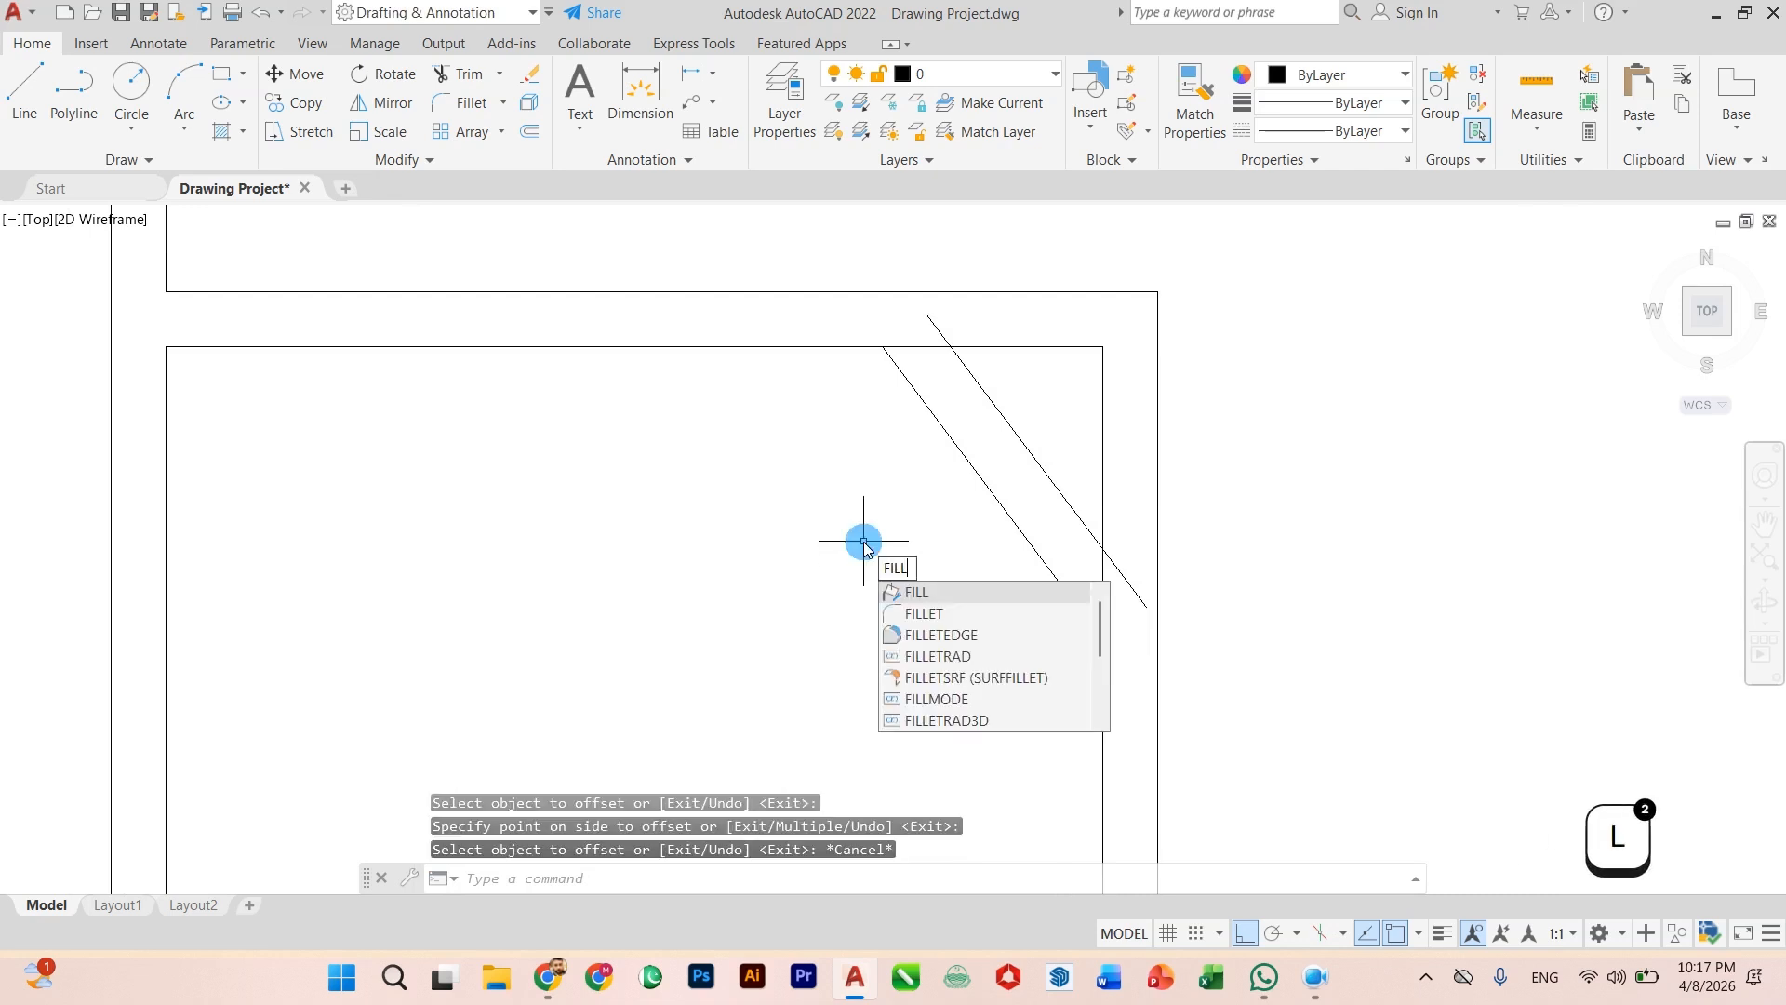
type("e")
key("Return")
left_click(875, 298)
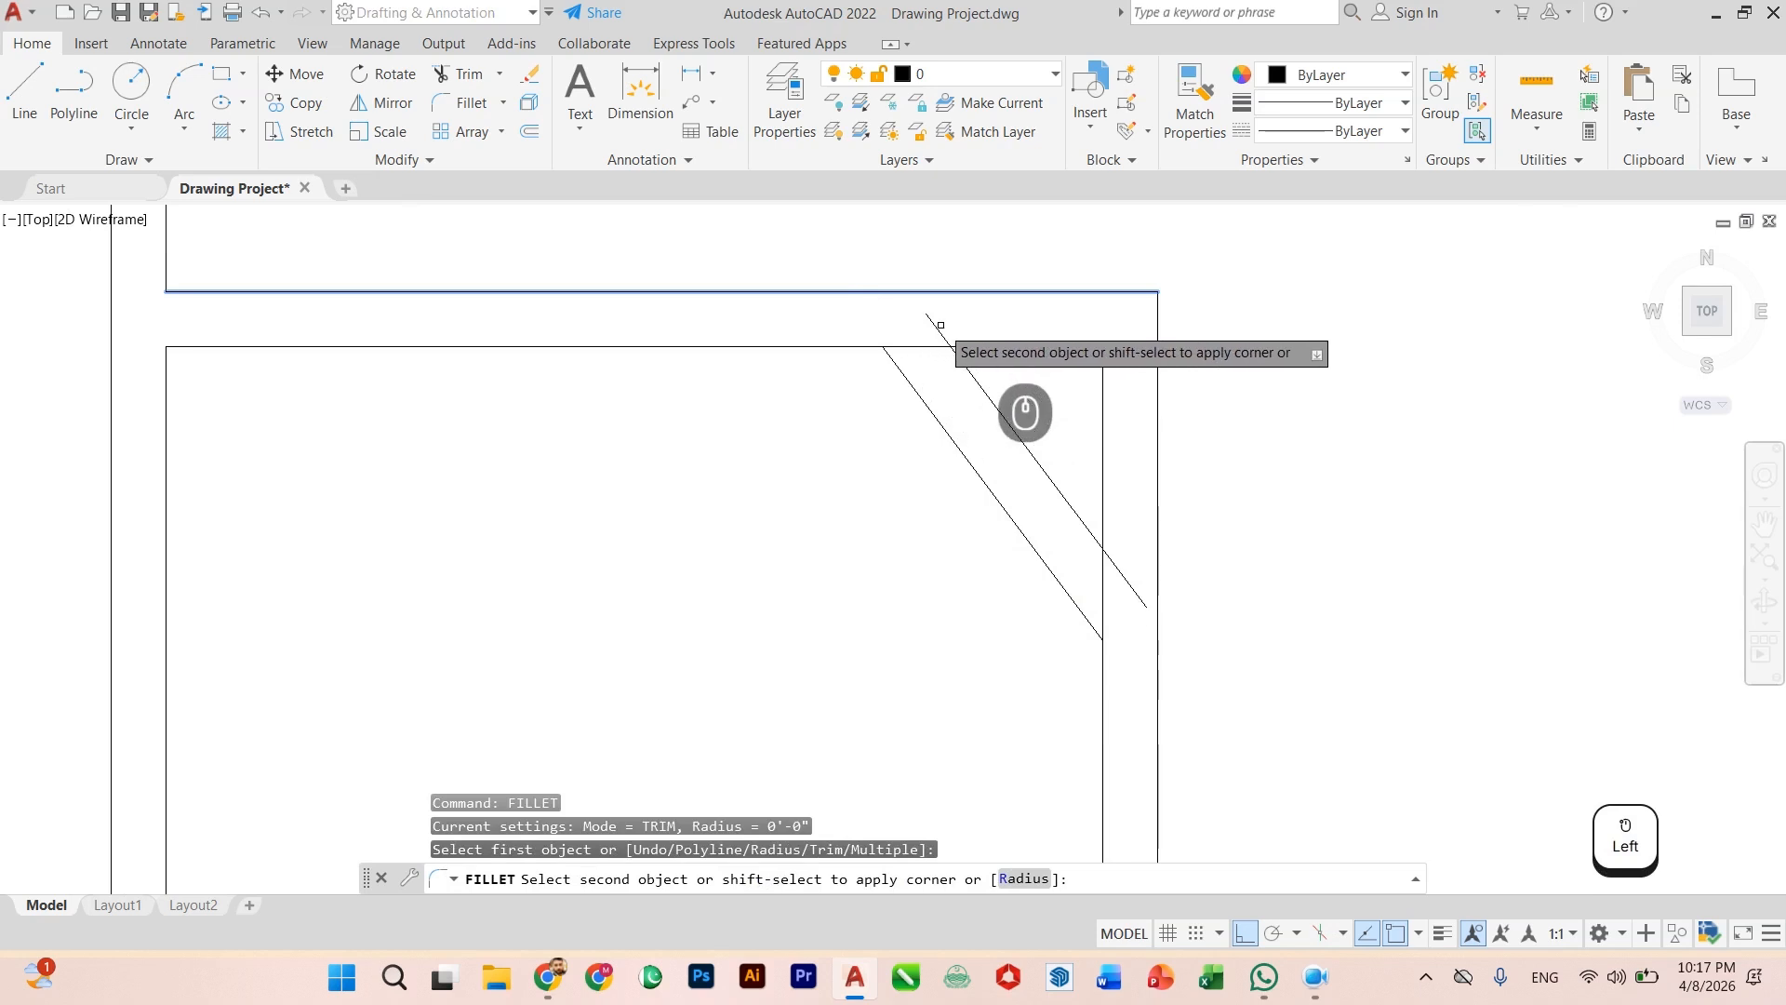
left_click(1000, 411)
key("Escape")
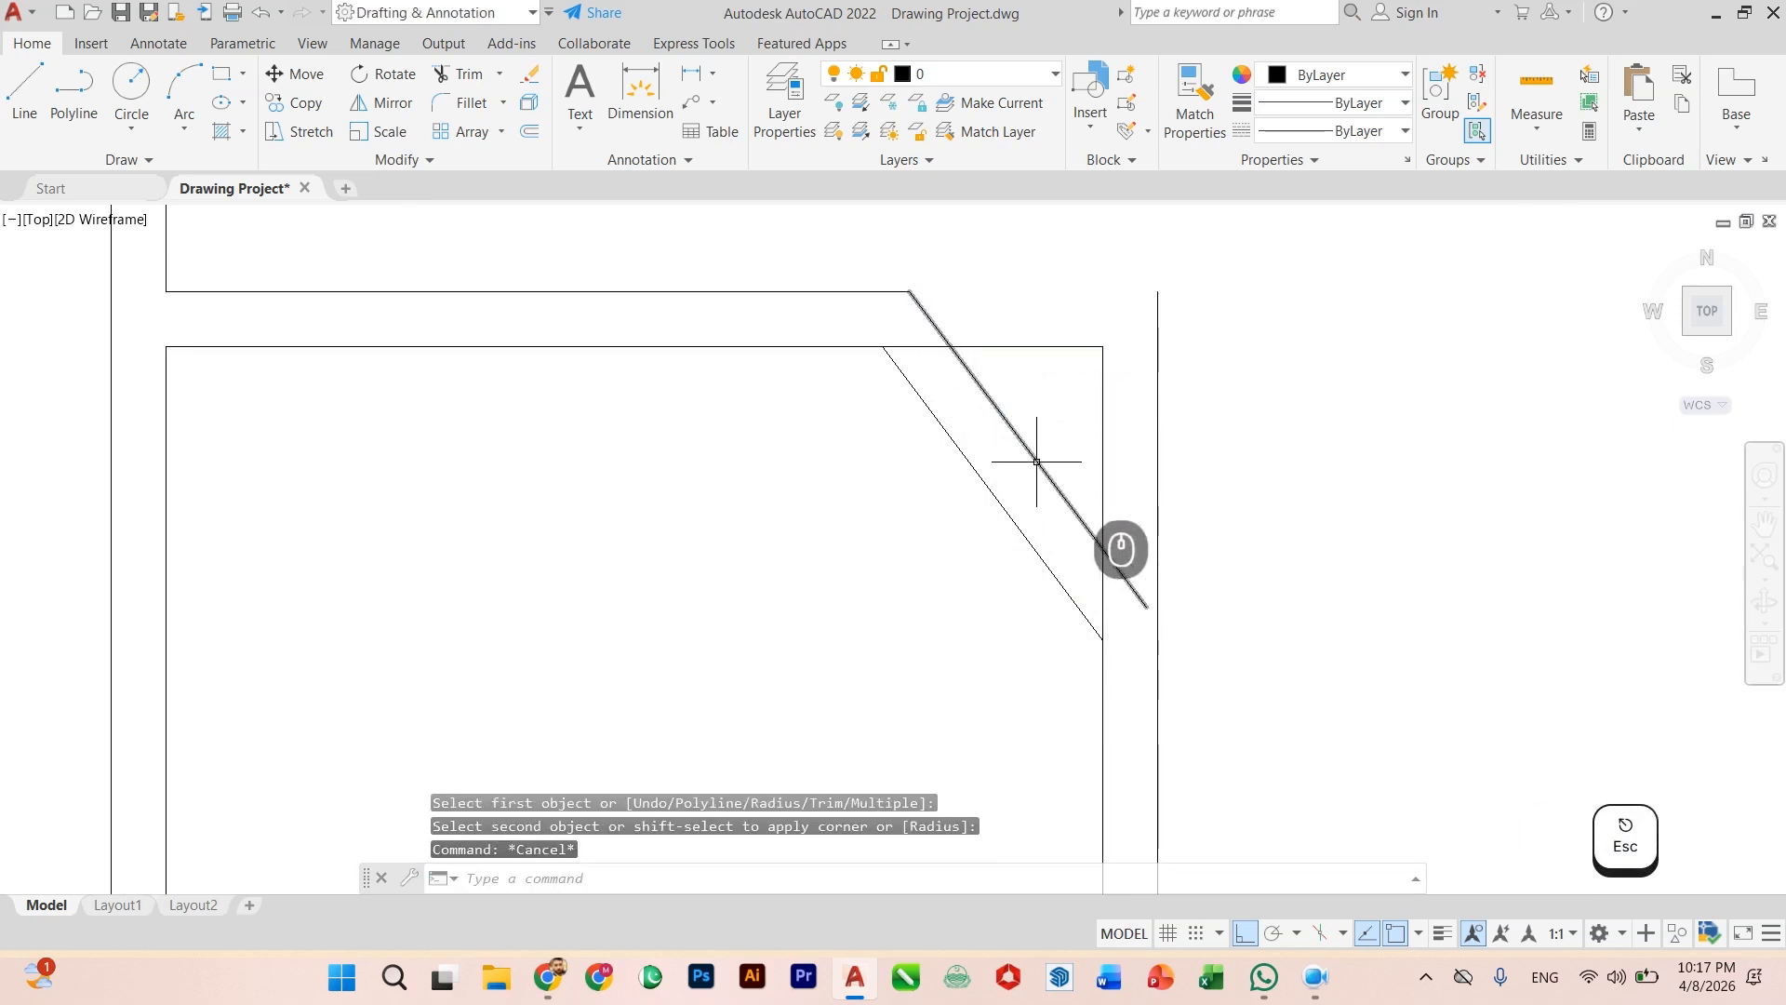
Step: Fillet the vertical partition's outer line with the lower end of the offset diagonal
type("fille")
key("Return")
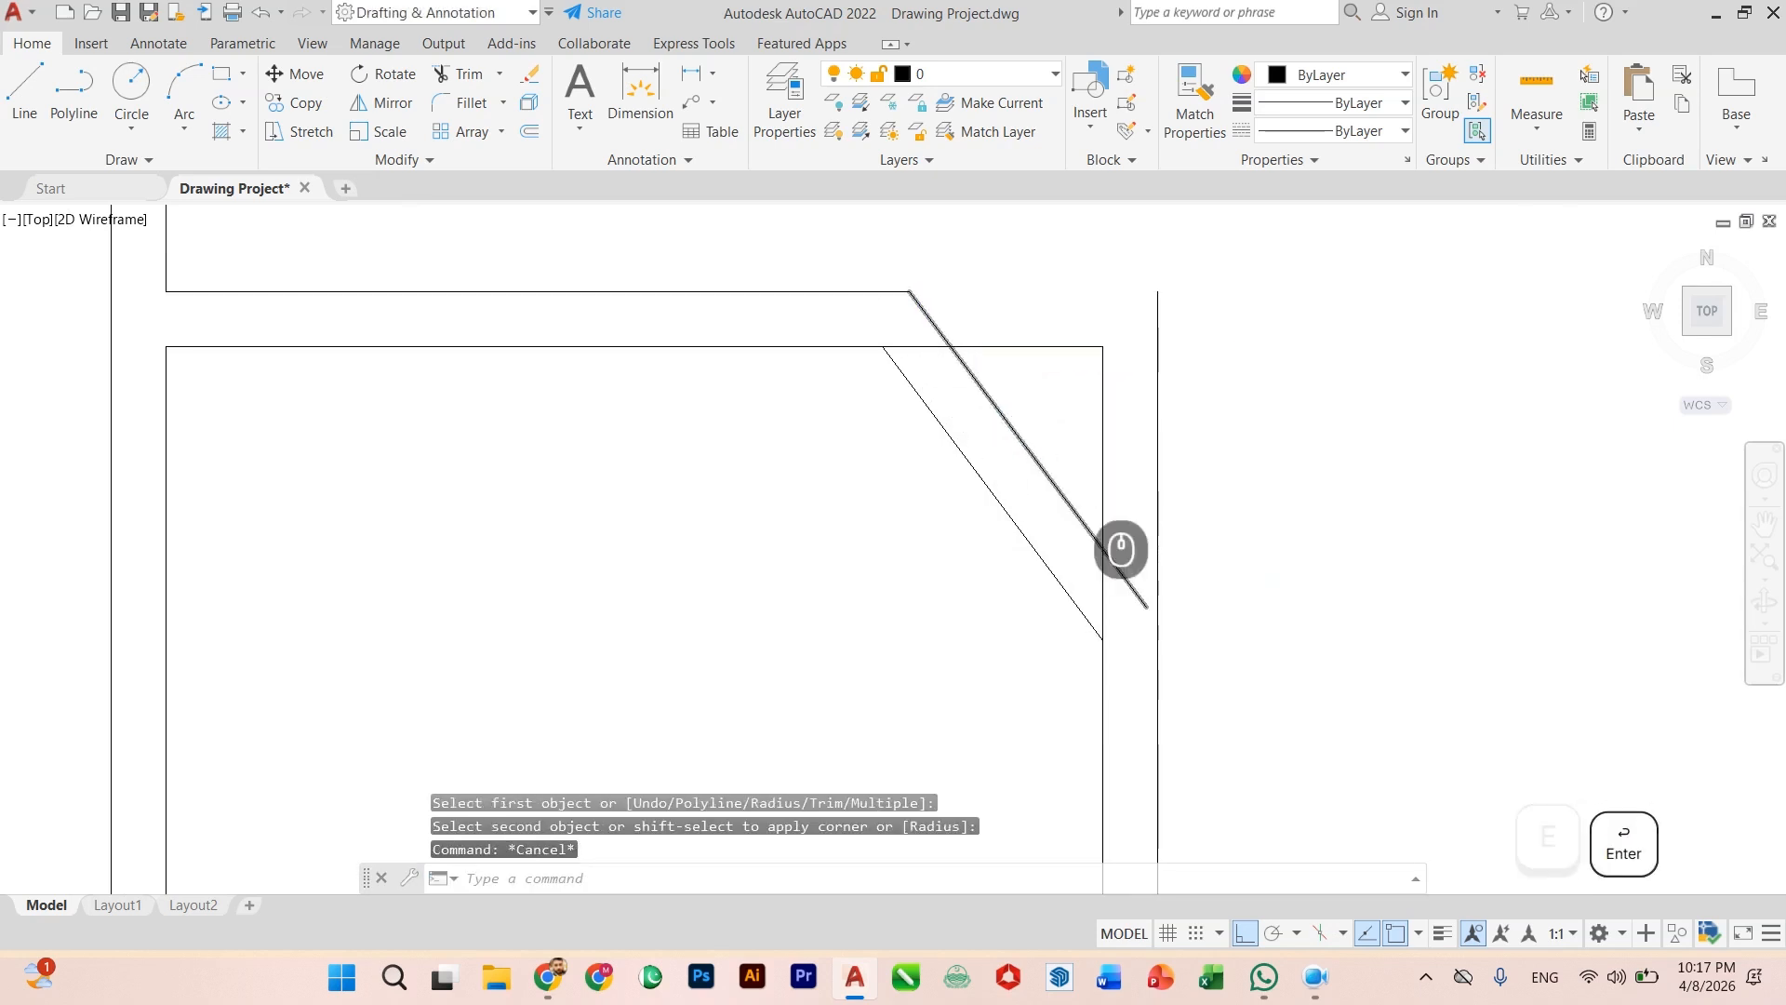
left_click(1163, 656)
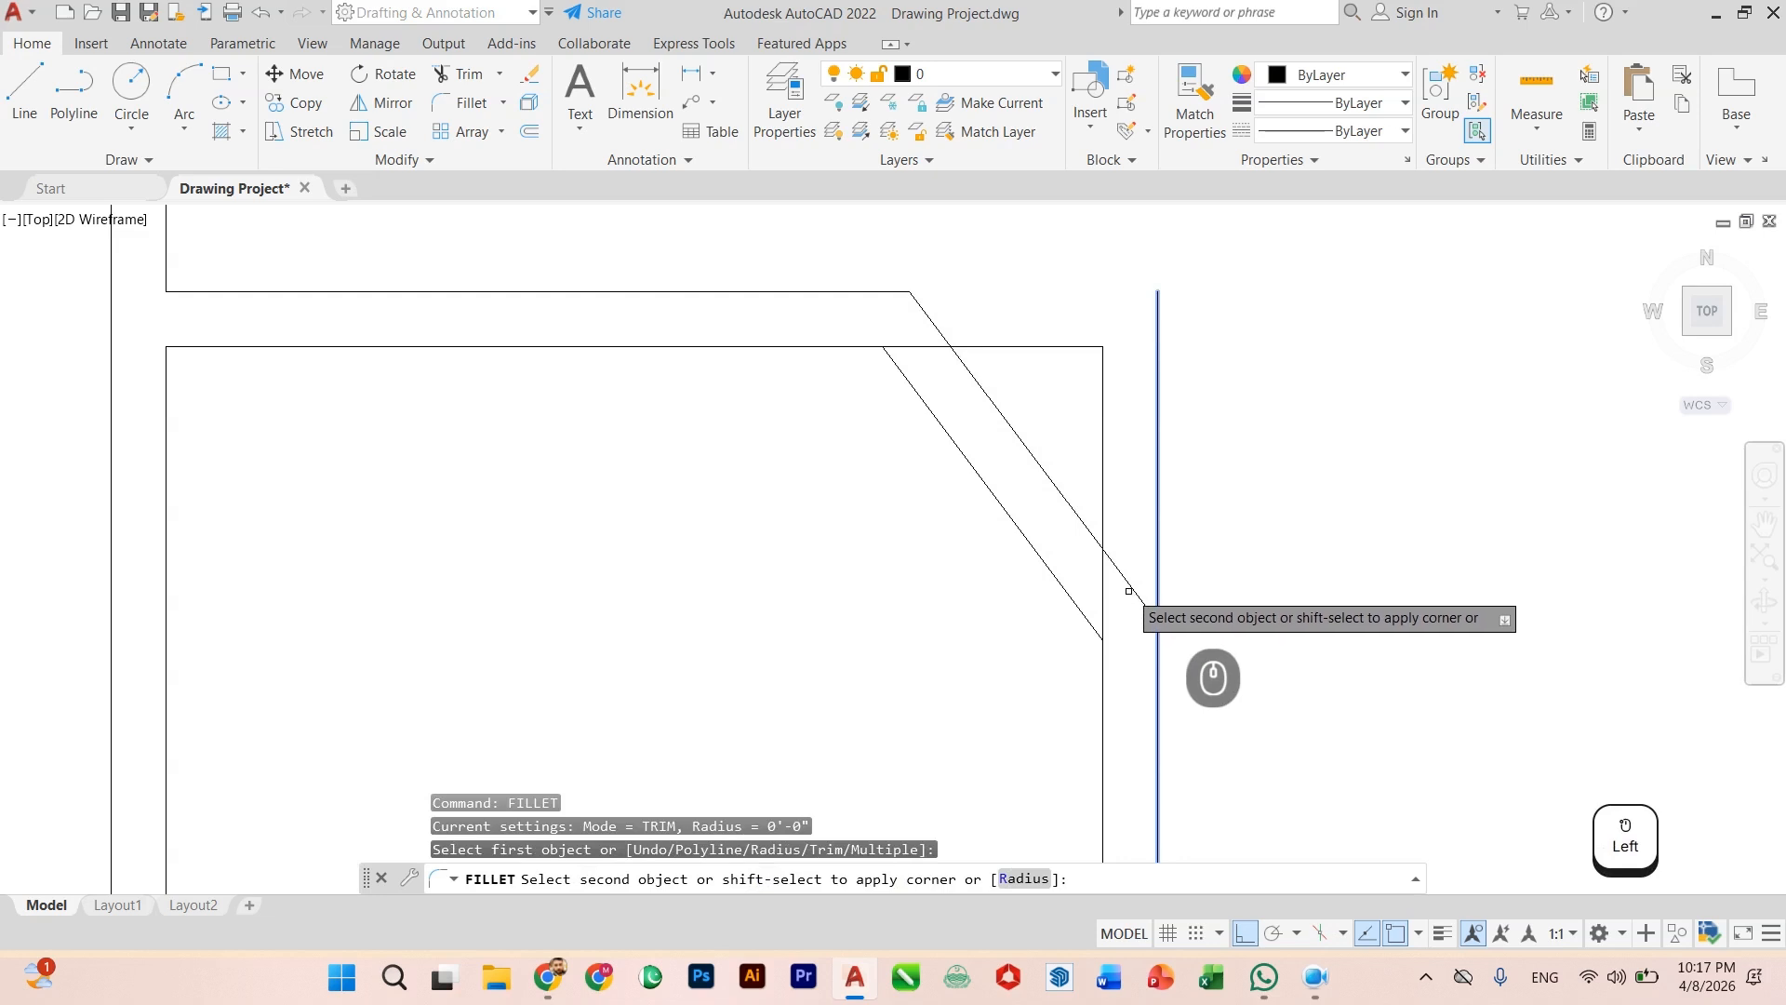
left_click(1129, 585)
key("Escape")
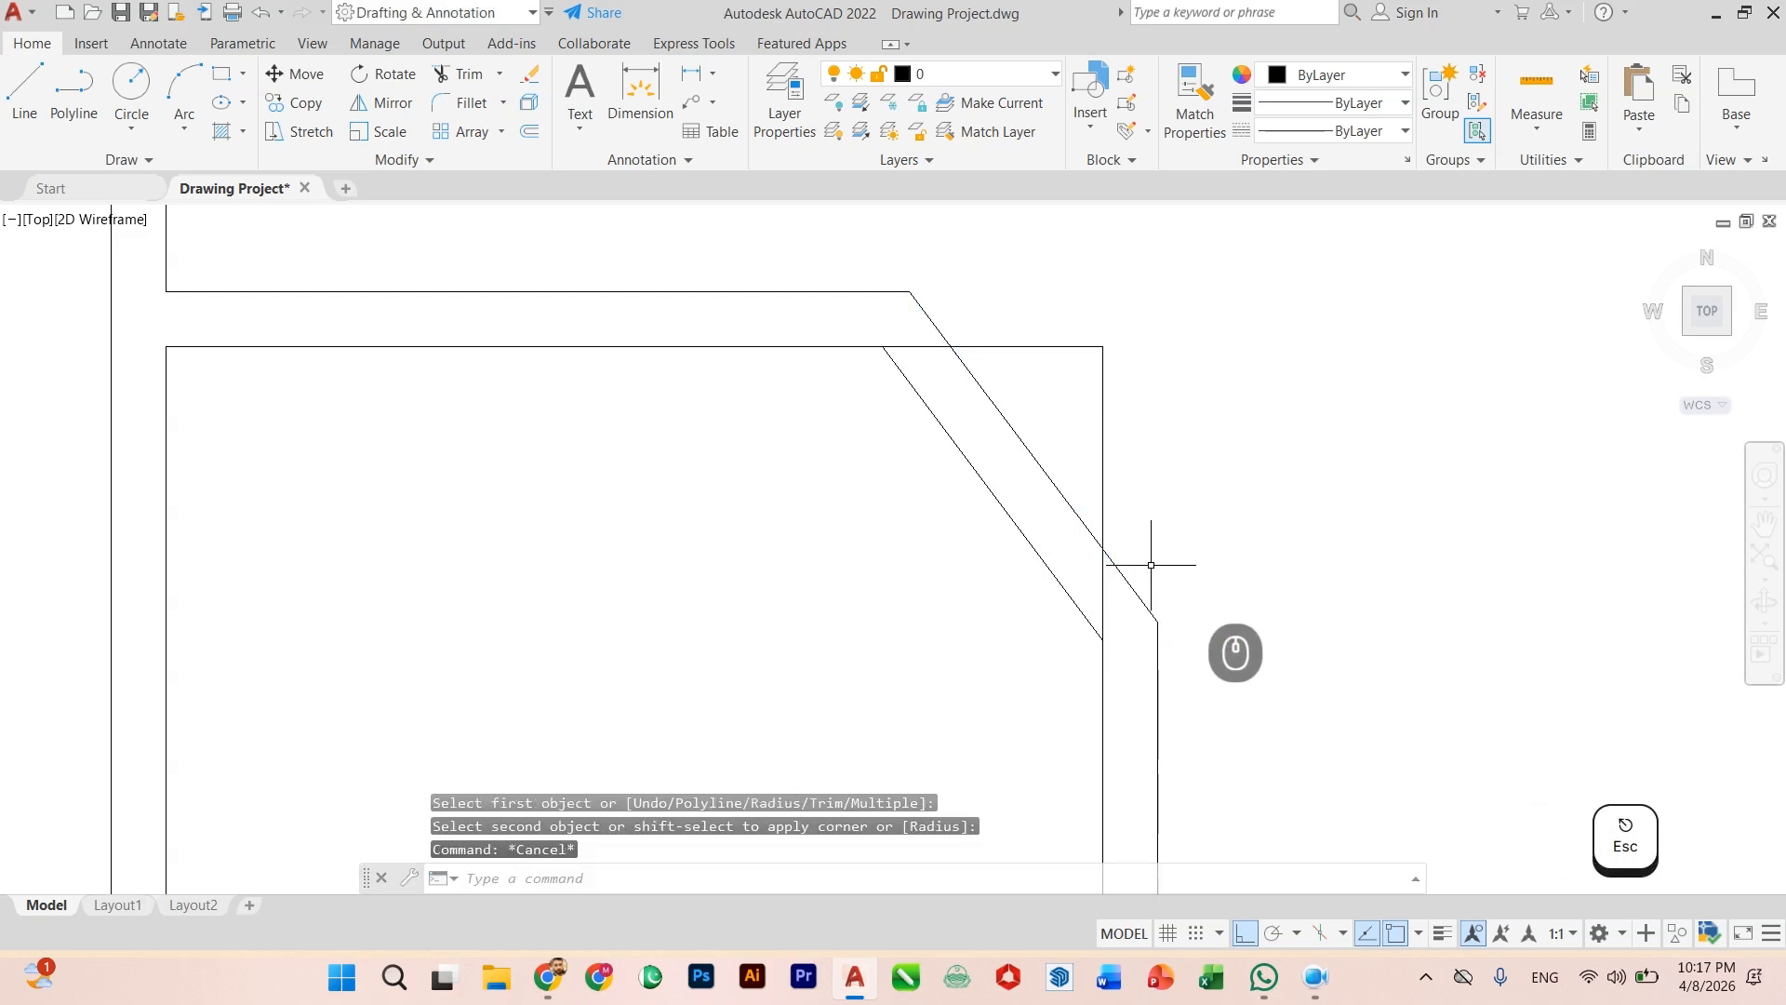
Step: Draw an end-cap line from the inner diagonal's lower end perpendicular to the outer diagonal
type("li")
key("Return")
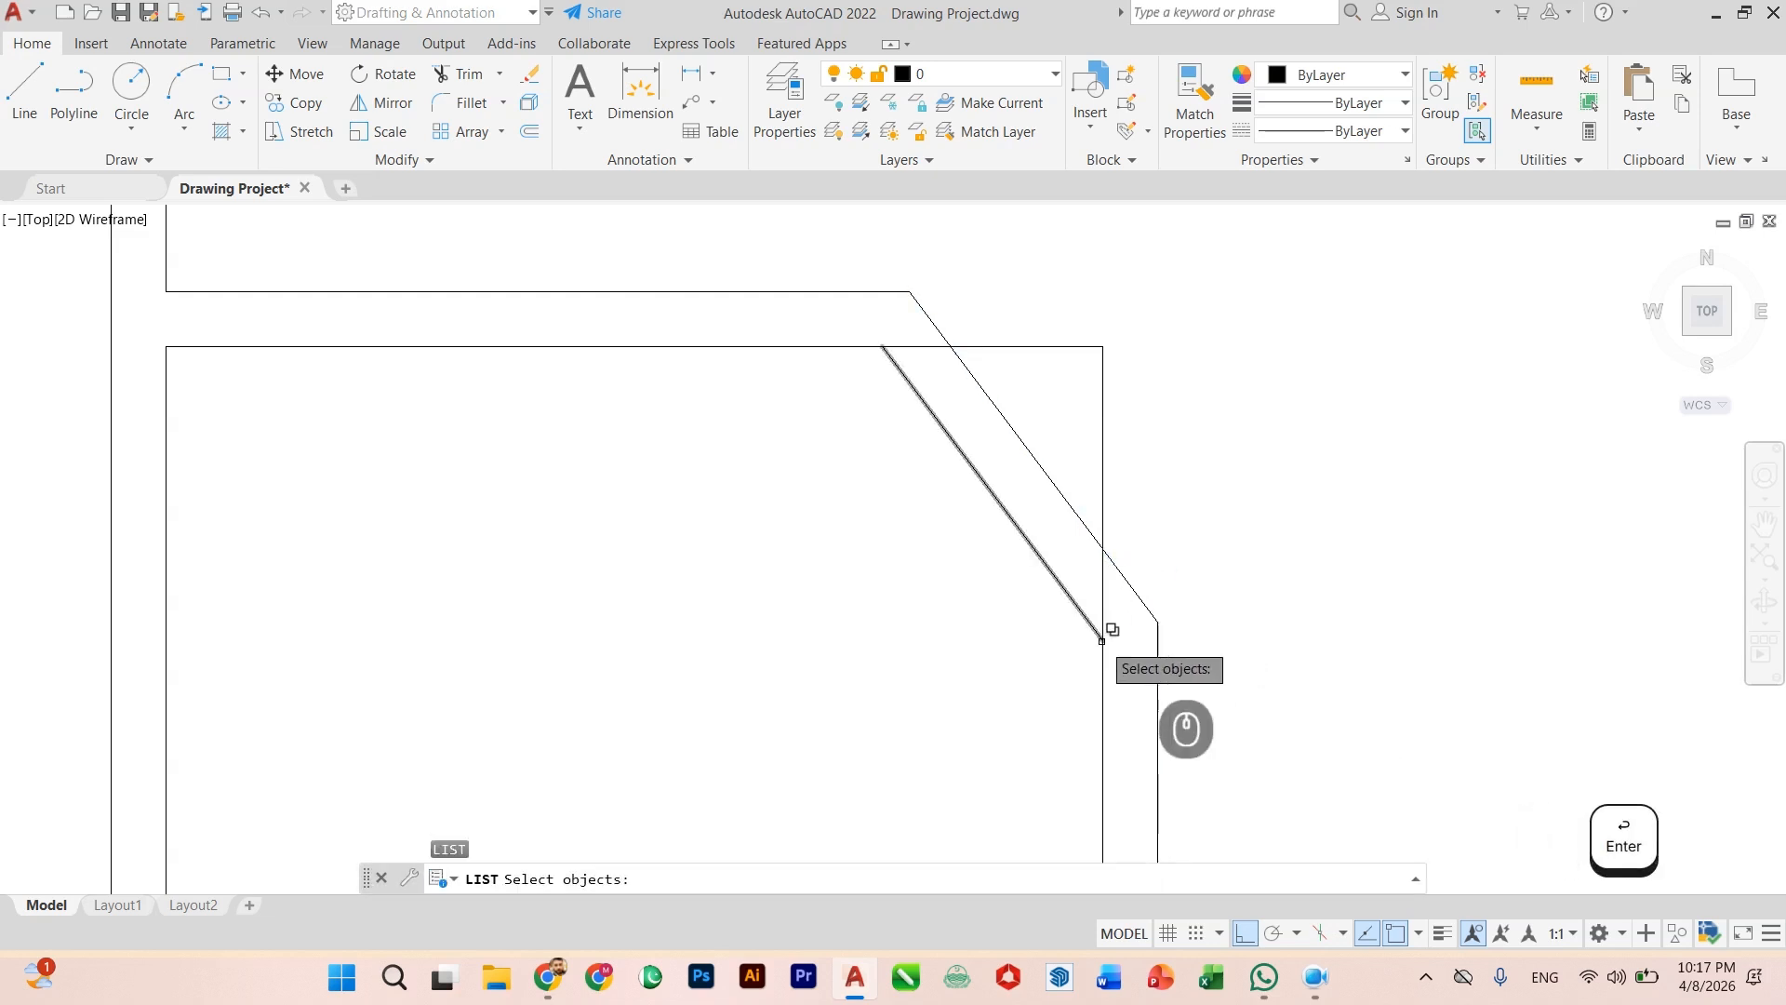
key("Escape")
key("Return")
scroll(1200, 651, "up", 2)
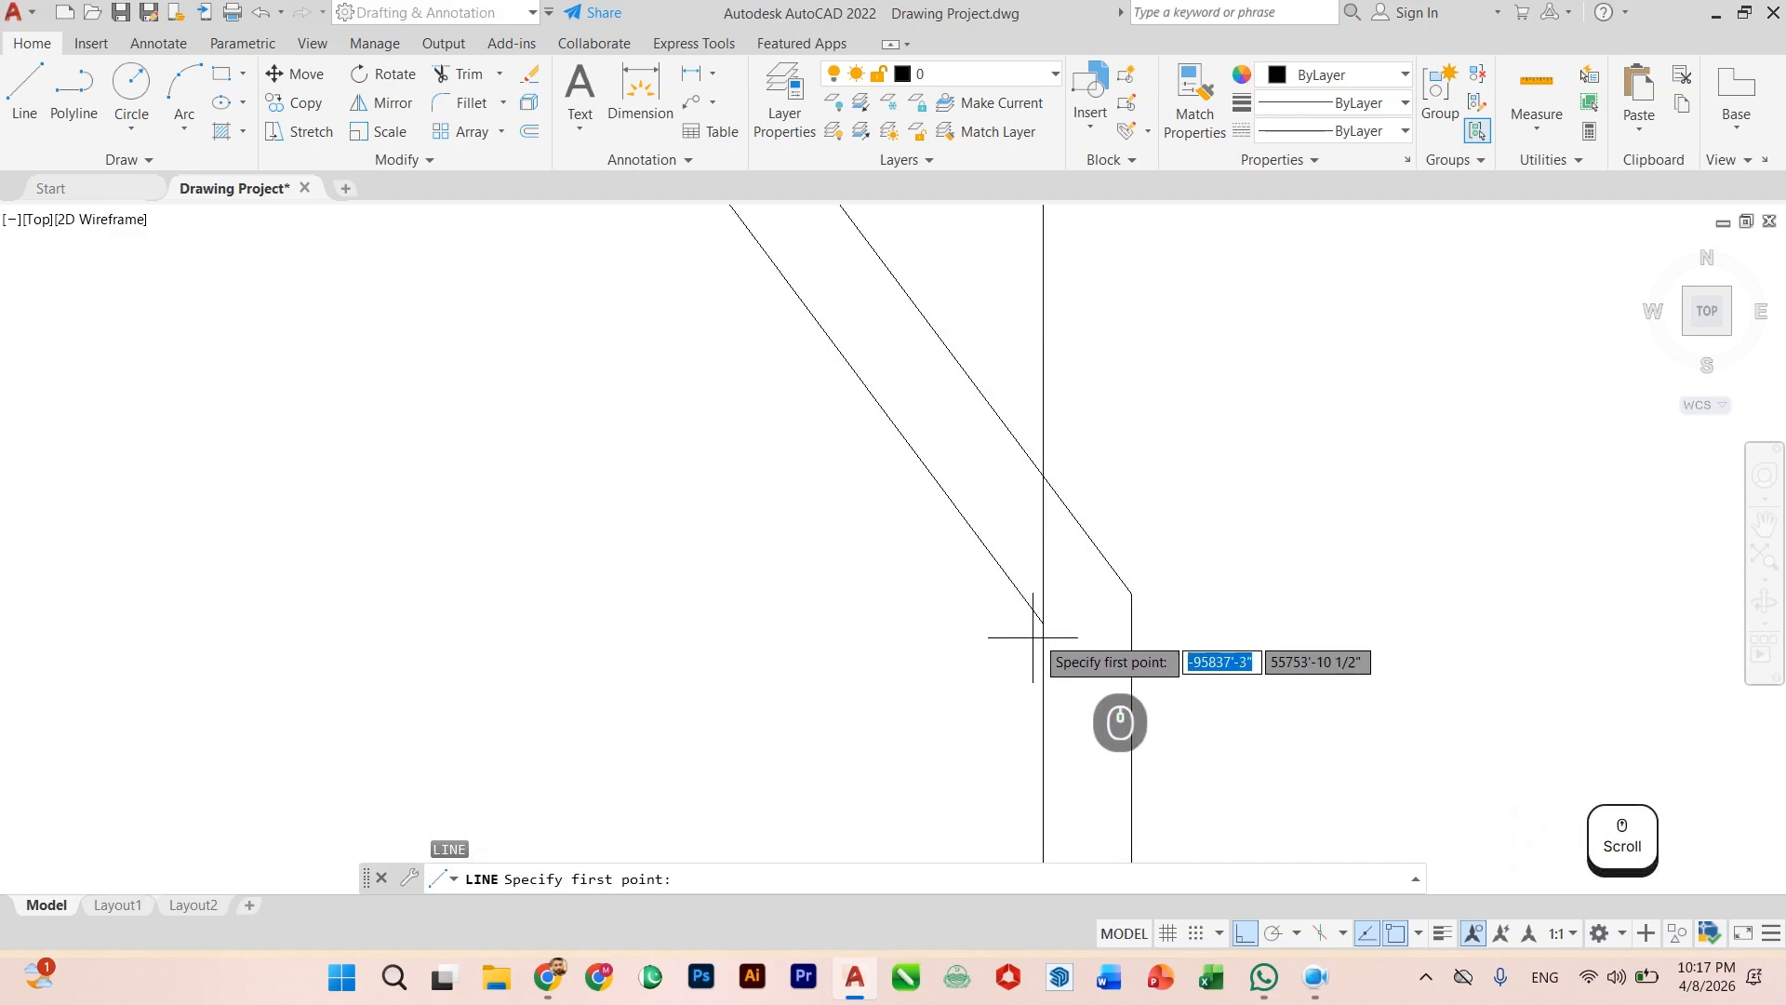
left_click(1043, 623)
scroll(1111, 570, "up", 2)
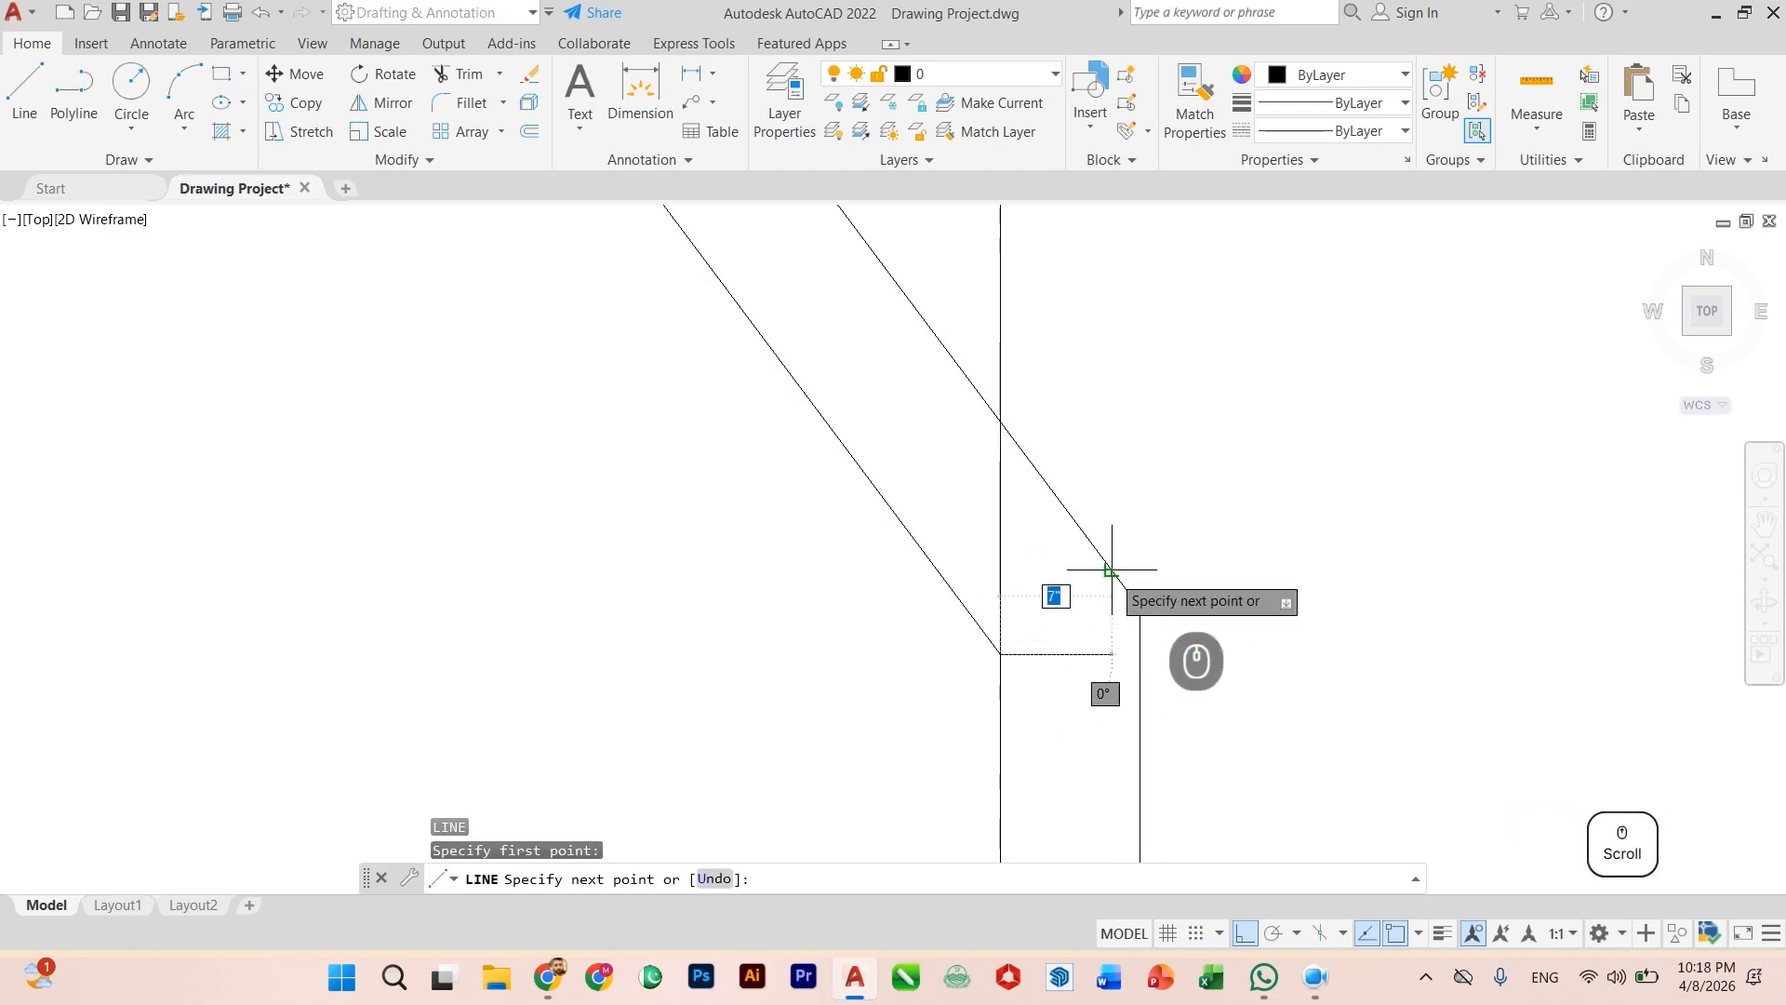
left_click(1111, 571)
key("Escape")
Step: Draw a matching end-cap line from the inner diagonal's upper end perpendicular to the outer diagonal
scroll(957, 538, "down", 3)
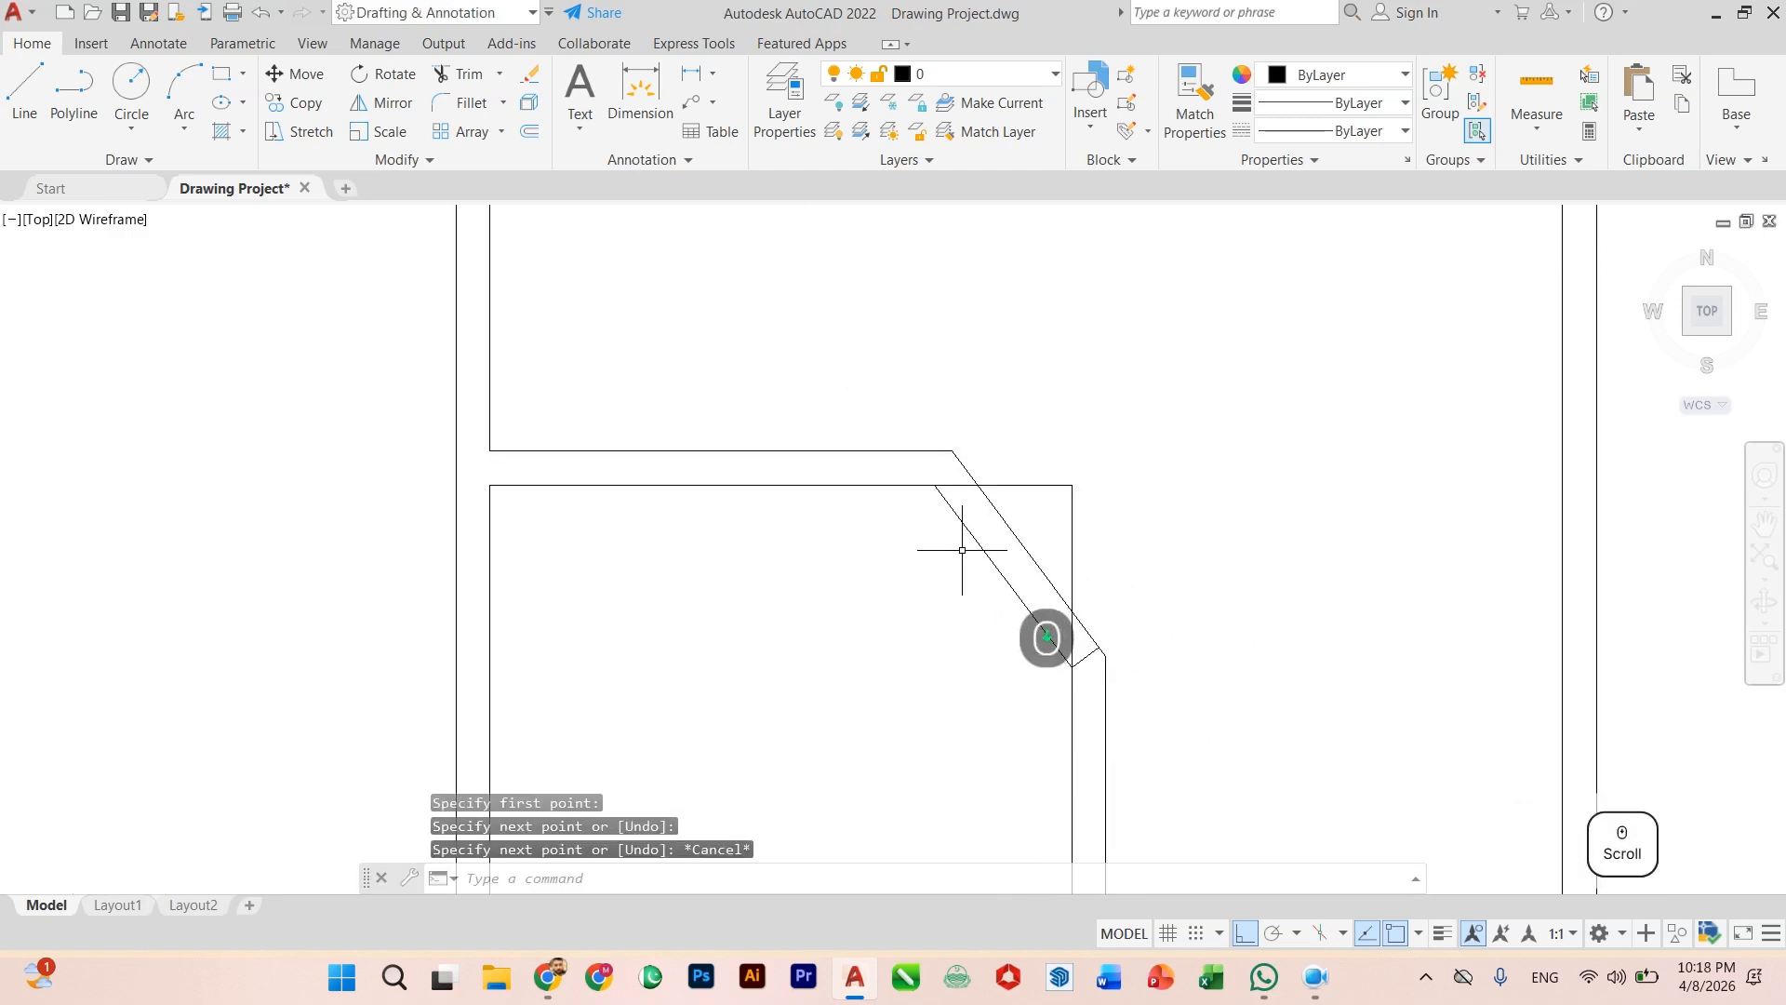
scroll(957, 479, "up", 3)
type("l")
key("Return")
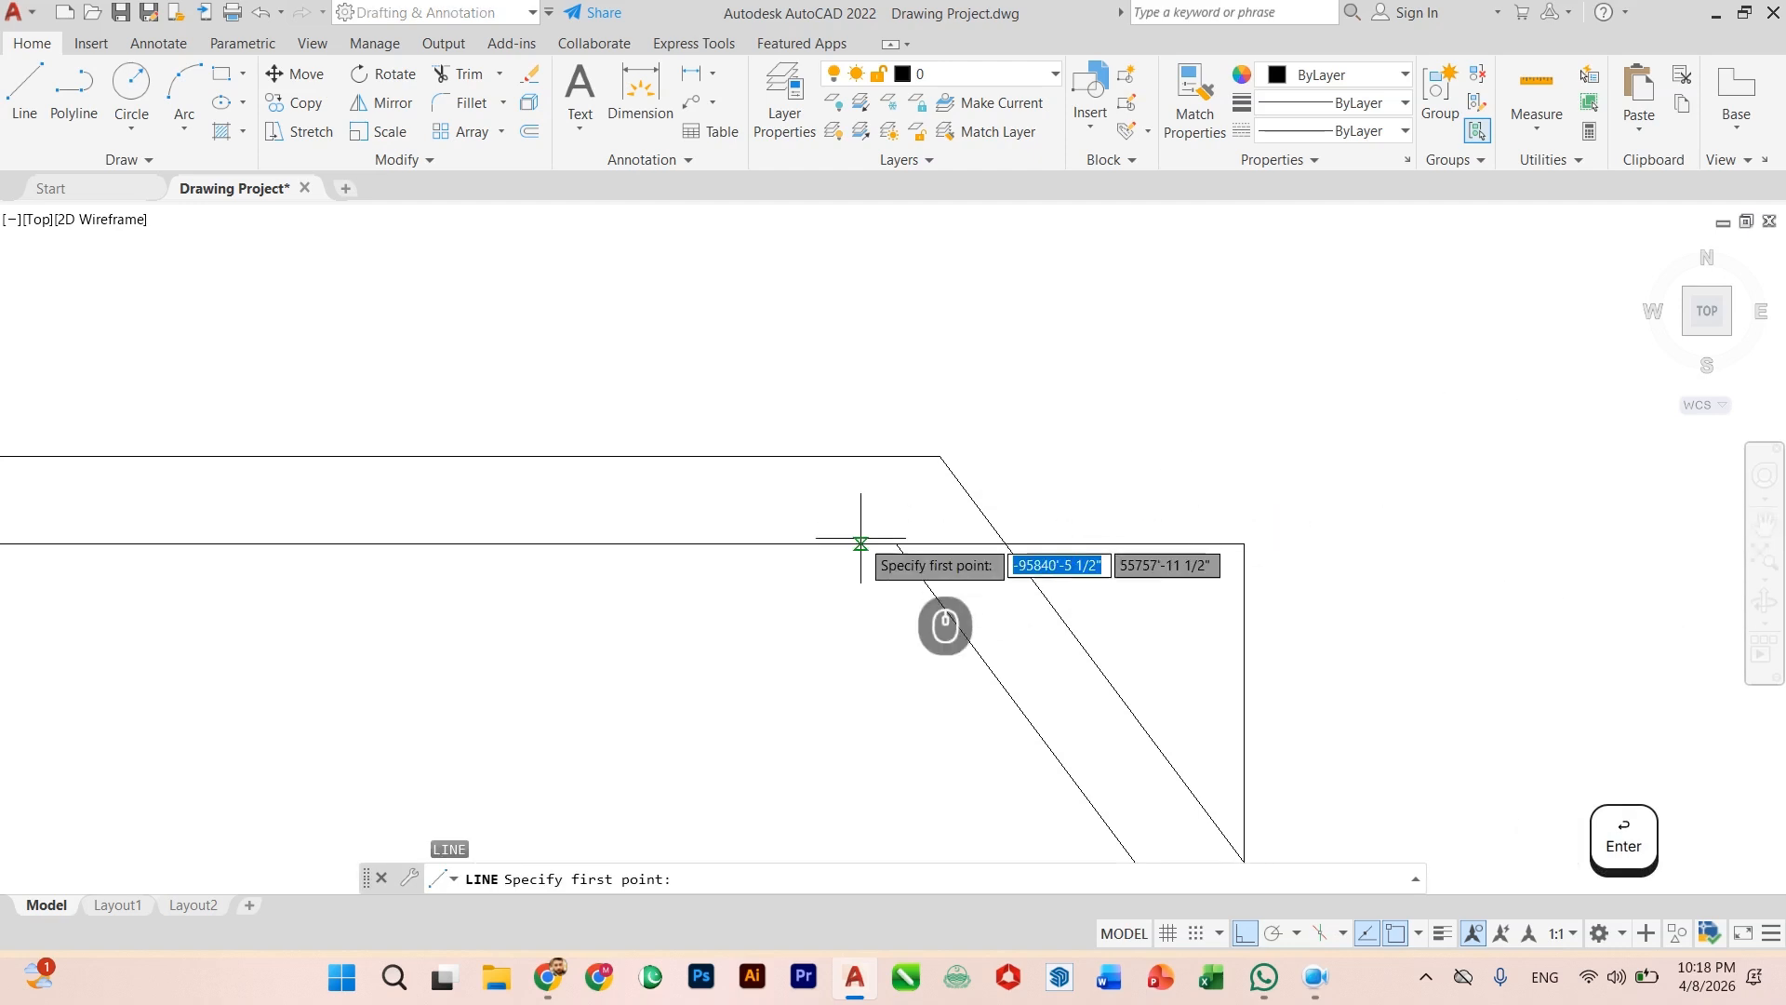
left_click(897, 543)
left_click(963, 491)
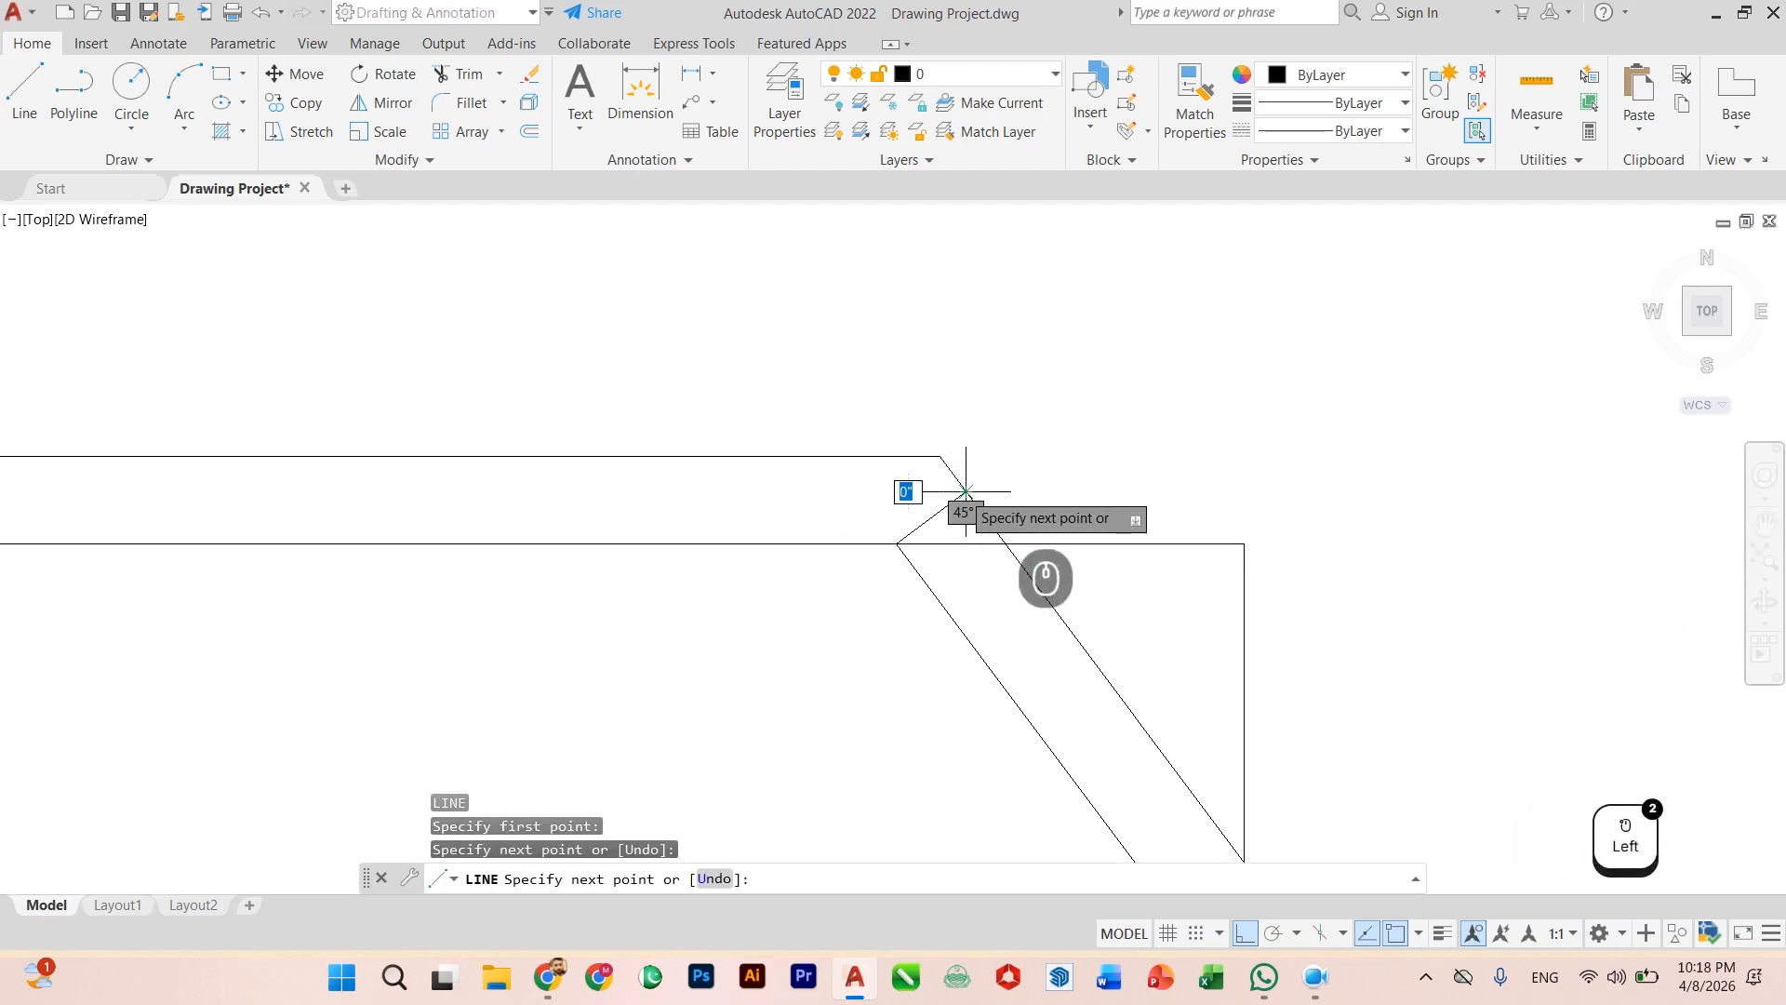
key("Escape")
Step: Trim away the room's old corner lines that project beyond the outer diagonal
scroll(957, 499, "down", 2)
scroll(987, 573, "up", 2)
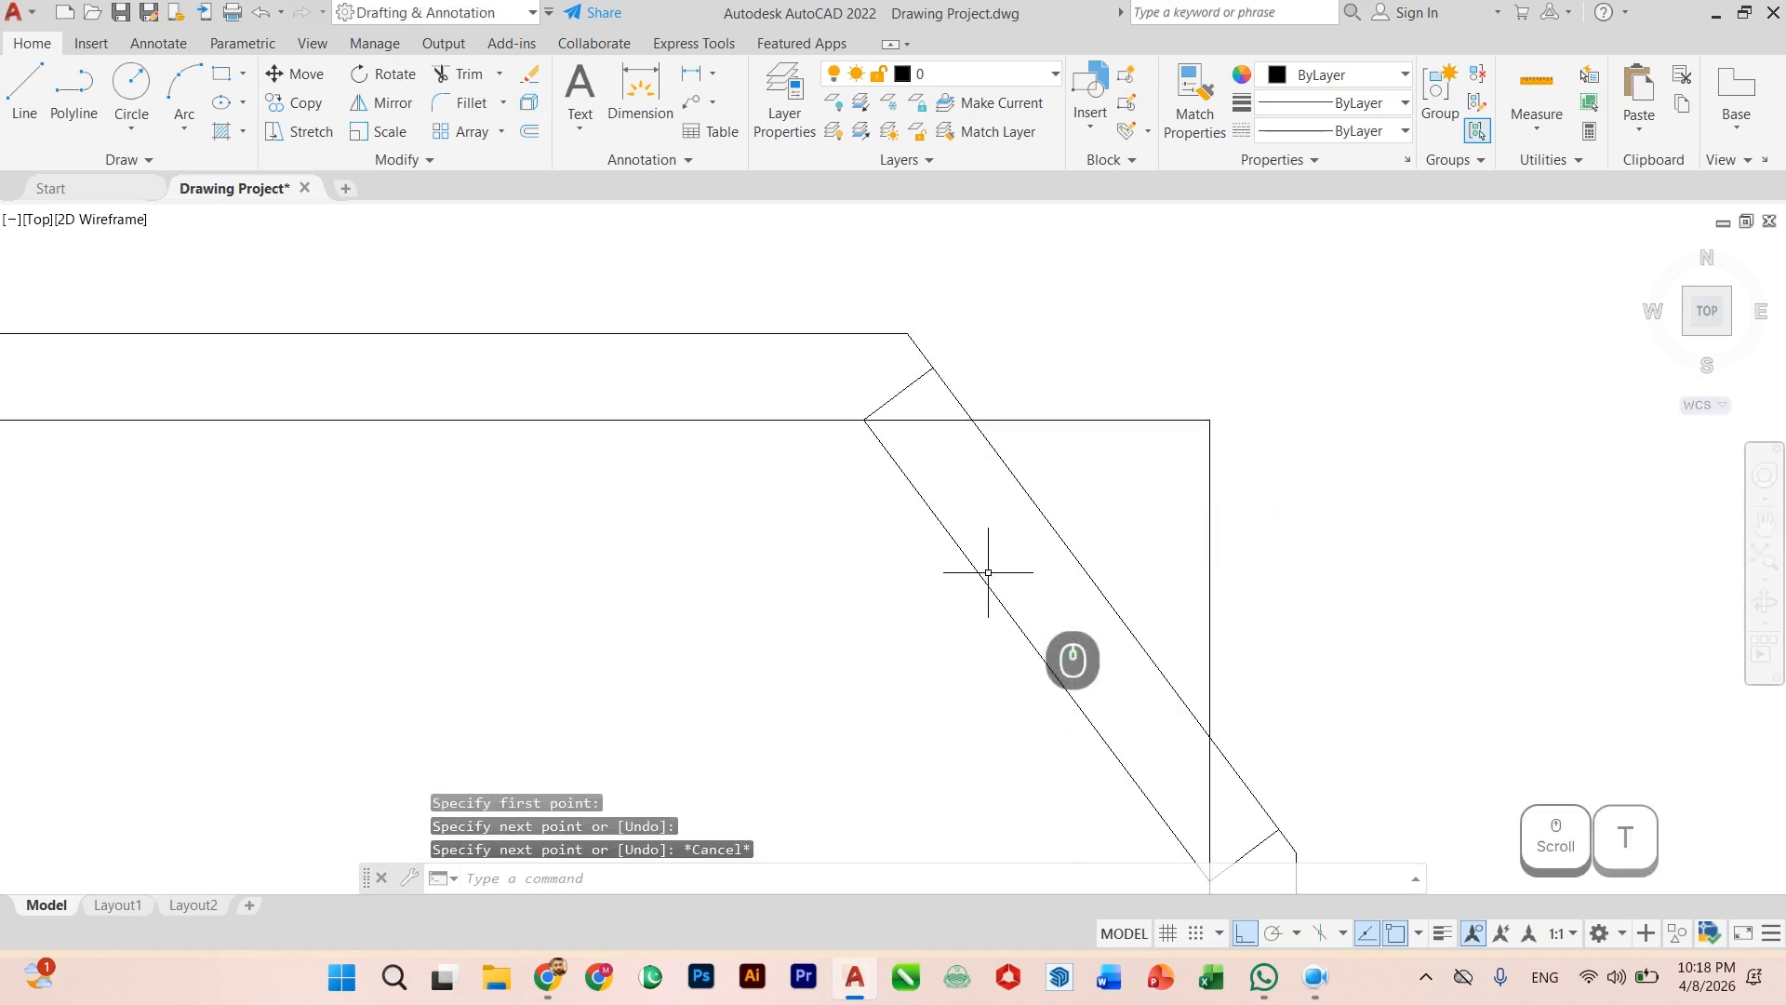
key("Return")
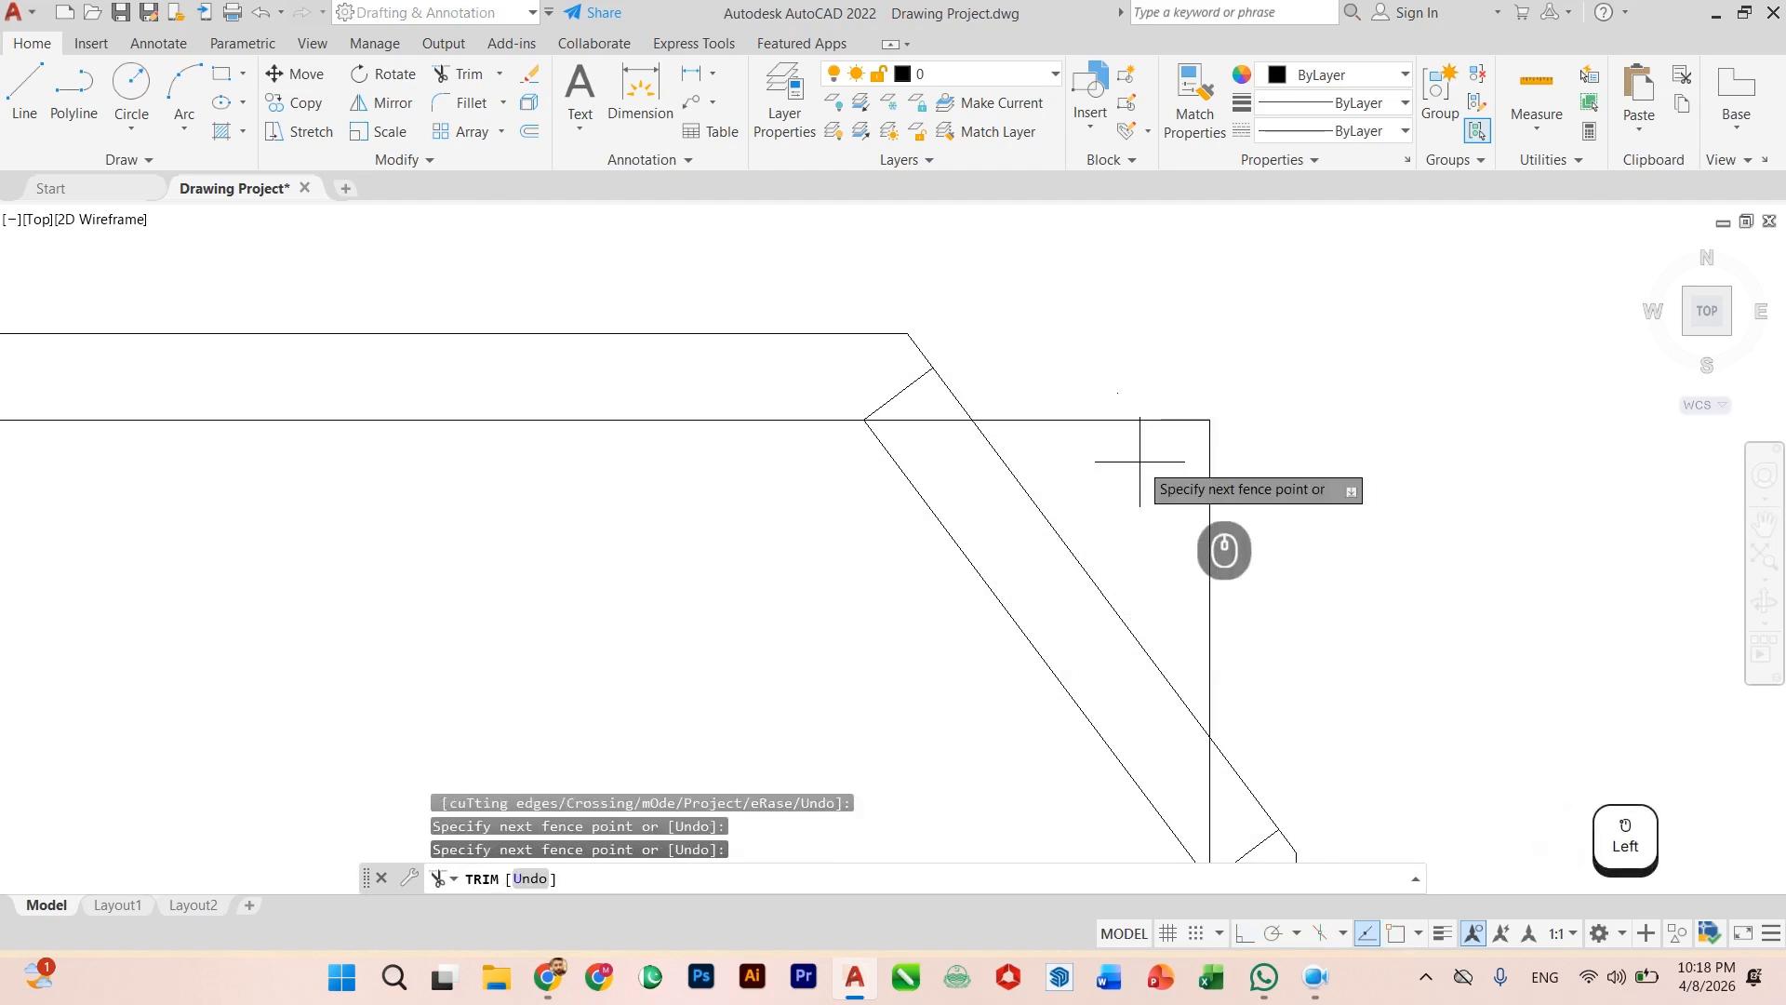
left_click(1178, 529)
left_click(1170, 537)
Step: Trim both diagonal lines between the end caps and the leftover wall stubs to clear the corner opening
scroll(1169, 539, "down", 2)
left_click(1167, 538)
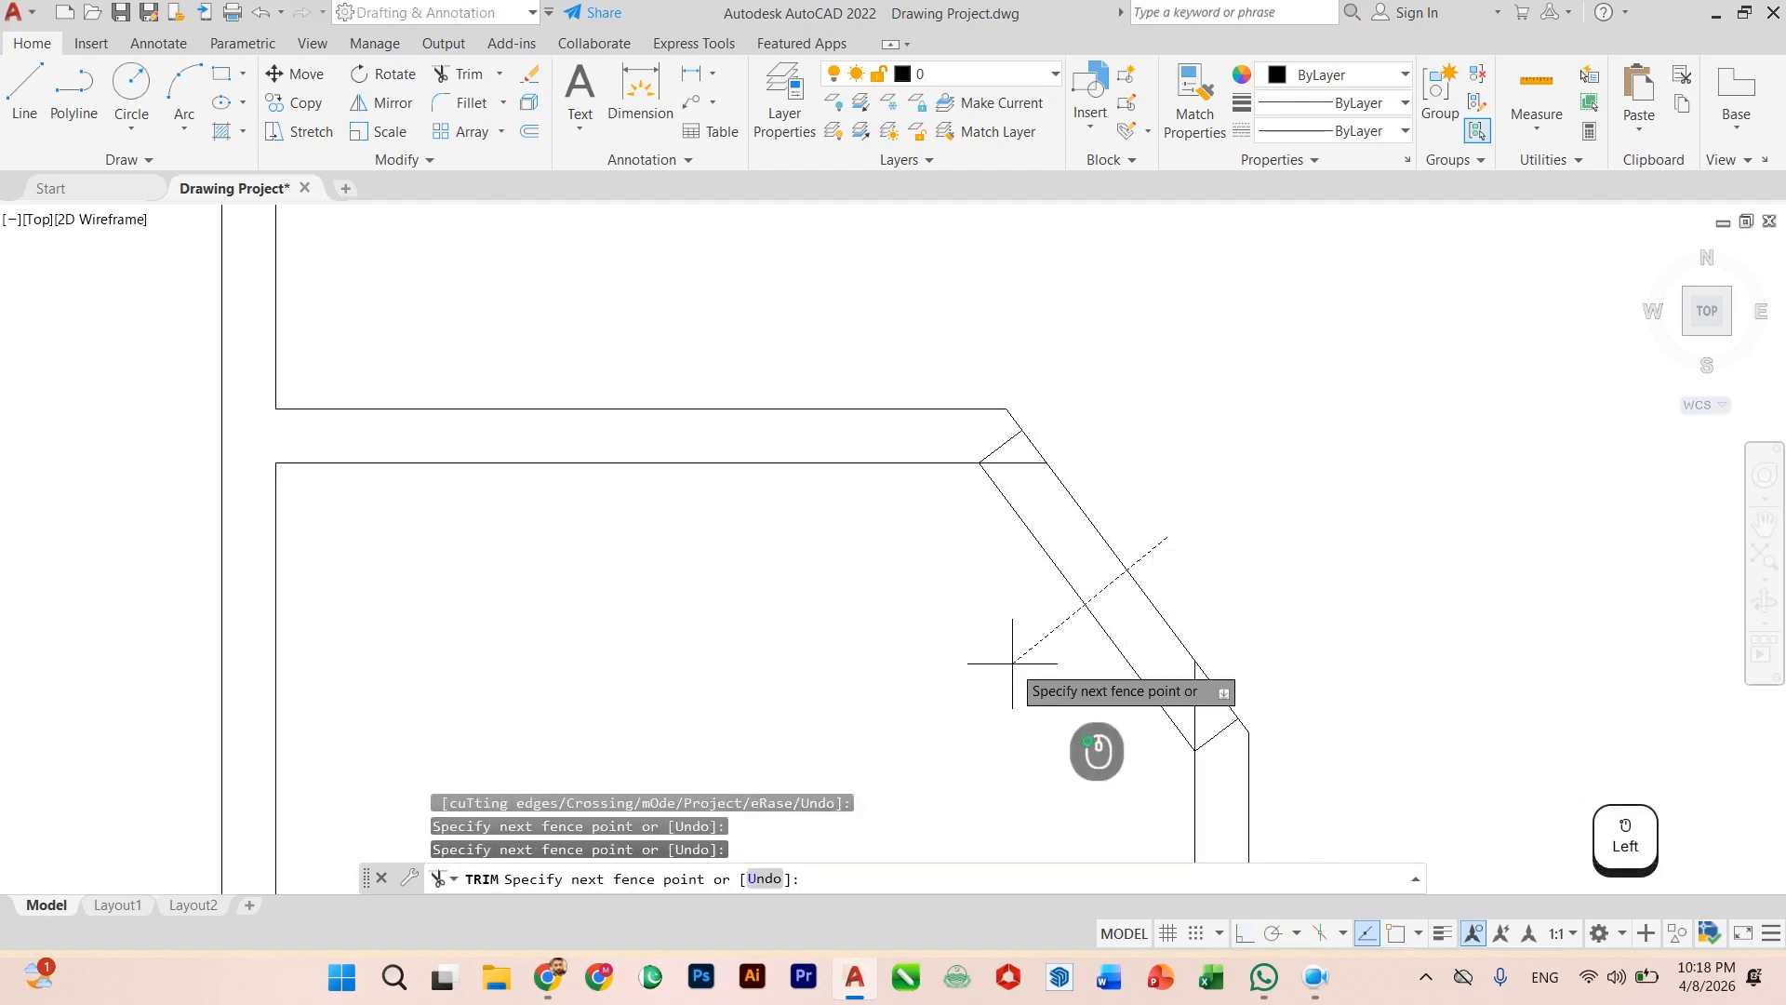
left_click(1012, 664)
scroll(1104, 654, "up", 4)
scroll(1175, 585, "down", 2)
left_click(1320, 647)
left_click(1208, 716)
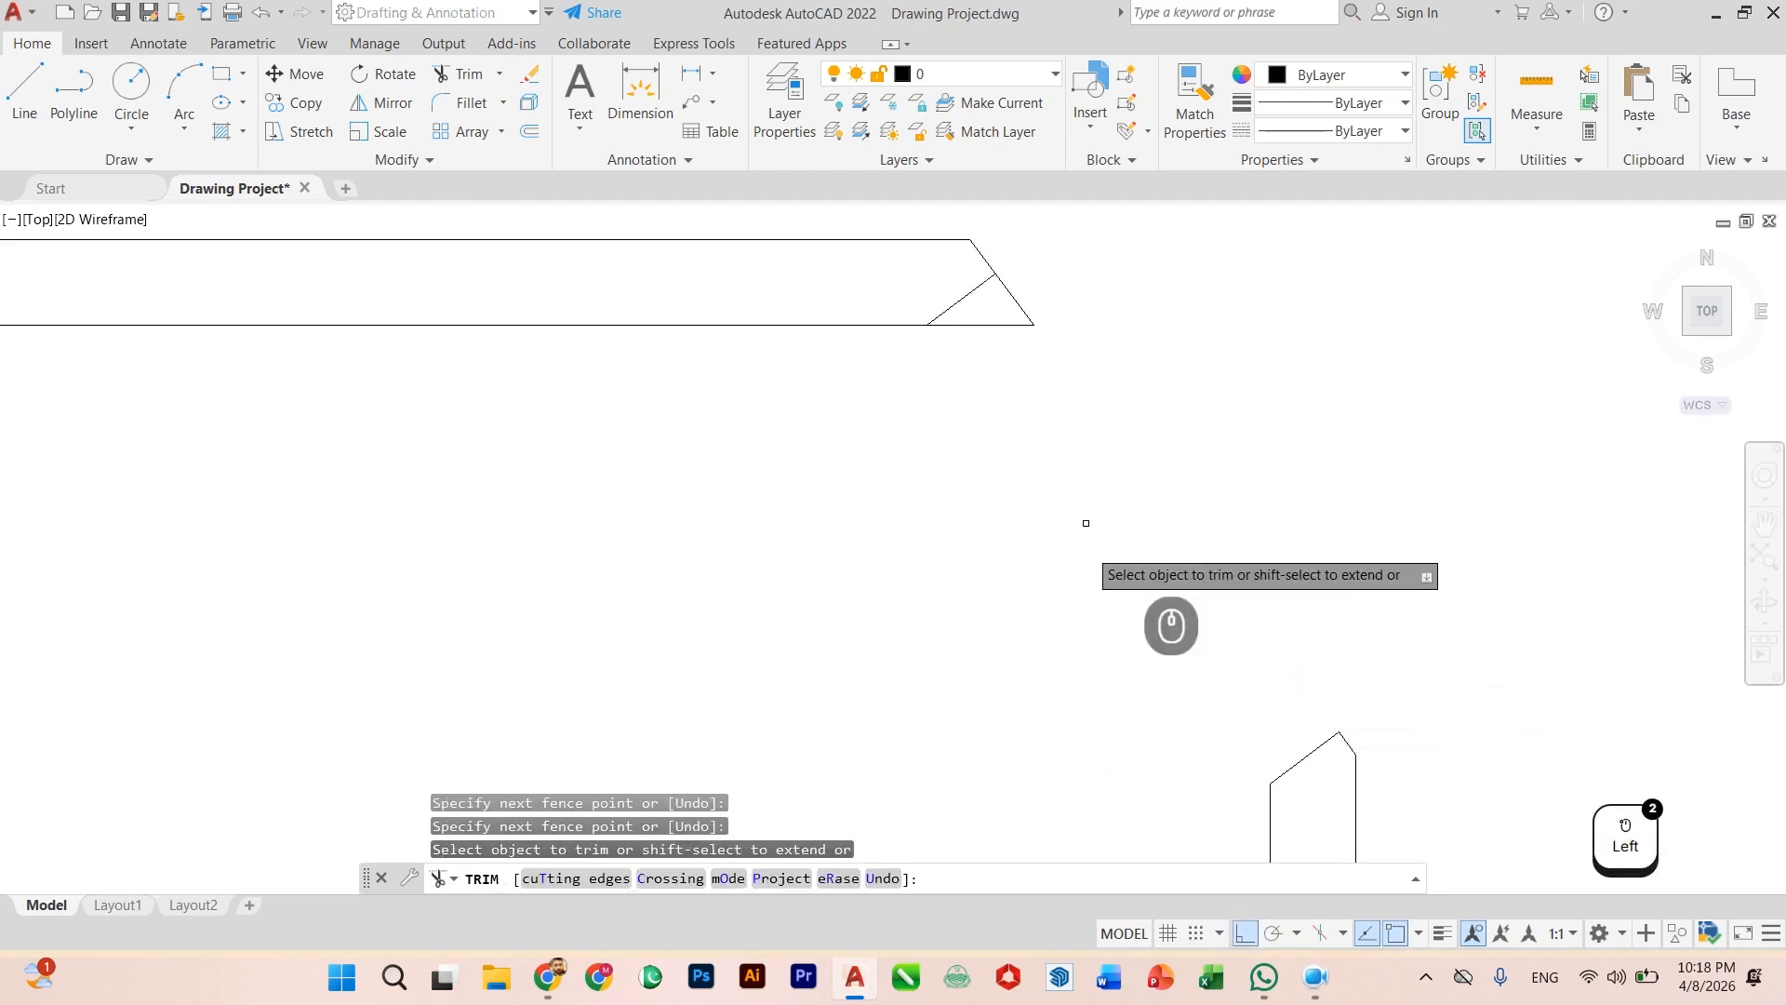
scroll(1104, 628, "down", 4)
scroll(1052, 489, "up", 4)
scroll(1013, 577, "down", 3)
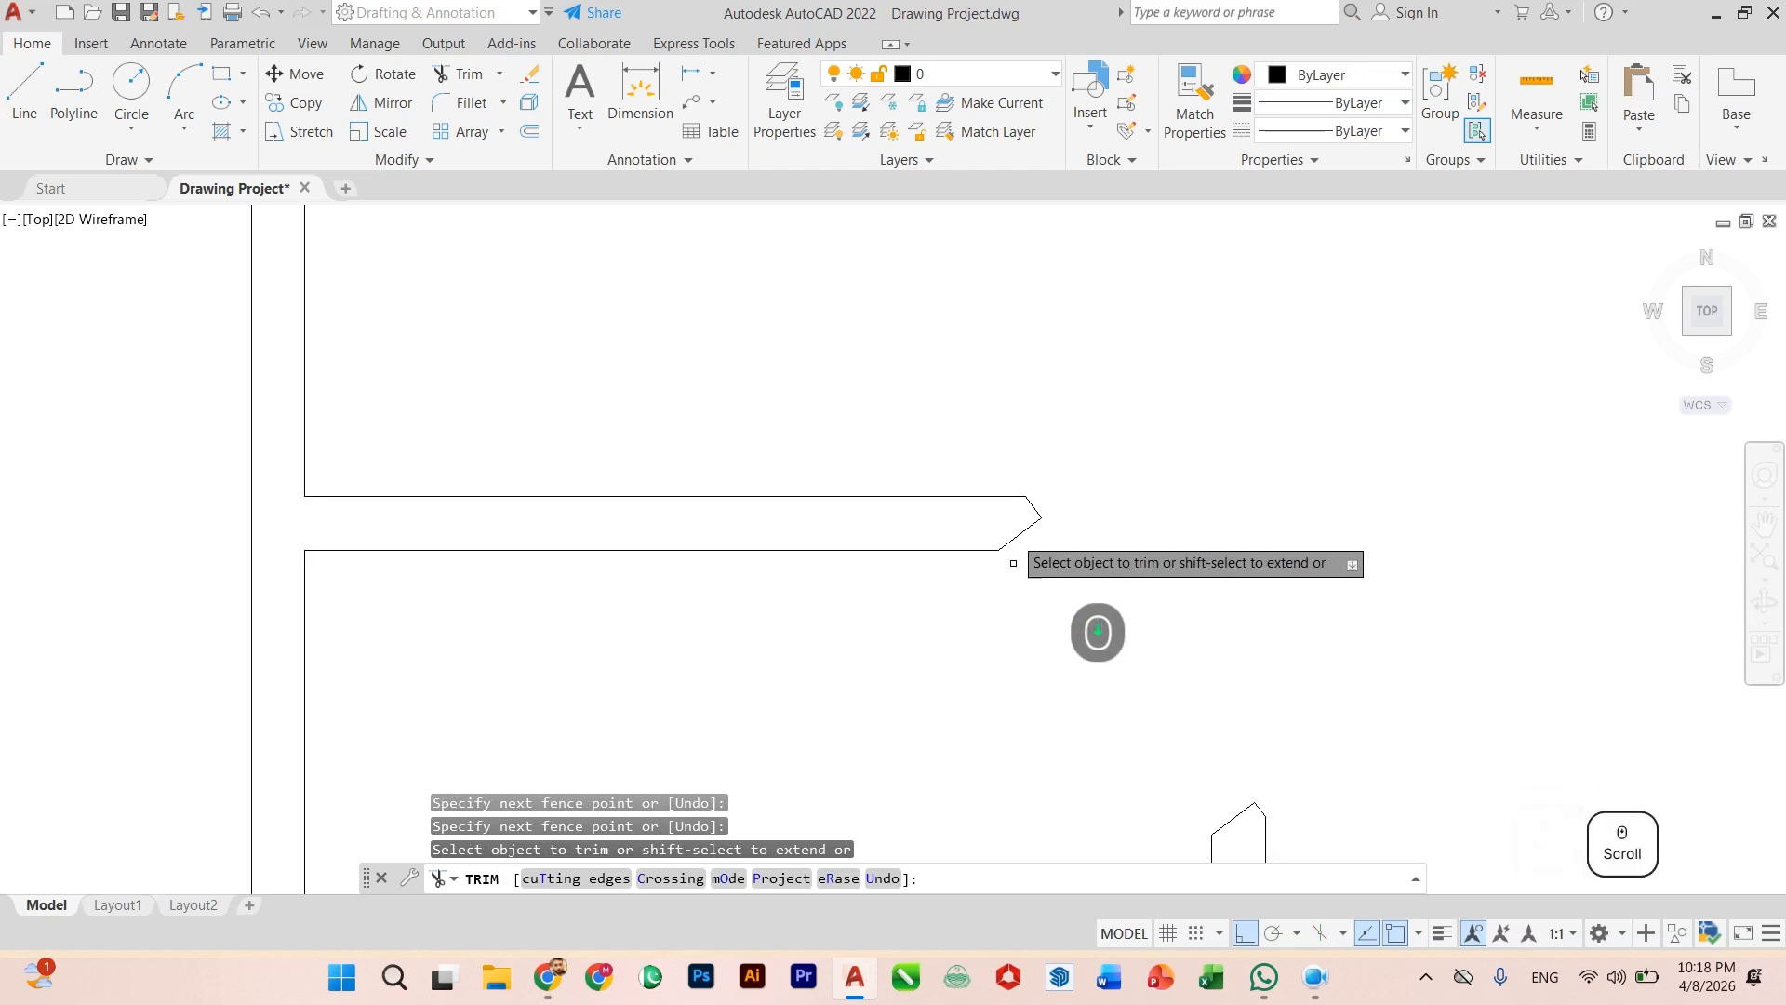
key("Escape")
Step: Save the drawing
scroll(1013, 609, "down", 2)
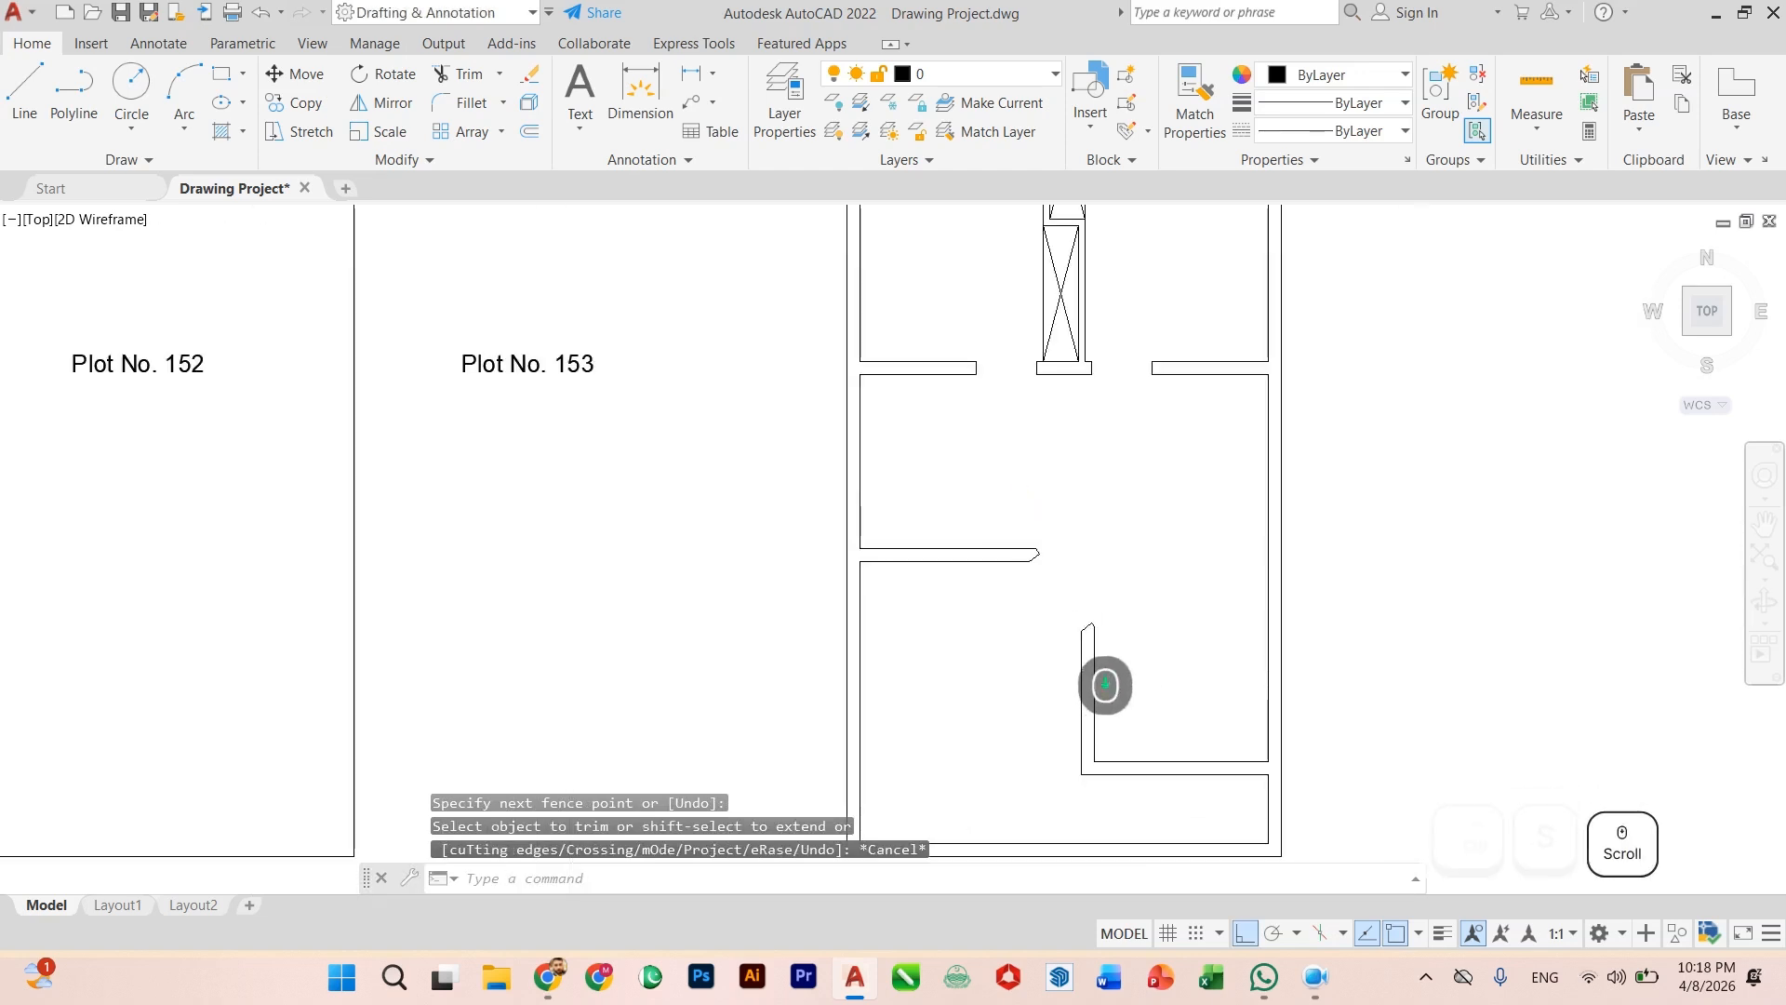
key("ctrl+s")
scroll(1020, 598, "down", 2)
scroll(1016, 646, "up", 2)
scroll(1046, 655, "up", 4)
scroll(1001, 590, "down", 4)
scroll(1032, 630, "up", 2)
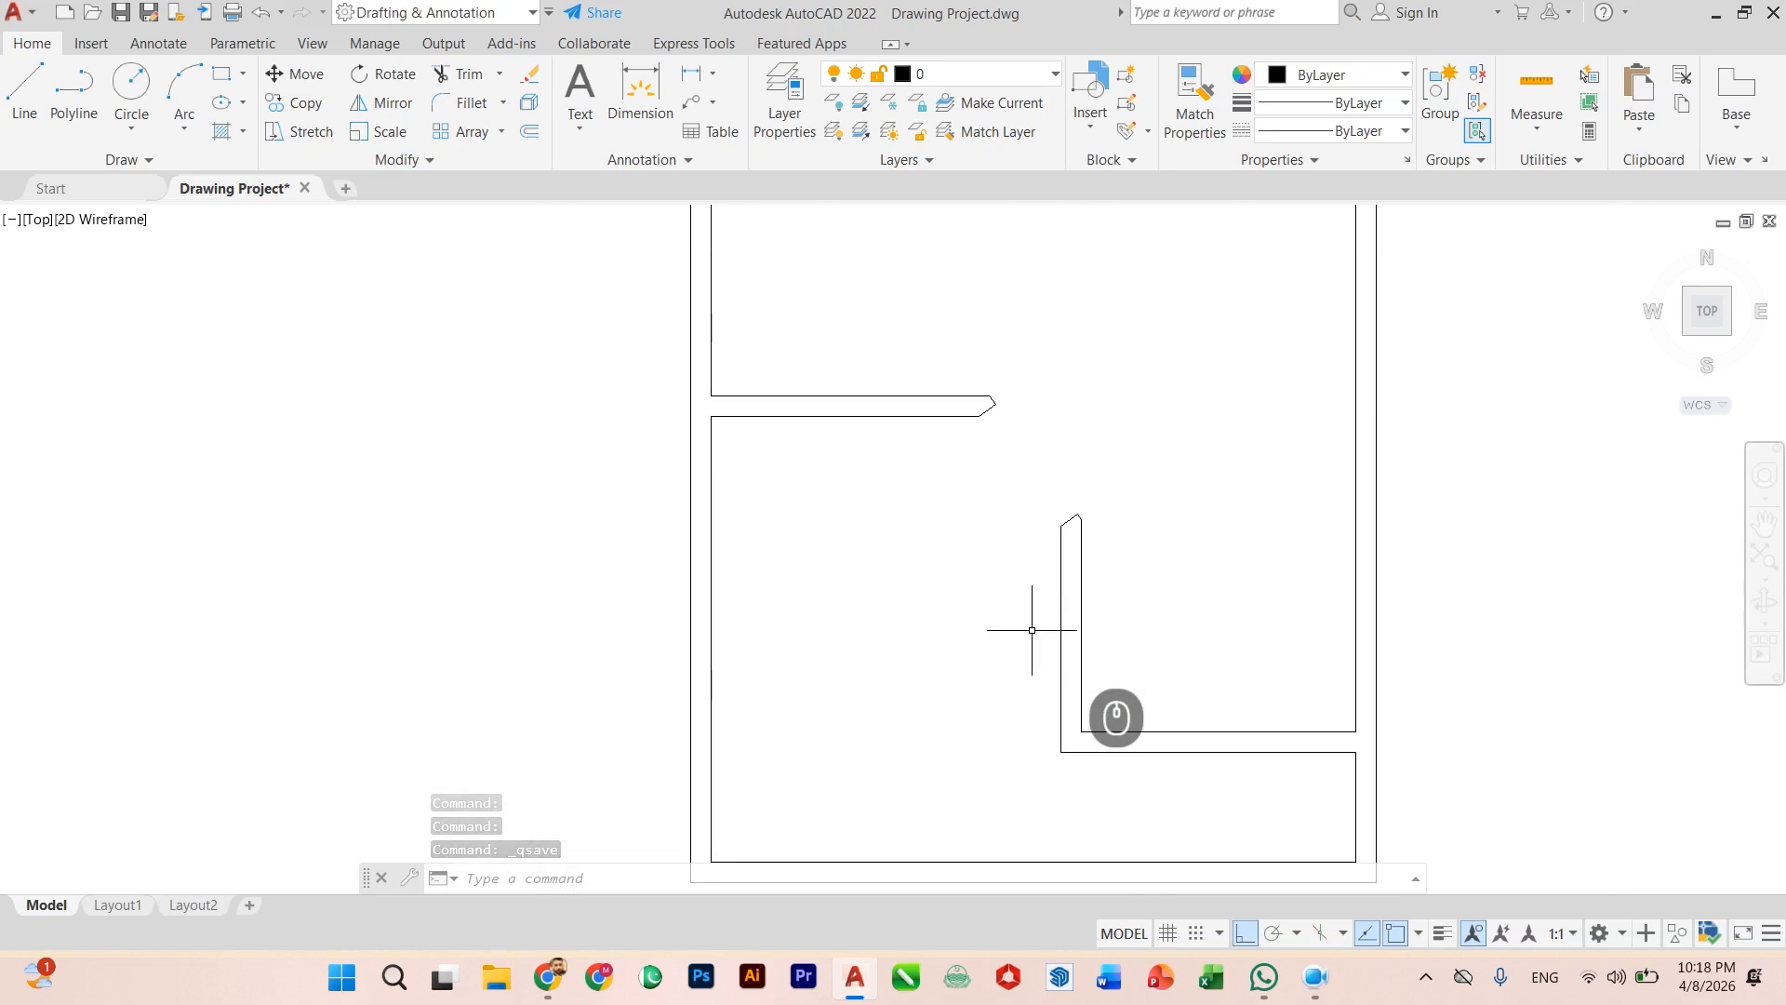
scroll(1032, 630, "down", 3)
scroll(1144, 511, "up", 4)
scroll(1088, 548, "down", 1)
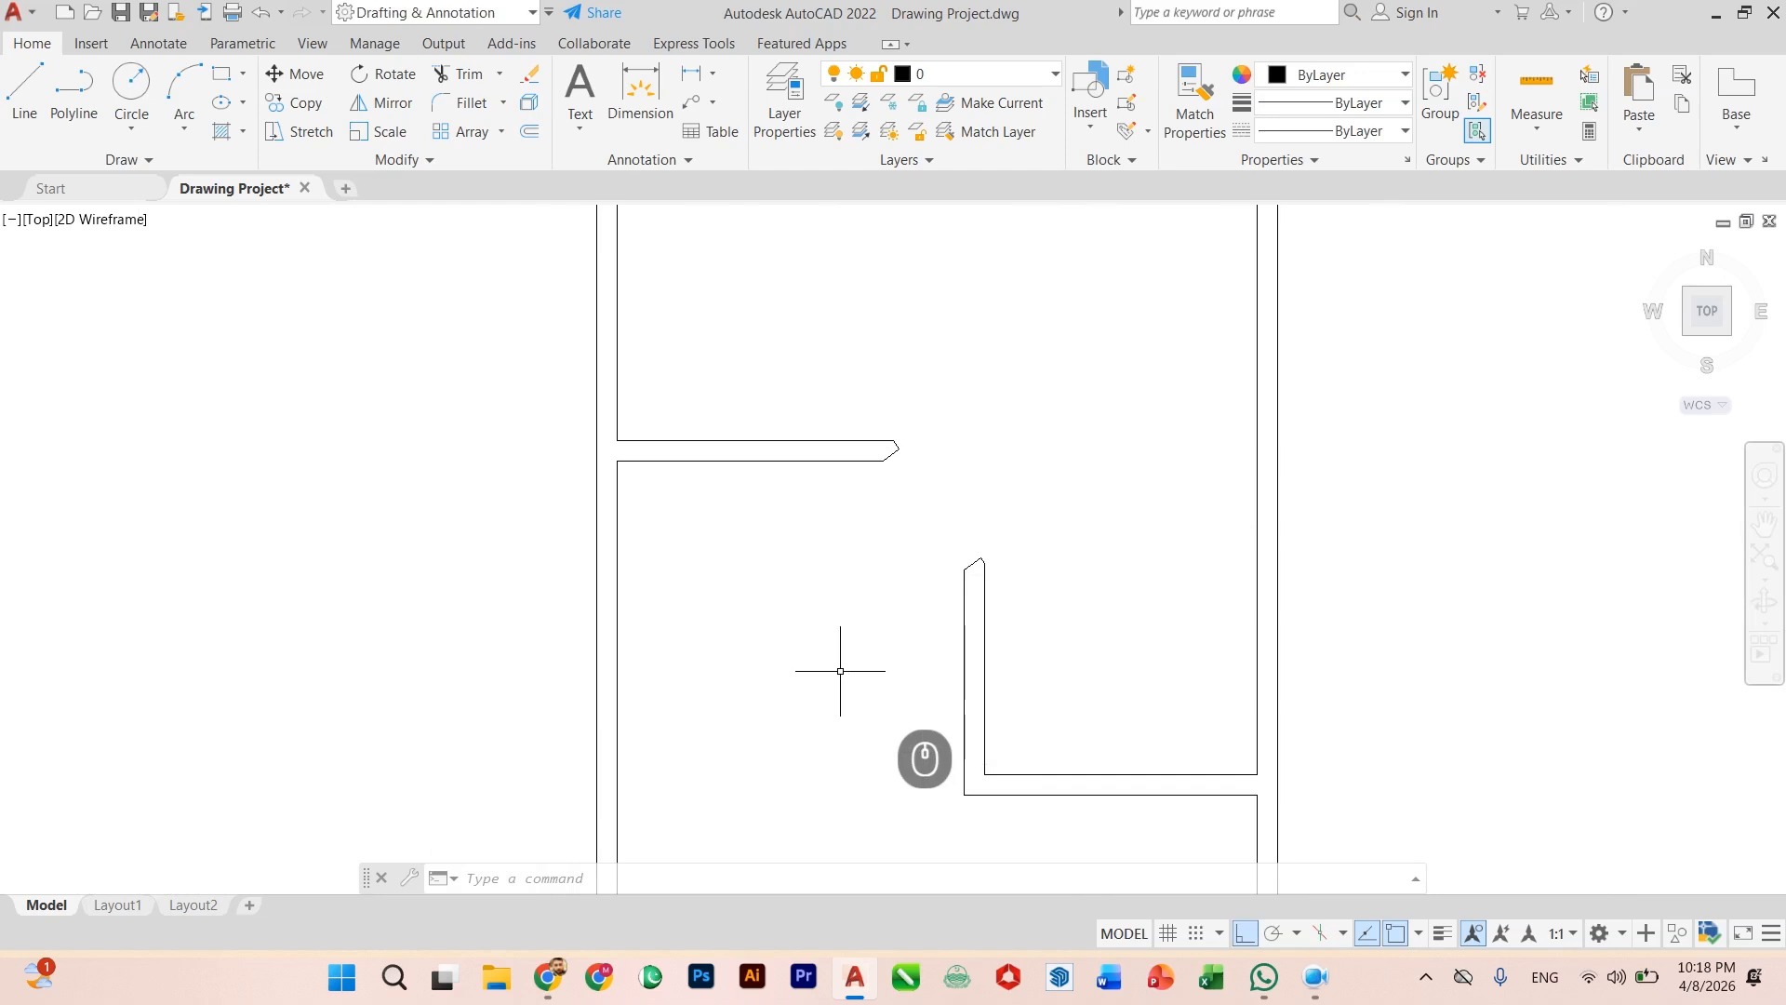
scroll(840, 671, "down", 3)
scroll(892, 710, "up", 3)
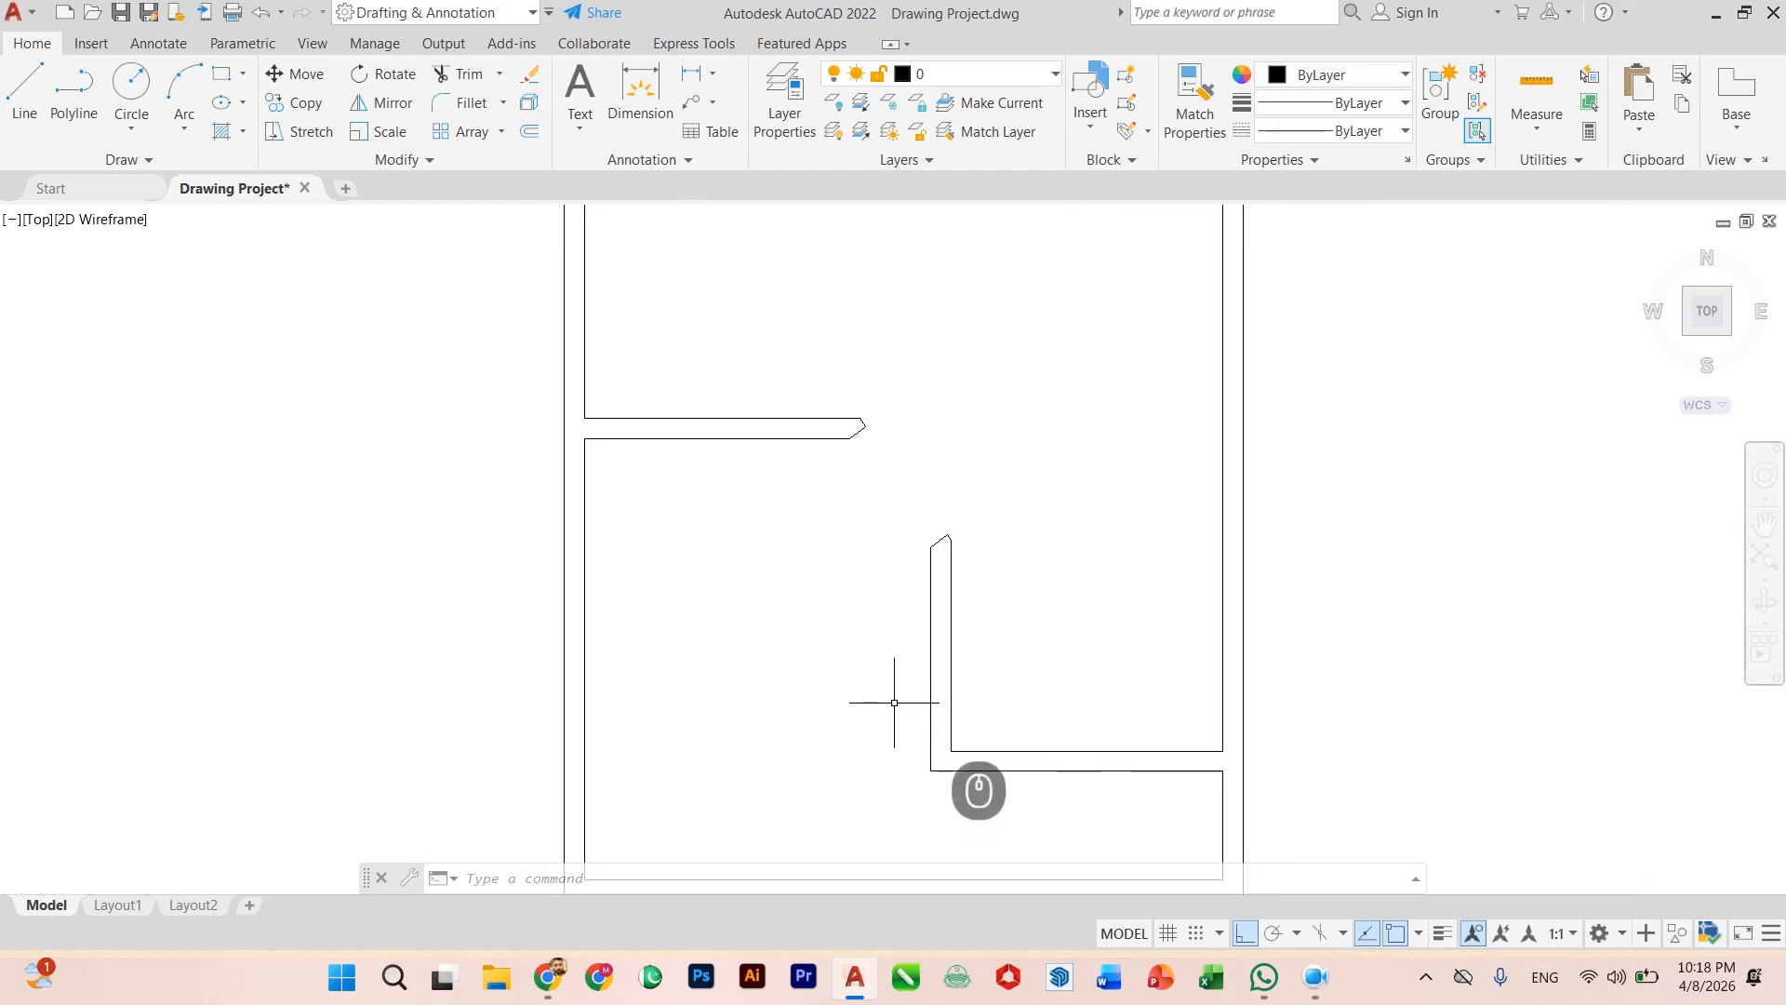
scroll(894, 703, "down", 3)
scroll(850, 506, "up", 3)
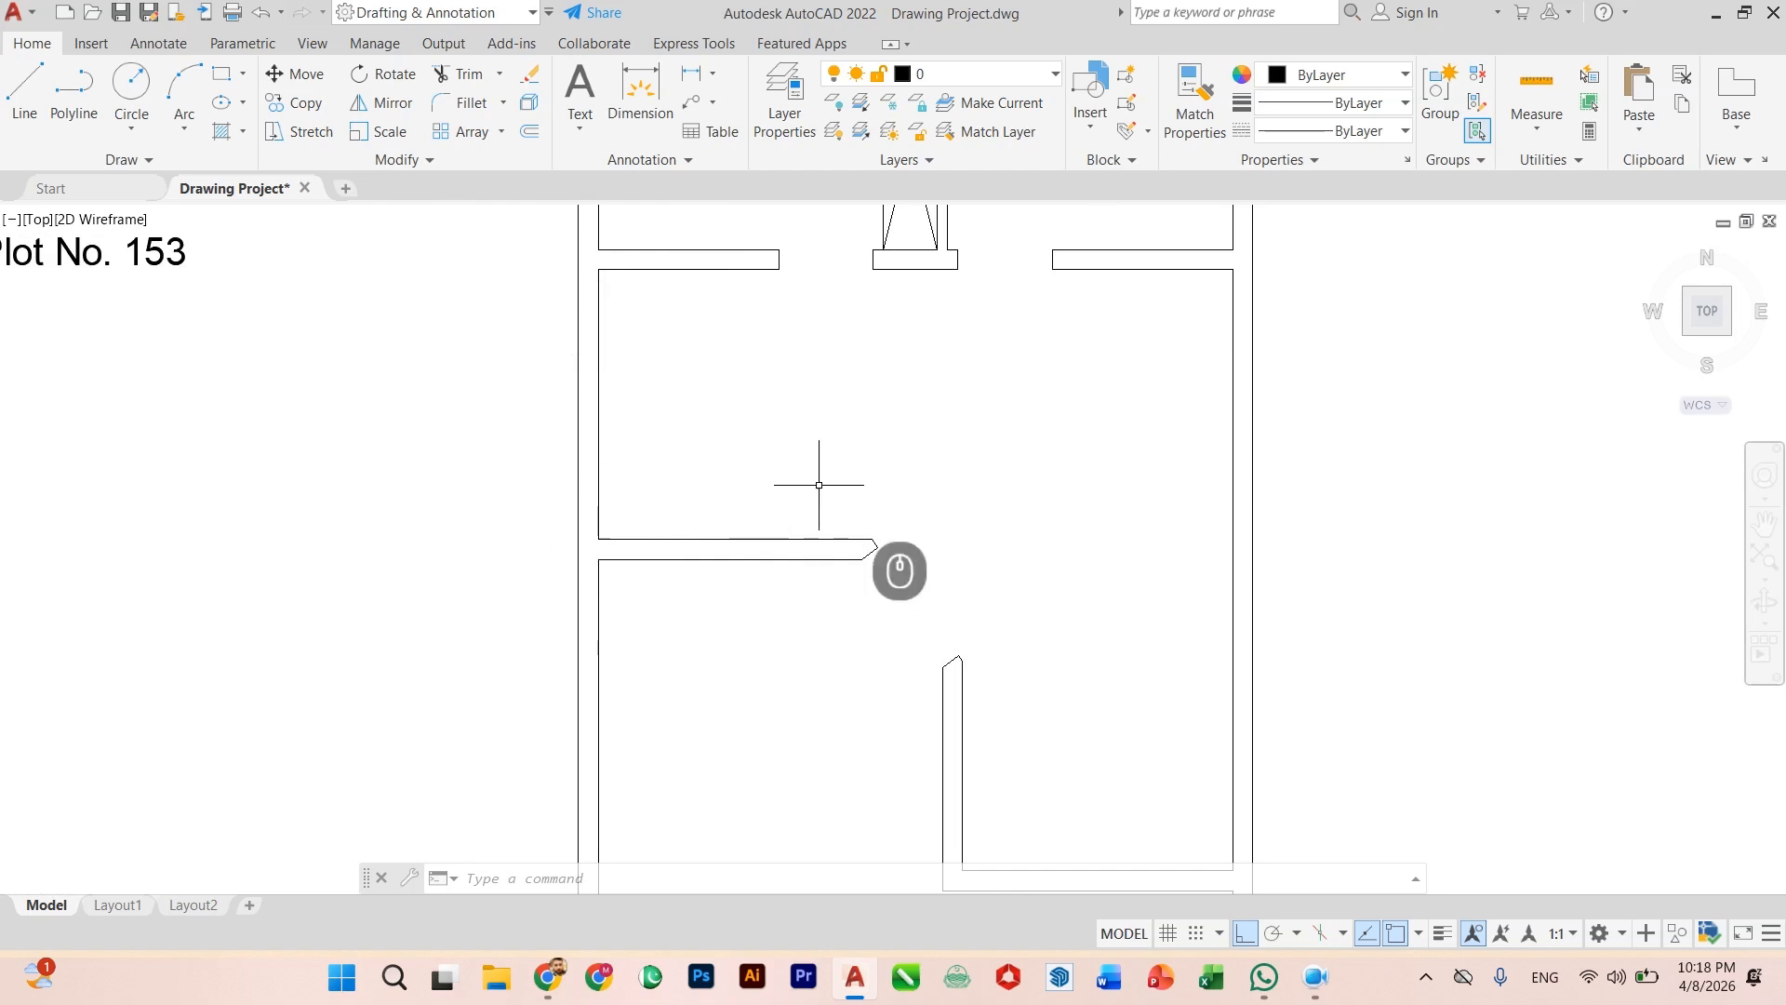
Step: Offset the left exterior wall's inner line and the upper line of the capped partition 2' into the room above the partition
scroll(818, 476, "down", 2)
scroll(822, 442, "up", 4)
scroll(650, 525, "down", 2)
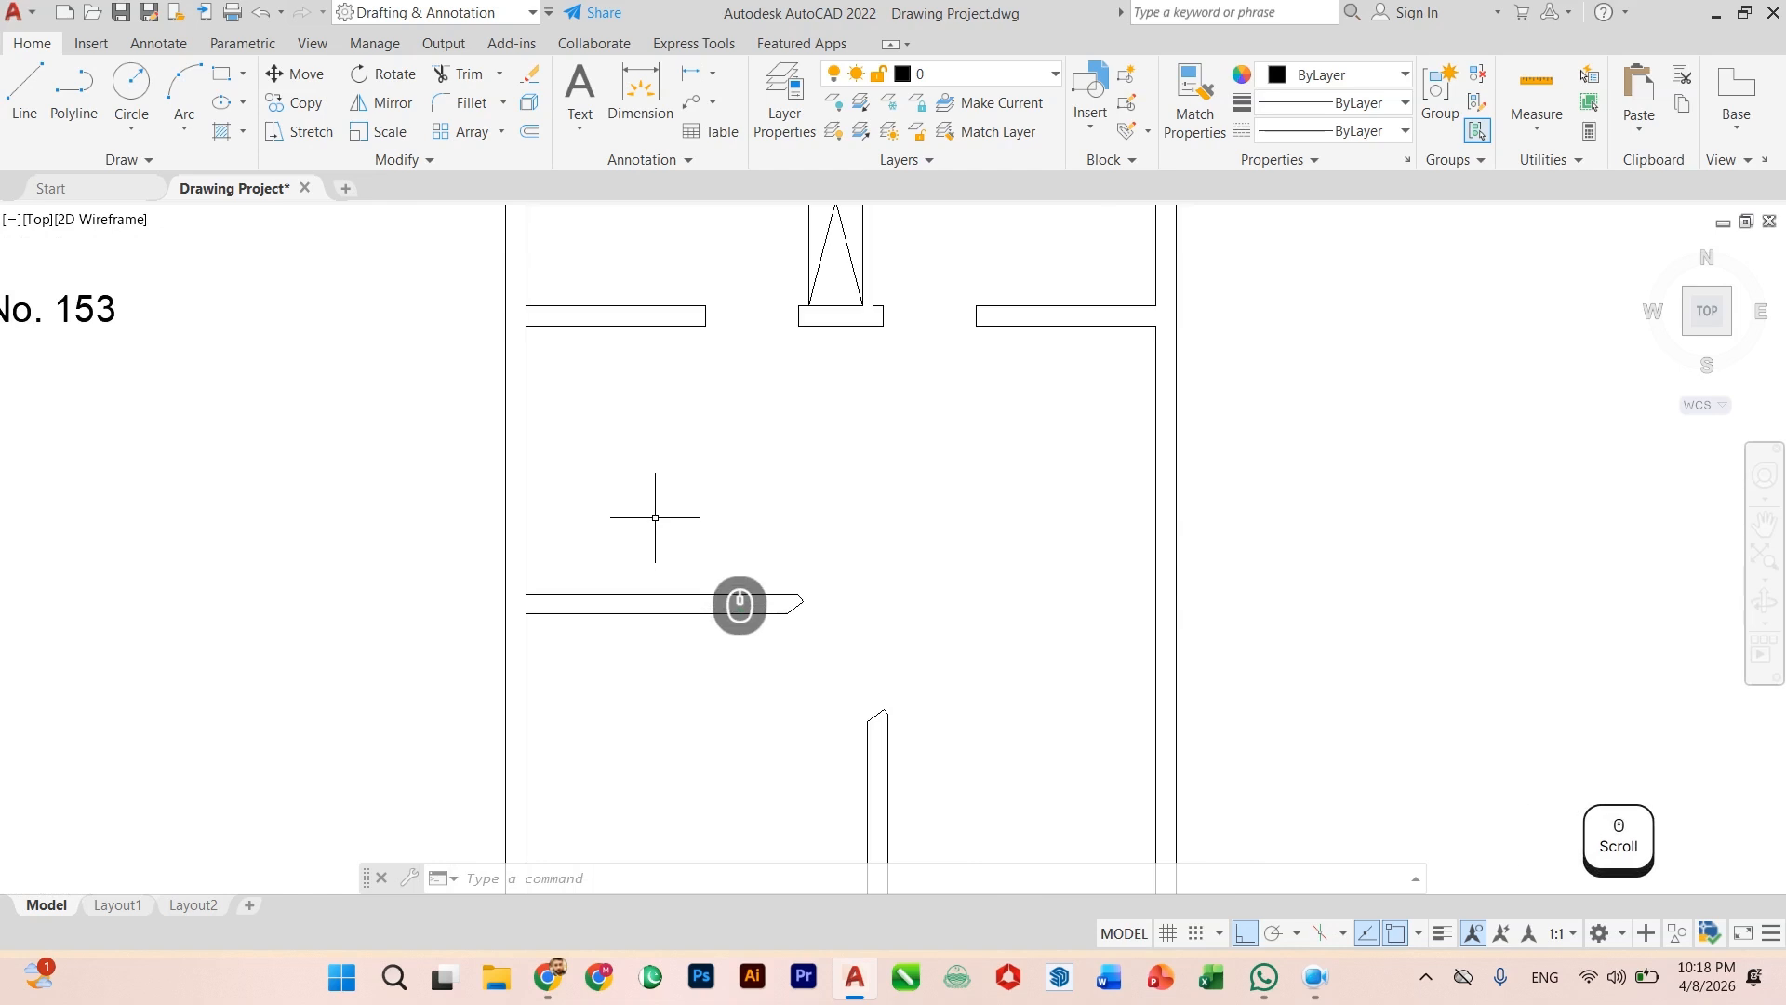
type("of")
key("Return")
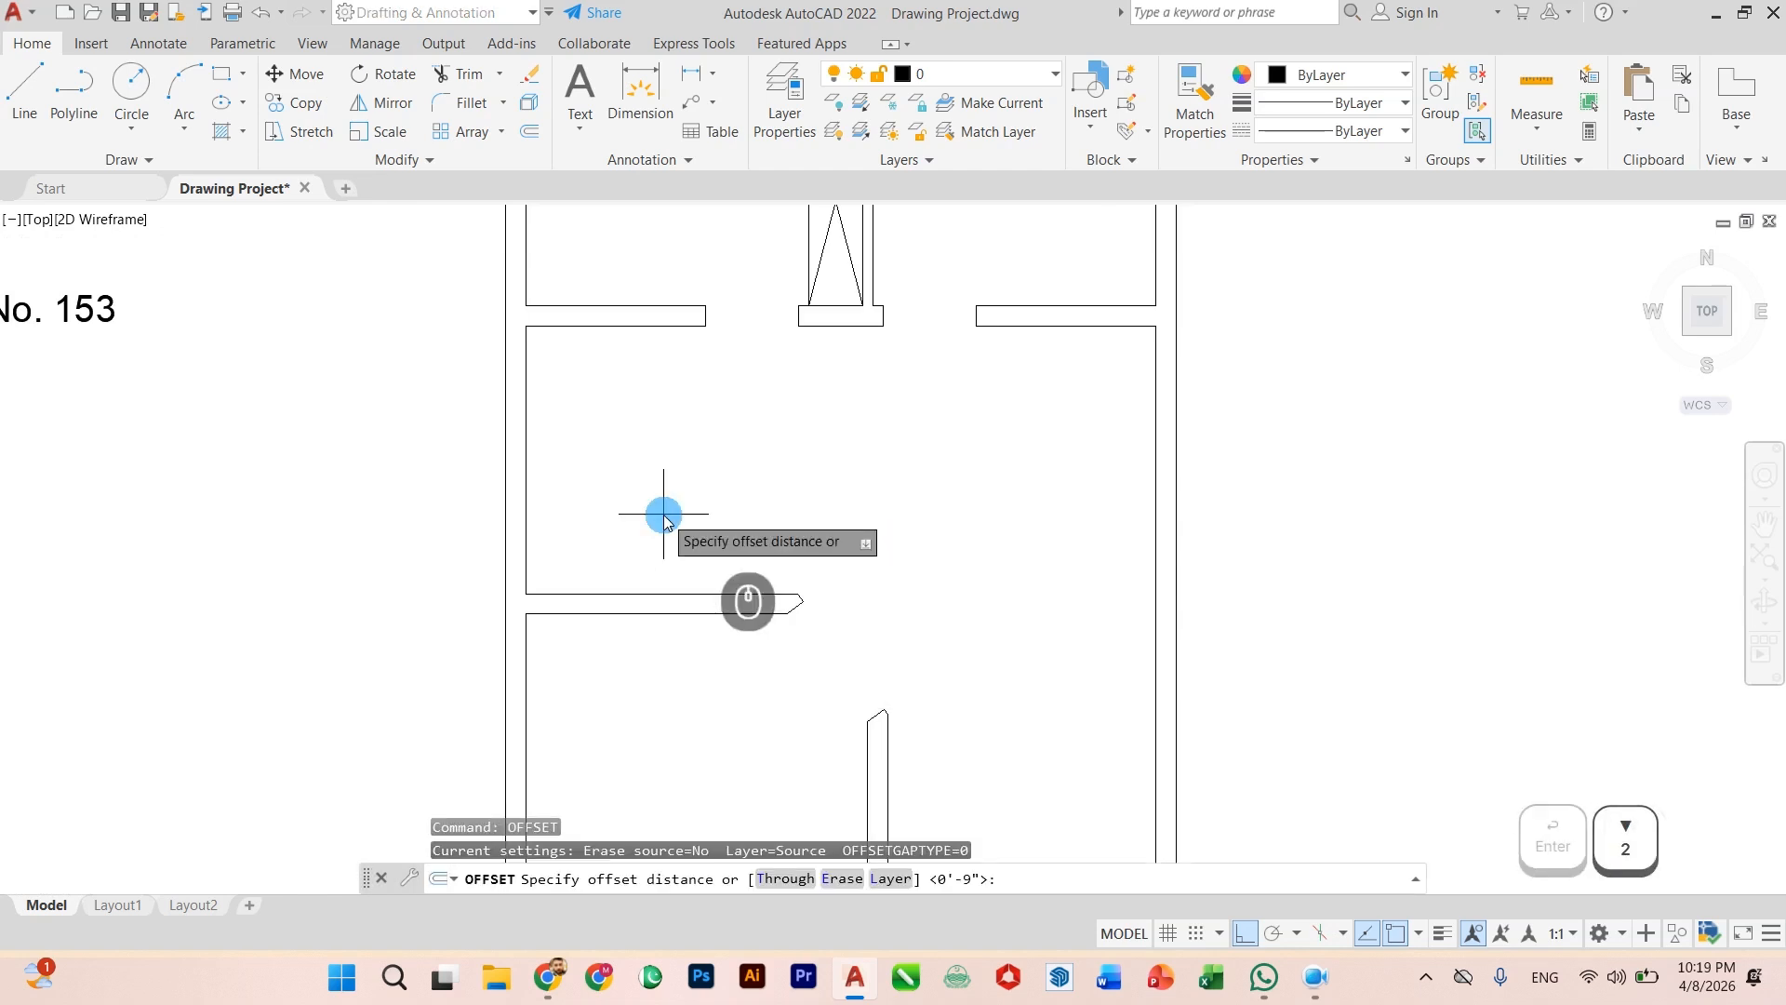
key("Return")
left_click(520, 522)
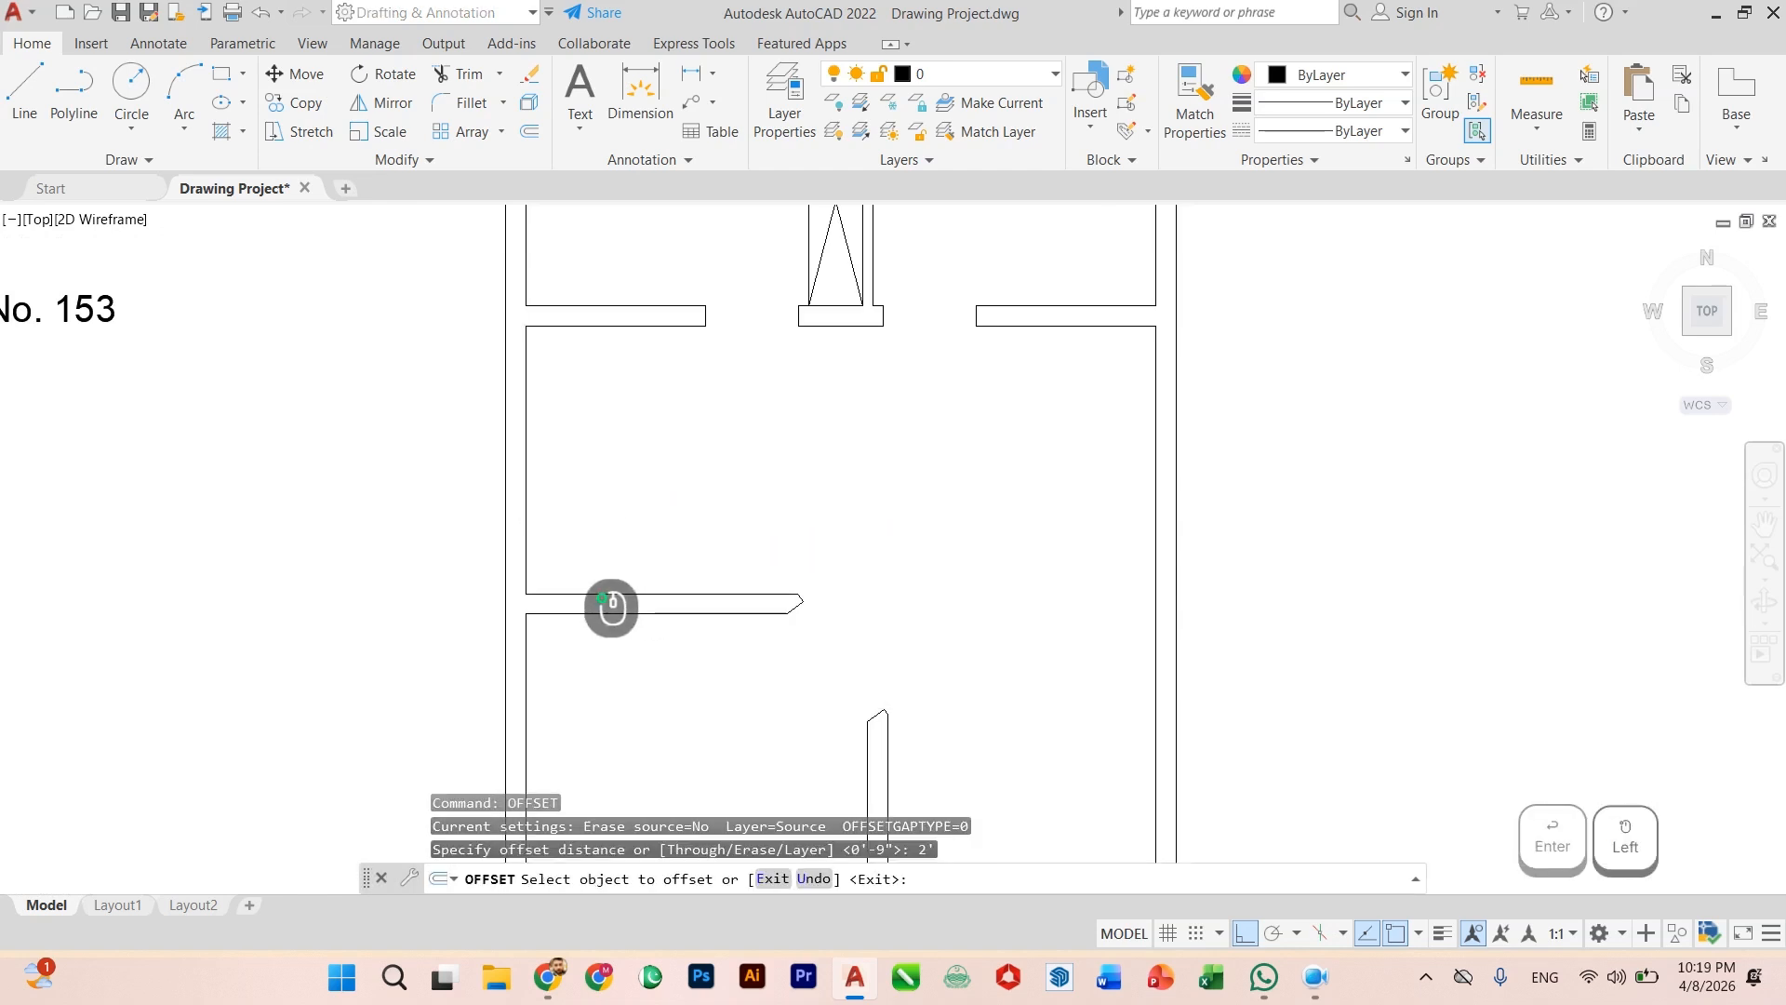
left_click(558, 523)
left_click(615, 594)
left_click(622, 572)
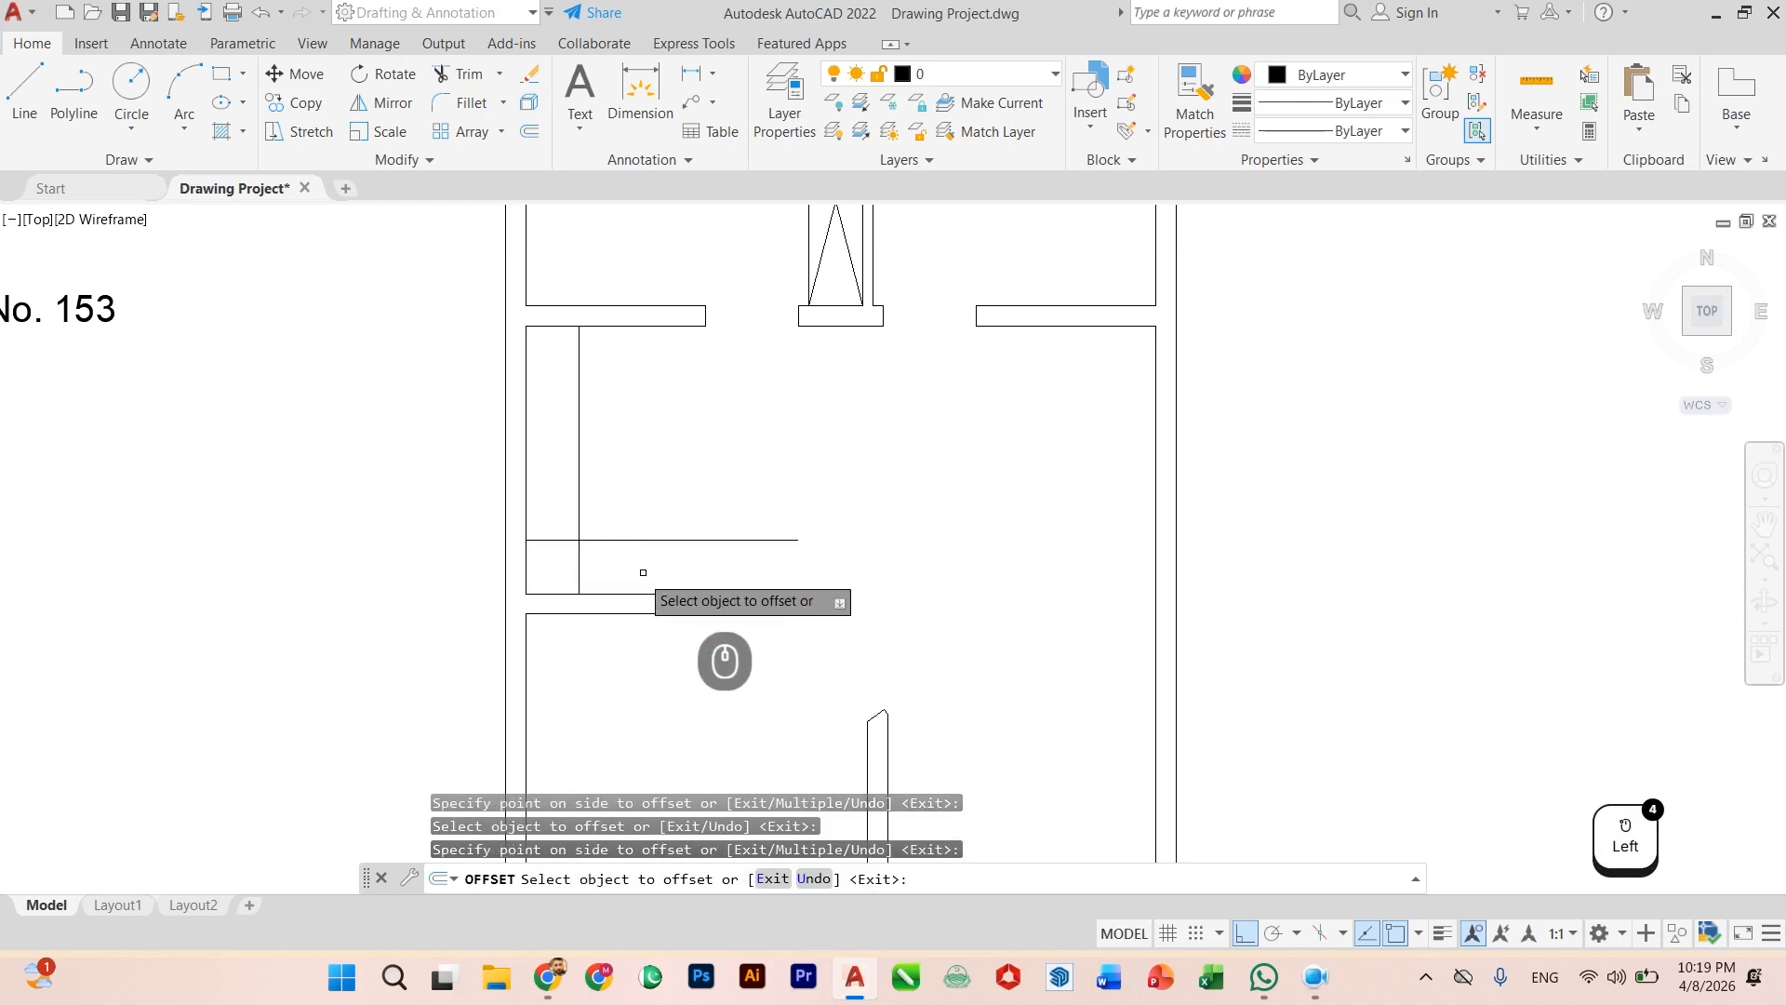
key("Escape")
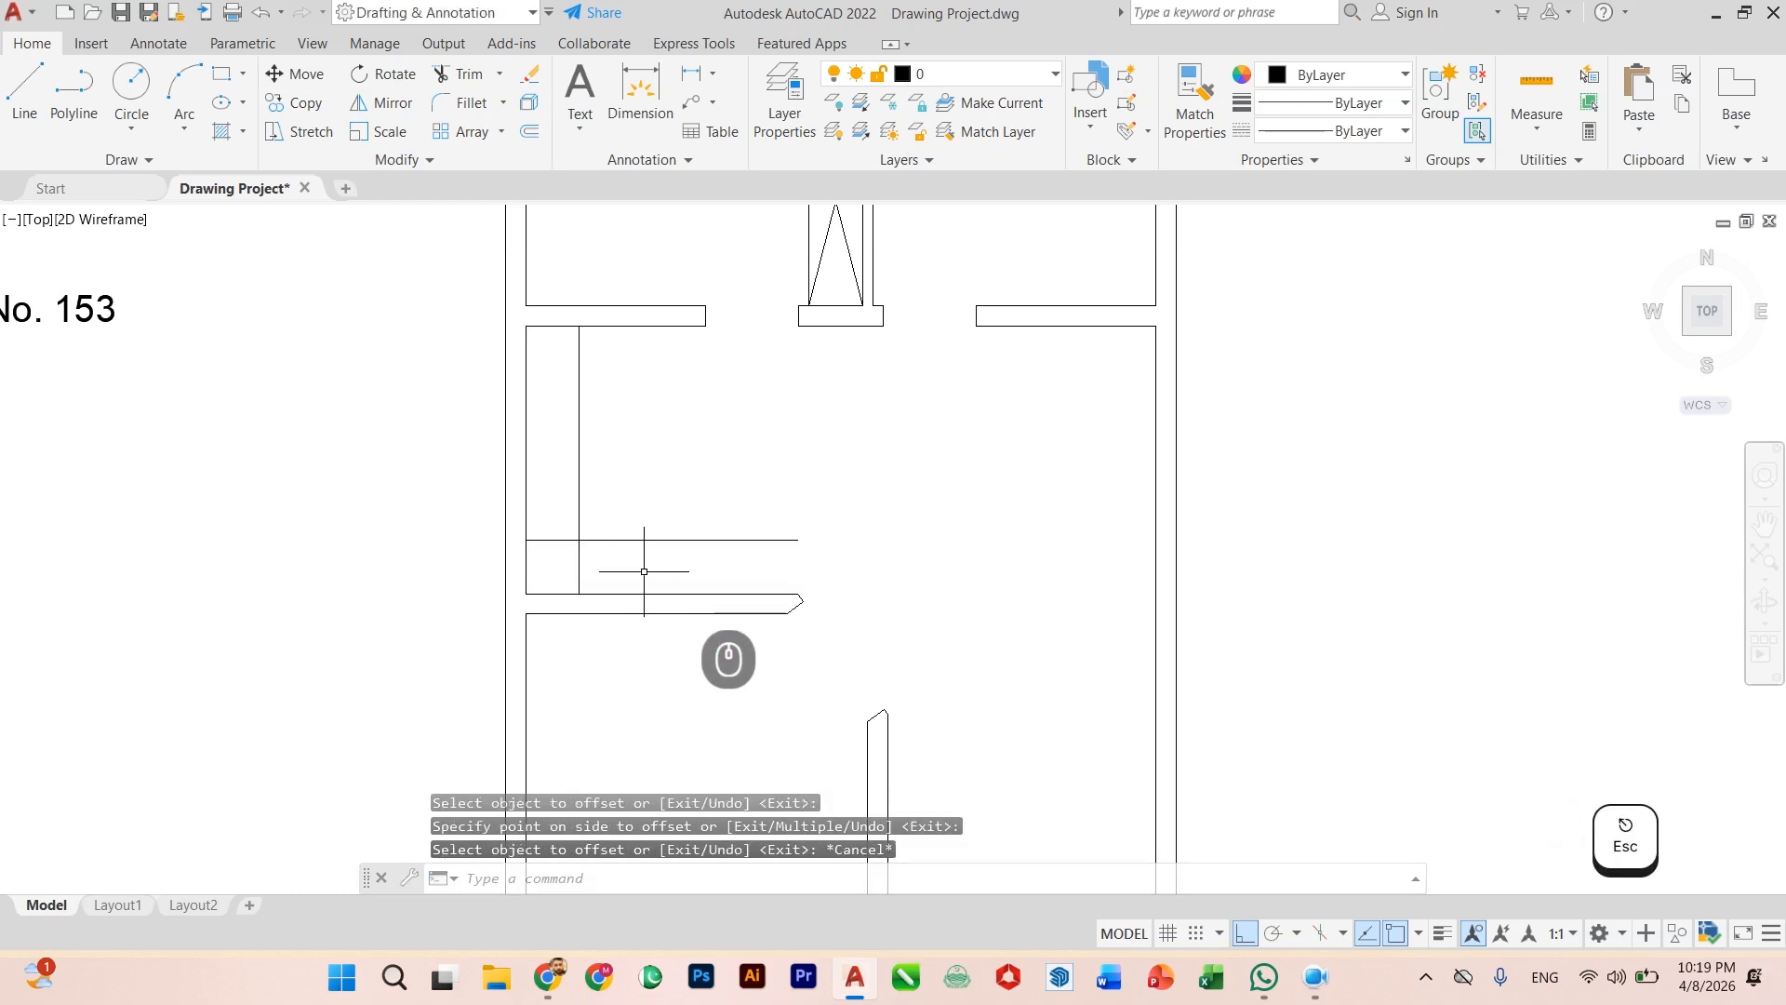
Step: Offset the new vertical counter line 6' to the right, into the room
scroll(642, 575, "up", 2)
type("of")
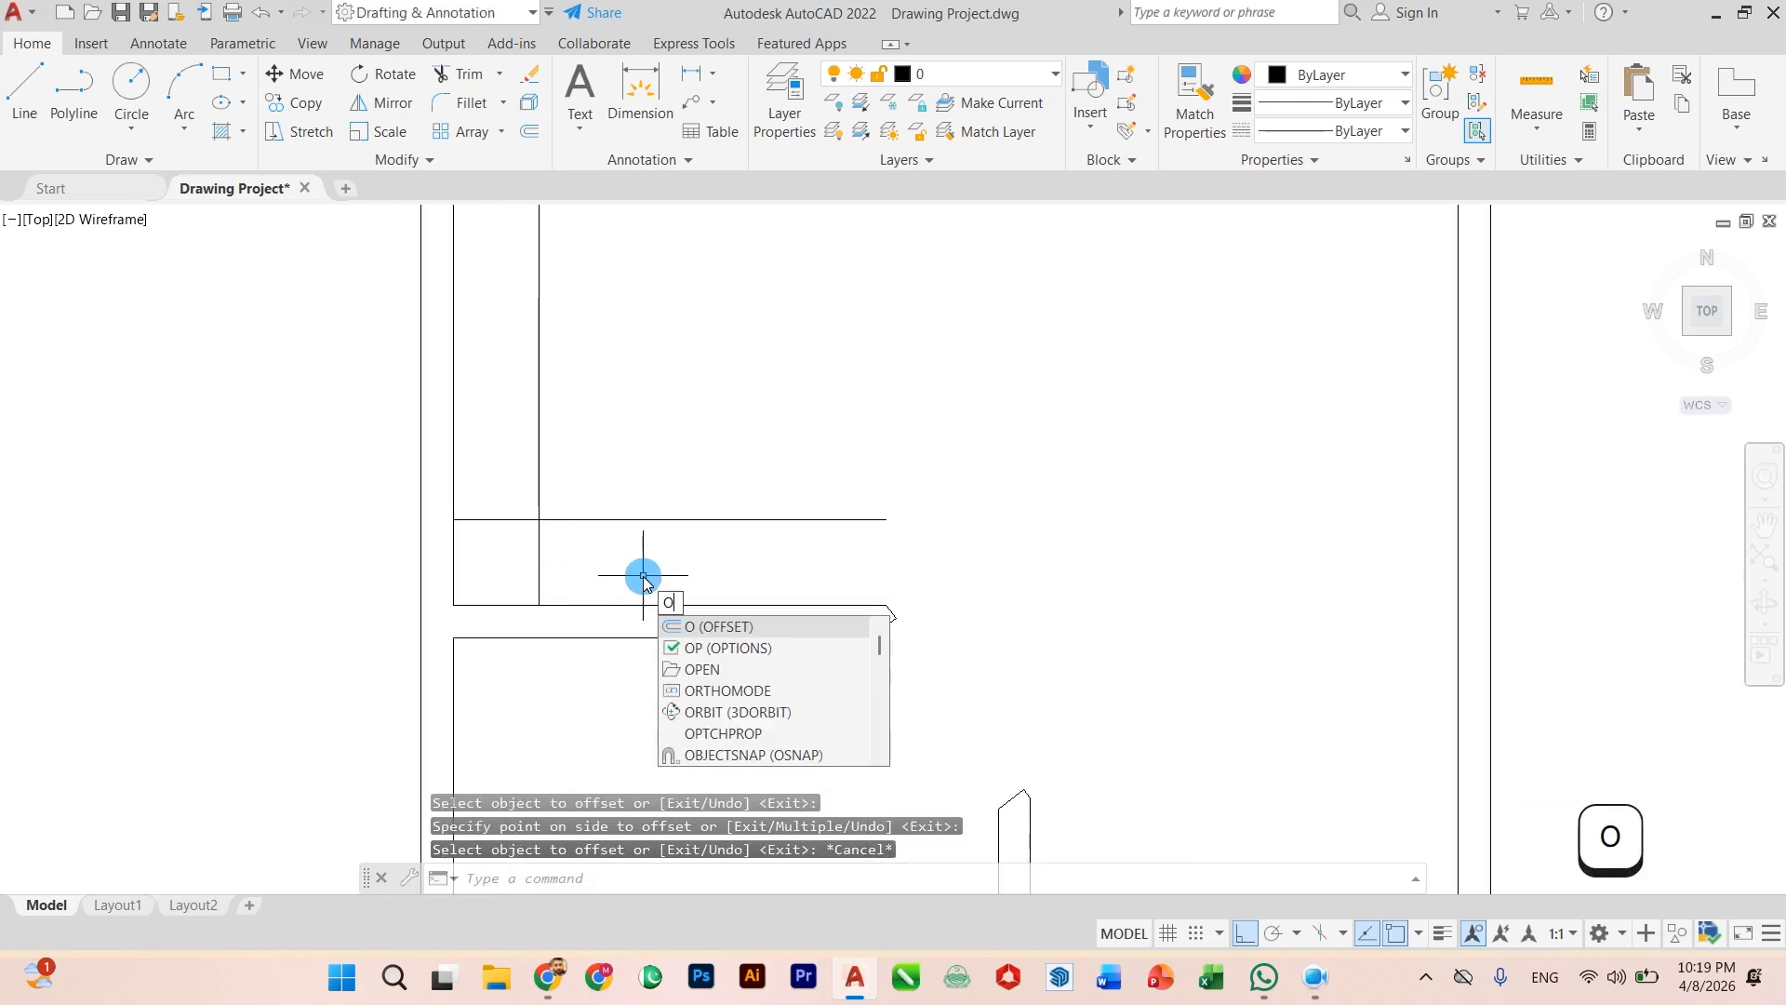
key("Return")
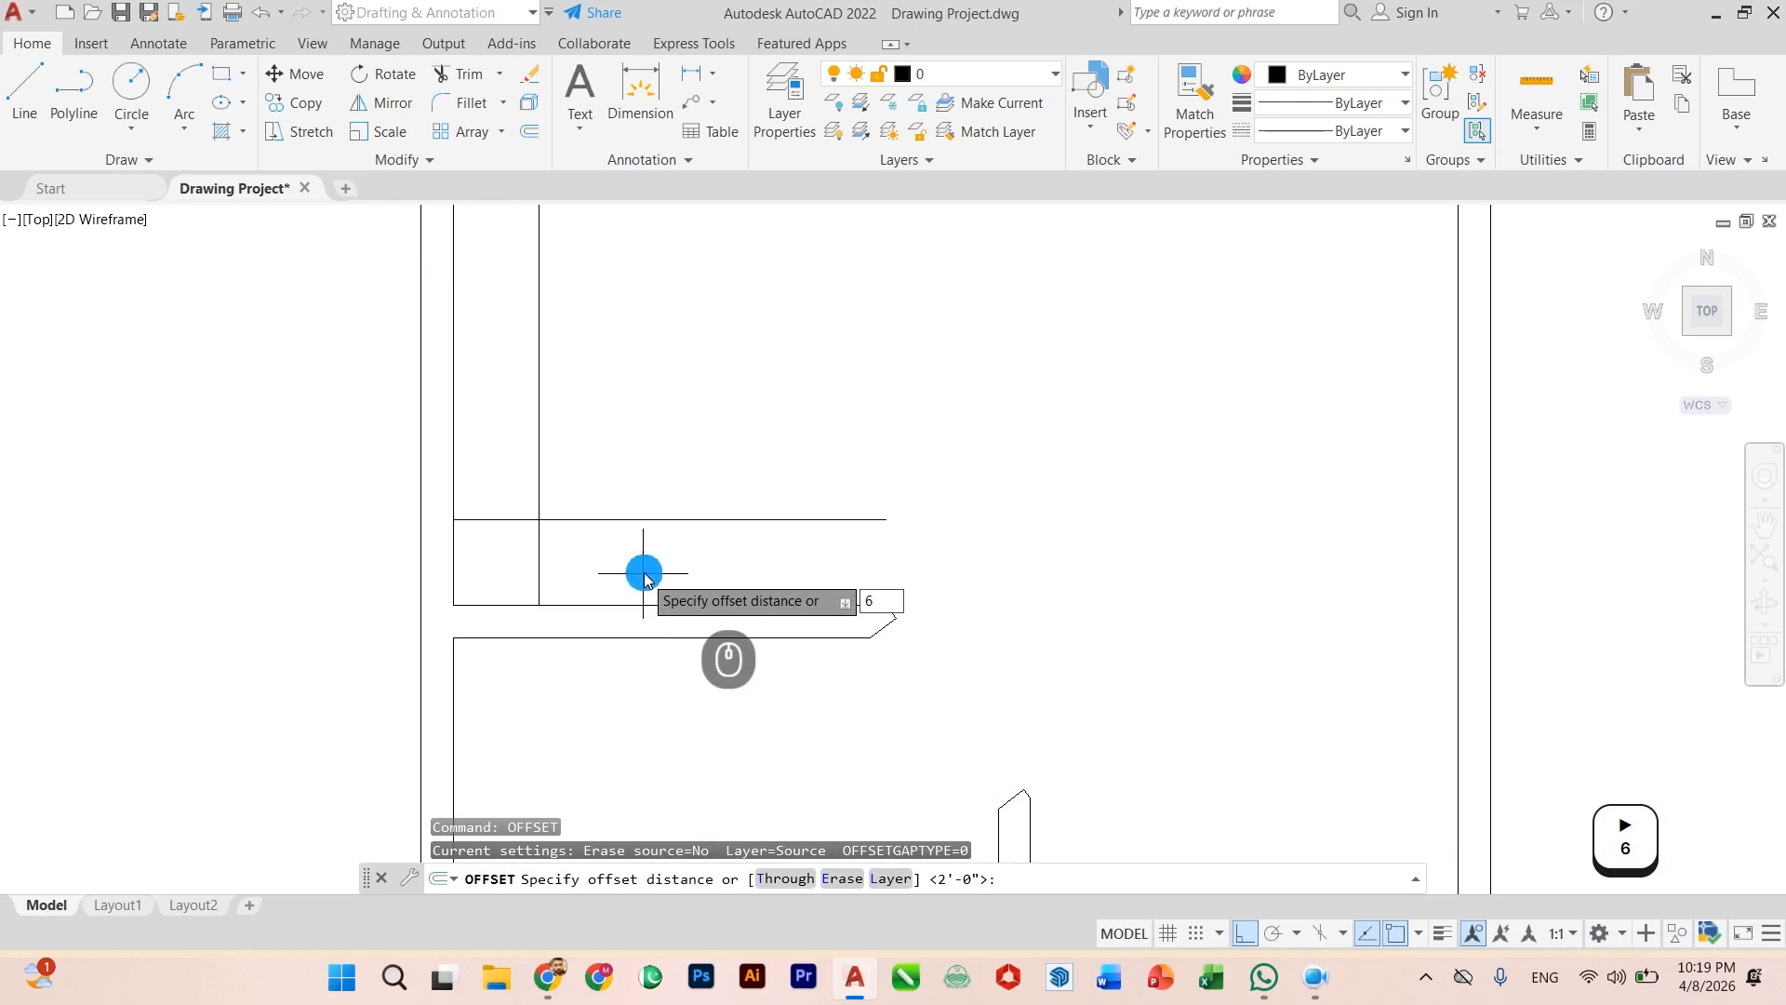
type("6'")
key("Return")
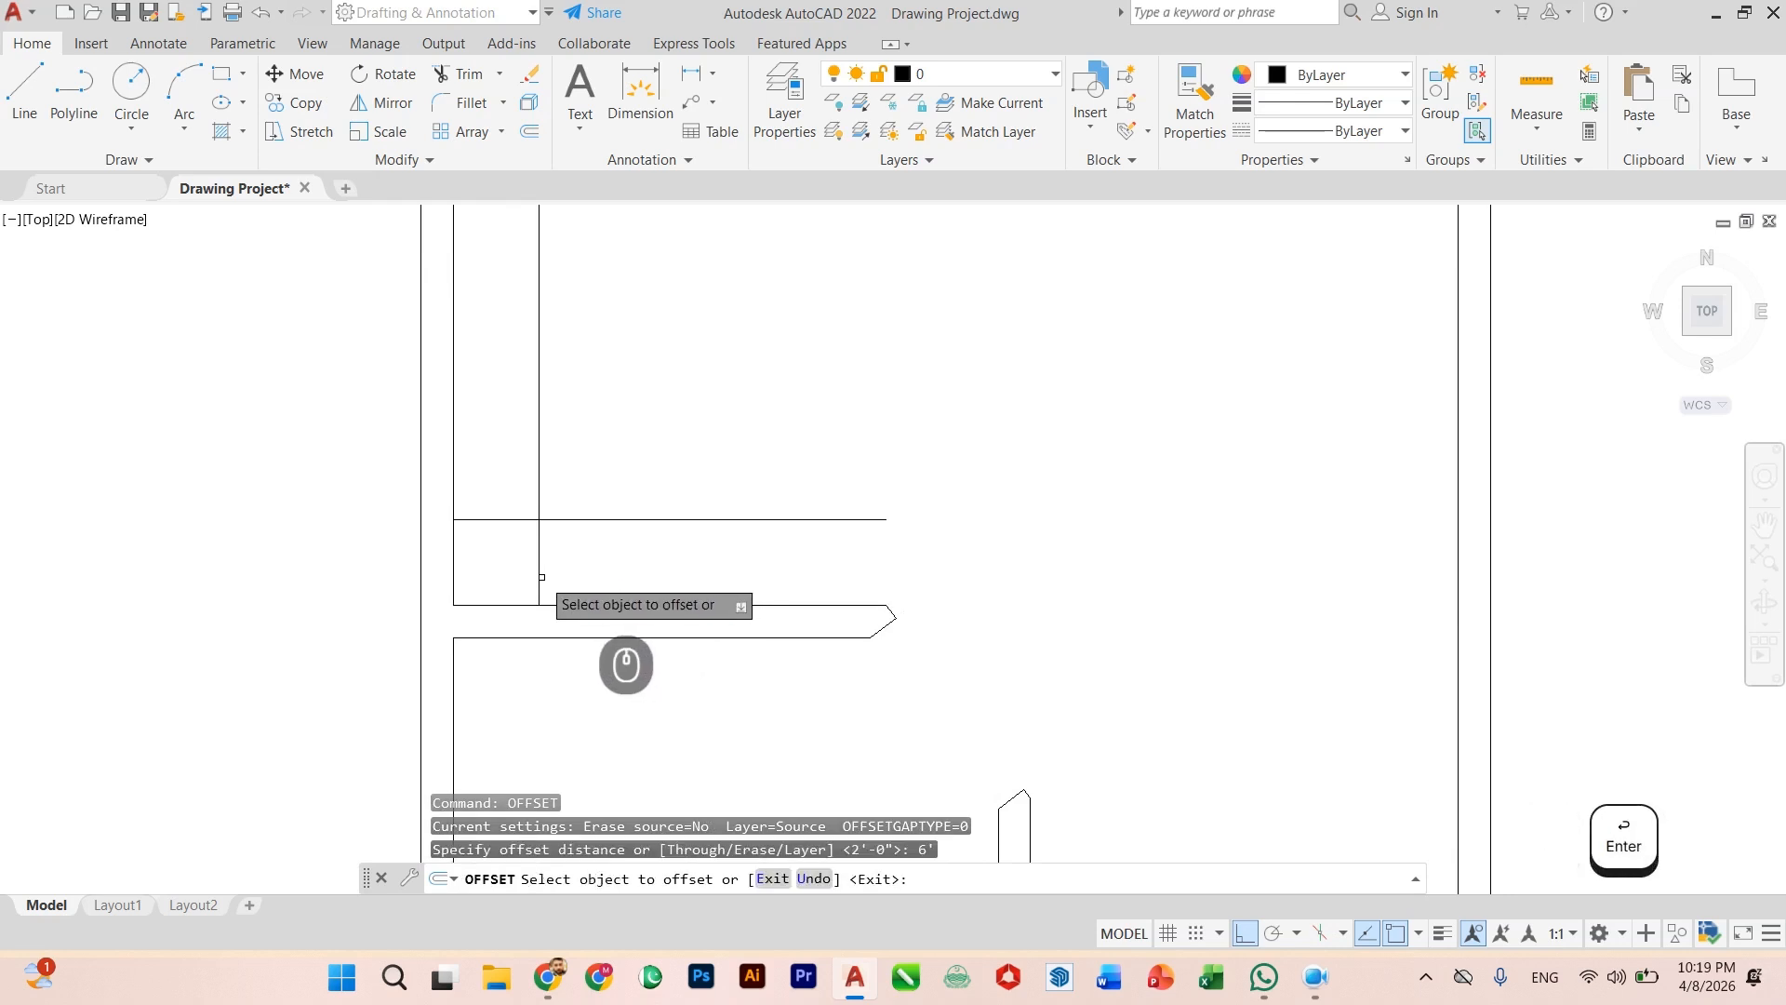
left_click(542, 576)
left_click(727, 572)
scroll(707, 573, "down", 4)
key("Escape")
Step: Trim the horizontal counter line beyond the 6' offset line, and that vertical line above the horizontal one
middle_click_drag(707, 578, 806, 518)
scroll(806, 518, "up", 2)
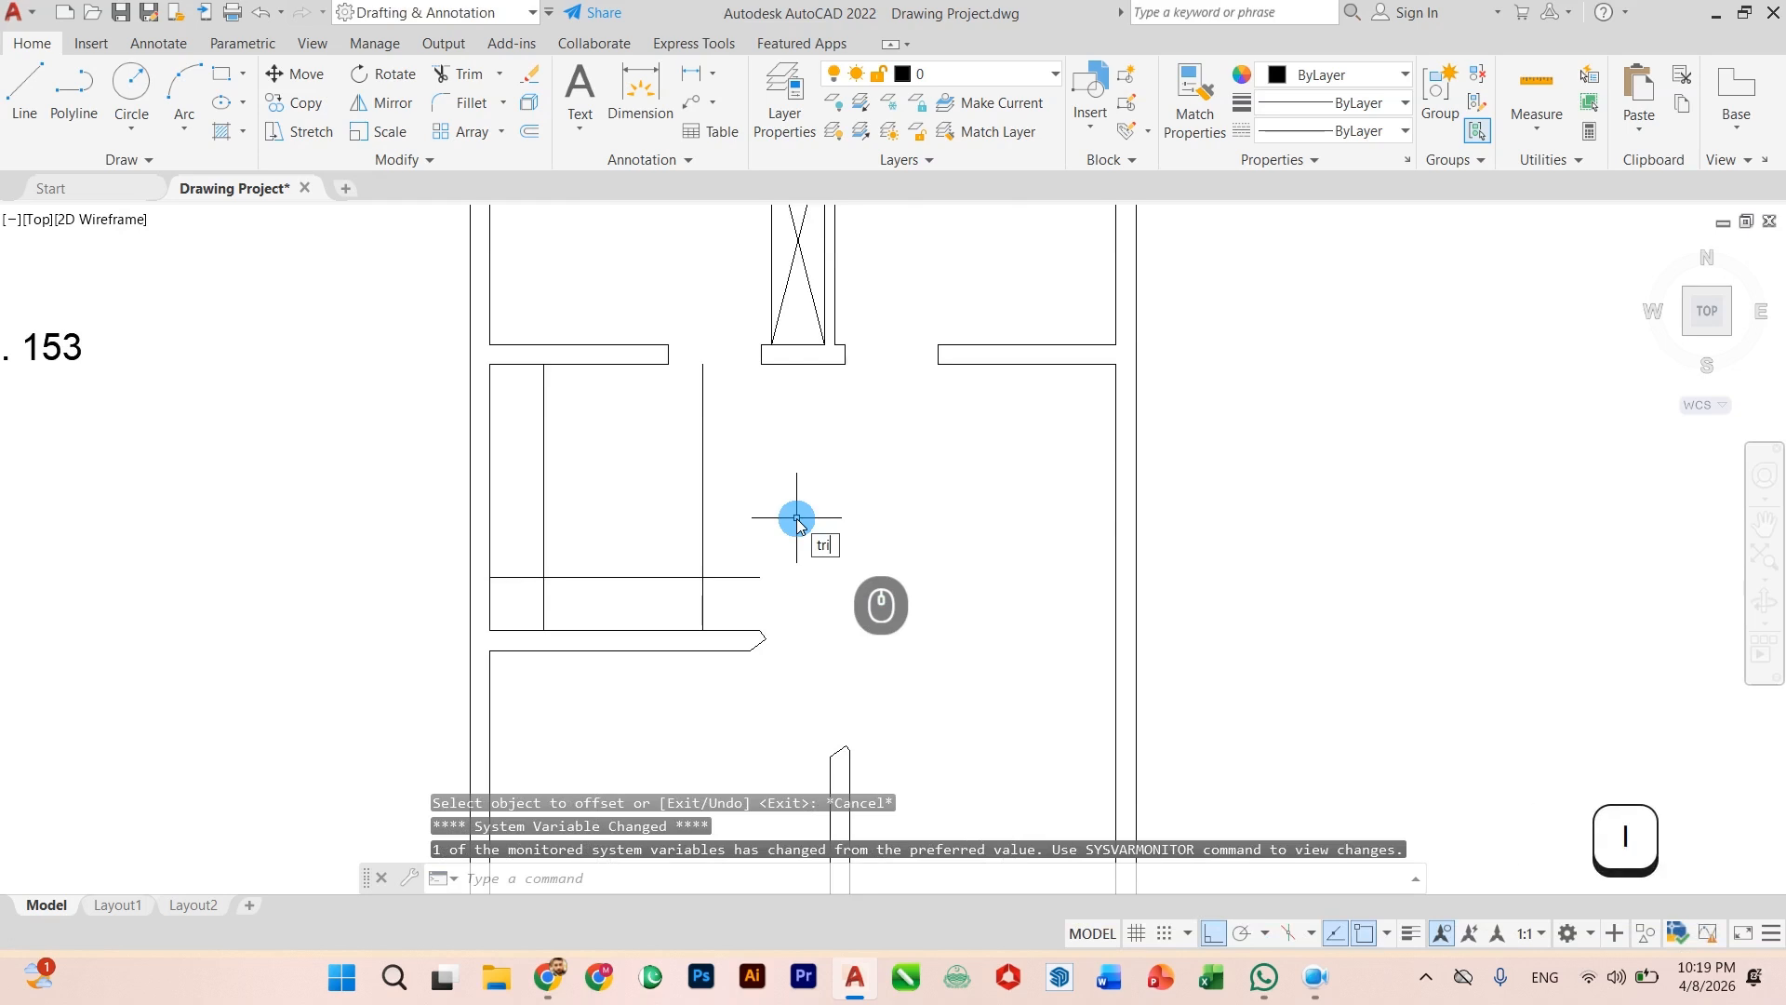
key("Return")
scroll(790, 520, "up", 2)
left_click(690, 583)
left_click(636, 692)
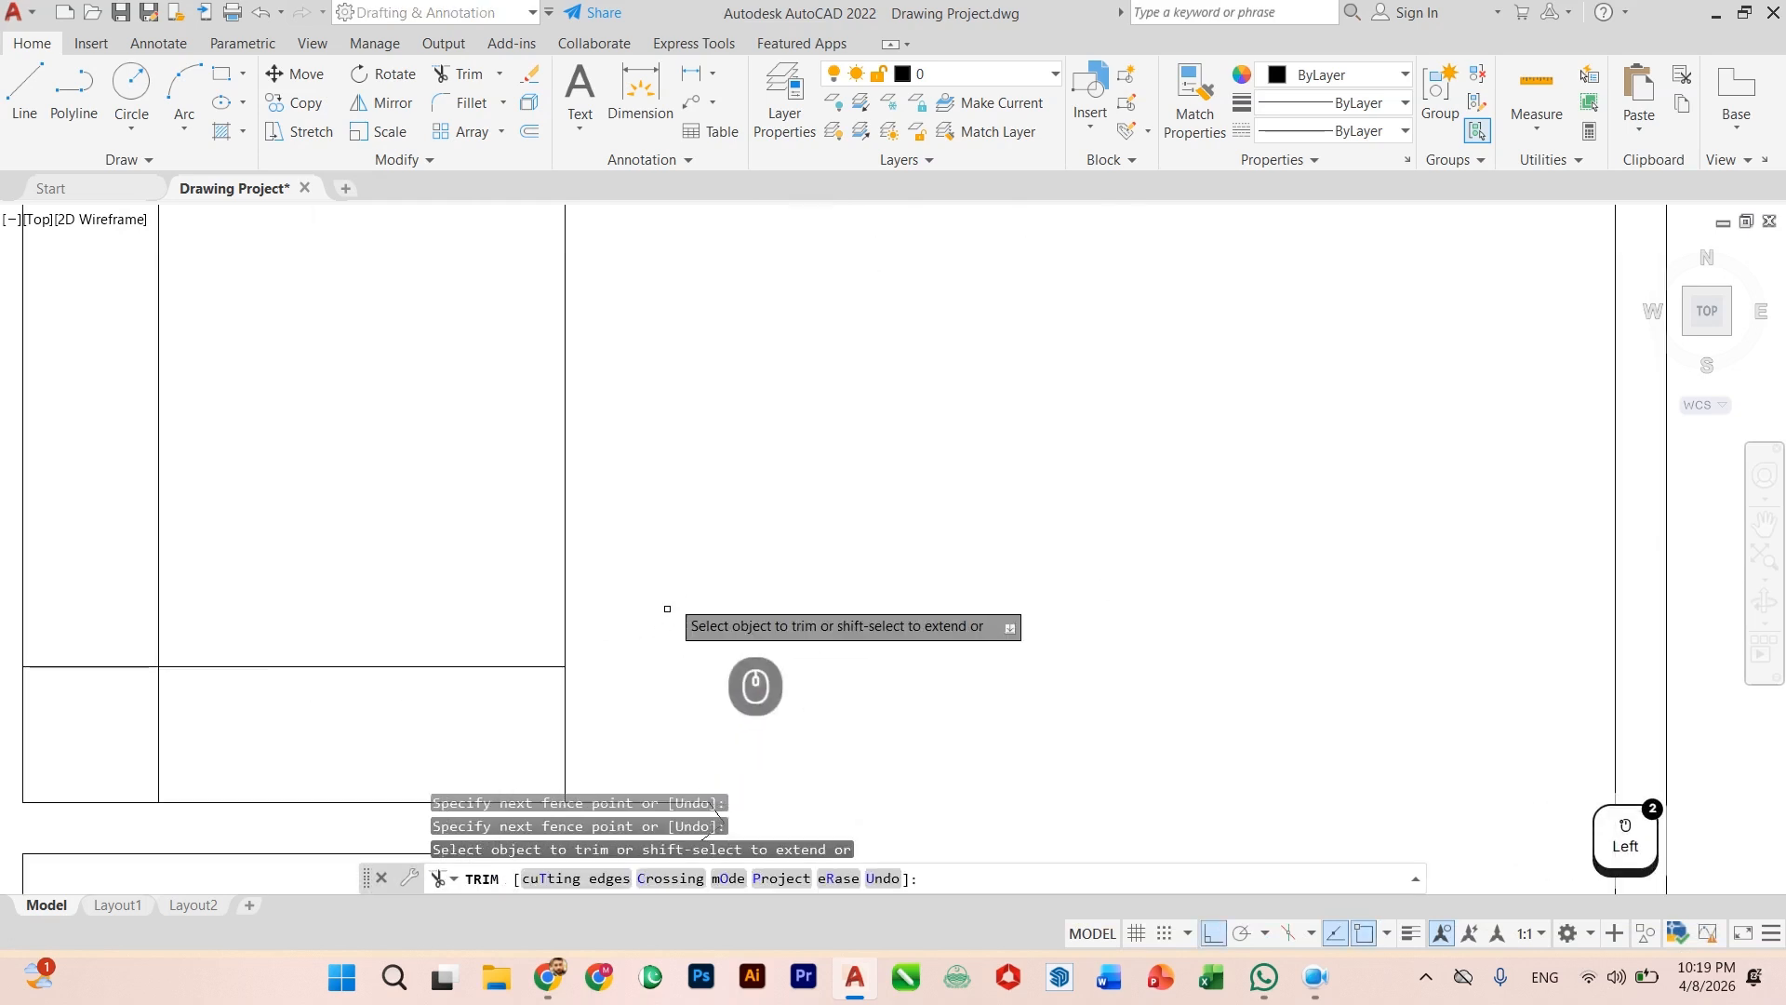
left_click(668, 598)
left_click(523, 579)
Step: Trim the wall-side ends of the crossing 2' offset lines to form the L-shaped counter's inner corner
scroll(930, 562, "down", 4)
scroll(712, 590, "up", 4)
left_click(630, 666)
left_click(473, 689)
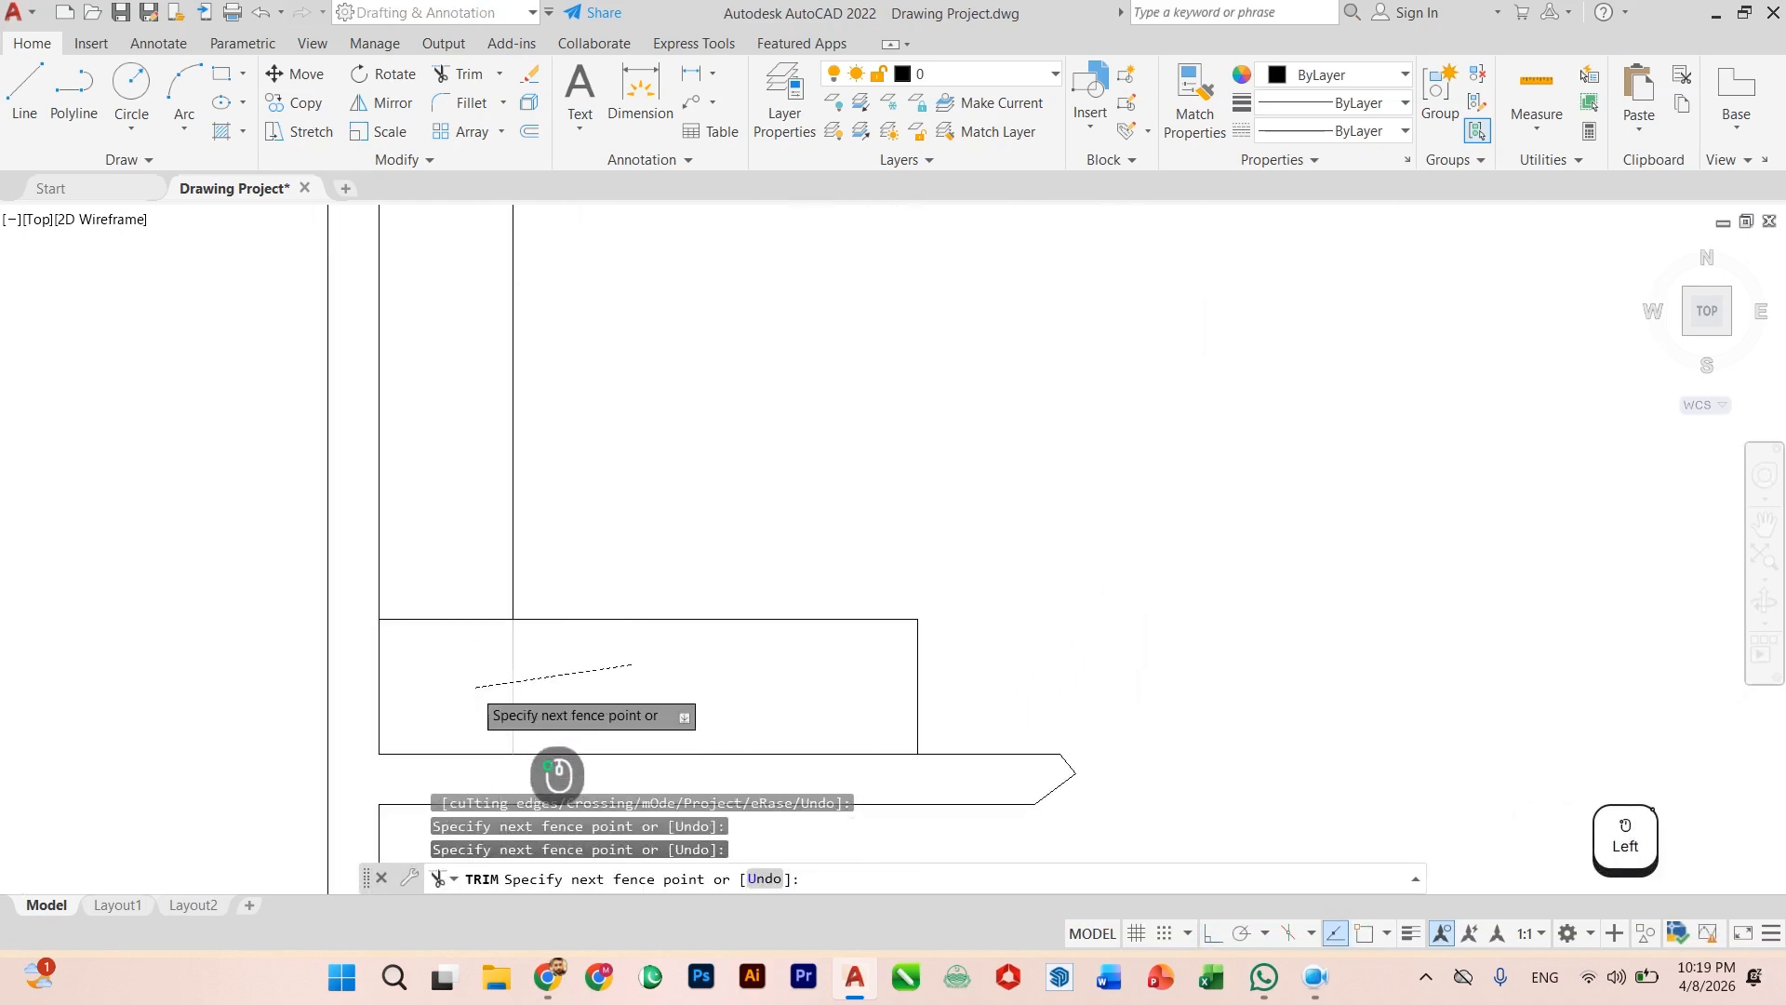
left_click(463, 580)
left_click(482, 674)
scroll(713, 578, "down", 4)
key("Escape")
Step: Examine the L-shaped counter outline in relation to the capped partition and the walls around it
scroll(714, 577, "up", 2)
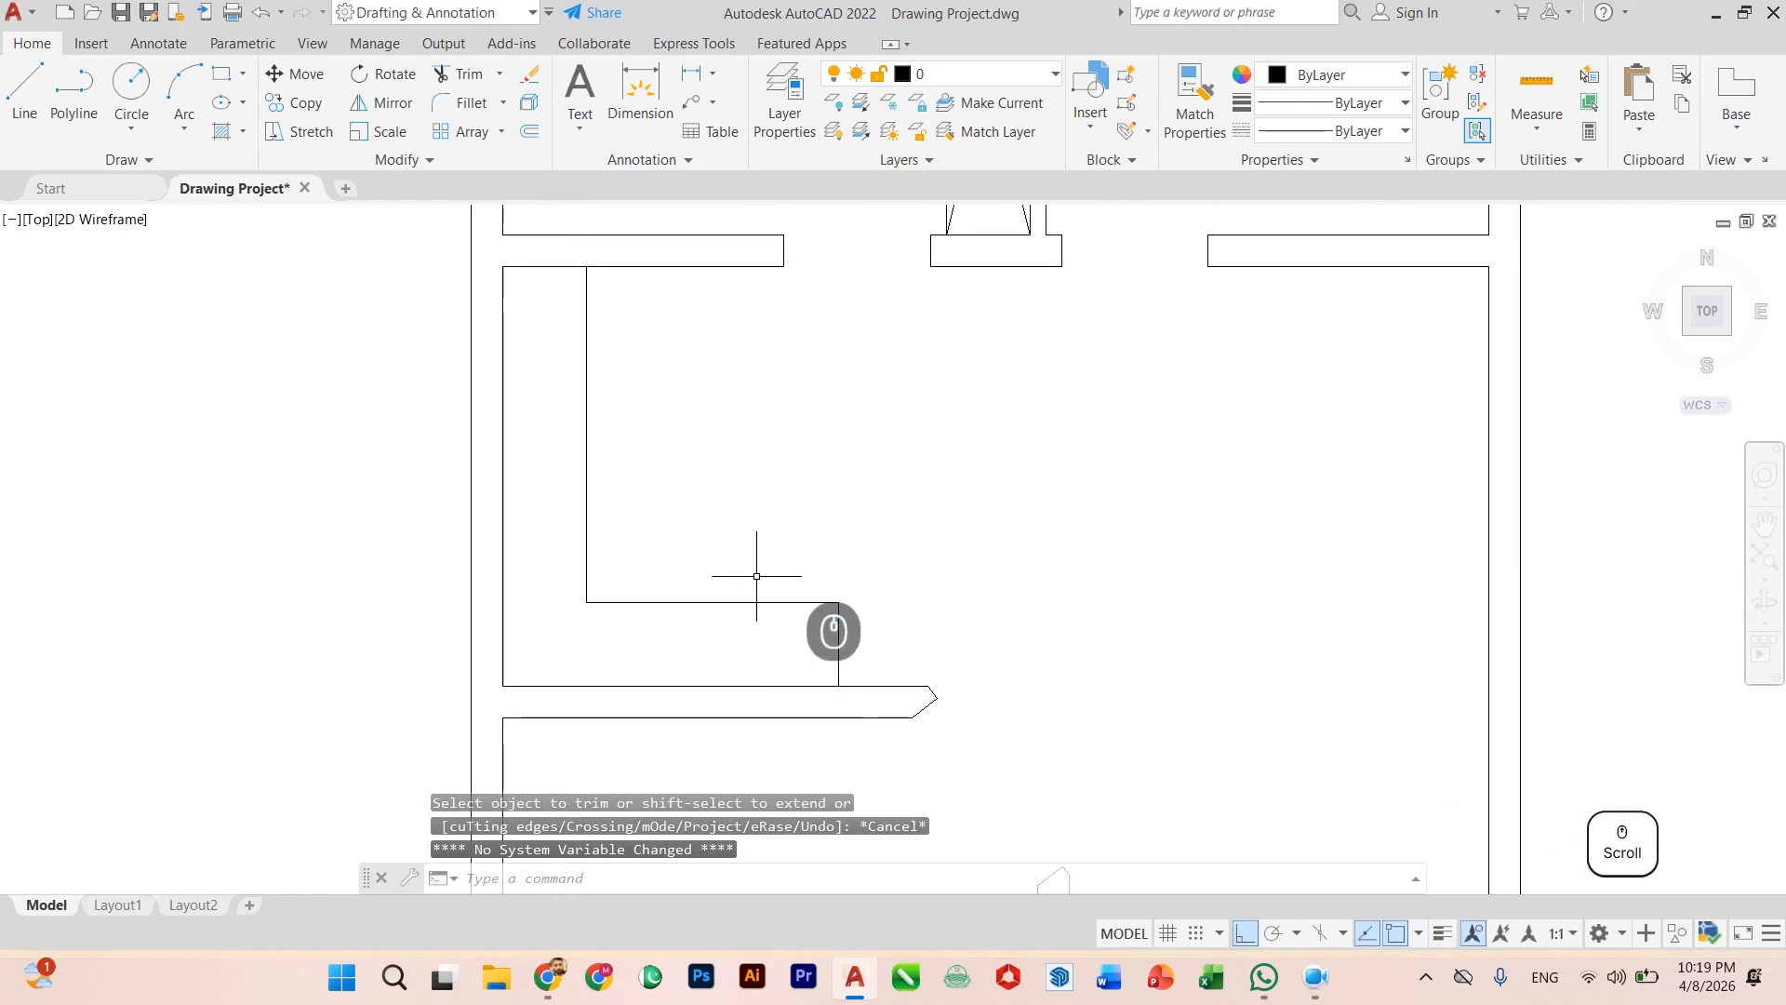
scroll(750, 532, "down", 2)
scroll(749, 584, "up", 2)
scroll(651, 549, "up", 2)
scroll(657, 535, "down", 2)
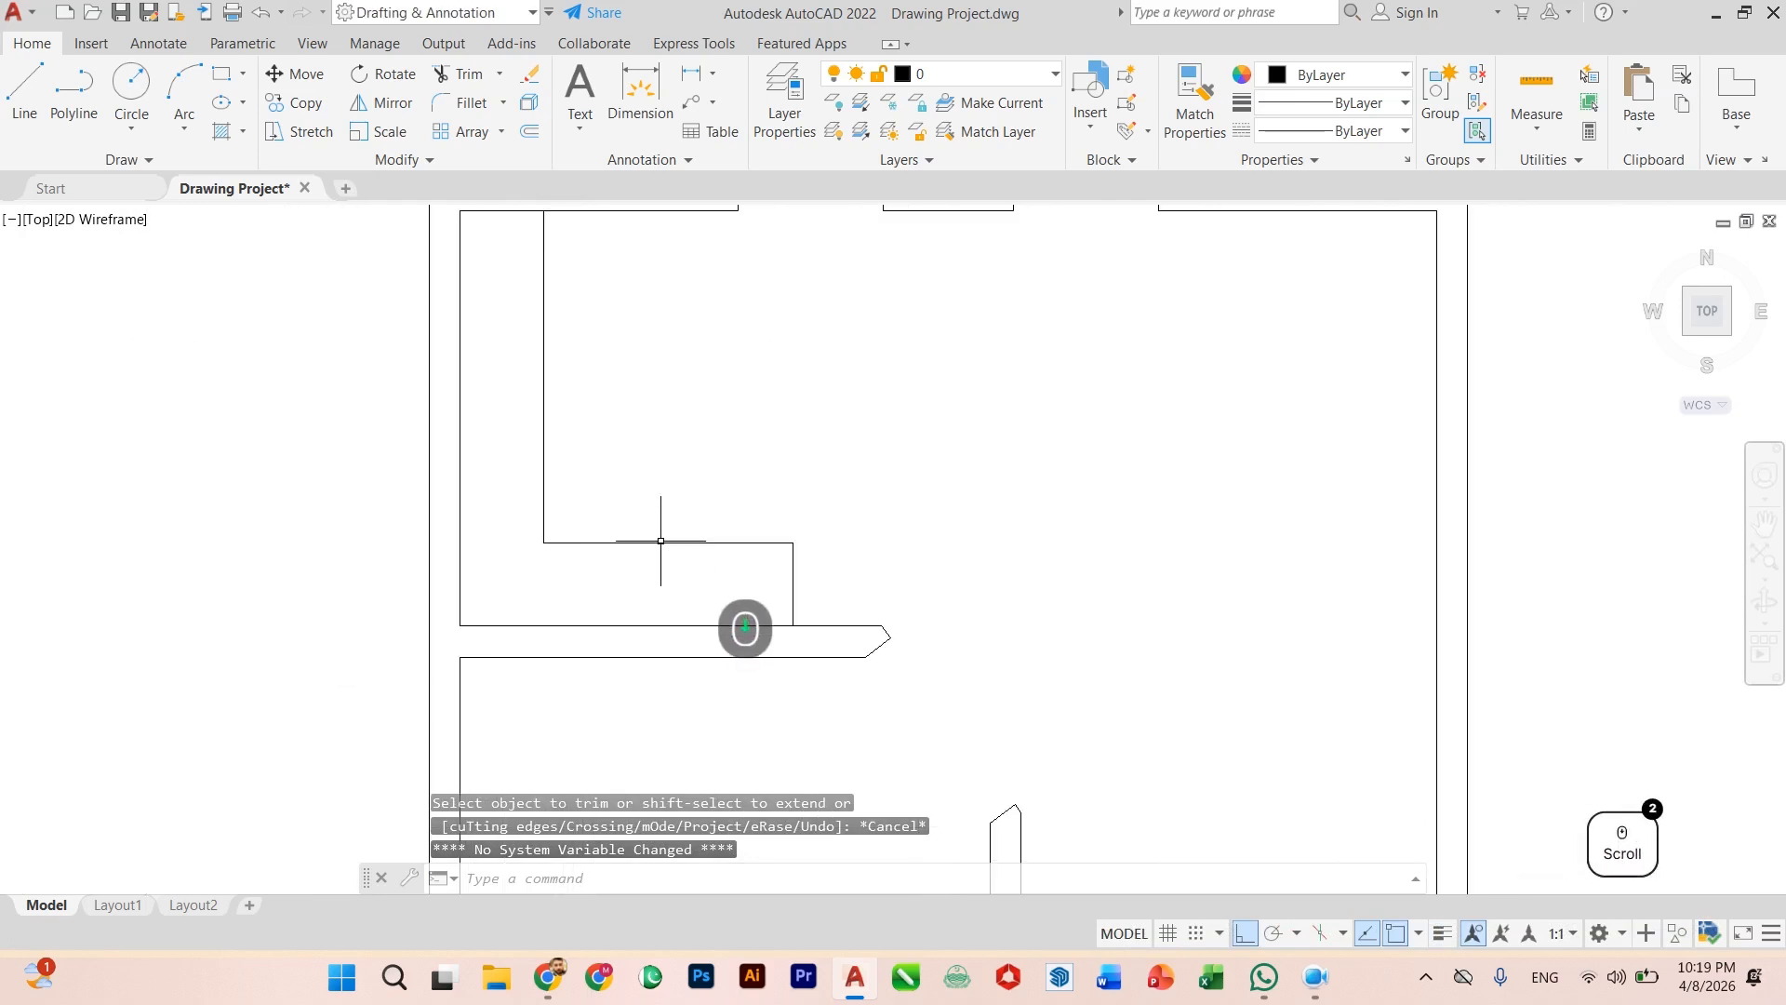
scroll(744, 688, "up", 1)
scroll(721, 614, "down", 3)
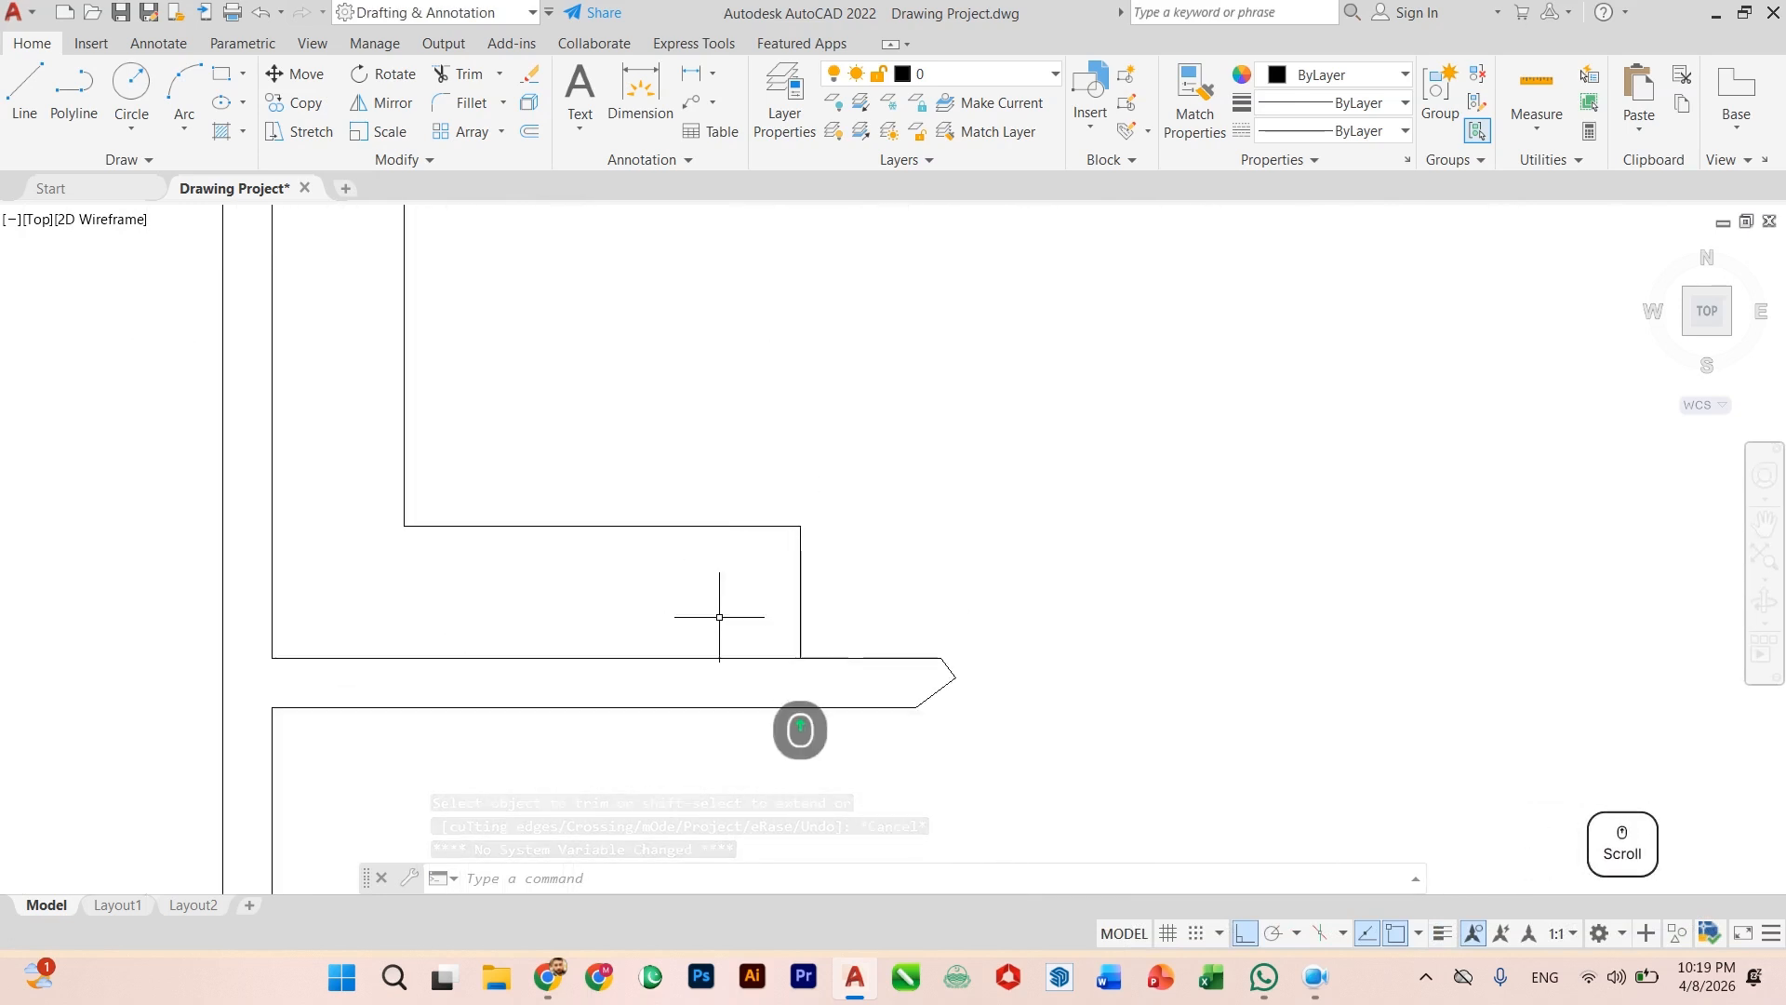
scroll(735, 610, "up", 2)
scroll(744, 554, "up", 2)
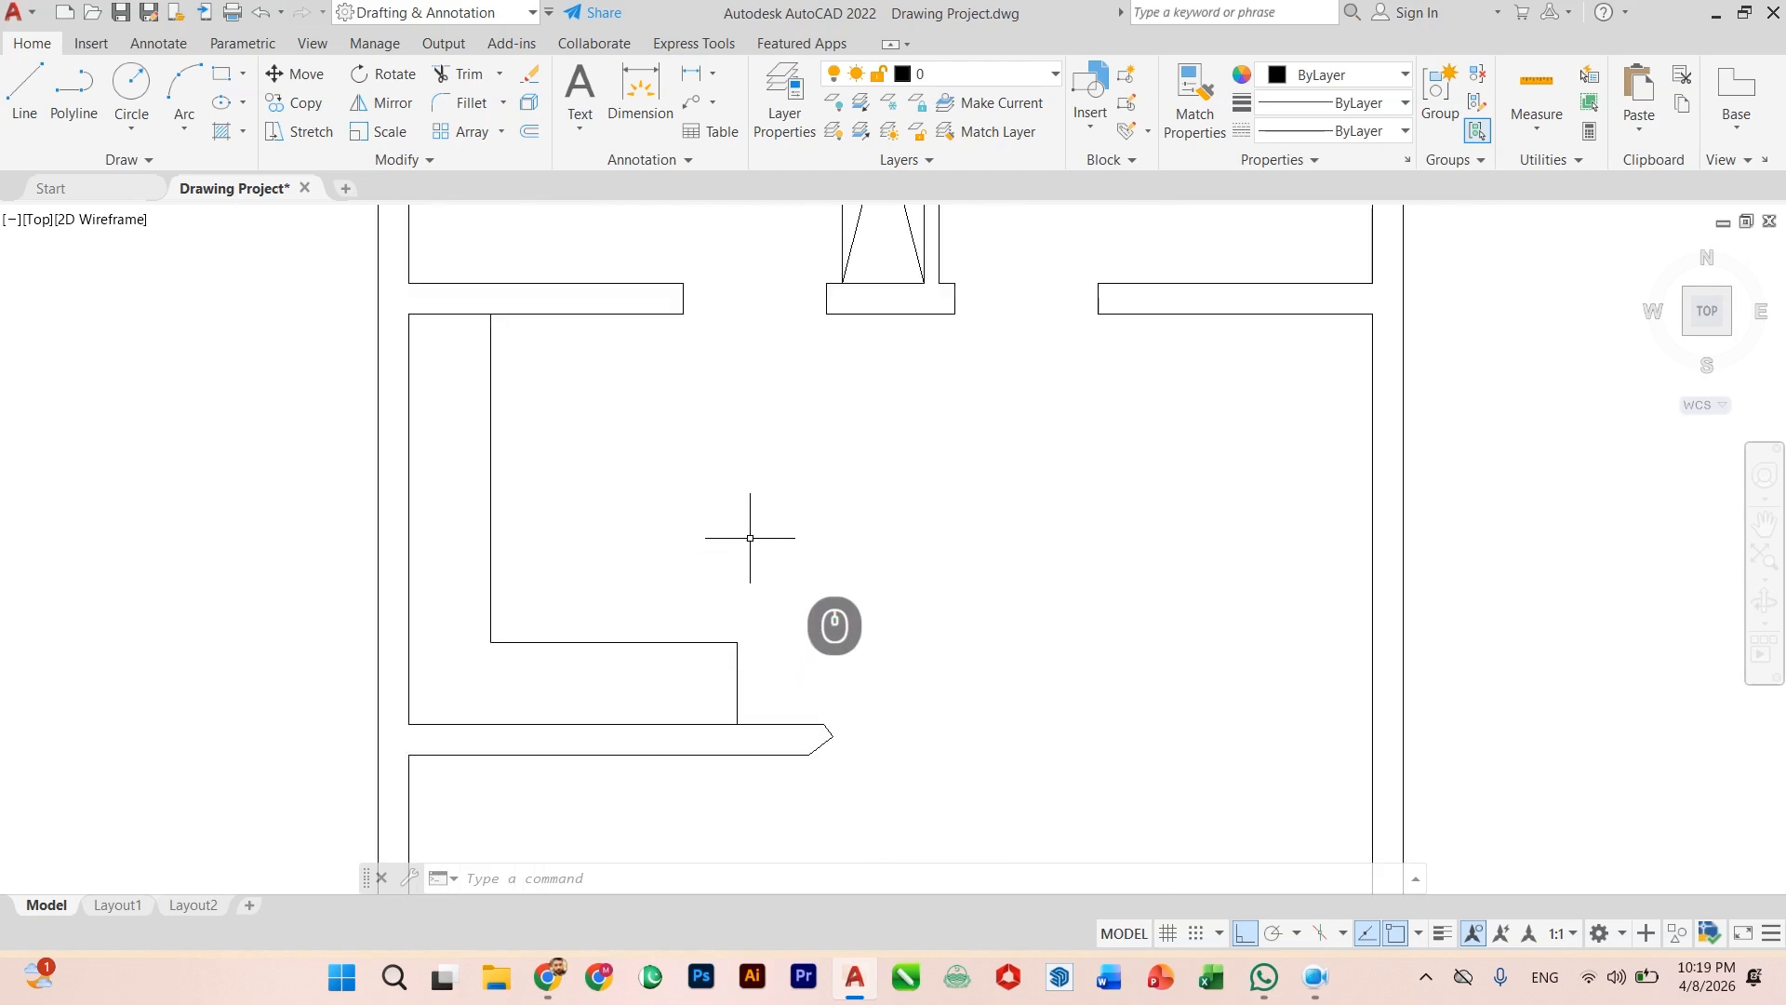
Step: Offset the counter's horizontal front edge 3' upward
type("f")
key("Return")
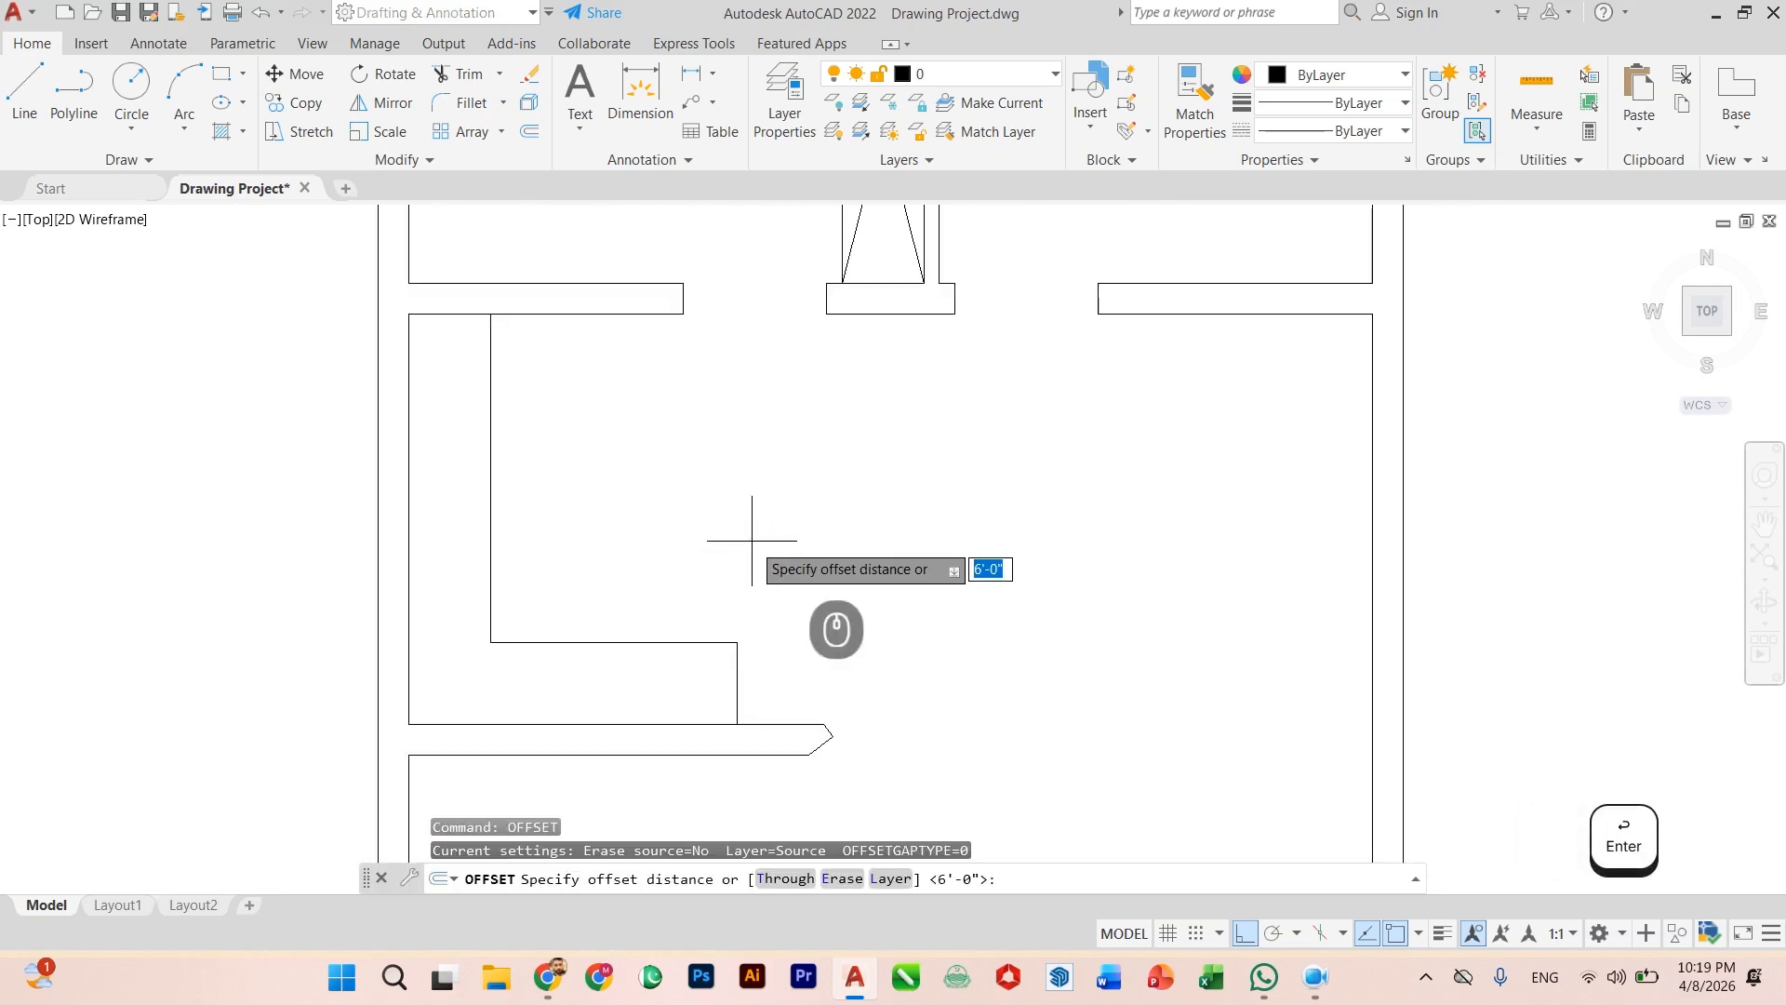
type("3")
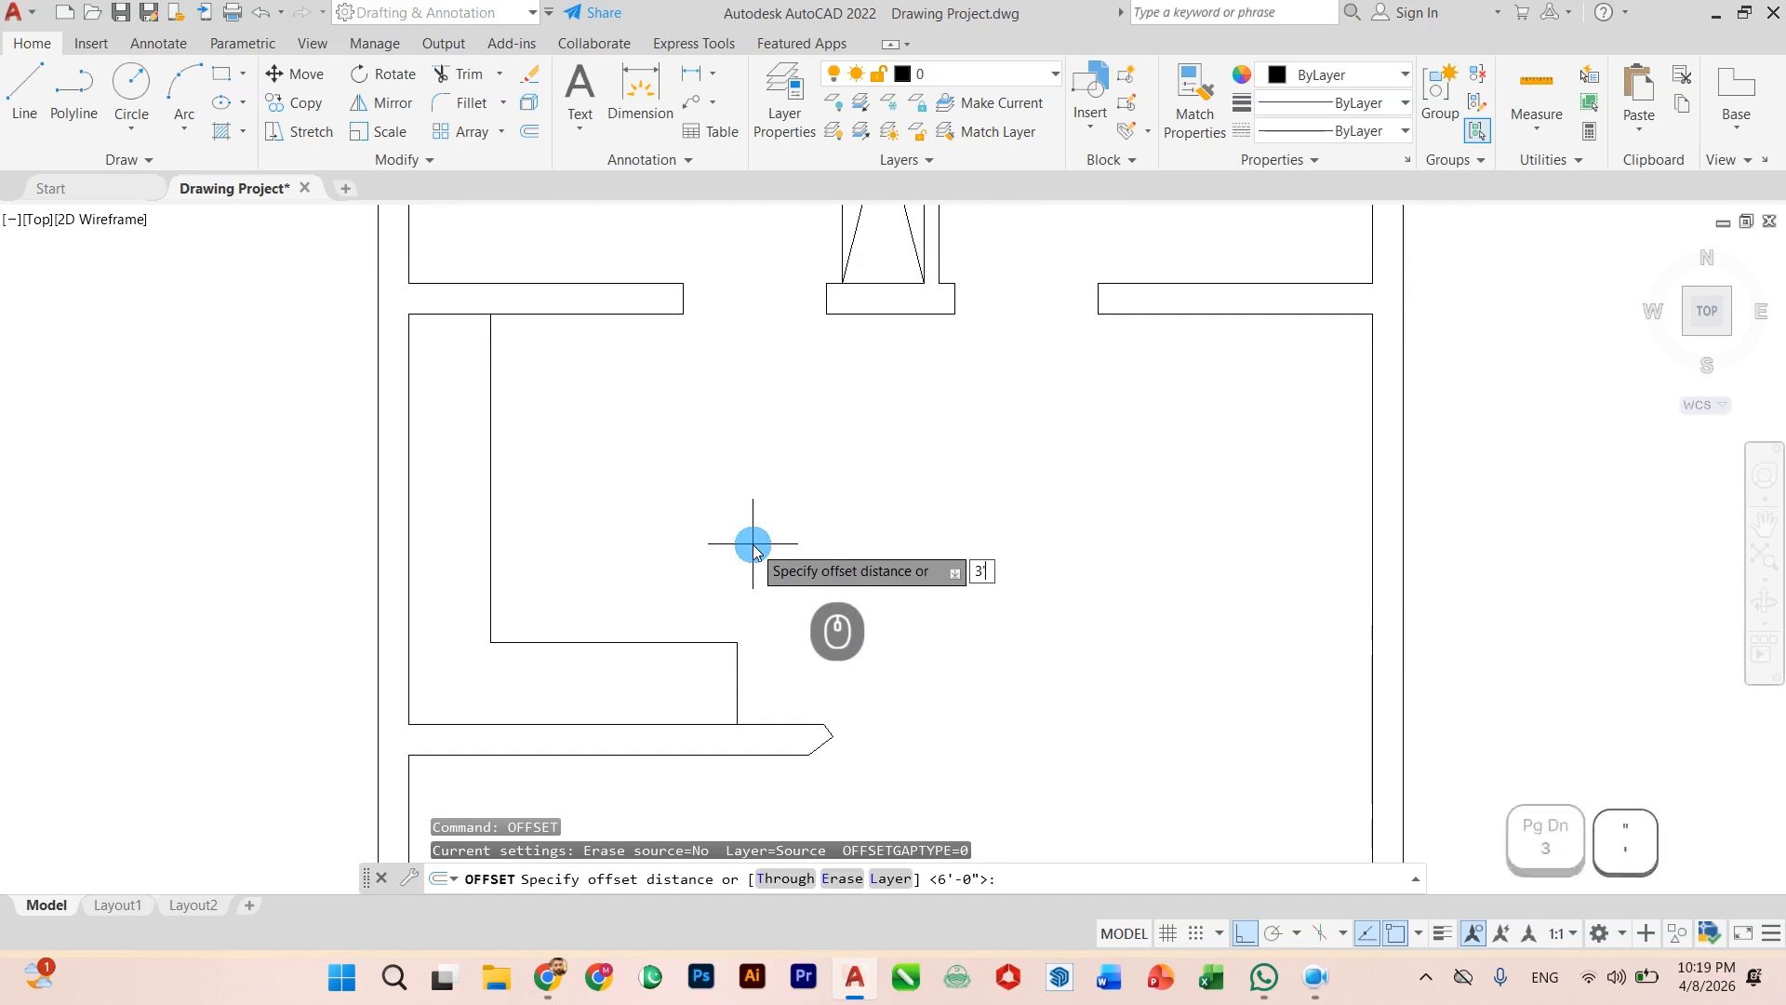
type("'")
key("Return")
left_click(689, 641)
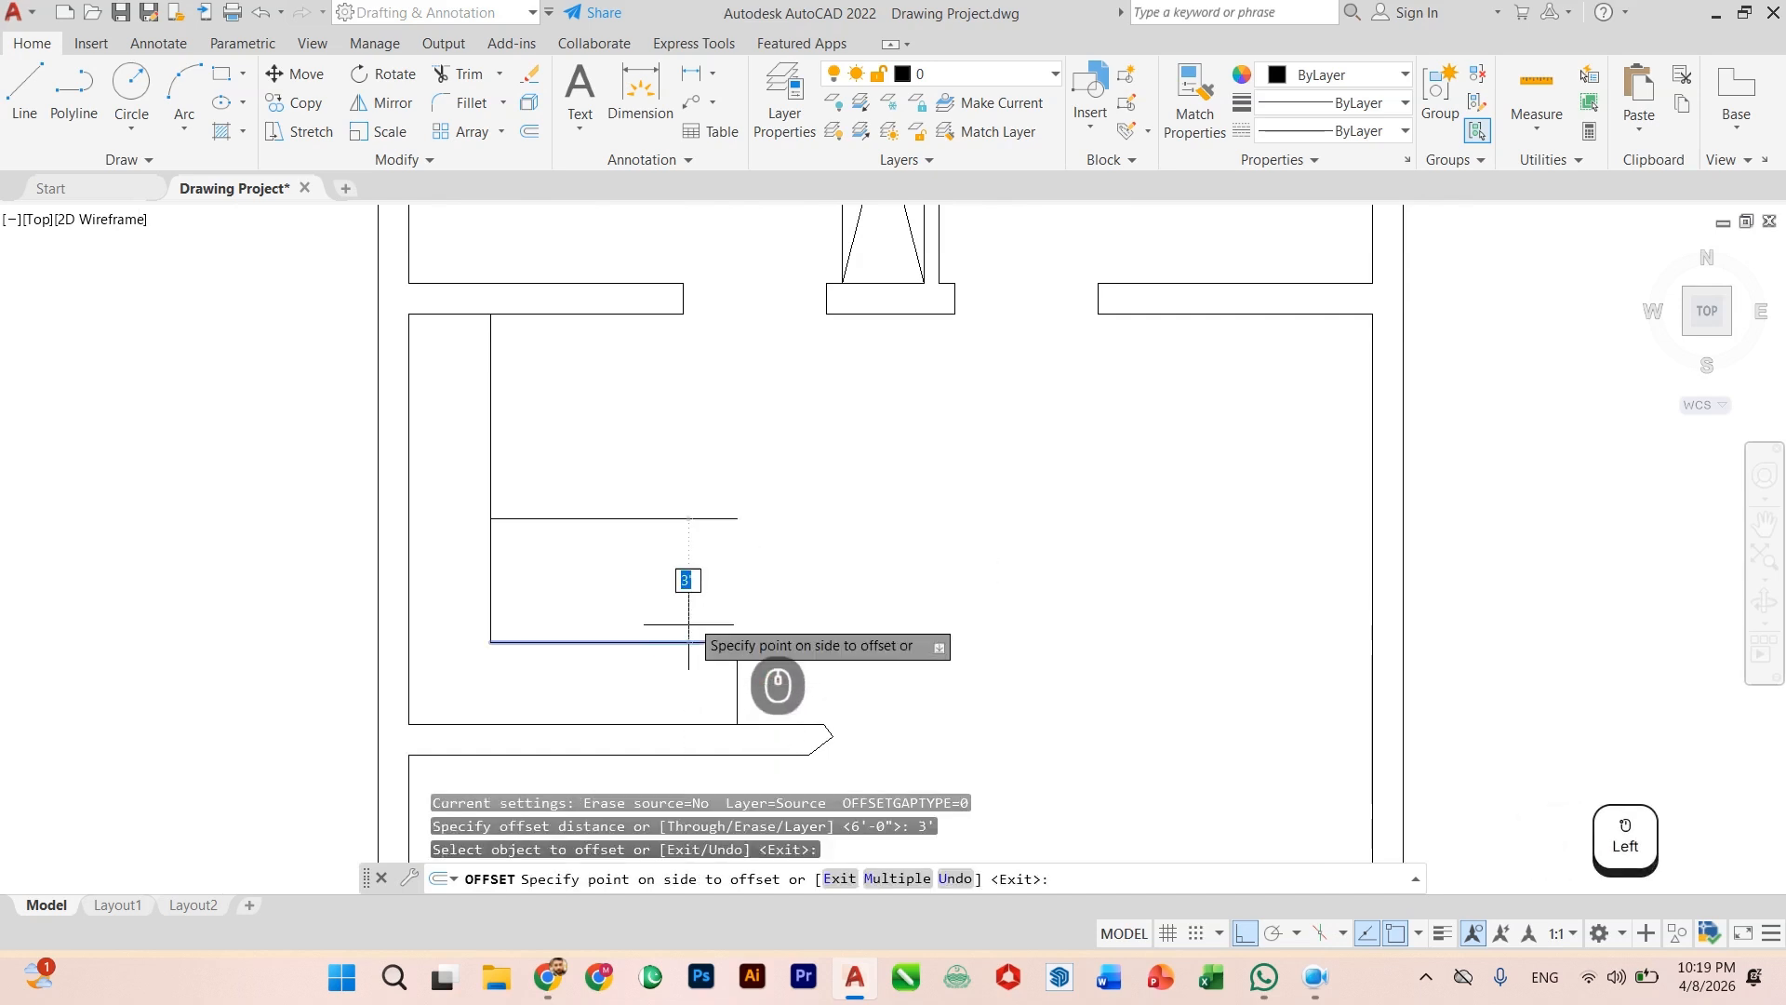
left_click(688, 624)
key("Escape")
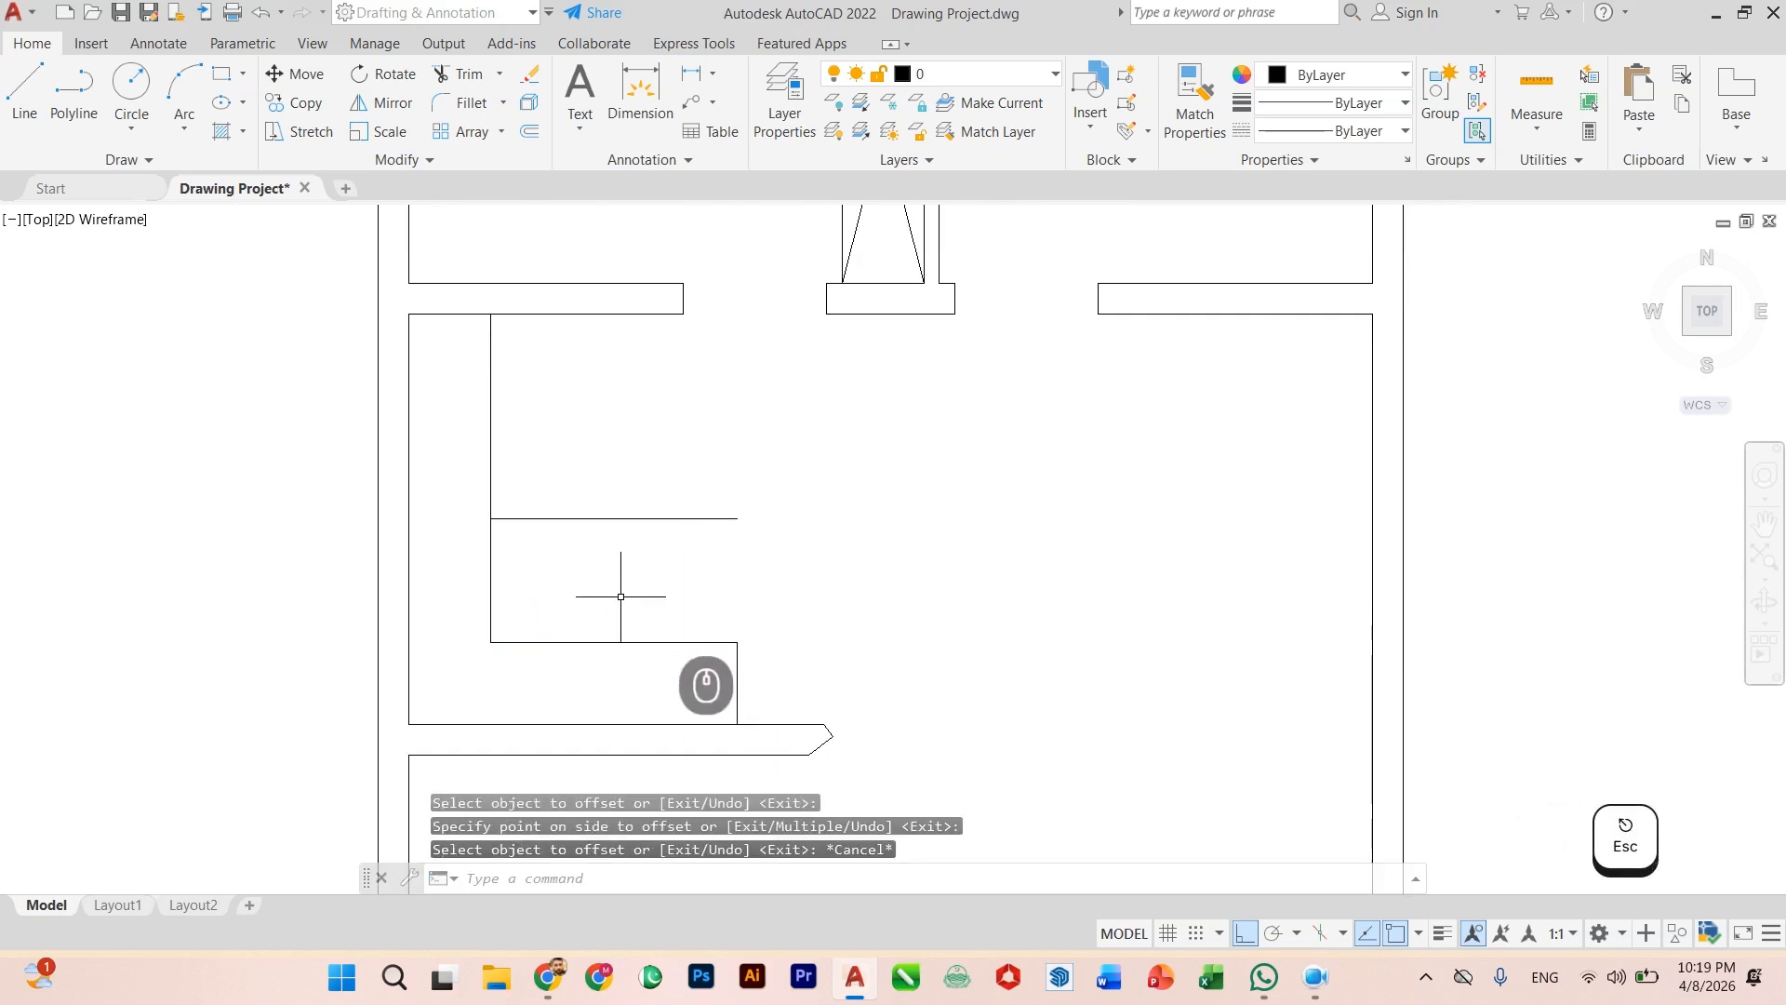
Step: Stretch the counter's short vertical end line up to the right end of the 3' offset line
left_click(738, 676)
left_click(738, 614)
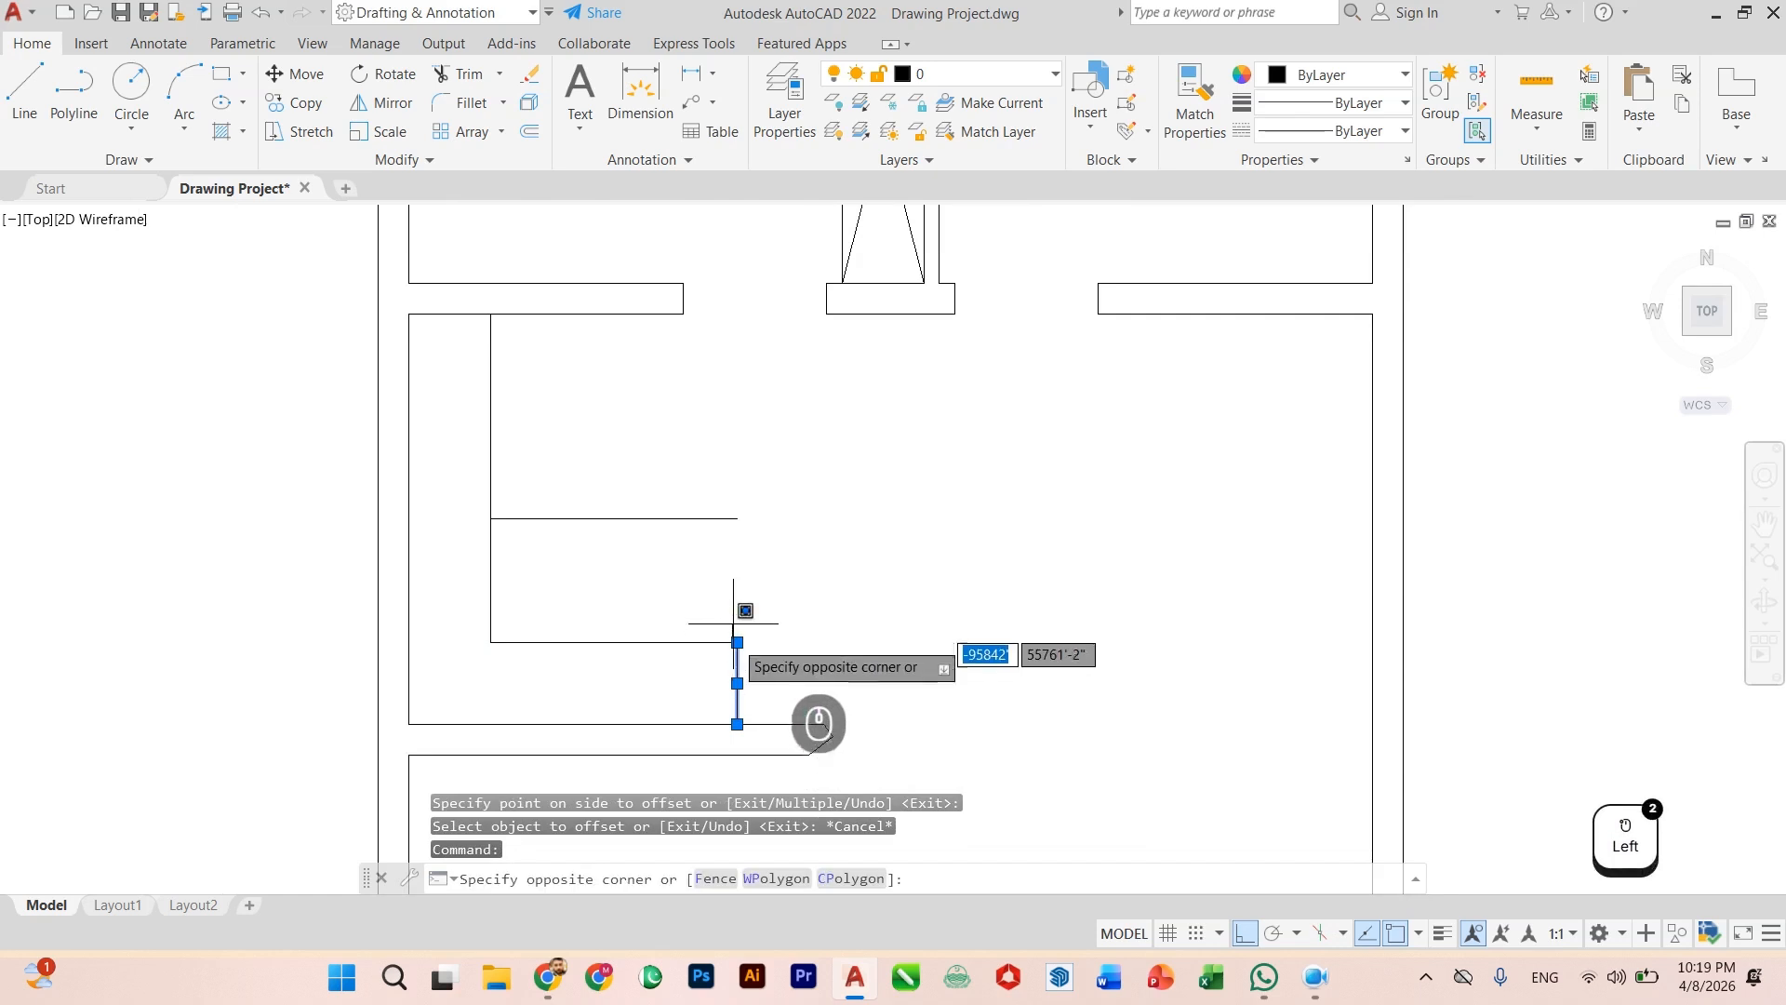
key("Escape")
left_click(737, 642)
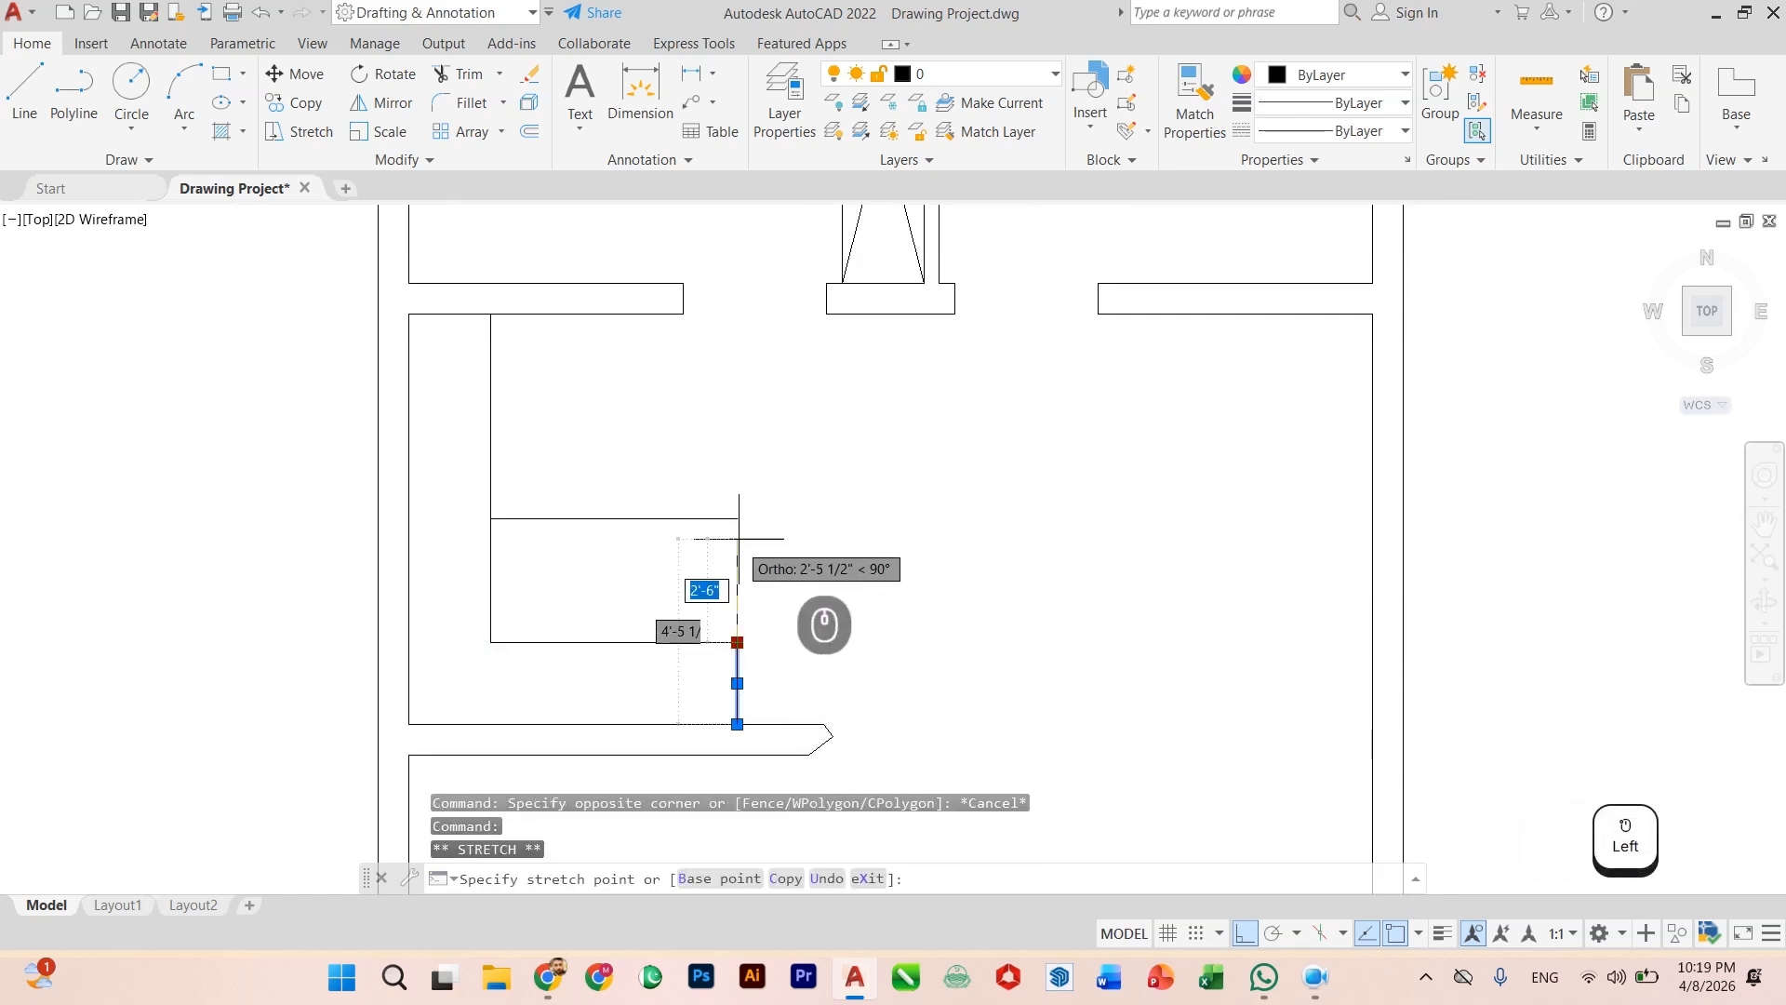
left_click(738, 526)
key("Escape")
scroll(768, 600, "down", 2)
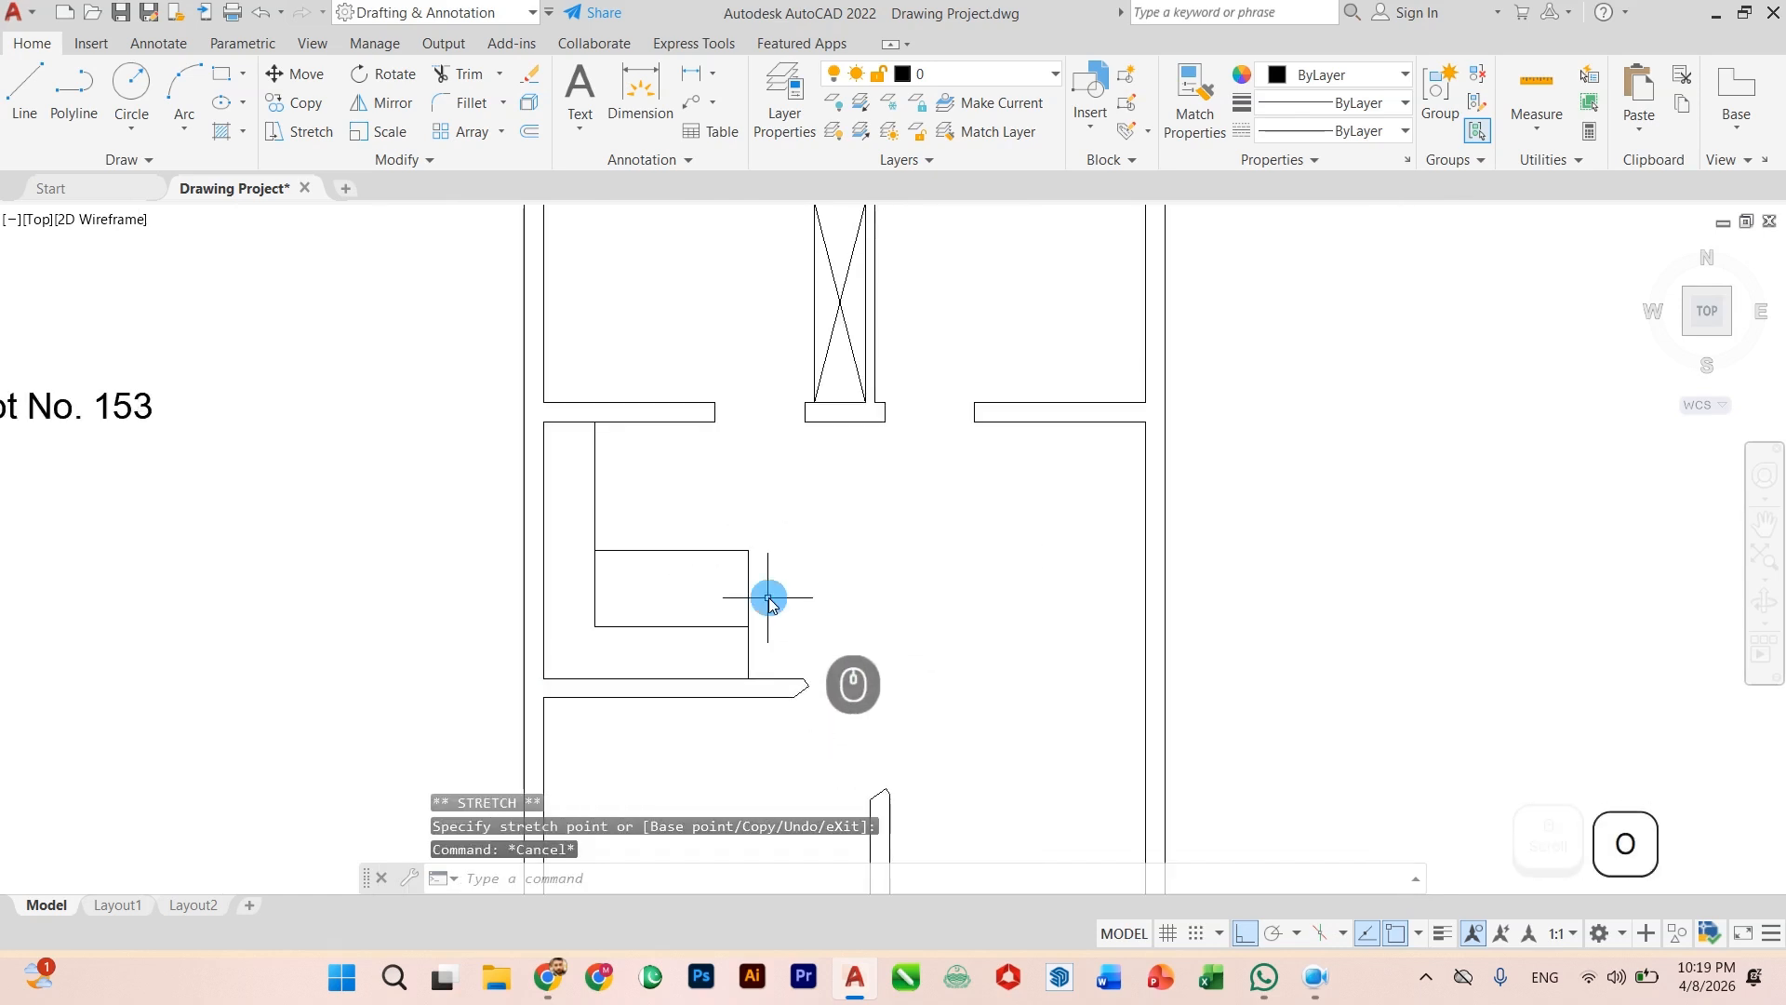
Step: Offset the lengthened counter end line 2' to the left, inside the counter area
type("of")
key("Return")
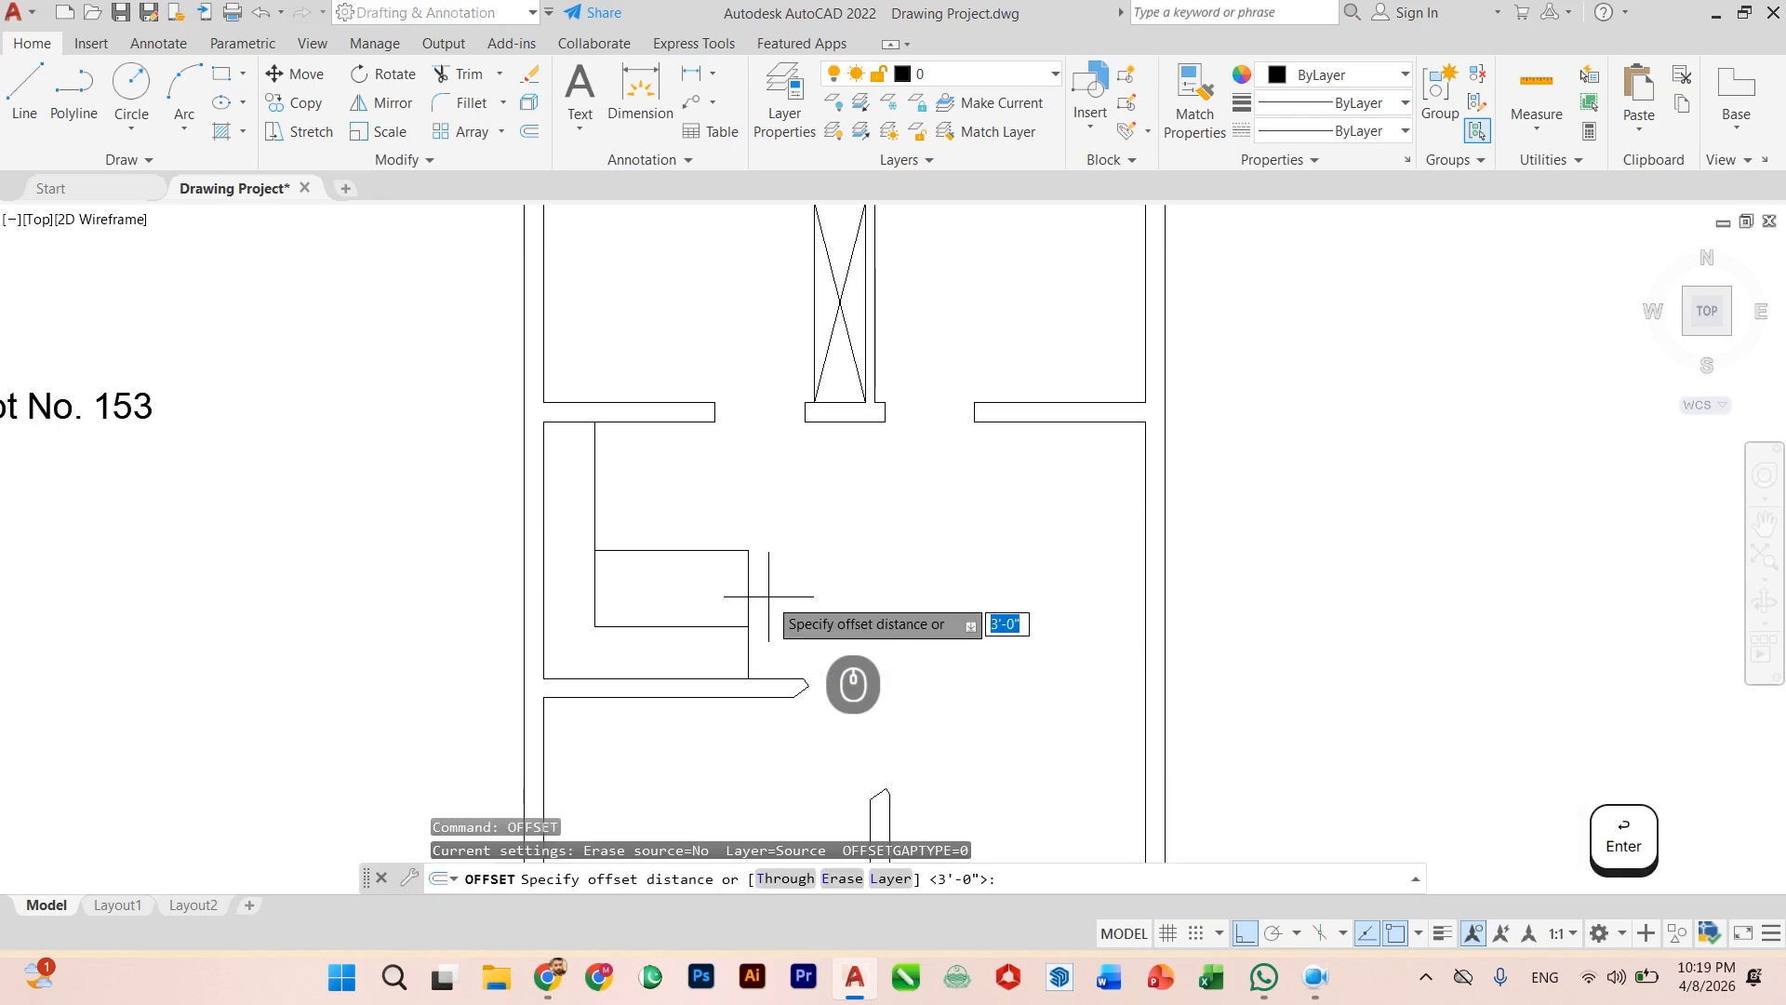
type("2'")
key("Return")
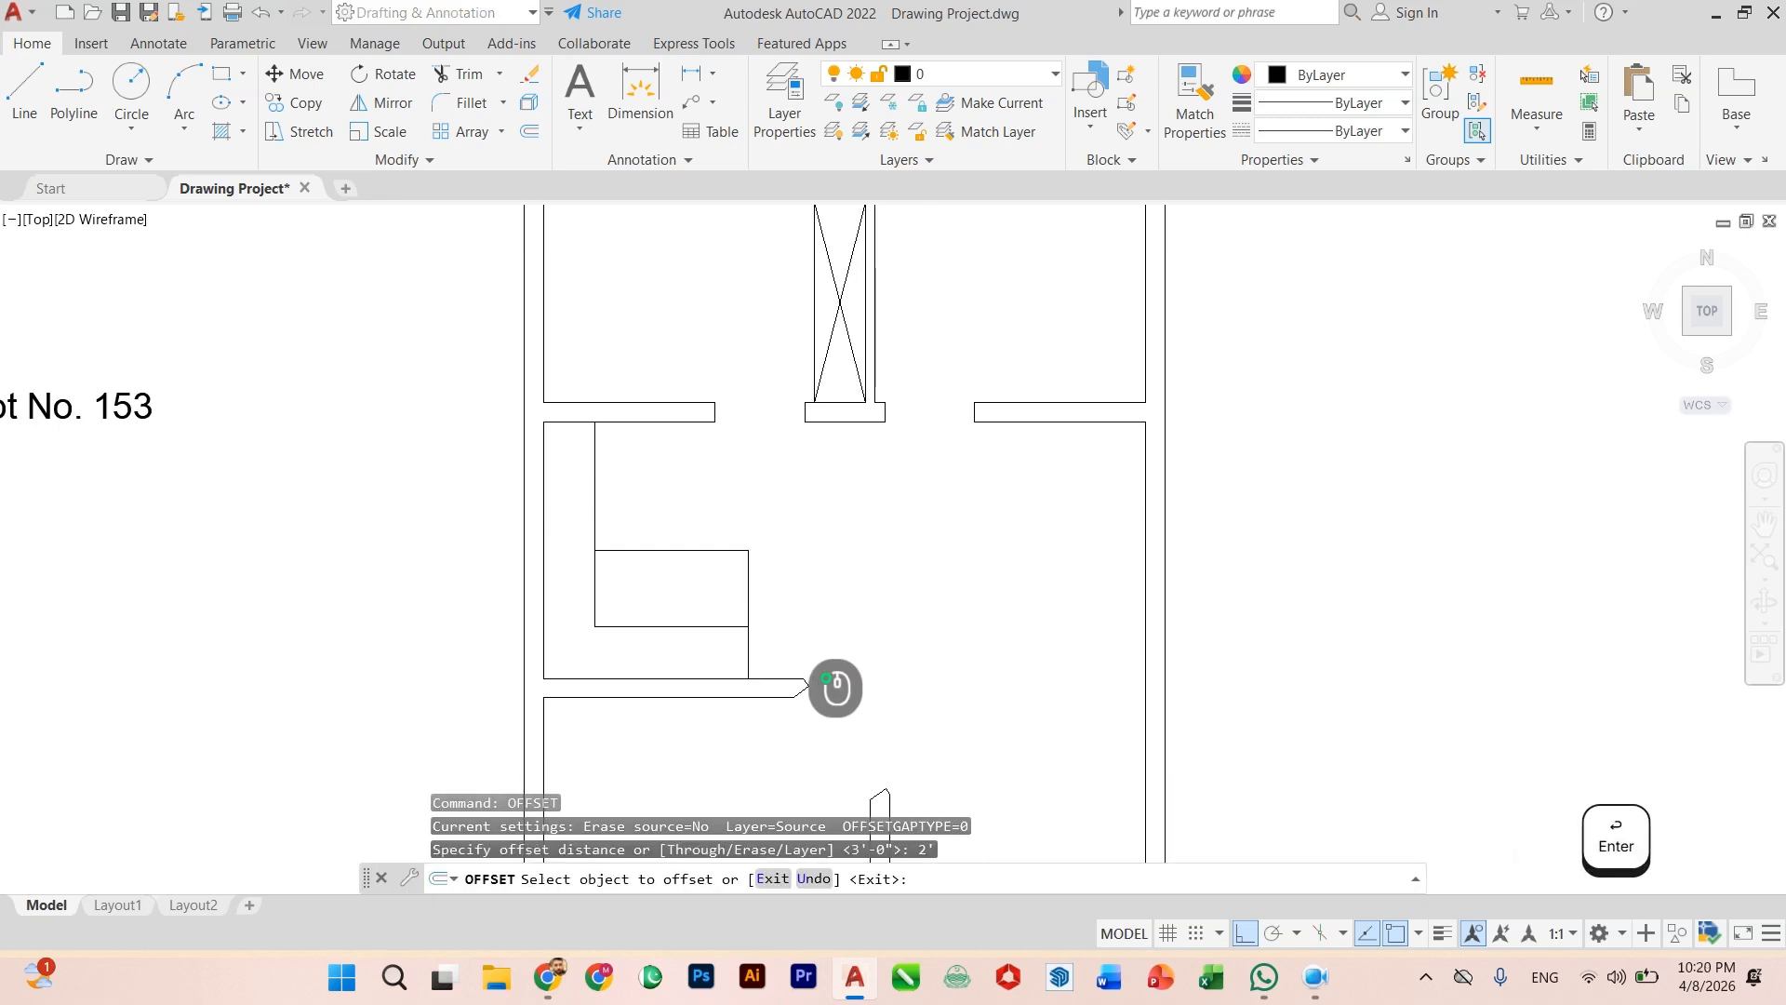
left_click(748, 605)
left_click(694, 585)
key("Escape")
Step: Trim the excess lines around the 2' wide return so the counter becomes one continuous U-shaped outline
scroll(690, 580, "up", 4)
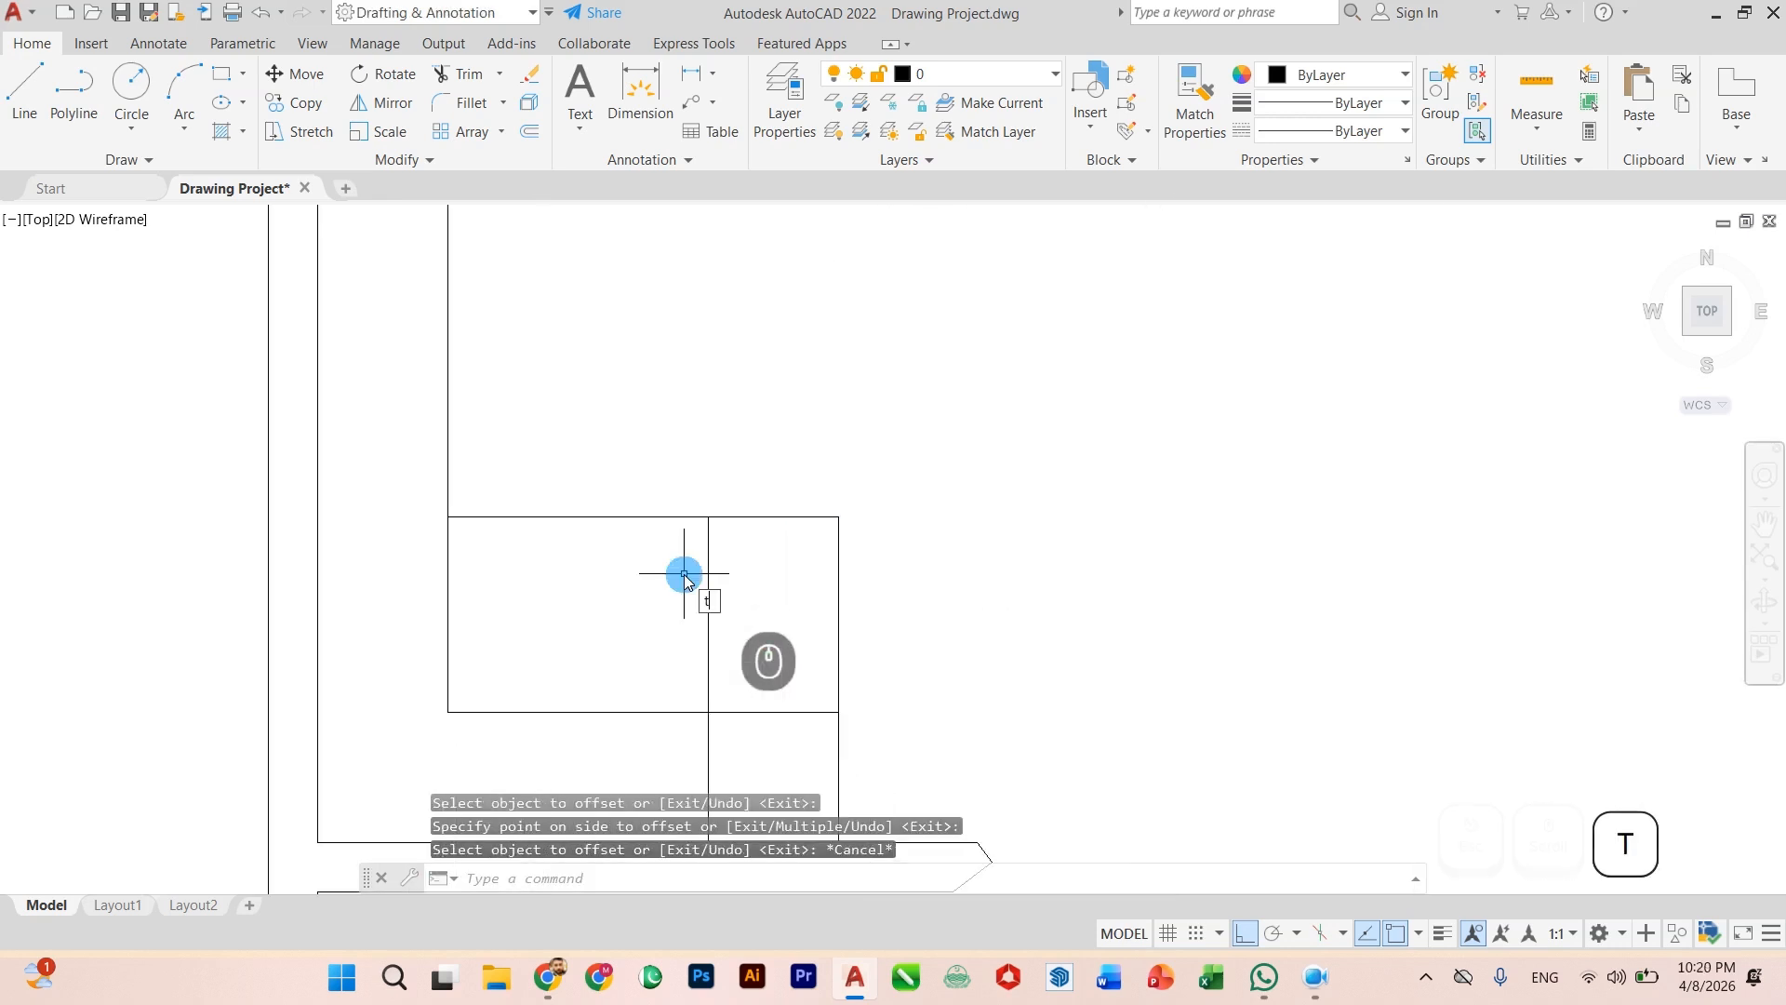
key("Return")
scroll(665, 521, "down", 3)
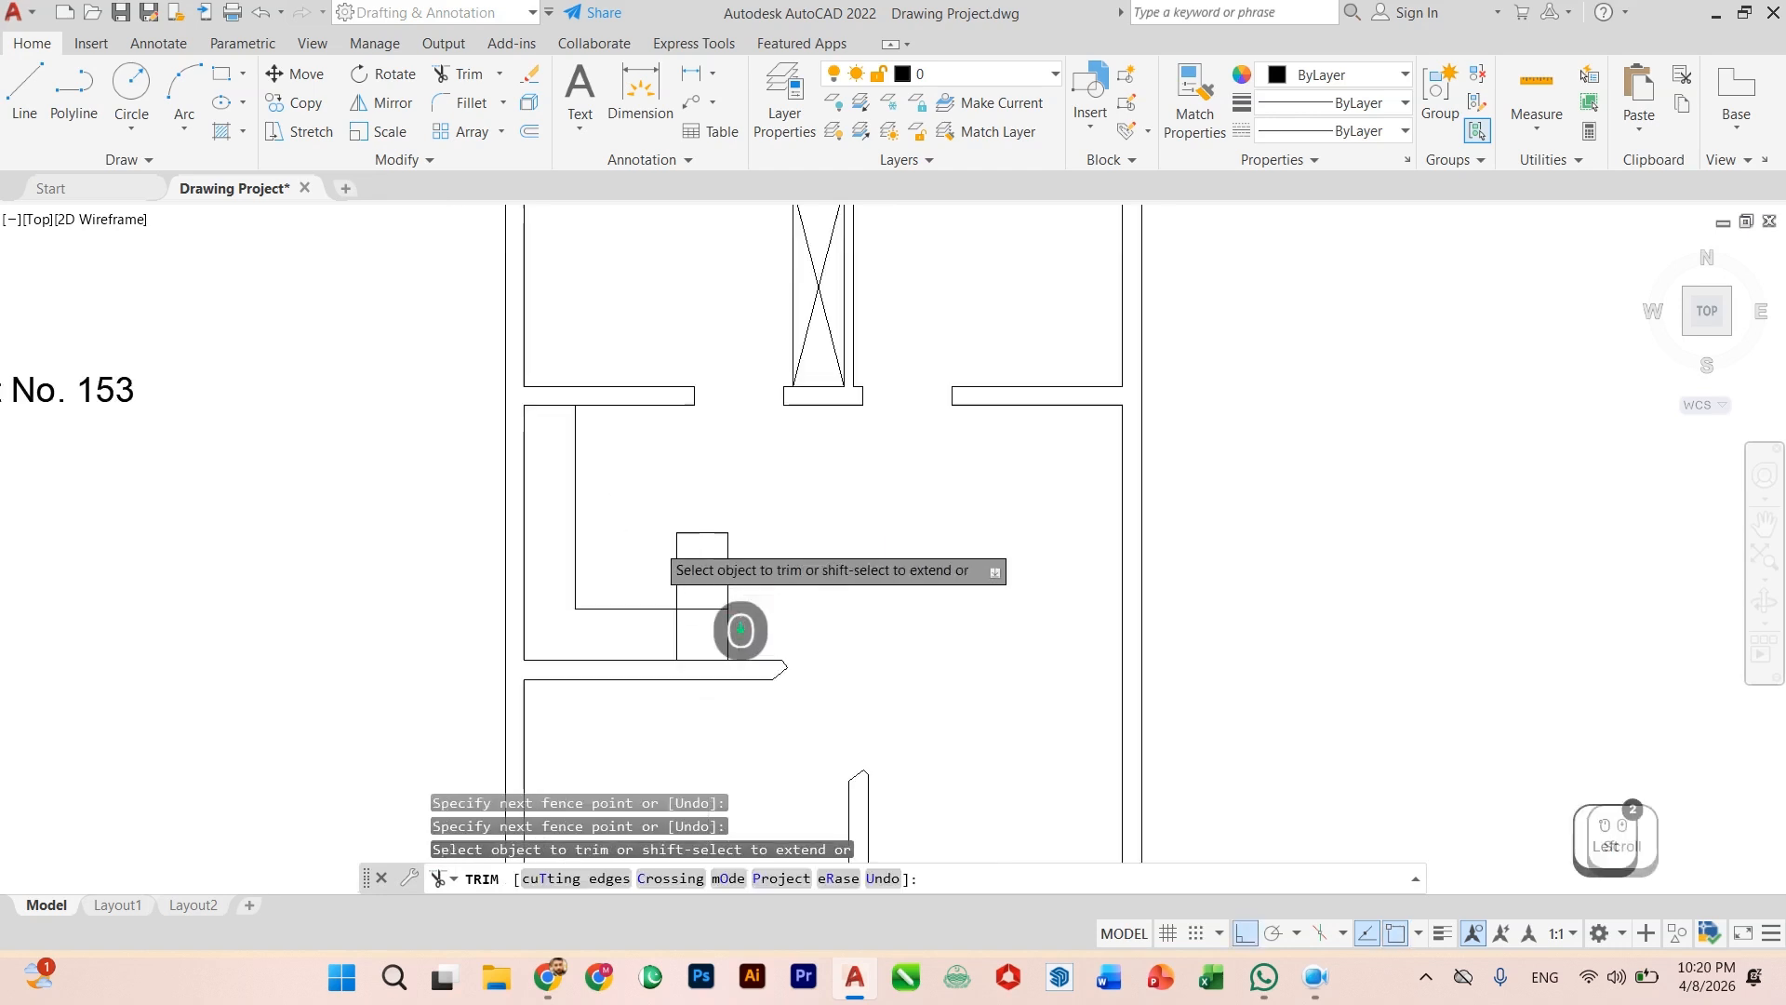
left_click(717, 592)
left_click(712, 634)
left_click(659, 640)
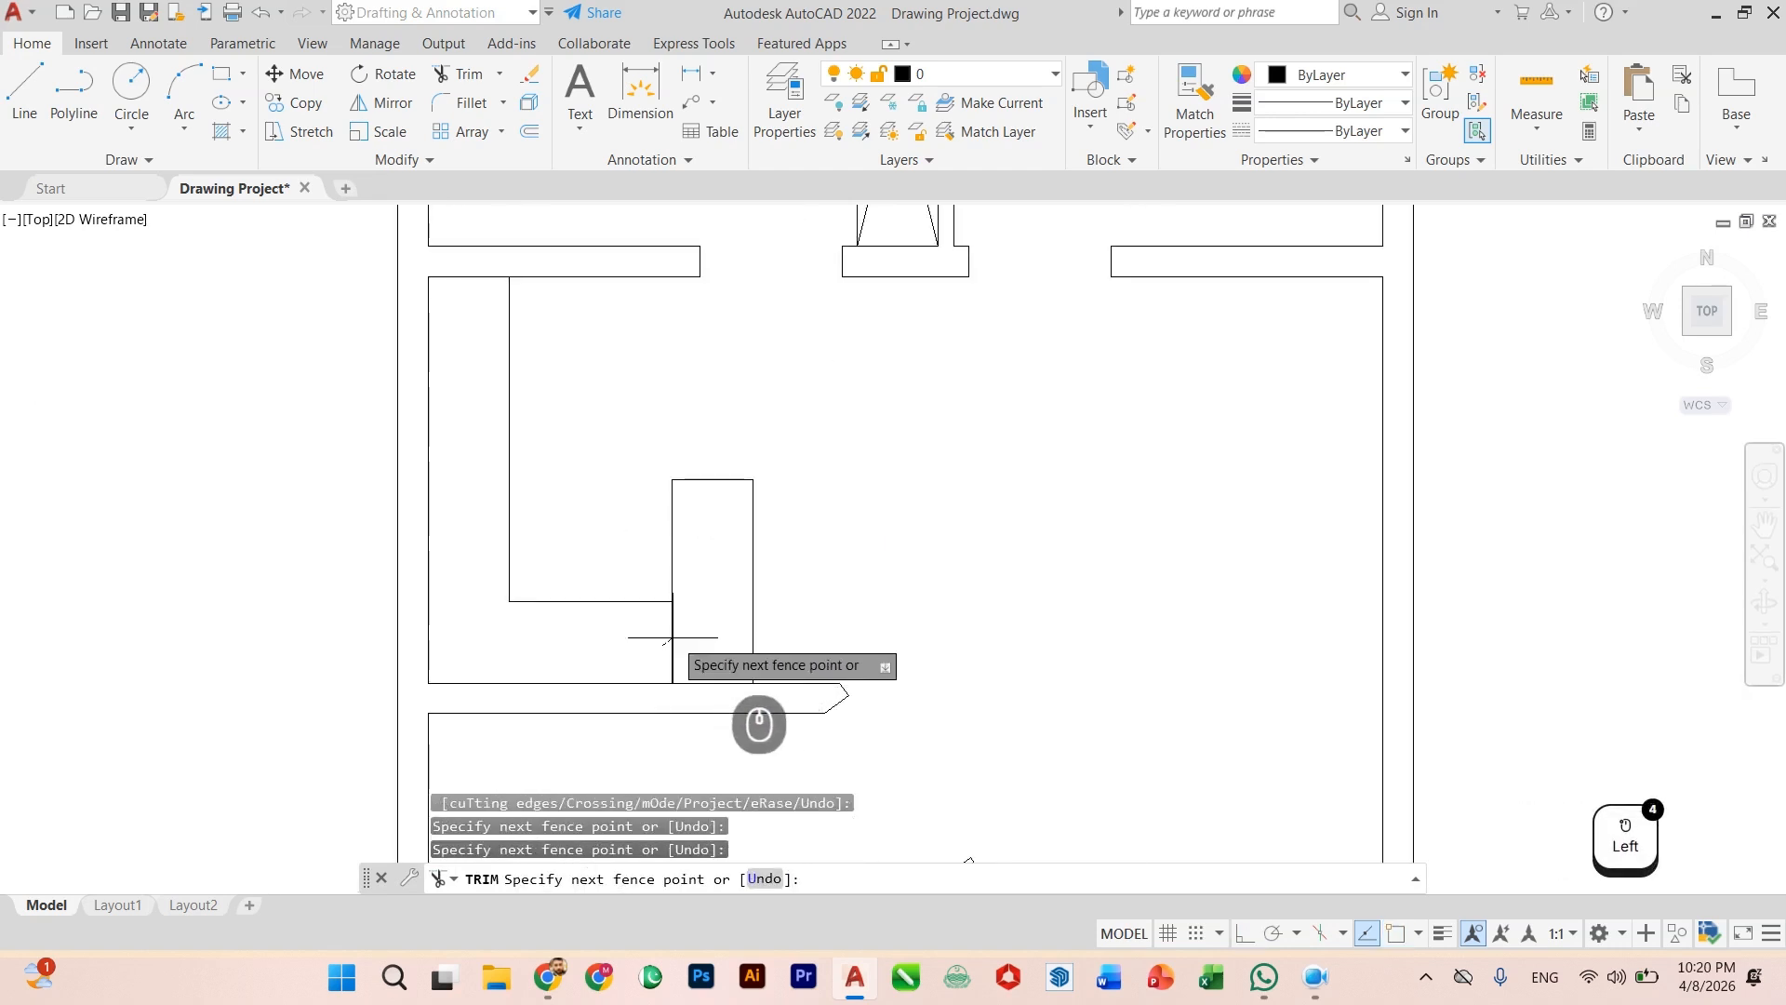
left_click(686, 636)
scroll(684, 608, "down", 4)
key("Escape")
Step: Examine the U-shaped counter and the rooms at the lower end of the floor plan
scroll(645, 716, "up", 6)
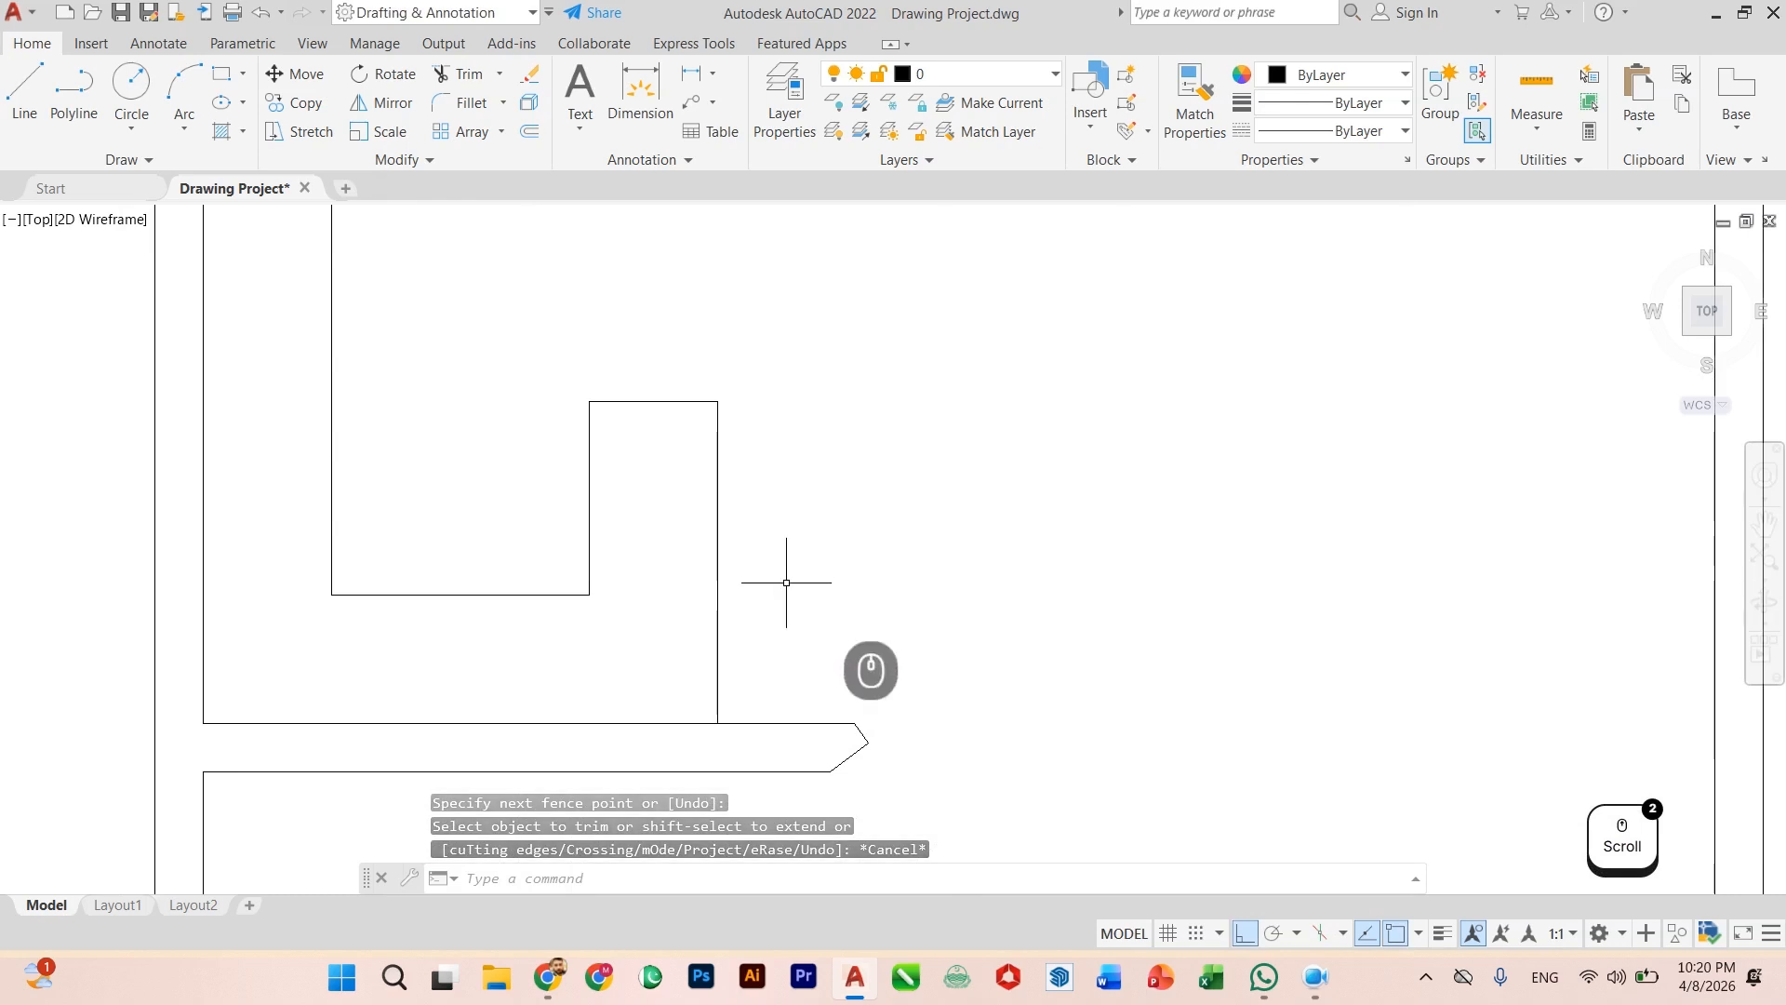
scroll(723, 506, "down", 2)
scroll(726, 480, "up", 2)
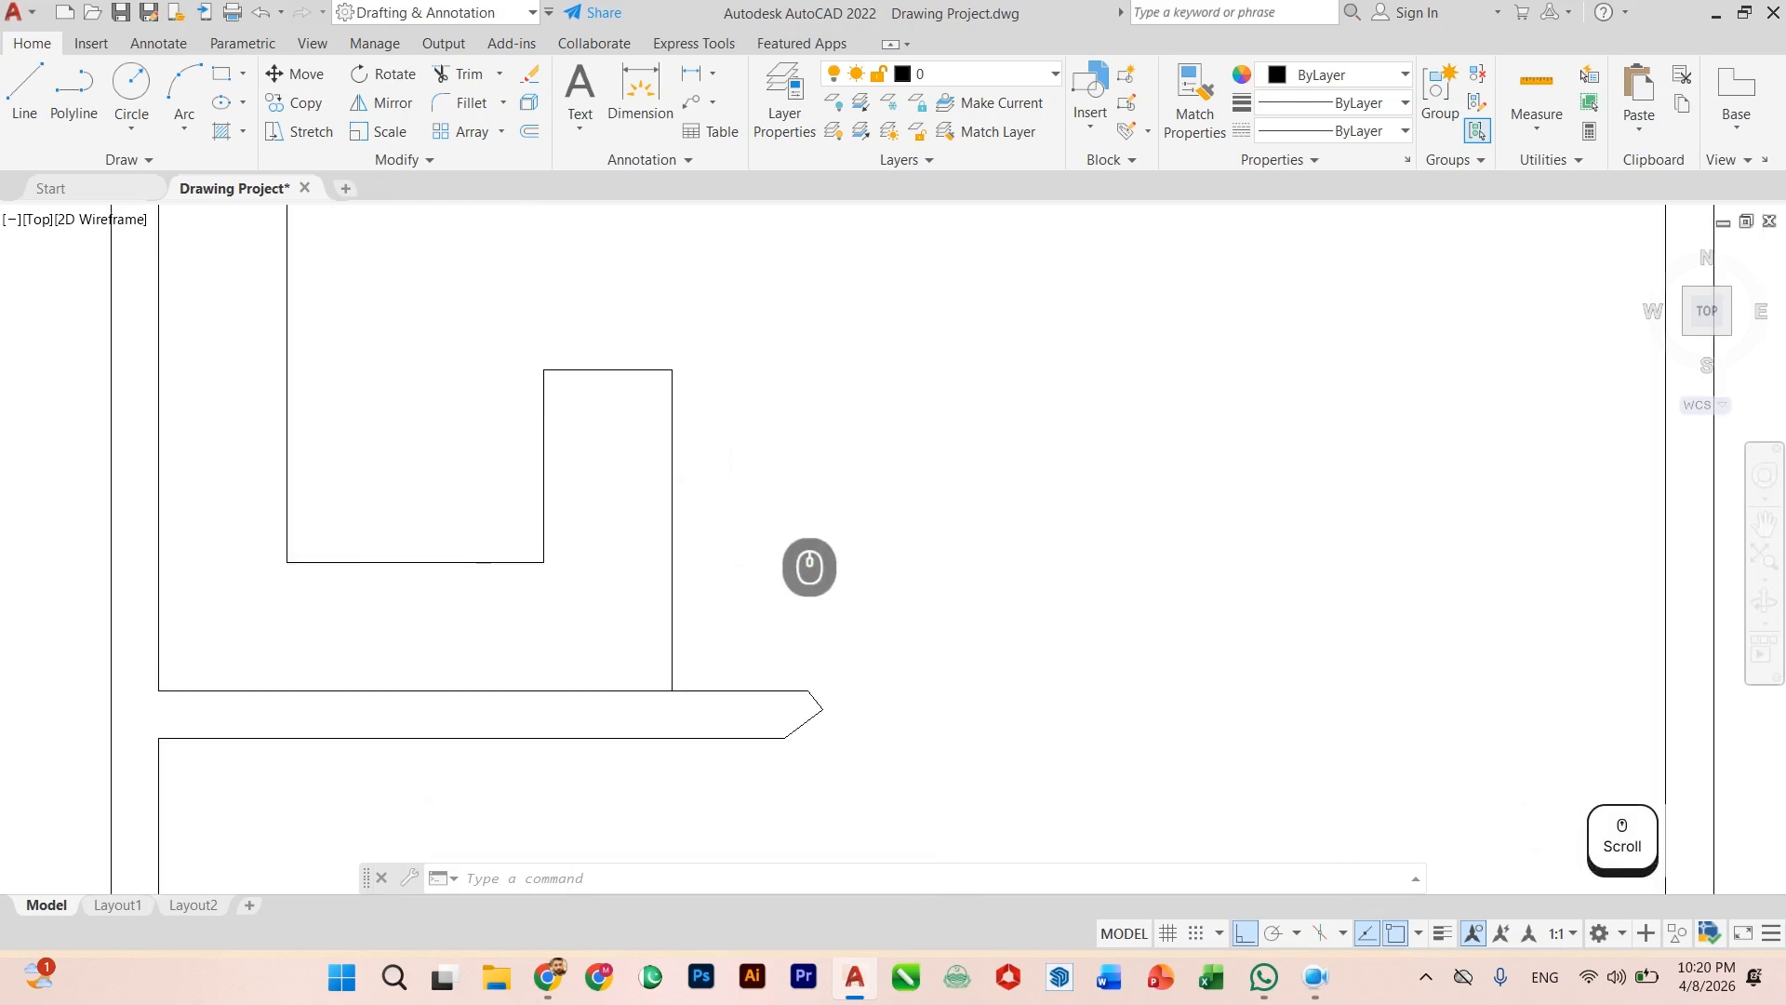
scroll(685, 471, "down", 4)
scroll(610, 359, "up", 1)
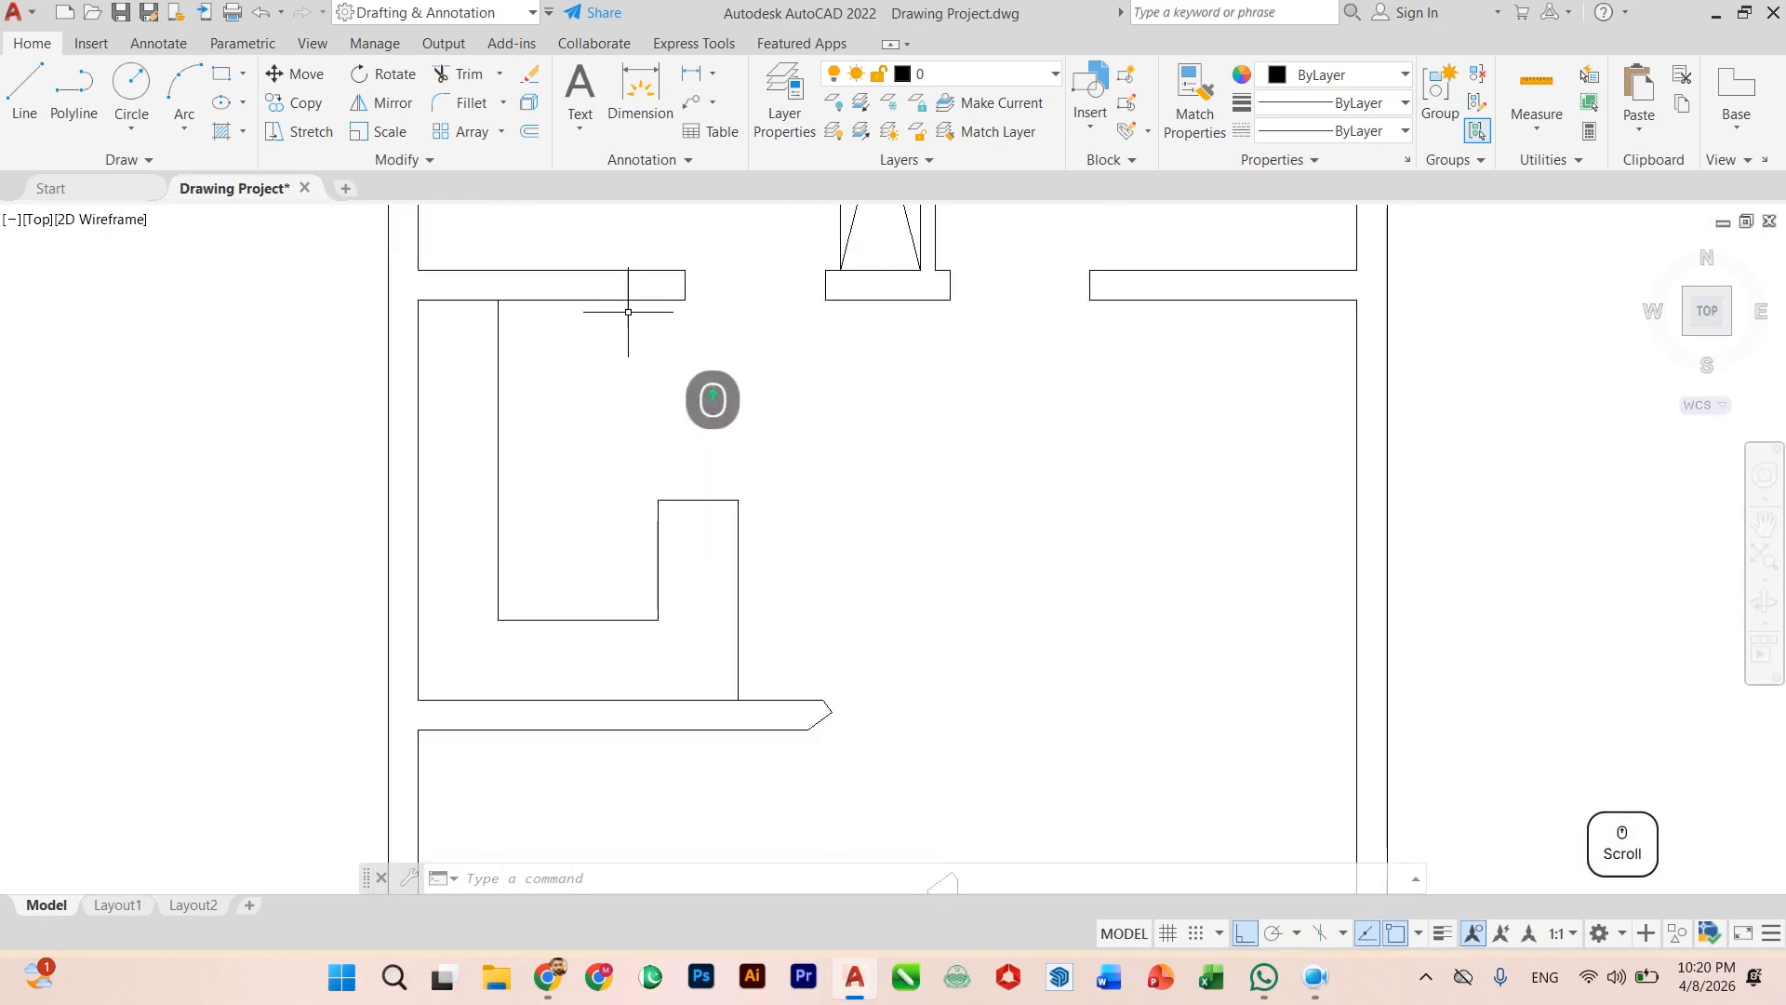
scroll(605, 372, "down", 1)
scroll(609, 521, "down", 2)
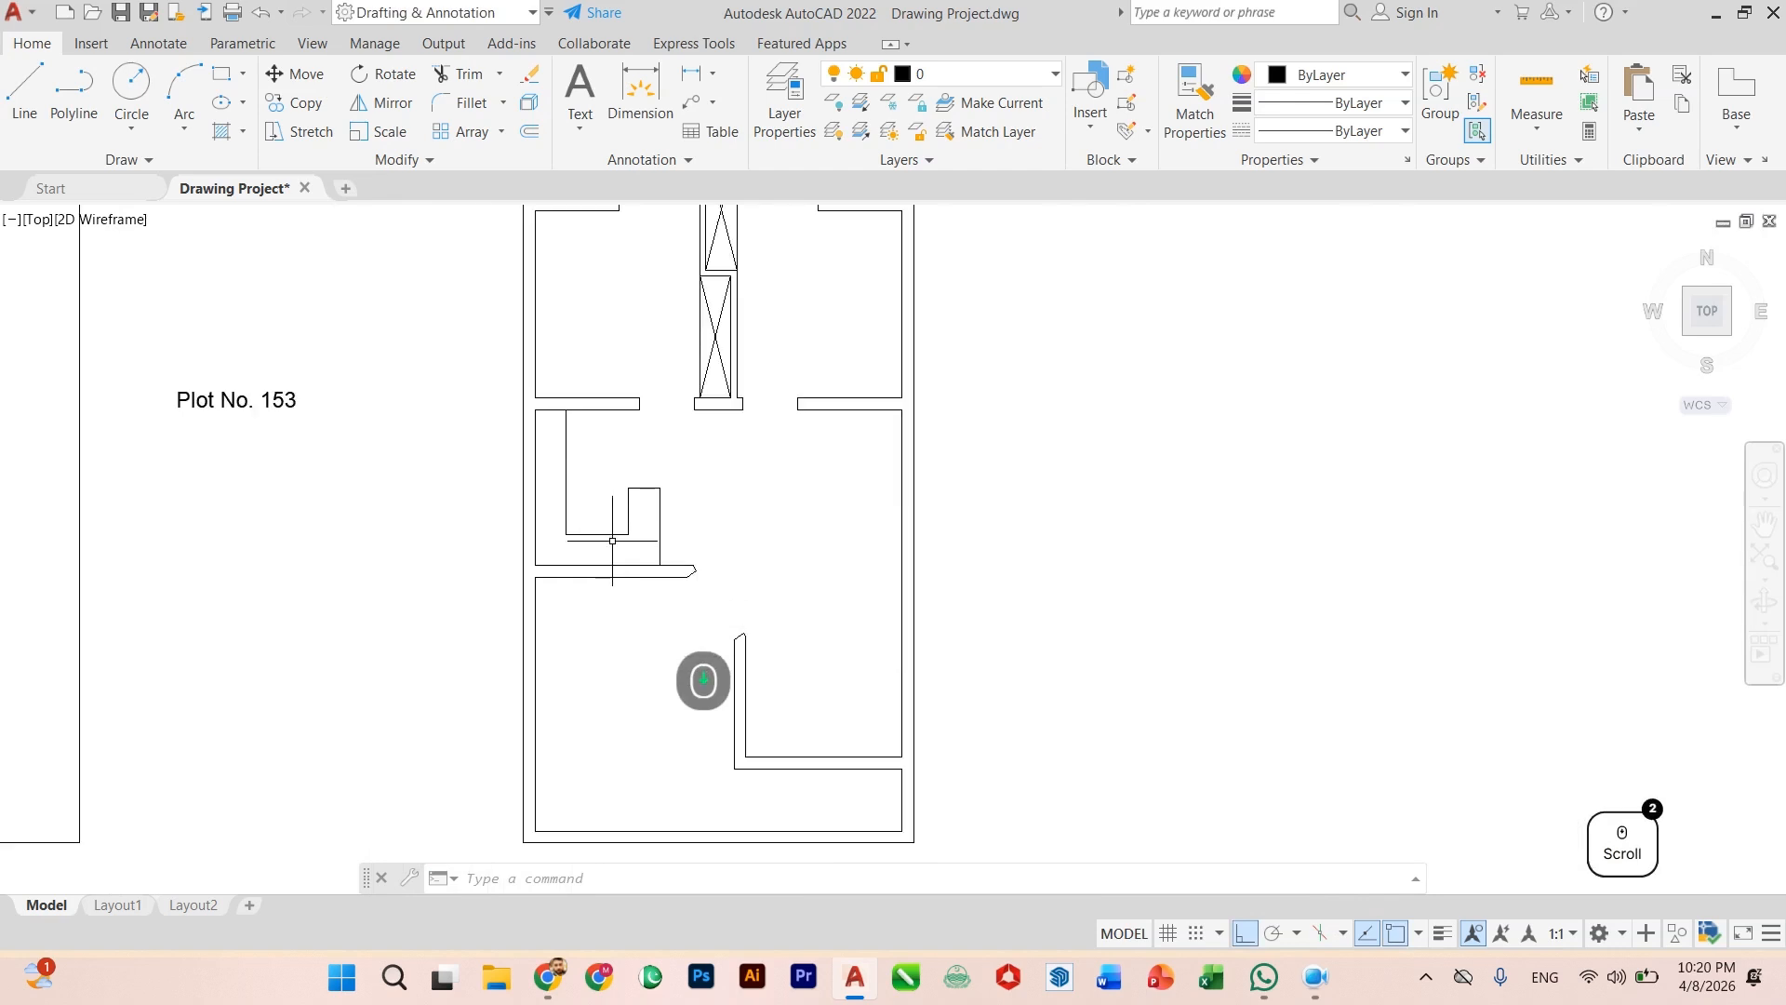
scroll(615, 595, "up", 3)
scroll(623, 586, "down", 3)
scroll(625, 578, "down", 1)
scroll(650, 687, "up", 1)
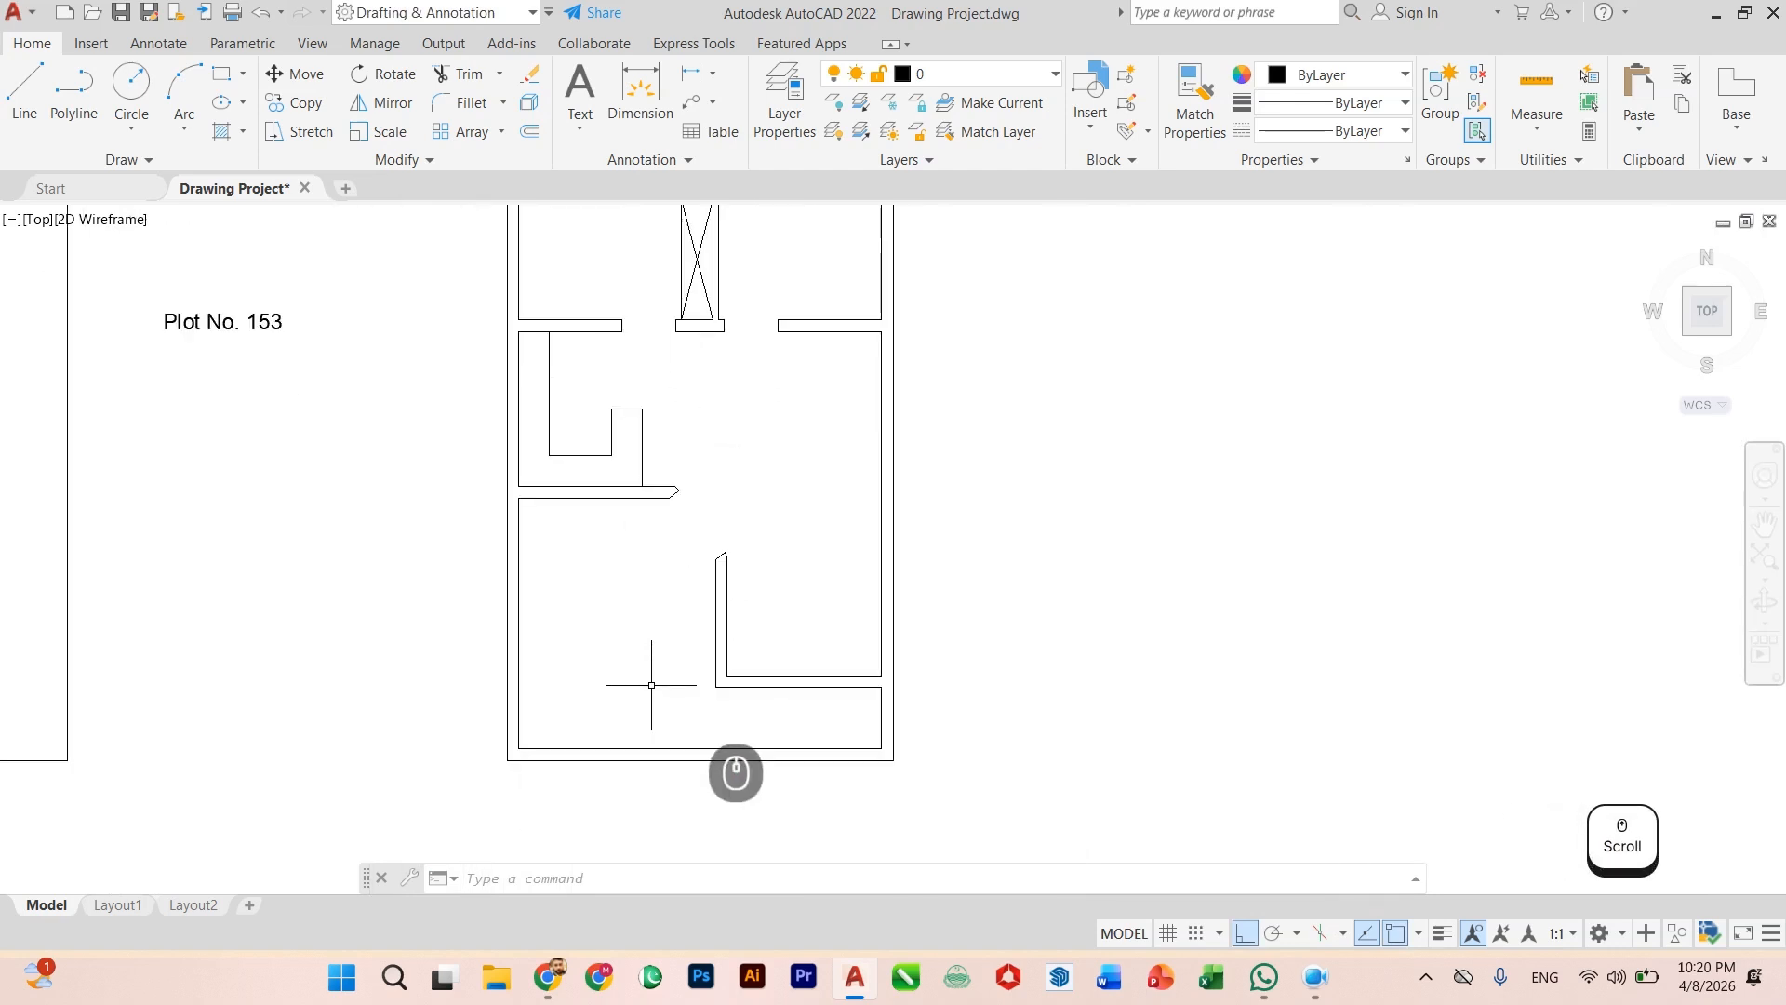
scroll(805, 679, "up", 3)
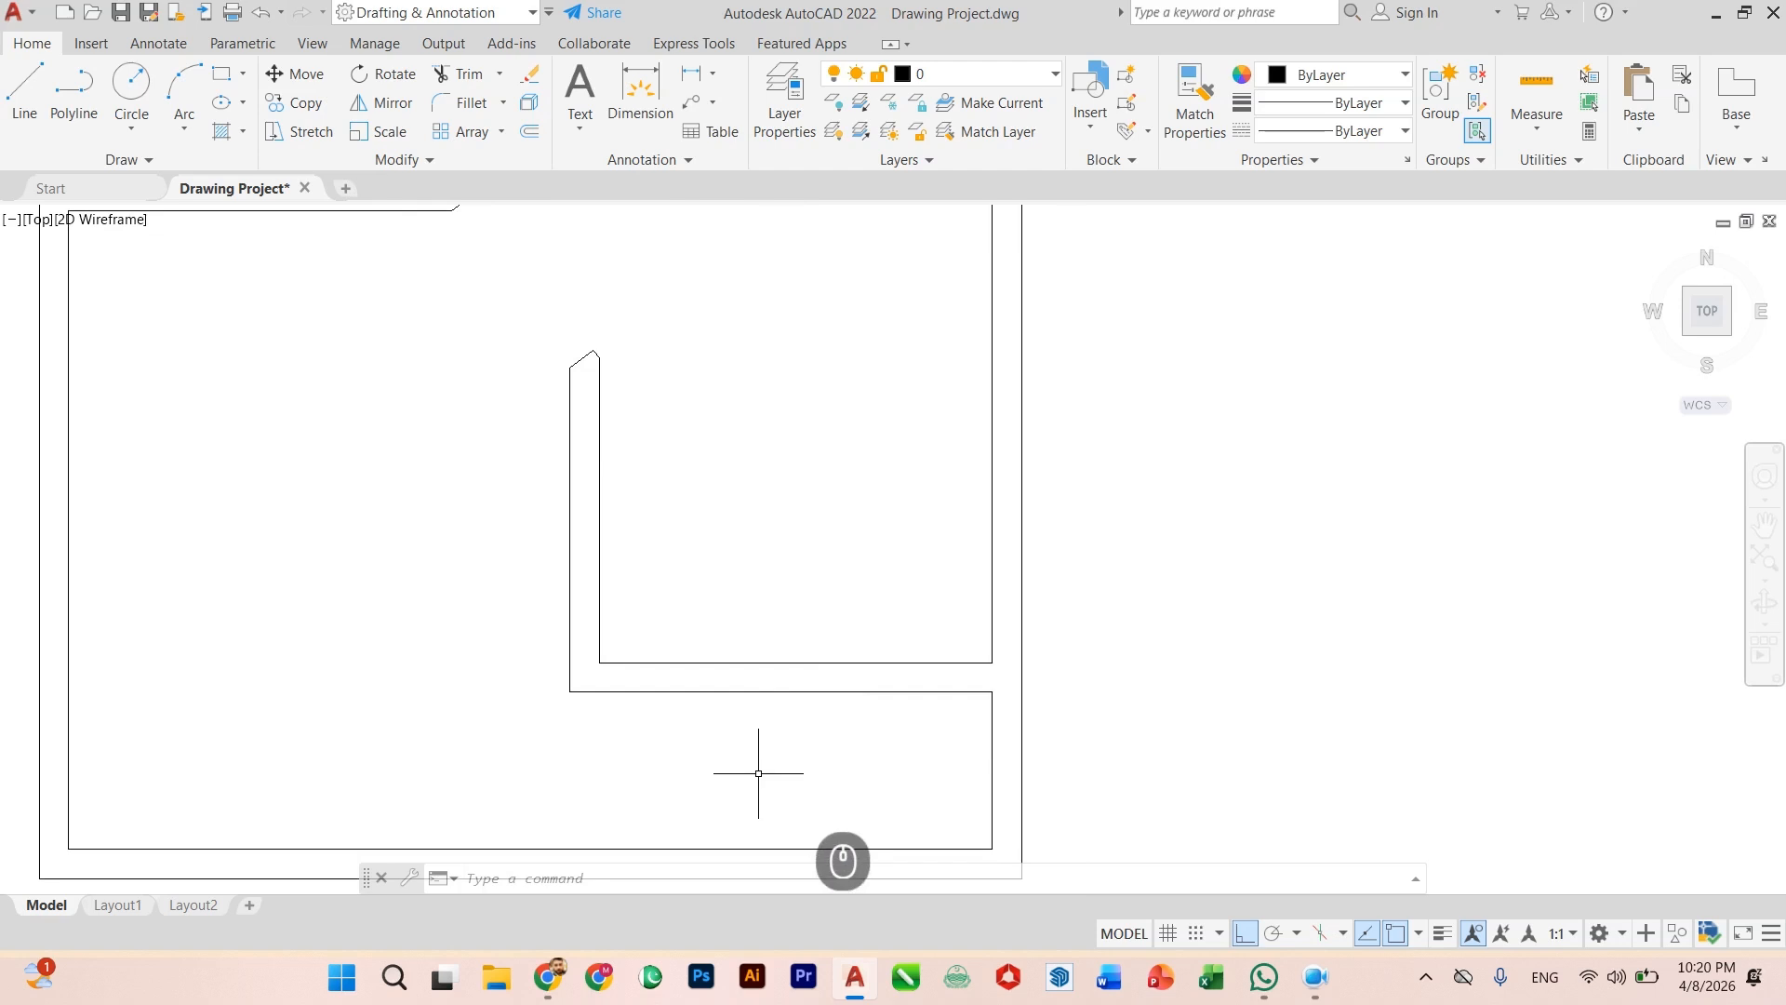
Step: Draw a short vertical line across the lower horizontal wall from the midpoint of its upper face to its lower face
scroll(758, 773, "down", 2)
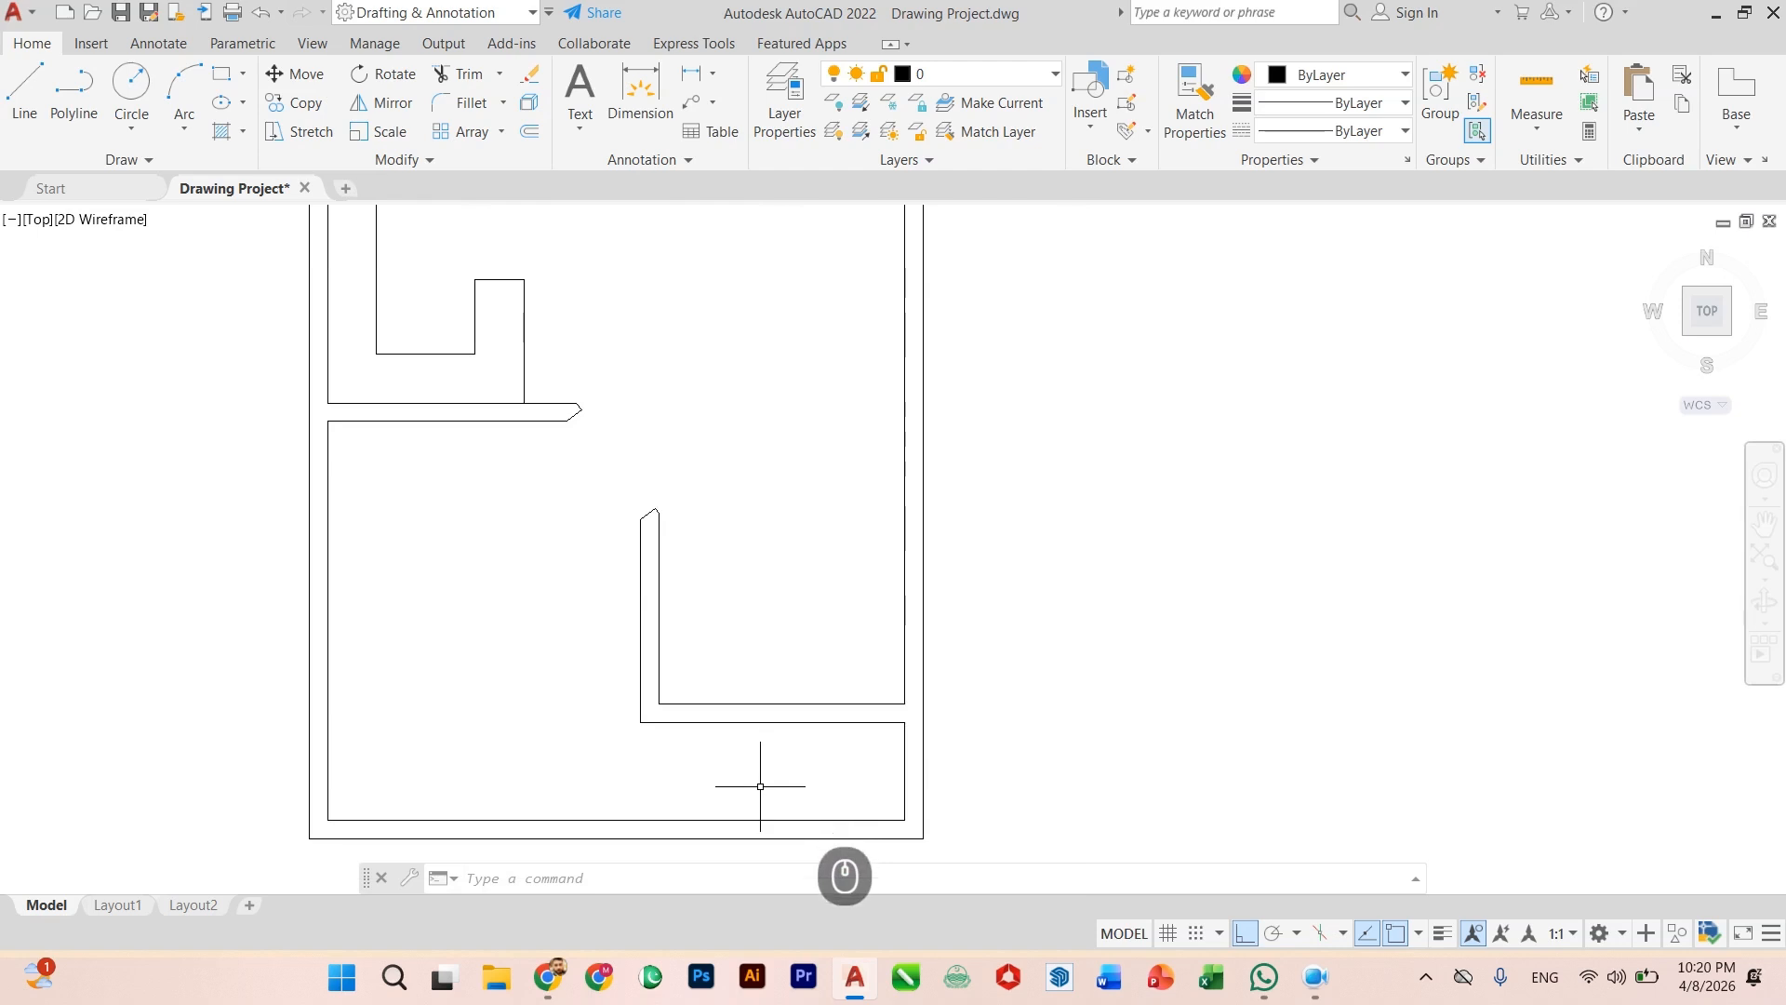
type("L")
key("Return")
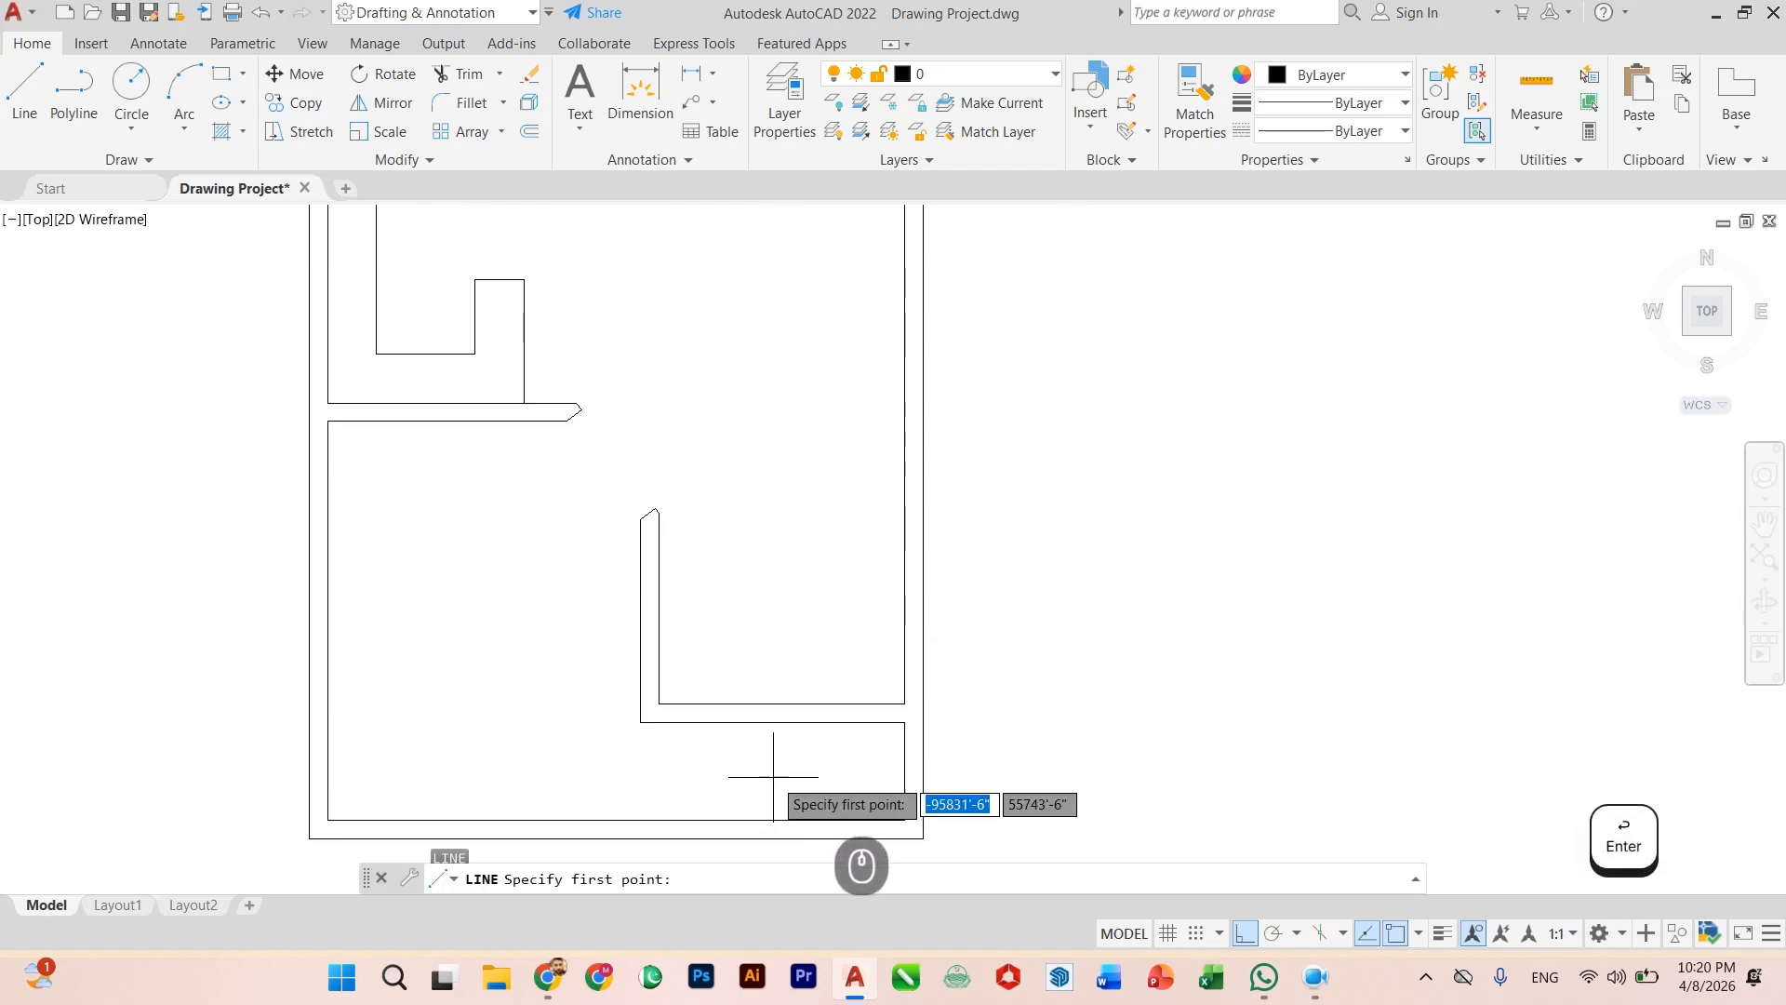
scroll(768, 716, "up", 3)
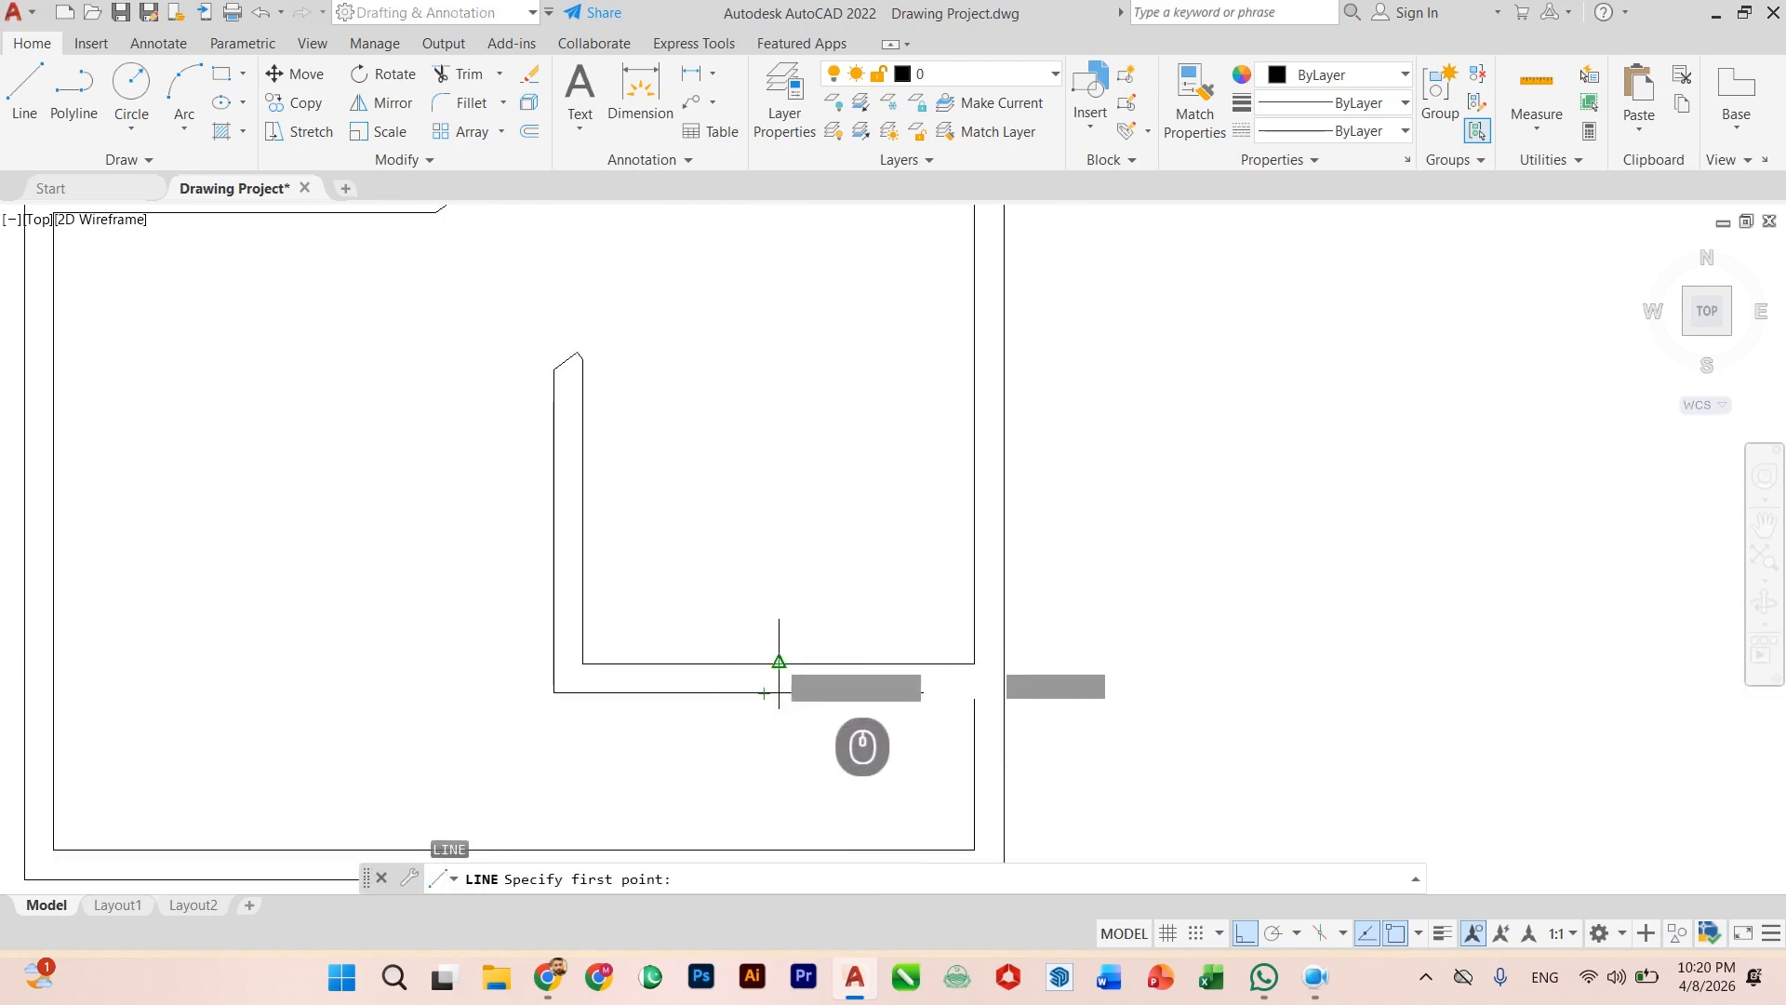
left_click(778, 663)
key("Escape")
Step: Offset the short line across the lower wall 2.5' to both sides
scroll(787, 696, "up", 6)
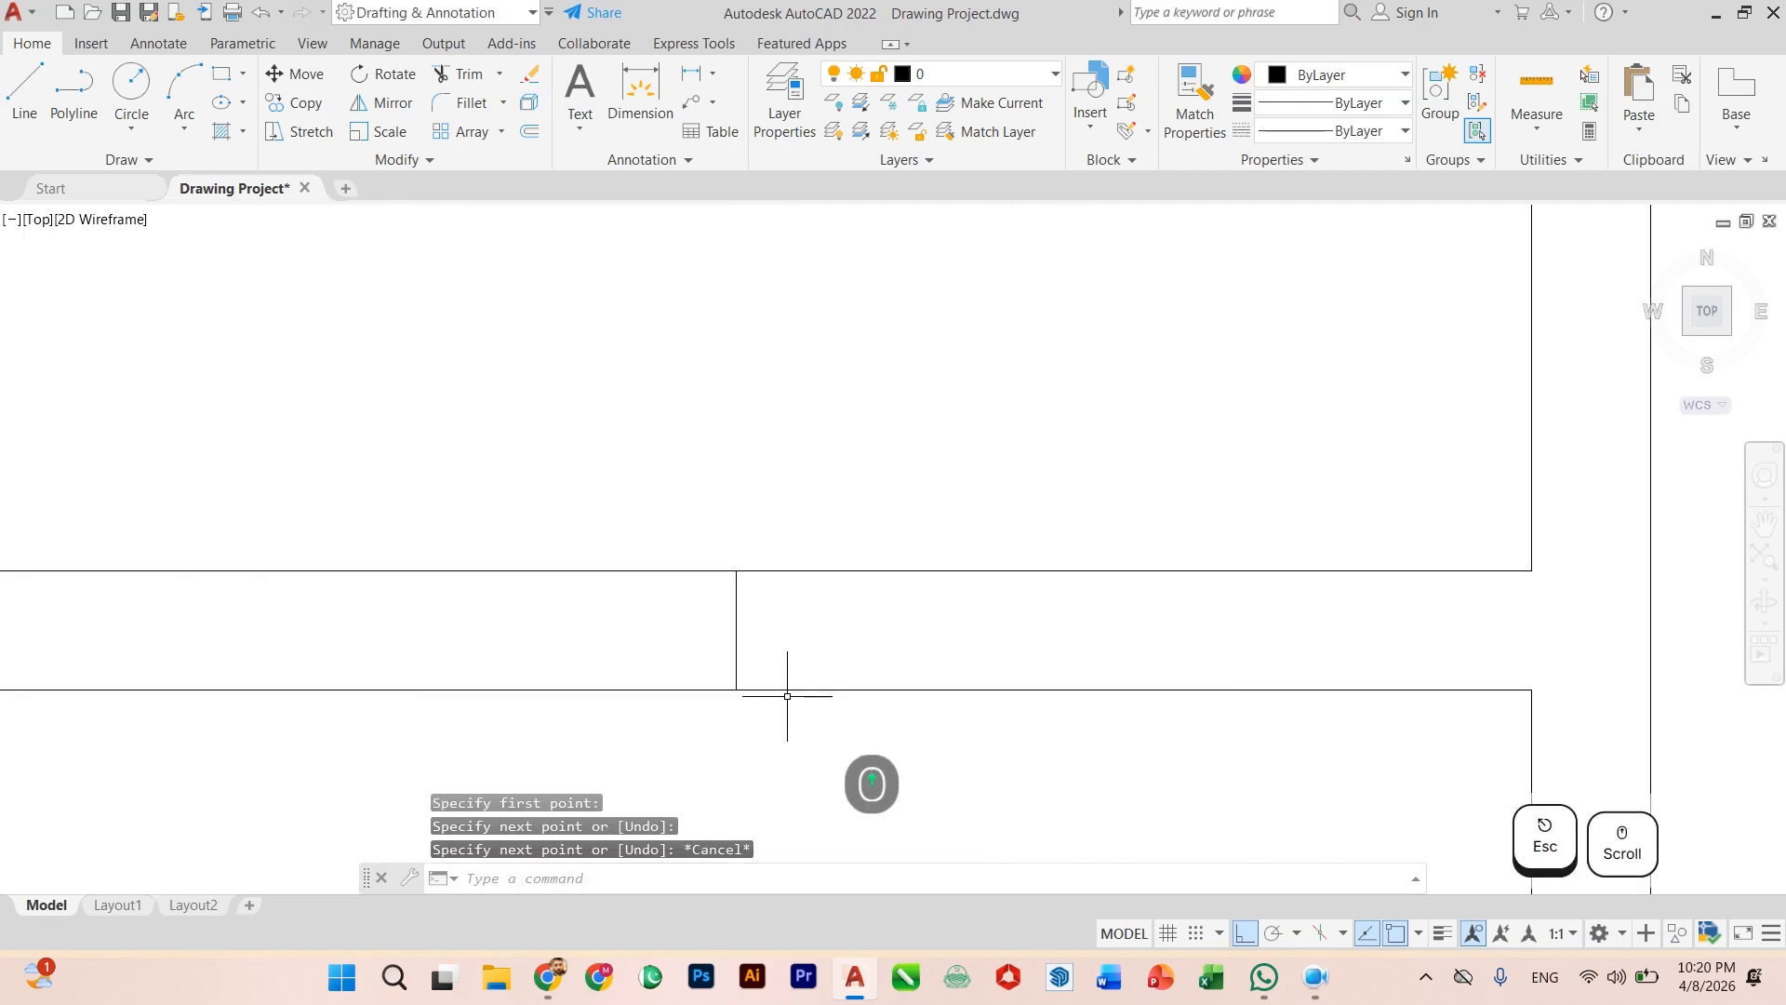
type("off")
key("Return")
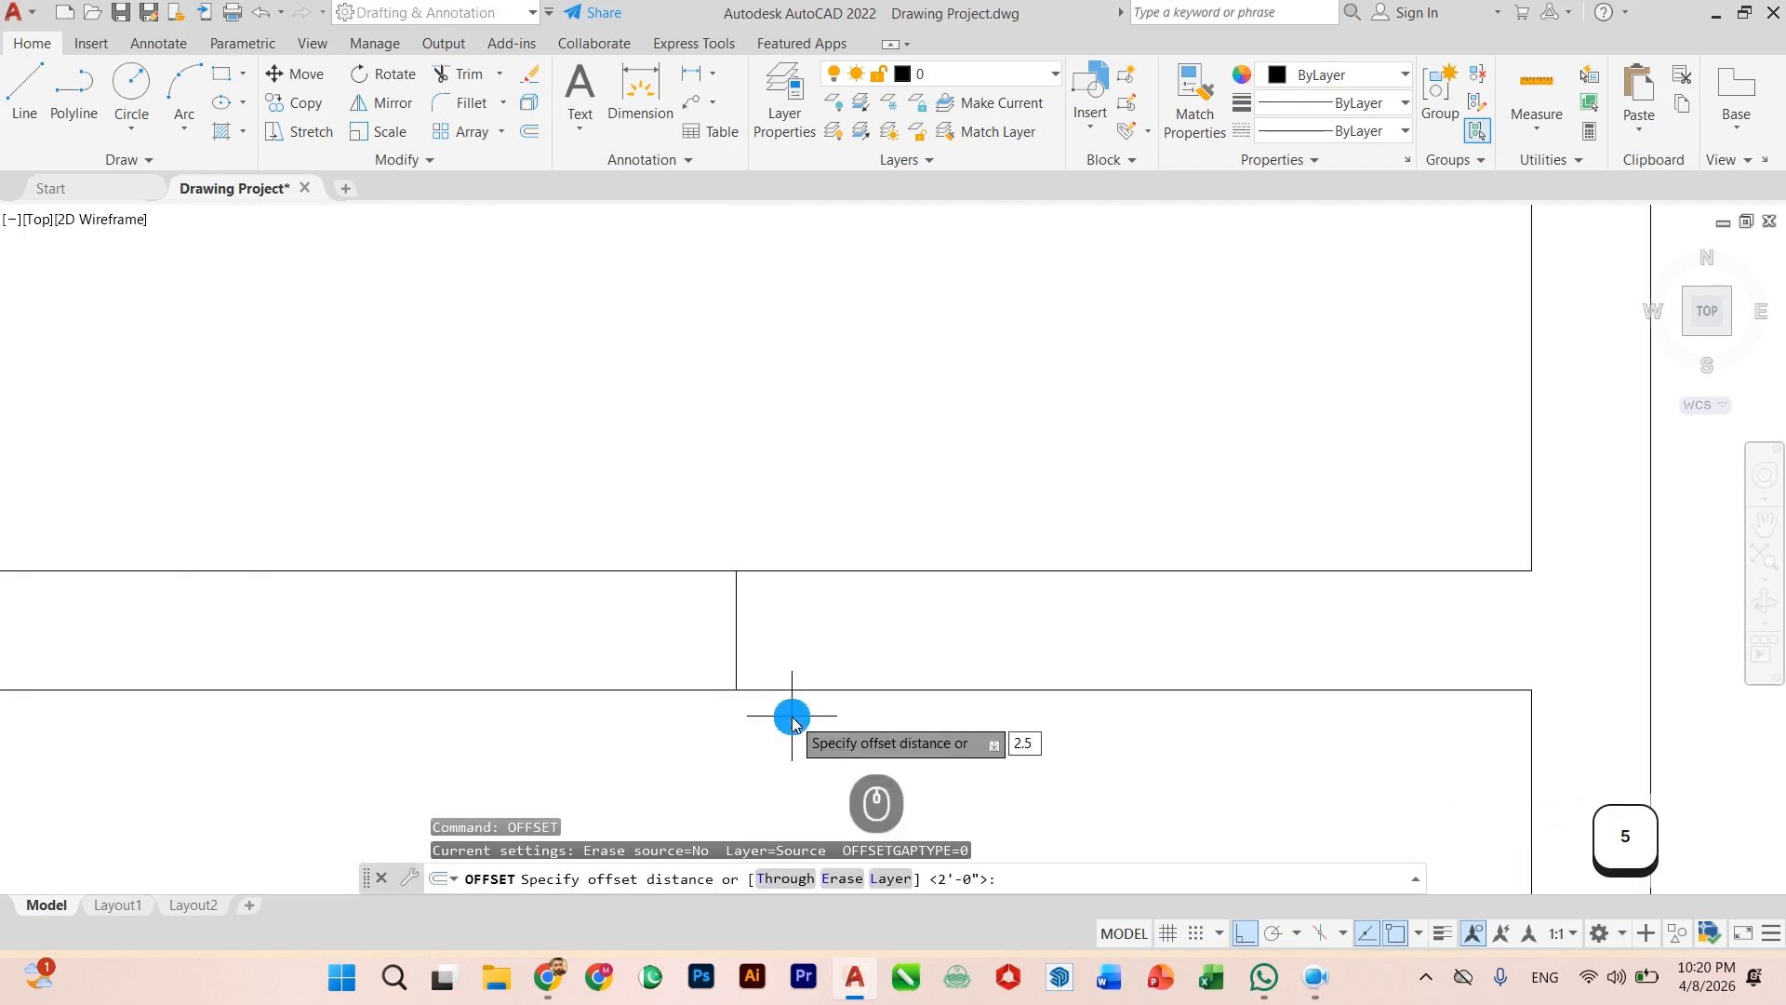
key("Return")
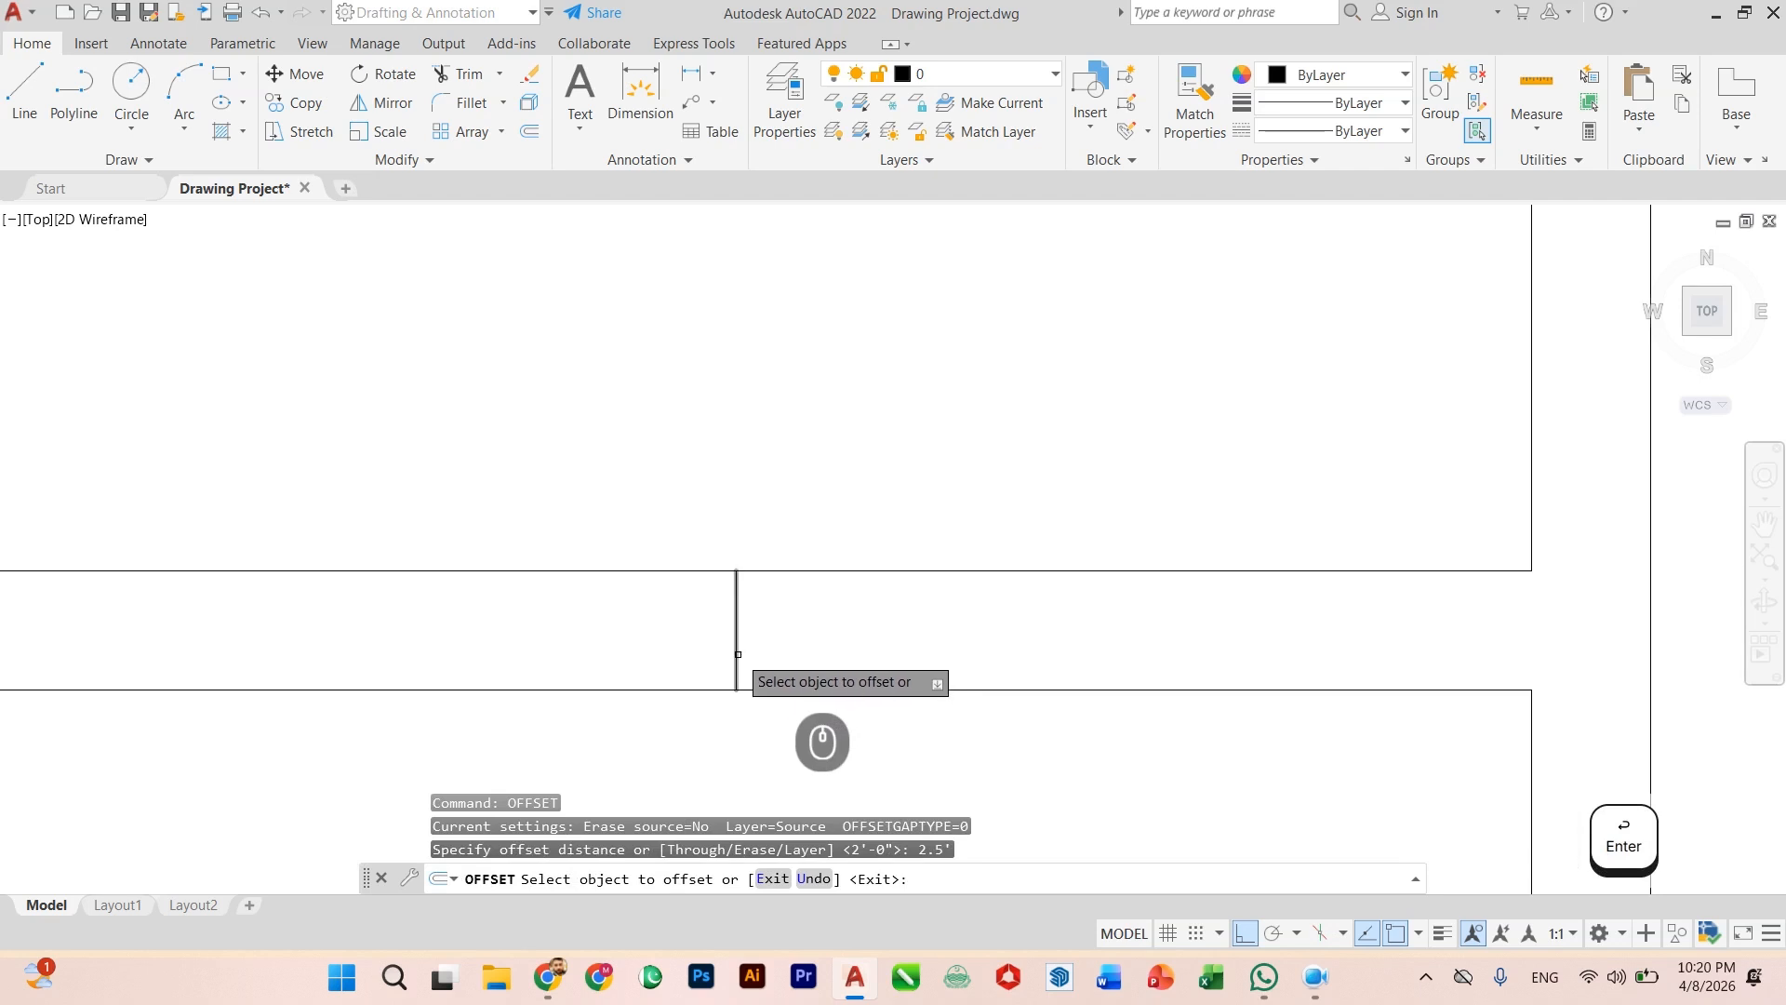
left_click(736, 638)
left_click(884, 629)
scroll(749, 570, "down", 2)
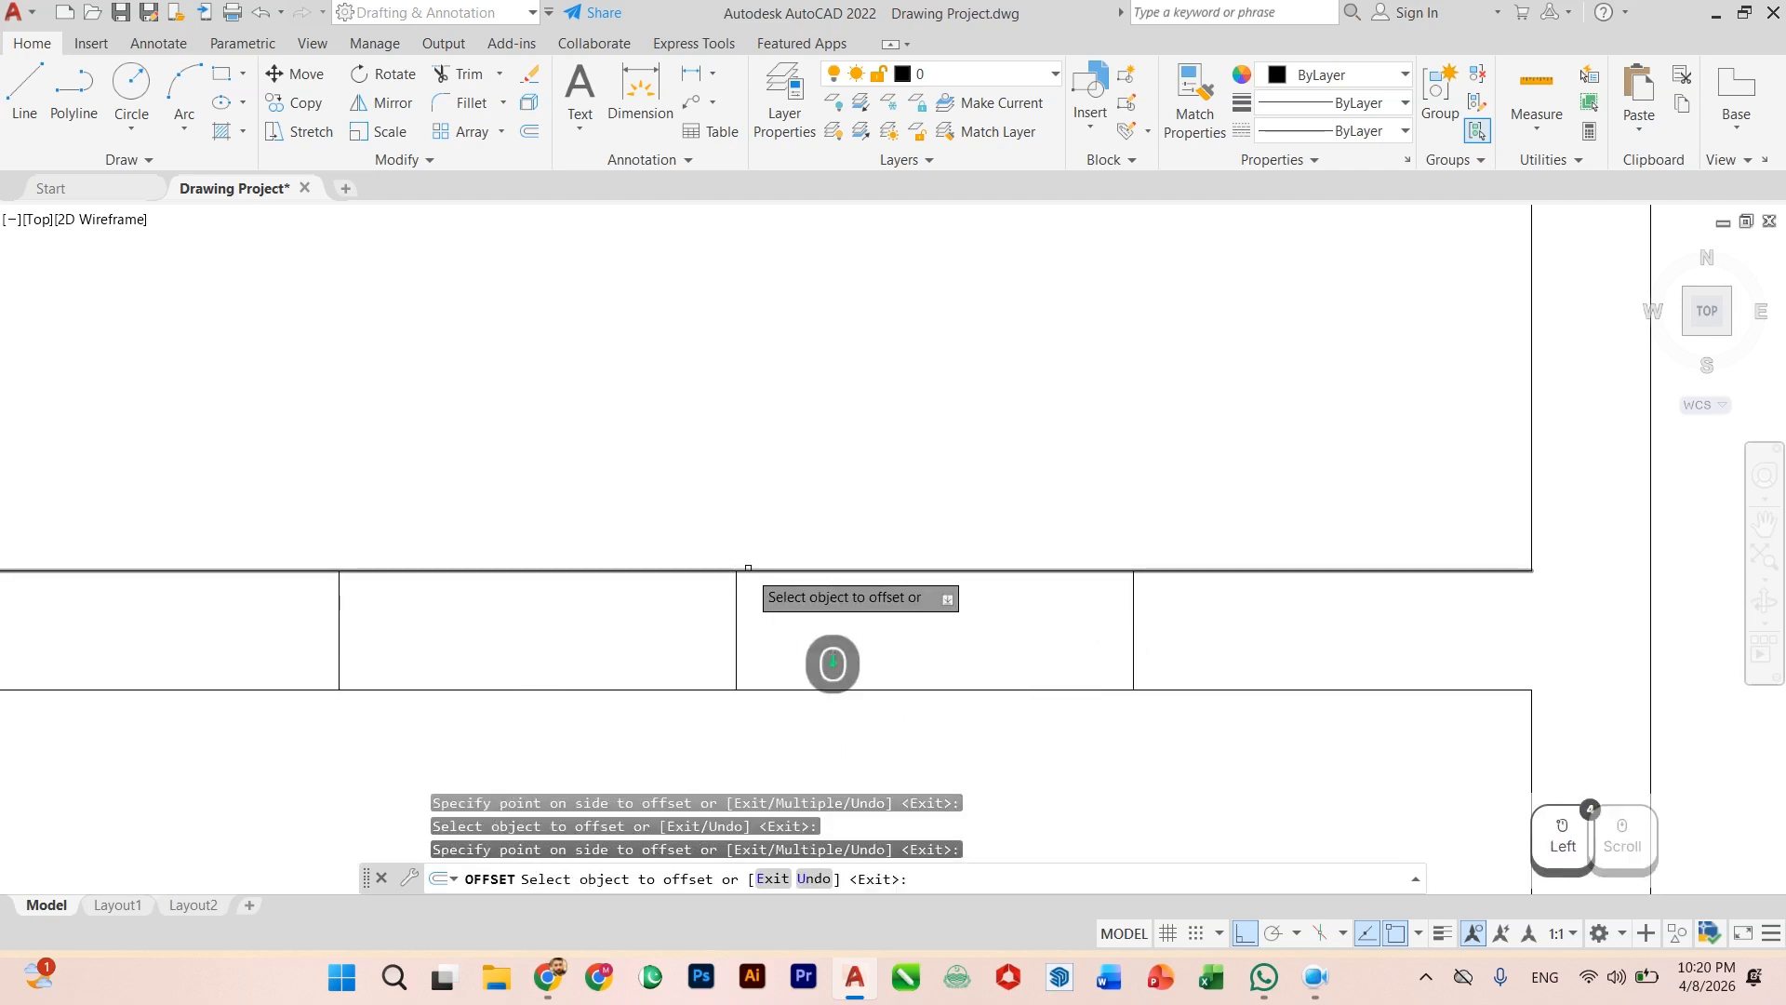
key("Escape")
Step: Trim both wall faces between the two 2.5' offset lines and remove the middle line to form an opening
type("tr")
key("Return")
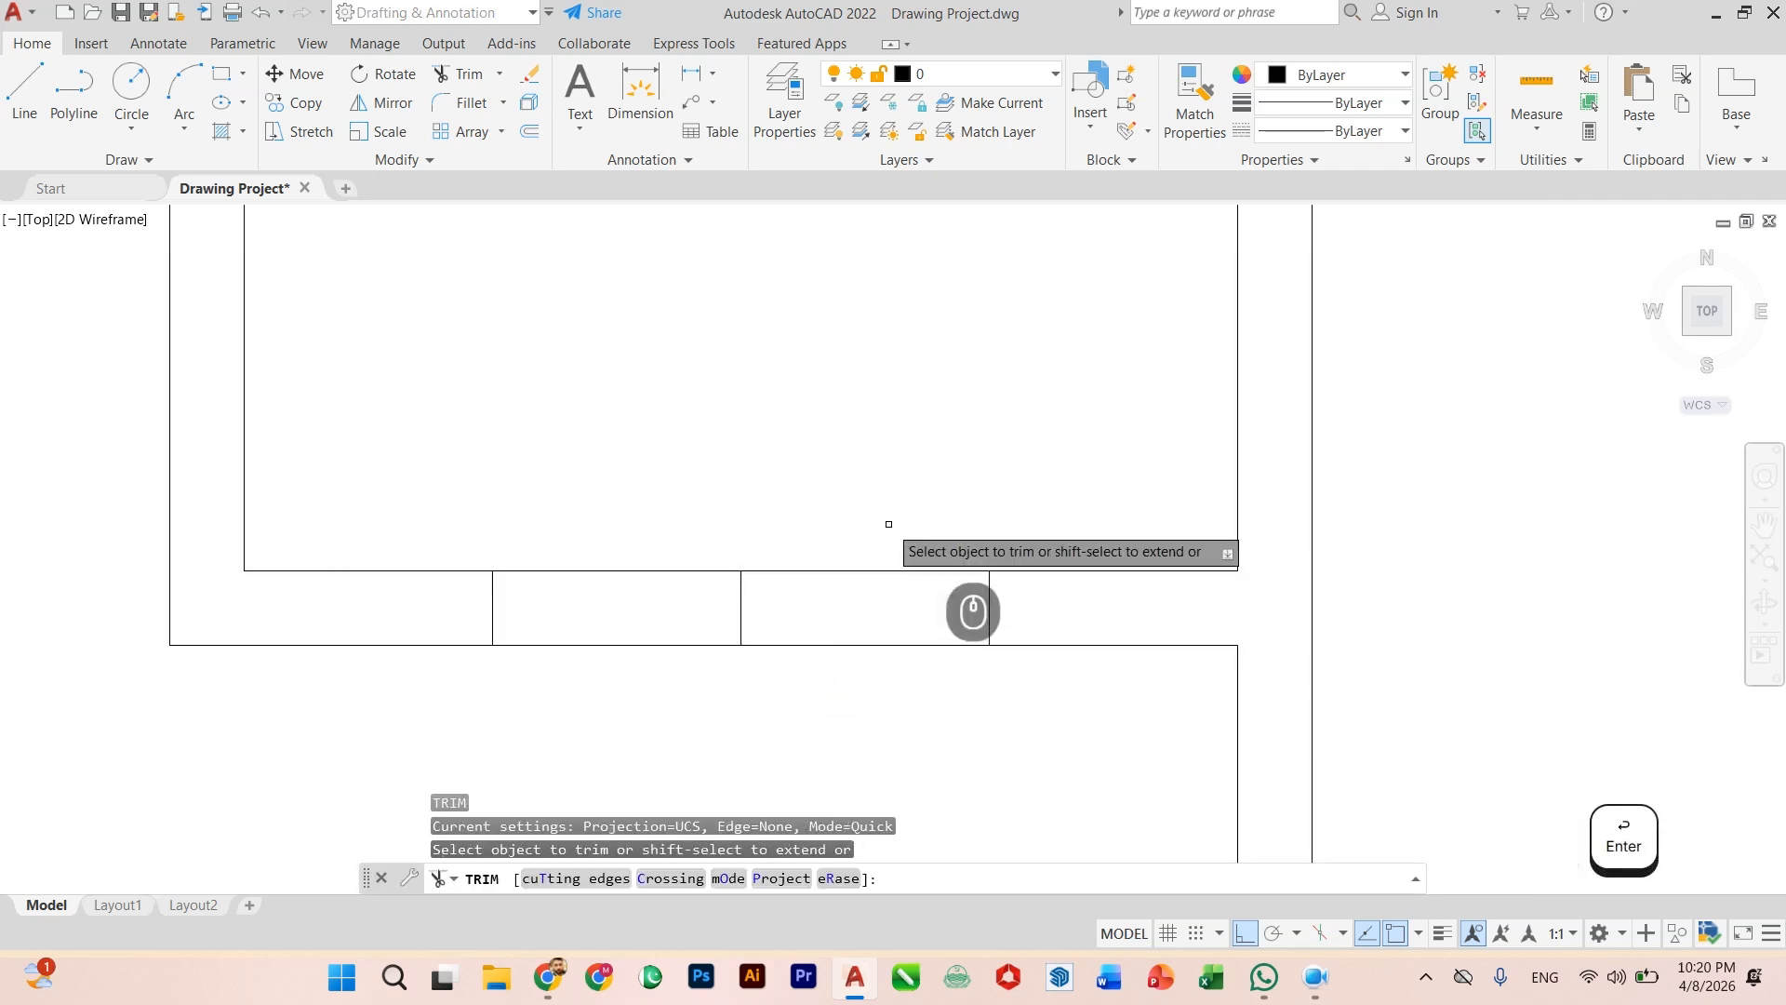
left_click(888, 525)
left_click(804, 726)
left_click(761, 509)
left_click(672, 690)
left_click(769, 590)
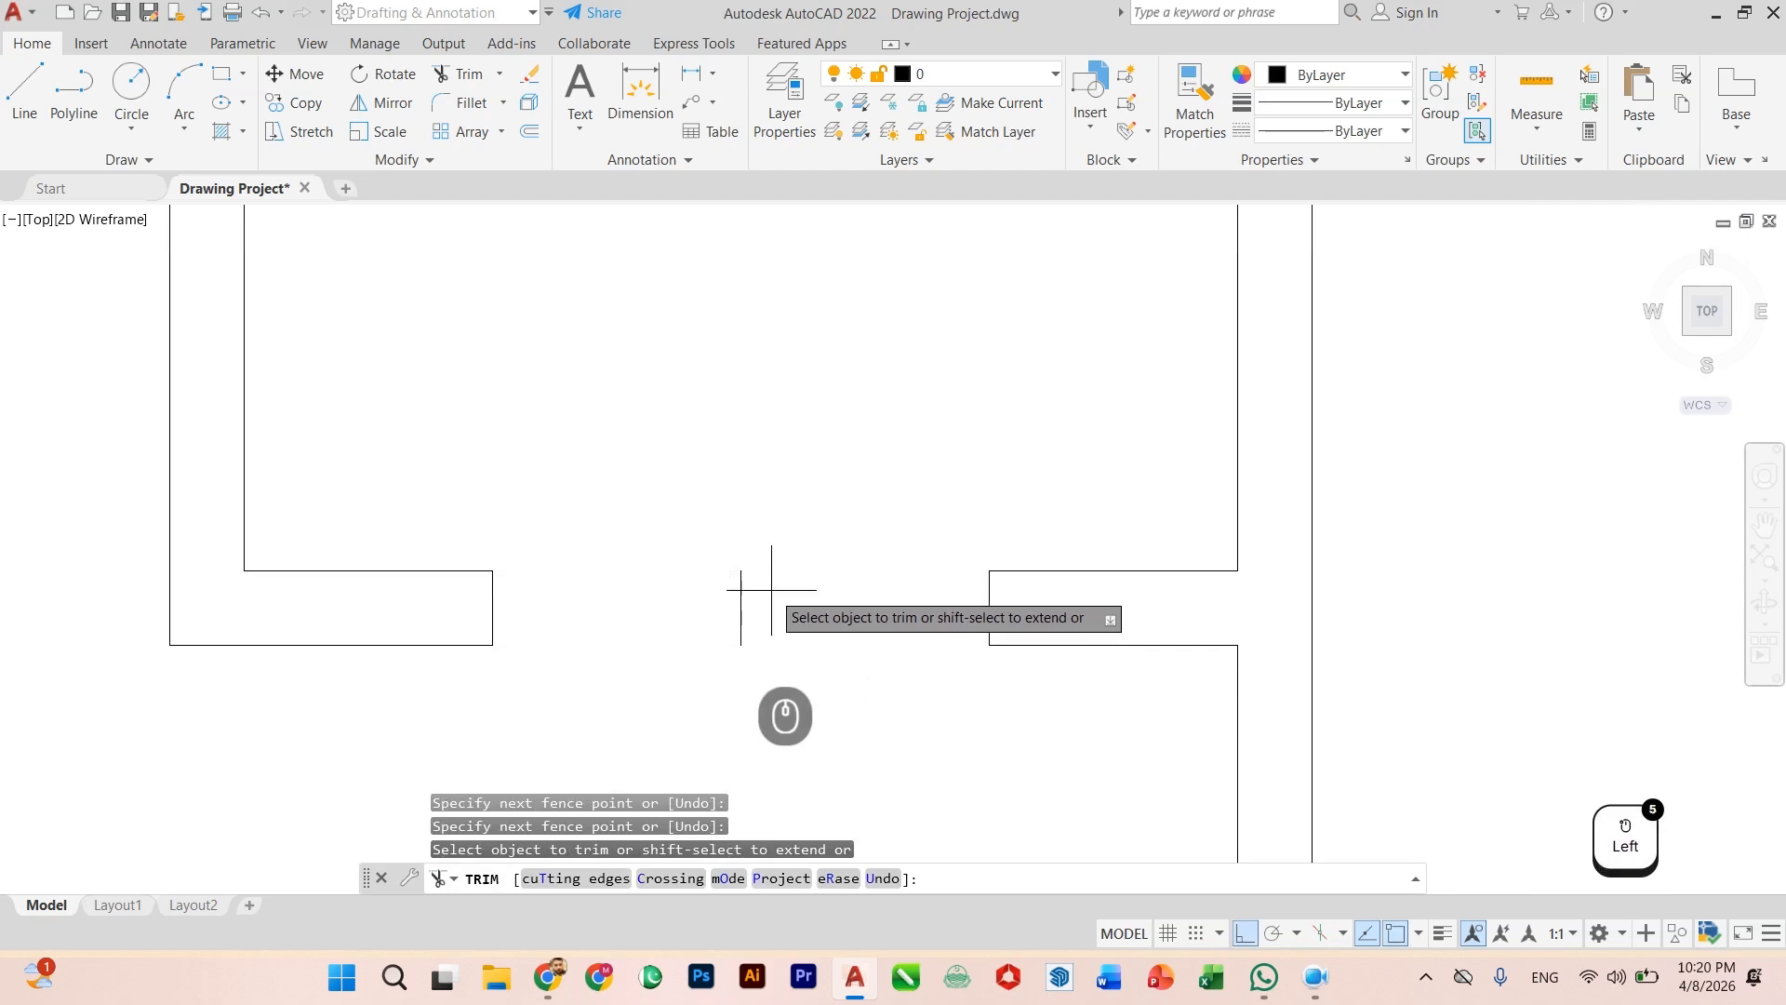
left_click(673, 640)
scroll(723, 626, "down", 2)
middle_click_drag(695, 570, 750, 602)
scroll(671, 610, "up", 4)
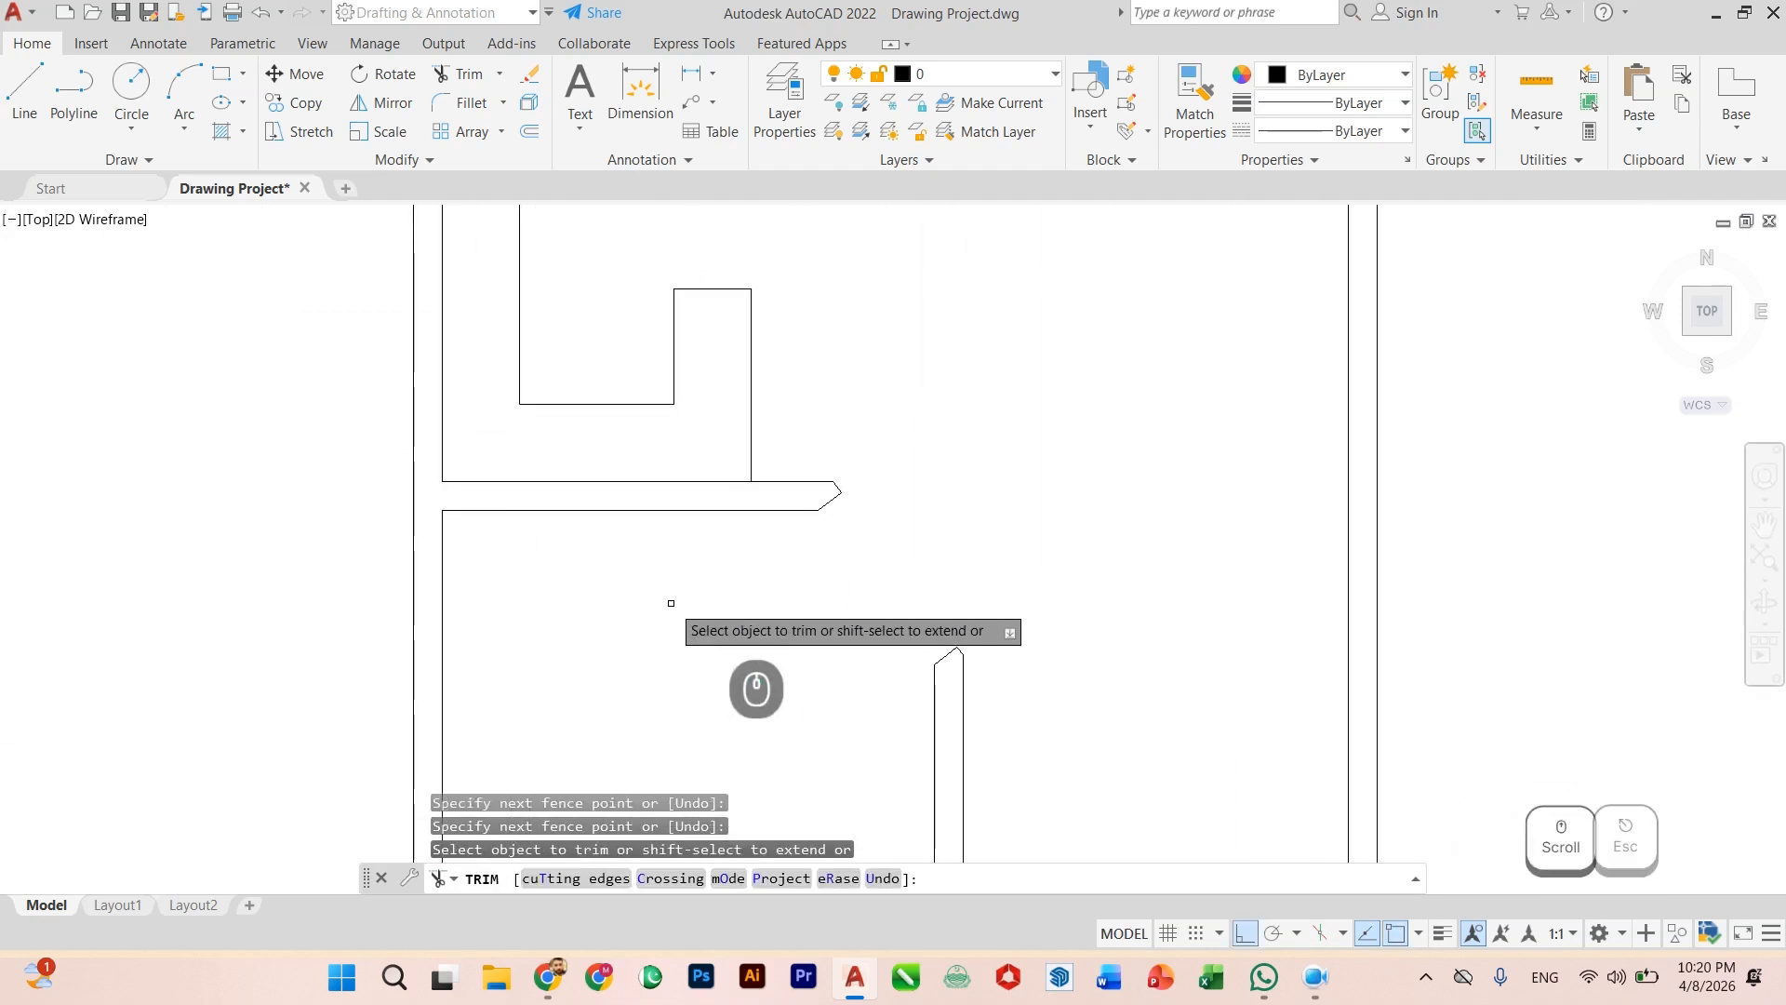
key("Escape")
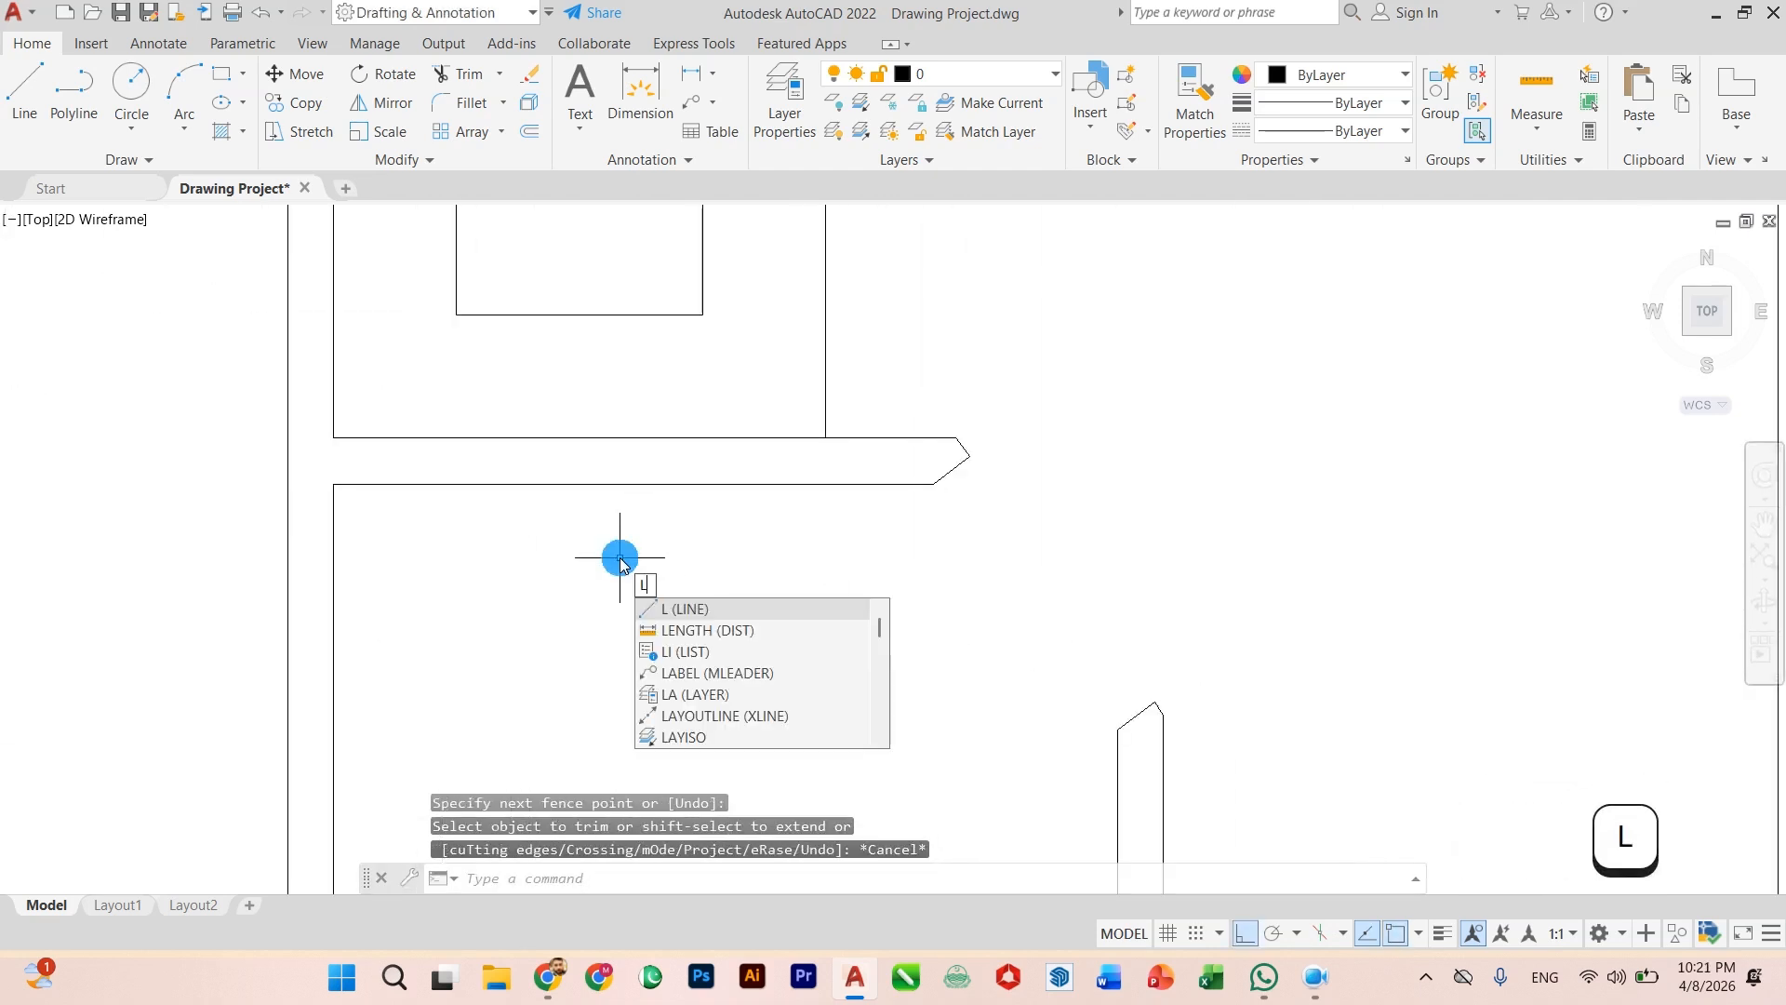
Step: Offset the left exterior wall's inner face 3.5' into the room below the counter partition
key("Escape")
scroll(618, 562, "down", 2)
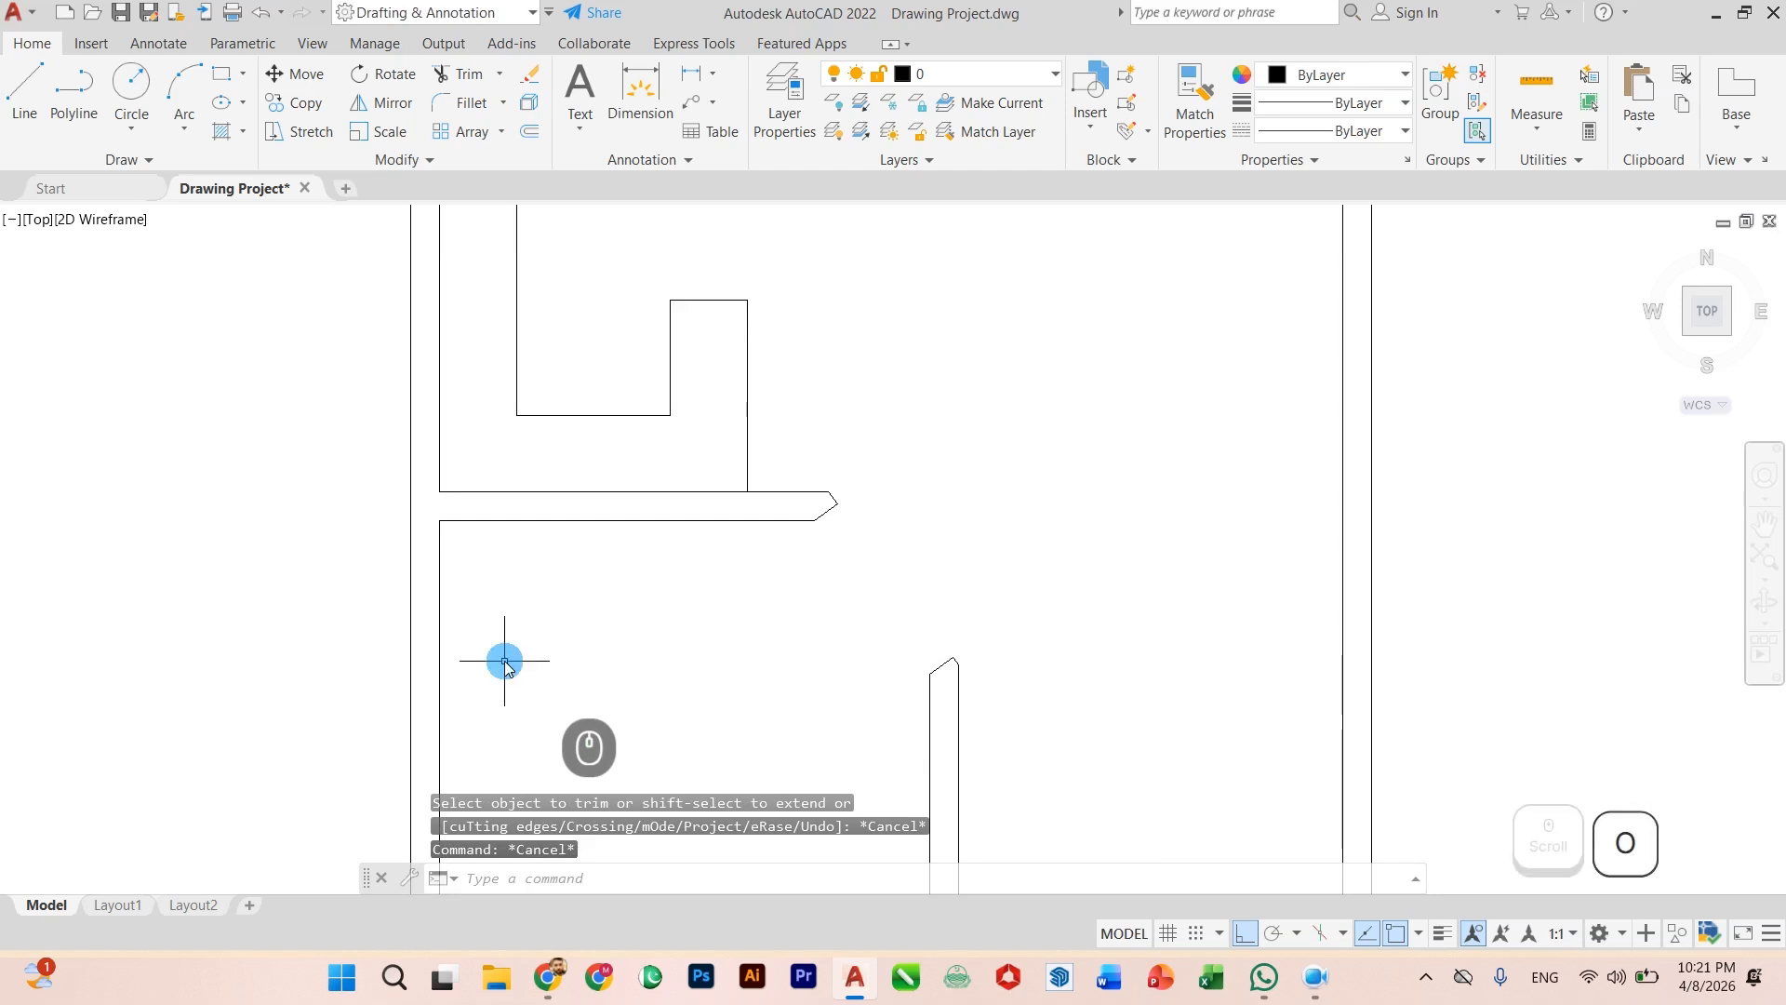
type("of")
key("Return")
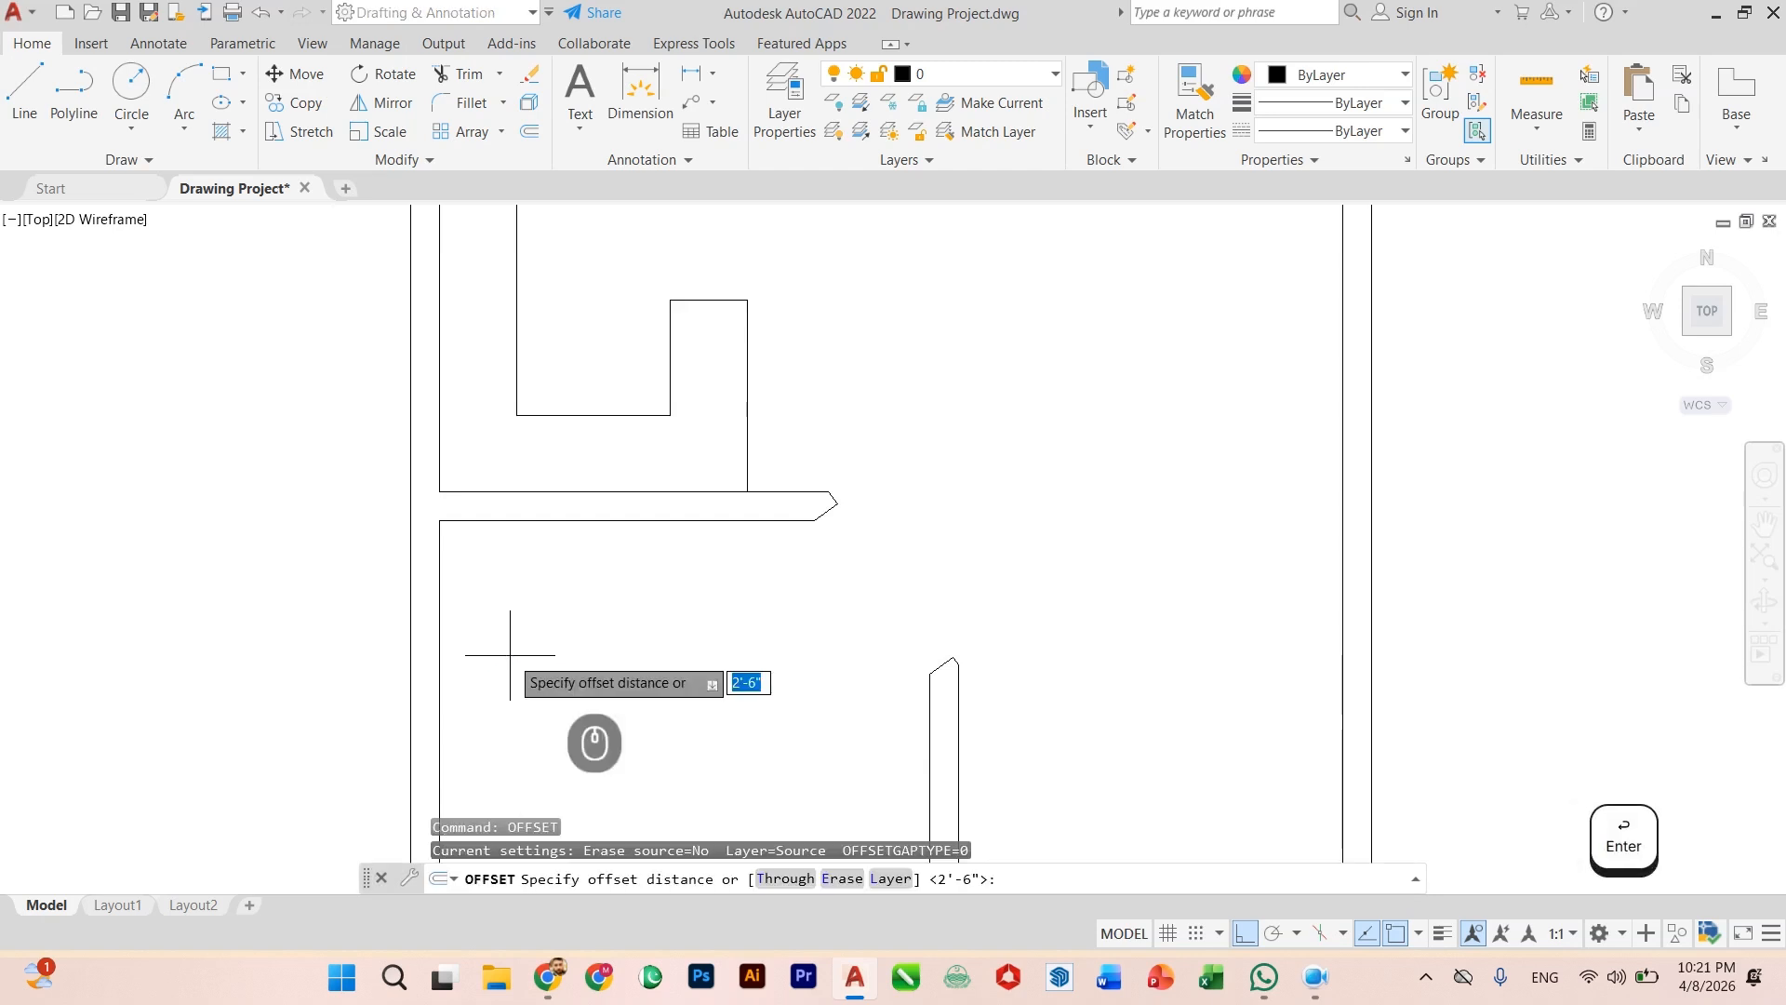
type("3.5")
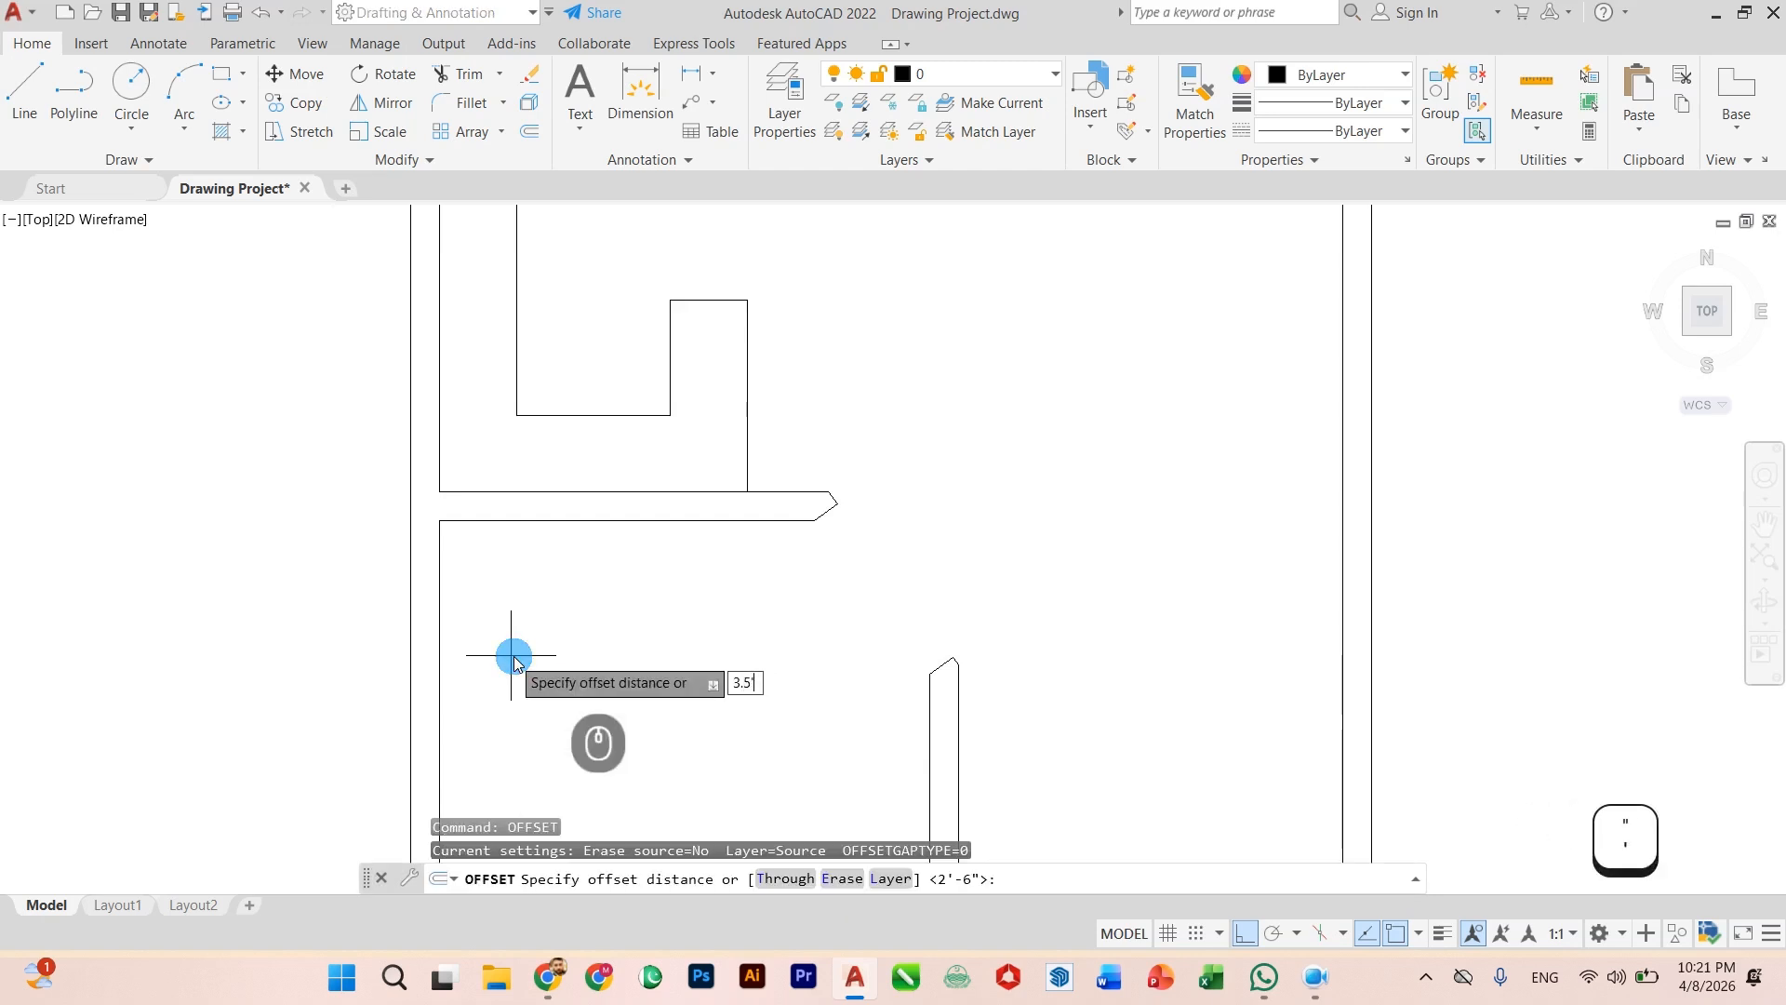
key("Return")
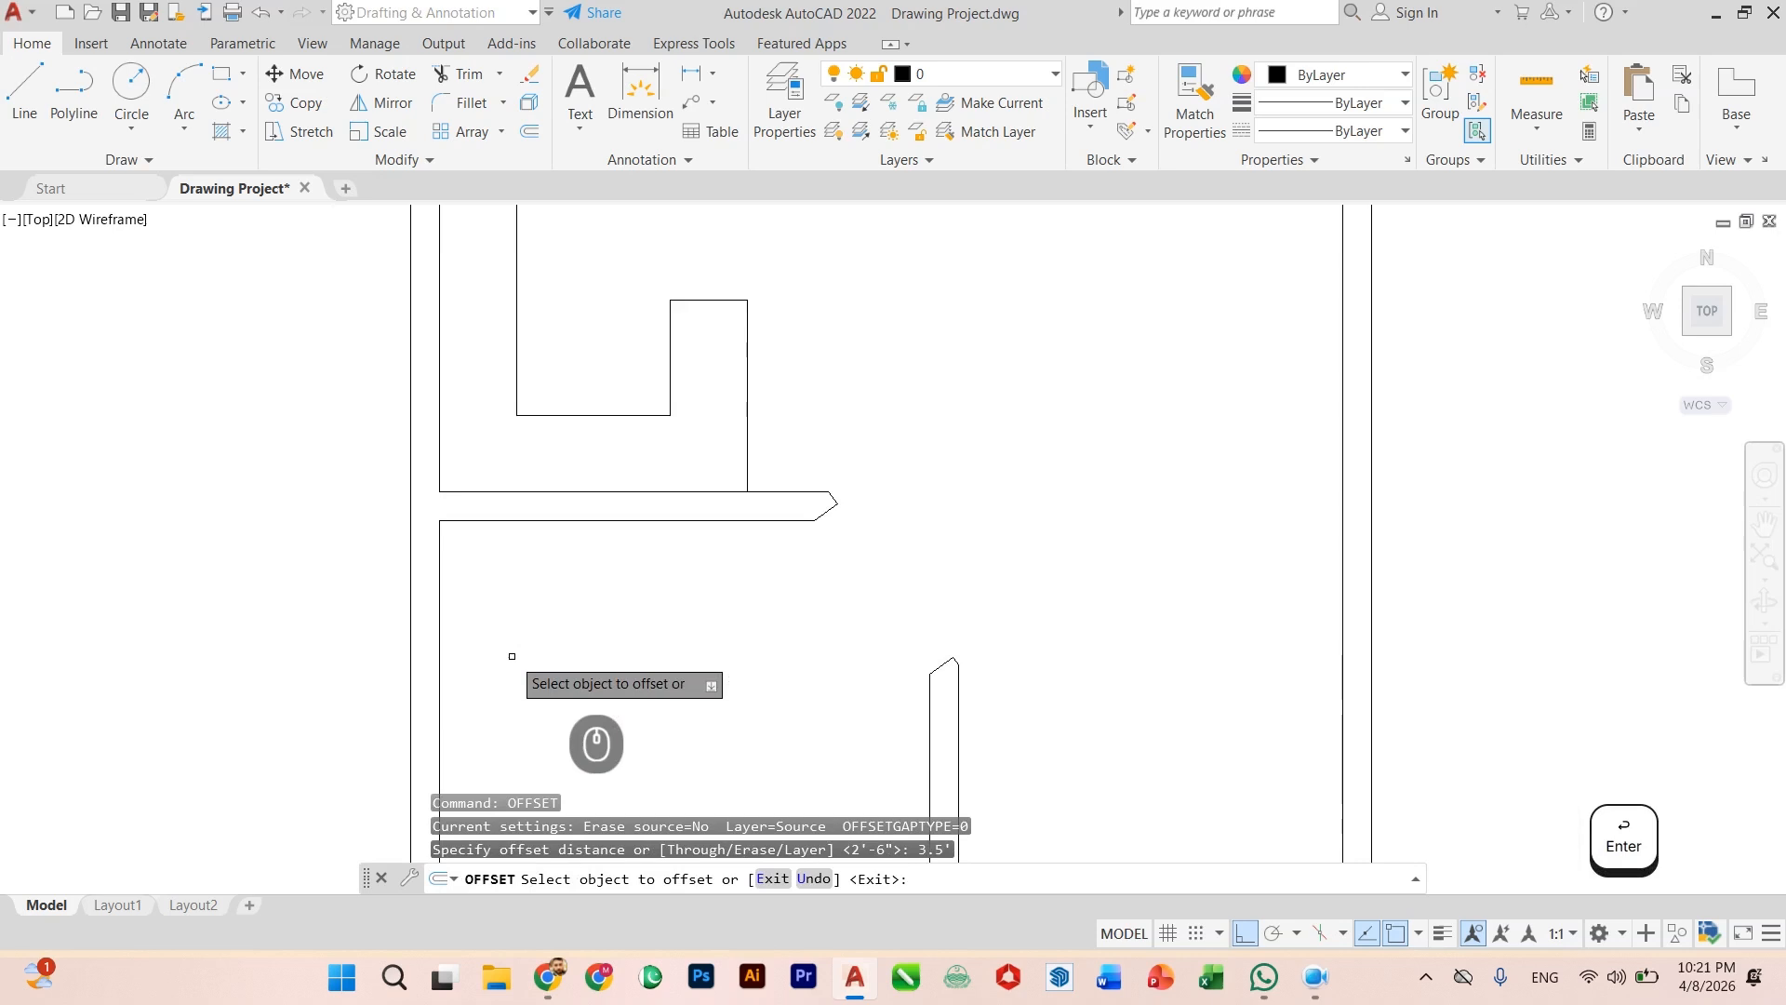
left_click(439, 640)
left_click(502, 642)
key("Escape")
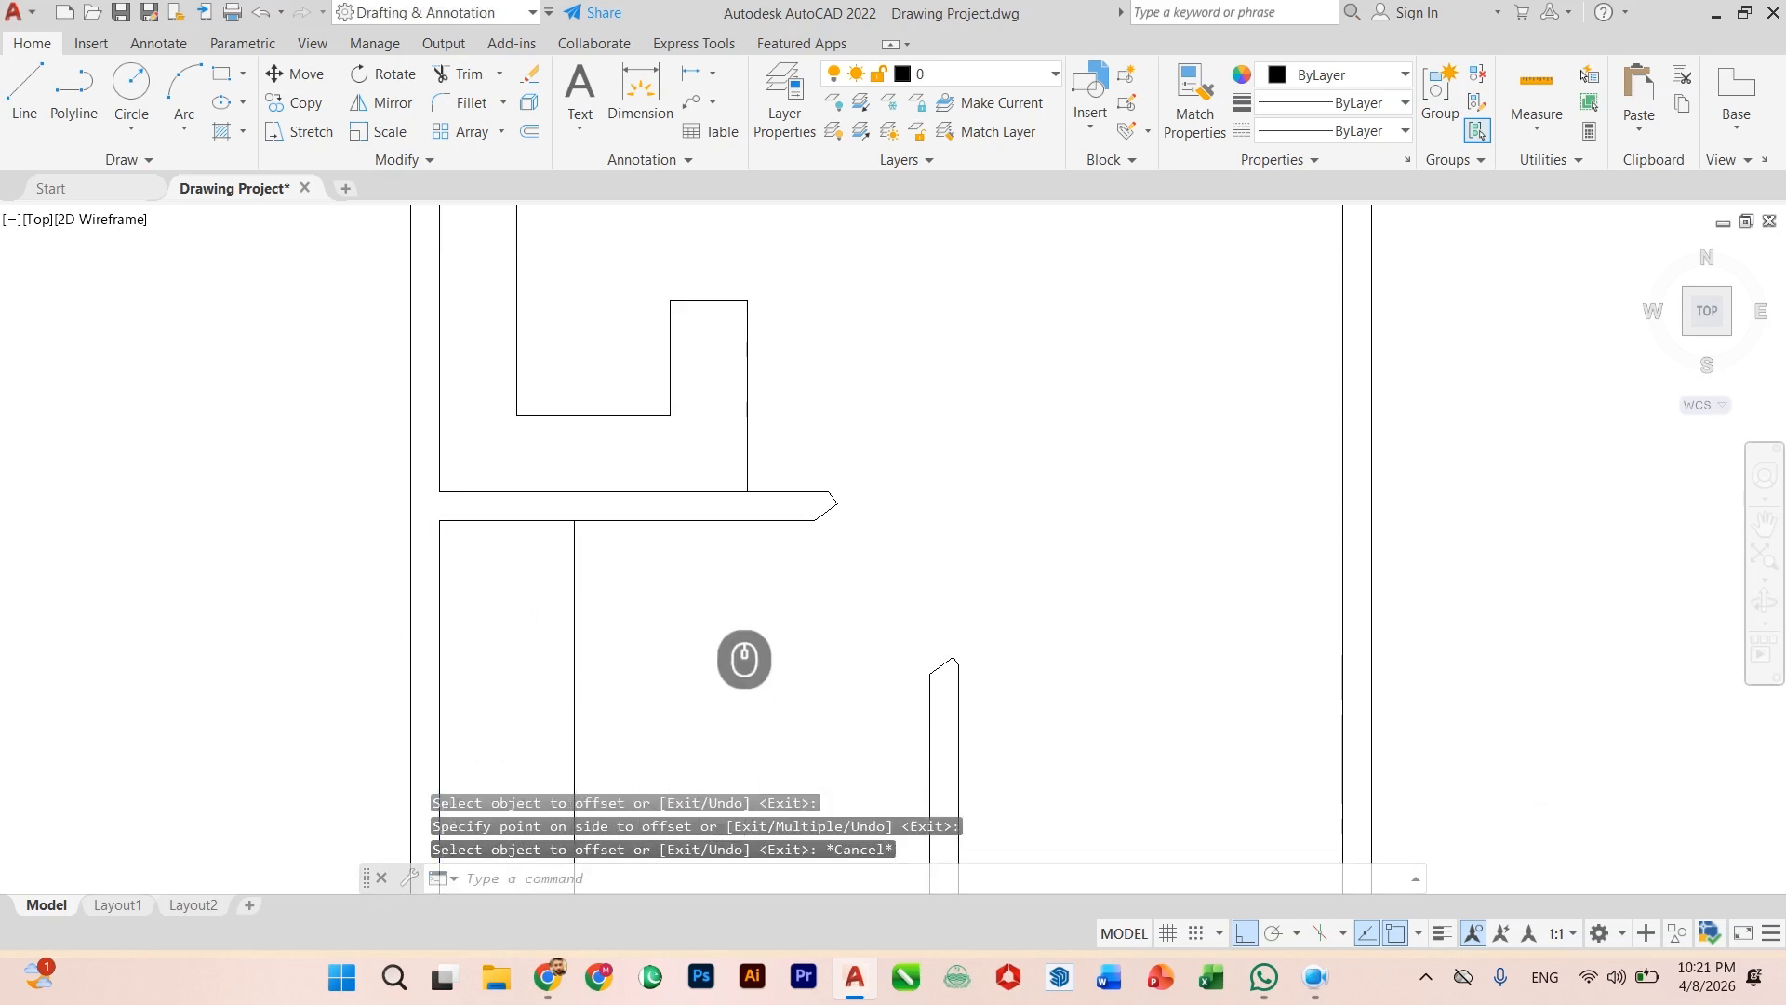
scroll(658, 571, "up", 2)
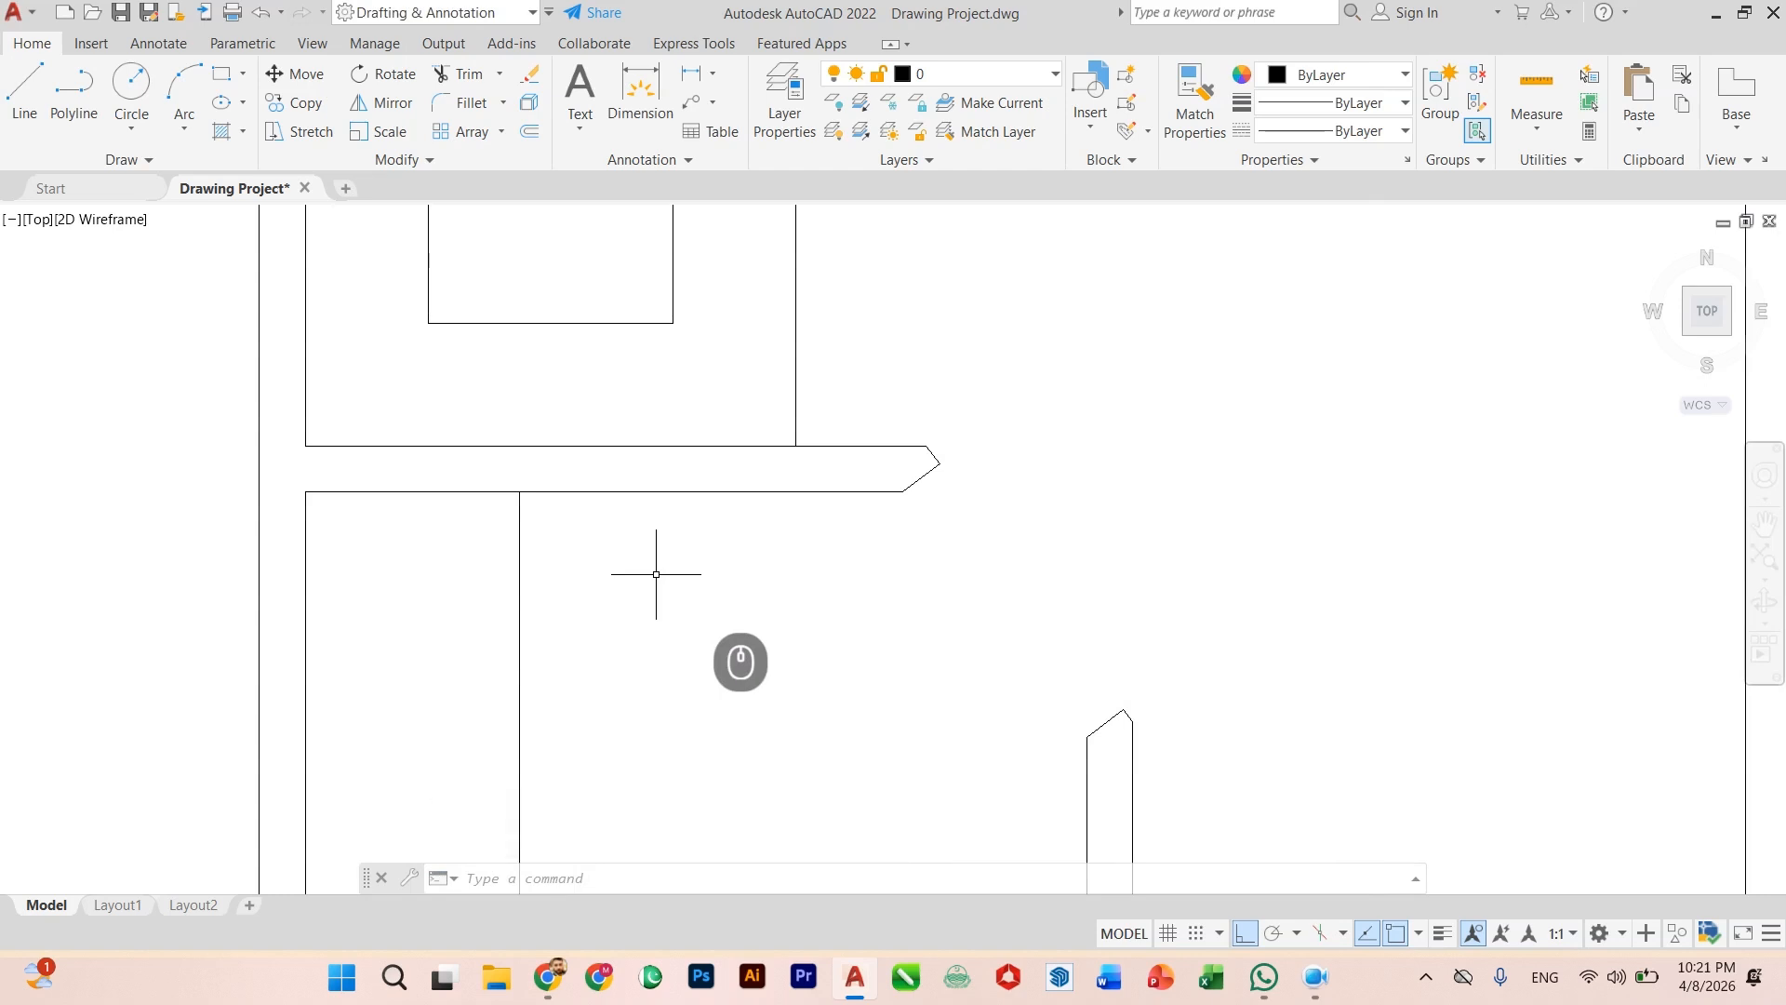
scroll(656, 574, "down", 2)
scroll(606, 508, "up", 2)
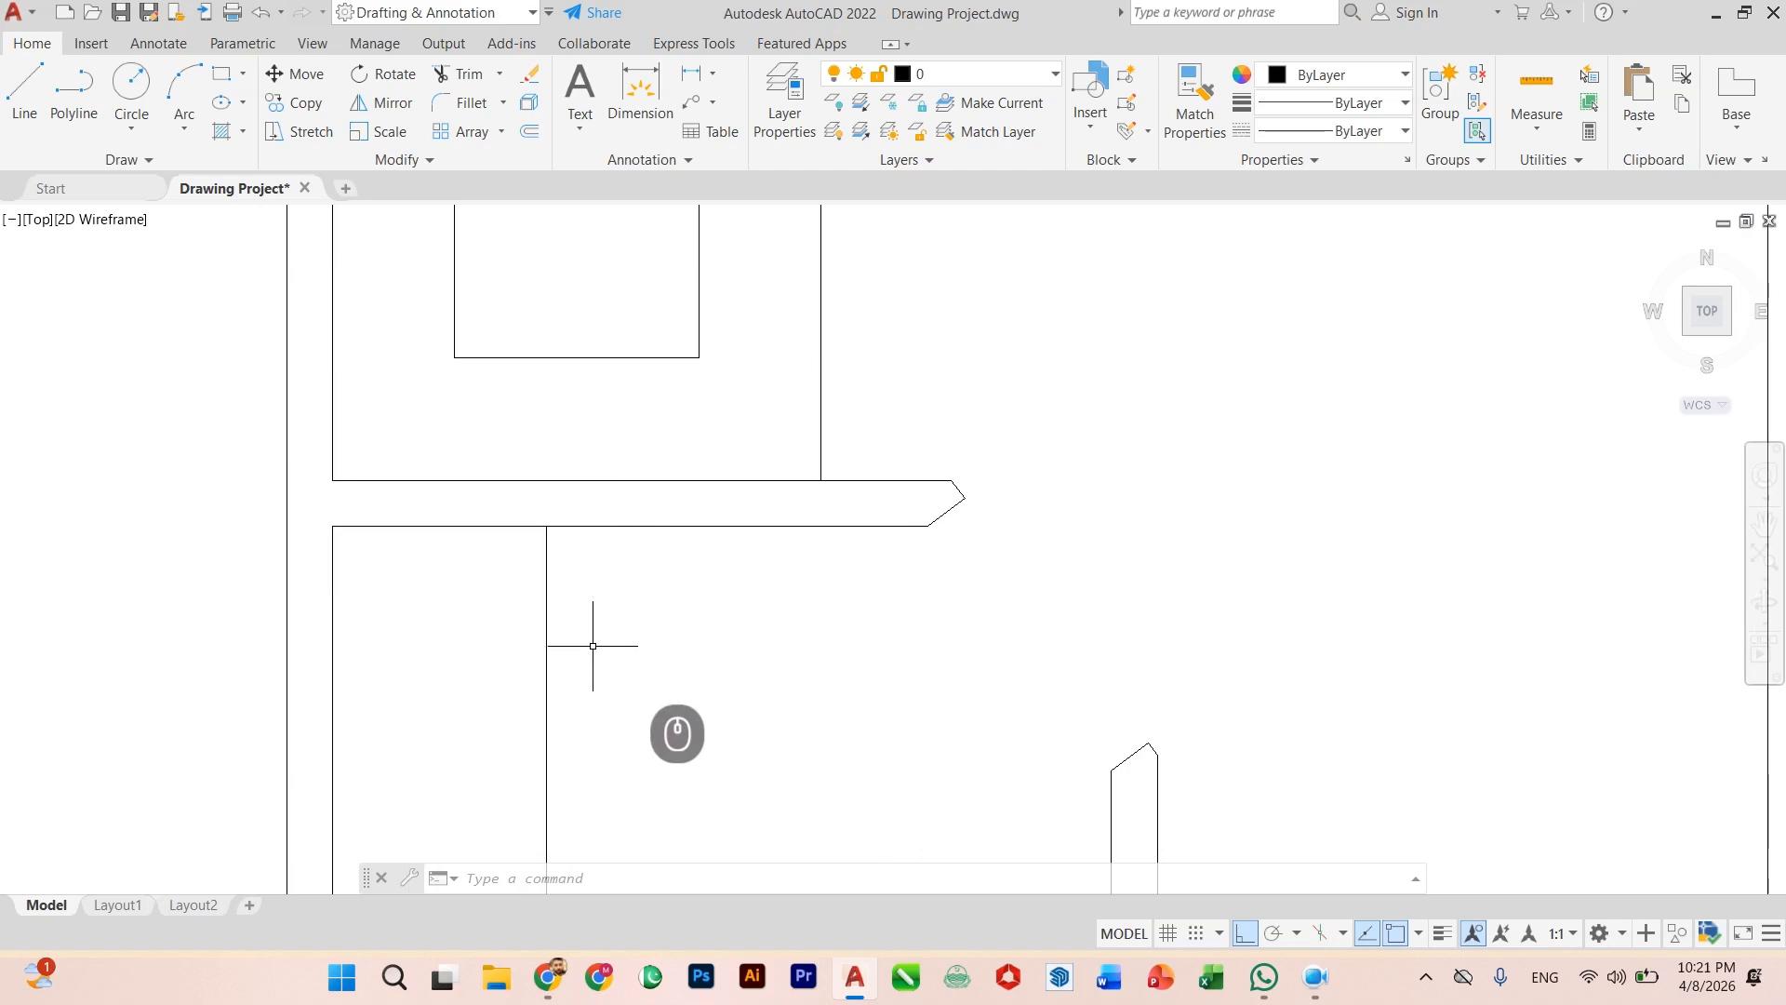
scroll(593, 642, "up", 2)
scroll(597, 638, "down", 2)
middle_click_drag(598, 639, 598, 678)
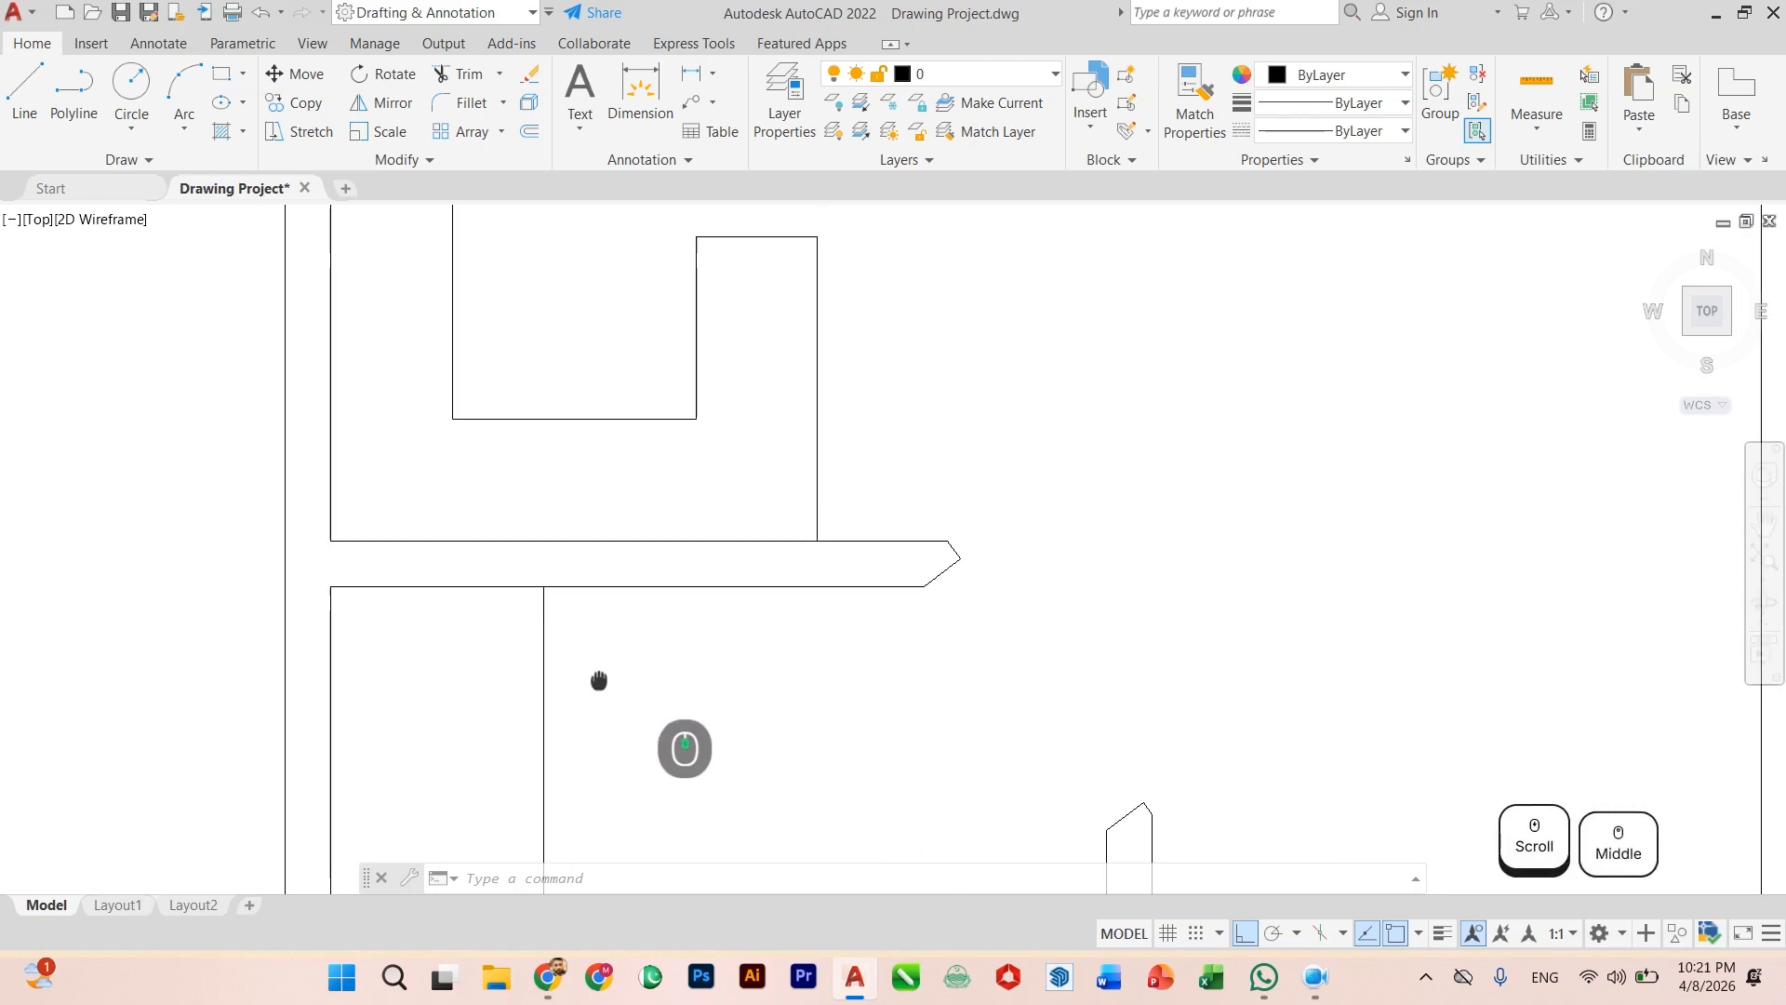
scroll(614, 660, "up", 2)
scroll(617, 658, "down", 2)
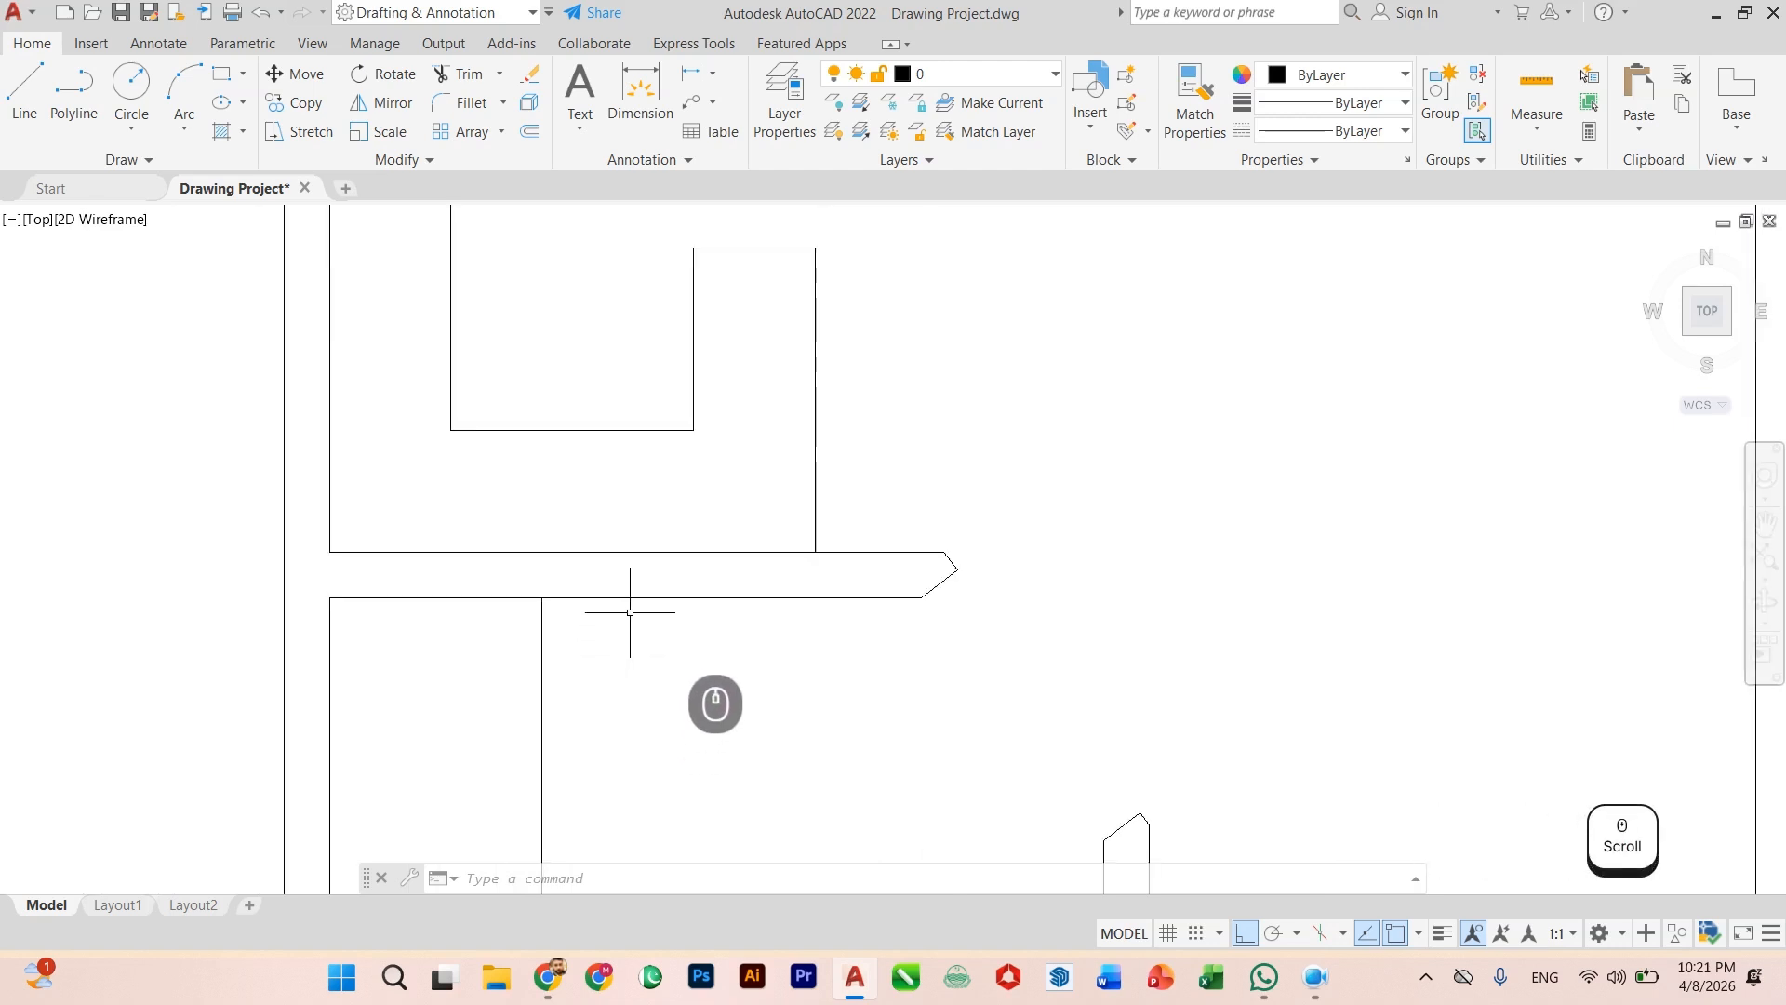
Step: Draw a helper line along the partition's lower face from the 3.5' offset line to the start of the diagonal end
key("Return")
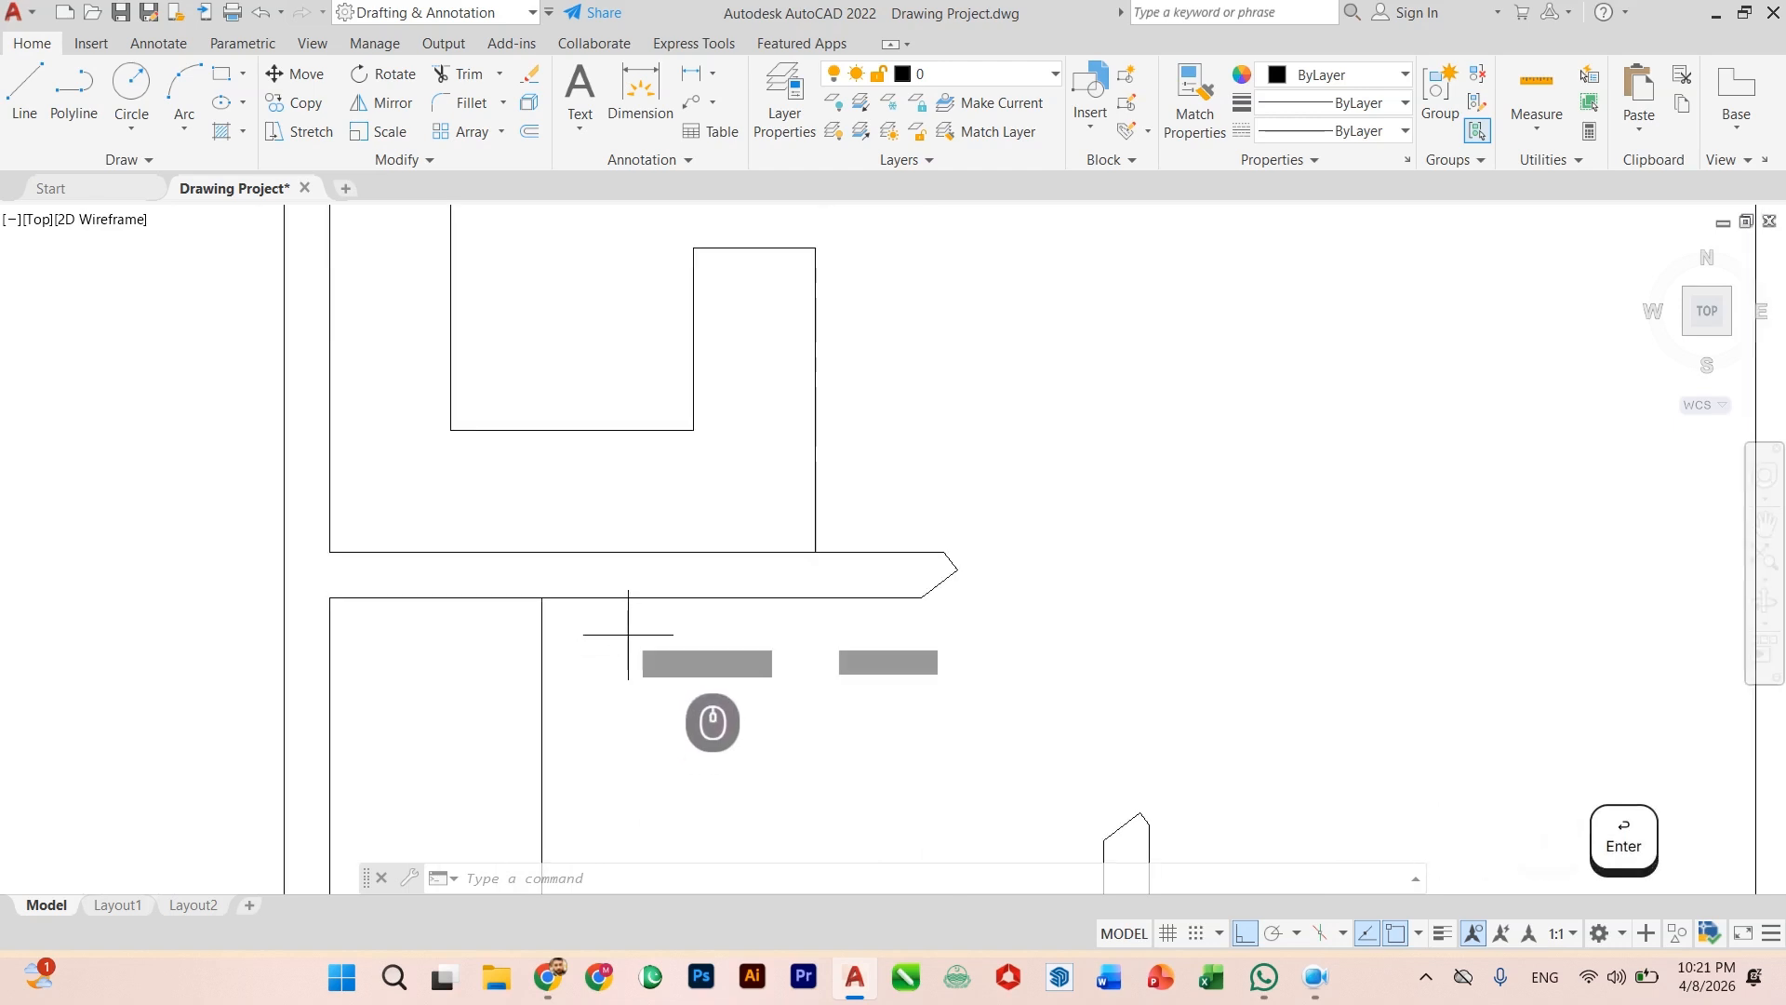
left_click(541, 598)
left_click(921, 596)
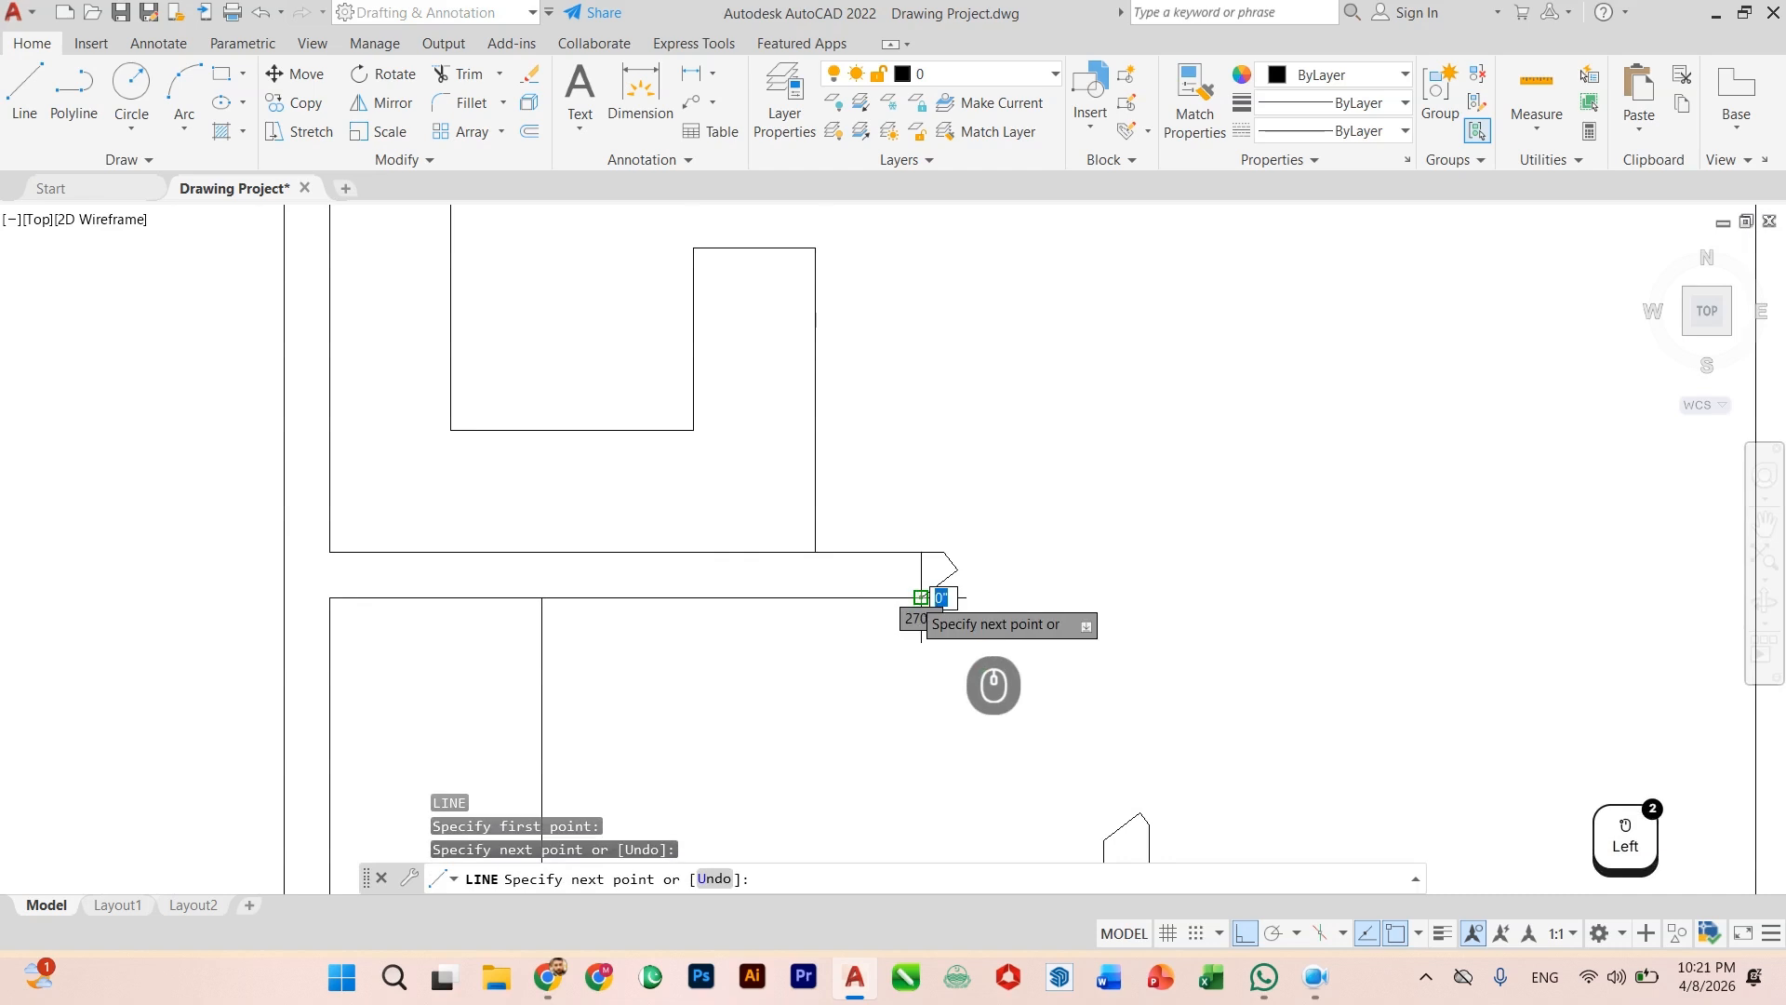
key("Escape")
Step: Draw a short vertical line across the partition from the helper line's midpoint, and erase the helper line
type("l")
key("Return")
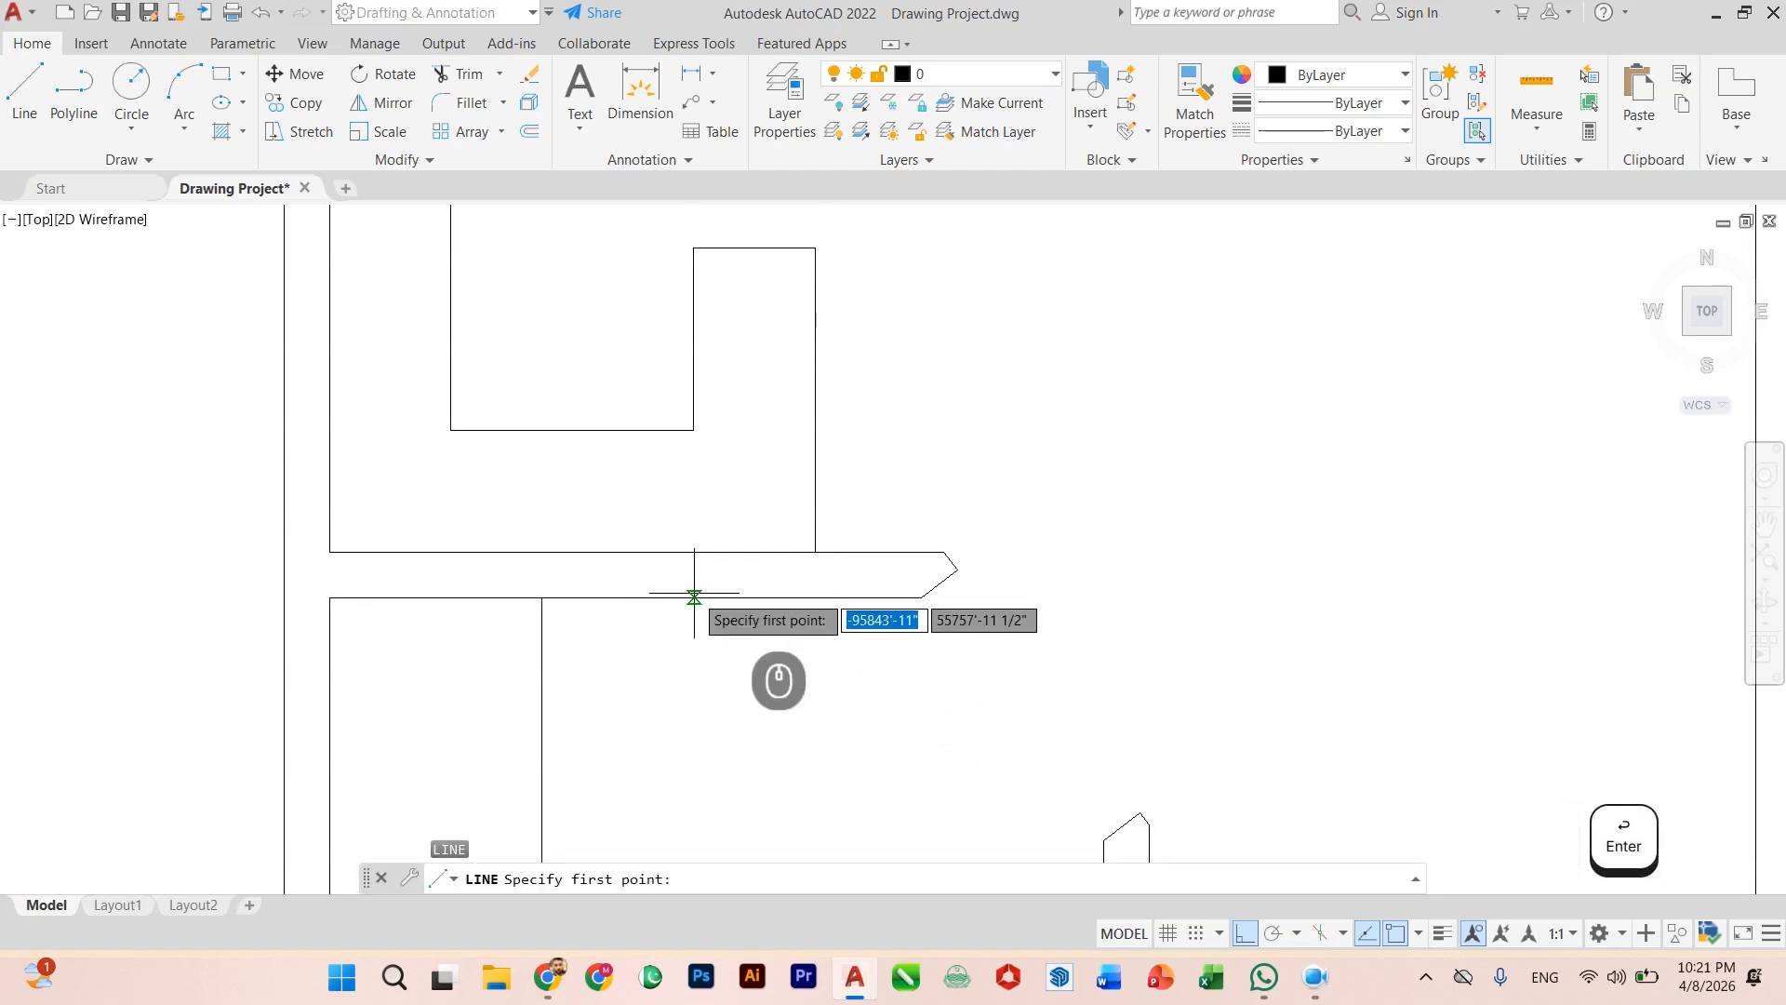
left_click(731, 596)
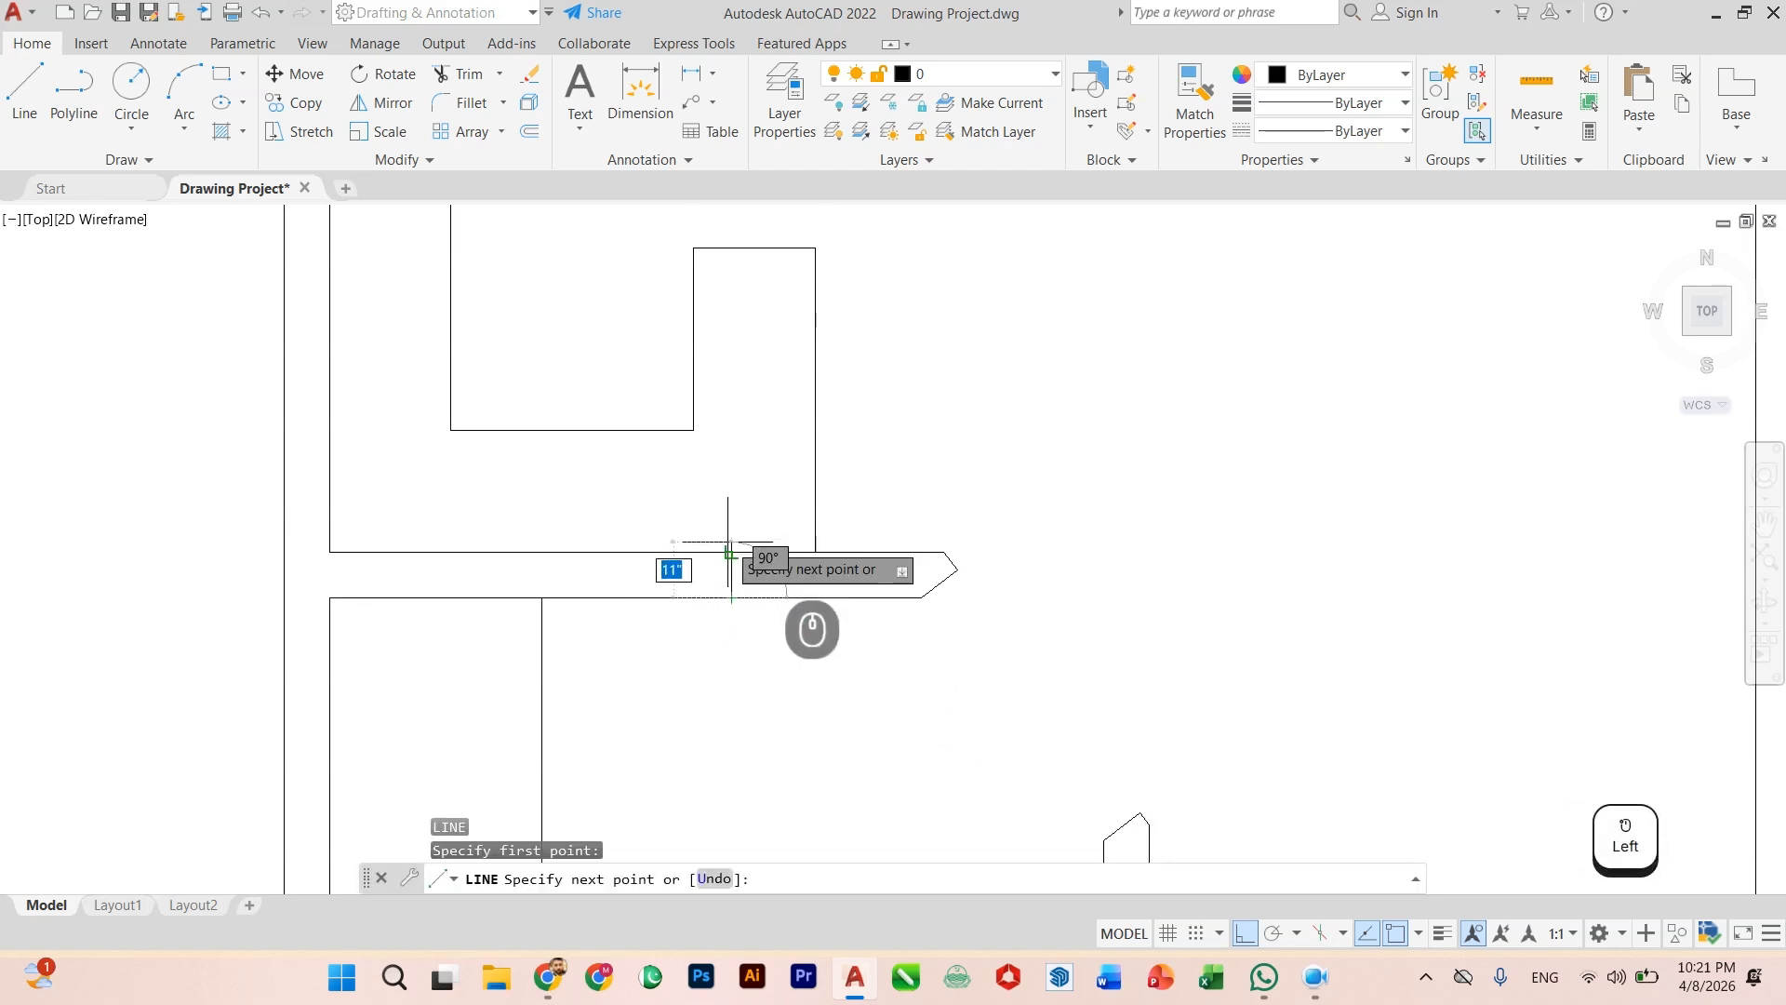
key("Escape")
left_click(686, 598)
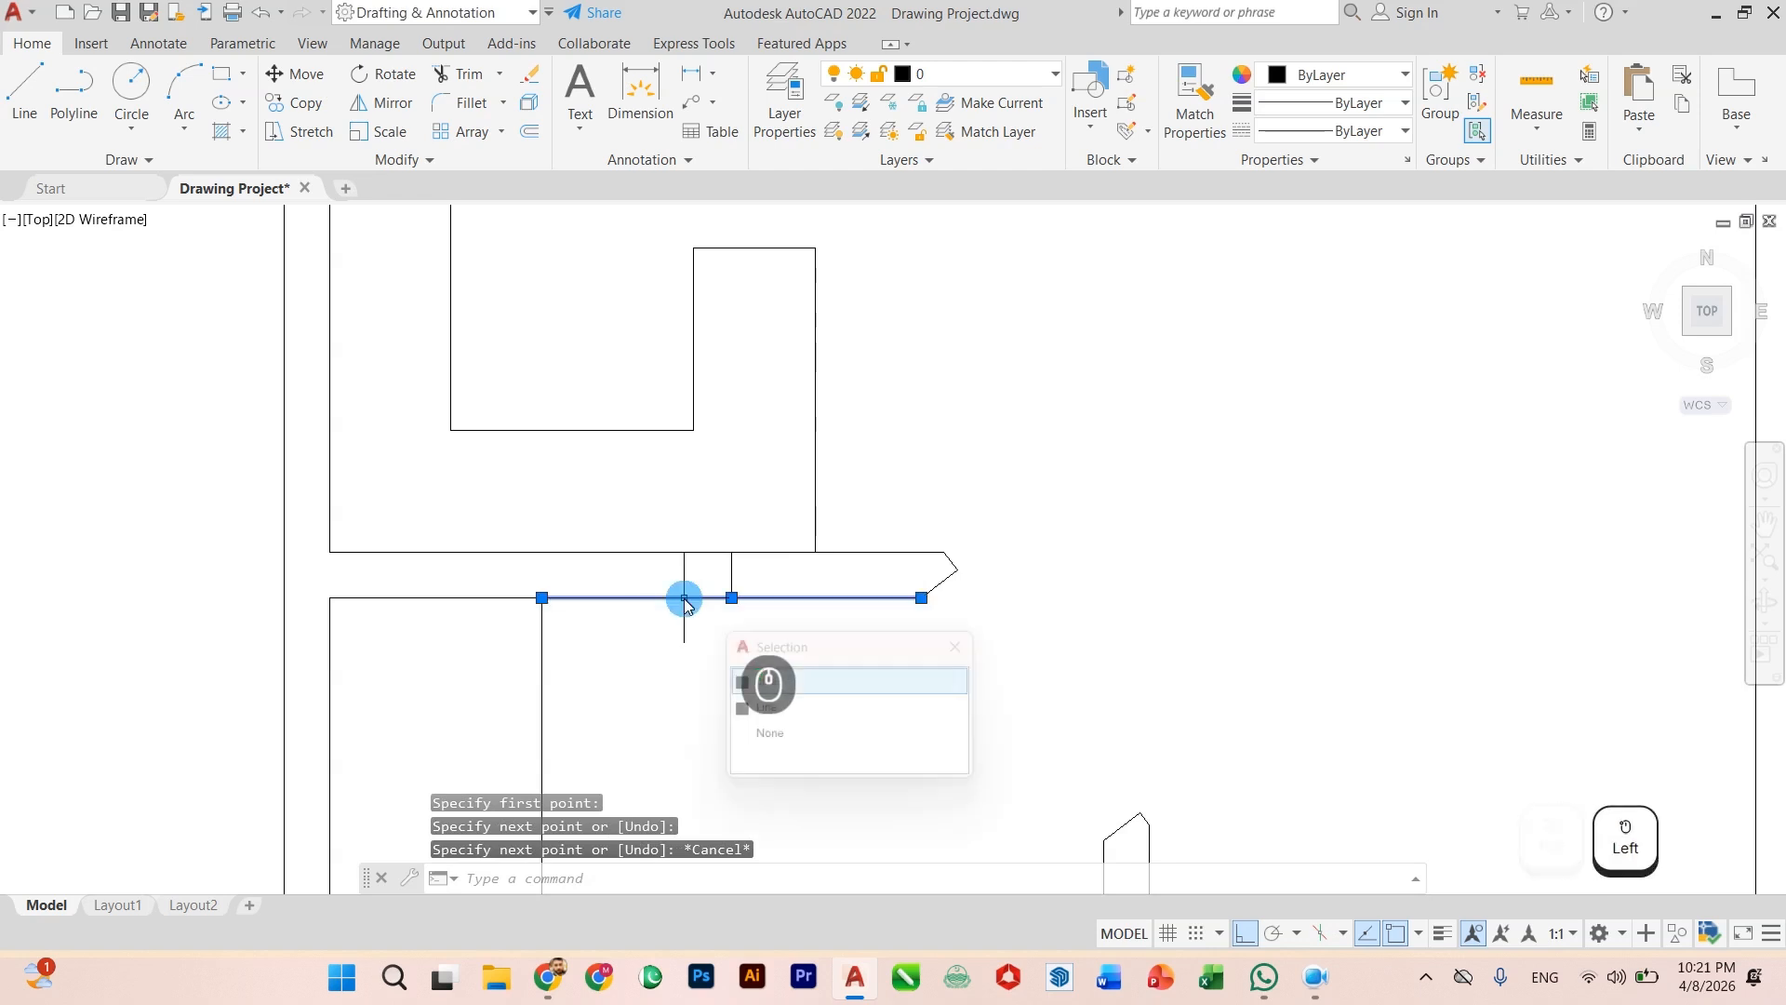
key("Delete")
left_click(684, 598)
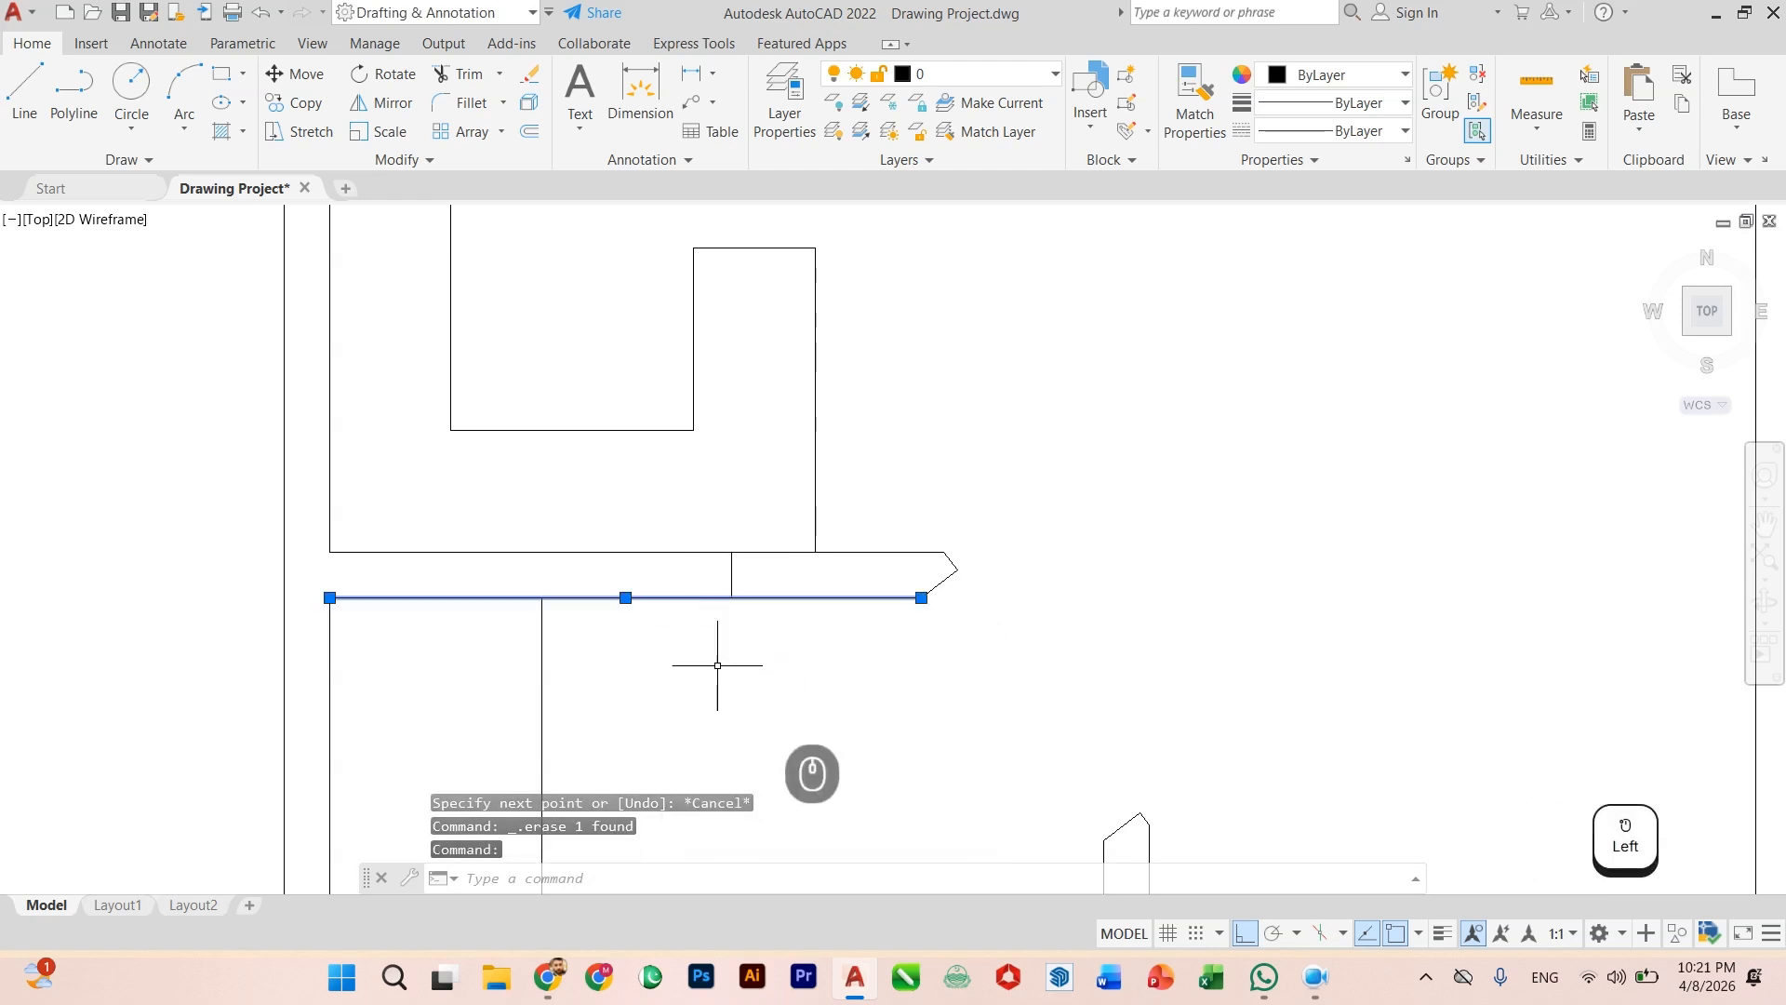
key("Escape")
Step: Offset the short vertical line in the counter partition 2' to both sides
scroll(712, 637, "up", 2)
type("of")
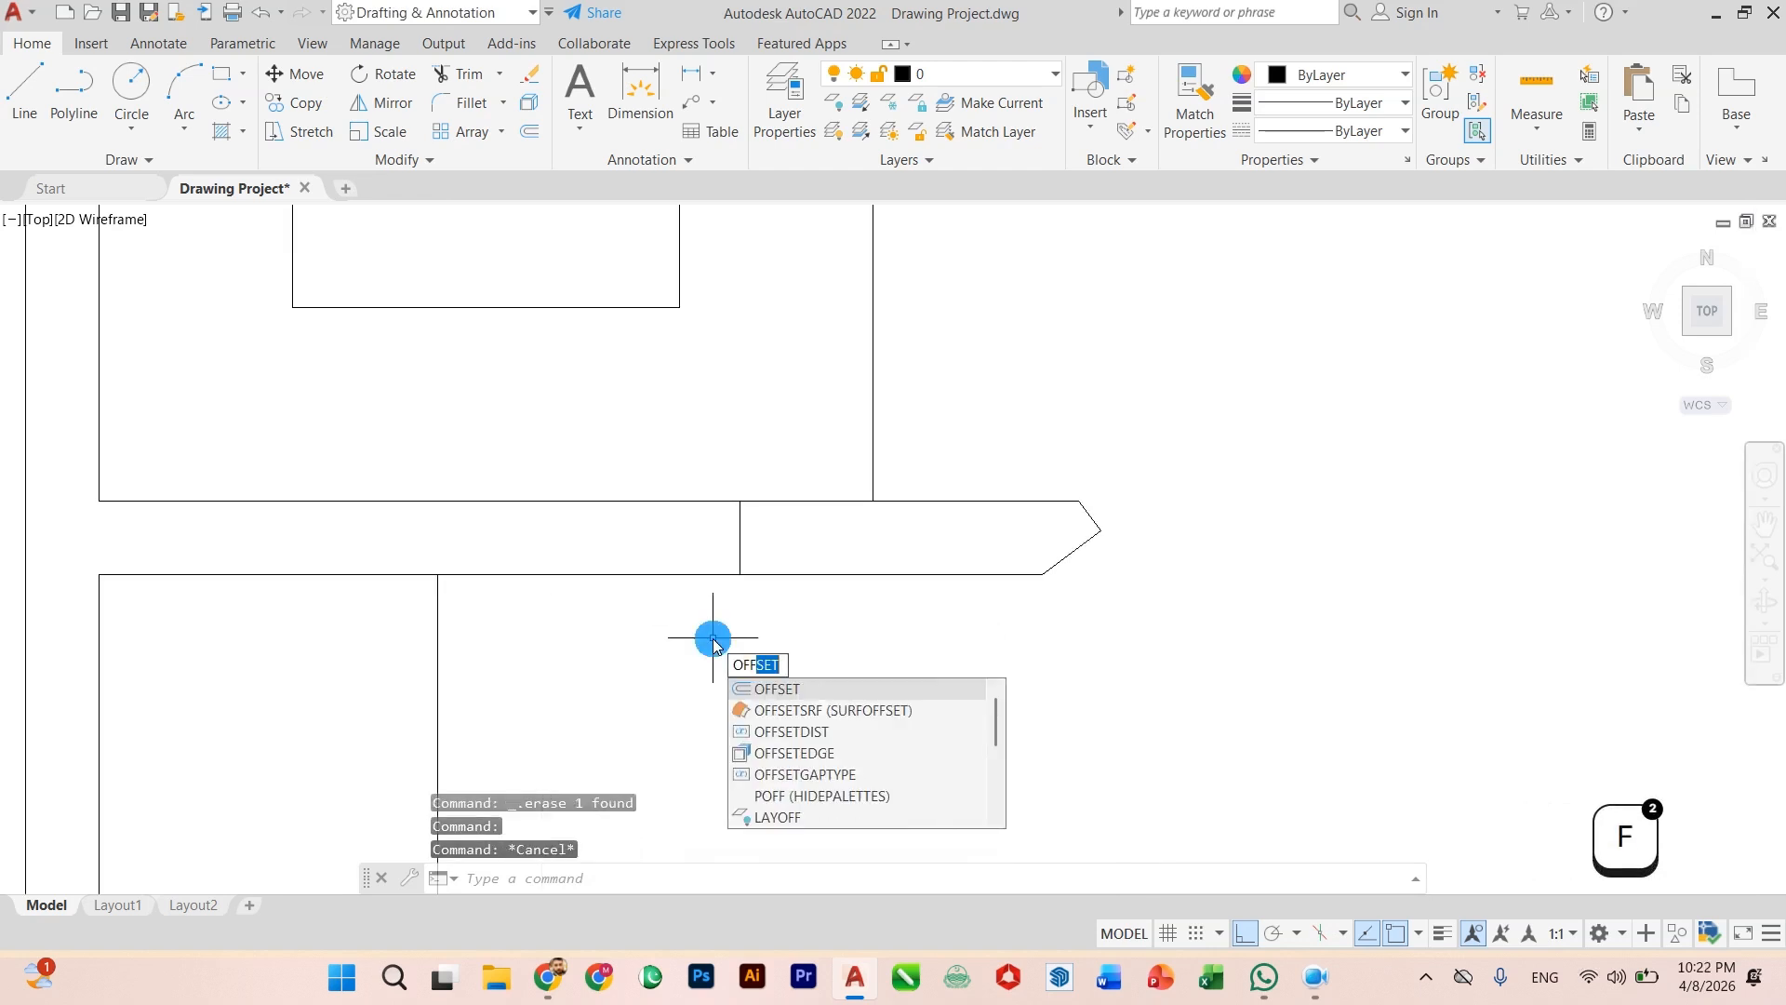
key("Return")
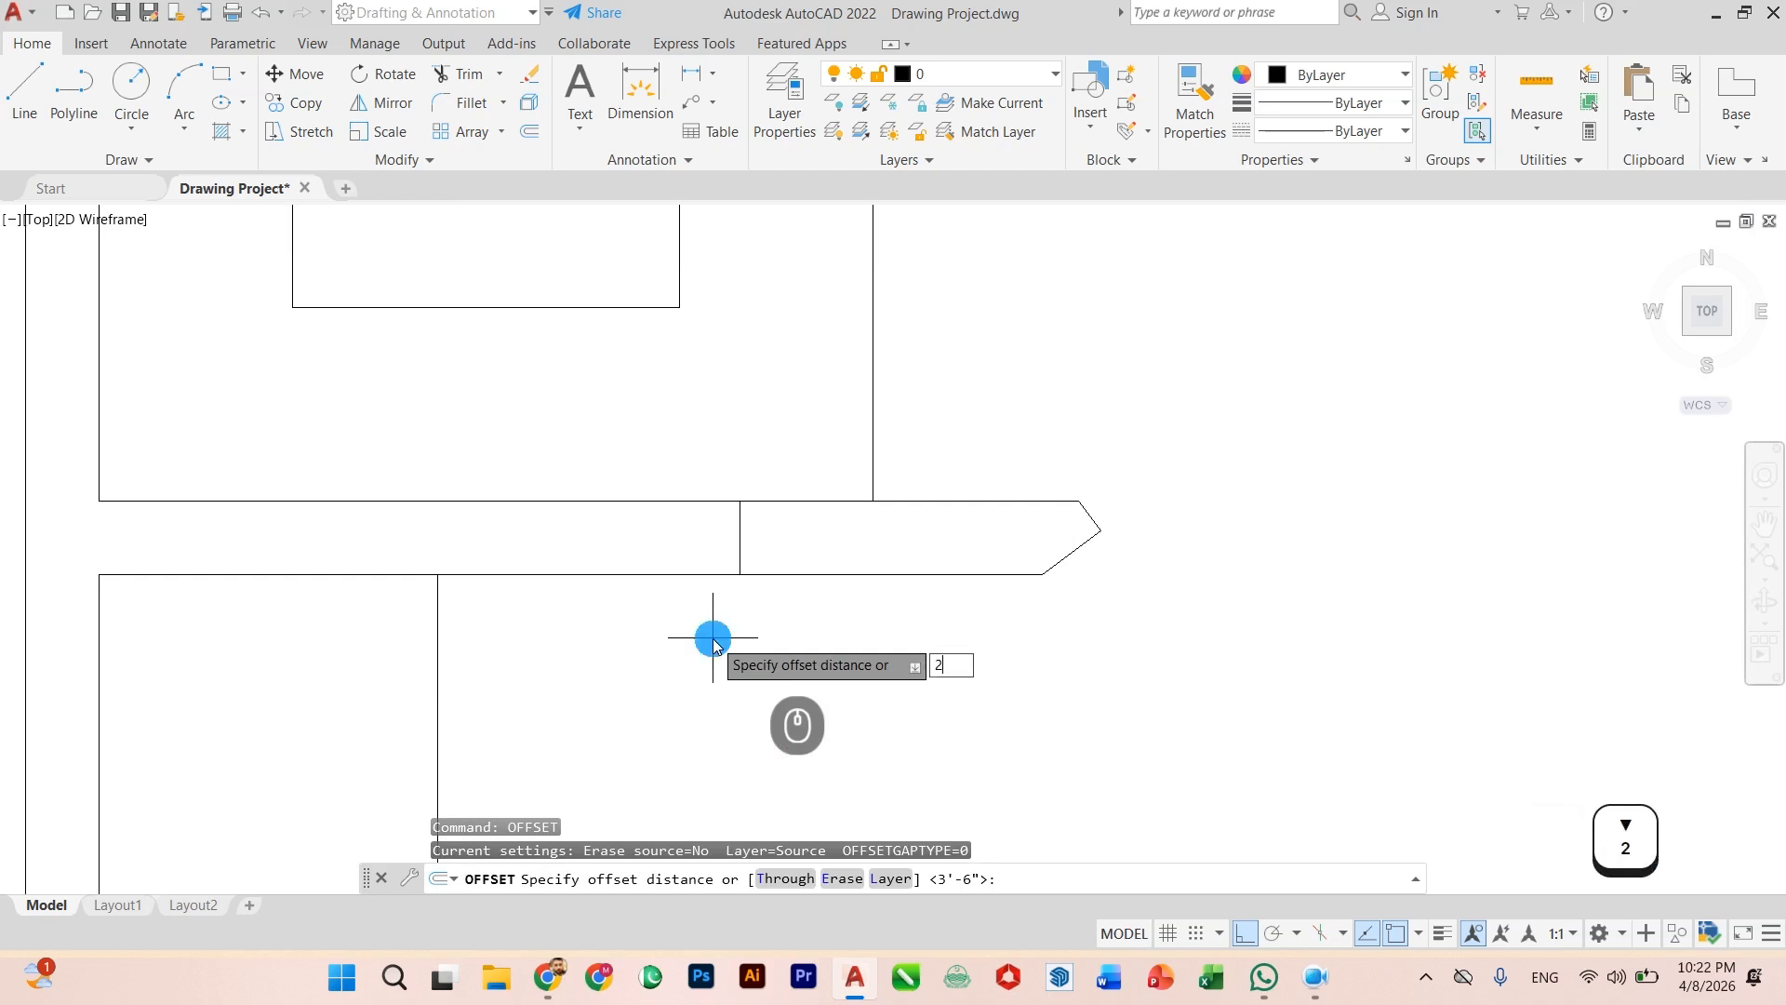
key("Return")
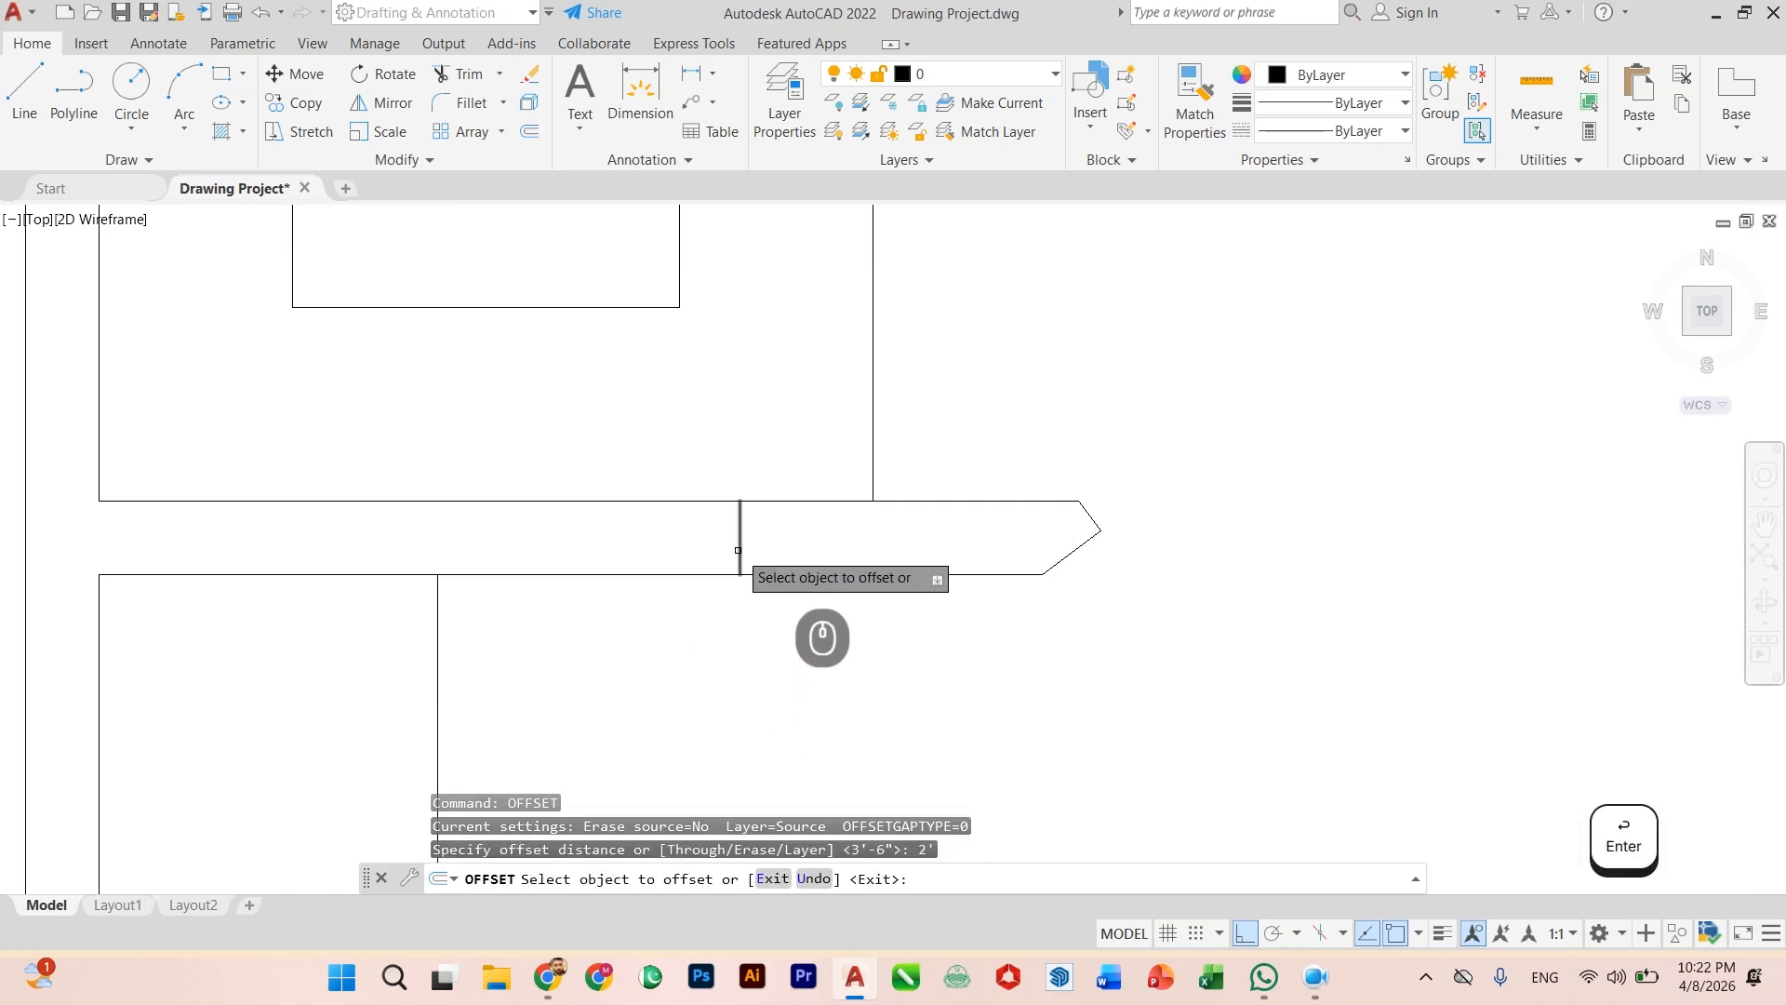
left_click(740, 526)
left_click(823, 537)
left_click(740, 552)
left_click(625, 560)
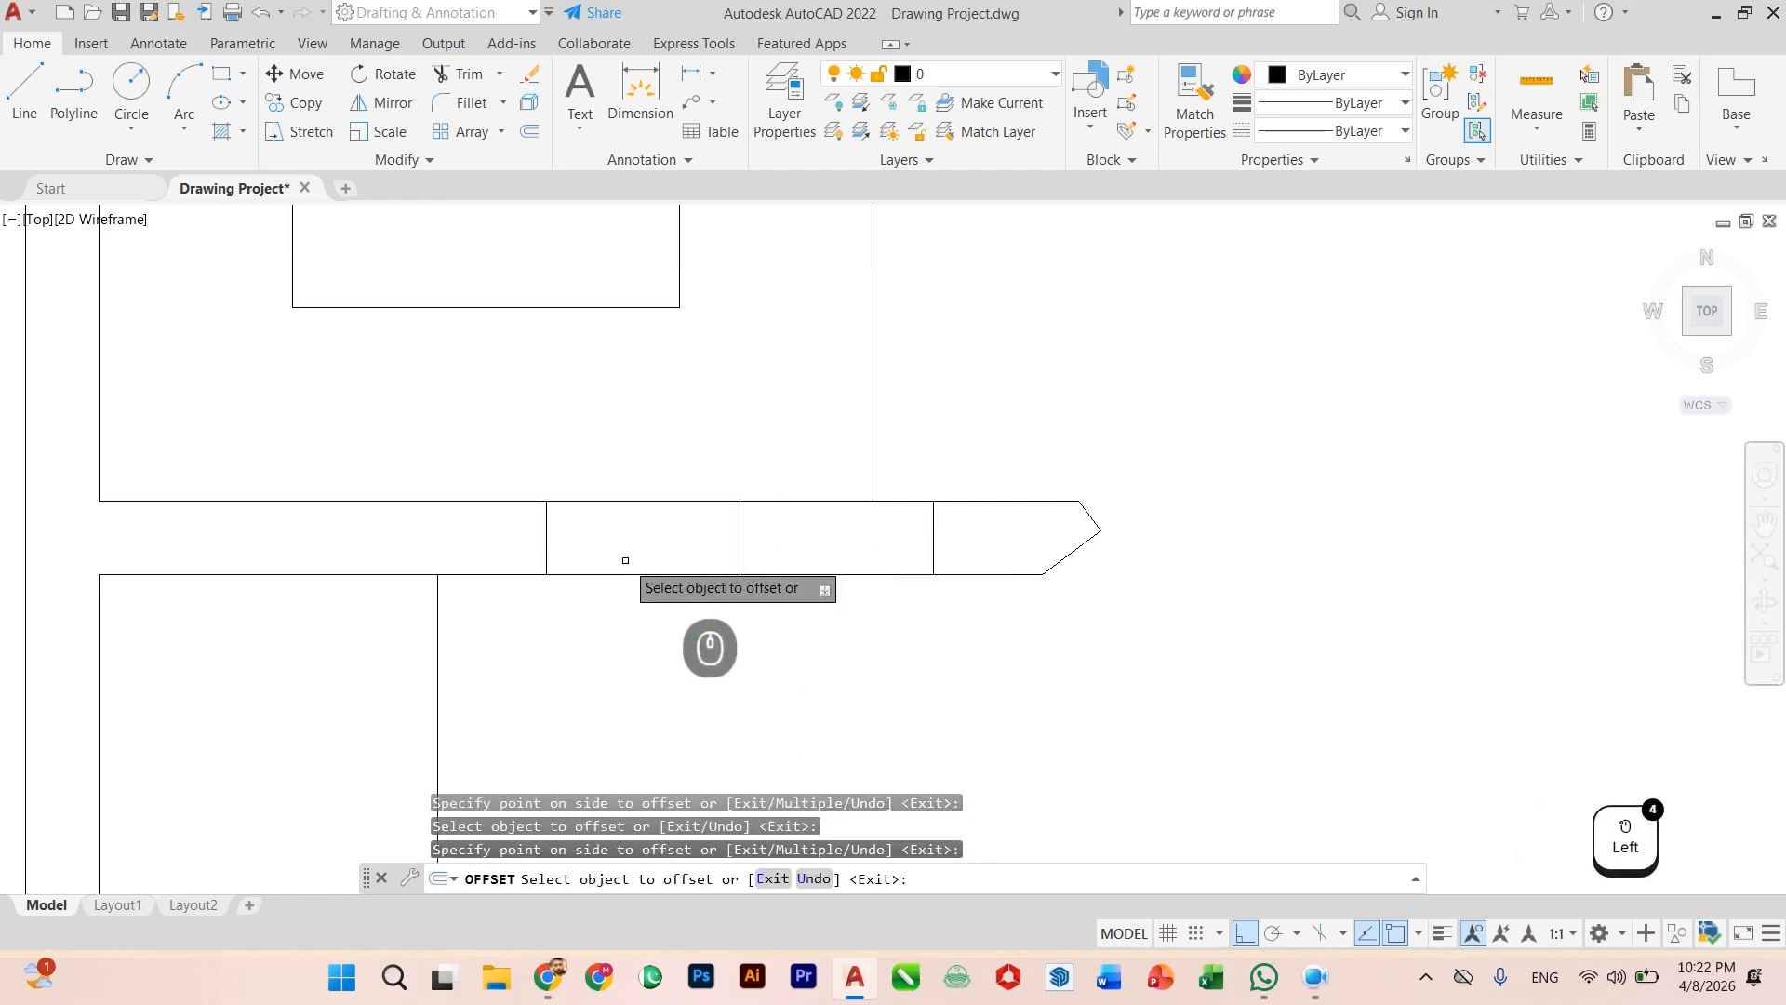
key("Escape")
Step: Trim the partition faces between the two 2' offset lines and remove the middle line to form an opening
scroll(674, 565, "down", 2)
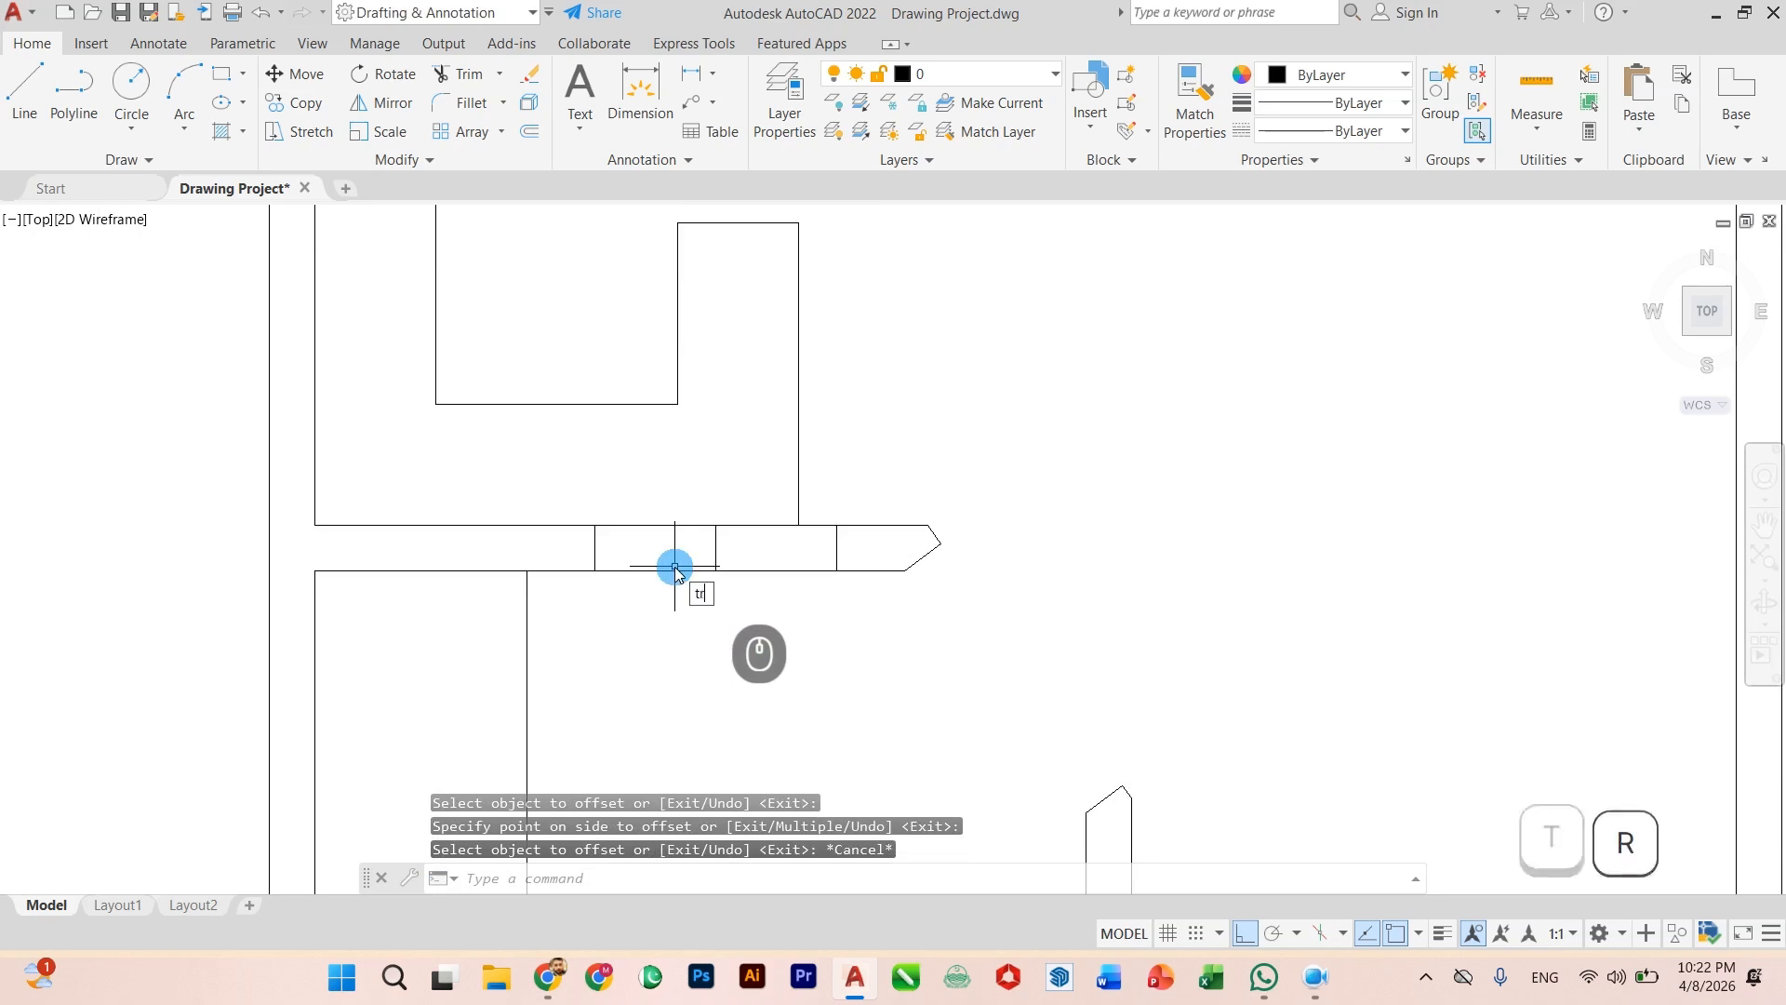
type("trim")
key("Return")
left_click(768, 495)
left_click(753, 614)
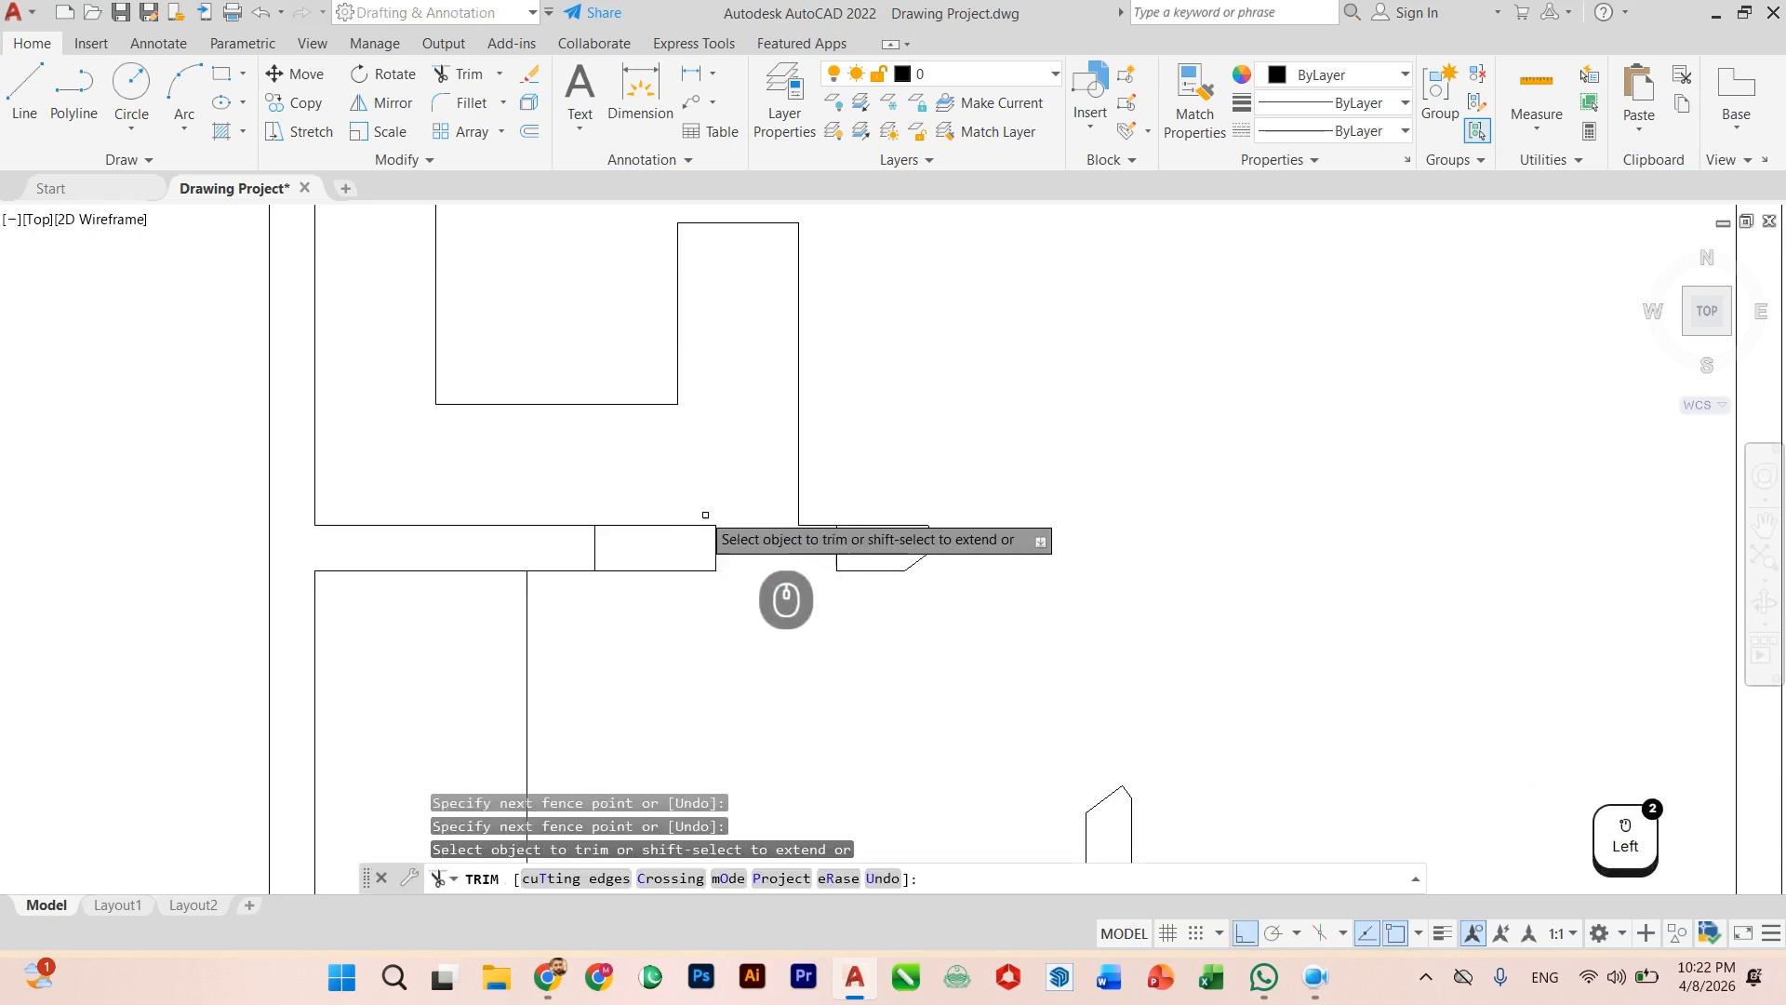
left_click(701, 508)
left_click(662, 621)
key("Return")
scroll(701, 581, "up", 3)
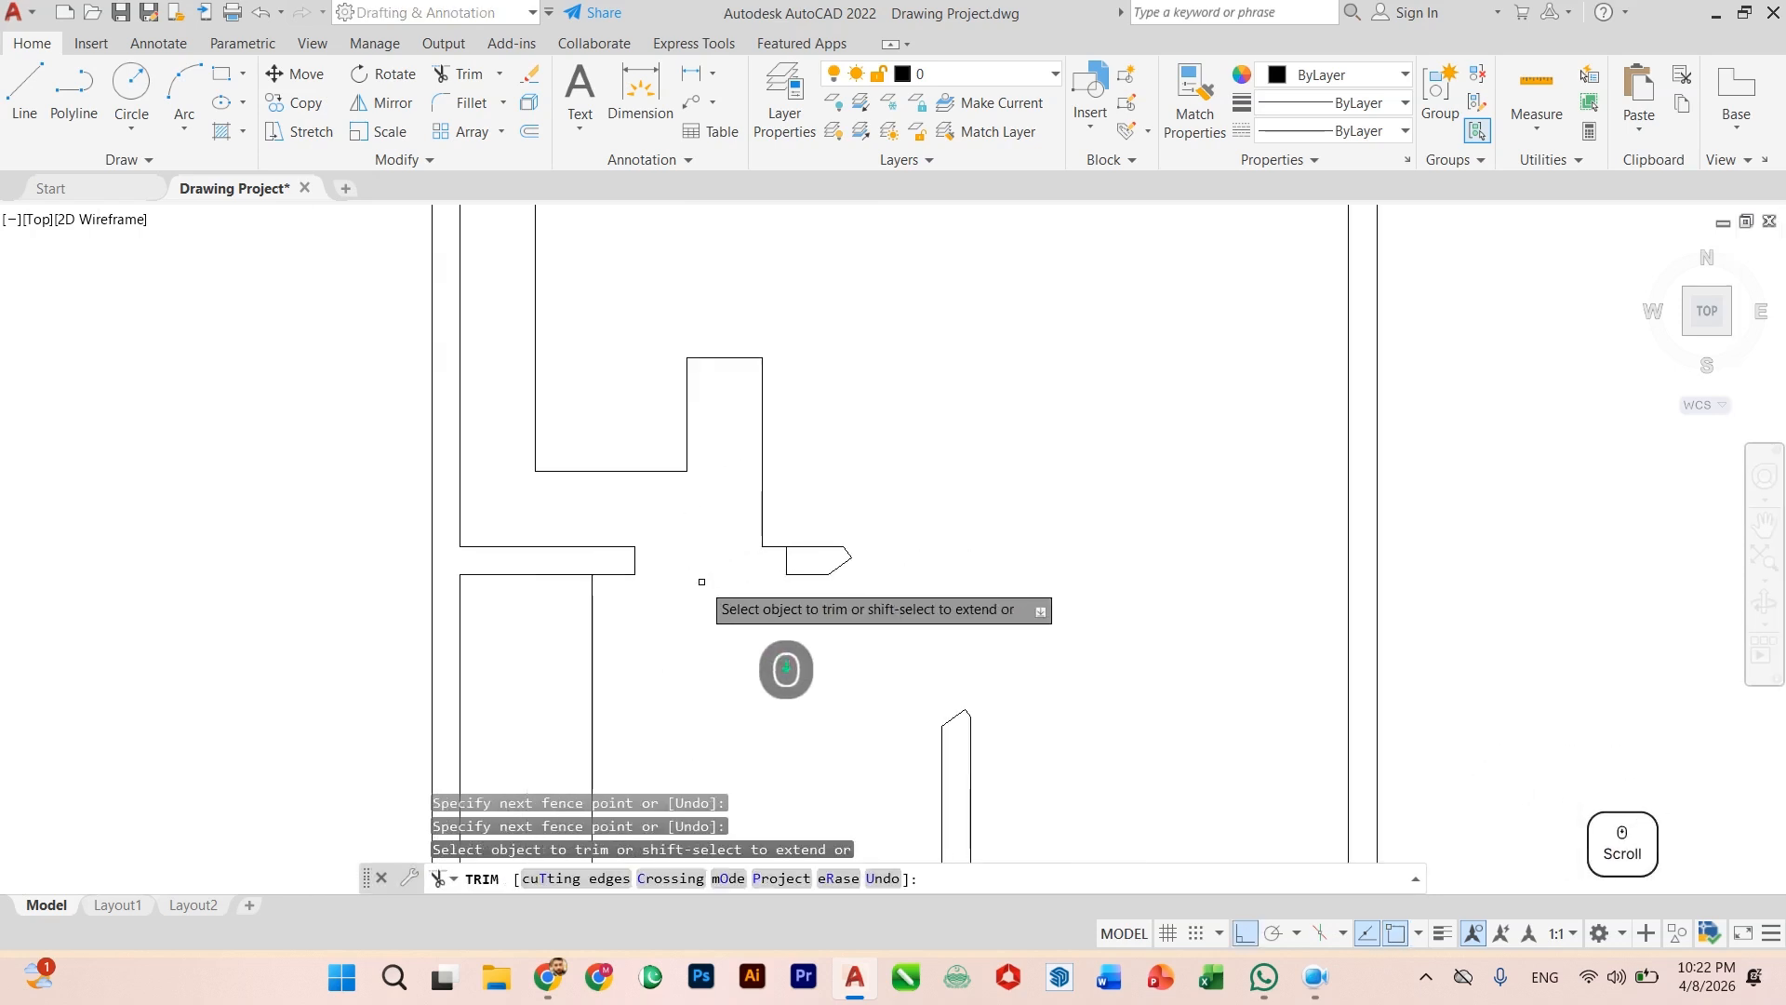
key("Escape")
Step: Draw a line across the counter partition's opening along its upper face, up to the counter's vertical side, and save the drawing
type("l")
key("Return")
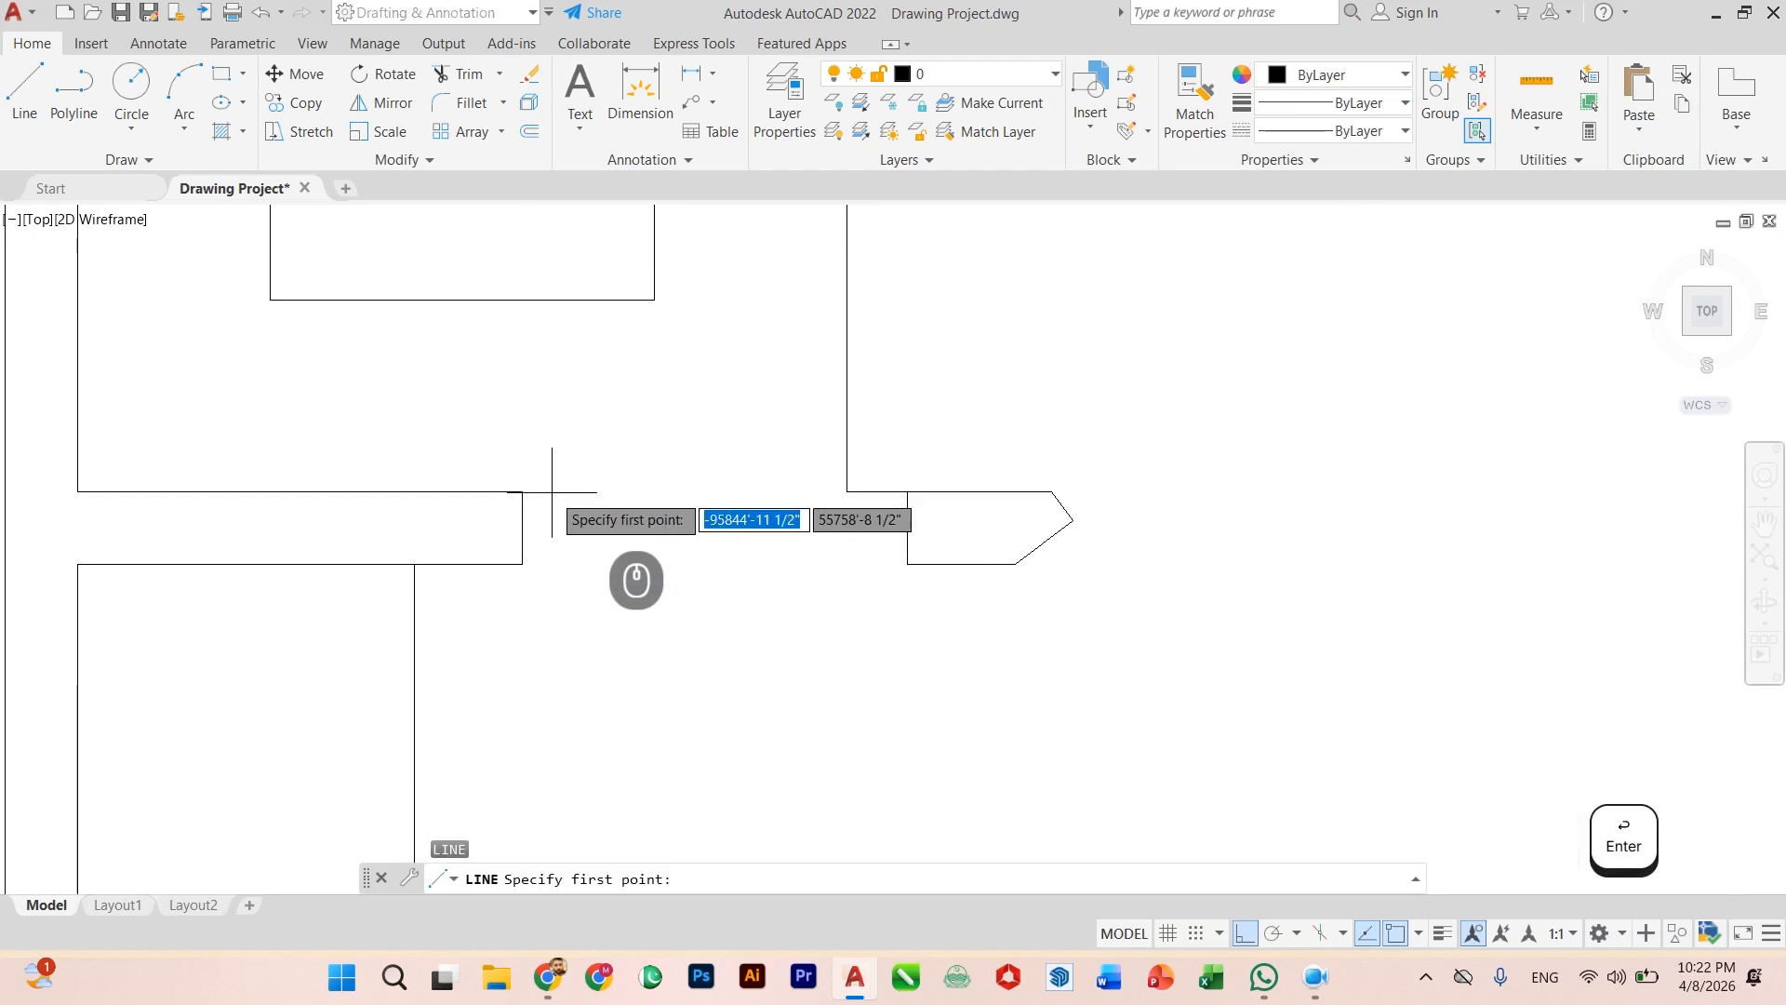
left_click(522, 492)
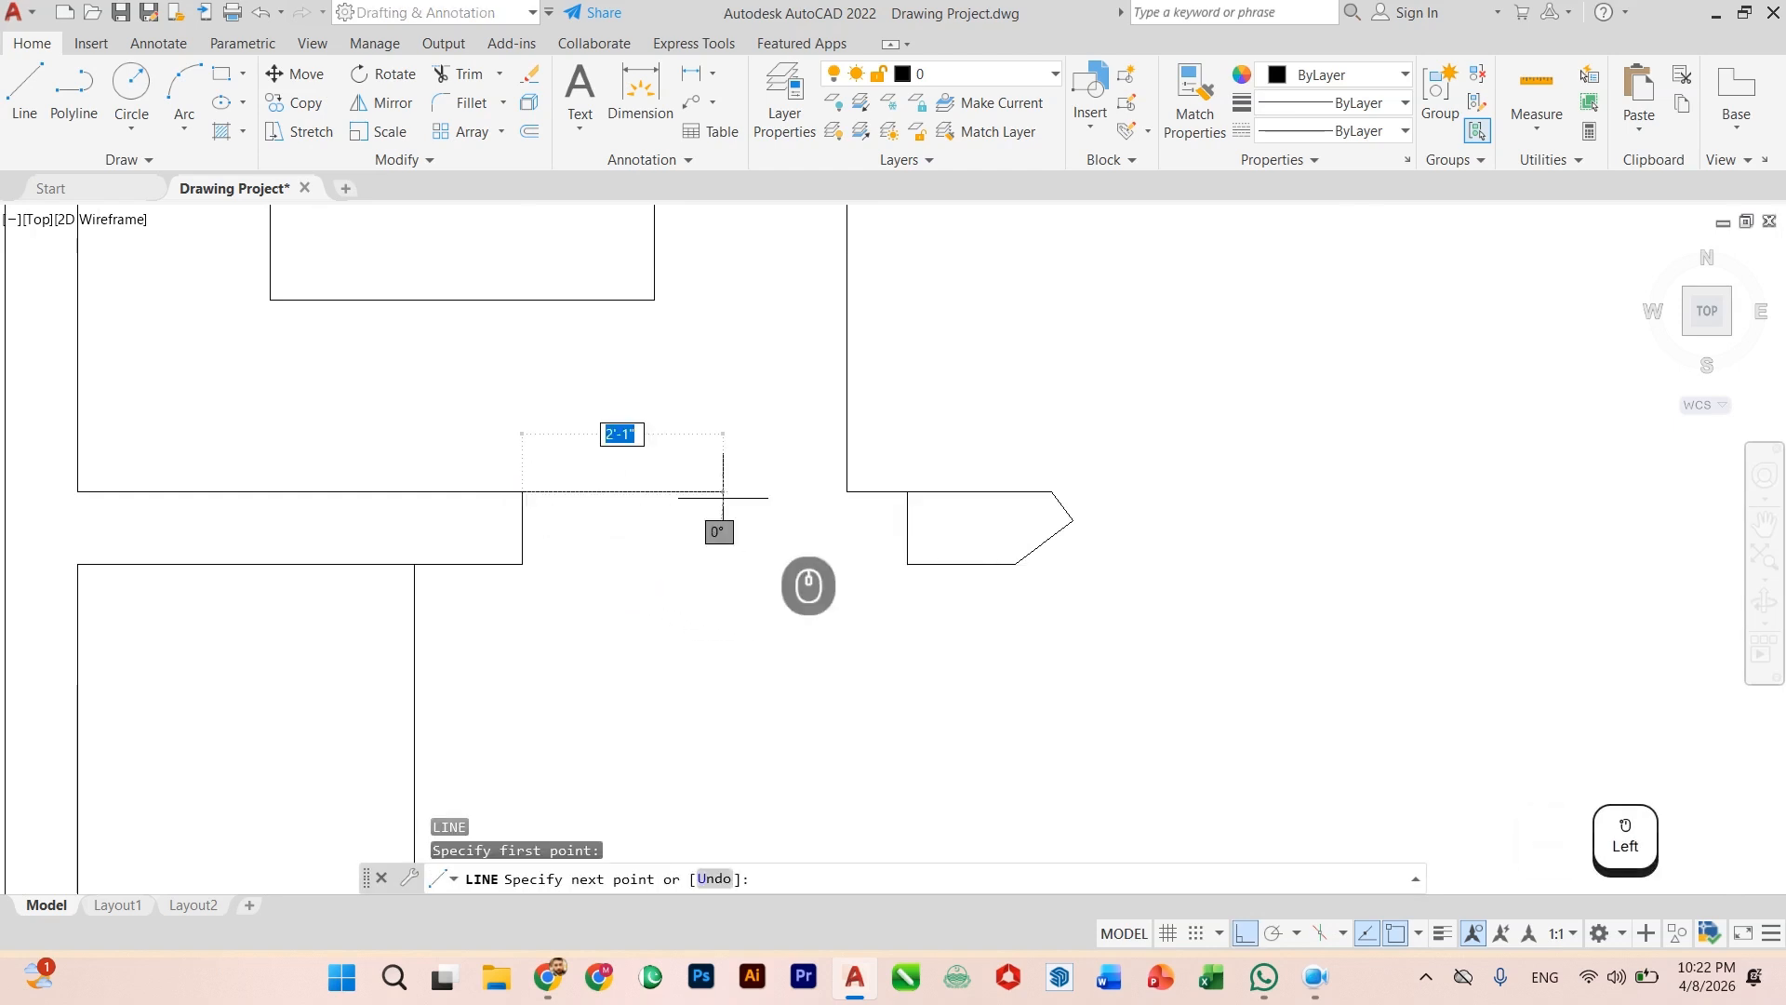
left_click(846, 491)
key("Escape")
scroll(837, 553, "down", 2)
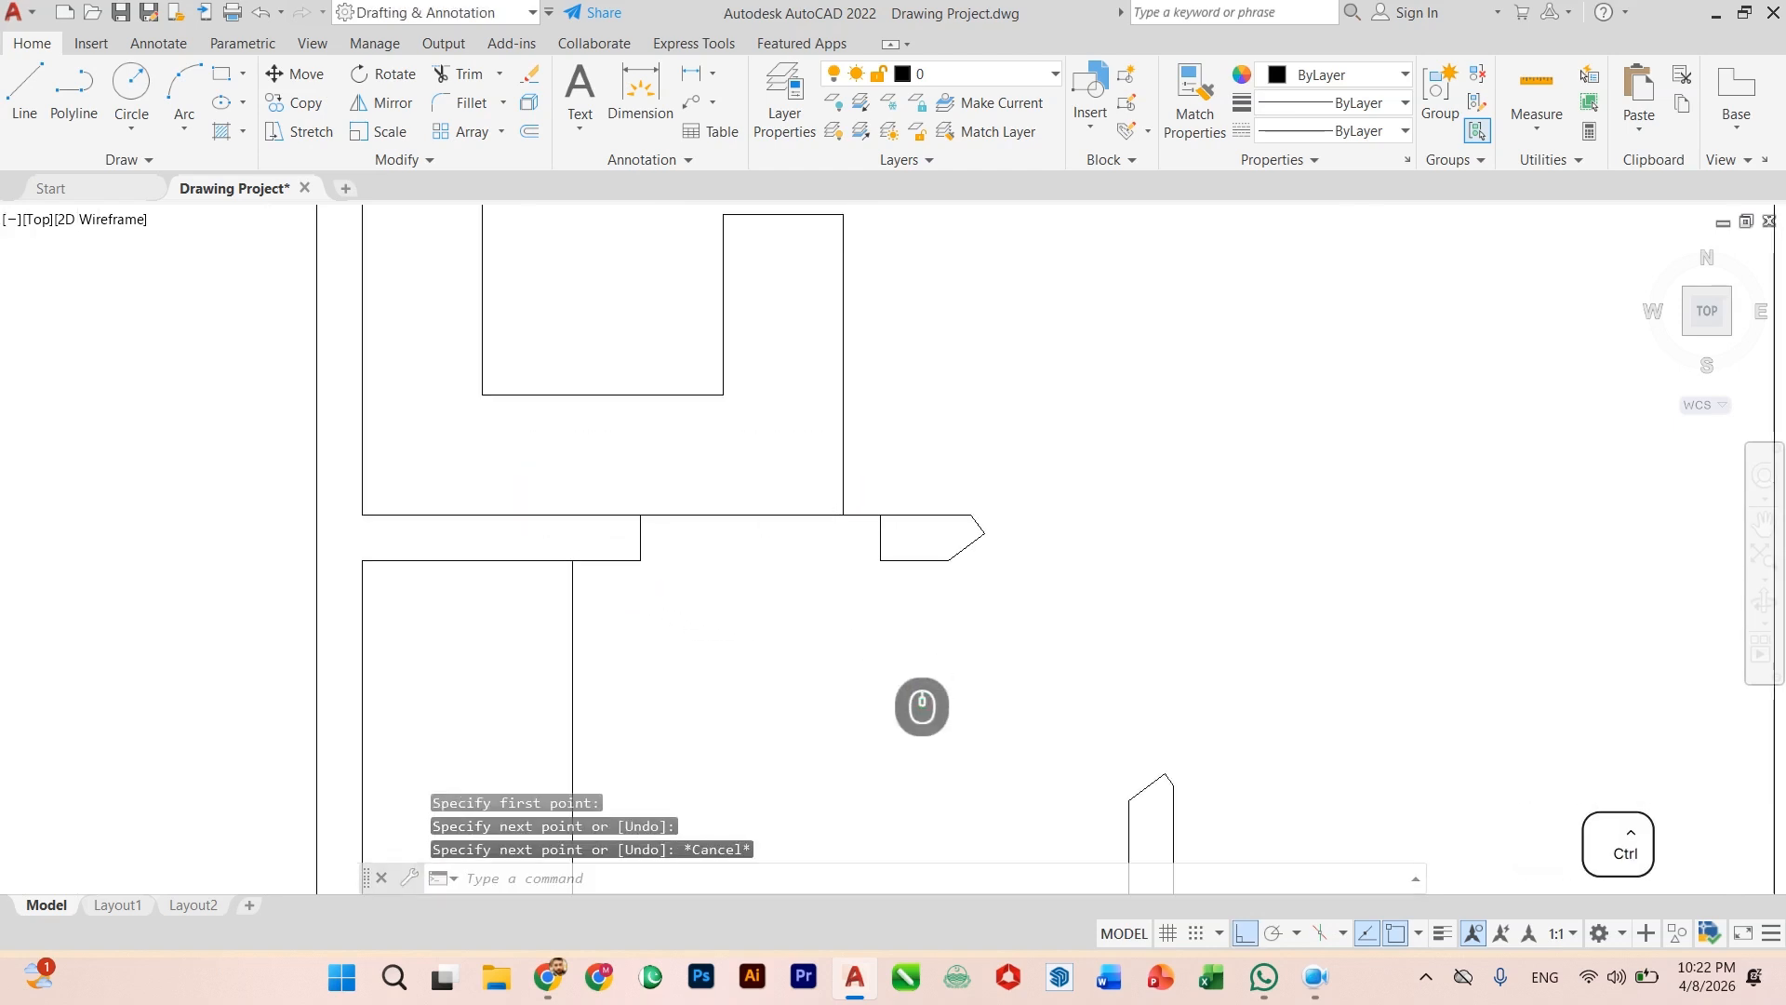
key("ctrl+s")
Step: Erase the long vertical 3.5' offset line below the counter partition
scroll(837, 617, "down", 3)
left_click(757, 709)
left_click(729, 735)
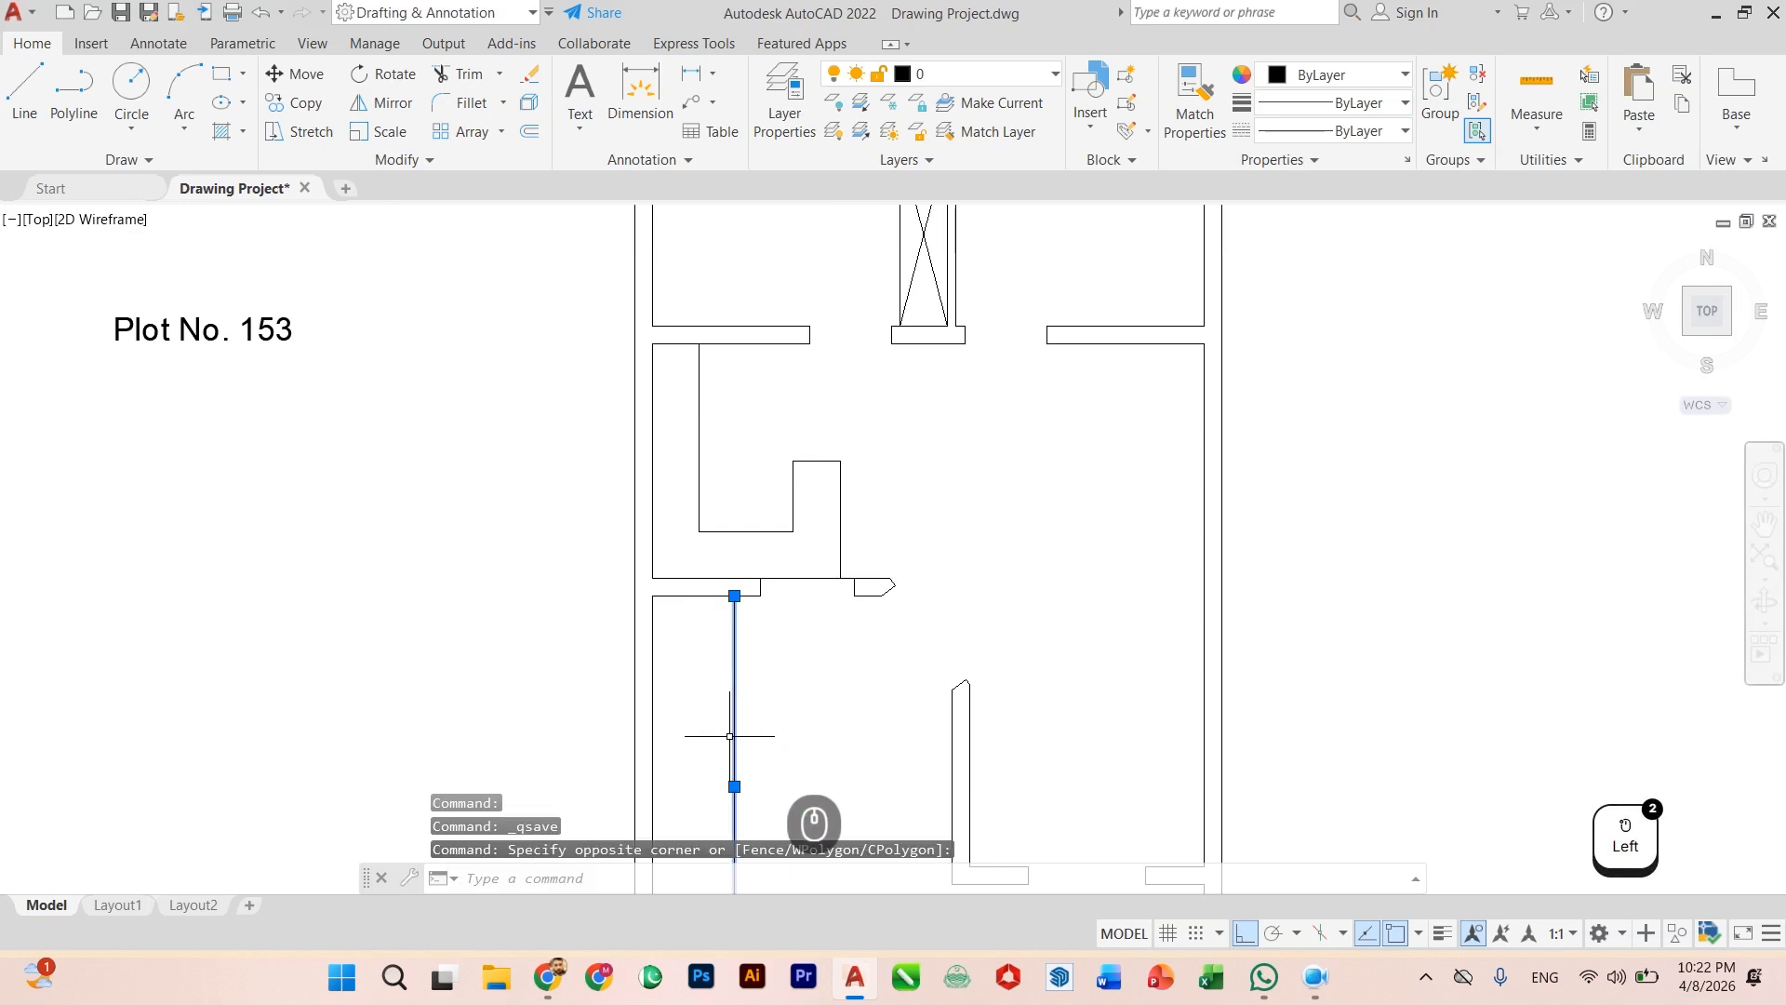
key("Delete")
scroll(826, 716, "down", 4)
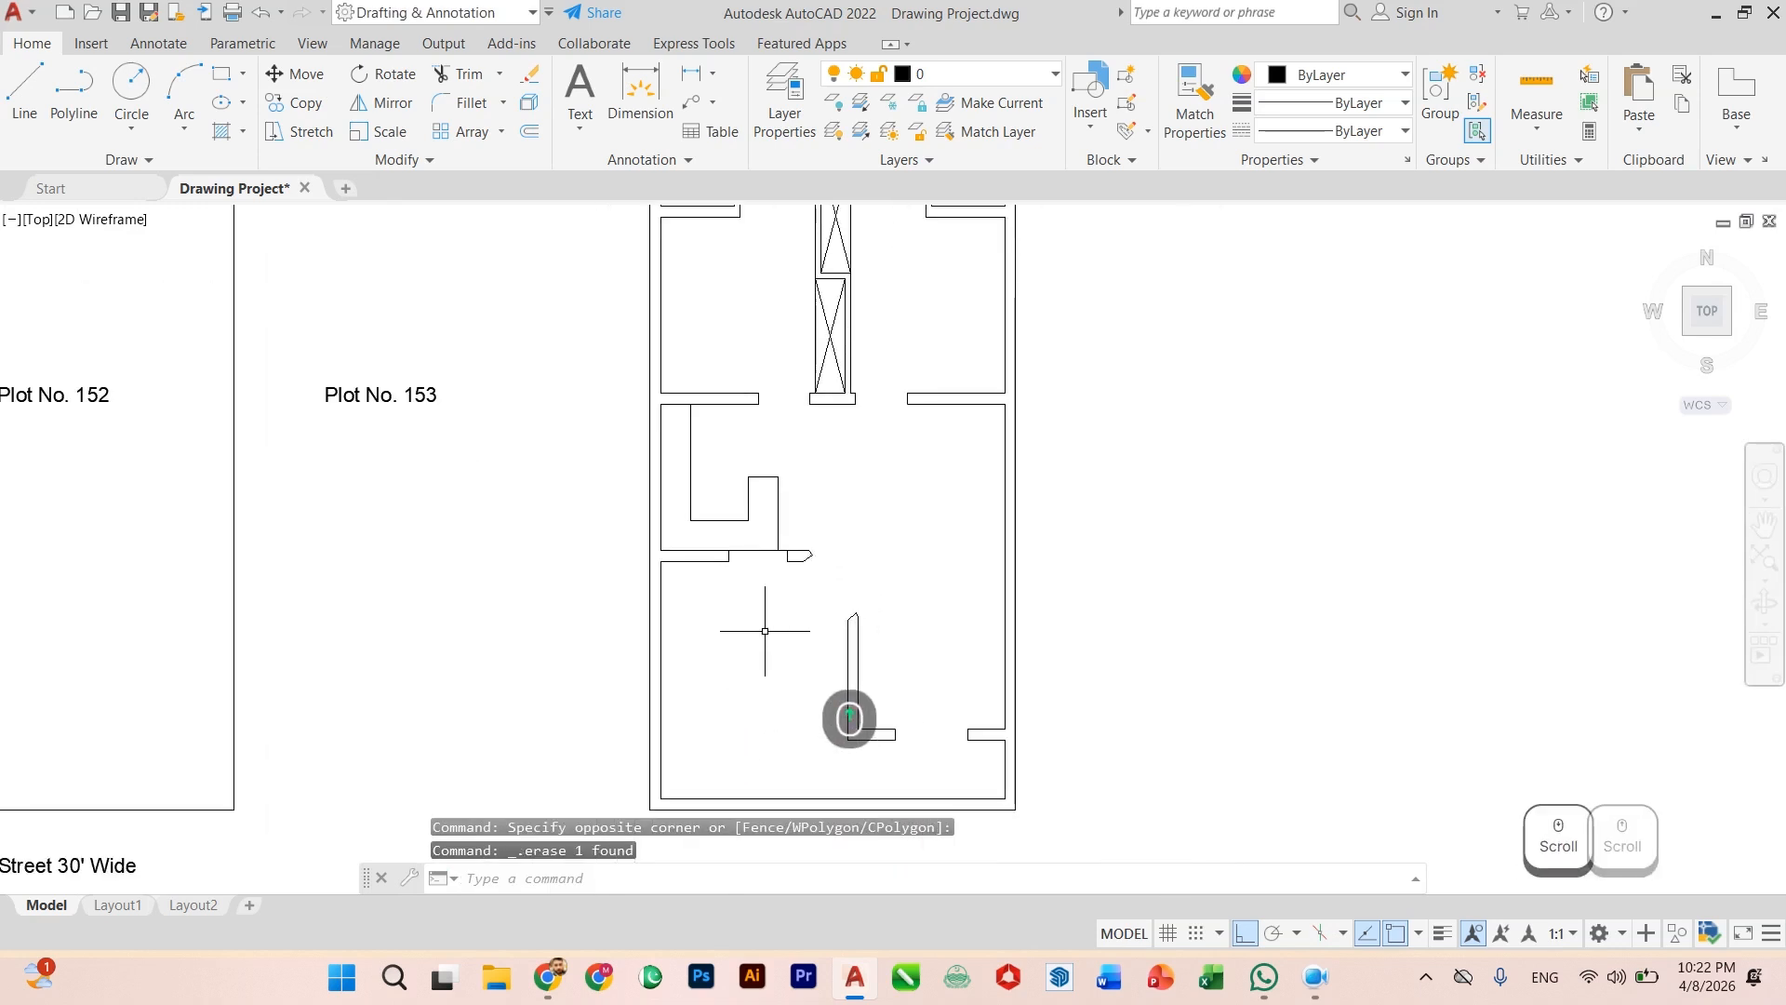
scroll(765, 630, "up", 2)
scroll(765, 651, "down", 2)
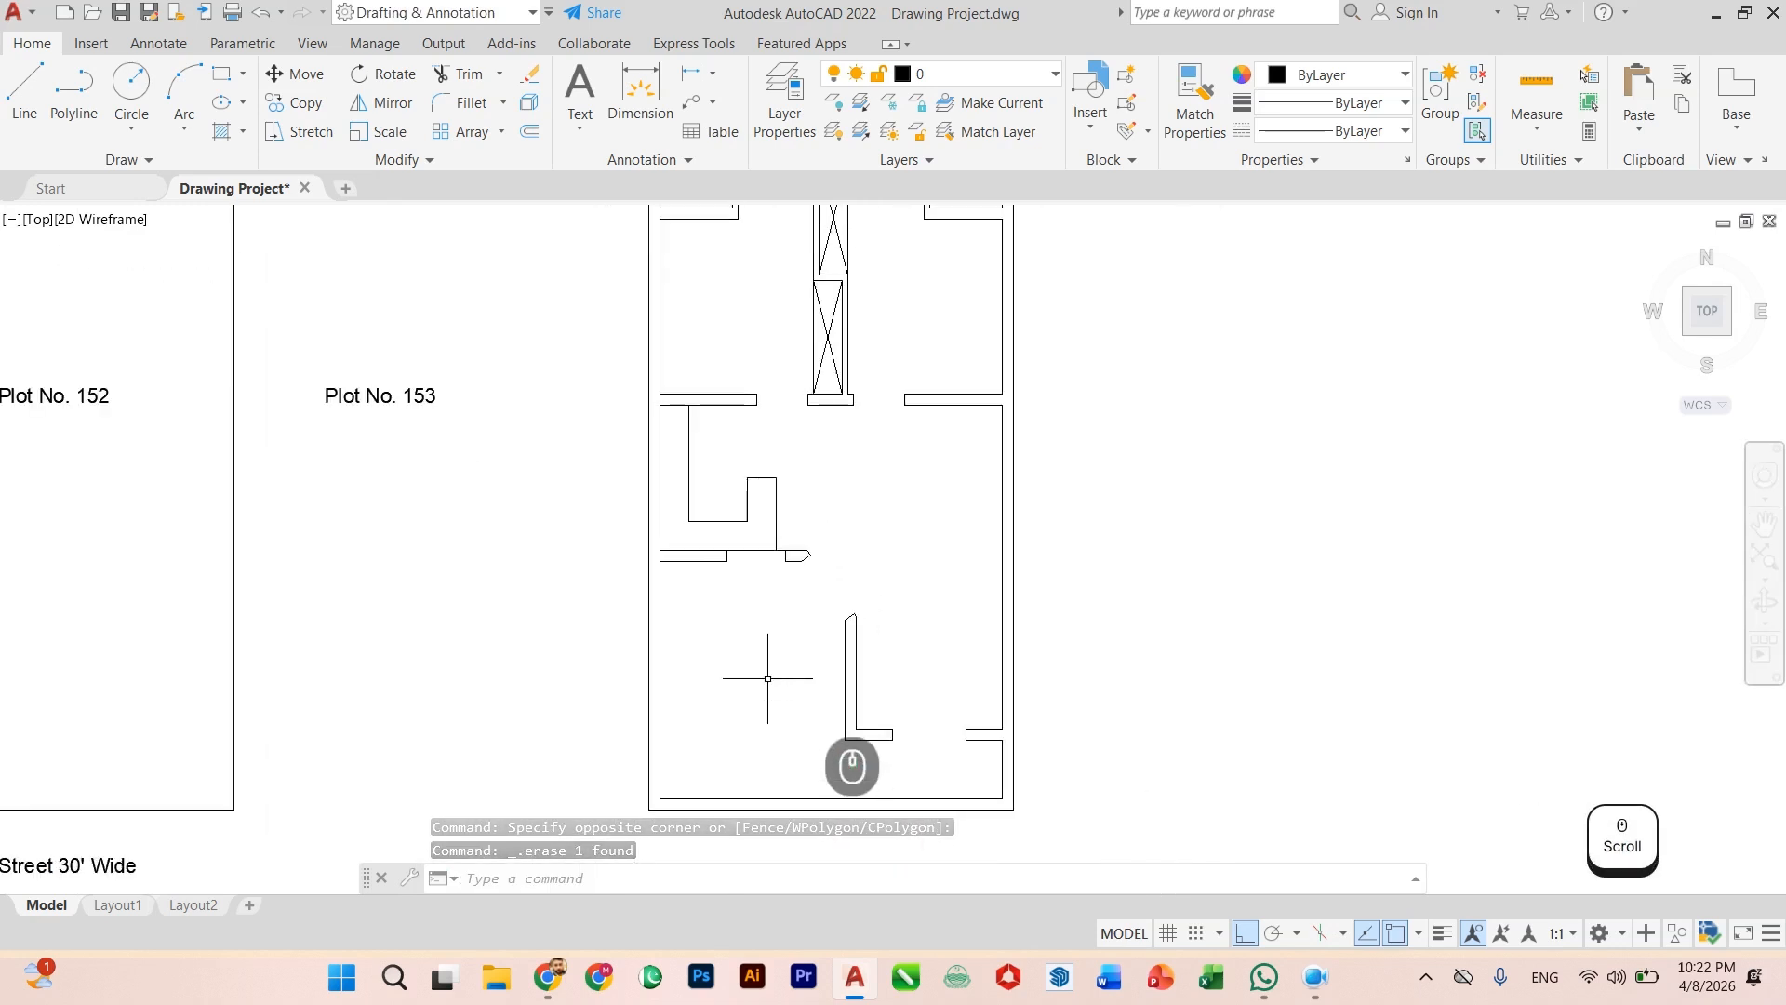
scroll(767, 678, "down", 2)
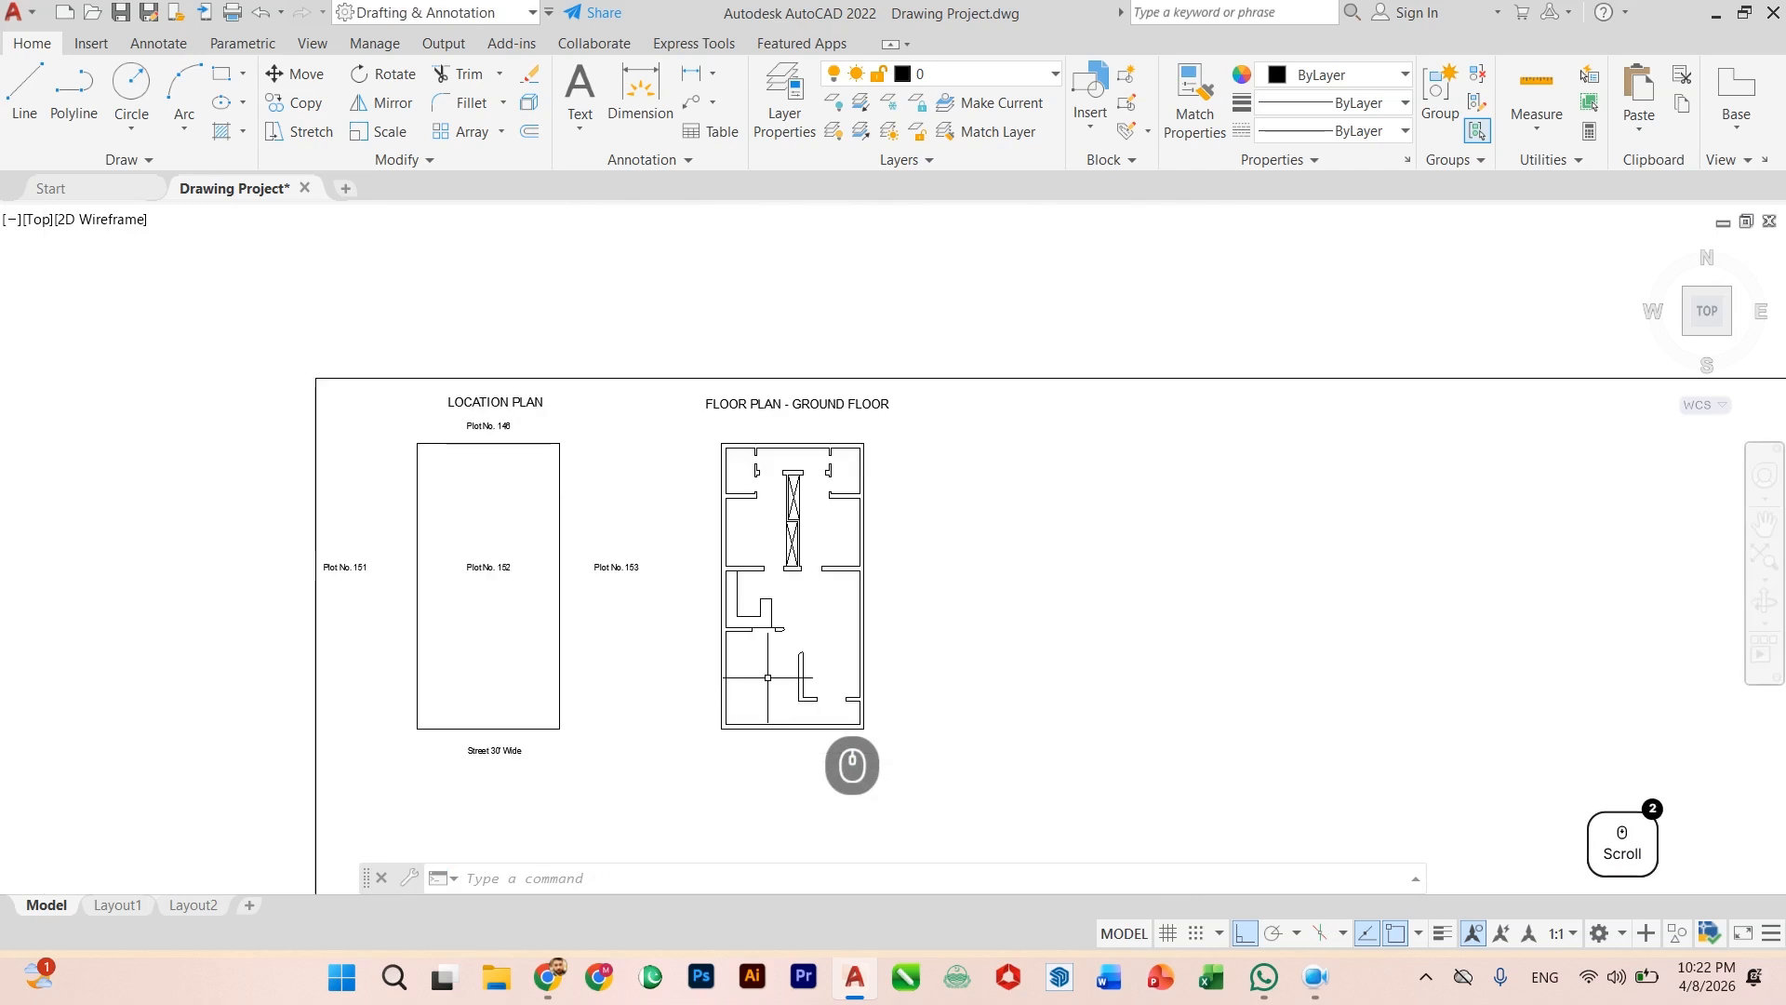
scroll(767, 678, "up", 2)
scroll(768, 678, "down", 2)
scroll(757, 678, "up", 4)
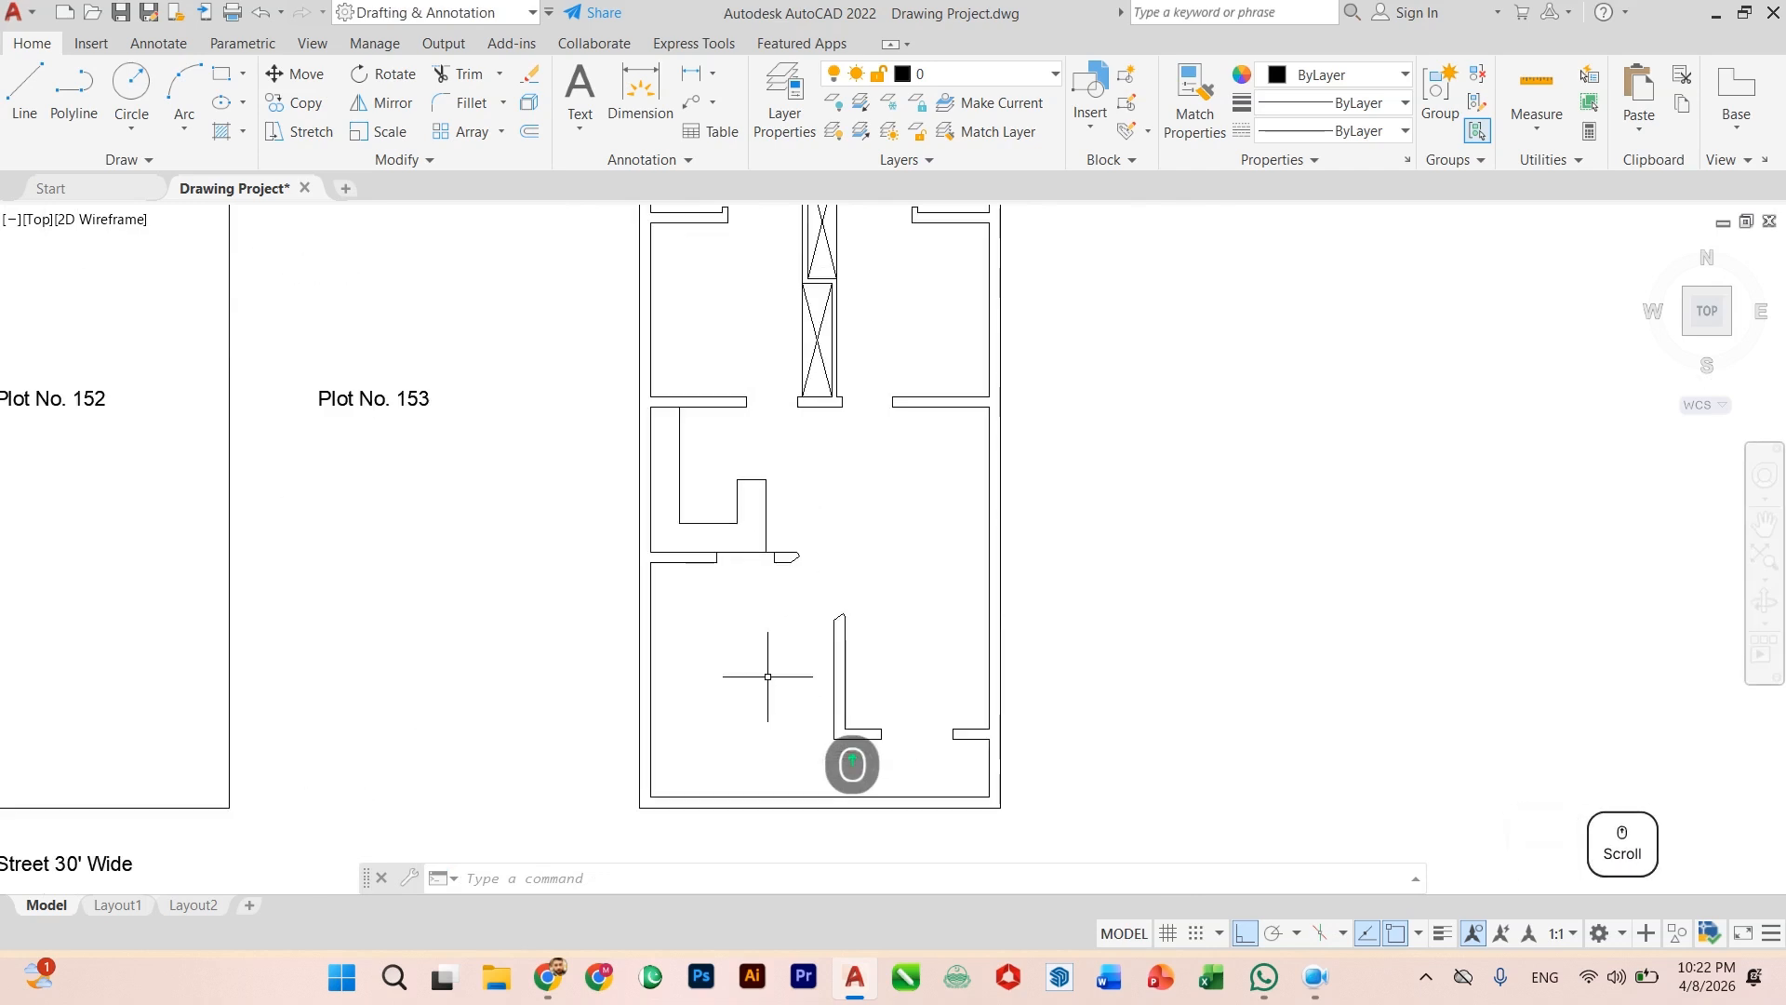
scroll(739, 707, "down", 3)
scroll(736, 721, "up", 4)
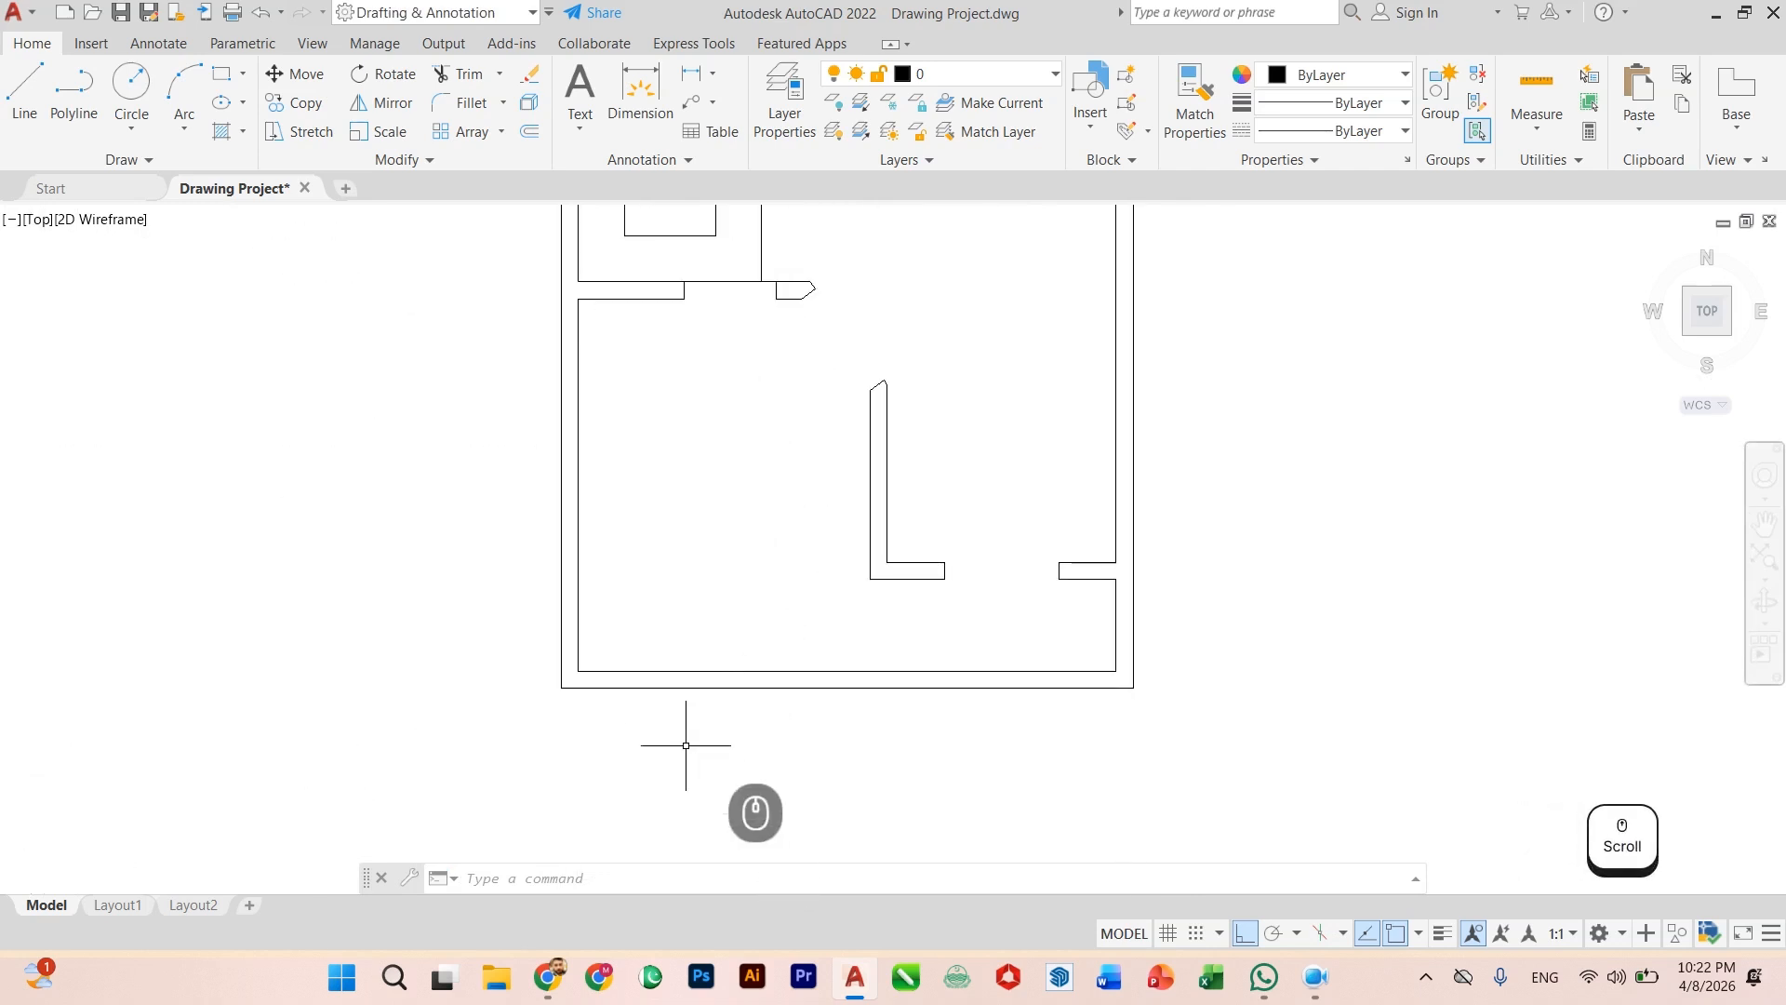
Step: Stretch the lower end of the left outer wall's inner face line down to the plan's bottom outer line
scroll(670, 718, "up", 2)
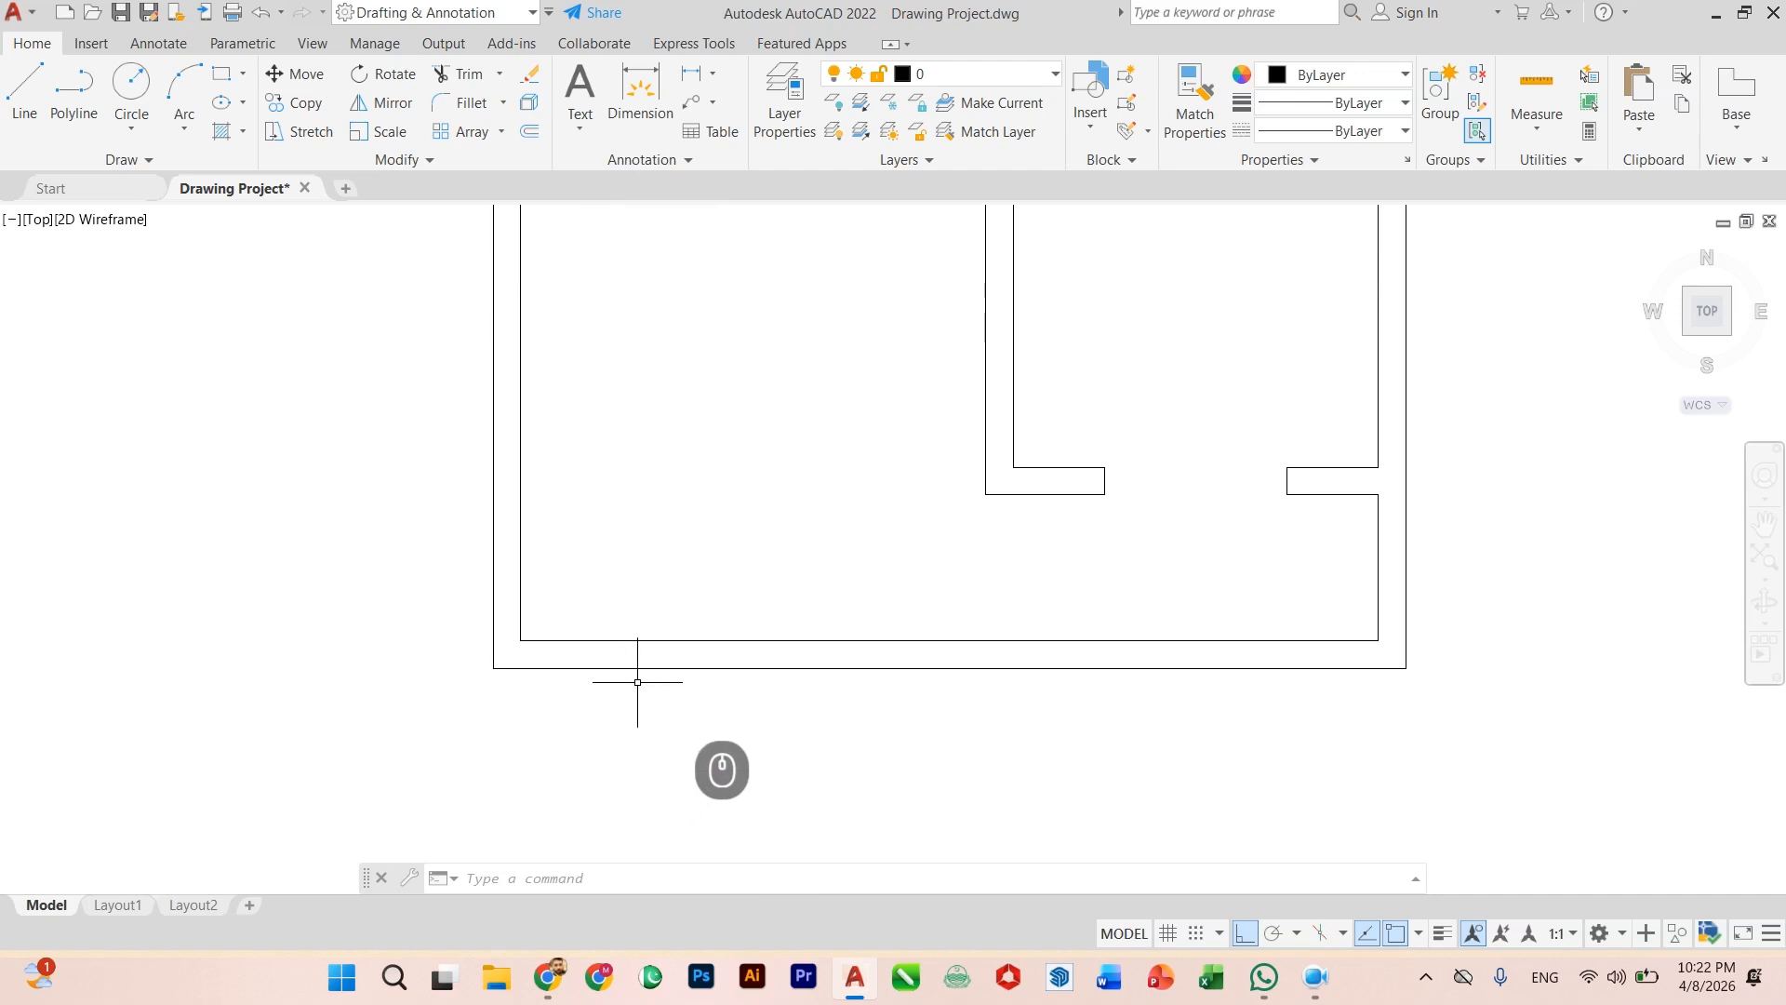
left_click(520, 567)
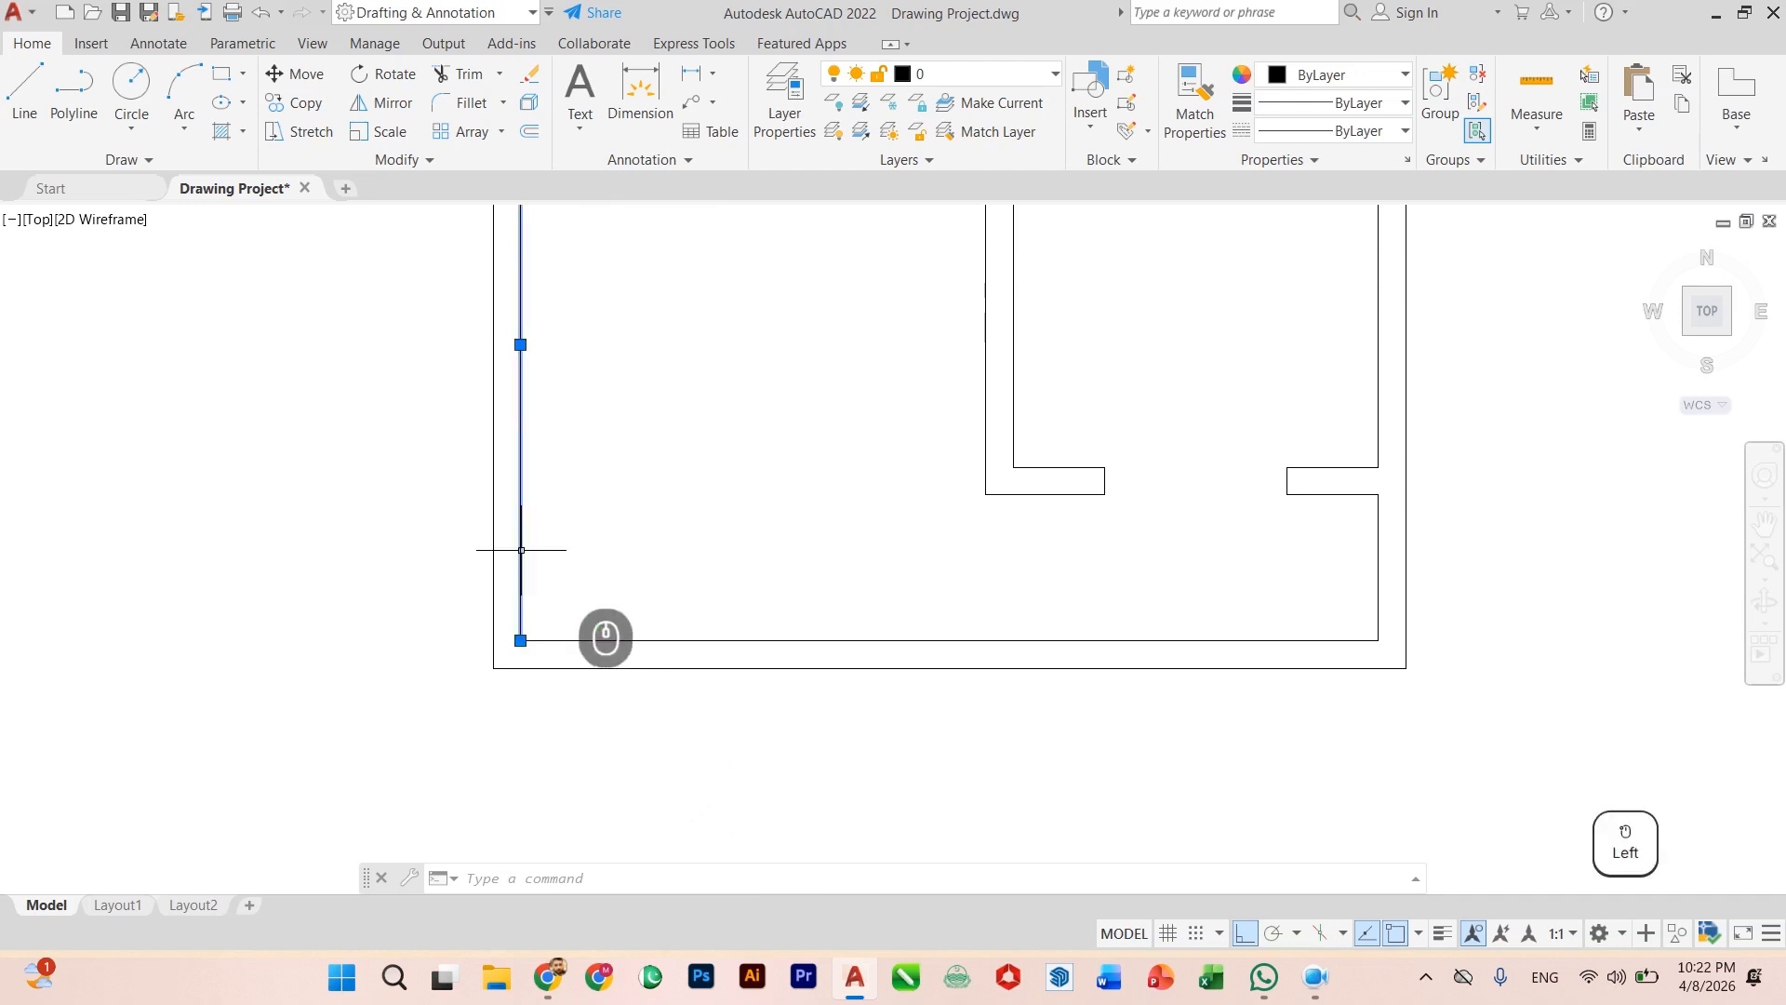
left_click(520, 640)
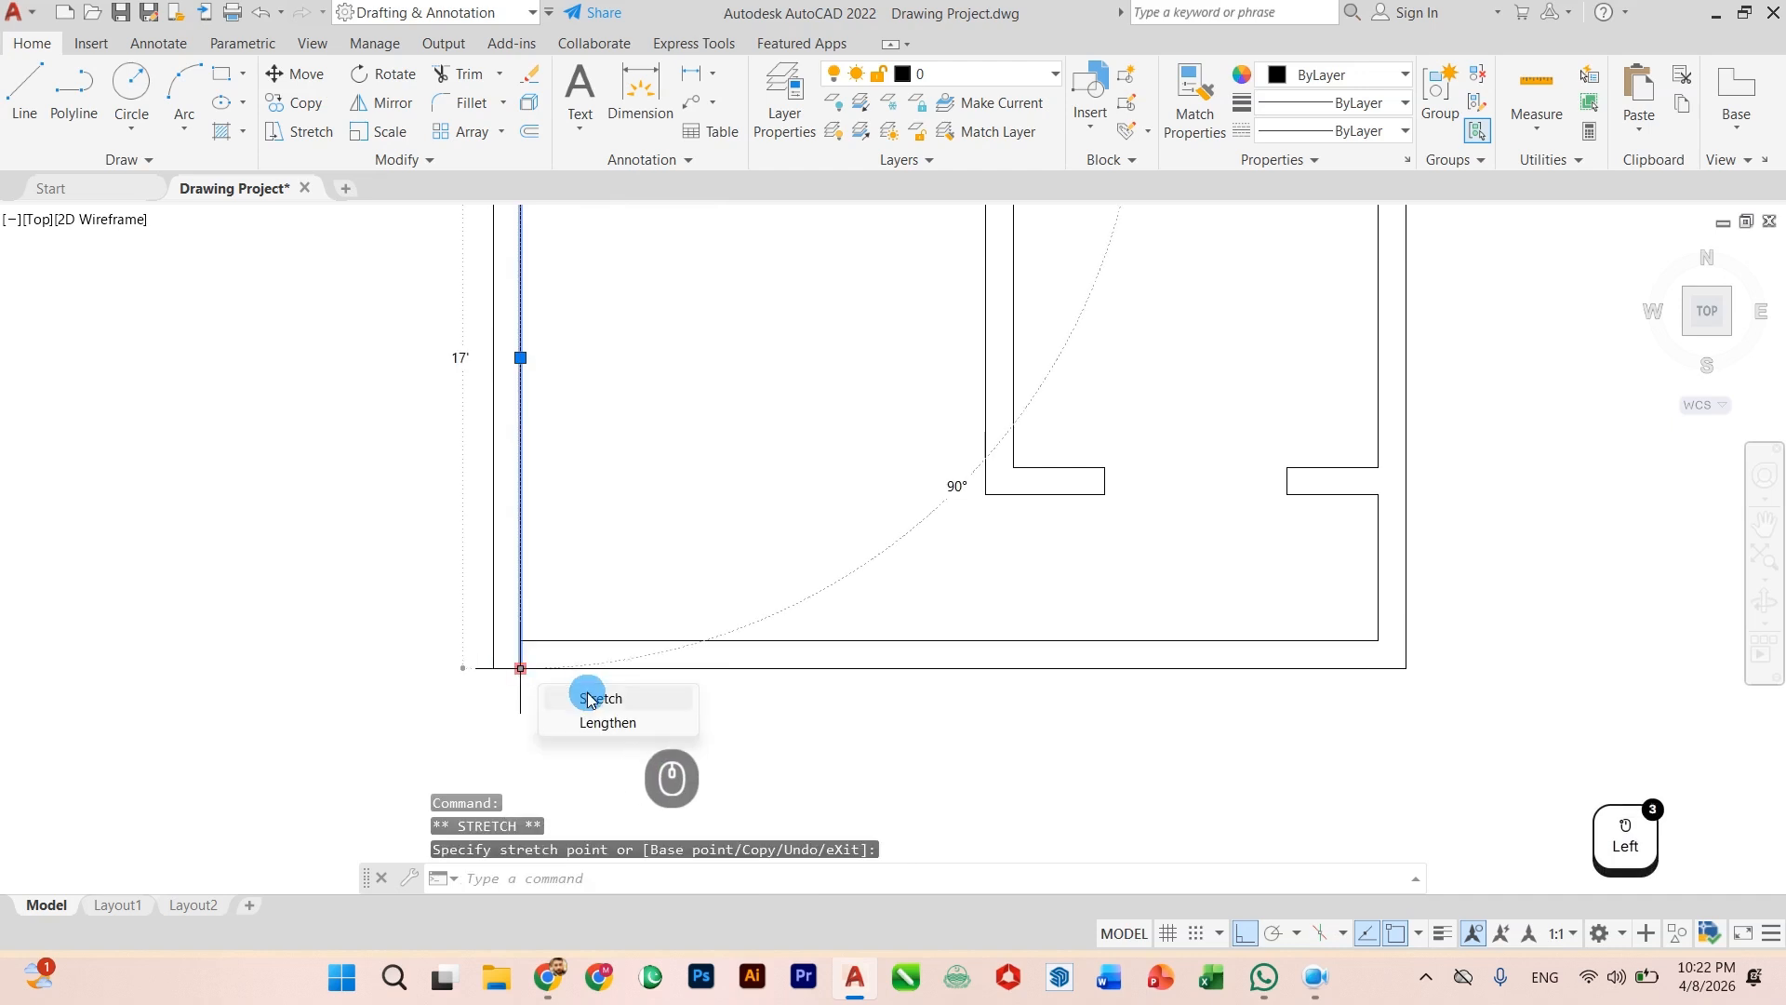
key("Escape")
scroll(896, 678, "down", 3)
Step: Try stretching the right wall's short inner face line down to the bottom outer line, and undo it
scroll(896, 678, "up", 3)
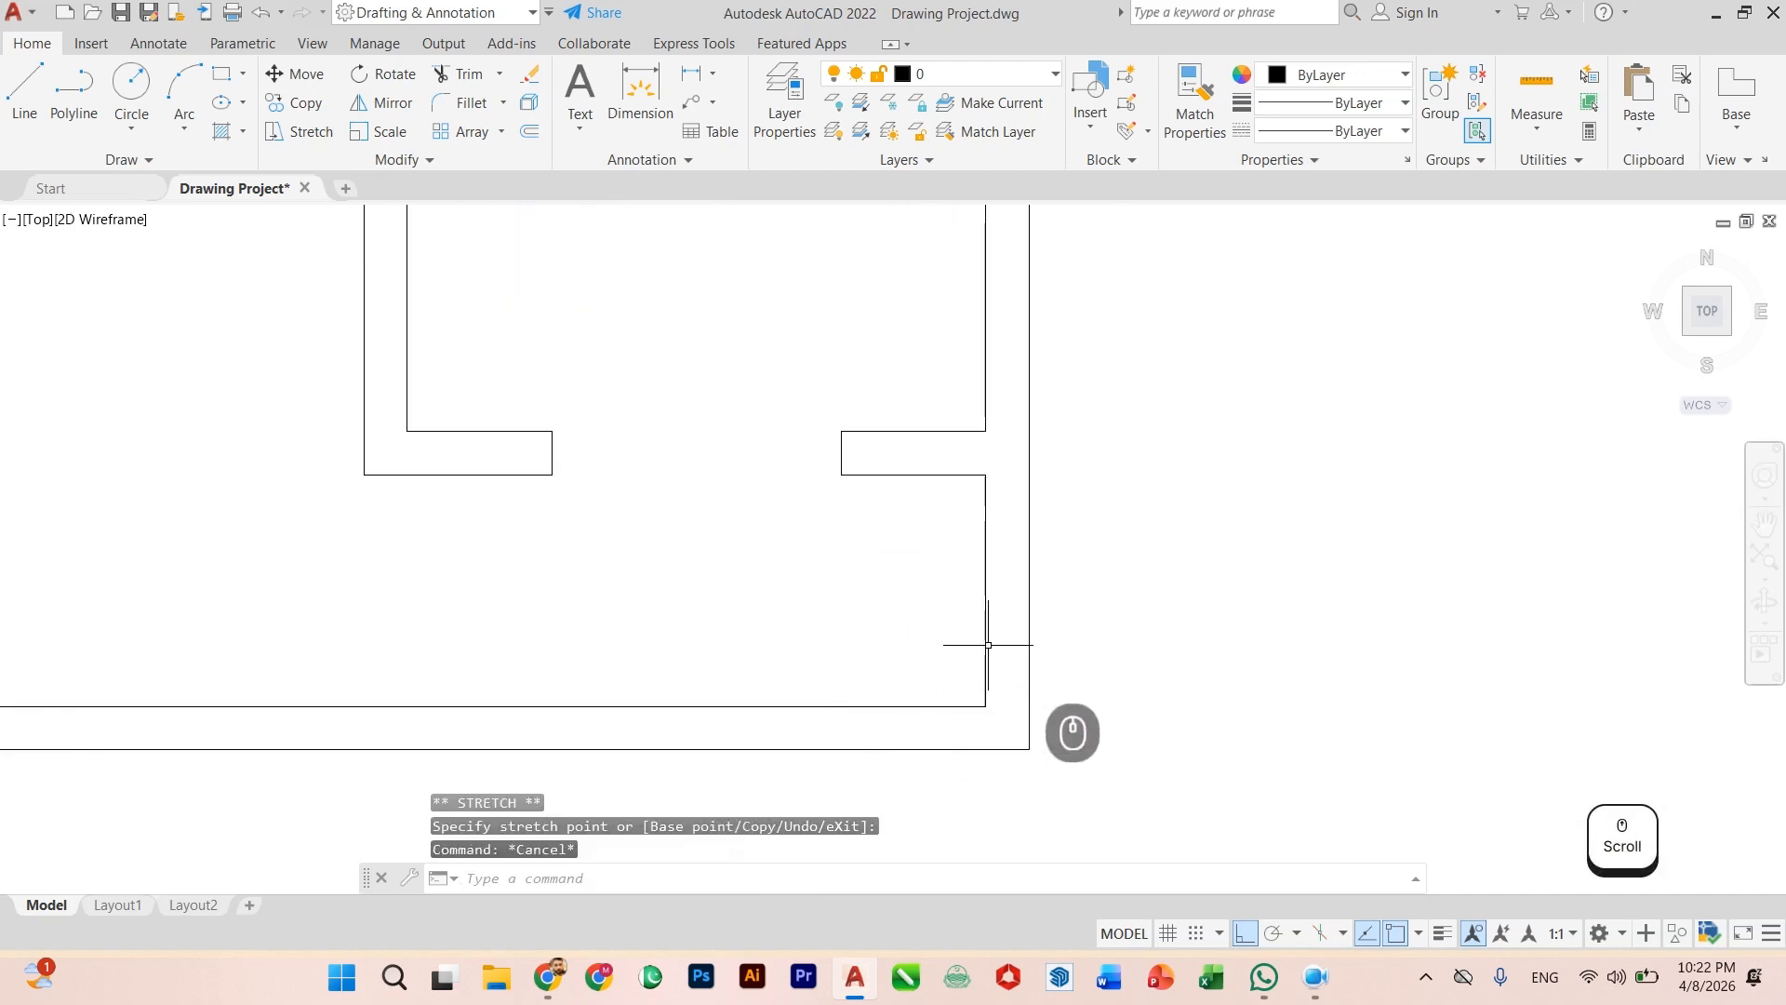
left_click(988, 685)
left_click(985, 706)
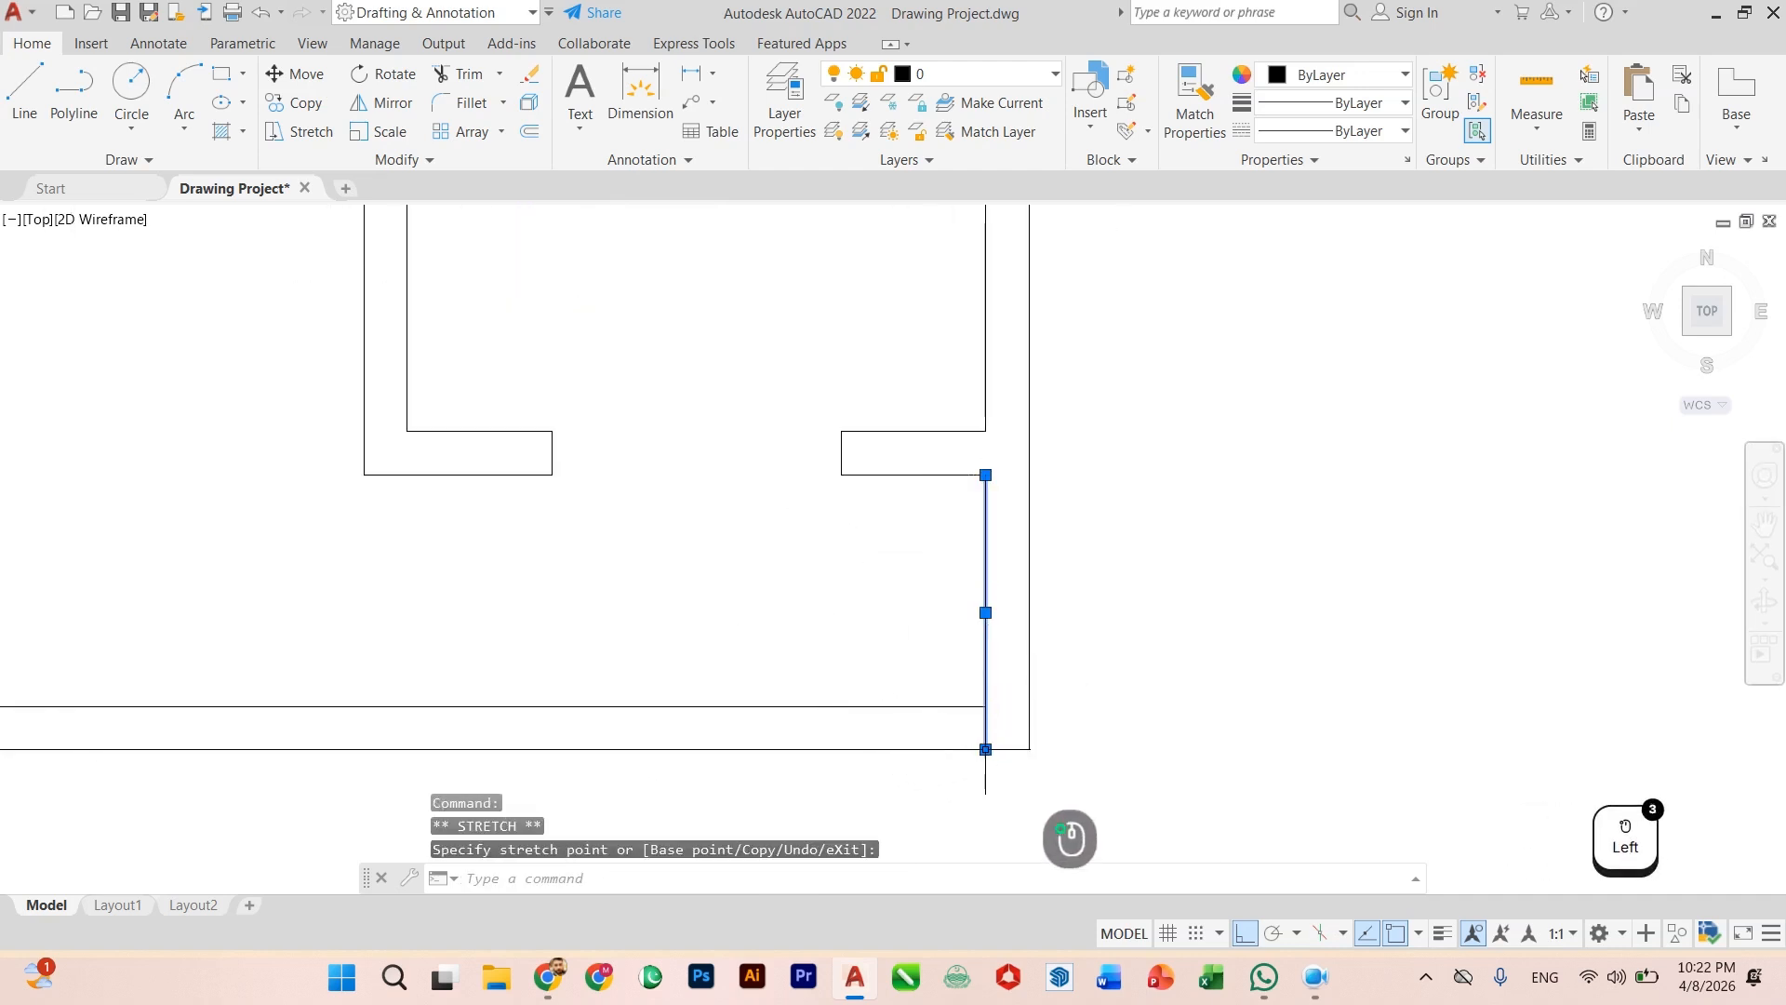
key("Escape")
key("ctrl+z")
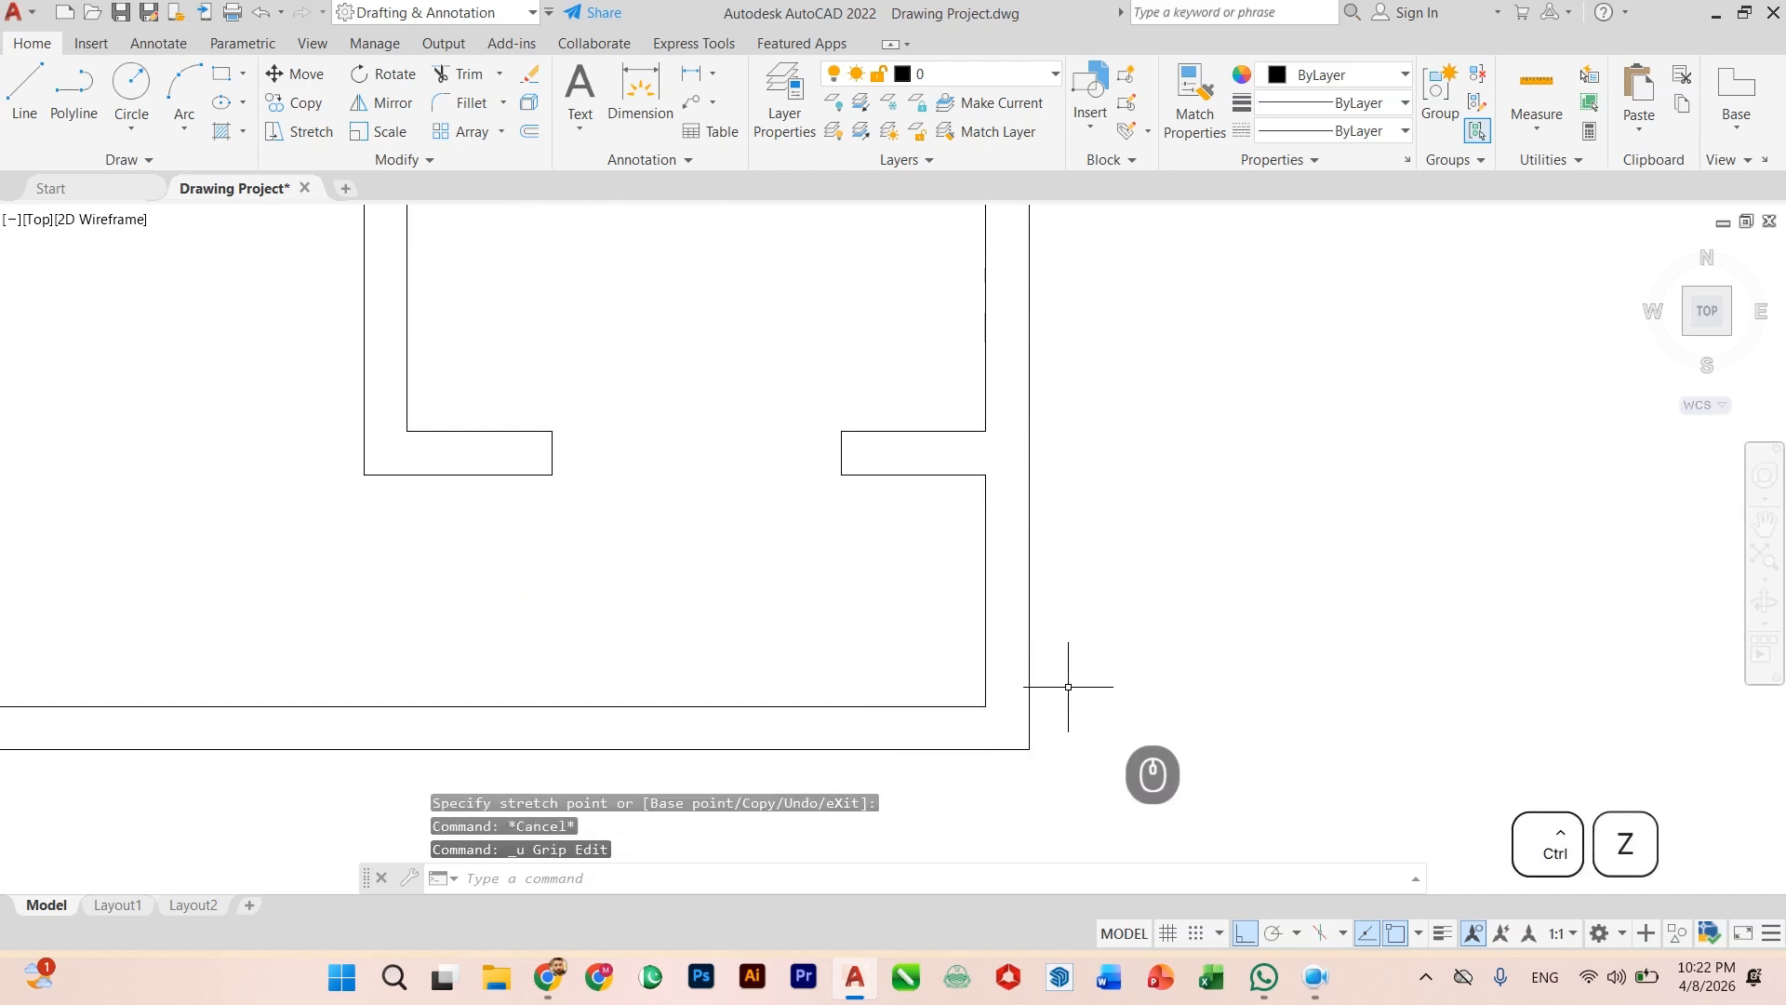
scroll(1068, 685, "down", 2)
scroll(678, 735, "up", 1)
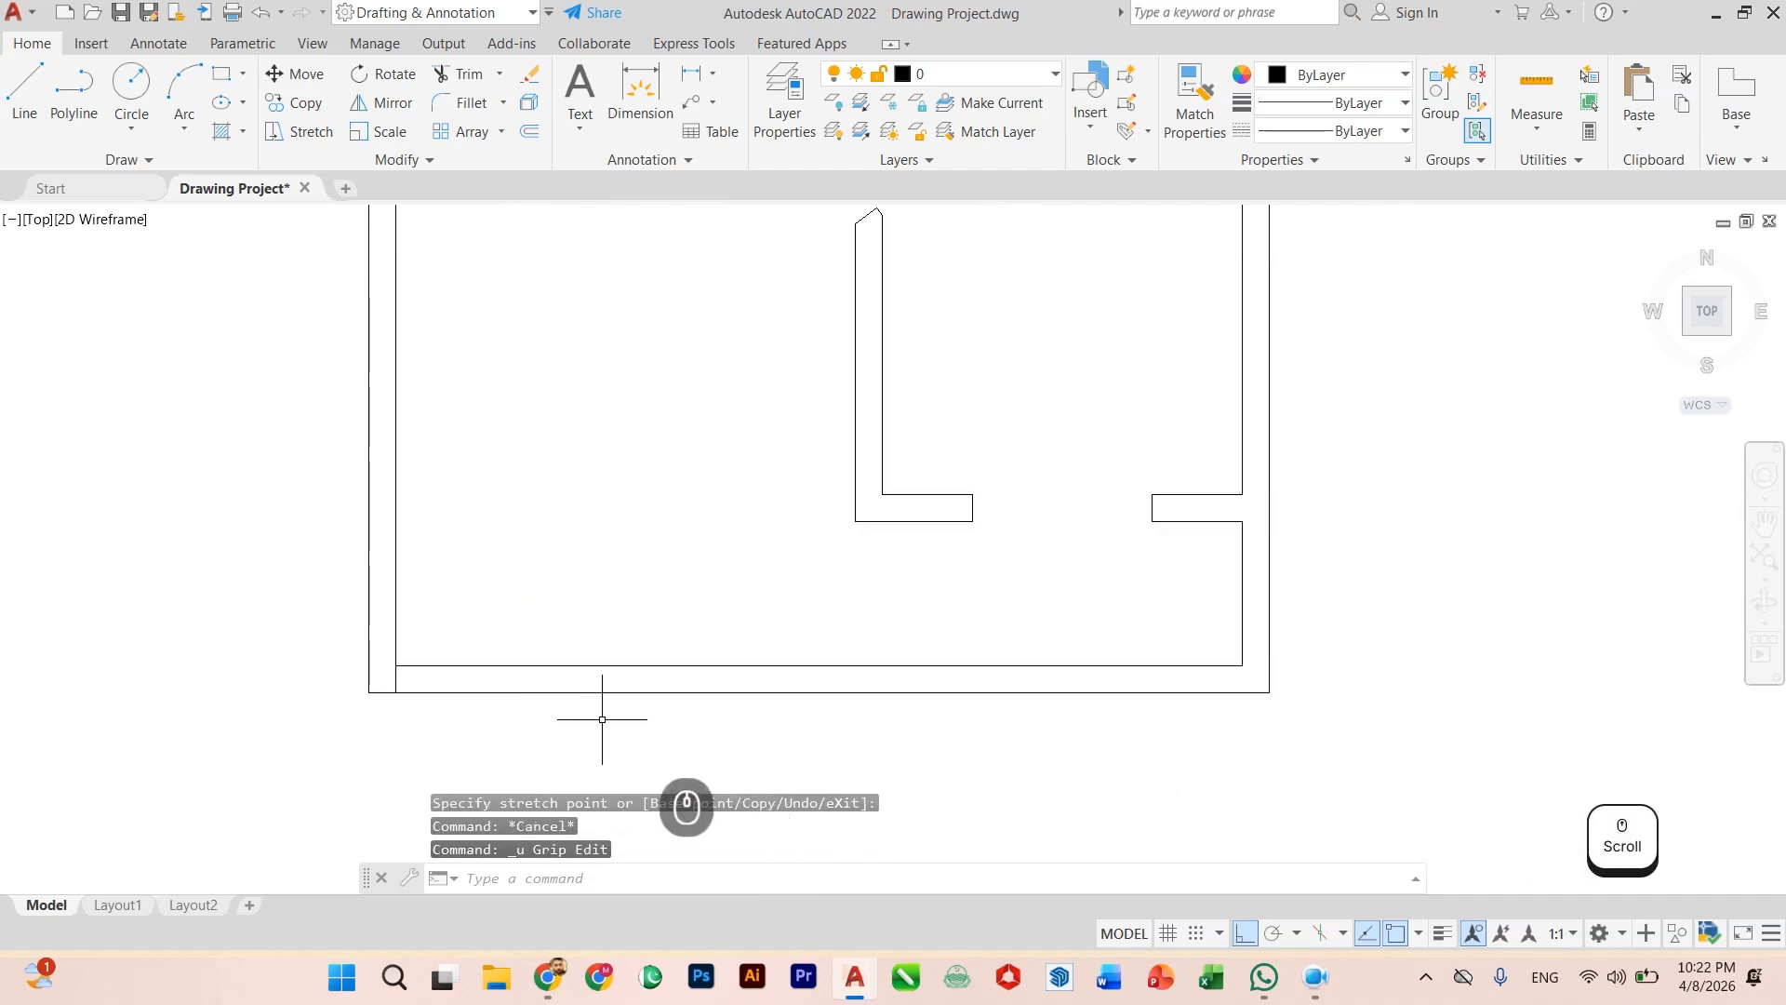
scroll(600, 719, "down", 2)
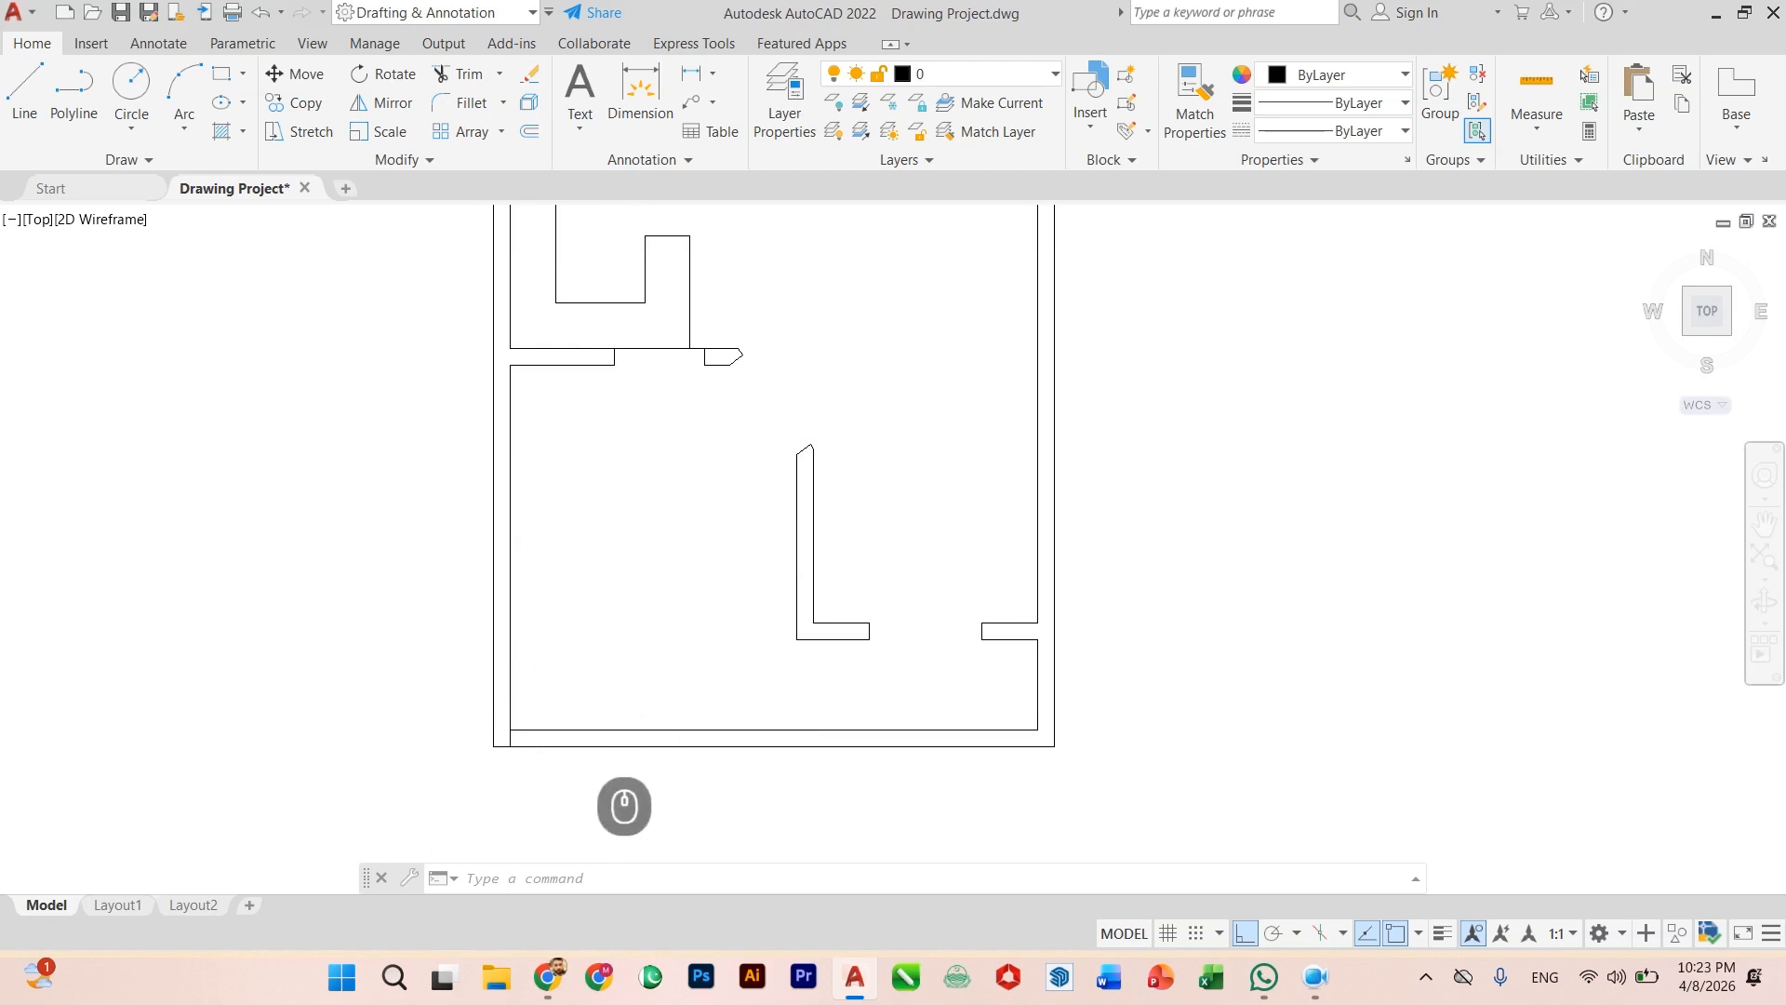
scroll(539, 717, "up", 2)
scroll(531, 717, "down", 2)
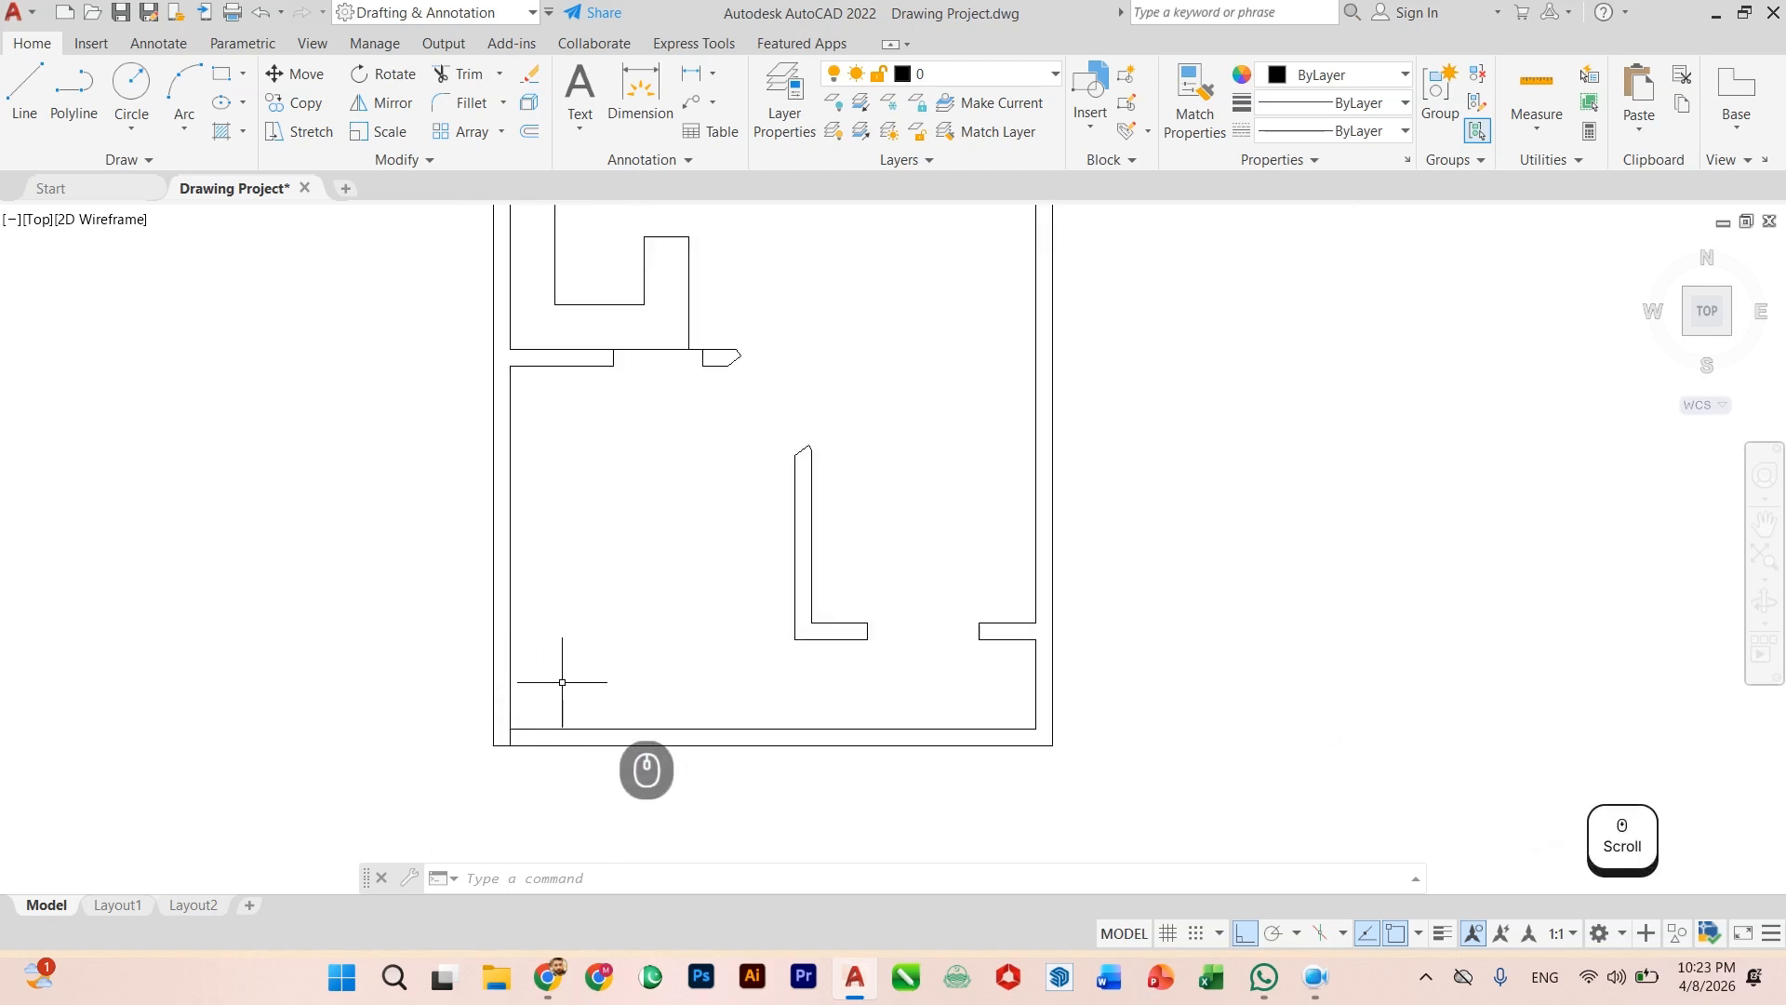
Step: Offset the left wall's inner face line 3' into the lower-left room
scroll(562, 682, "up", 2)
type("OFFSET")
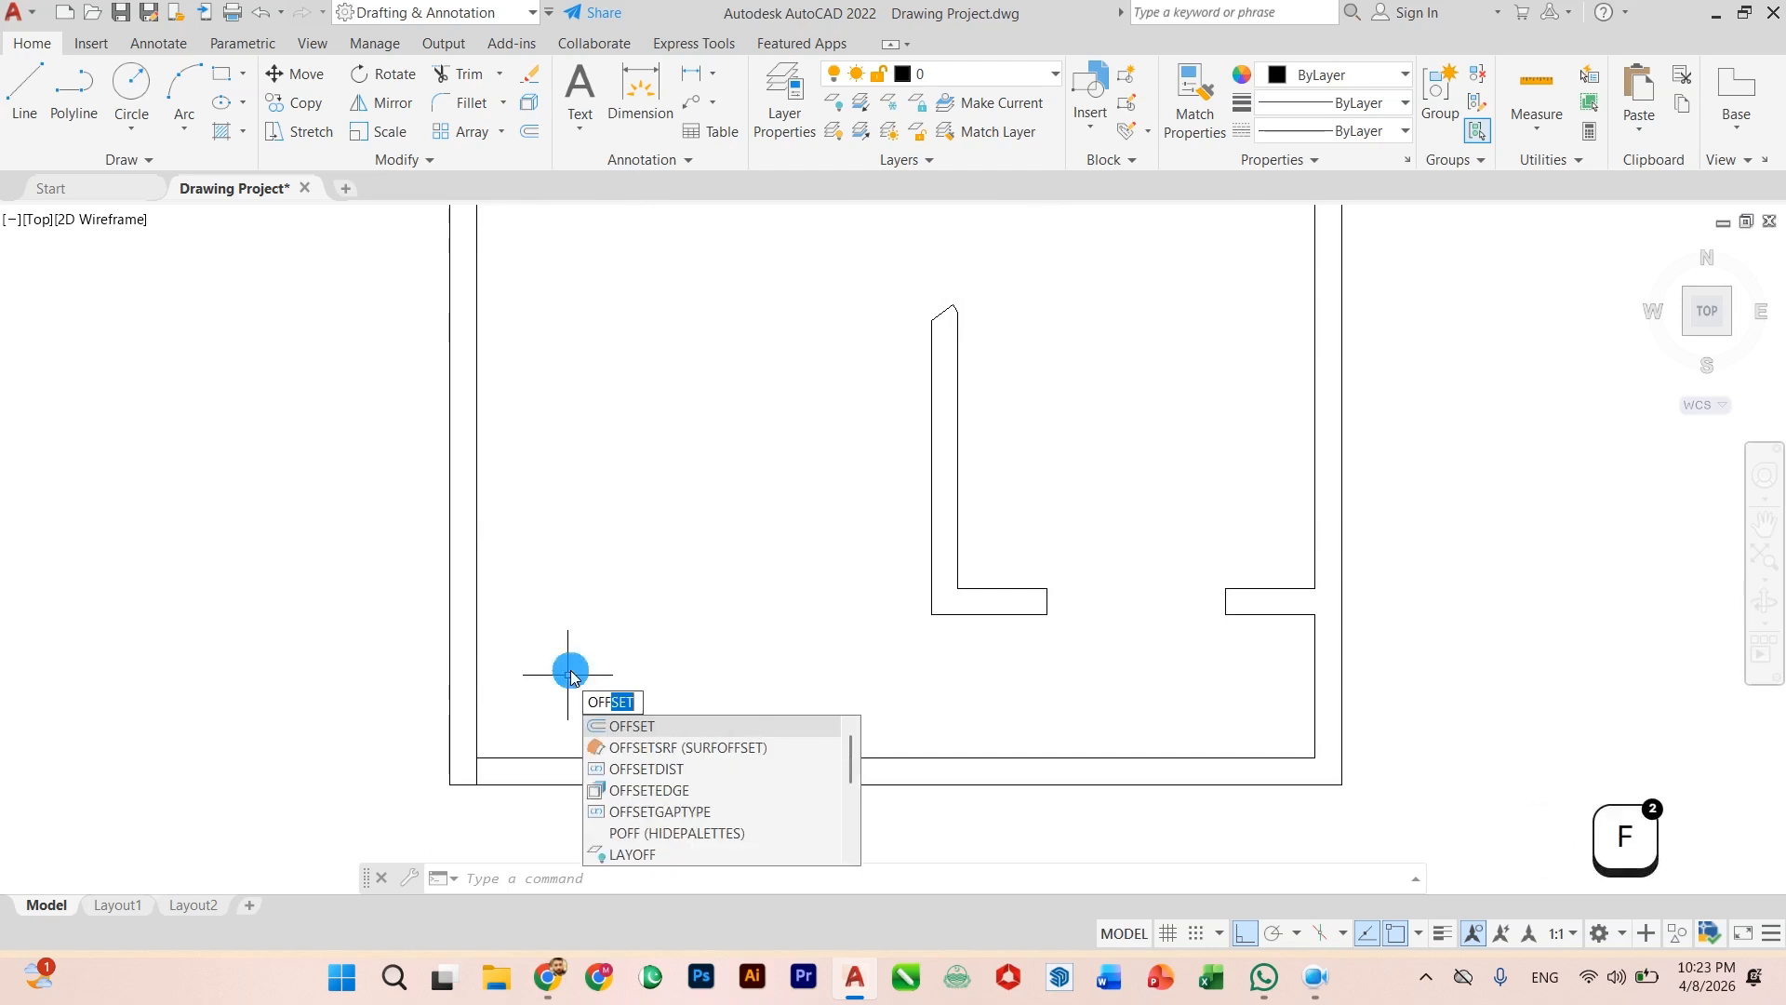
key("Return")
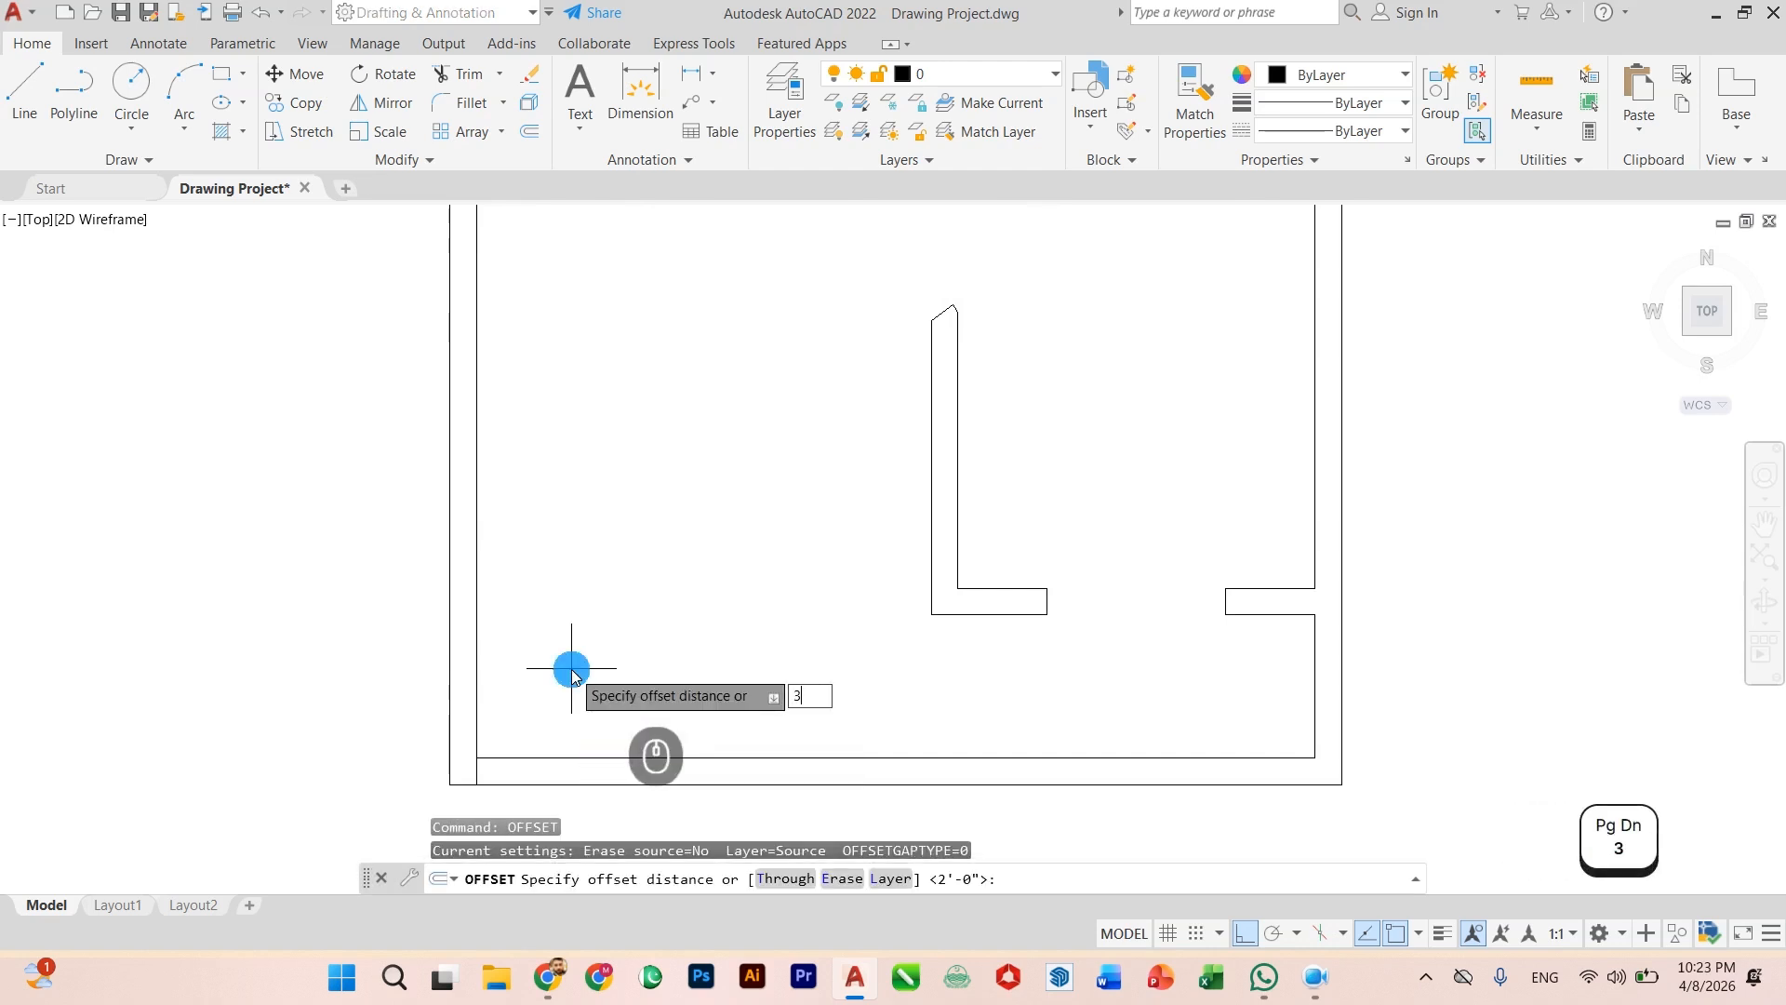
key("Return")
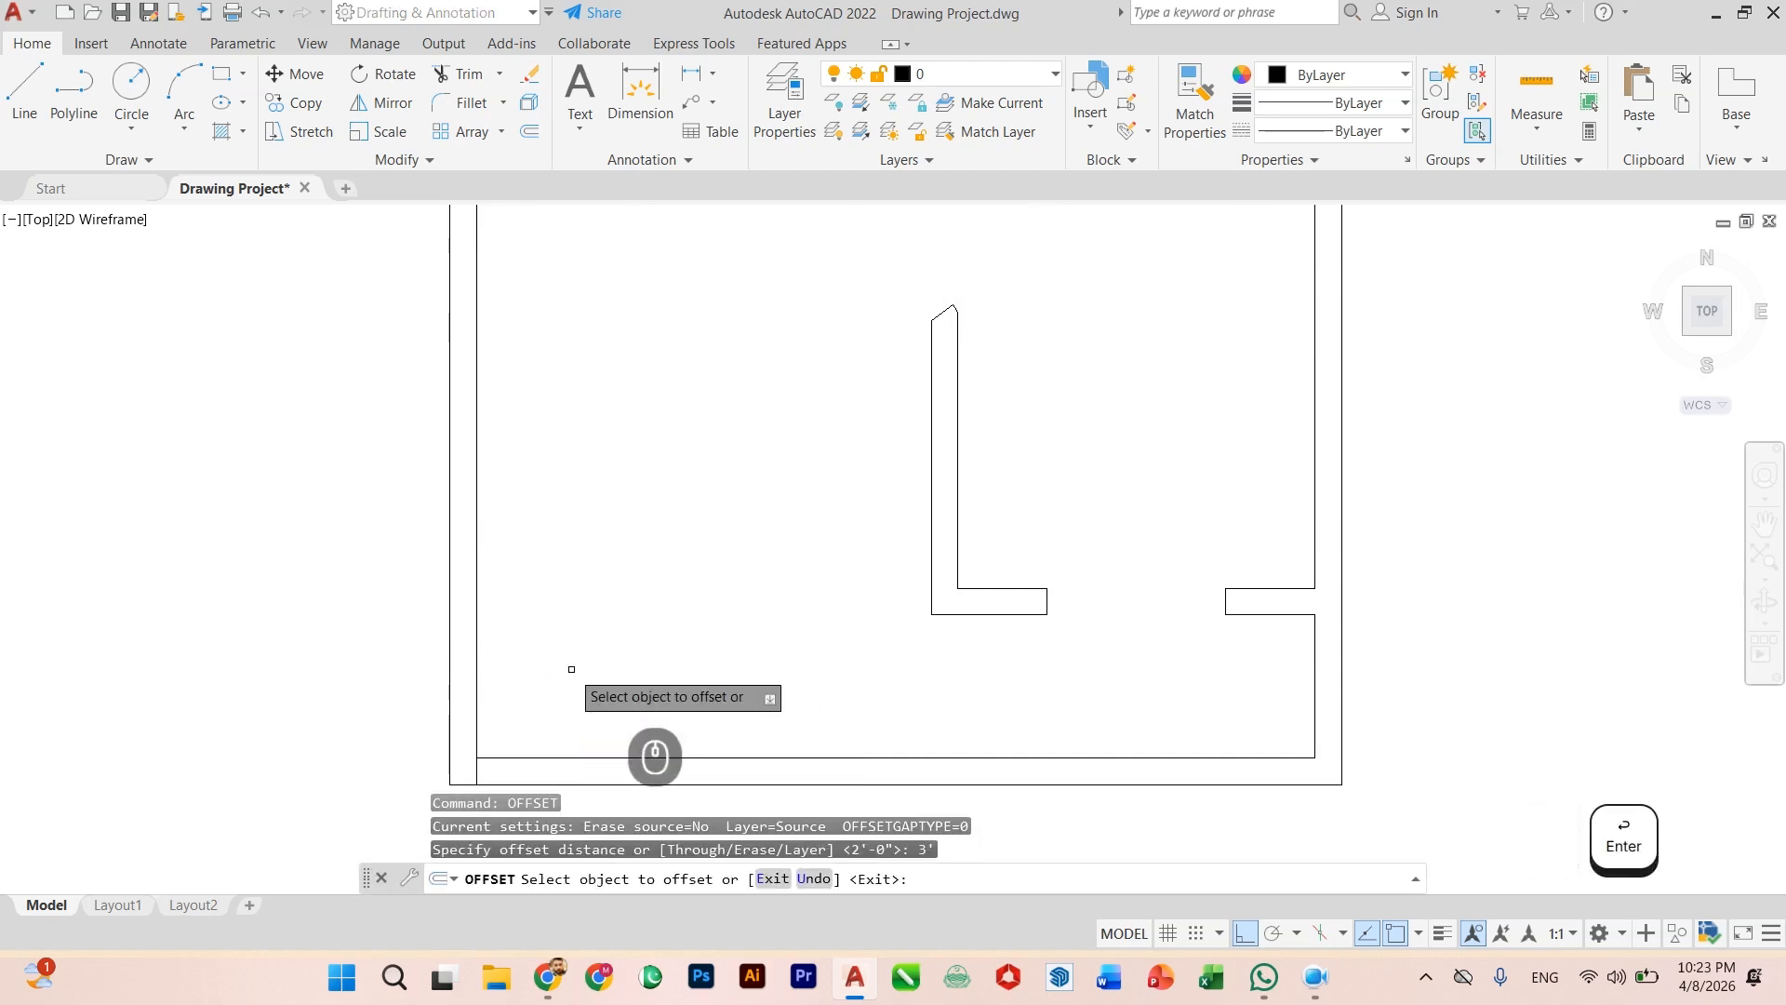
left_click(474, 680)
left_click(556, 690)
scroll(556, 690, "down", 1)
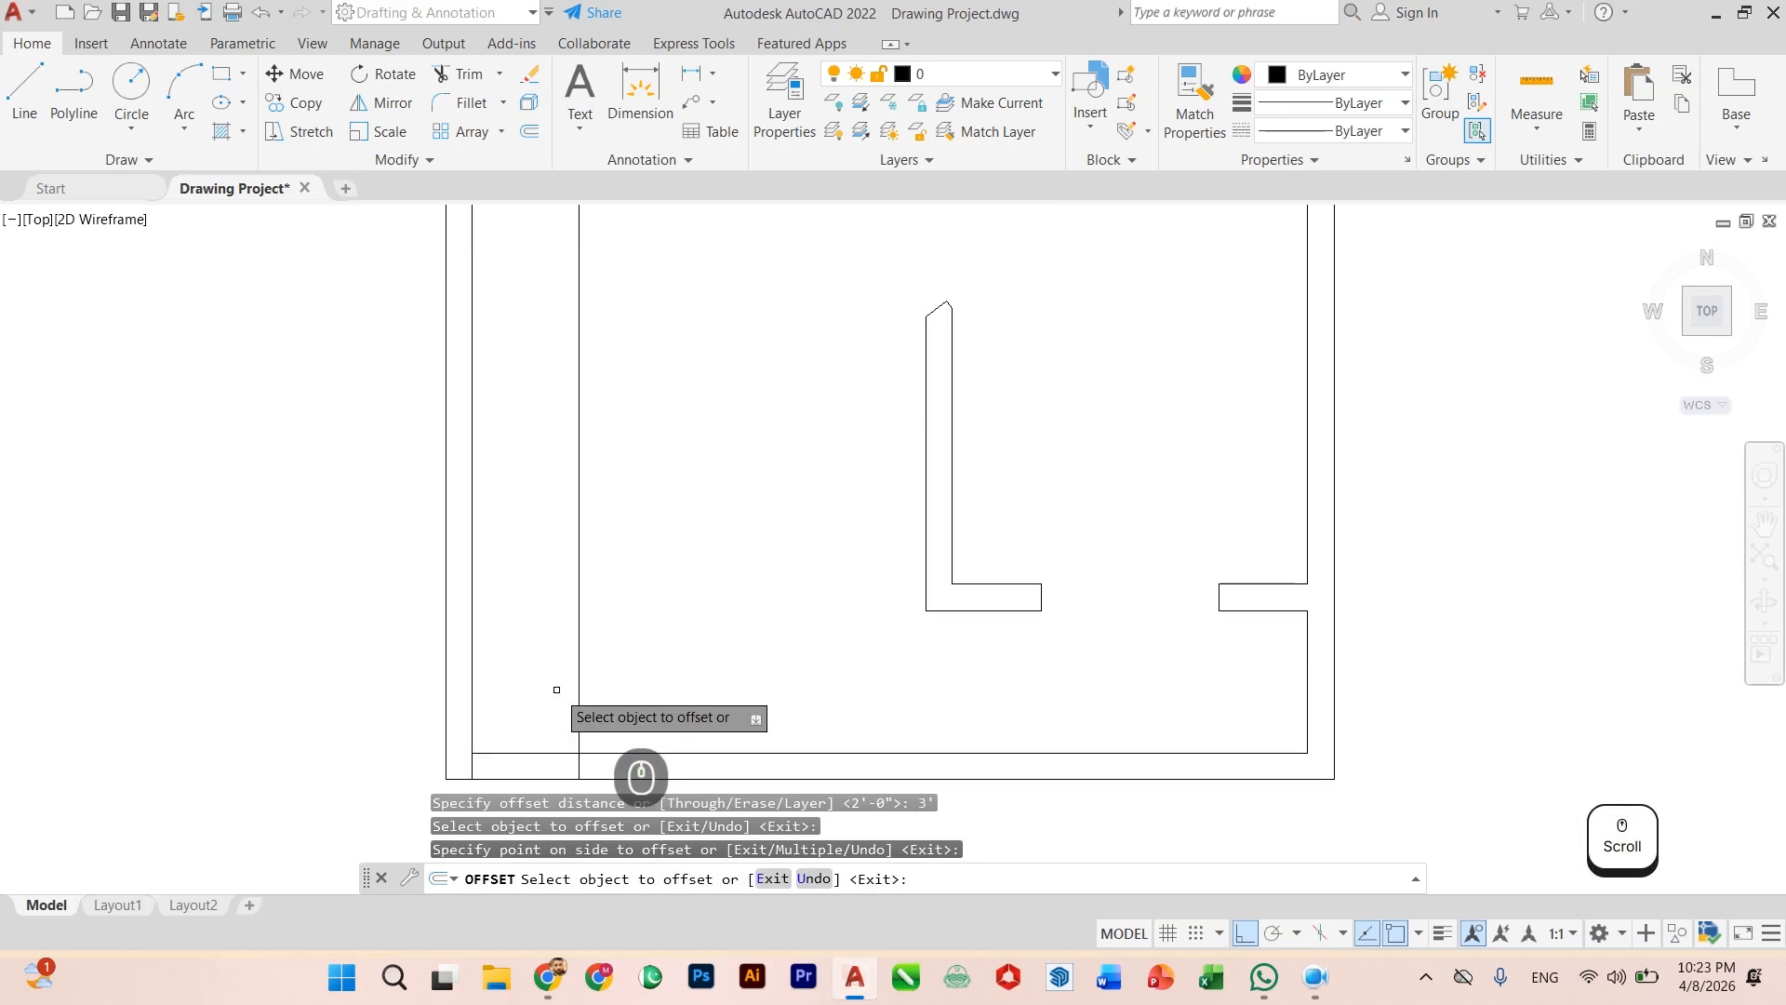
key("Escape")
Step: Offset the new vertical line in the lower-left room 1' further to the right
type("off")
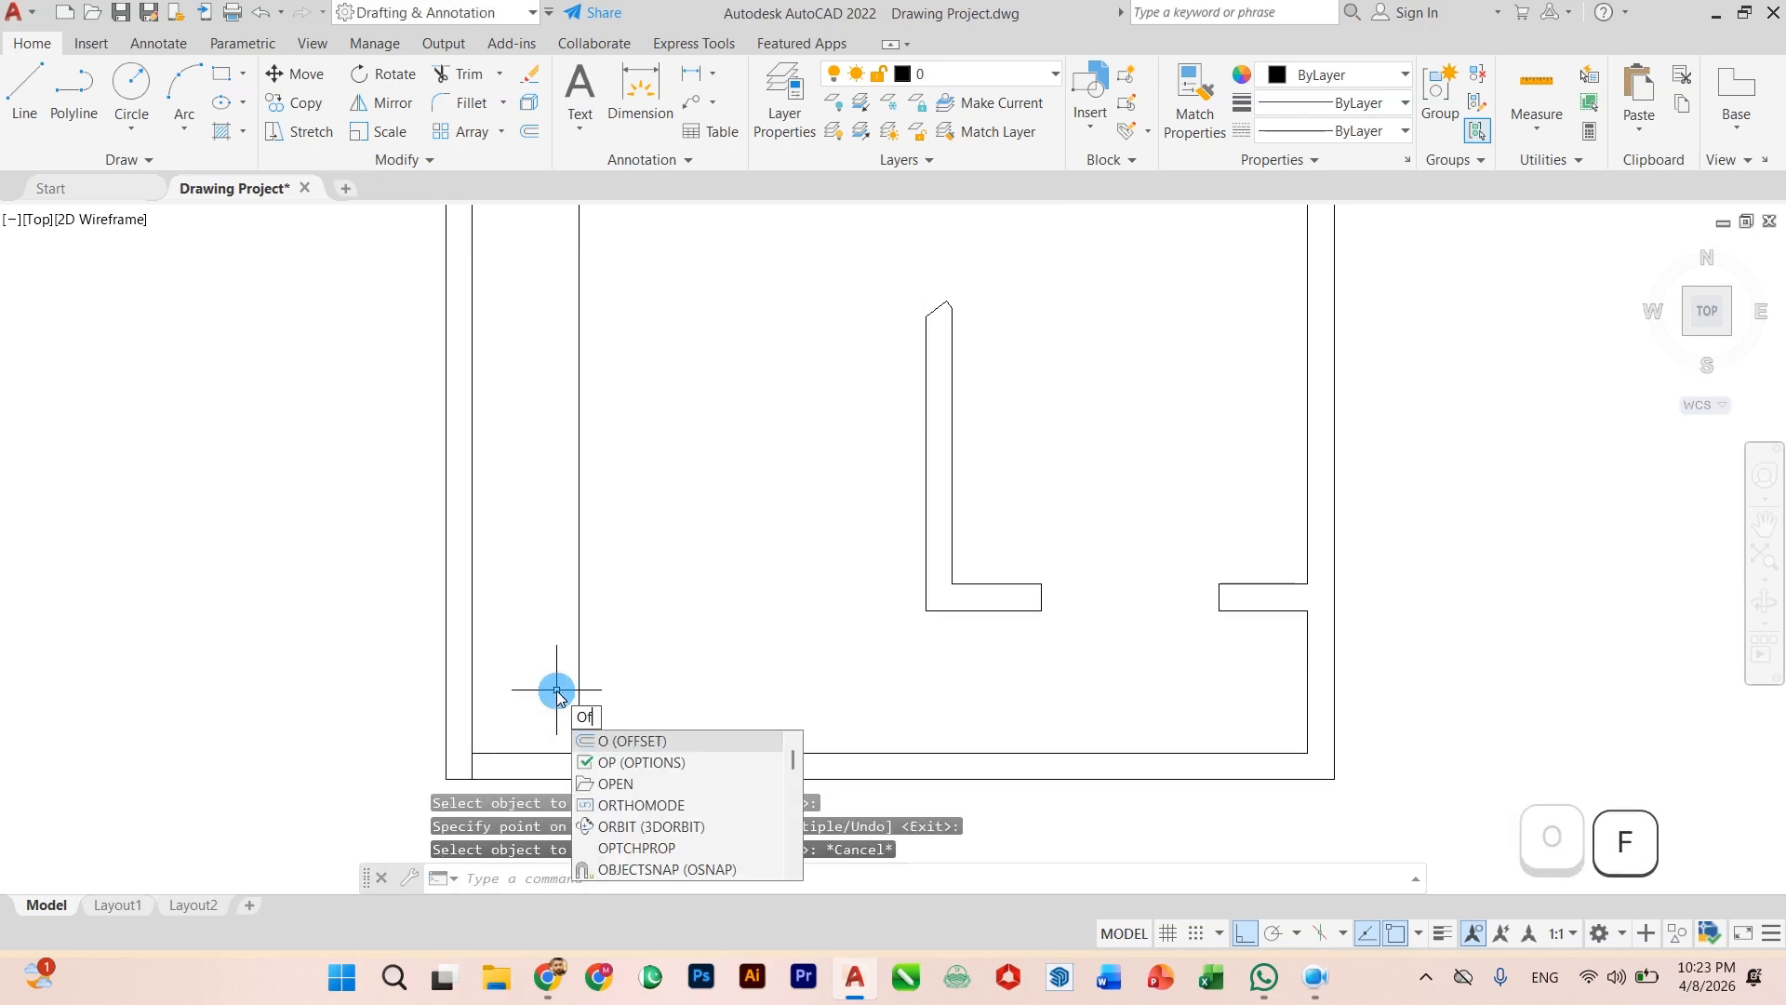
key("Return")
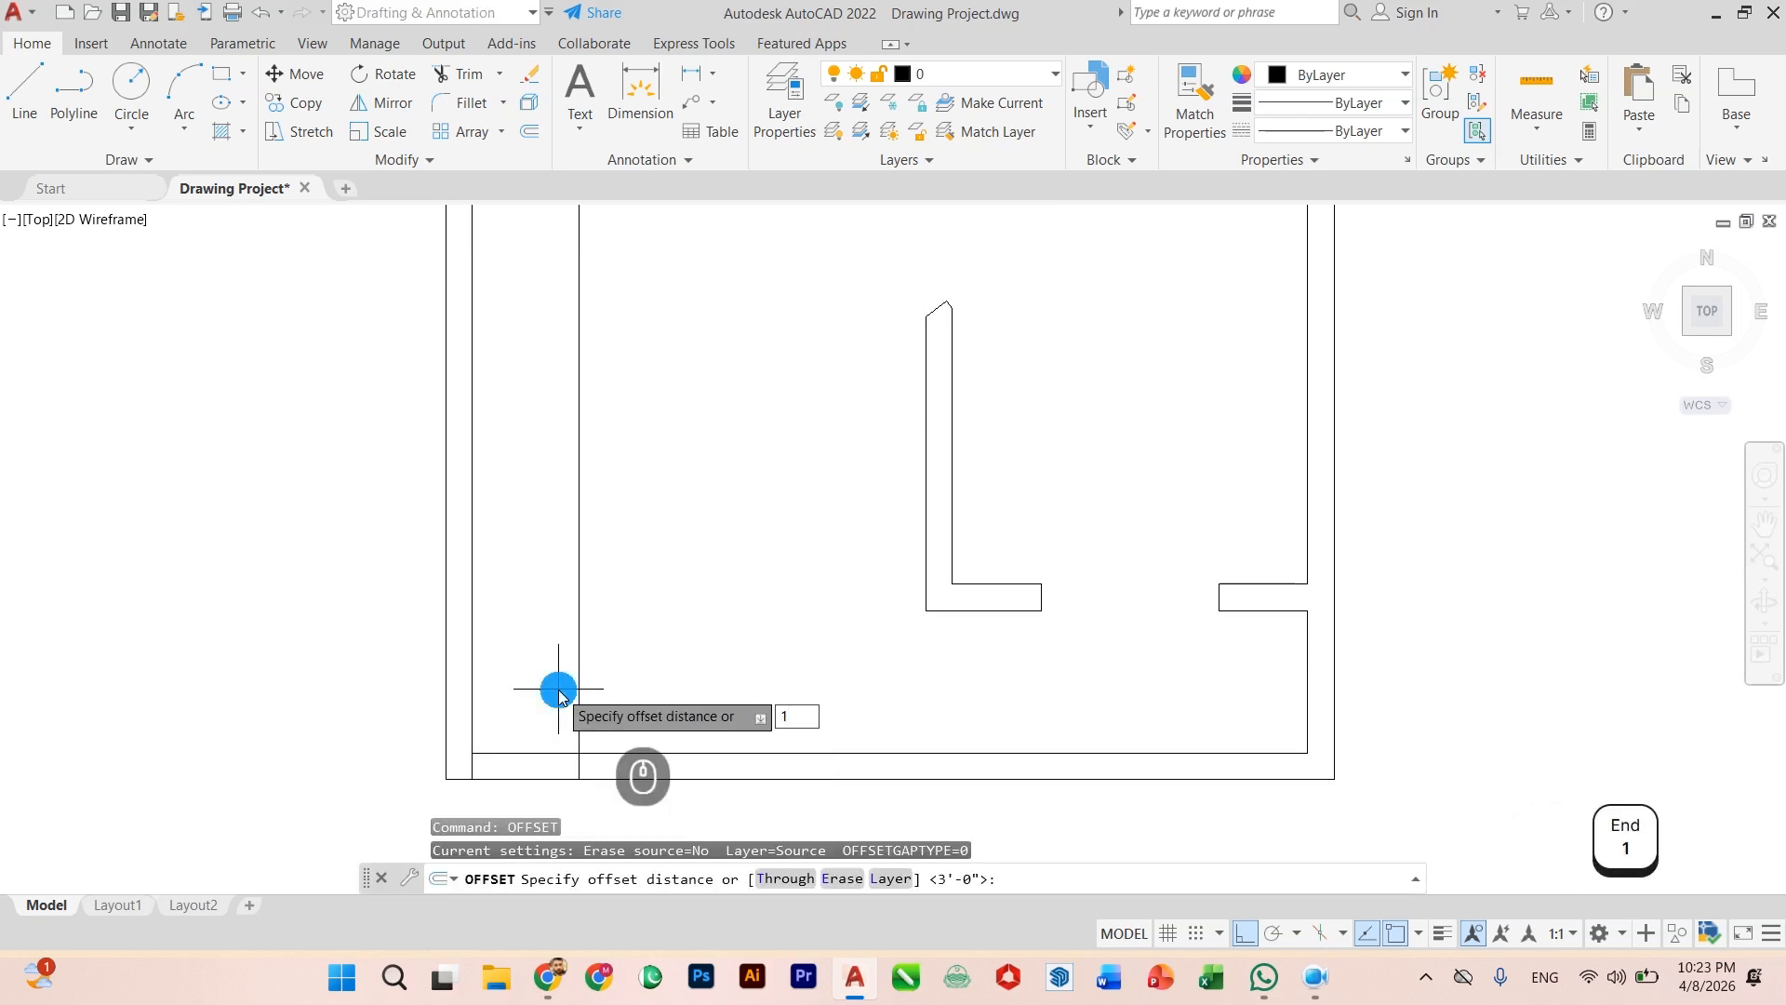
type("1'")
key("Return")
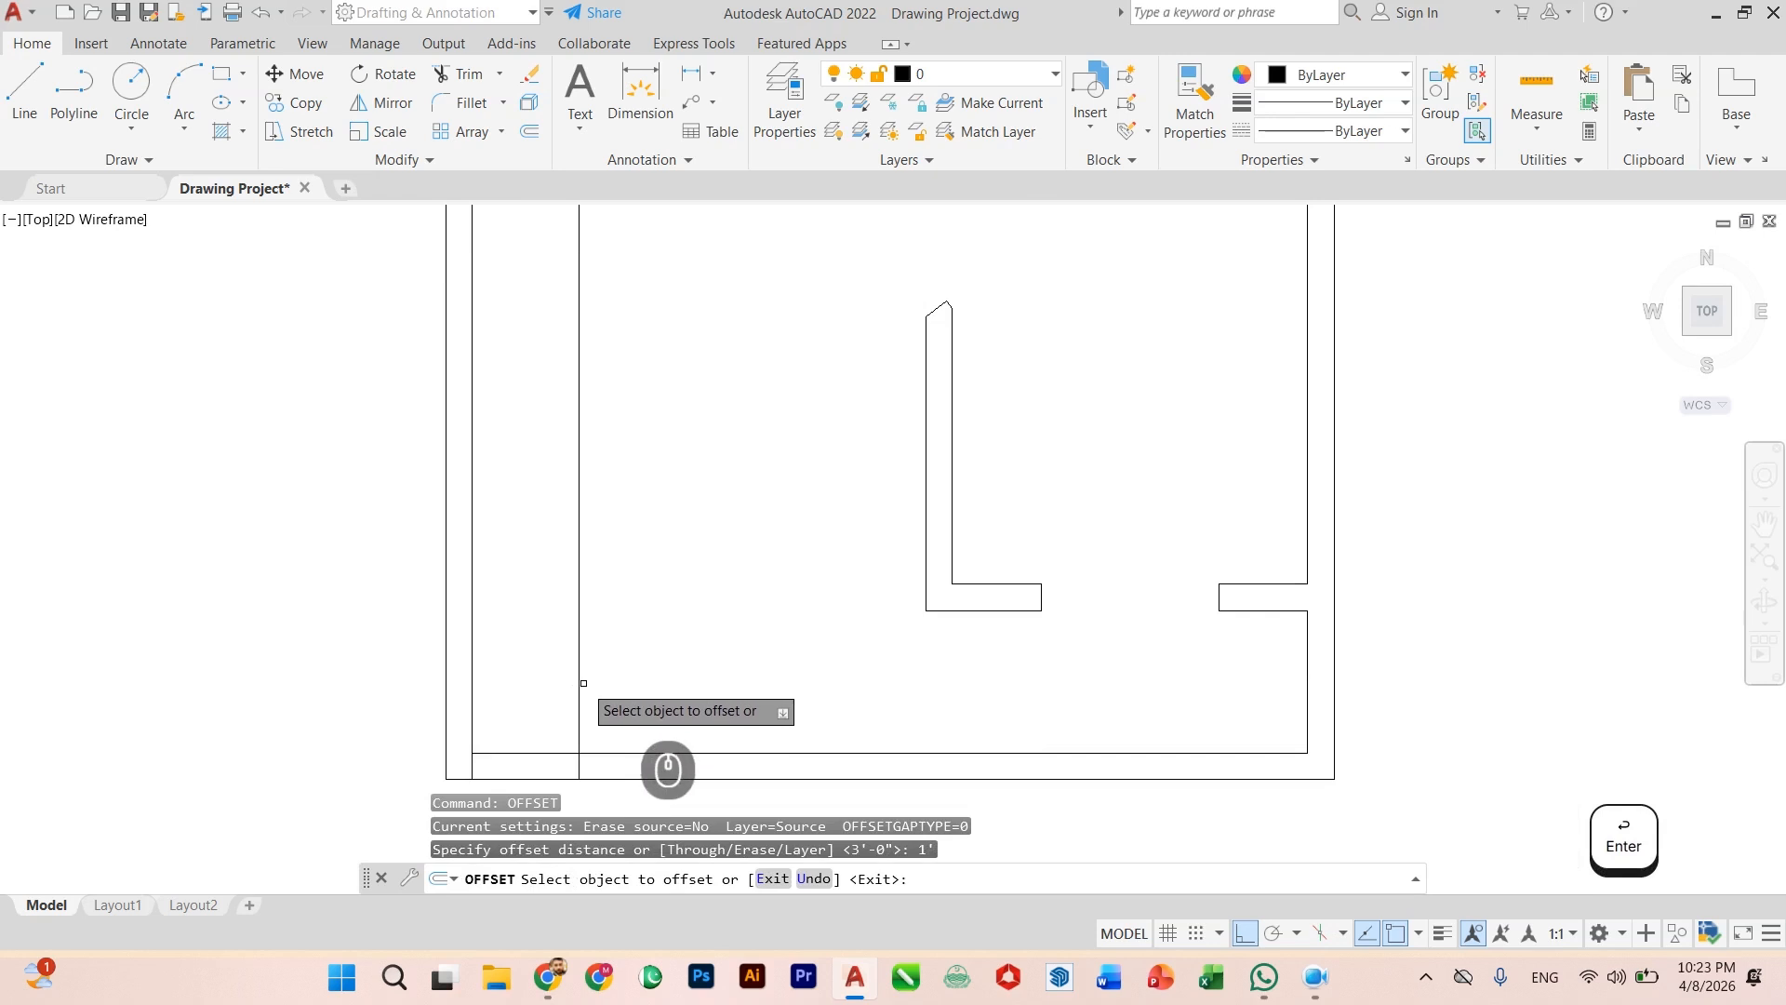
left_click(580, 689)
left_click(652, 692)
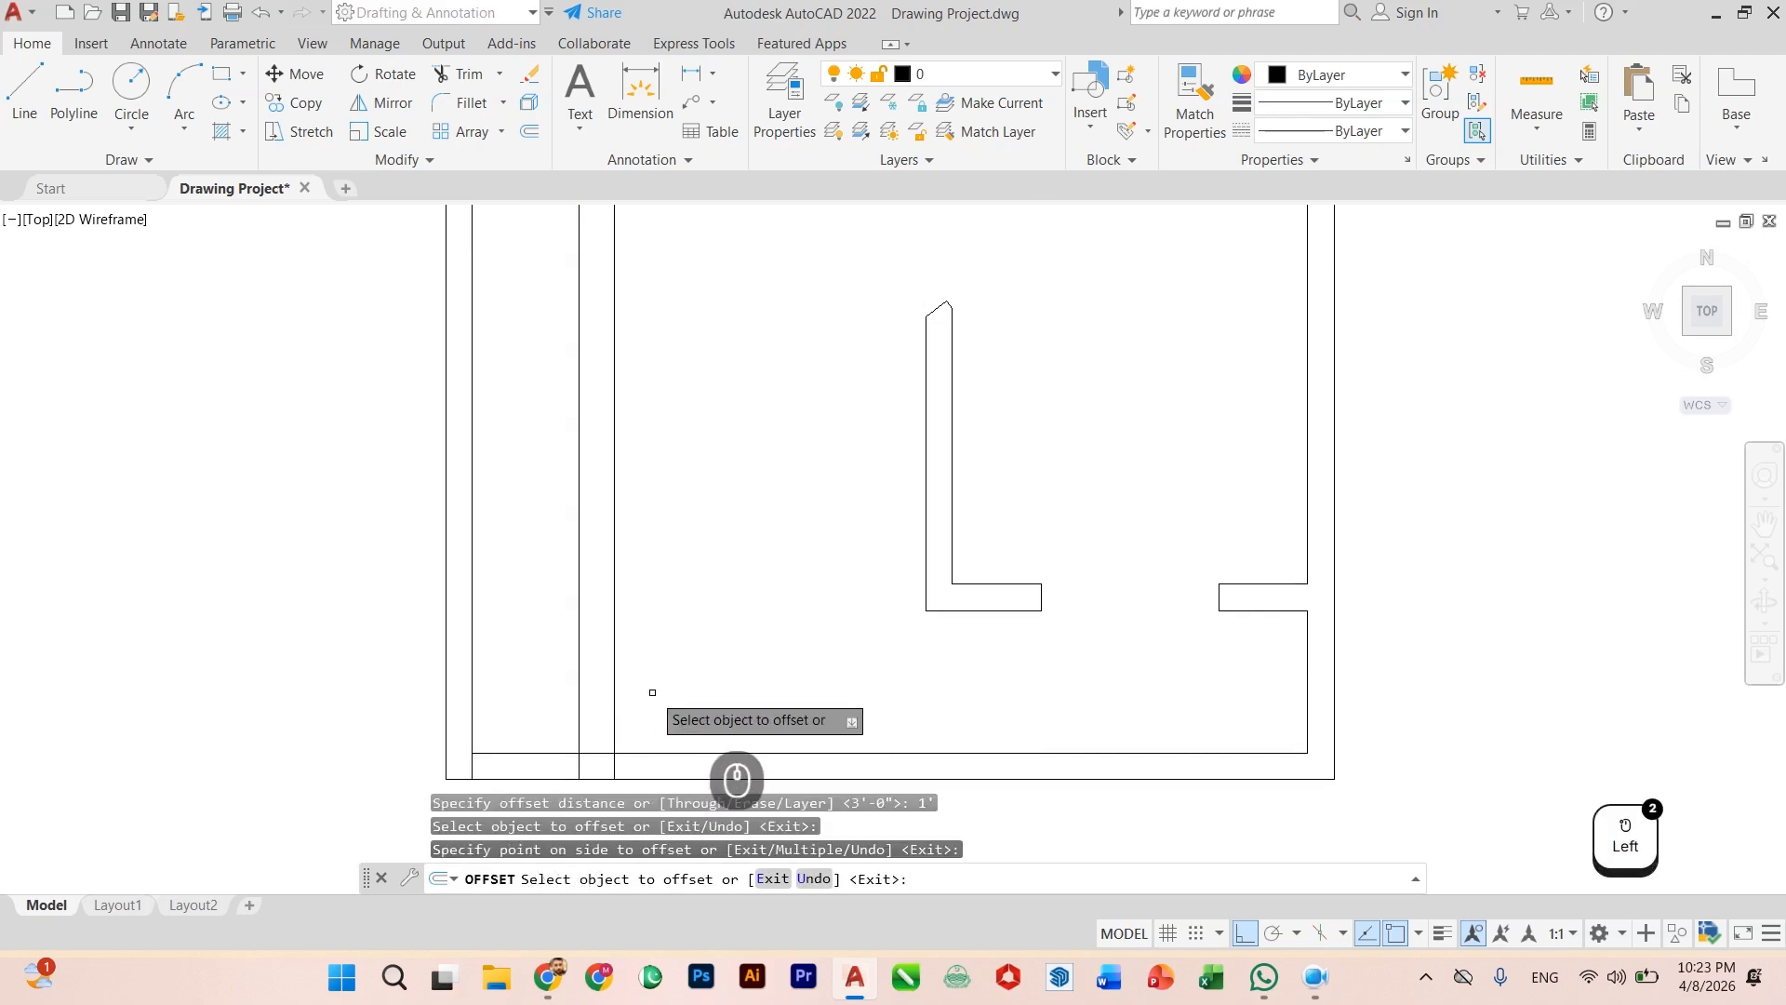
key("Escape")
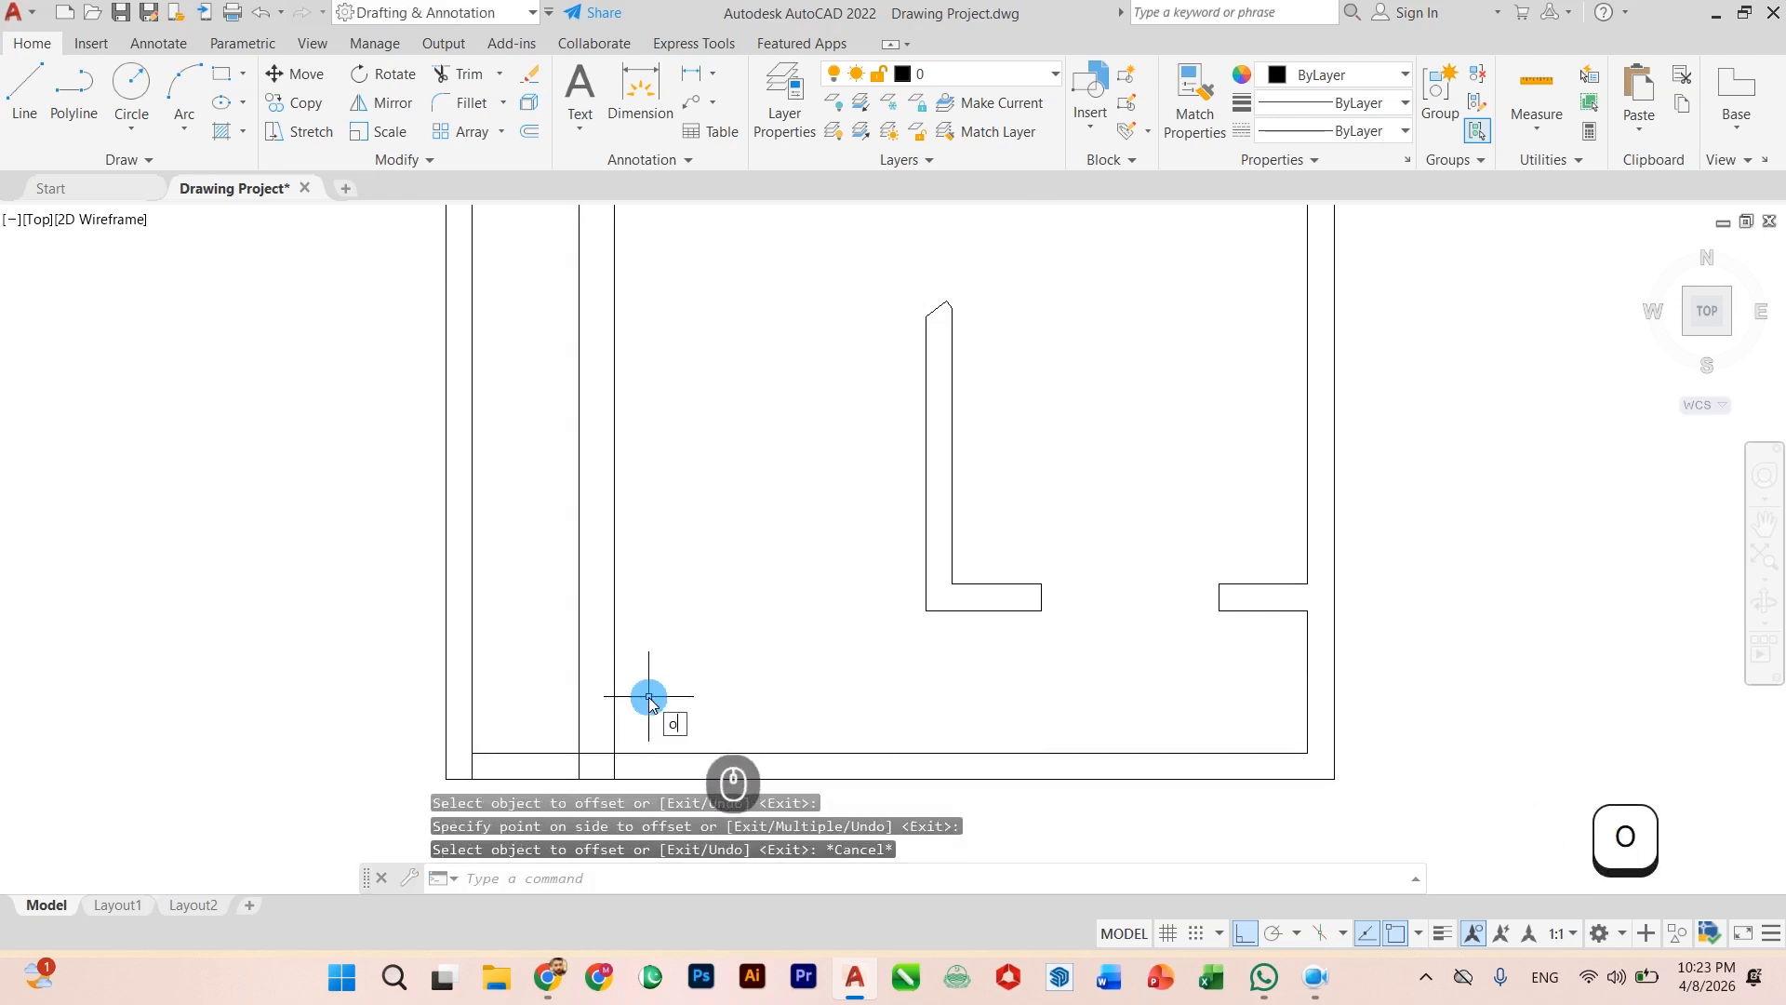
Step: Offset the 1' offset line 8' to the right, towards the L-shaped partition
type("o")
key("Return")
type("8")
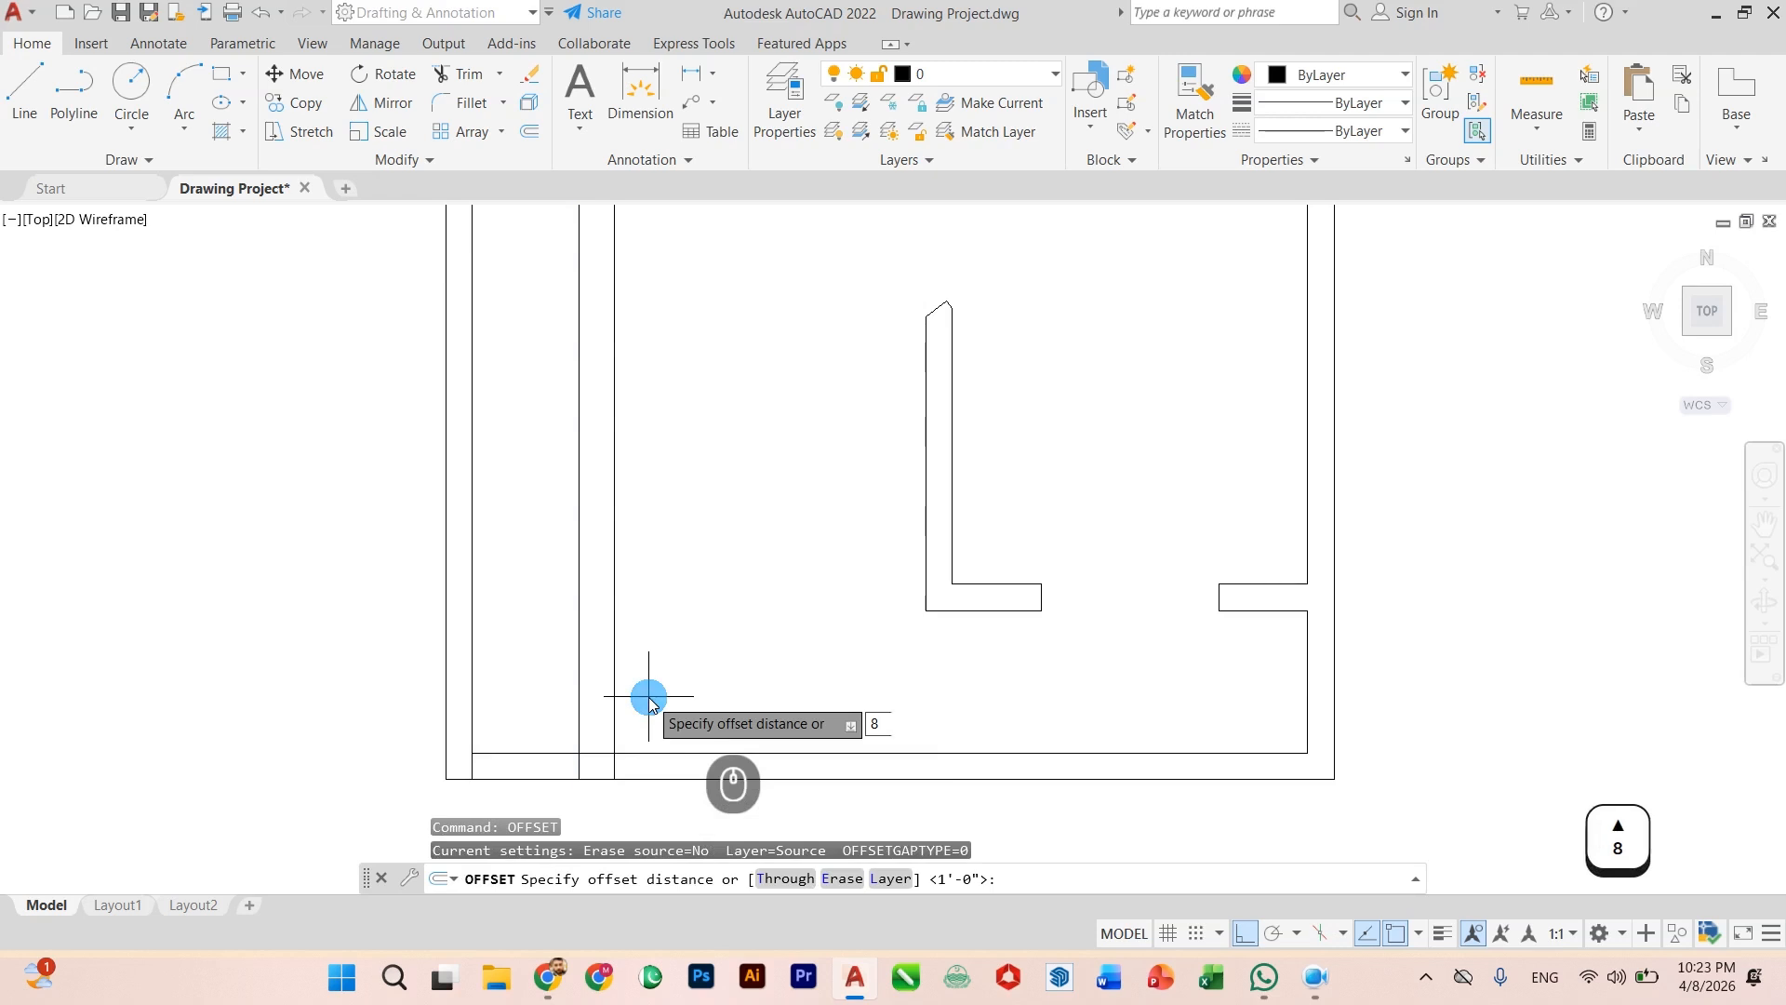
type("'")
key("Return")
left_click(614, 687)
left_click(720, 668)
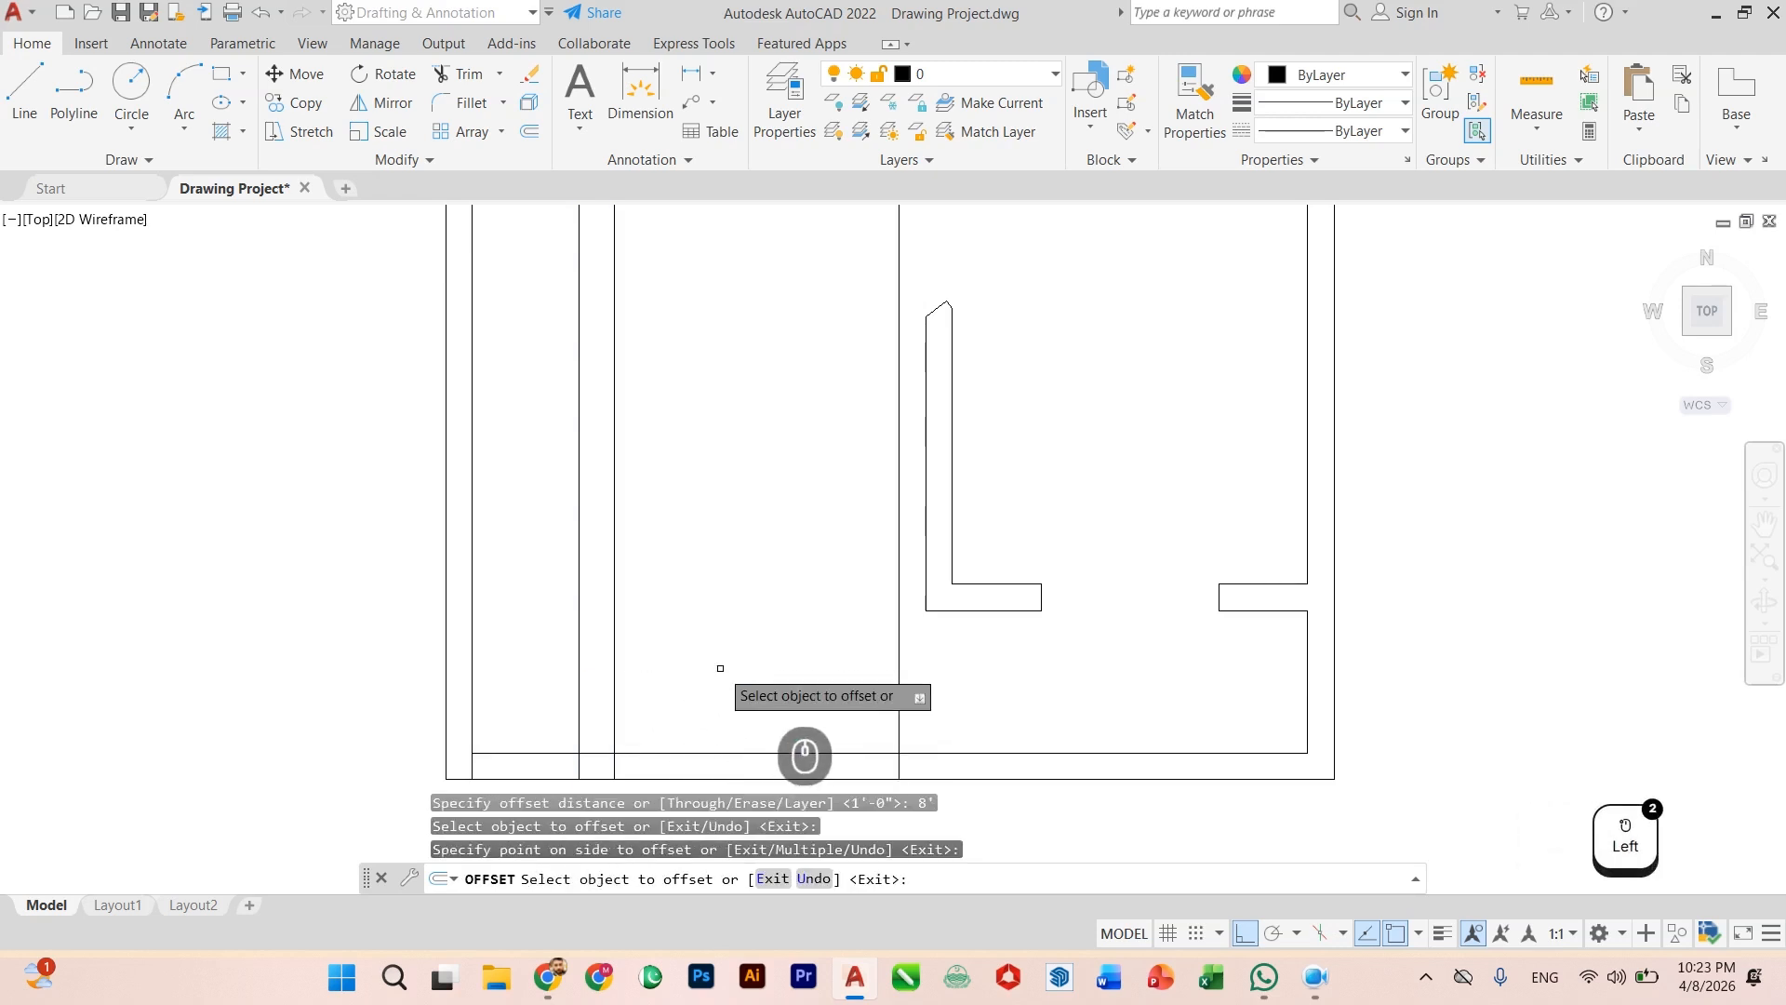
scroll(720, 674, "down", 2)
scroll(763, 679, "up", 5)
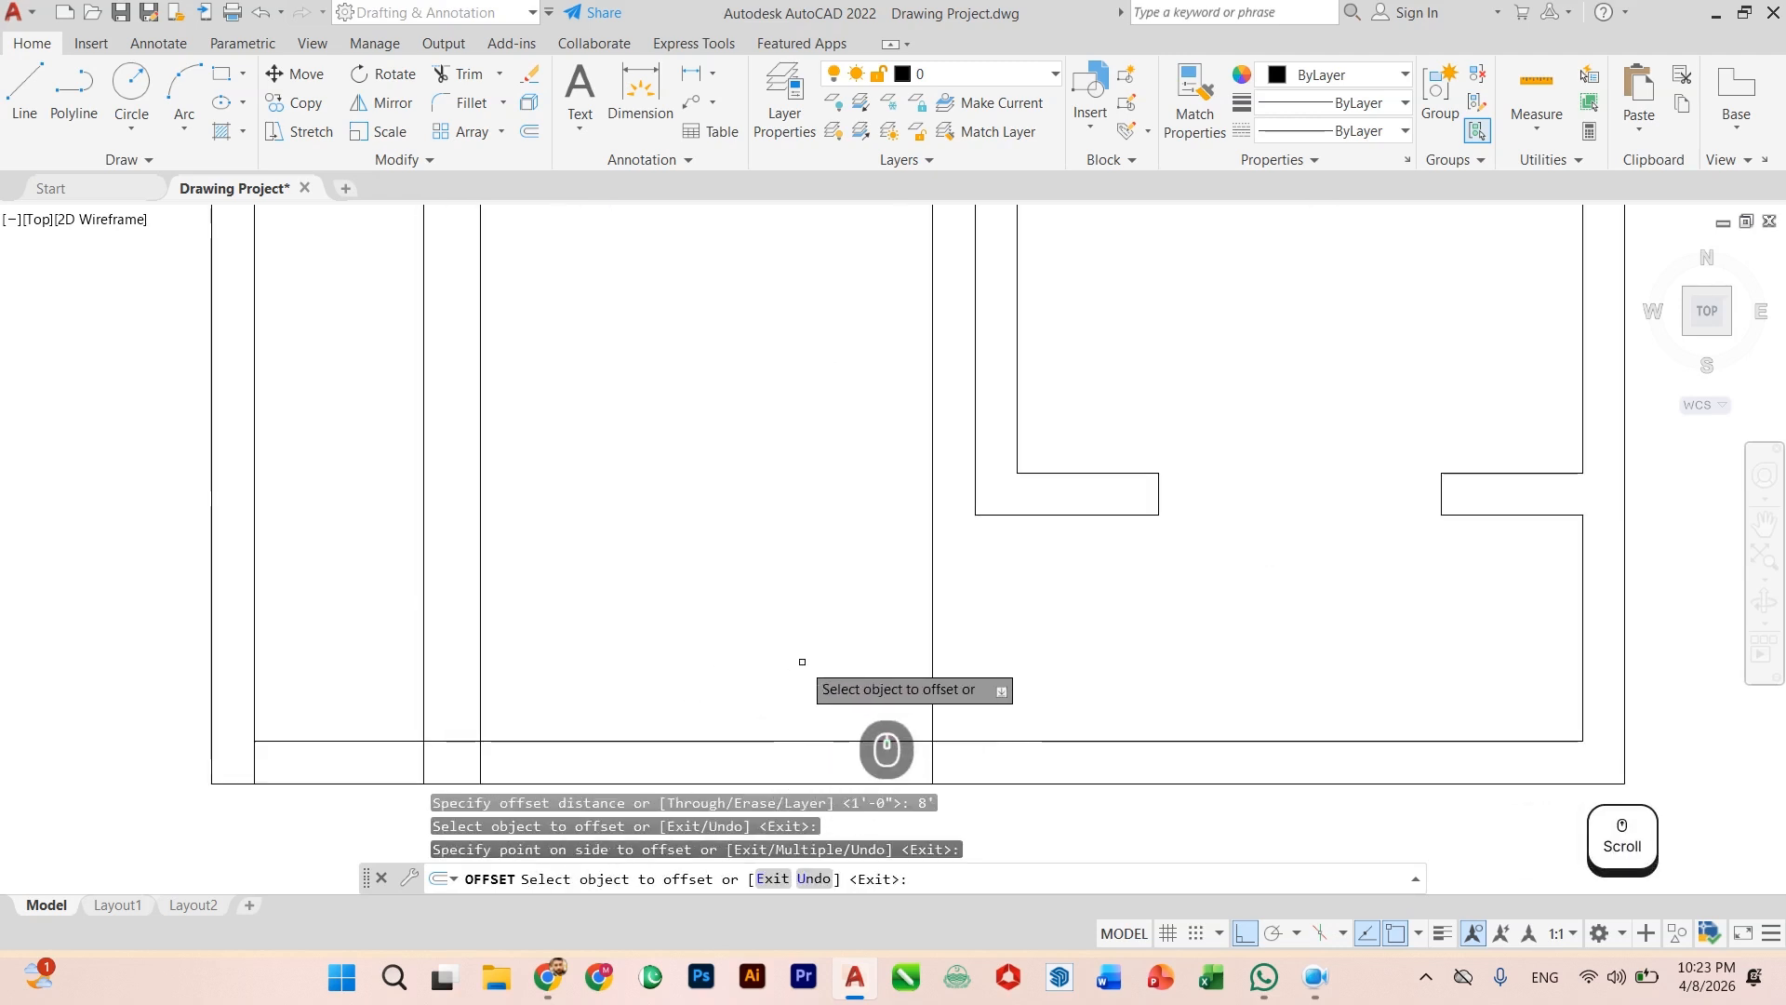
key("Escape")
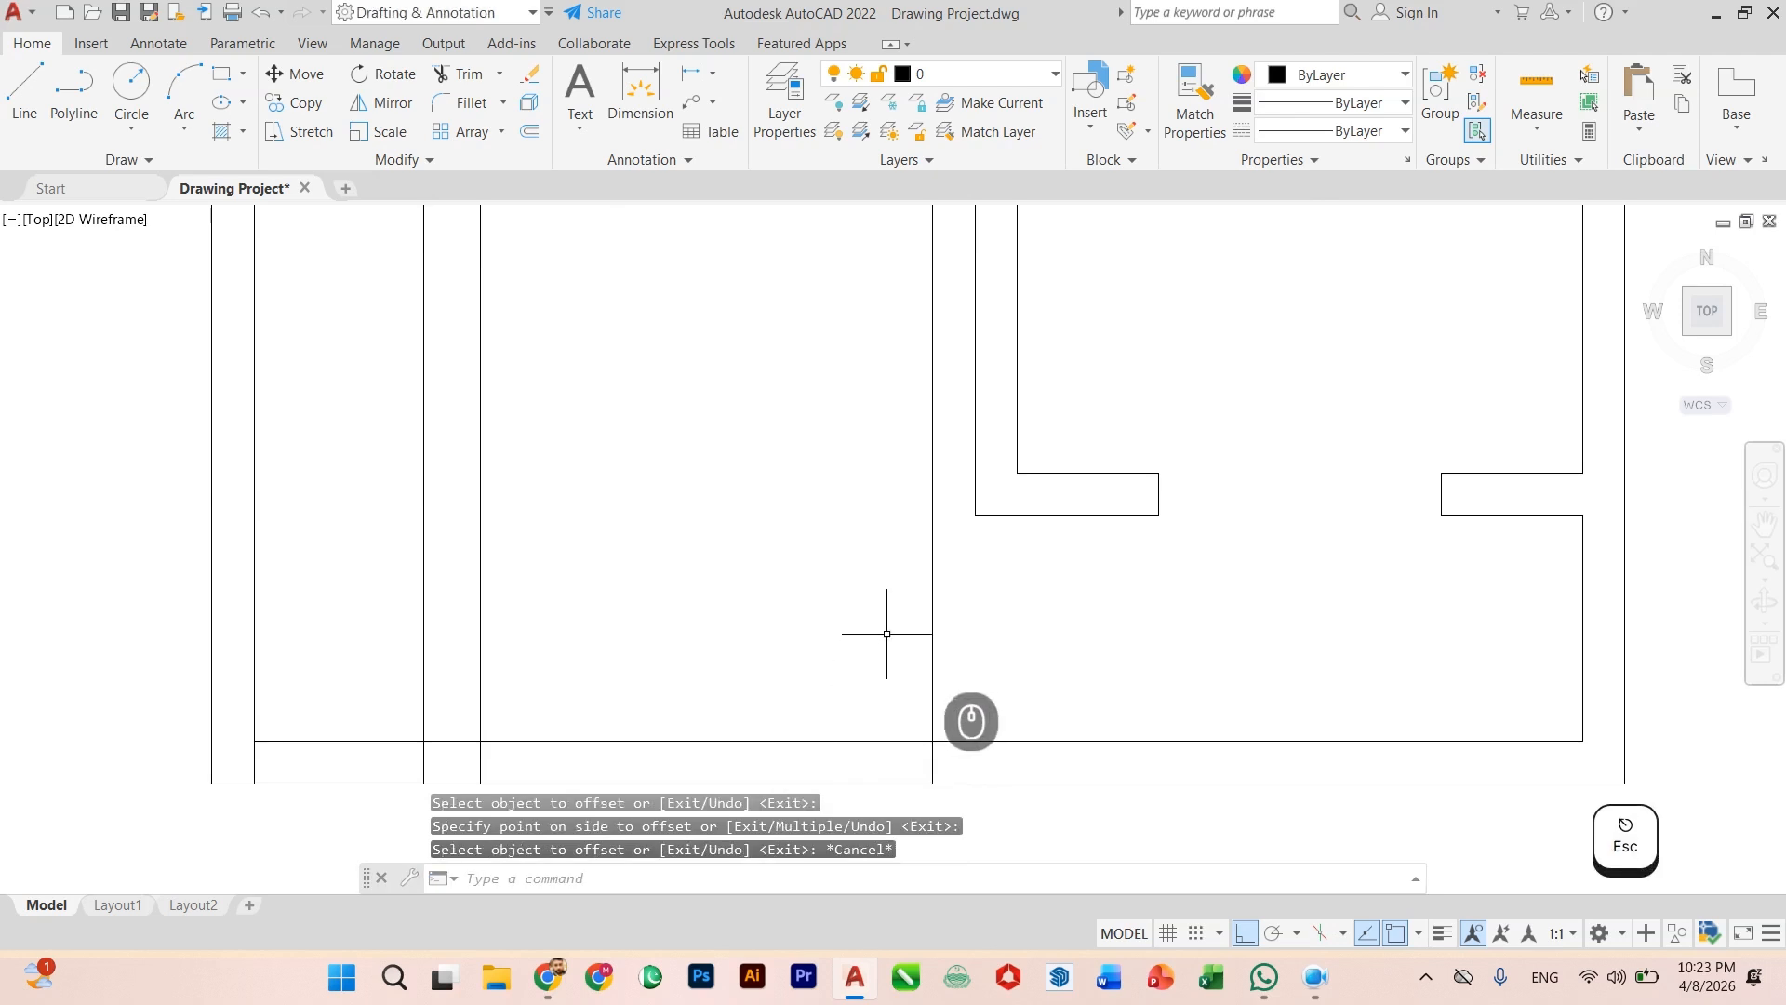
Step: Move the 8' offset line right so it aligns with the left face of the L-shaped partition
left_click(935, 642)
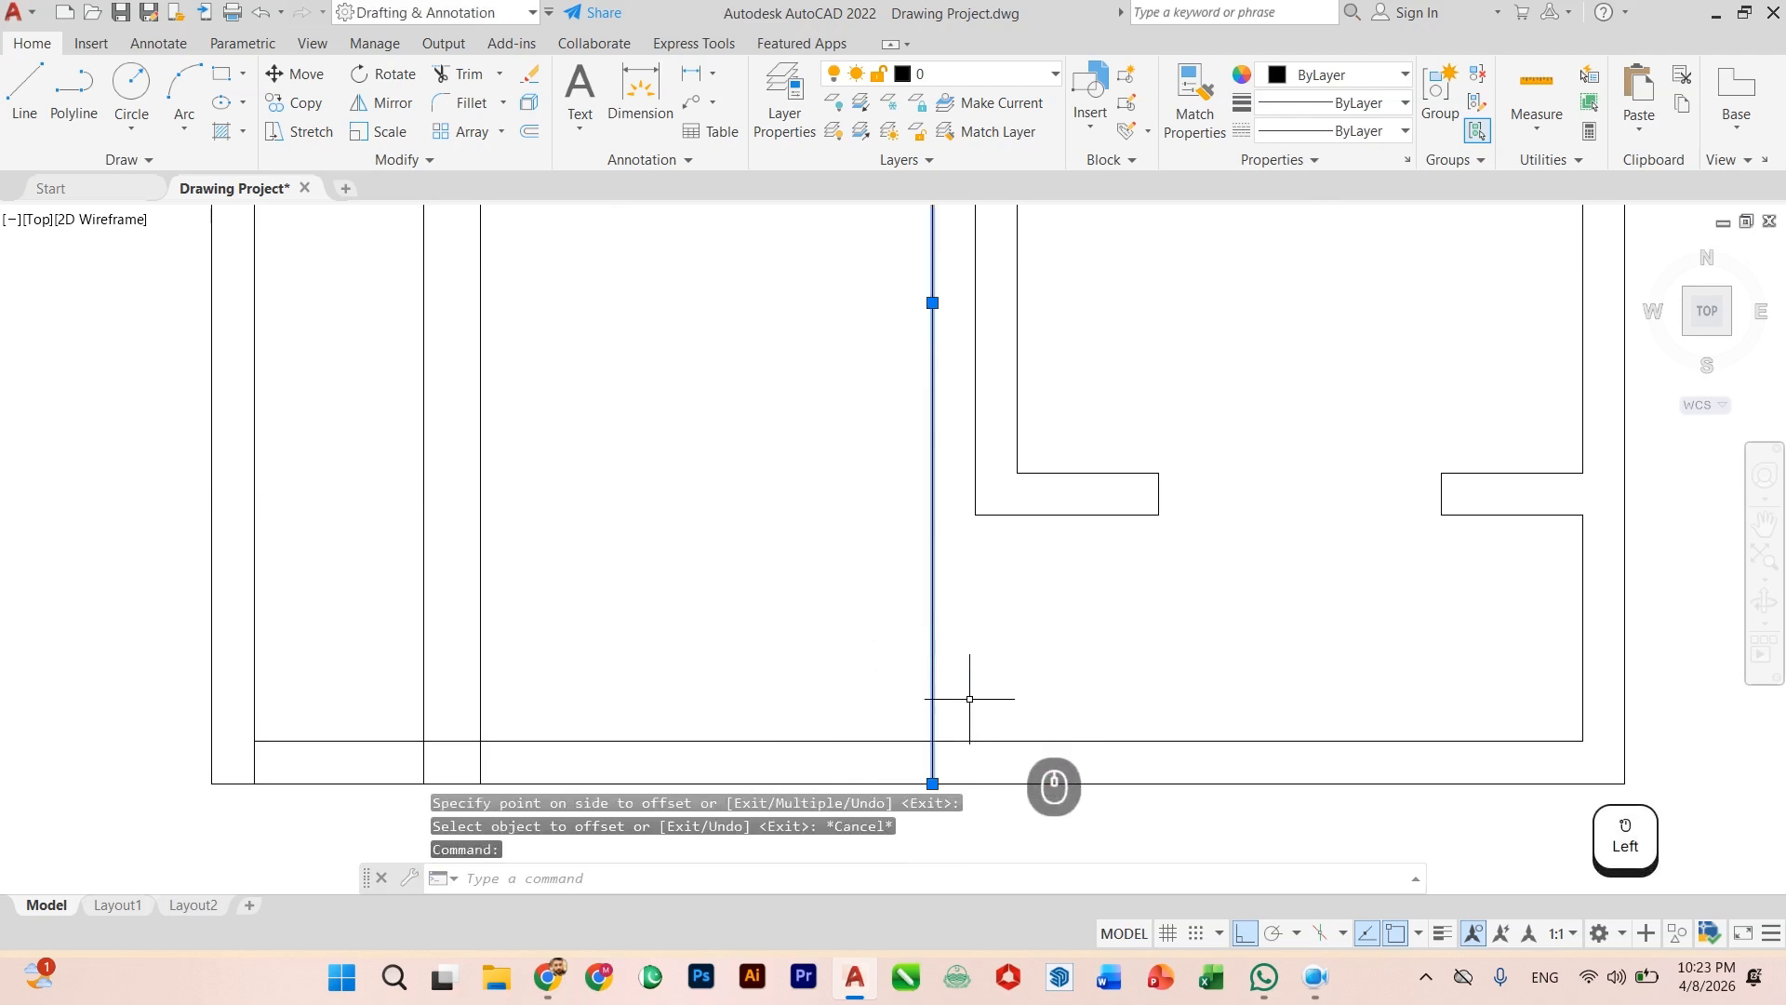
type("M")
key("Return")
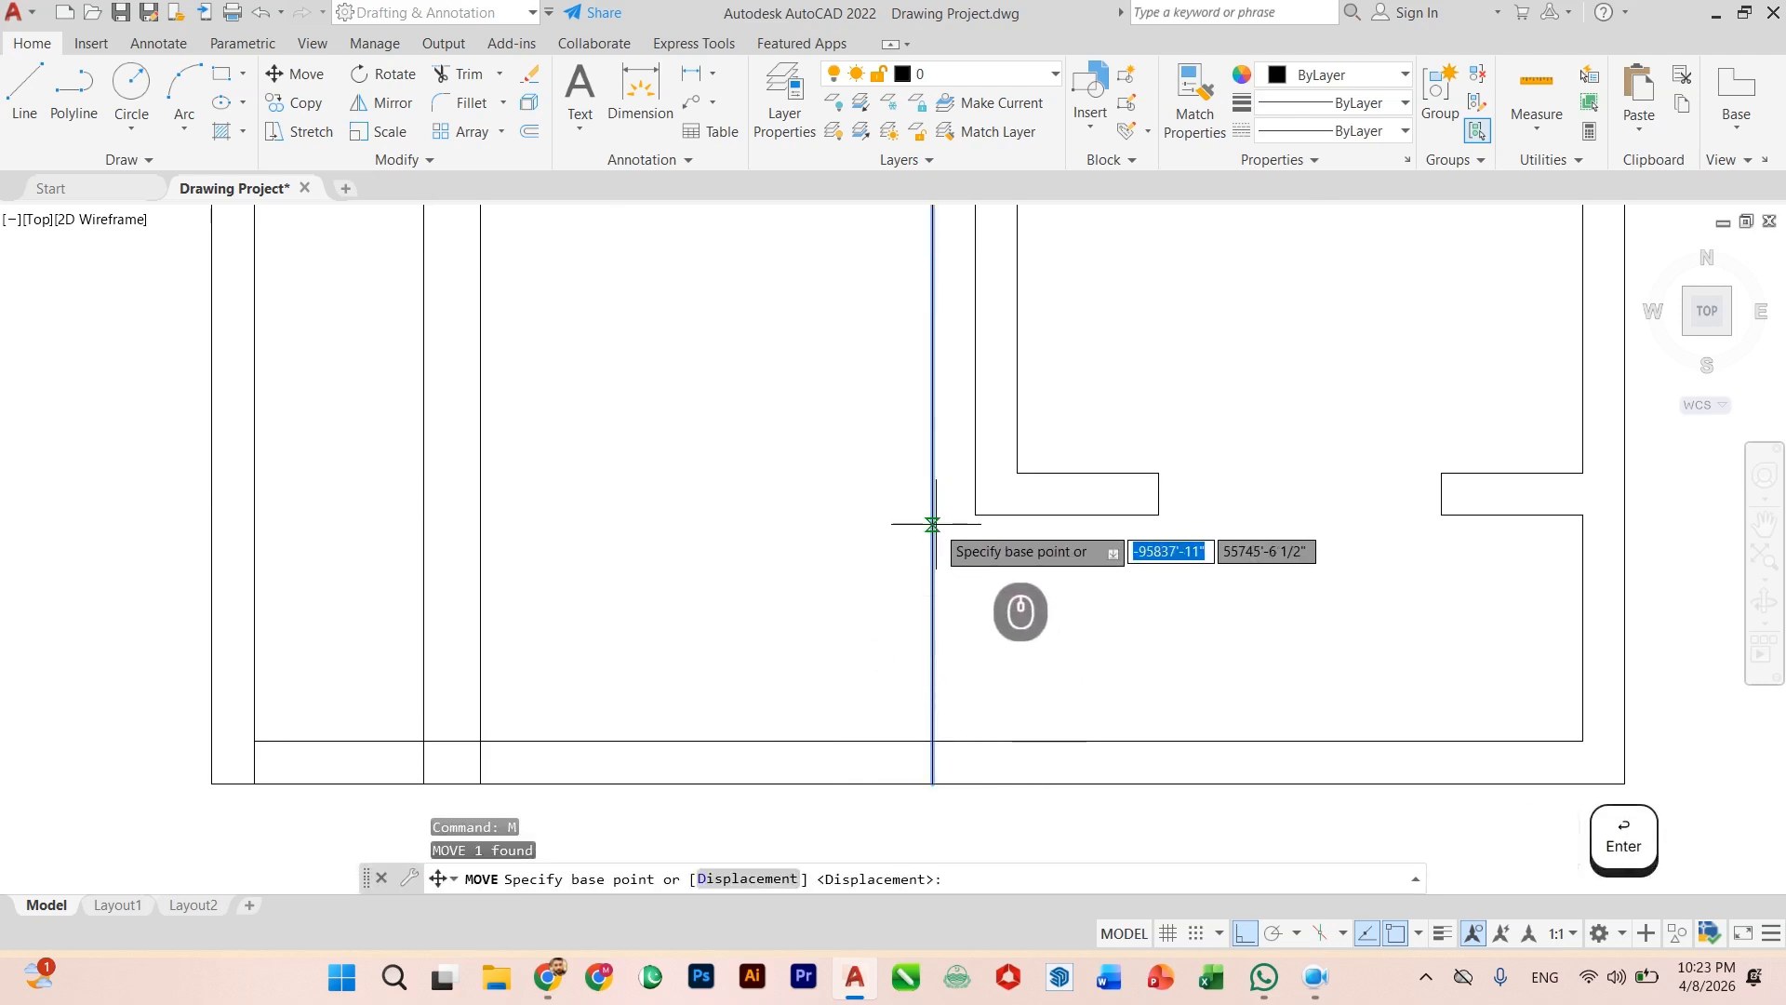
left_click(932, 514)
left_click(975, 515)
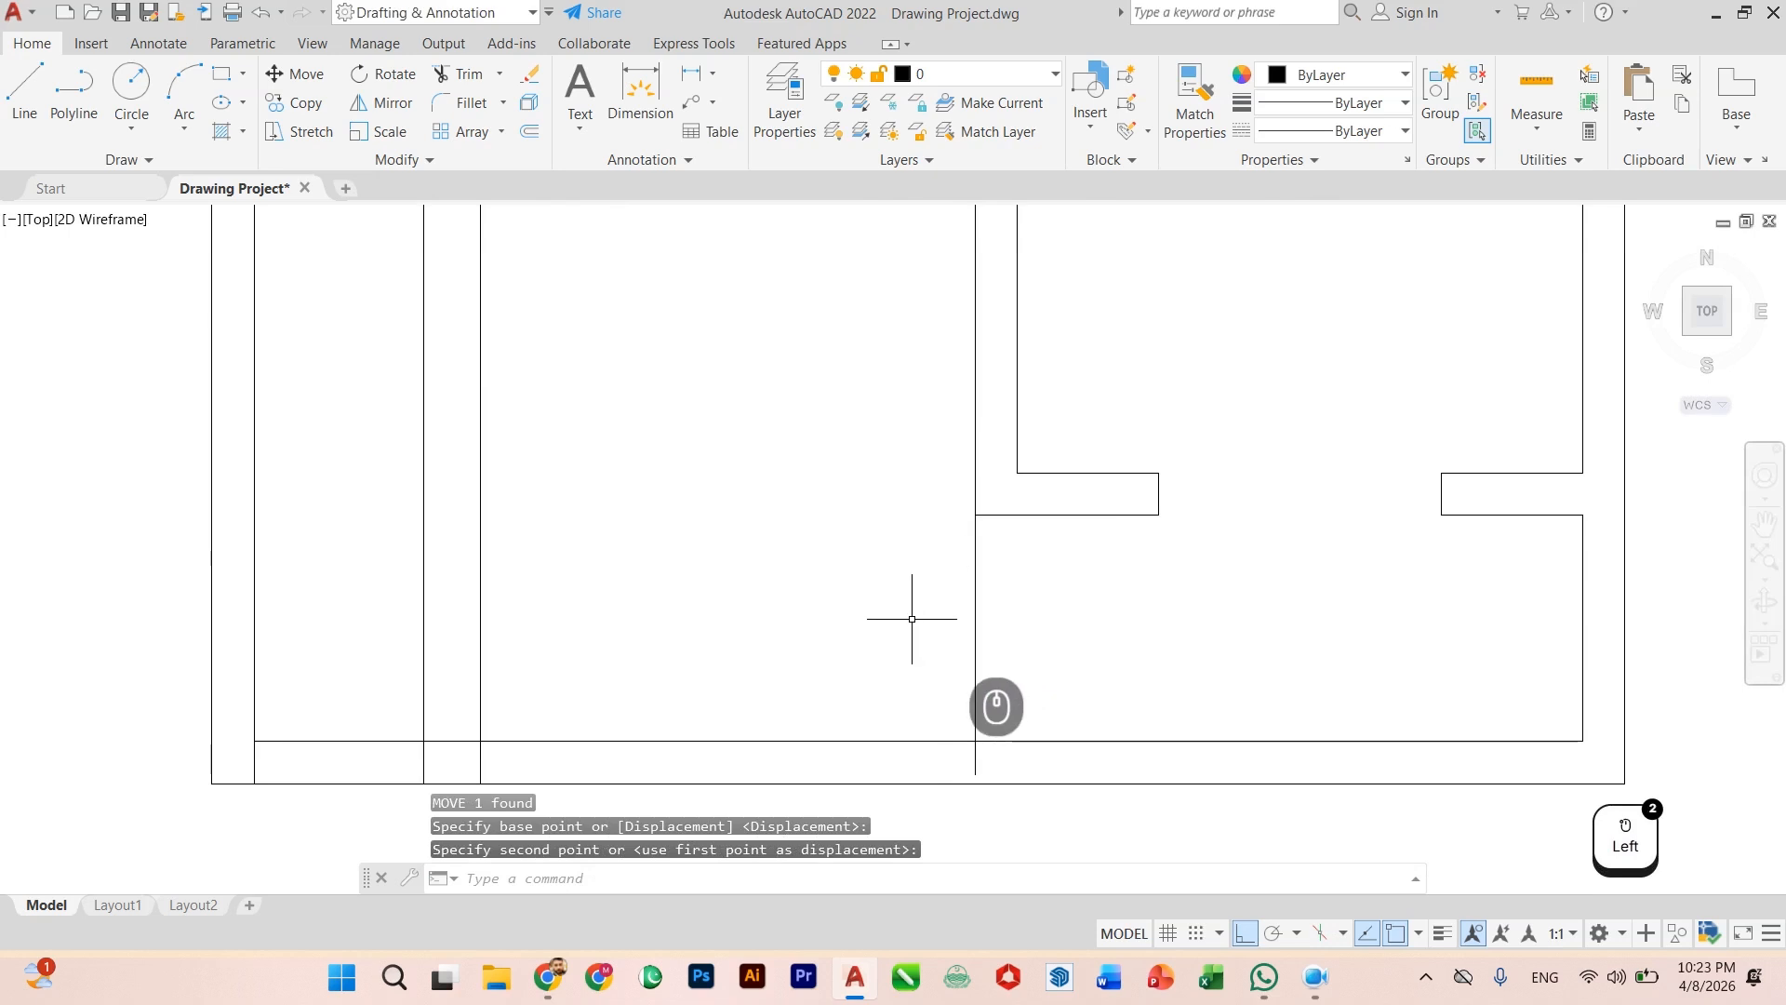
scroll(917, 646, "down", 2)
left_click(949, 670)
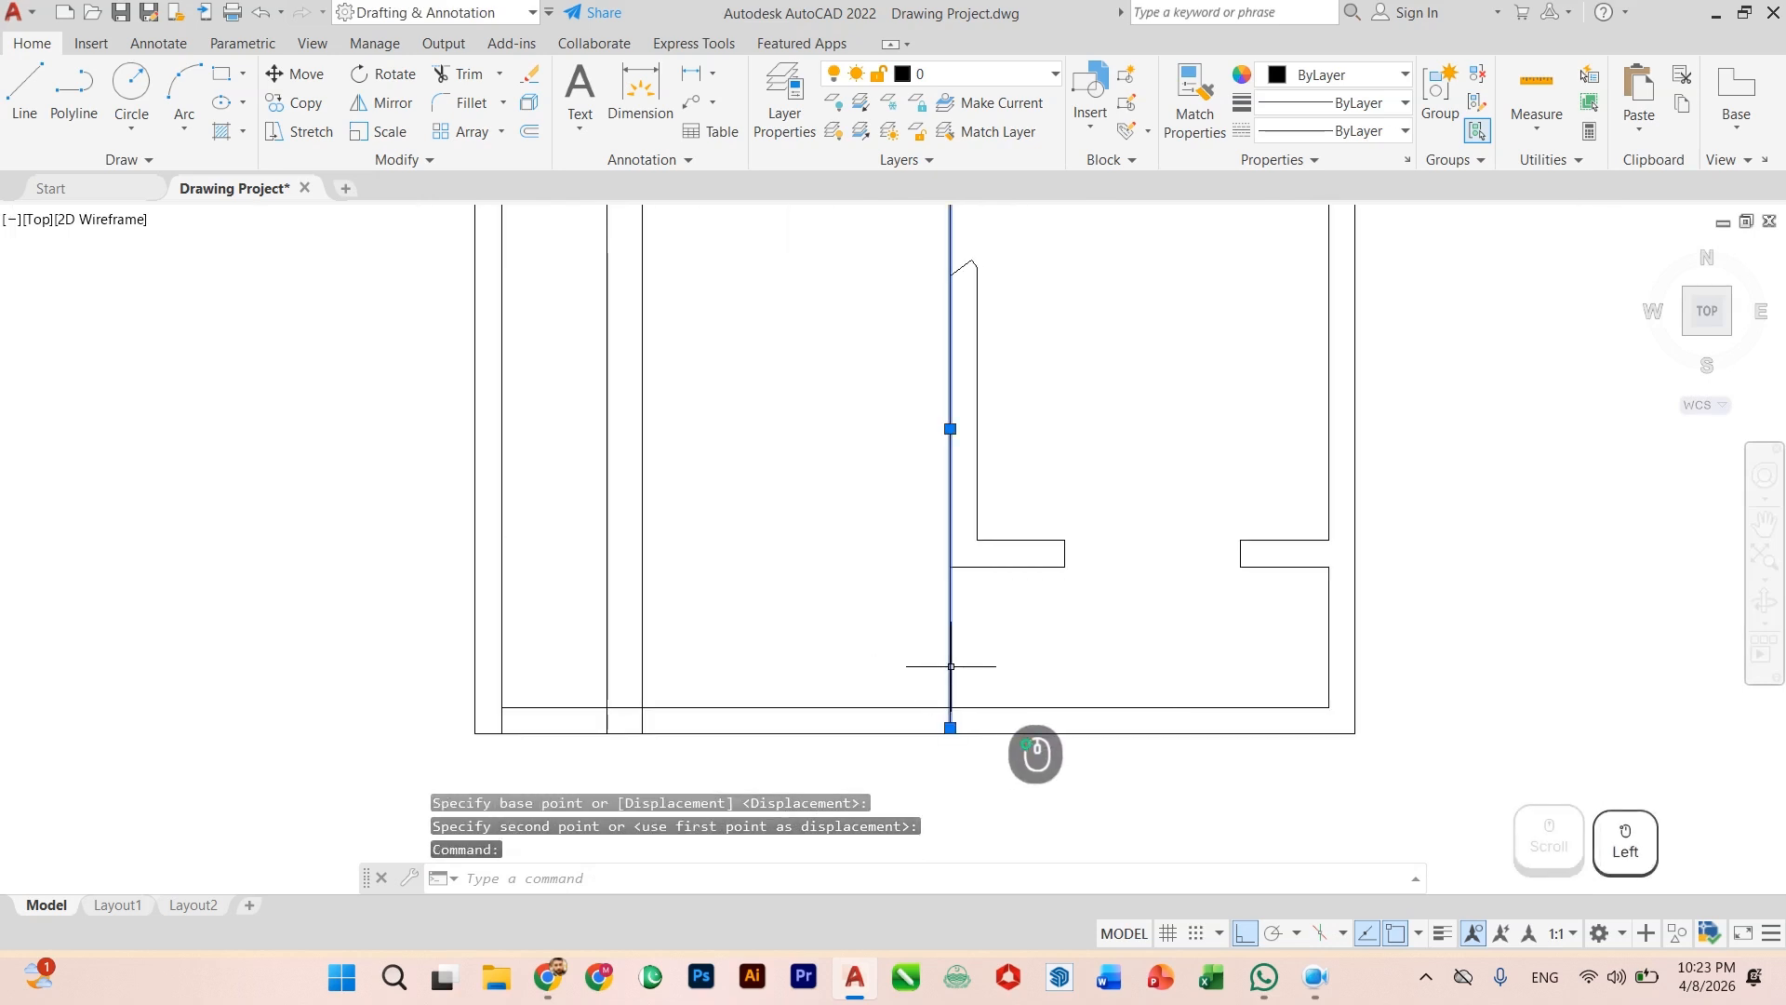
scroll(943, 717, "up", 2)
scroll(944, 717, "up", 2)
left_click(949, 712)
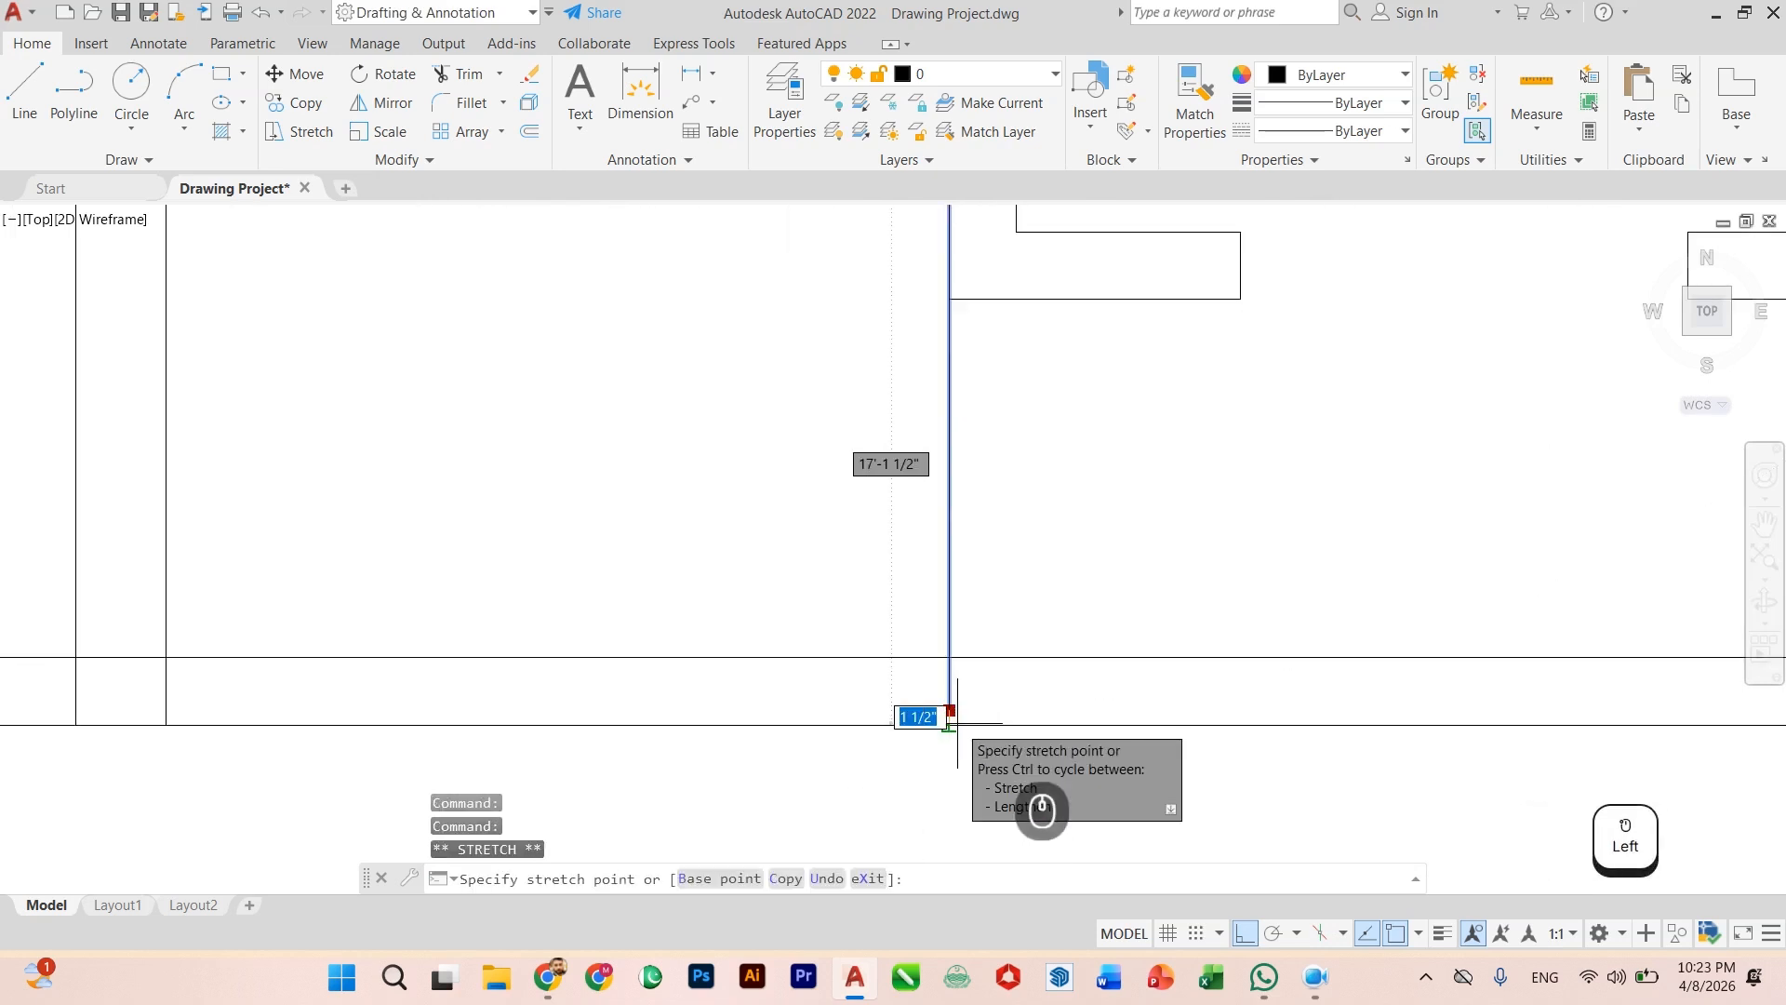
key("Escape")
Step: Undo the grip edits and the move of the 8' offset line
key("ctrl+z")
key("ctrl+z")
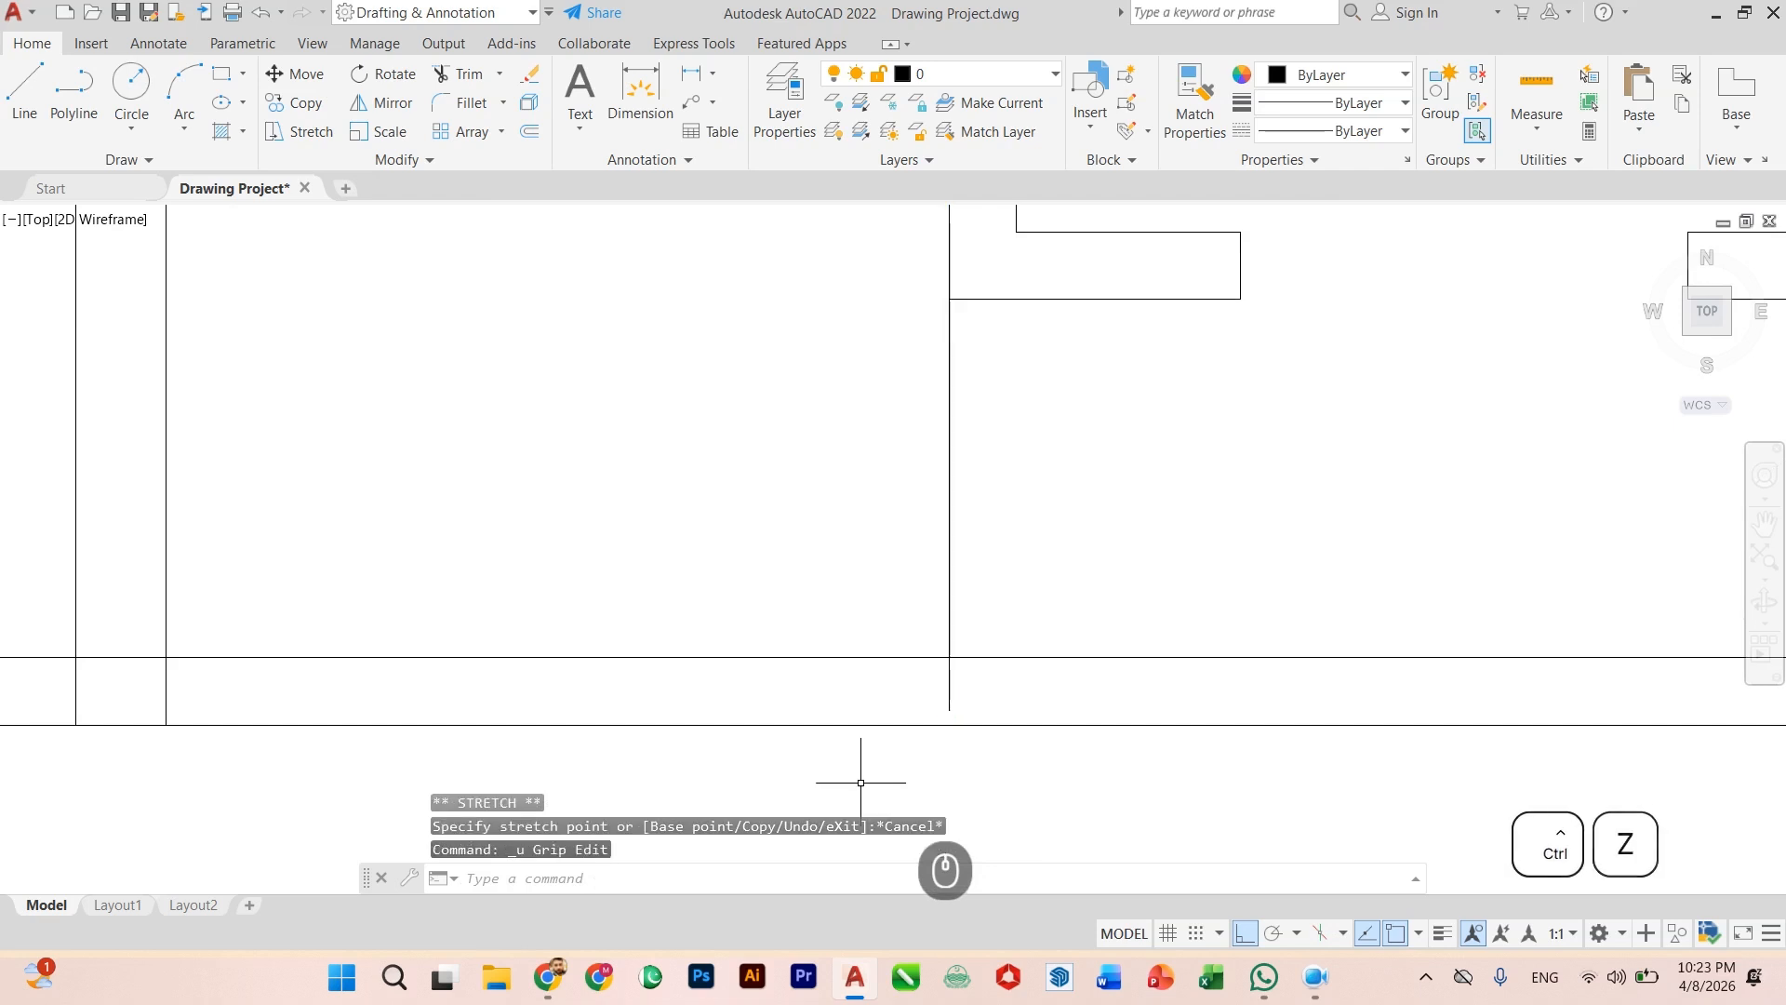
key("ctrl+z")
key("ctrl+z")
key("ctrl+z")
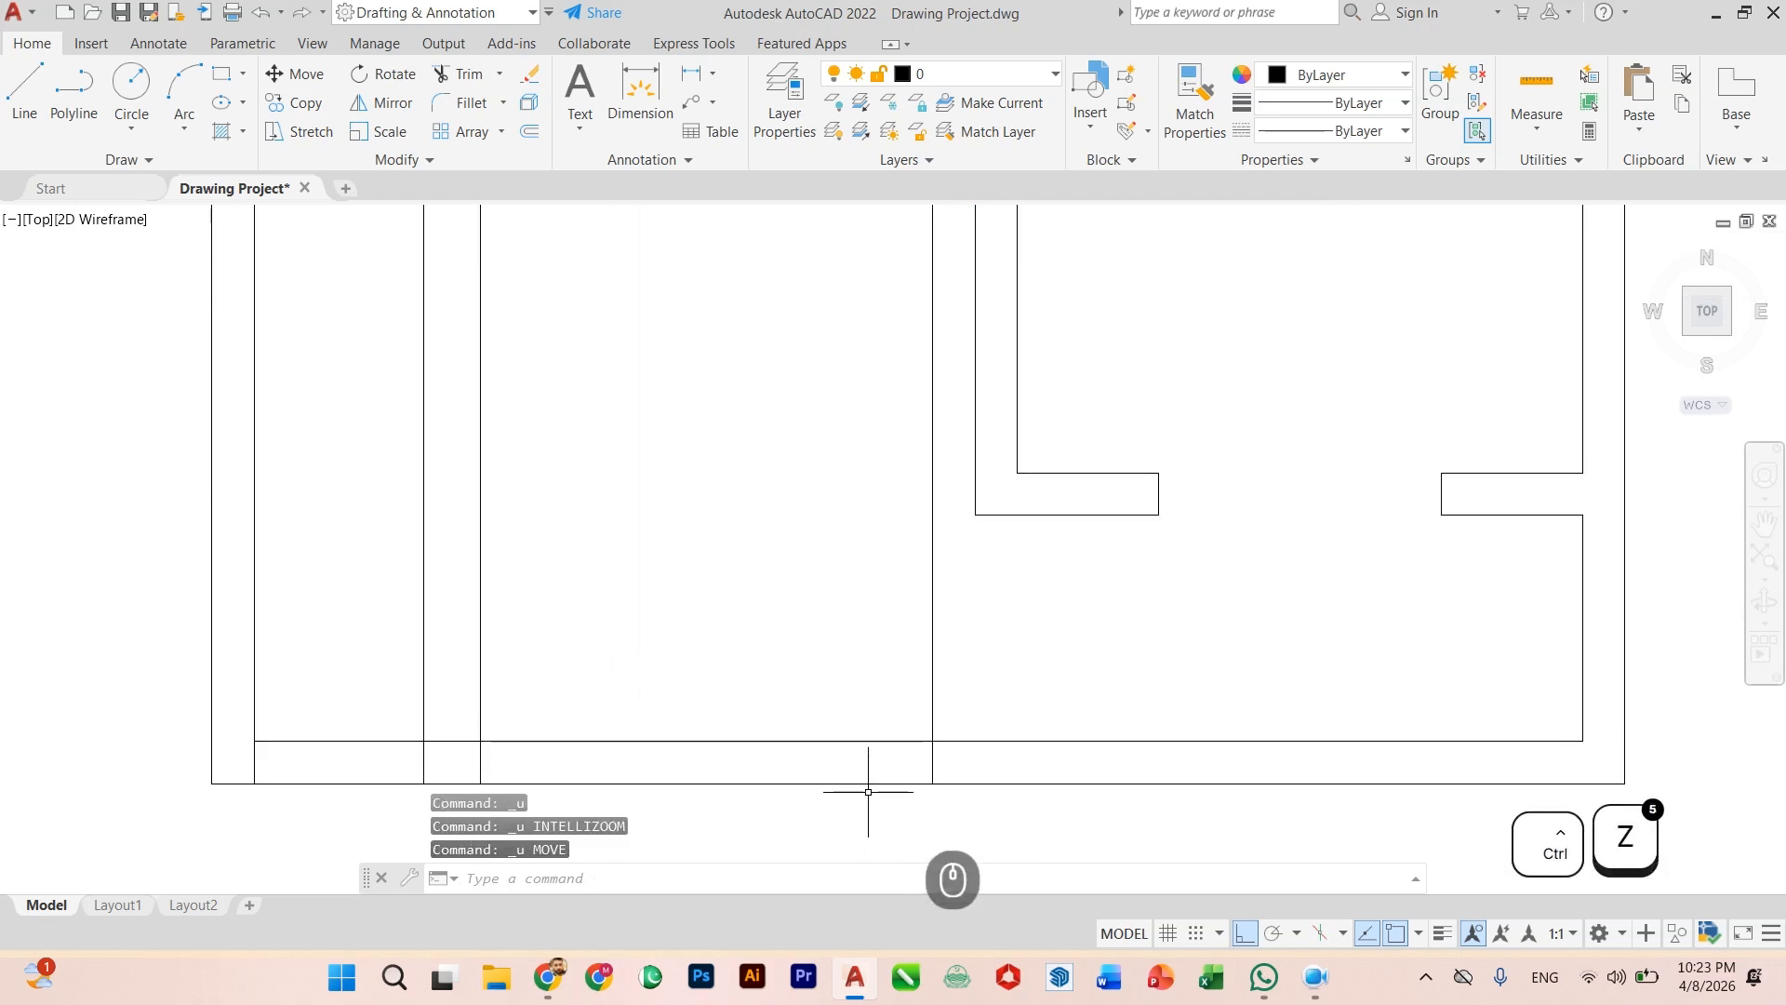
Step: Move the 8' offset line horizontally onto the left face of the L-shaped partition
scroll(869, 787, "down", 3)
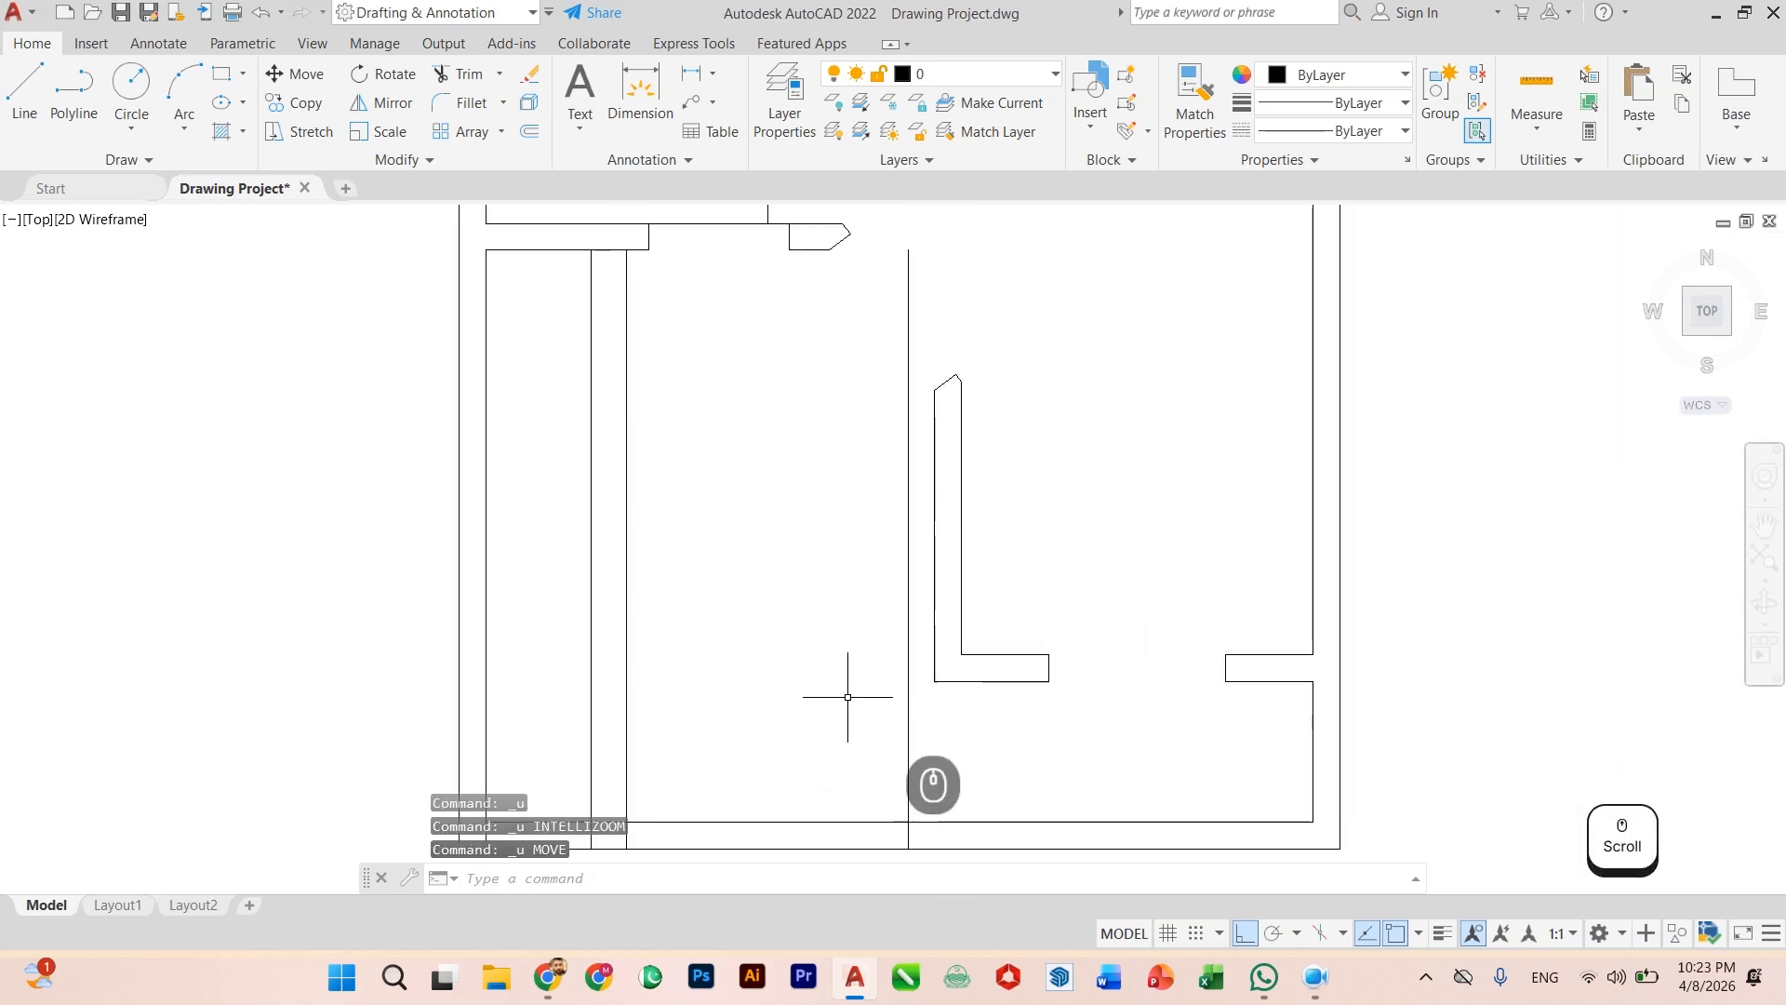
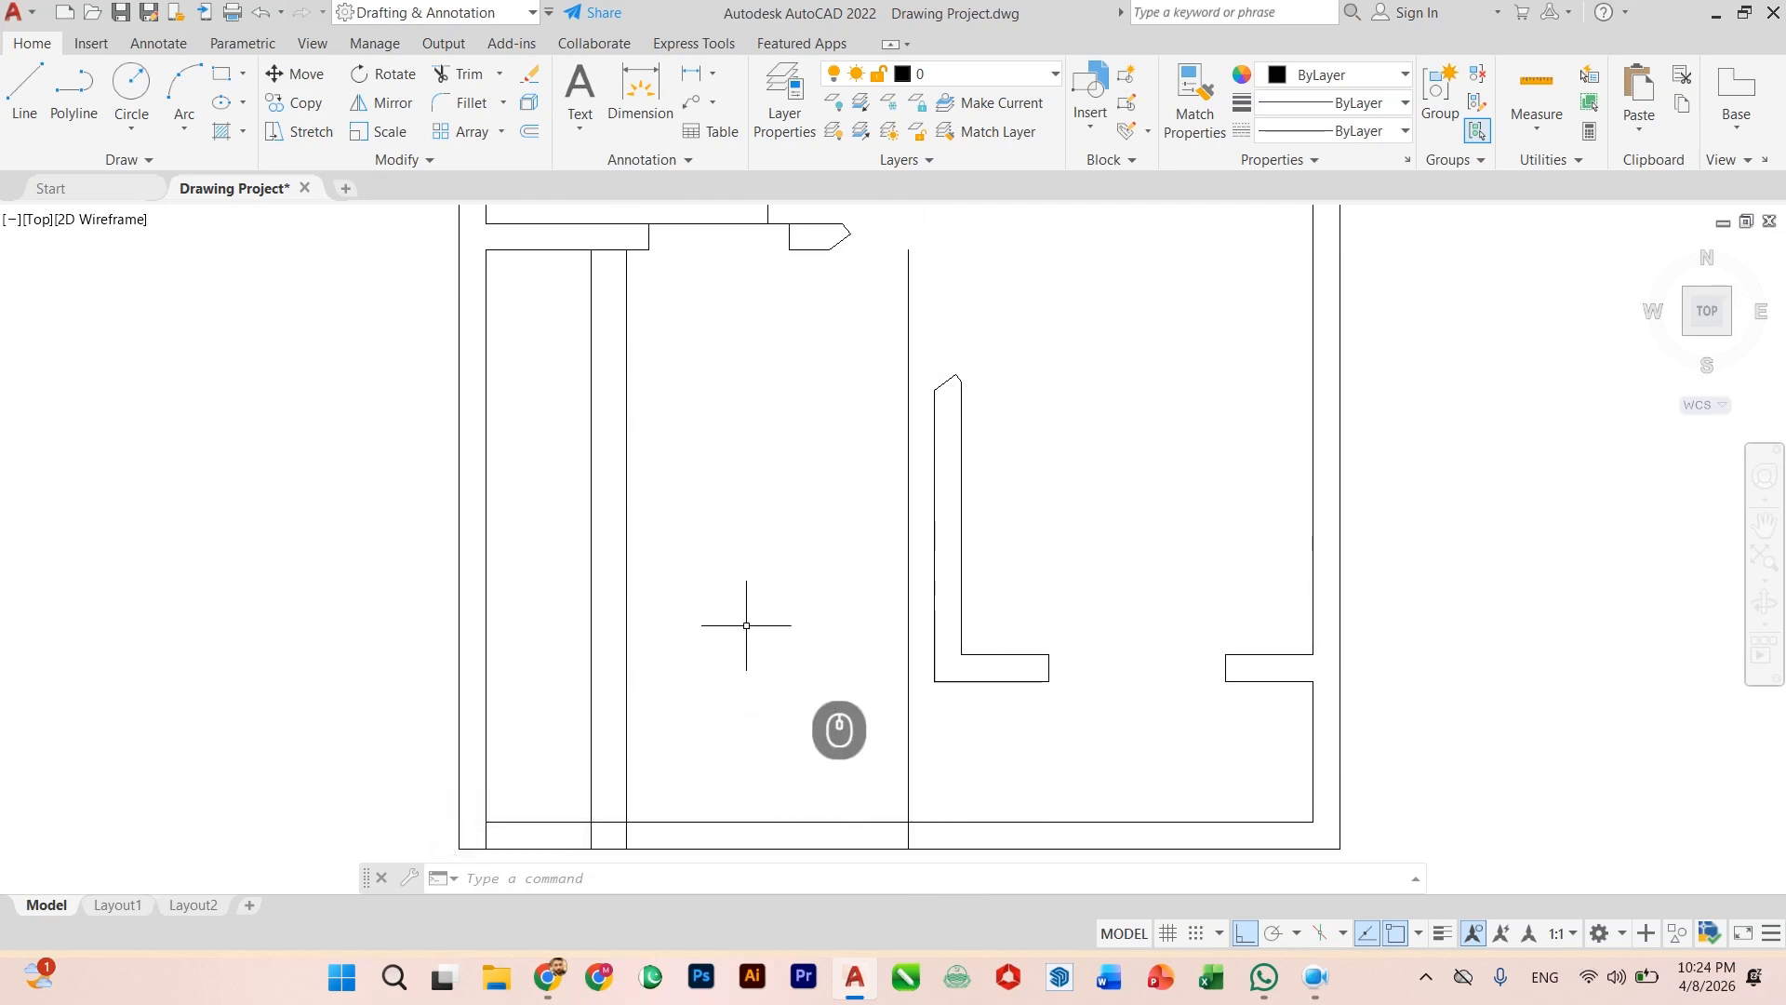
left_click(912, 759)
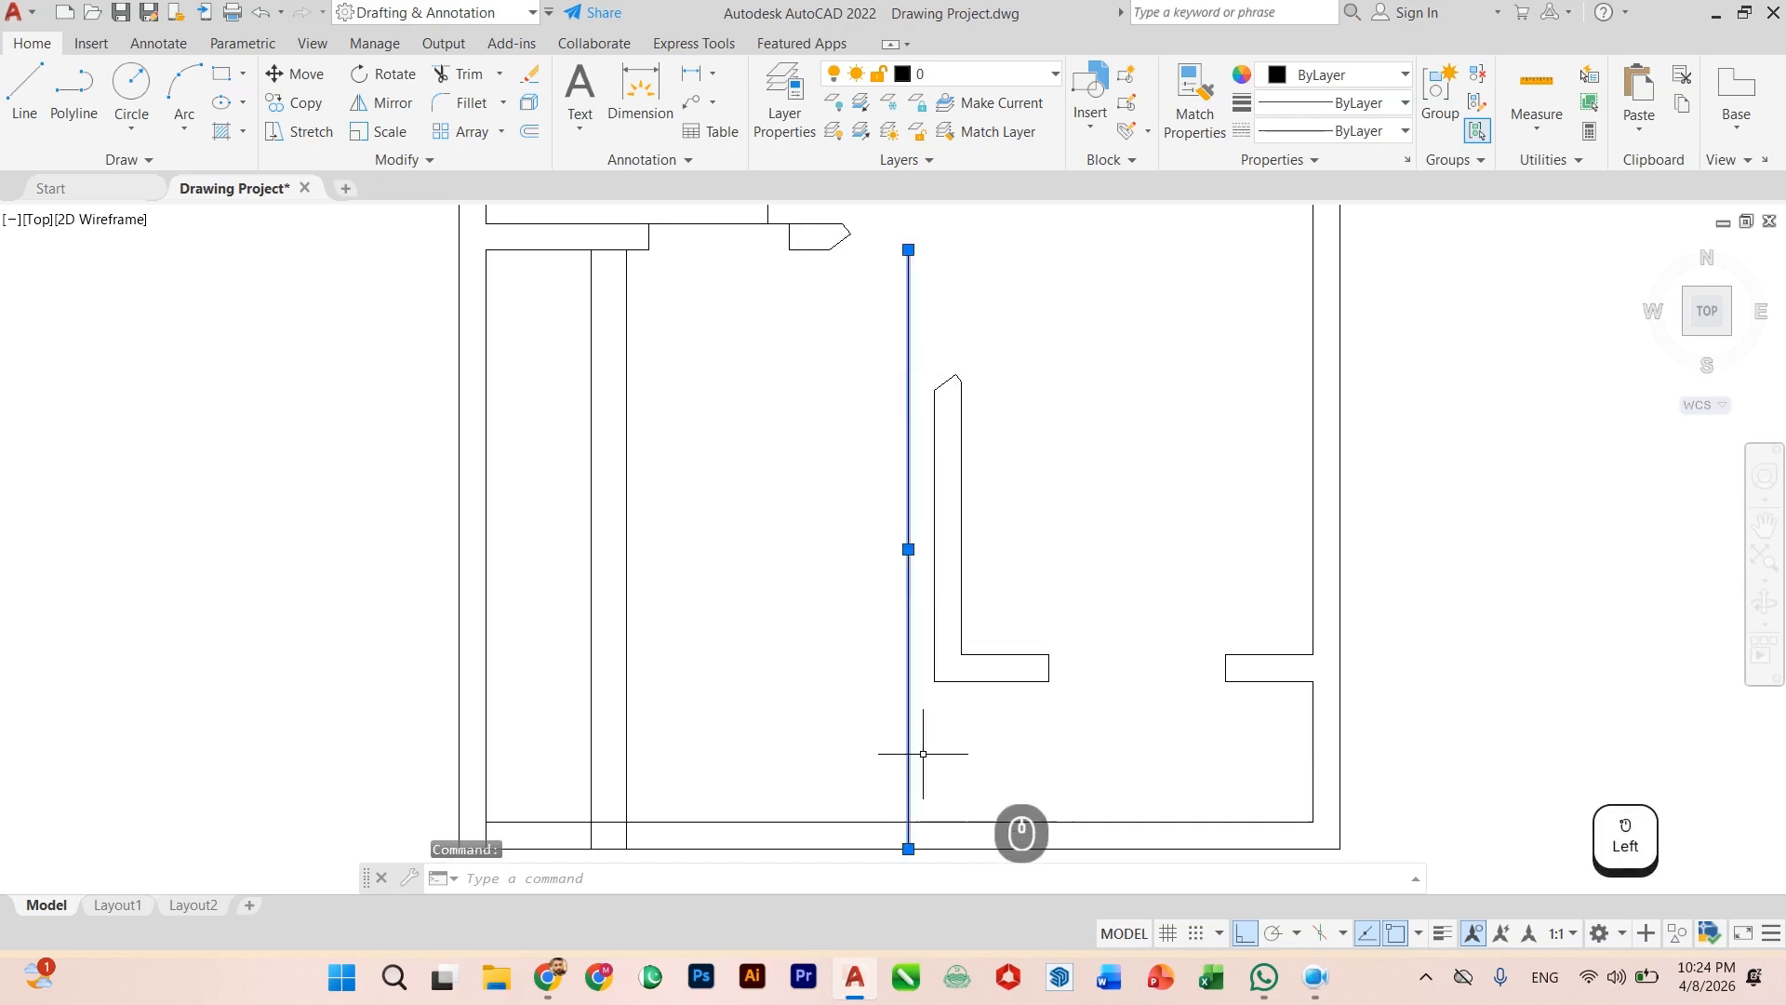
type("m")
key("Return")
scroll(939, 689, "up", 4)
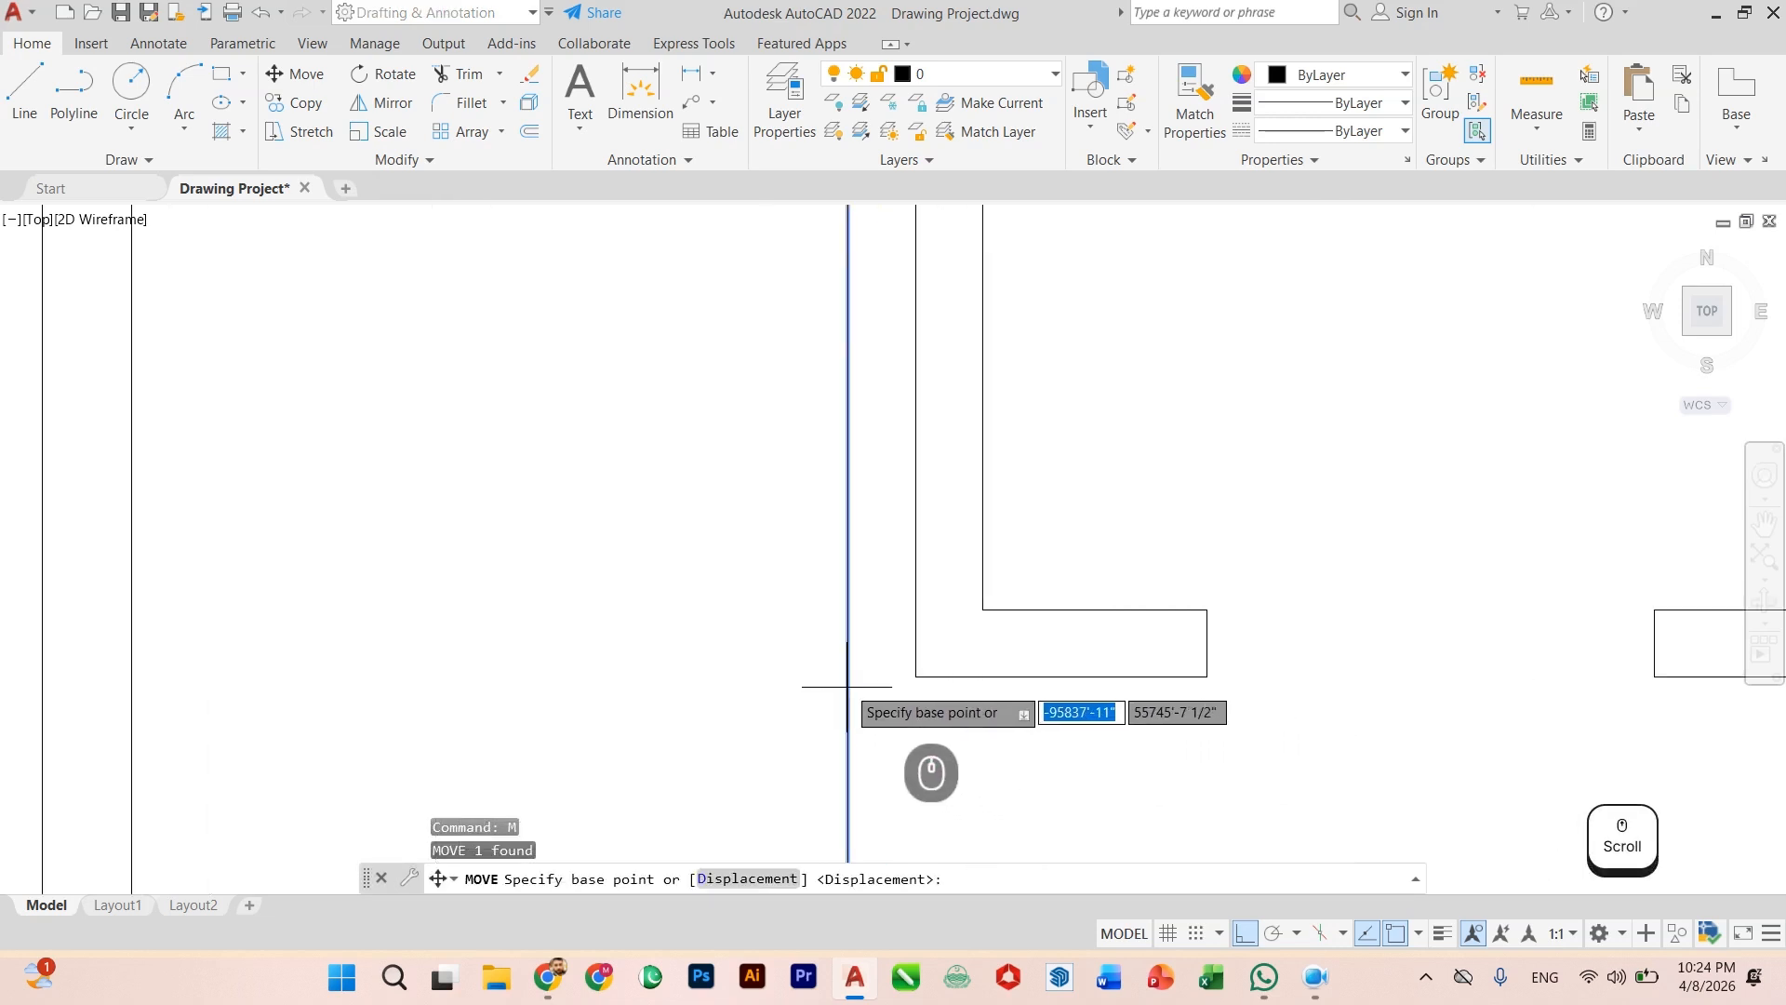
left_click(857, 681)
key("Escape")
scroll(865, 605, "down", 4)
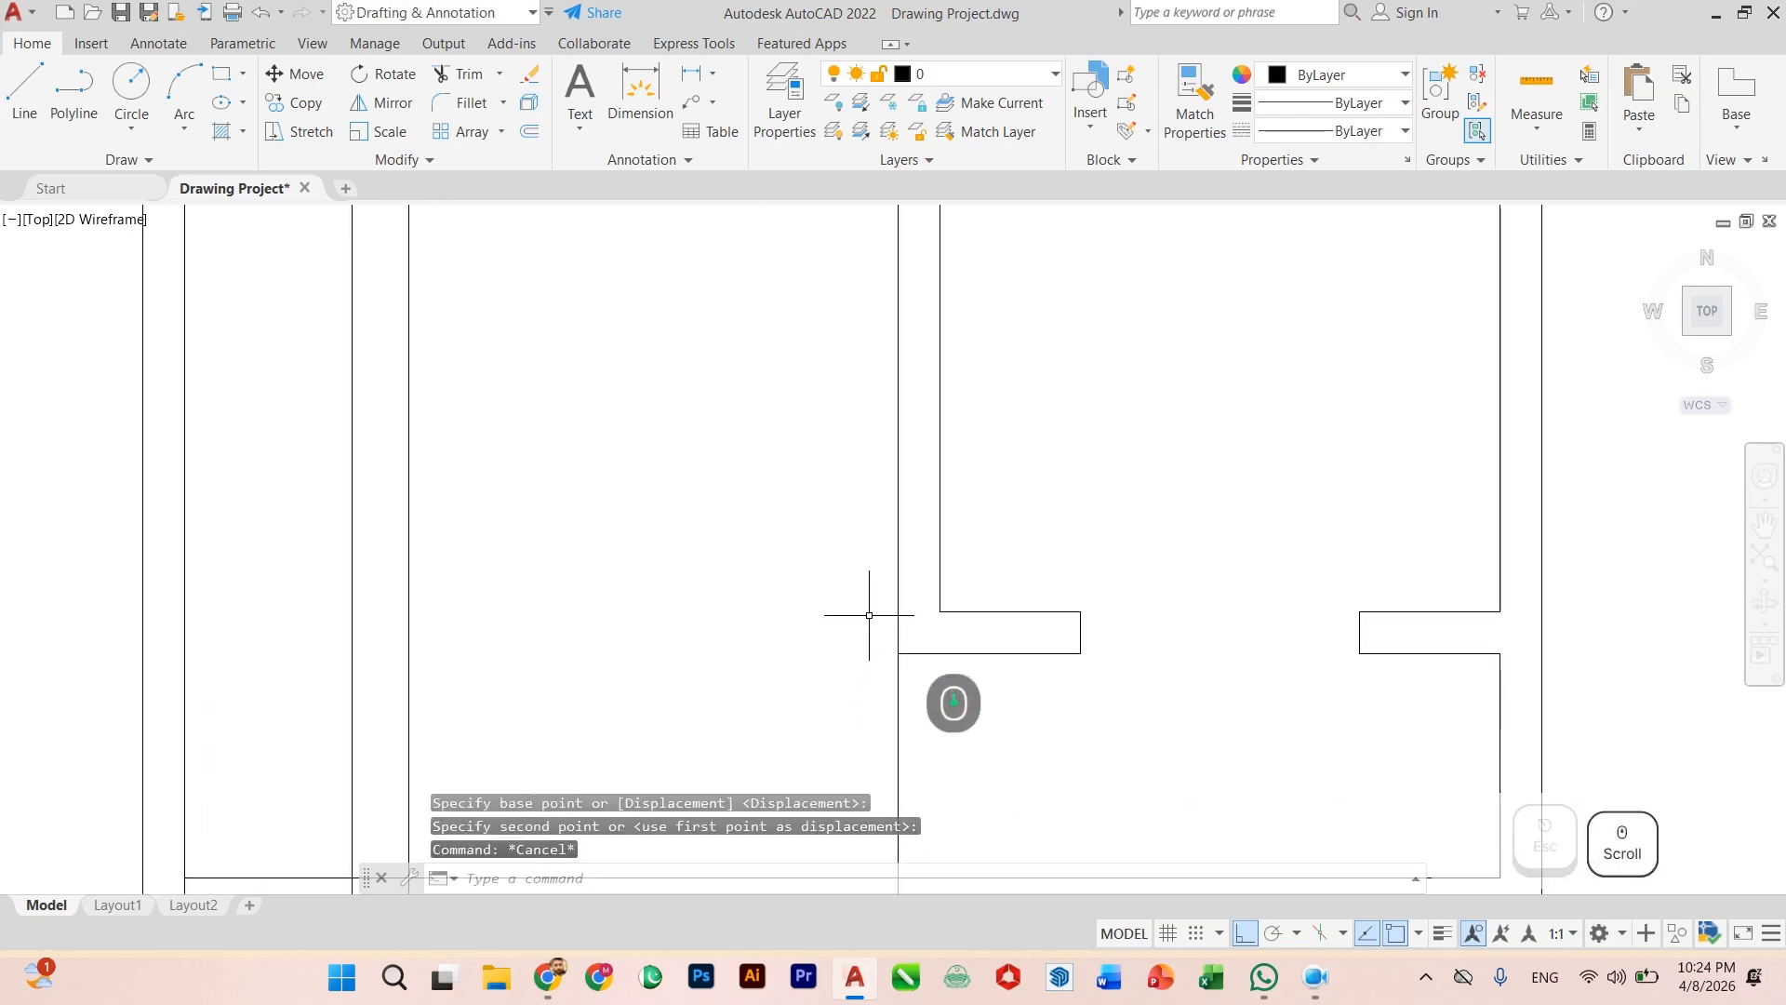
Step: Stretch the lower end of the moved line down past the outer face of the bottom wall
scroll(849, 739, "up", 5)
left_click(903, 509)
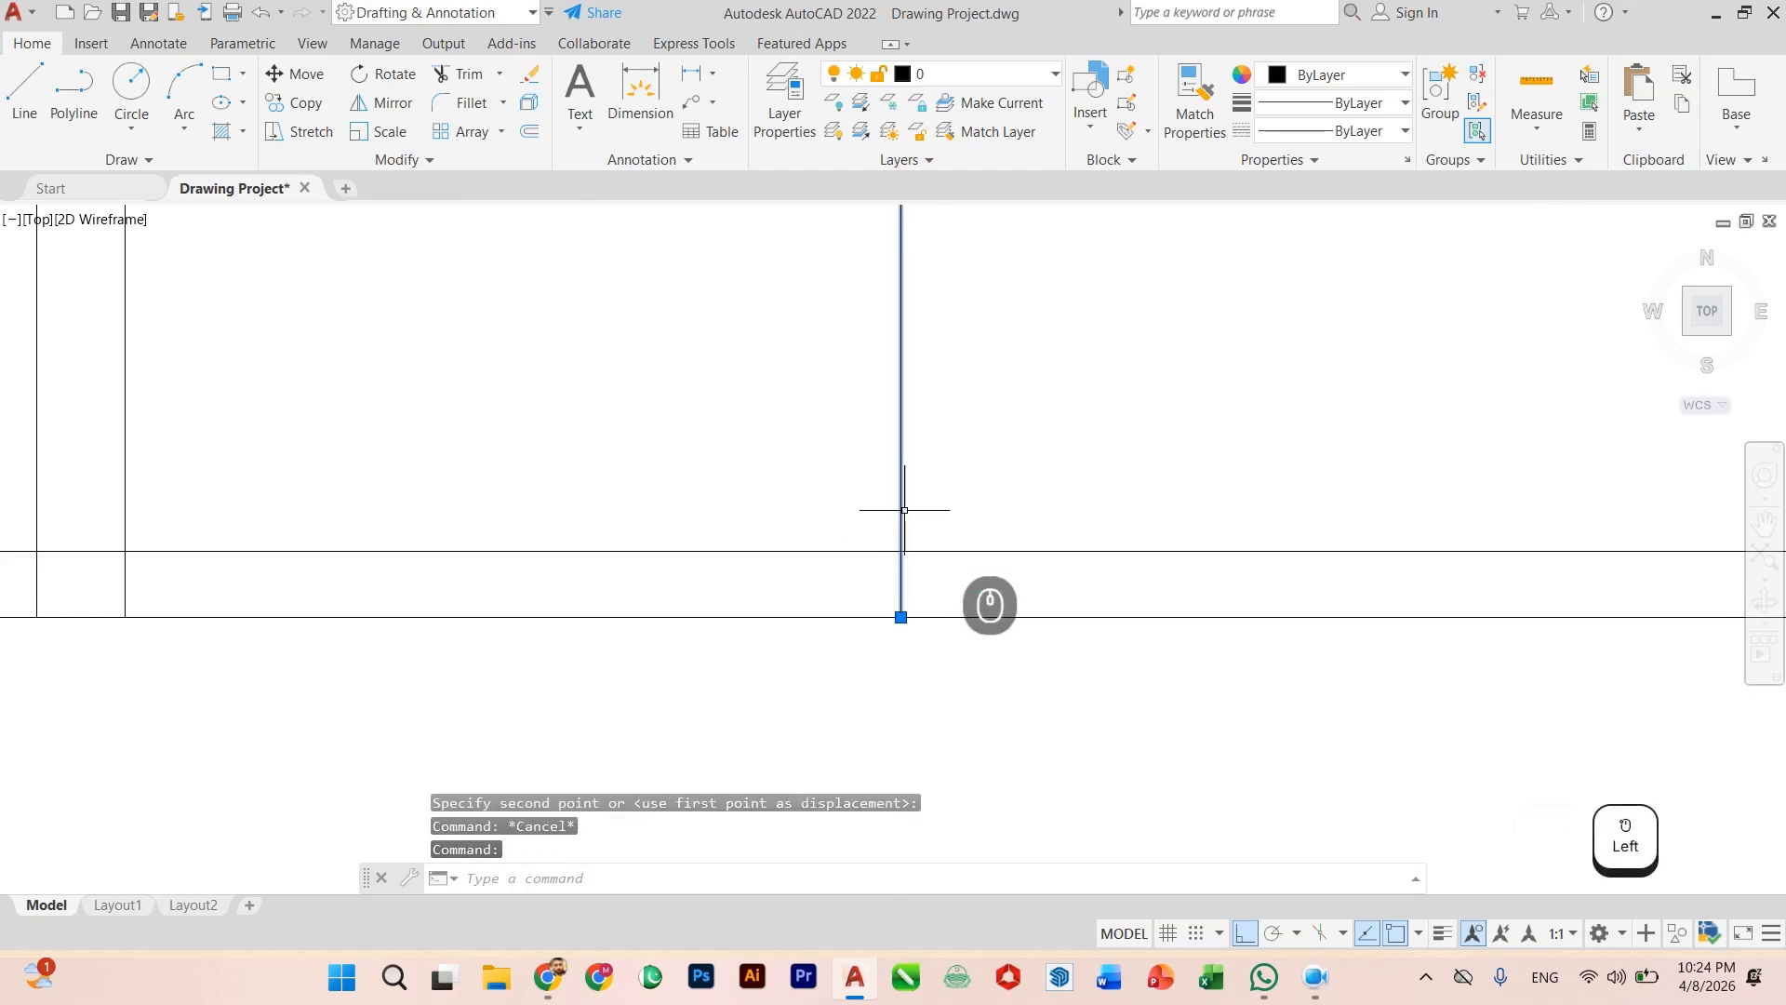
left_click(900, 616)
key("Escape")
scroll(901, 670, "down", 3)
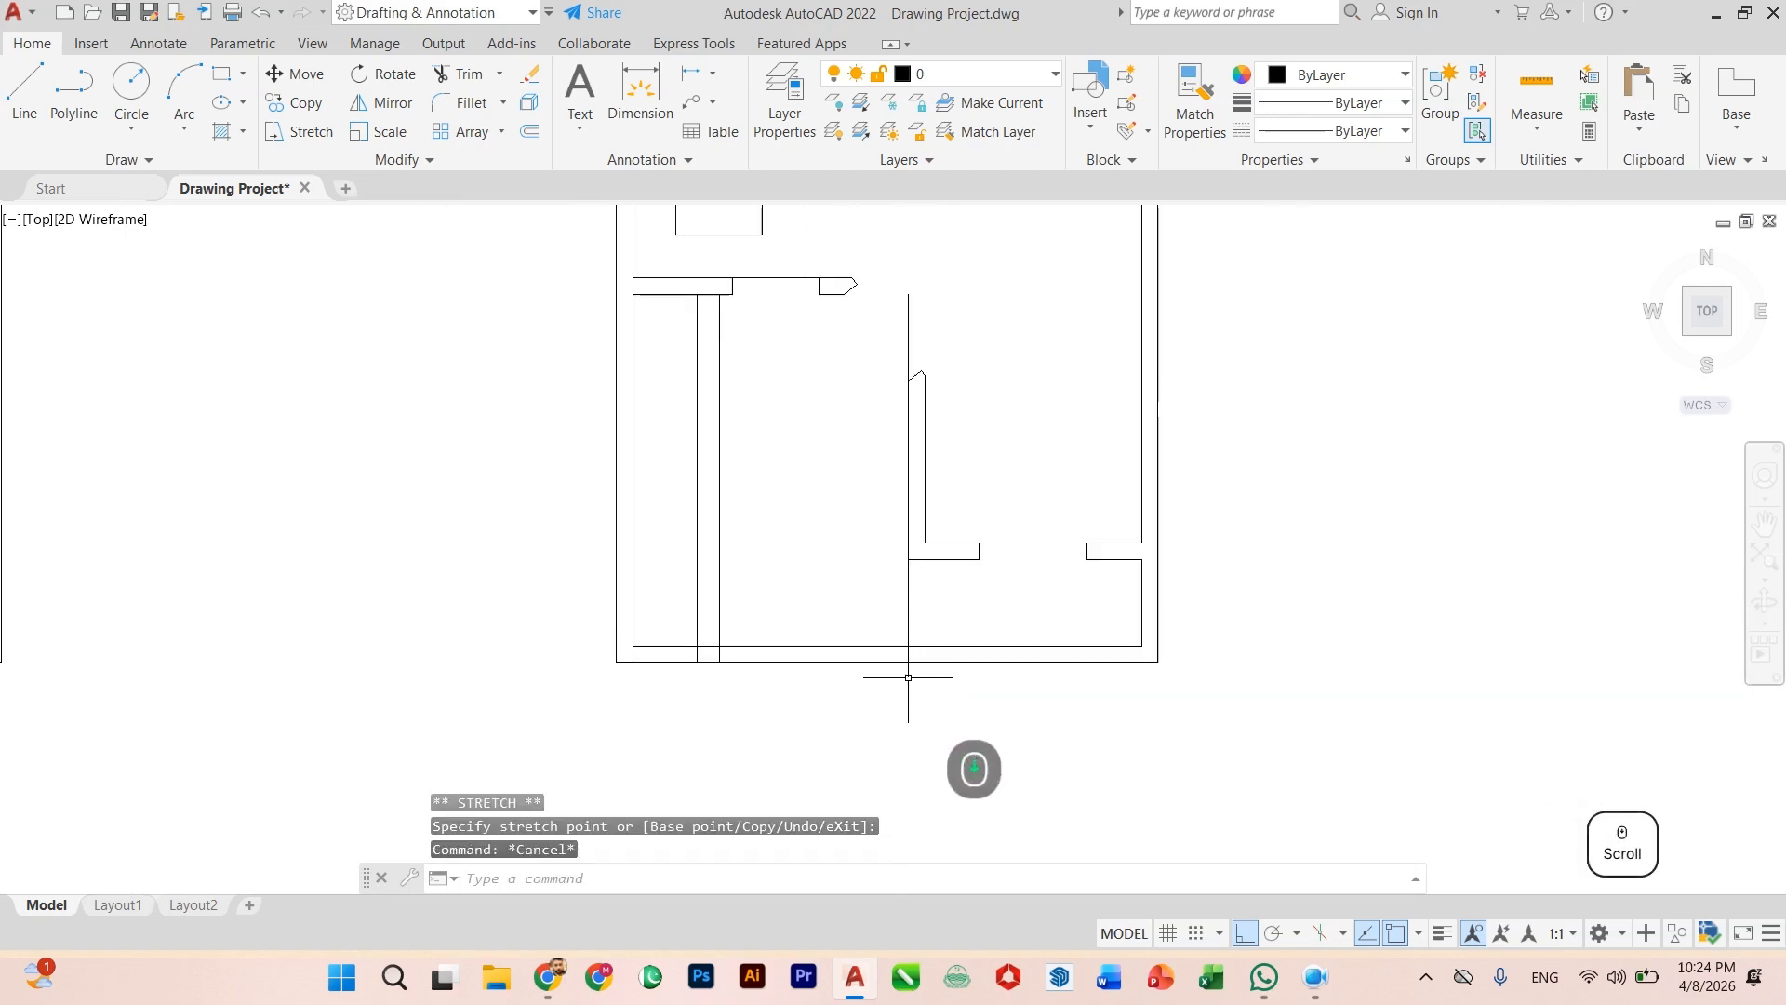
middle_click_drag(918, 686, 926, 689)
scroll(763, 690, "down", 2)
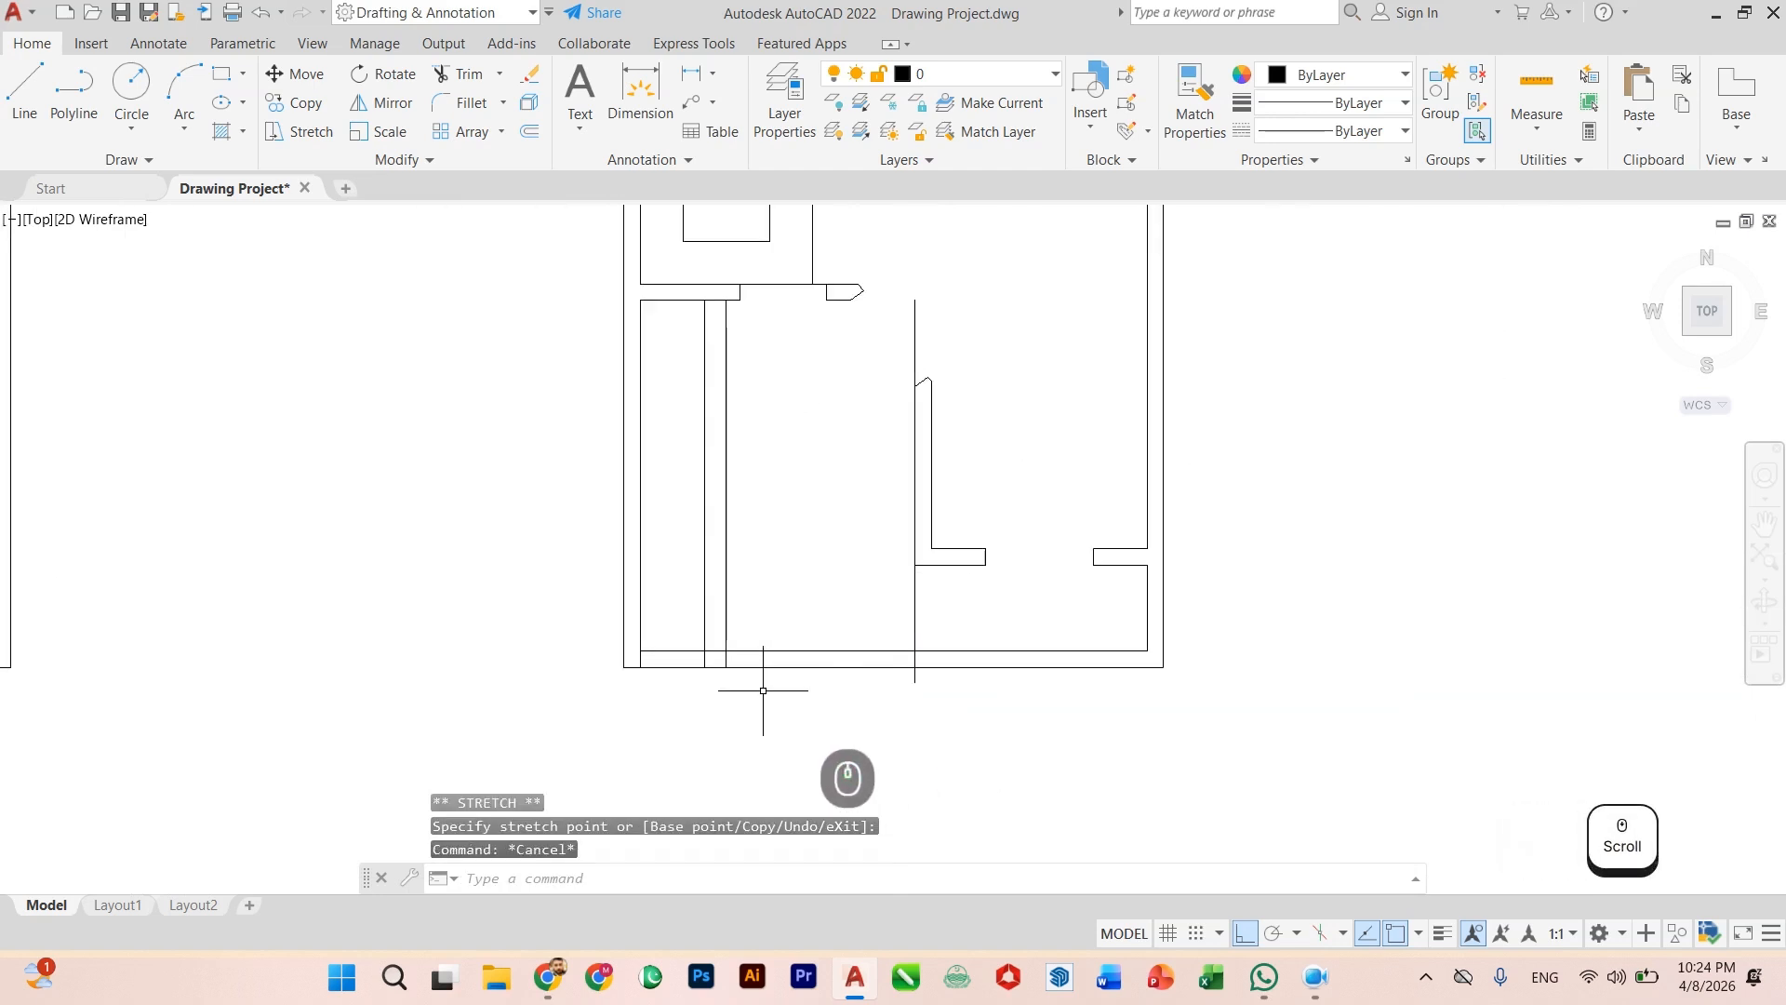
Step: Trim the bottom wall lines on both sides of the 1' wide pier to form two openings
type("tr")
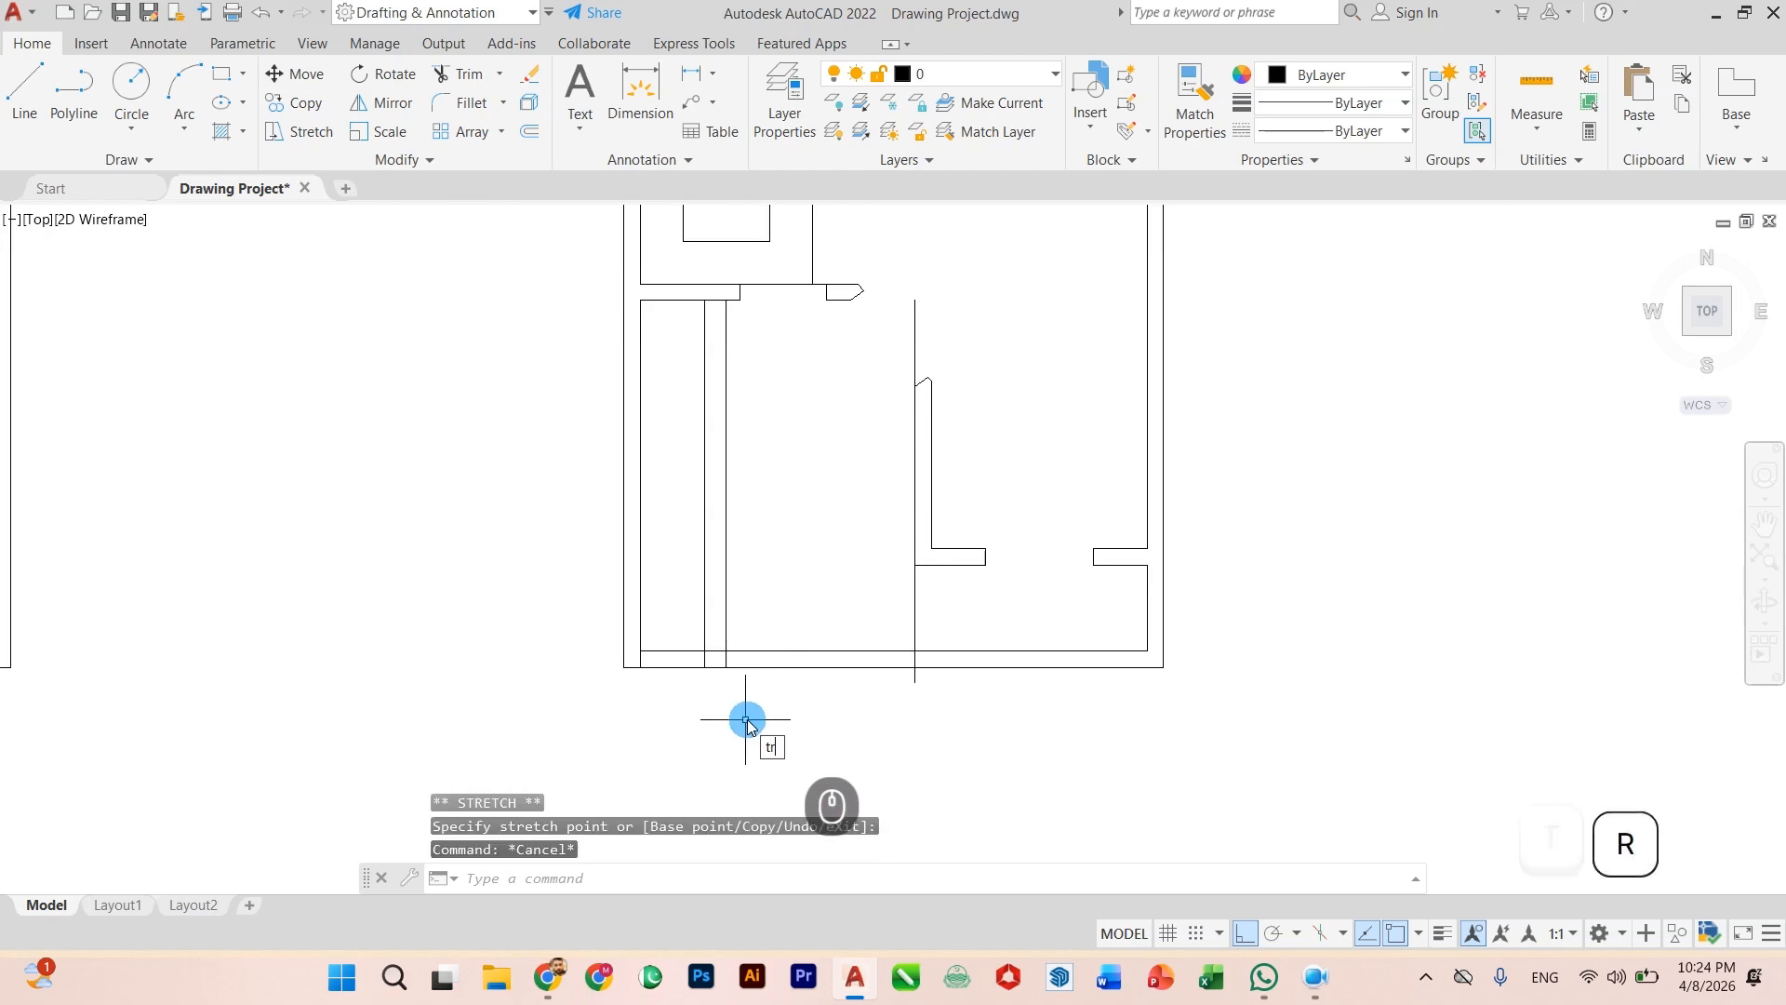
key("Return")
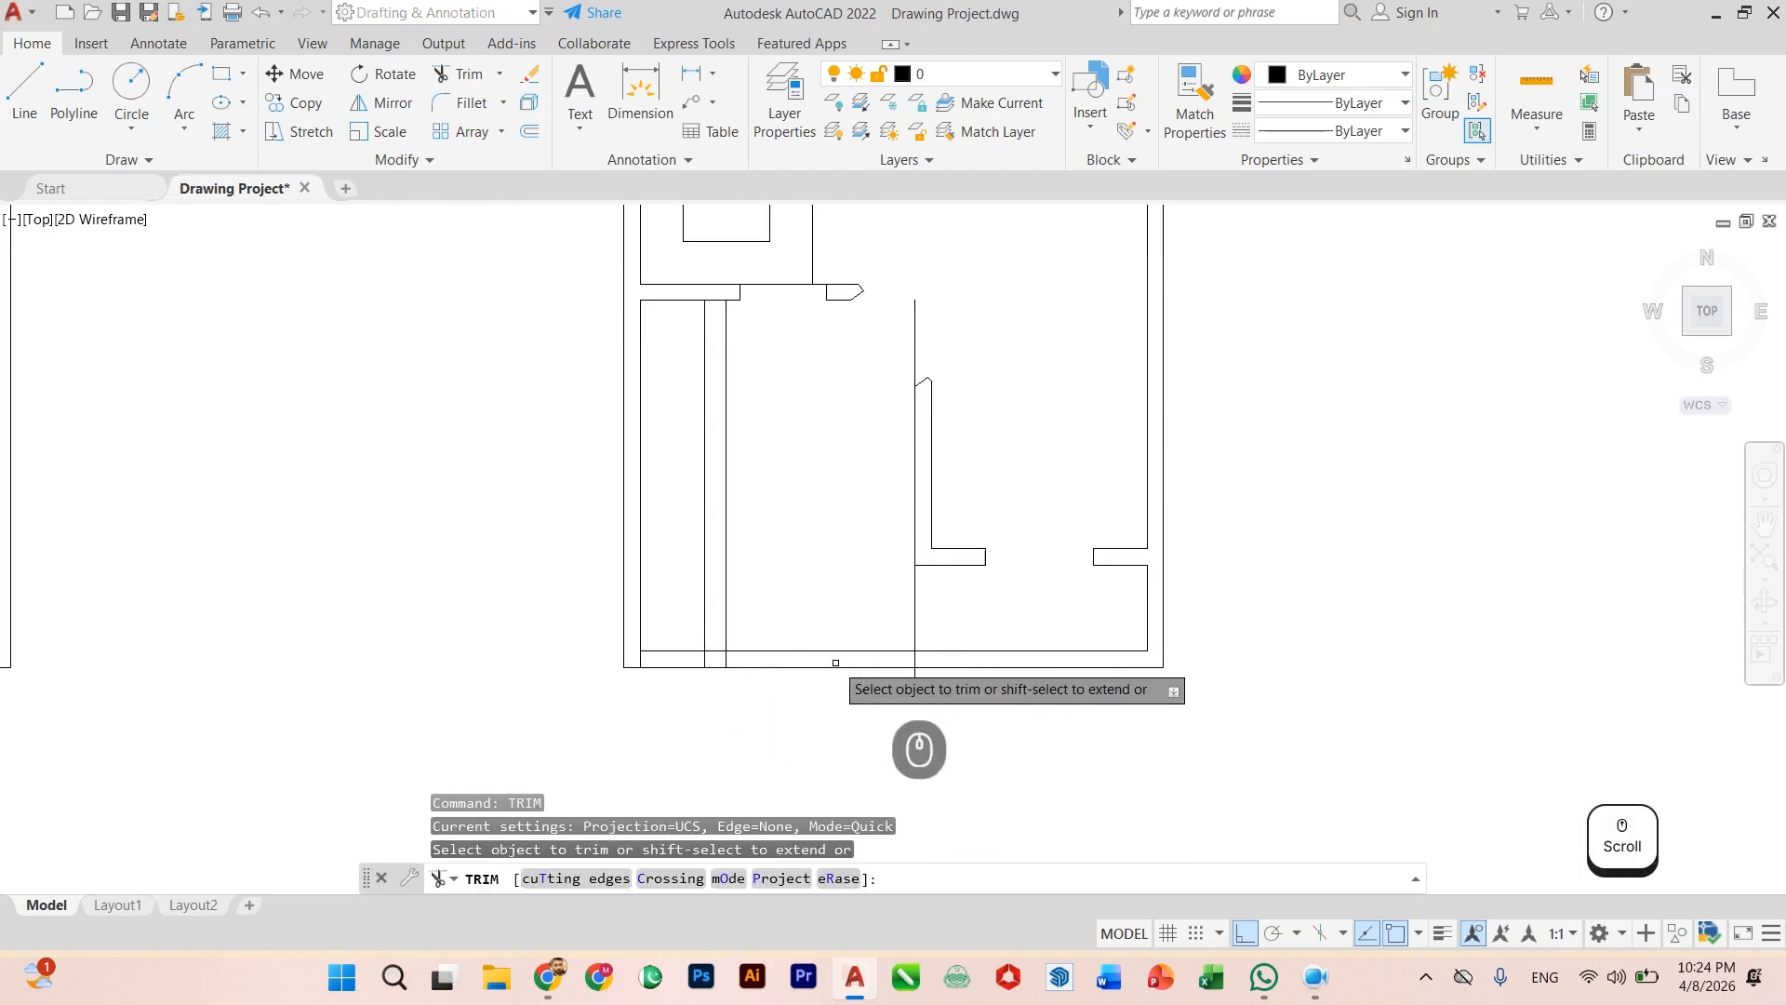
scroll(837, 660, "up", 2)
left_click(846, 601)
left_click(826, 728)
left_click(594, 623)
left_click(588, 711)
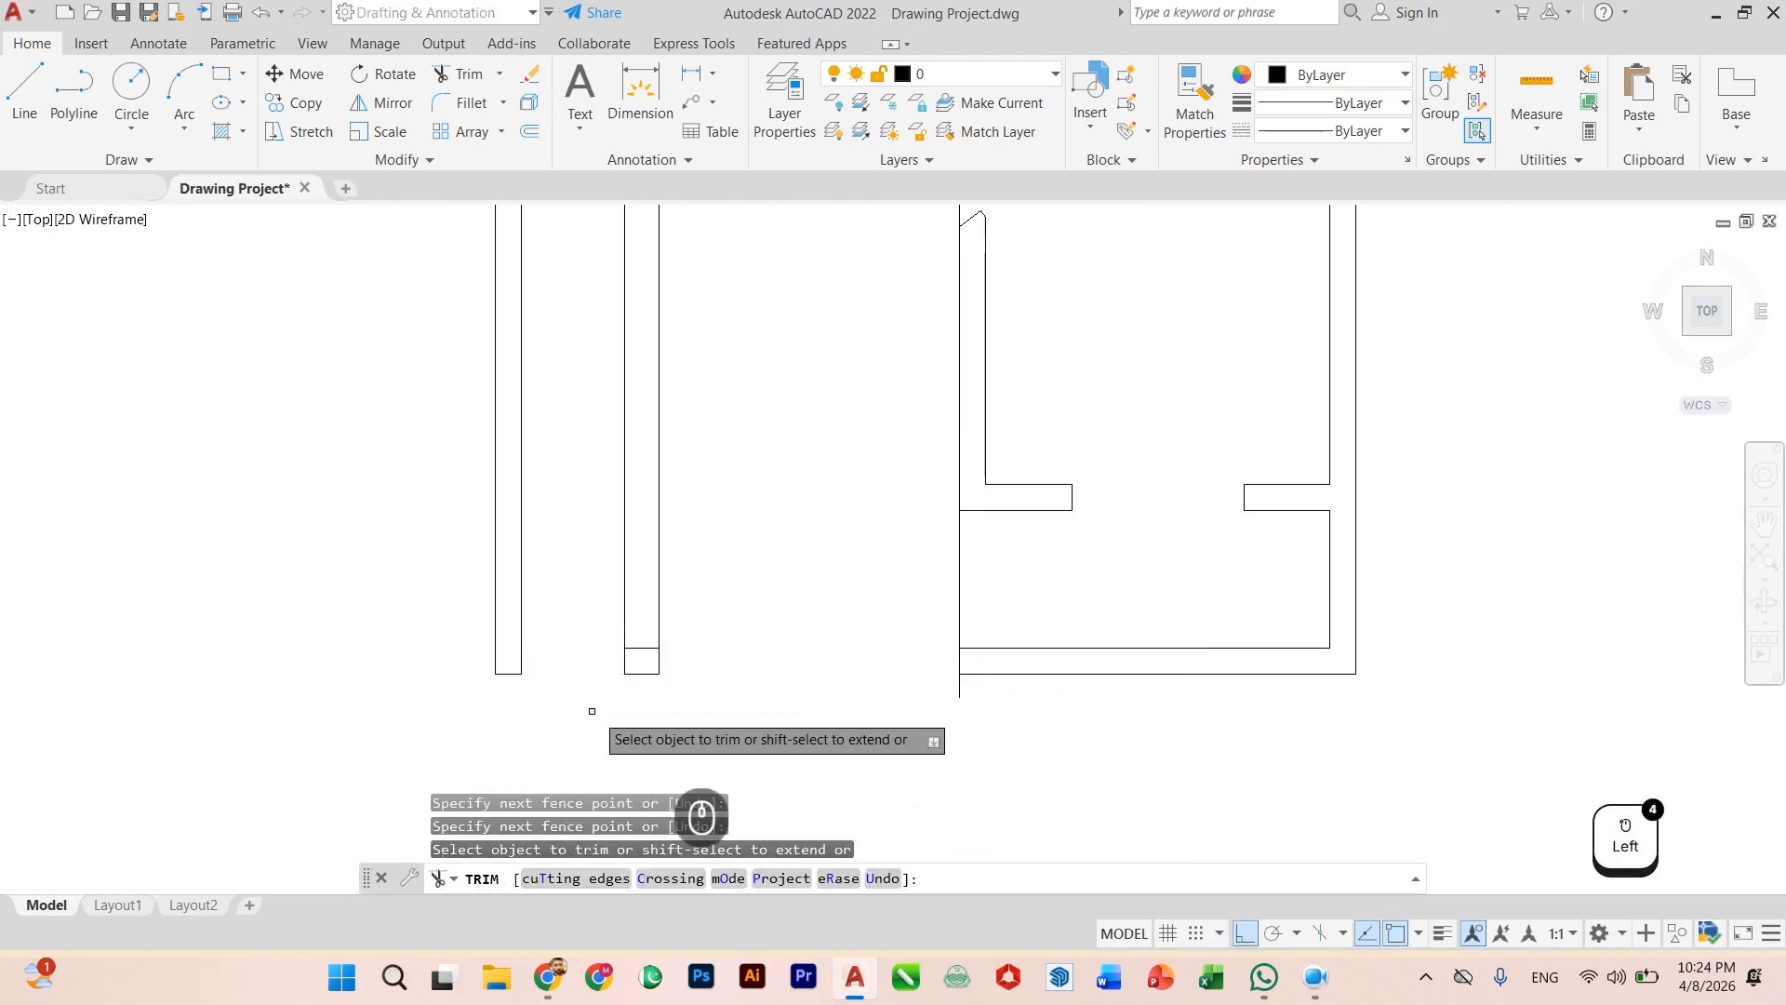
Step: Trim the guide lines above the pier, between the L-shaped partition and the bottom wall, and above the partition
scroll(637, 742, "down", 2)
scroll(606, 610, "up", 2)
left_click(609, 610)
left_click(710, 602)
scroll(697, 631, "down", 2)
scroll(855, 635, "up", 2)
left_click(925, 649)
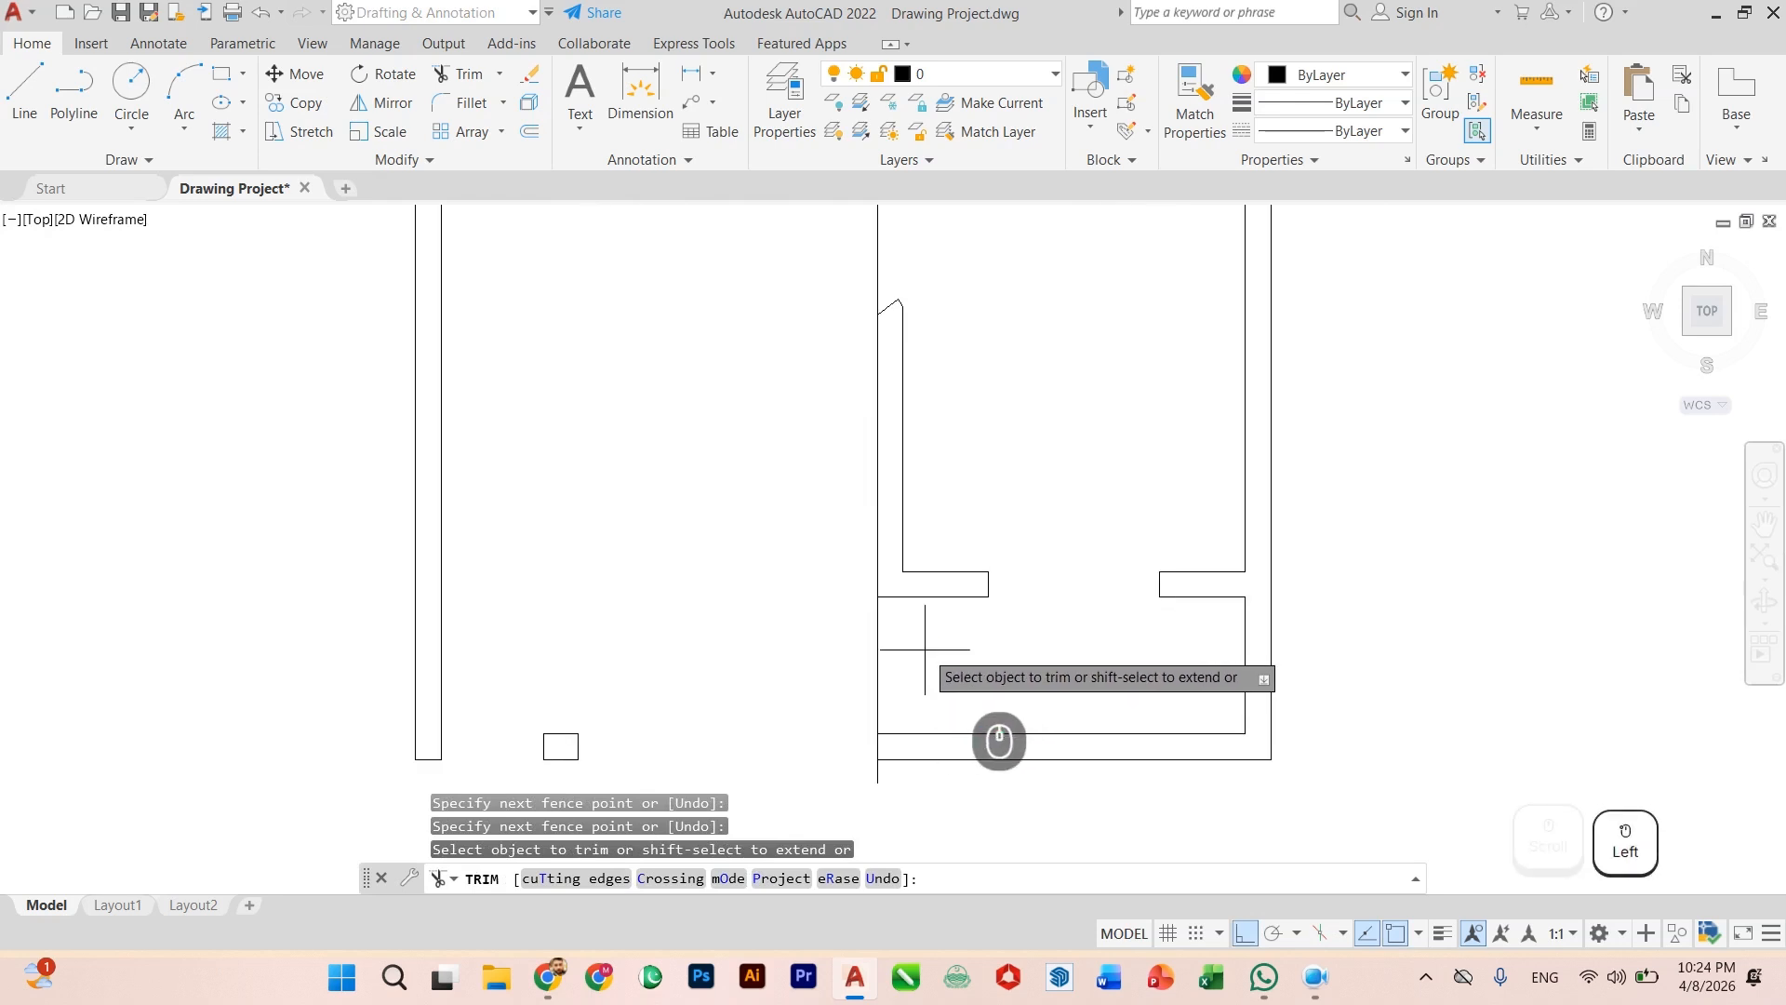
left_click(829, 678)
scroll(828, 679, "down", 2)
left_click(878, 389)
left_click(833, 431)
scroll(882, 505, "up", 2)
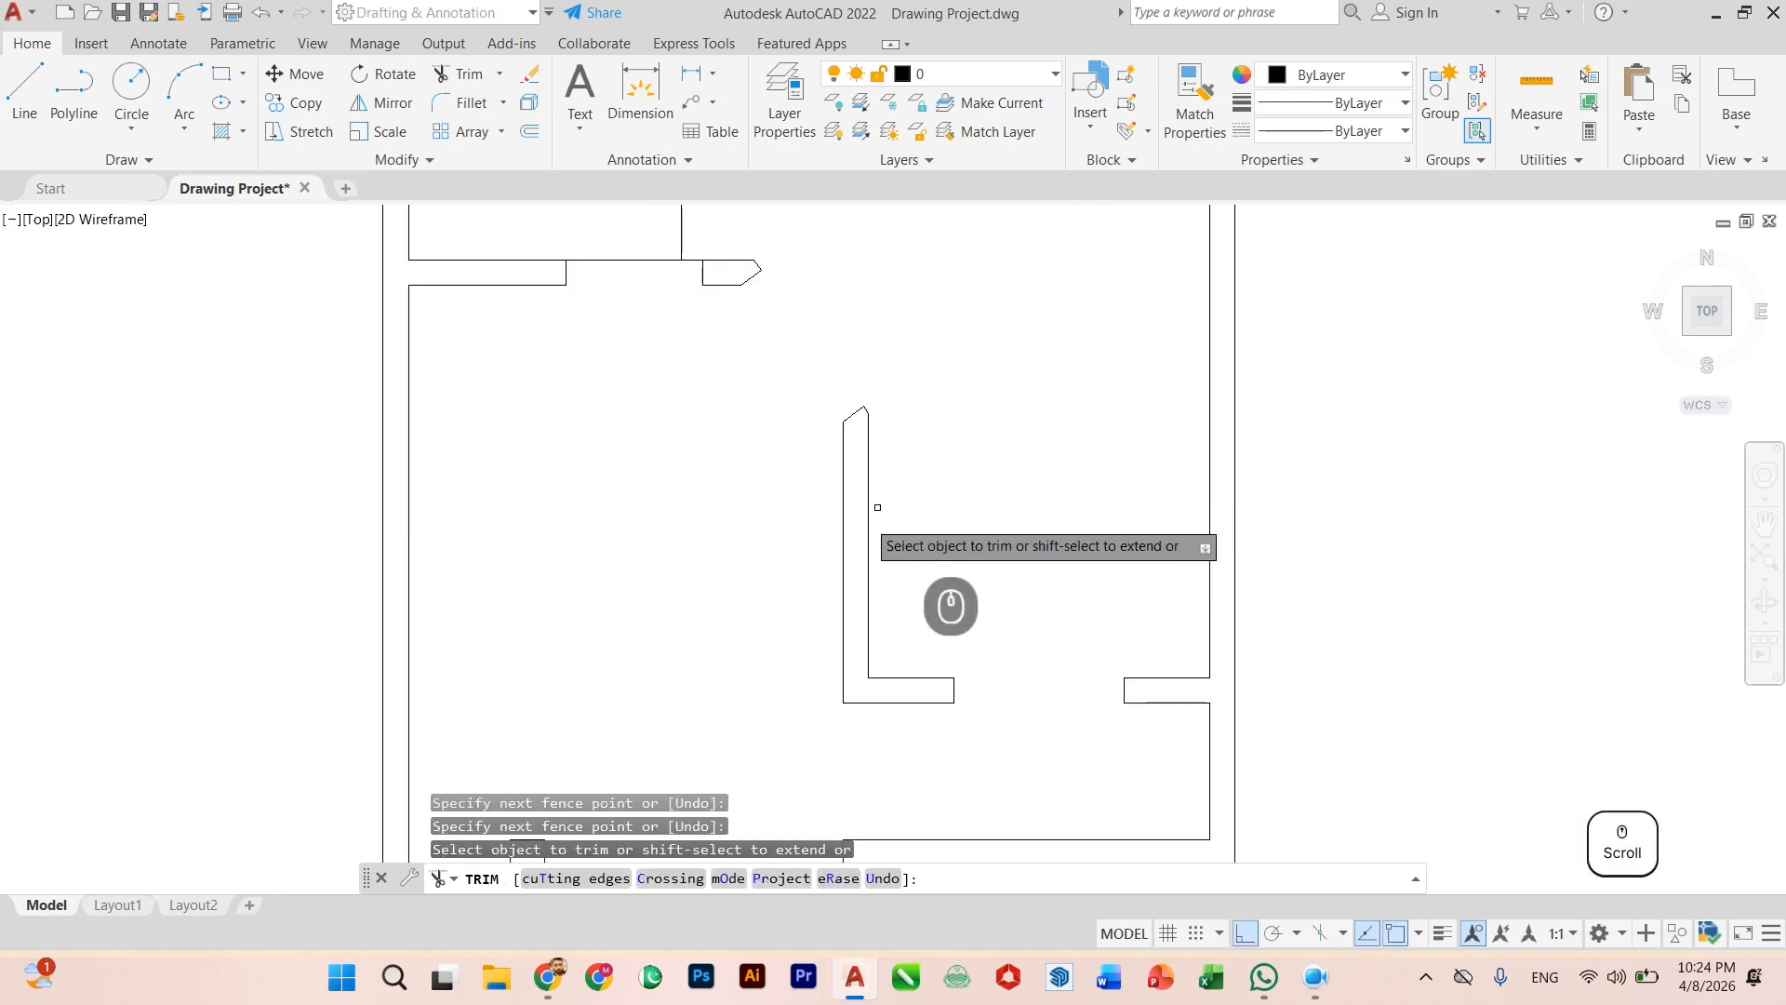
Step: Delete the leftover guide line segment lying over the left face of the L-shaped partition
key("Escape")
left_click(847, 536)
key("Delete")
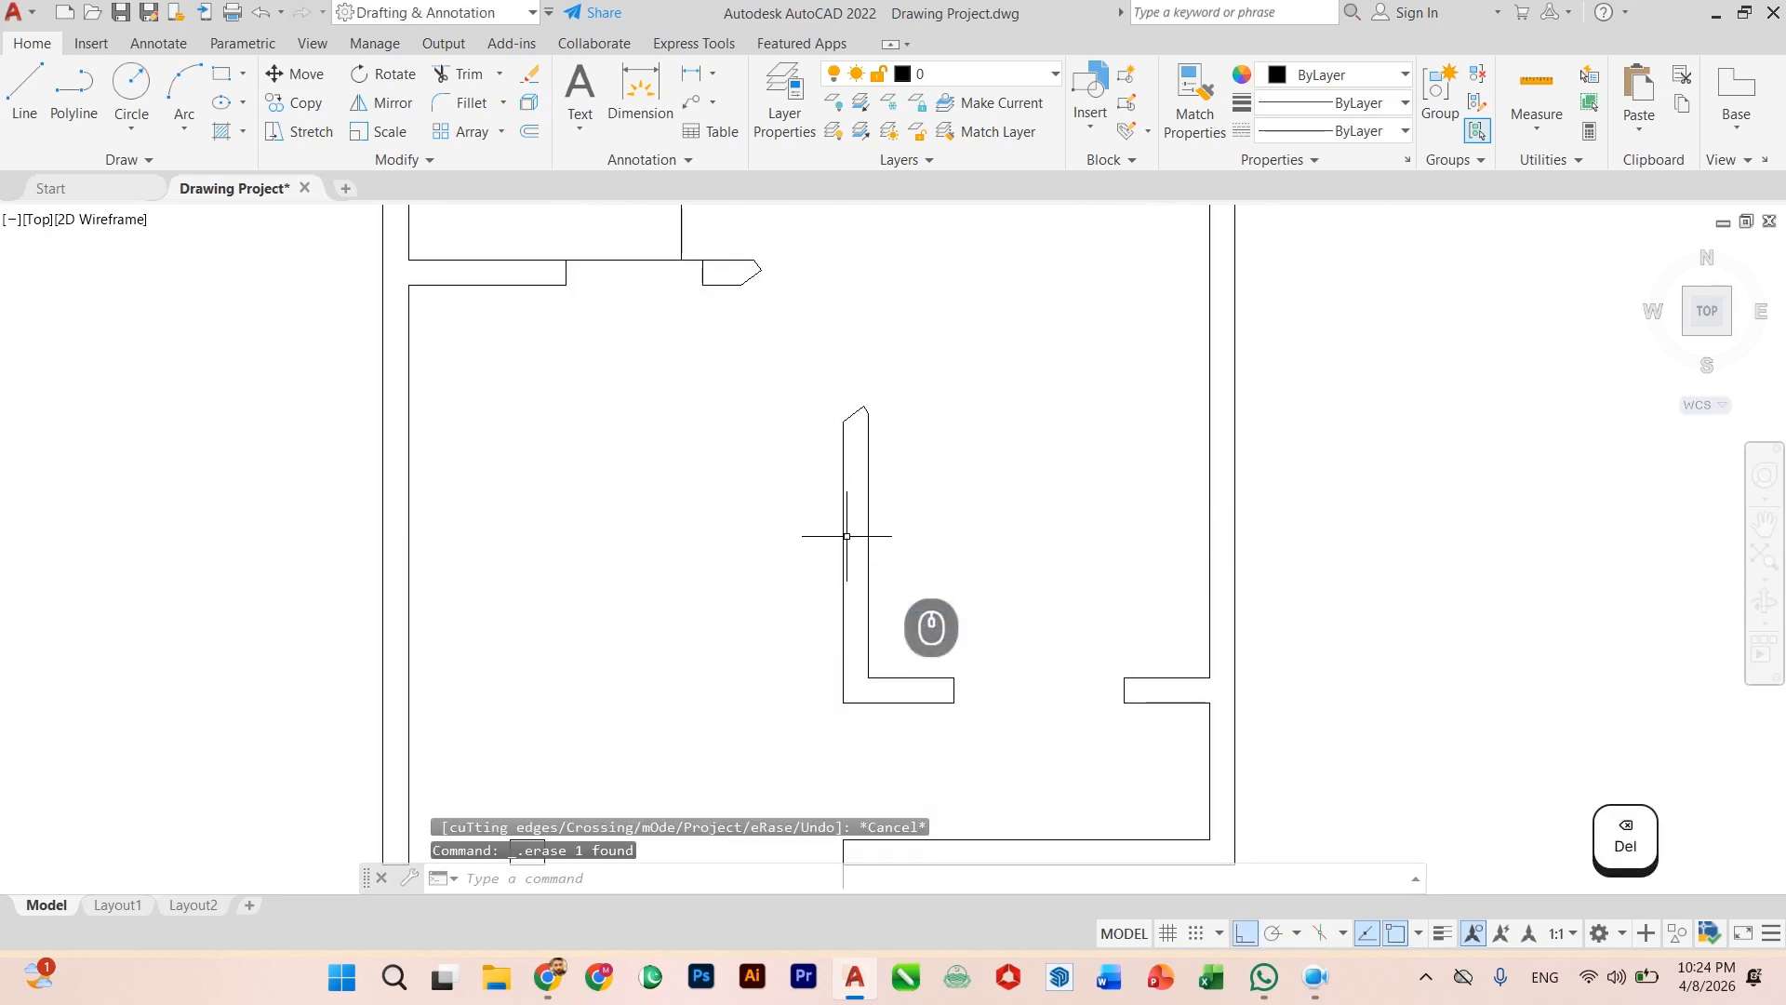
Step: Trim the line stub projecting below the left end of the remaining bottom wall
scroll(847, 536, "down", 3)
scroll(781, 677, "up", 5)
type("t")
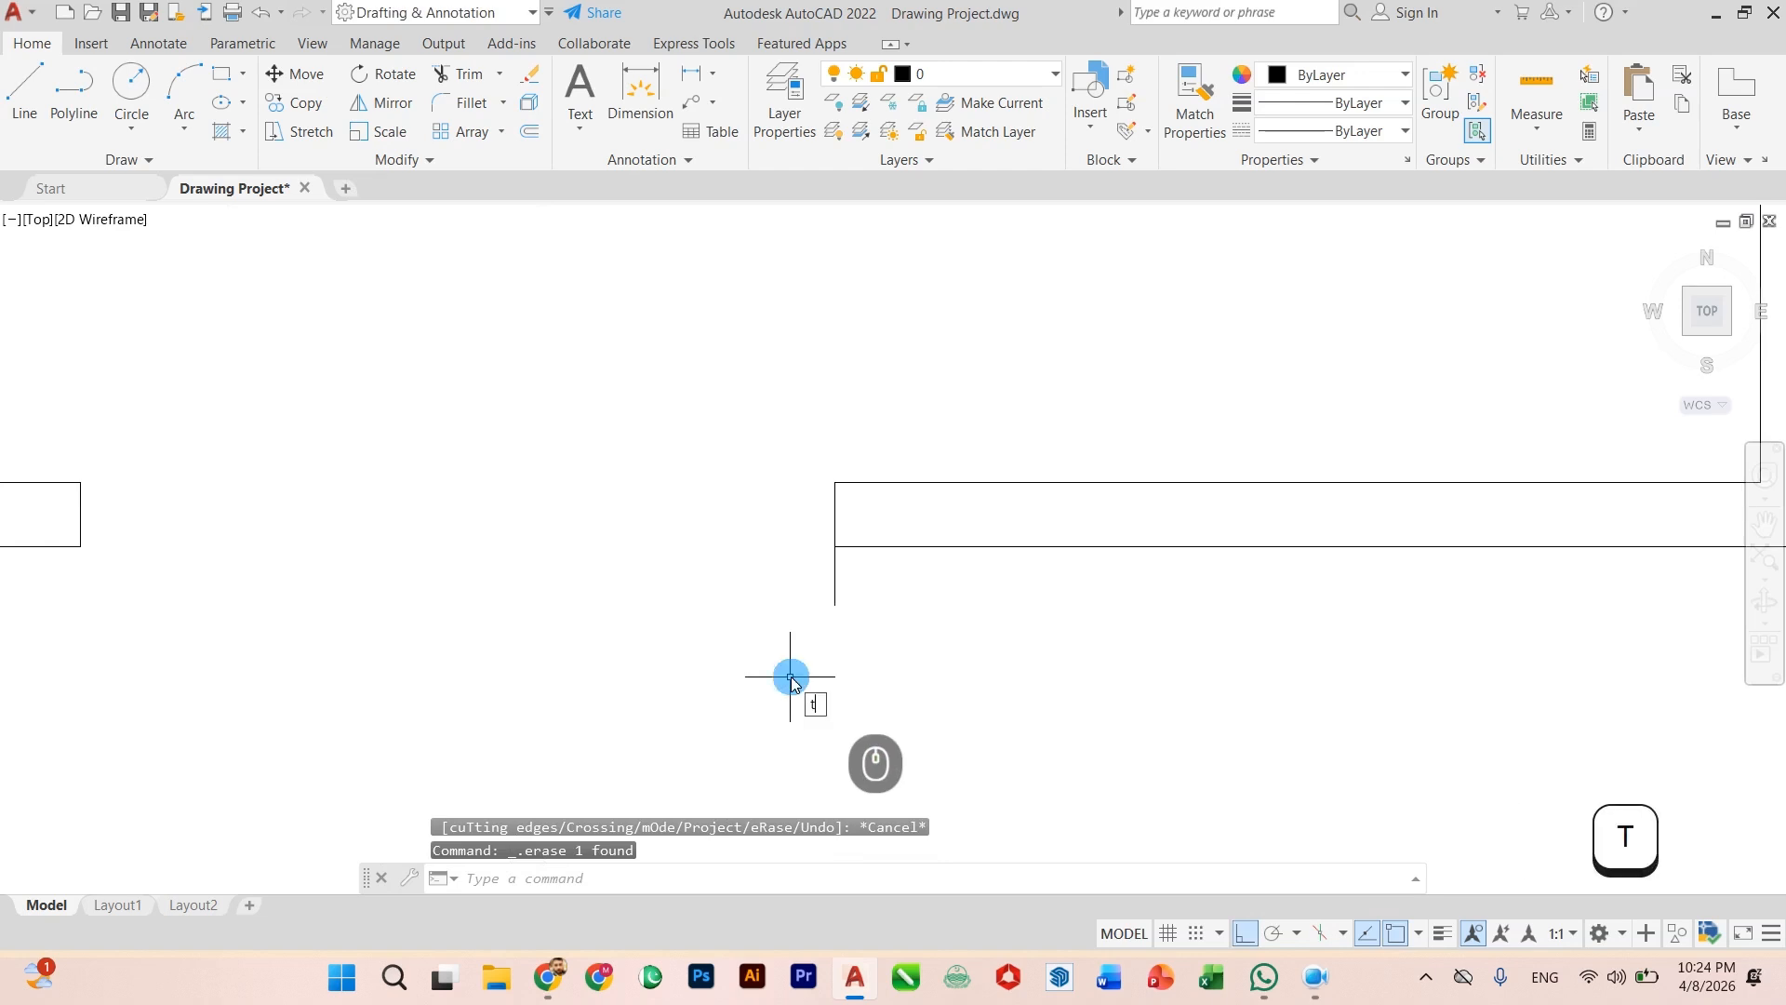
type(" or")
key("Return")
scroll(818, 666, "up", 2)
left_click(854, 520)
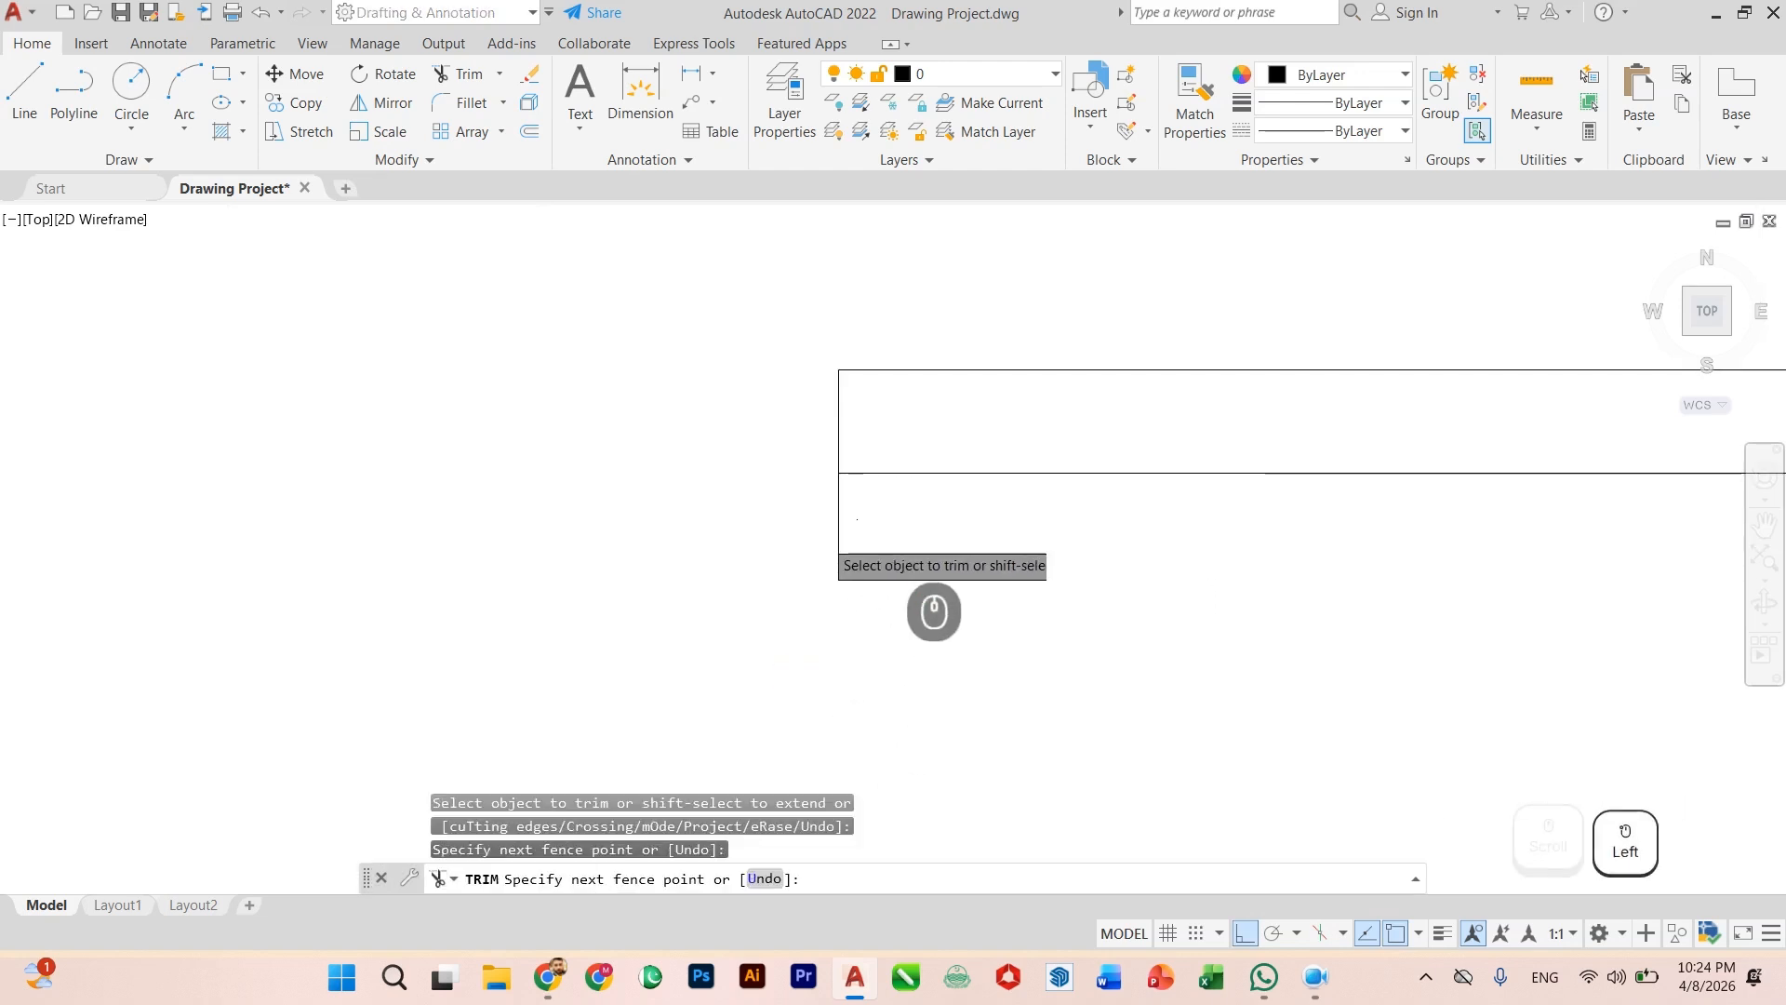
scroll(780, 573, "down", 6)
middle_click_drag(737, 589, 866, 718)
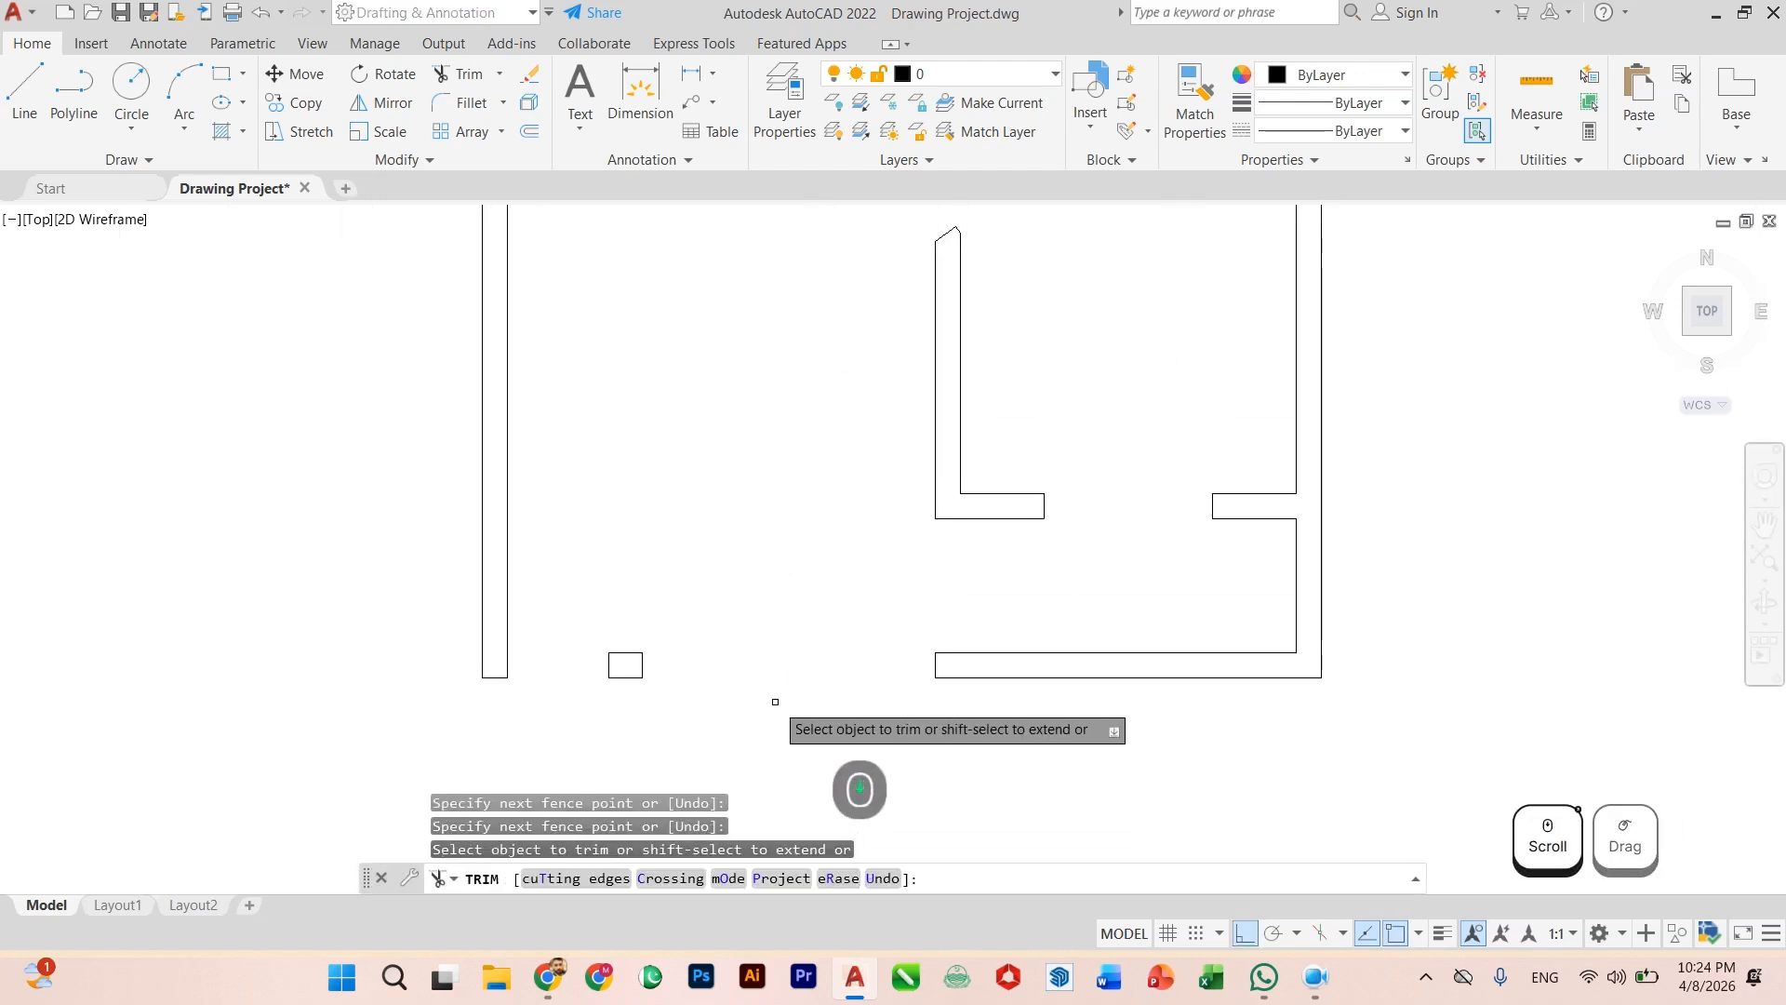
scroll(775, 701, "down", 2)
key("Escape")
scroll(697, 638, "down", 3)
scroll(596, 726, "up", 3)
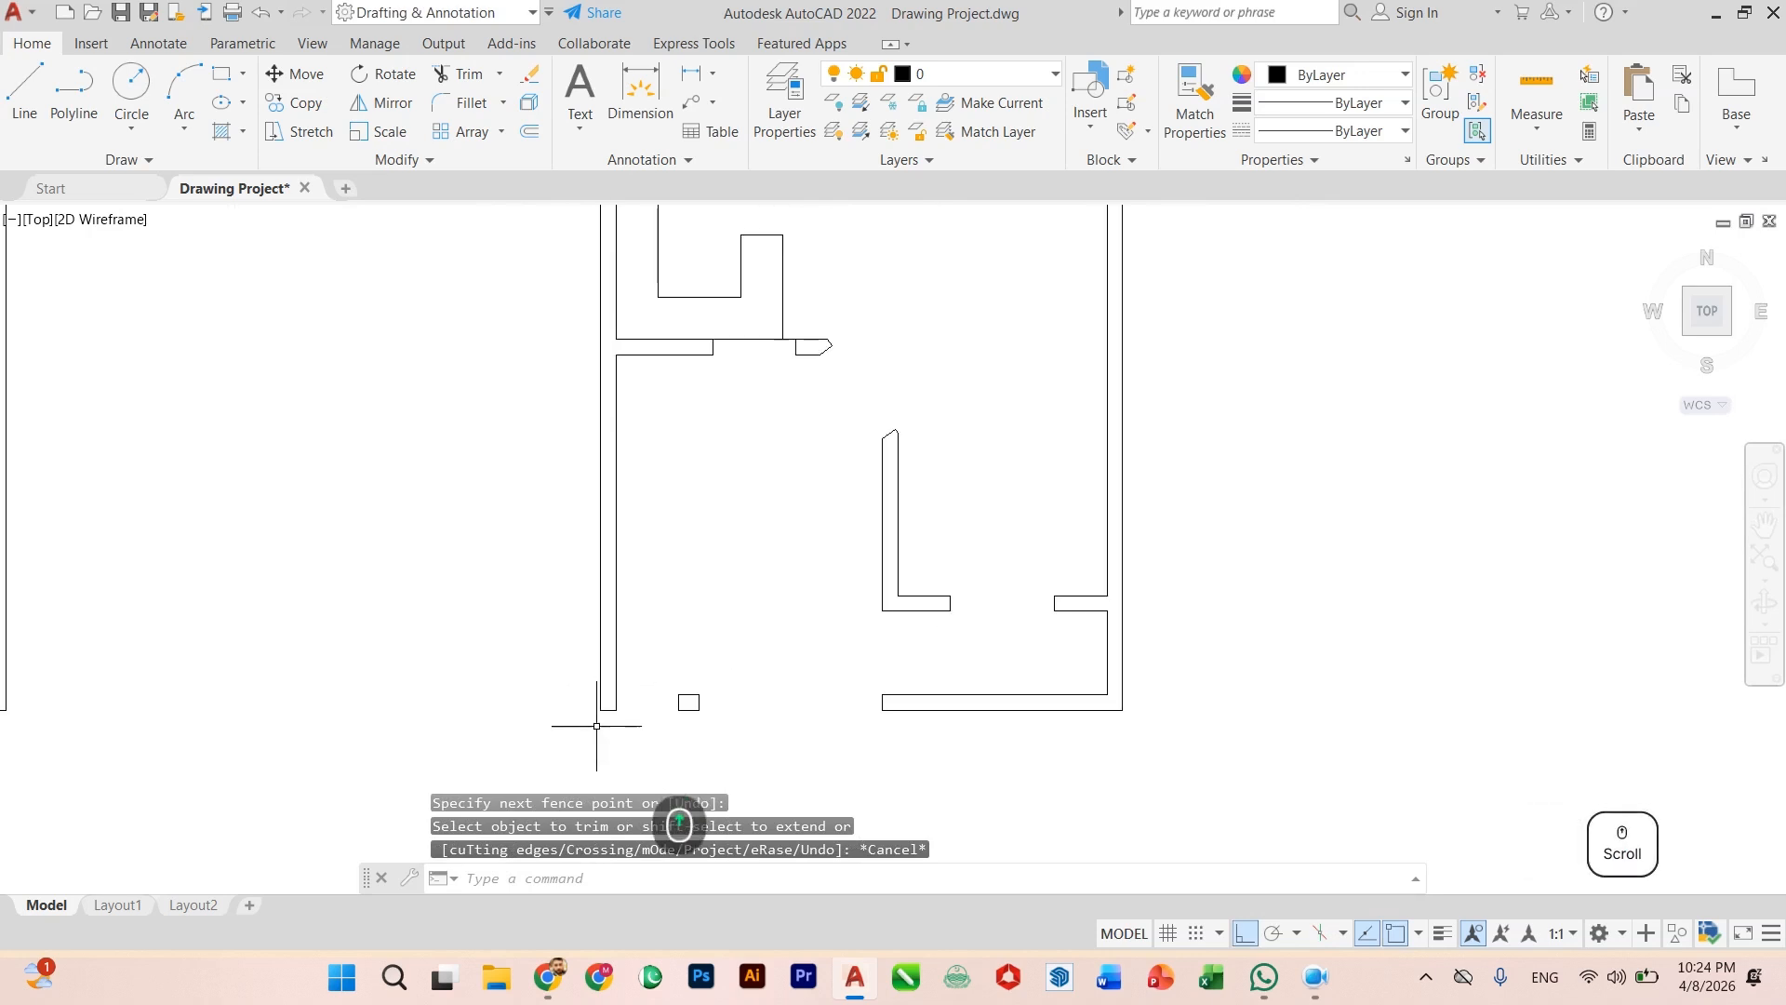
Step: Offset the inner face line of the left wall 3" to the right
scroll(596, 726, "up", 3)
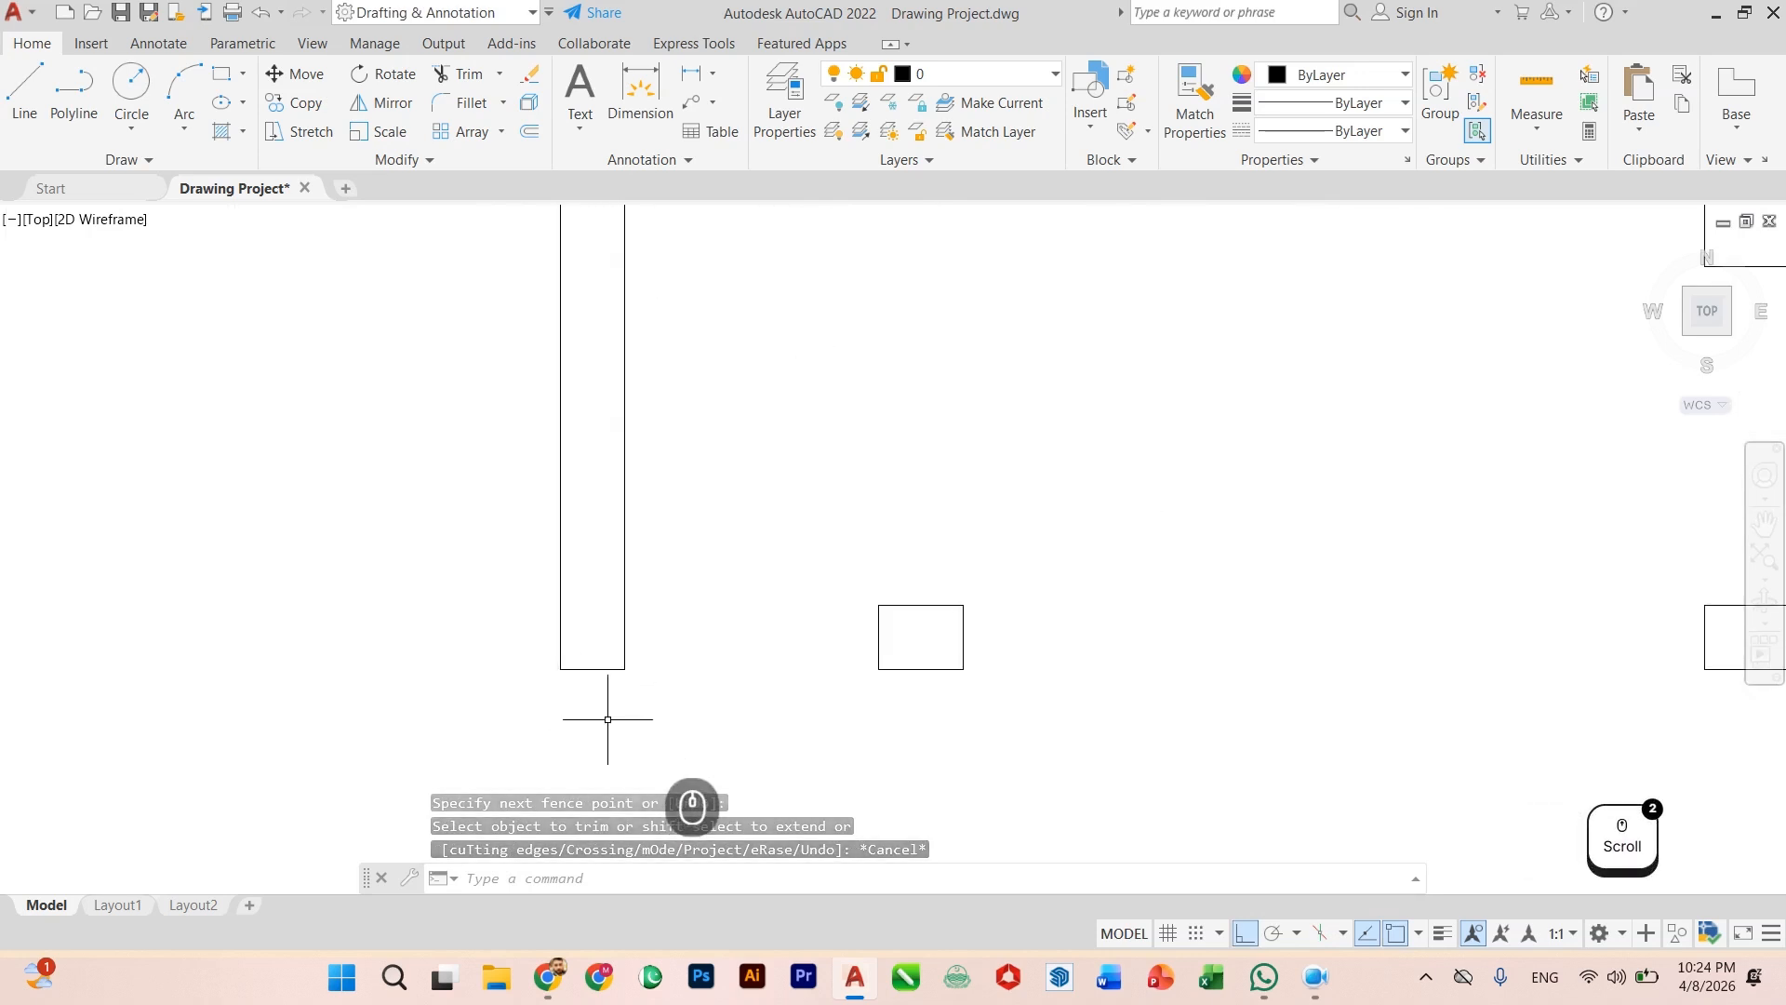
type("O")
key("Return")
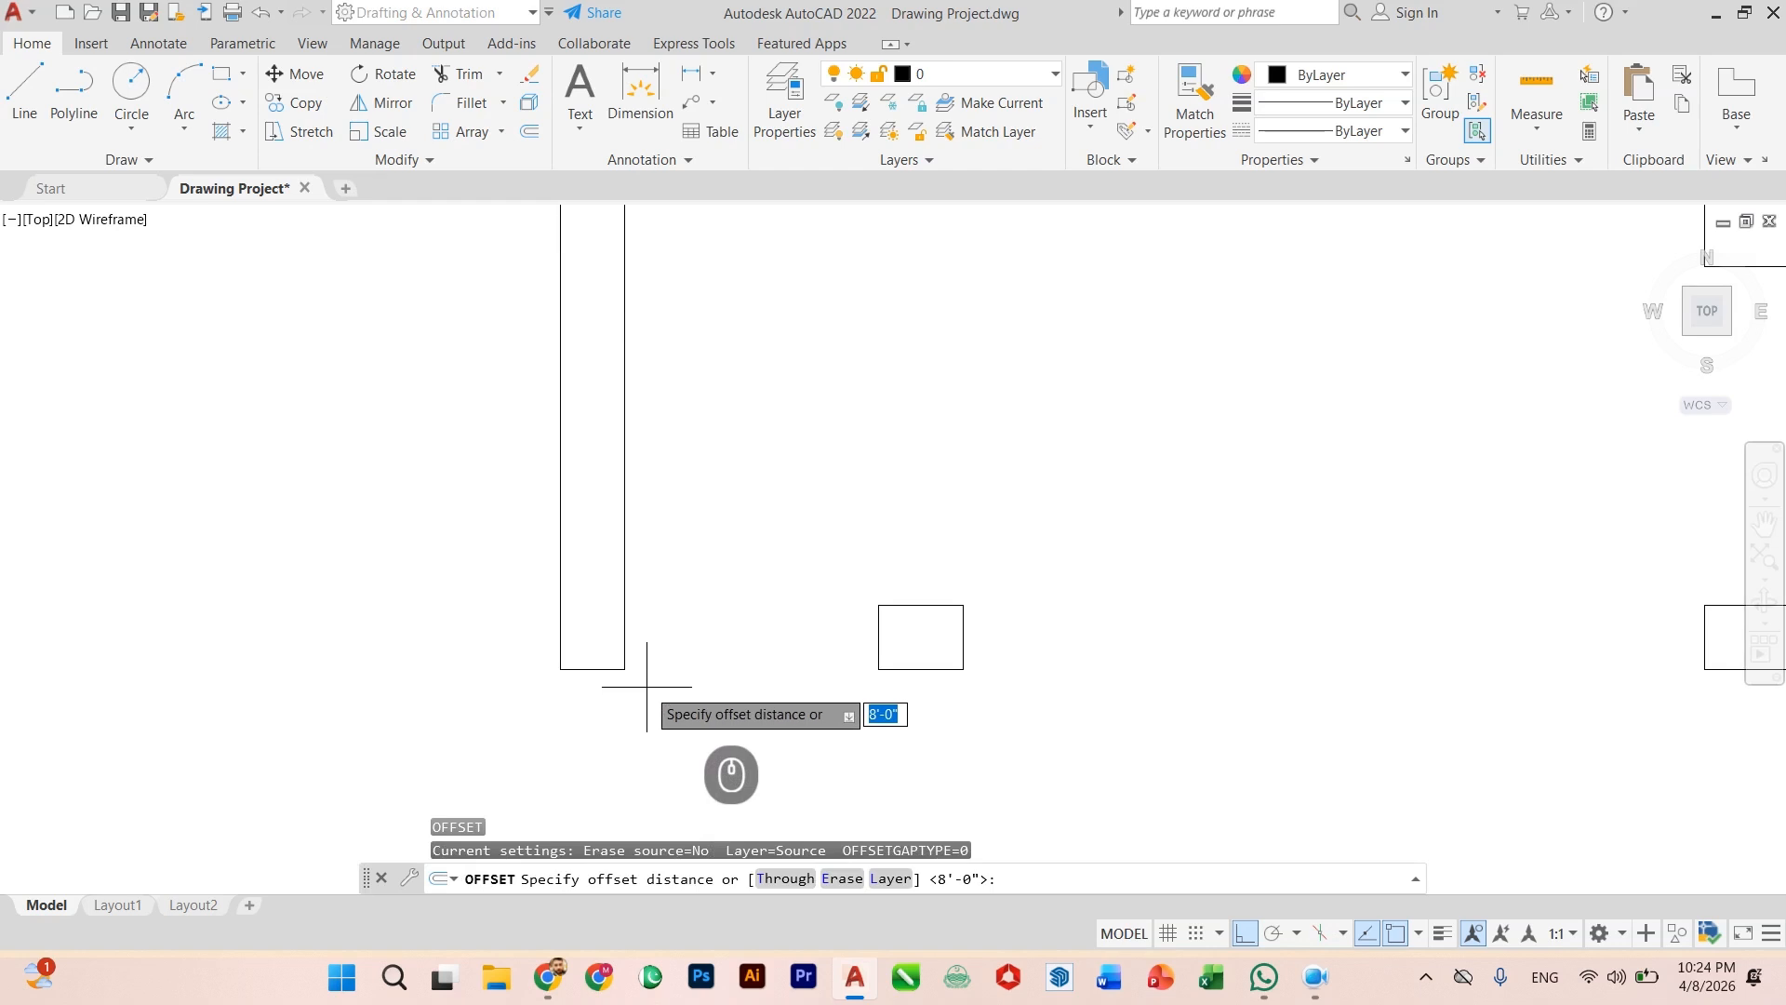
key("Return")
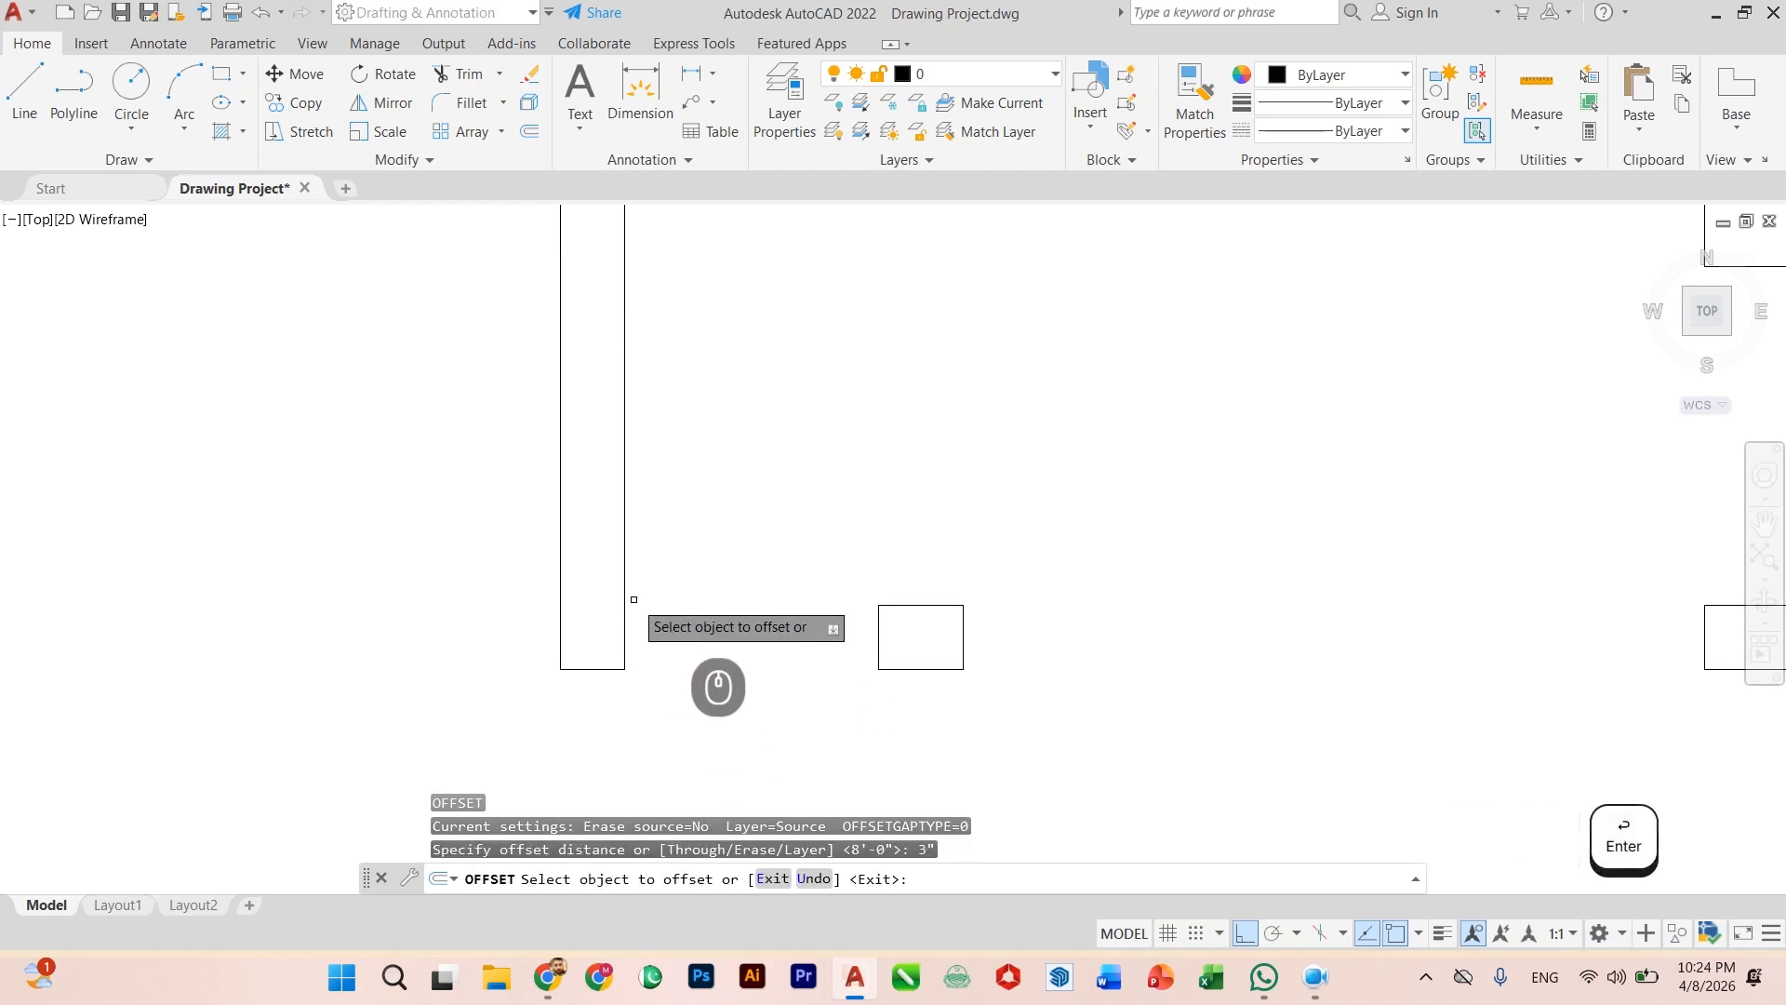
left_click(625, 600)
left_click(700, 600)
key("Escape")
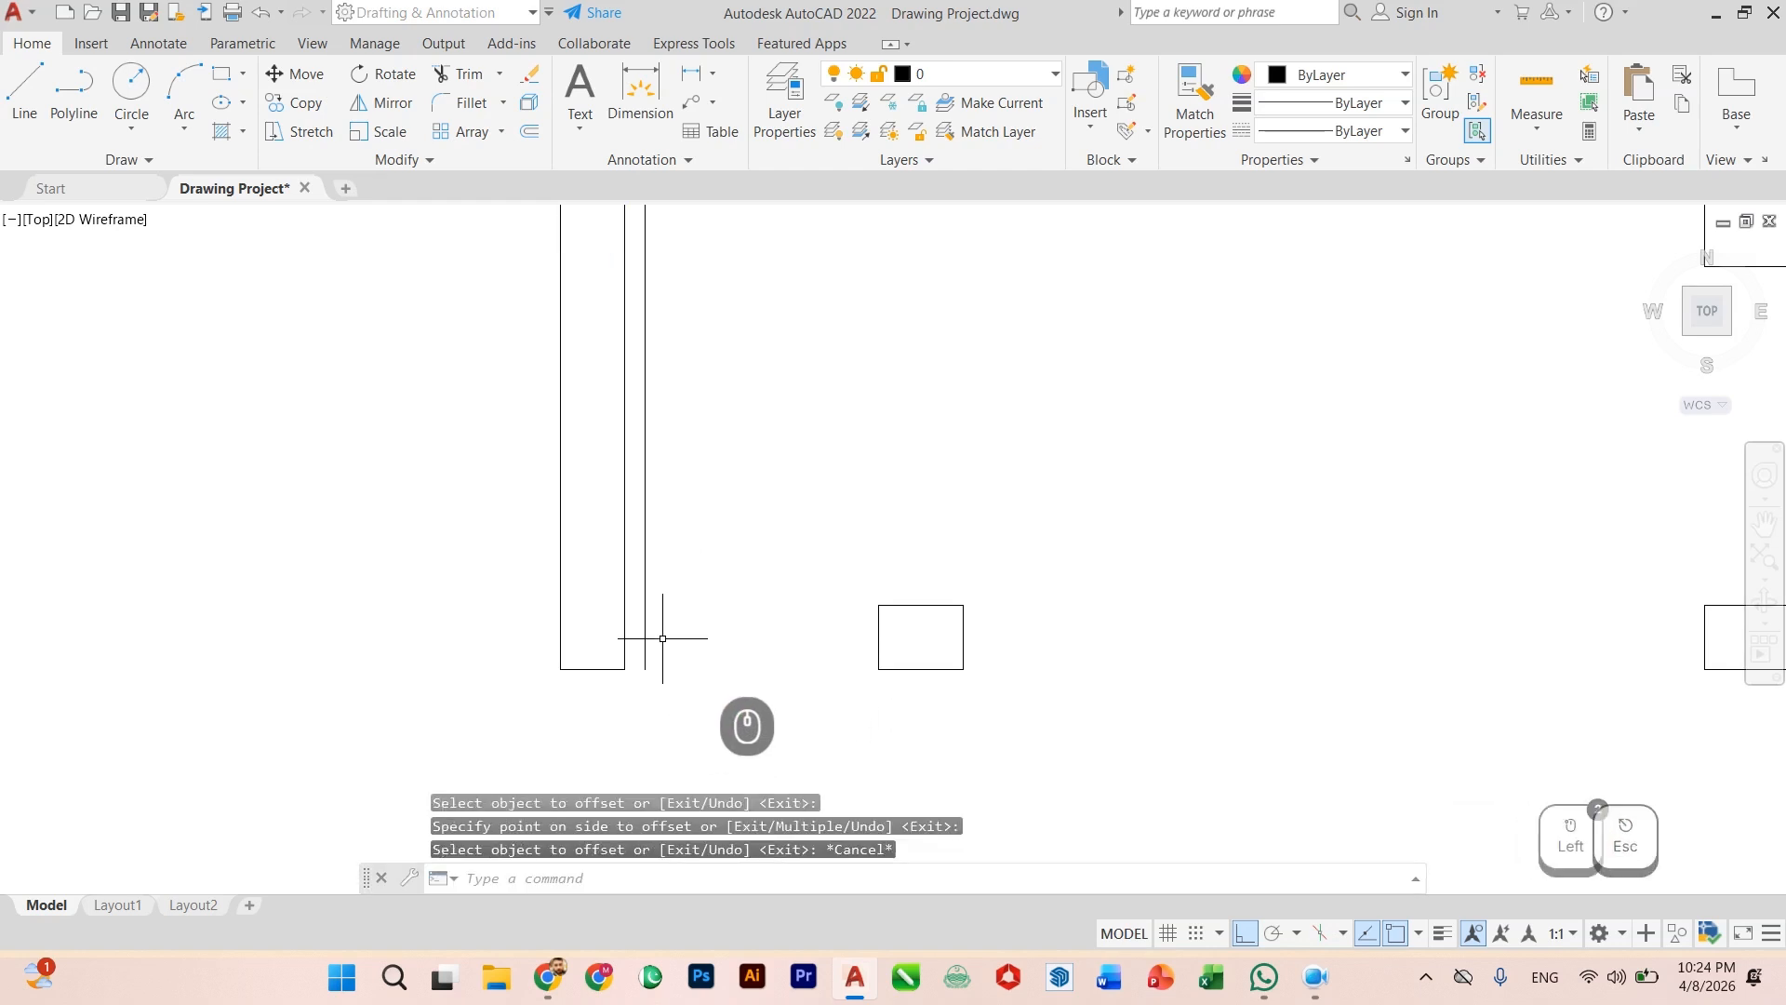
Step: Offset the lower end line of the left wall 9" upward
type("of")
key("Return")
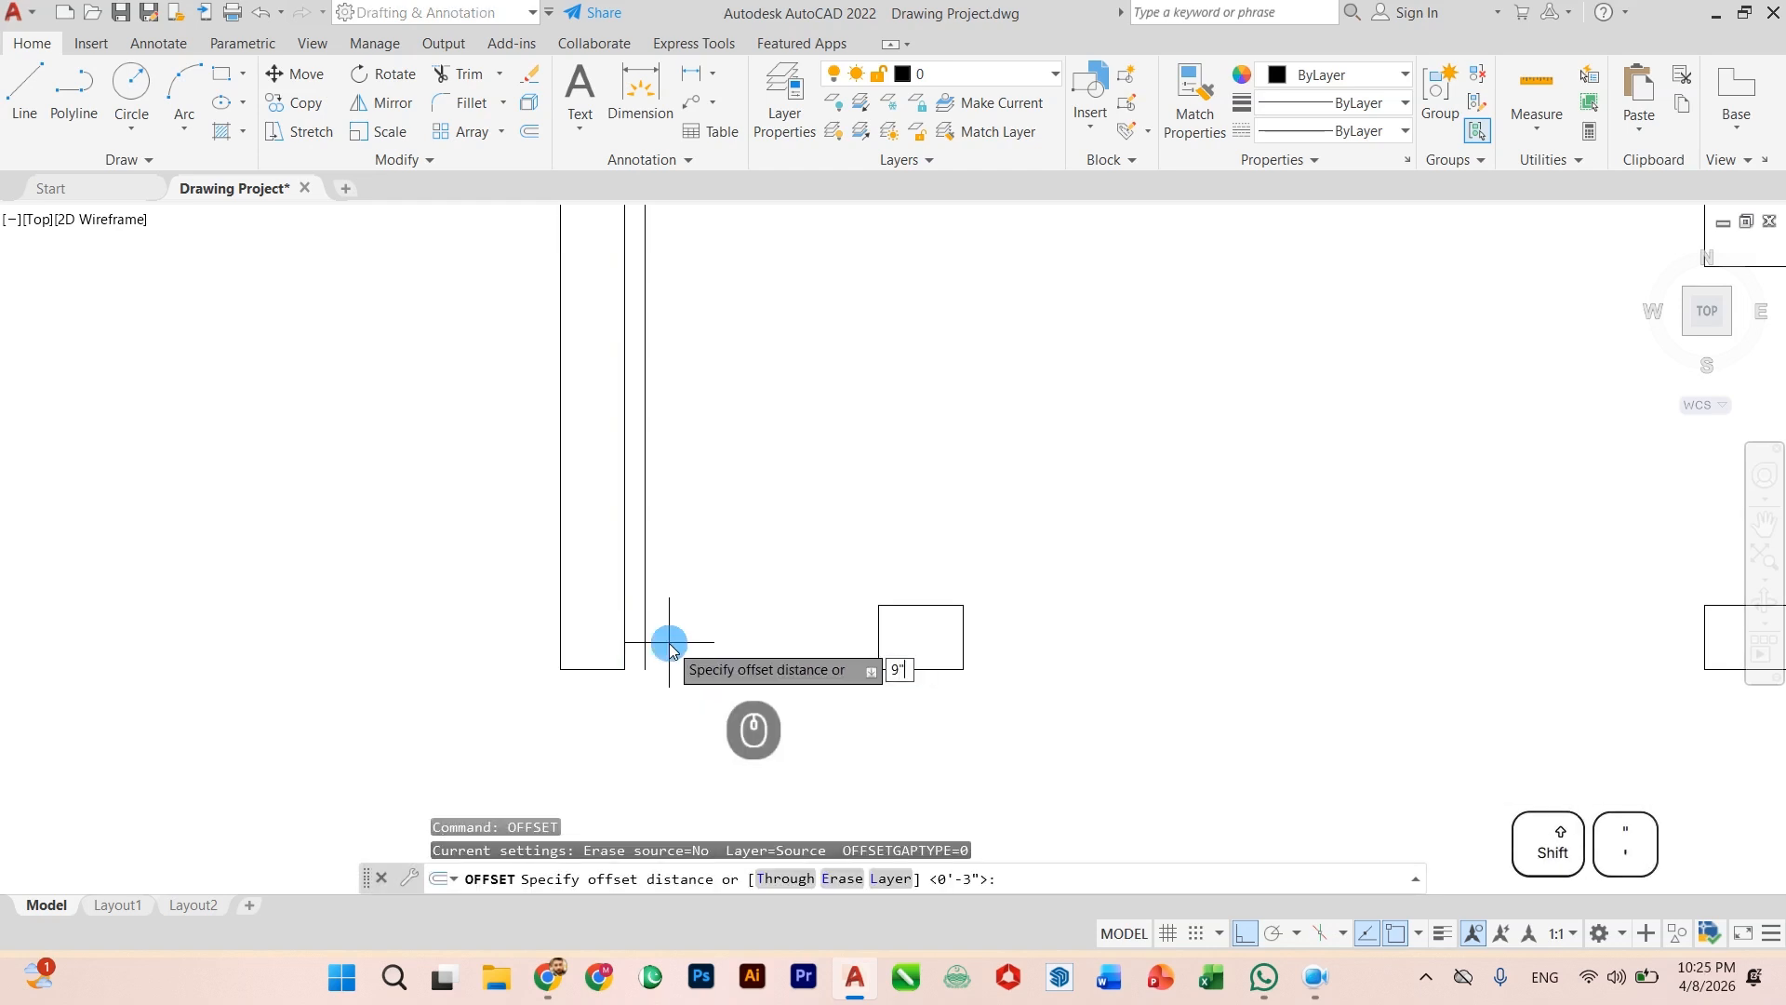
key("Return")
left_click(594, 666)
left_click(606, 651)
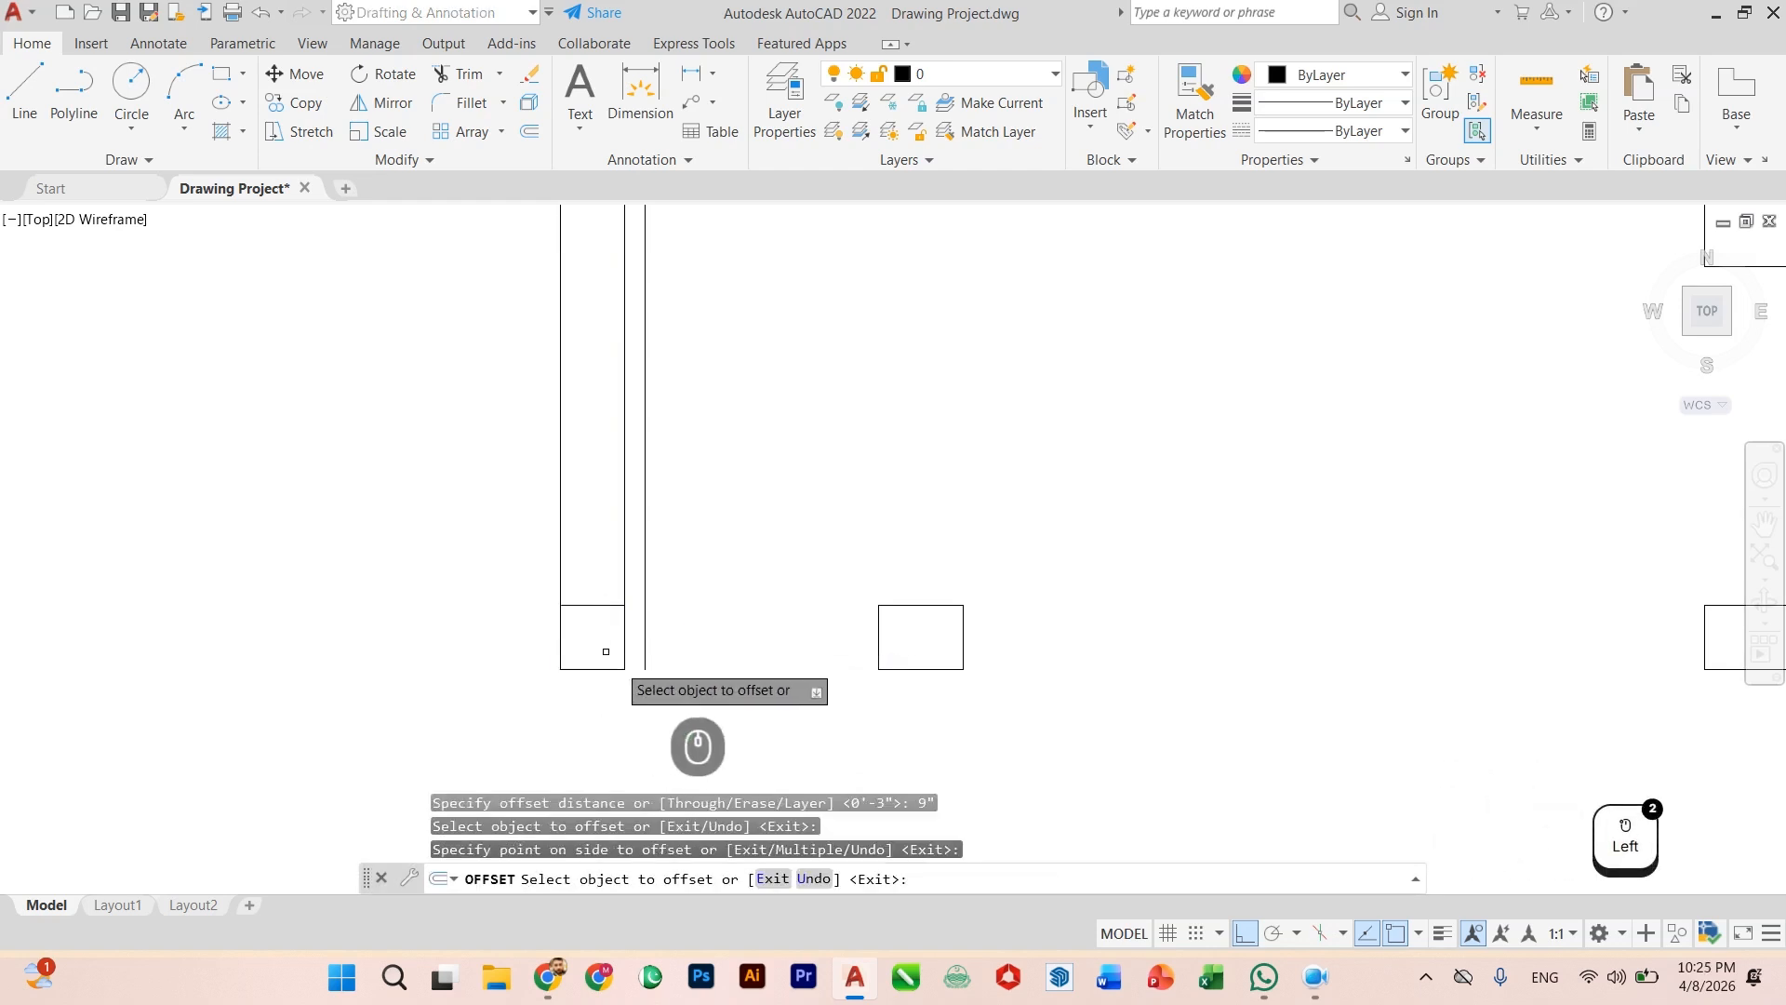
key("Escape")
Step: Fillet the left wall's lower end line with the 3" offset line into a sharp corner
scroll(632, 683, "up", 4)
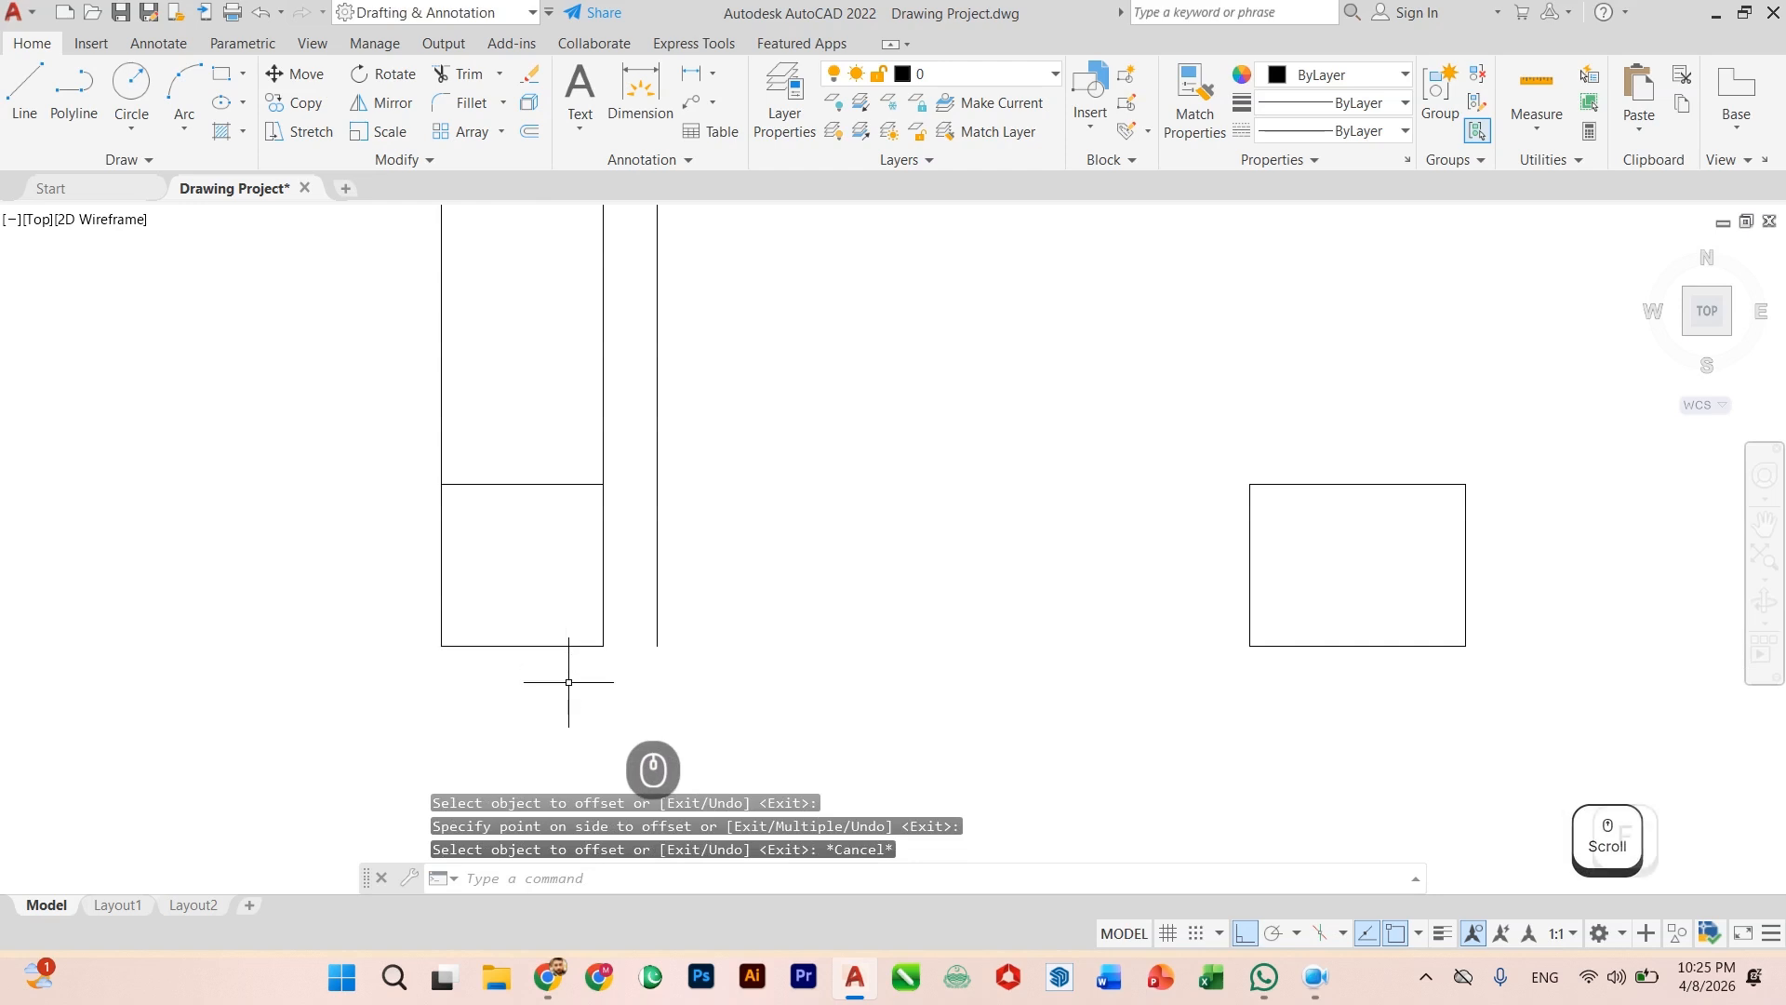
key("Return")
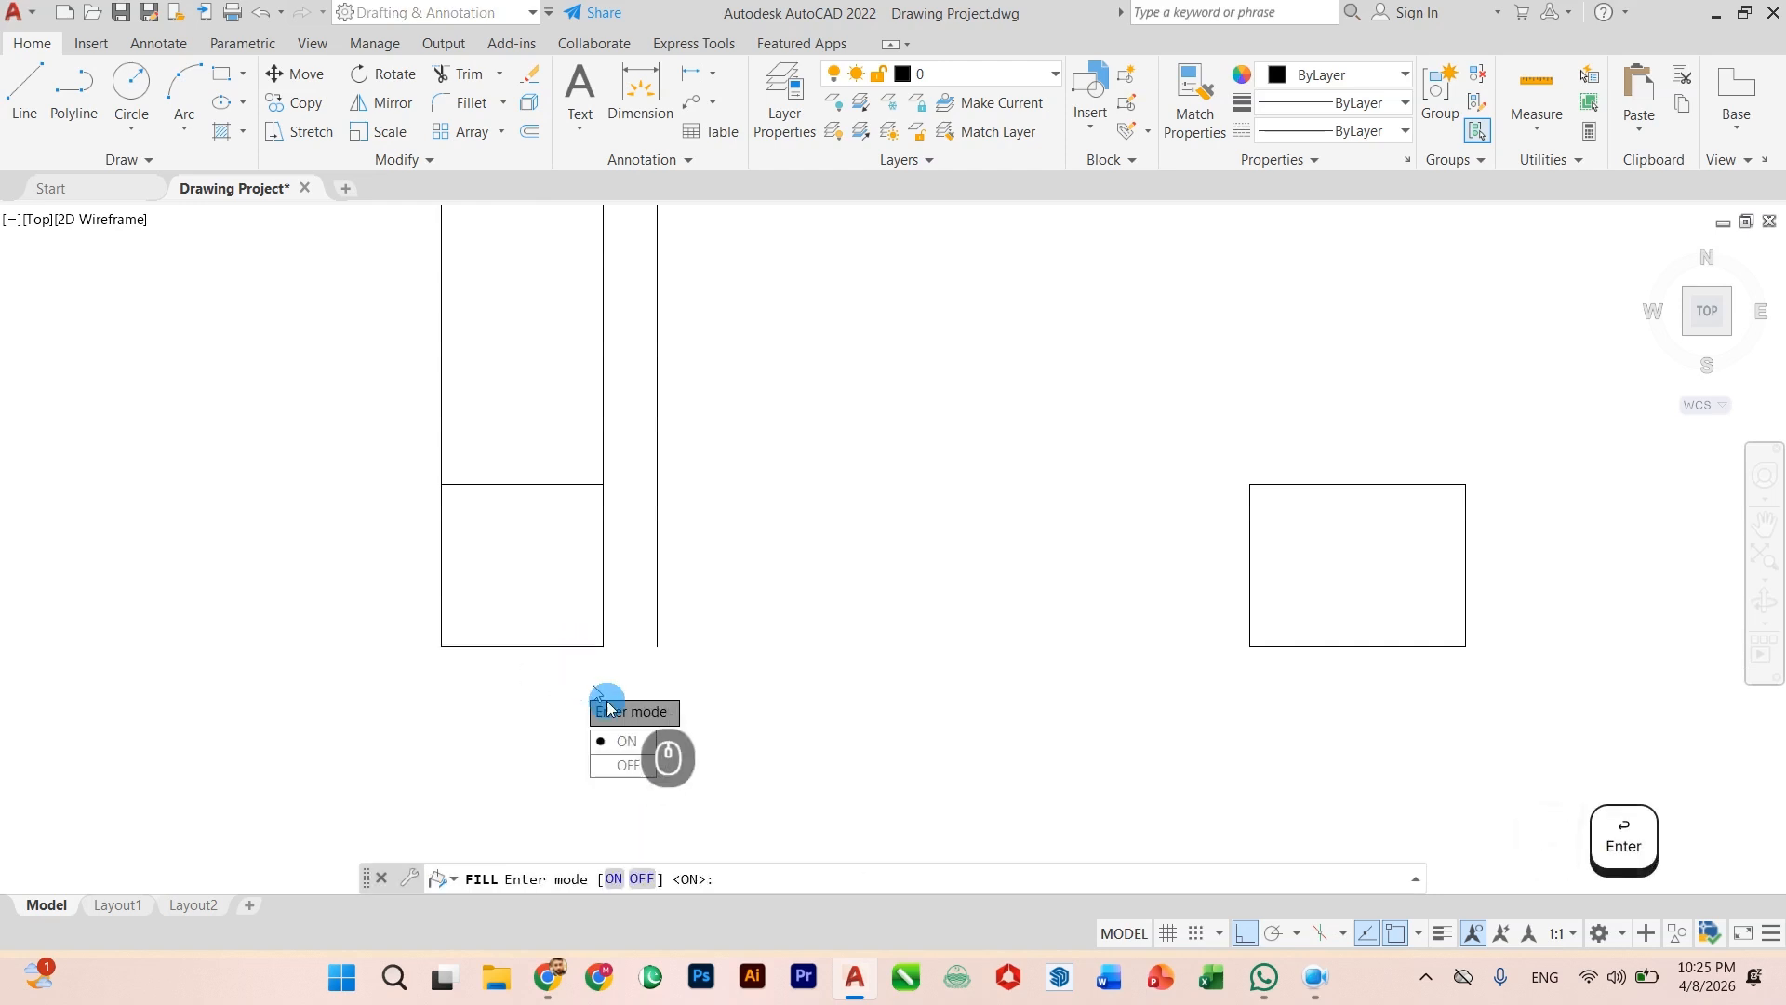
key("Escape")
type("fill")
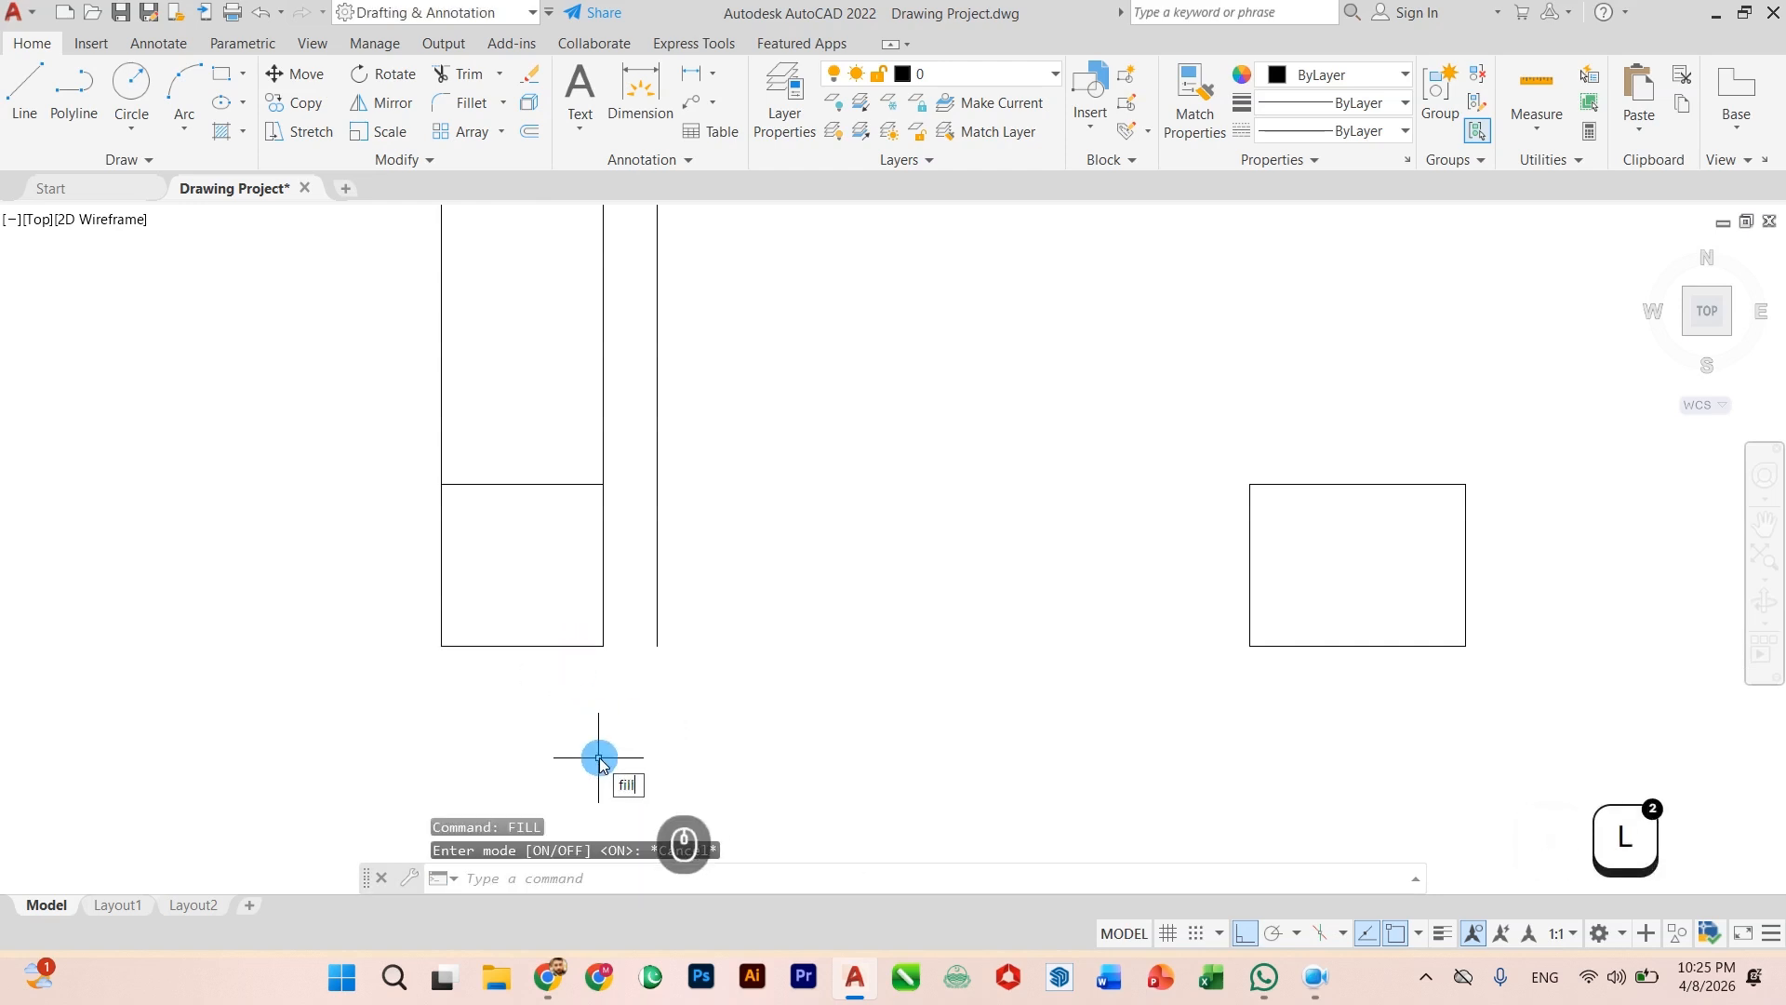
type("e")
key("Return")
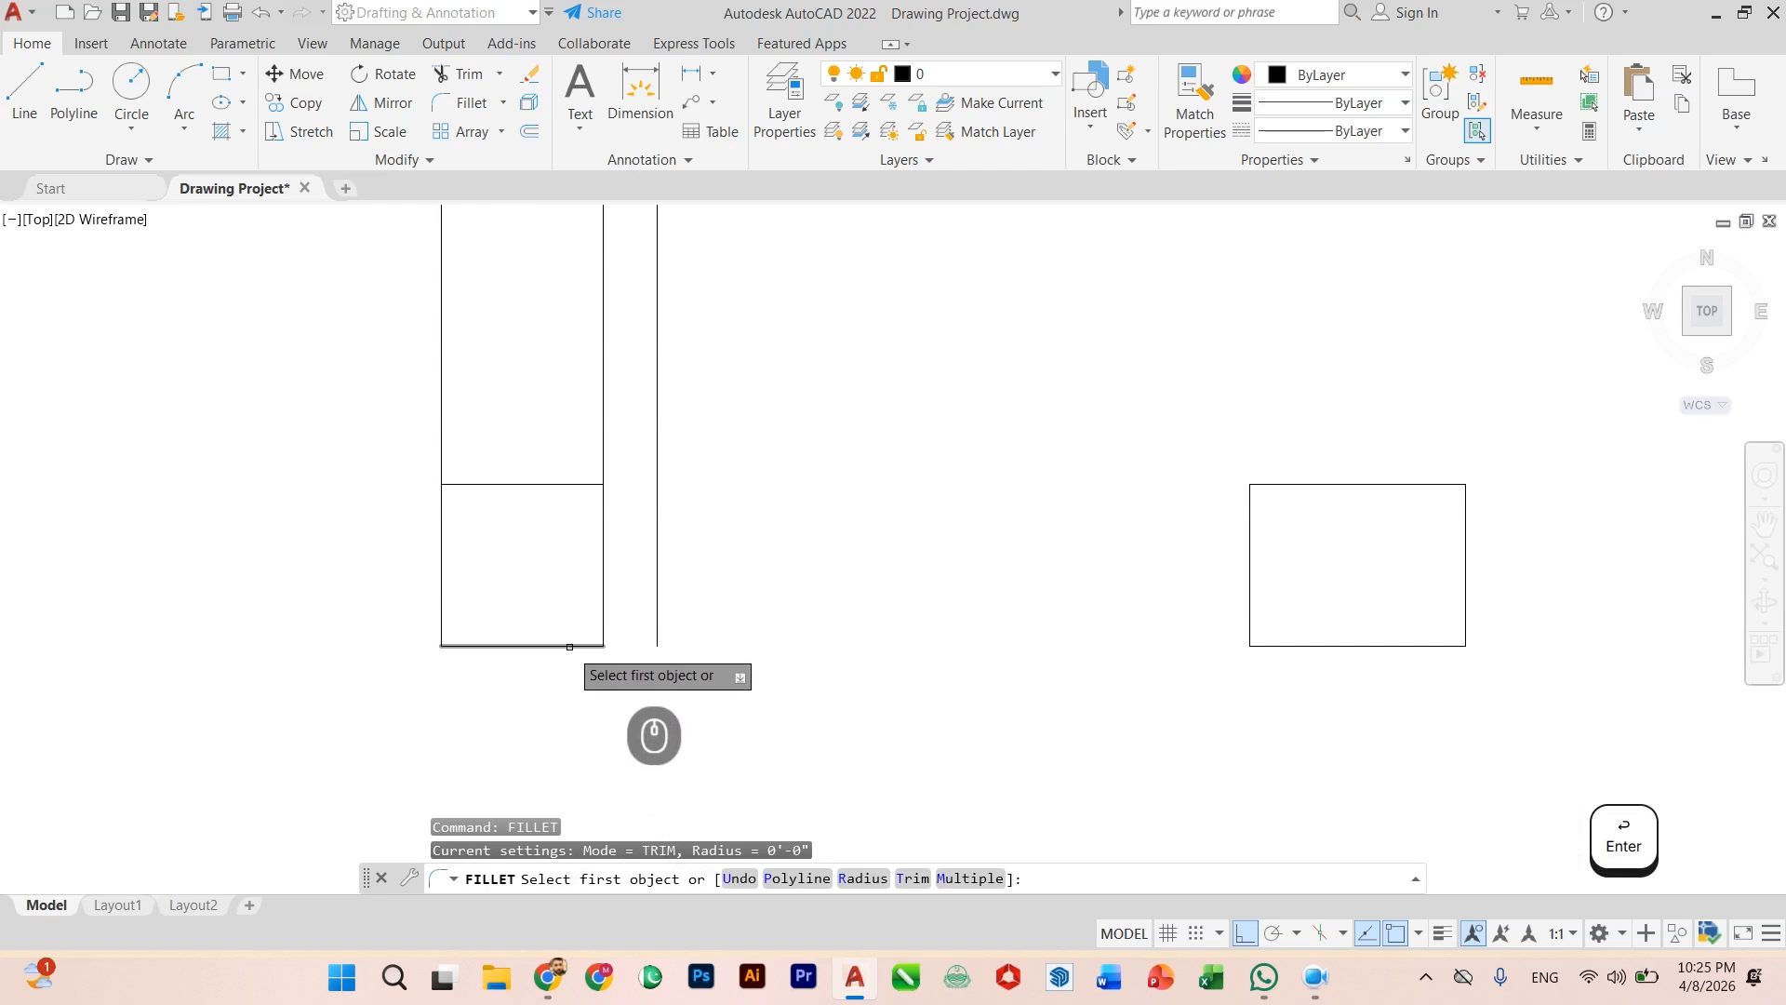
left_click(569, 645)
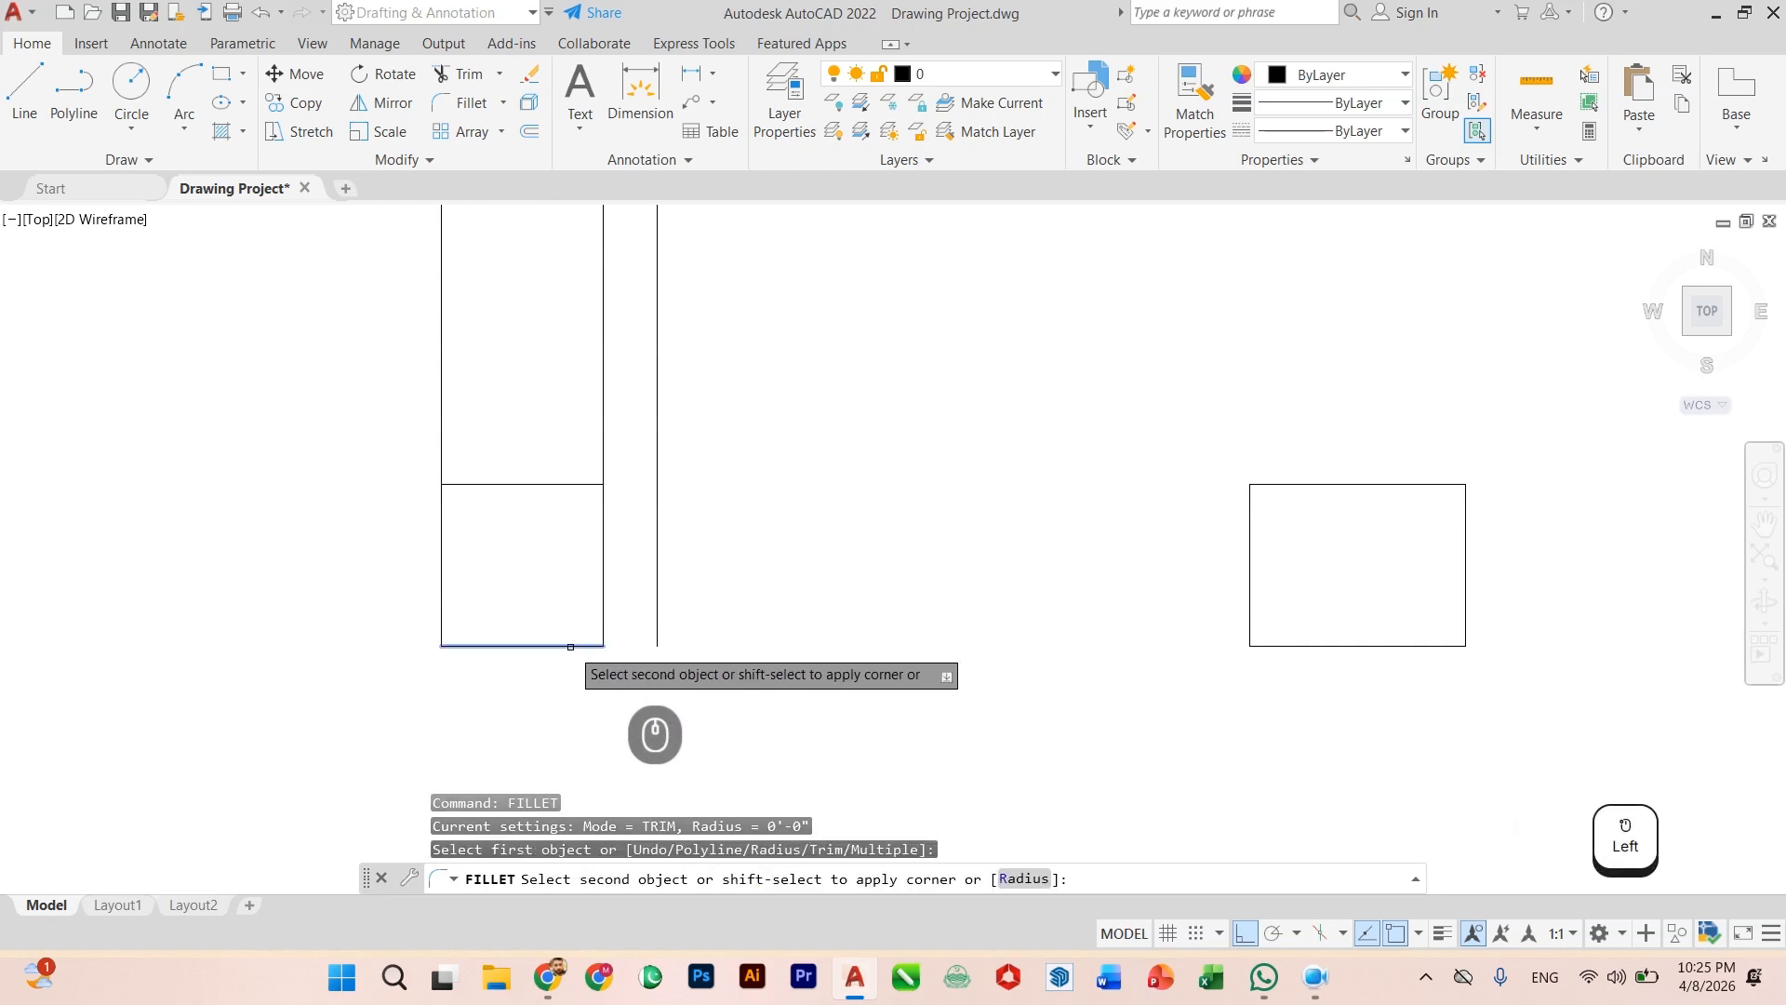
left_click(654, 598)
scroll(622, 606, "down", 2)
middle_click_drag(622, 605, 650, 706)
scroll(630, 646, "up", 2)
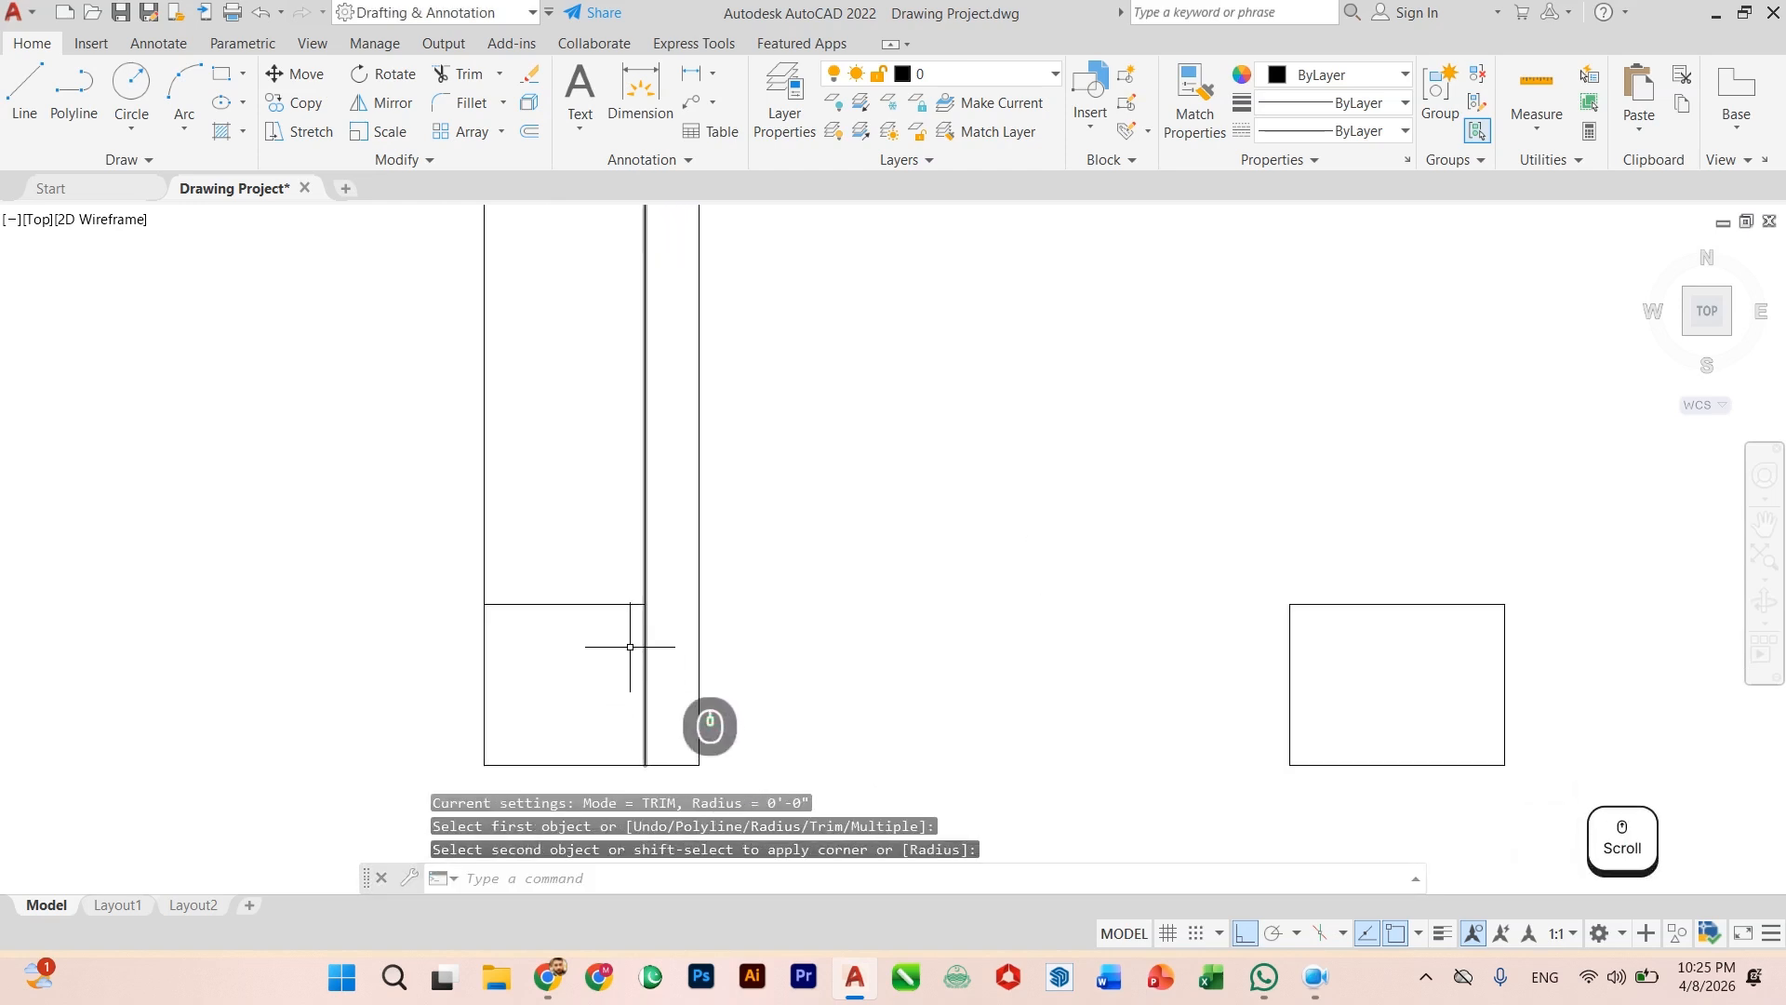
key("Escape")
type("FILL")
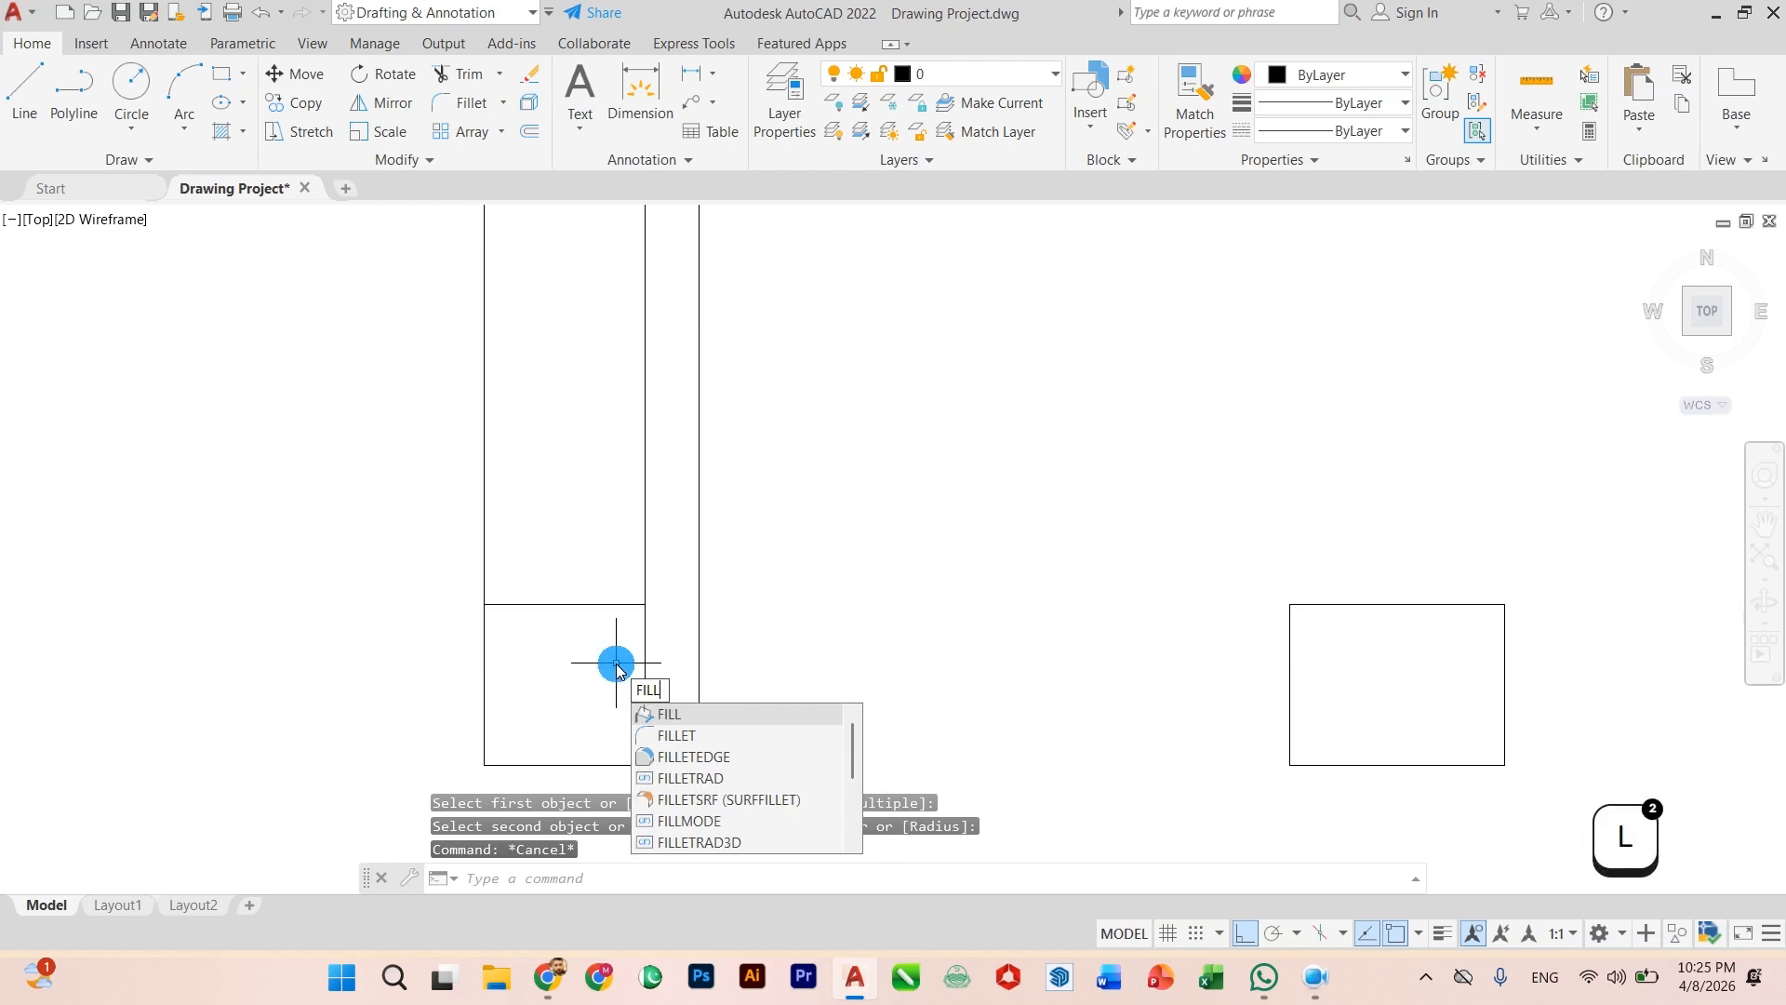
key("Return")
key("Escape")
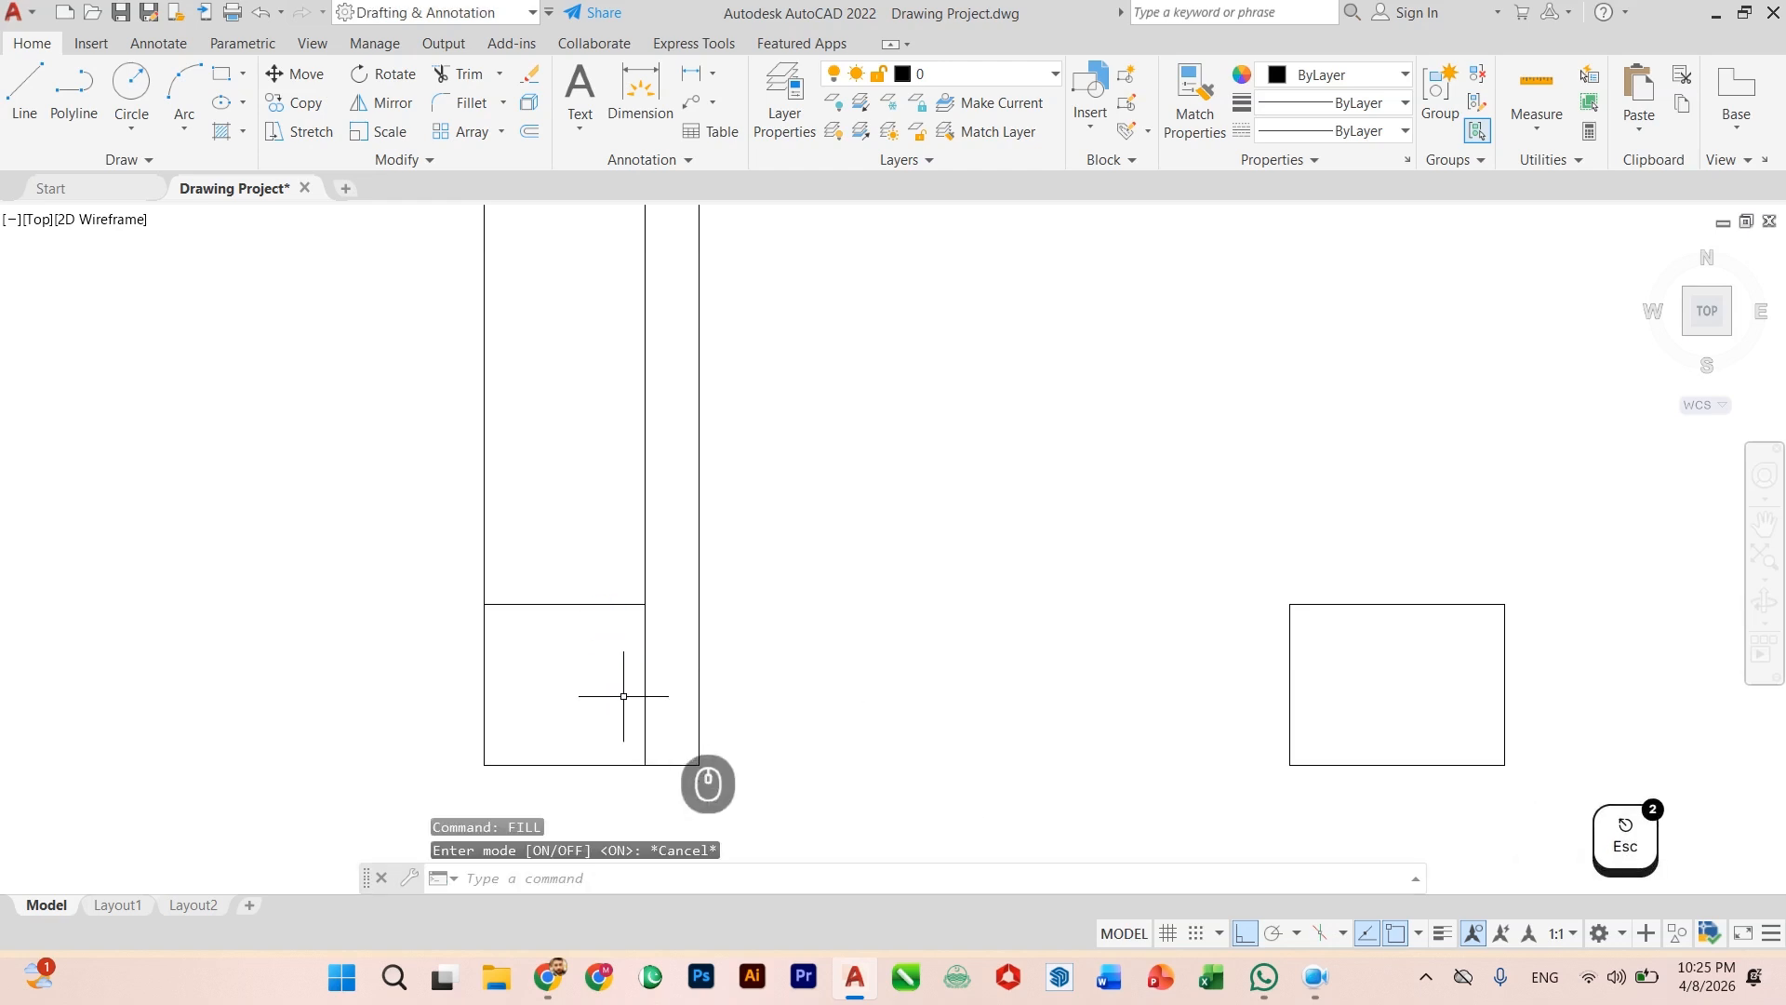
key("Return")
key("Return")
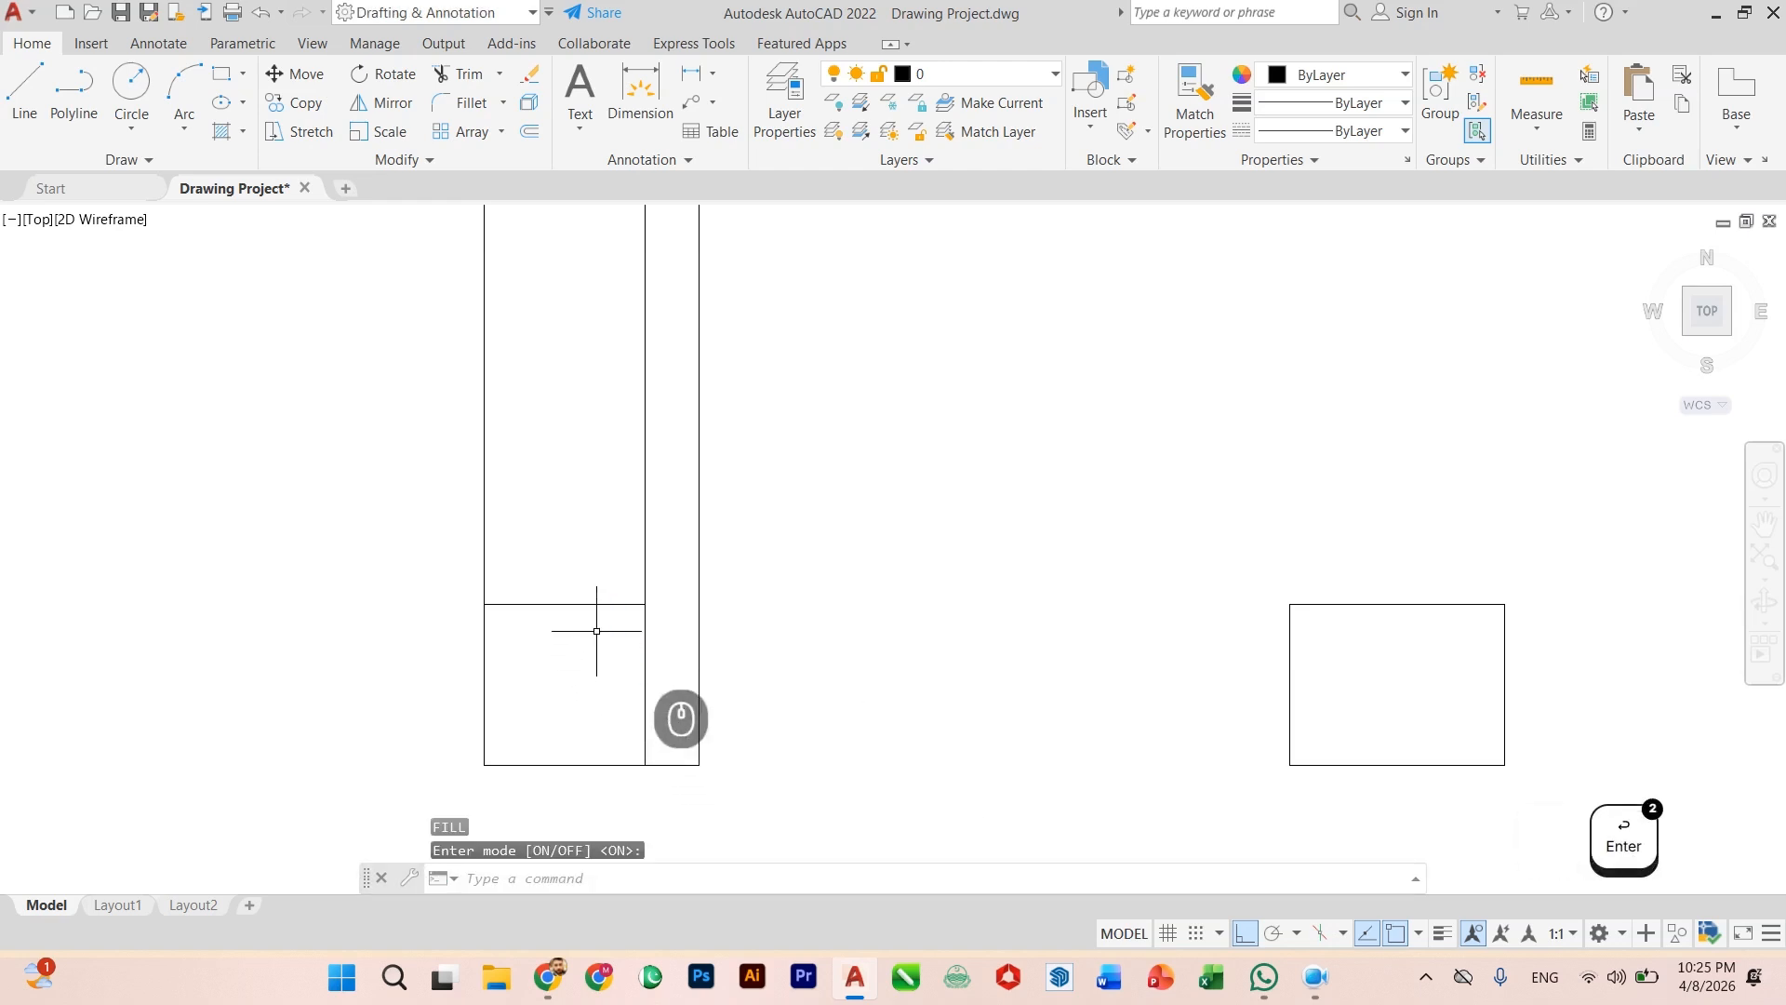
key("Escape")
Step: Fillet the 9" offset line at the left wall's lower end with the 3" offset line into a sharp corner
type("fillet")
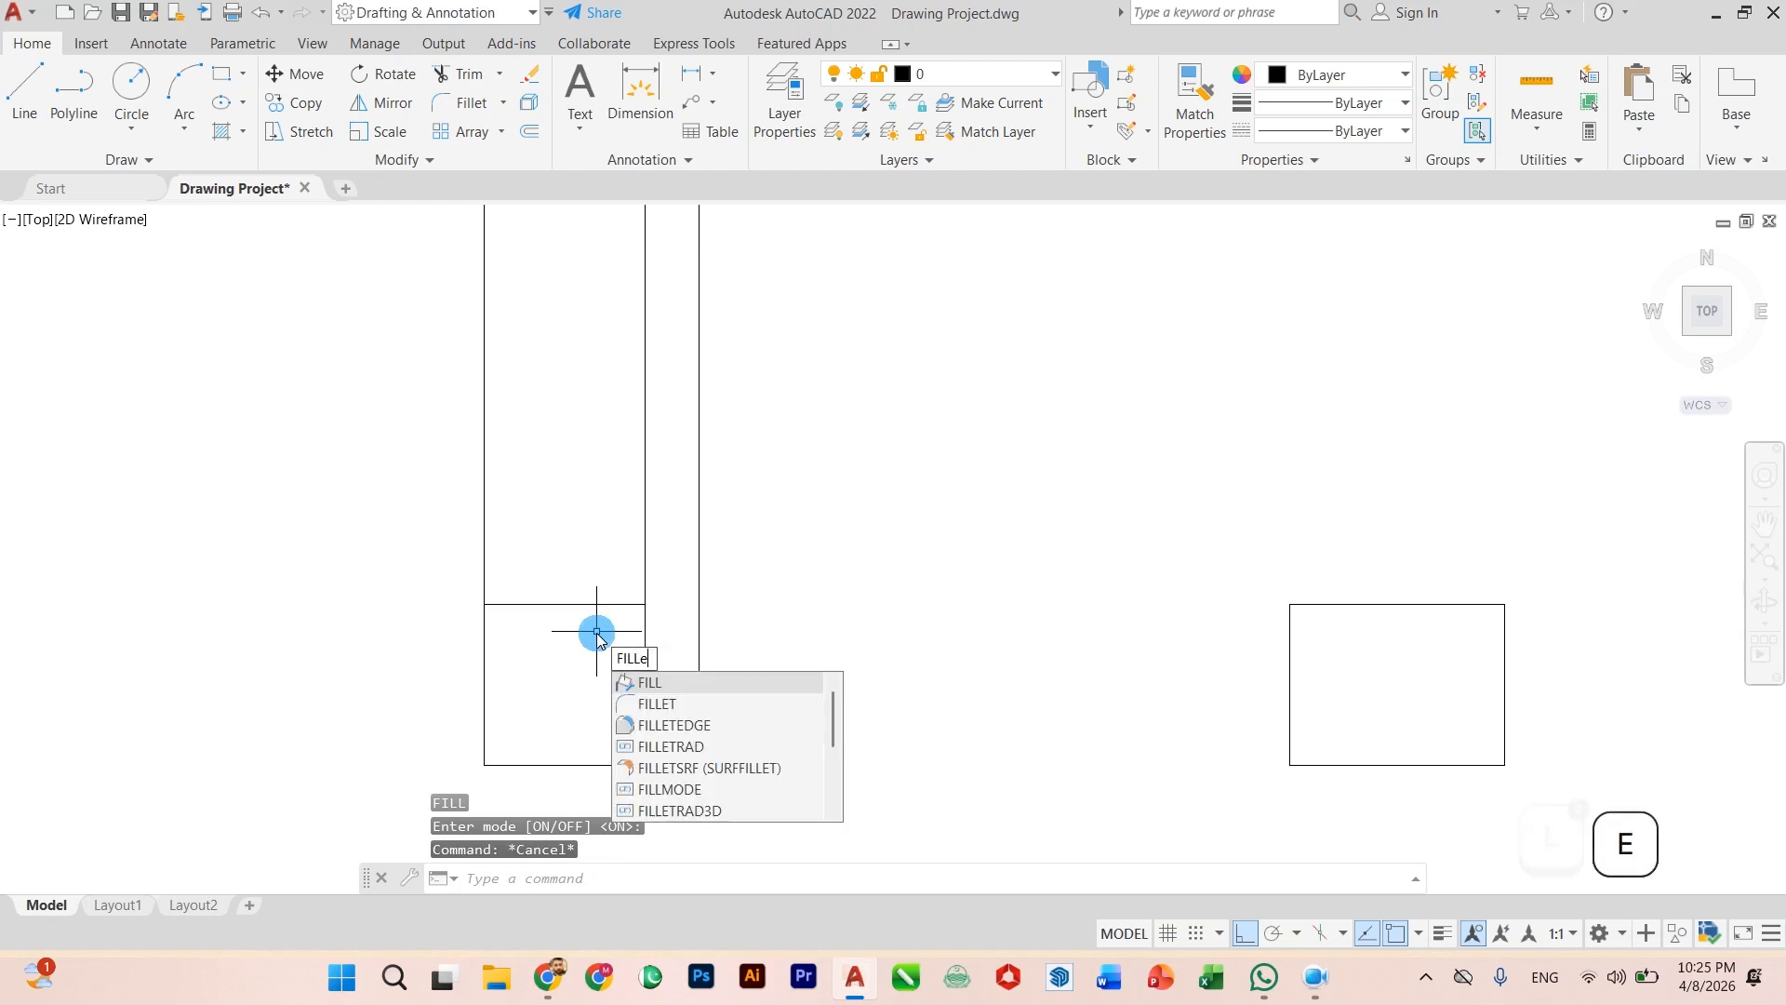
key("Return")
left_click(590, 607)
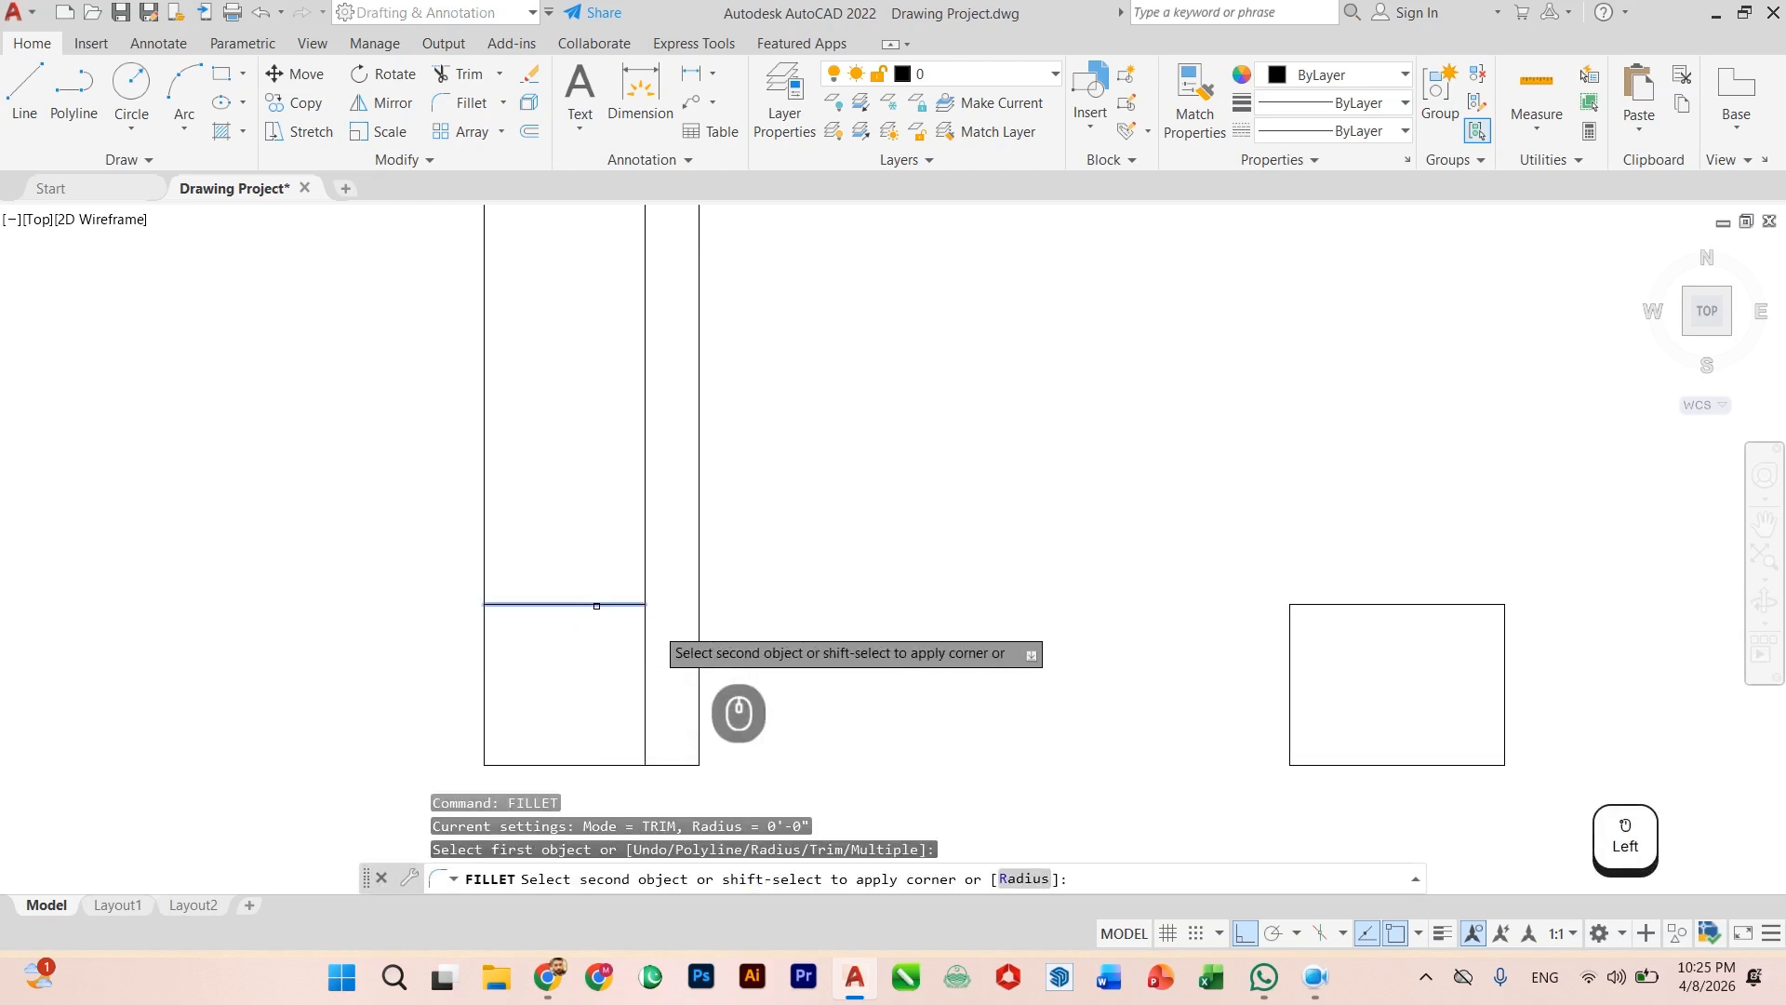
key("Escape")
scroll(753, 675, "down", 1)
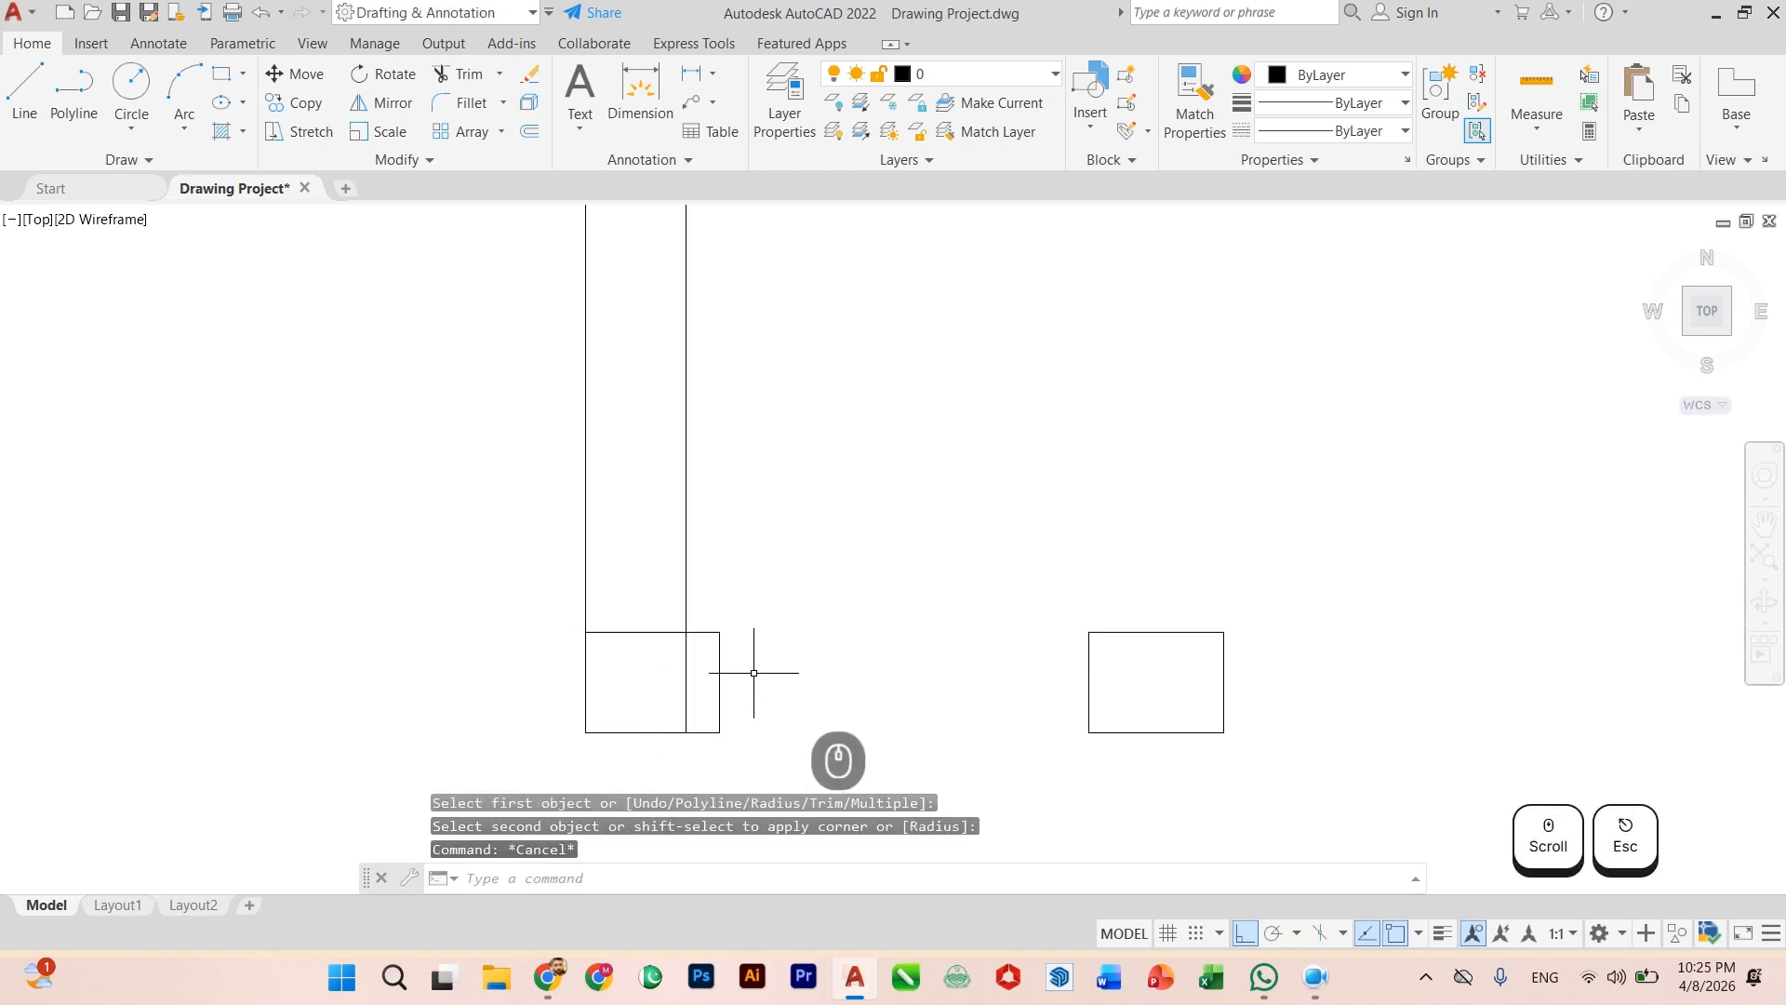
Step: Try to trim the left wall's inner face line around its thickened lower end, and undo the trim
type("t or")
key("Return")
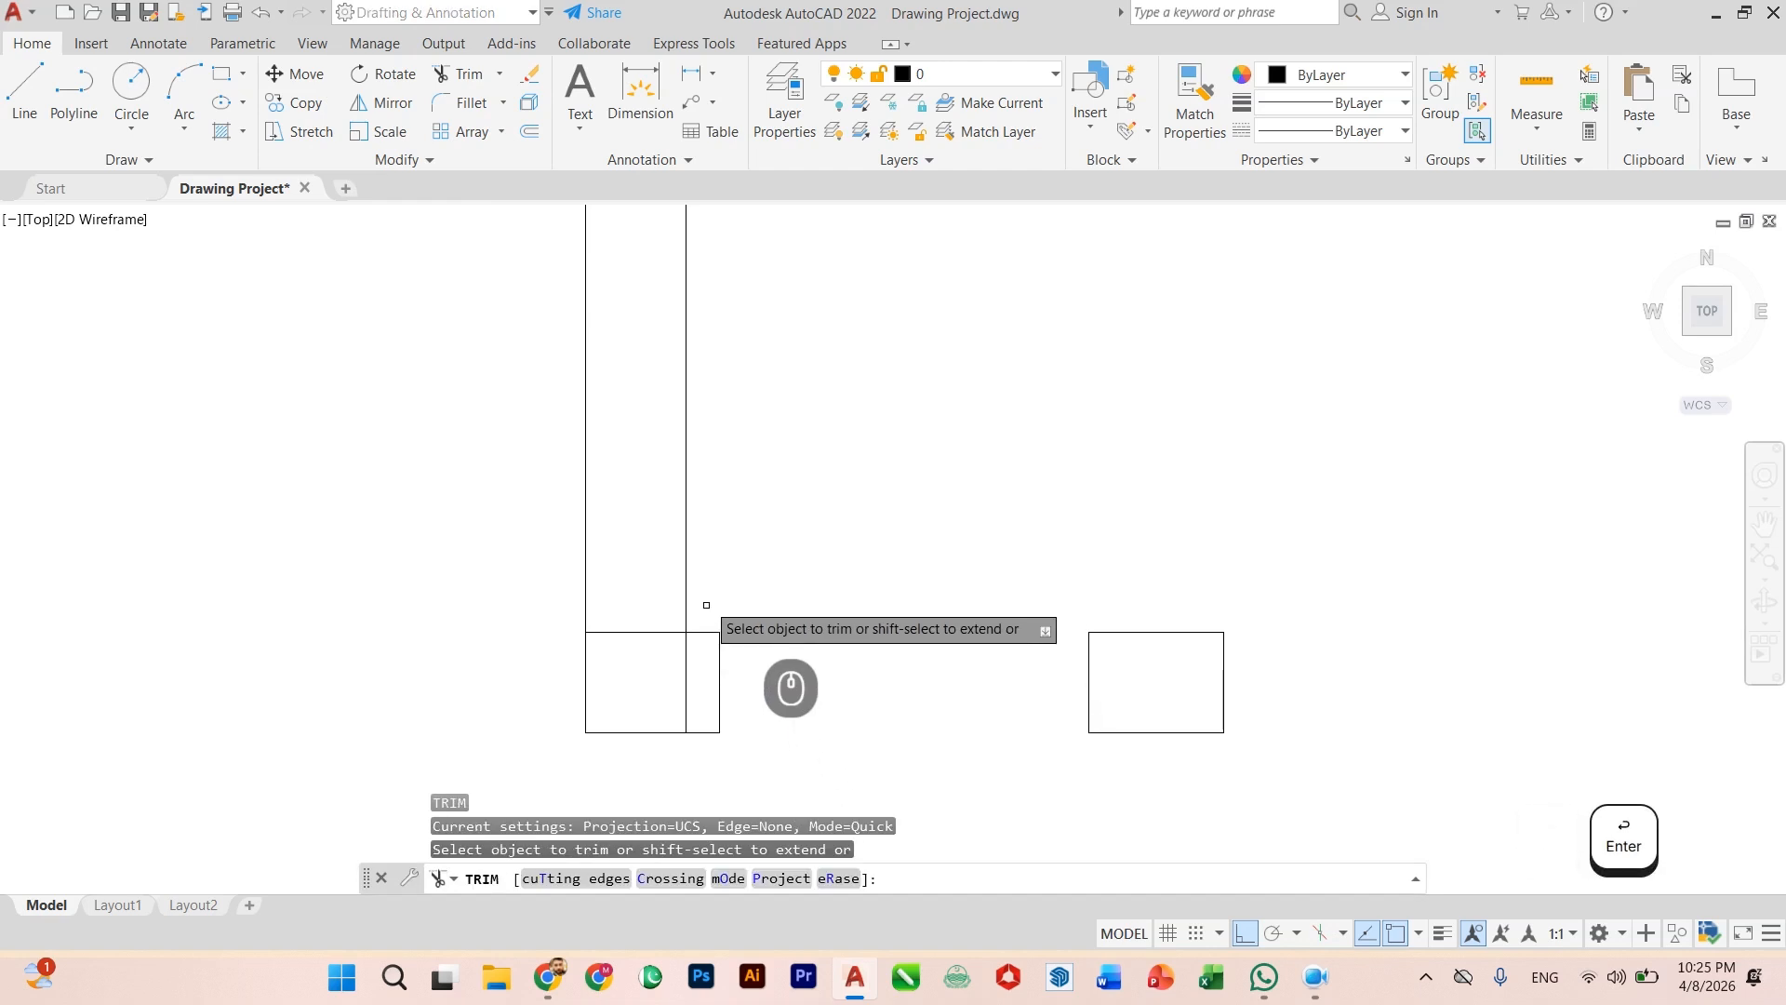
left_click(705, 600)
left_click(676, 602)
key("Return")
left_click(687, 698)
scroll(687, 698, "down", 1)
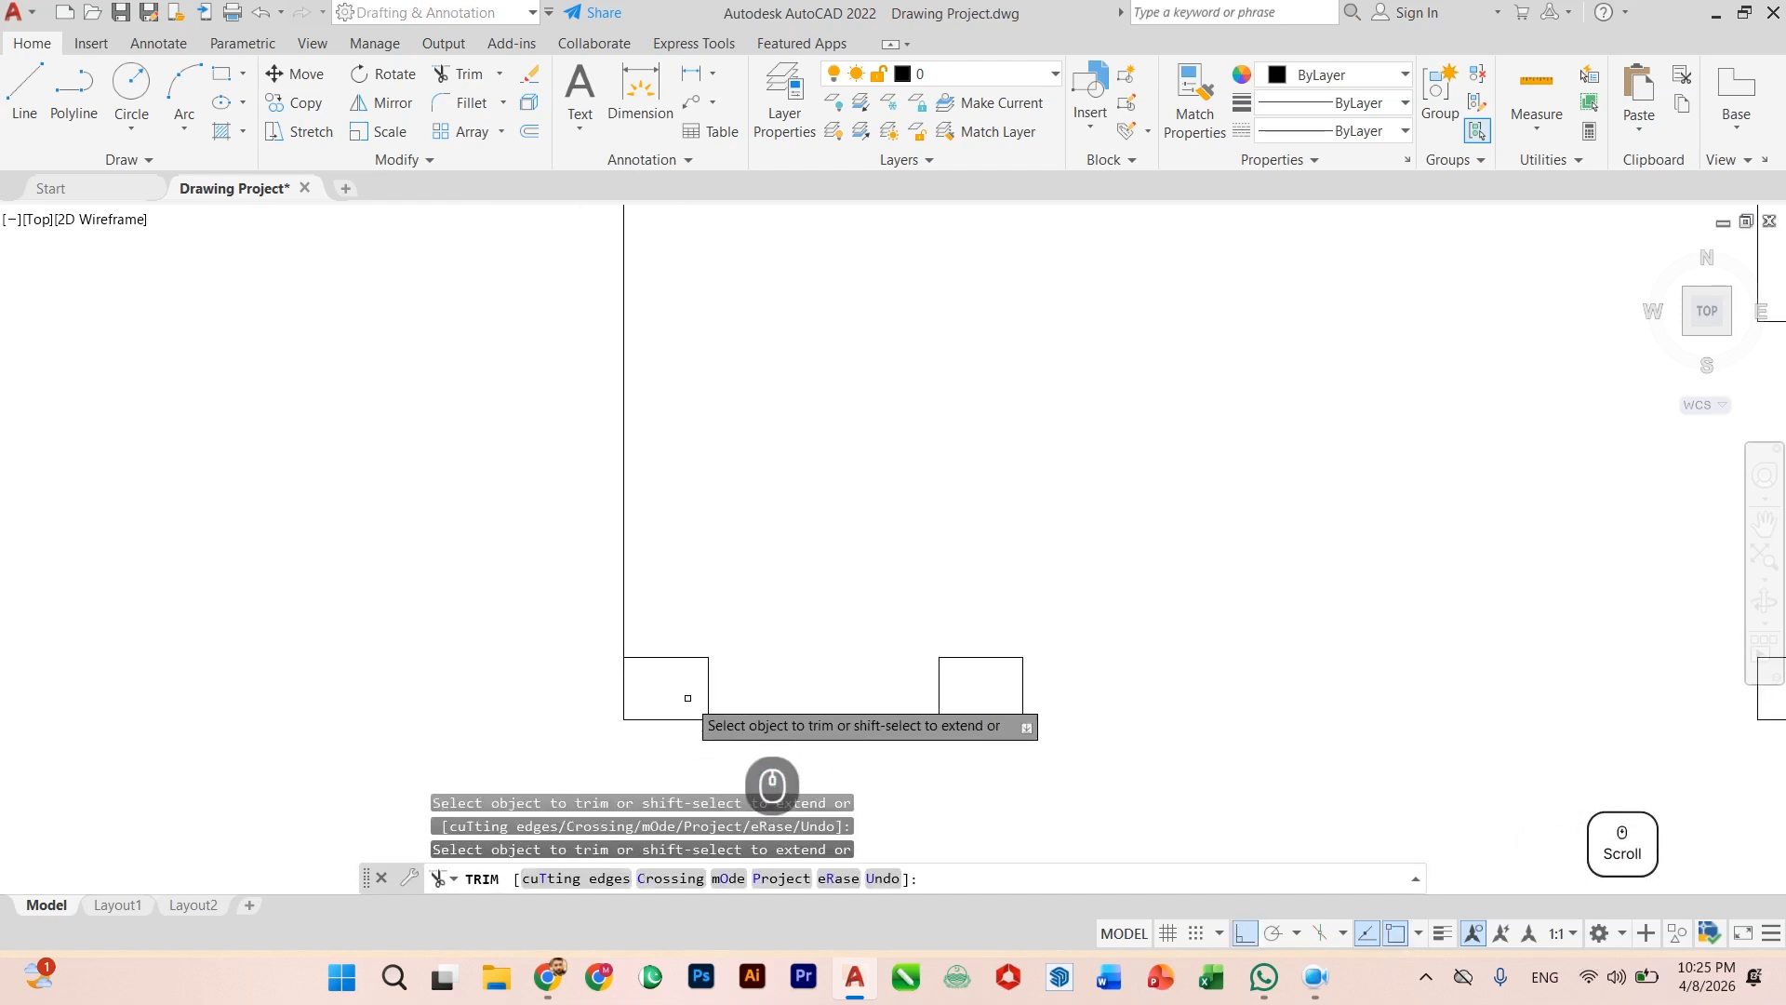
key("ctrl+z")
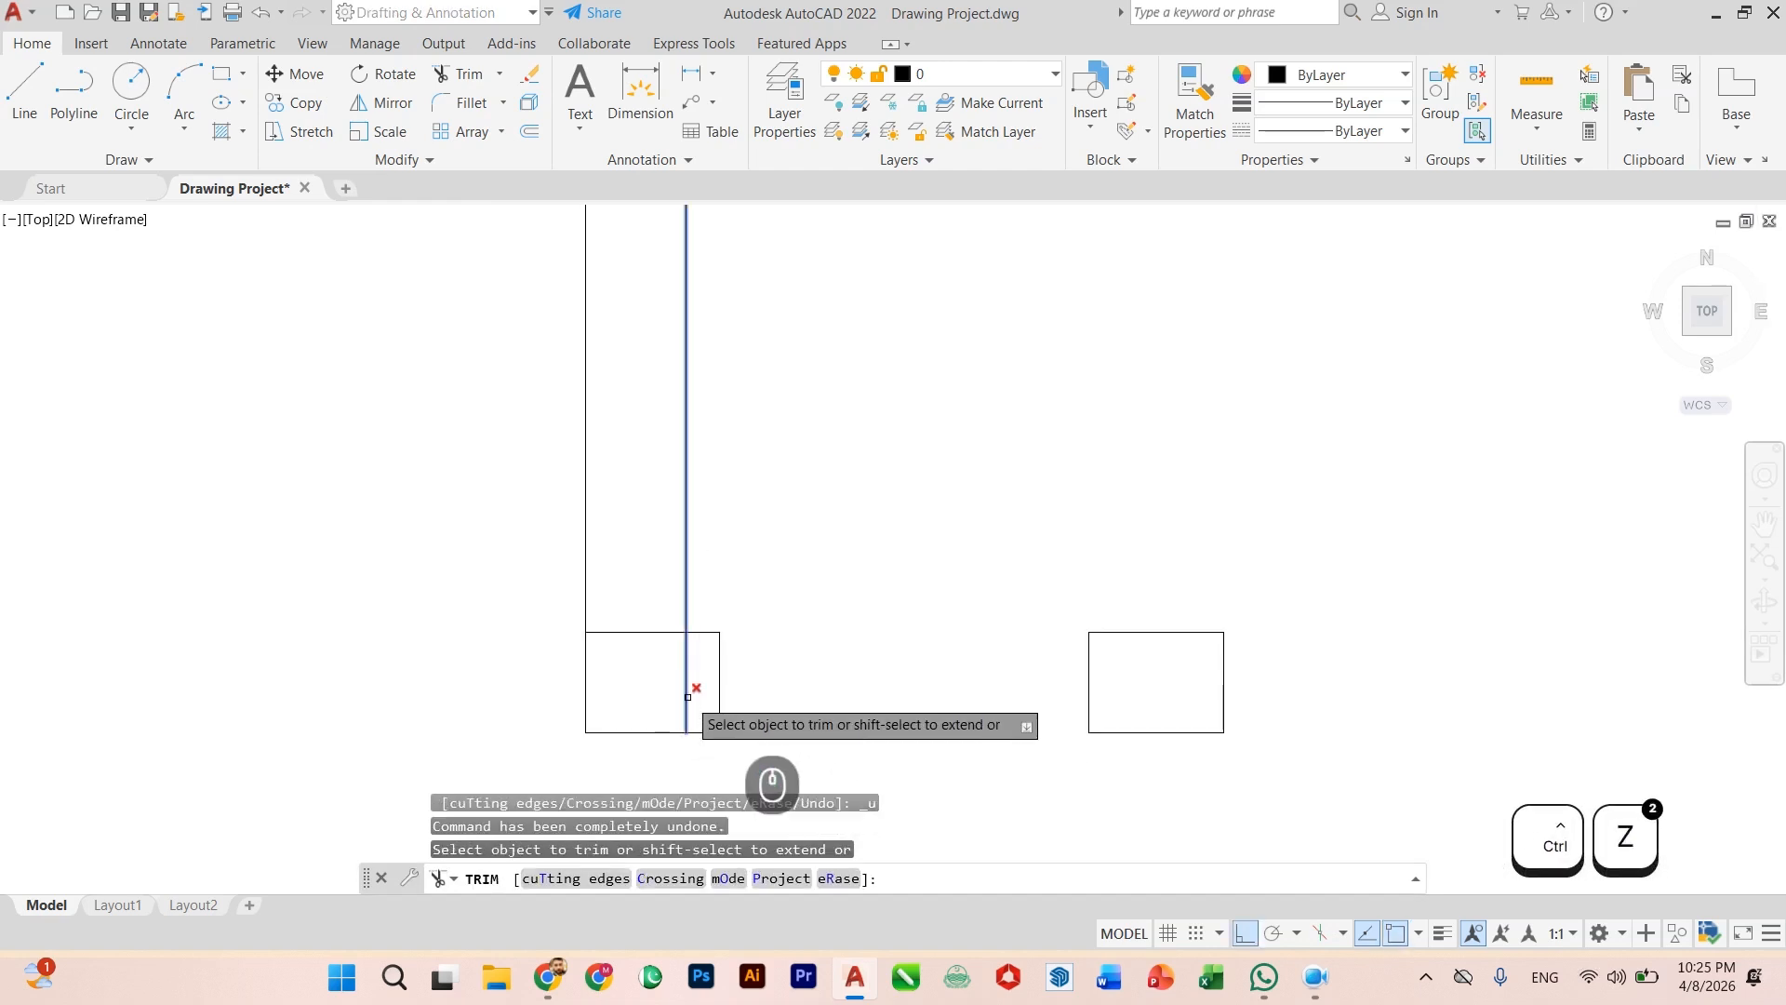
key("Escape")
key("Escape")
scroll(678, 731, "up", 1)
key("Escape")
left_click(705, 646)
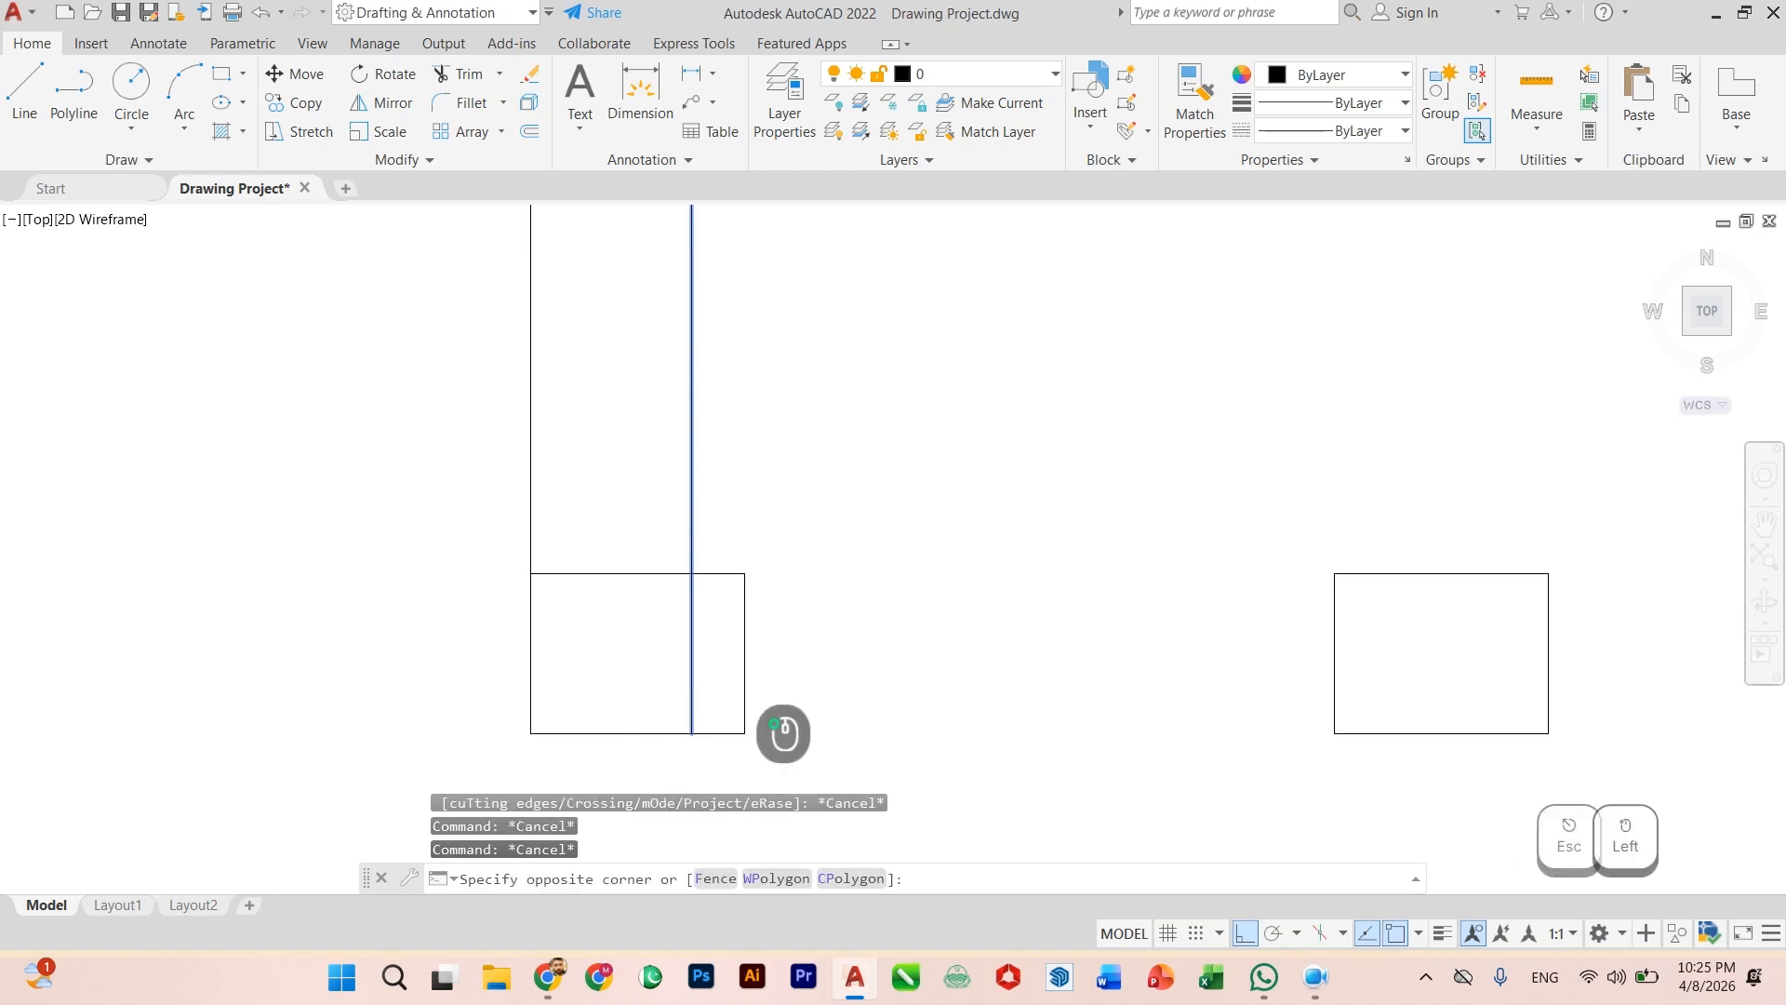
key("Escape")
Step: Trim the inner face line segment inside the left wall's thickened lower end and save the drawing
key("Return")
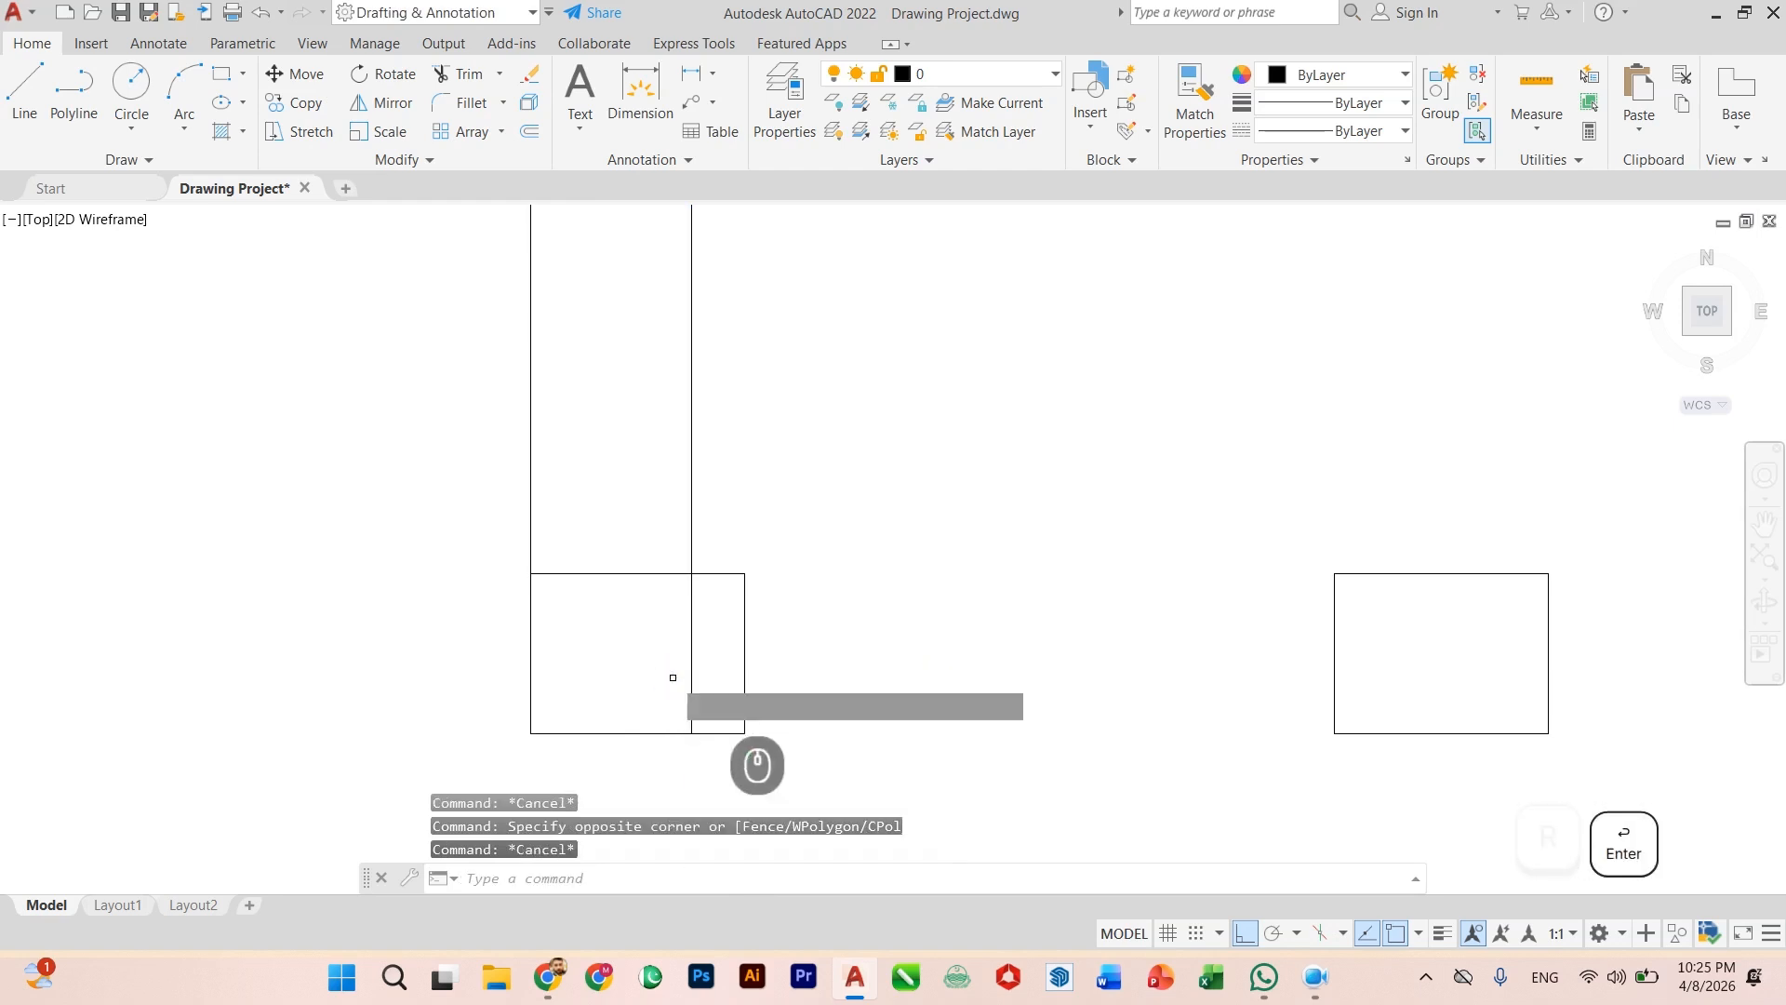
left_click(704, 648)
left_click(665, 676)
scroll(665, 674, "down", 2)
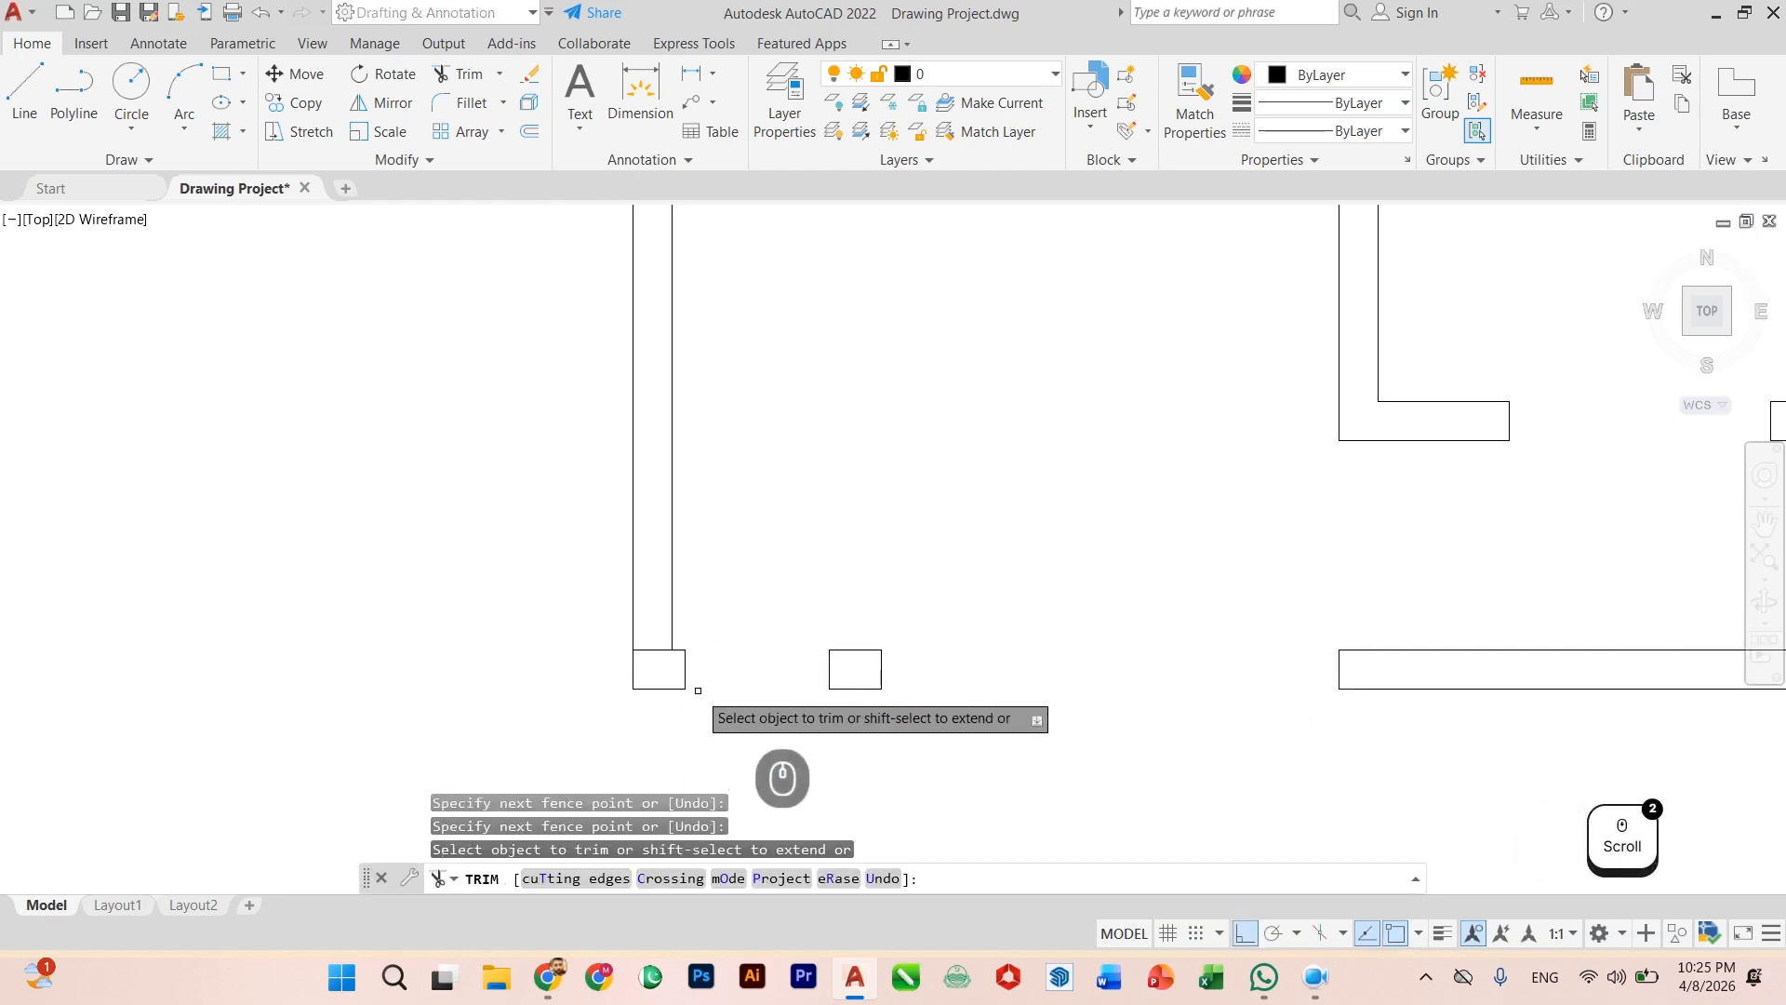
key("Escape")
scroll(660, 697, "down", 1)
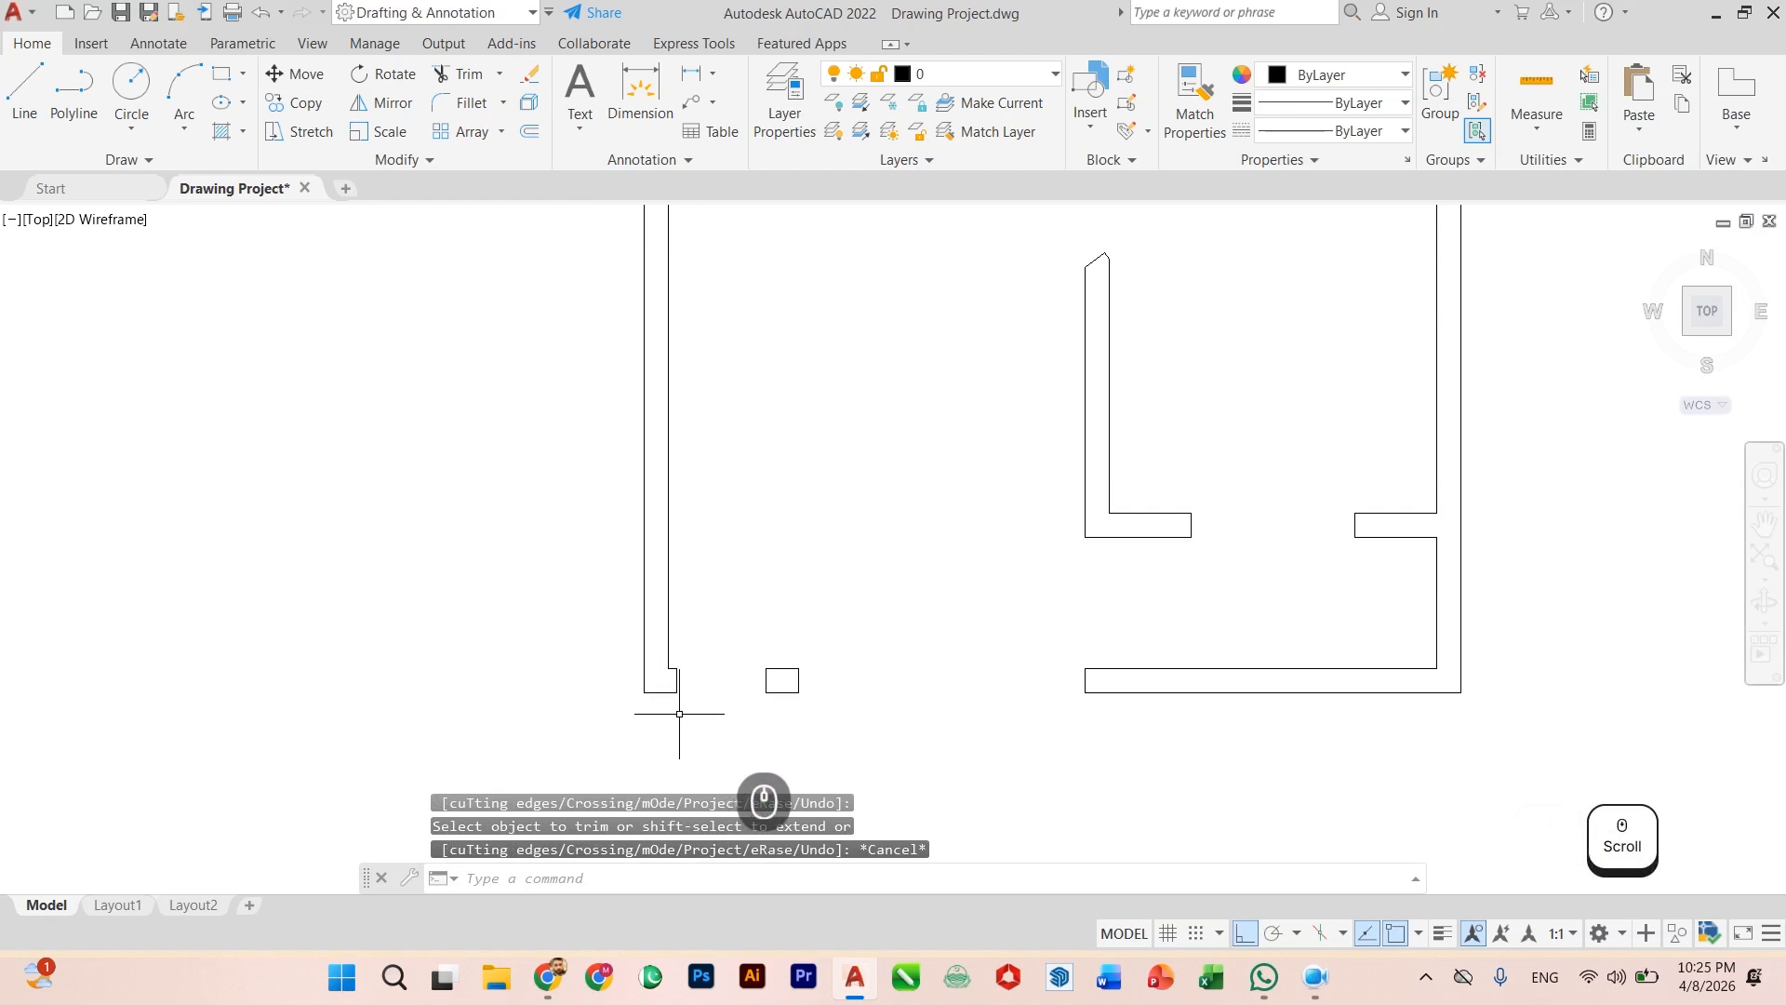
scroll(679, 714, "down", 4)
middle_click_drag(710, 714, 690, 730)
scroll(714, 729, "up", 4)
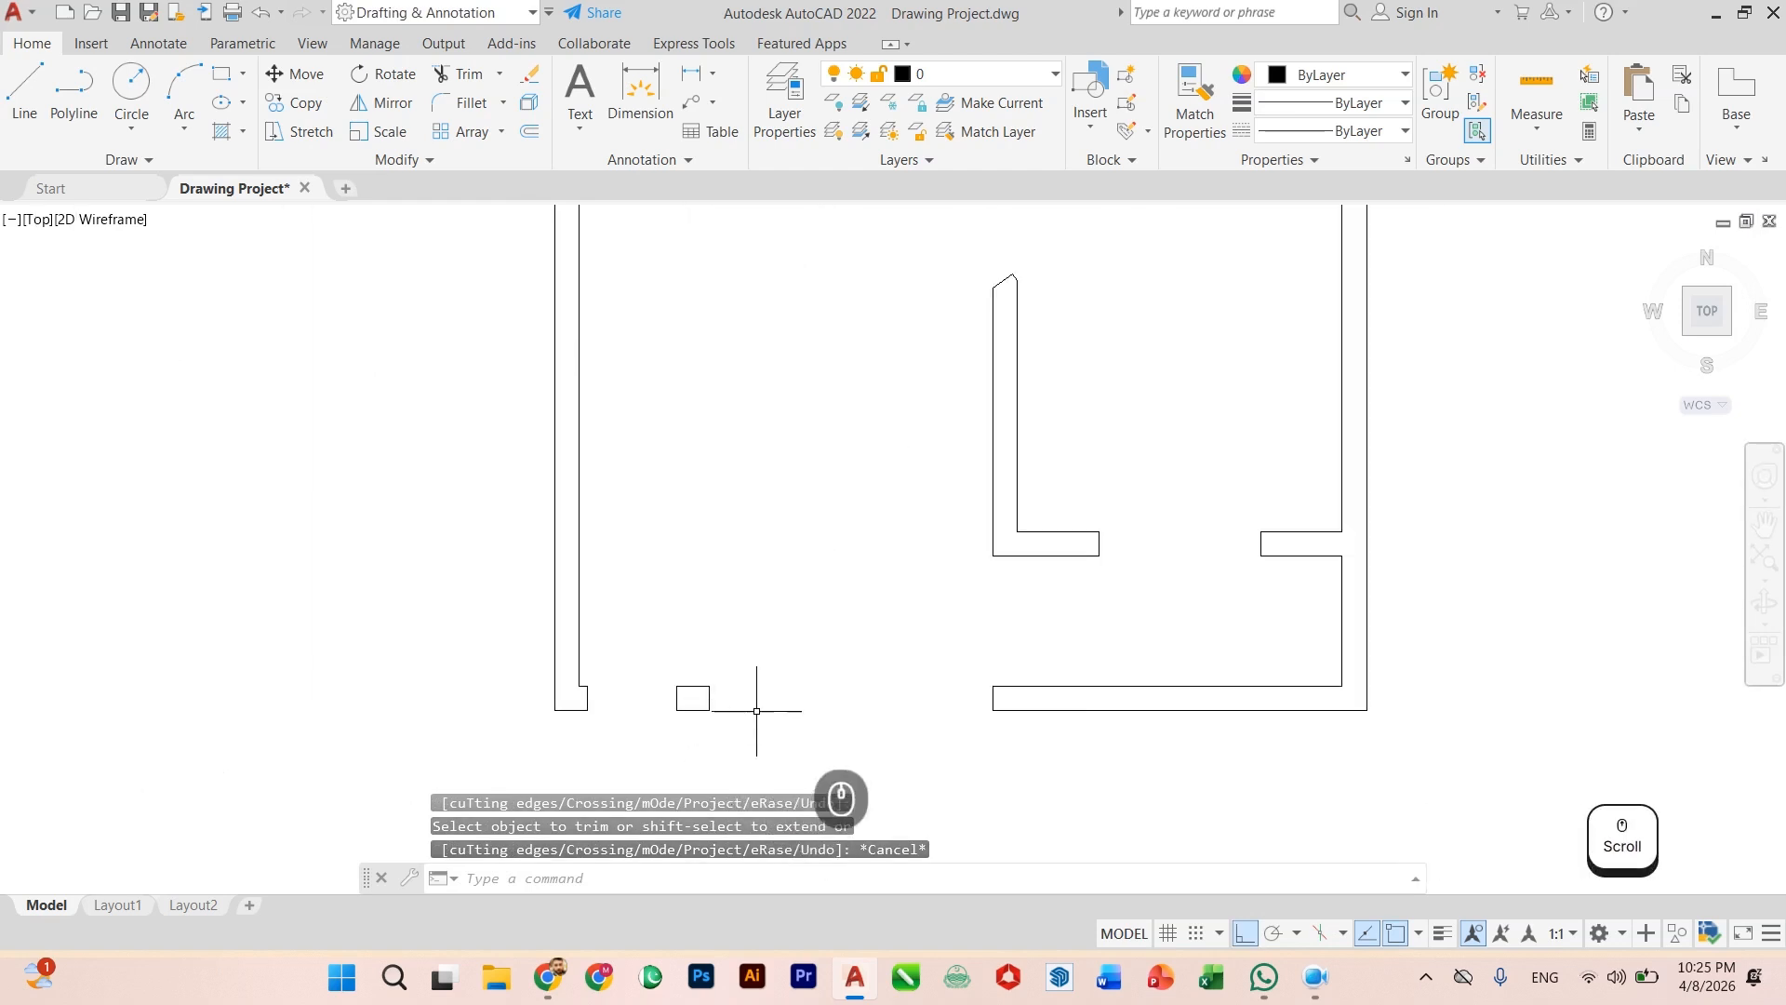
key("ctrl+s")
Step: Examine the ground floor plan's walls and openings, from the bottom wall pier to the whole layout
scroll(735, 710, "down", 1)
scroll(709, 710, "up", 1)
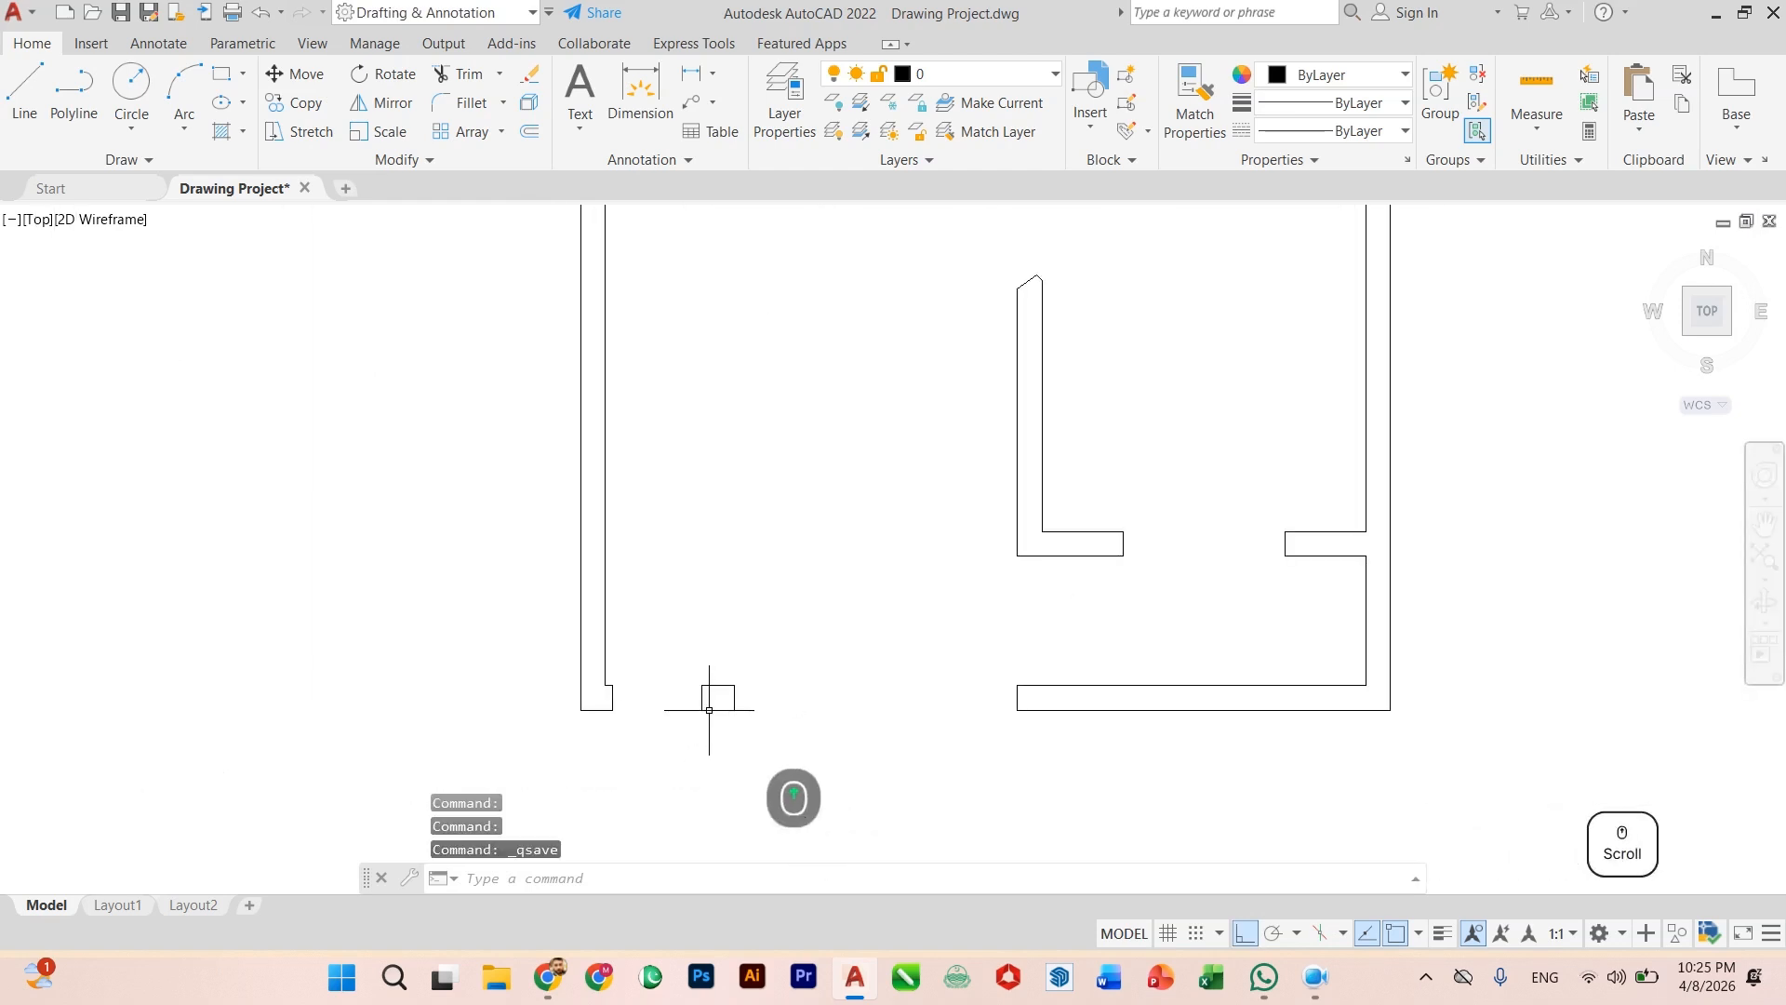
scroll(709, 709, "up", 2)
scroll(729, 800, "down", 6)
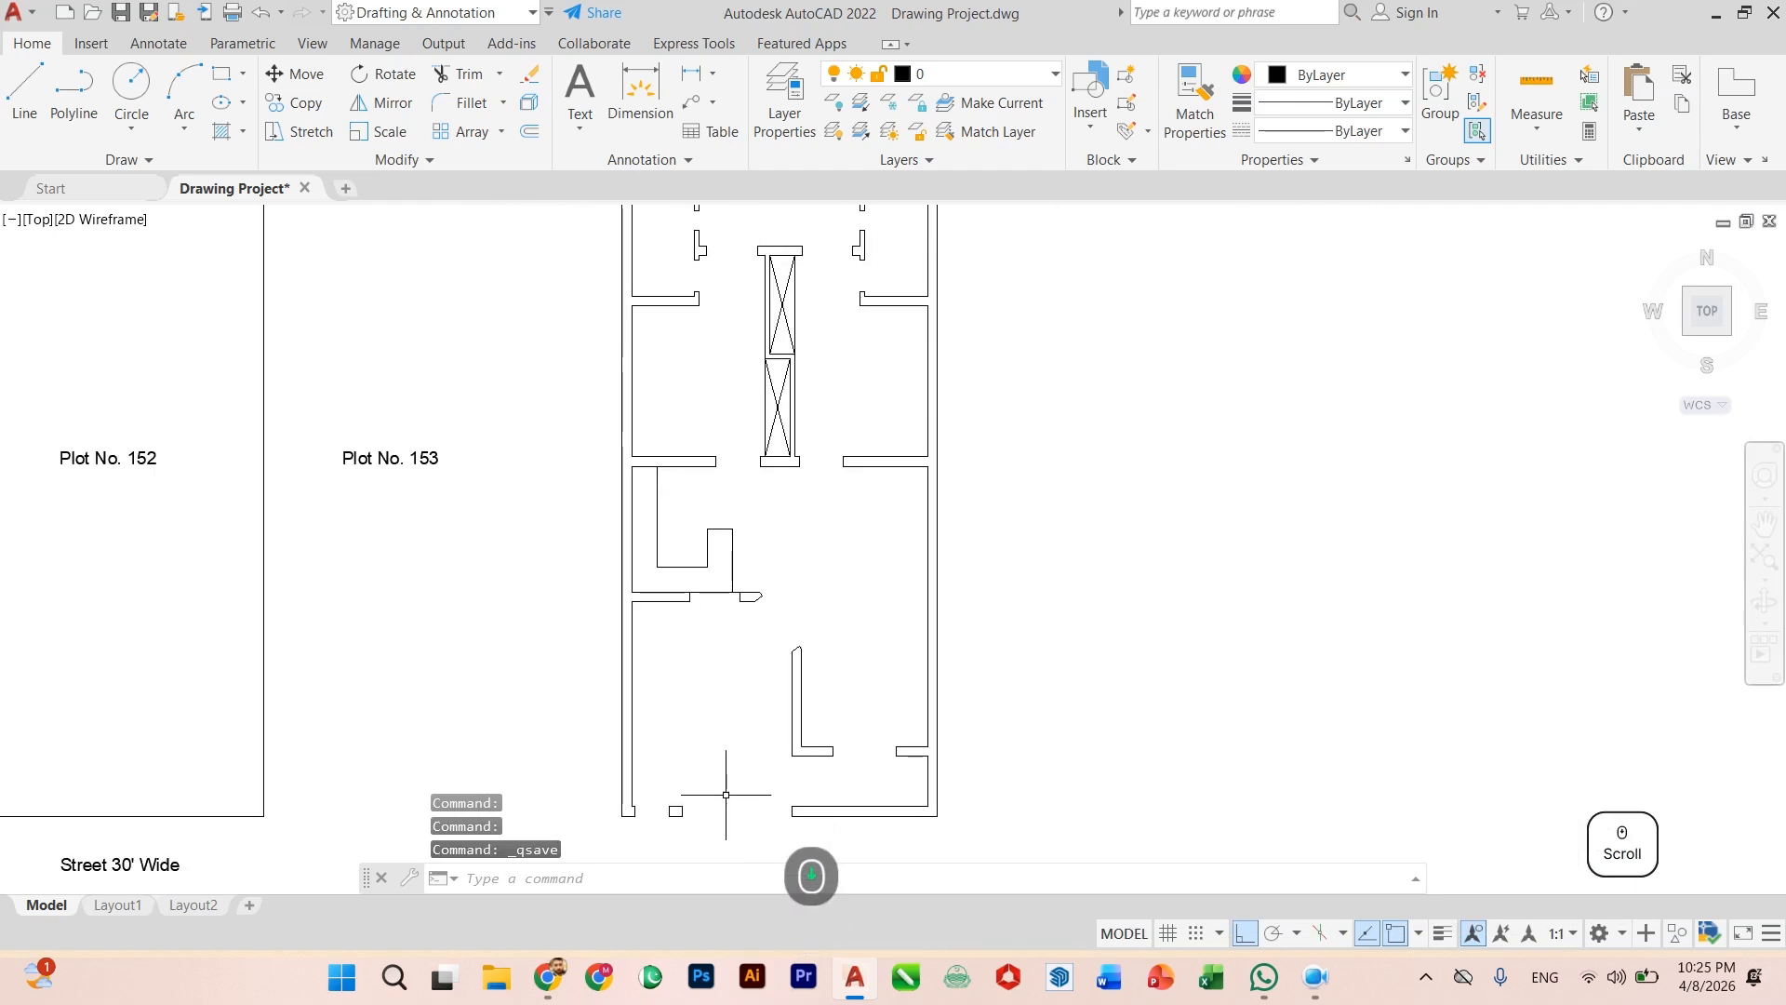
scroll(726, 794, "down", 2)
scroll(744, 744, "up", 2)
scroll(746, 741, "down", 2)
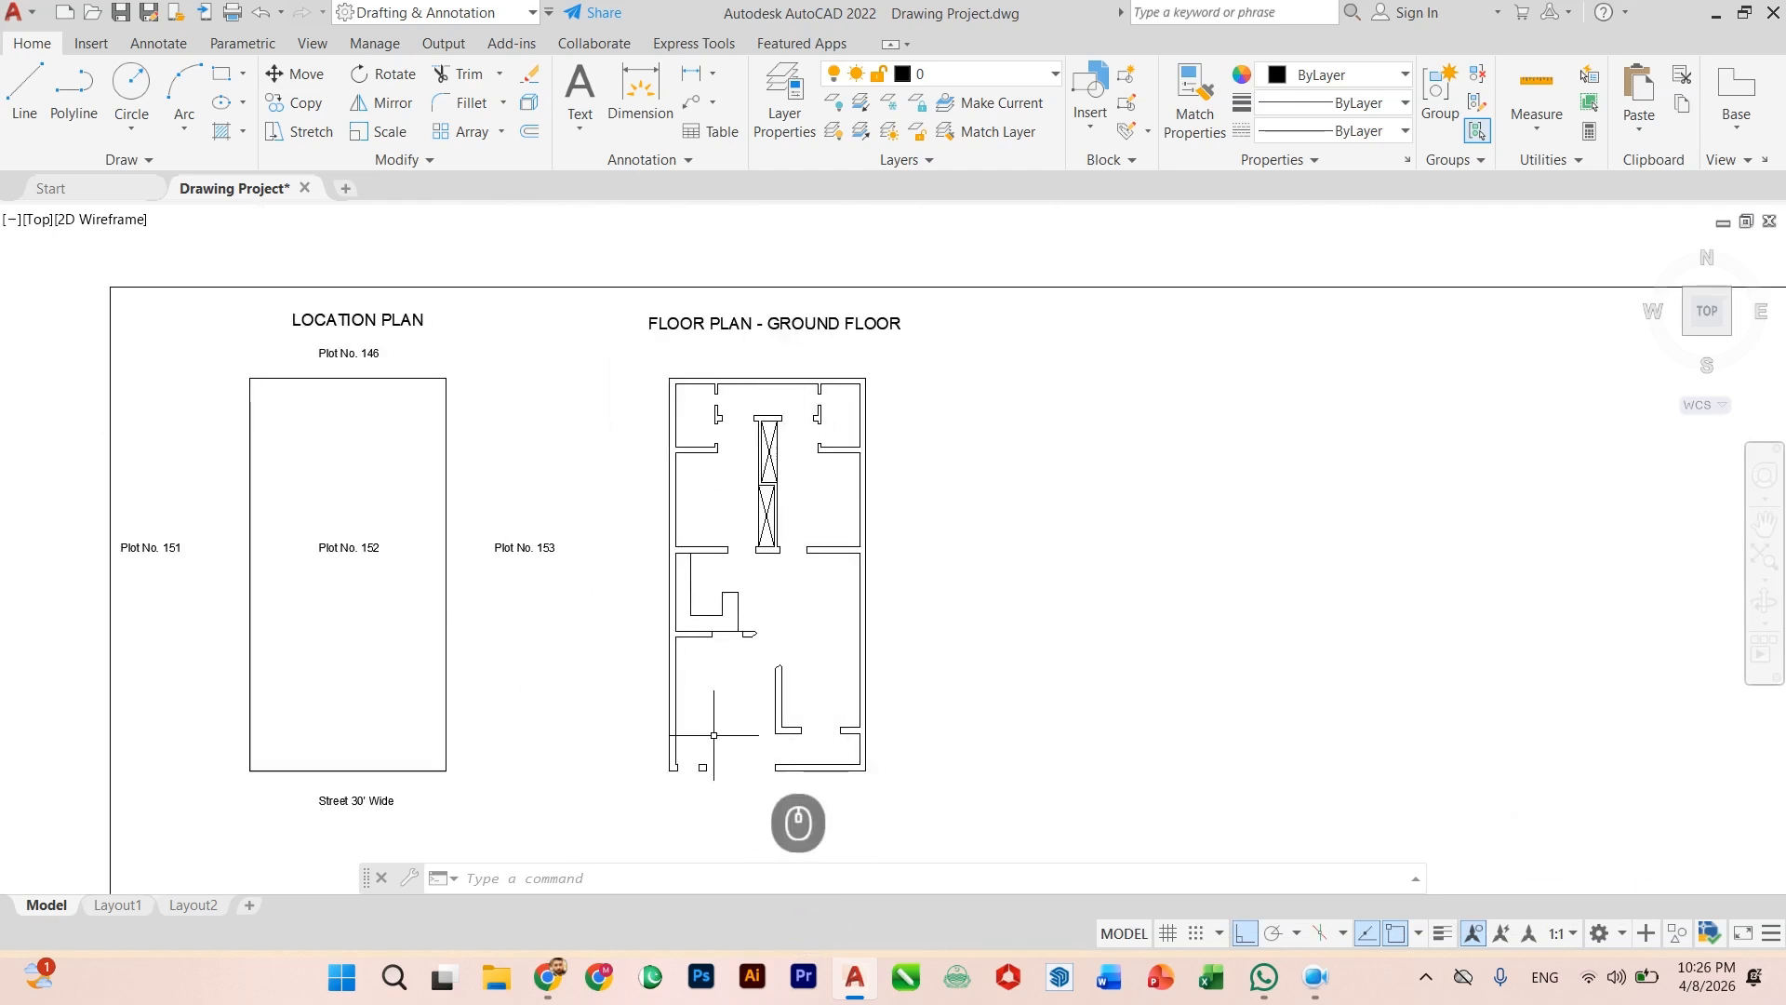
scroll(713, 735, "up", 3)
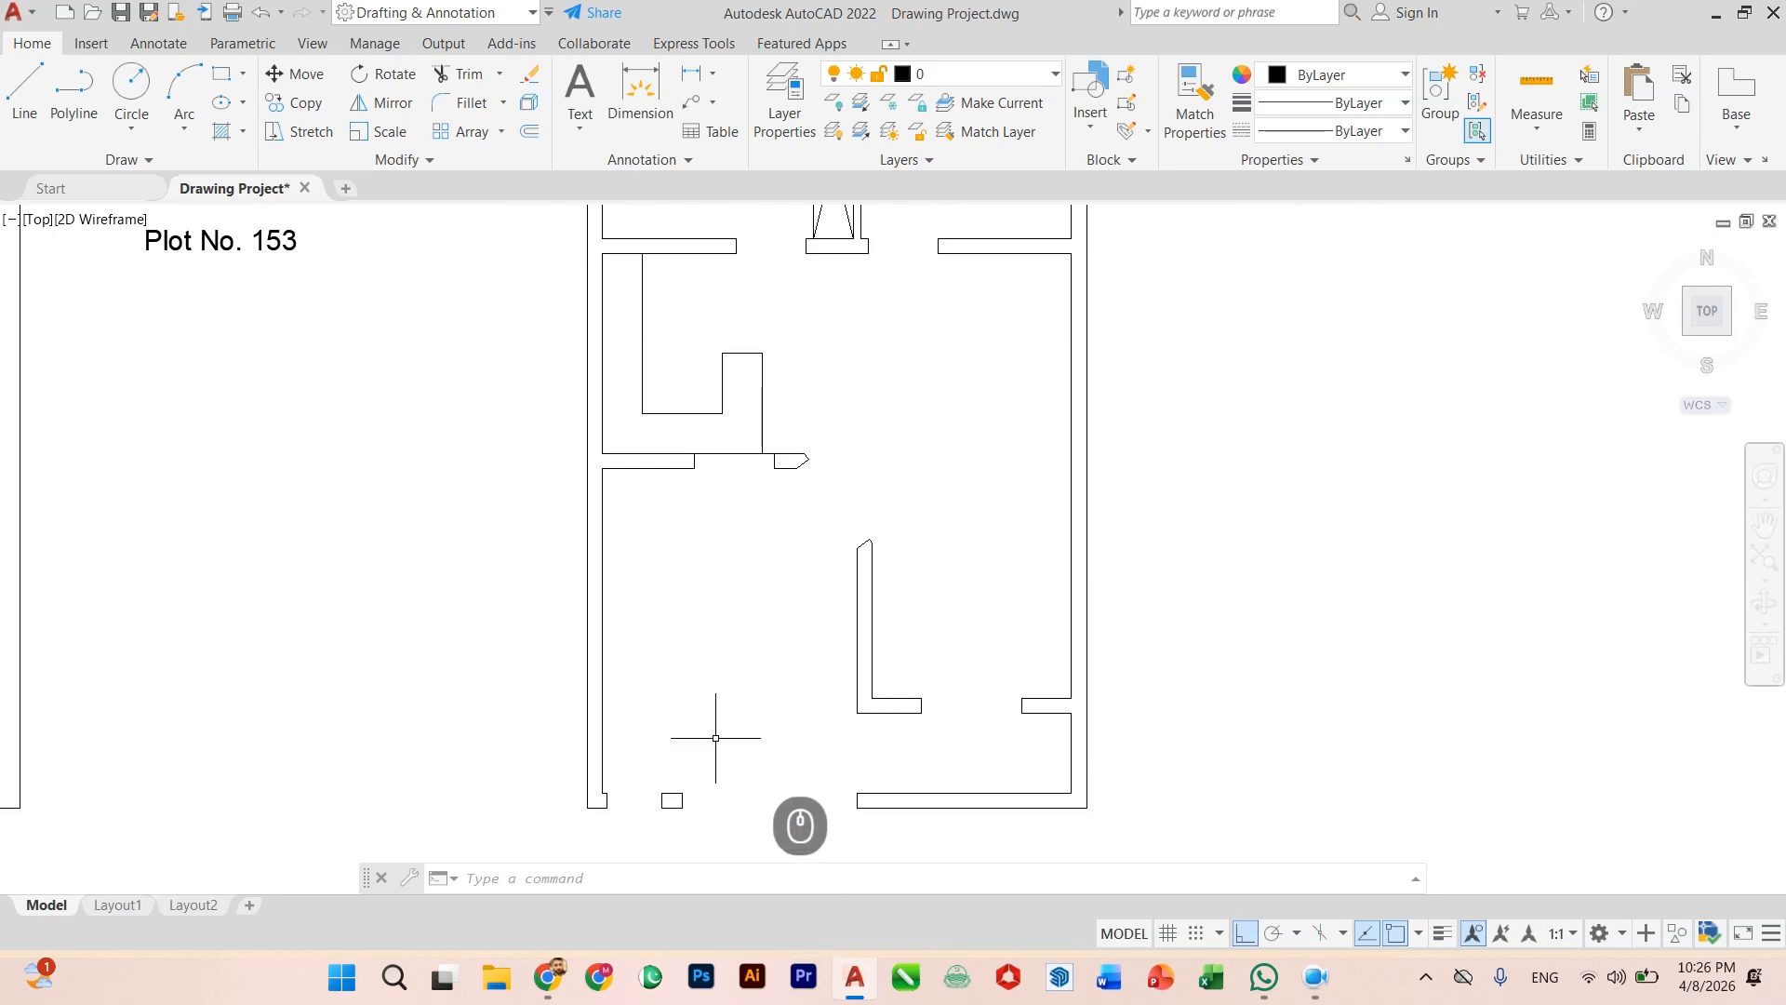
Step: Start a new drawing and turn off its grid display
left_click(345, 197)
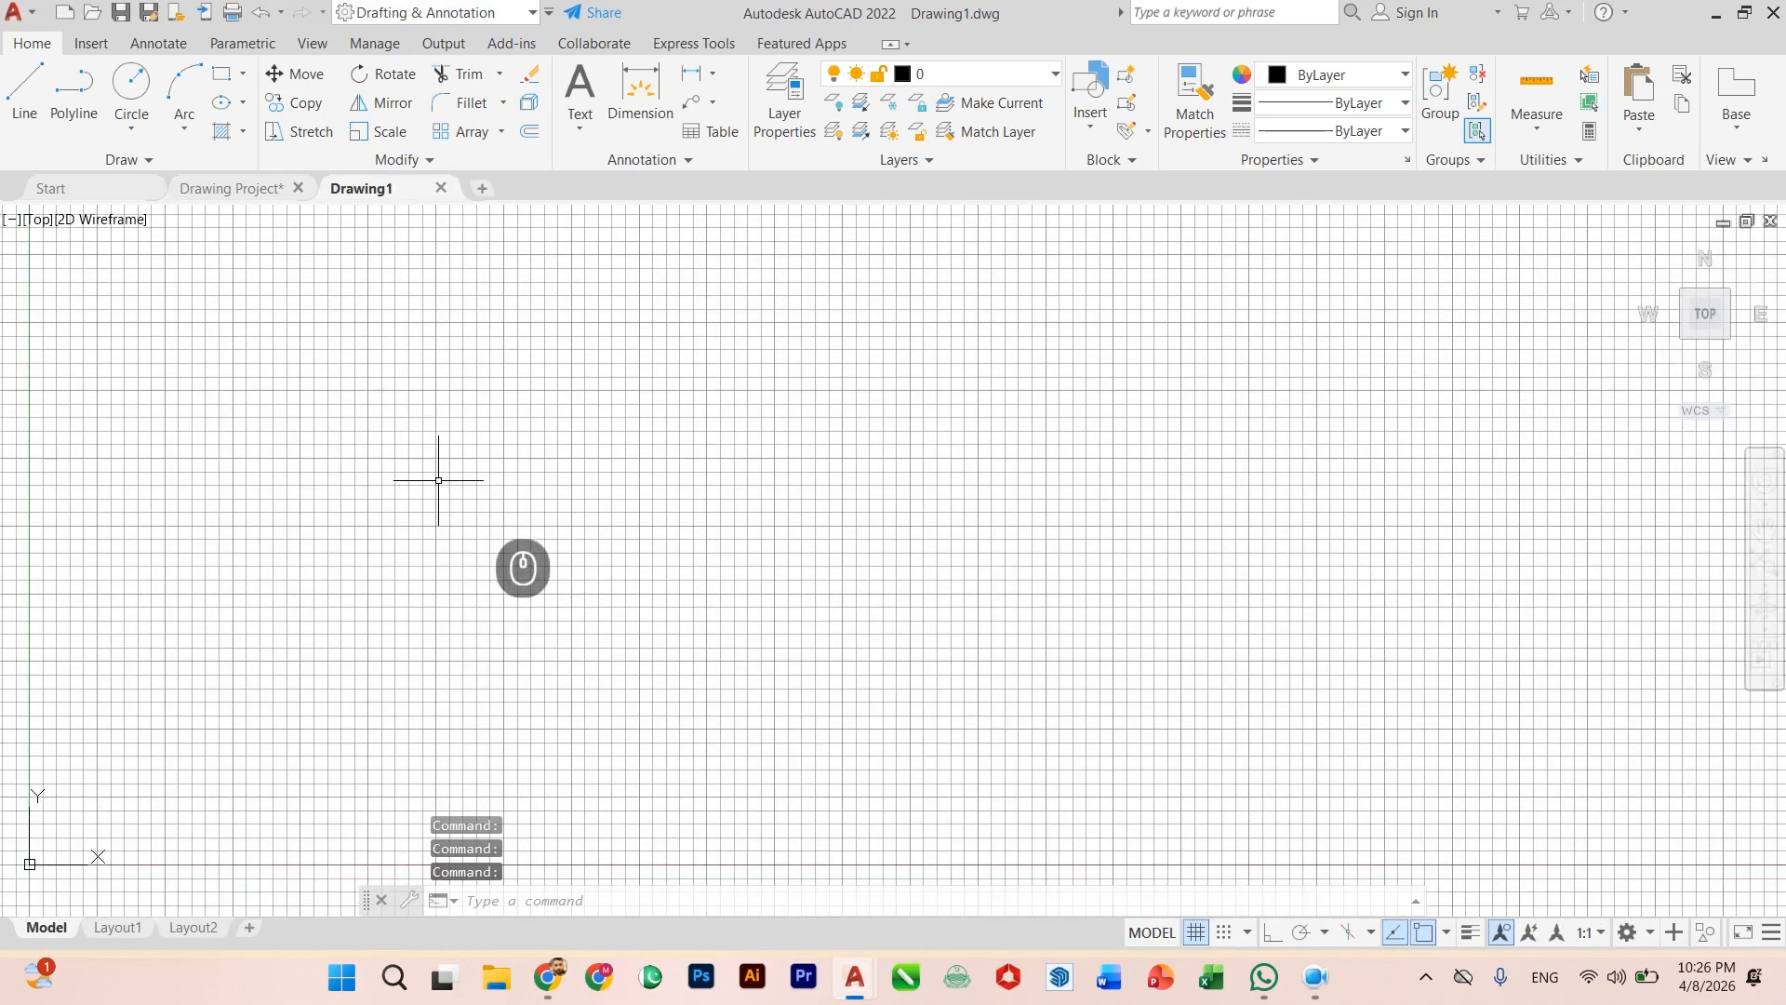
key("F7")
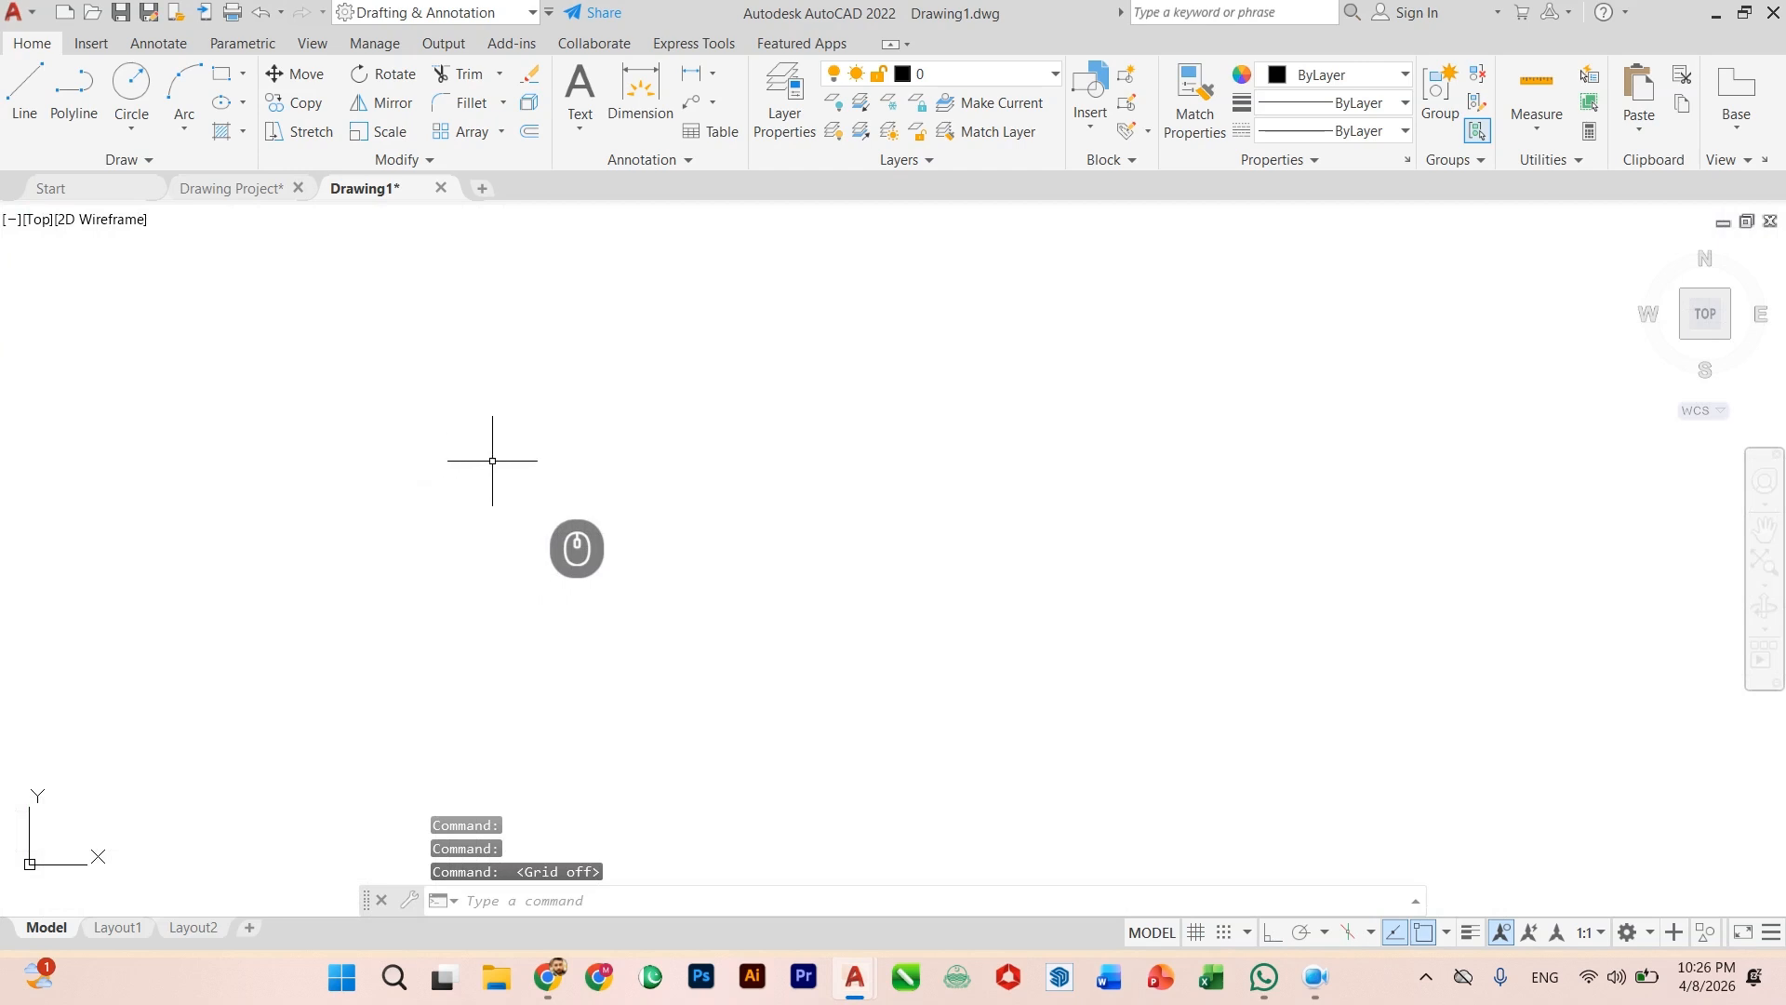
Step: Set the new drawing's length units to Architectural with 0'-0" precision
type("units")
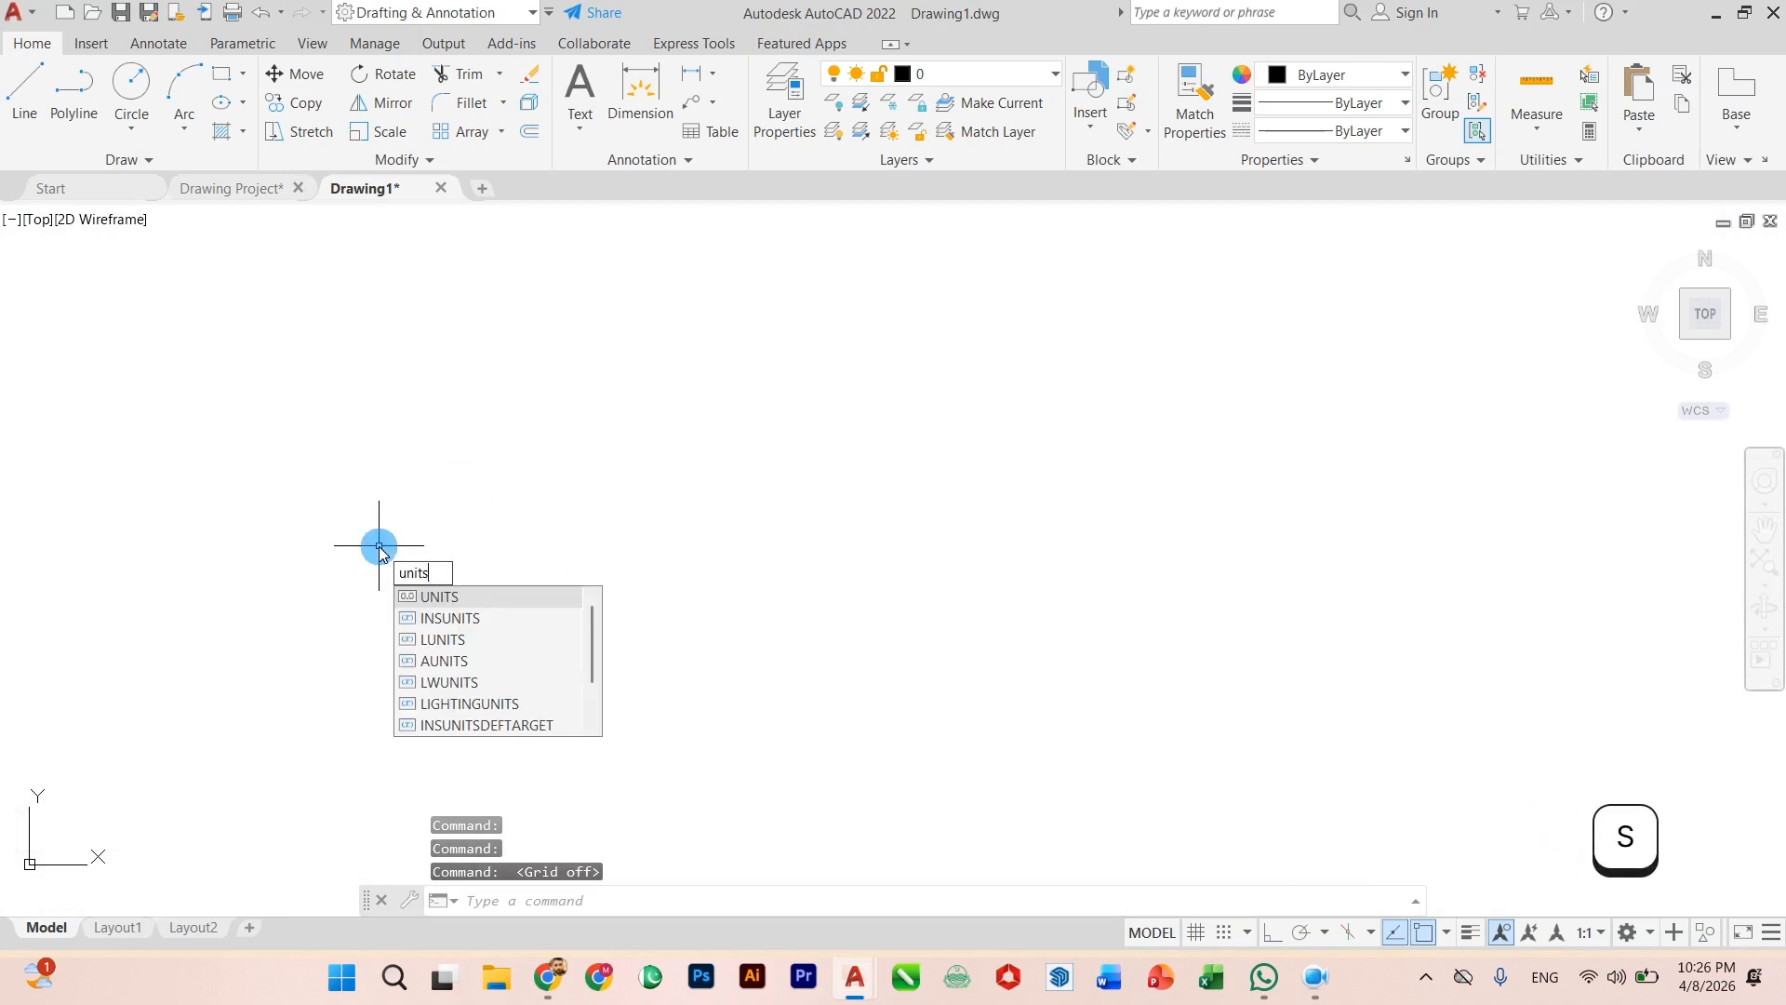
key("Return")
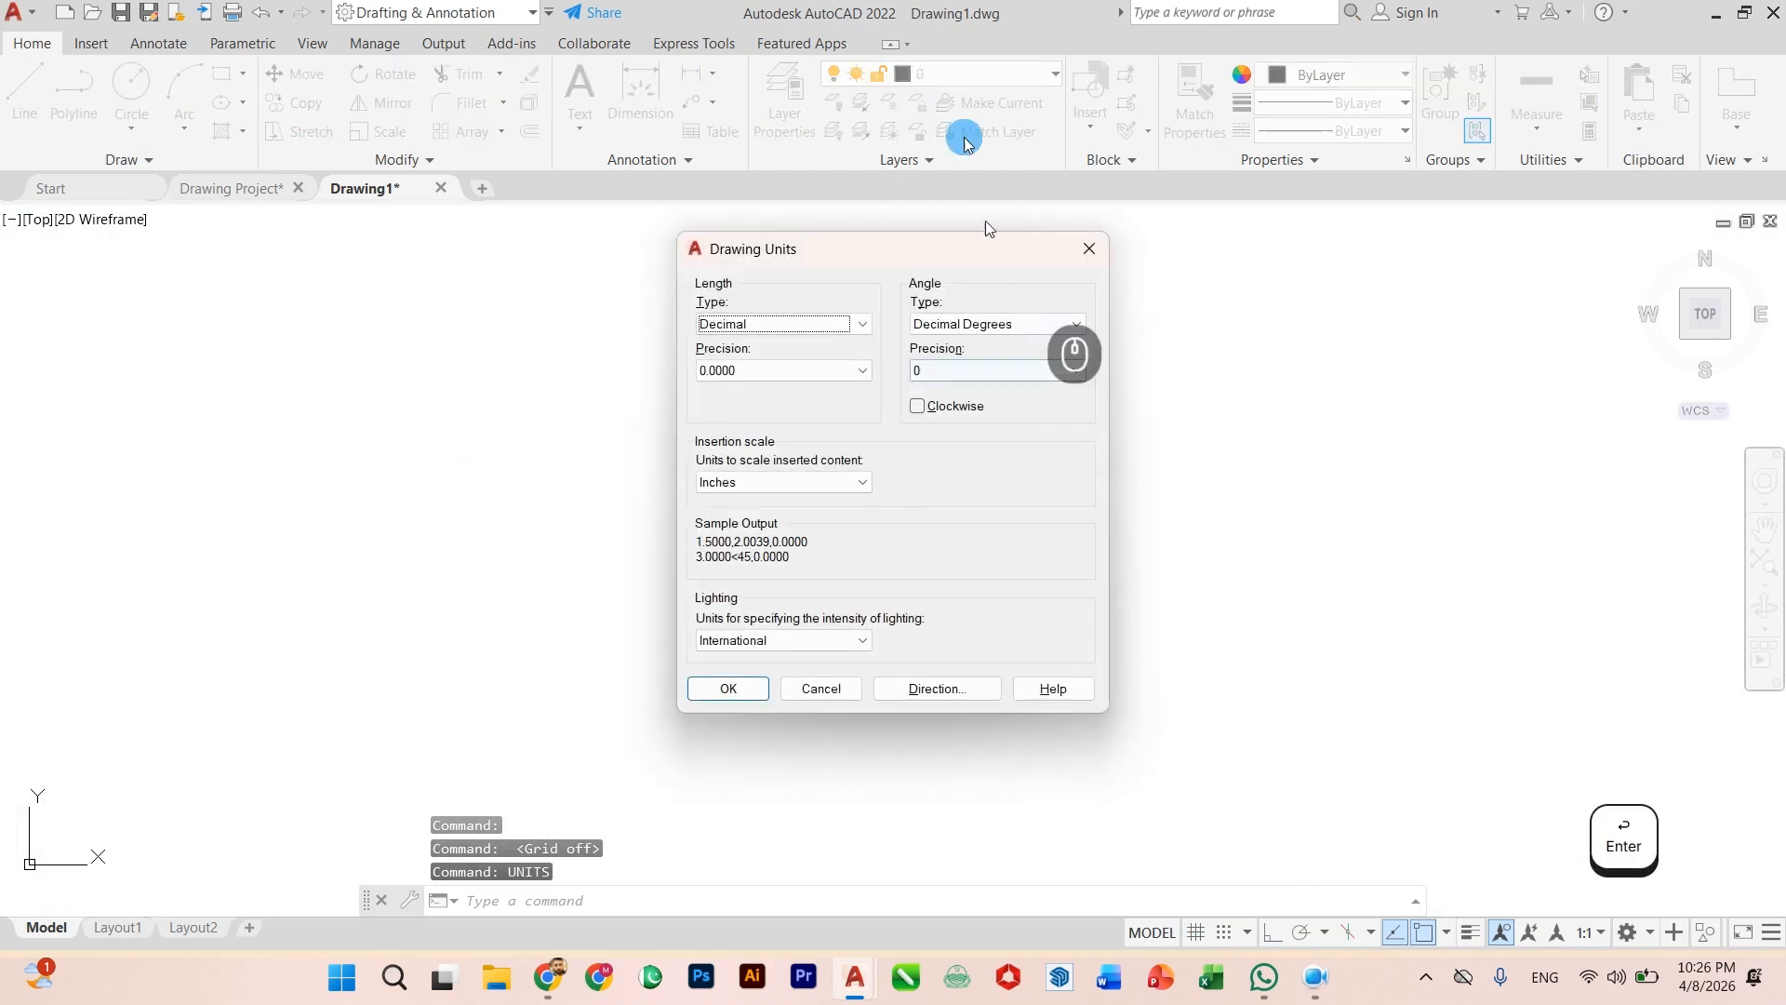
left_click(801, 324)
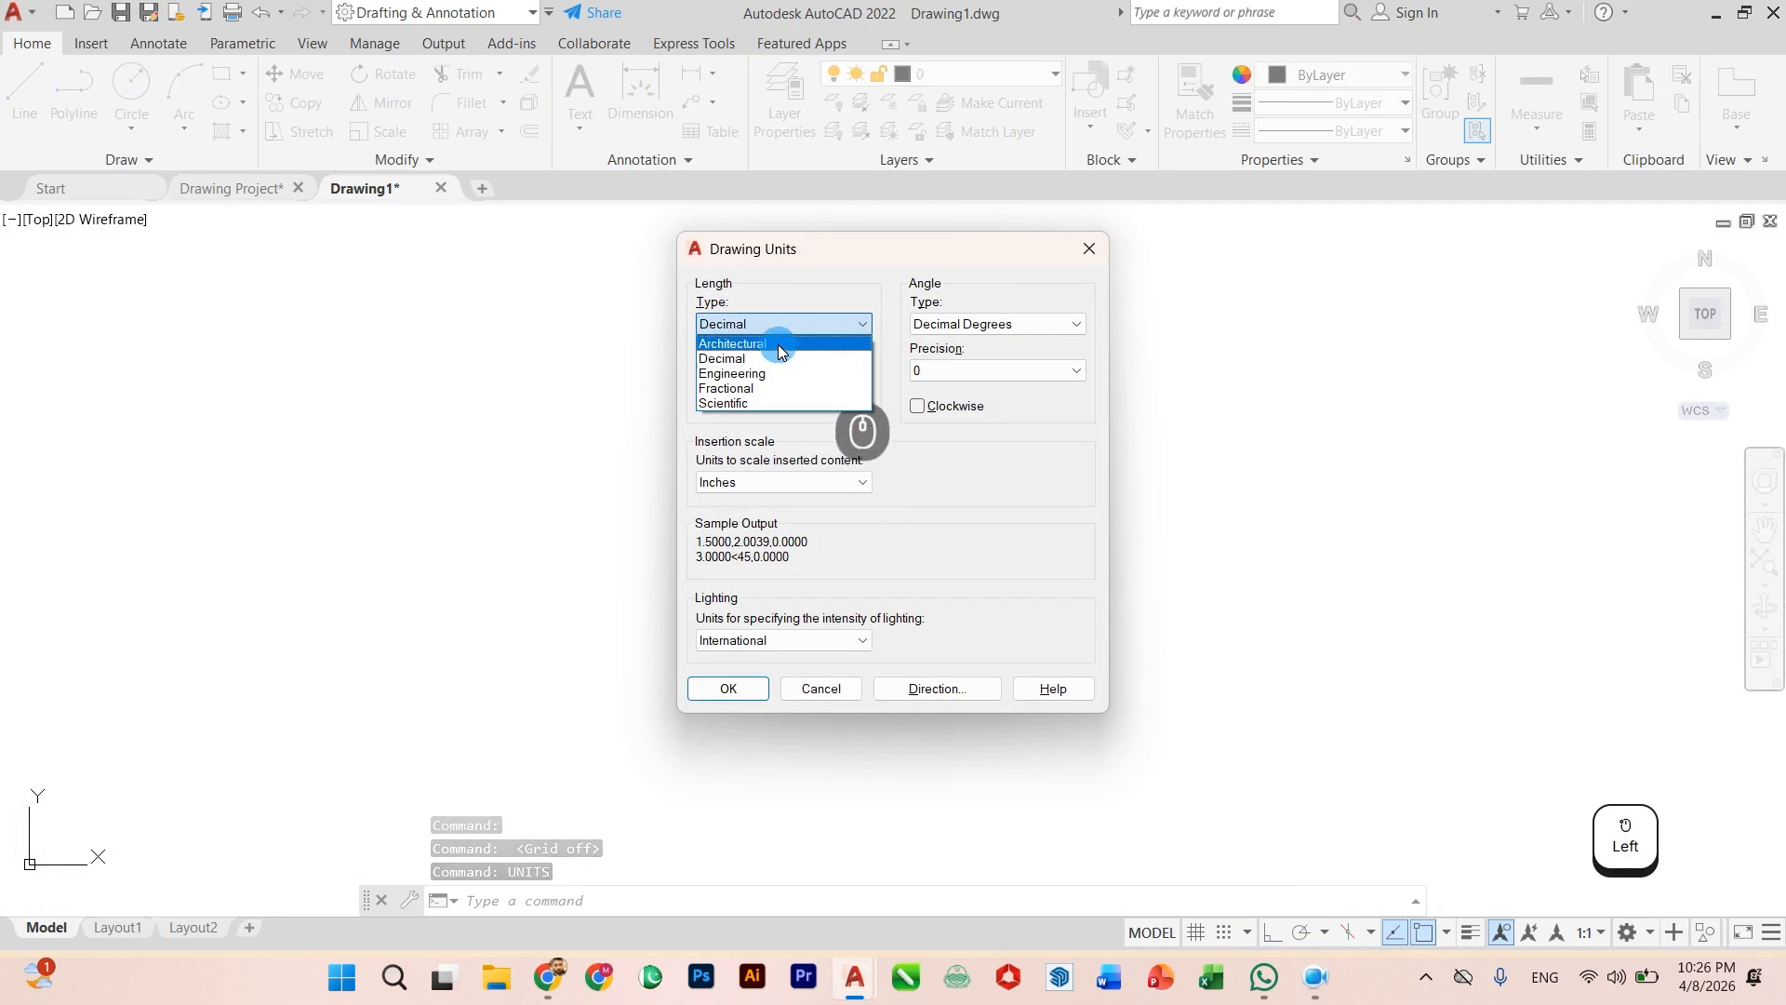
left_click(778, 344)
left_click(778, 370)
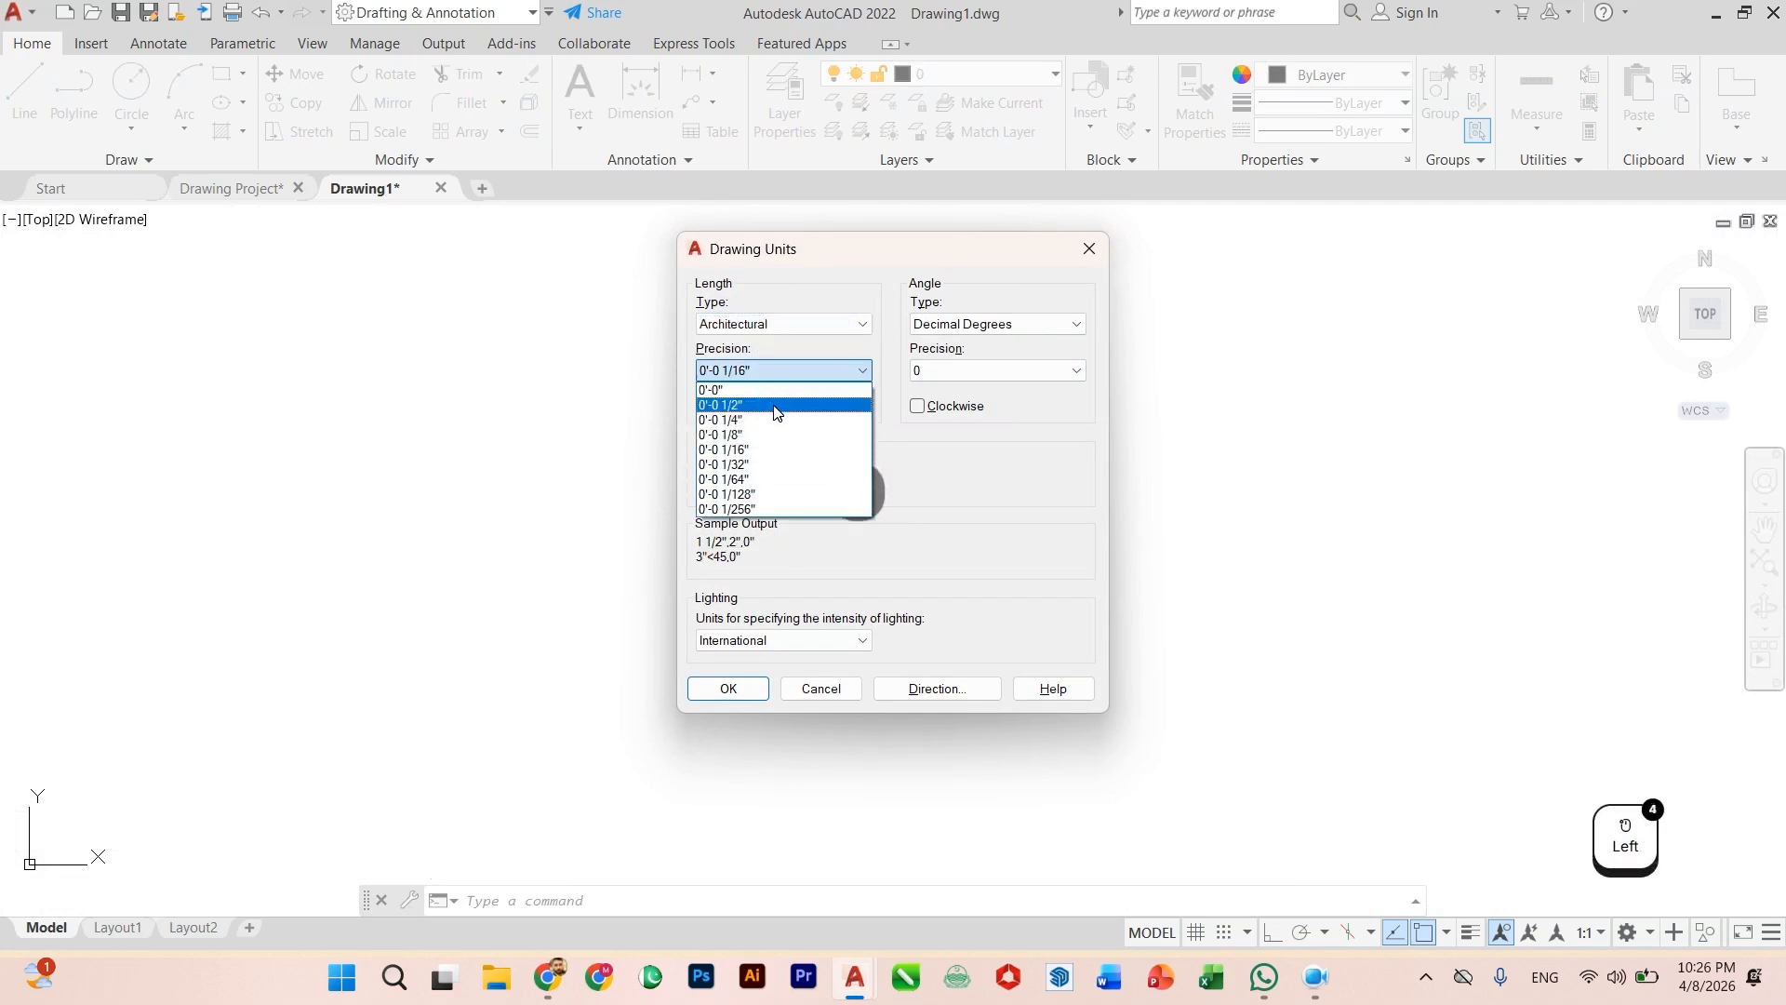
left_click(779, 398)
left_click(730, 687)
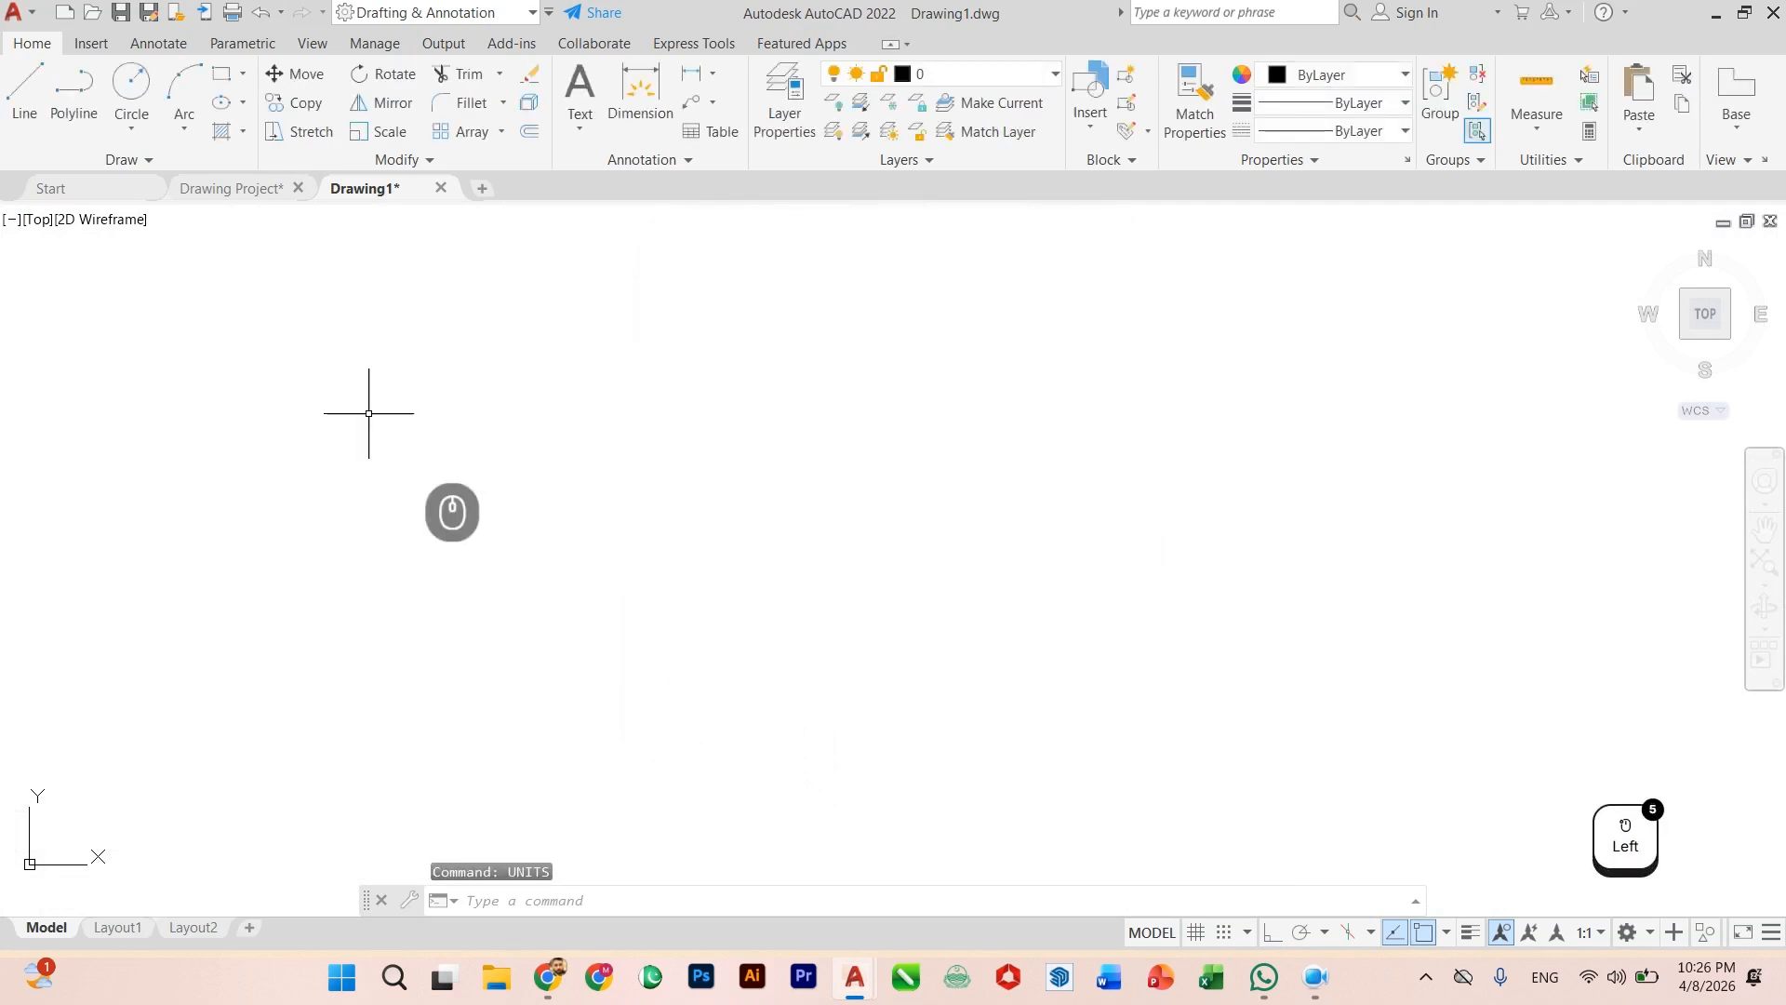
Step: Save the new drawing as Blocks in the Lecture Files folder
left_click(121, 12)
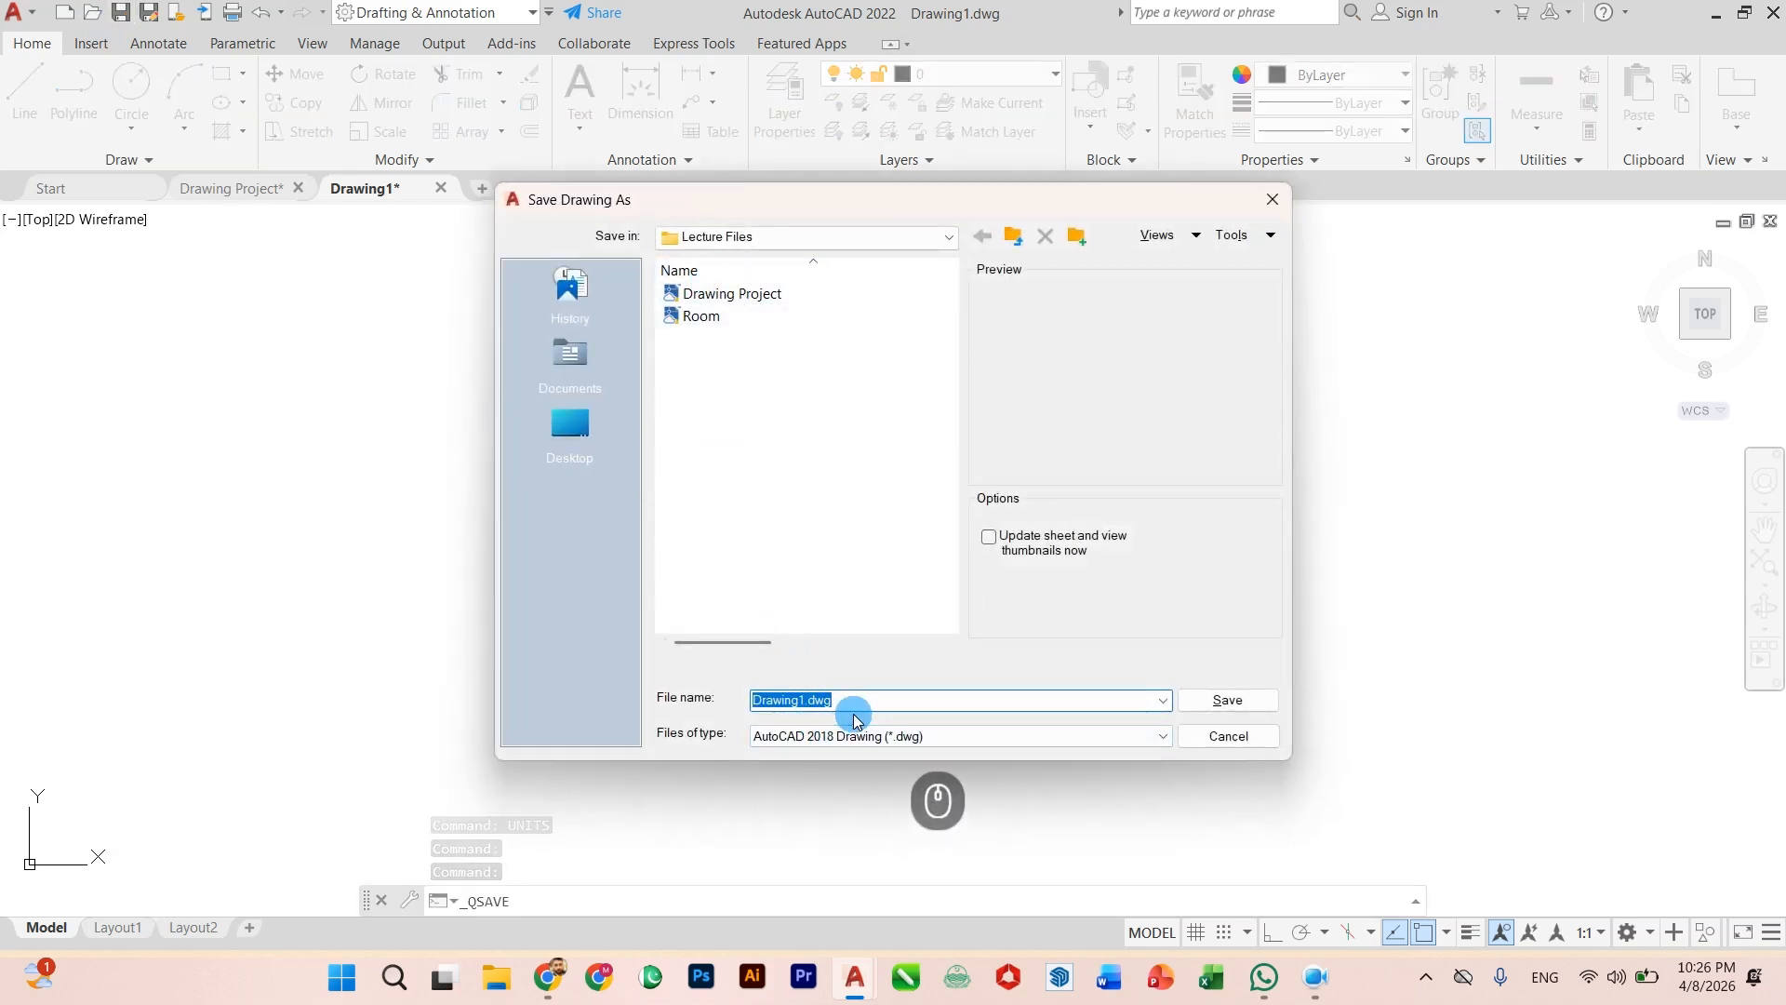
type("Blocks")
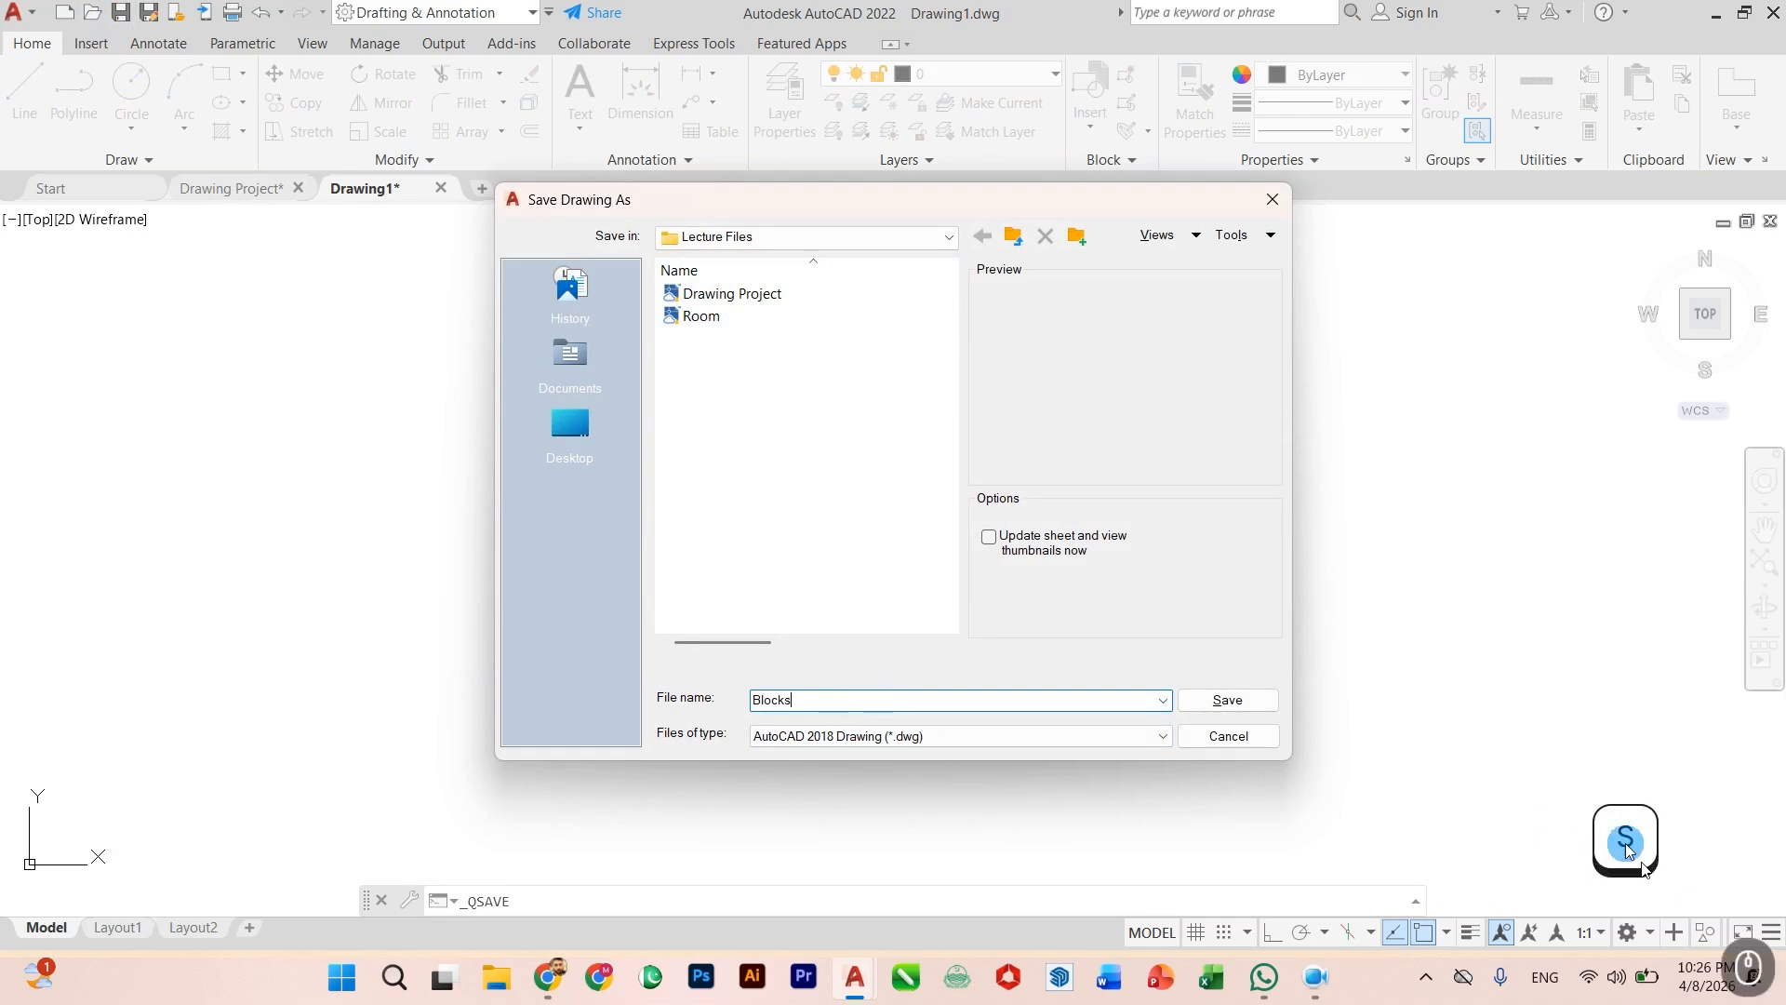
left_click(1237, 701)
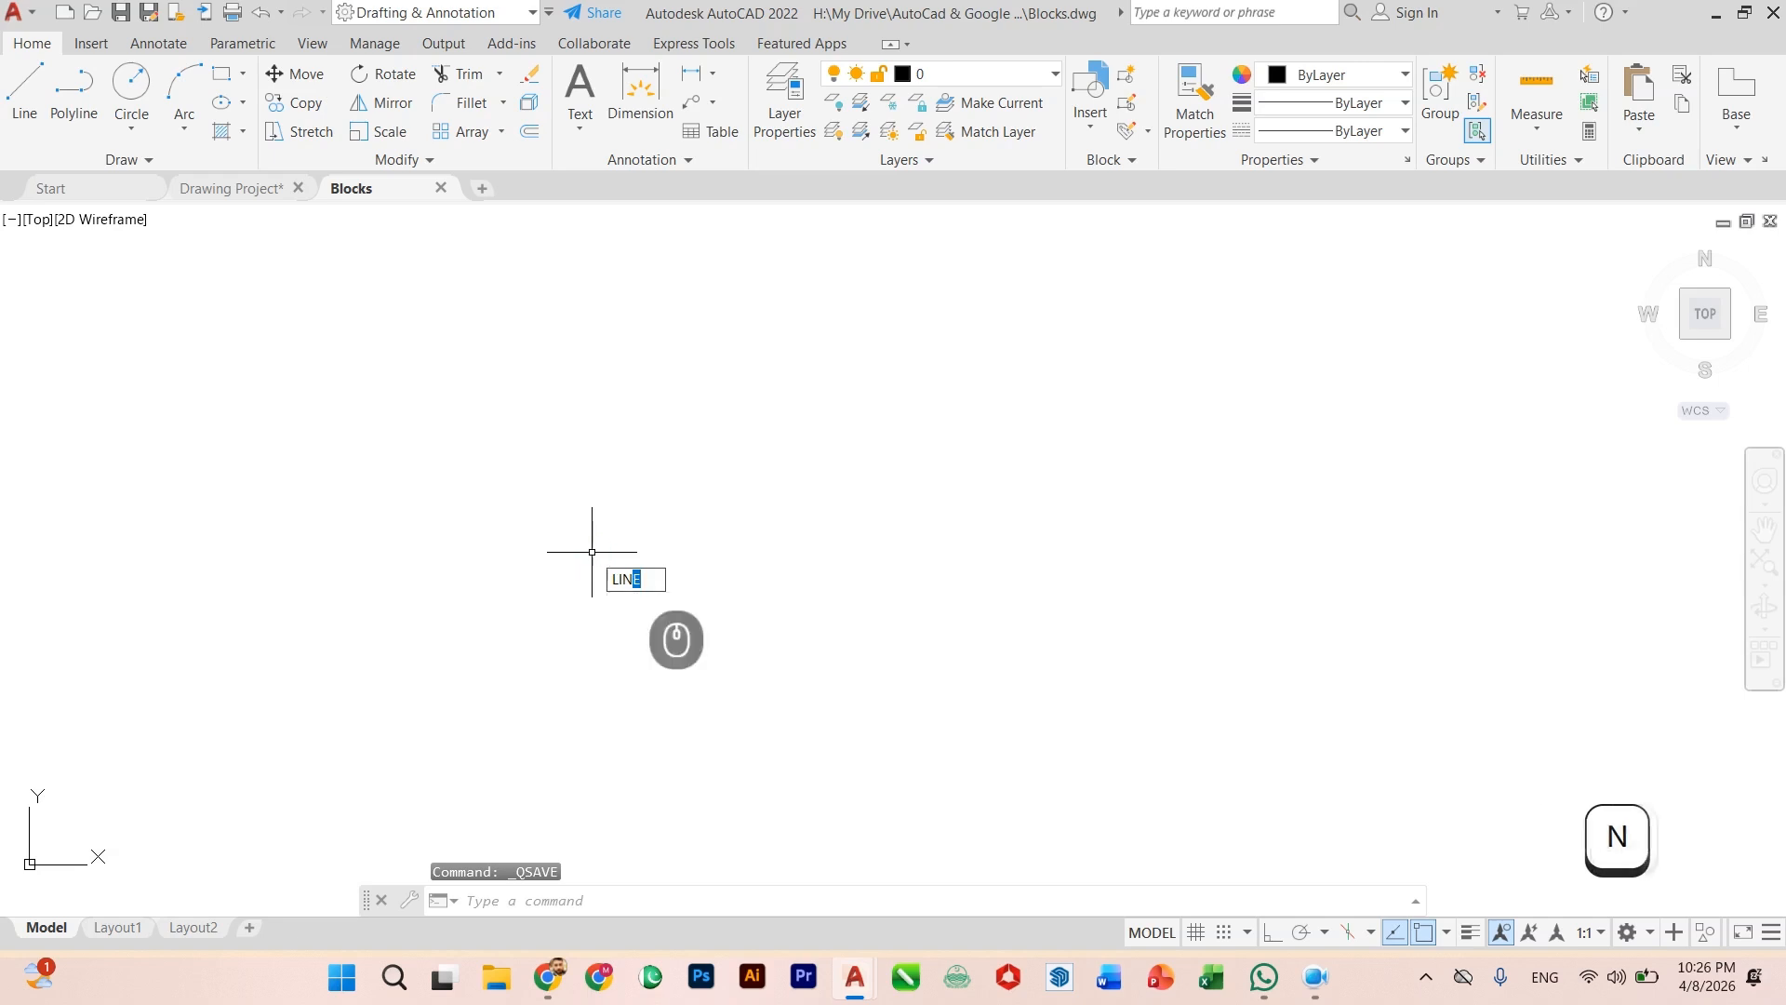
Step: Draw a vertical line 3' long upward from a free point, with ortho mode turned on
key("Return")
left_click(600, 638)
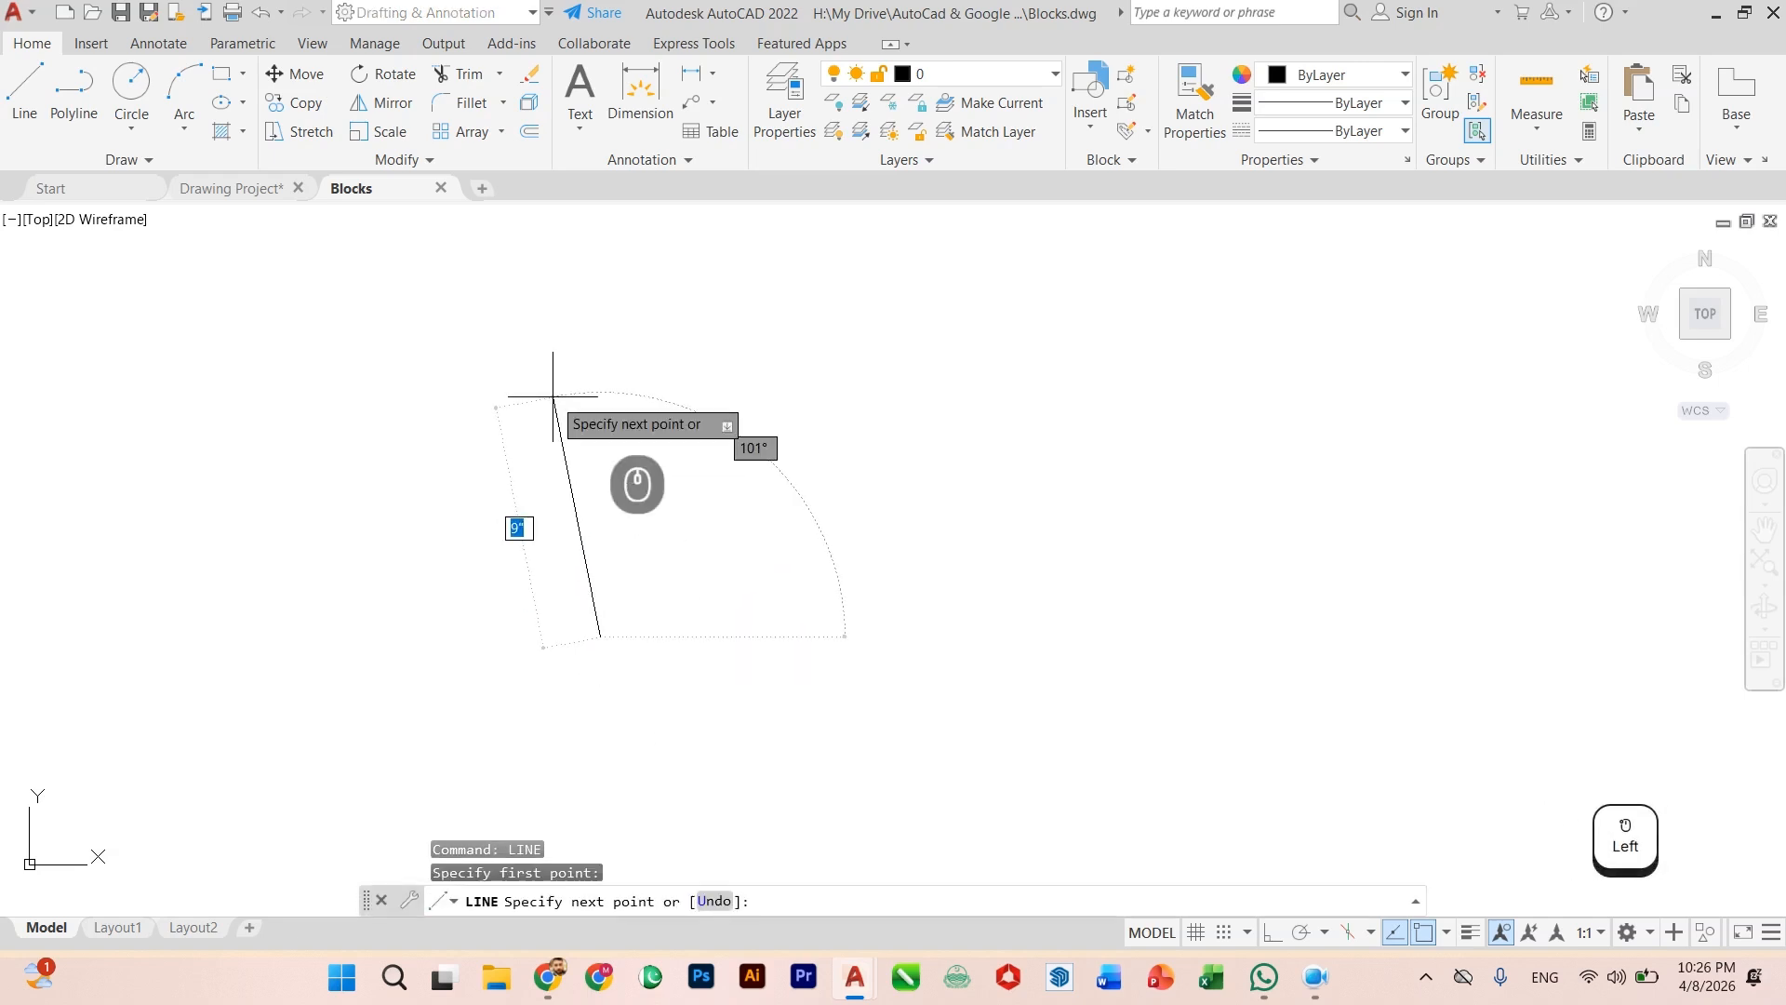
key("F8")
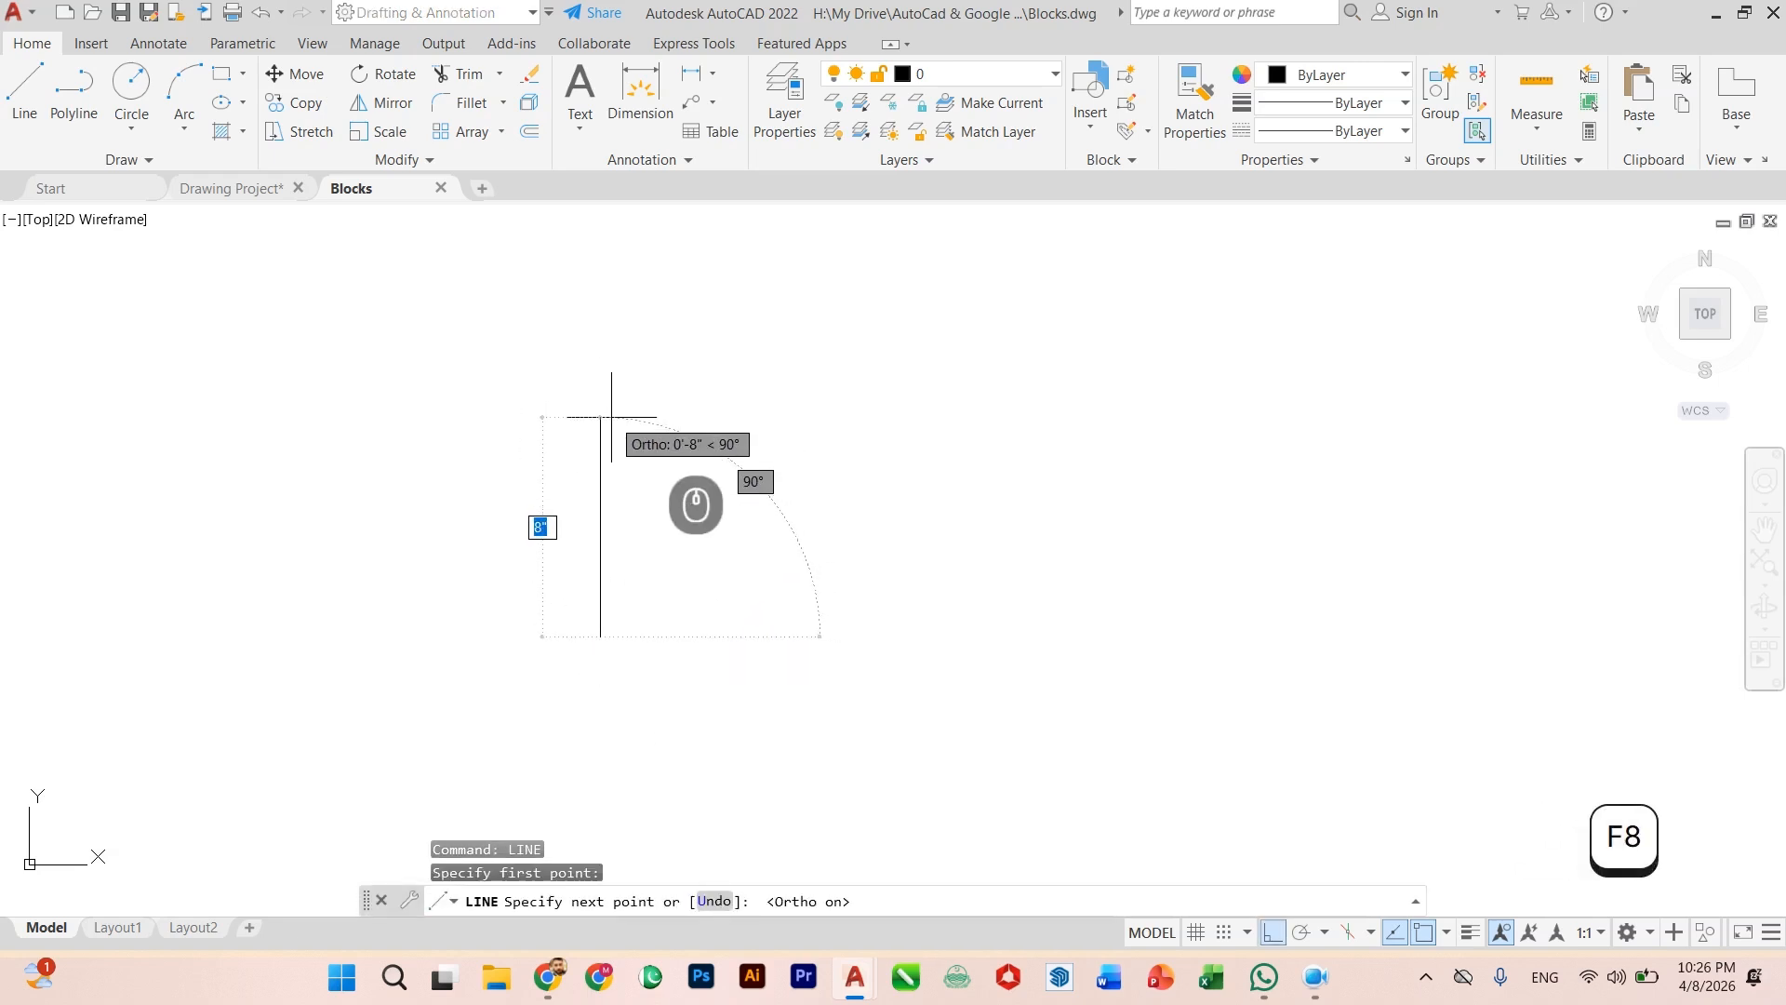
left_click(611, 407)
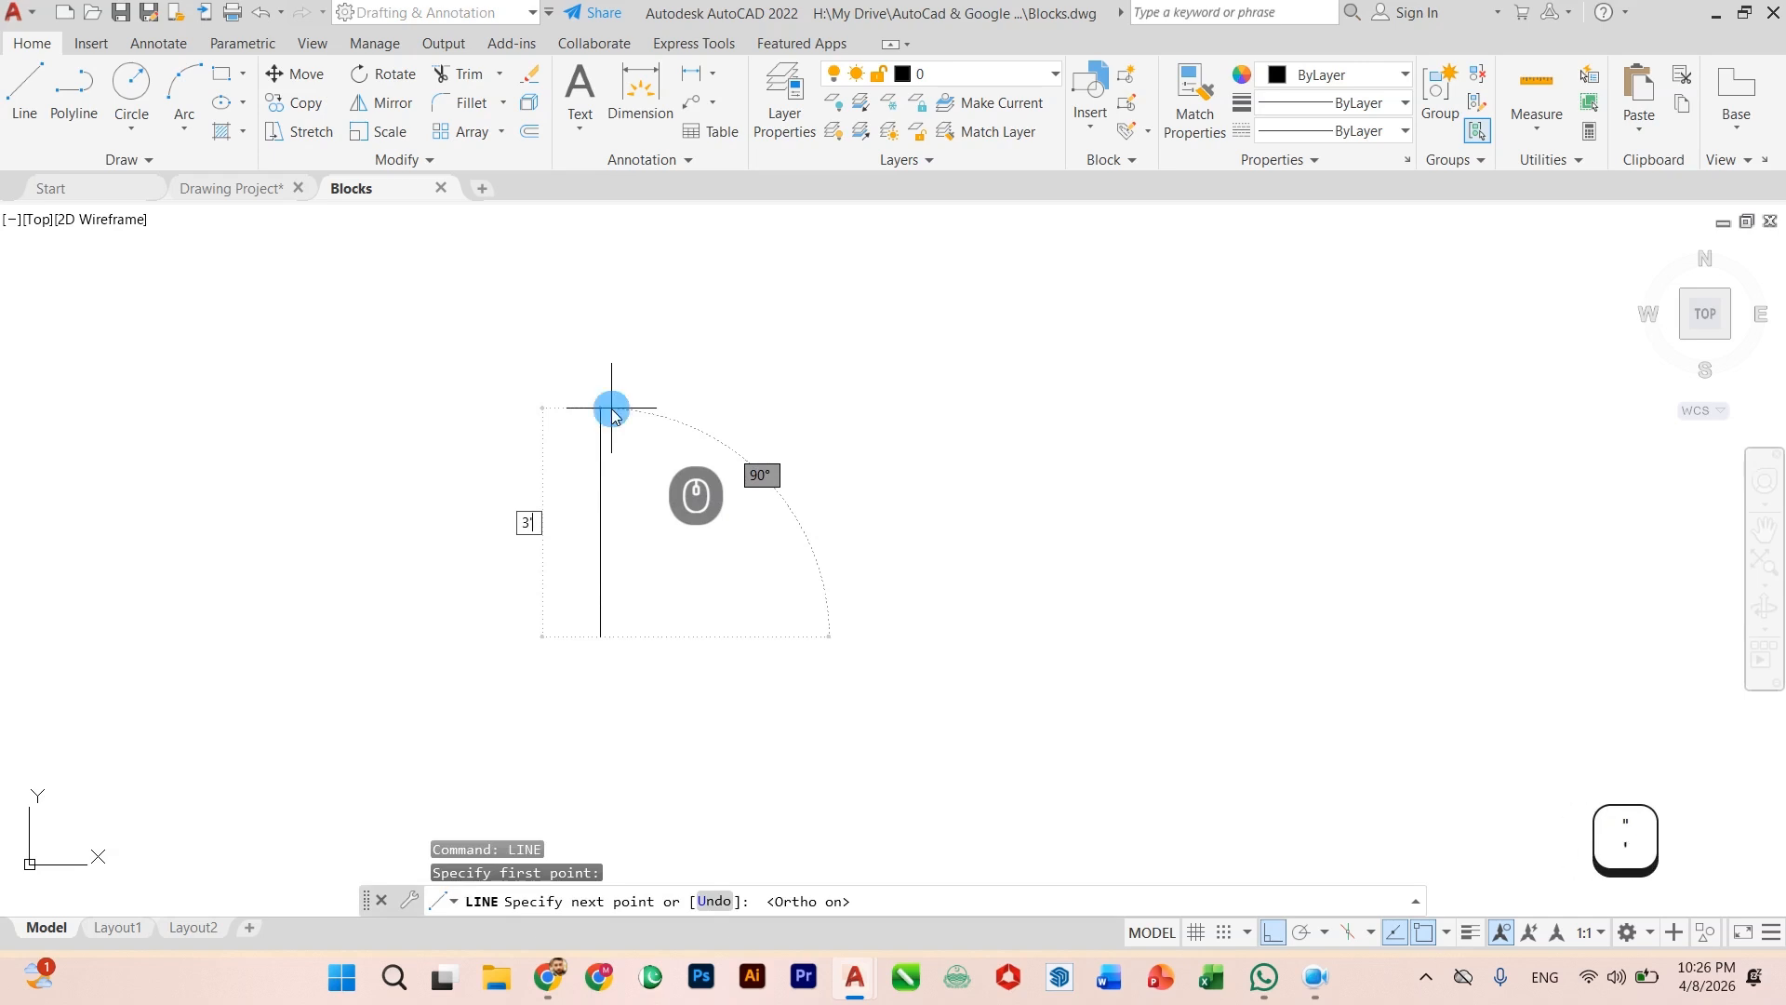
type("3'")
key("Return")
key("Escape")
scroll(782, 546, "down", 2)
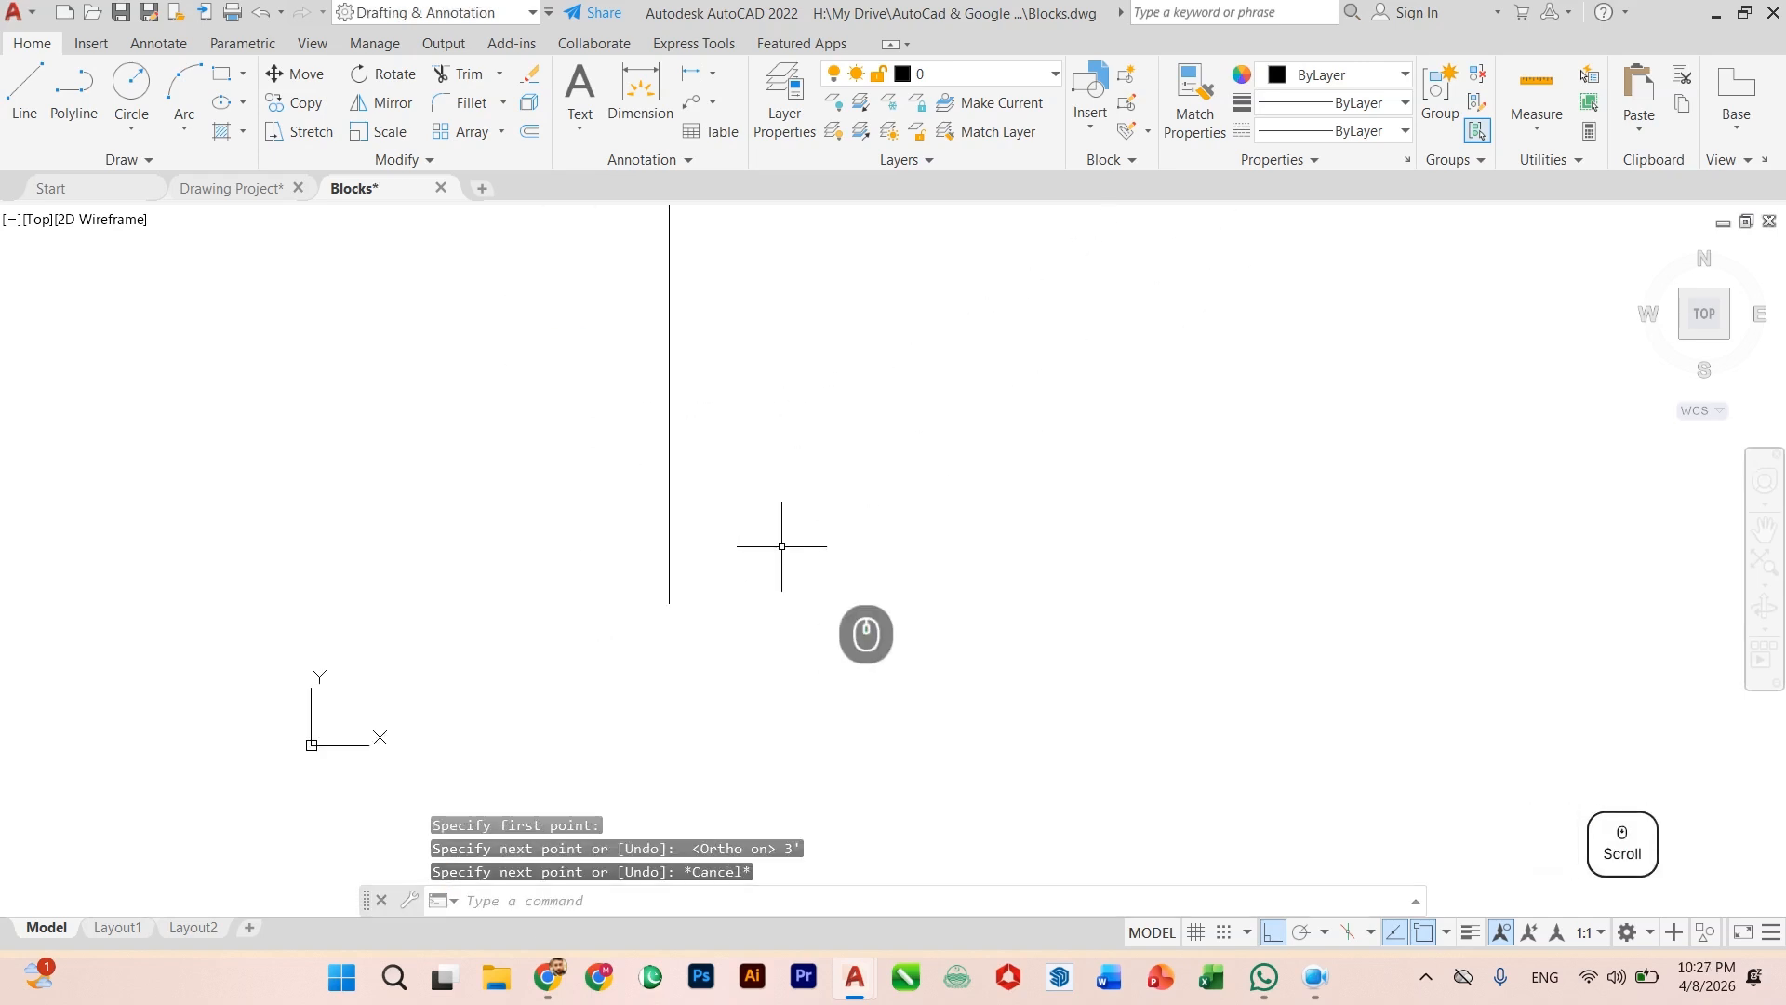
Step: Hide the UCS icon in the Blocks drawing
left_click(313, 44)
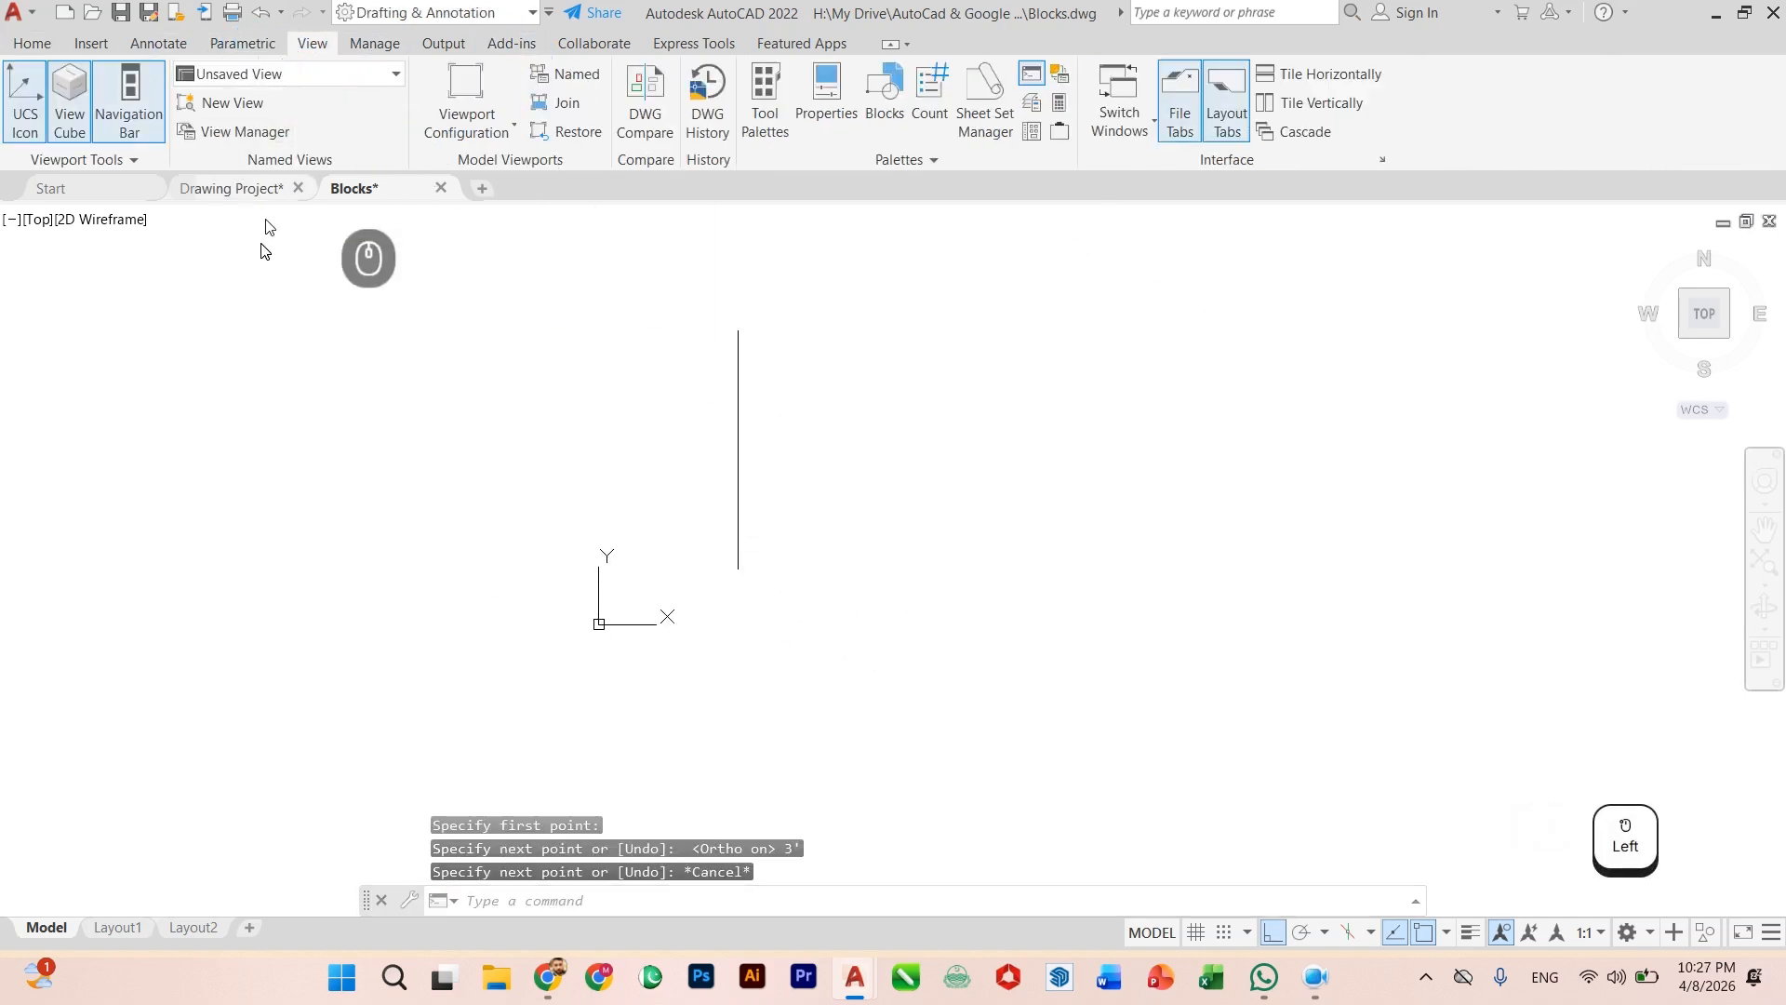
left_click(37, 104)
scroll(798, 466, "up", 4)
scroll(810, 453, "down", 4)
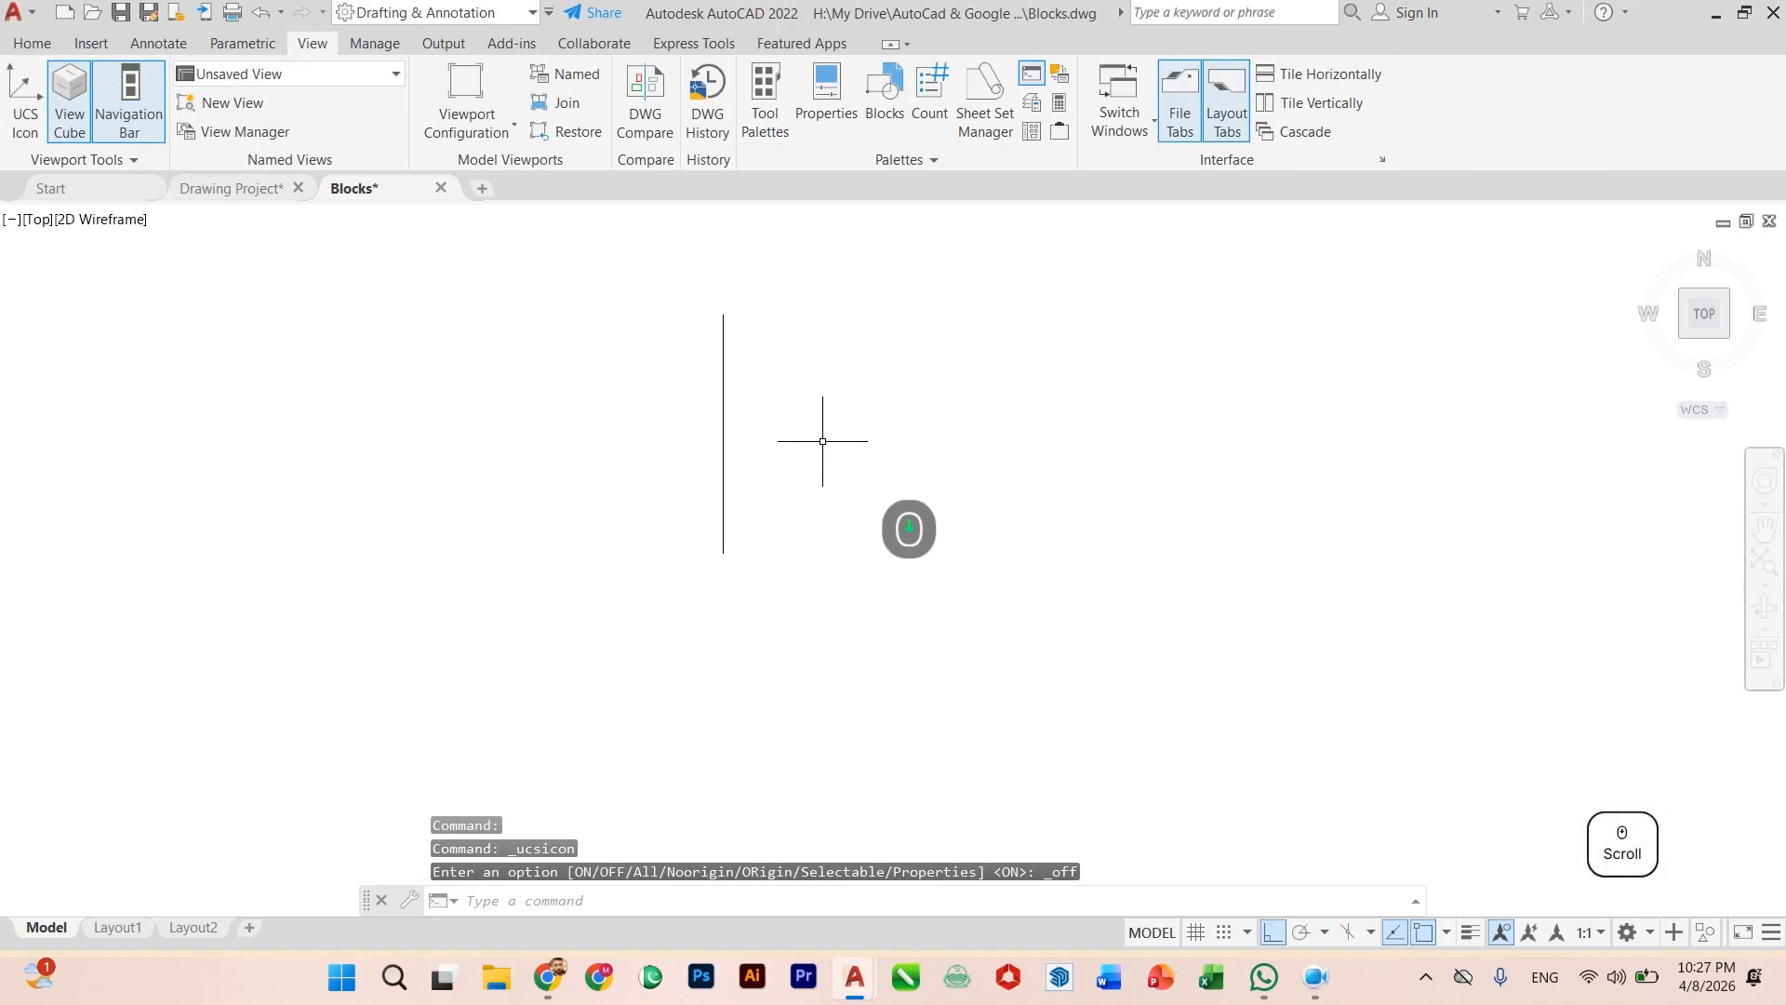
Step: Offset the vertical 3' line 2" to the right to form the door leaf
middle_click_drag(822, 440, 779, 498)
scroll(702, 519, "up", 2)
scroll(703, 504, "up", 2)
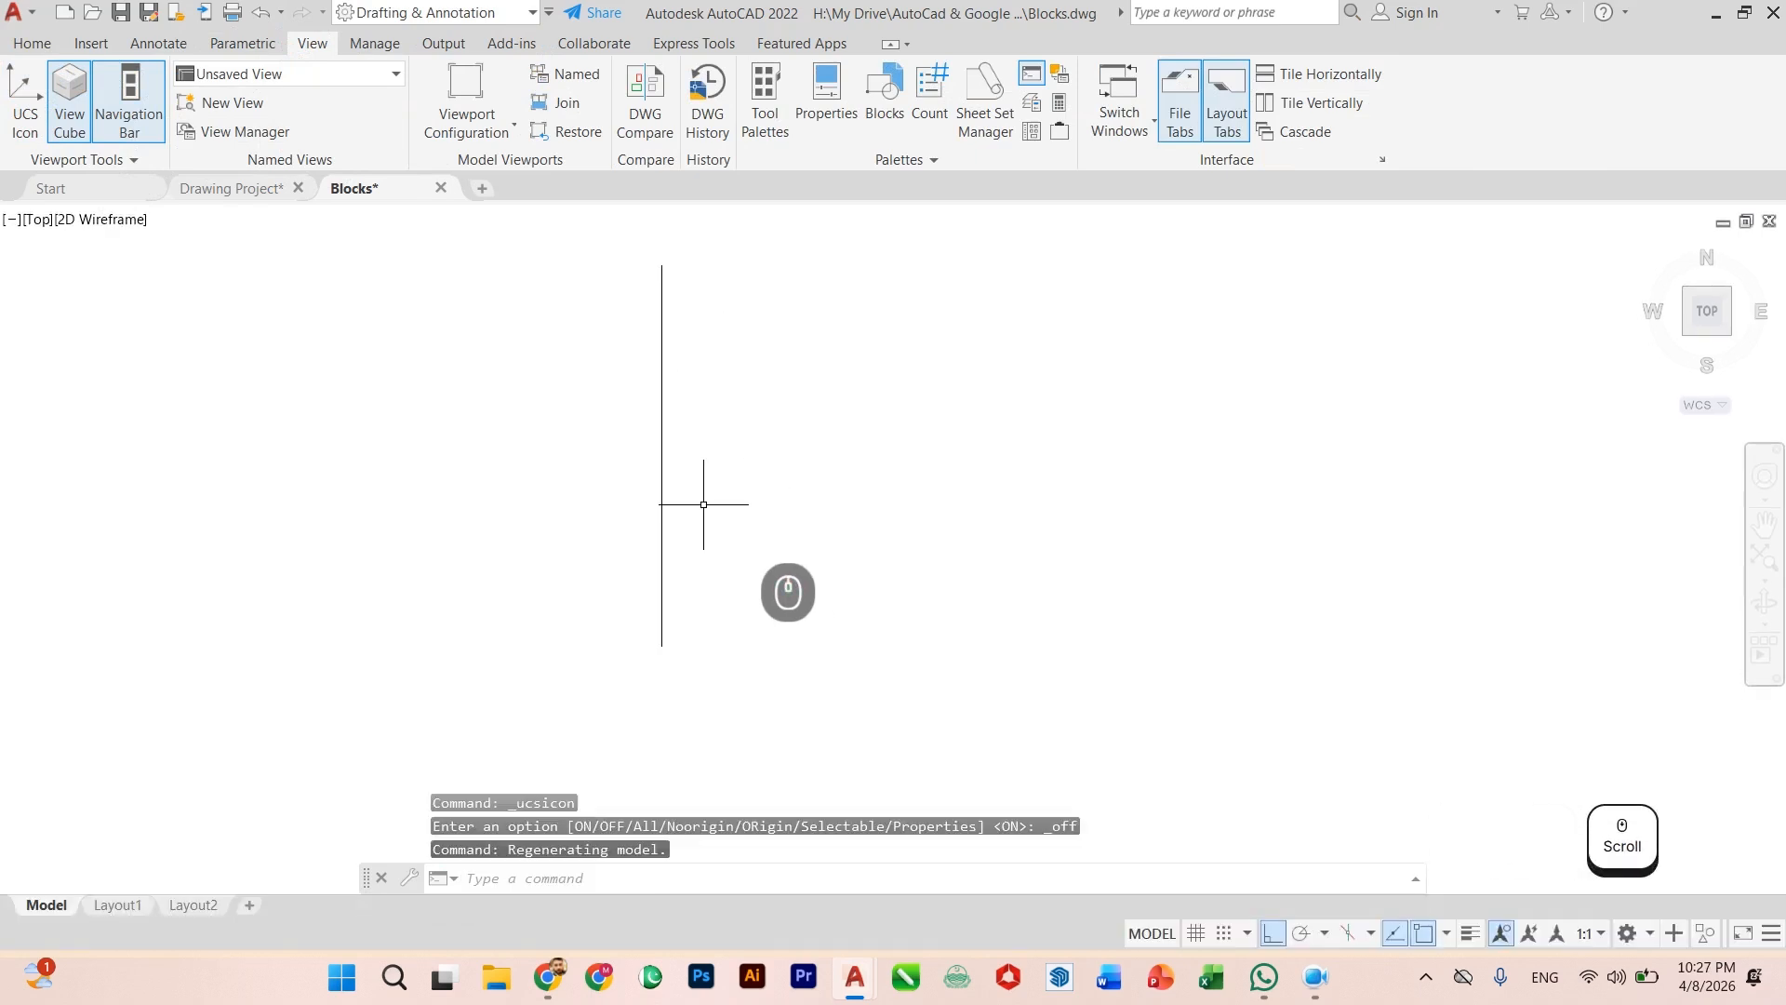
key("Return")
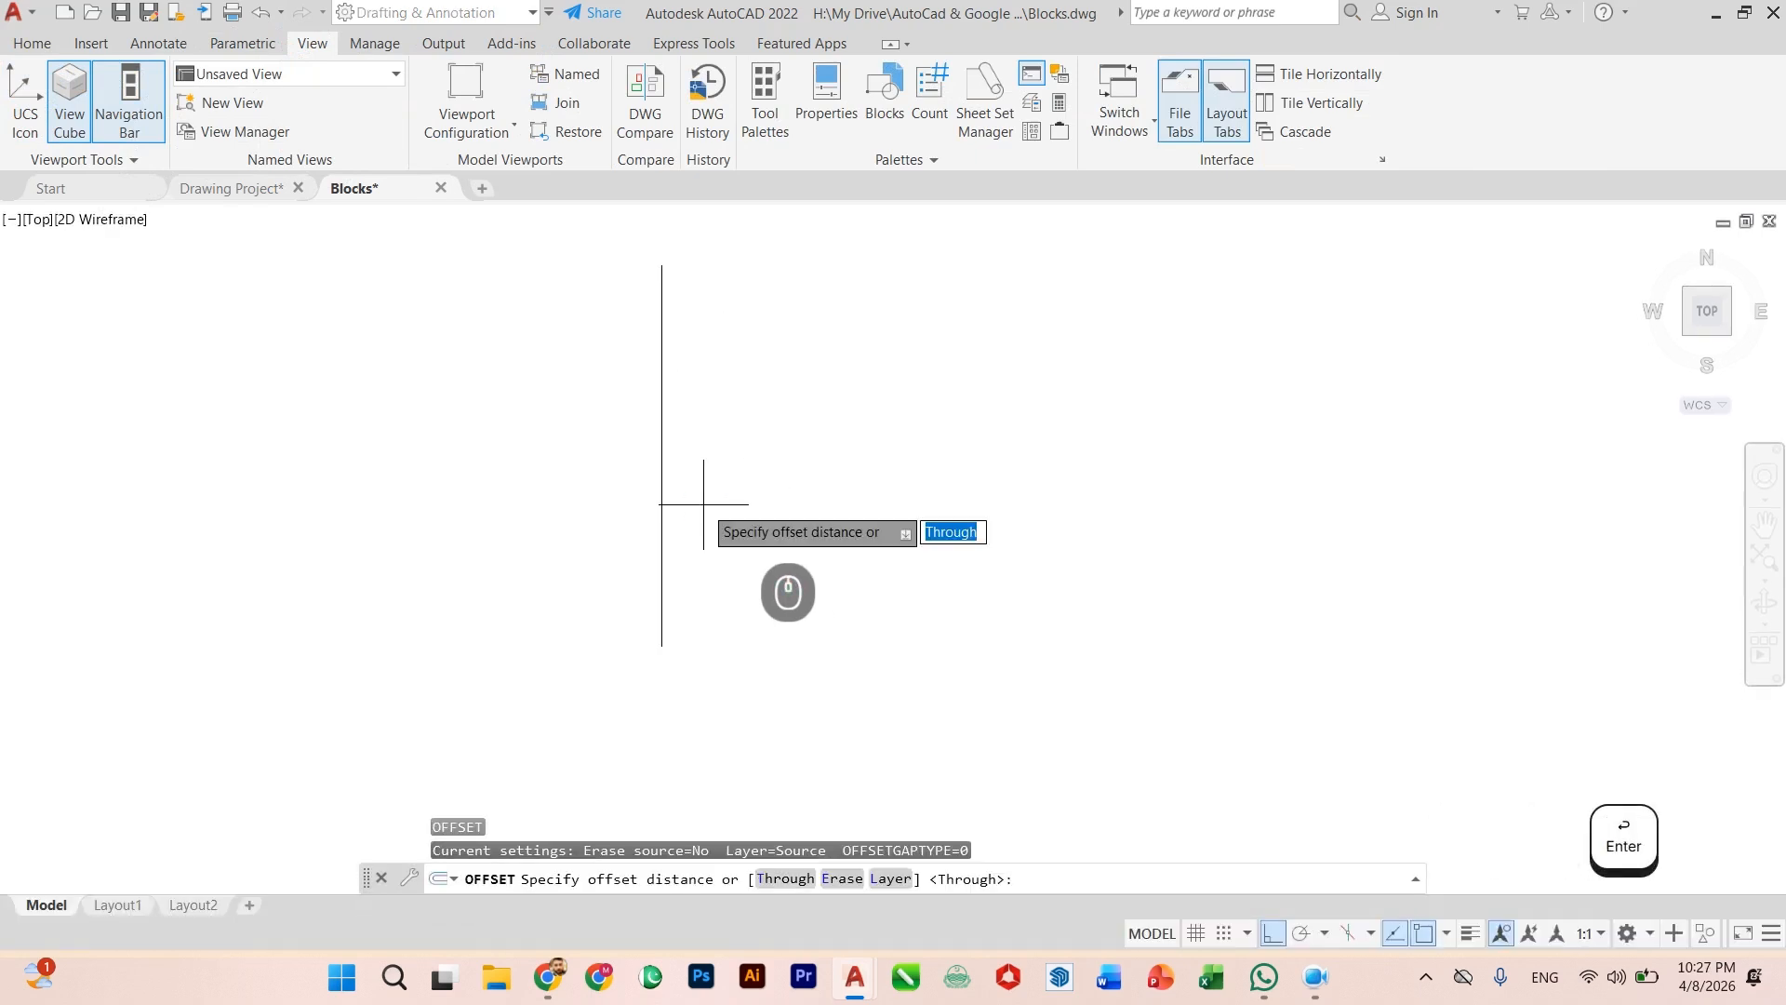
type("2\"")
key("Return")
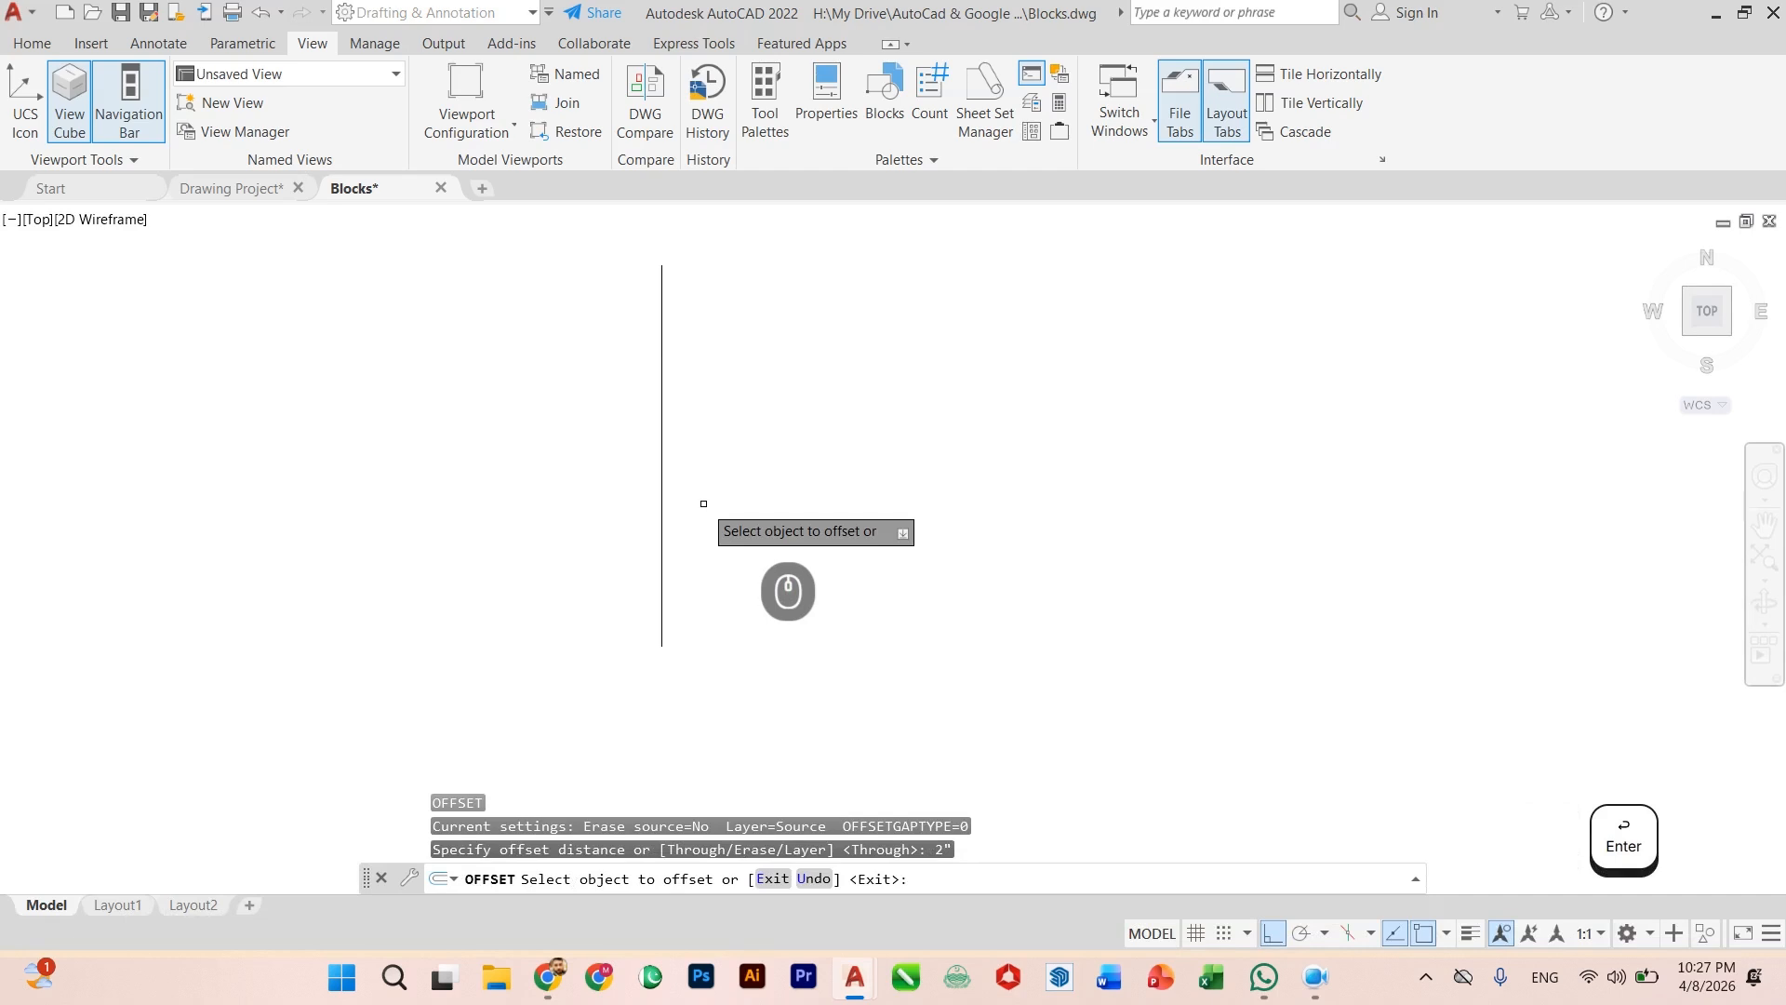
left_click(661, 513)
key("Escape")
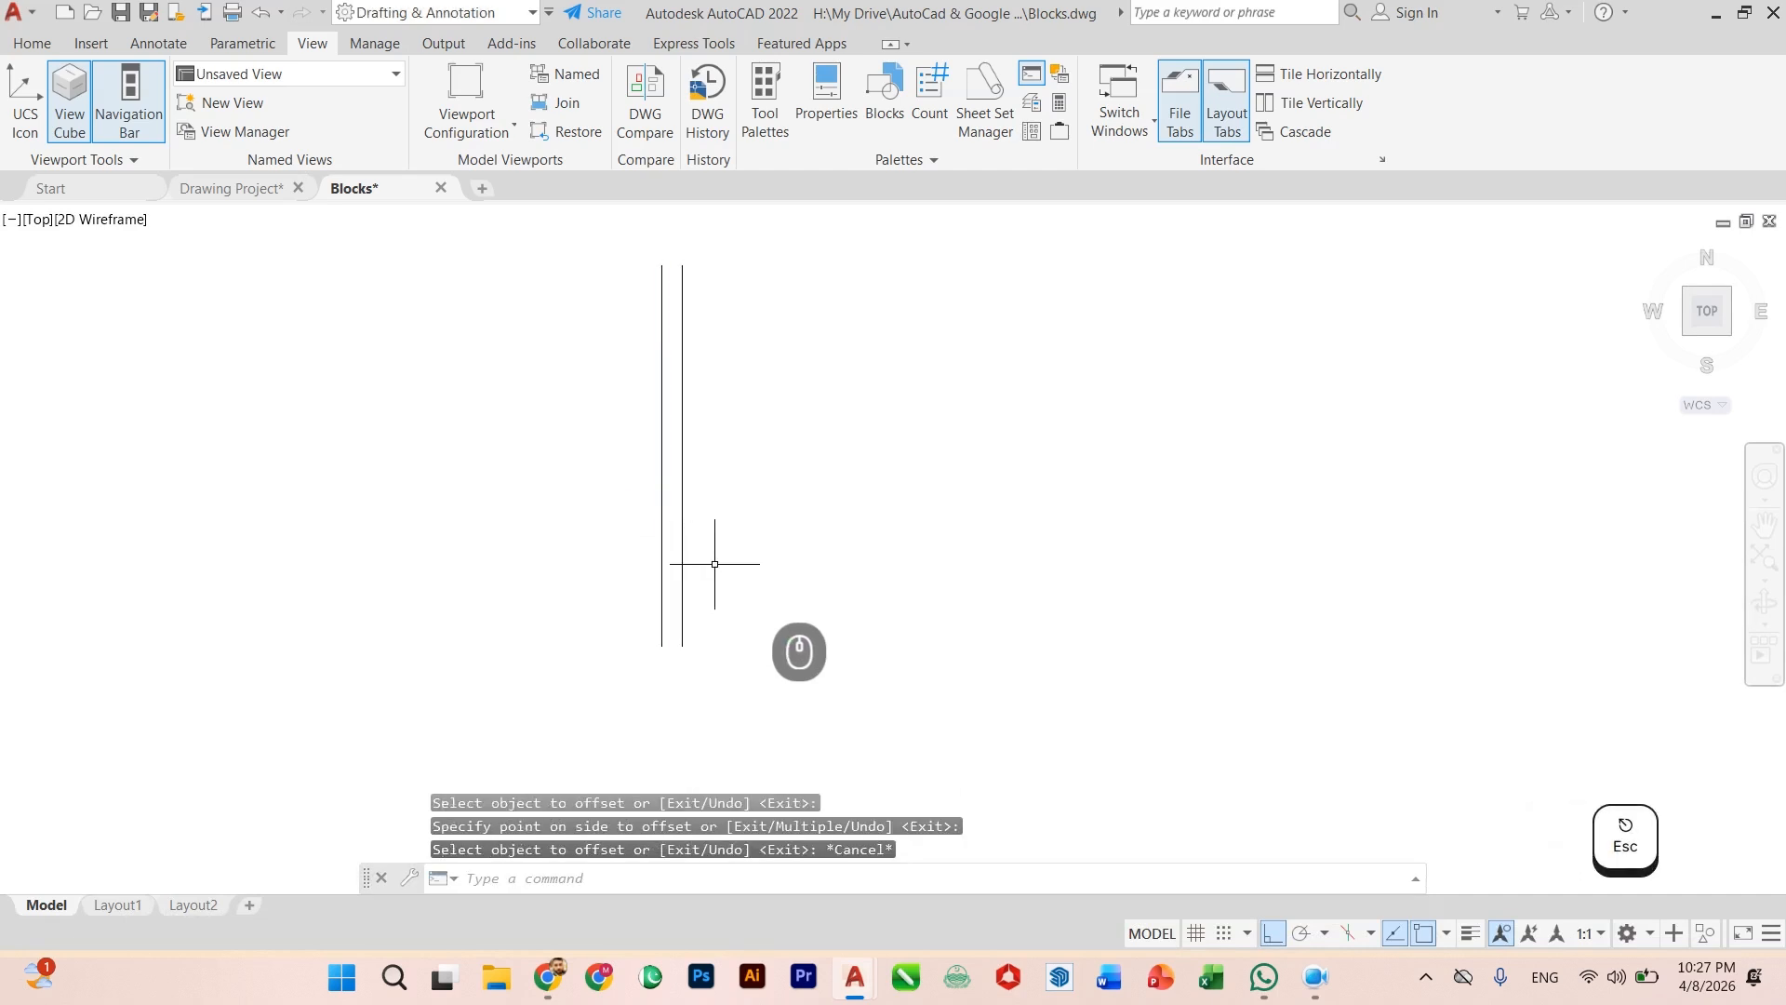
type("l")
key("Return")
left_click(656, 644)
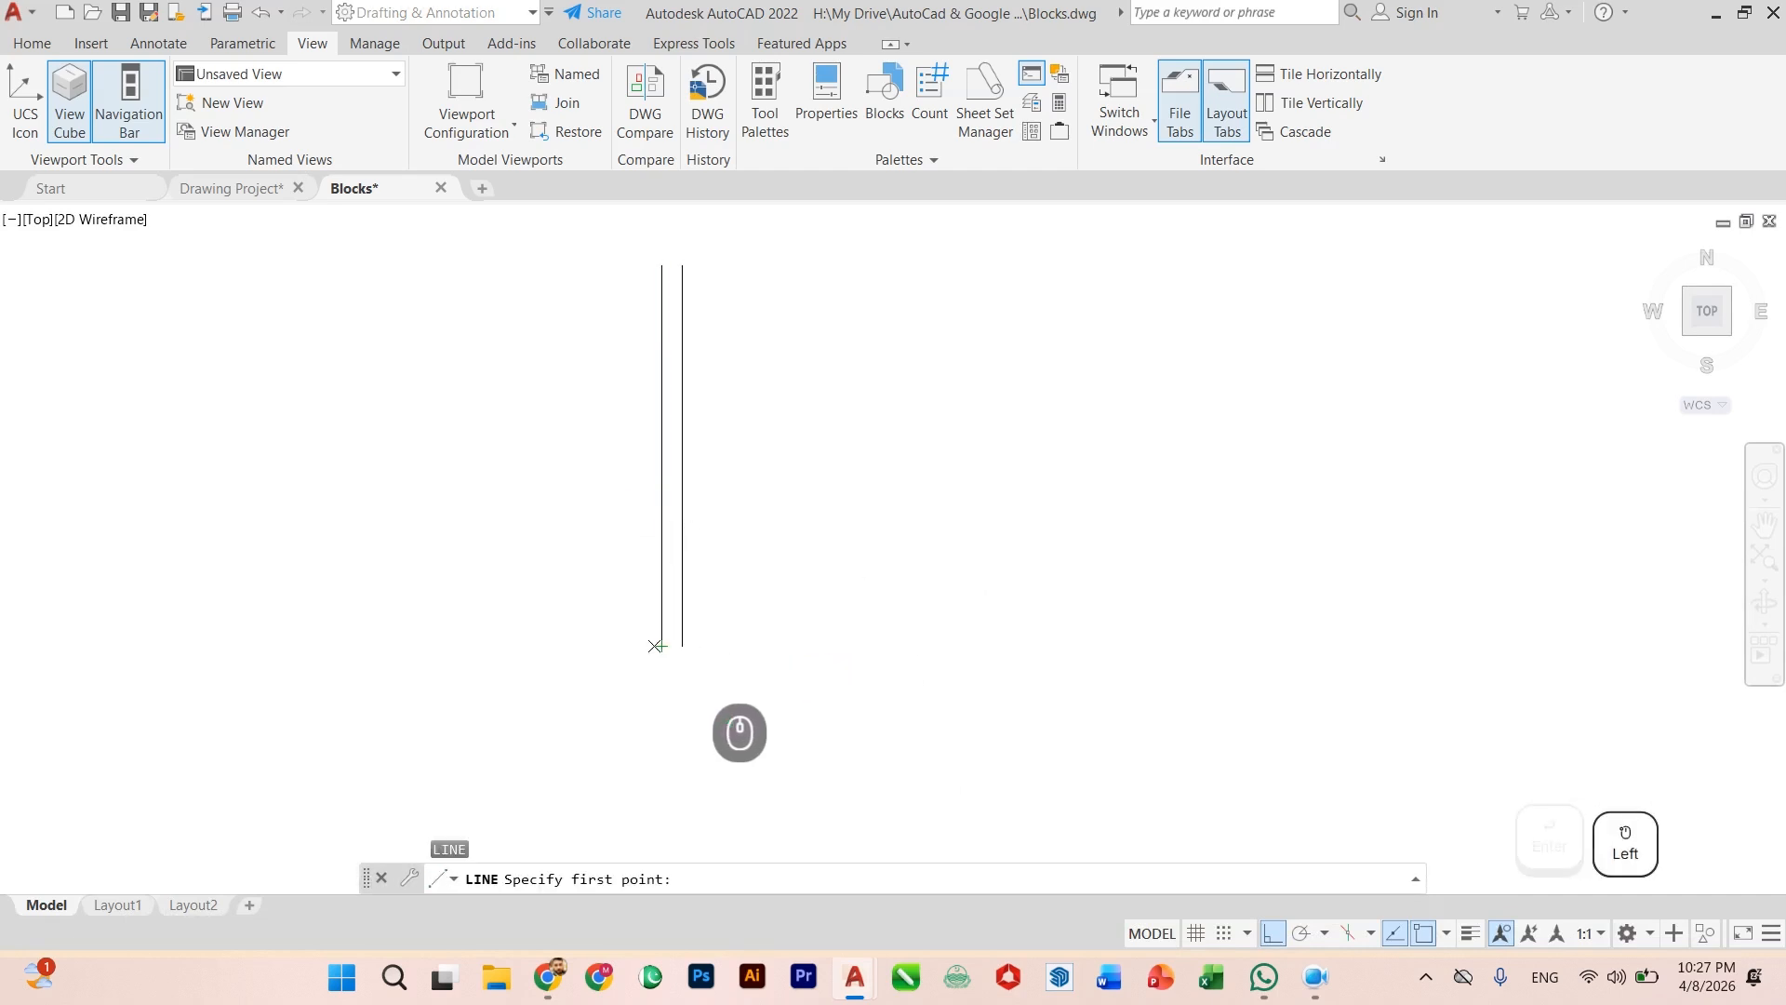
type("'")
key("Return")
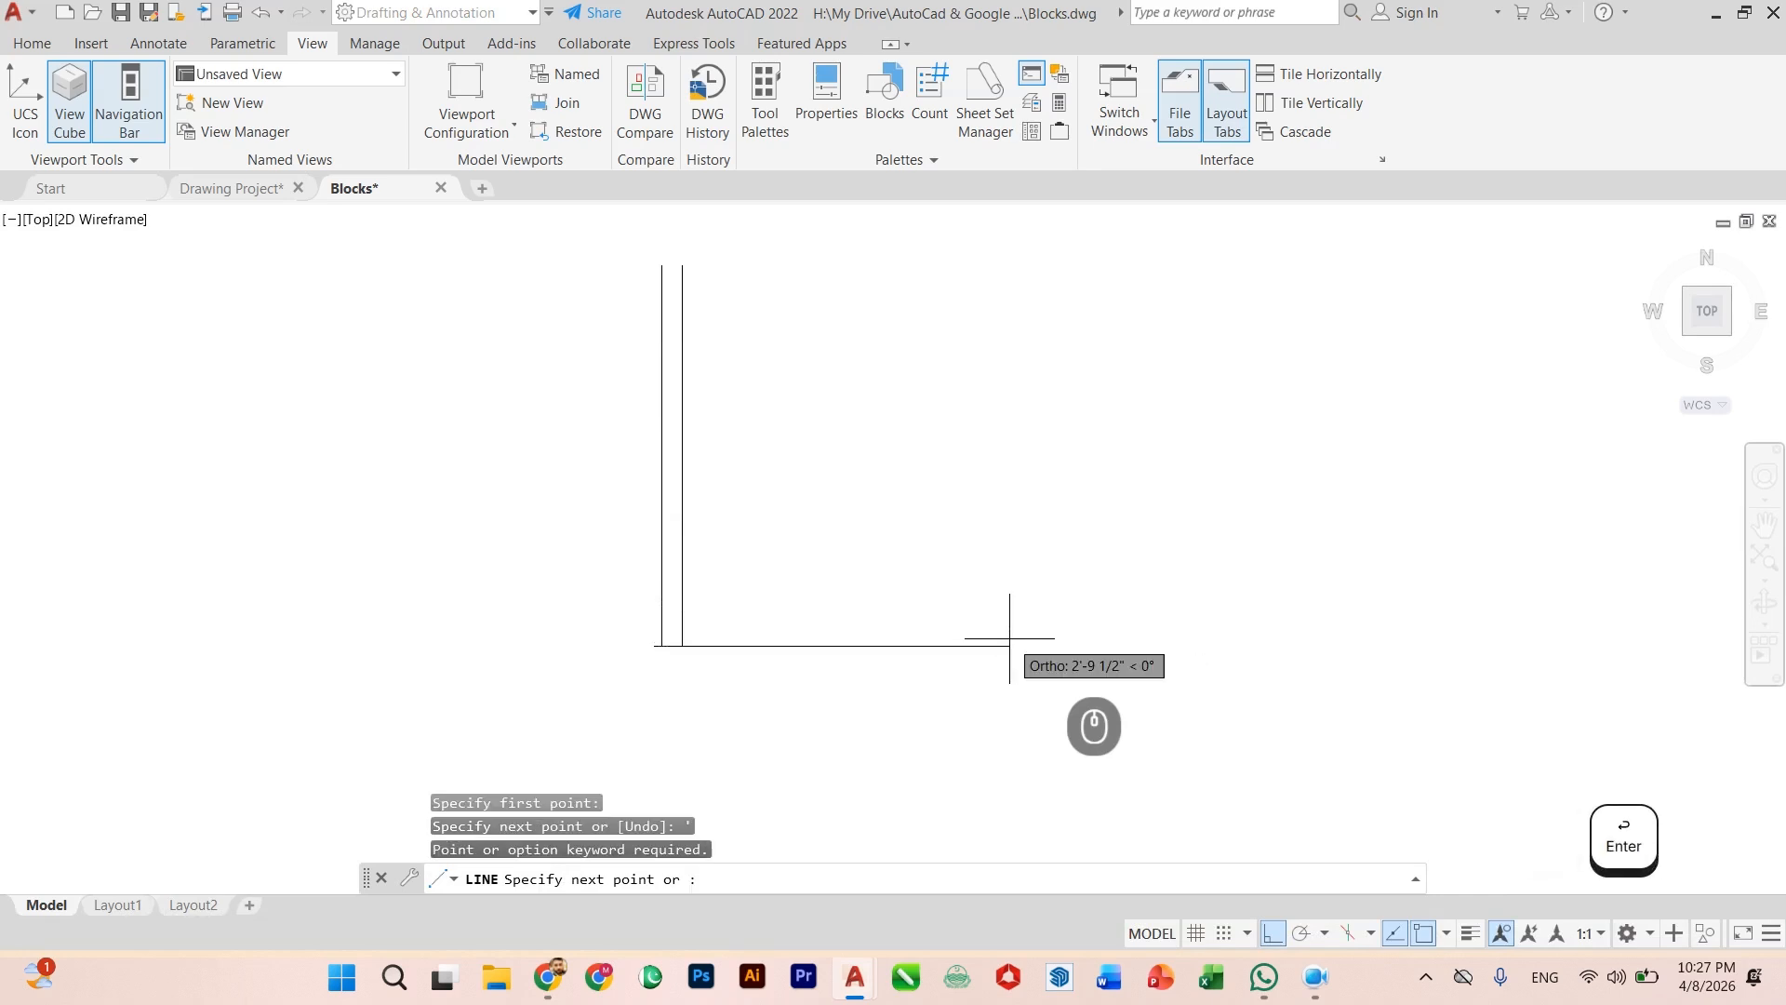
key("Escape")
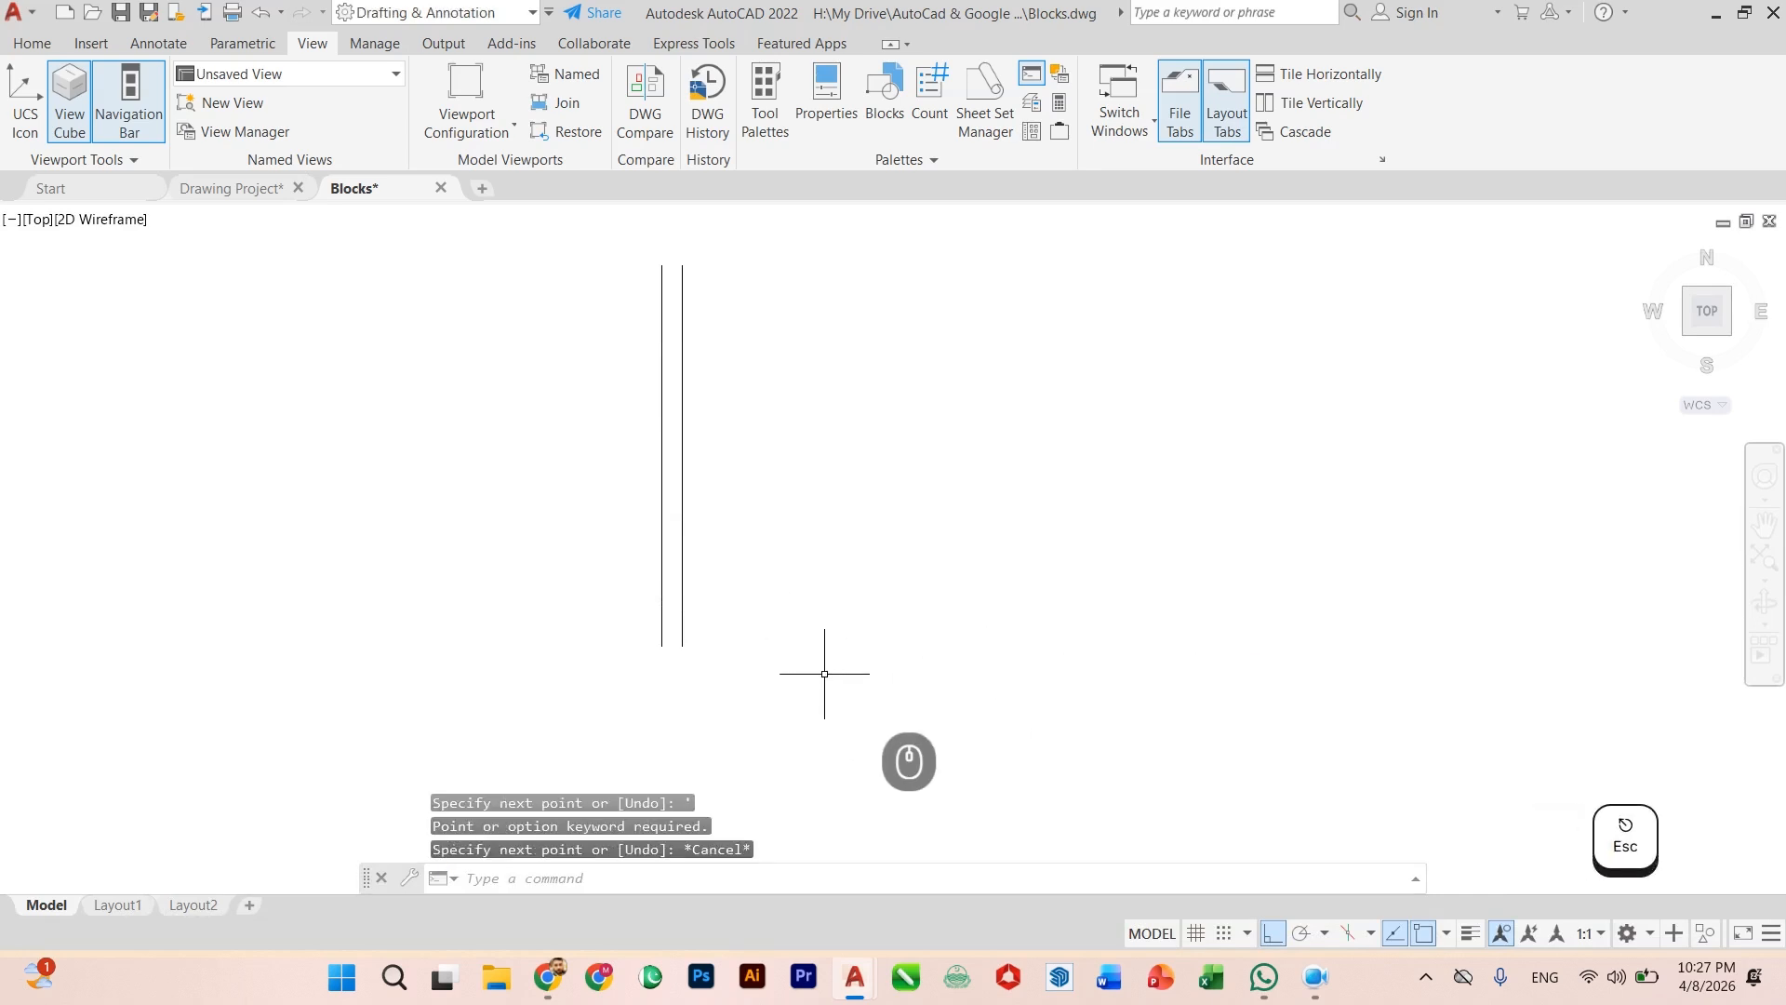
type("l")
key("Return")
left_click(681, 645)
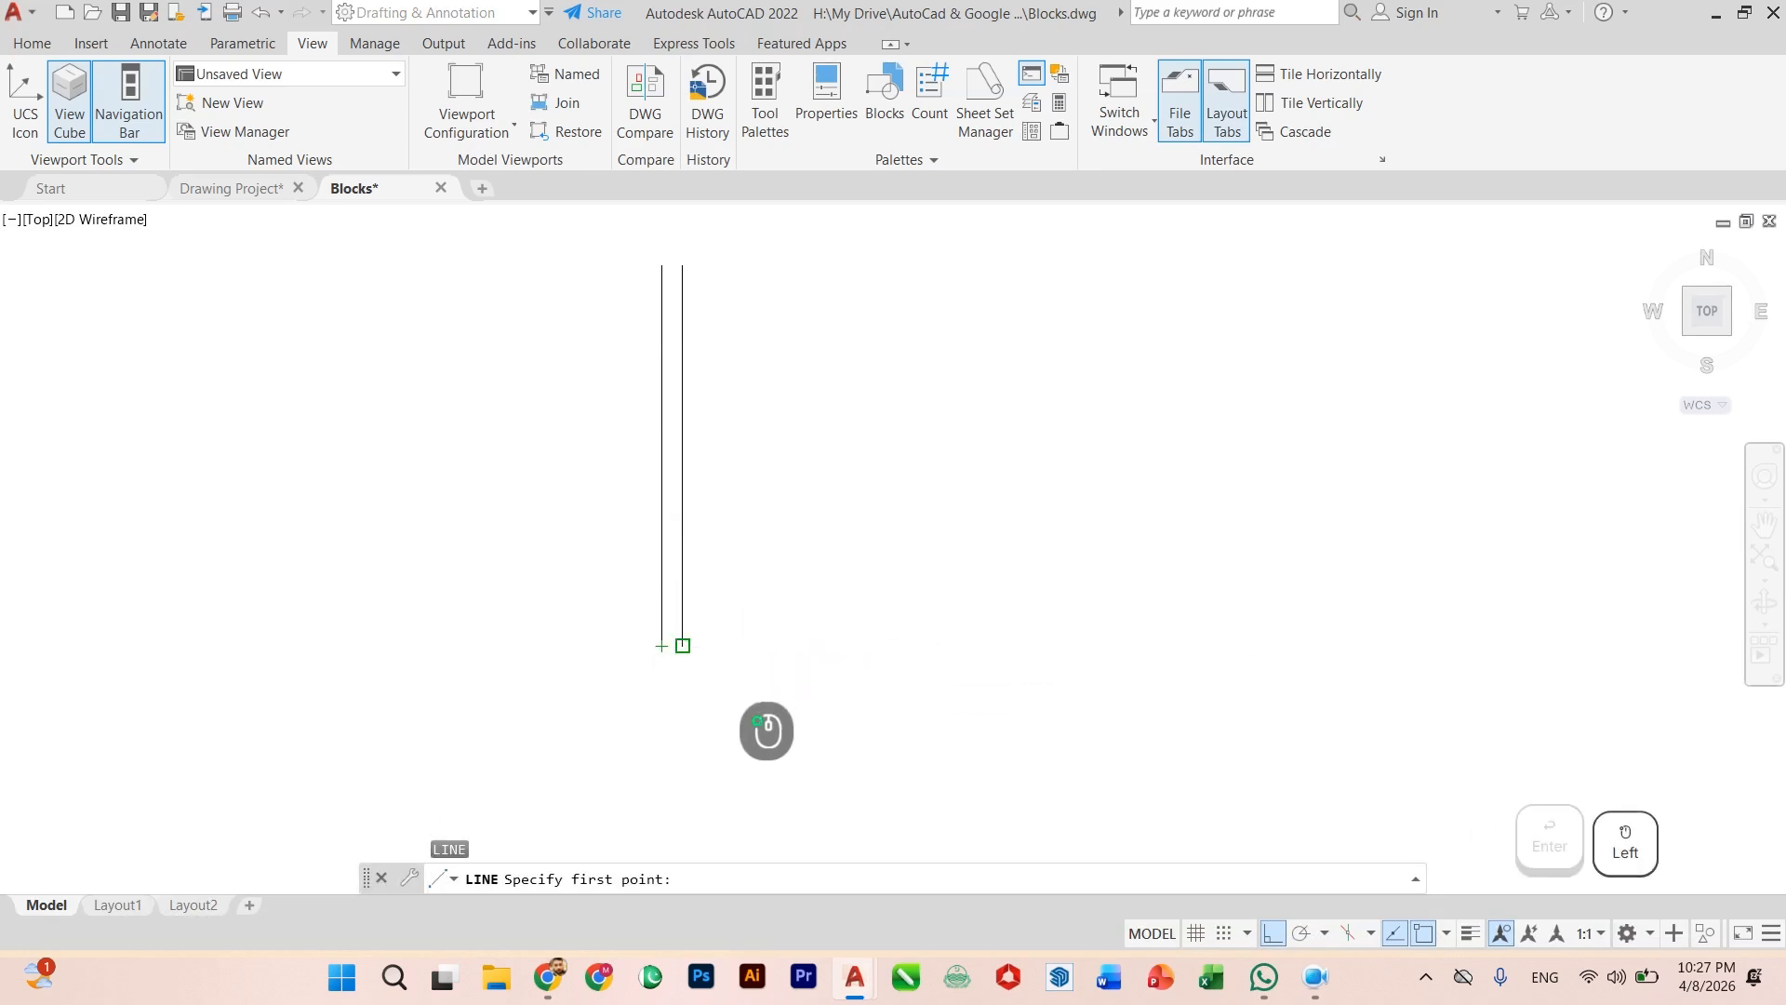
key("Escape")
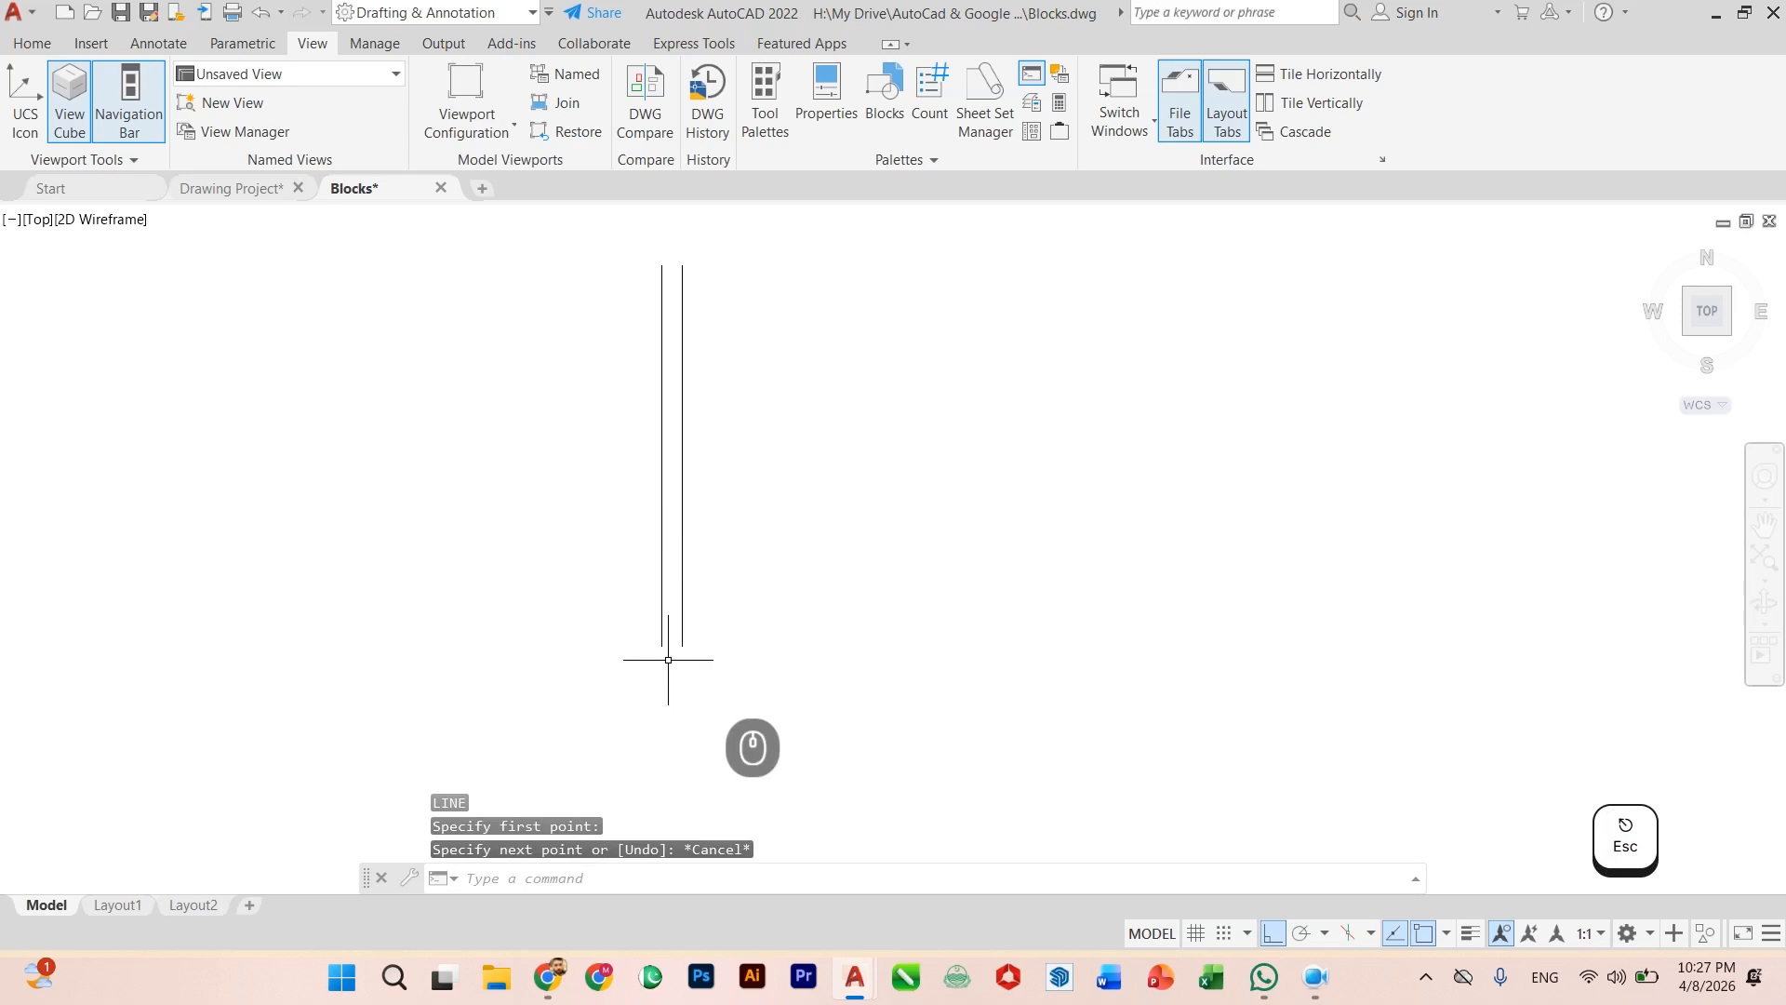
Step: Draw a horizontal line 3' long to the right from the lower end of the left vertical line
key("Return")
left_click(662, 645)
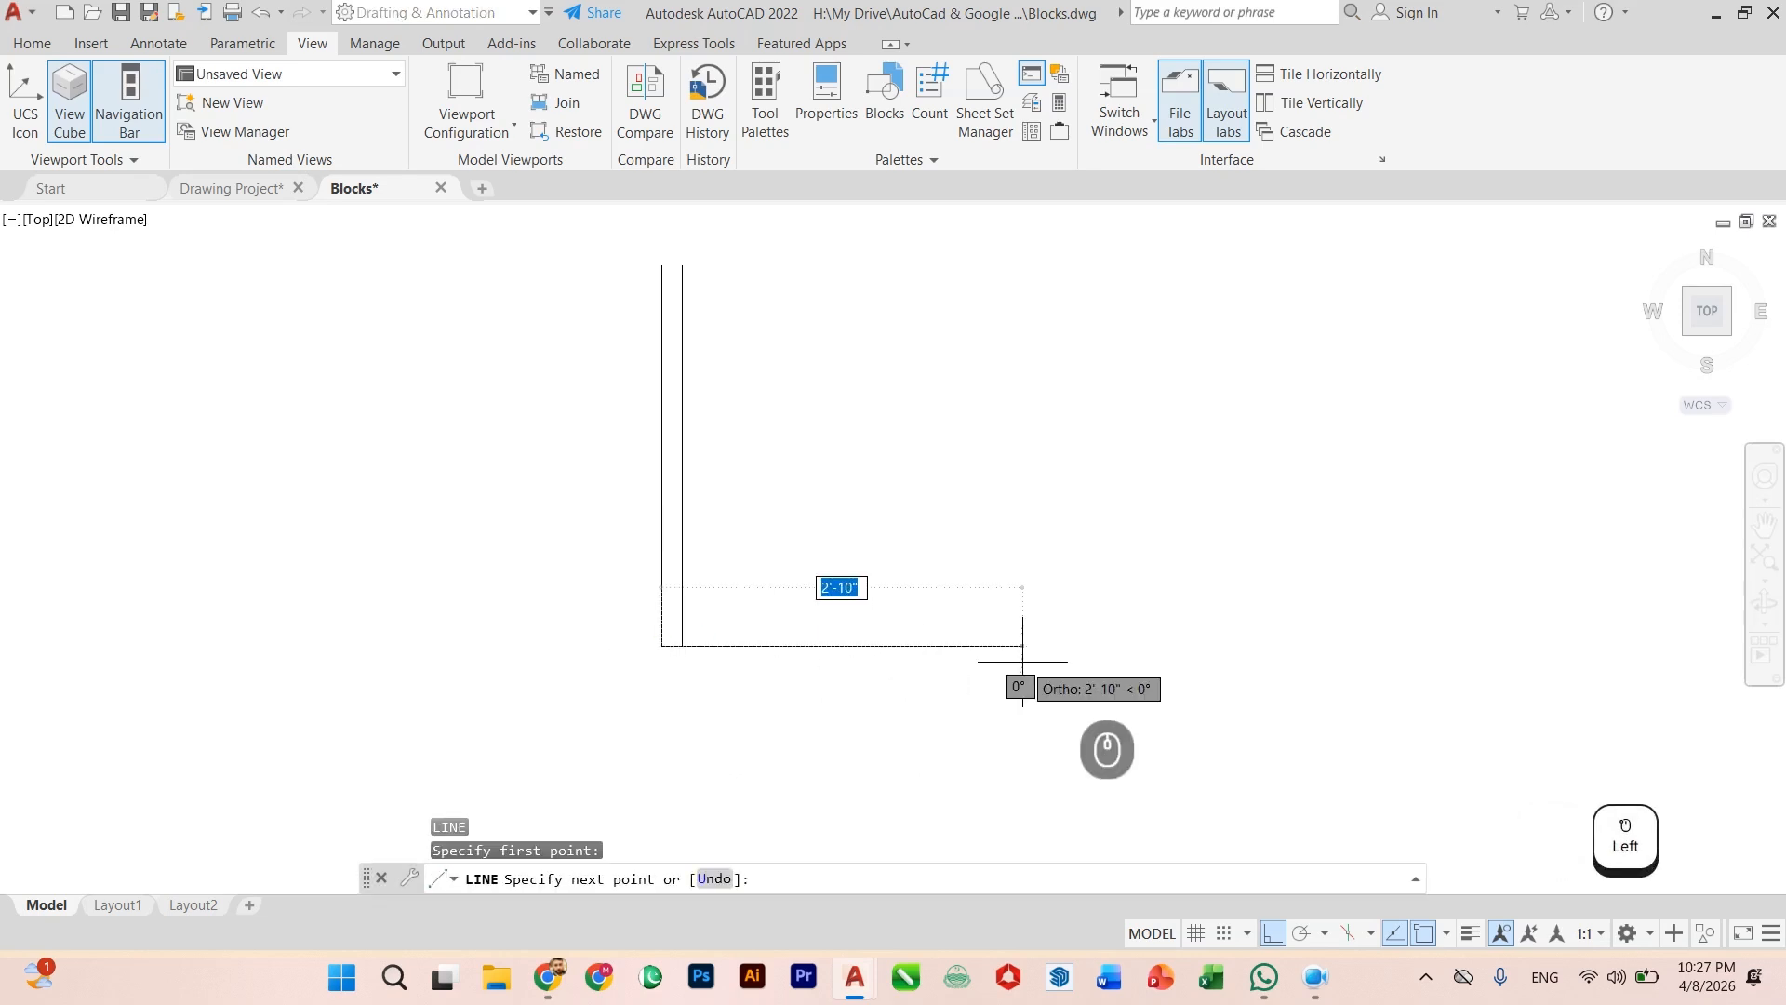
type("3")
key("Return")
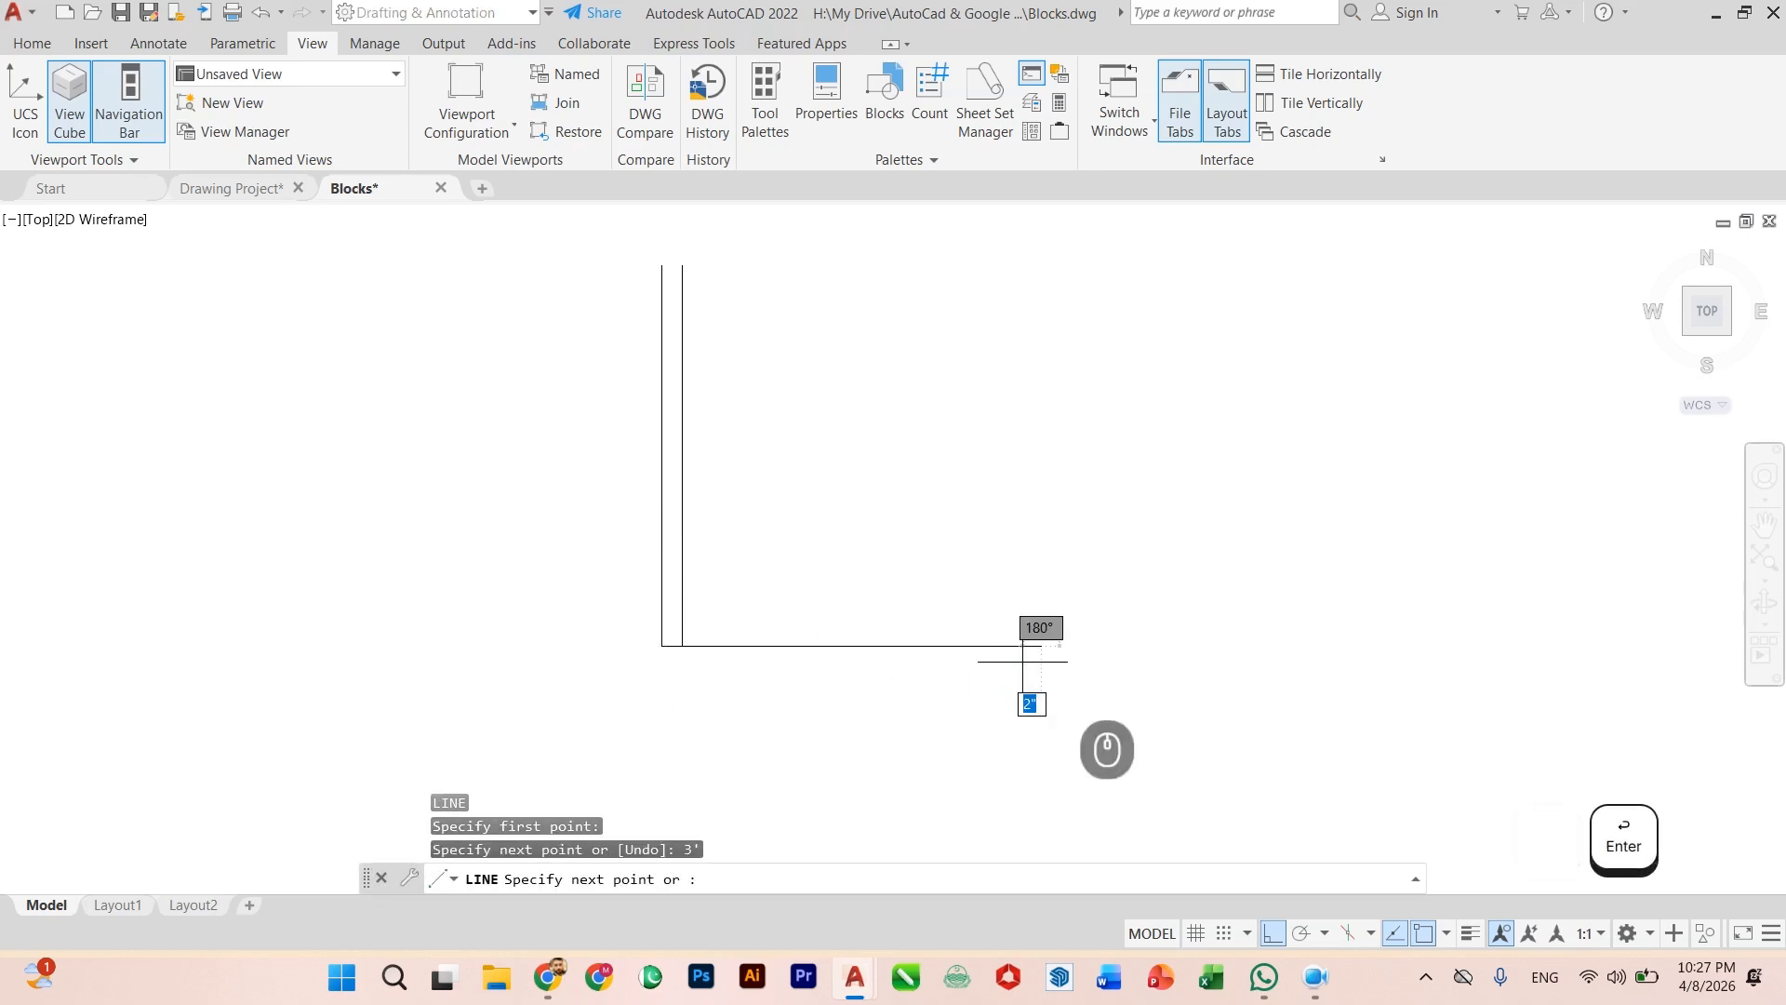
key("Escape")
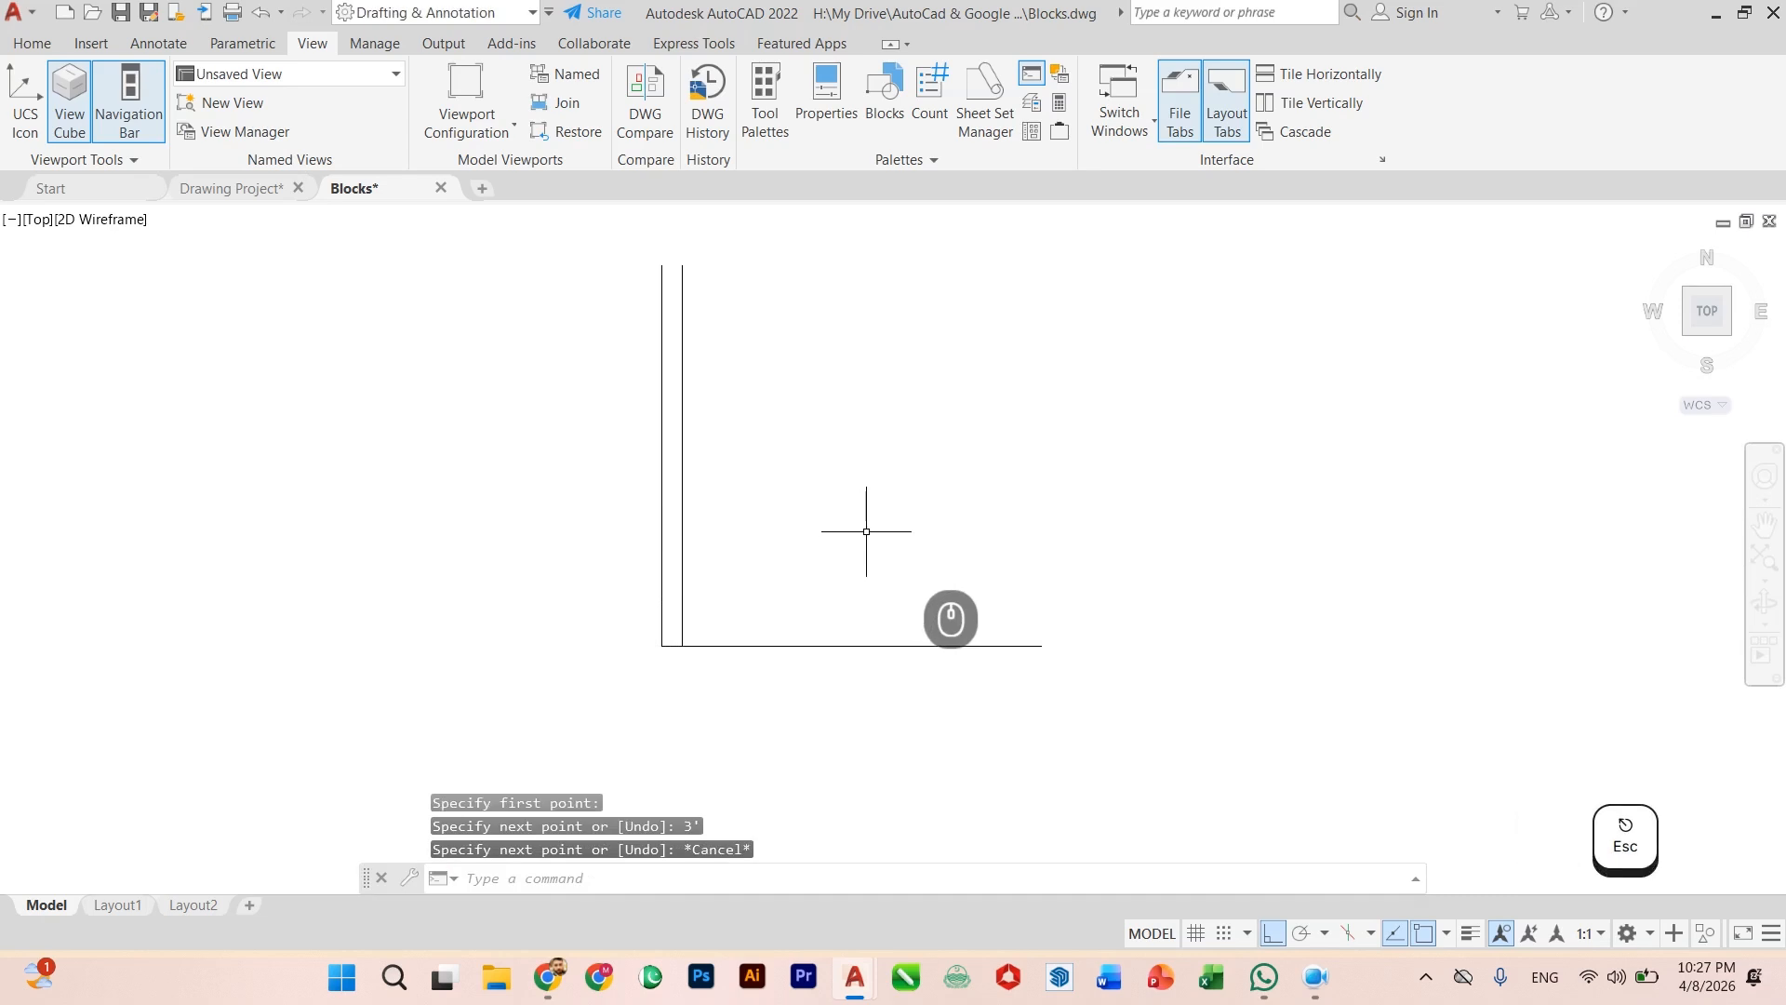
Step: Draw the door swing as a three-point arc through the tops of both vertical lines to the right end of the base line
type("arc")
key("Return")
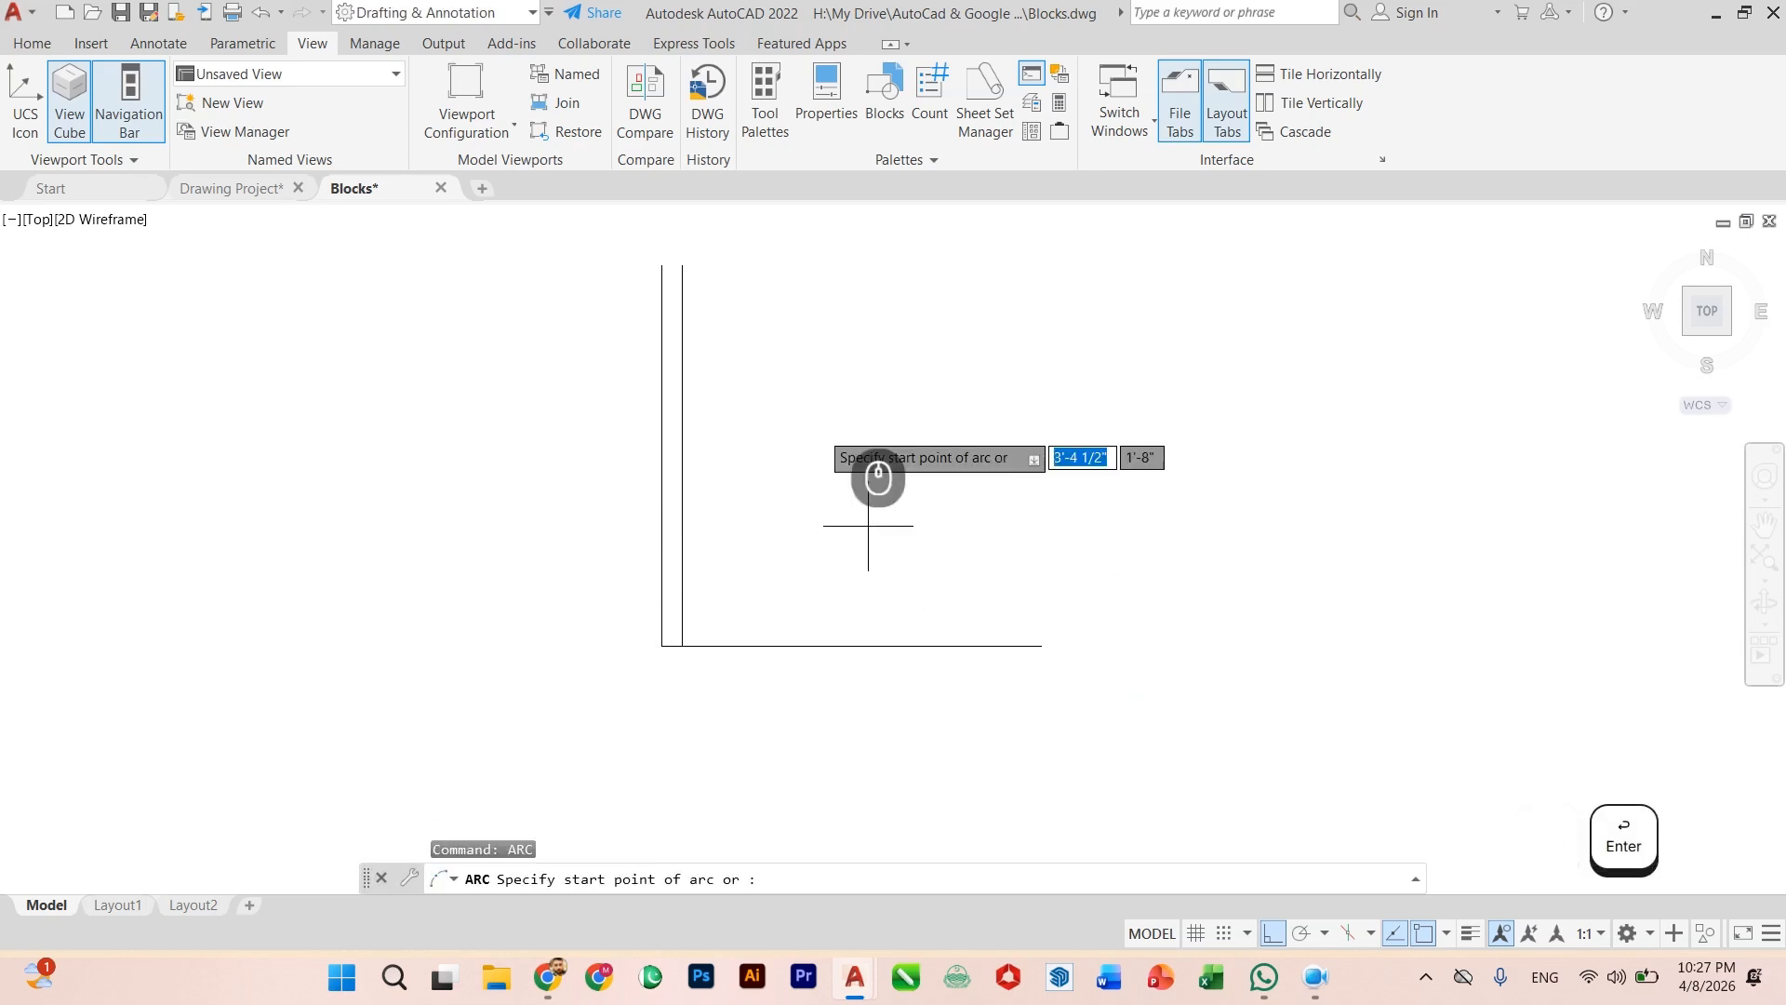
left_click(661, 267)
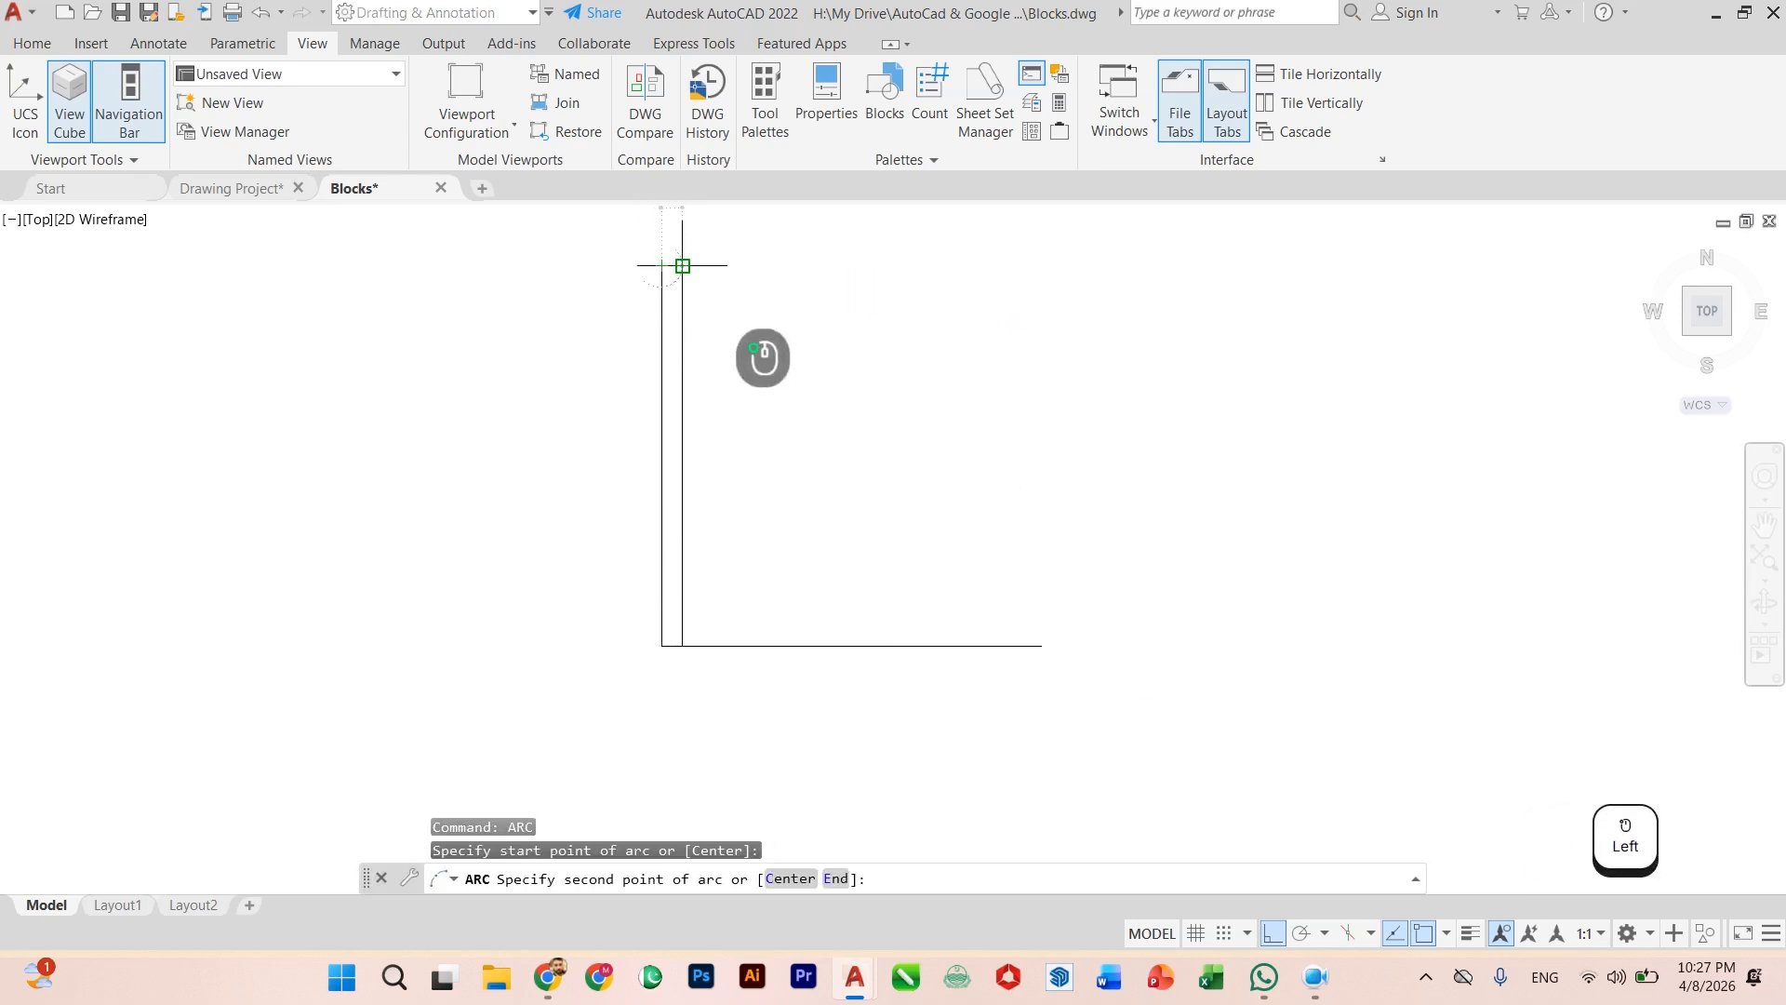
left_click(682, 267)
left_click(1043, 643)
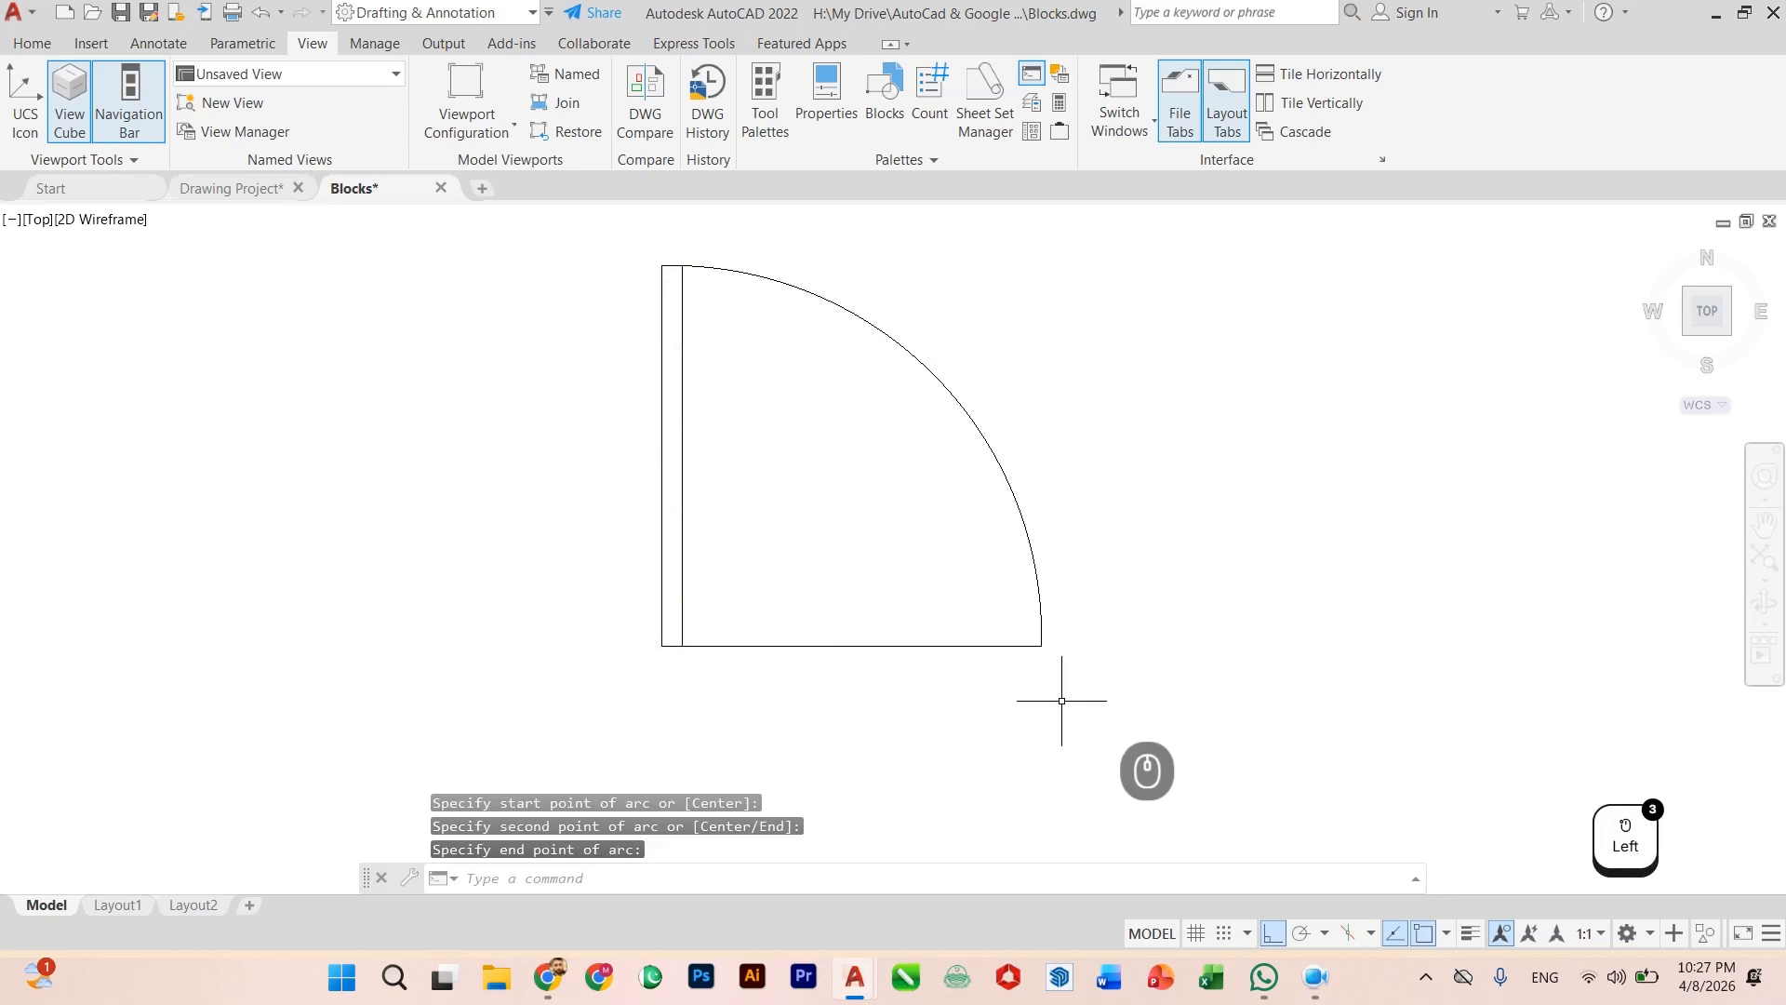
key("Escape")
Step: Draw a 2" by 2" rectangle below the base line, starting at the arc's lower end
scroll(1067, 646, "up", 2)
scroll(1052, 685, "up", 2)
scroll(1061, 682, "down", 2)
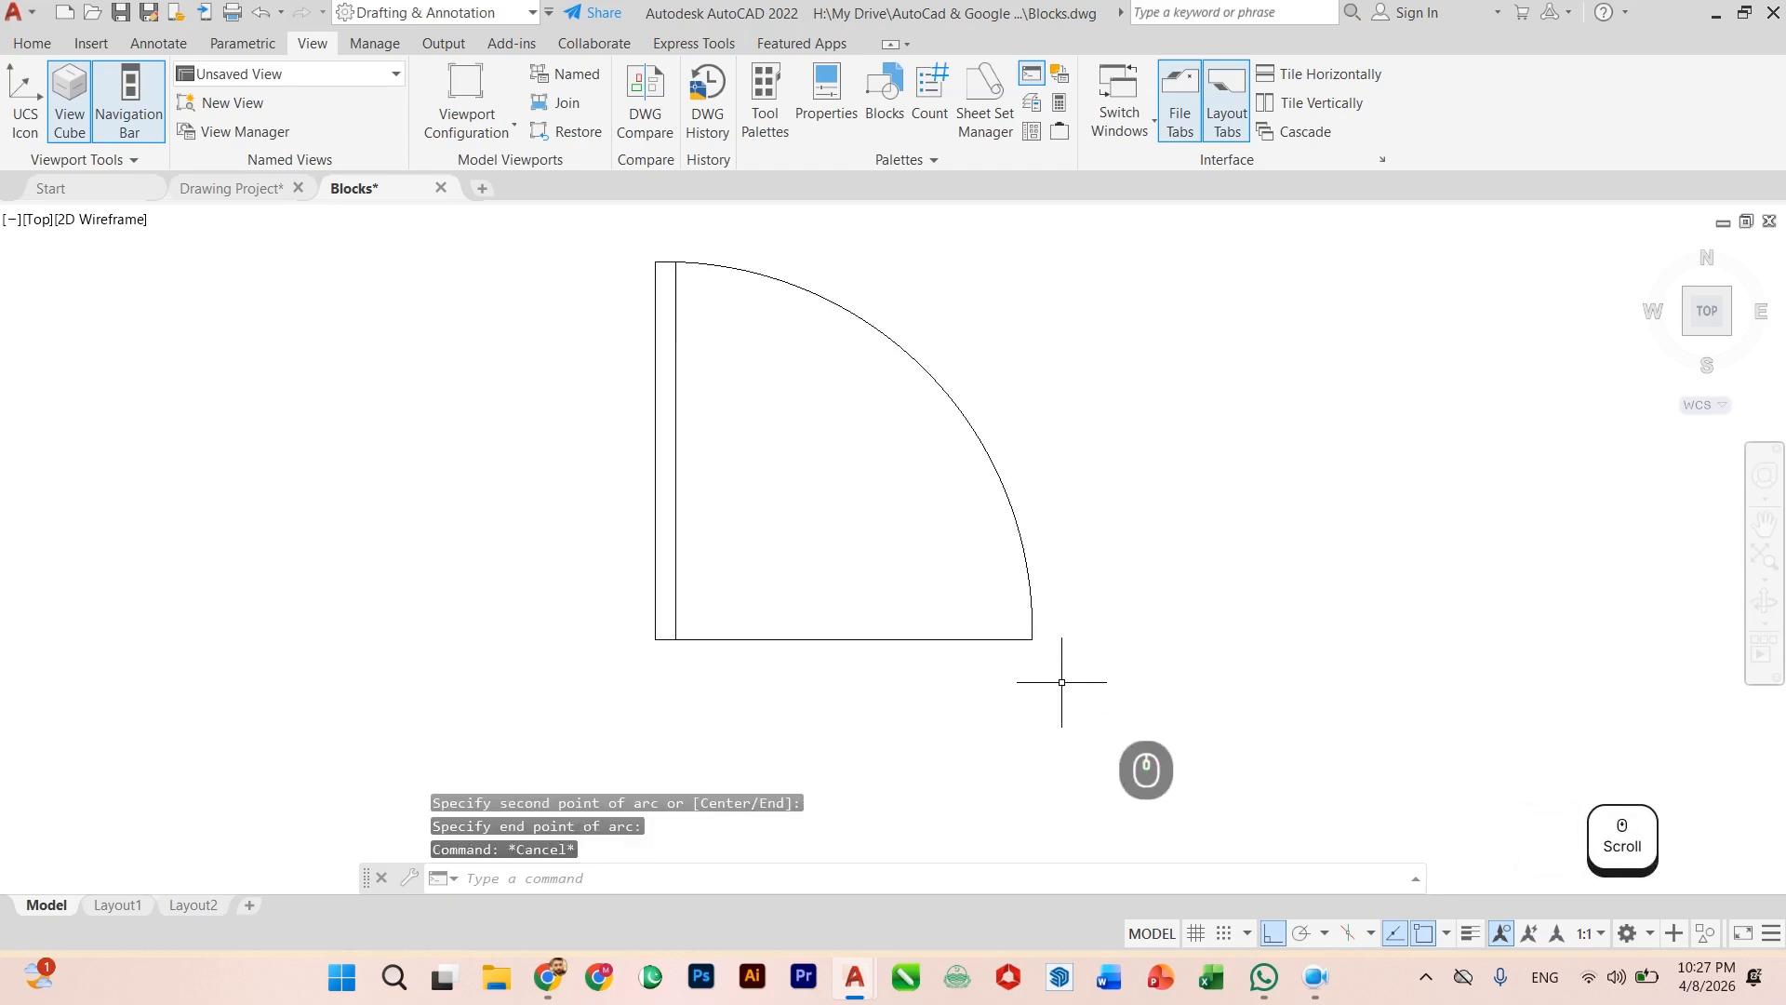
type("rec")
key("Return")
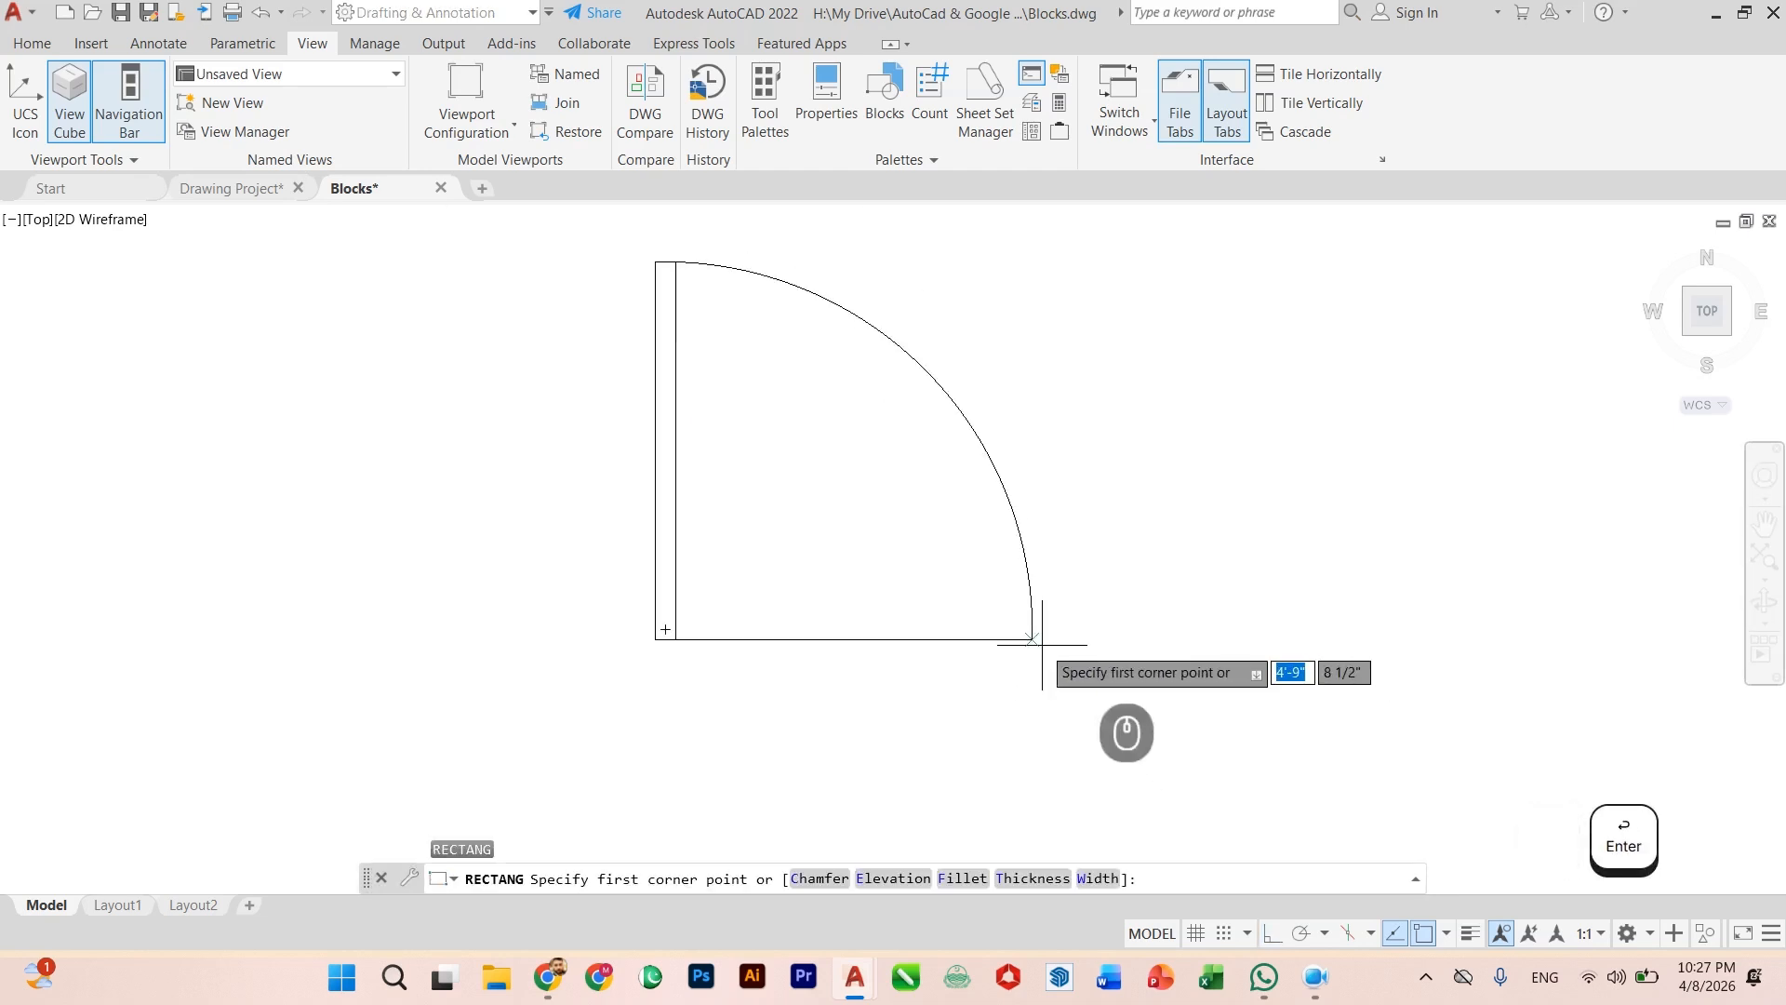
left_click(1032, 639)
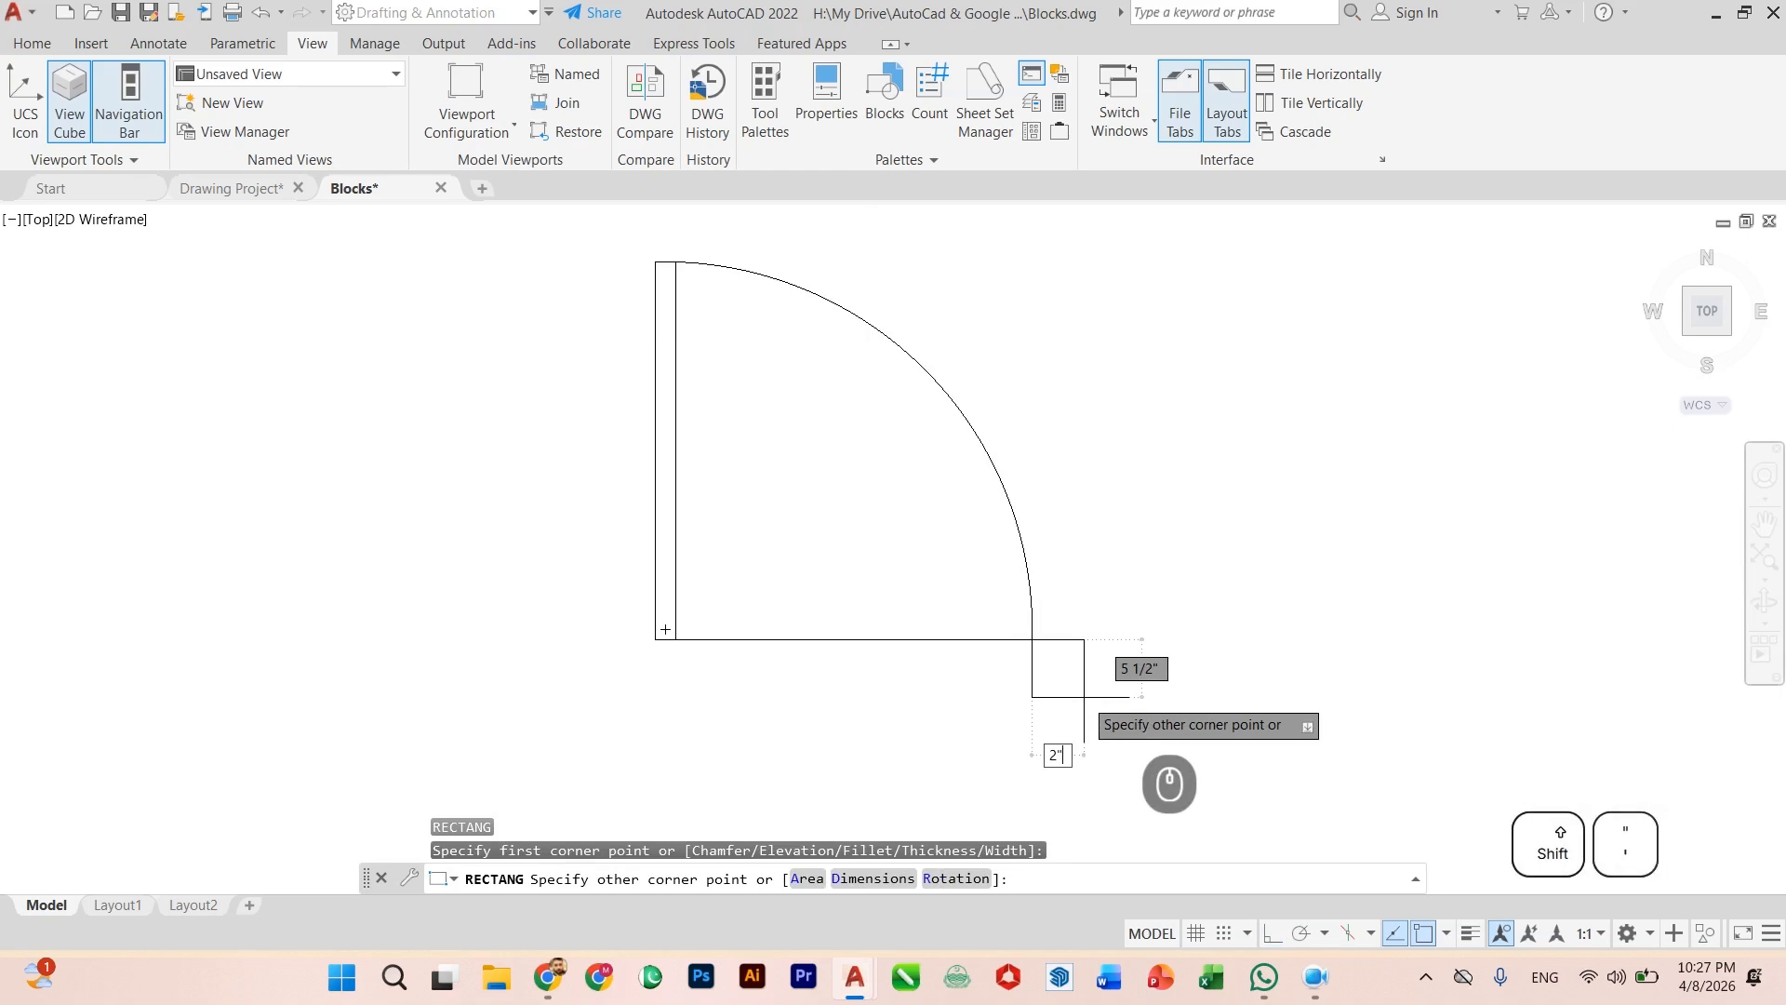
type("2\"")
key("Tab")
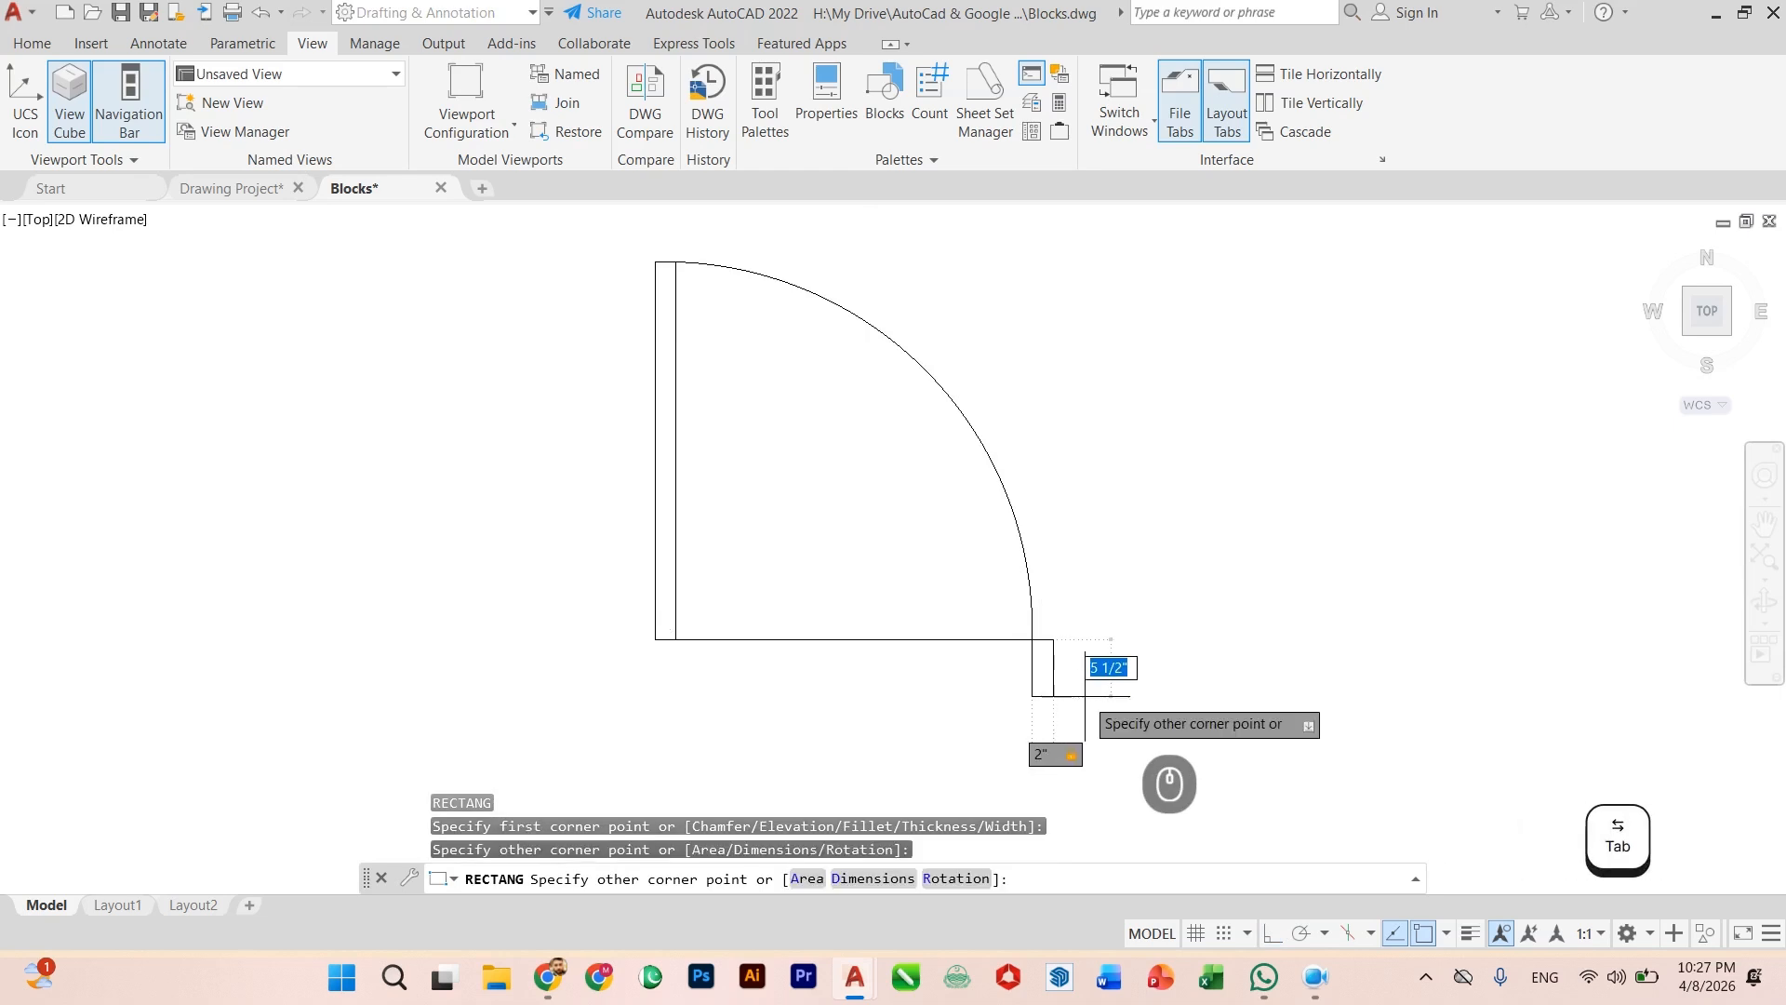
key("Return")
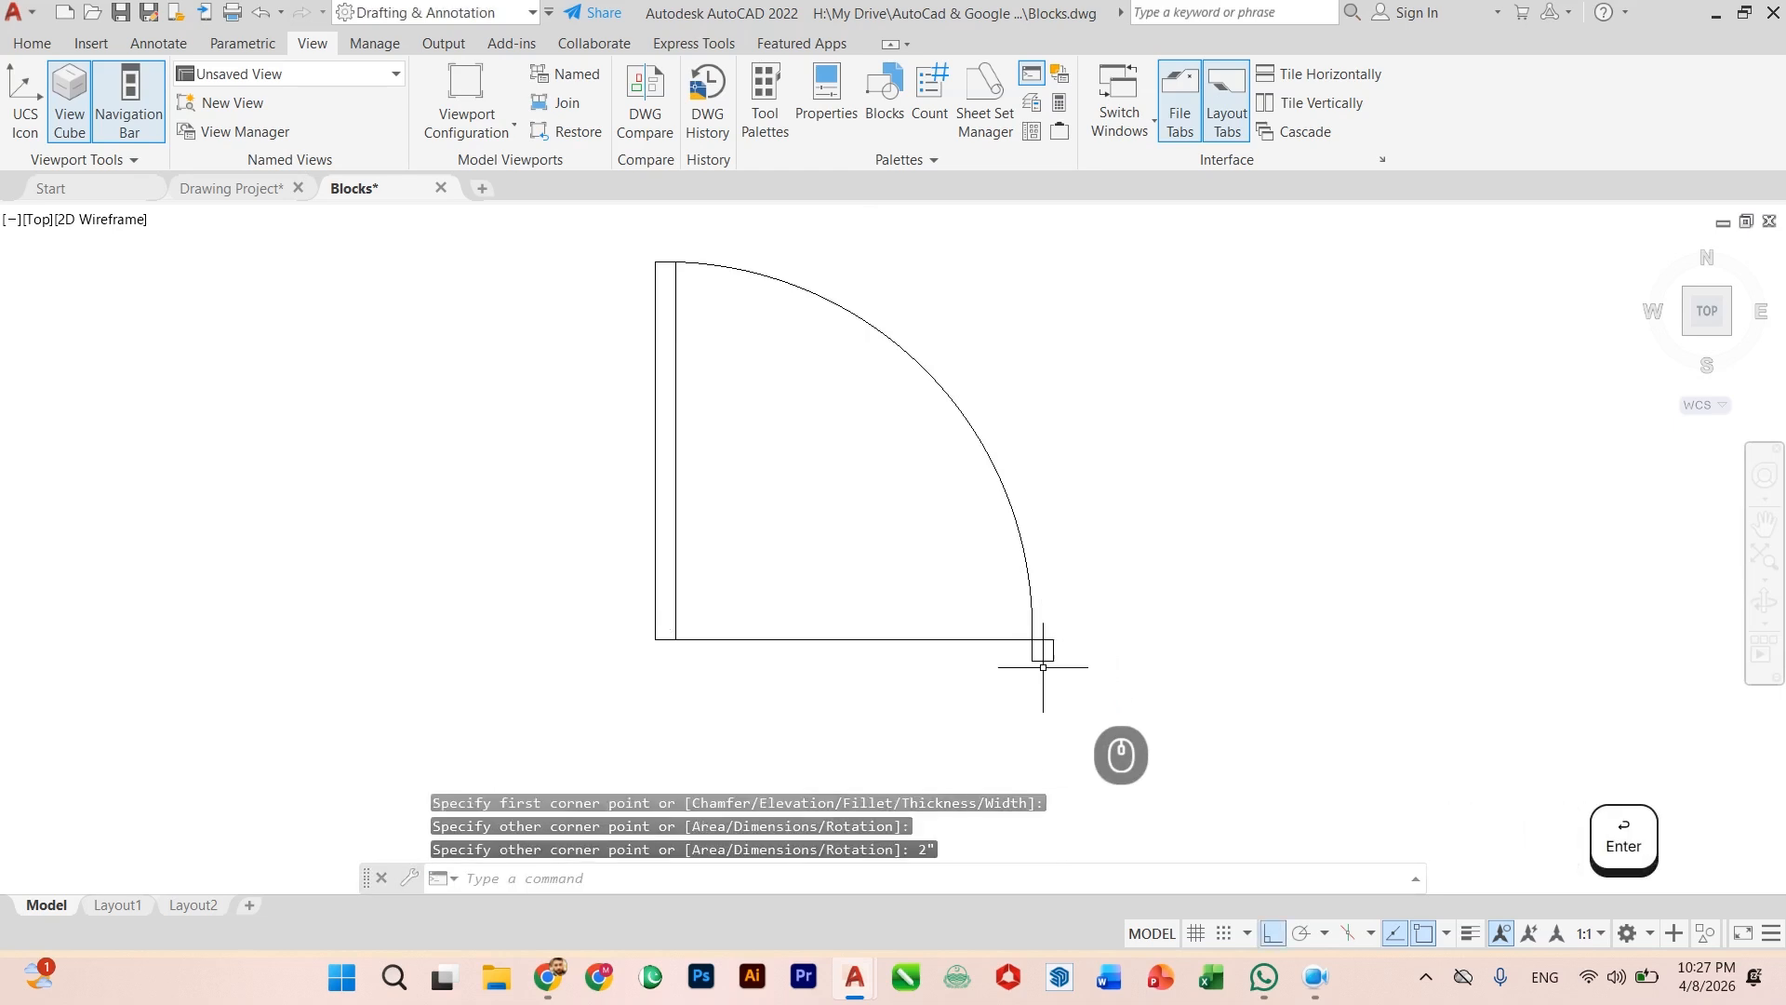
Step: Copy the small square by its upper-right corner to the lower end of the left vertical line
scroll(1056, 632, "up", 2)
left_click(1069, 638)
left_click(1051, 668)
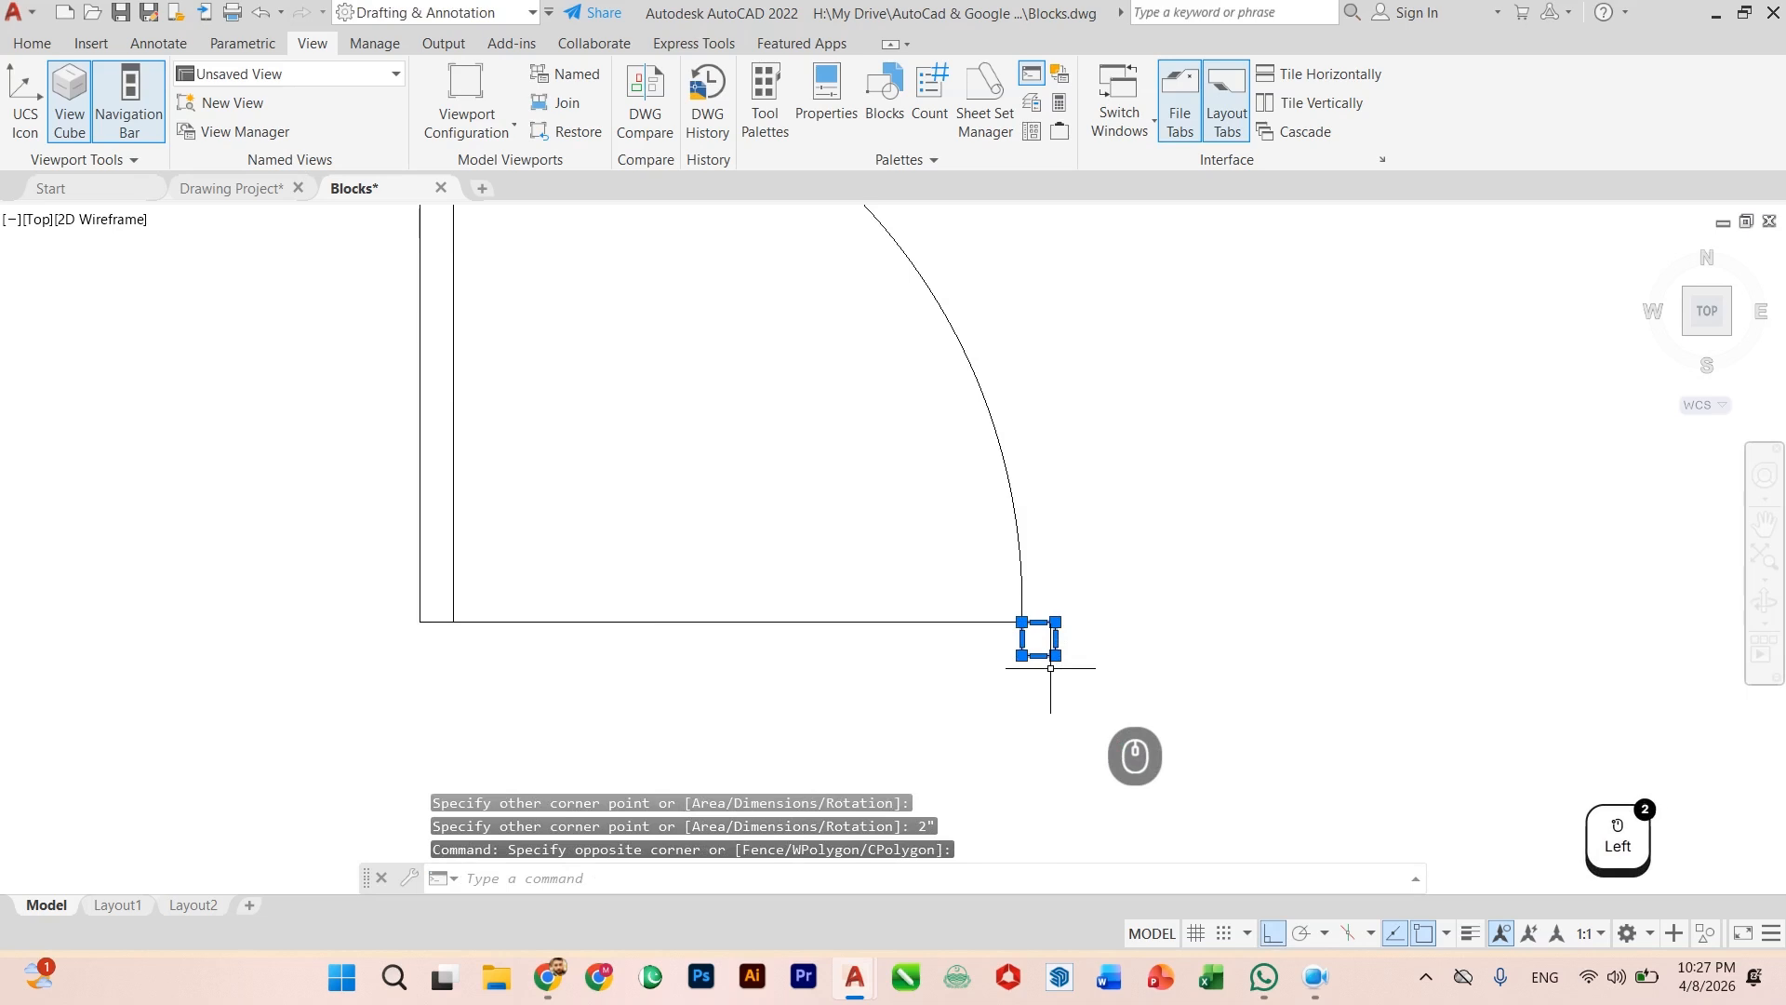
type("cond p")
key("Return")
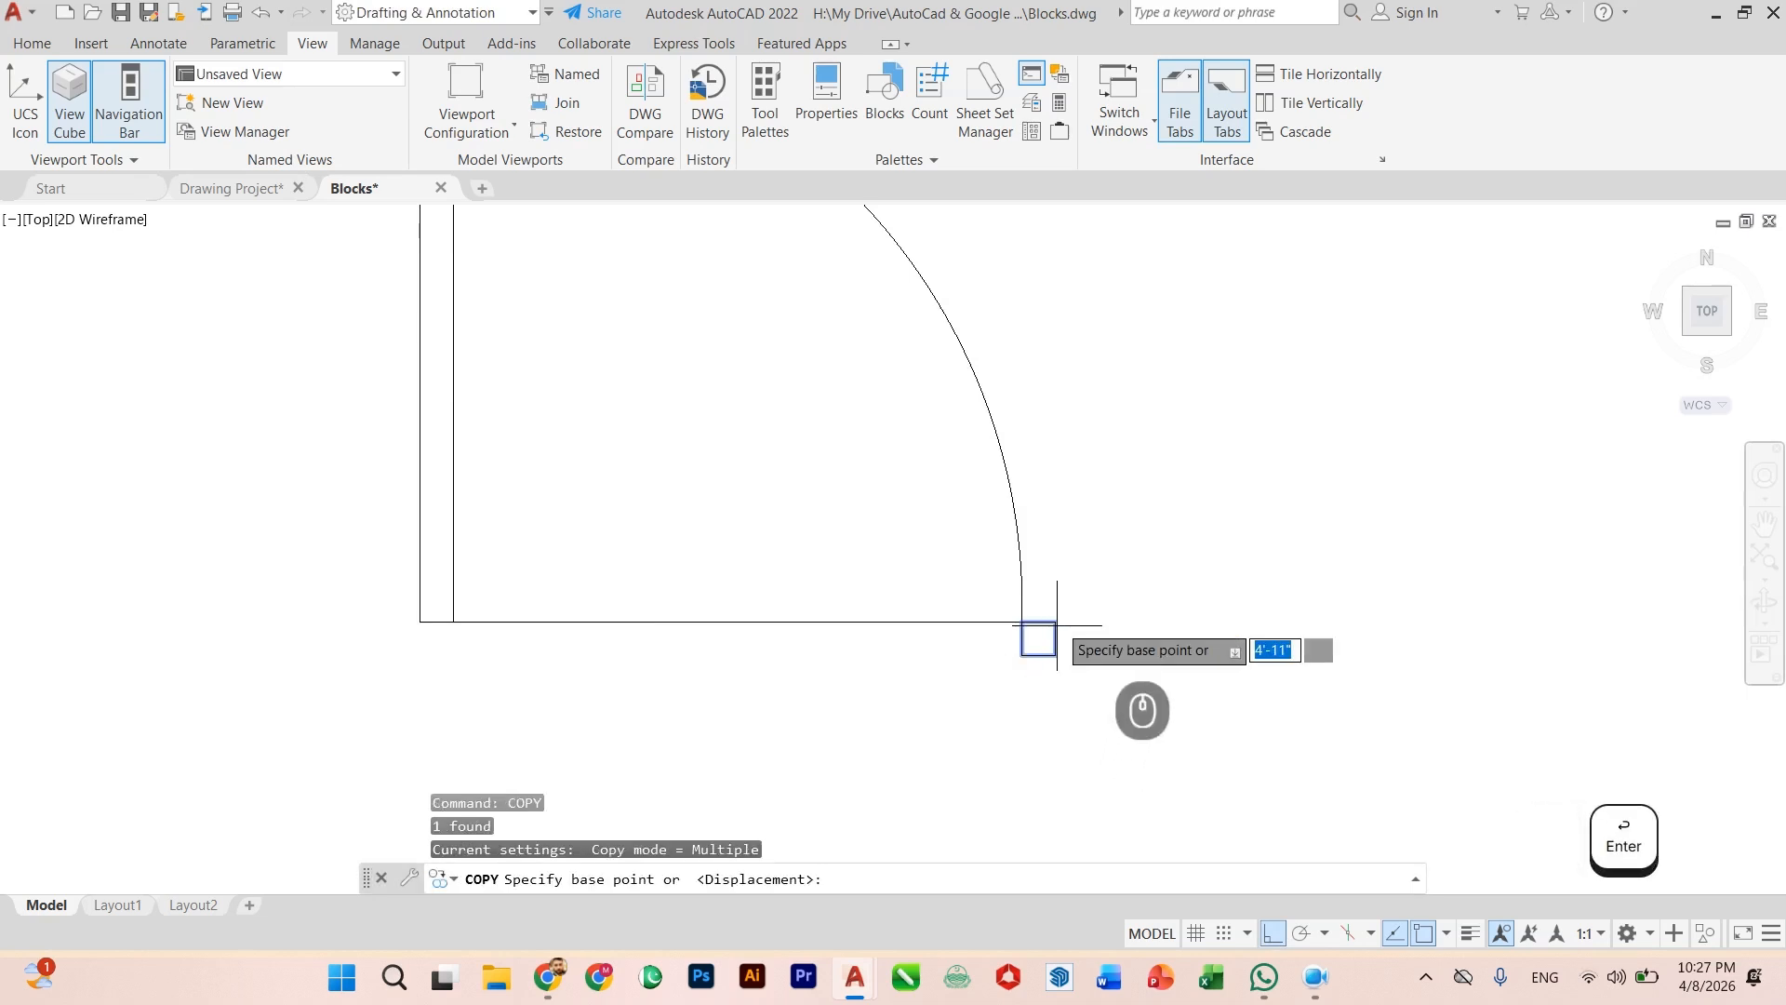
left_click(1055, 621)
left_click(420, 622)
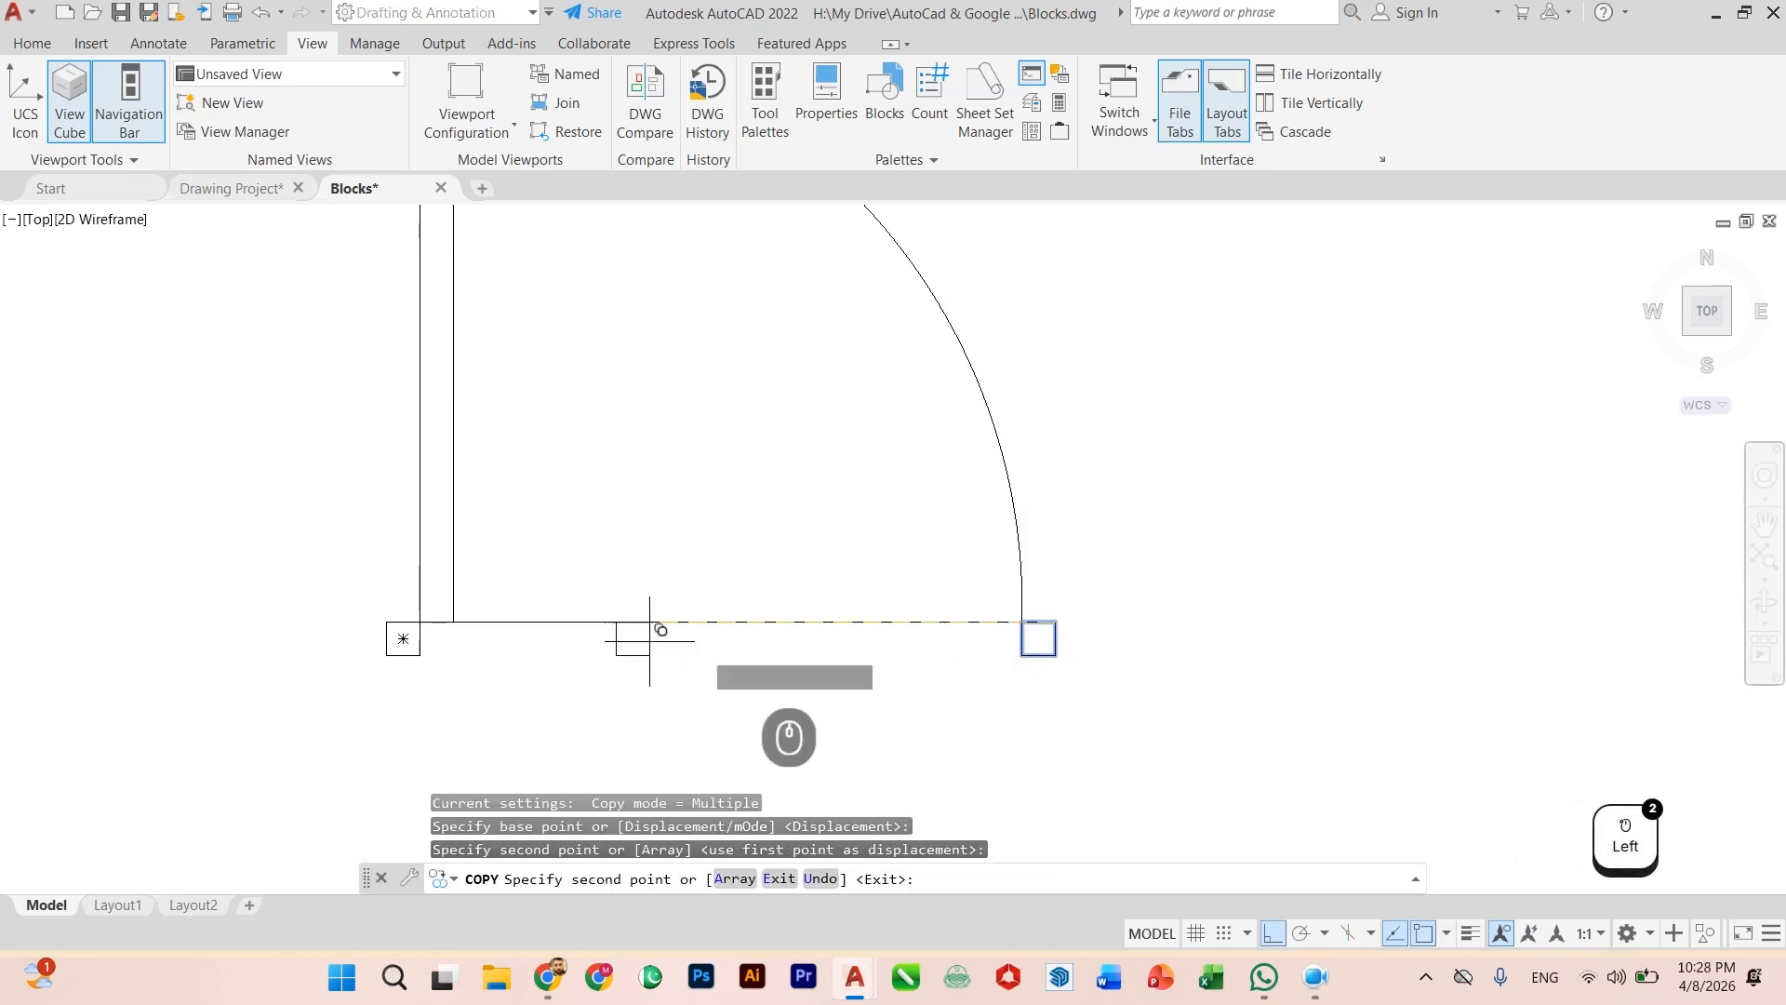
key("Escape")
Step: Copy the complete door twice in a row, one about 13' to the left and one to the right of the original
scroll(842, 622, "down", 3)
scroll(842, 620, "up", 2)
scroll(1009, 466, "down", 6)
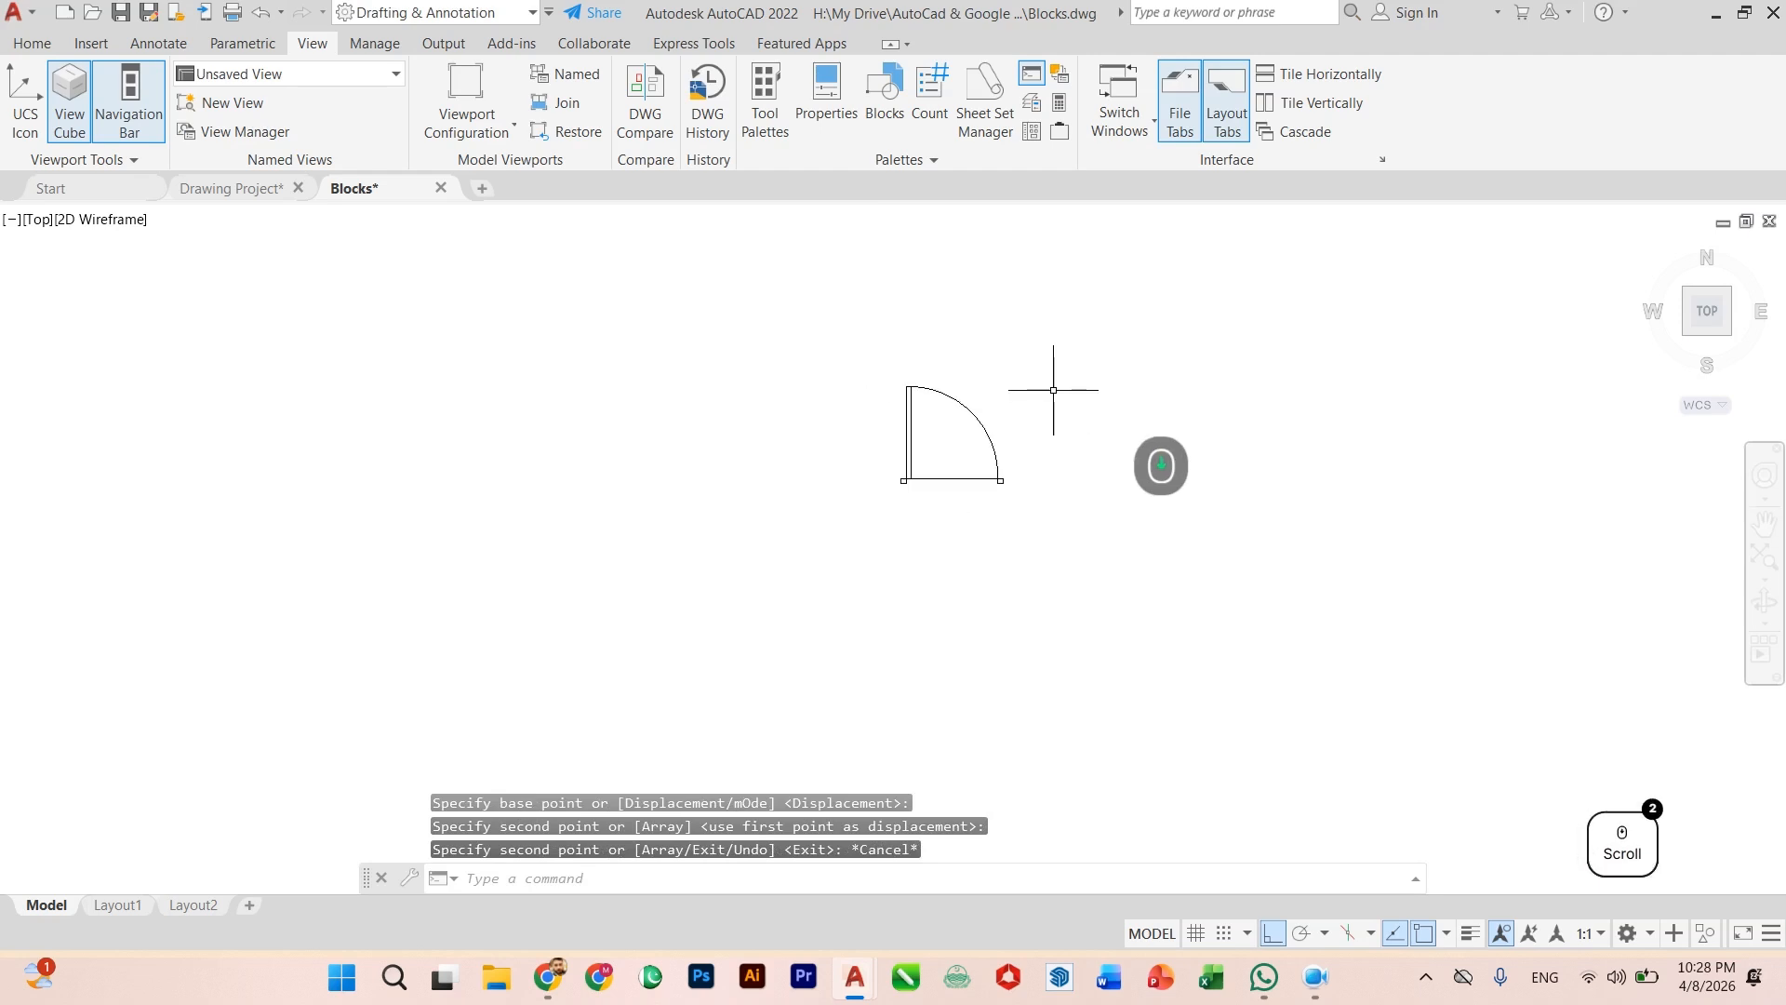
left_click(1124, 336)
left_click(814, 584)
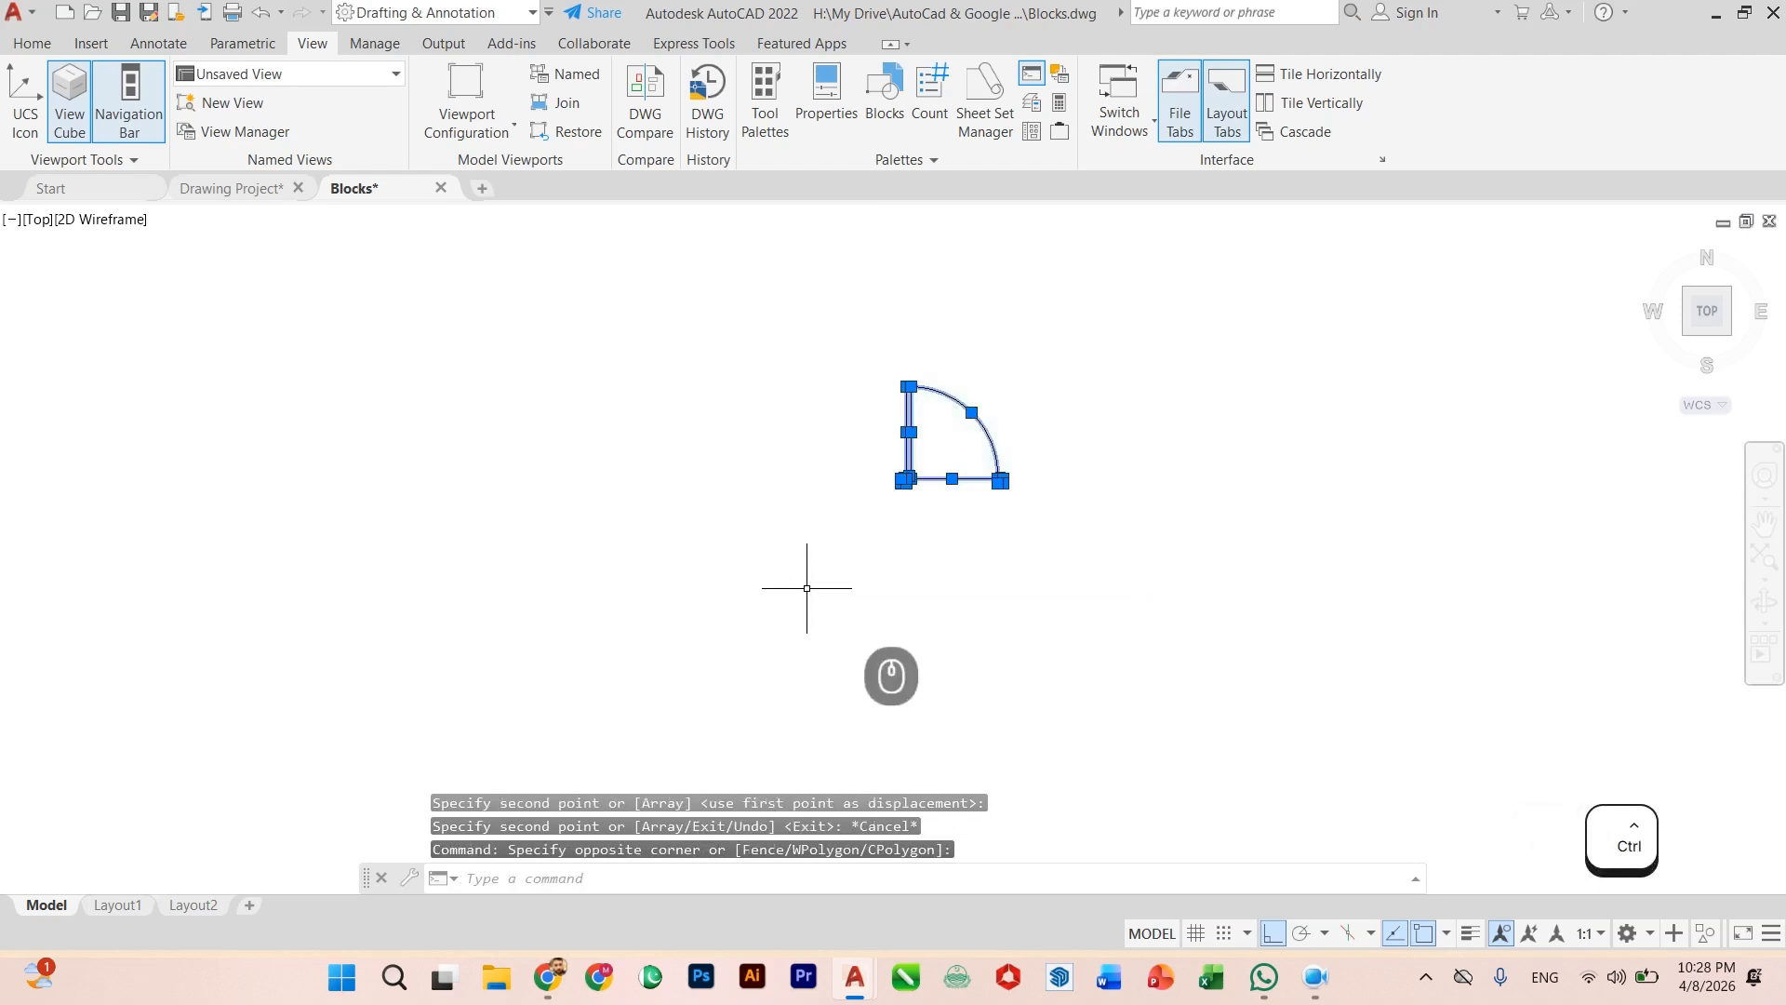
type("cond p")
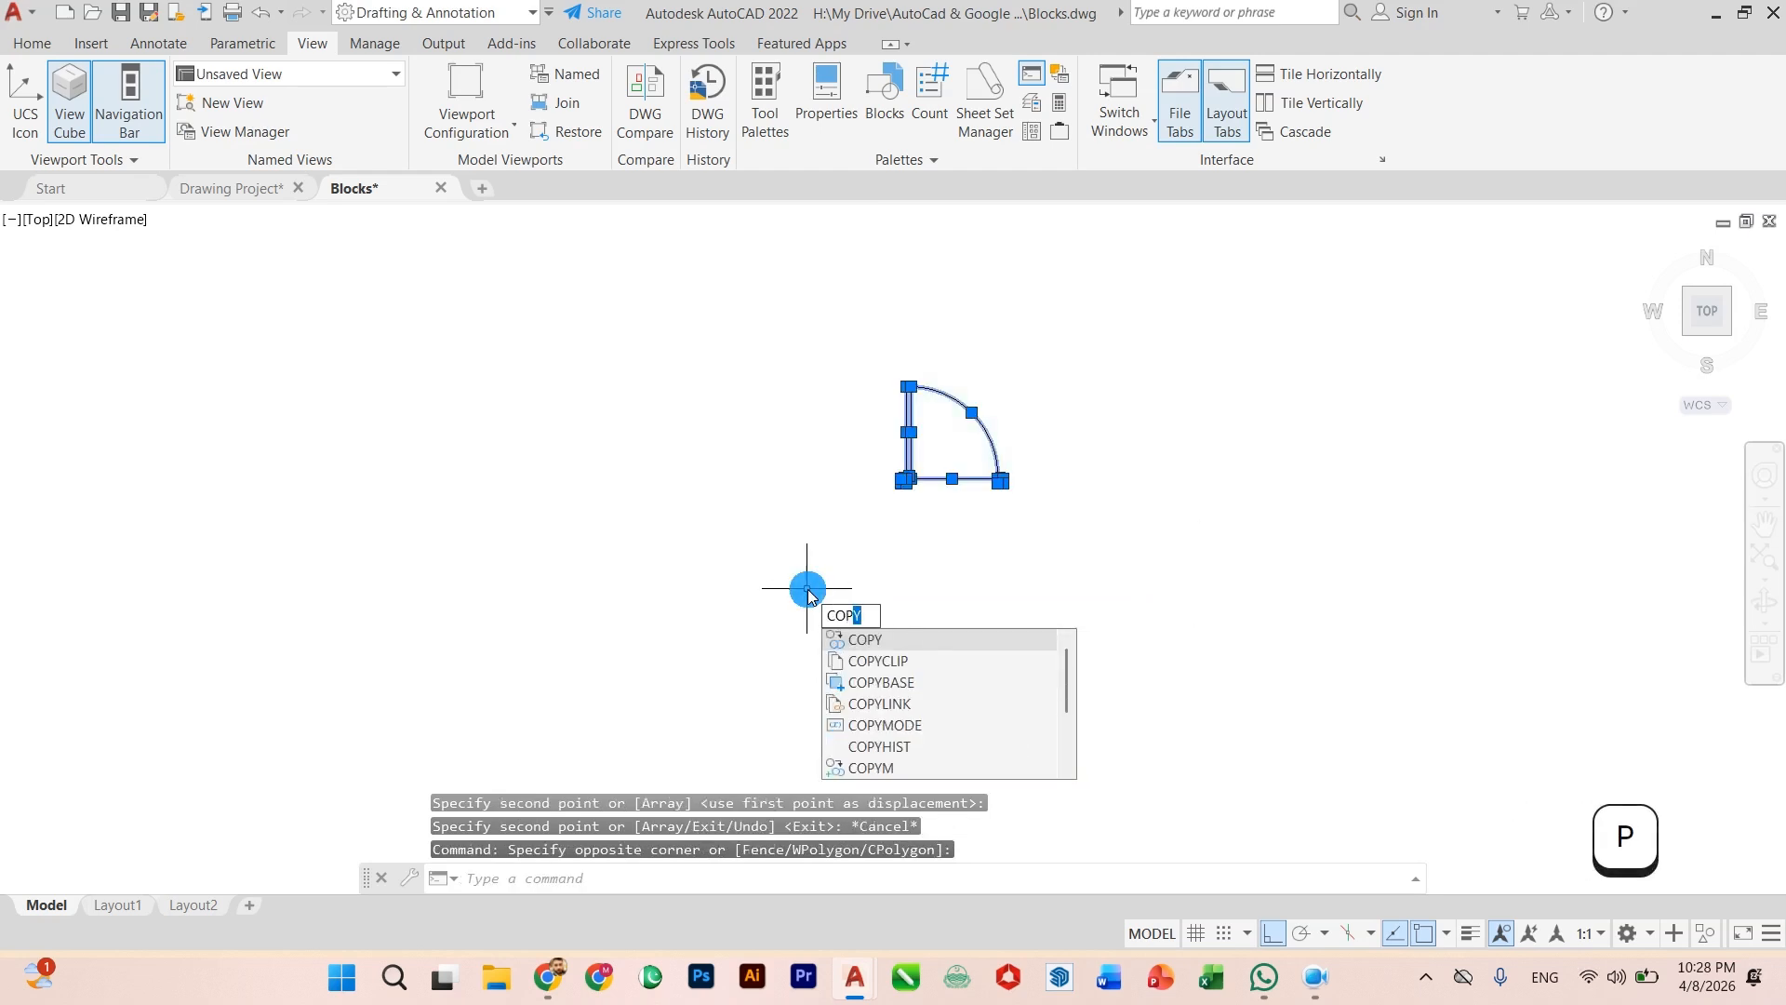
key("Return")
left_click(905, 483)
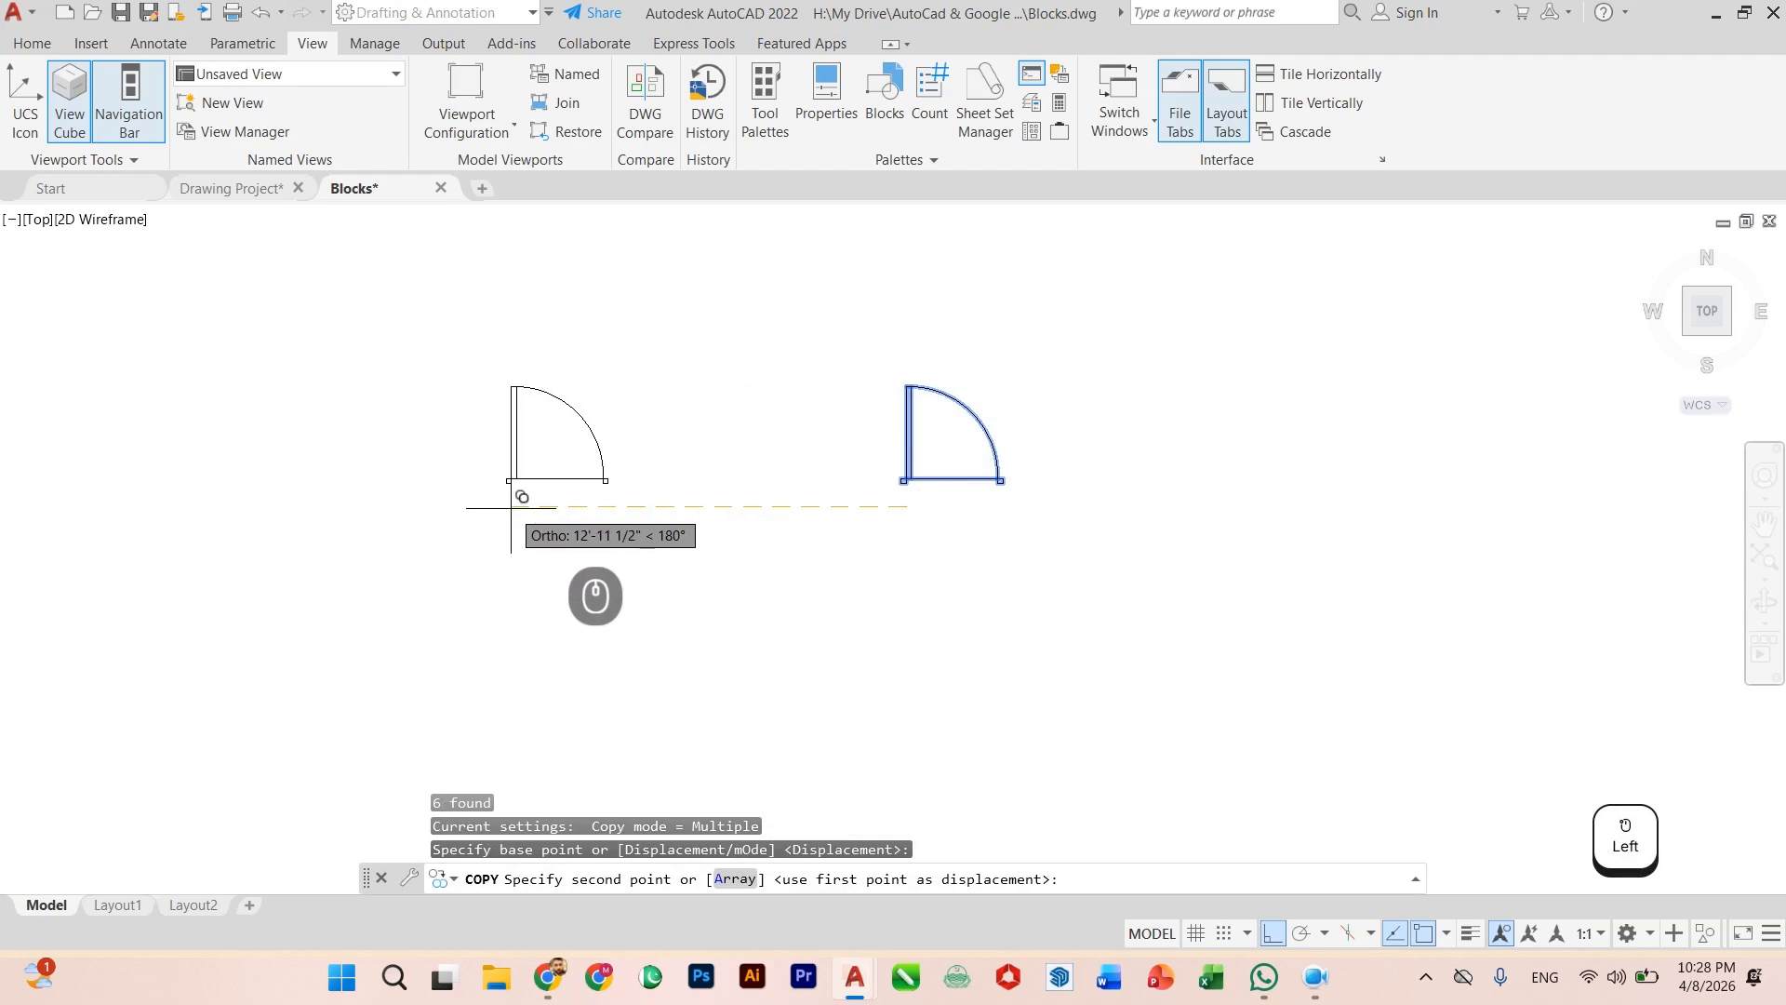
left_click(512, 502)
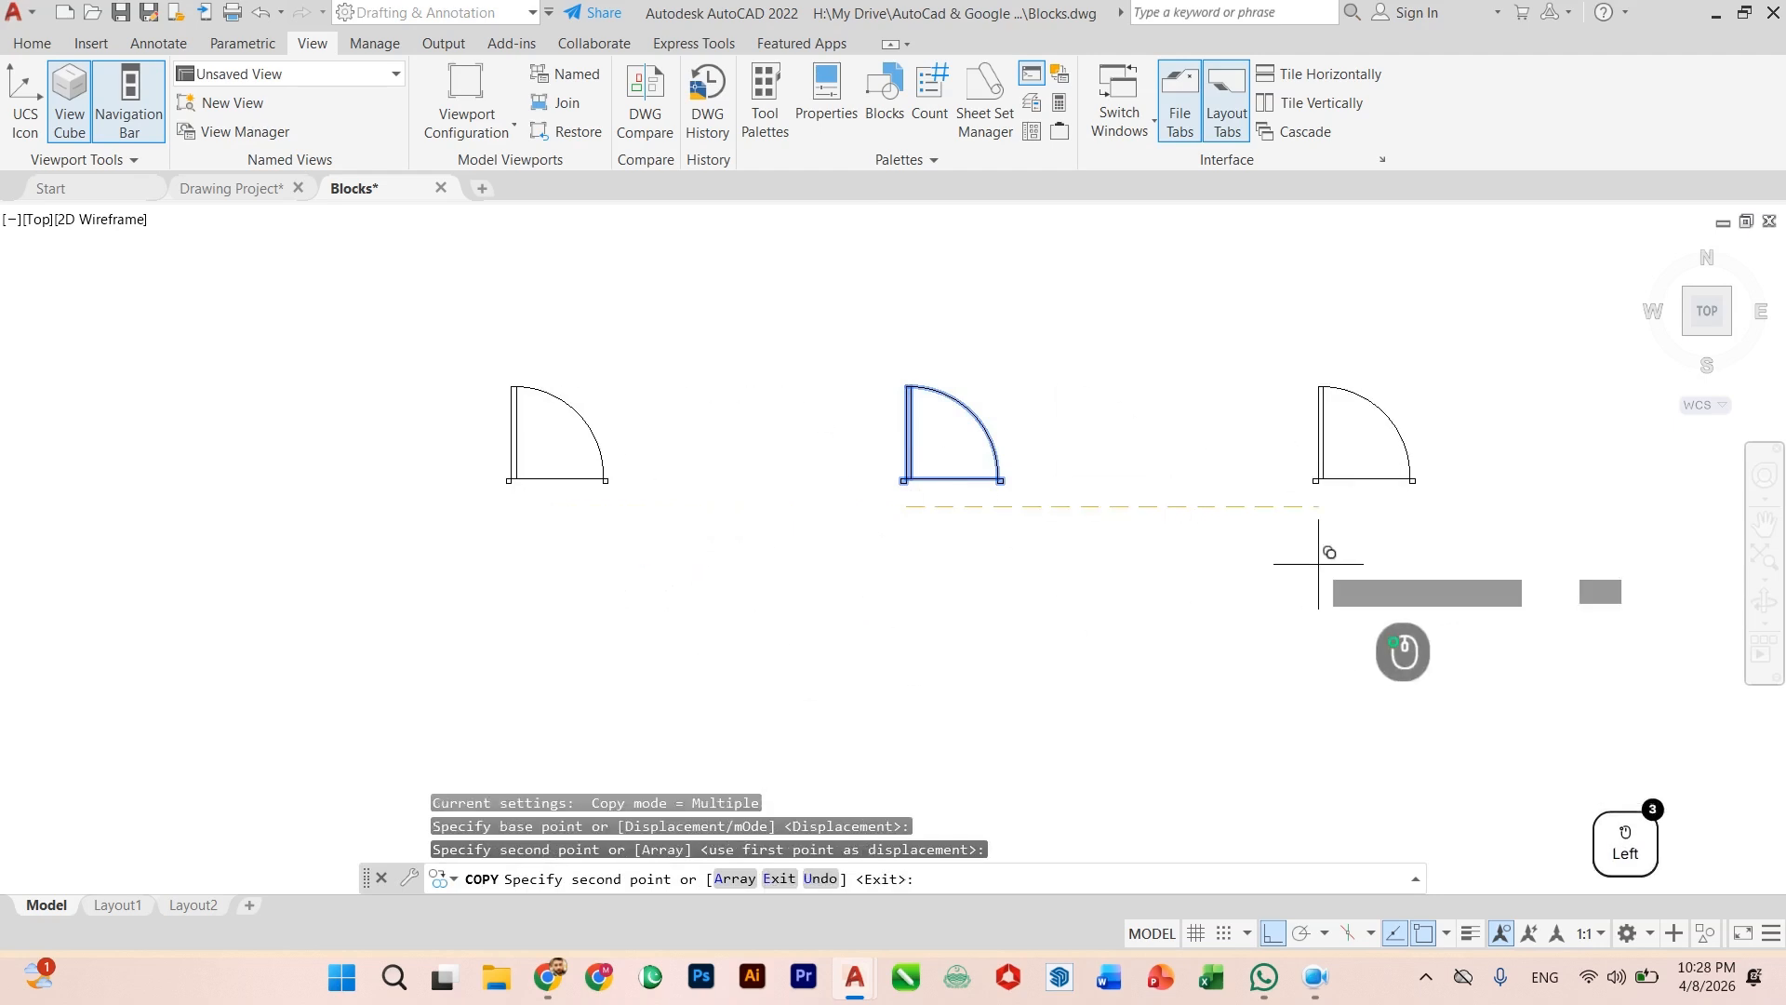
left_click(1326, 560)
key("Escape")
Step: Start a block definition from the leftmost door's objects and name it Door
scroll(1077, 586, "down", 2)
scroll(879, 546, "up", 2)
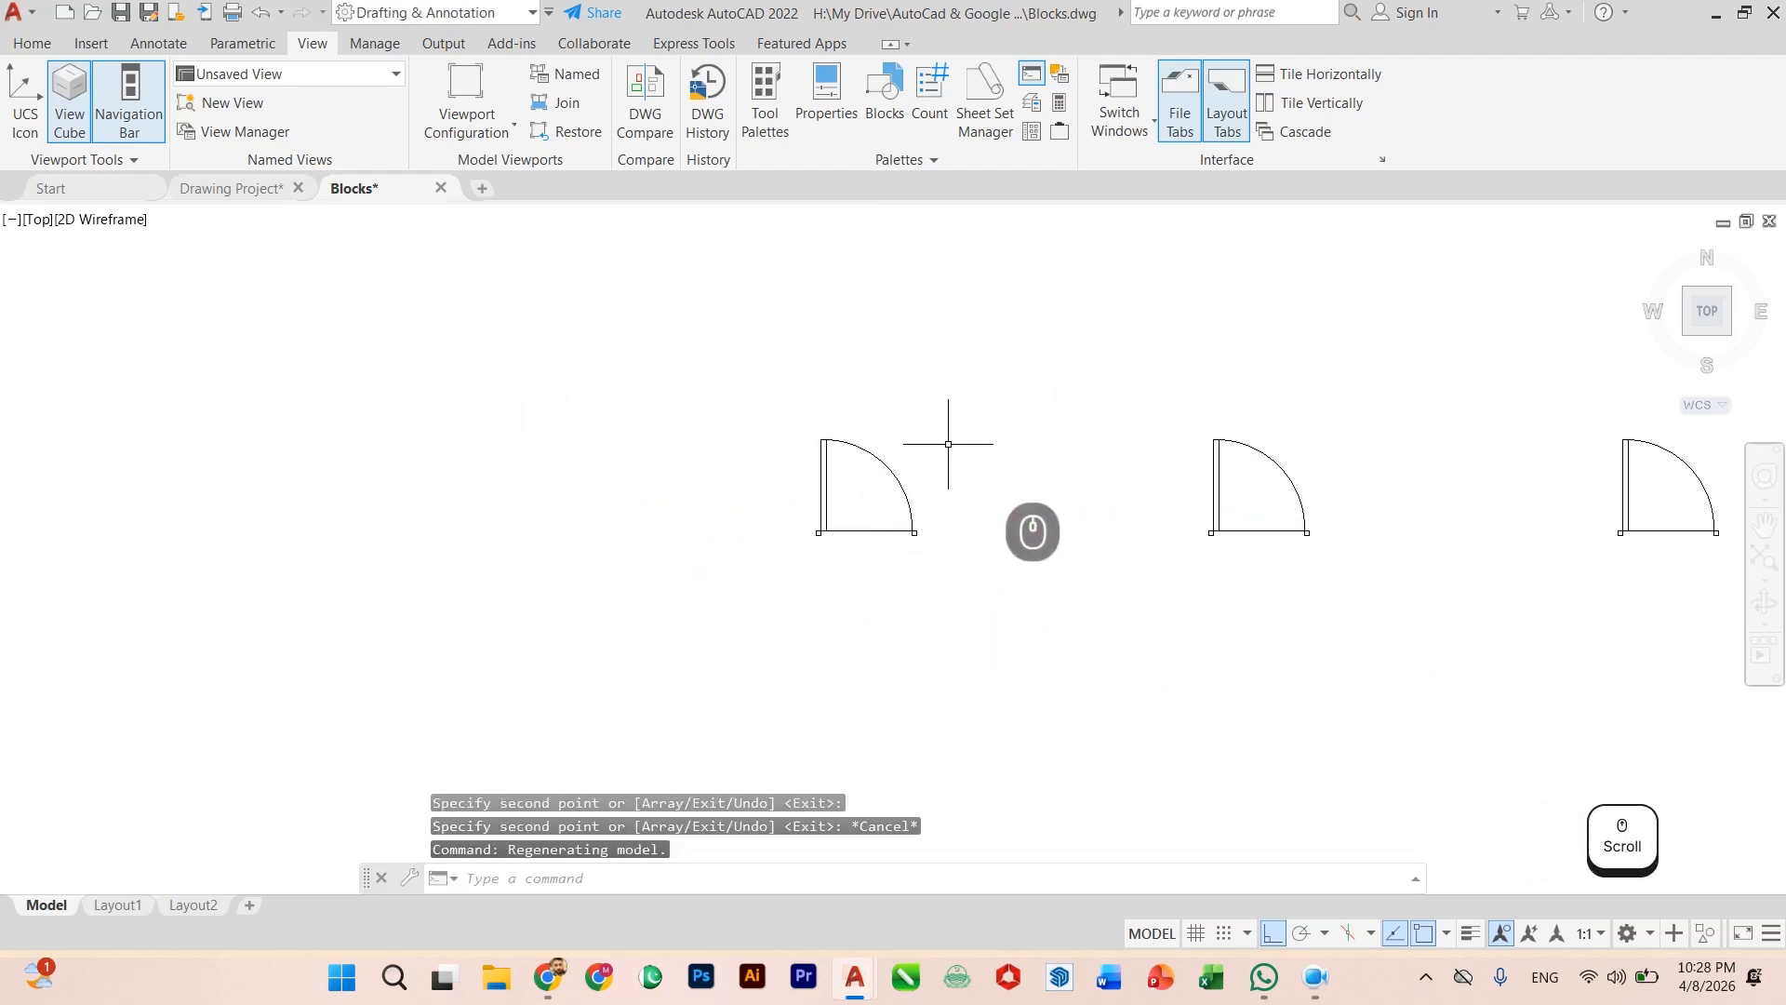
scroll(948, 444, "up", 2)
left_click(976, 351)
left_click(674, 682)
type("b")
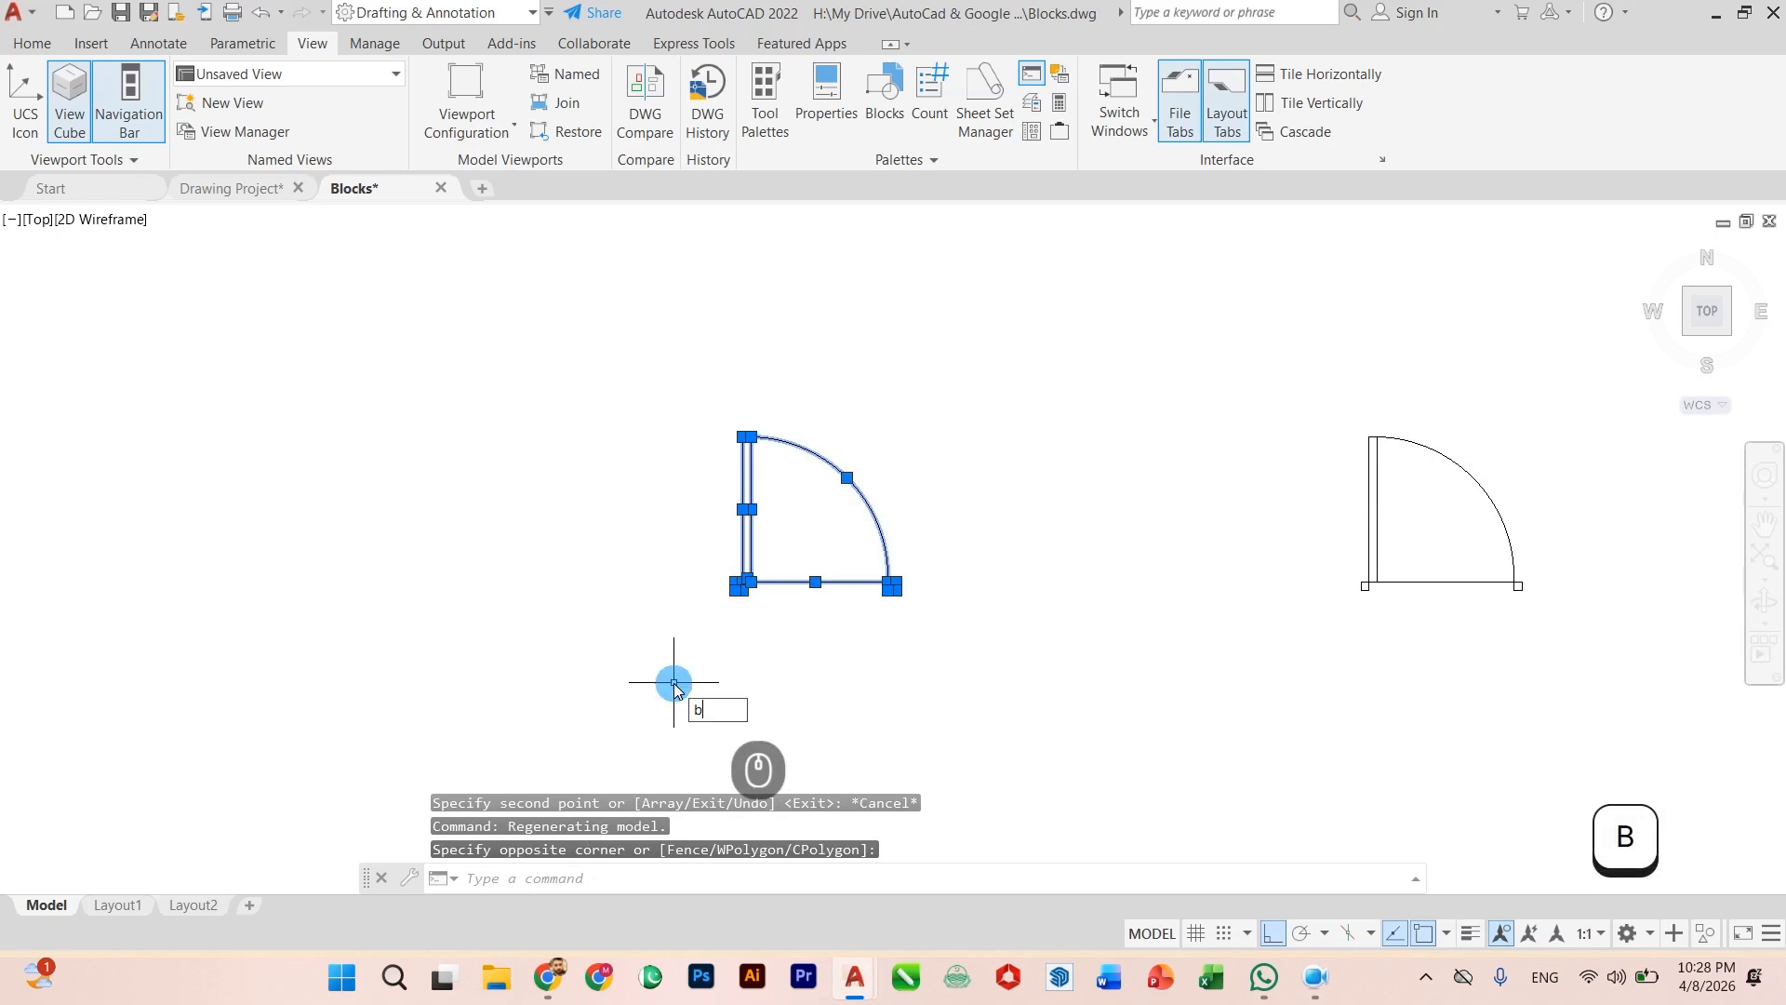
type("l")
key("Return")
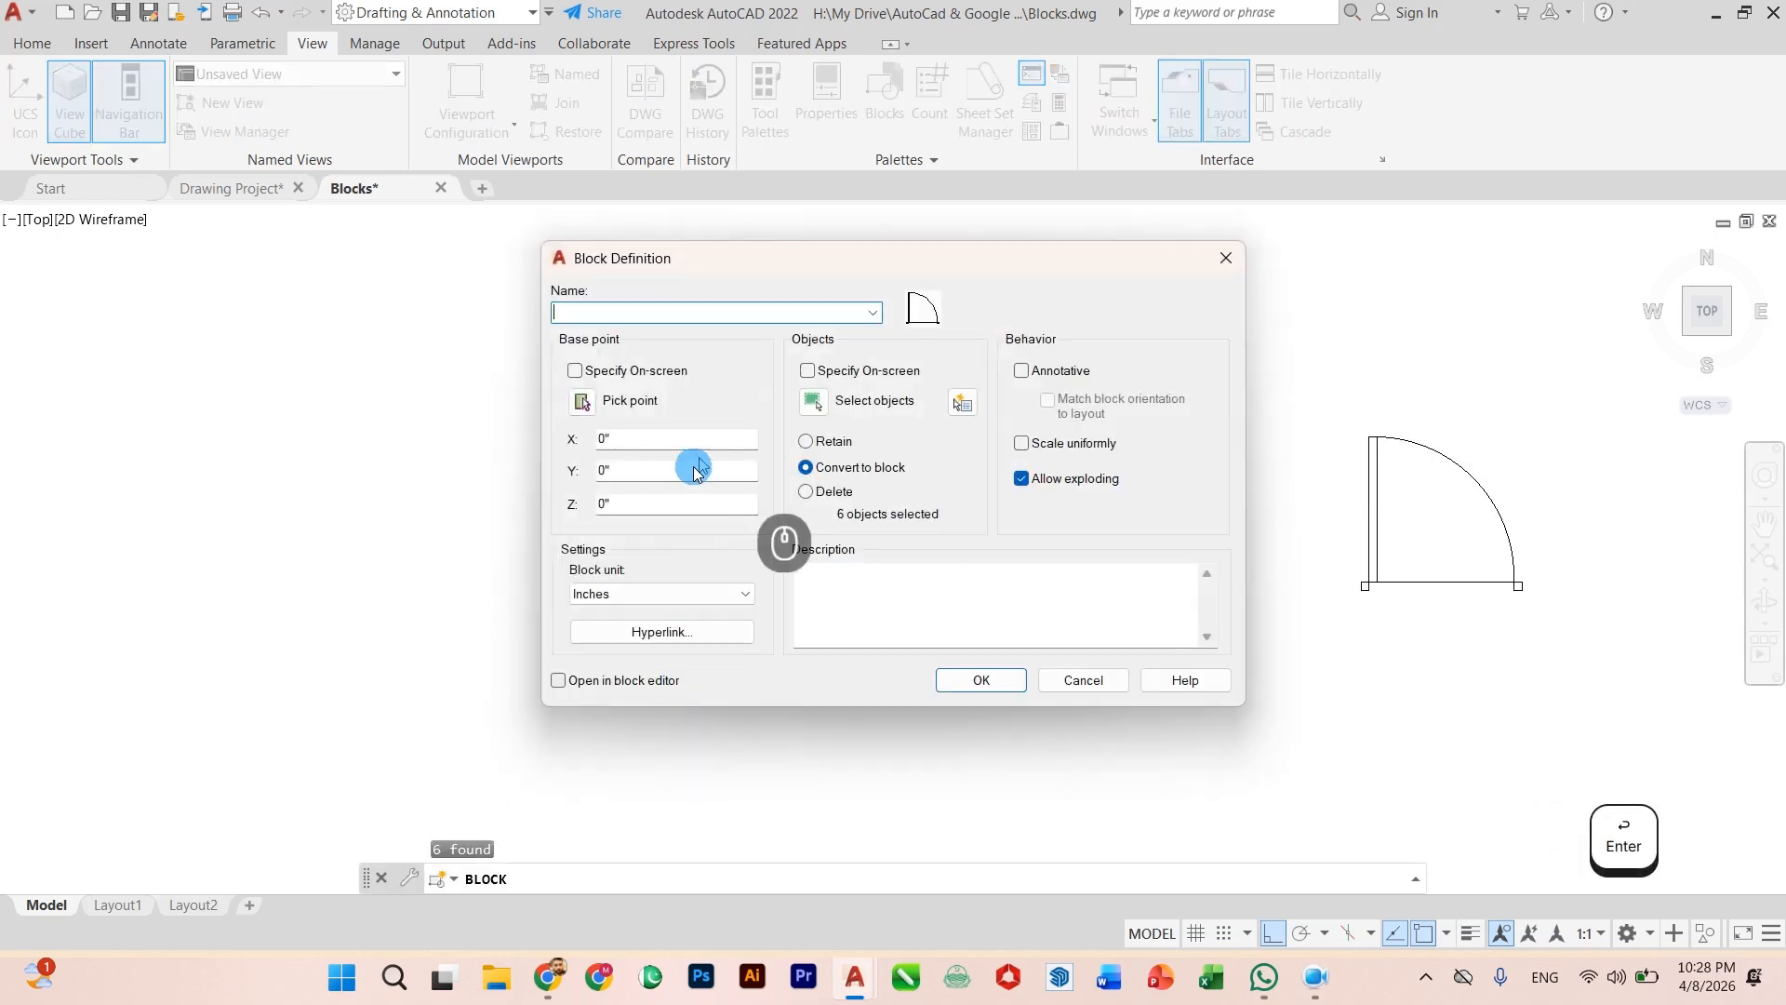
type("Door")
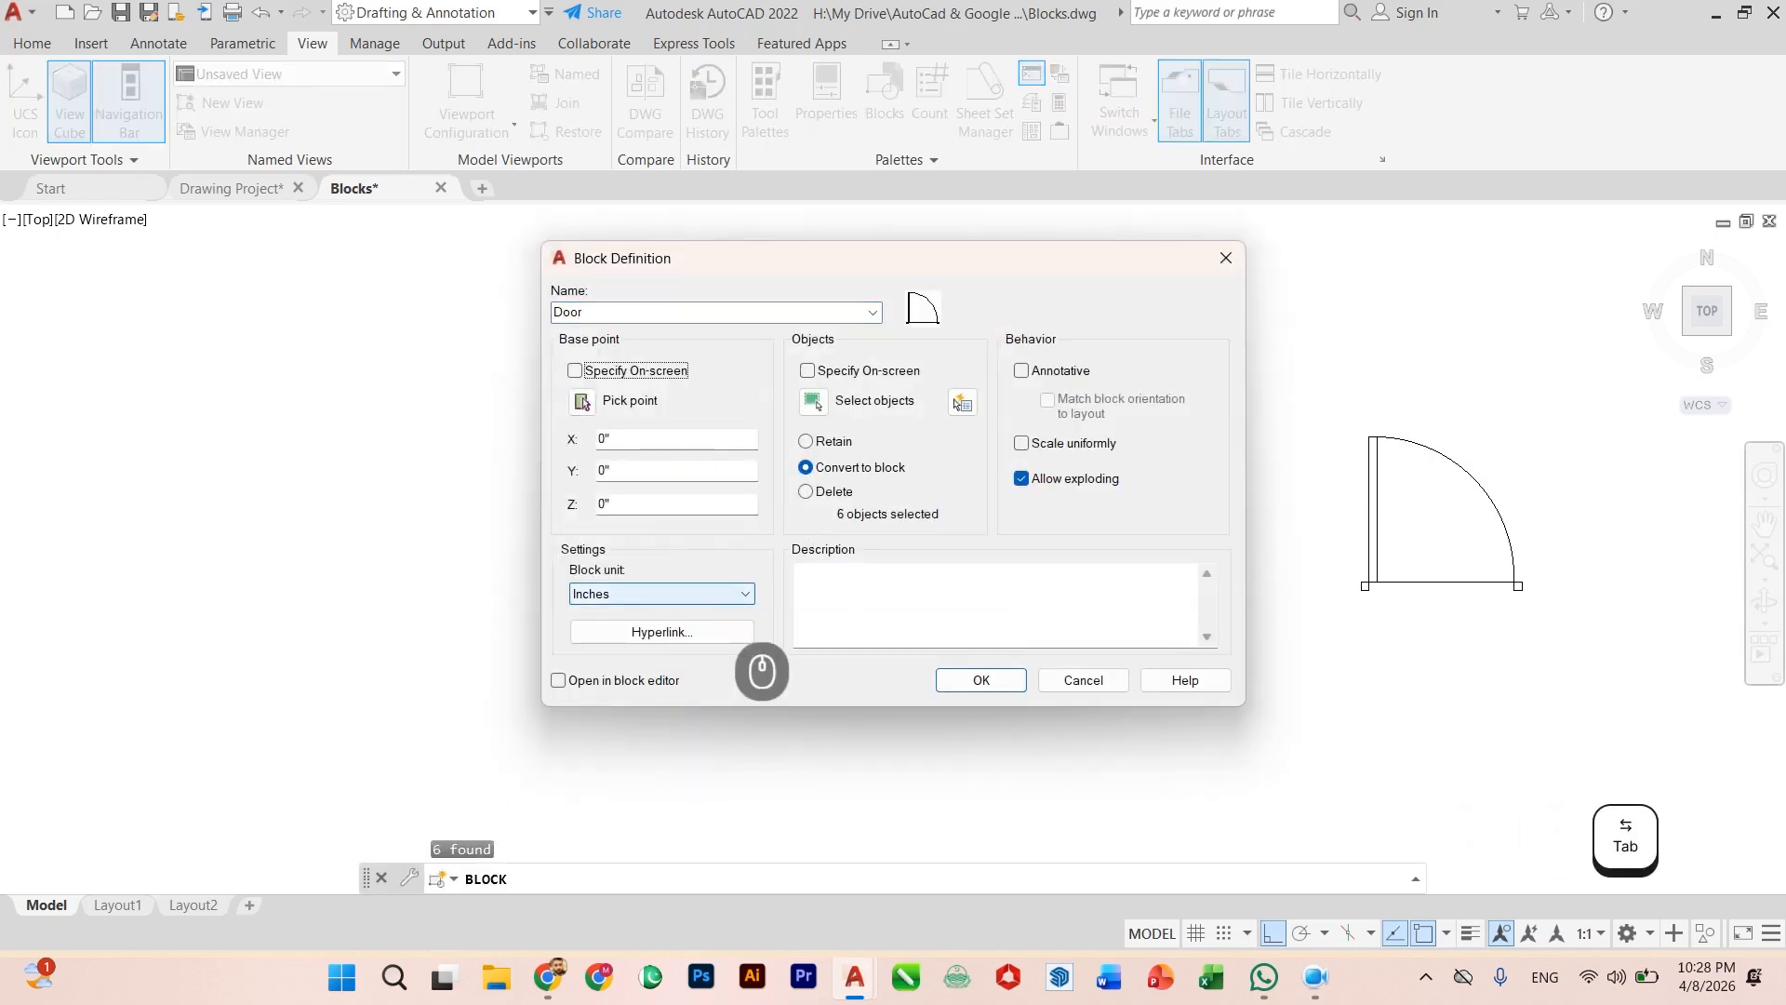
Step: Set the block's base point at the left jamb square's lower-left corner, describe it as "Single Door", and create the block
left_click(581, 400)
scroll(735, 568, "up", 3)
left_click(738, 561)
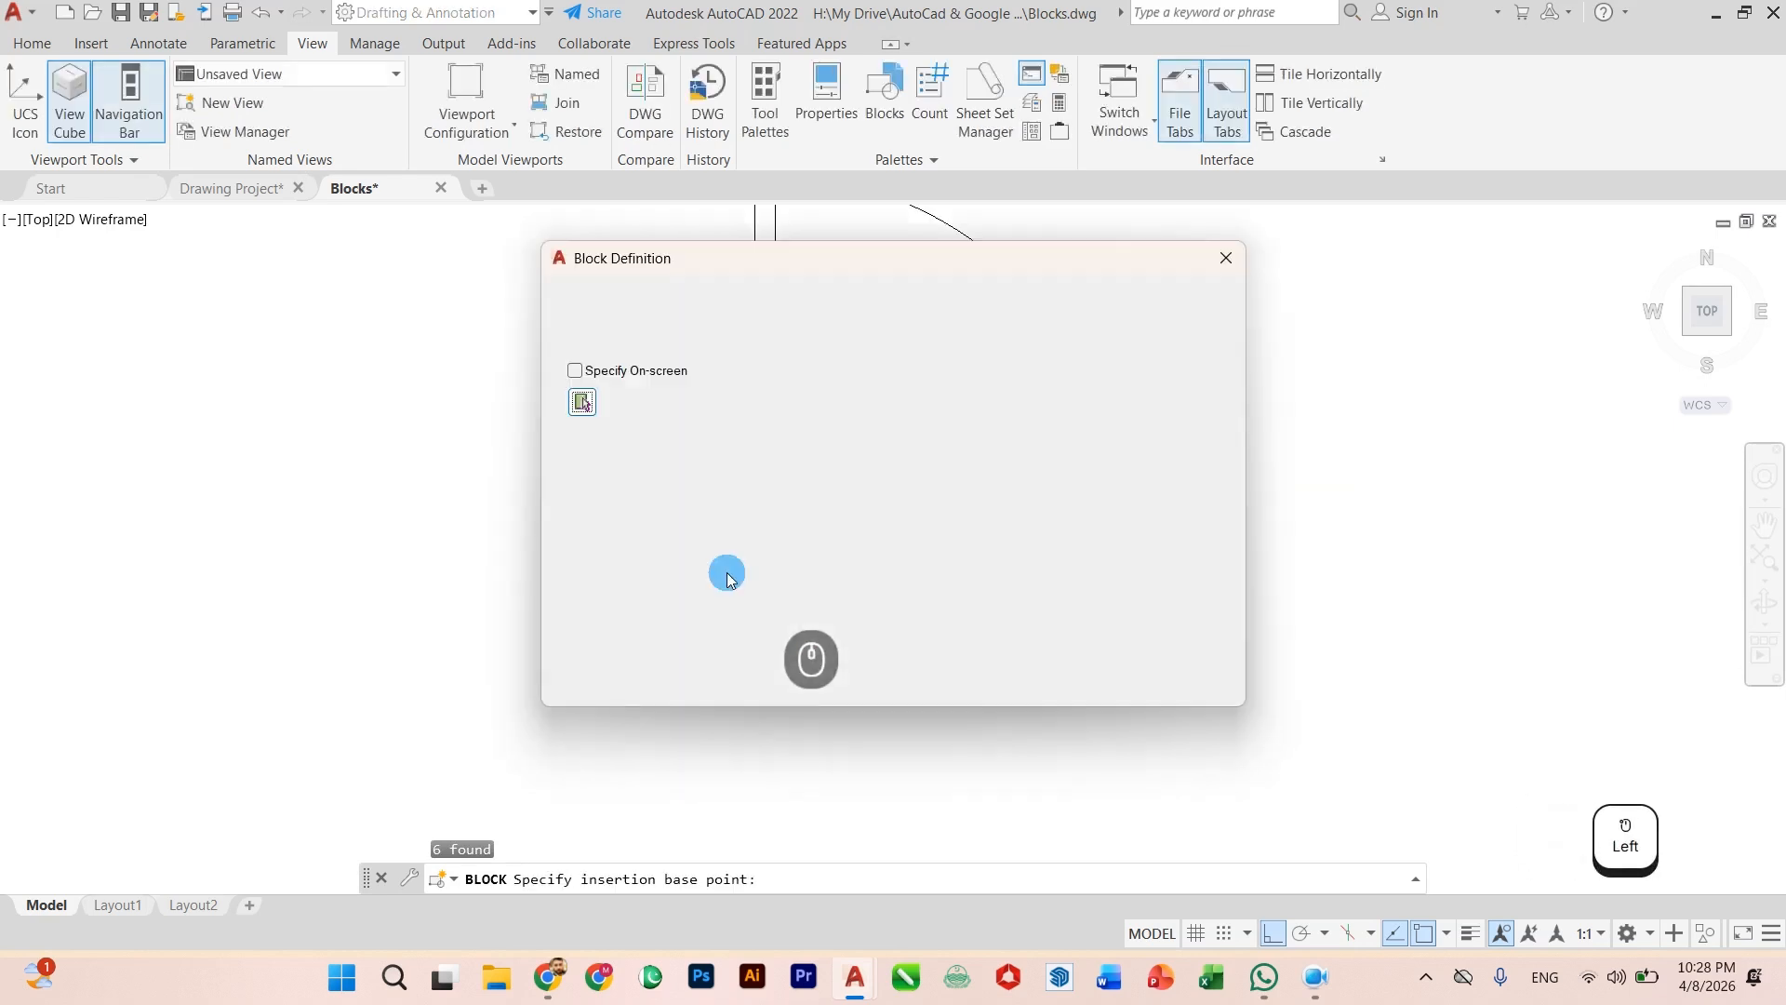
left_click(854, 599)
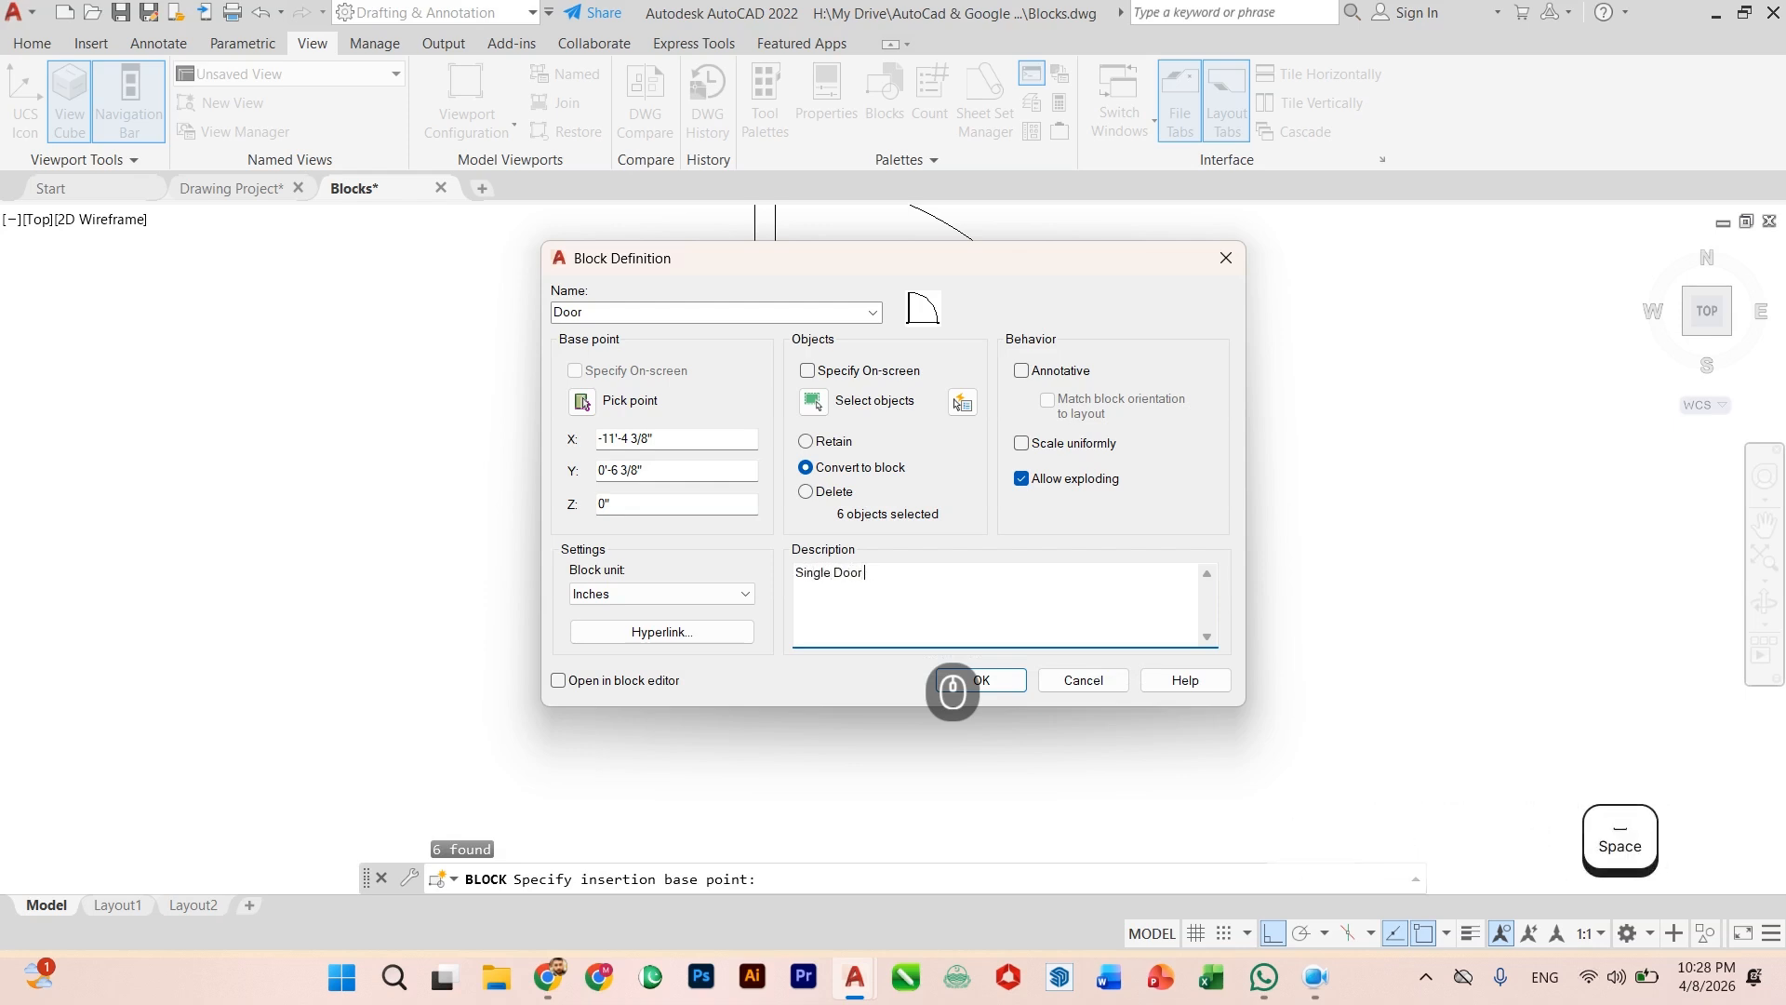
left_click(975, 697)
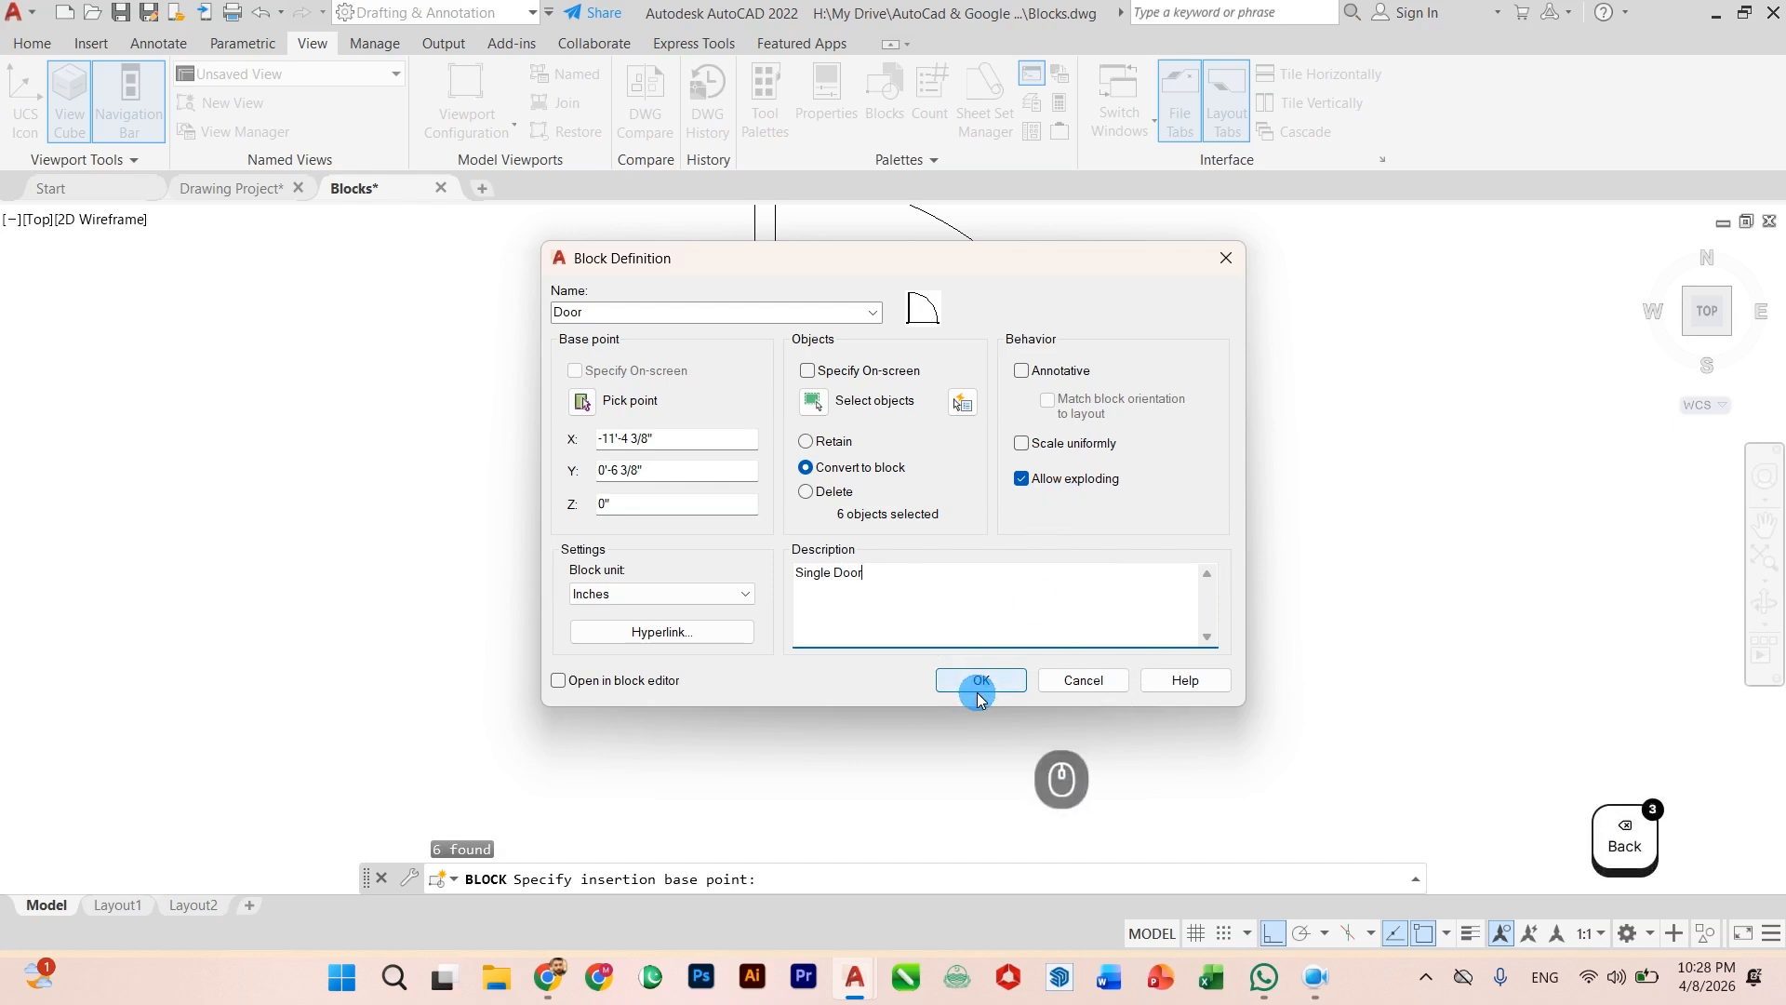
scroll(817, 660, "down", 5)
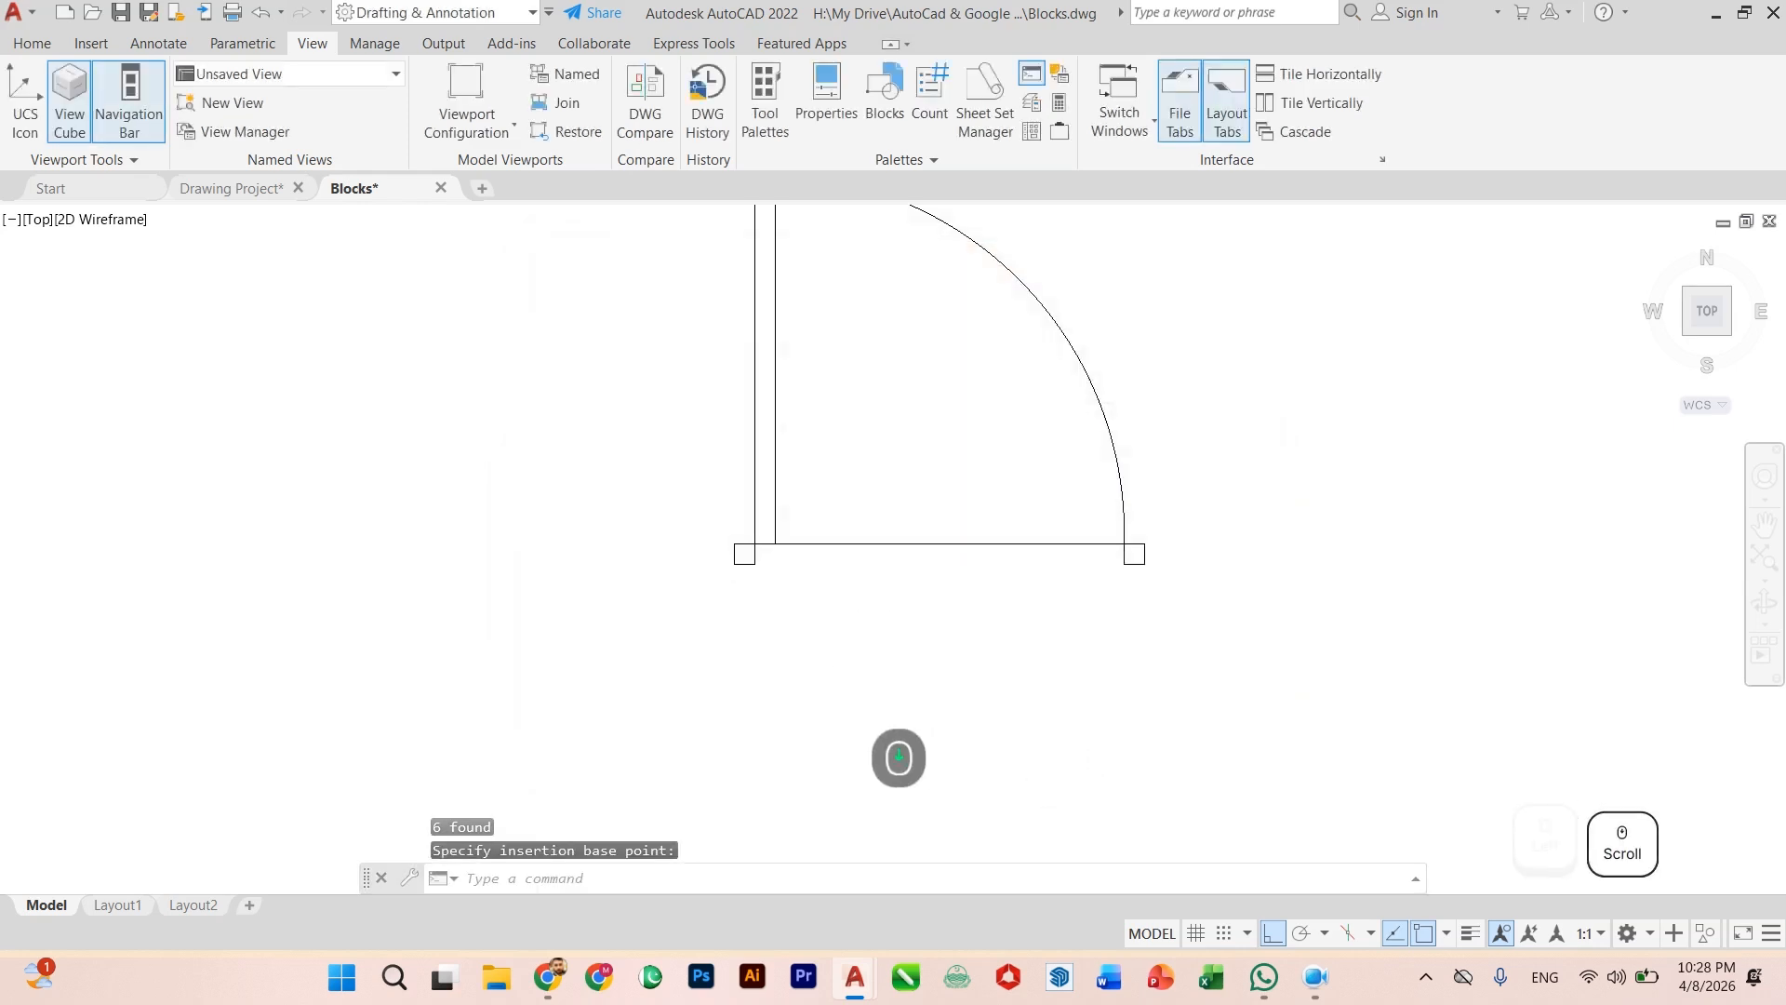
scroll(1069, 665, "up", 8)
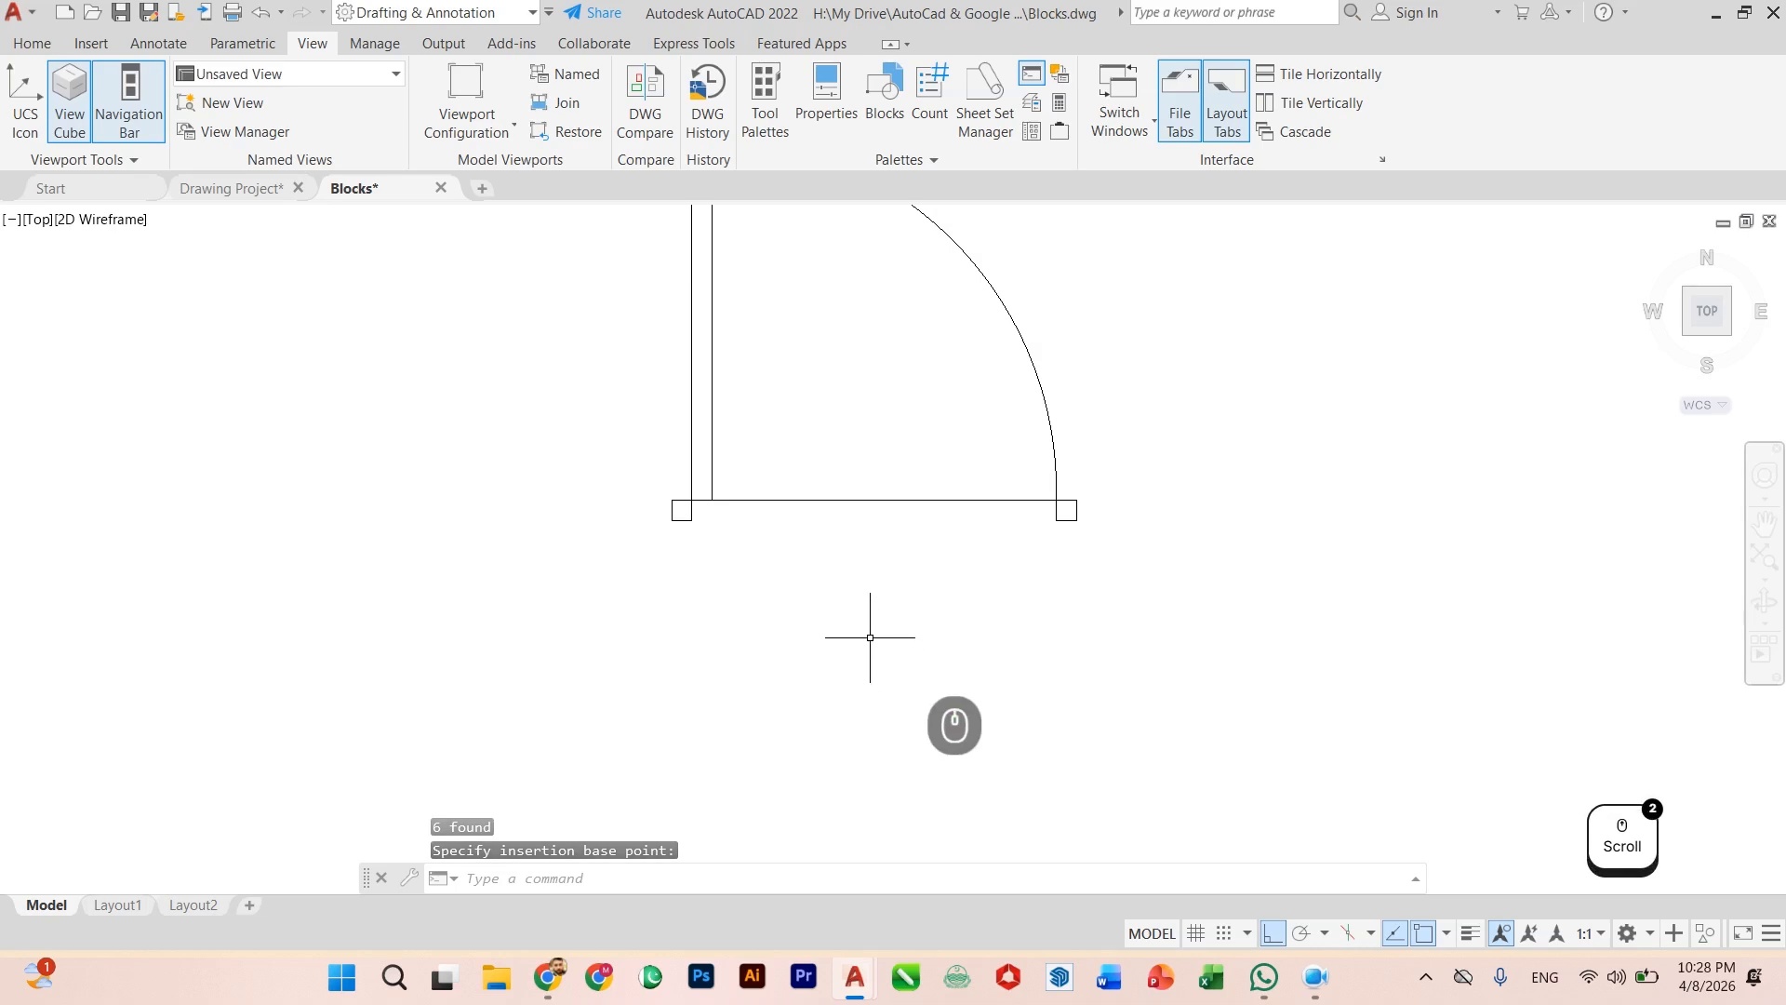
scroll(869, 641, "down", 3)
scroll(933, 668, "down", 3)
scroll(1622, 598, "up", 3)
scroll(1132, 606, "down", 5)
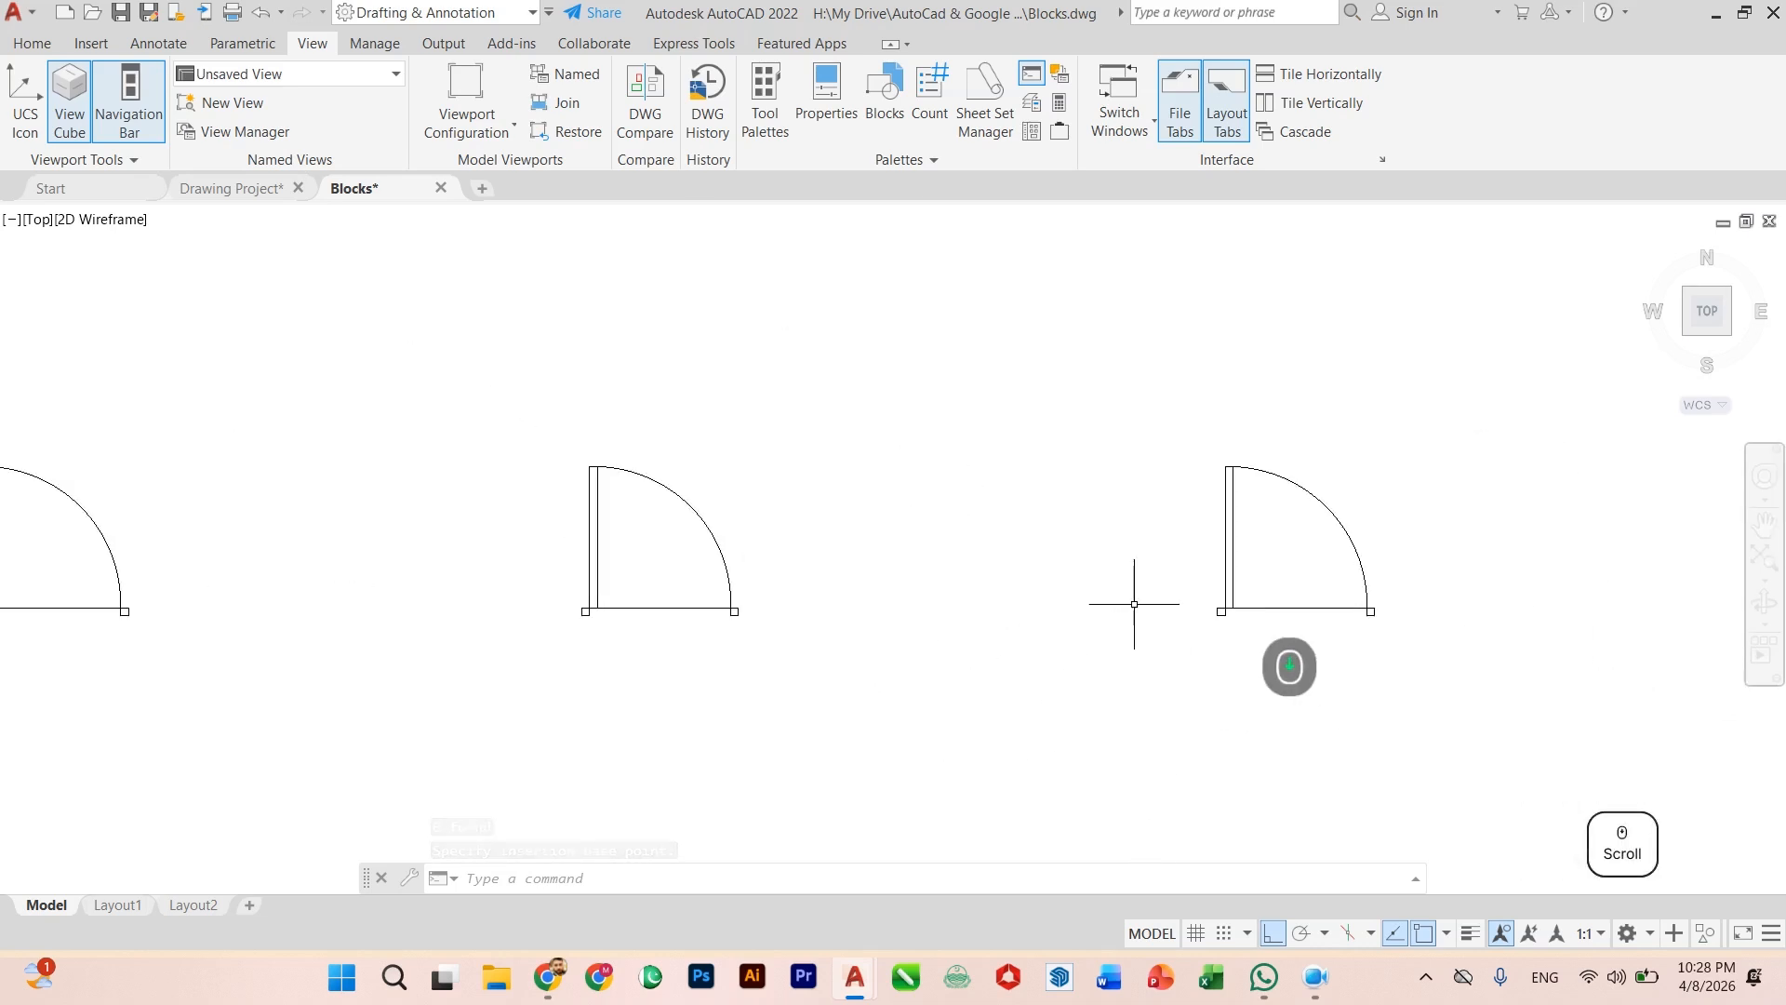
Step: Erase the small jamb square at the right end of the rightmost door
scroll(1383, 570, "up", 2)
scroll(937, 598, "up", 6)
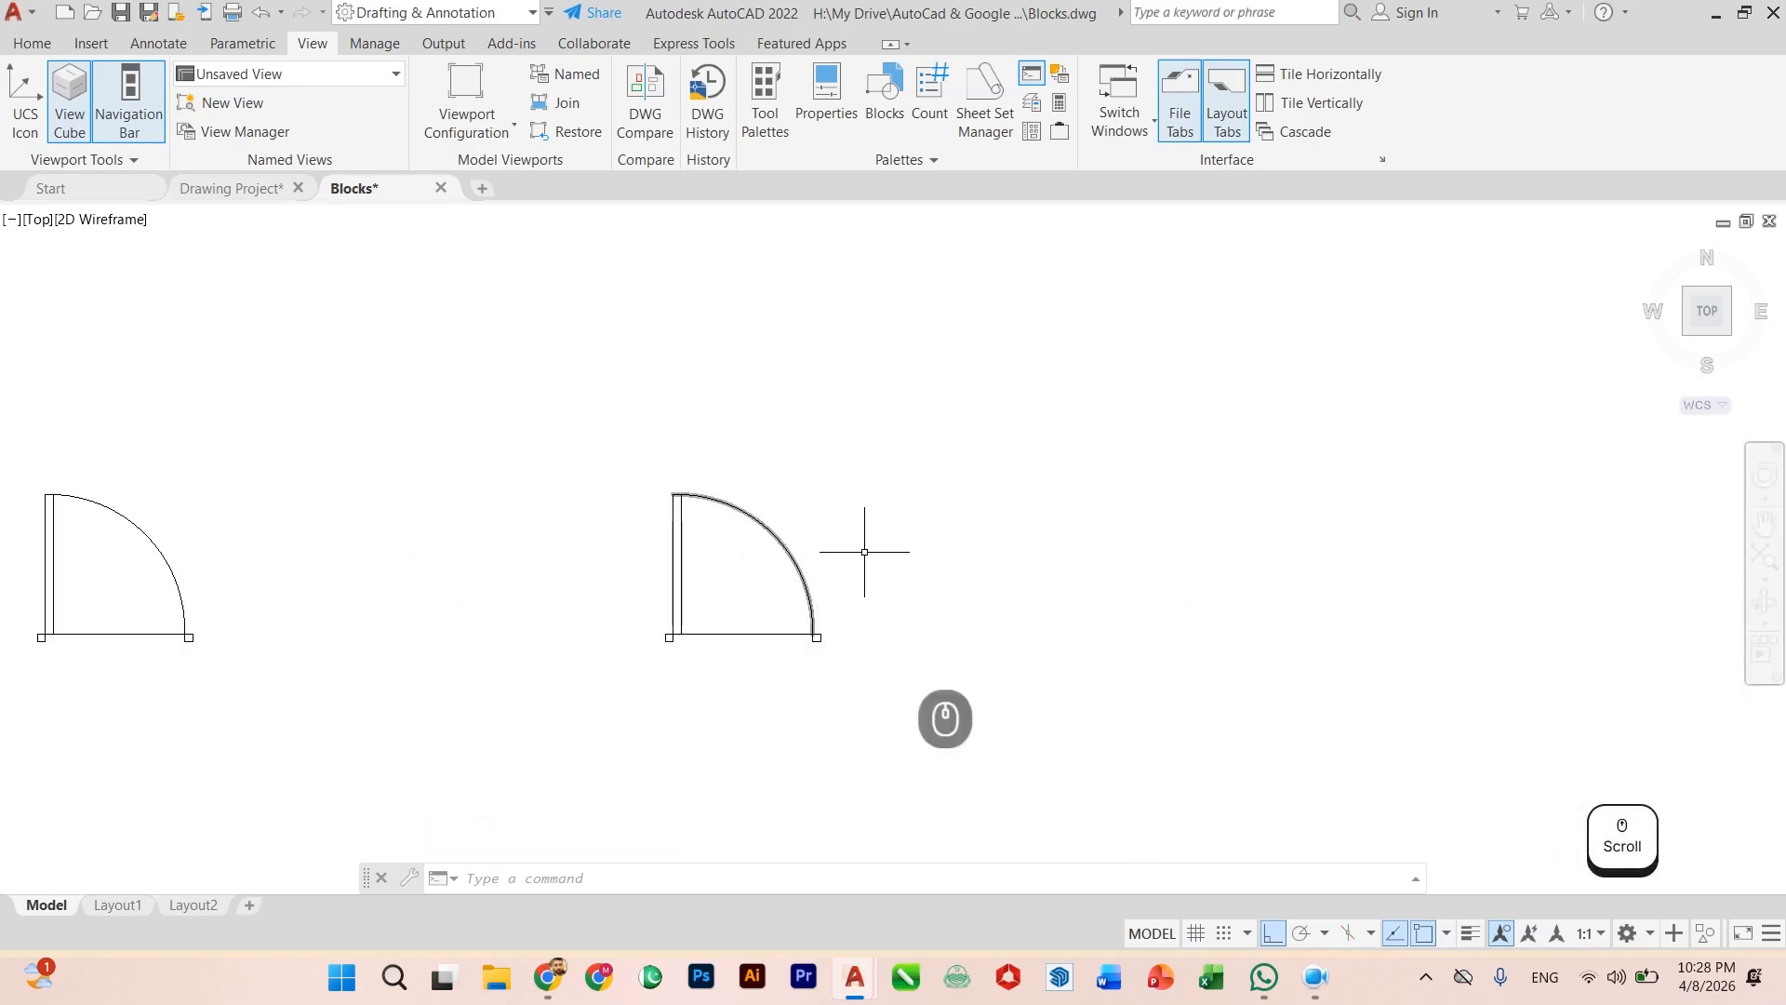
left_click(825, 660)
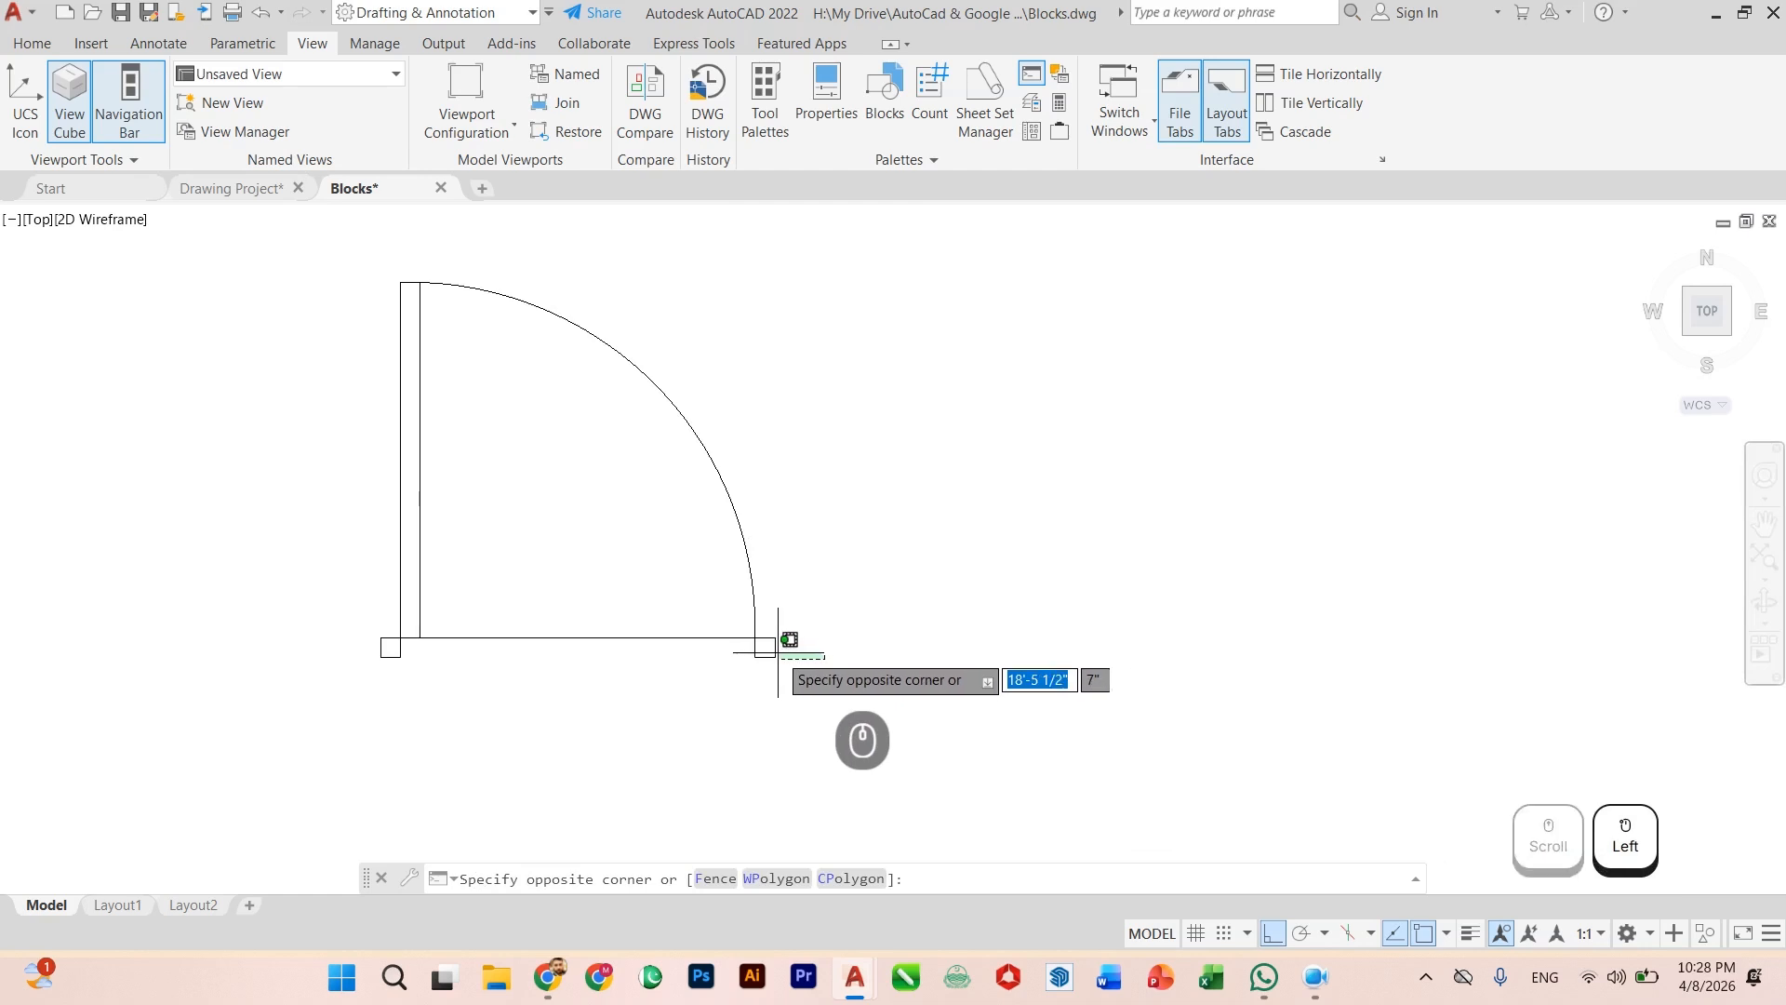
left_click(773, 654)
key("Delete")
scroll(818, 656, "down", 2)
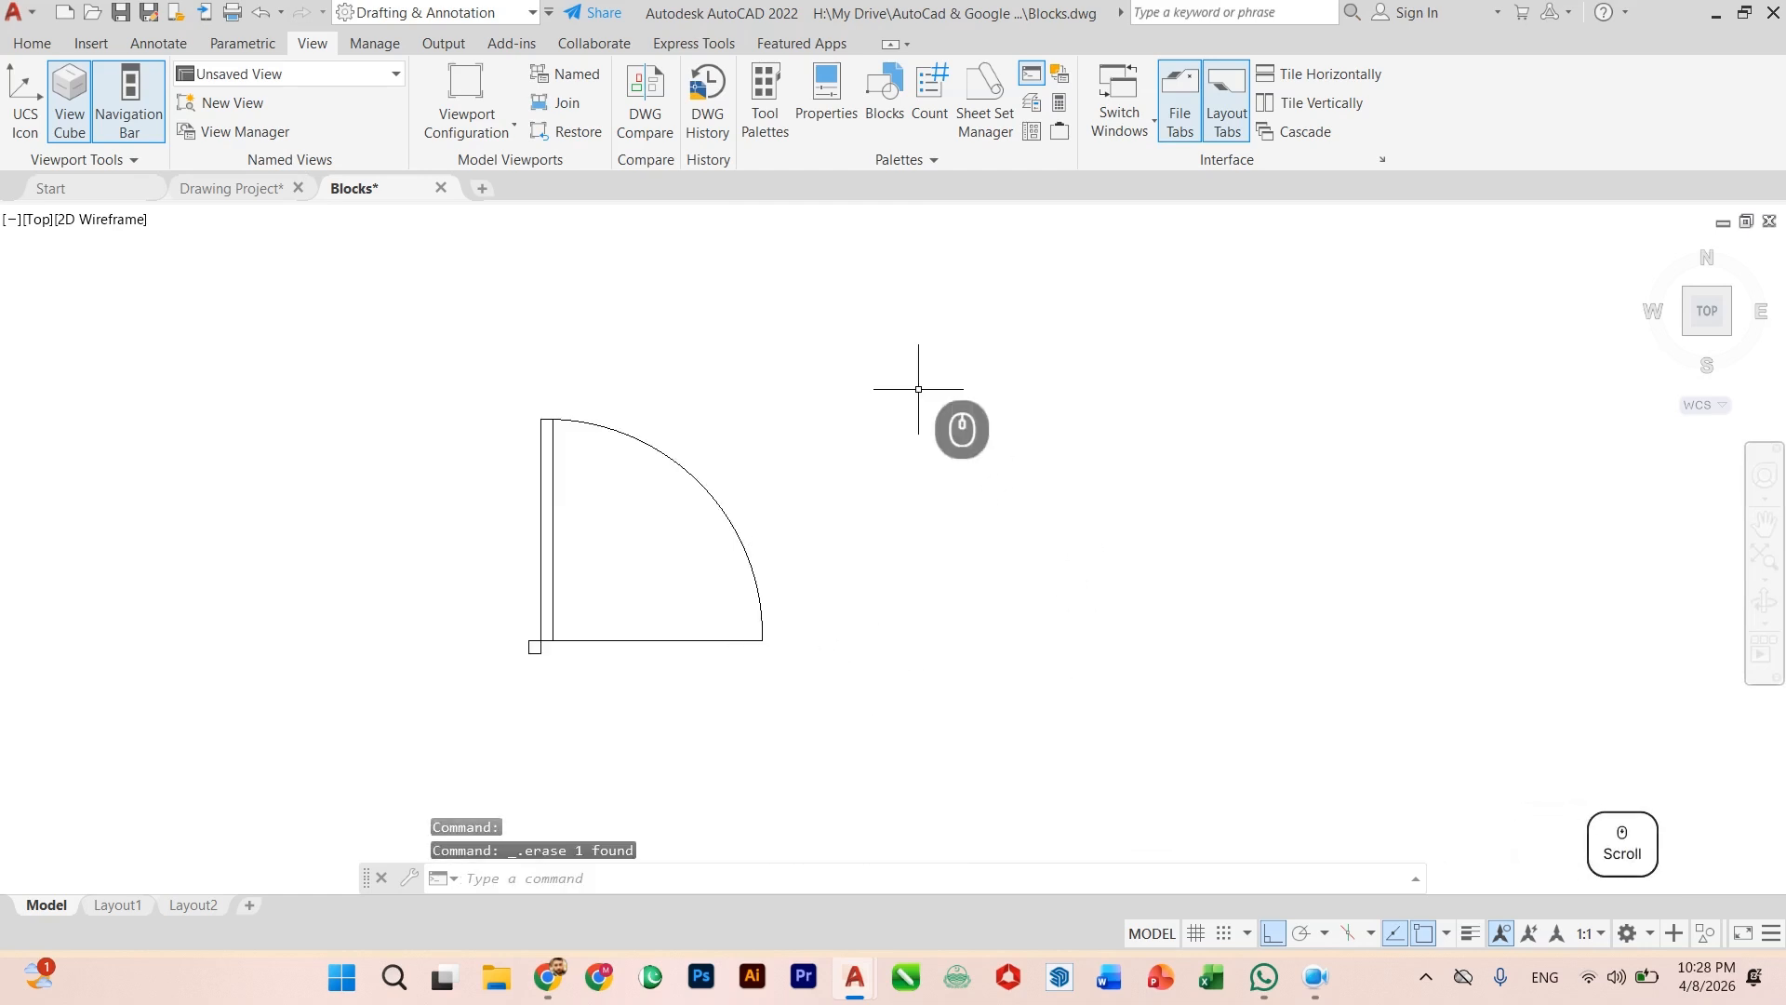
Step: Mirror the rightmost door about a vertical line through its right end, keeping the source objects
left_click(862, 343)
left_click(699, 726)
type("m")
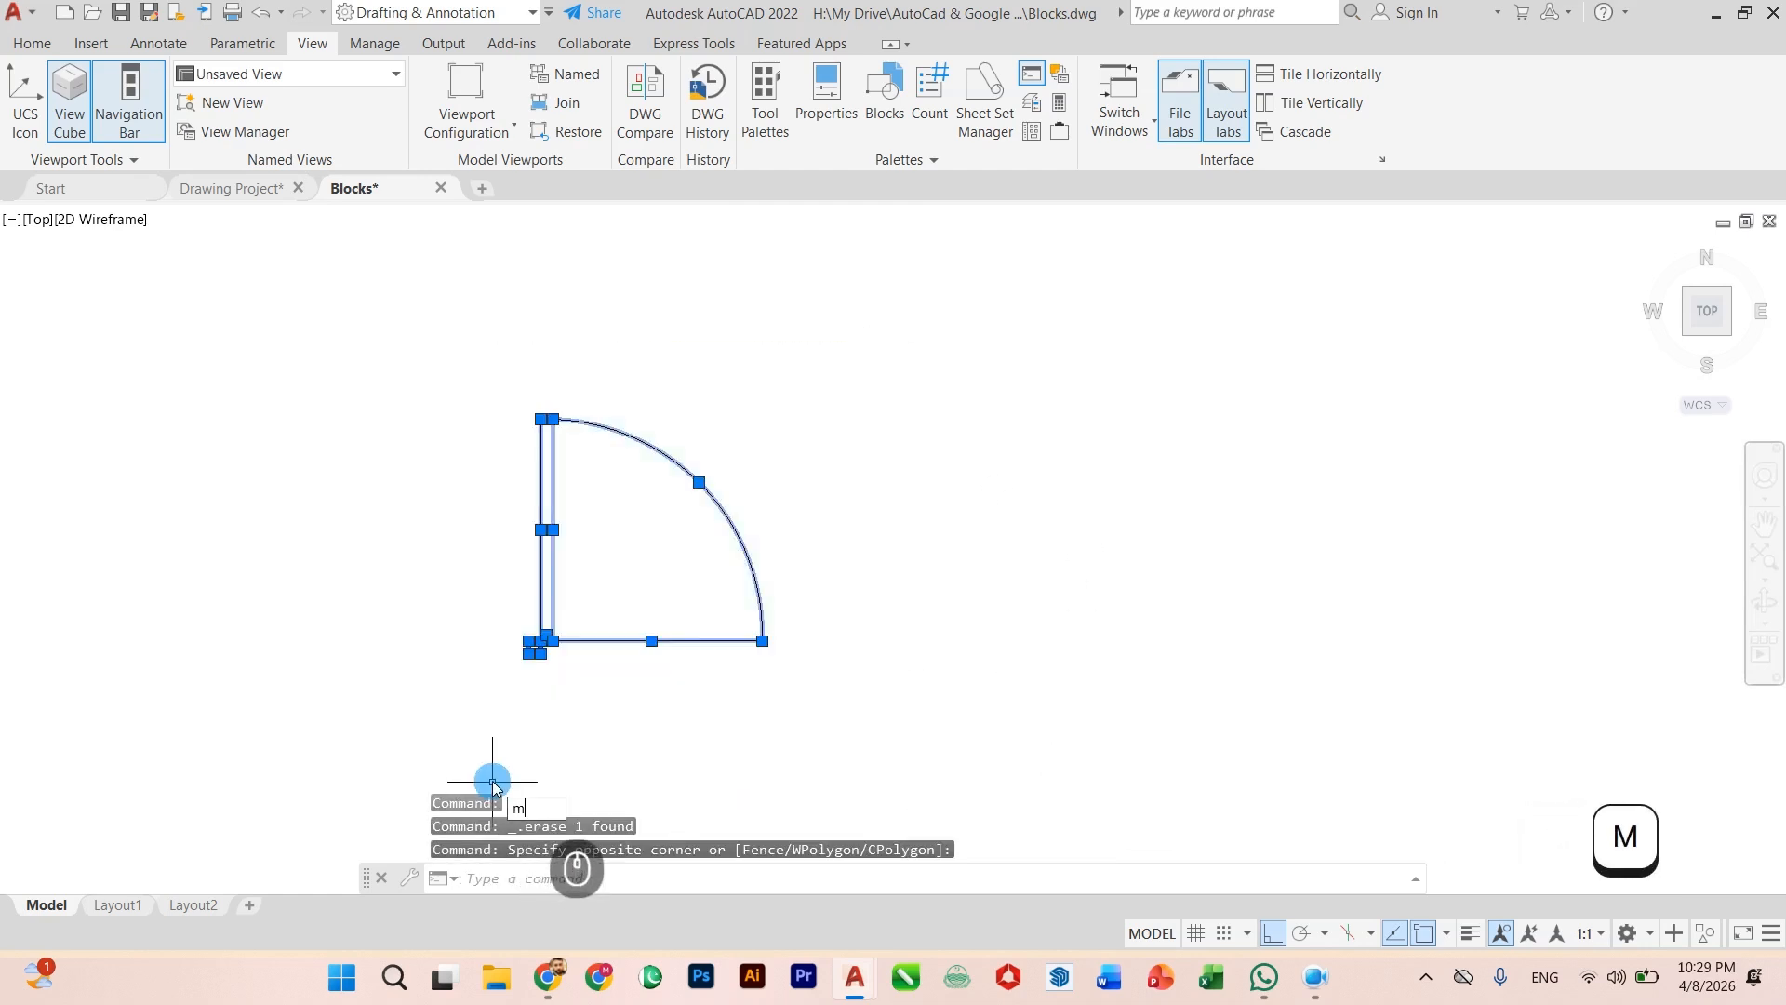
type("i")
key("Return")
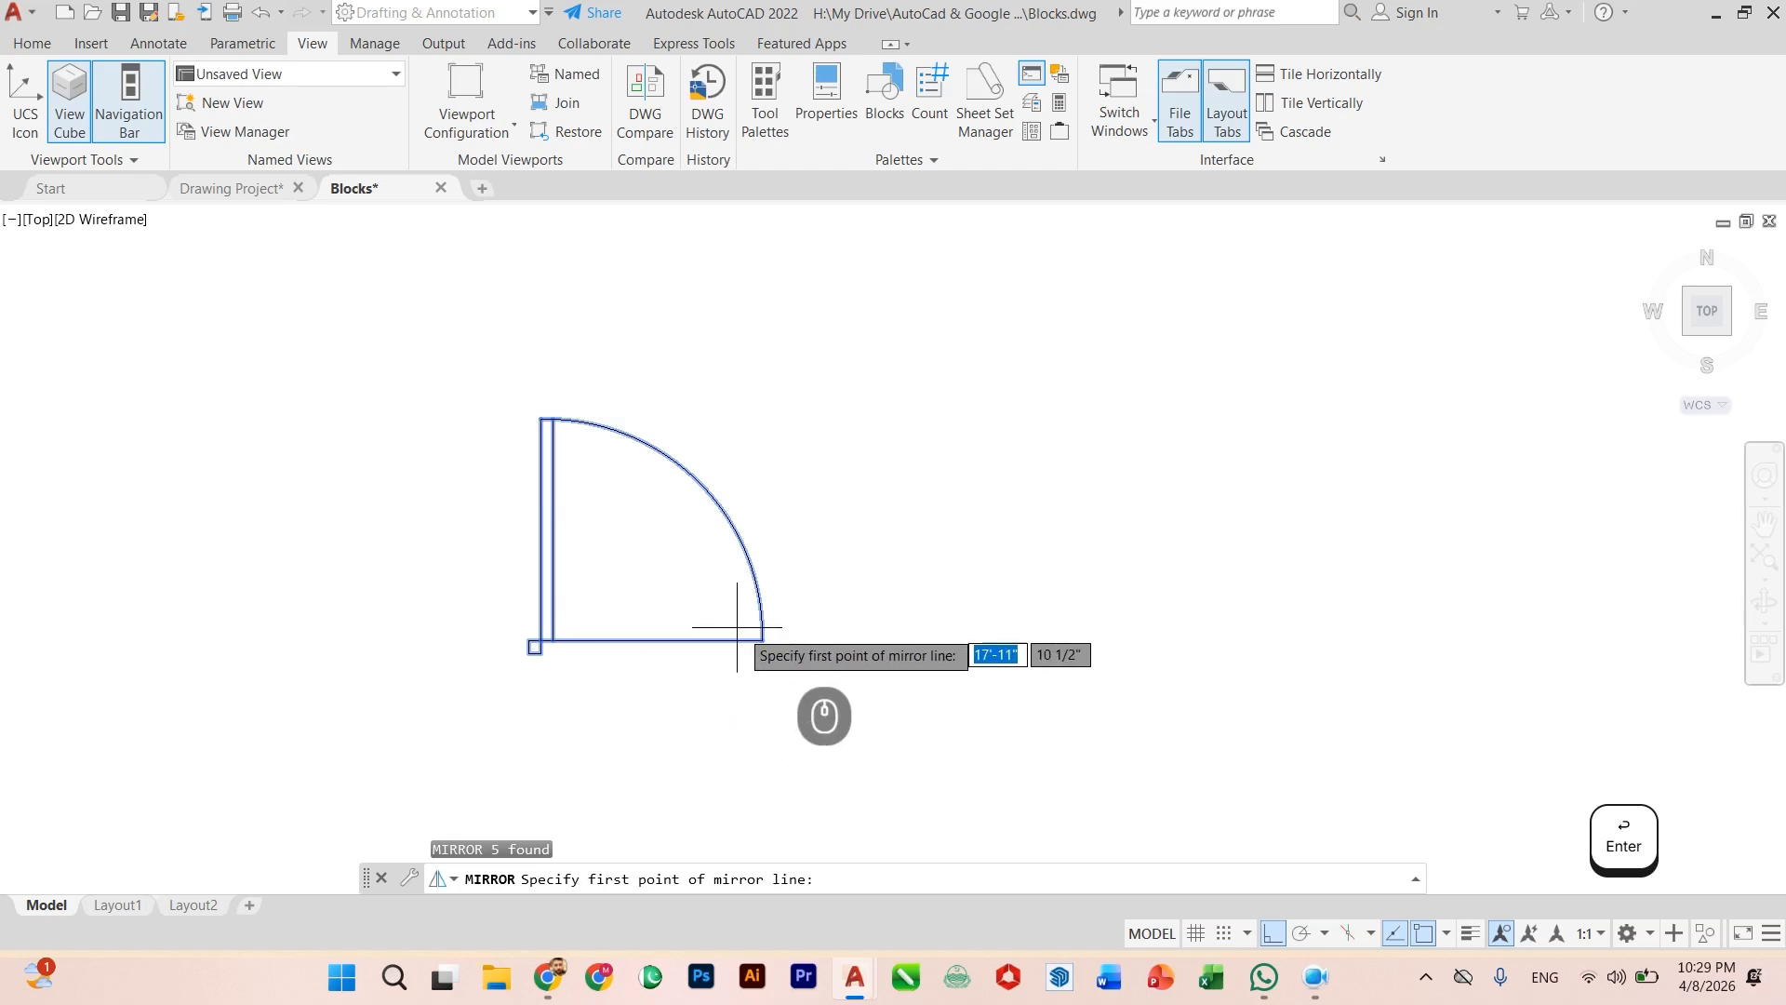
left_click(763, 640)
left_click(888, 493)
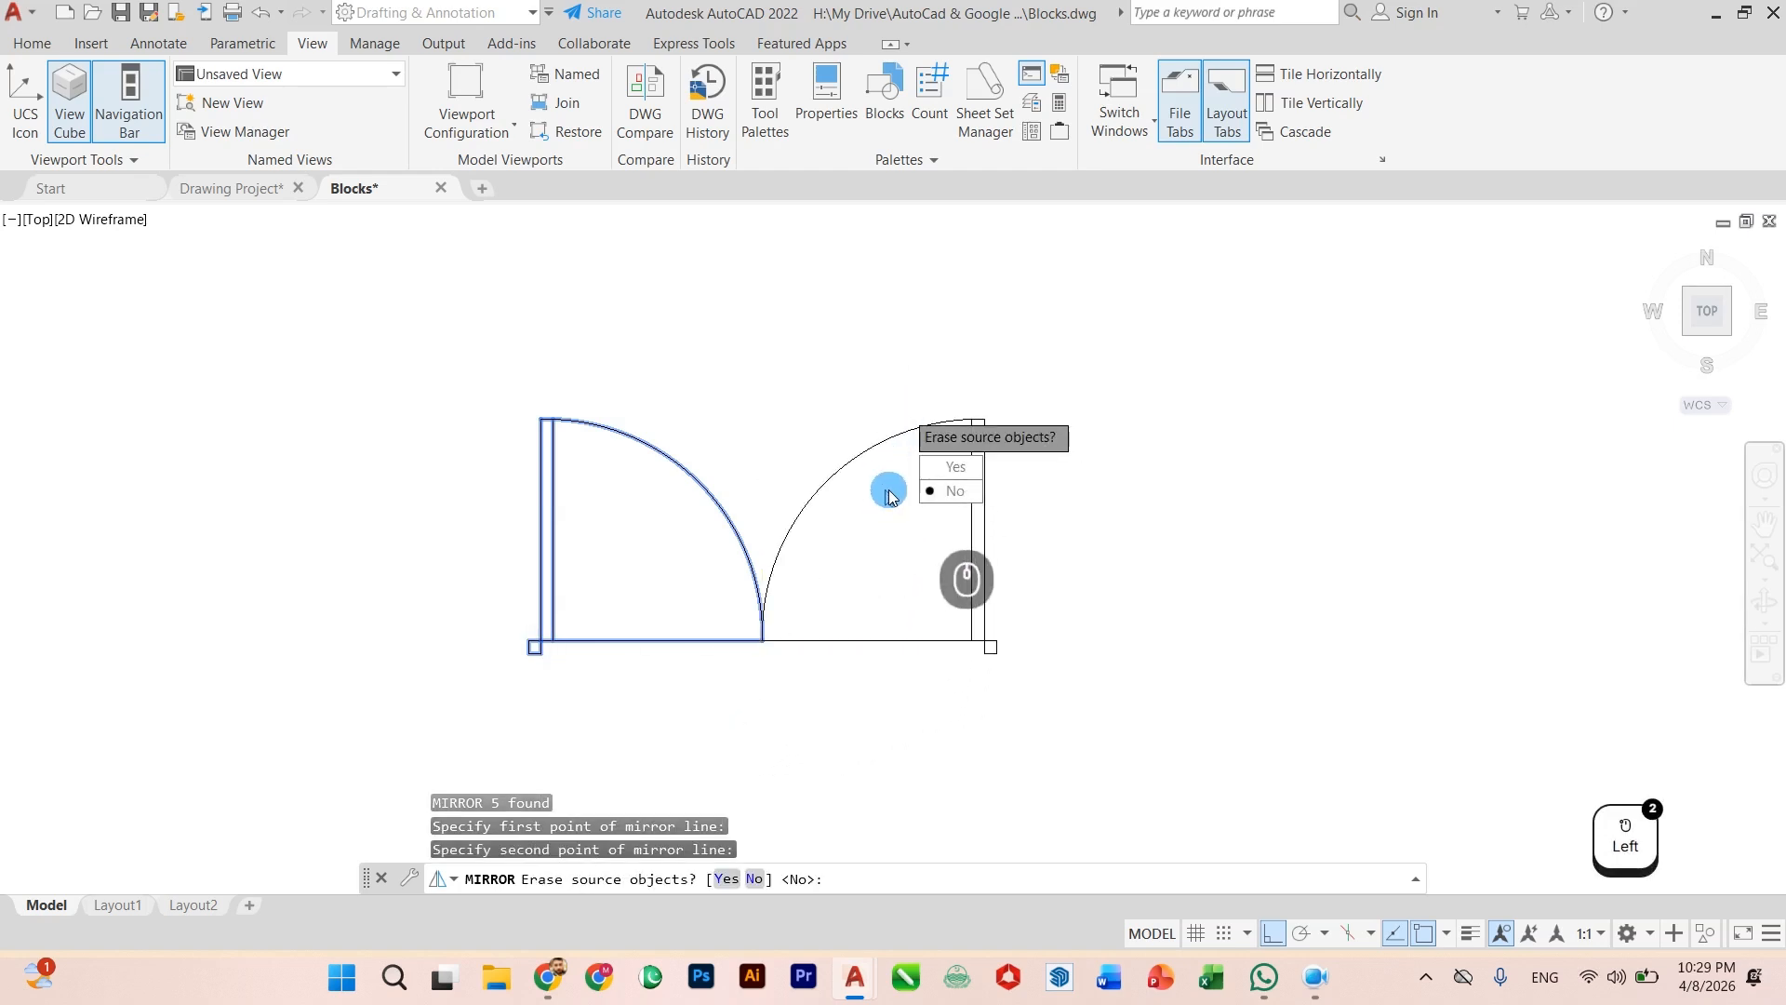
left_click(949, 490)
Step: Define both door leaves as a block named "Double Door" with the same description and the left jamb's lower-left corner as base point
left_click(1044, 331)
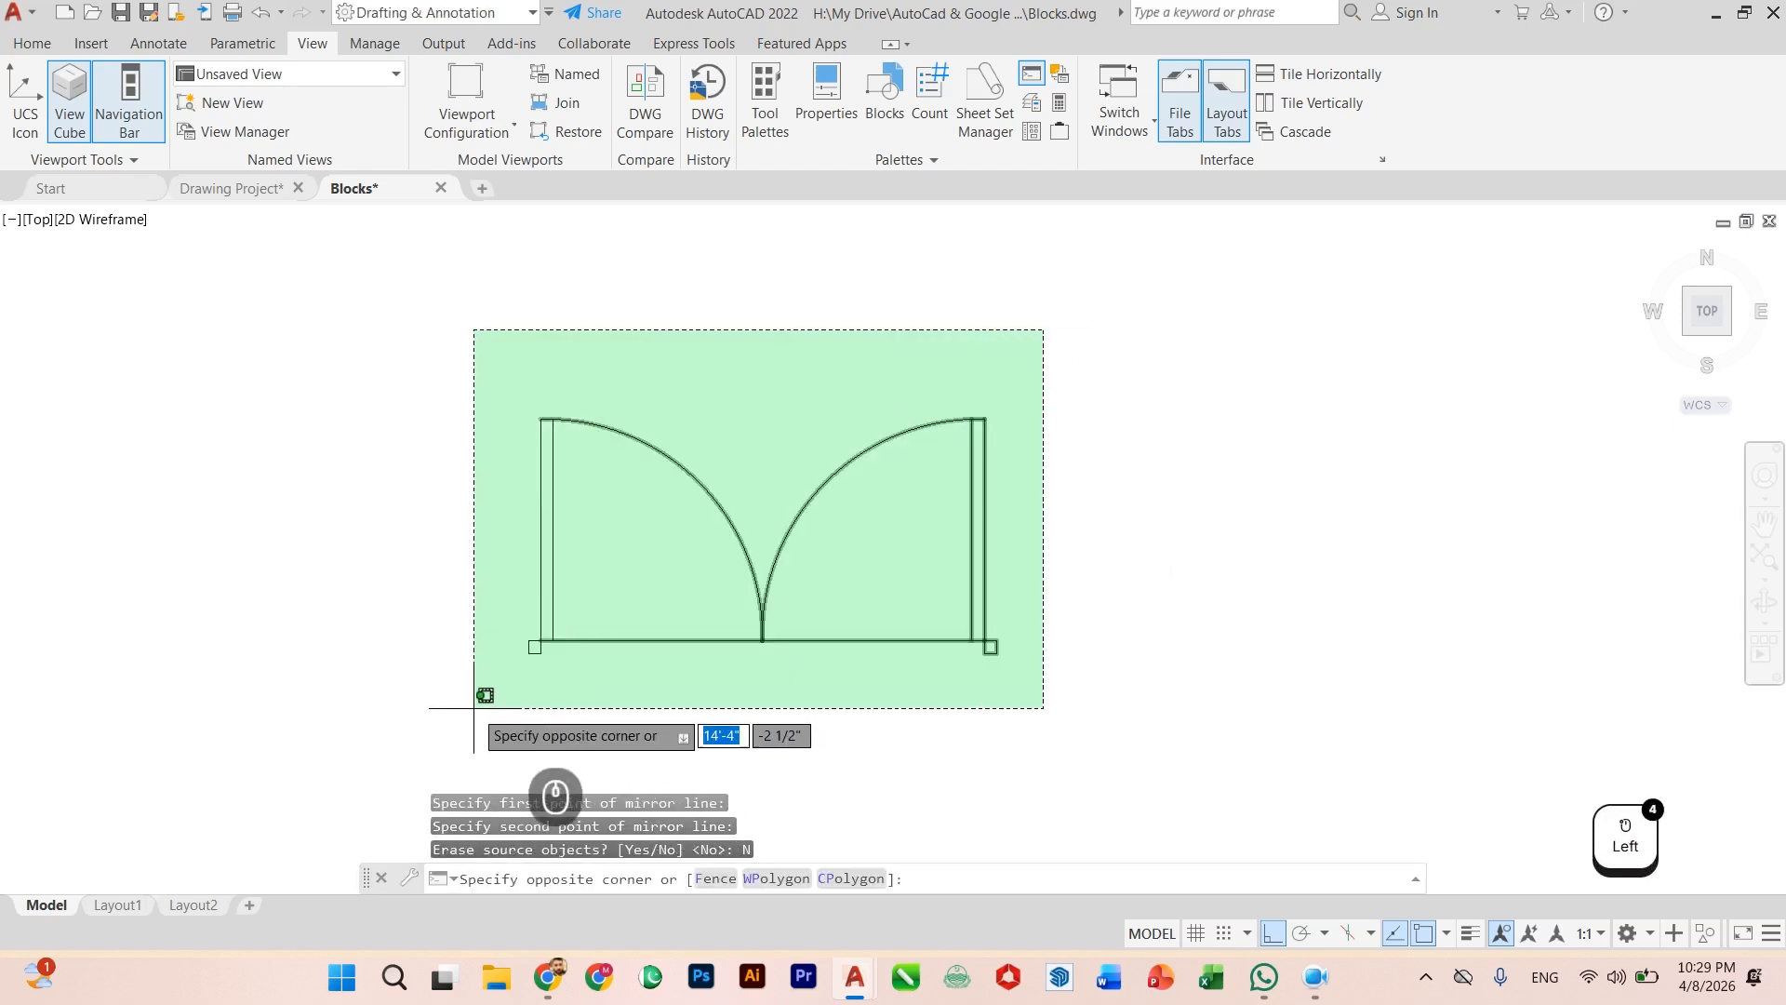
left_click(474, 708)
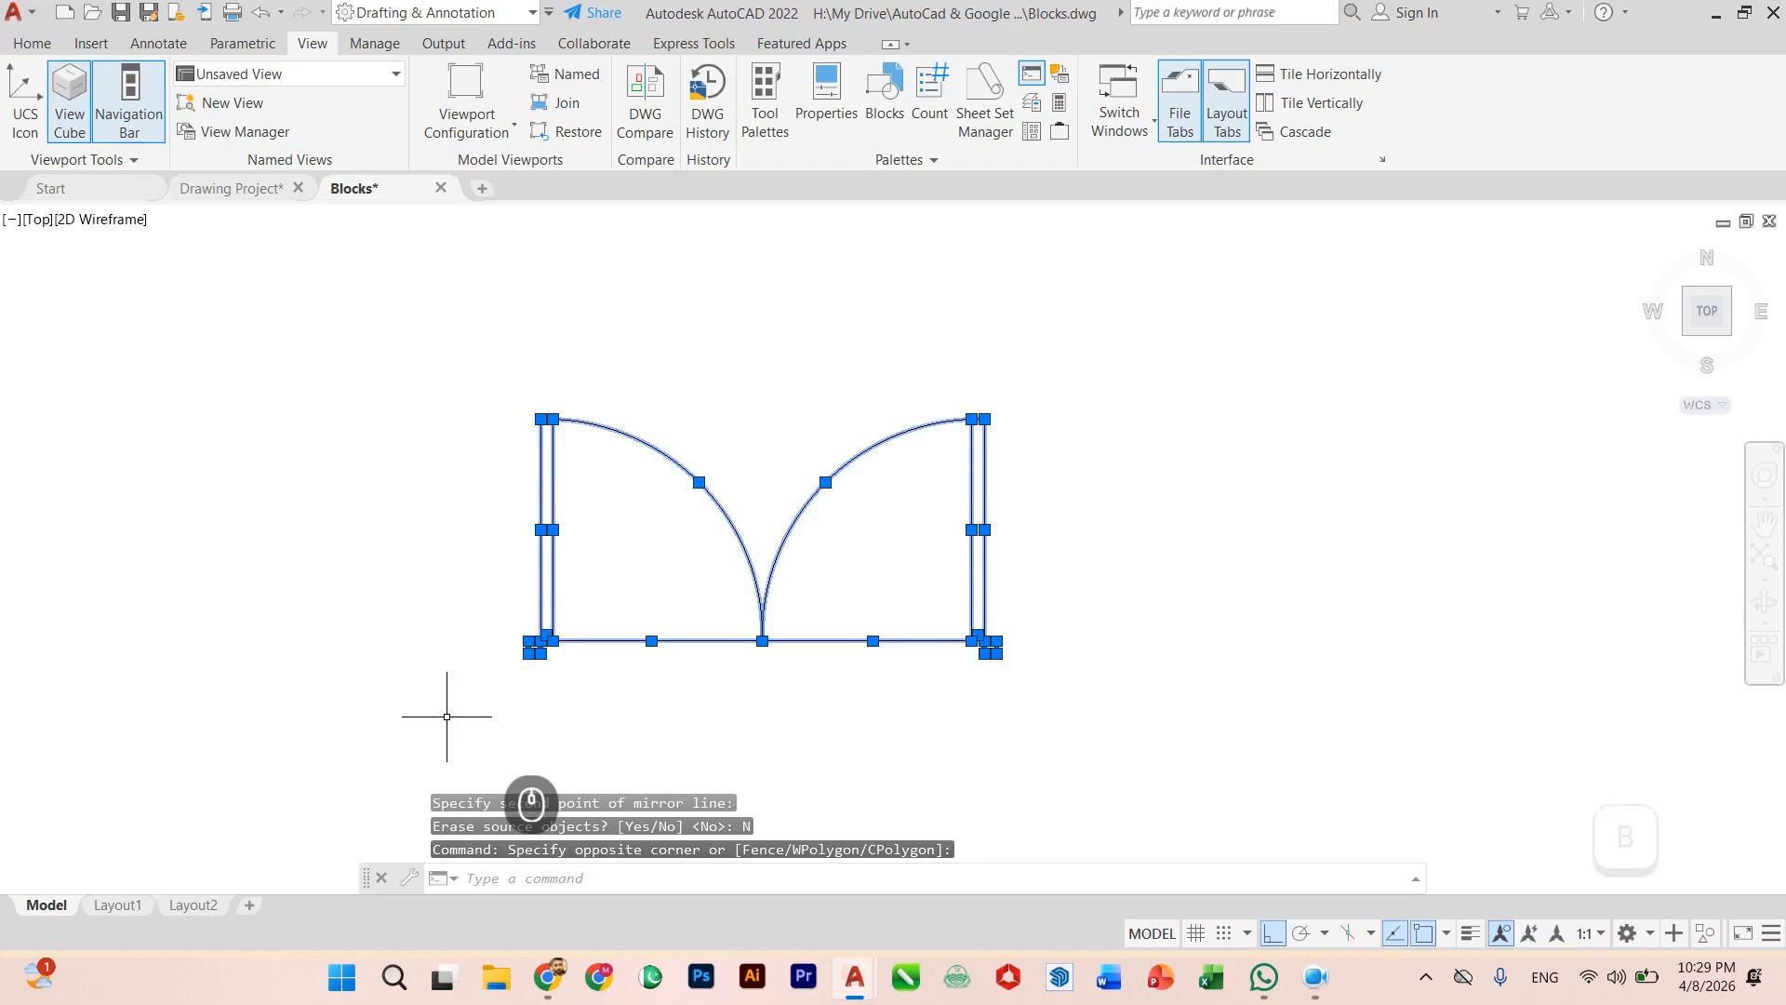
type("bl")
key("Return")
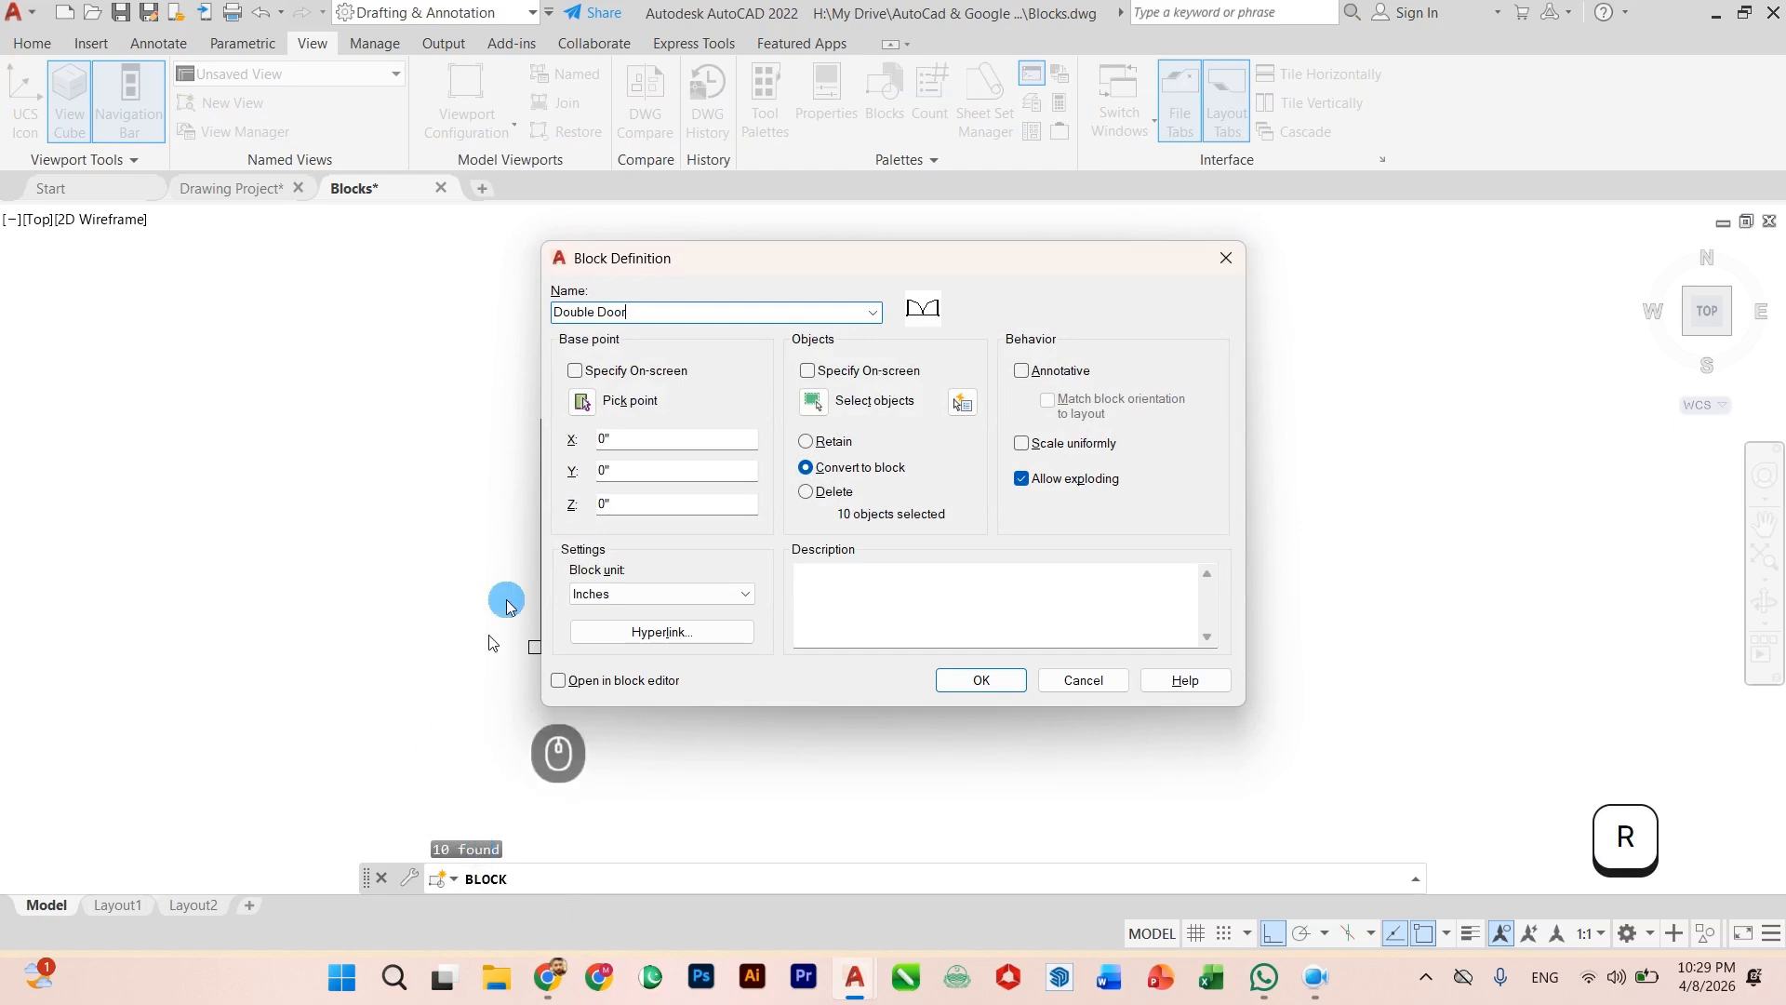
left_click(584, 401)
left_click(534, 646)
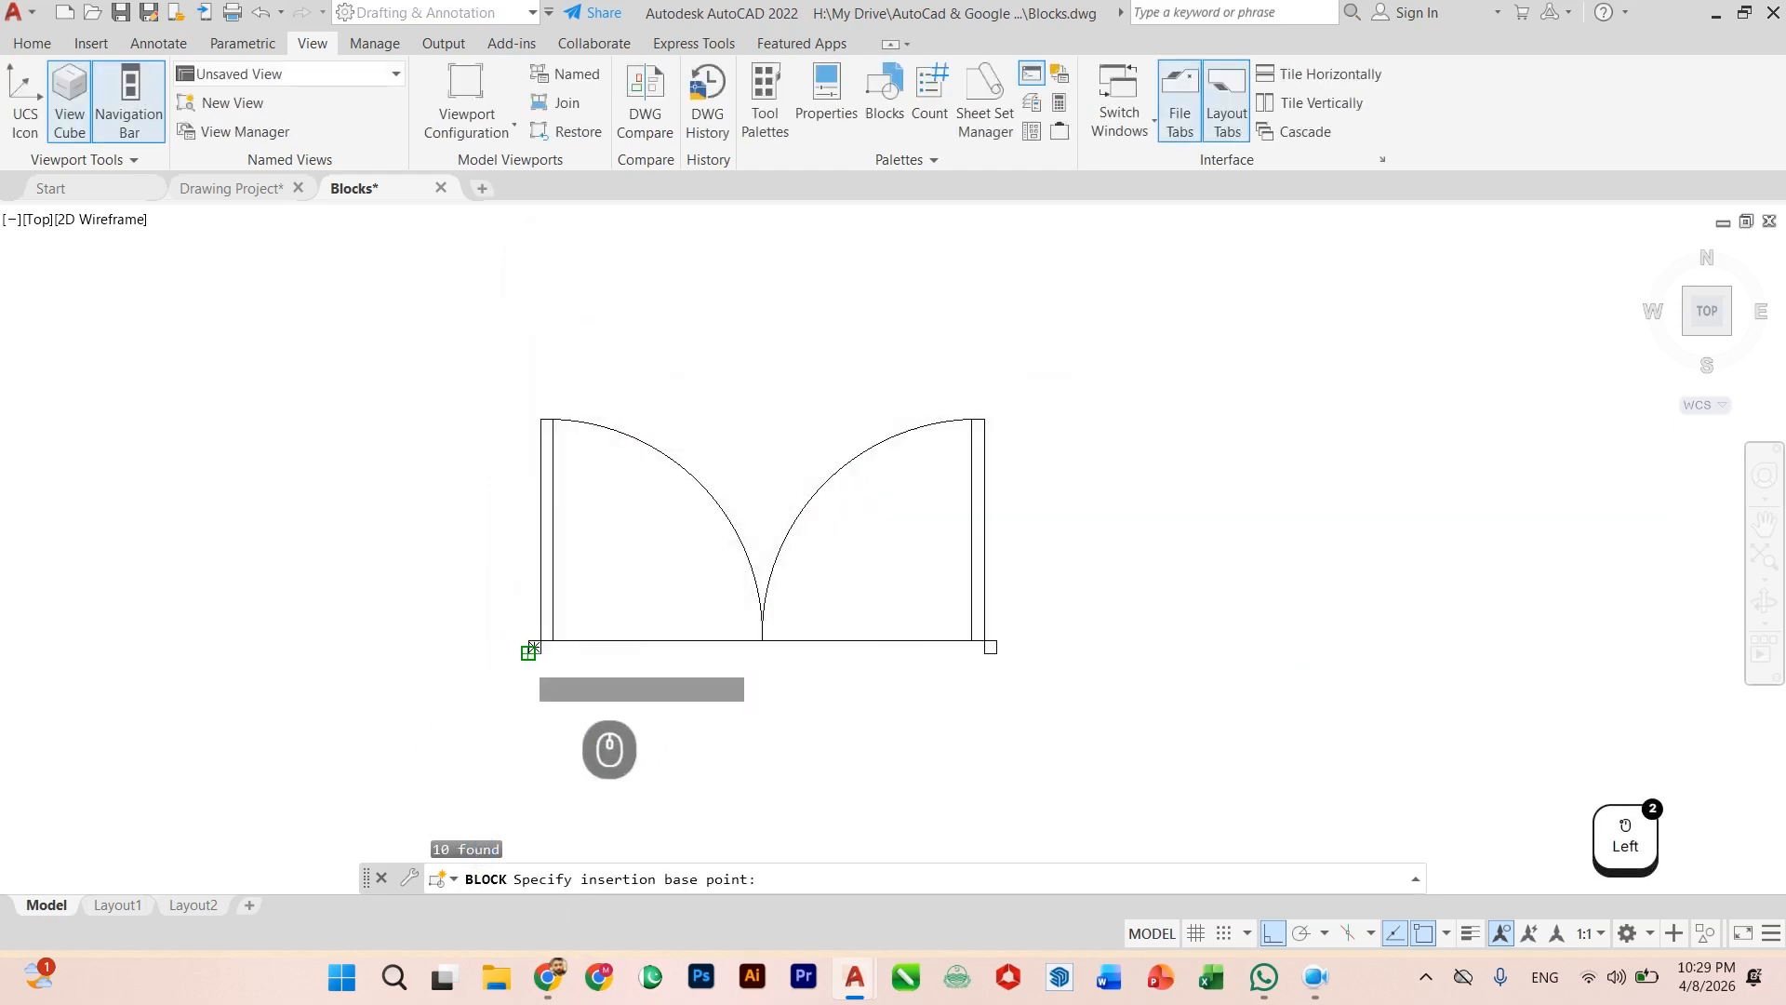
left_click(825, 617)
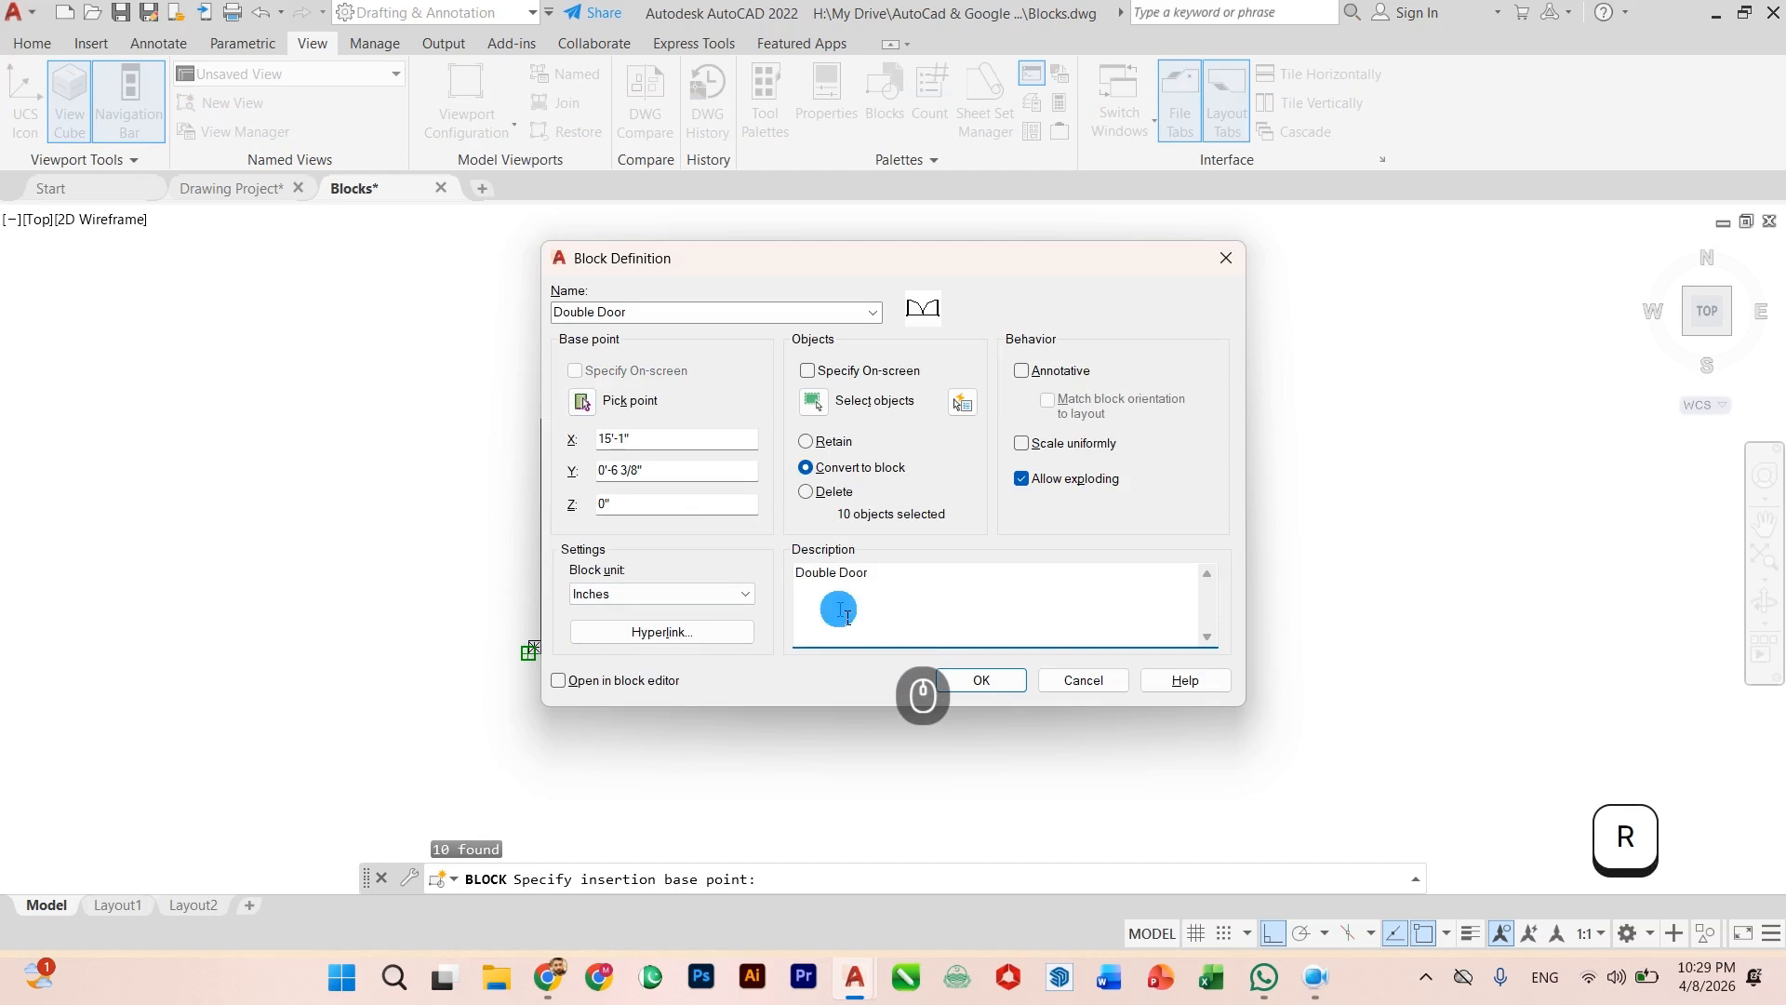
left_click(982, 679)
Step: Draw a 5' by 9" rectangle in the empty space below the doors
scroll(895, 663, "down", 5)
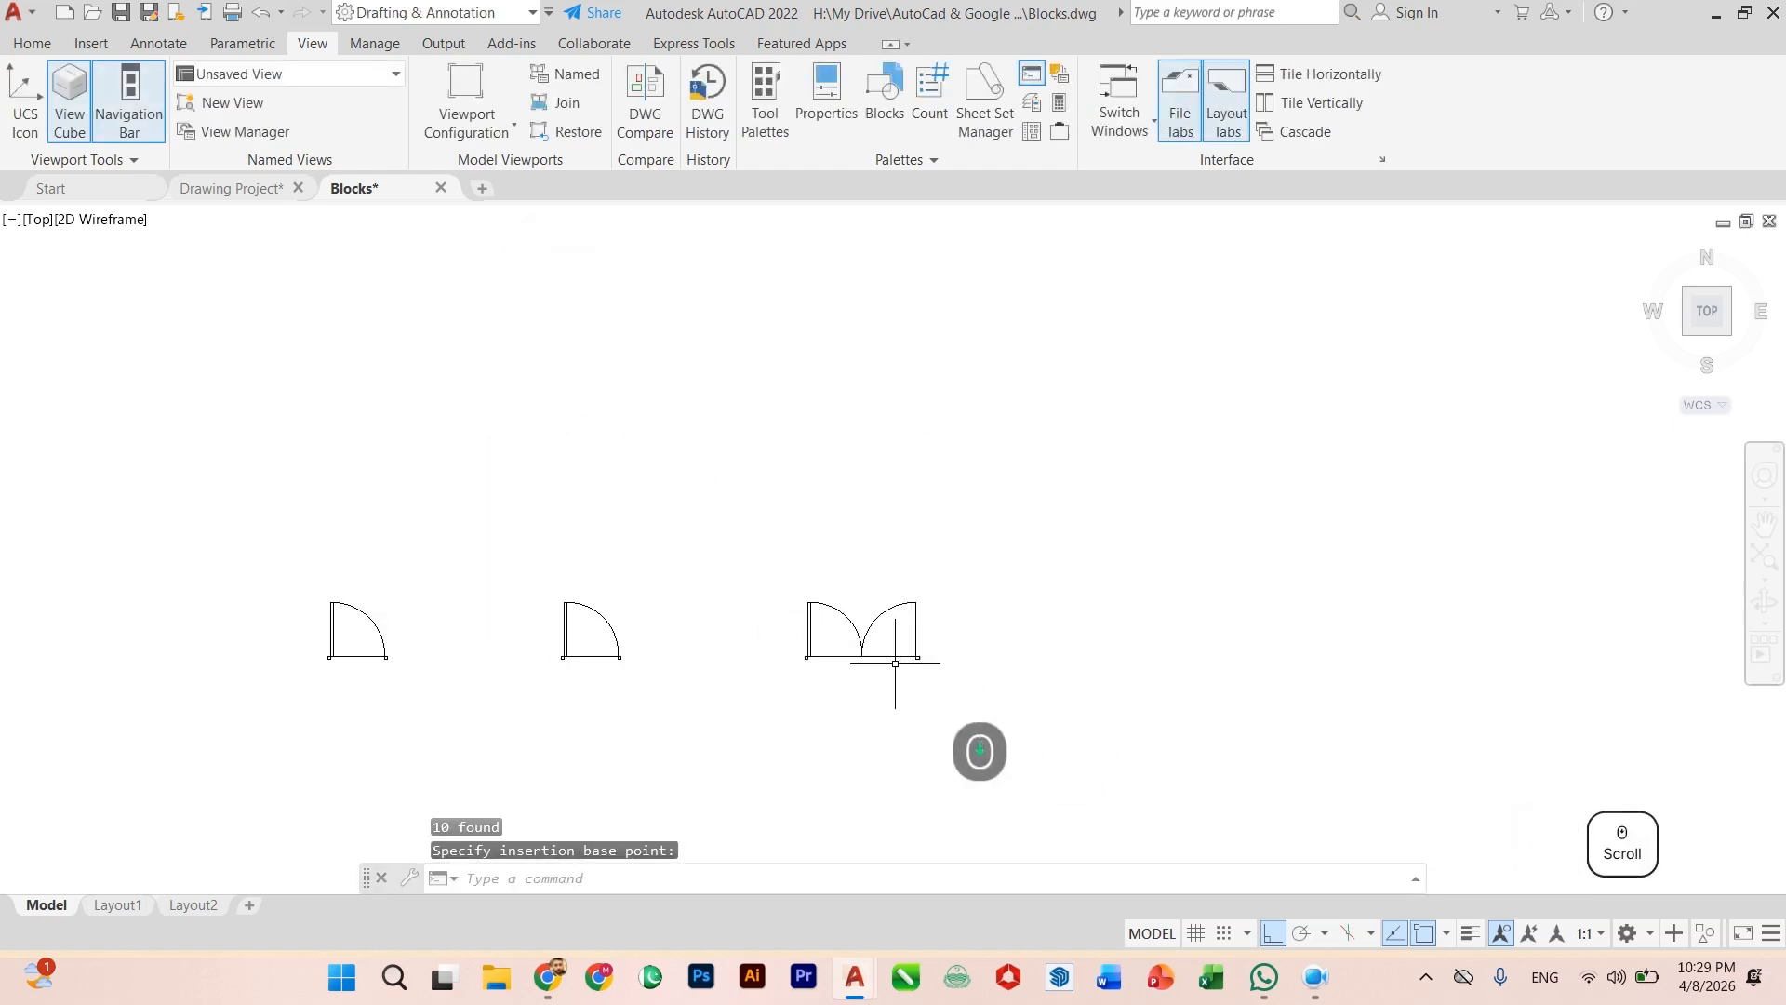
scroll(746, 698, "up", 2)
scroll(735, 819, "down", 2)
scroll(640, 731, "down", 3)
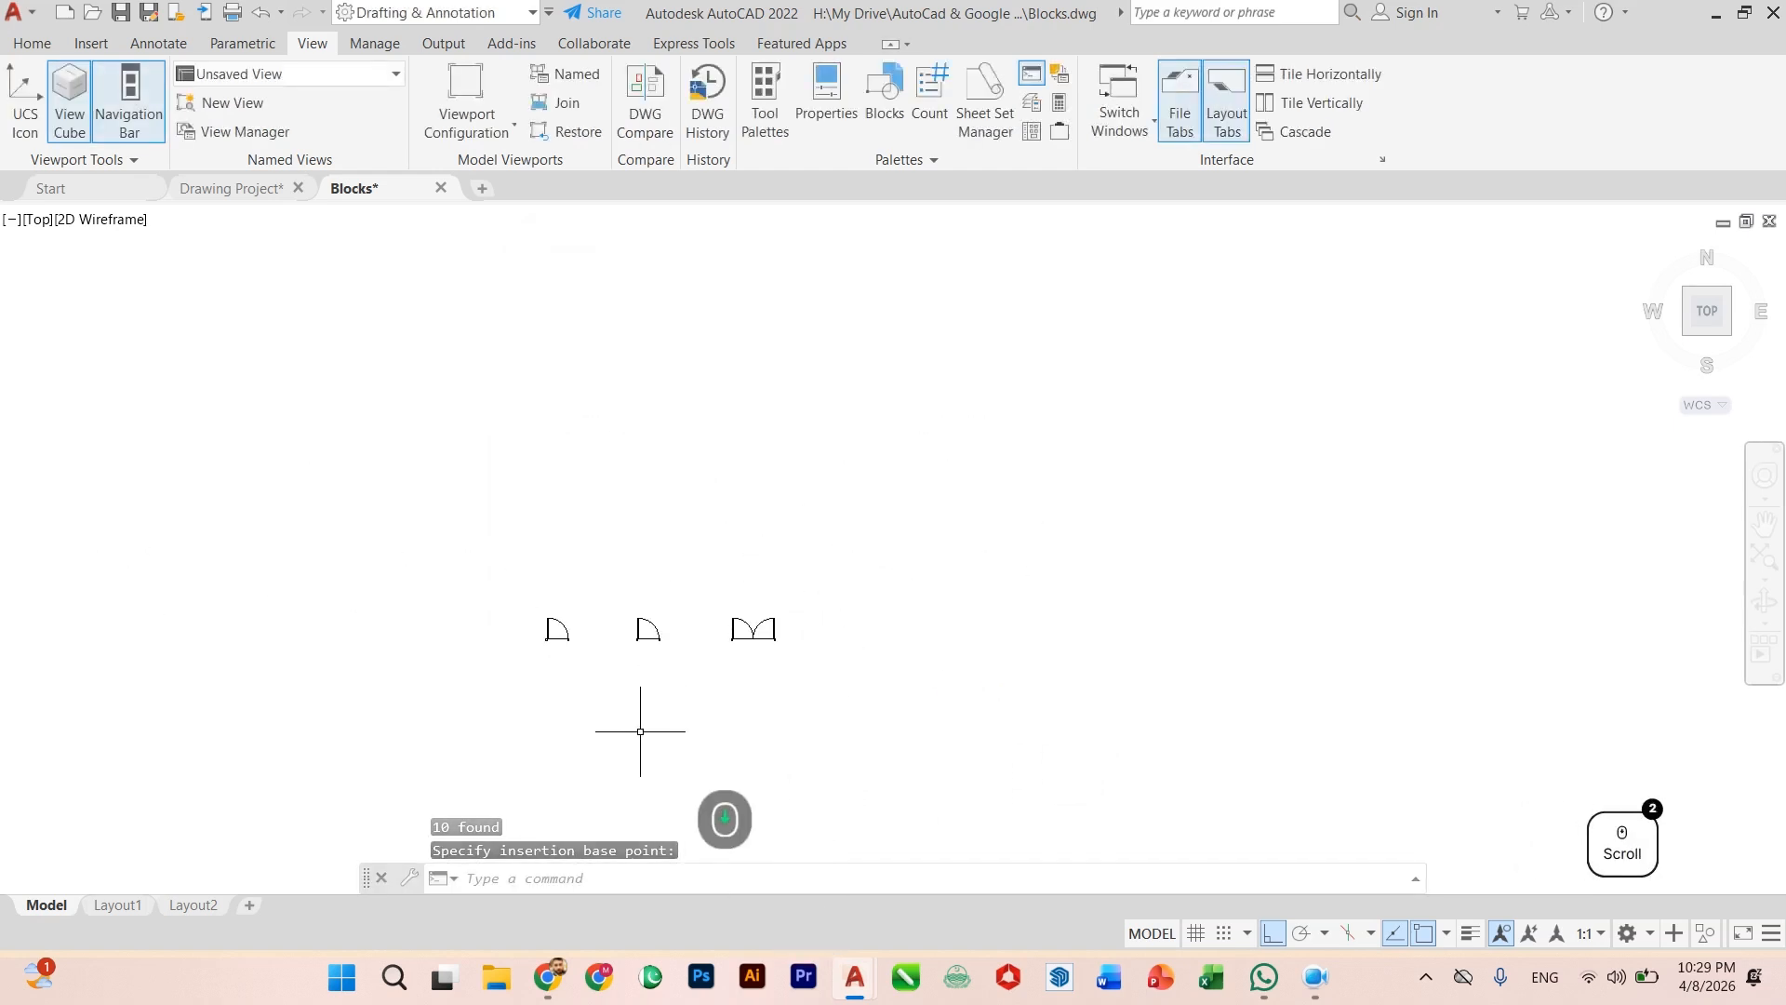
scroll(640, 731, "up", 5)
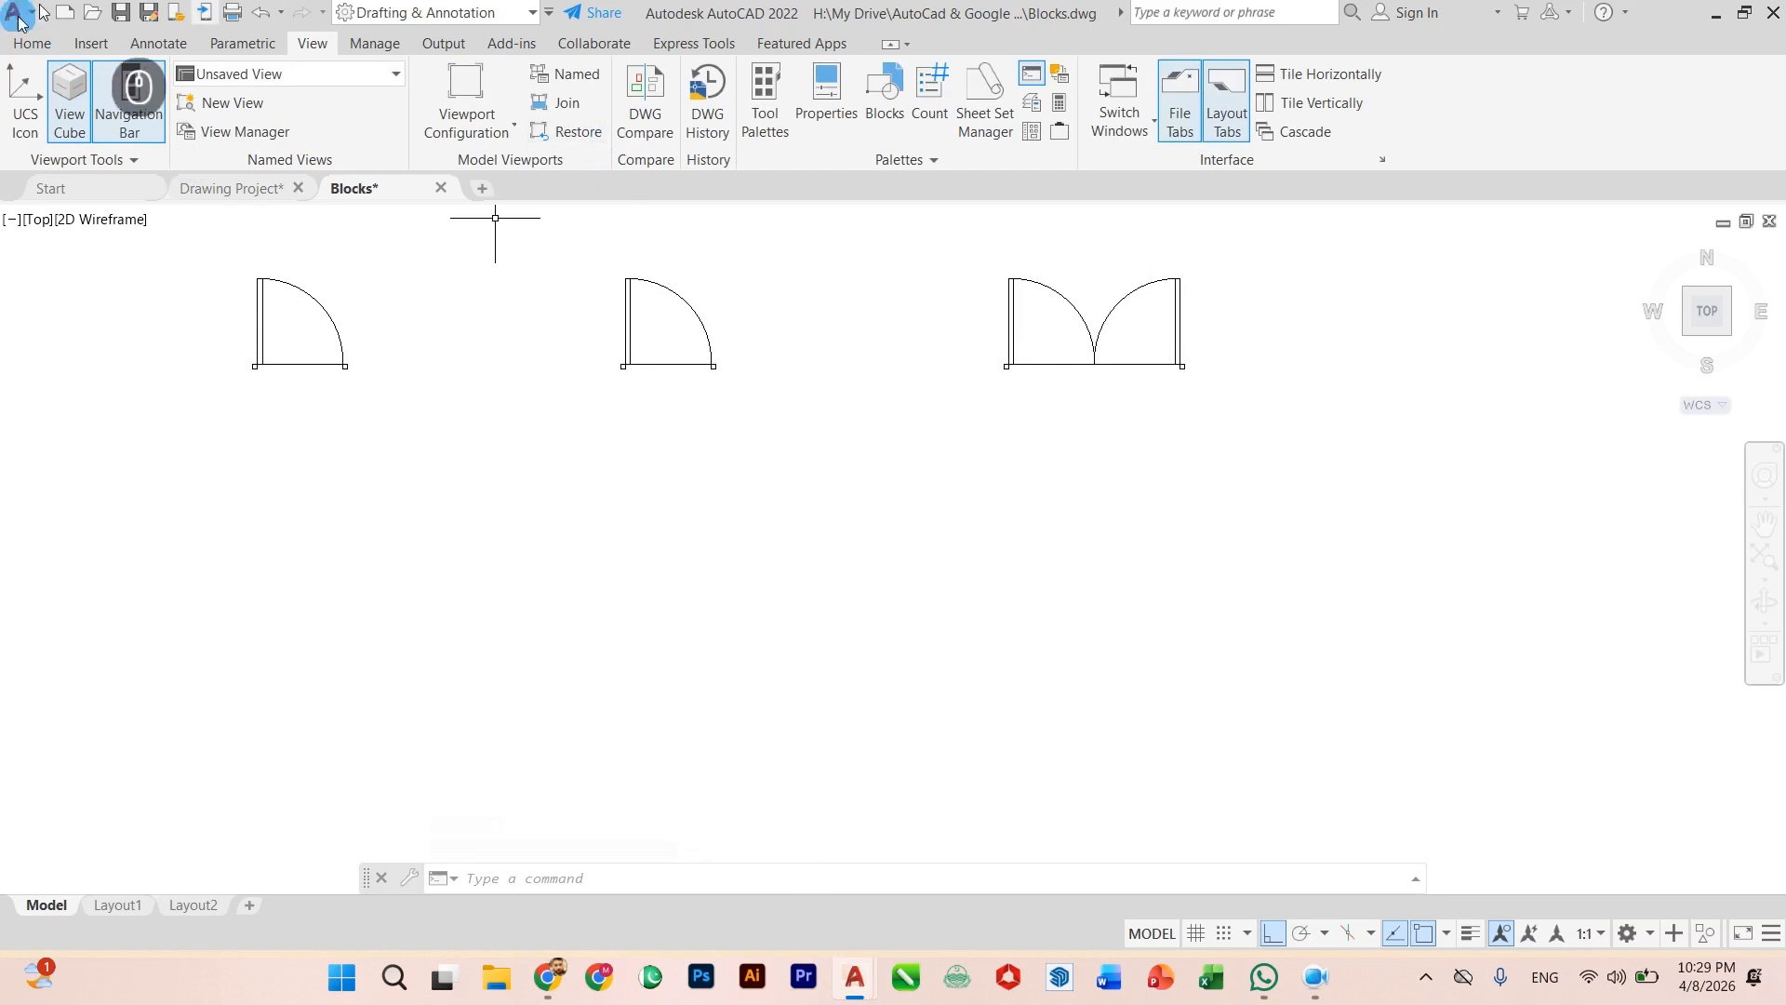
left_click(32, 43)
type("re")
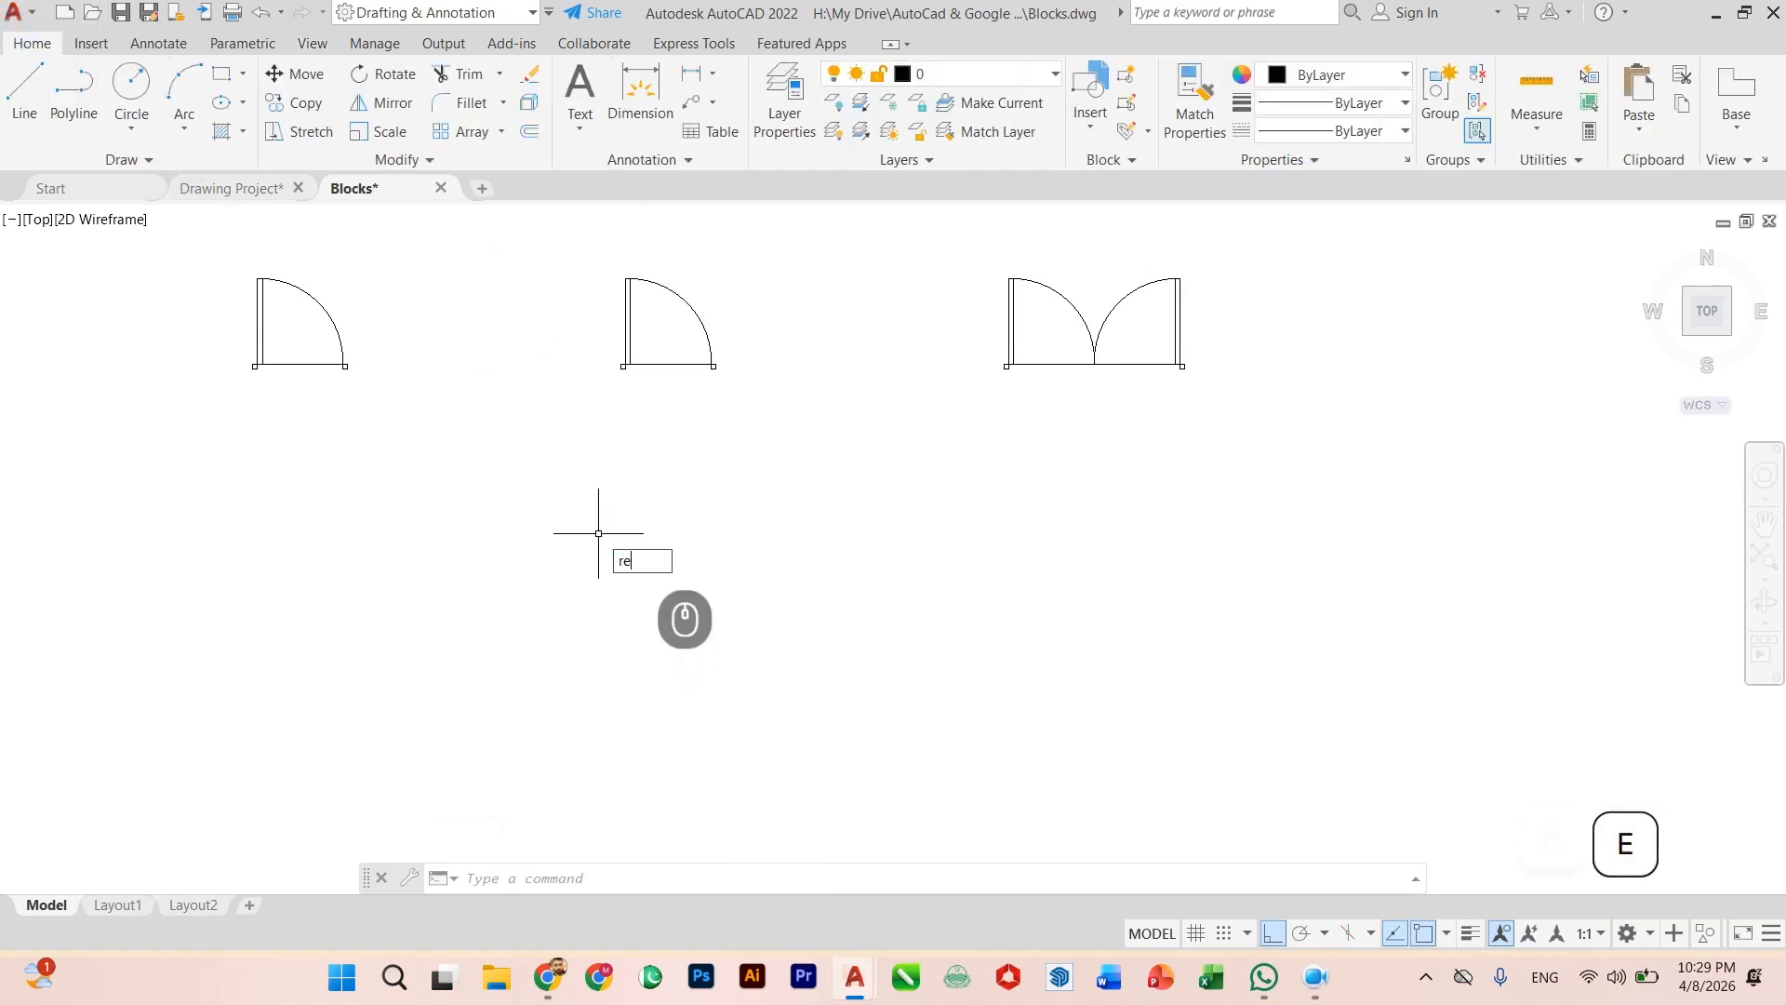
type("c")
key("Return")
scroll(596, 516, "up", 3)
left_click(530, 526)
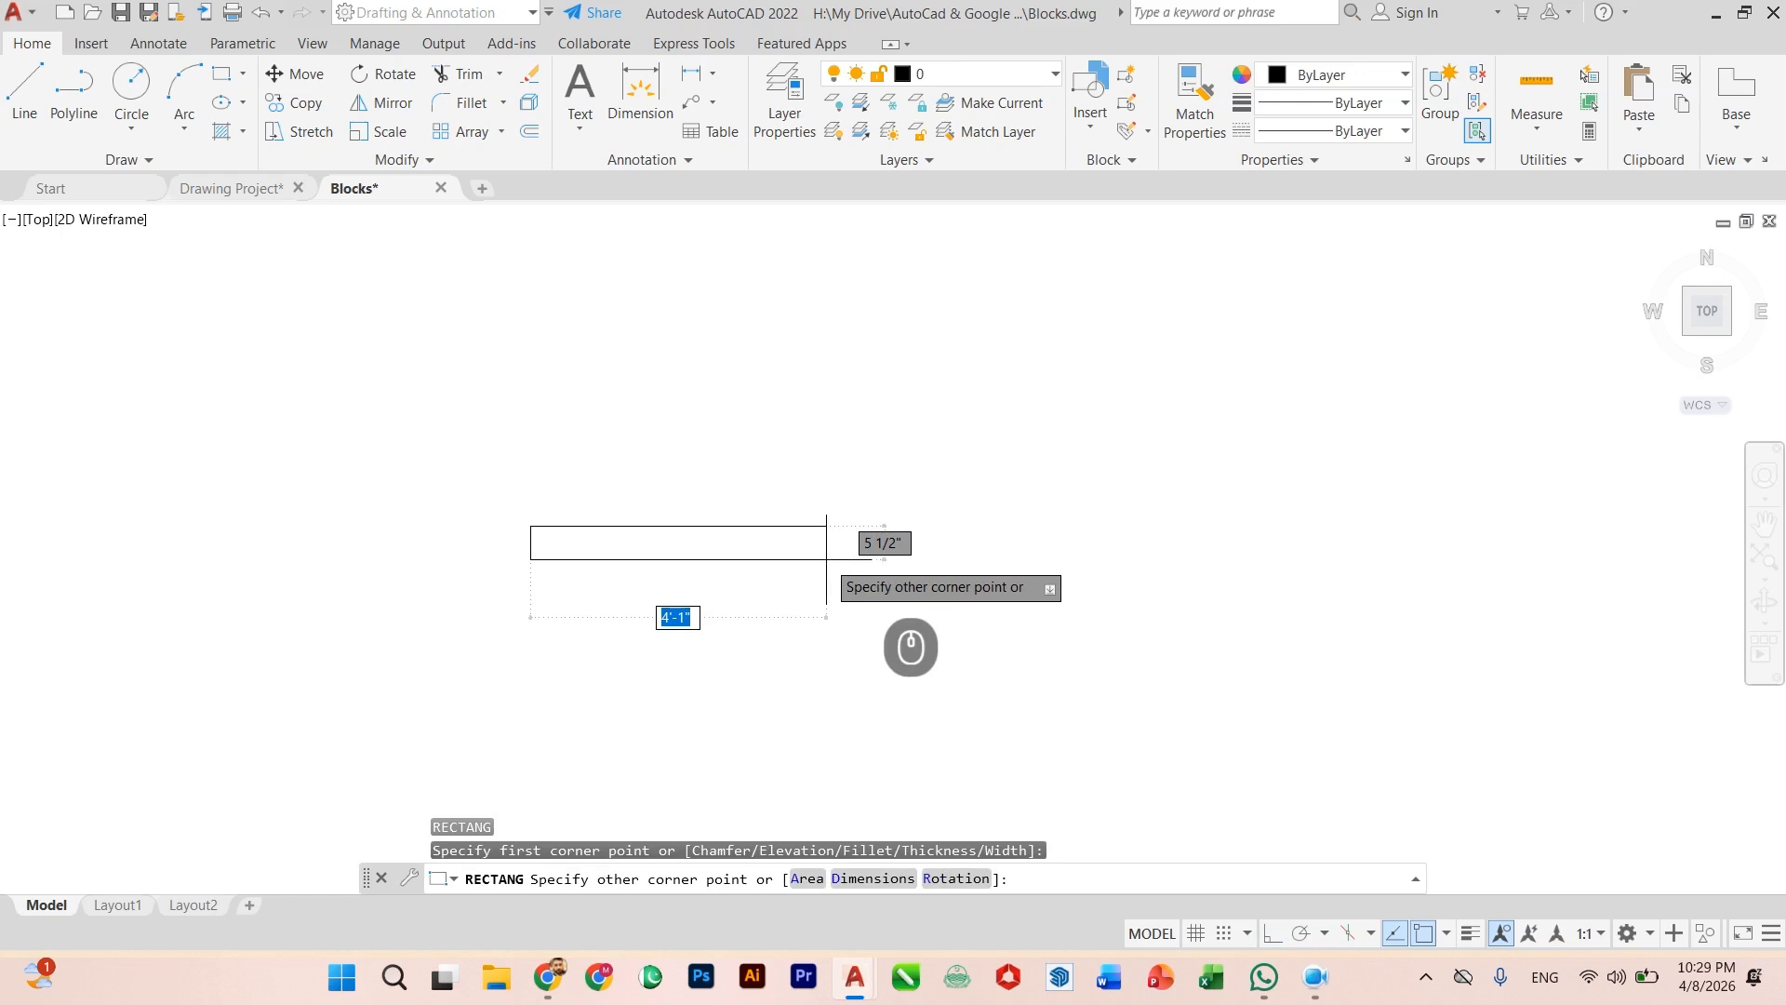
key("Tab")
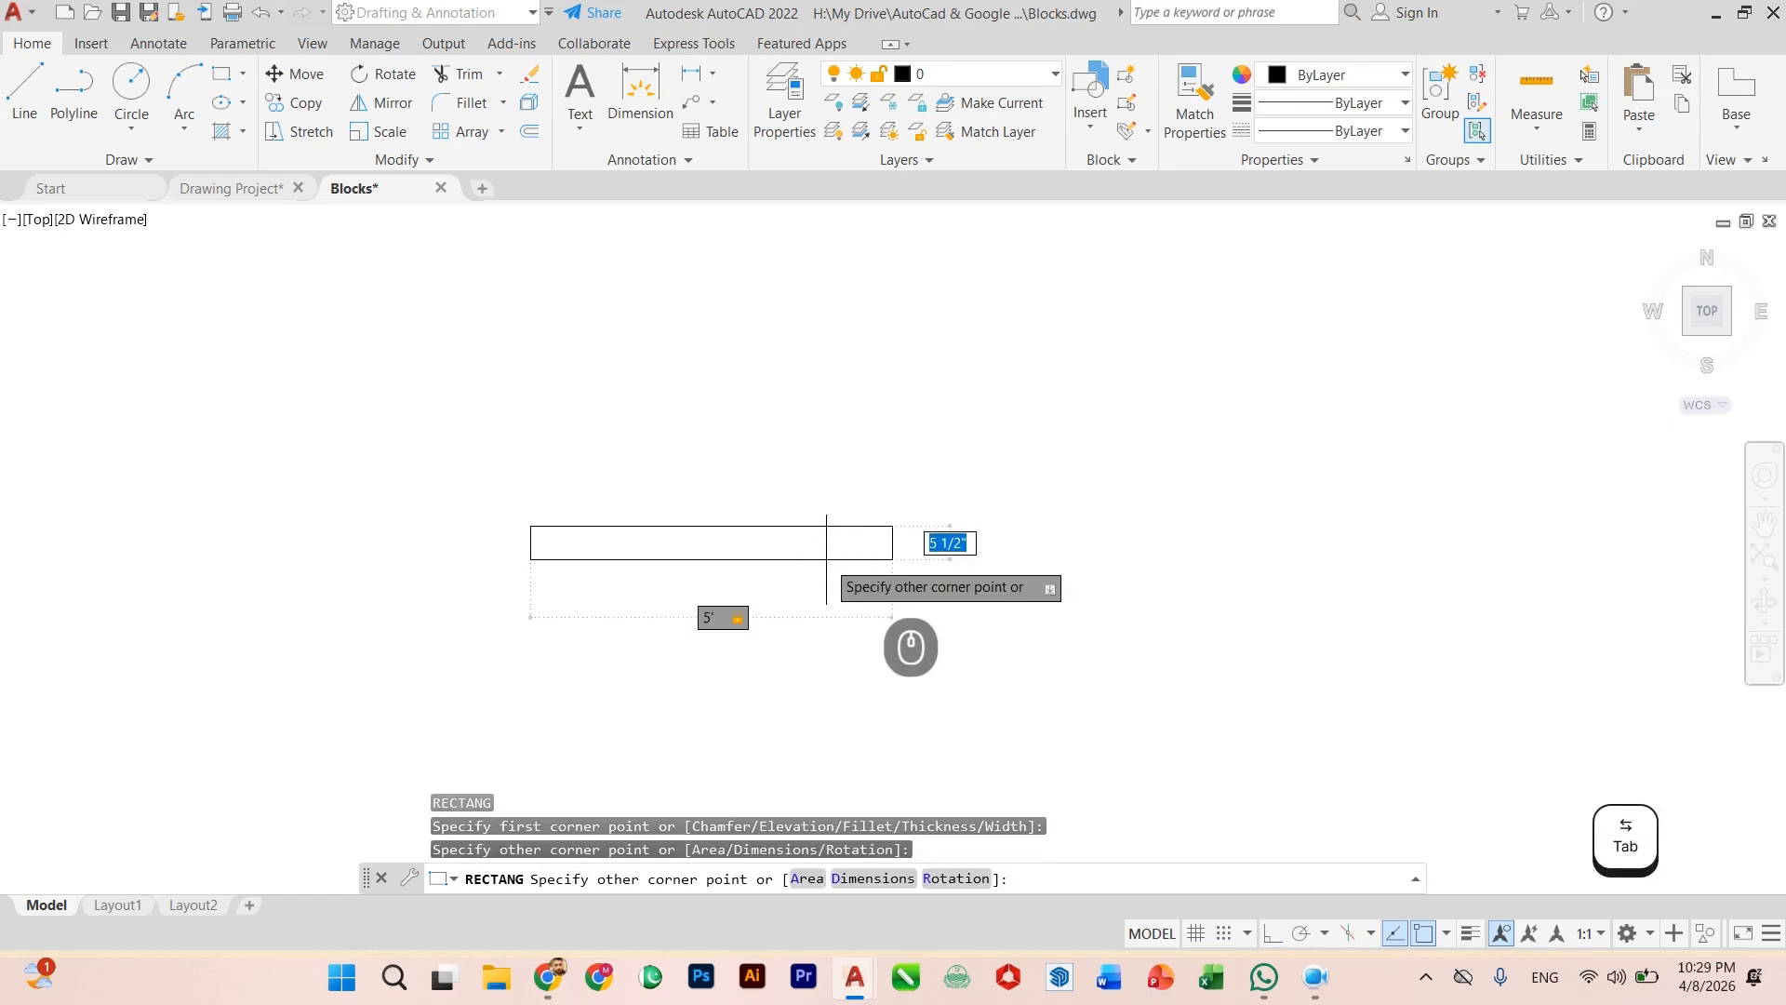
key("Return")
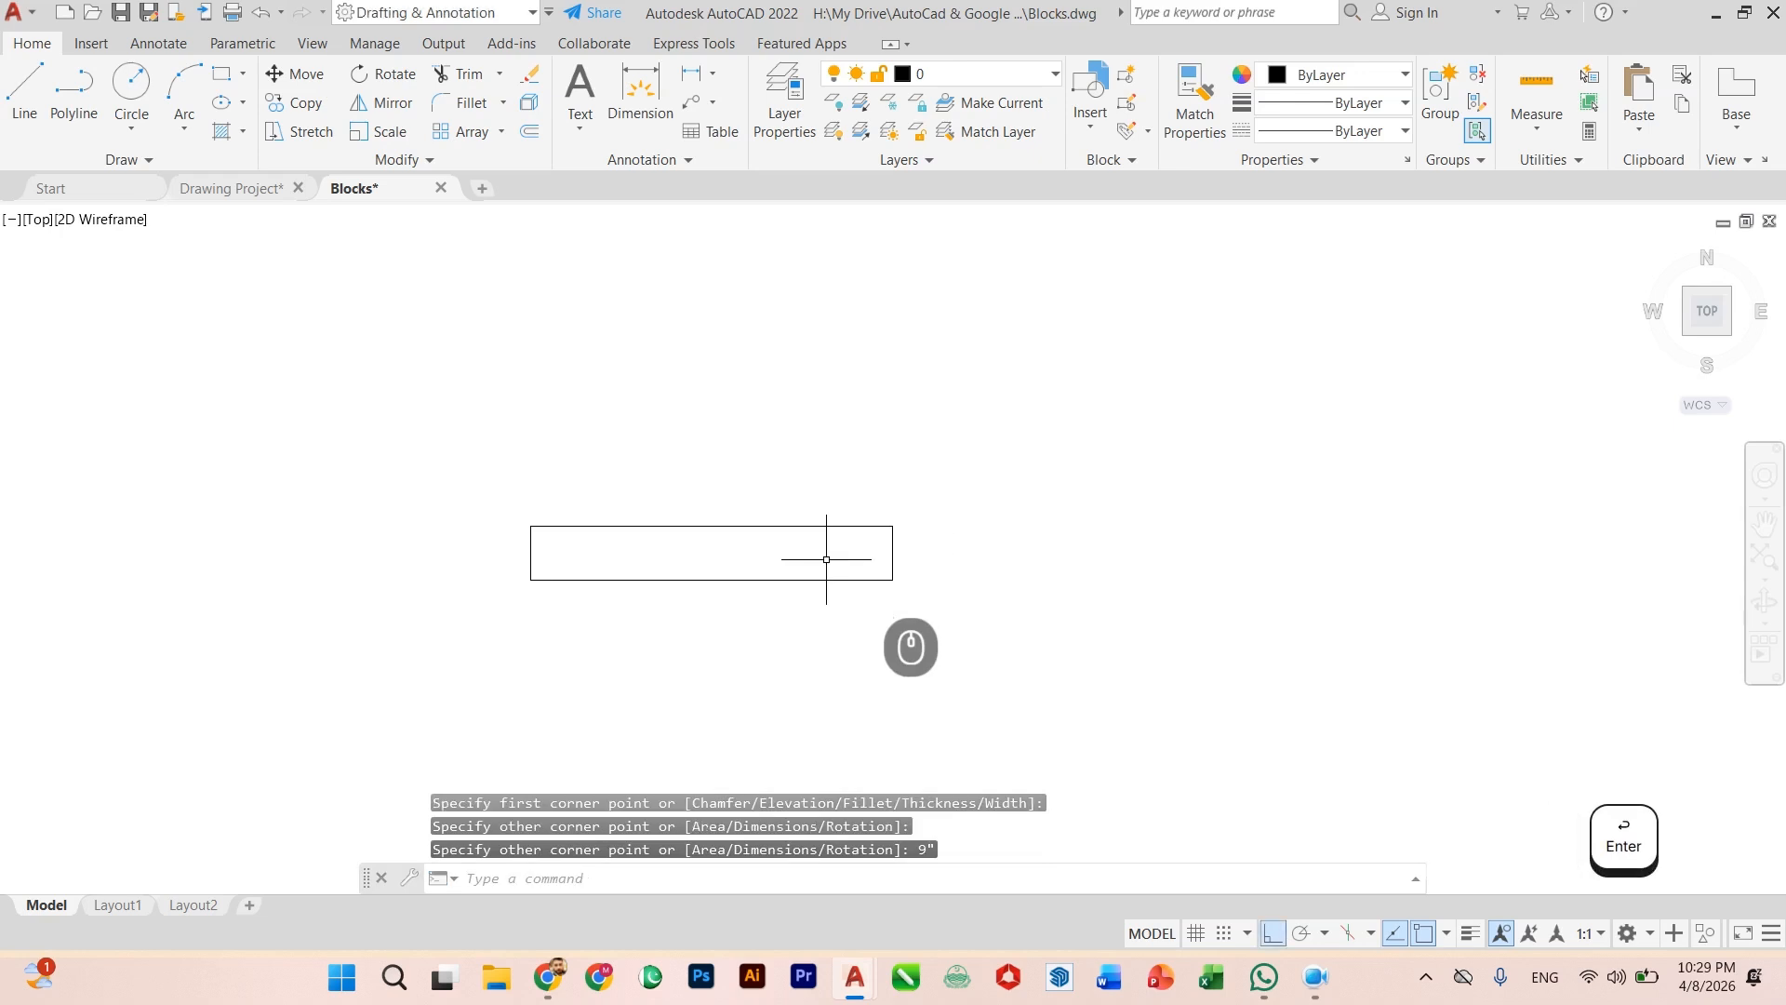
Step: Draw a horizontal line through the rectangle between the midpoints of its short sides
scroll(832, 555, "up", 4)
type("l")
key("Return")
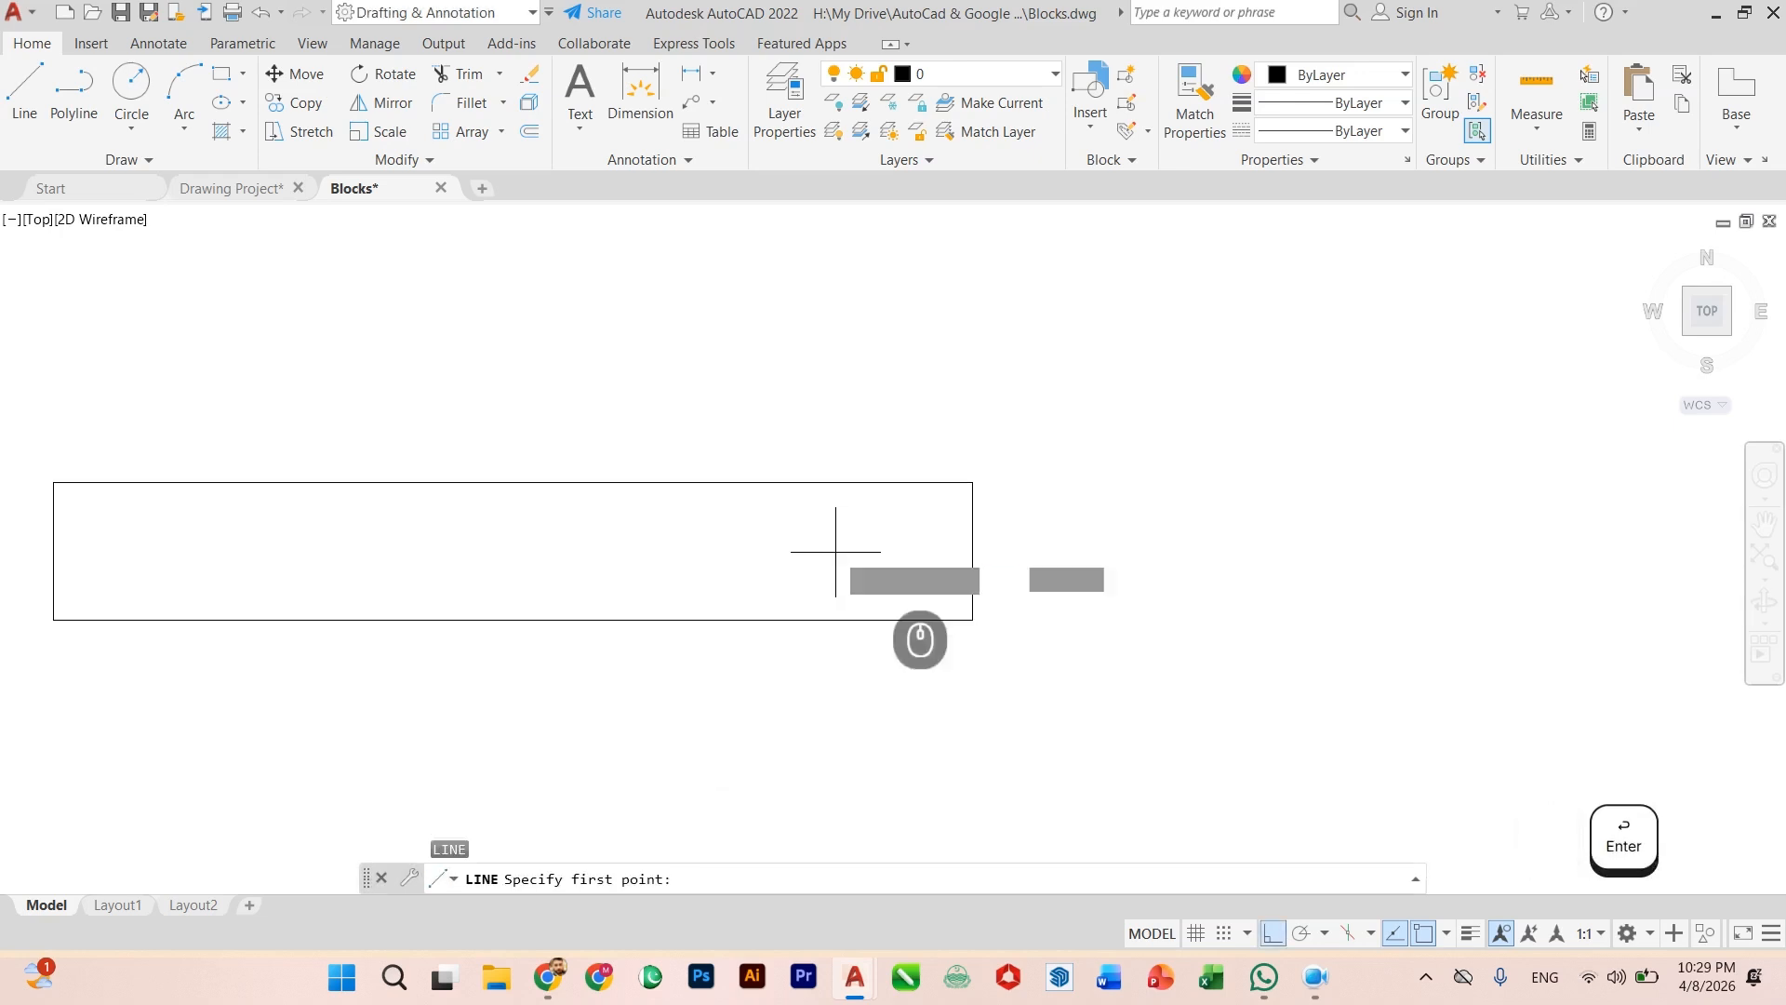
left_click(970, 550)
scroll(970, 550, "down", 4)
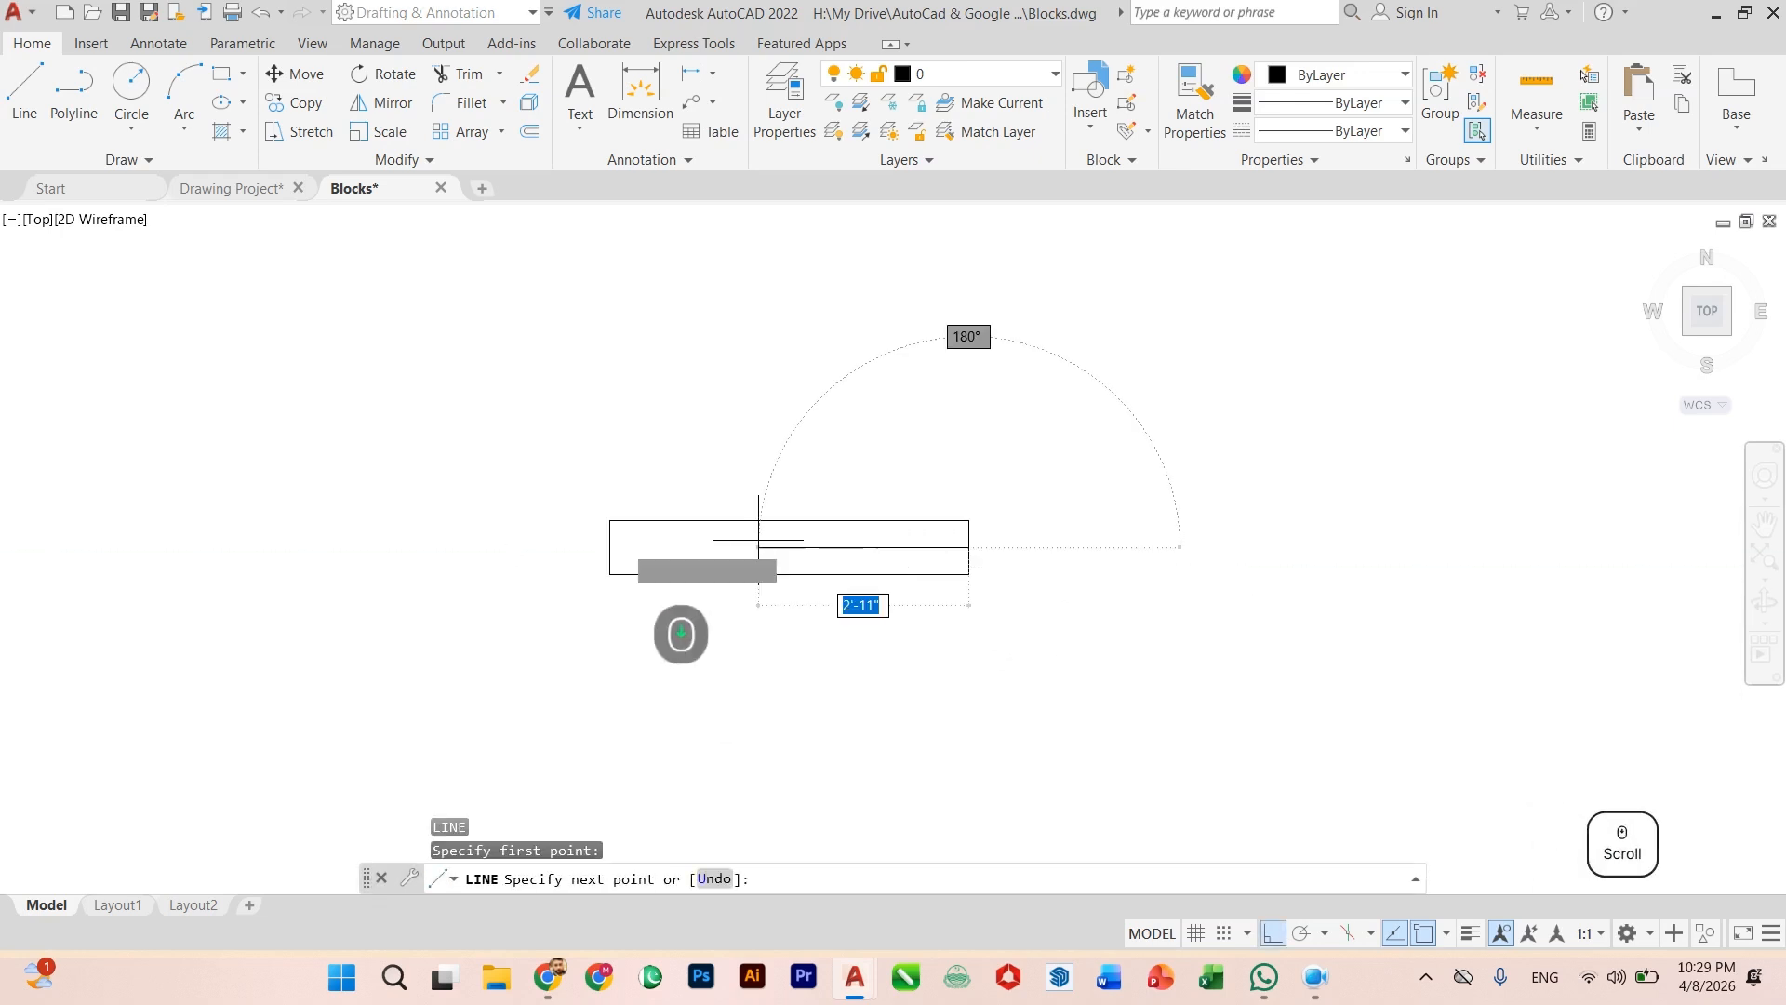
left_click(609, 547)
scroll(831, 558, "up", 4)
key("Escape")
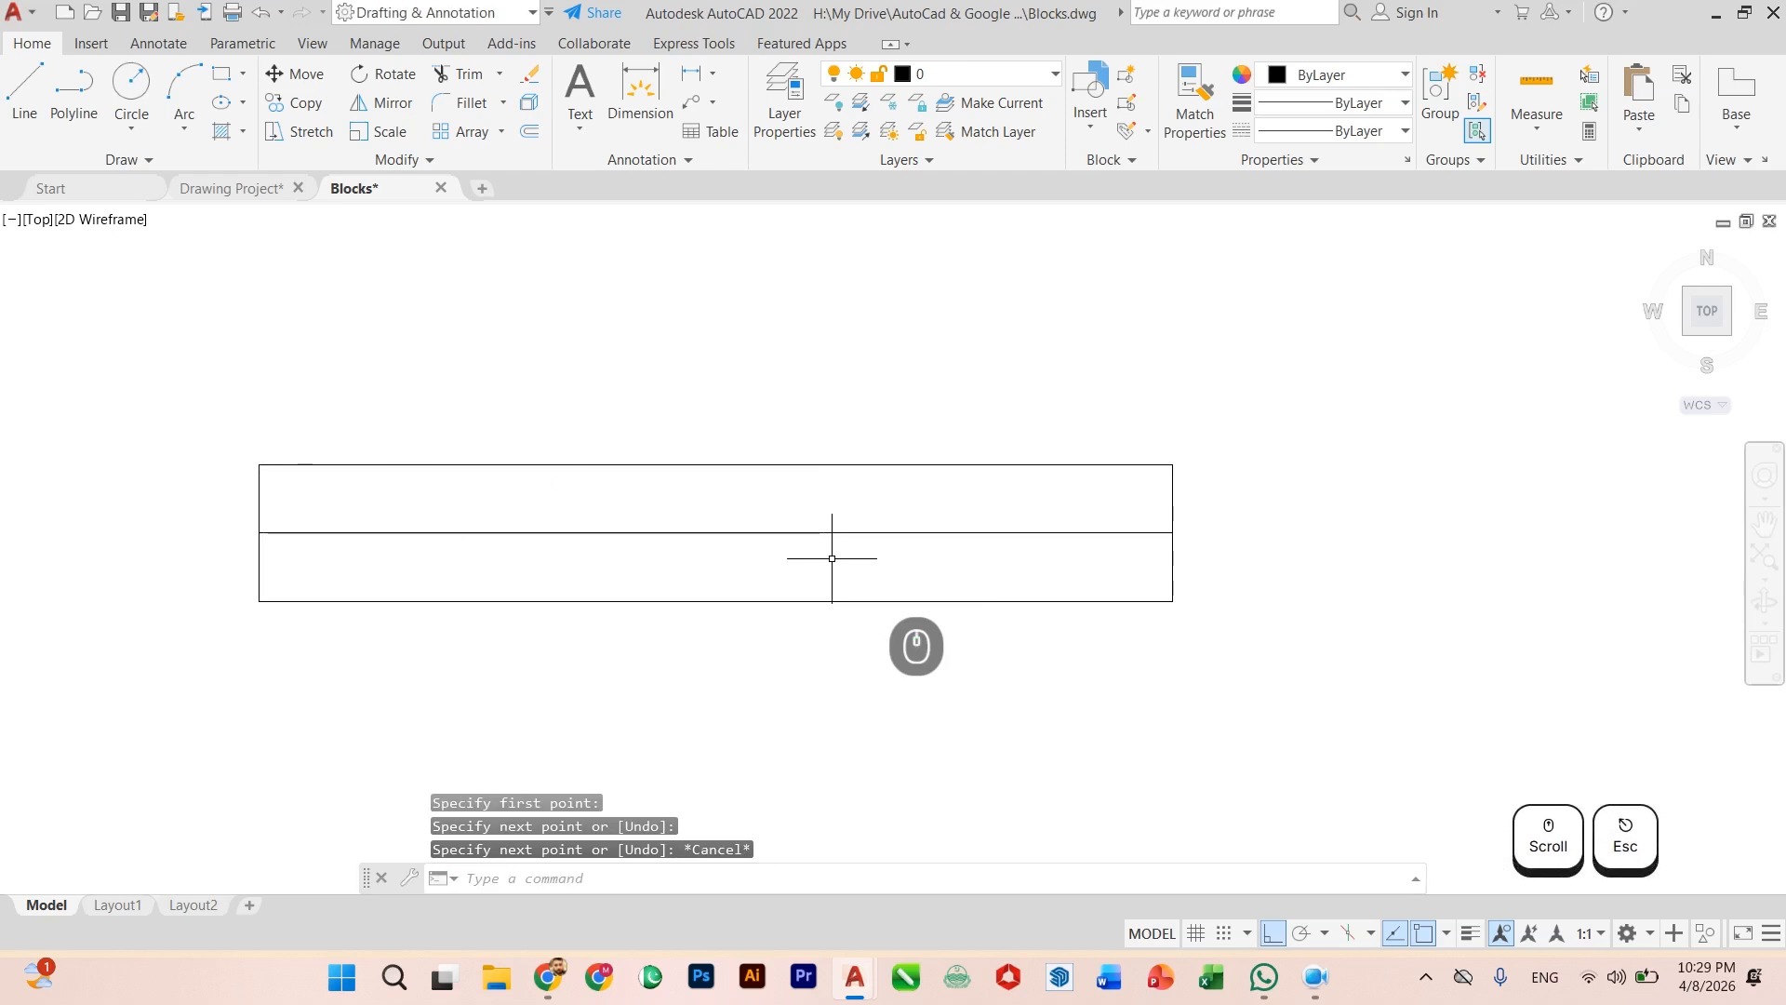
Step: Offset the rectangle's middle line 1" to both sides and erase the original line
type("of")
key("Return")
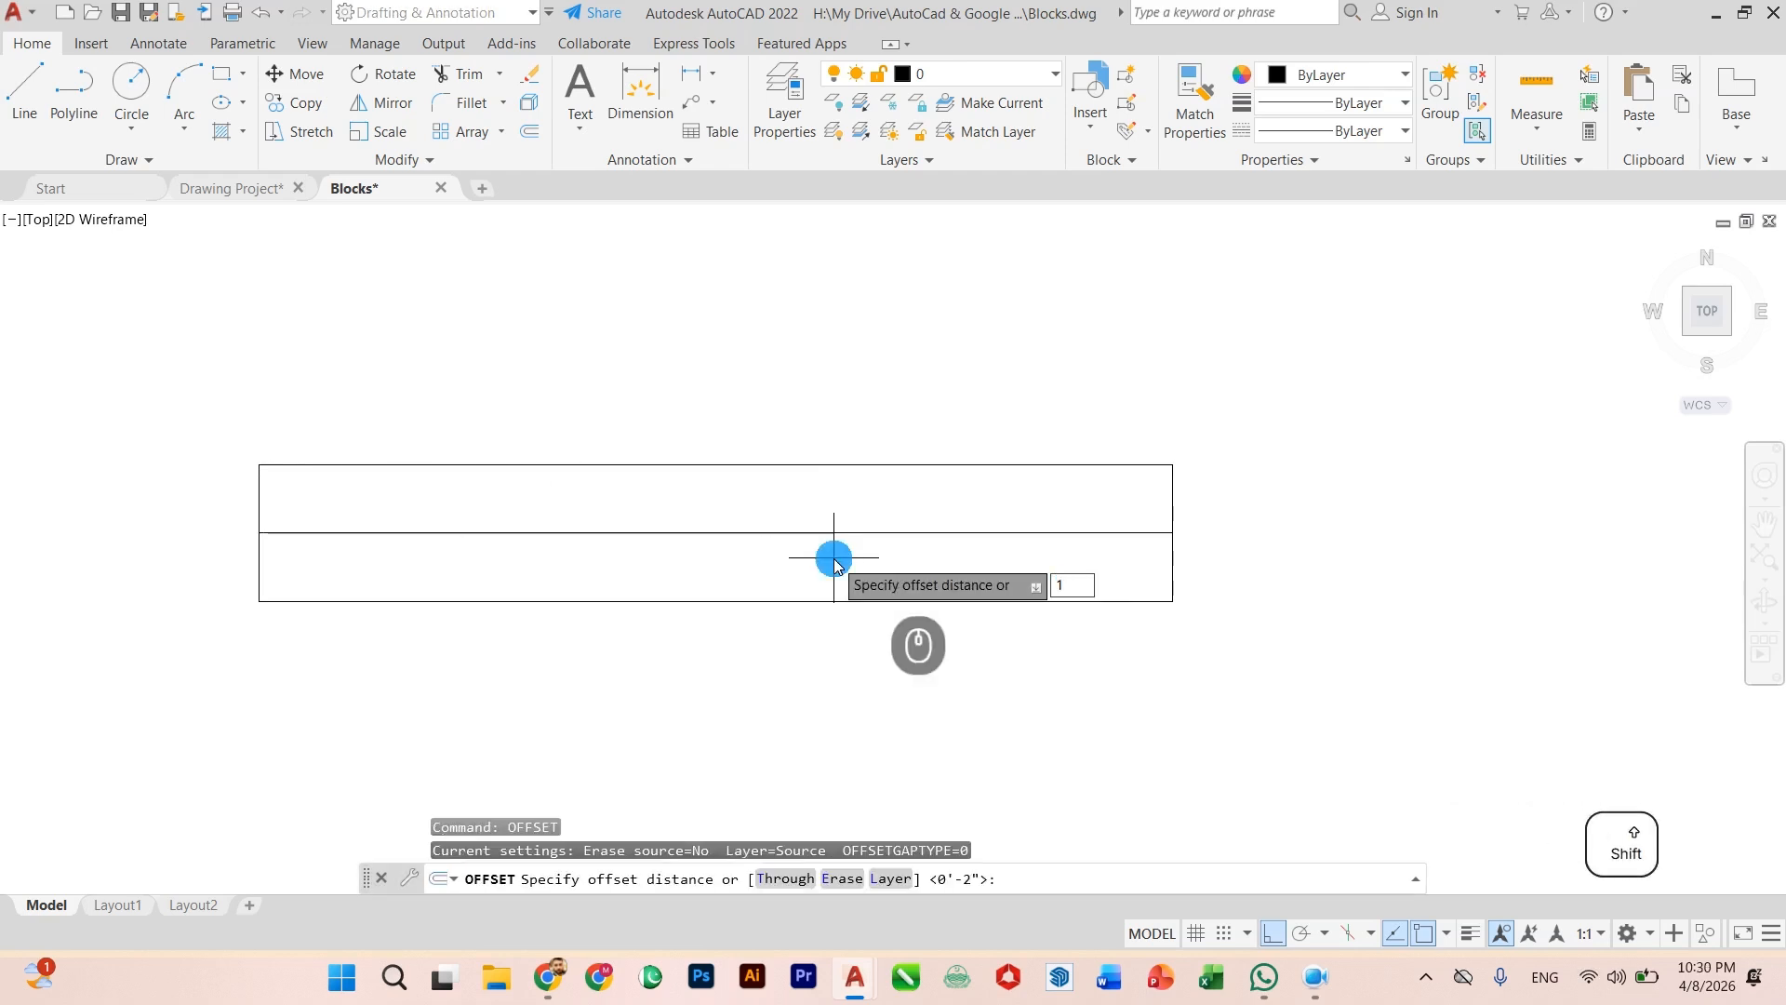
key("Return")
left_click(841, 533)
left_click(839, 503)
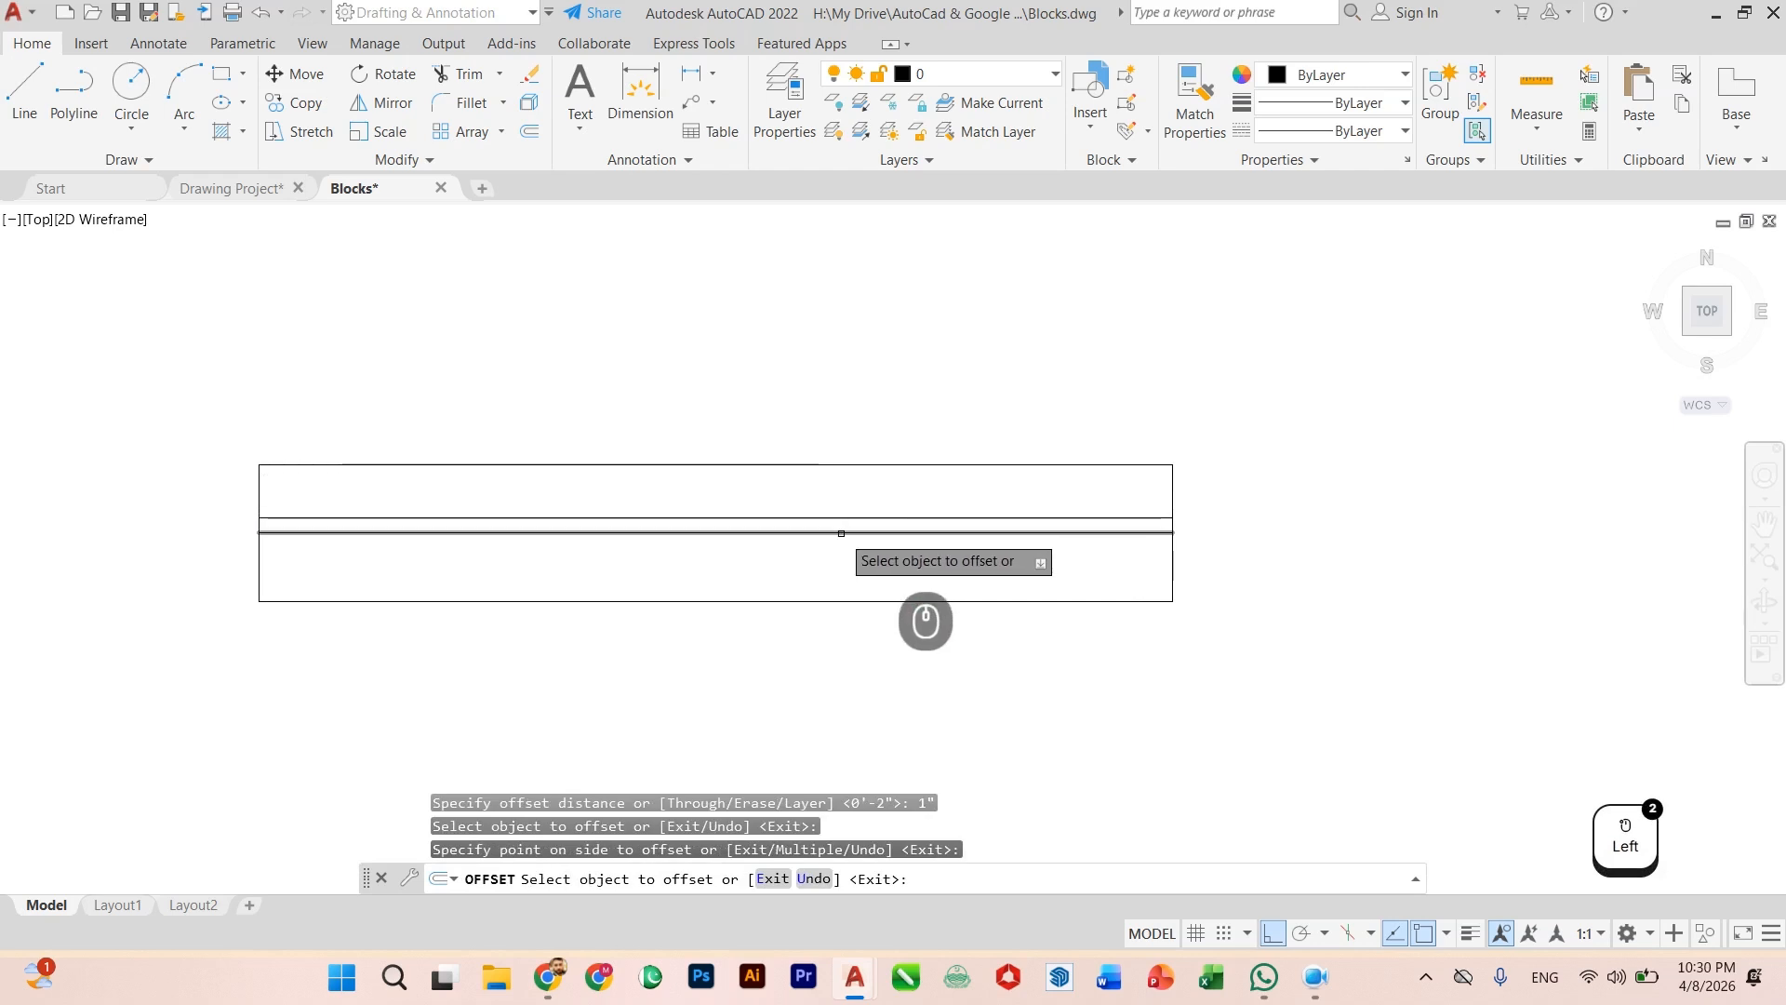
left_click(837, 532)
left_click(838, 586)
key("Escape")
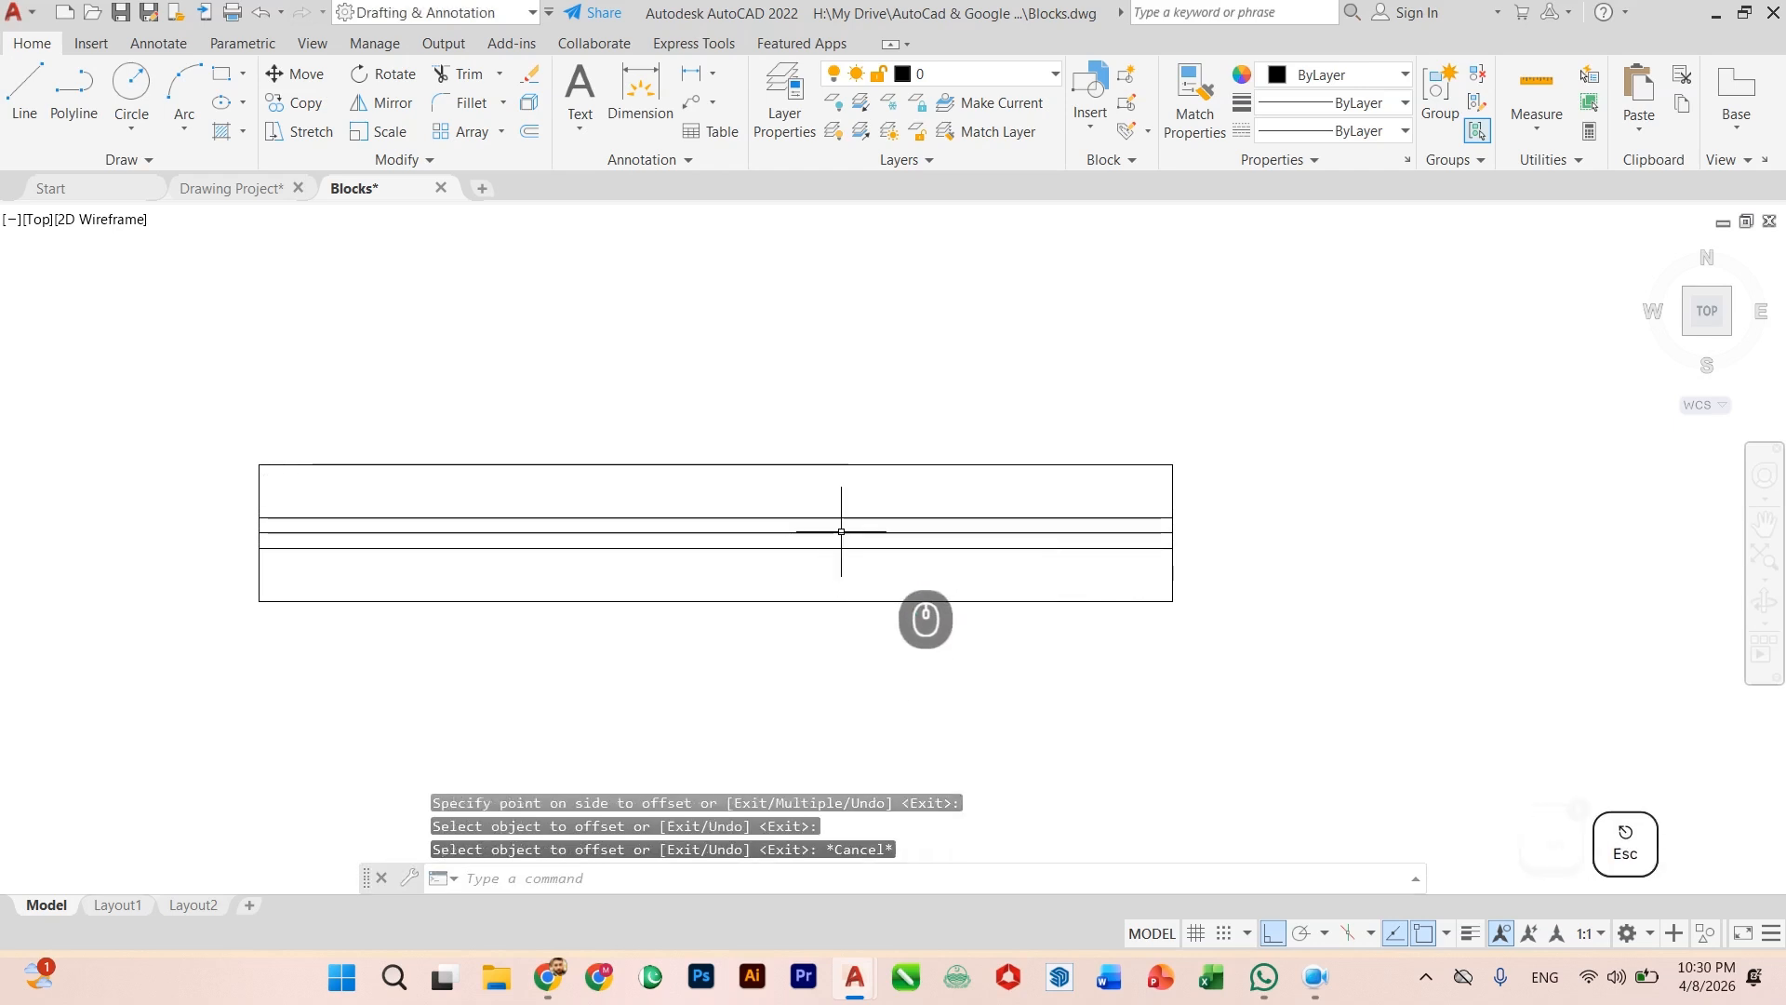
left_click(841, 532)
key("Delete")
Step: Copy the complete window symbol horizontally to the left, using its lower-right corner as base point
scroll(1104, 471, "down", 6)
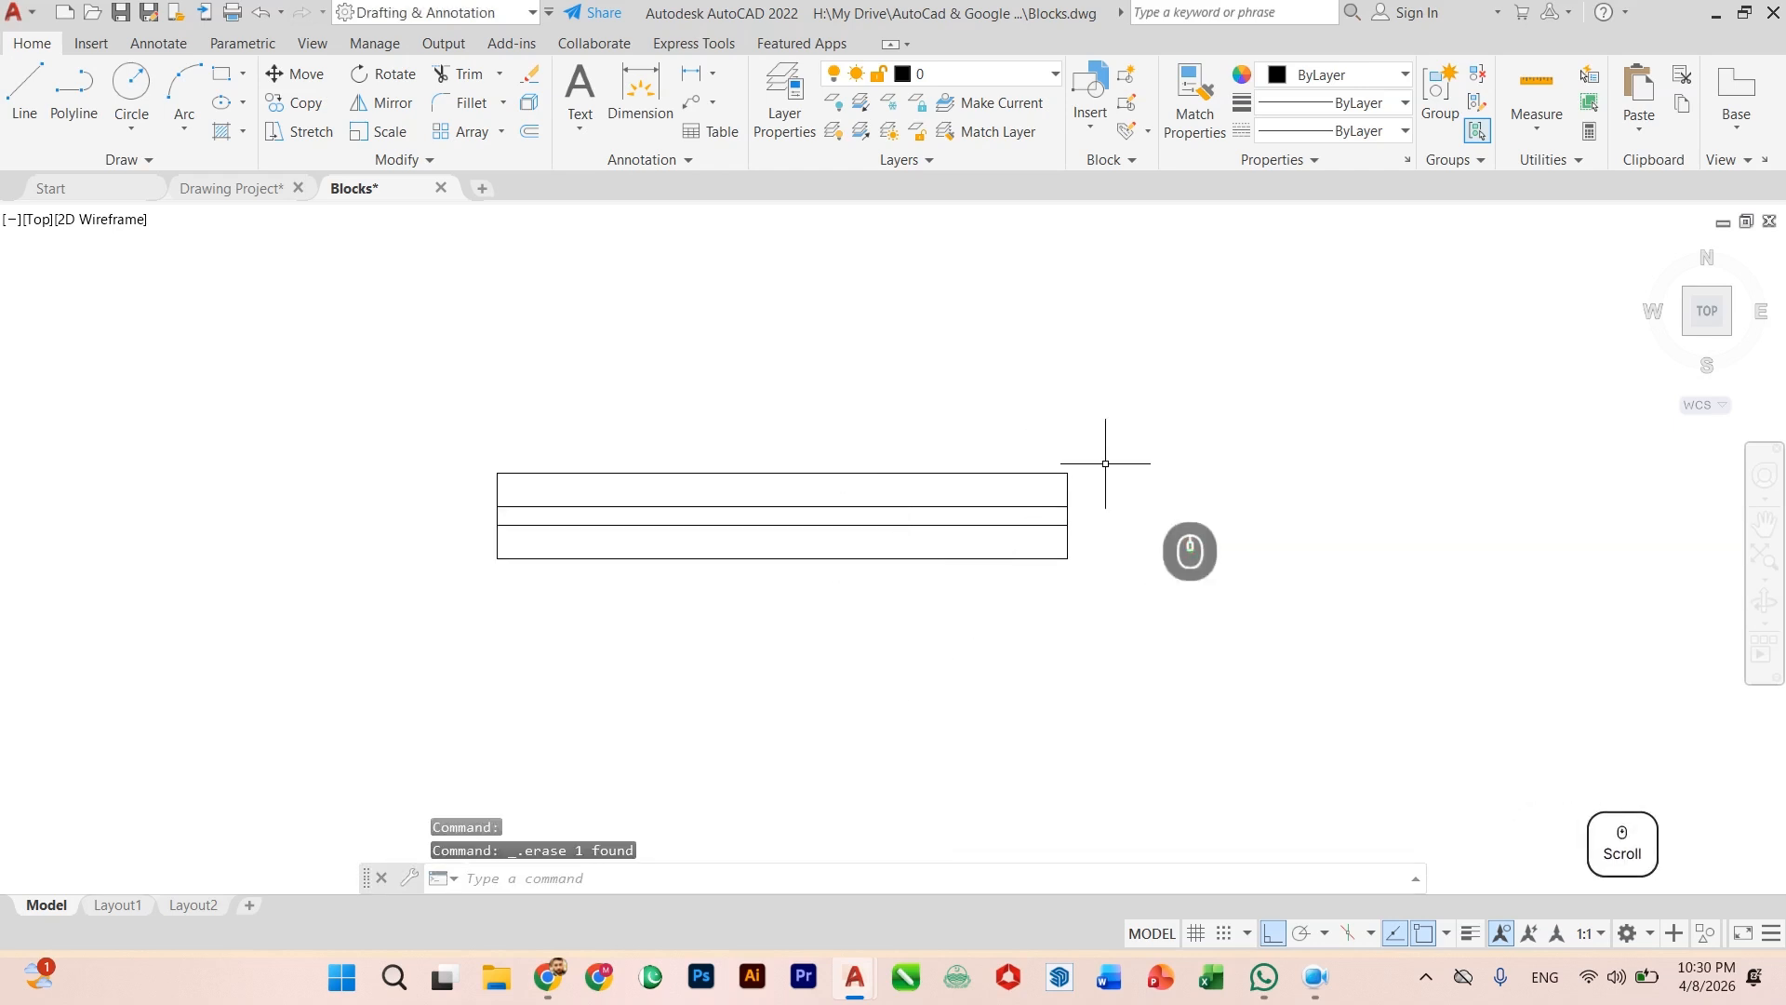
left_click(1169, 426)
left_click(726, 602)
type("c")
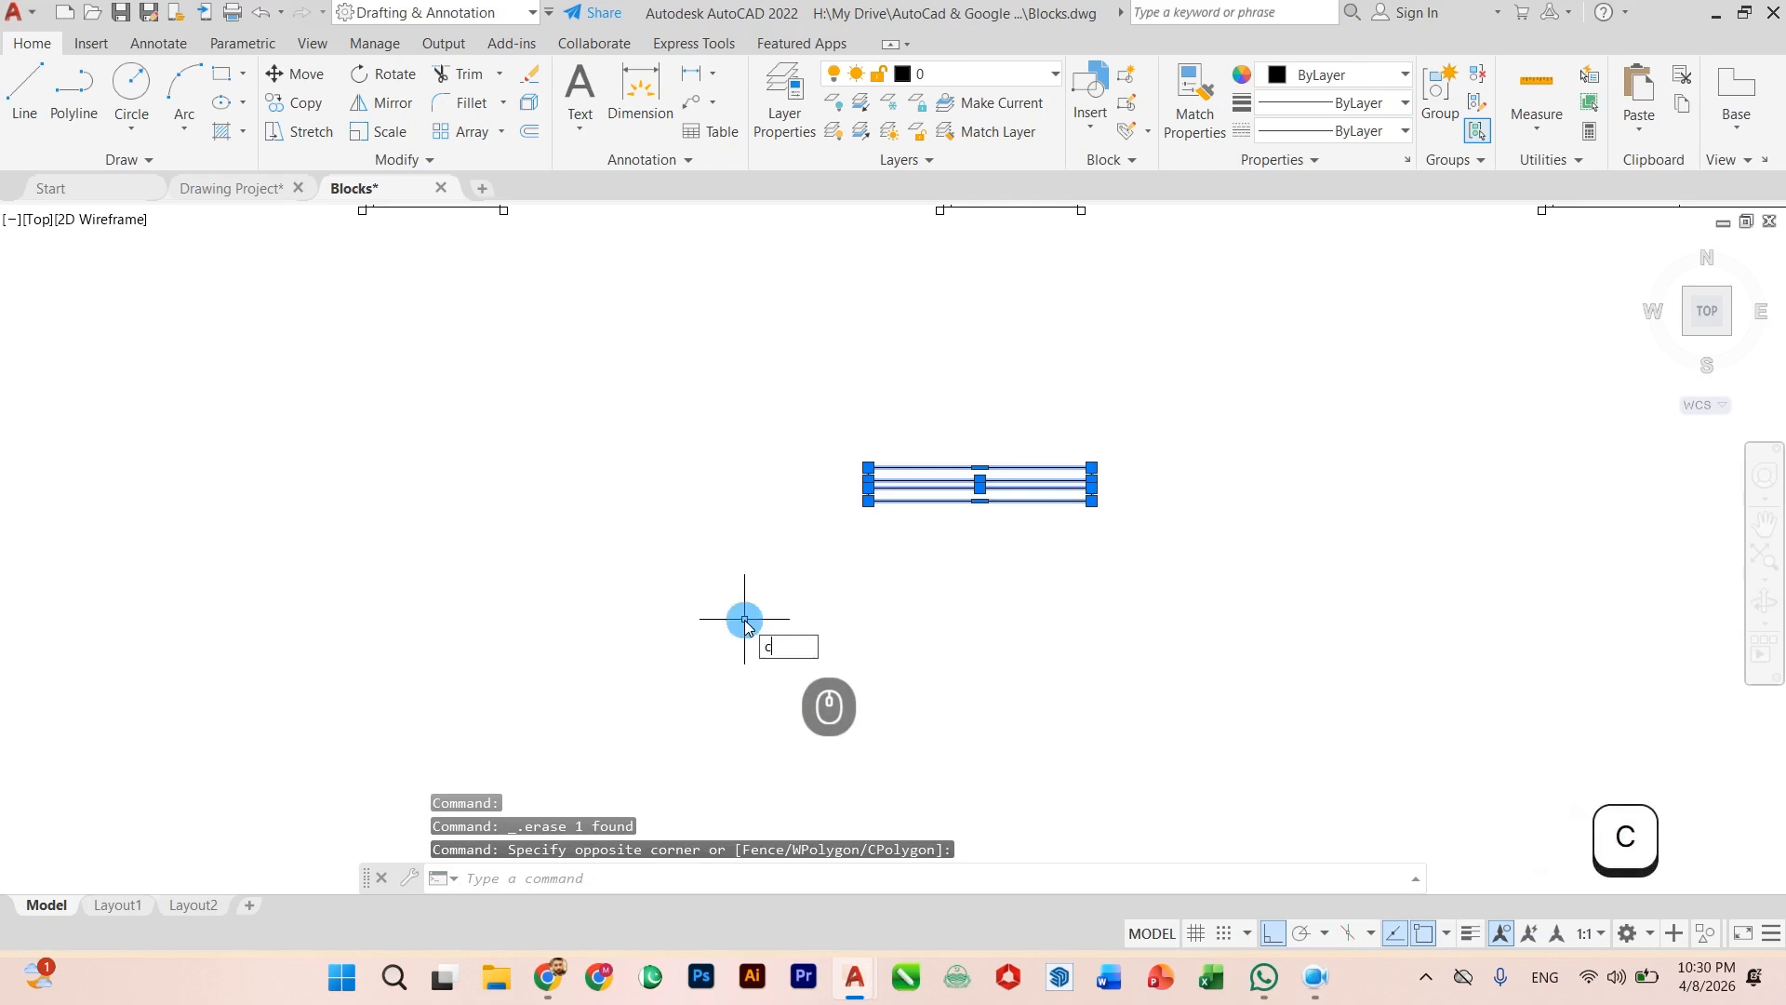
type("o")
key("Return")
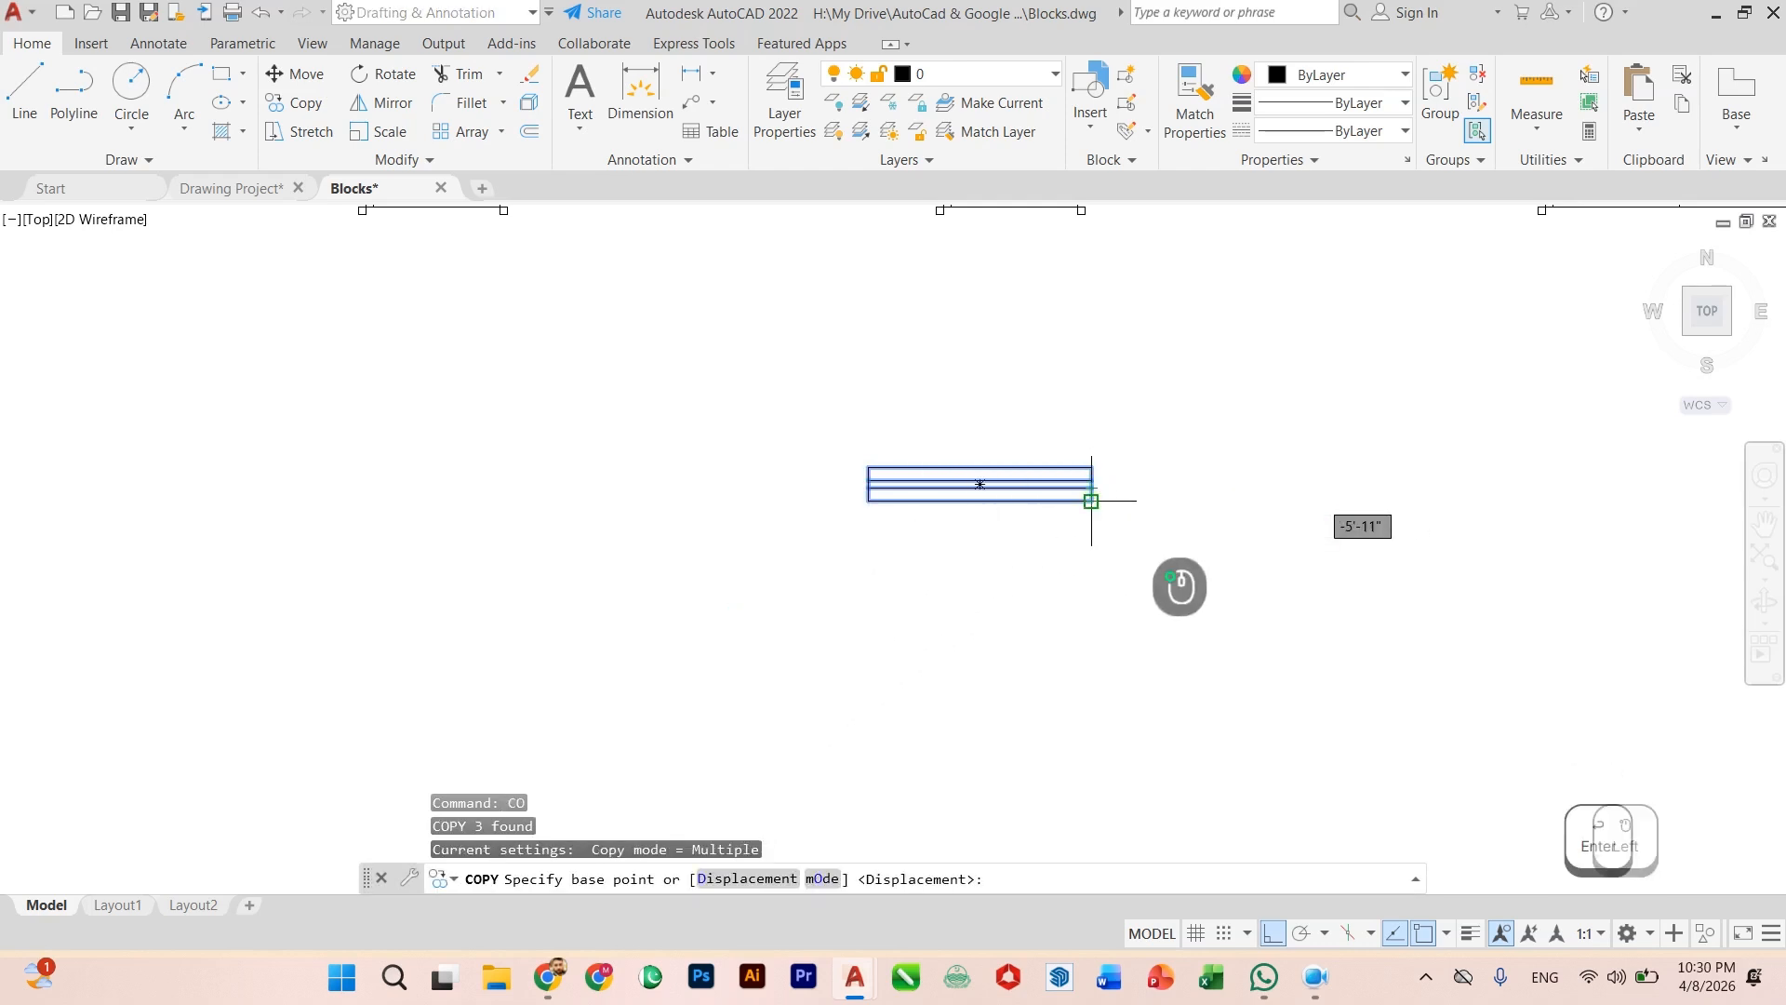
left_click(1091, 500)
left_click(617, 546)
key("Escape")
Step: Define the right window symbol as a block named "Window 5'" with the same description and its lower-left corner as base point
scroll(825, 590, "down", 5)
left_click(1188, 524)
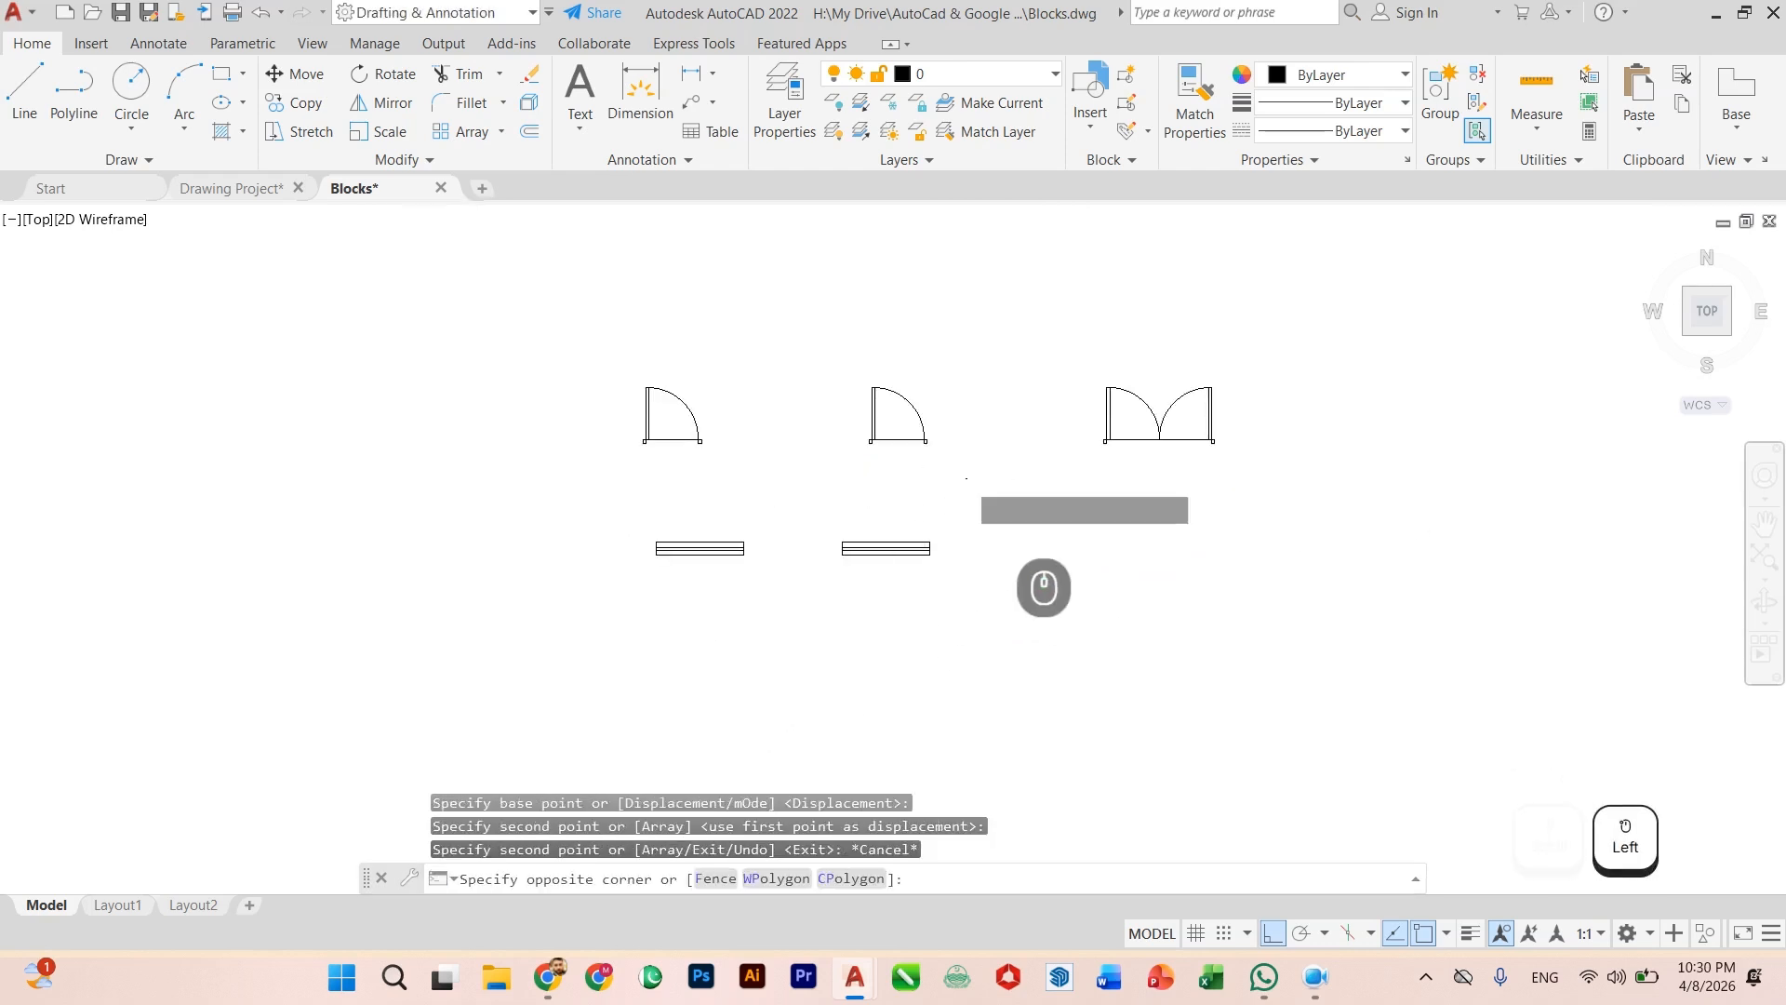
left_click(819, 586)
scroll(830, 586, "up", 4)
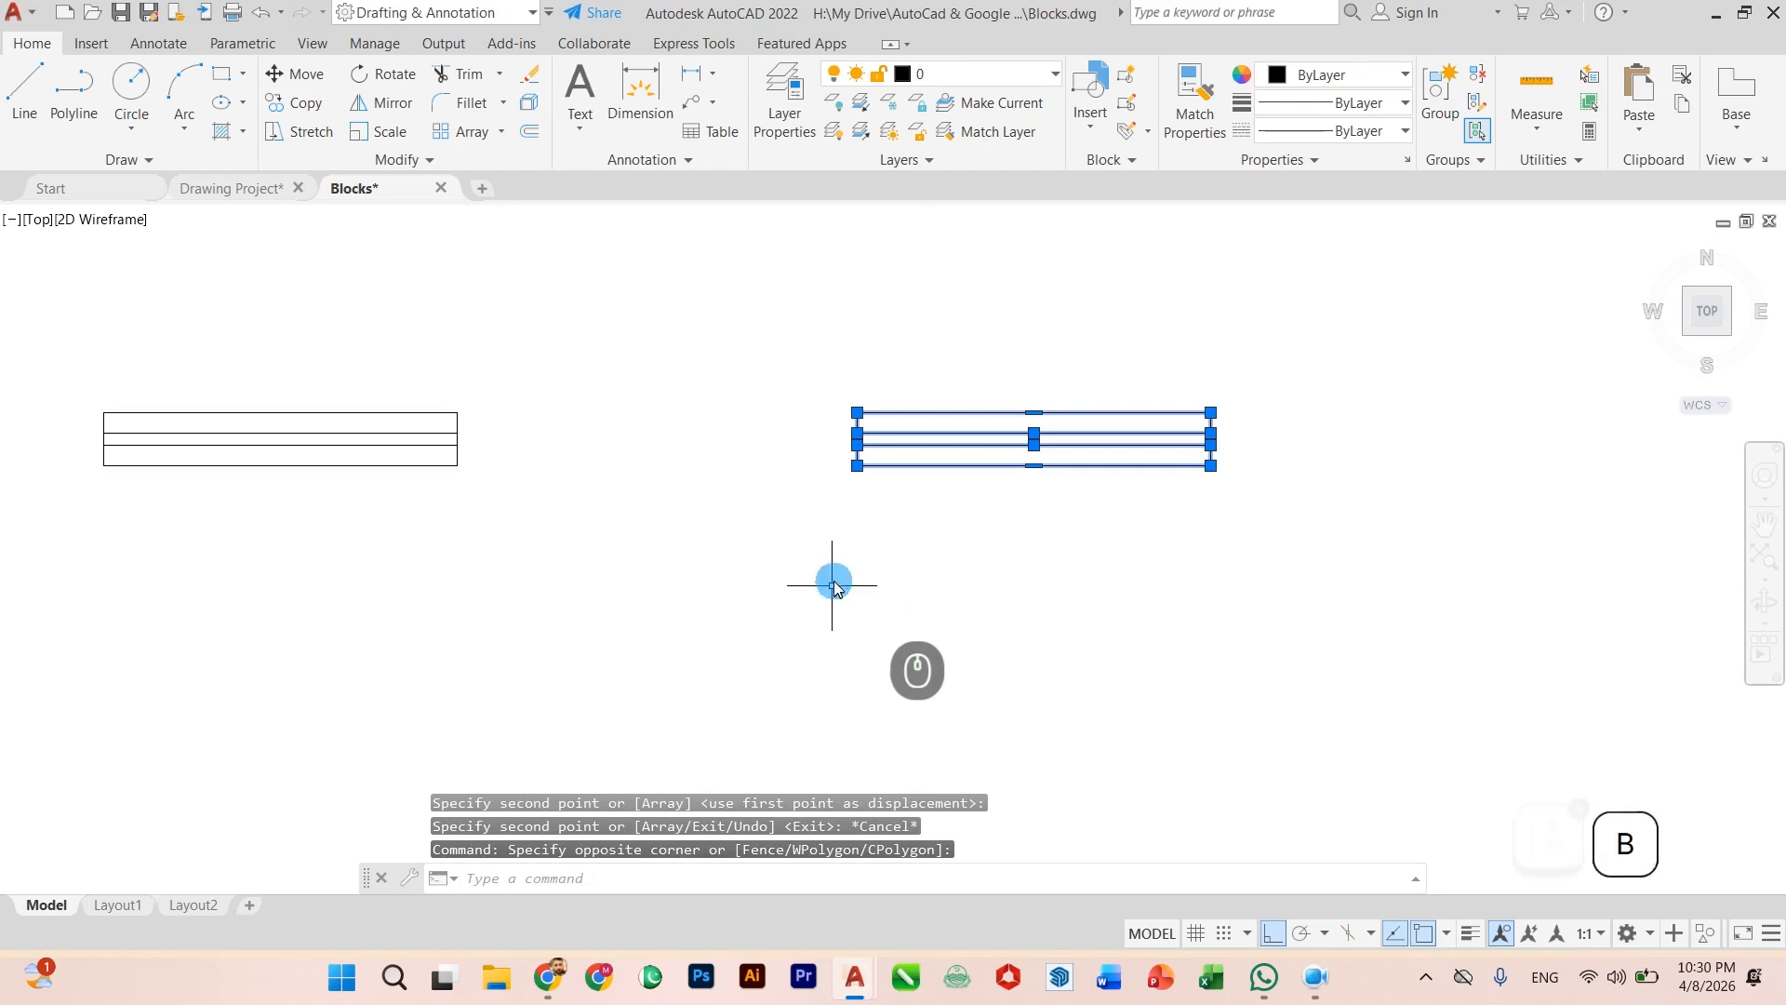
type("bl")
key("Return")
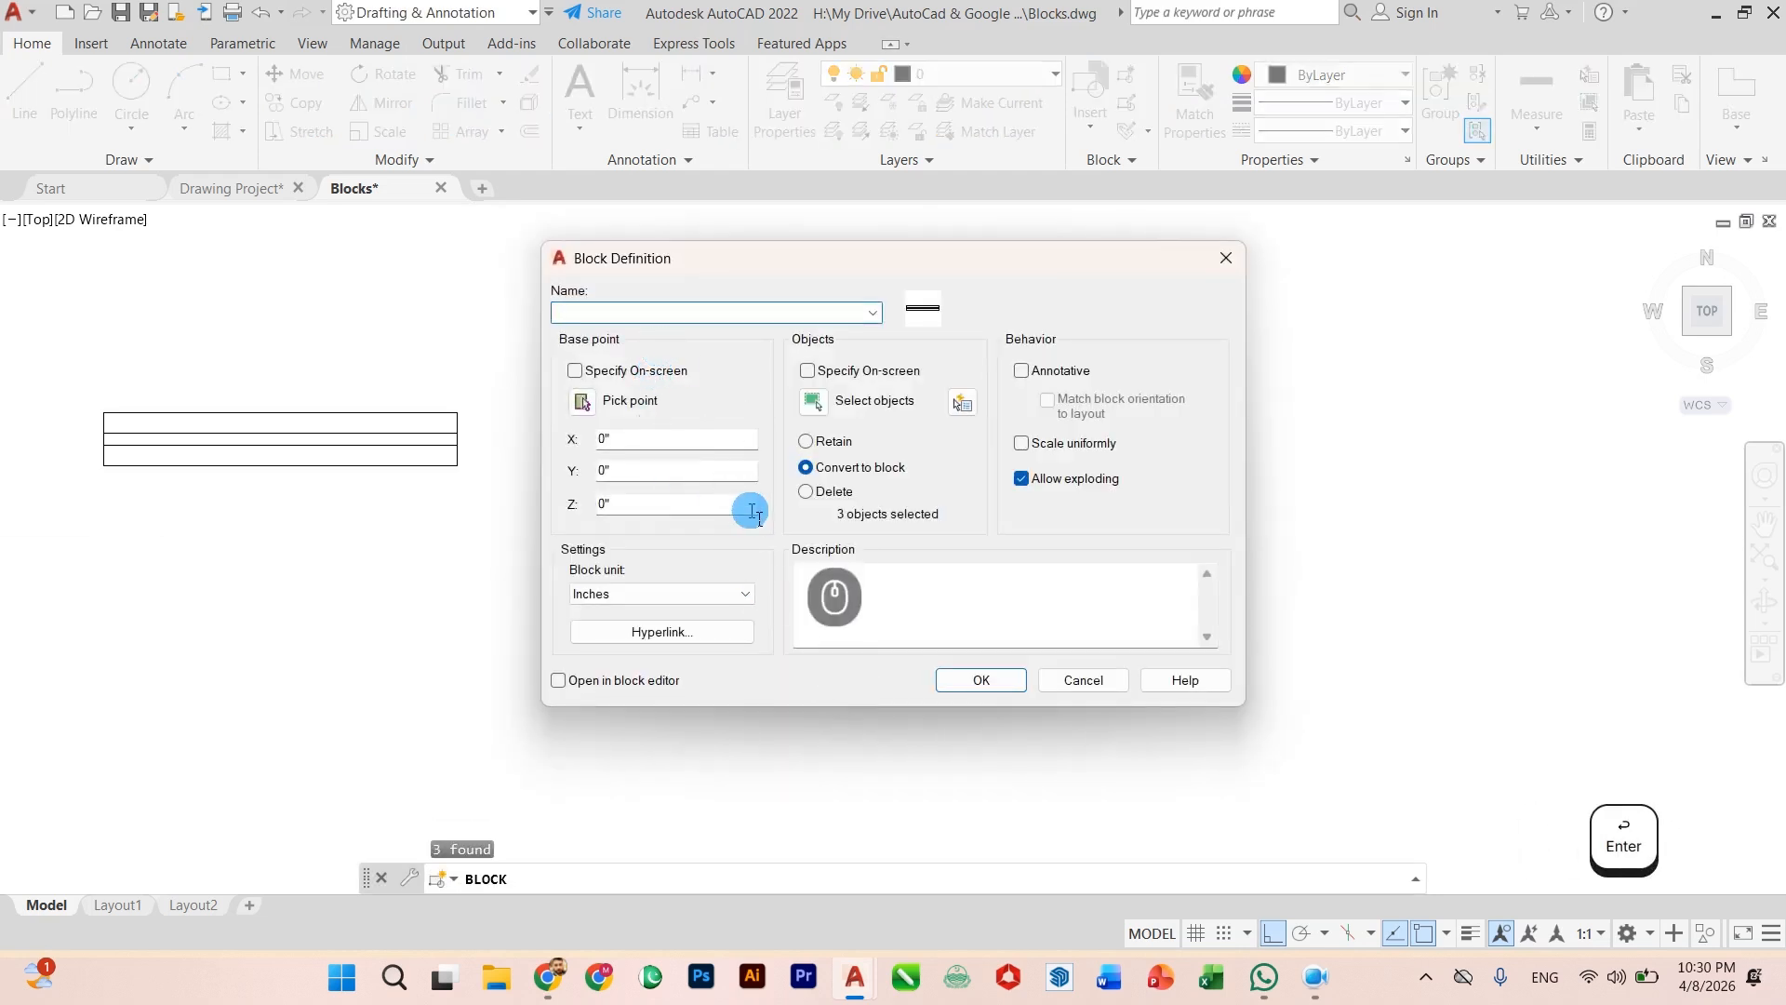
type("Window 5'")
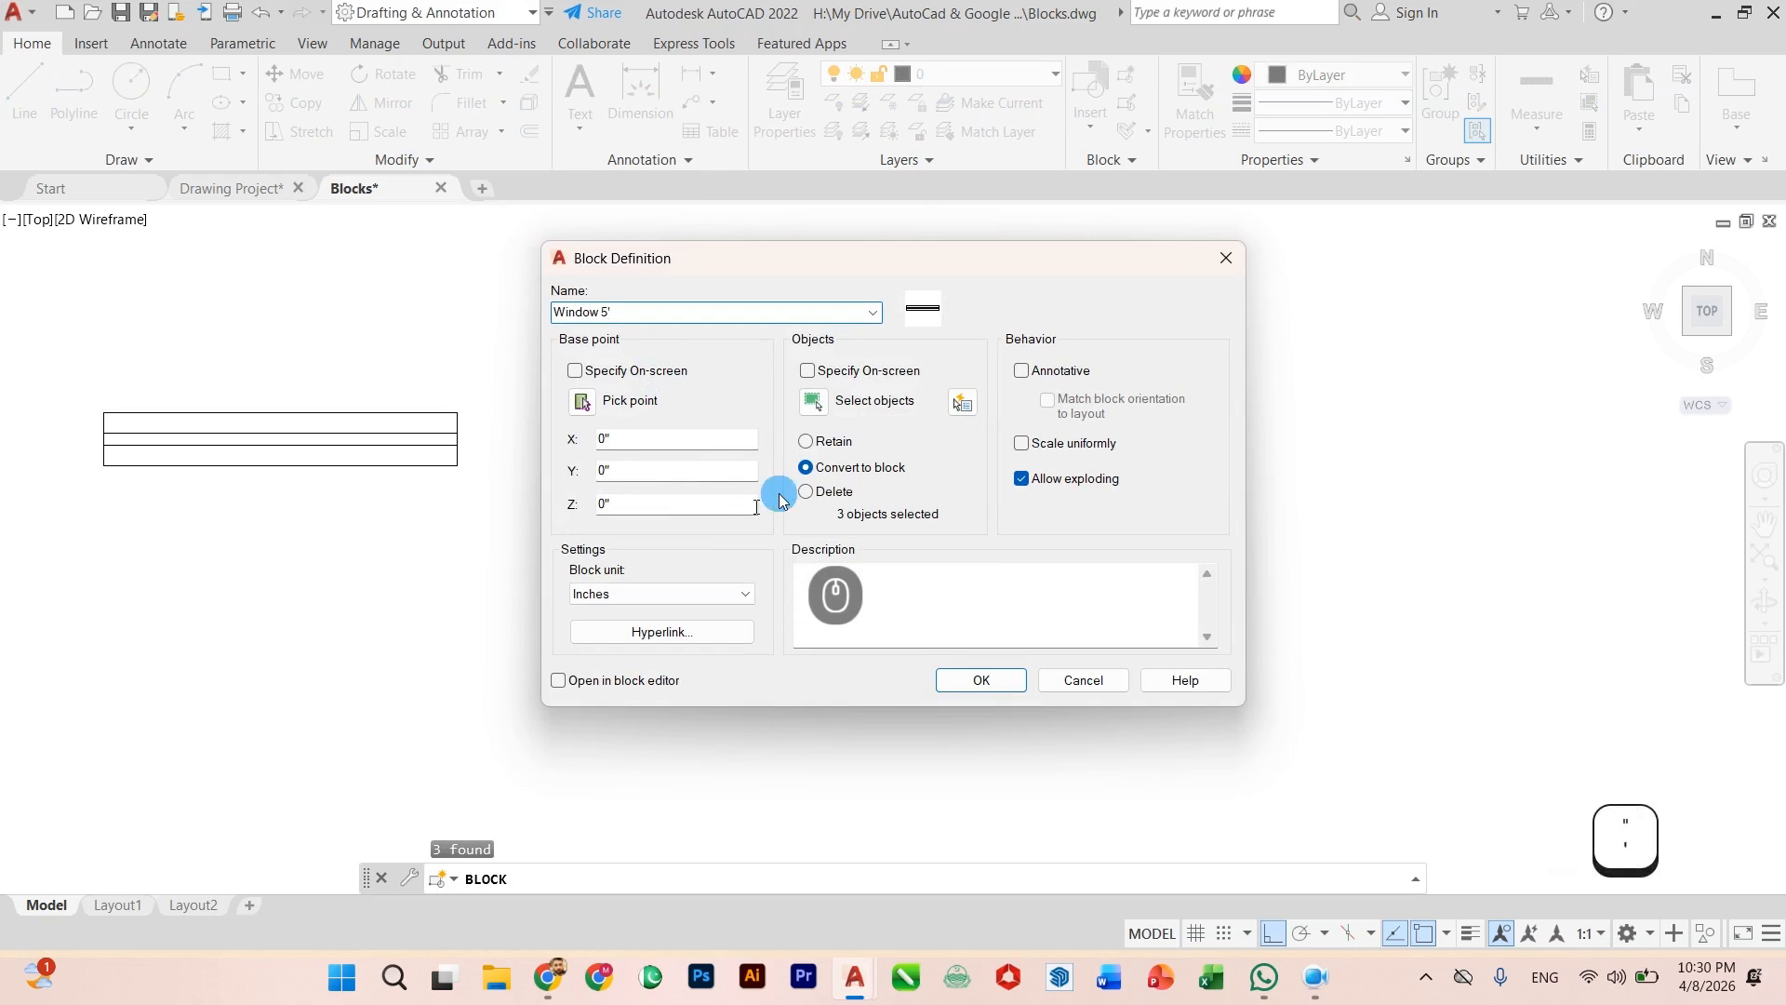
left_click(581, 400)
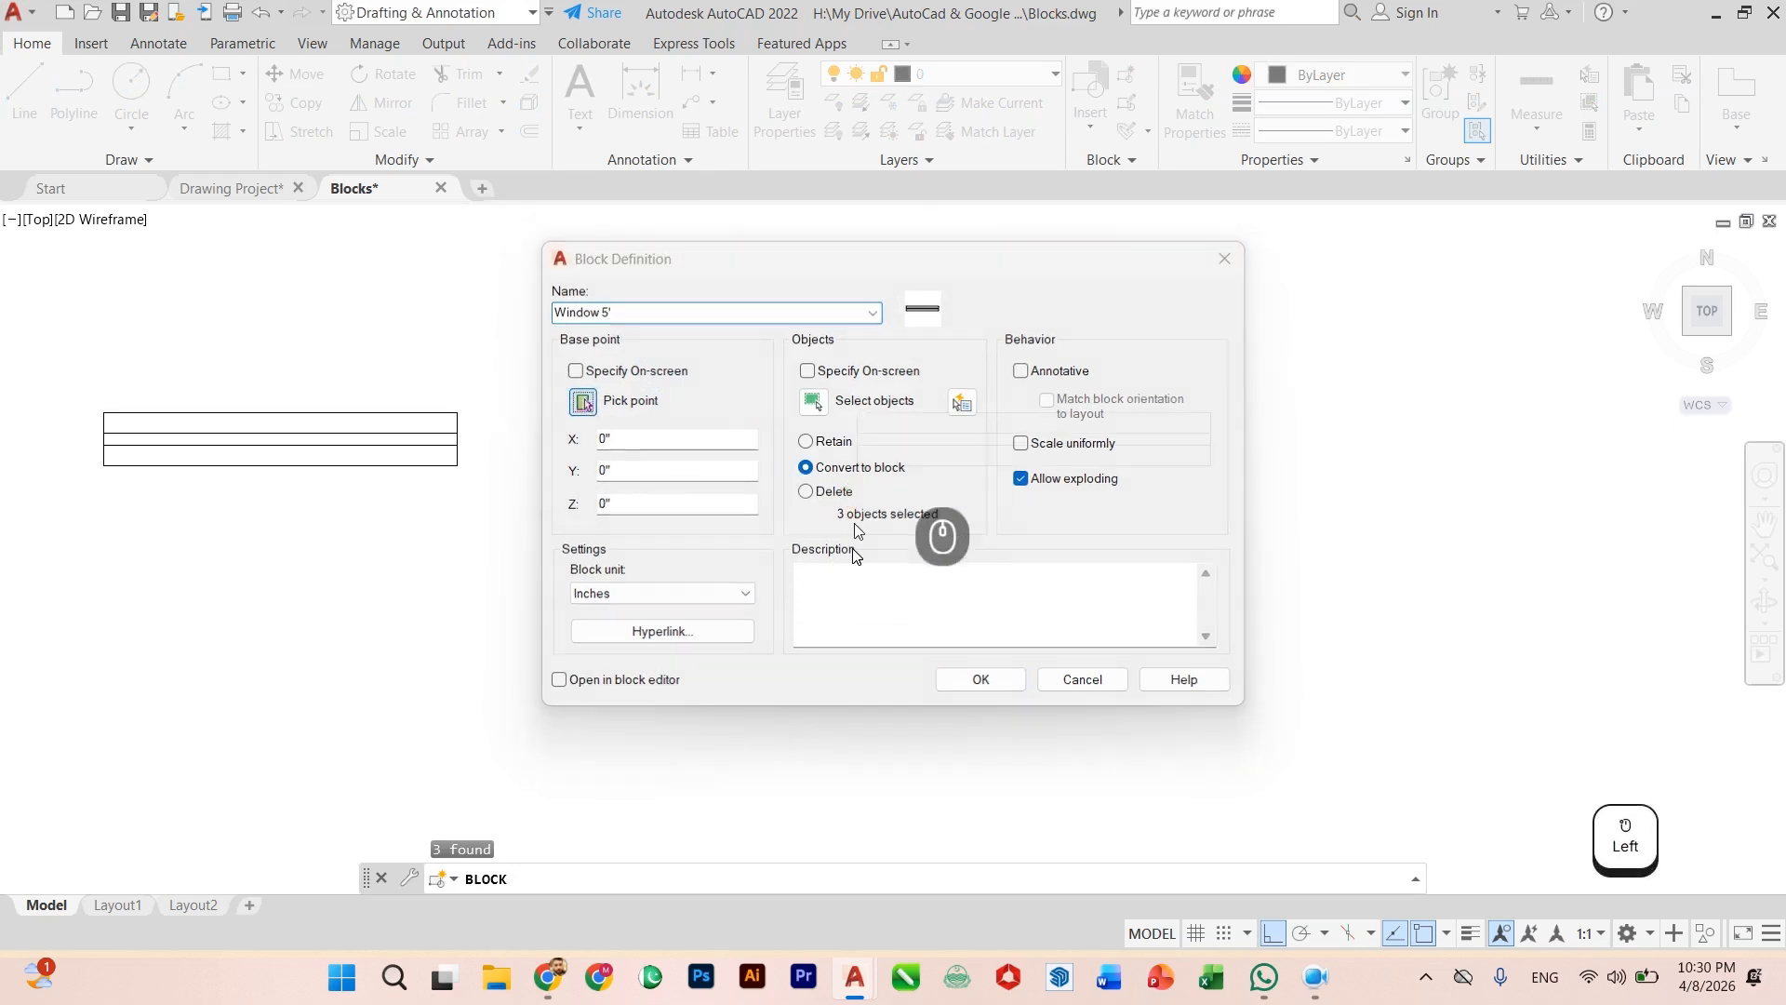
left_click(1034, 438)
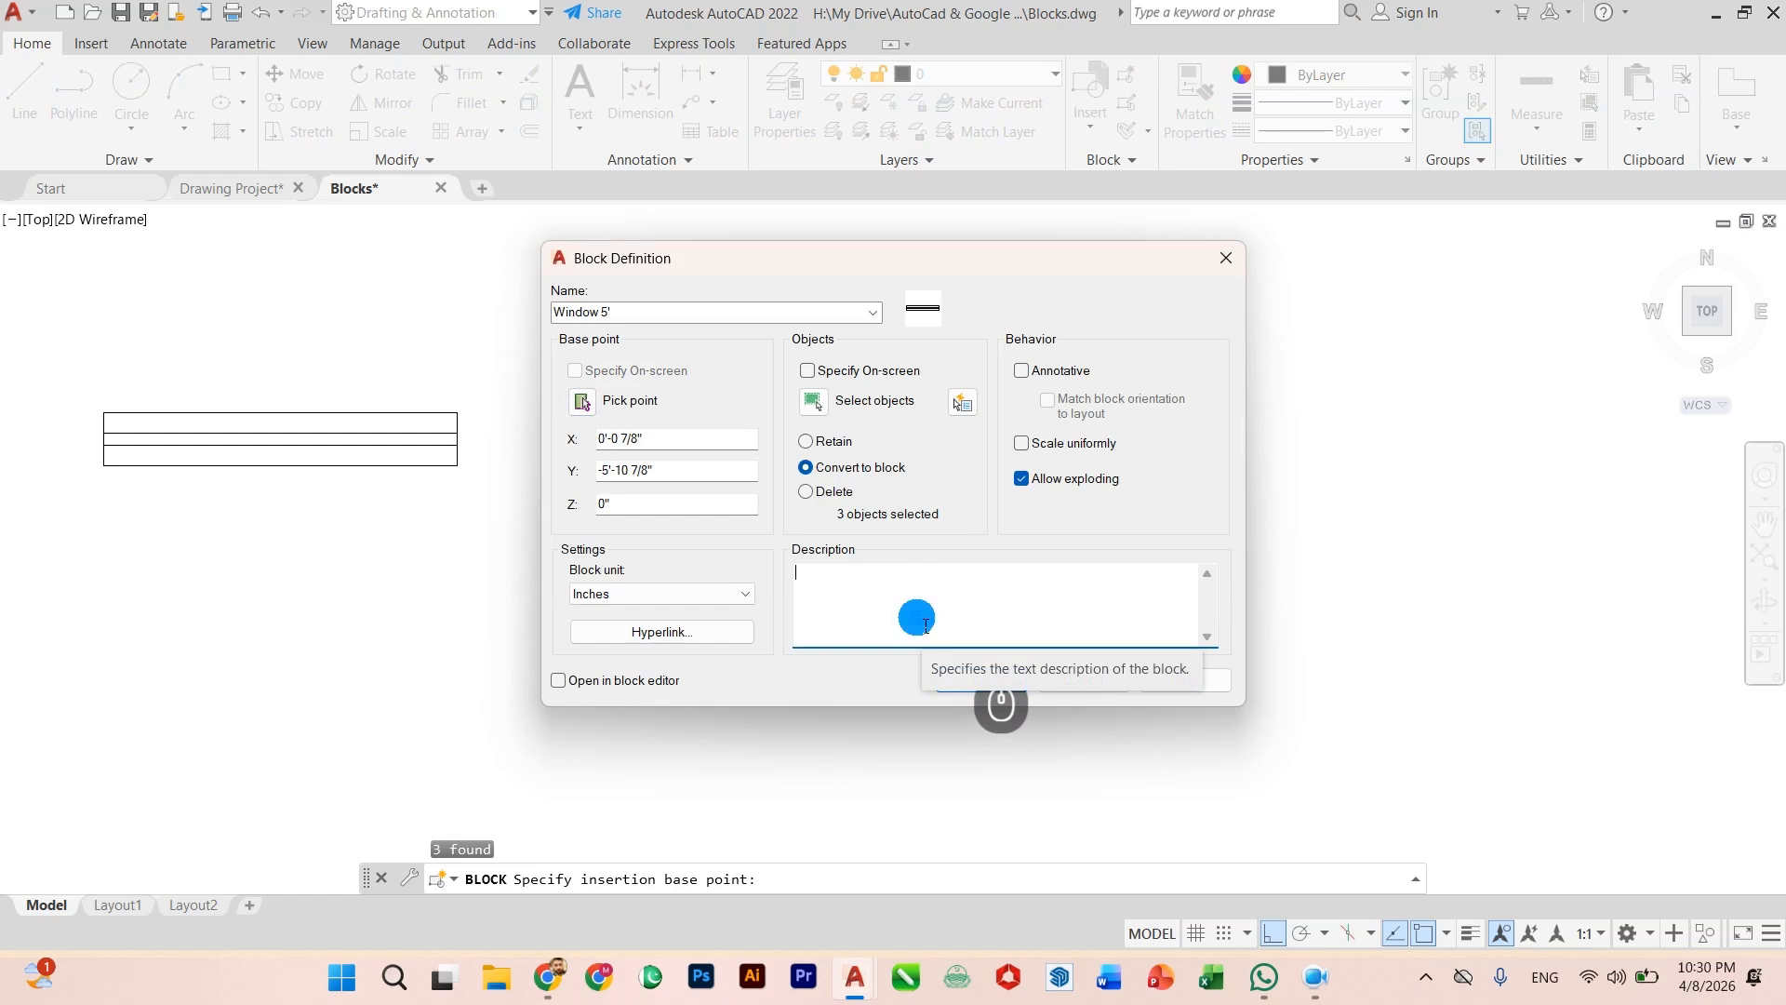
key("shift")
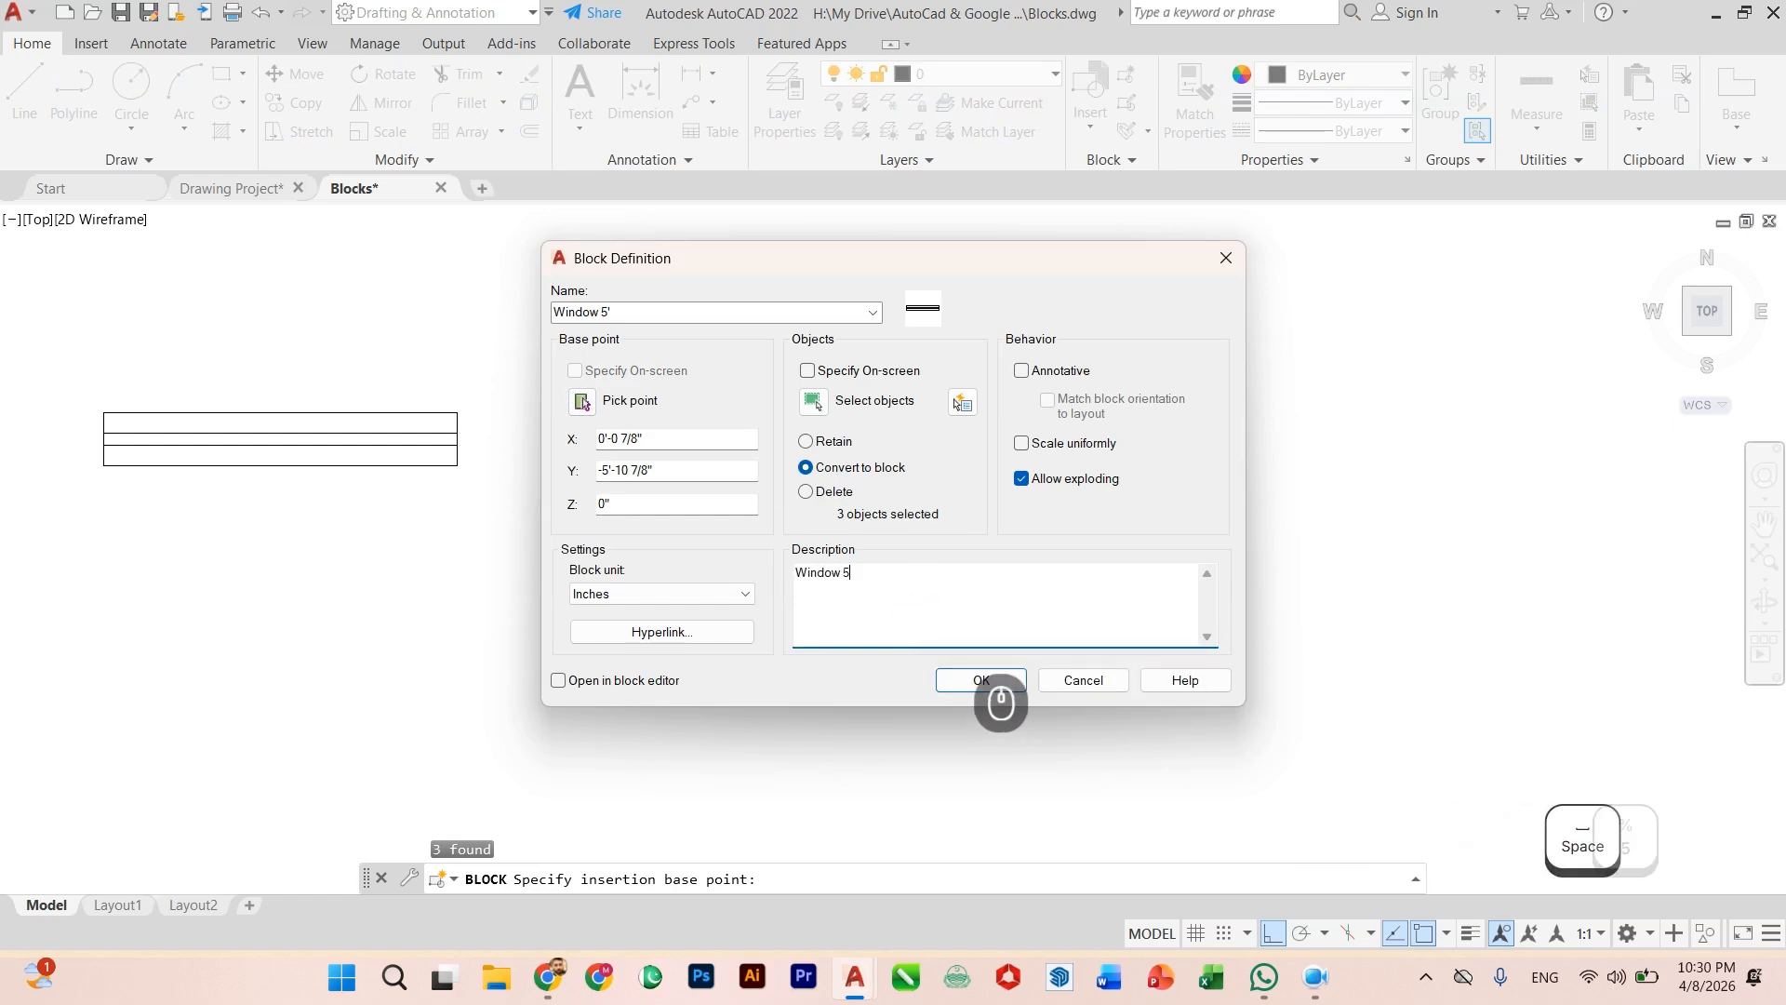
left_click(986, 680)
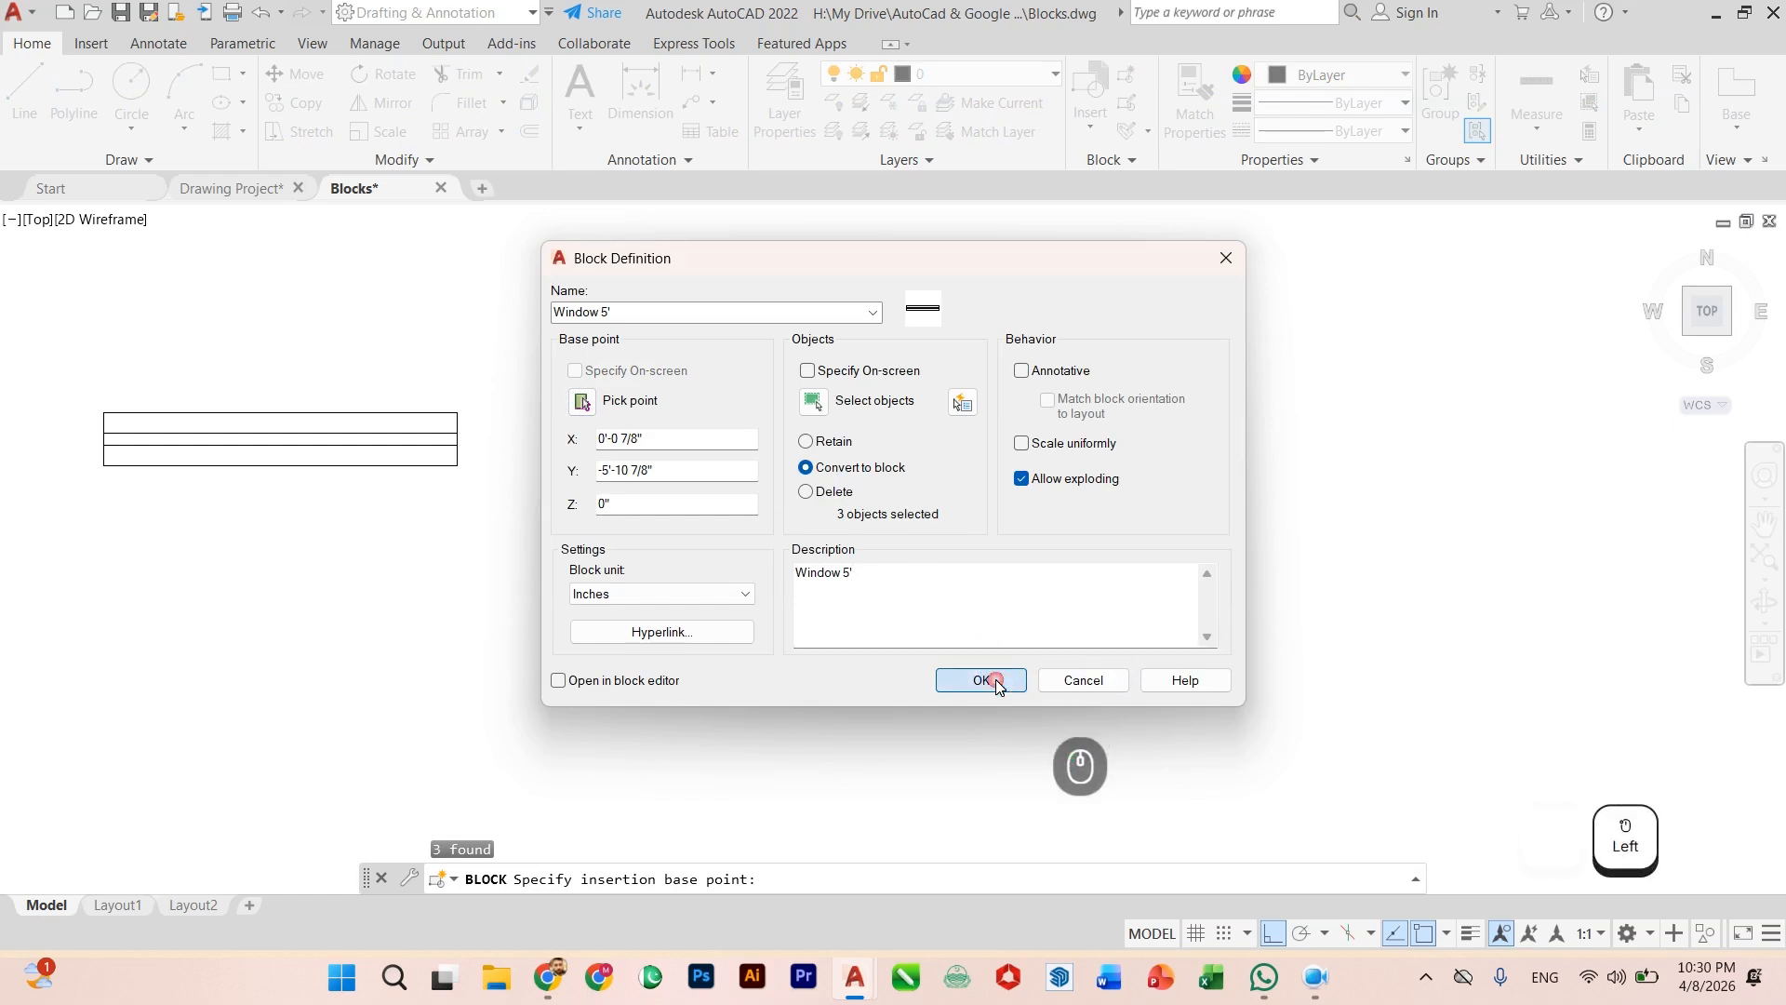
Step: Copy the left window symbol horizontally to the empty area below the double door, beside the second window
scroll(807, 497, "down", 2)
scroll(826, 502, "up", 1)
scroll(730, 646, "down", 3)
scroll(1066, 536, "up", 2)
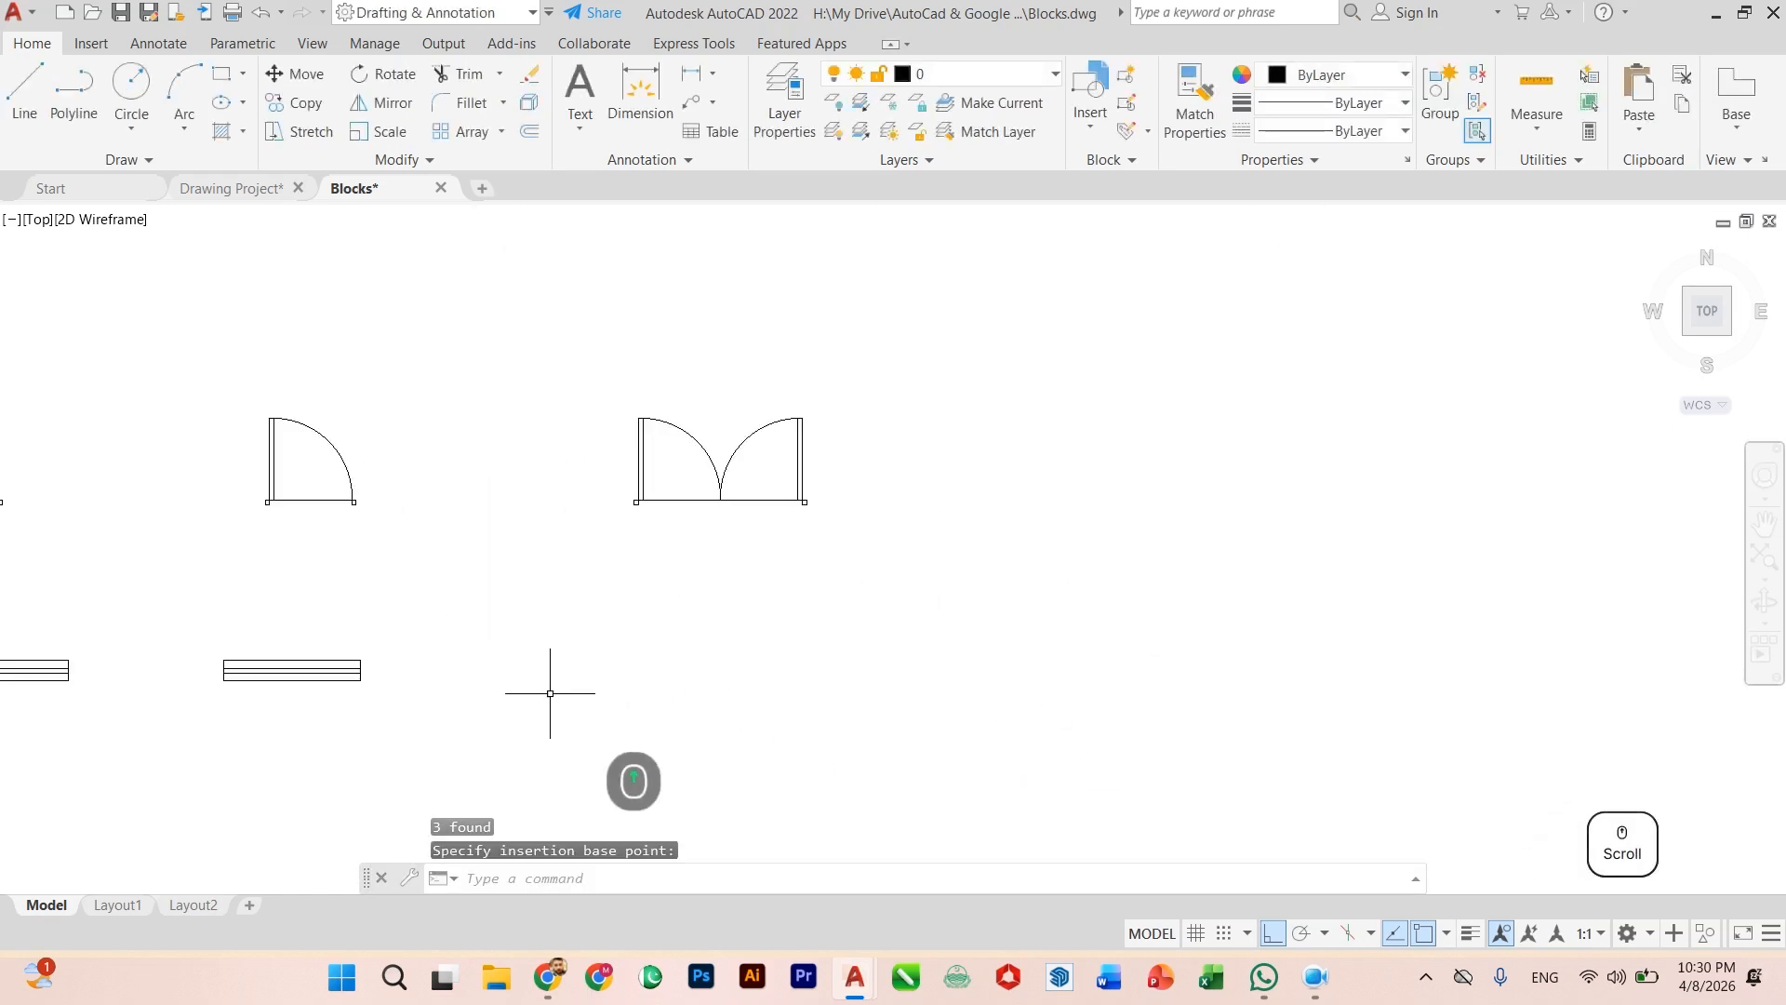
scroll(737, 600, "down", 1)
scroll(340, 684, "up", 1)
left_click(335, 589)
left_click(112, 669)
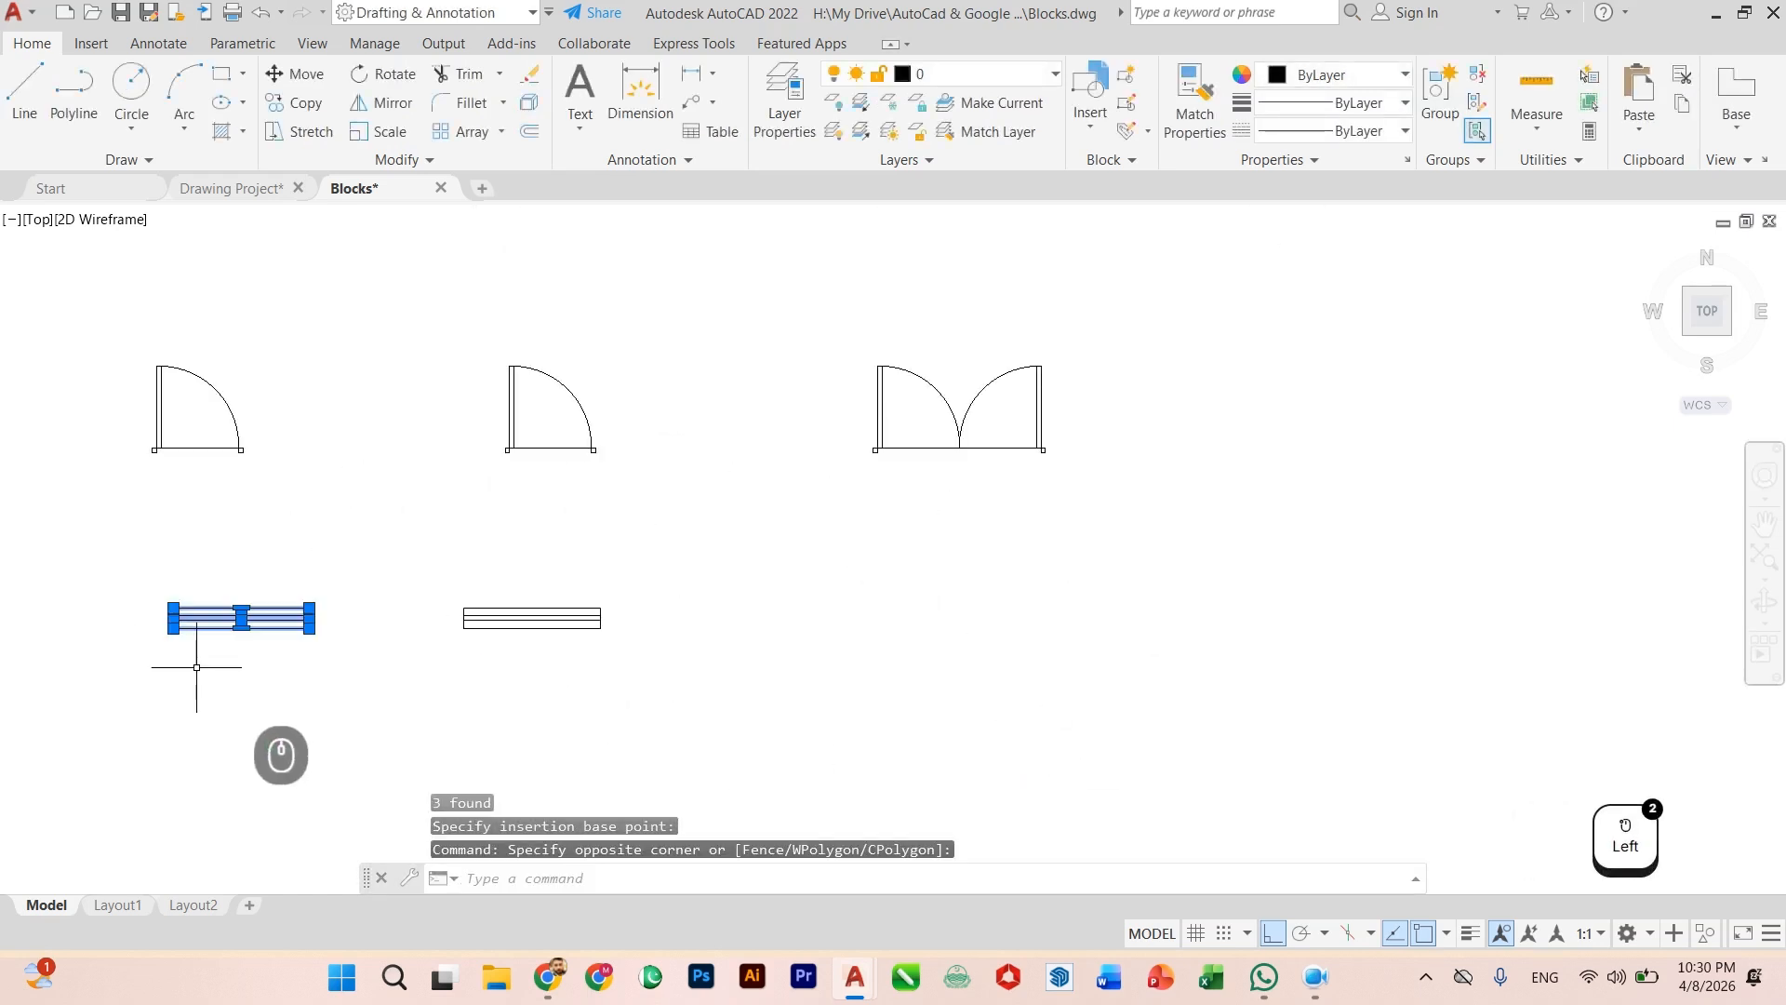
type("copy")
key("Return")
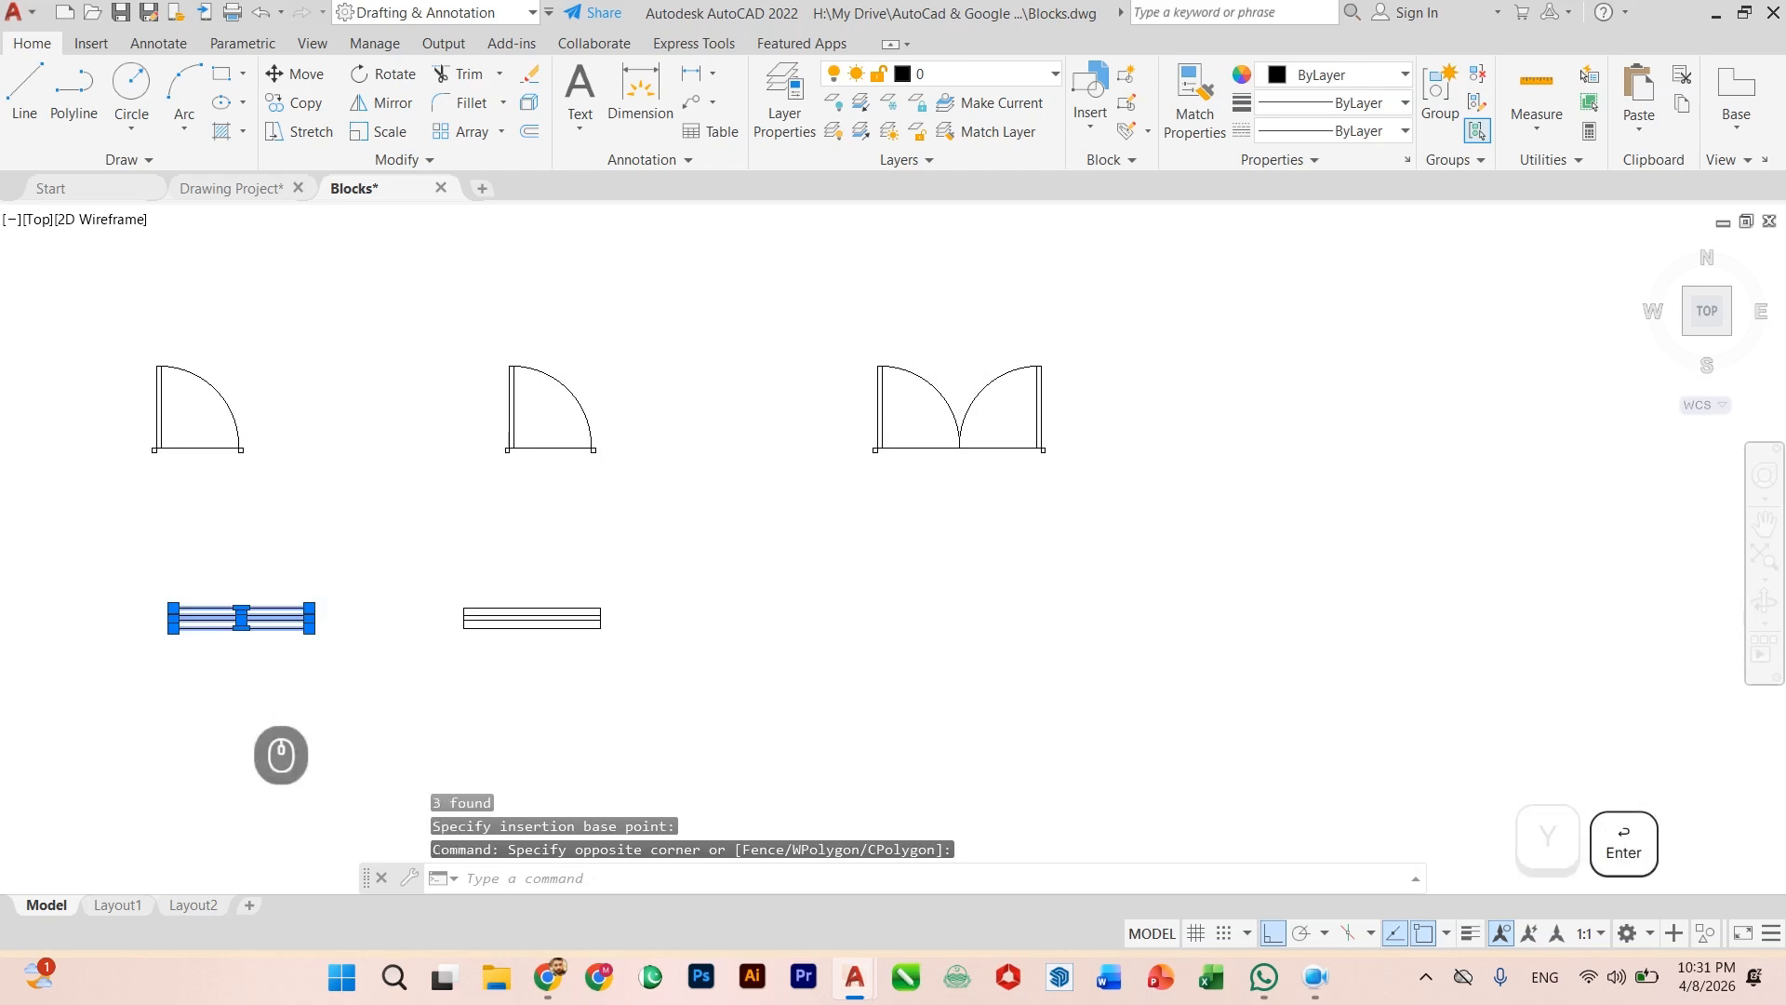
left_click(199, 664)
left_click(824, 712)
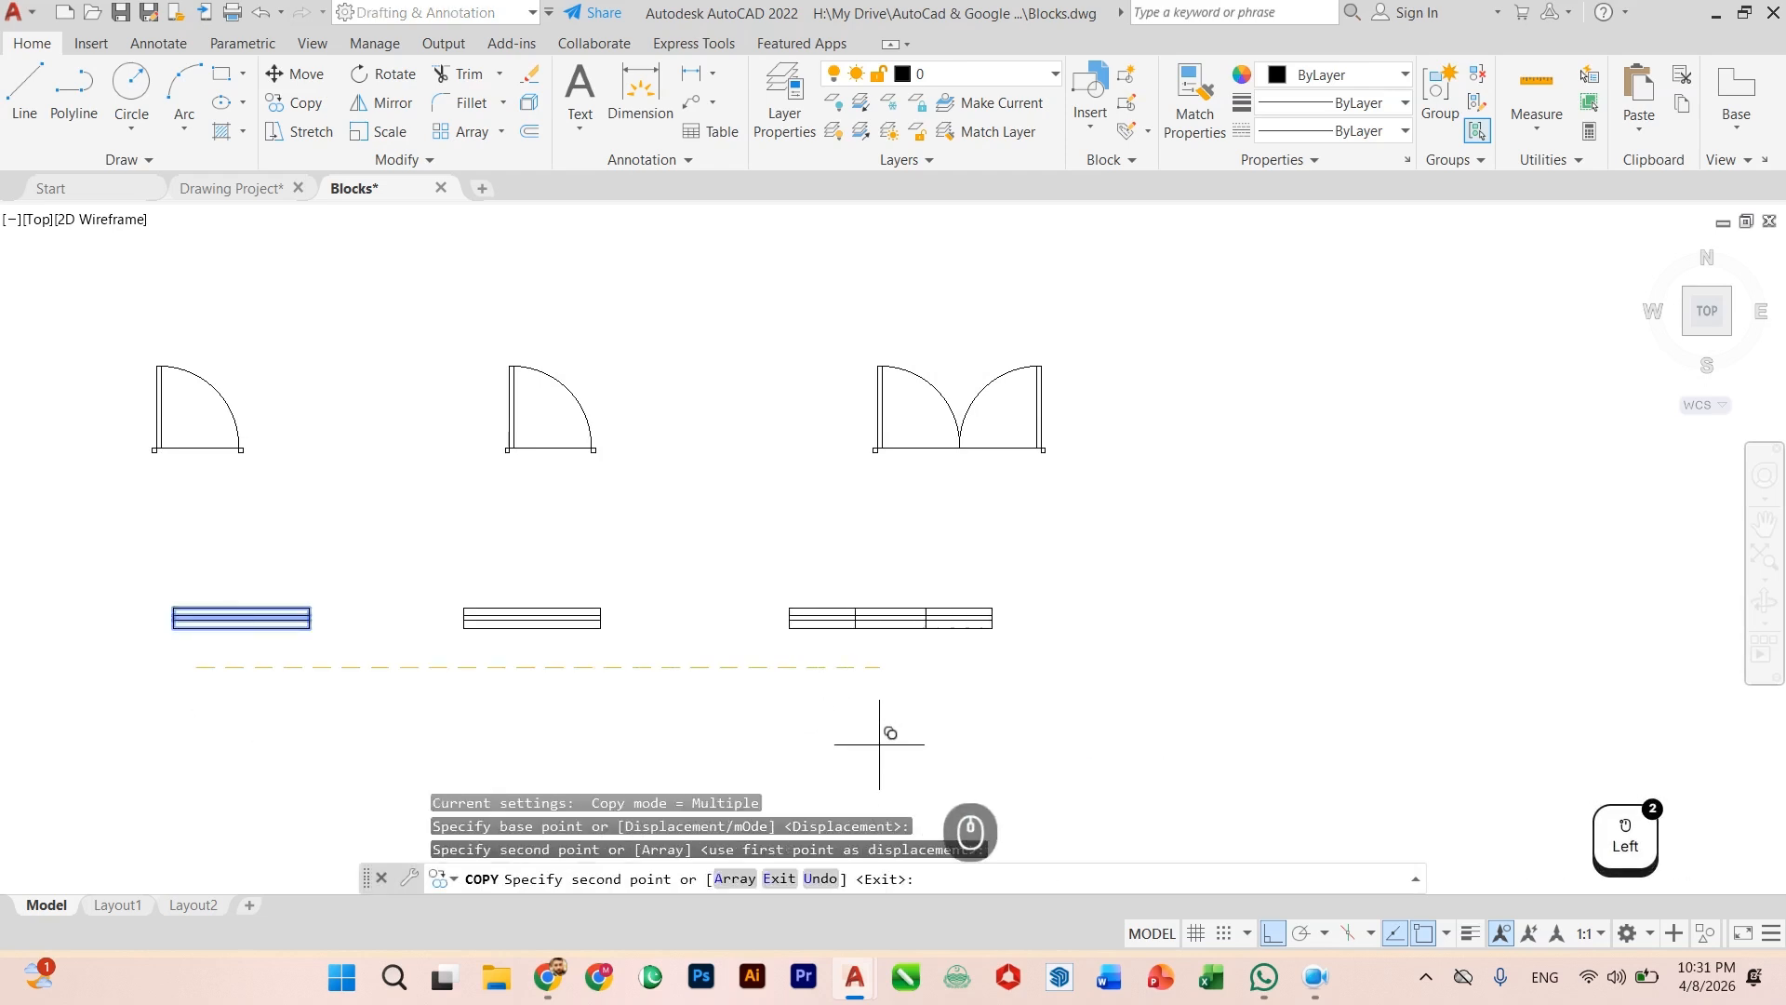
key("Escape")
Step: Shorten the new window copy's outer rectangle by 1' by stretching its right edge inward
scroll(903, 606, "up", 4)
left_click(1017, 486)
left_click(586, 665)
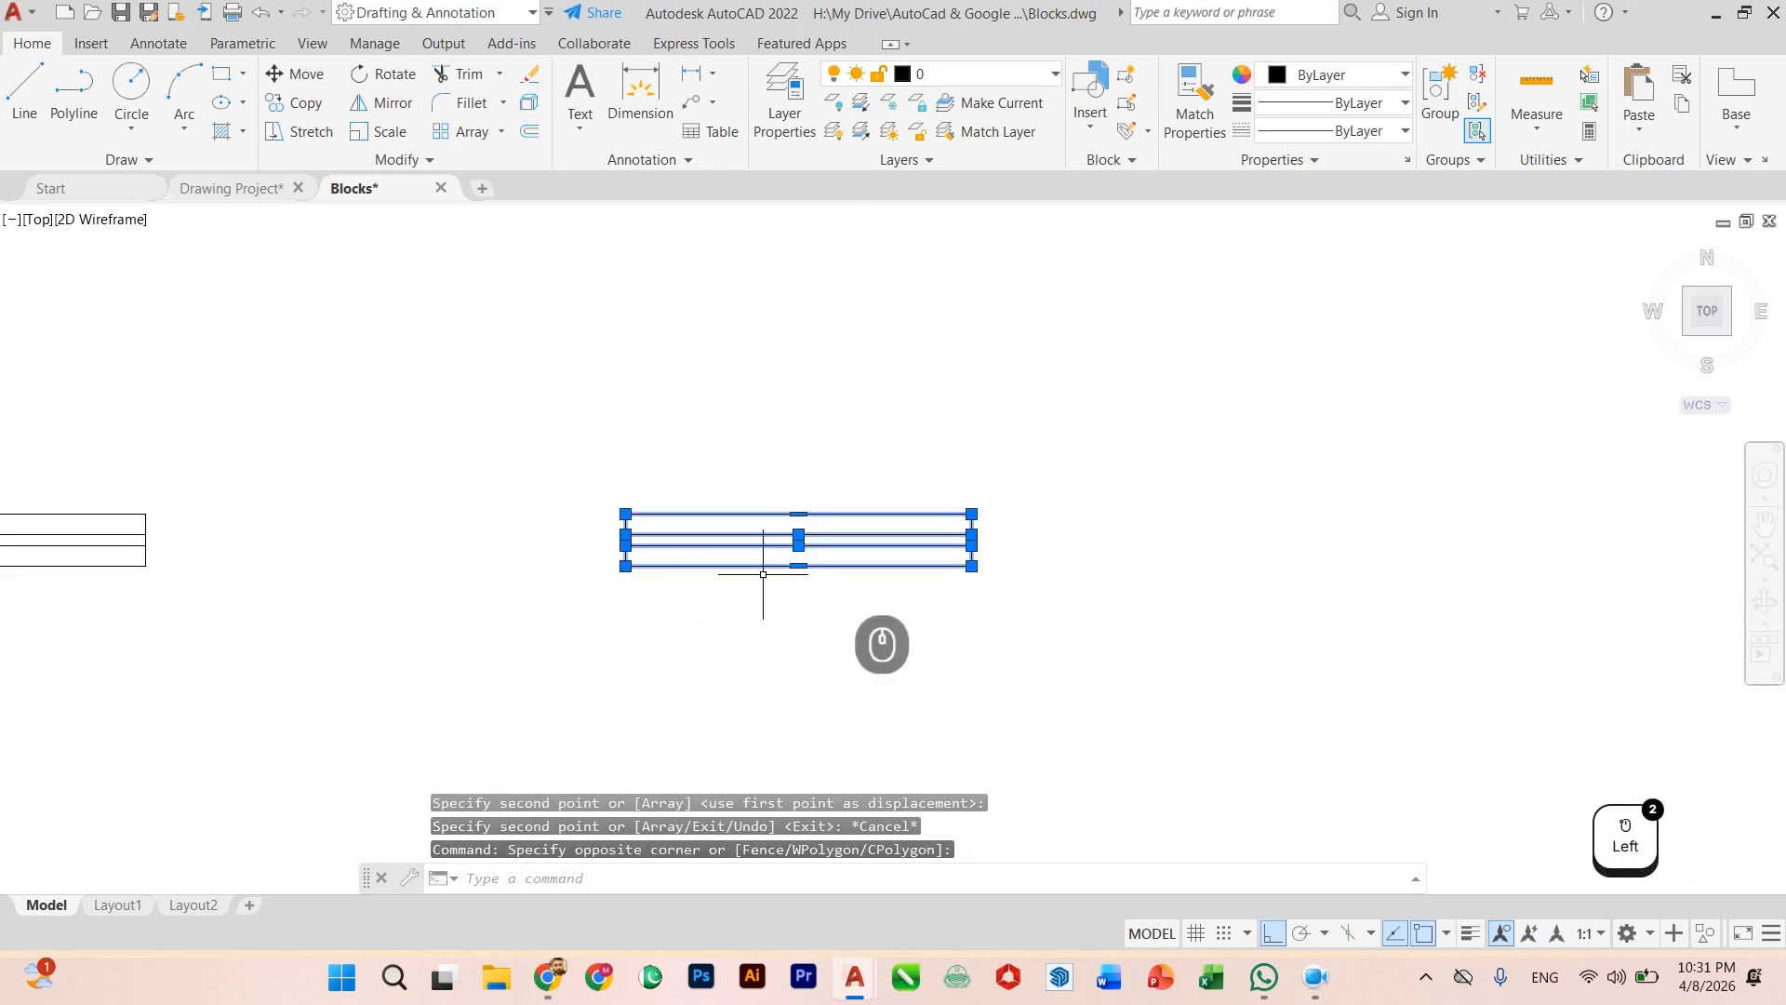
scroll(810, 532, "up", 2)
scroll(810, 532, "up", 2)
key("Escape")
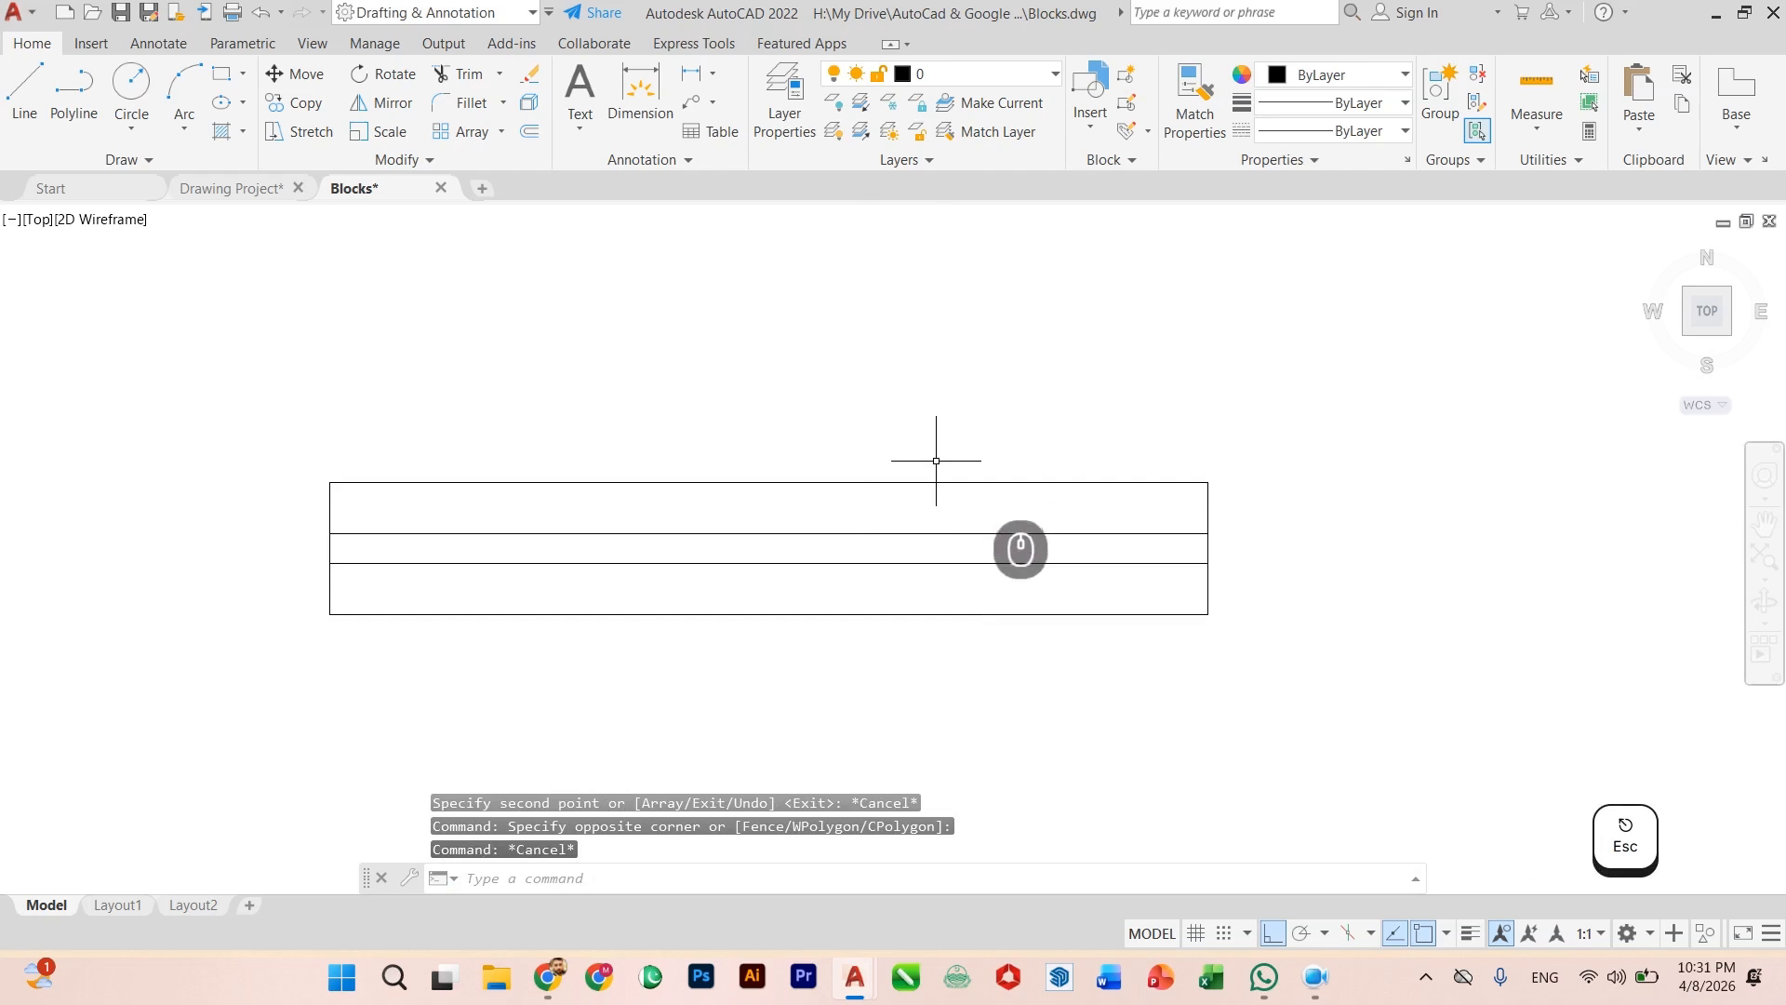
left_click(936, 483)
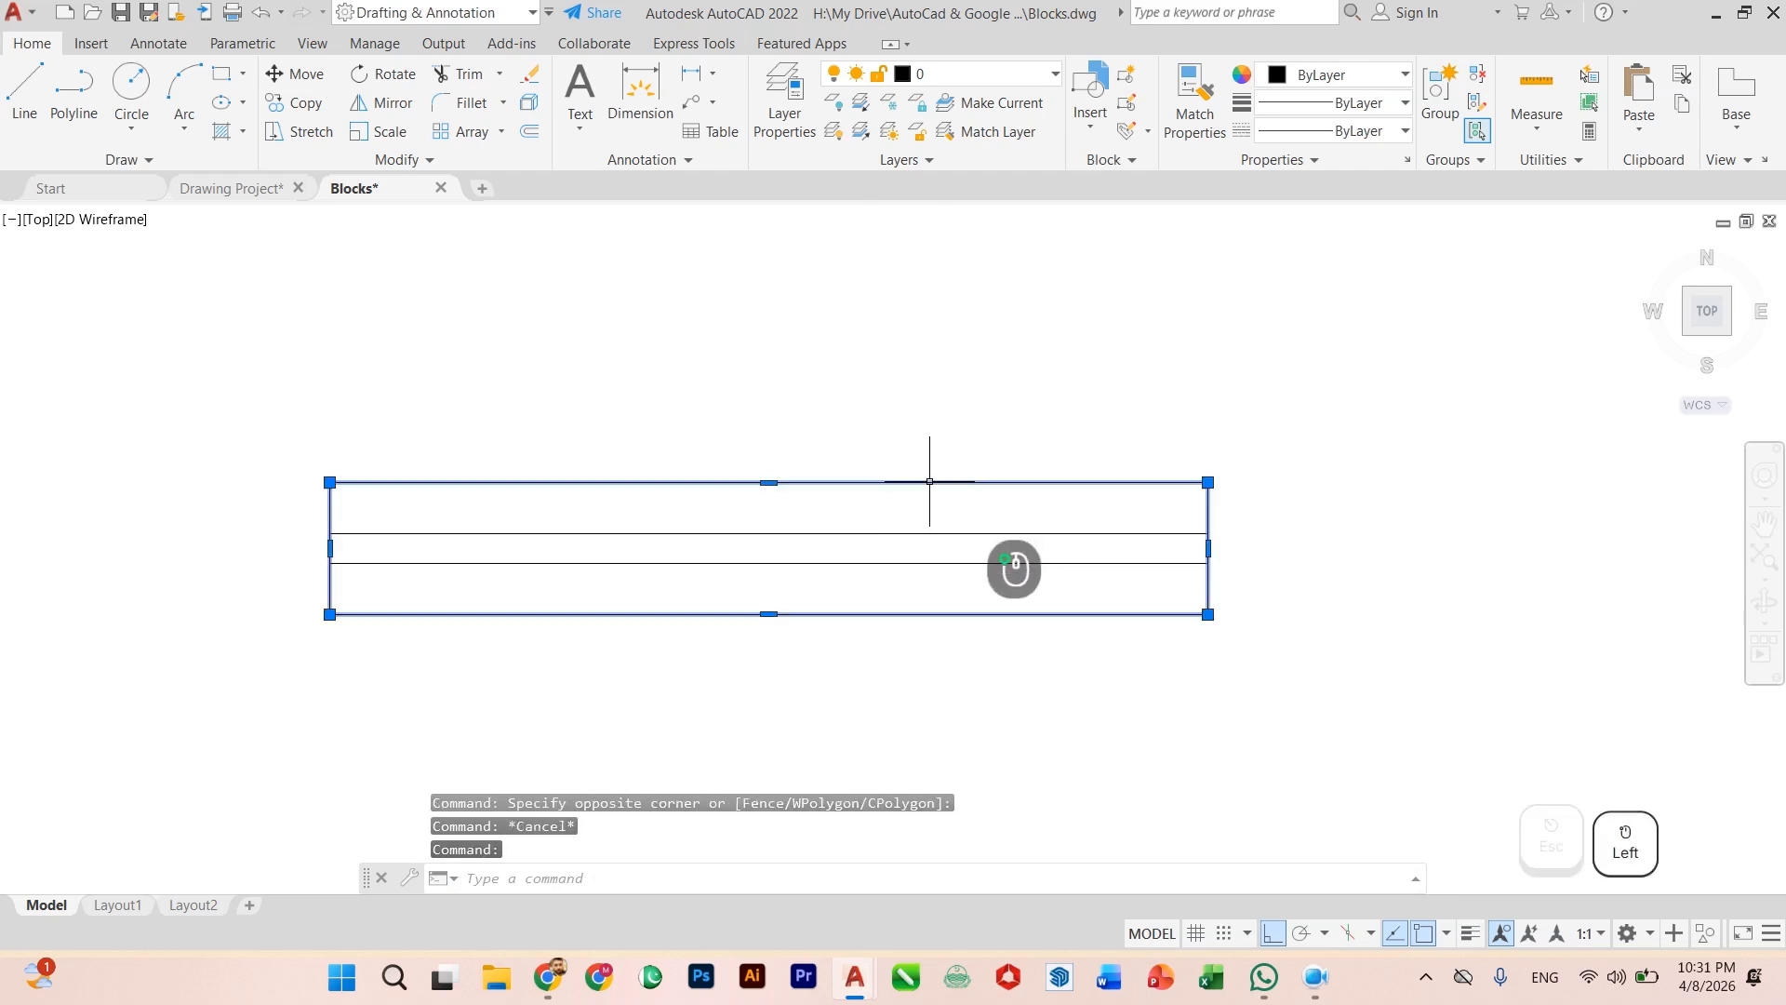
left_click(1208, 549)
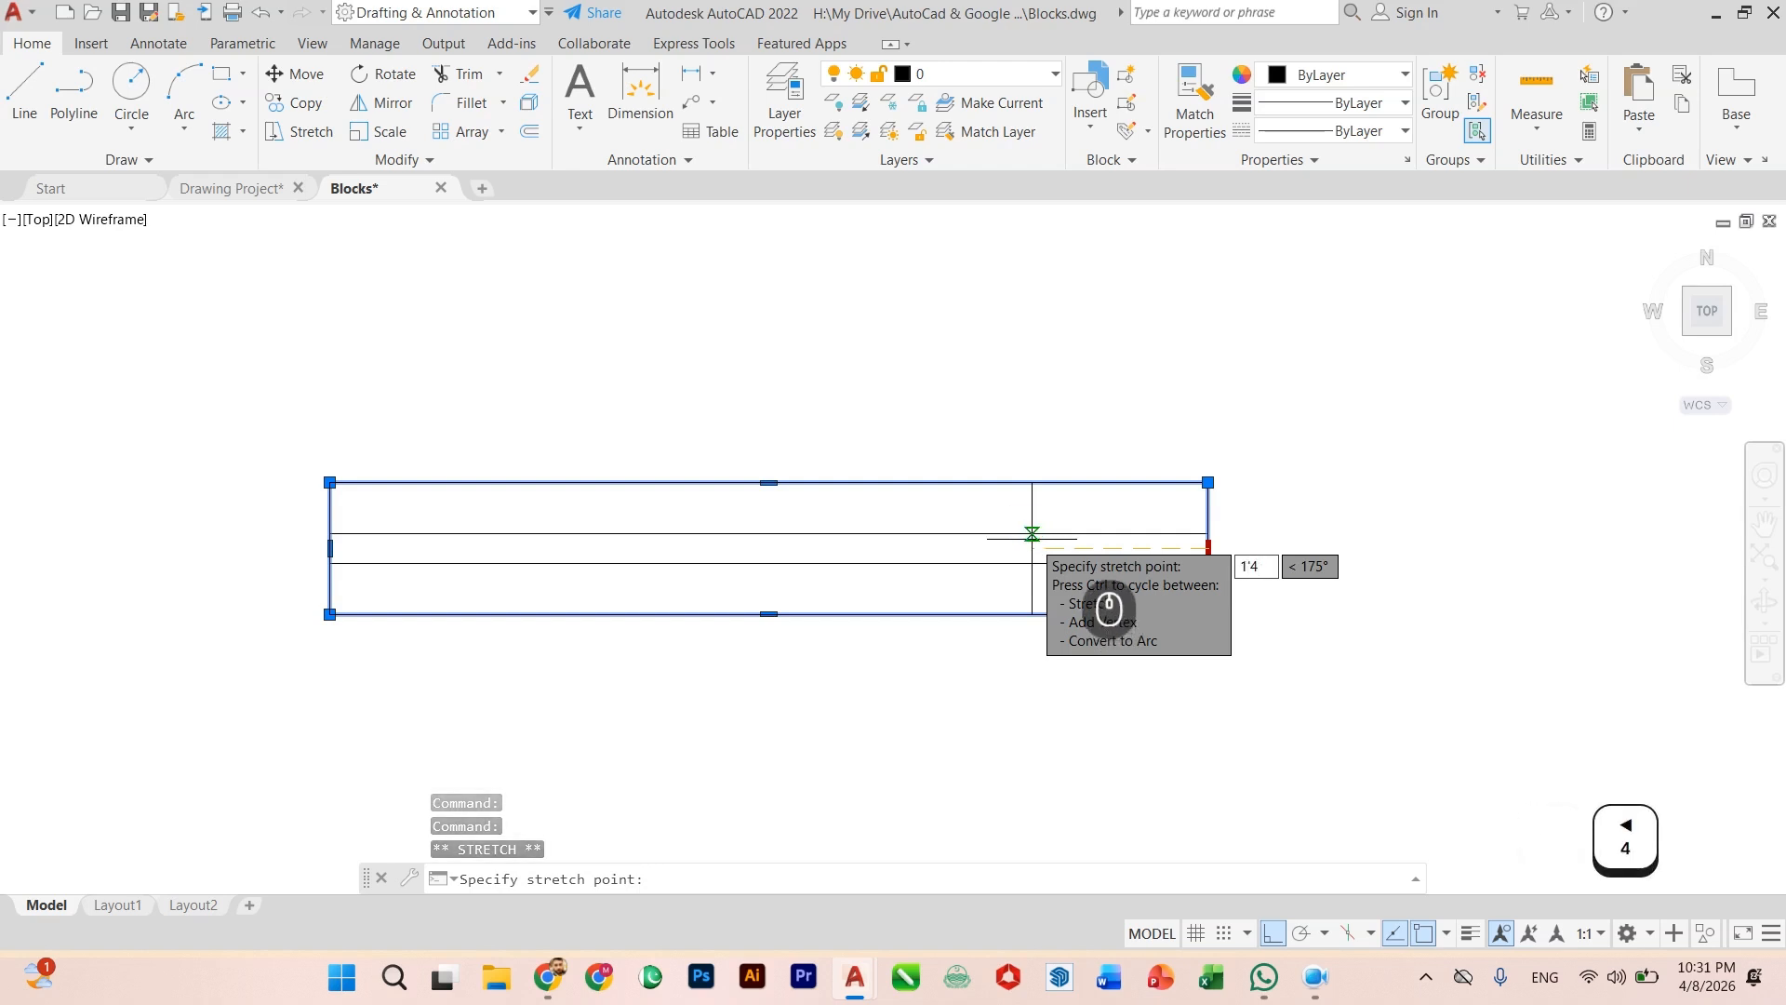
key("BackSpace")
key("Return")
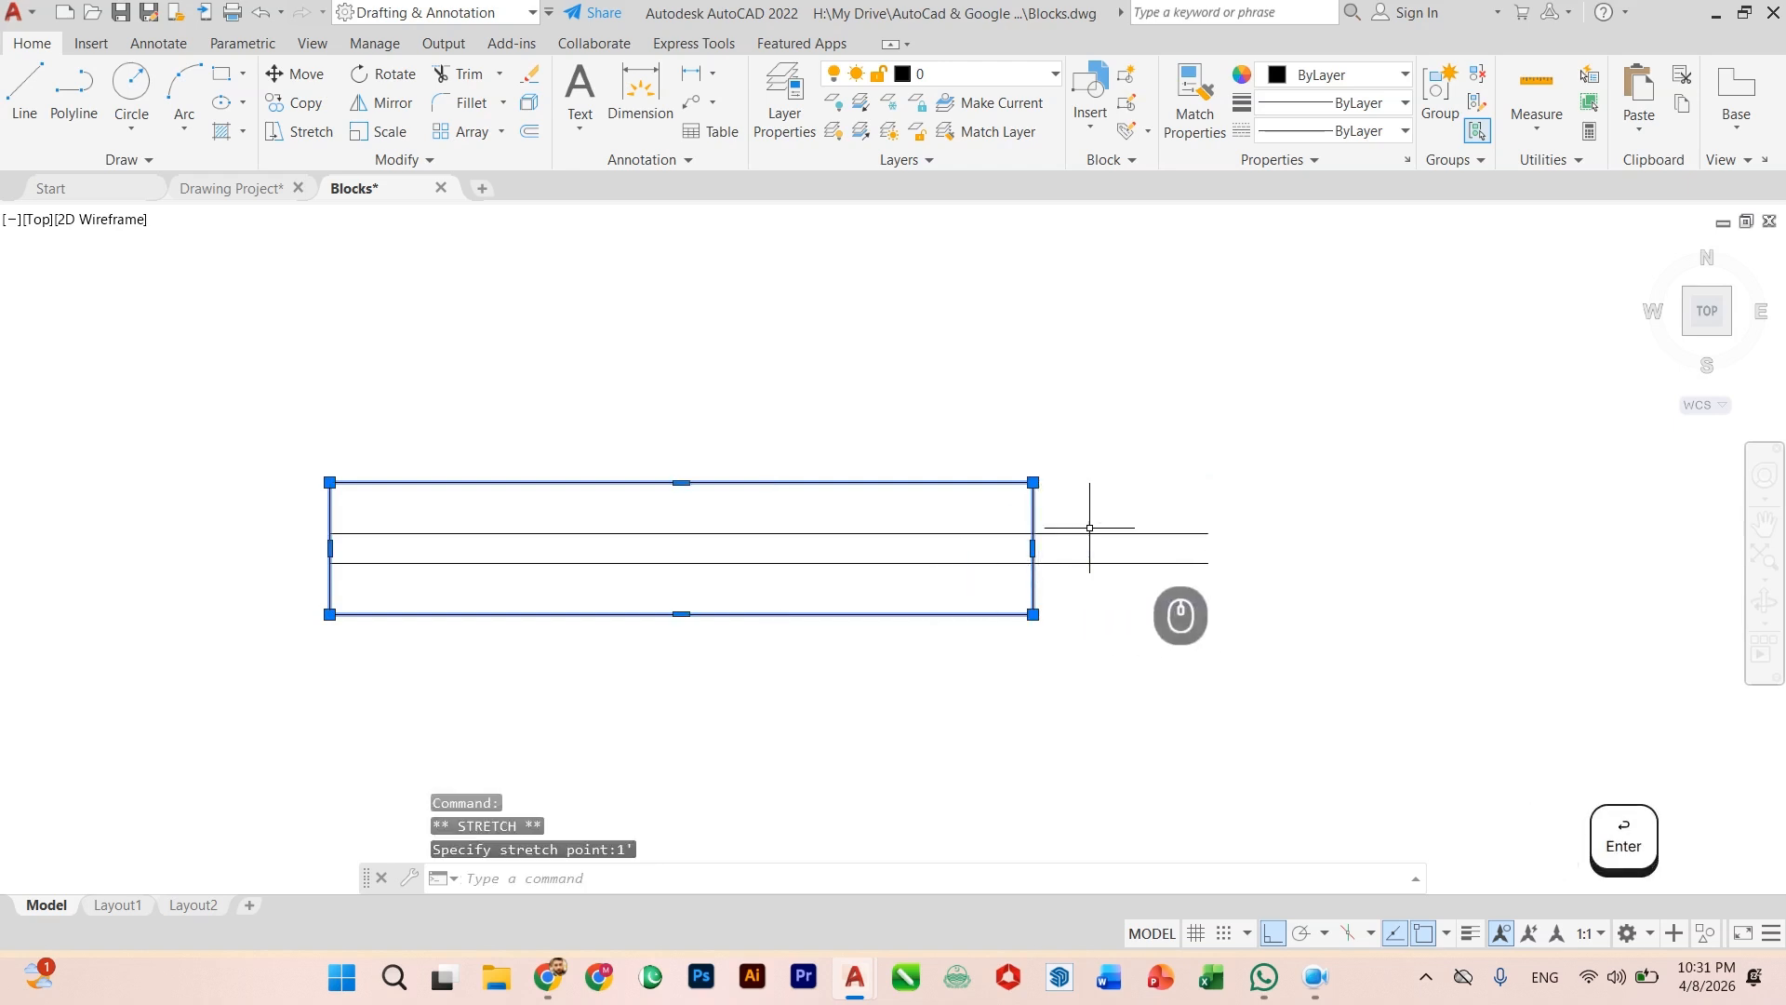
key("Escape")
Step: Shorten both inner lines so they end on the rectangle's right edge
left_click(1156, 522)
left_click(1112, 582)
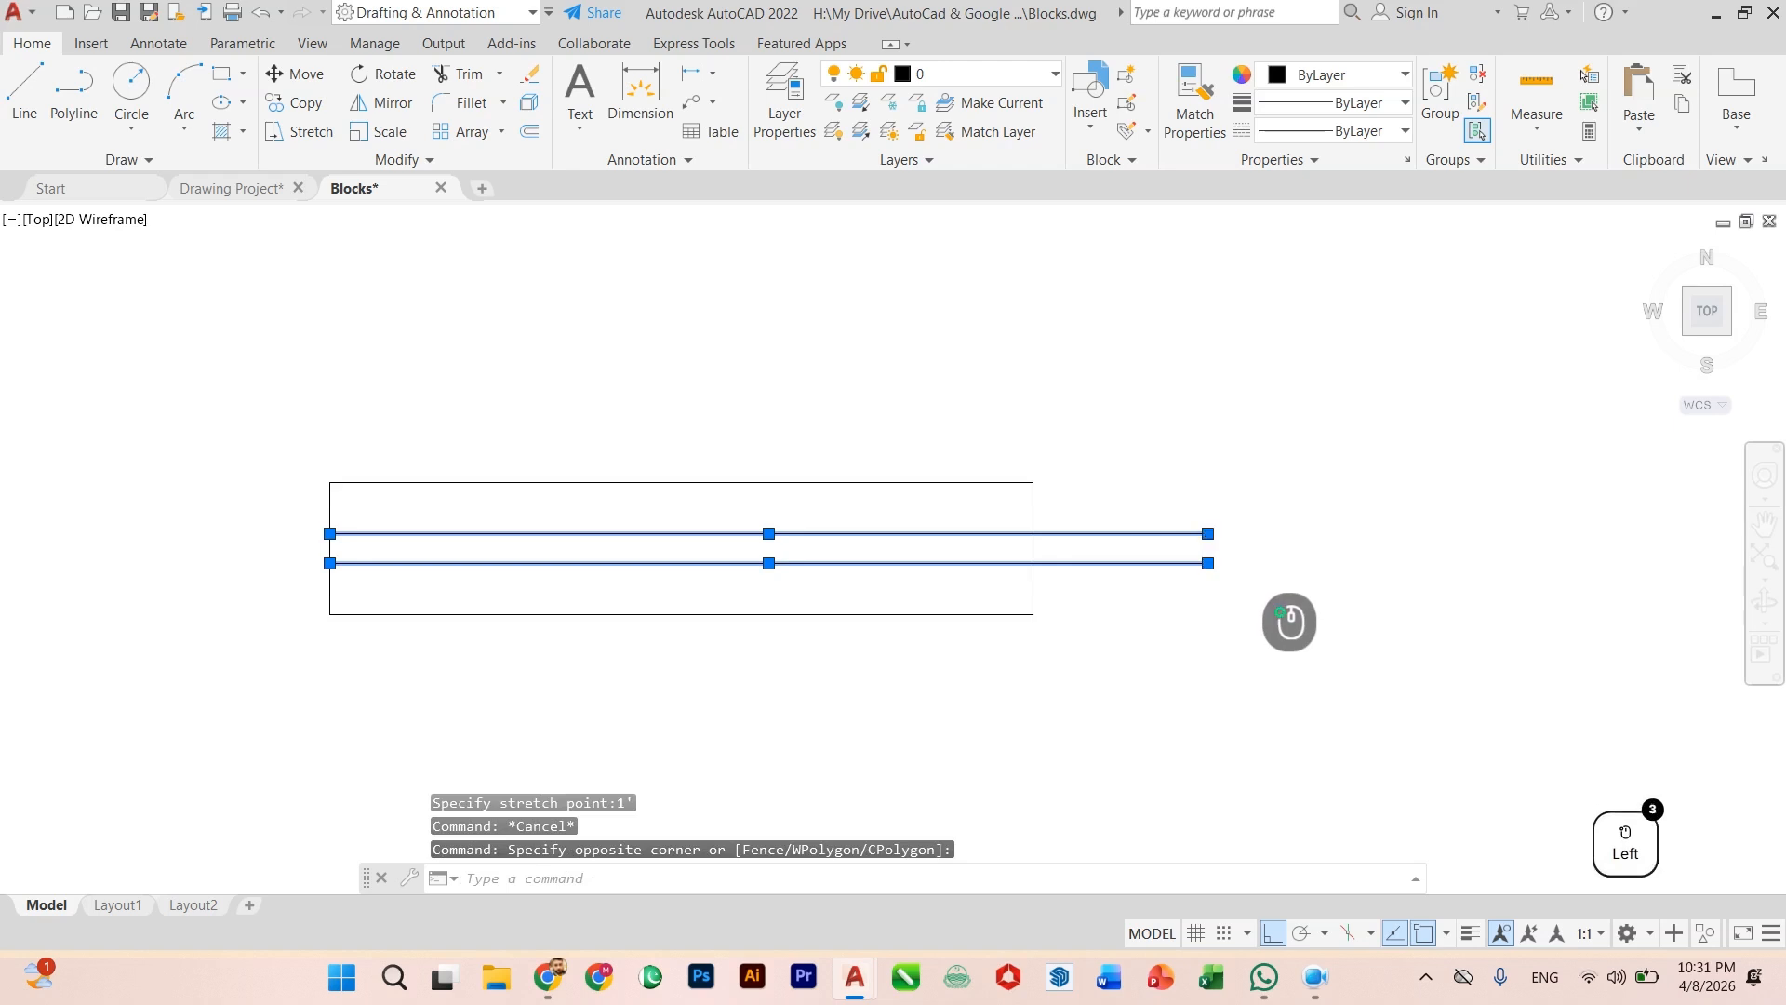
left_click(1207, 533)
key("Escape")
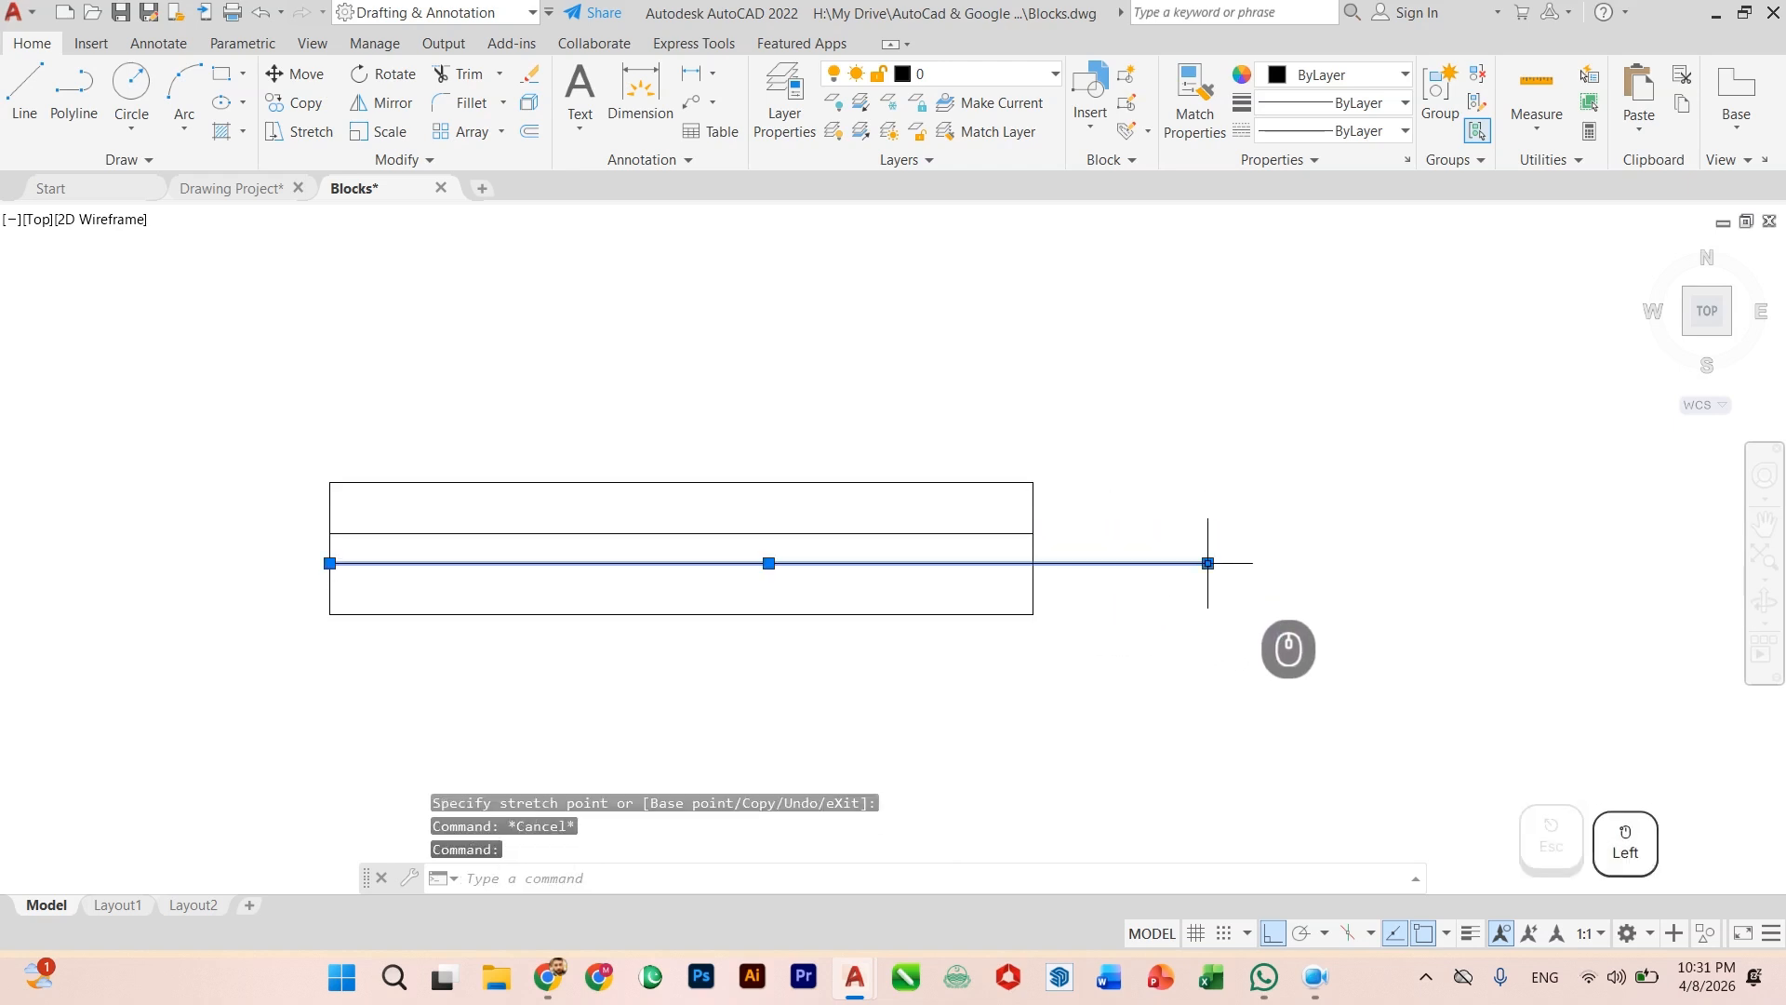
left_click(1208, 562)
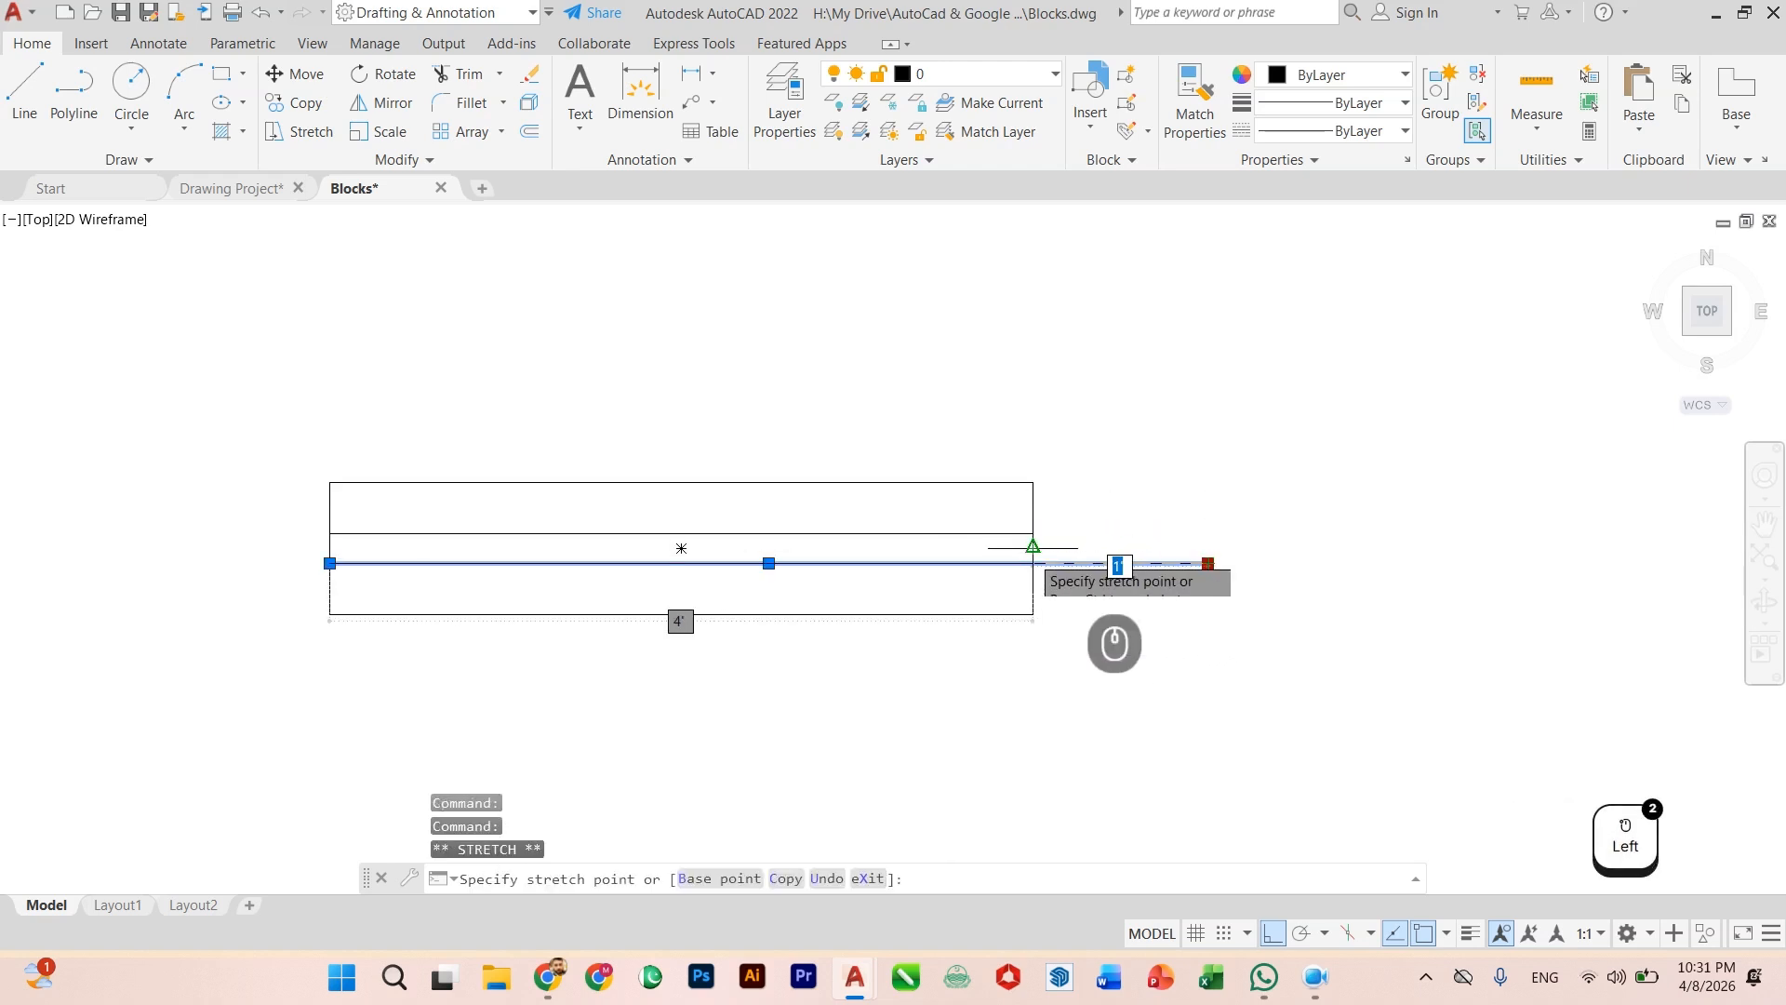
left_click(1032, 563)
key("Escape")
Step: Copy the complete shortened window symbol horizontally to the right, using its lower-left corner as base point
scroll(1090, 537, "down", 1)
left_click(1118, 463)
left_click(633, 704)
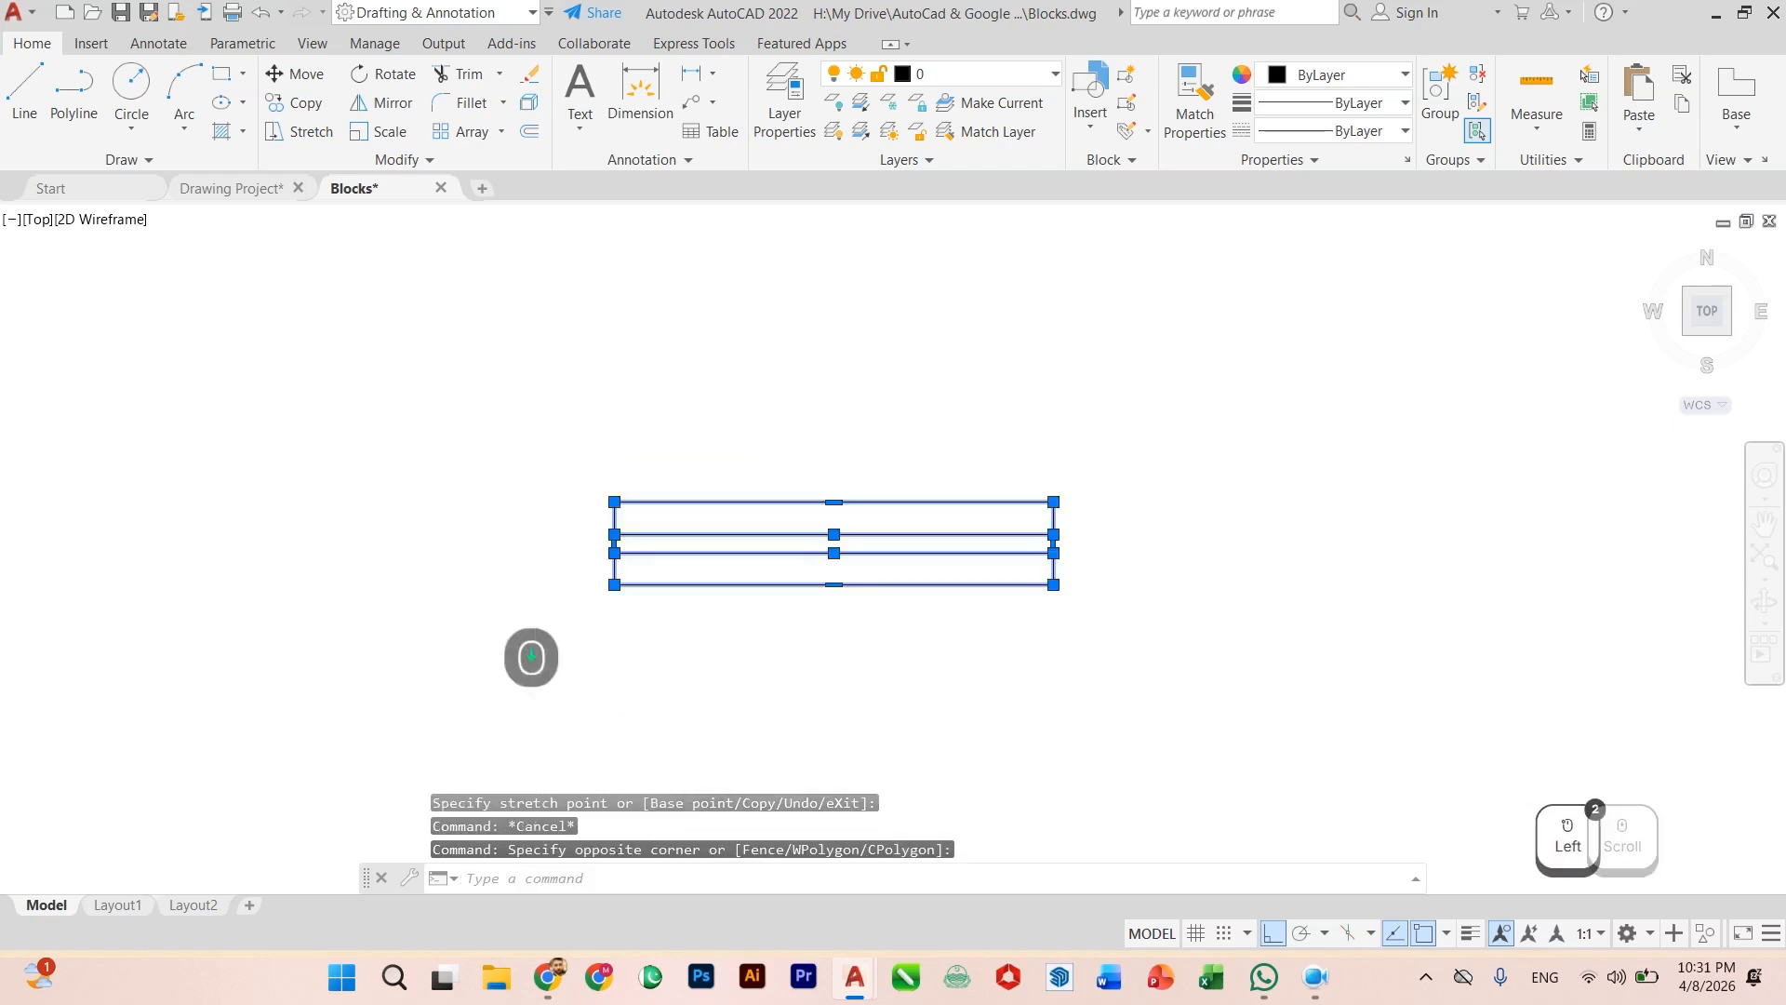
scroll(462, 602, "down", 3)
type("co")
key("Return")
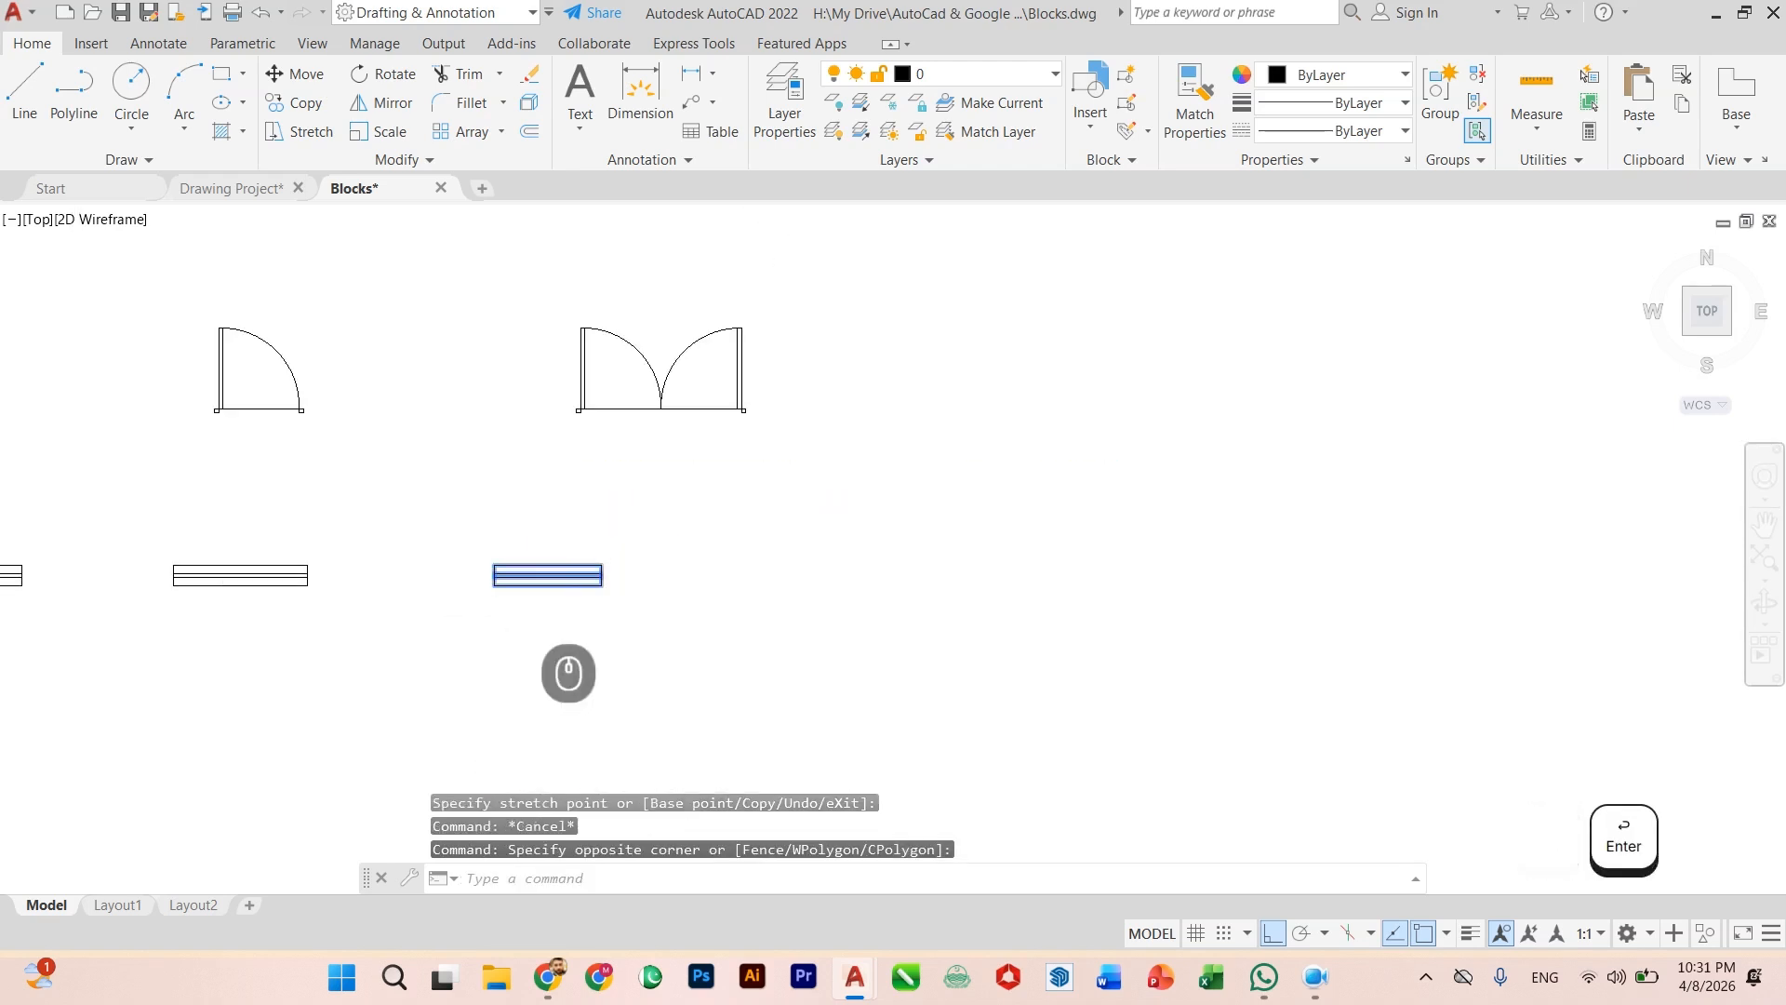
left_click(493, 584)
left_click(787, 605)
key("Escape")
Step: Define the left of the two shortened windows as block "Window 4'" with the same description and its lower-left corner as base point
scroll(642, 609, "up", 2)
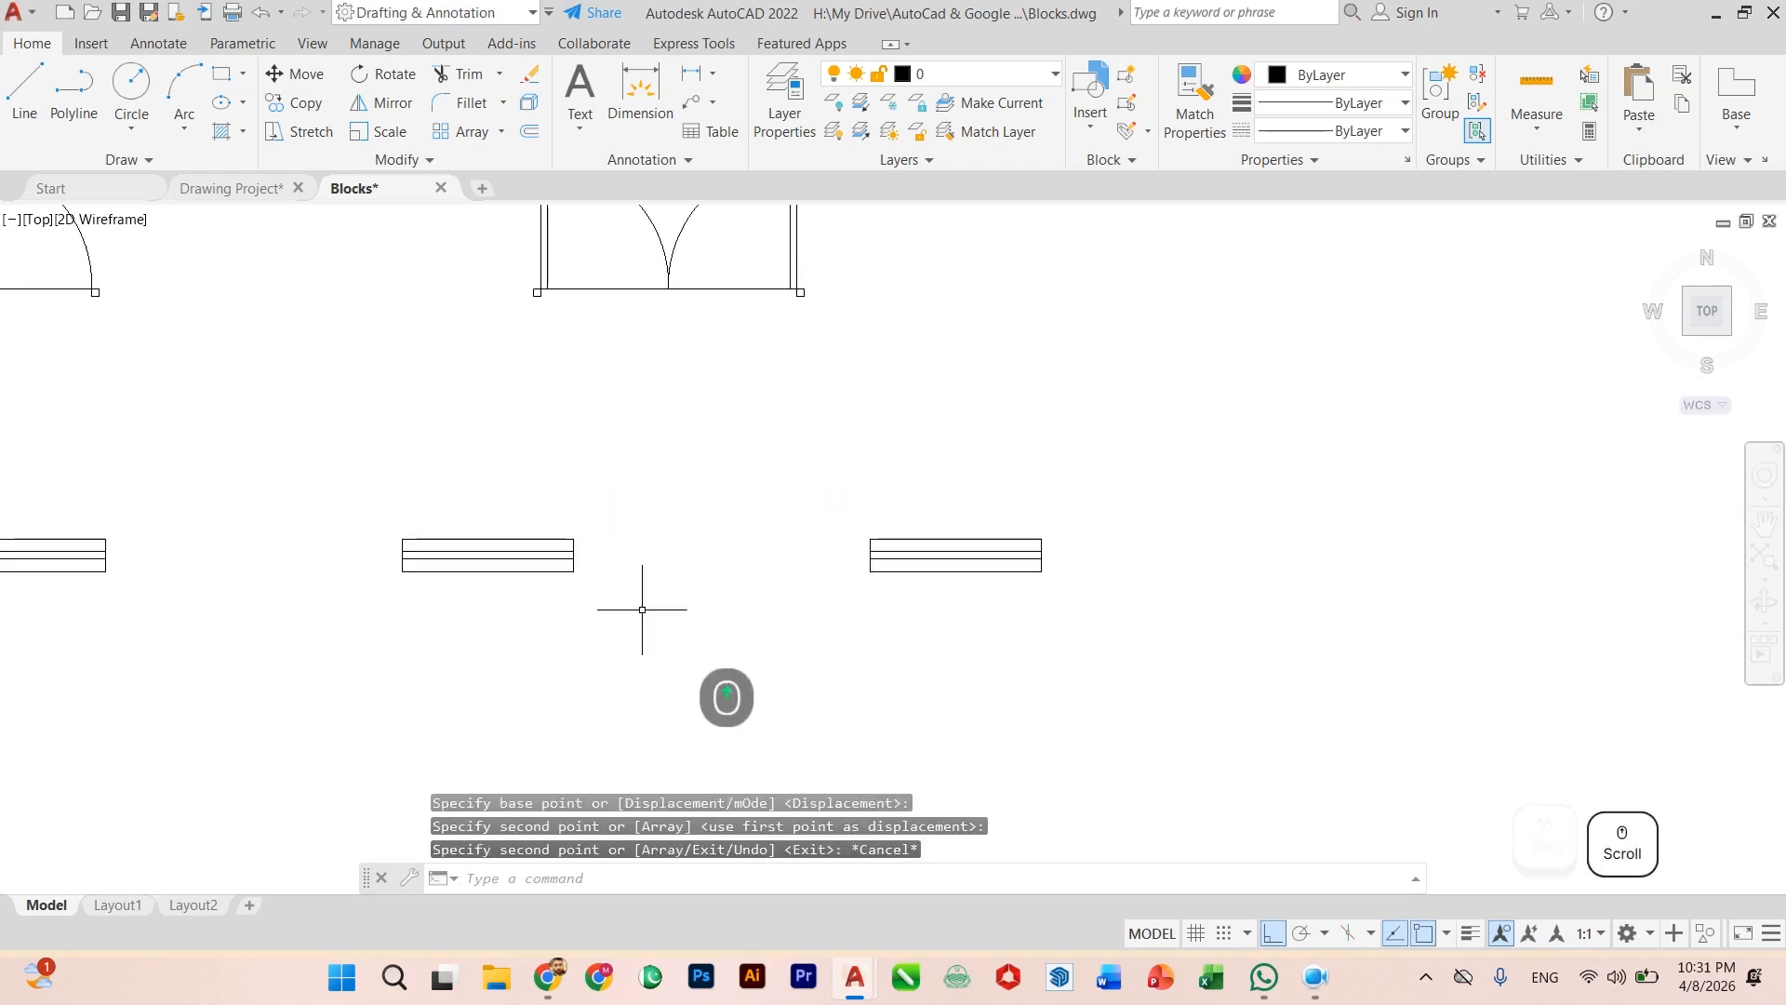
left_click(643, 489)
left_click(388, 647)
type("b")
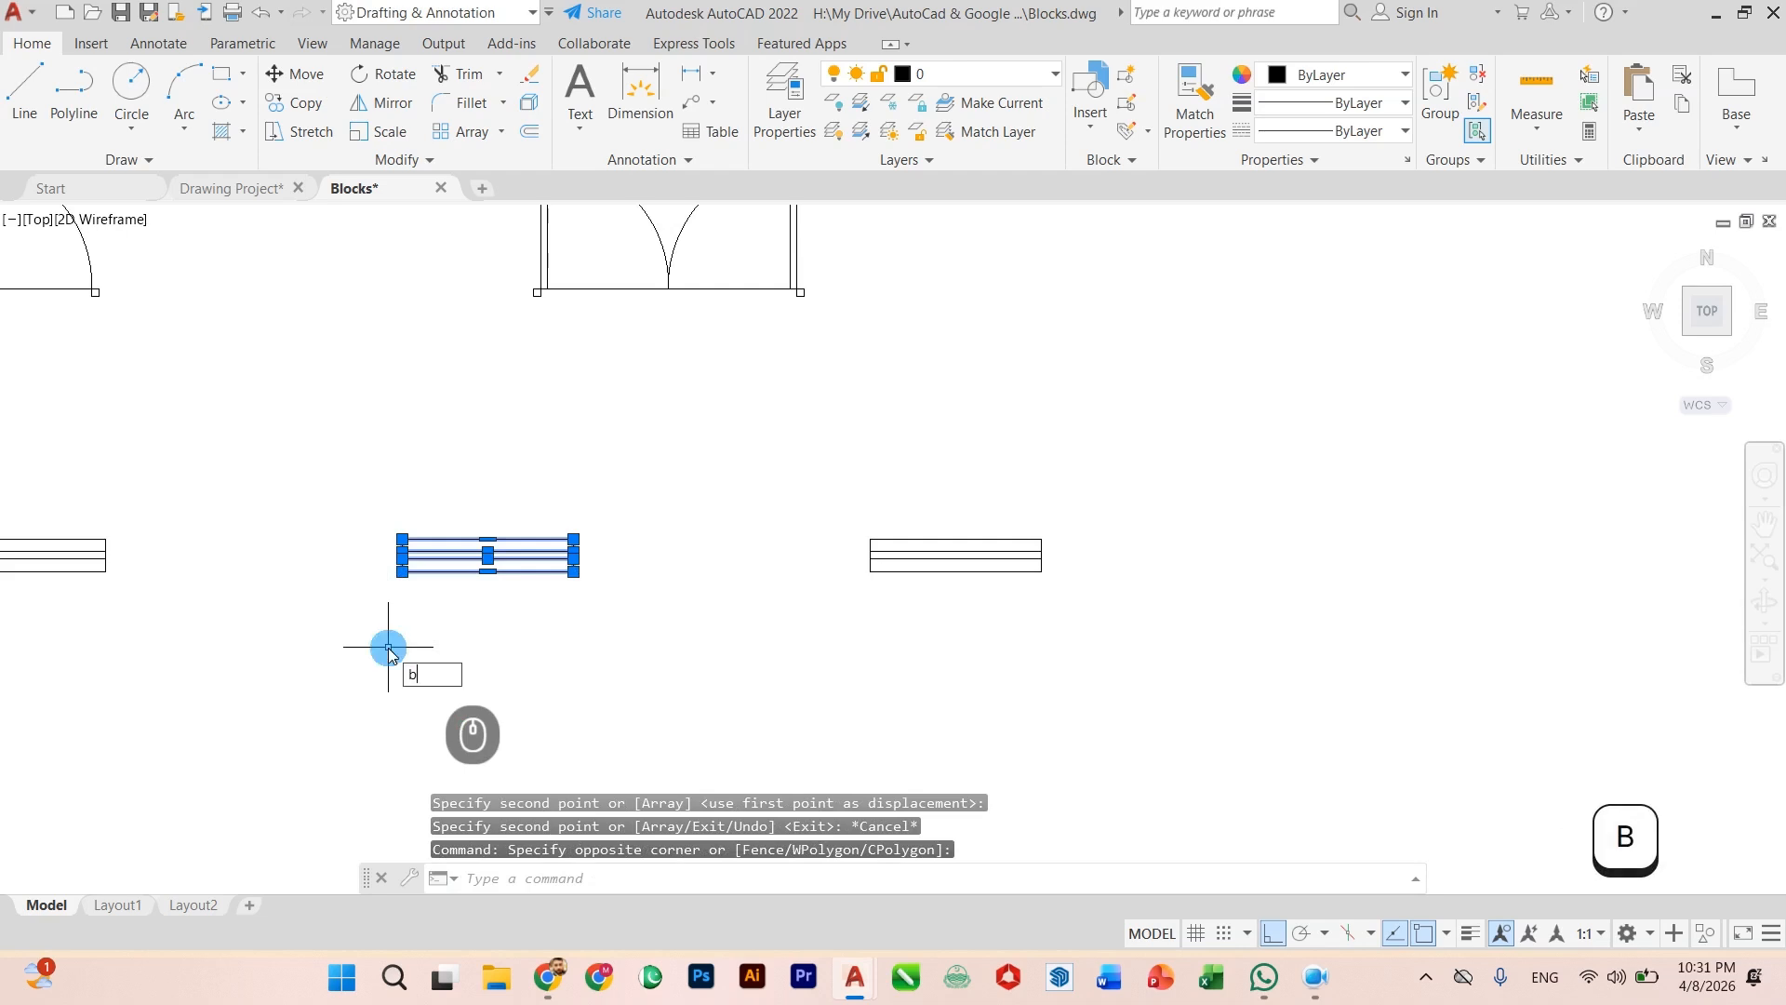
type("l")
key("Return")
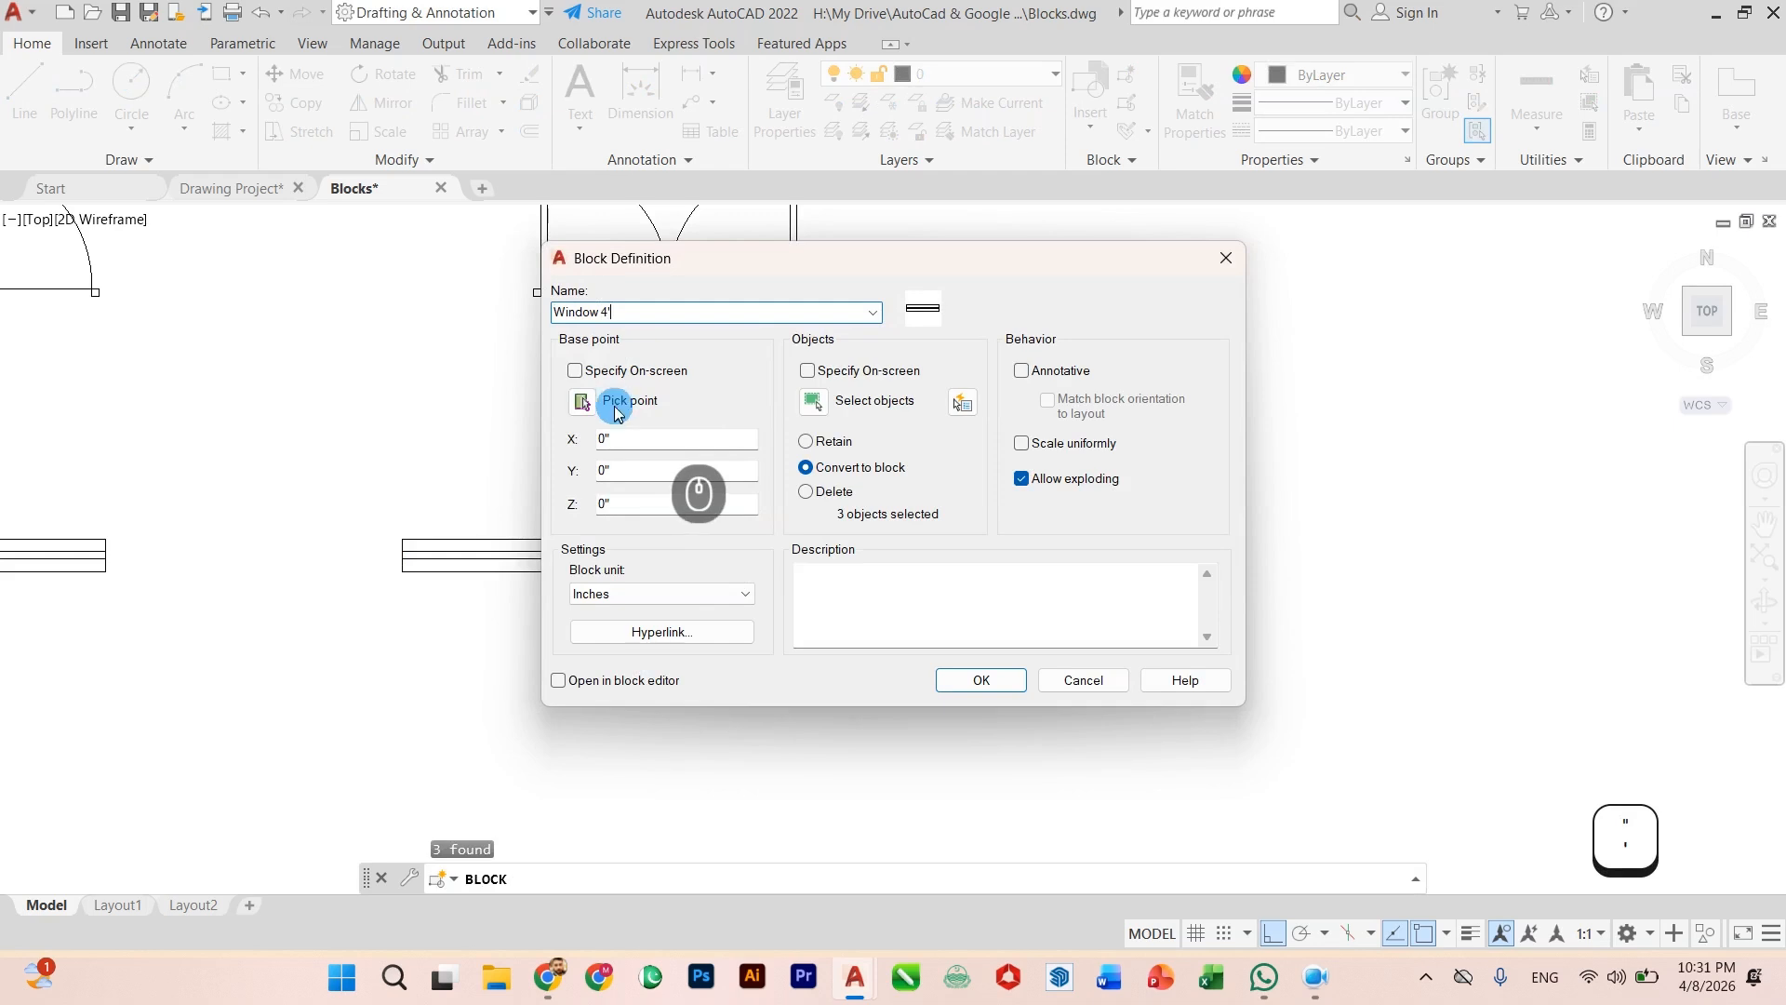
left_click(614, 413)
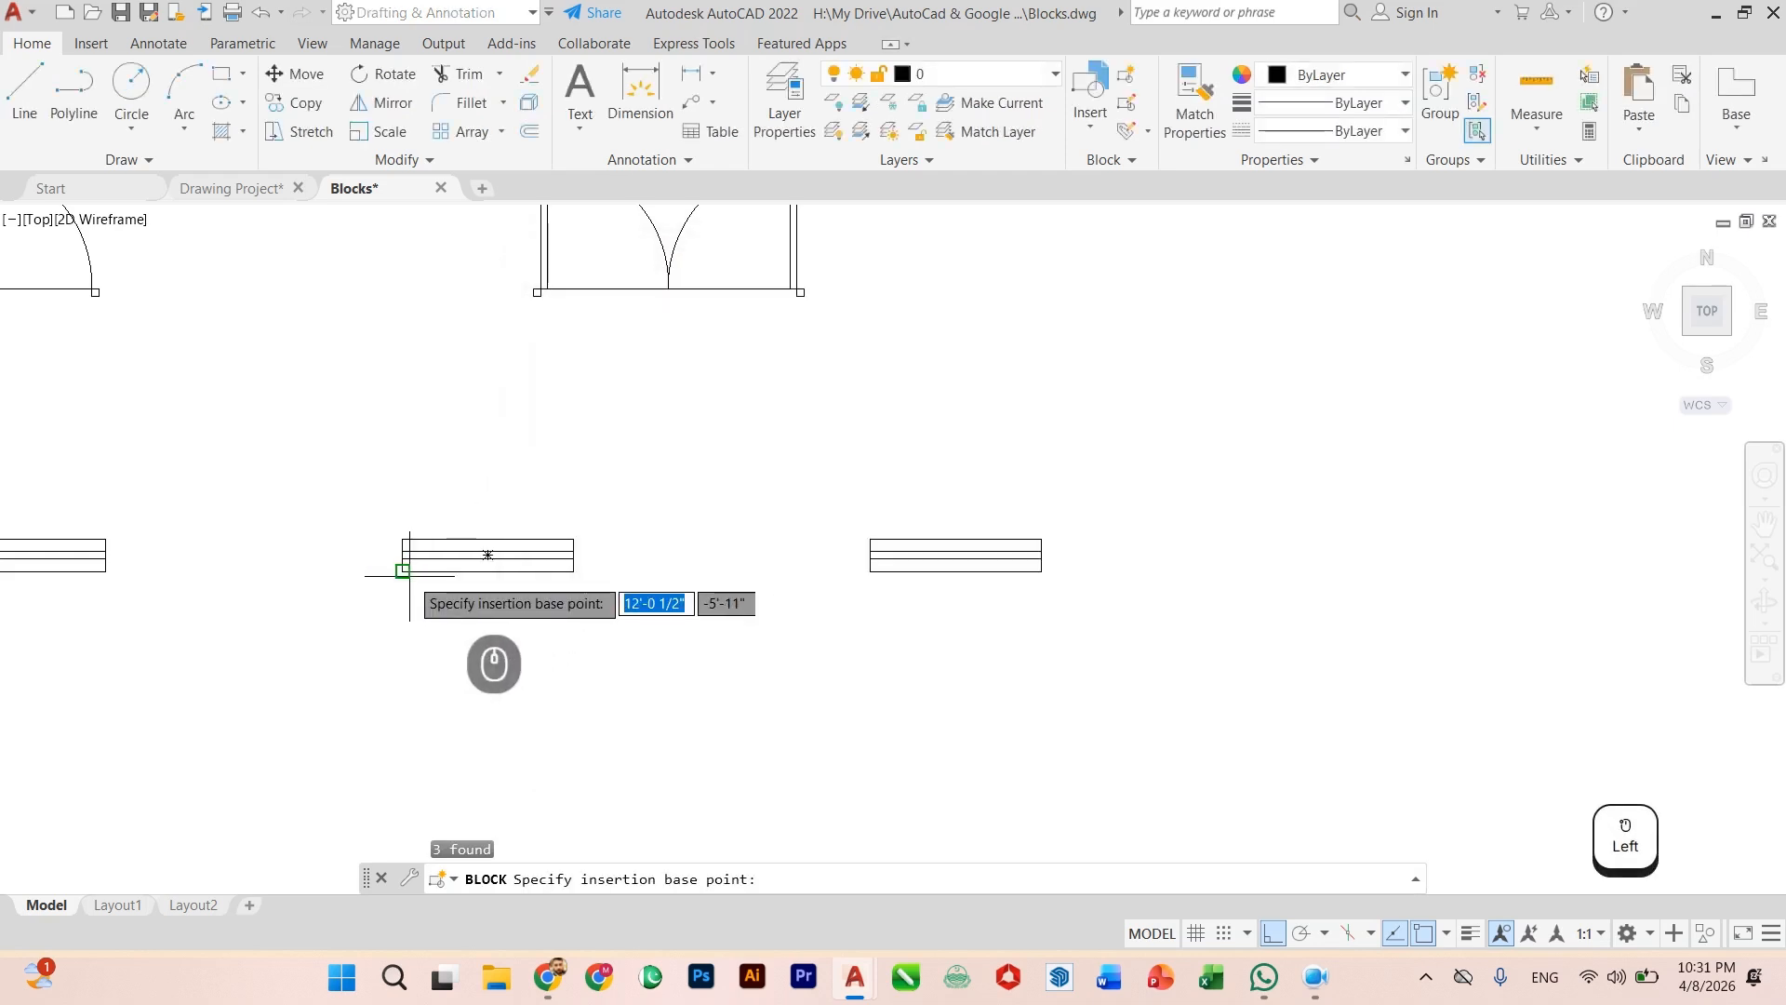
left_click(403, 570)
left_click(913, 618)
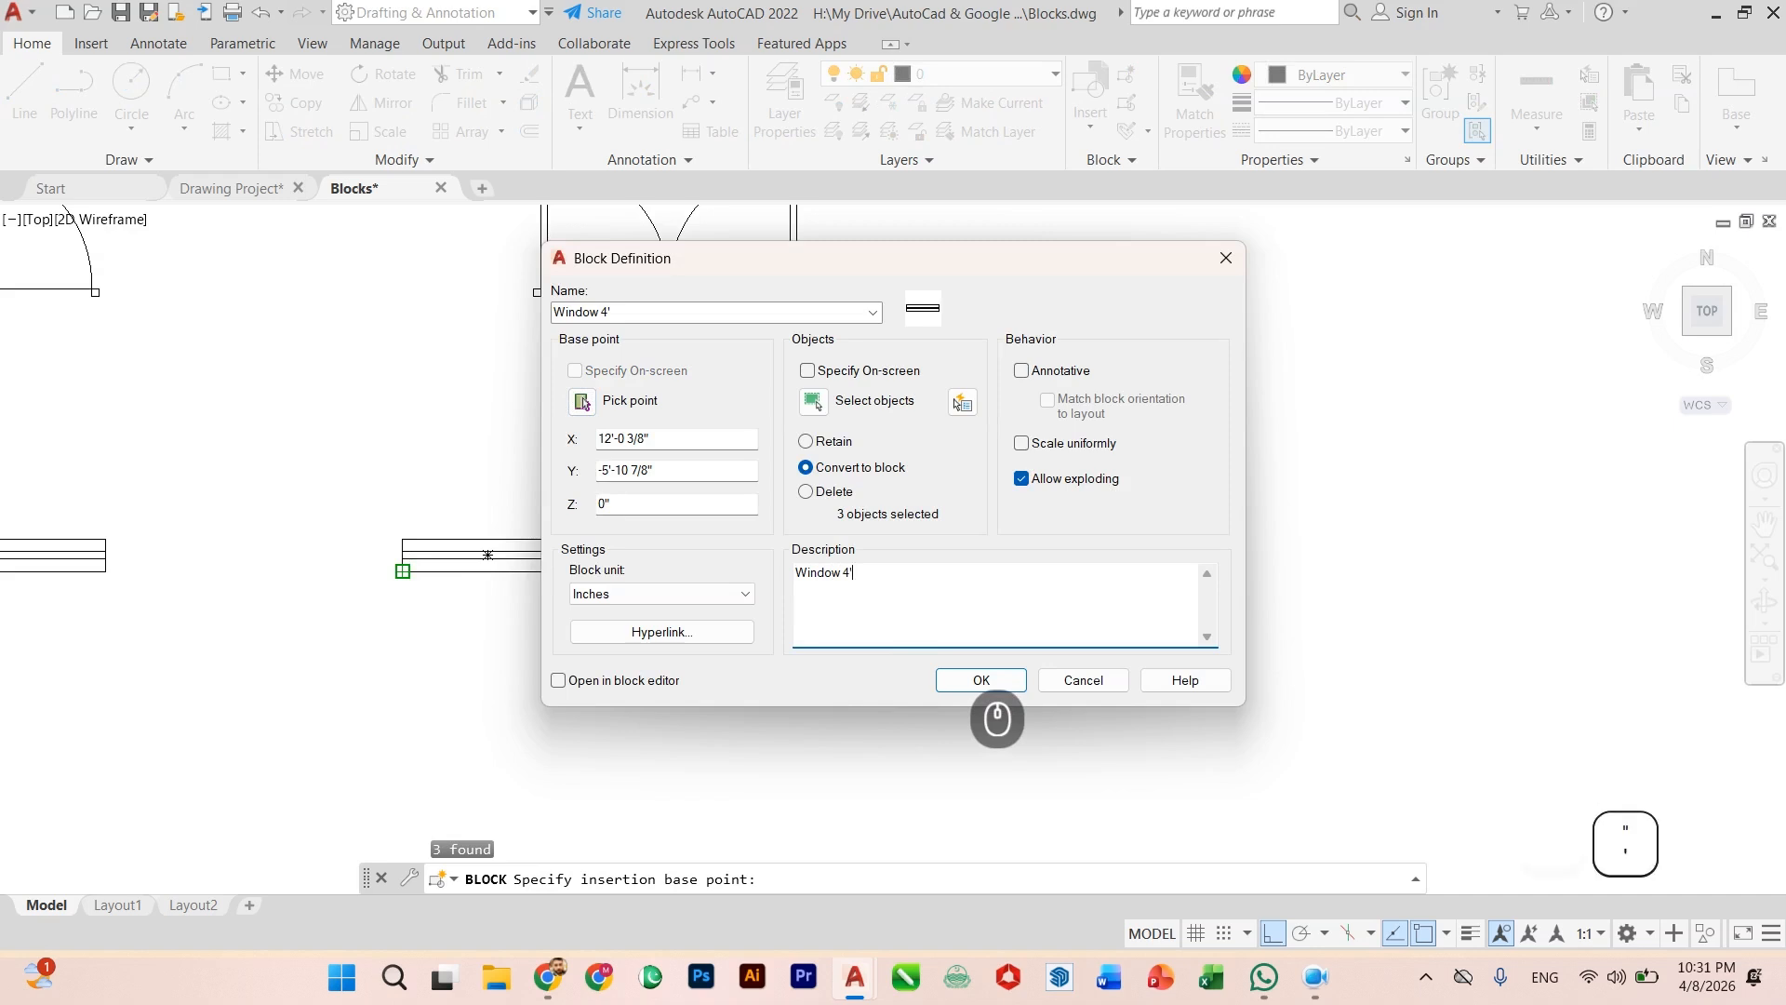
left_click(981, 679)
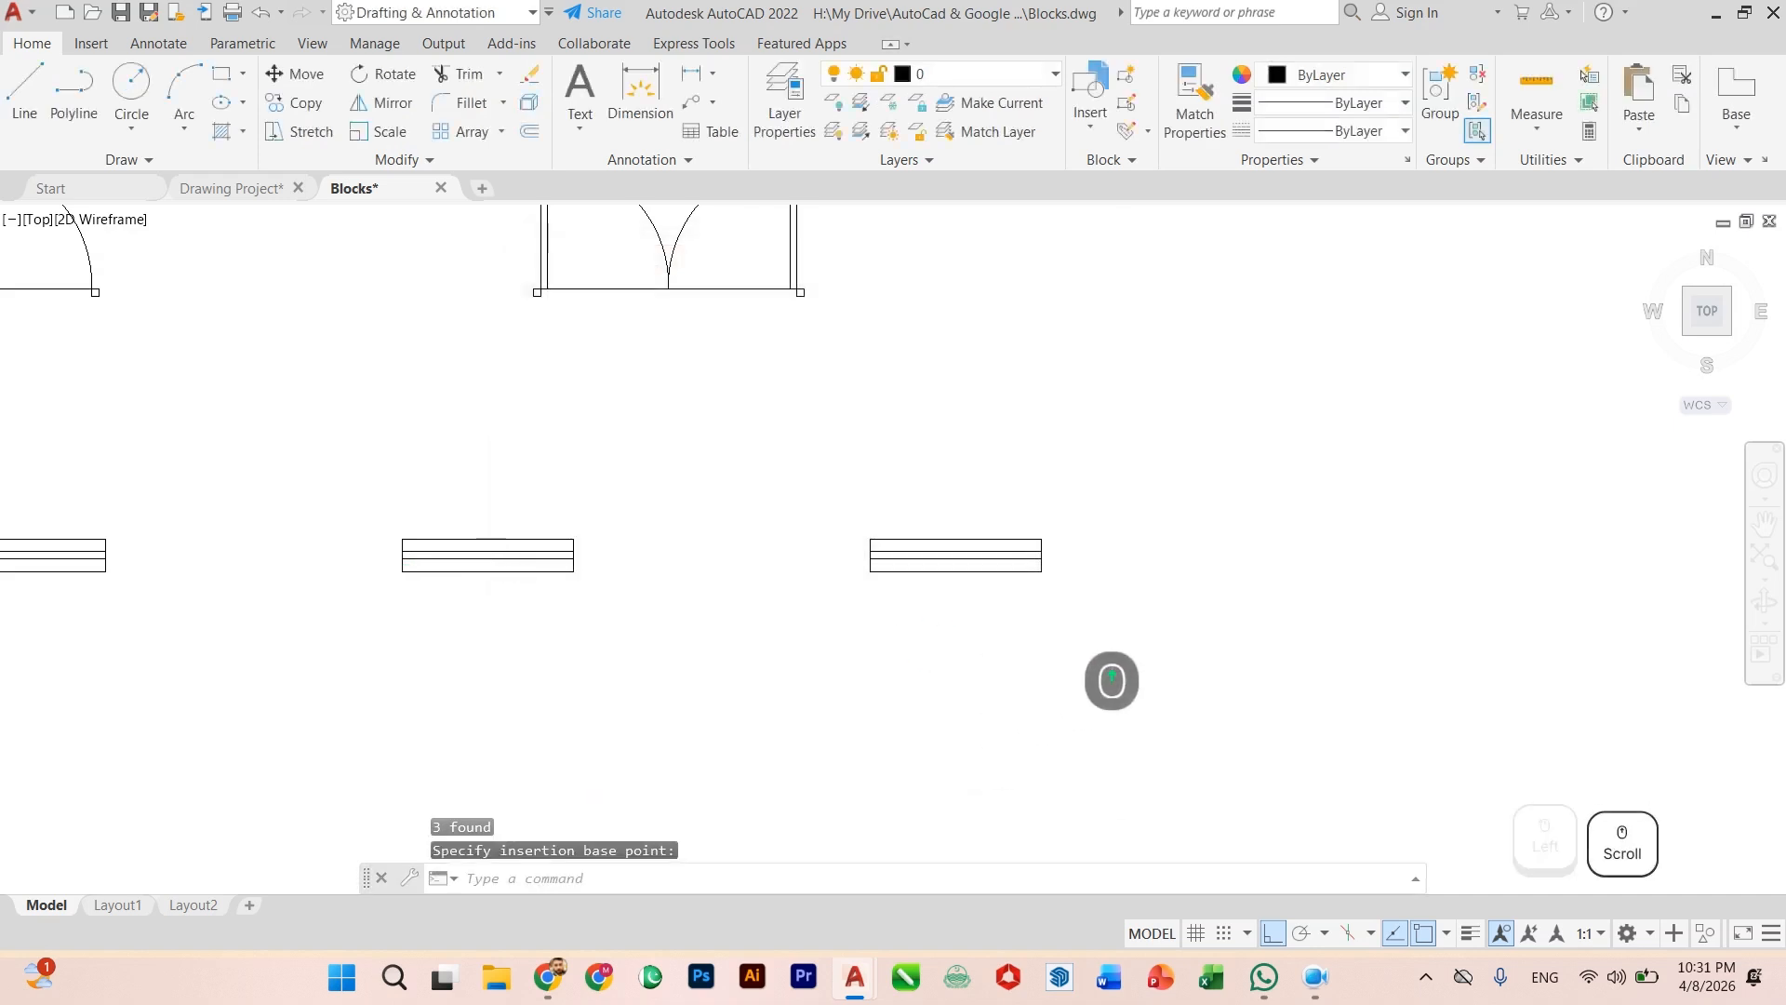
Step: Shorten the rightmost window copy's outer rectangle by 2.5' by stretching its right edge inward
scroll(1124, 442, "up", 4)
left_click(1124, 443)
left_click(511, 628)
key("Escape")
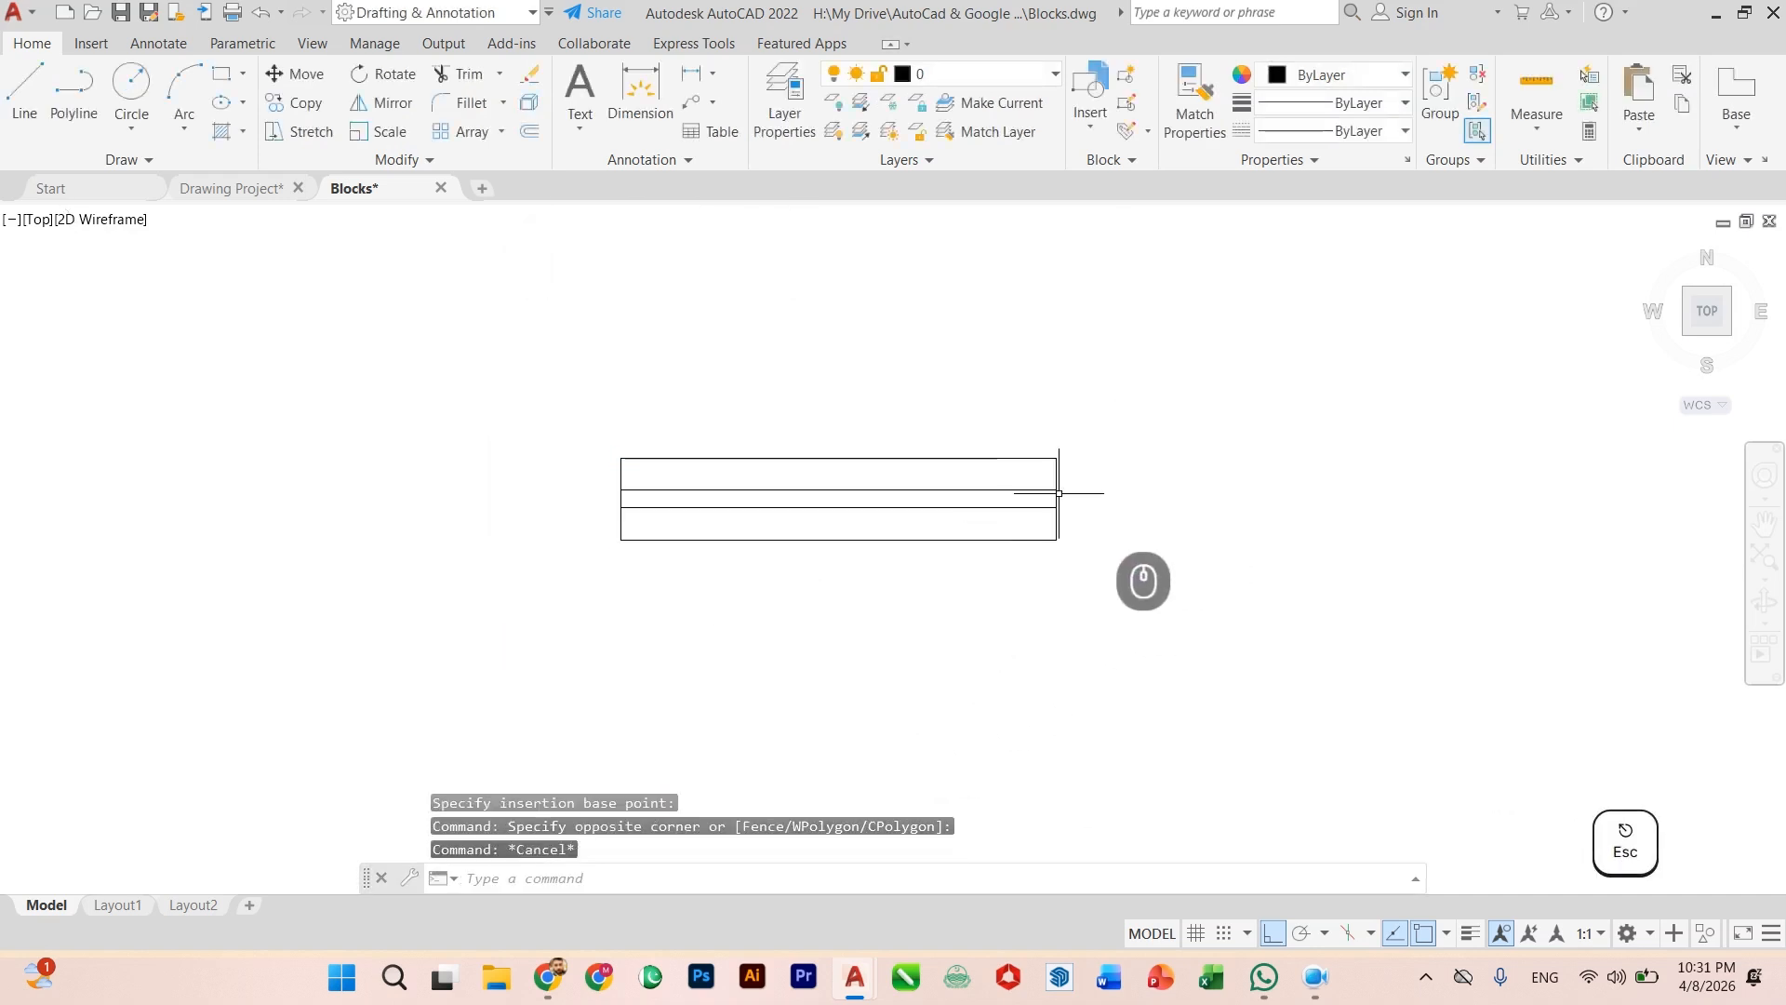
scroll(1054, 475, "up", 4)
left_click(1052, 474)
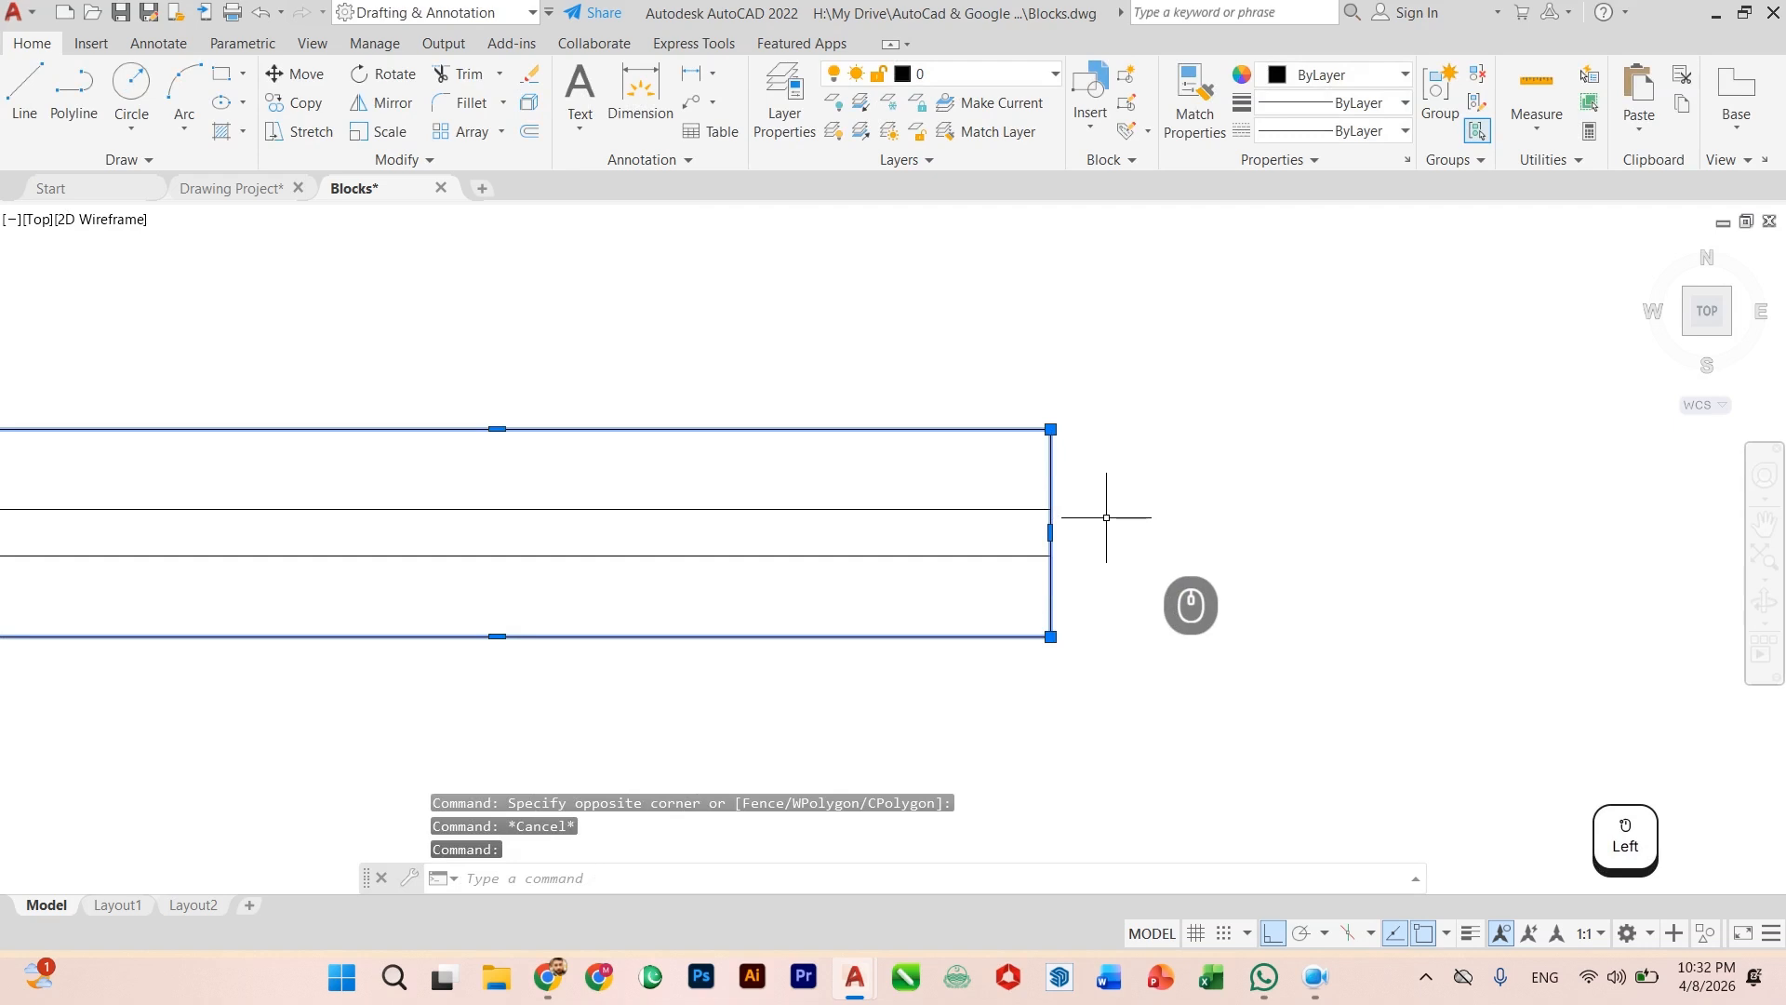
scroll(1124, 498, "down", 2)
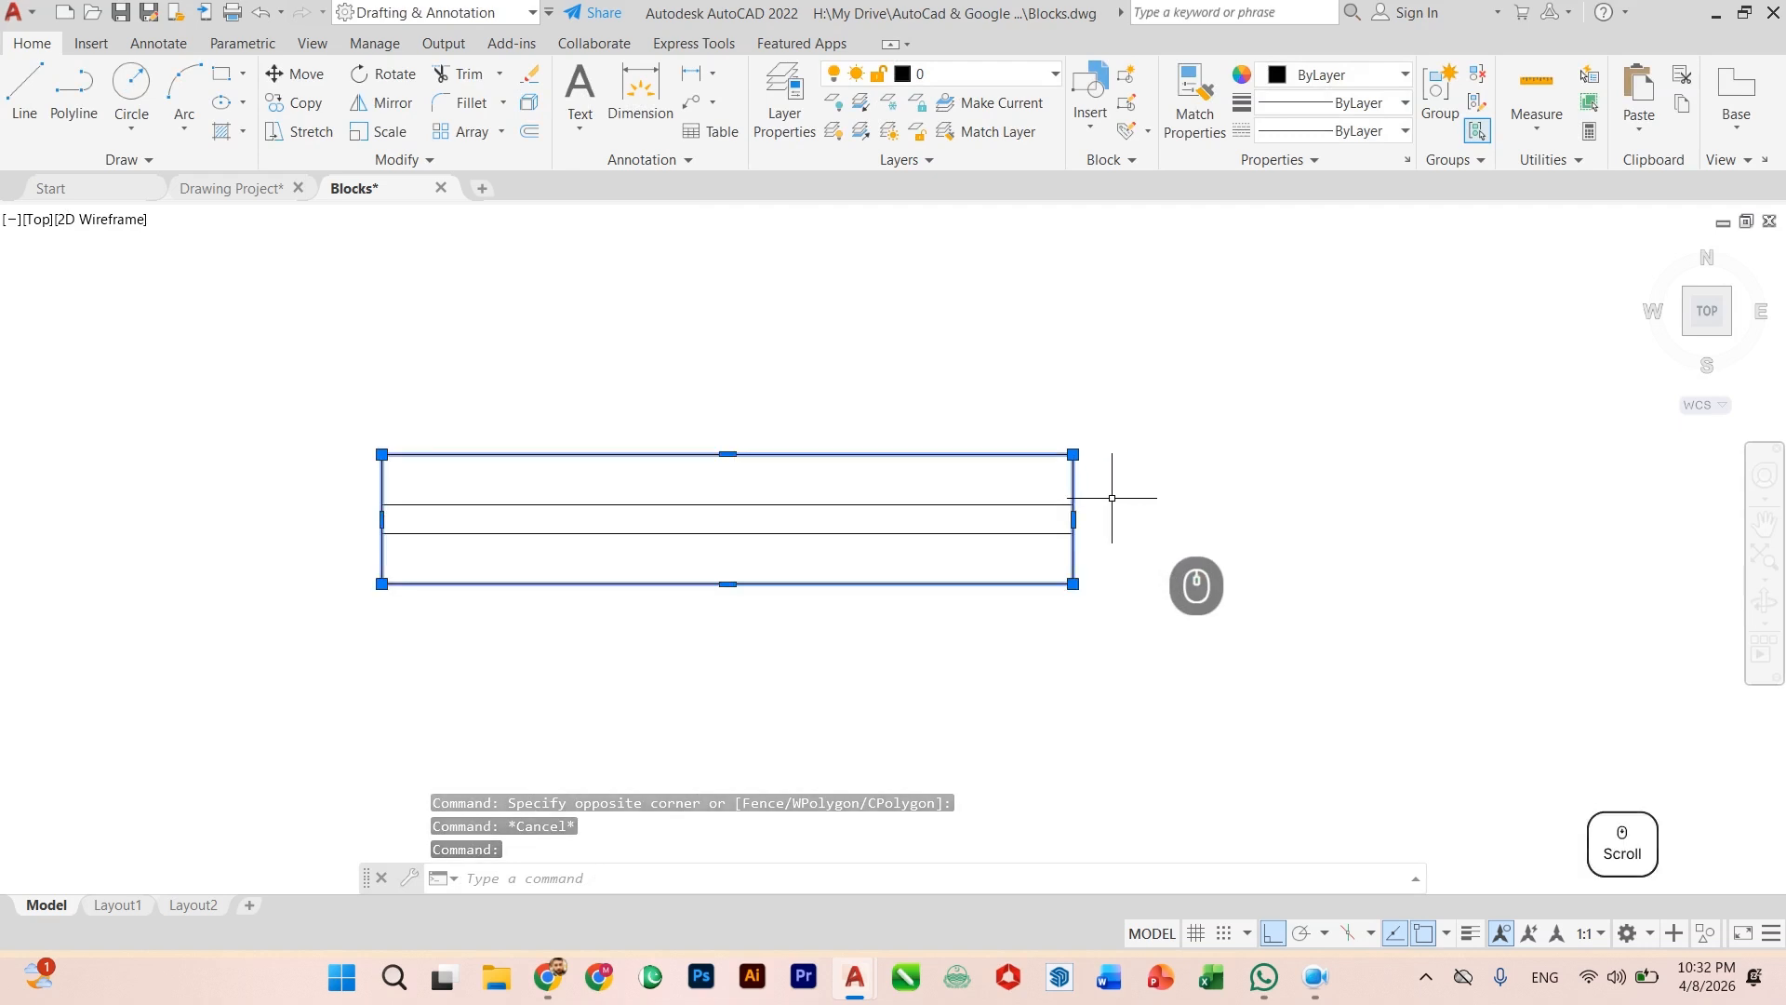
scroll(1109, 499, "up", 2)
scroll(1125, 499, "down", 2)
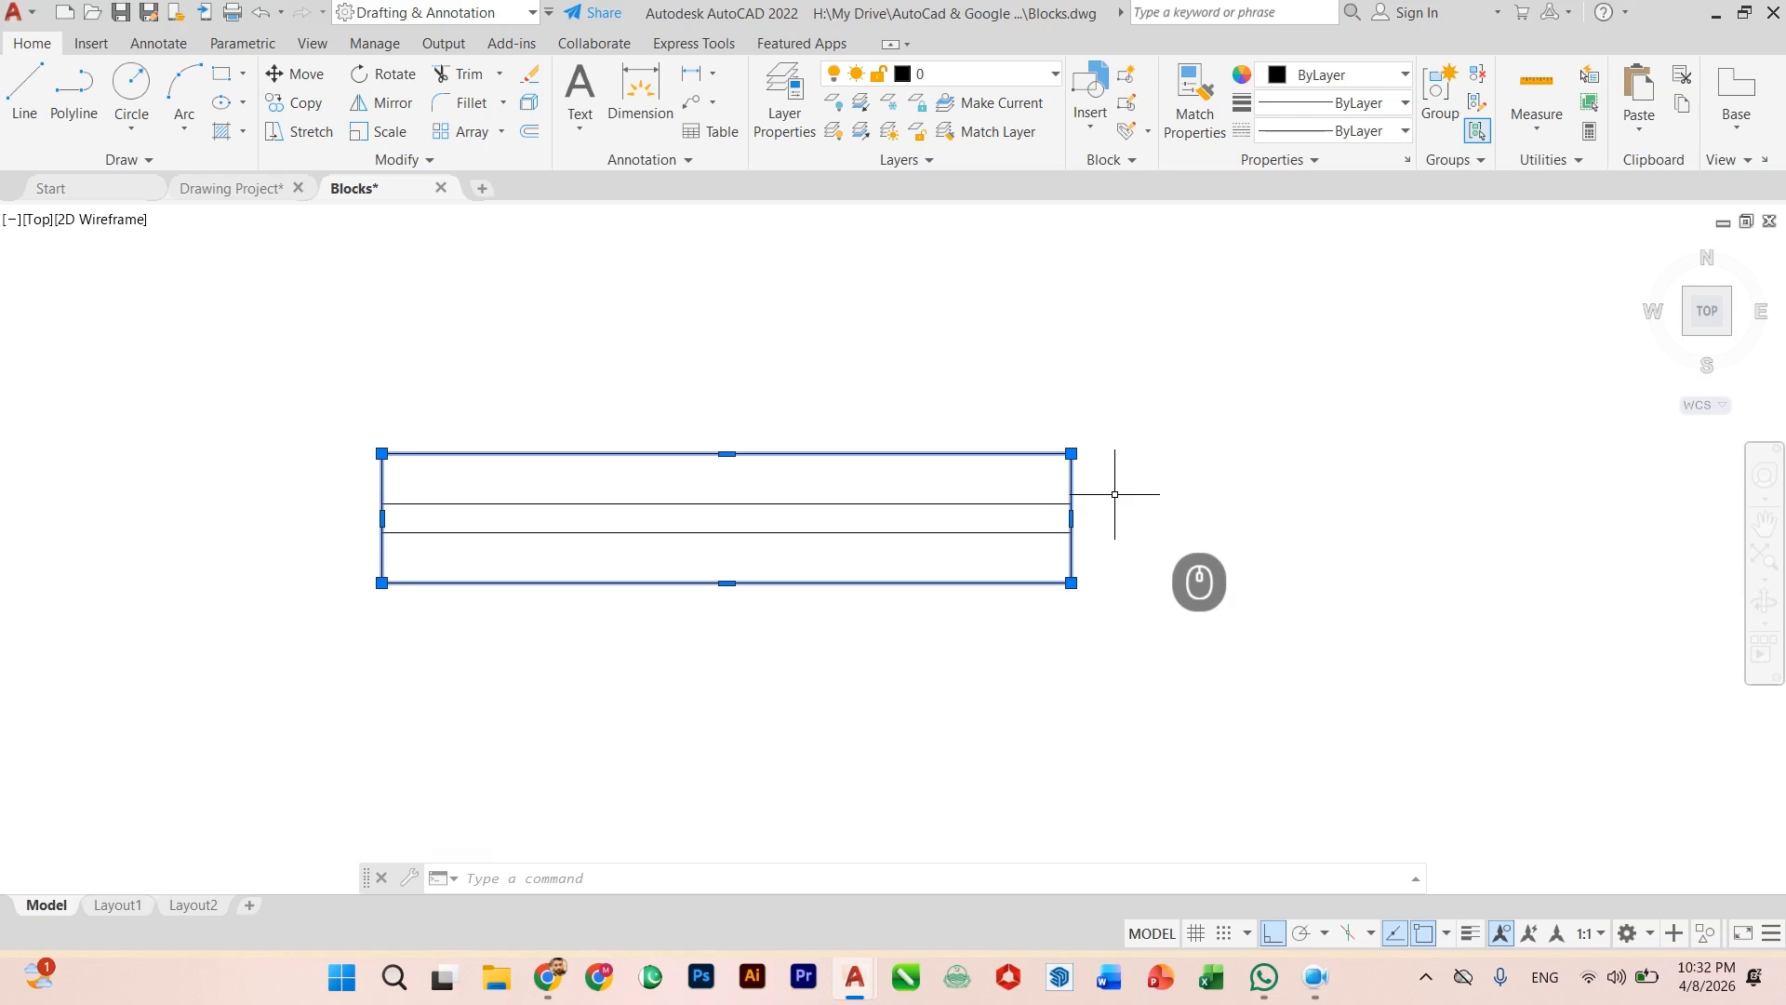
scroll(1109, 477, "up", 3)
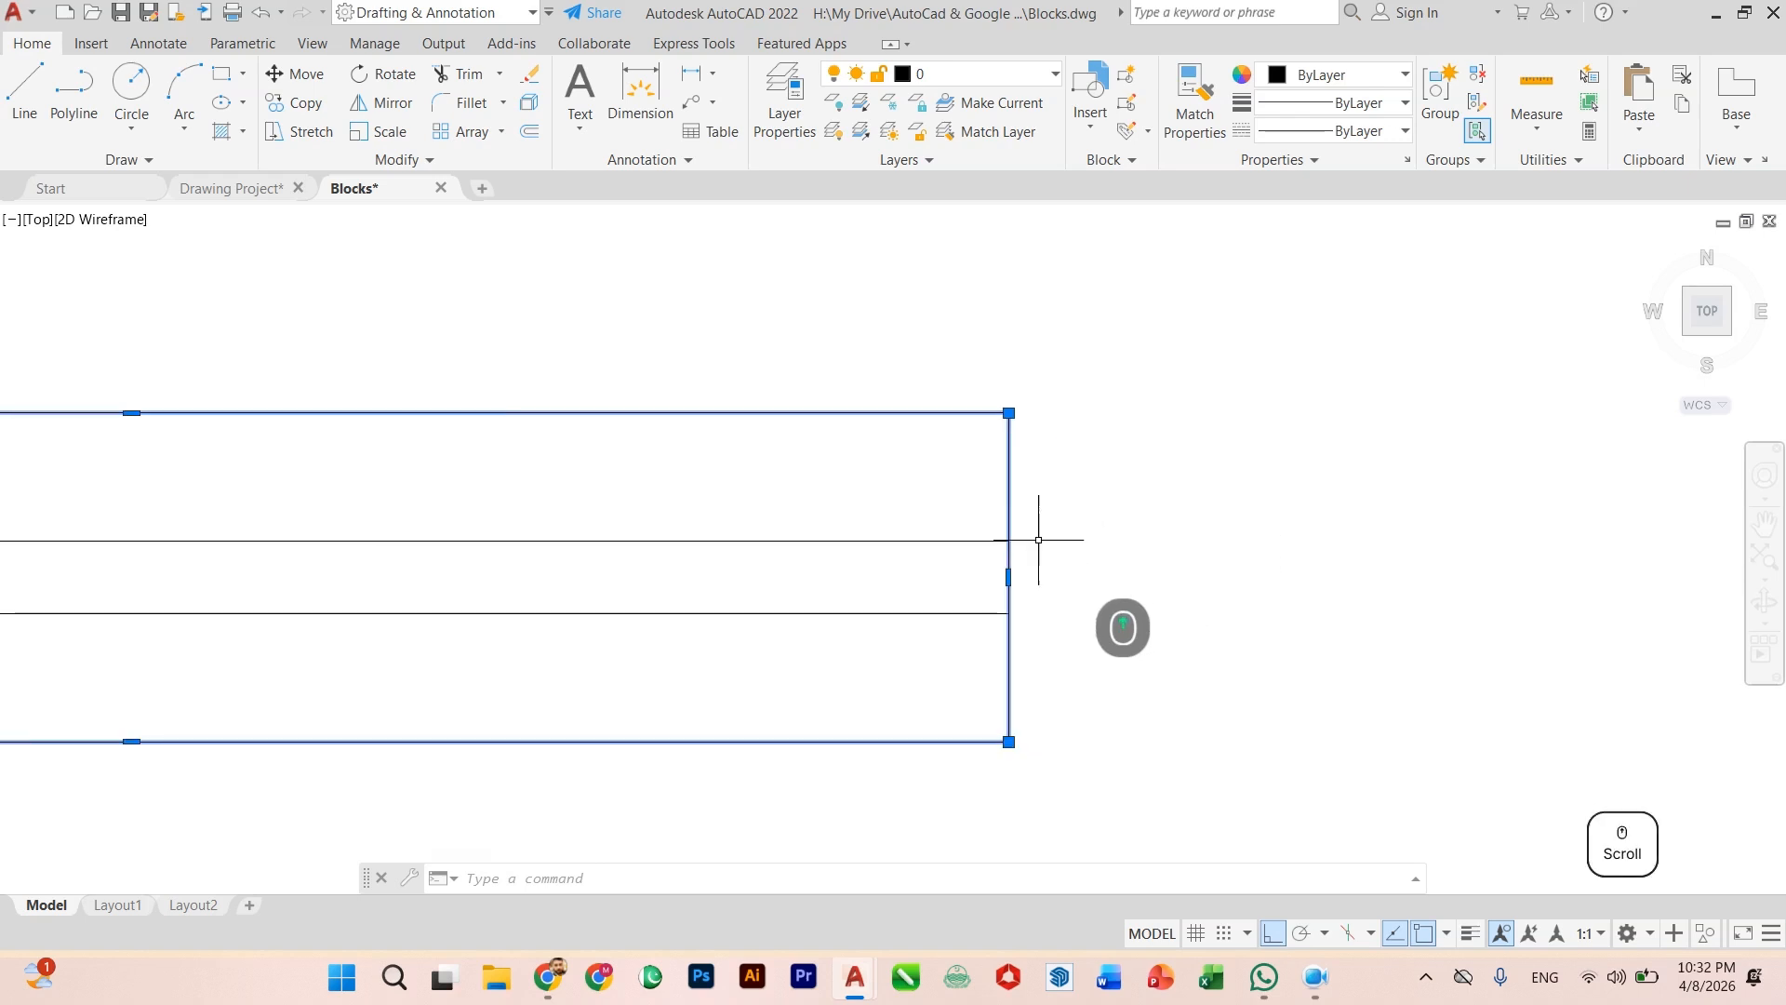
left_click(1009, 576)
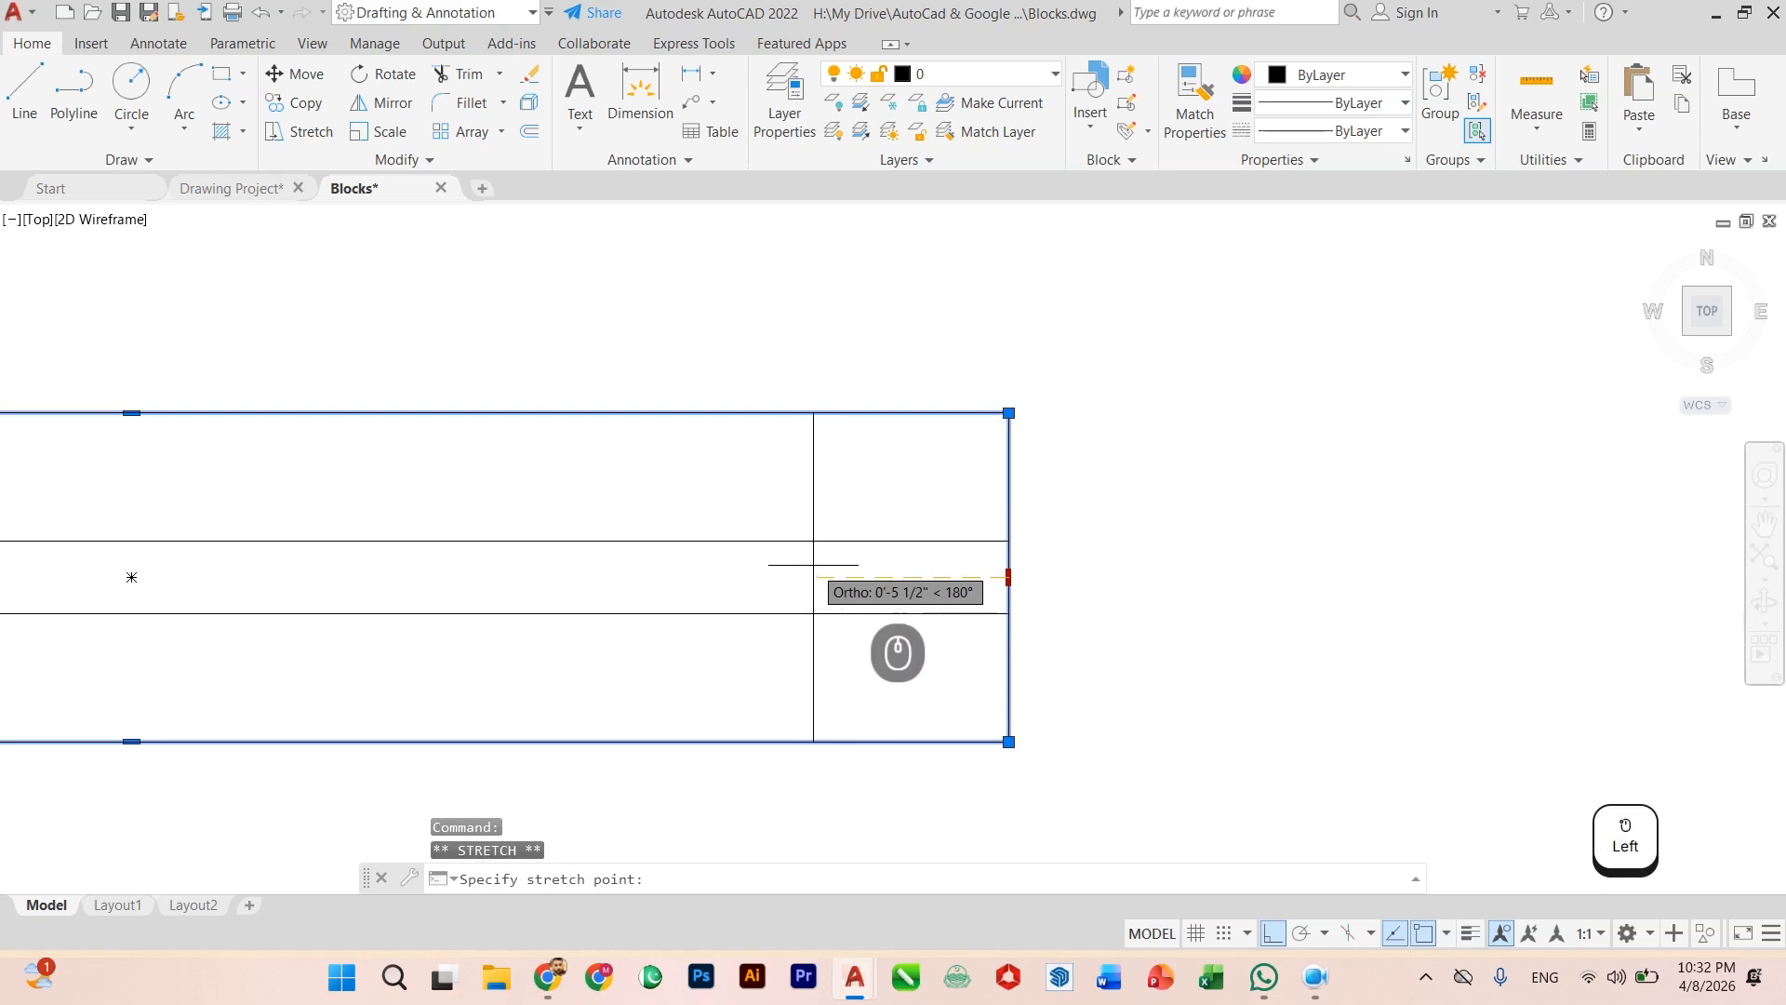
type("2.5'")
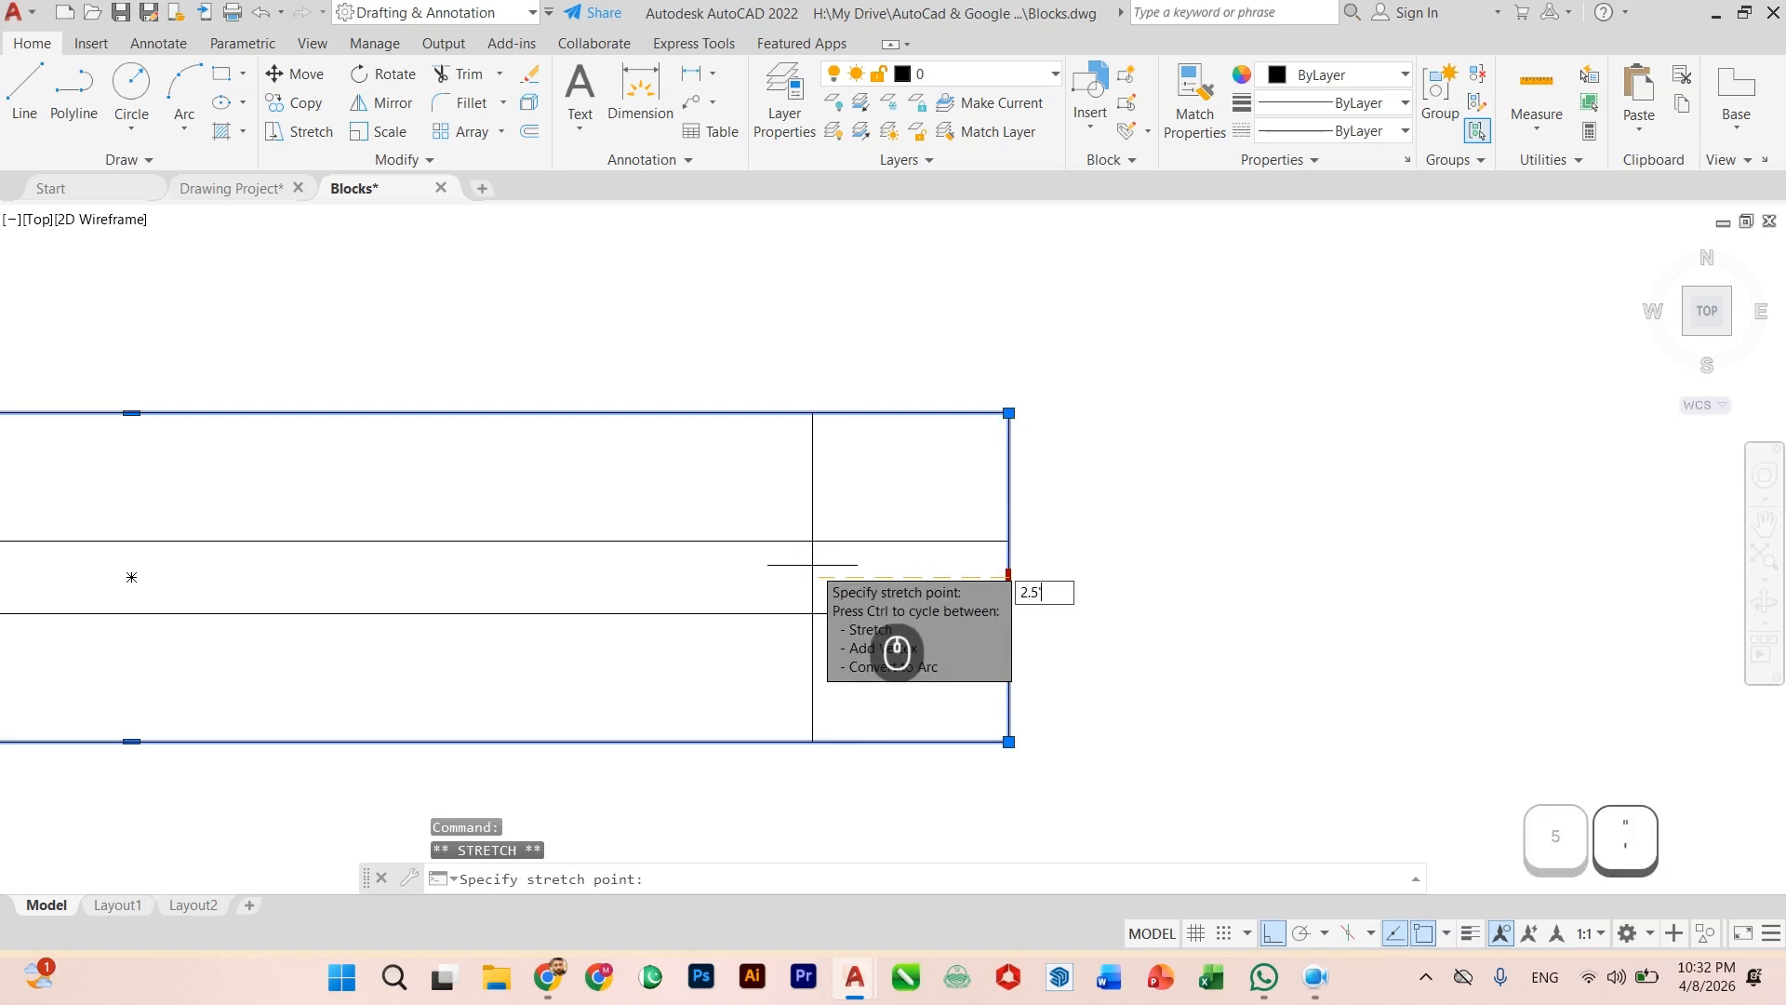
key("Return")
key("Escape")
scroll(917, 542, "down", 3)
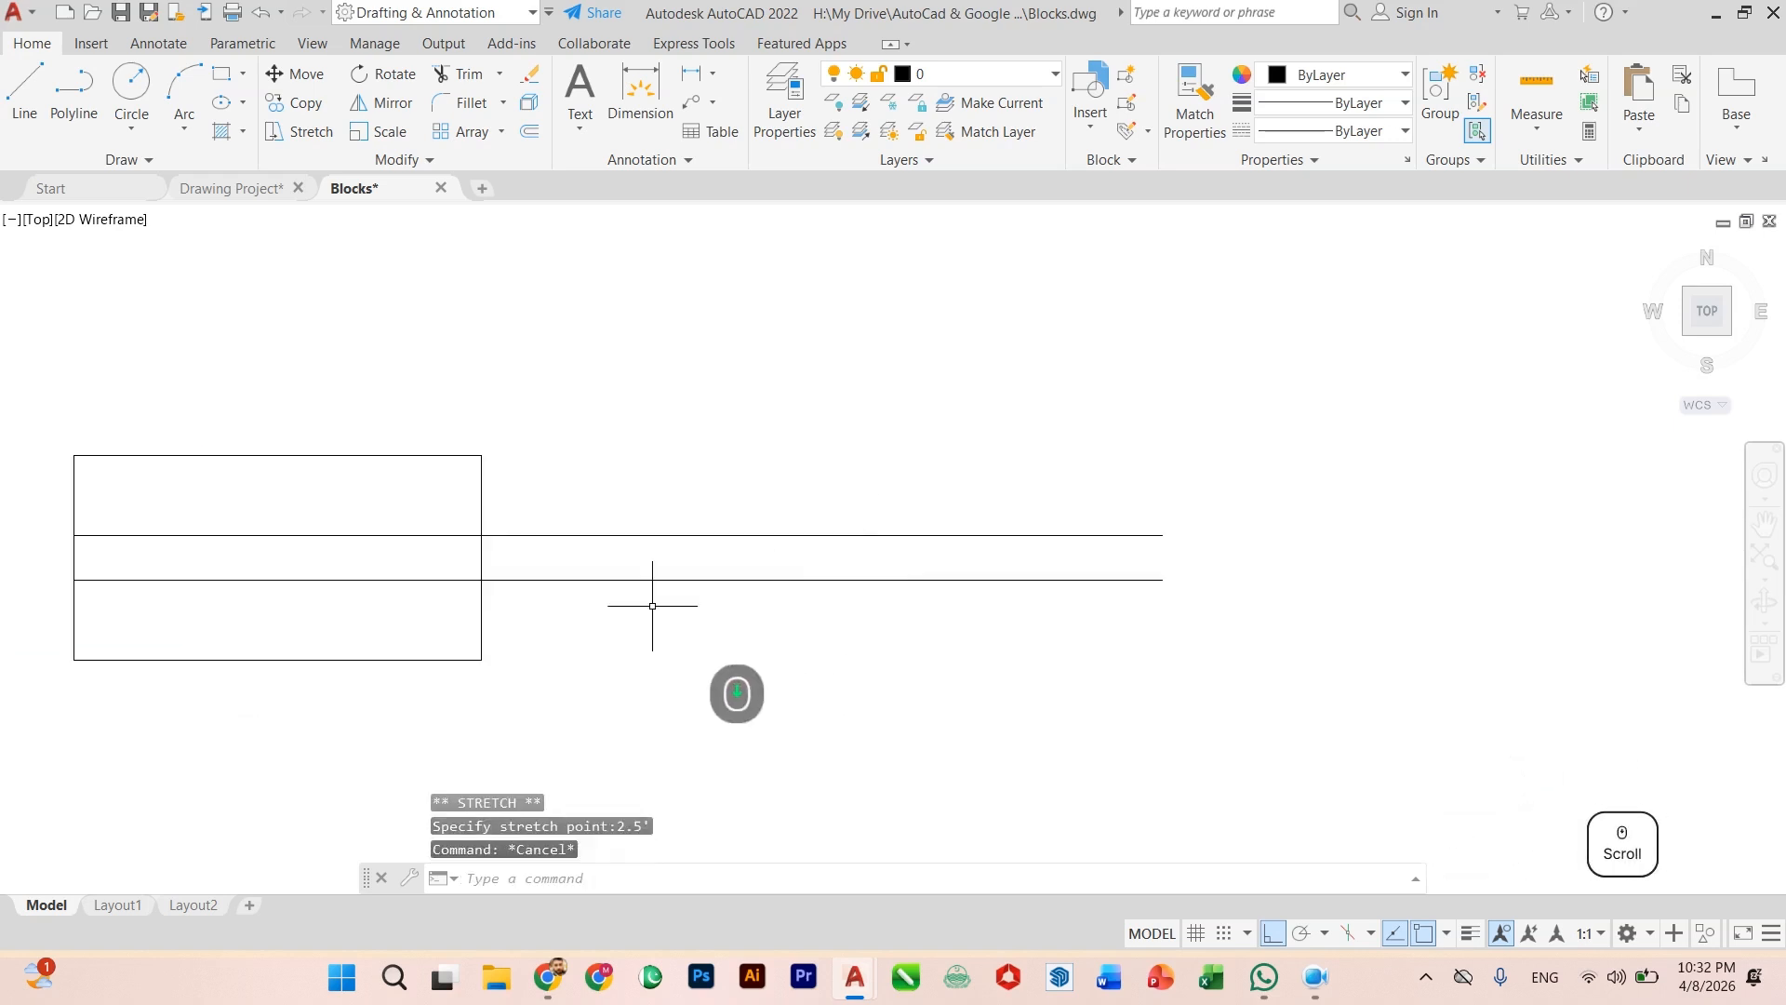
type("dist")
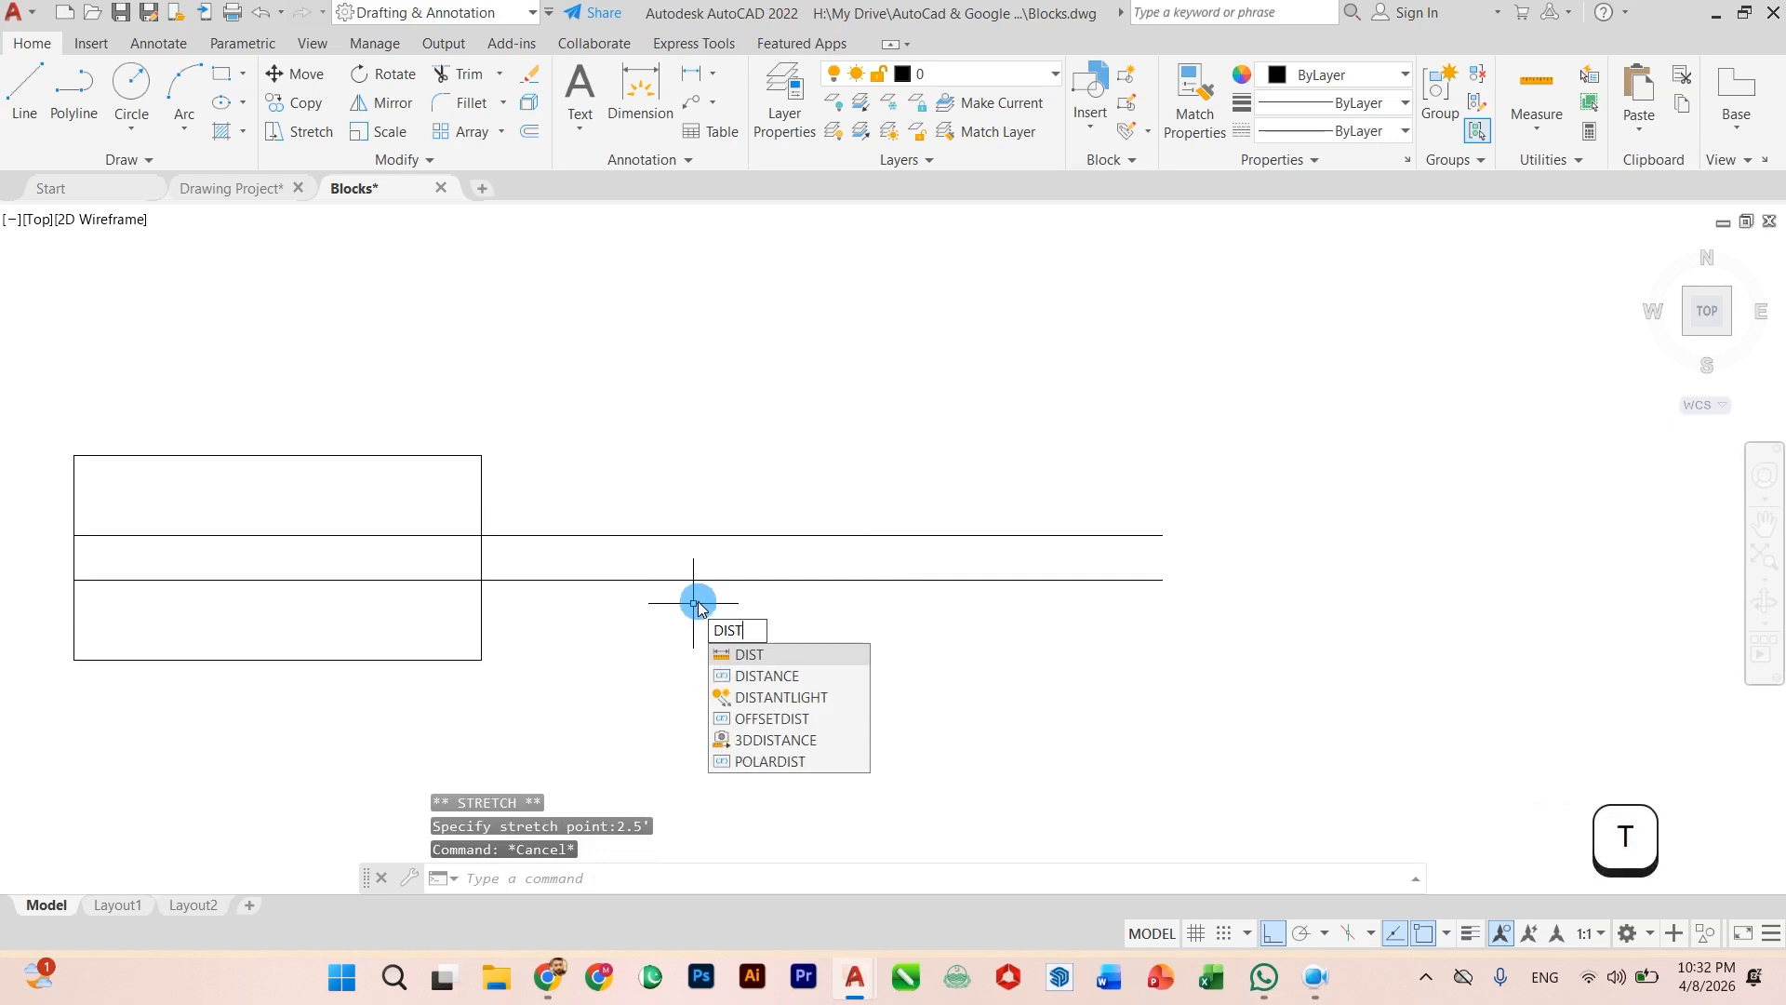
key("Return")
left_click(74, 454)
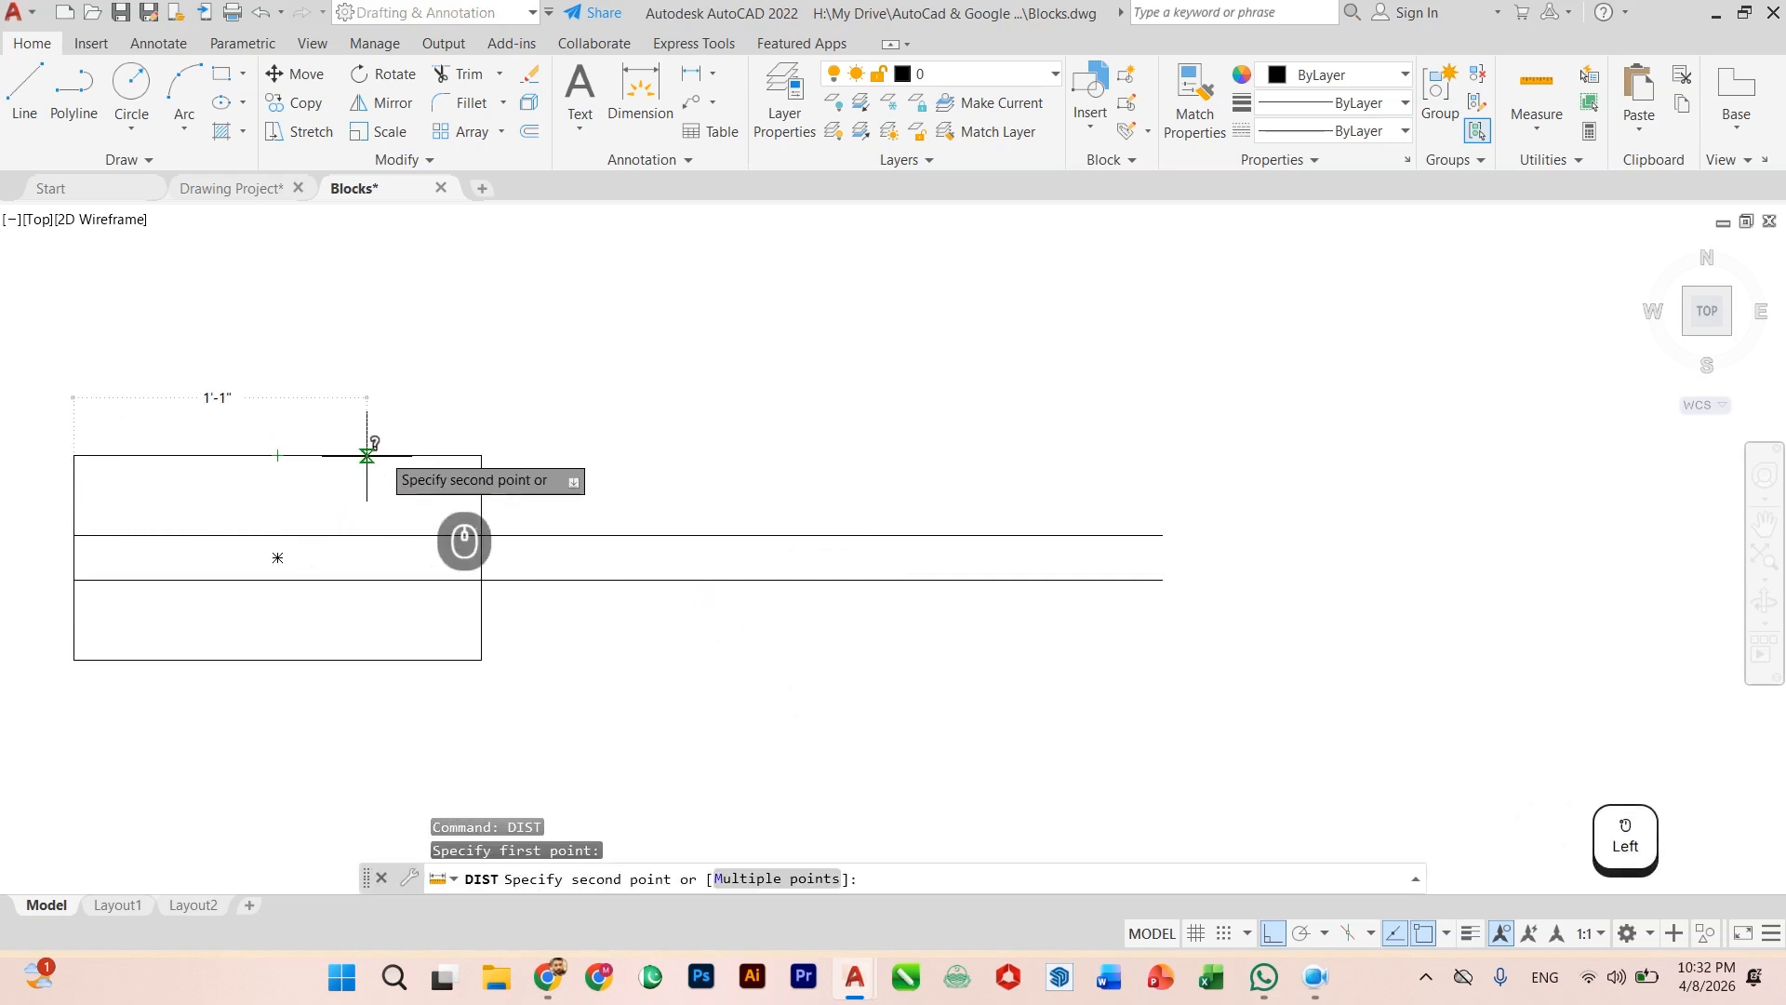
key("Escape")
Step: Pull the right ends of both overhanging inner lines back to the small rectangle's right edge
left_click(845, 478)
left_click(810, 605)
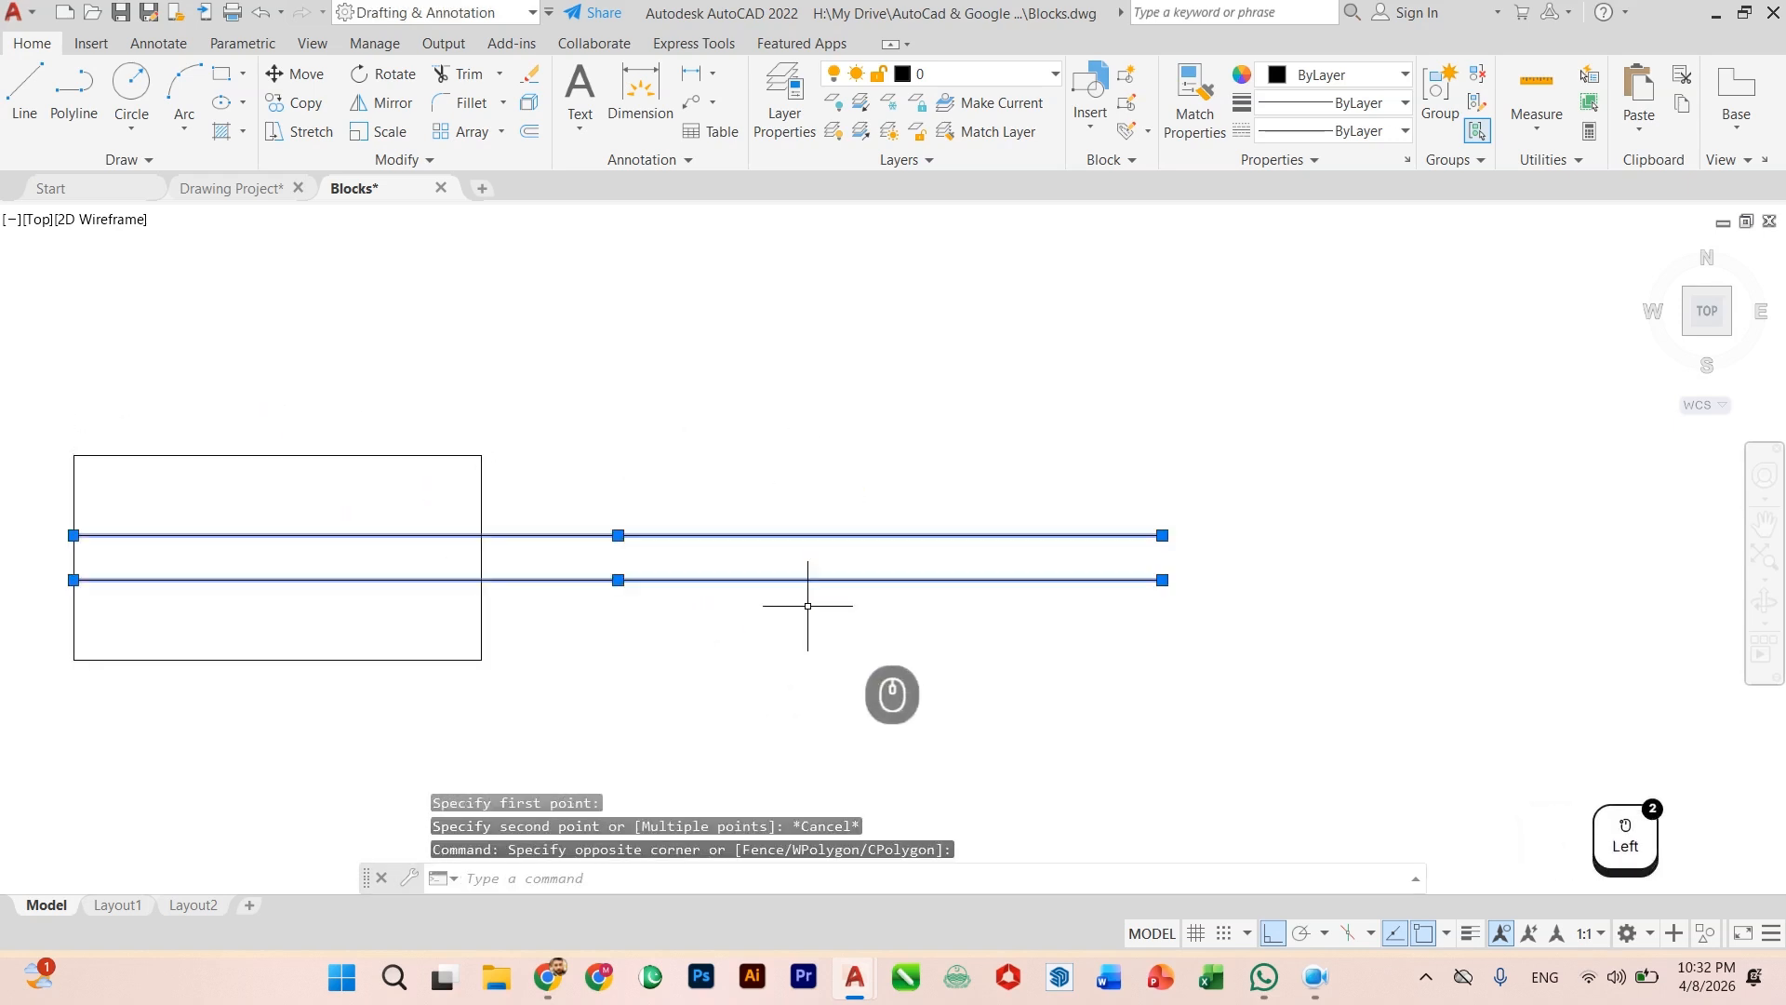
left_click(1162, 534)
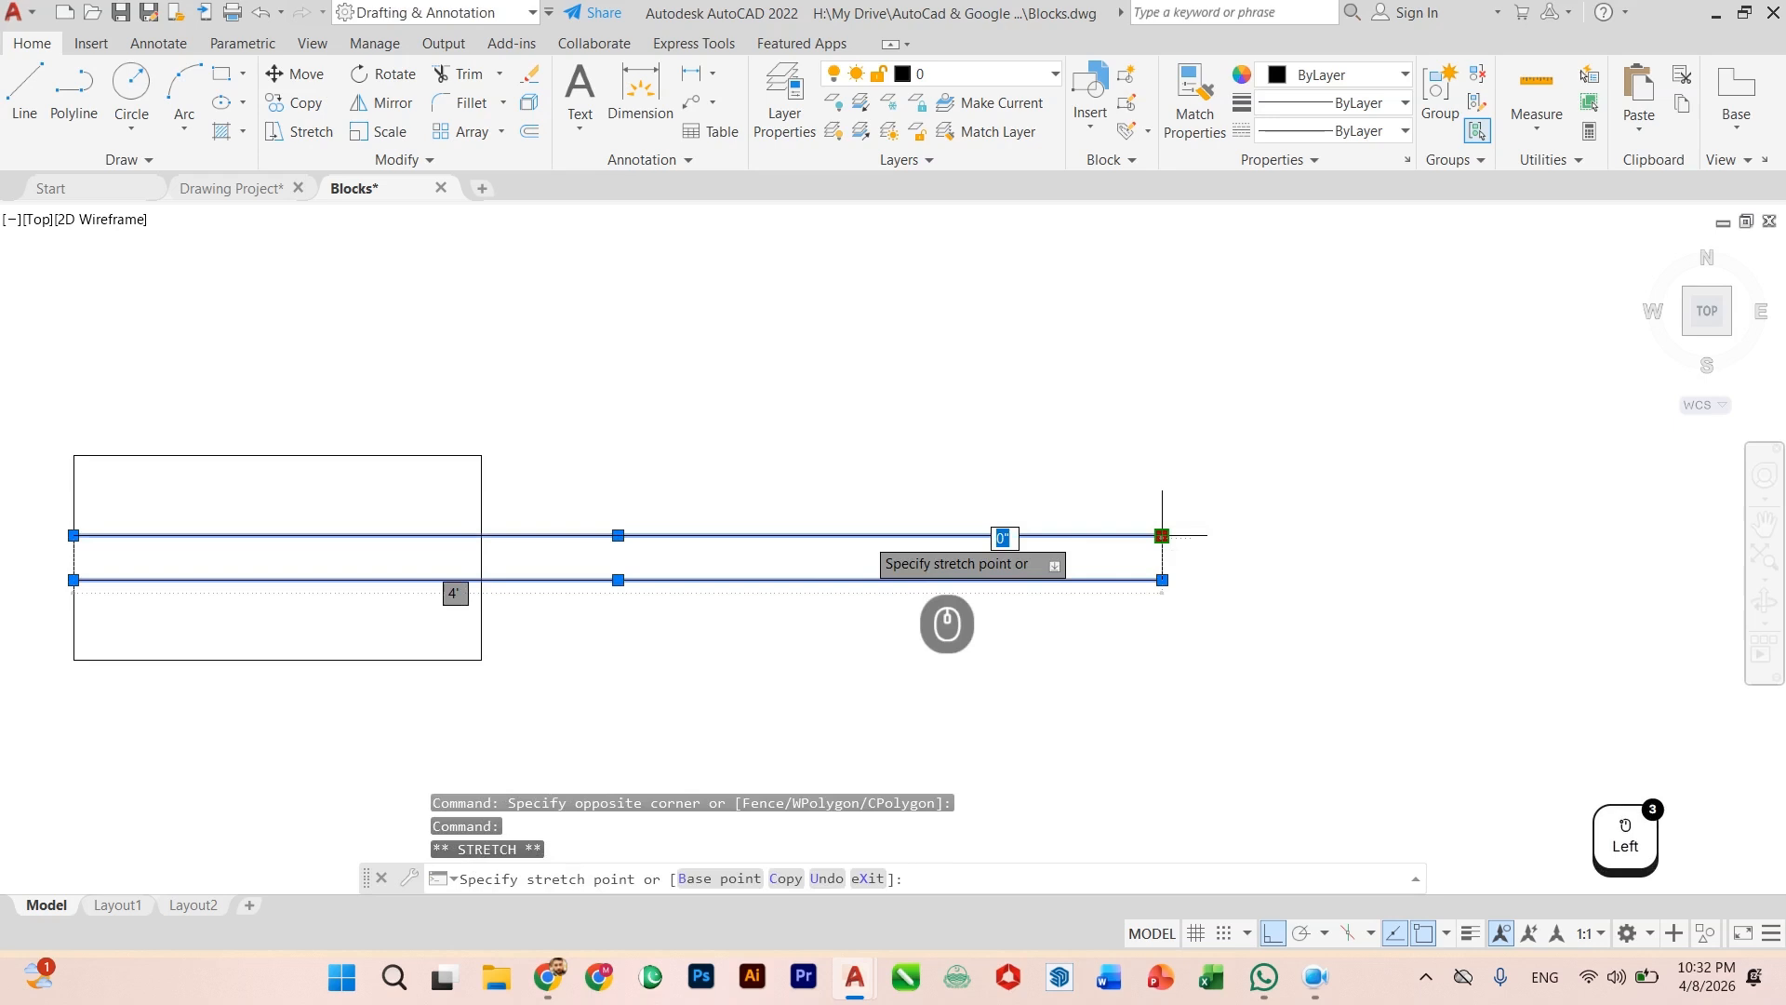
left_click(481, 536)
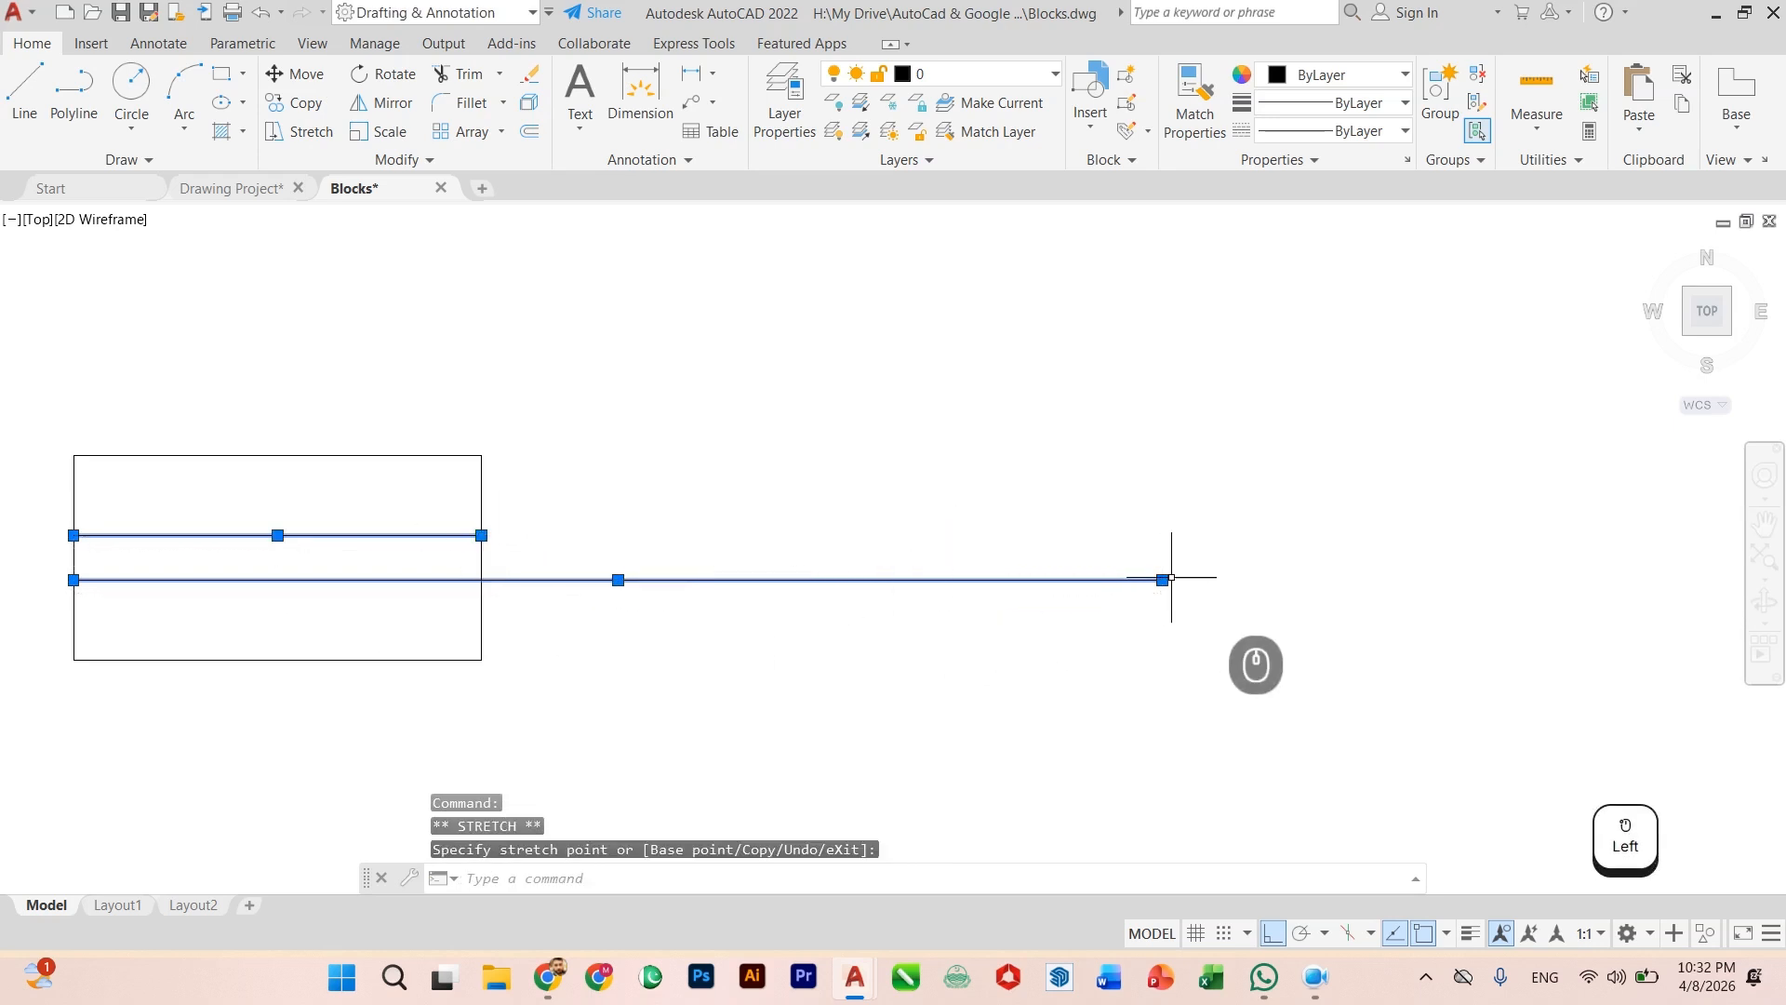
left_click(481, 580)
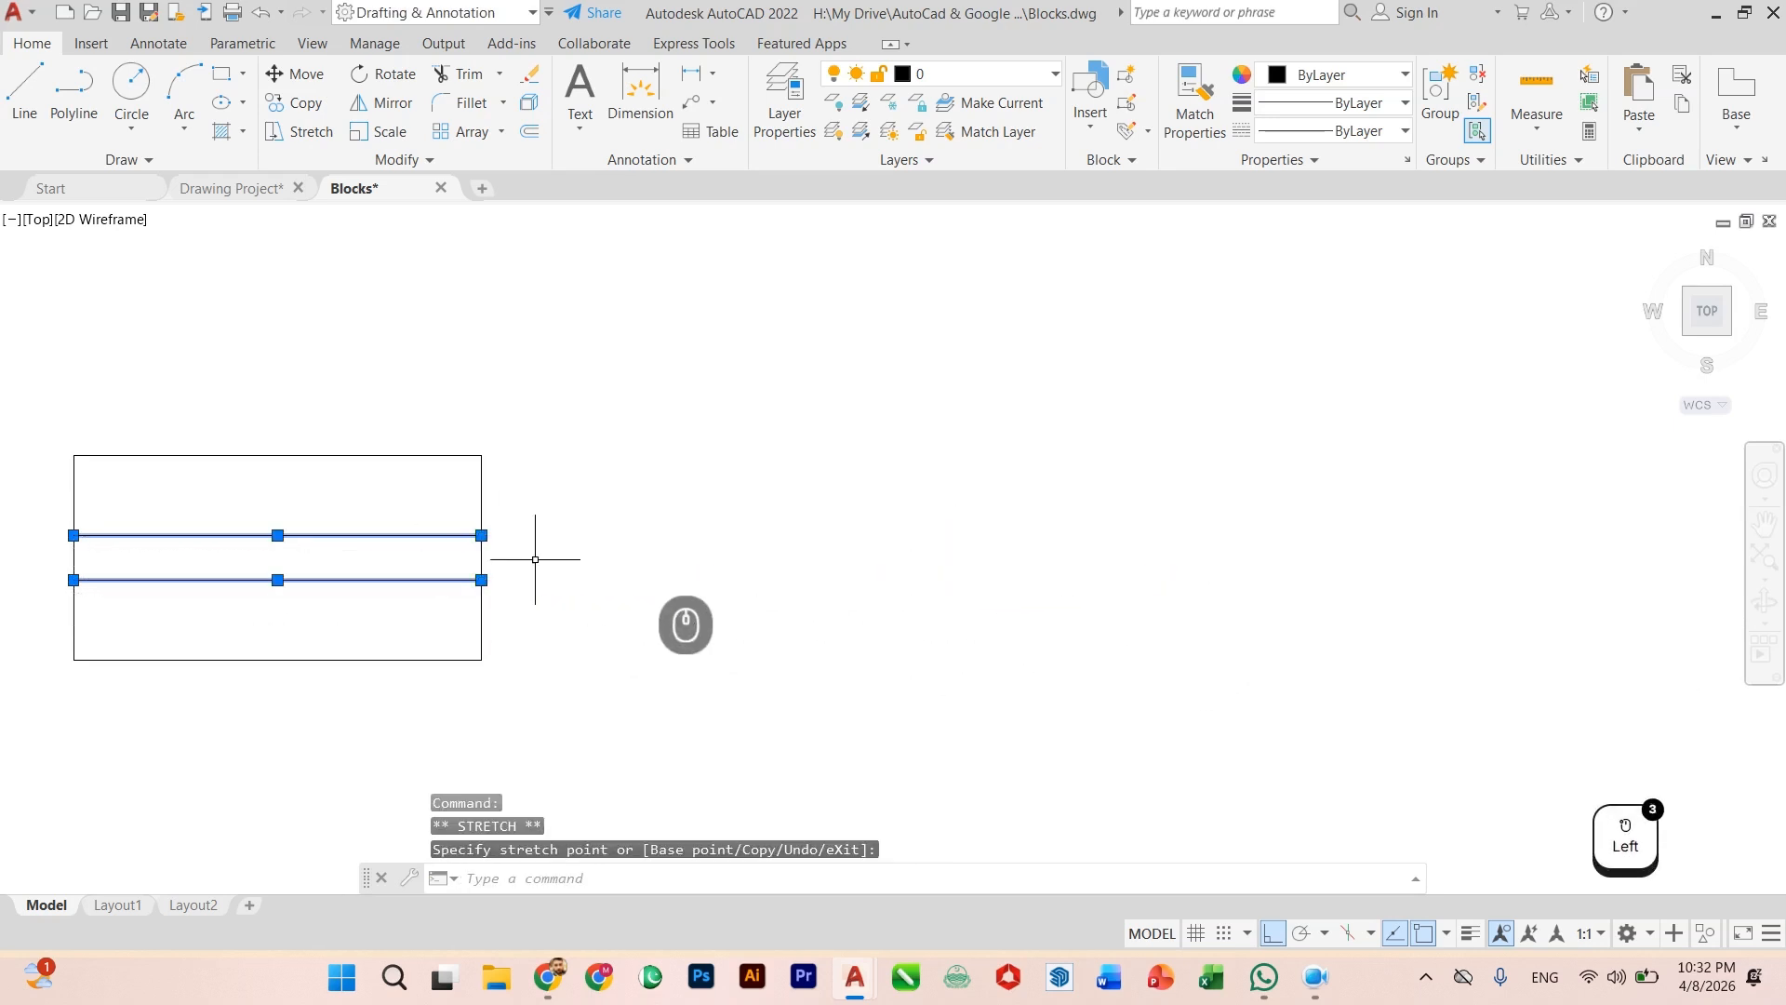
scroll(715, 564, "down", 8)
scroll(716, 565, "up", 4)
key("Escape")
Step: Copy the complete shortened small window symbol horizontally about 4'-1" to the right
left_click(706, 451)
left_click(466, 642)
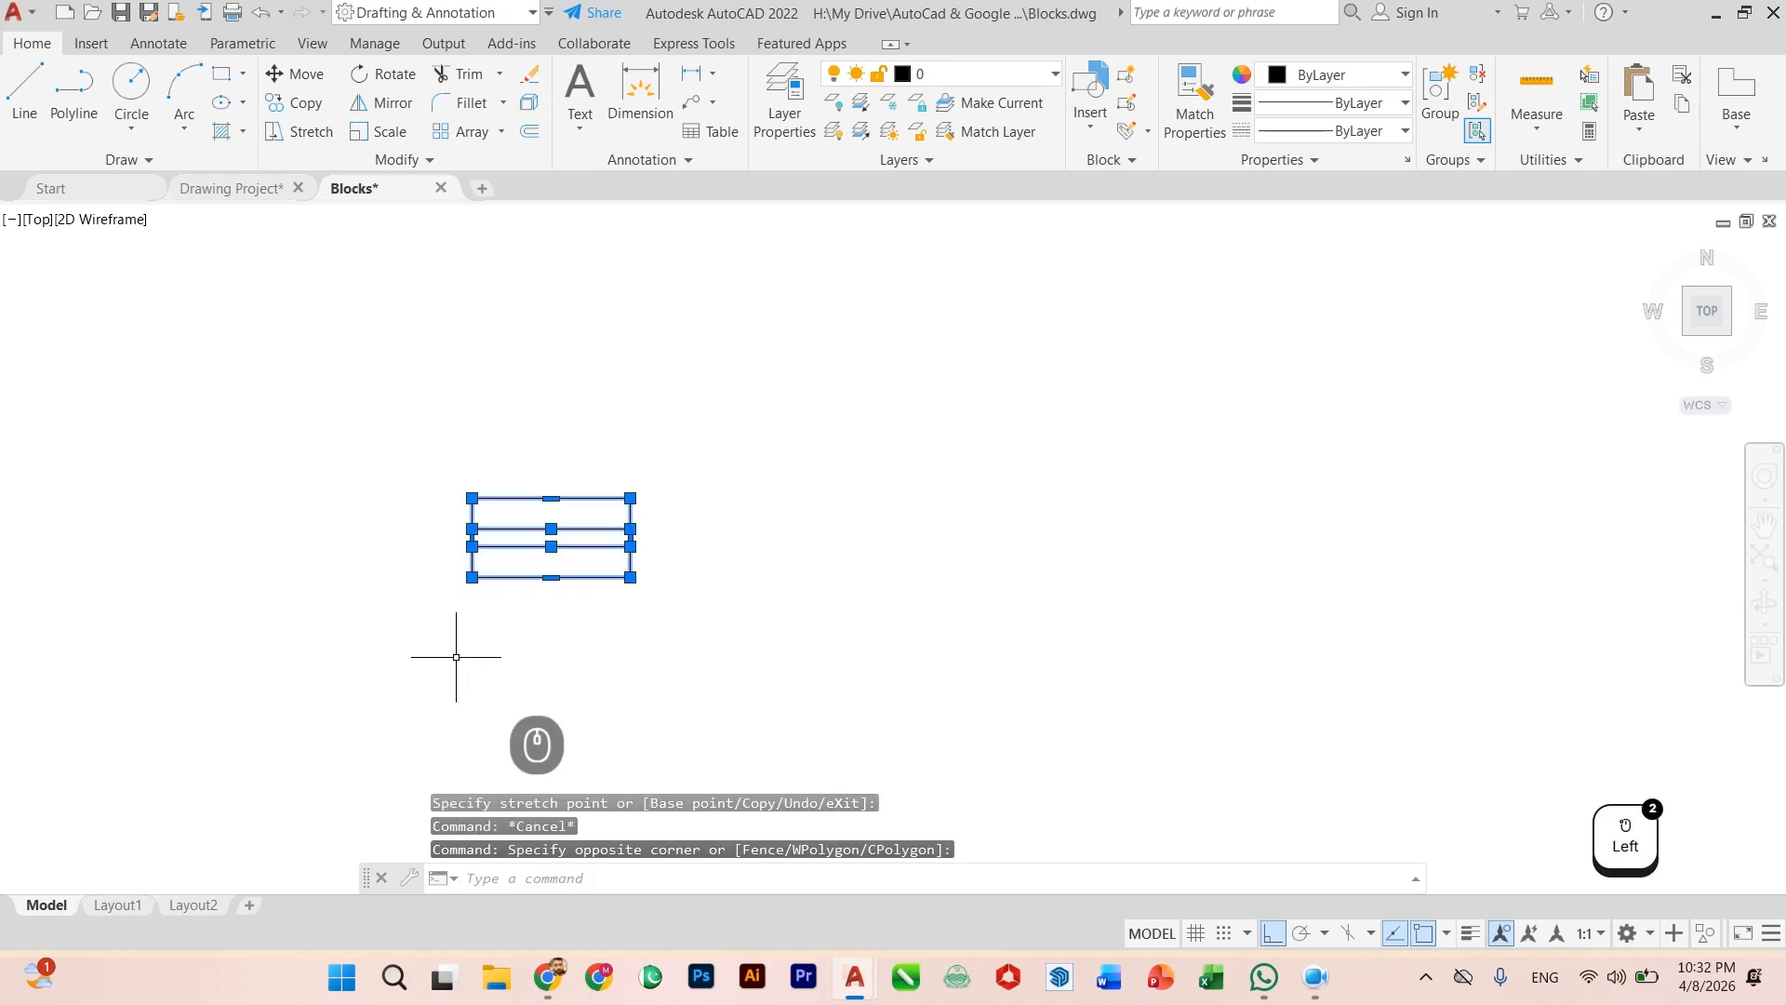
type("co")
key("Return")
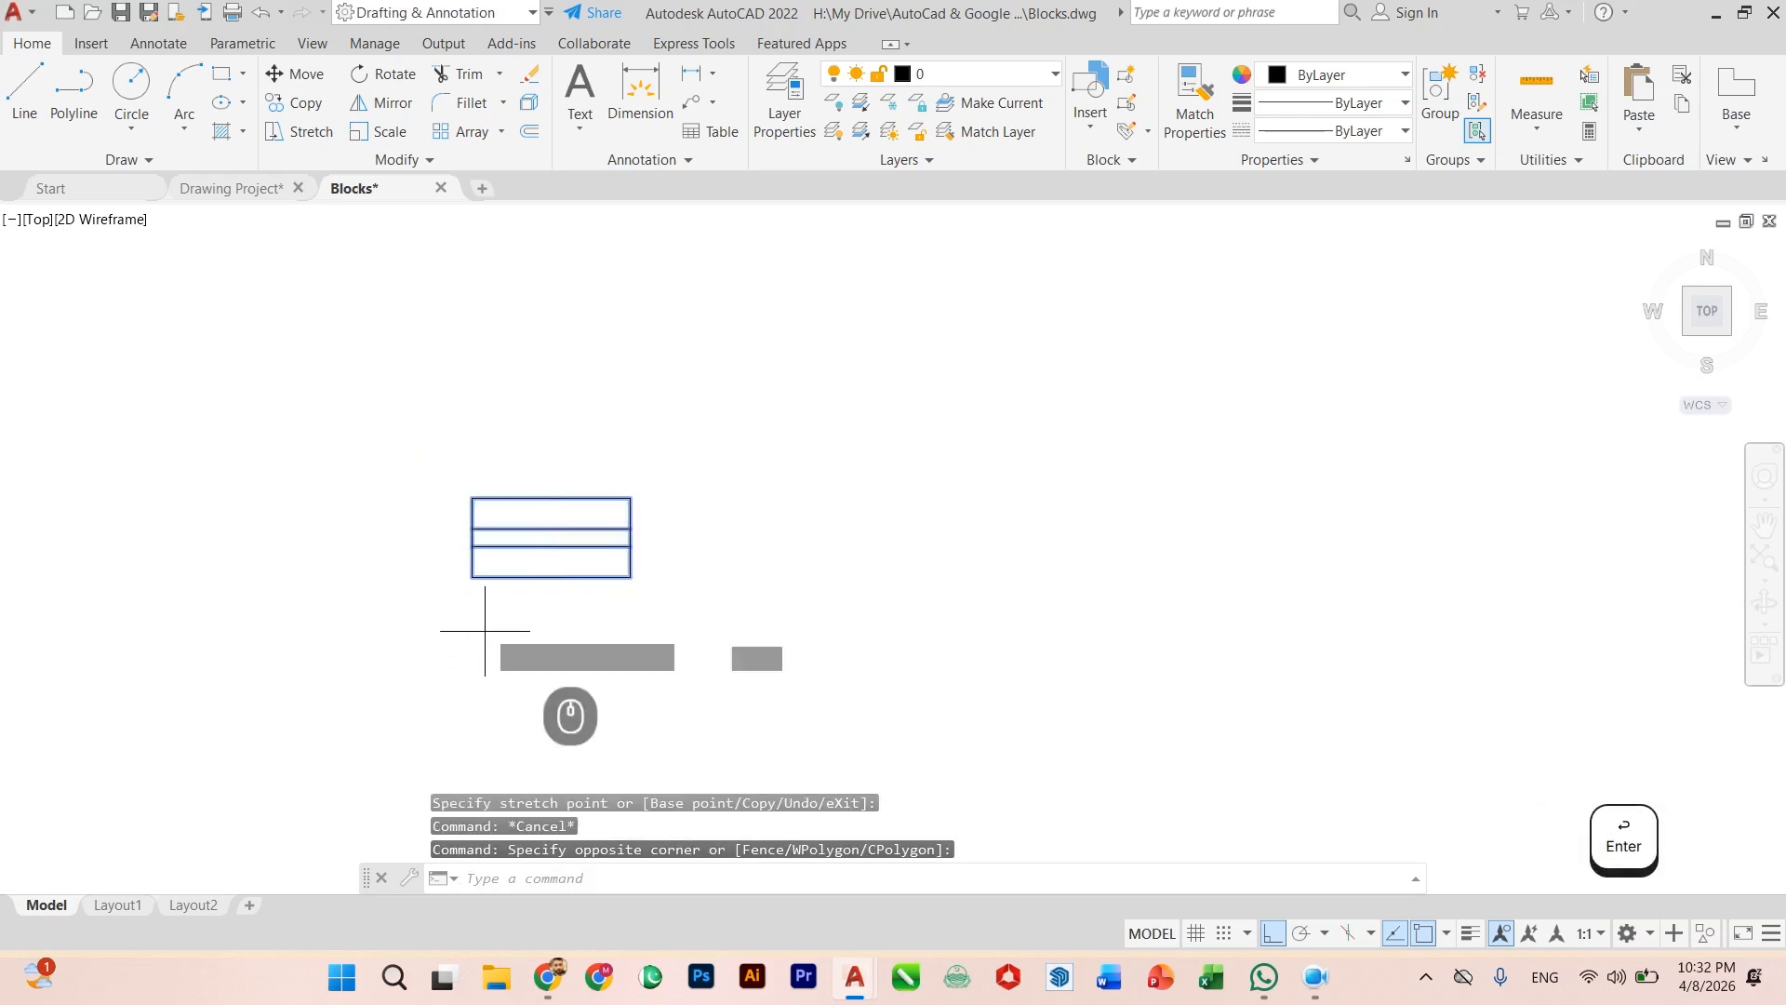
left_click(487, 605)
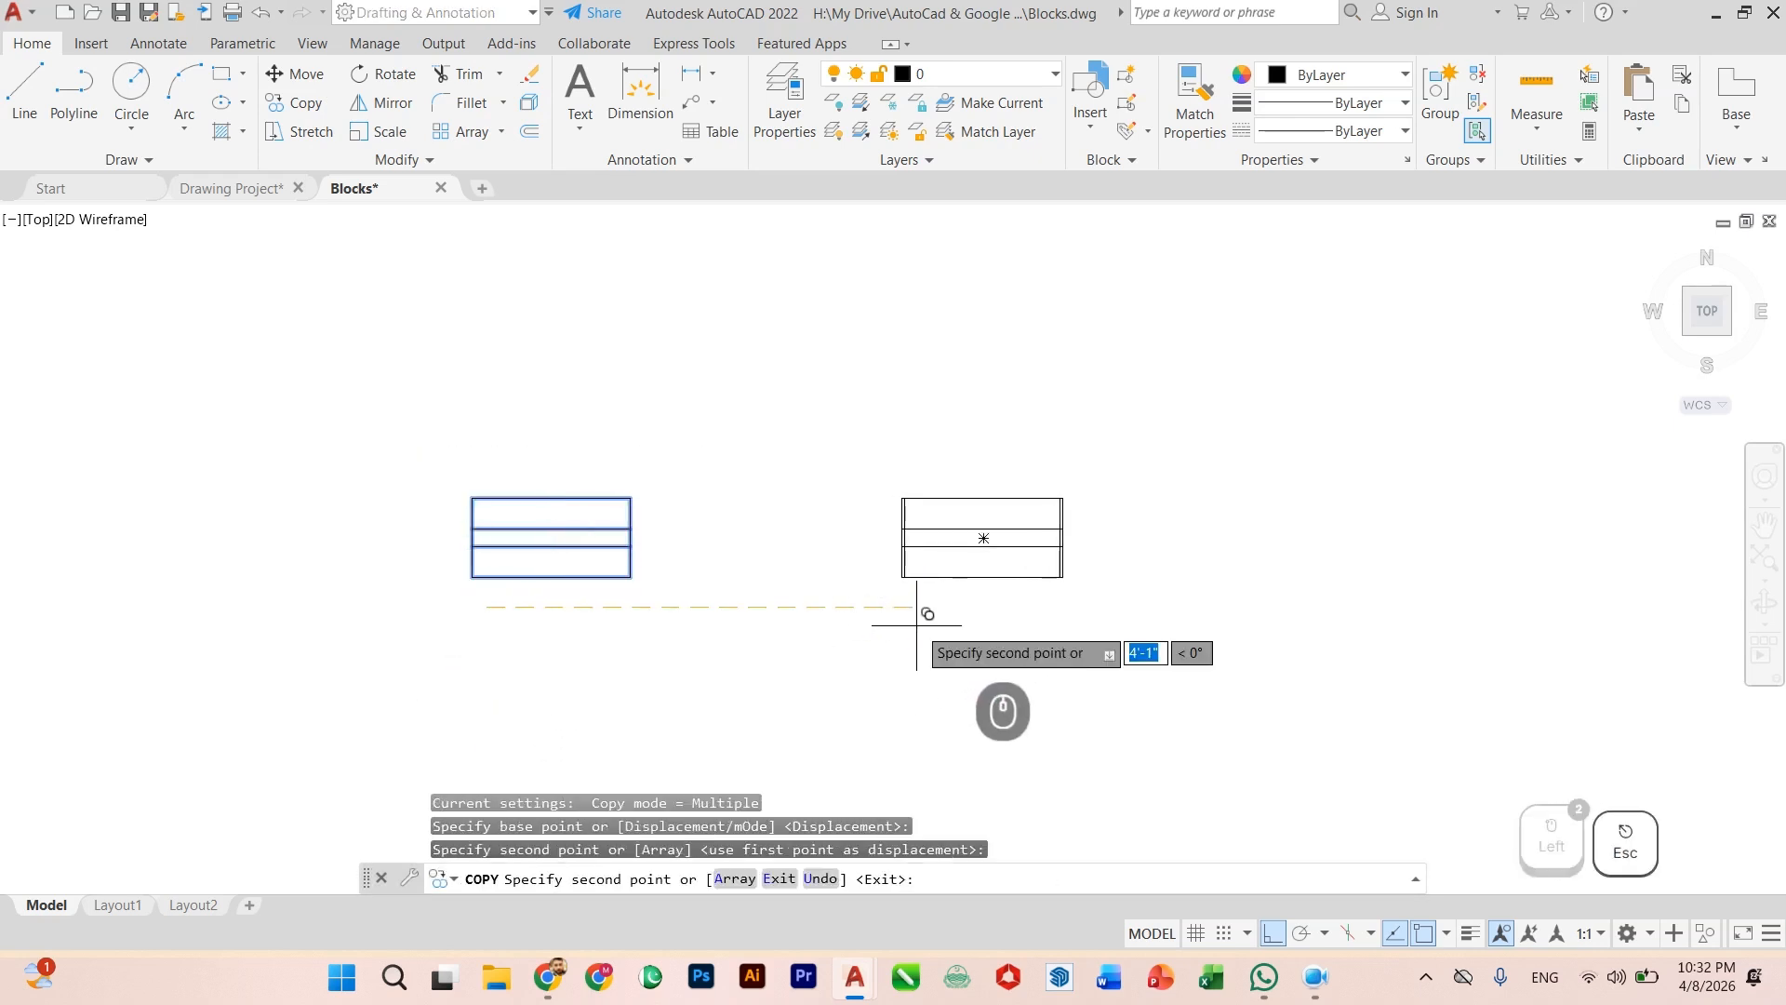
left_click(921, 606)
key("Escape")
Step: Try to define the rightmost small window as block "Vent 18"" with the same description and its lower-left corner as base point
scroll(922, 604, "down", 4)
left_click(1054, 490)
left_click(910, 650)
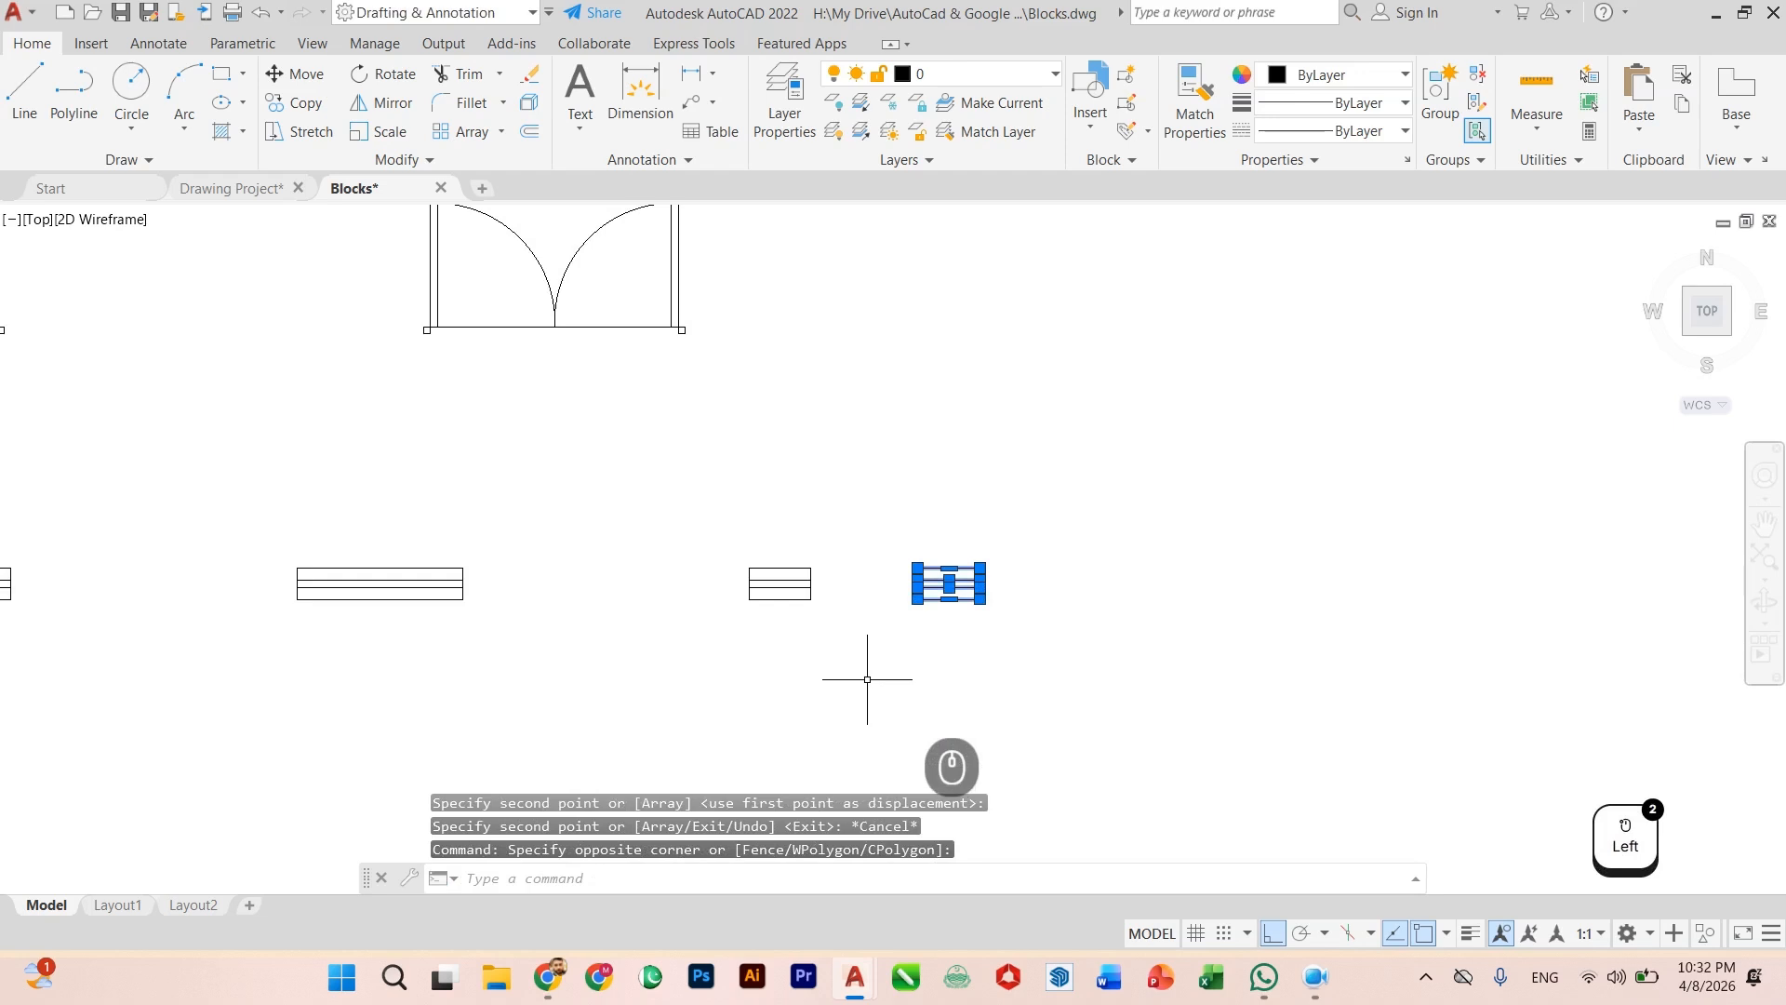
type("bl")
key("Return")
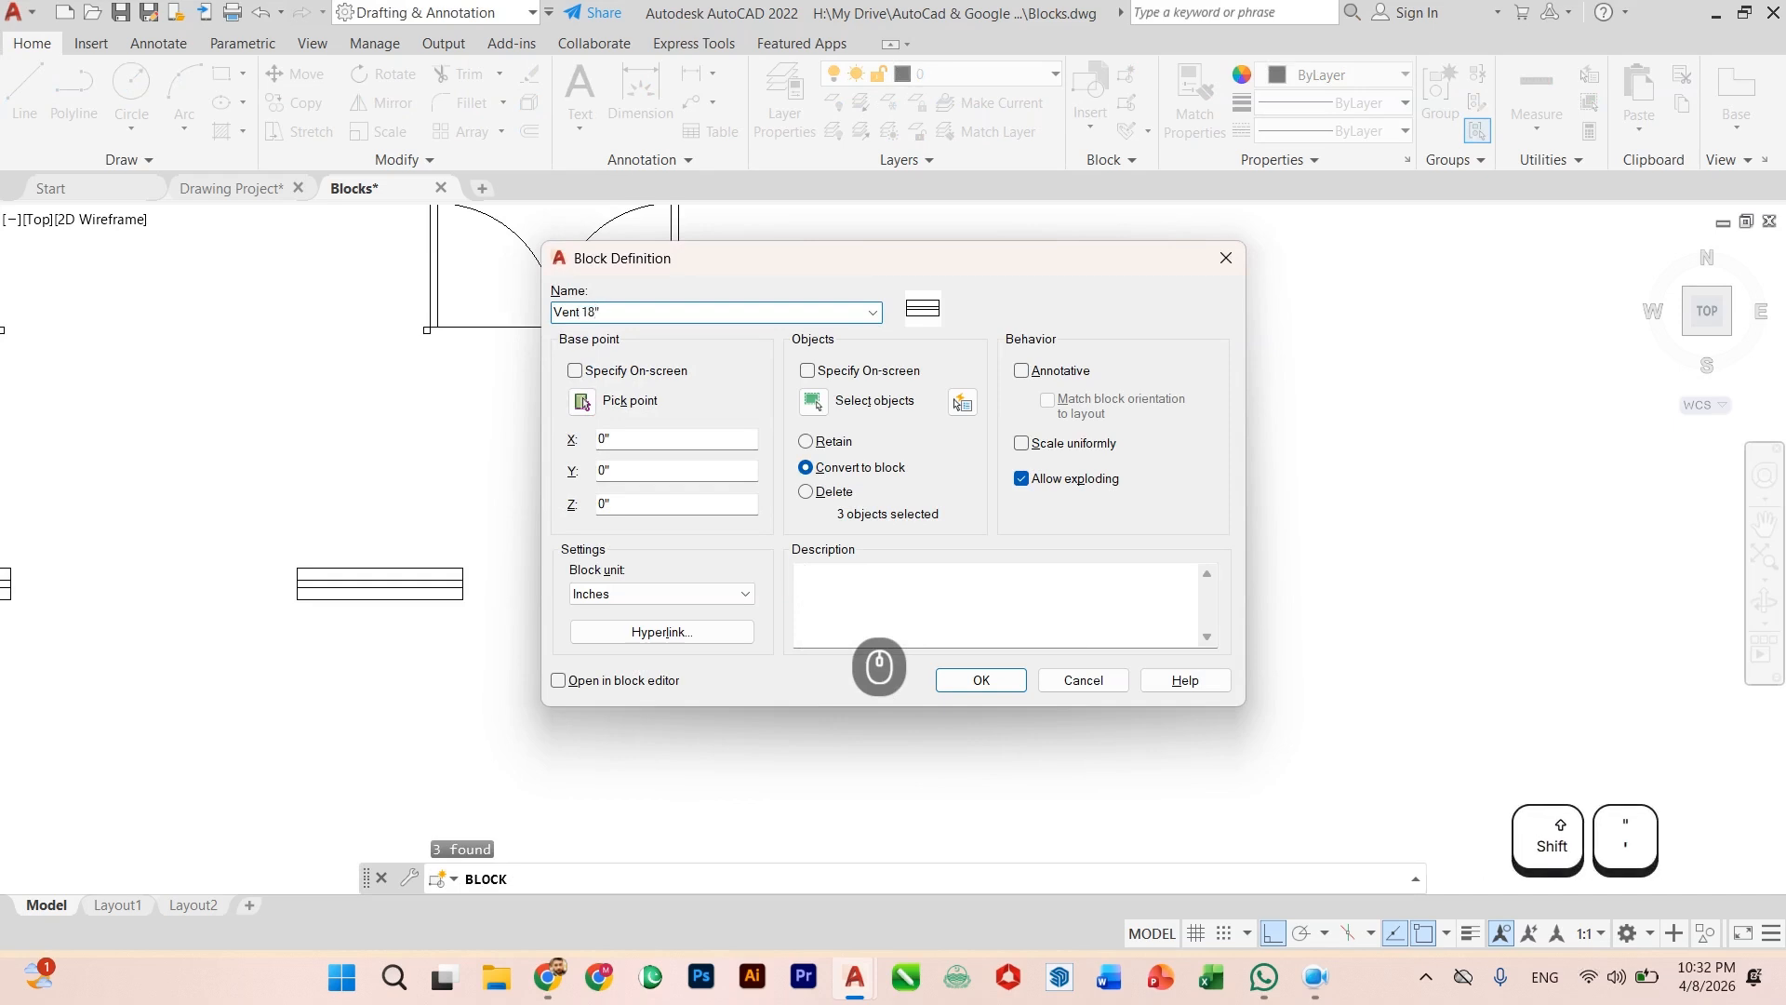
type("Vent 18\"")
left_click(580, 400)
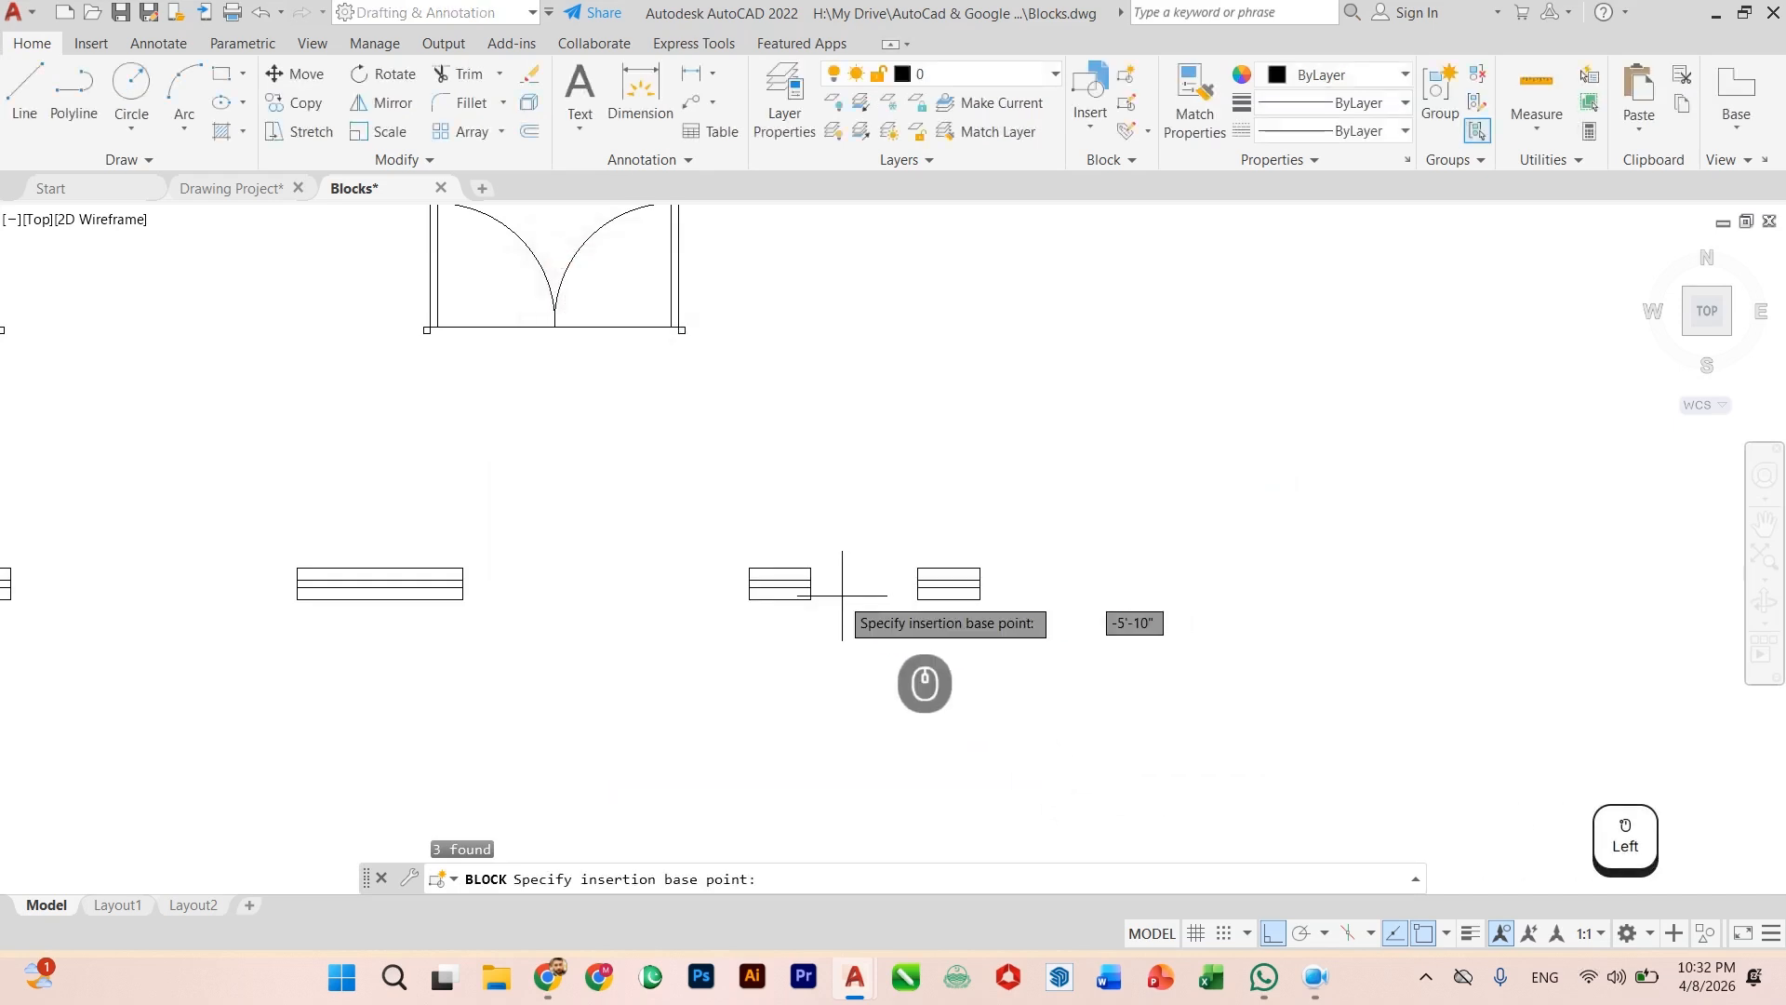
scroll(975, 598, "up", 3)
left_click(823, 599)
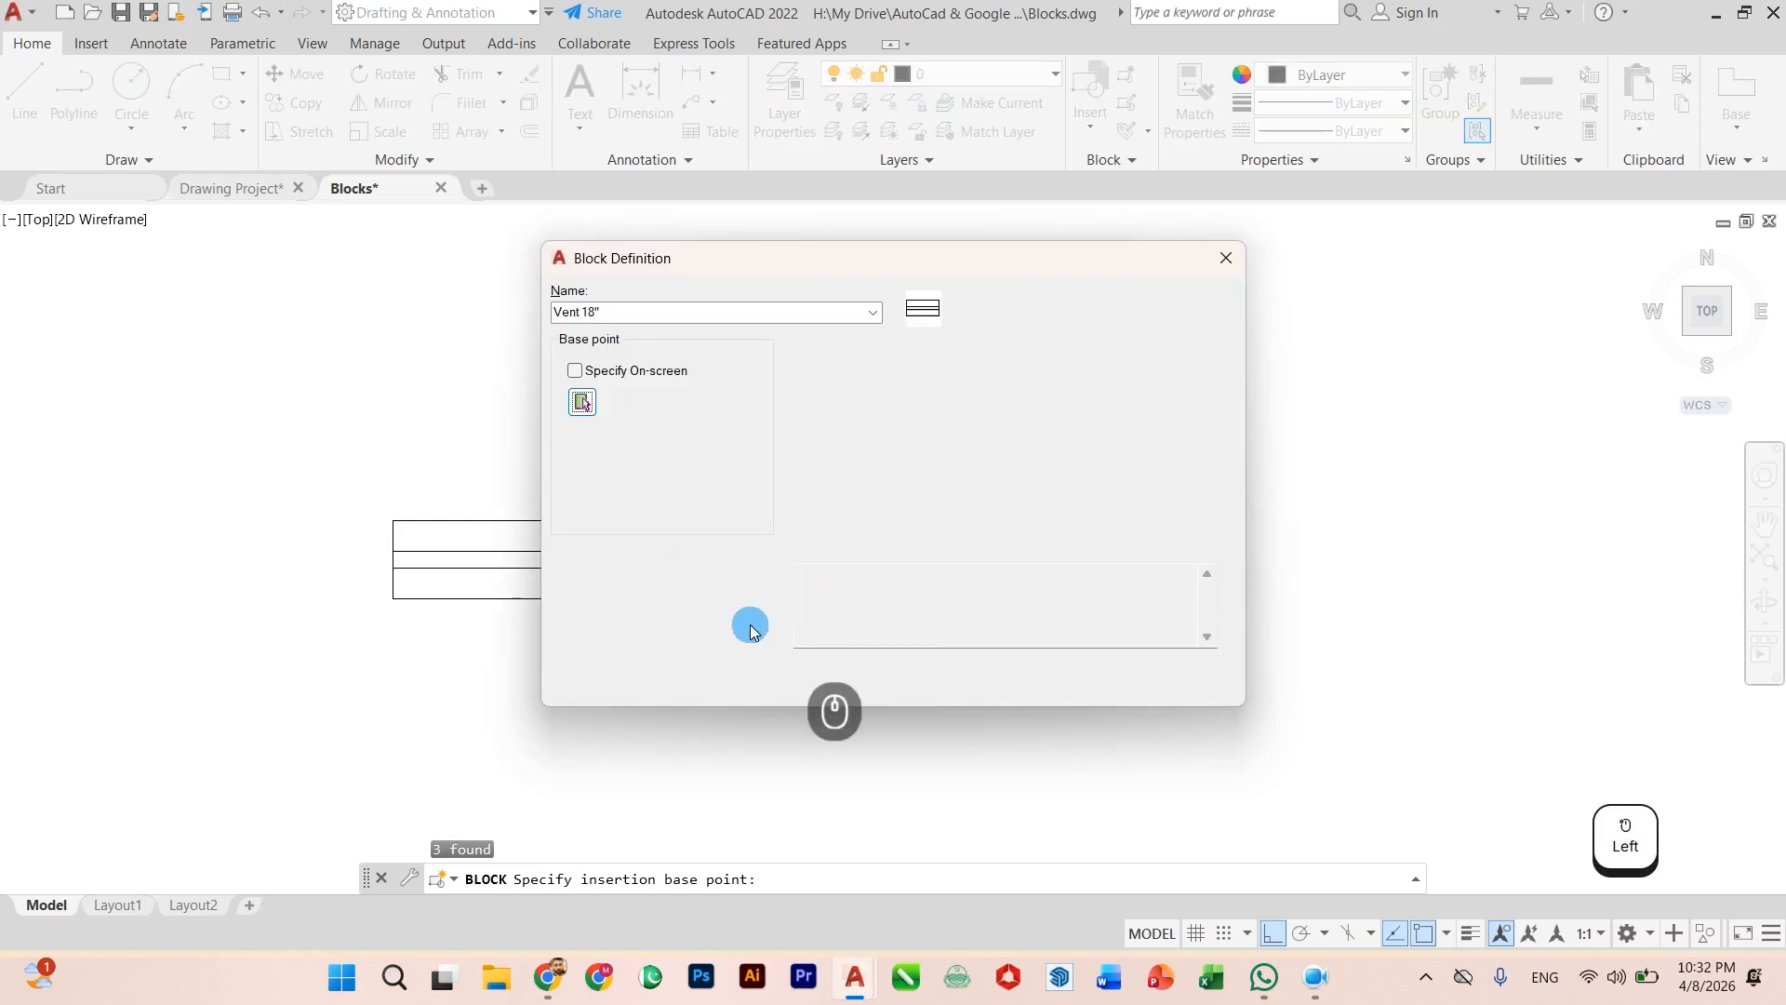
left_click(934, 615)
type("Ven")
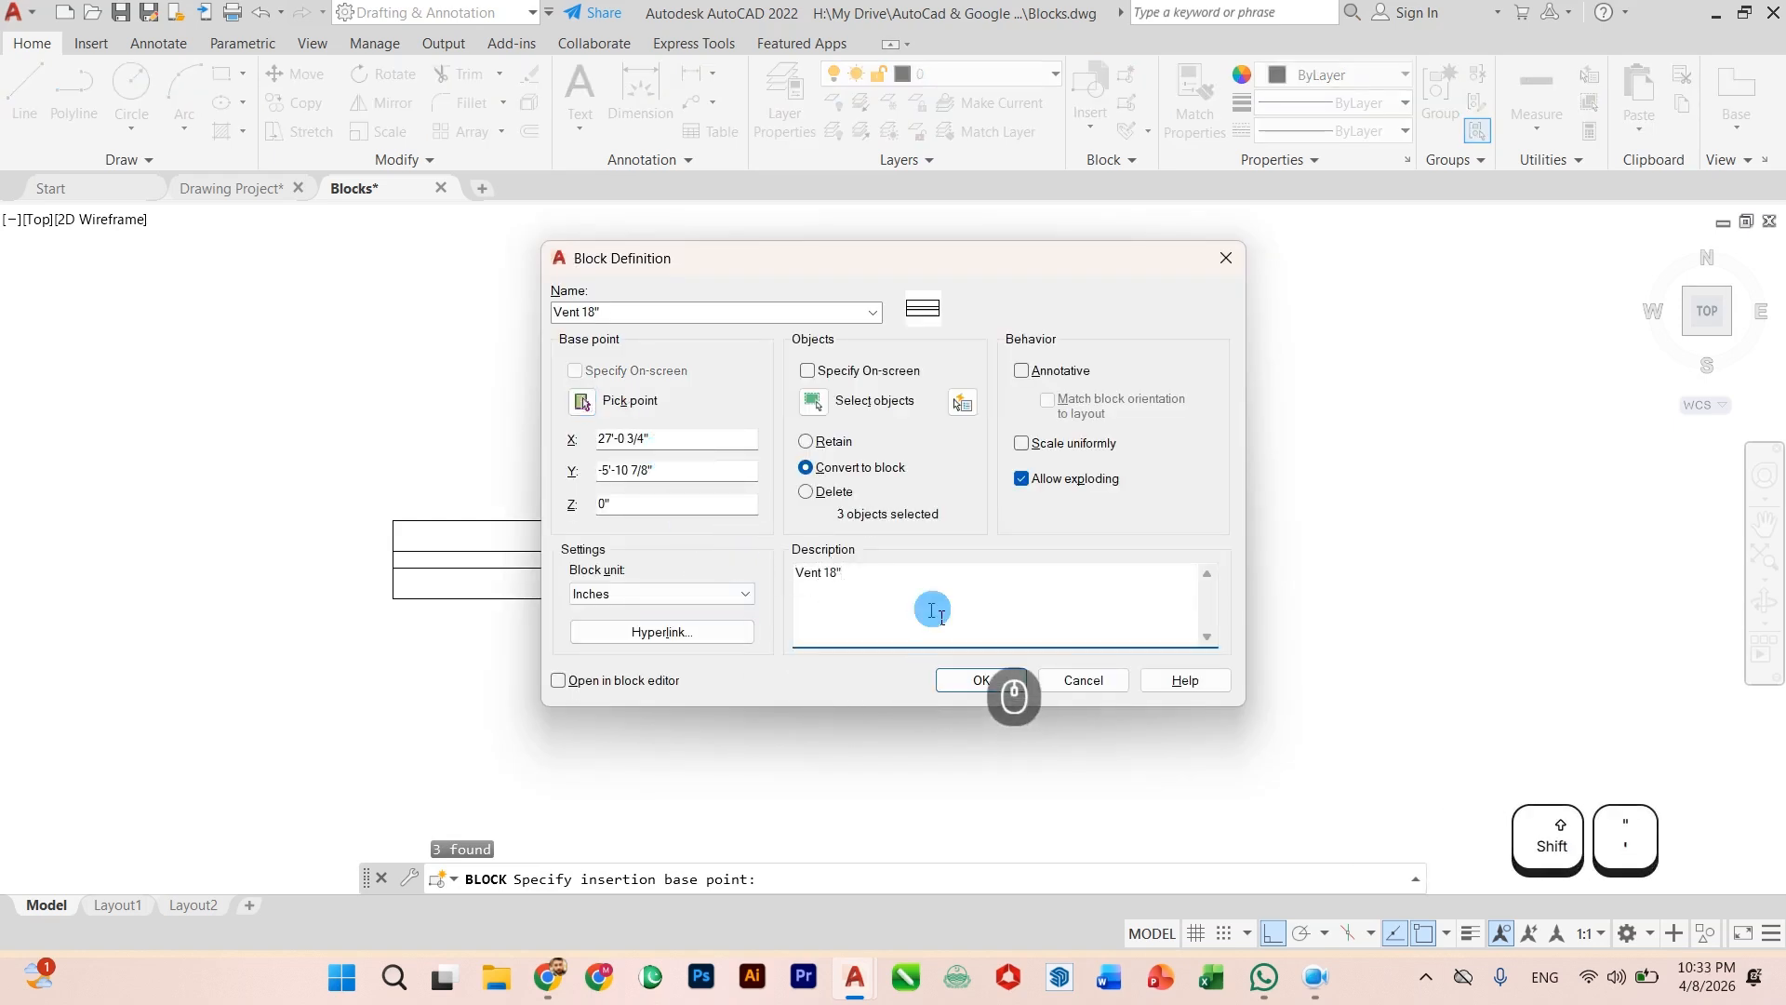
type("t 18\"")
left_click(1000, 682)
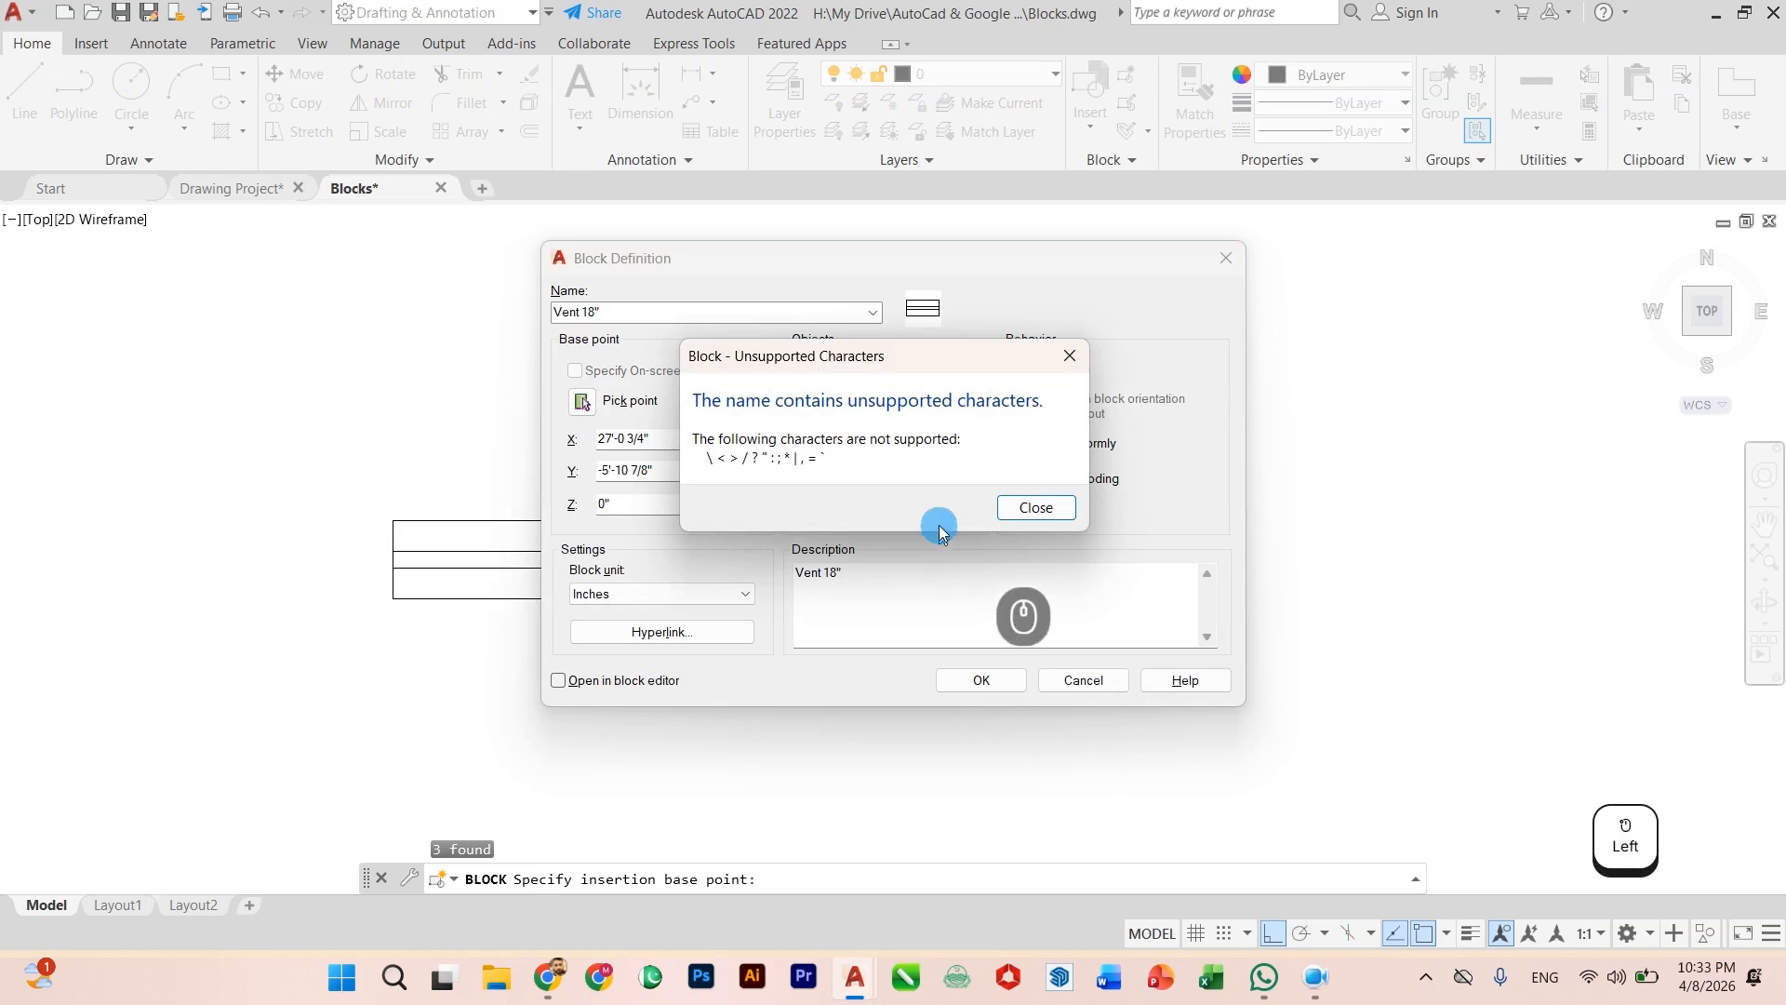
left_click(1012, 510)
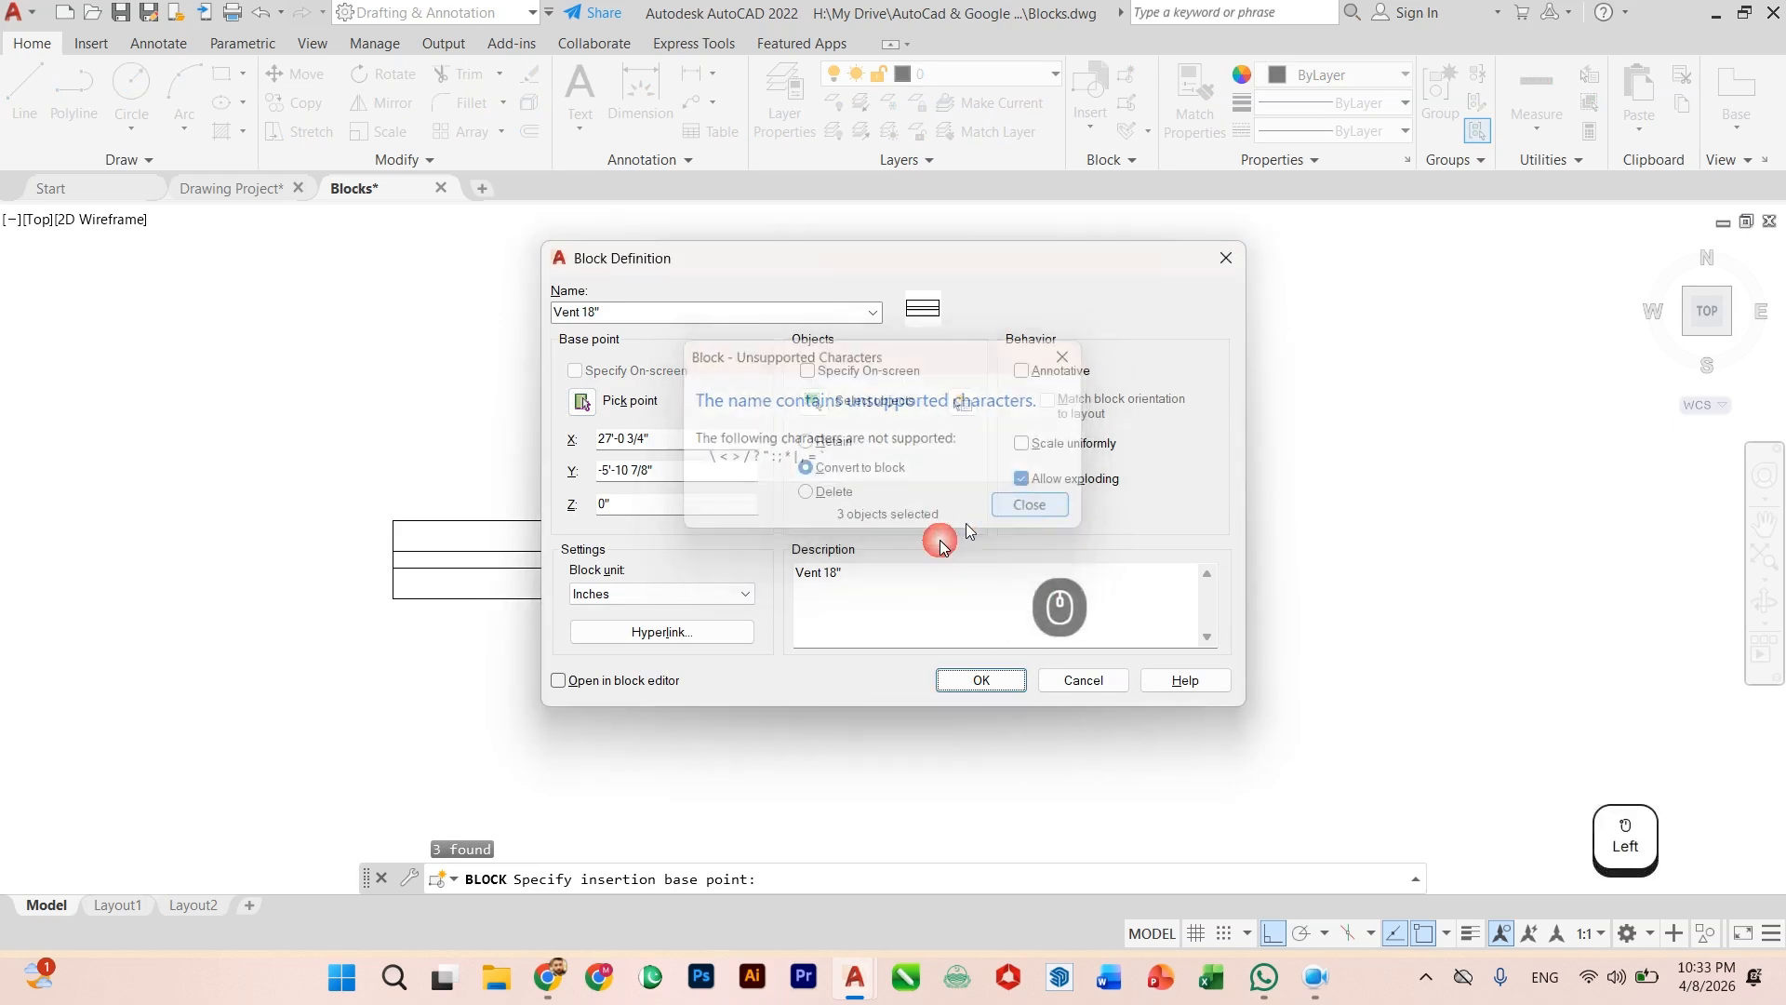
Step: Change both the block name and the description to "Vent" and complete the block definition
left_click(895, 628)
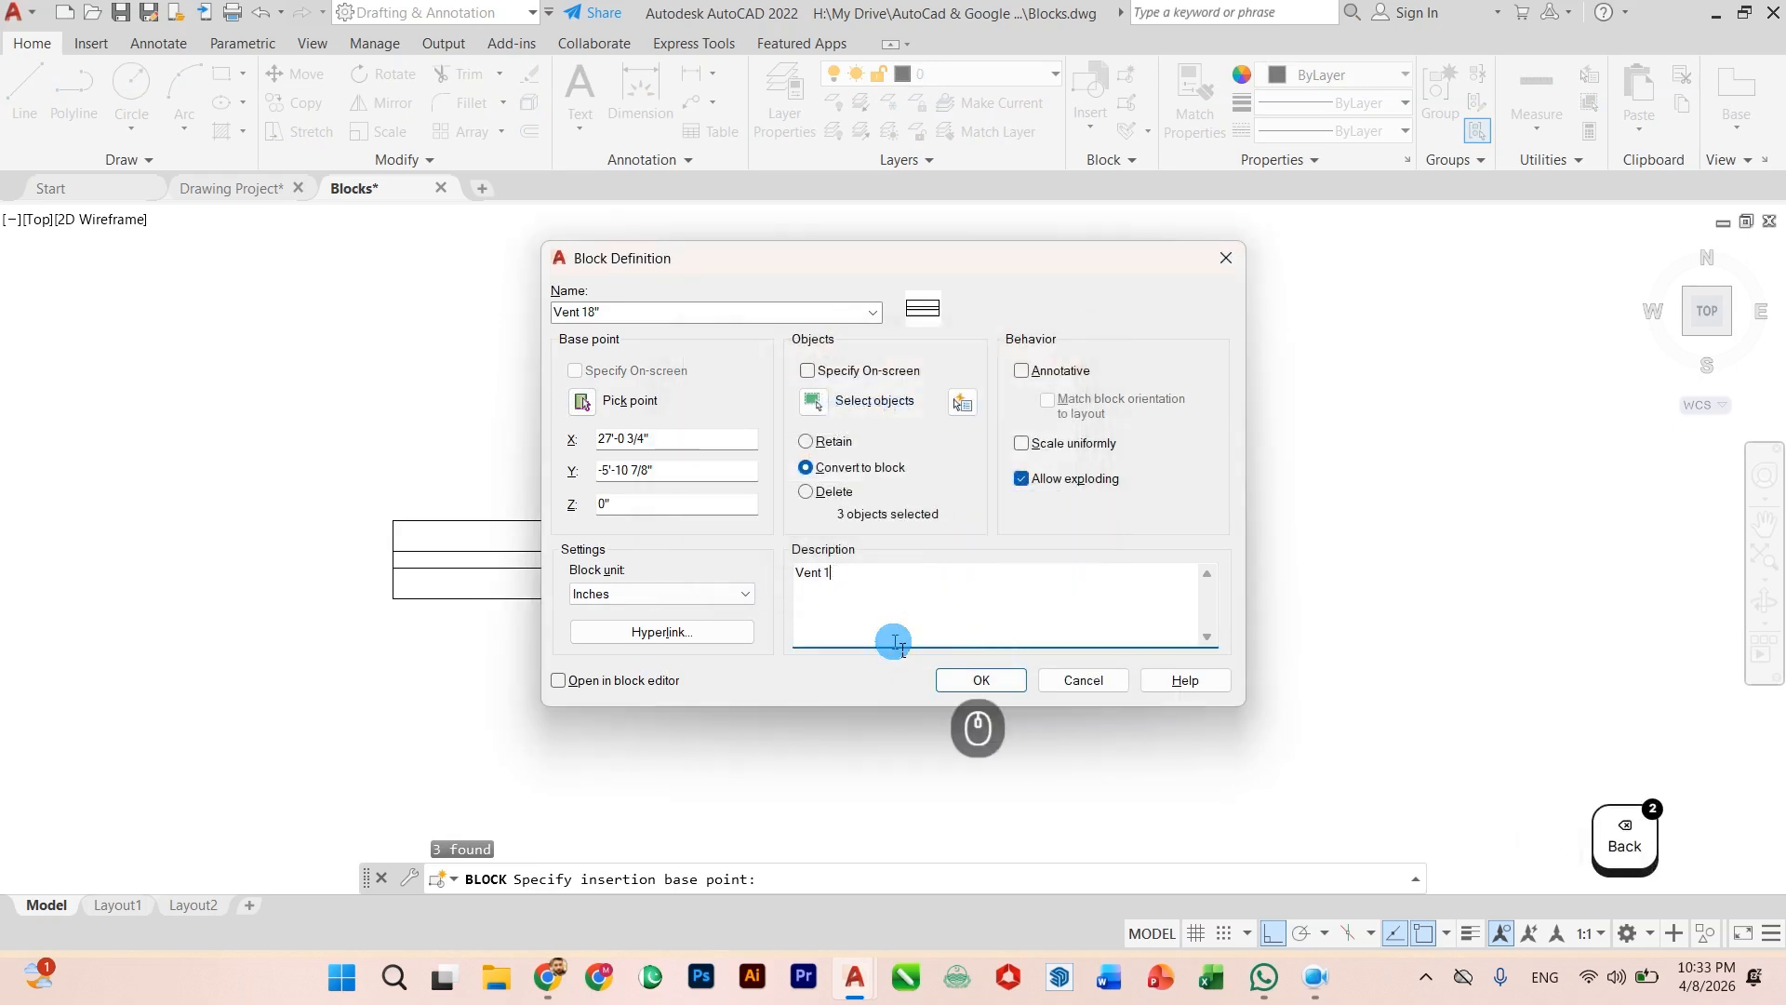
left_click(982, 680)
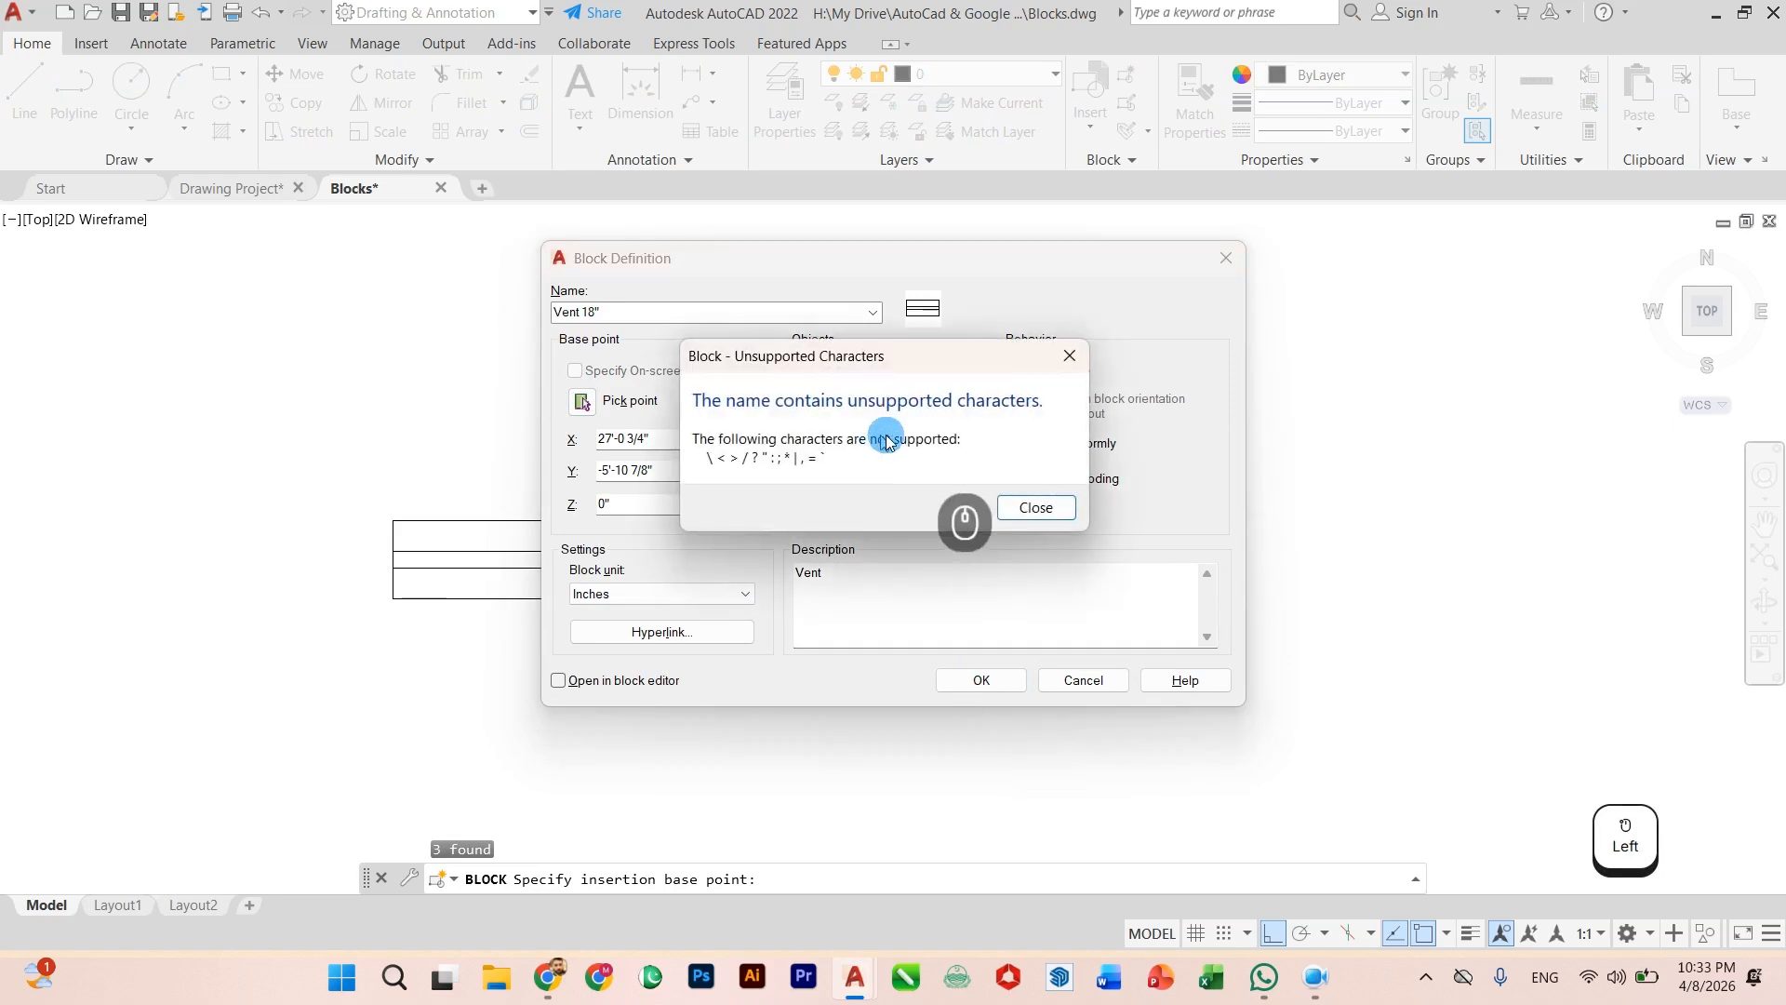
left_click(1023, 510)
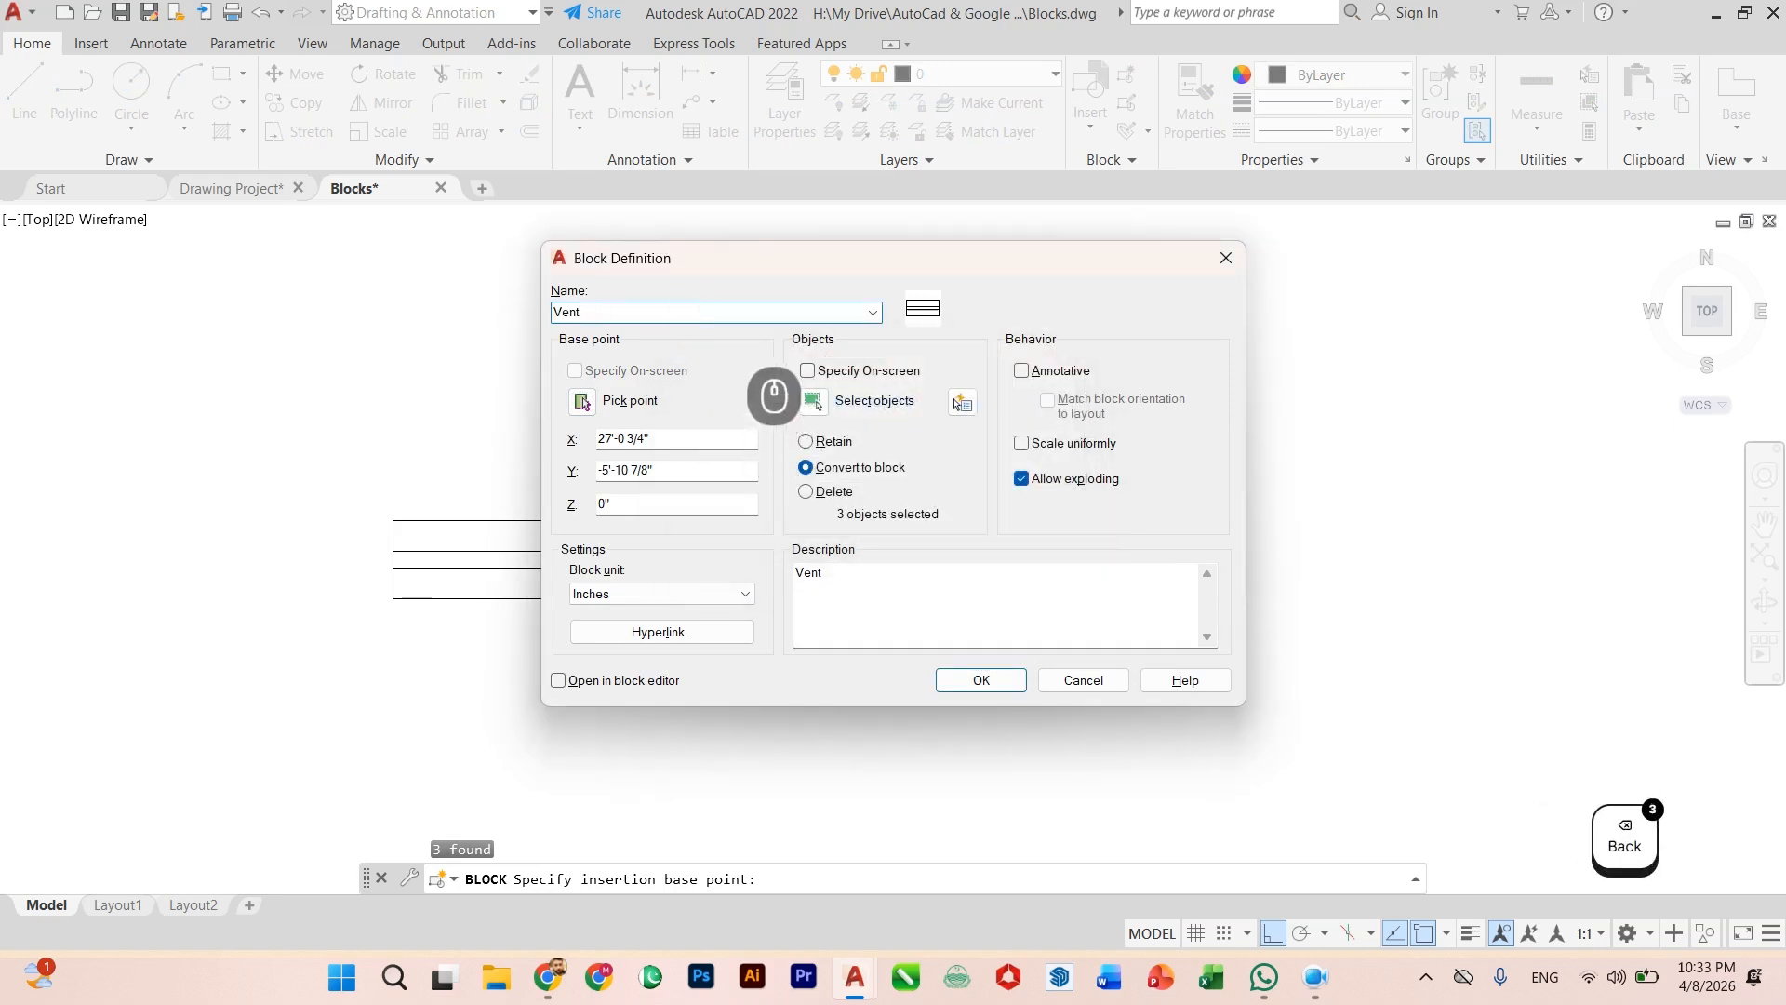
left_click(976, 680)
Step: Switch to the Drawing Project drawing and create a layer named "Door" with the colour magenta
scroll(894, 601, "down", 2)
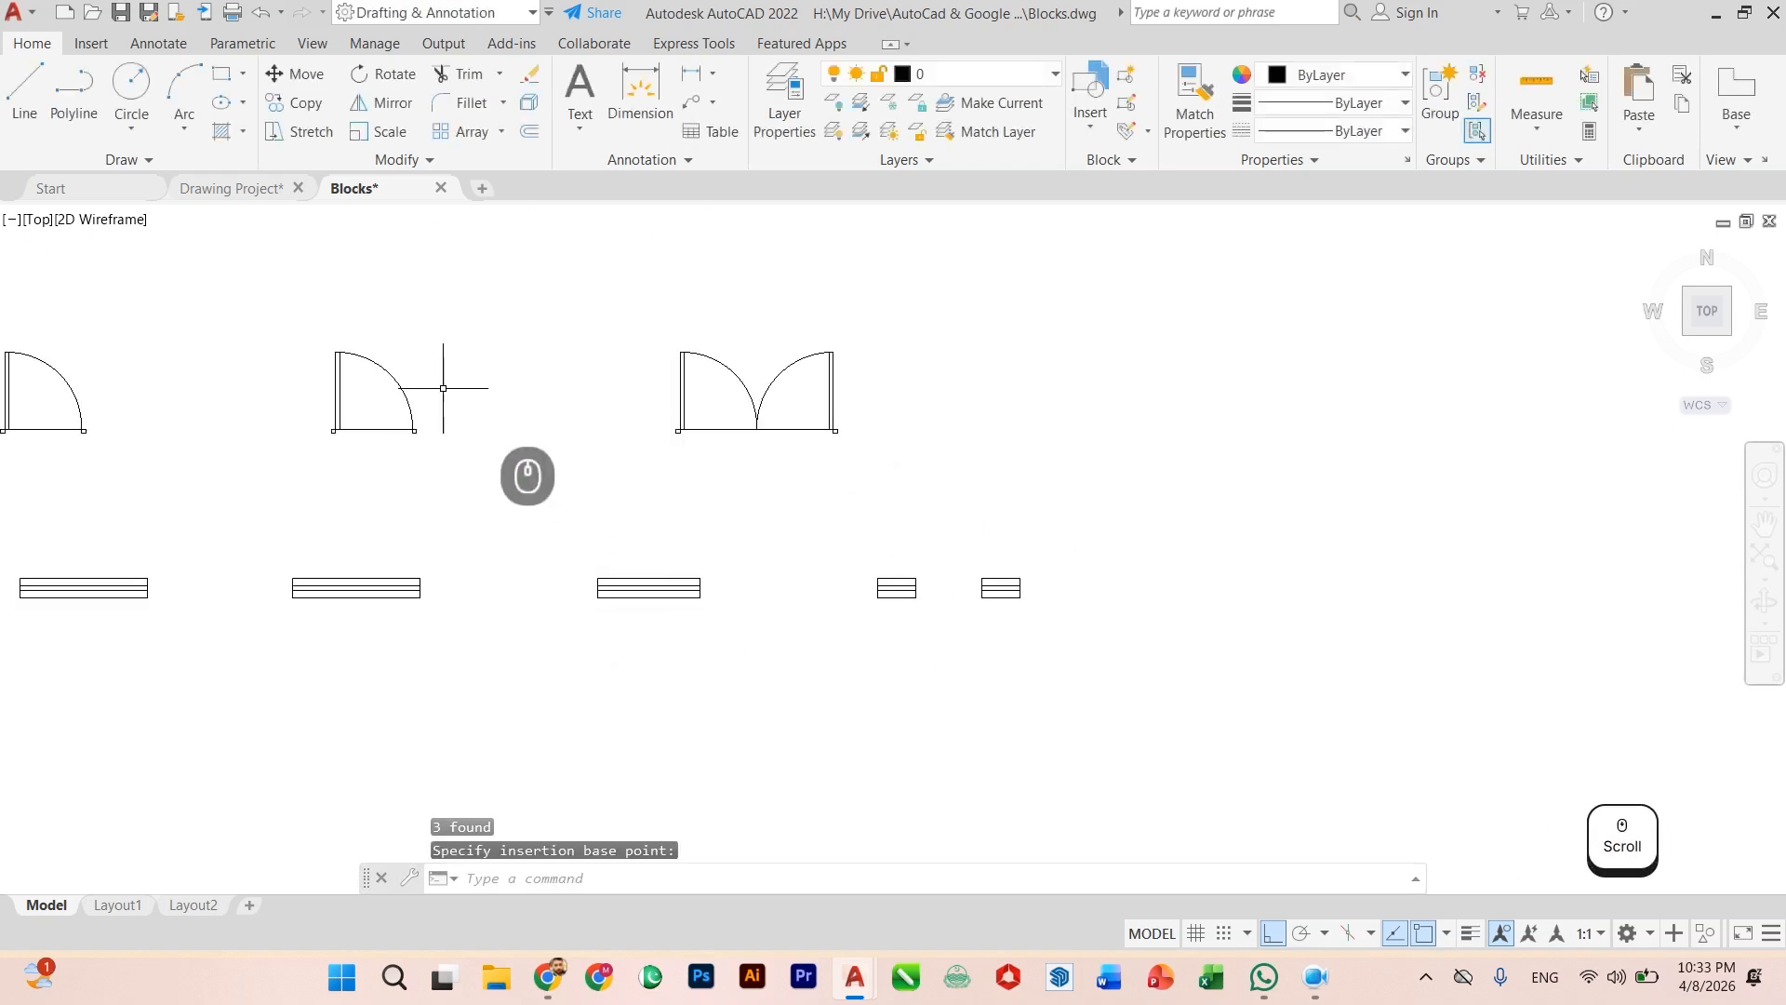
left_click(233, 187)
scroll(535, 561, "down", 2)
scroll(535, 561, "down", 3)
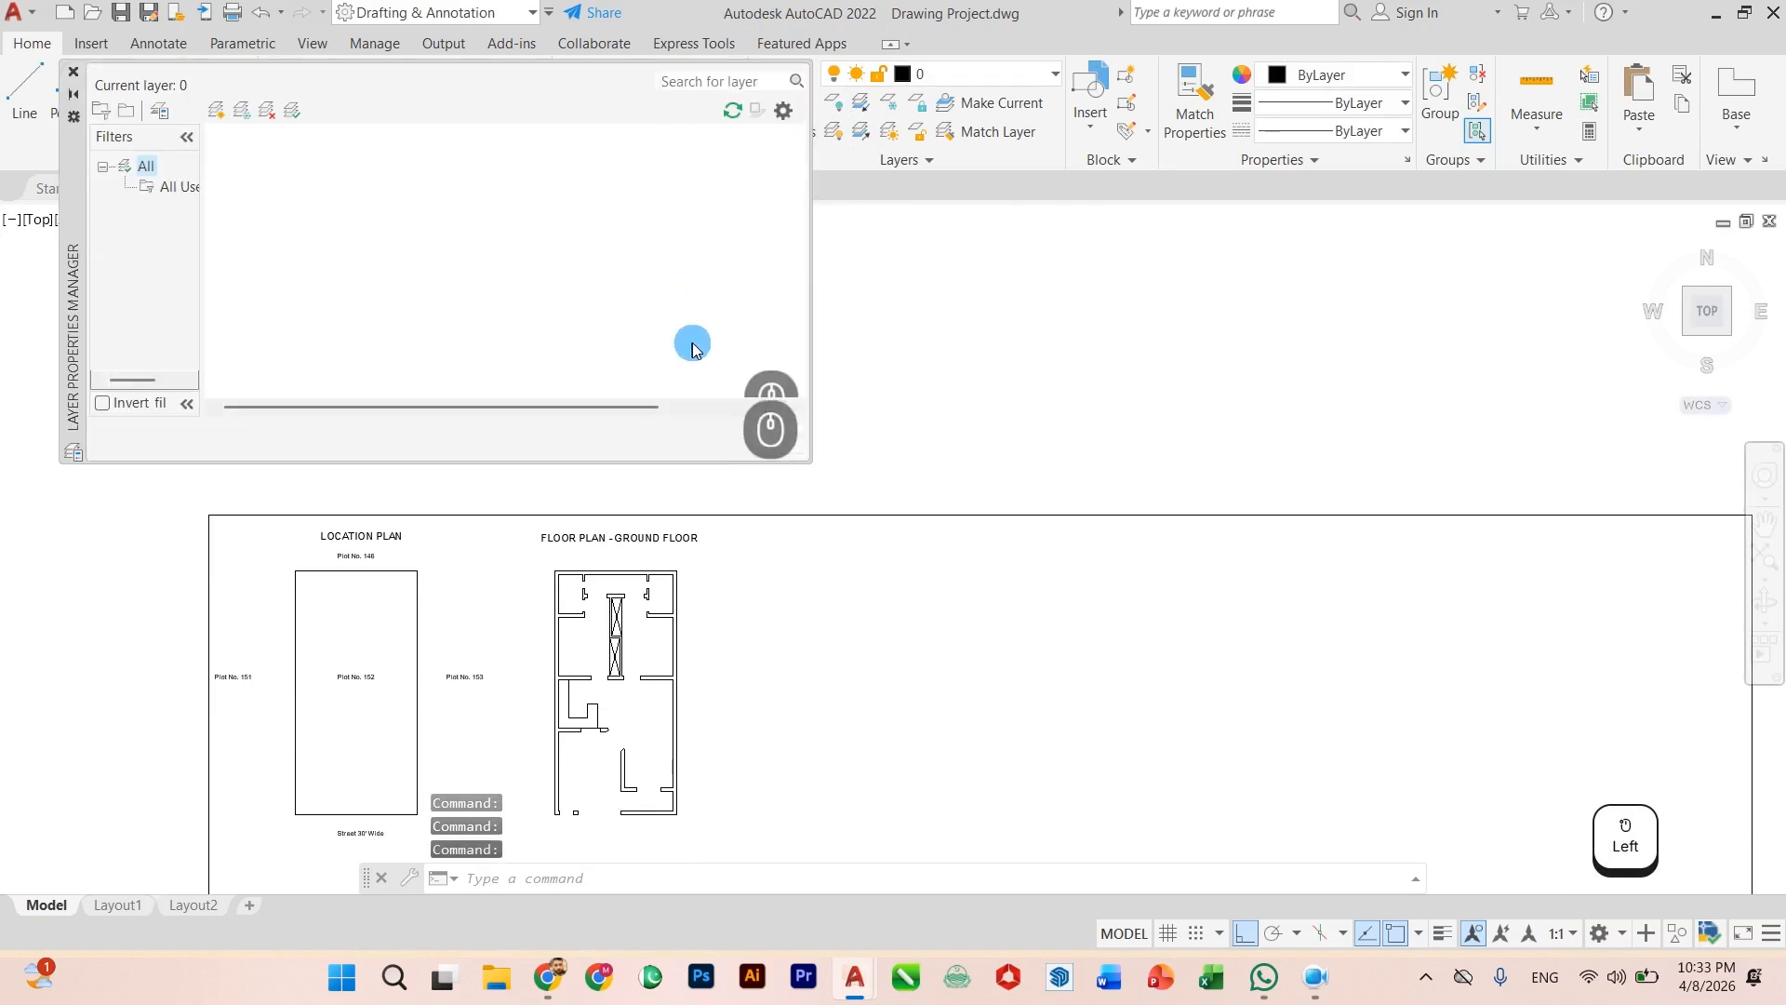
left_click(225, 123)
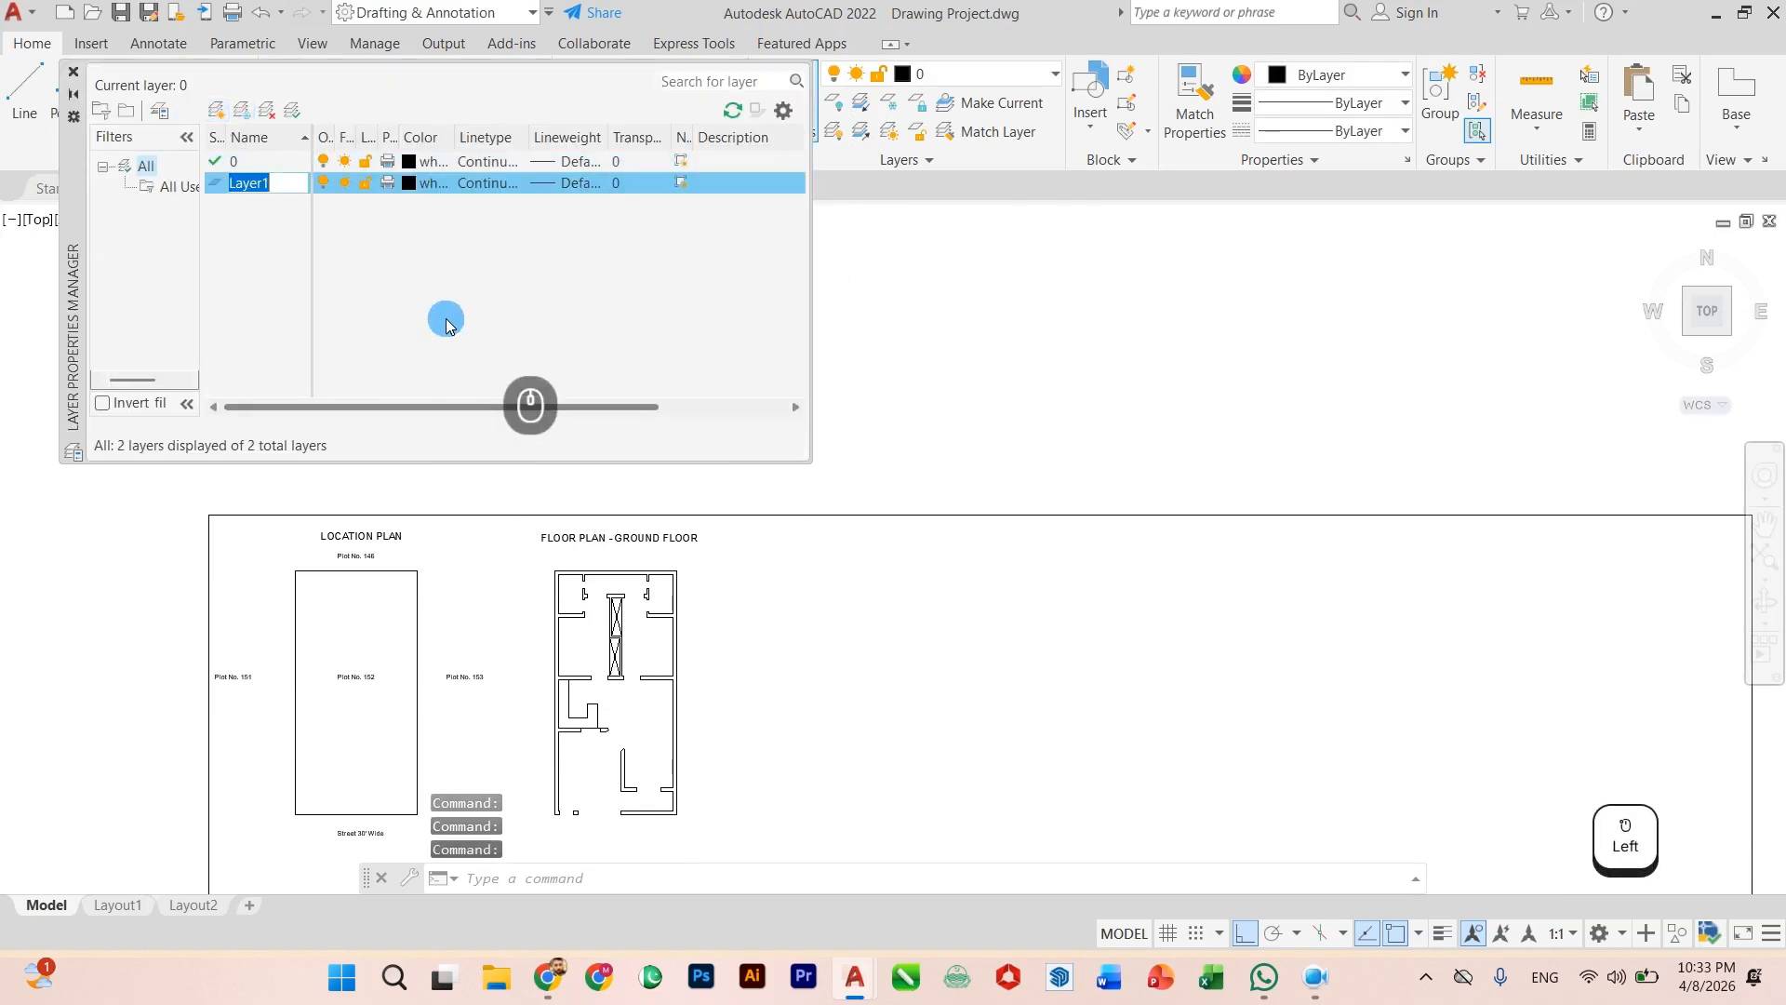
type("Door")
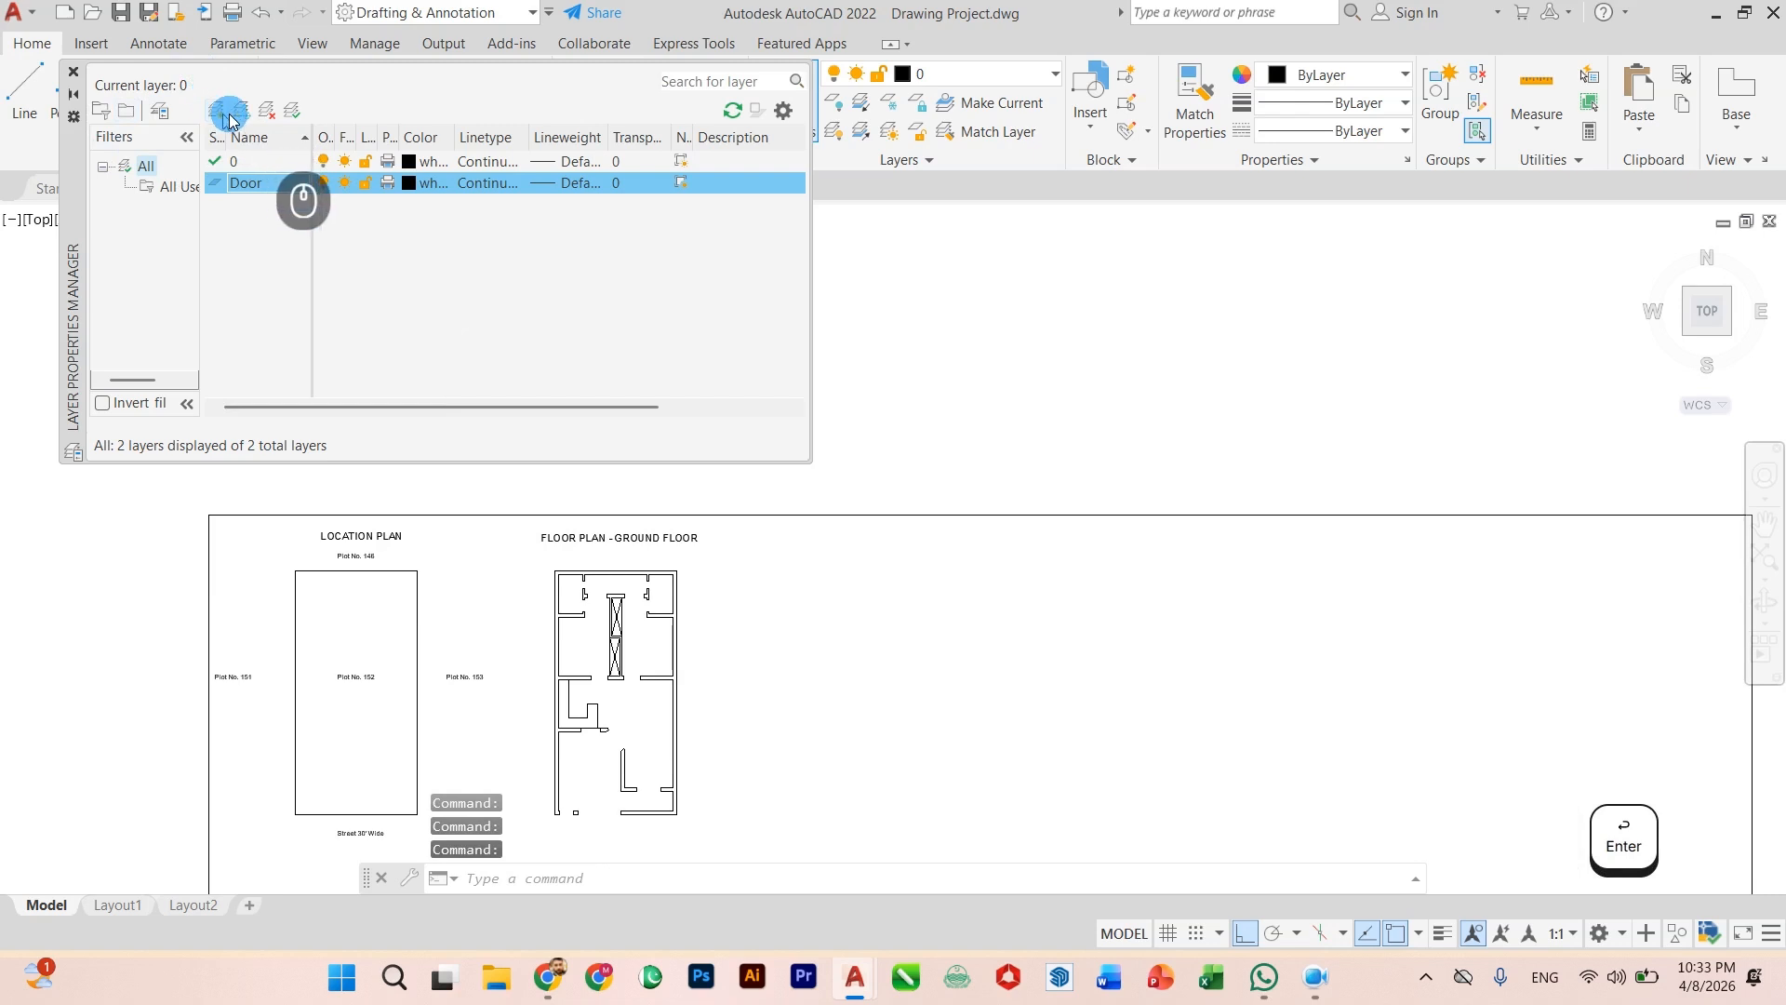
left_click(413, 184)
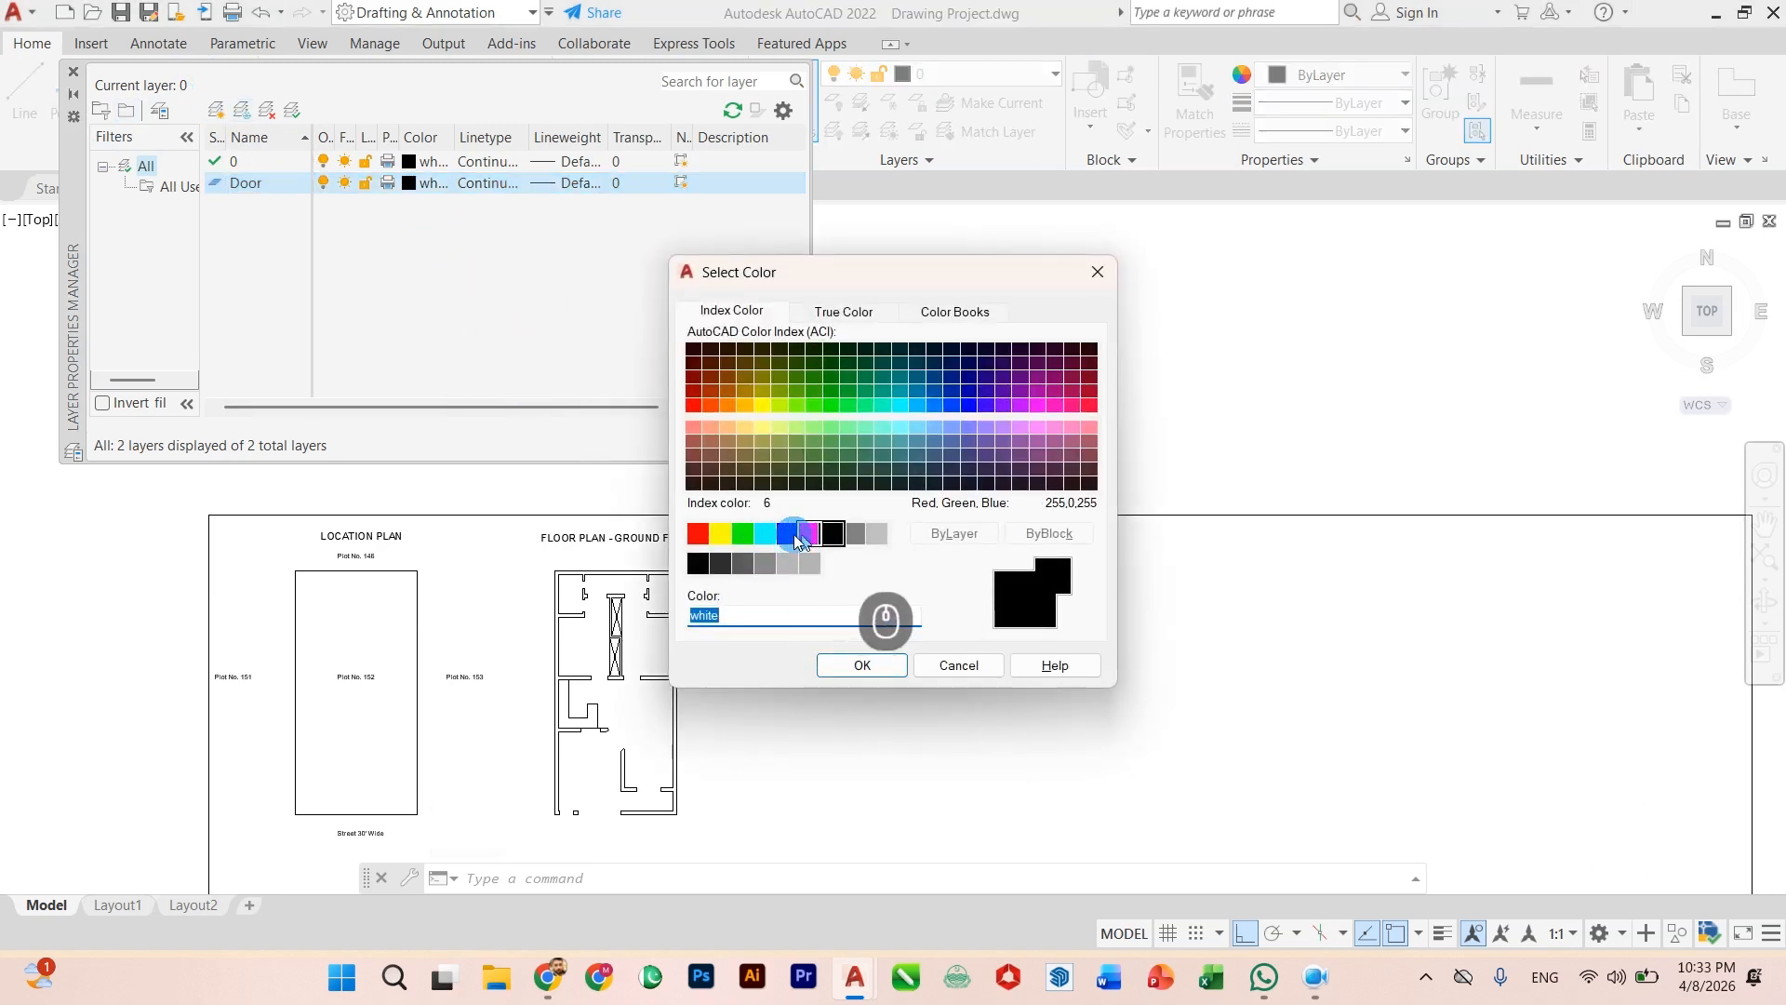
left_click(808, 533)
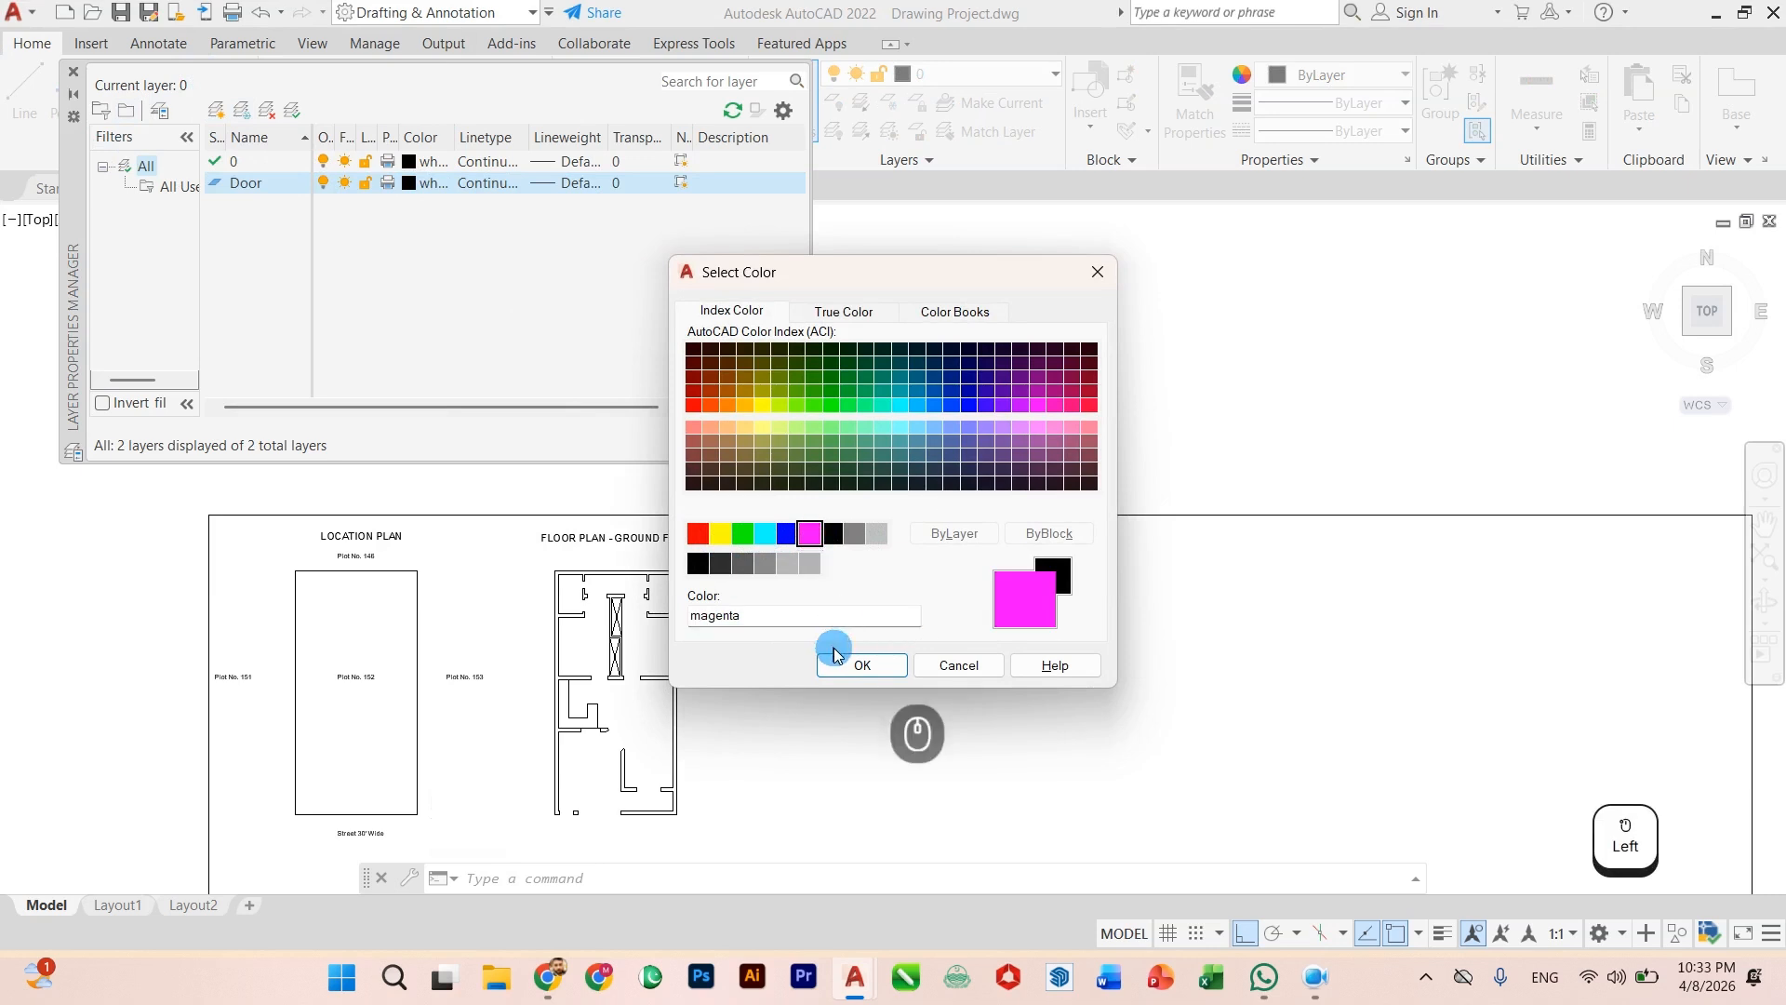
left_click(862, 665)
Step: Create a second layer named "Windows & Vents" in blue and close the layer manager
left_click(214, 115)
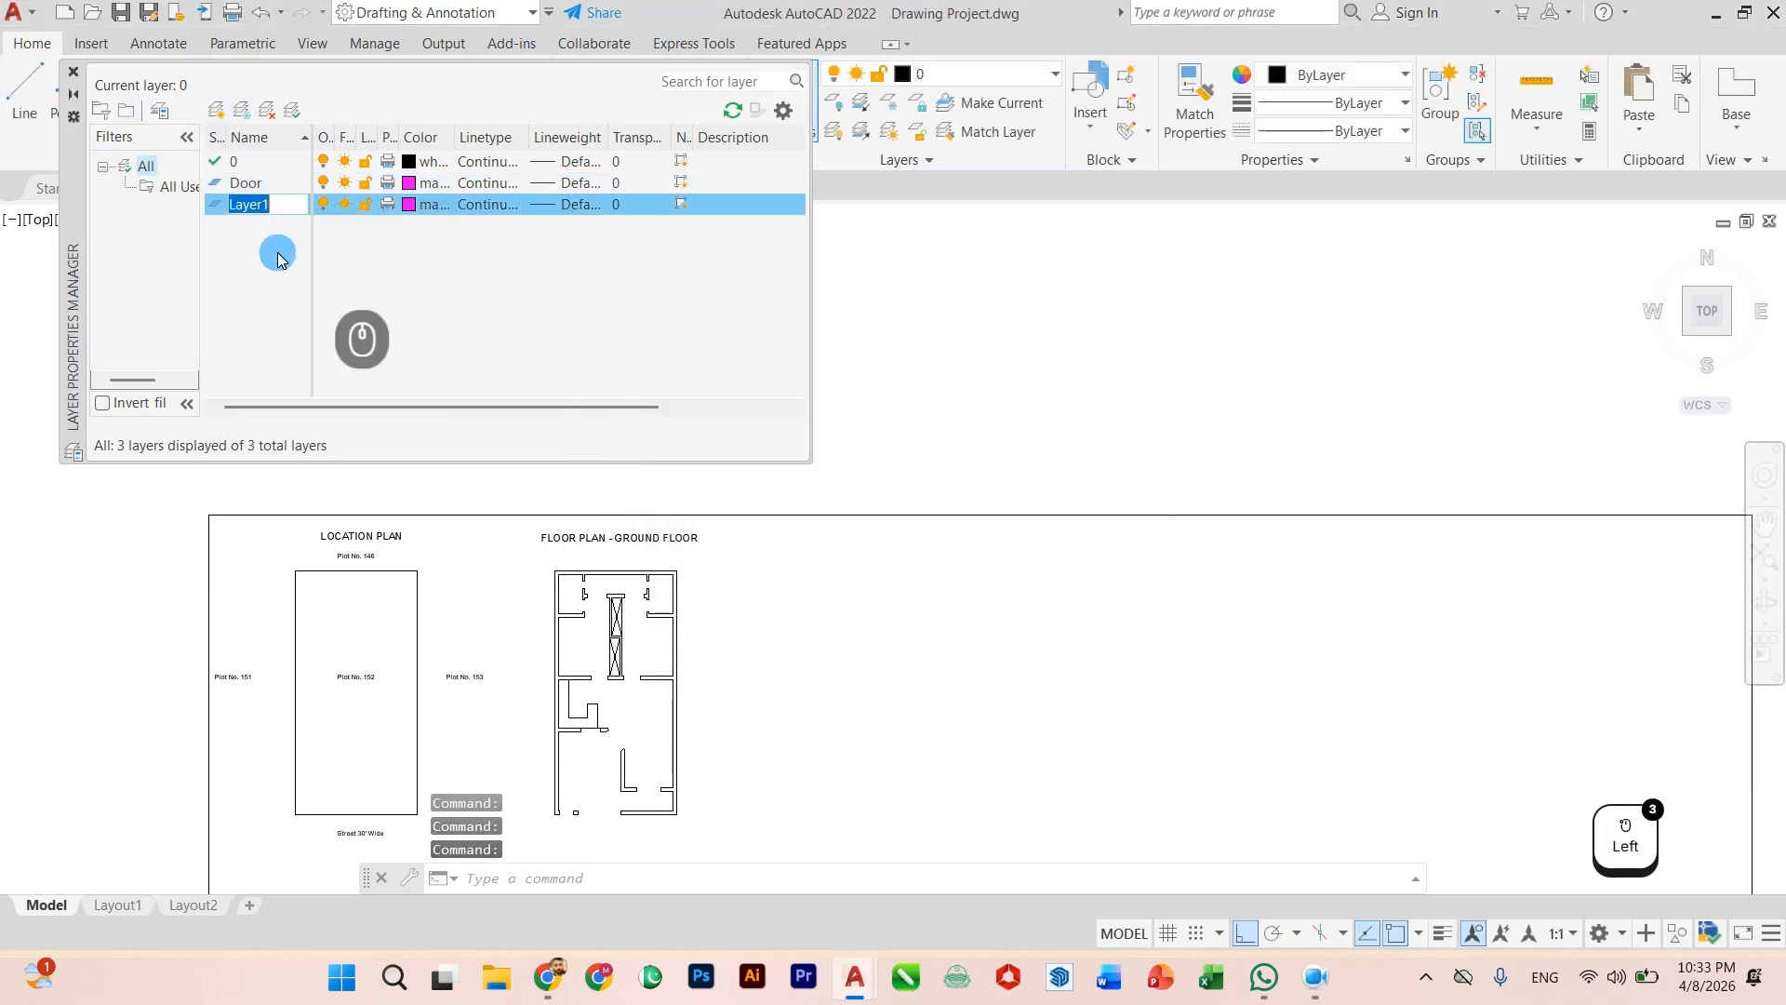
type("W")
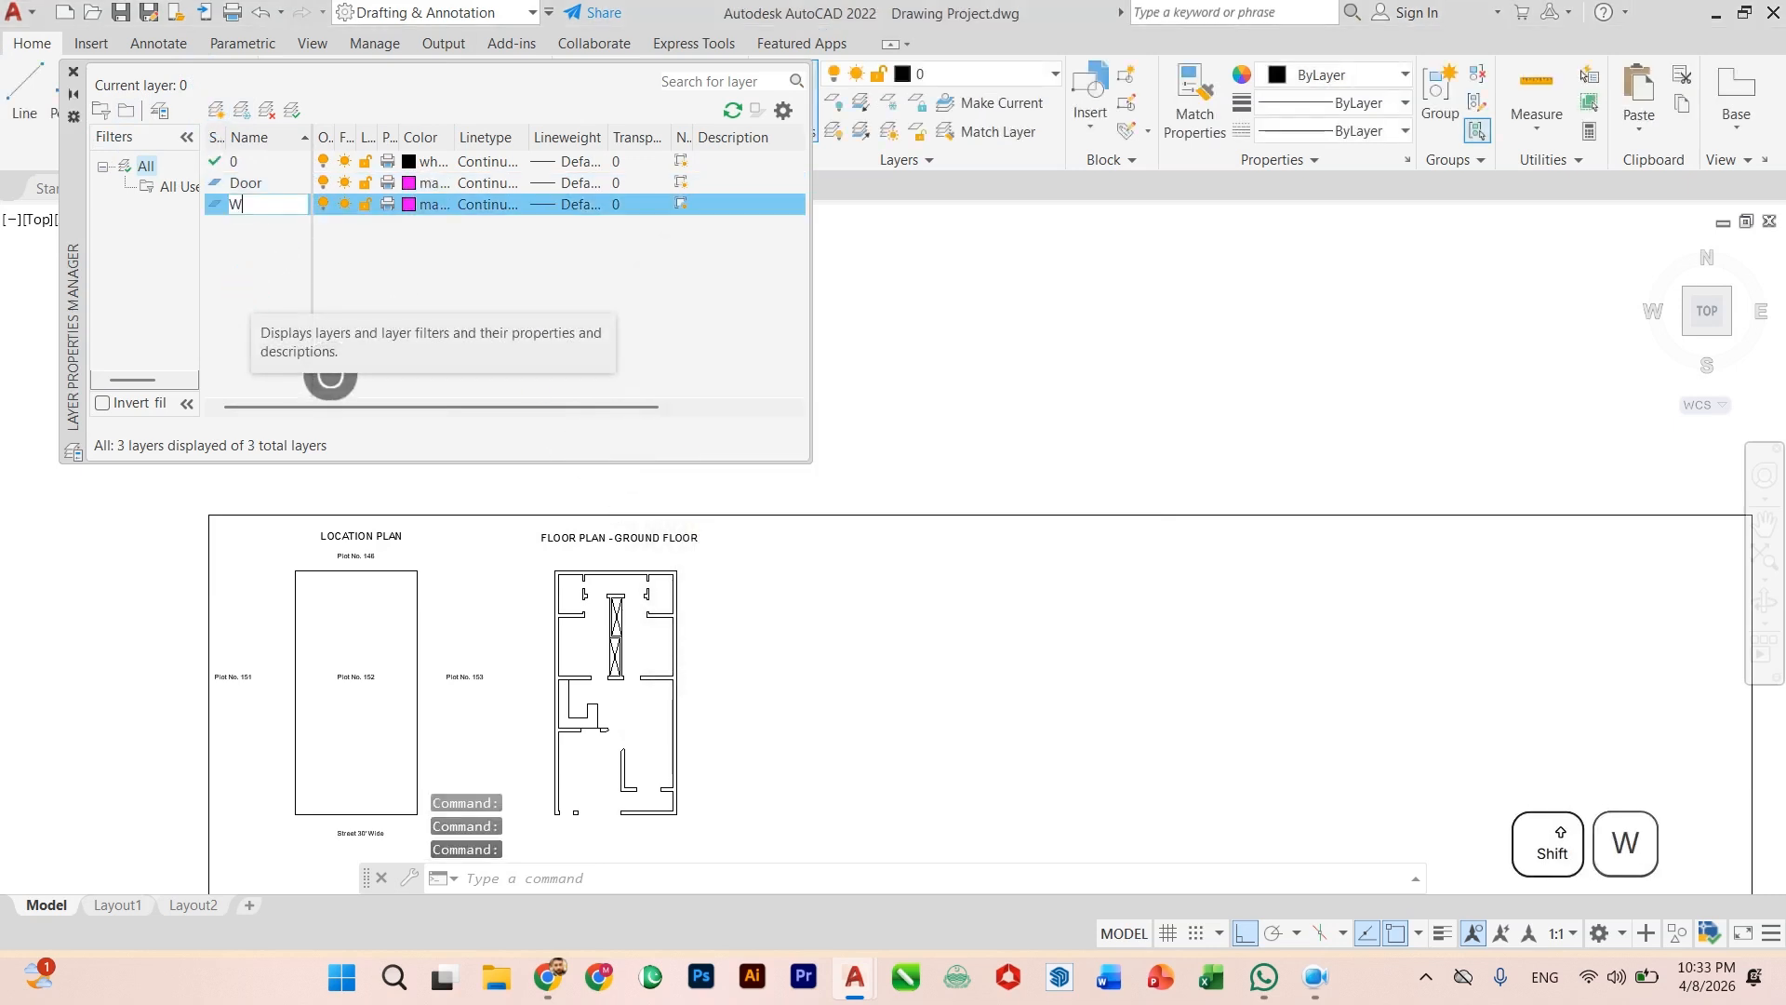
type("ino")
key("BackSpace")
type("dows...")
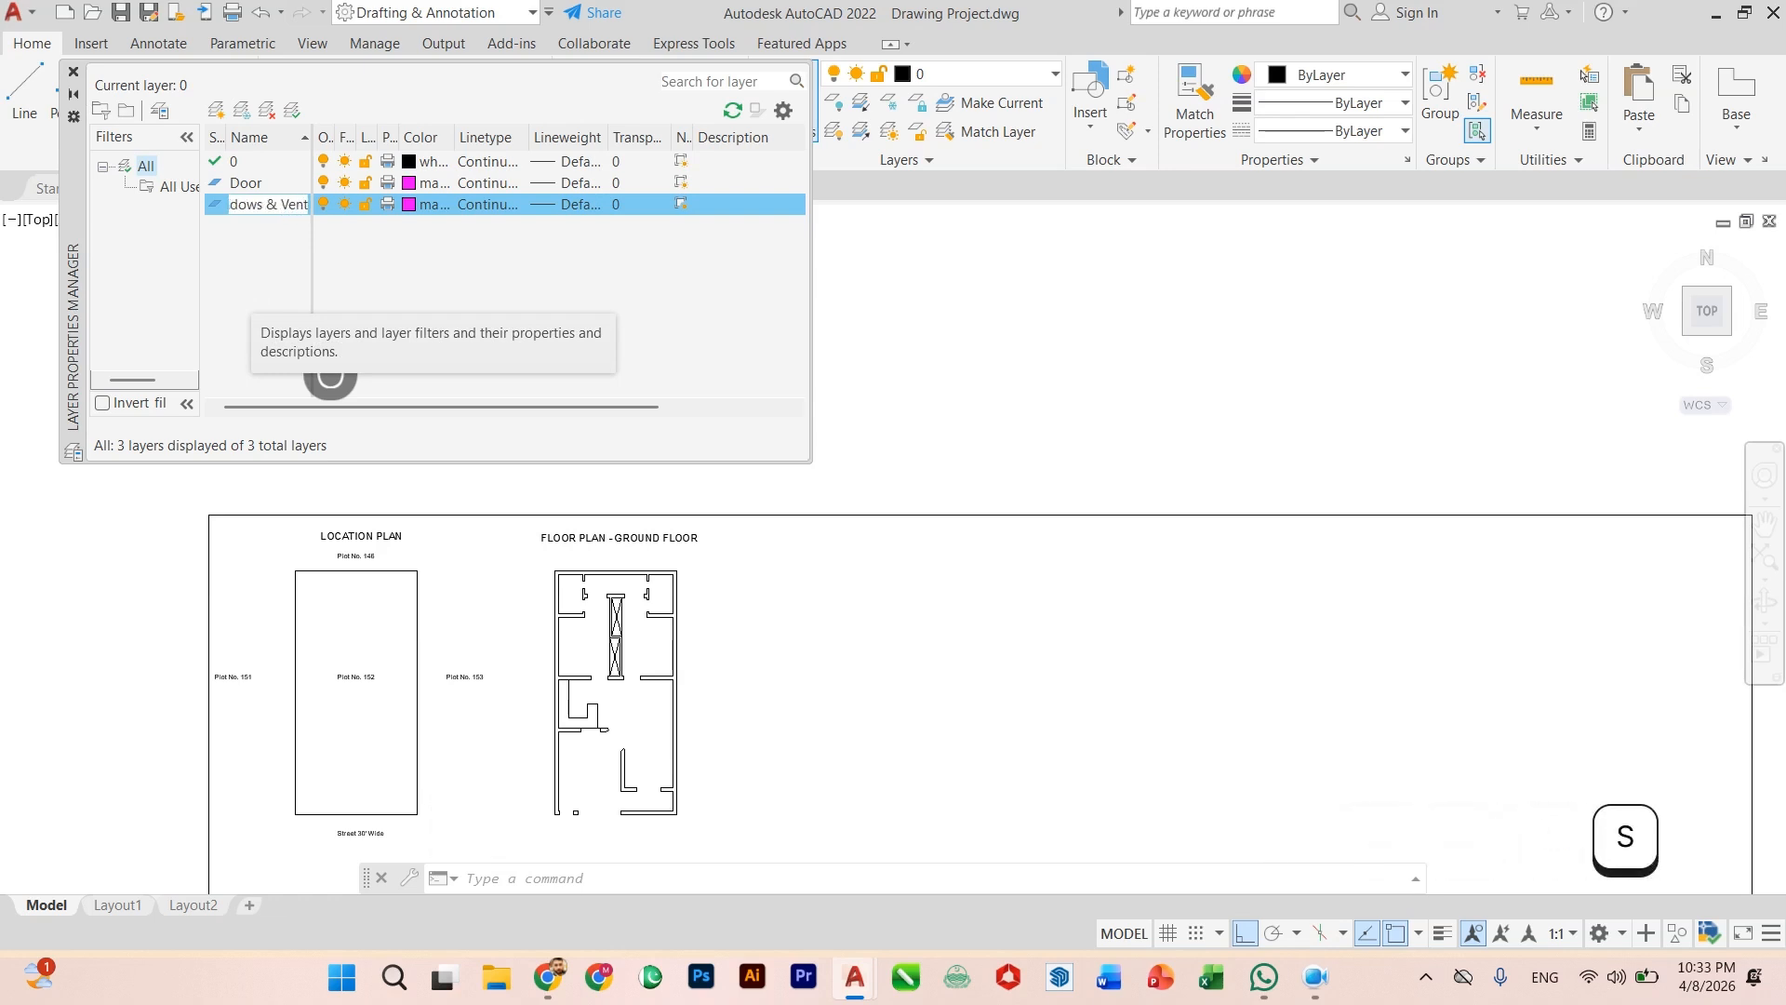
left_click(416, 203)
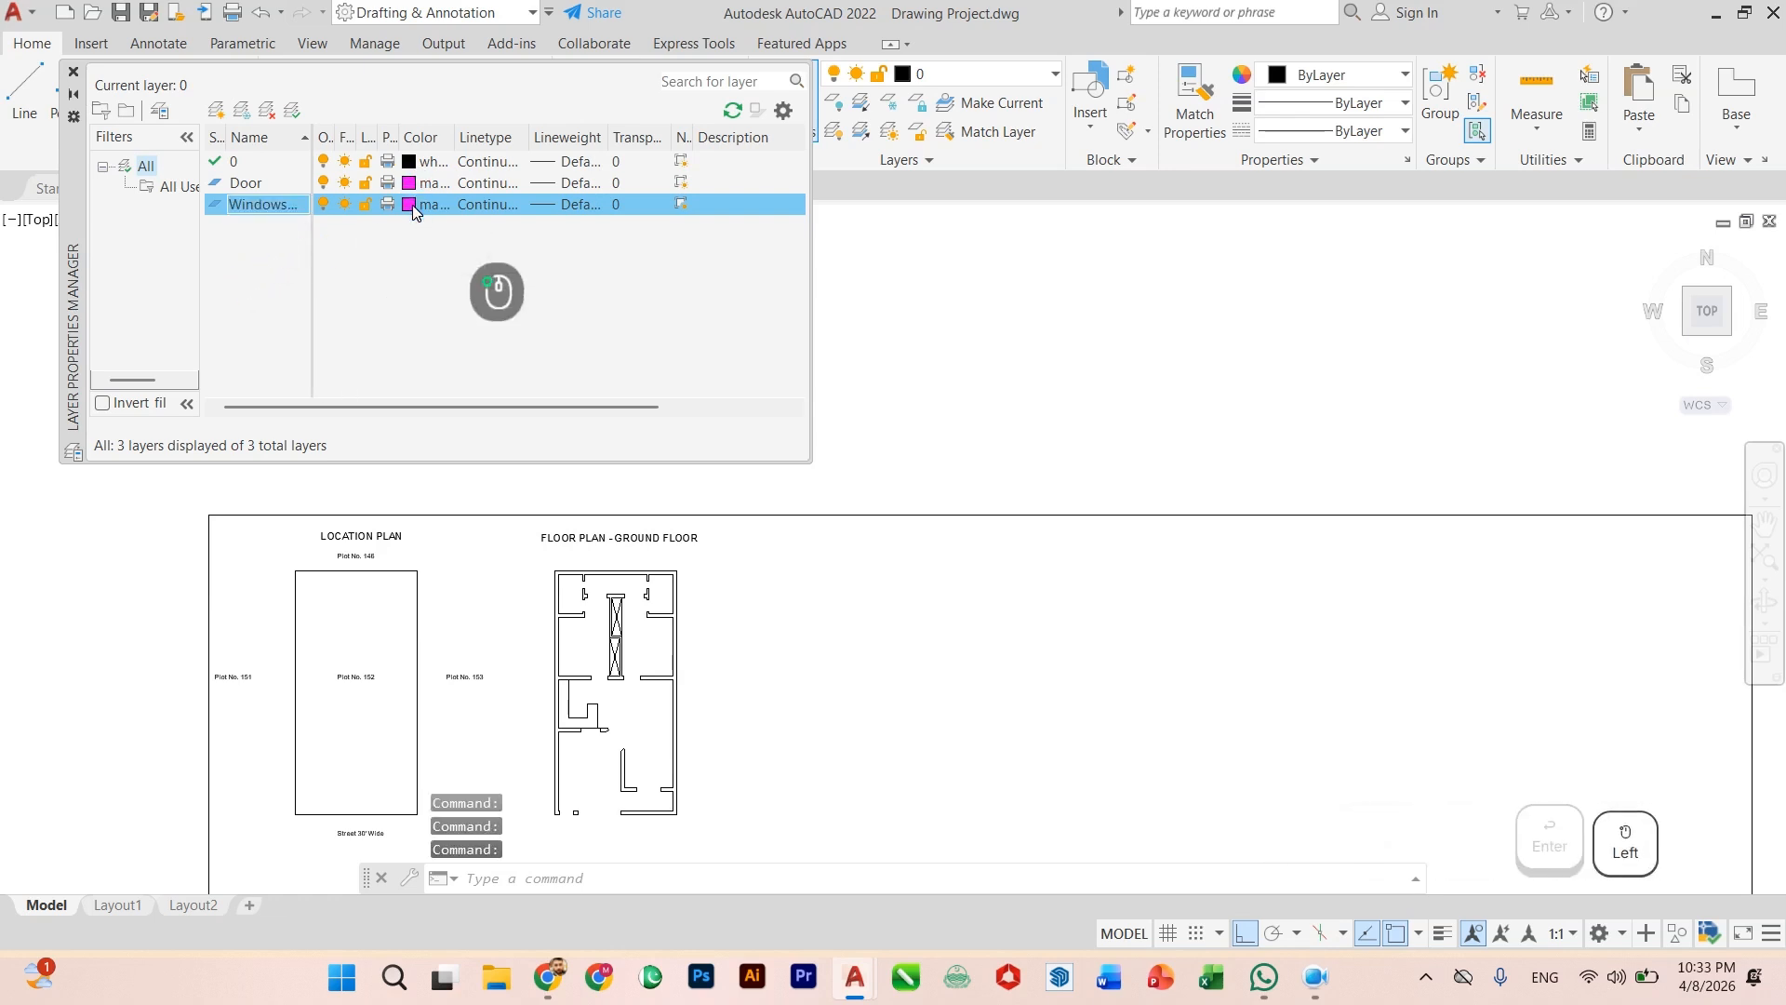
left_click(786, 533)
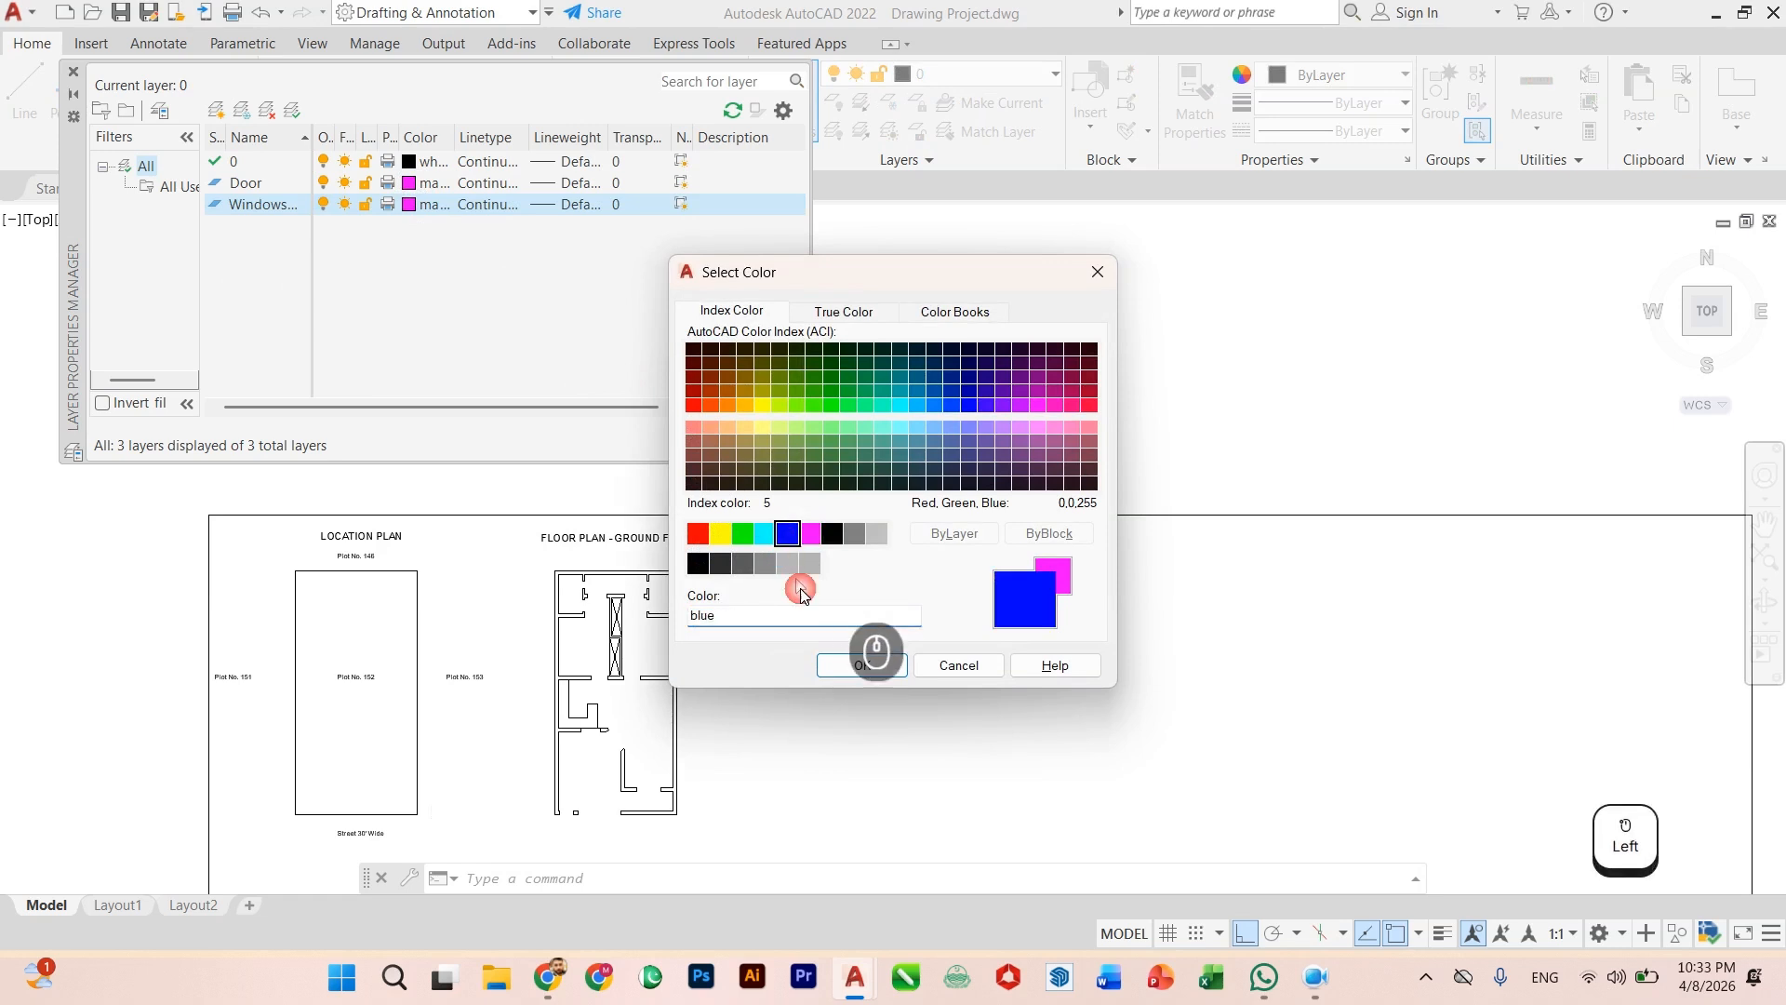
left_click(862, 666)
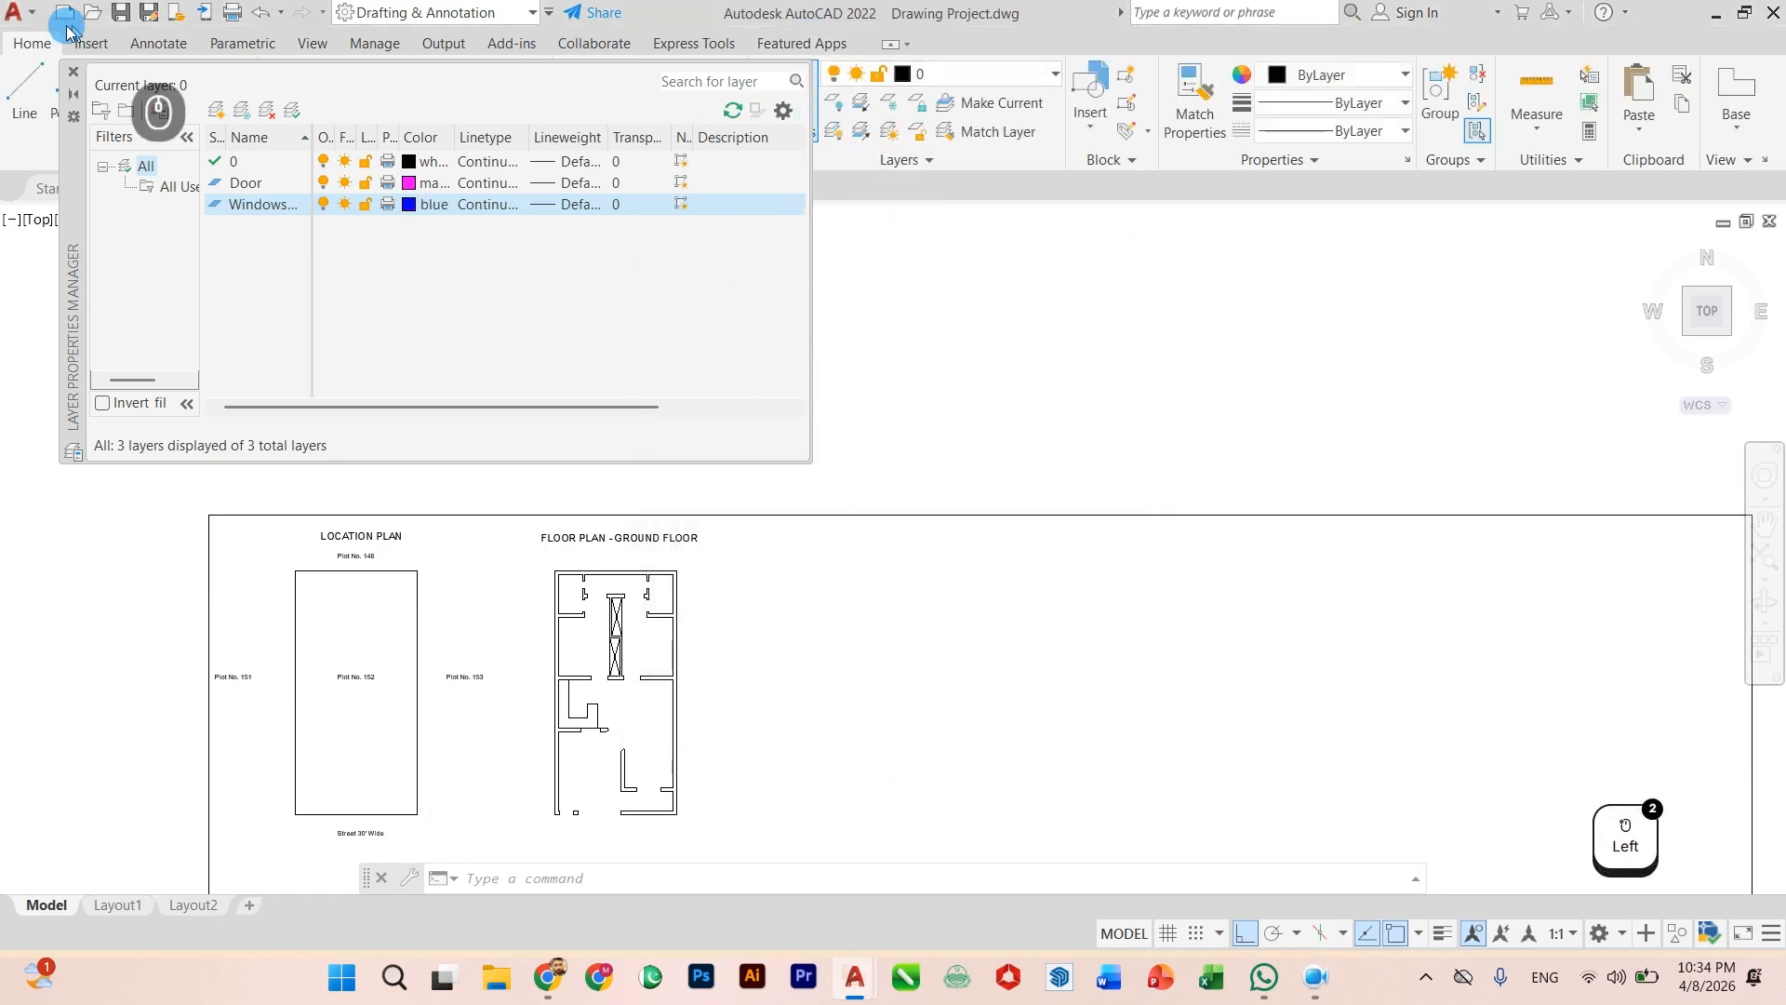
left_click(74, 73)
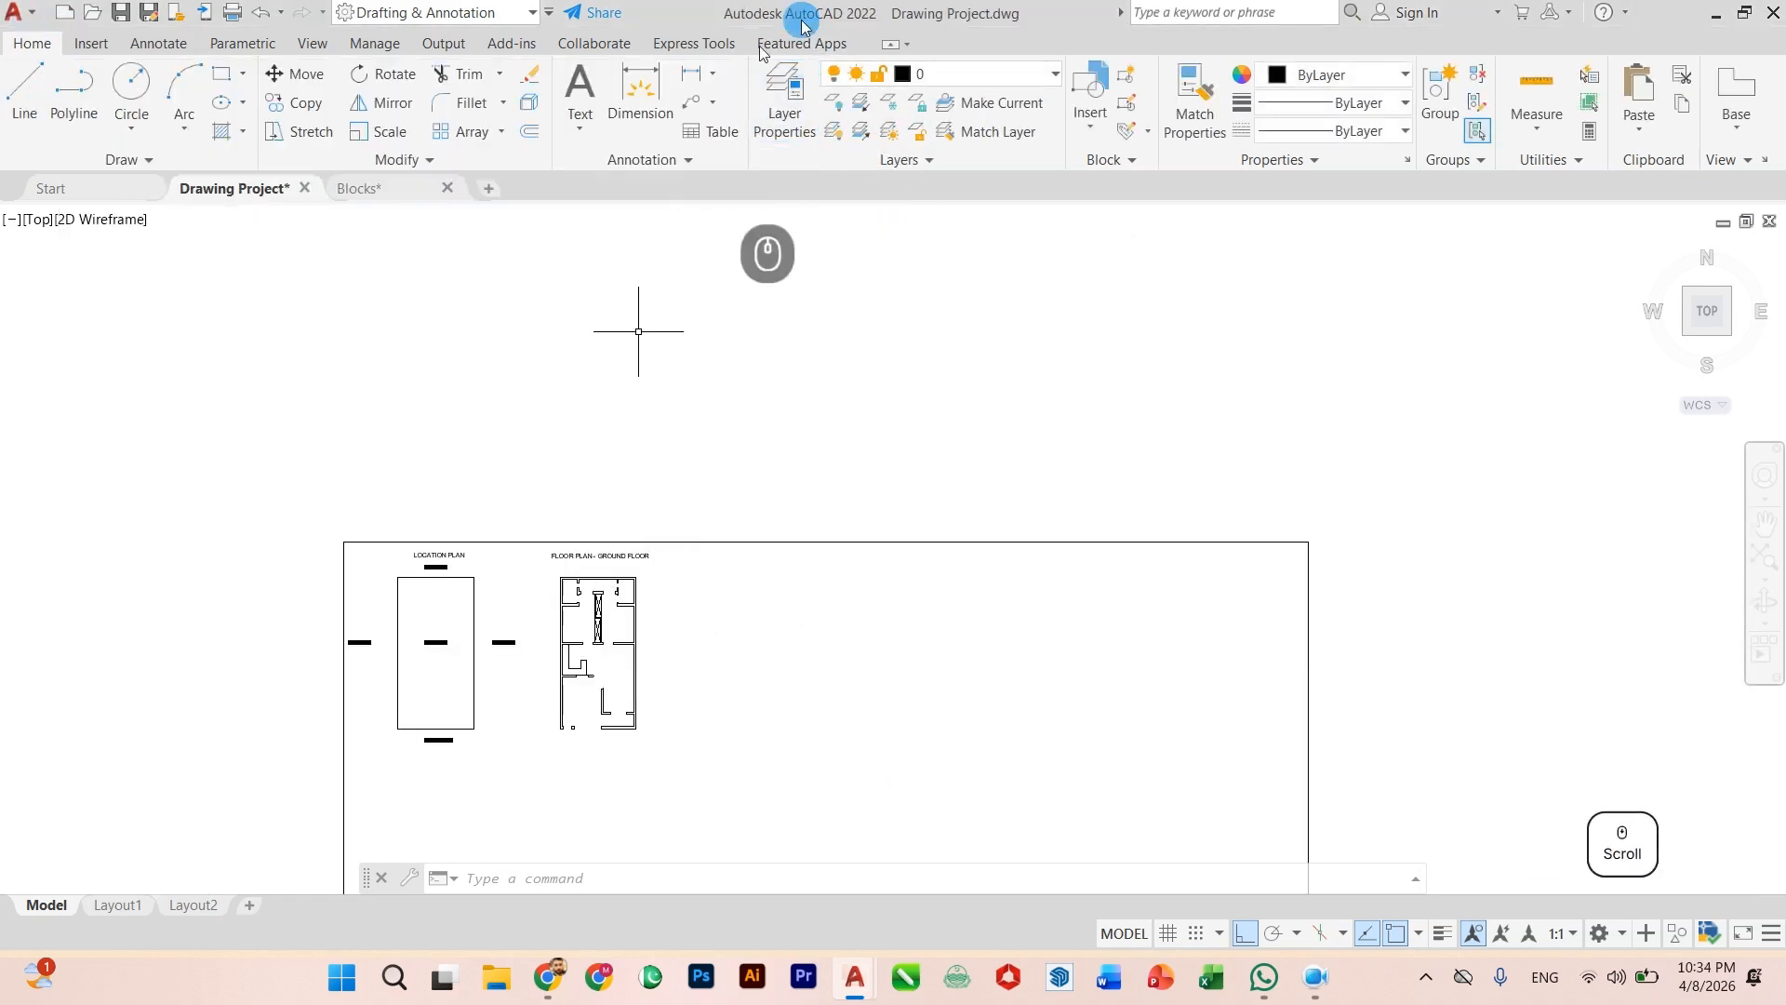
Step: Make the "Door" layer the current layer of the Drawing Project drawing
scroll(562, 596, "down", 2)
left_click(943, 75)
left_click(941, 139)
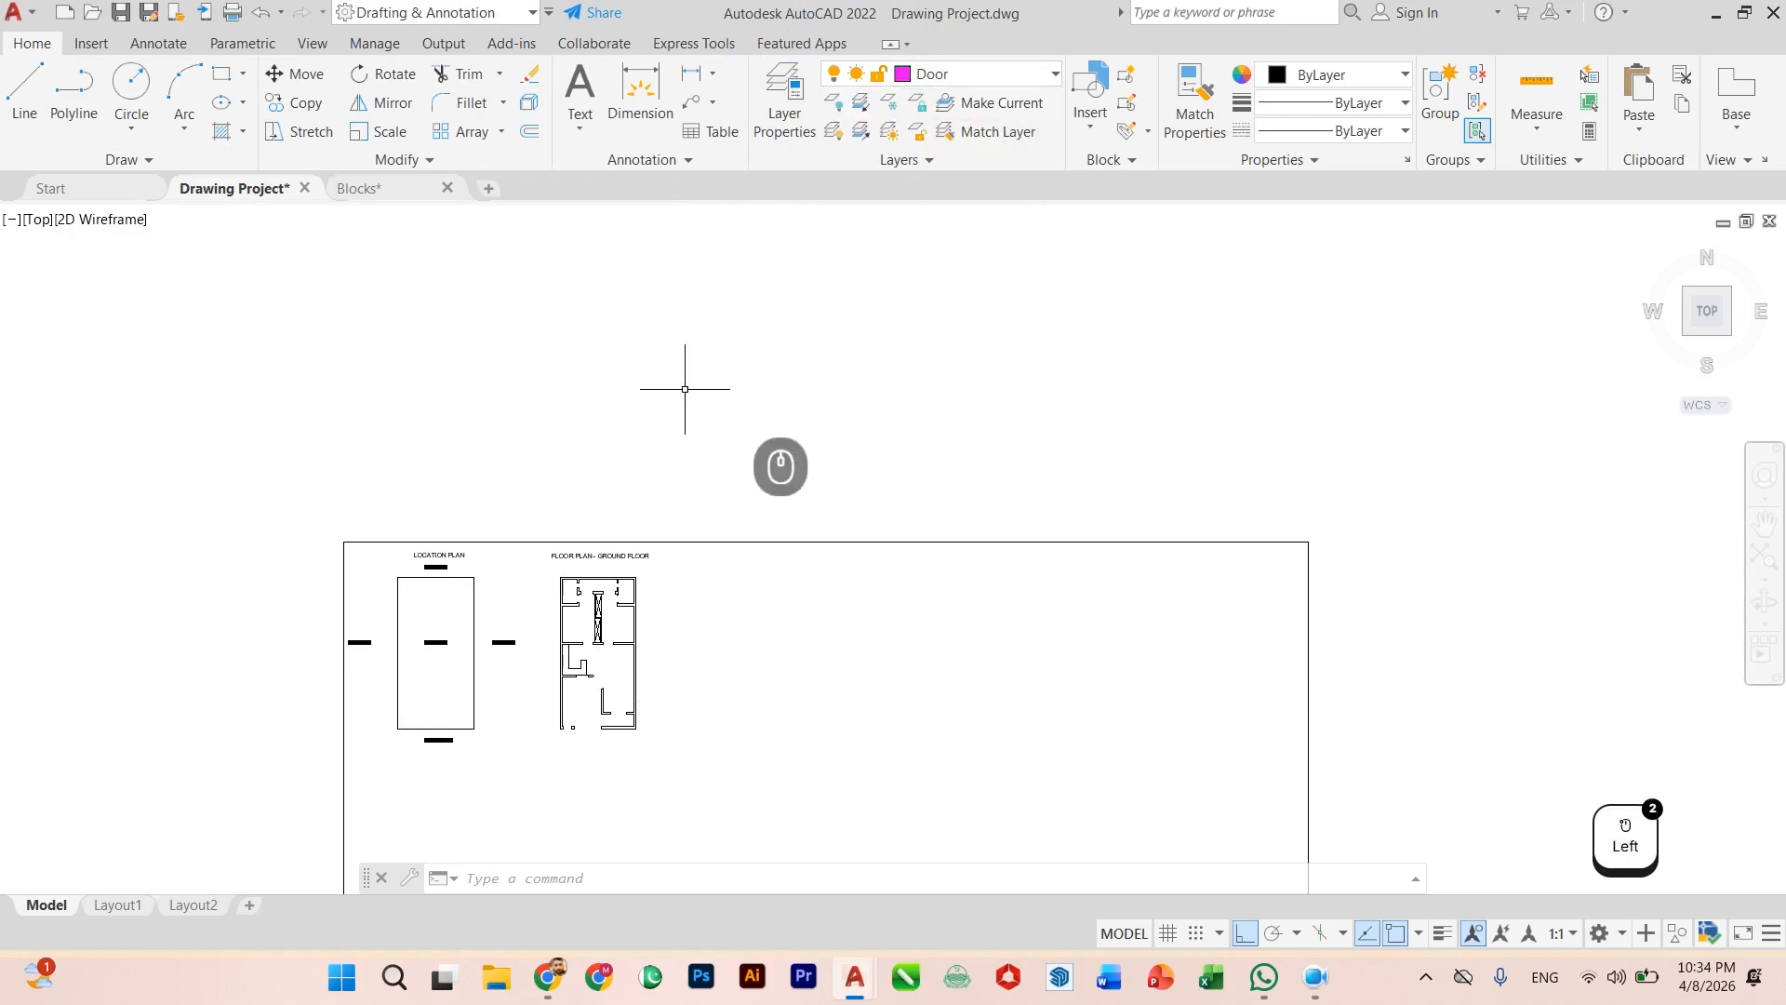
scroll(507, 387, "down", 2)
scroll(507, 391, "up", 2)
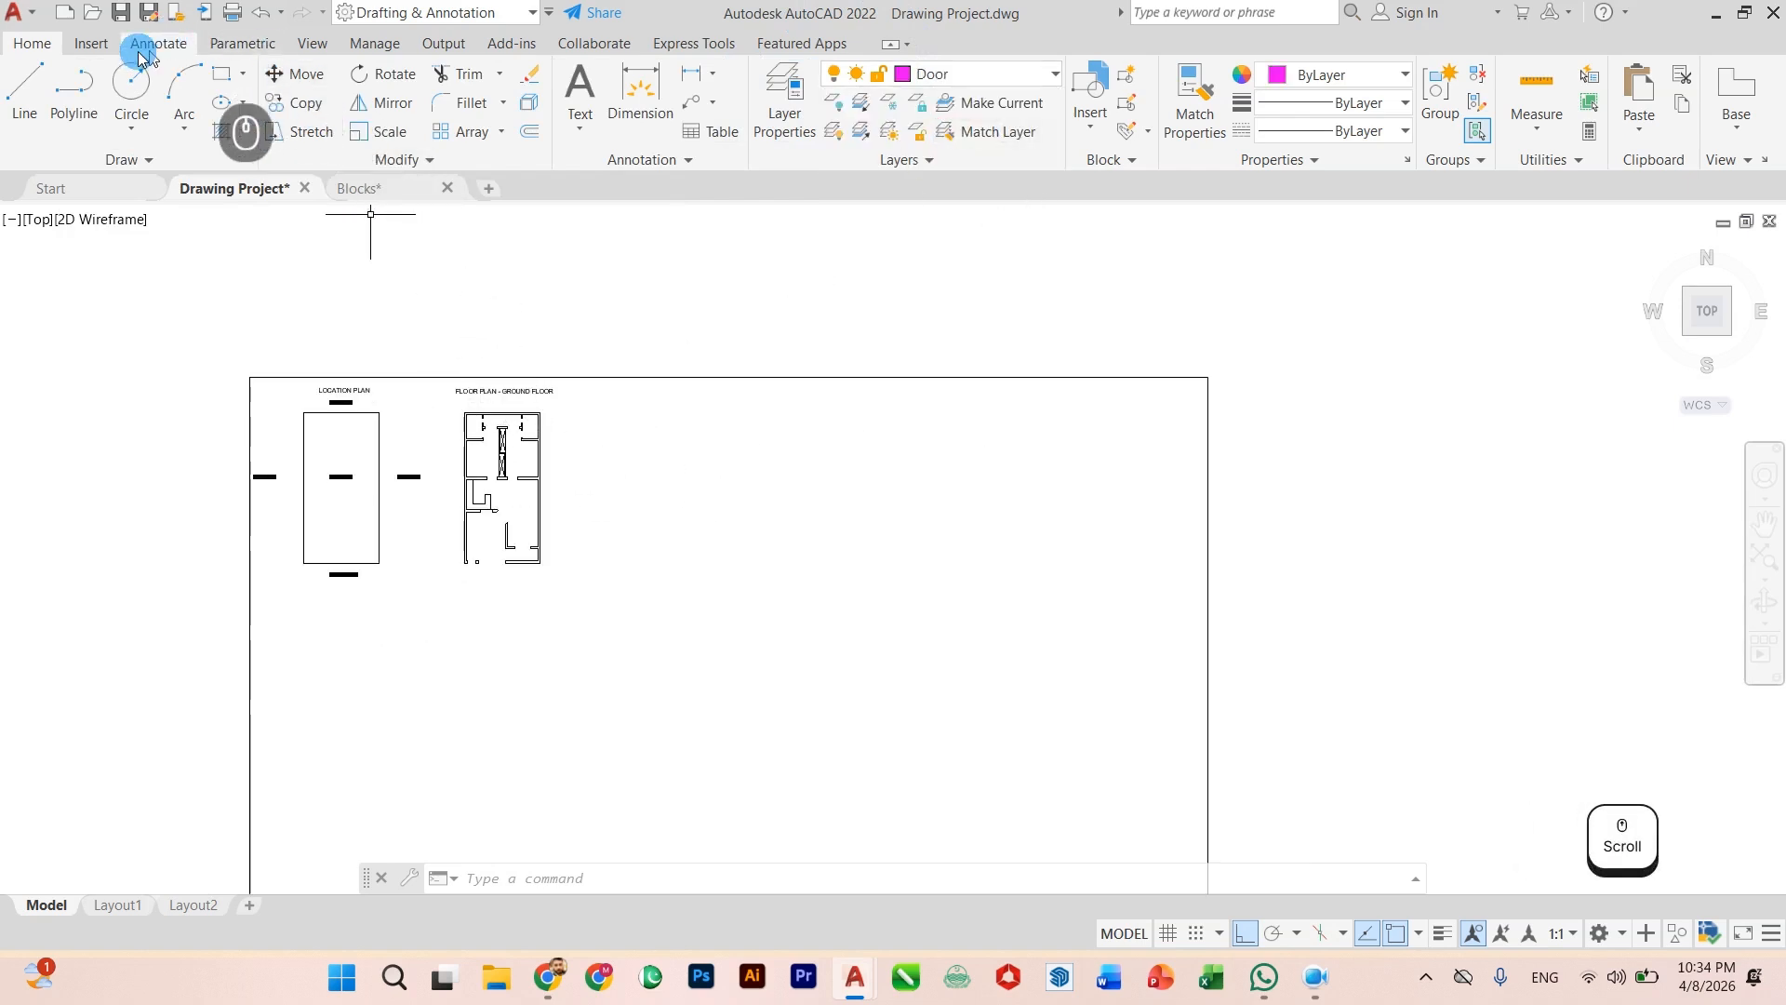
left_click(92, 42)
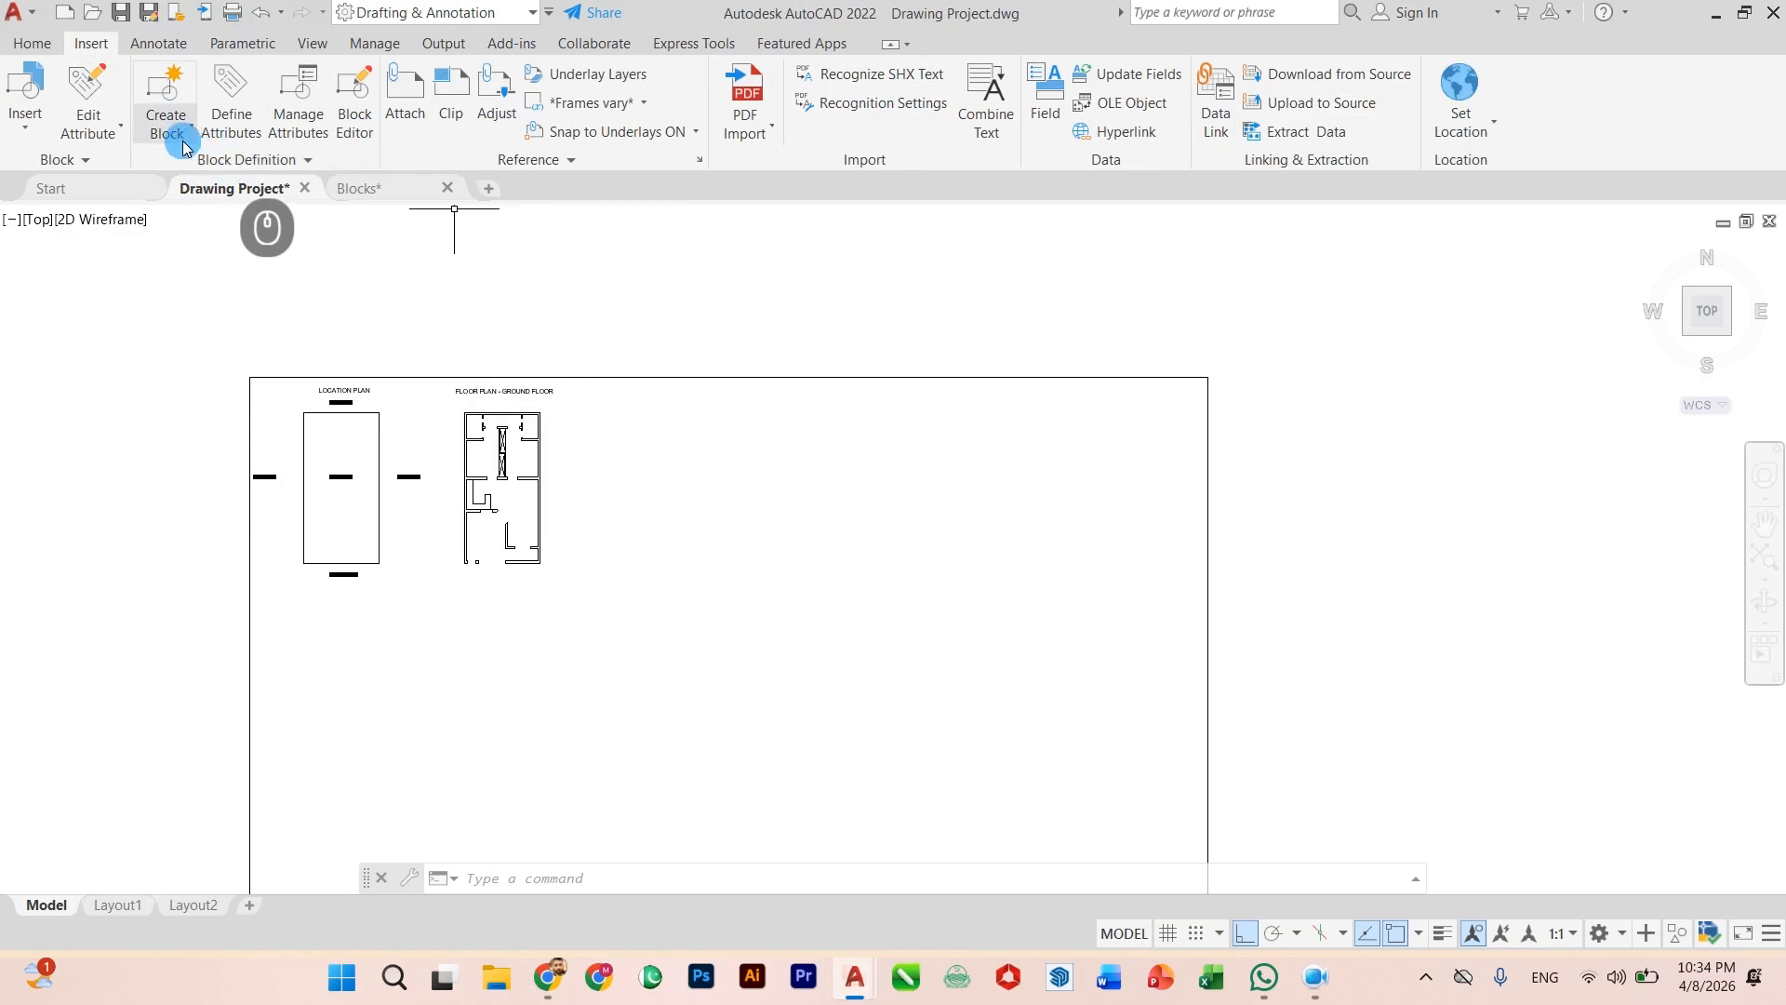
key("Escape")
key("Escape")
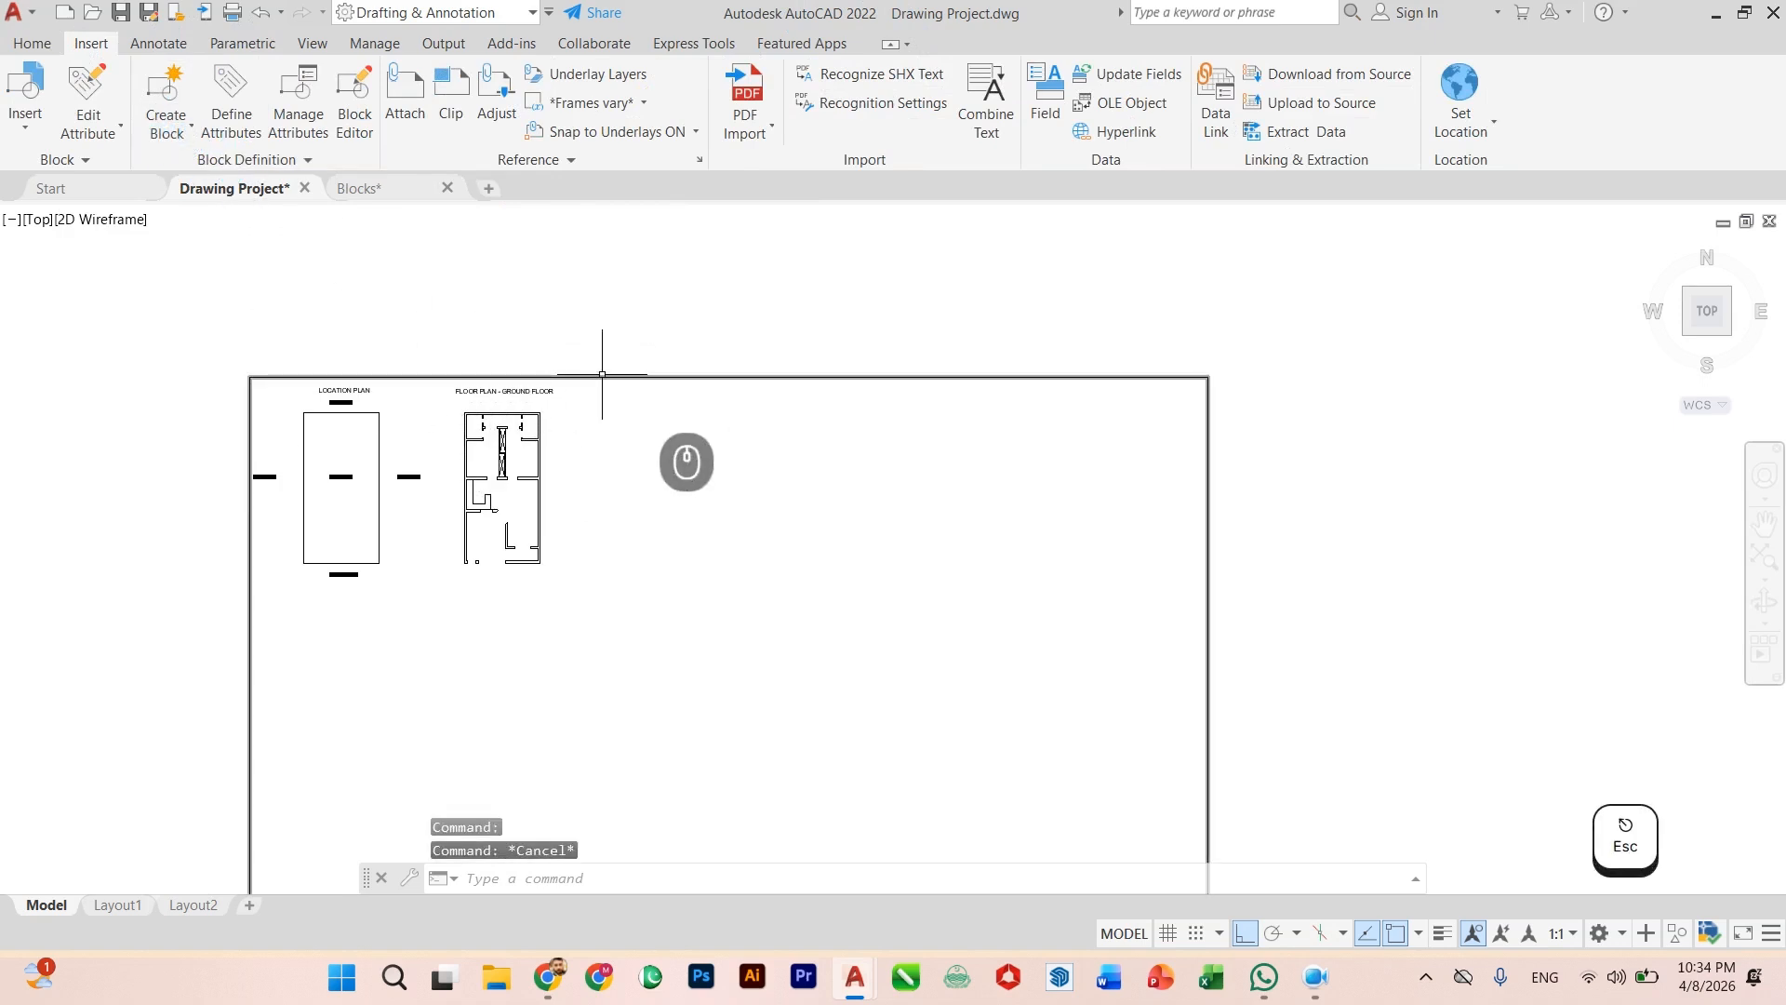
type("i")
key("Return")
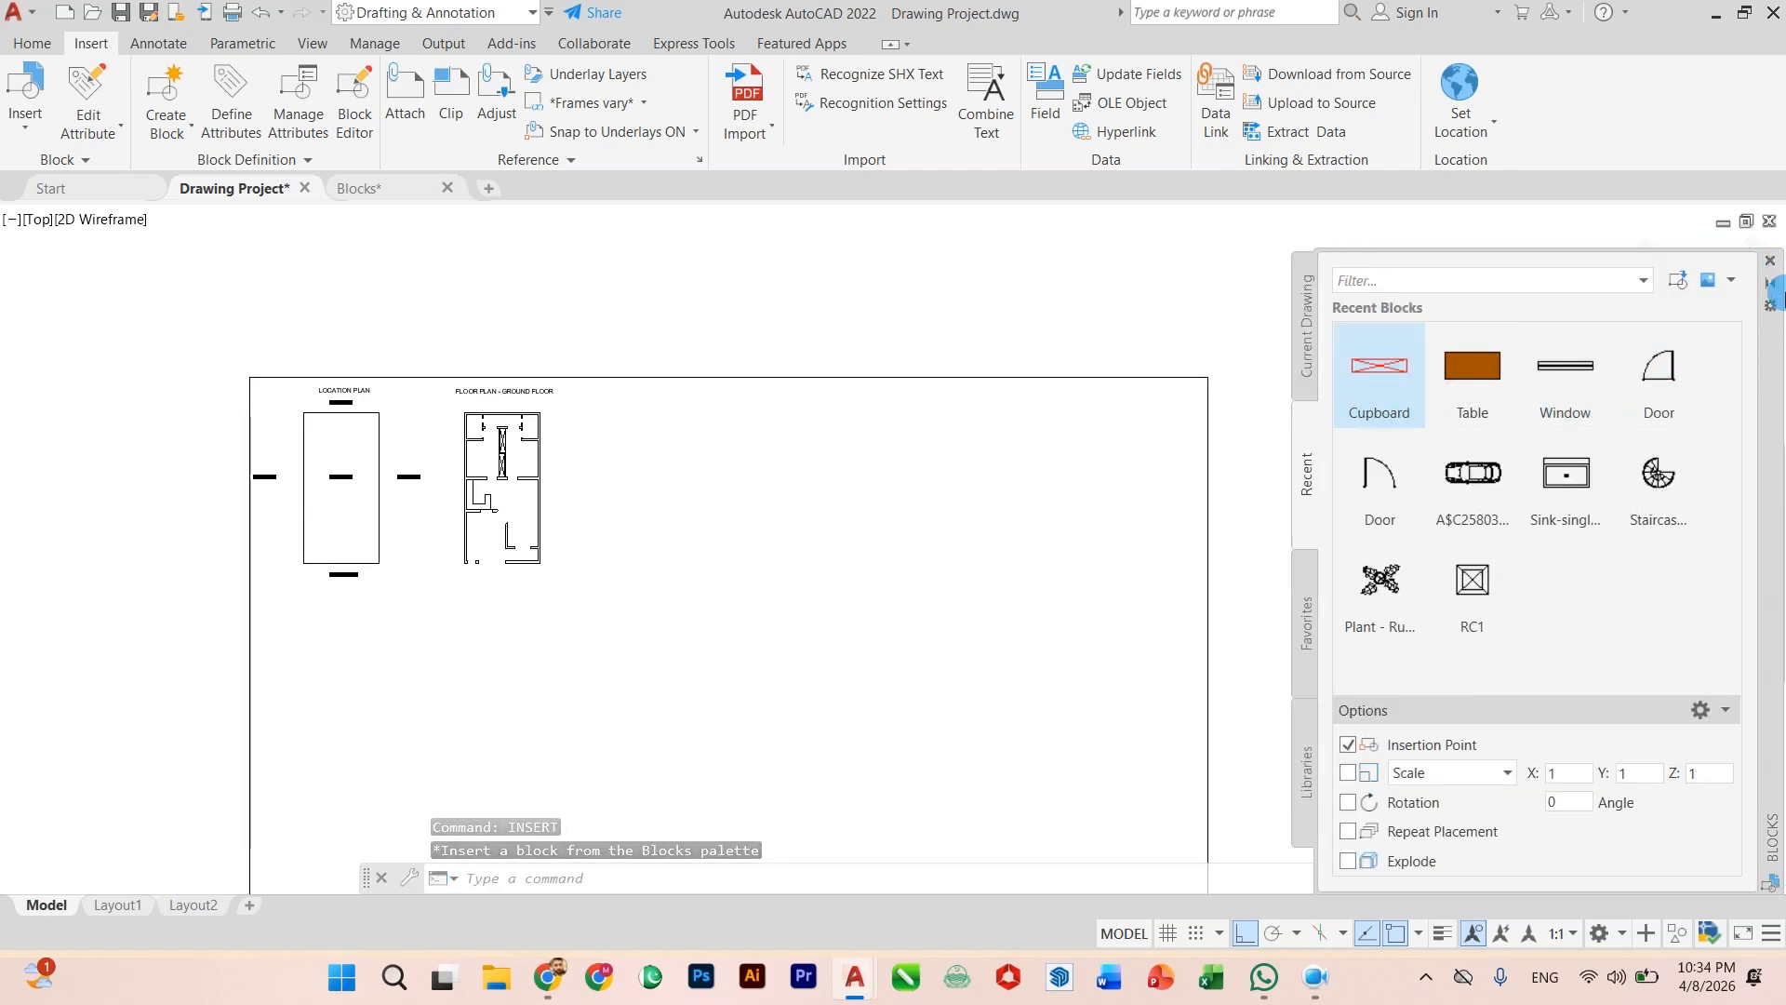
left_click(1770, 260)
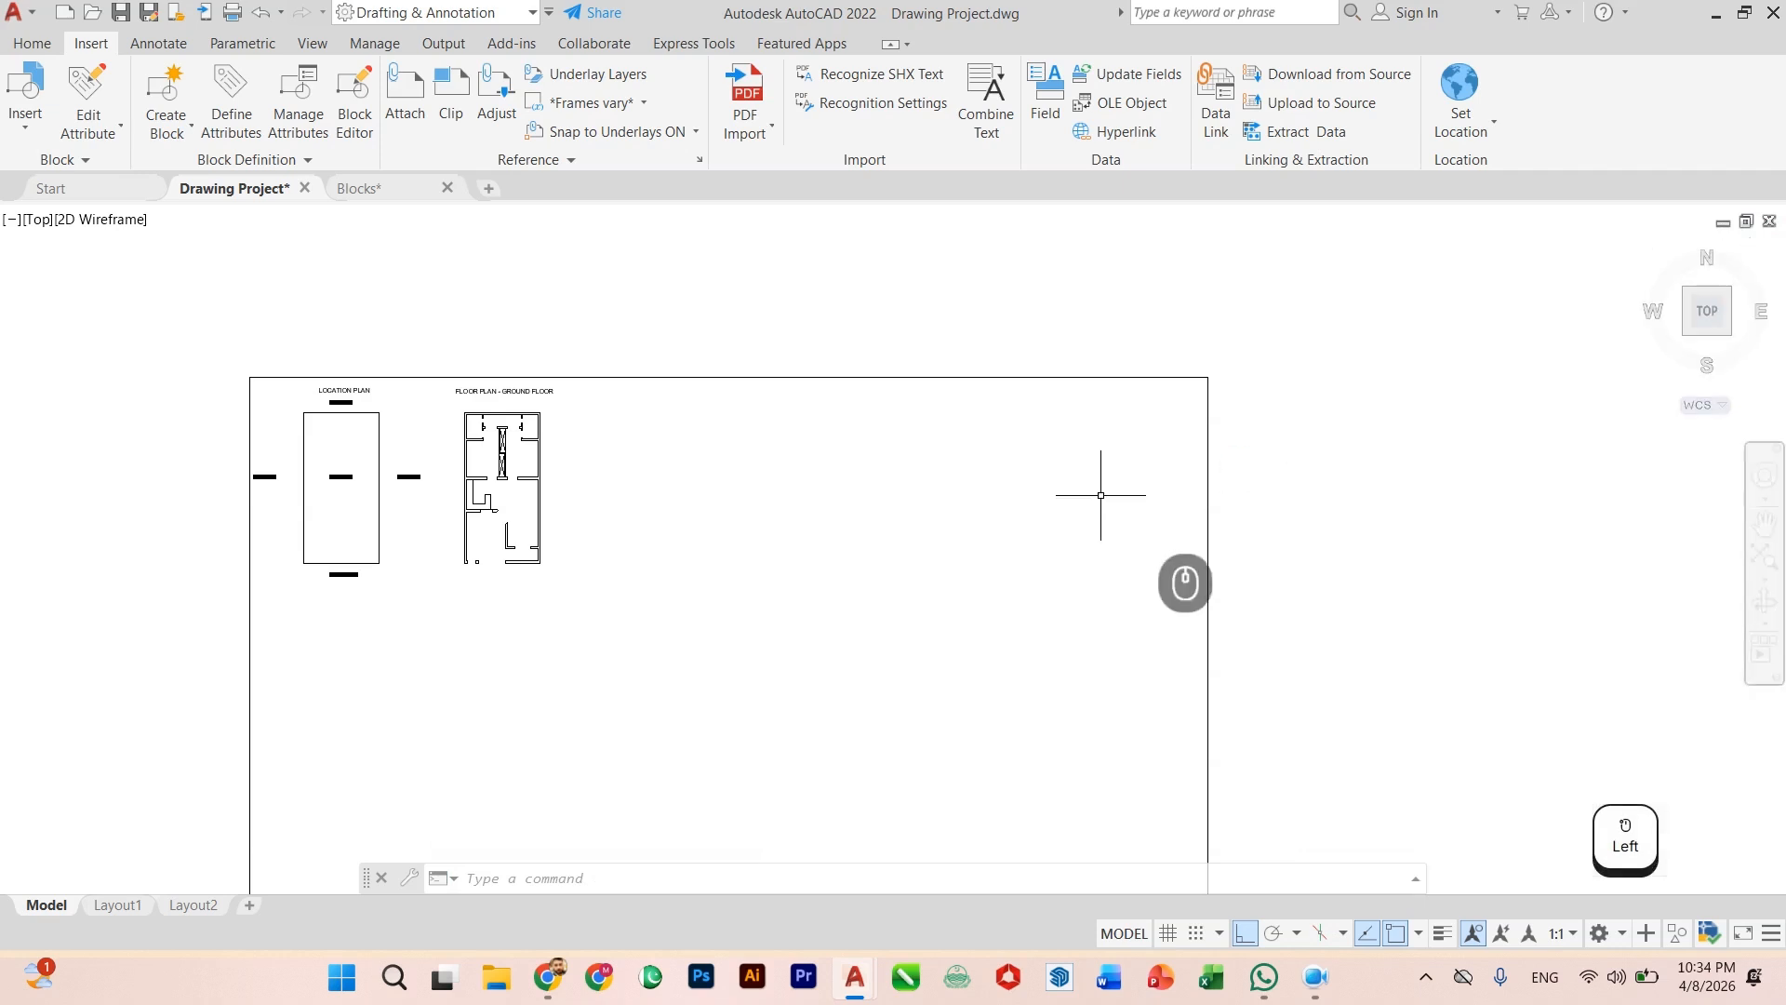
Step: Open DesignCenter and browse through My Drive and "AutoCad & Google Sketchup Course" to the blocks of Blocks.dwg in Lecture Files
type("d")
key("Return")
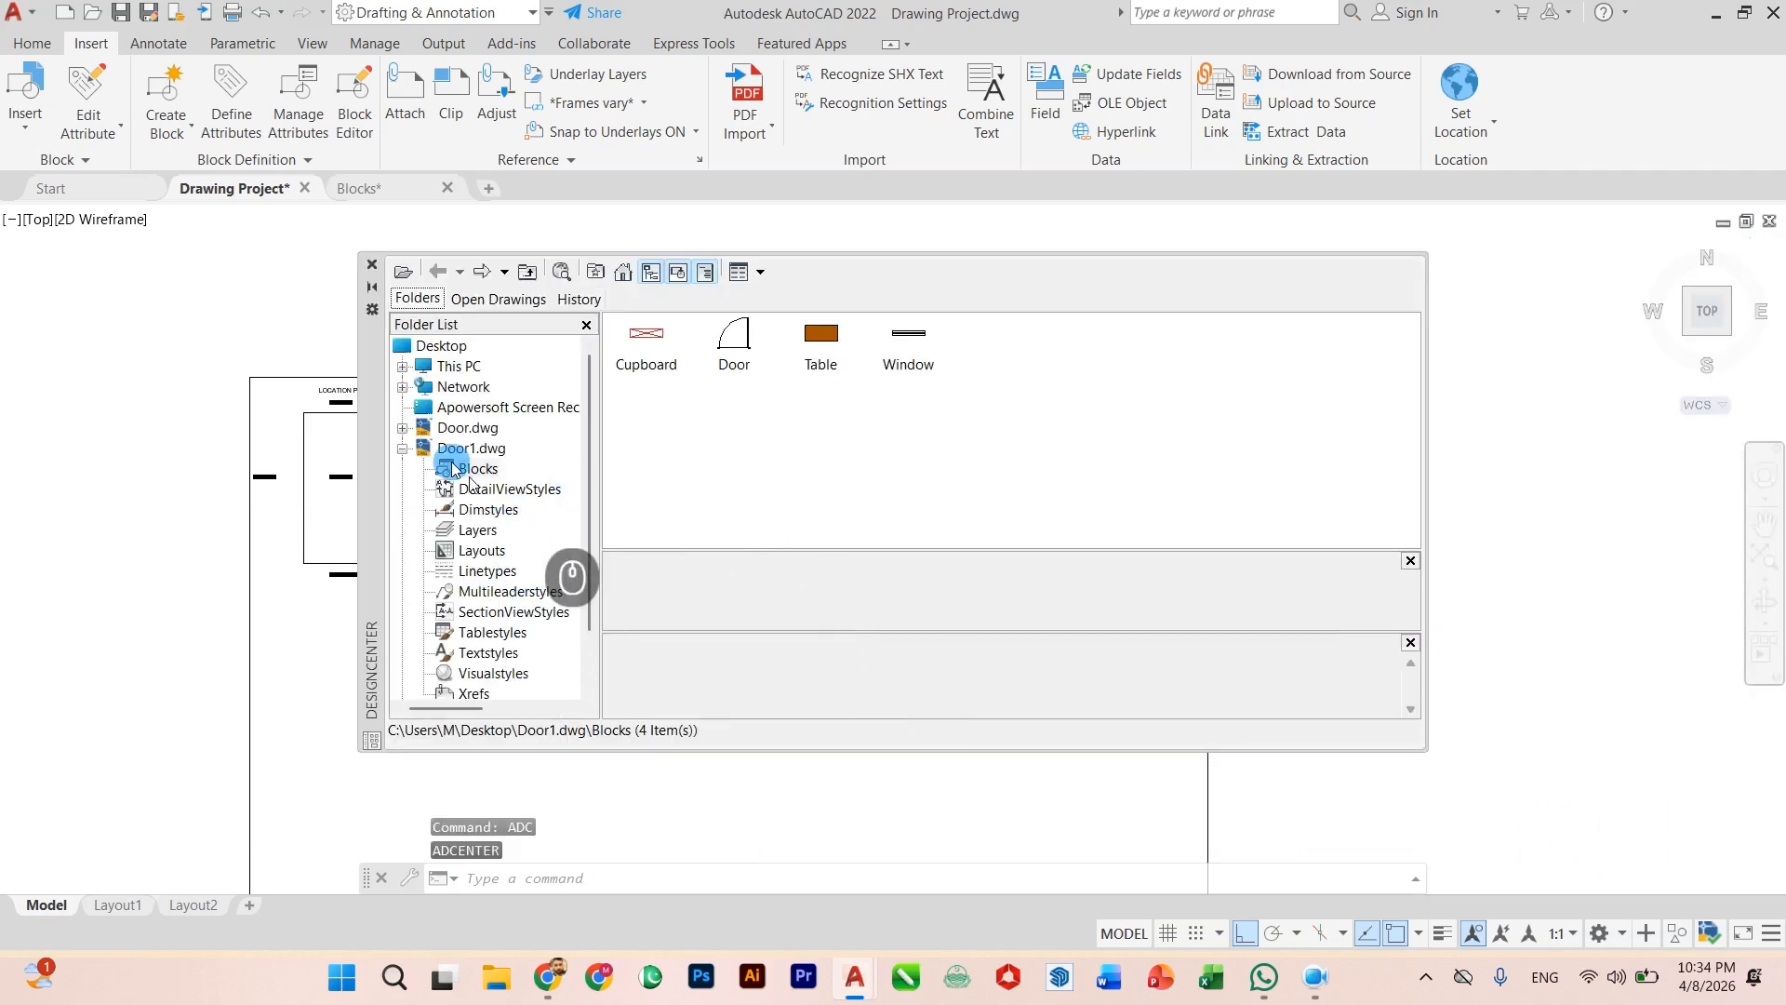
left_click(416, 461)
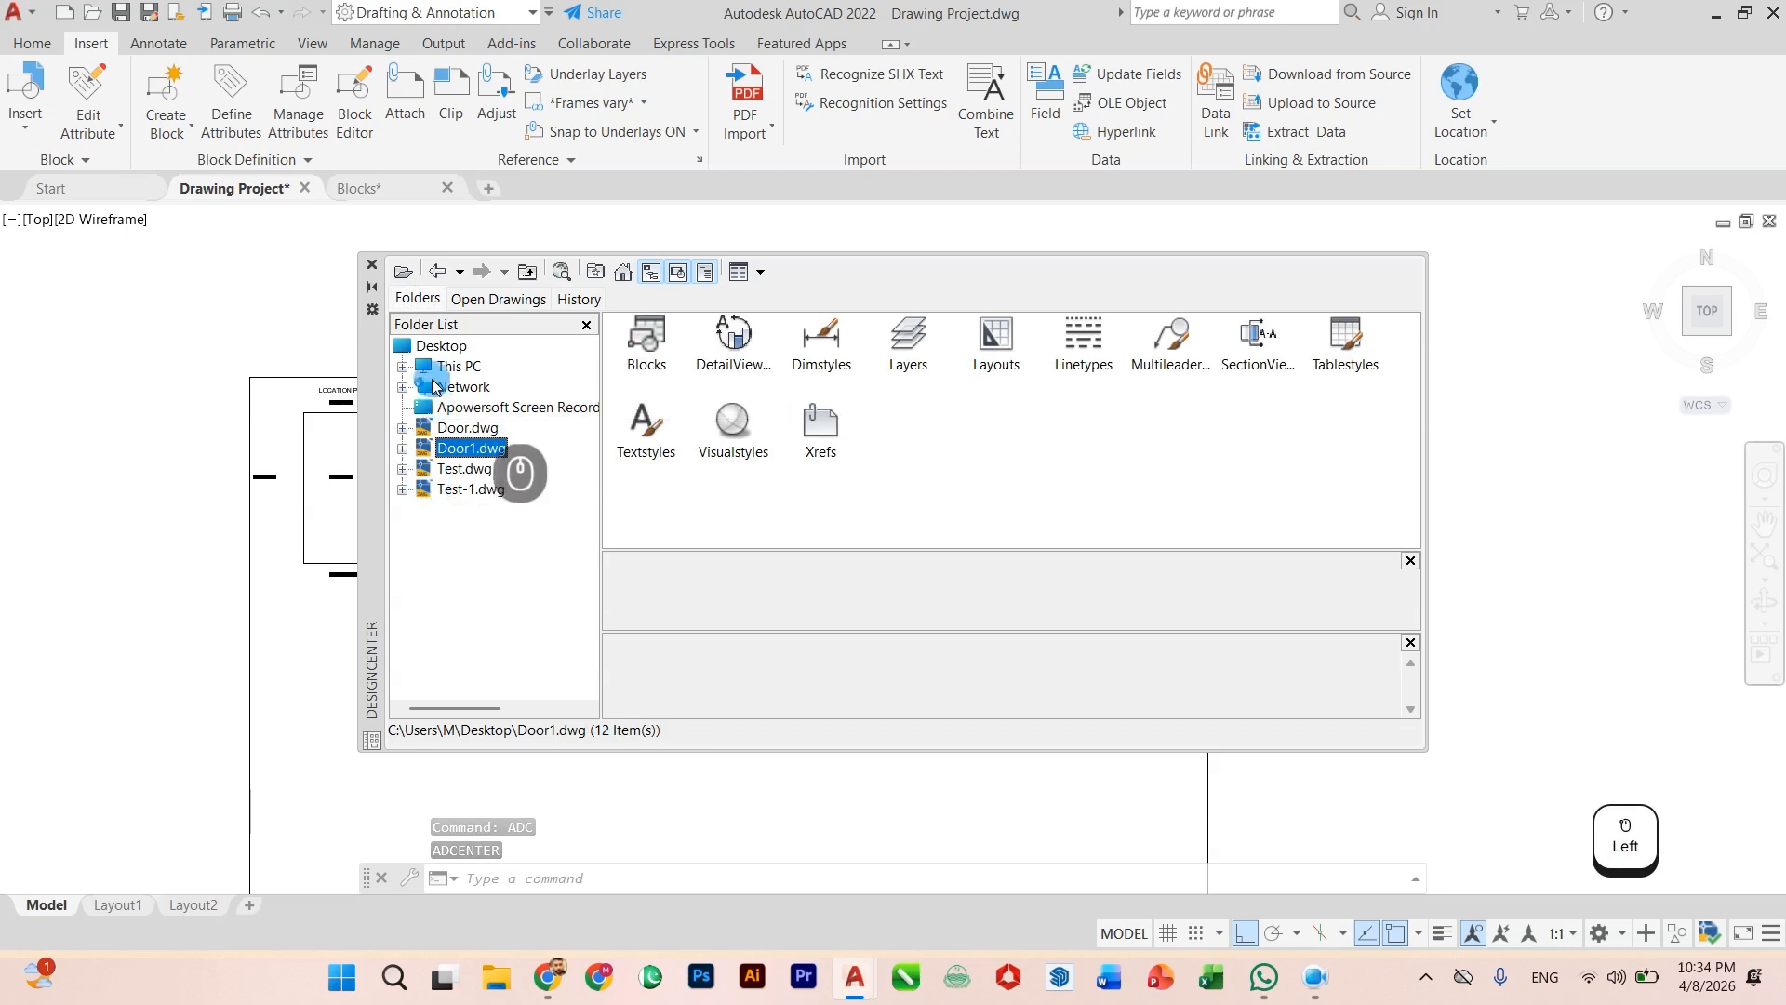
left_click(403, 366)
left_click(474, 448)
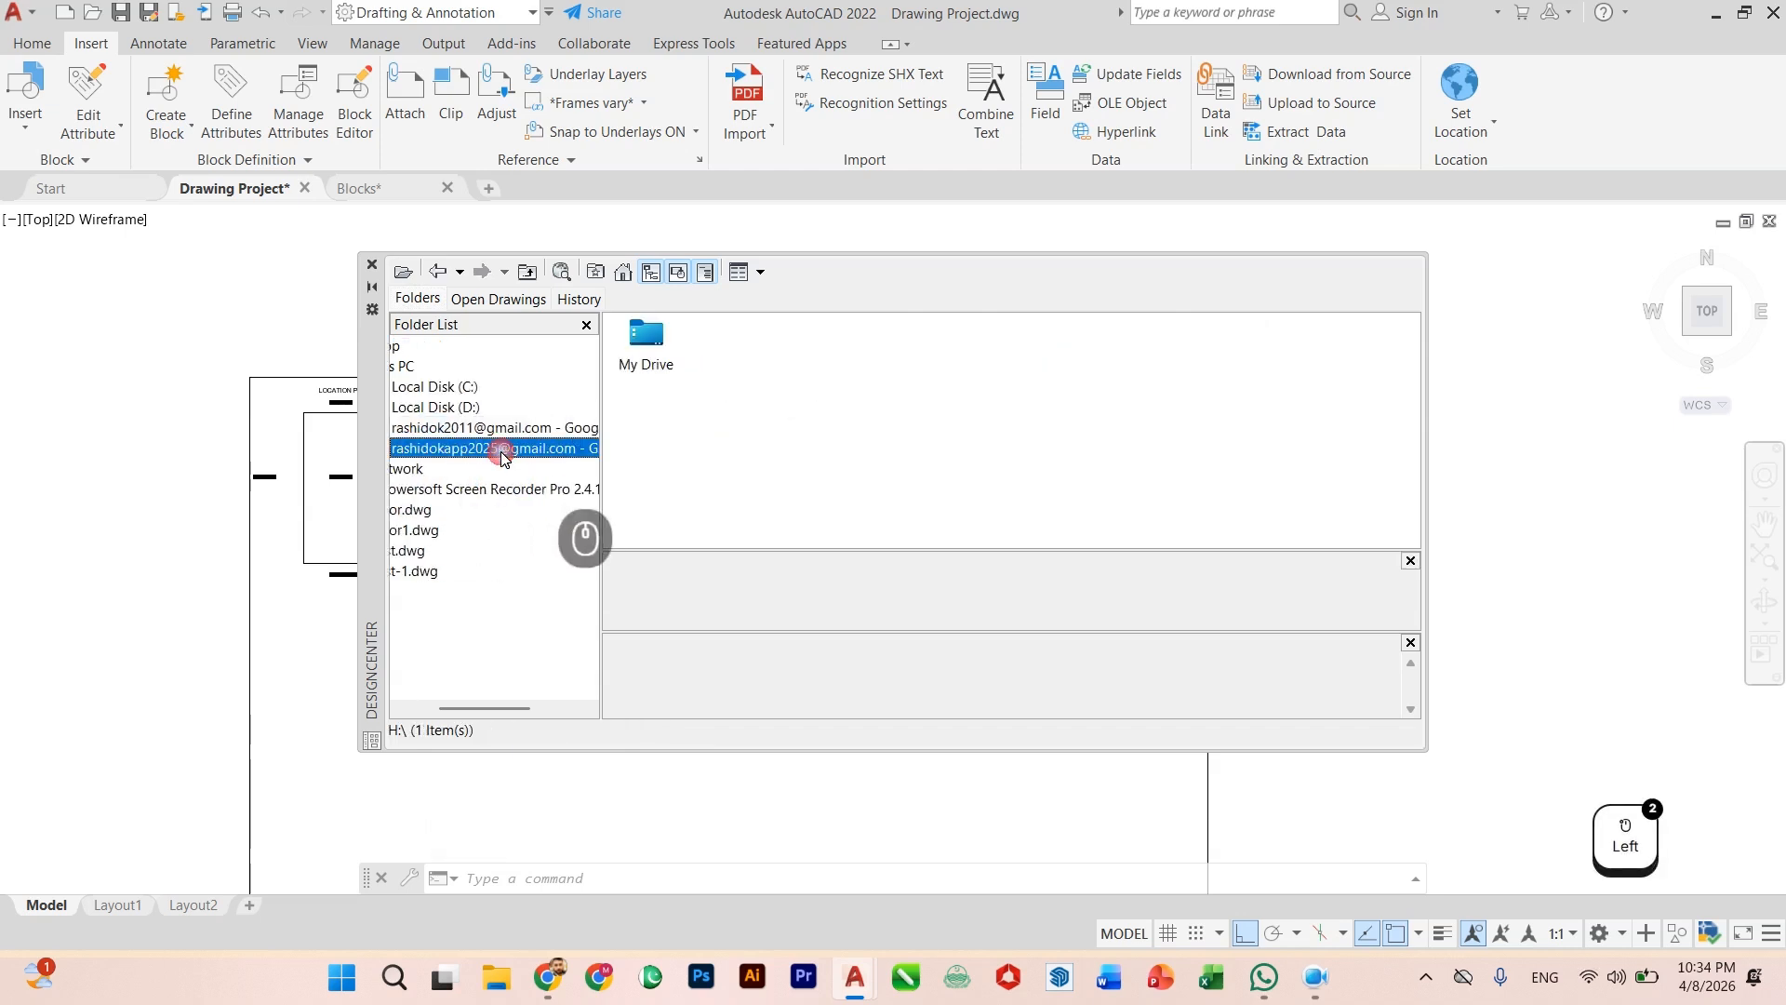
double_click(646, 339)
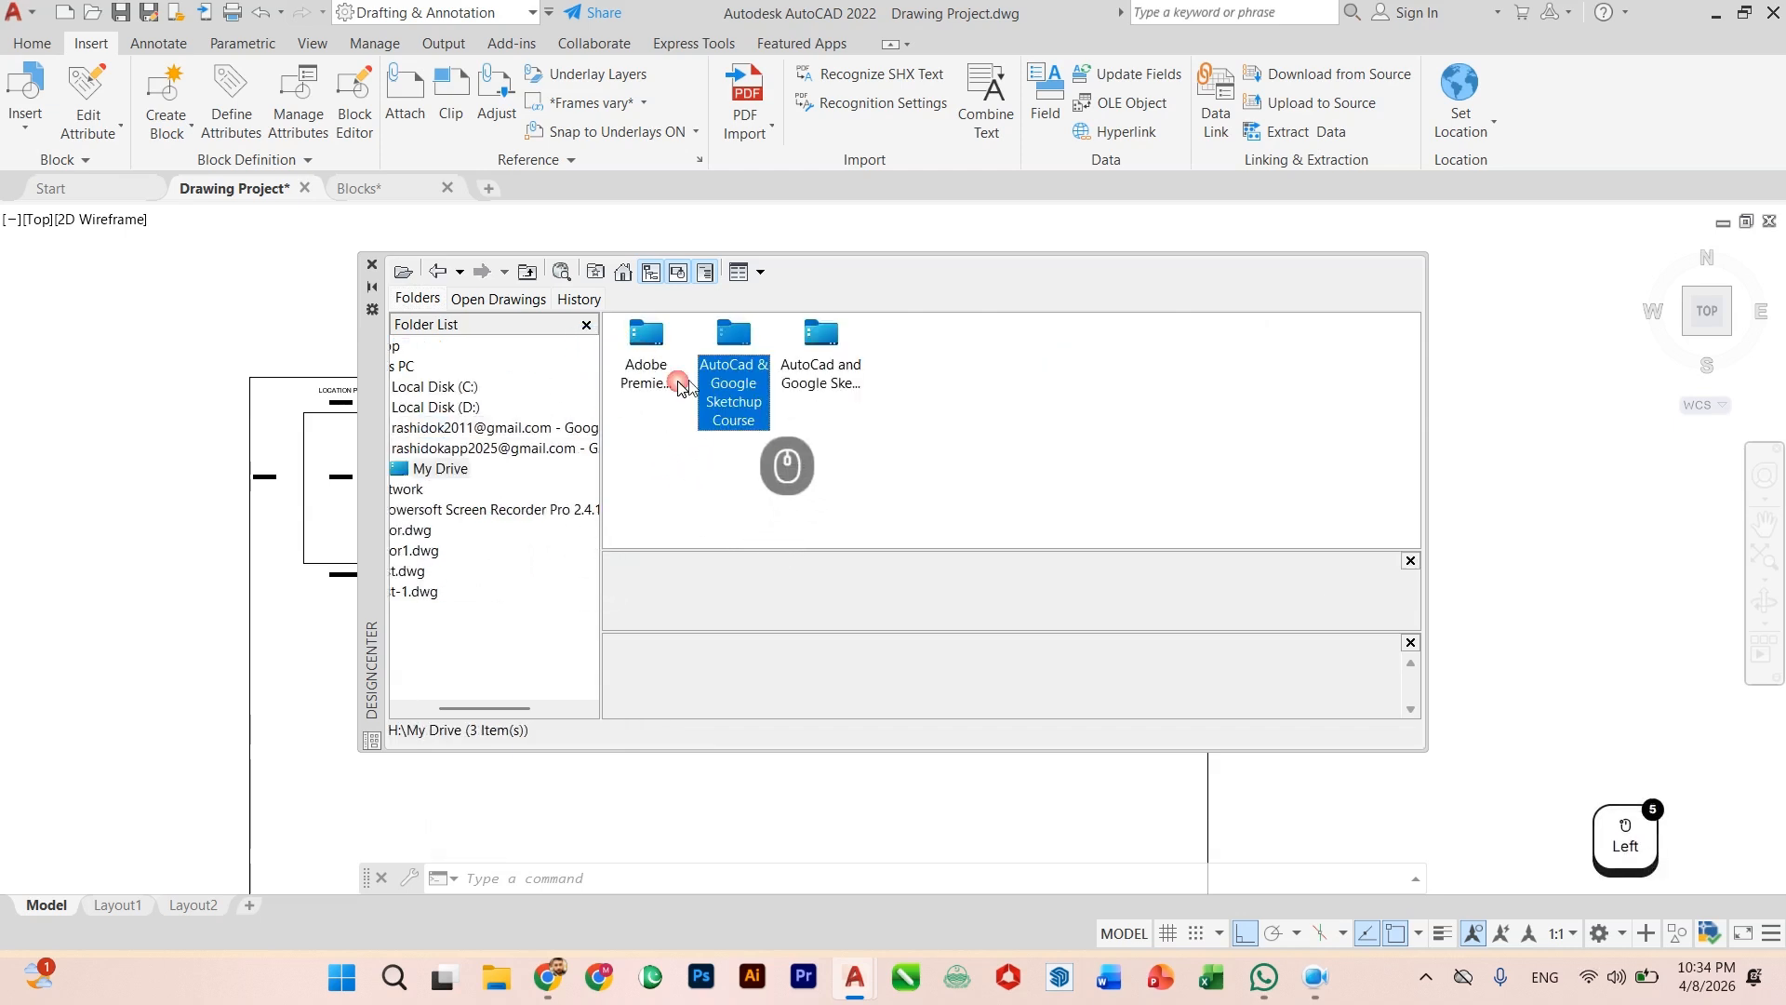
left_click(645, 372)
left_click(742, 368)
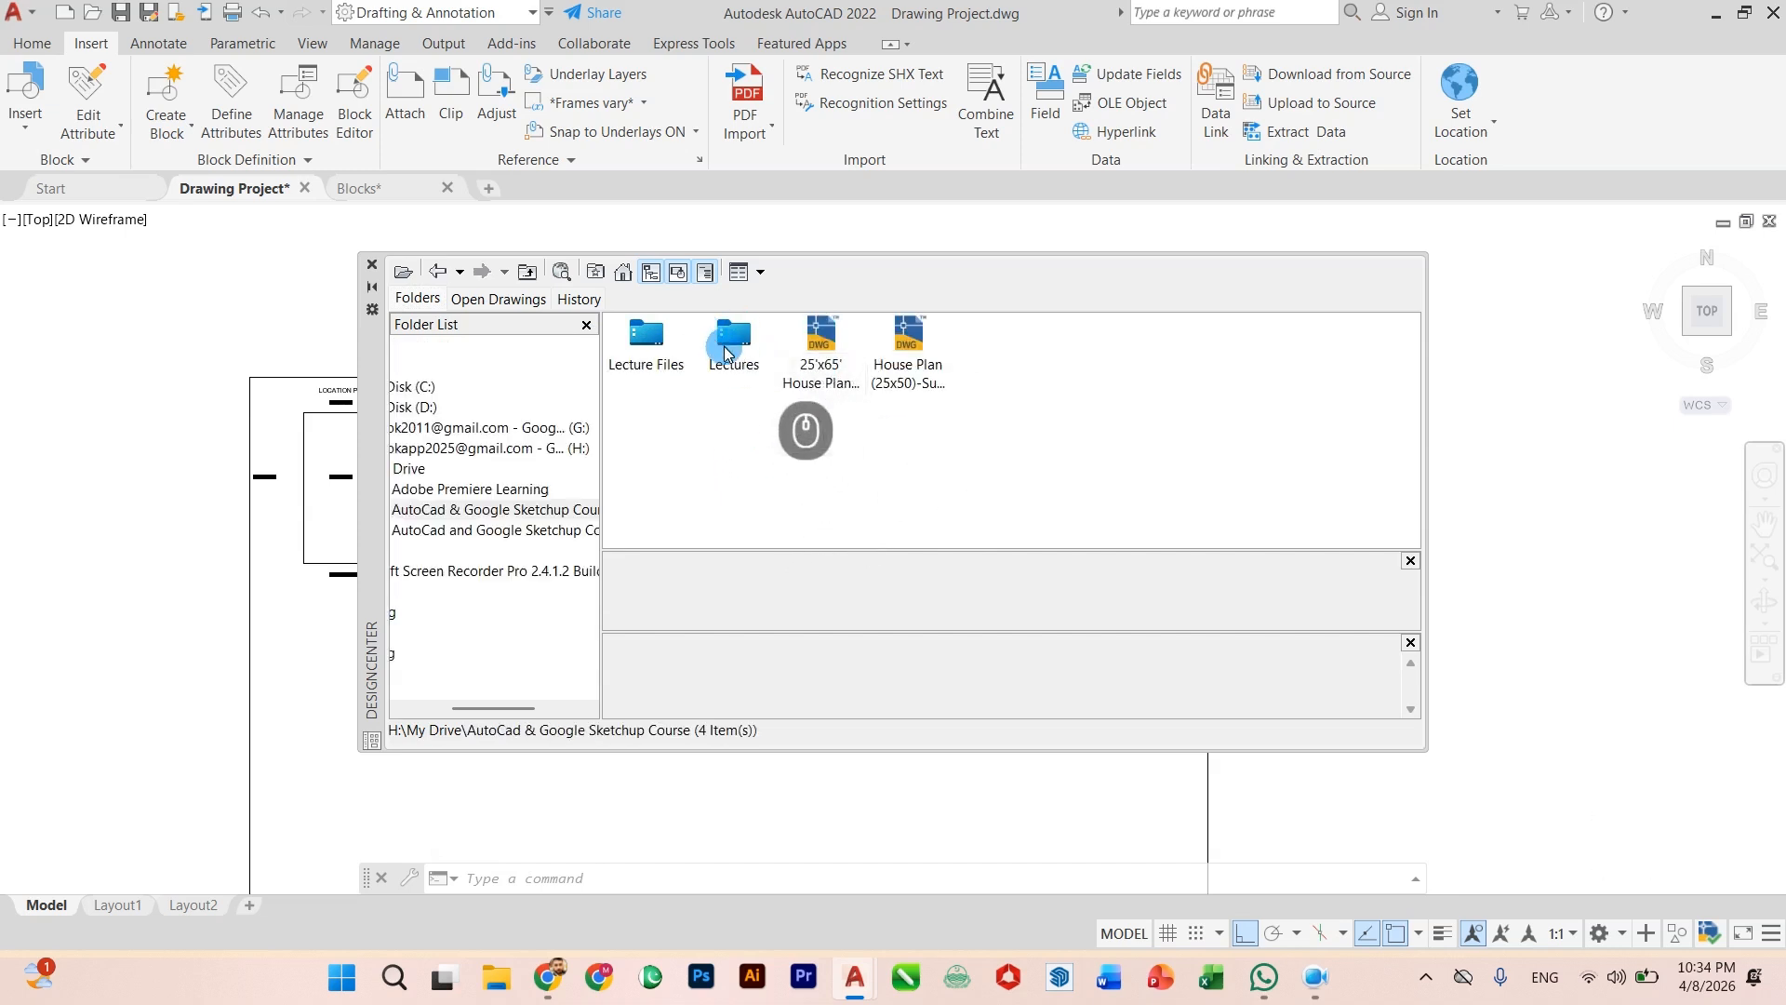
double_click(645, 346)
double_click(649, 348)
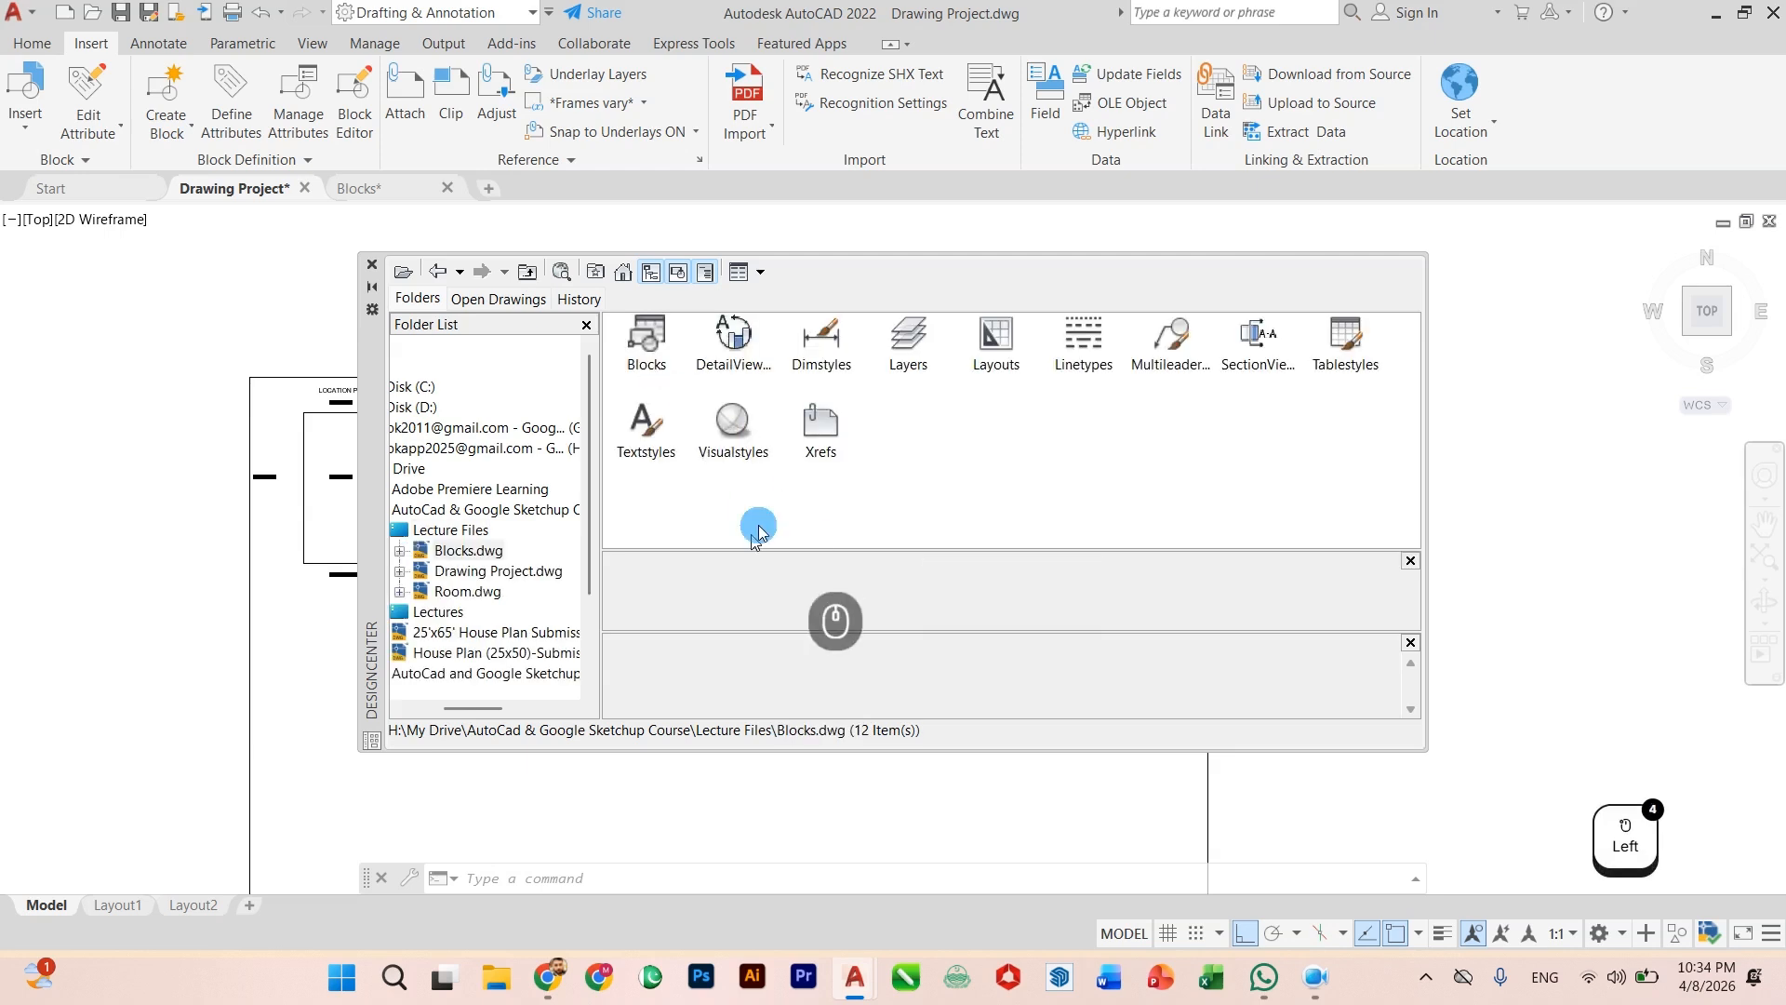
double_click(647, 337)
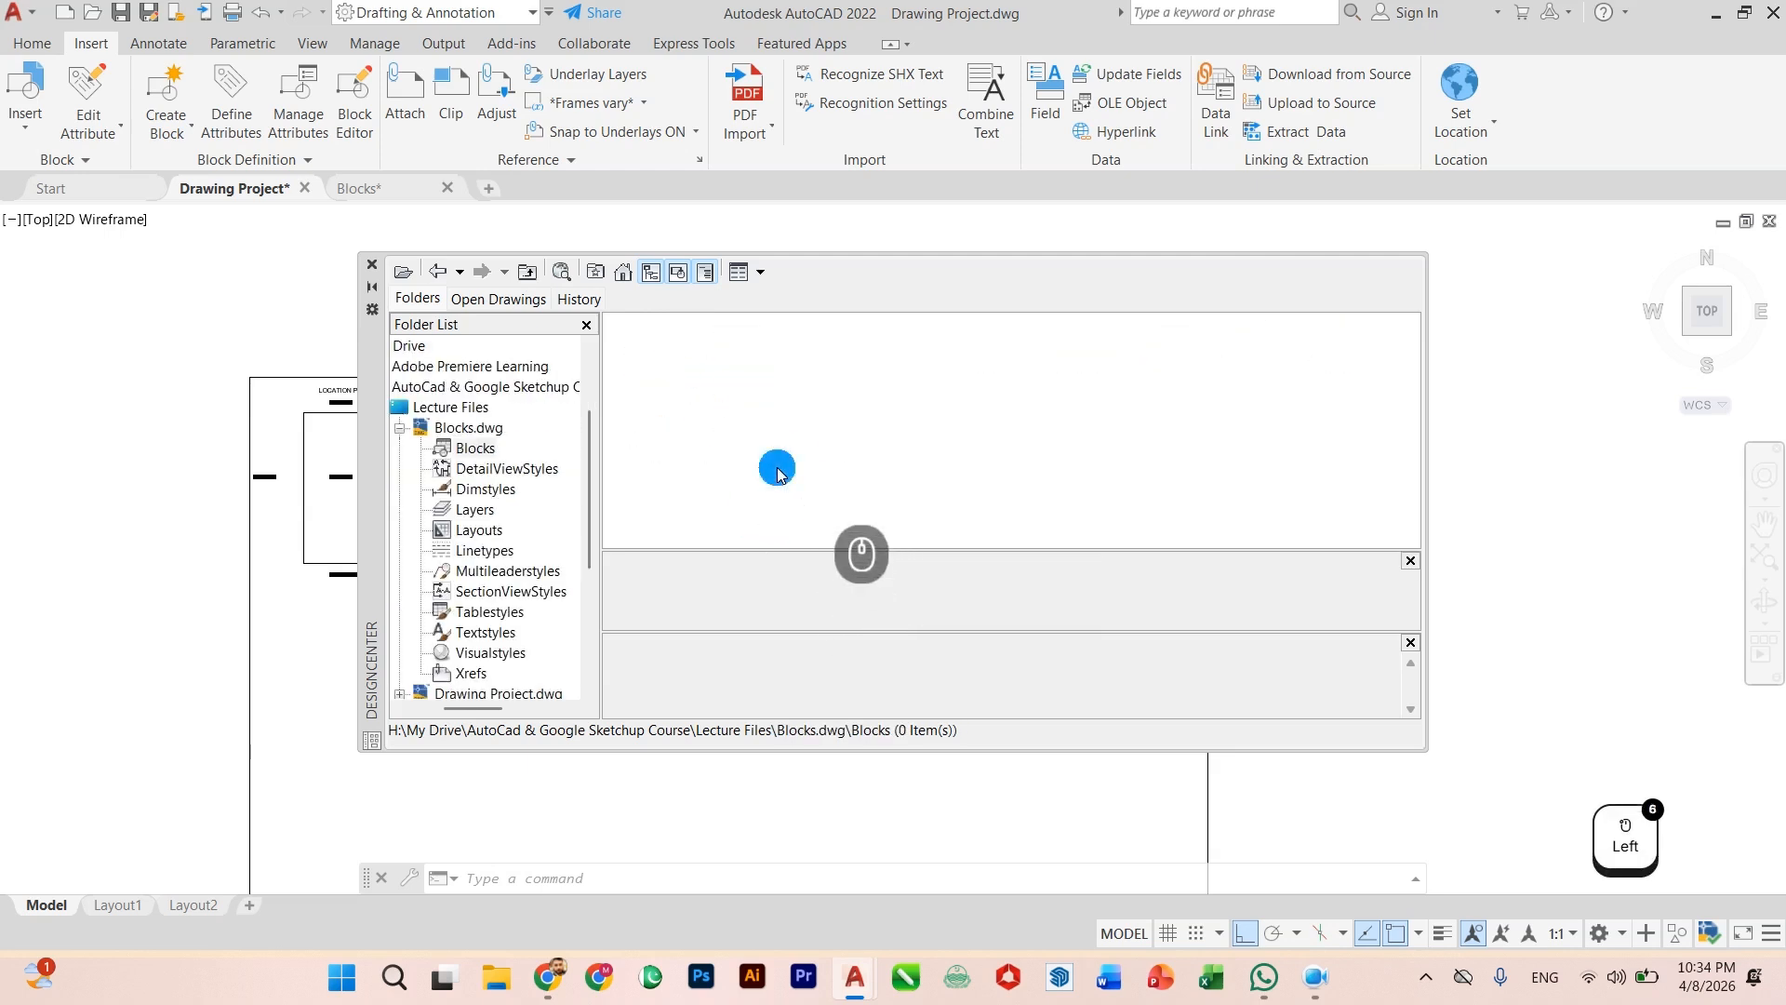
Step: Close DesignCenter, switch to the Blocks drawing and close it with its changes saved
left_click(377, 268)
left_click(415, 187)
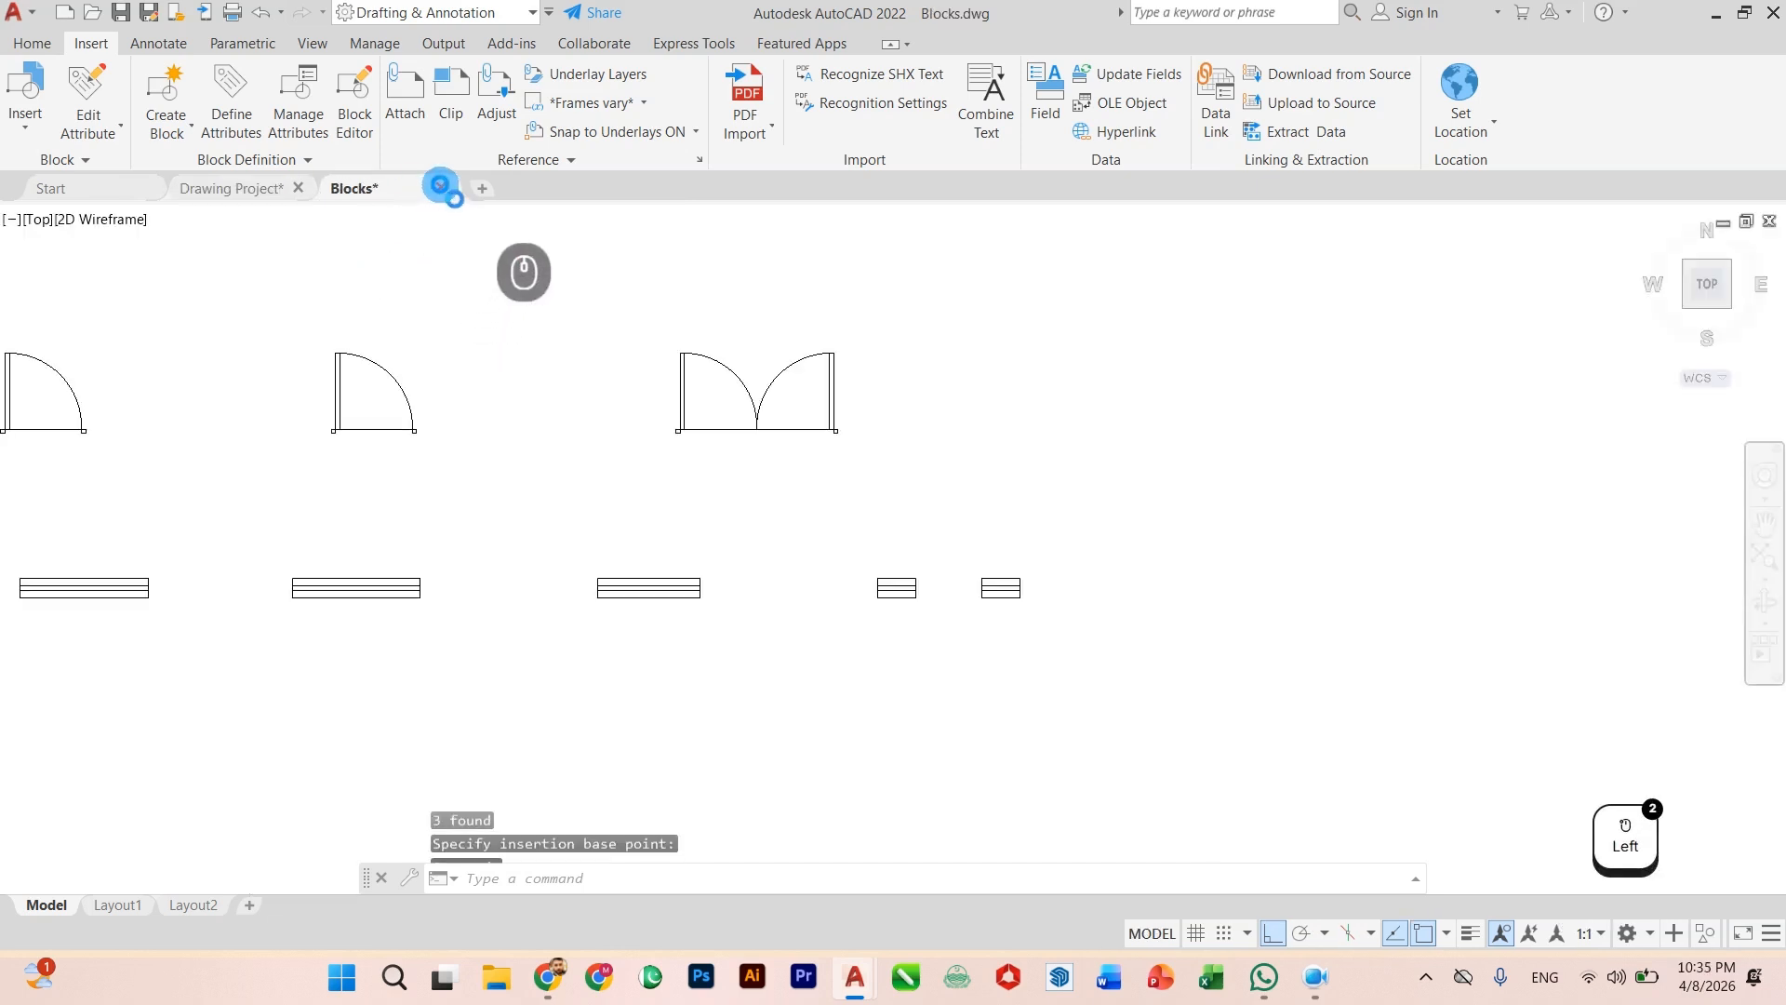
left_click(441, 188)
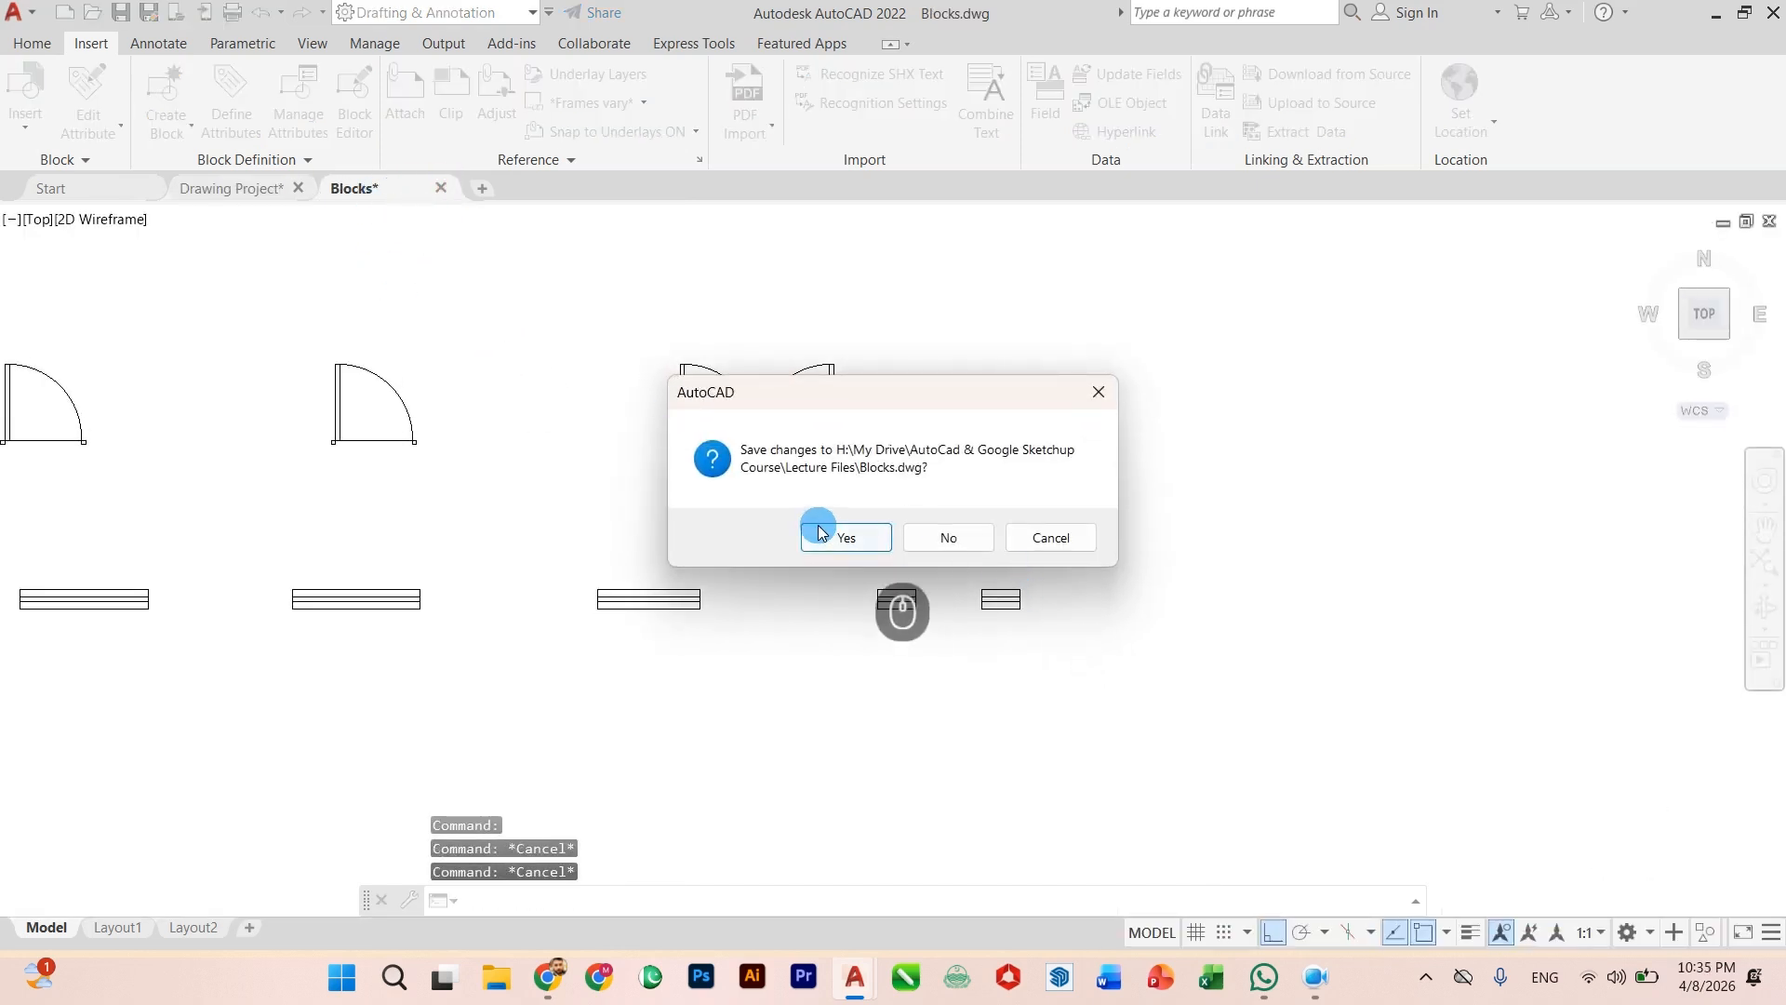
left_click(819, 532)
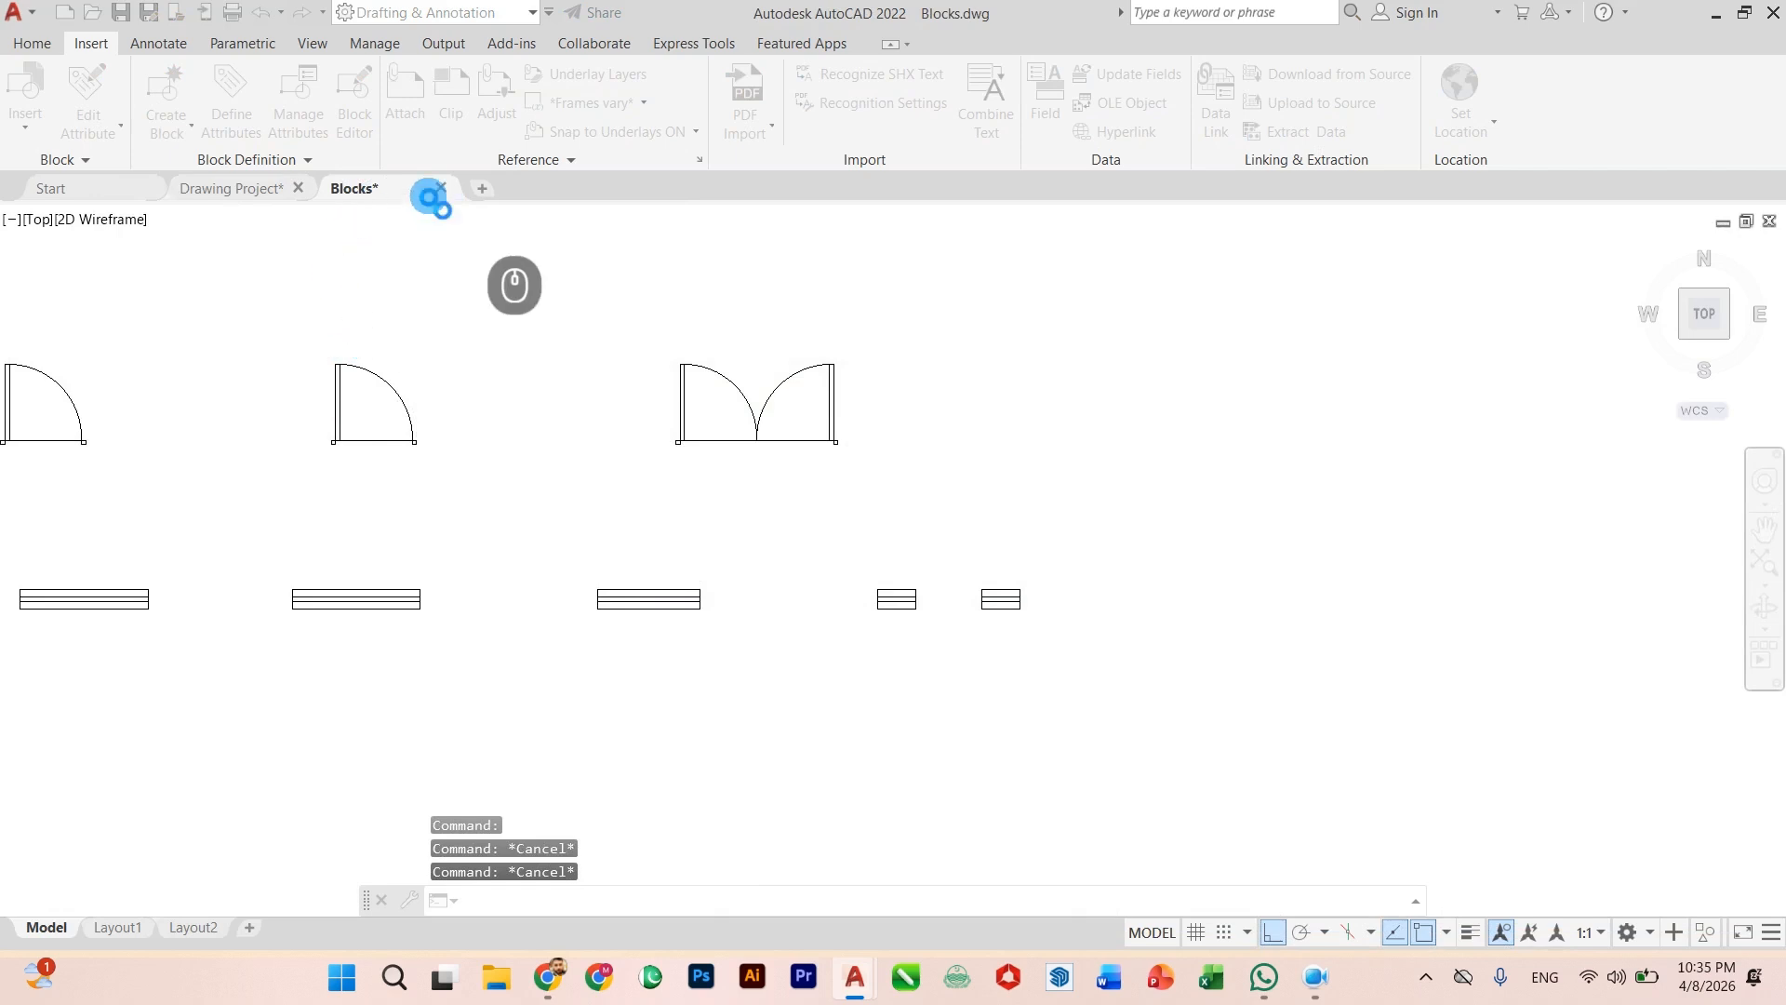
left_click(447, 190)
Step: Reopen DesignCenter in the Drawing Project drawing and list the blocks stored in Blocks.dwg
left_click(253, 192)
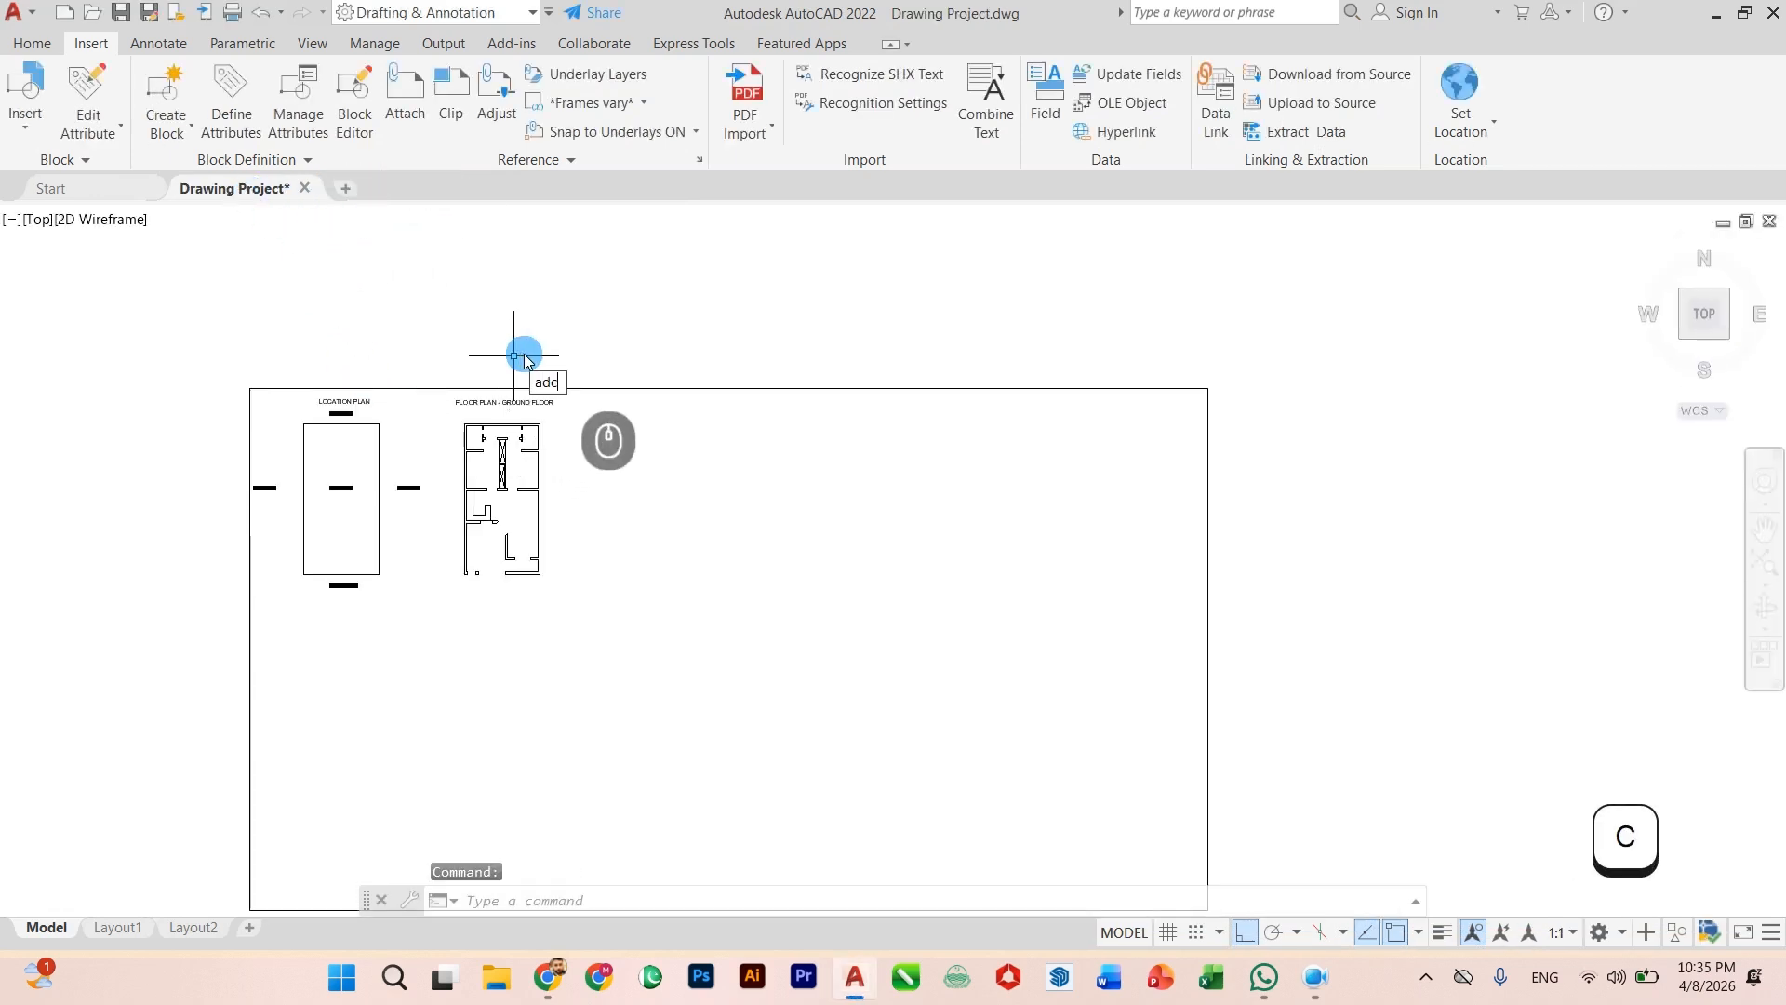
key("Return")
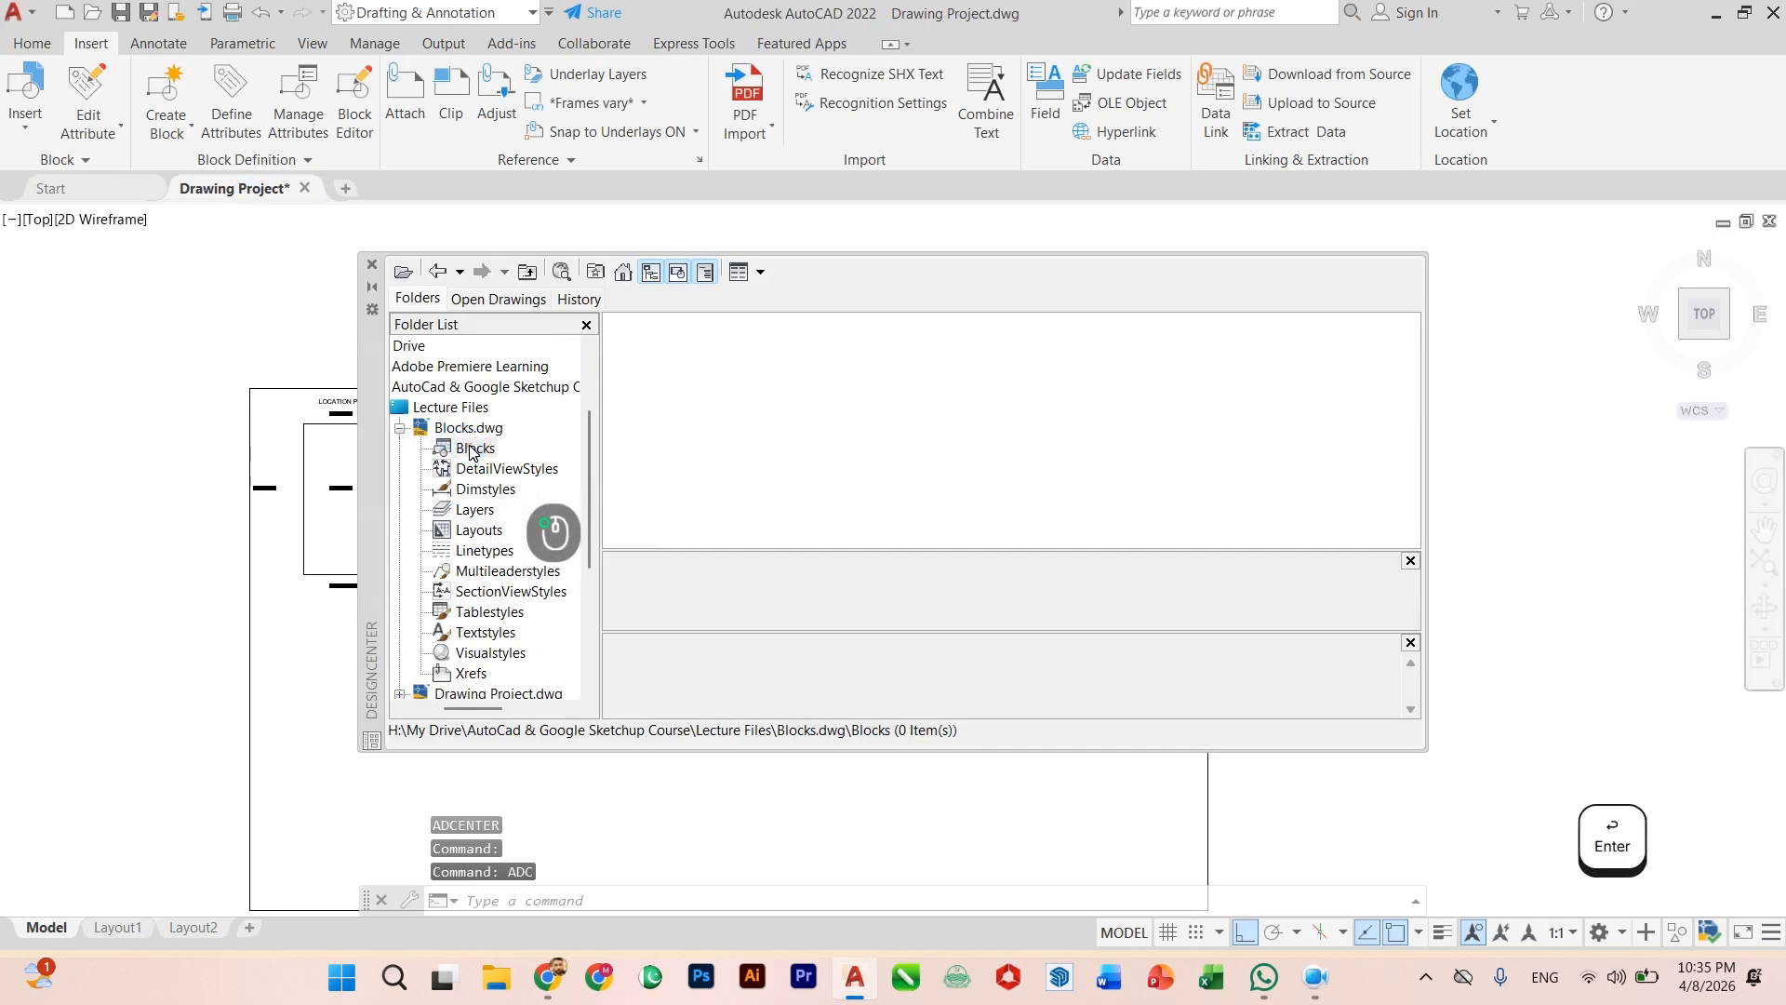
left_click(475, 451)
scroll(479, 630, "down", 2)
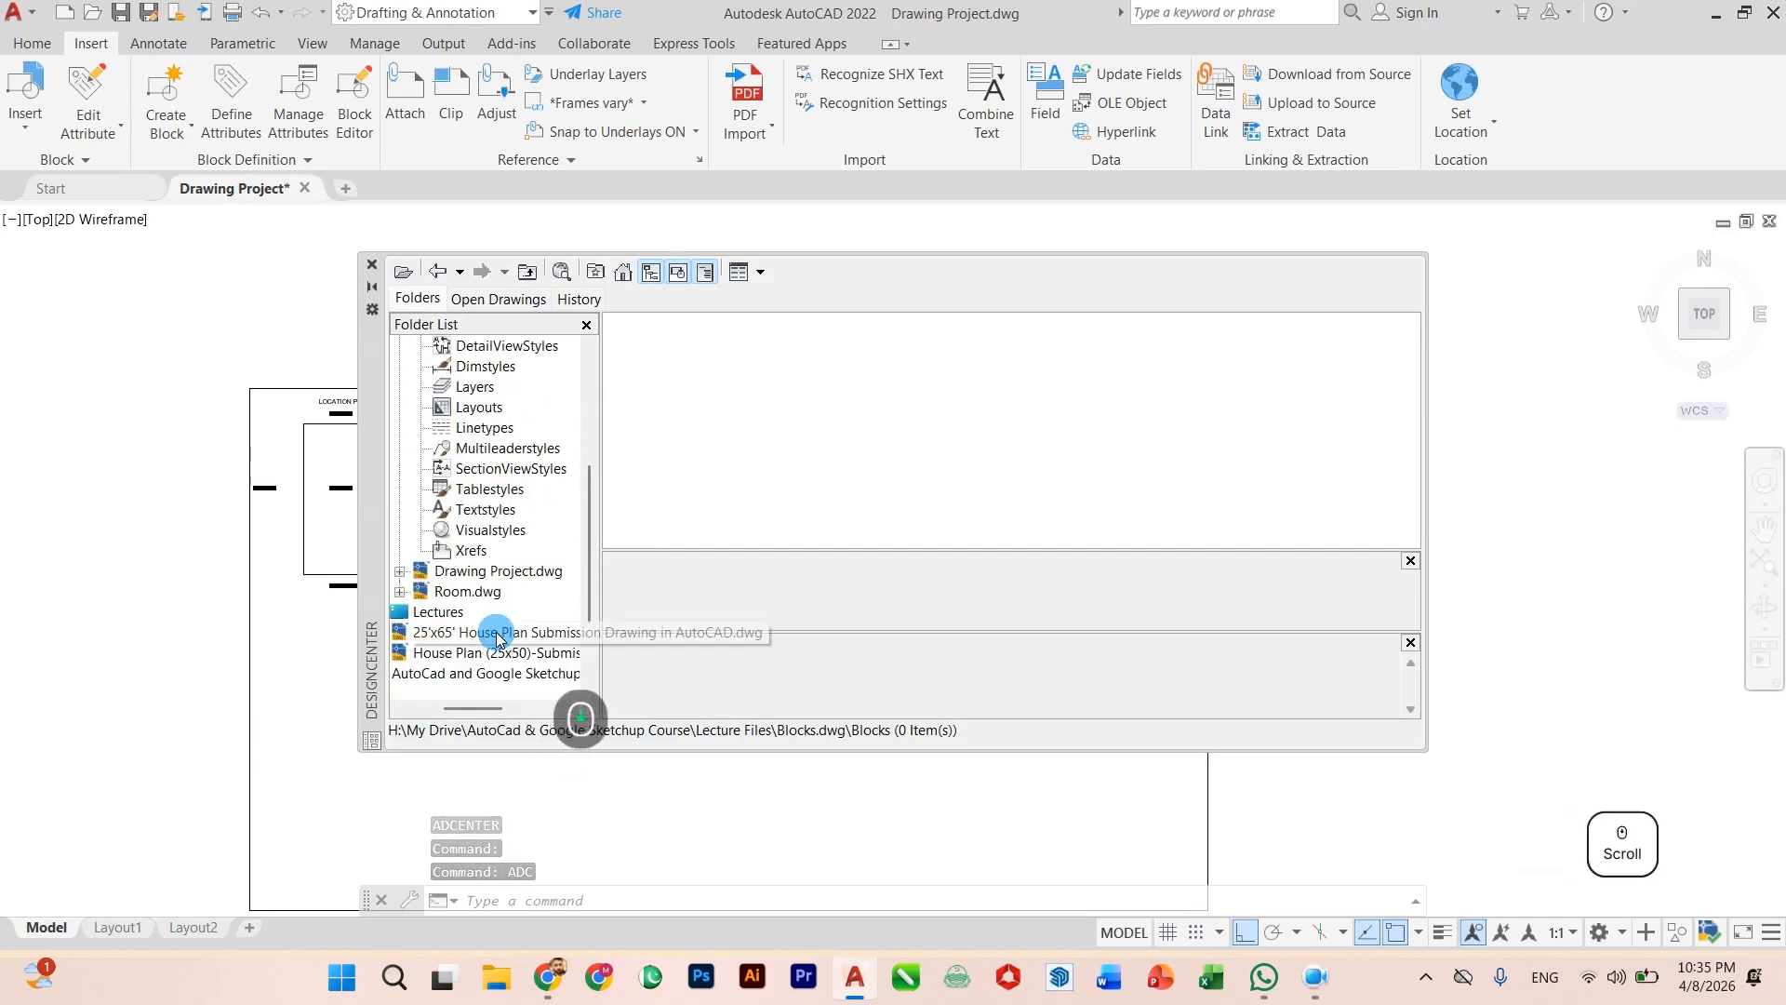
left_click(400, 577)
left_click(469, 445)
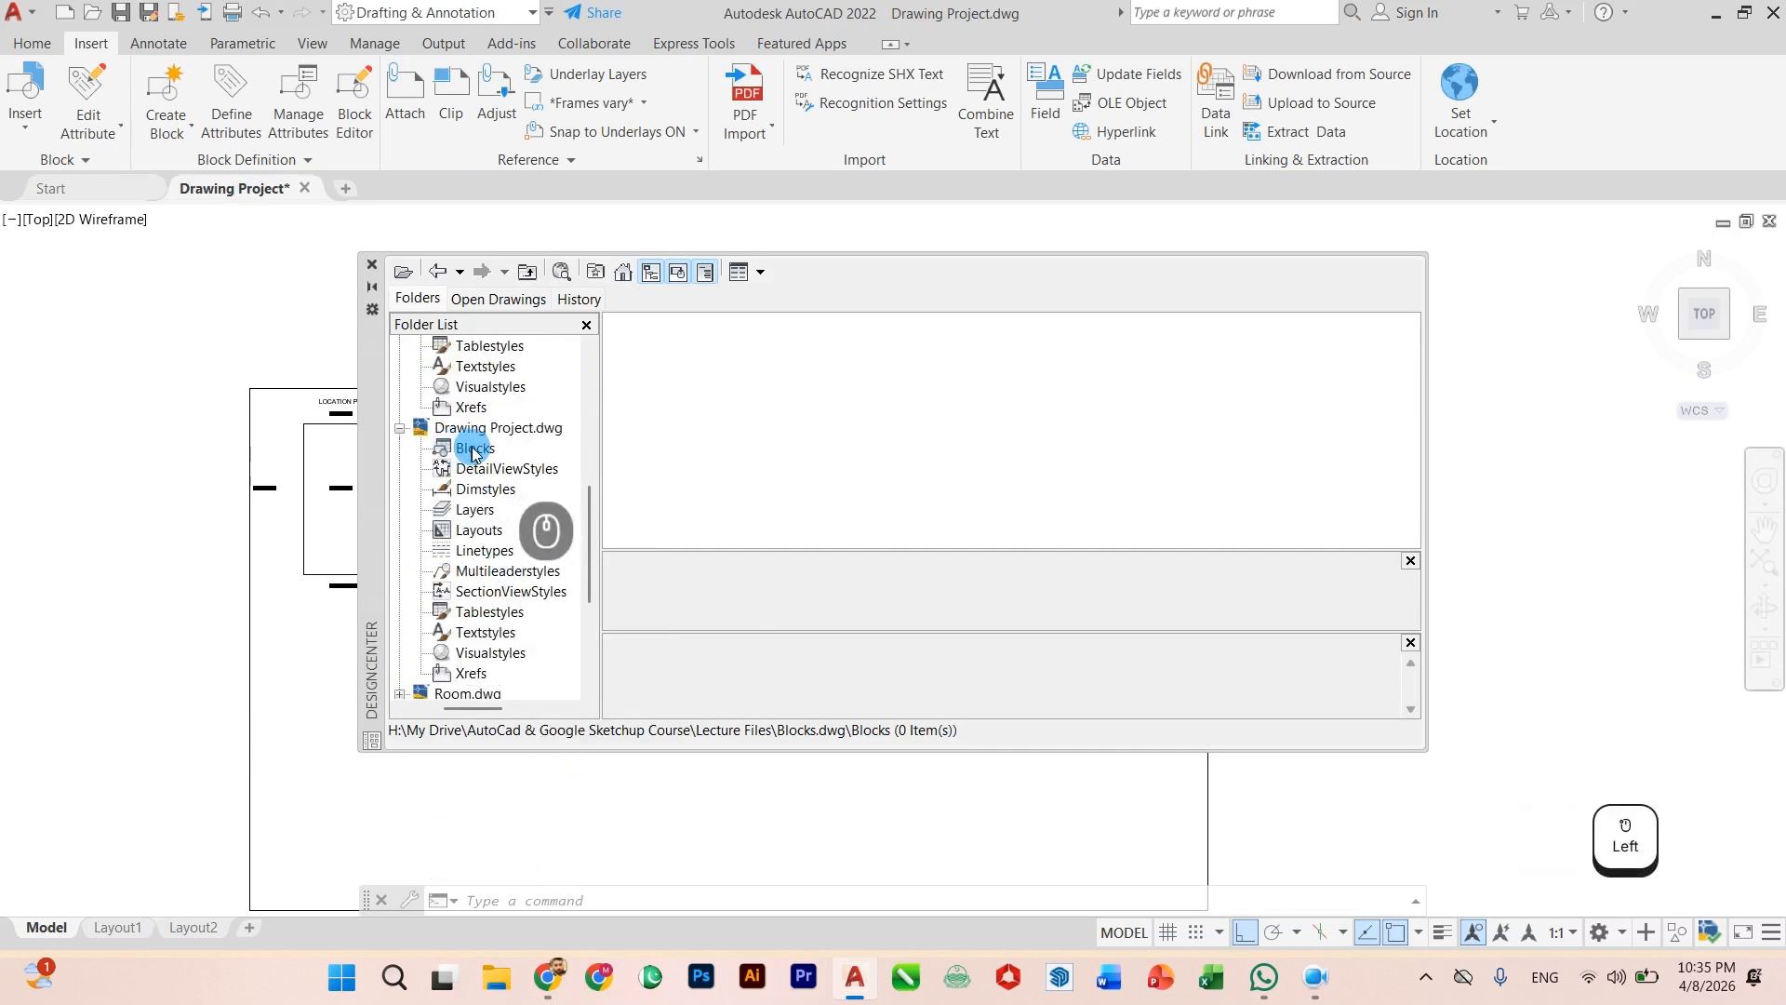
scroll(477, 491, "up", 2)
scroll(478, 491, "up", 3)
left_click(475, 489)
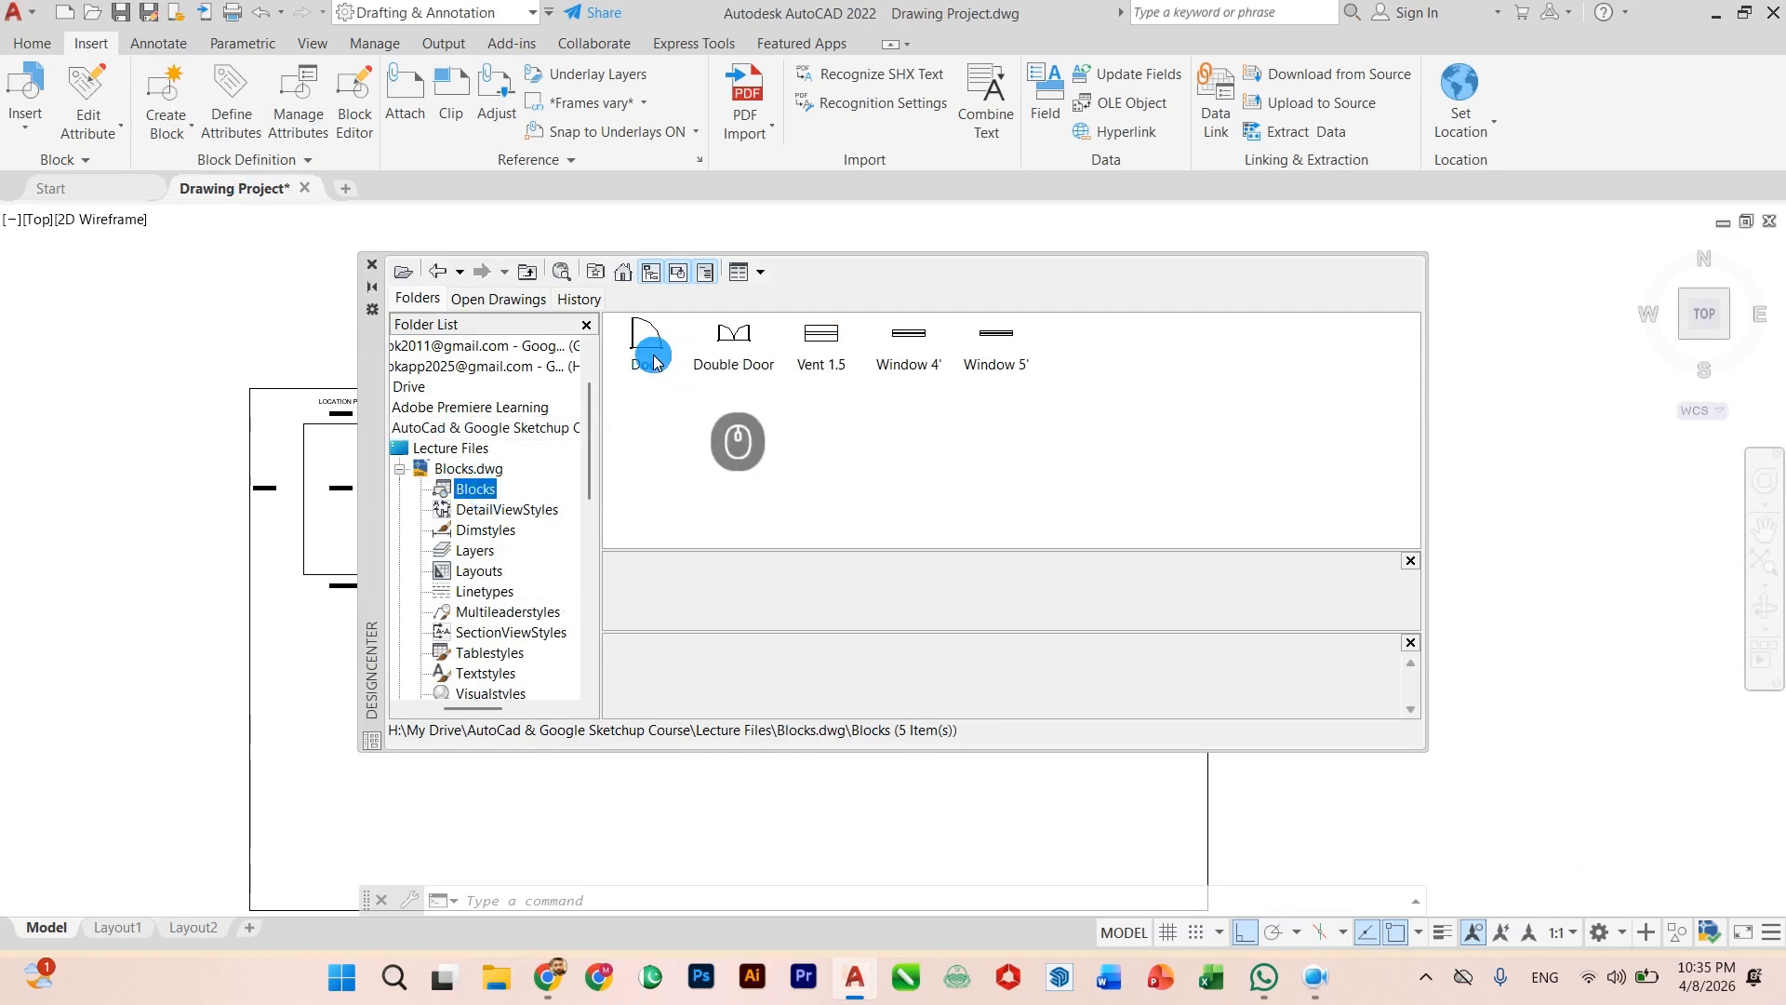
Step: Insert the Door and Double Door blocks at scale 1.0 outside the frame beside the location plan, and close DesignCenter
left_click(654, 358)
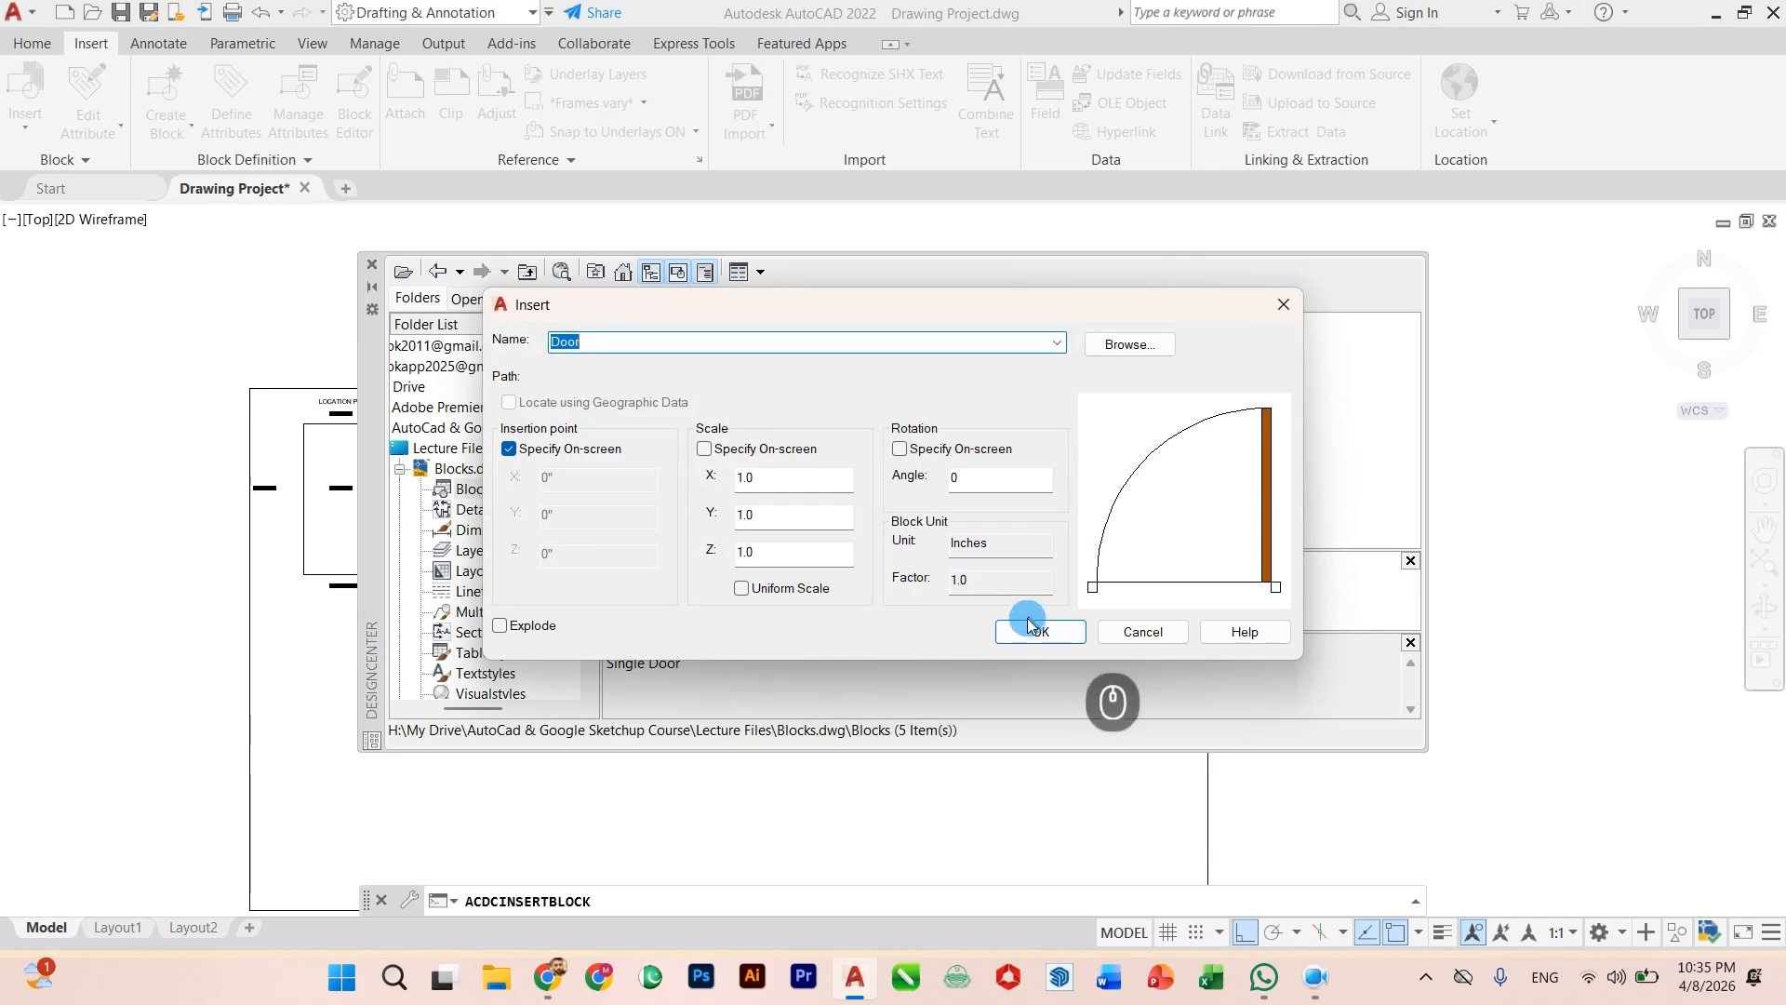
left_click(1029, 625)
left_click(115, 605)
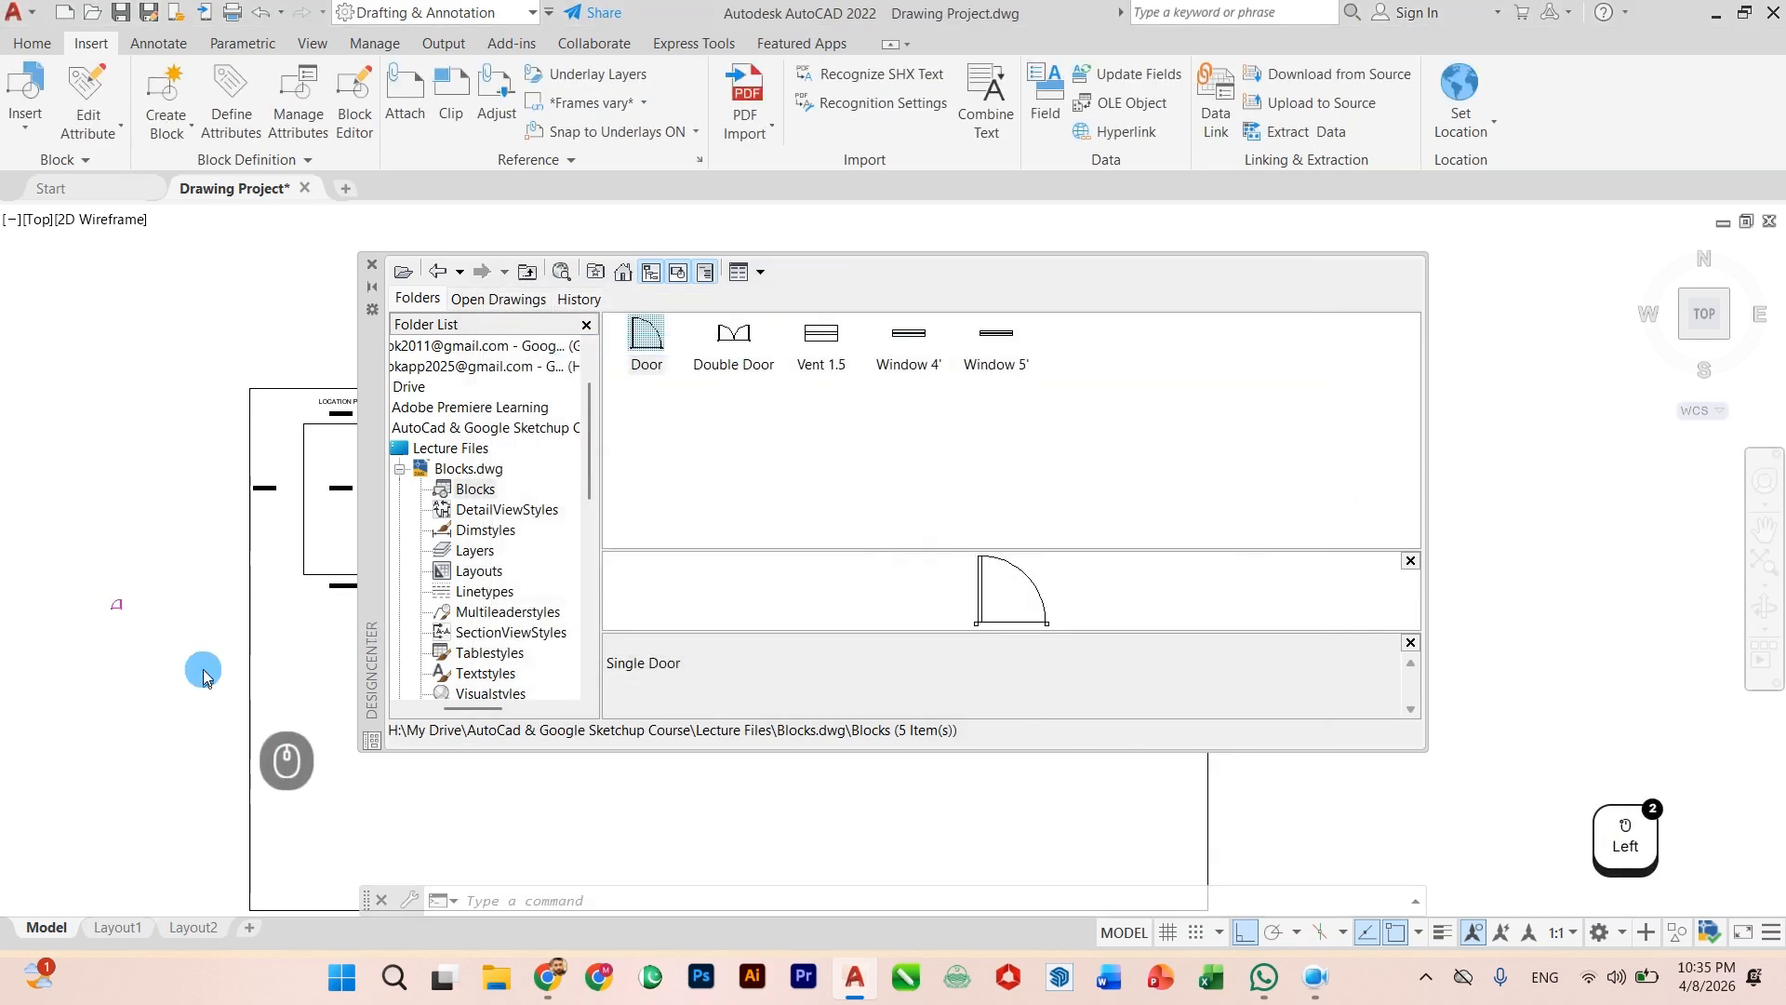
double_click(744, 362)
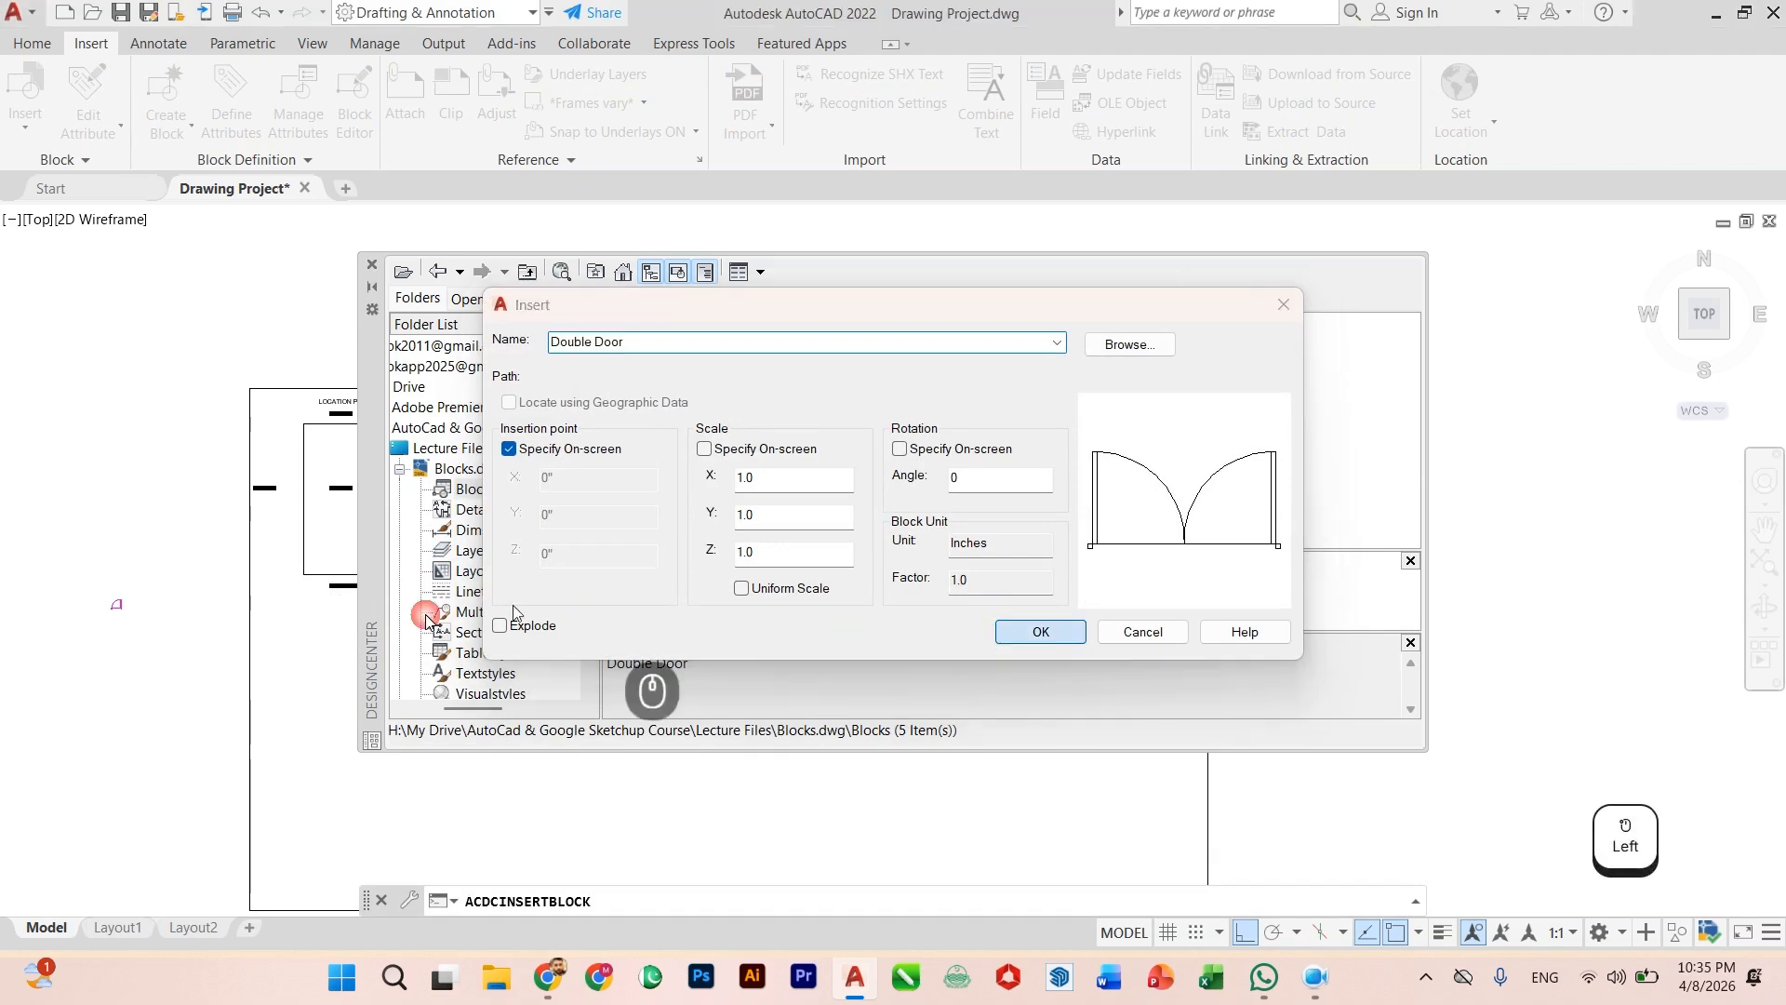
key("Return")
left_click(116, 662)
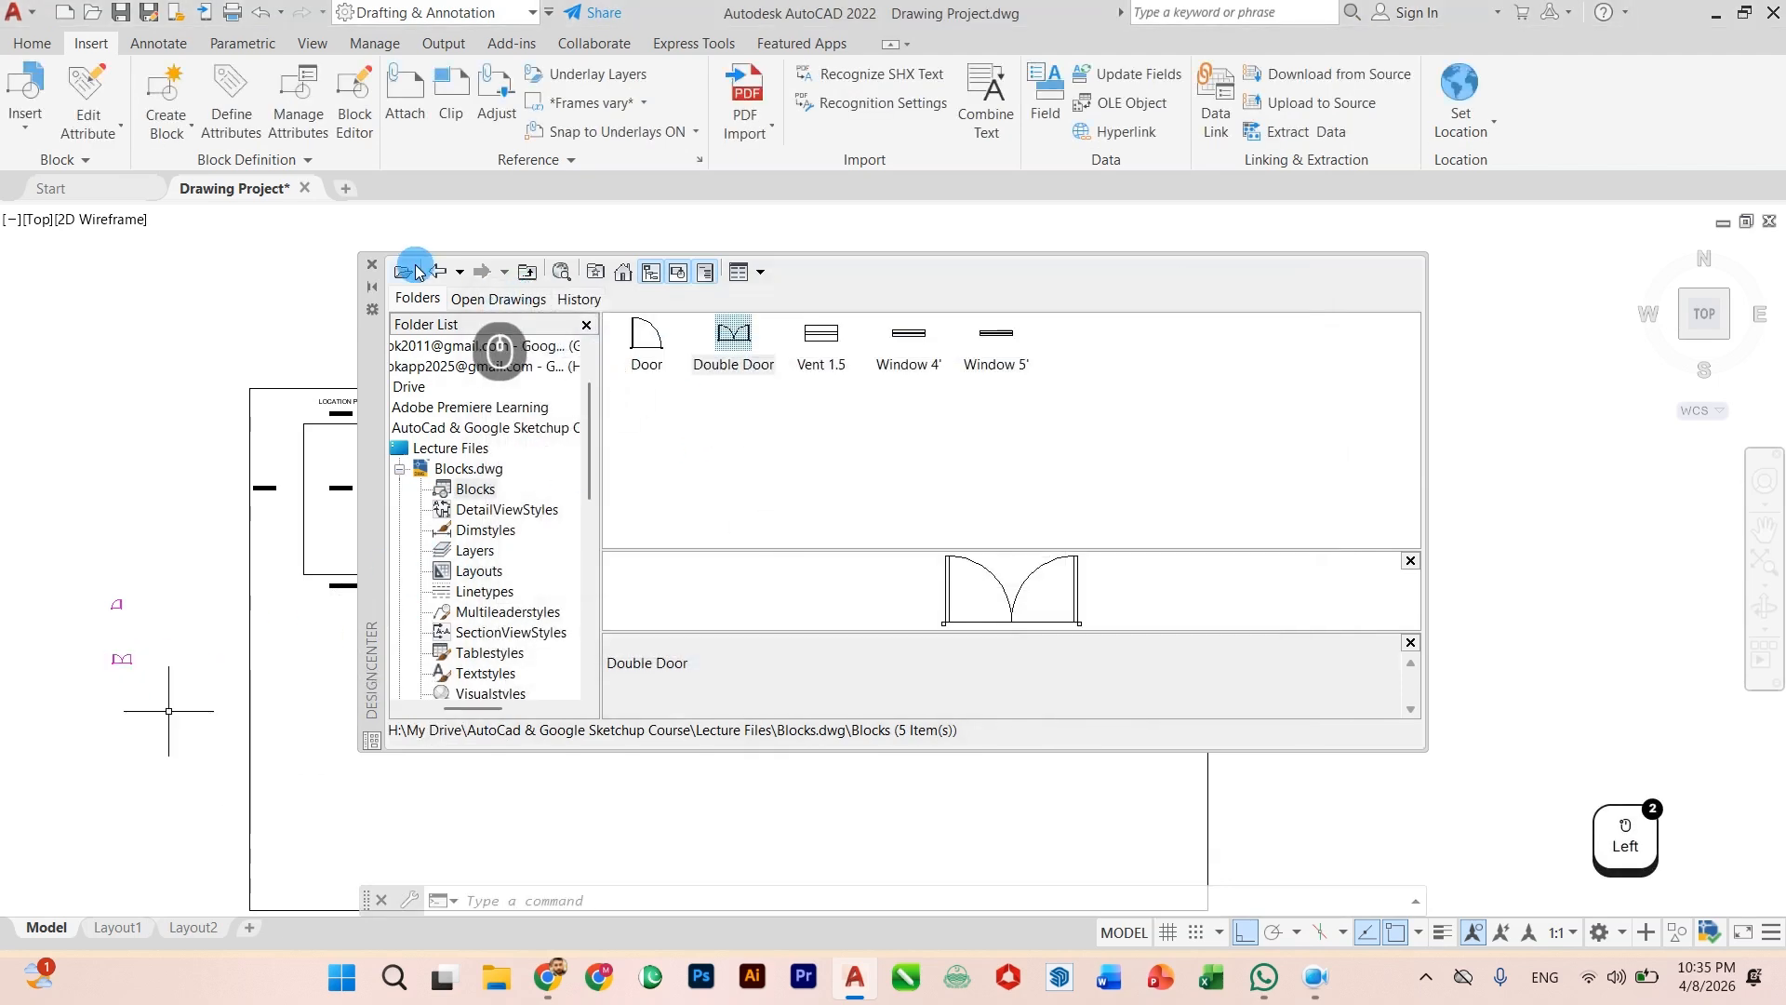
left_click(373, 268)
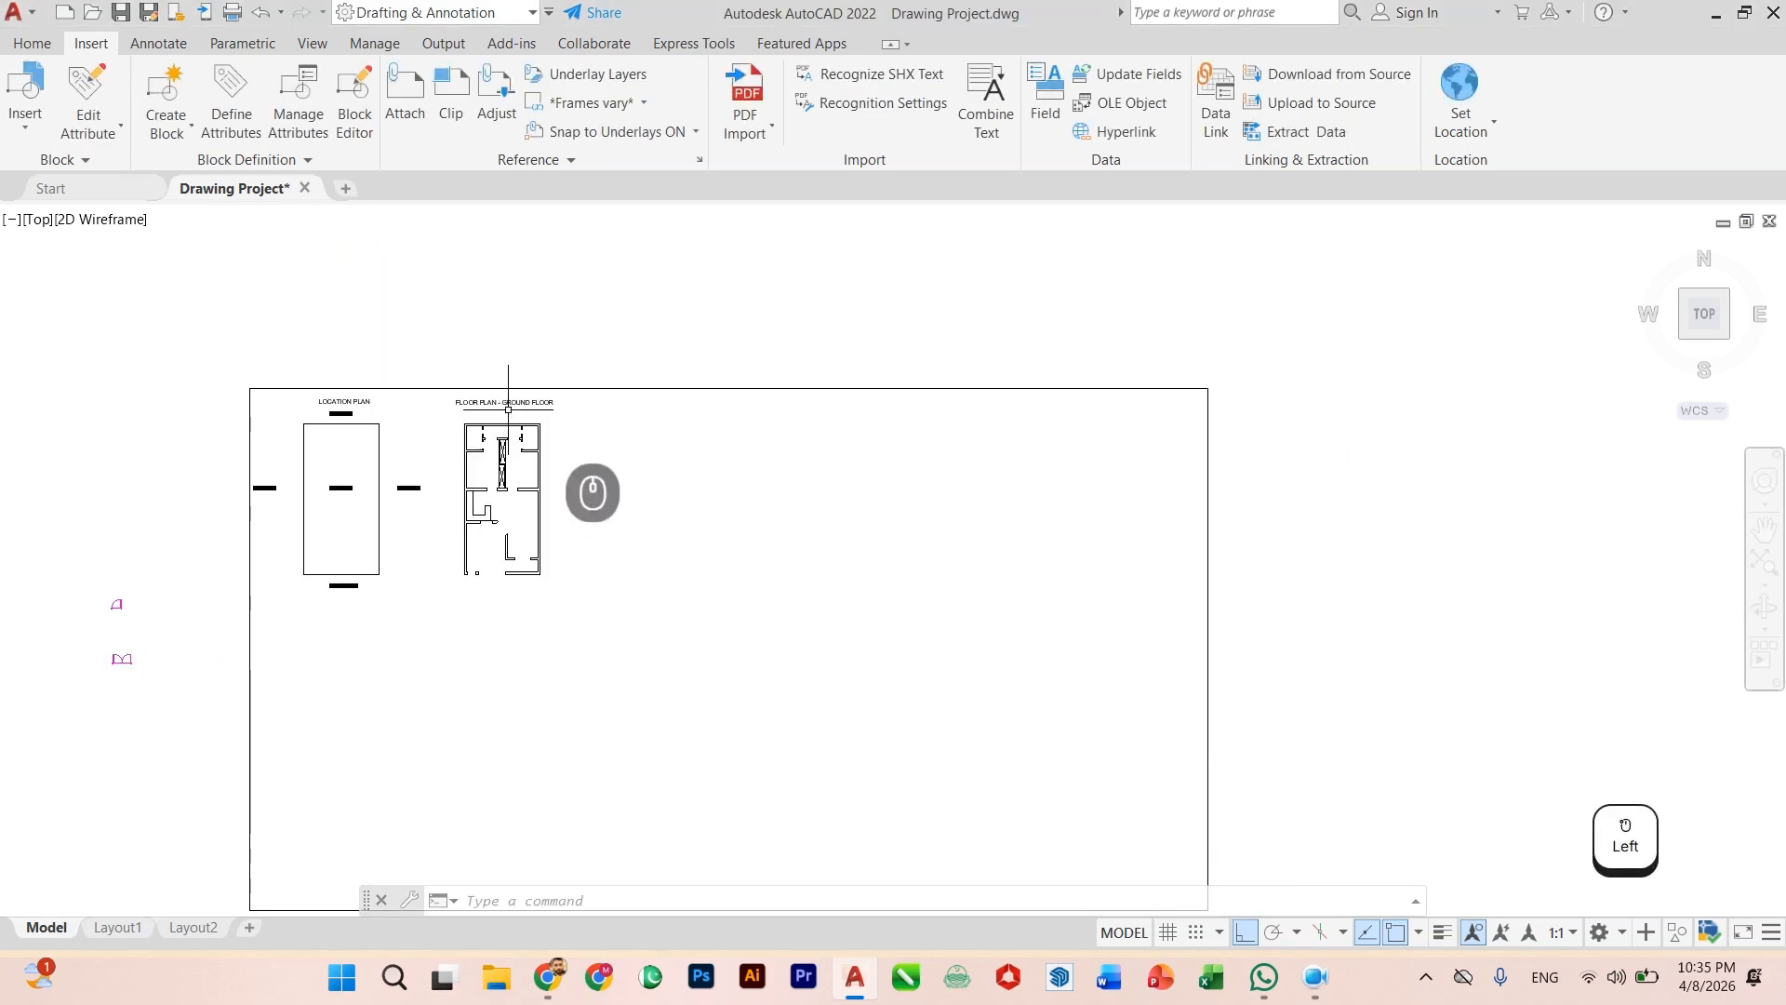
Step: Make "Windows & Vents" the current layer and insert the Vent 1.5 block from DesignCenter above the inserted doors
left_click(56, 46)
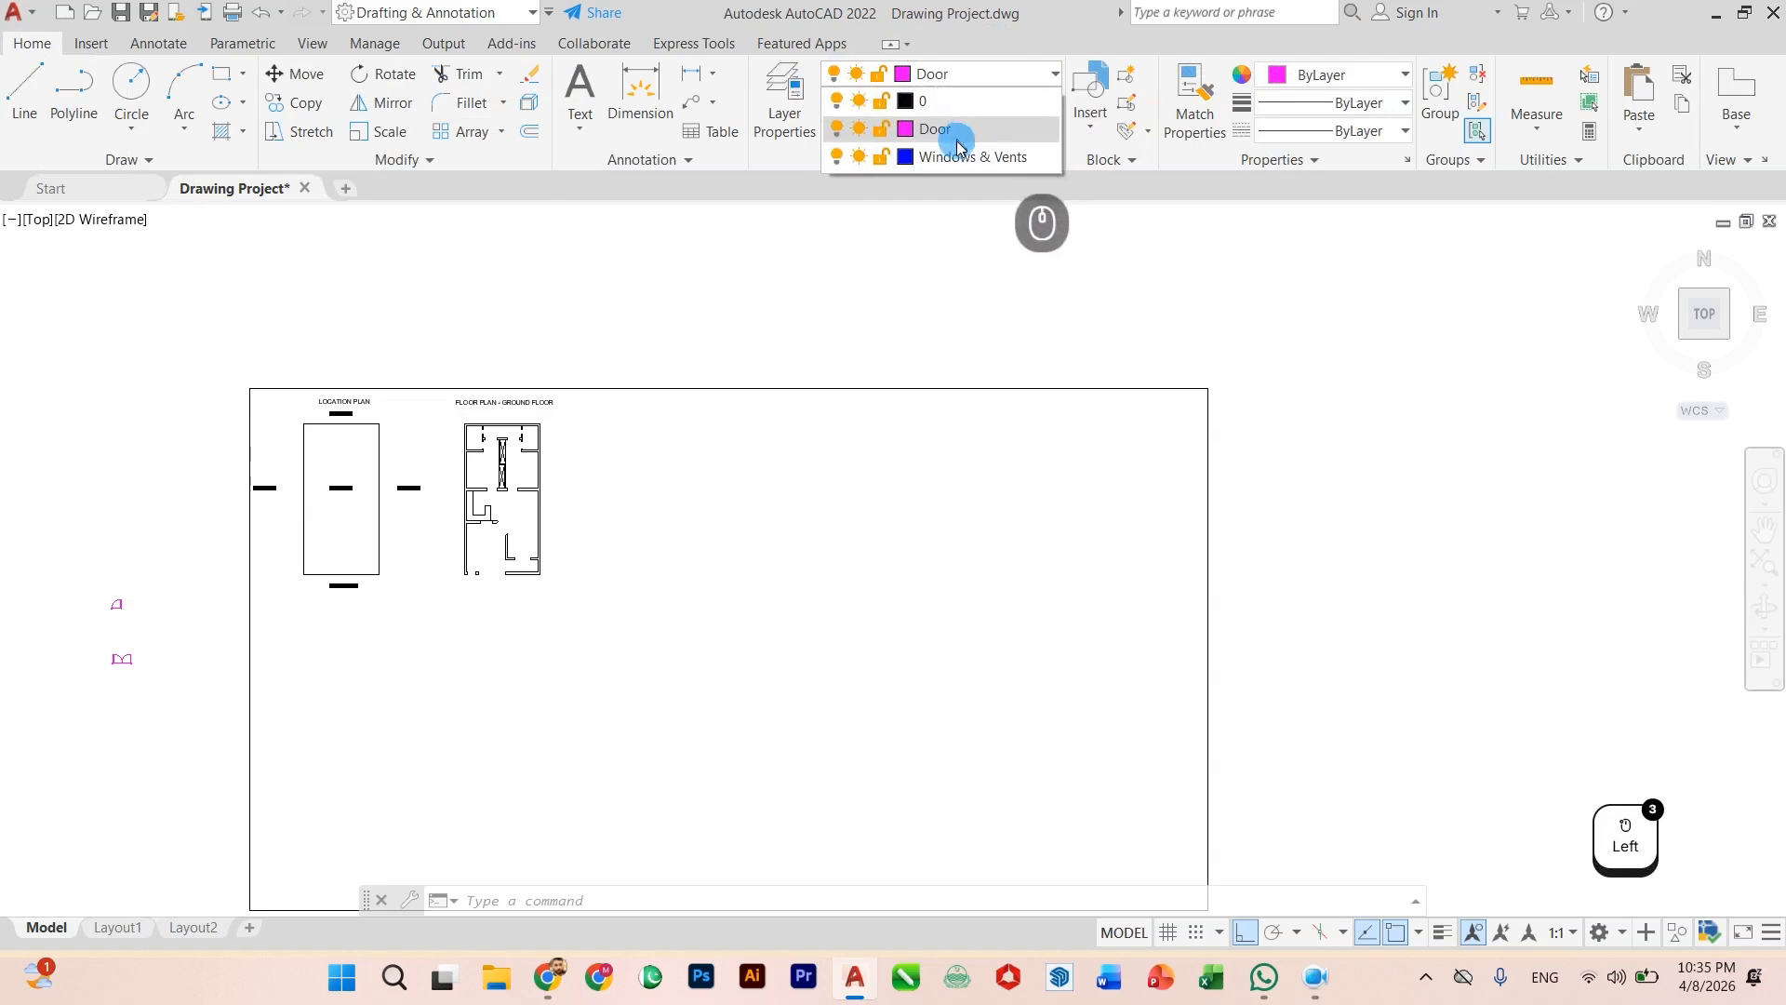
left_click(958, 138)
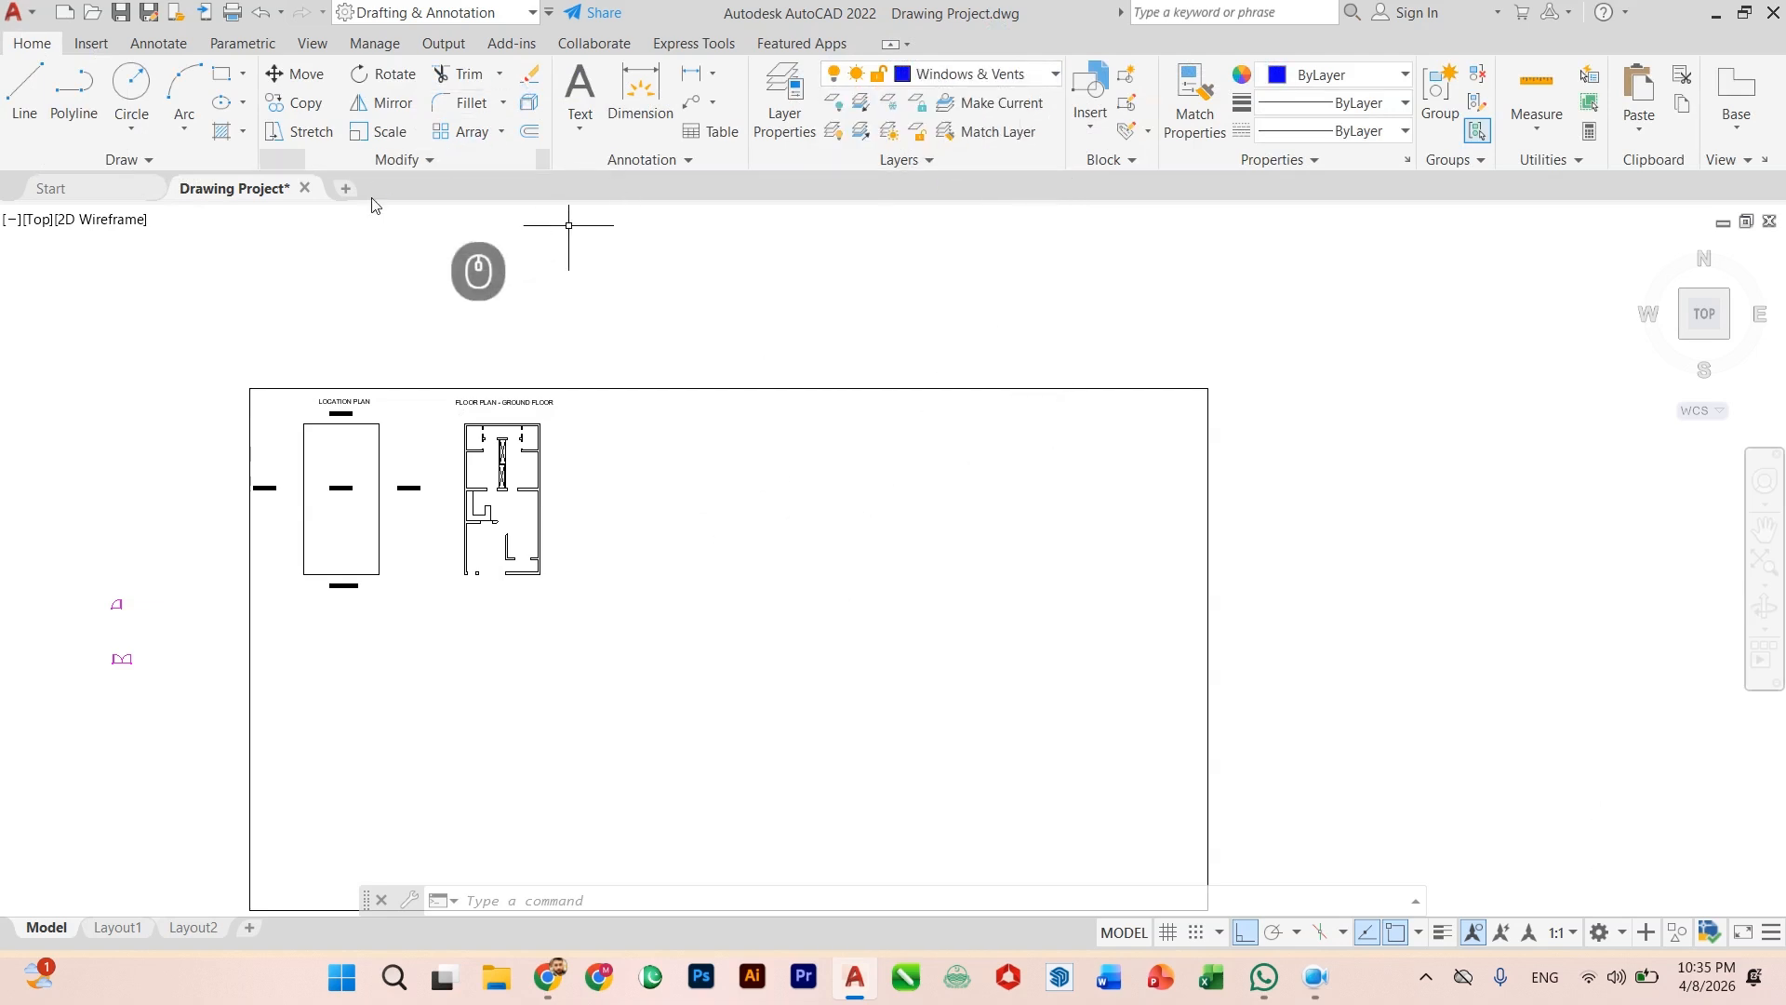
type("adc")
key("Return")
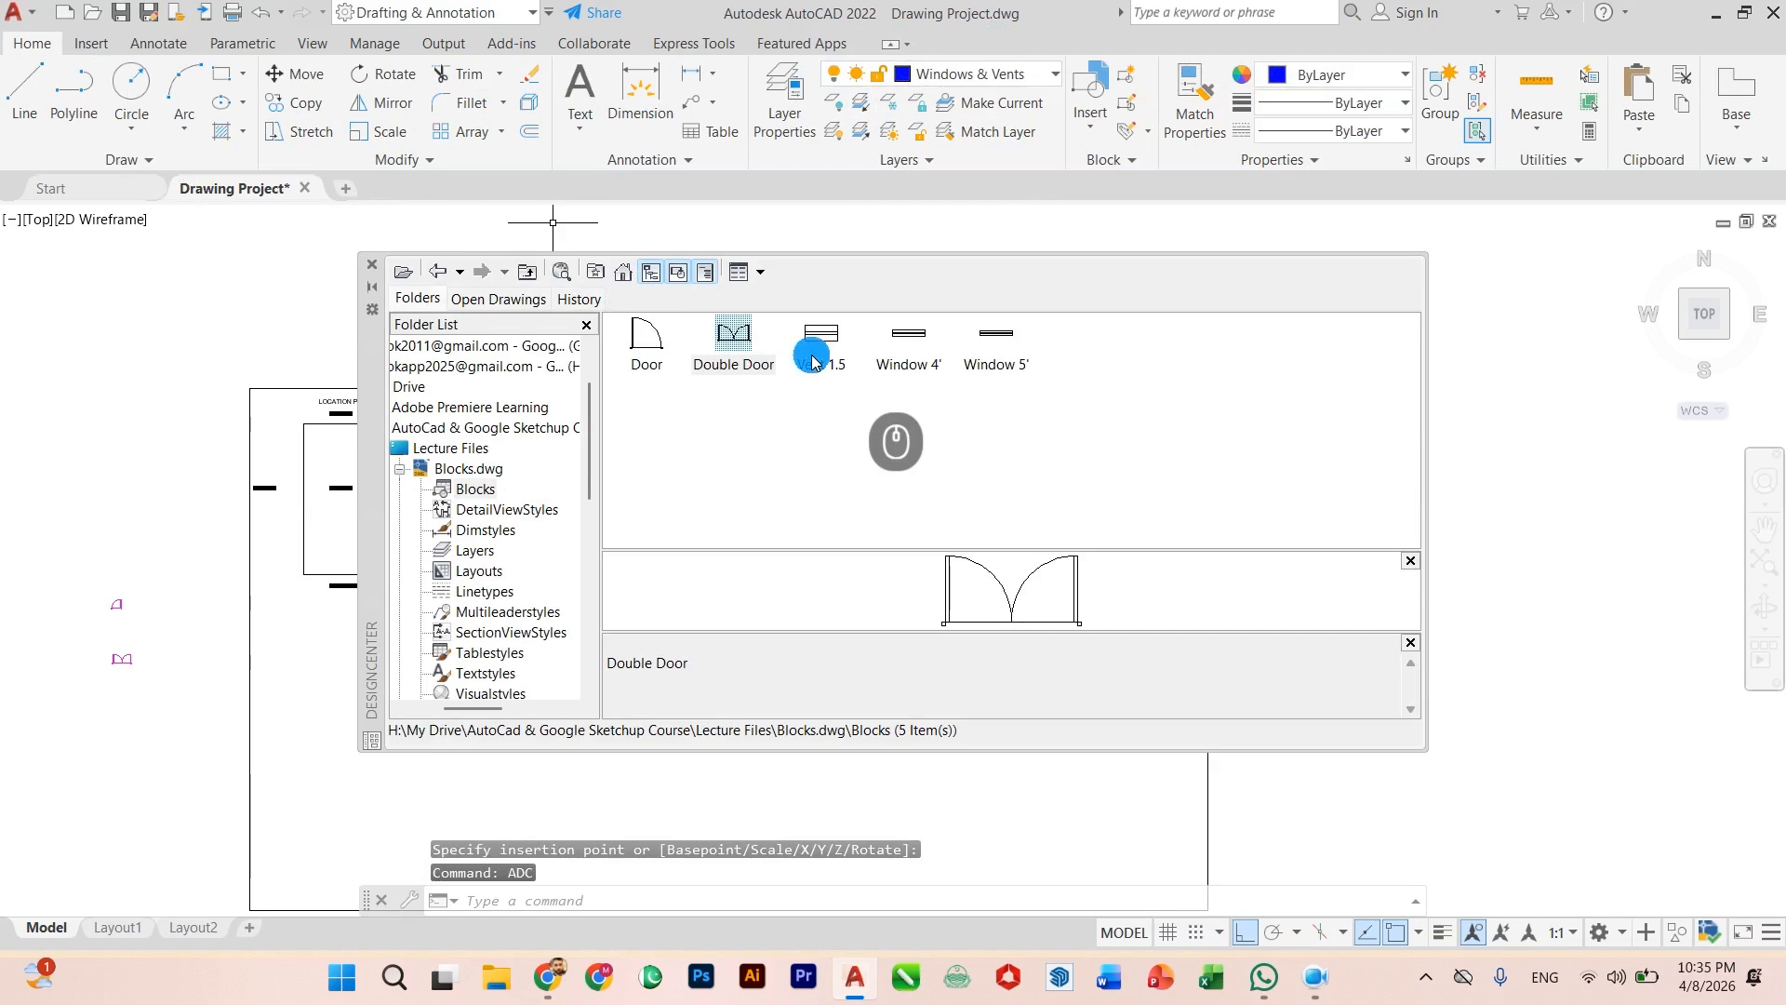
double_click(811, 361)
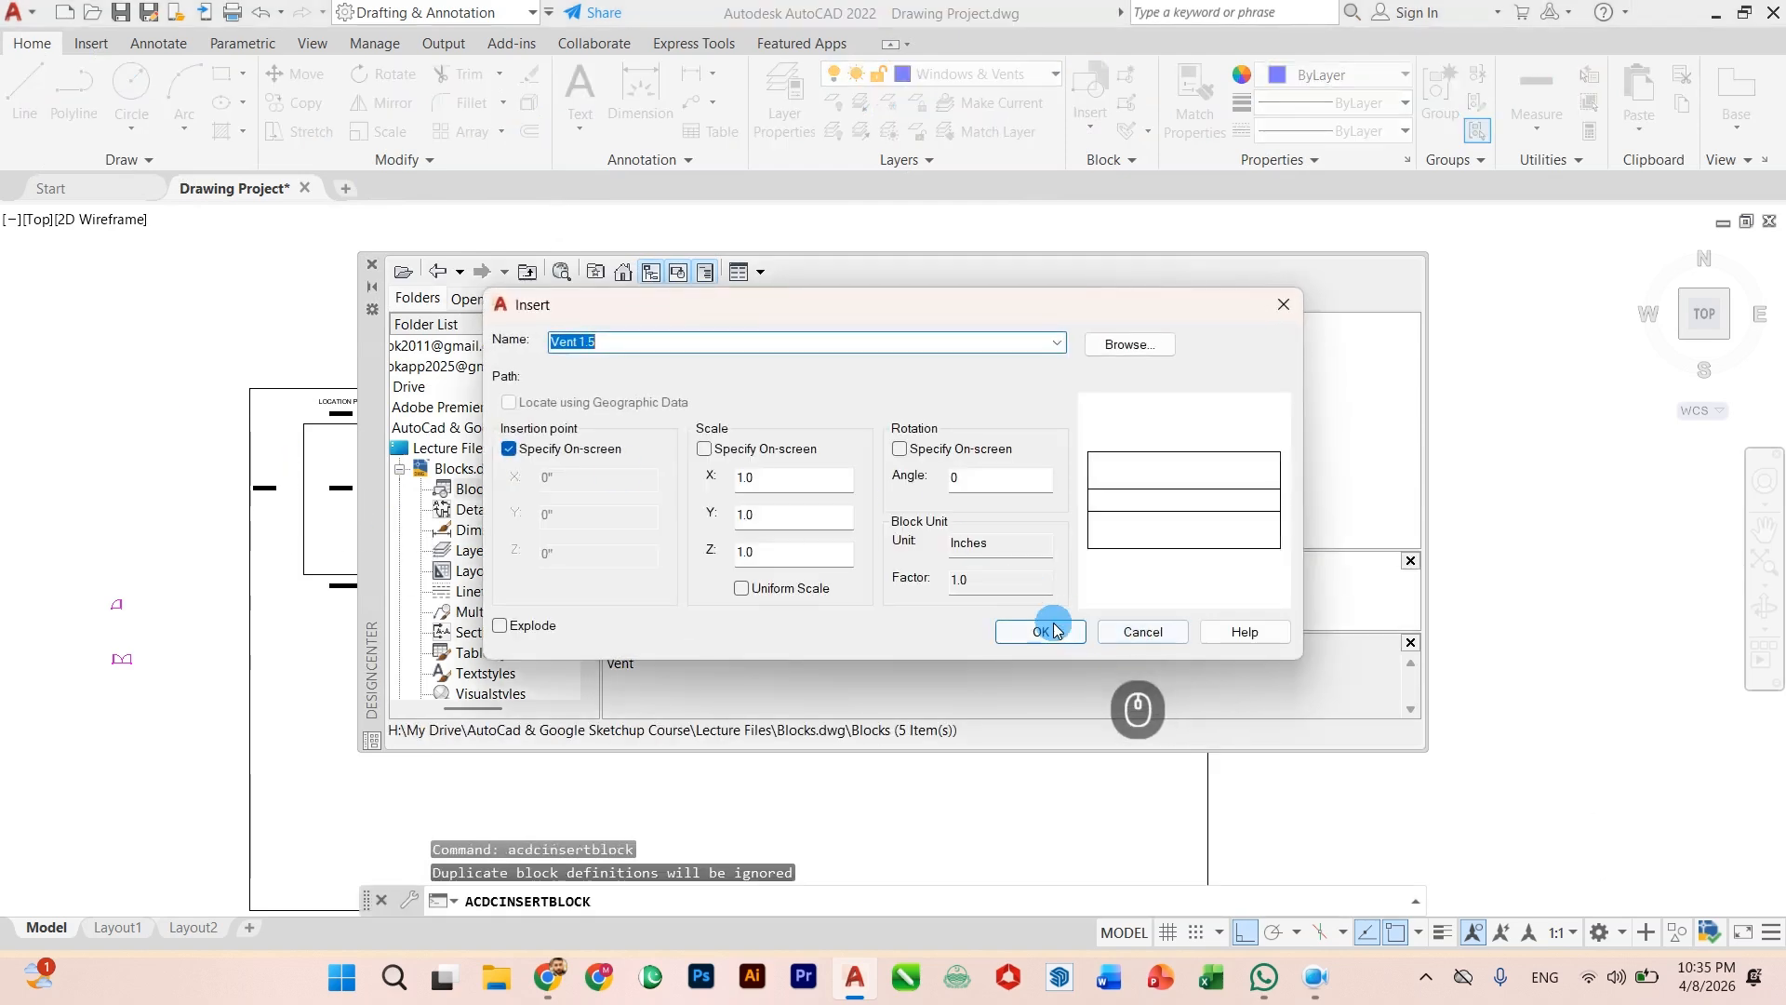
left_click(1055, 630)
left_click(179, 564)
double_click(800, 368)
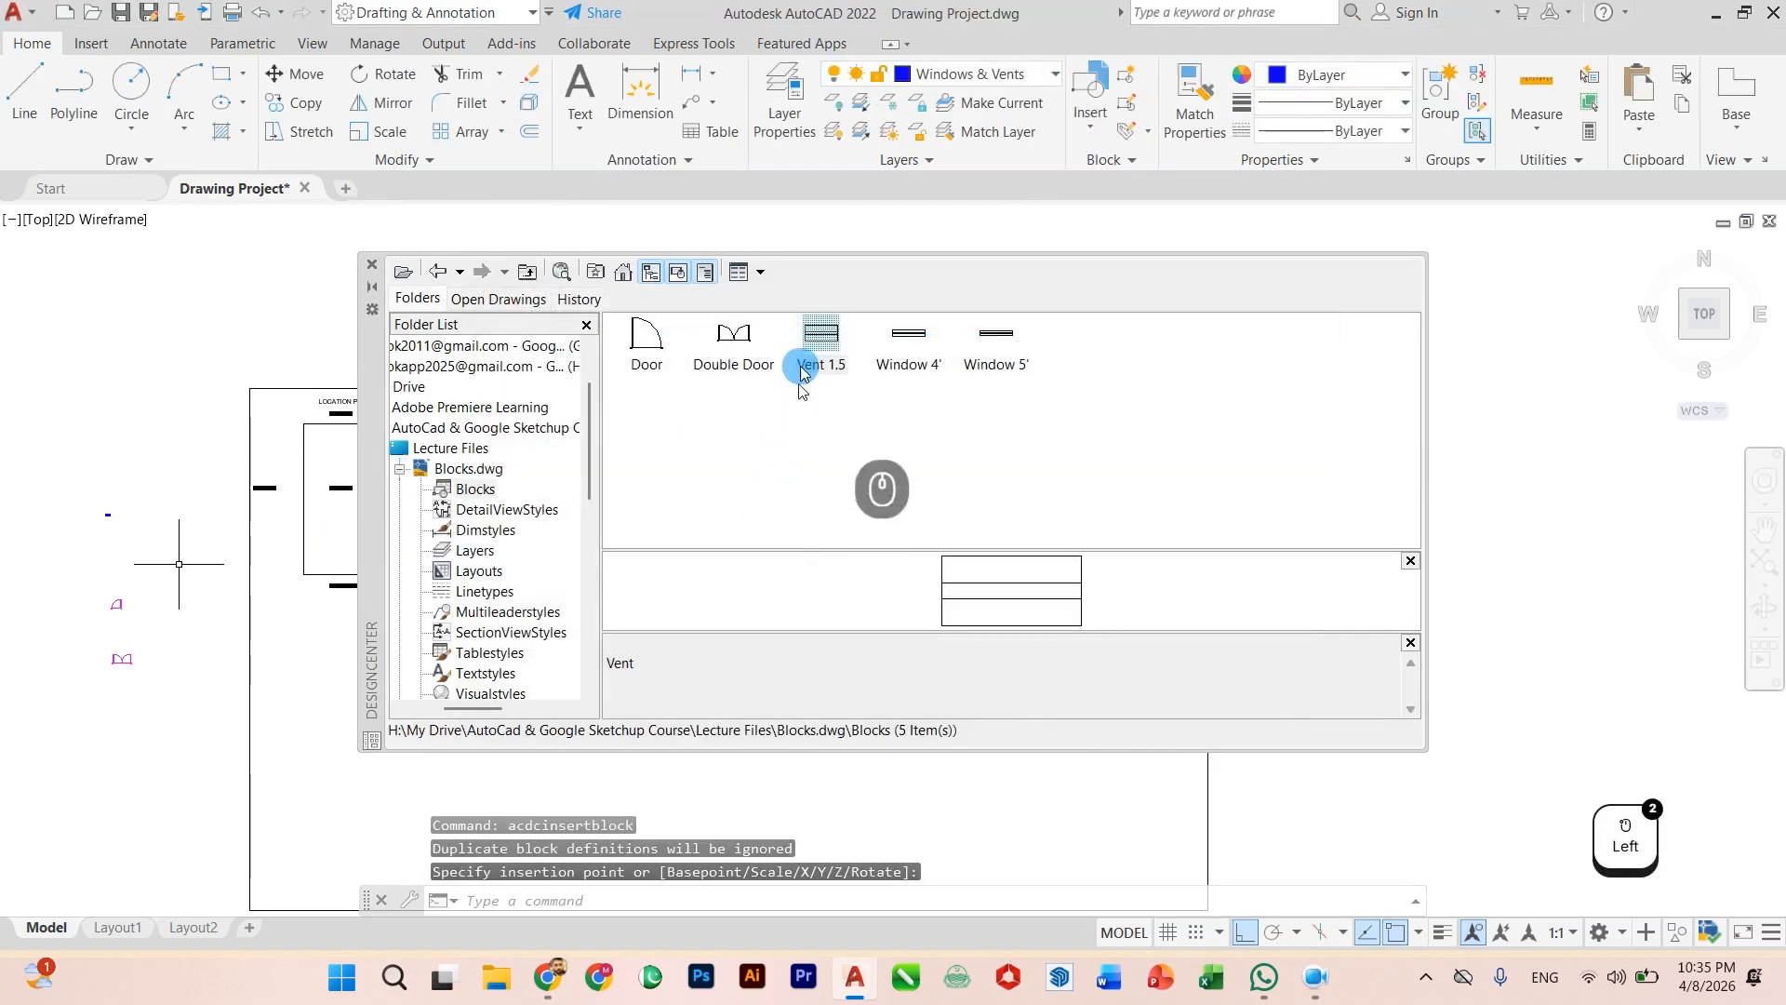
Step: Insert the Window 4' and Window 5' blocks at scale 1.0 above the vent and close DesignCenter
double_click(901, 368)
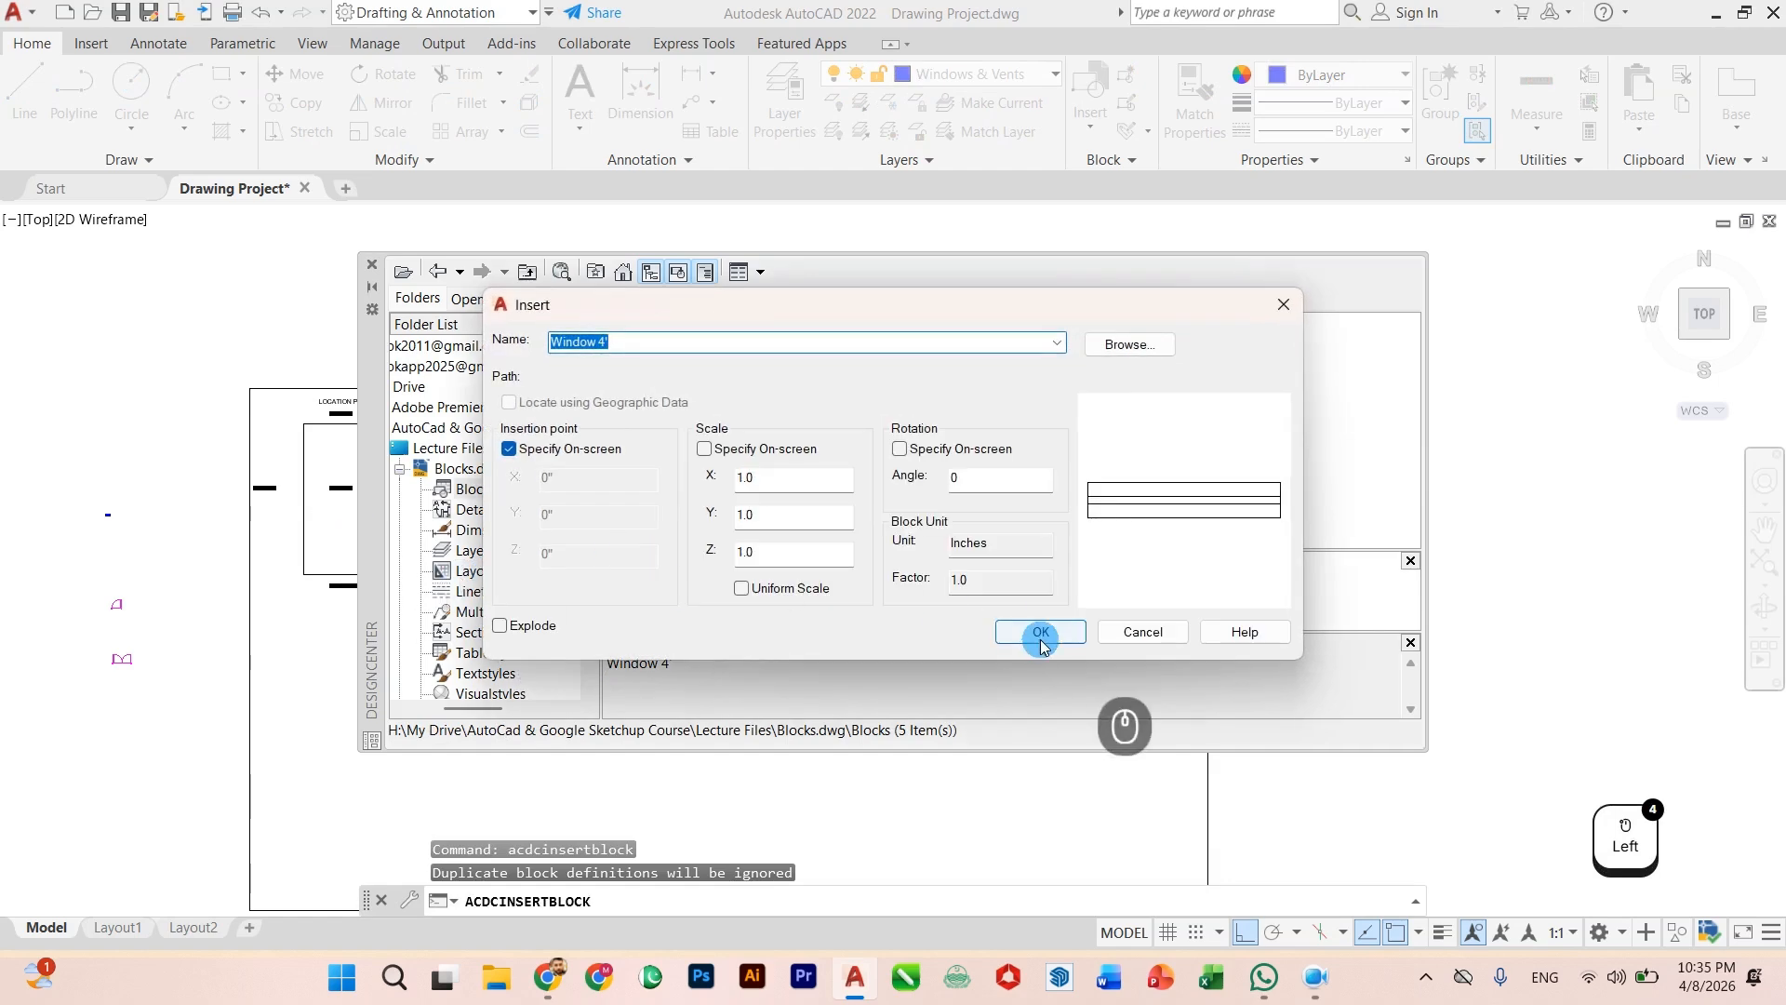
left_click(1037, 629)
left_click(144, 498)
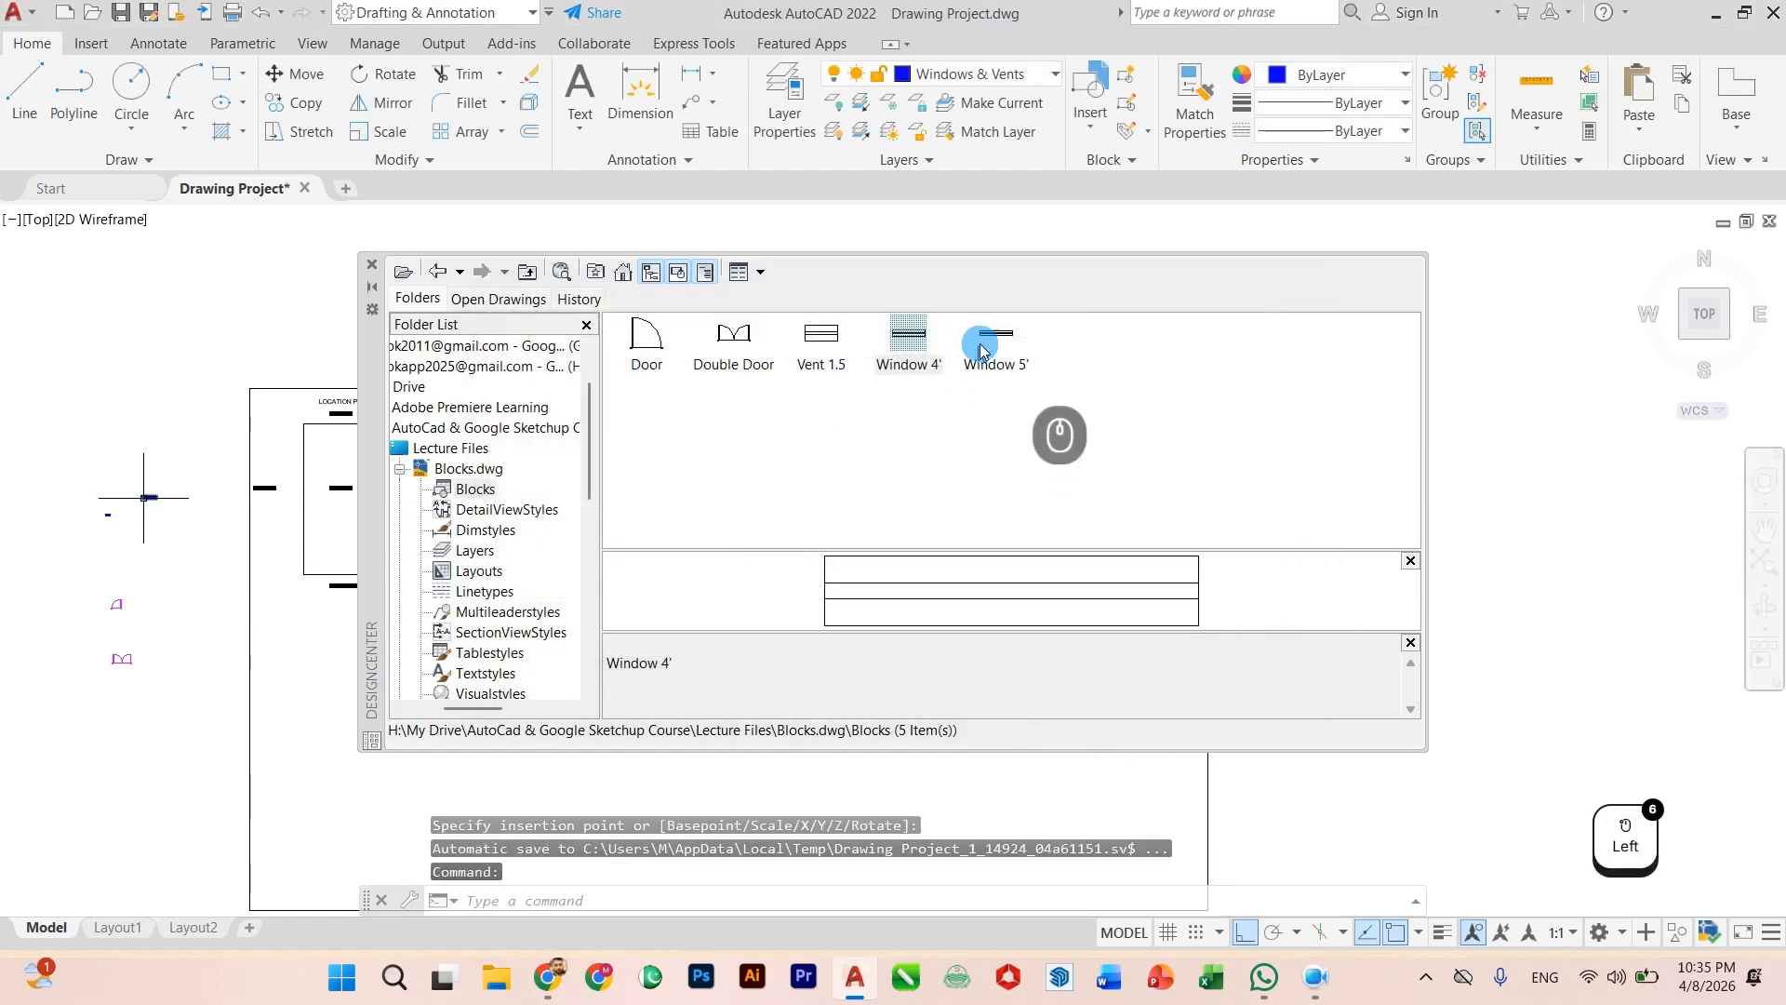
double_click(995, 344)
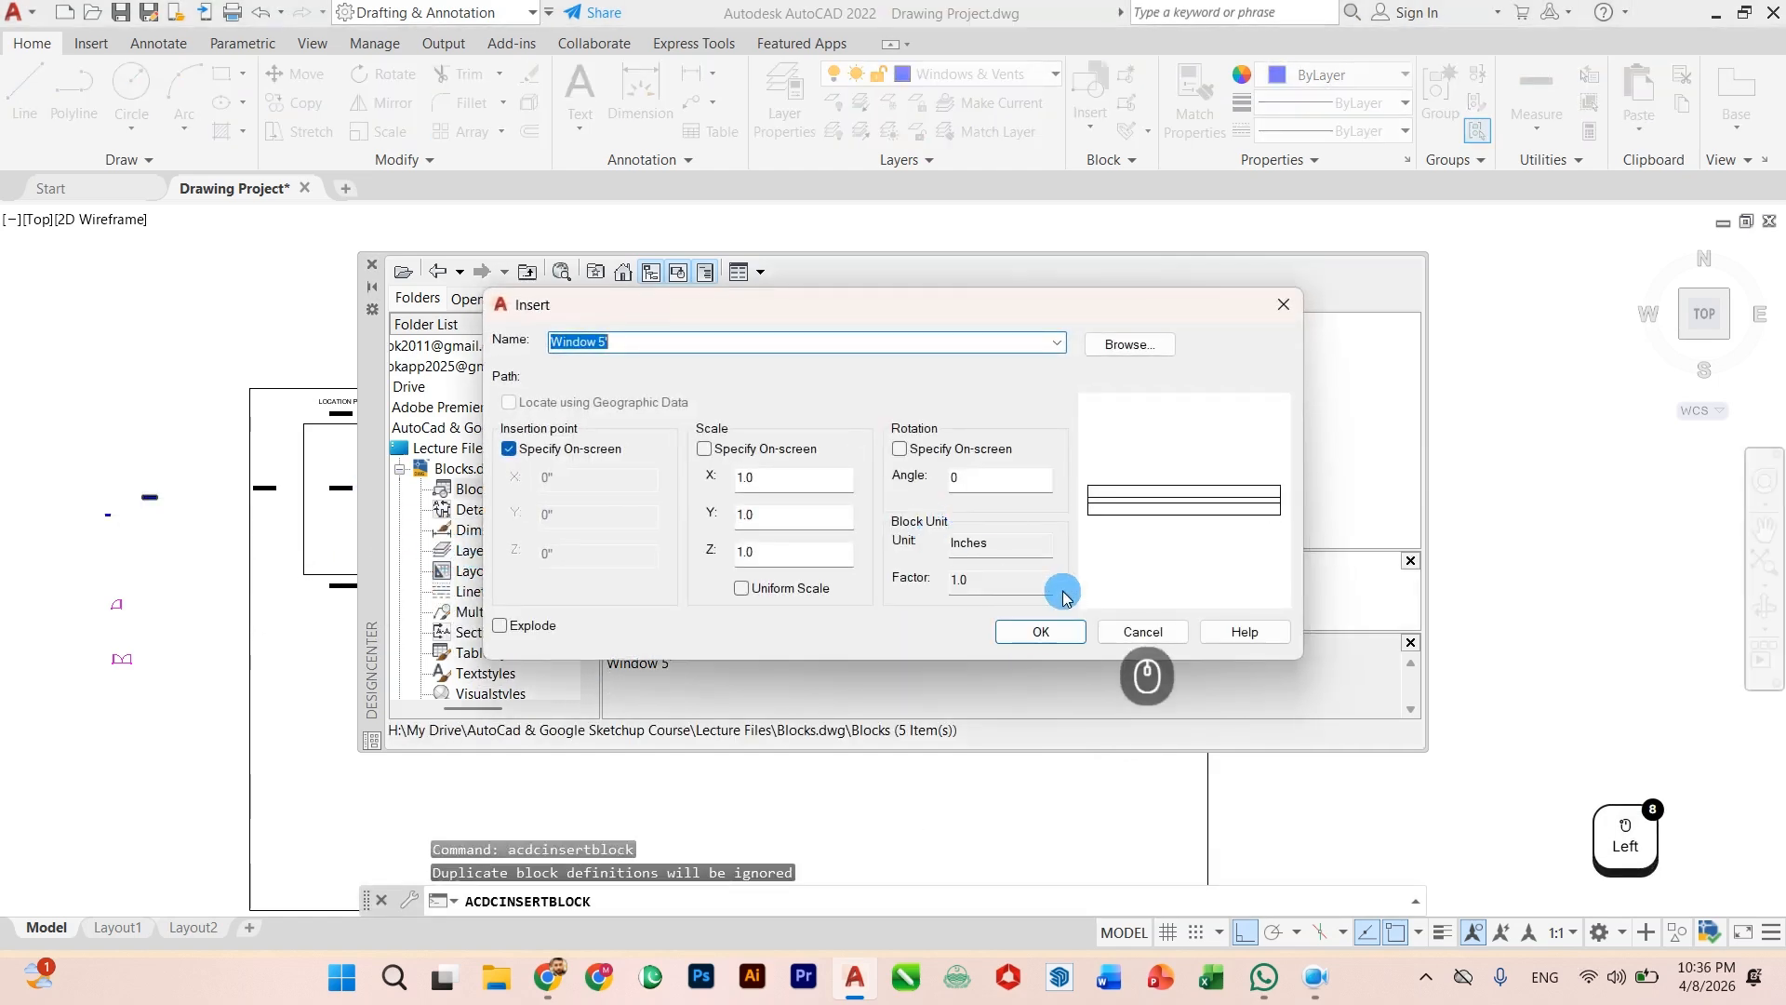
left_click(146, 474)
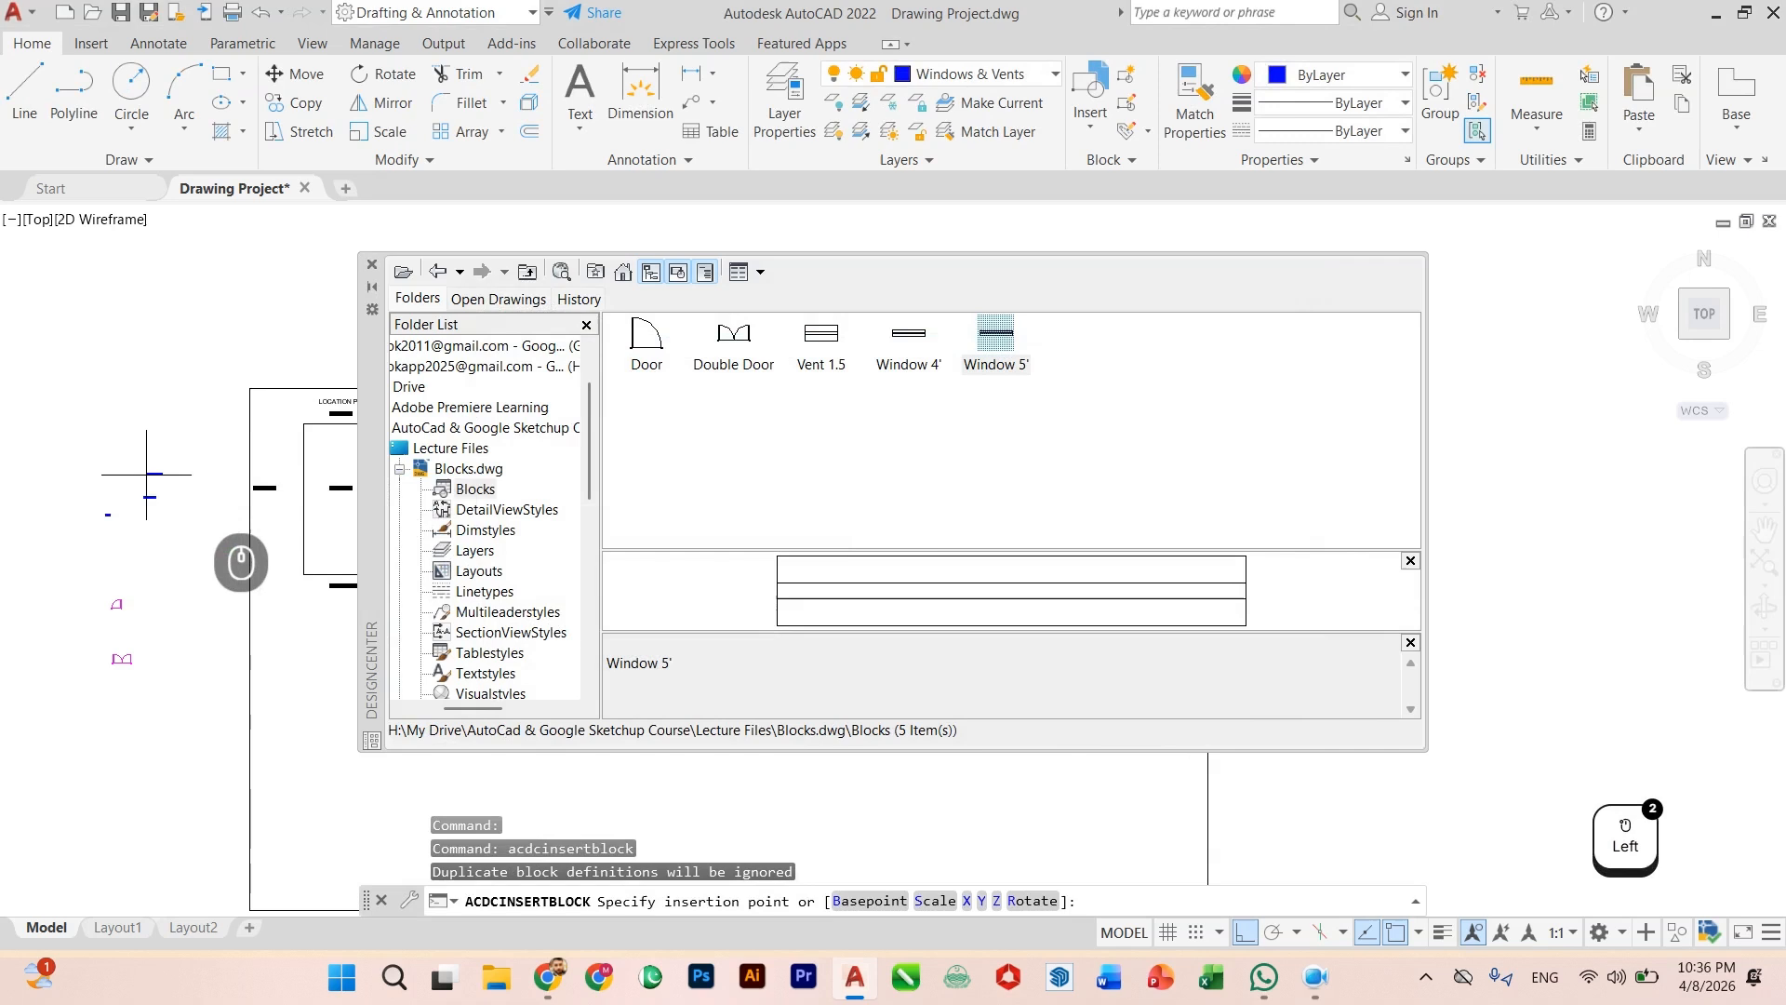
left_click(372, 268)
Step: Move all five inserted blocks horizontally into the drawing frame, beside the ground floor plan
scroll(180, 558, "up", 5)
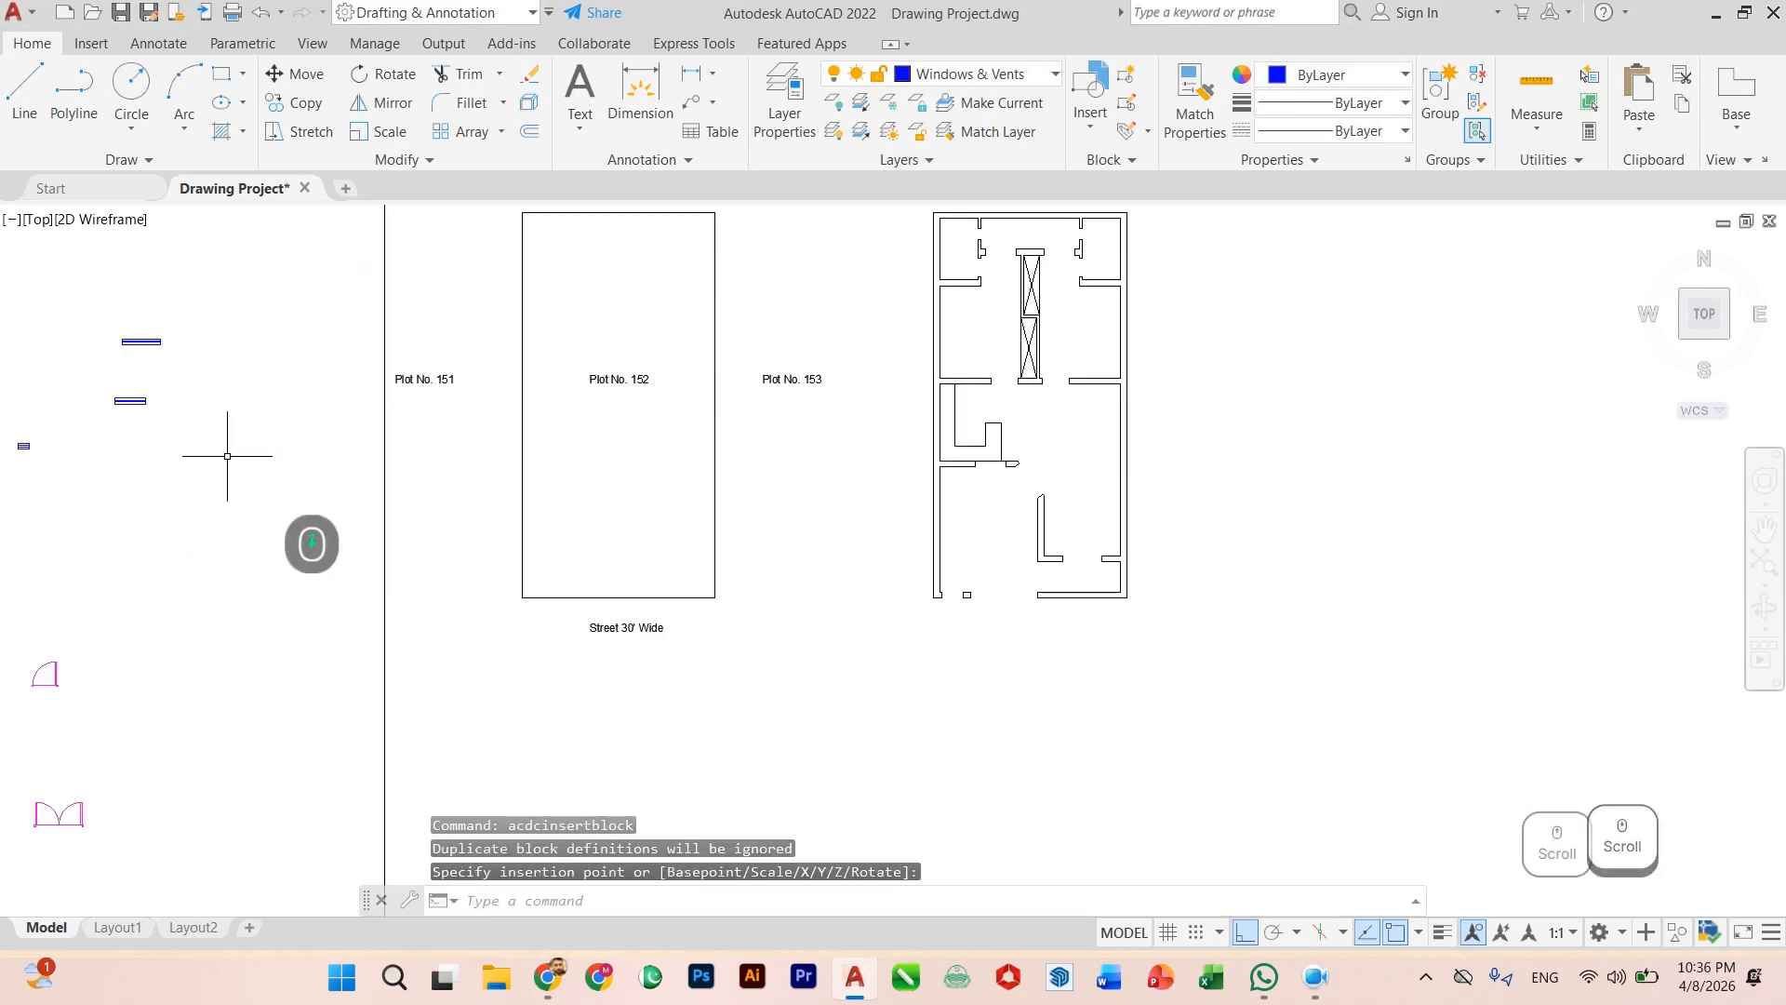
left_click(247, 353)
left_click(51, 746)
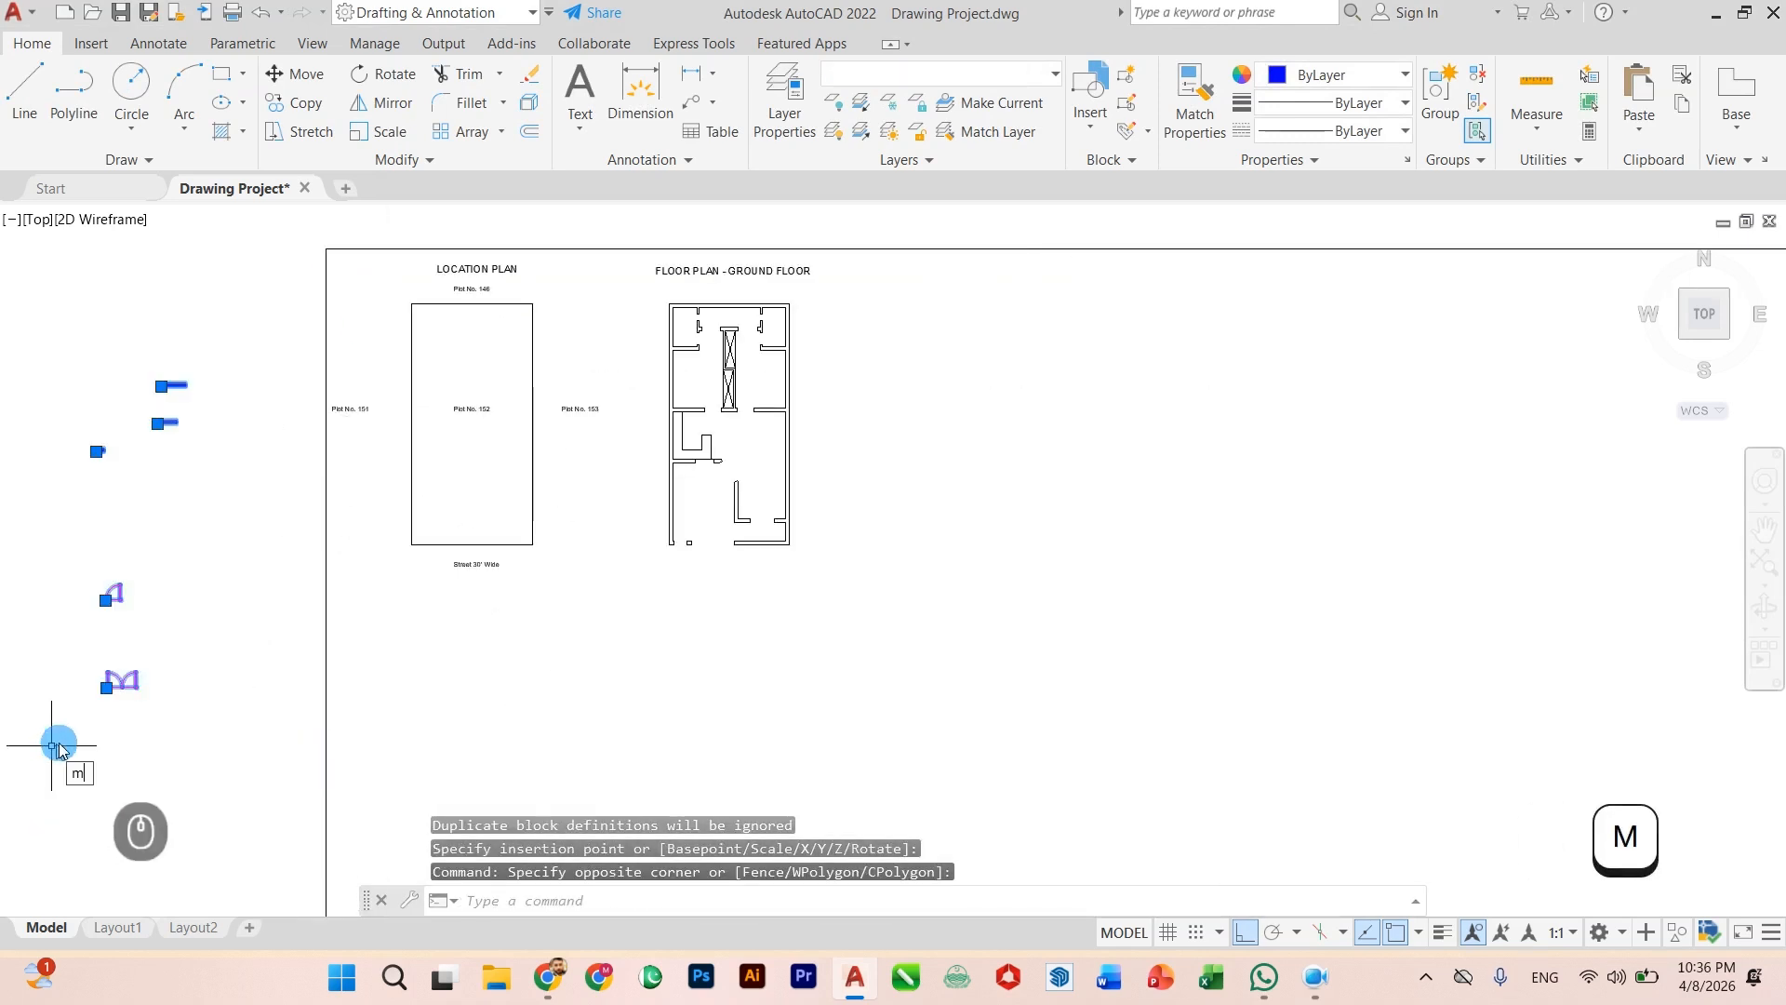
key("Return")
left_click(192, 718)
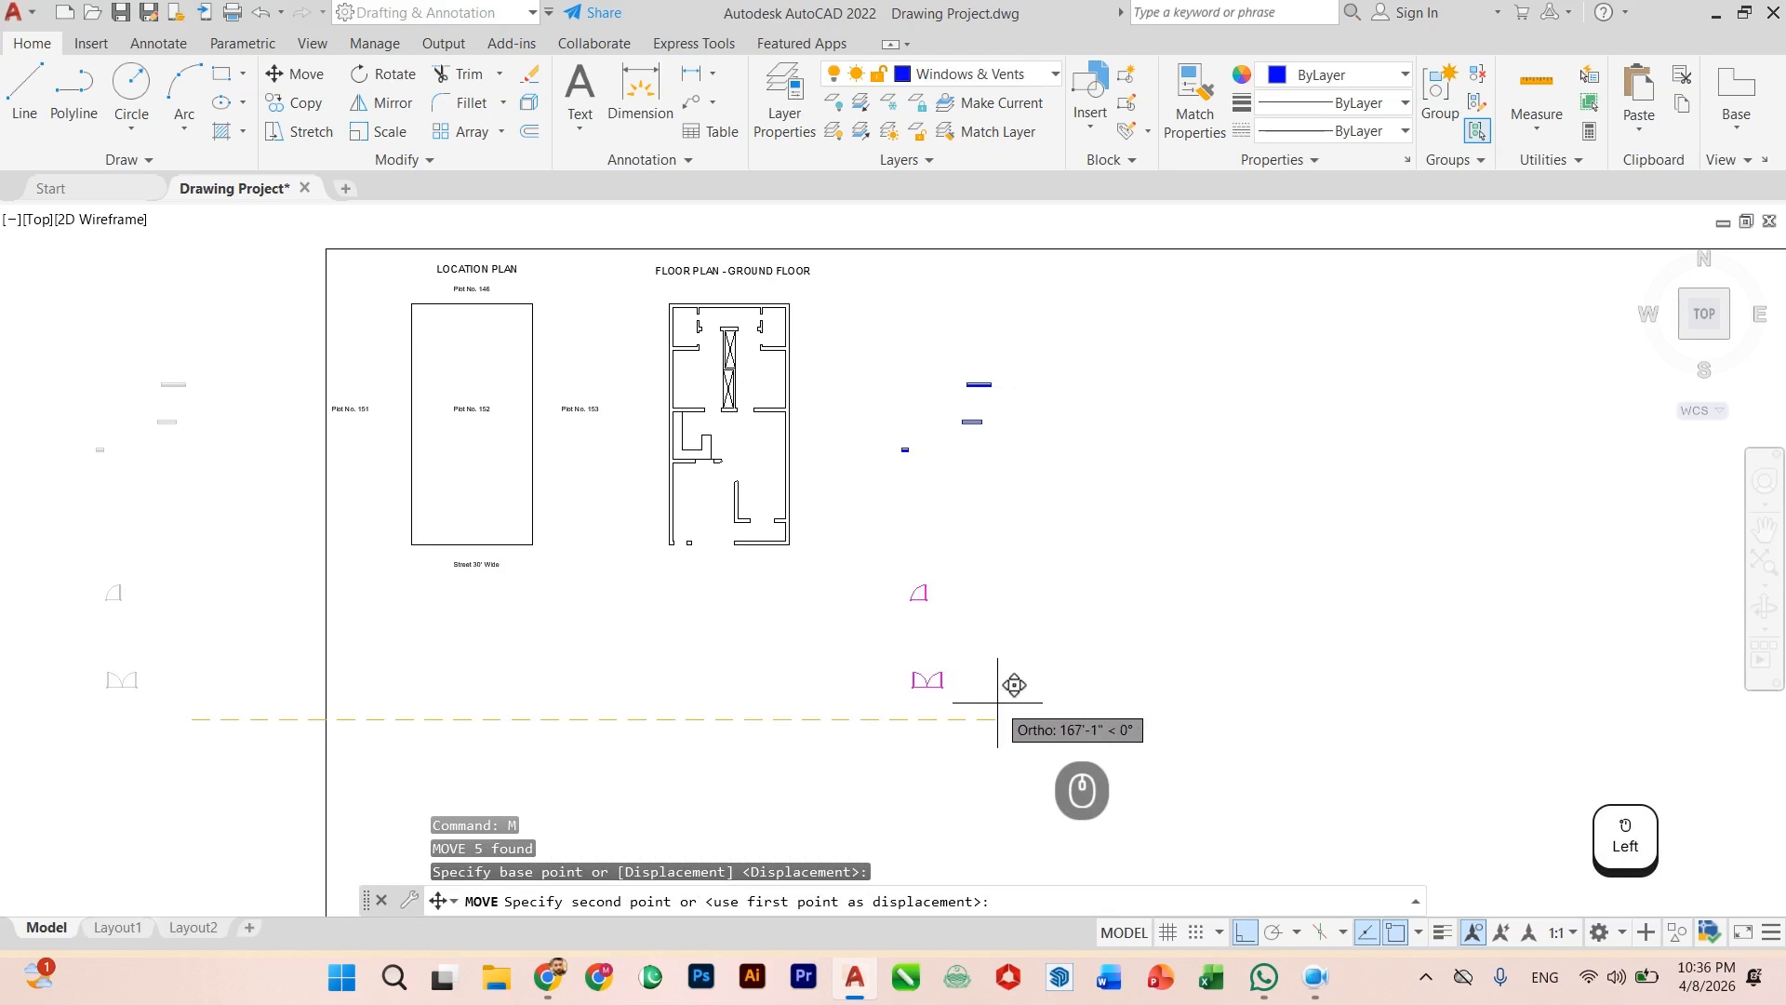
left_click(930, 714)
key("Escape")
Step: Move the double door block freely, with Ortho off, to just below the wide entrance opening in the ground floor plan's front wall
scroll(949, 707, "up", 4)
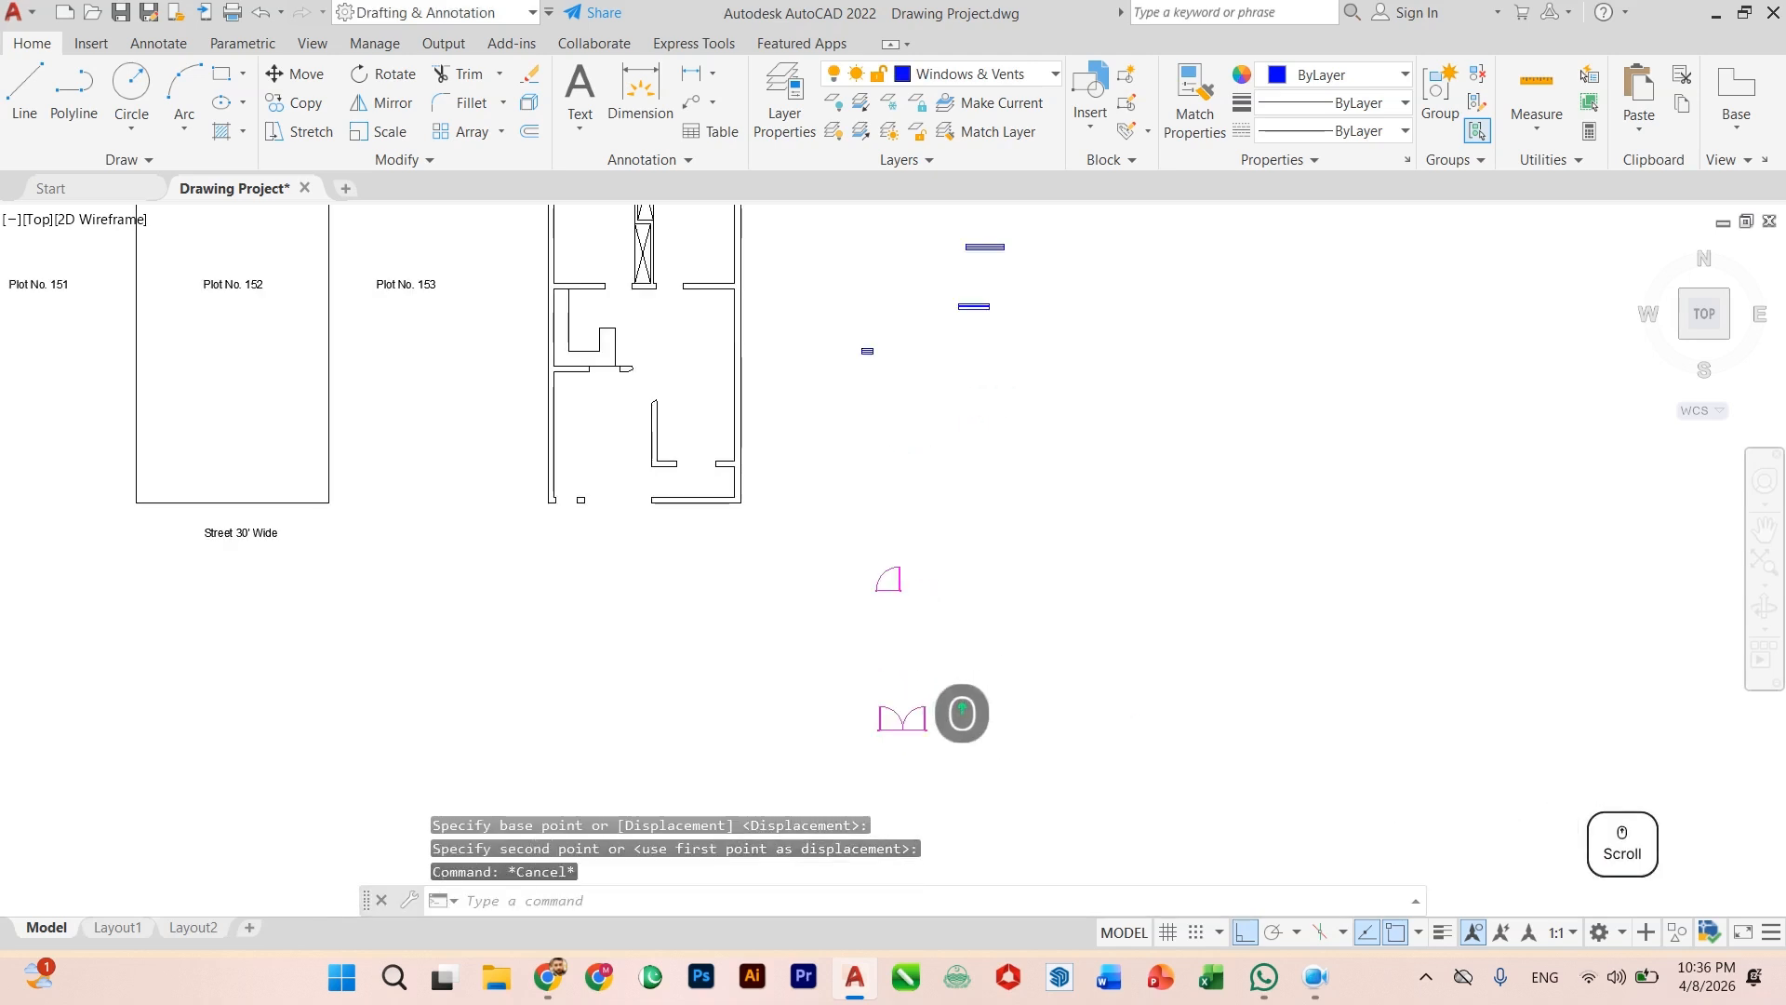
middle_click_drag(913, 747, 920, 707)
left_click(941, 749)
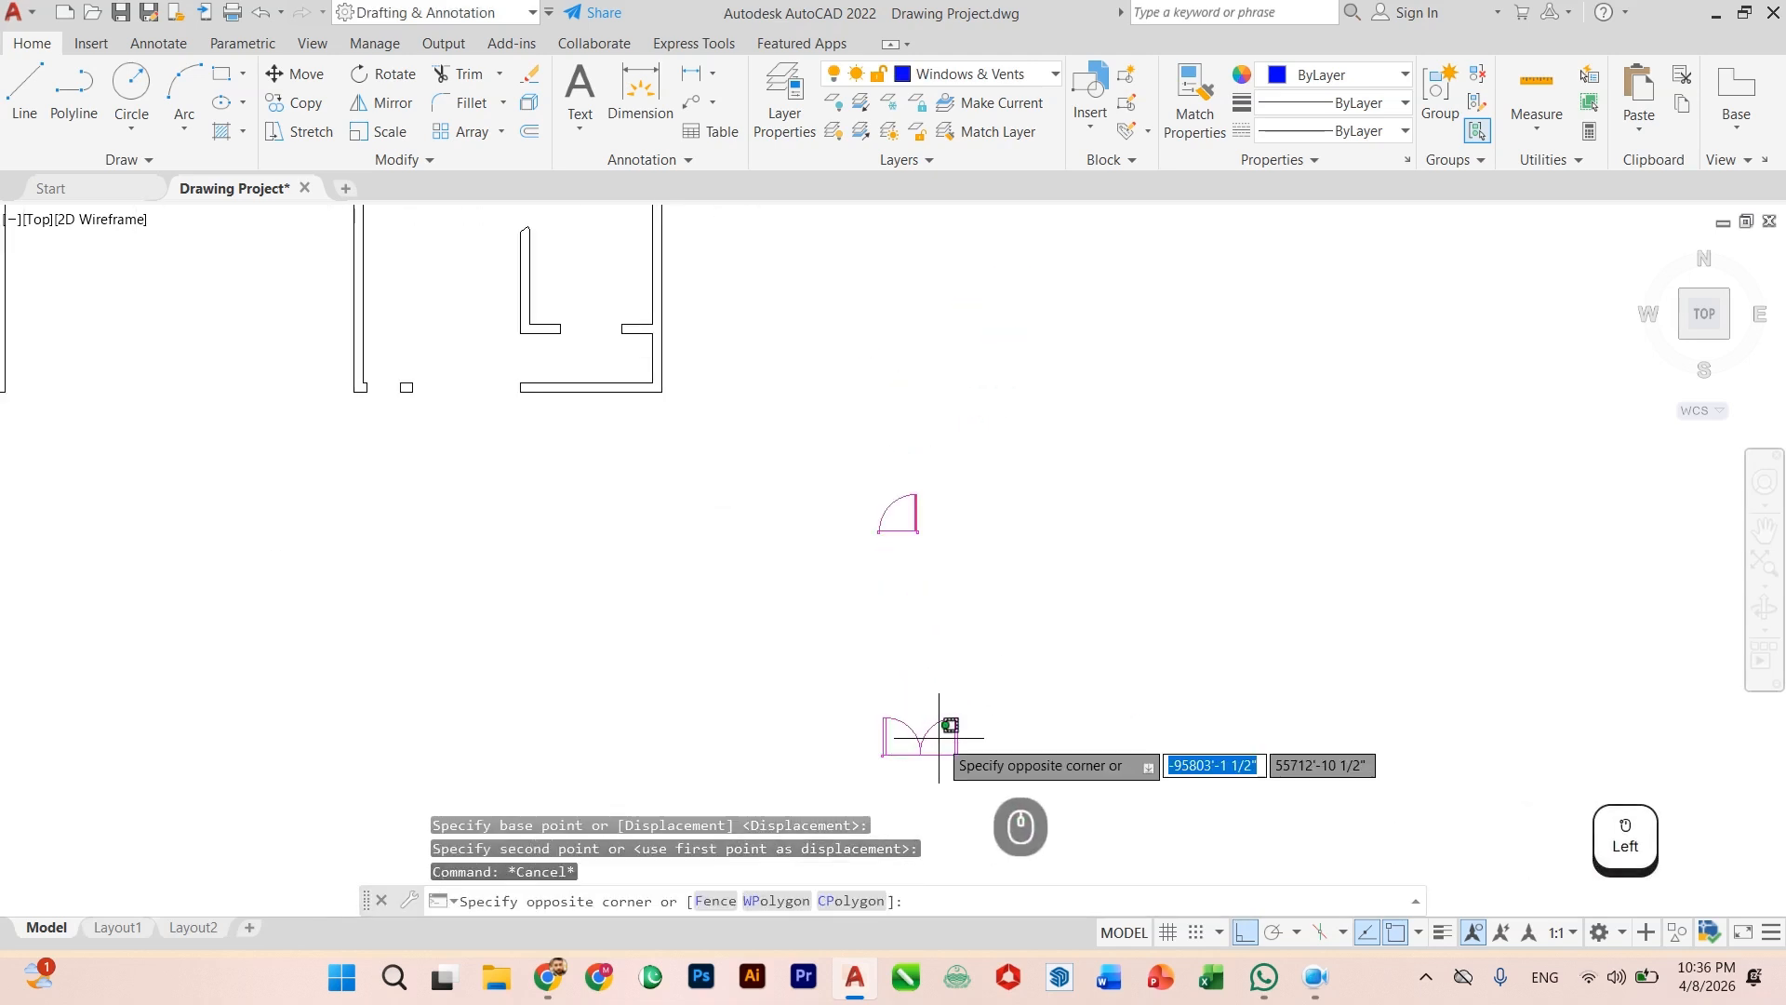
left_click(903, 757)
type("M")
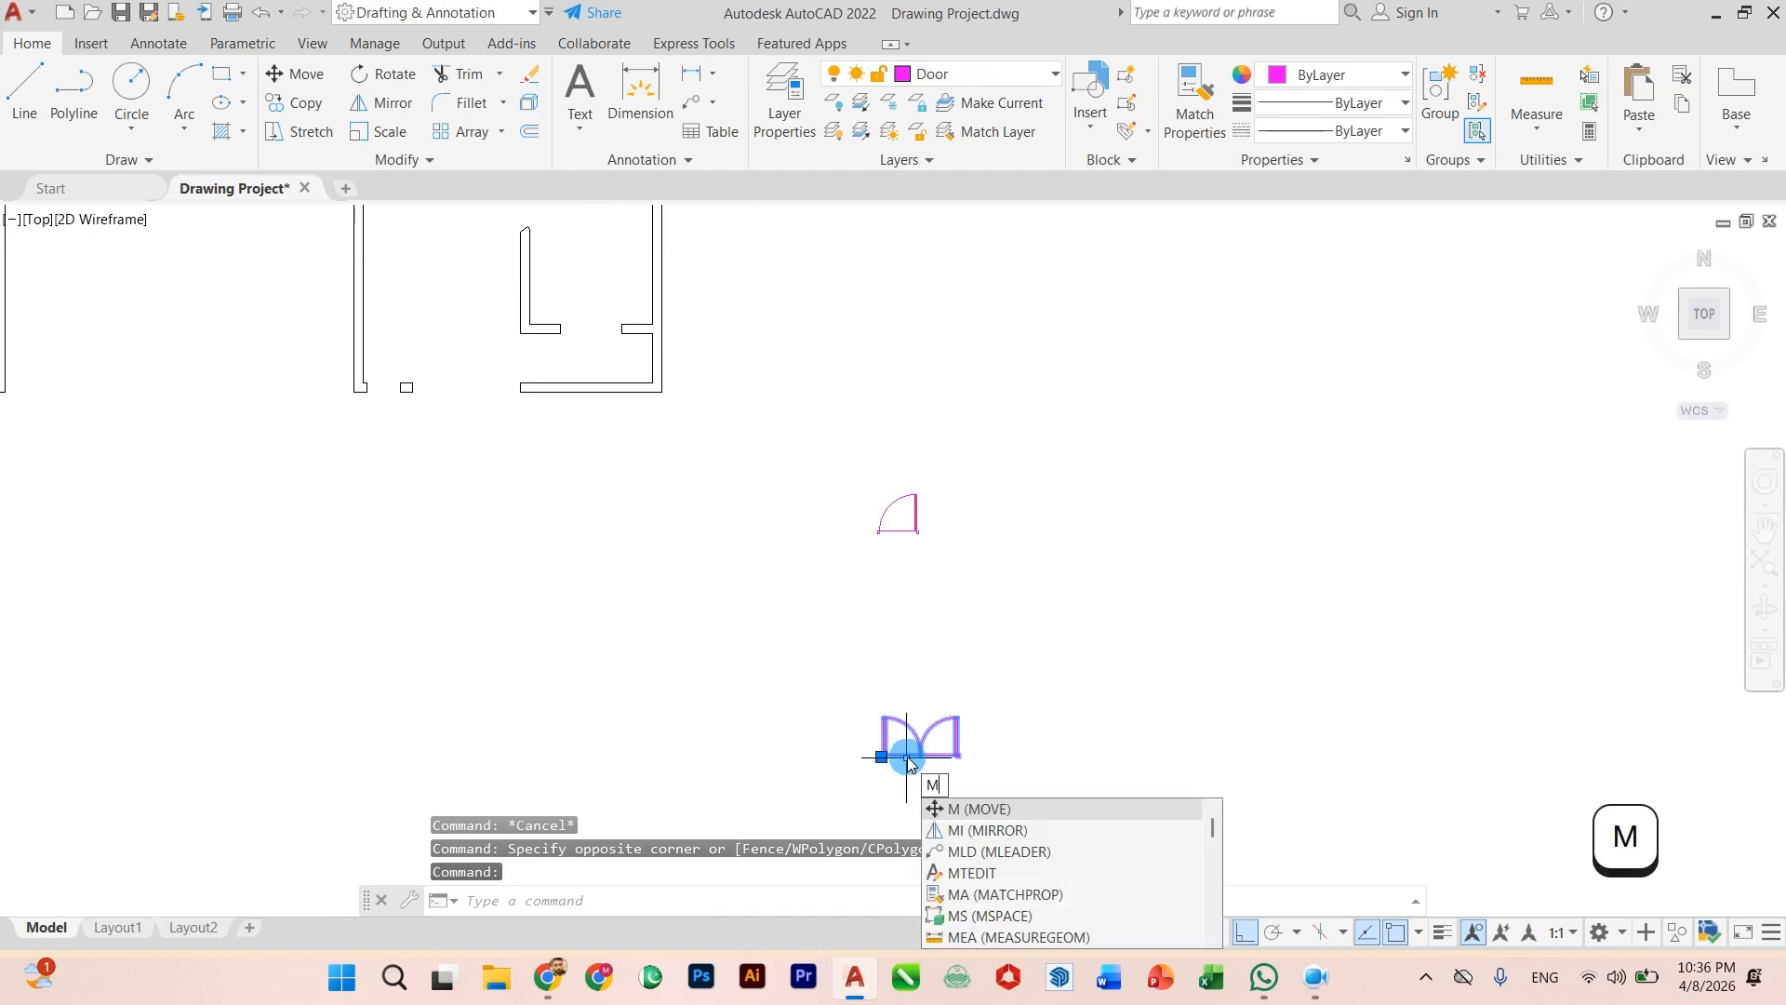
key("Return")
left_click(908, 755)
key("F8")
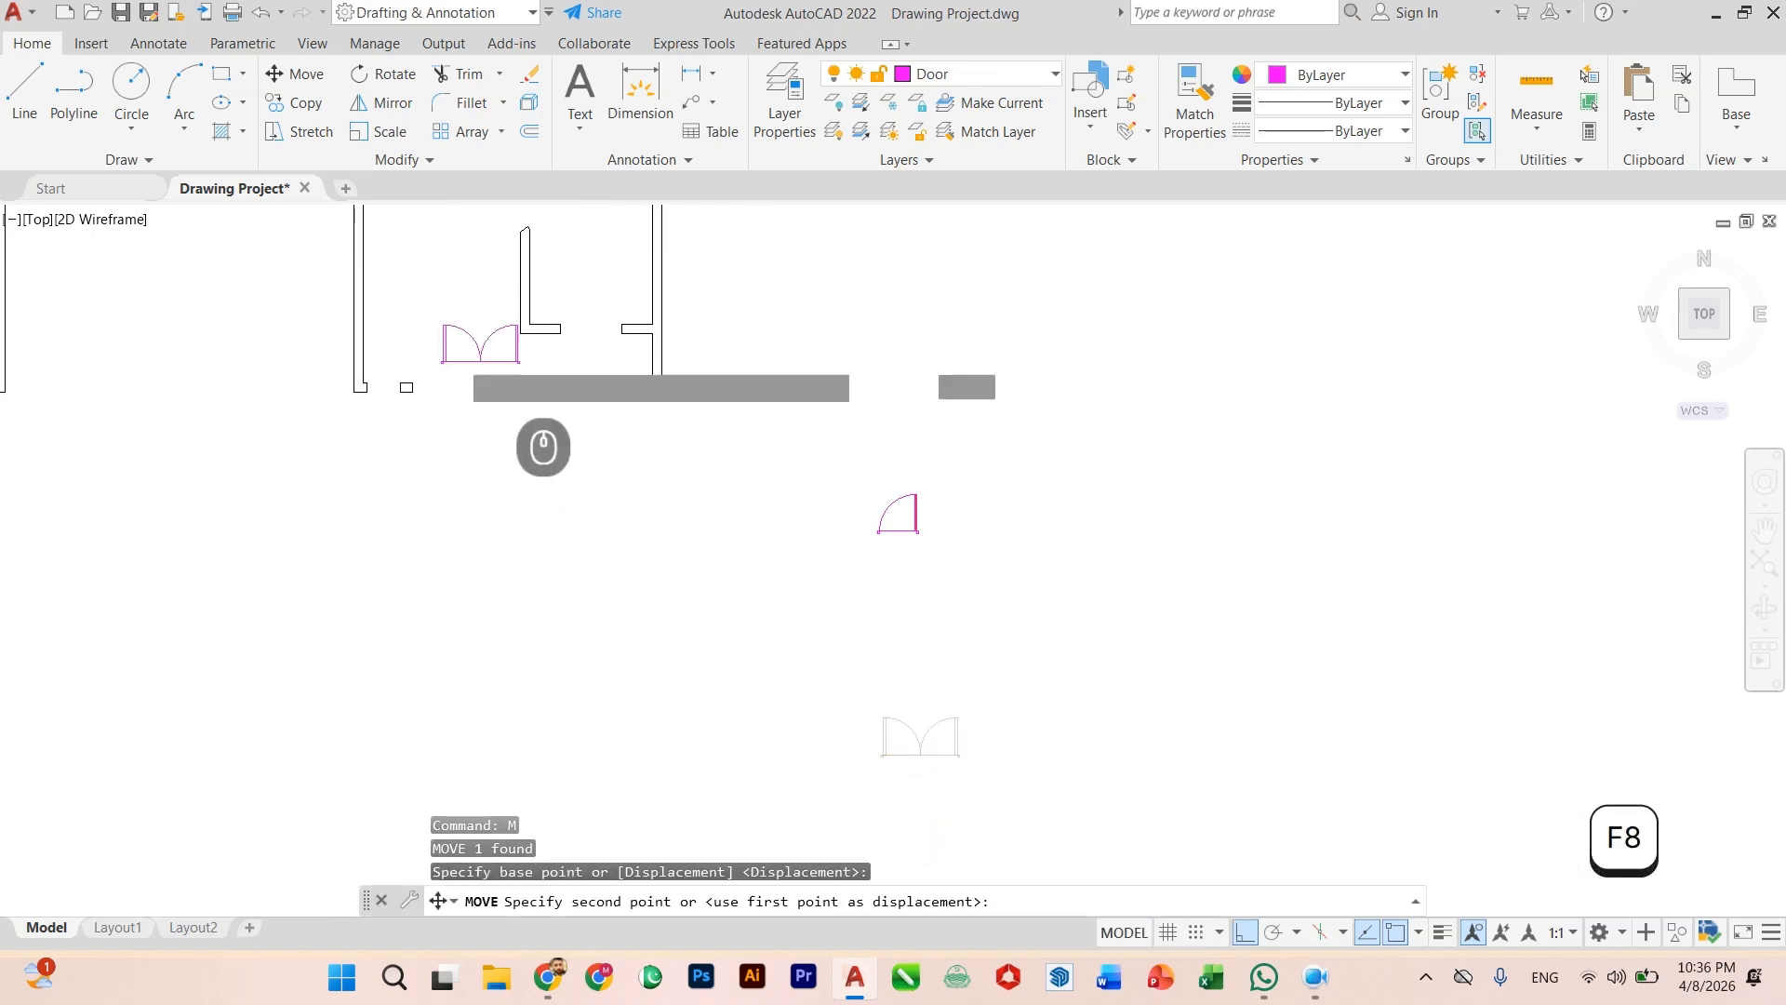
scroll(467, 387, "up", 5)
middle_click_drag(467, 387, 637, 525)
scroll(580, 473, "up", 2)
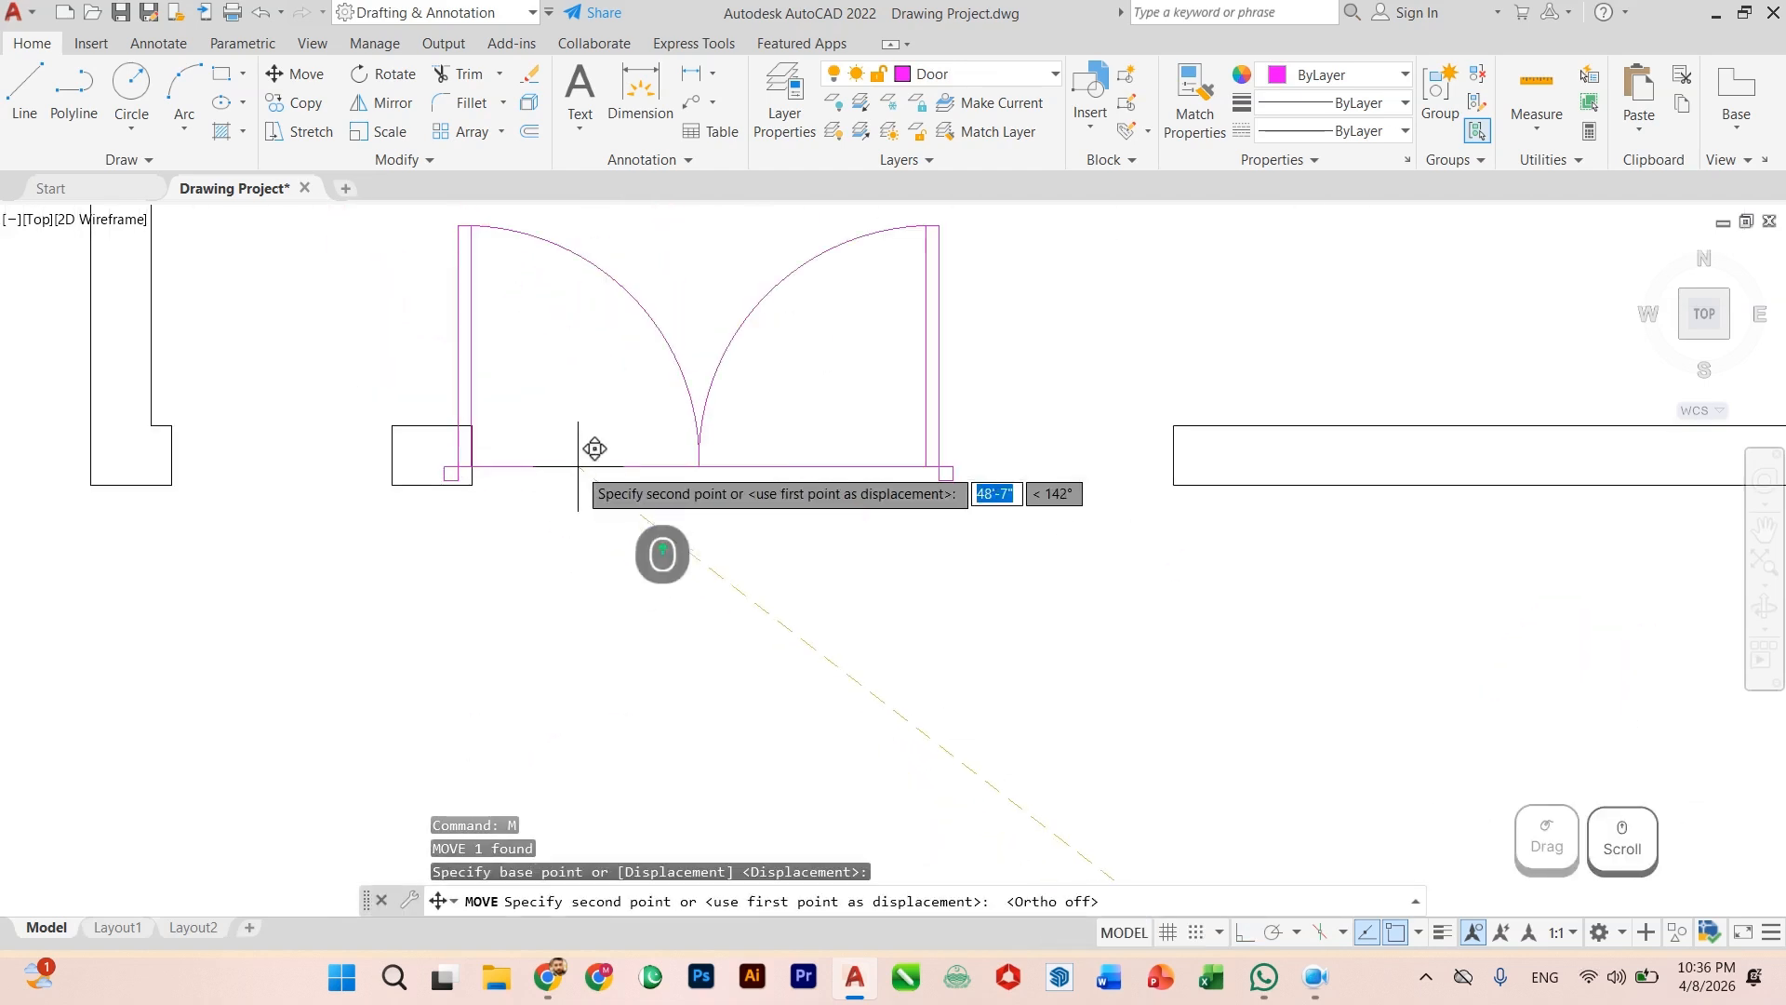
scroll(701, 535, "down", 2)
scroll(700, 535, "down", 3)
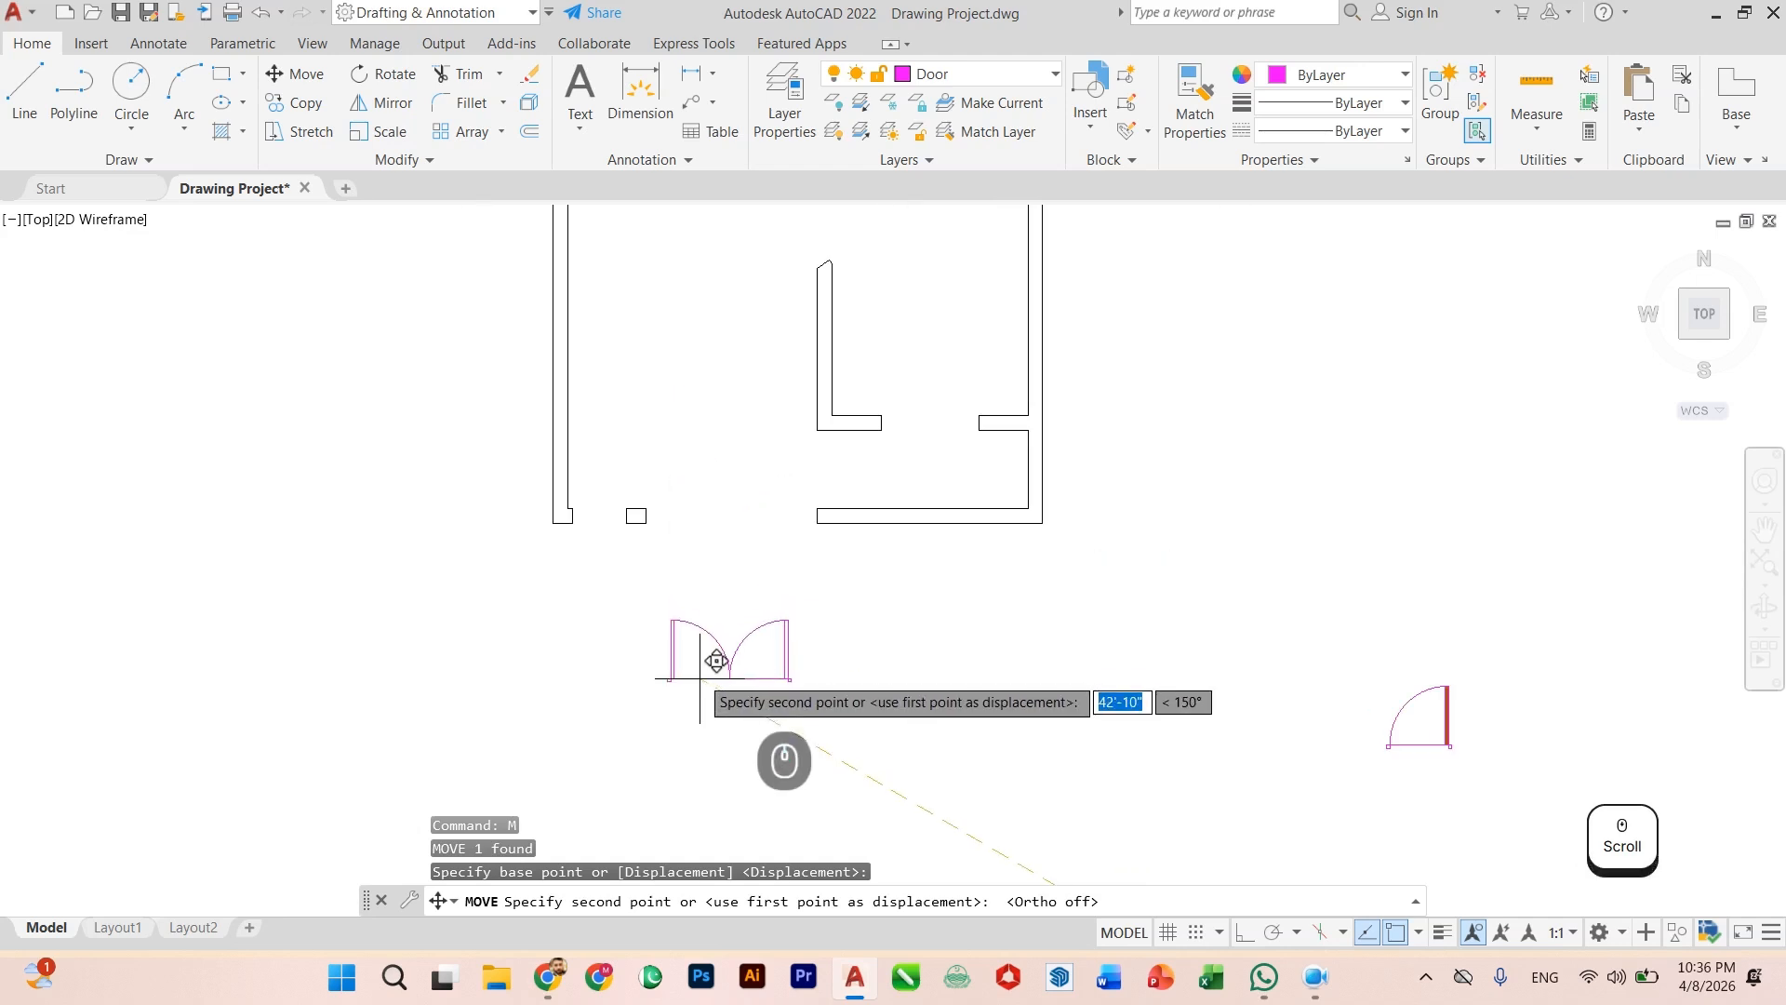
scroll(709, 656, "up", 2)
key("Escape")
left_click(791, 593)
left_click(765, 634)
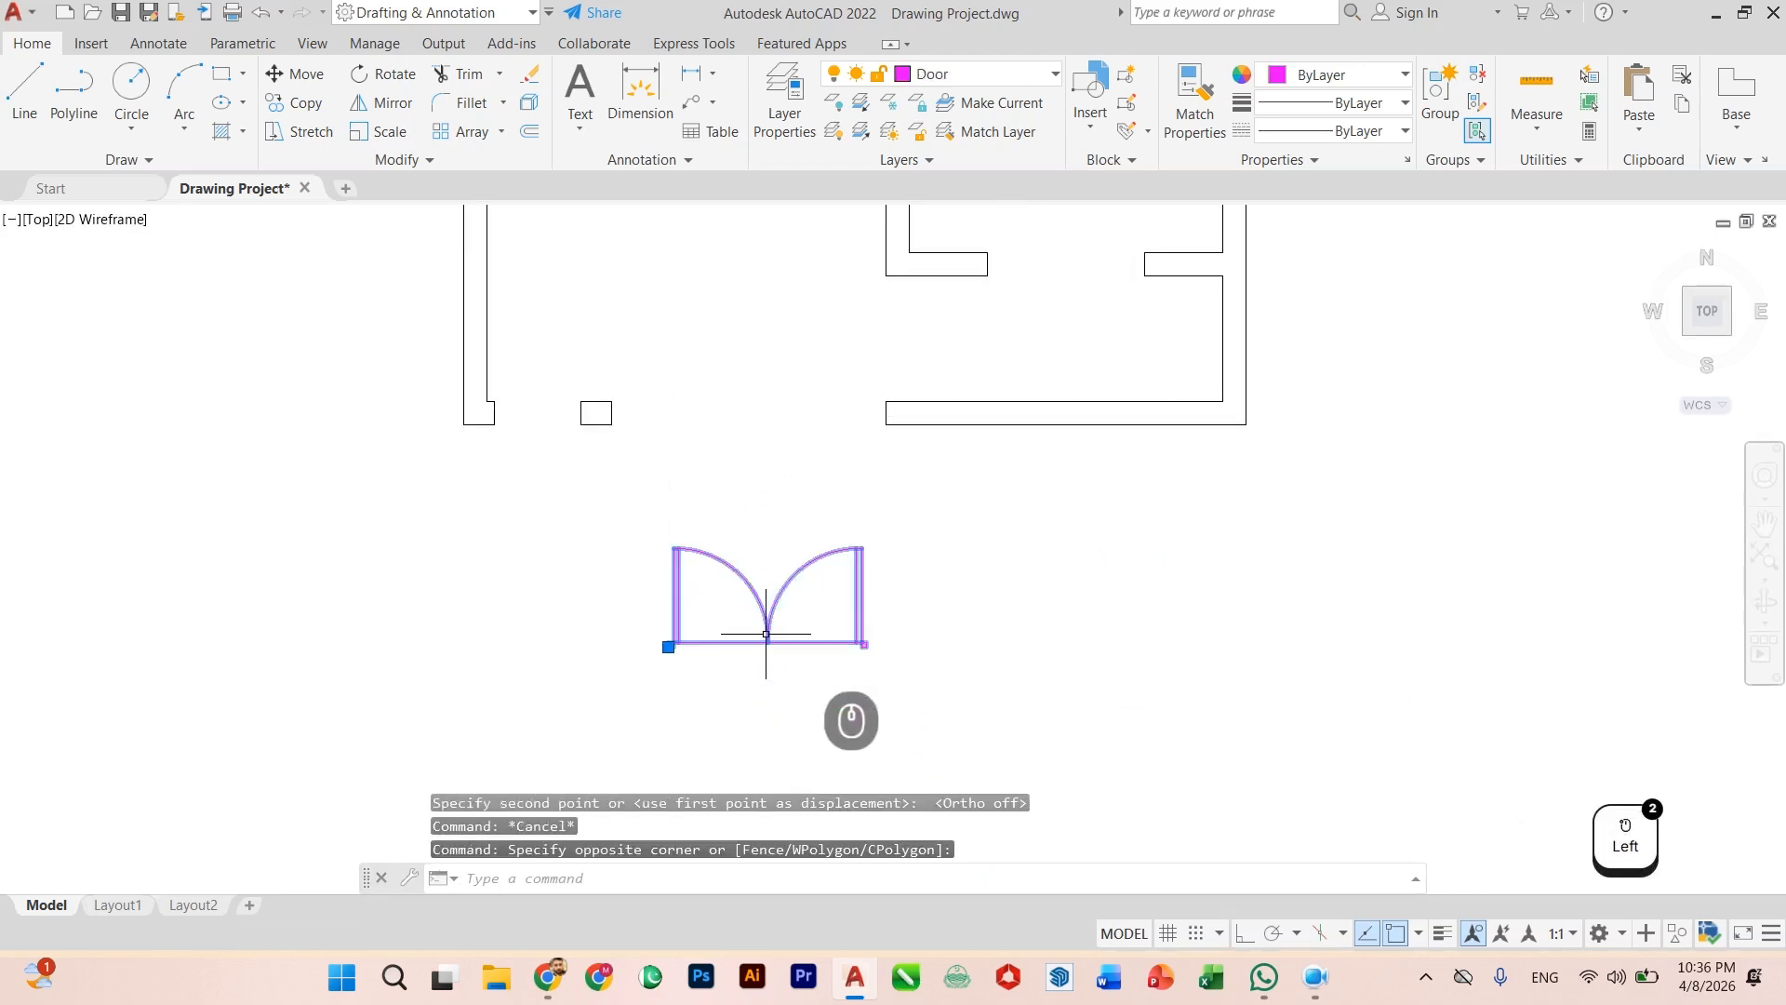
key("Return")
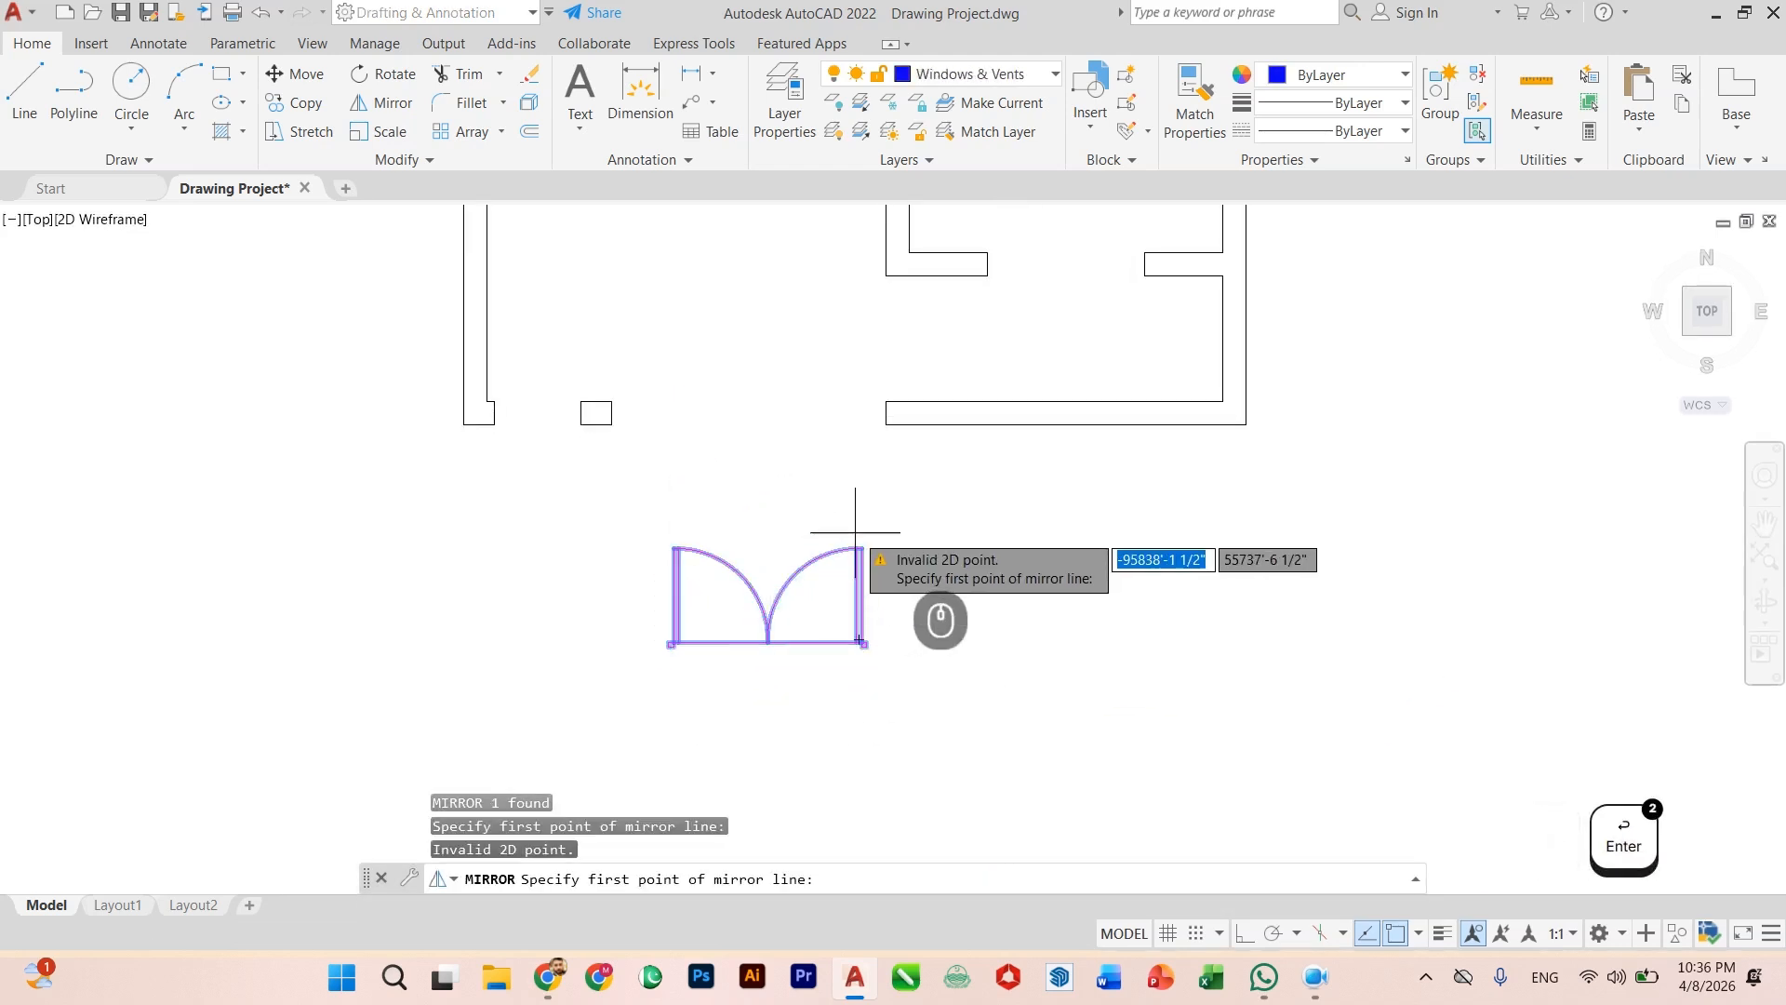
key("Escape")
type("mir")
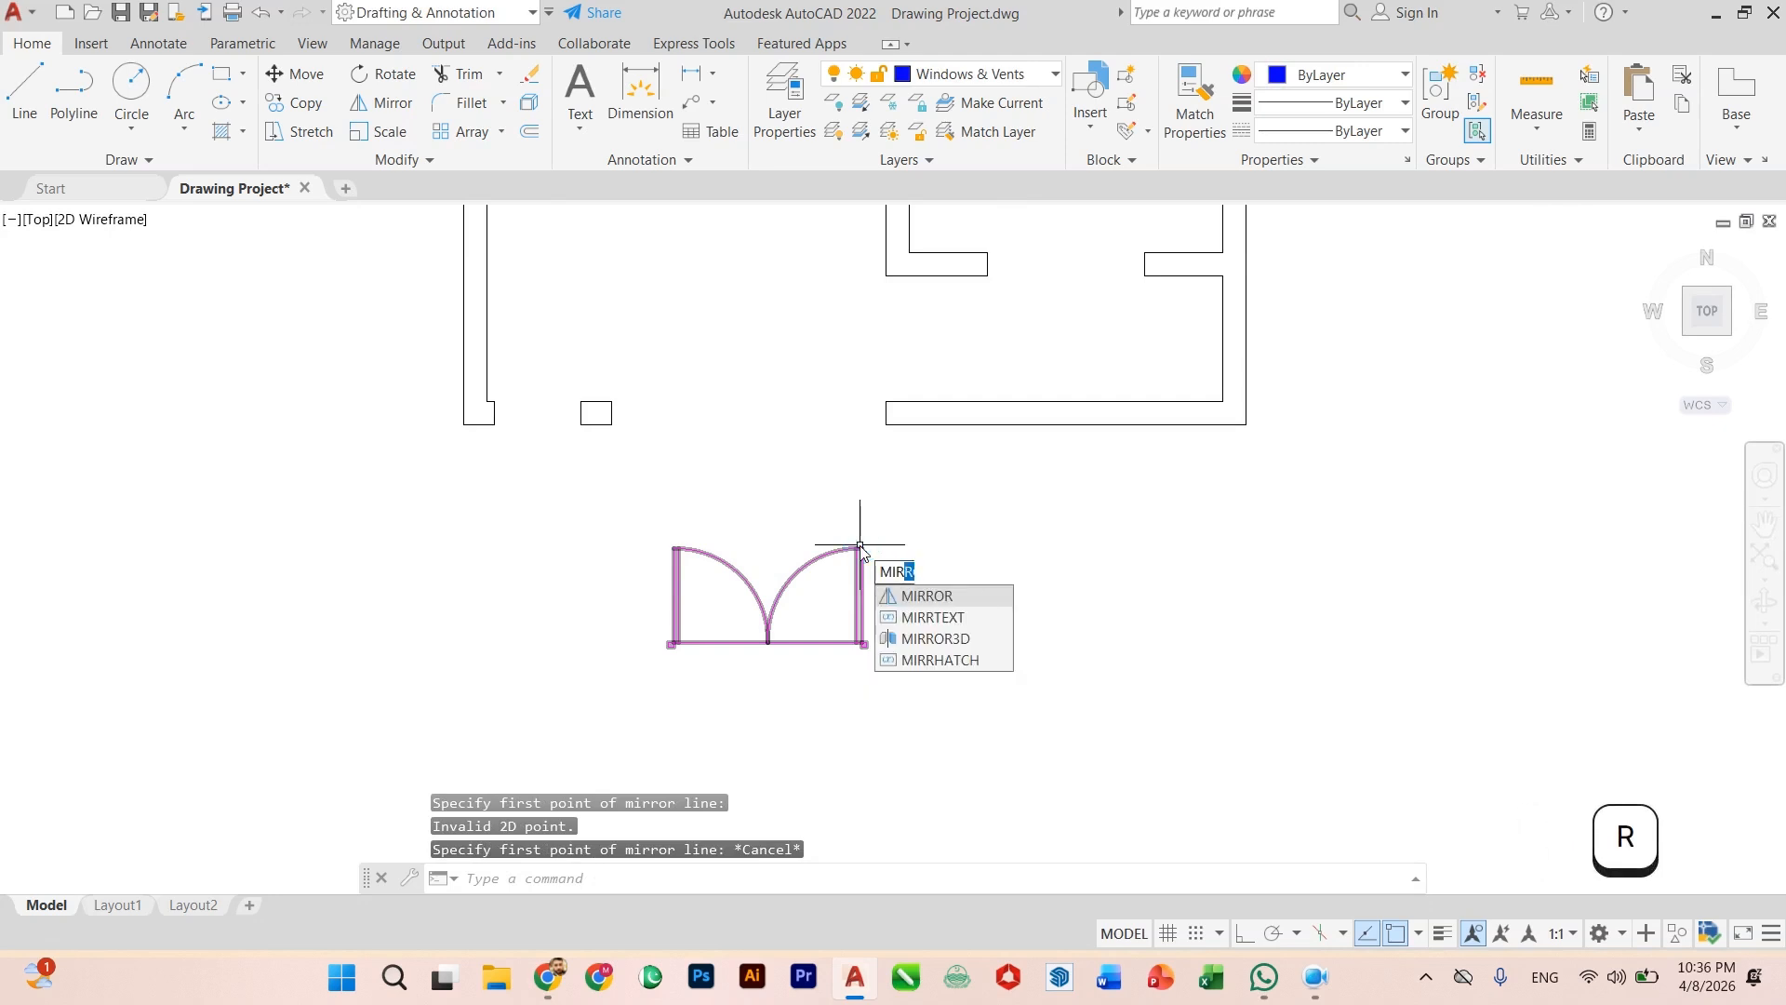
key("Return")
left_click(863, 556)
key("Escape")
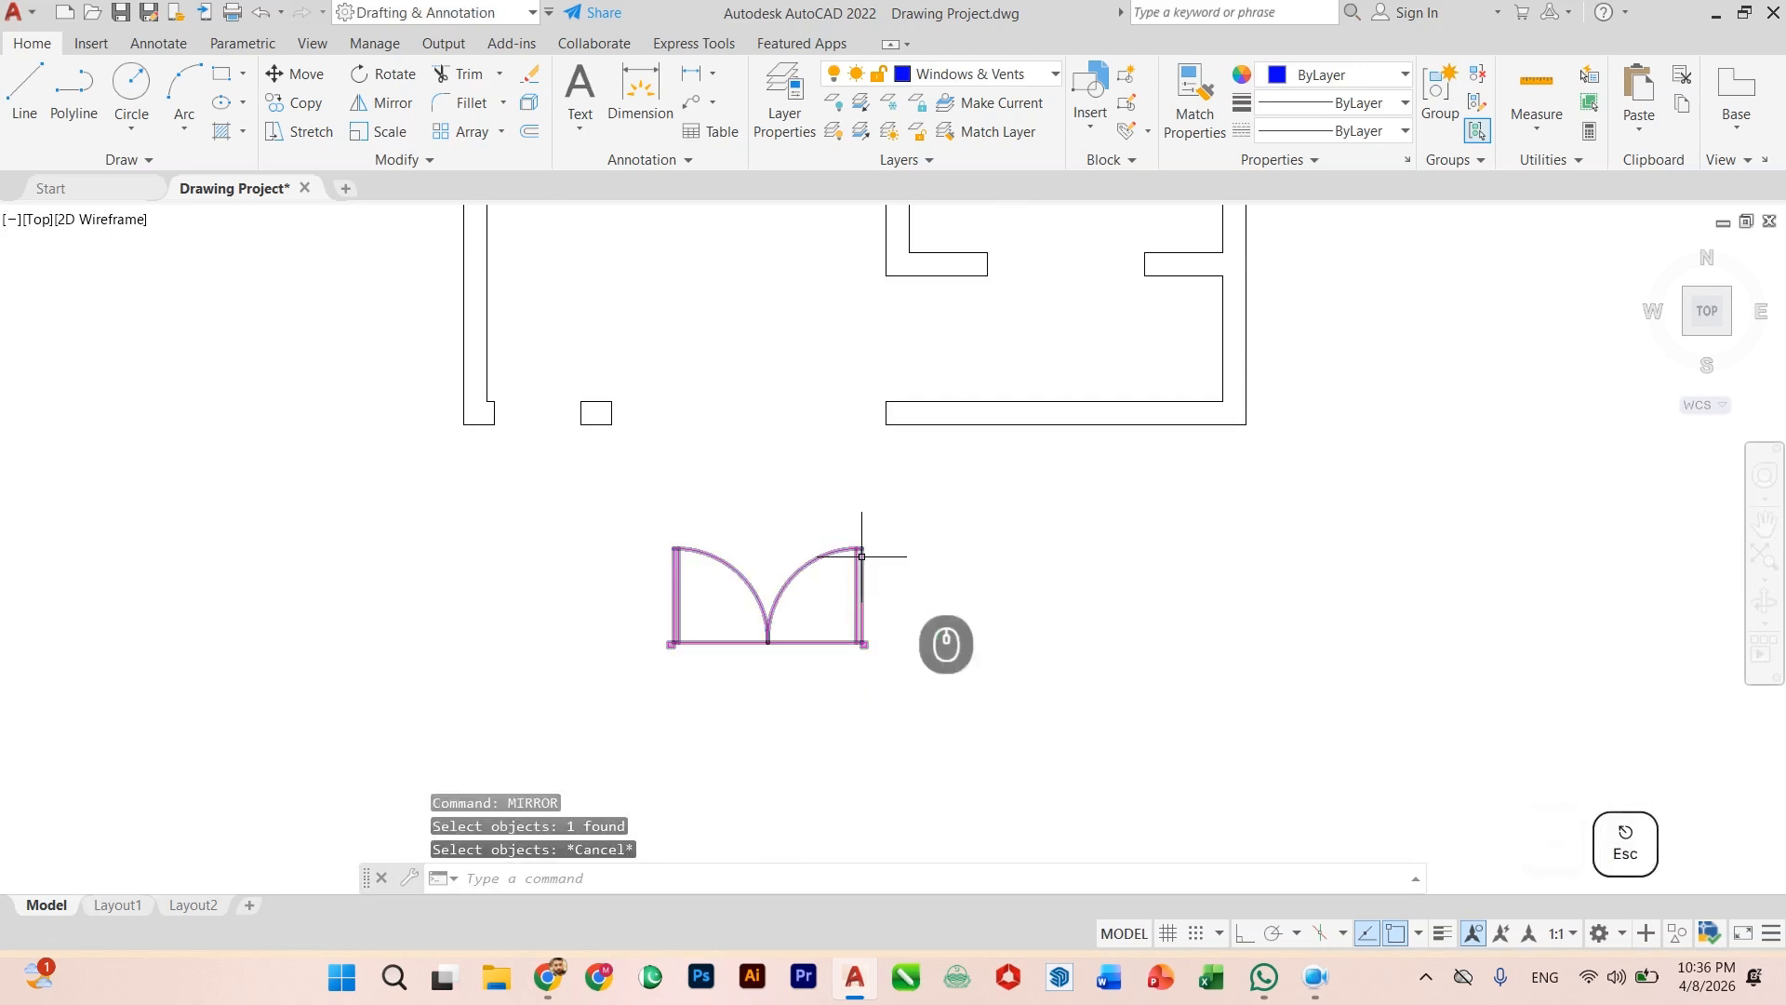
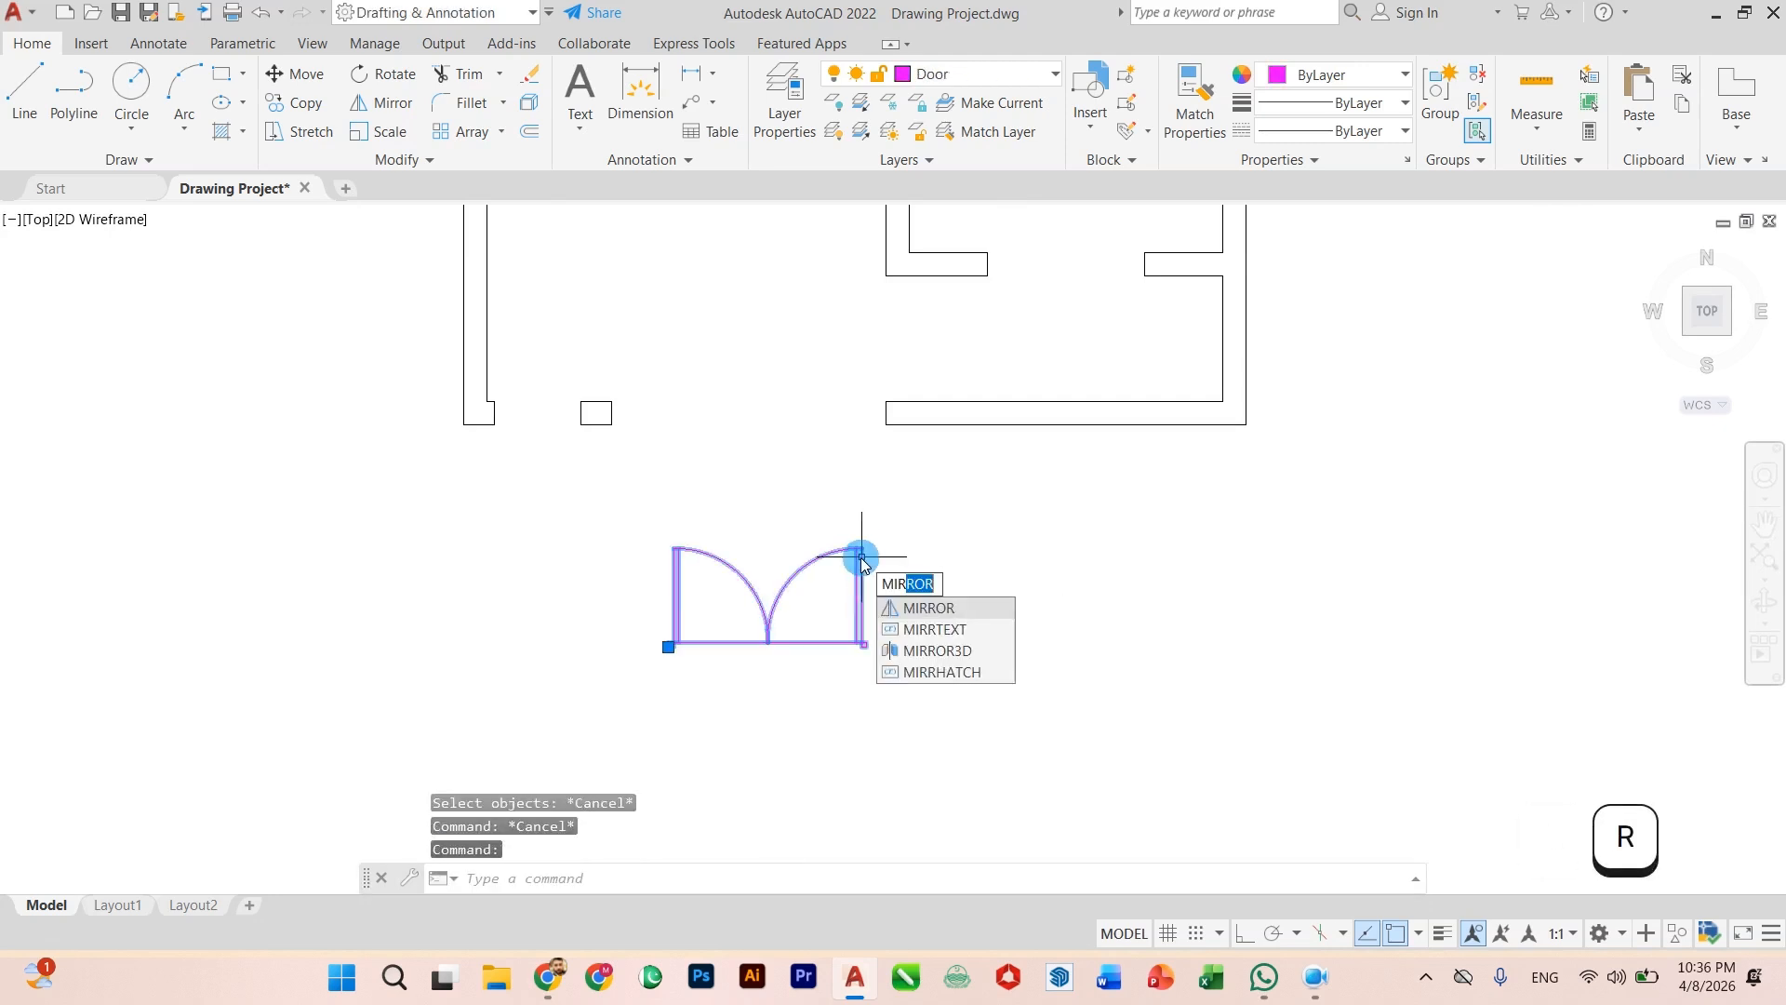
Step: Mirror the double door about a horizontal line through its upper edge and erase the source, so it swings away from the plan
key("Return")
scroll(859, 549, "up", 4)
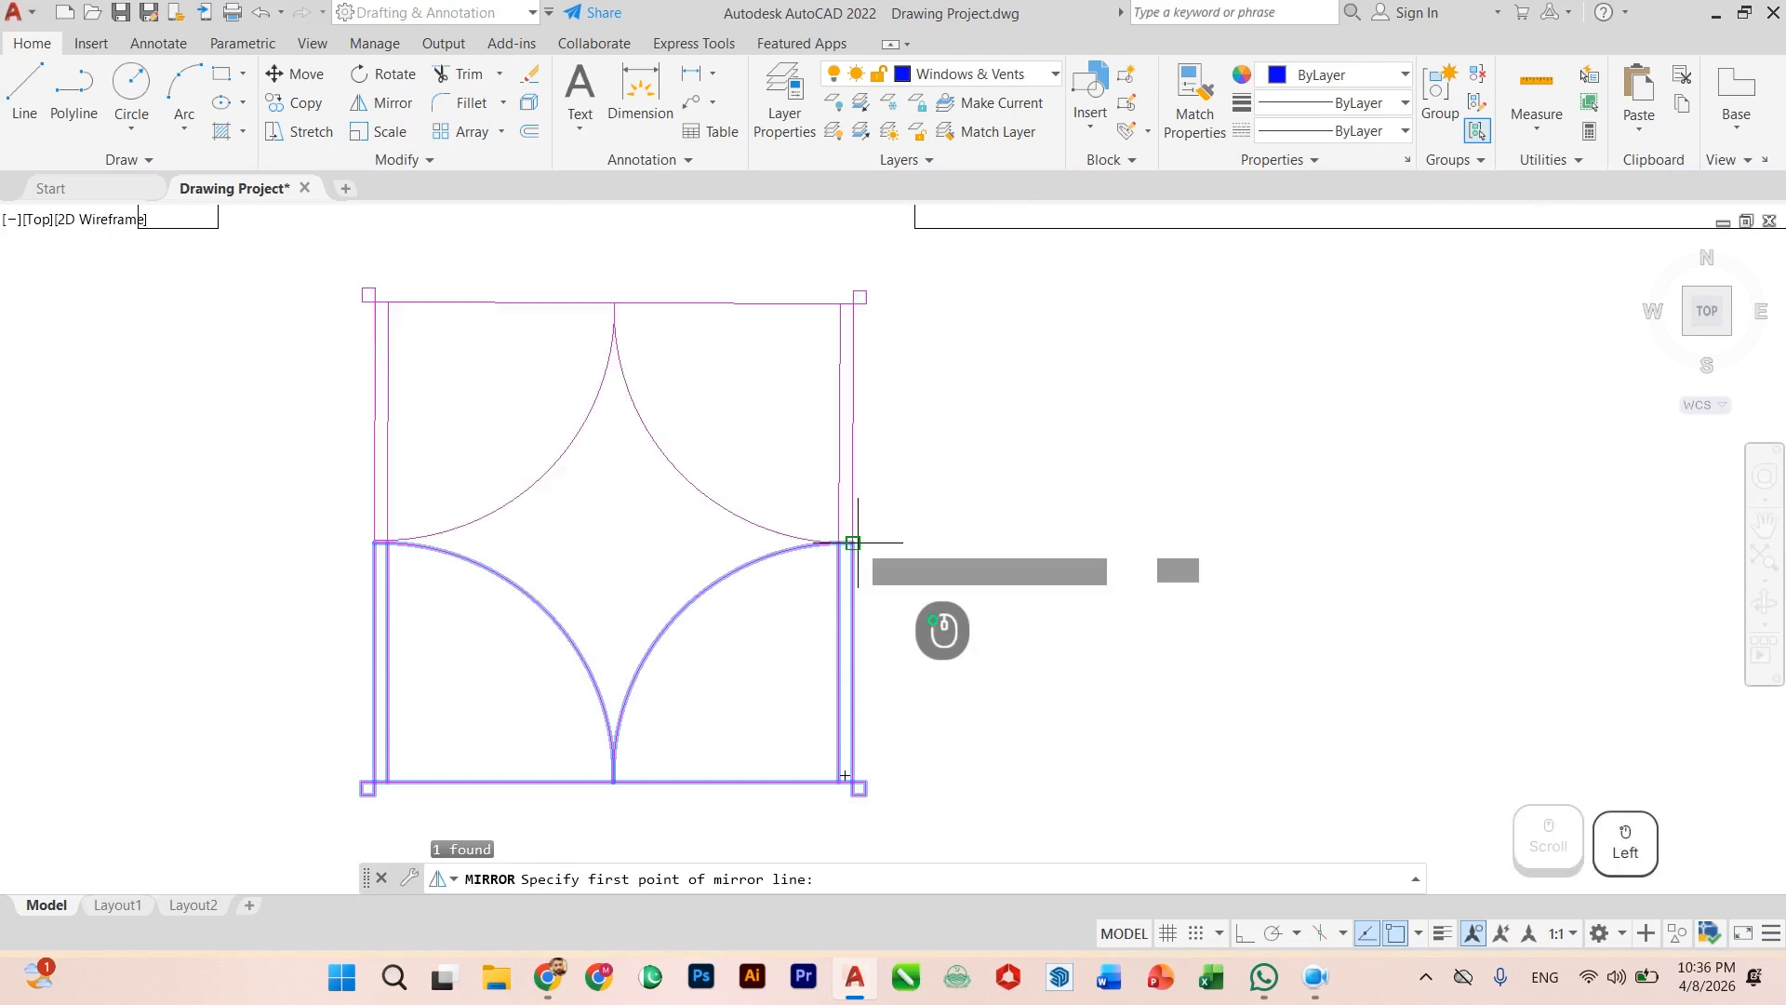
left_click(853, 542)
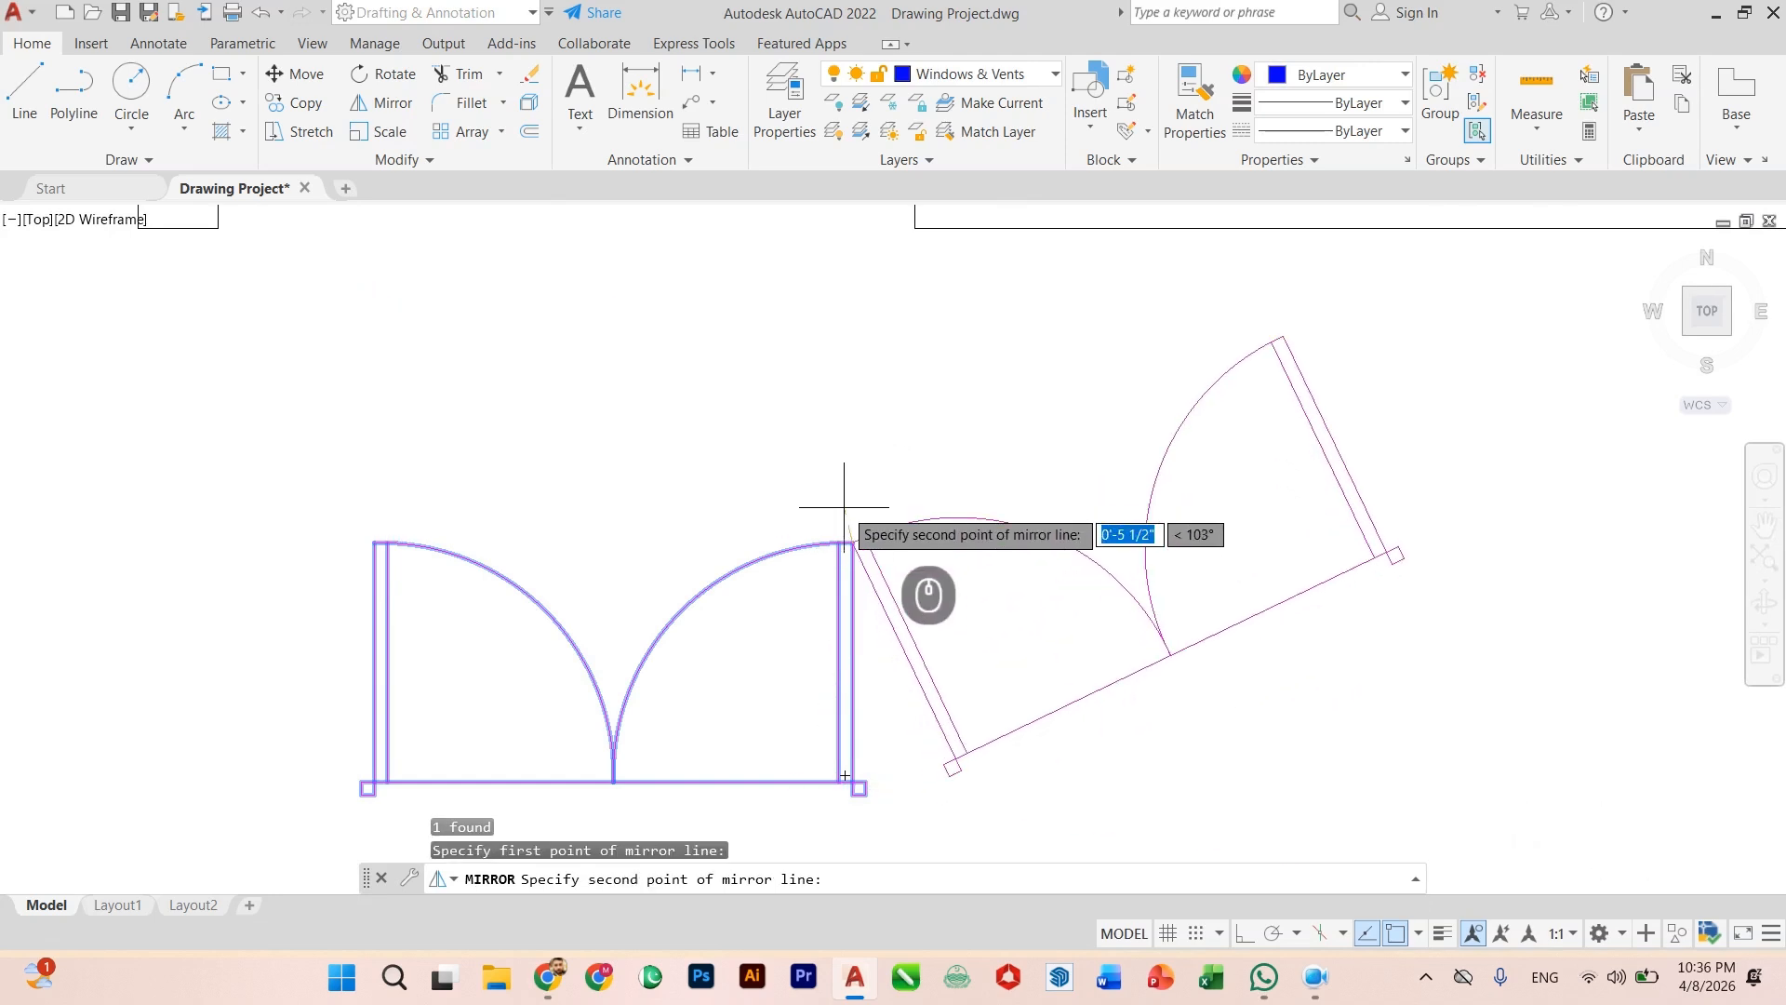
key("F8")
left_click(670, 537)
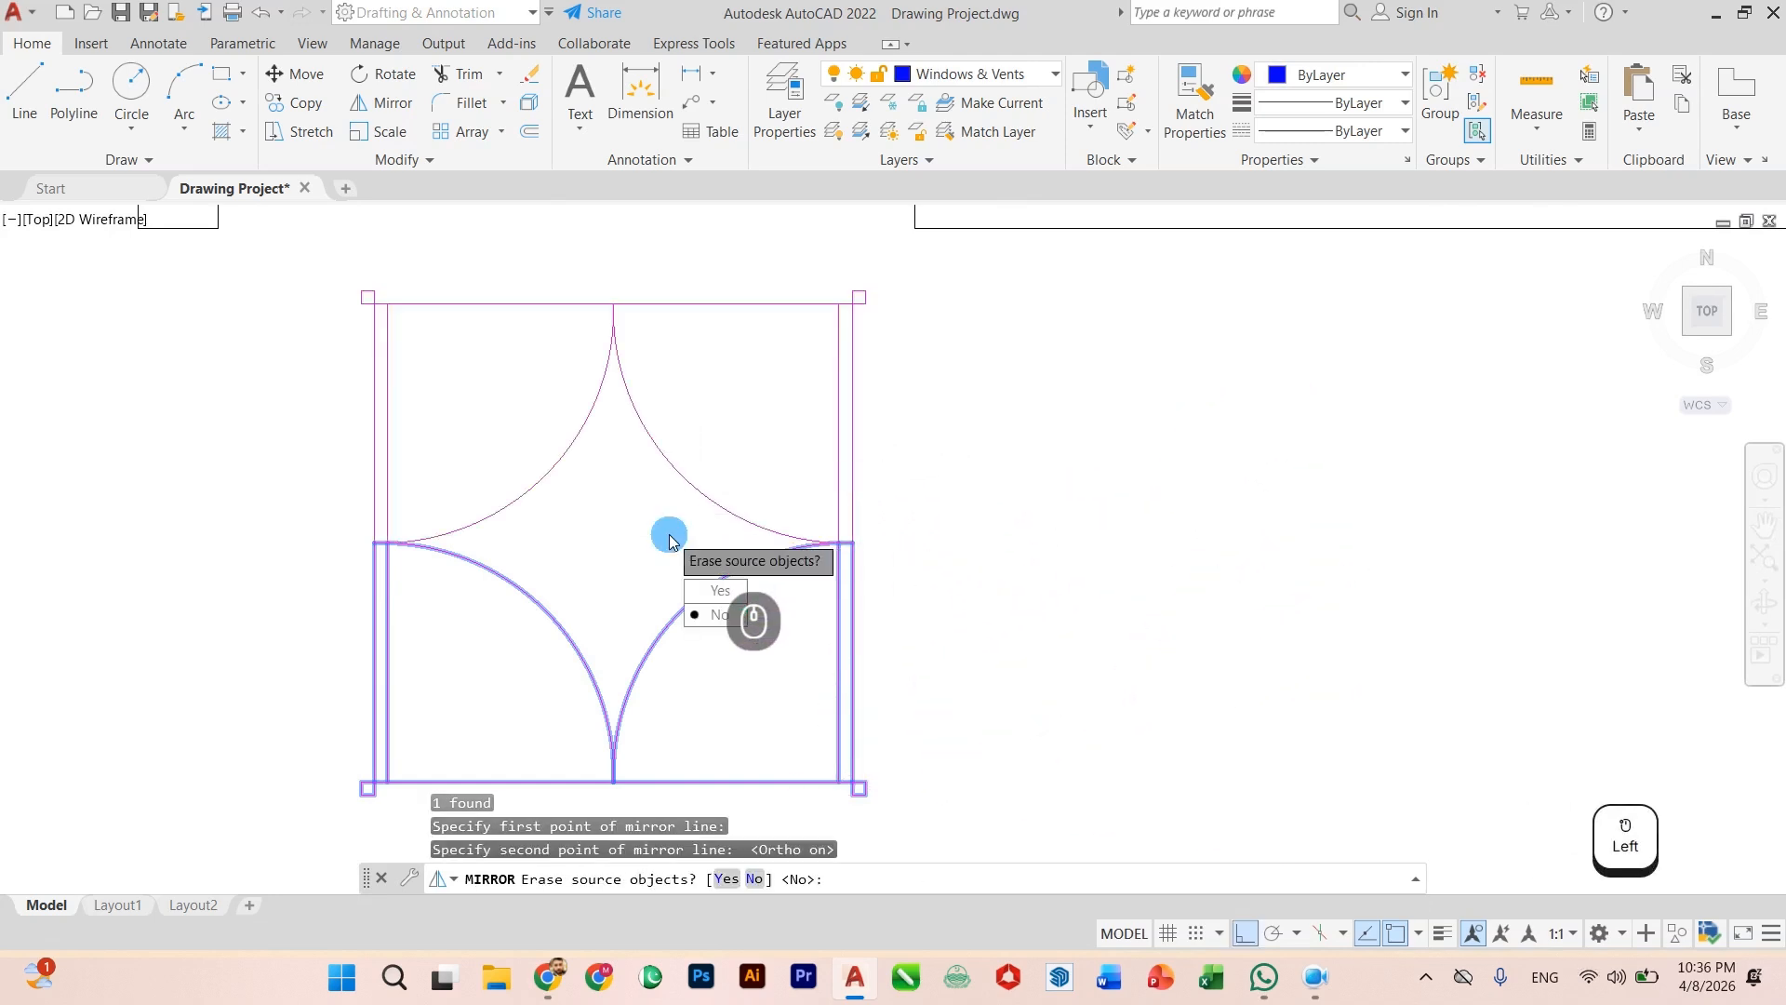
left_click(723, 599)
scroll(704, 599, "down", 4)
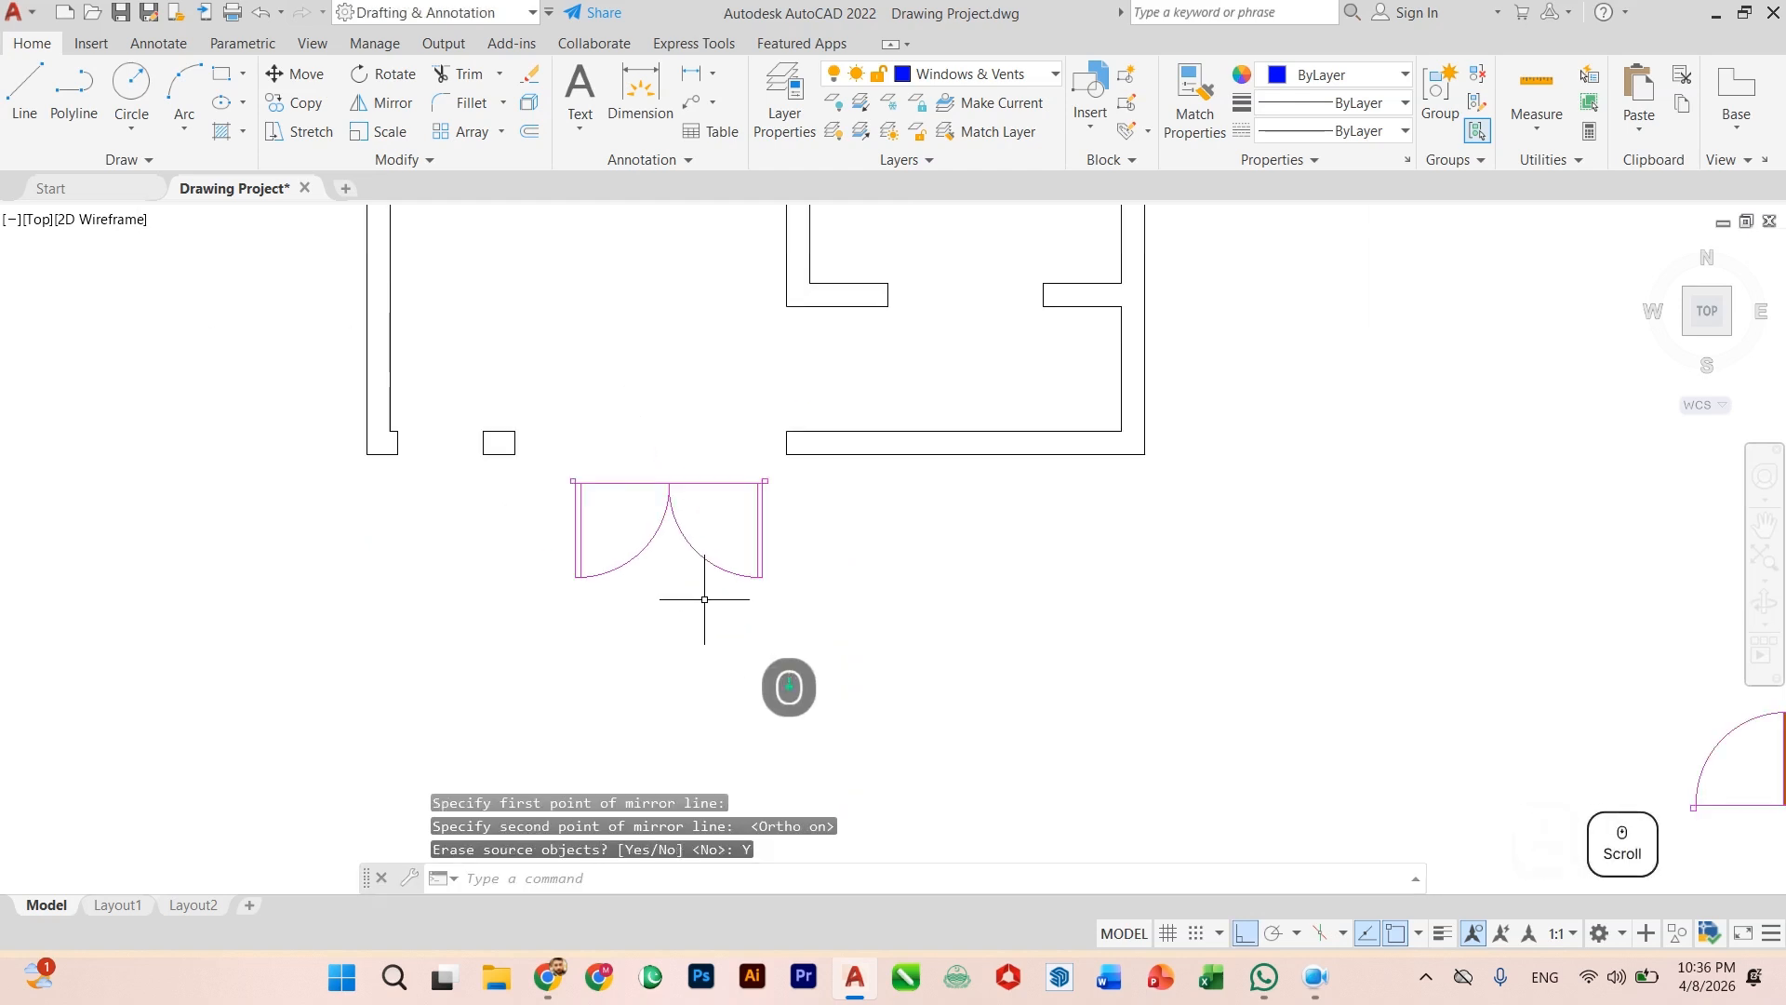
Step: Align the double door's two jambs to the wall-end midpoints of the wide front opening, scaling it to the alignment points
scroll(661, 519, "up", 4)
left_click(712, 537)
left_click(706, 559)
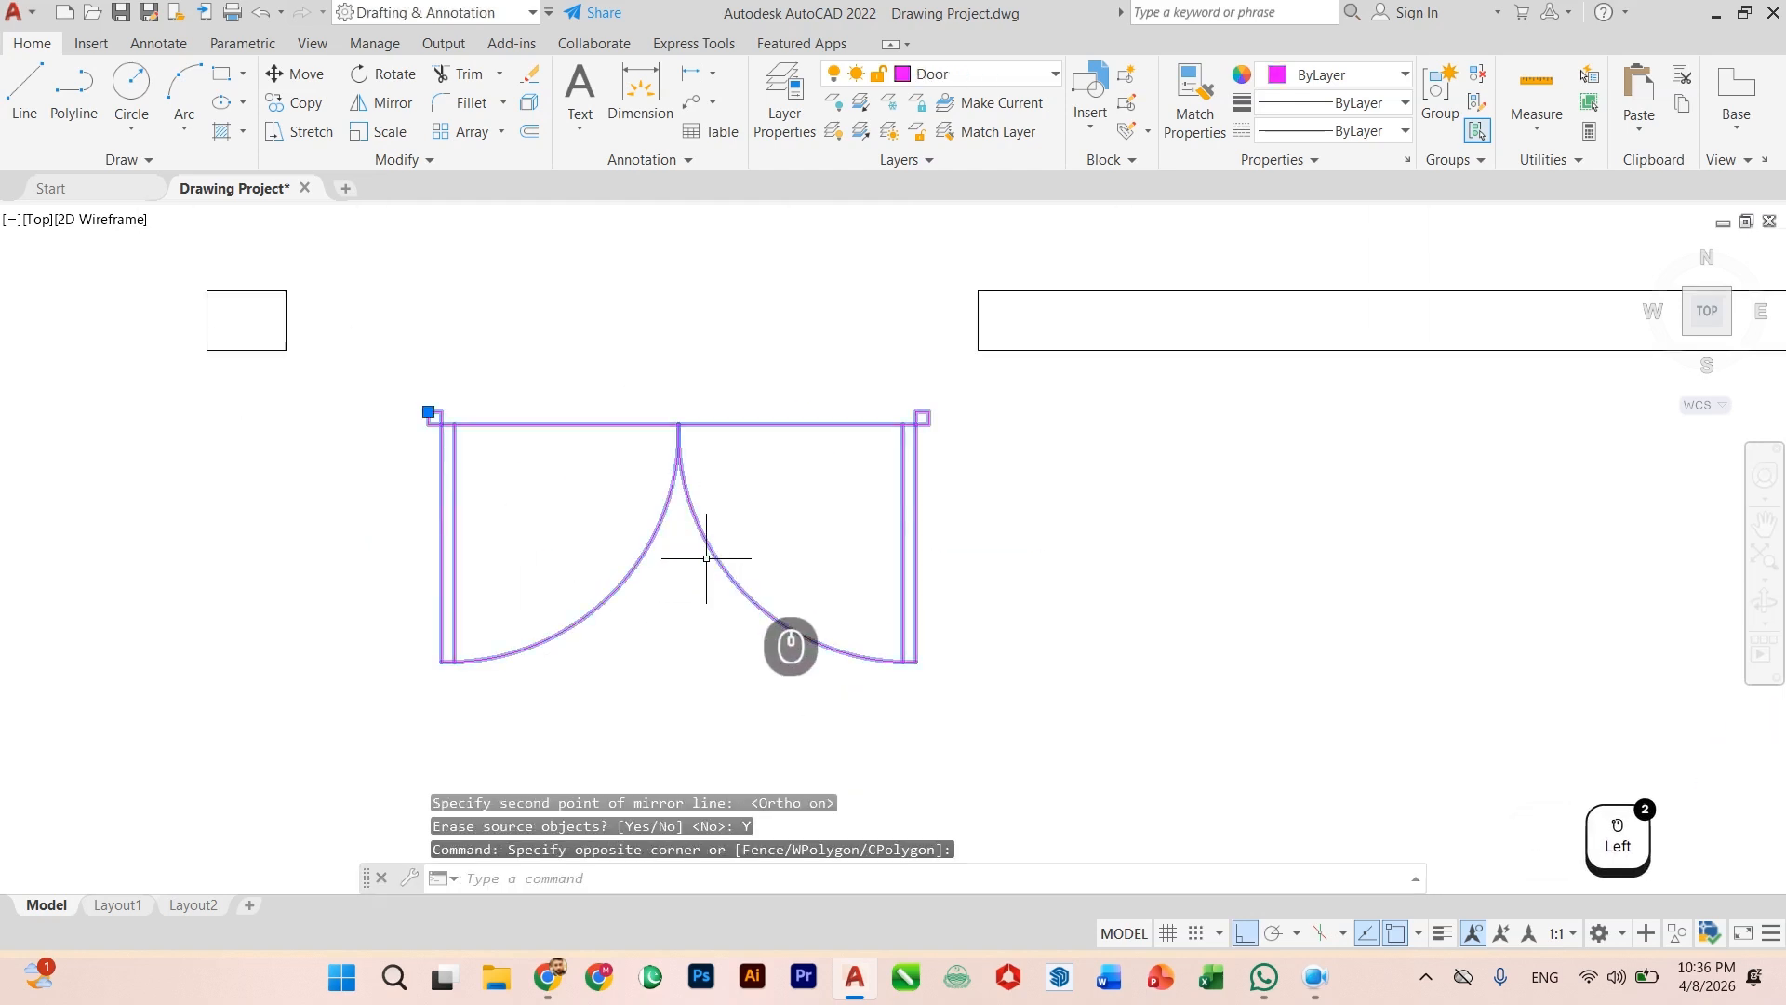
type("LIGN")
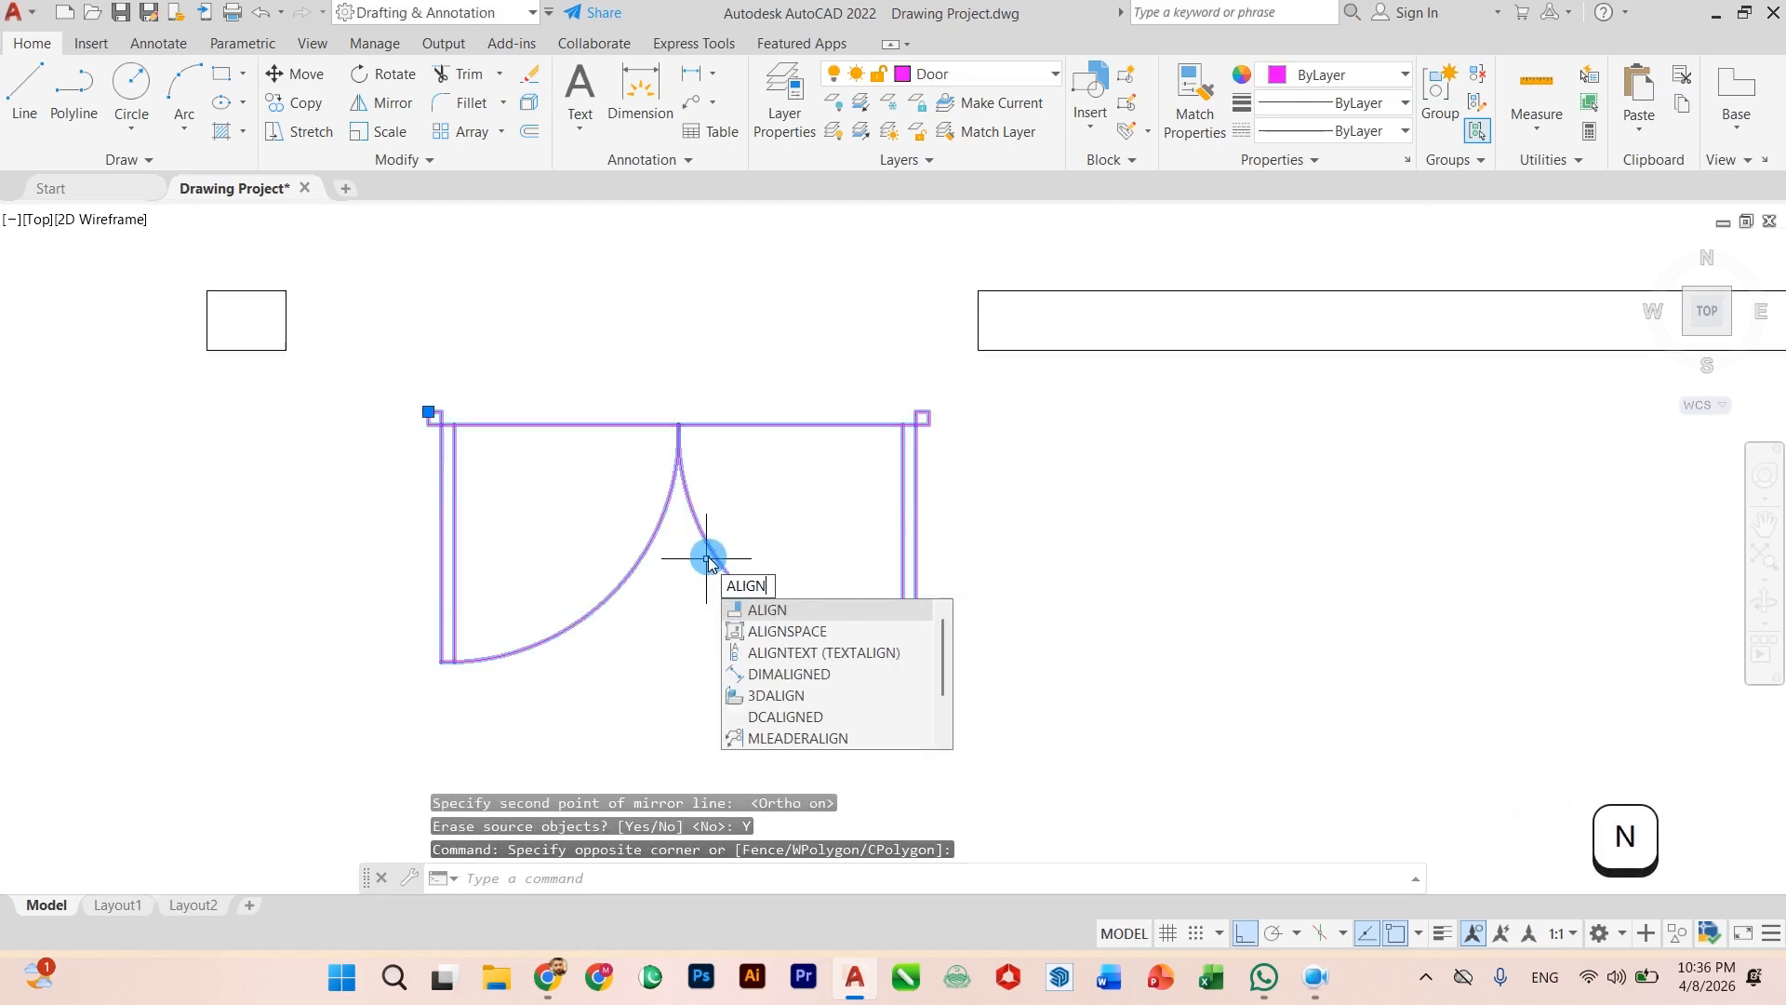
key("Return")
scroll(447, 482, "up", 3)
scroll(467, 480, "up", 2)
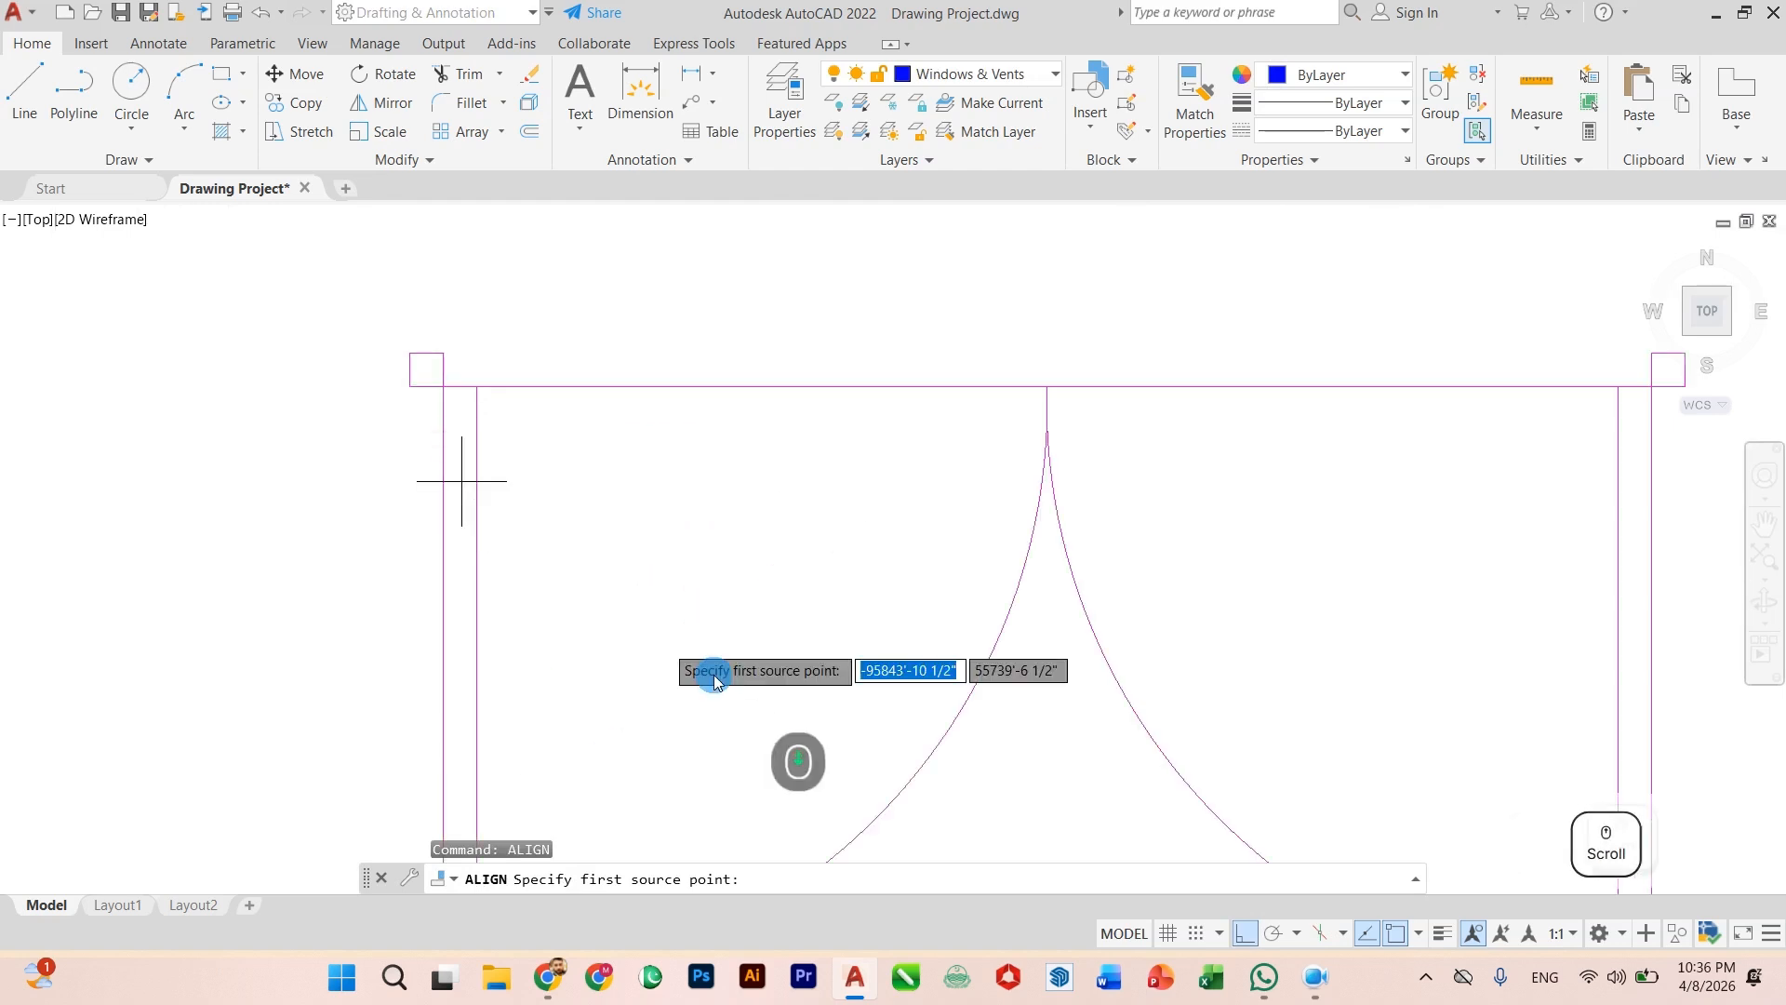
scroll(541, 500, "down", 2)
left_click(527, 478)
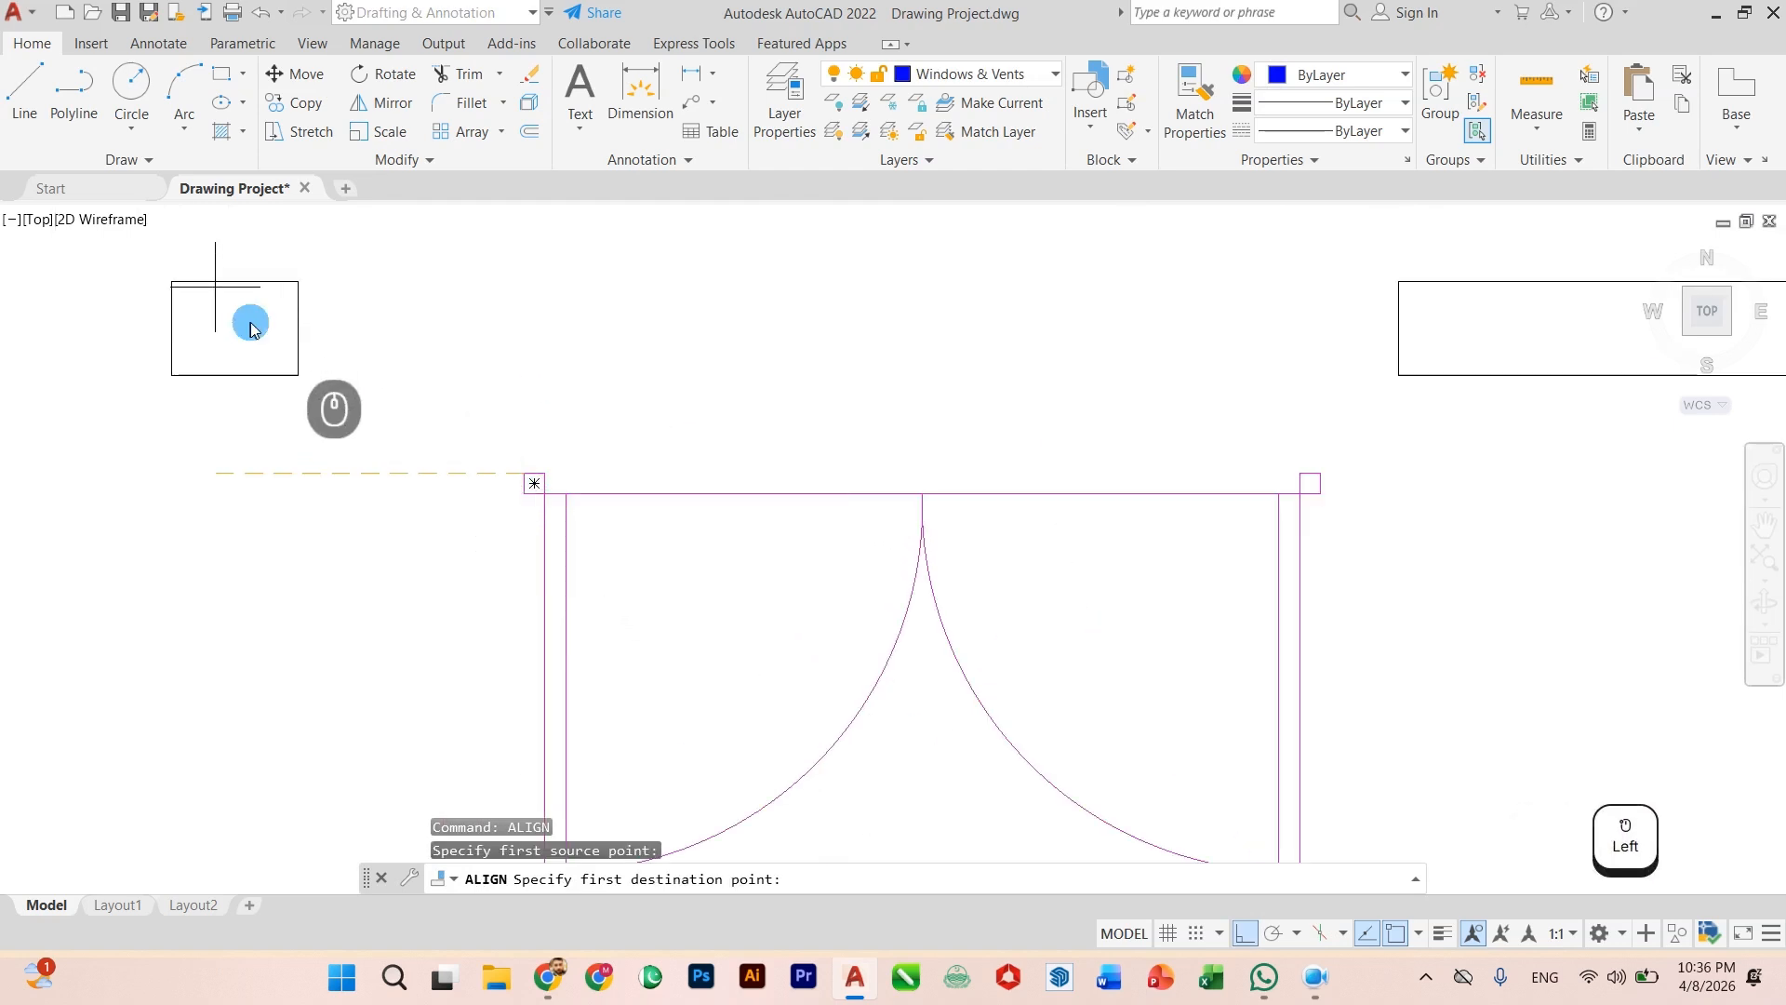
left_click(296, 327)
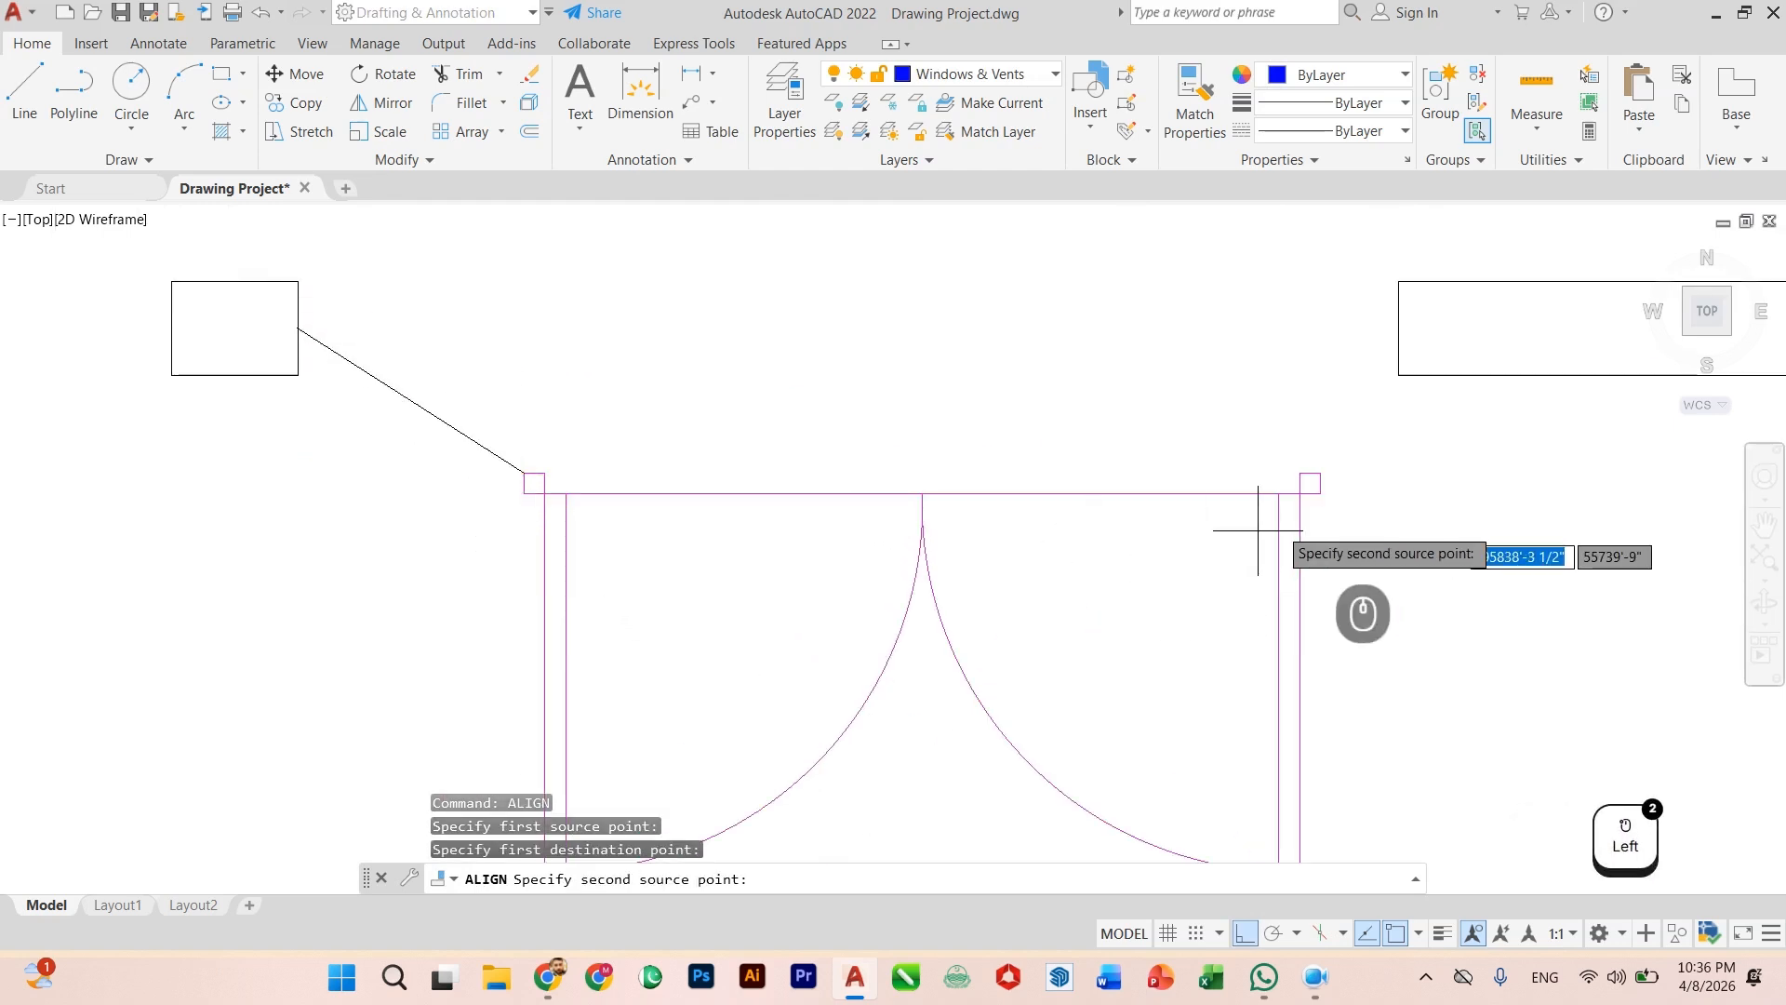
left_click(1309, 483)
left_click(1398, 327)
key("Return")
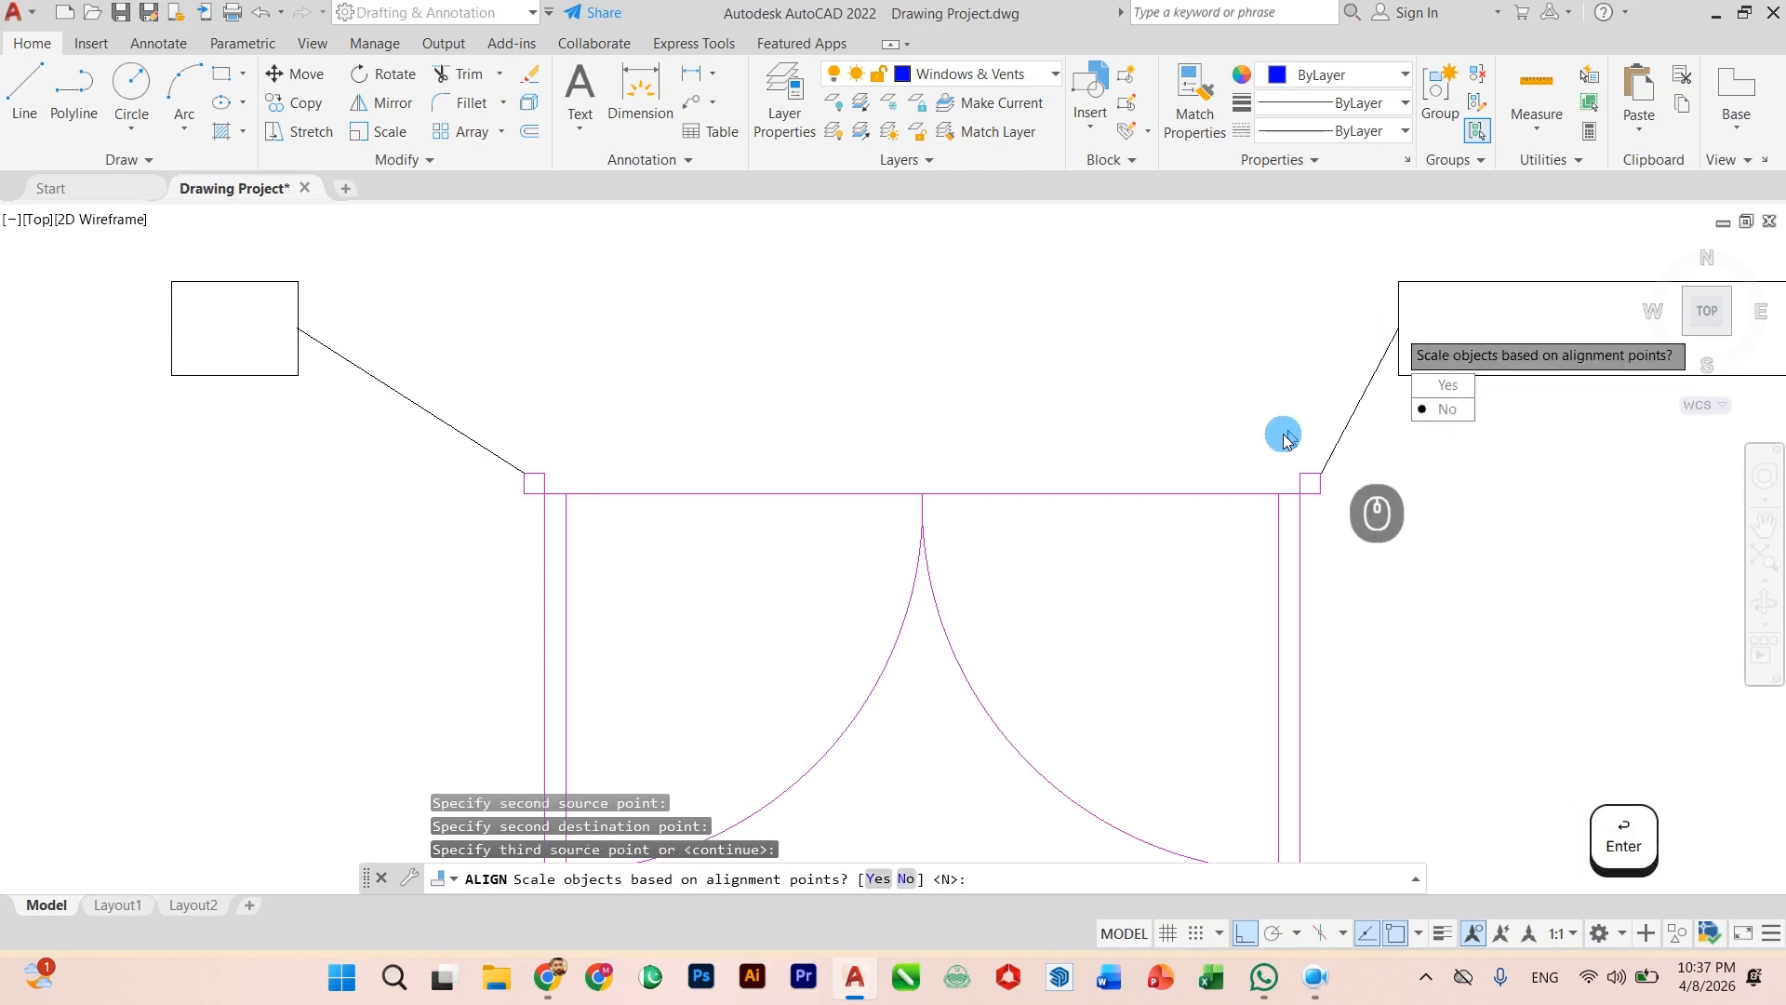
left_click(1423, 393)
key("Escape")
scroll(967, 568, "down", 6)
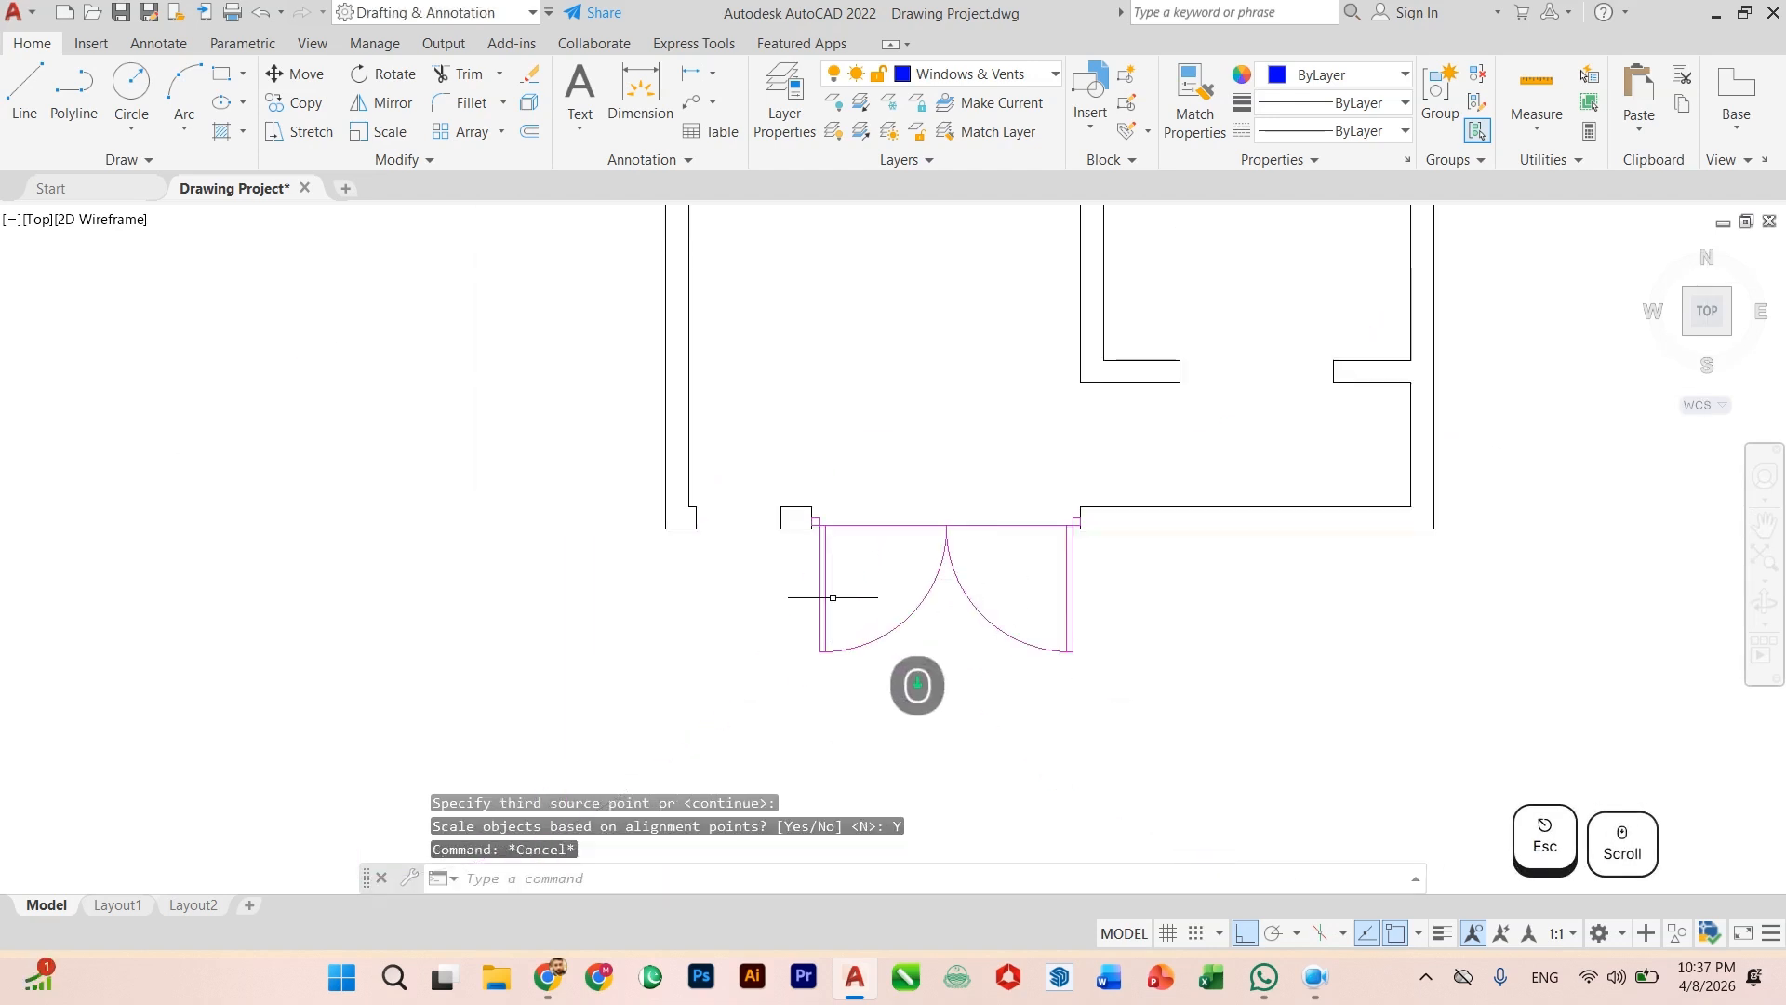
Step: Copy the single Door block horizontally to a spot nearer the floor plan
scroll(965, 635, "up", 5)
left_click(1176, 618)
left_click(1058, 672)
scroll(1057, 672, "up", 7)
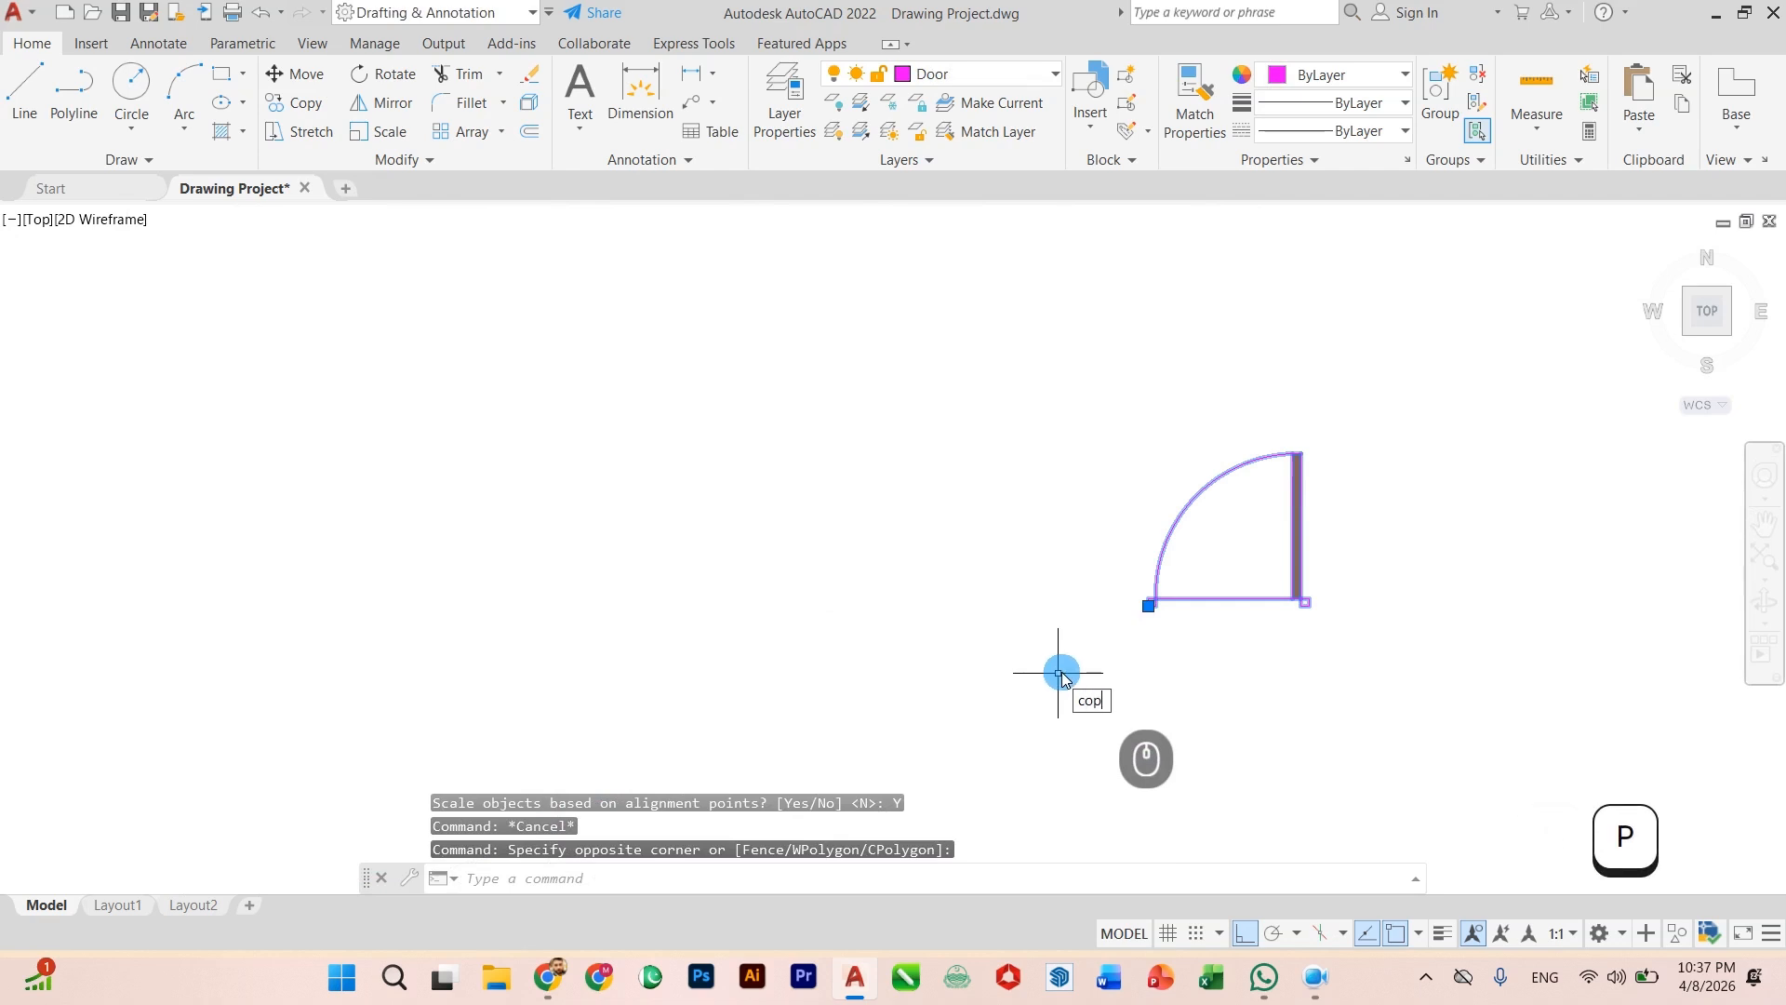
type("y")
key("Return")
left_click(1153, 602)
left_click(600, 405)
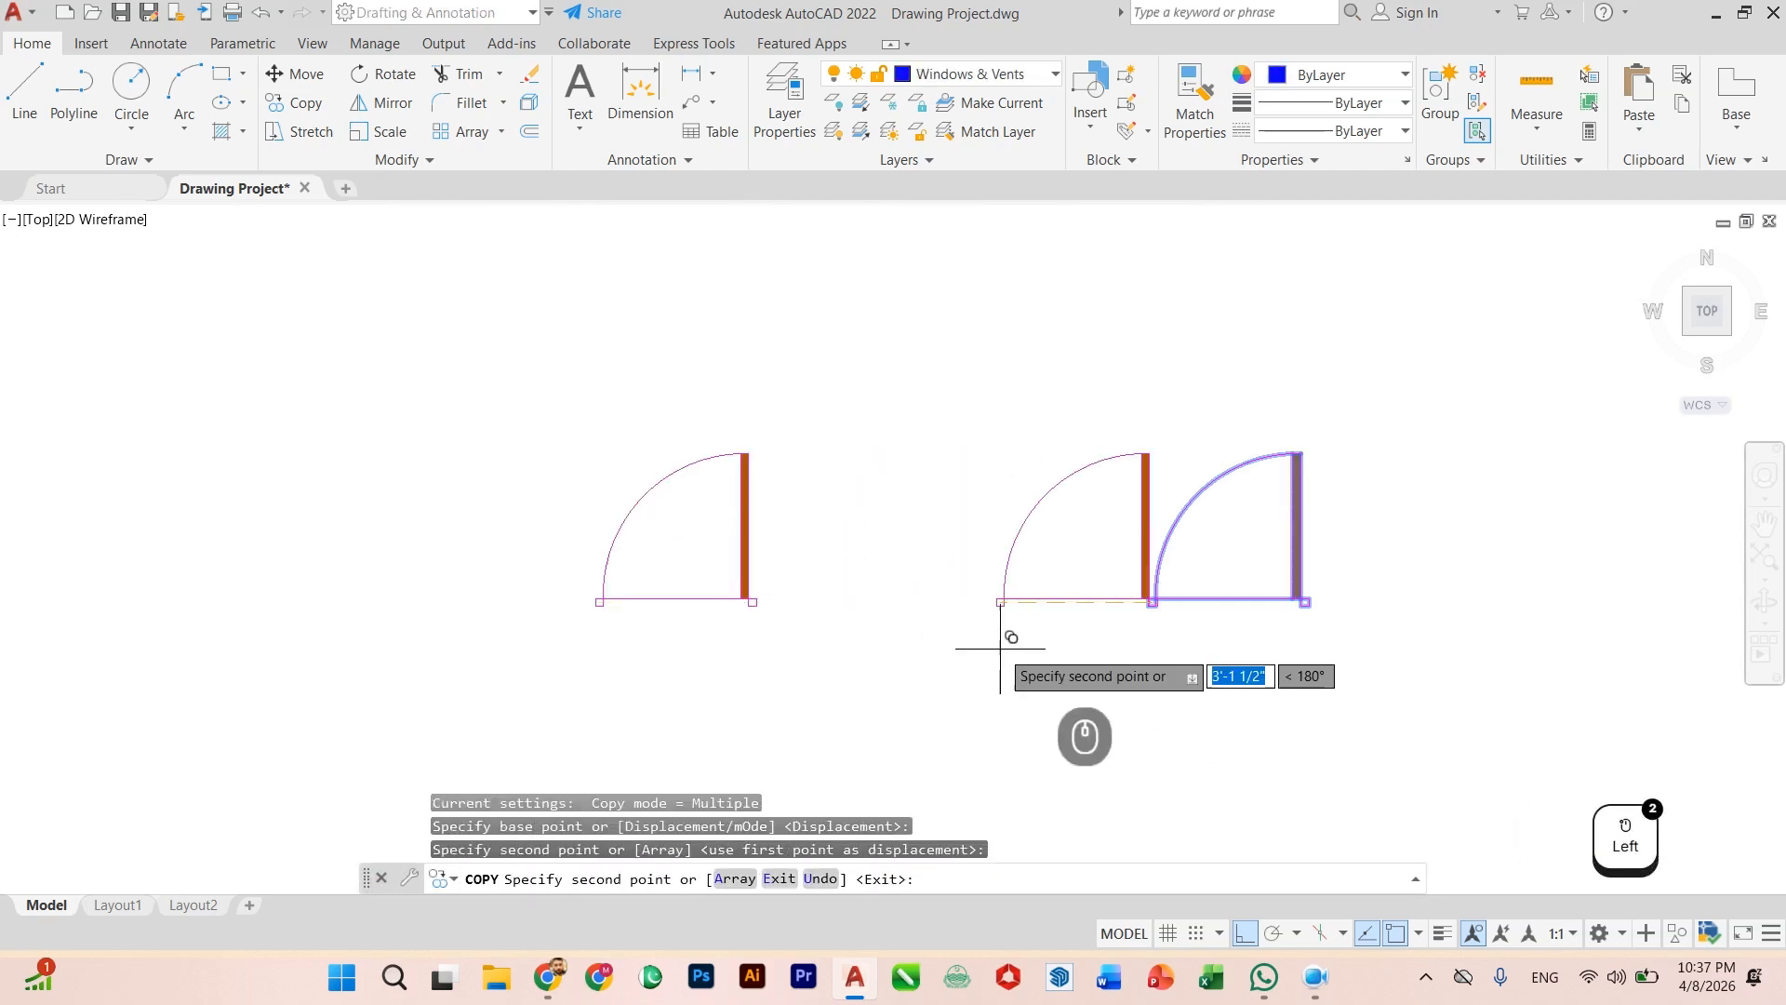
key("Escape")
scroll(921, 638, "down", 4)
scroll(996, 650, "up", 8)
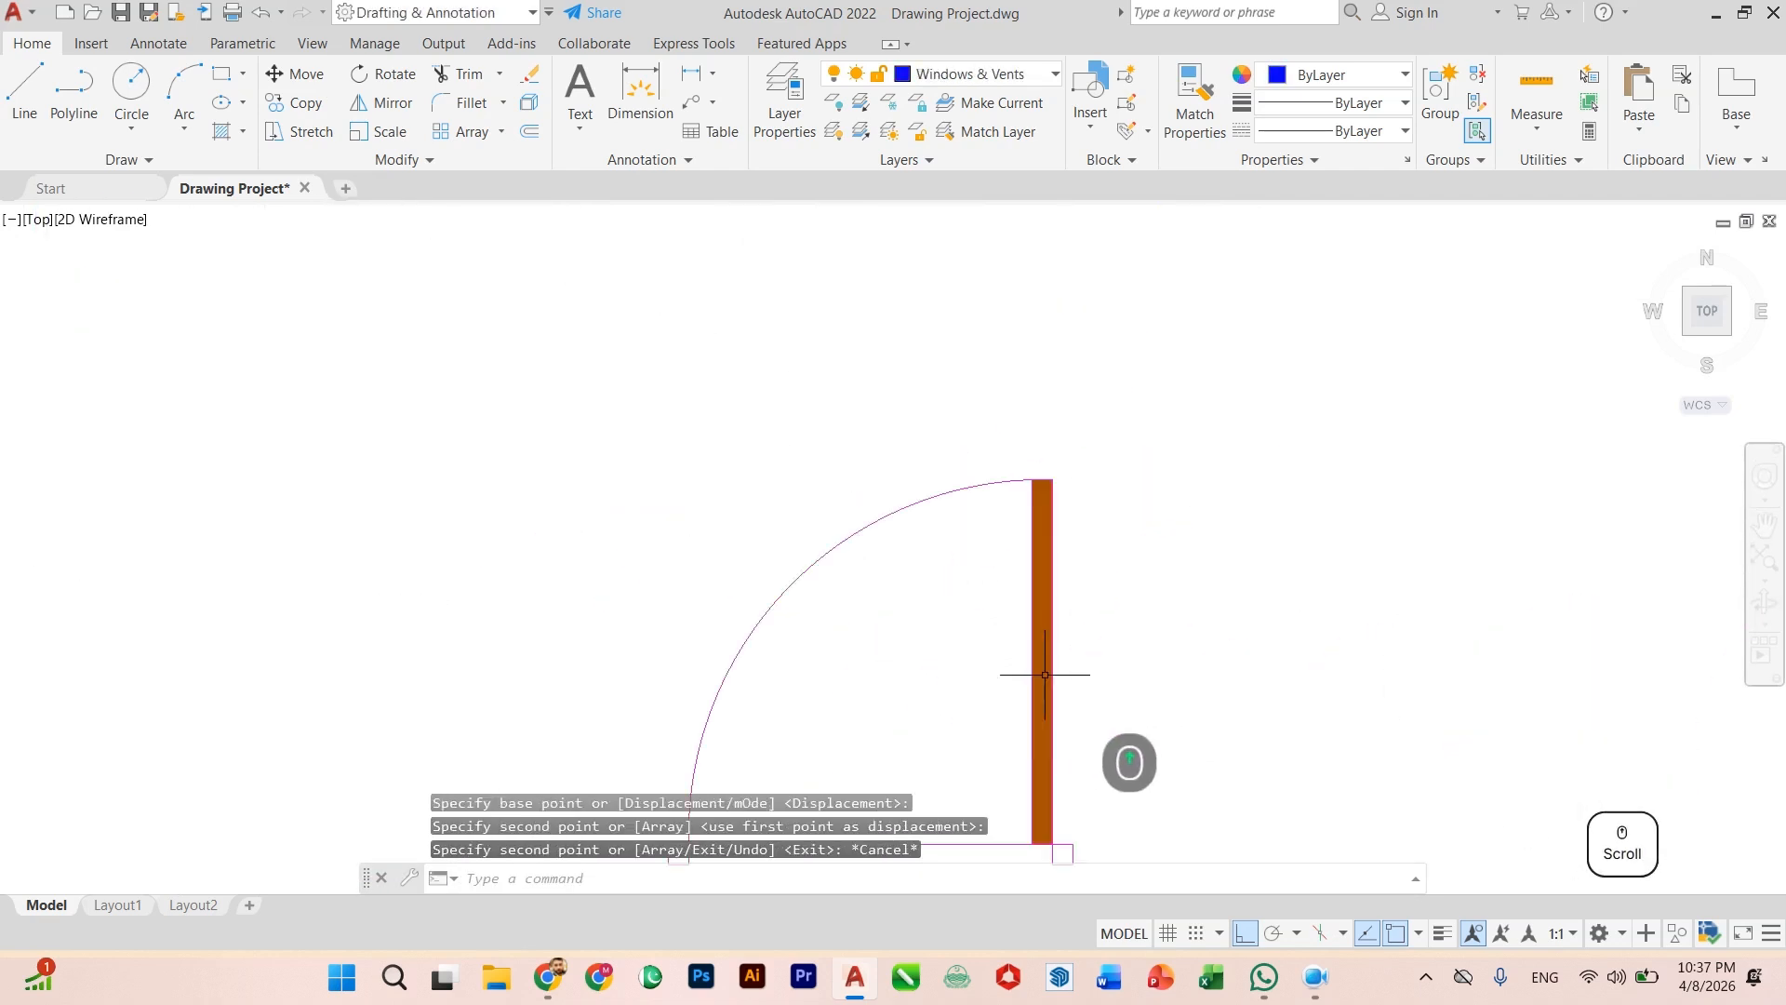
scroll(1045, 674, "down", 5)
scroll(1023, 586, "up", 2)
scroll(1020, 584, "down", 3)
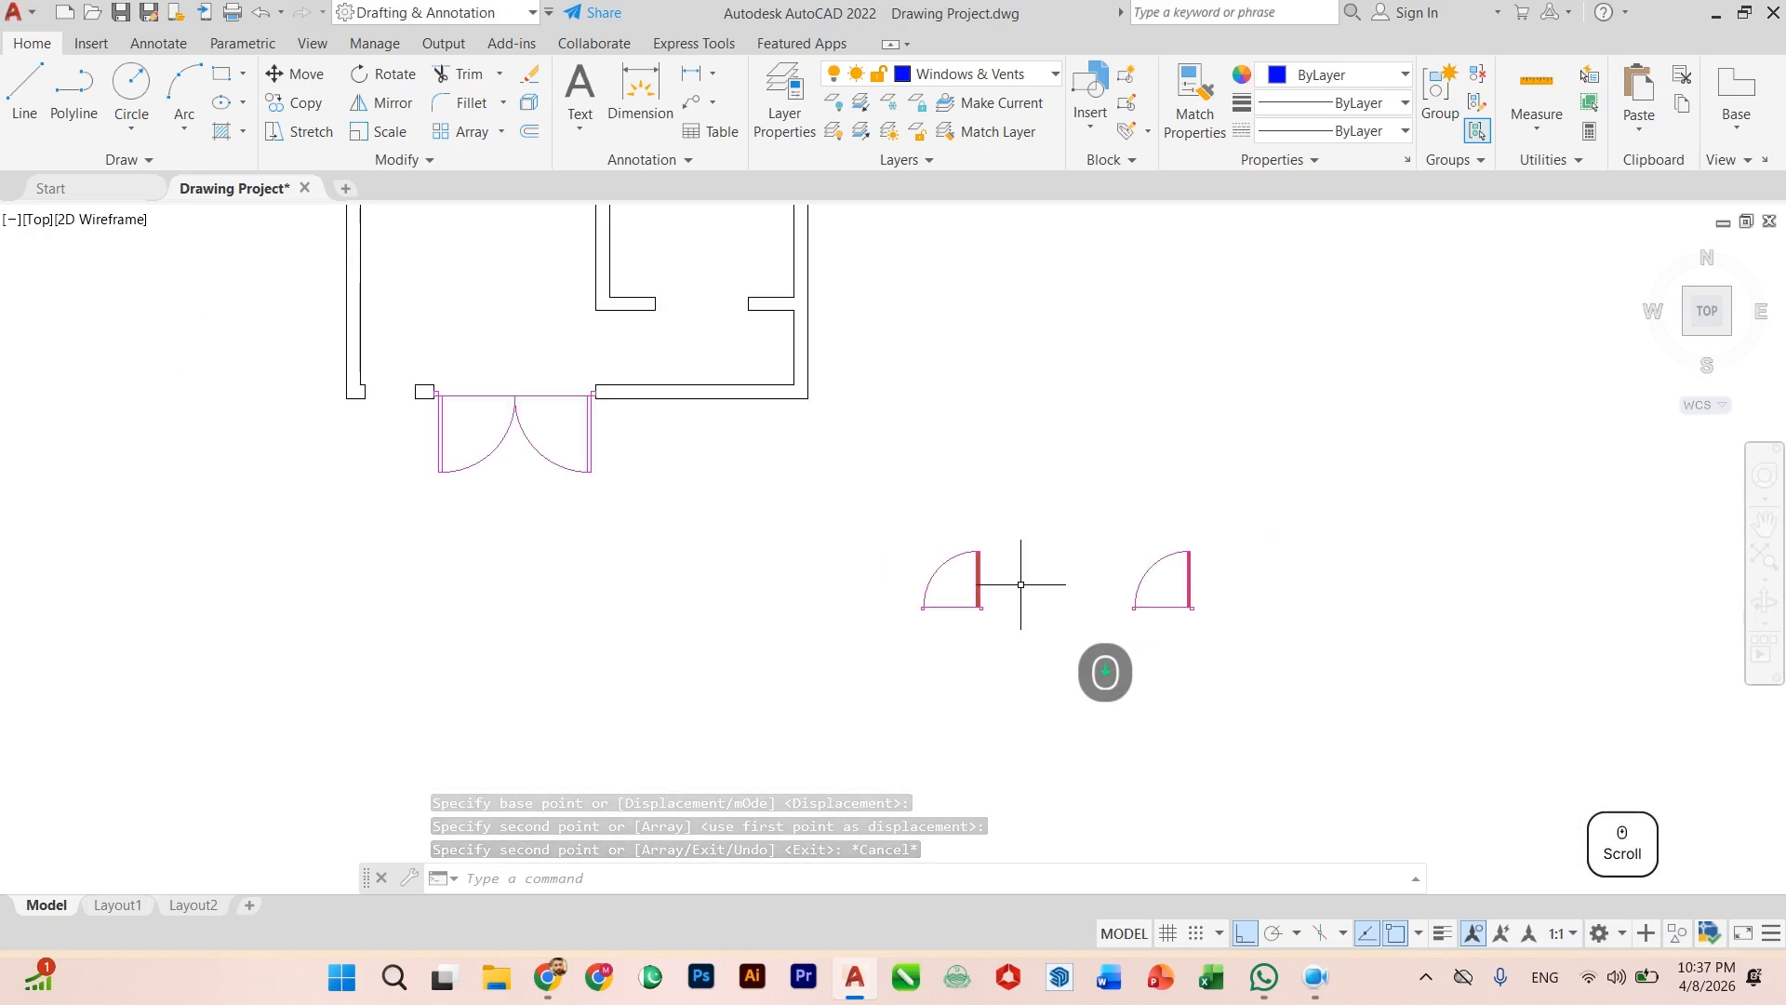
scroll(1024, 584, "up", 6)
scroll(1037, 582, "down", 10)
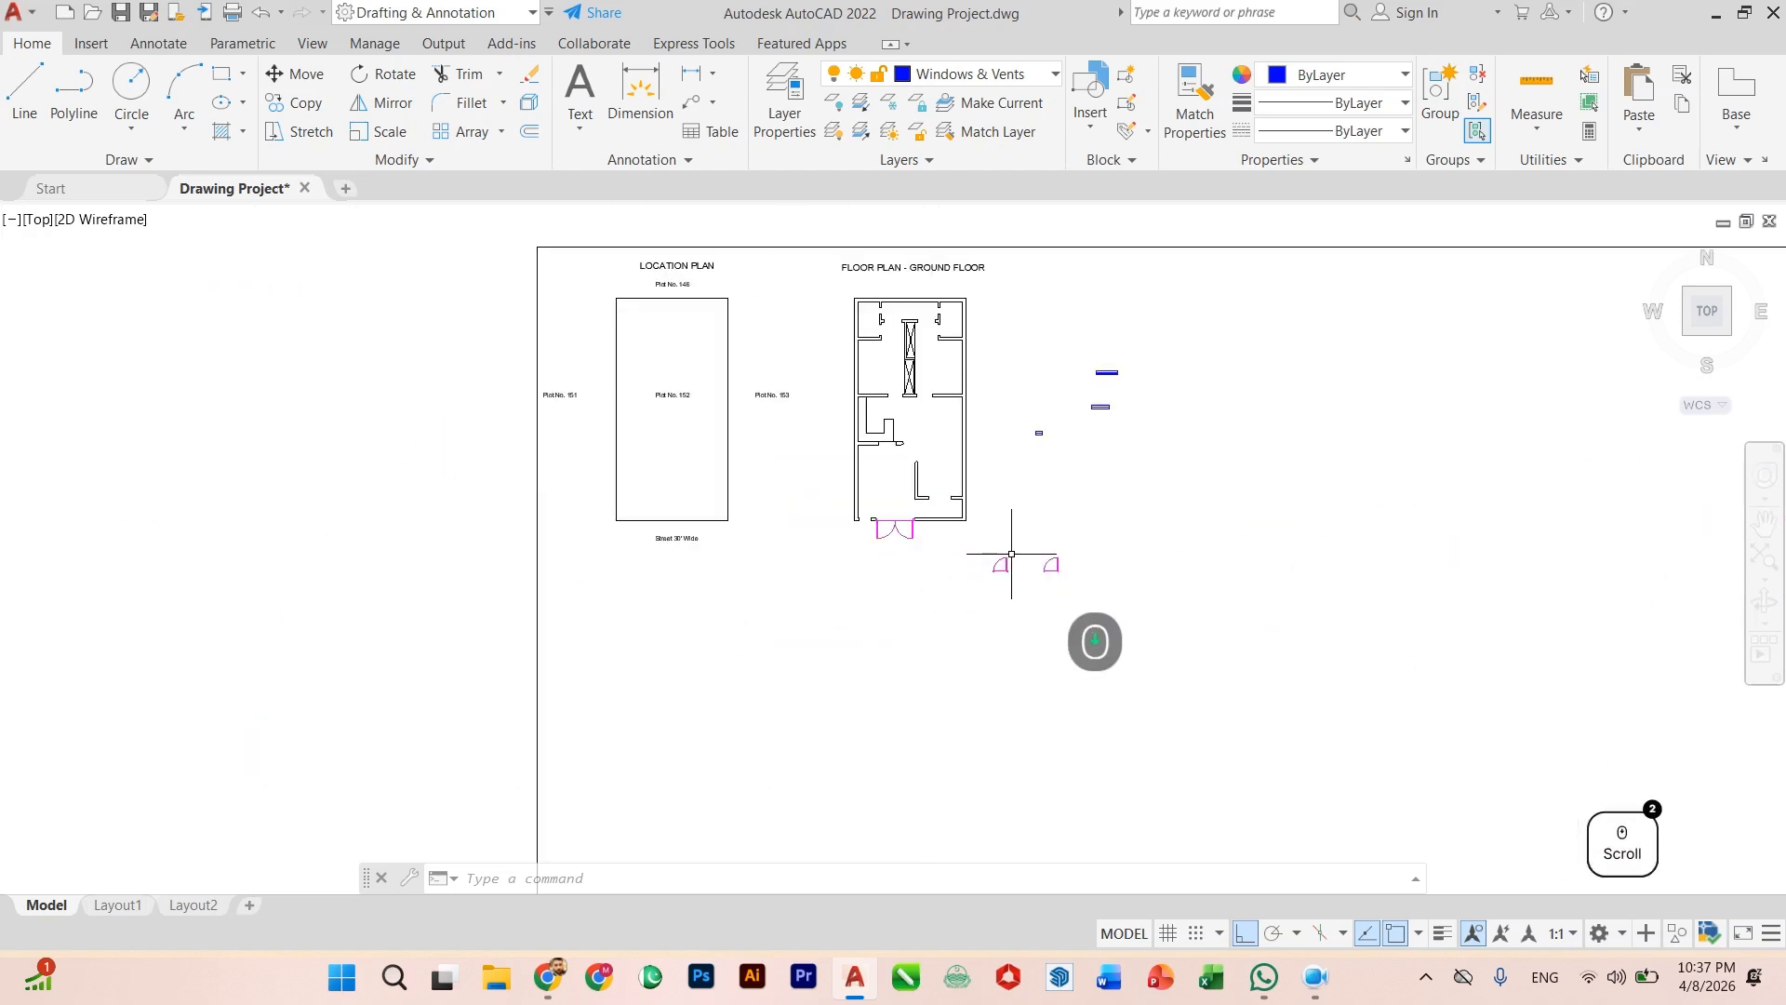
Step: Align the copied single door's jambs to the wall-end midpoints of the narrow front opening beside the double door, scaling it to the alignment points
scroll(1011, 558, "up", 8)
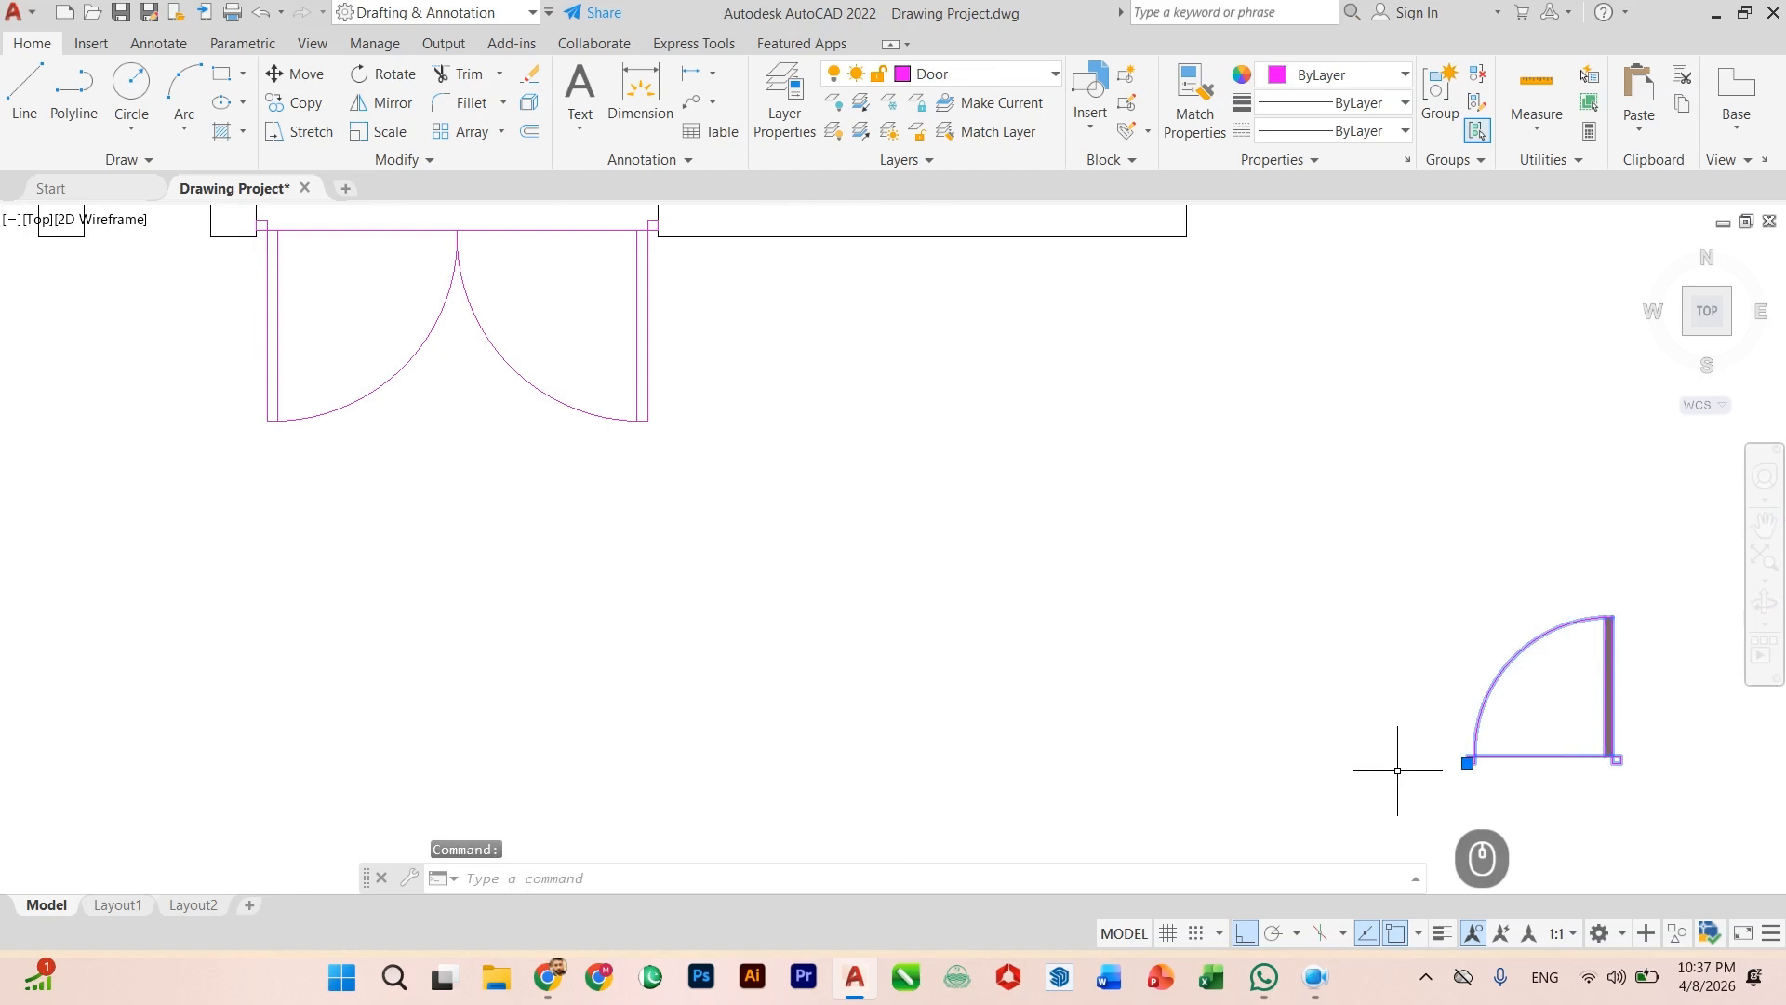
type("g")
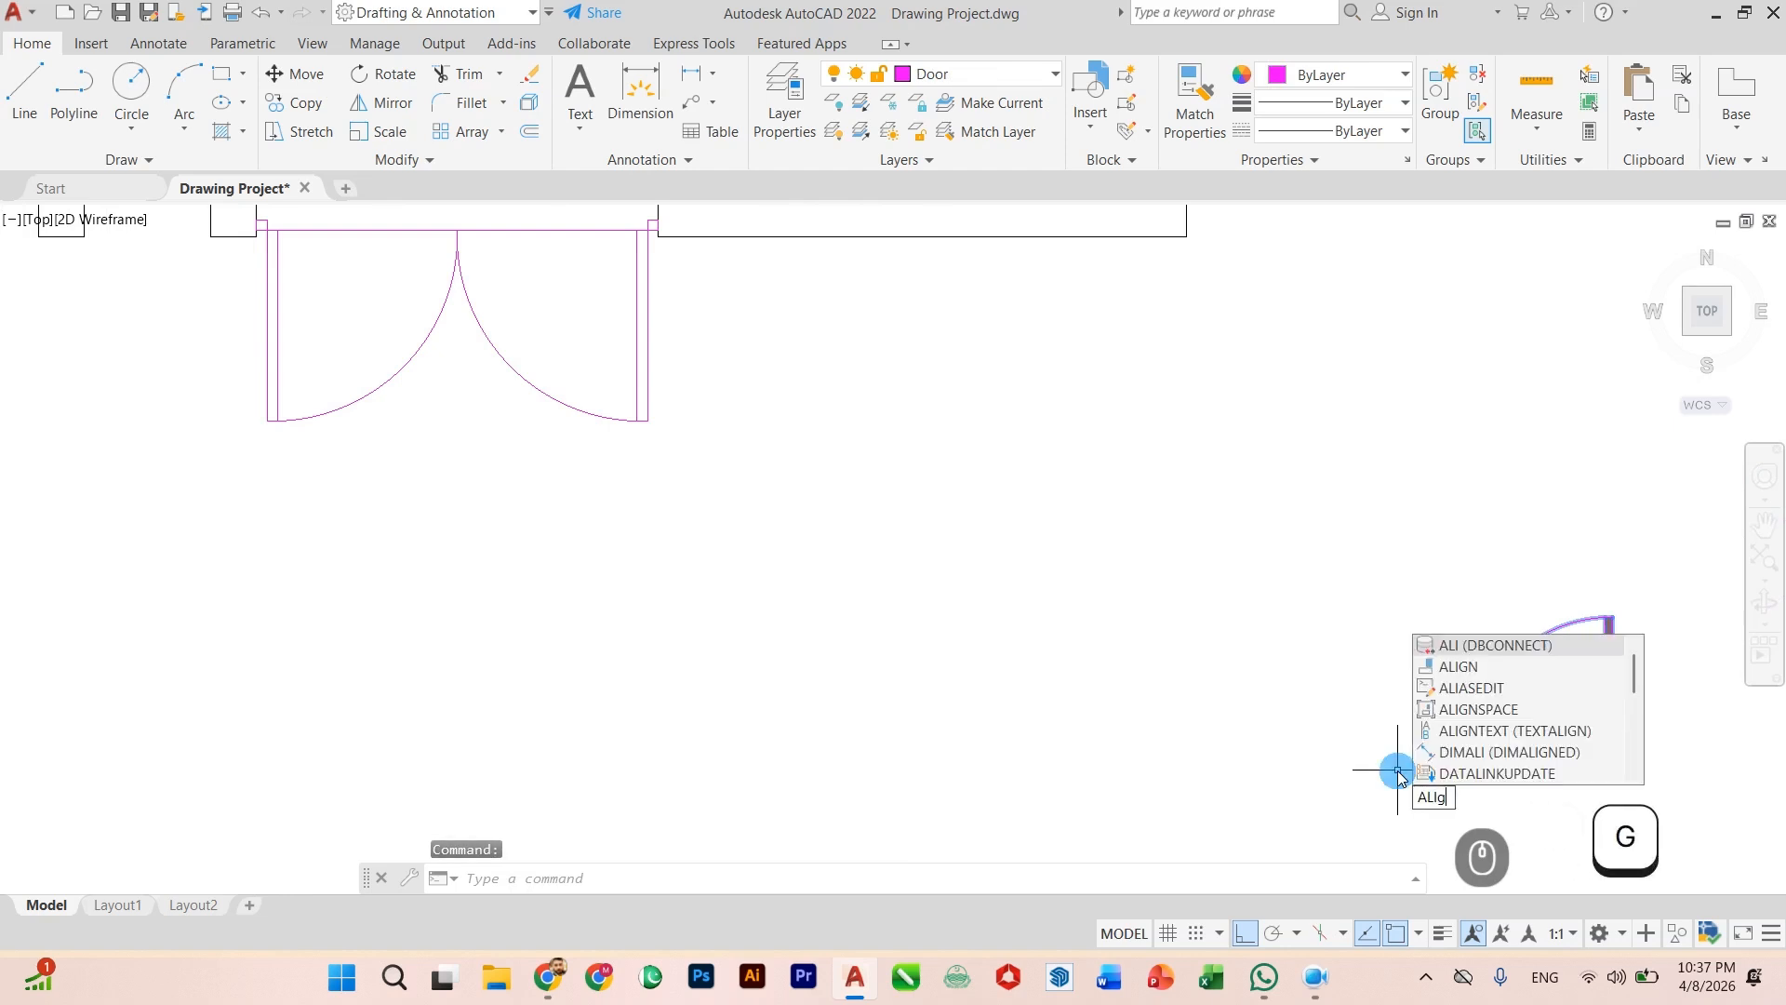
key("Return")
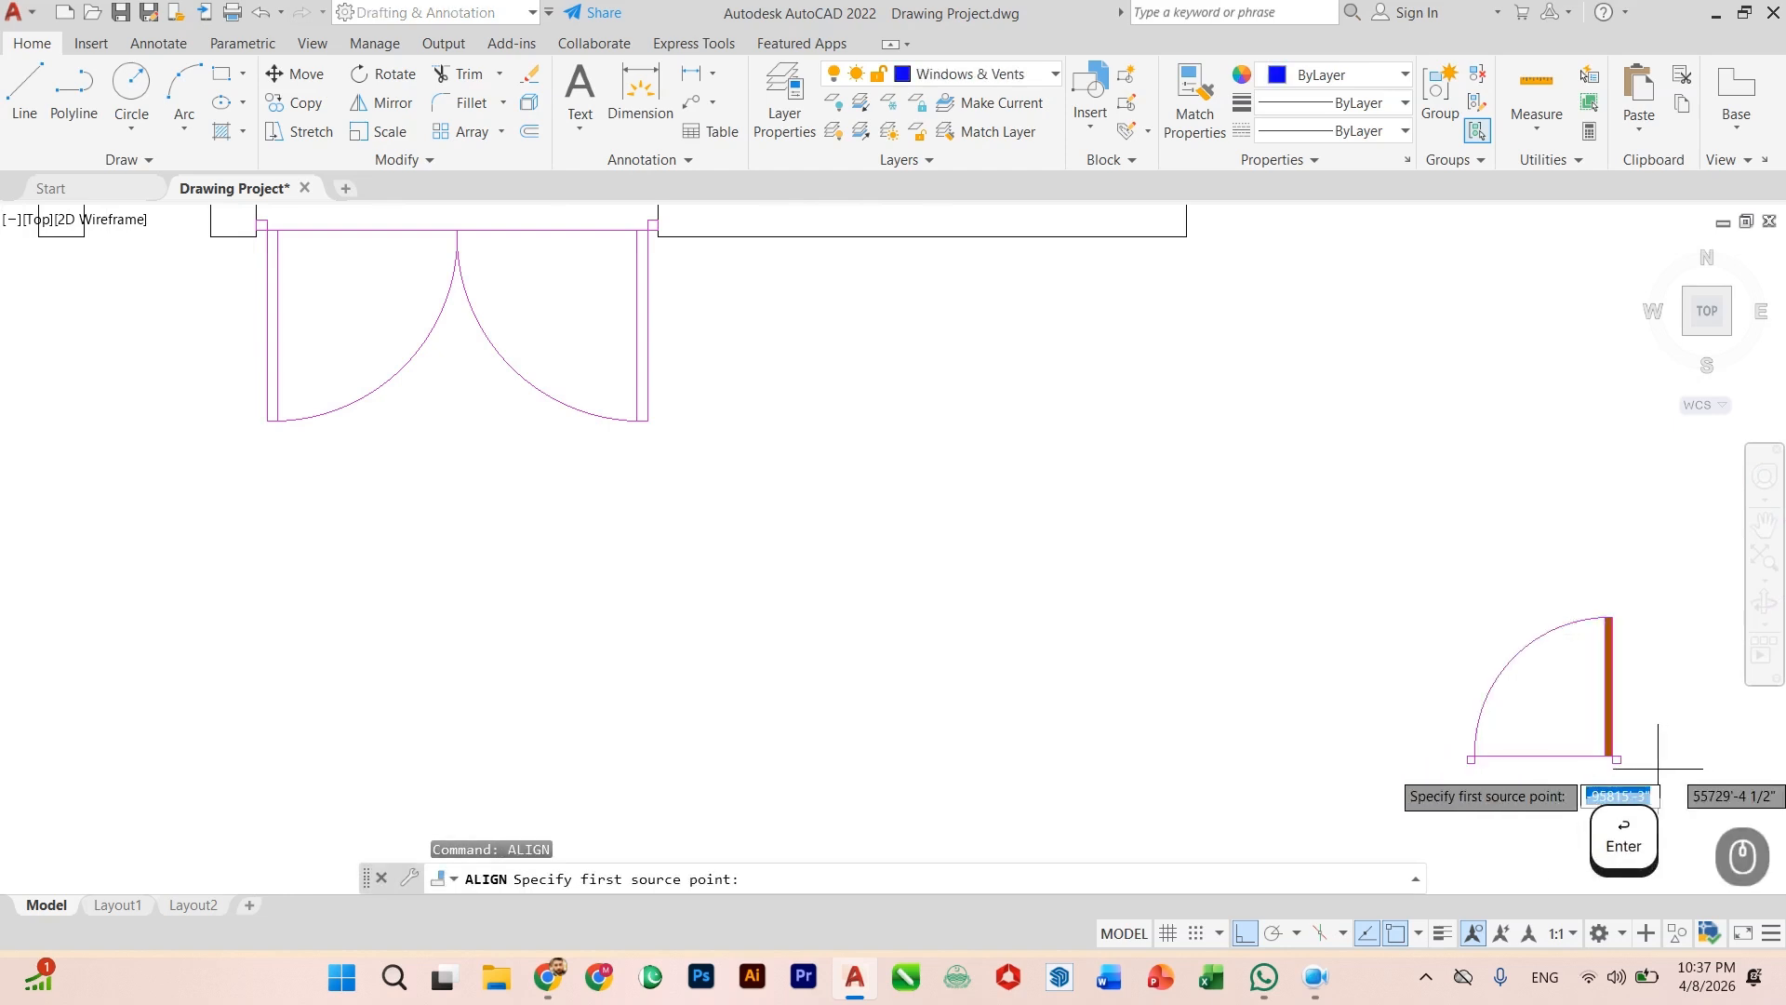
left_click(1620, 762)
scroll(380, 371, "down", 3)
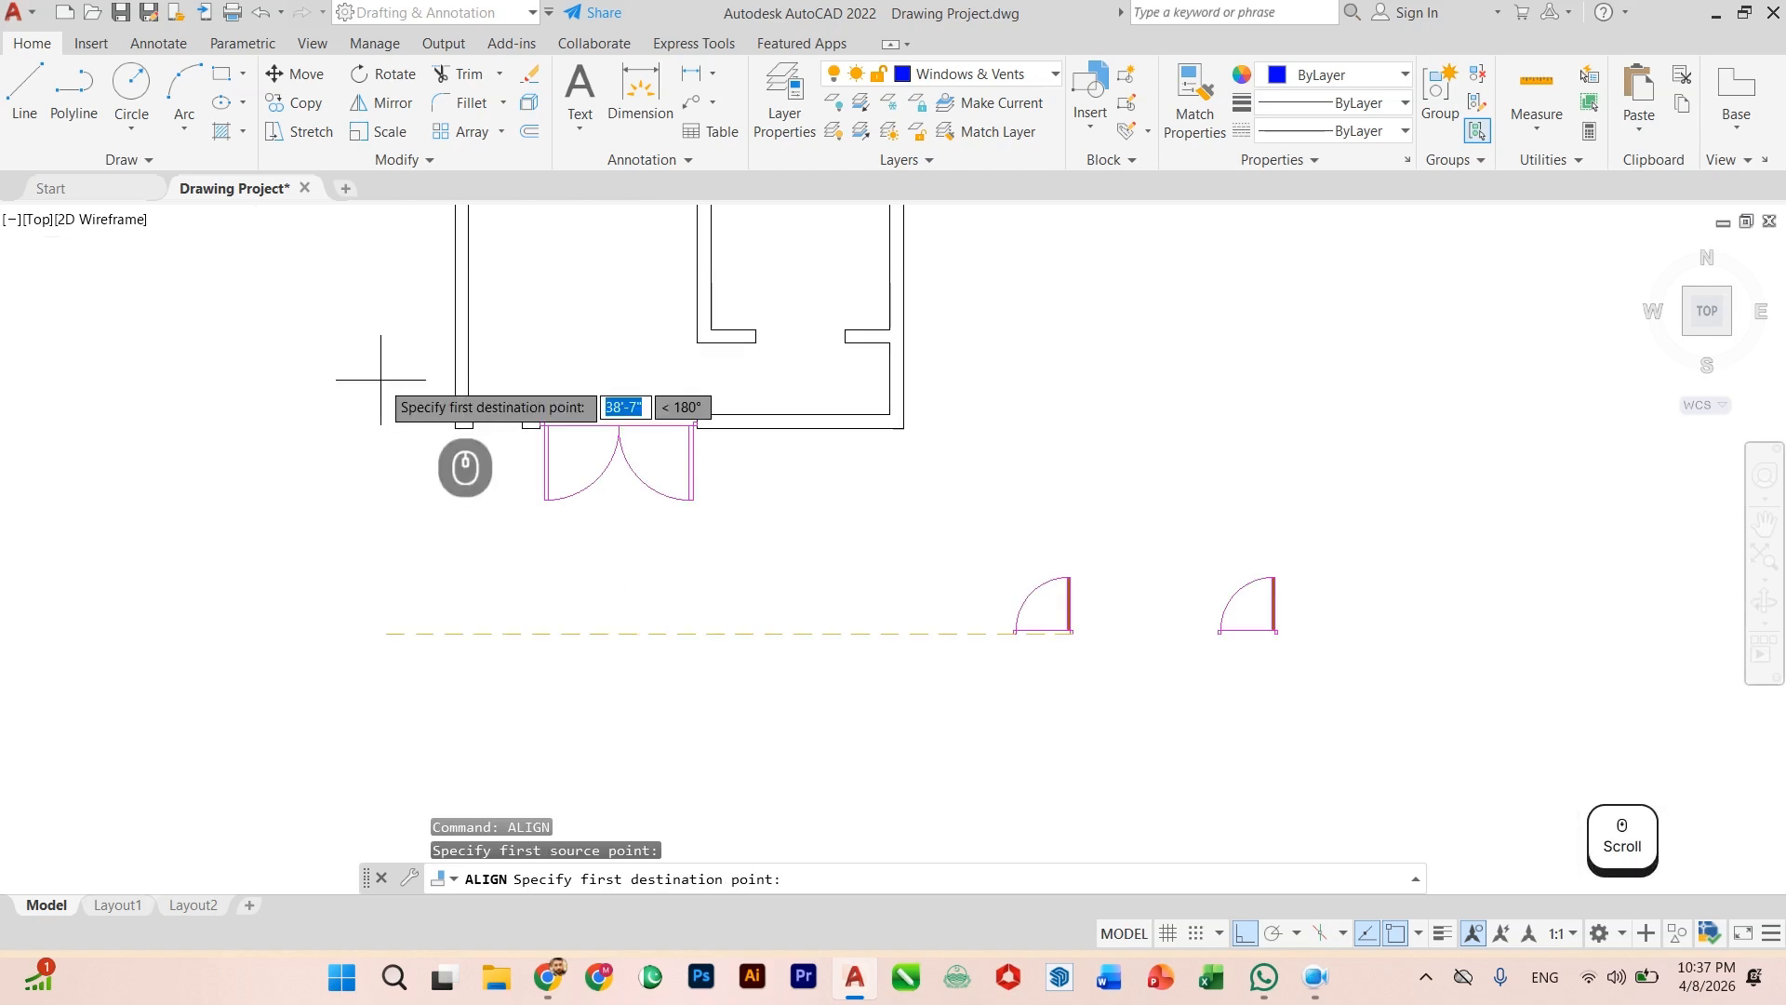
scroll(519, 391, "up", 5)
left_click(675, 550)
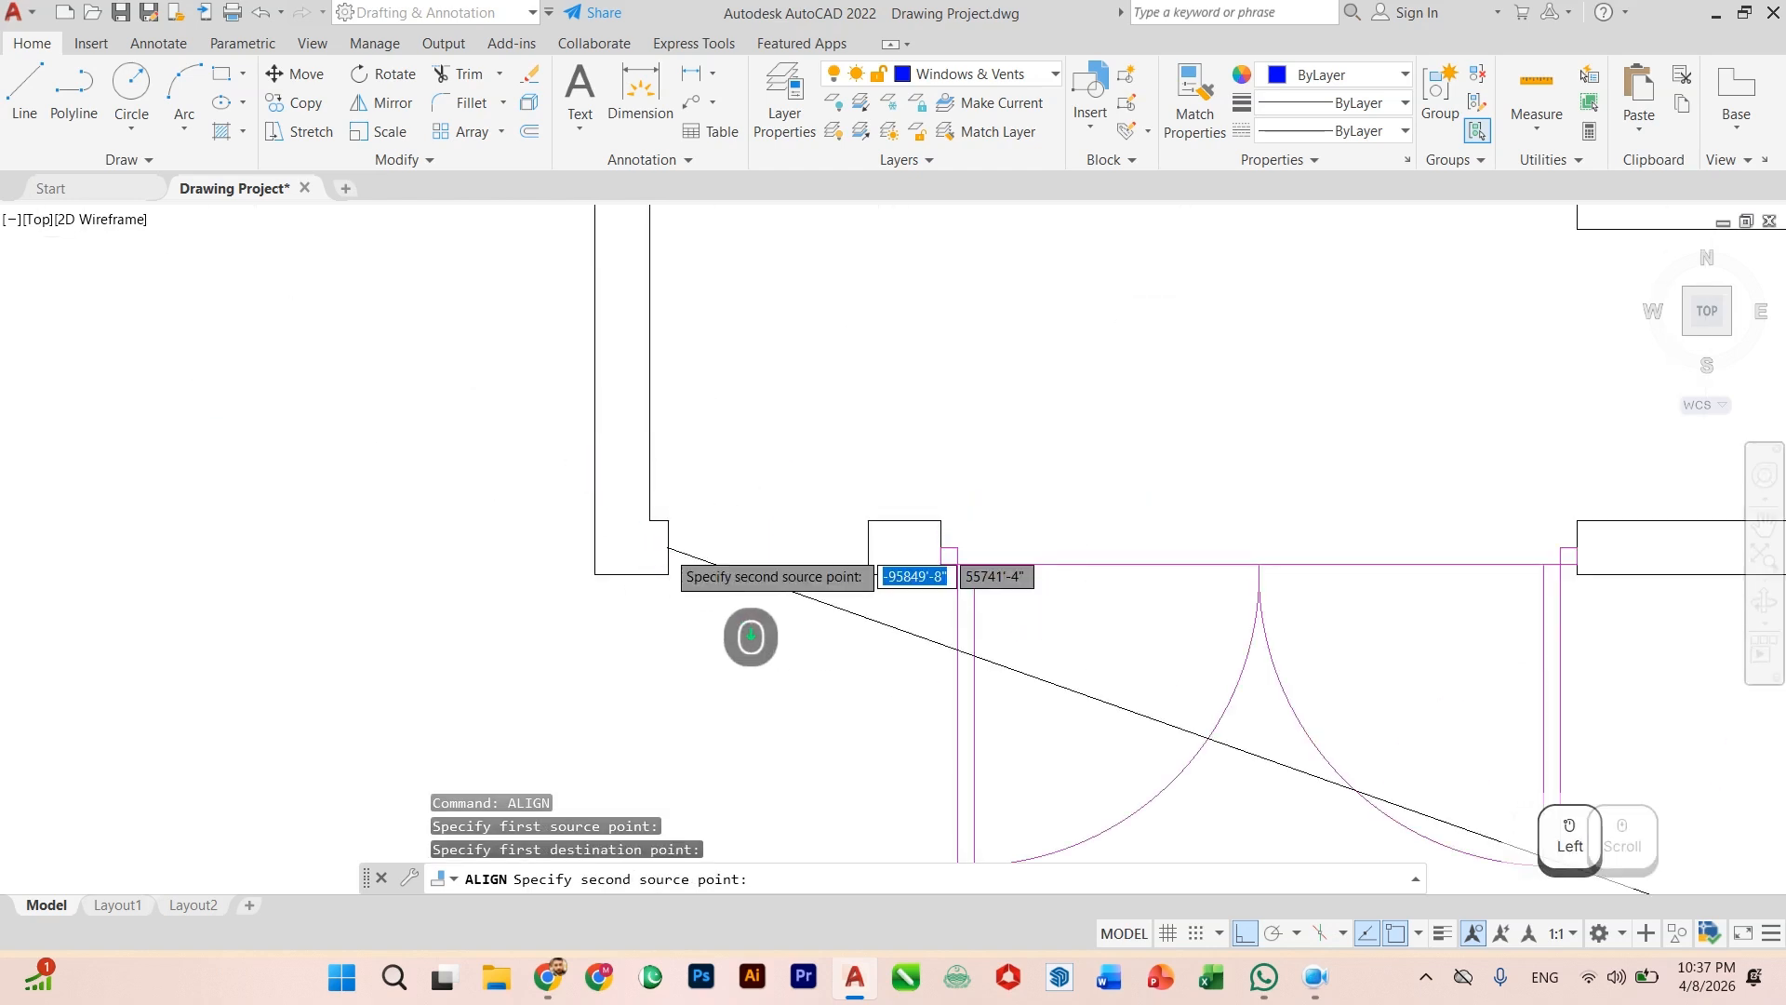
scroll(1448, 819, "down", 4)
scroll(1323, 716, "up", 4)
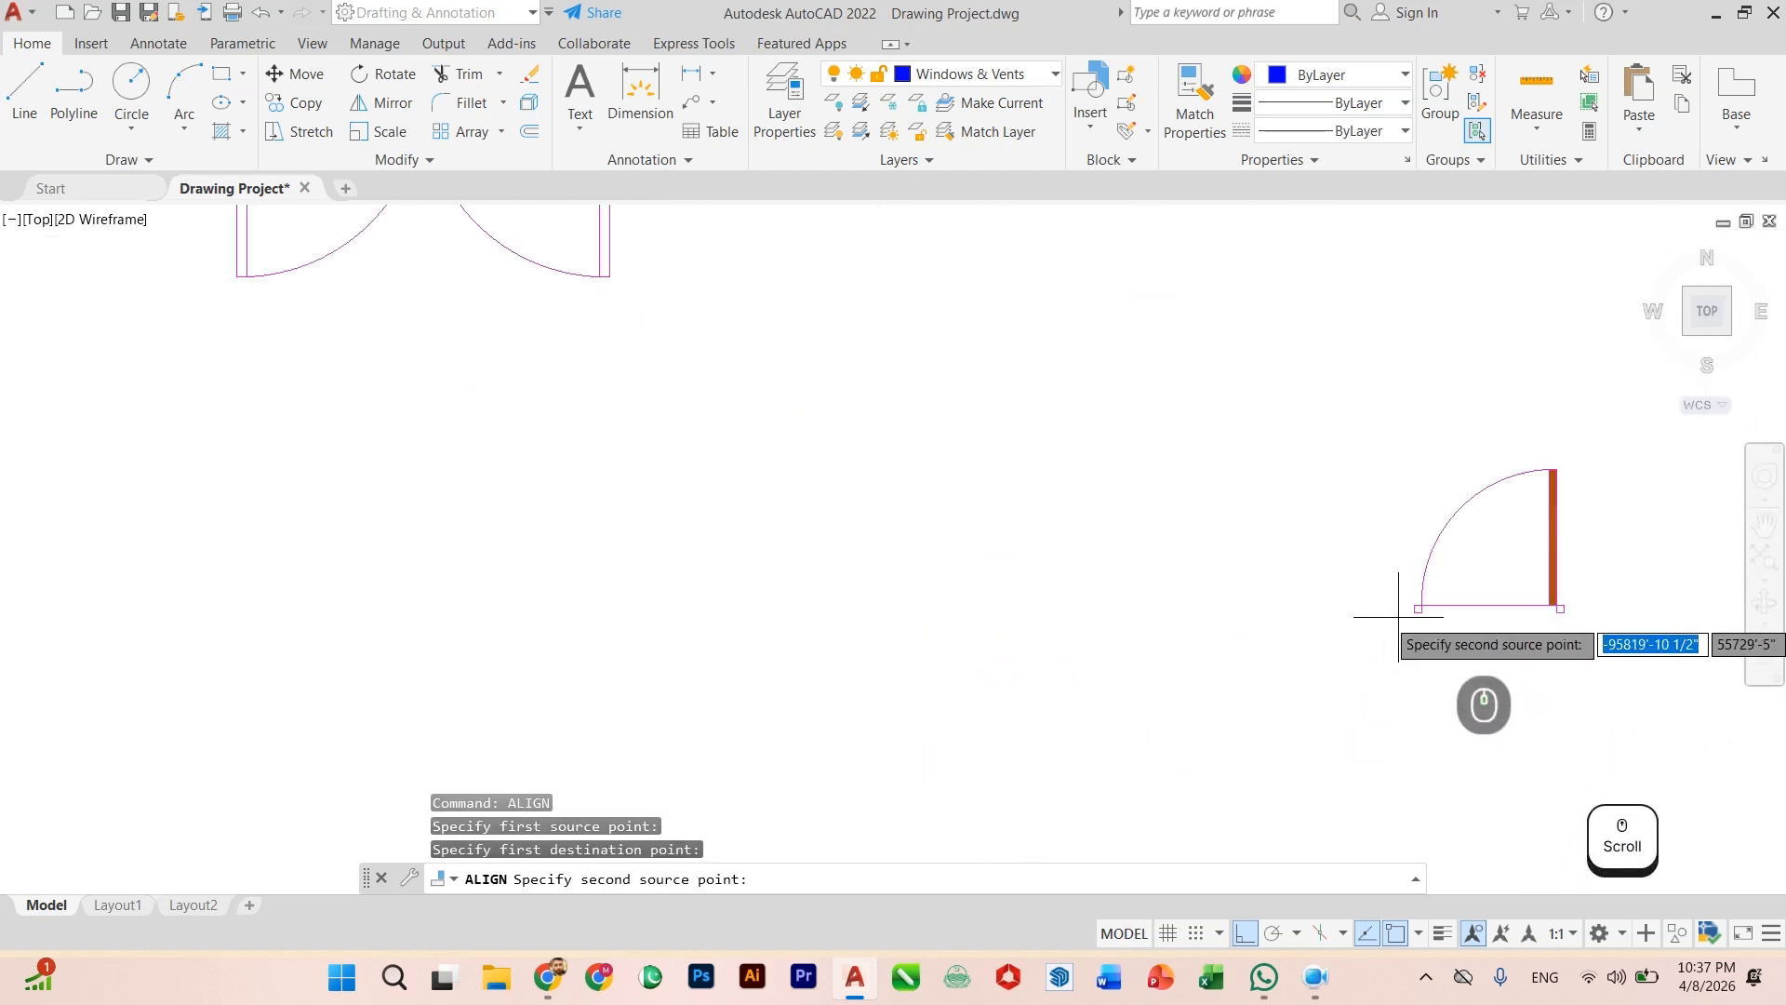
scroll(1395, 633, "up", 5)
left_click(1453, 583)
scroll(1286, 673, "down", 3)
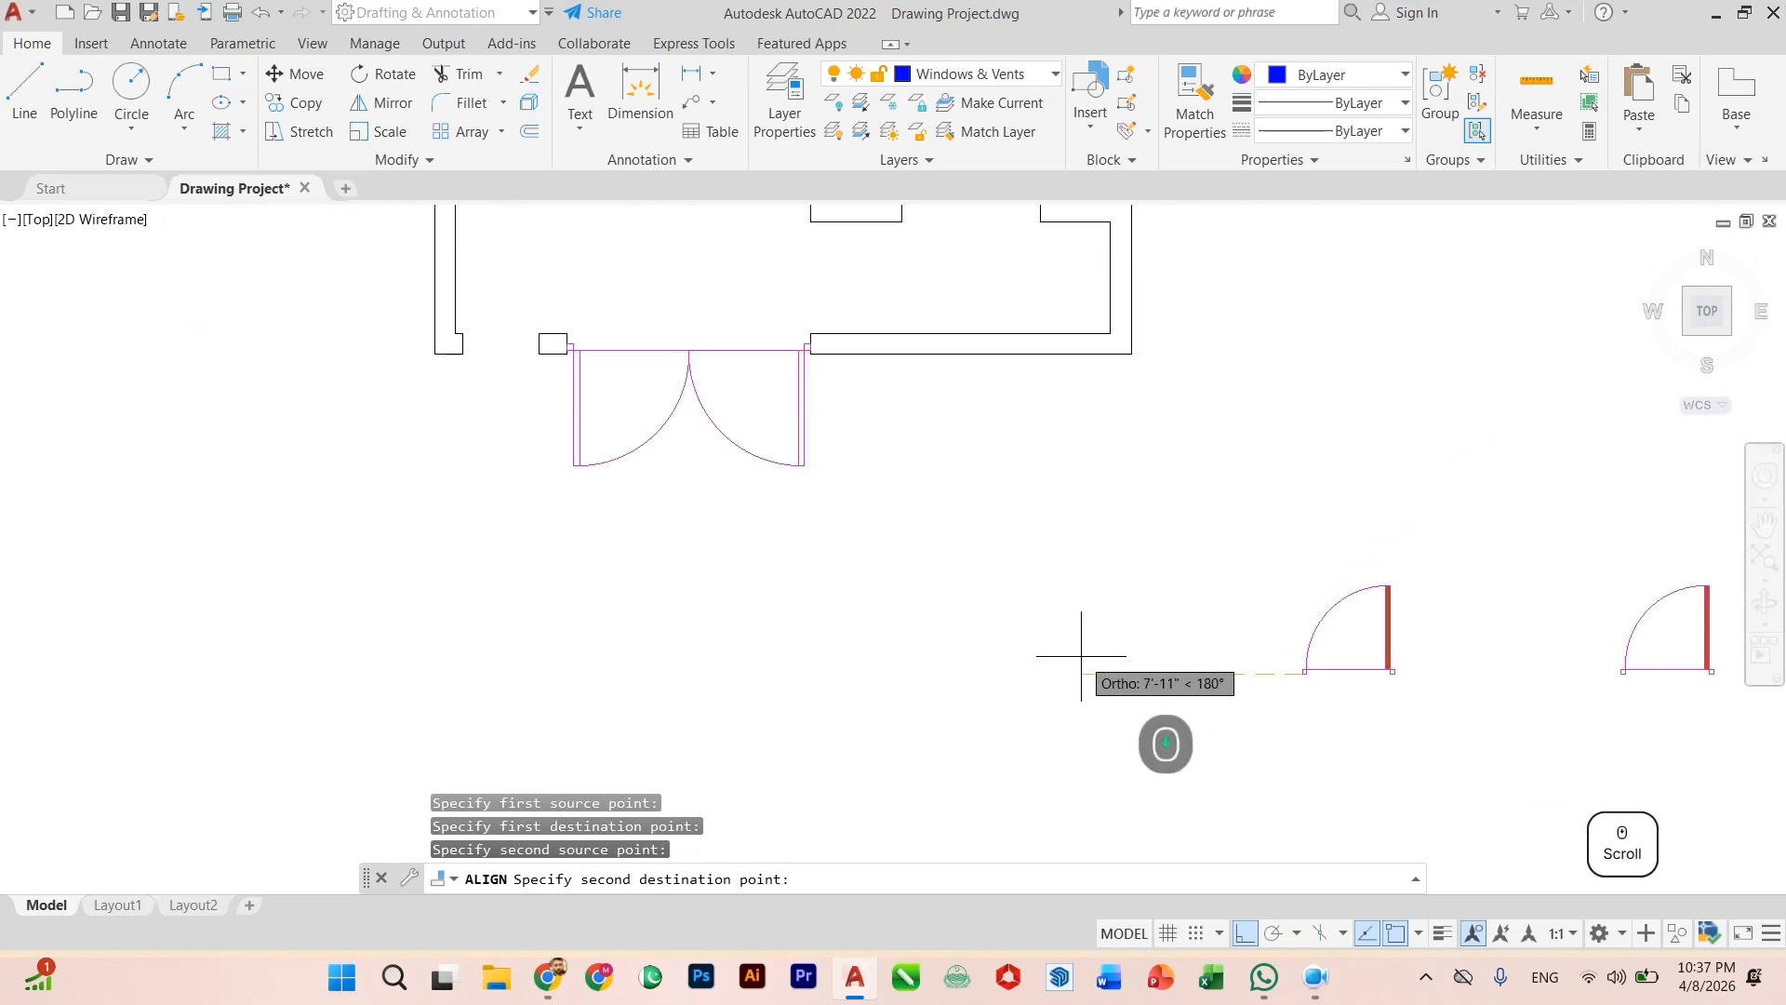
scroll(837, 522, "up", 2)
scroll(1027, 698, "up", 3)
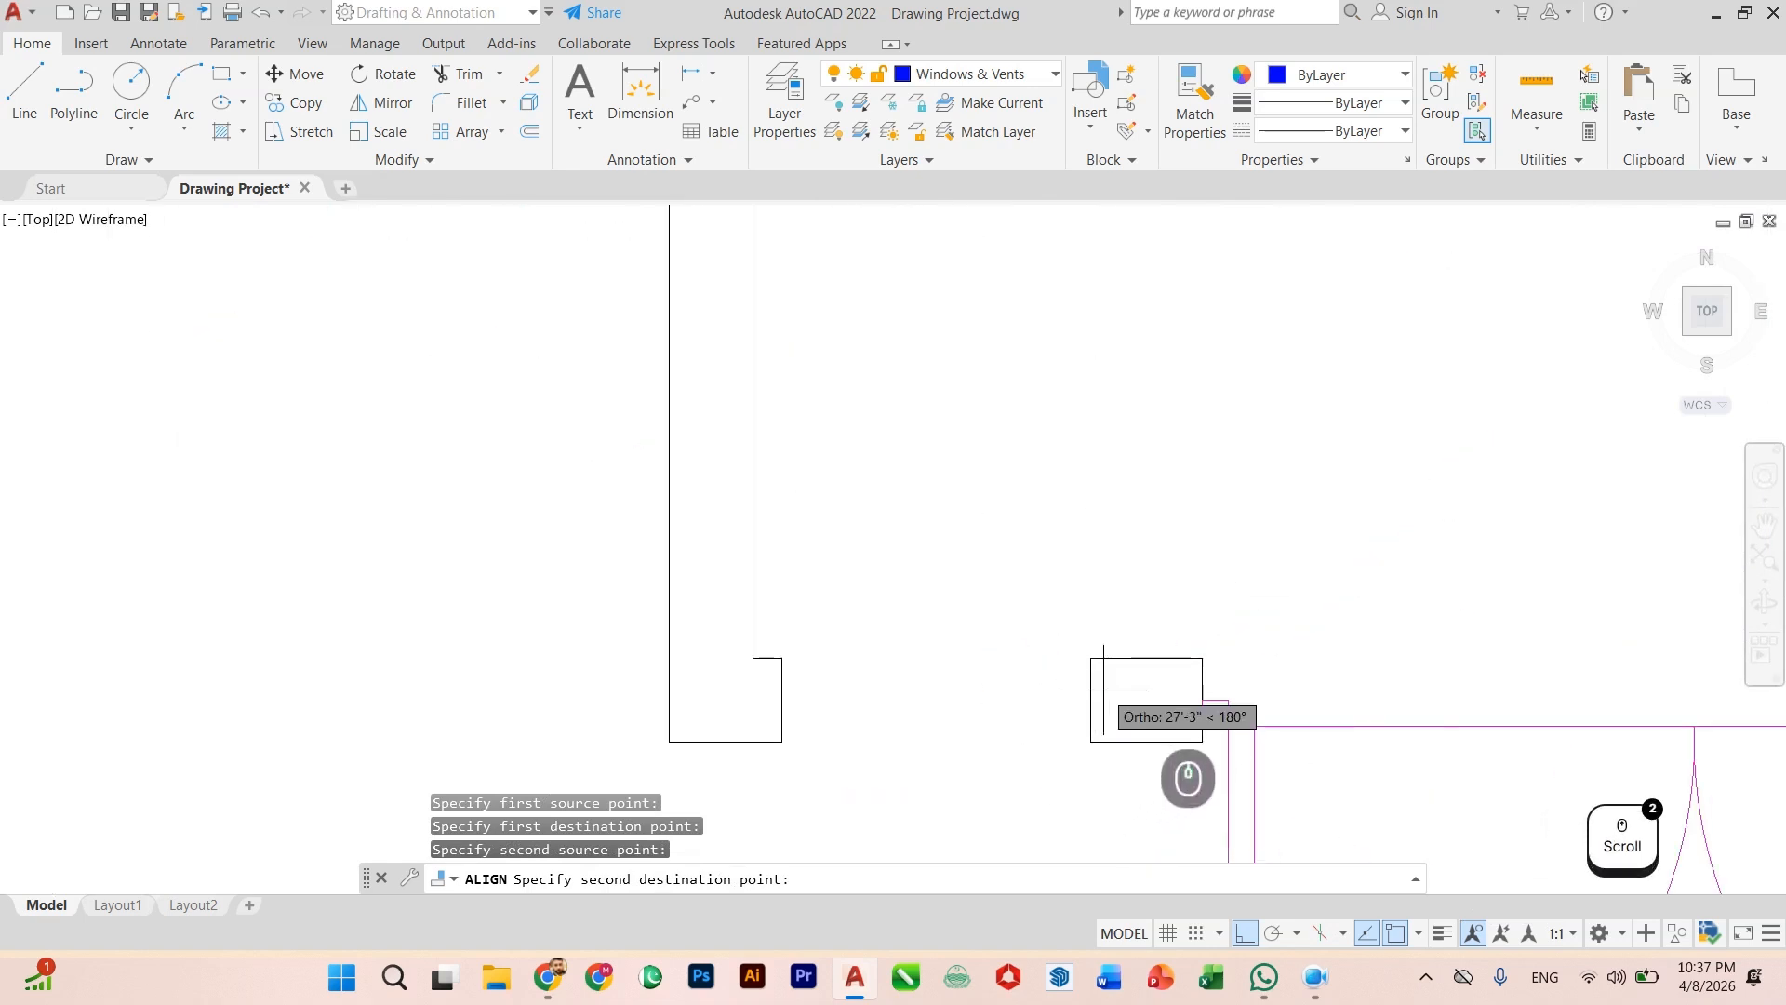
left_click(1090, 698)
key("Return")
type("Y")
key("Return")
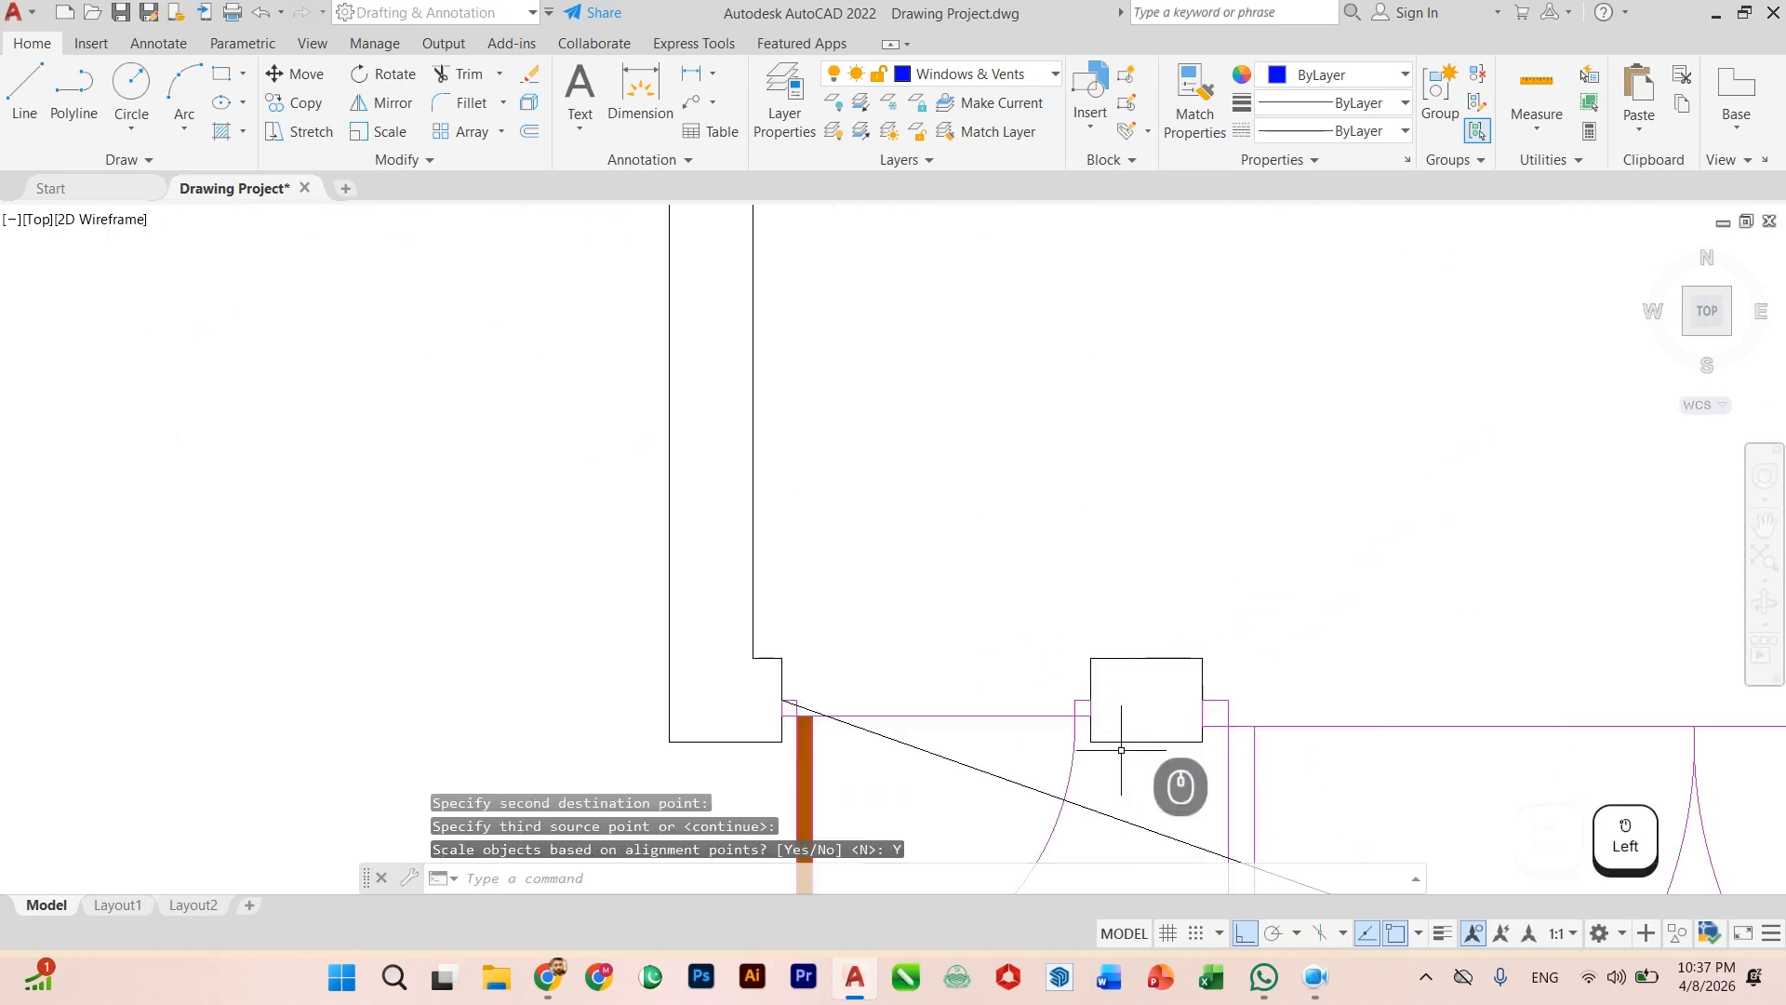
scroll(1008, 612, "up", 2)
key("Escape")
Step: Copy the longest window block straight down to a spot below the shorter window block
scroll(837, 735, "down", 4)
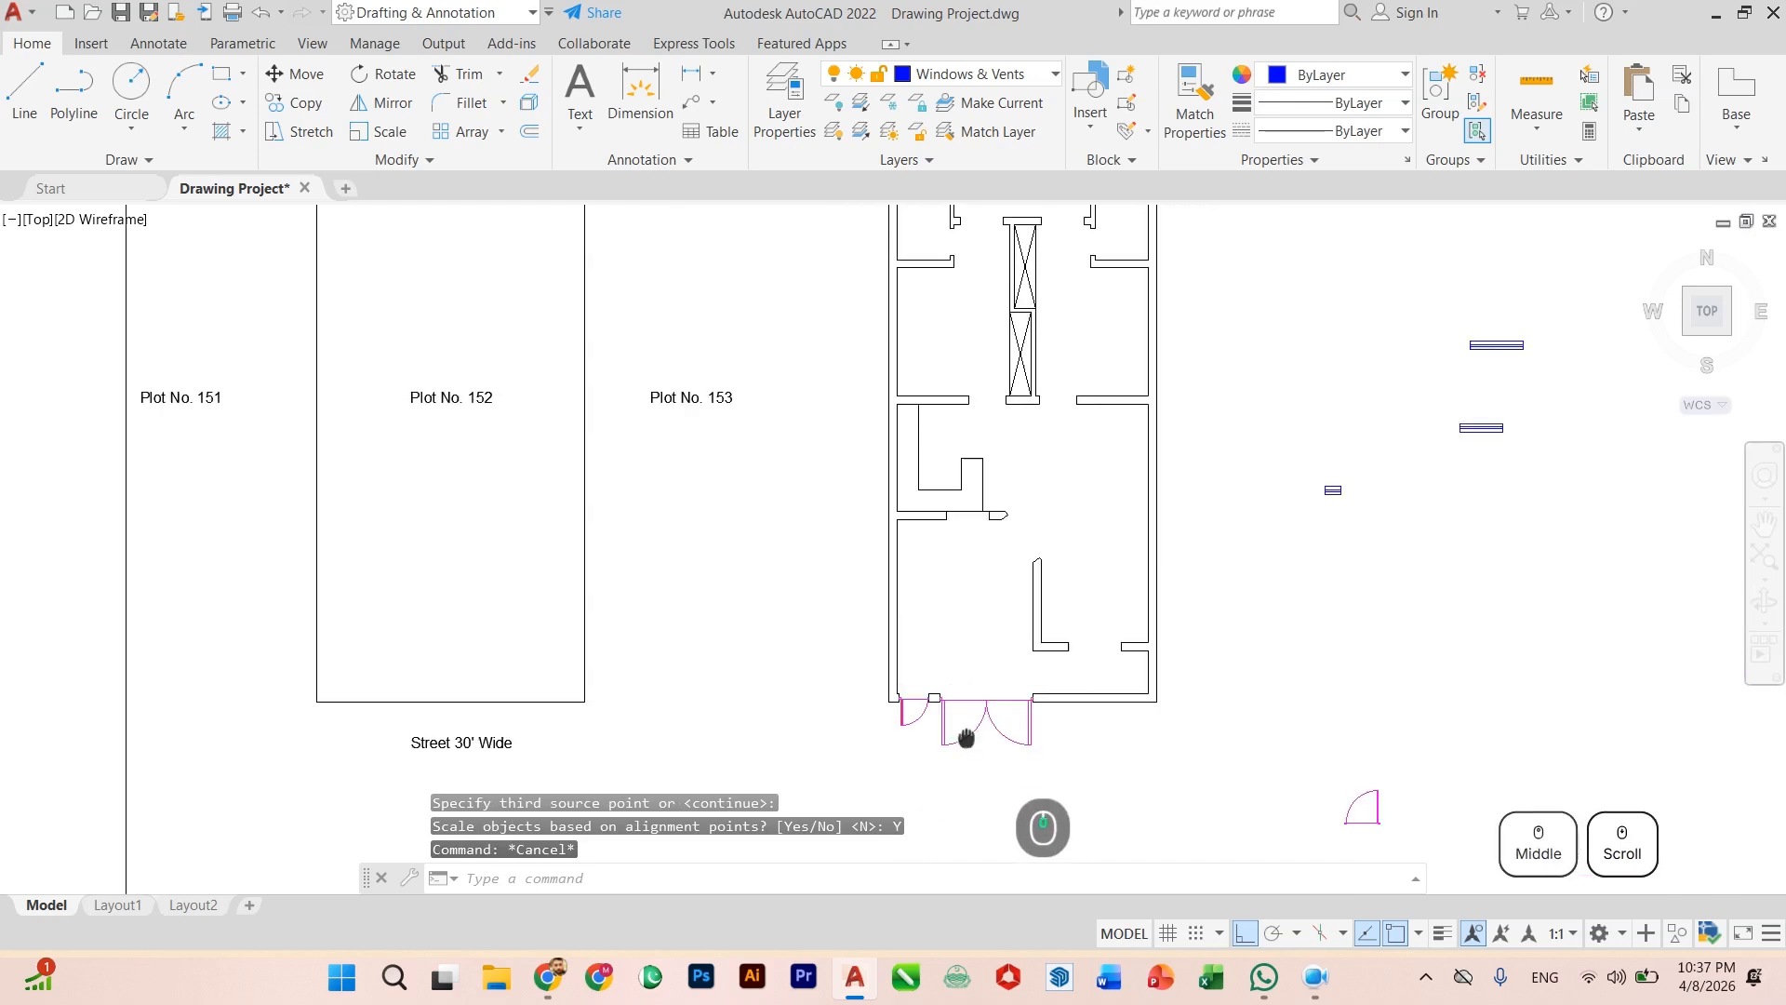
scroll(910, 713, "up", 3)
scroll(930, 716, "down", 3)
scroll(921, 763, "up", 3)
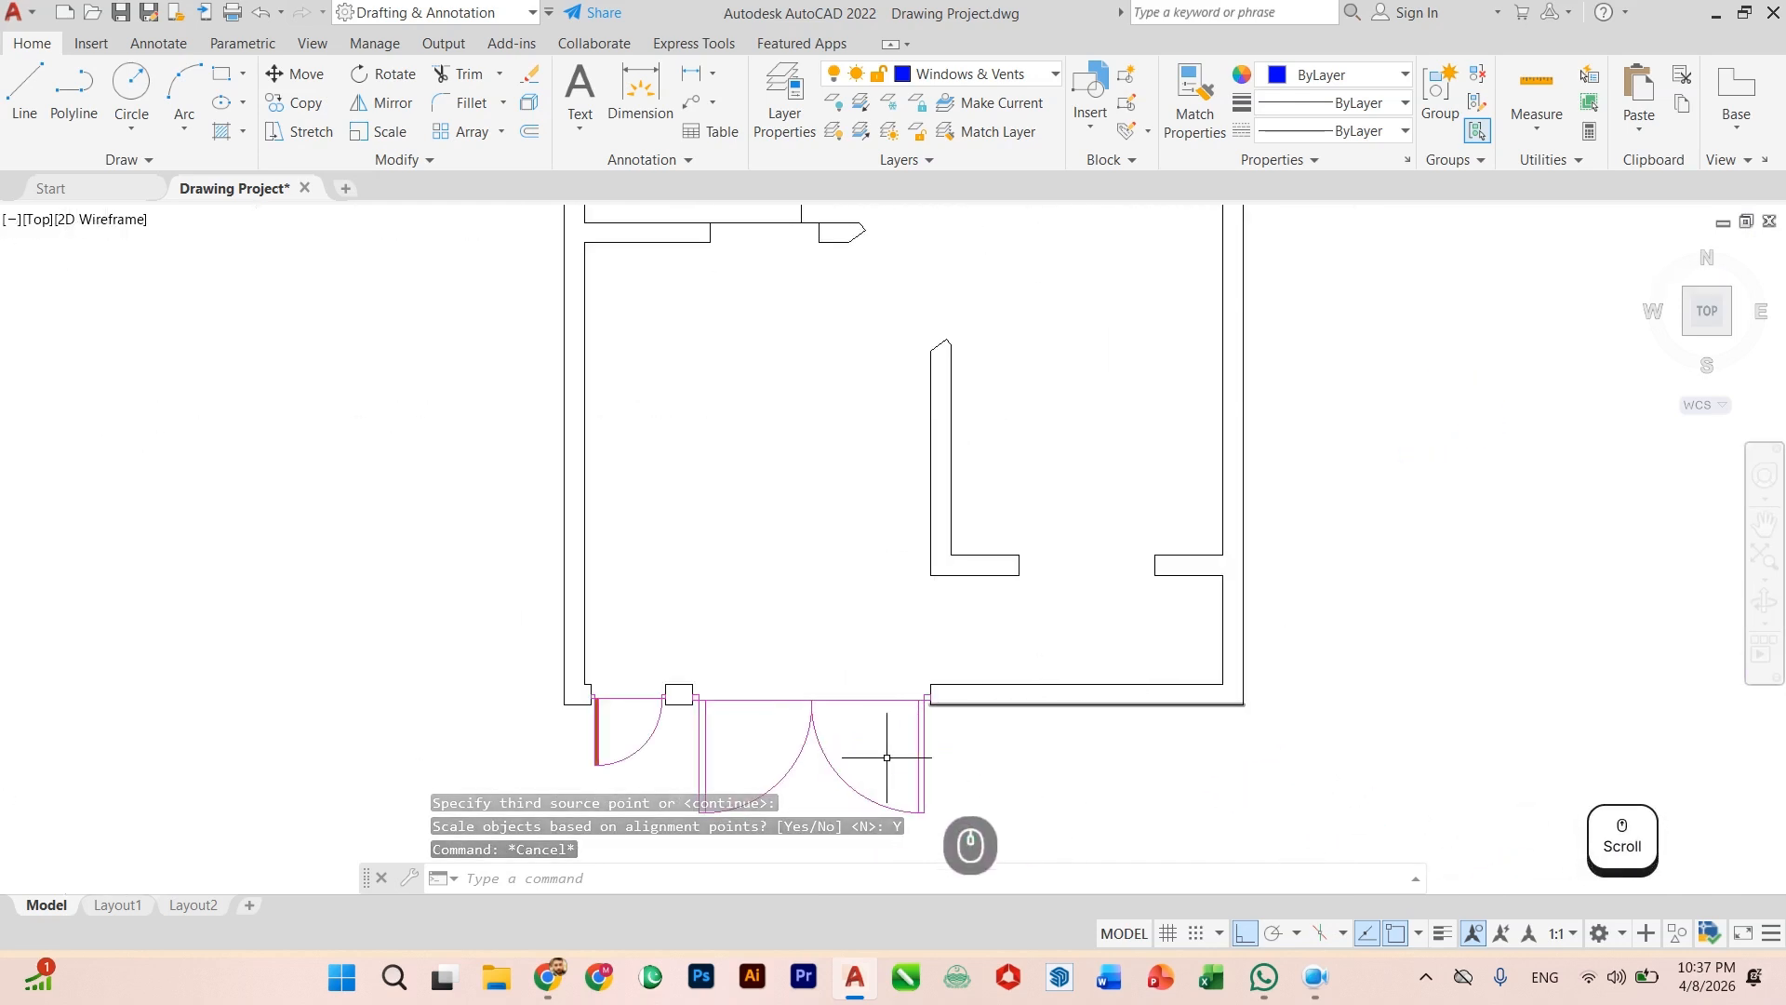
scroll(1023, 707, "down", 4)
scroll(1170, 567, "up", 1)
scroll(1170, 567, "up", 2)
left_click(1295, 382)
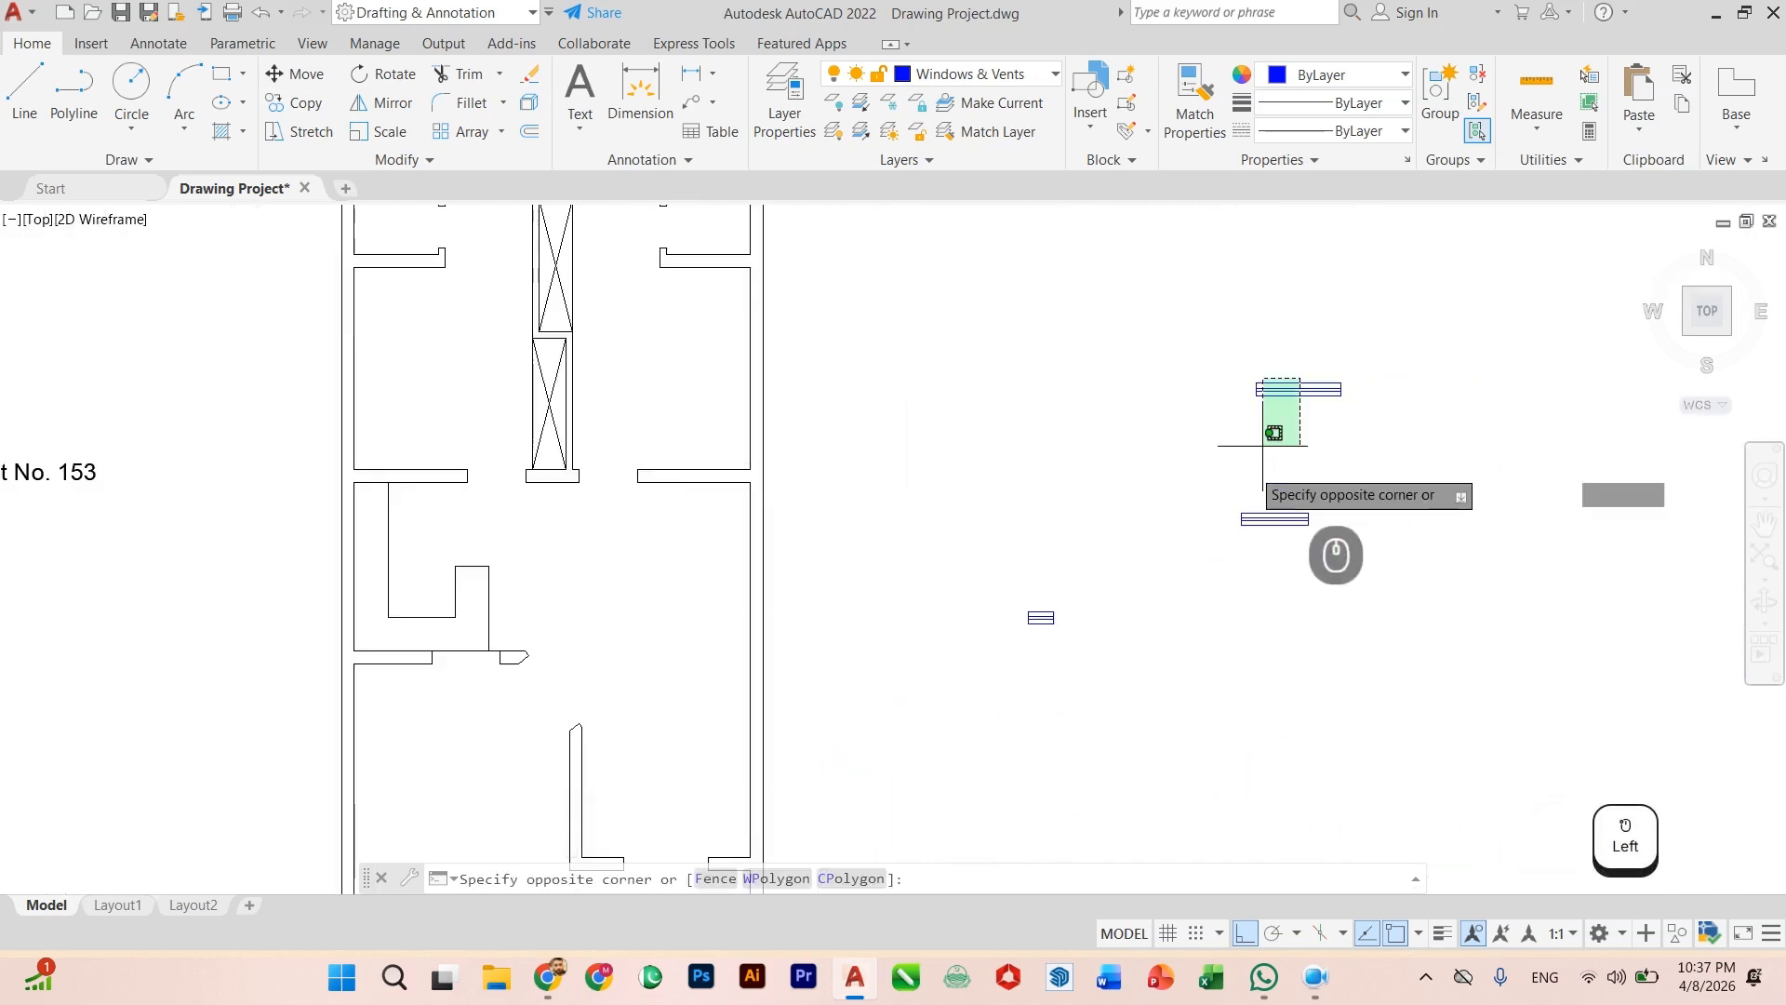
left_click(1246, 477)
type("co")
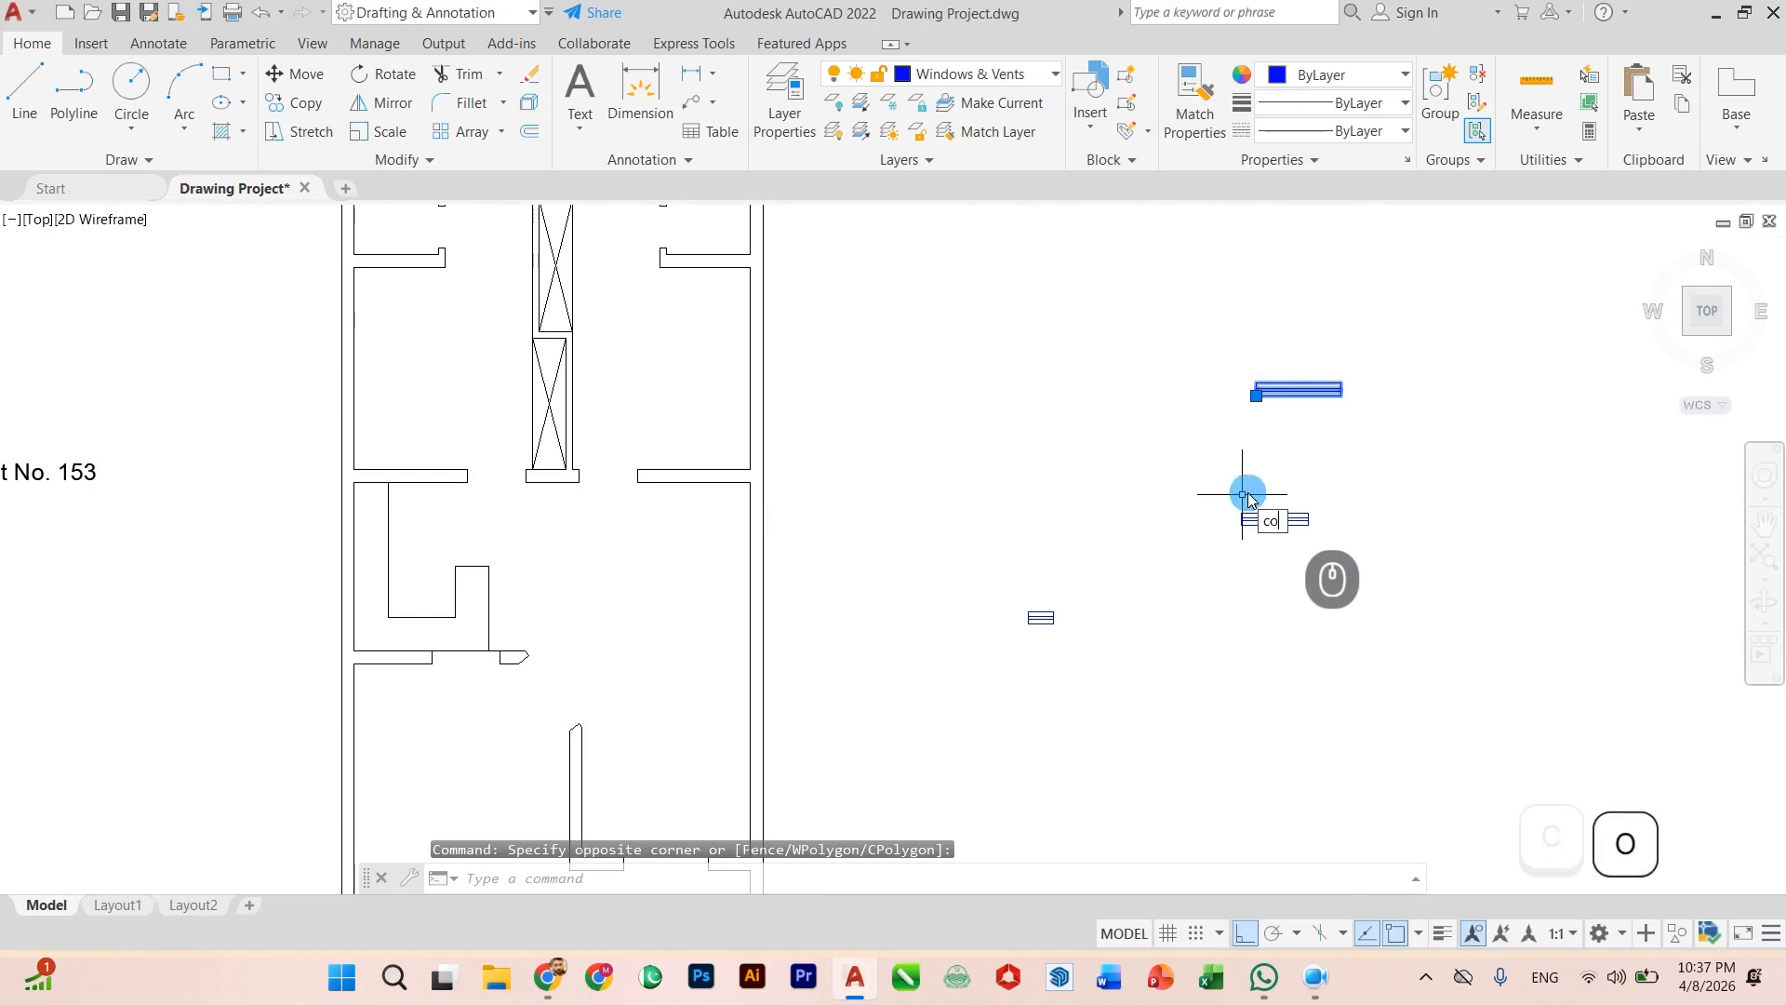
type("nd p")
key("Return")
left_click(1271, 393)
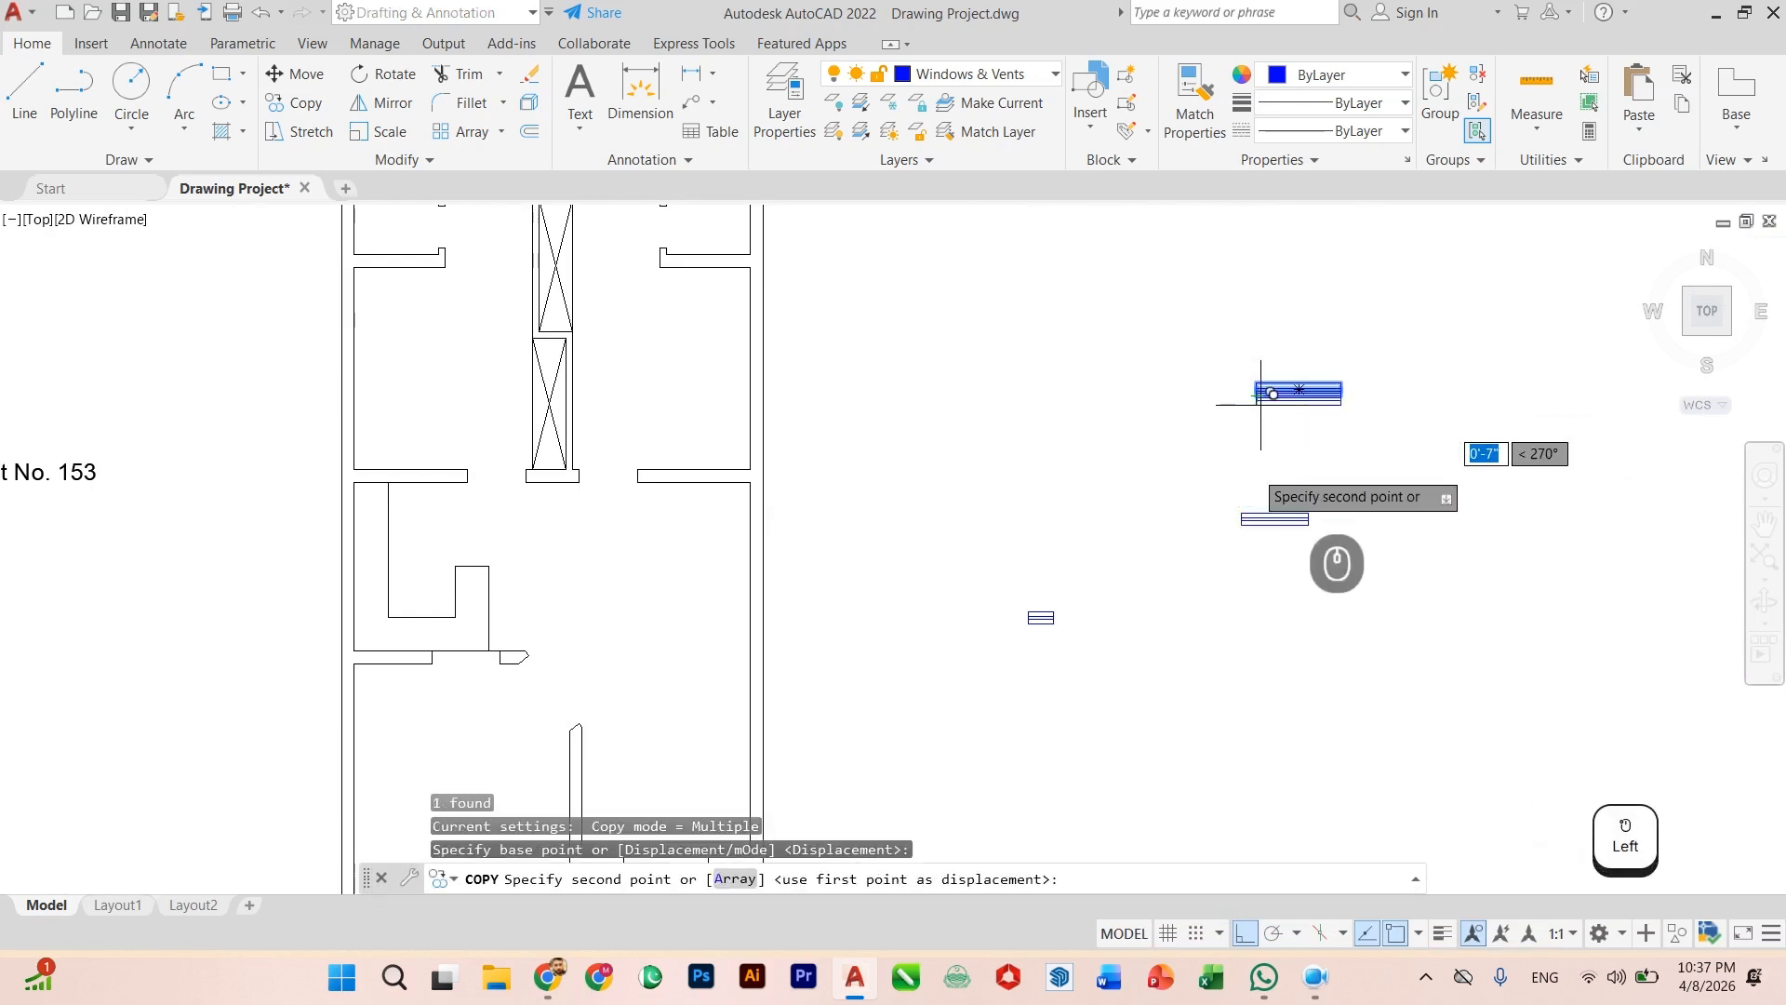
left_click(1236, 645)
key("Escape")
Step: Move the copied long window freely, with Ortho off, to just below the opening in the front-right room's lower wall
scroll(1296, 530, "down", 2)
scroll(1337, 561, "up", 2)
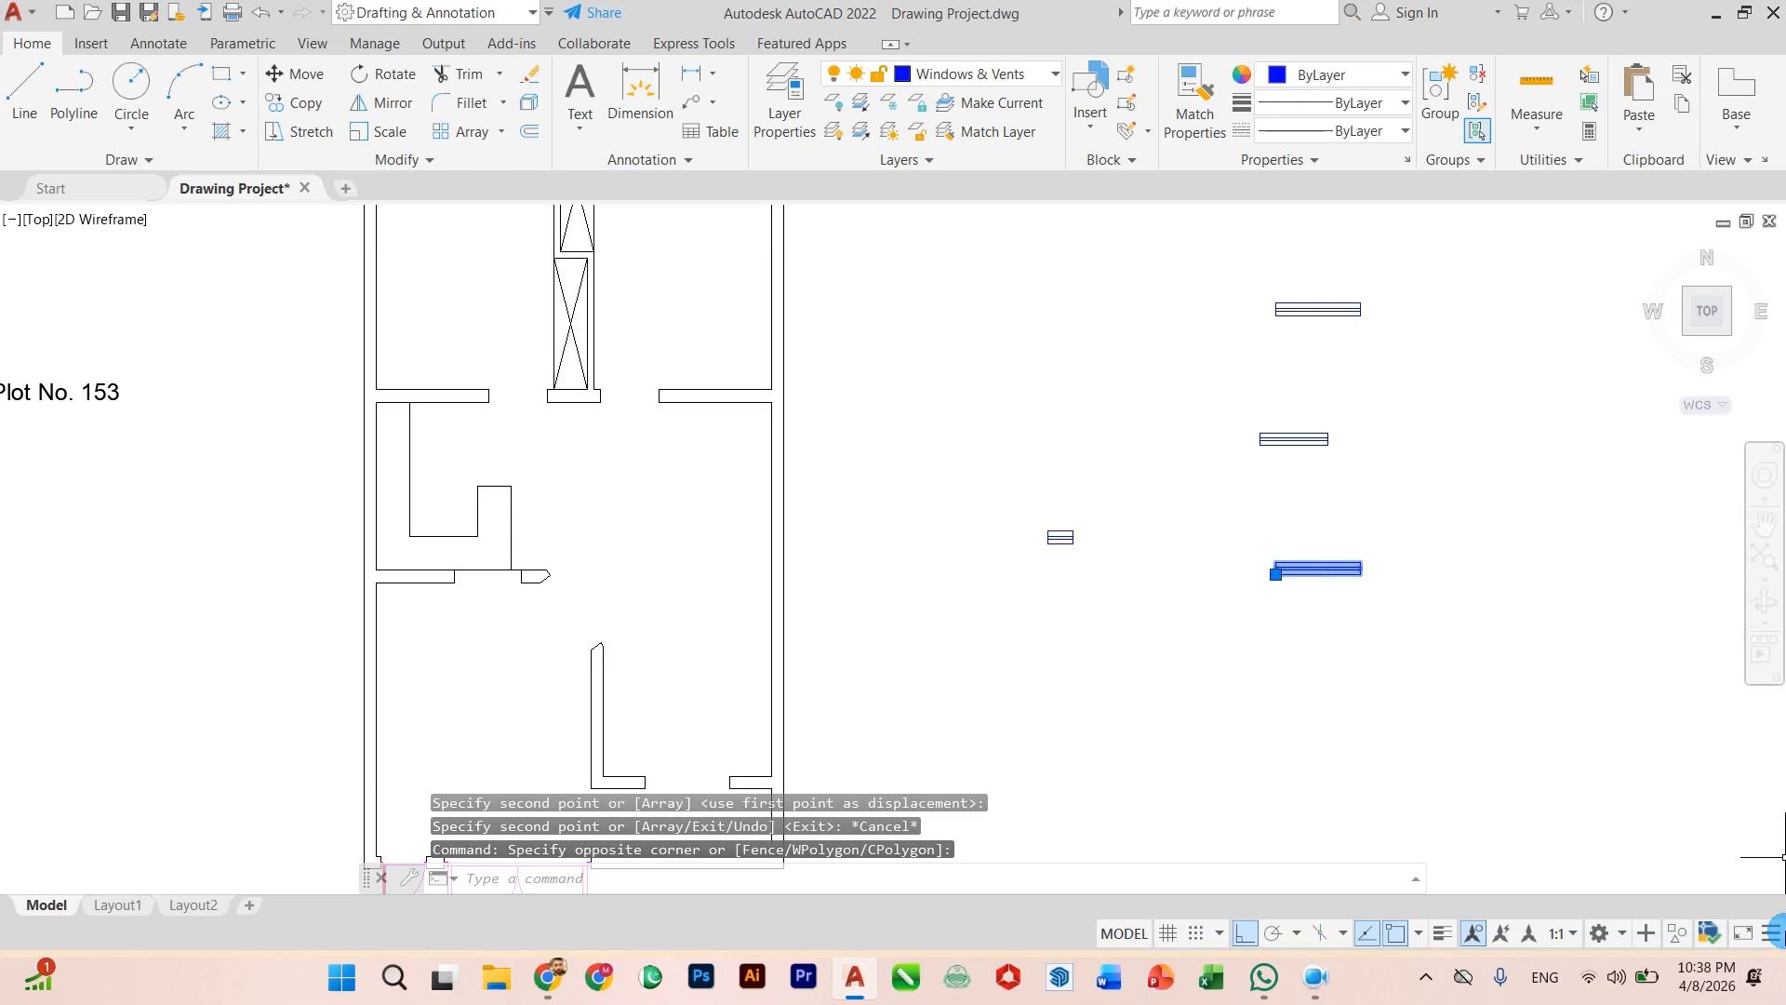
type("m")
key("Return")
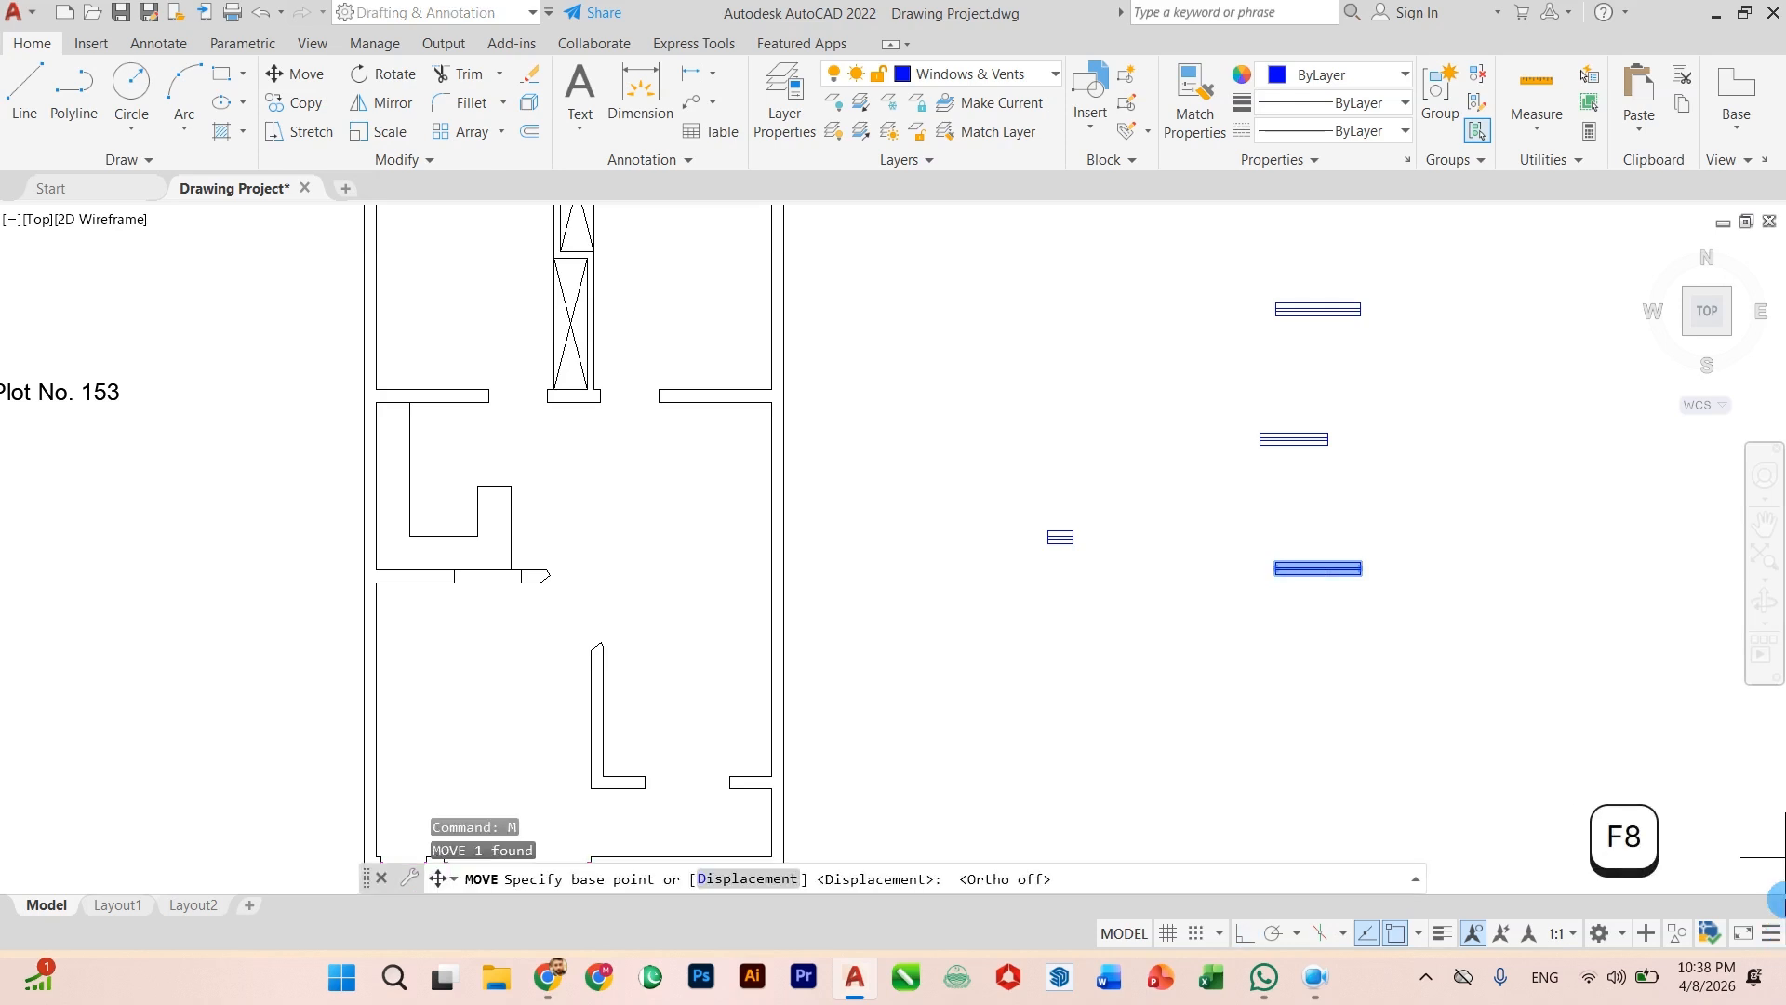
scroll(1776, 900, "up", 2)
left_click(967, 399)
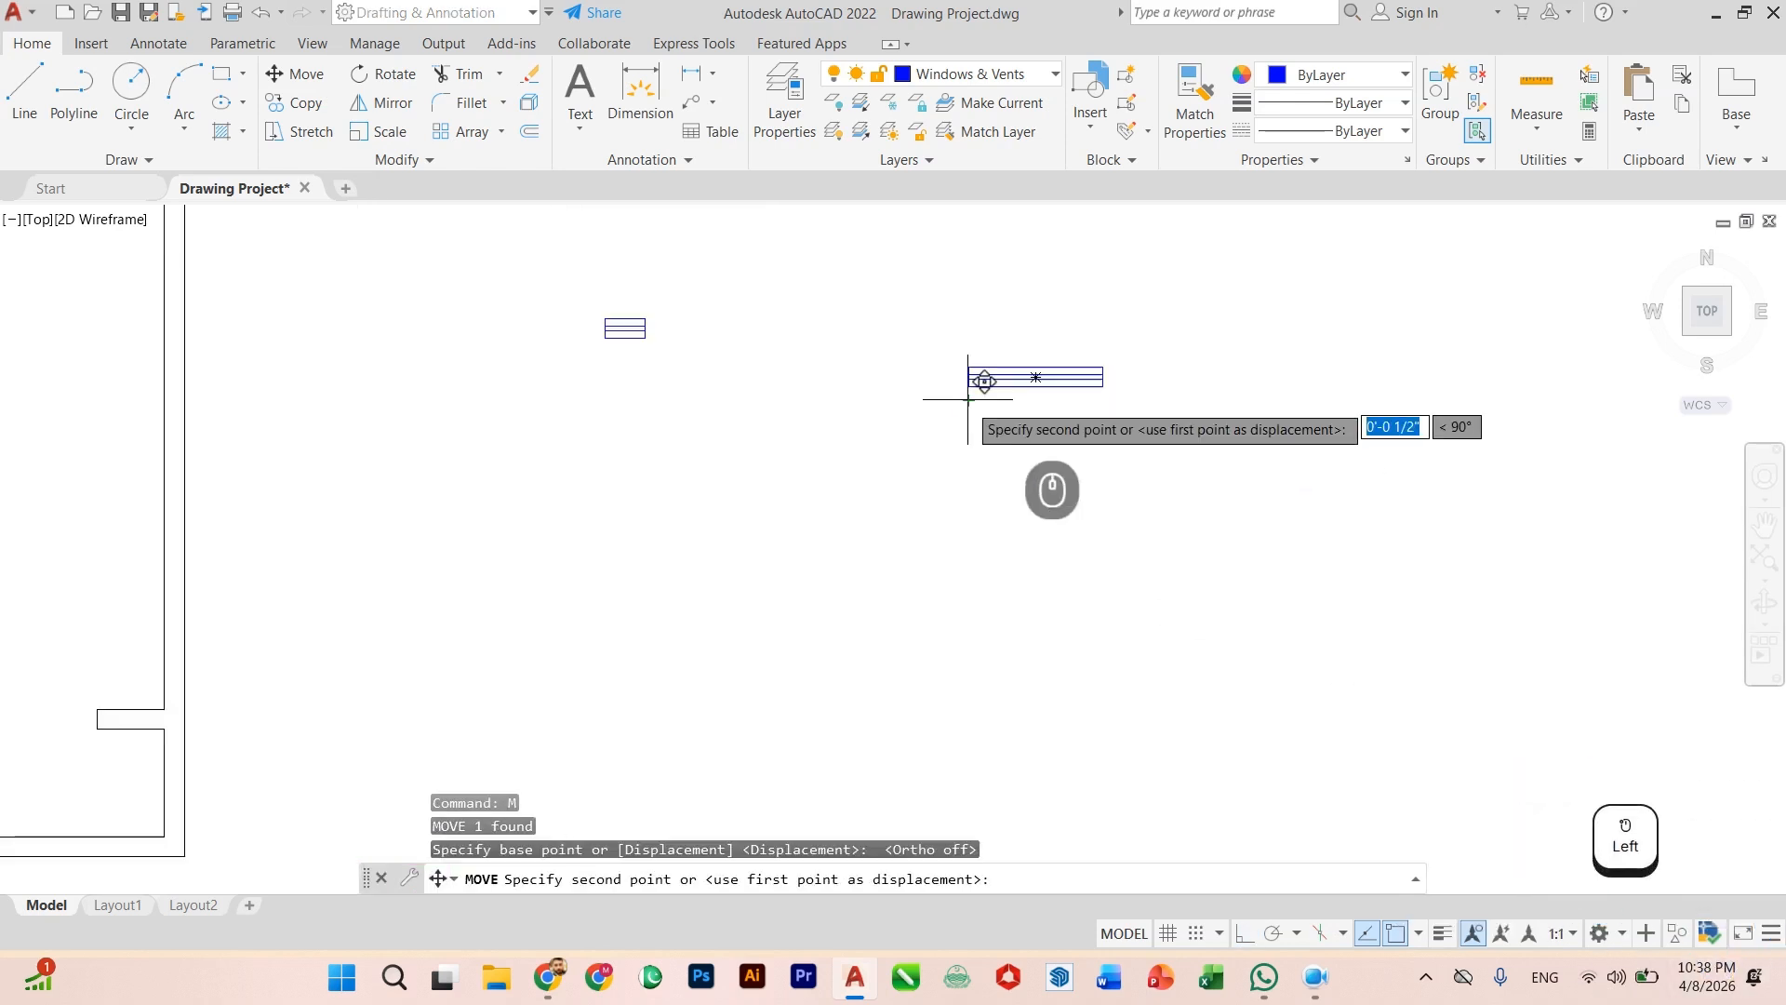
scroll(981, 517, "down", 5)
scroll(767, 588, "up", 7)
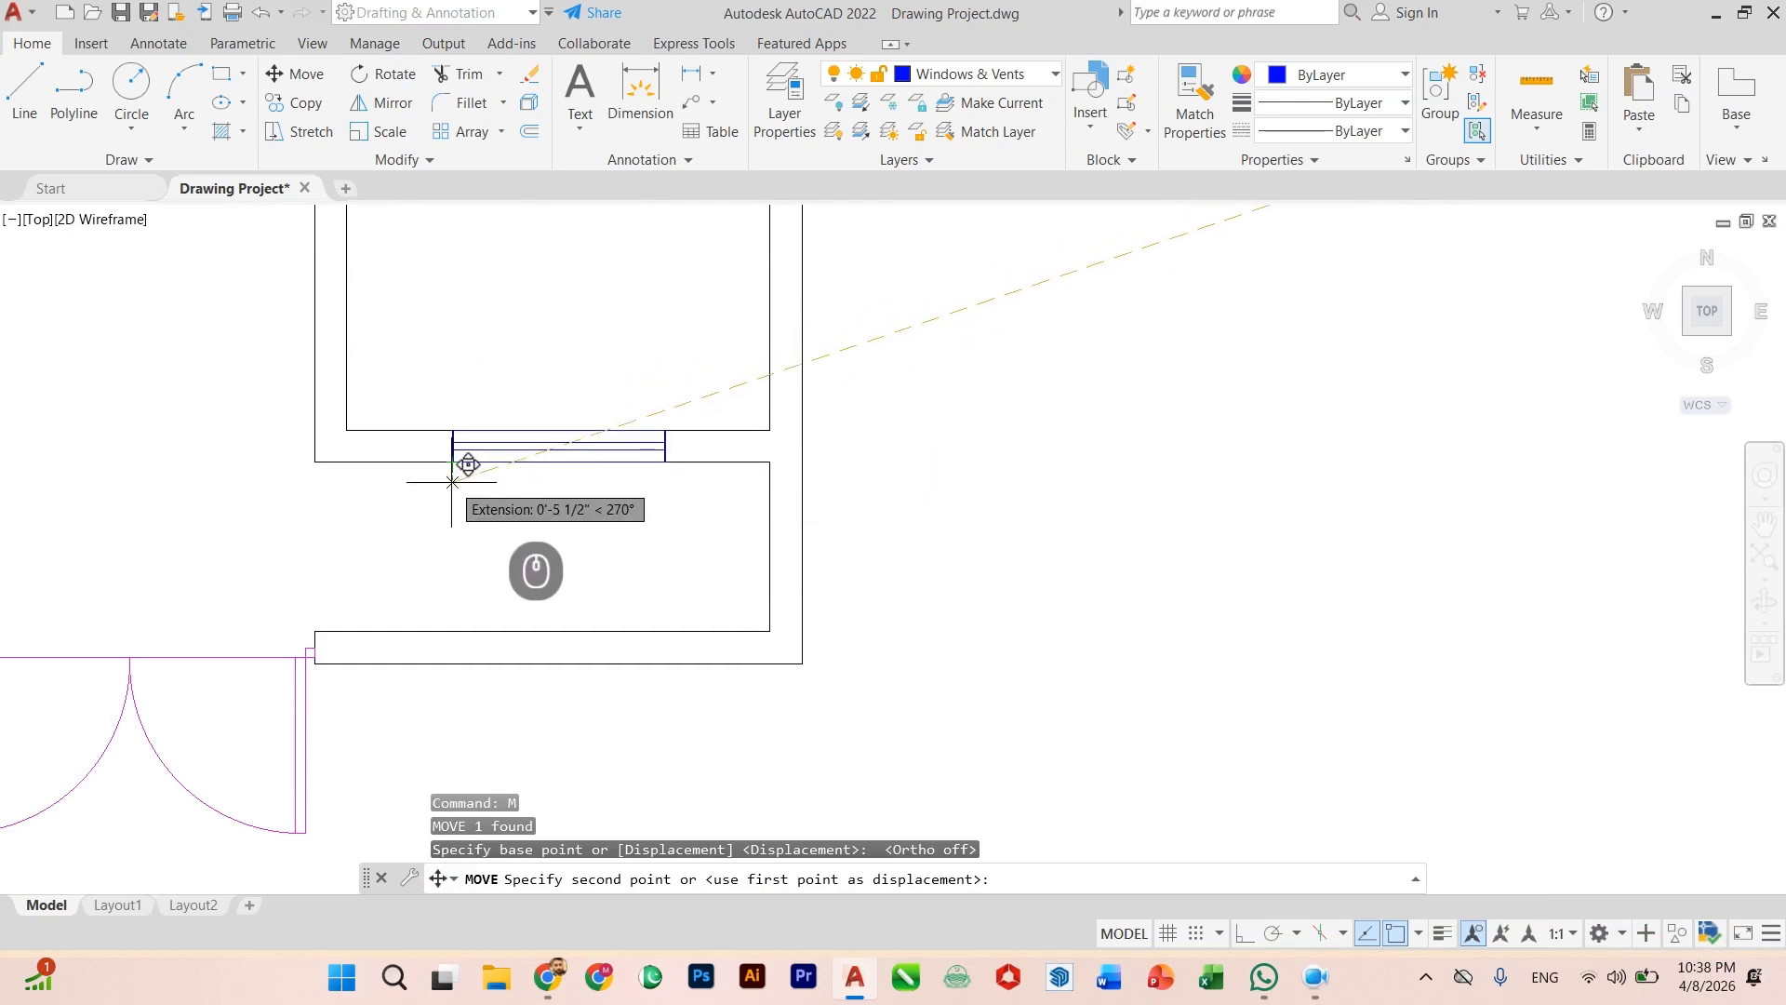
left_click(453, 528)
Step: Snap the long window by its lower-left corner grip onto the wall corner so it fills the front-right room's opening
scroll(435, 521, "up", 4)
left_click(532, 521)
left_click(458, 569)
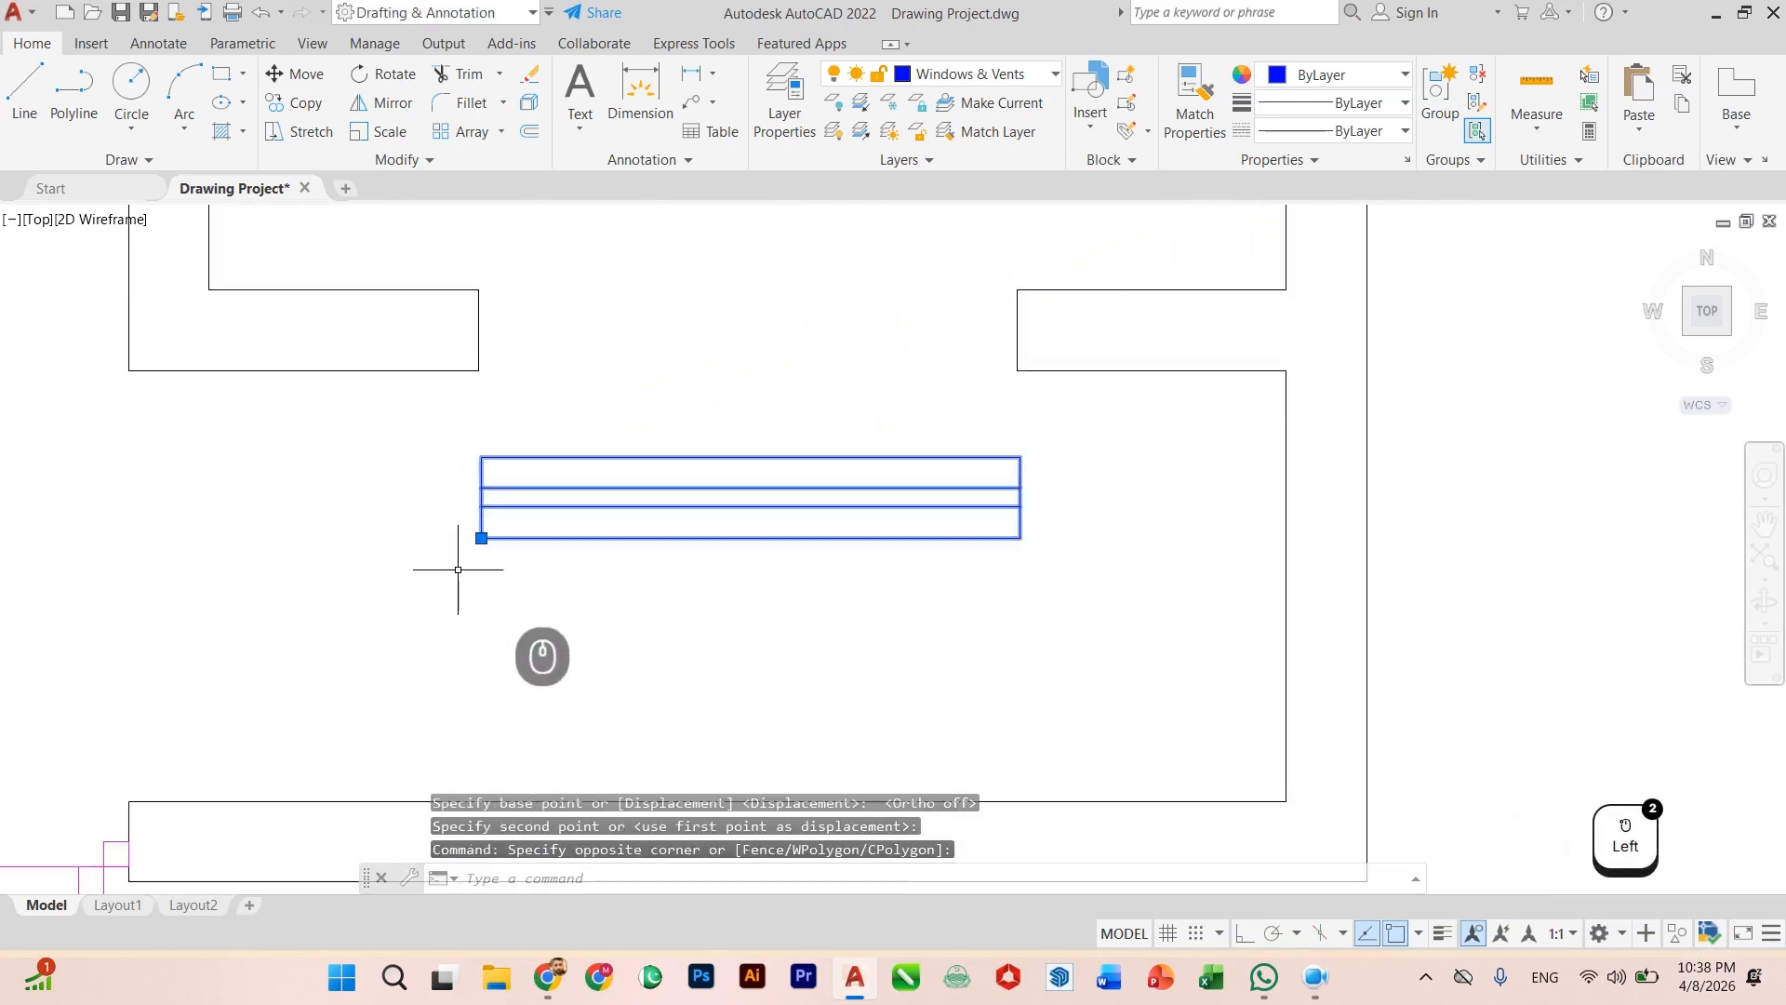
left_click(476, 547)
key("Escape")
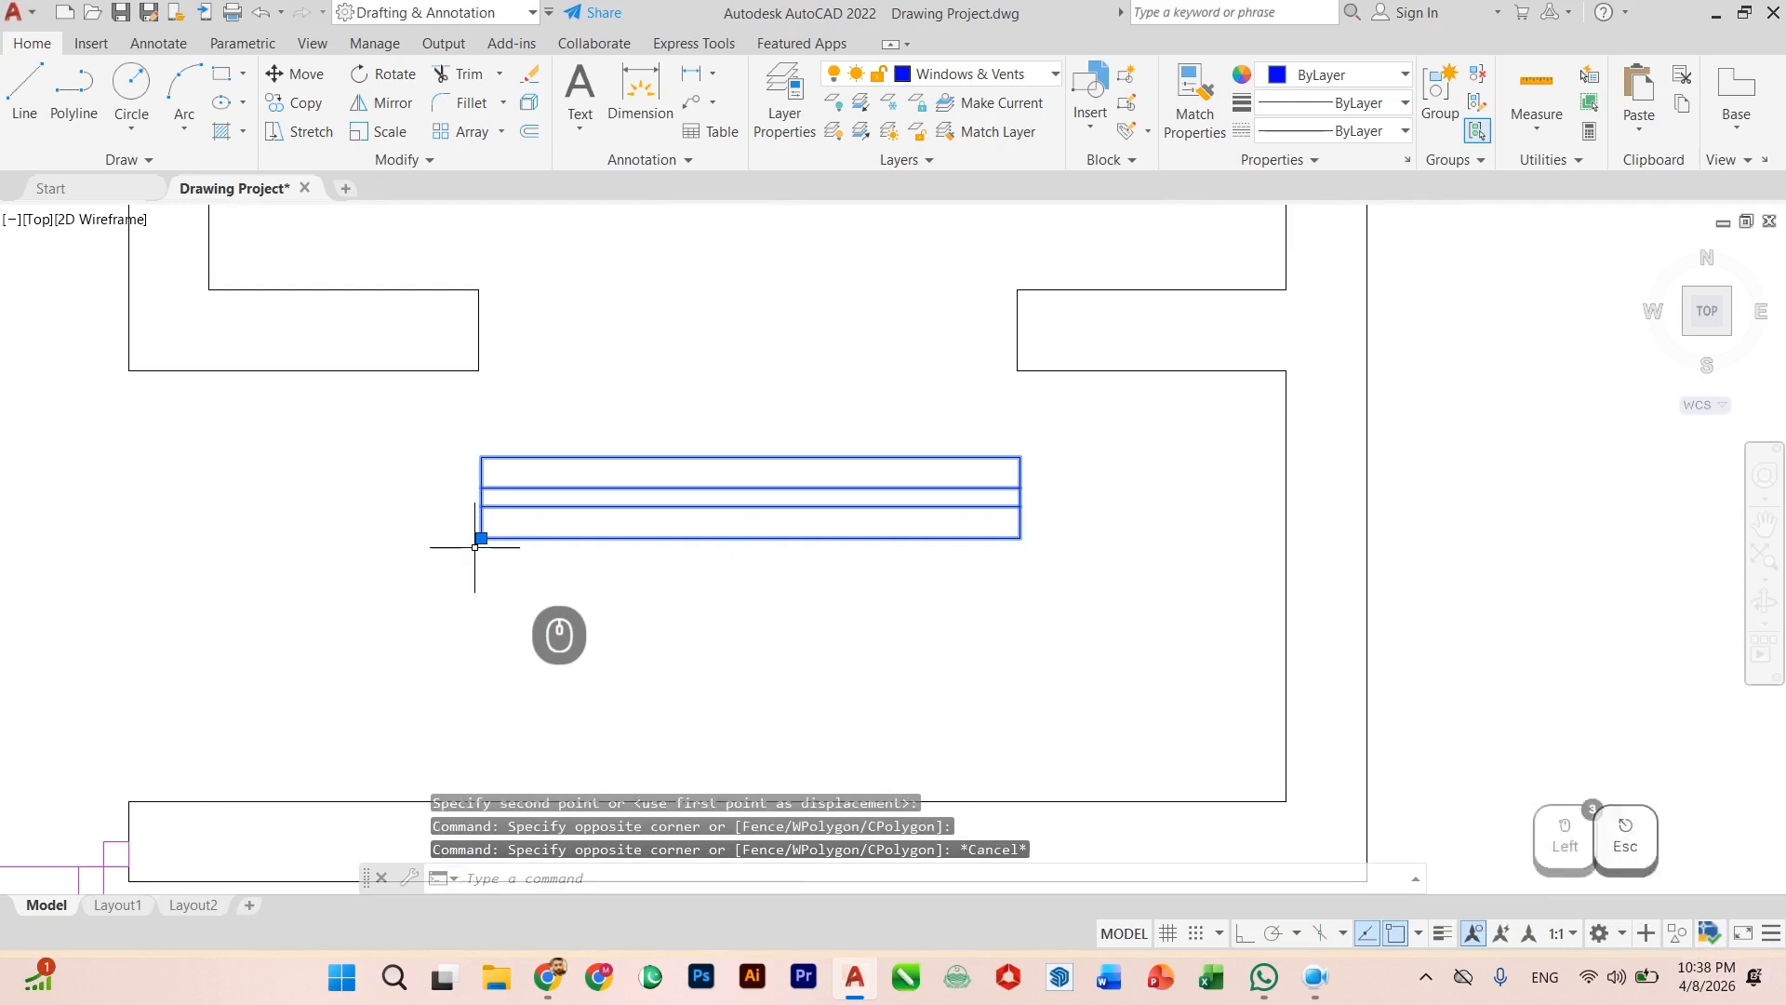
left_click(481, 538)
key("Escape")
Step: Copy the shorter window block into the floor plan, beside the stepped counter outline
scroll(730, 506, "down", 2)
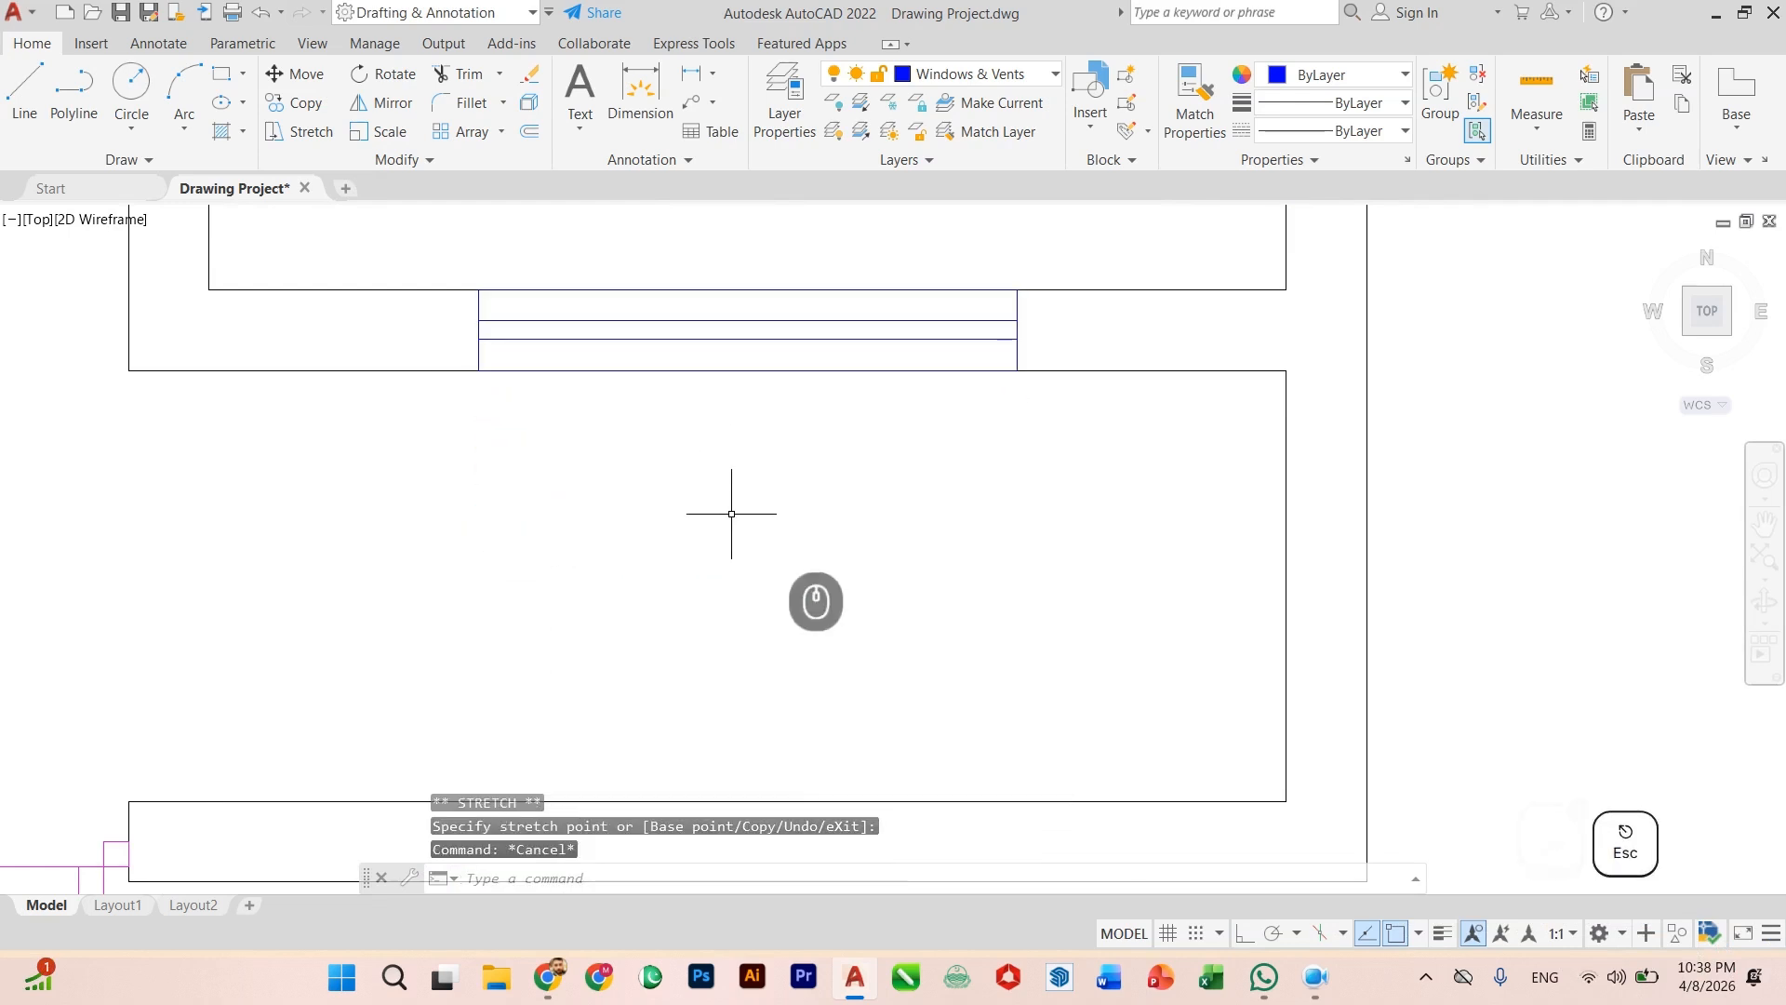
scroll(799, 623, "down", 4)
scroll(745, 554, "up", 5)
scroll(707, 586, "down", 2)
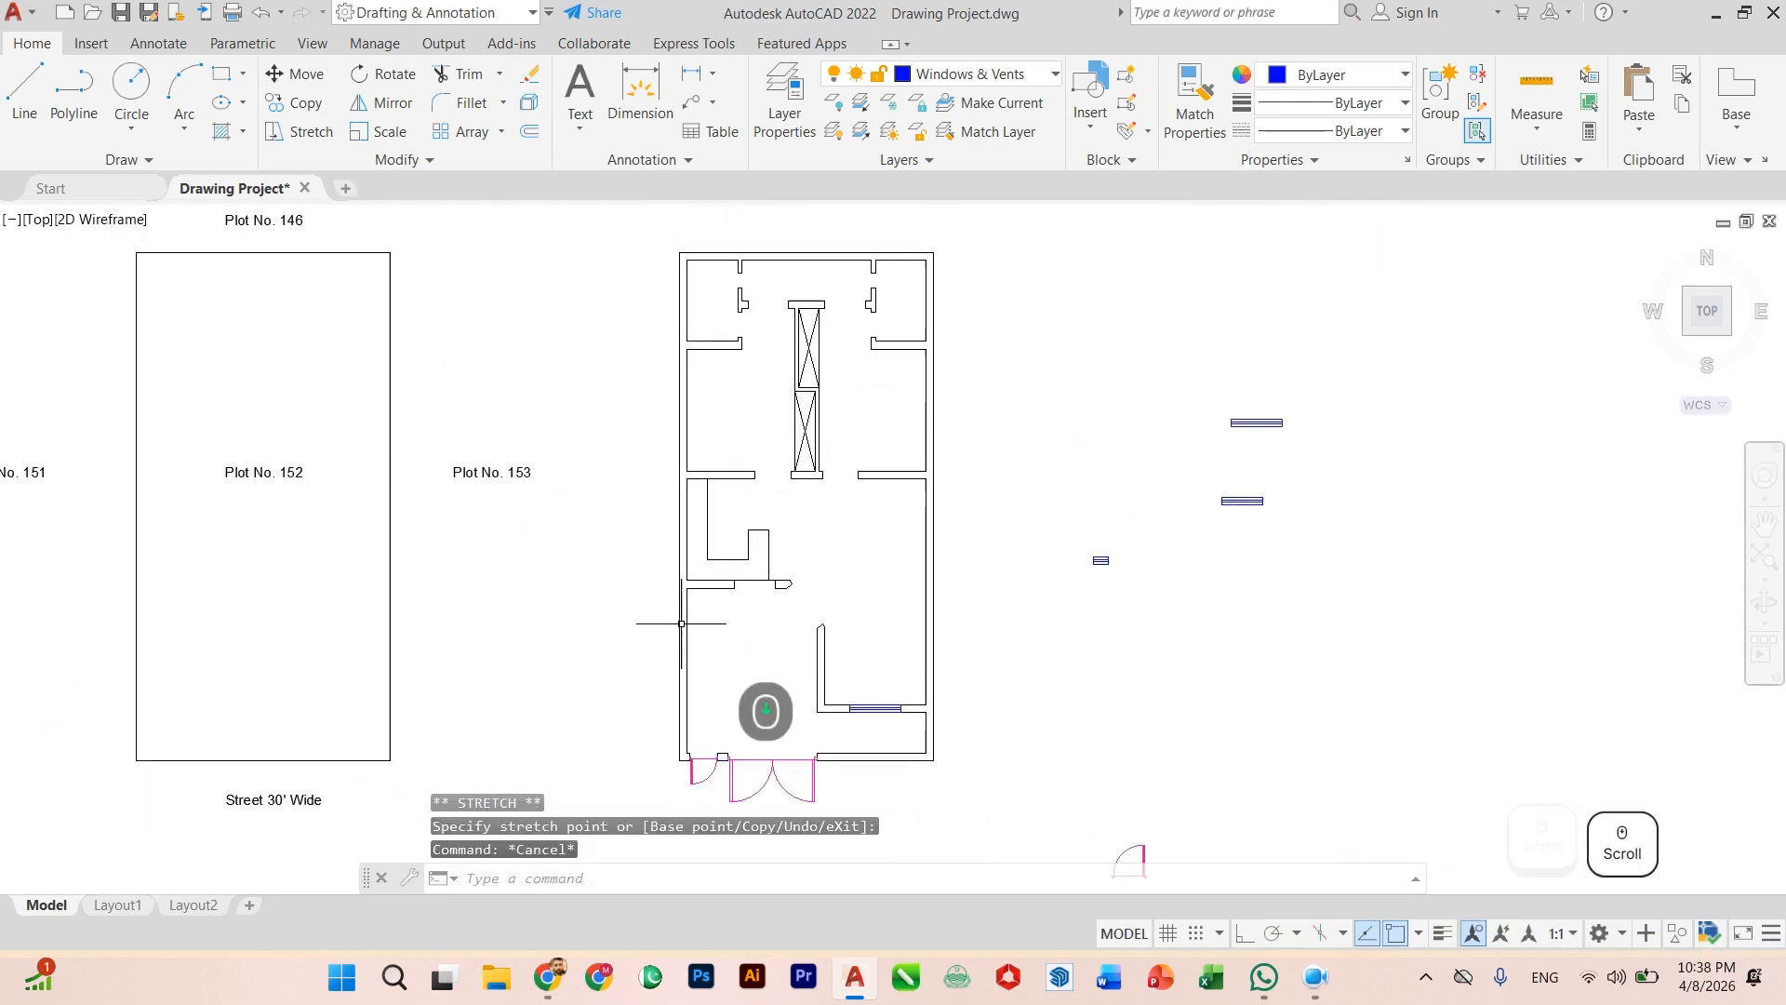
scroll(1247, 396, "up", 2)
left_click(1230, 550)
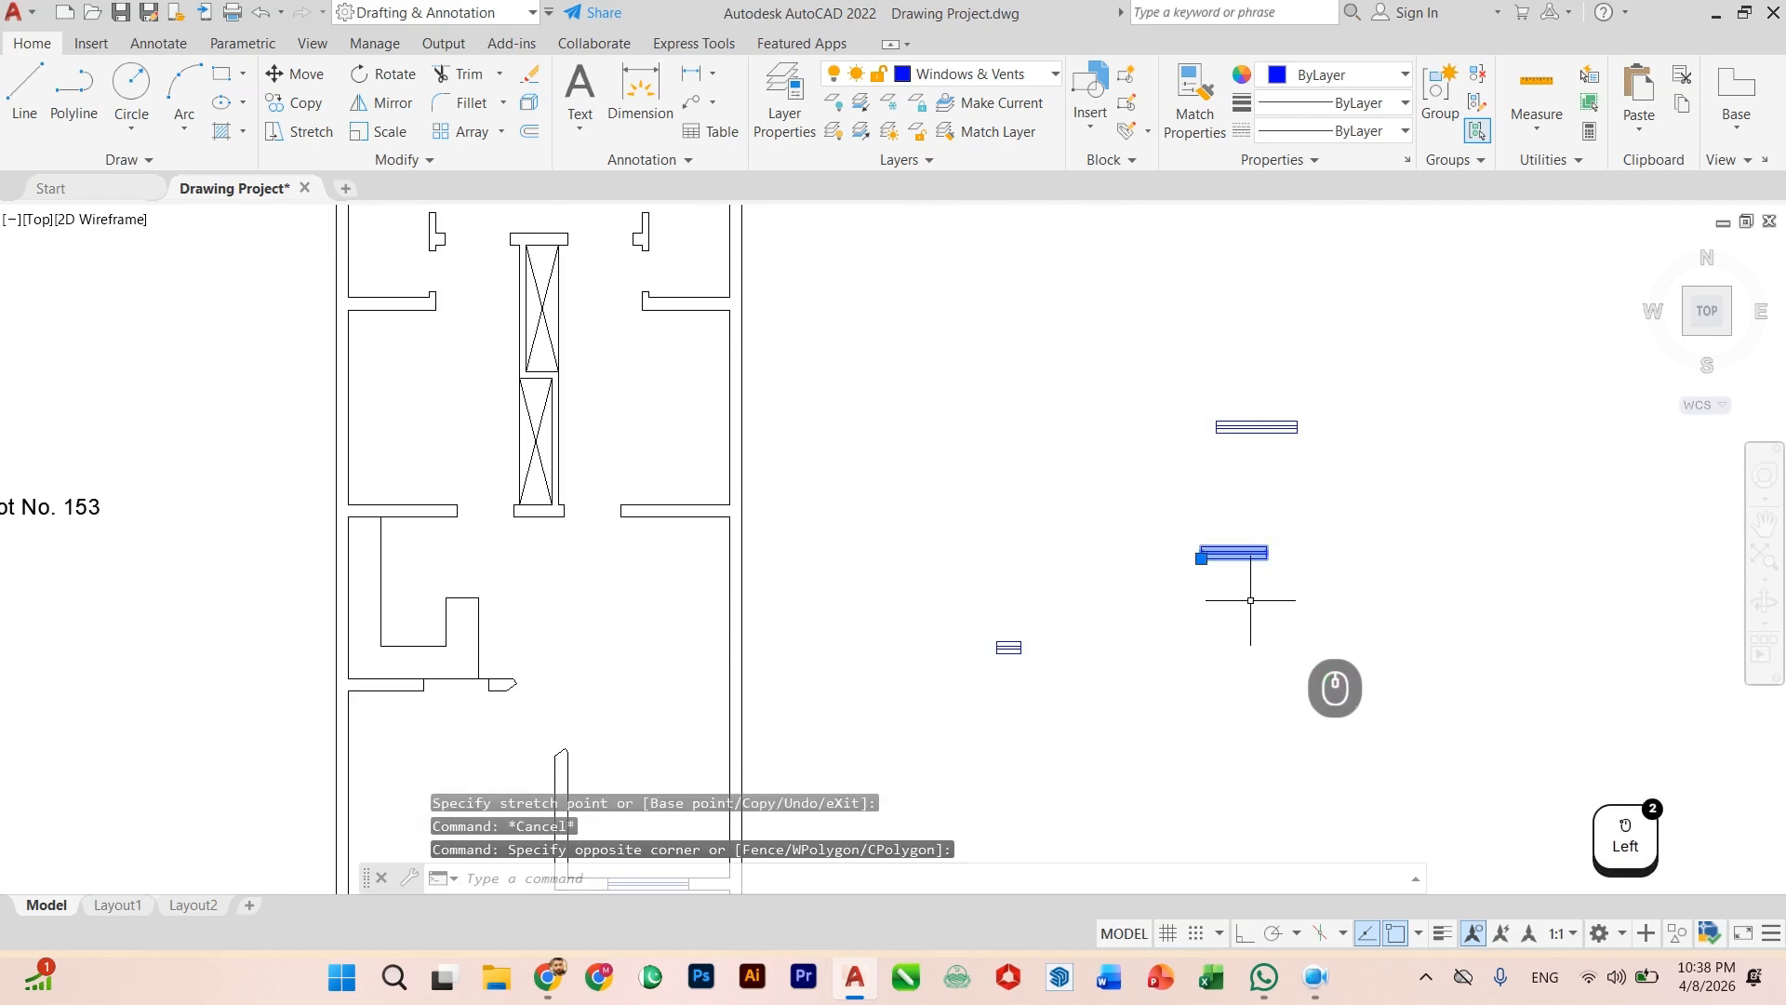
key("Return")
left_click(1616, 769)
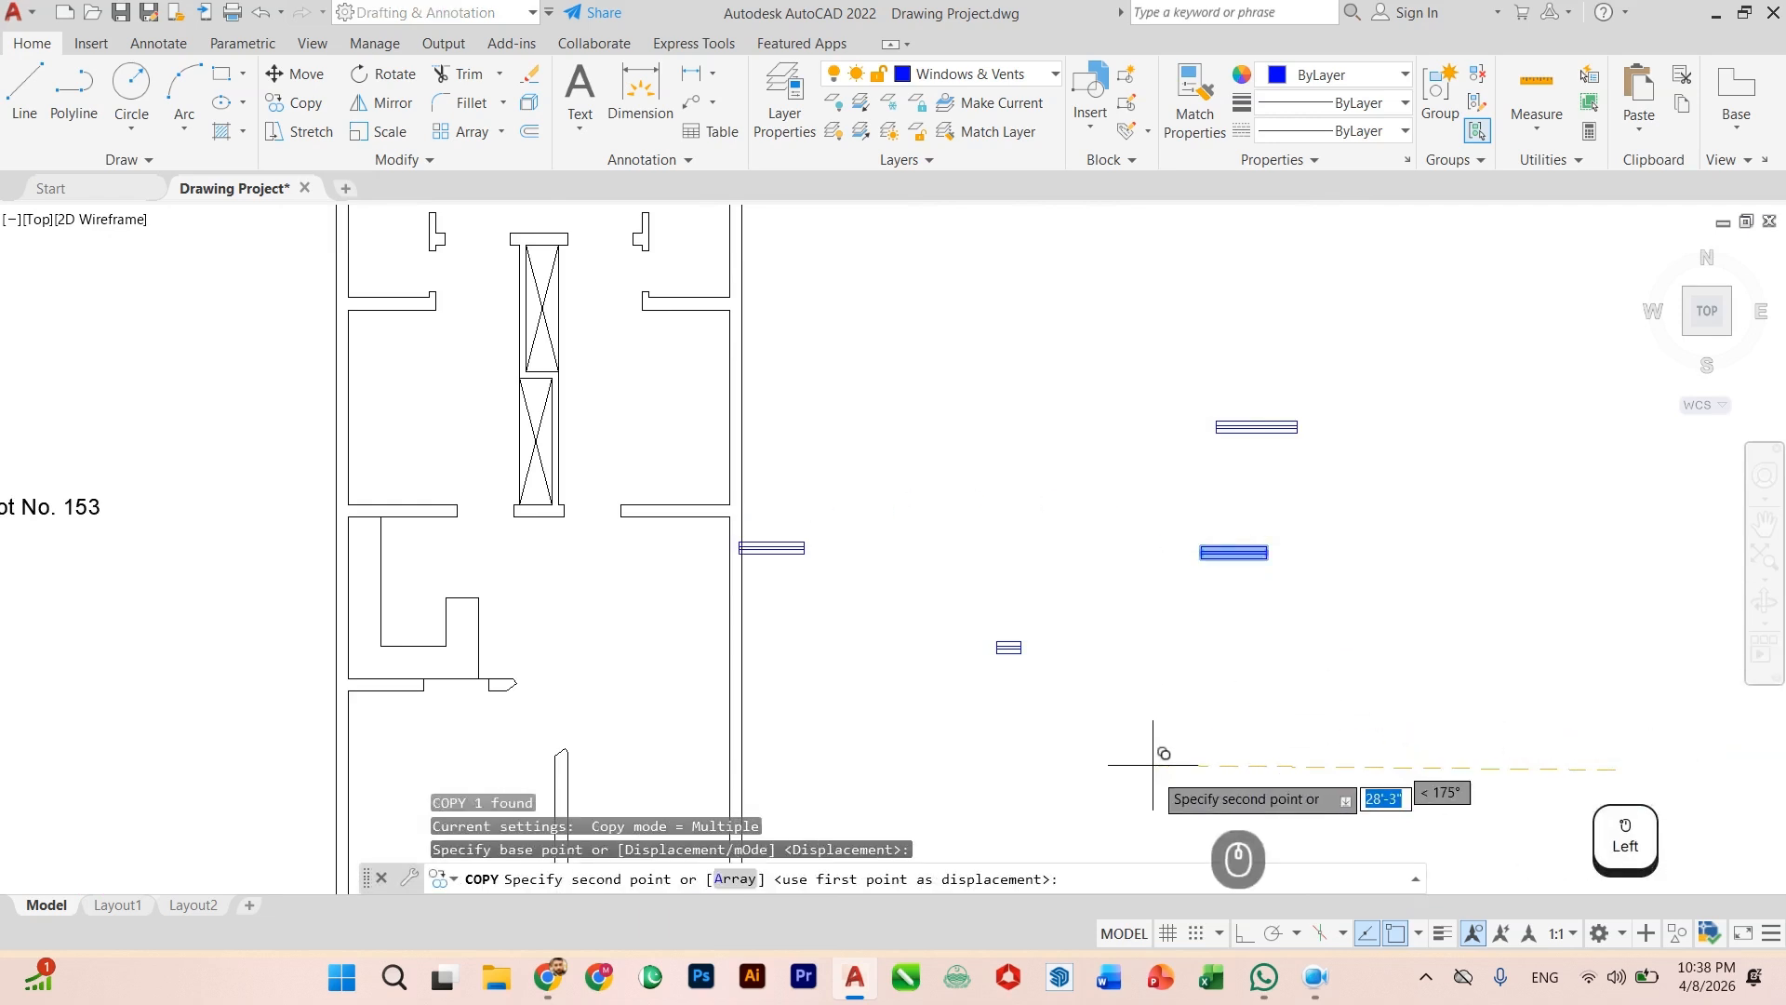
key("Escape")
Step: Snap the copied short window by its lower-left corner grip into the wall opening below the stepped counter outline
scroll(912, 601, "down", 3)
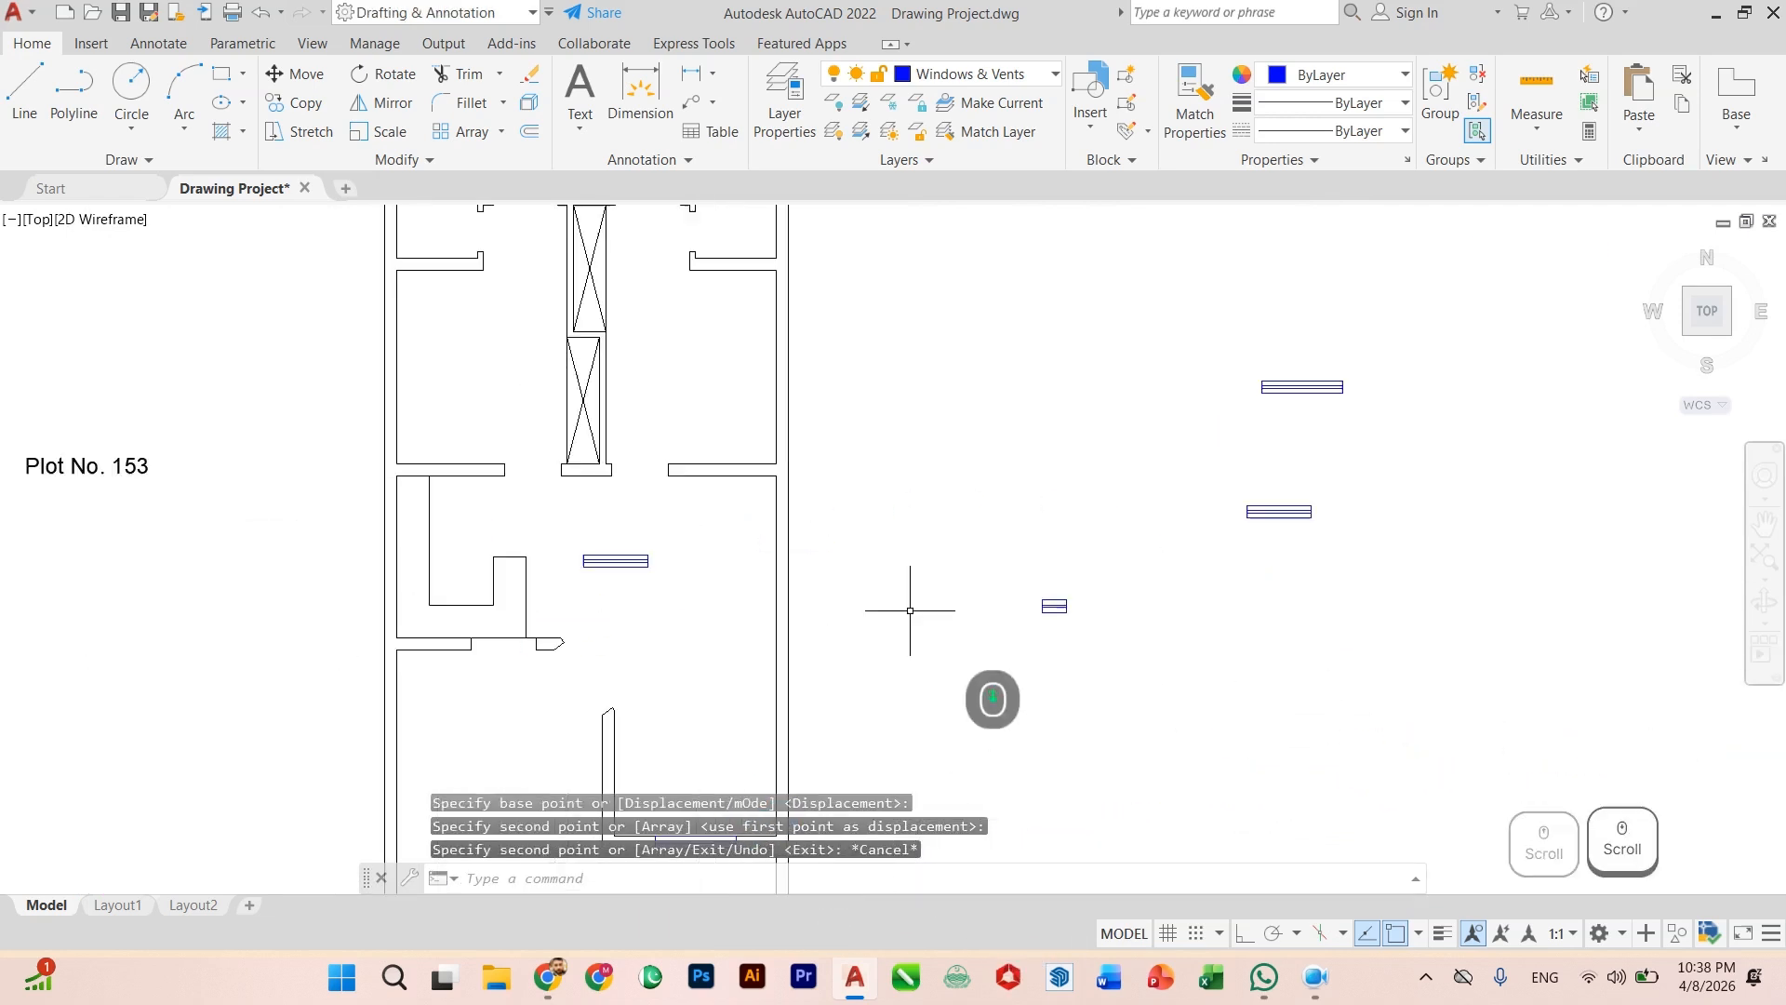
scroll(952, 519, "up", 3)
scroll(953, 519, "up", 3)
left_click(1209, 570)
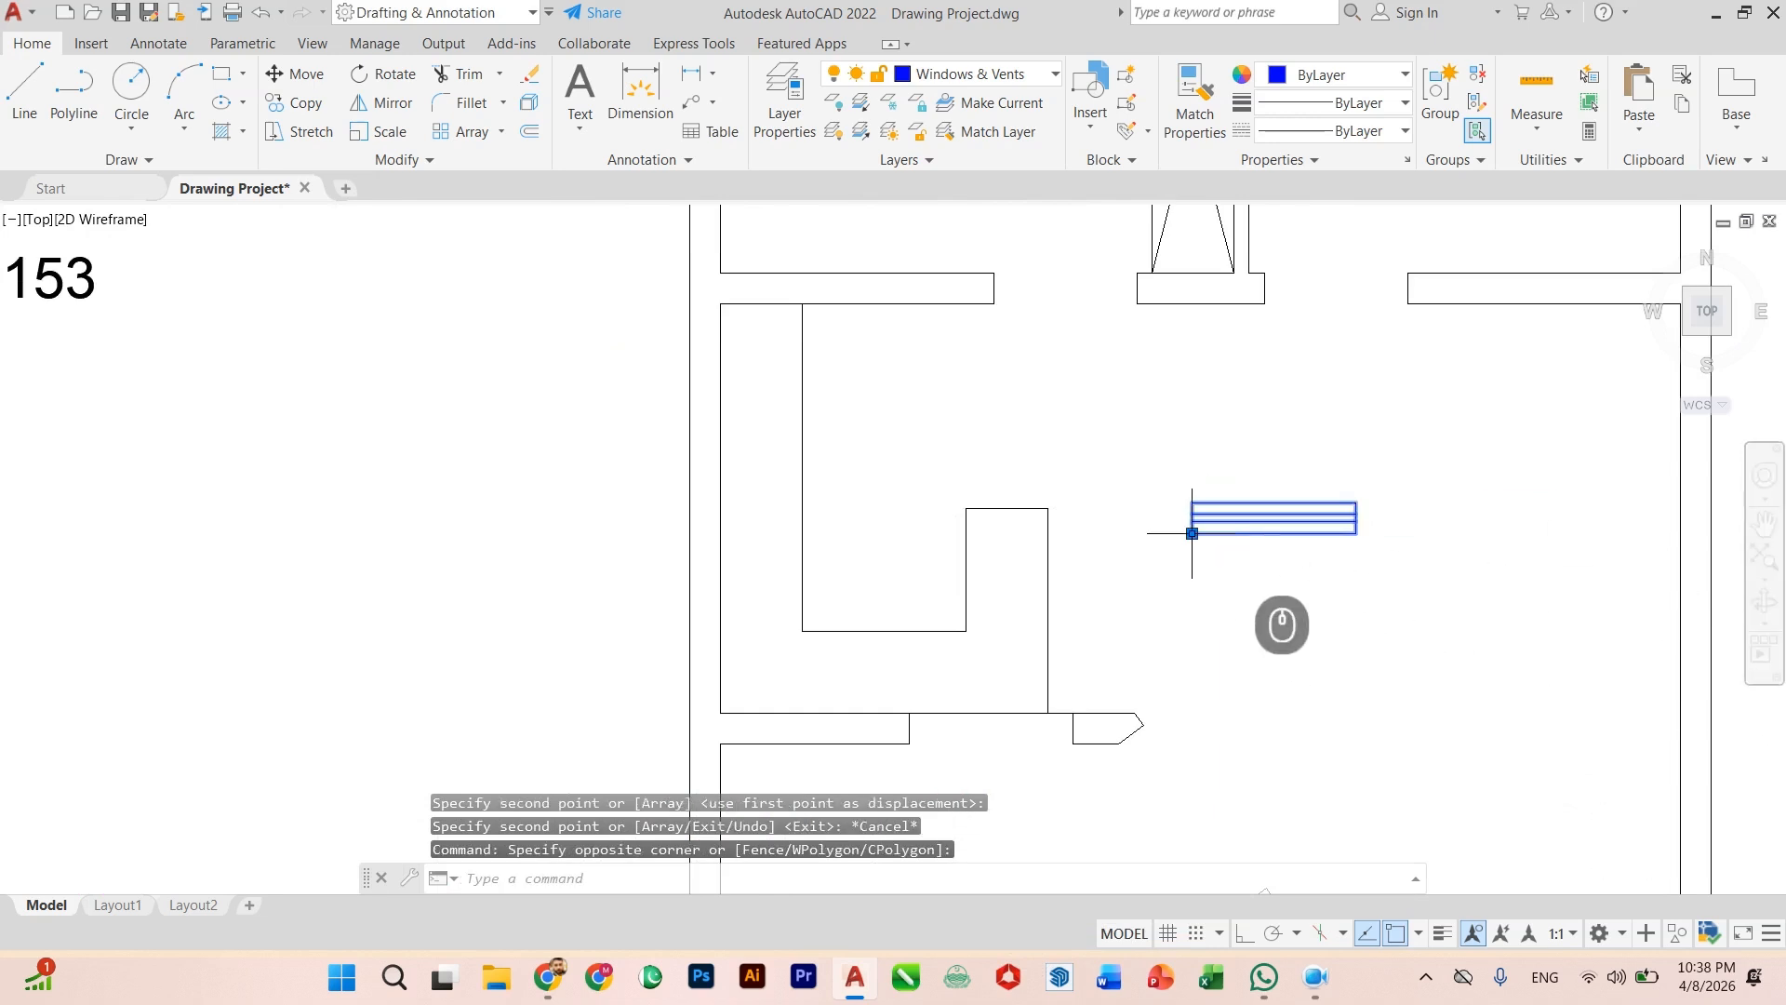
left_click(1192, 533)
scroll(940, 735, "up", 3)
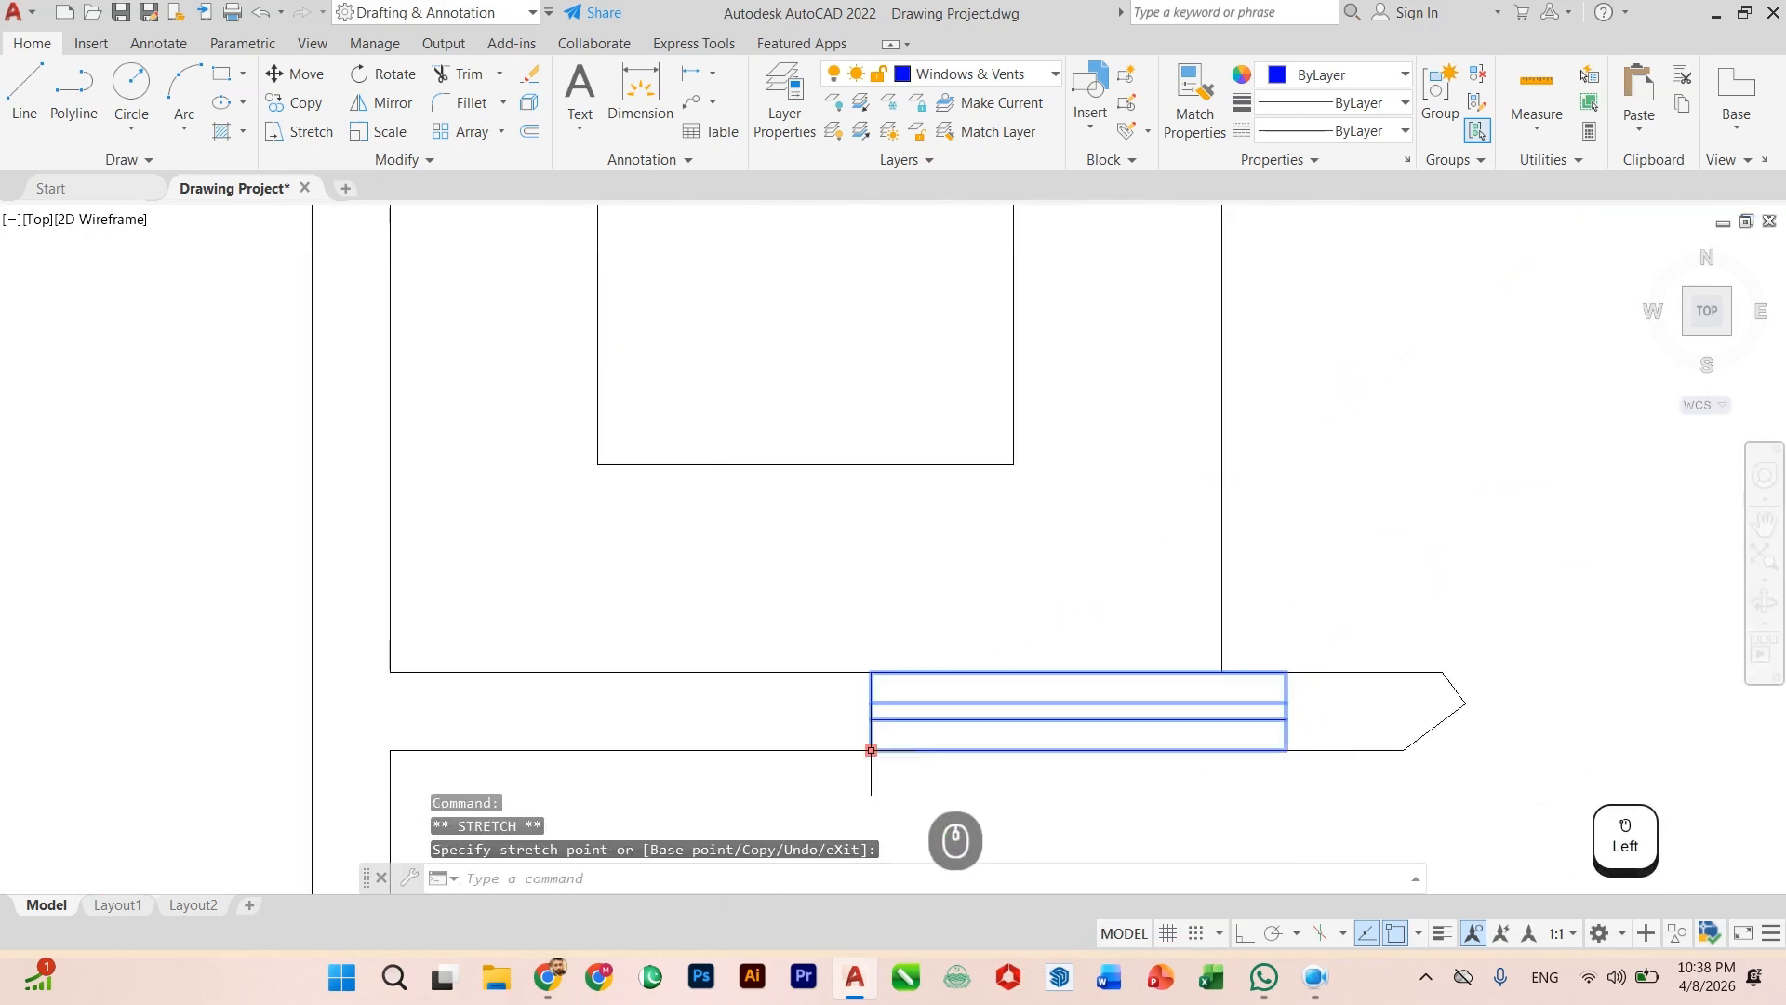
key("Escape")
scroll(907, 591, "down", 2)
key("Escape")
scroll(907, 589, "down", 3)
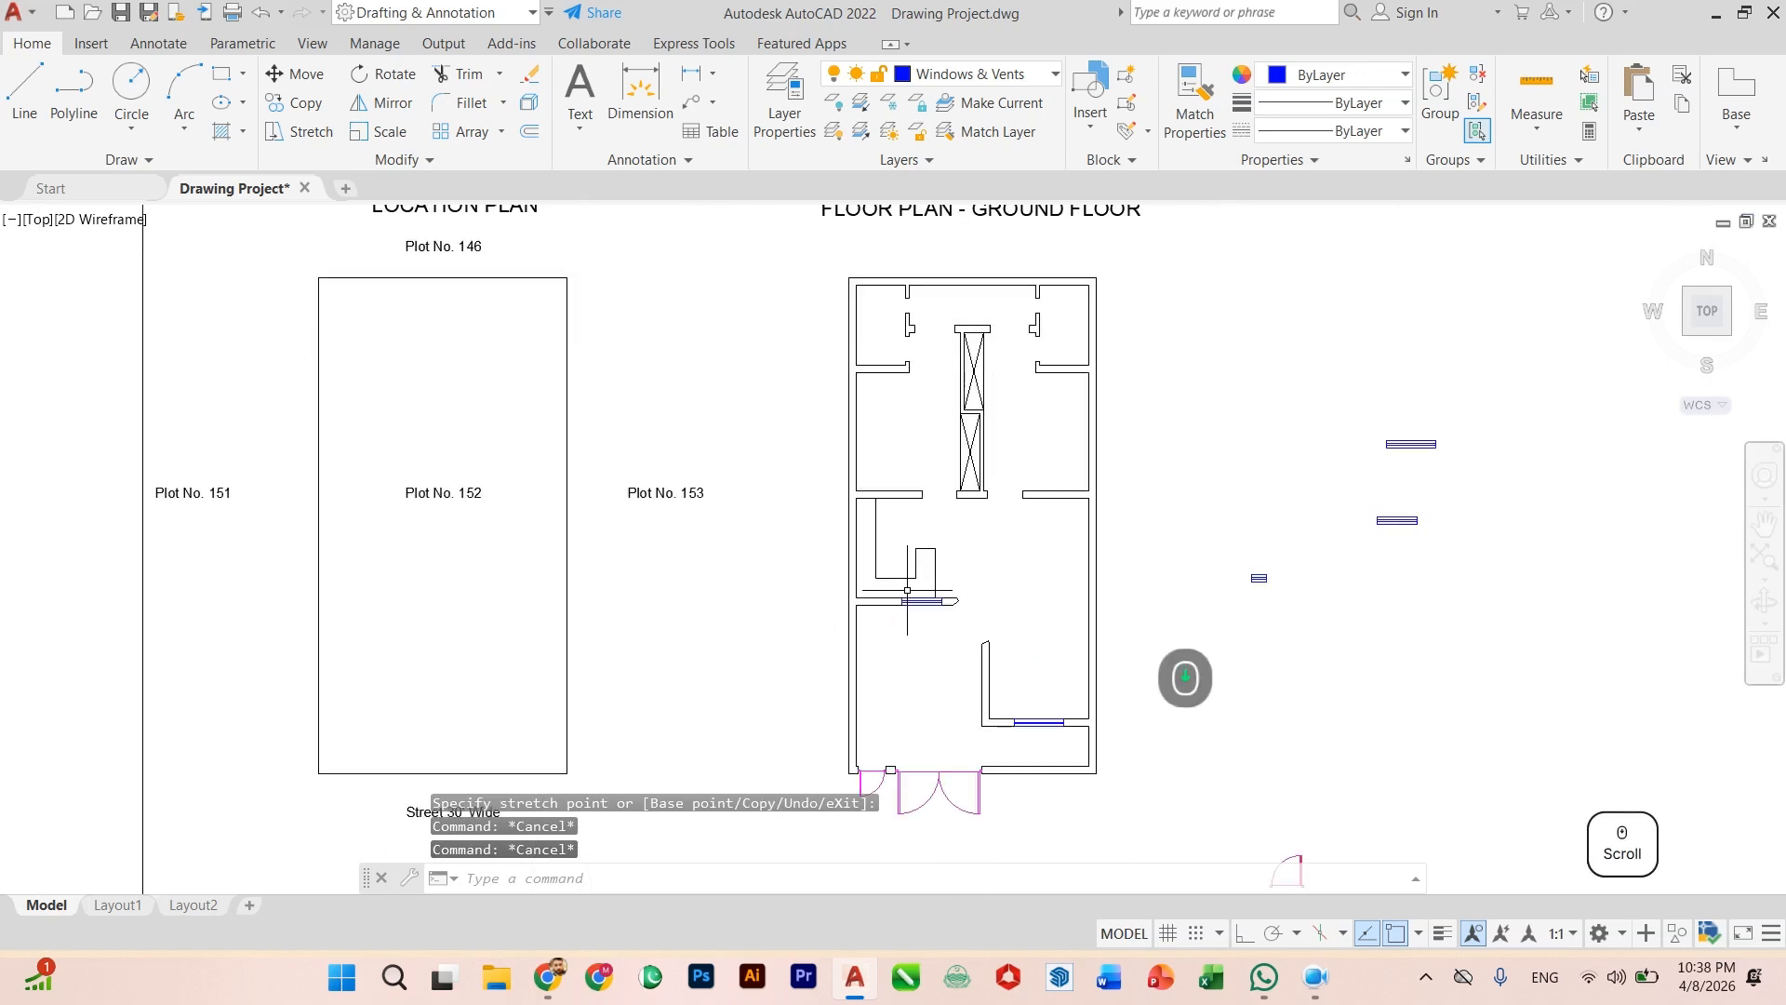
scroll(907, 590, "up", 3)
scroll(1244, 720, "down", 2)
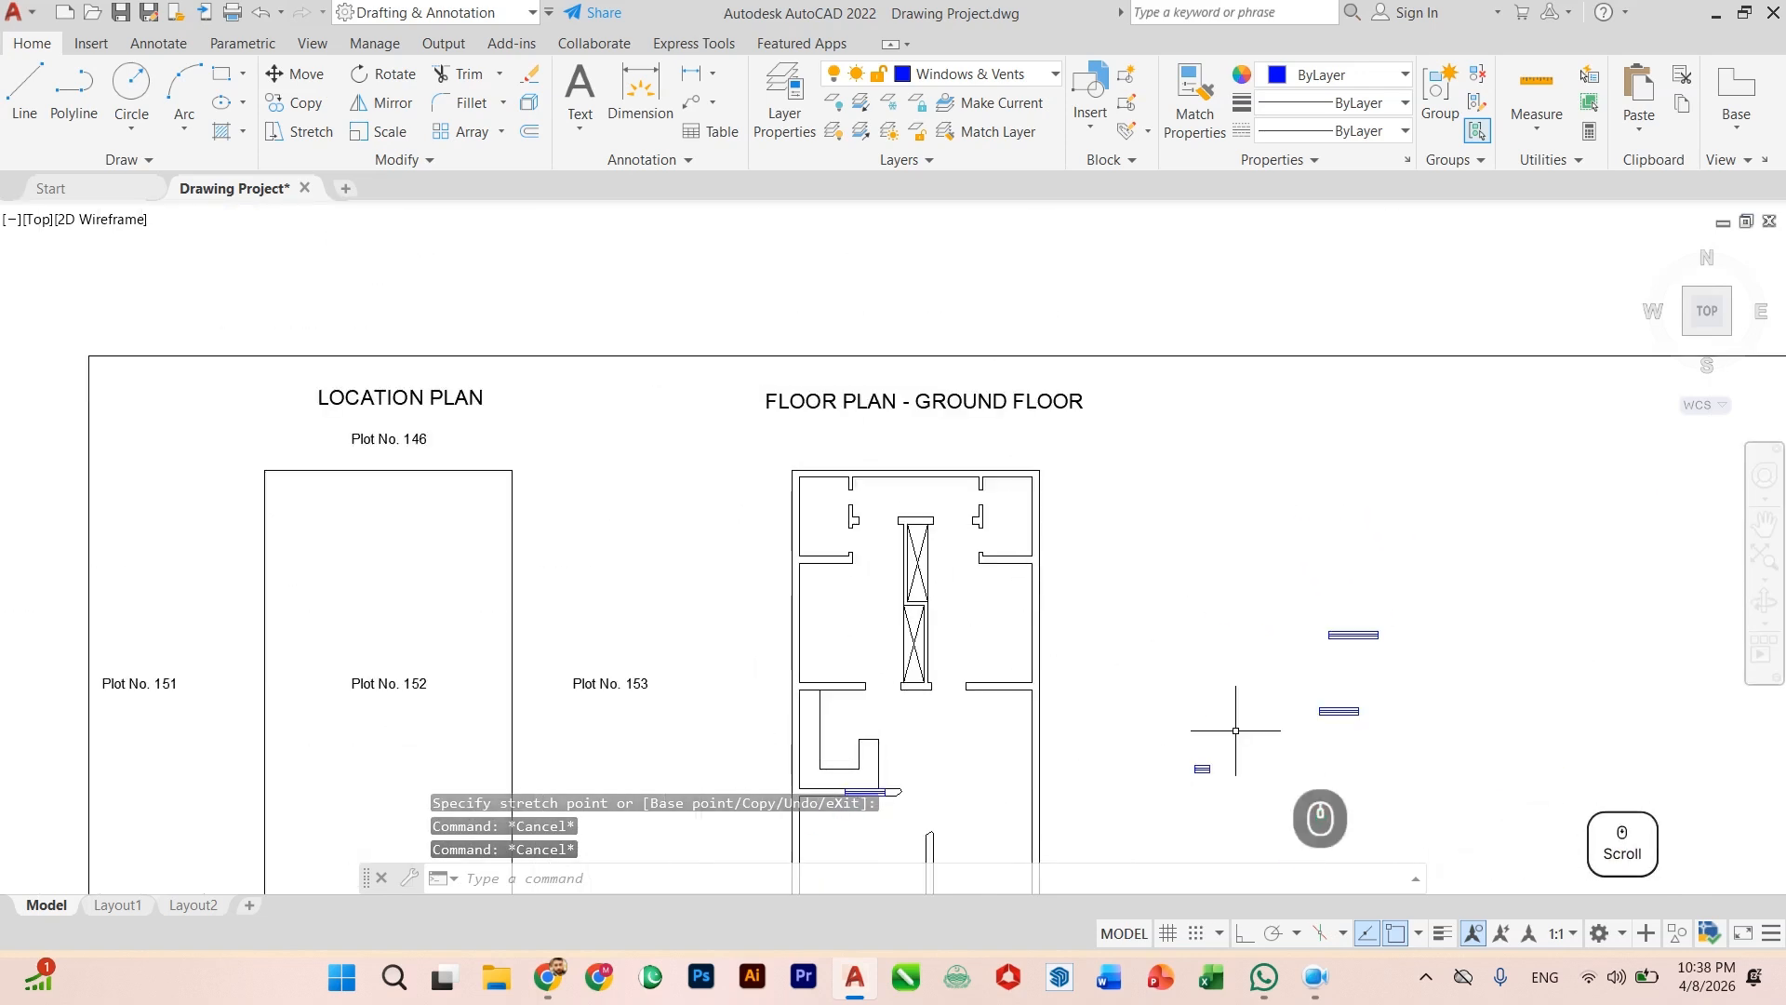
scroll(1224, 757, "up", 2)
left_click(1164, 788)
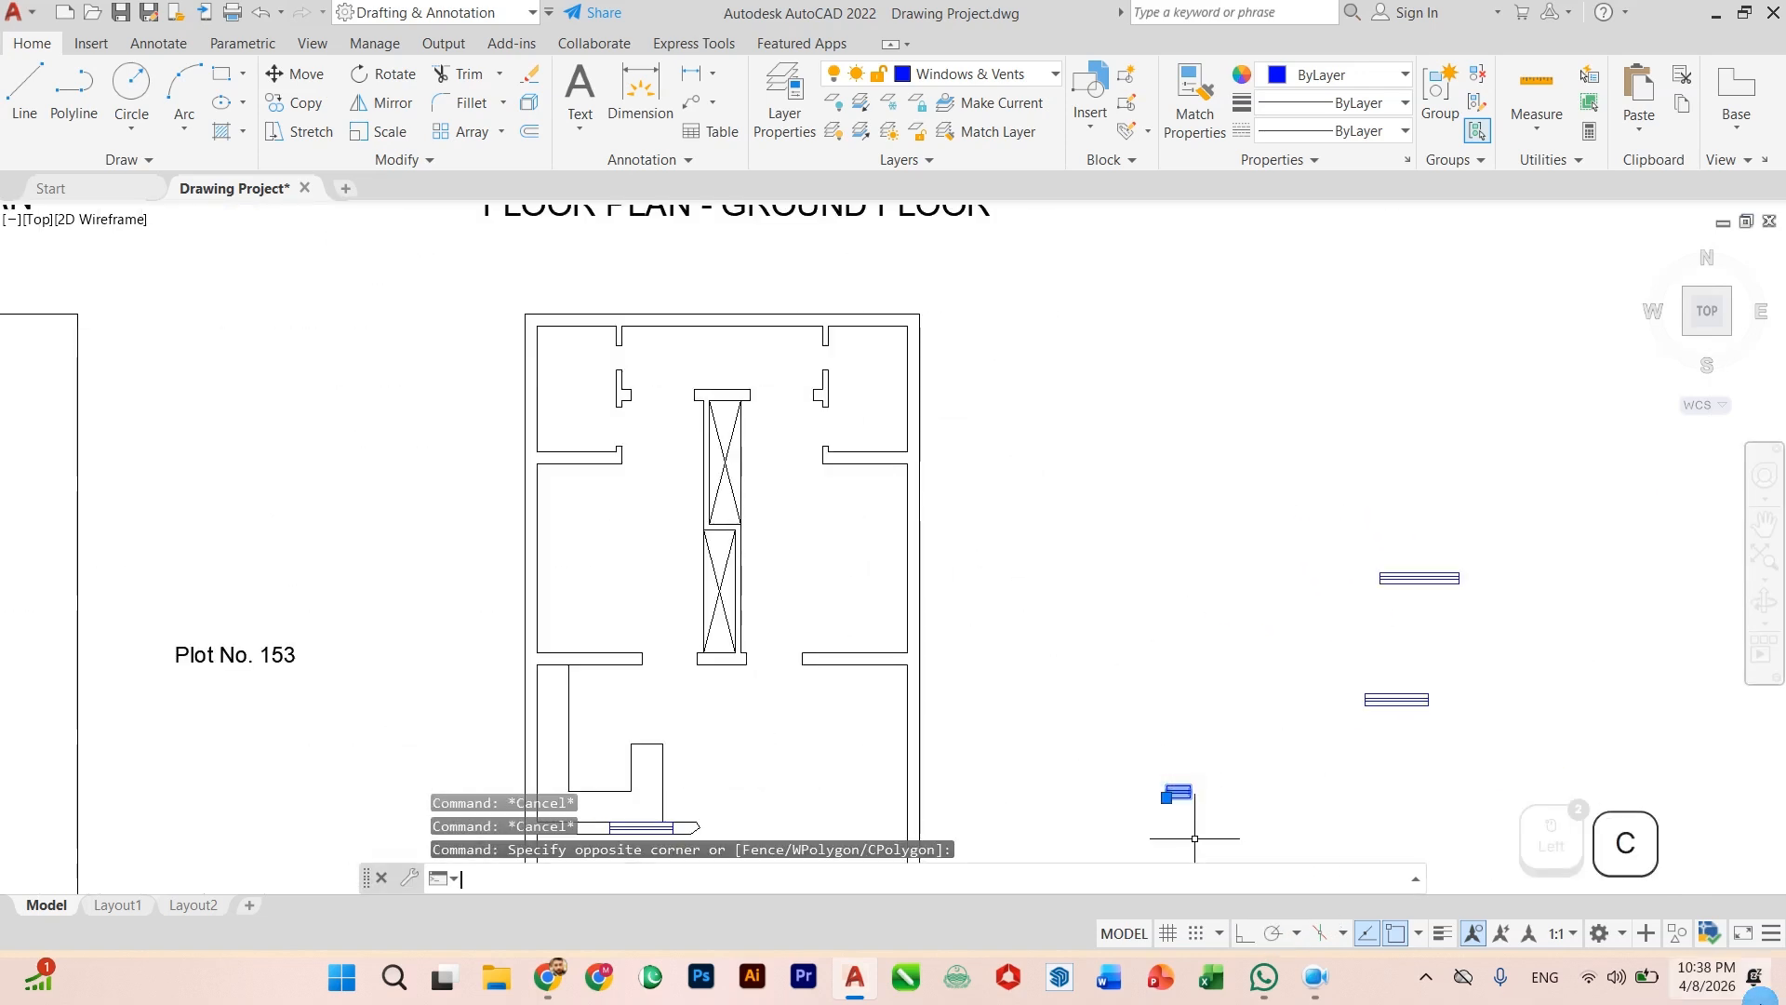
key("Return")
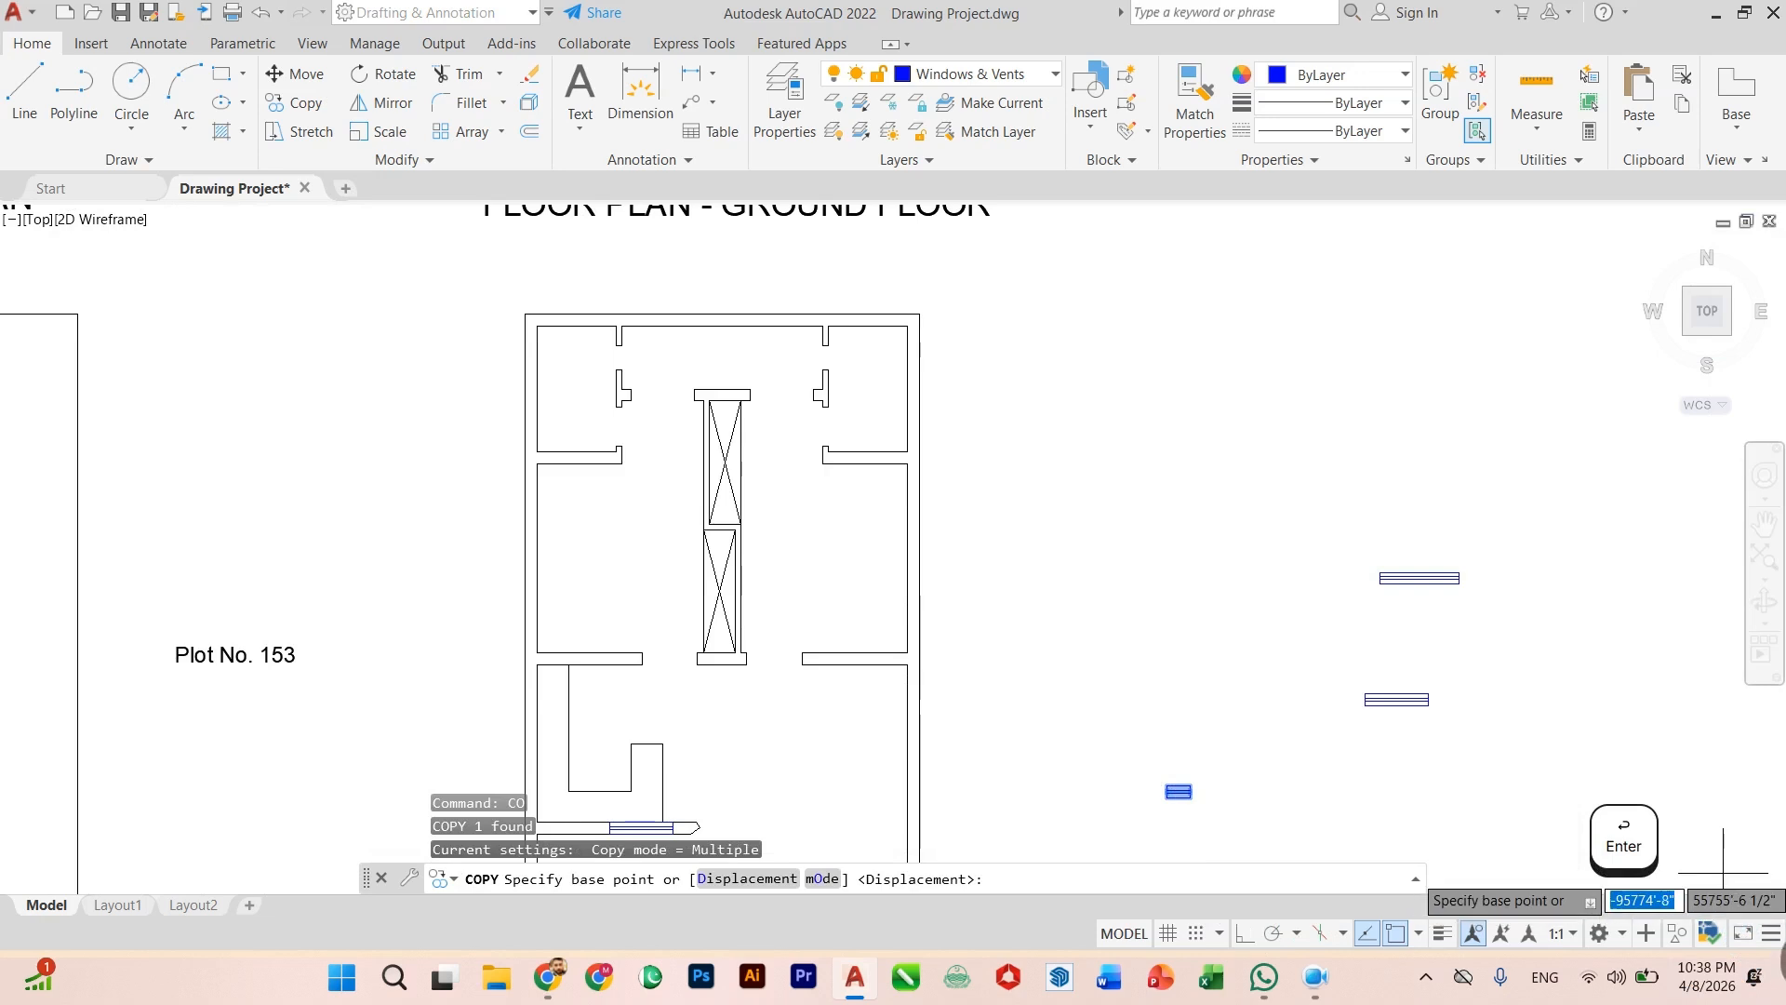
key("Escape")
key("Escape")
Step: Copy the small vent block to the rear of the floor plan, between the two corner rooms
left_click(1220, 745)
left_click(1155, 815)
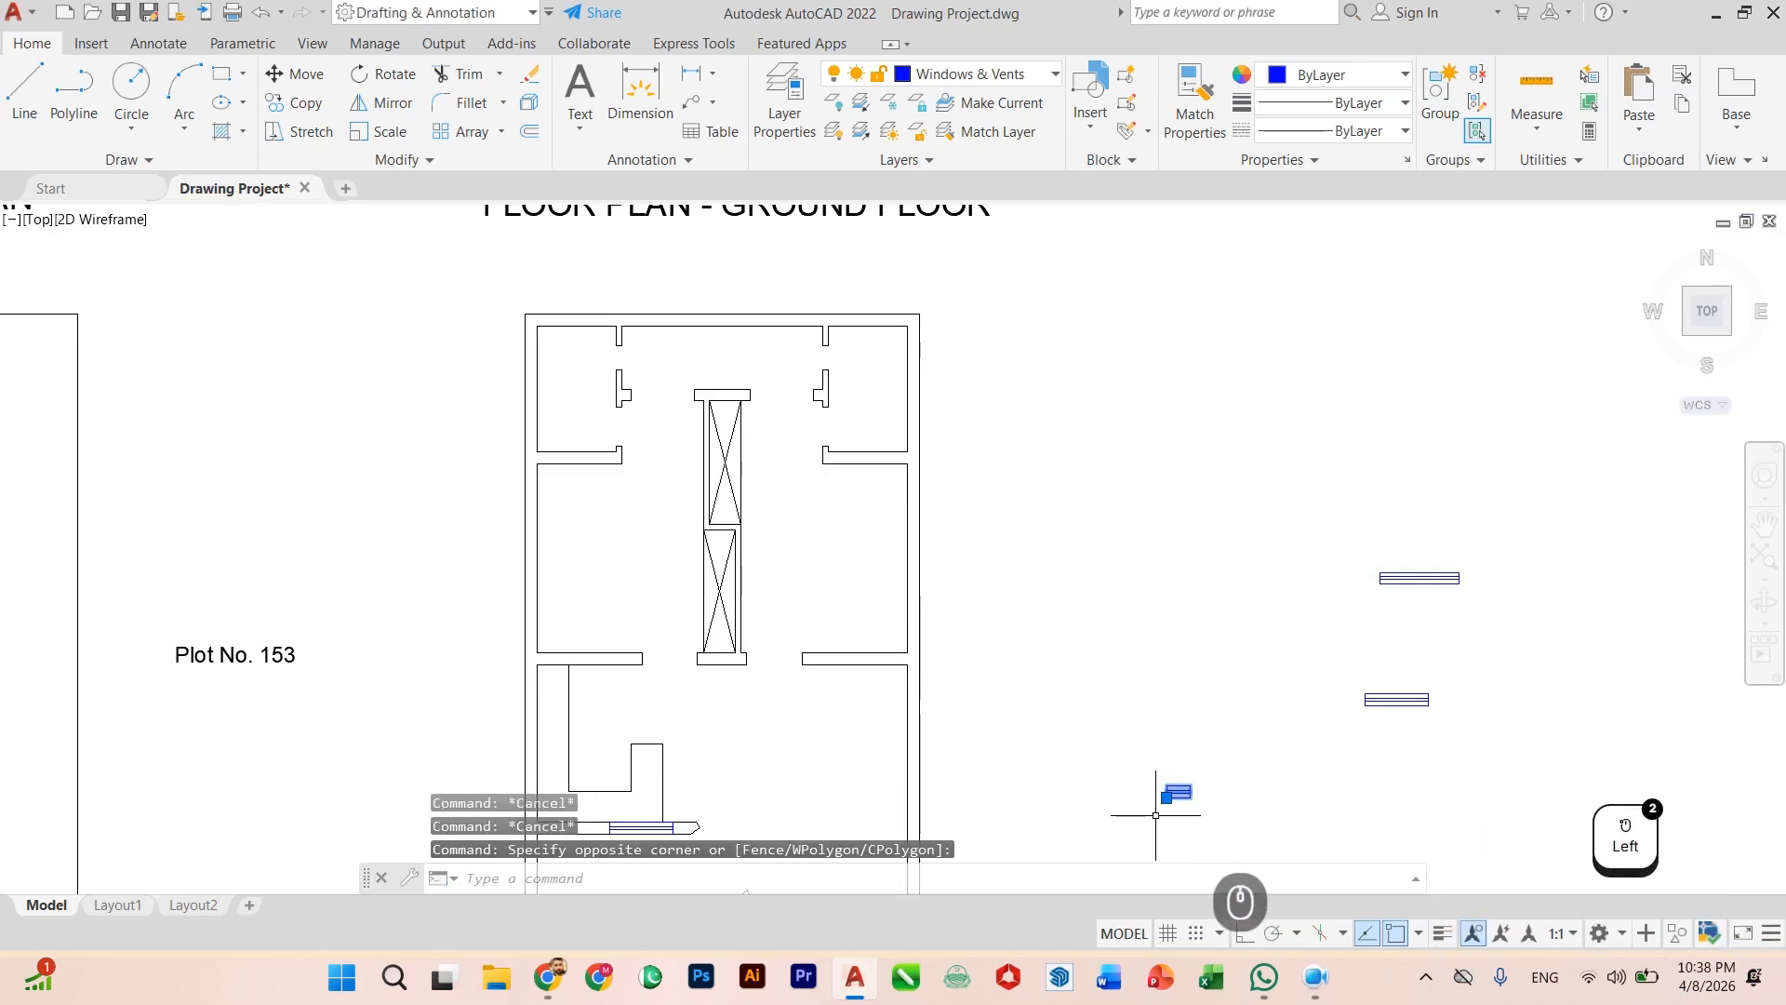
type("co")
key("Return")
left_click(1179, 785)
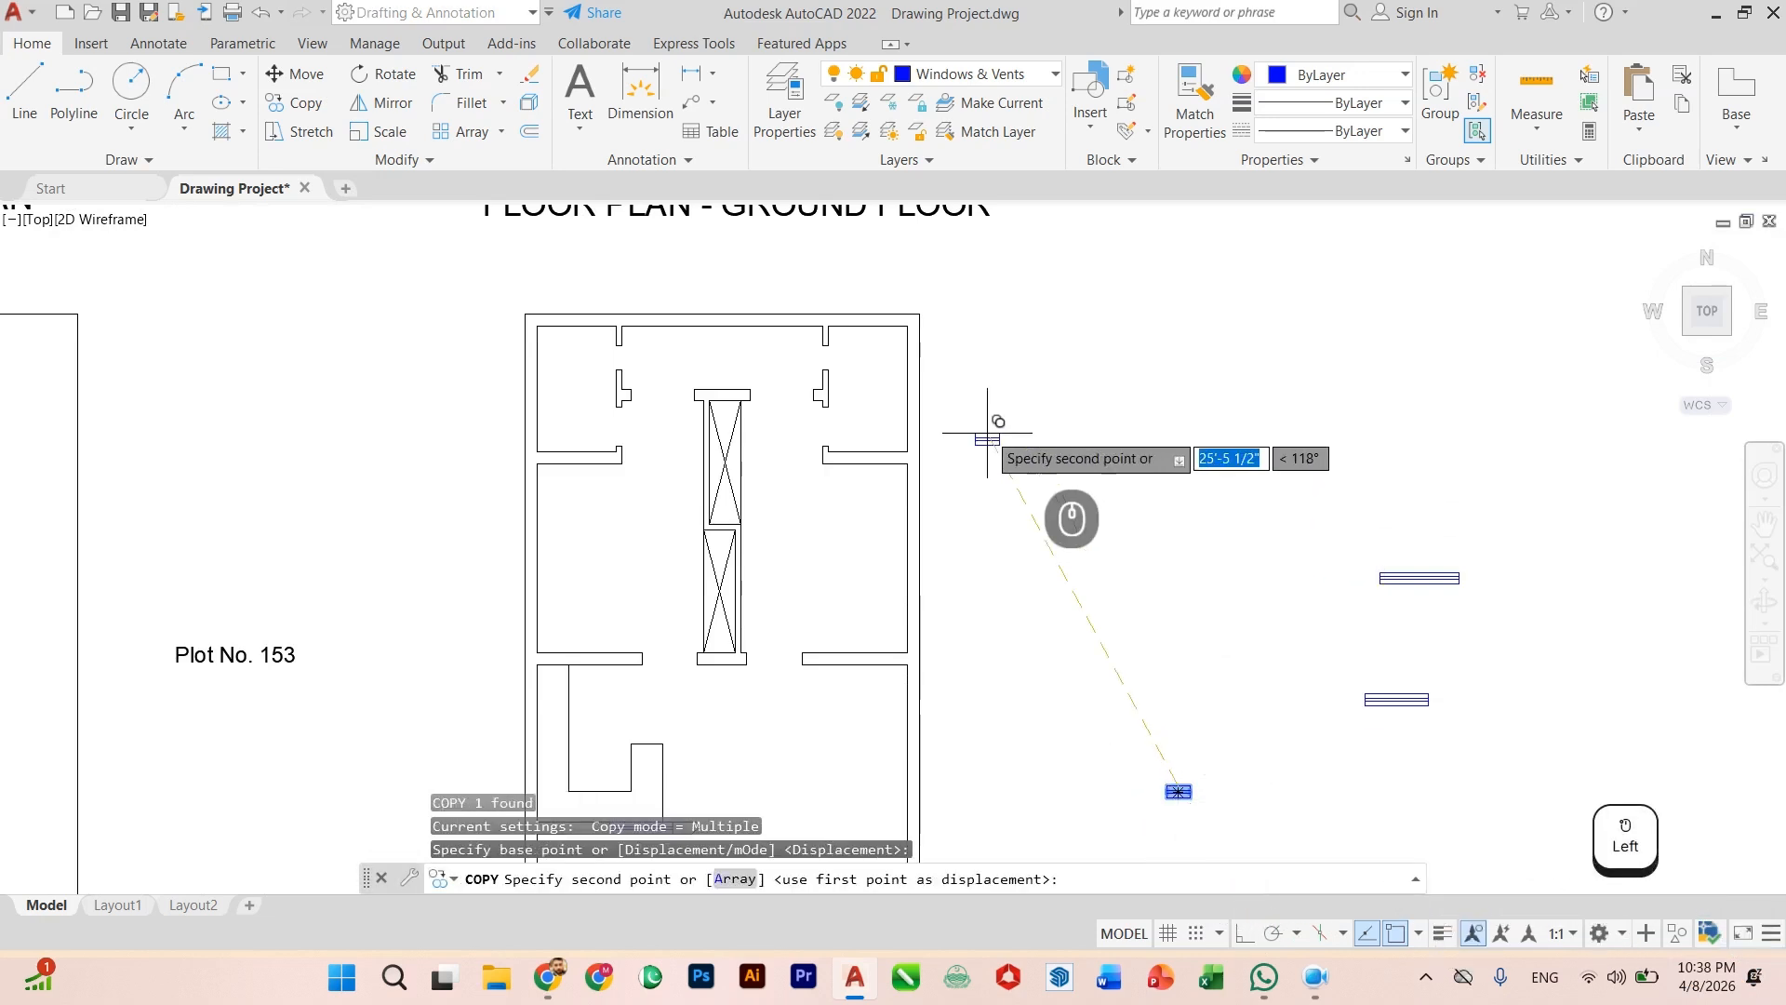
left_click(771, 345)
key("Escape")
scroll(710, 271, "up", 3)
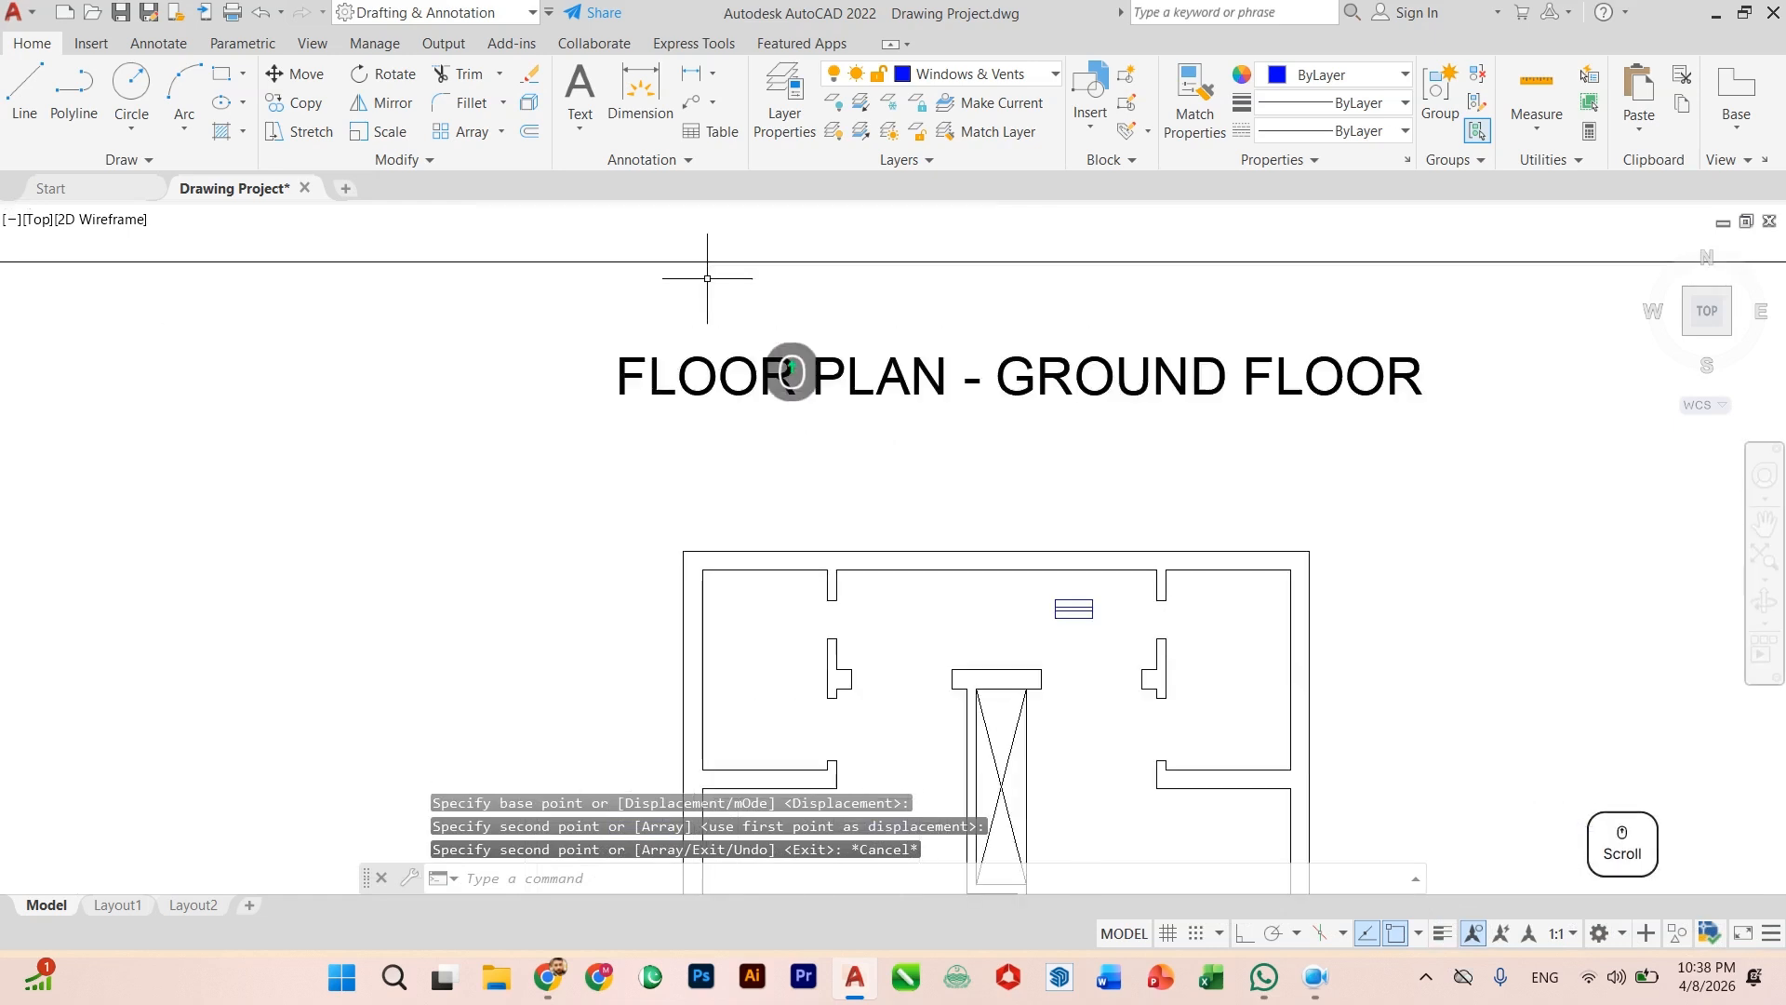
scroll(1051, 600, "up", 3)
left_click(1057, 470)
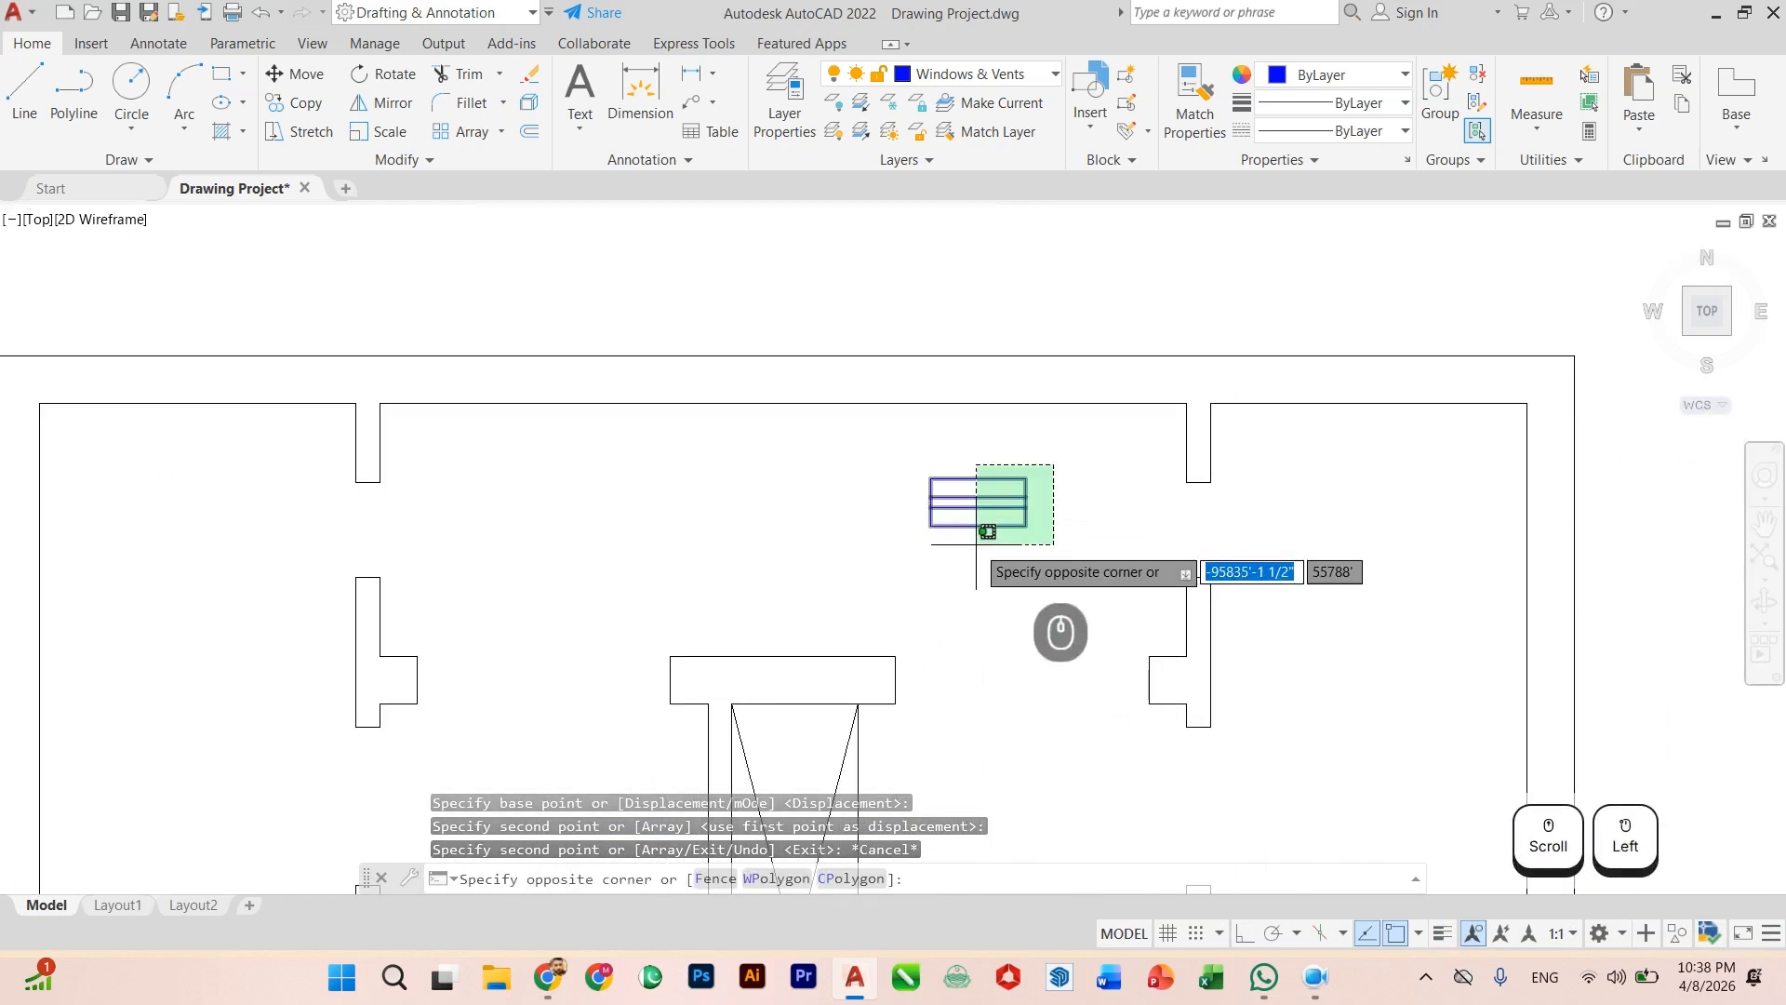
left_click(975, 544)
type("mir")
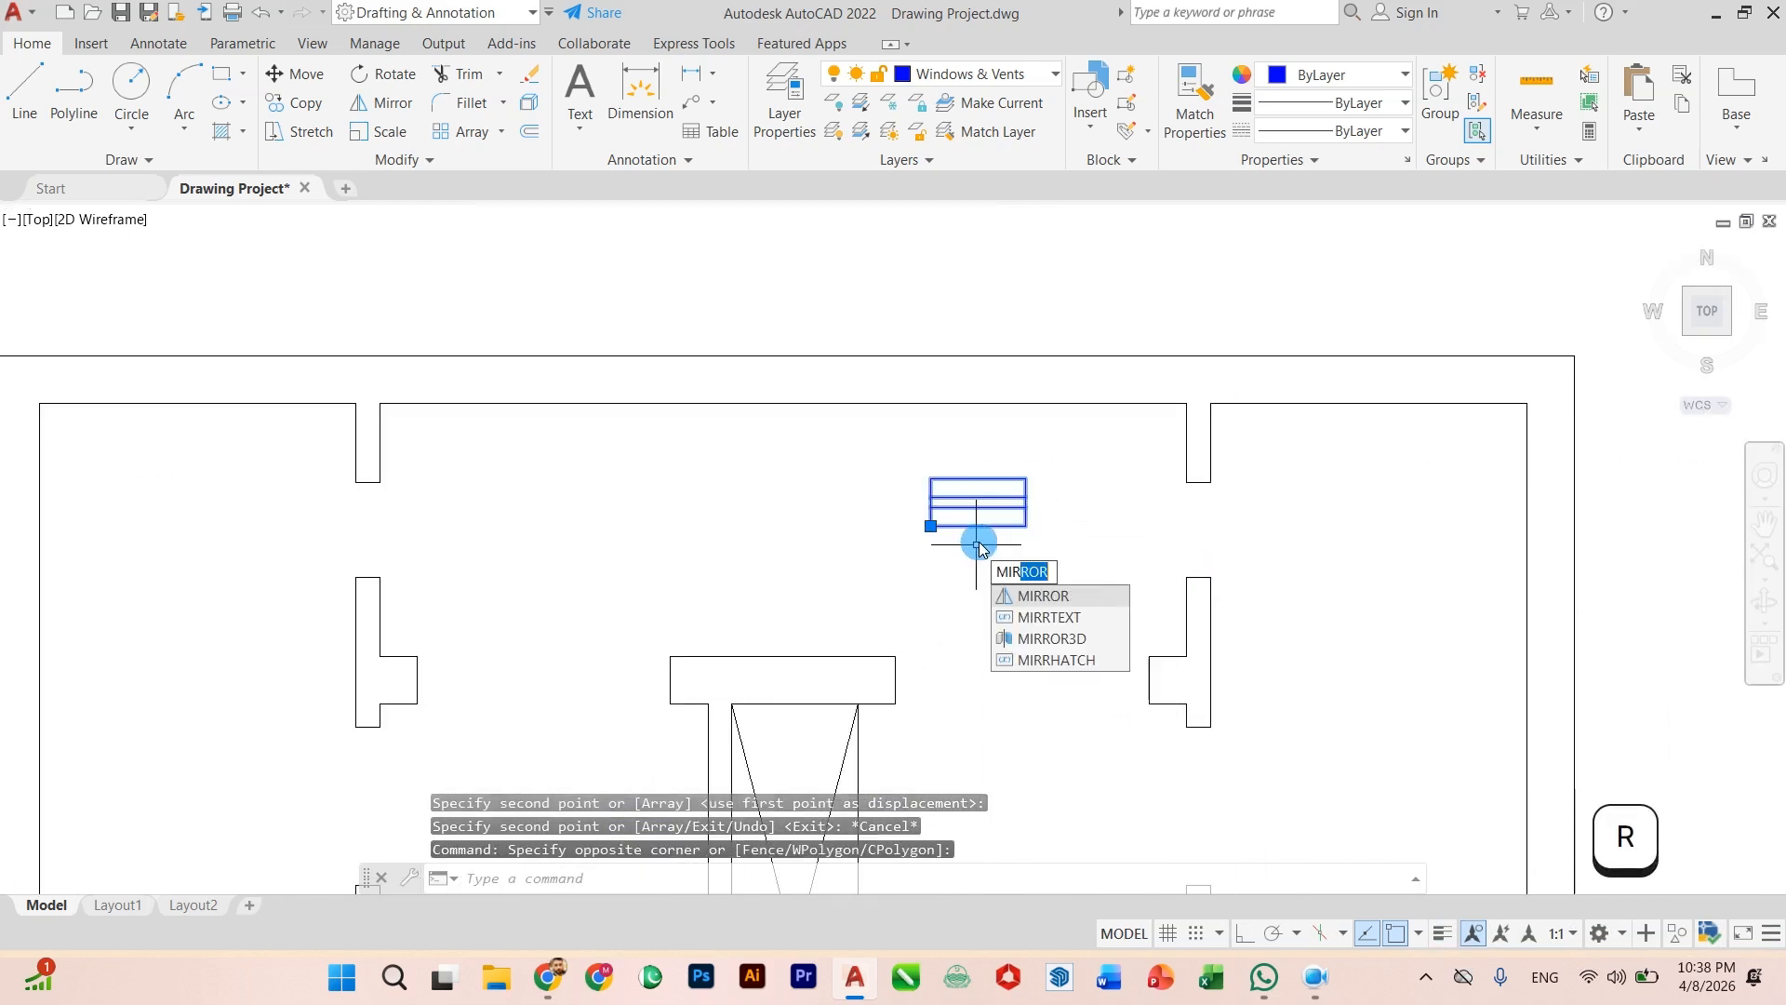
key("Escape")
Step: Rotate the copied vent block a quarter turn clockwise about its lower-left corner, with Ortho turned on
left_click(991, 433)
left_click(972, 556)
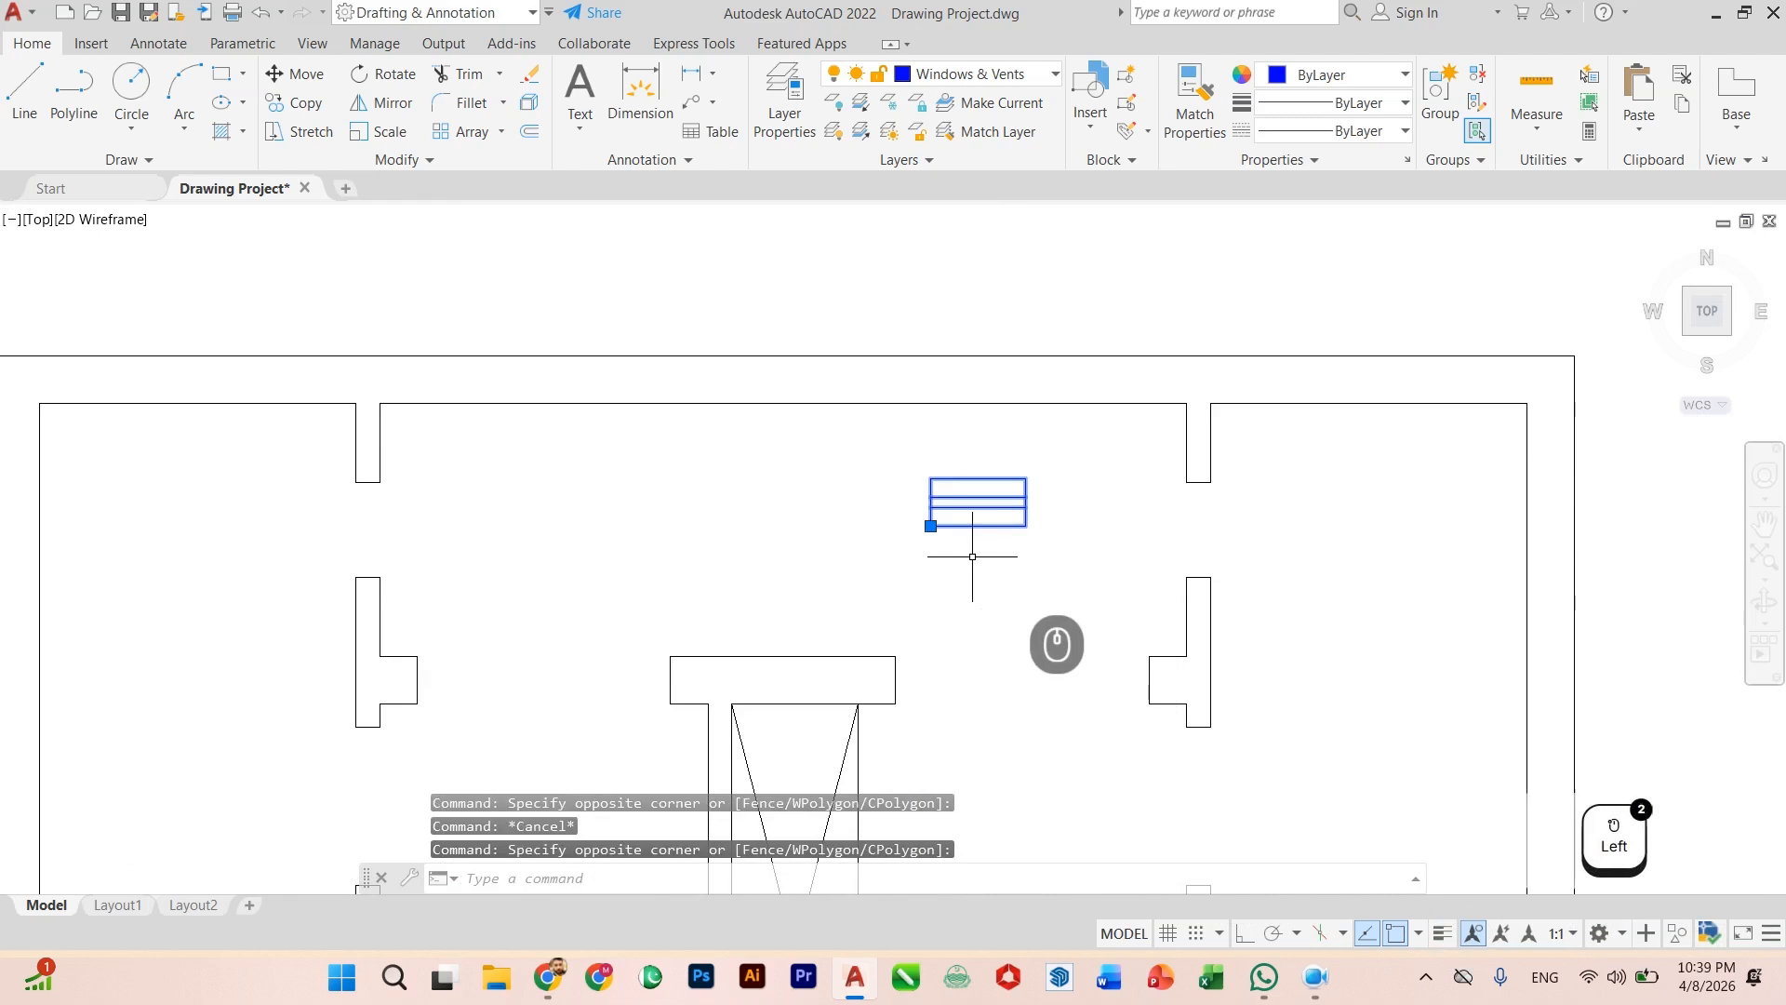
type("rot")
key("Return")
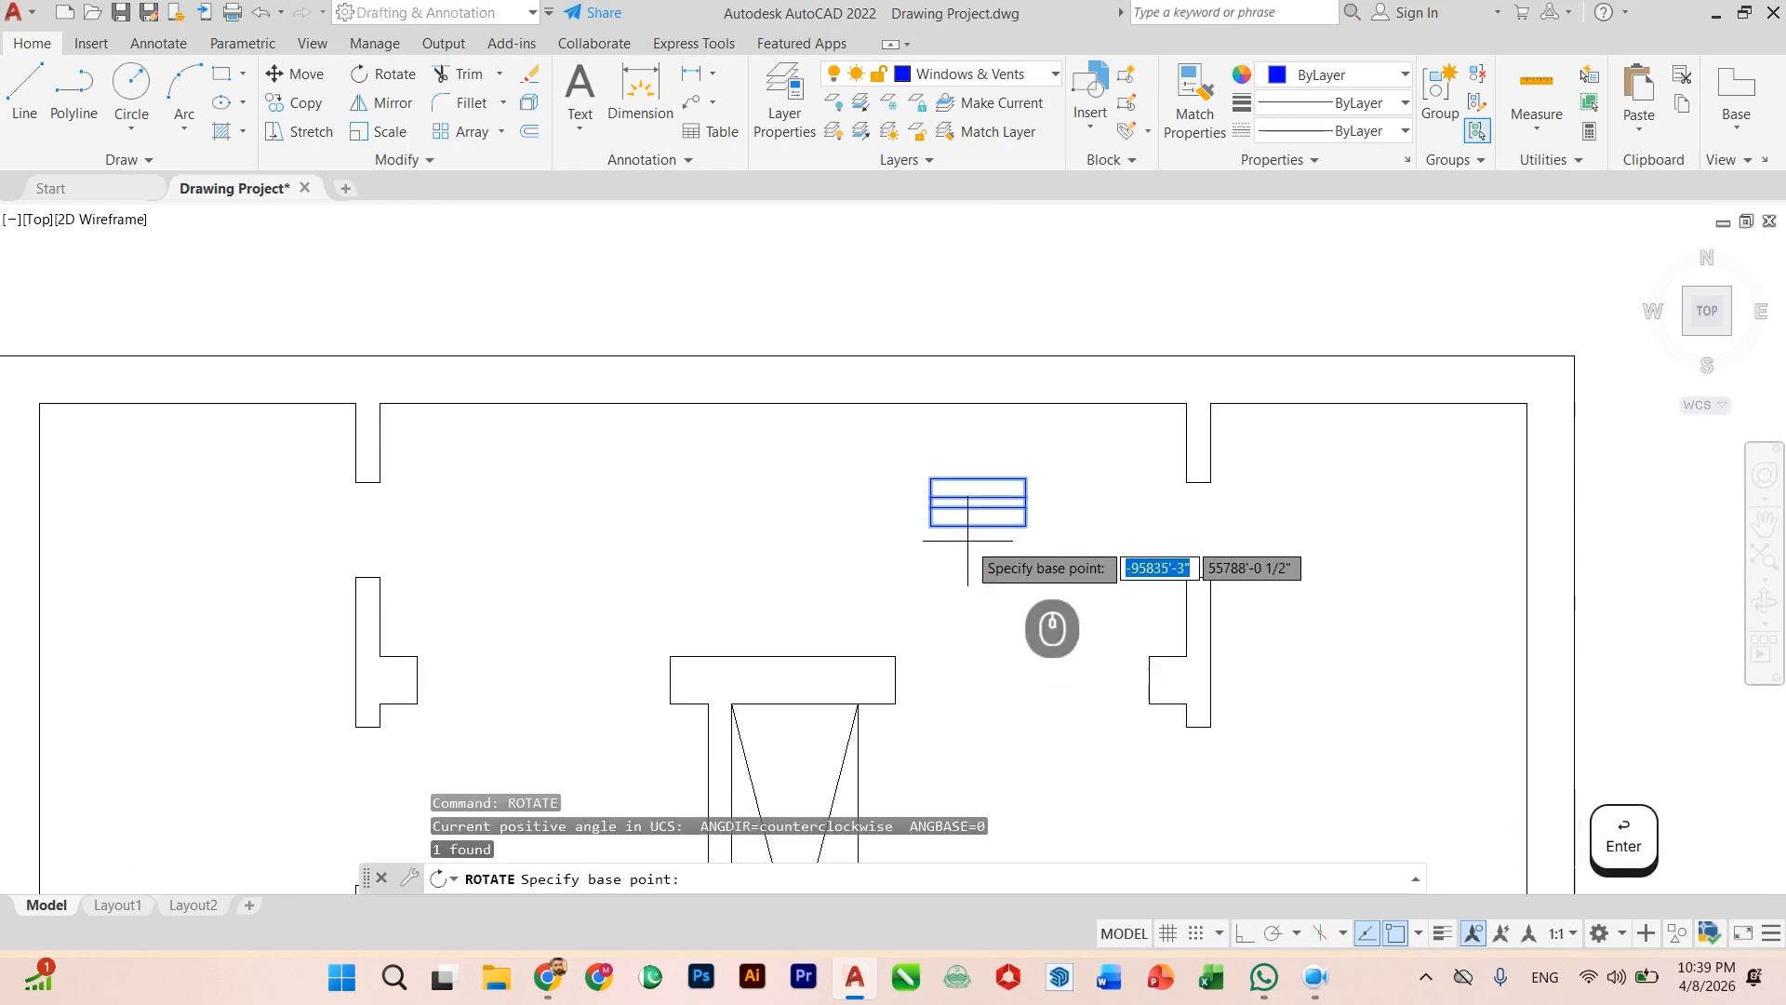
scroll(972, 559, "up", 2)
left_click(906, 518)
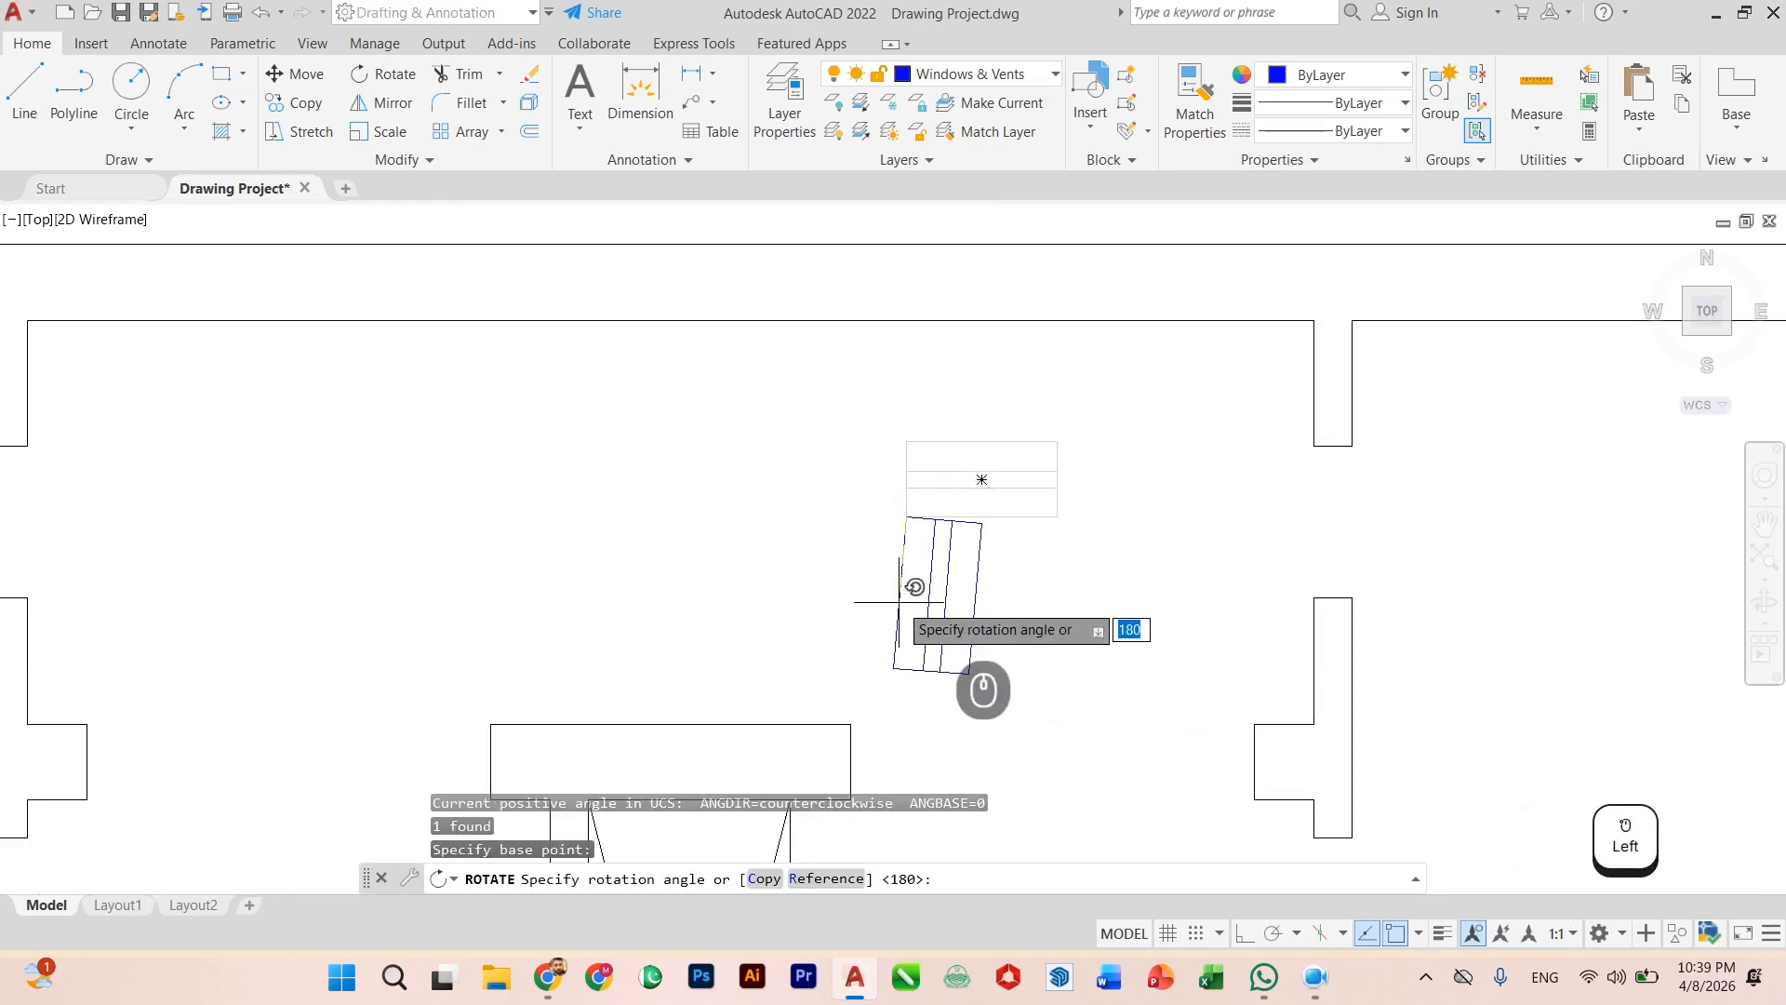
key("F8")
left_click(909, 588)
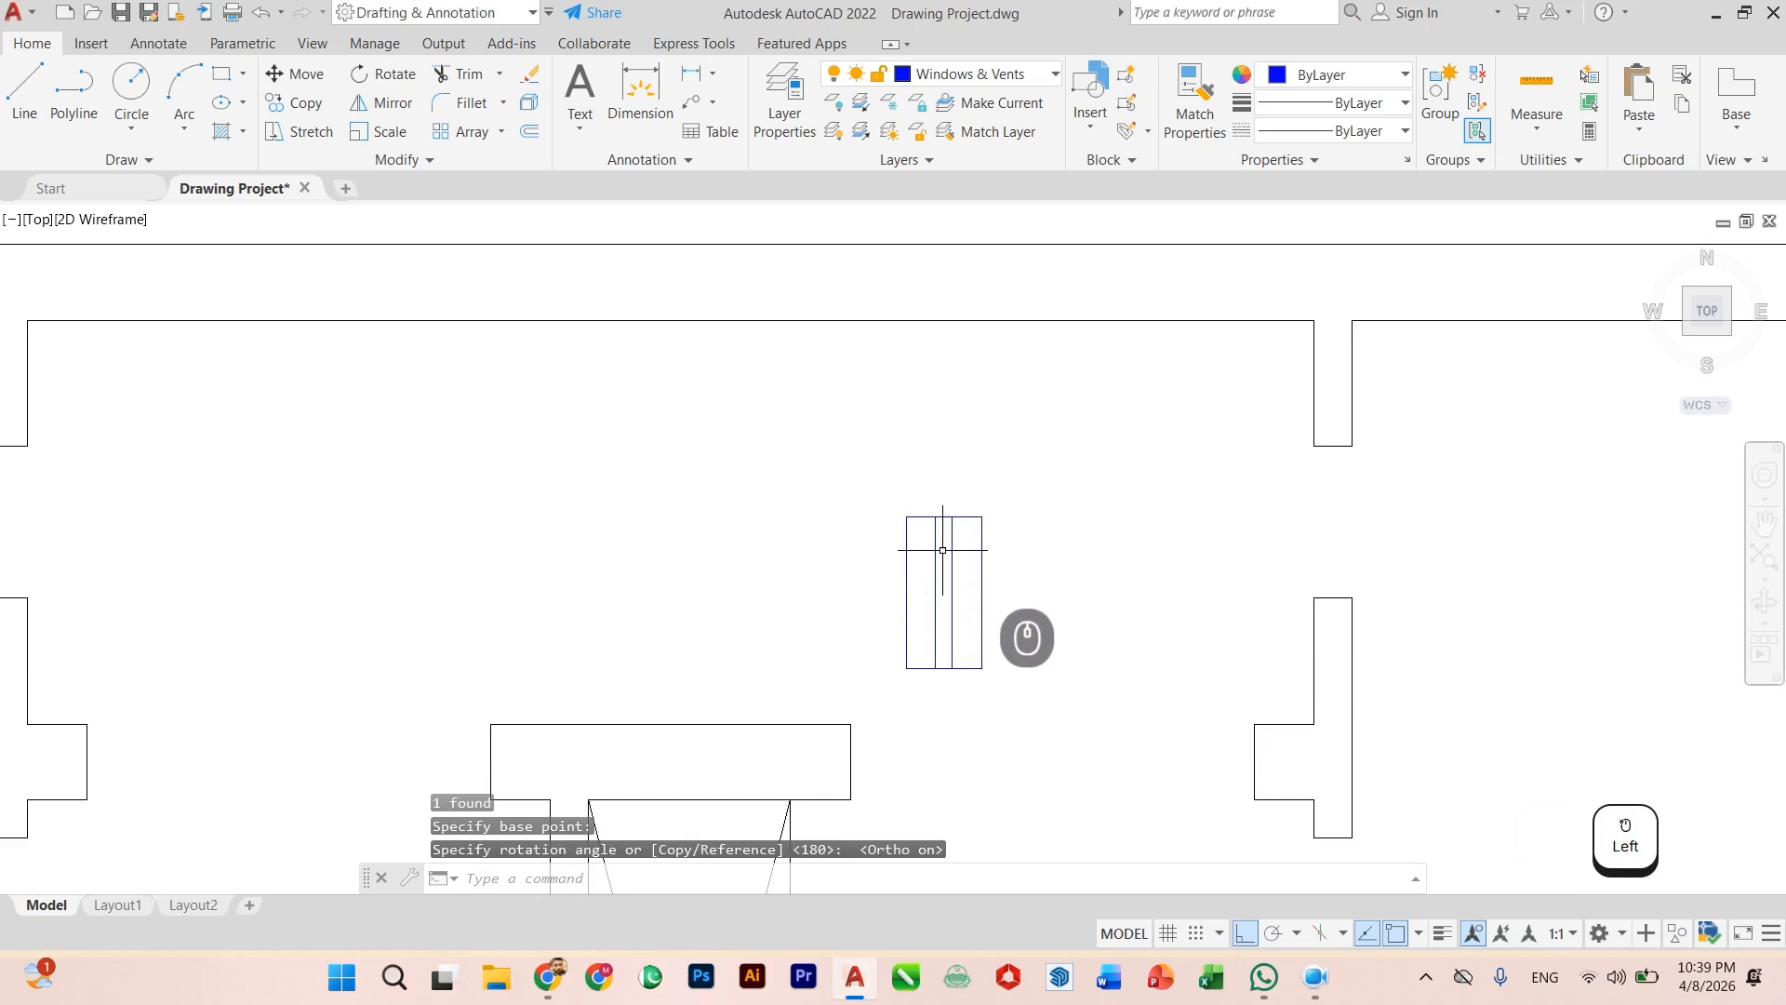
key("Escape")
Step: Snap the rotated vent by its upper-left corner grip onto the wall corner at the rear-right room's opening
scroll(976, 558, "up", 2)
left_click(1000, 555)
left_click(958, 595)
scroll(940, 593, "down", 2)
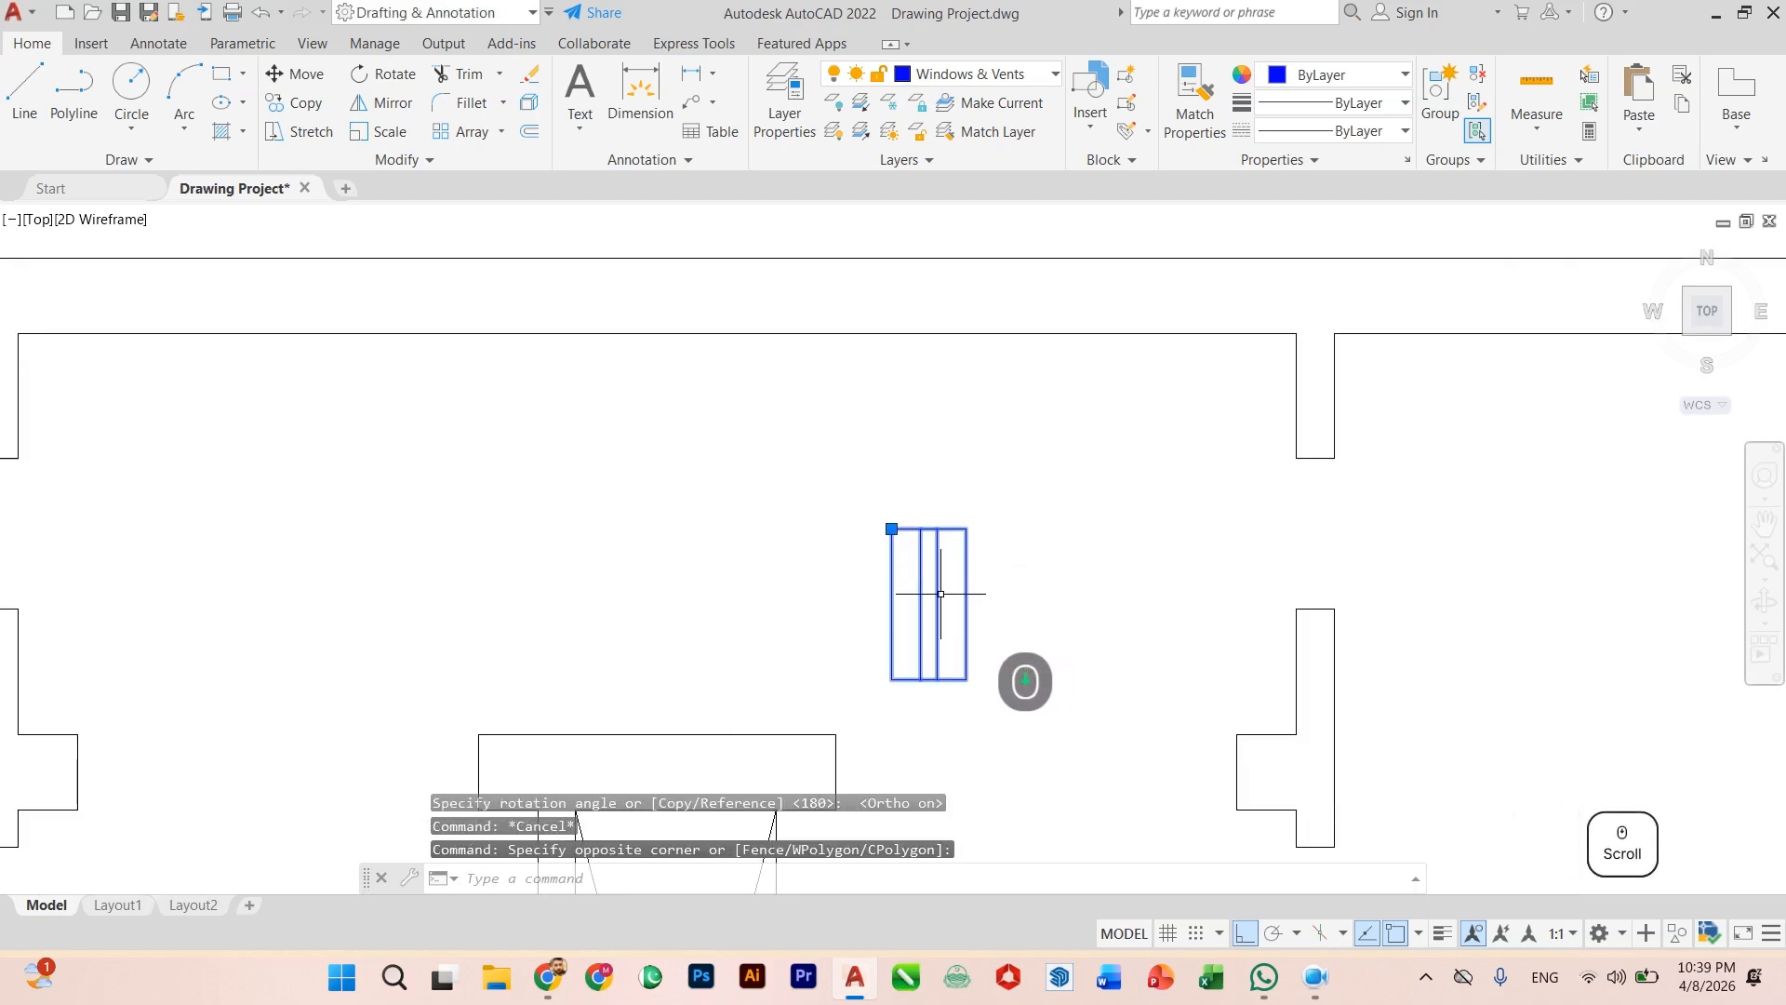
left_click(891, 528)
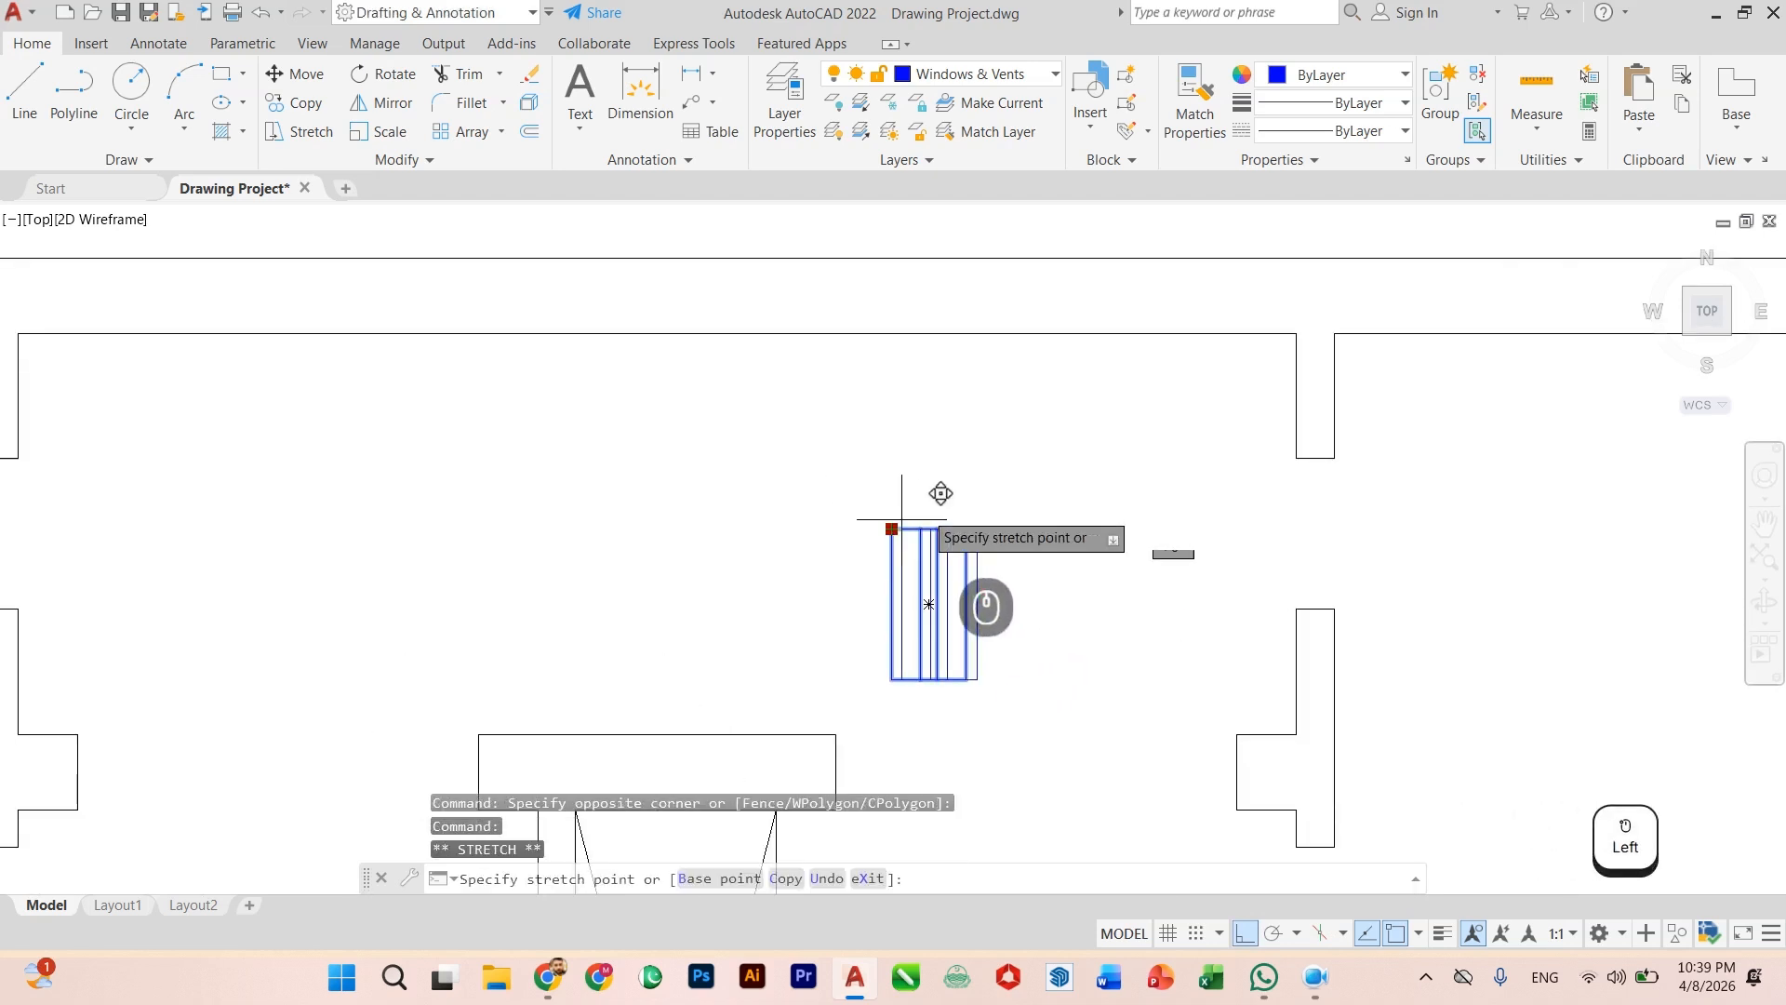
left_click(1296, 458)
key("Escape")
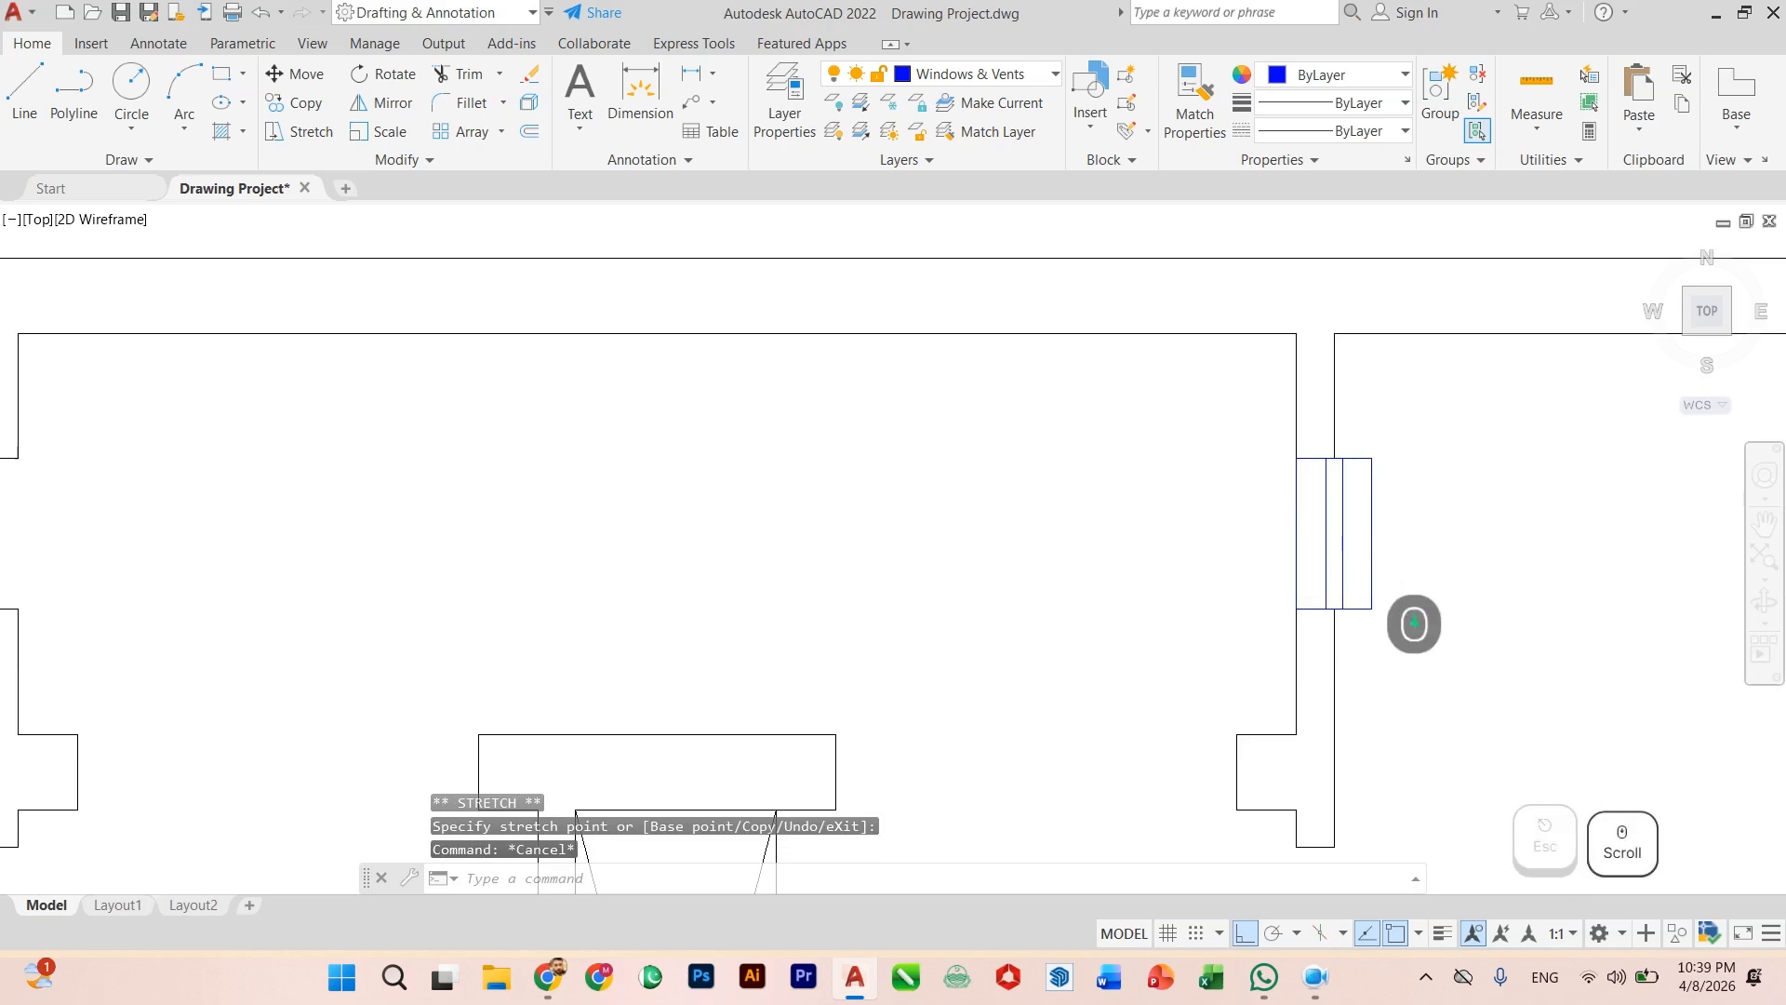
Step: Delete the vent block placed in the rear-right room's wall opening
scroll(1380, 522, "up", 2)
left_click(1380, 522)
left_click(1270, 544)
scroll(1065, 570, "down", 2)
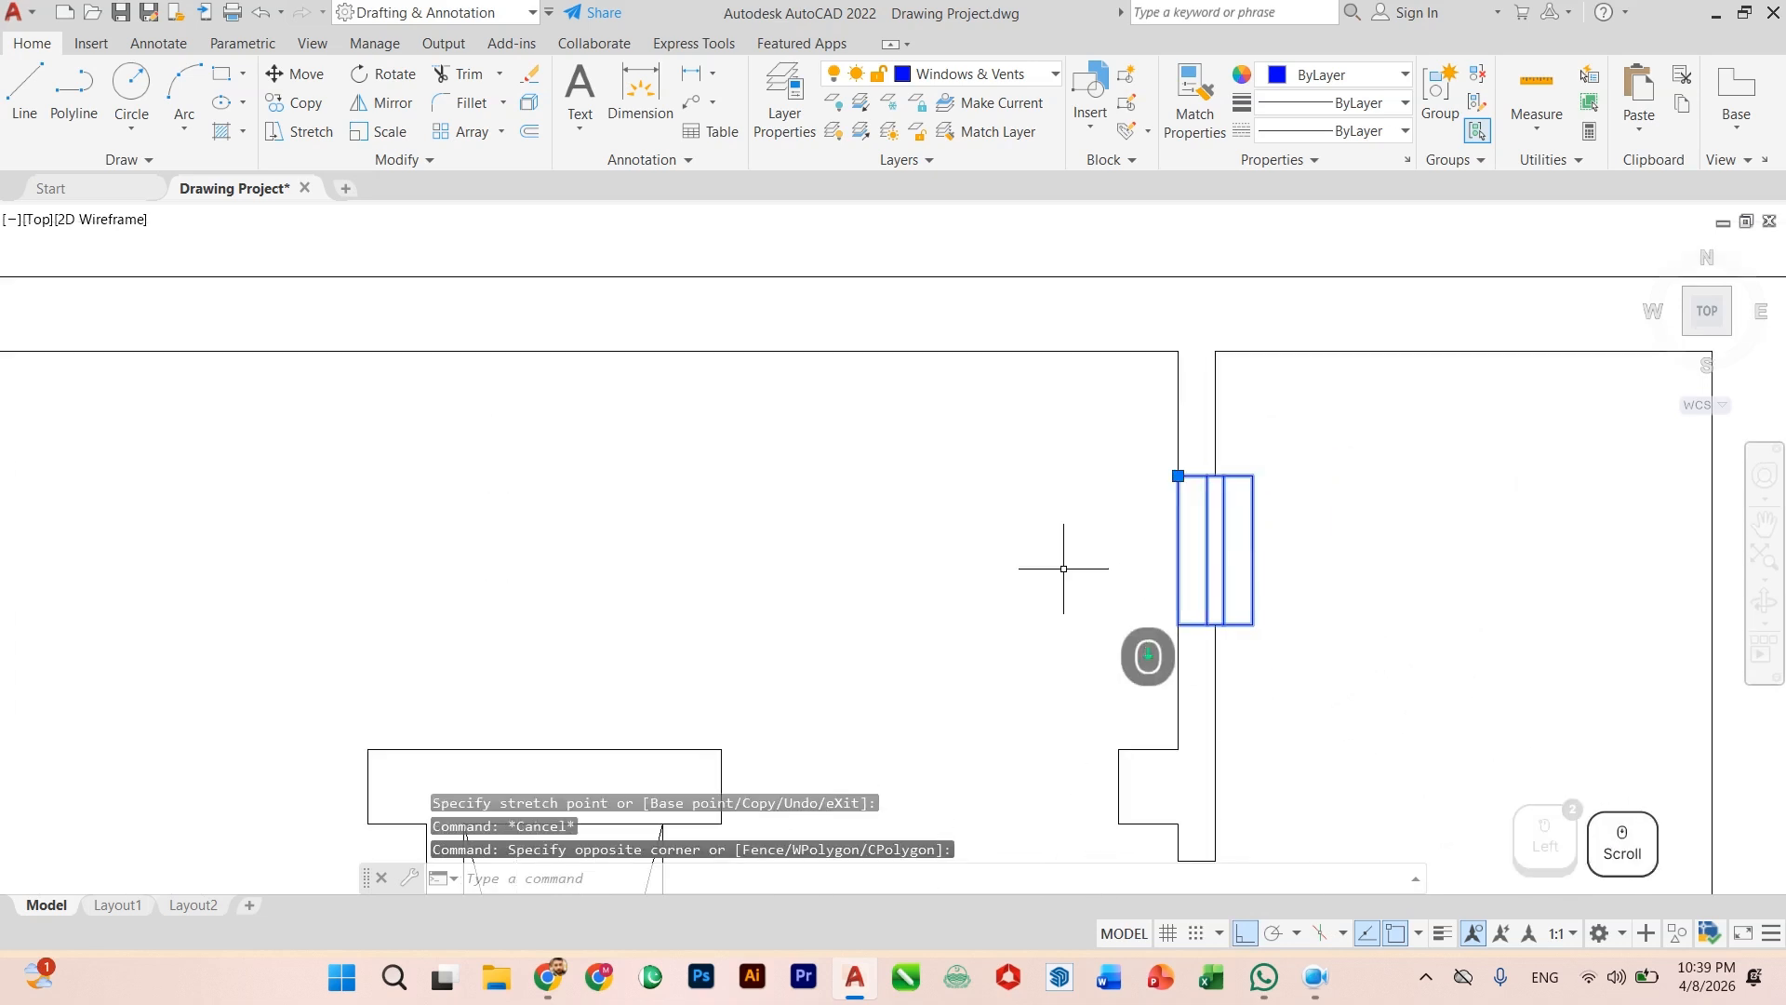
scroll(1249, 523, "up", 2)
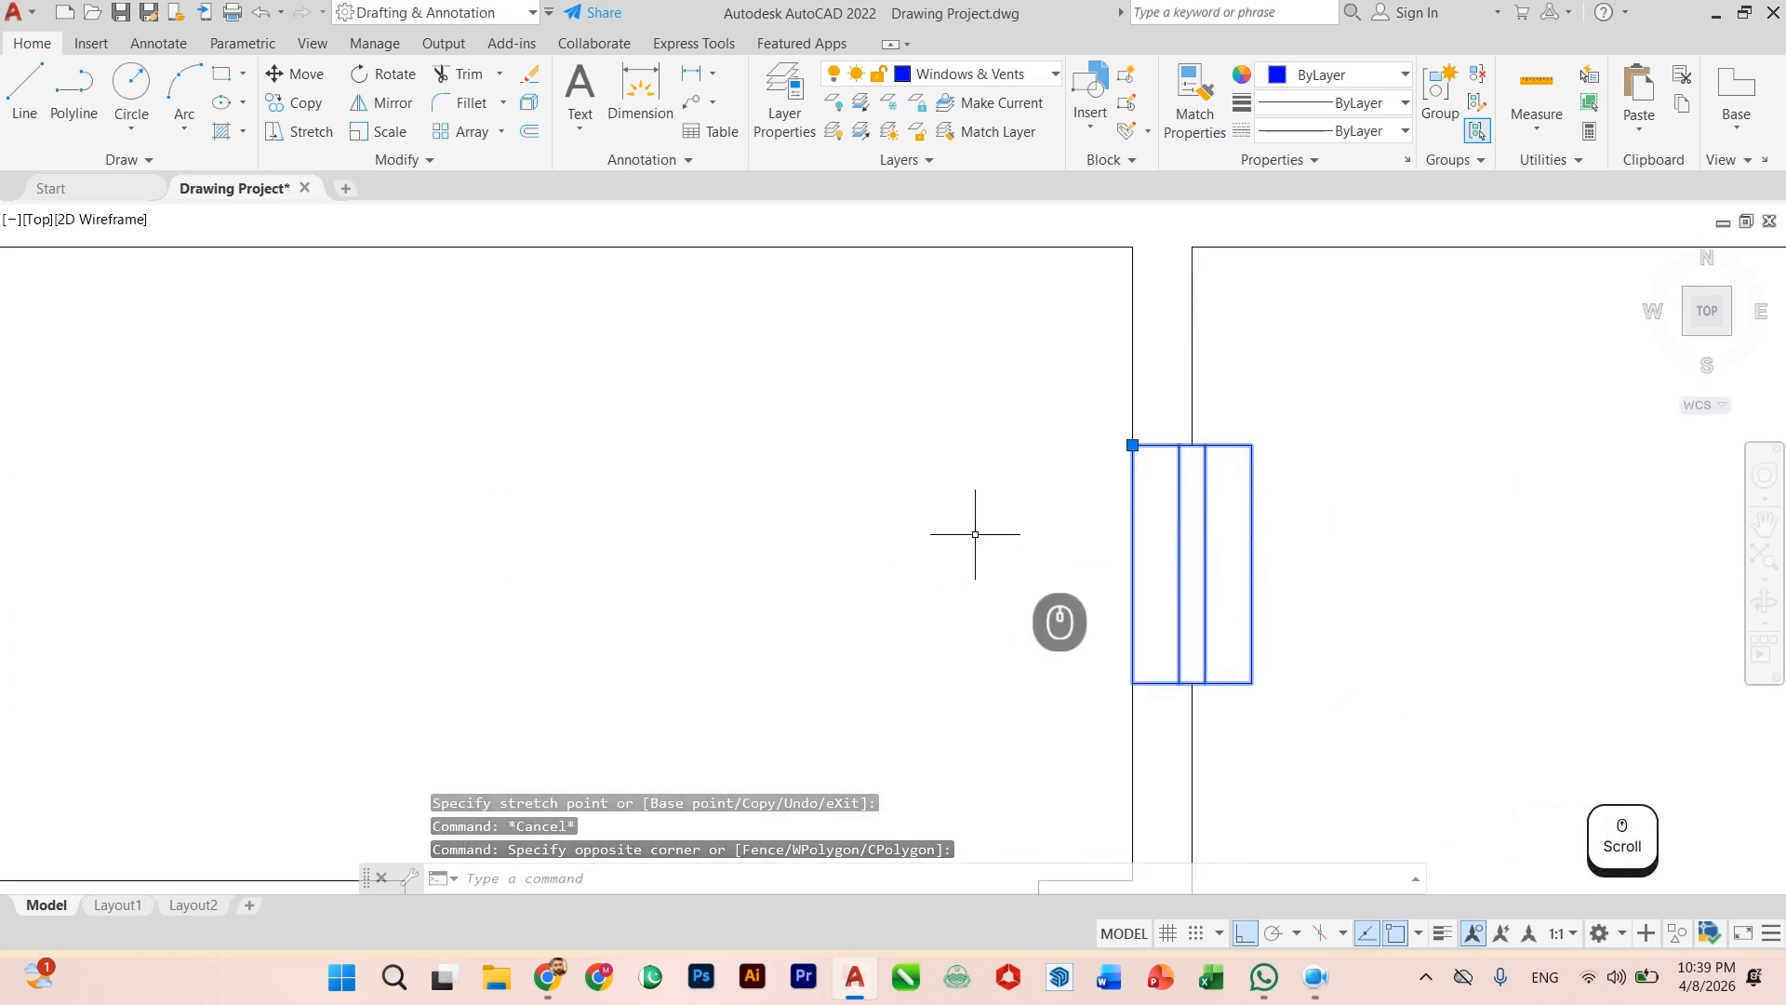
key("Delete")
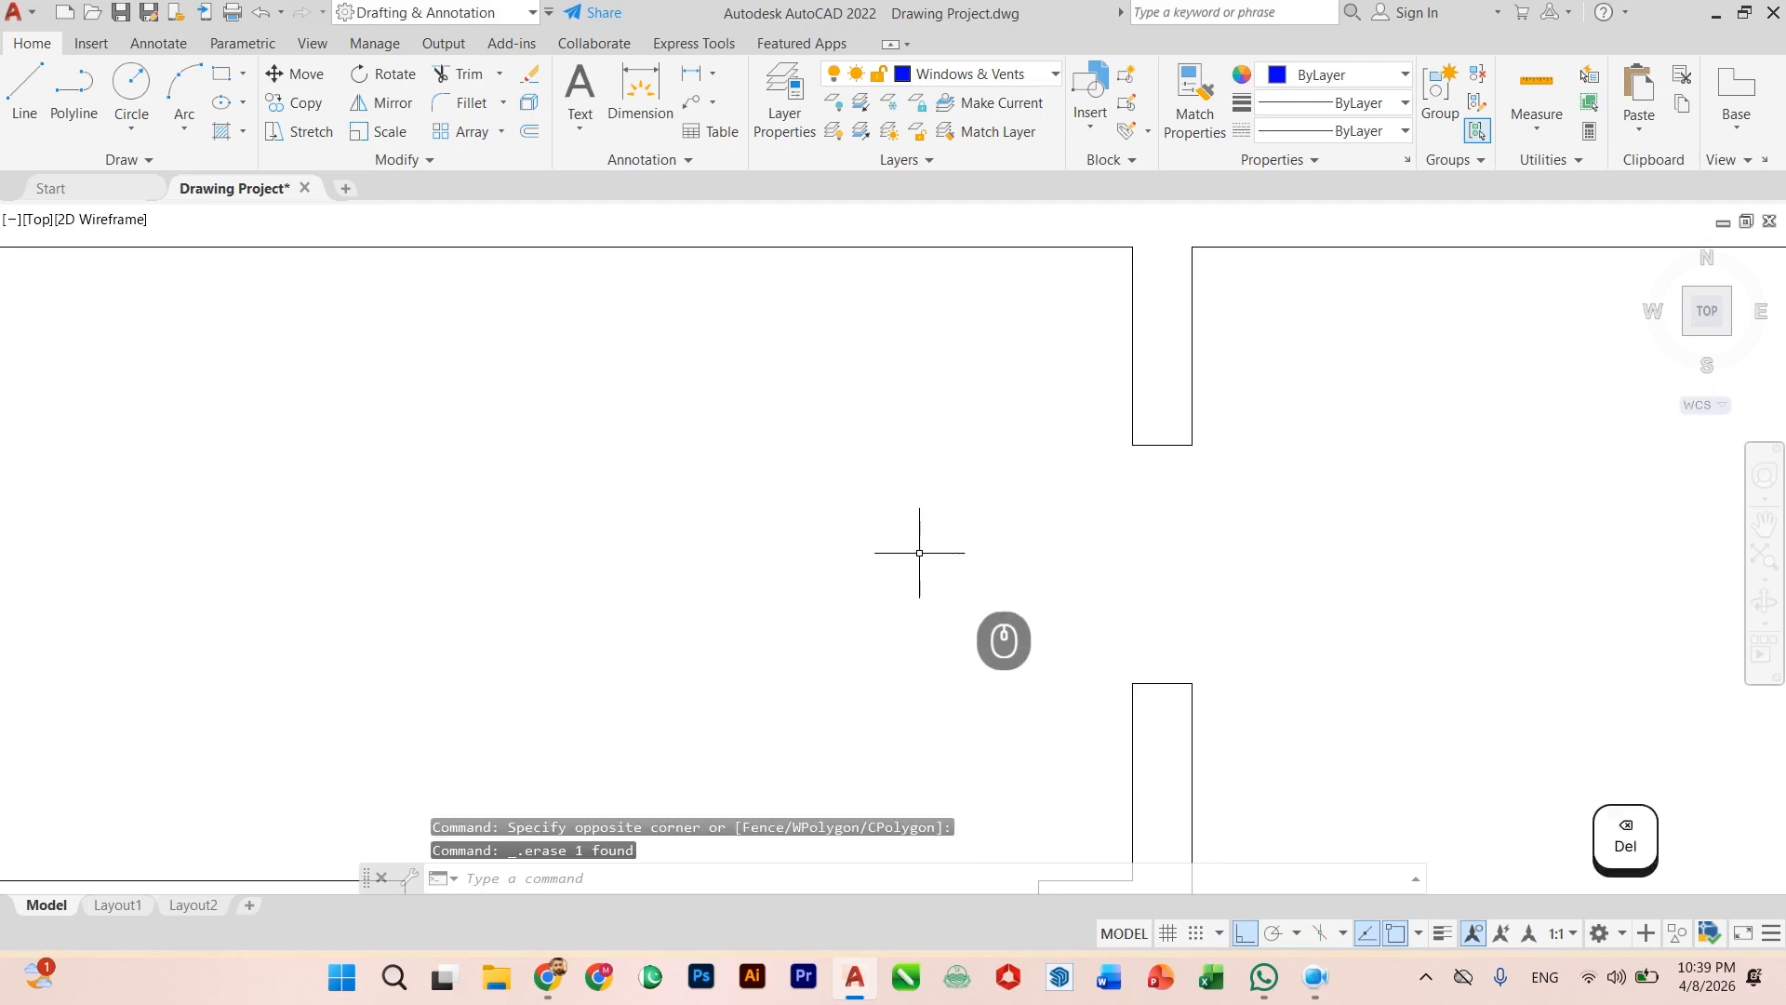
Step: Open the Blocks.dwg file and close the empty Drawing2 drawing
left_click(344, 188)
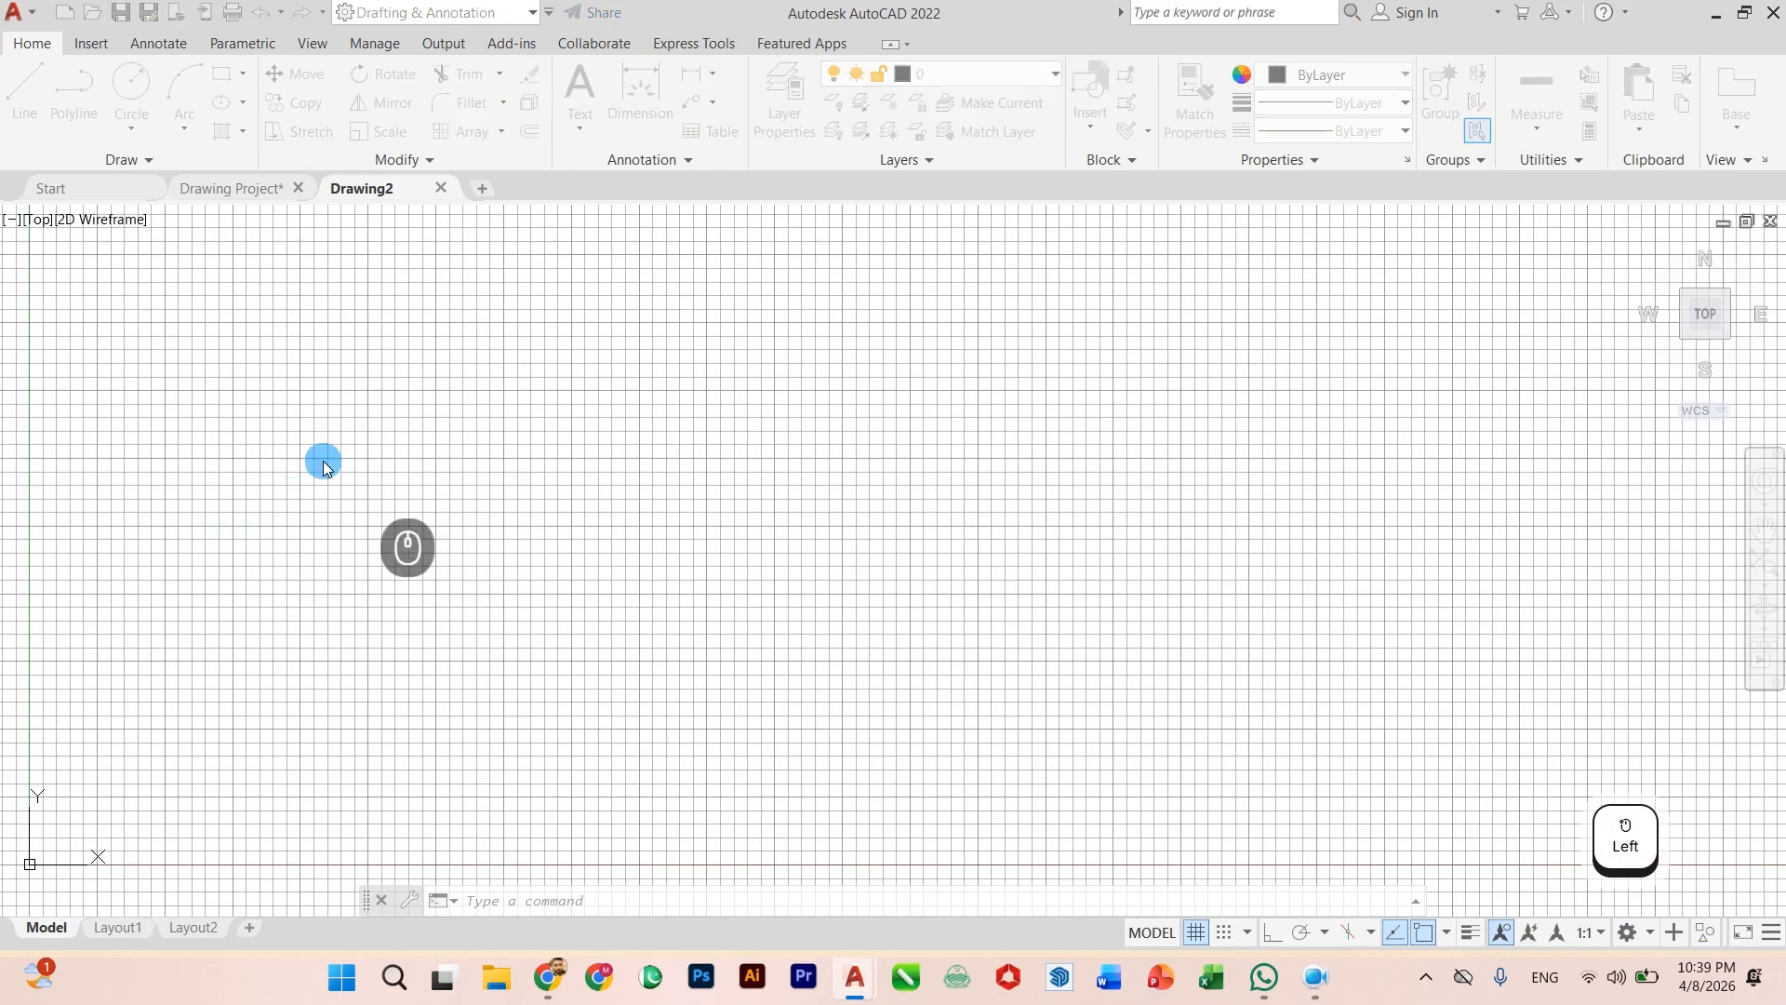
key("ctrl+o")
double_click(724, 299)
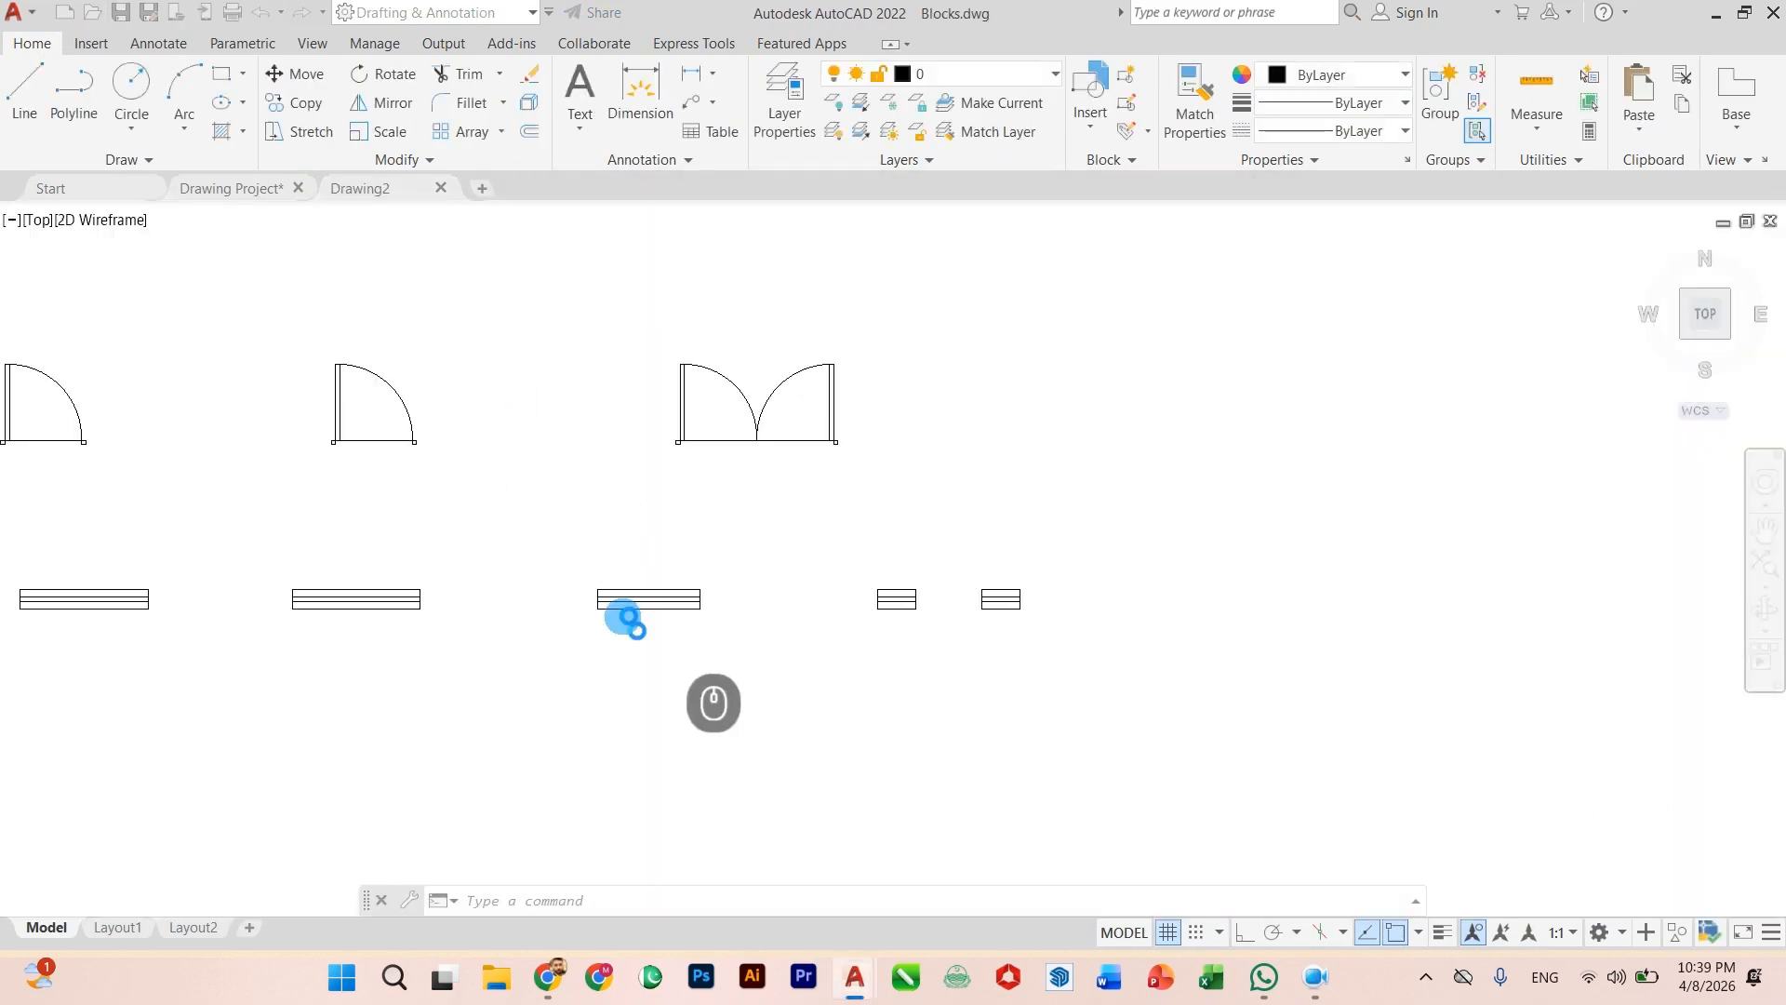
left_click(440, 189)
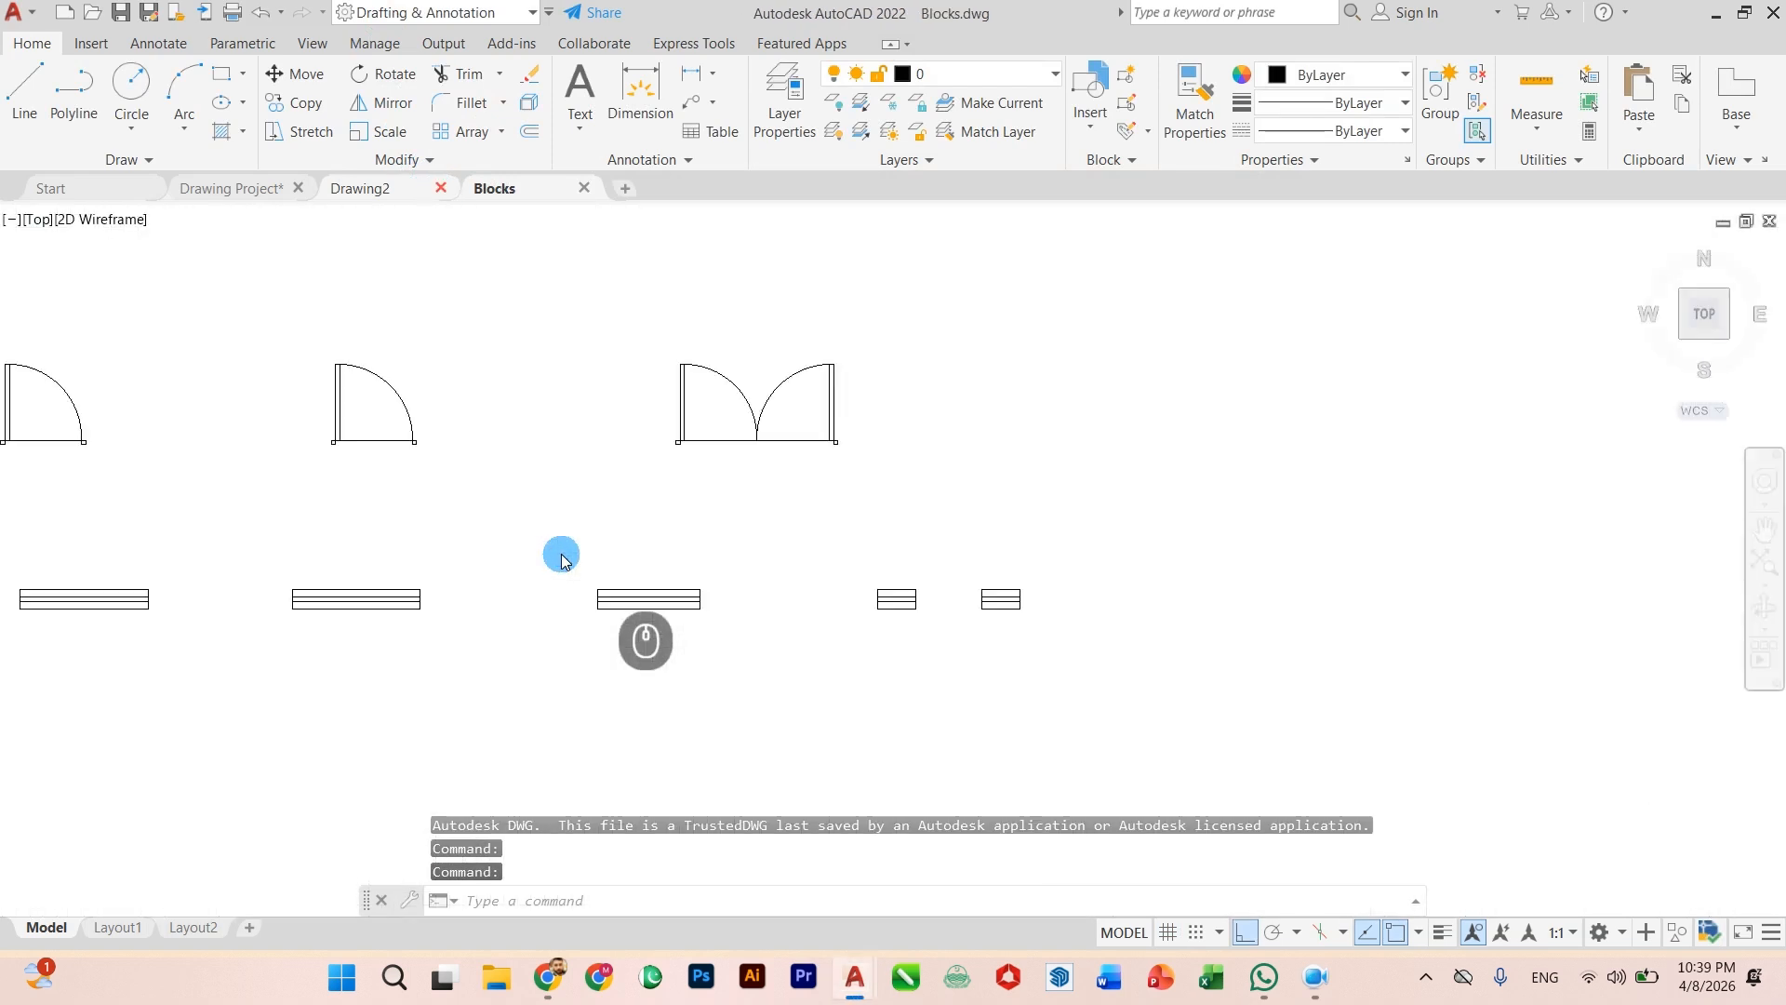
Step: Stretch the upper edge of the first small vent's outline rectangle 2.25" downward
scroll(561, 553, "up", 5)
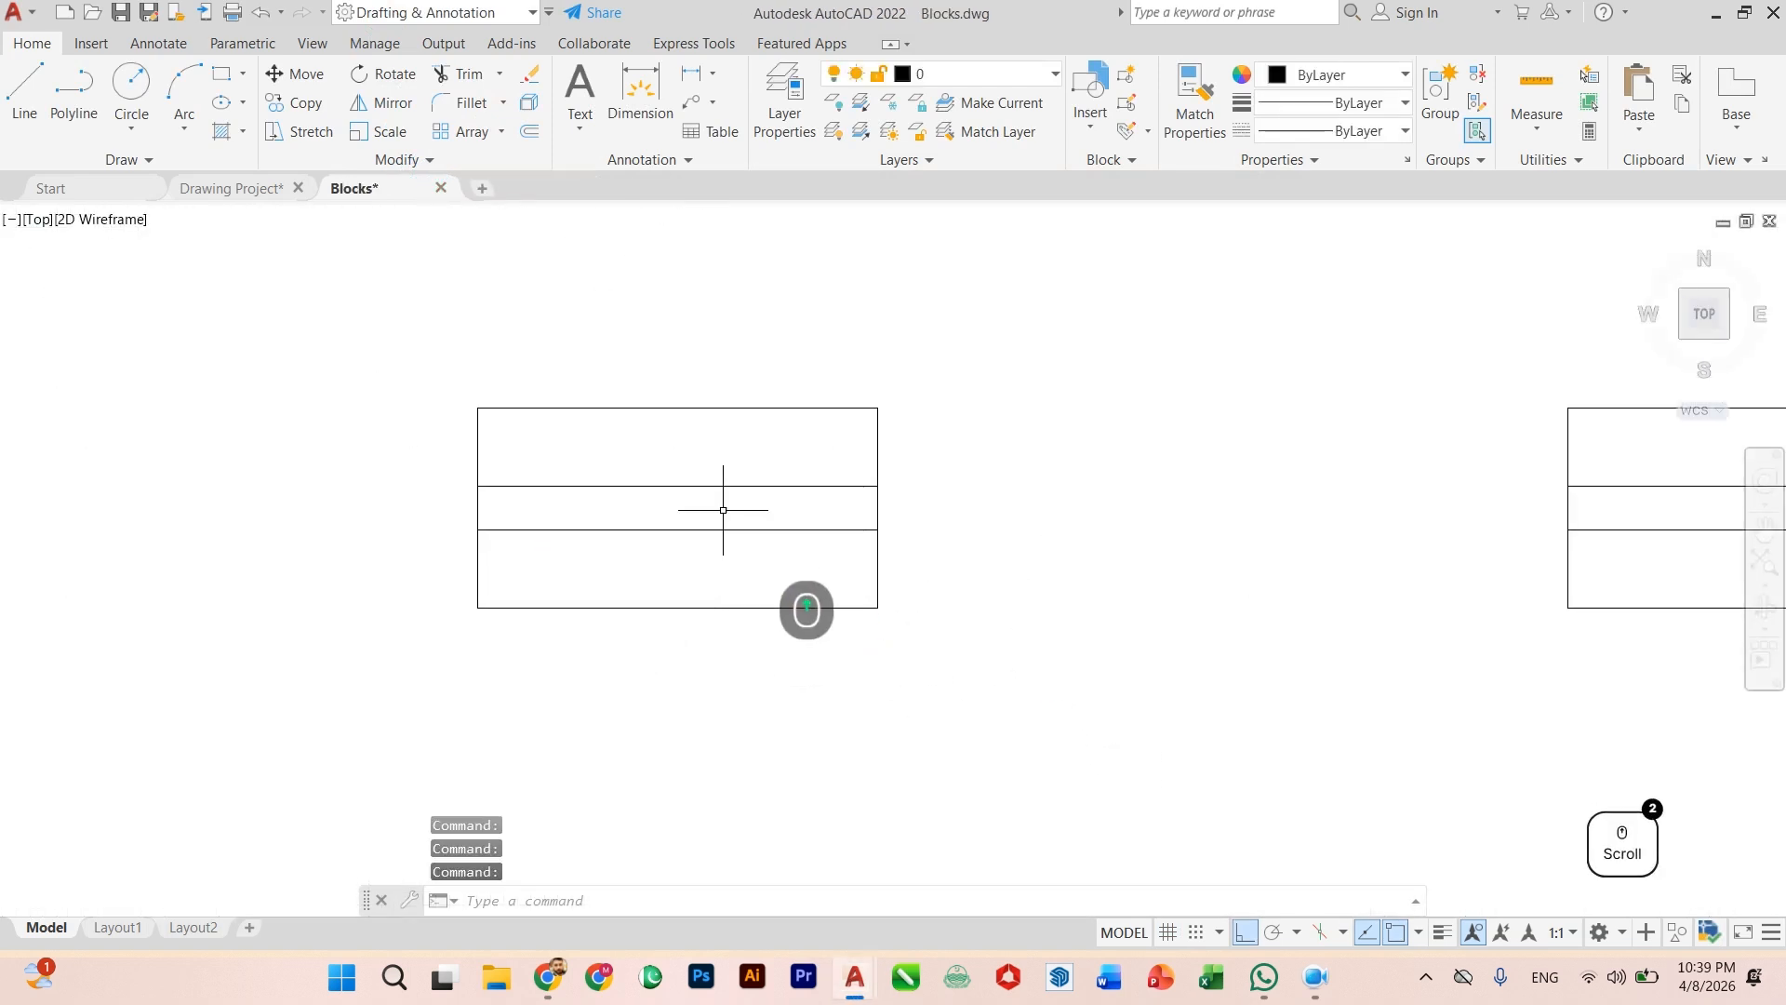
left_click(764, 363)
left_click(694, 452)
scroll(687, 452, "up", 2)
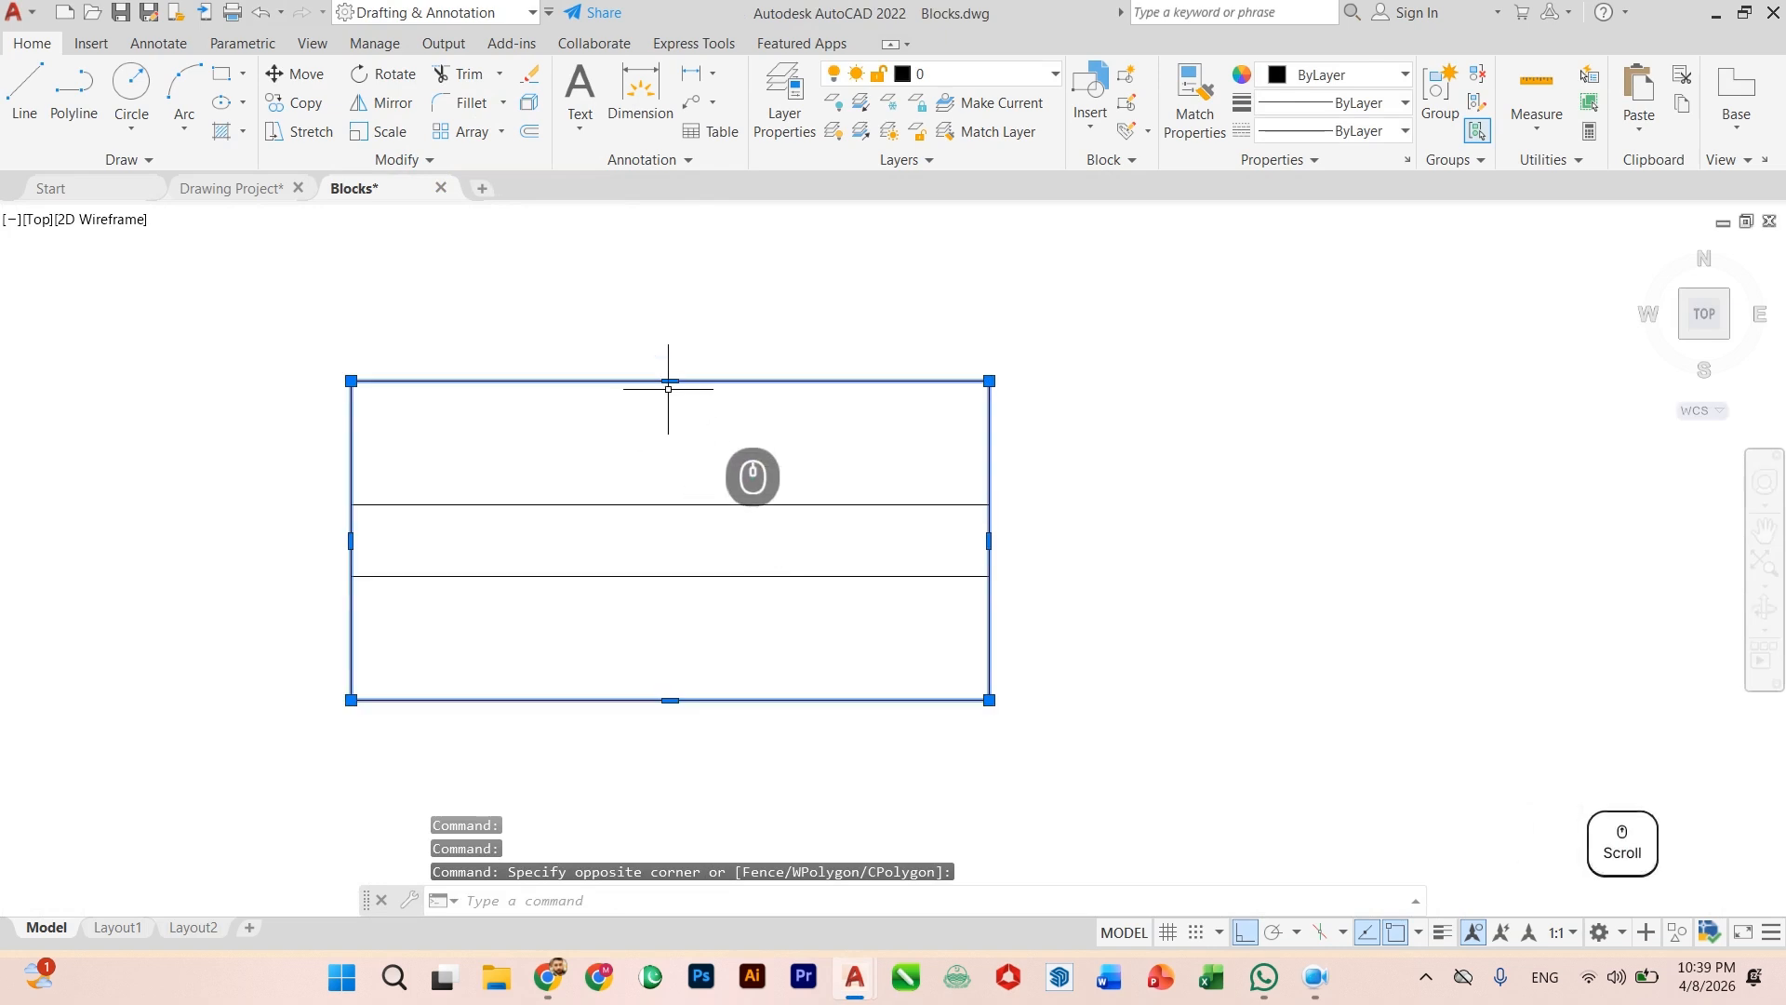
left_click(671, 382)
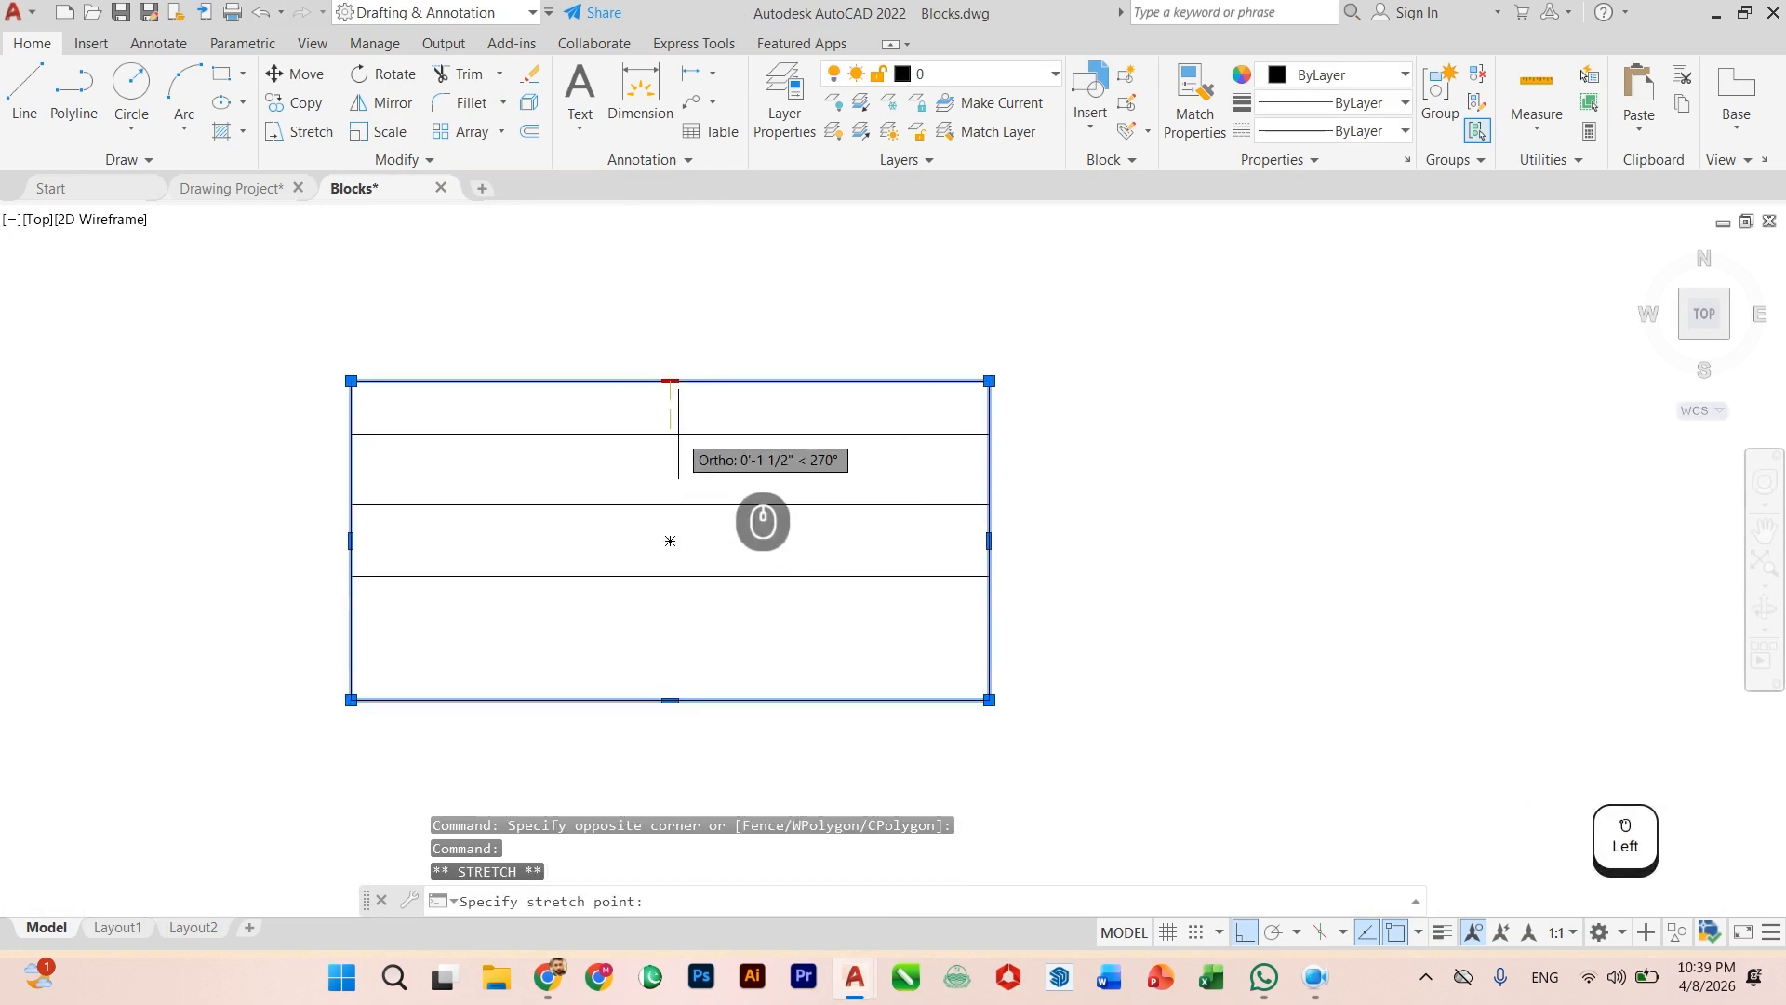
type("2.2")
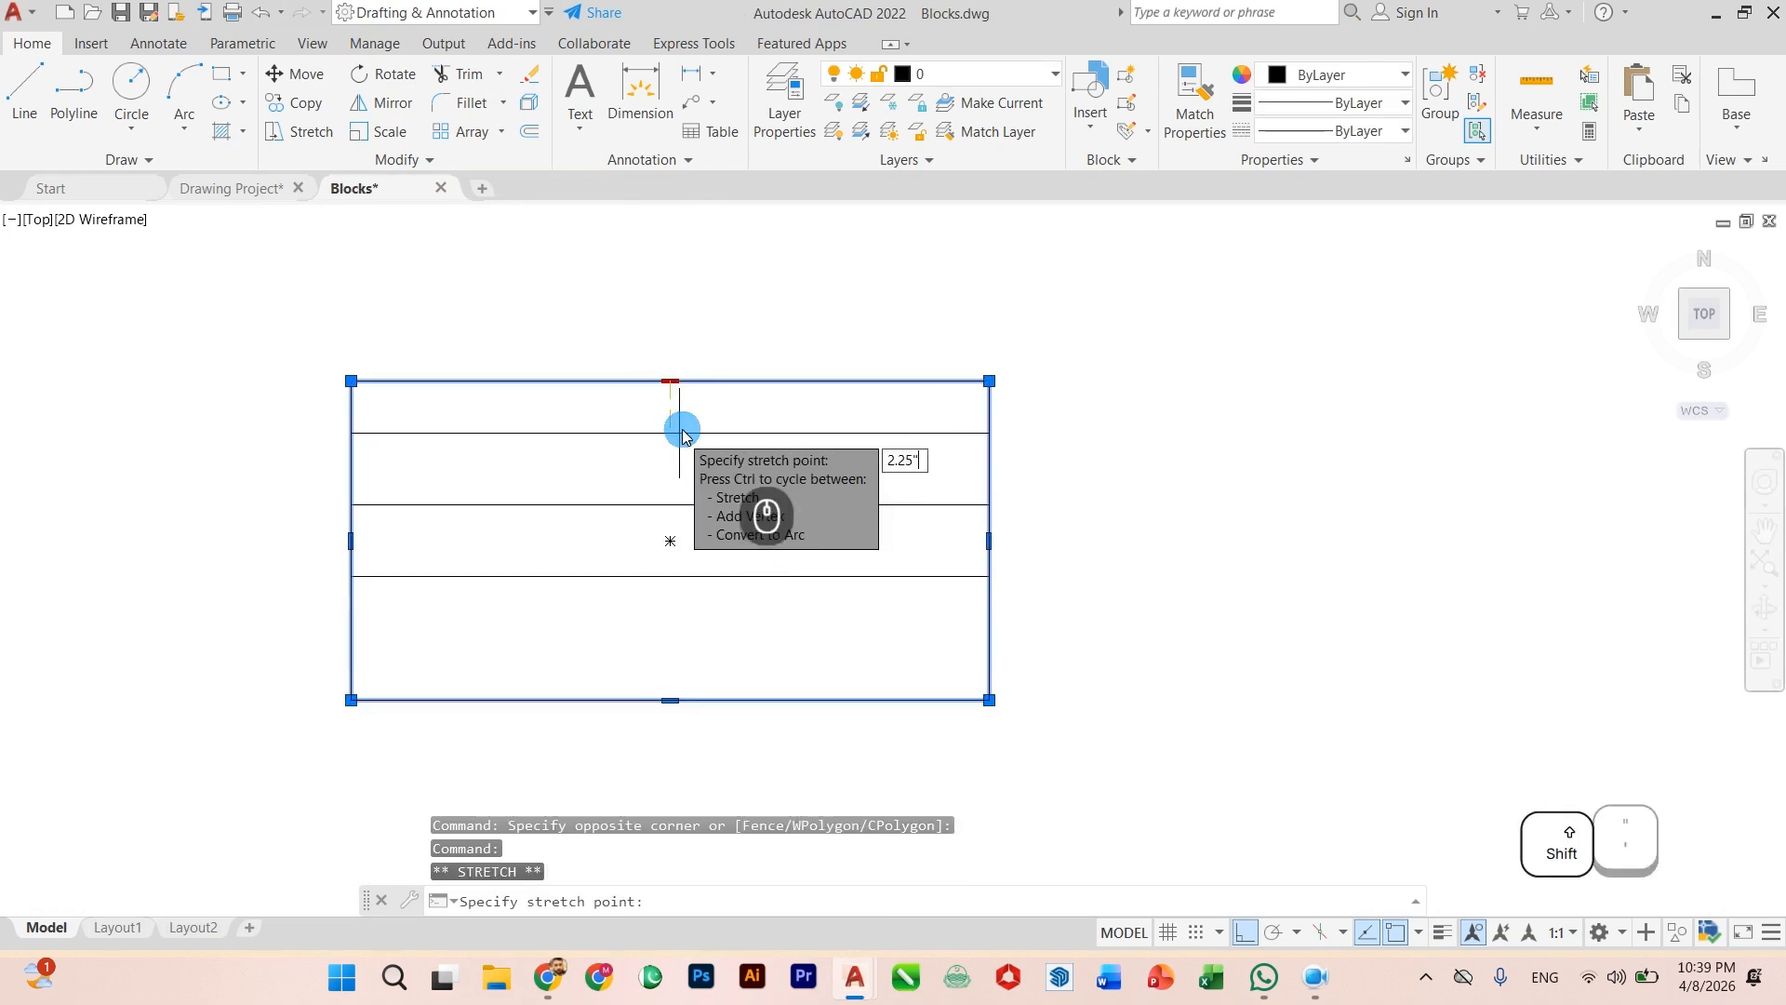
type("5\"")
key("Return")
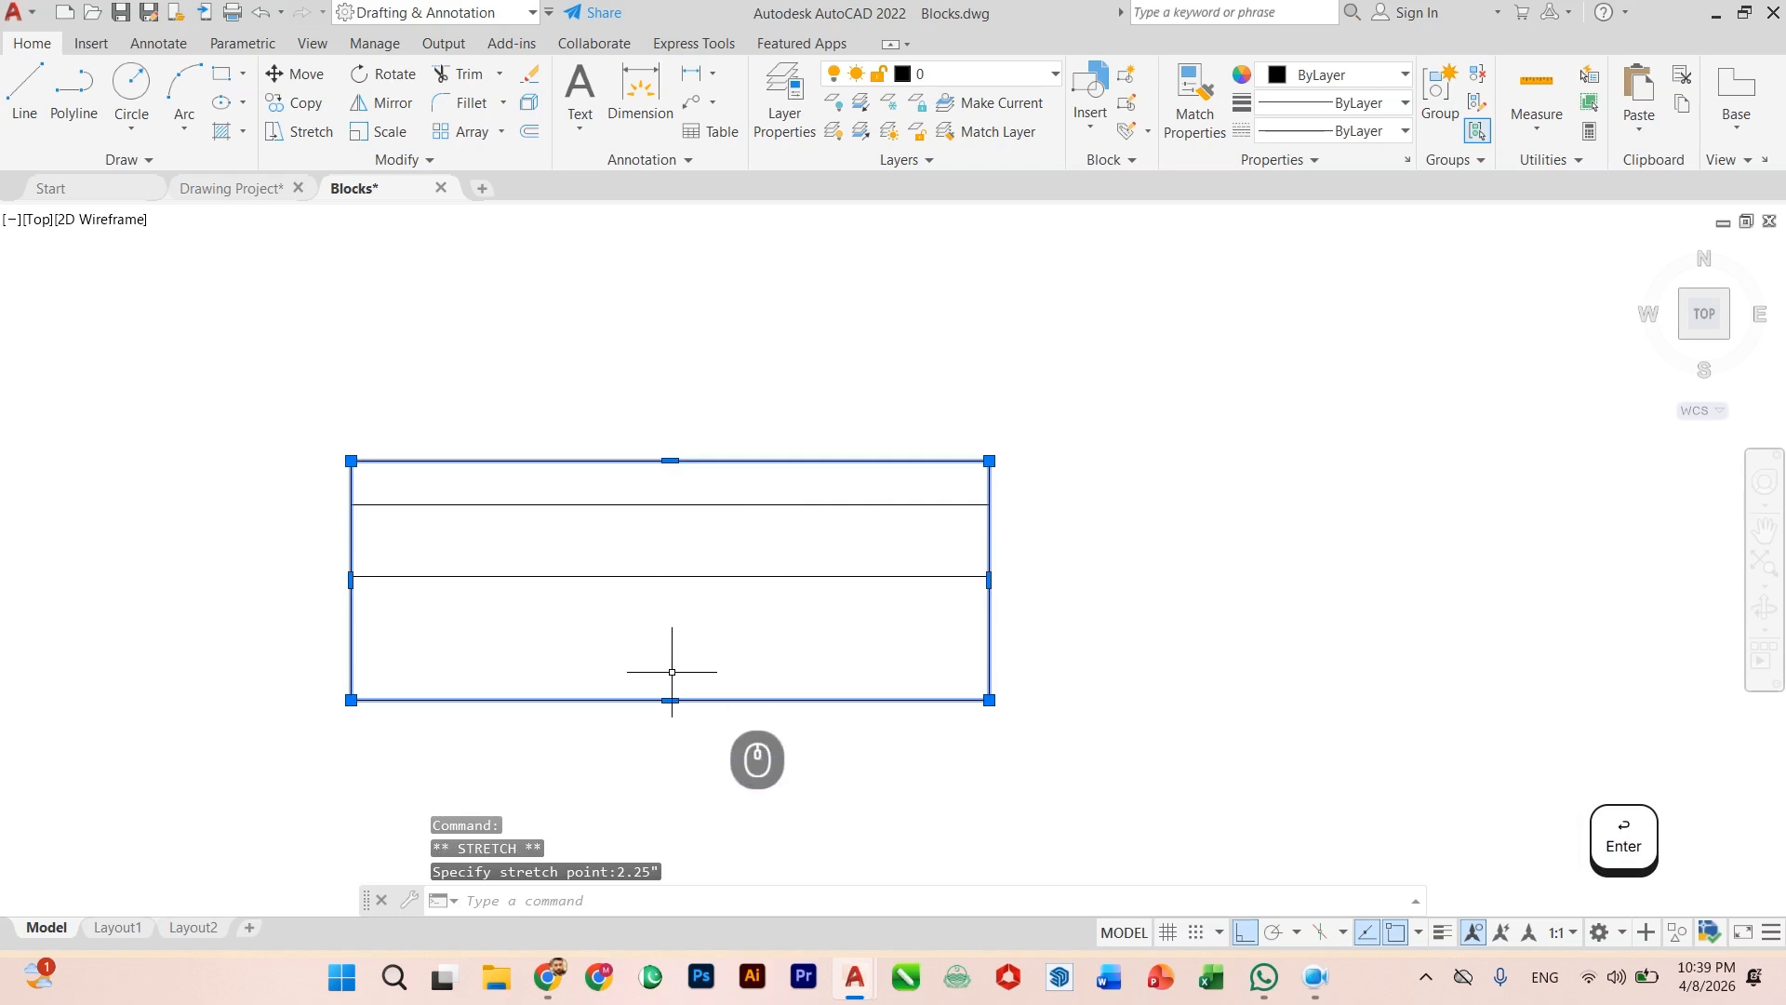
Step: Stretch the lower edge of the vent's outline rectangle 2.25" upward
left_click(669, 699)
type("2")
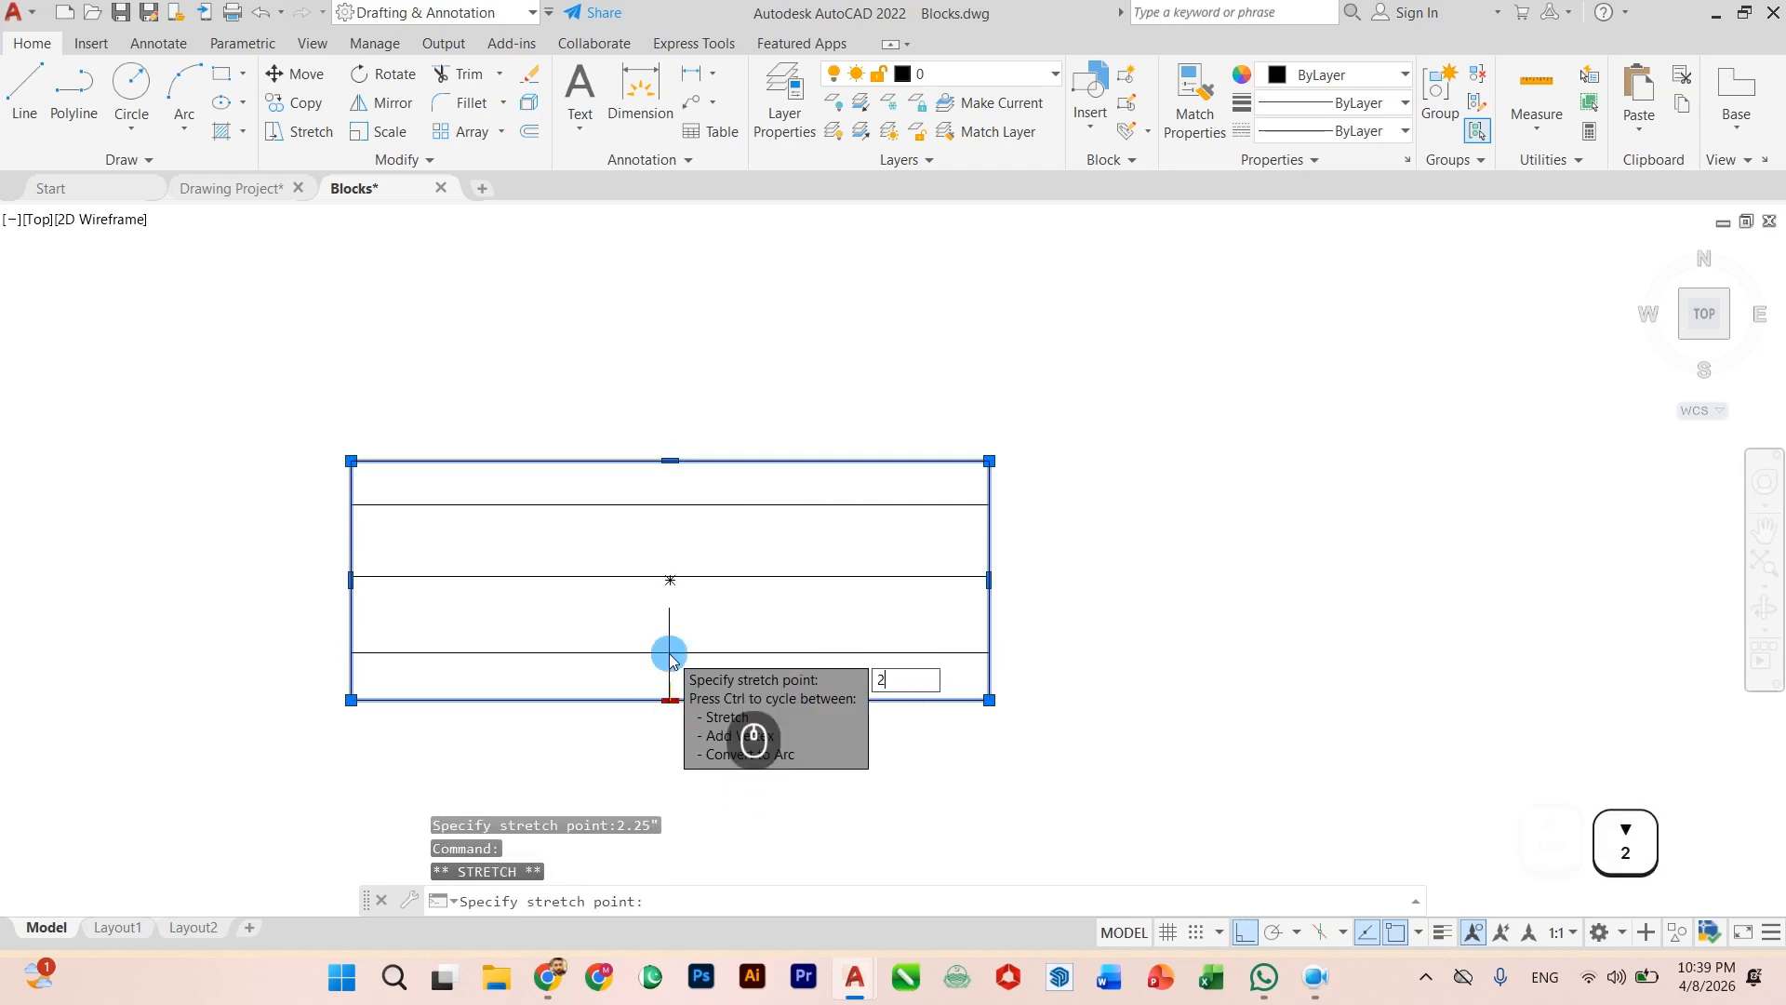
type(".25\"")
key("Return")
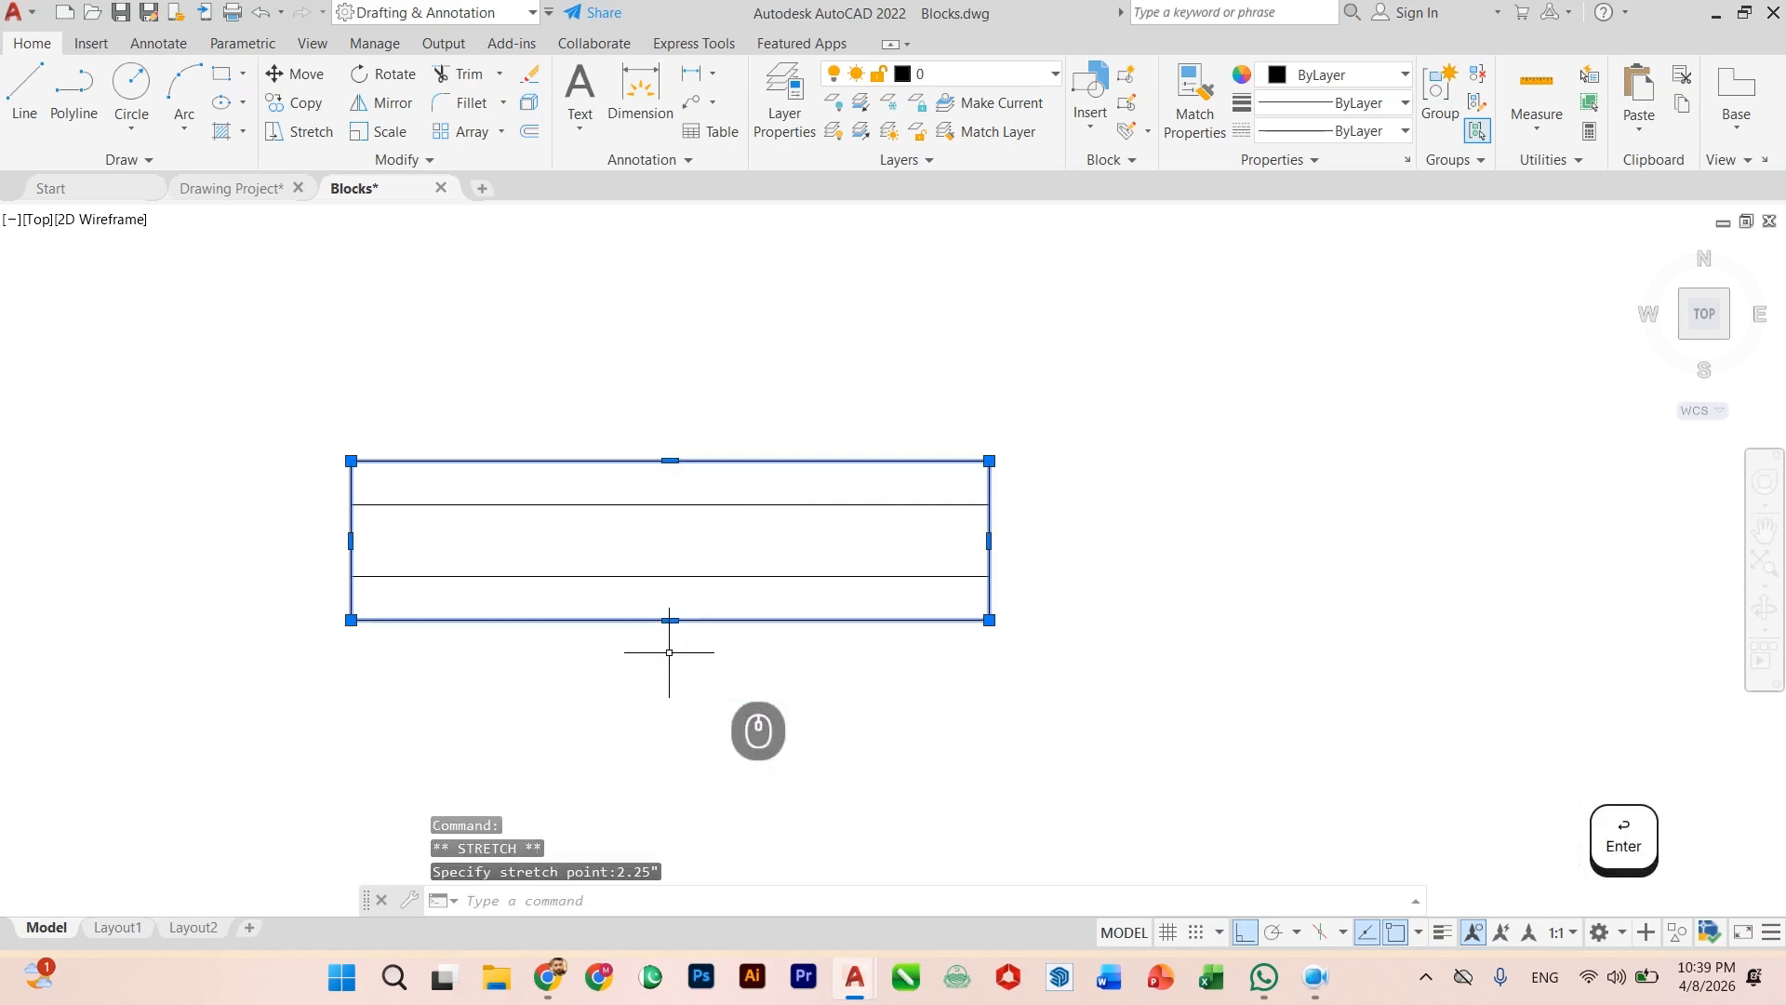
scroll(670, 630, "down", 1)
scroll(661, 586, "up", 1)
key("Escape")
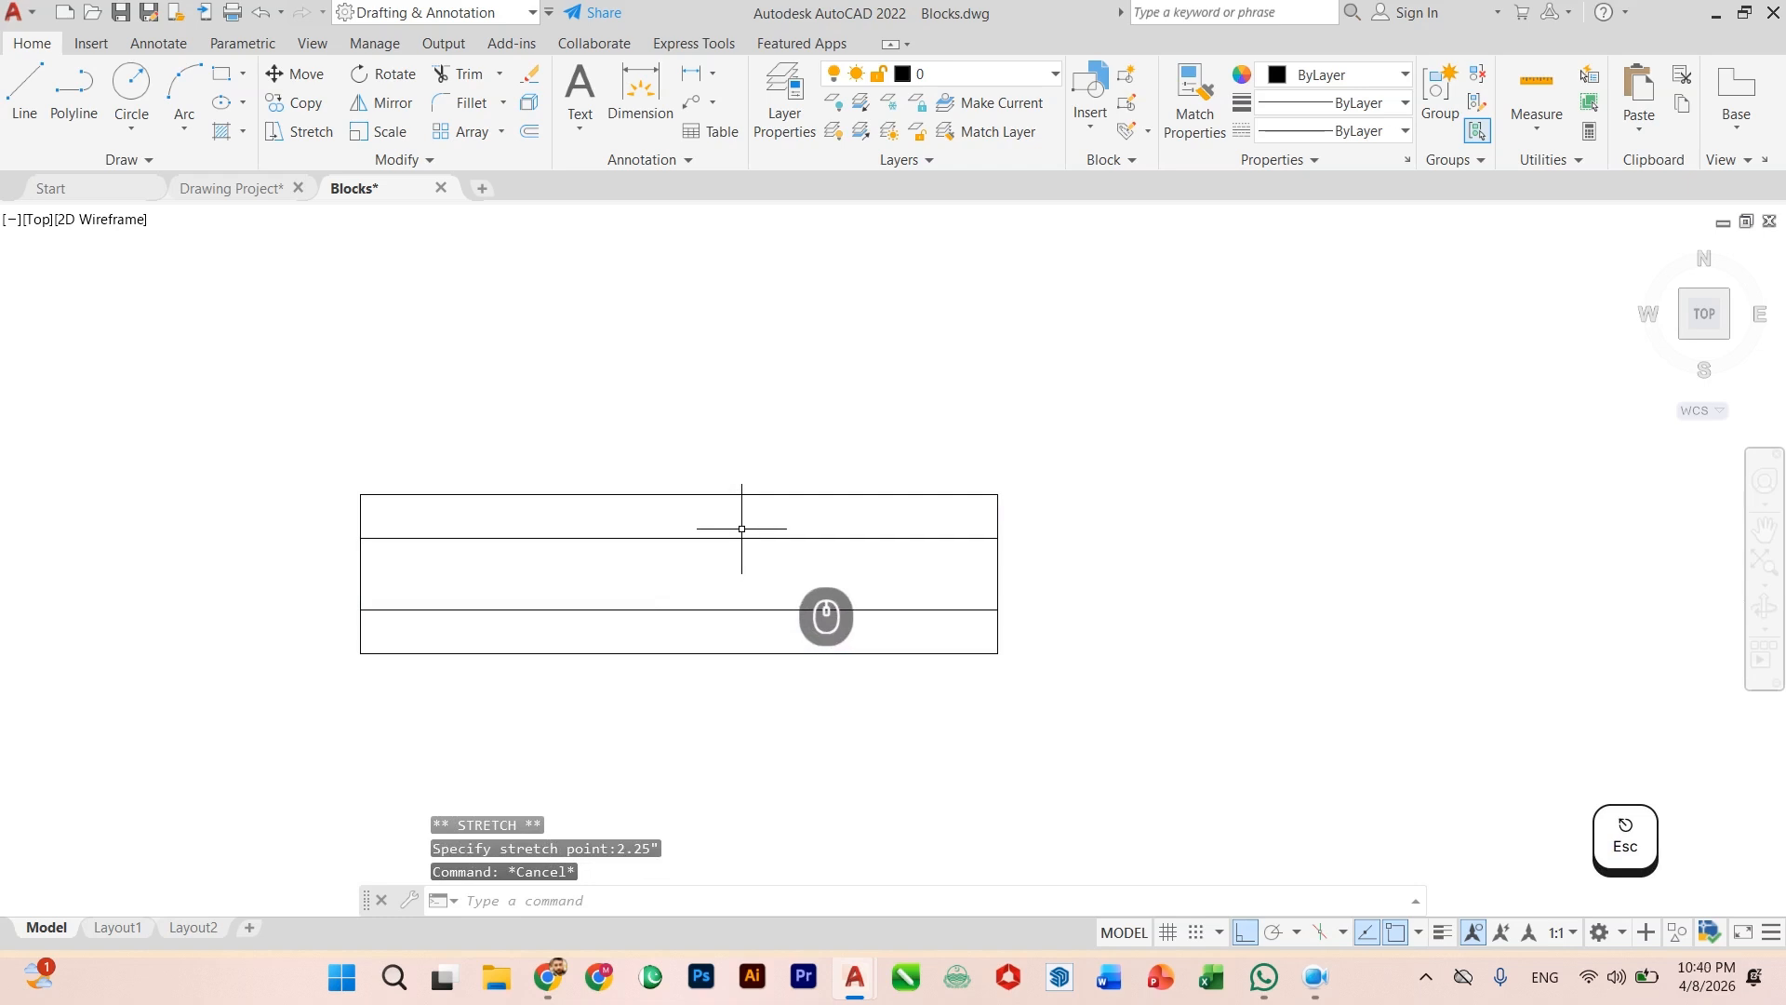
Step: Try to move the vent's upper inner line 2.25" downward
left_click(730, 537)
scroll(702, 559, "up", 1)
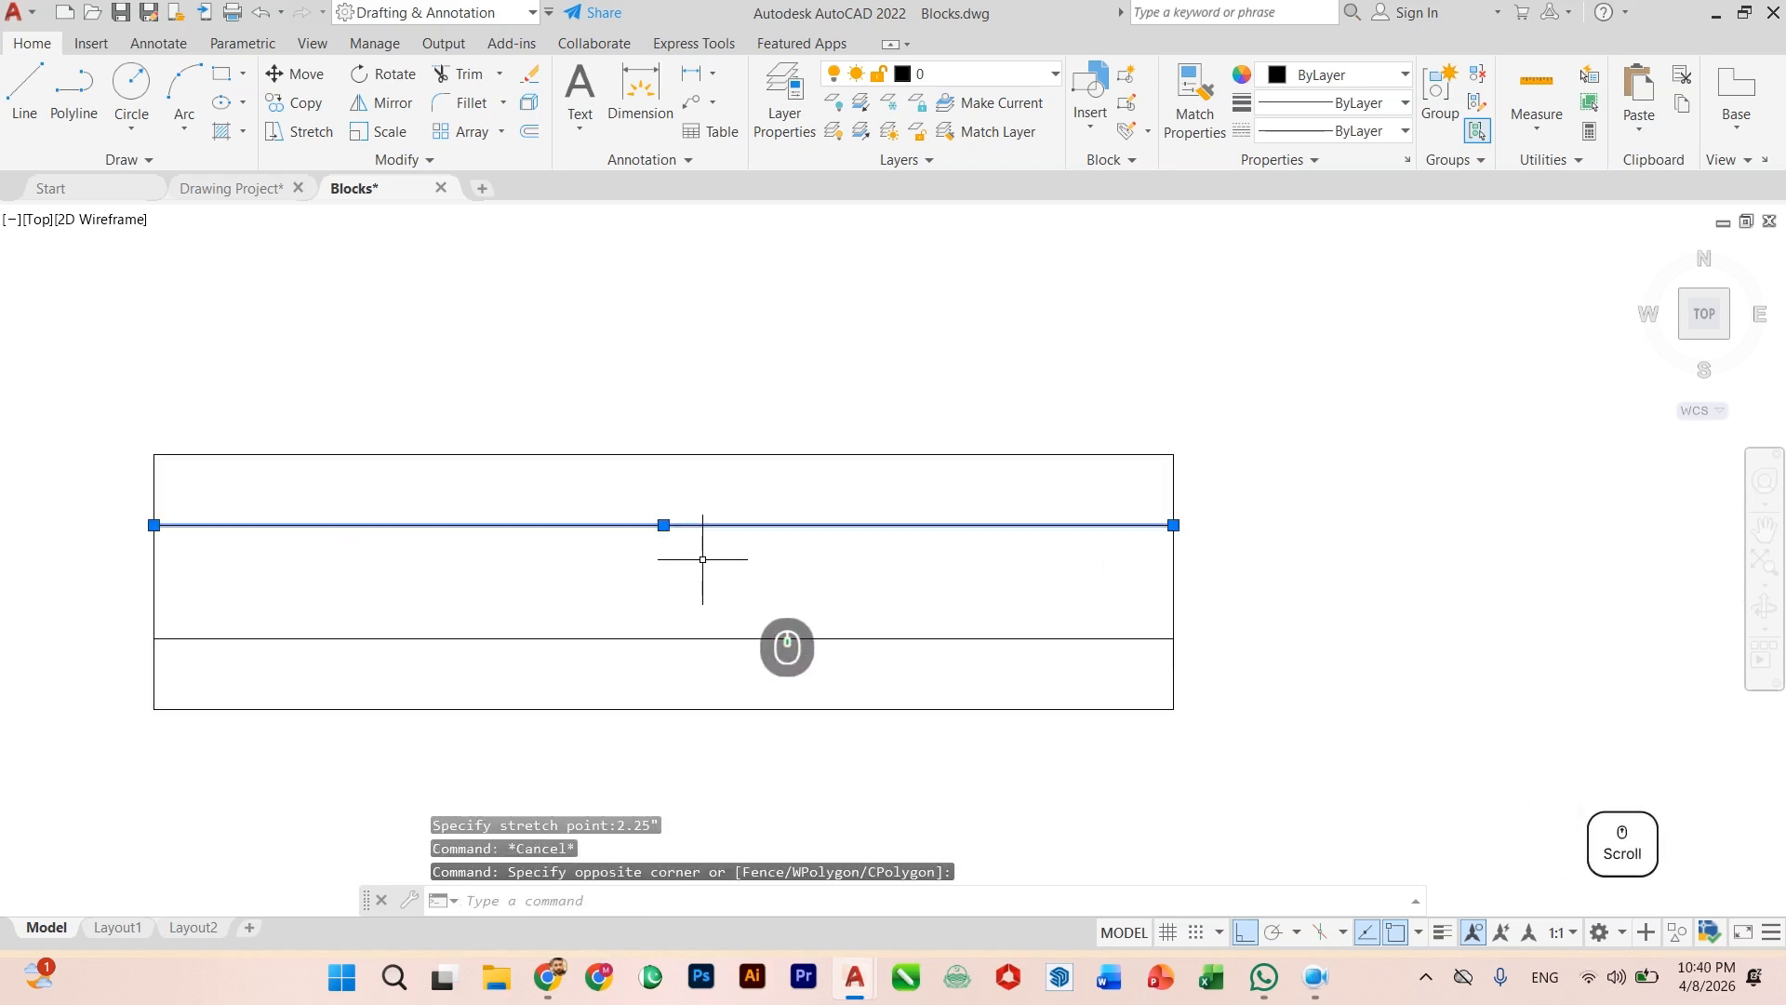
left_click(663, 525)
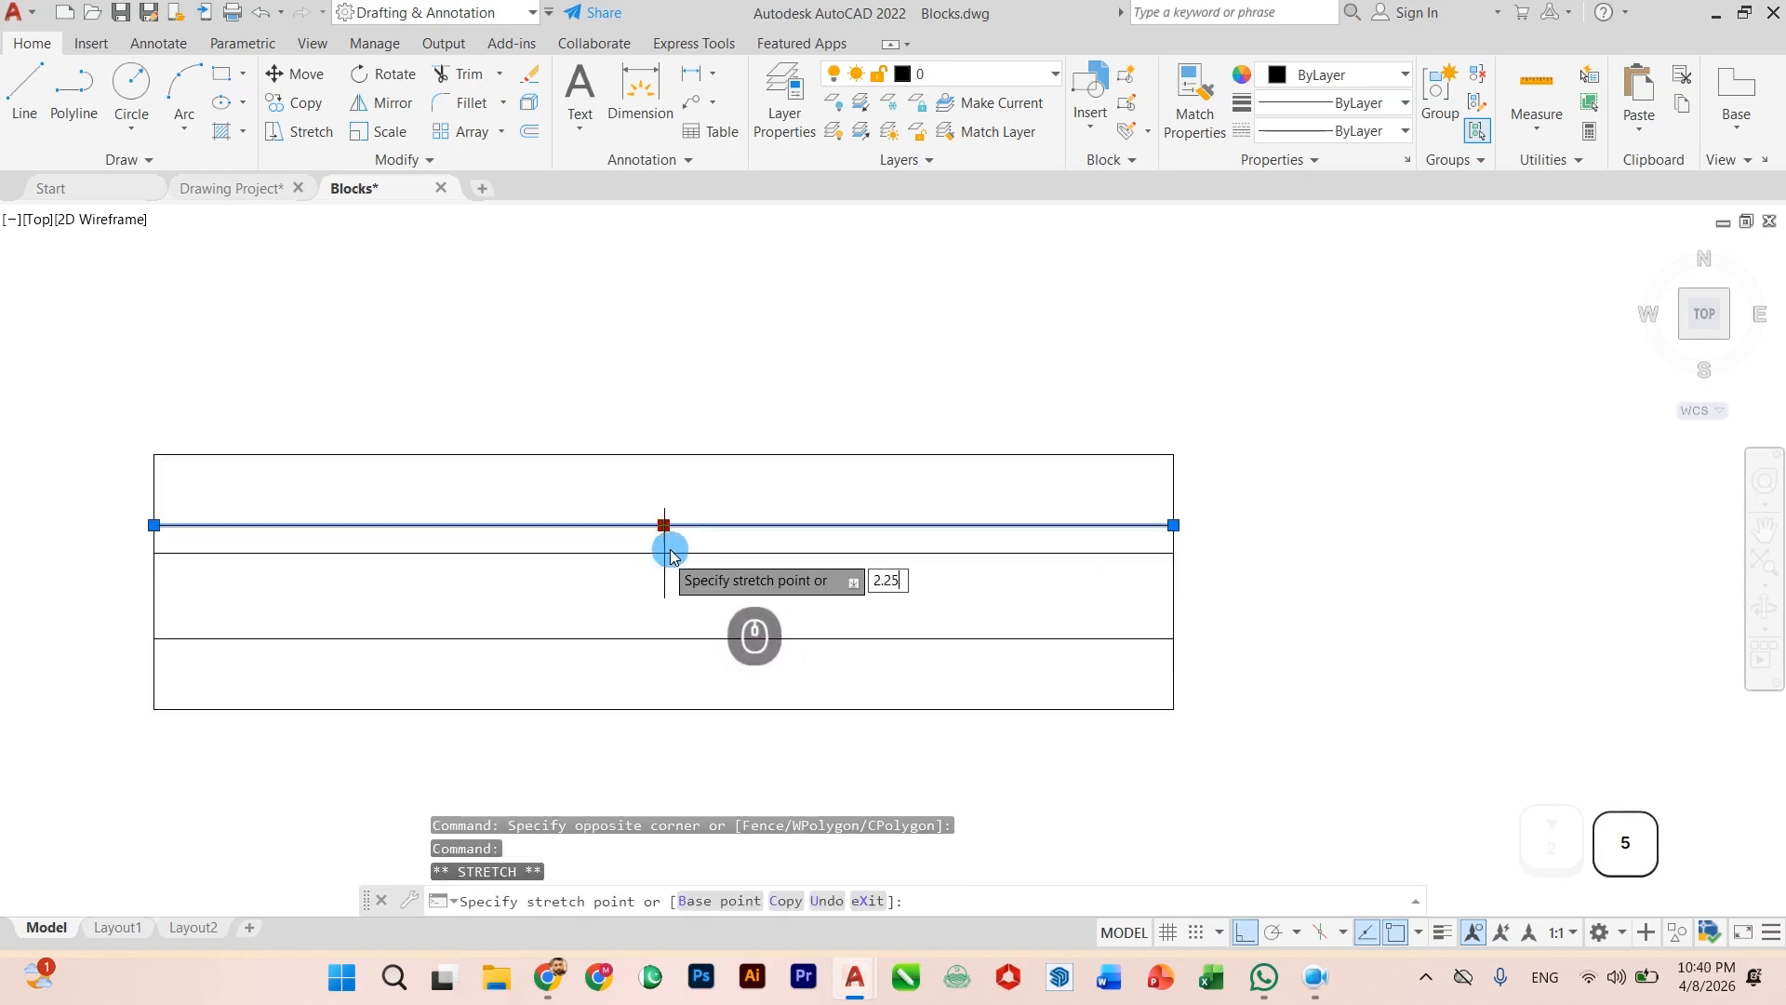
key("Return")
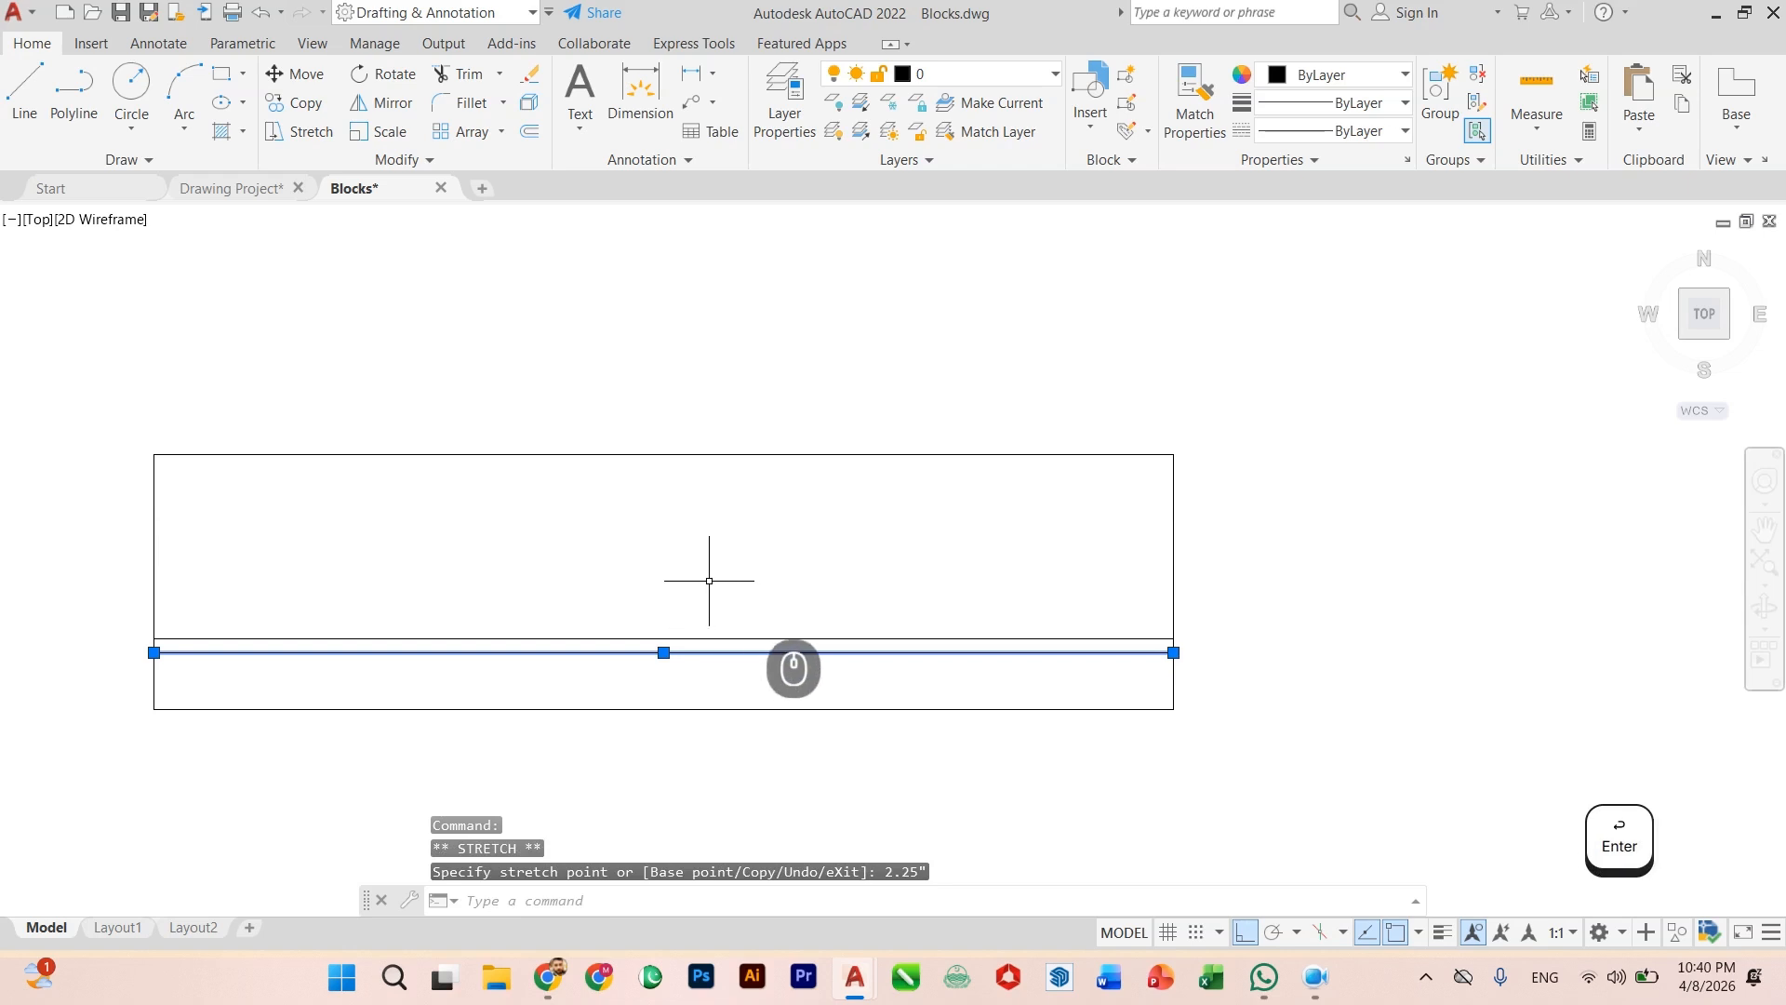
key("ctrl+z")
Step: Try to move the vent's upper inner line 1" downward by its midpoint grip
left_click(704, 520)
left_click(698, 538)
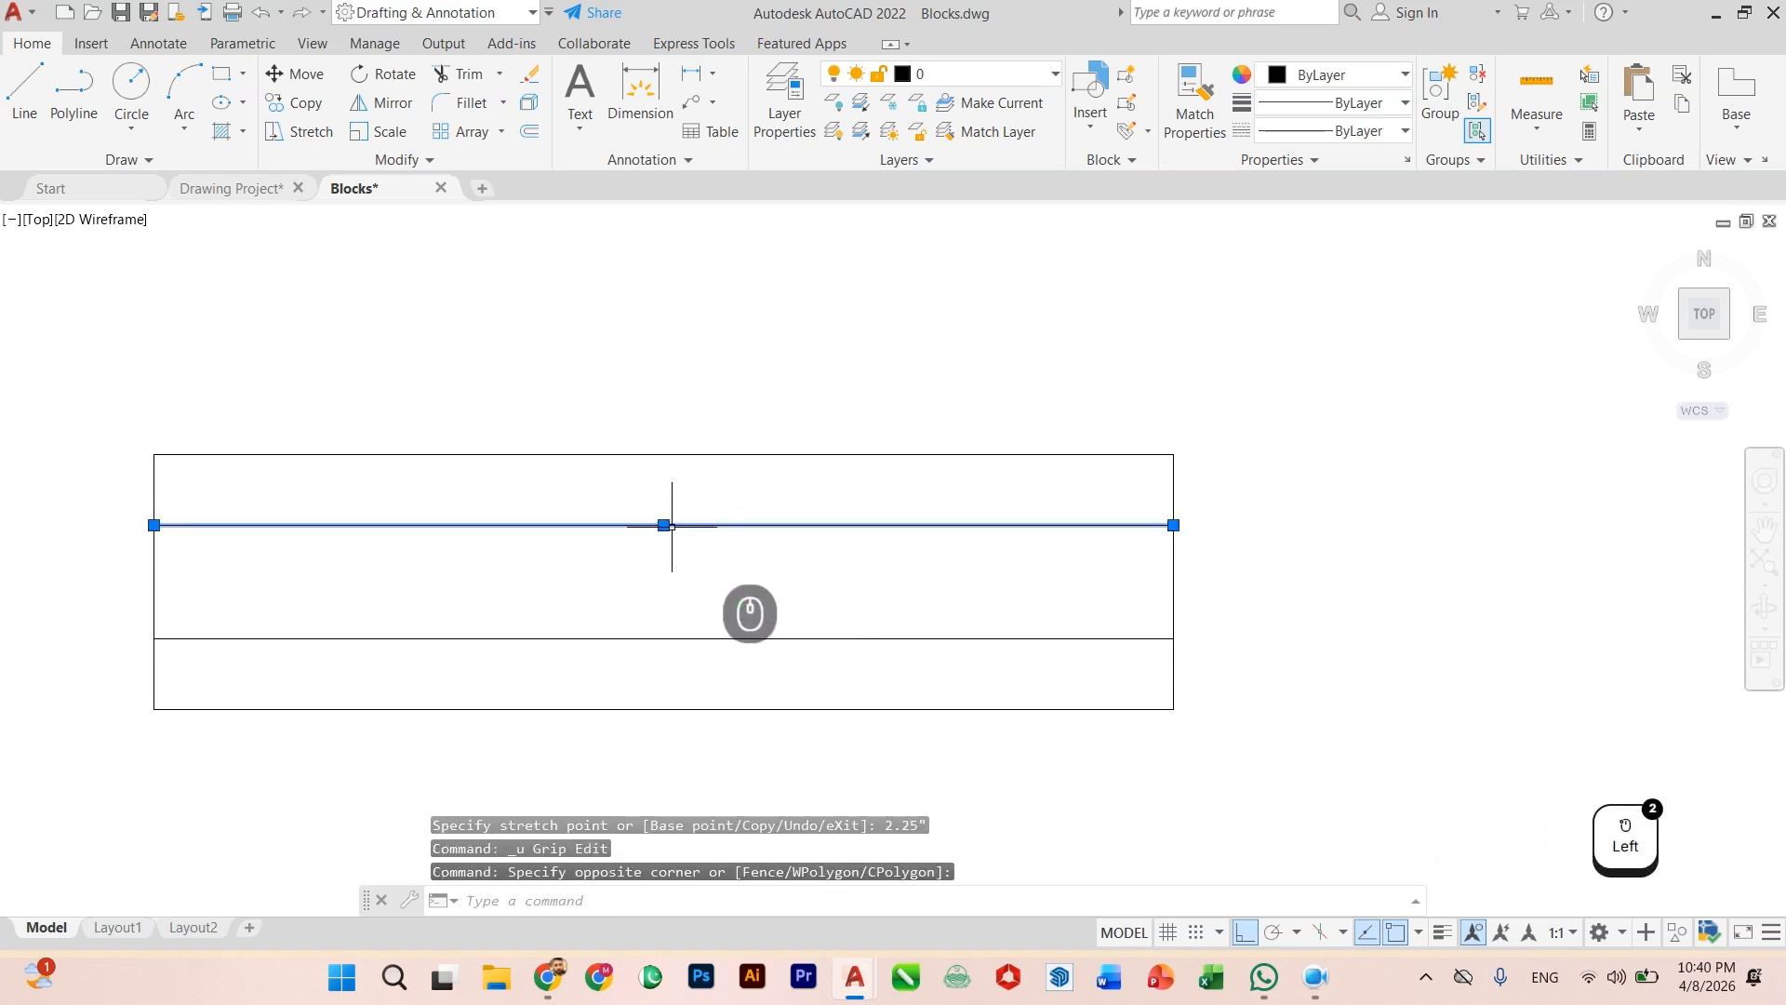
left_click(663, 525)
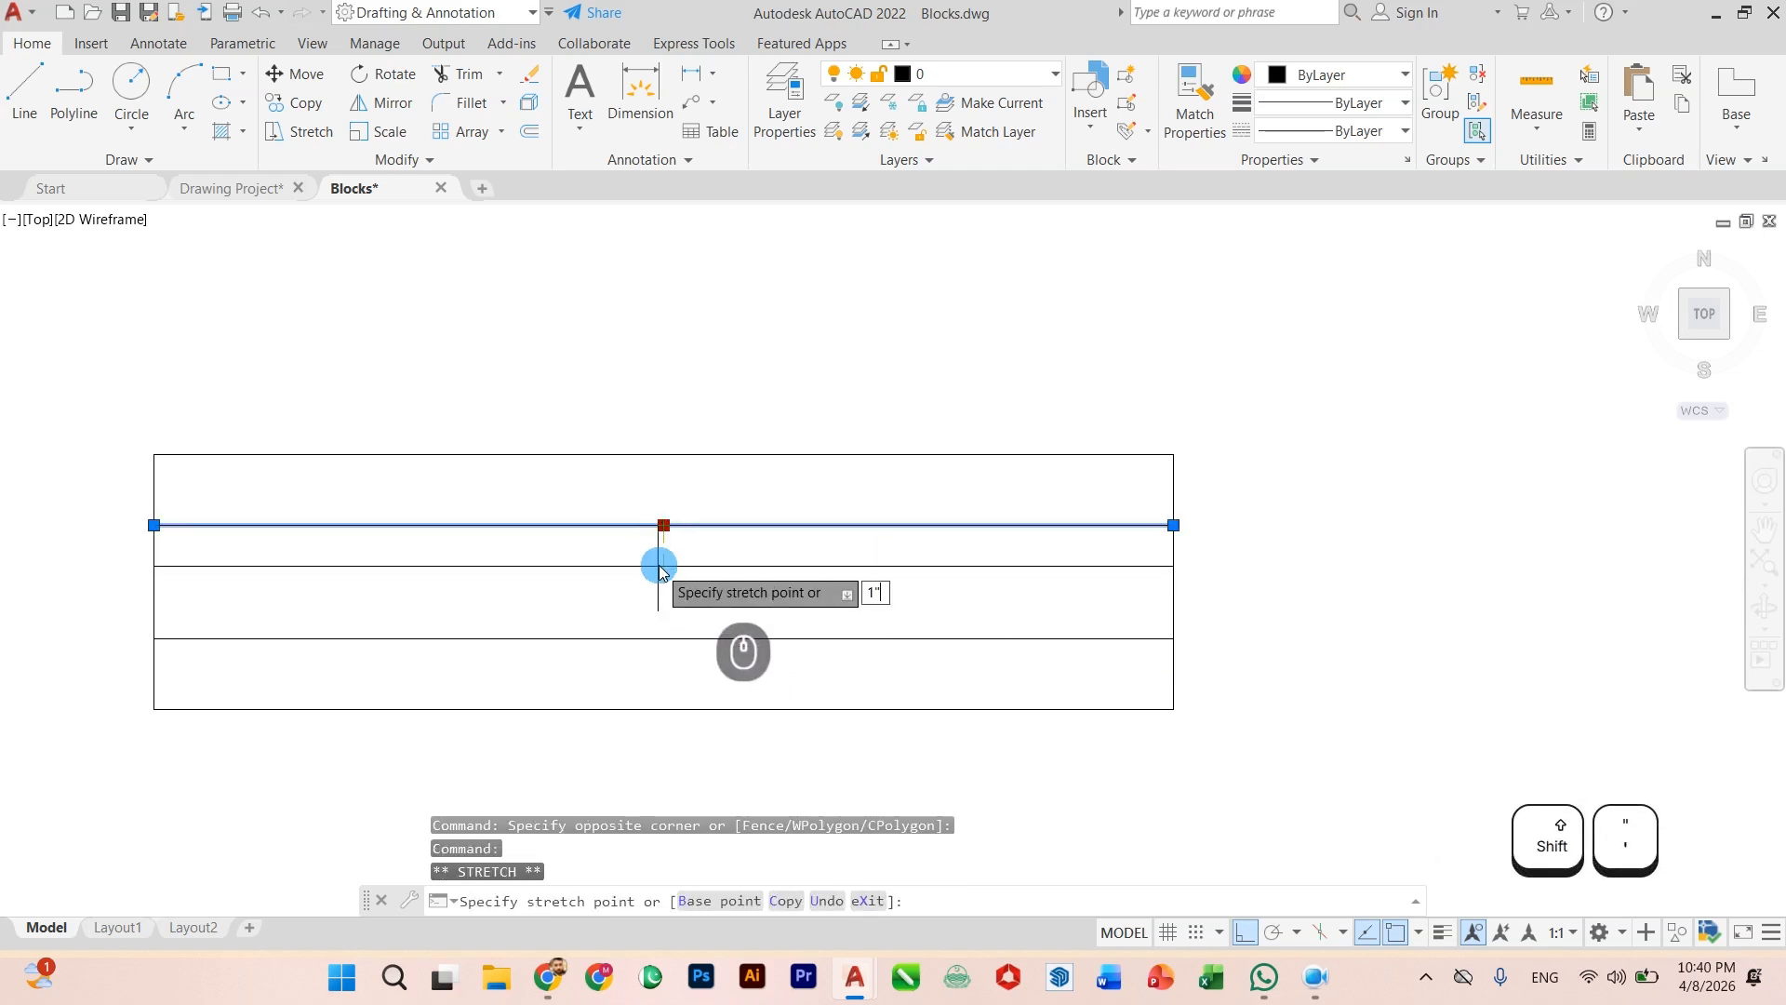
key("Return")
key("Escape")
Step: Try to move the vent's lower inner line 1" upward, and undo the 1" moves of both inner lines
left_click(703, 622)
left_click(696, 644)
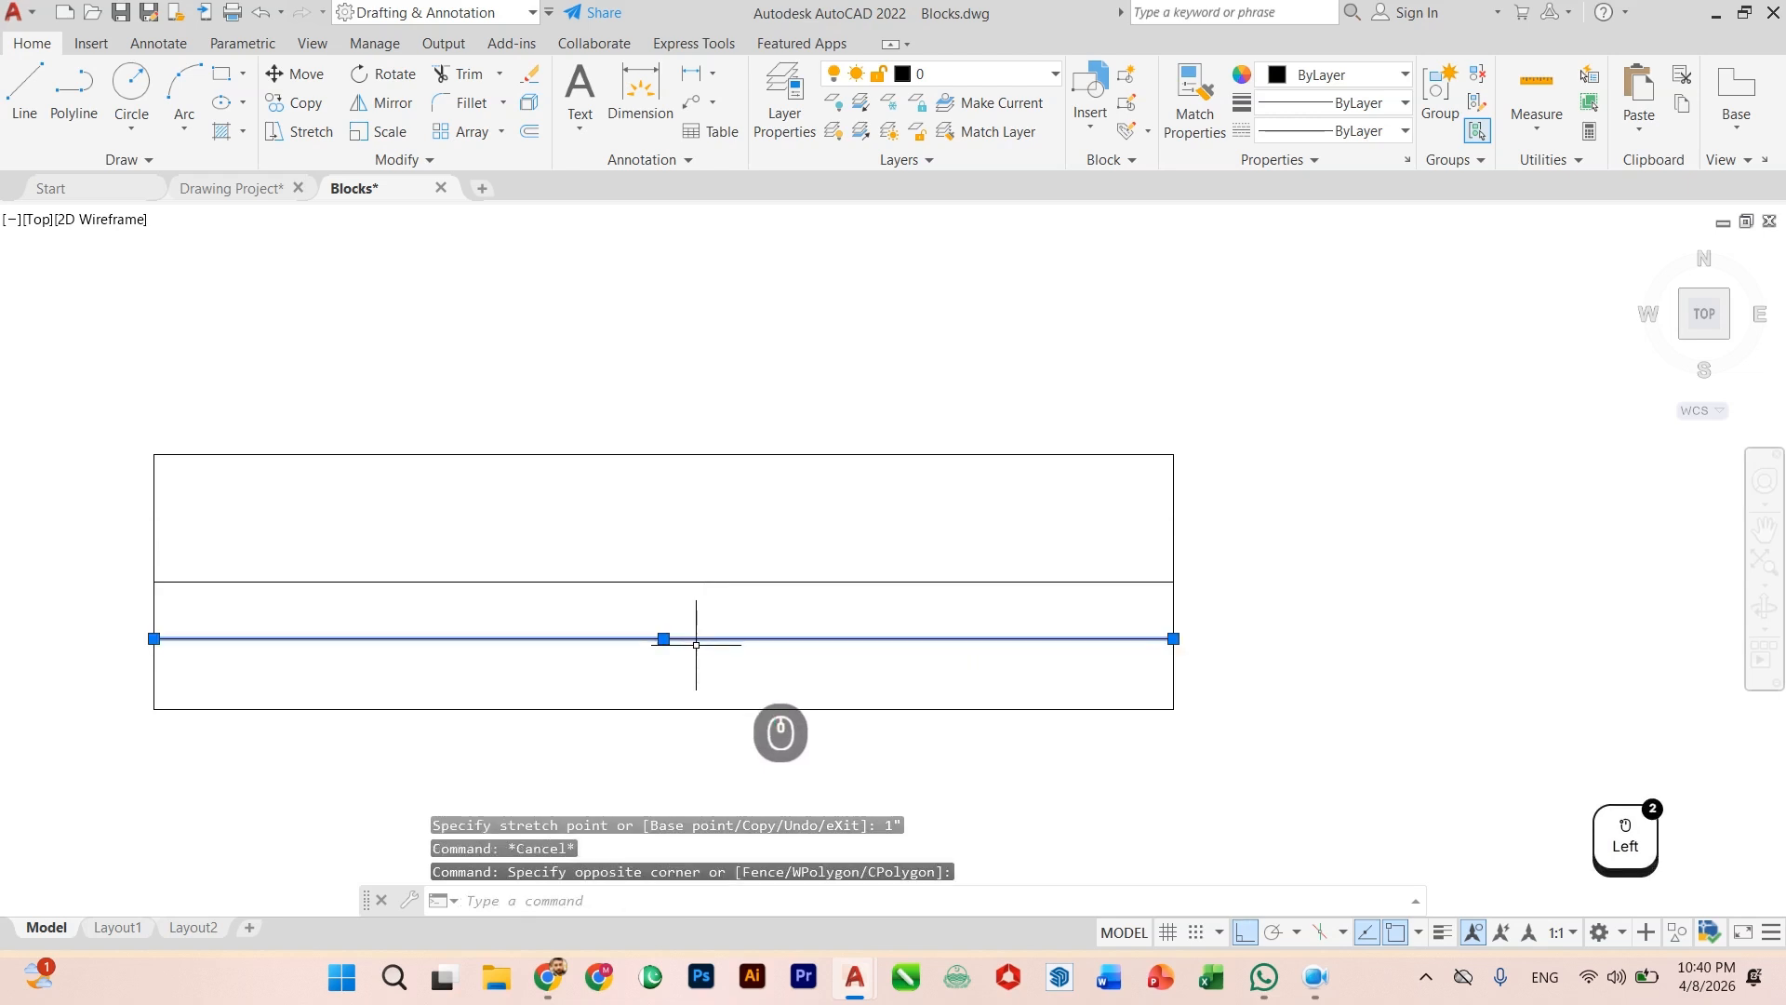
left_click(663, 638)
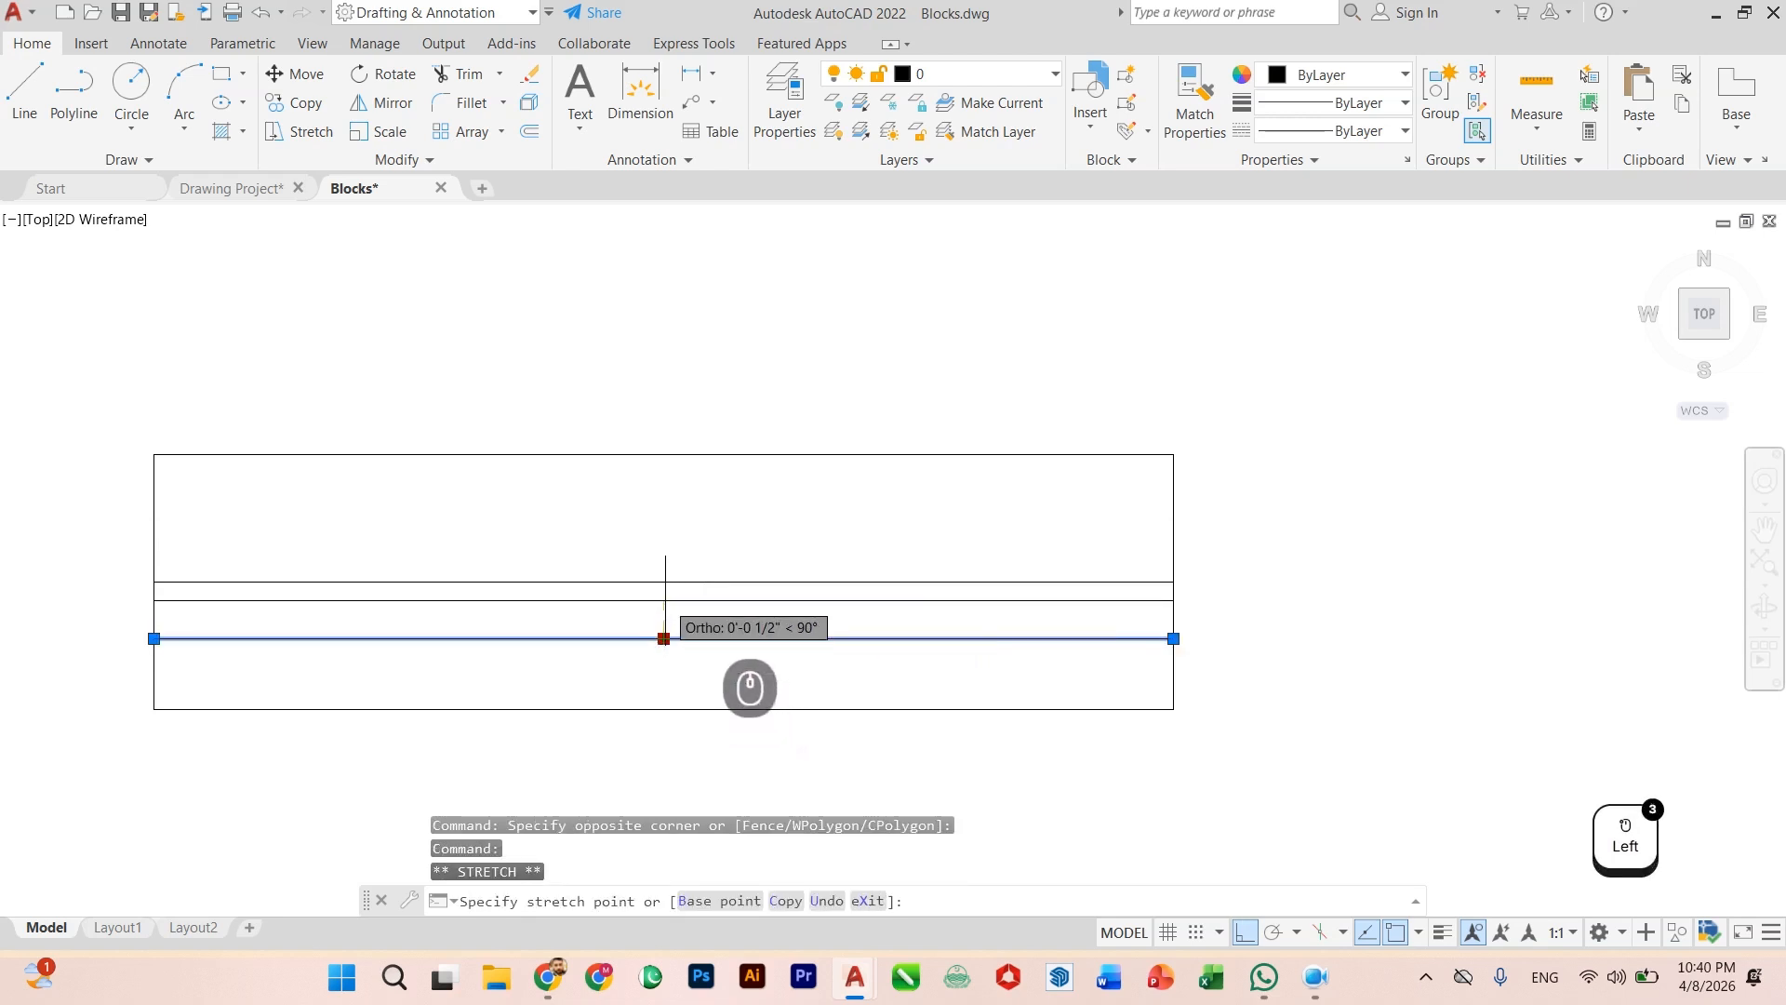
key("Return")
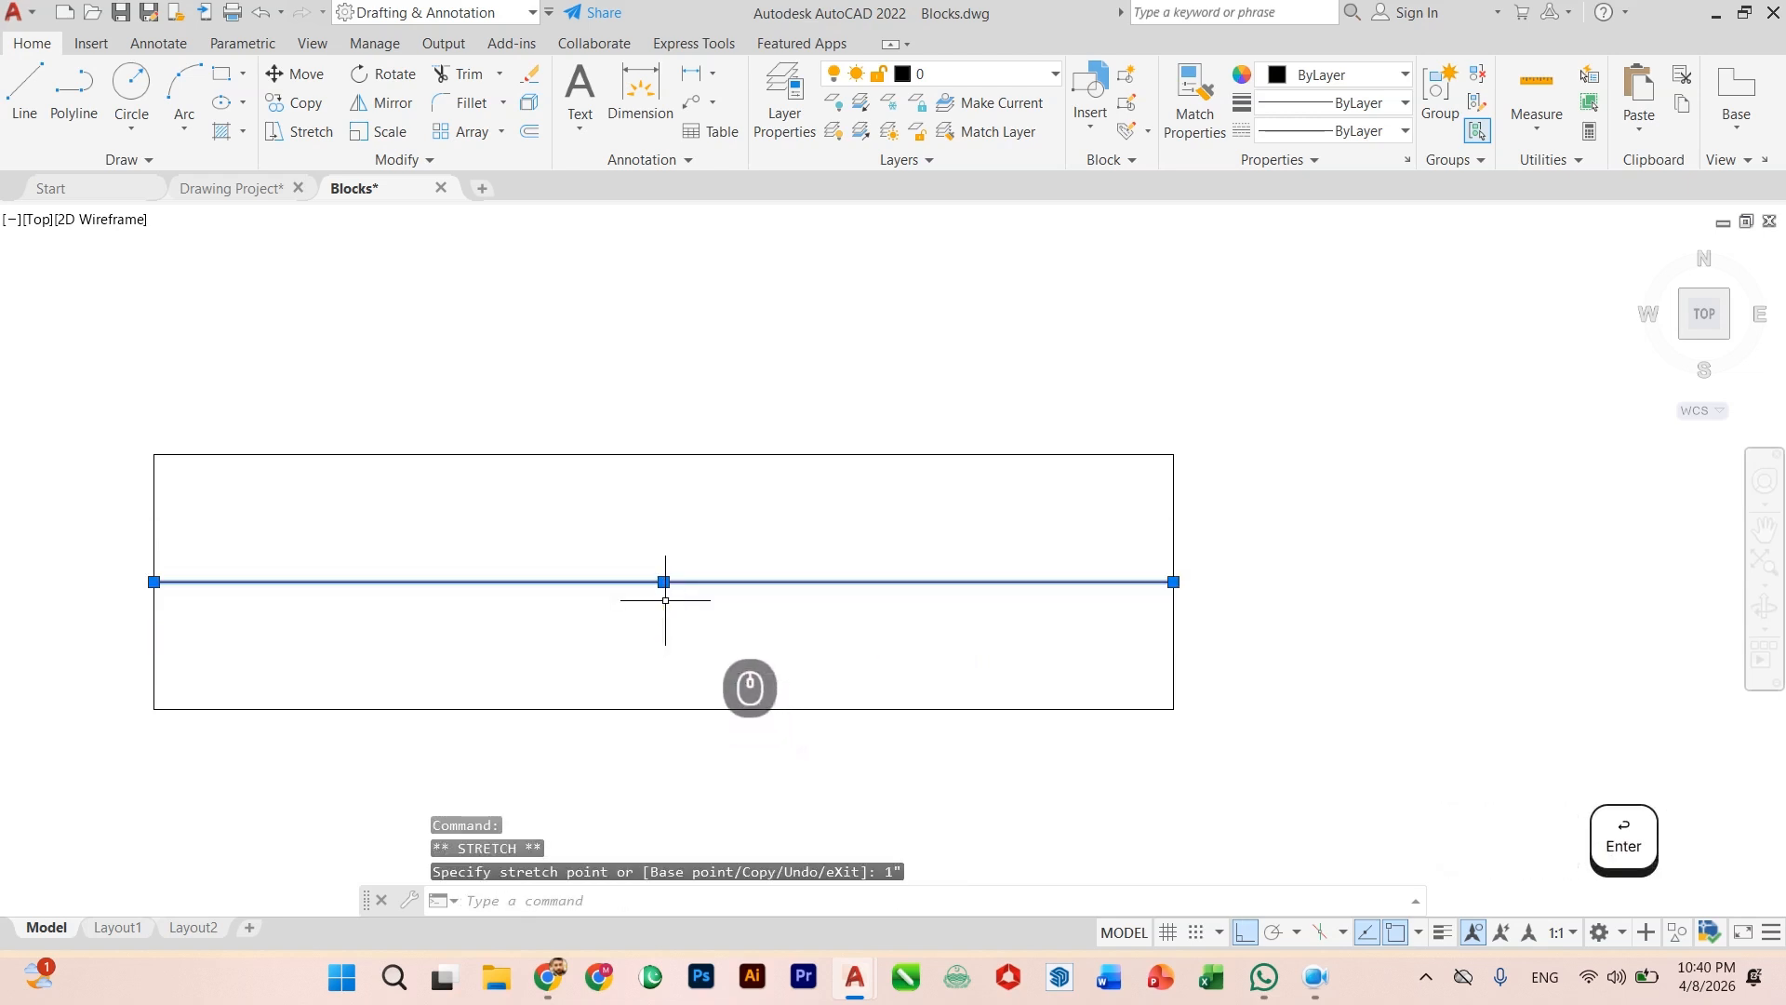
key("Escape")
key("ctrl+z")
key("ctrl+z")
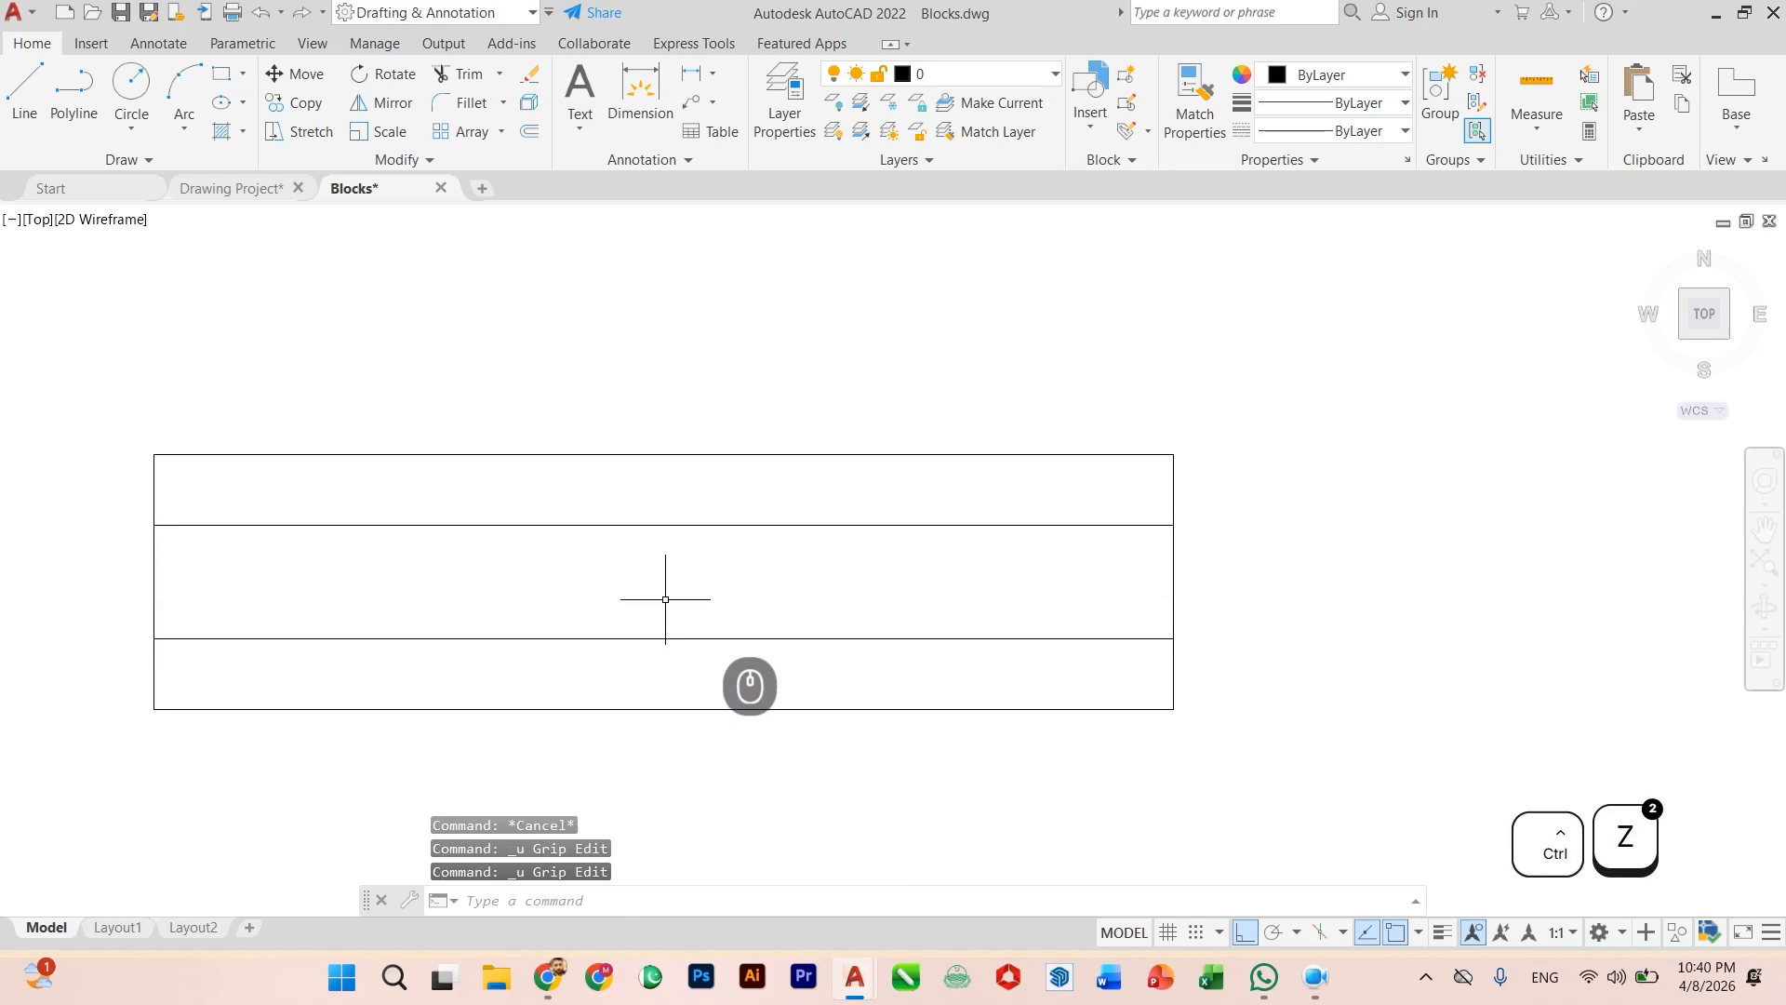
Step: Move the vent's upper inner line 0.5" downward by its midpoint grip
left_click(695, 526)
left_click(666, 526)
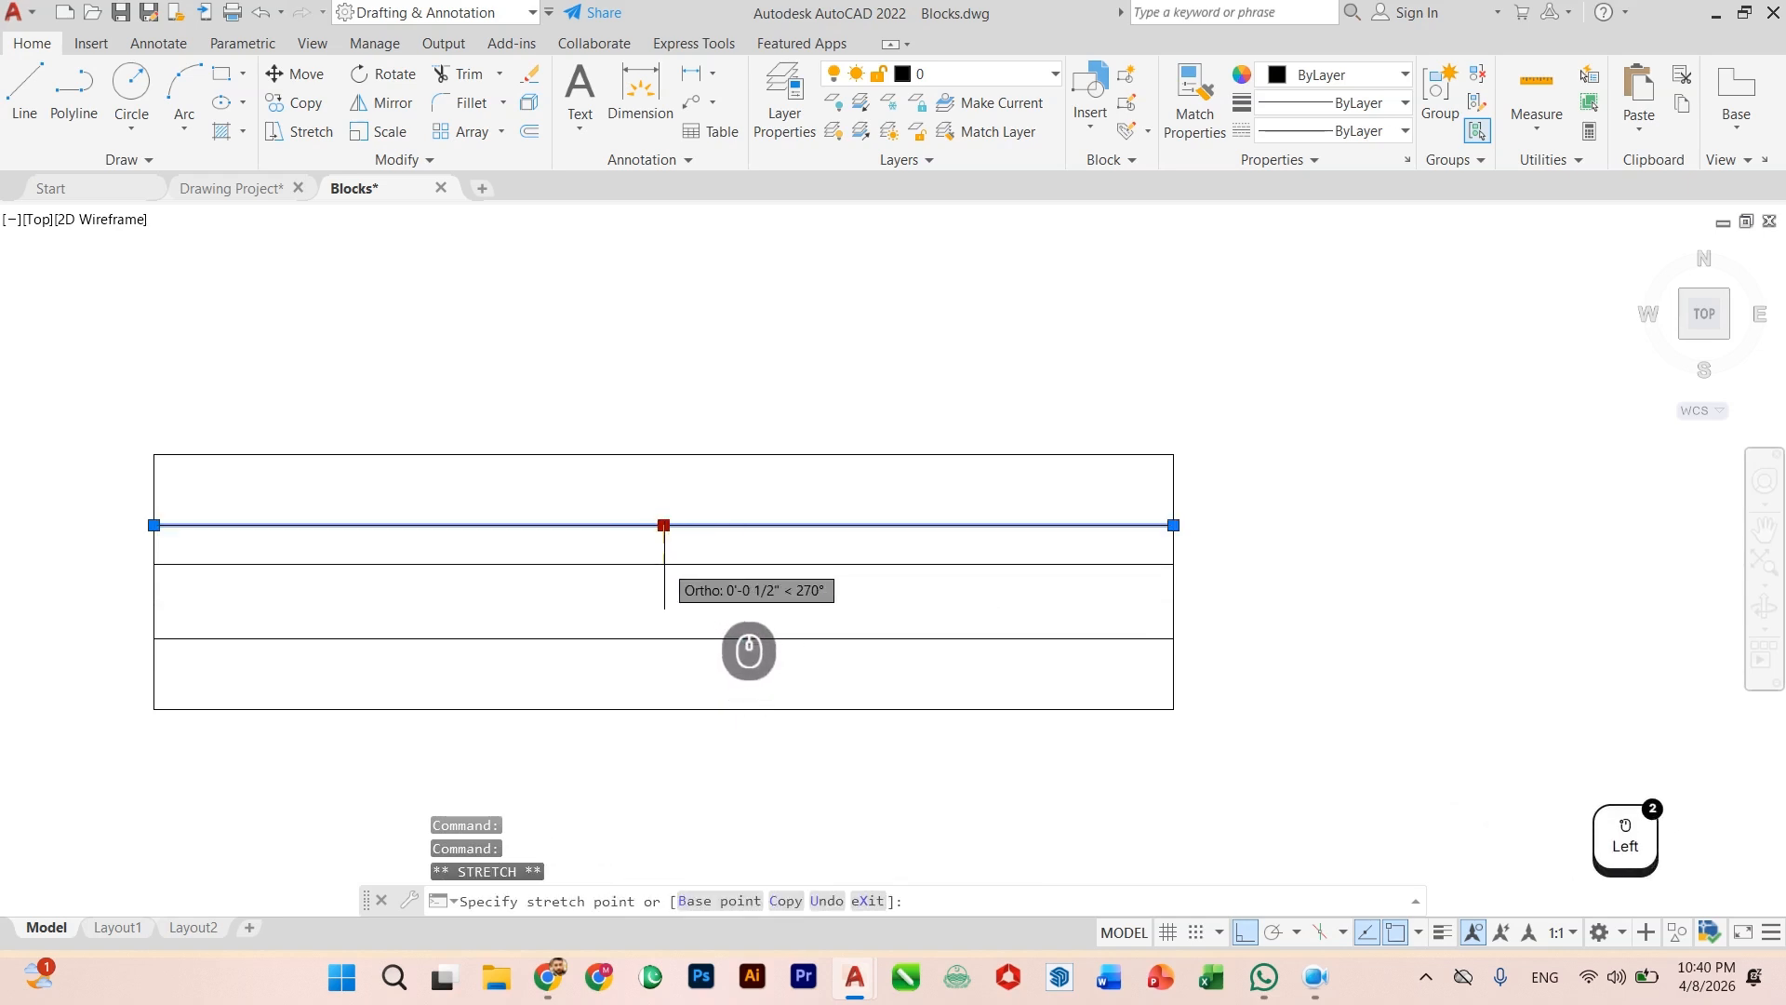
type("0.")
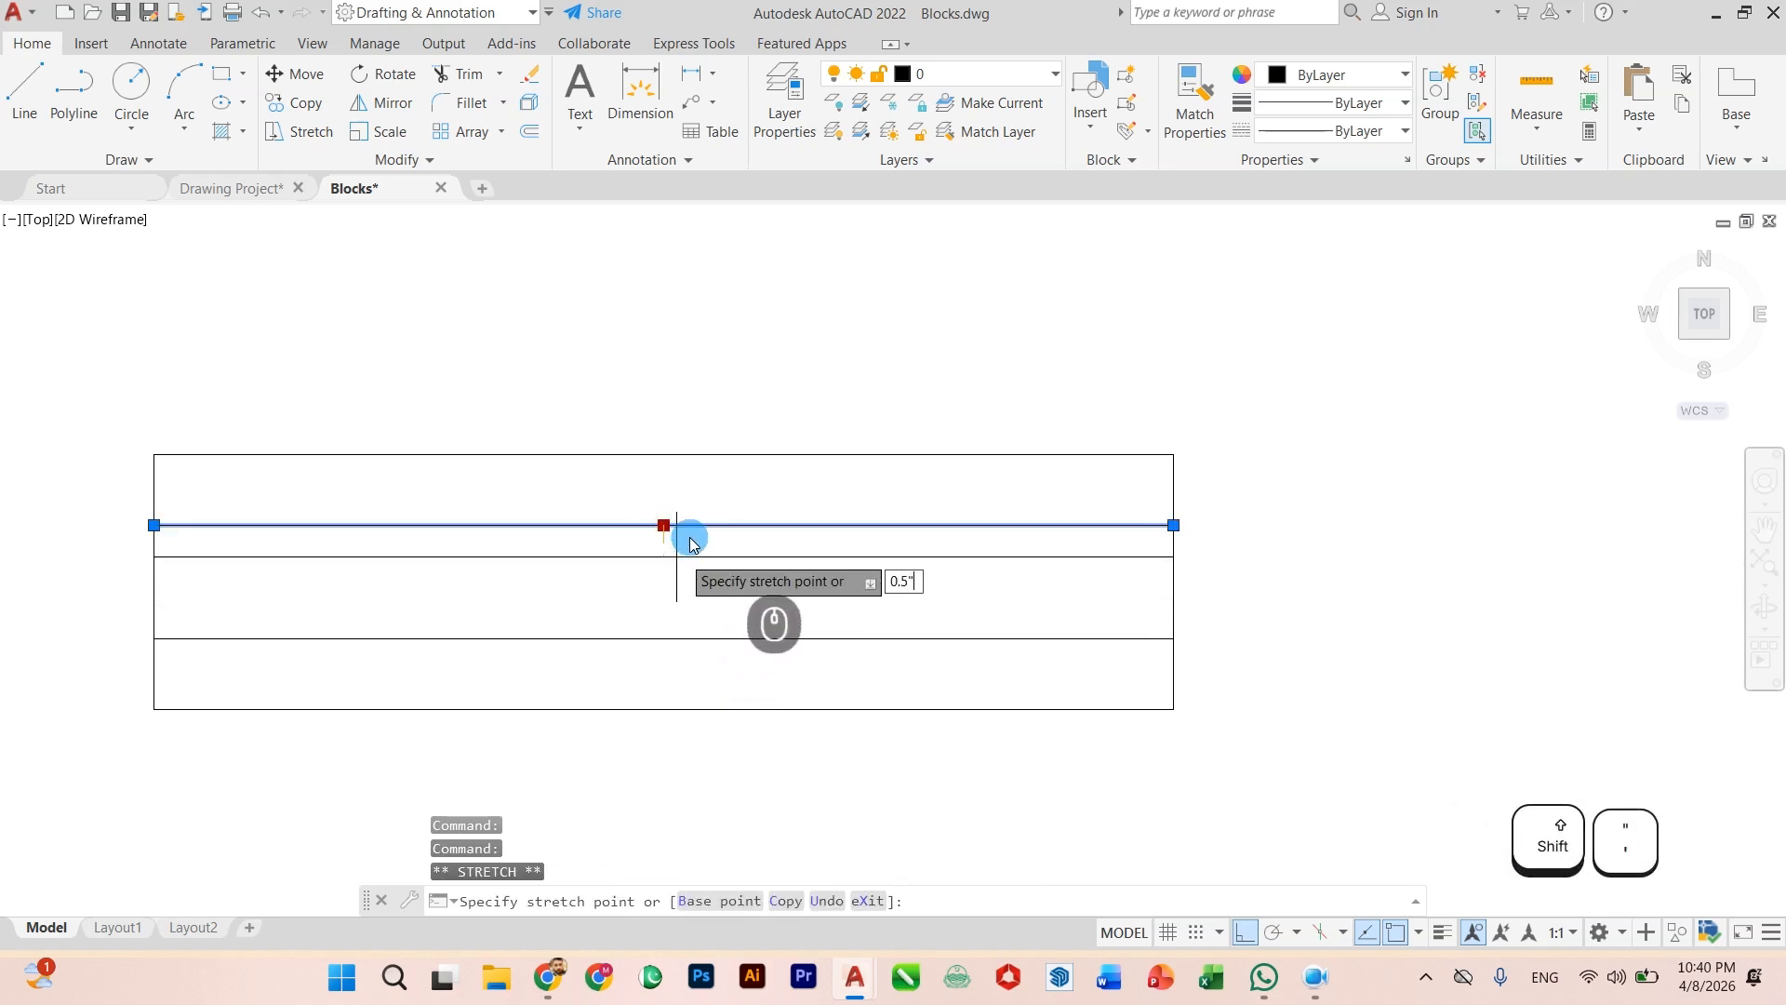
type("5\"")
key("Return")
Step: Move the vent's lower inner line 0.5" upward by its midpoint grip
left_click(725, 621)
left_click(674, 658)
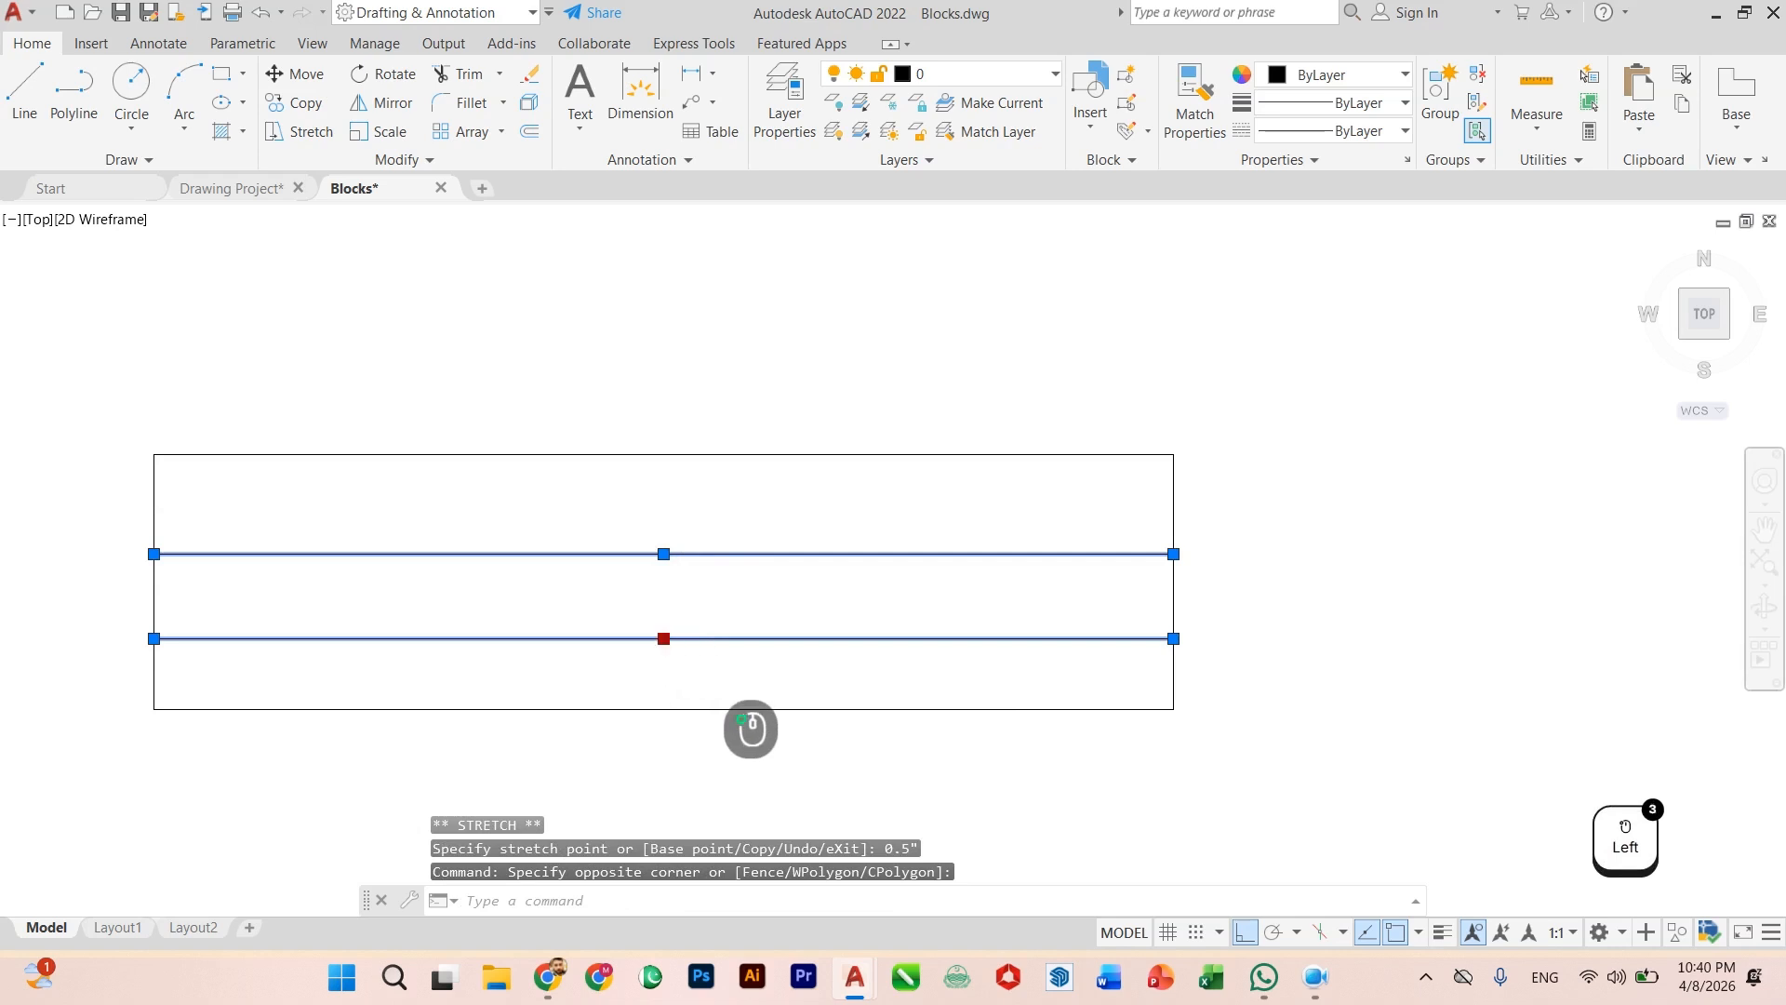
left_click(663, 638)
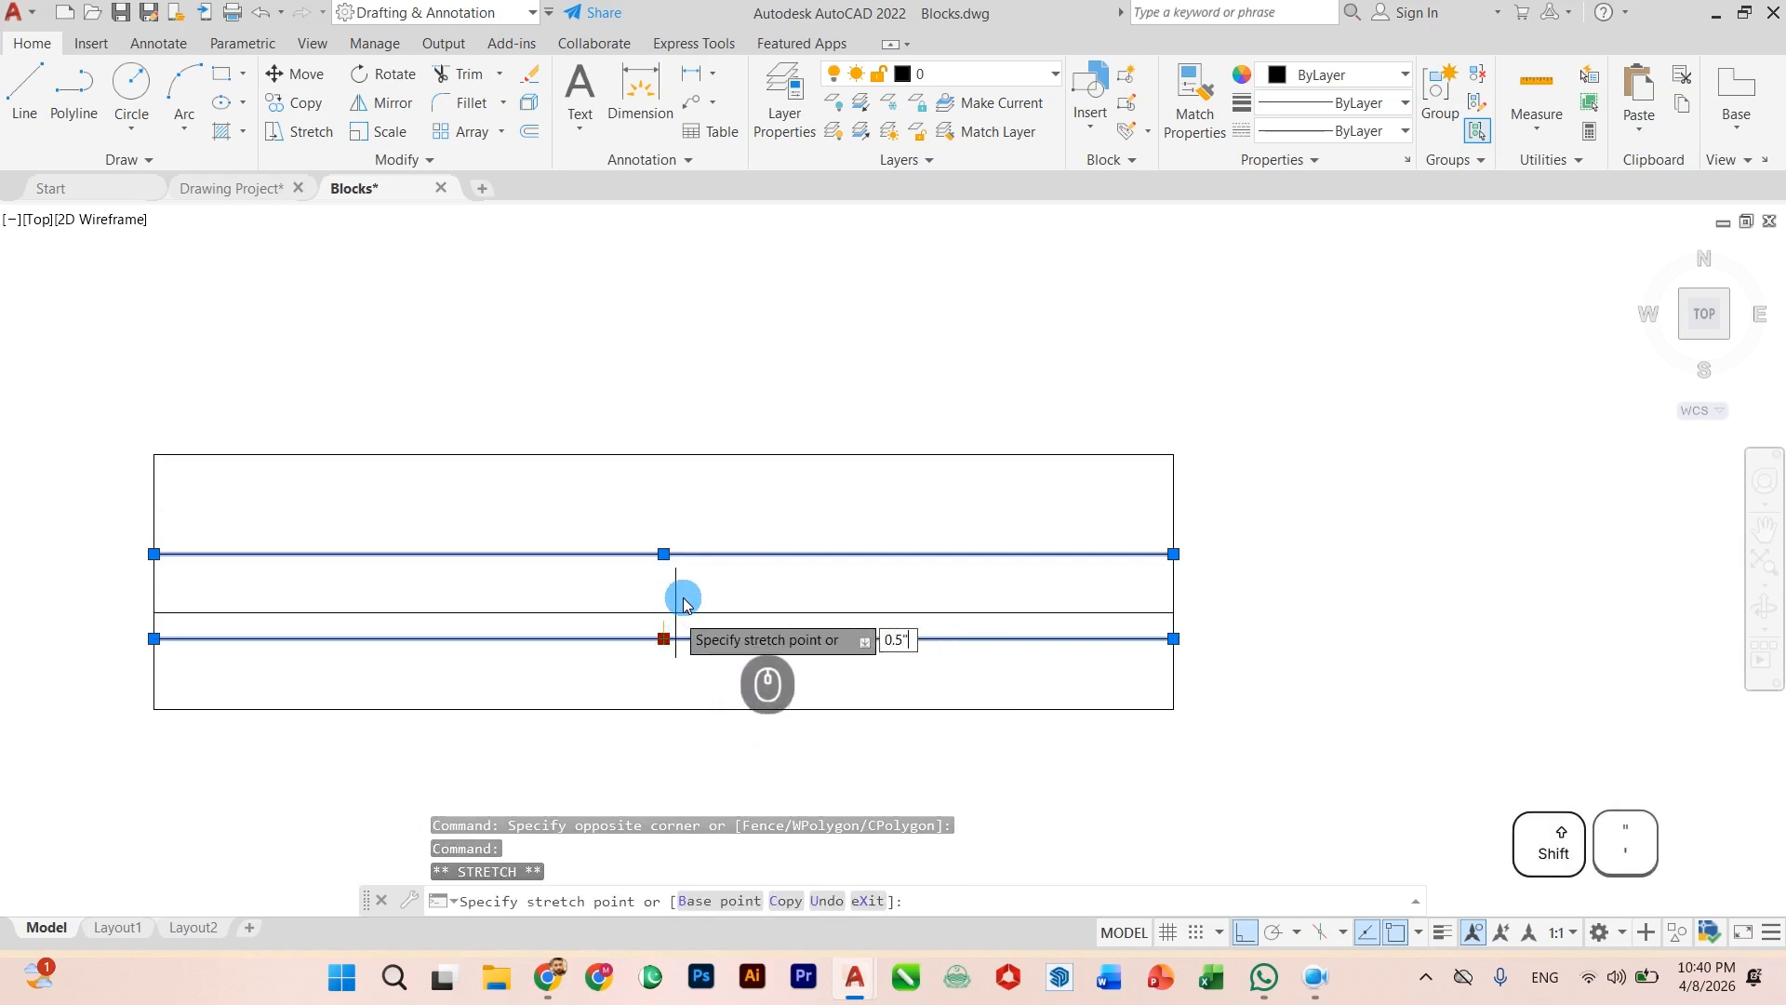
type("0.5\"")
key("Return")
scroll(763, 502, "down", 4)
key("Escape")
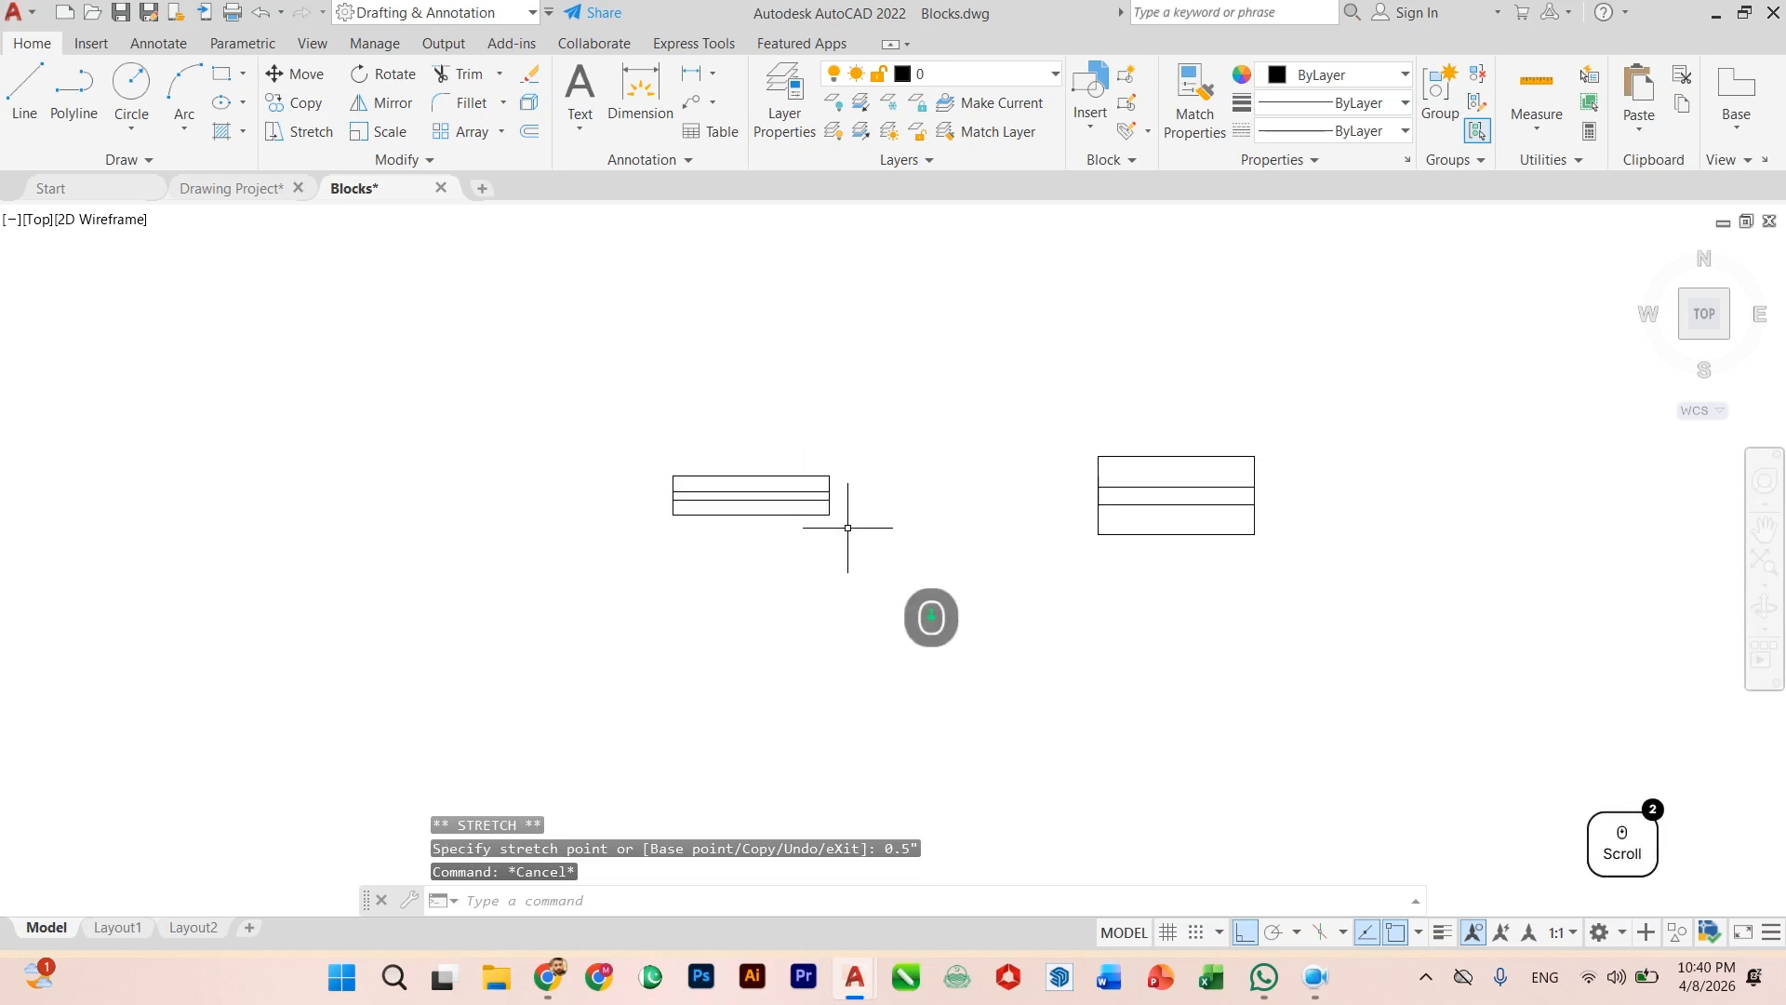
Step: Copy the thinned vent's outline and both inner lines straight down, directly below the original
left_click(868, 451)
left_click(642, 582)
scroll(641, 583, "up", 2)
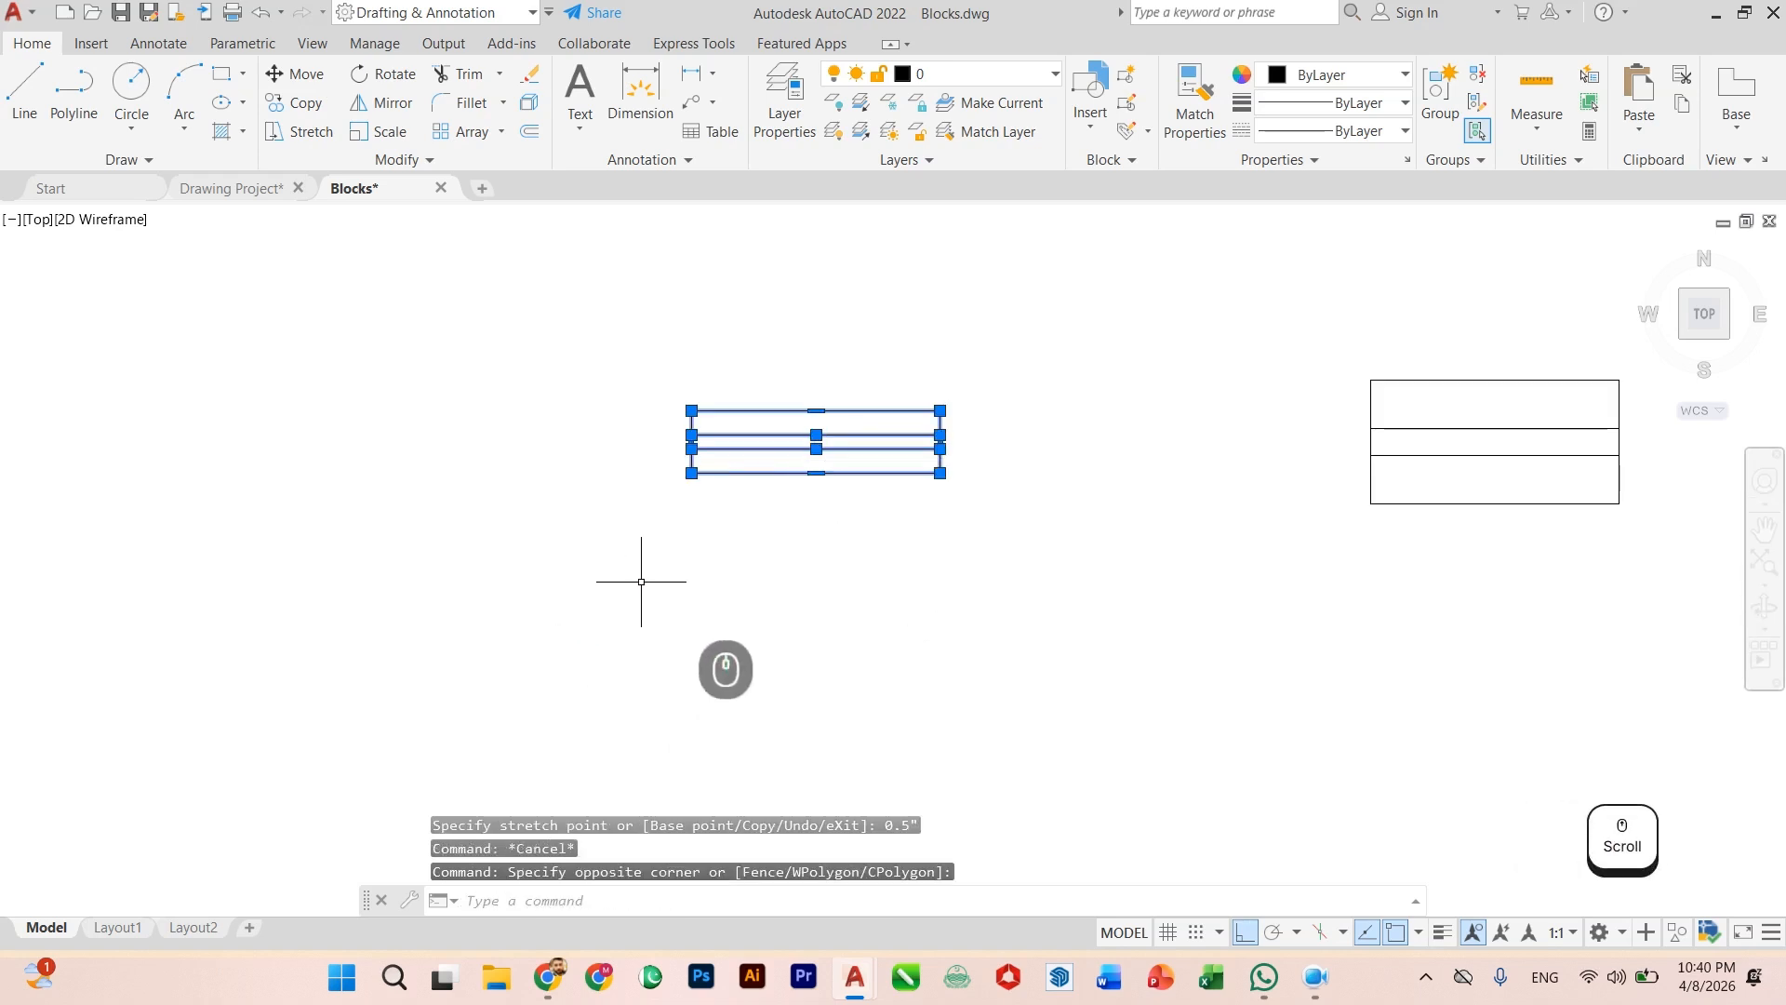
type("copy")
key("Return")
left_click(728, 472)
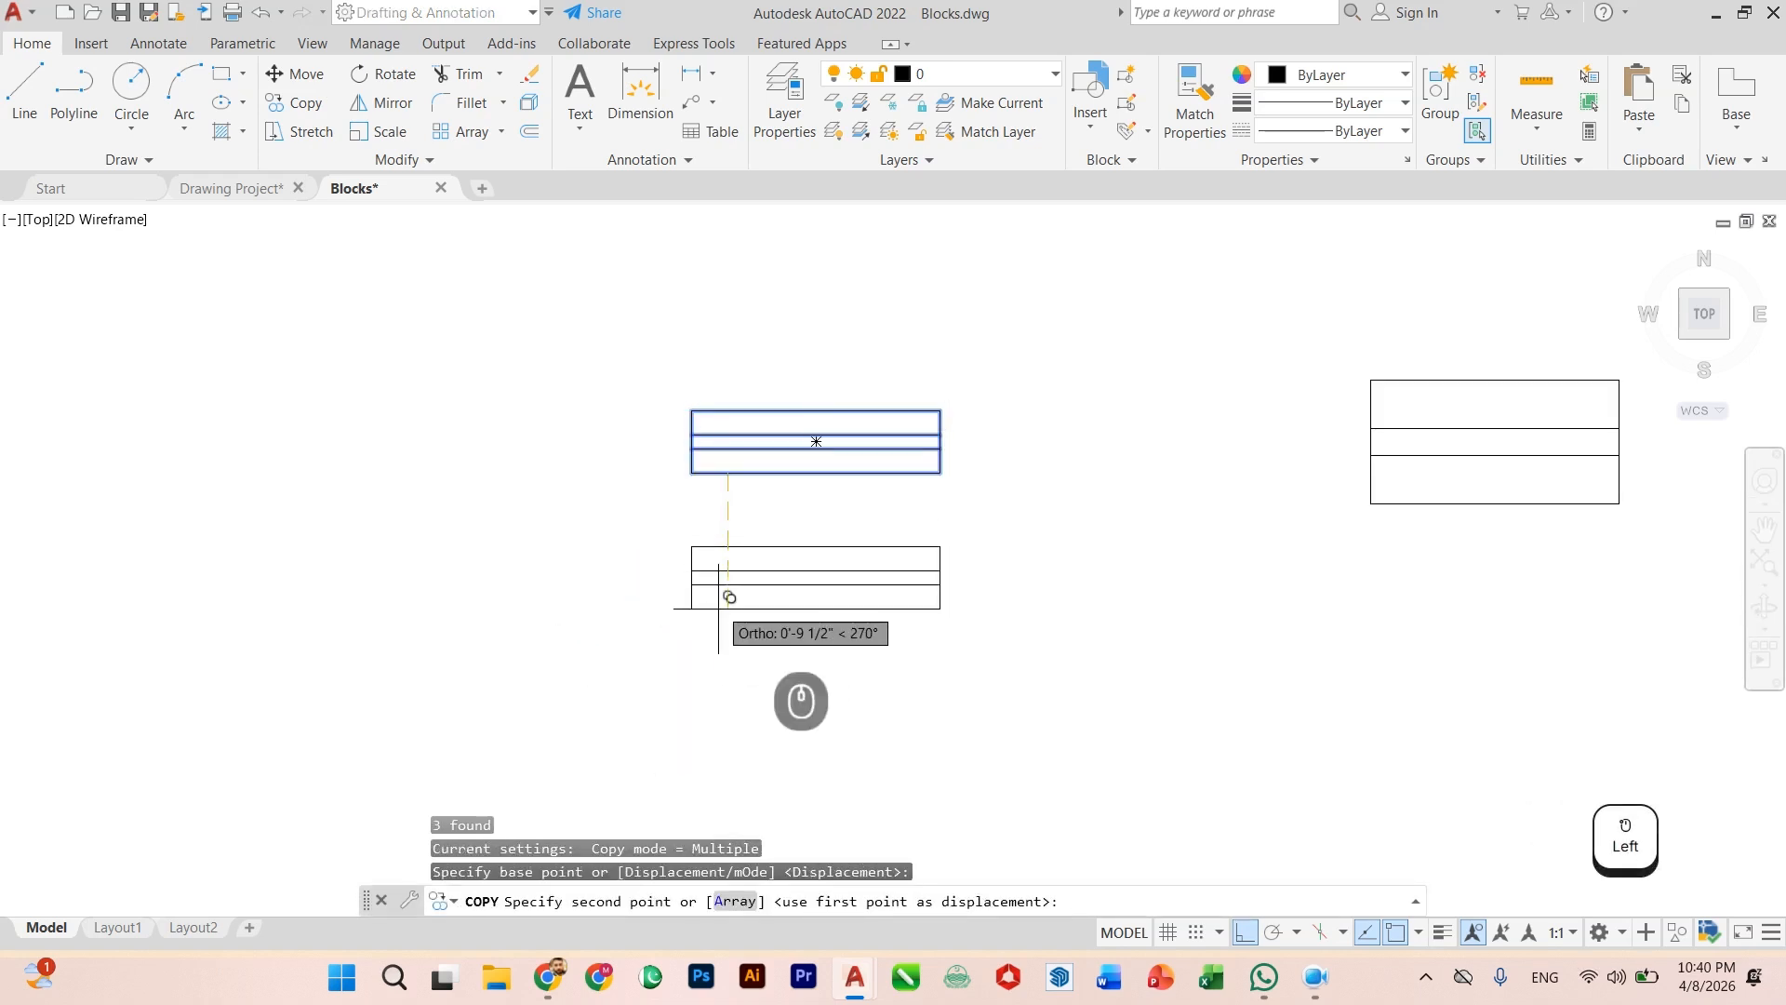
key("Escape")
Step: Define the copied vent as a block named "Vent 4.5" with its lower-left corner as the base point
left_click(1096, 547)
left_click(648, 725)
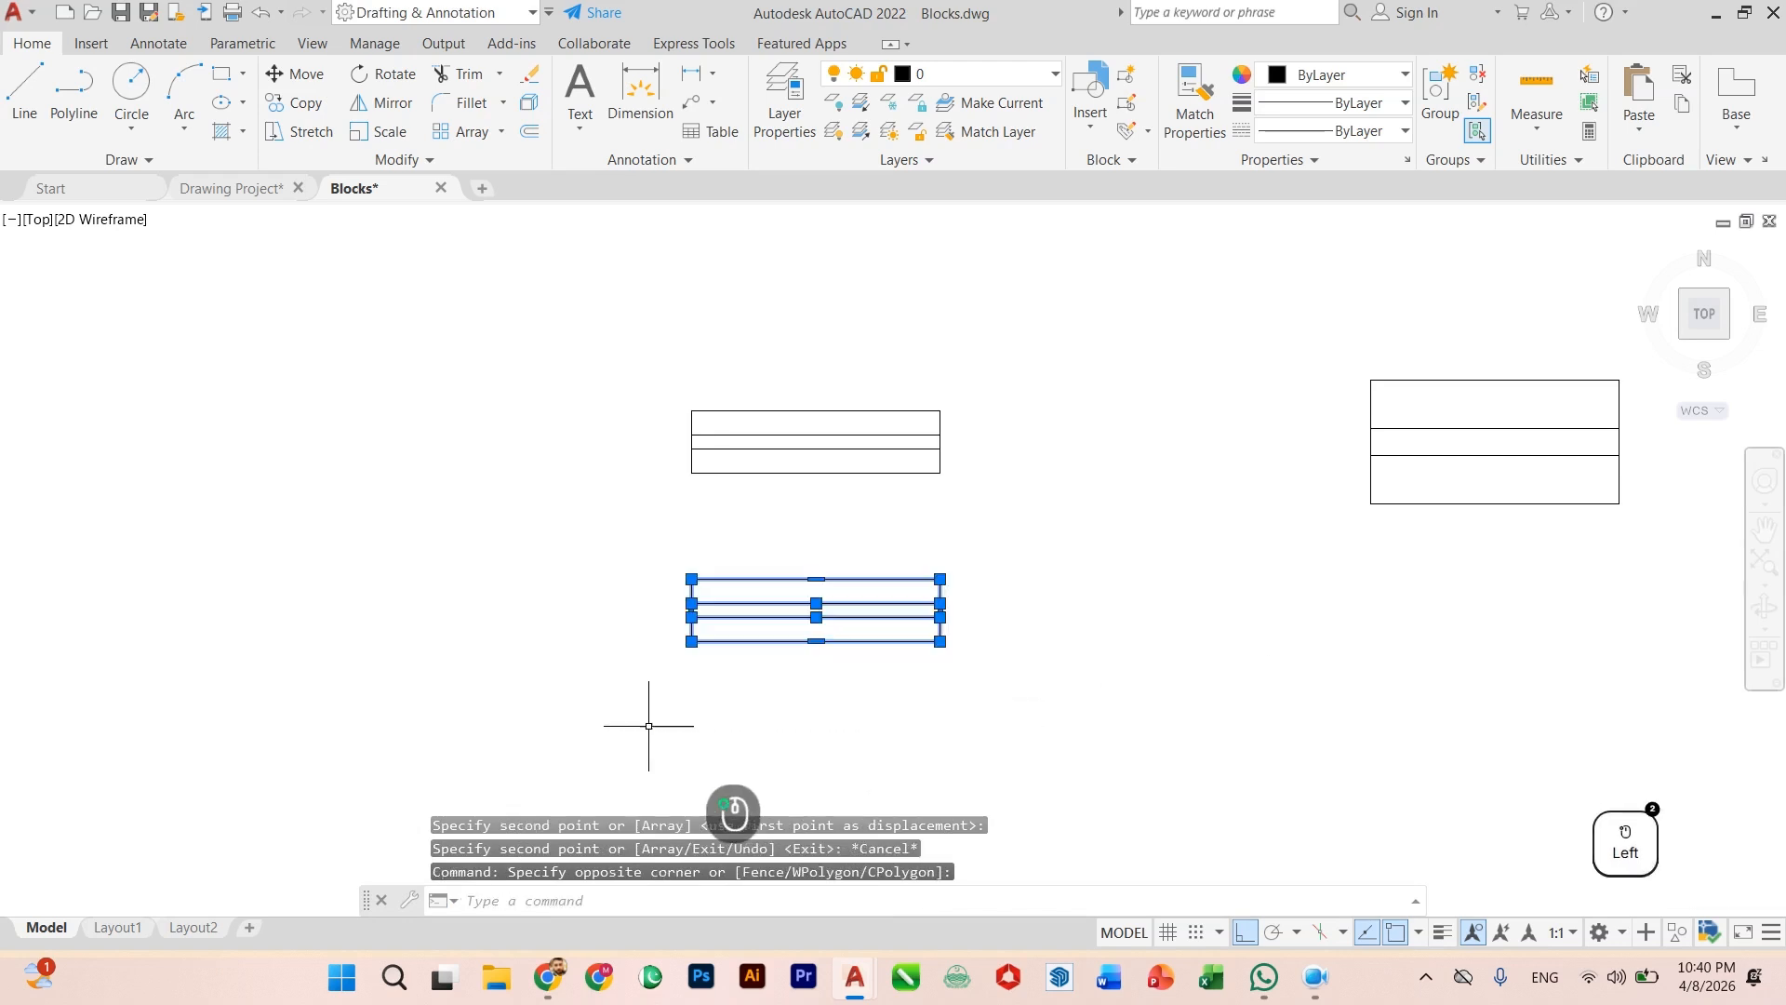
type("bl")
key("Return")
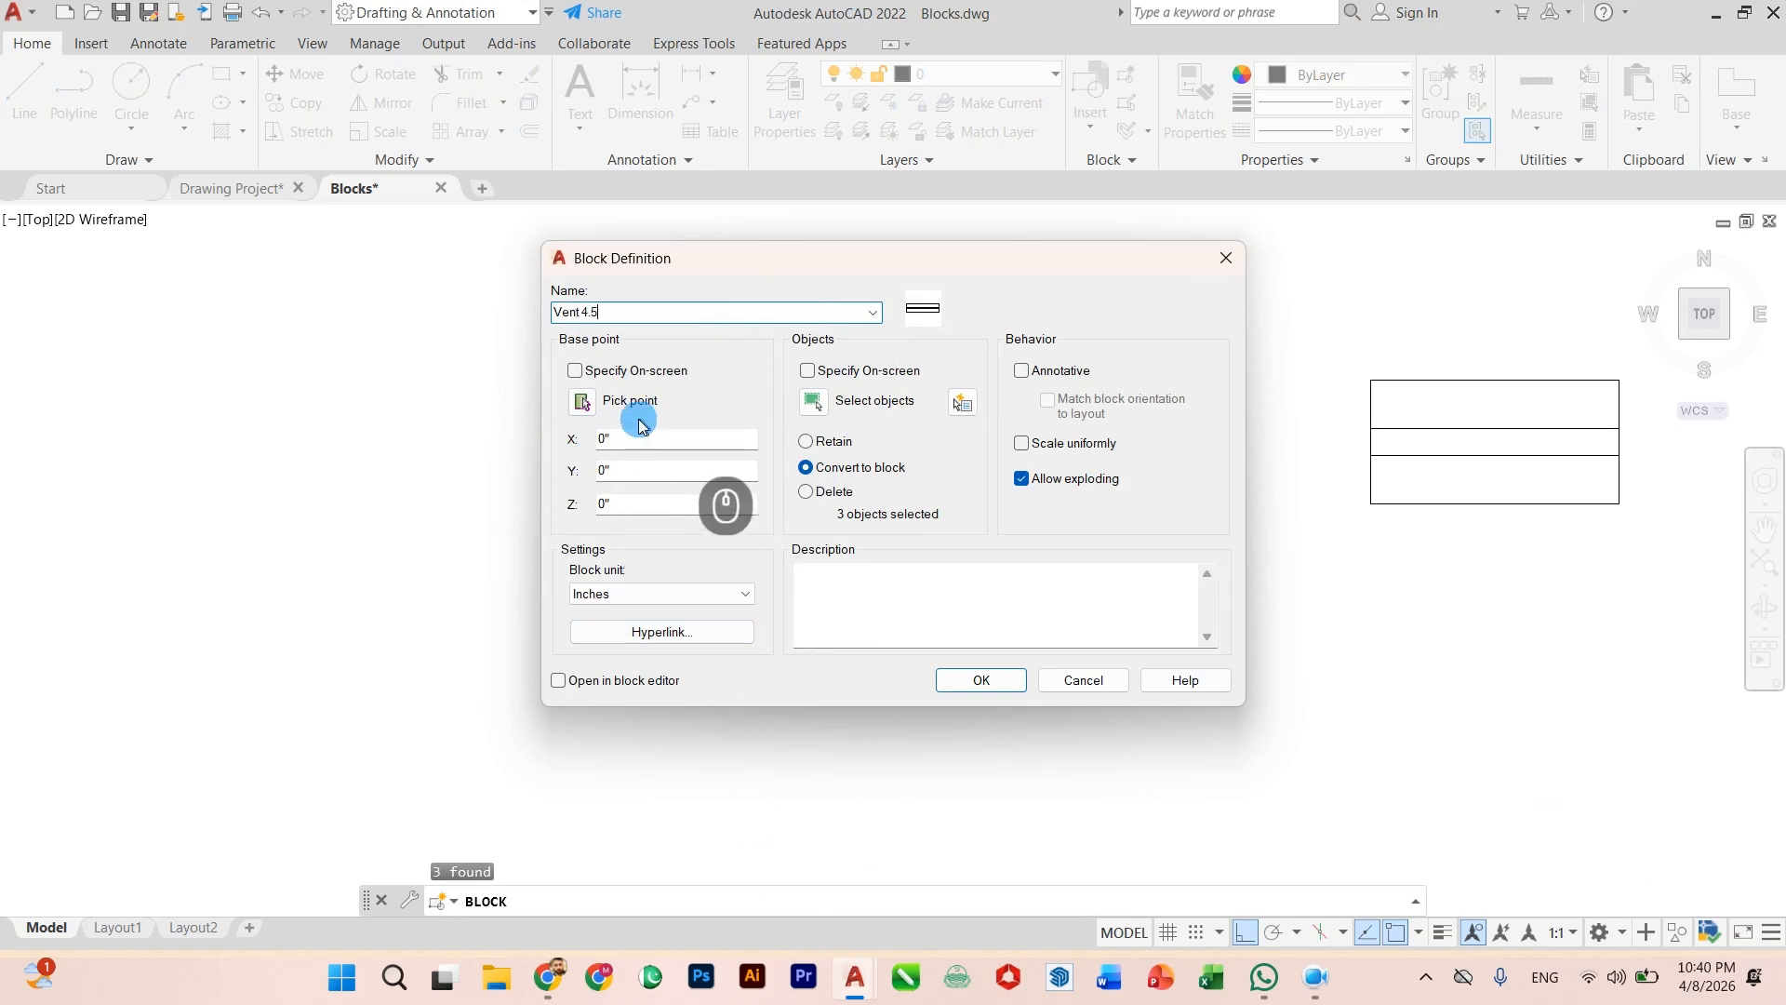
left_click(583, 403)
left_click(691, 639)
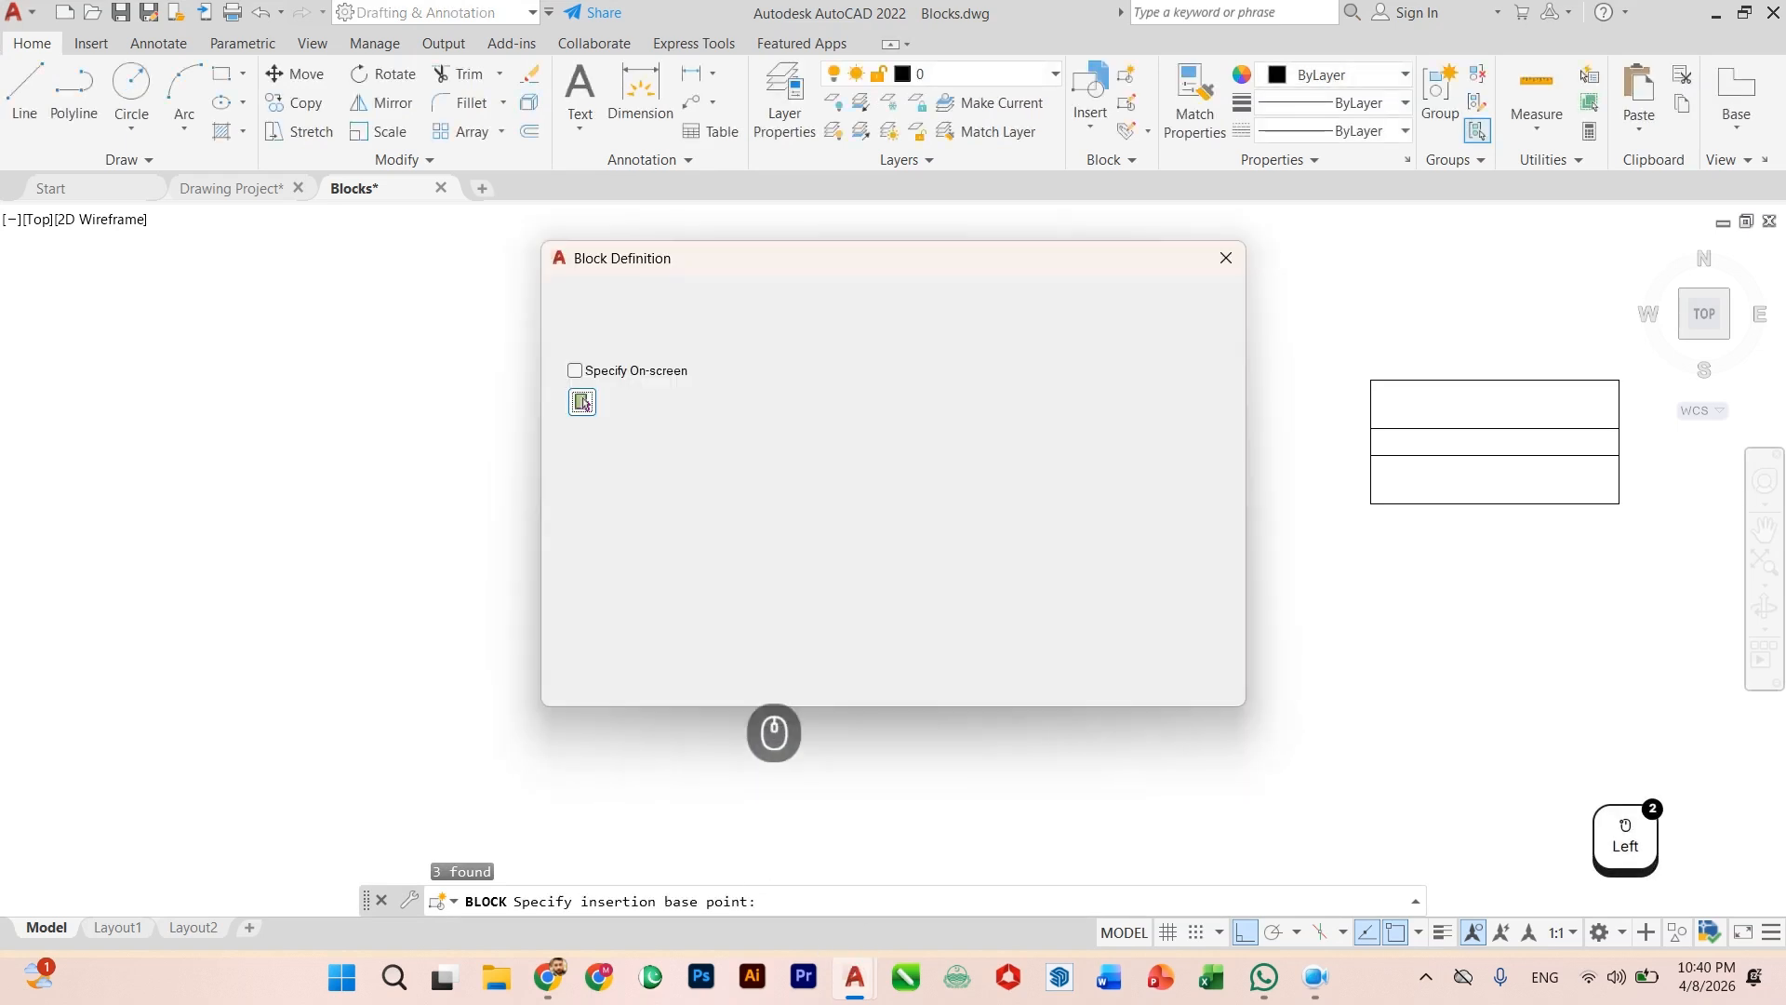
left_click(949, 679)
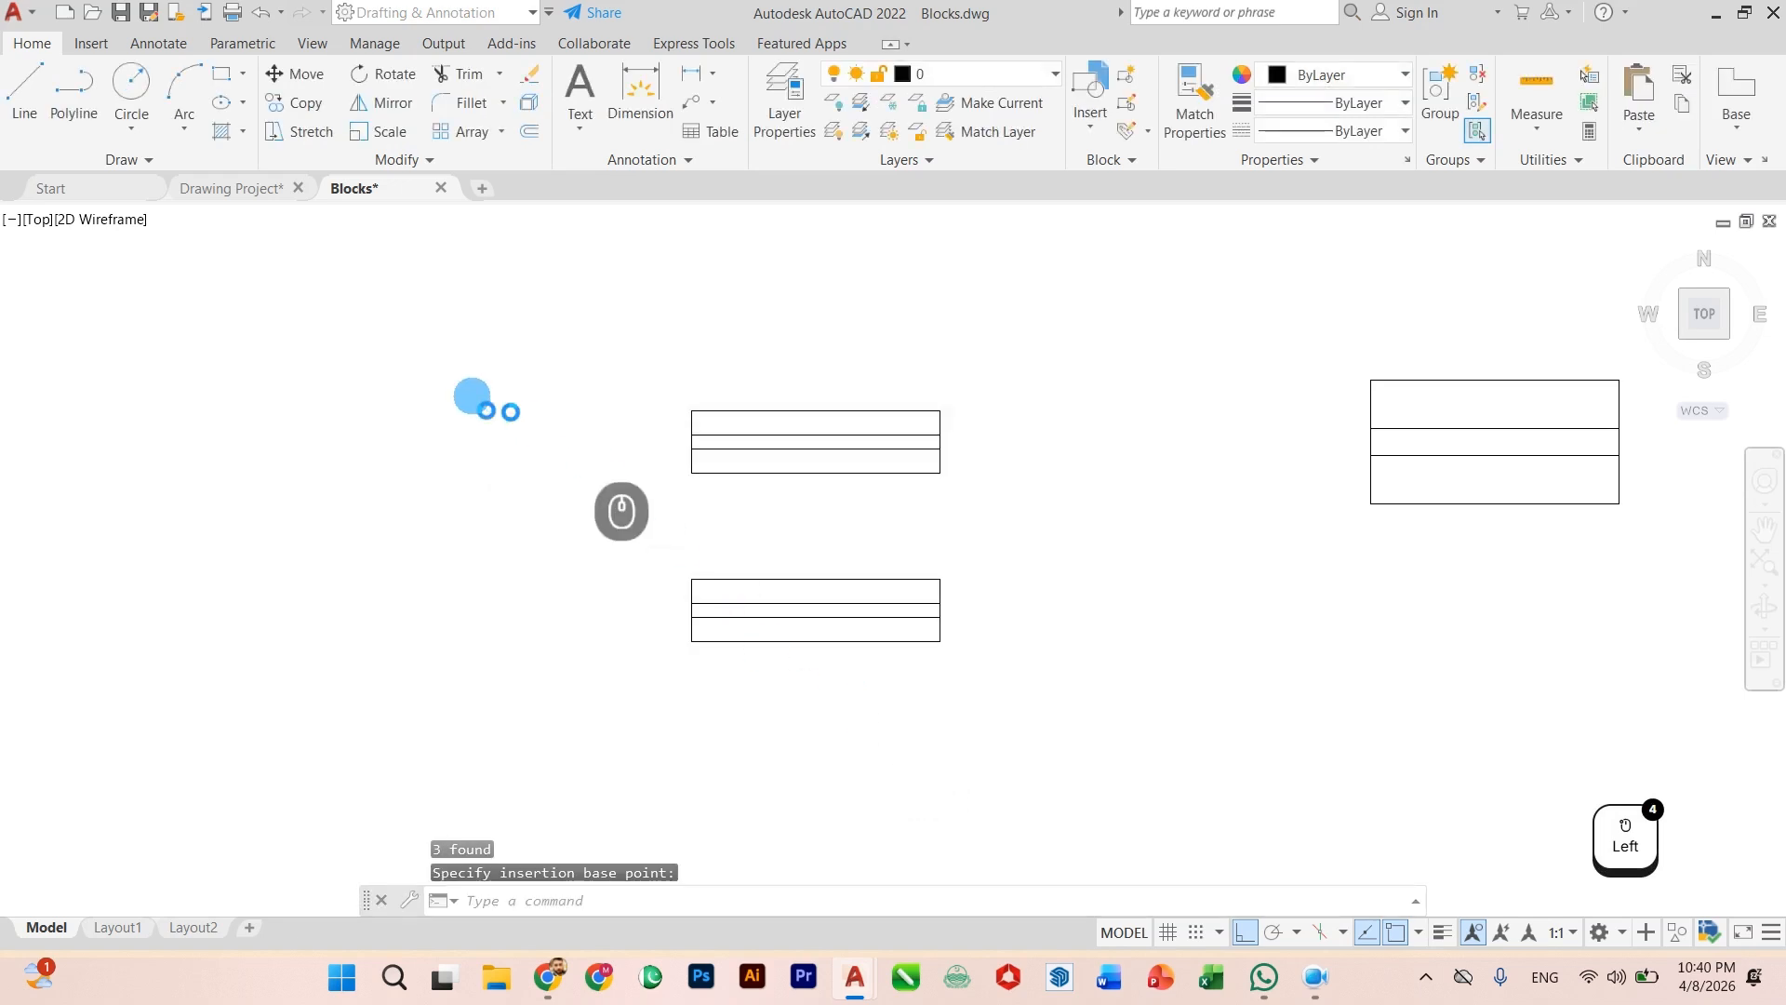
Step: Close Blocks.dwg, saving its changes, and return to Drawing Project.dwg
left_click(440, 187)
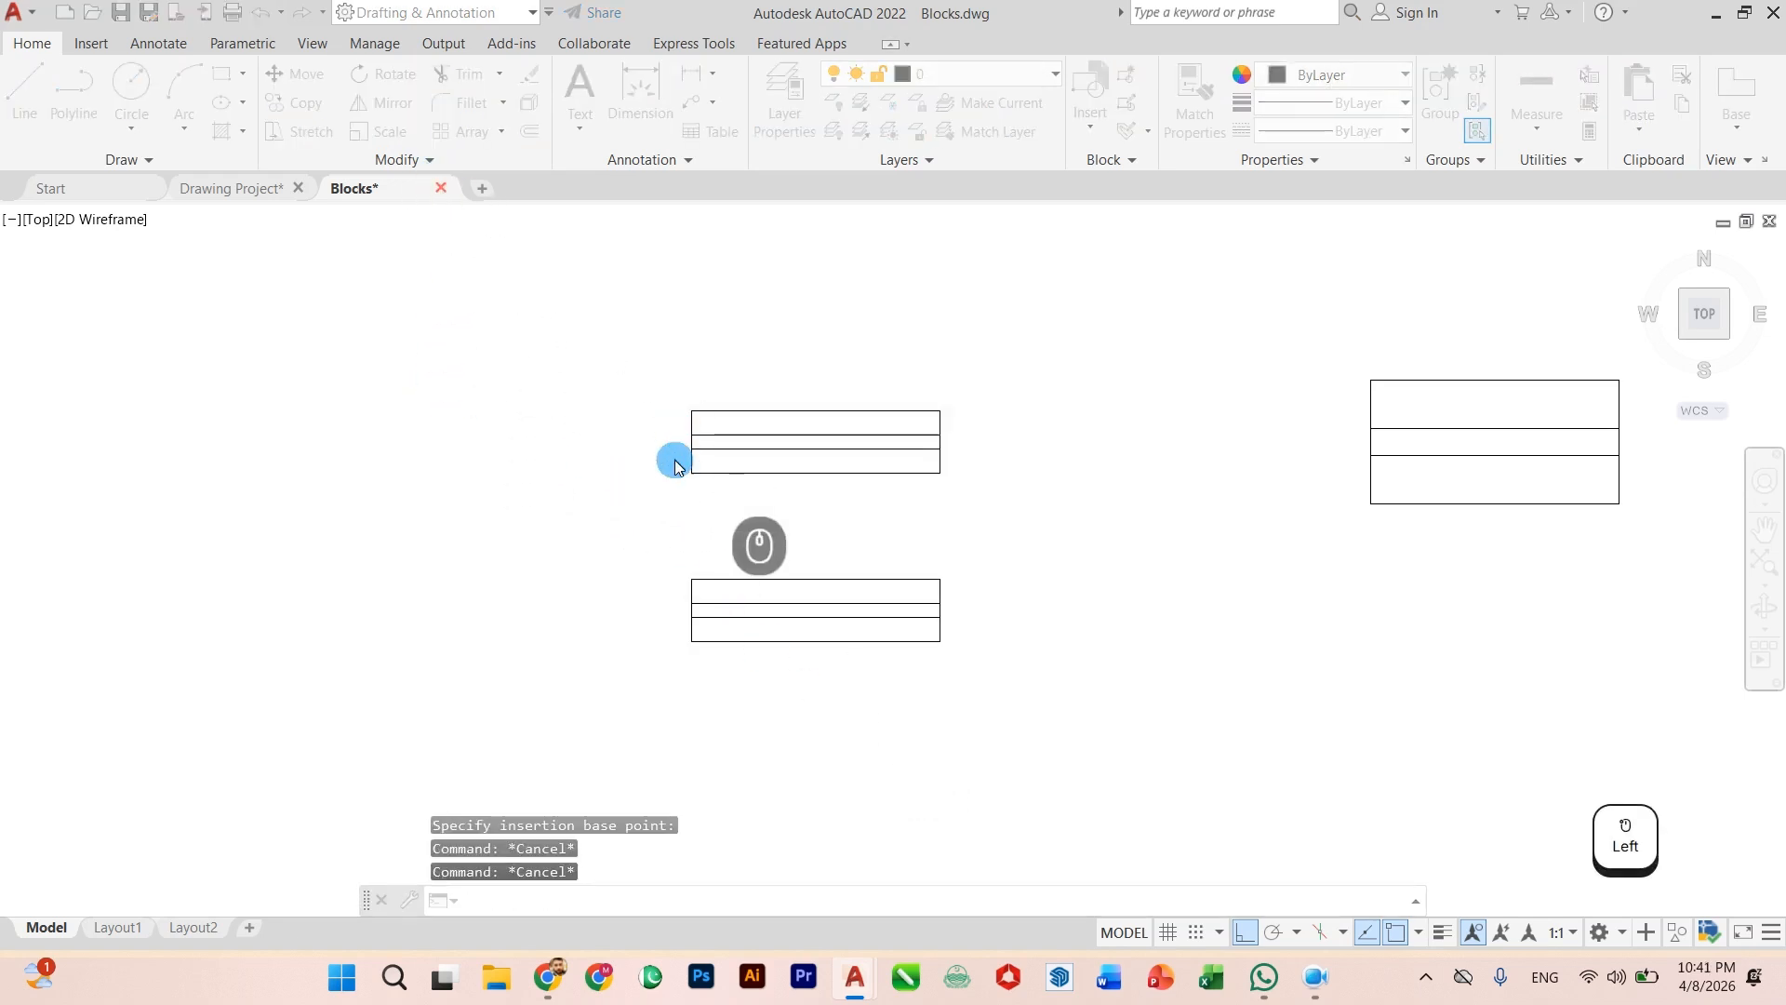
left_click(828, 534)
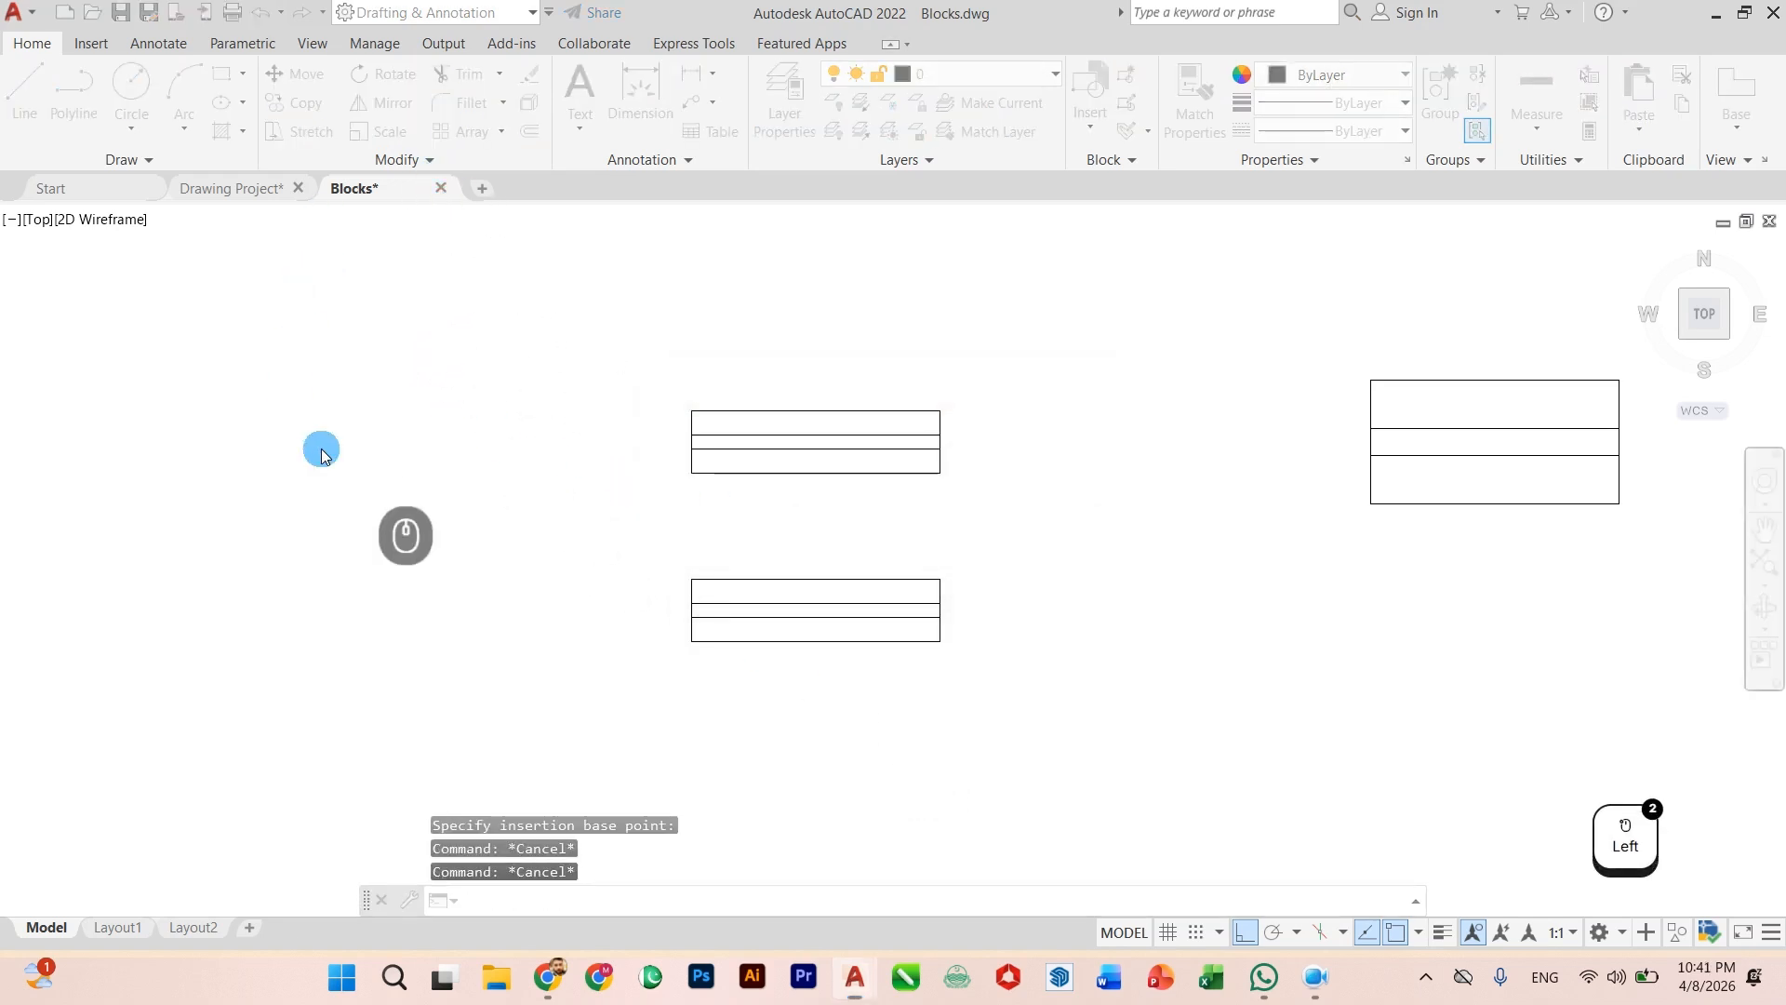
scroll(670, 605, "down", 5)
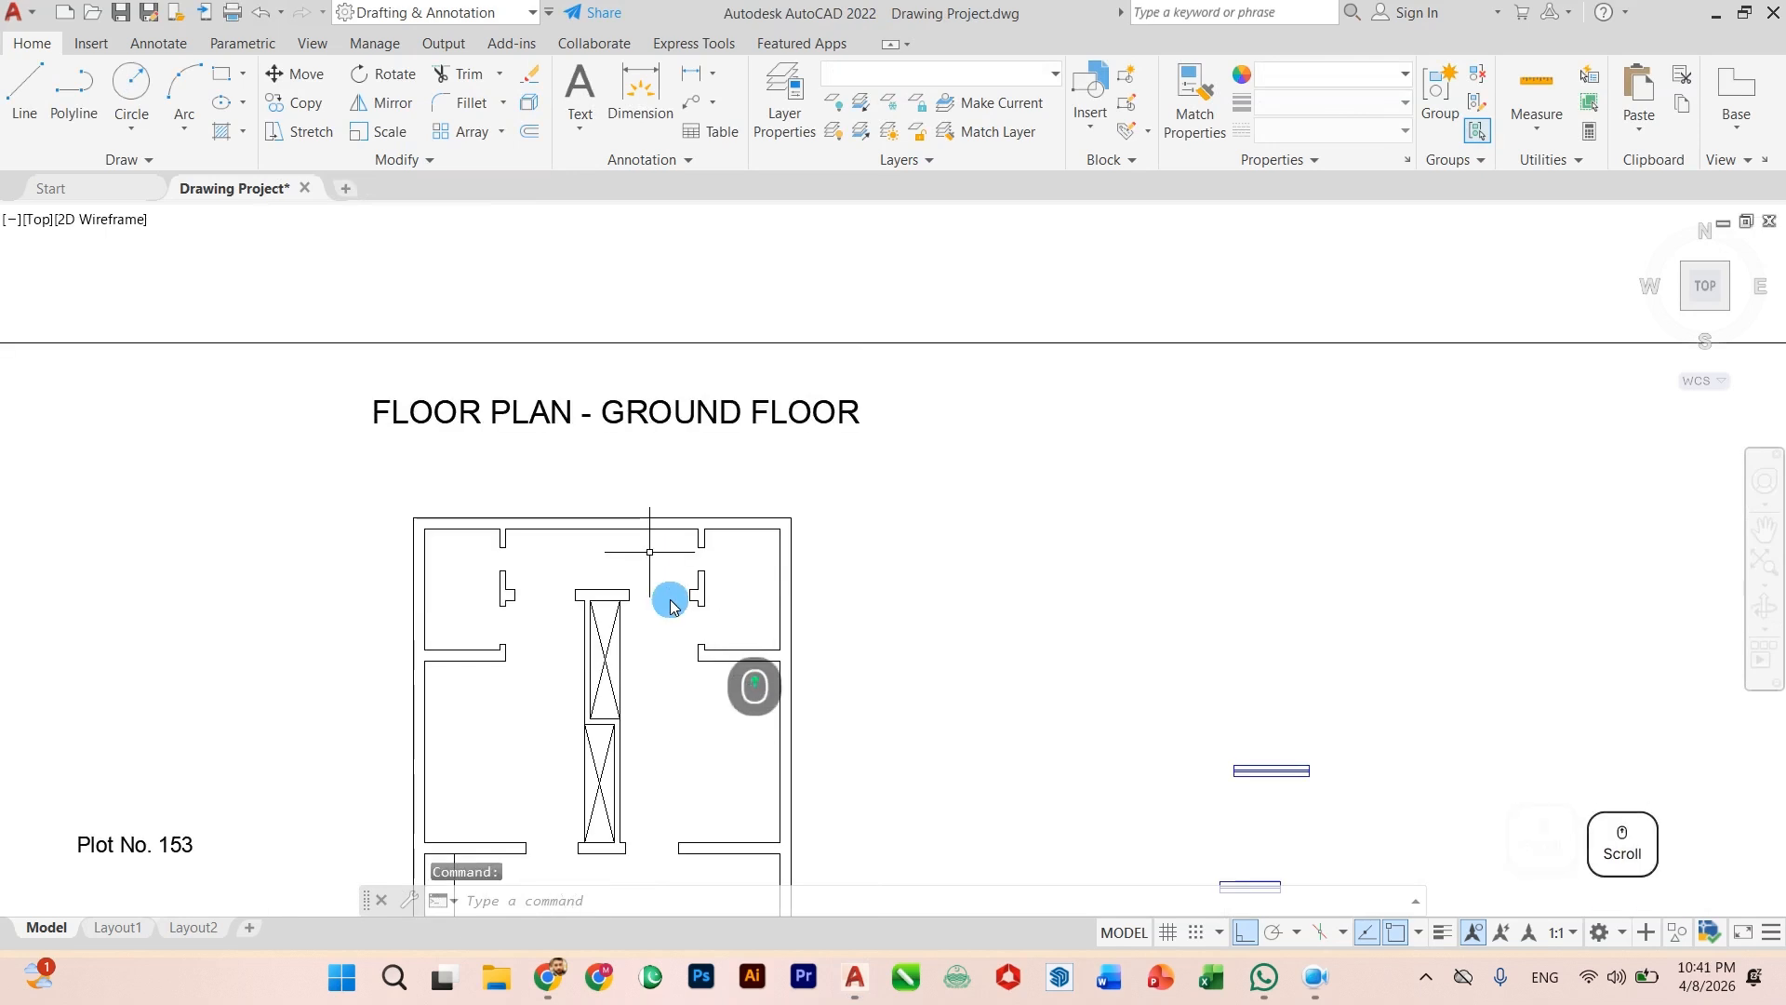
scroll(669, 605, "down", 5)
scroll(816, 749, "up", 8)
scroll(909, 789, "down", 6)
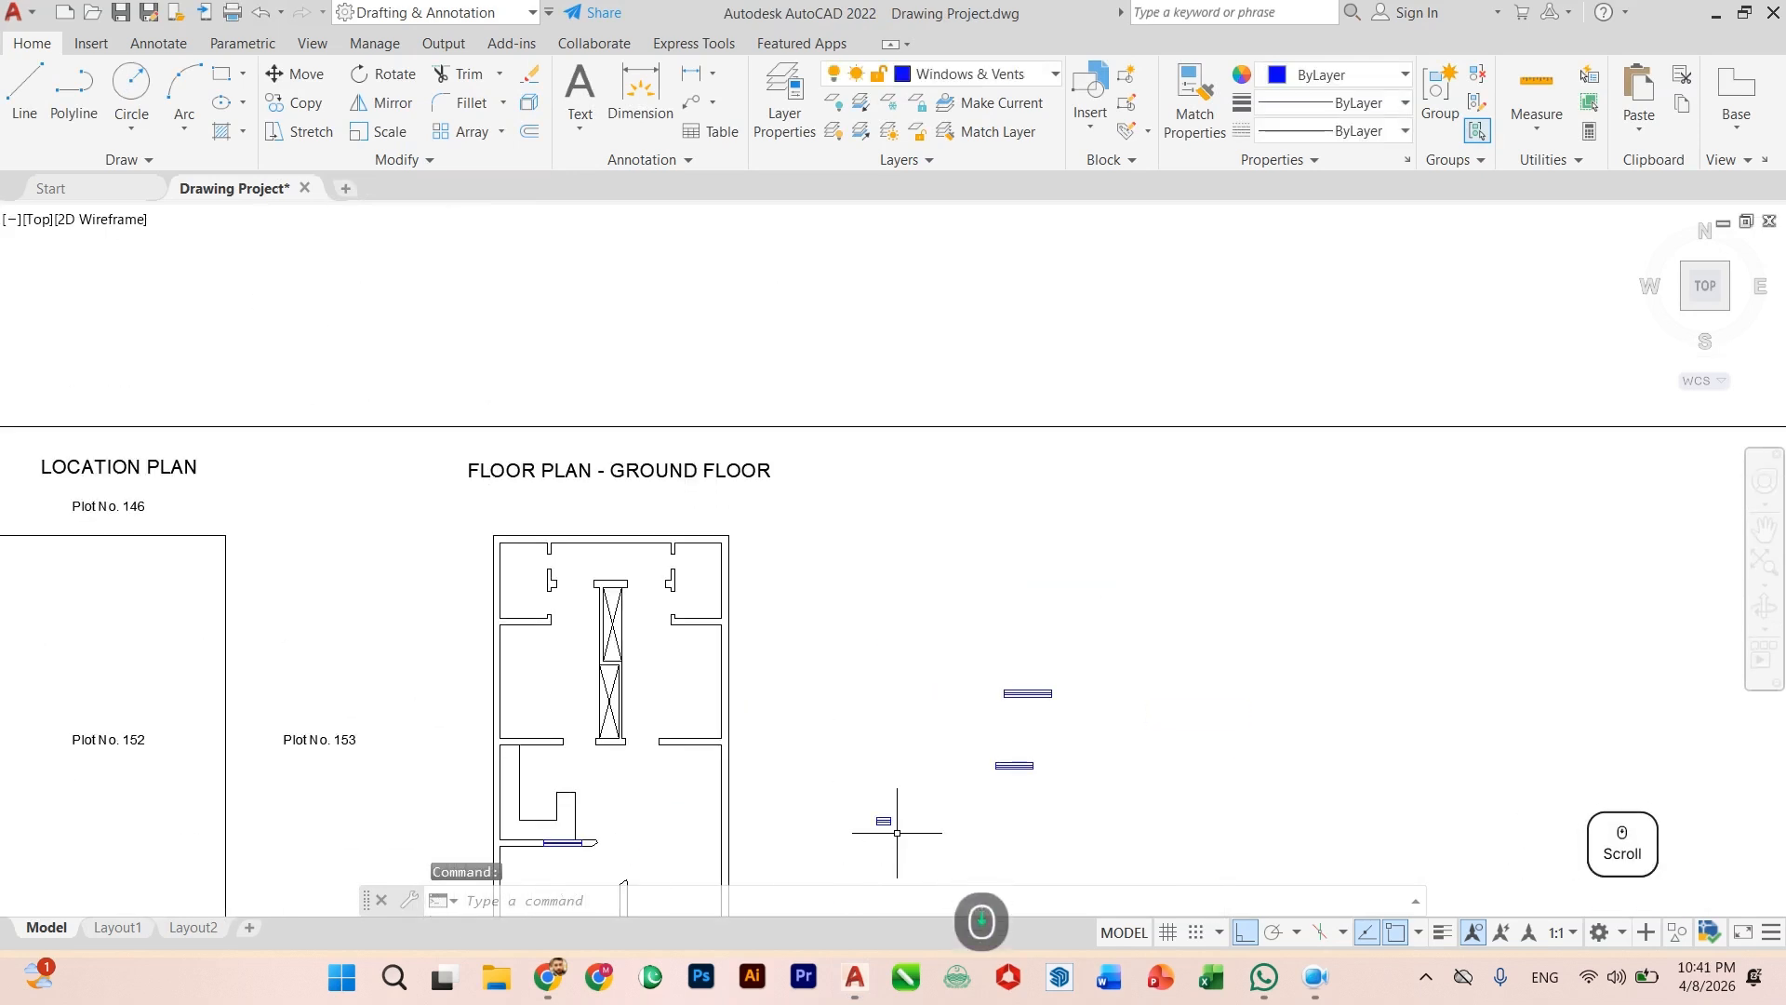
scroll(897, 833, "up", 4)
left_click(898, 779)
scroll(745, 717, "down", 3)
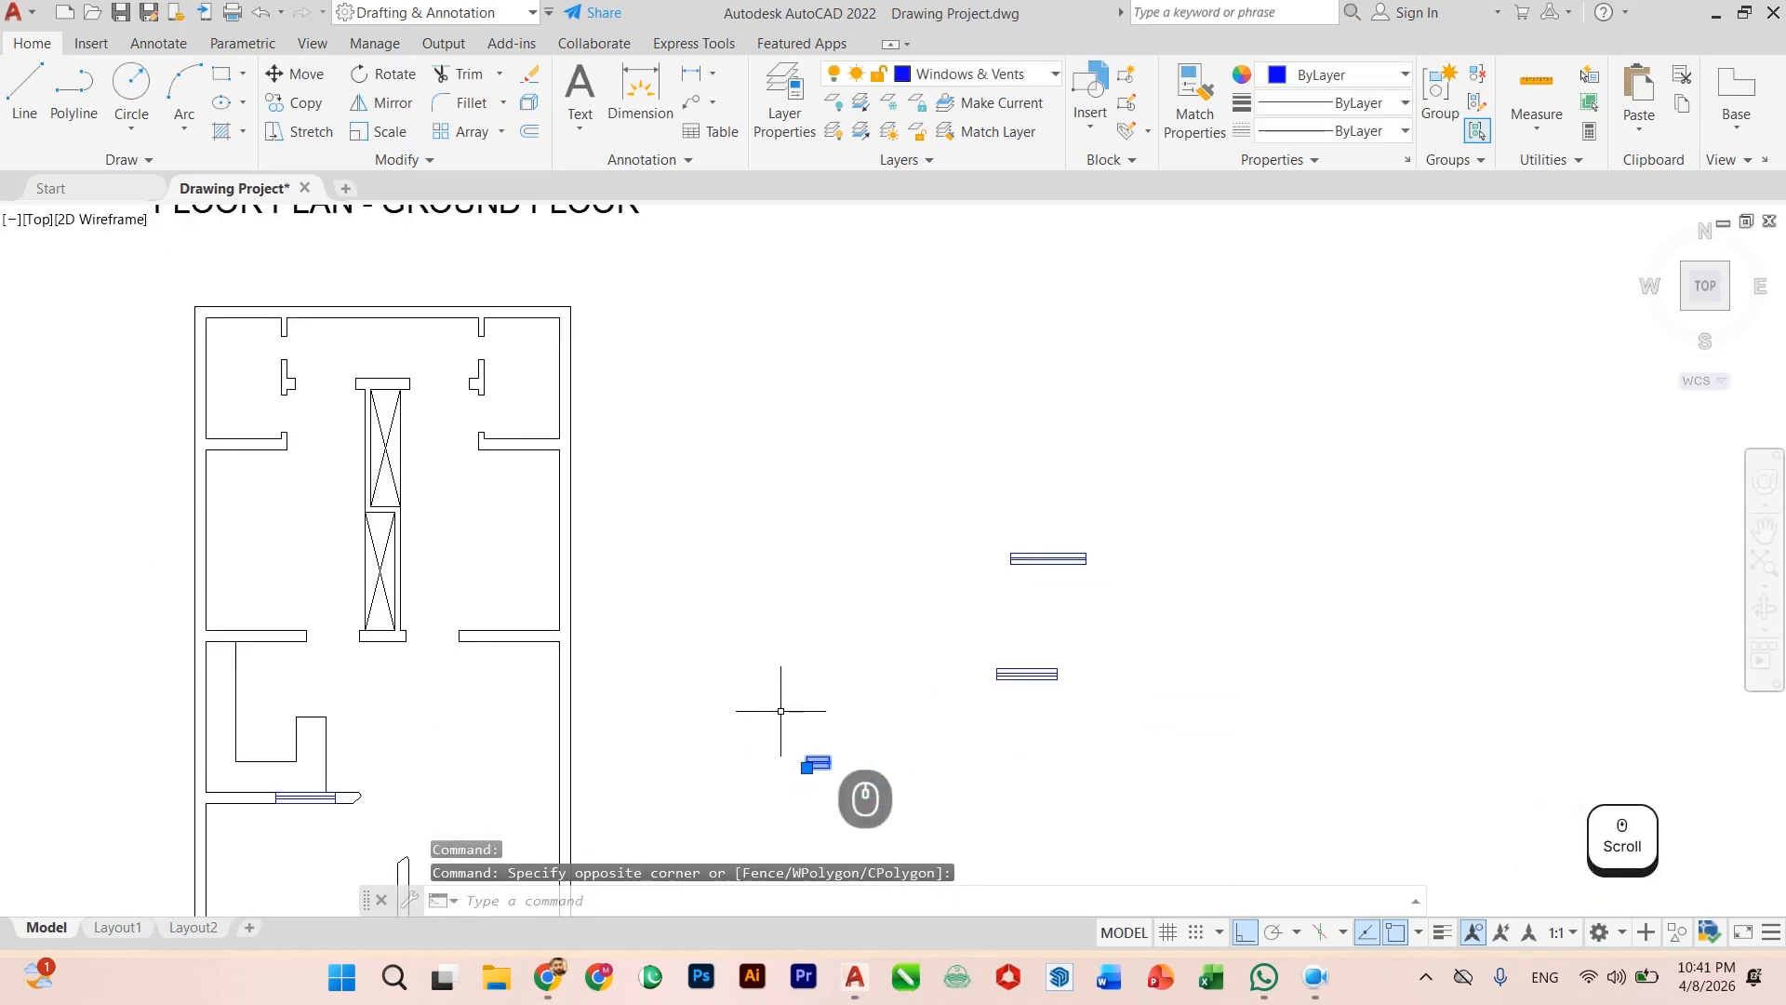
key("Escape")
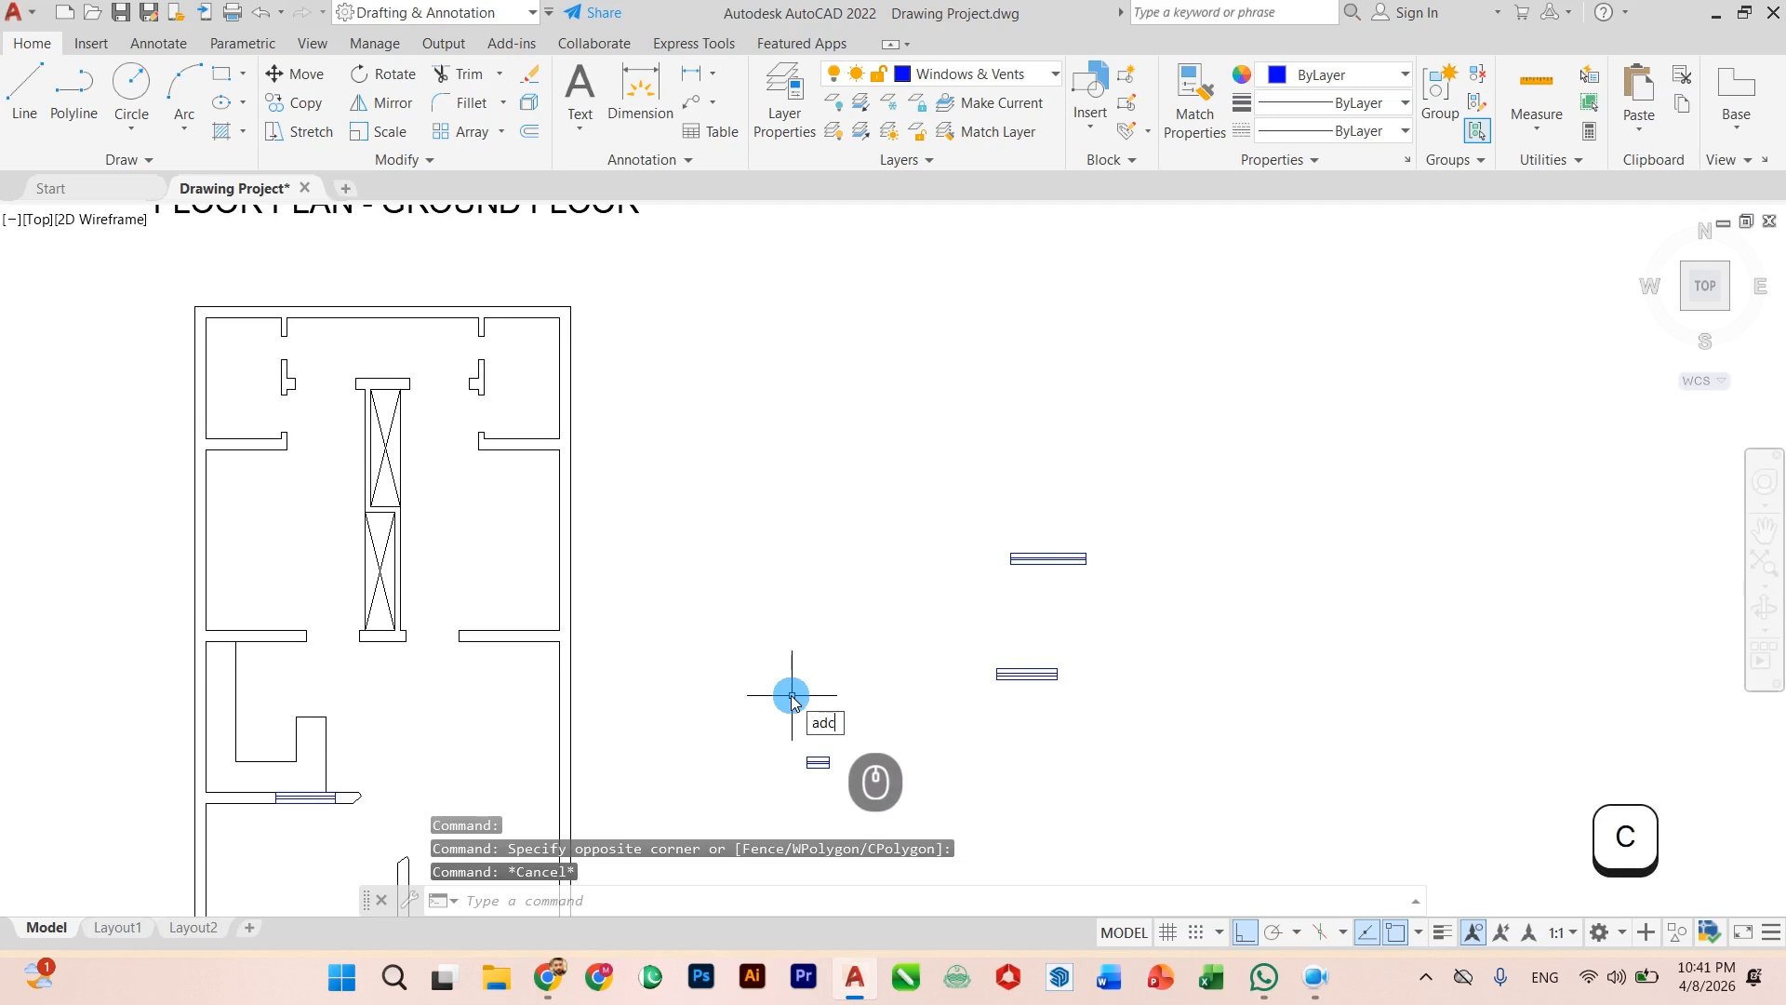
key("Return")
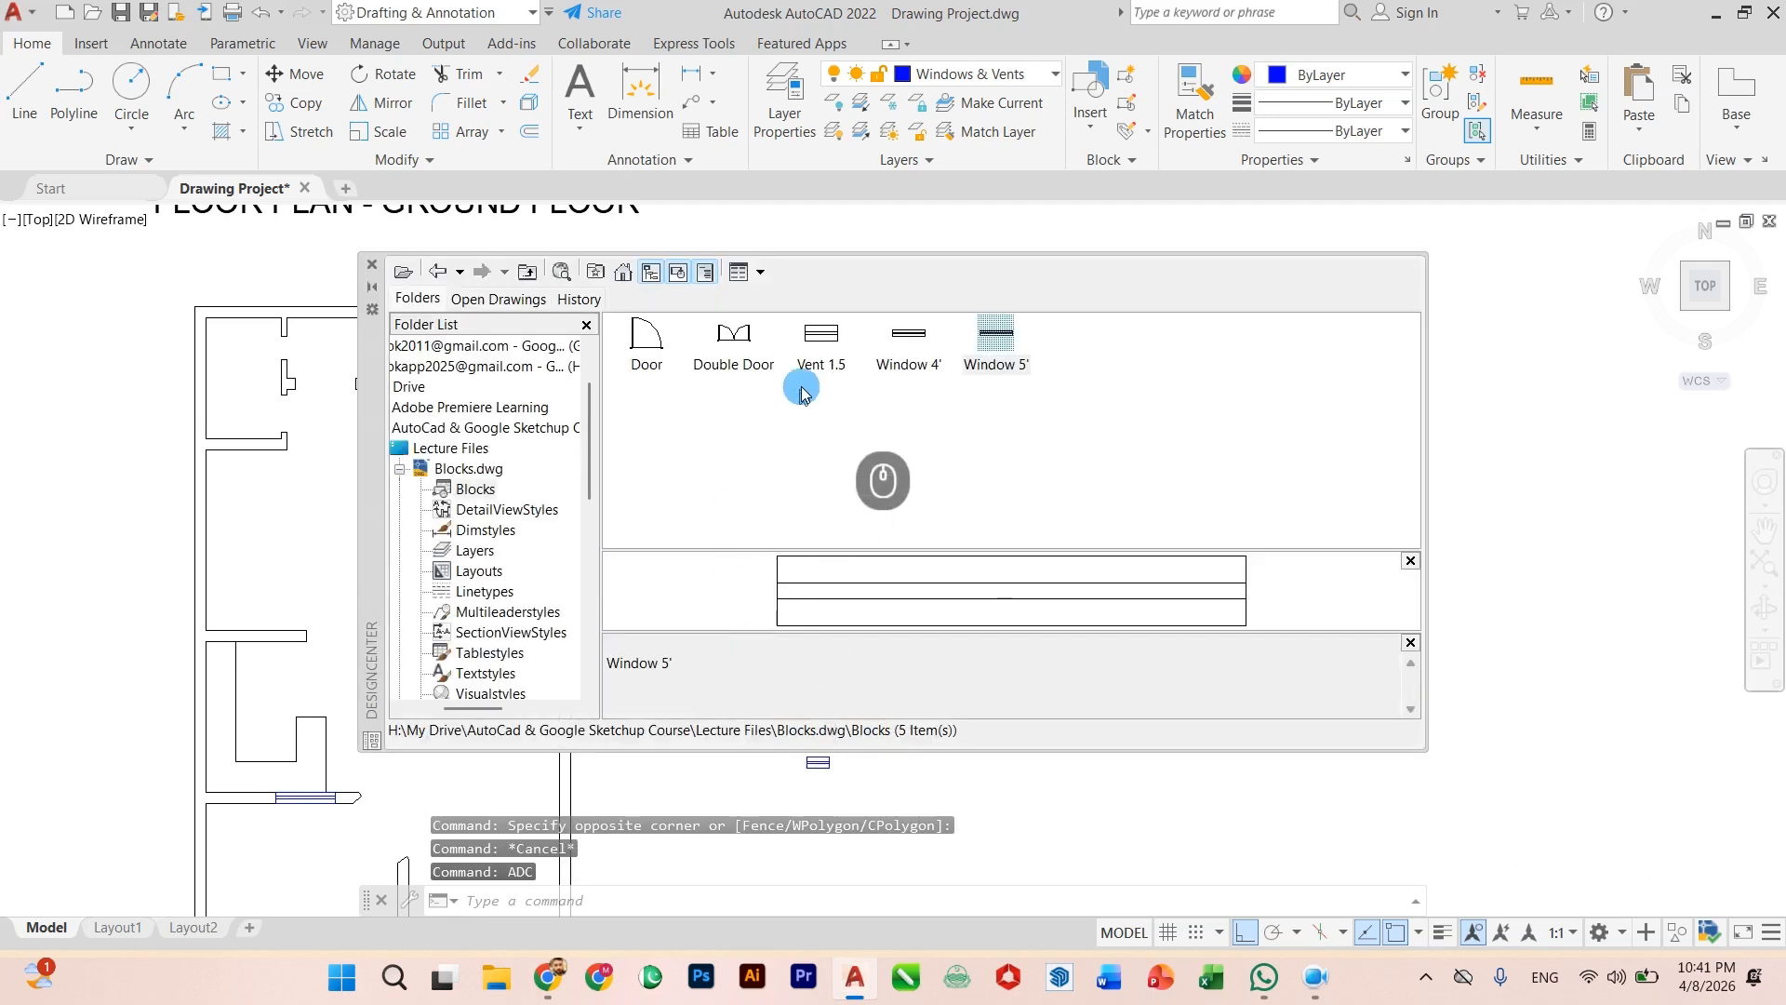
left_click(369, 266)
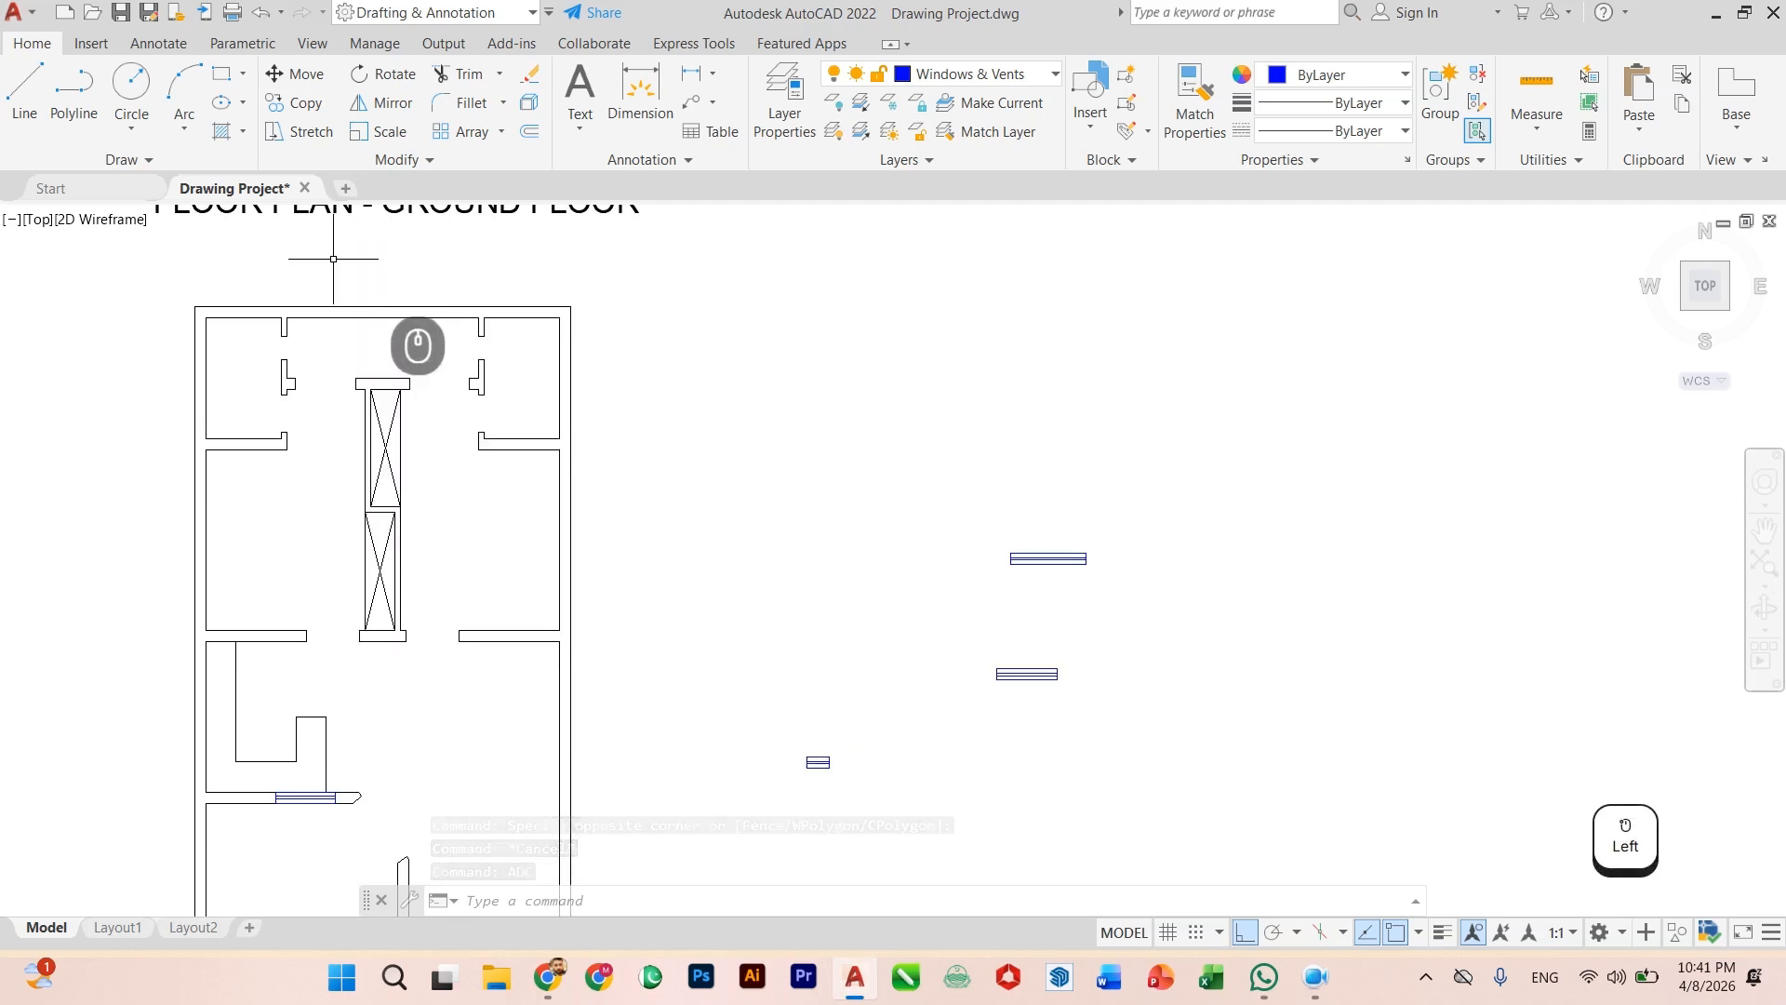
left_click(344, 189)
left_click(235, 192)
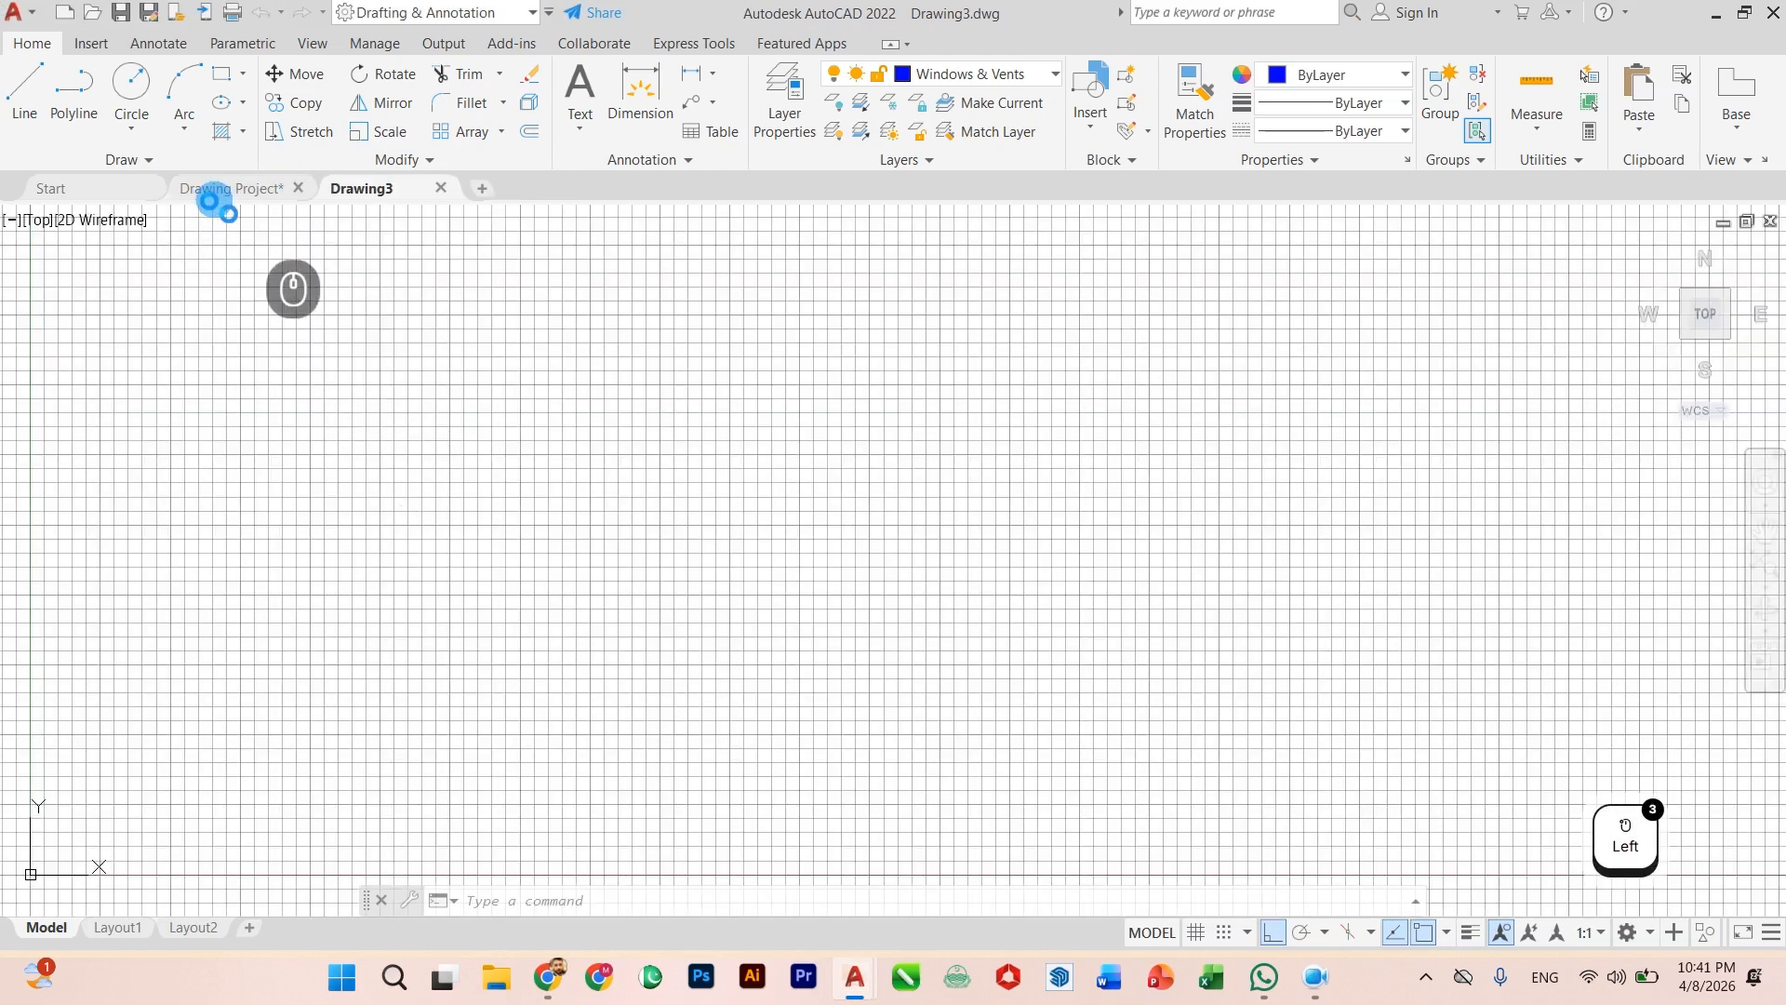
left_click(632, 551)
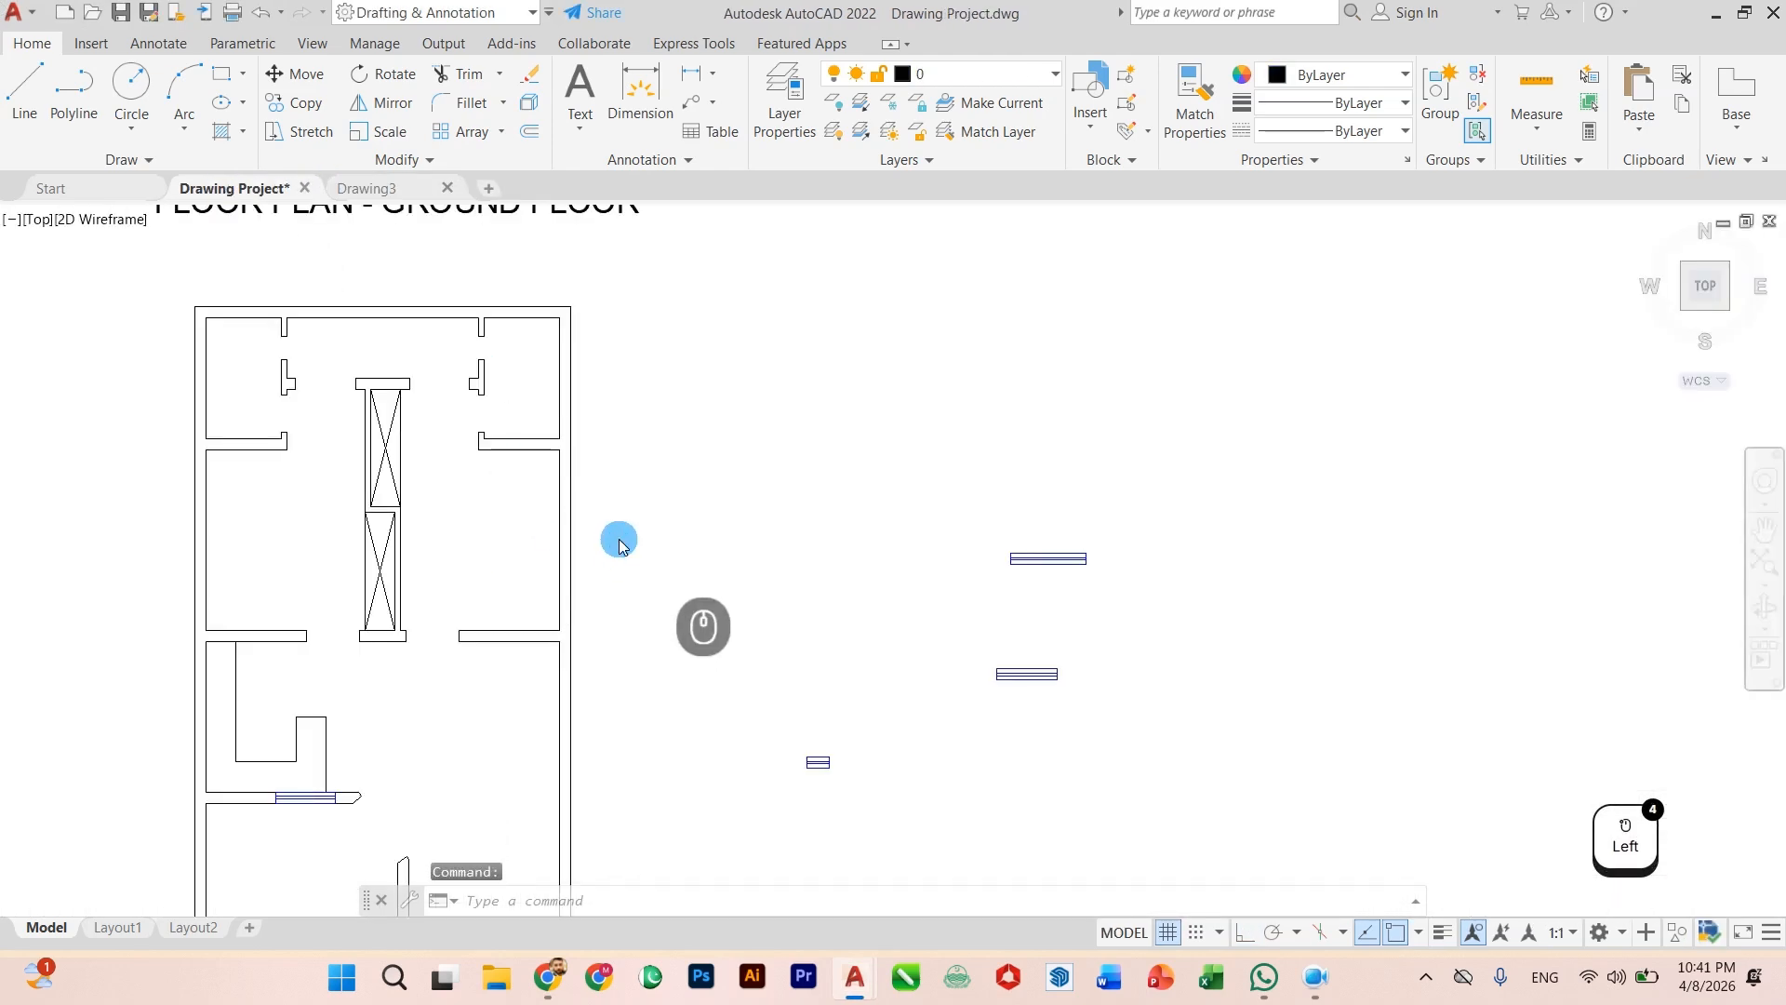
Step: Open DesignCenter and list the blocks stored in Blocks.dwg
type("adc")
key("Return")
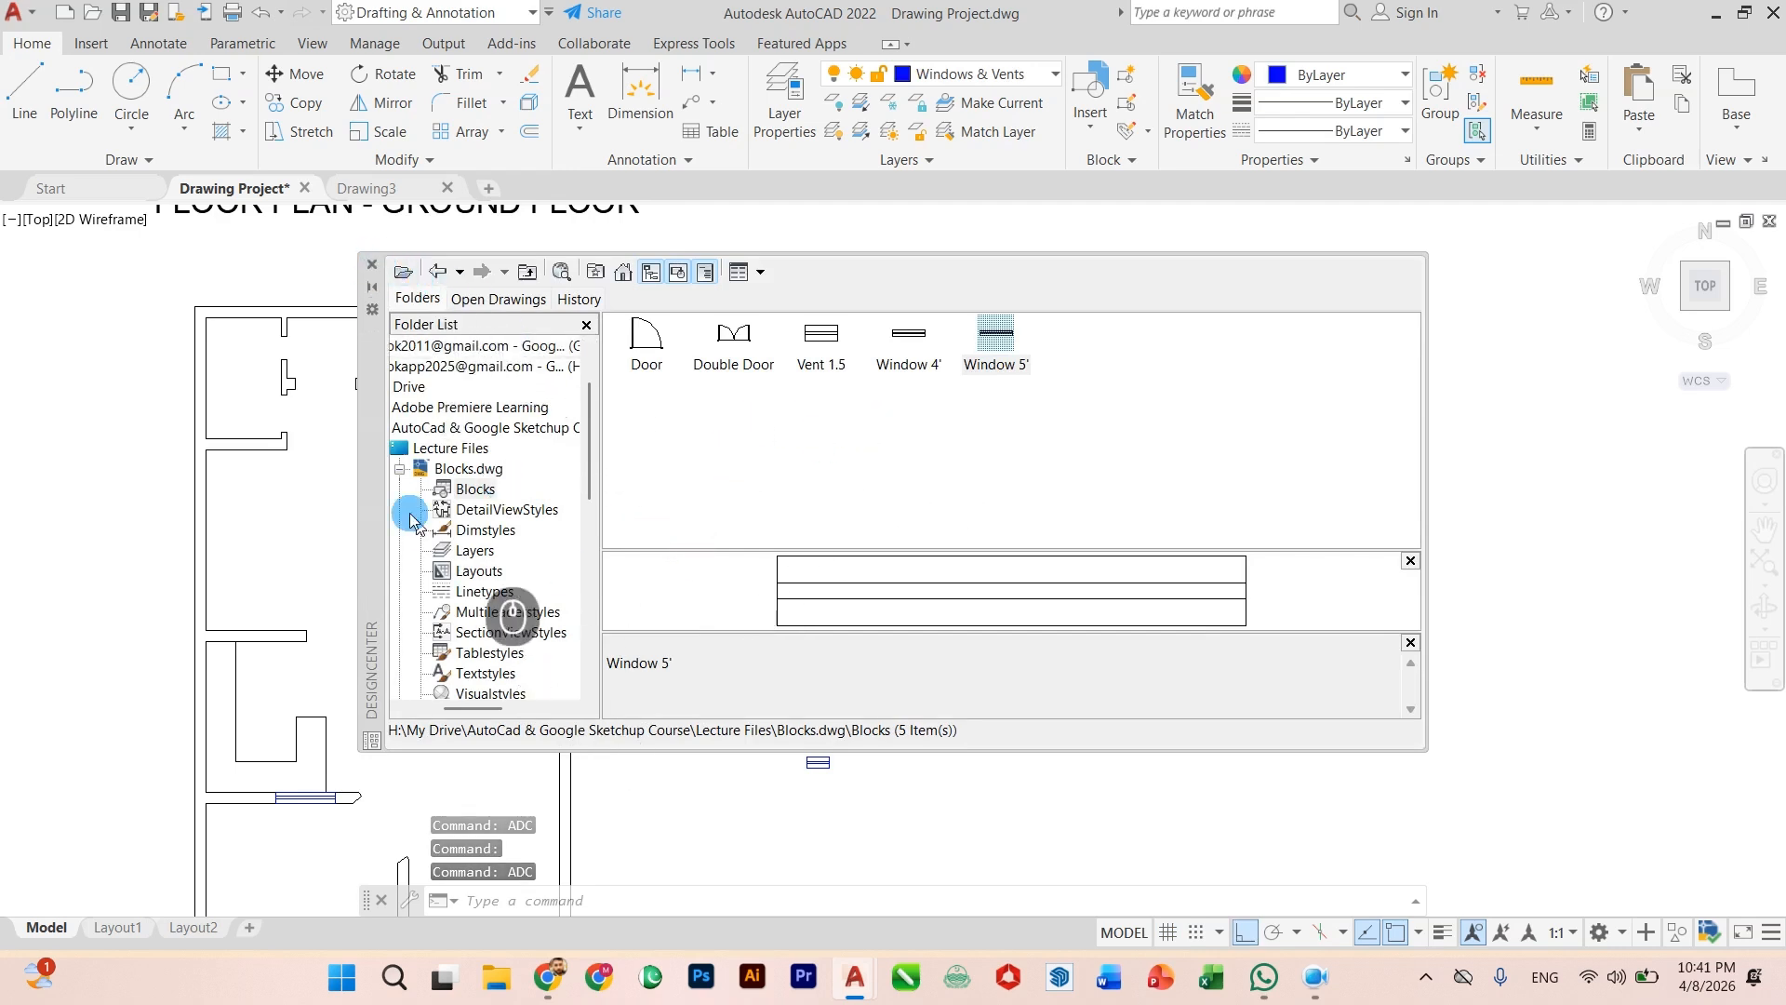
scroll(437, 486, "down", 4)
left_click(470, 512)
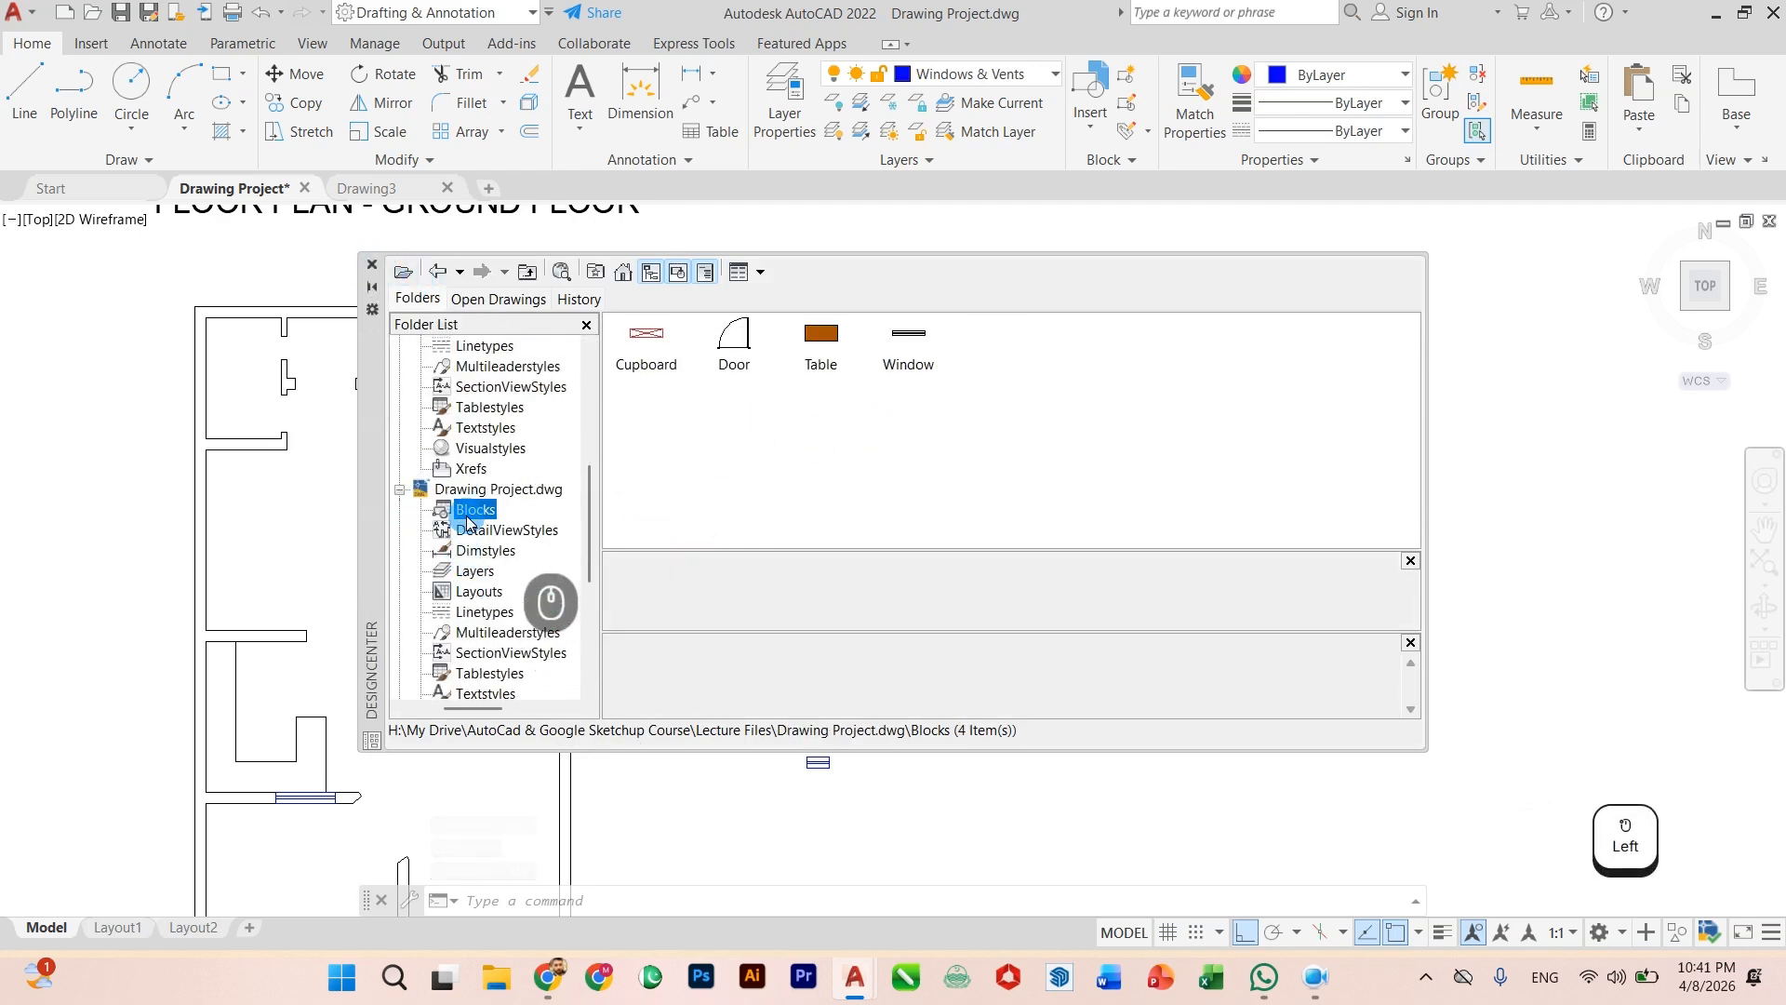
scroll(442, 514, "up", 6)
left_click(458, 551)
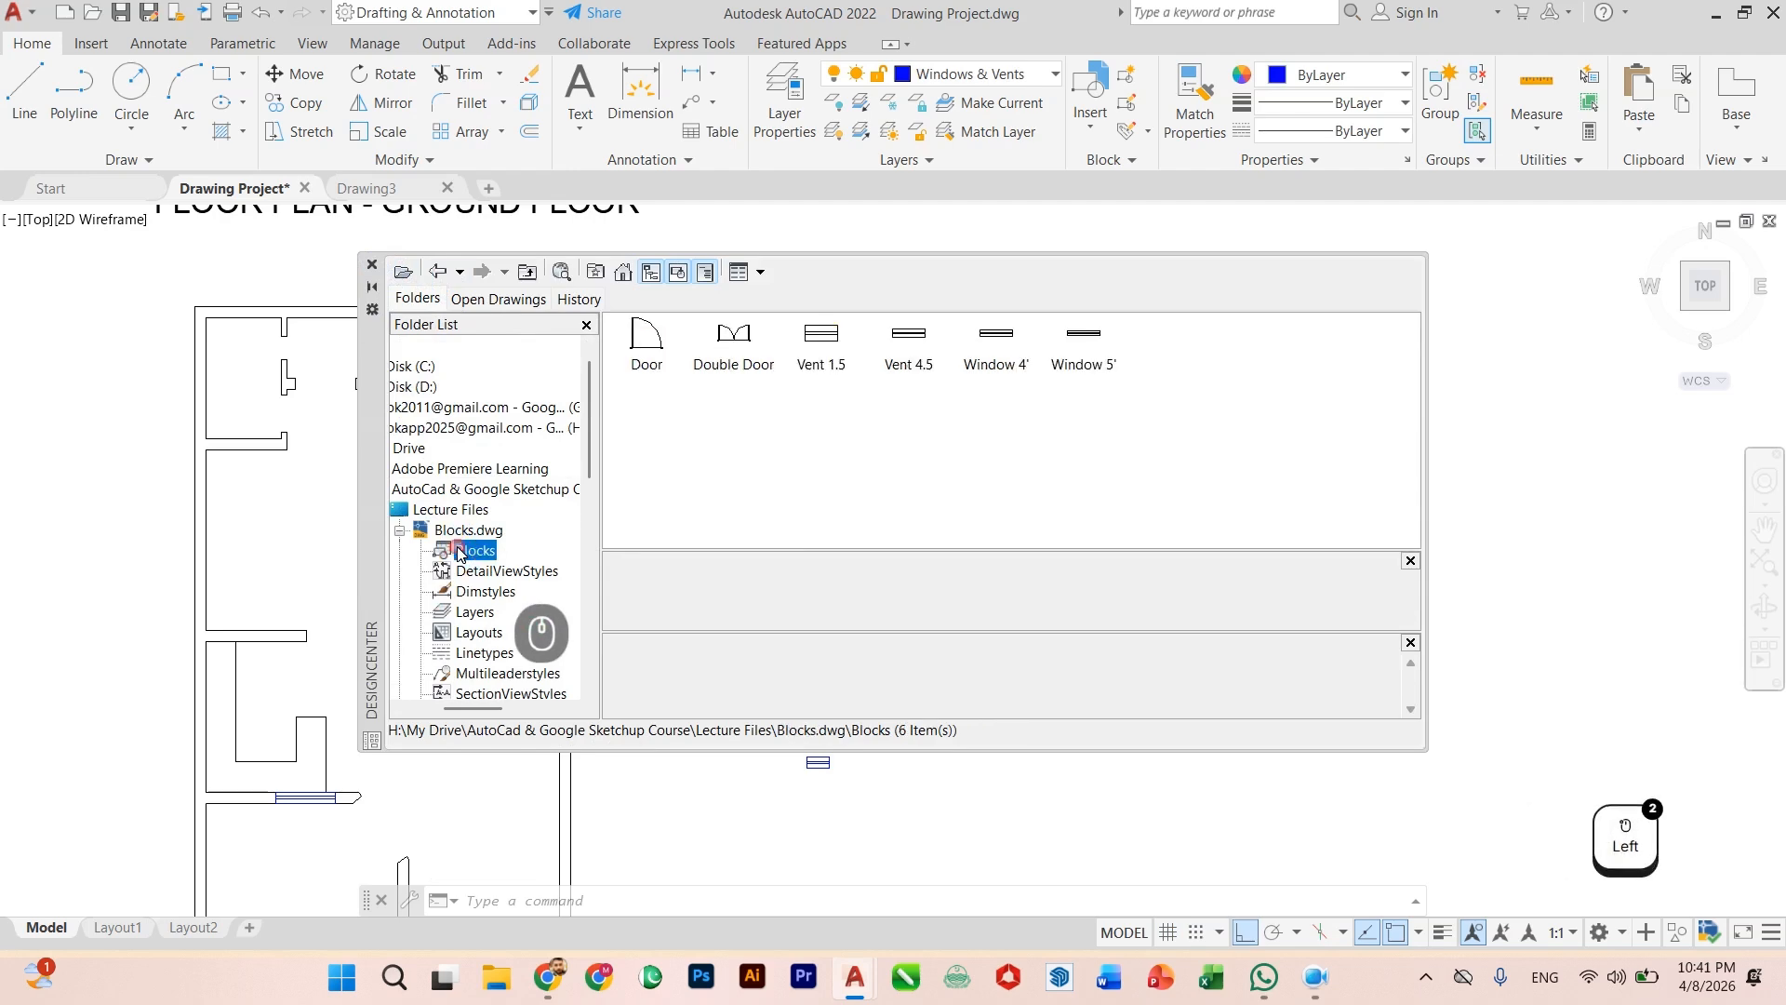
Step: Insert the Vent 4.5 block in the empty space just west of the ground floor plan, and close DesignCenter
double_click(899, 358)
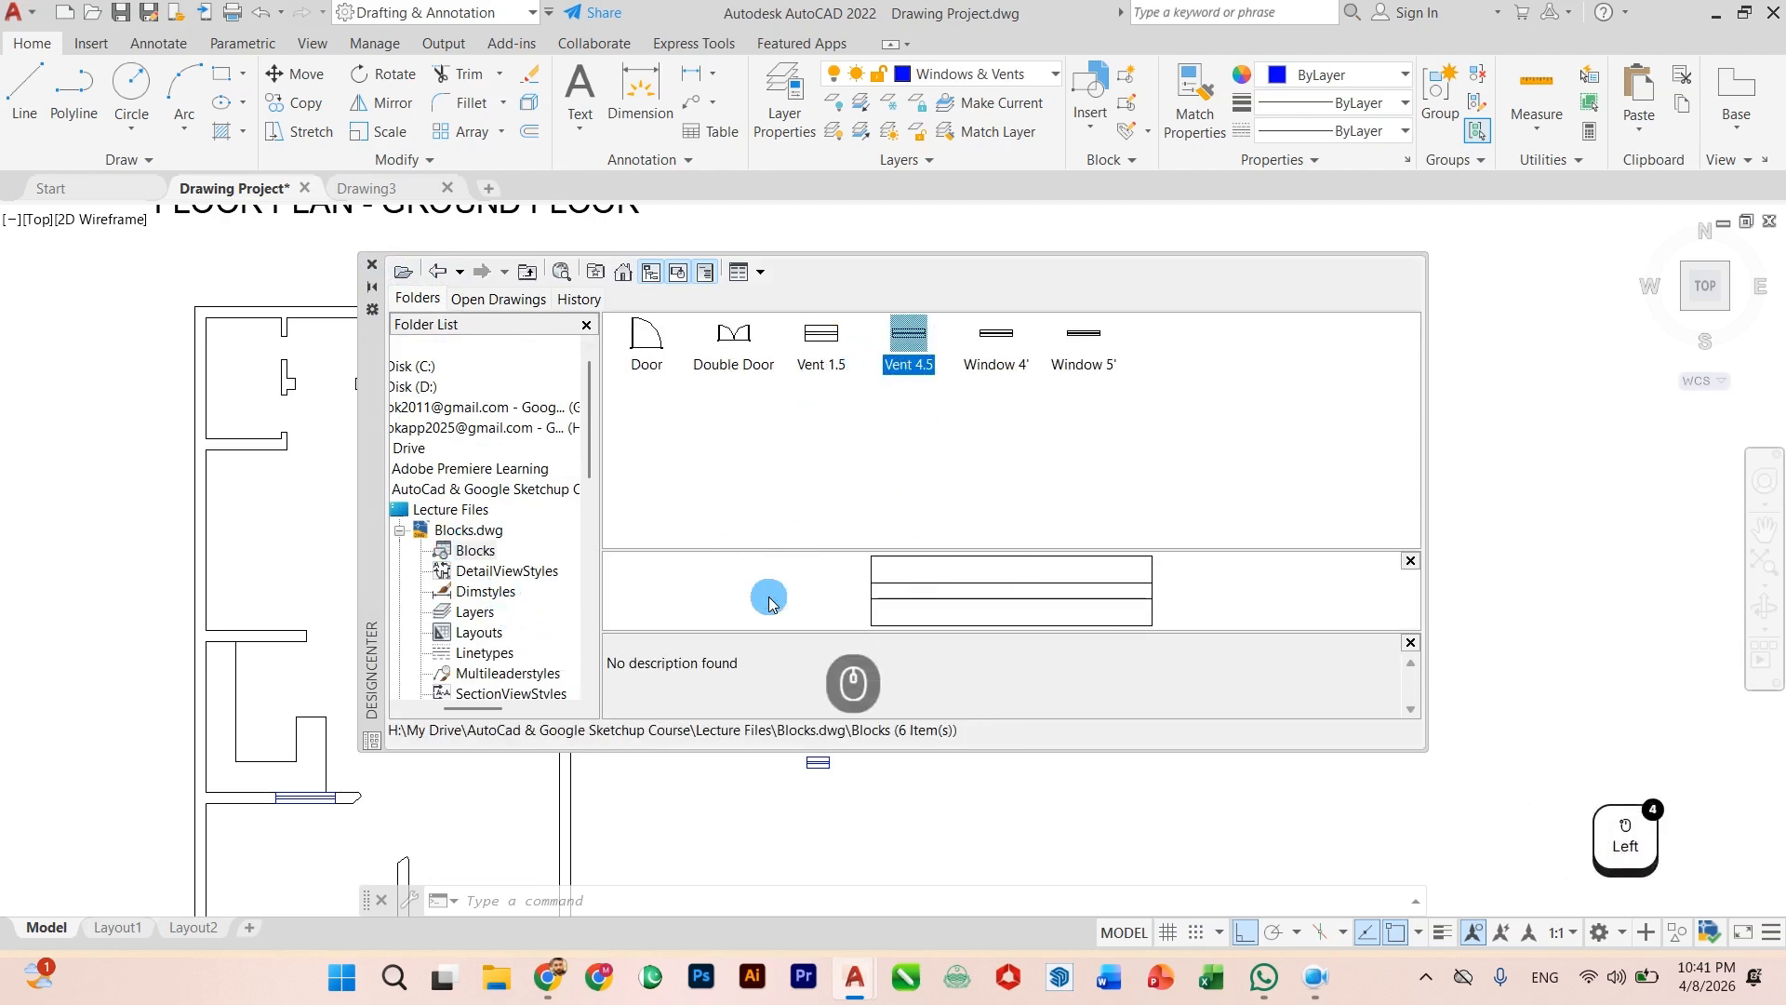
key("Return")
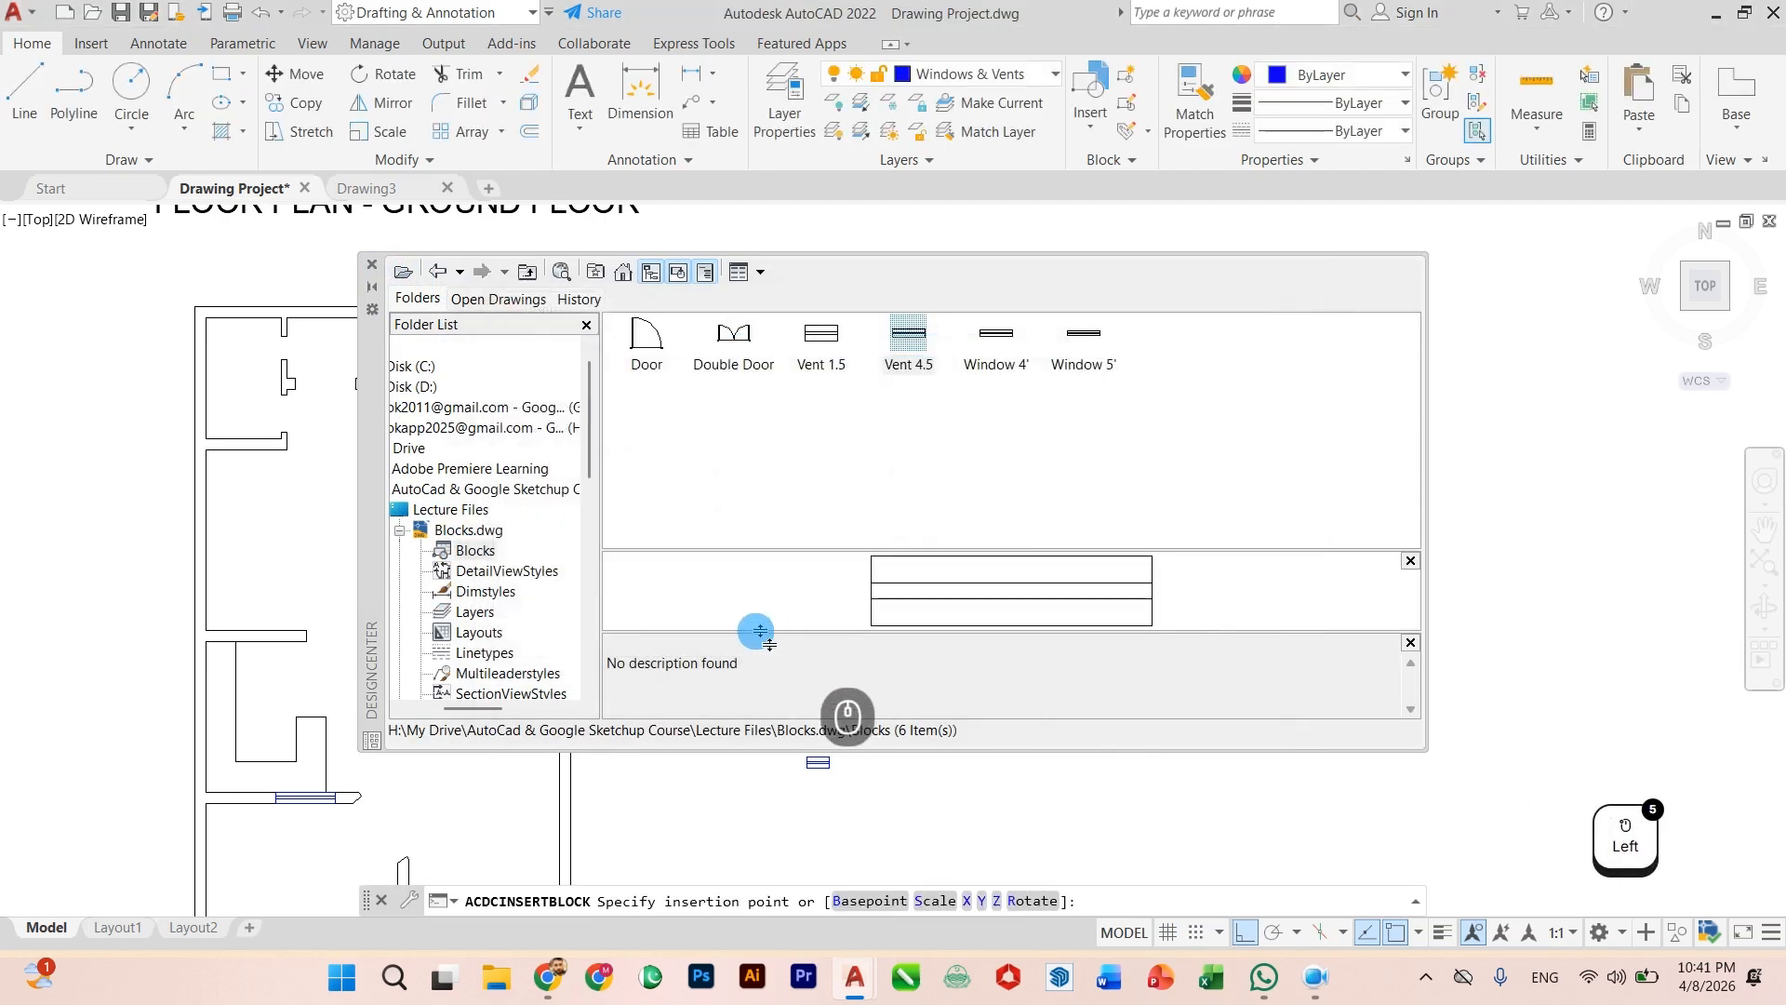
left_click(130, 470)
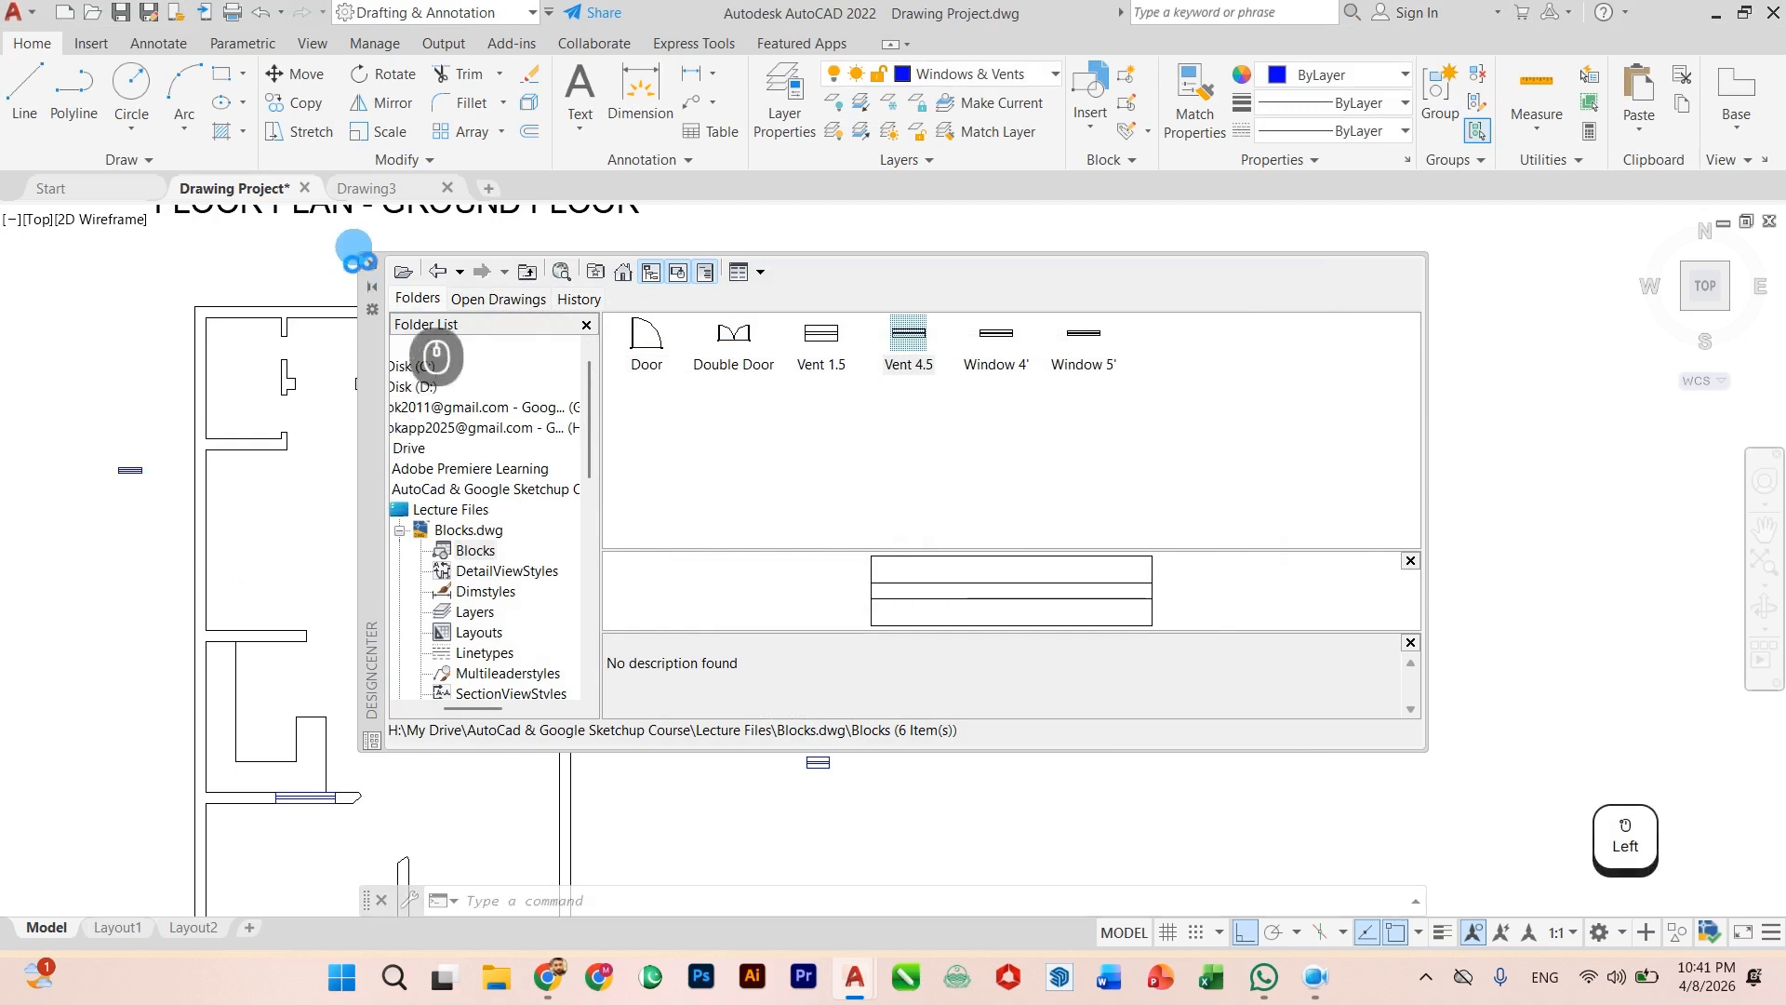
left_click(372, 265)
key("Escape")
Step: Move the Vent 4.5 block by its grip, with Ortho off, into the plan's upper-right room beside the wall opening
scroll(141, 464, "up", 6)
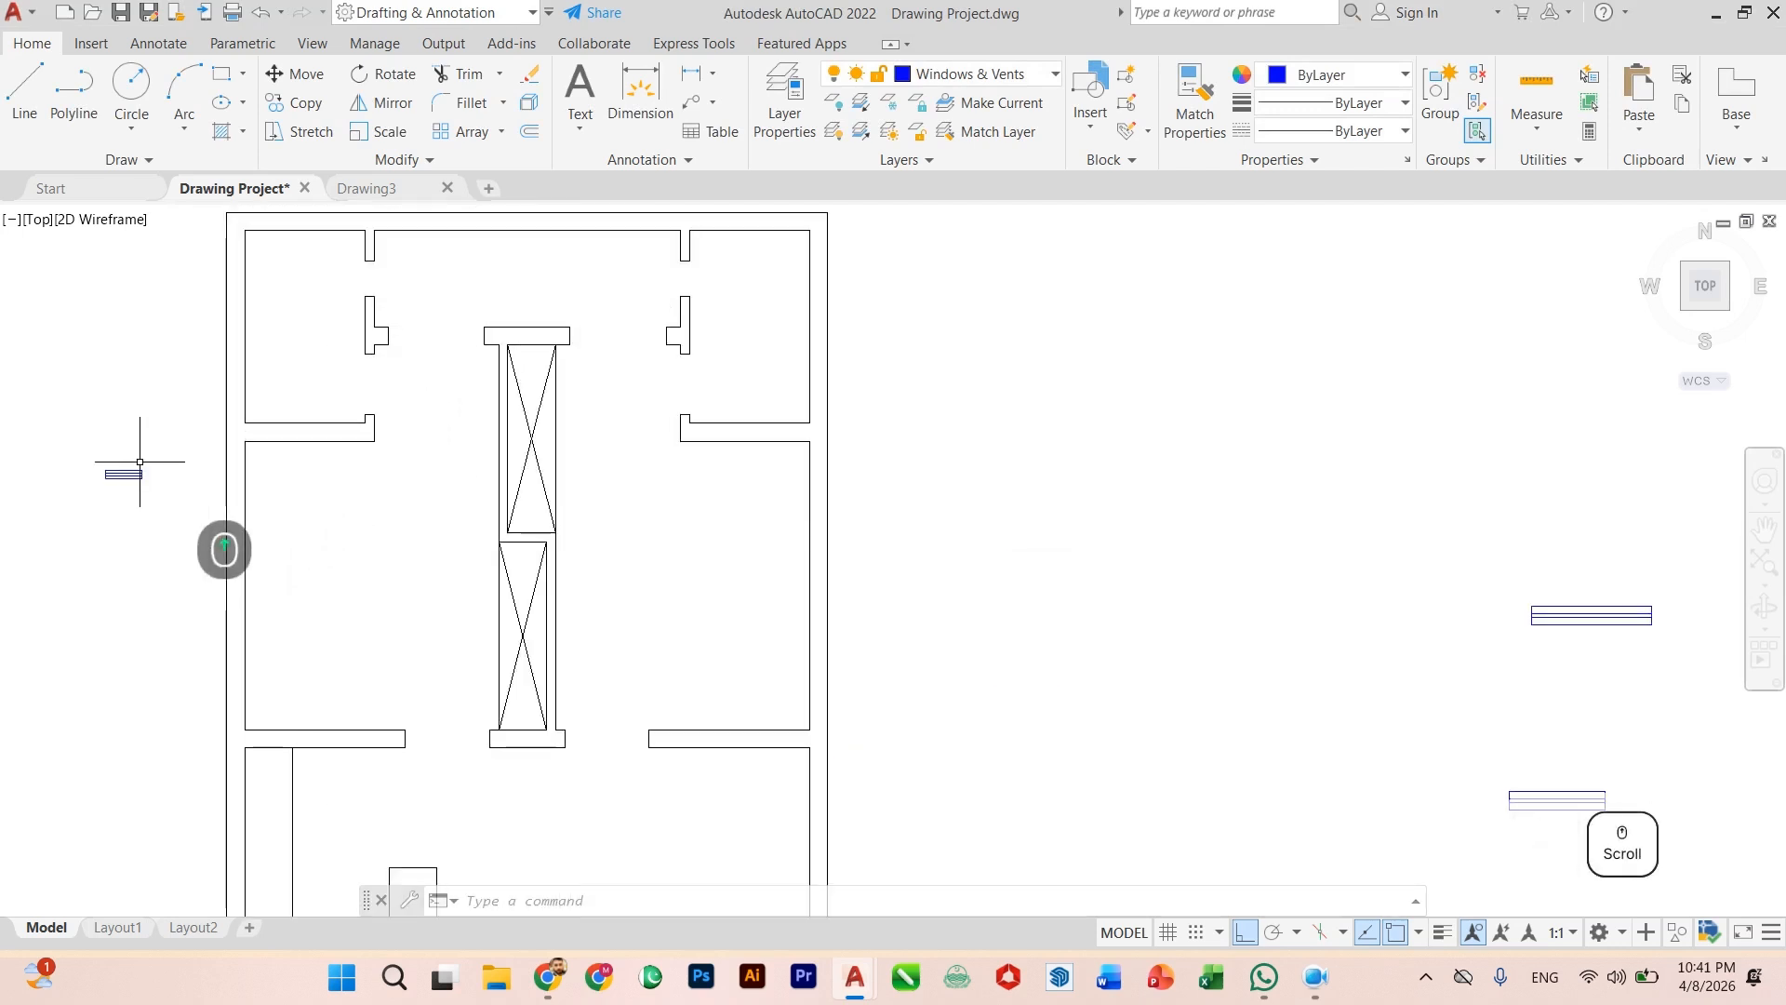
left_click(140, 460)
left_click(89, 532)
scroll(91, 534, "down", 2)
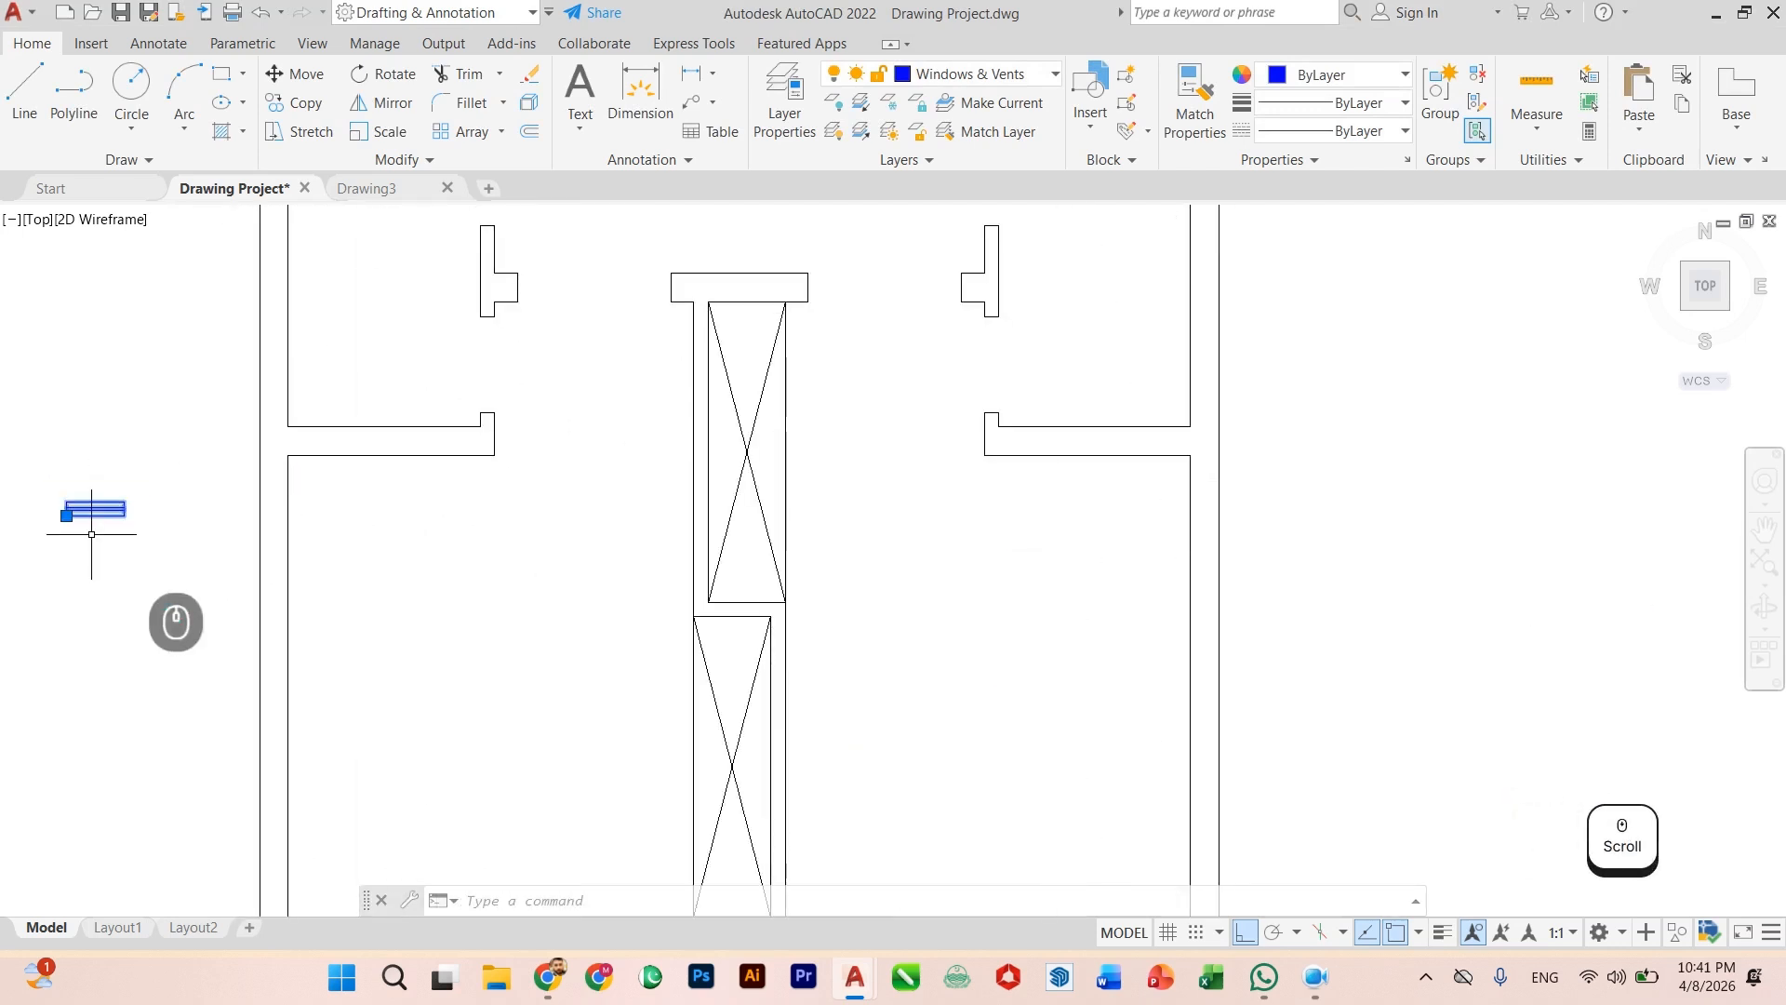
left_click(67, 515)
scroll(780, 394, "down", 3)
scroll(806, 431, "up", 5)
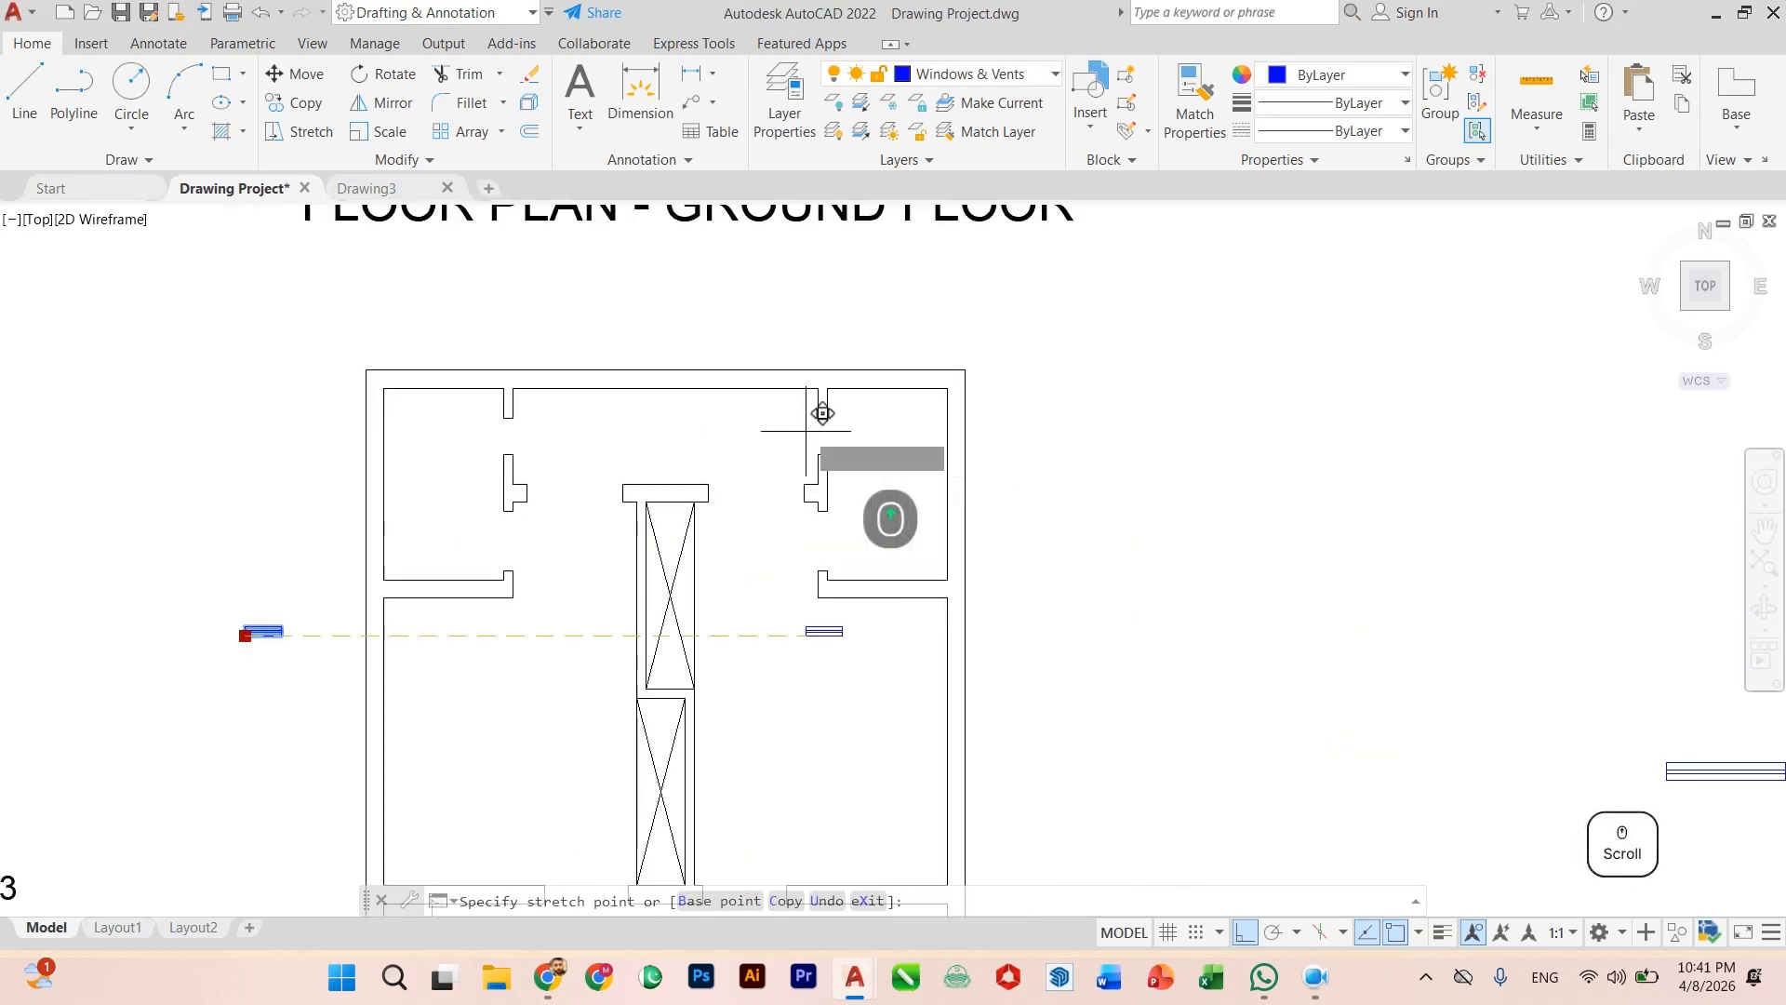
key("F8")
scroll(847, 414, "up", 4)
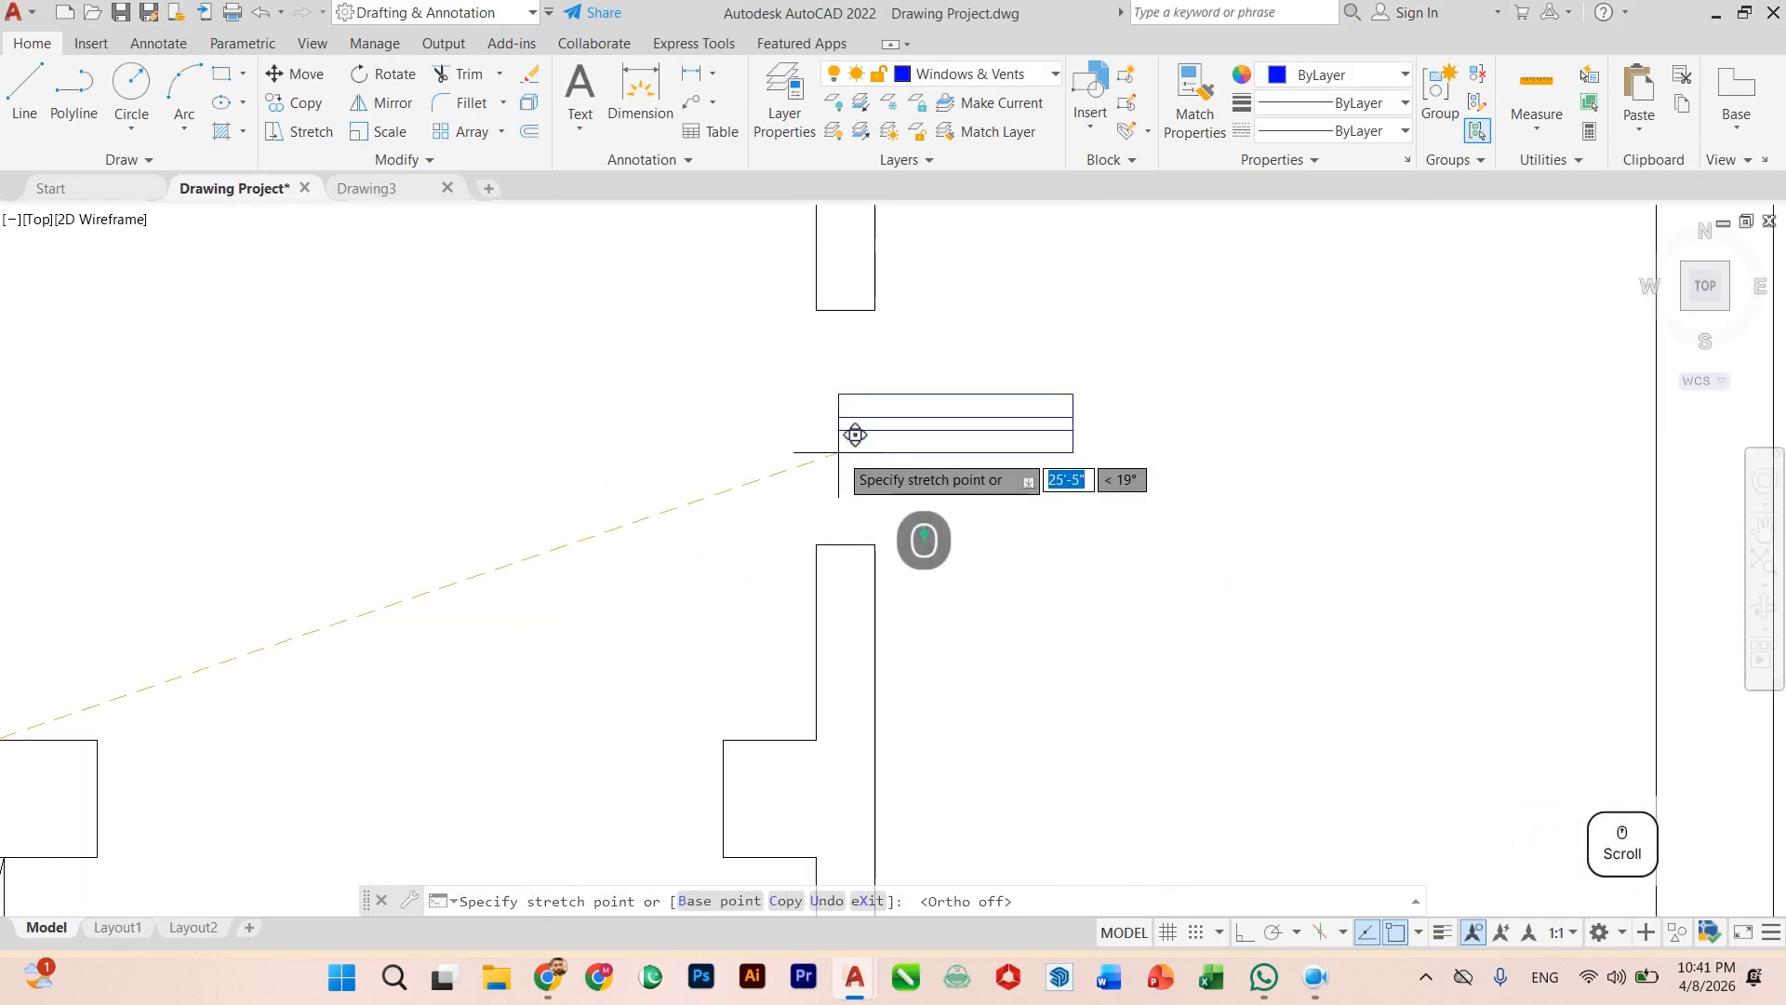
left_click(949, 461)
scroll(958, 470, "down", 2)
Step: Rotate the Vent 4.5 block 270° about its lower-left corner with Ortho on, to stand vertically
left_click(1024, 466)
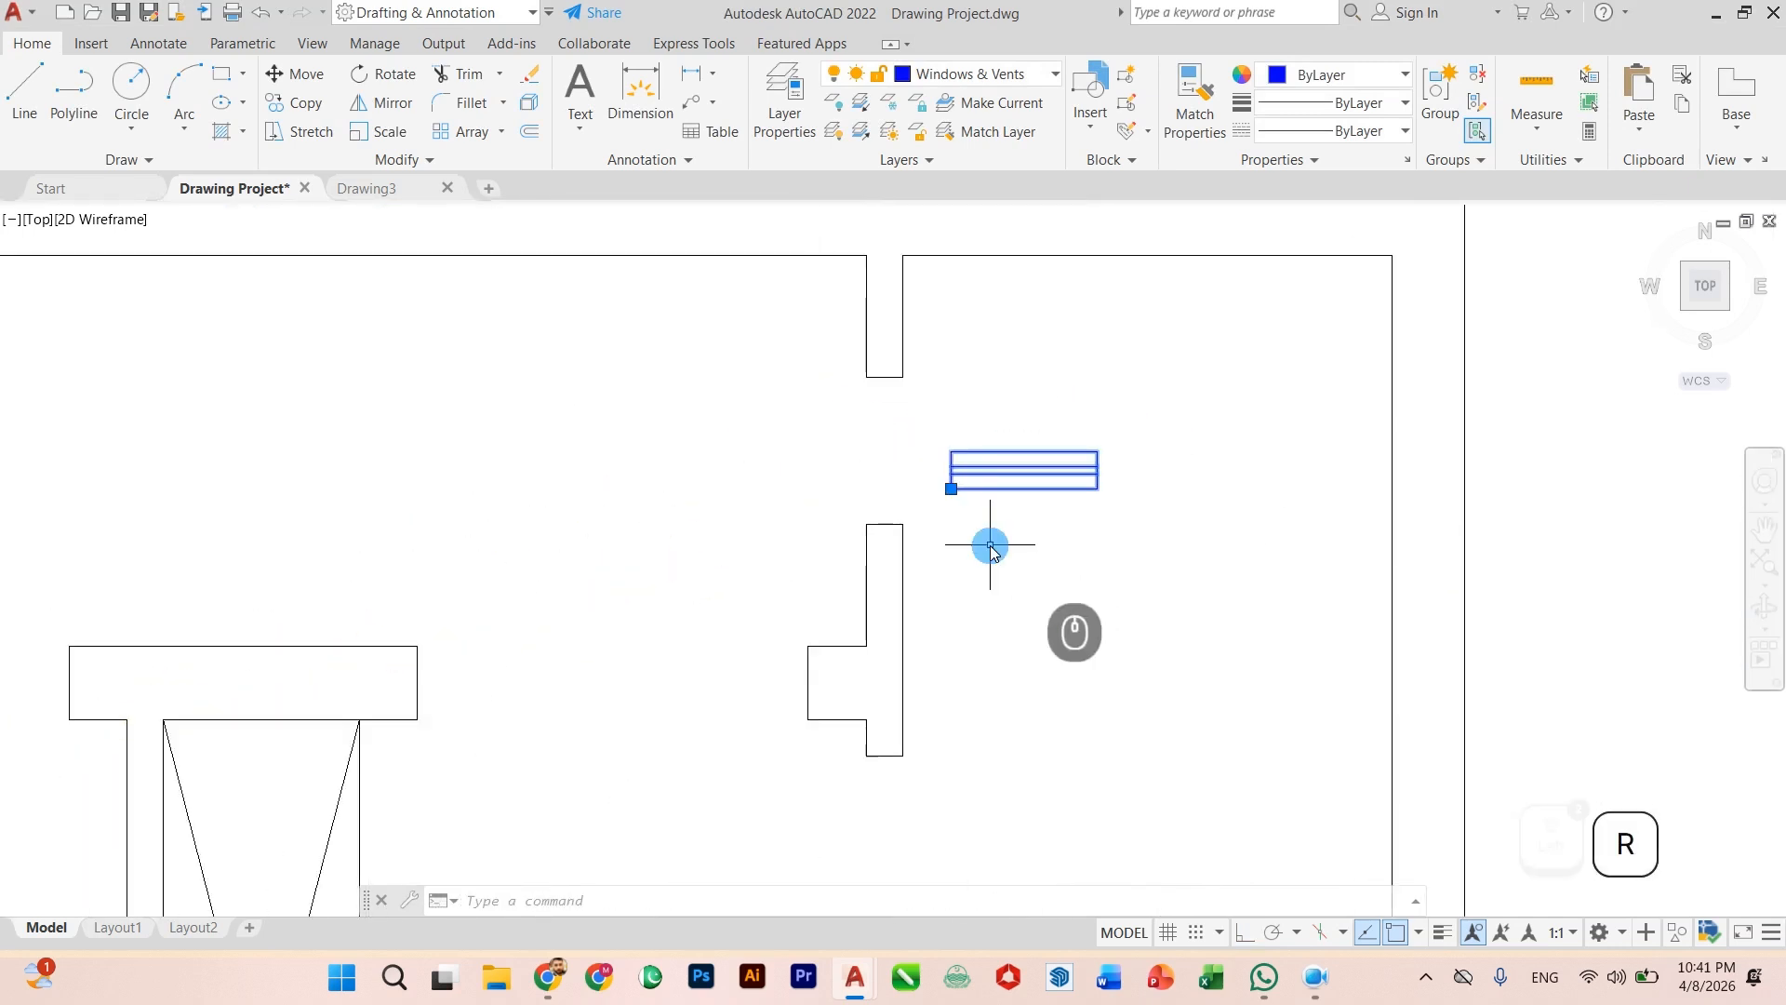
type("ROT")
scroll(962, 489, "up", 2)
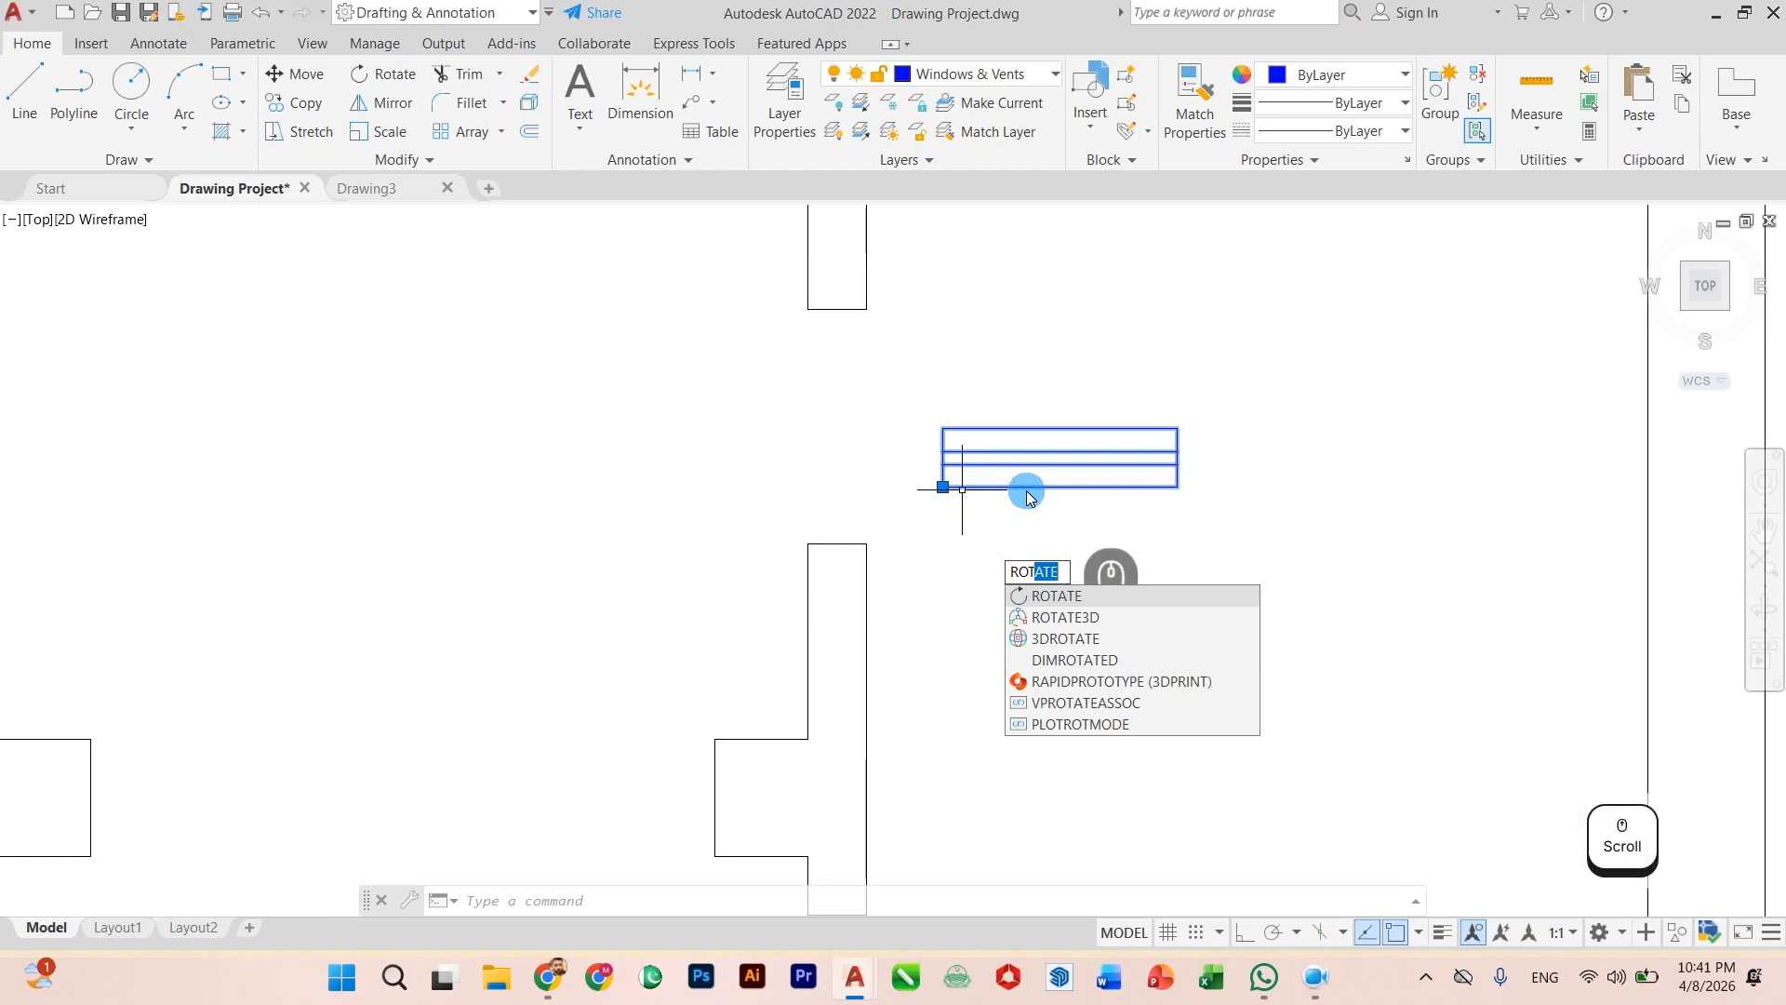
key("Return")
left_click(943, 486)
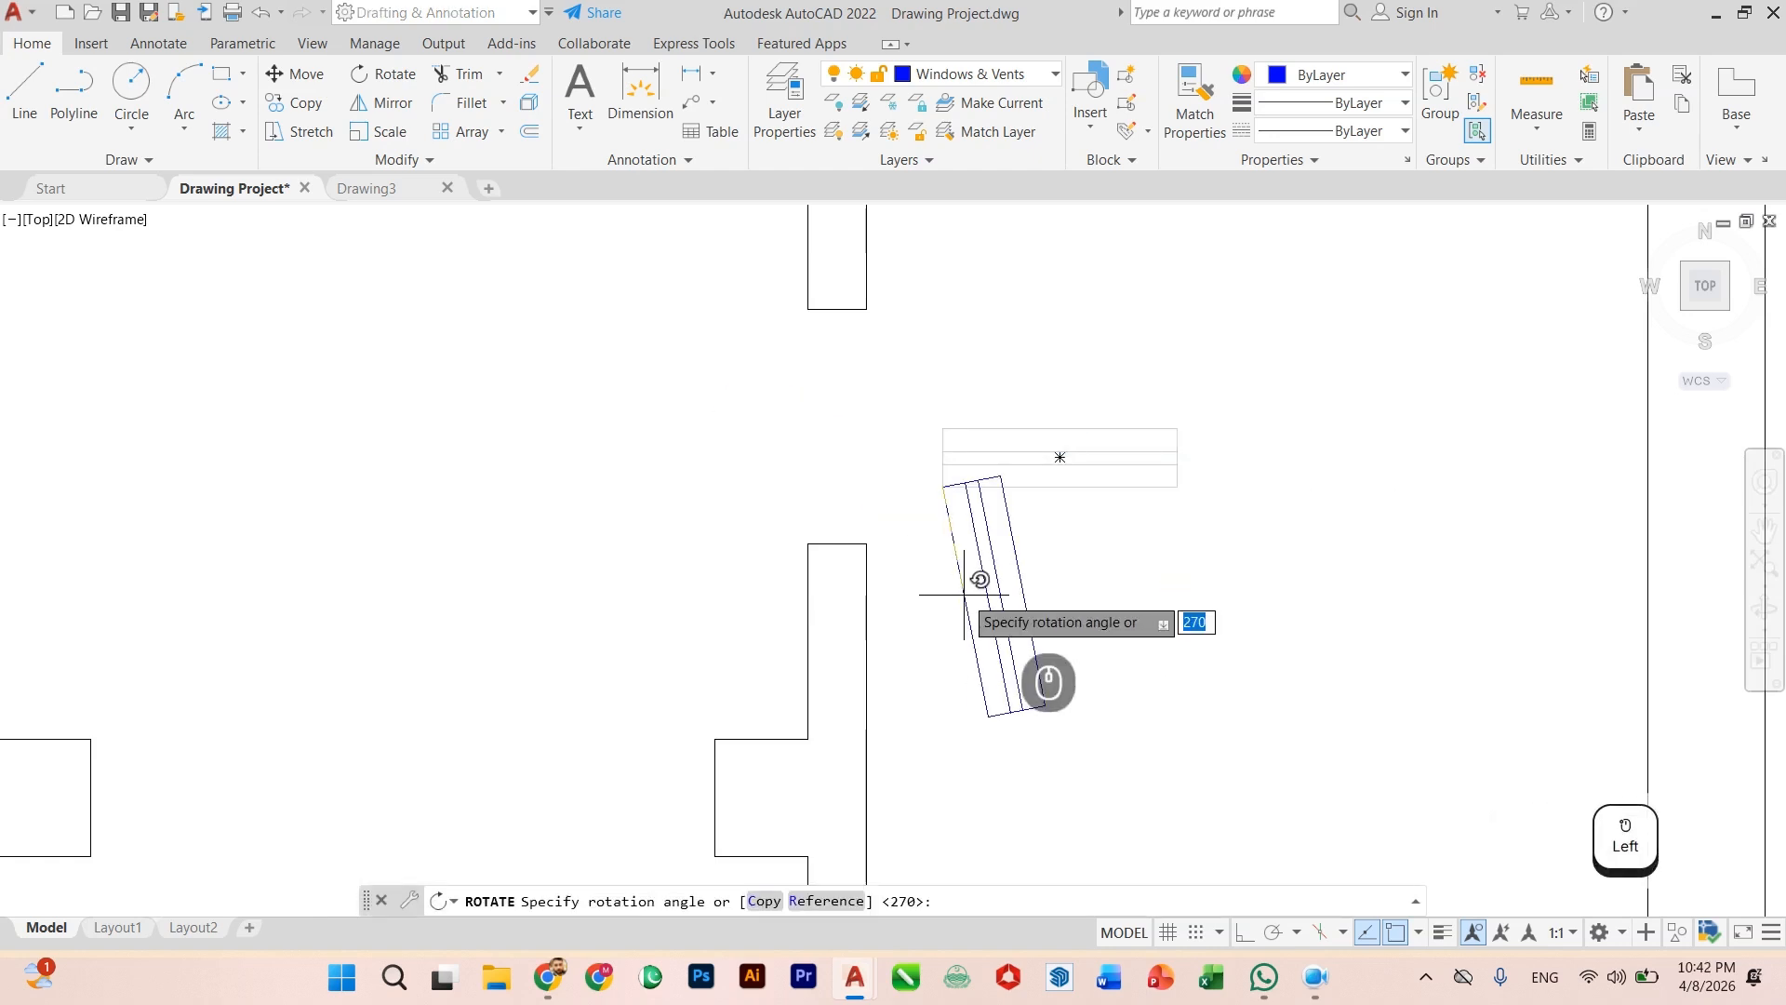
key("F8")
left_click(958, 604)
Step: Move the vertical vent block by its upper-left corner grip into the upper-right room's side wall opening
left_click(1013, 539)
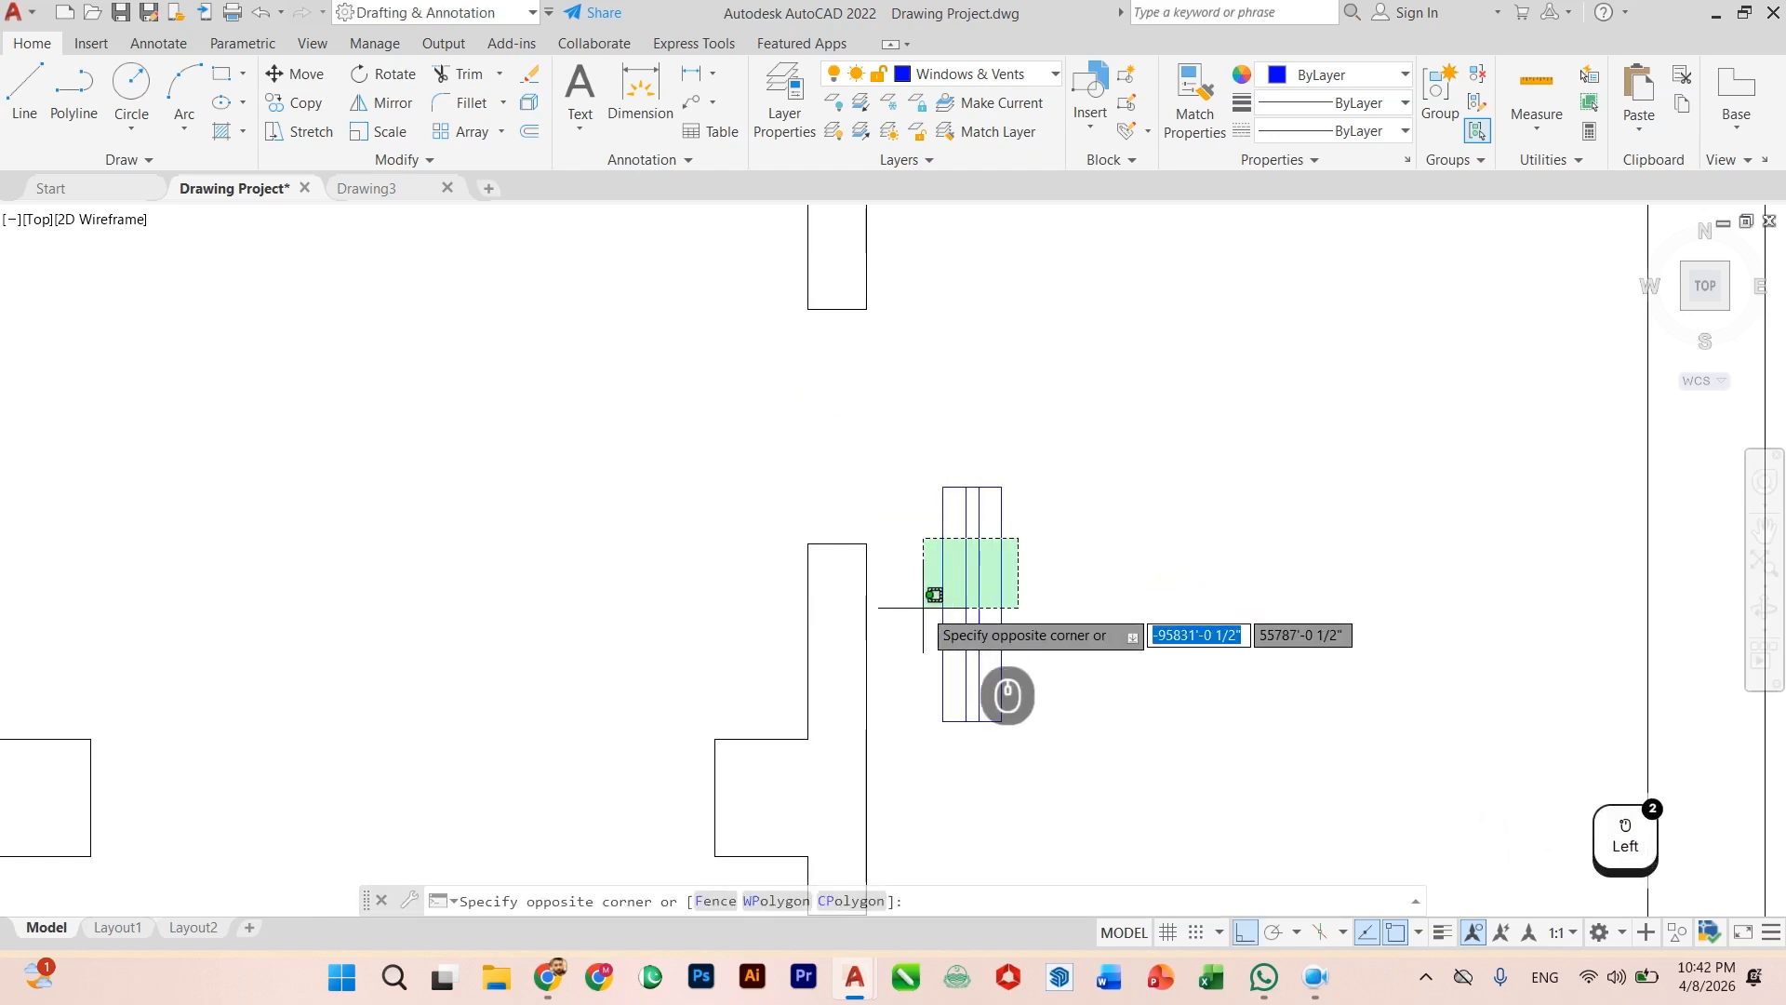
left_click(940, 528)
left_click(943, 487)
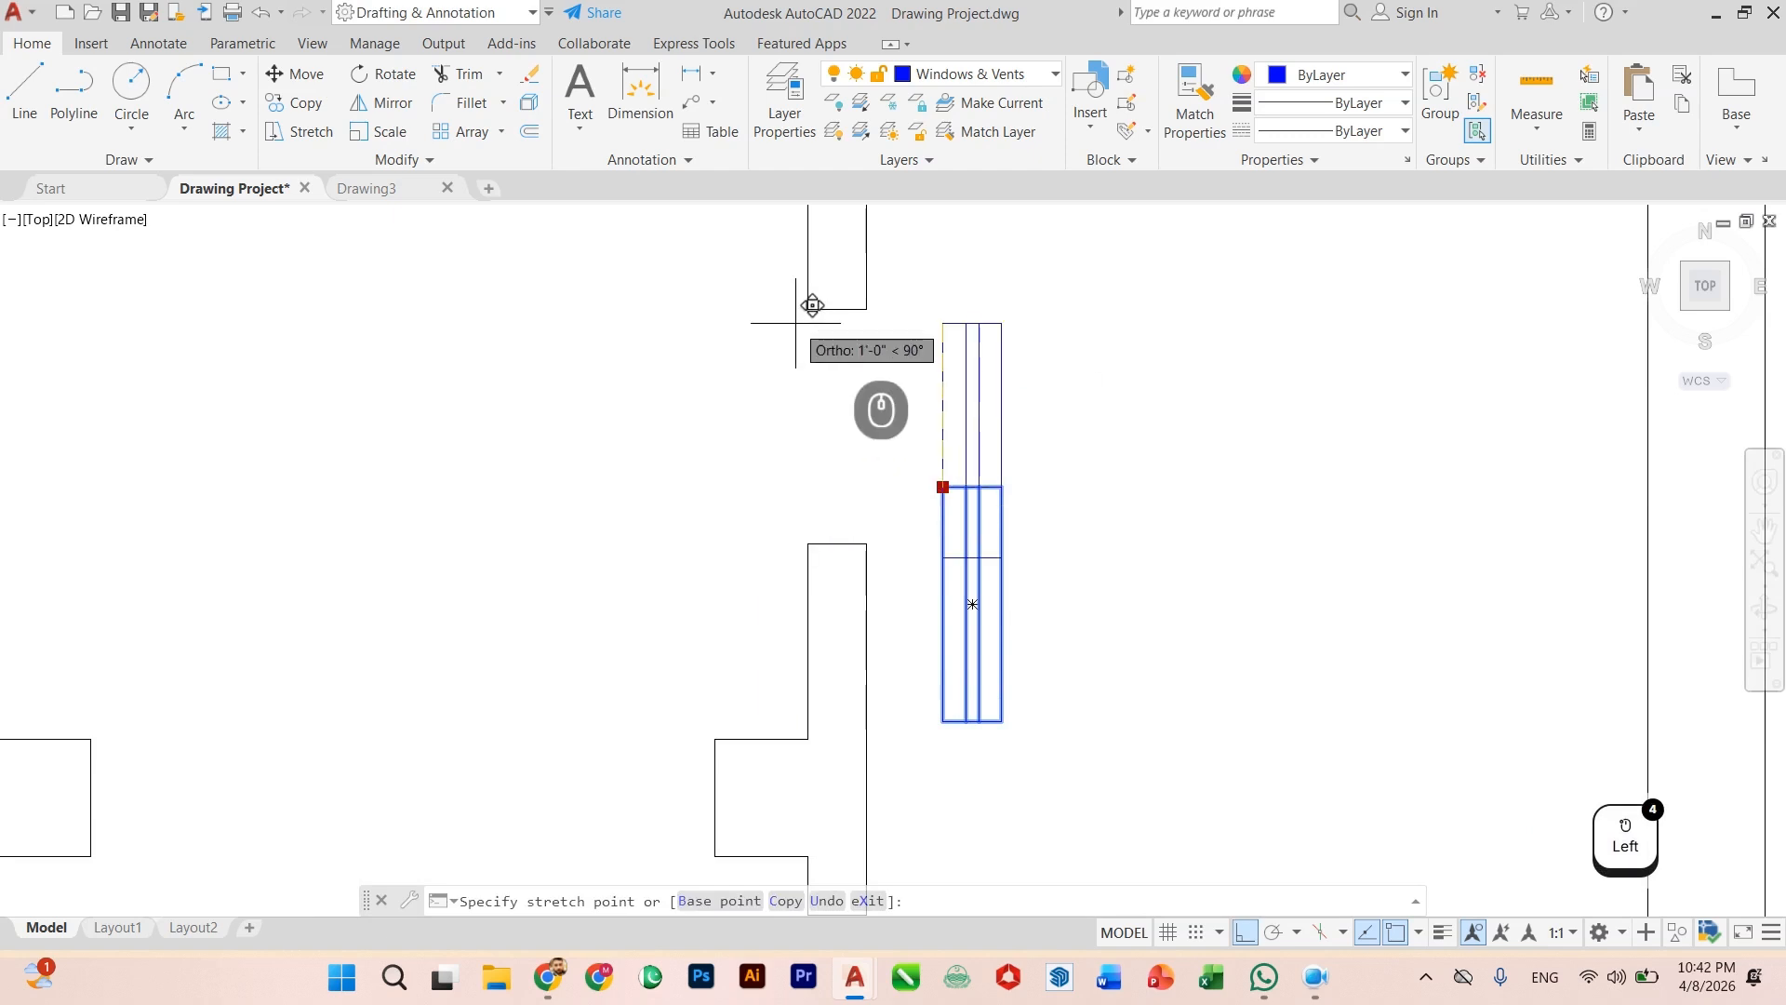
left_click(809, 309)
key("Escape")
scroll(989, 495, "down", 5)
scroll(984, 485, "up", 2)
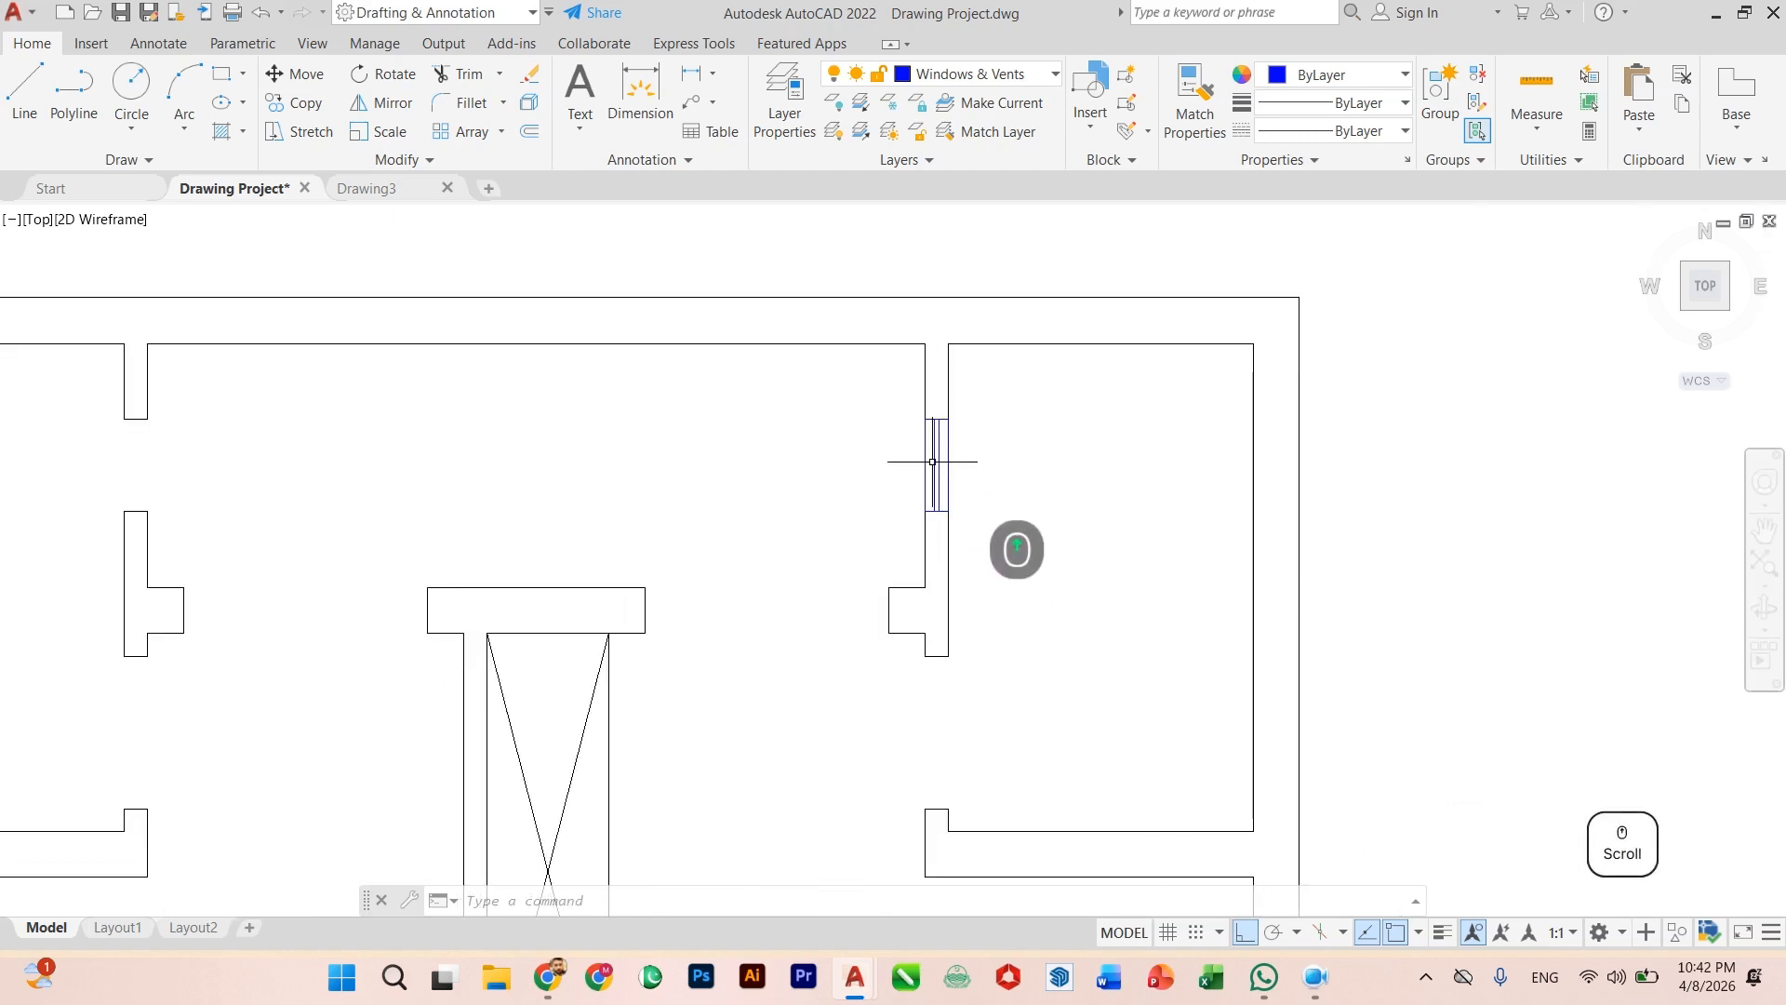
Step: Copy the vent block from its upper-left corner straight across into the matching opening in the upper-left room's wall
type("o")
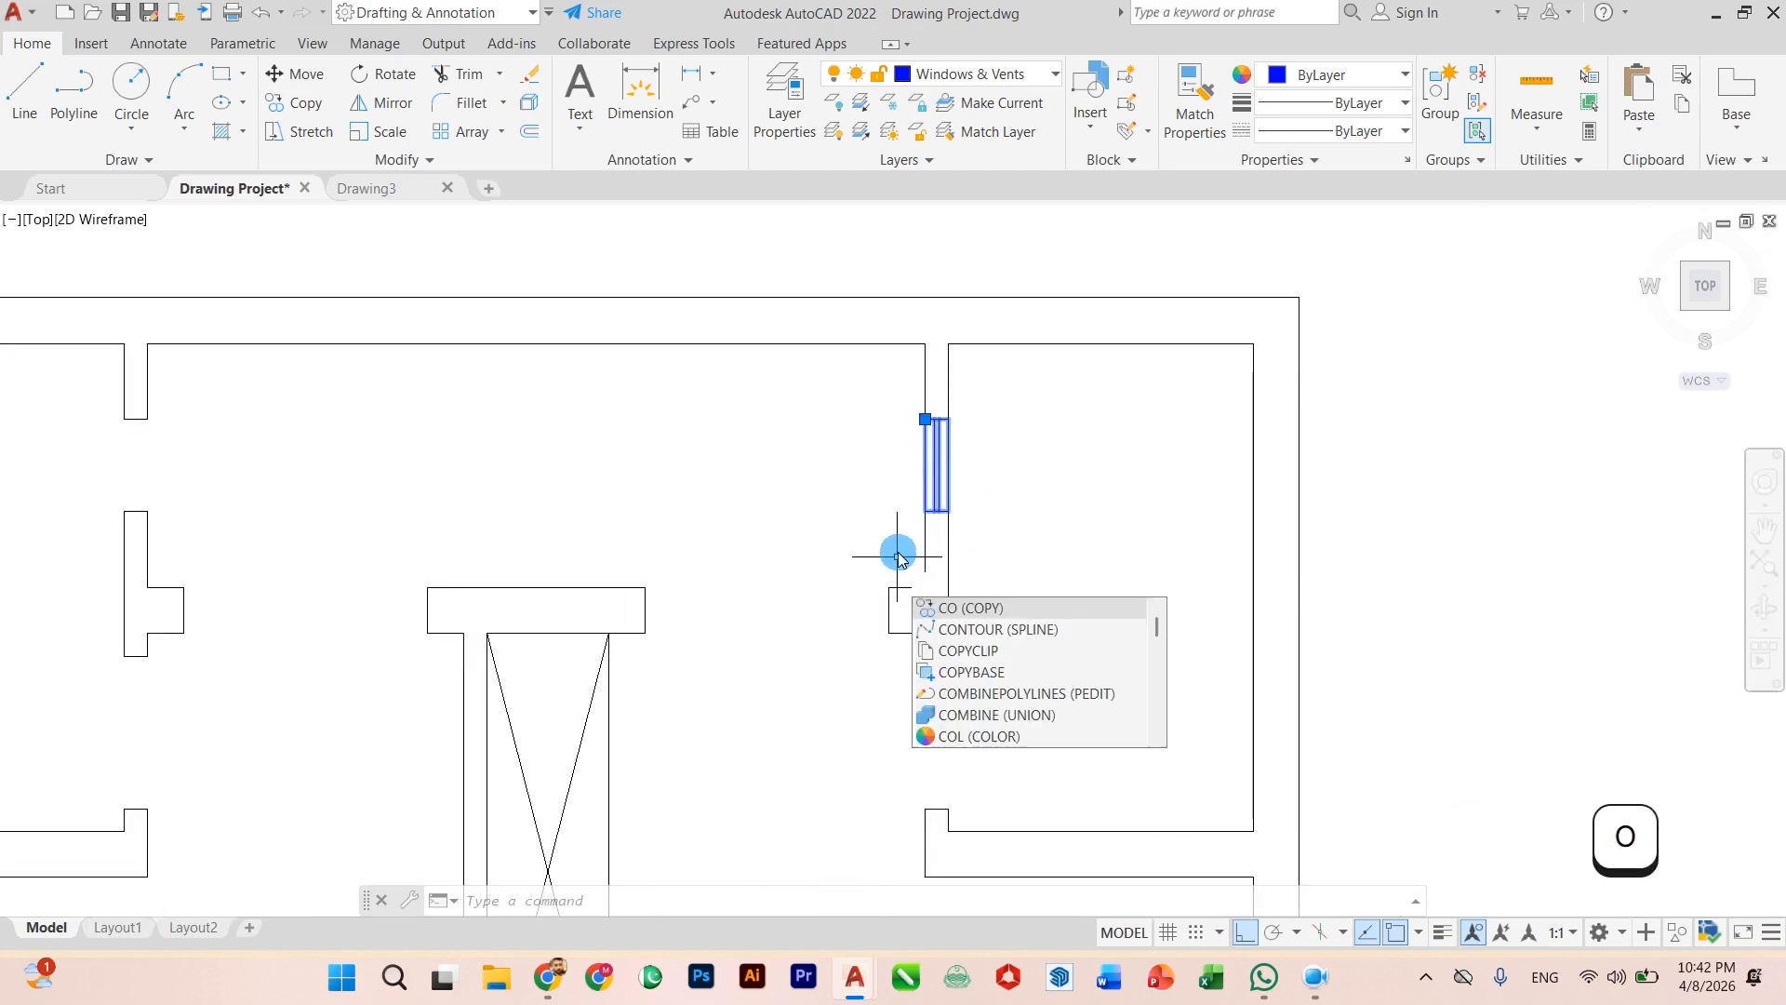
key("Return")
left_click(927, 418)
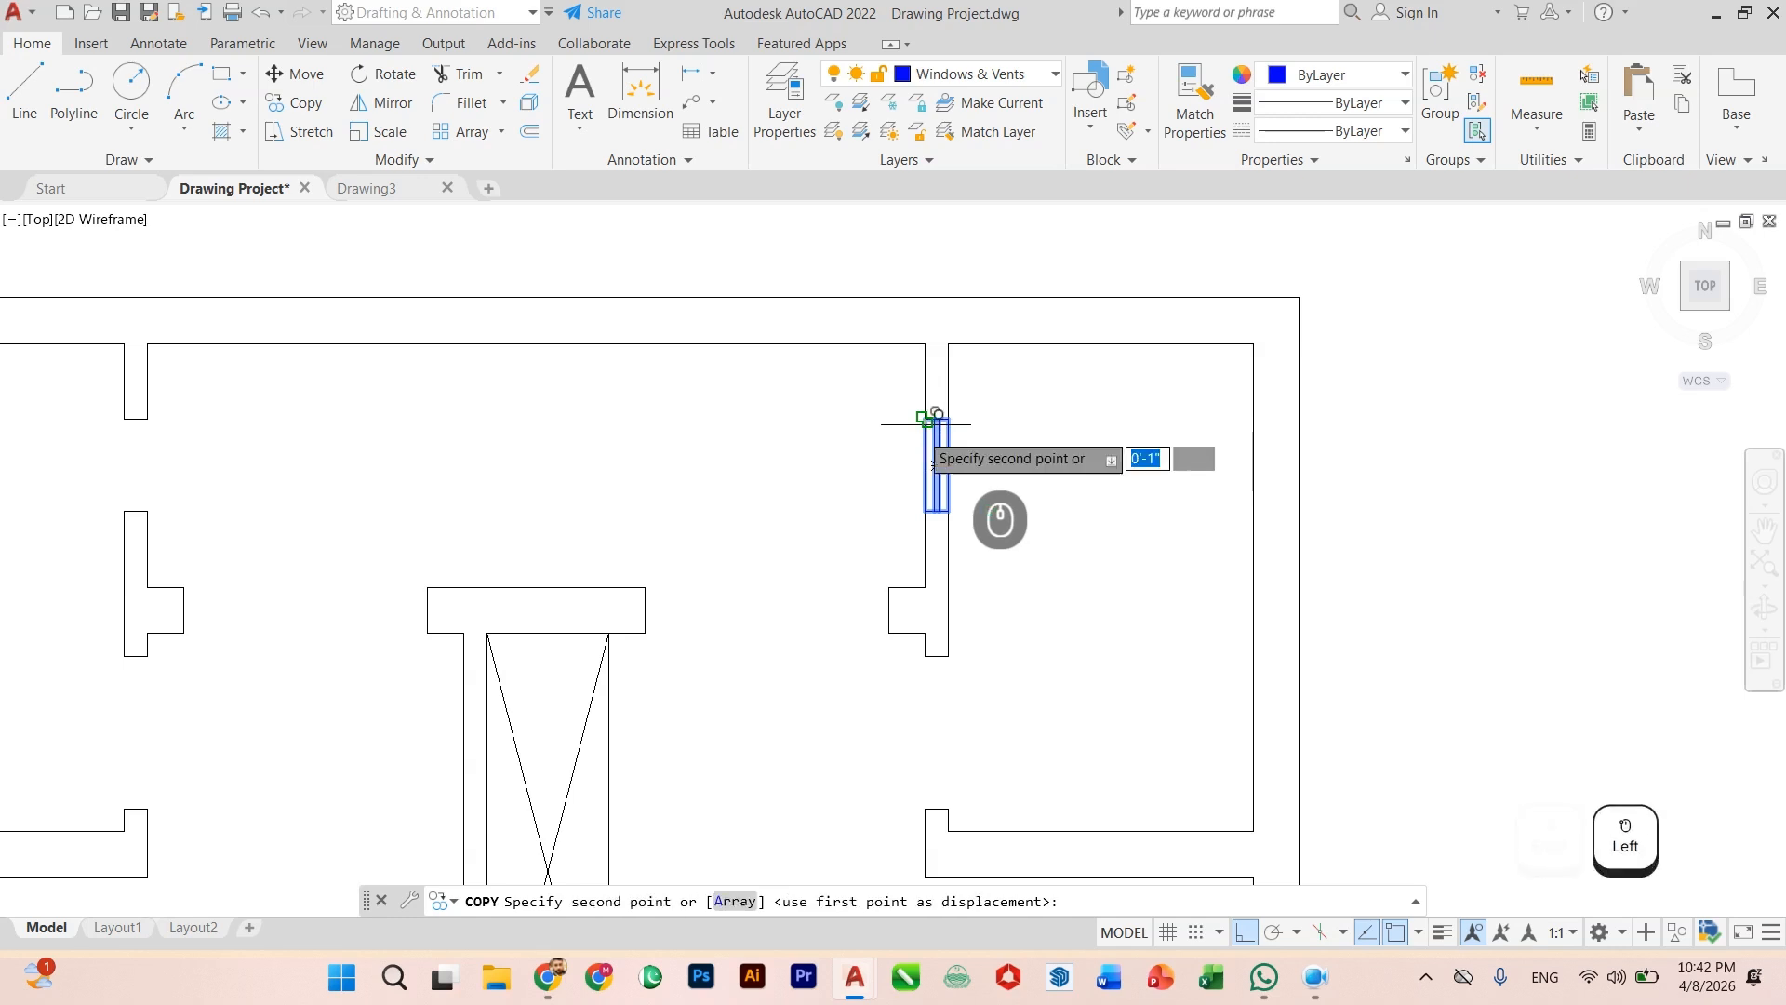
scroll(214, 410, "up", 2)
left_click(70, 411)
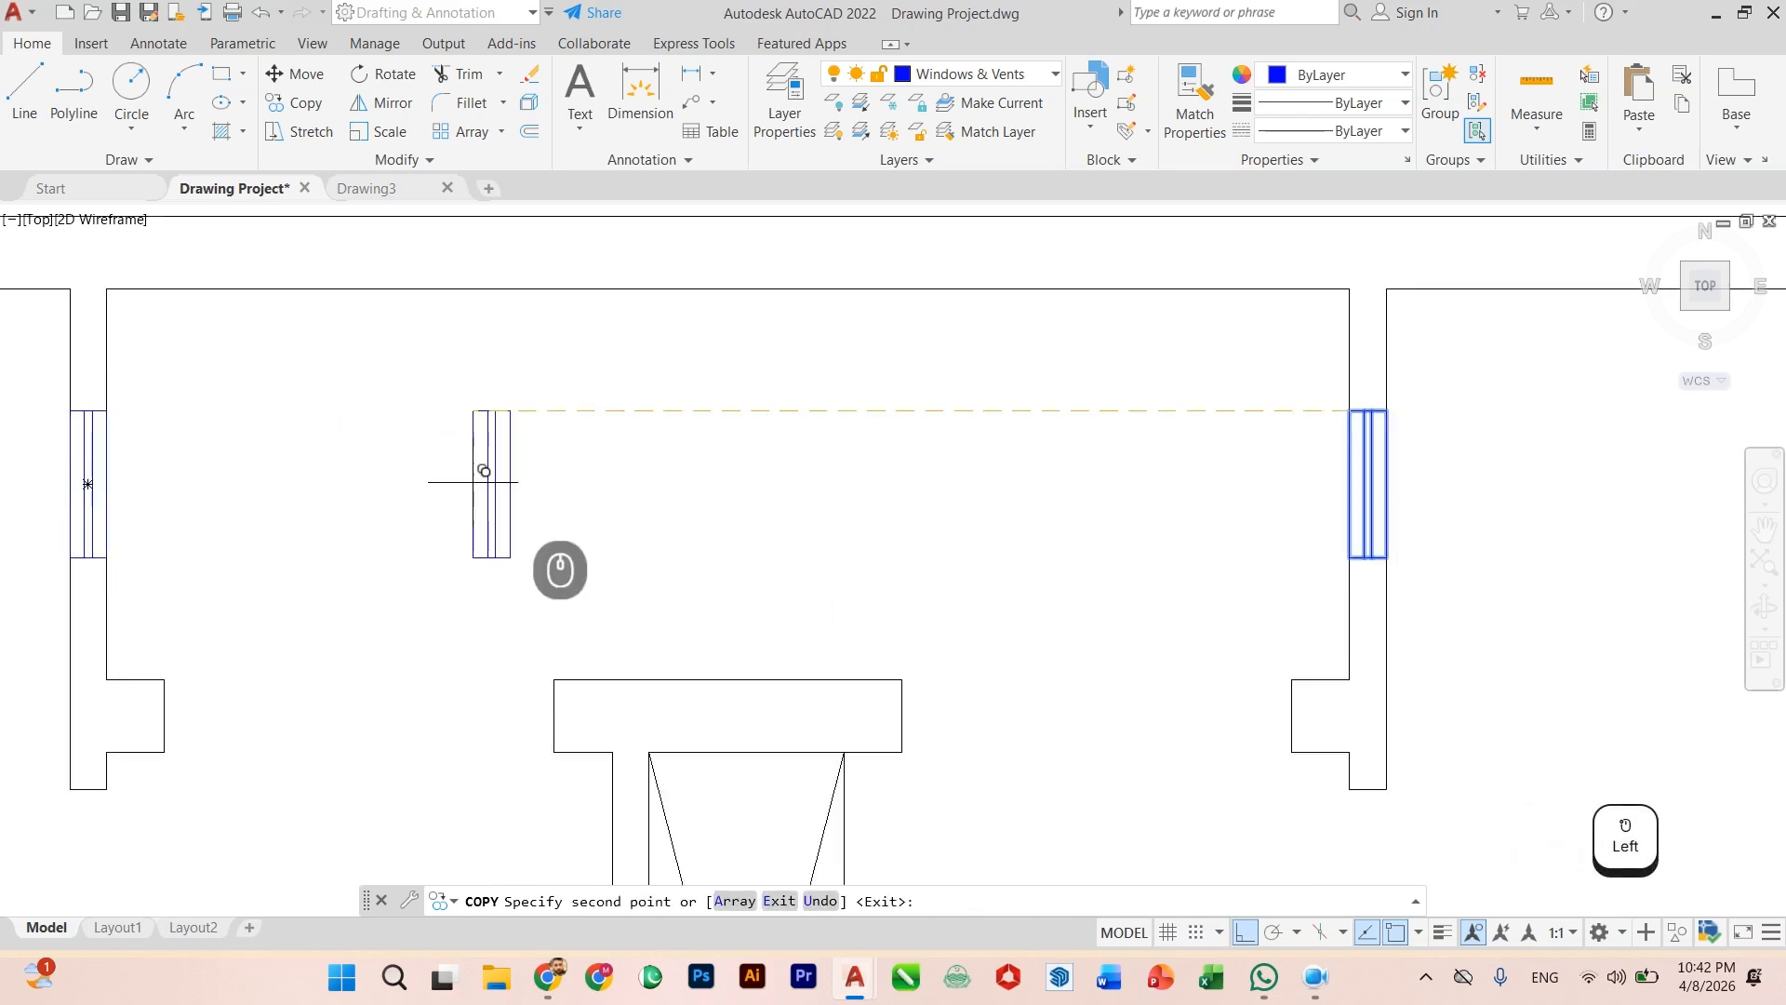
key("Return")
Step: Copy the spare single door southeast of the plan, with Ortho off, to just above the opening west of the central crossed rectangles
scroll(571, 499, "down", 5)
scroll(696, 631, "up", 2)
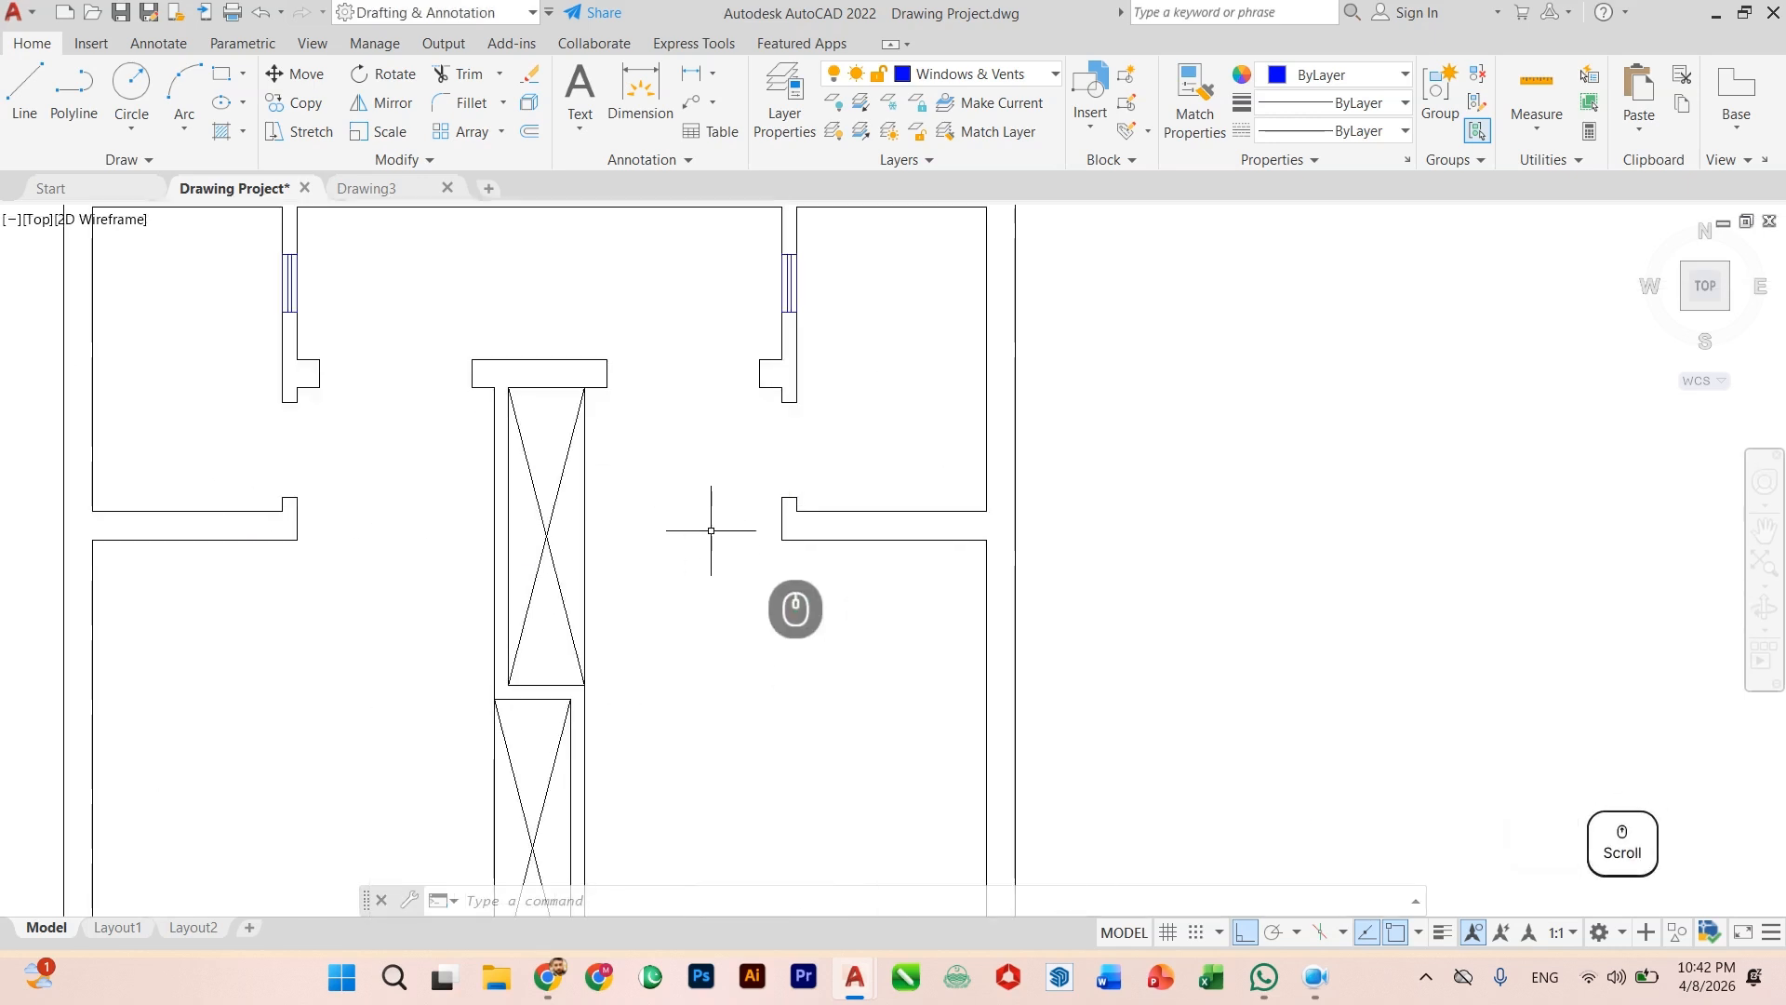
scroll(710, 518, "down", 3)
scroll(693, 782, "up", 4)
scroll(695, 786, "down", 5)
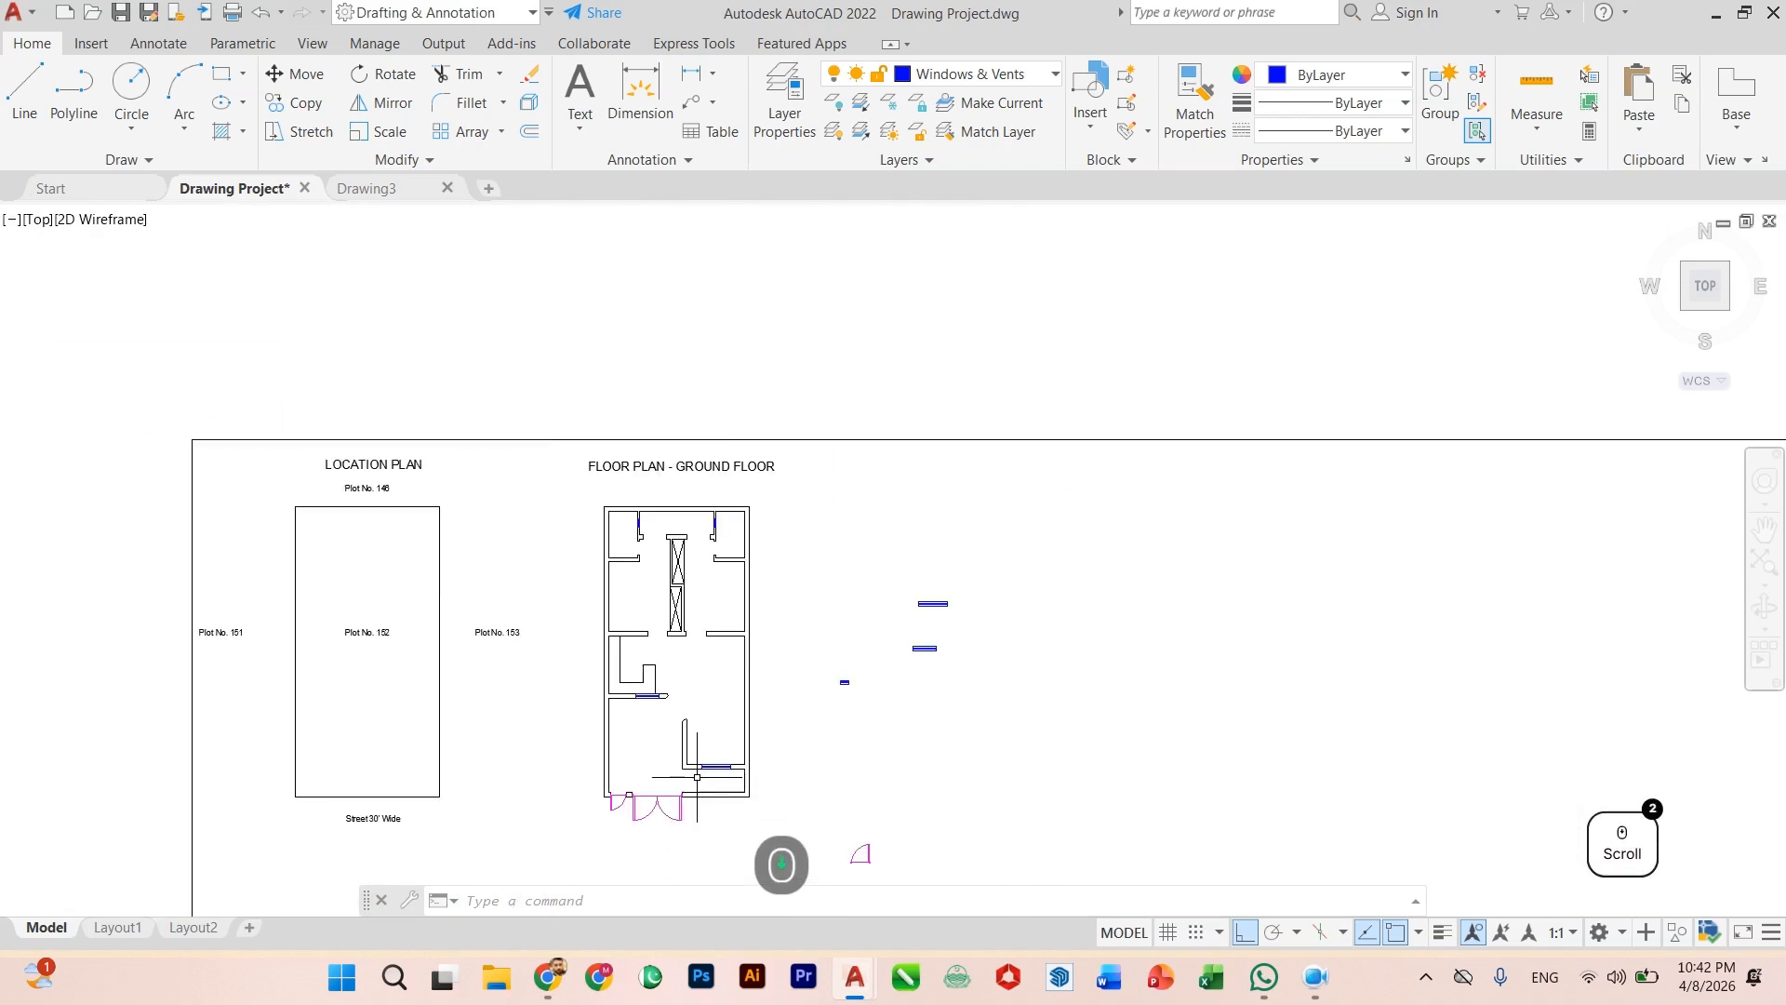
scroll(852, 653, "up", 1)
scroll(851, 653, "up", 4)
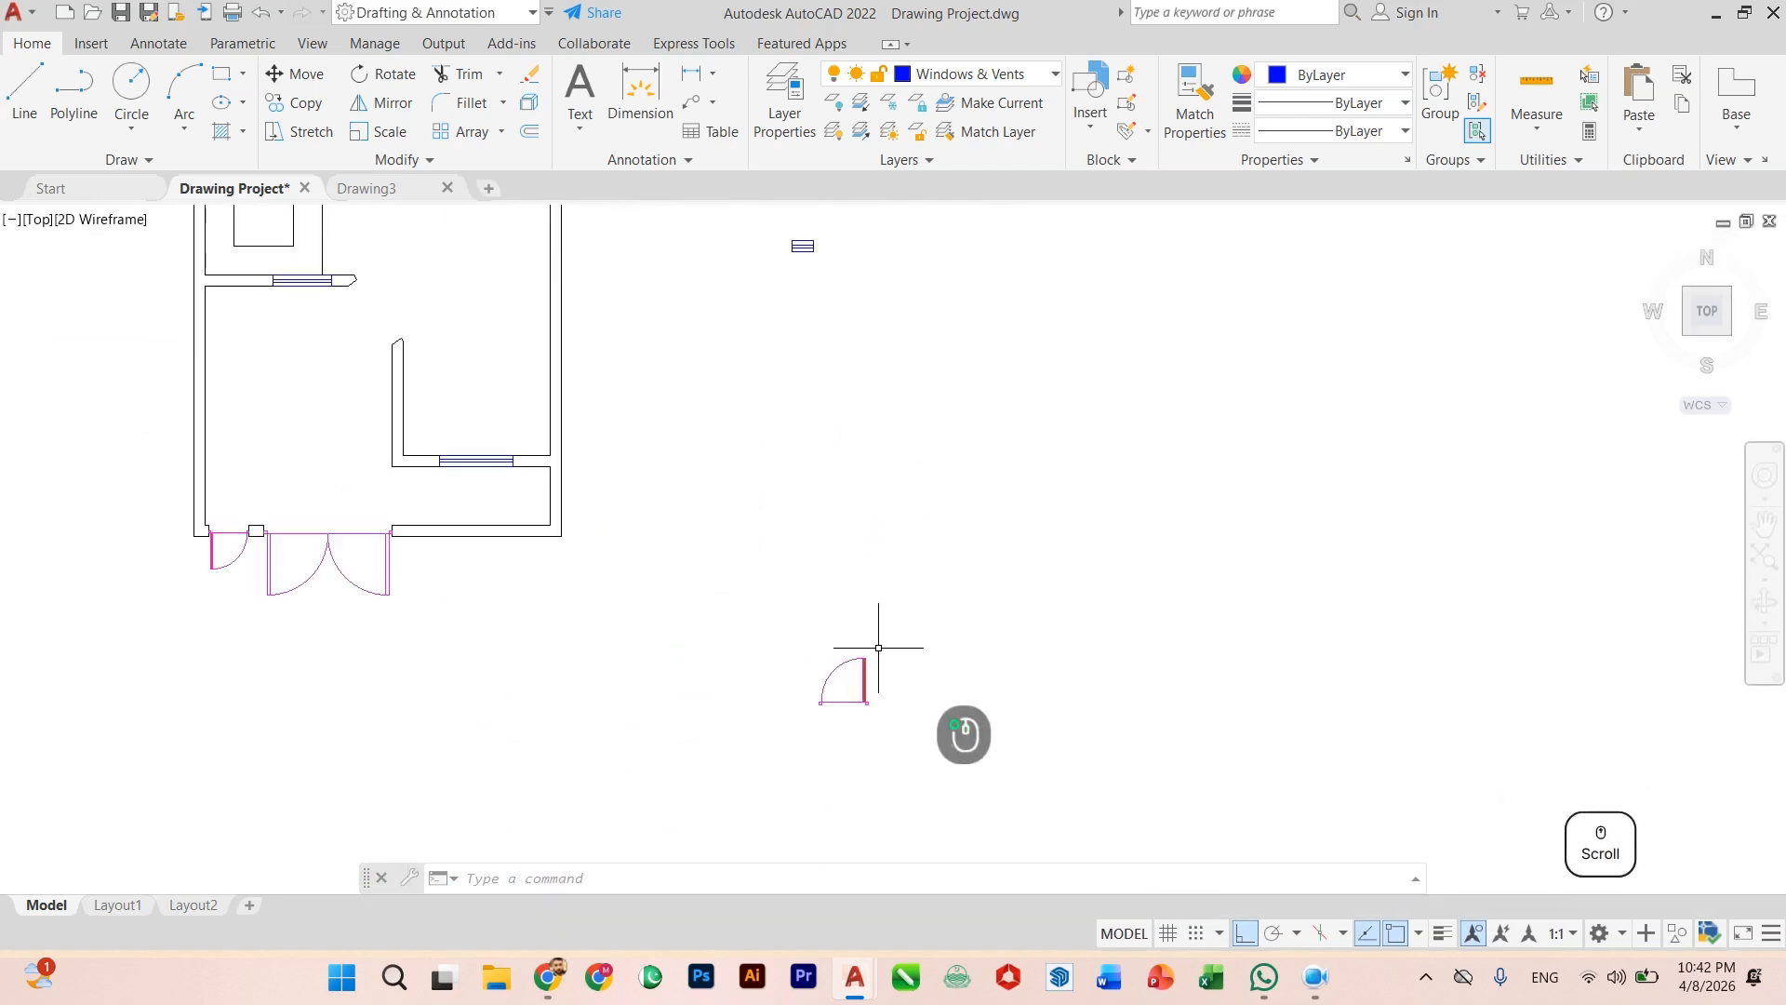
left_click(877, 647)
left_click(837, 721)
key("Return")
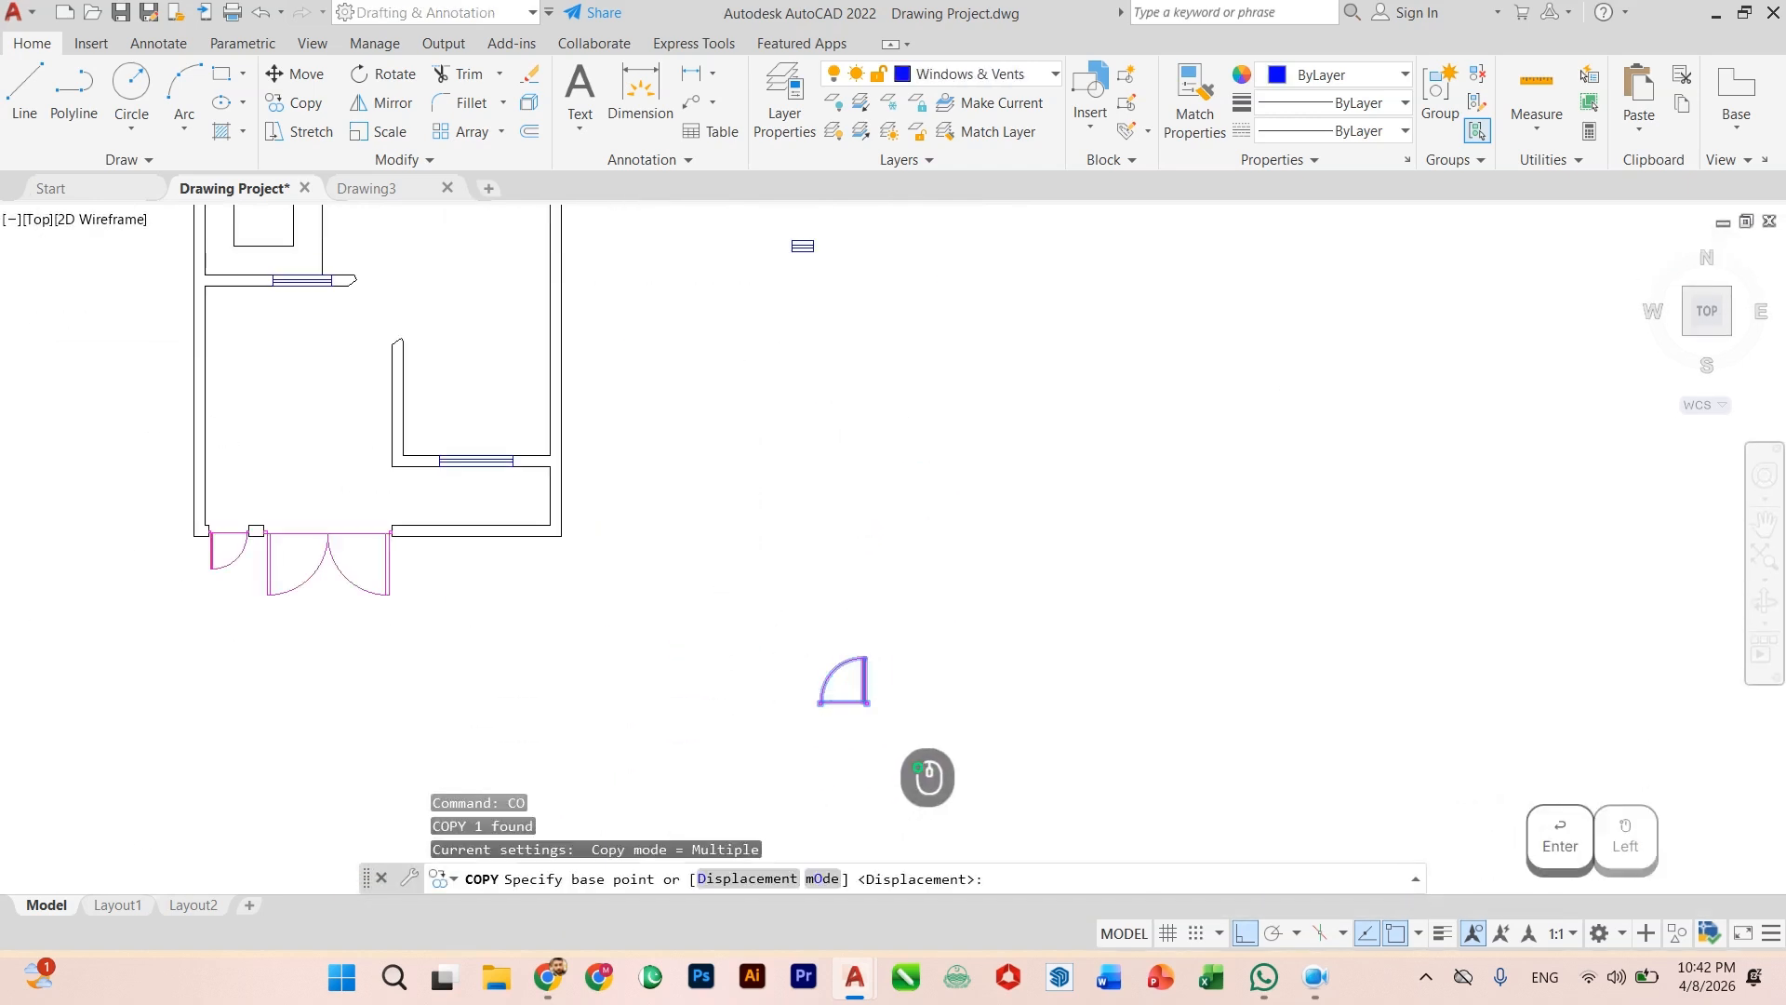
left_click(842, 700)
scroll(800, 605, "down", 4)
scroll(697, 521, "up", 2)
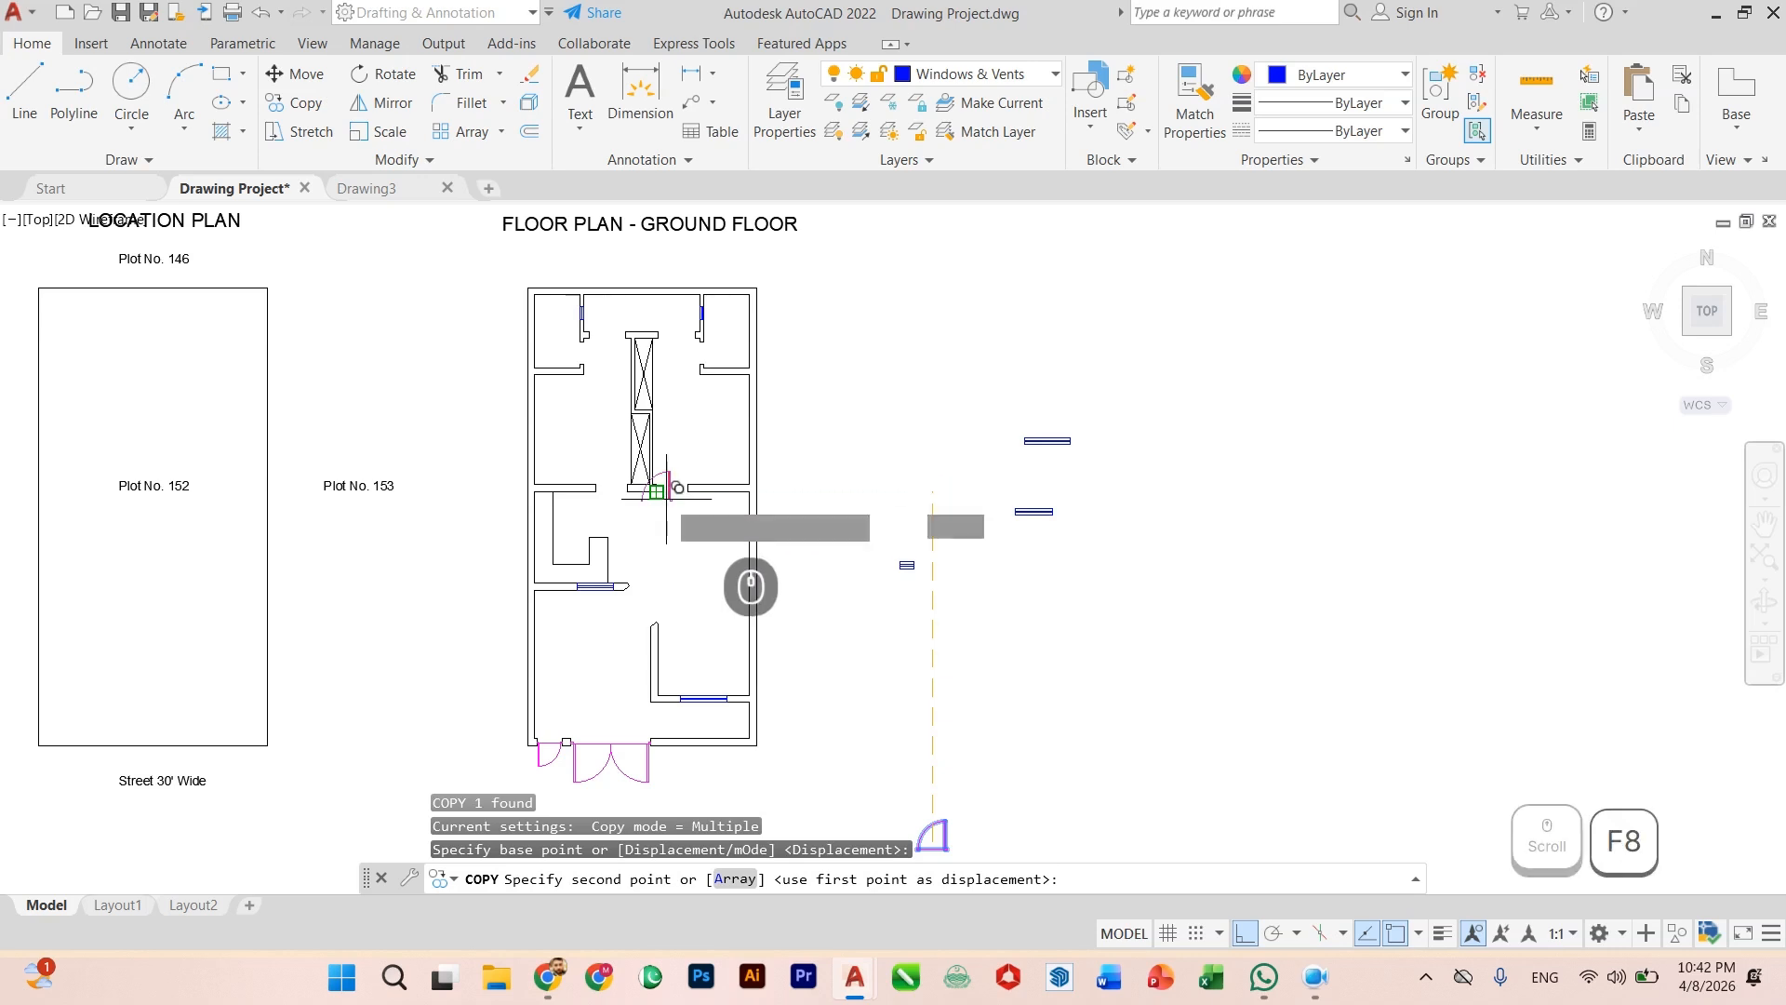
key("F8")
scroll(678, 487, "up", 4)
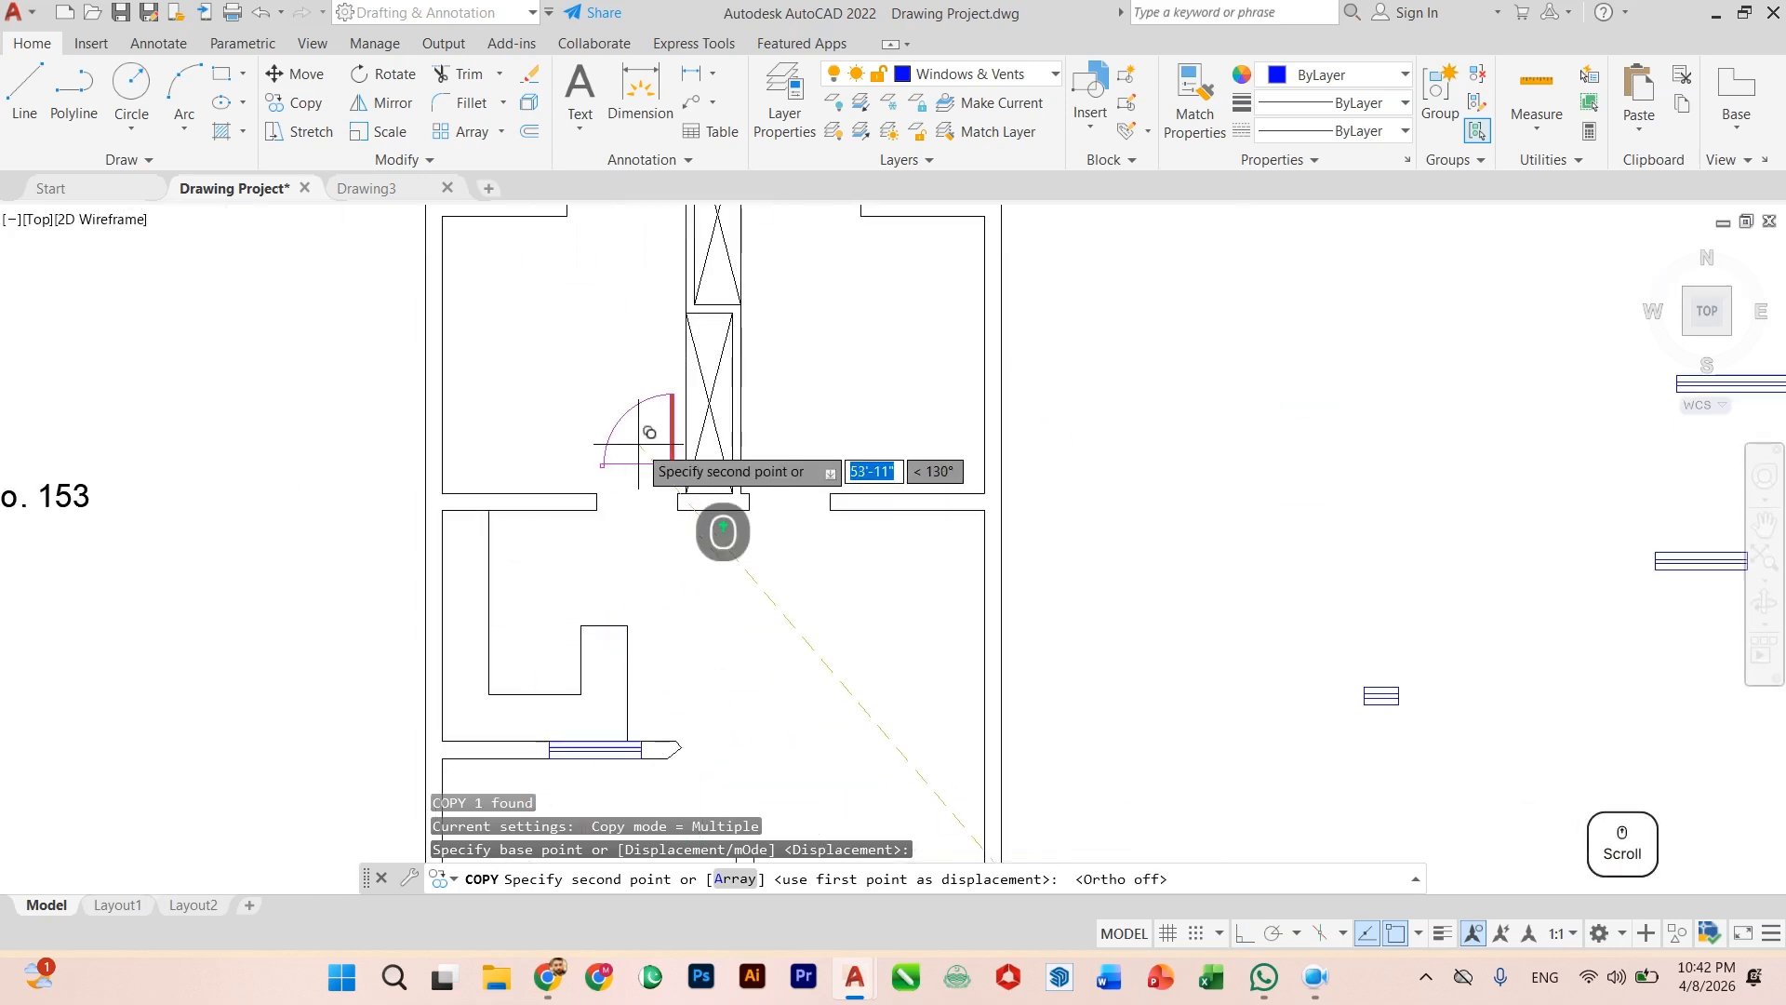
scroll(805, 536, "up", 1)
scroll(760, 655, "down", 1)
scroll(589, 552, "up", 2)
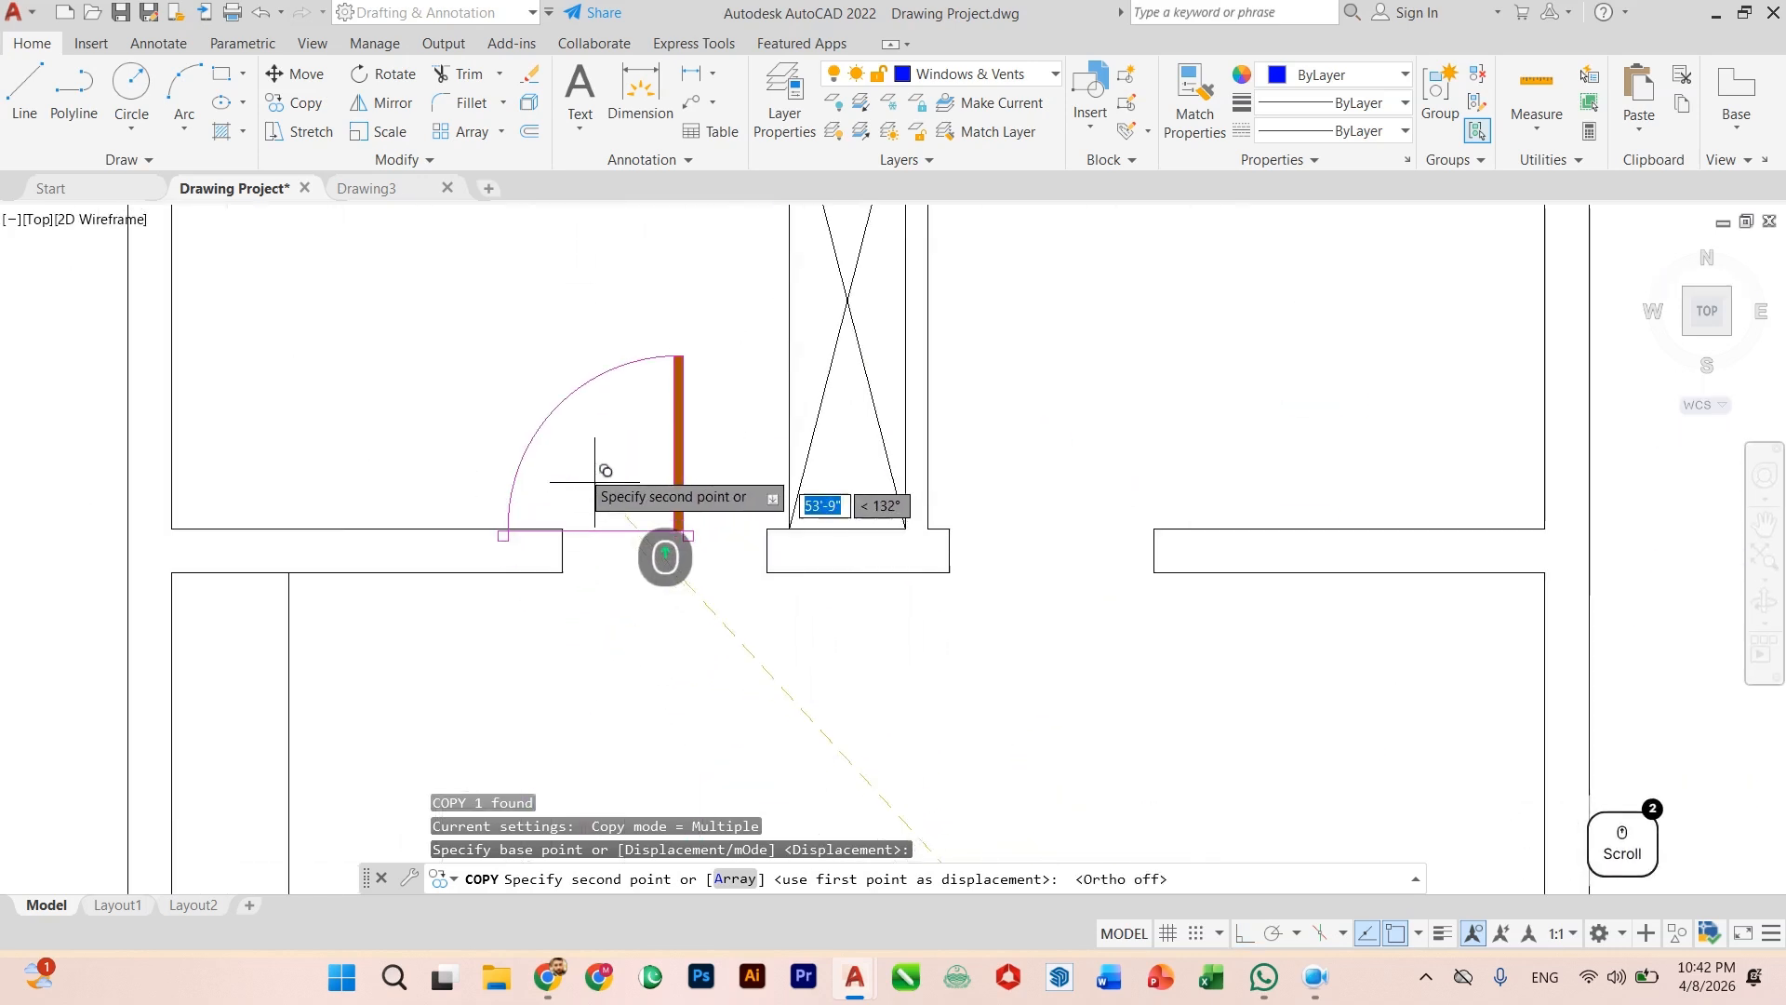
left_click(595, 482)
Step: Place a second door copy beside the upper-right room's lower side opening and end the copying
scroll(717, 735, "down", 3)
scroll(679, 521, "up", 1)
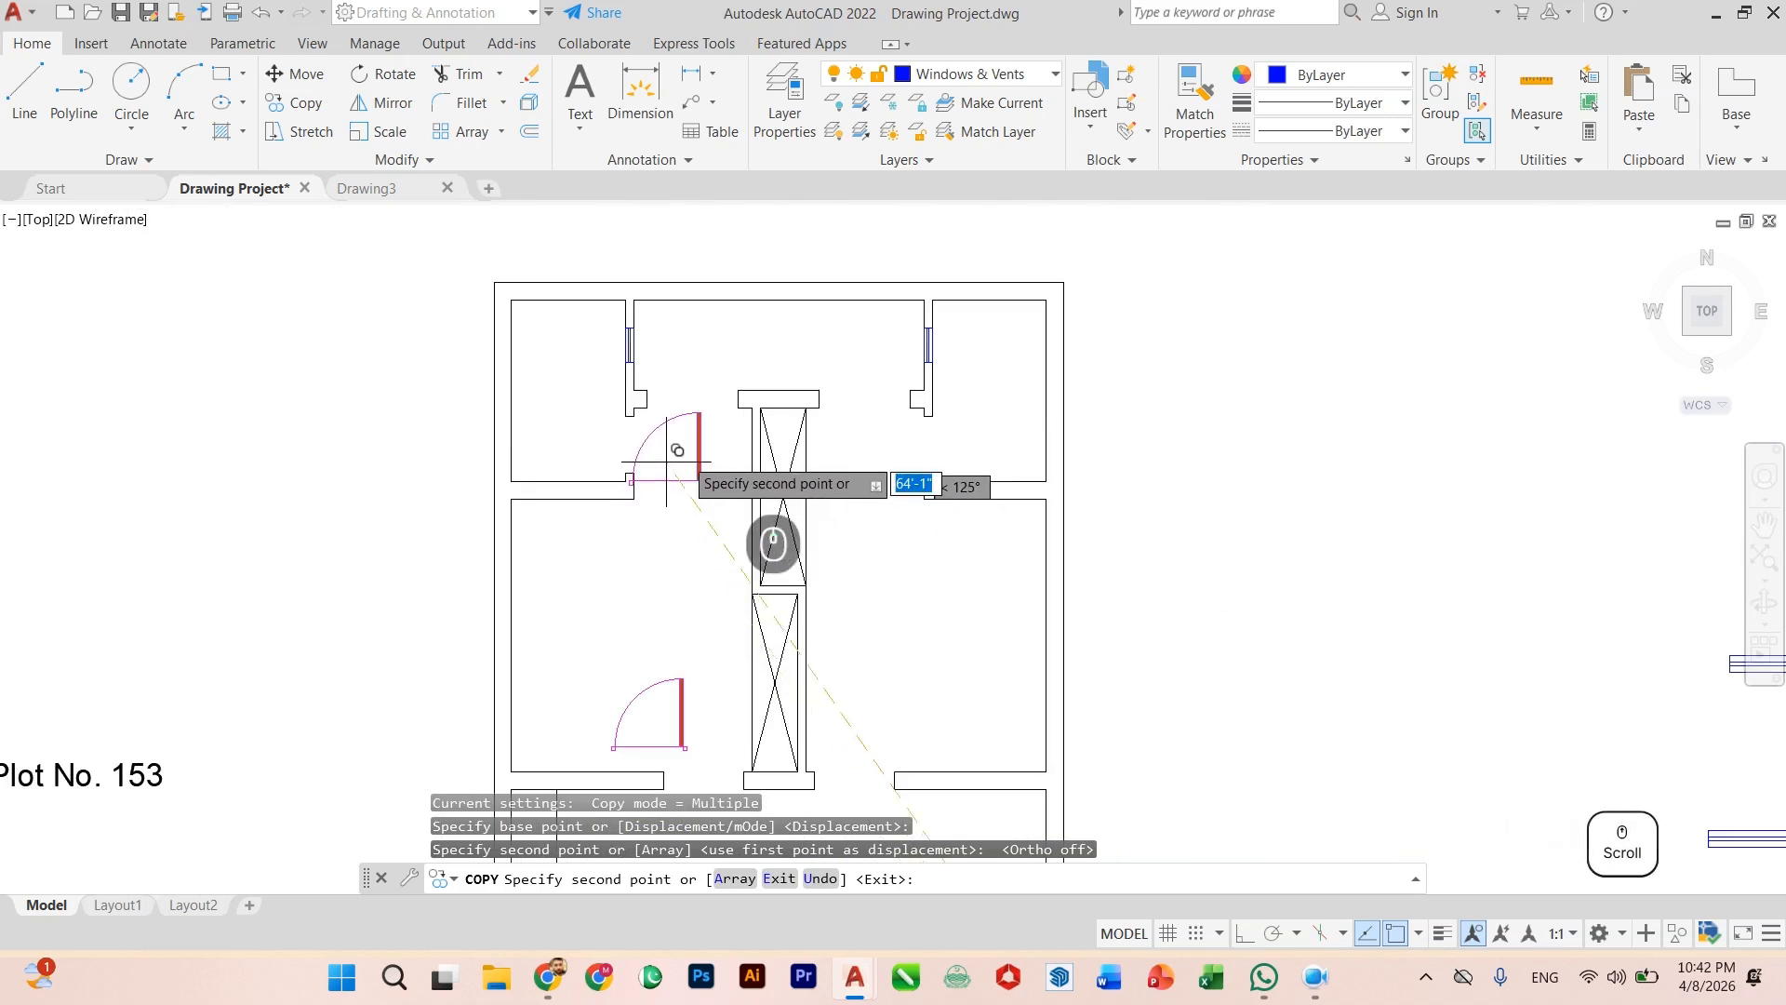
left_click(861, 460)
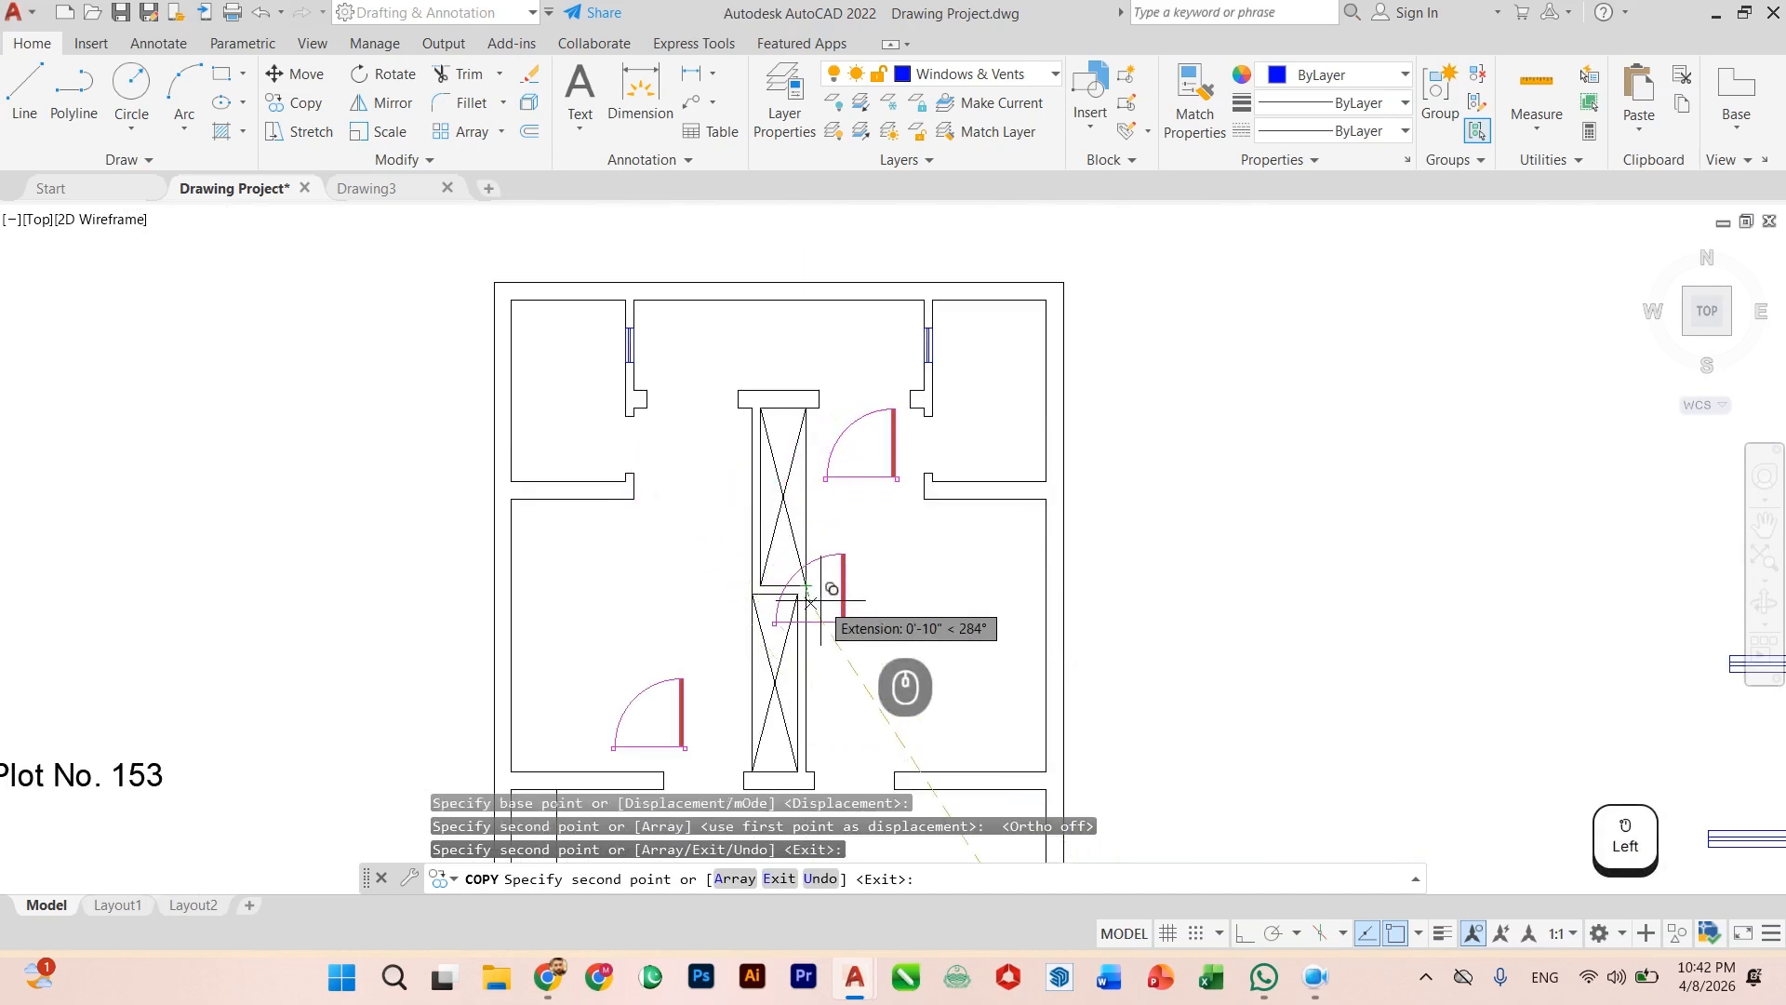
key("Escape")
Step: Align the lower door copy to the midpoints of both wall ends of the opening west of the crossed rectangles, scaling it to fit
scroll(738, 717, "up", 4)
left_click(797, 526)
left_click(695, 558)
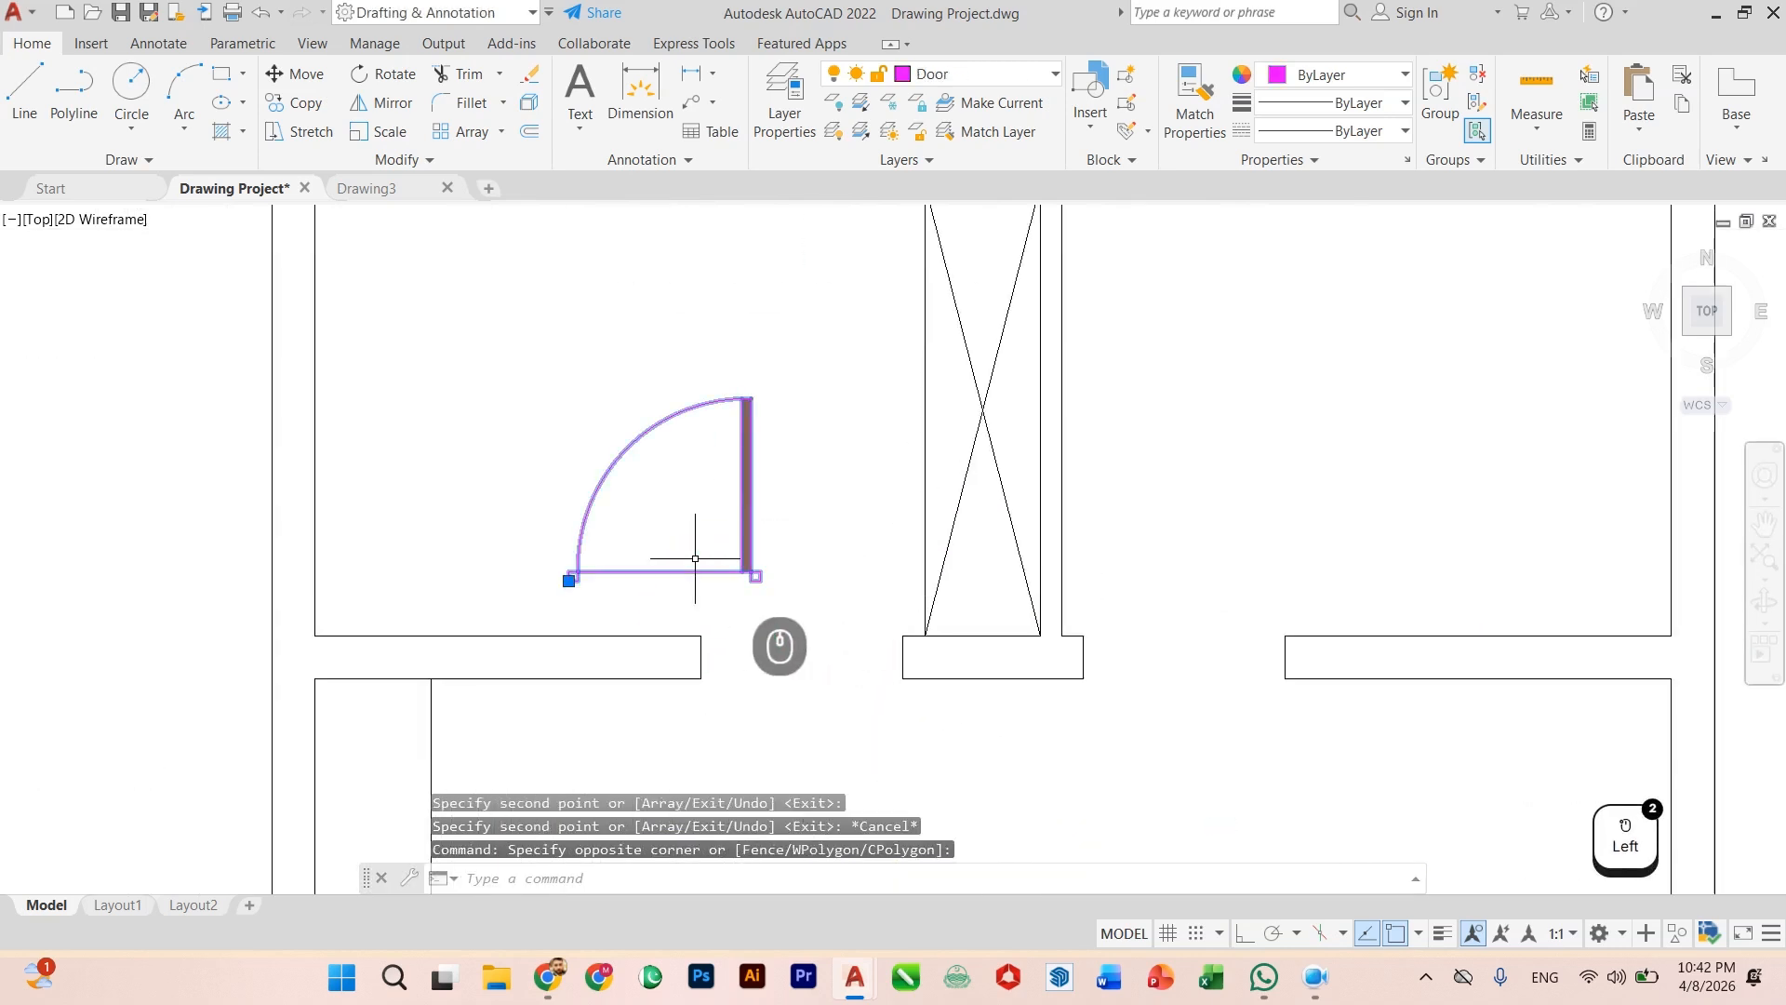
type("align")
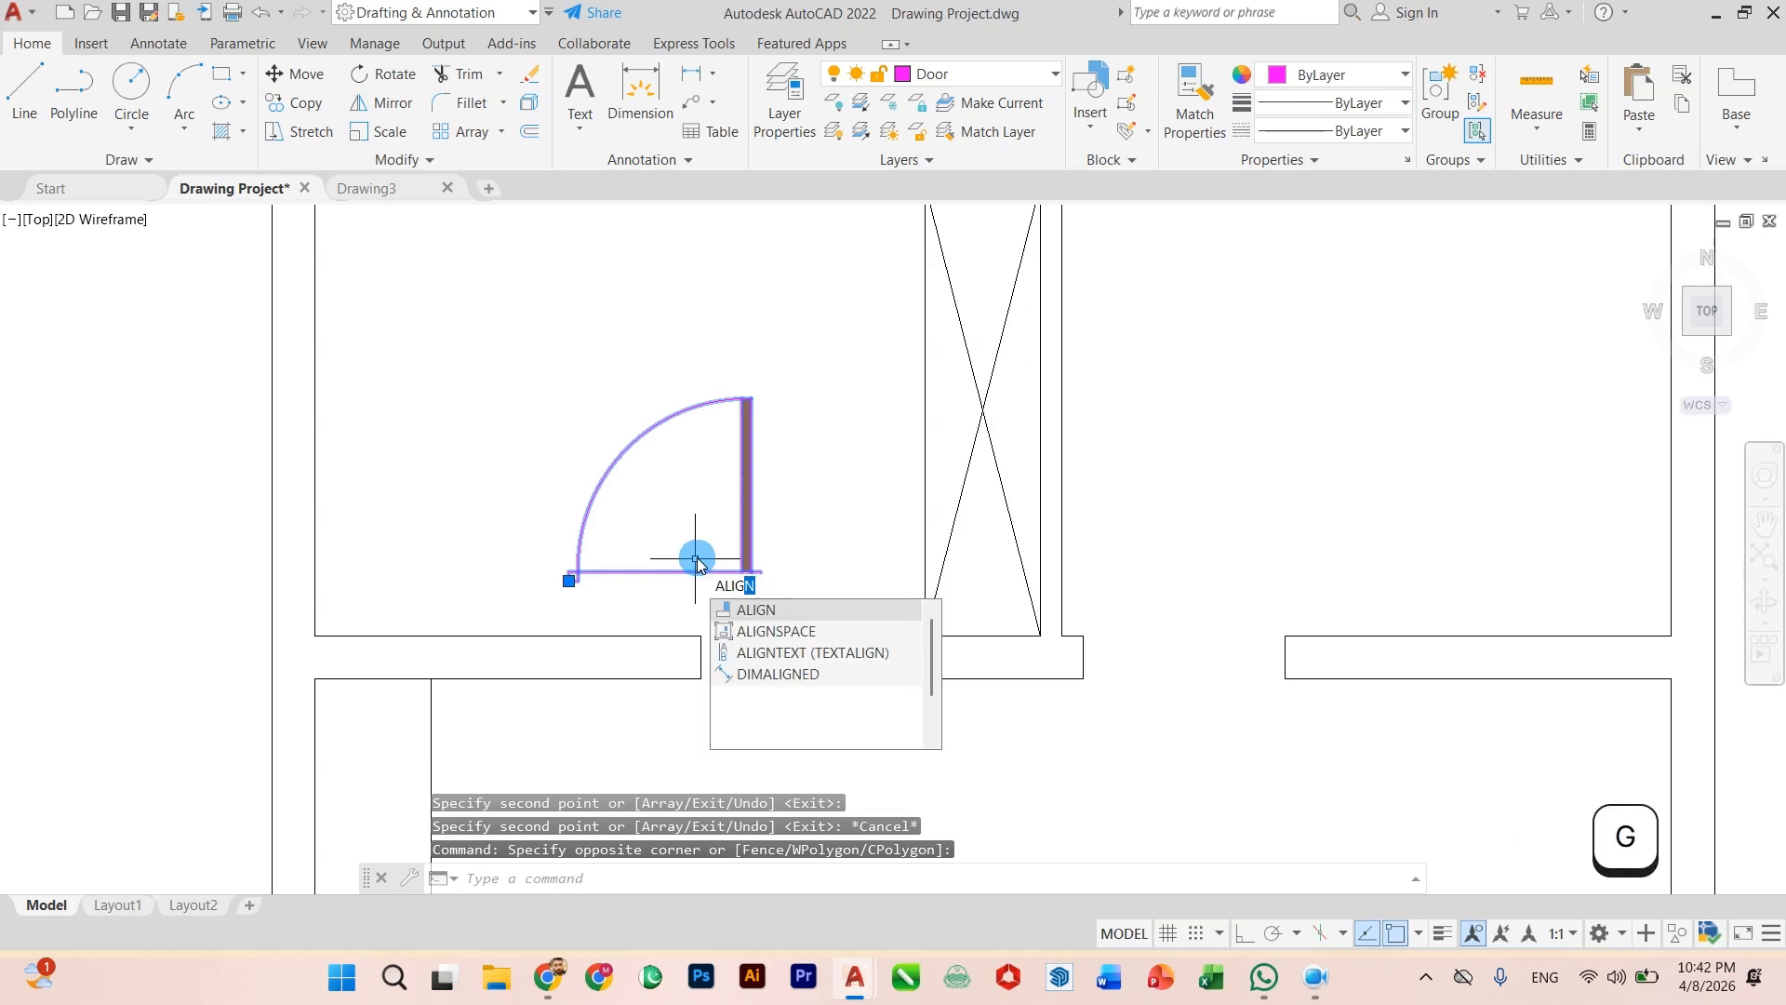
key("Return")
scroll(800, 641, "up", 2)
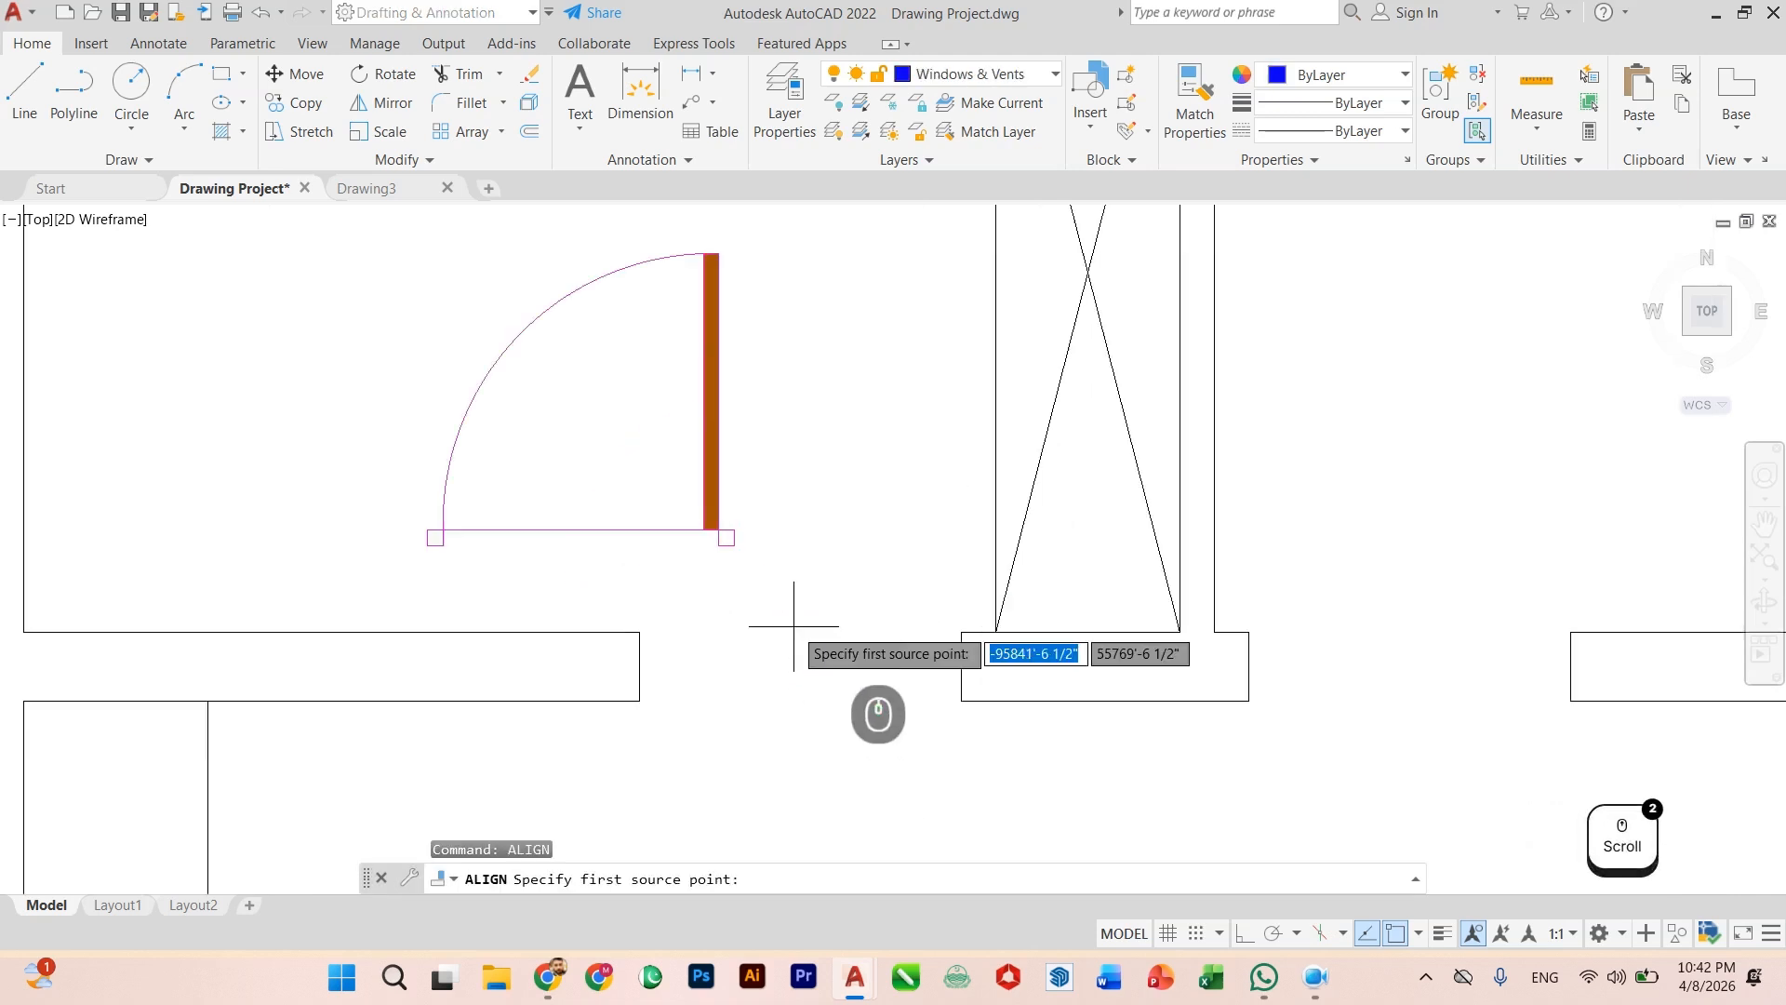
left_click(727, 538)
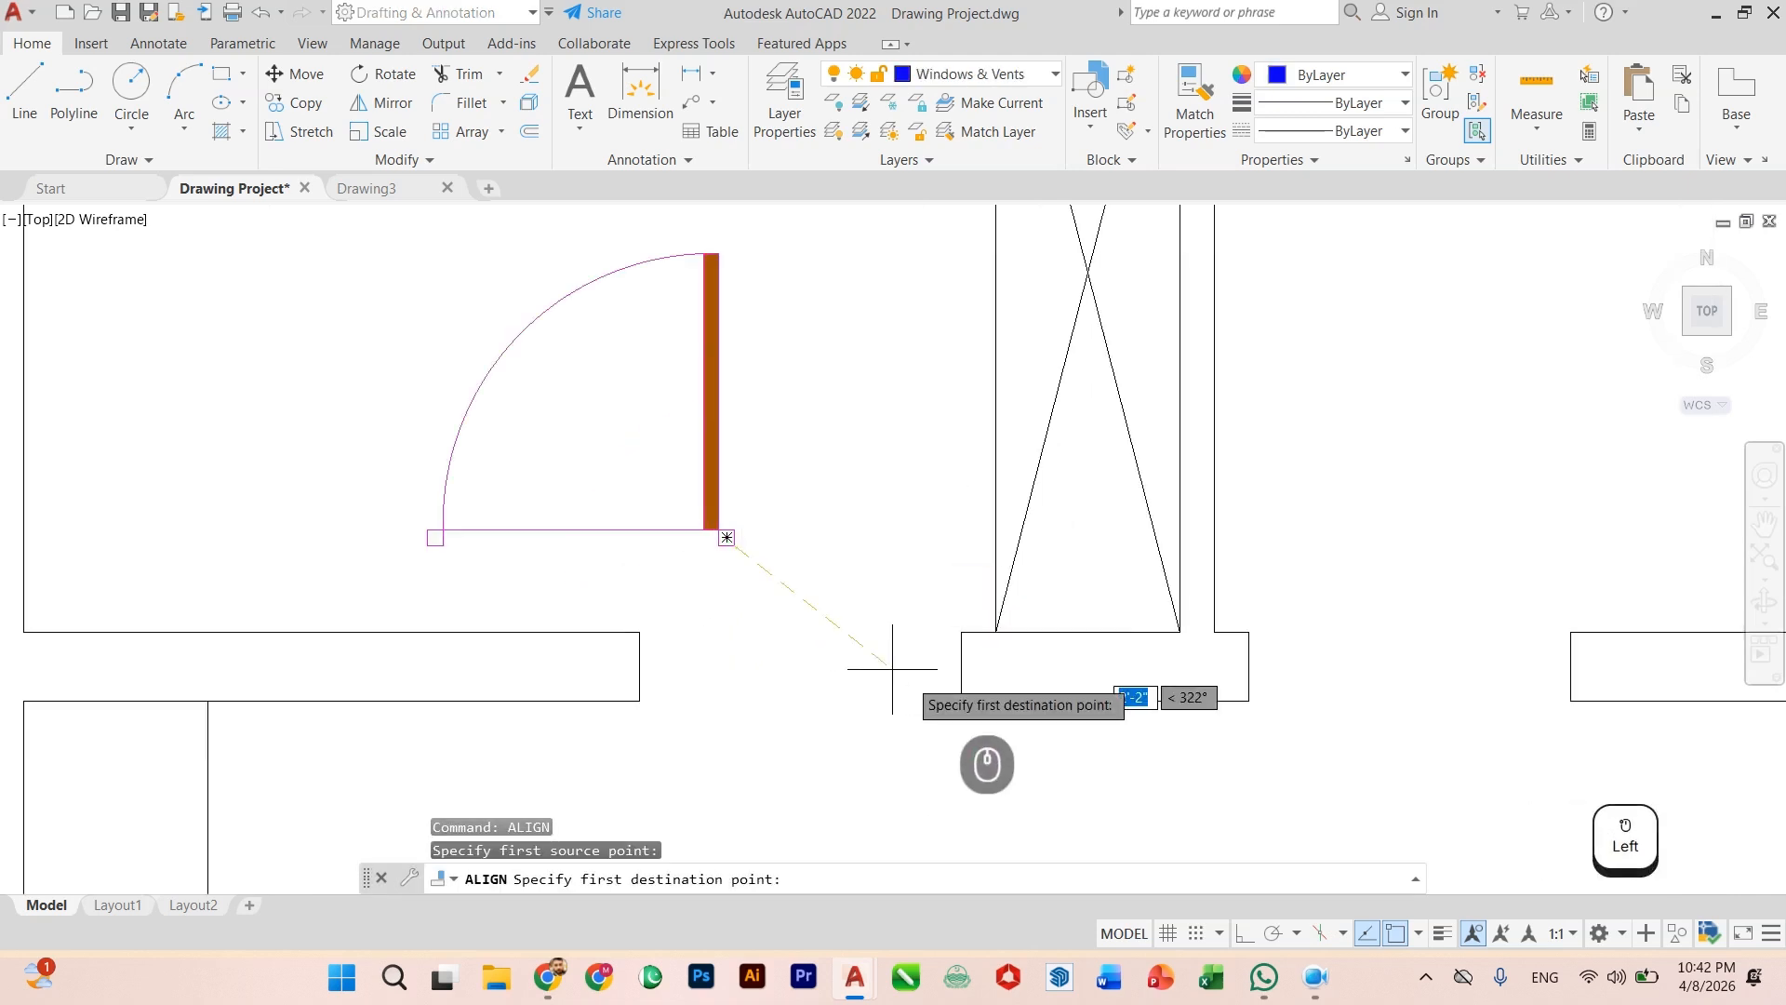
left_click(961, 665)
left_click(442, 544)
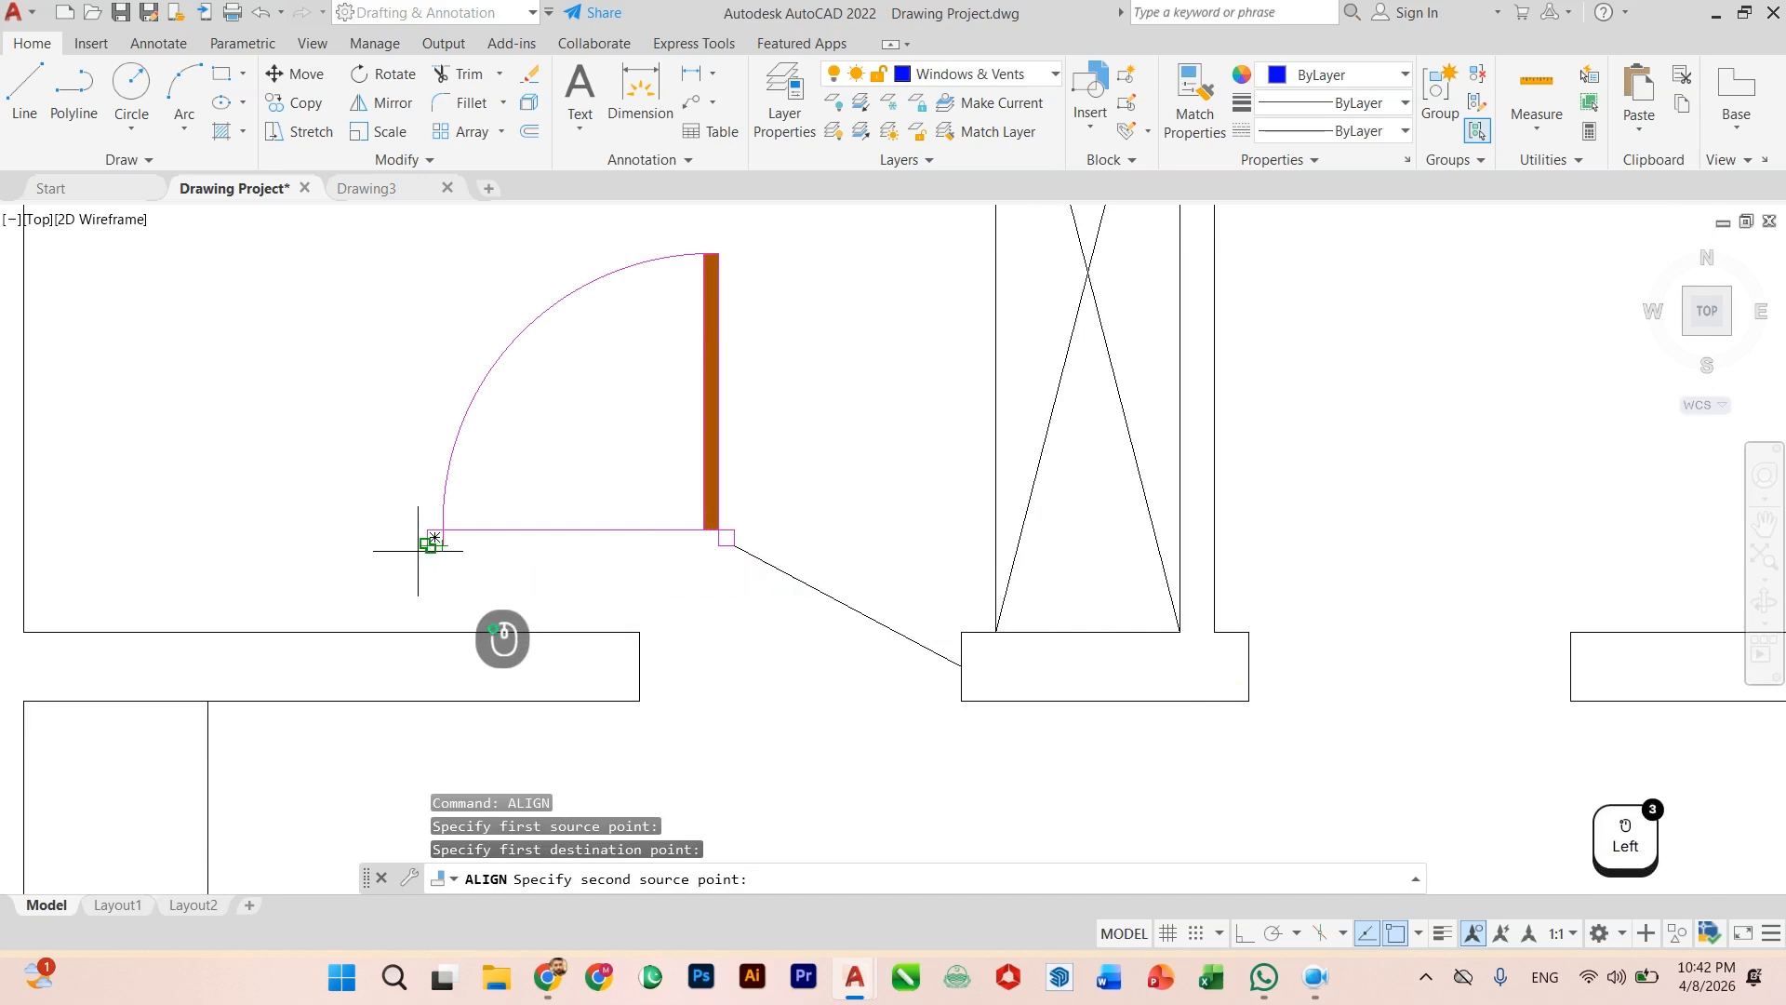
left_click(639, 665)
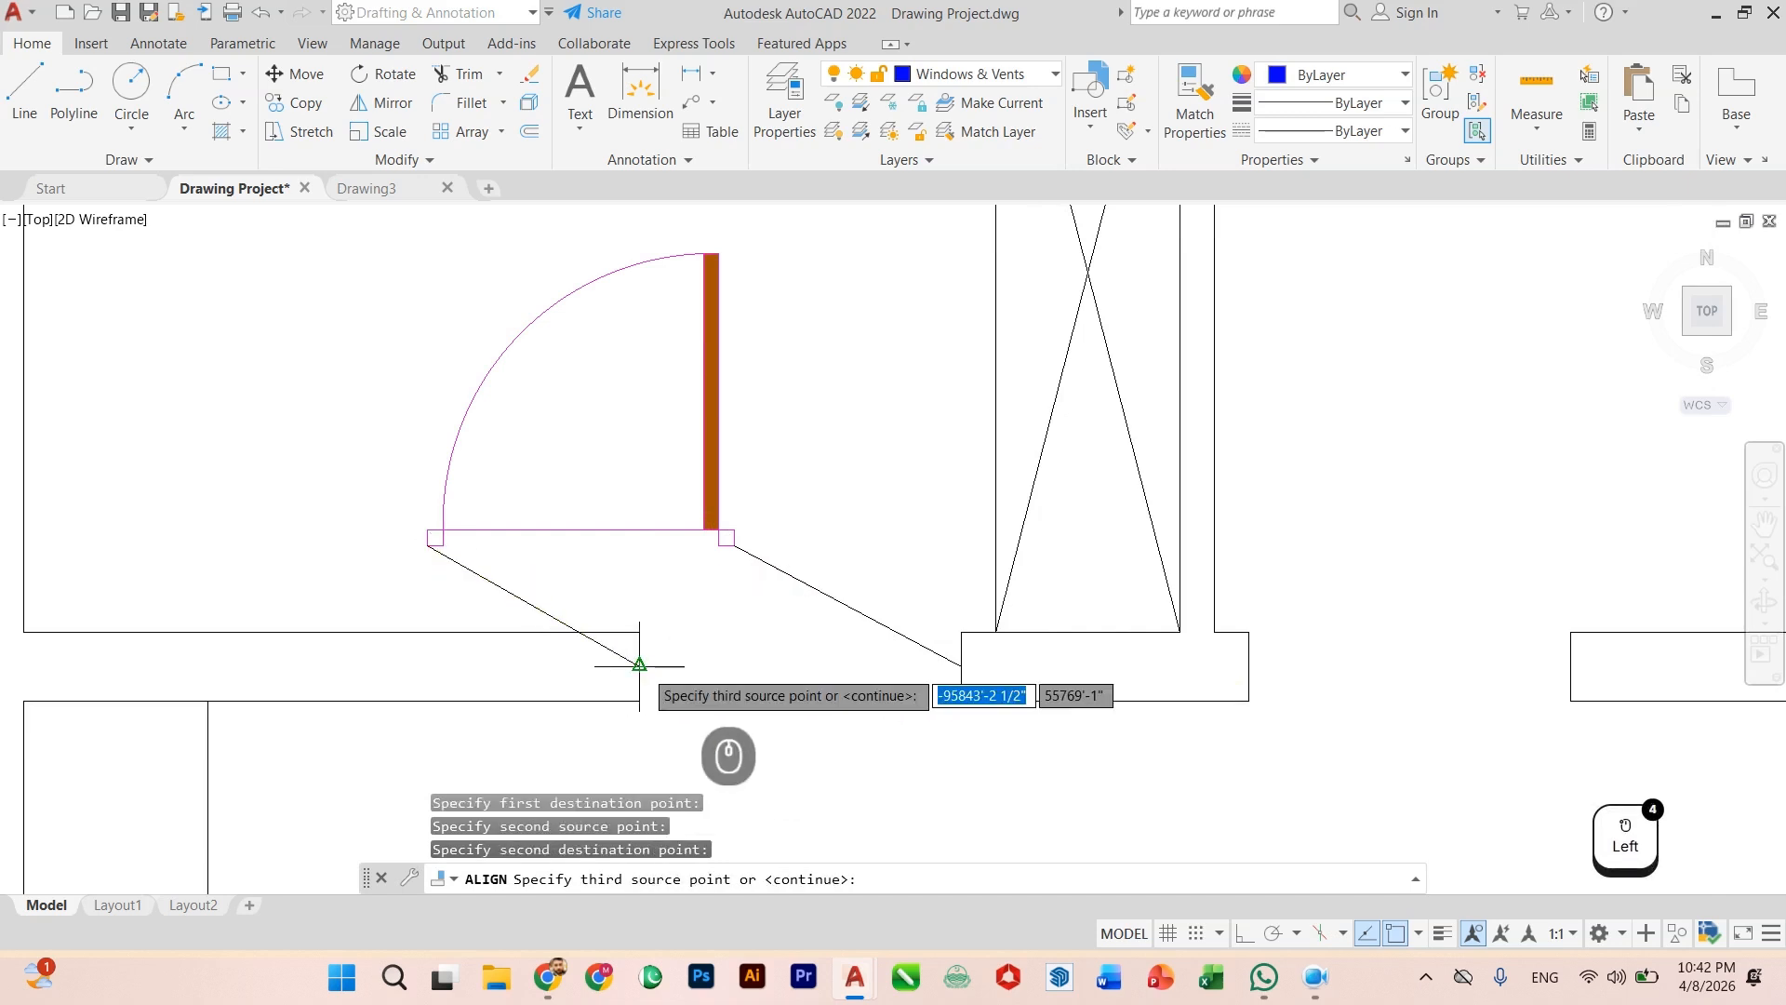
key("Return")
left_click(695, 724)
key("Escape")
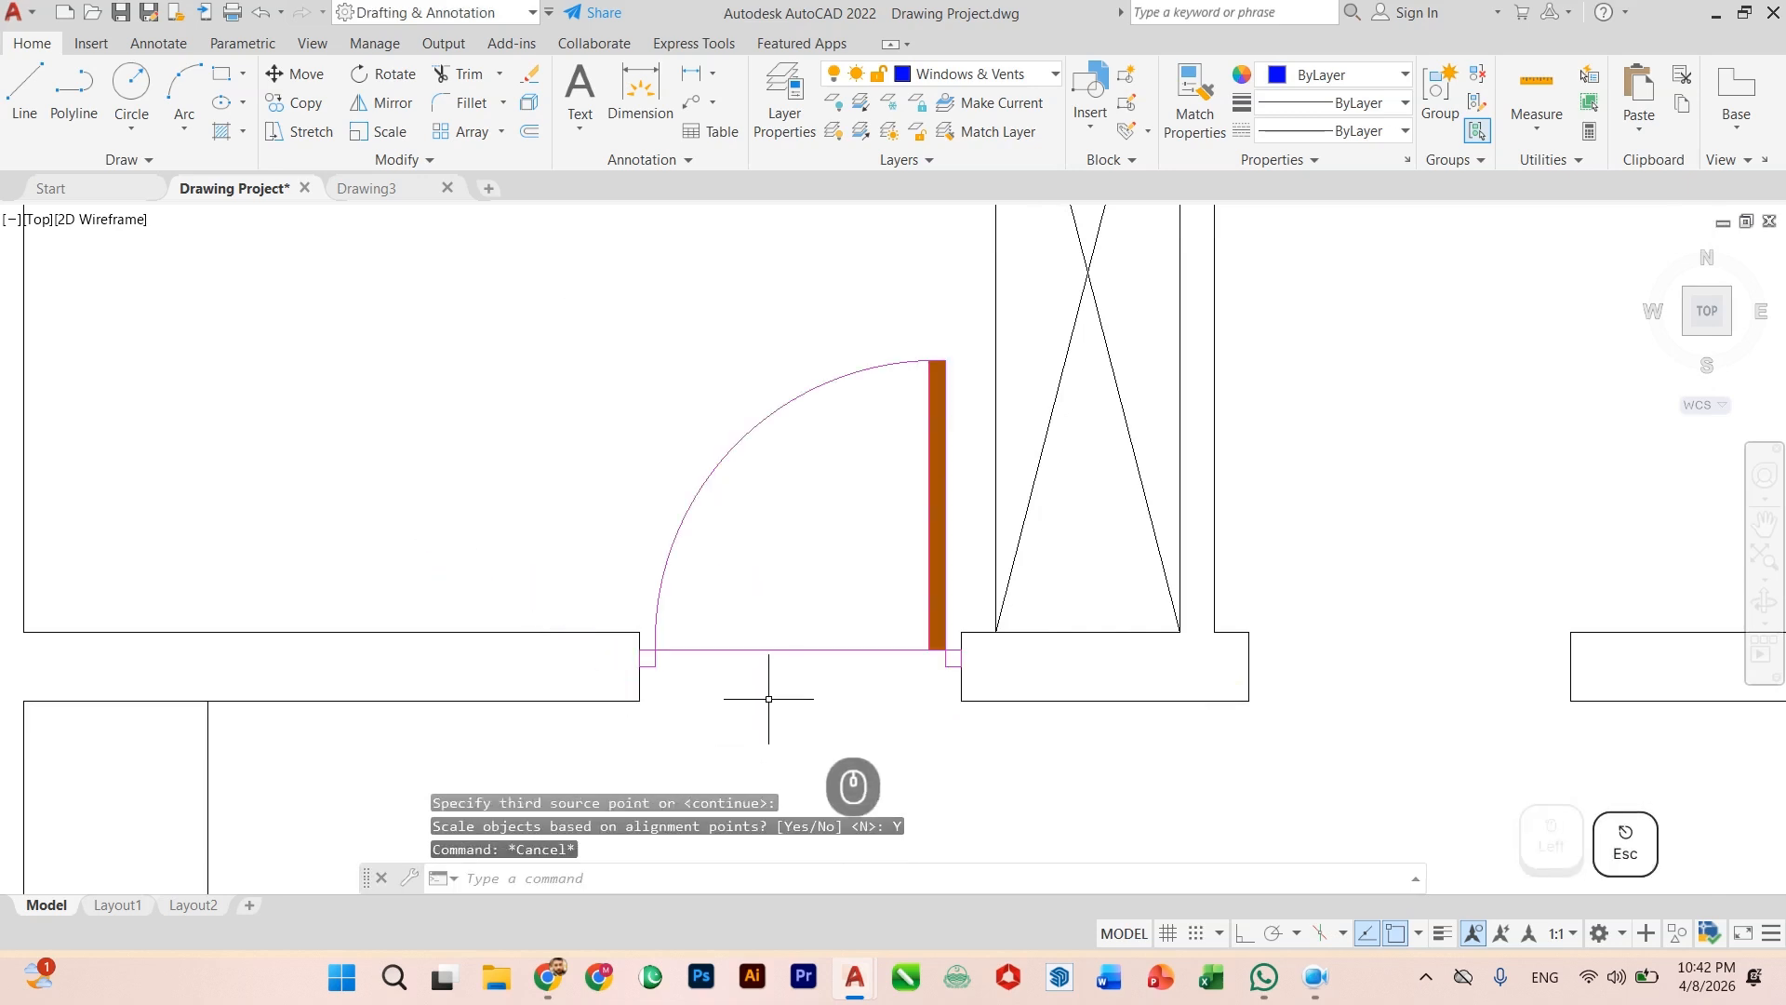
scroll(765, 710, "down", 3)
scroll(915, 680, "up", 3)
left_click(669, 620)
left_click(590, 731)
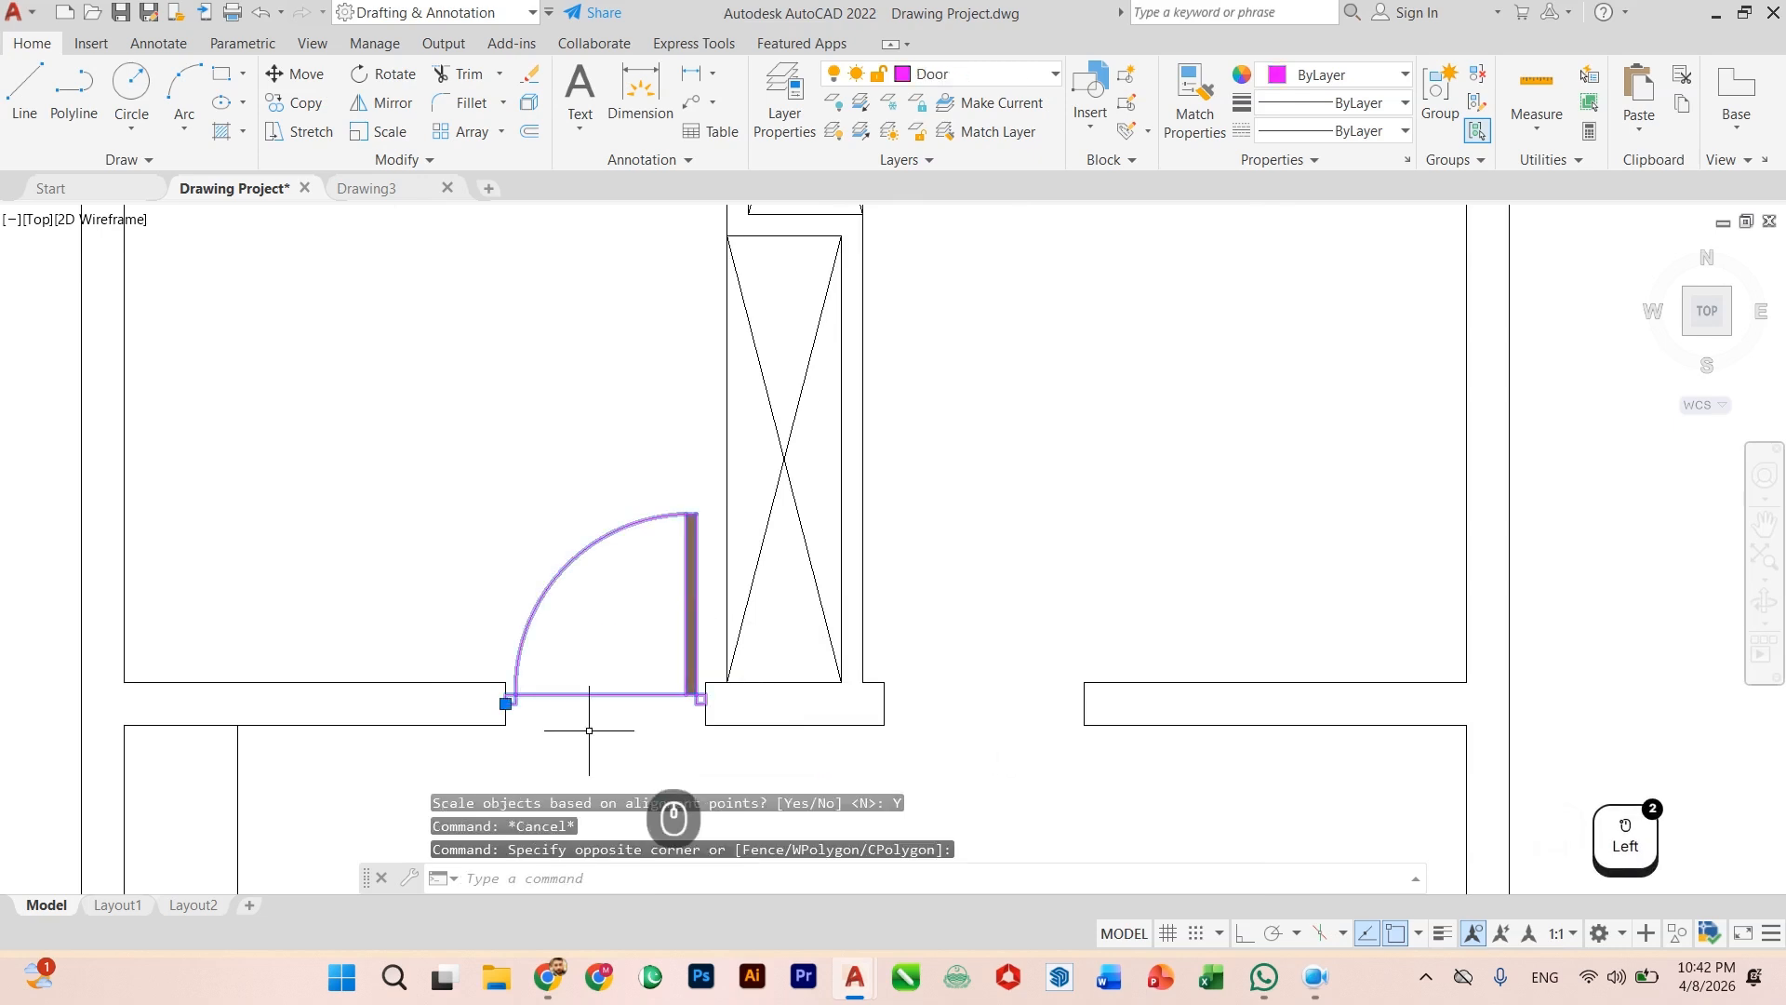
type("c")
key("Escape")
Step: Mirror the fitted door about a vertical line at its hinge-side jamb, with Ortho on, keeping the original
scroll(596, 729, "up", 2)
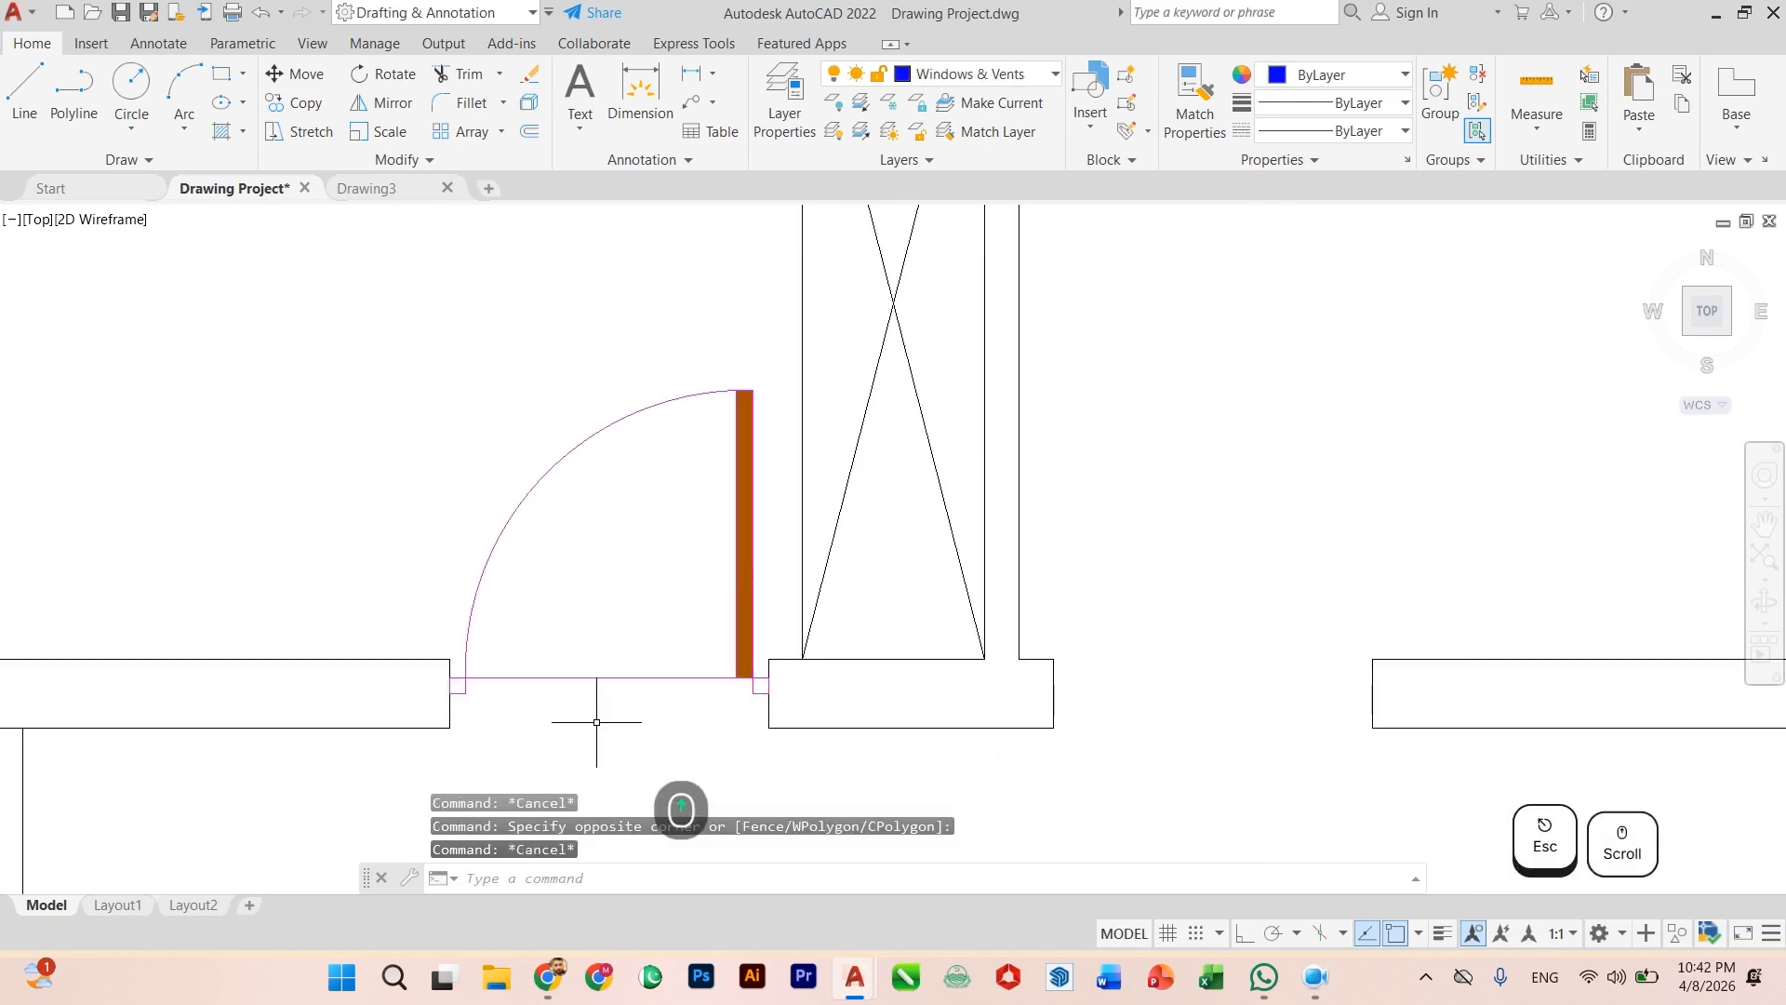
left_click(590, 718)
left_click(550, 716)
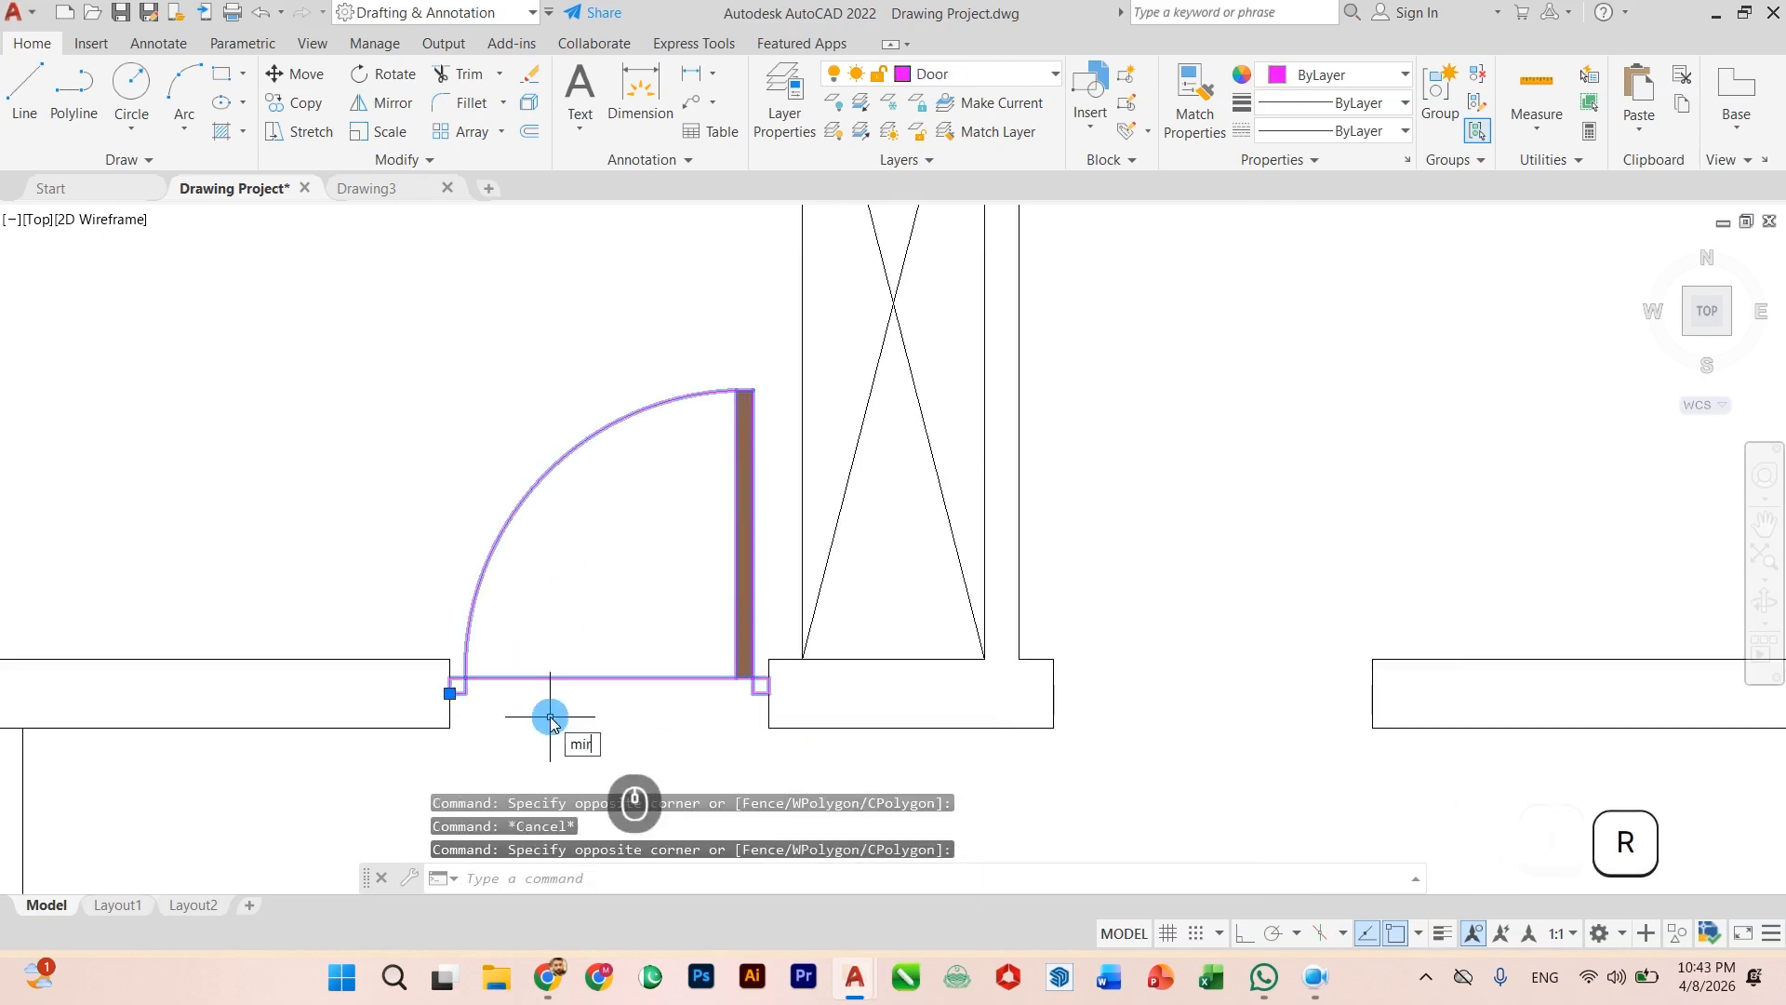
key("Return")
scroll(751, 707, "up", 2)
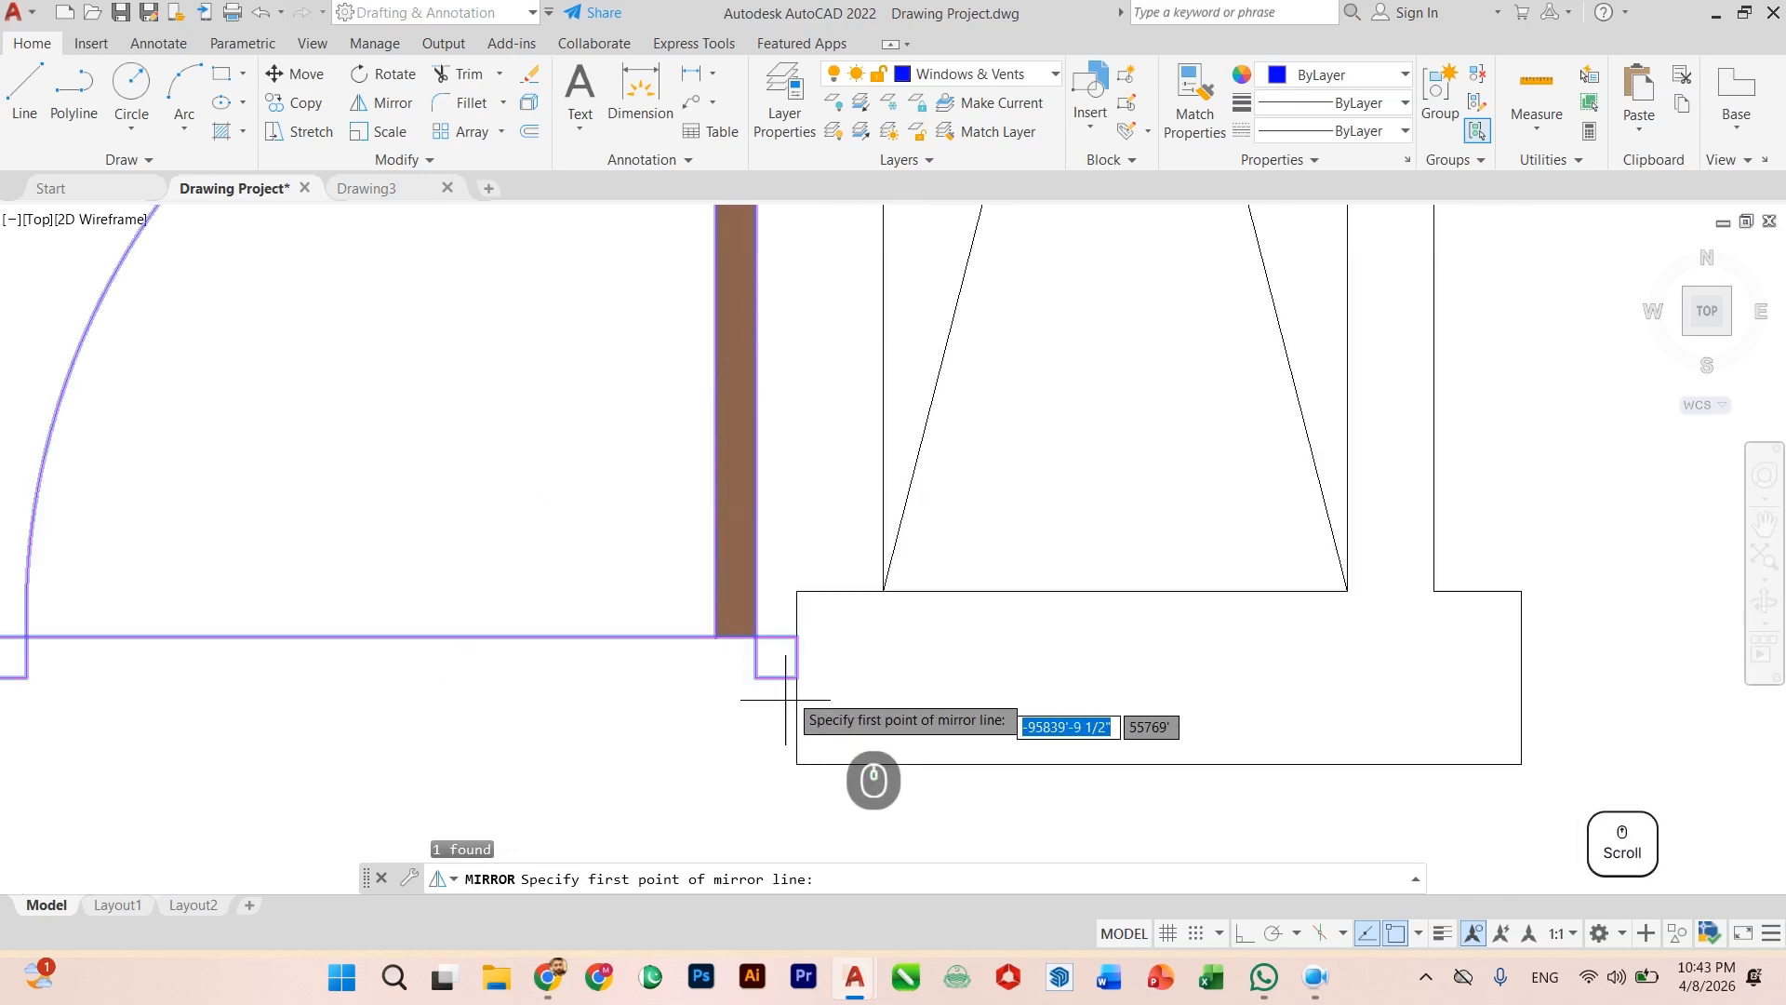
left_click(791, 656)
scroll(968, 651, "down", 3)
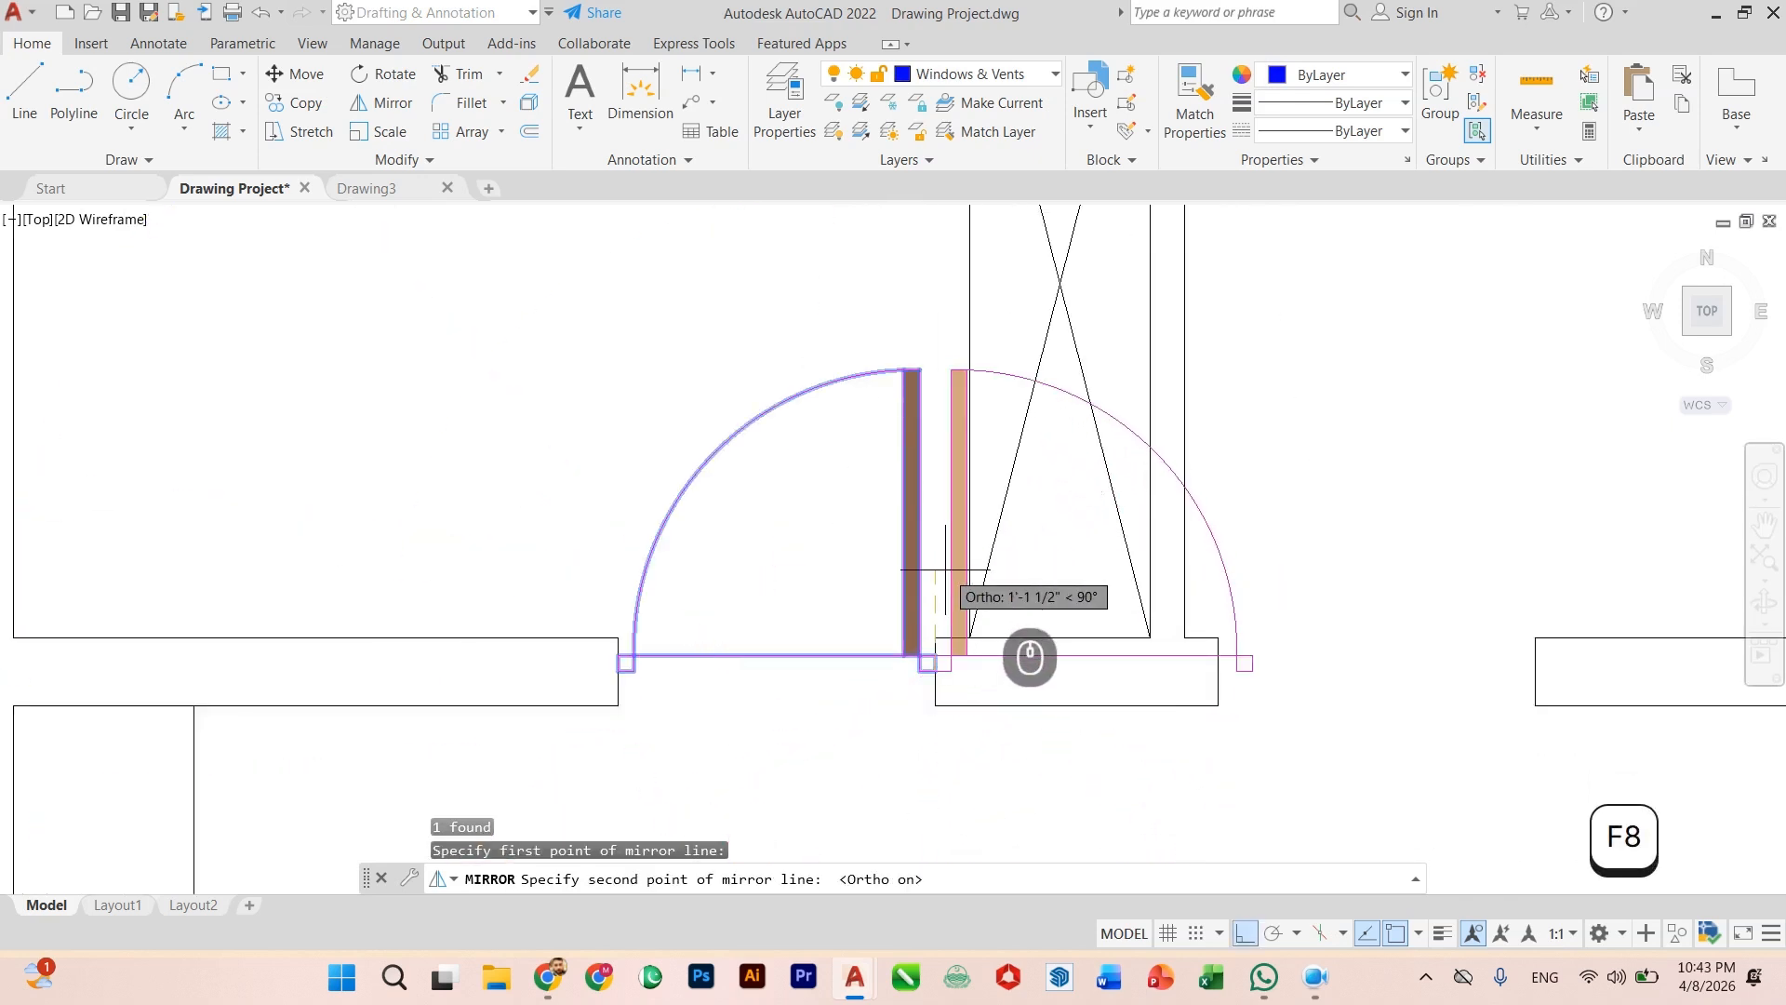
left_click(968, 558)
left_click(974, 663)
key("Escape")
Step: Move the mirrored door horizontally from its outer frame corner into the opening east of the crossed rectangles
middle_click_drag(1302, 583, 1181, 607)
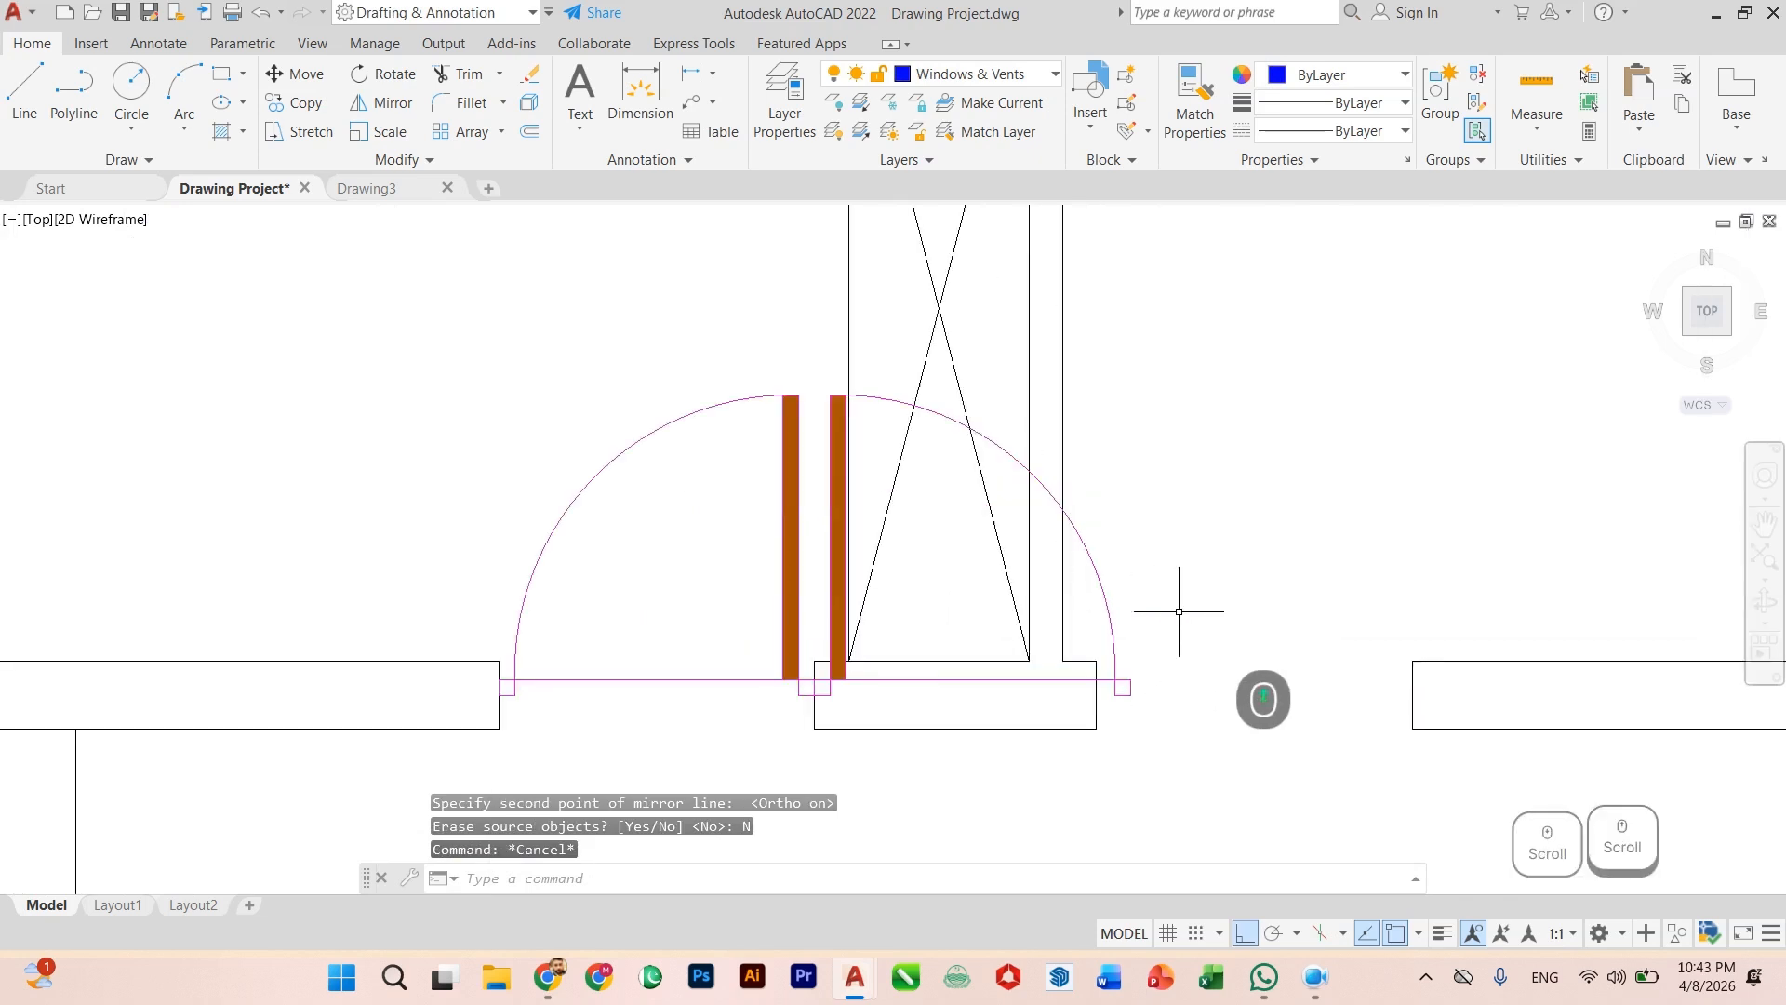
left_click(1145, 628)
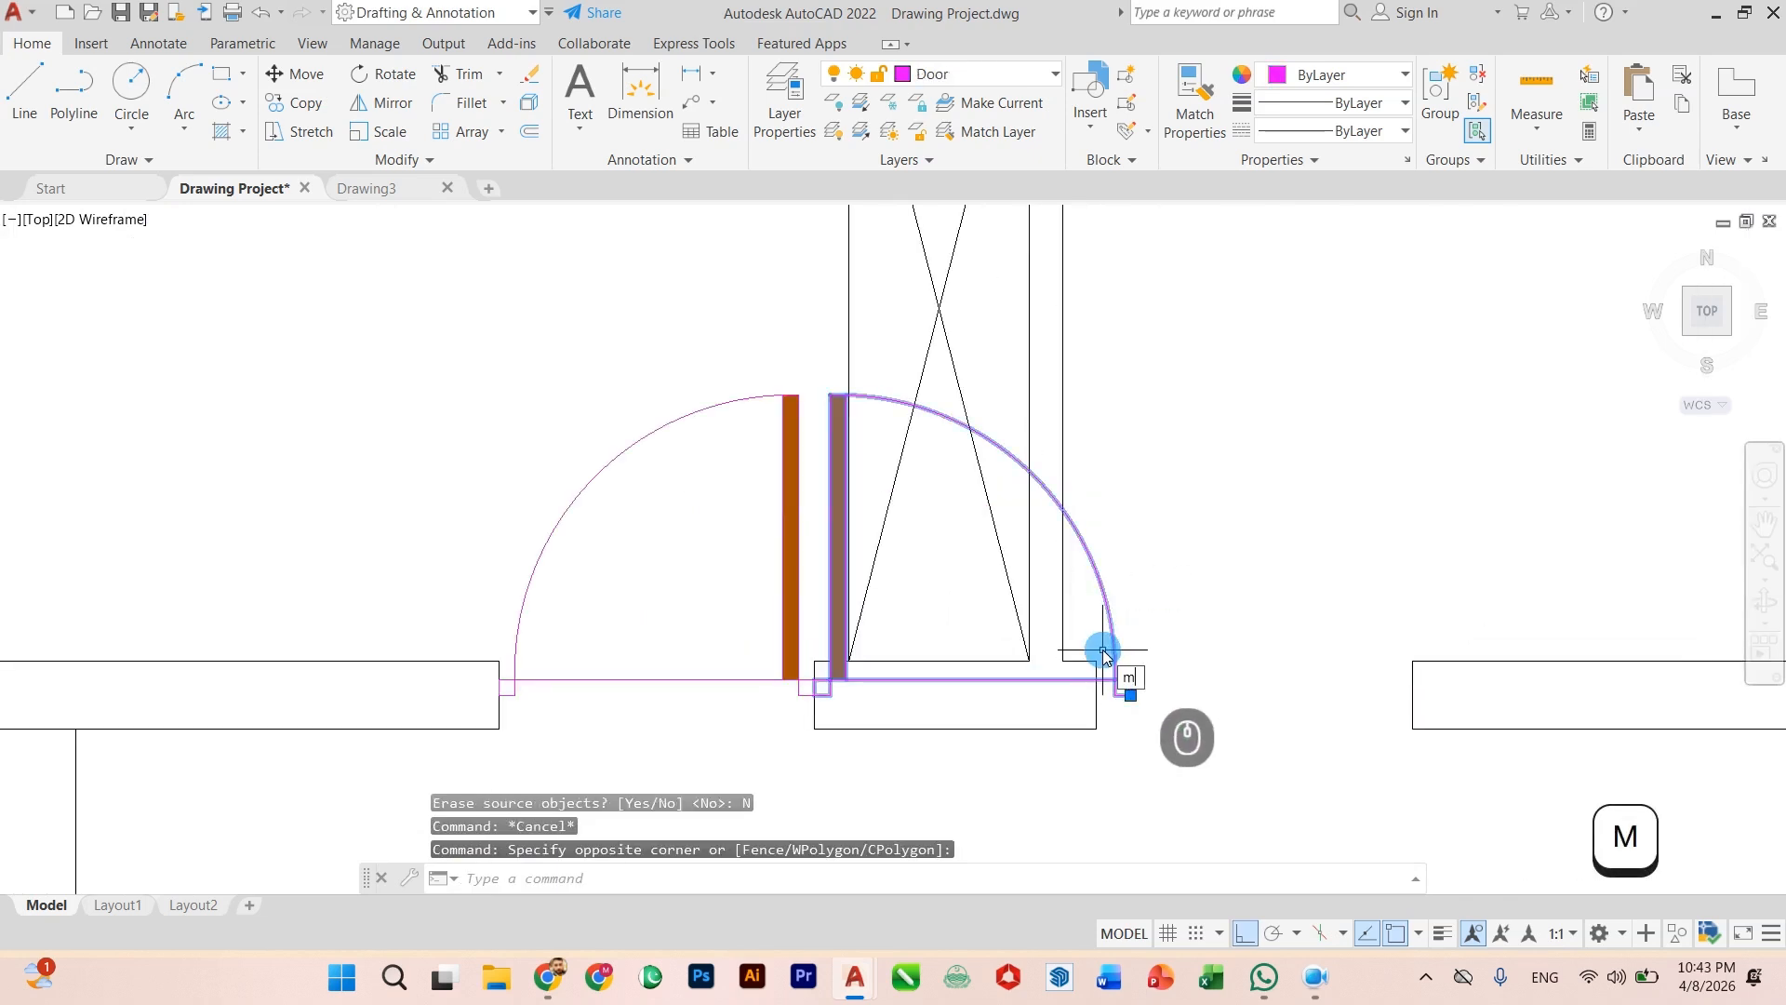
key("Return")
left_click(1128, 693)
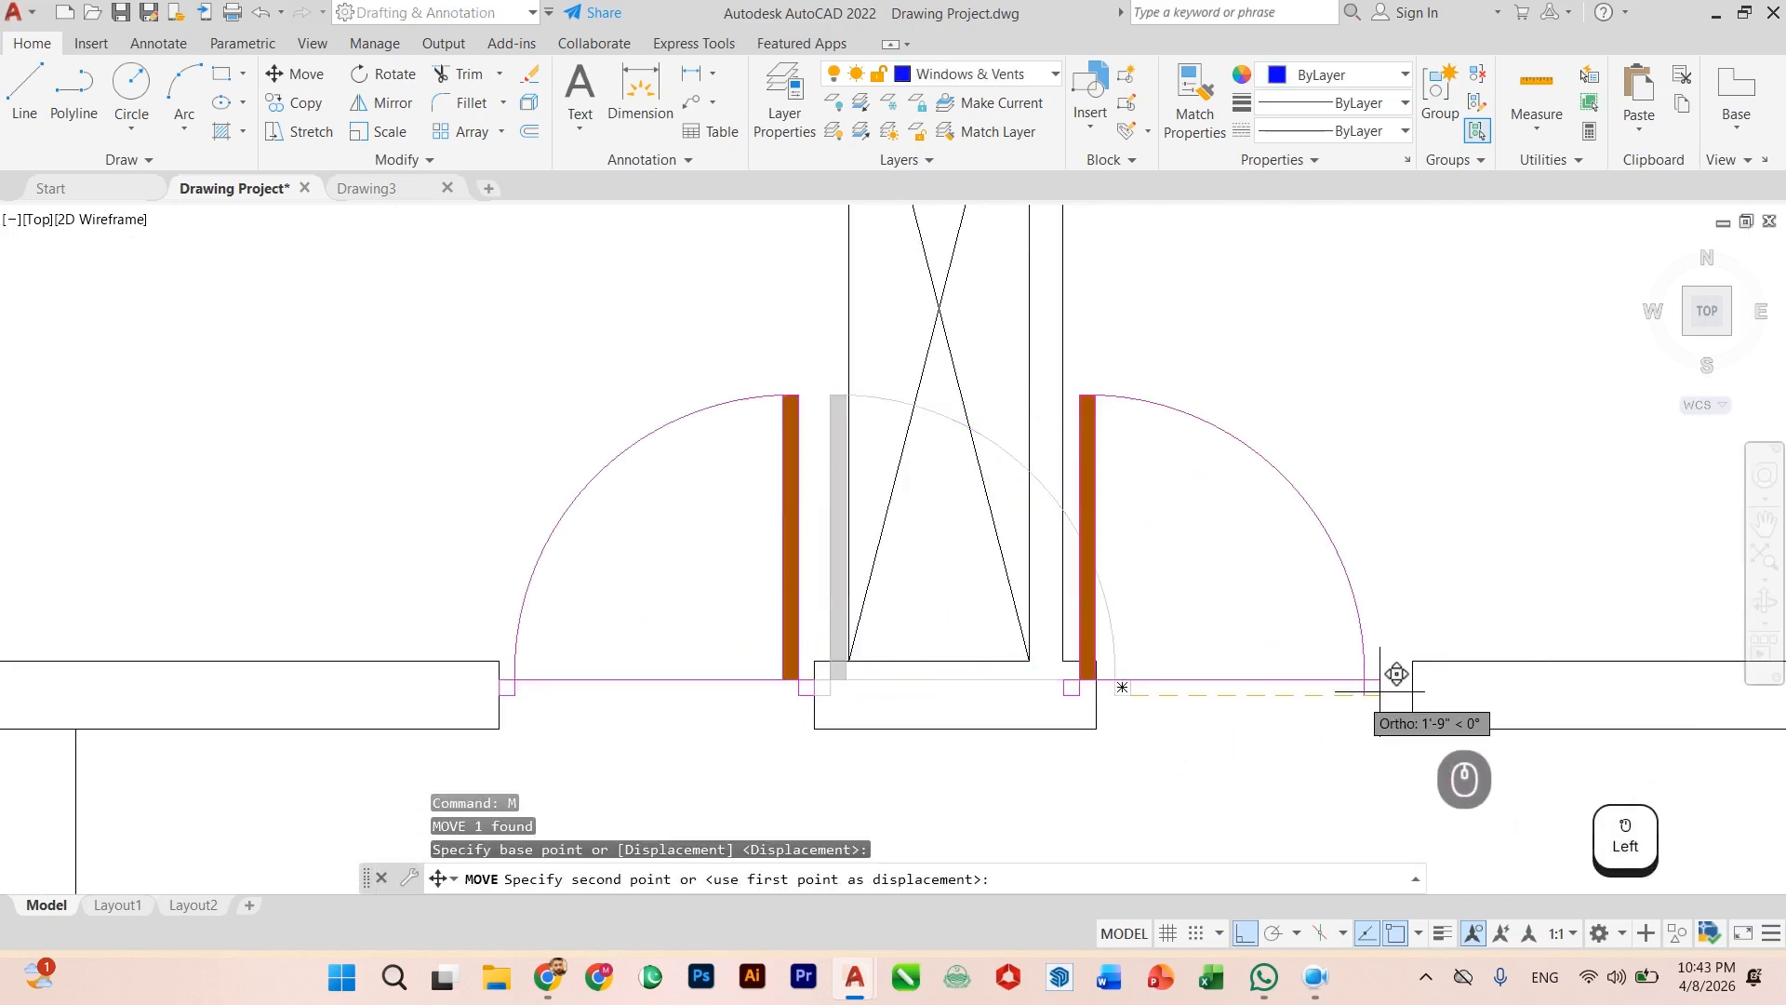
key("Escape")
Step: Align the door copy beside the upper-right room to the midpoints of both wall ends of its side opening, scaling it to fit
scroll(1317, 735, "down", 6)
mouse_move(1367, 600)
middle_mouse_down()
mouse_move(1281, 596)
mouse_move(1153, 729)
middle_mouse_up()
scroll(1149, 494, "up", 3)
scroll(848, 522, "down", 1)
scroll(1287, 717, "up", 2)
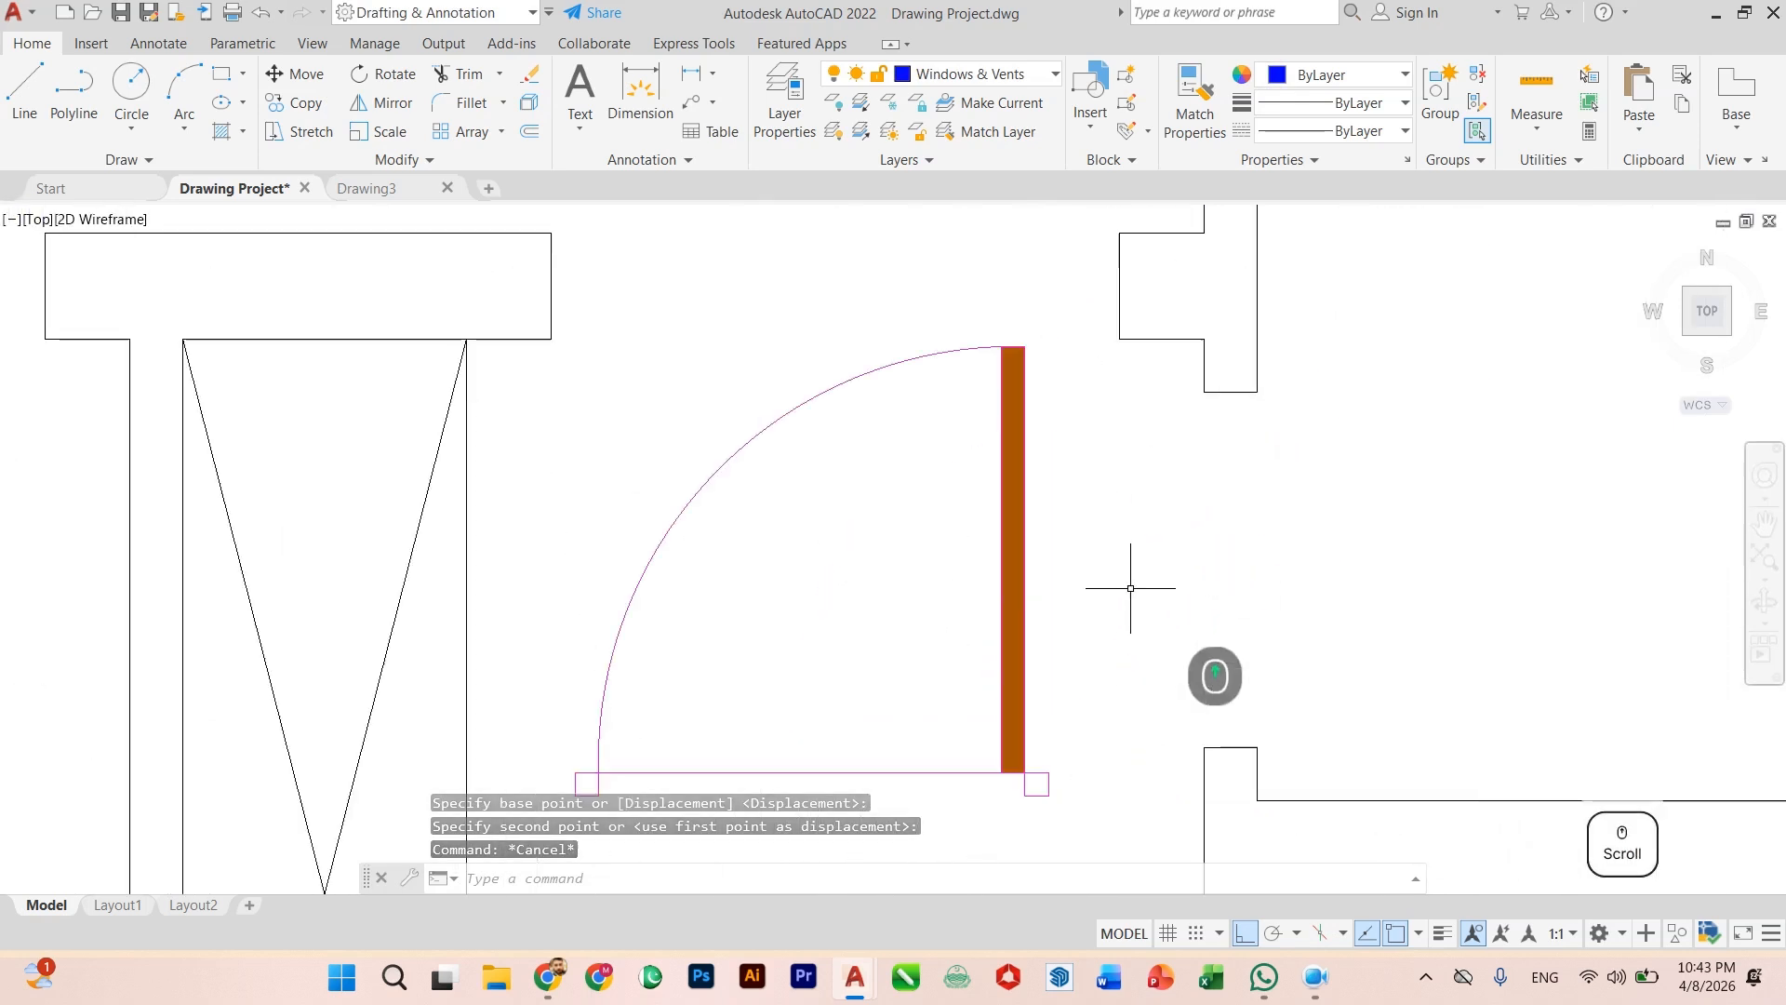
scroll(1130, 588, "down", 2)
left_click(1076, 536)
left_click(977, 591)
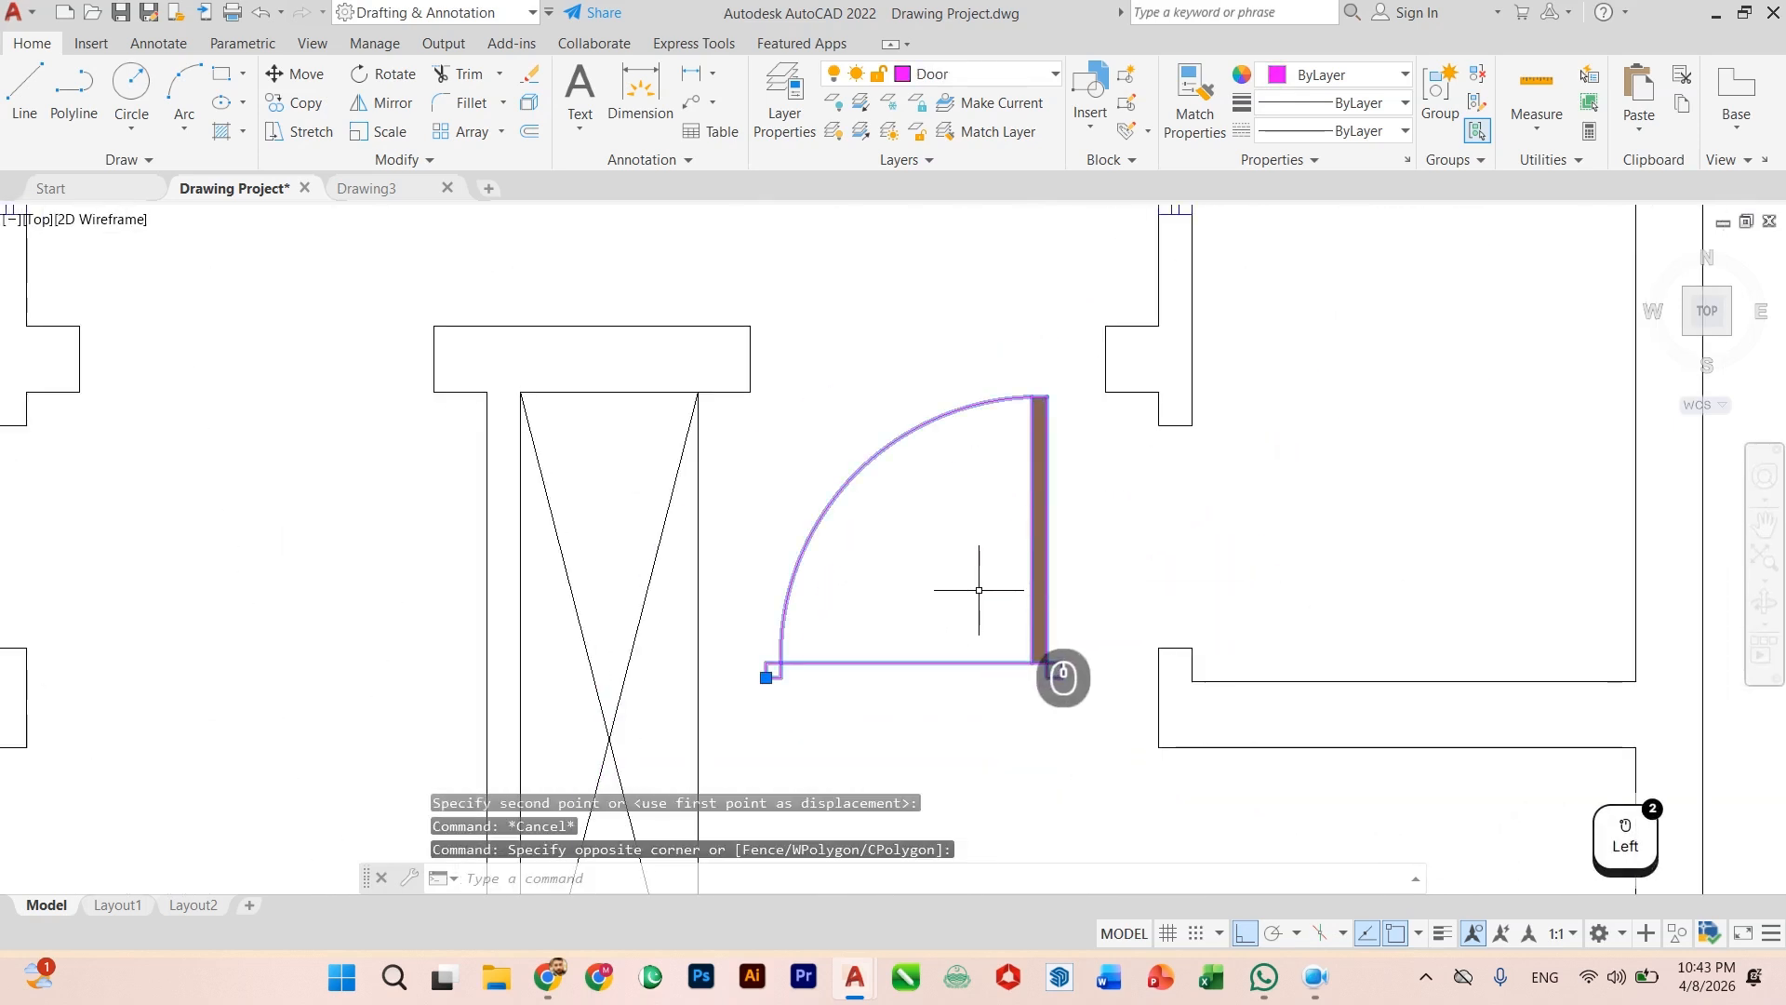
type("align")
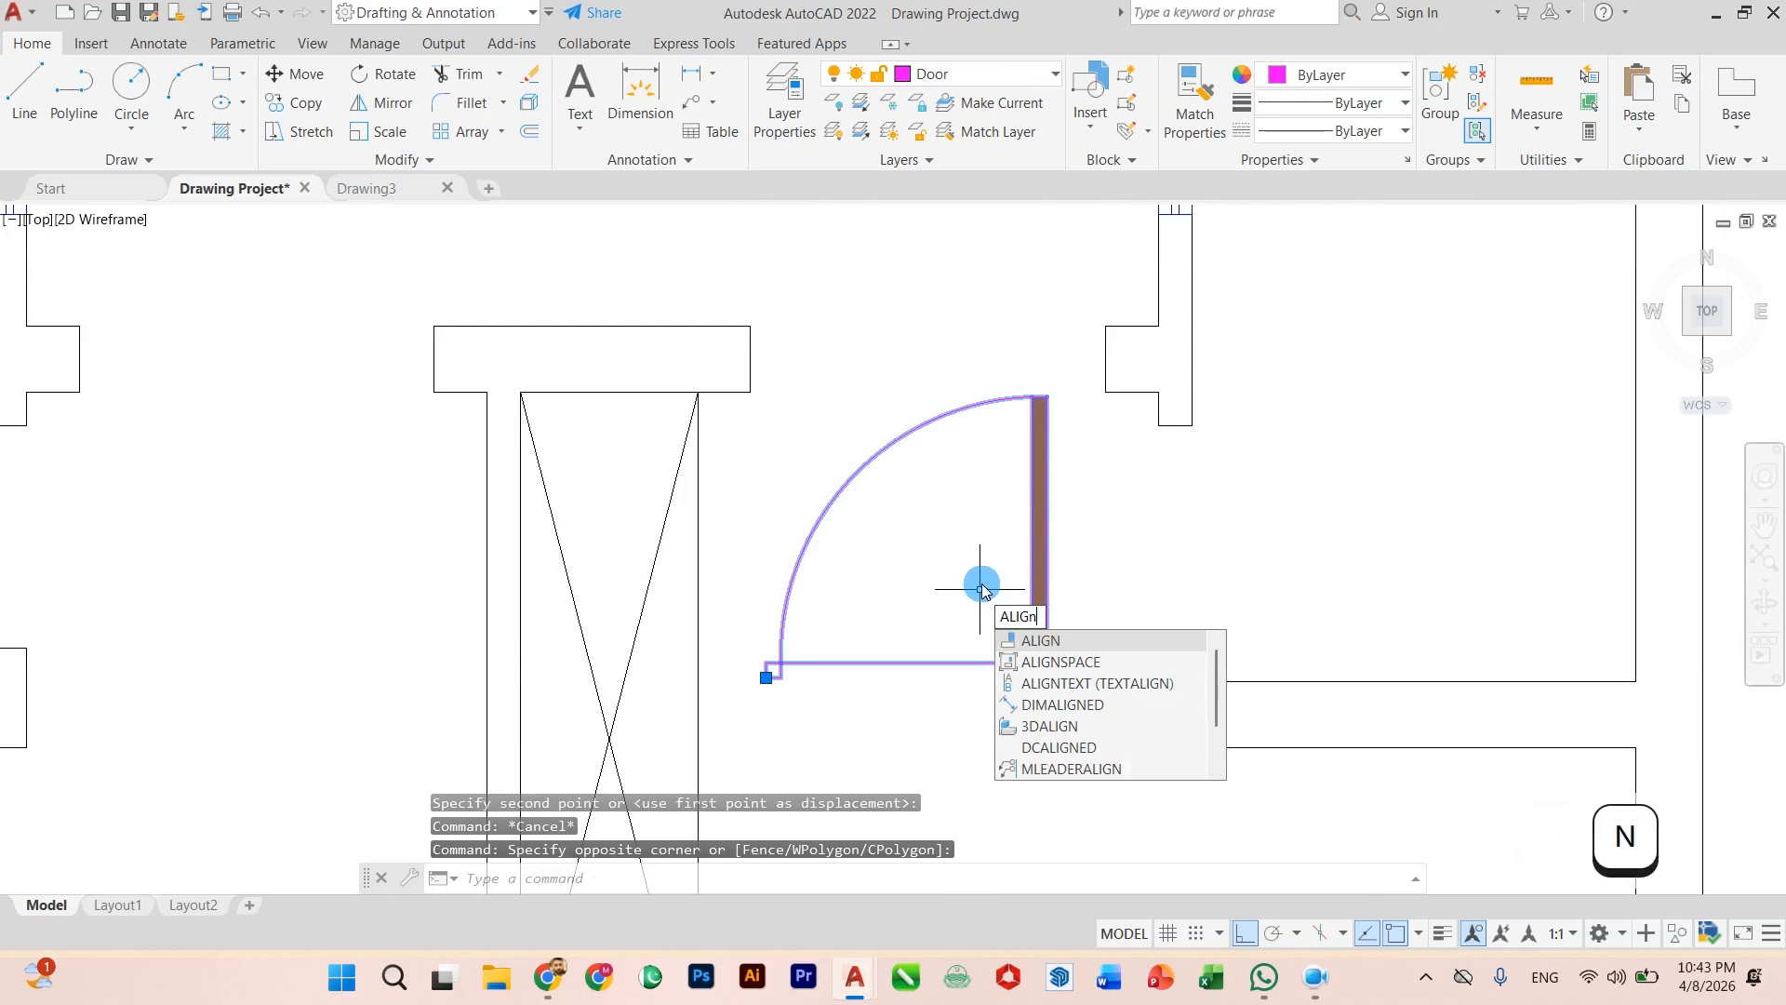
key("Return")
left_click(1054, 670)
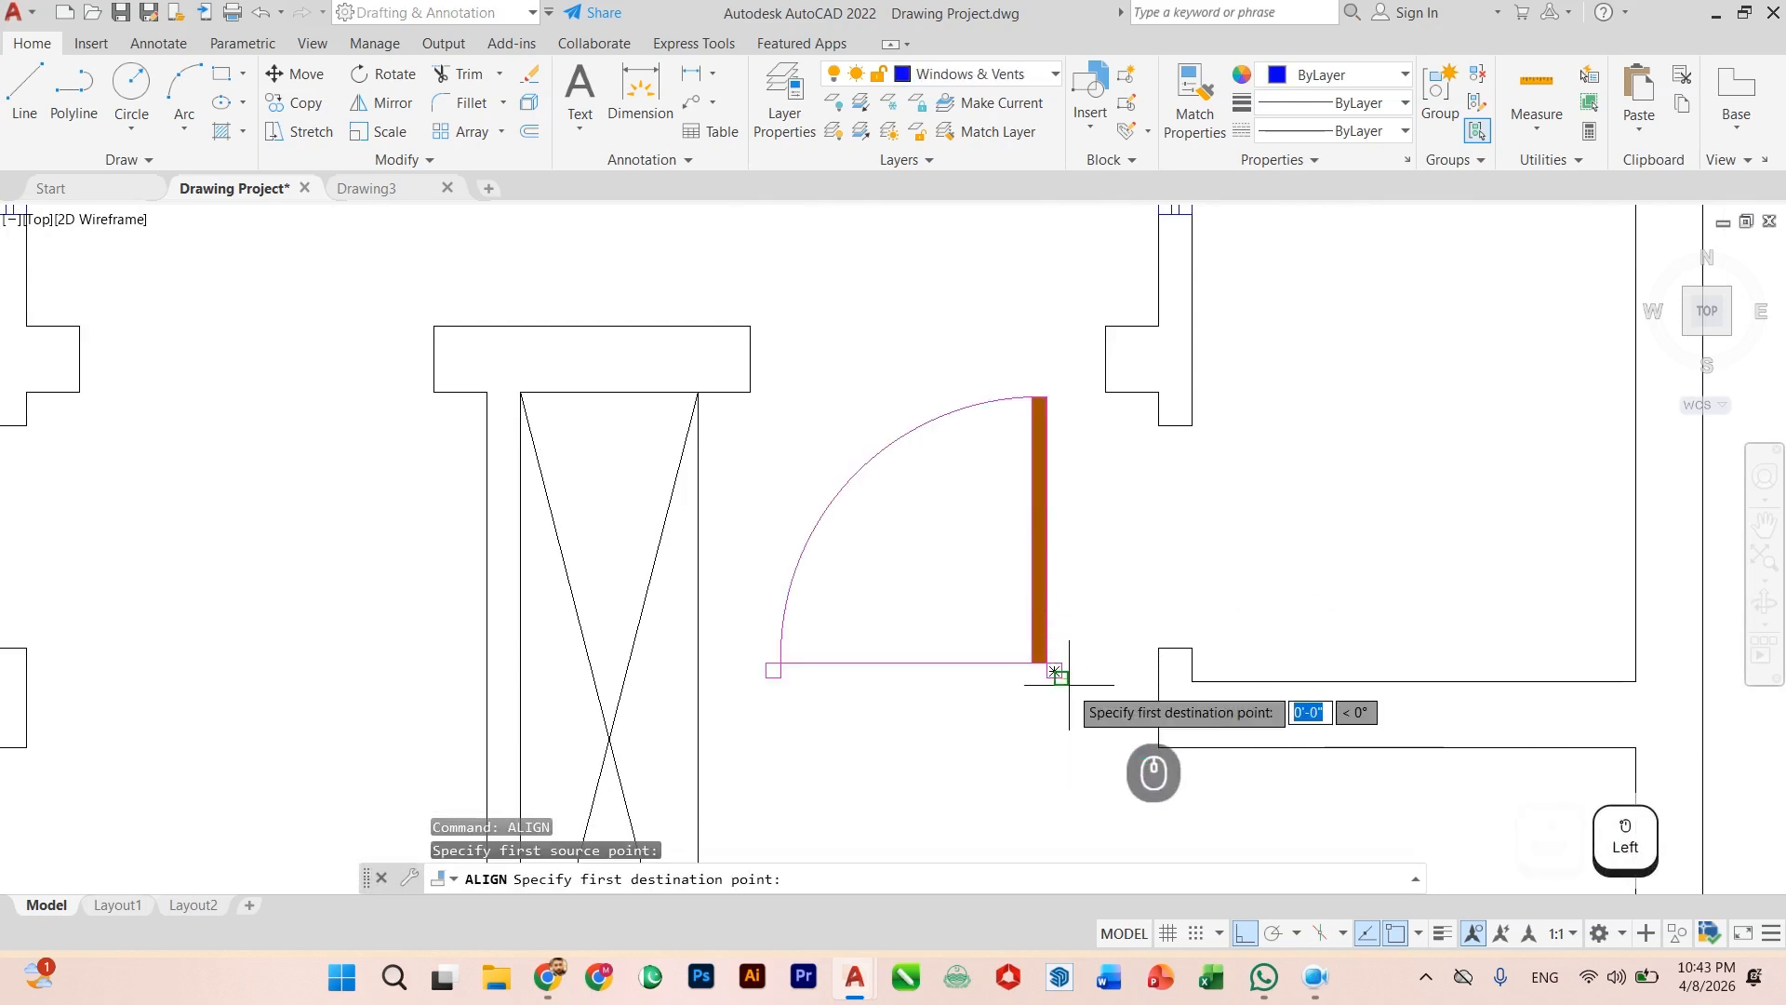
left_click(1174, 649)
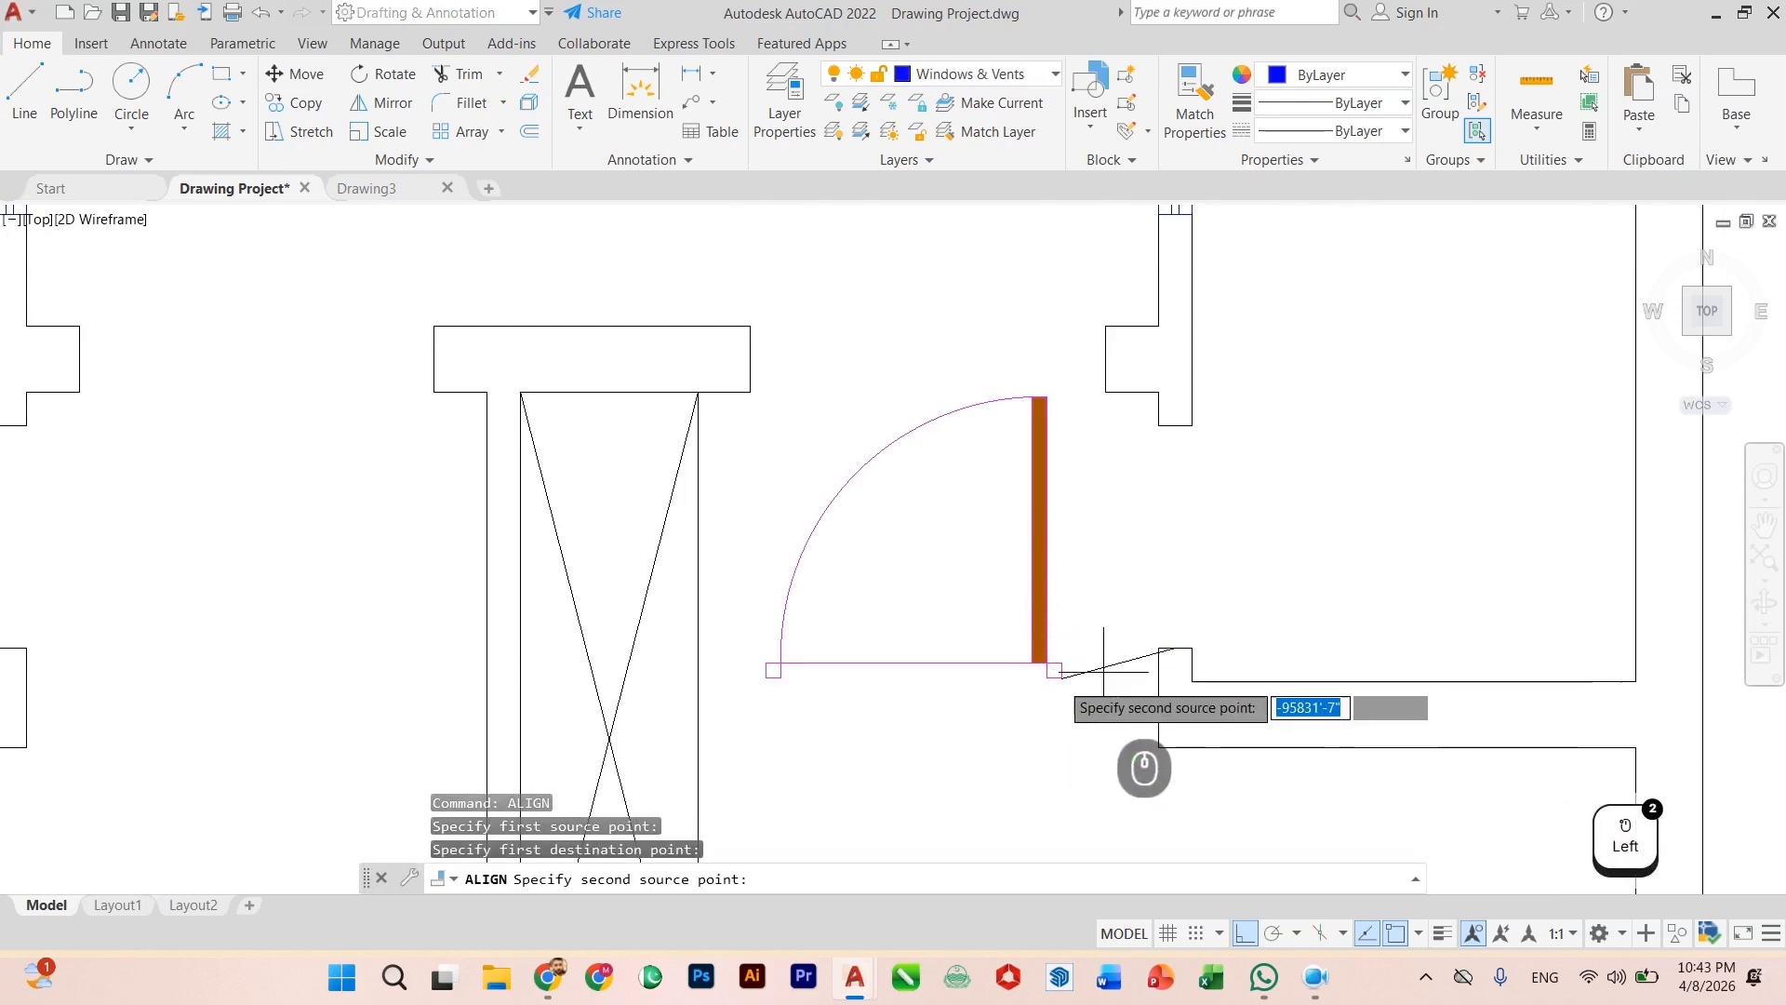
left_click(773, 669)
left_click(1175, 425)
key("Return")
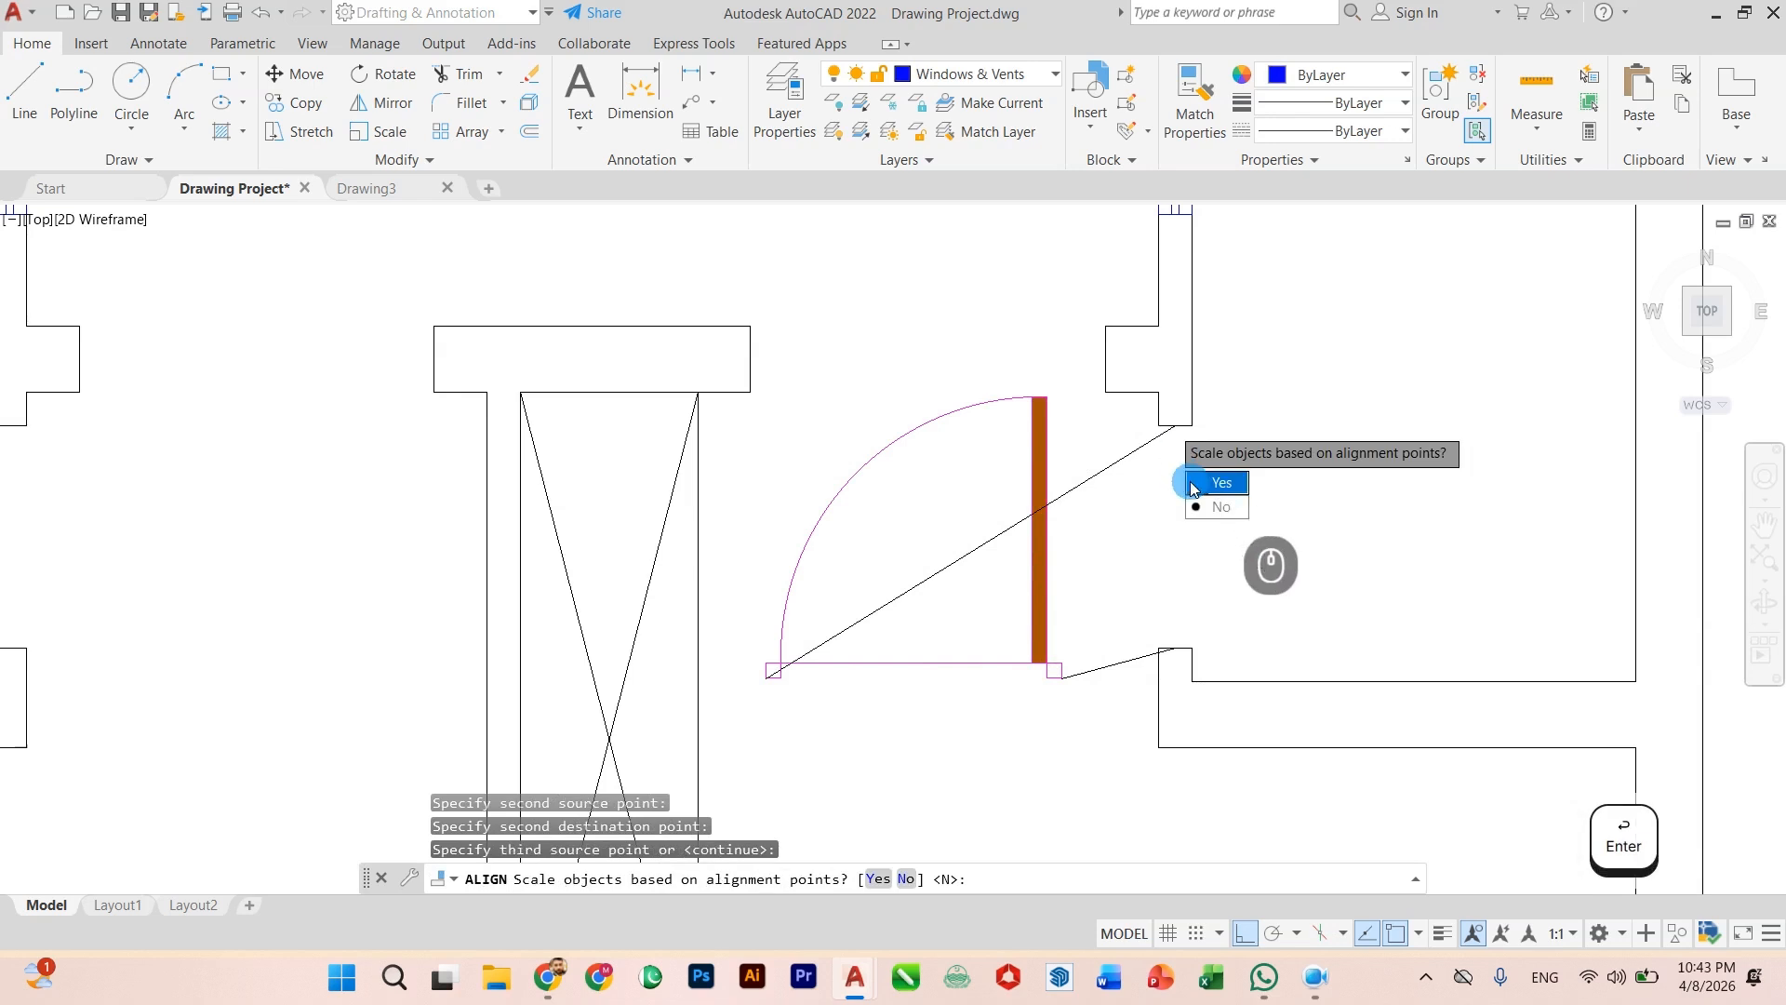
left_click(1190, 481)
key("Escape")
Step: Mirror the upper-right room's fitted door about a vertical line through its upper jamb, keeping the original
scroll(1149, 543, "down", 2)
scroll(1240, 558, "up", 2)
left_click(1321, 448)
left_click(1245, 528)
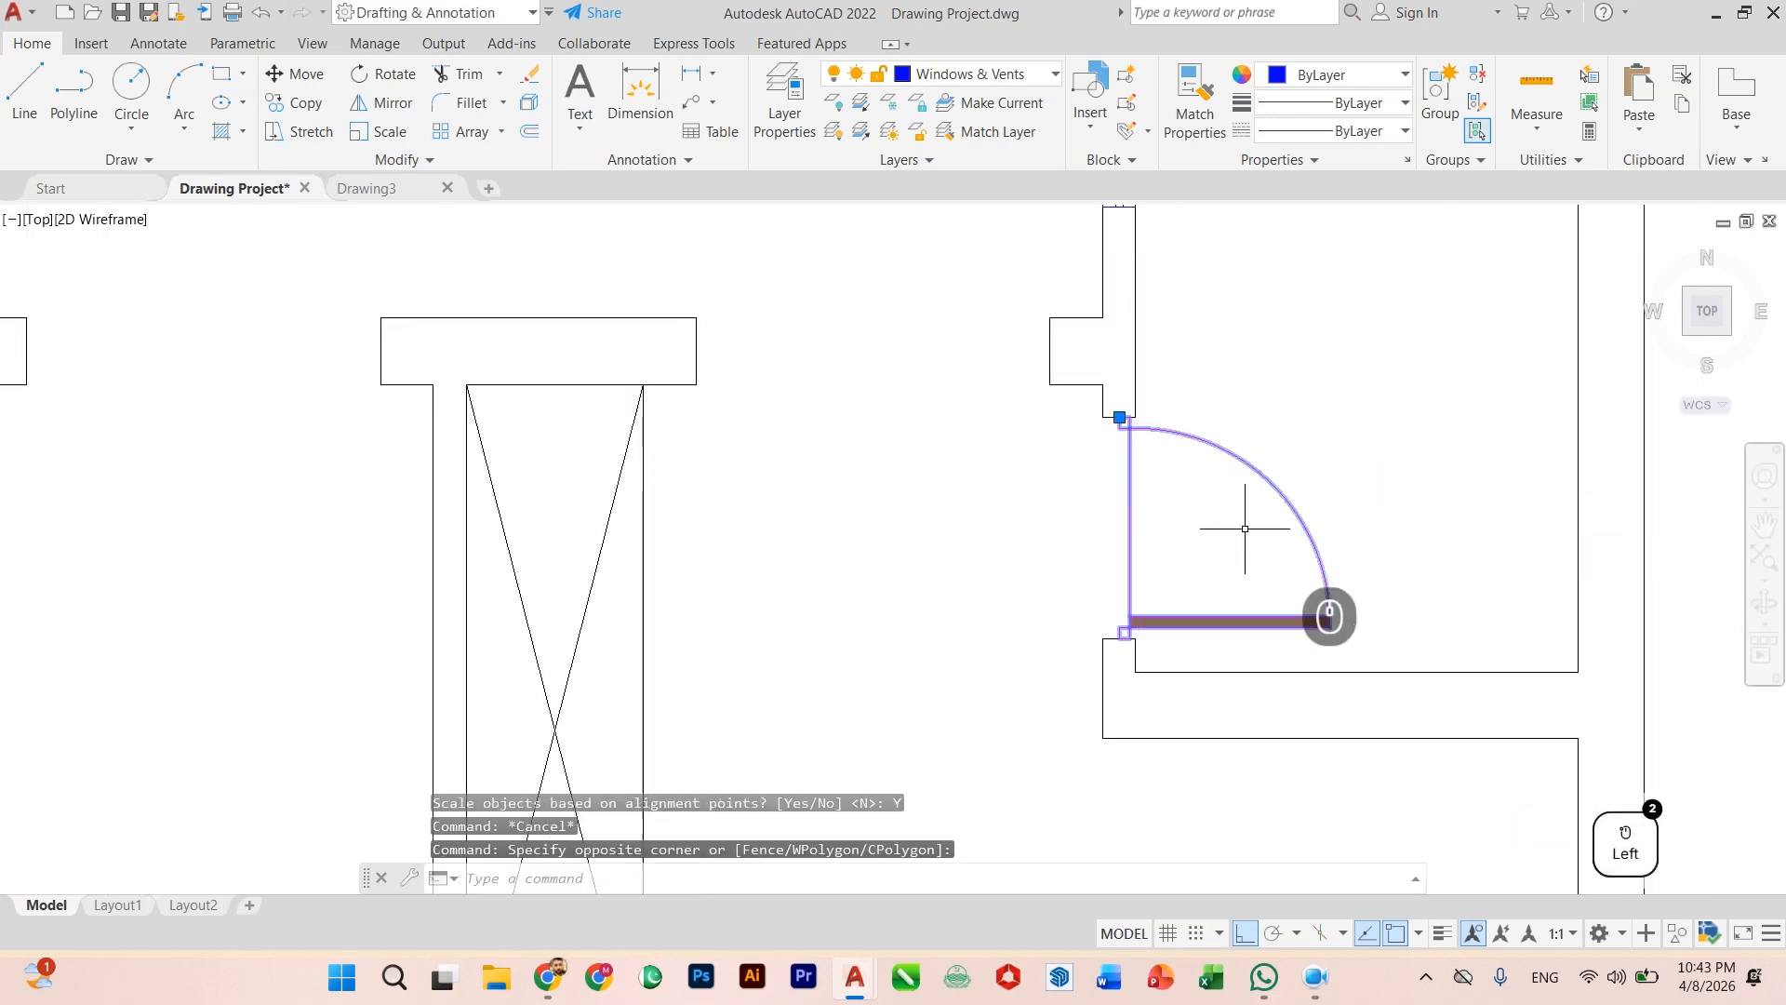
key("Return")
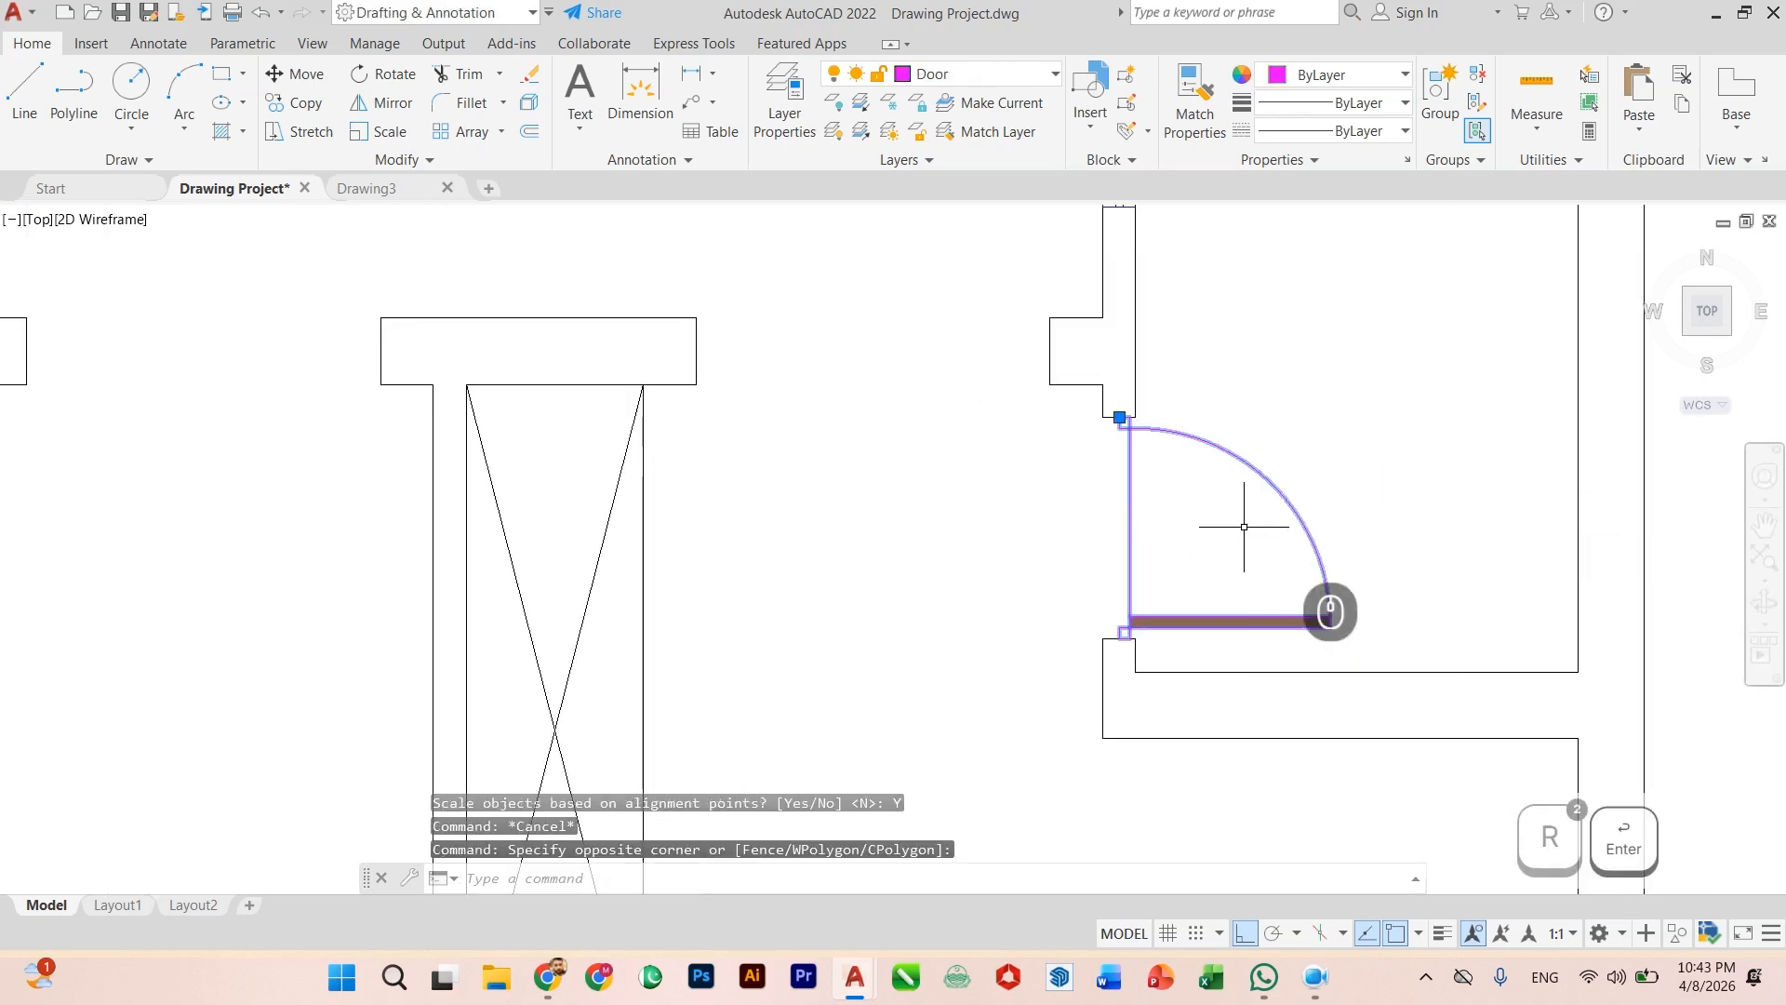
scroll(1154, 393, "up", 4)
left_click(1143, 381)
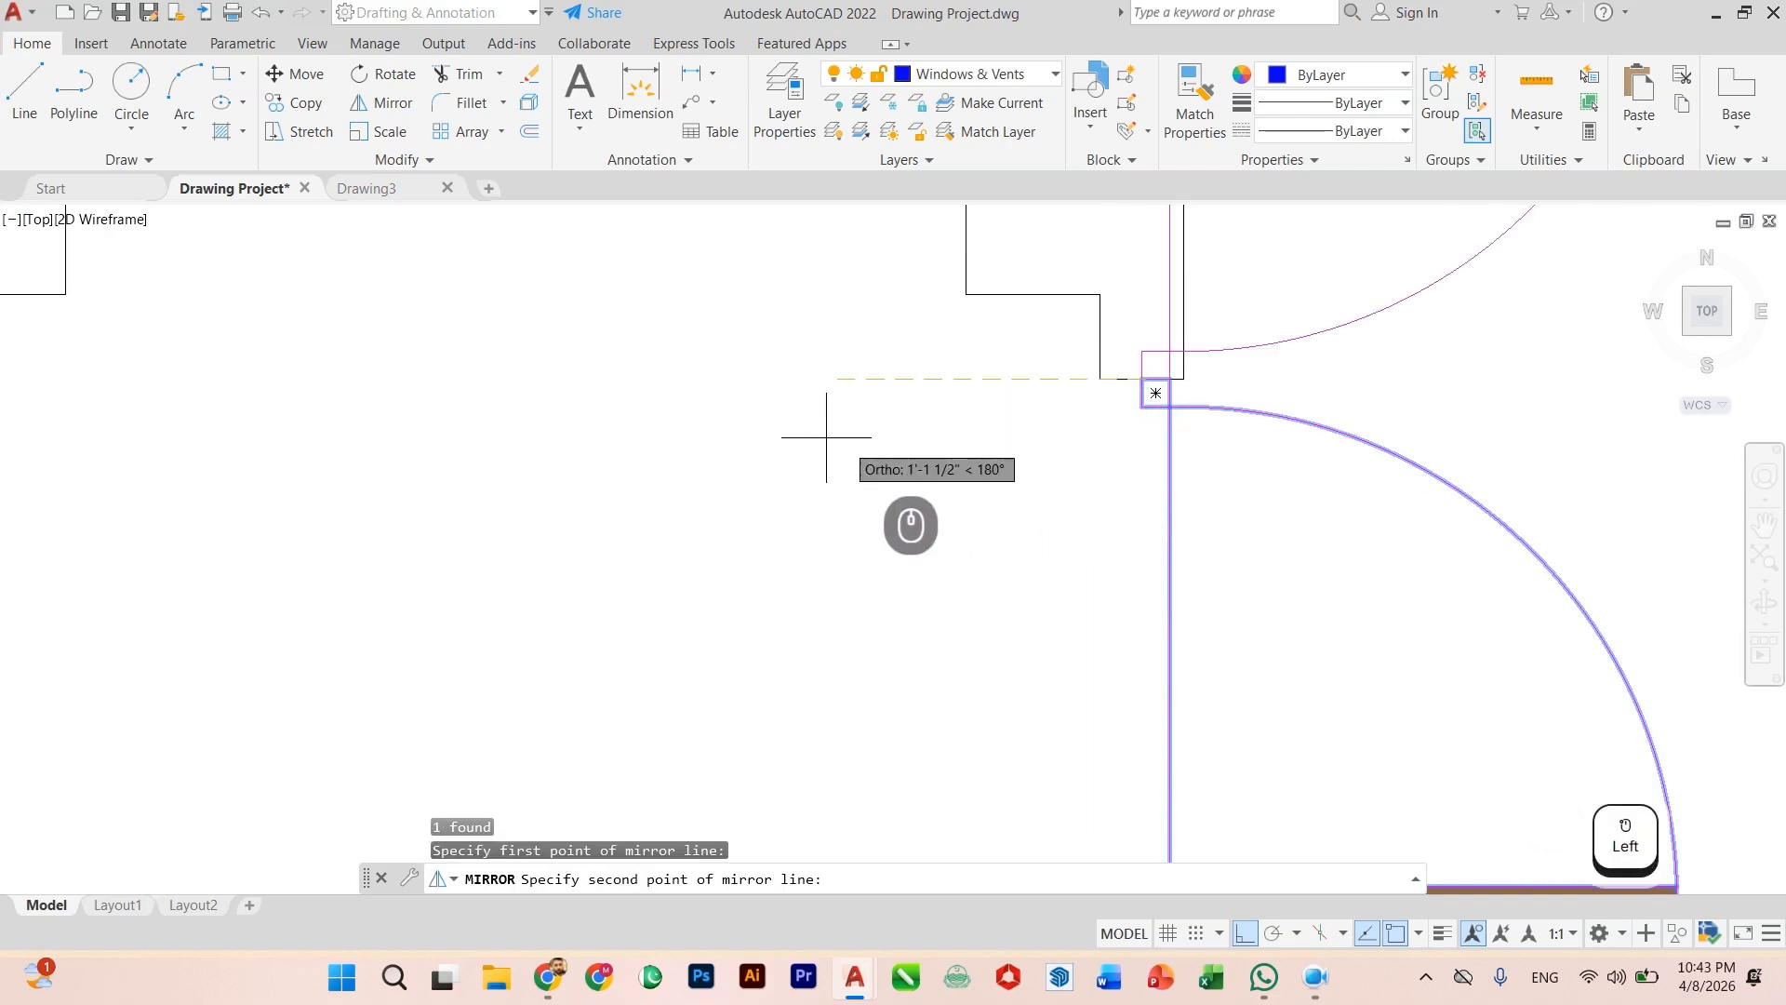
scroll(826, 427, "down", 4)
left_click(787, 558)
left_click(847, 632)
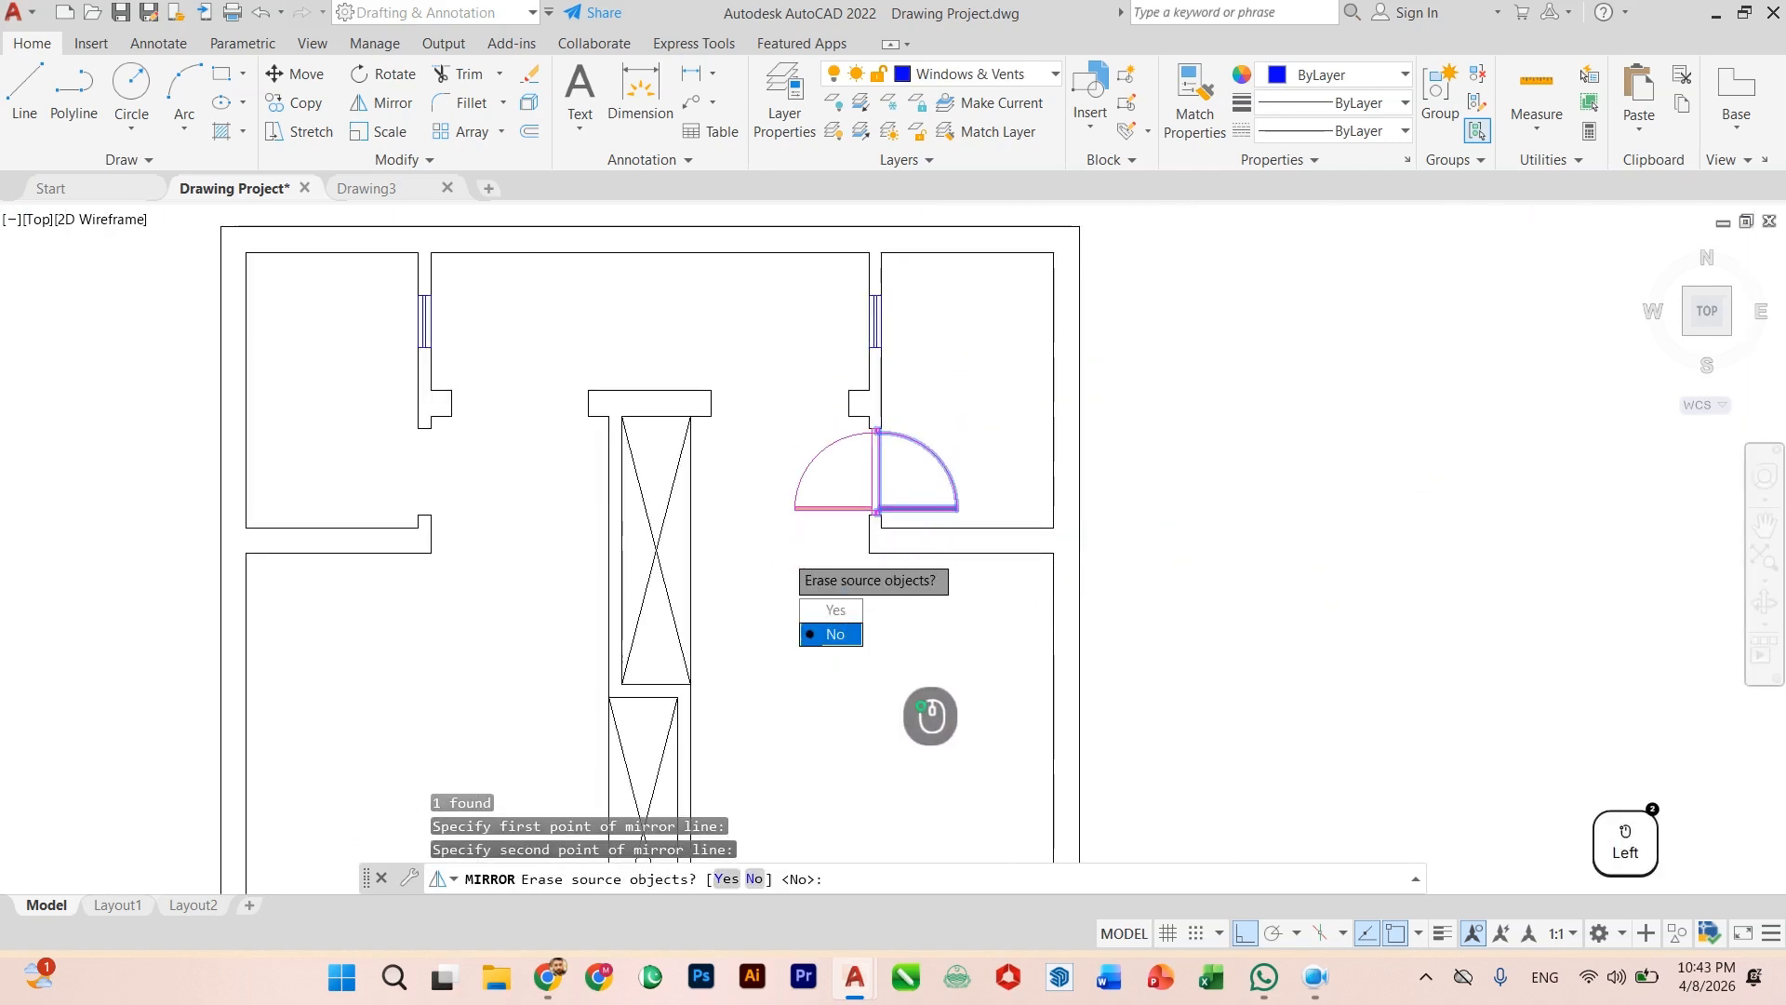
Step: Move the mirrored door horizontally from its lower frame block into the upper-left room's side opening
scroll(796, 493, "up", 3)
left_click(899, 498)
left_click(871, 556)
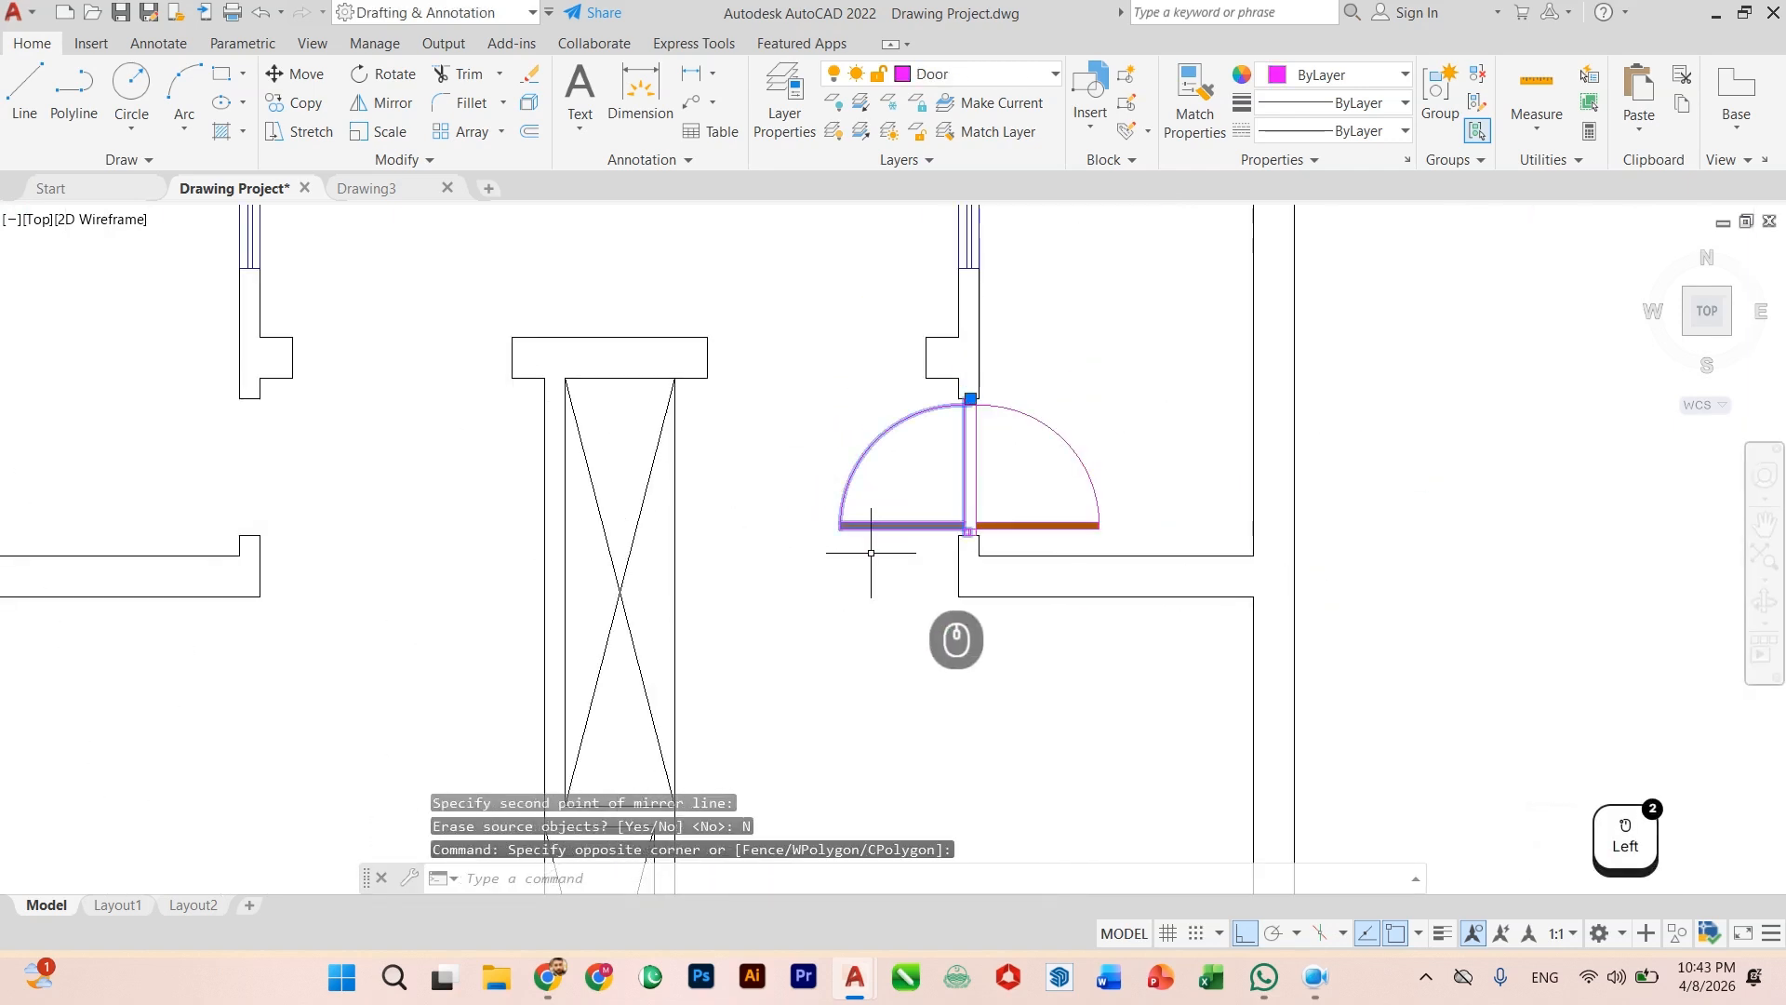
type("m")
key("Return")
left_click(970, 532)
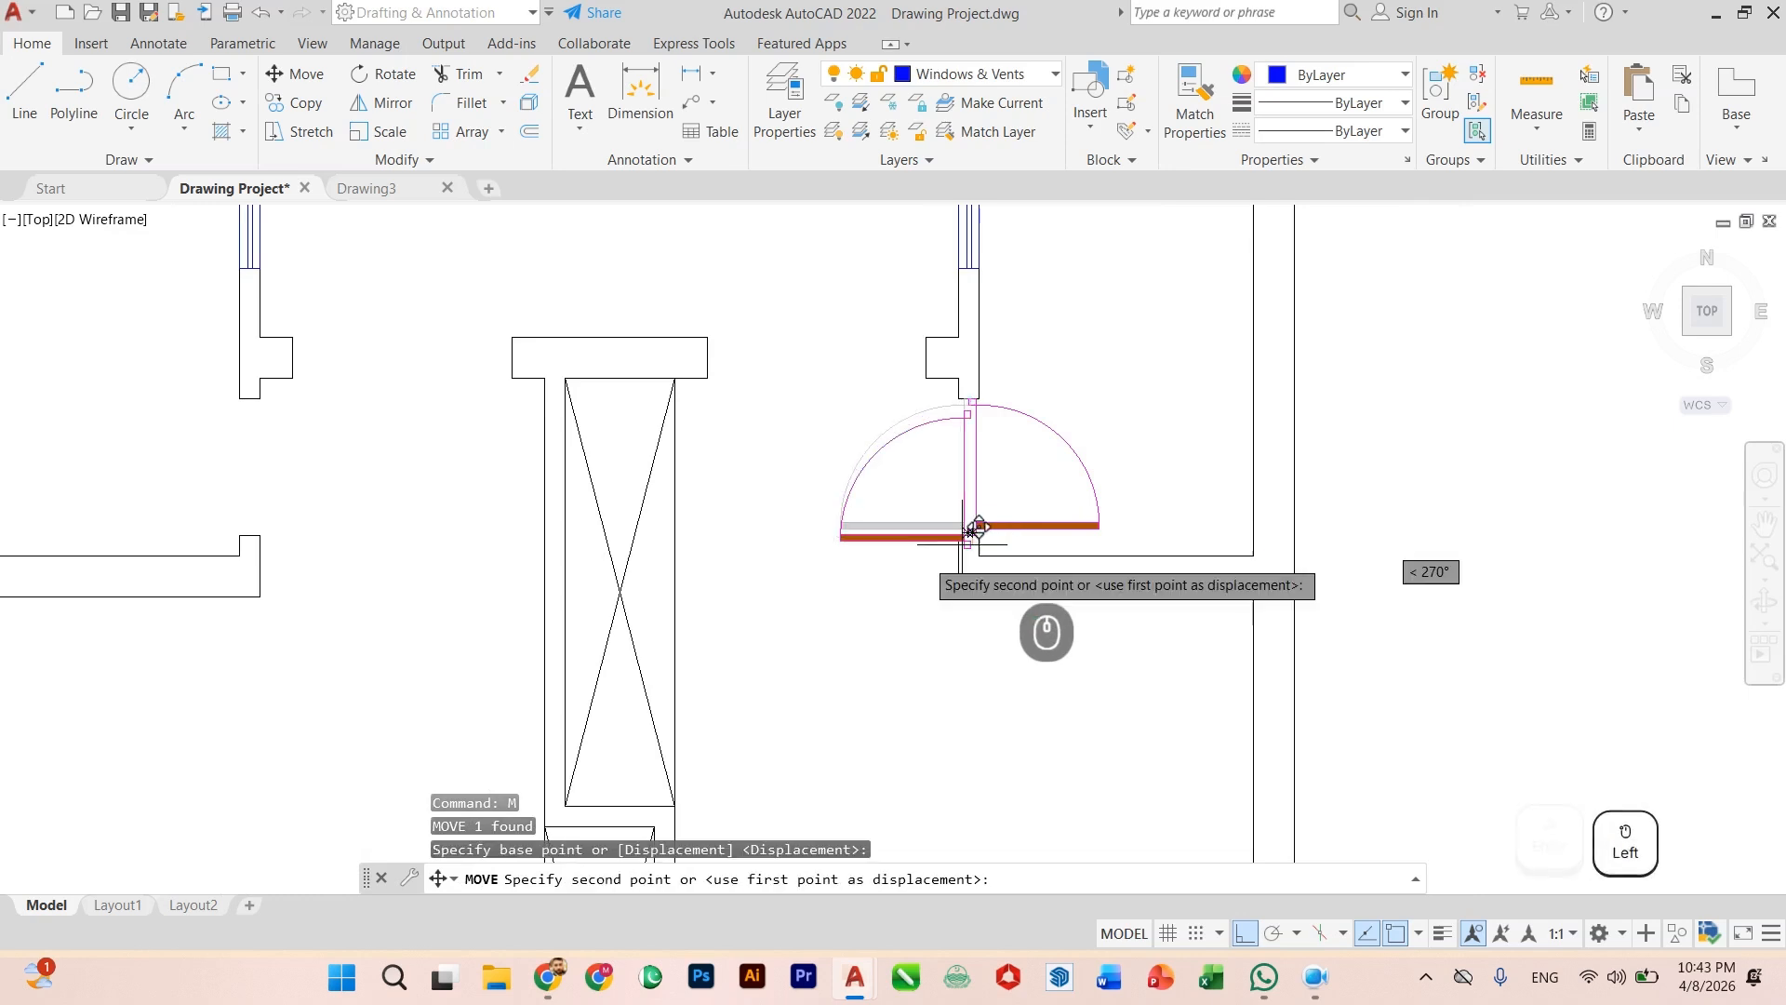
key("Escape")
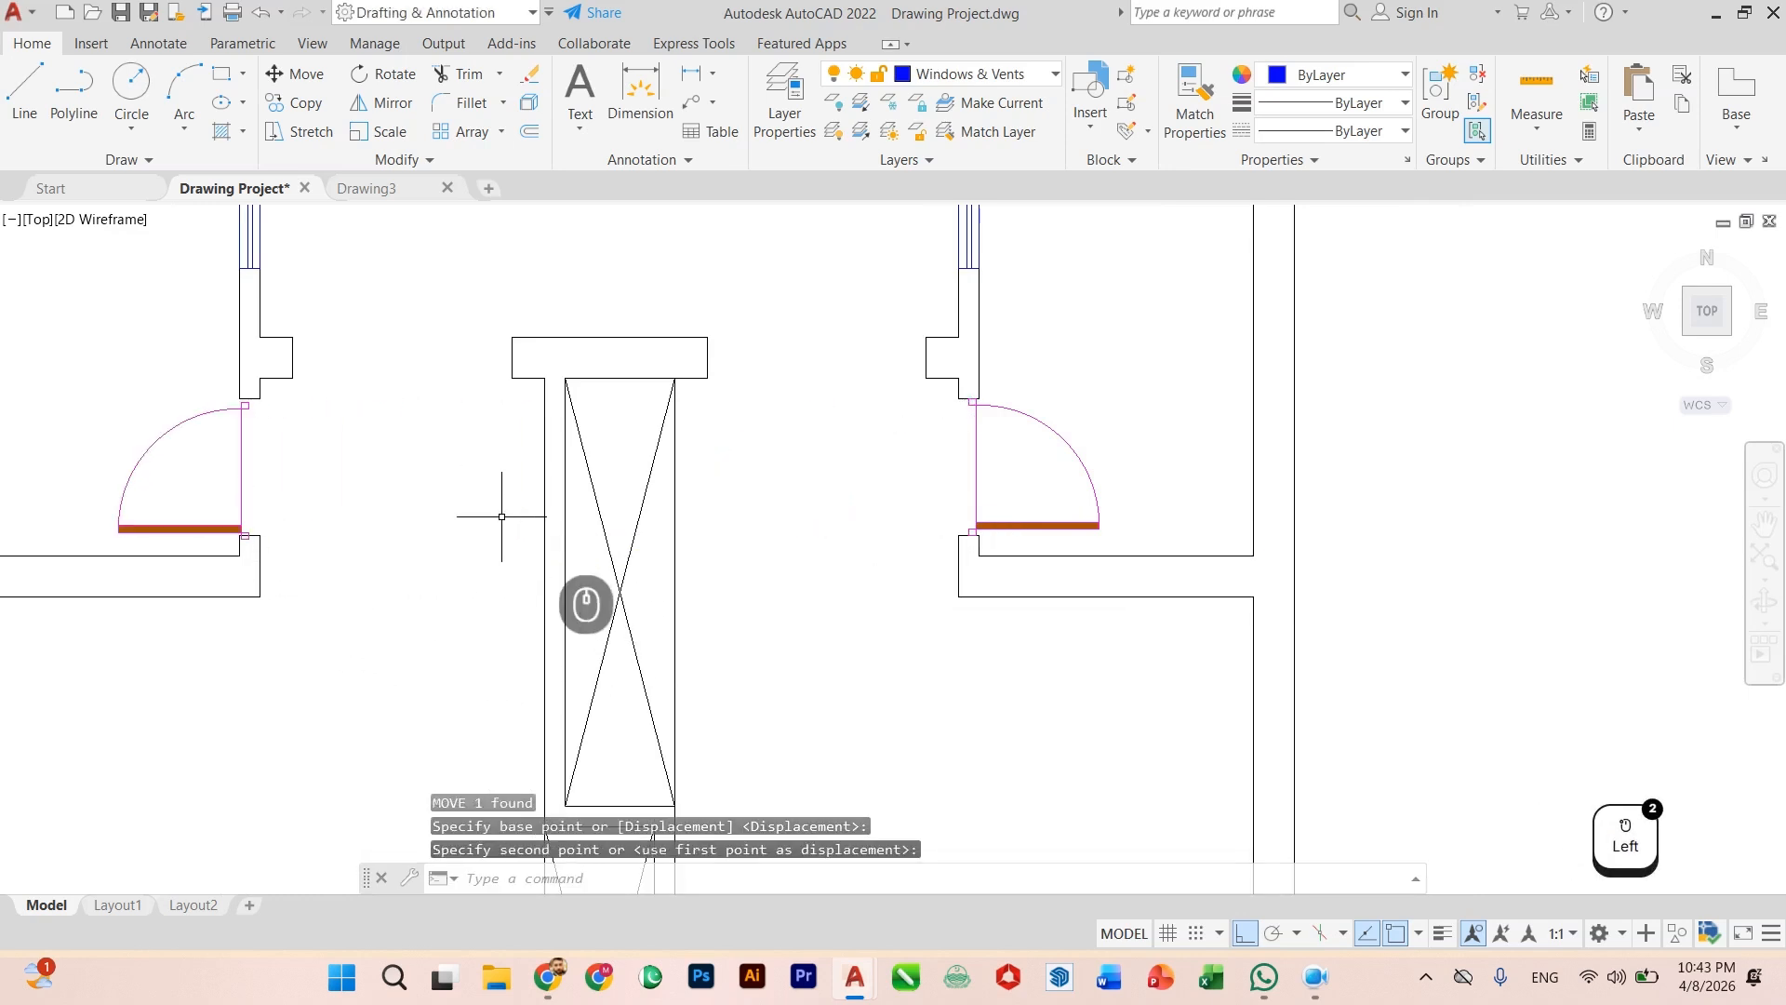
Step: Move the upper-left room's door straight up from its upper frame corner until the frame meets the wall end above
scroll(501, 518, "down", 4)
scroll(400, 521, "up", 8)
left_click(738, 371)
left_click(638, 467)
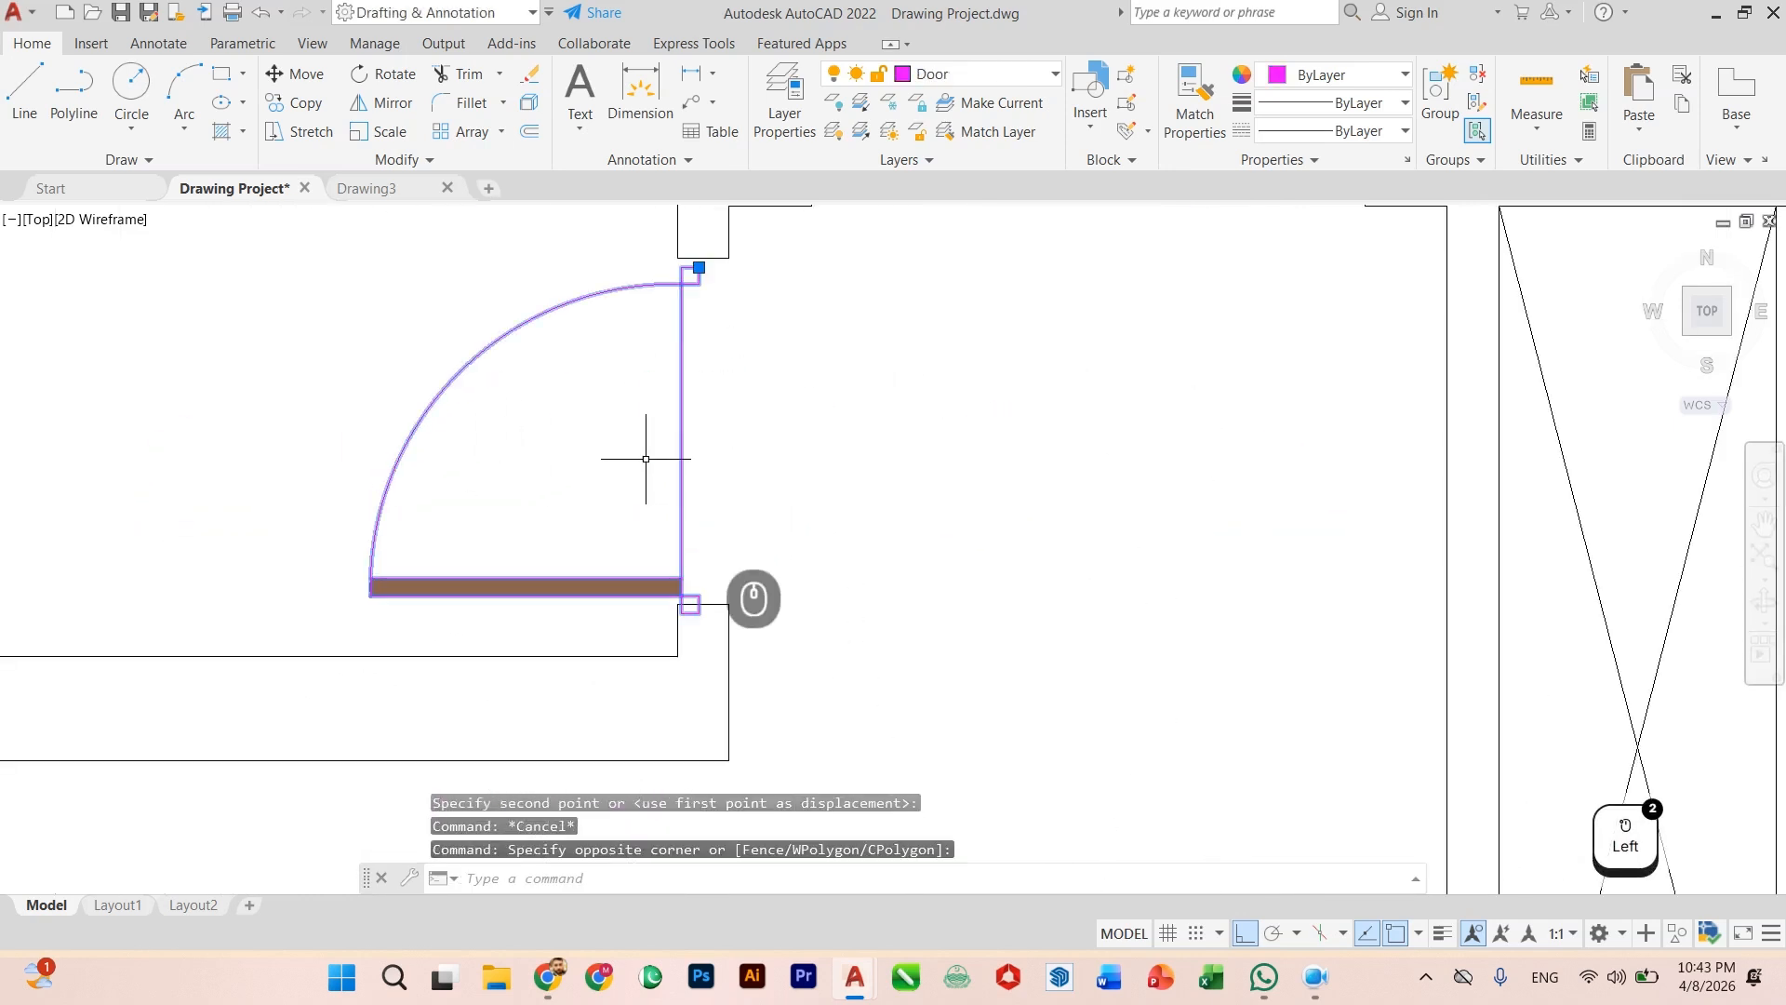
scroll(678, 416, "up", 2)
key("Return")
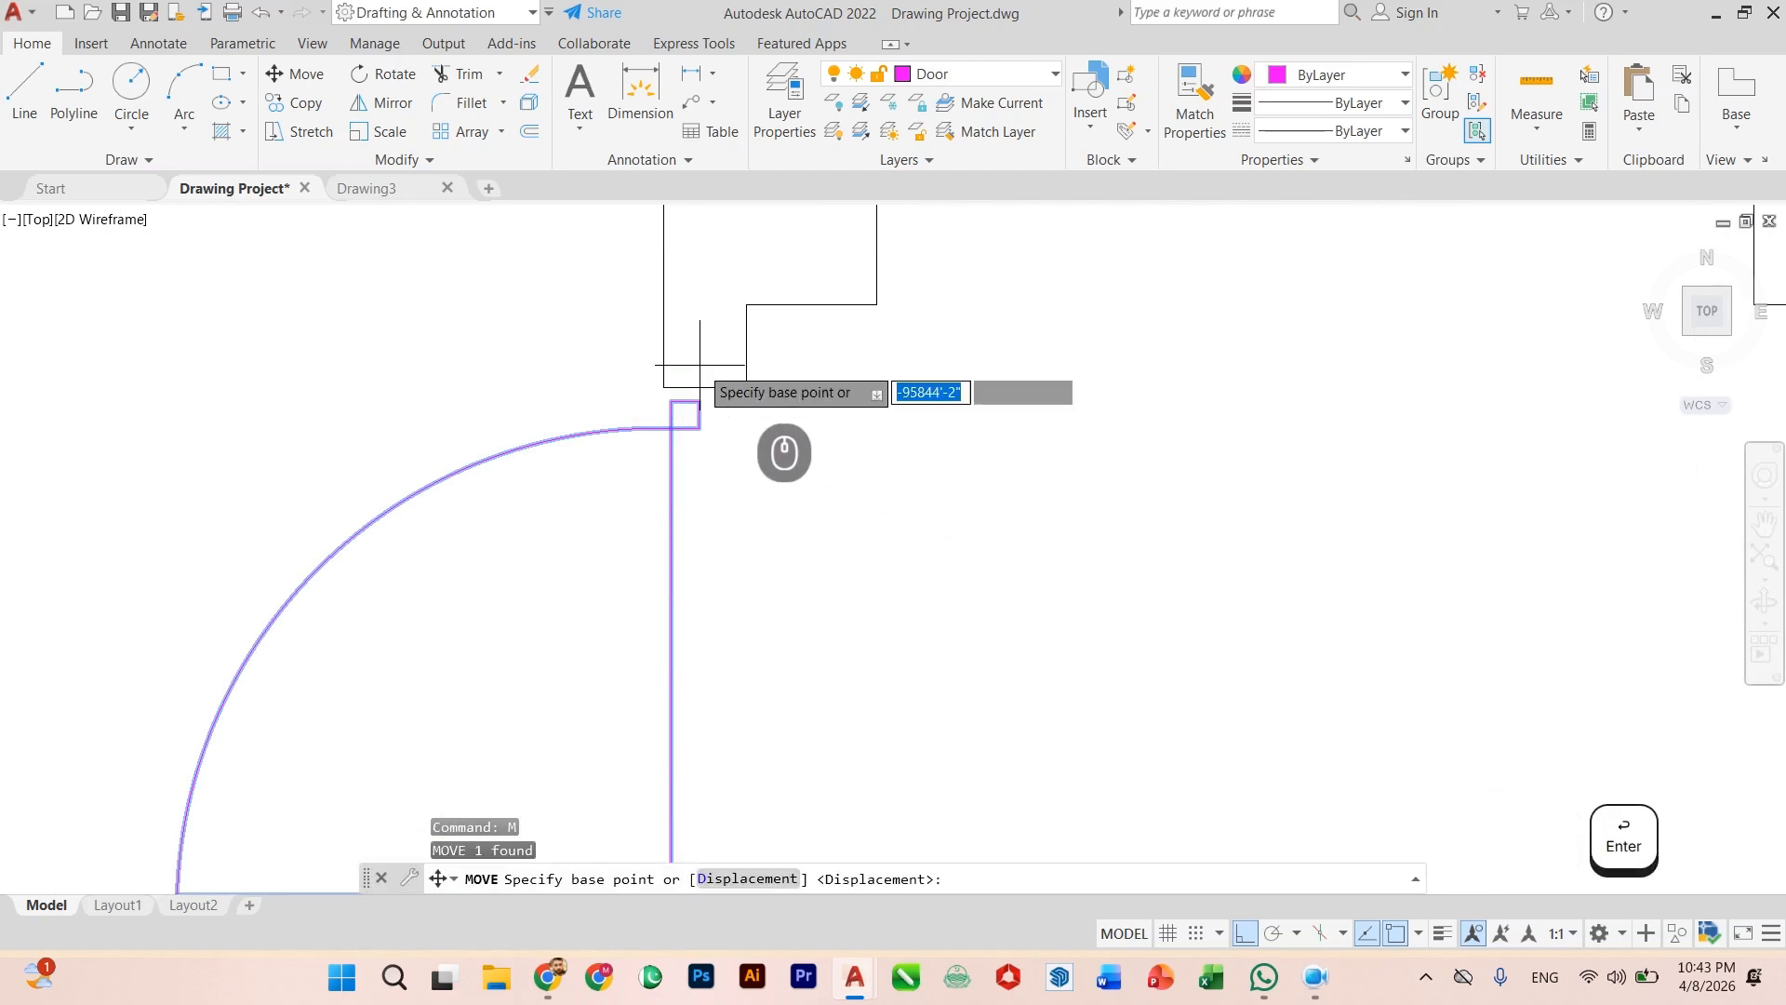
left_click(698, 401)
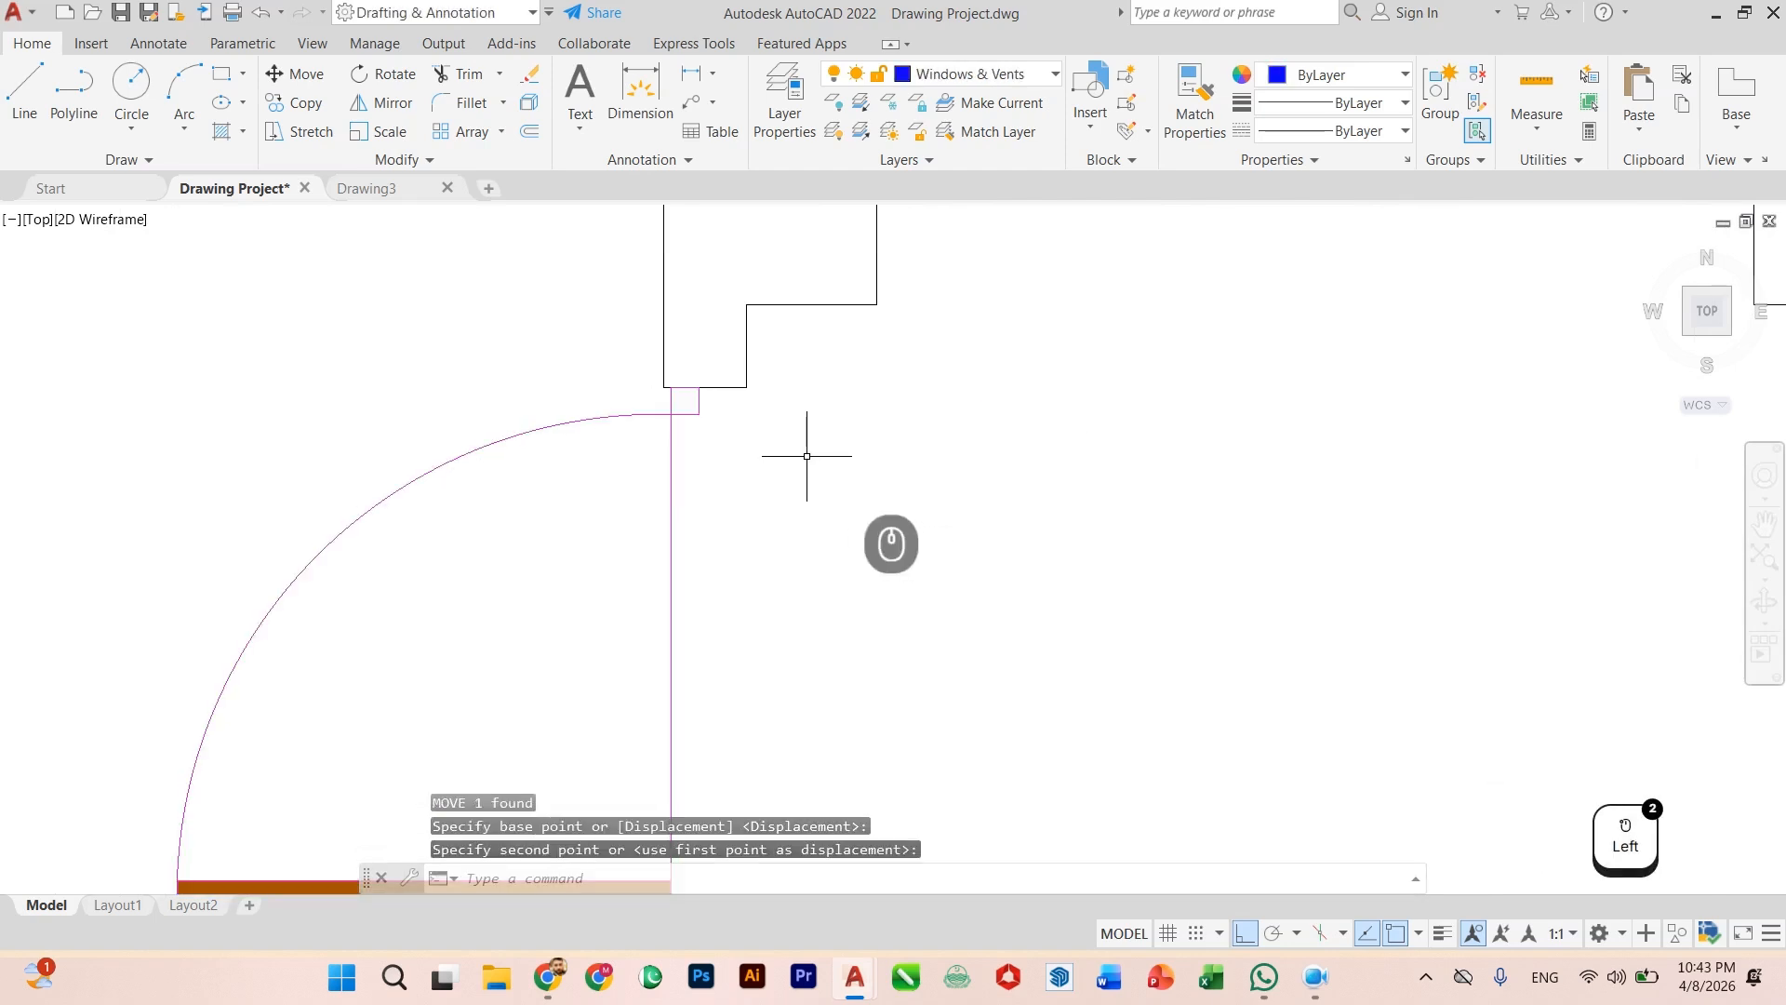
key("Escape")
Step: Copy the double entrance door about 11'-10" straight up into the hall and end the copying
scroll(807, 455, "down", 5)
scroll(810, 591, "down", 2)
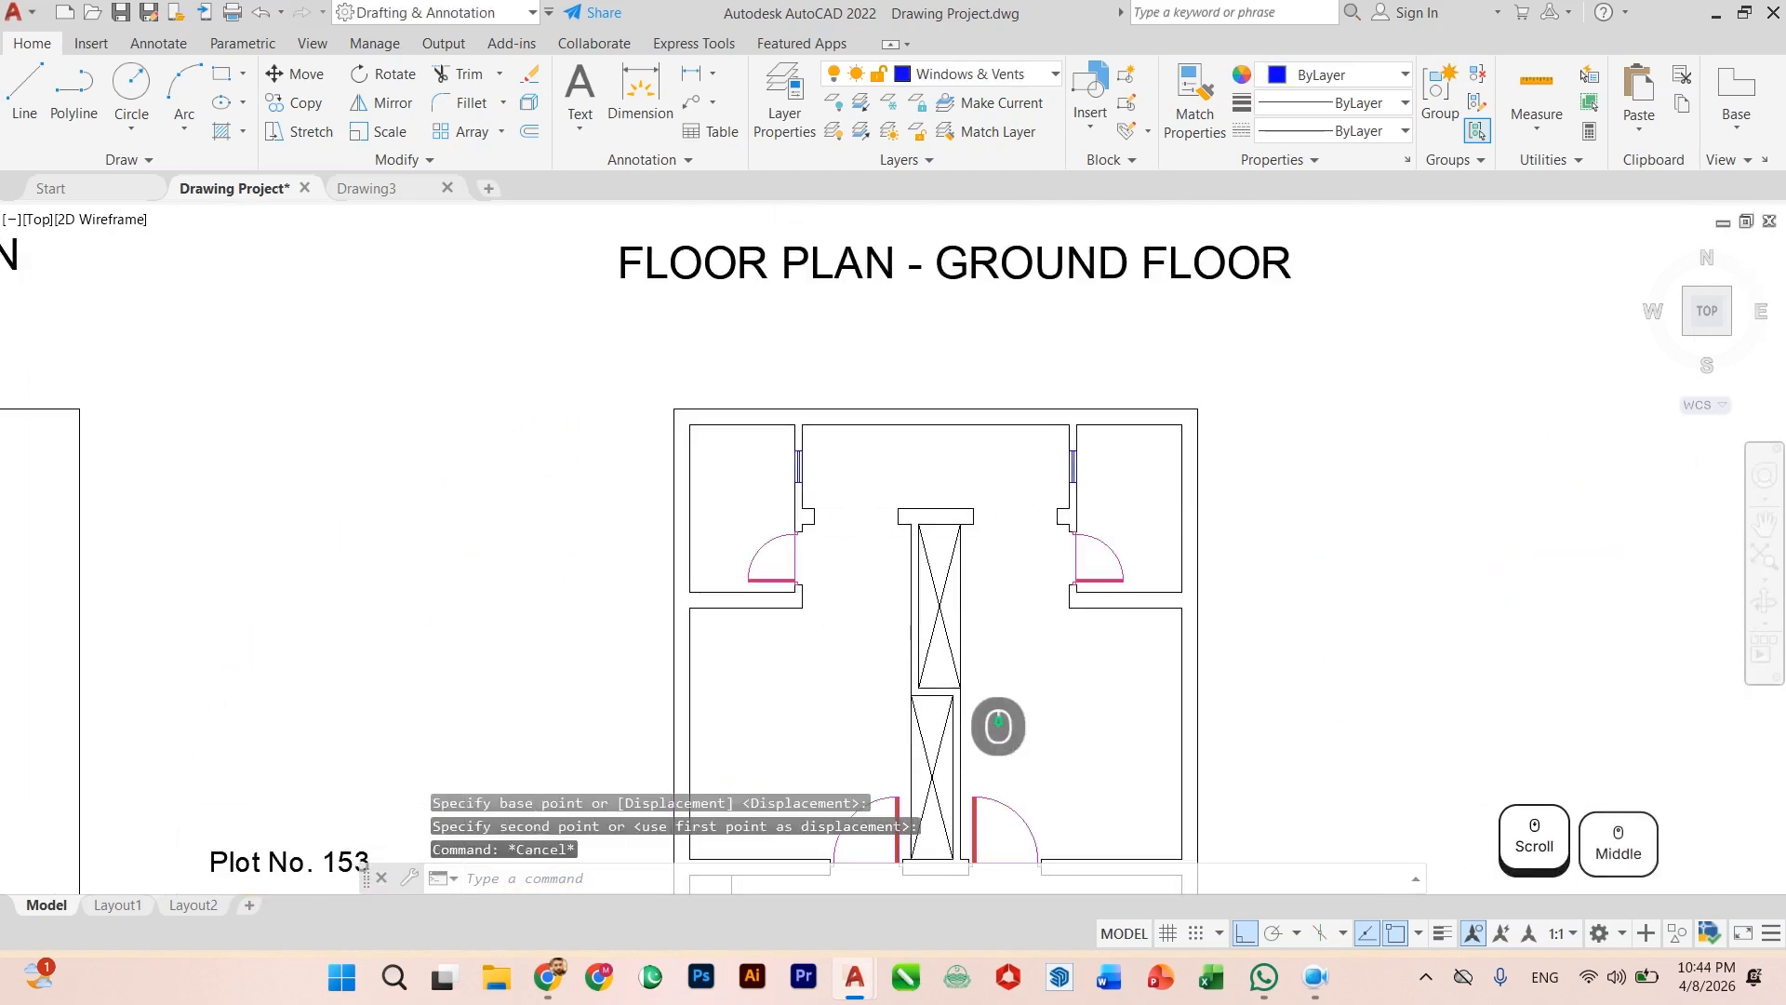
mouse_move(914, 638)
middle_mouse_down()
mouse_move(838, 544)
mouse_move(816, 745)
middle_mouse_up()
scroll(807, 537, "down", 2)
scroll(830, 695, "up", 2)
scroll(831, 694, "down", 2)
scroll(813, 732, "down", 2)
scroll(813, 732, "up", 5)
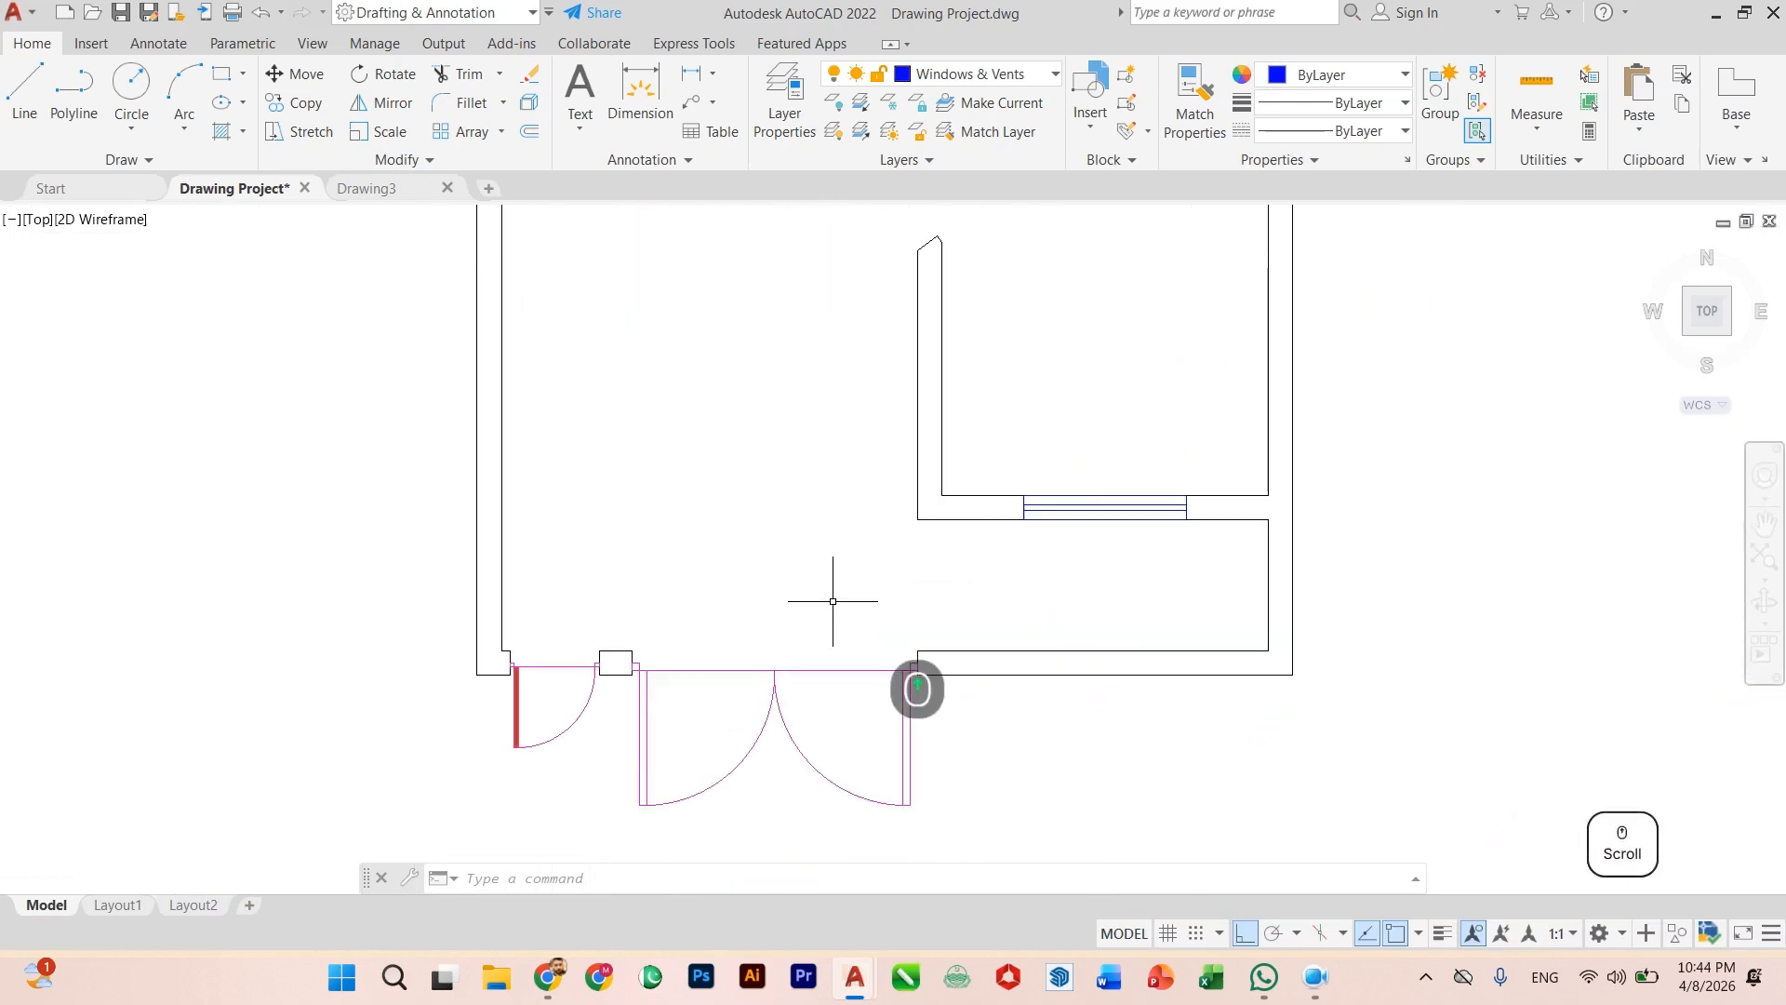
left_click(817, 670)
left_click(716, 755)
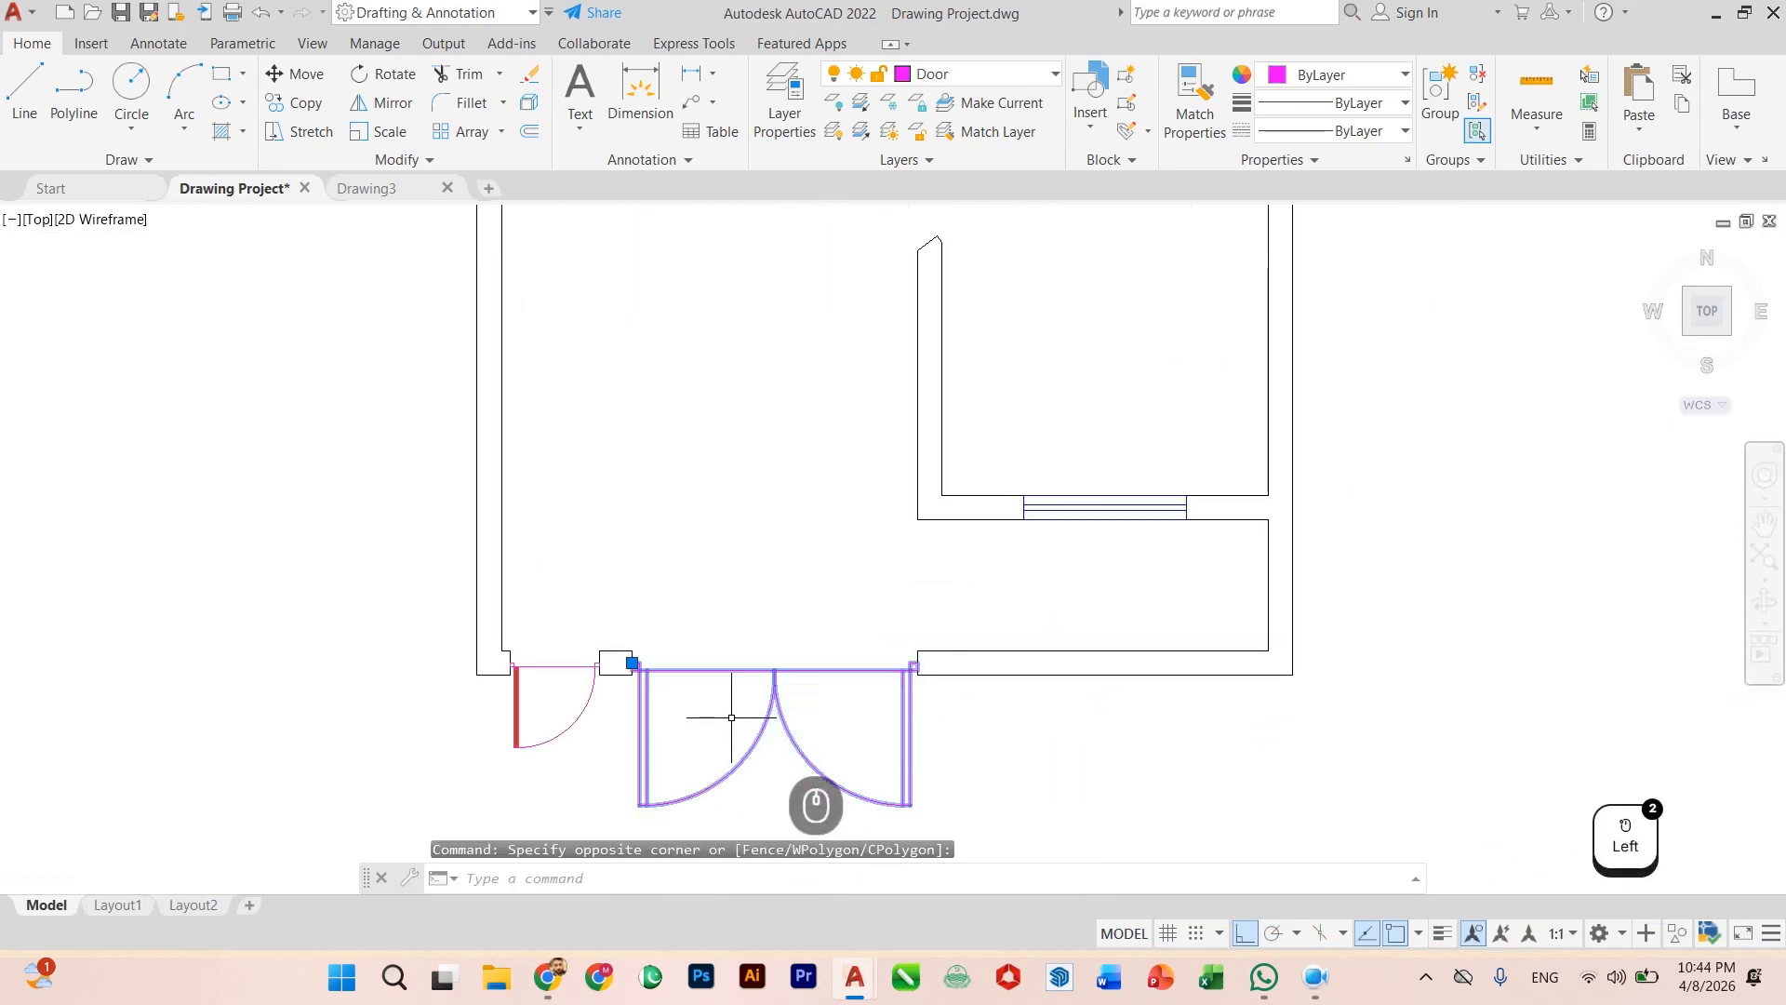
key("Return")
left_click(734, 716)
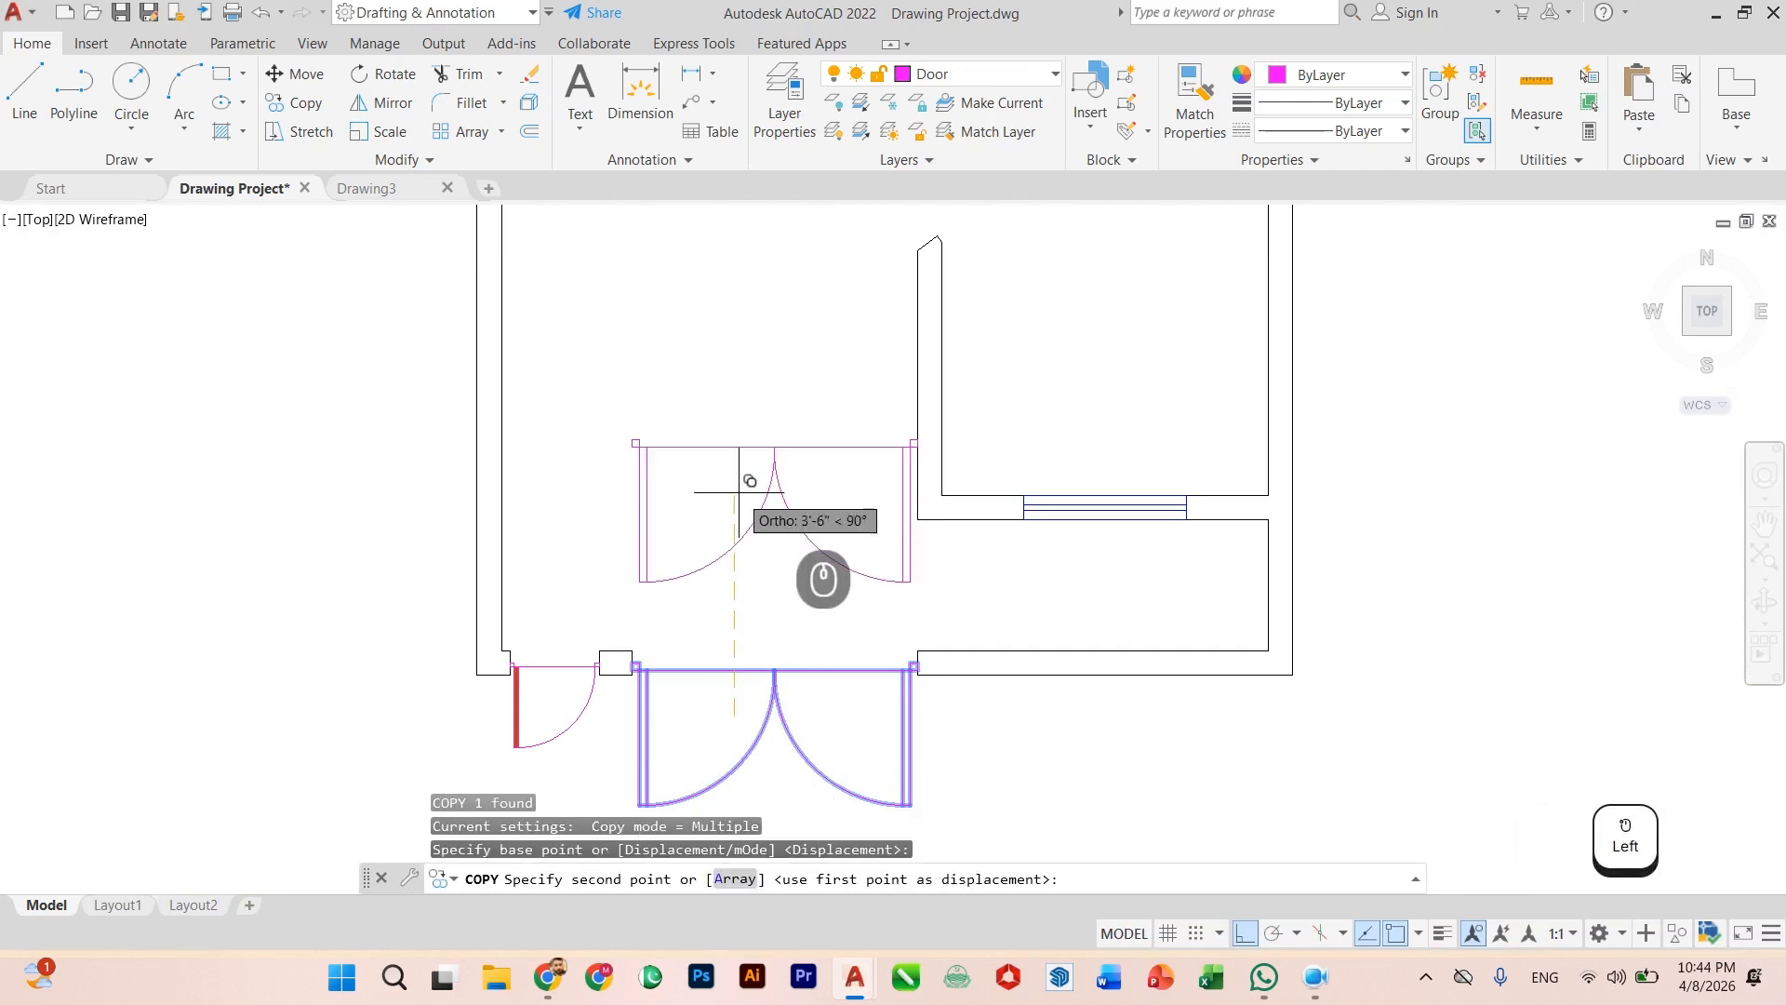
scroll(735, 486, "down", 4)
scroll(688, 421, "up", 2)
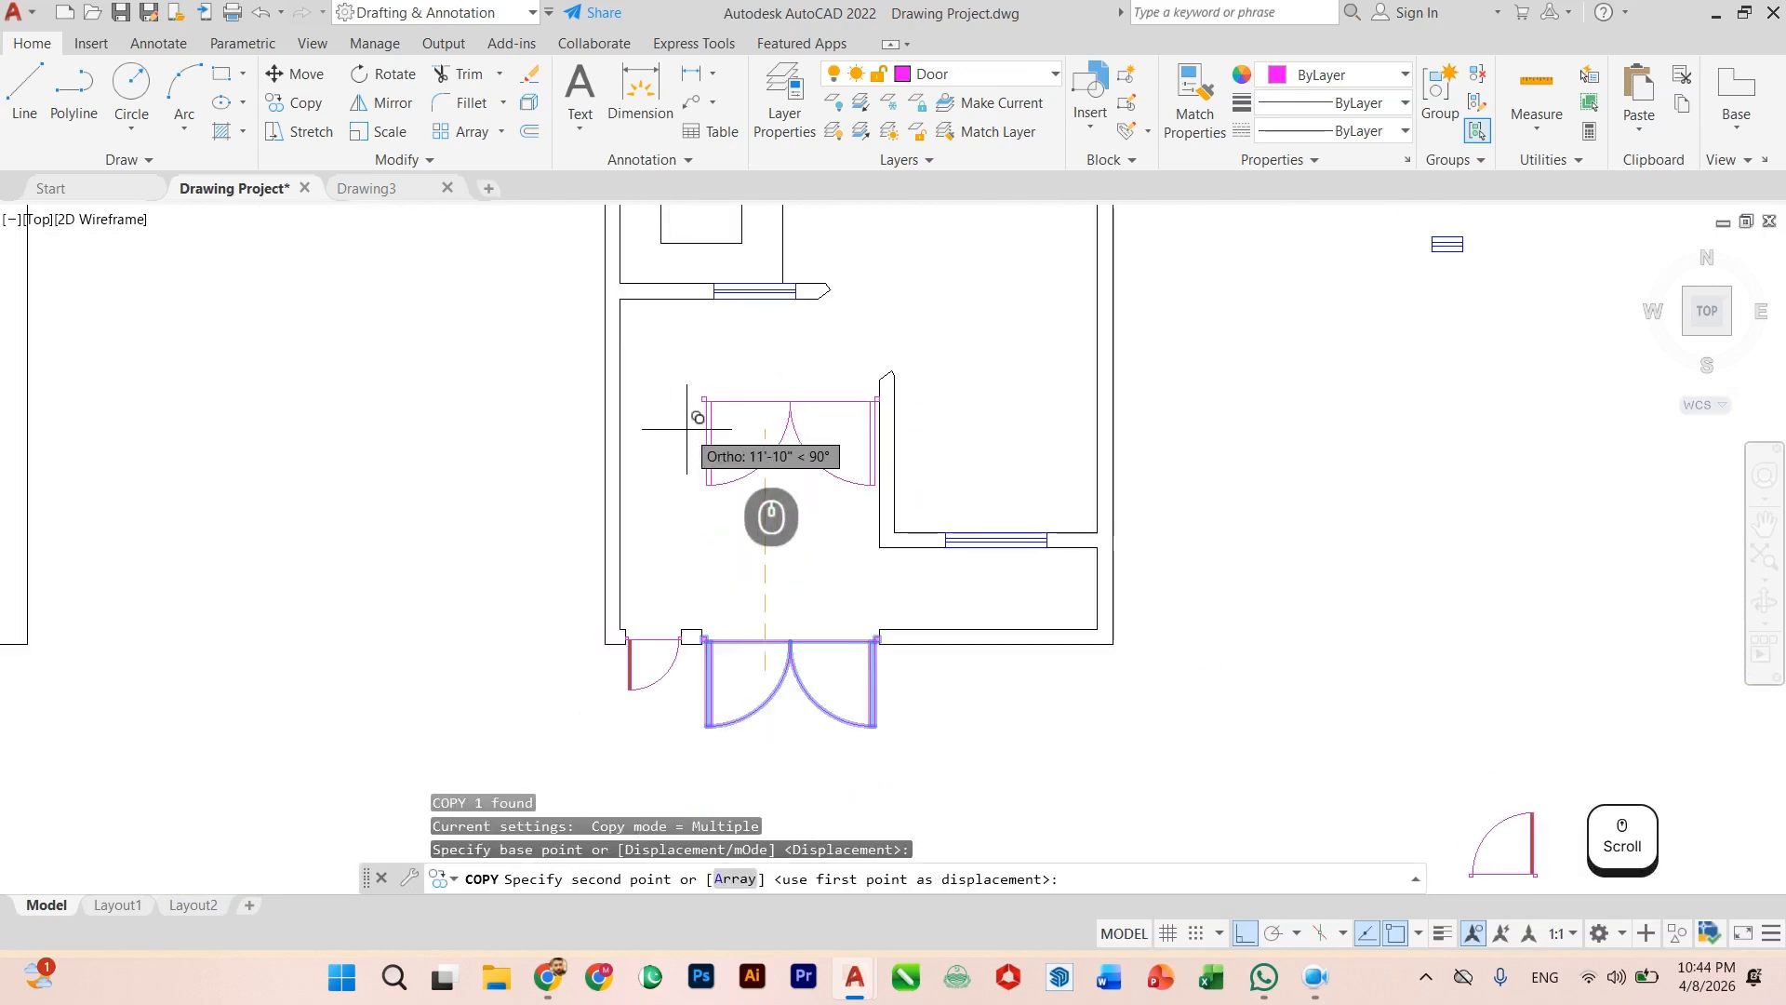
left_click(688, 429)
key("Escape")
Step: Align the double door copy to the midpoints of both chamfered wall ends of the diagonal opening, scaling it to fit
scroll(709, 470, "up", 2)
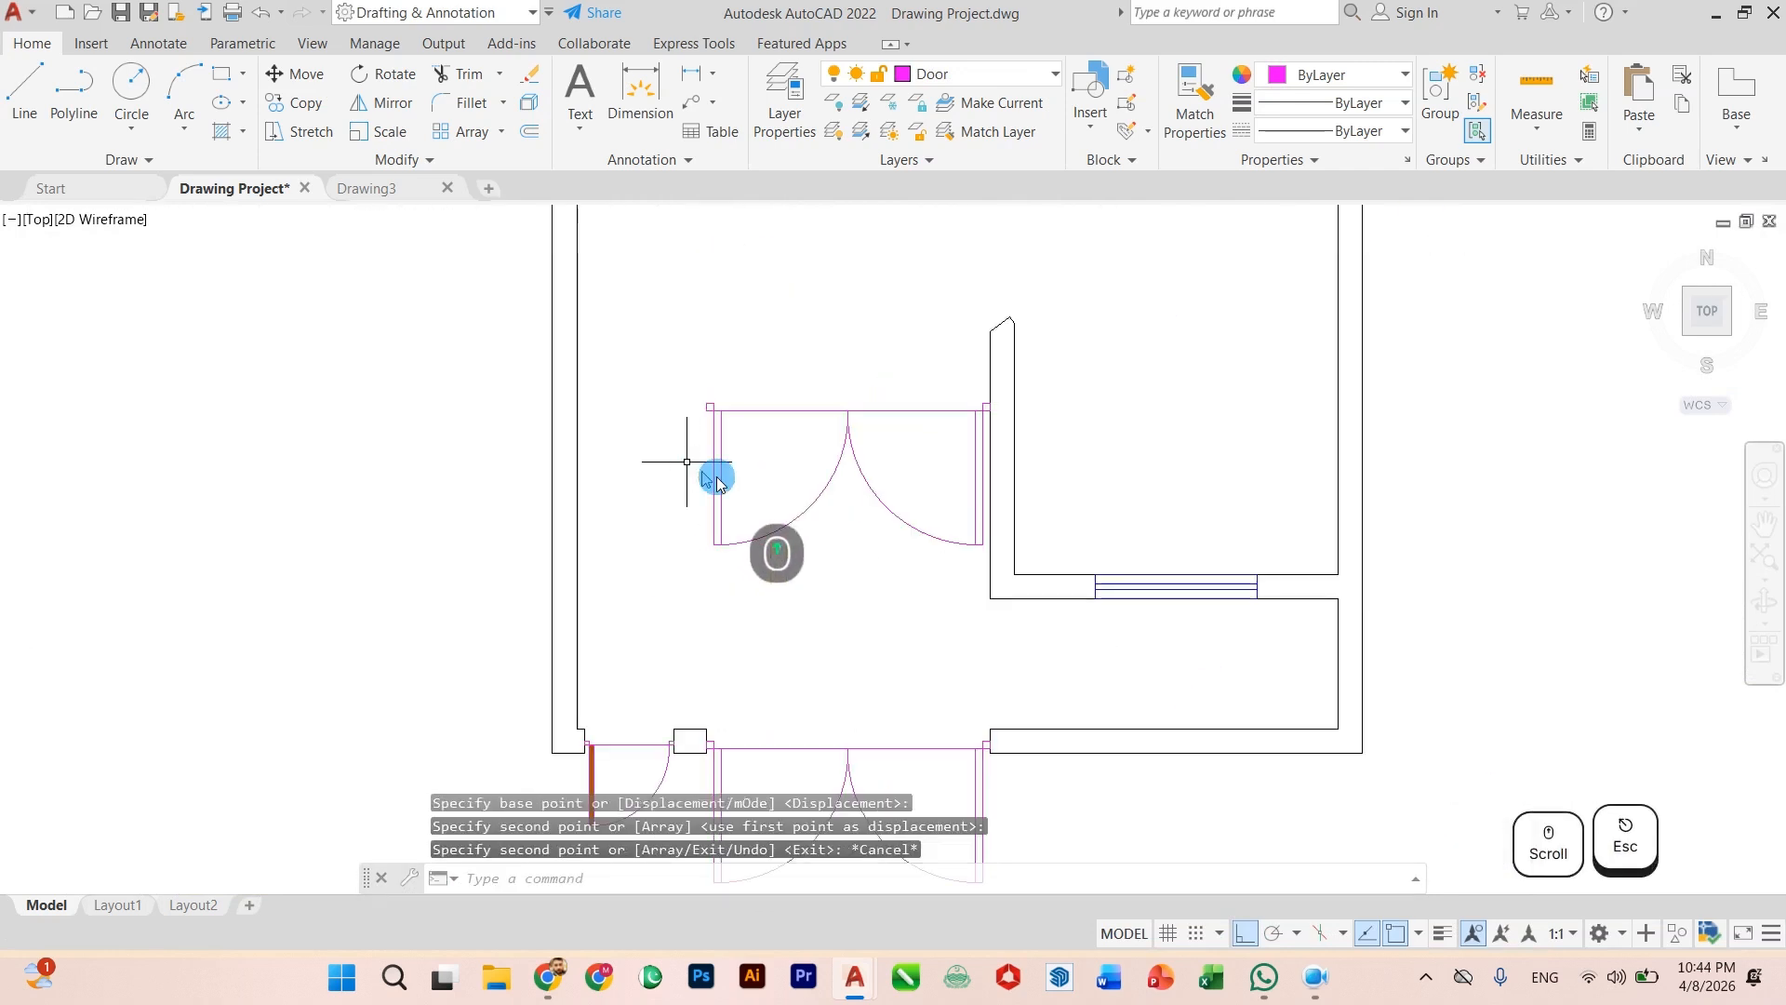
left_click(854, 382)
left_click(790, 466)
scroll(791, 466, "down", 3)
middle_click_drag(803, 387, 816, 405)
scroll(862, 448, "up", 3)
scroll(862, 449, "up", 2)
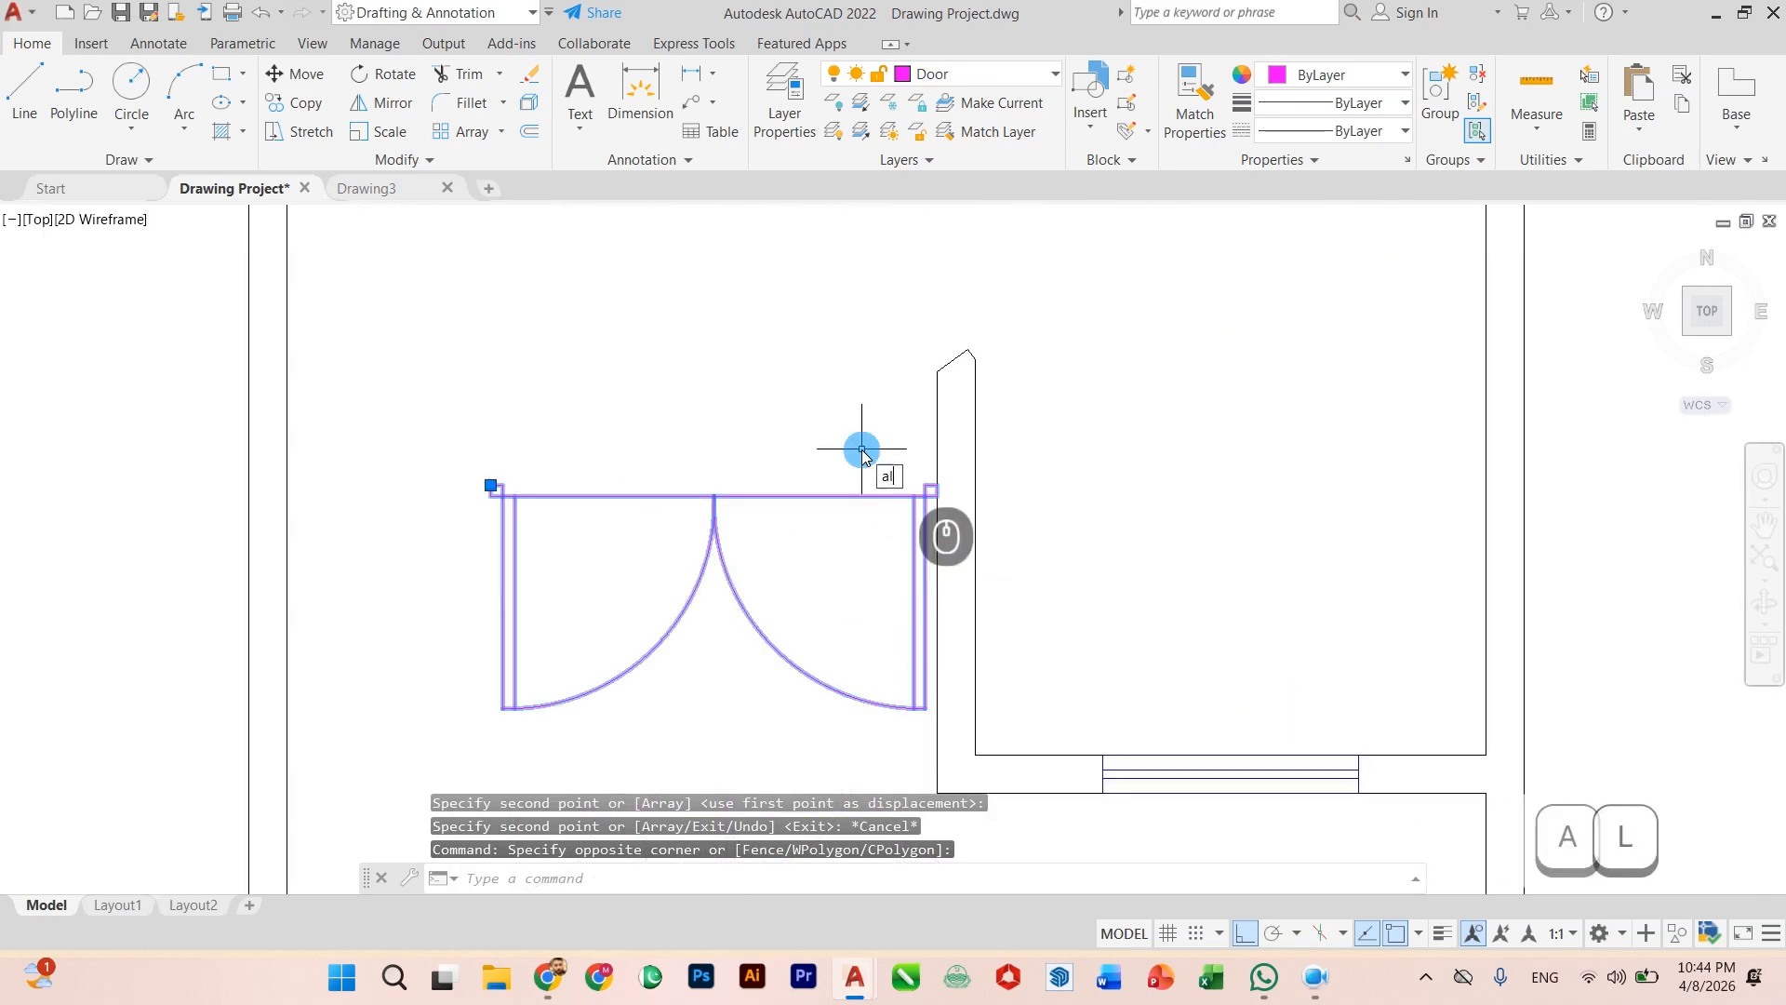
type("align")
key("Return")
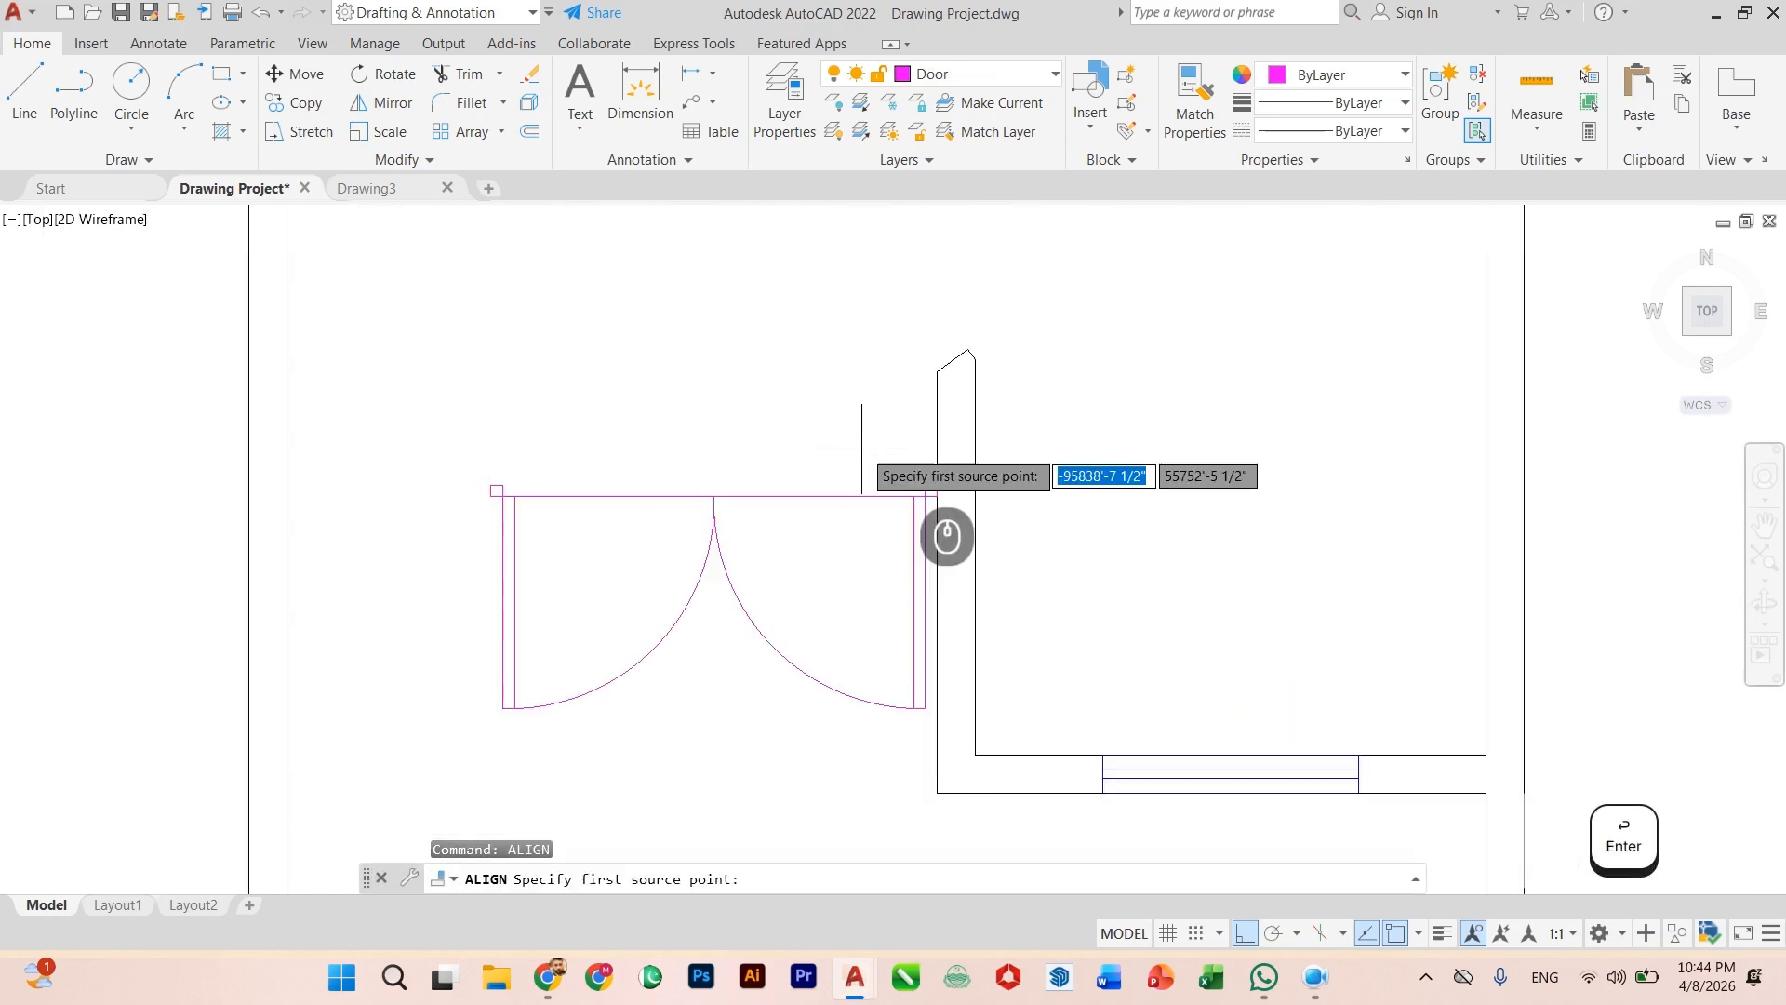
scroll(930, 493, "up", 2)
left_click(940, 481)
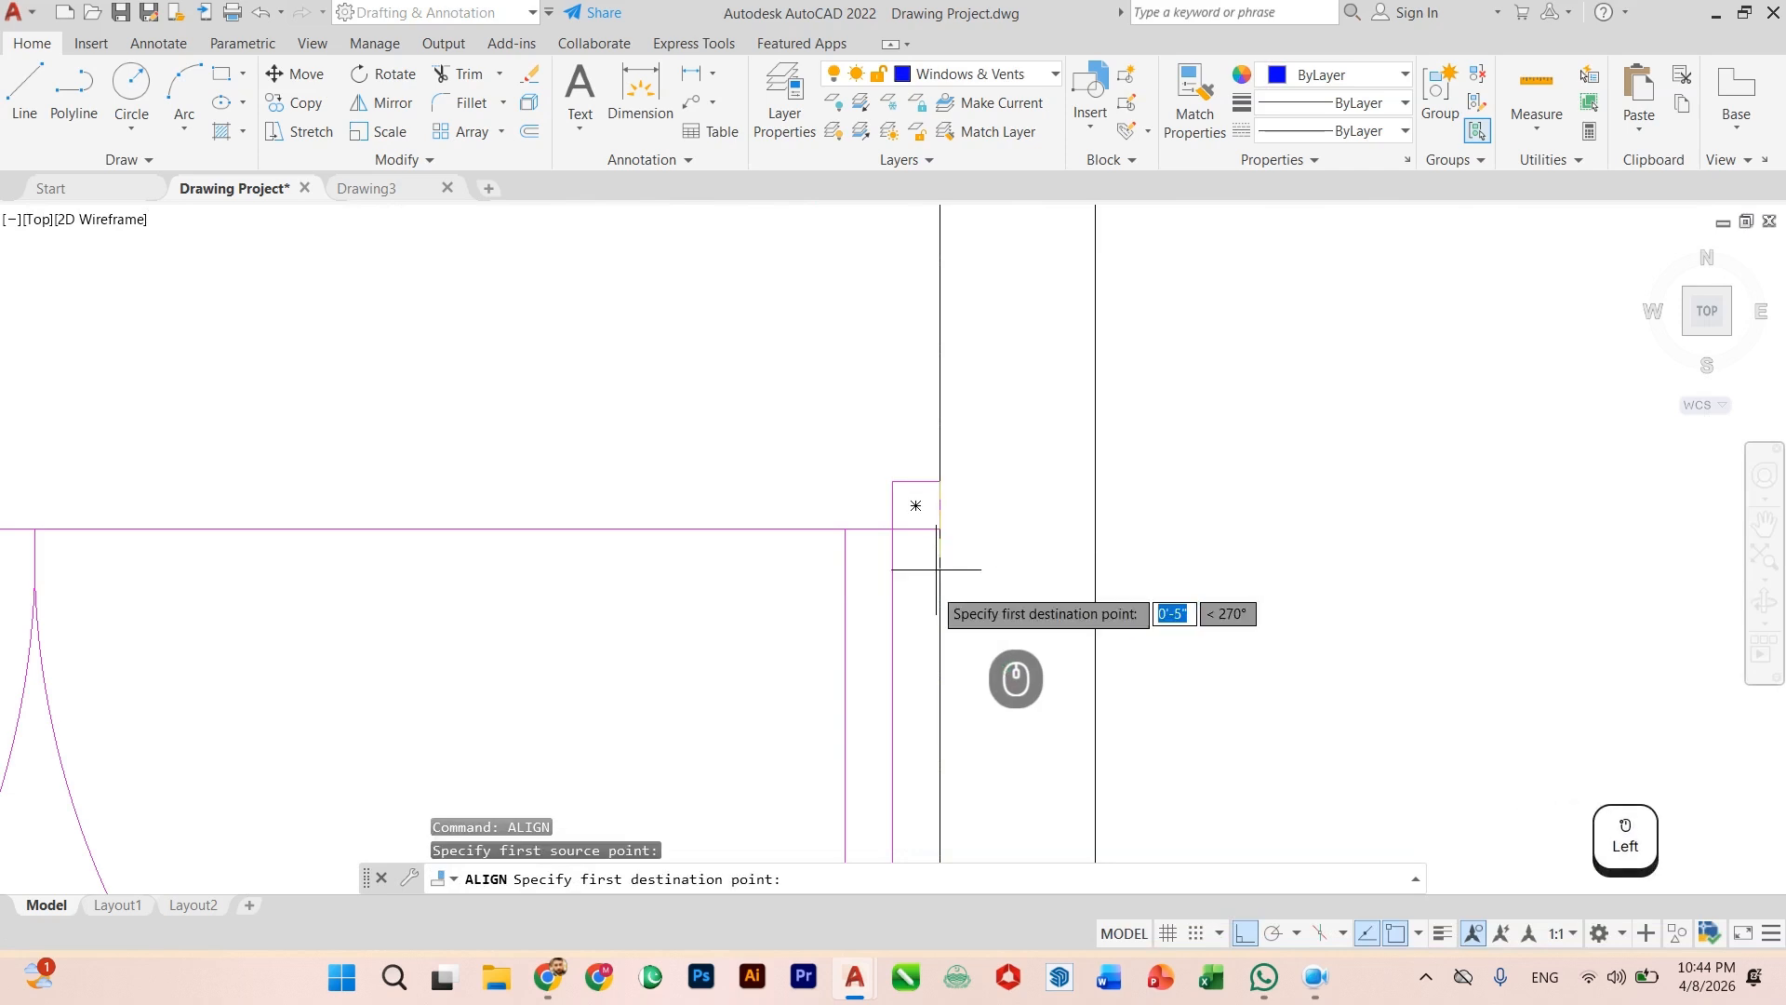
scroll(913, 502, "down", 5)
left_click(793, 244)
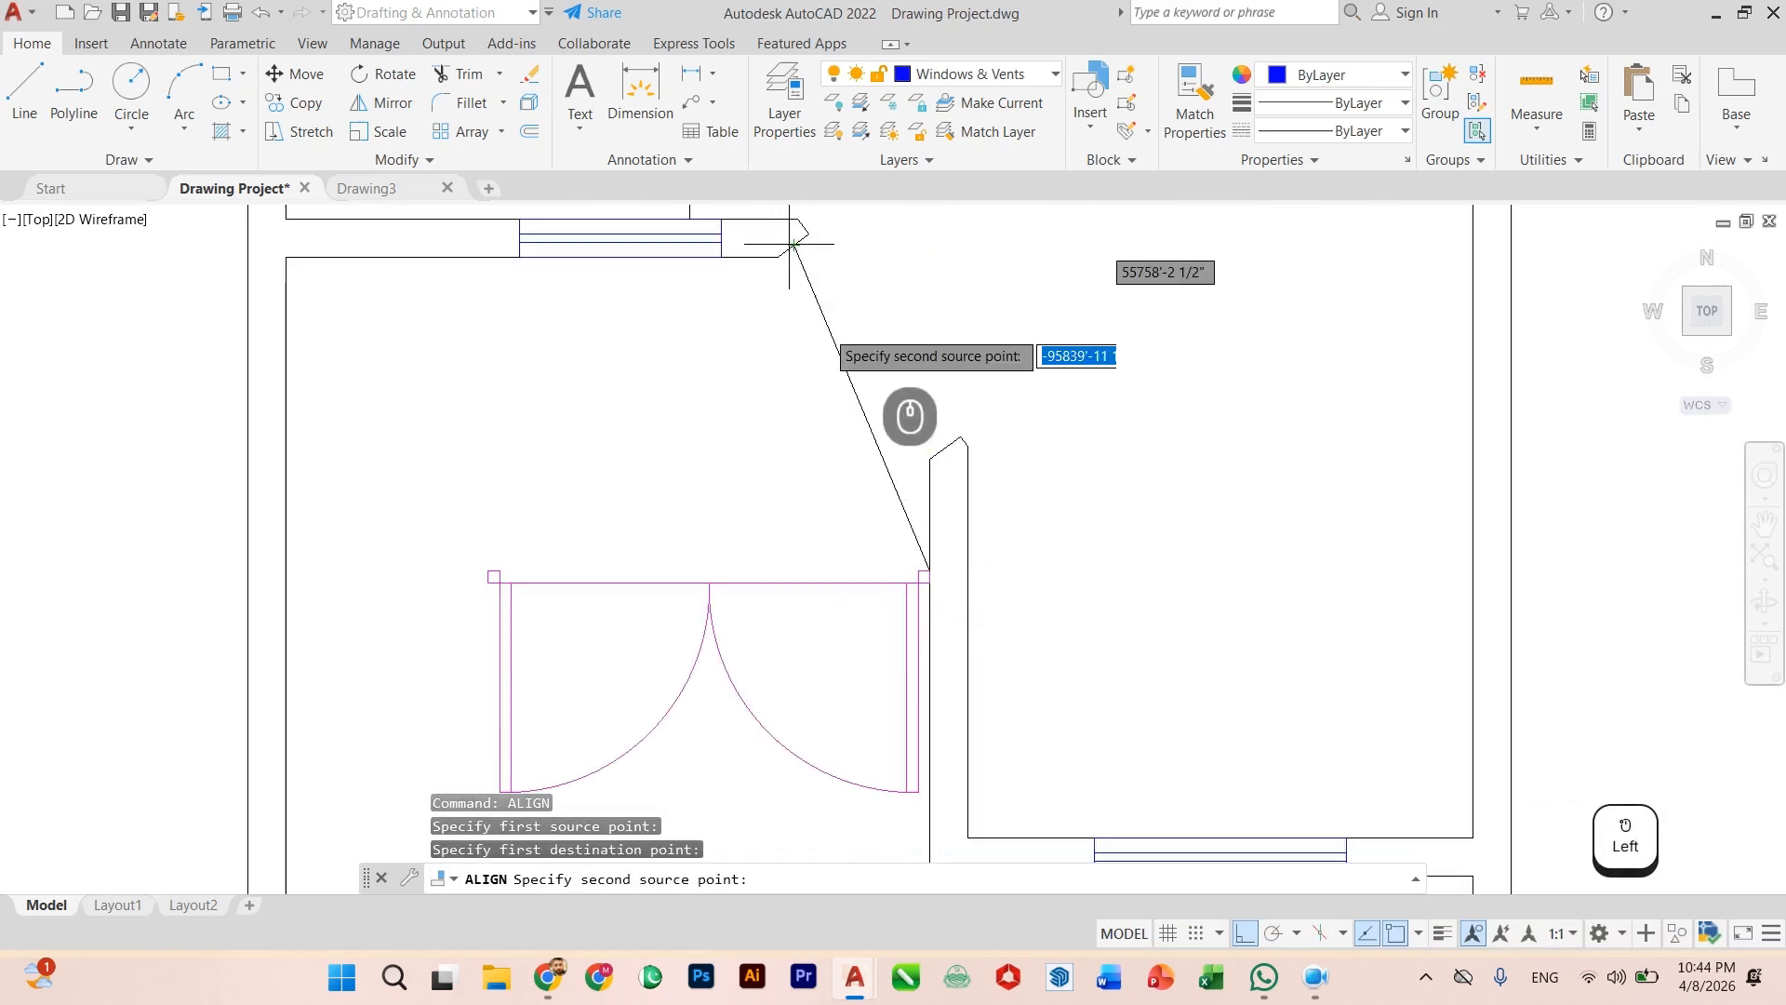
scroll(511, 530, "up", 2)
scroll(511, 530, "down", 2)
left_click(508, 575)
scroll(479, 610, "down", 2)
scroll(849, 478, "up", 2)
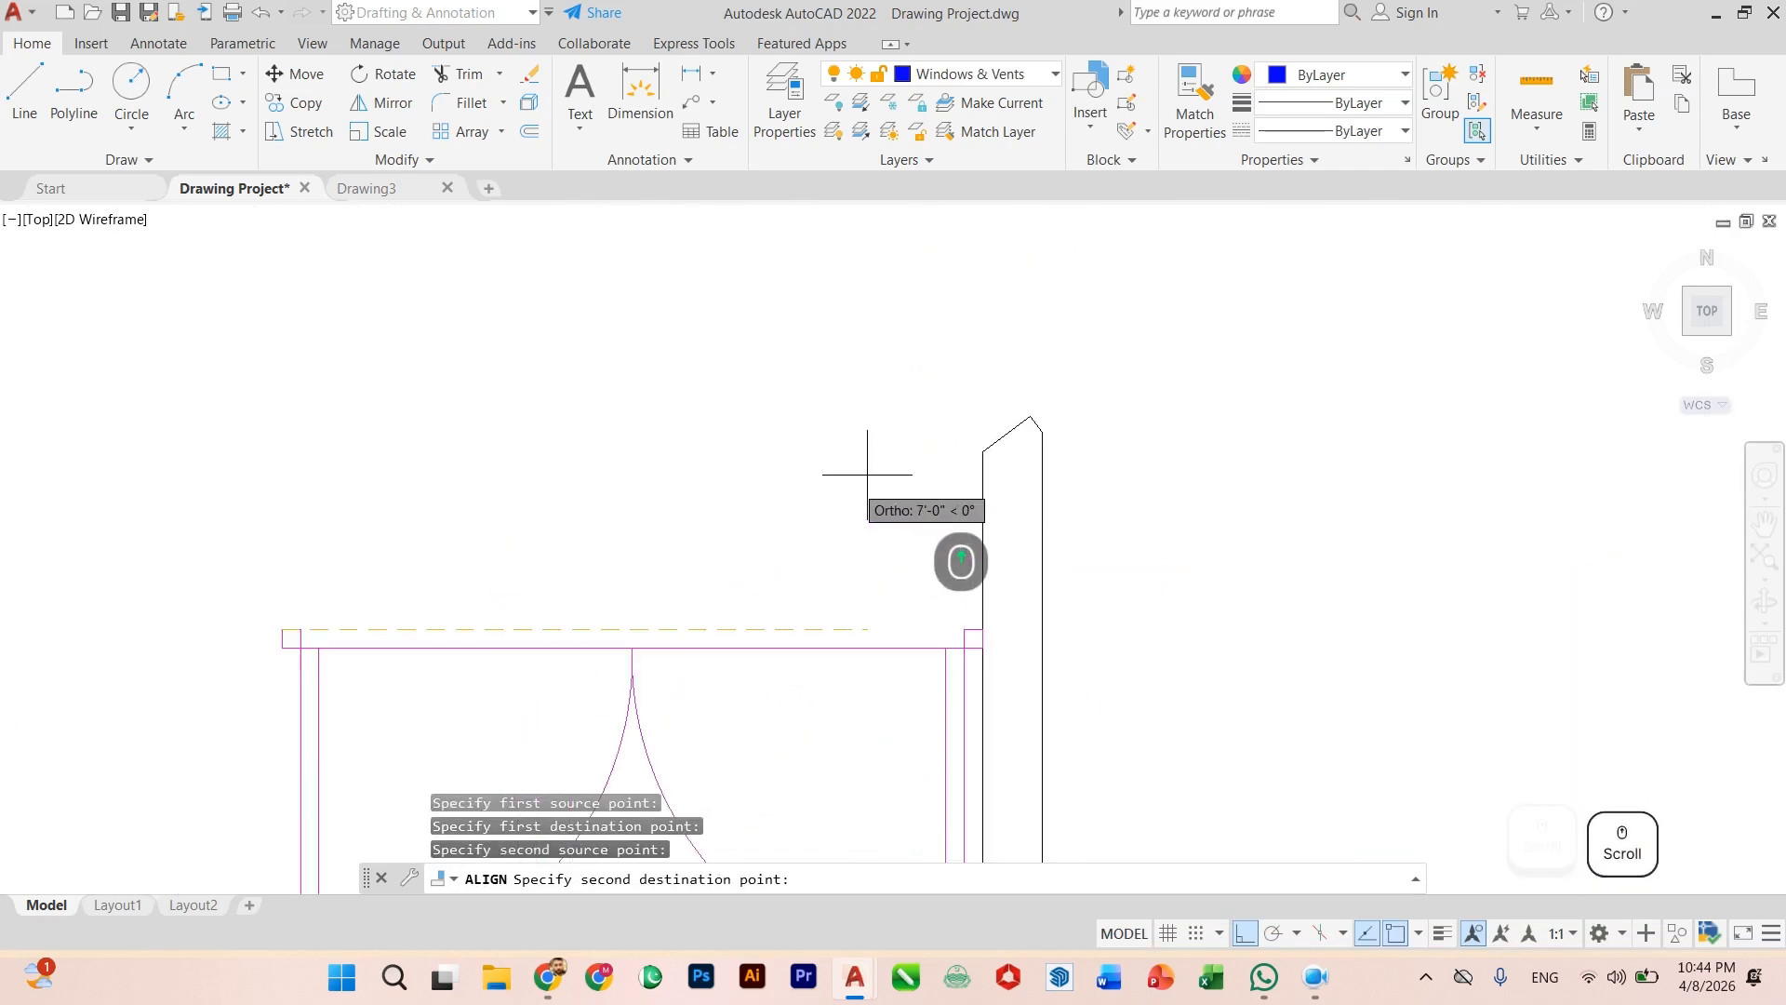
left_click(1007, 433)
key("Return")
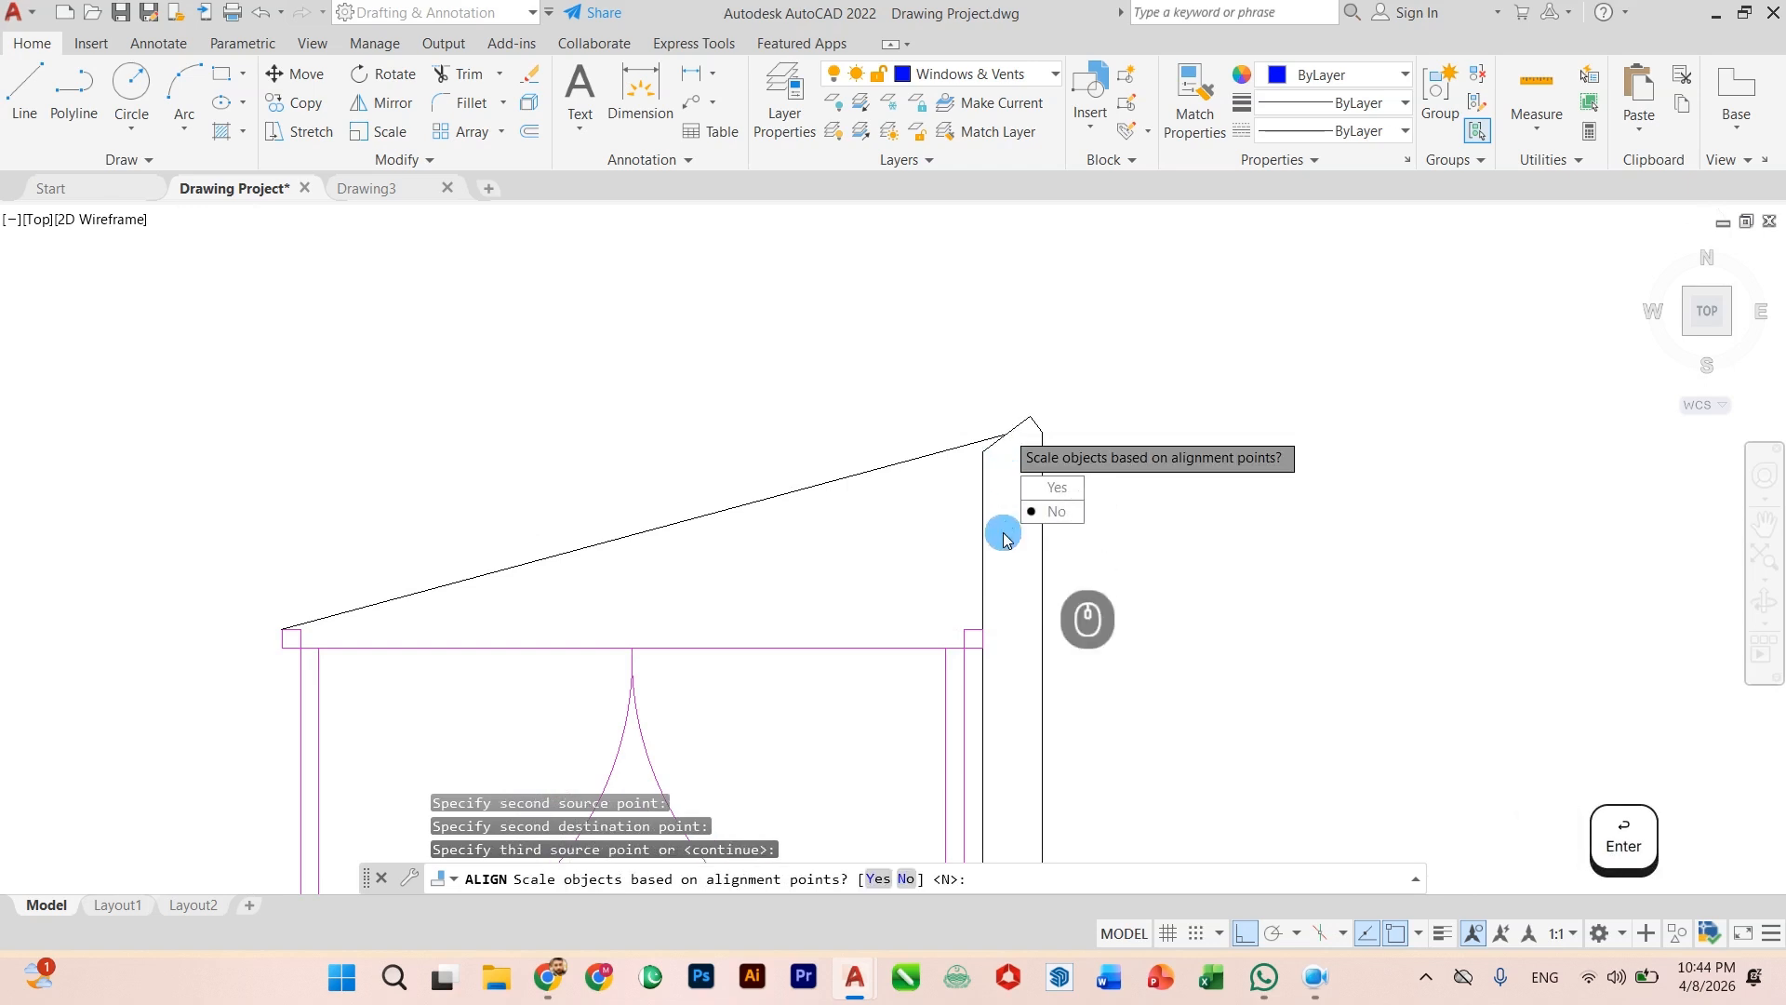
left_click(1046, 504)
Step: Measure the gap between the wall end above the crossed rectangles and the wall stub of the upper-right room
scroll(772, 441, "down", 4)
scroll(733, 514, "up", 4)
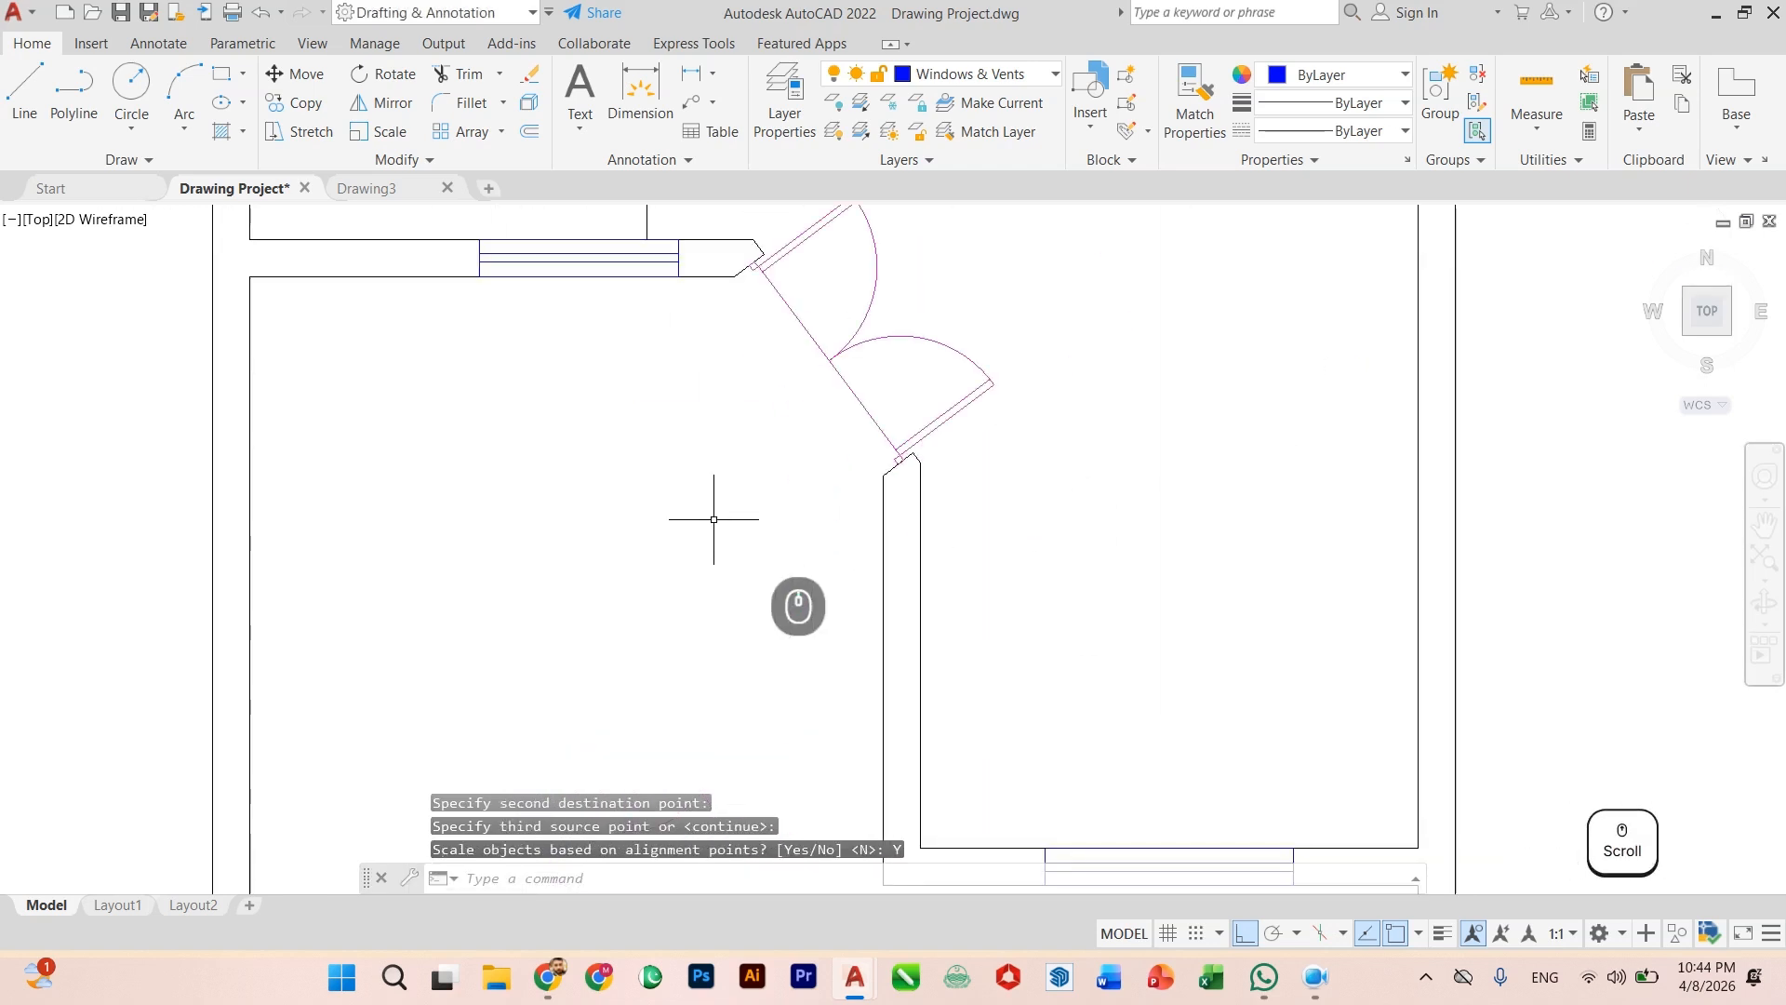
scroll(715, 519, "down", 4)
scroll(654, 547, "up", 4)
scroll(654, 547, "down", 4)
middle_click_drag(861, 530, 735, 687)
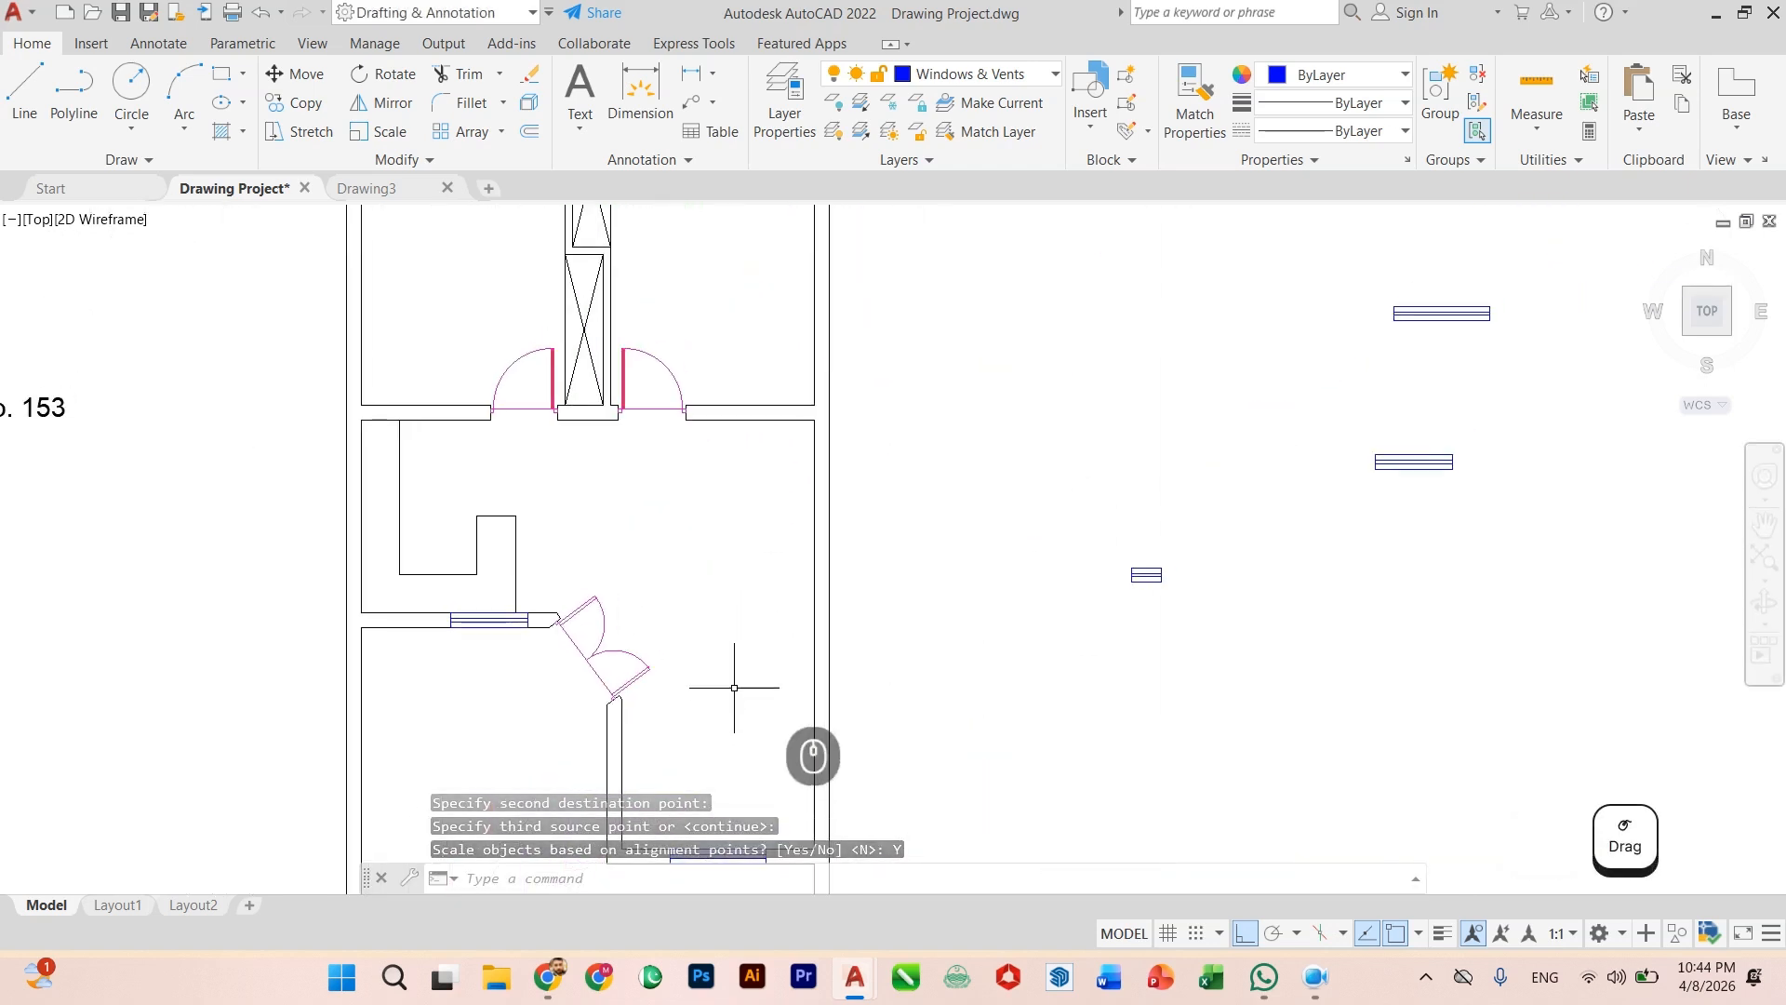
scroll(734, 684, "down", 2)
scroll(789, 510, "up", 2)
scroll(801, 503, "down", 2)
middle_click_drag(830, 439, 839, 523)
scroll(686, 471, "up", 4)
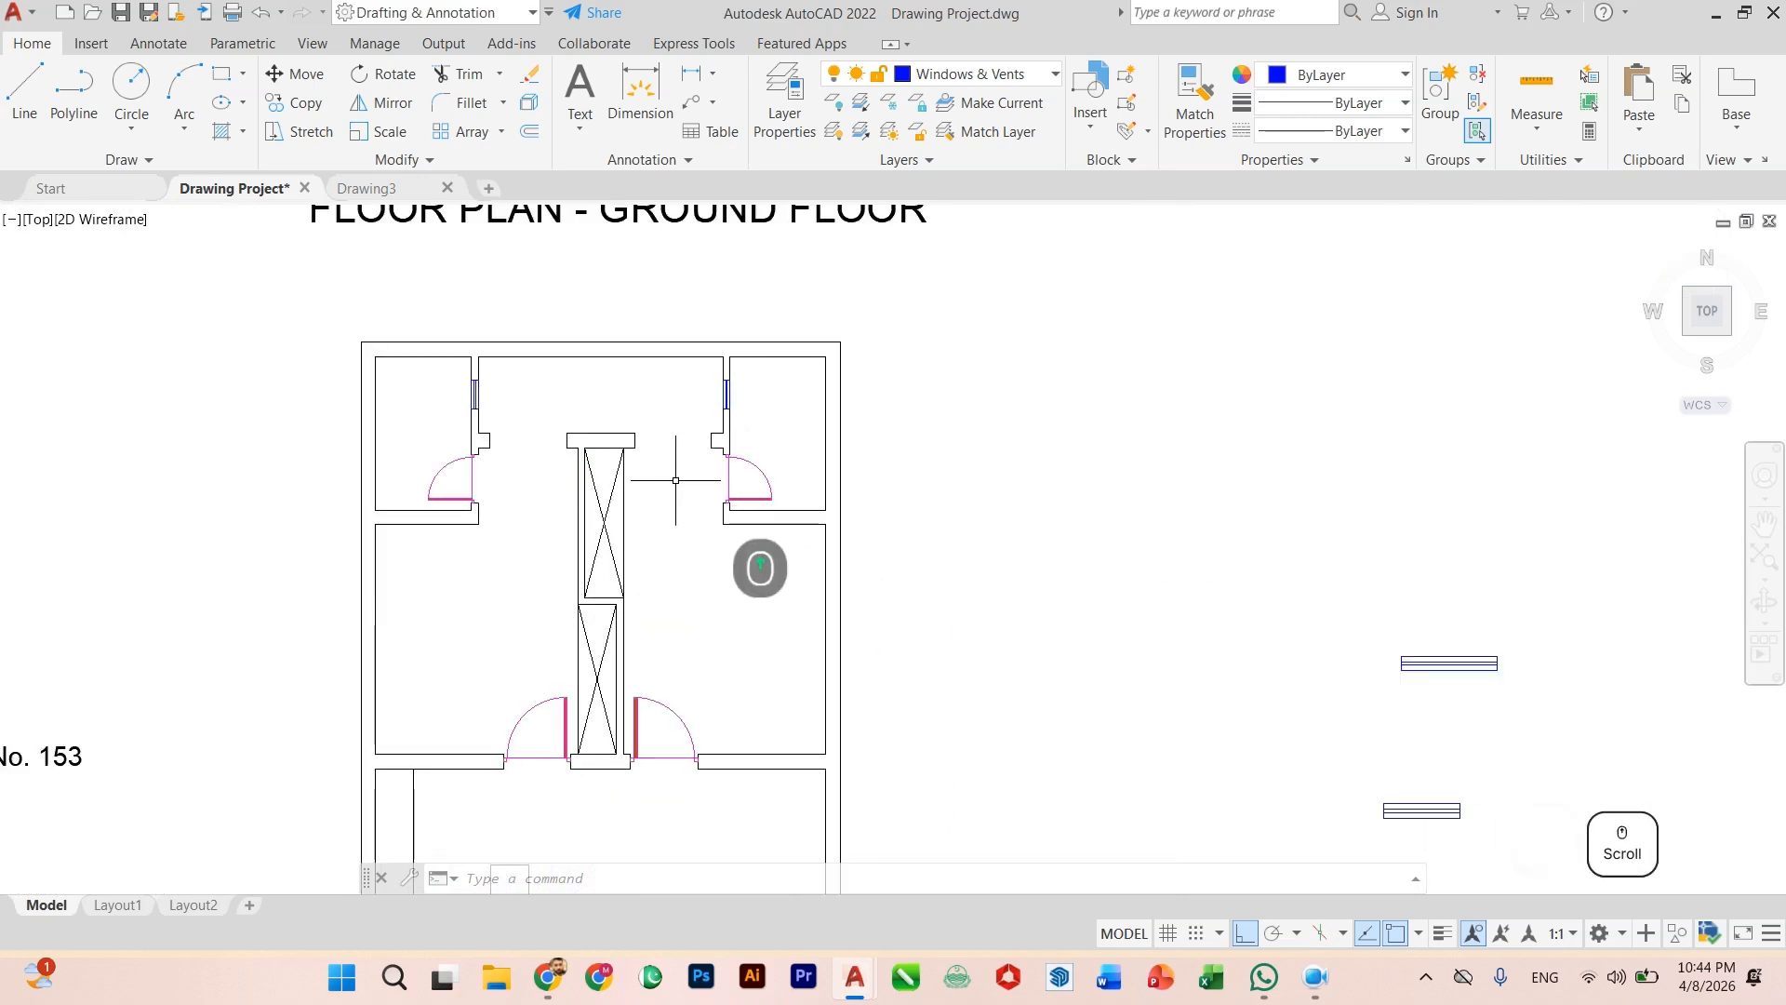
type("st")
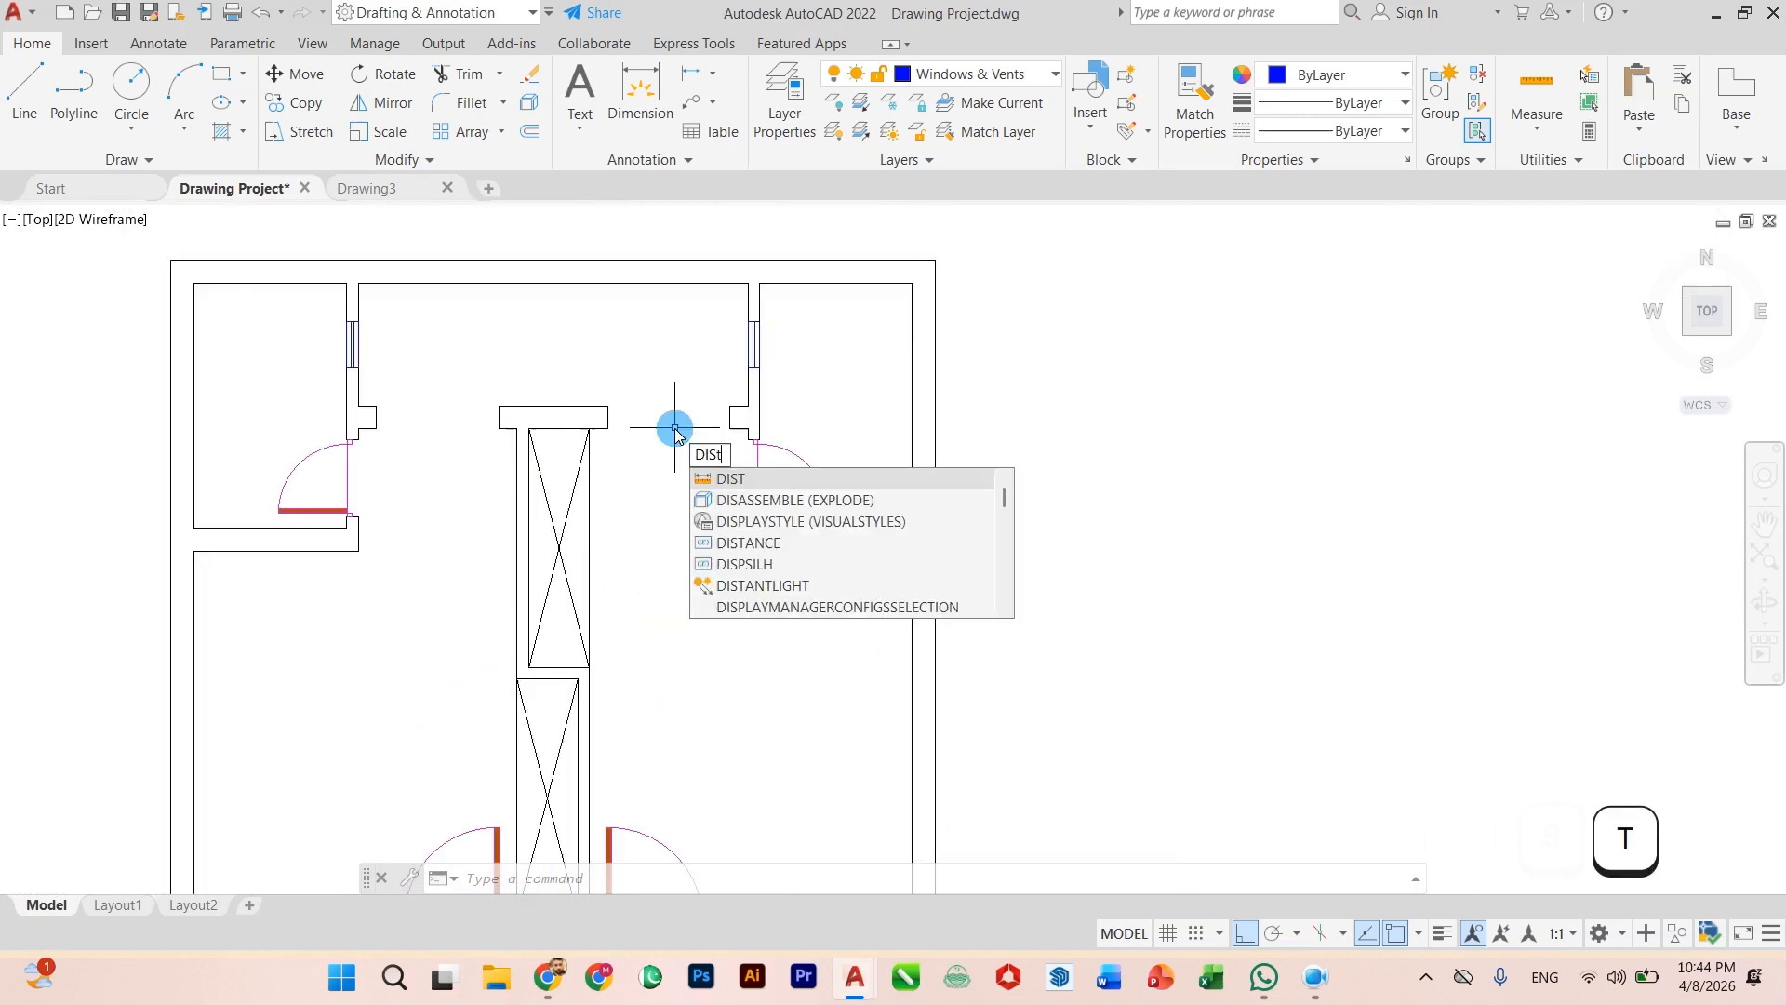
key("Return")
scroll(674, 409, "up", 5)
left_click(371, 530)
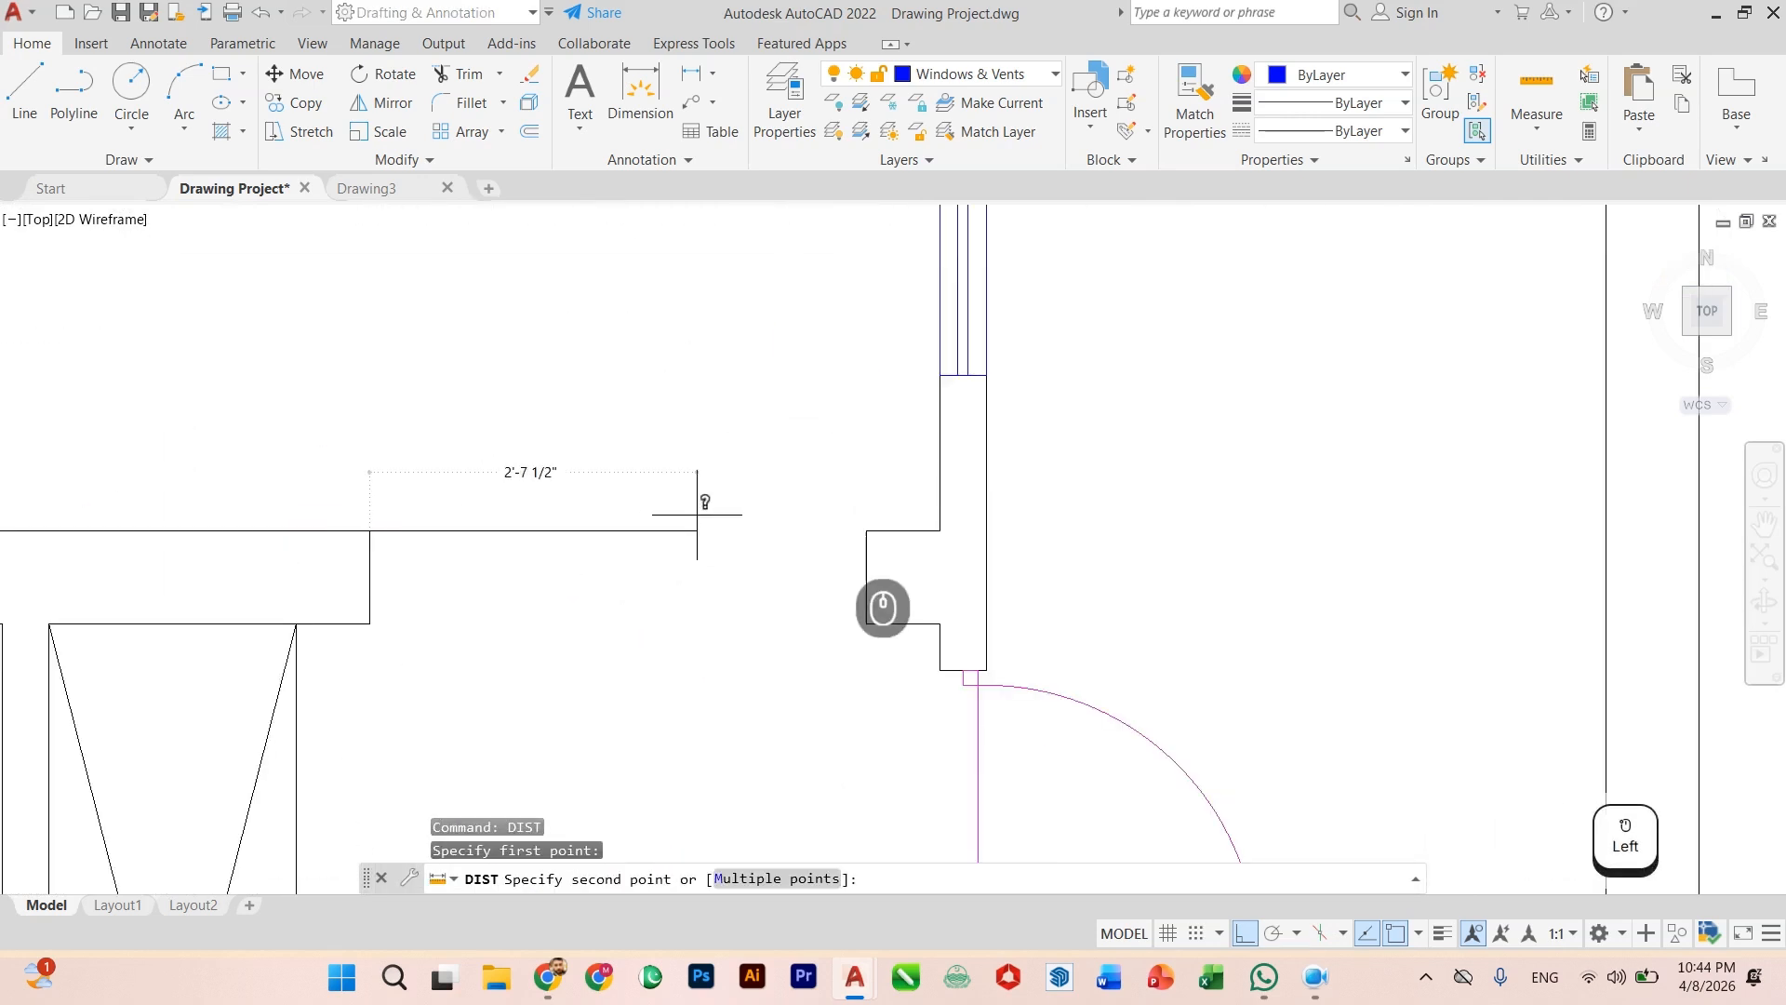
key("Escape")
Step: Copy the middle spare window block by its lower-left corner into both gaps beside the wall end above the crossed rectangles, with Ortho off
scroll(846, 542, "down", 5)
scroll(846, 541, "down", 5)
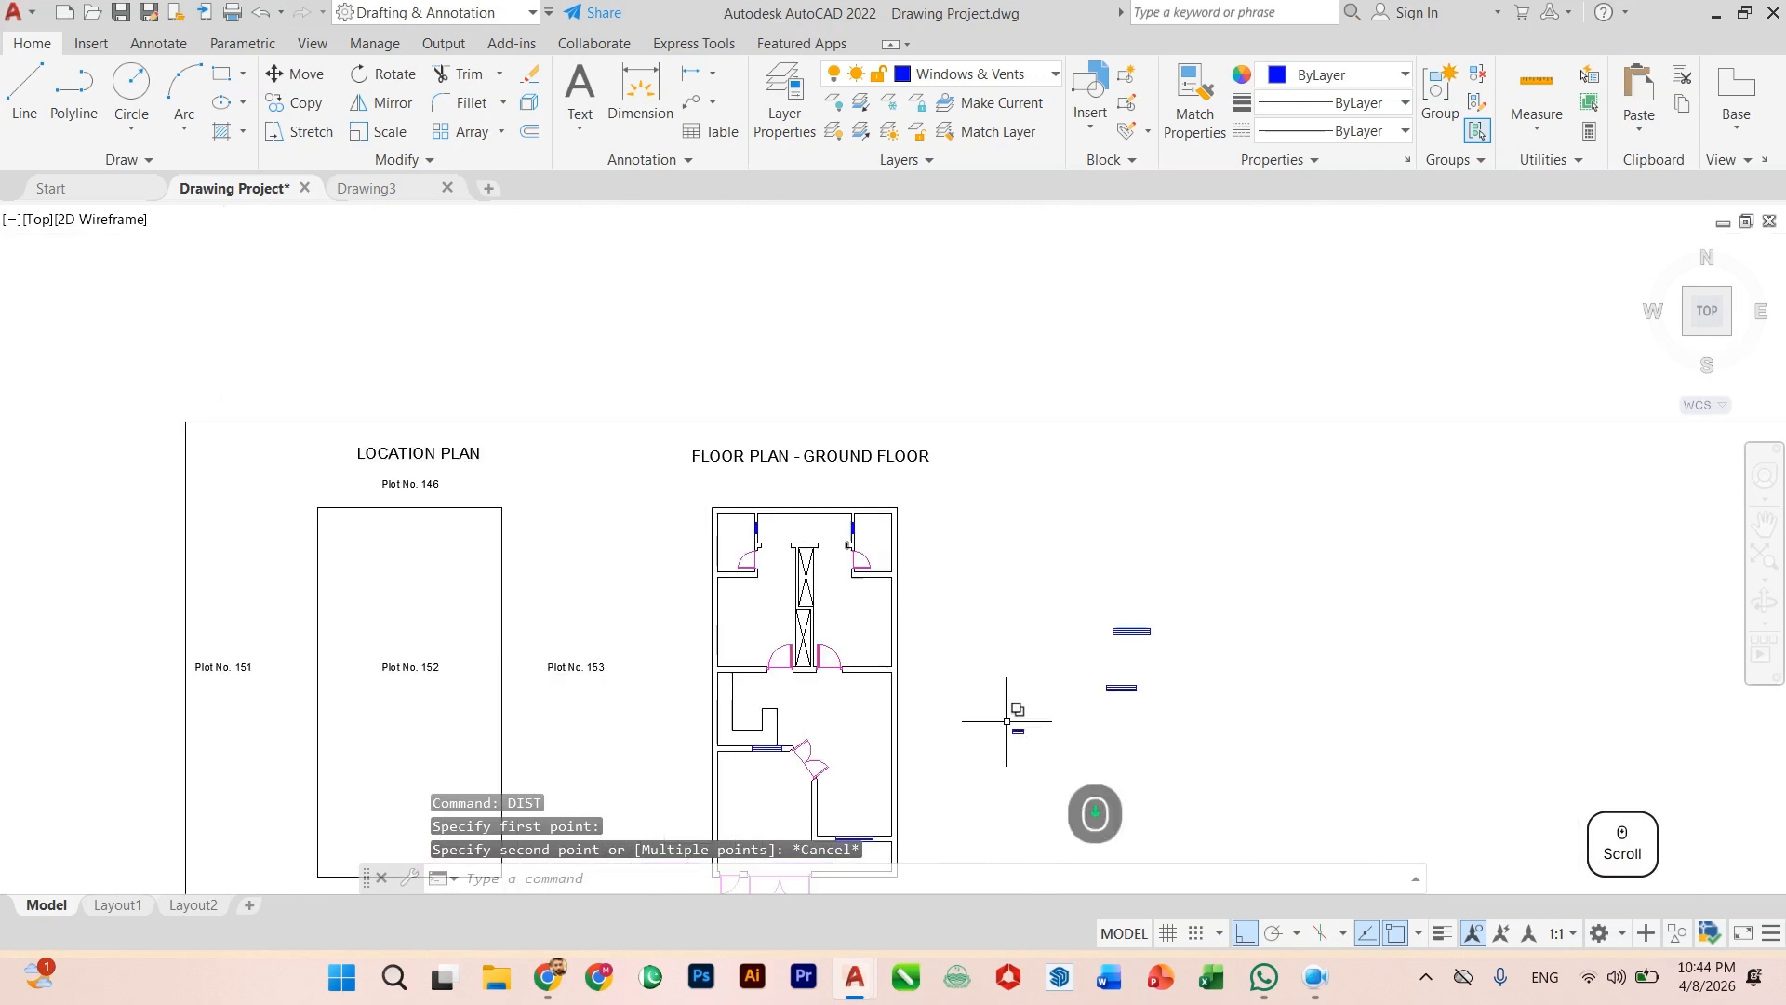
scroll(1008, 723, "up", 5)
left_click(1479, 535)
left_click(1386, 656)
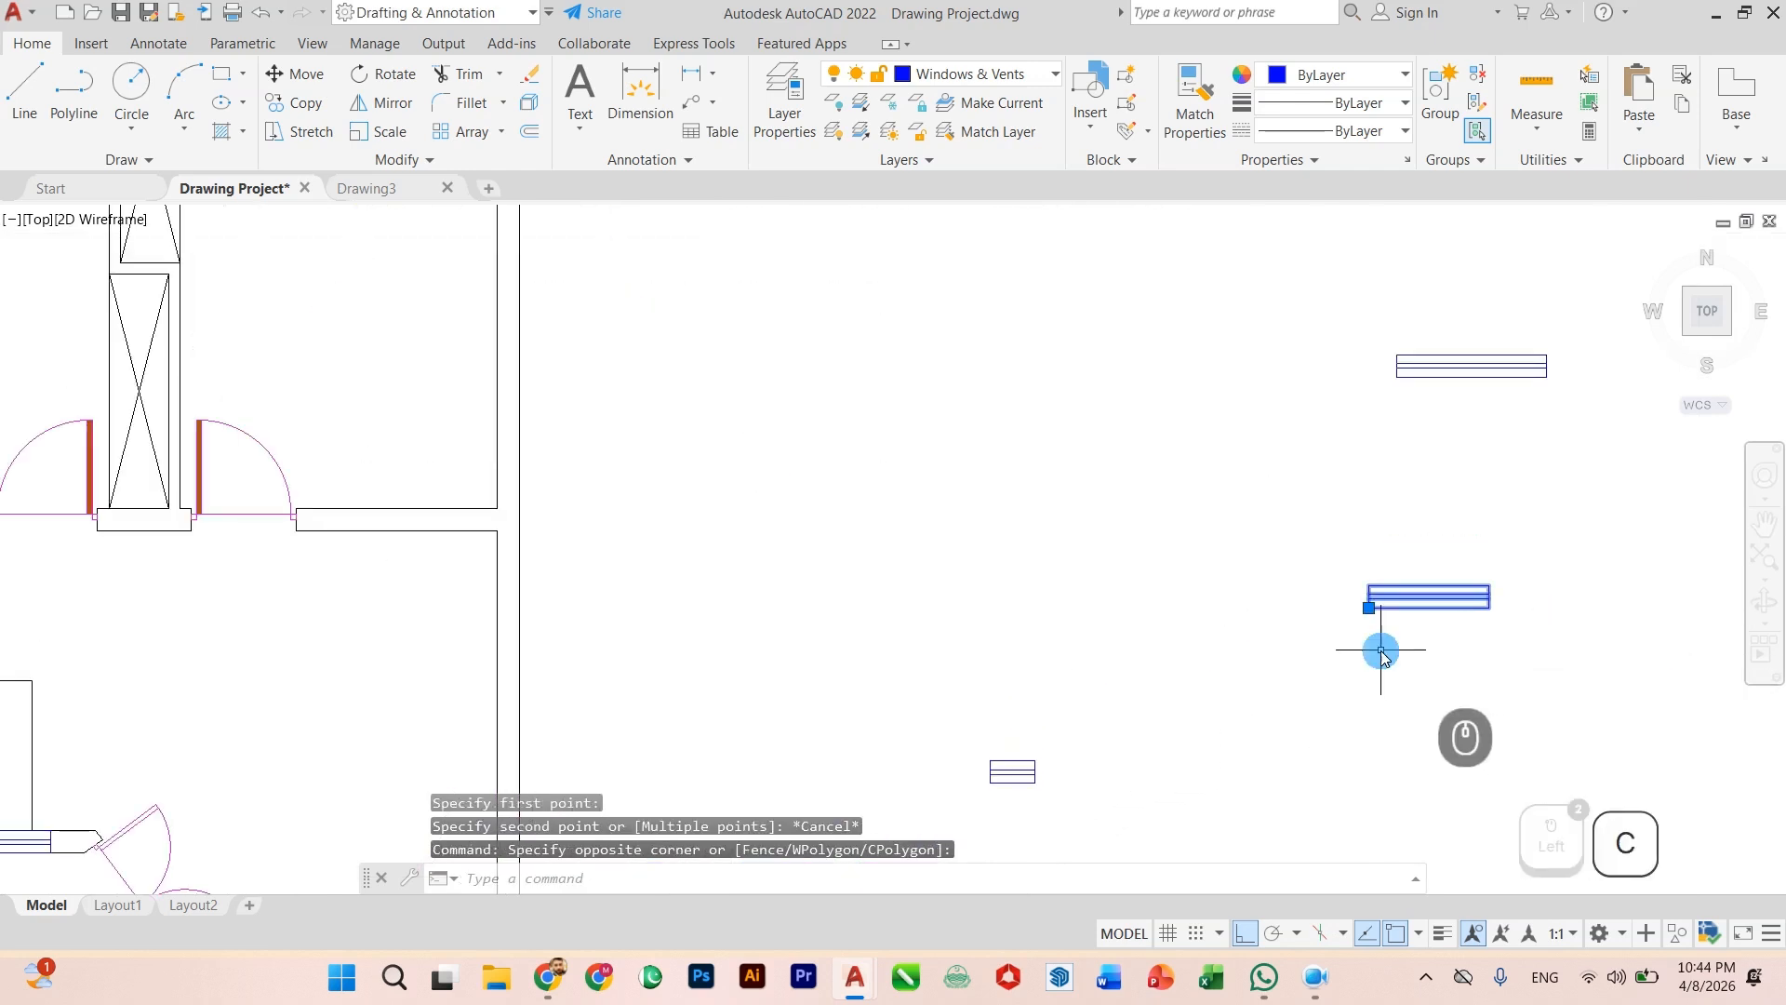
type("co")
key("Return")
scroll(1381, 648, "down", 2)
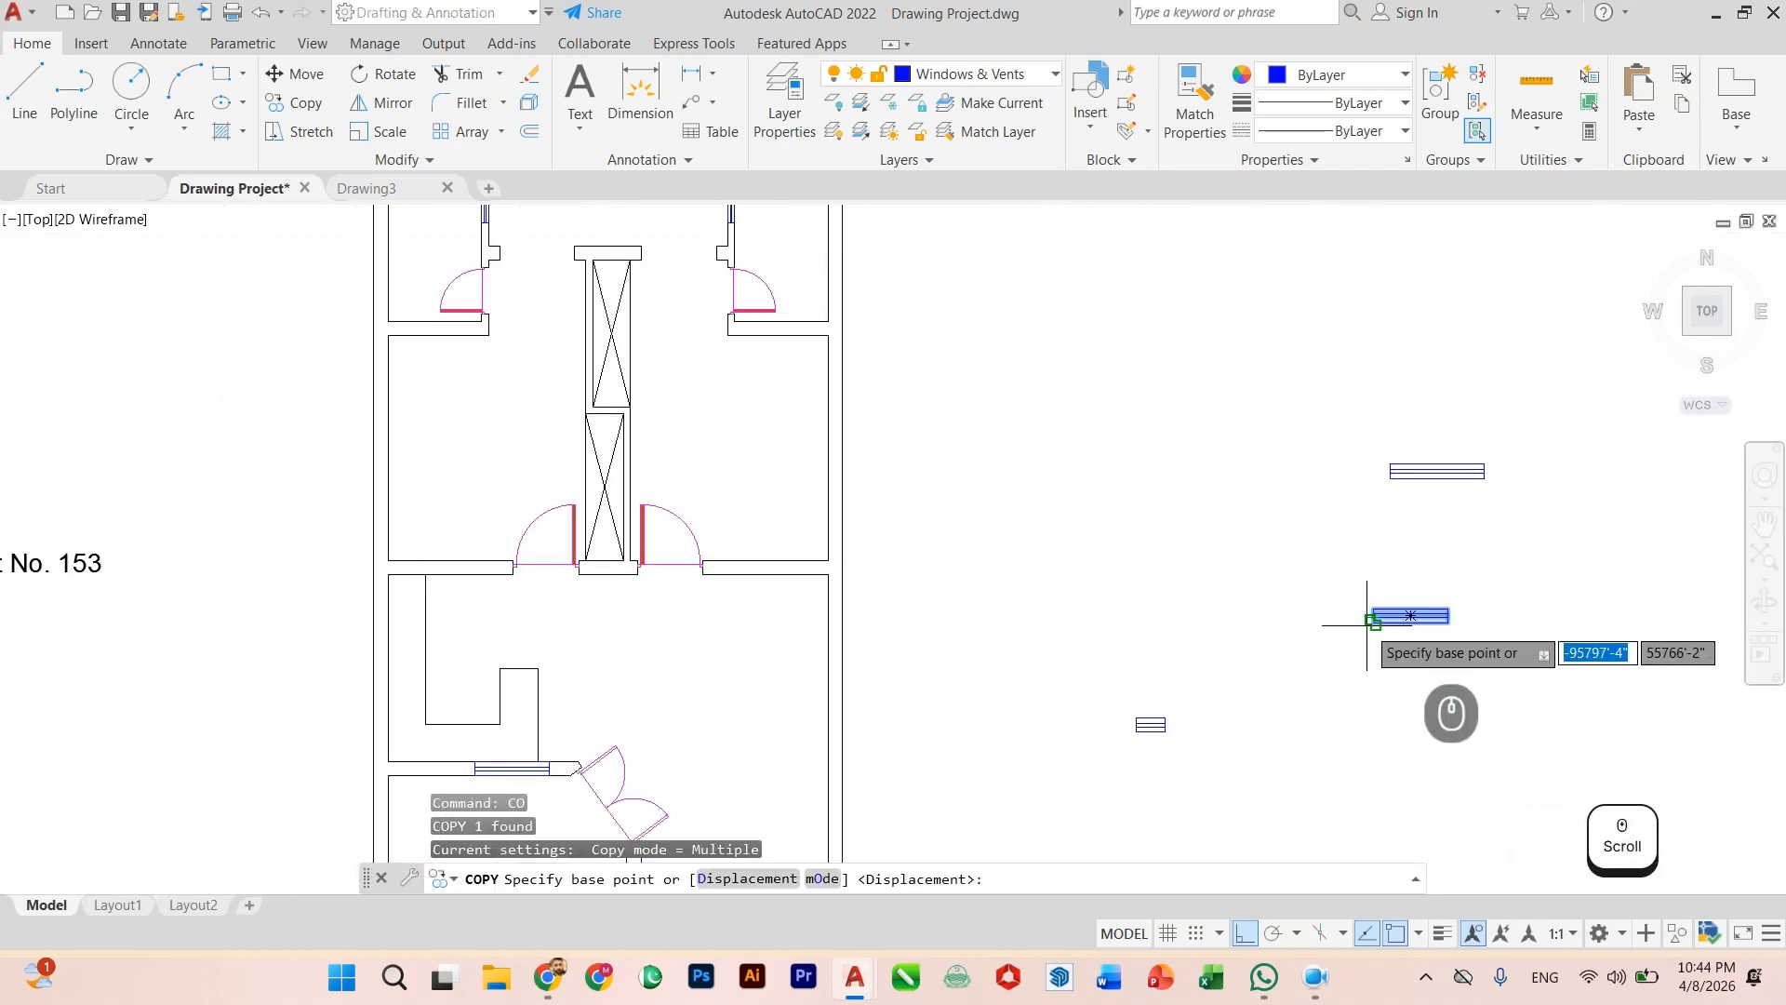
left_click(1372, 623)
scroll(768, 549, "down", 2)
key("F8")
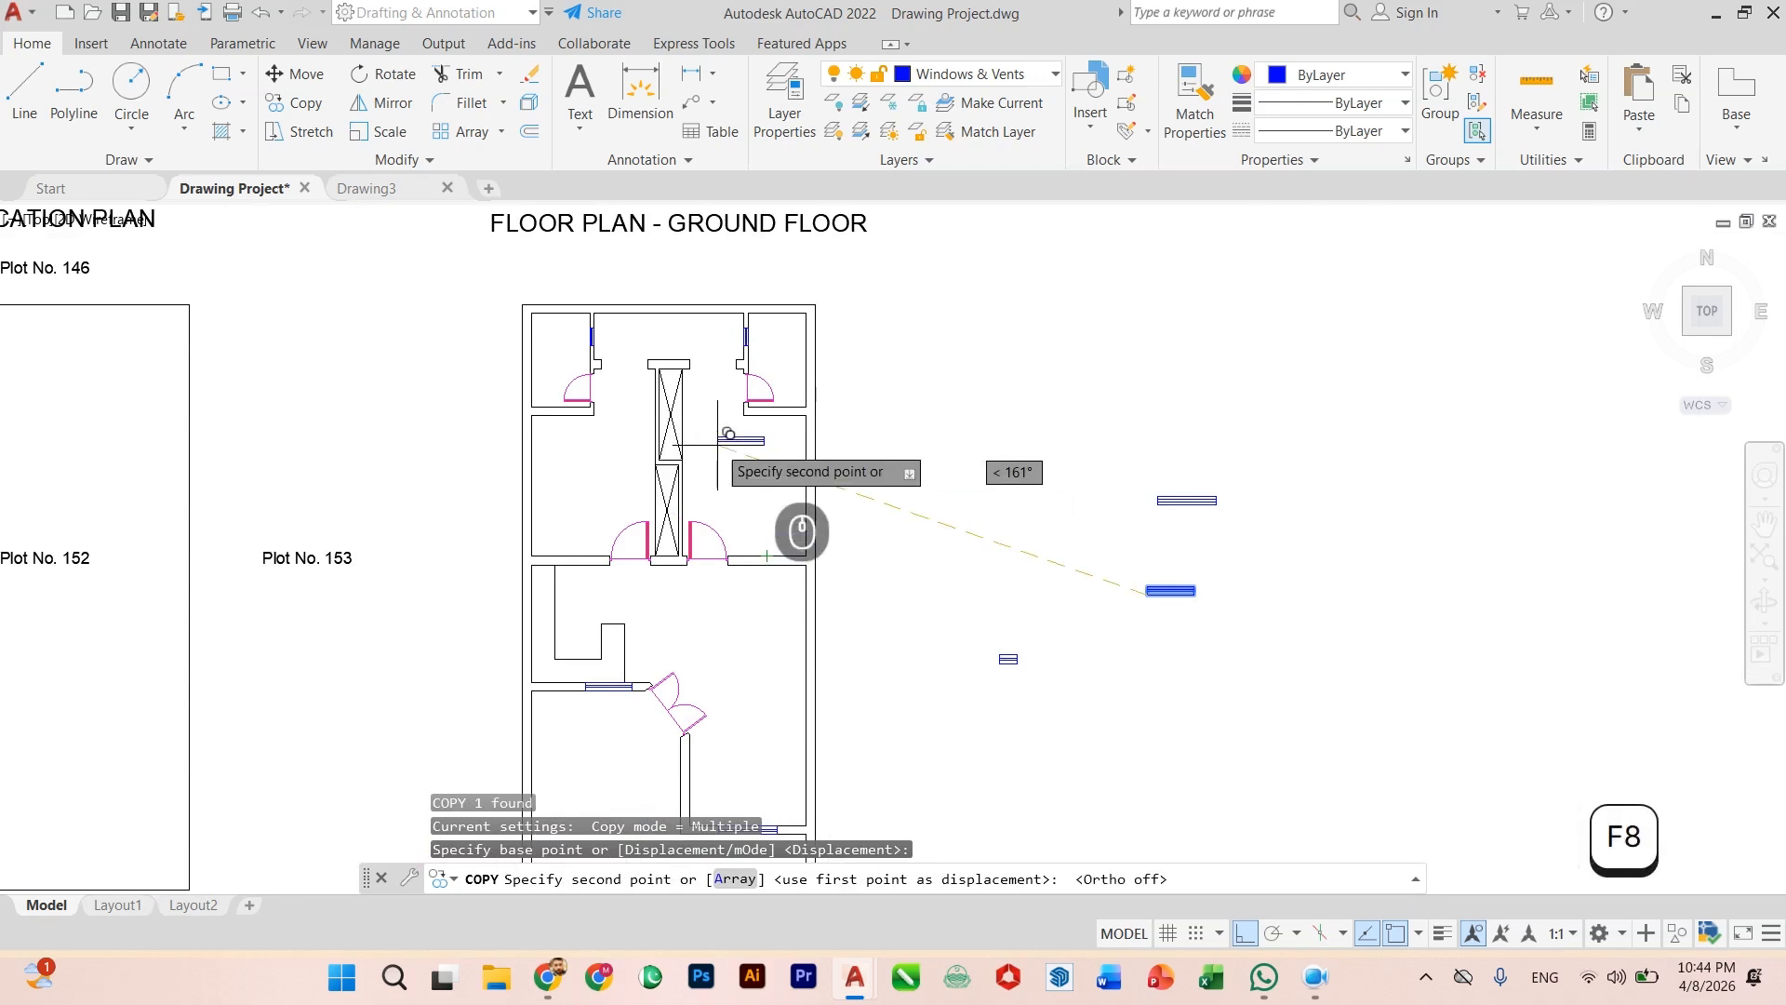
scroll(786, 544, "up", 4)
left_click(792, 416)
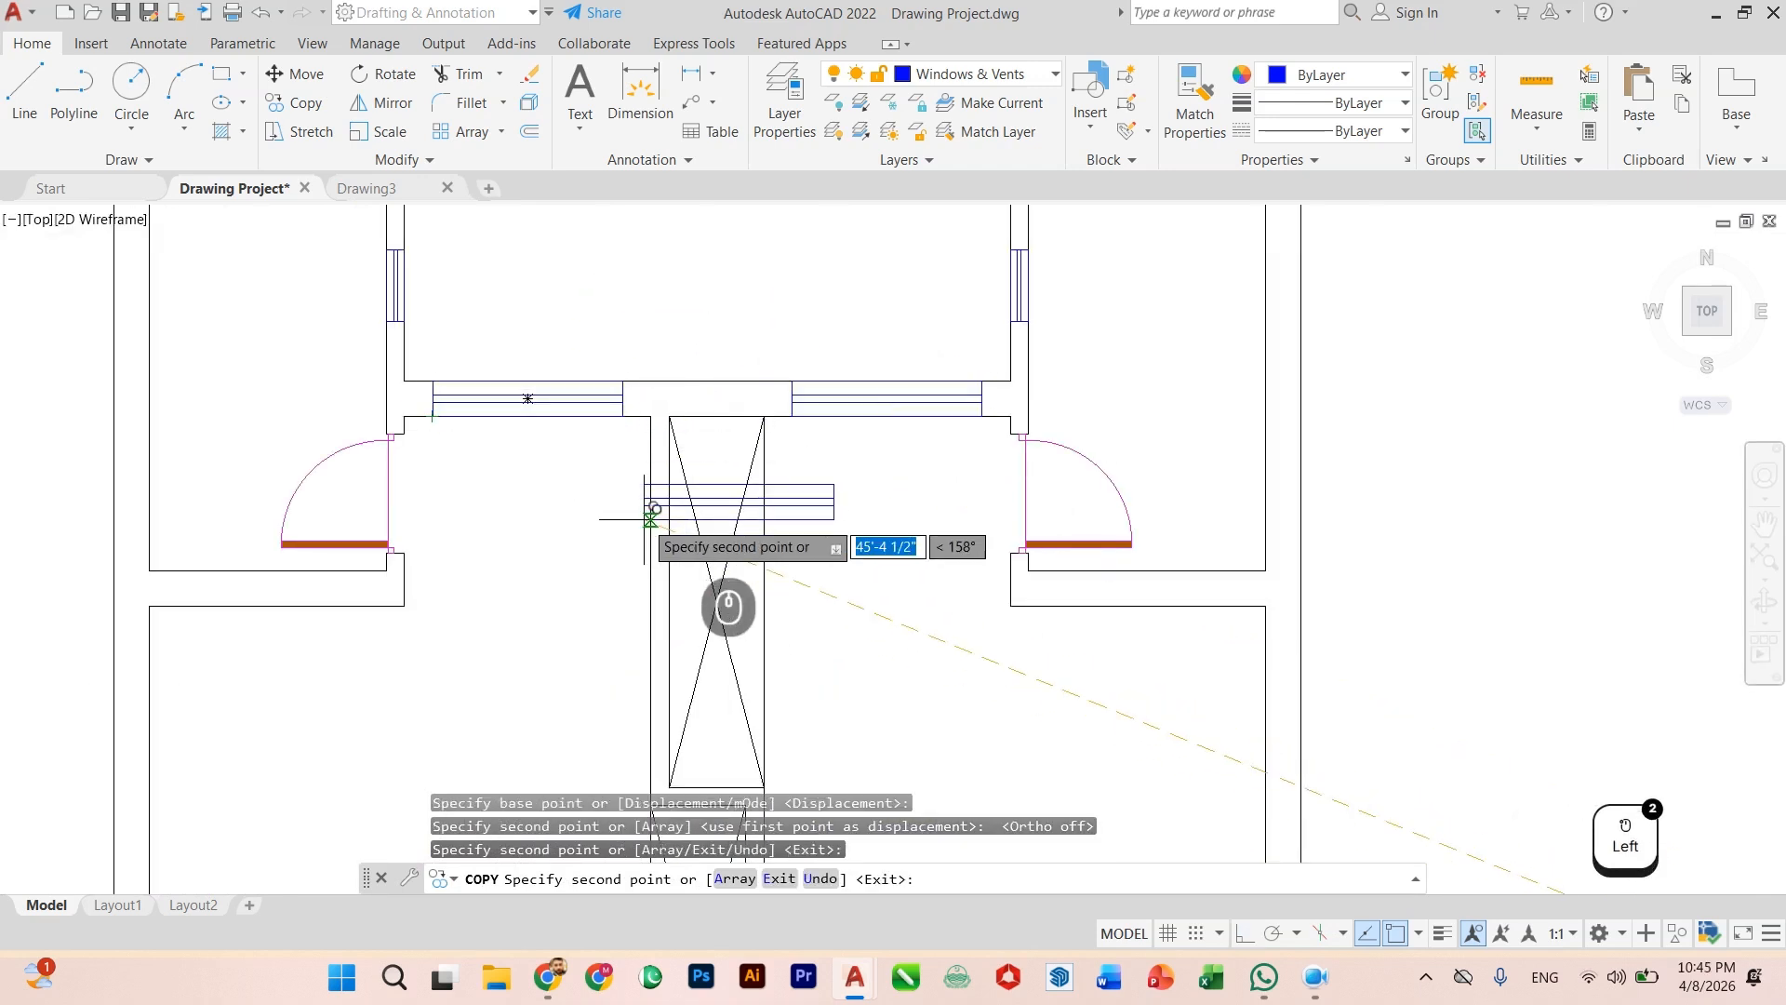
key("Escape")
Step: Erase the three spare window blocks and the spare single door beside the ground floor plan
scroll(687, 524, "down", 4)
scroll(644, 510, "down", 4)
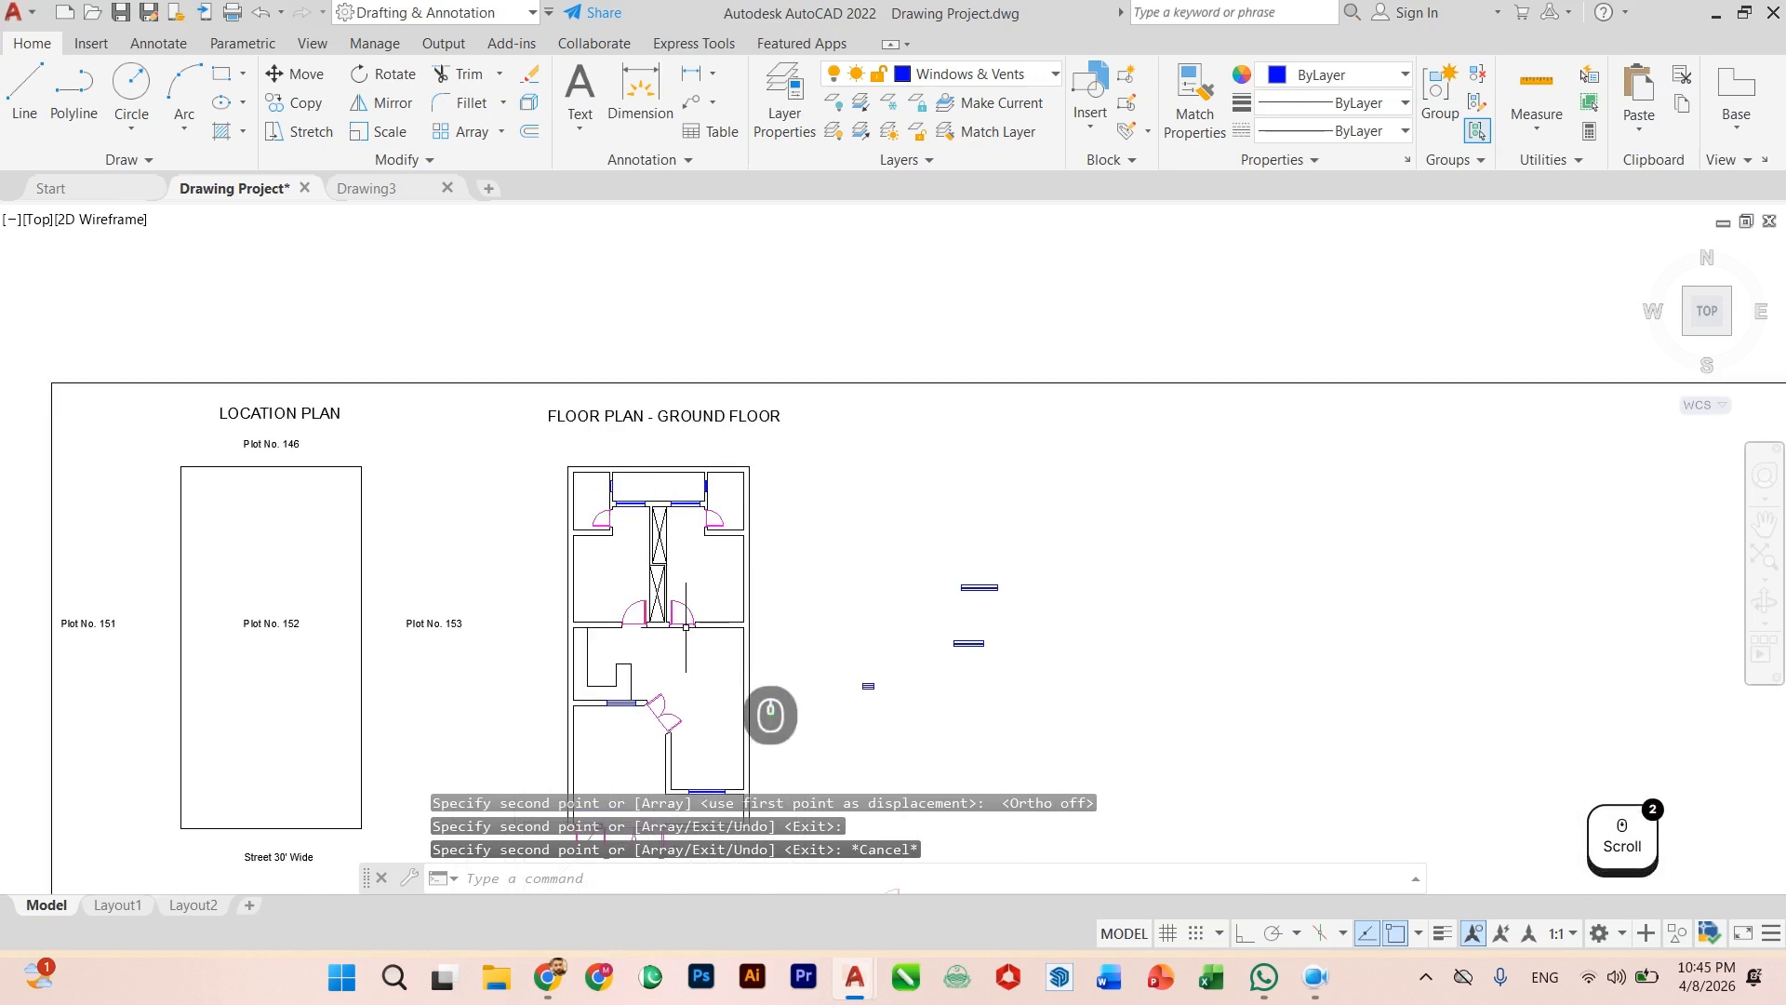
scroll(709, 583, "up", 3)
scroll(716, 597, "down", 3)
scroll(716, 597, "up", 4)
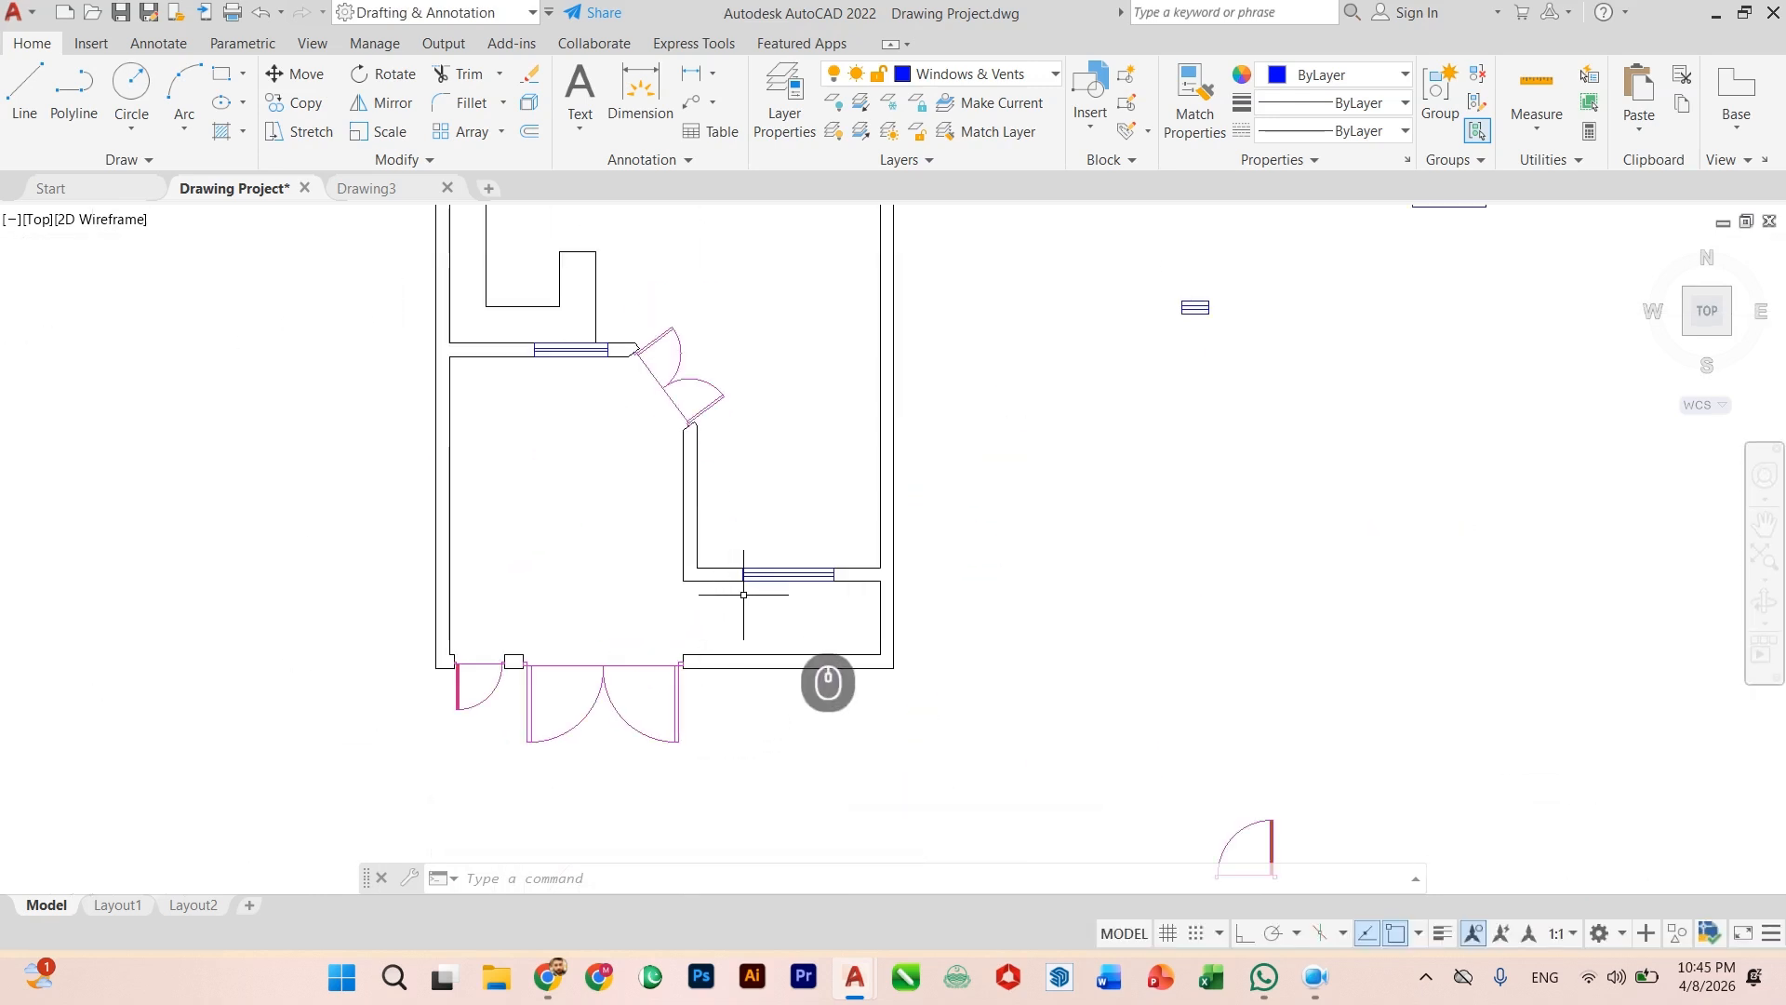
scroll(725, 662, "down", 3)
scroll(877, 558, "up", 1)
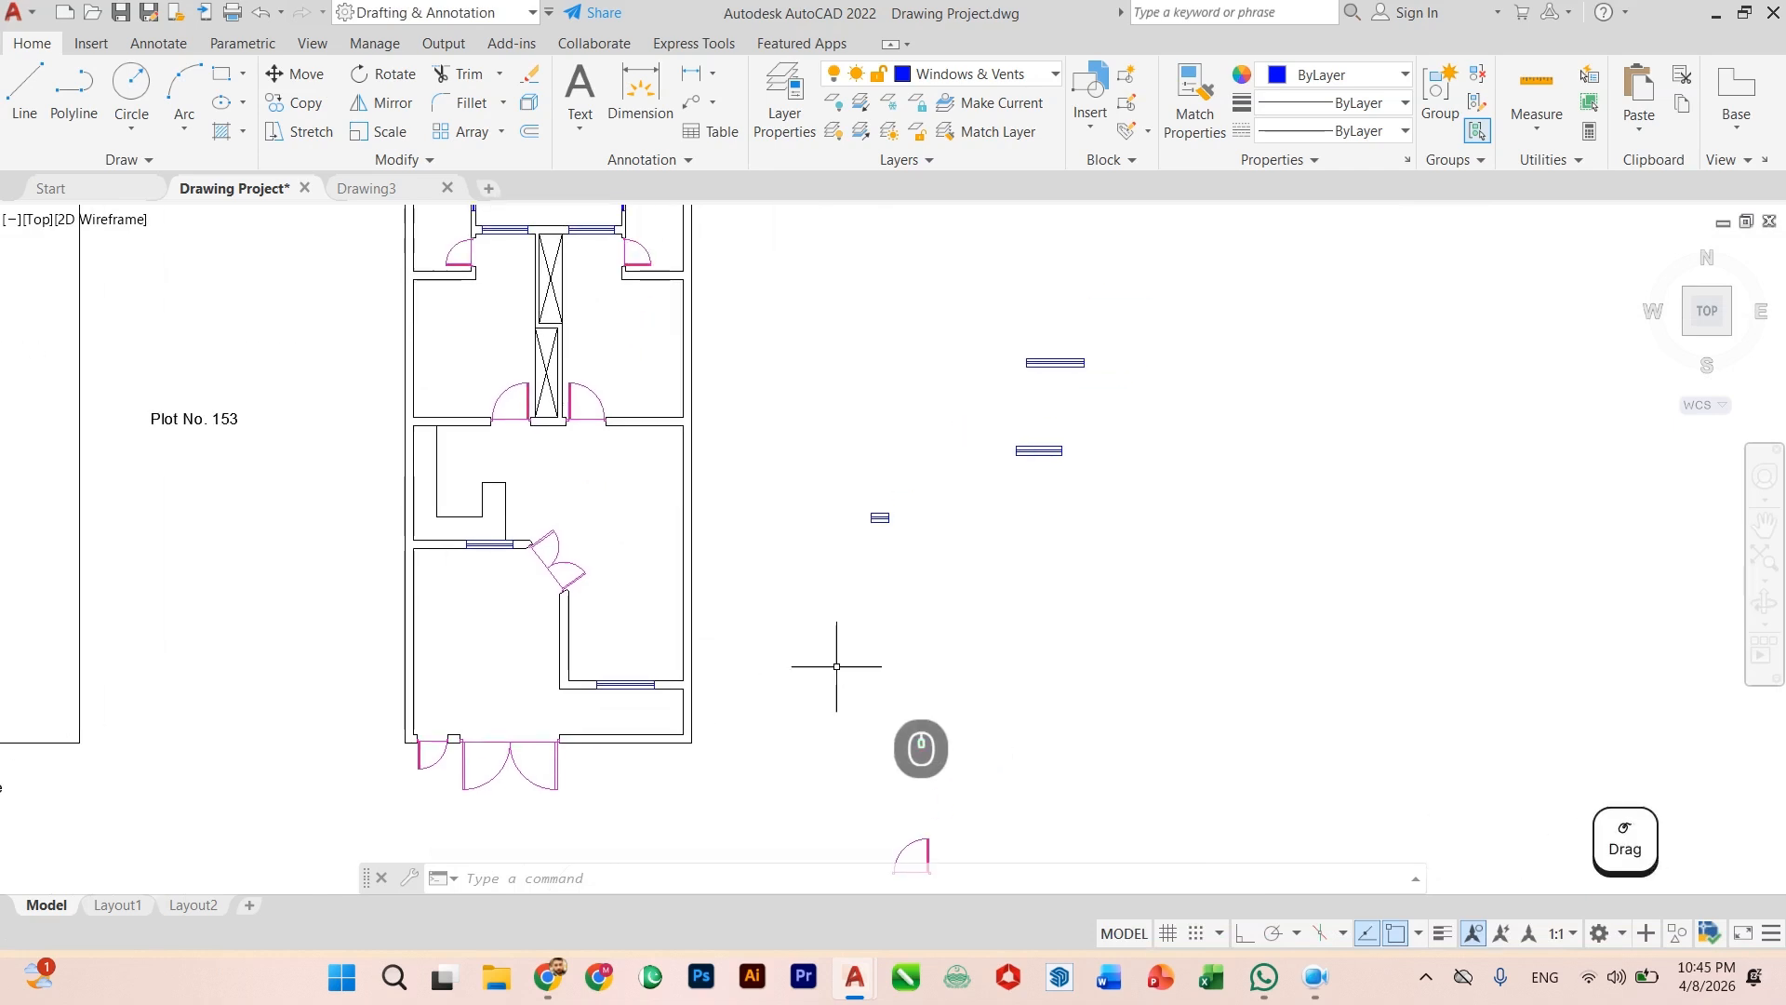
scroll(828, 669, "down", 2)
left_click(1067, 391)
left_click(810, 751)
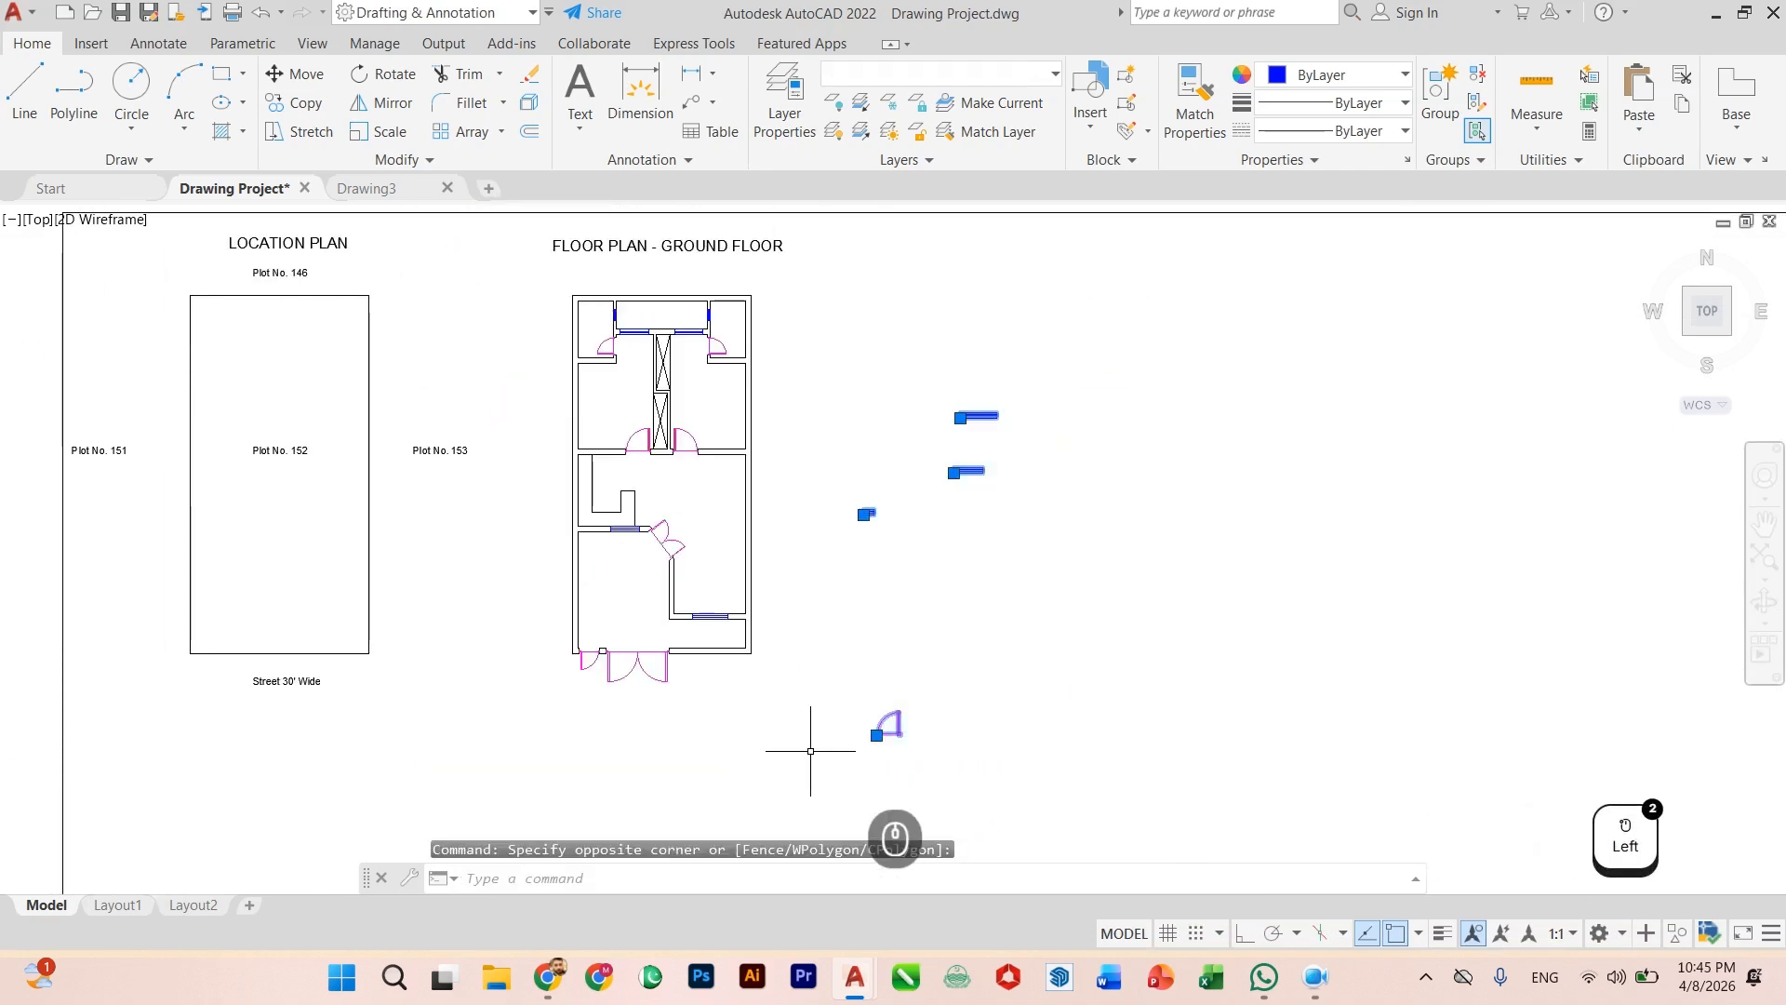
key("Delete")
Step: Check the doors and windows across the ground floor plan and save the drawing
scroll(694, 558, "up", 3)
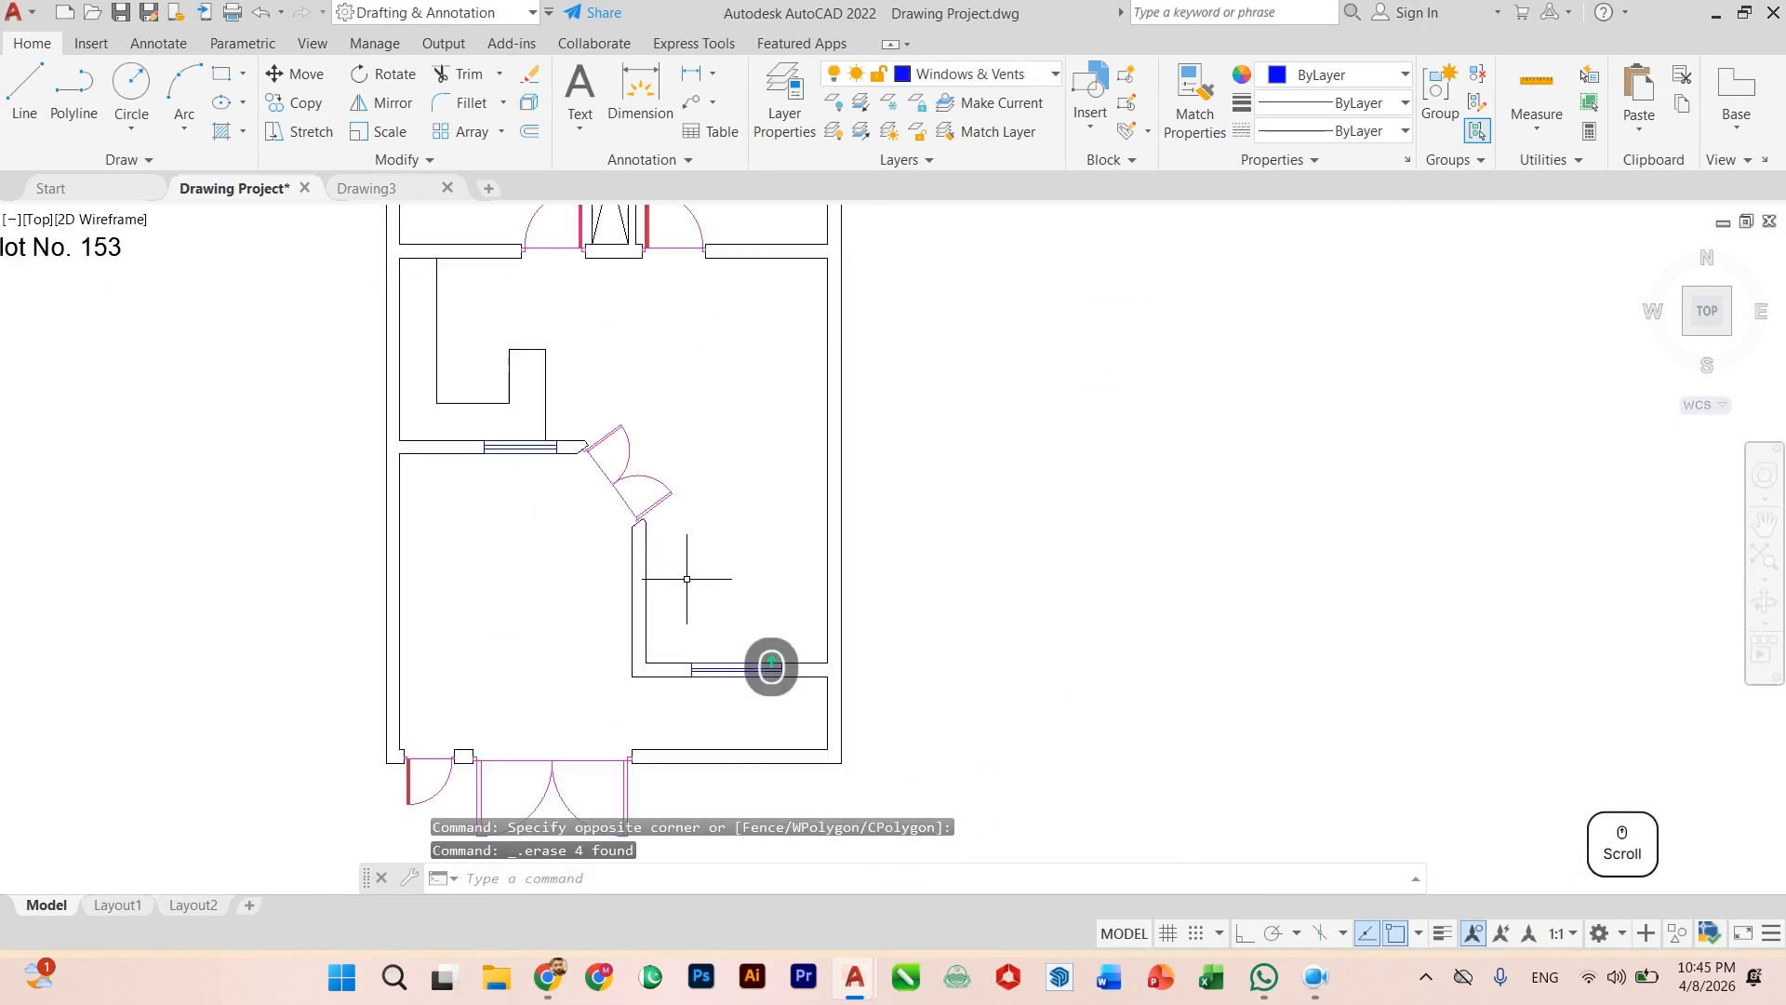
scroll(686, 577, "down", 1)
middle_click_drag(686, 575, 742, 685)
scroll(745, 662, "down", 2)
scroll(747, 615, "up", 2)
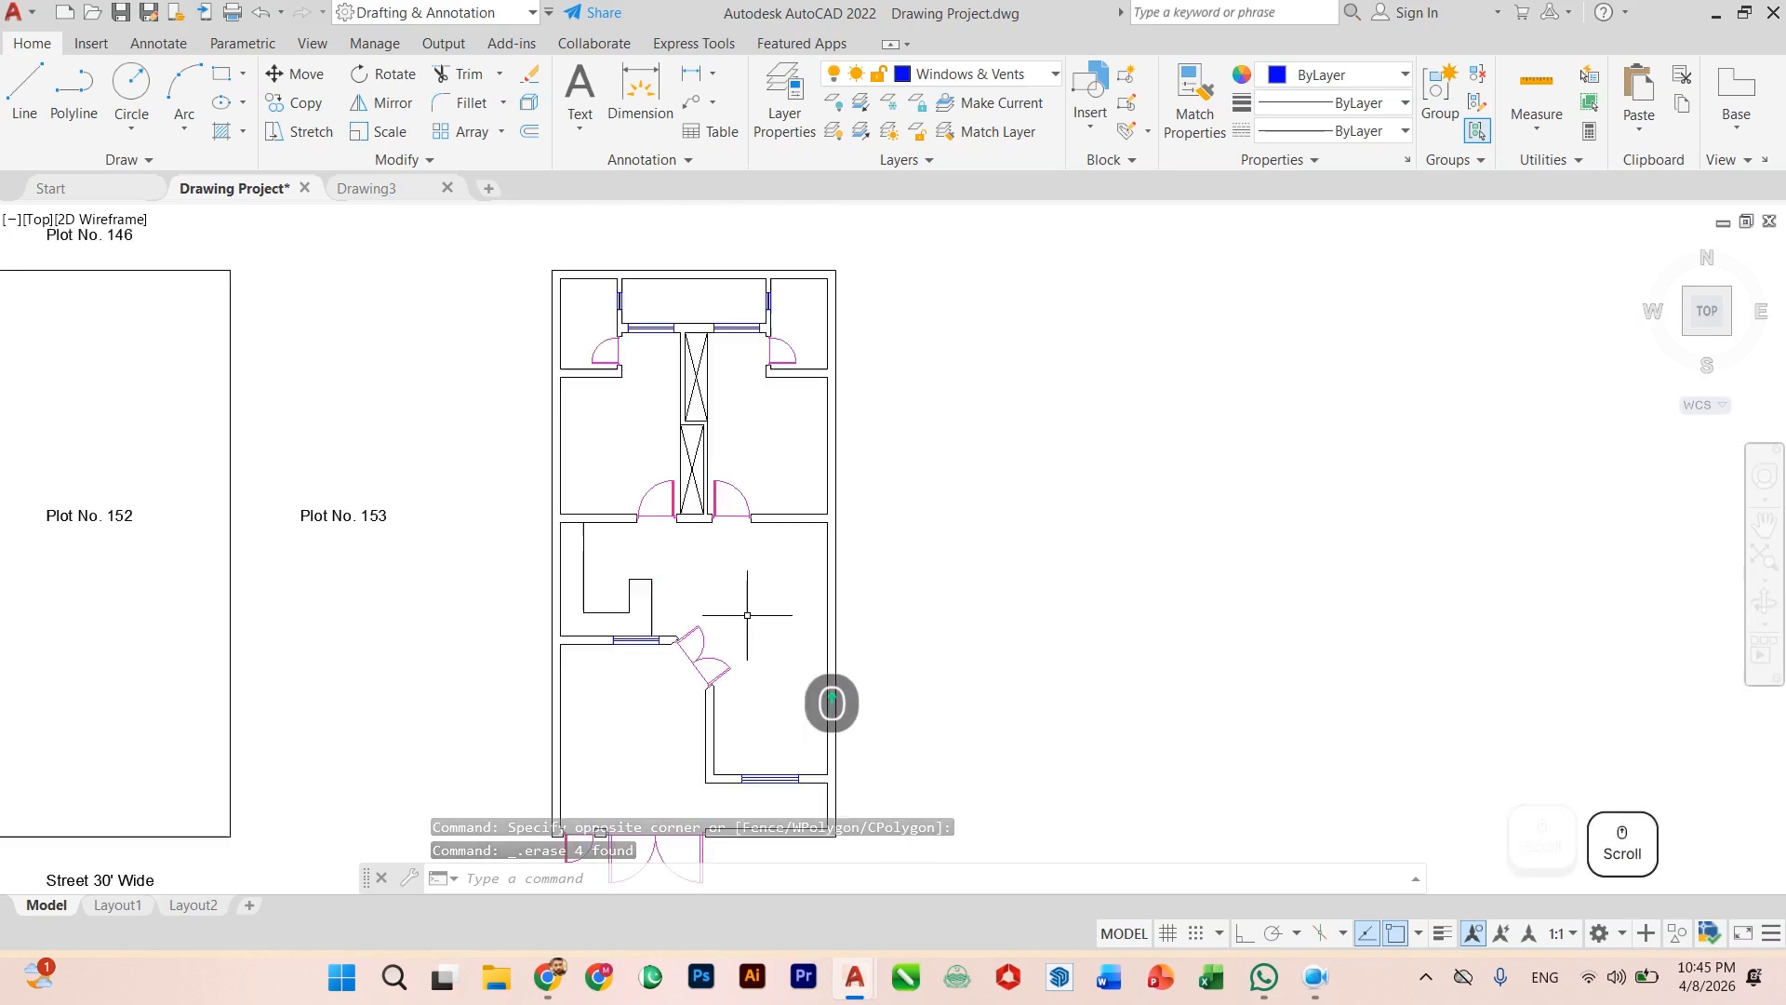
scroll(737, 638, "down", 2)
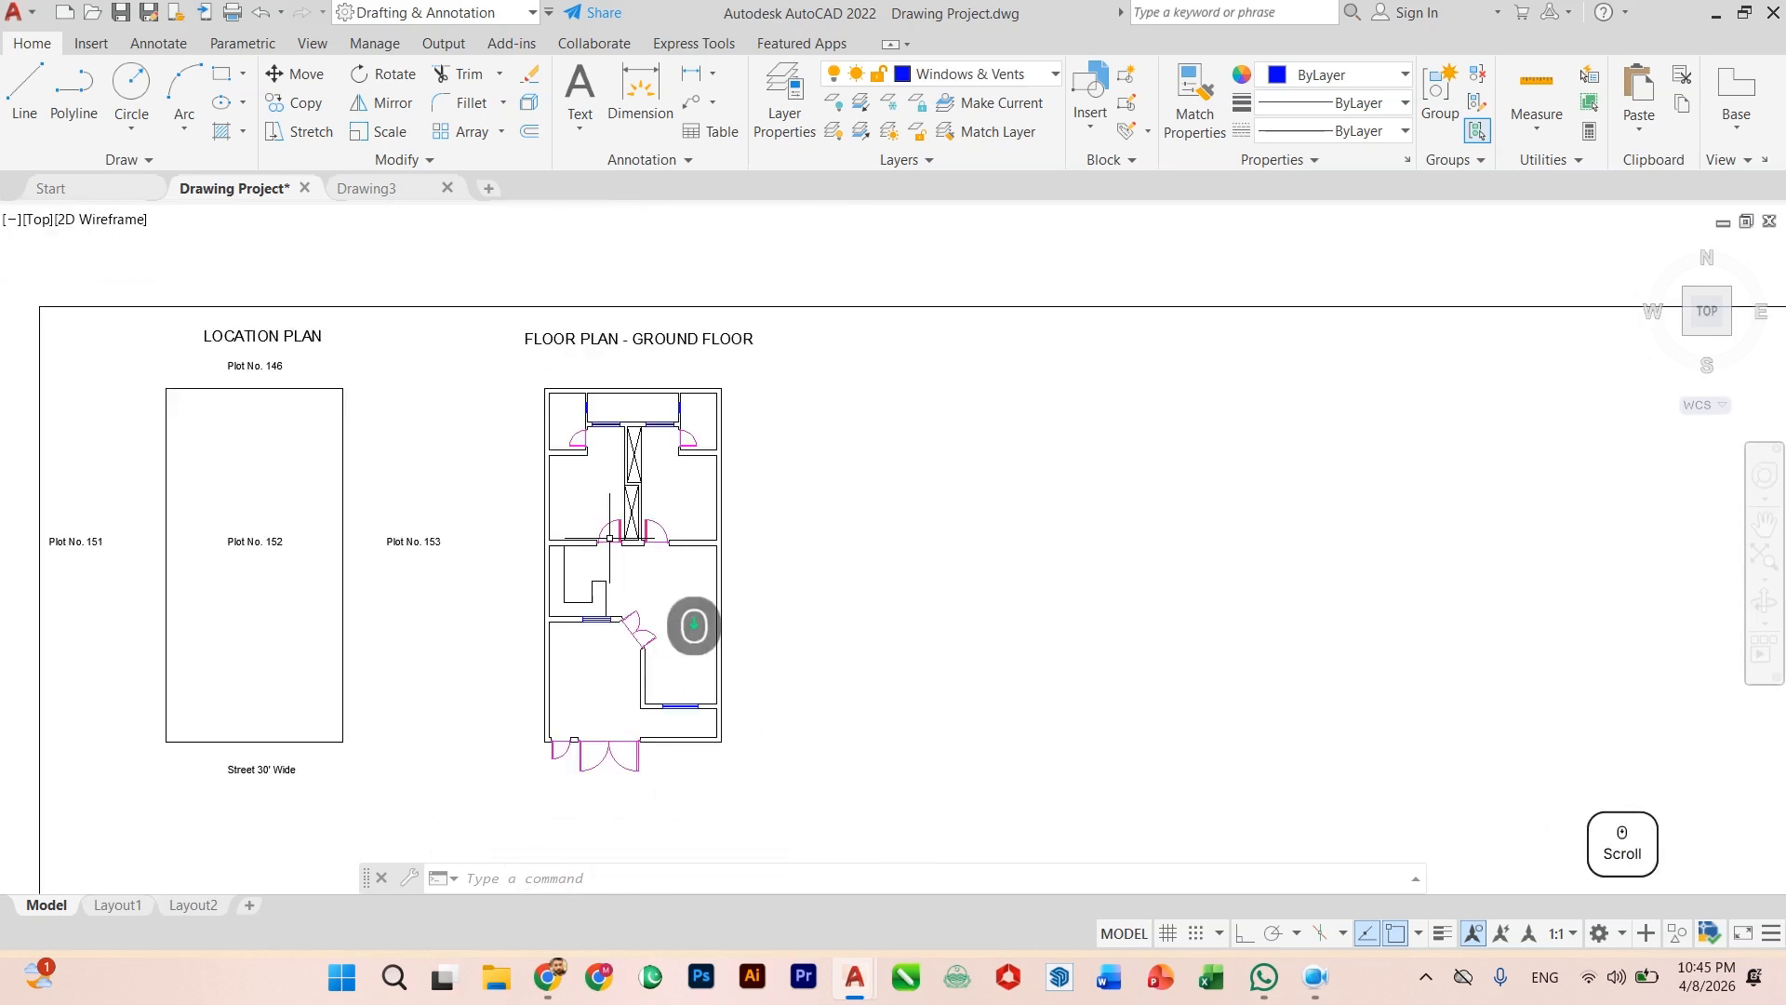
key("ctrl+s")
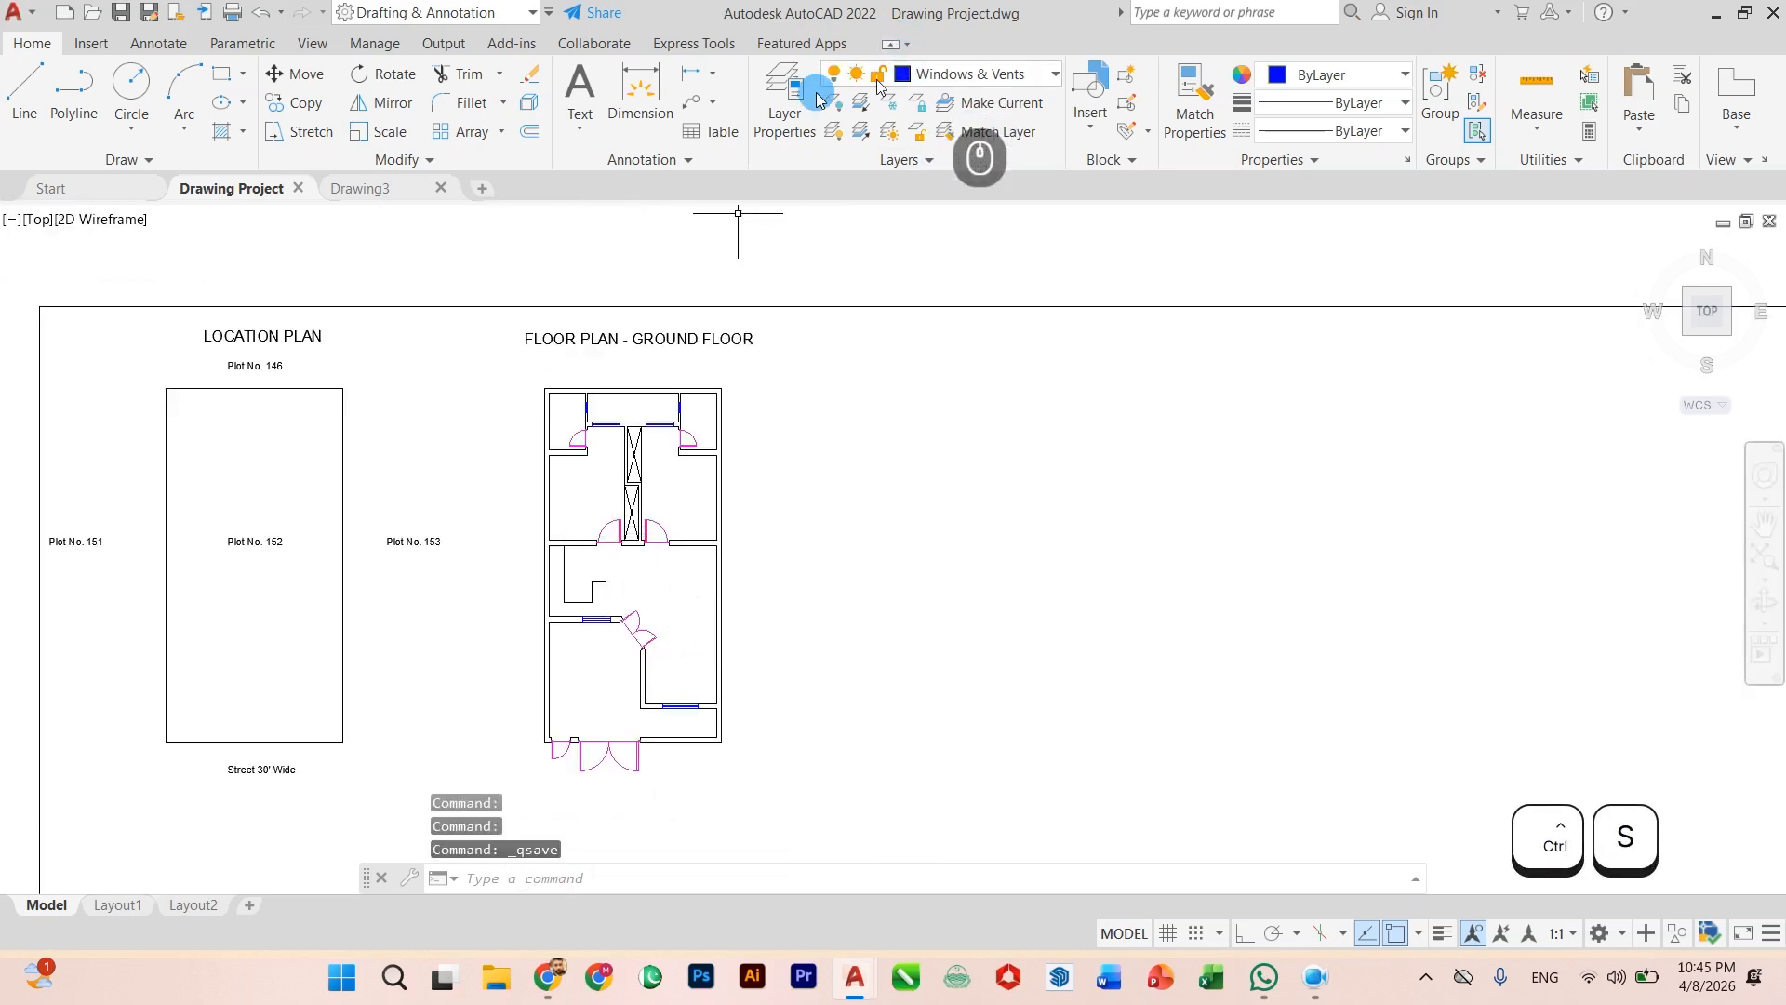
Step: Create a new layer named Stairs and set its color to index 30
left_click(784, 94)
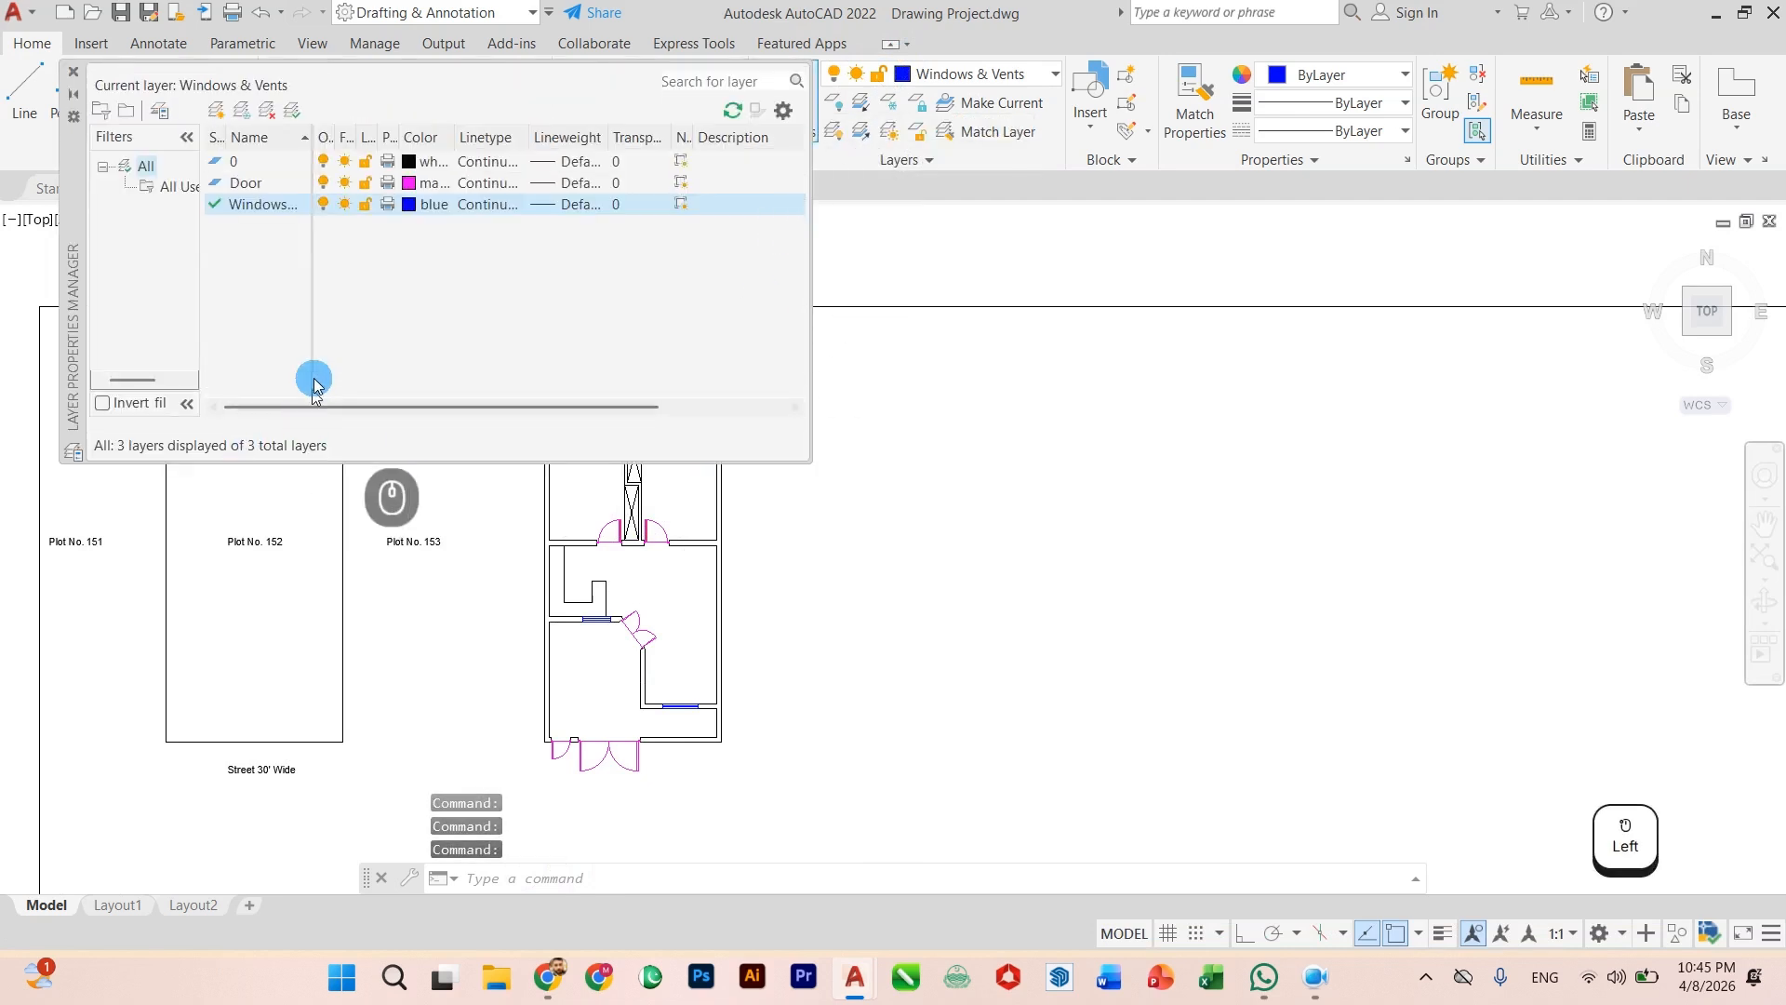
left_click(217, 109)
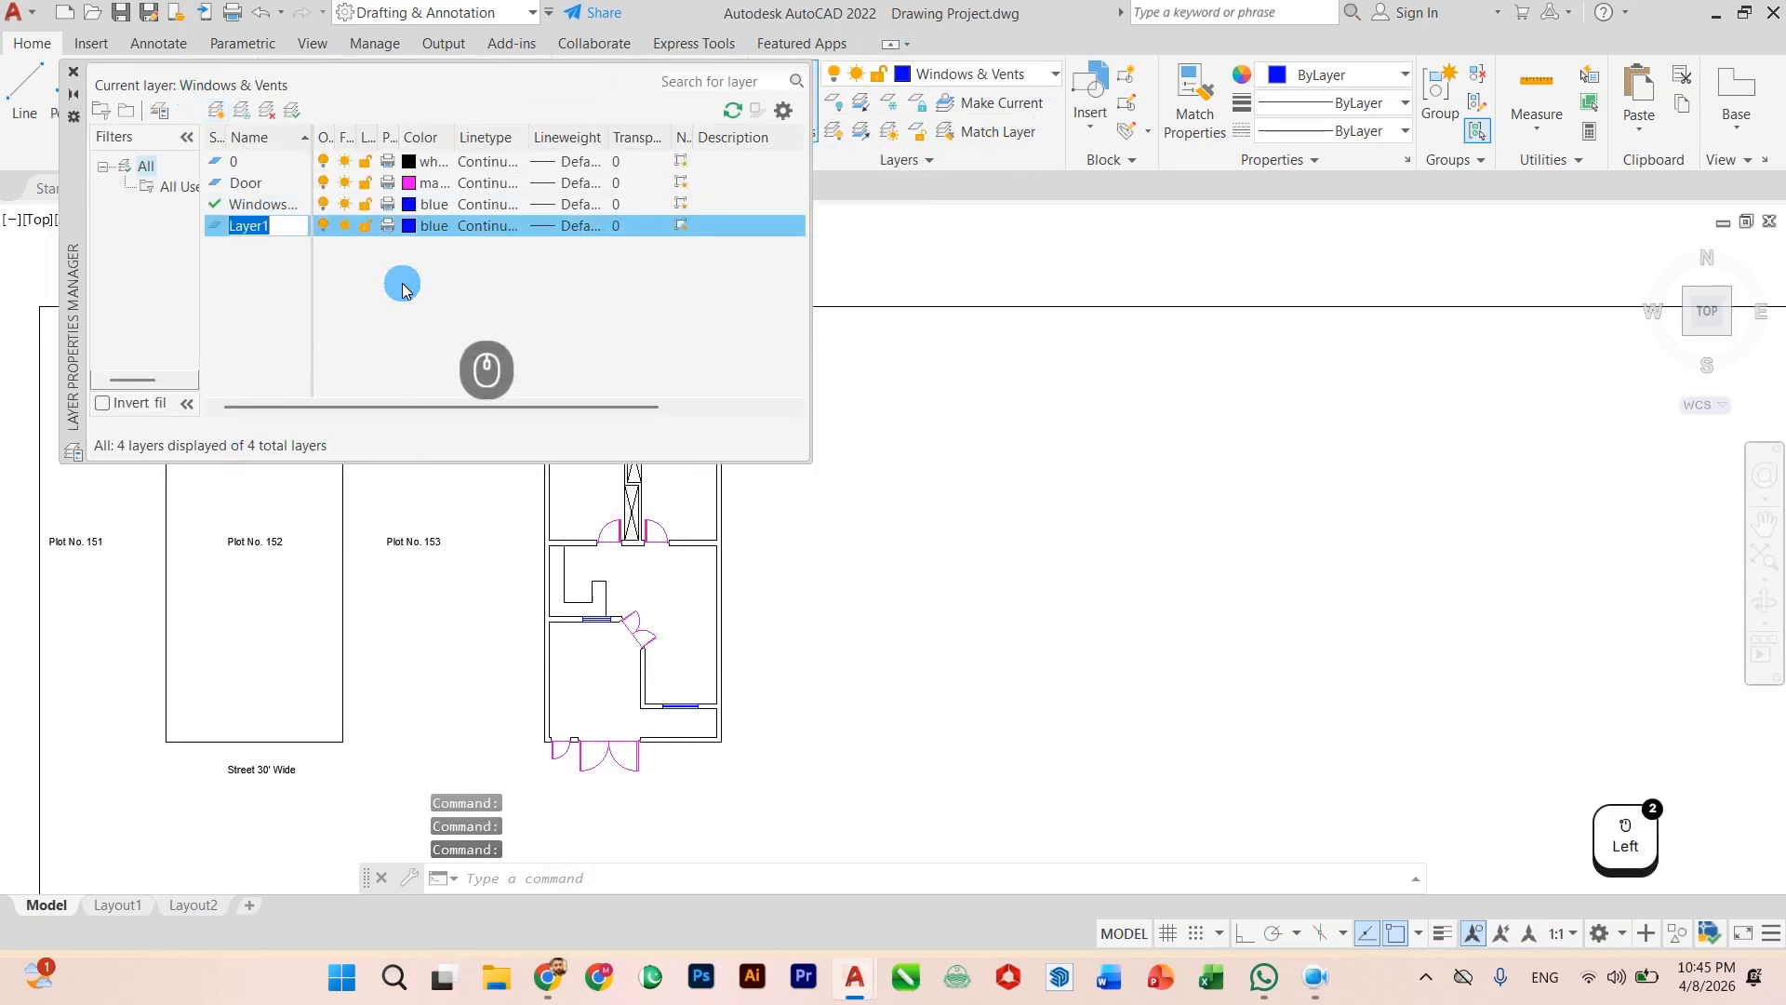
type("Stairs")
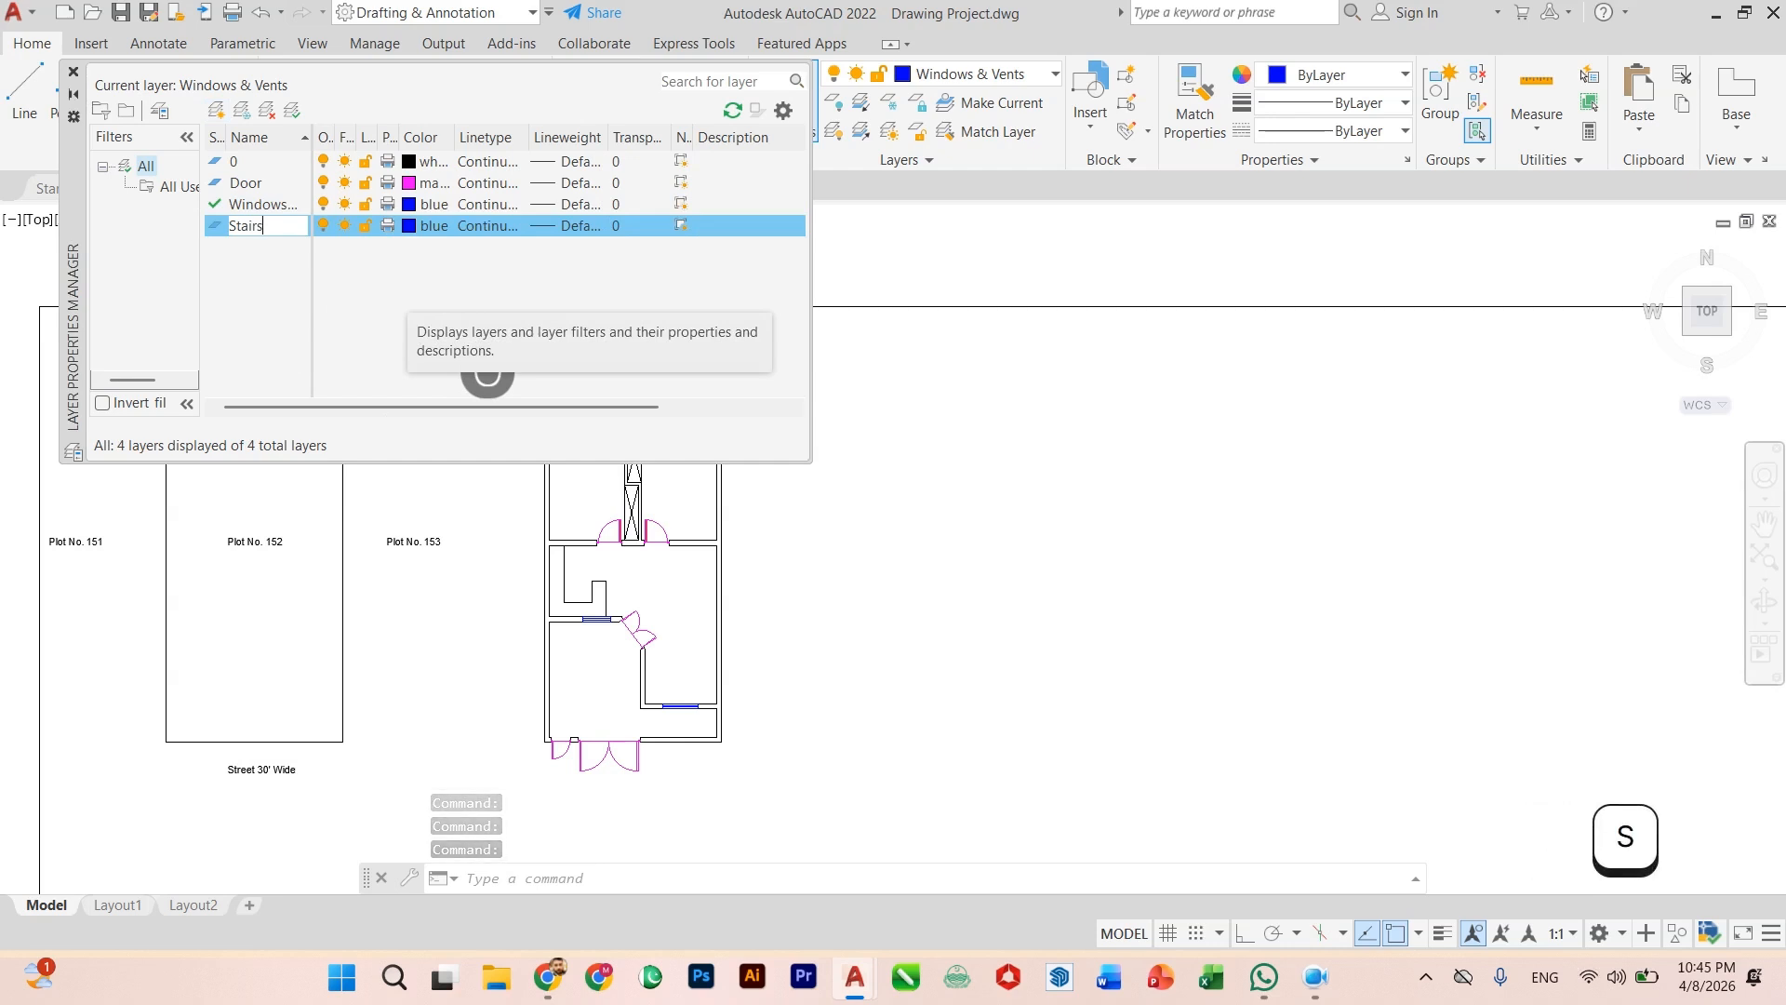
key("Return")
left_click(427, 229)
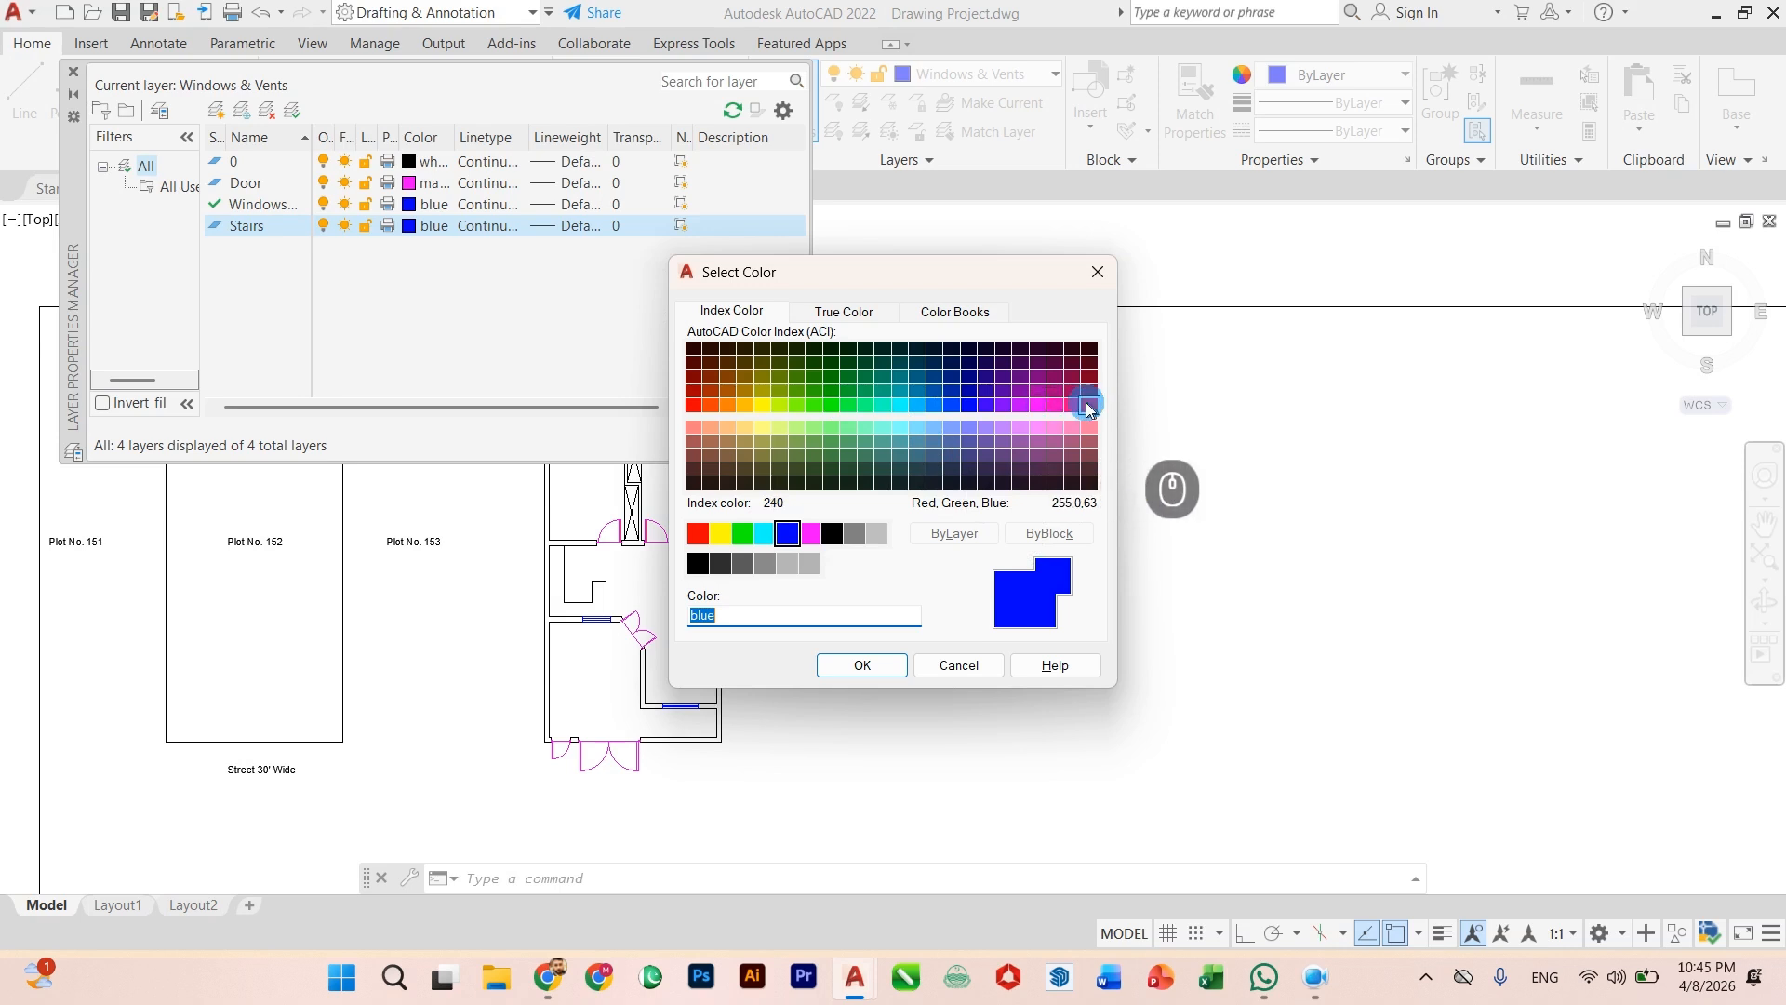
left_click(730, 404)
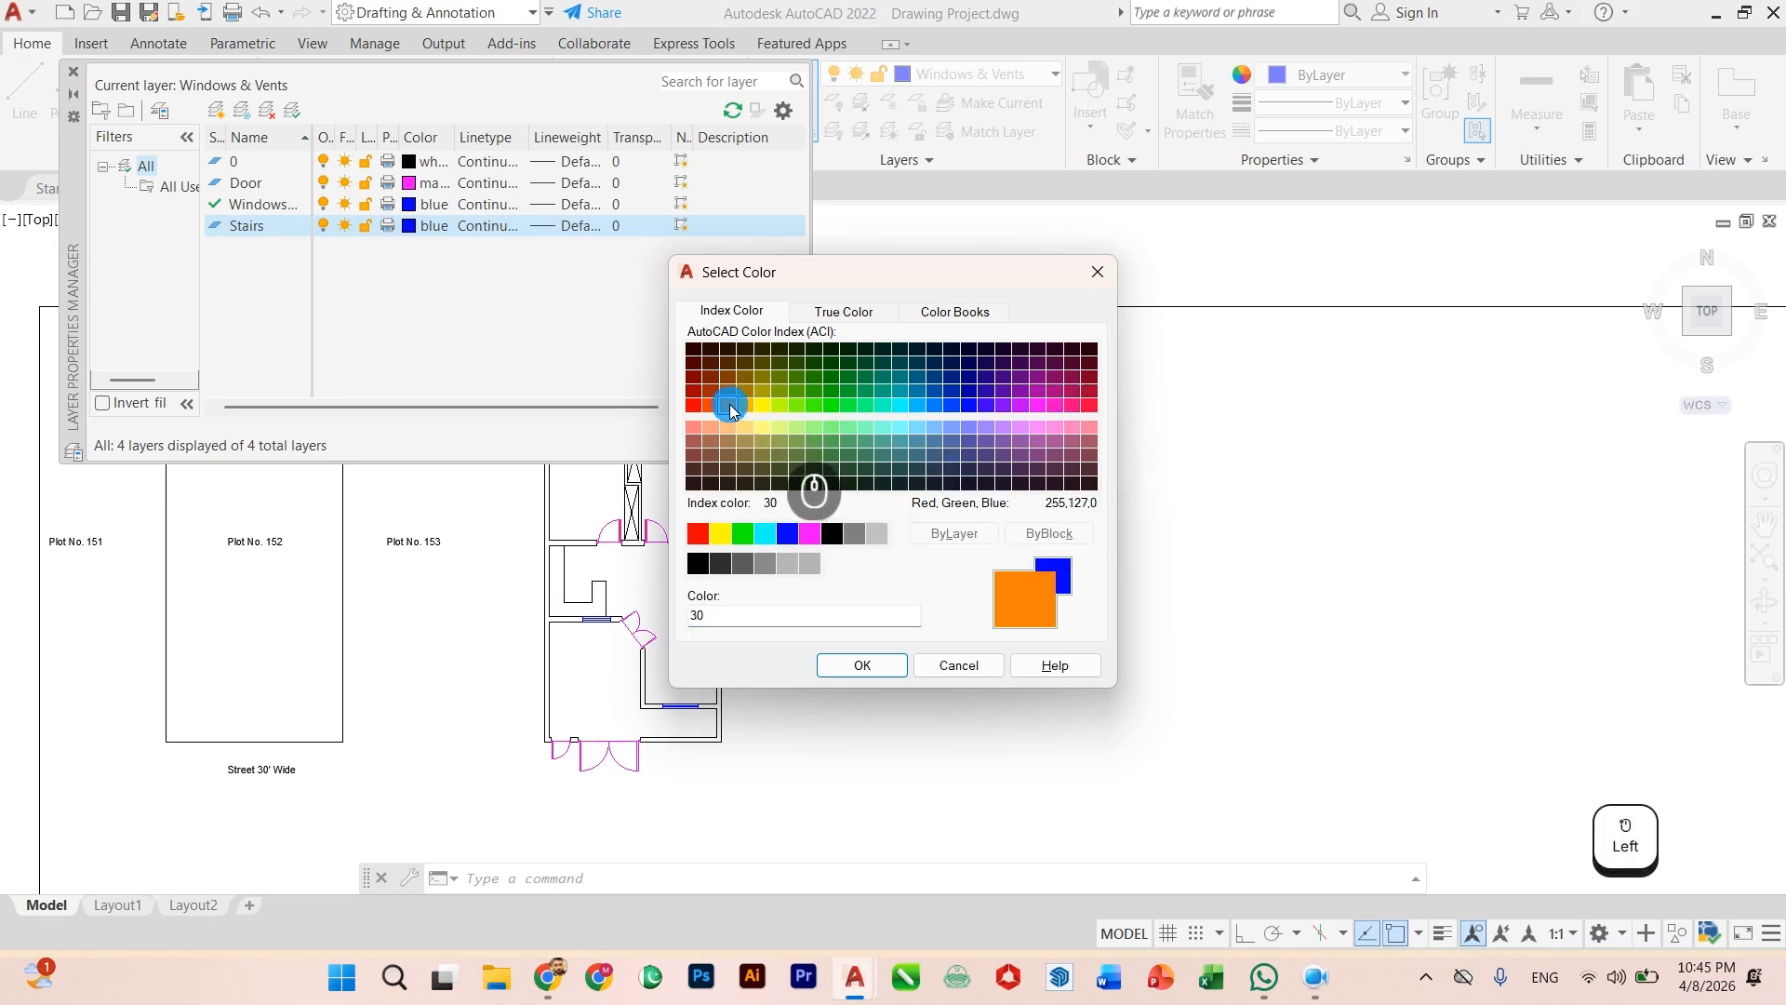
left_click(859, 666)
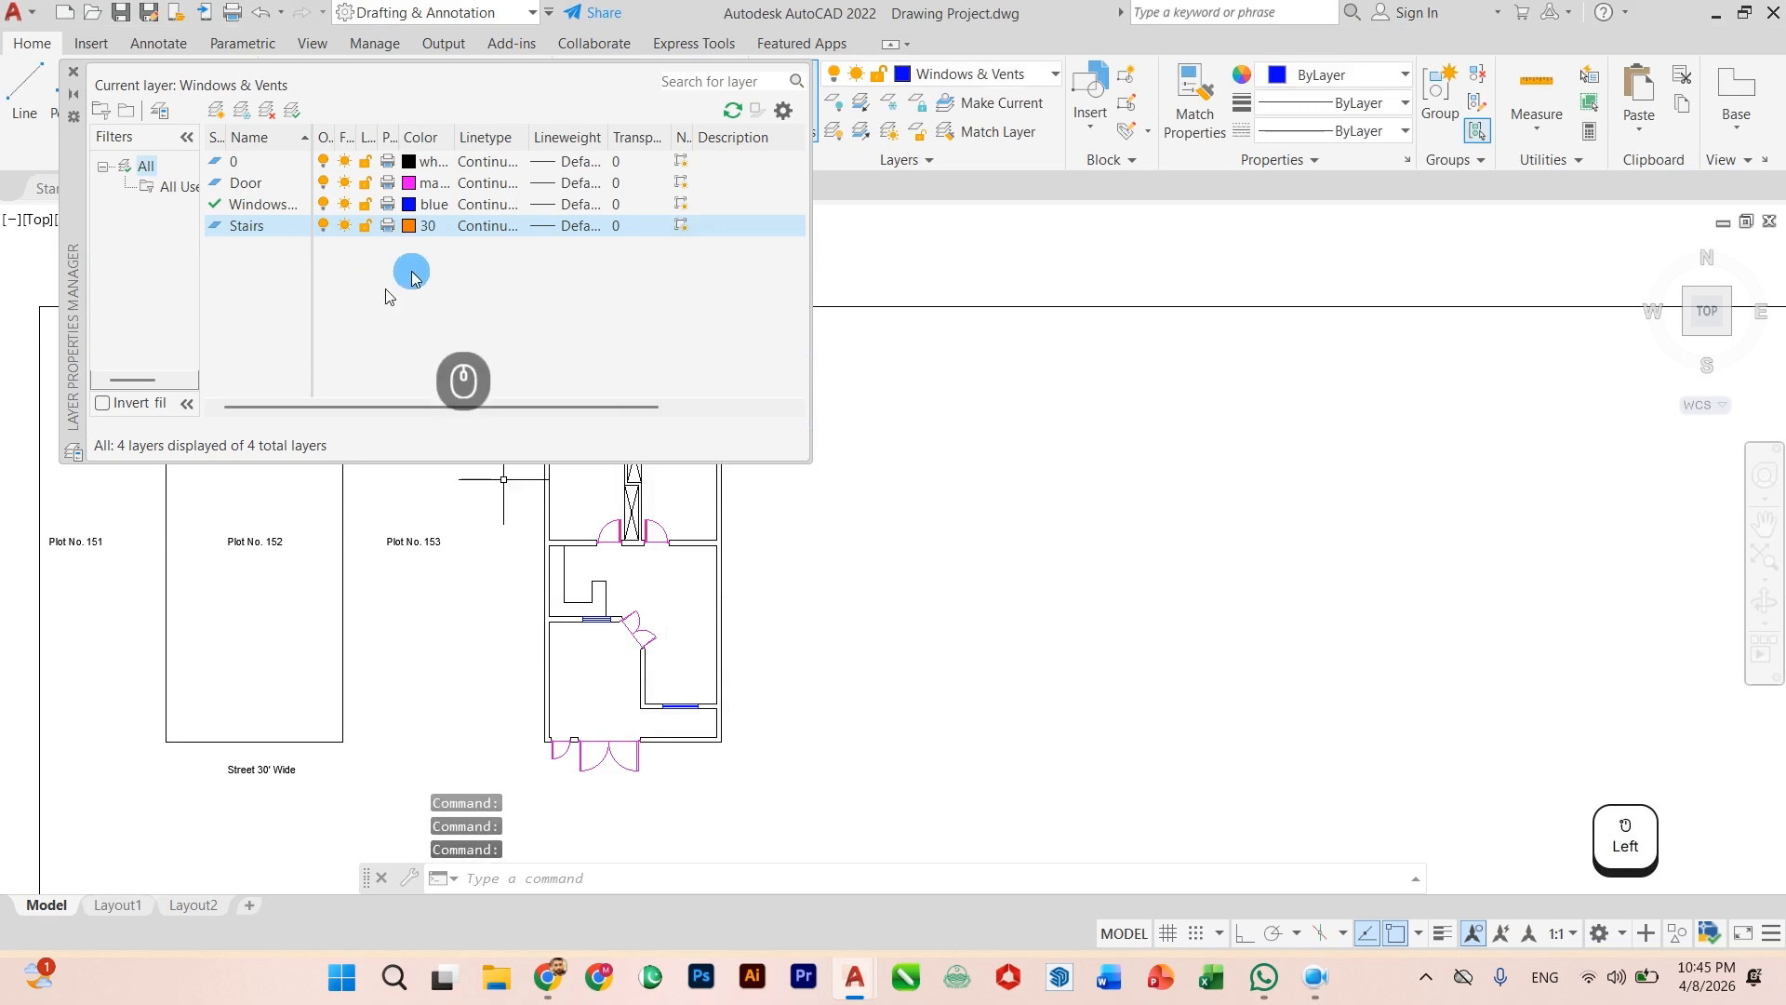
left_click(74, 74)
Step: Make Stairs the current layer for drawing near the L-shaped outline above the inner window
scroll(518, 558, "up", 5)
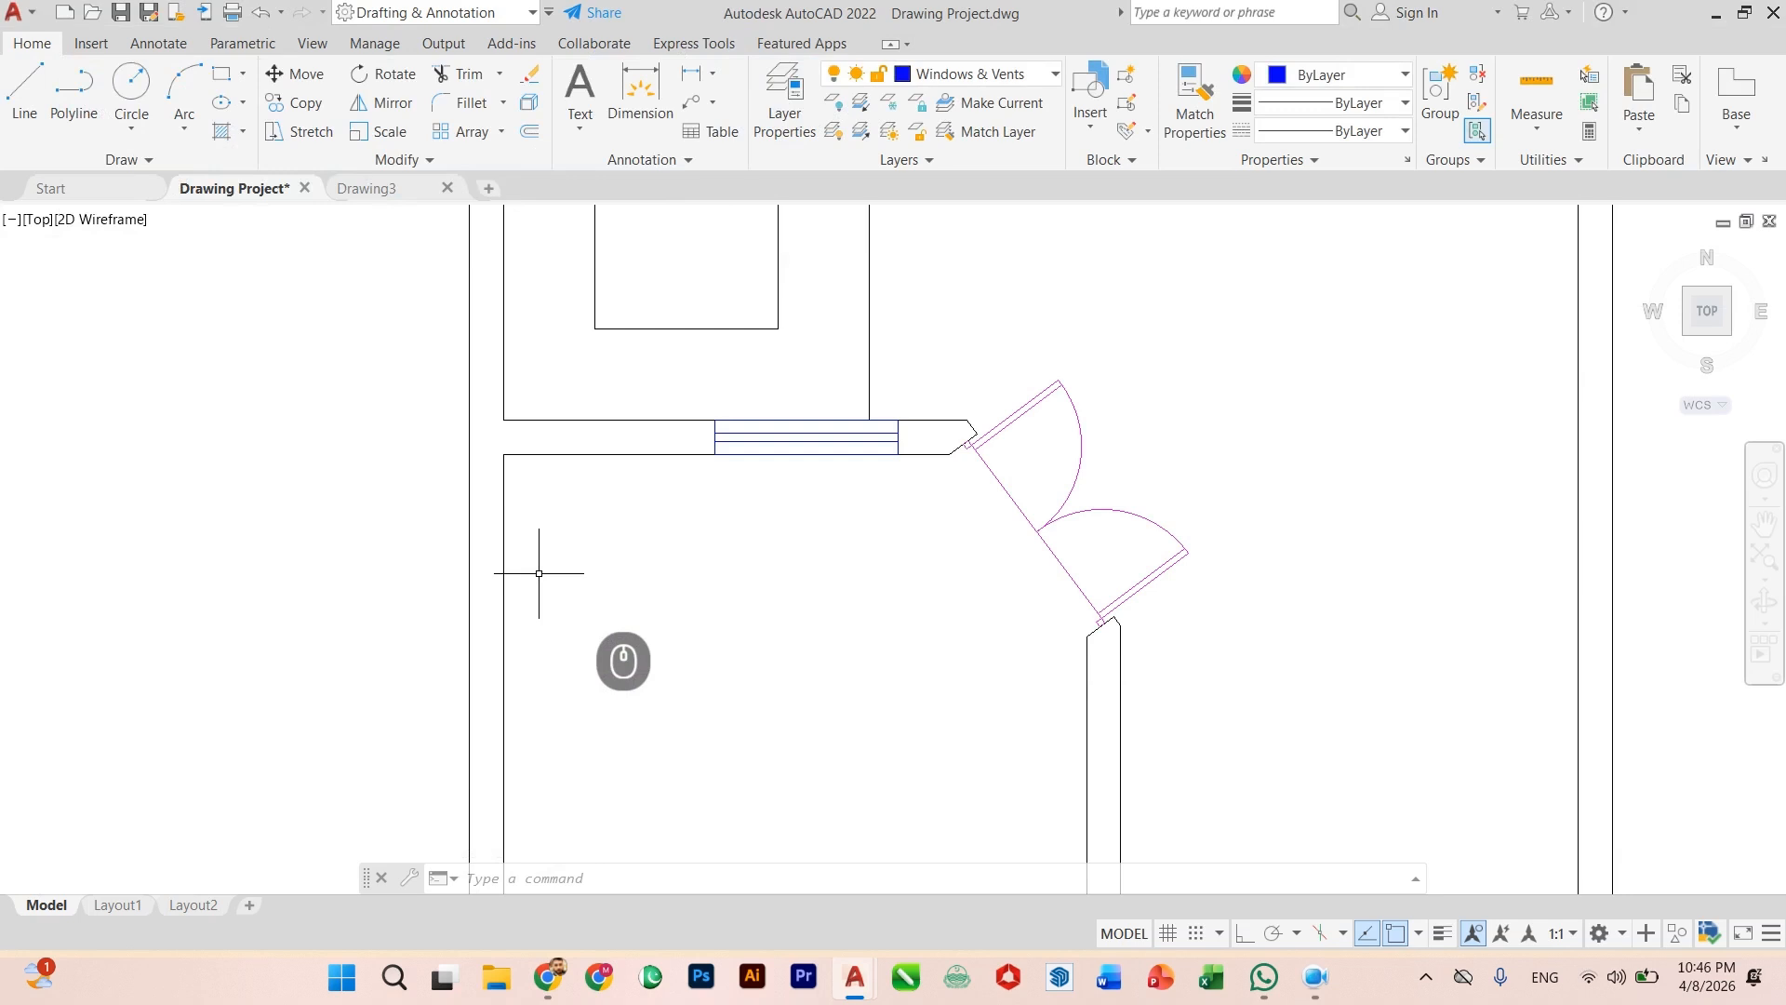
left_click(958, 74)
left_click(953, 157)
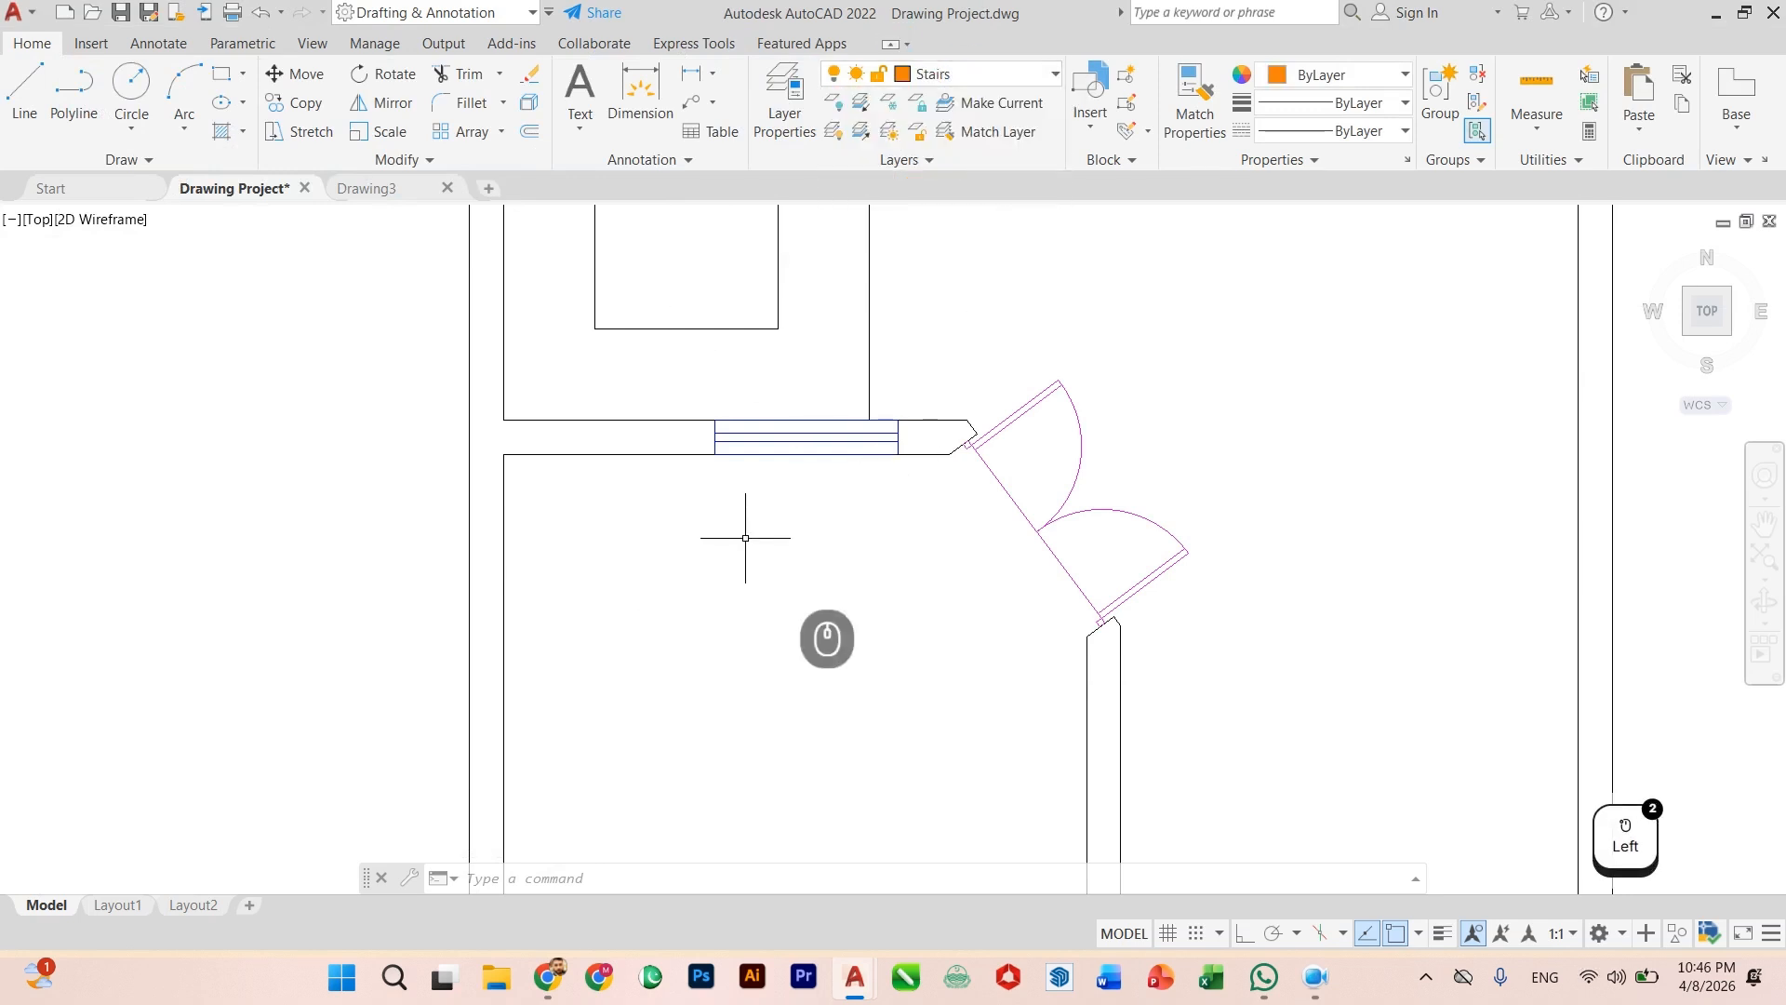
Step: Turn on Ortho mode while placing a line's start point inside the room below the window
scroll(735, 558, "up", 3)
scroll(694, 616, "down", 3)
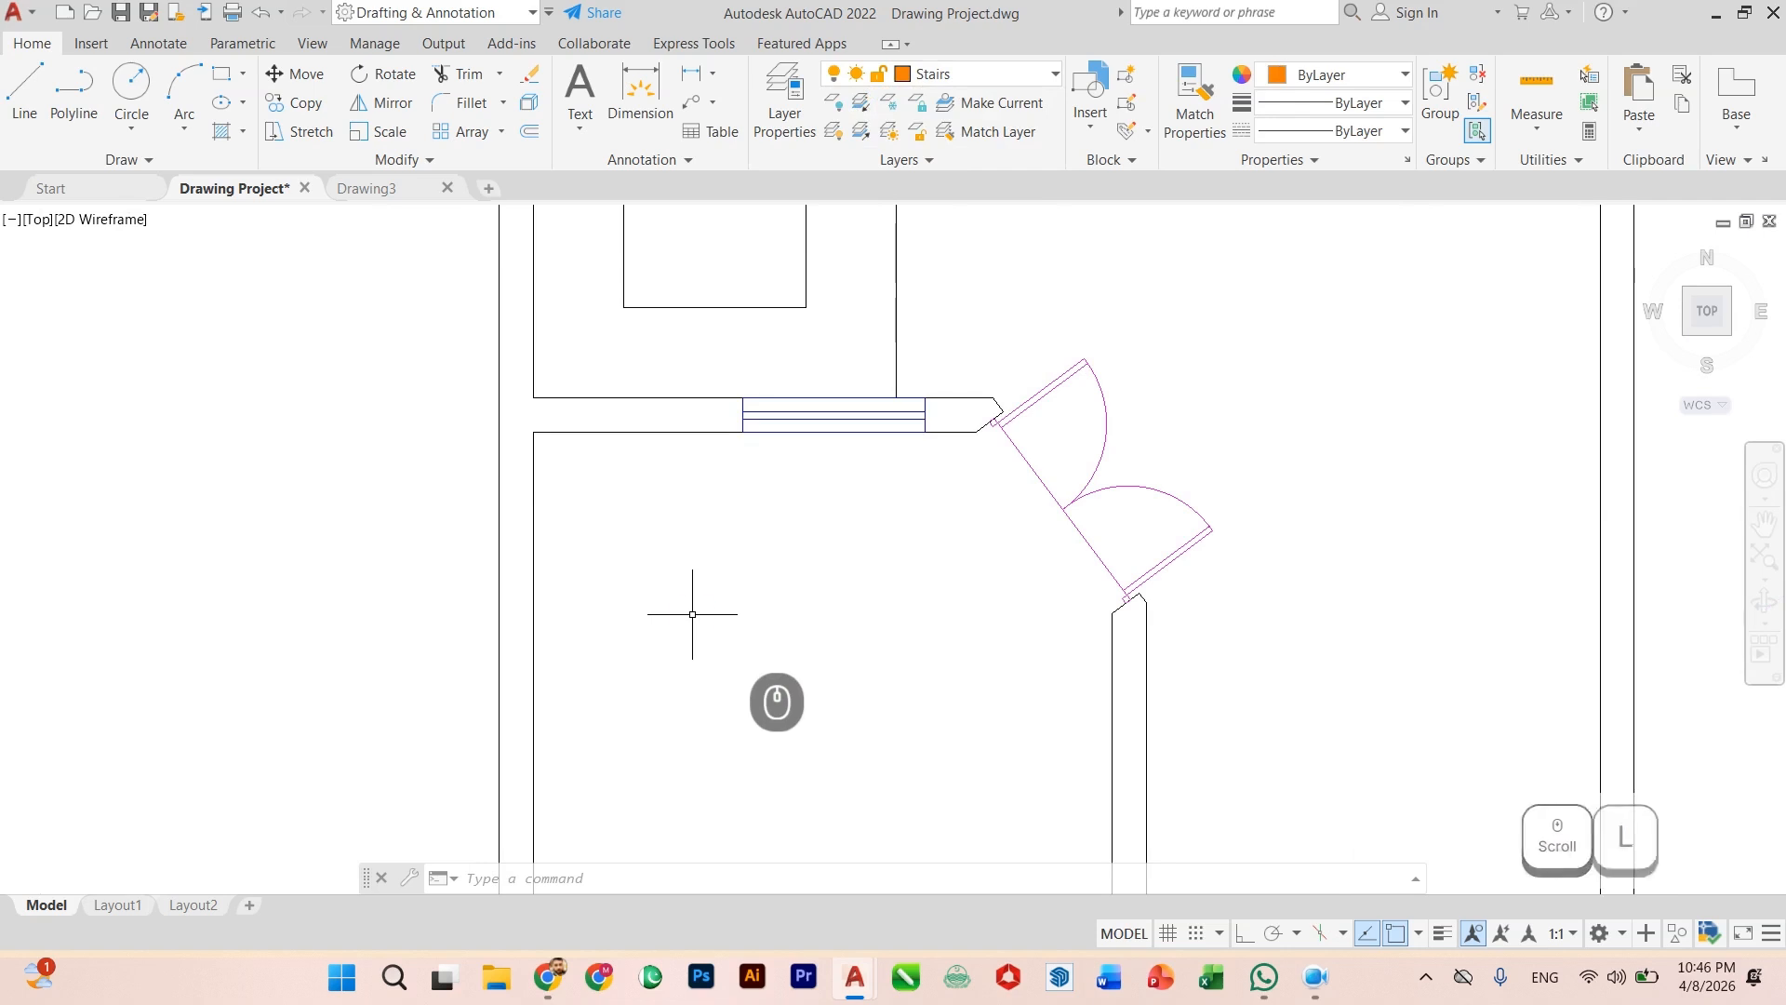
scroll(639, 633, "up", 2)
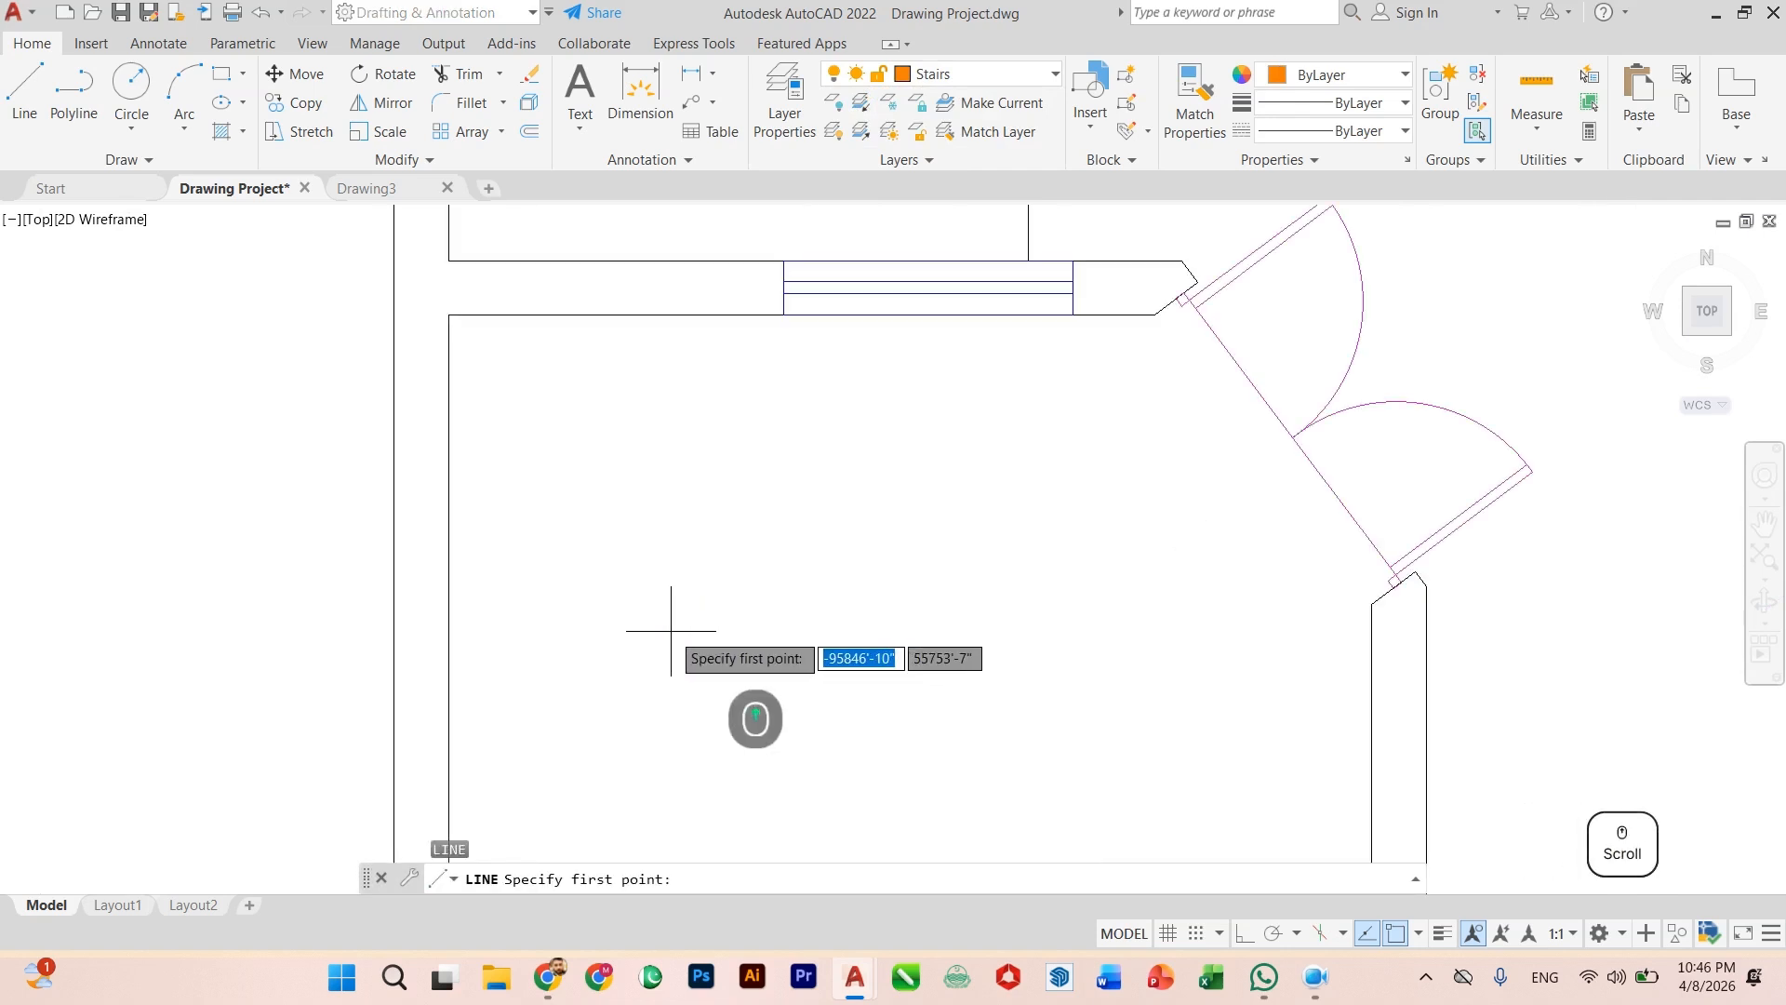
left_click(640, 674)
key("F8")
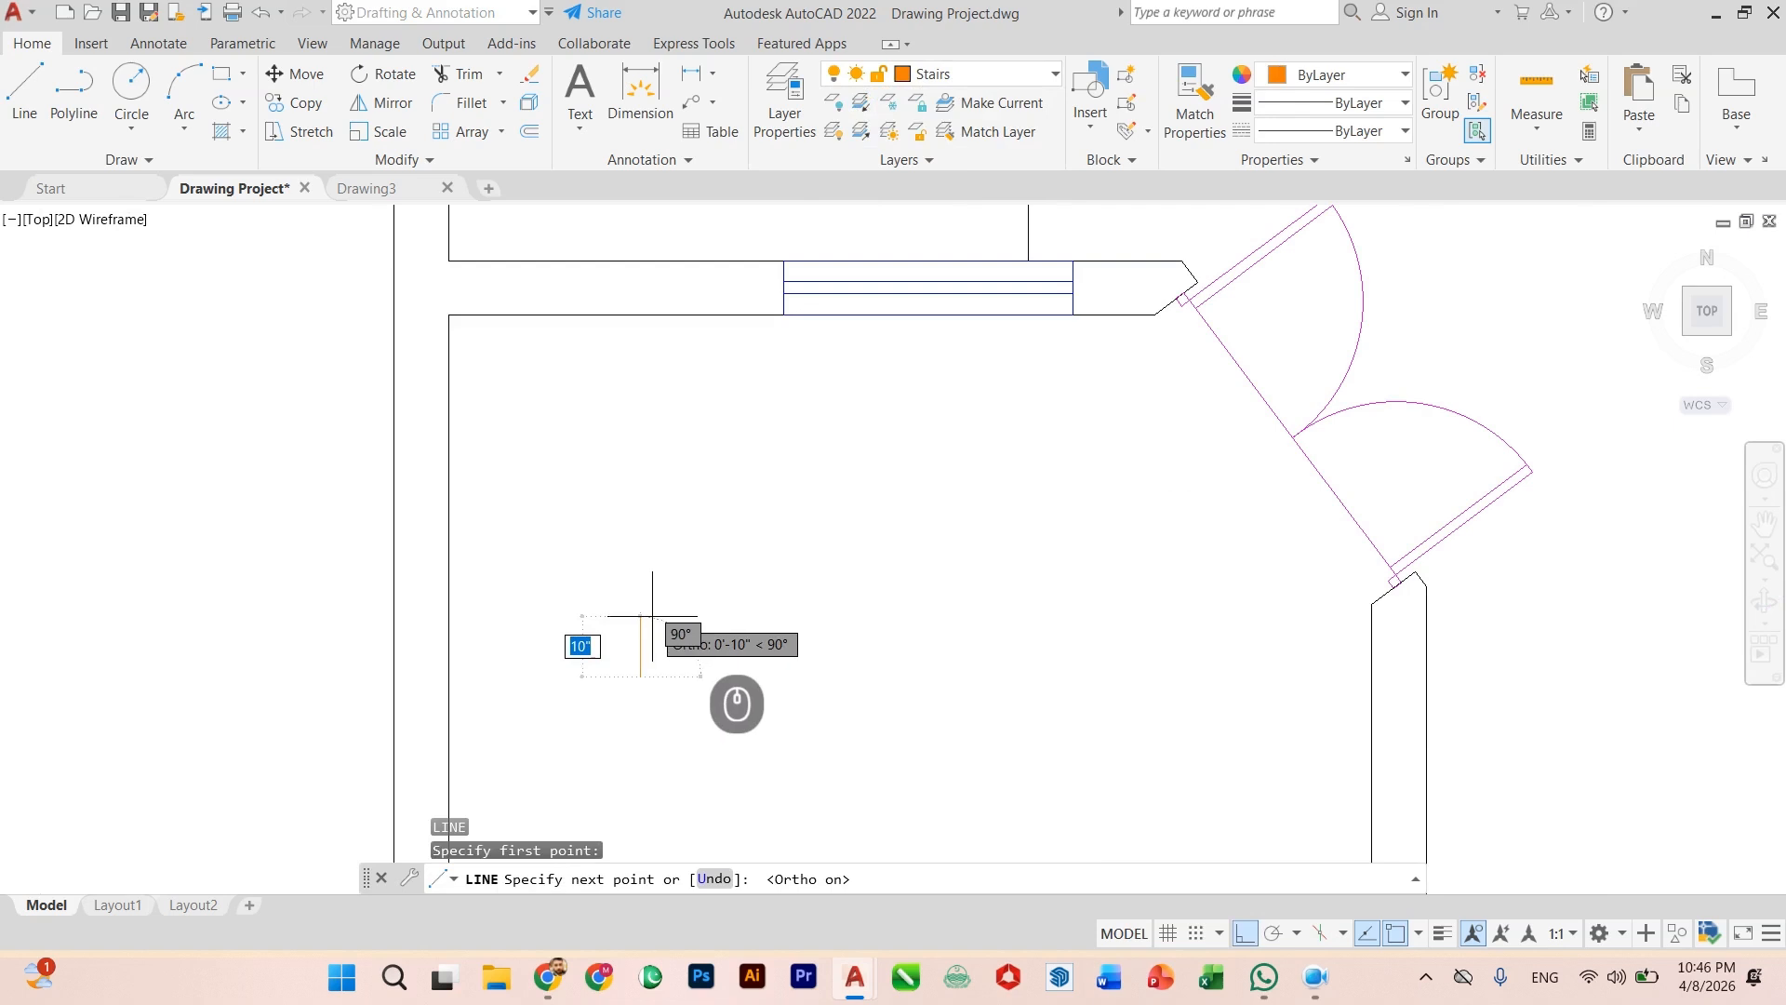
key("shift")
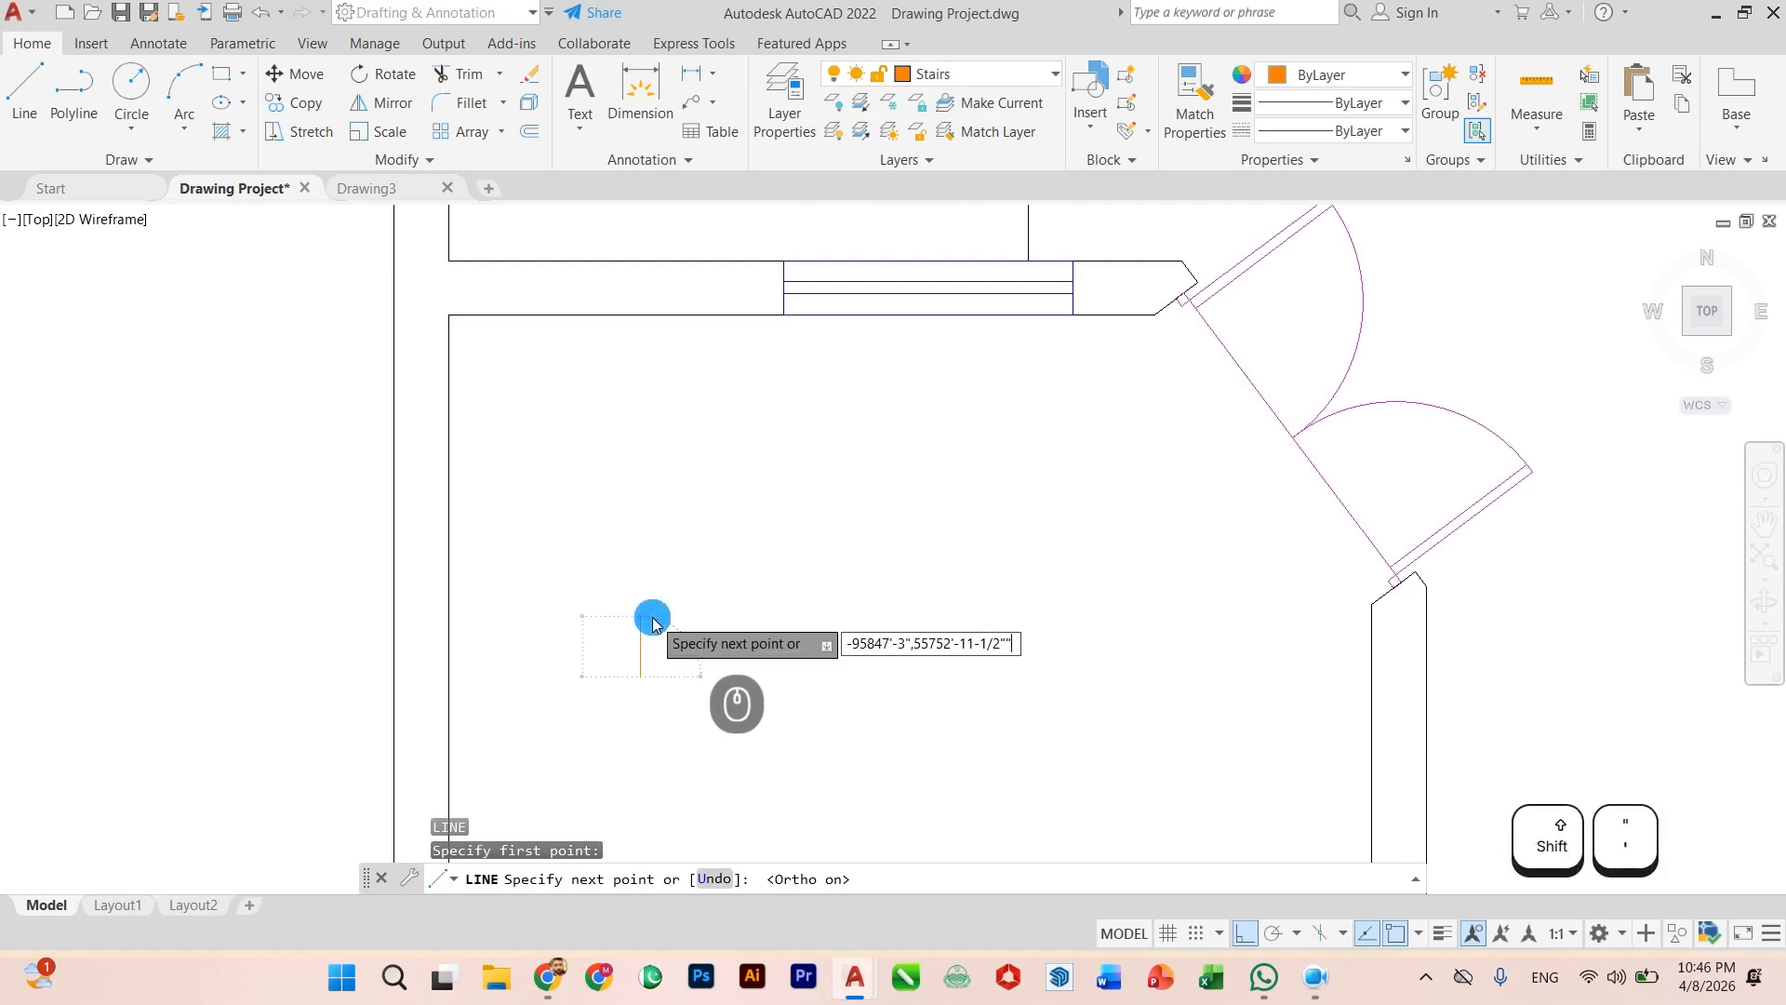
key("Escape")
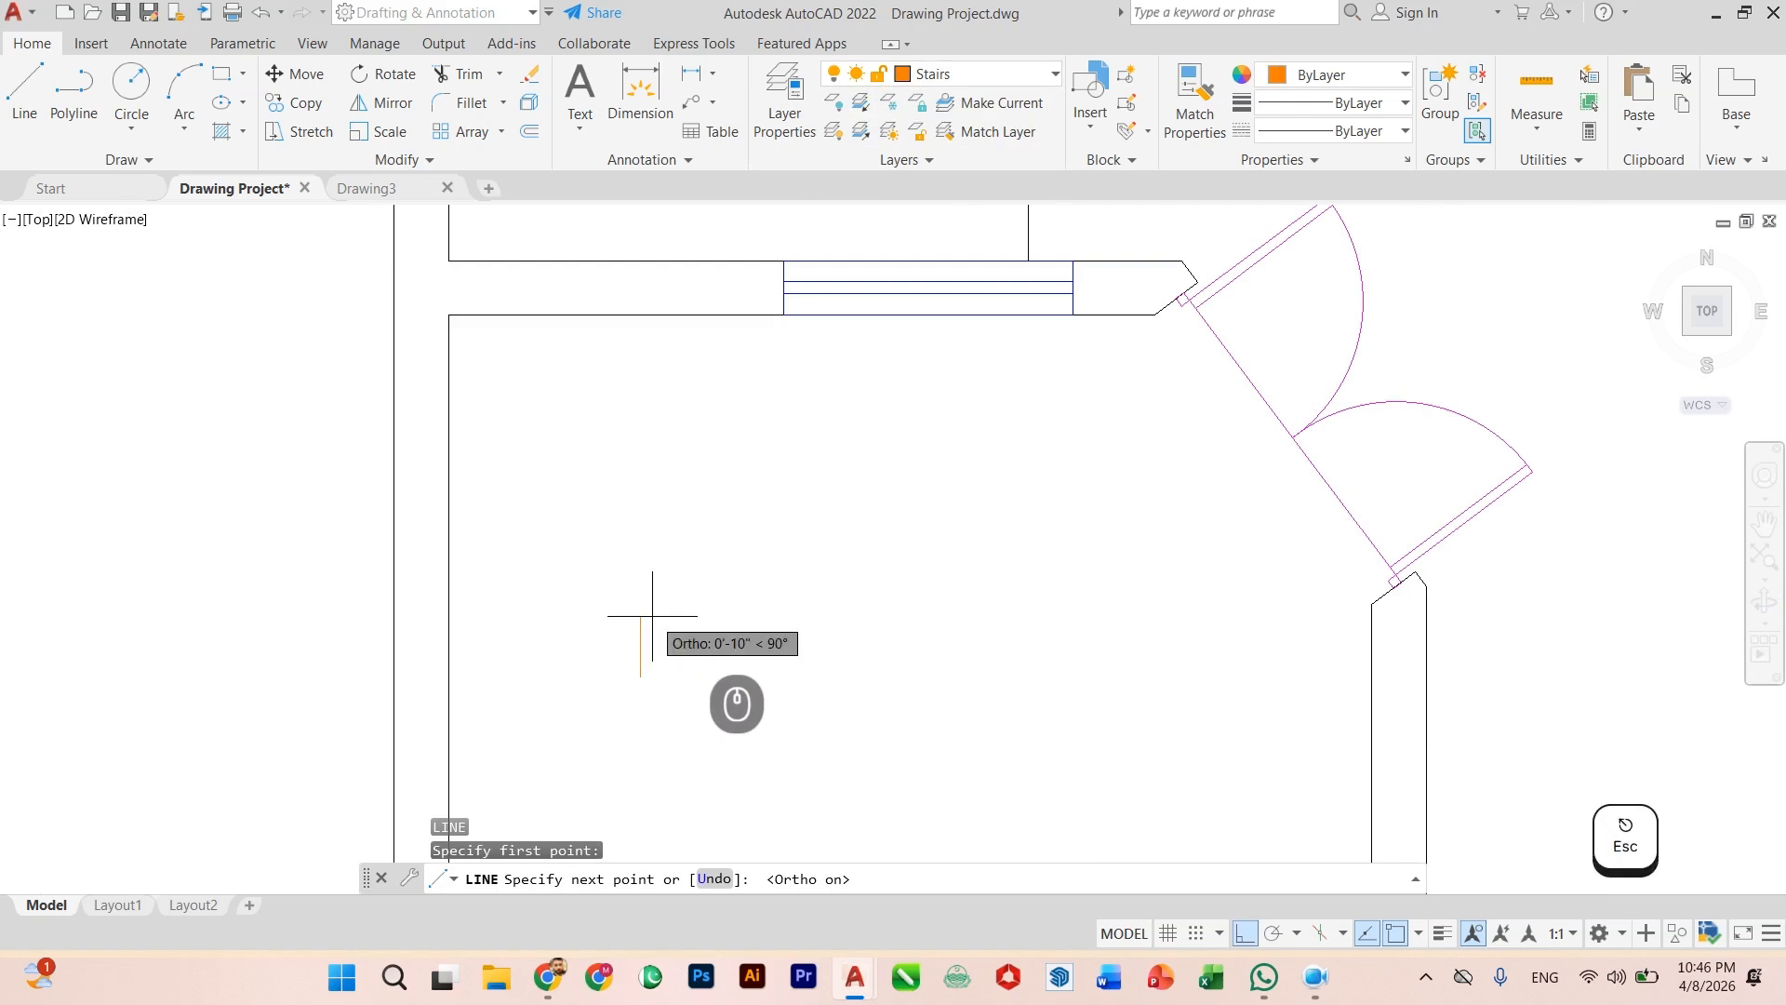
key("Escape")
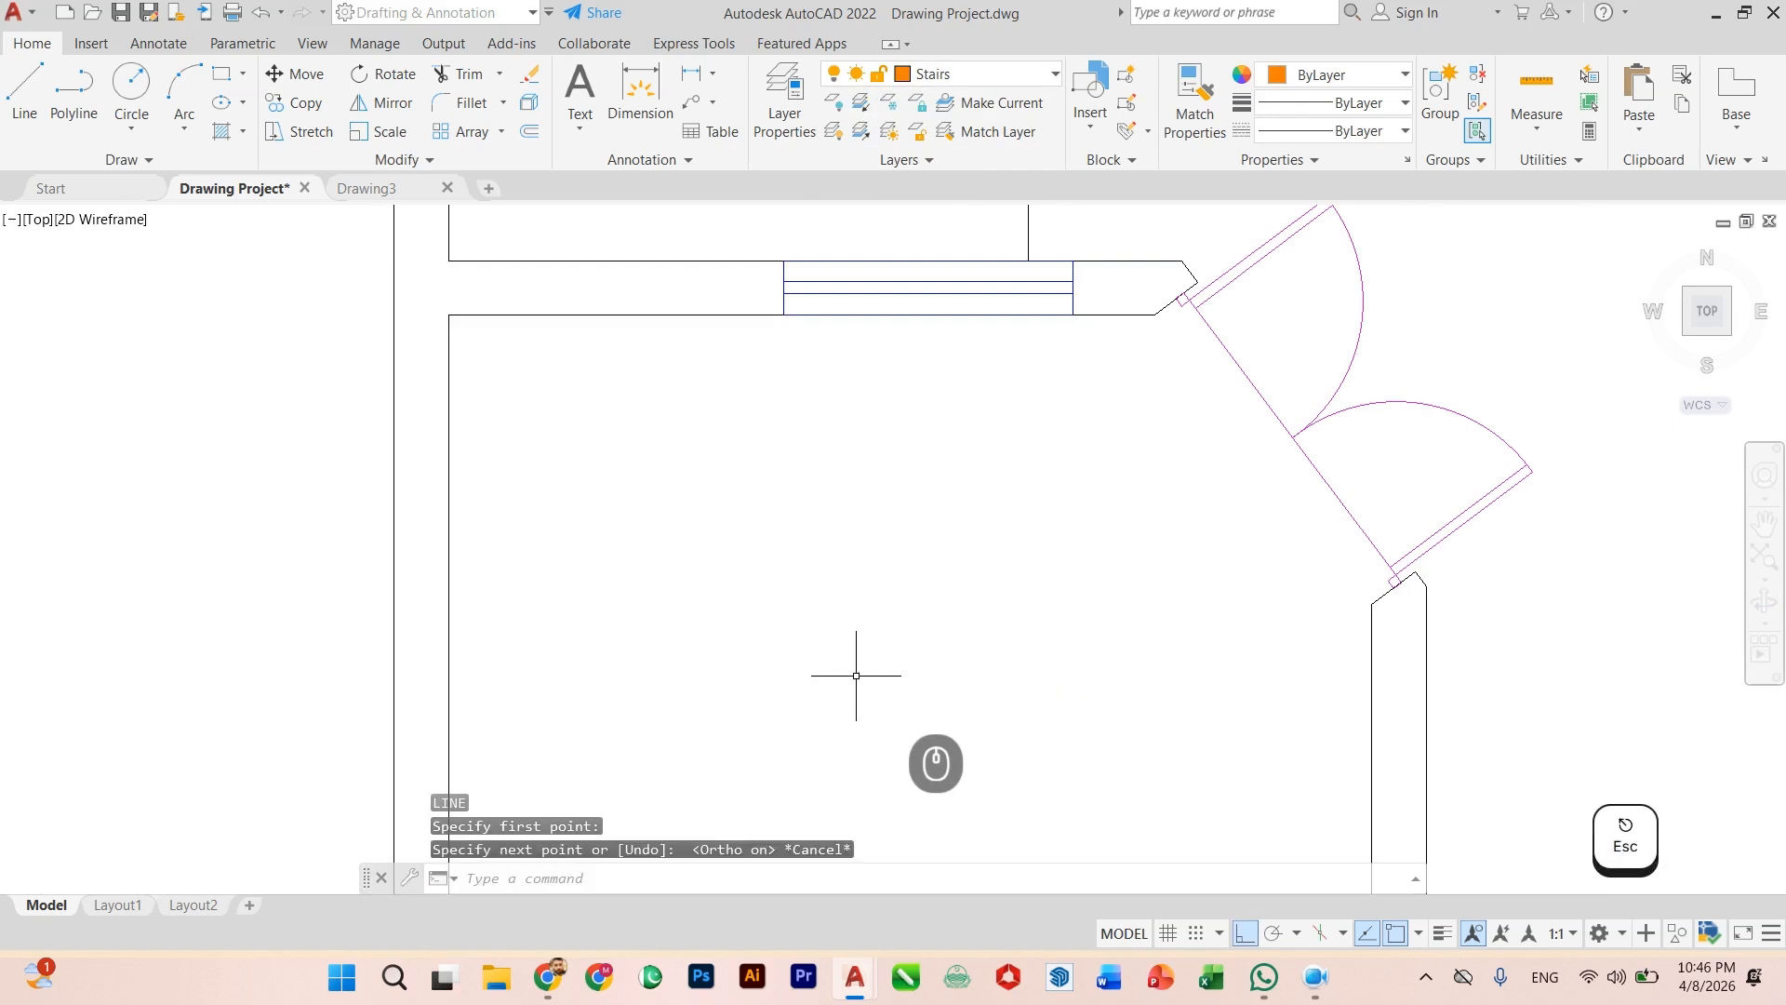
key("Return")
left_click(696, 687)
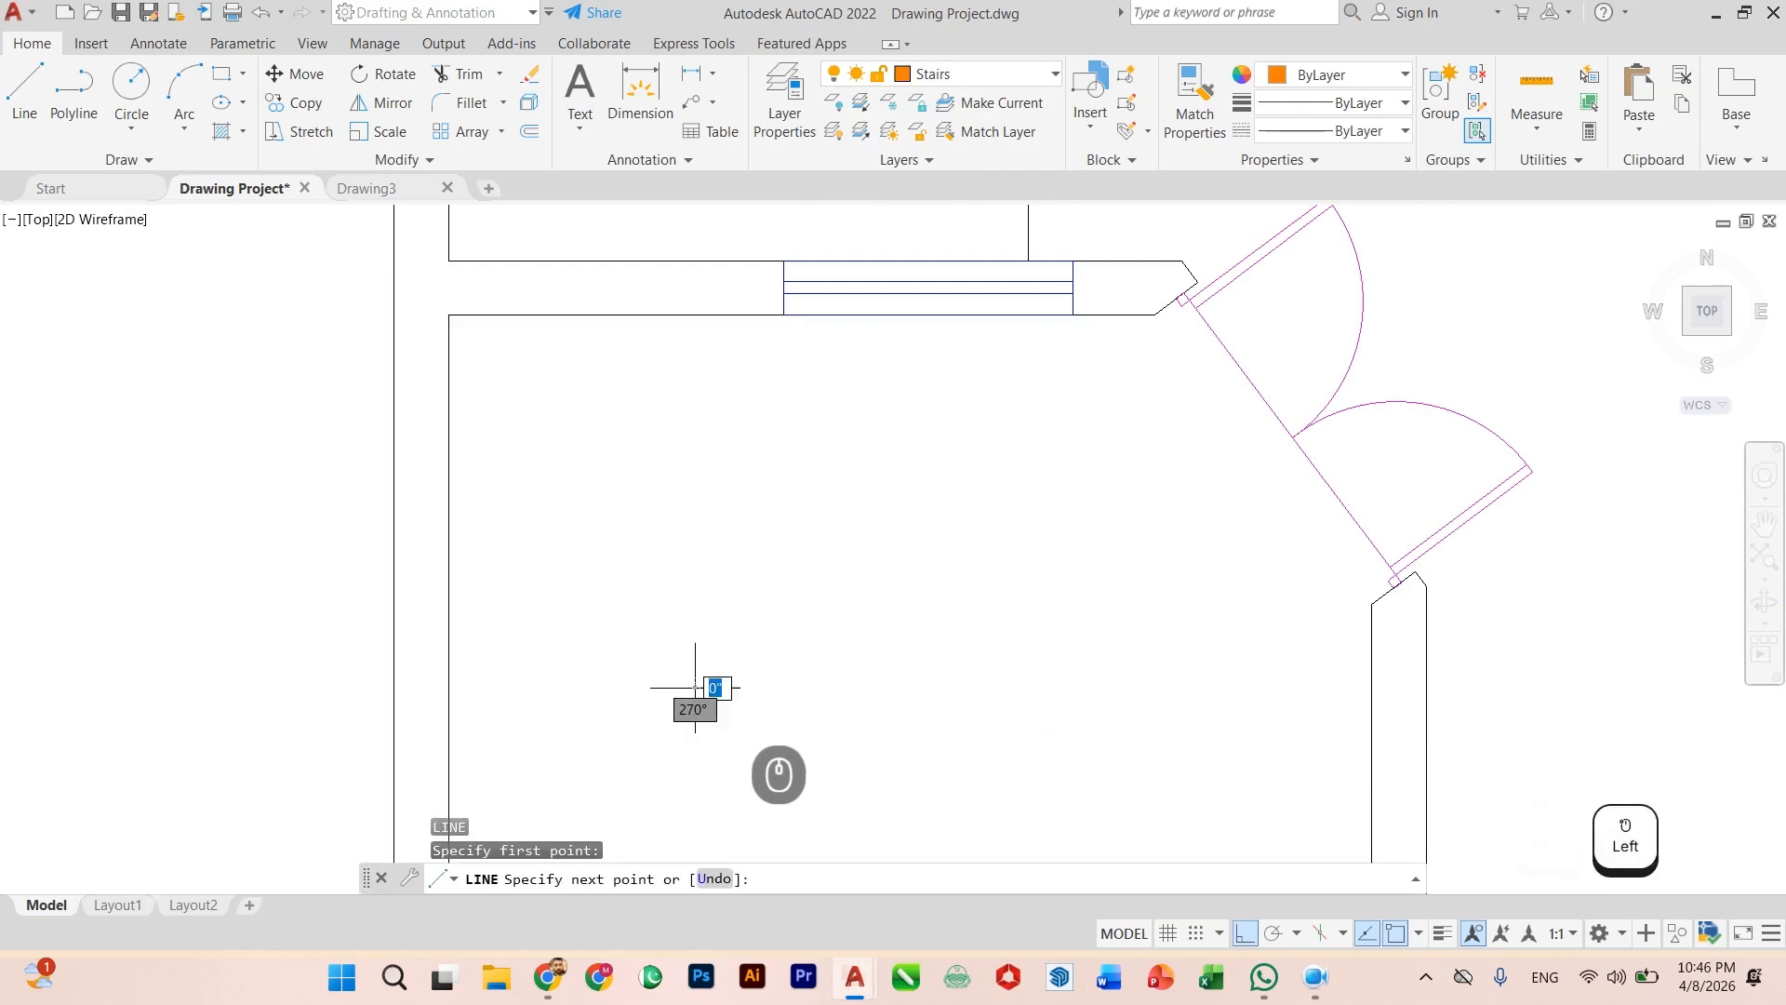
left_click(687, 610, "shift")
key("Return")
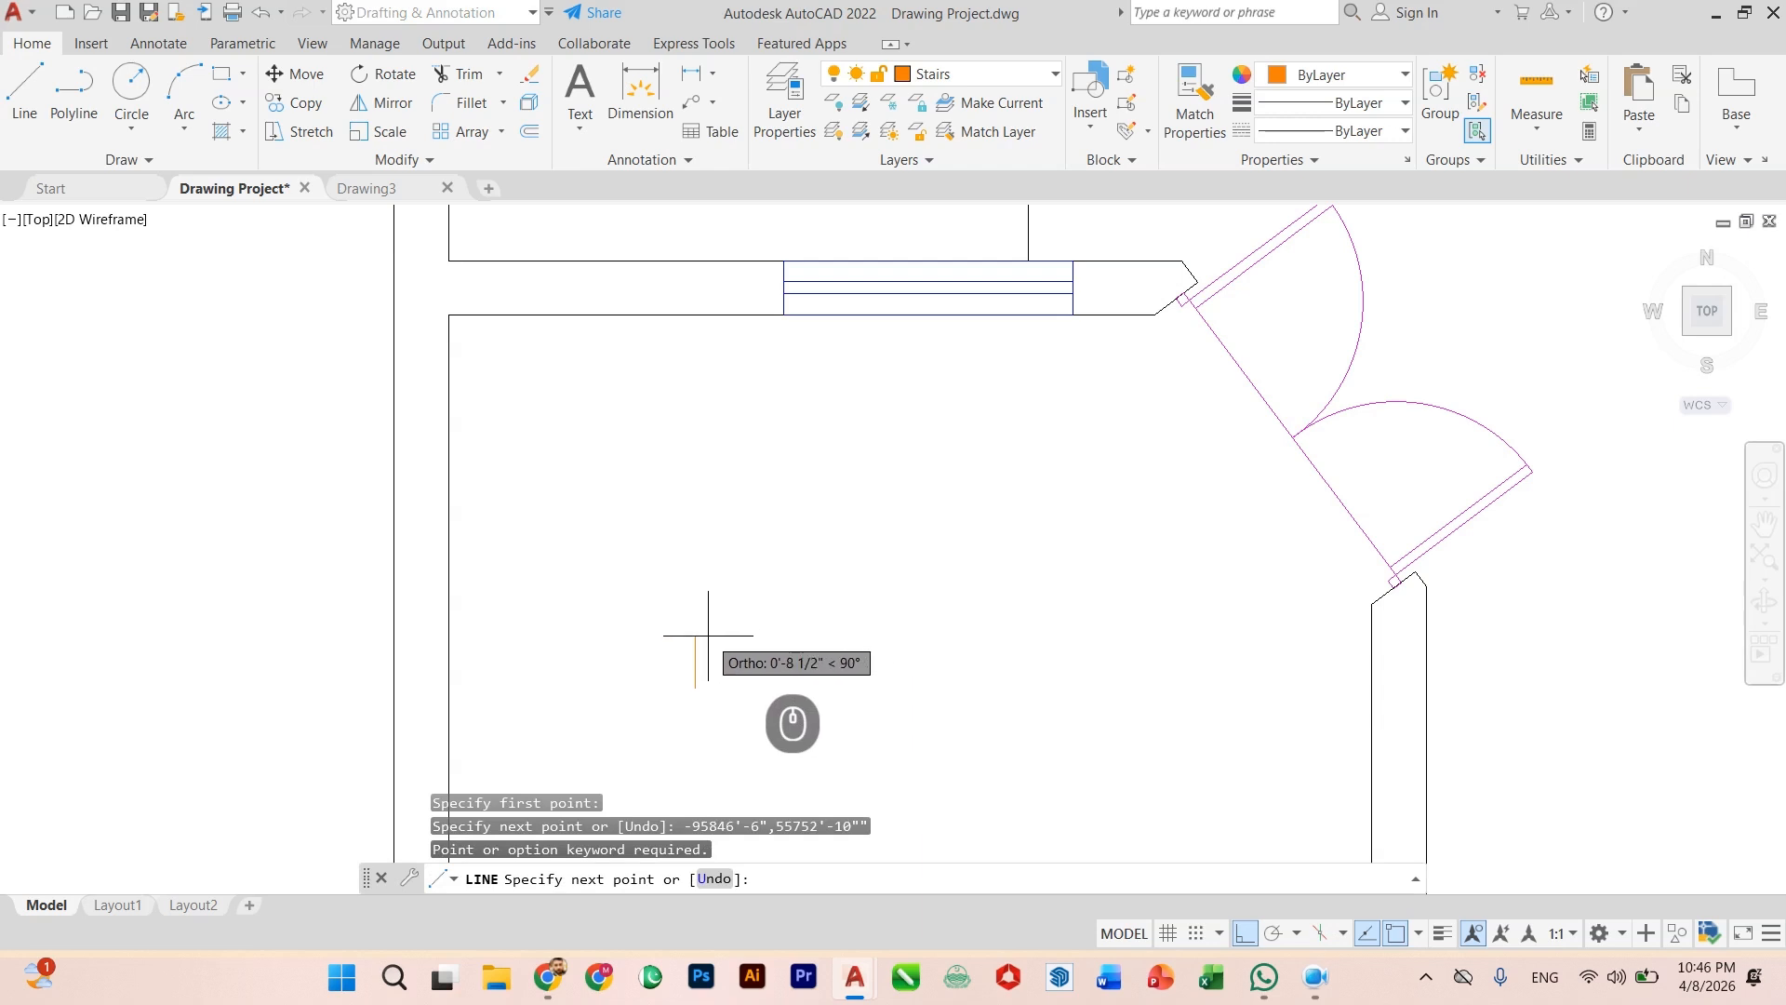
key("Escape")
scroll(691, 705, "up", 3)
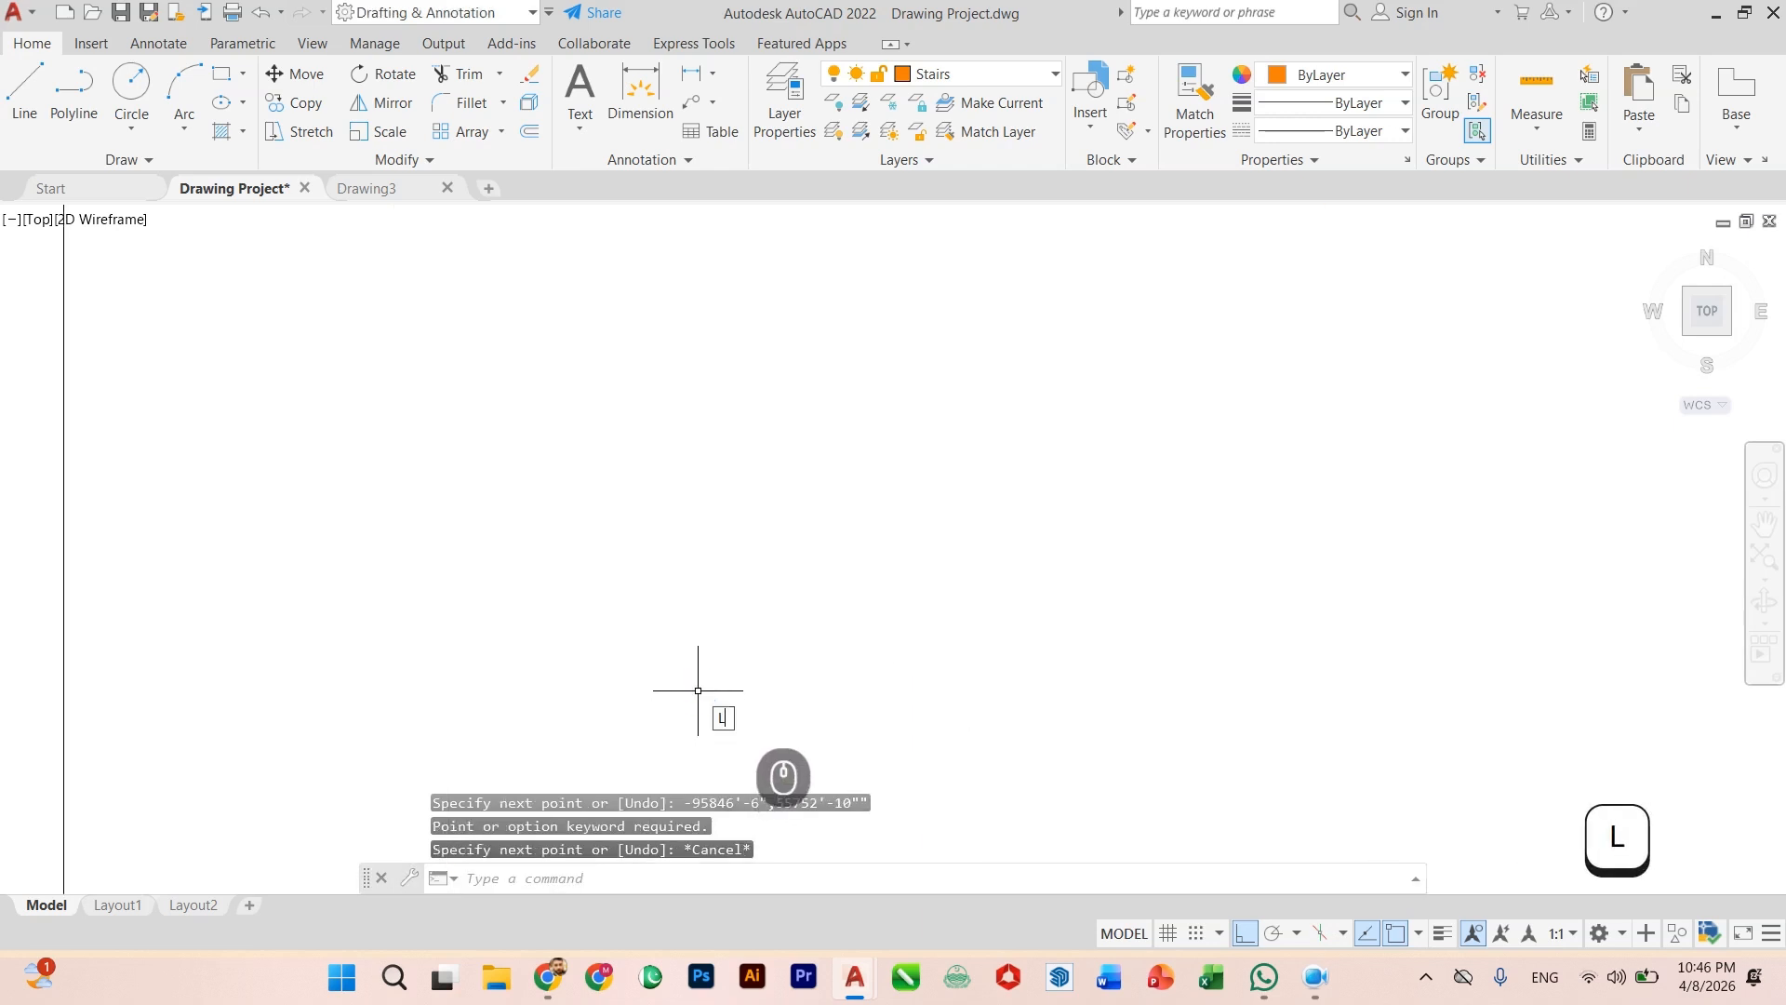
type("L")
key("Return")
left_click(698, 689)
key("Up")
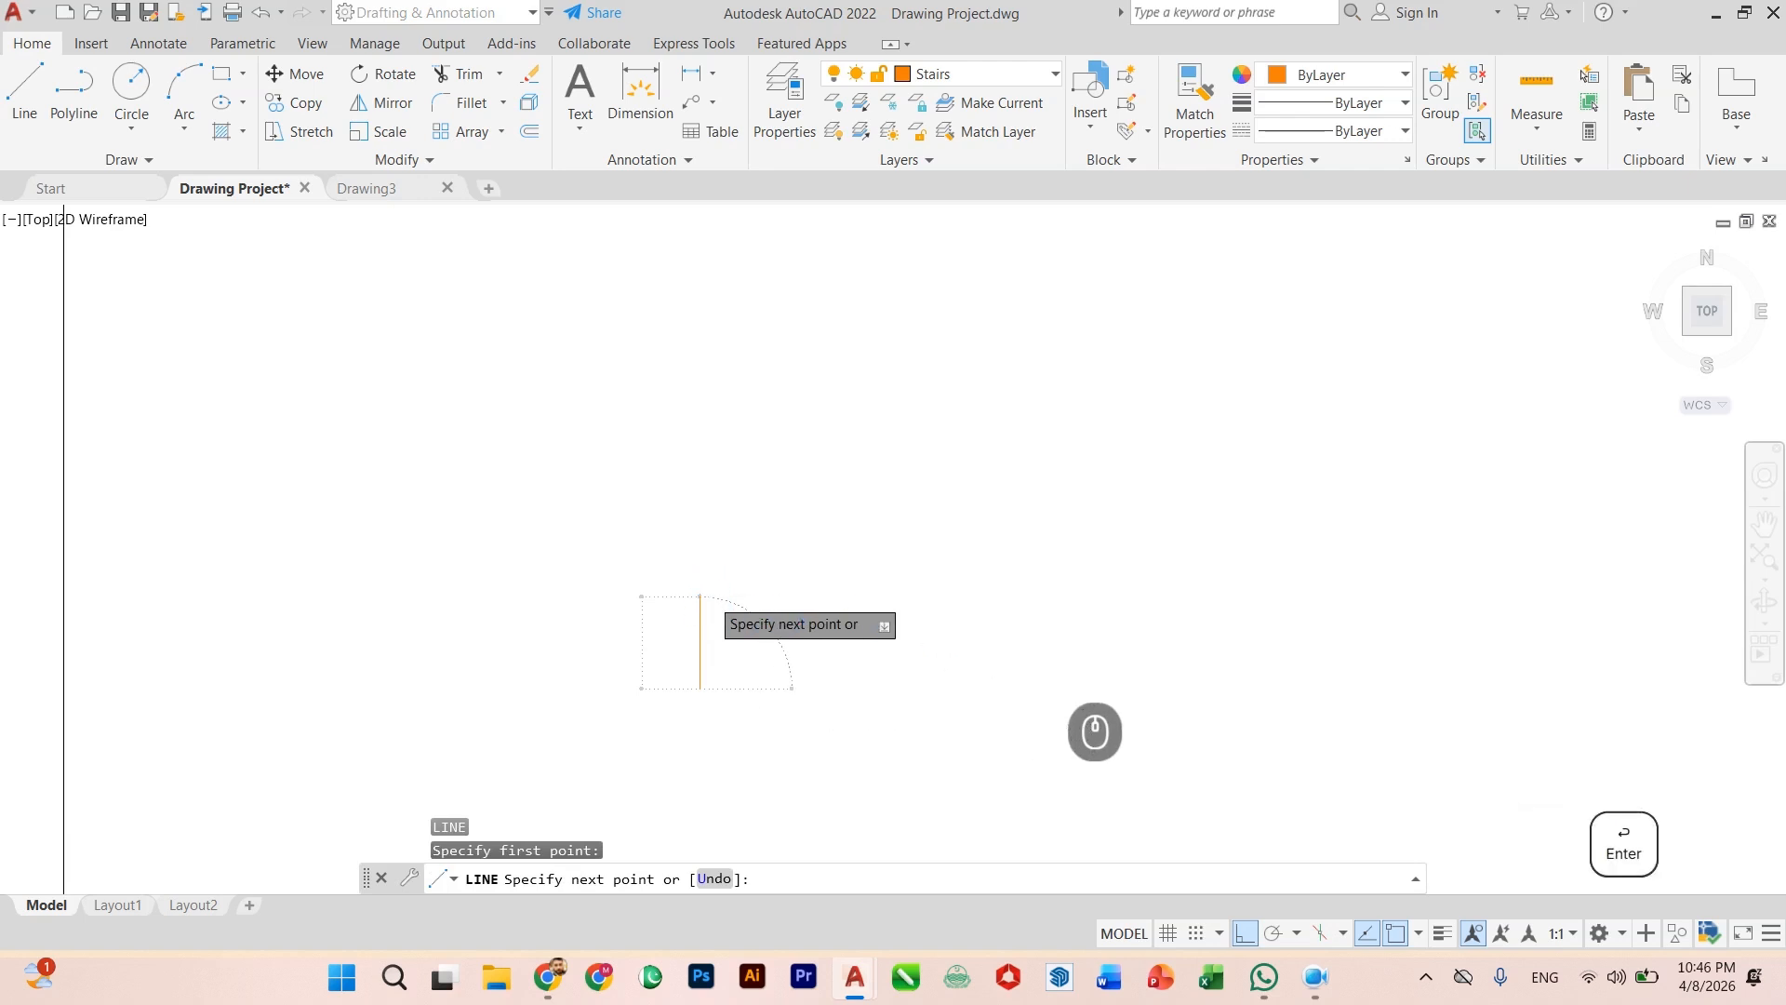
key("Escape")
key("Escape")
key("Escape")
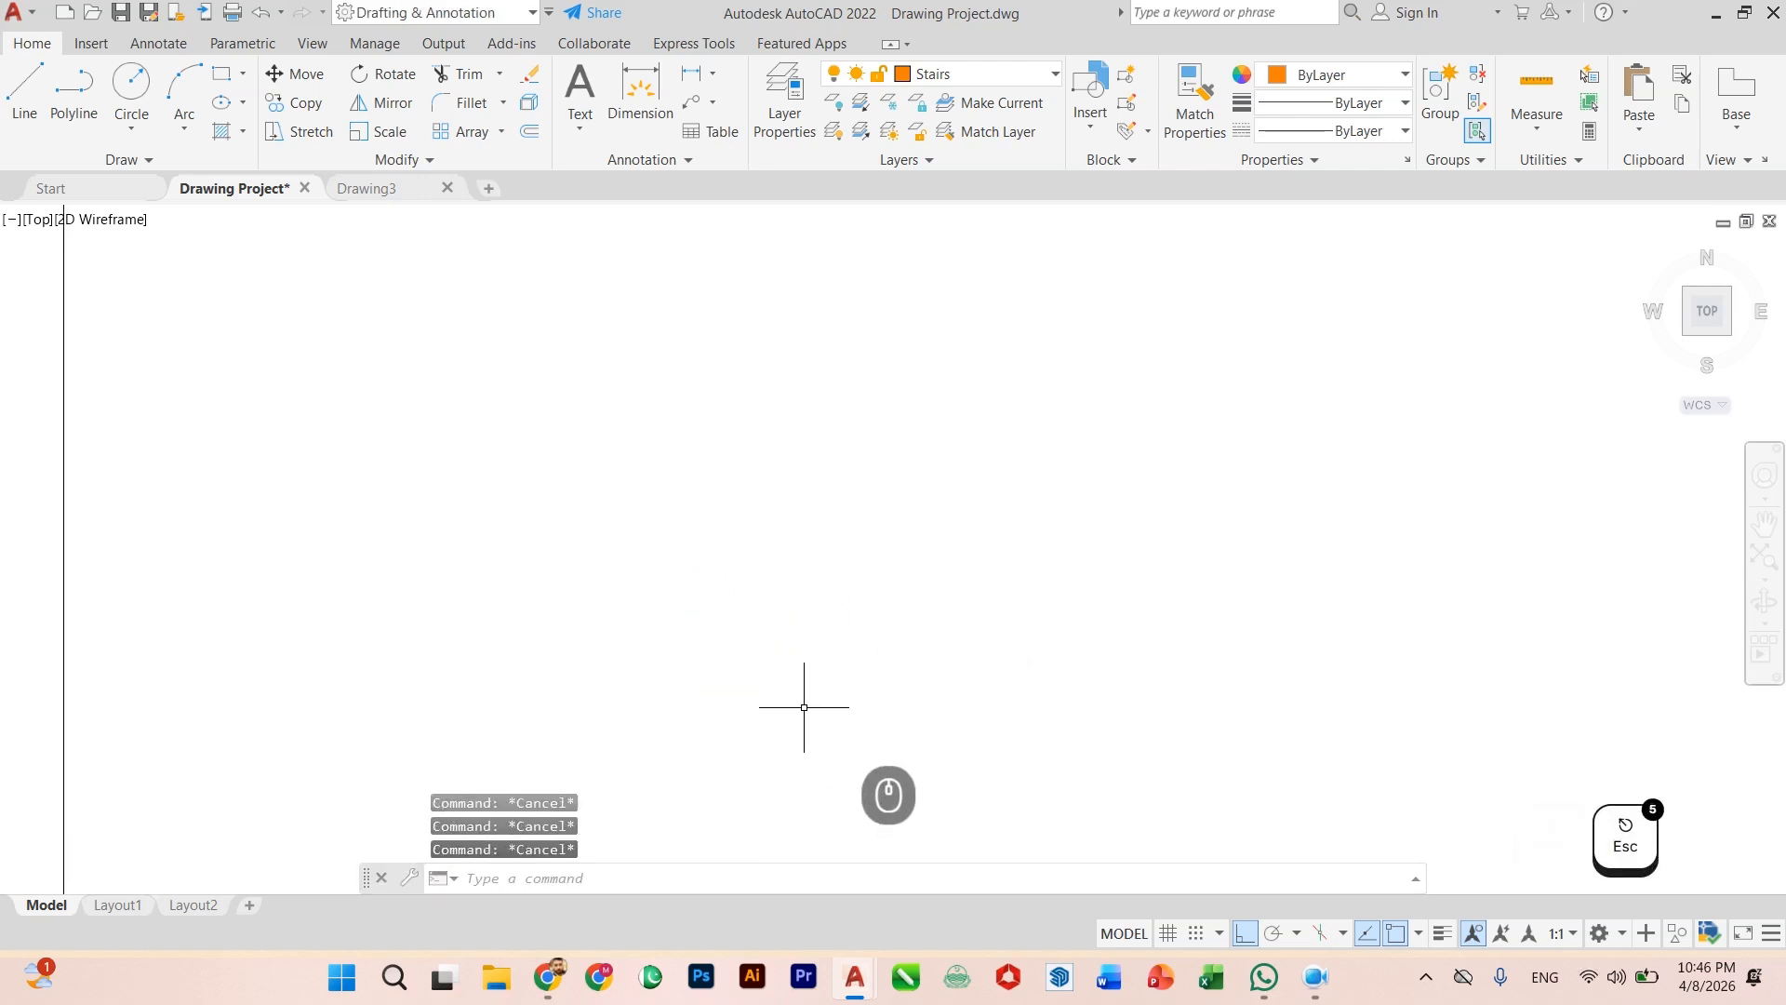
key("Return")
left_click(759, 713)
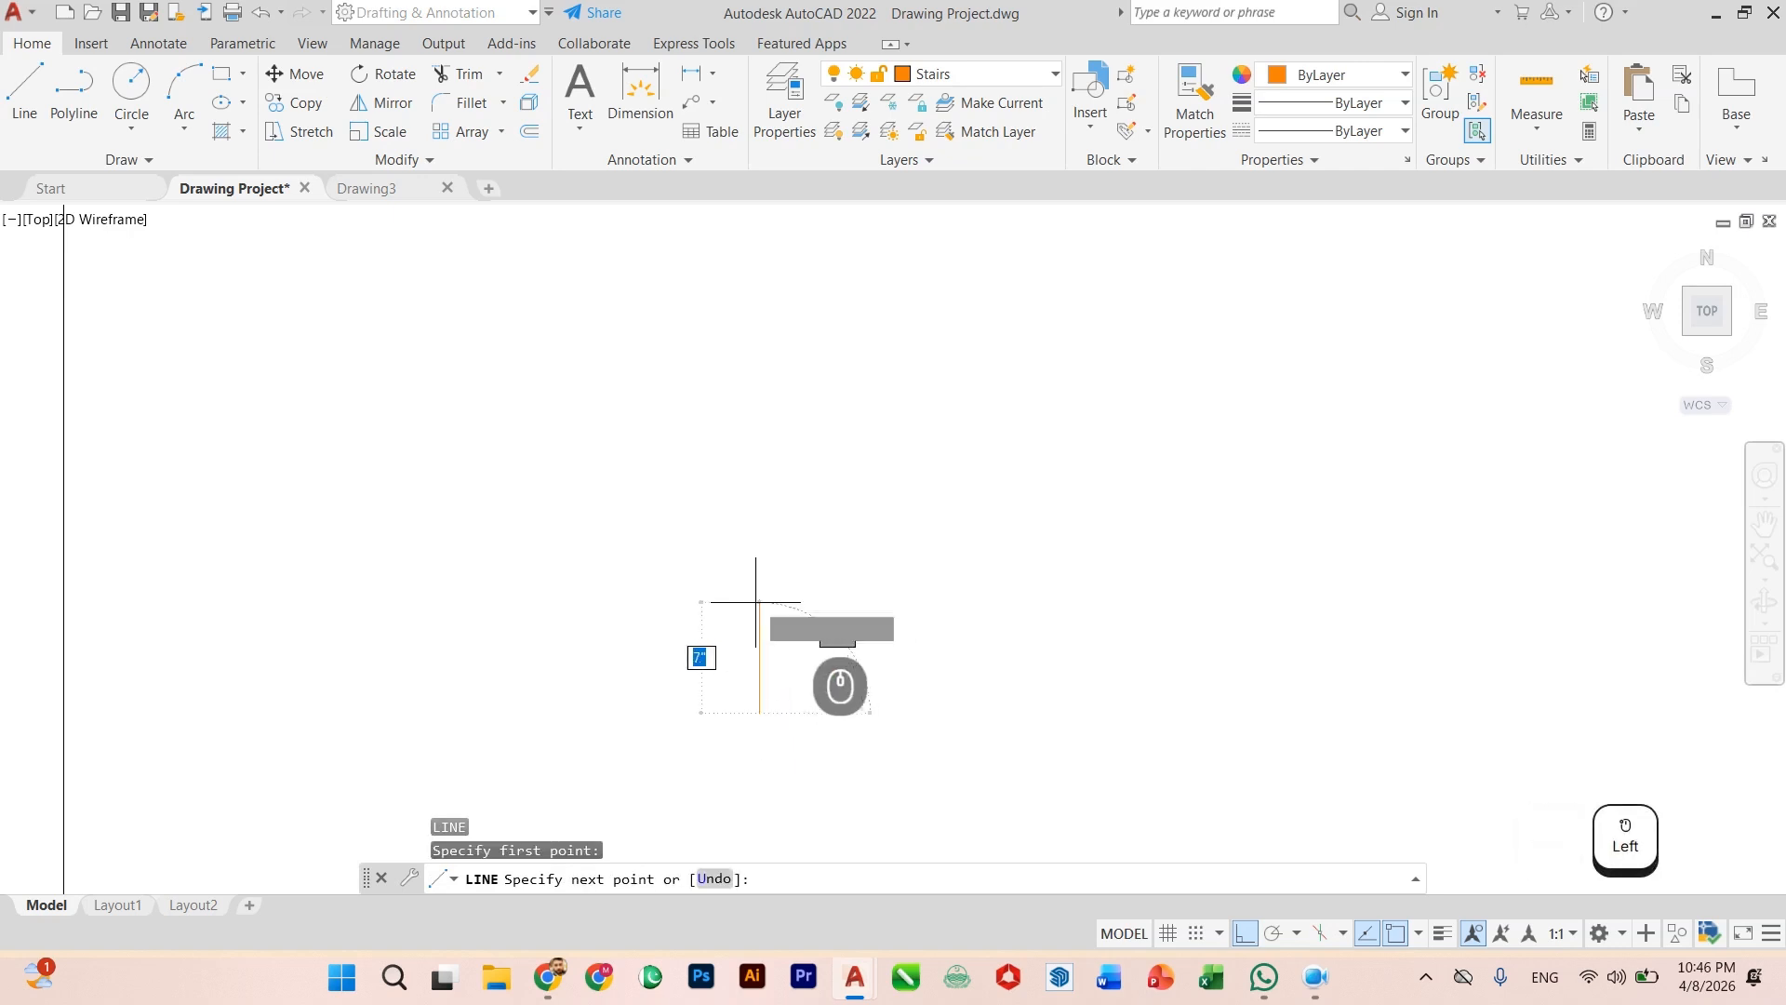
key("Up")
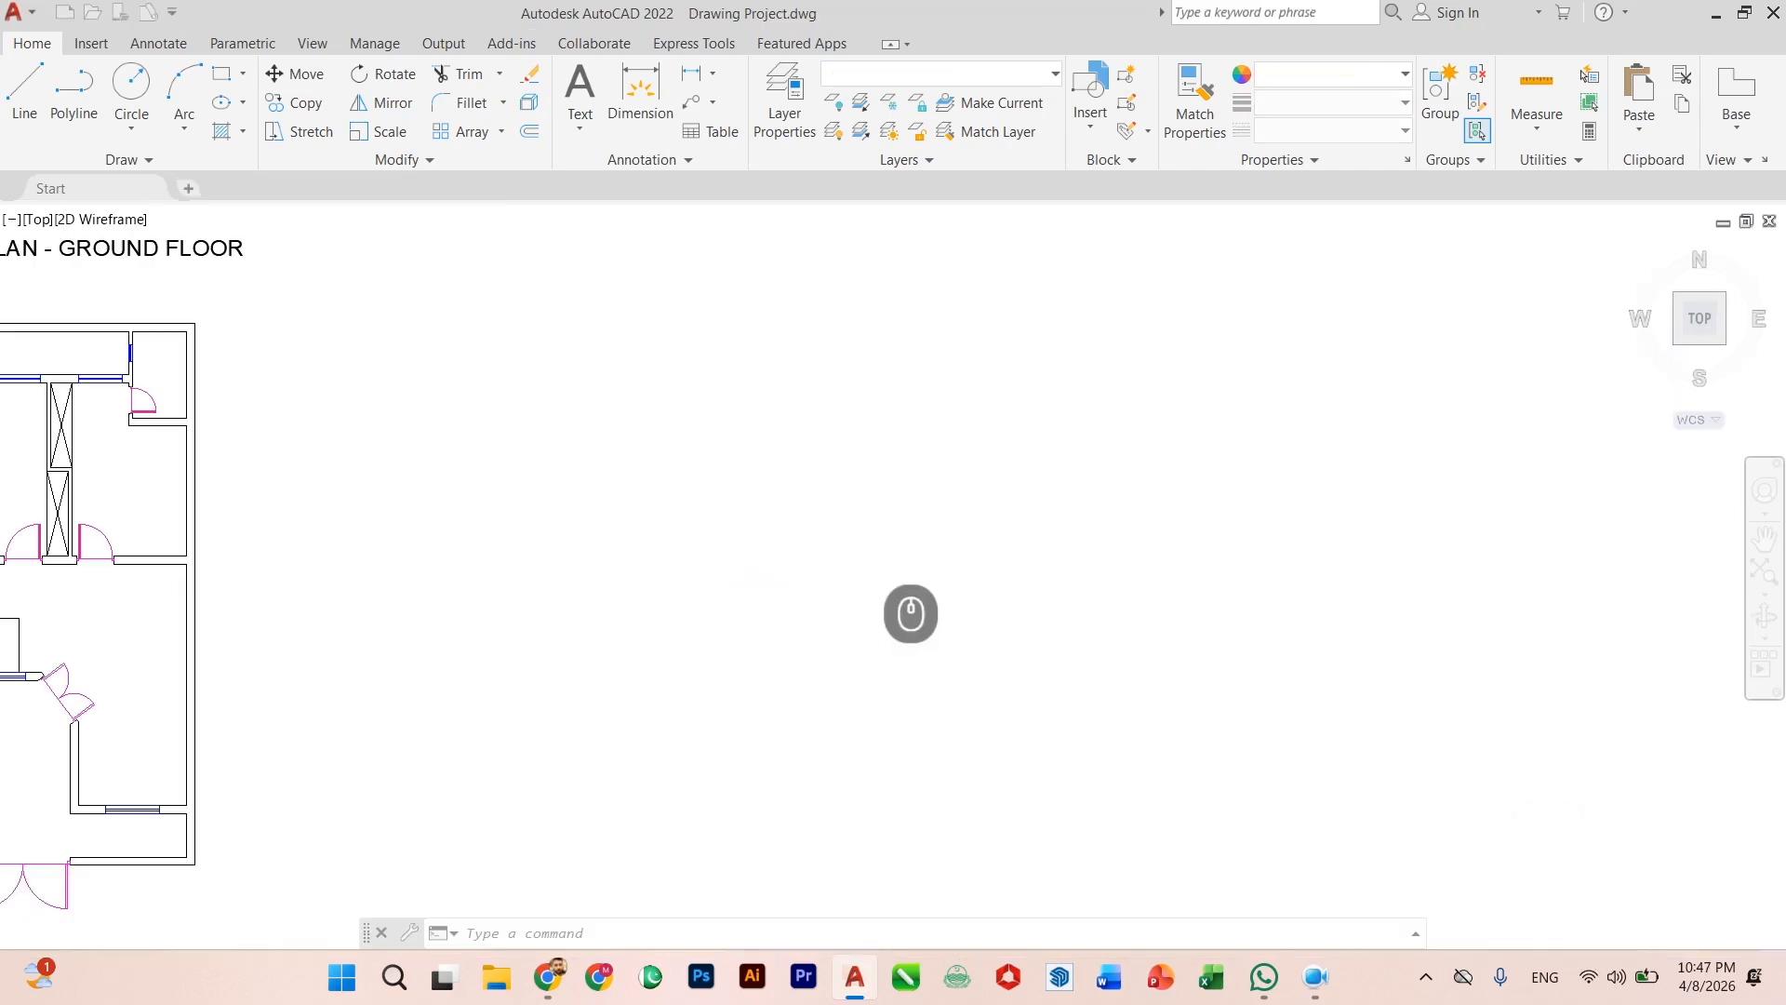
scroll(793, 522, "down", 3)
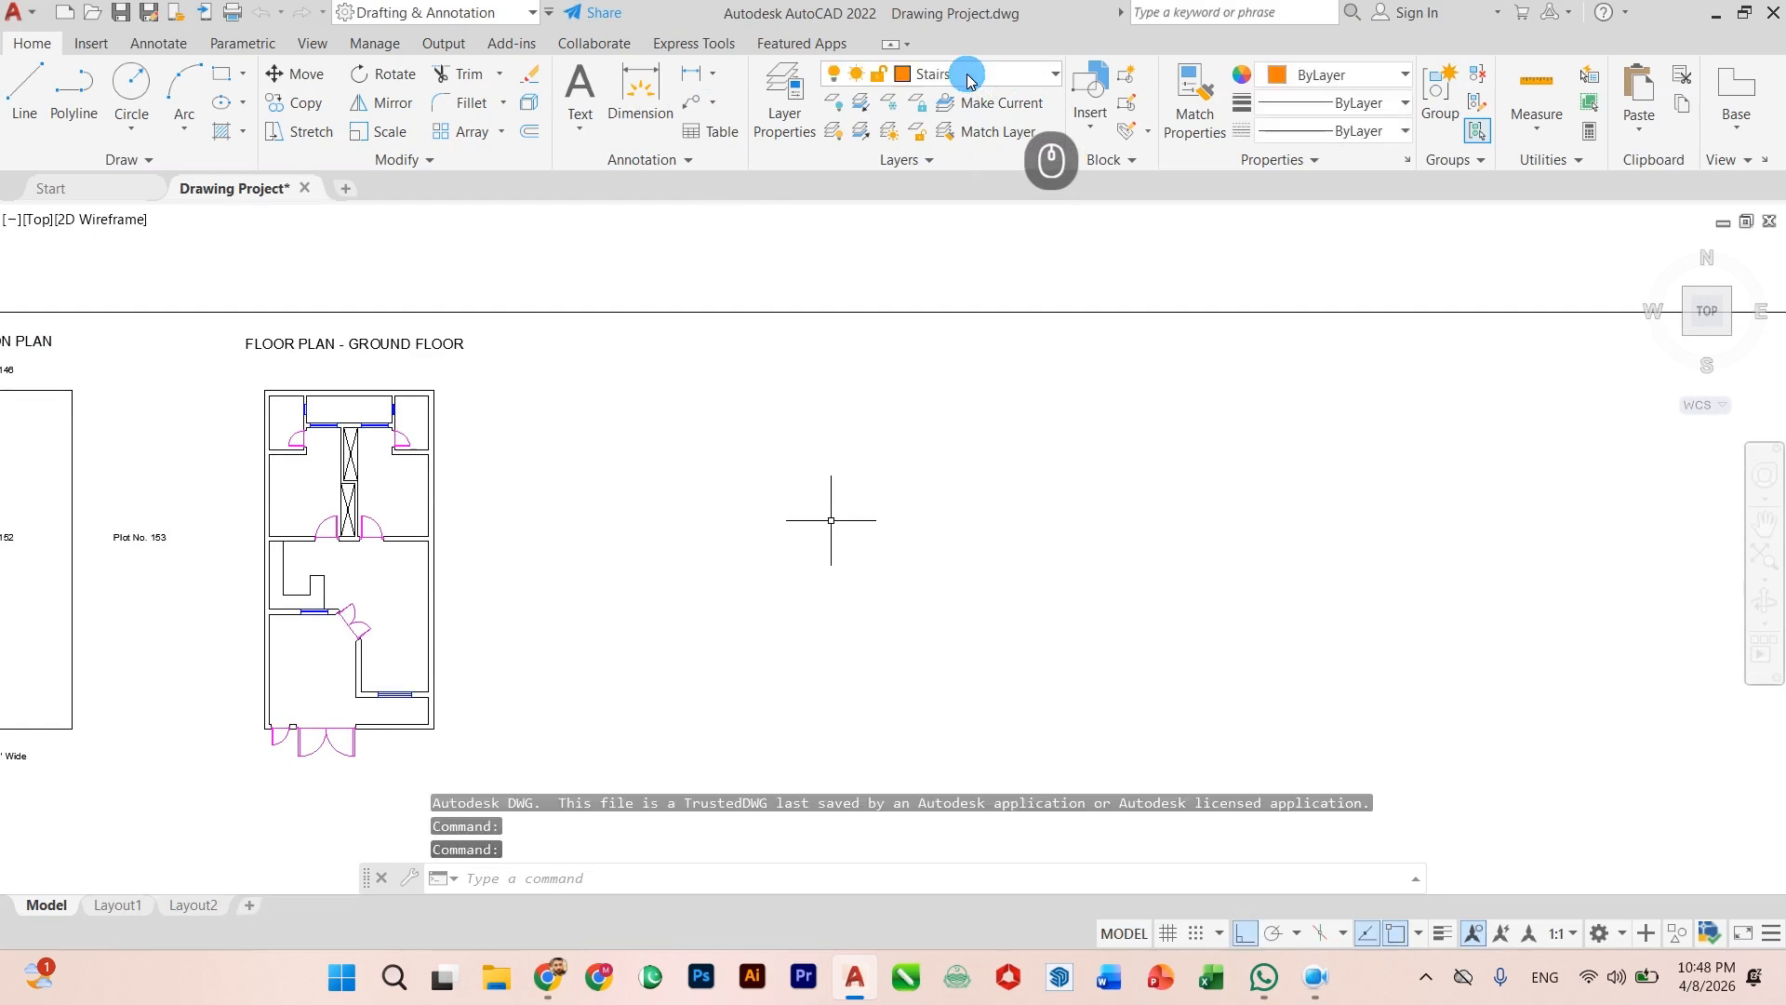
scroll(653, 601, "up", 2)
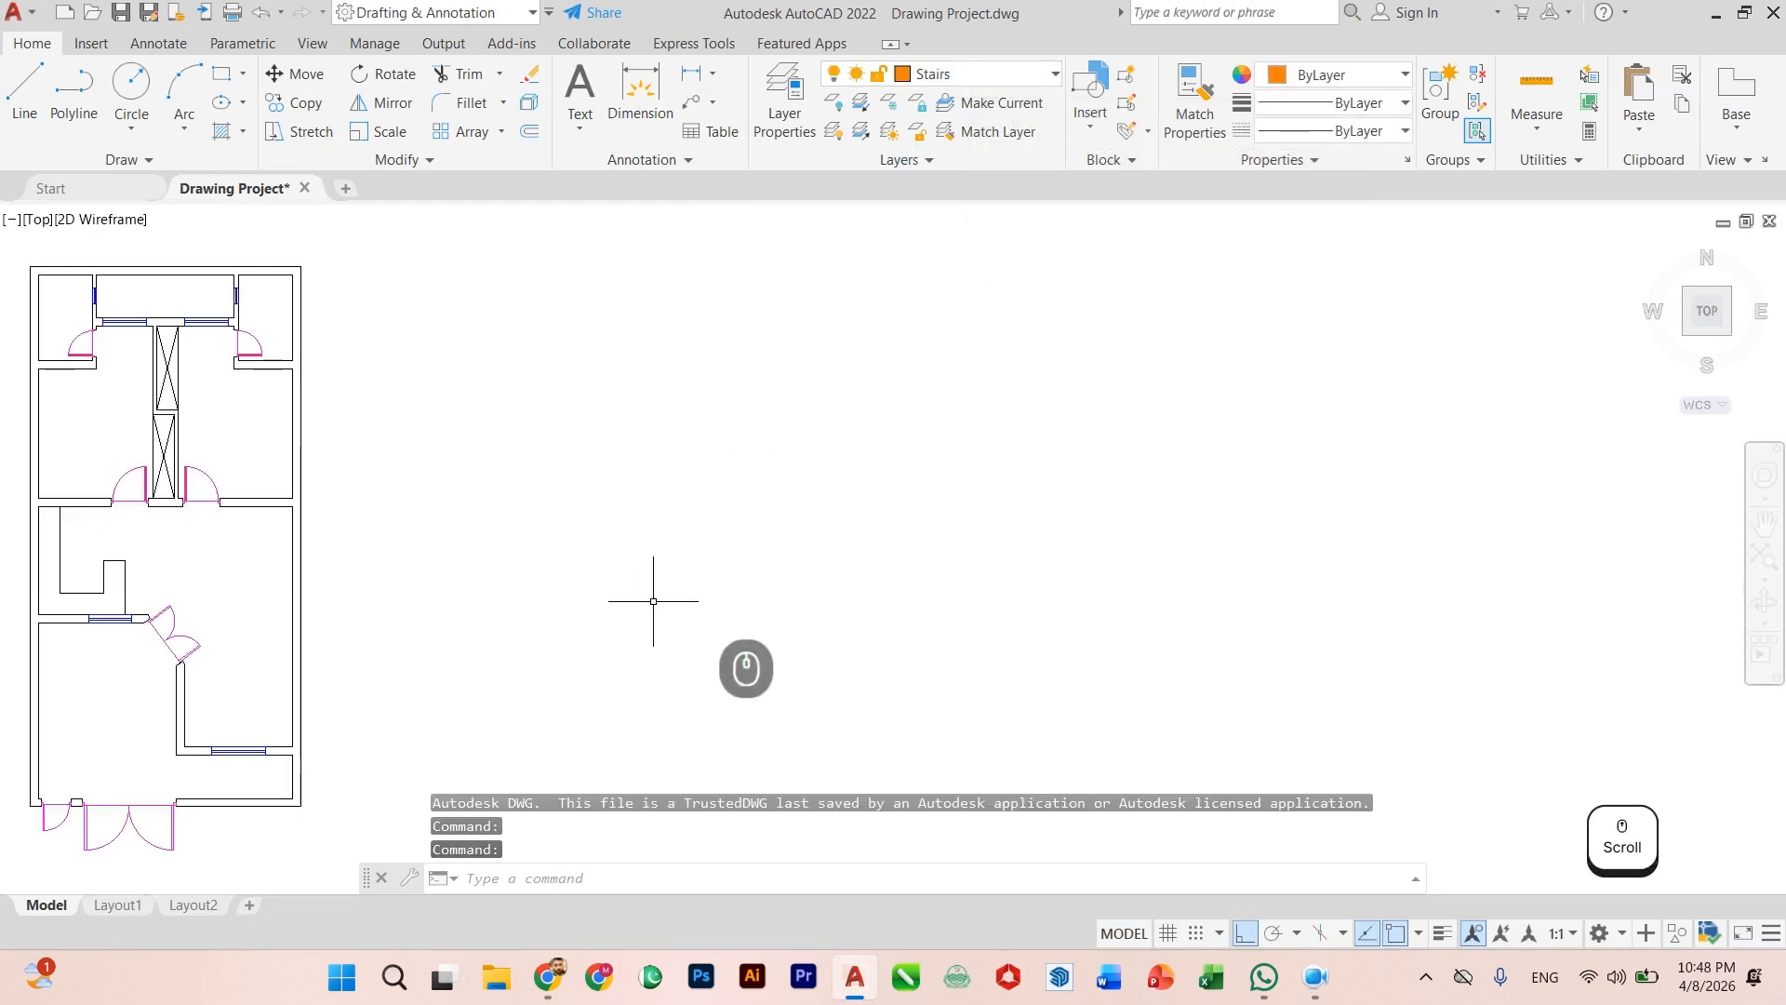
key("Return")
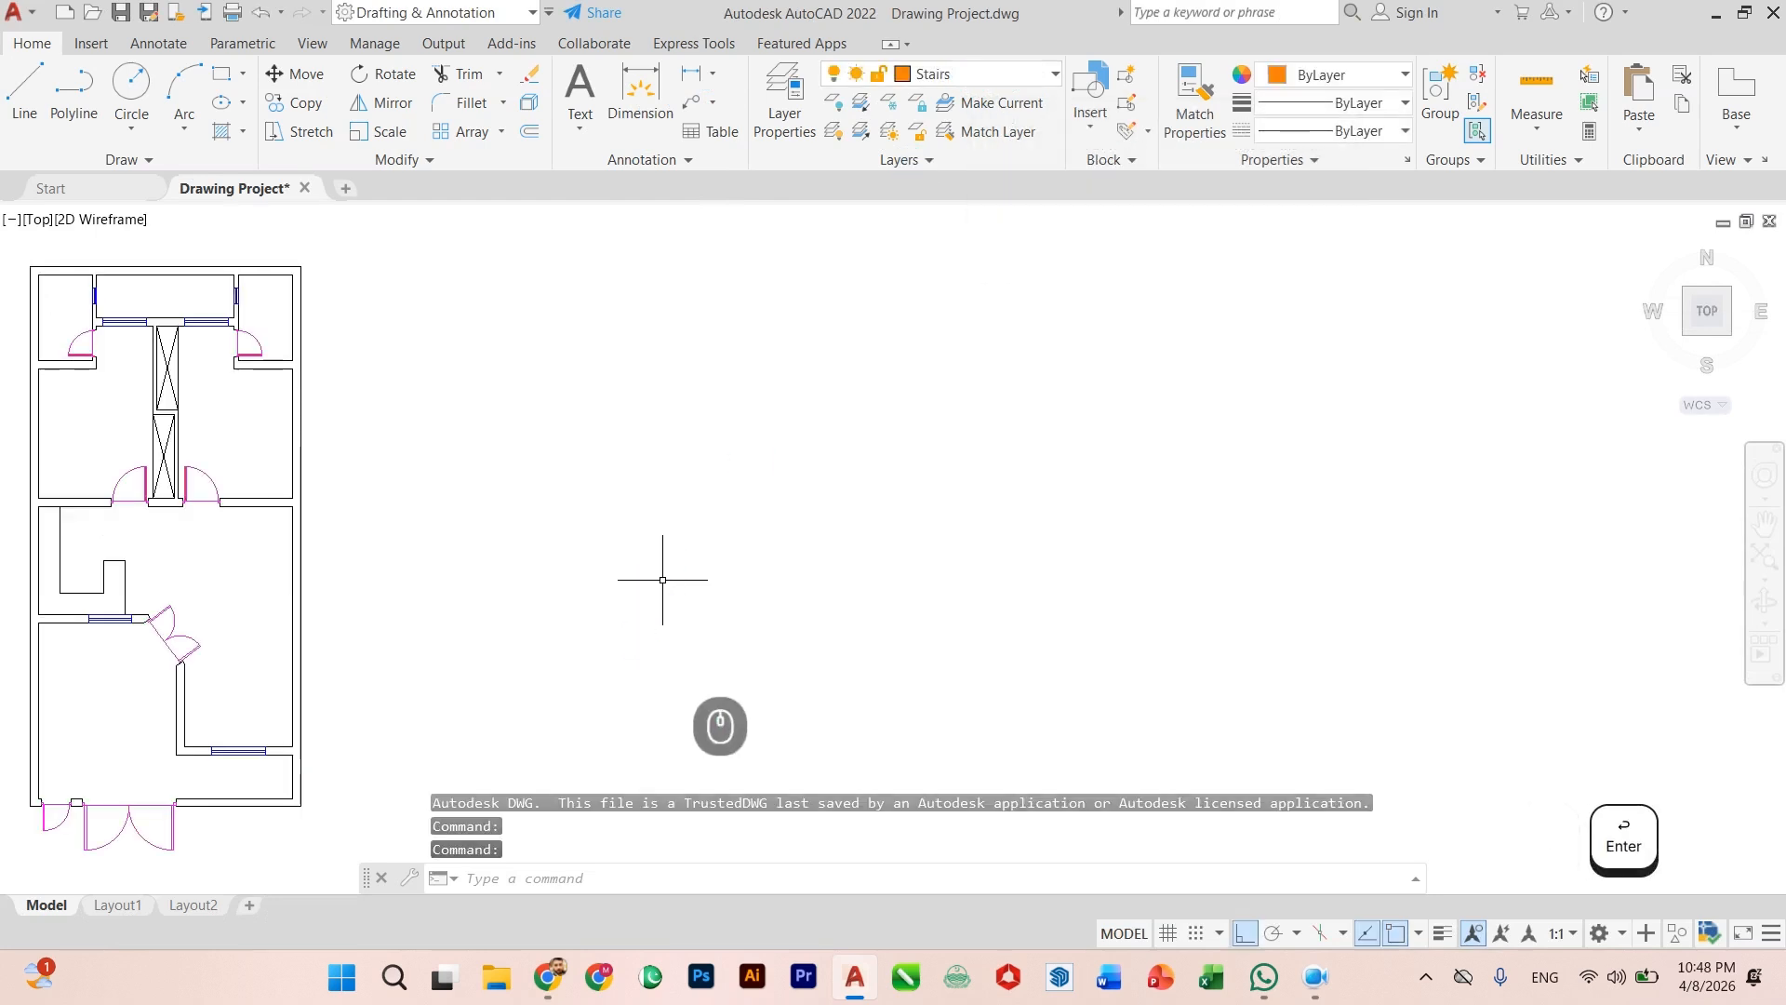
key("Escape")
key("Escape")
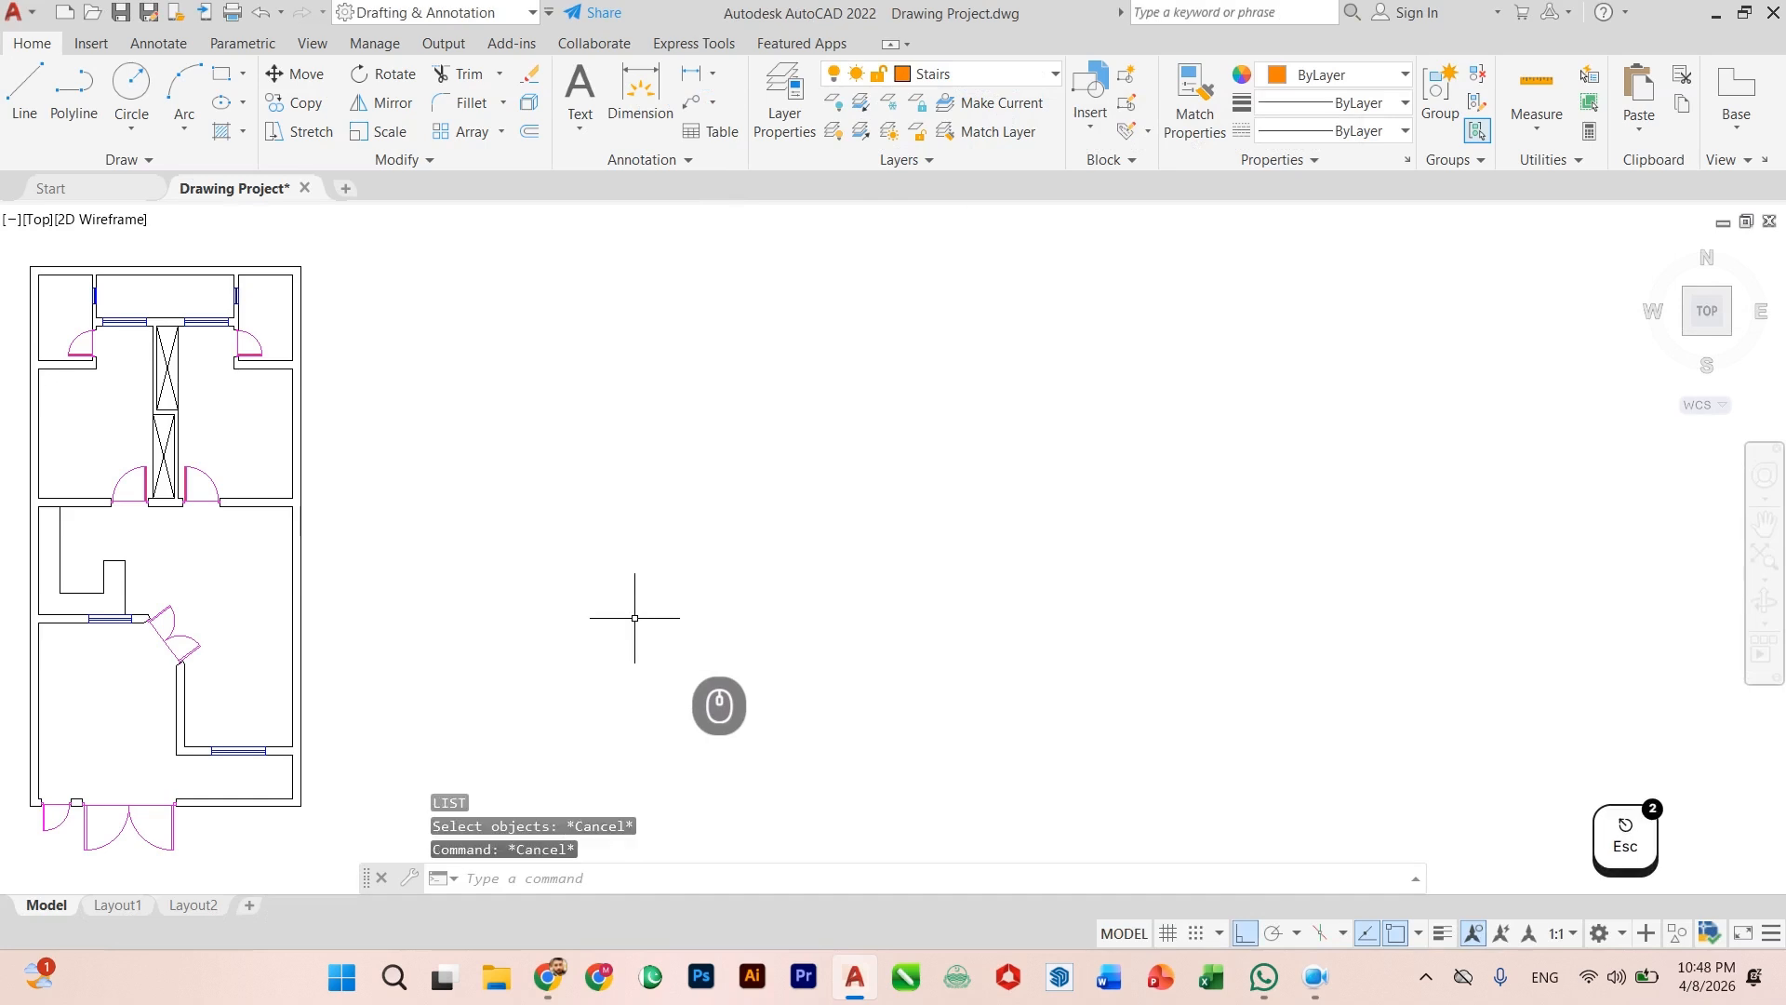
Step: Draw an 8" vertical line upward in the empty area beside the ground floor plan
type("l")
key("Return")
left_click(634, 616)
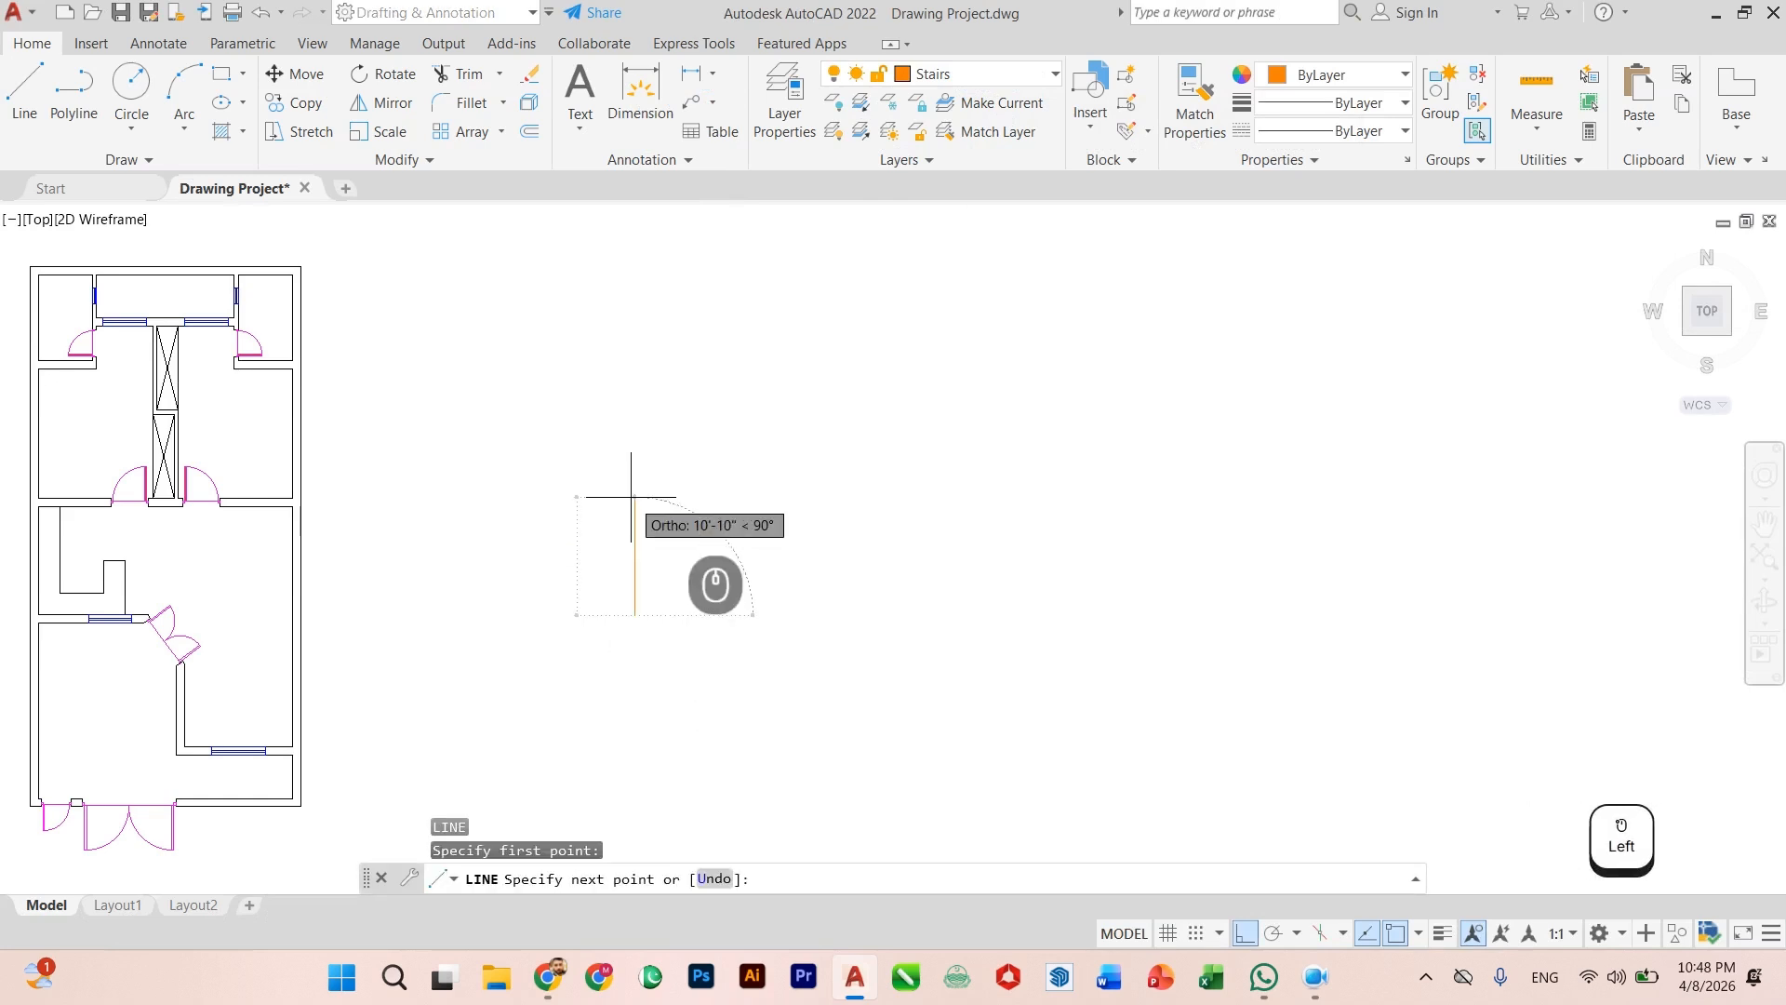
left_click(632, 498)
key("Up")
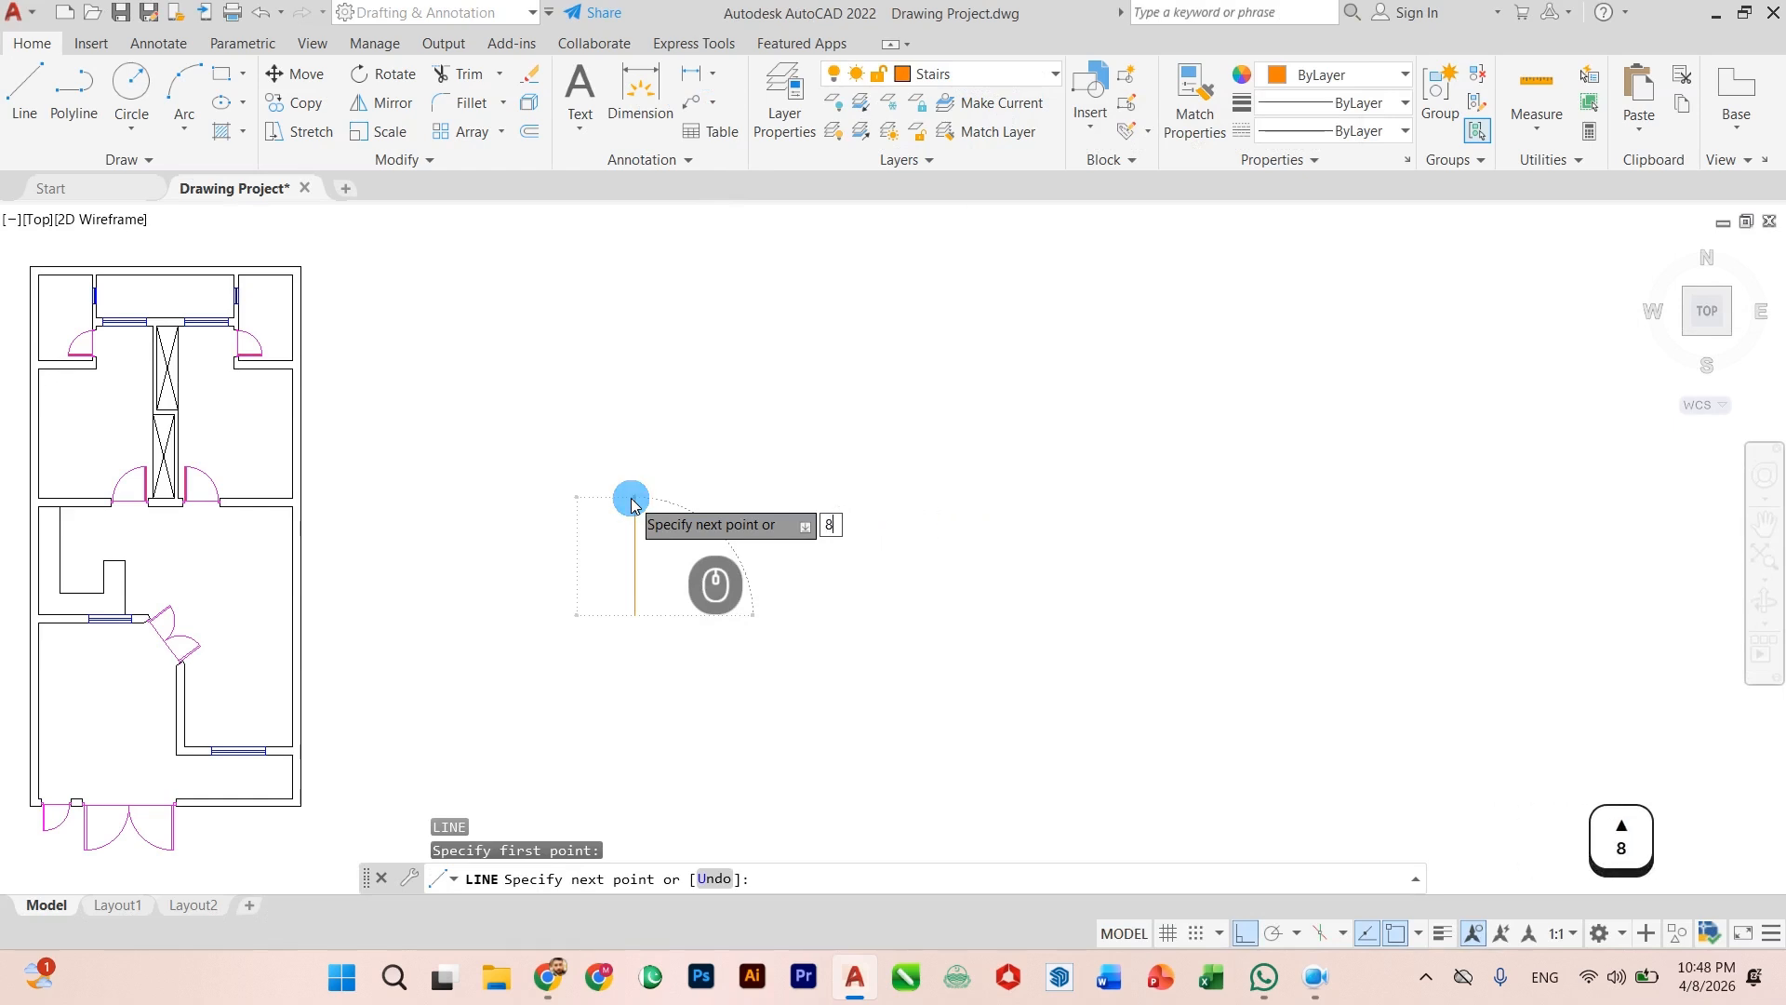
key("Return")
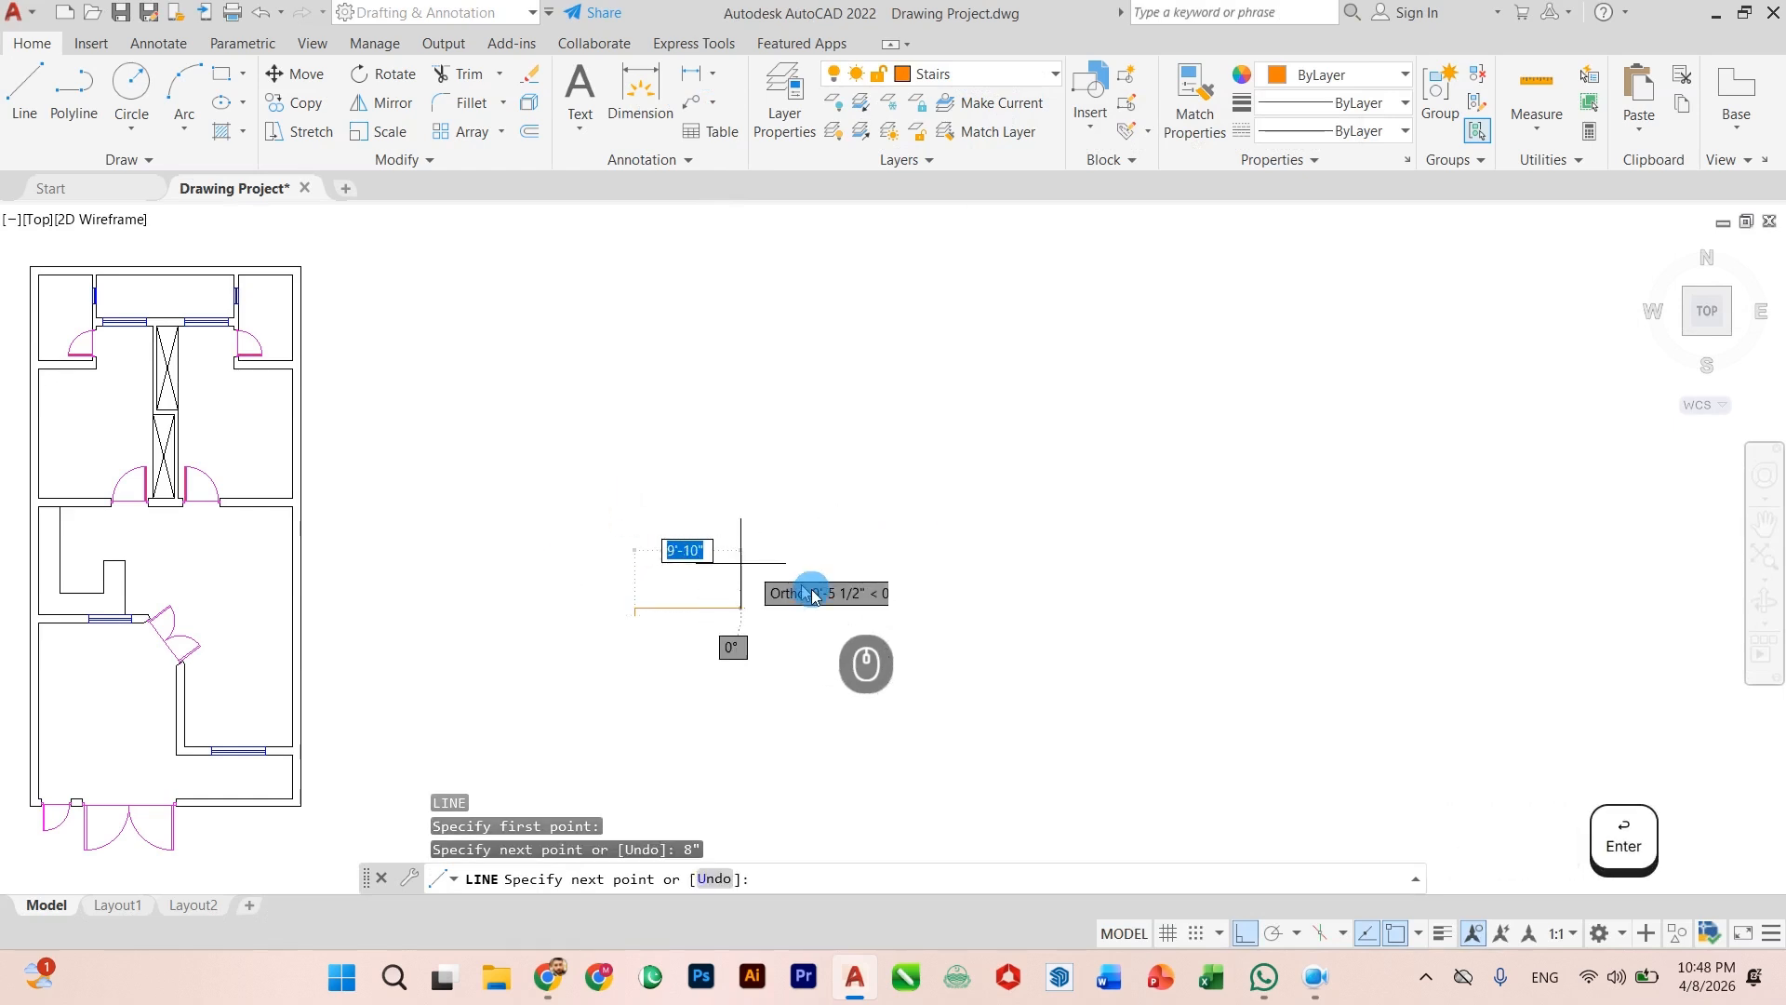
scroll(644, 638, "up", 3)
type("11")
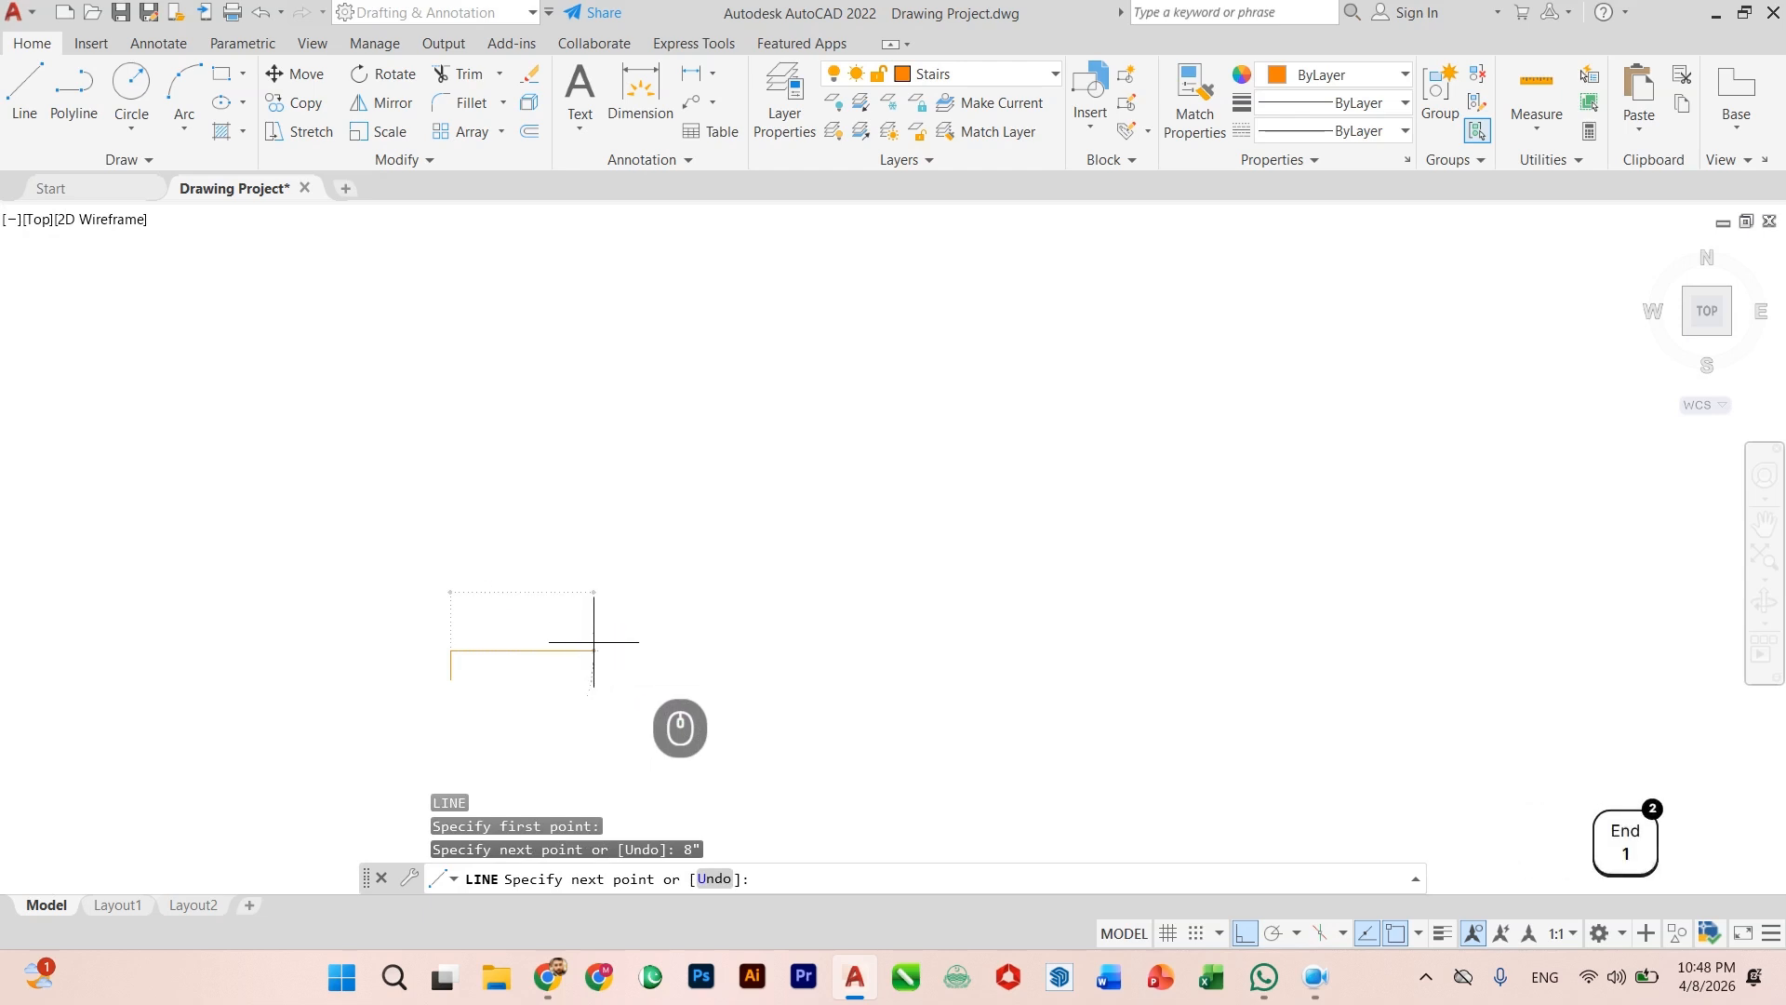
key("Return")
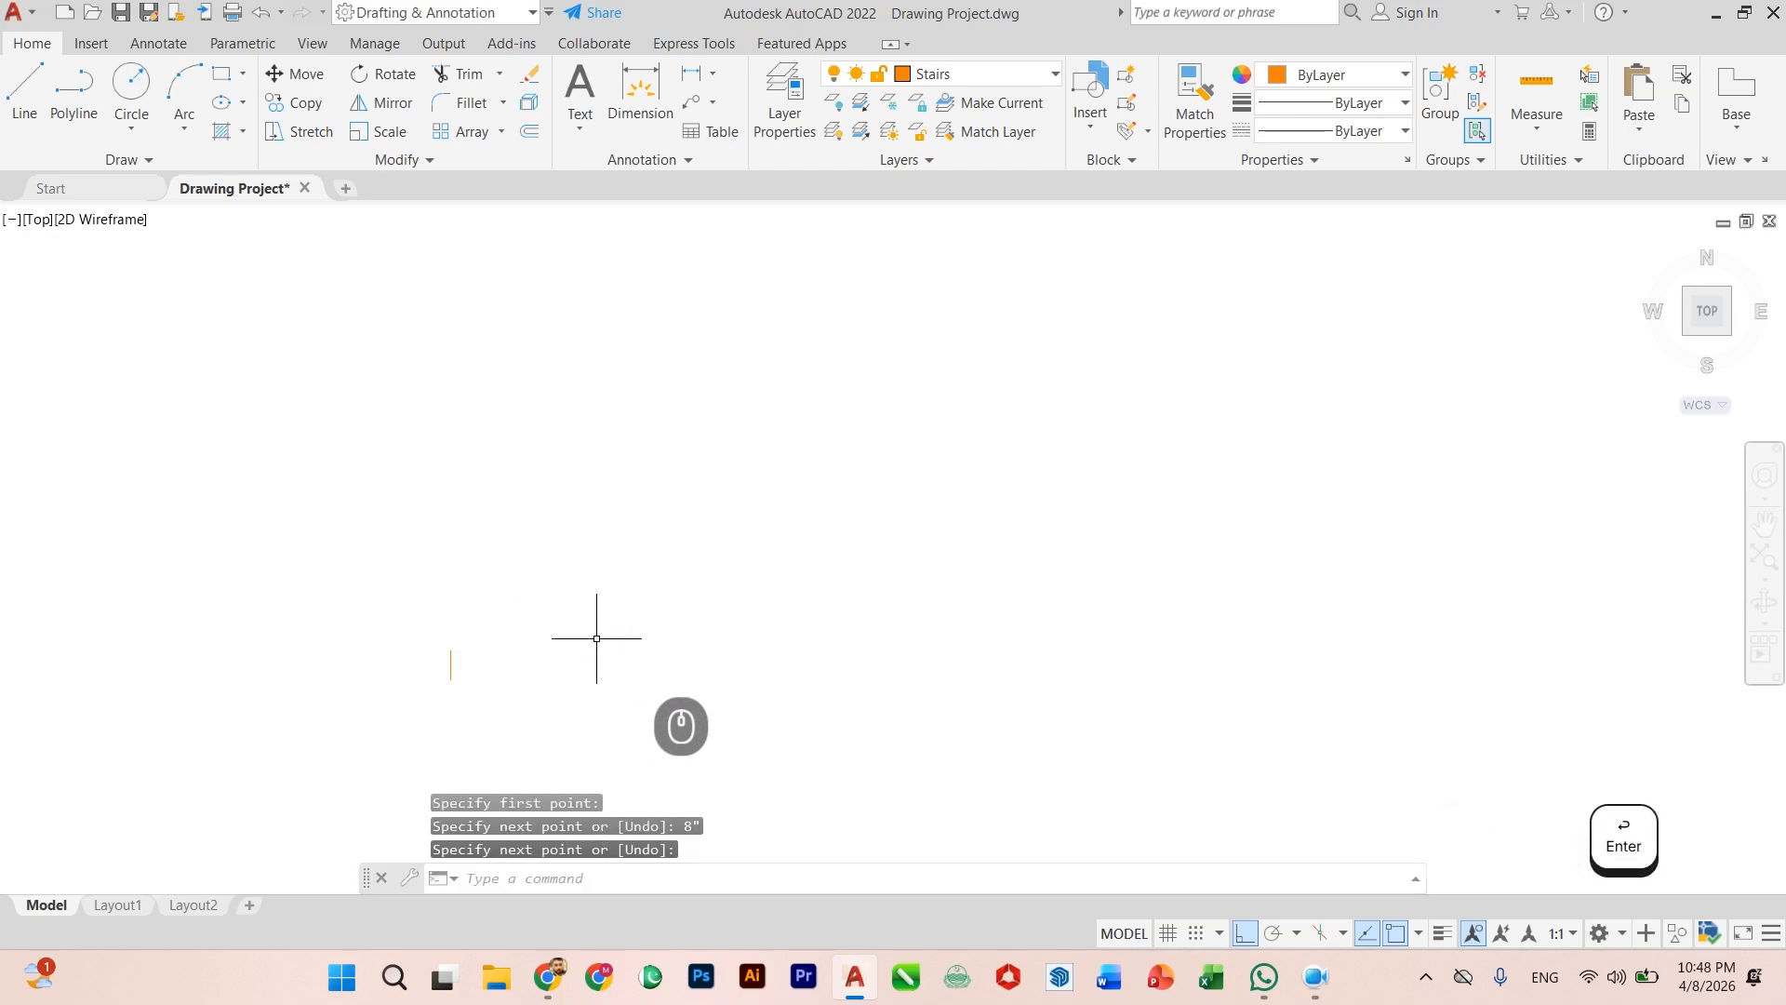
key("Escape")
Step: Draw an 11" horizontal line to the right from the upper end of the 8" vertical line
scroll(403, 670, "up", 5)
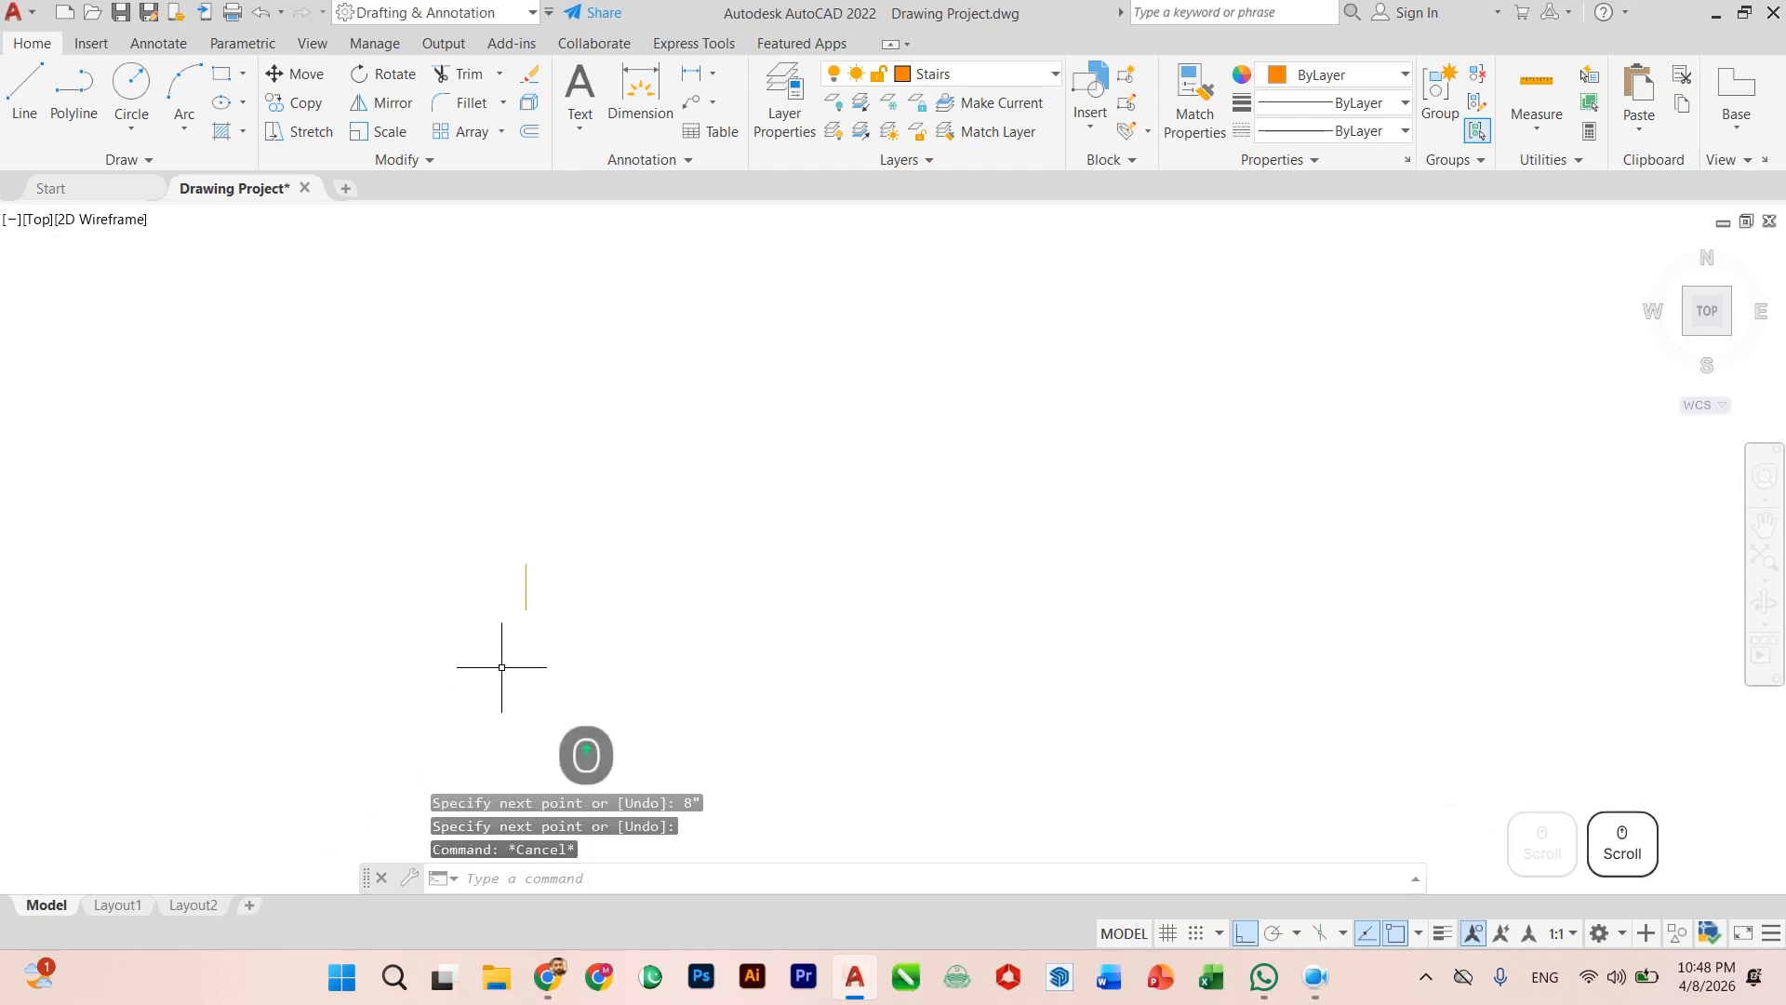
key("Return")
left_click(574, 538)
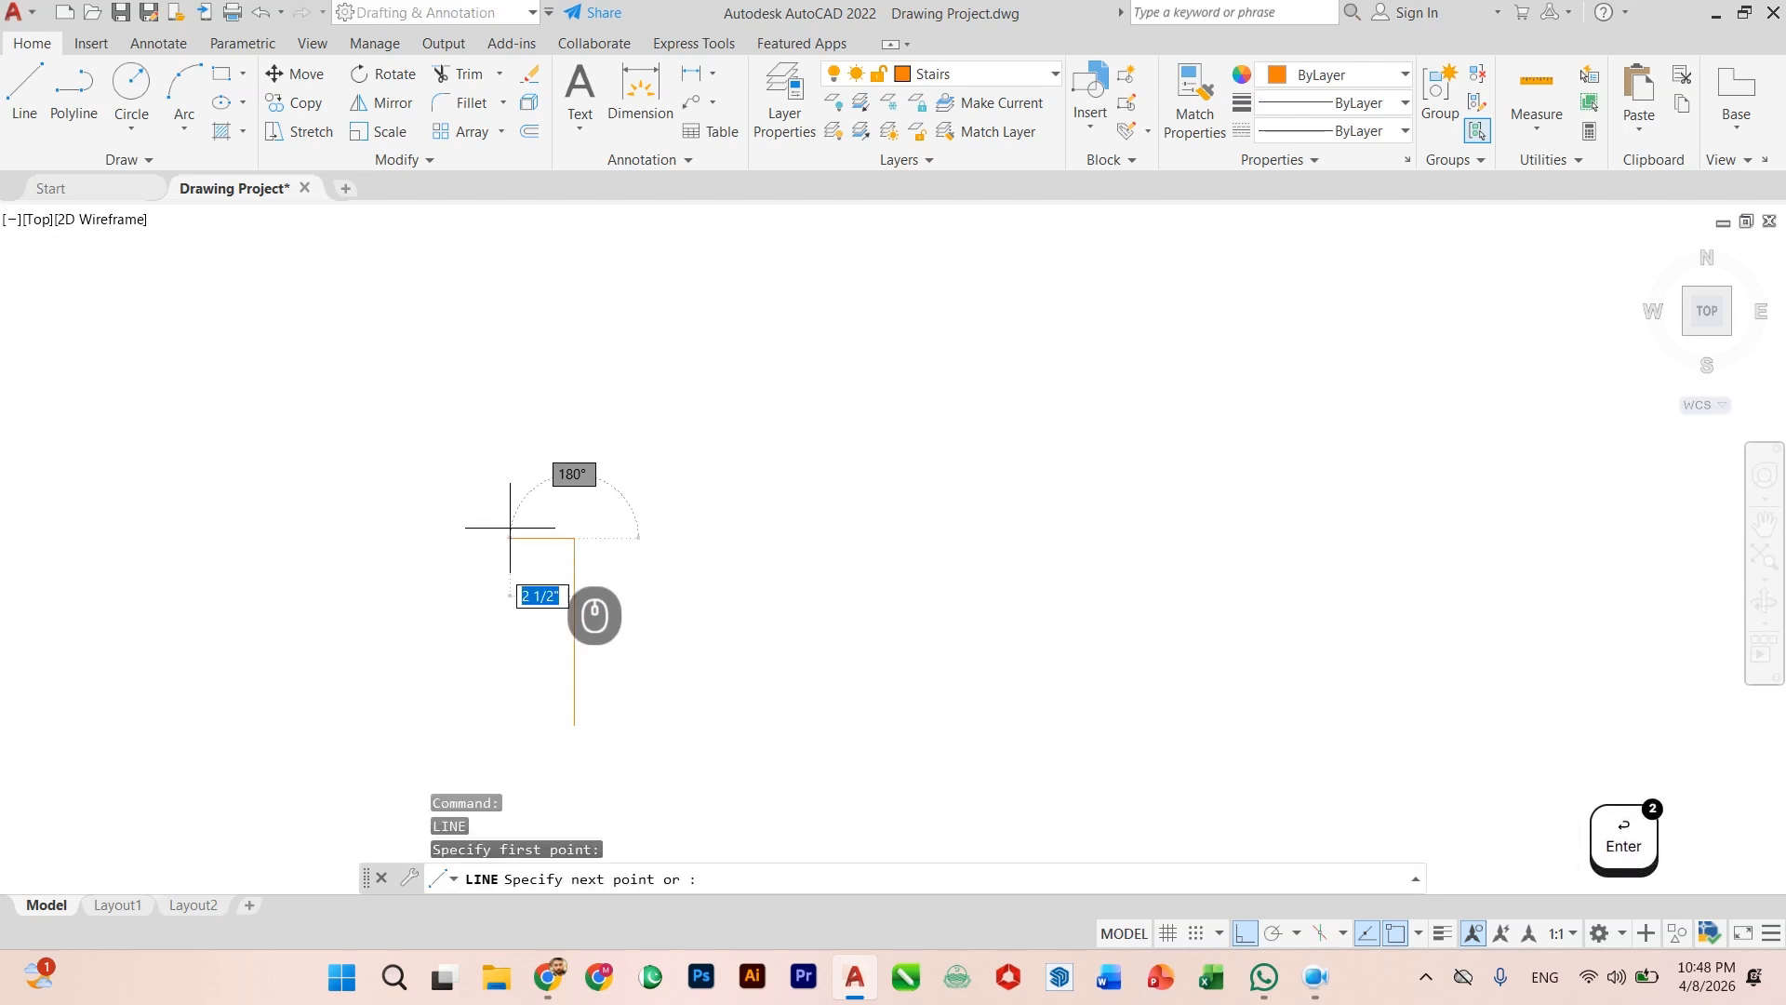
type("11\"")
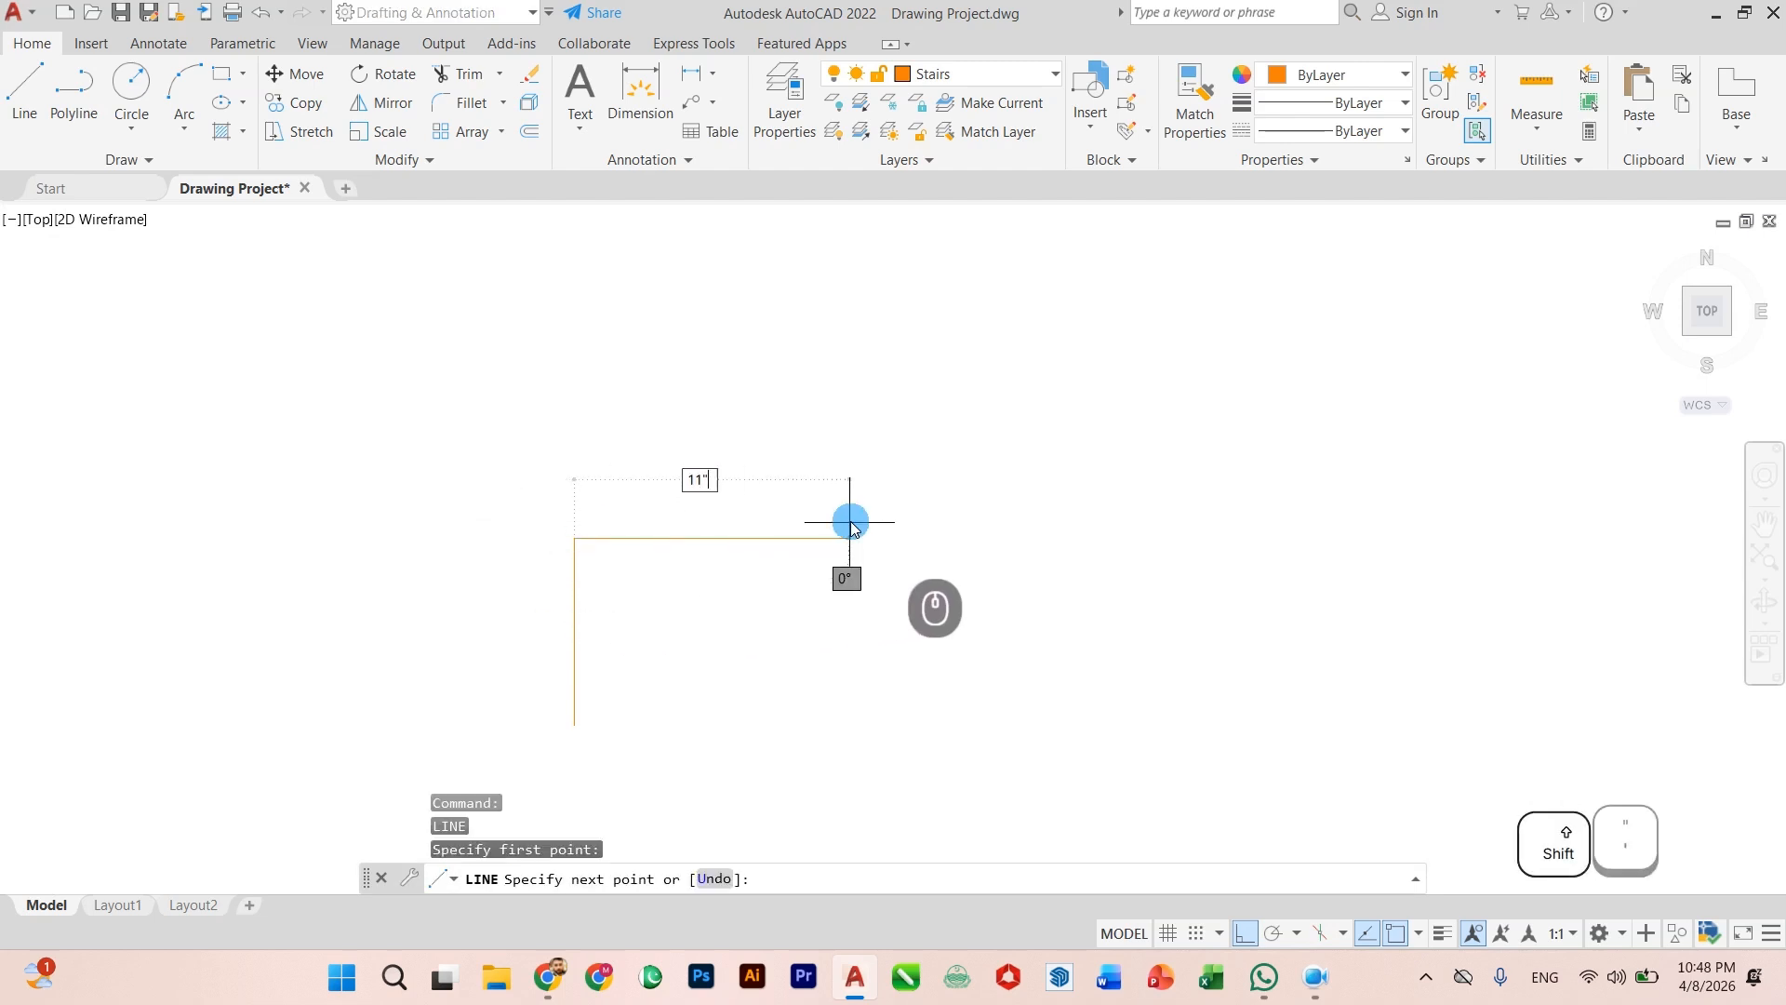
key("Return")
key("Escape")
scroll(750, 686, "up", 4)
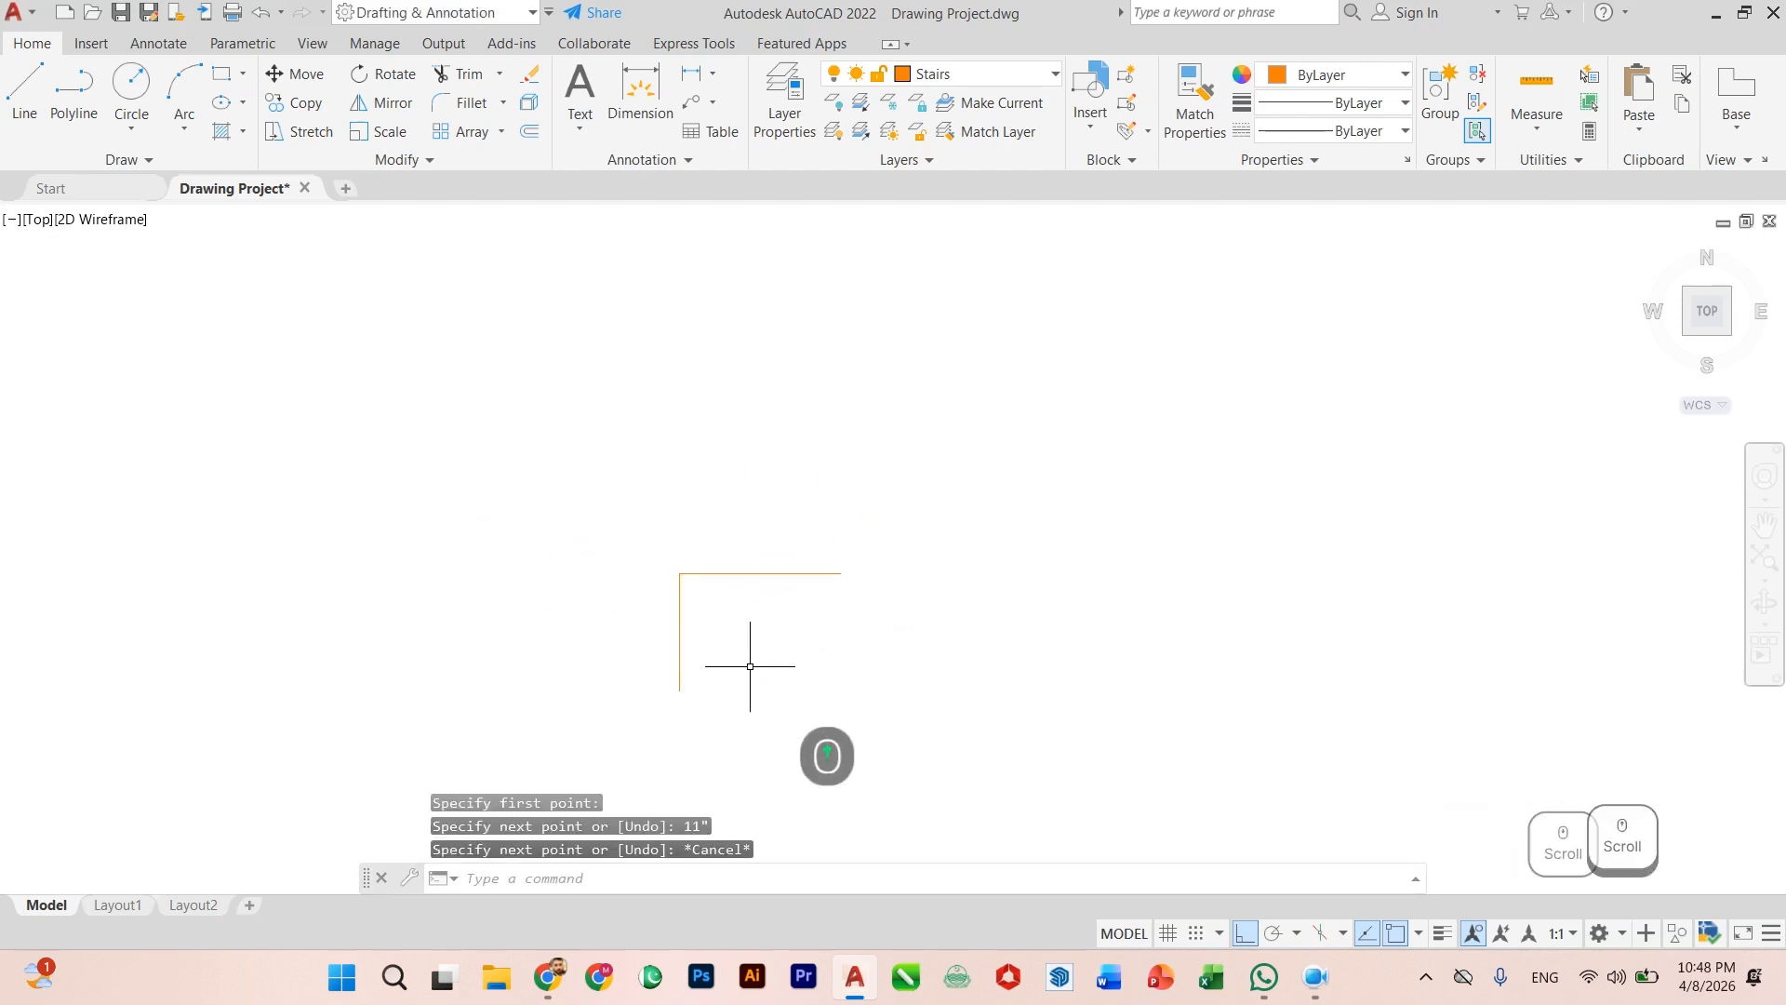
scroll(596, 483, "down", 2)
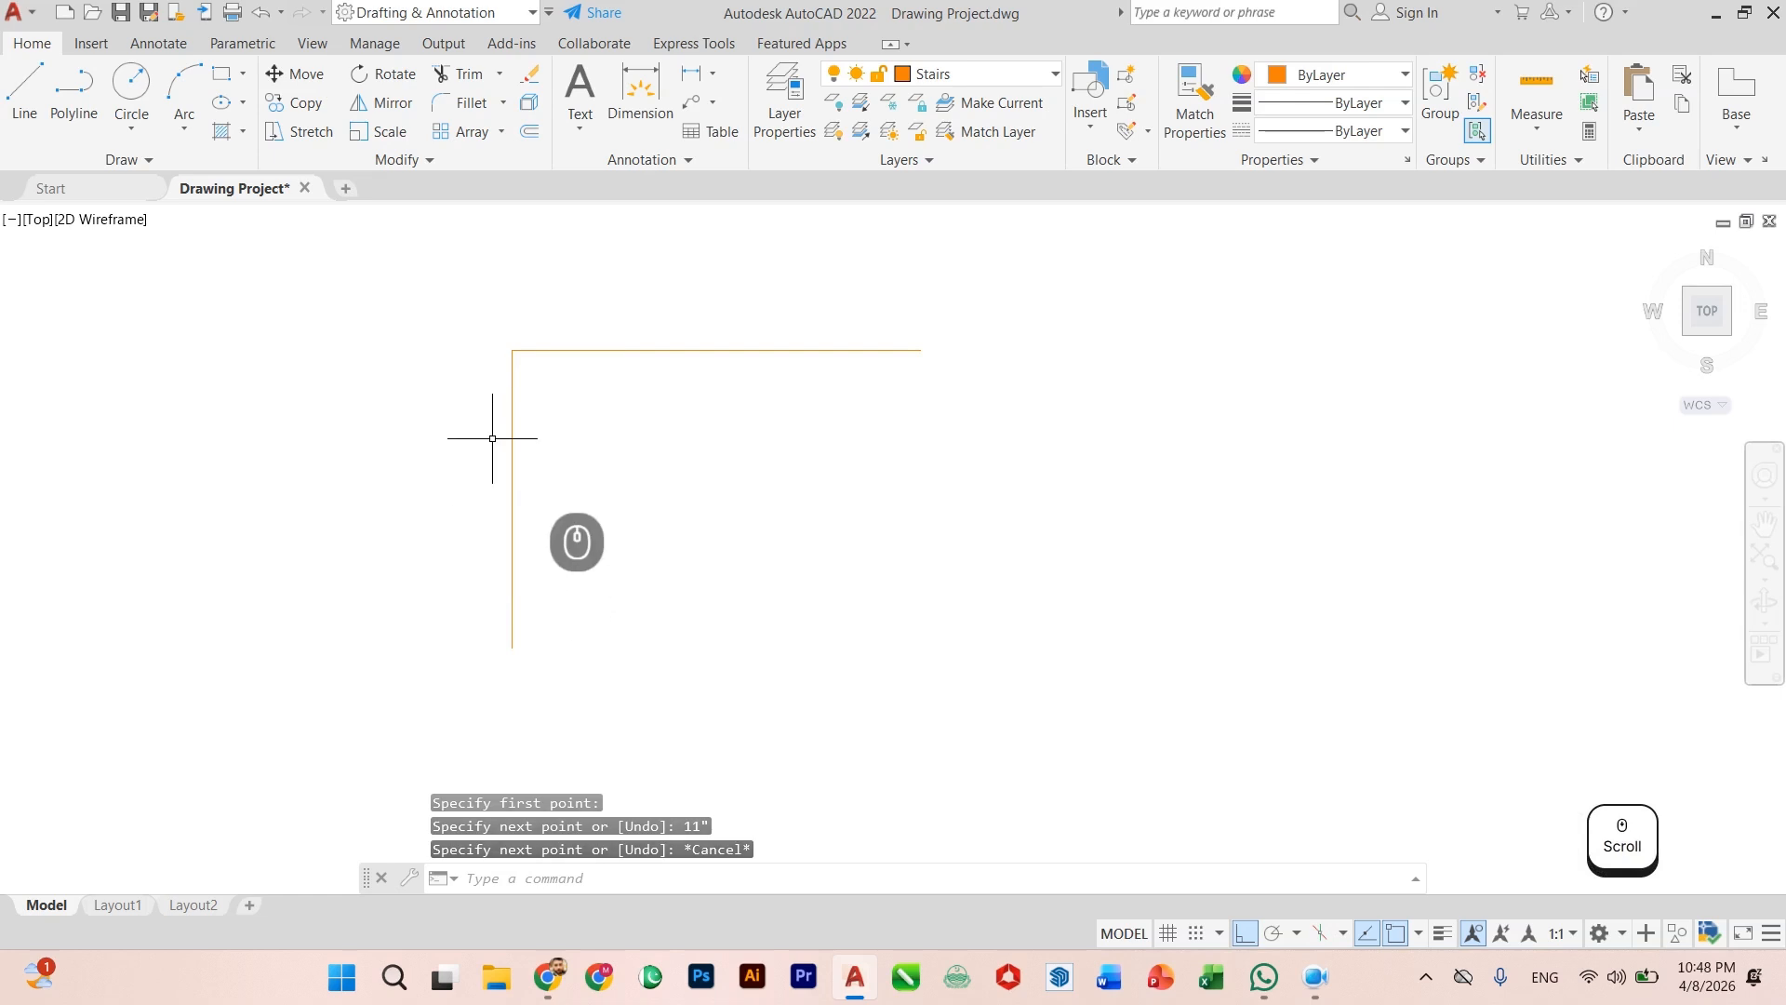
scroll(601, 434, "down", 4)
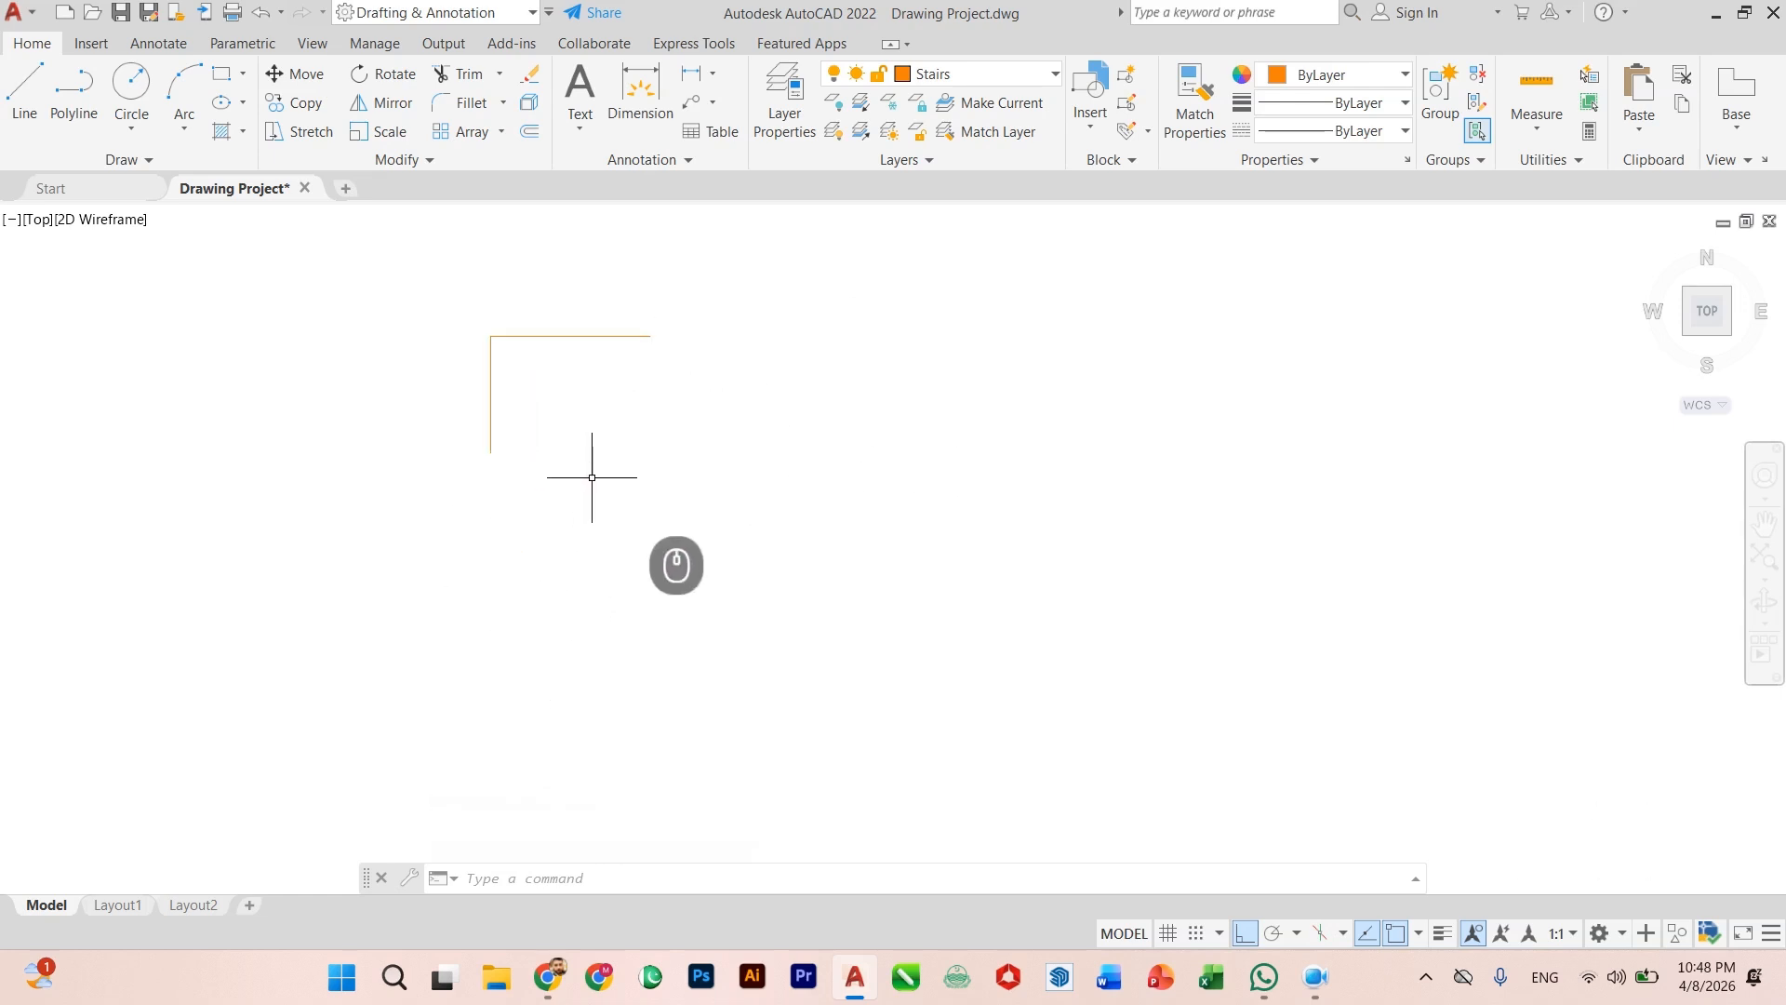
scroll(622, 509, "down", 3)
scroll(620, 485, "up", 4)
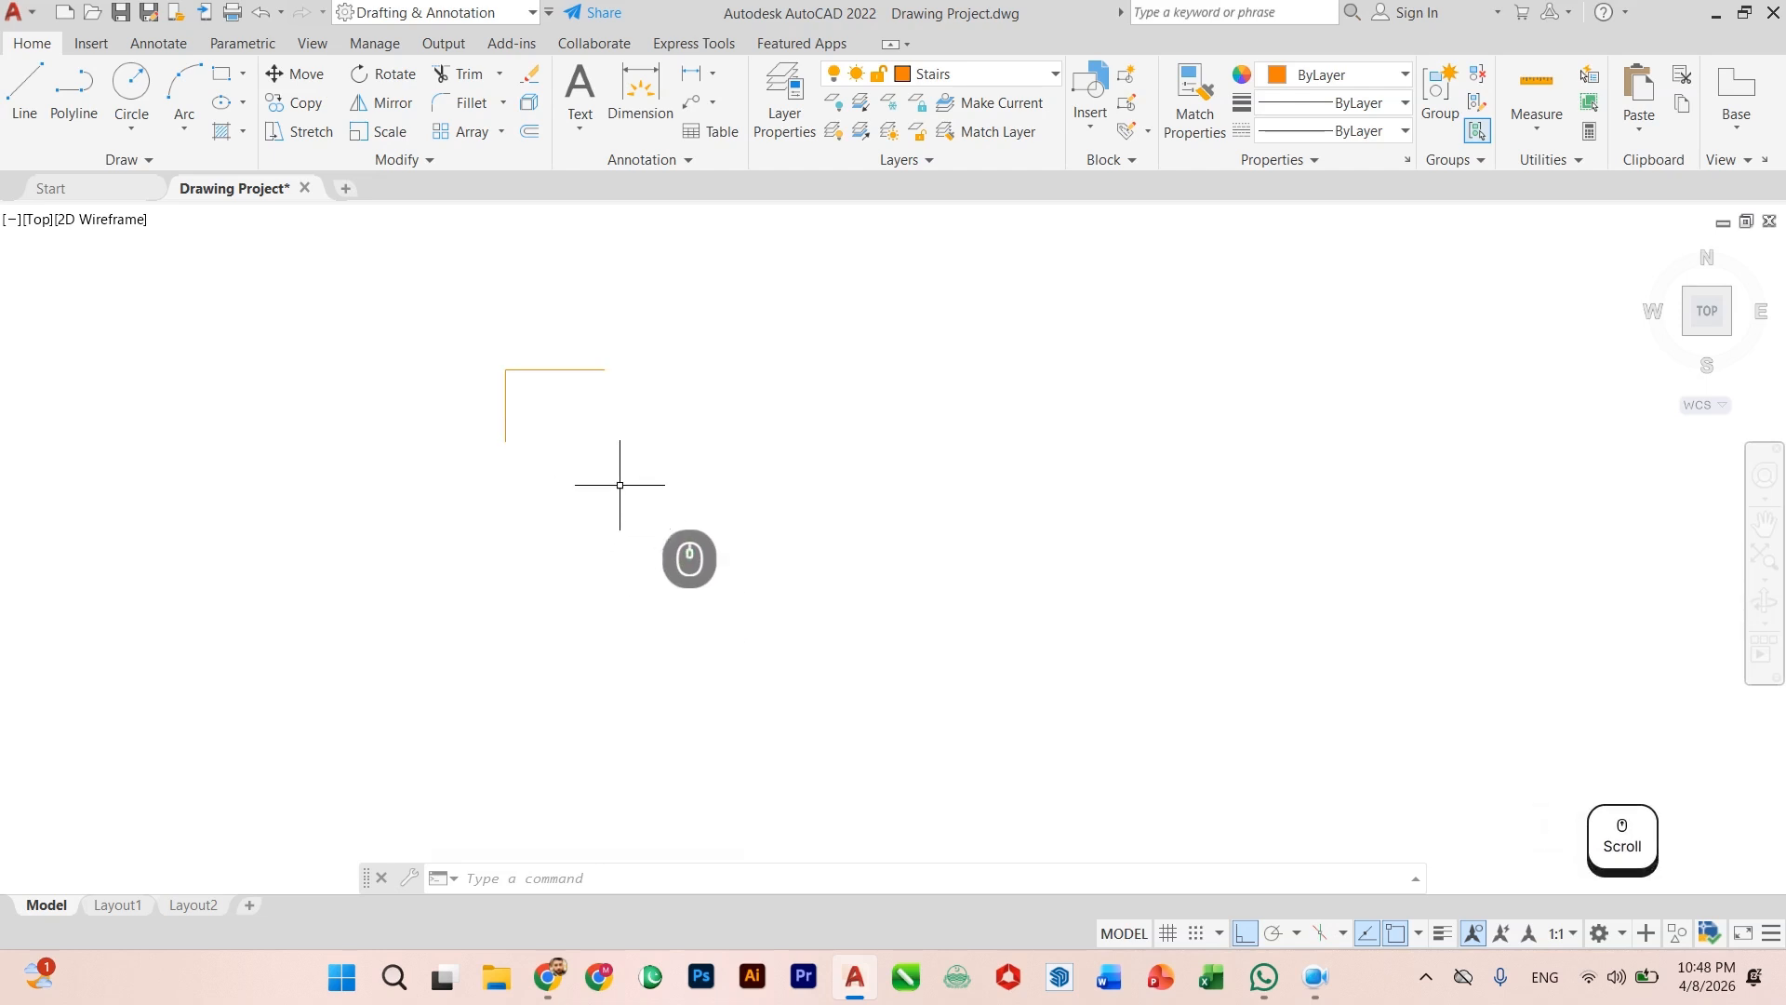
scroll(459, 370, "up", 2)
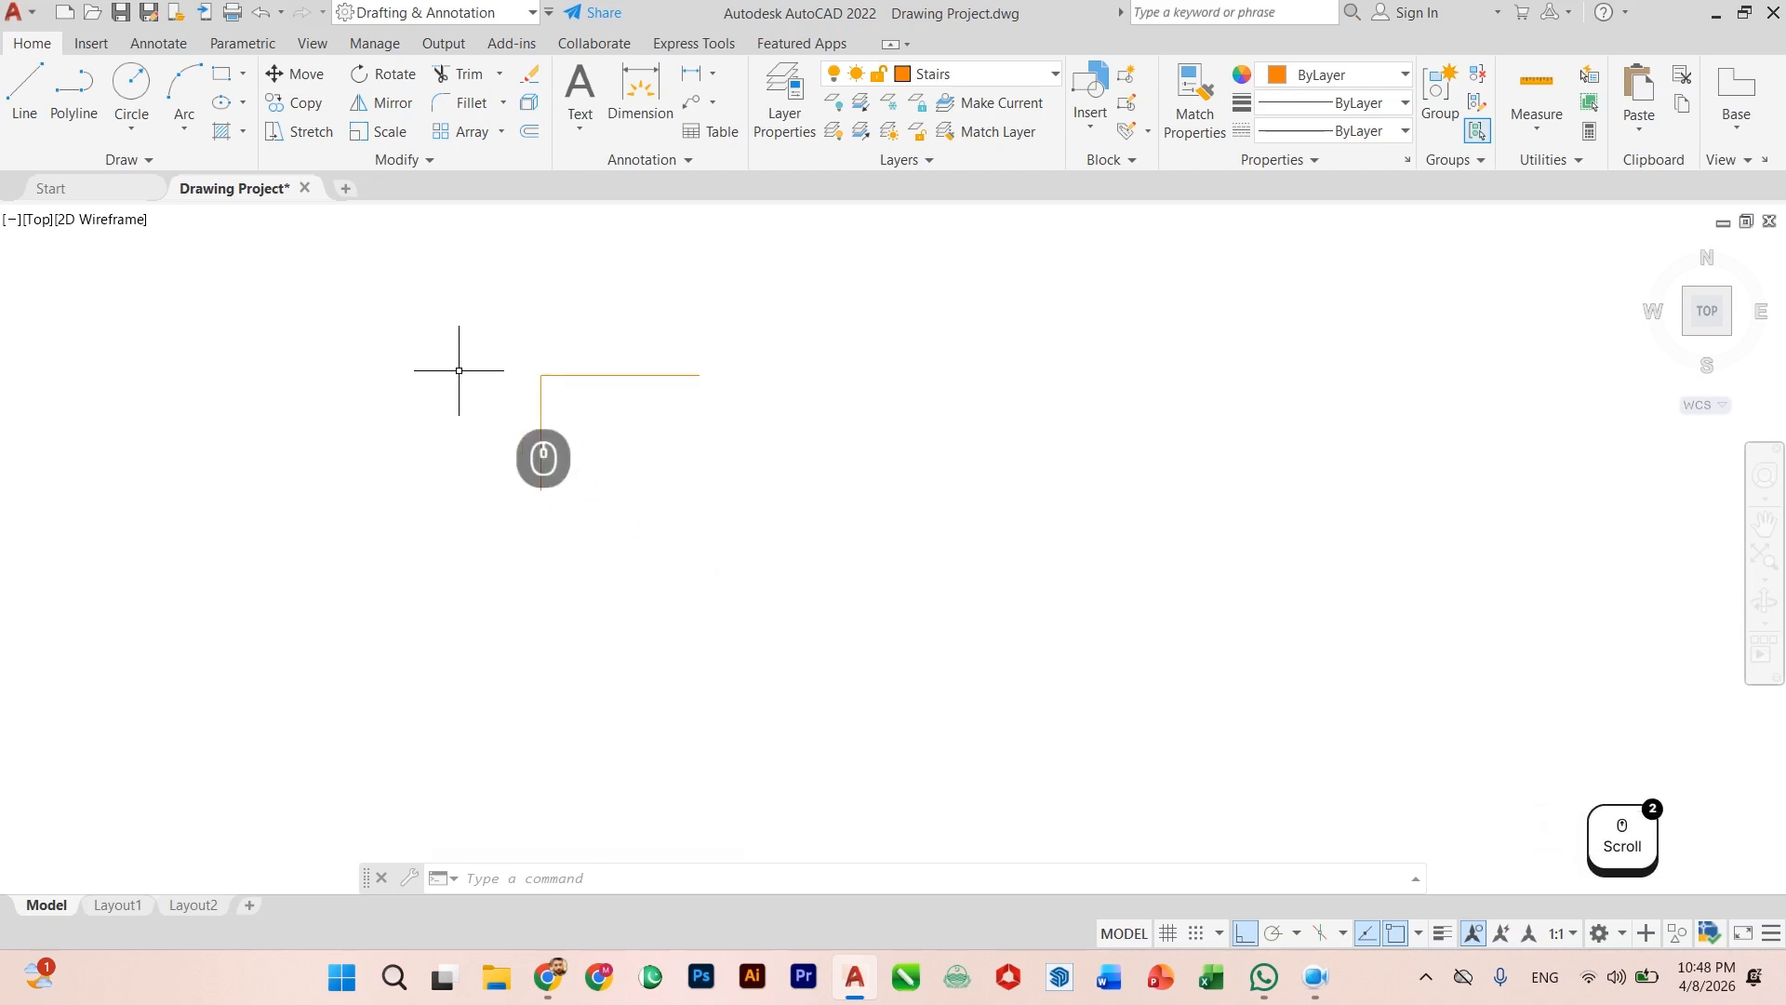
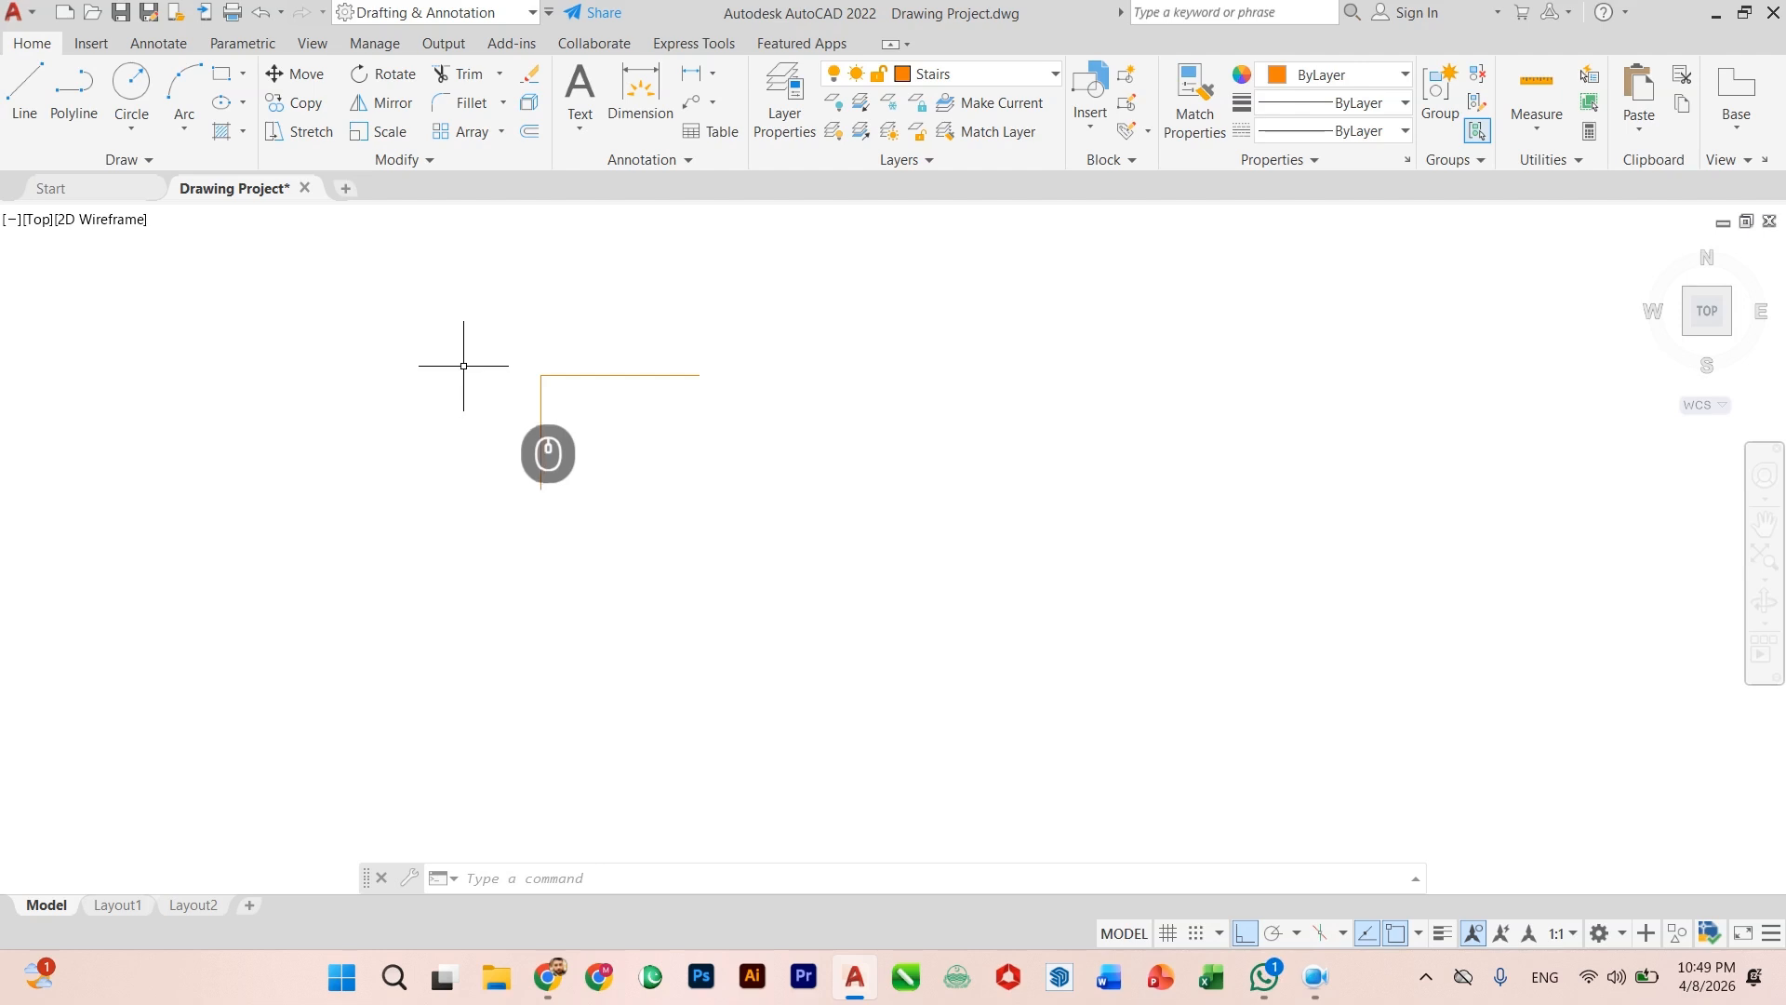
Step: Delete the vertical and horizontal lines of the sample step profile
left_click(753, 350)
left_click(483, 523)
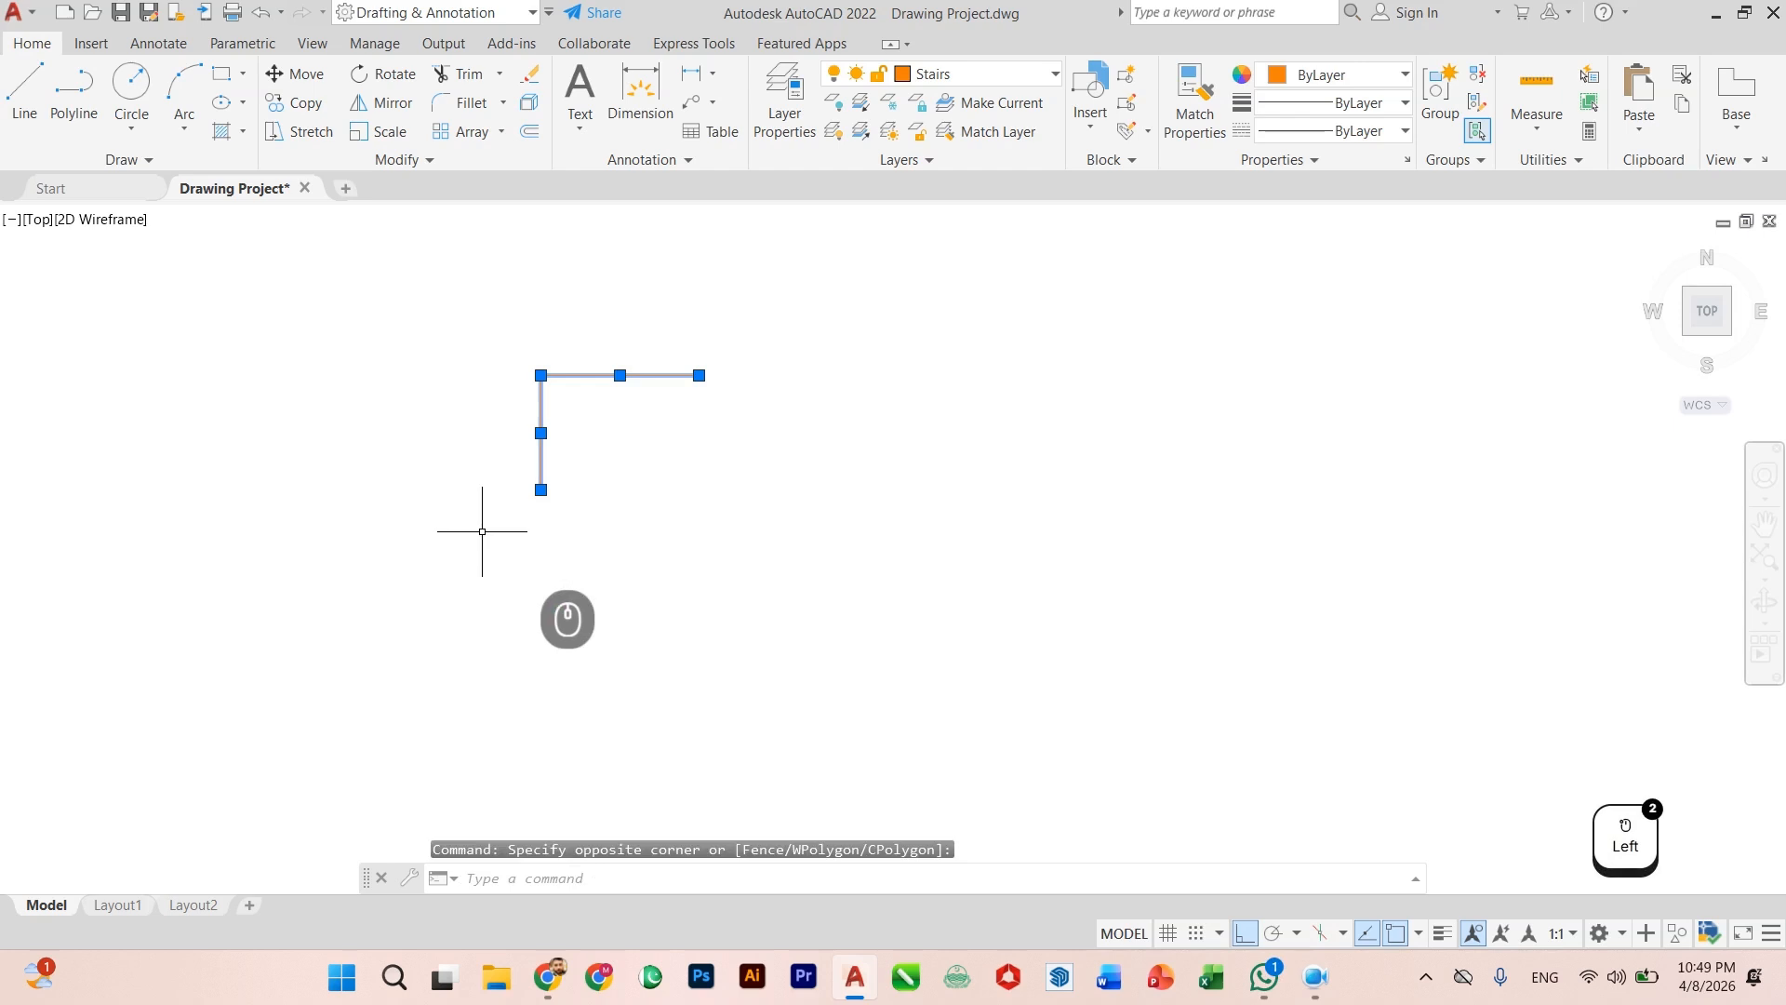
key("Delete")
Step: Draw a 3.5' horizontal line rightward along the wall from the room's inner upper-left corner beside the window
scroll(685, 549, "down", 5)
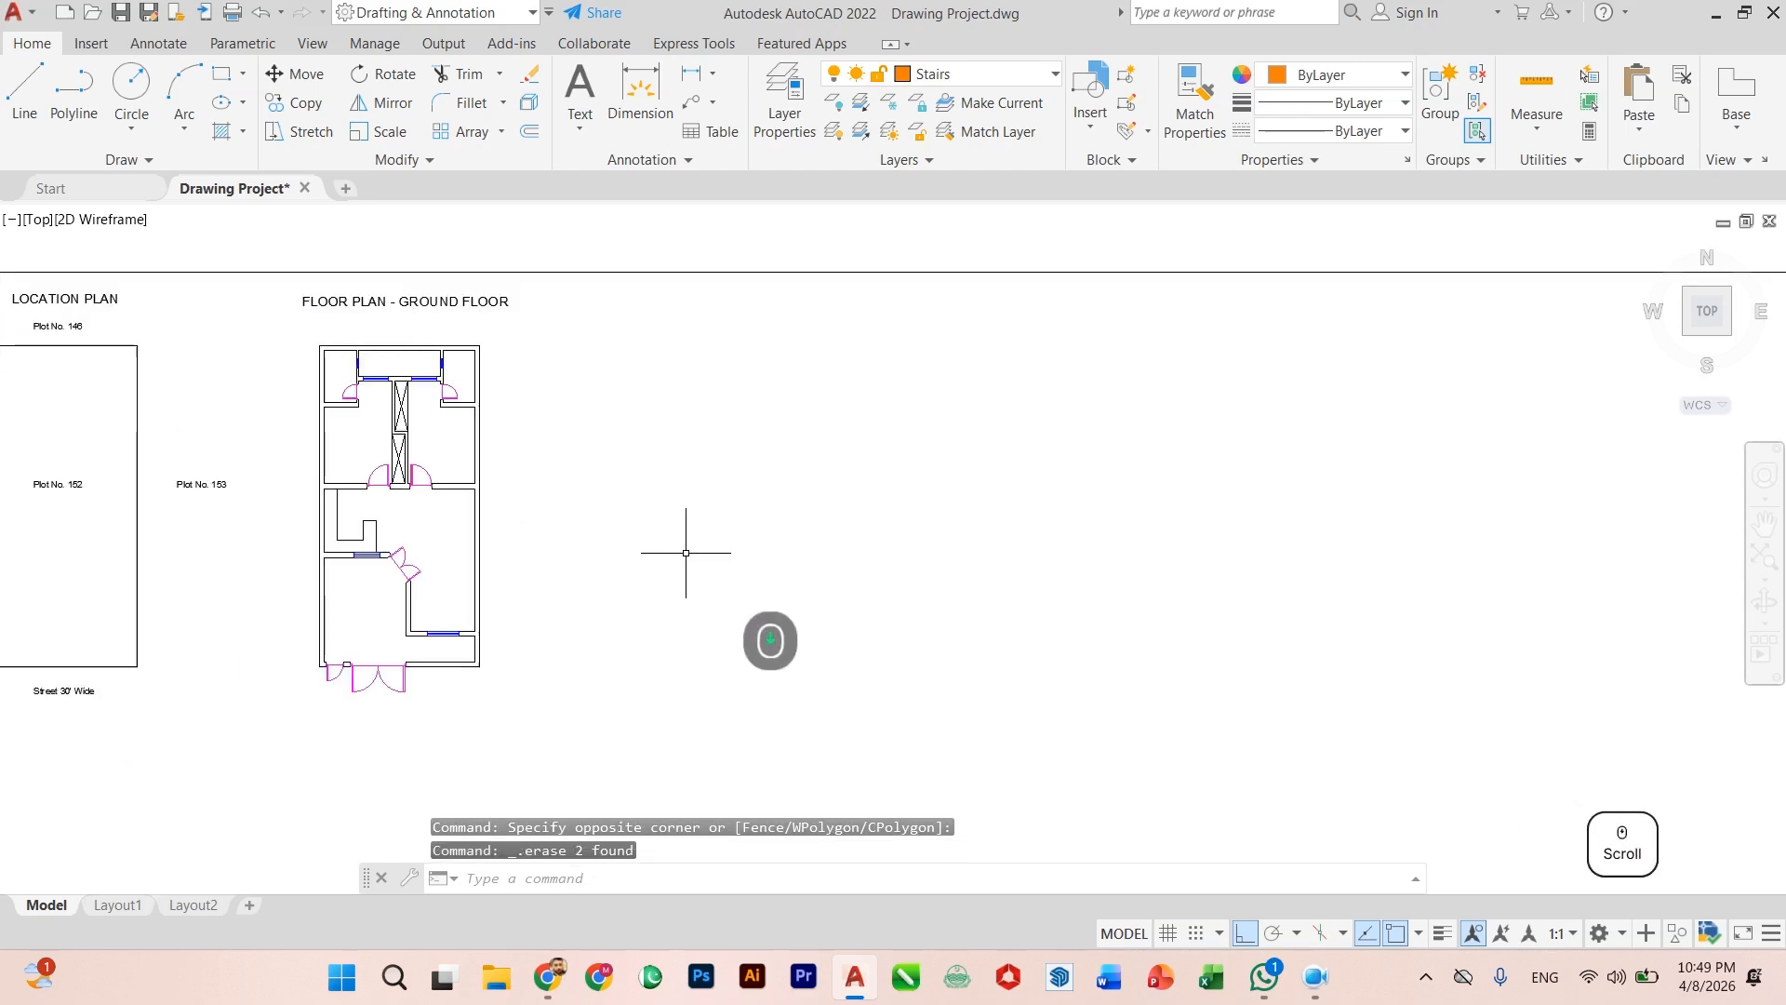
middle_click_drag(690, 549, 517, 621)
scroll(651, 511, "up", 5)
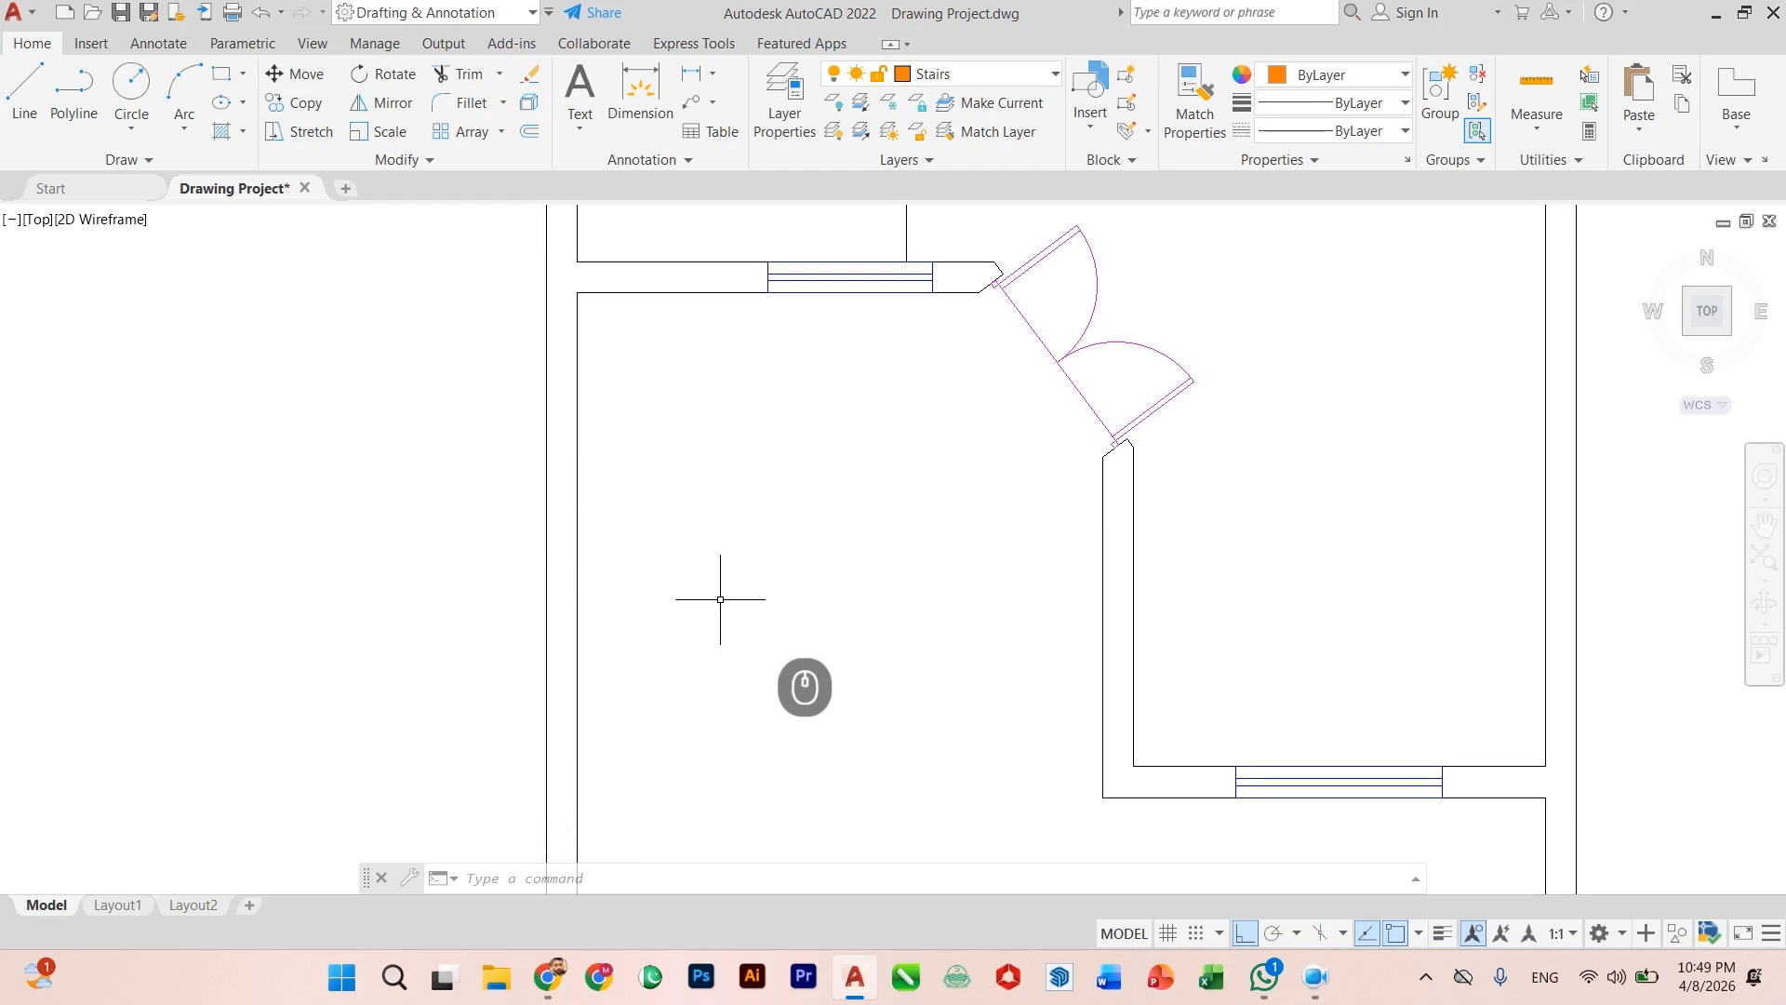
key("Return")
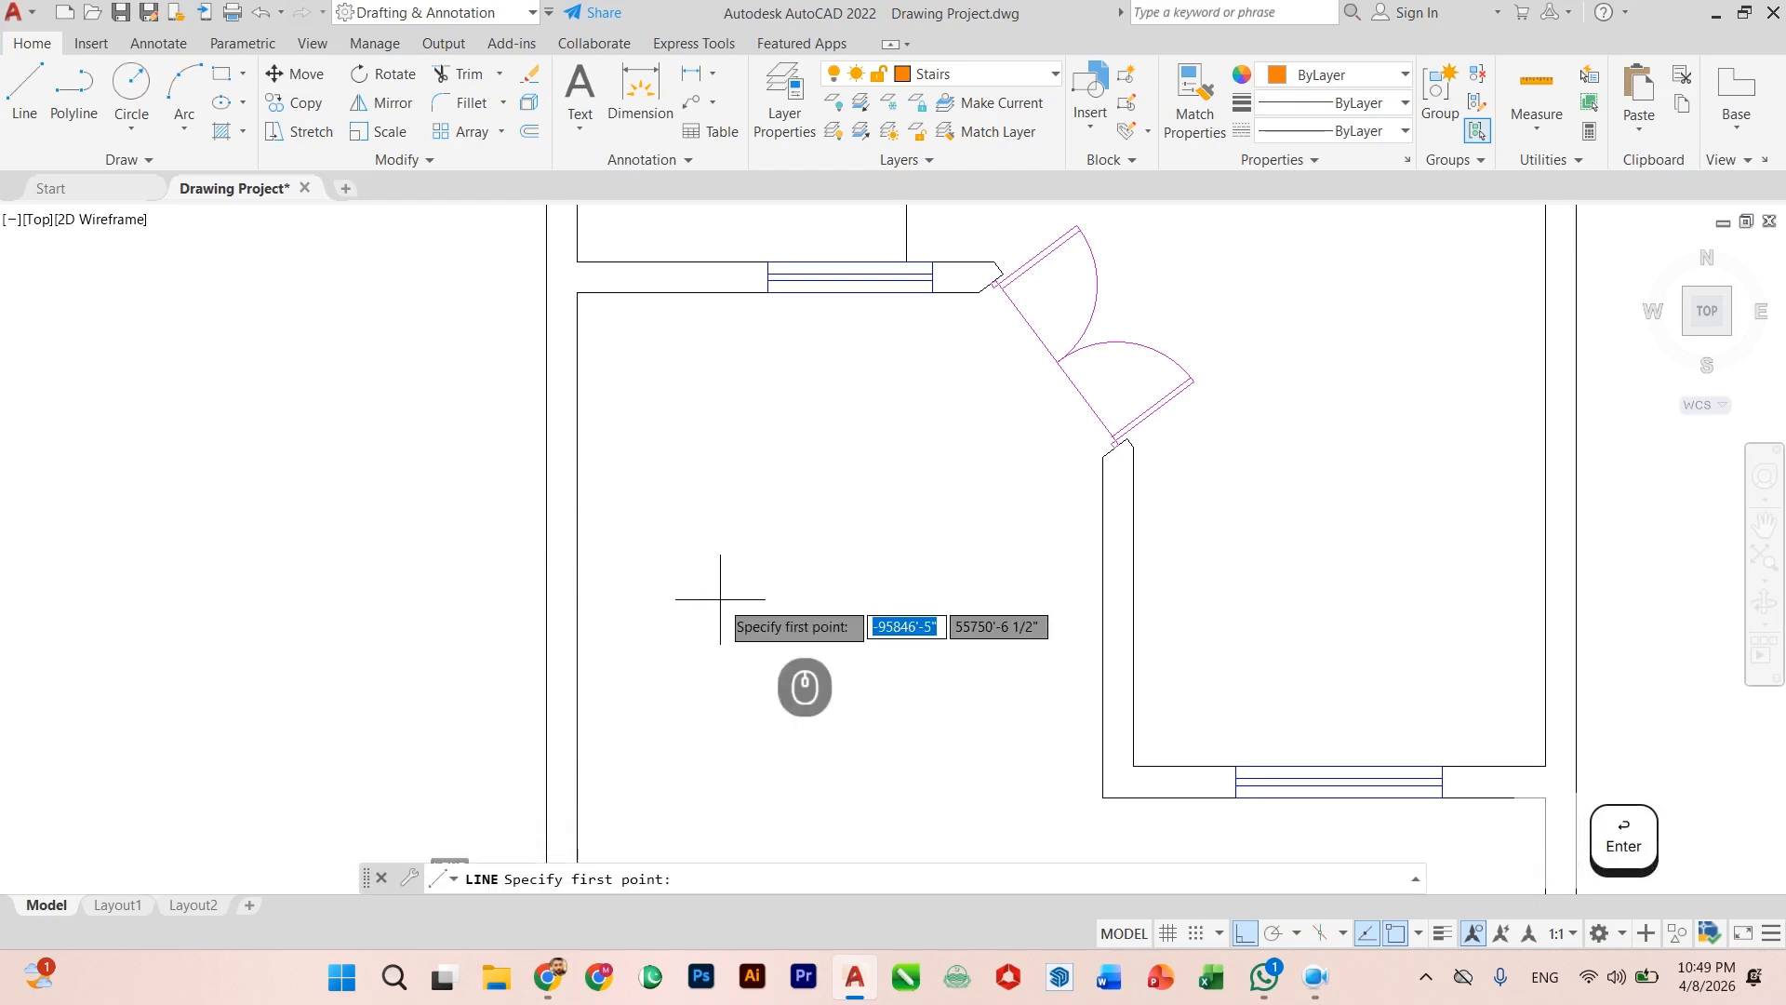
left_click(577, 293)
type("3.5")
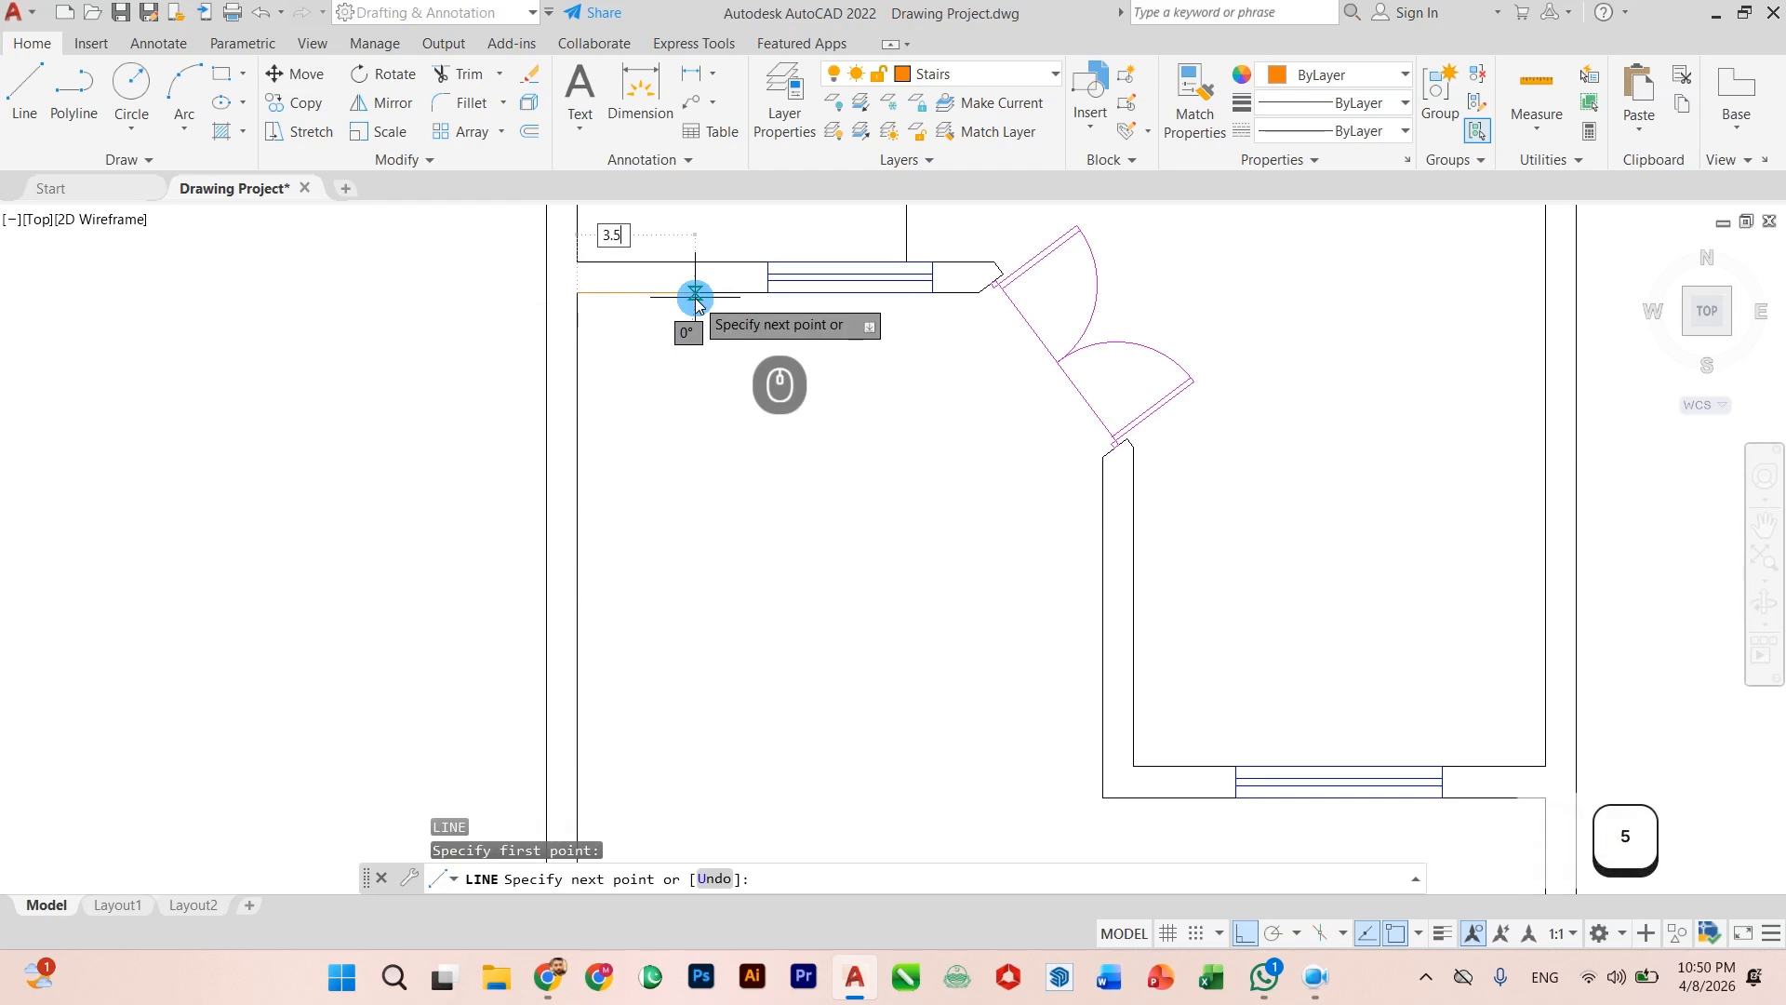
key("Return")
key("Escape")
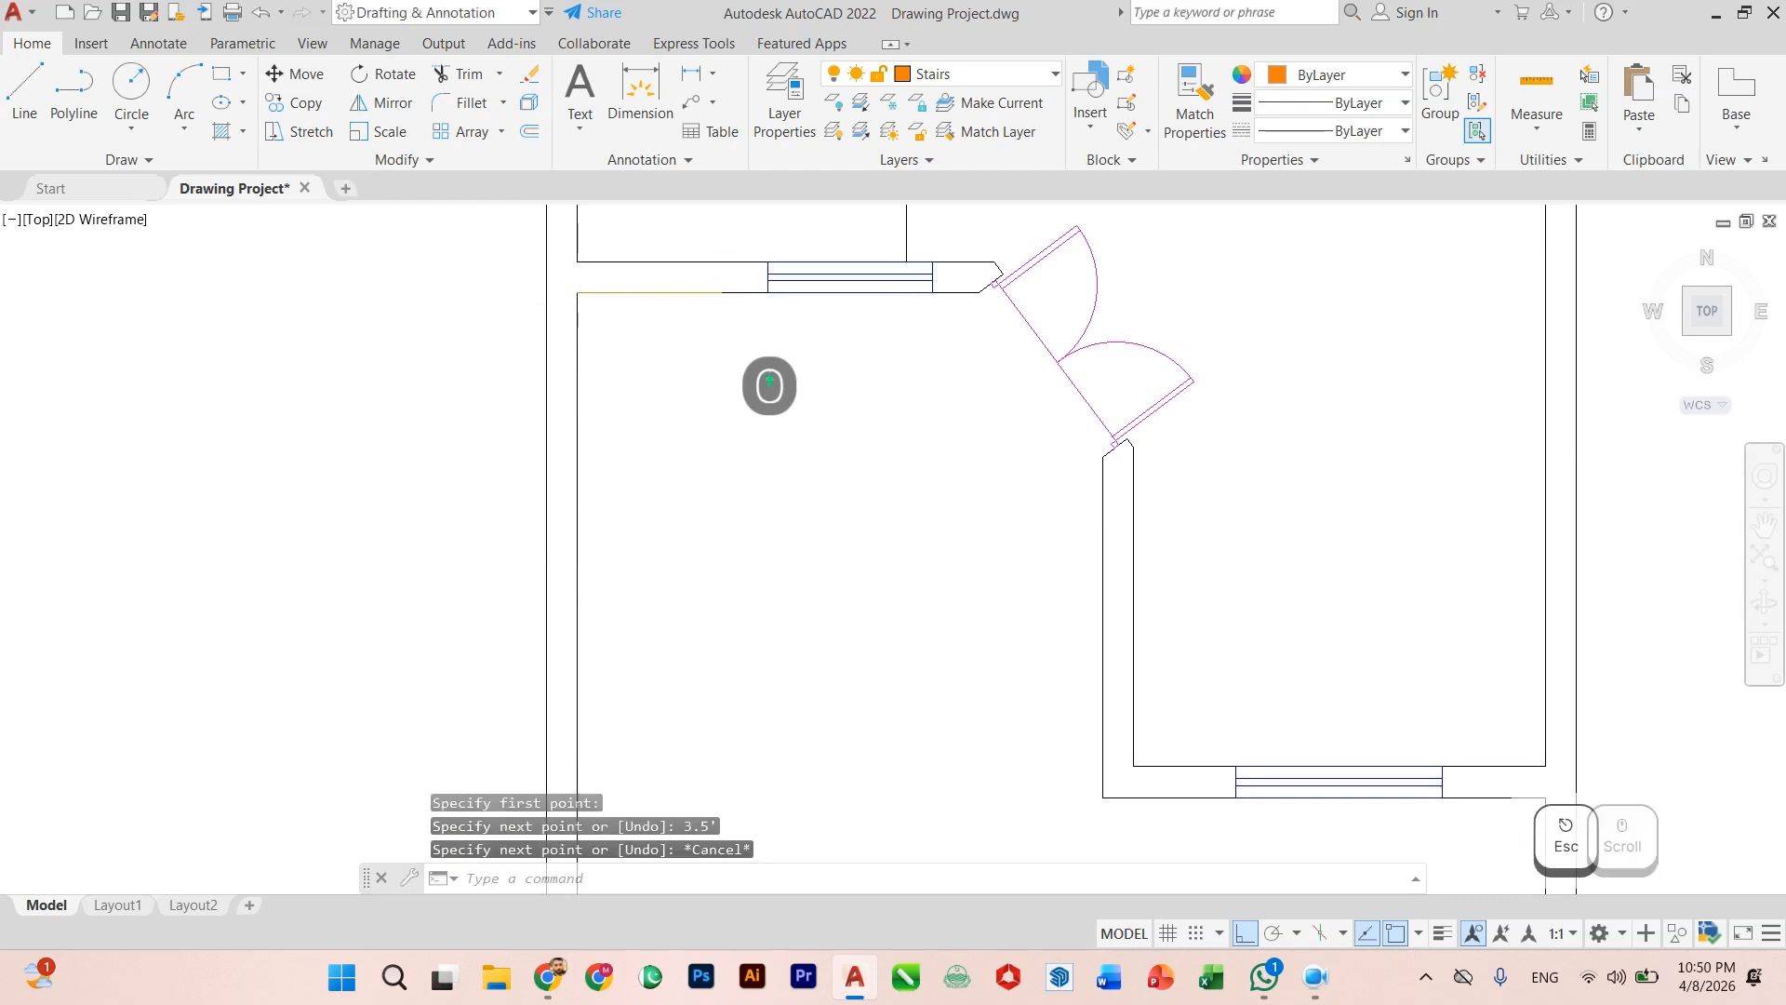
scroll(690, 297, "up", 4)
scroll(604, 465, "down", 2)
scroll(595, 456, "up", 2)
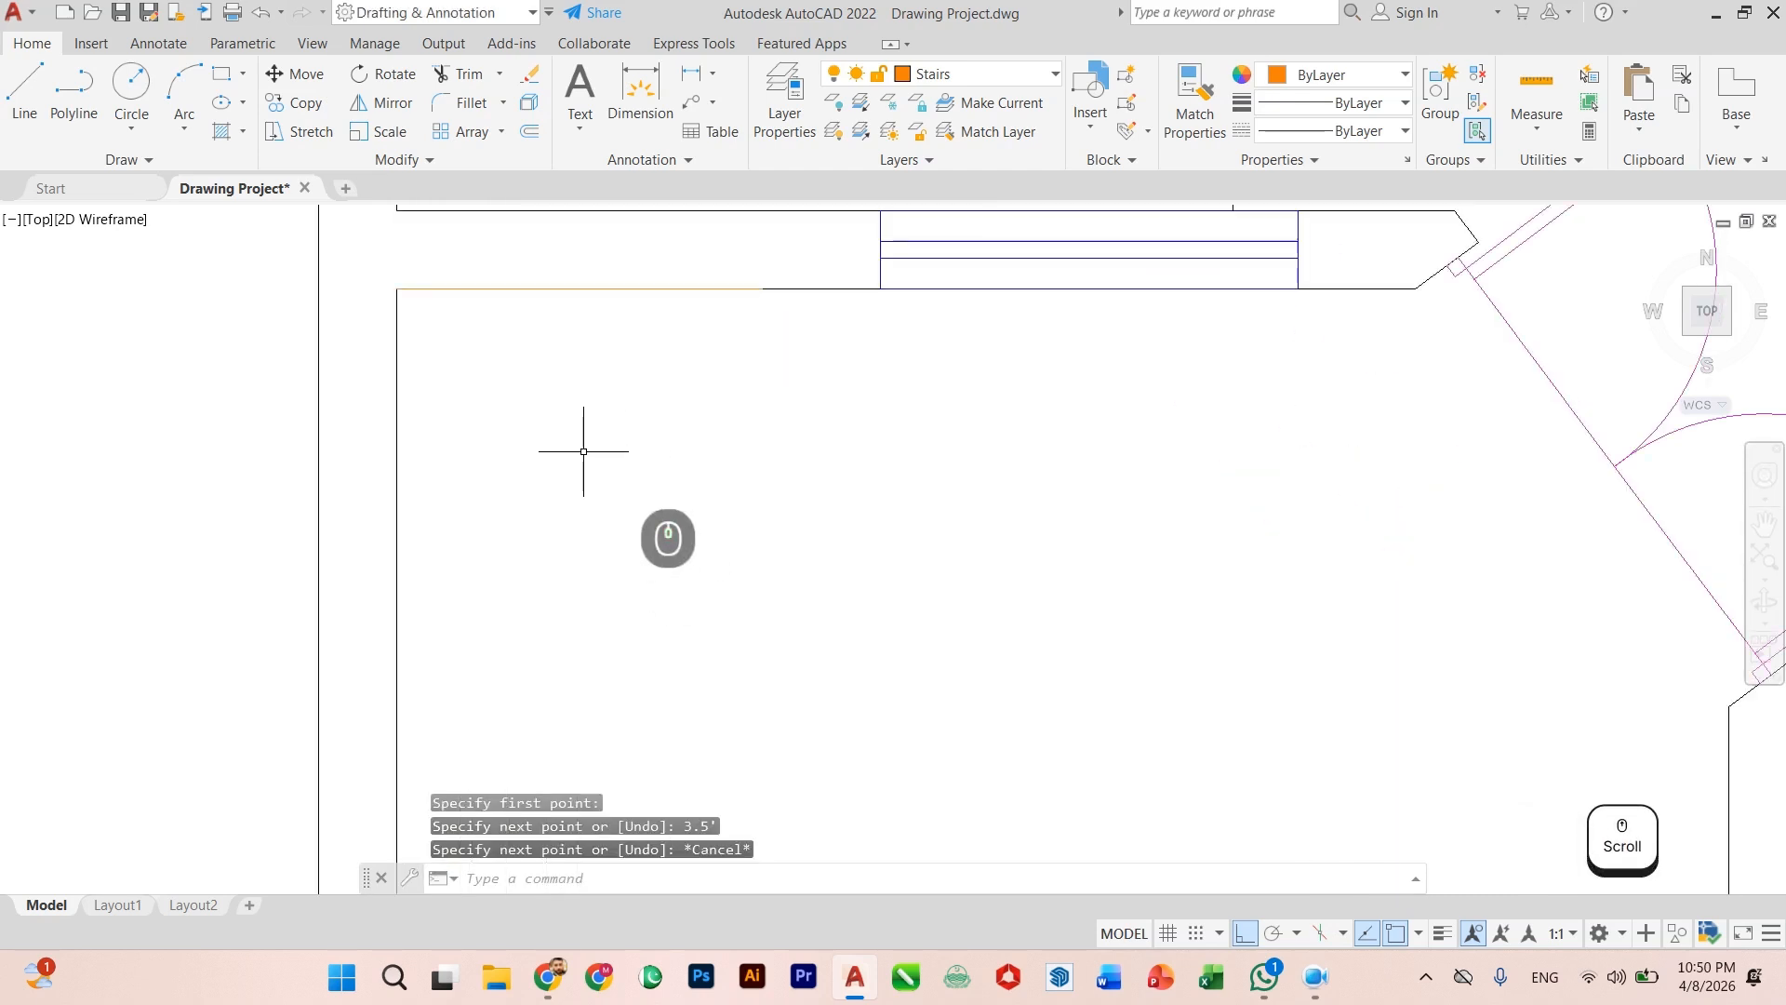
scroll(605, 558, "down", 3)
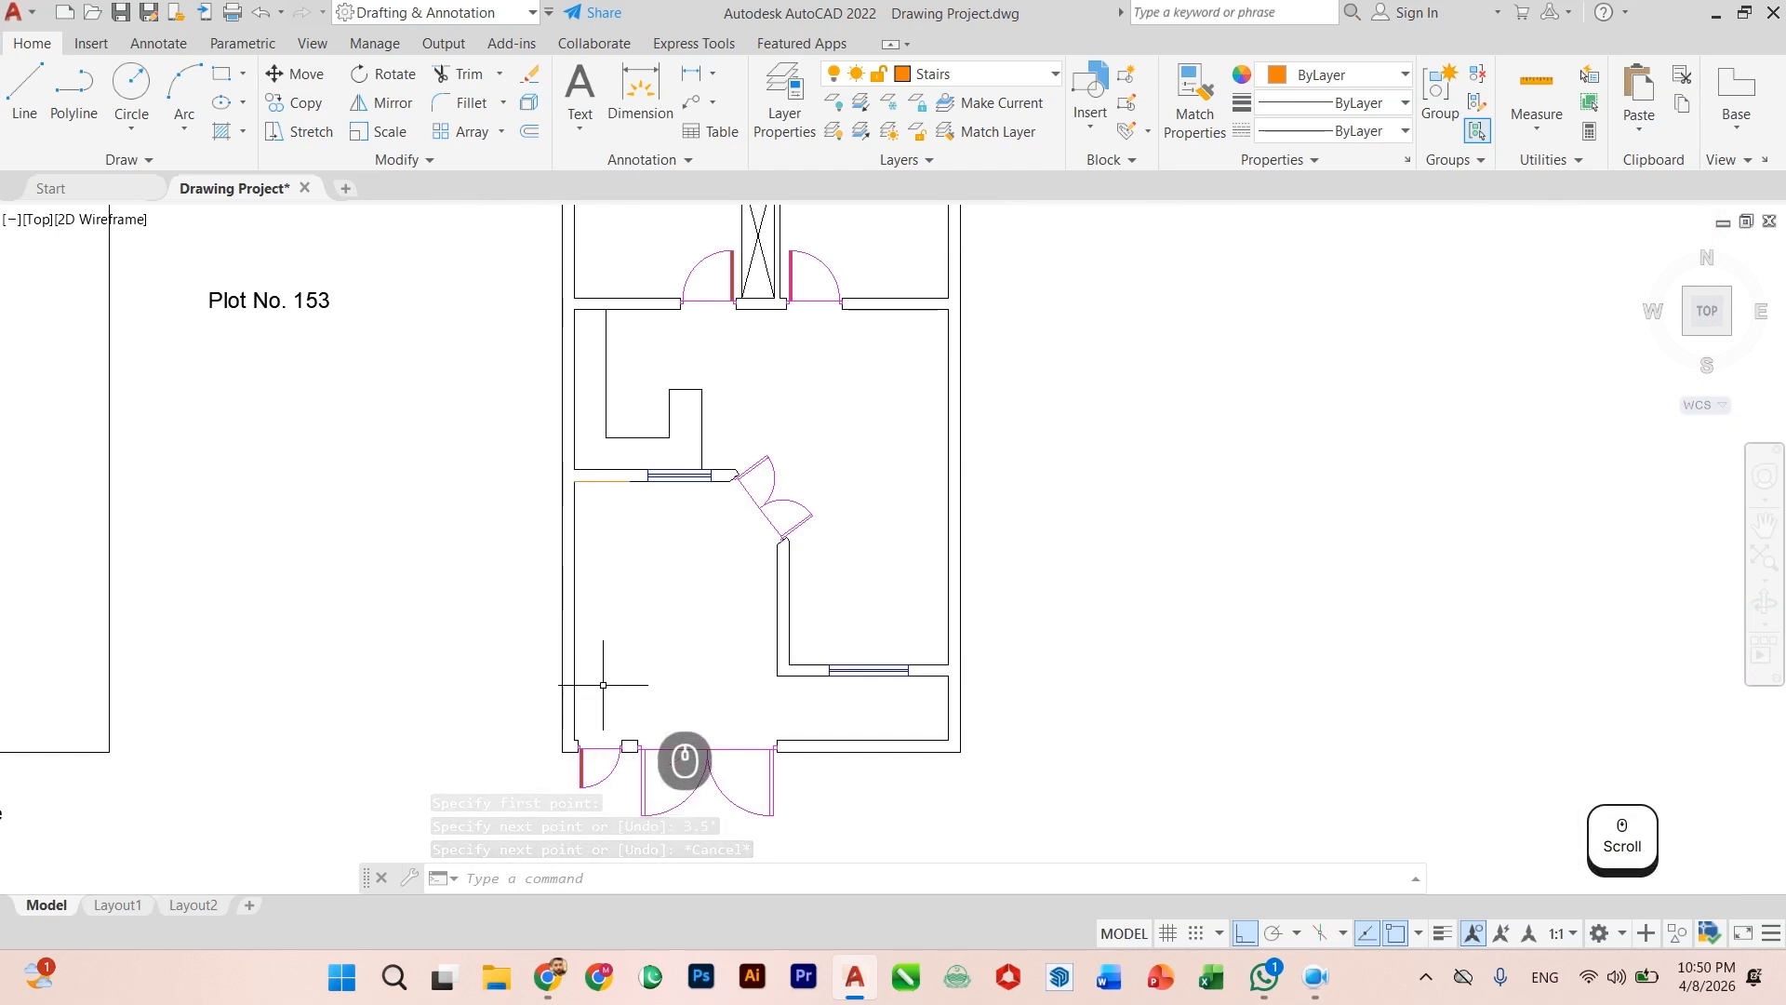
scroll(599, 525, "up", 3)
scroll(599, 524, "up", 4)
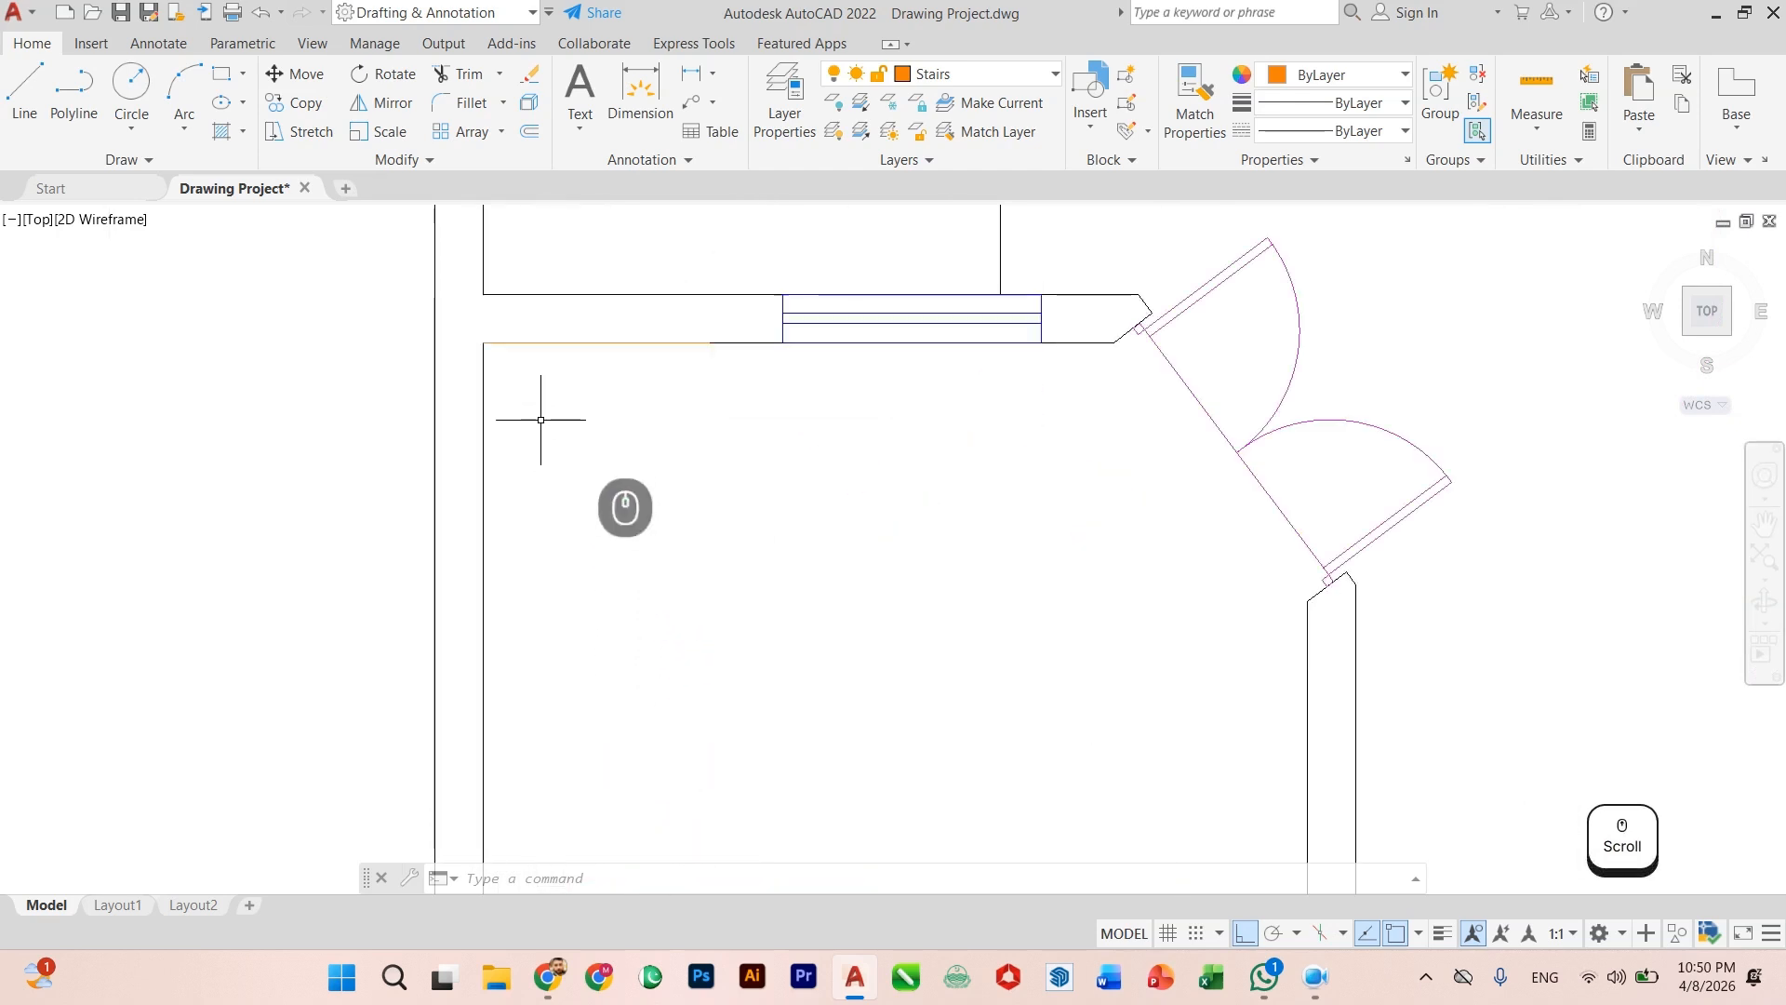
type("ff")
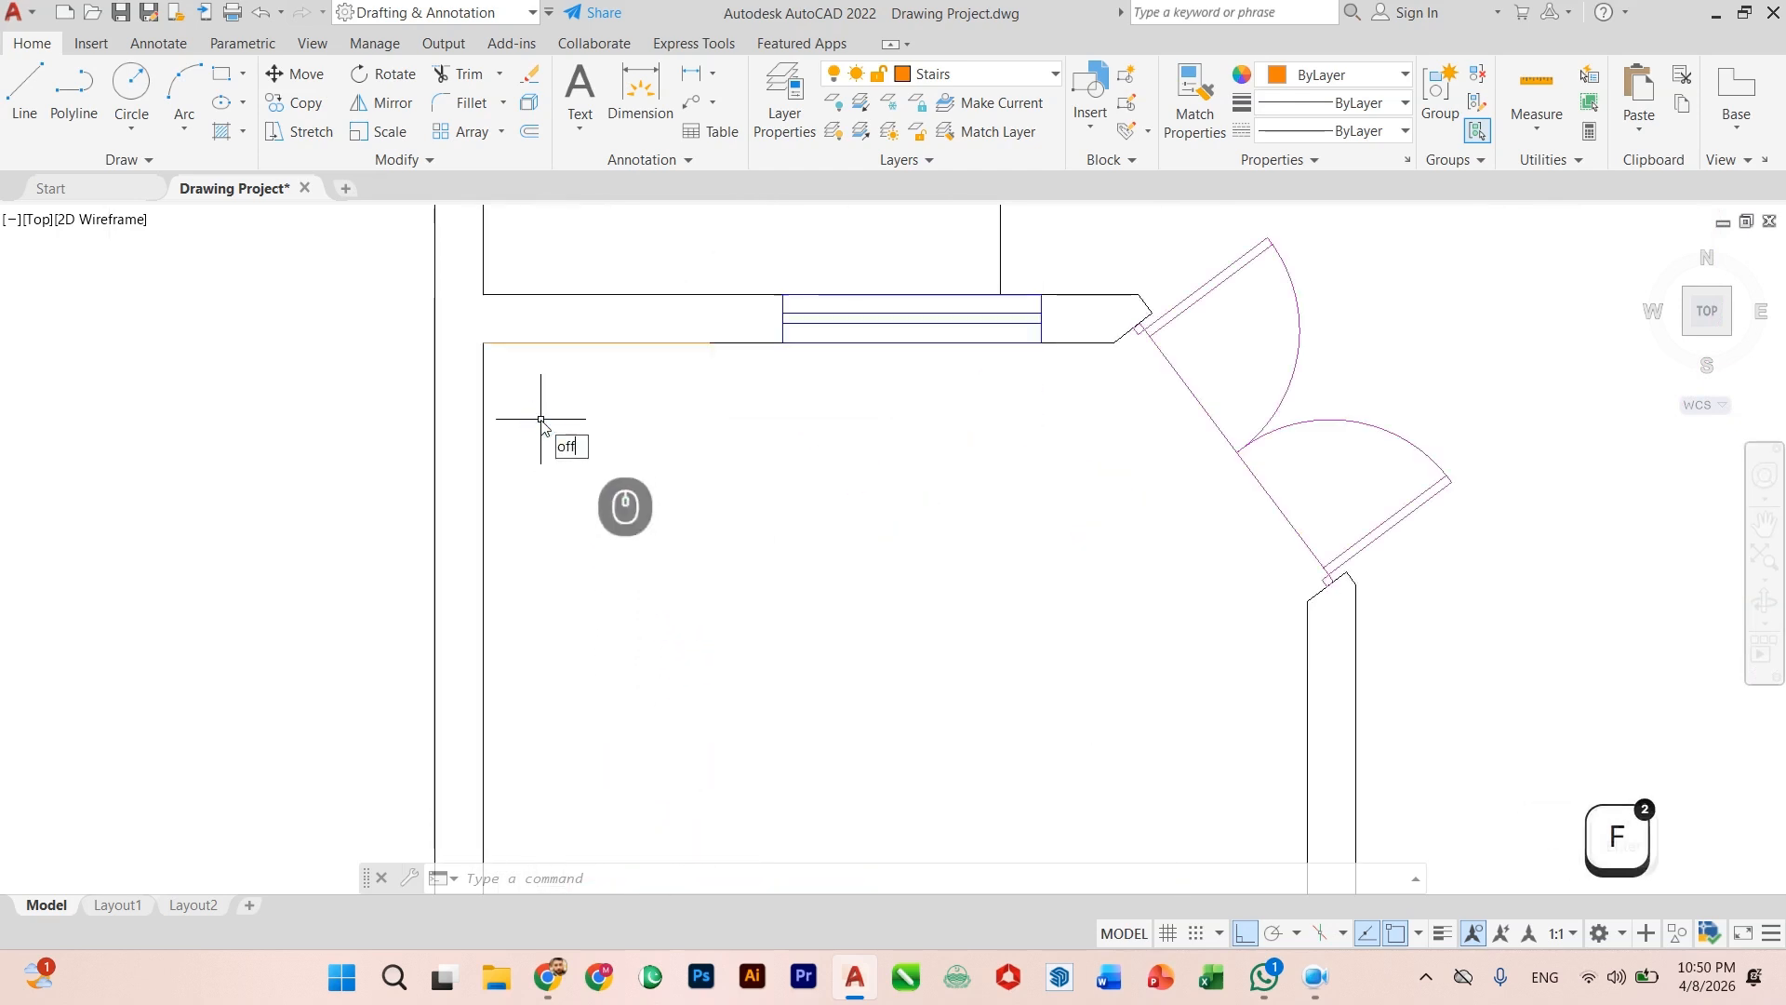
key("Return")
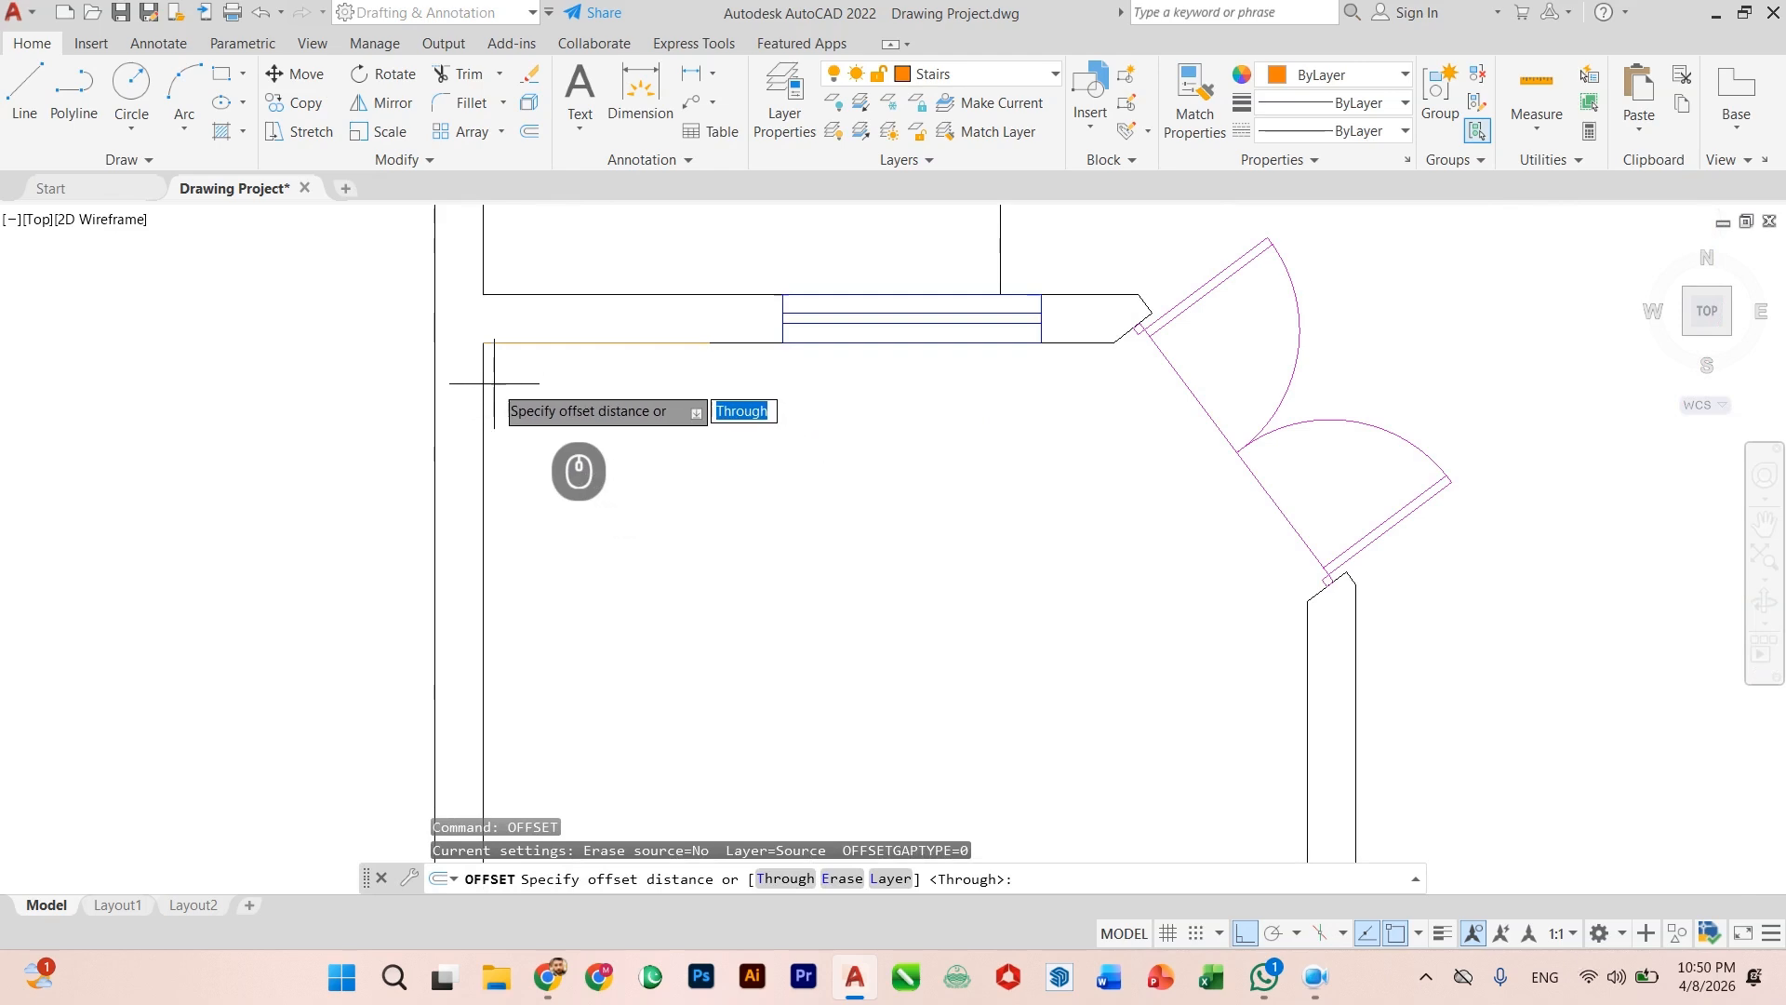
key("ctrl+1")
key("Escape")
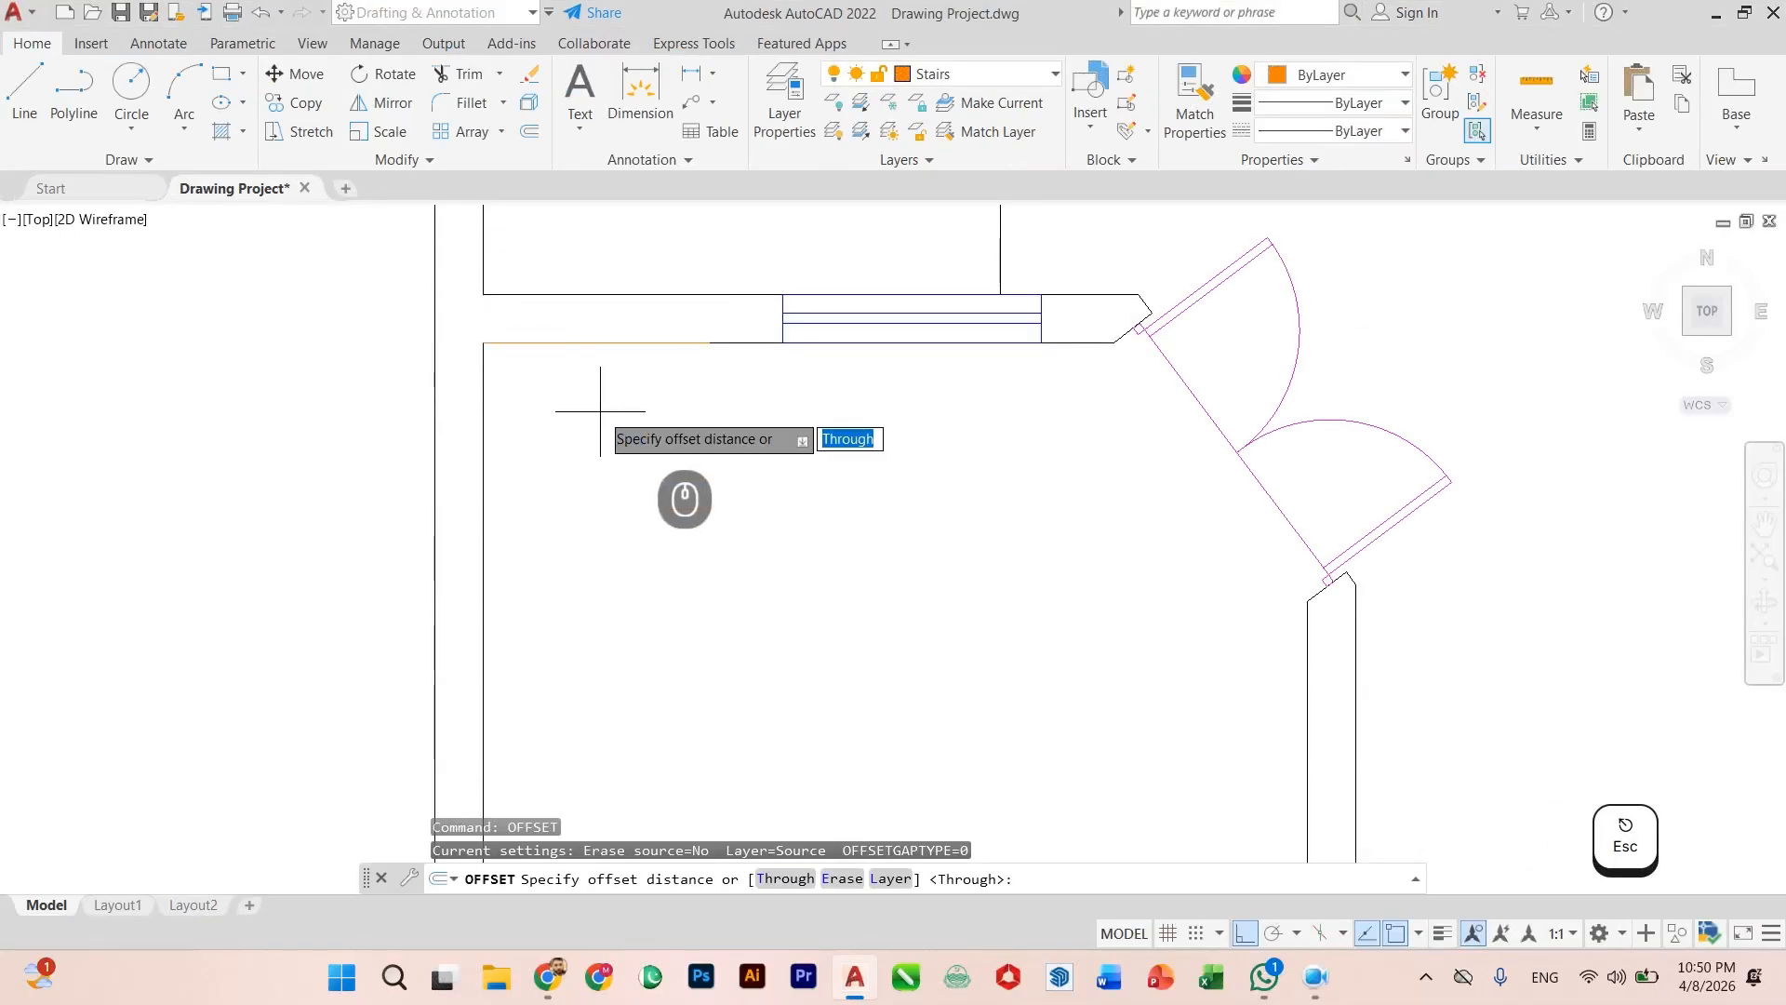
key("Escape")
Step: Offset the 3.5' stair line downward into the room by 3.5'
type("off")
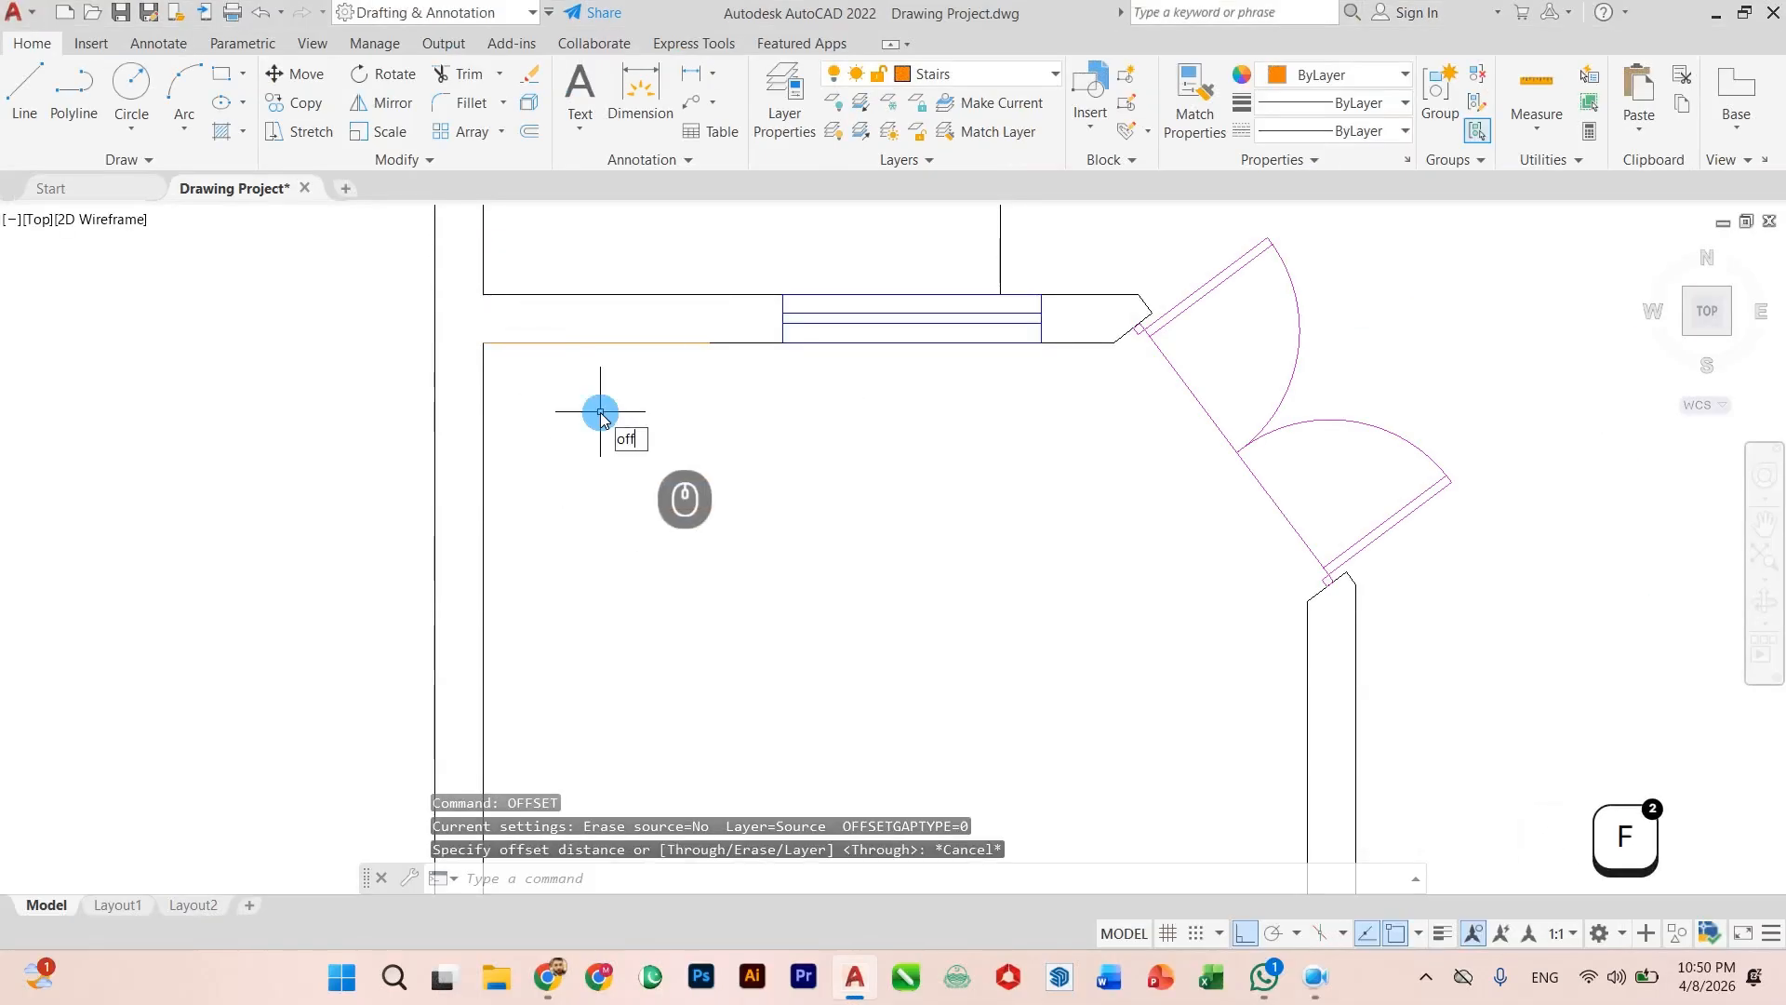
key("Return")
key("Delete")
type("3.5")
key("Return")
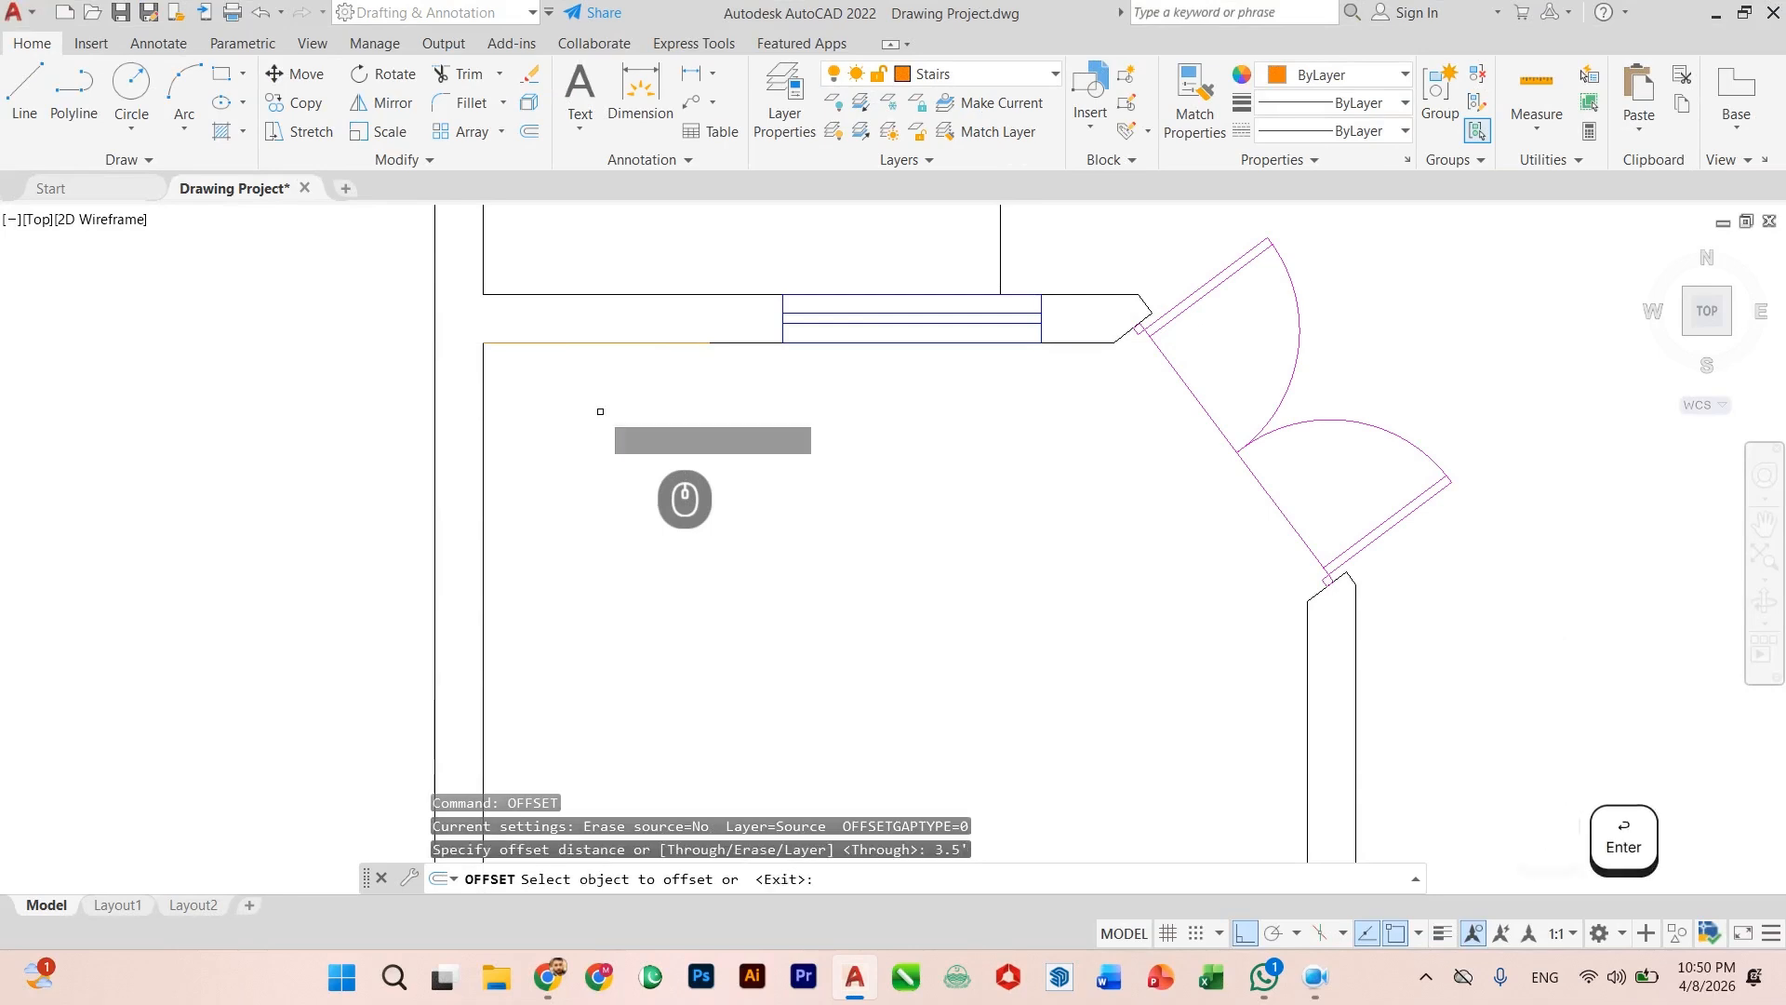
left_click(606, 347)
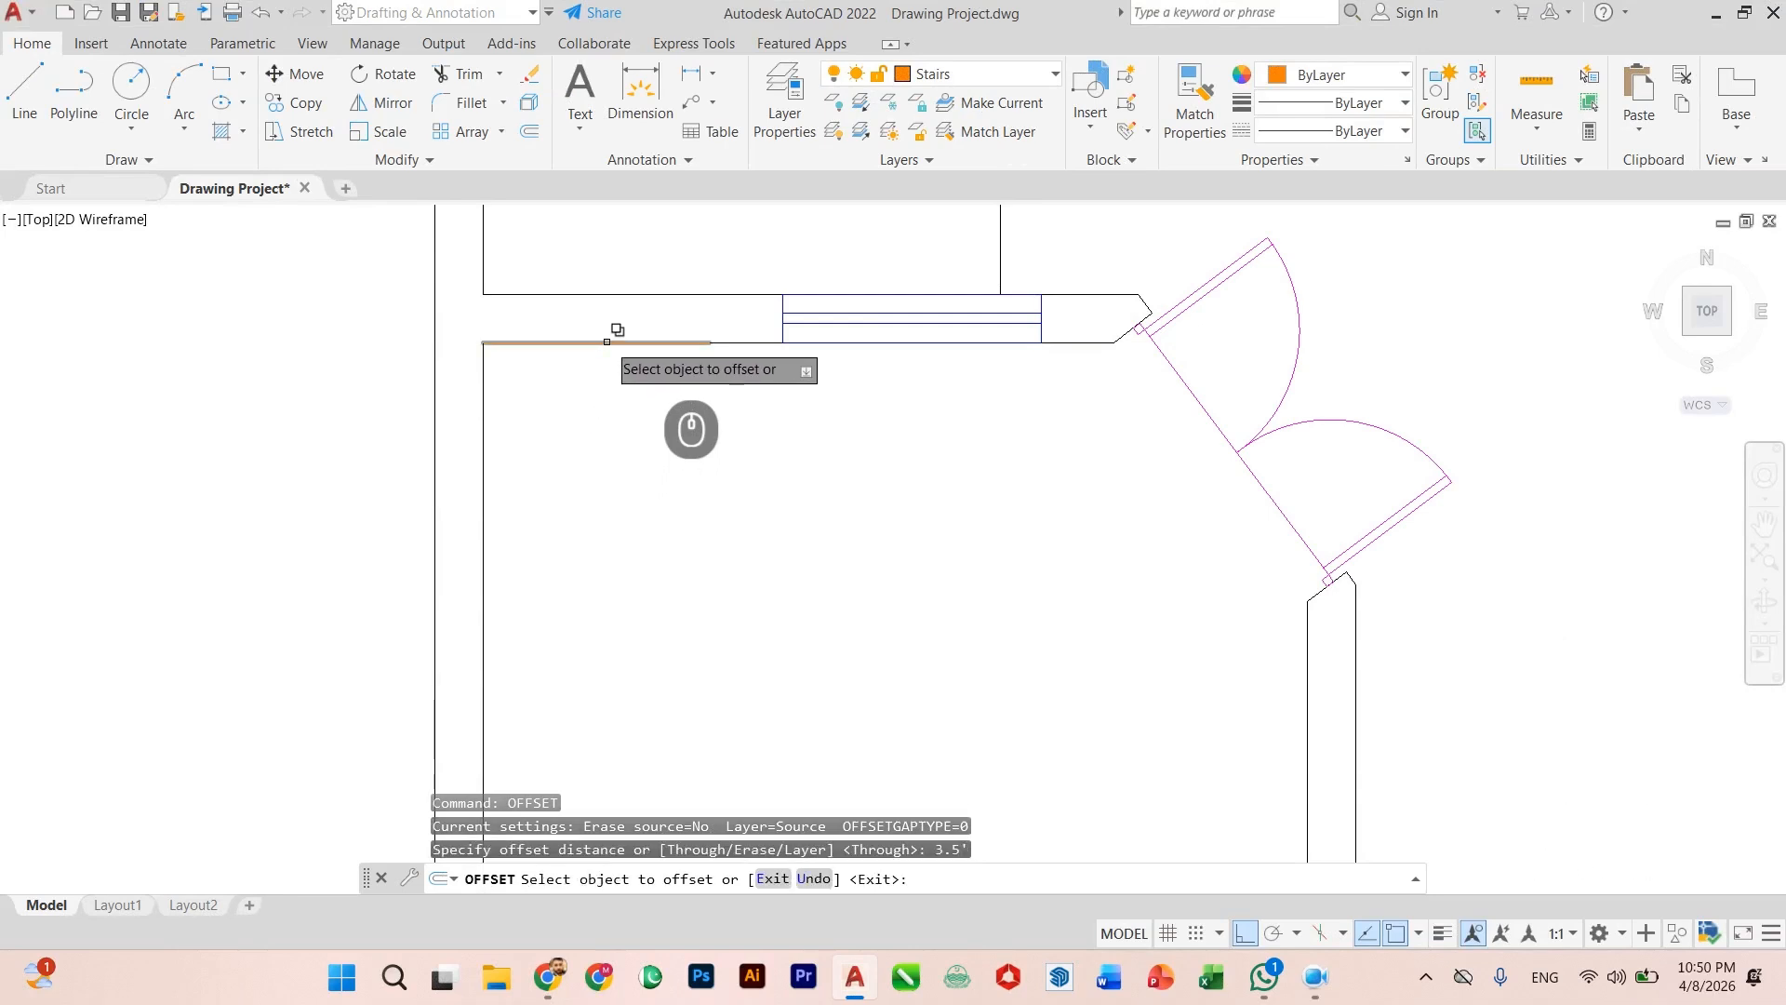
left_click(594, 502)
key("Escape")
Step: Draw a vertical line along the wall joining the left ends of the two horizontal stair lines
scroll(604, 527, "down", 2)
scroll(604, 528, "up", 2)
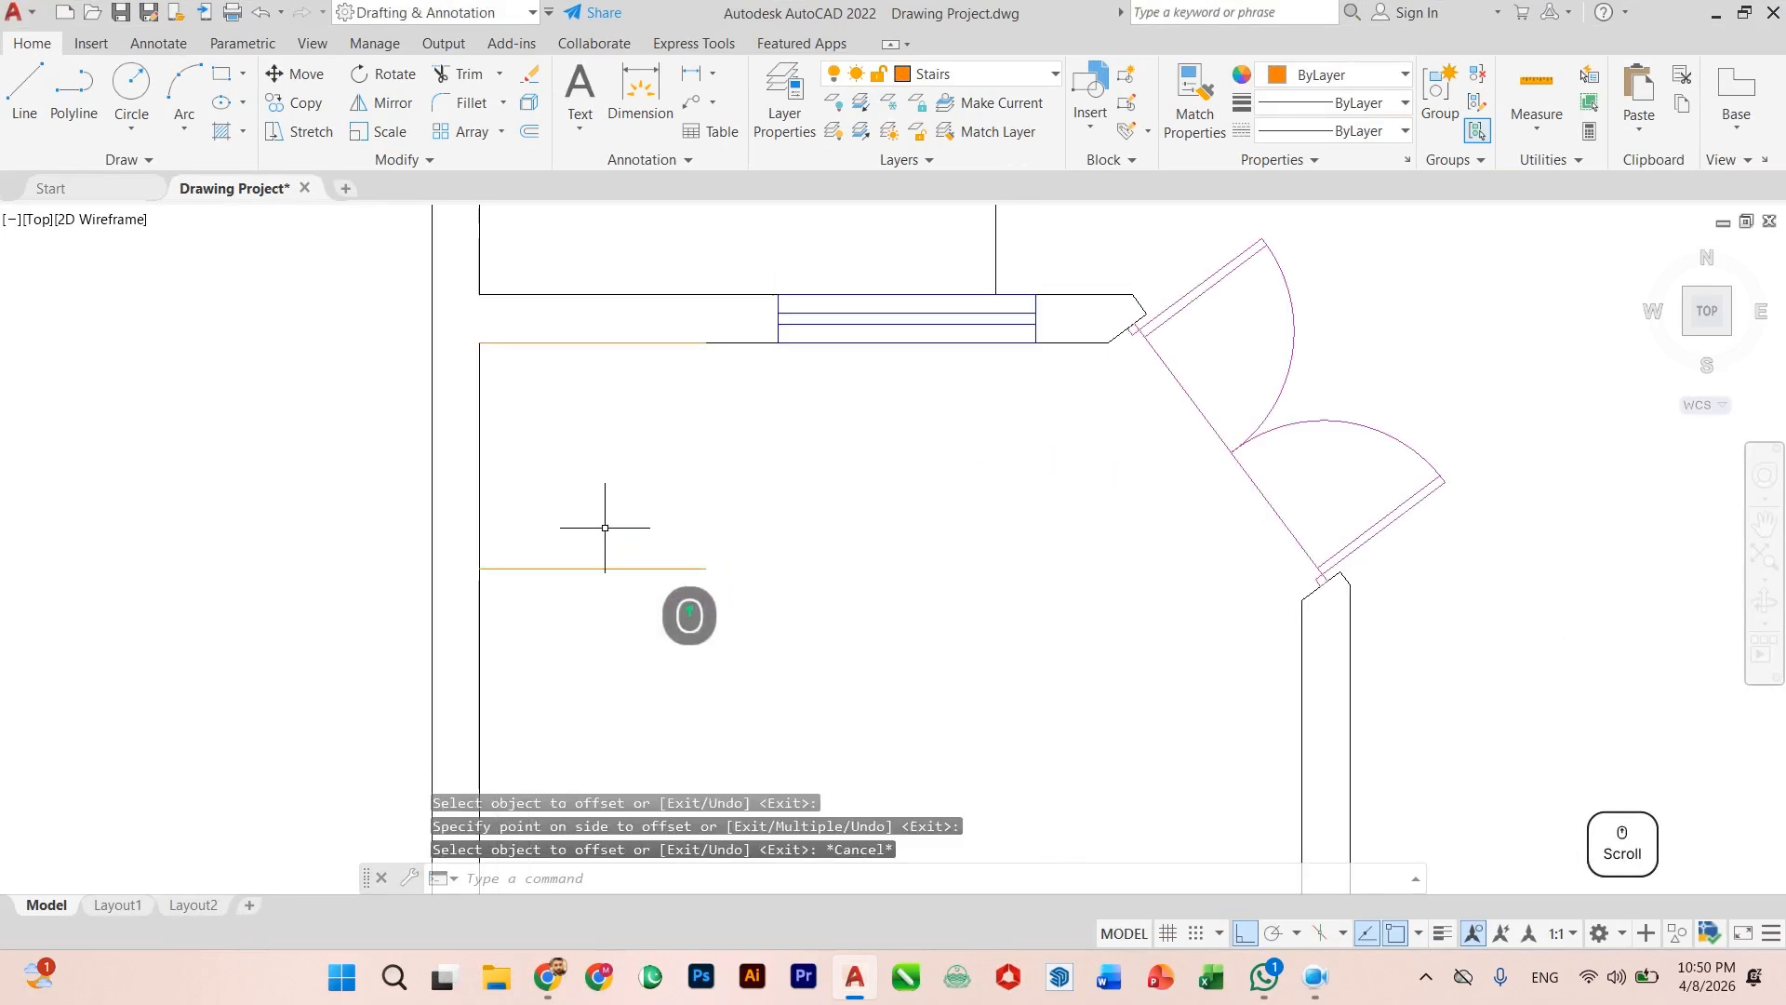
type("LIn")
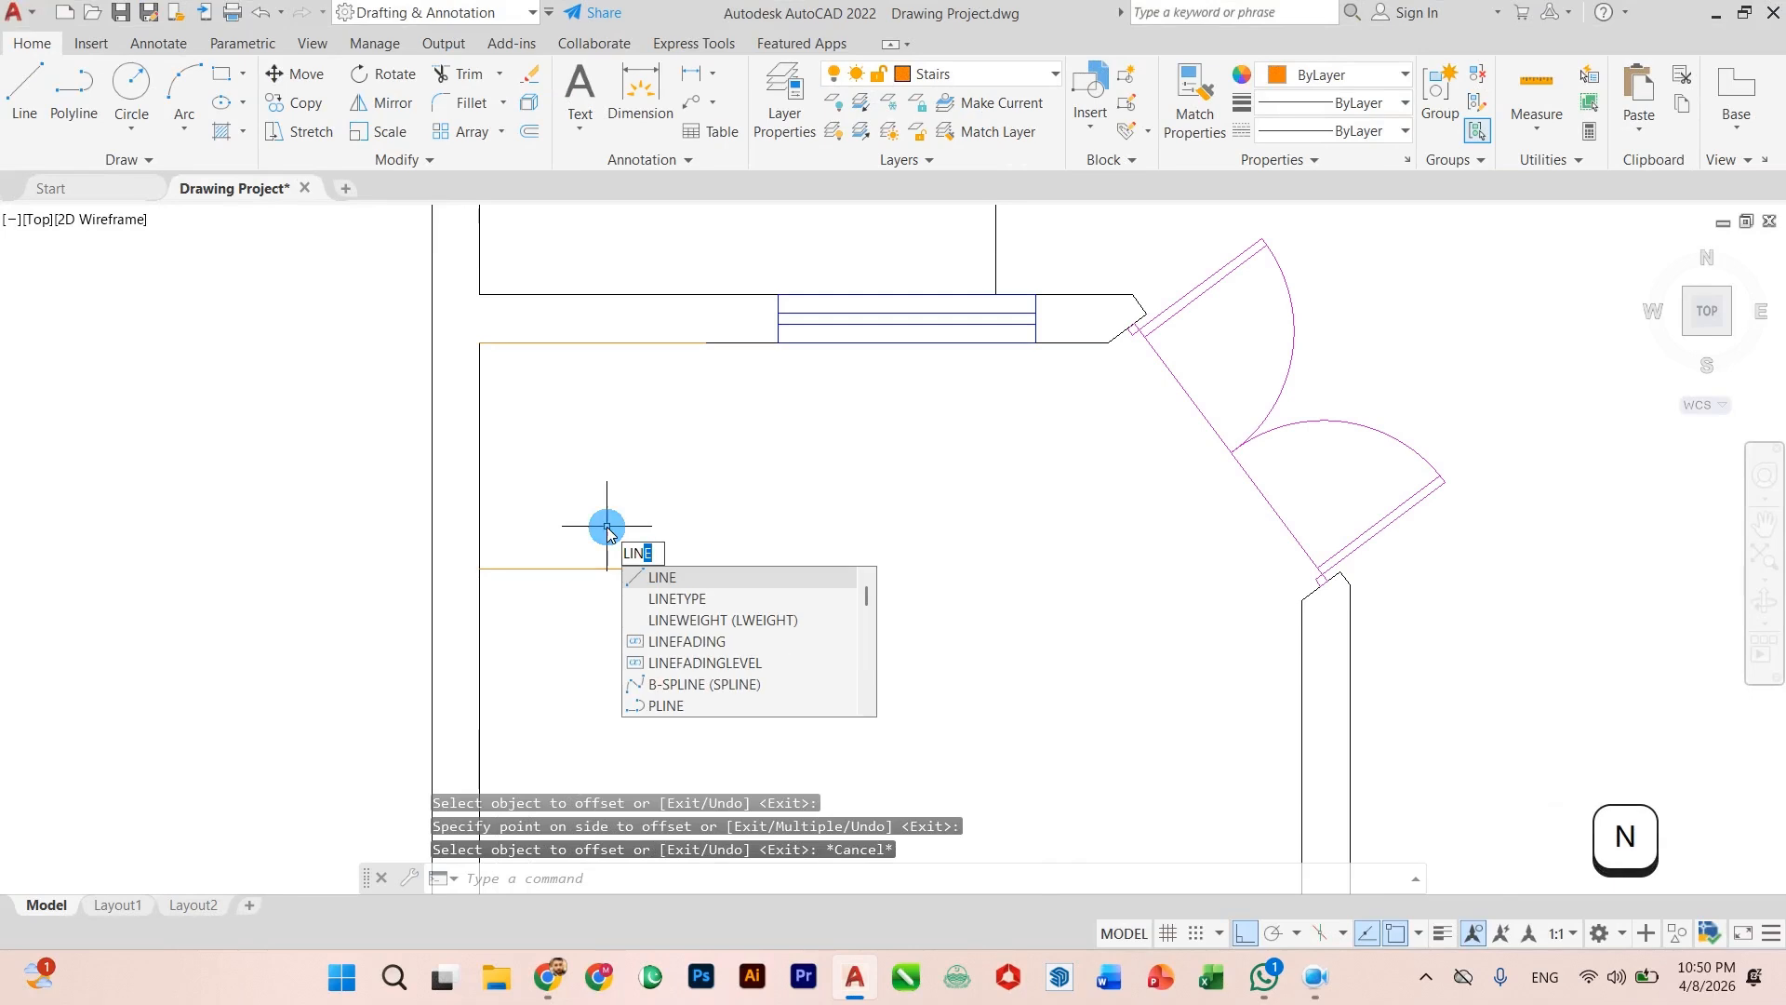
key("Return")
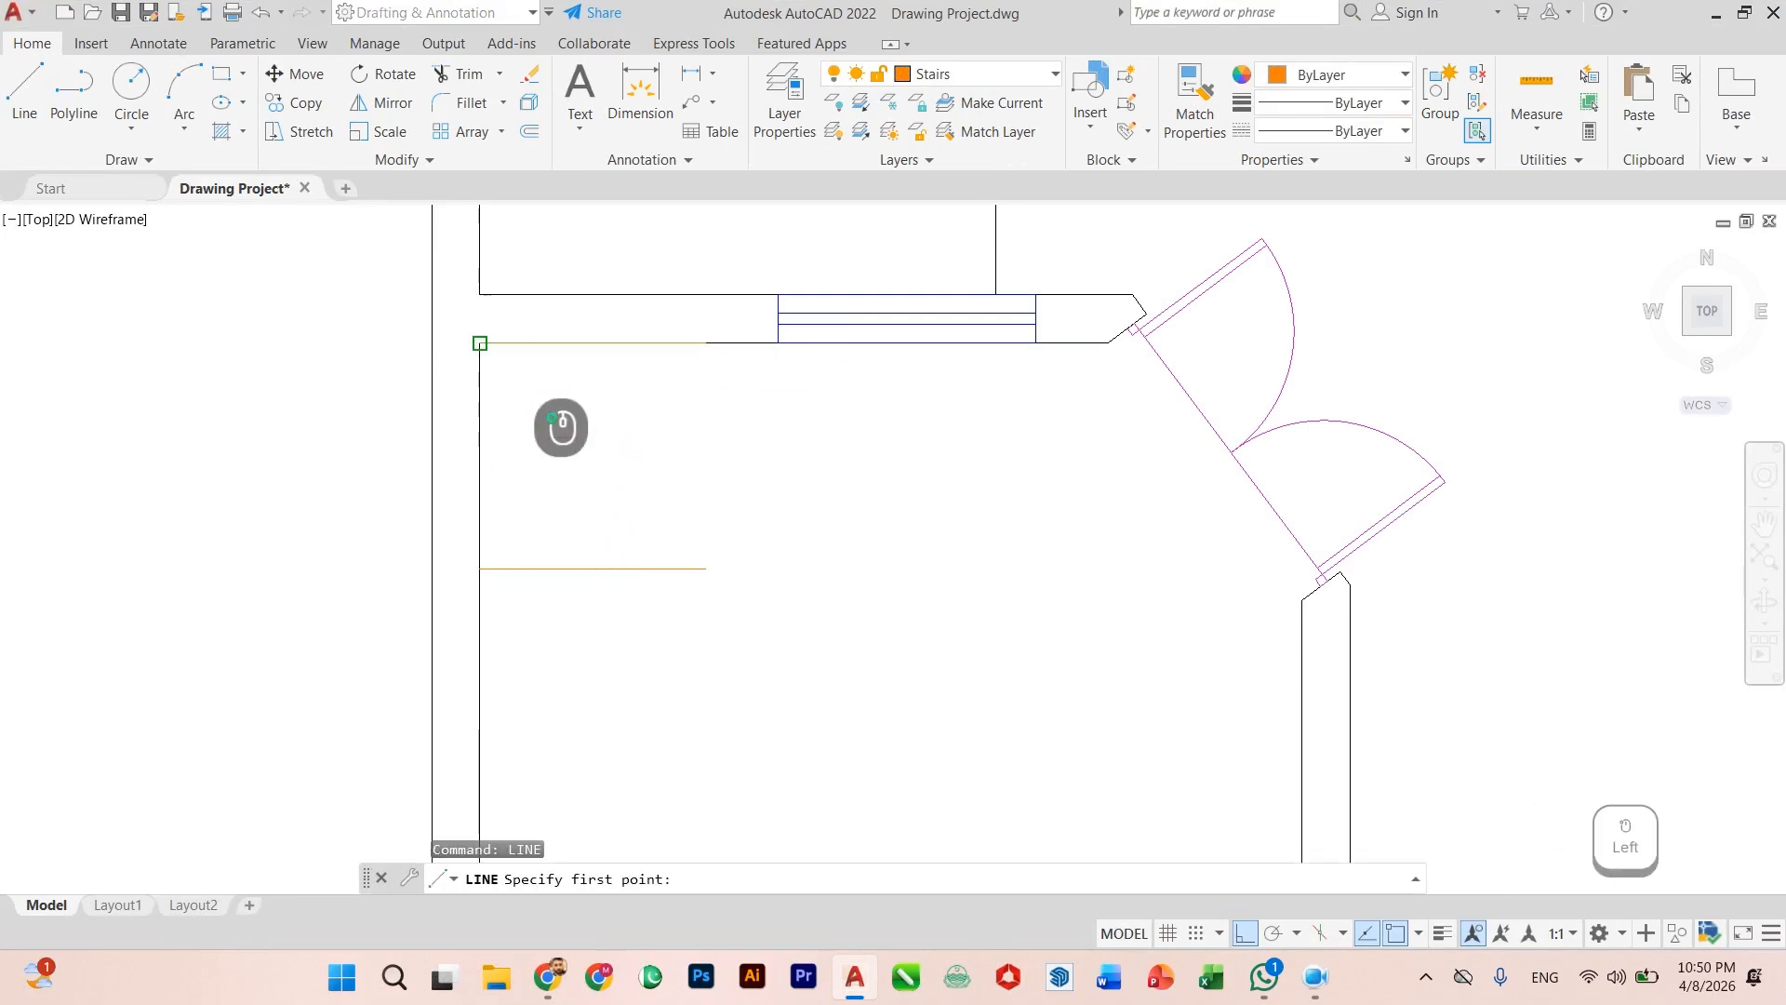
left_click(479, 342)
left_click(479, 568)
key("Escape")
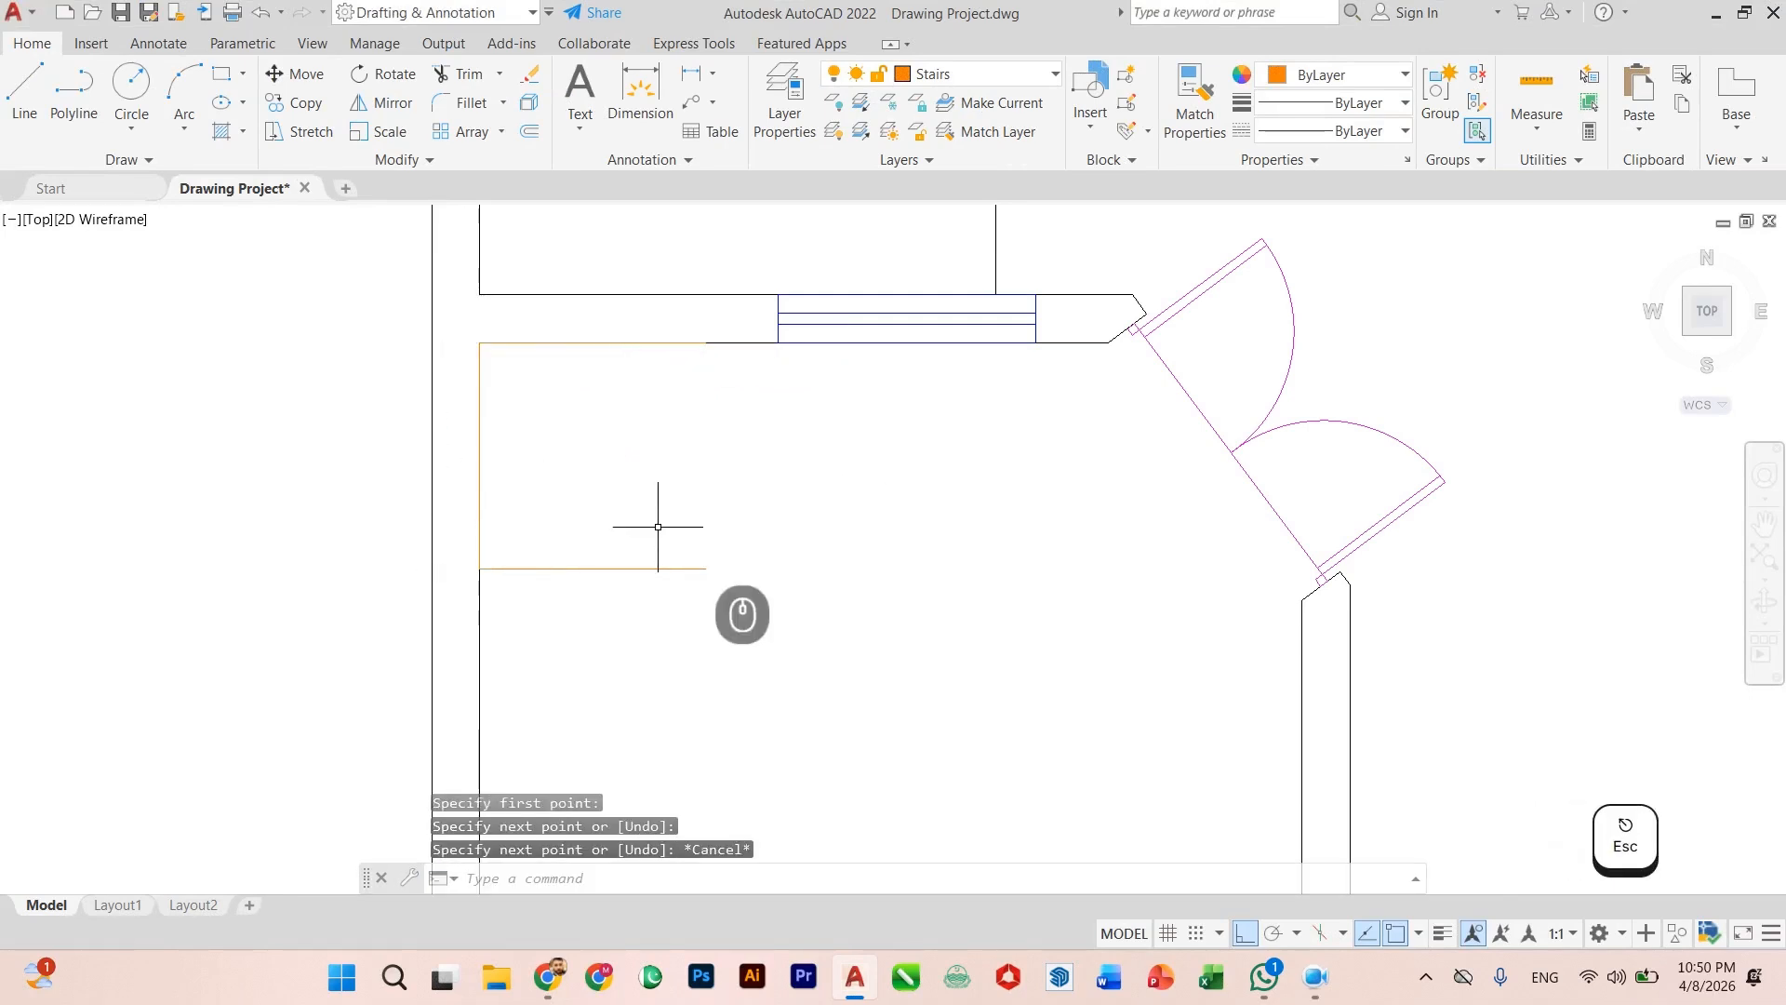
Step: Close the stair square with a vertical line joining the right ends of the two horizontal lines
key("Return")
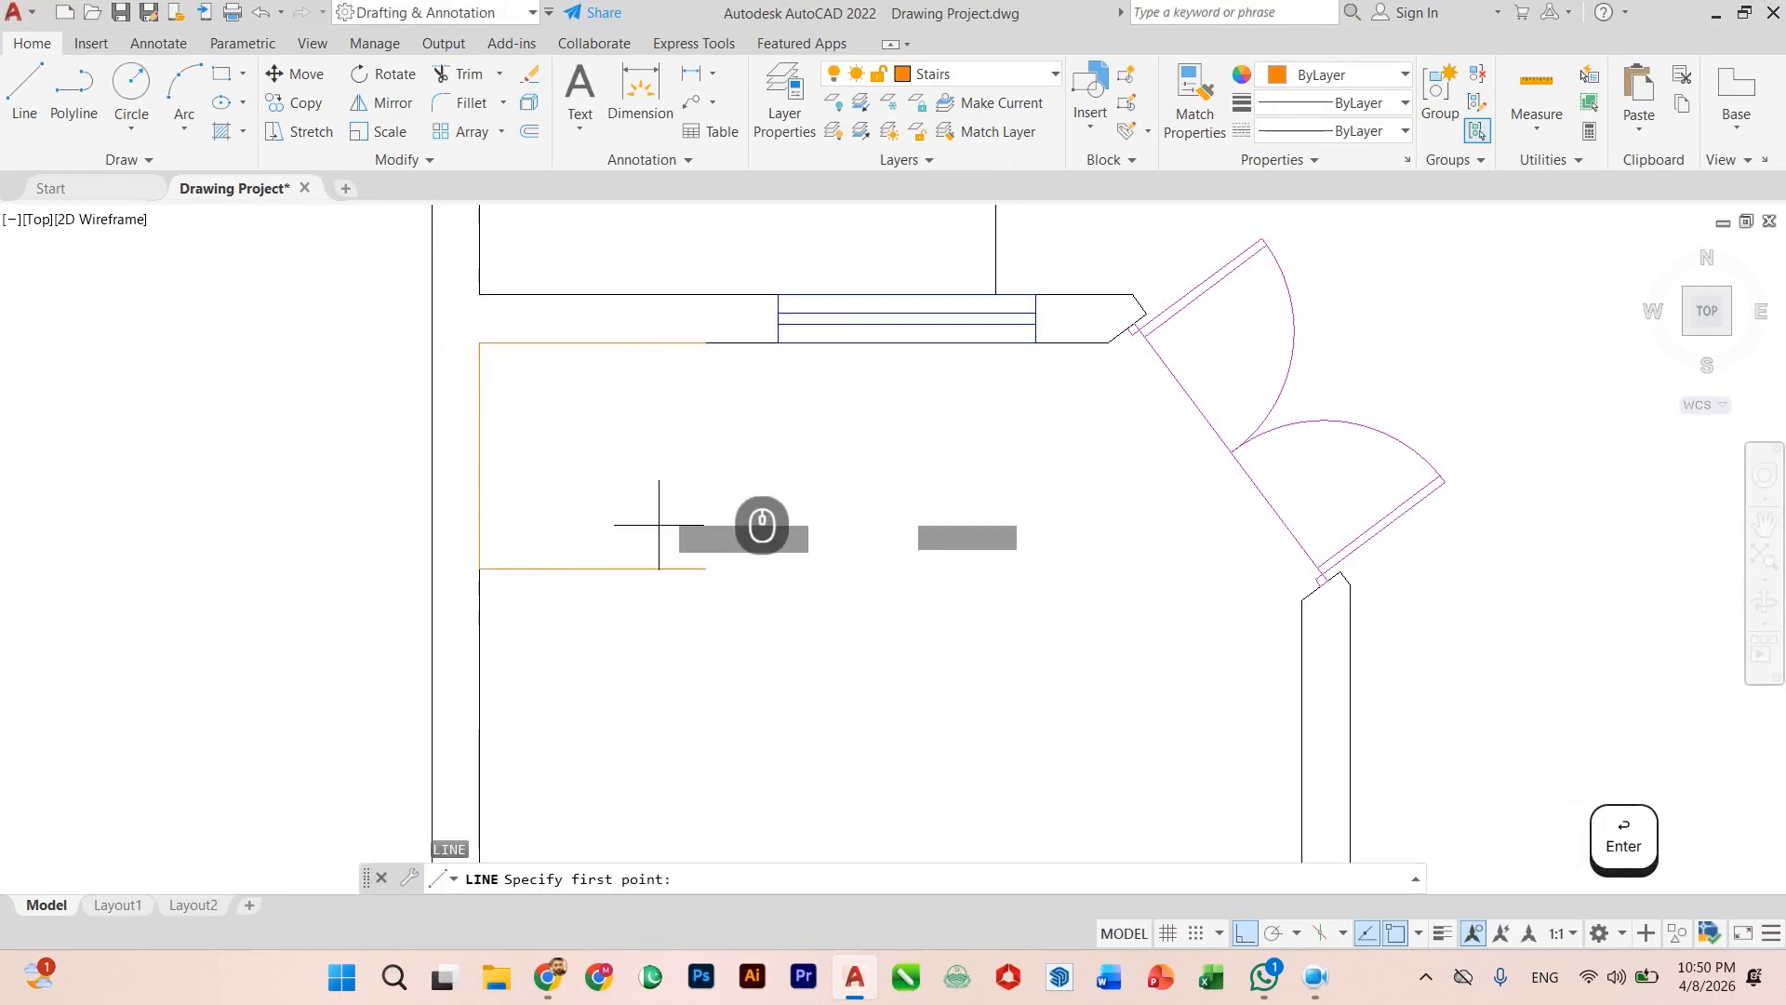
left_click(705, 342)
left_click(706, 566)
key("Escape")
Step: Draw a diagonal winder line from the stair square's lower-right corner to the midpoint of its left side
scroll(771, 587, "down", 2)
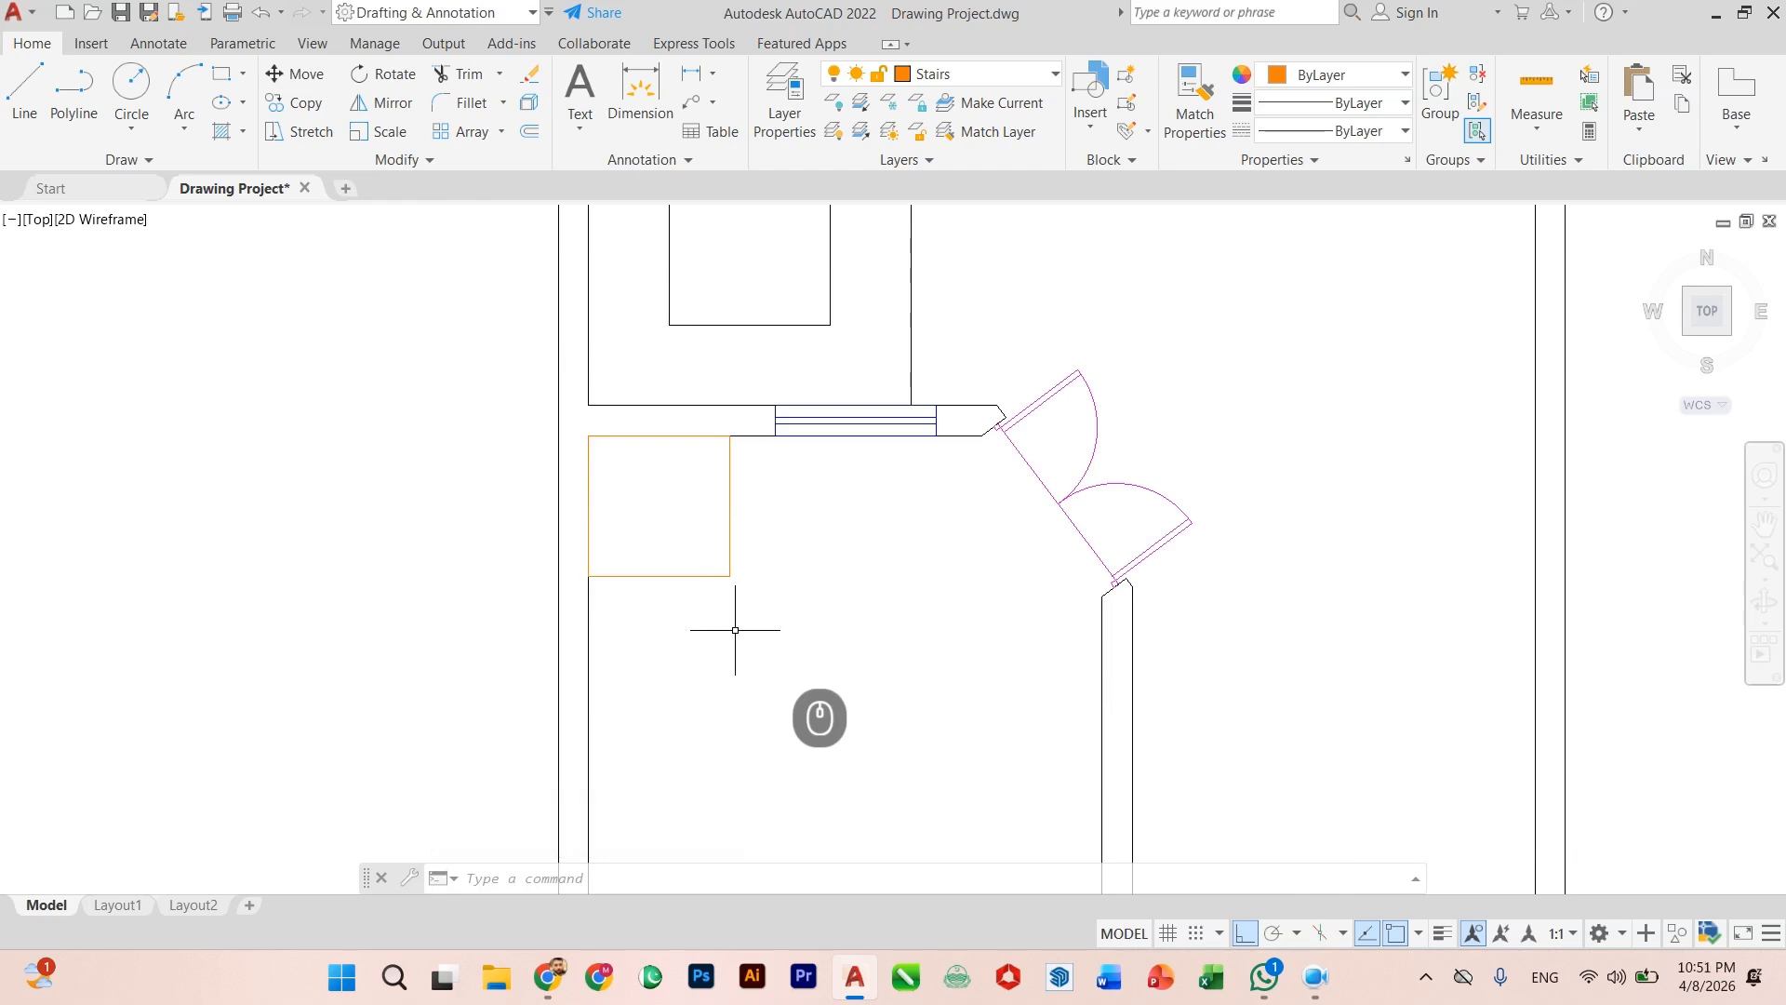
scroll(745, 628, "down", 4)
scroll(698, 595, "up", 4)
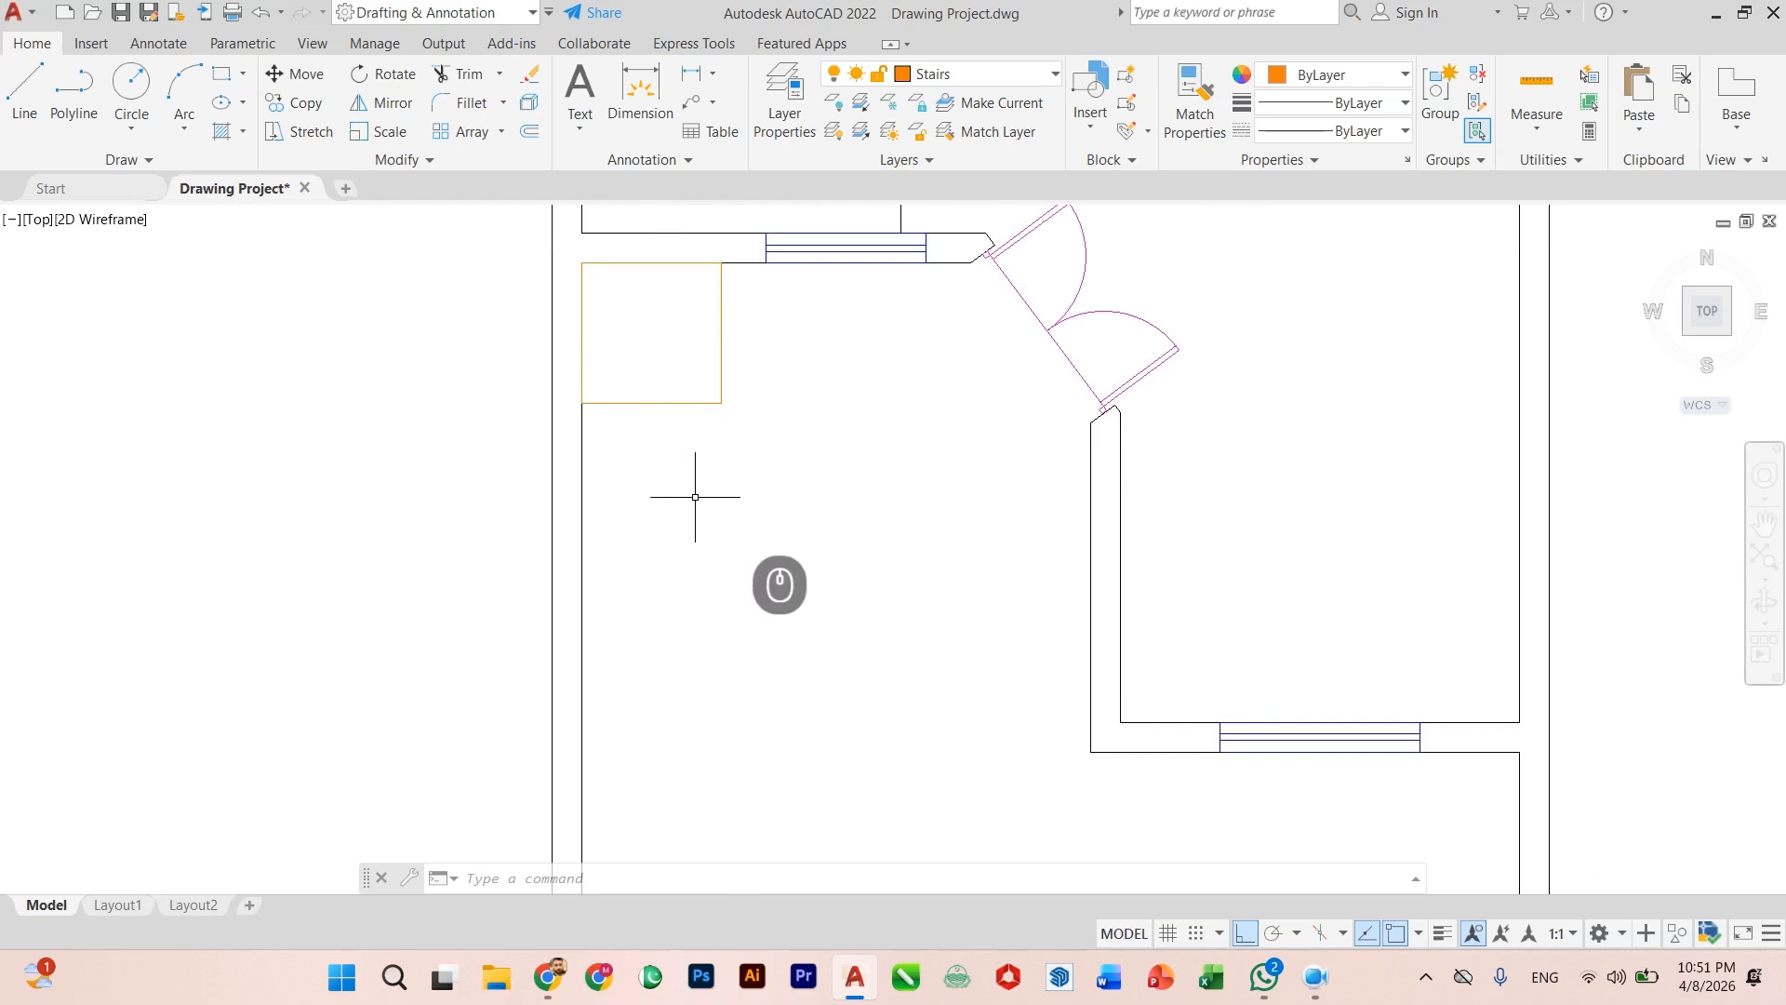
scroll(698, 489, "up", 2)
scroll(698, 498, "down", 2)
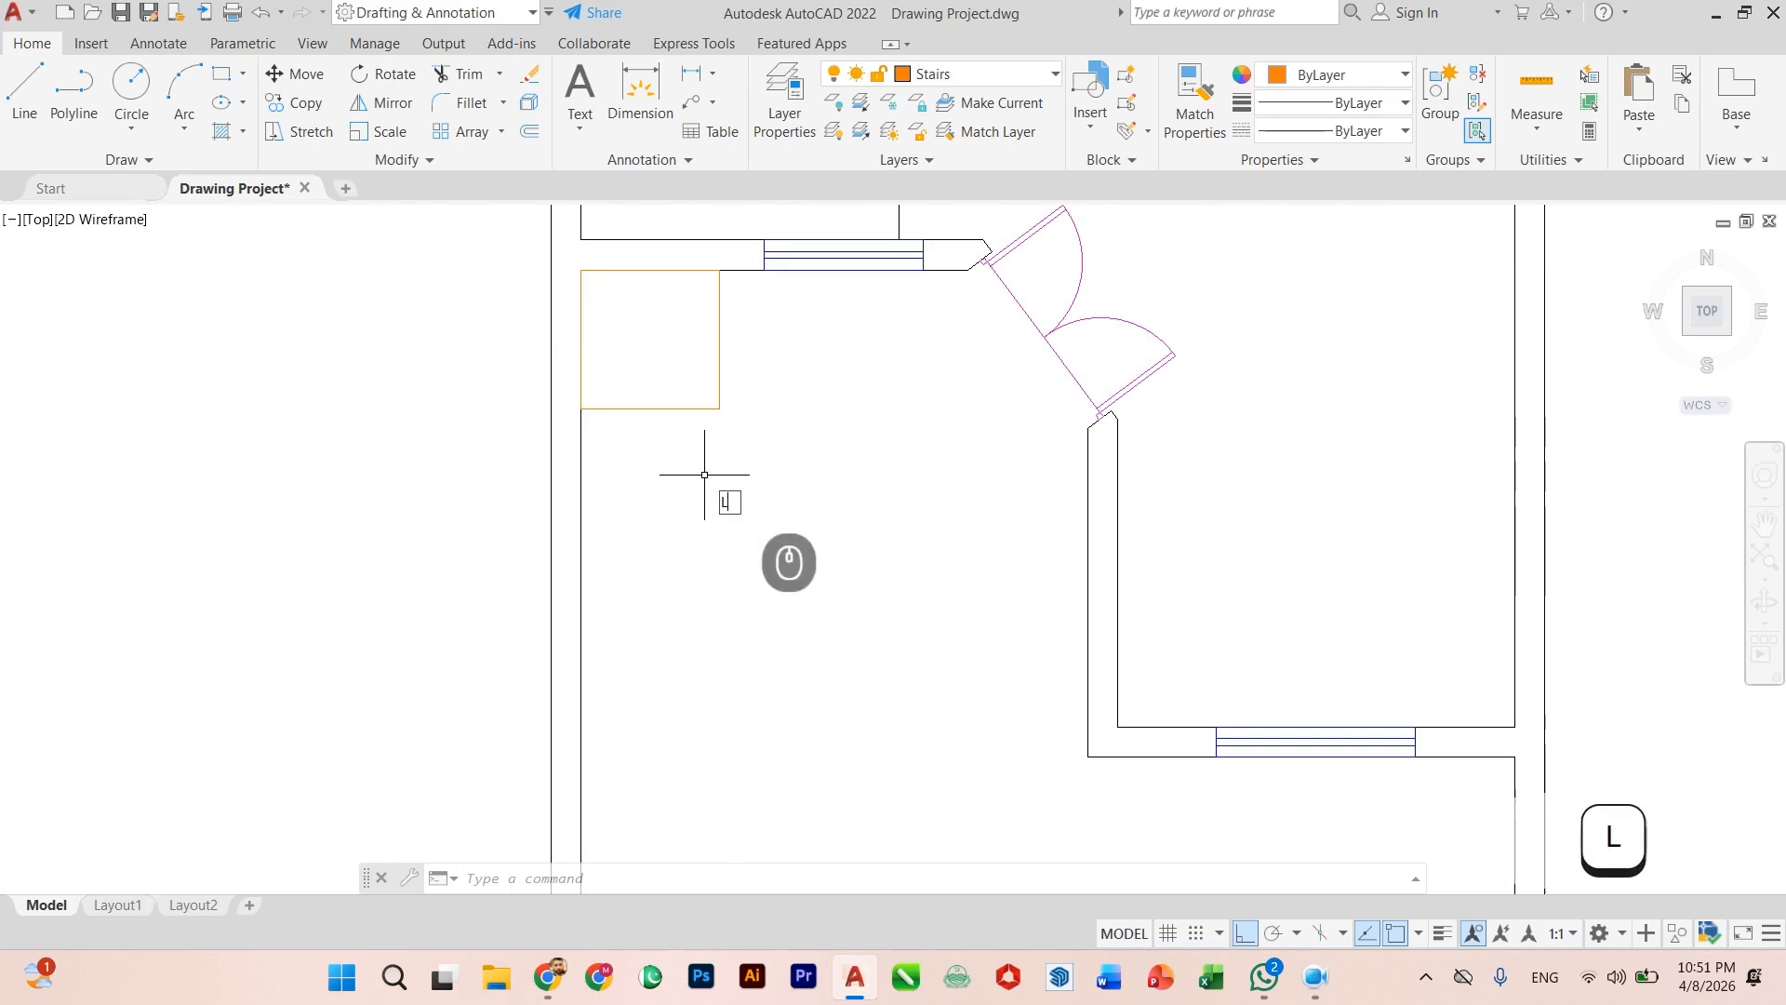
key("Return")
scroll(633, 409, "down", 2)
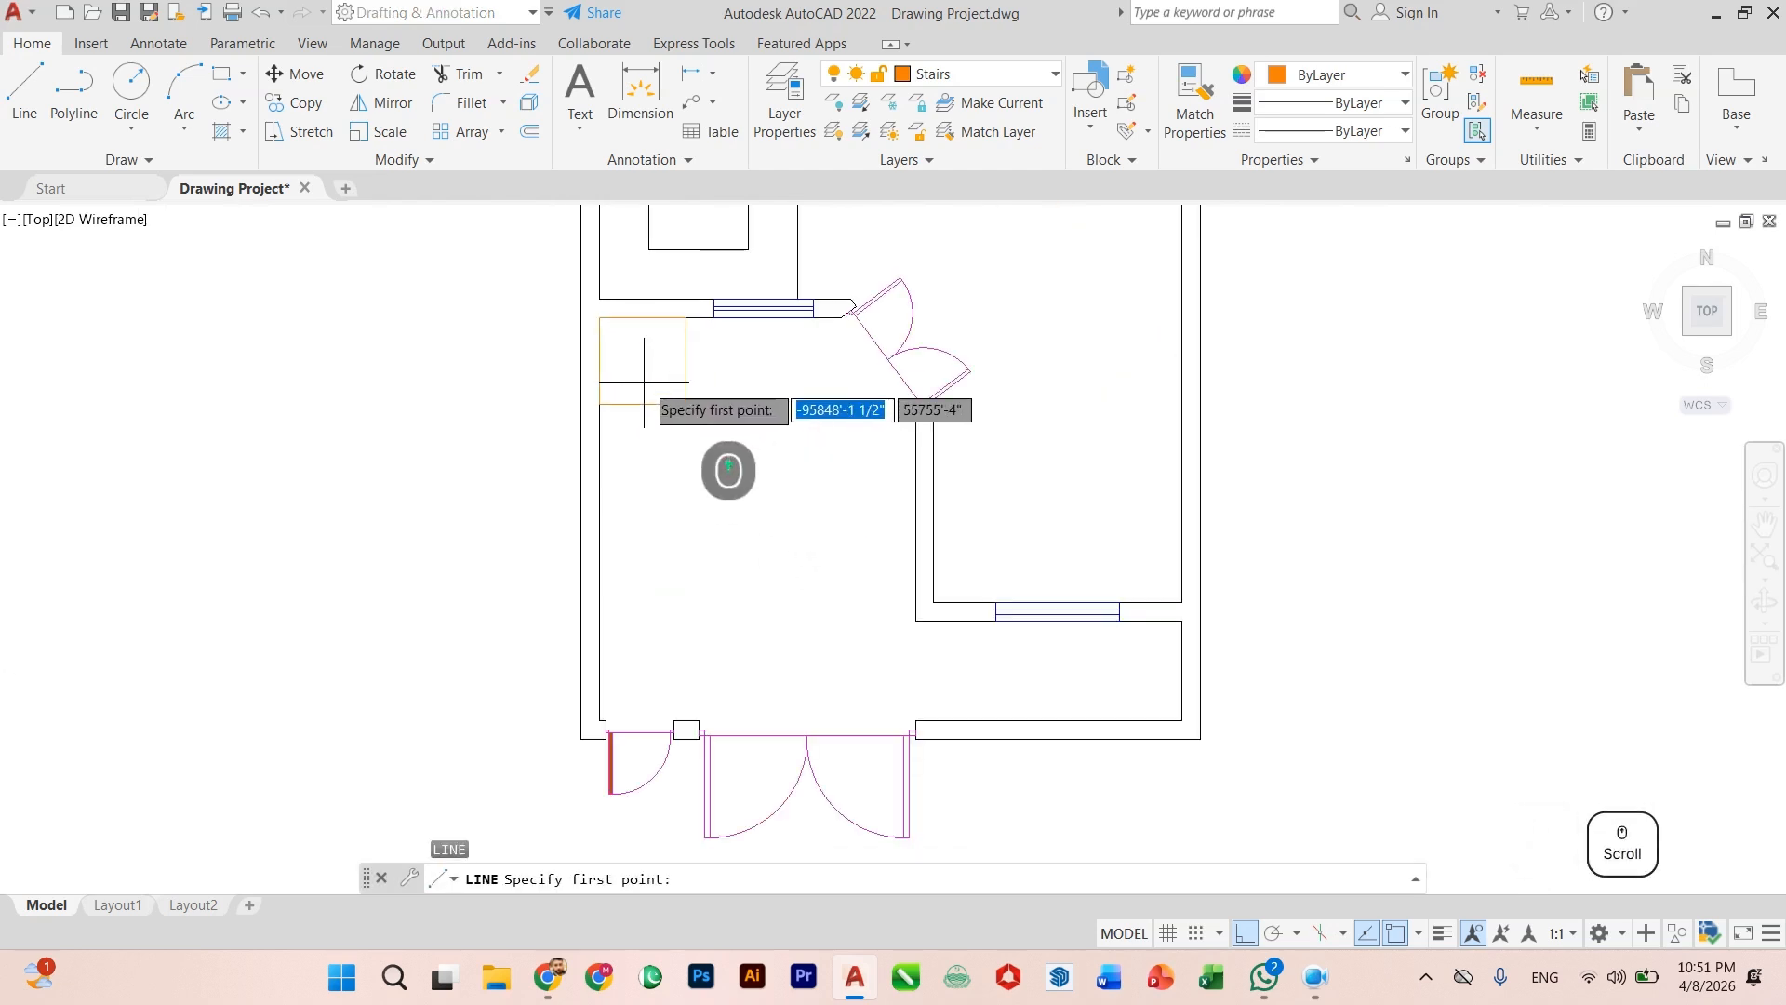
scroll(670, 395, "up", 4)
scroll(730, 465, "down", 3)
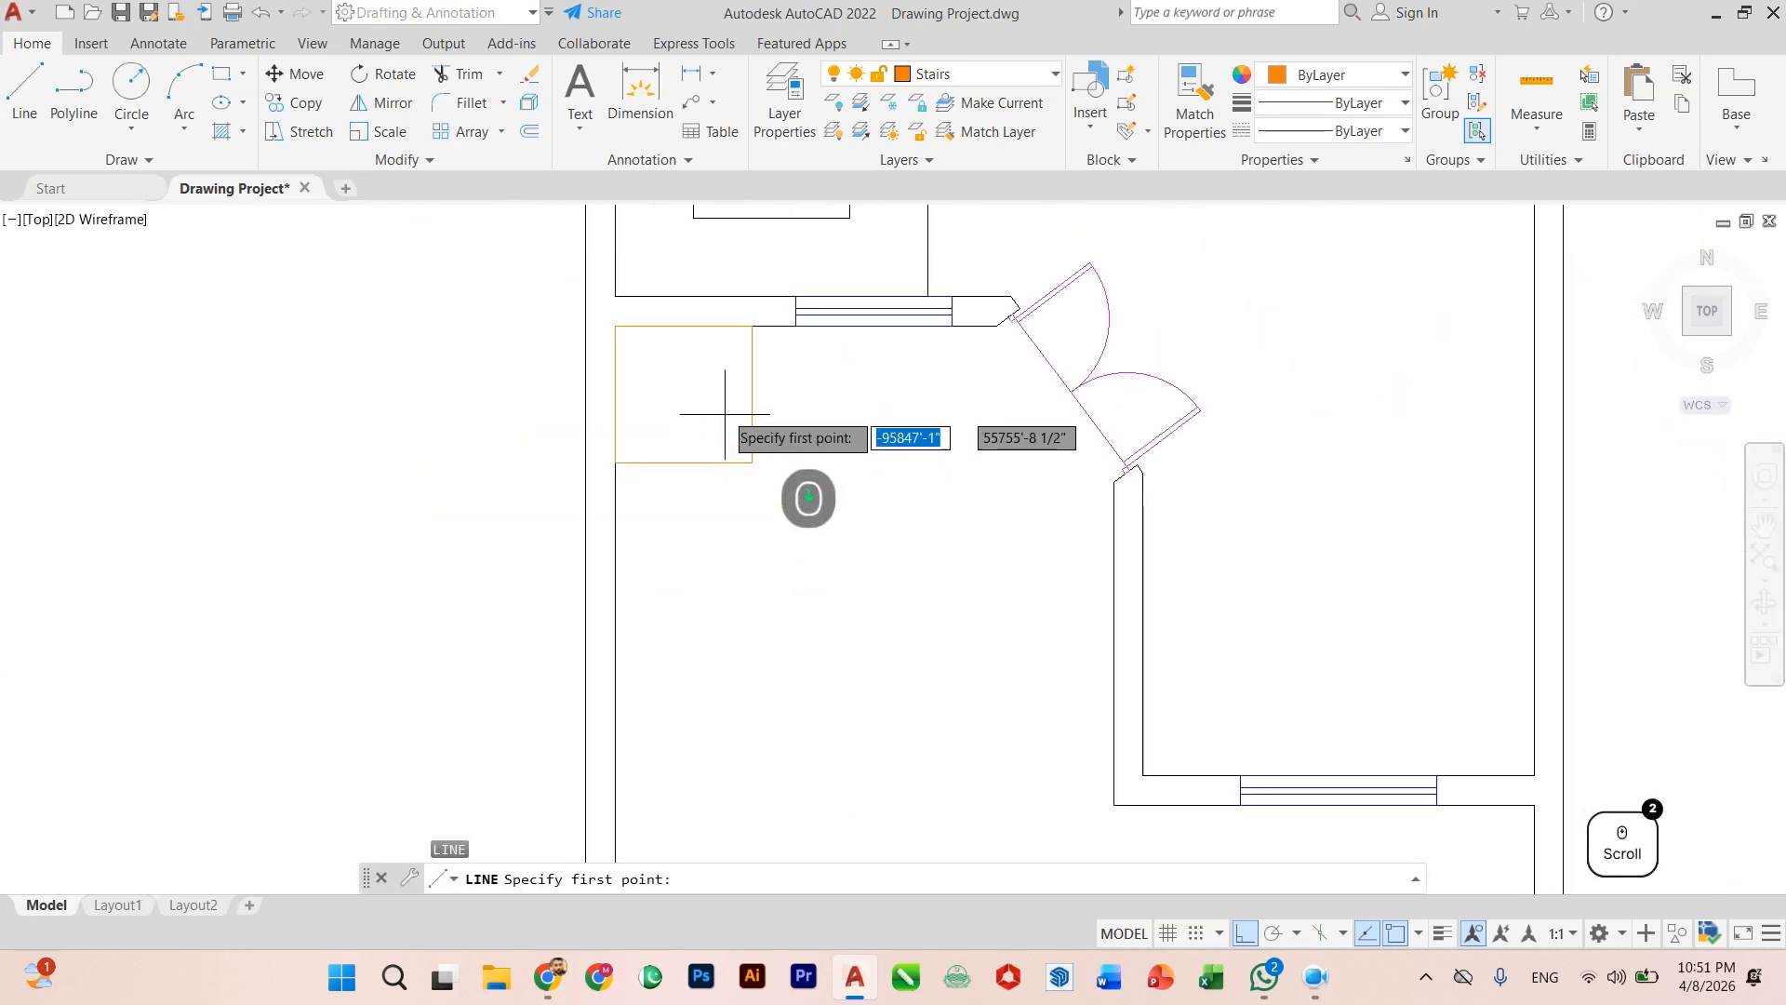
middle_click_drag(724, 414, 746, 563)
scroll(746, 638, "up", 2)
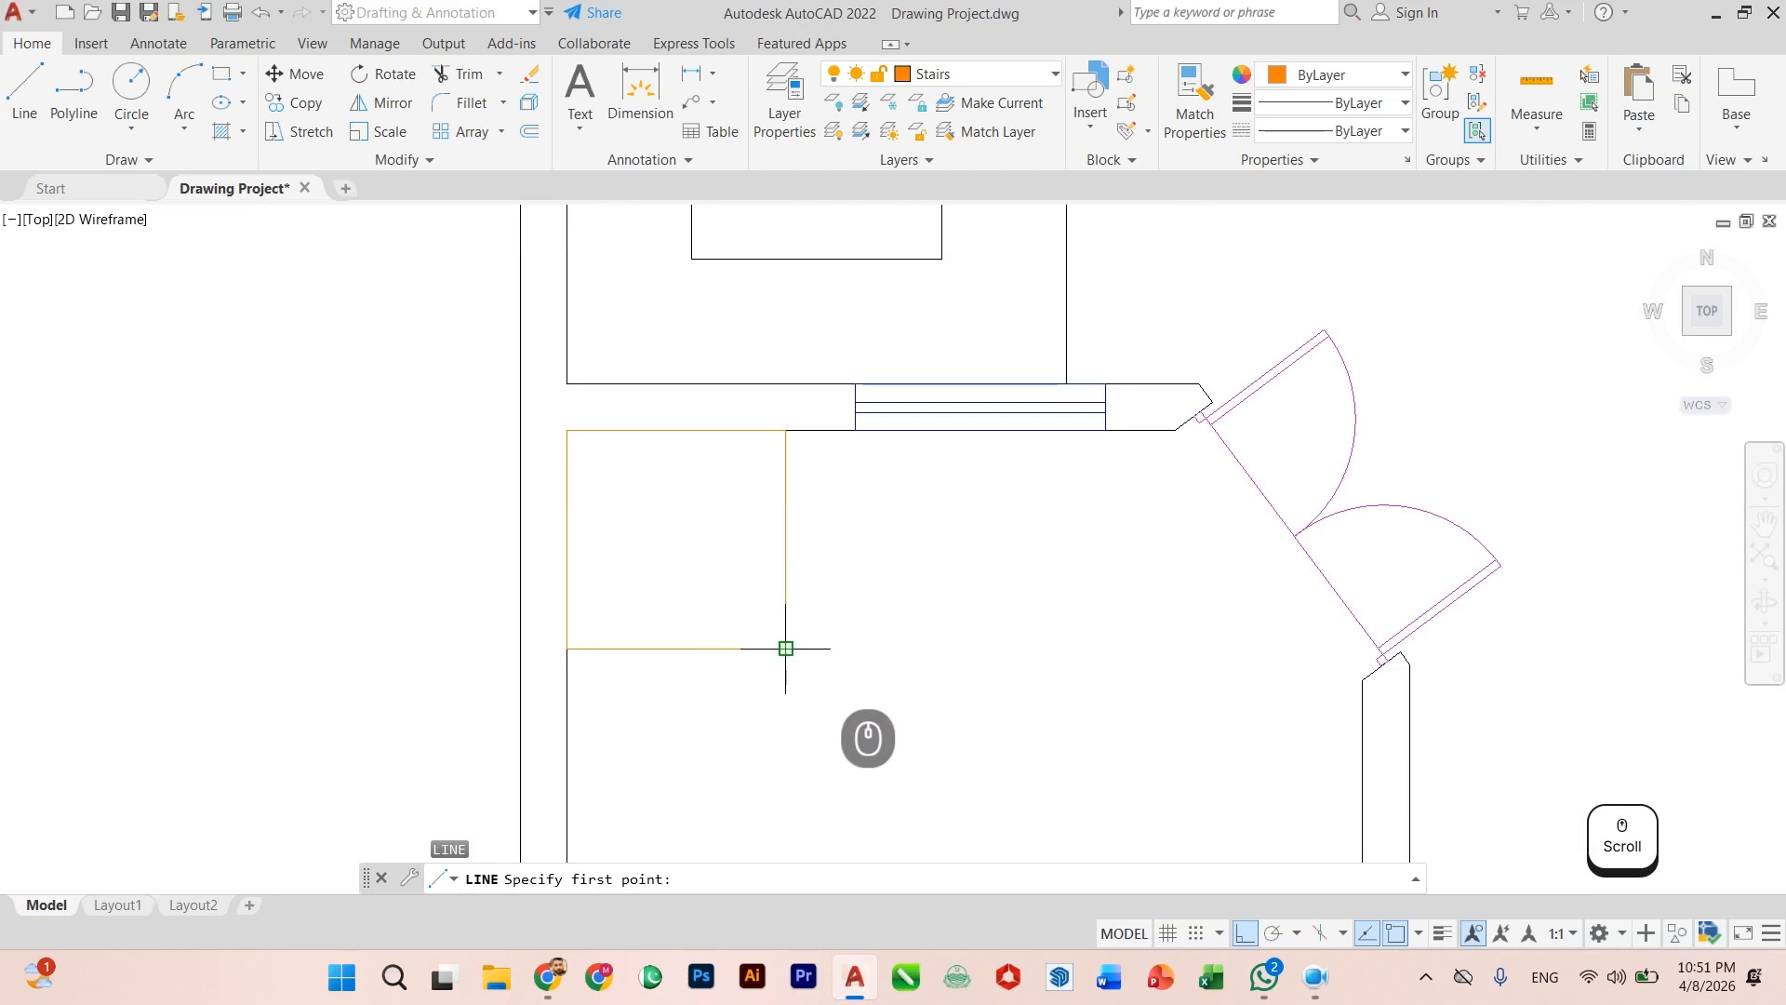
left_click(785, 648)
left_click(566, 539)
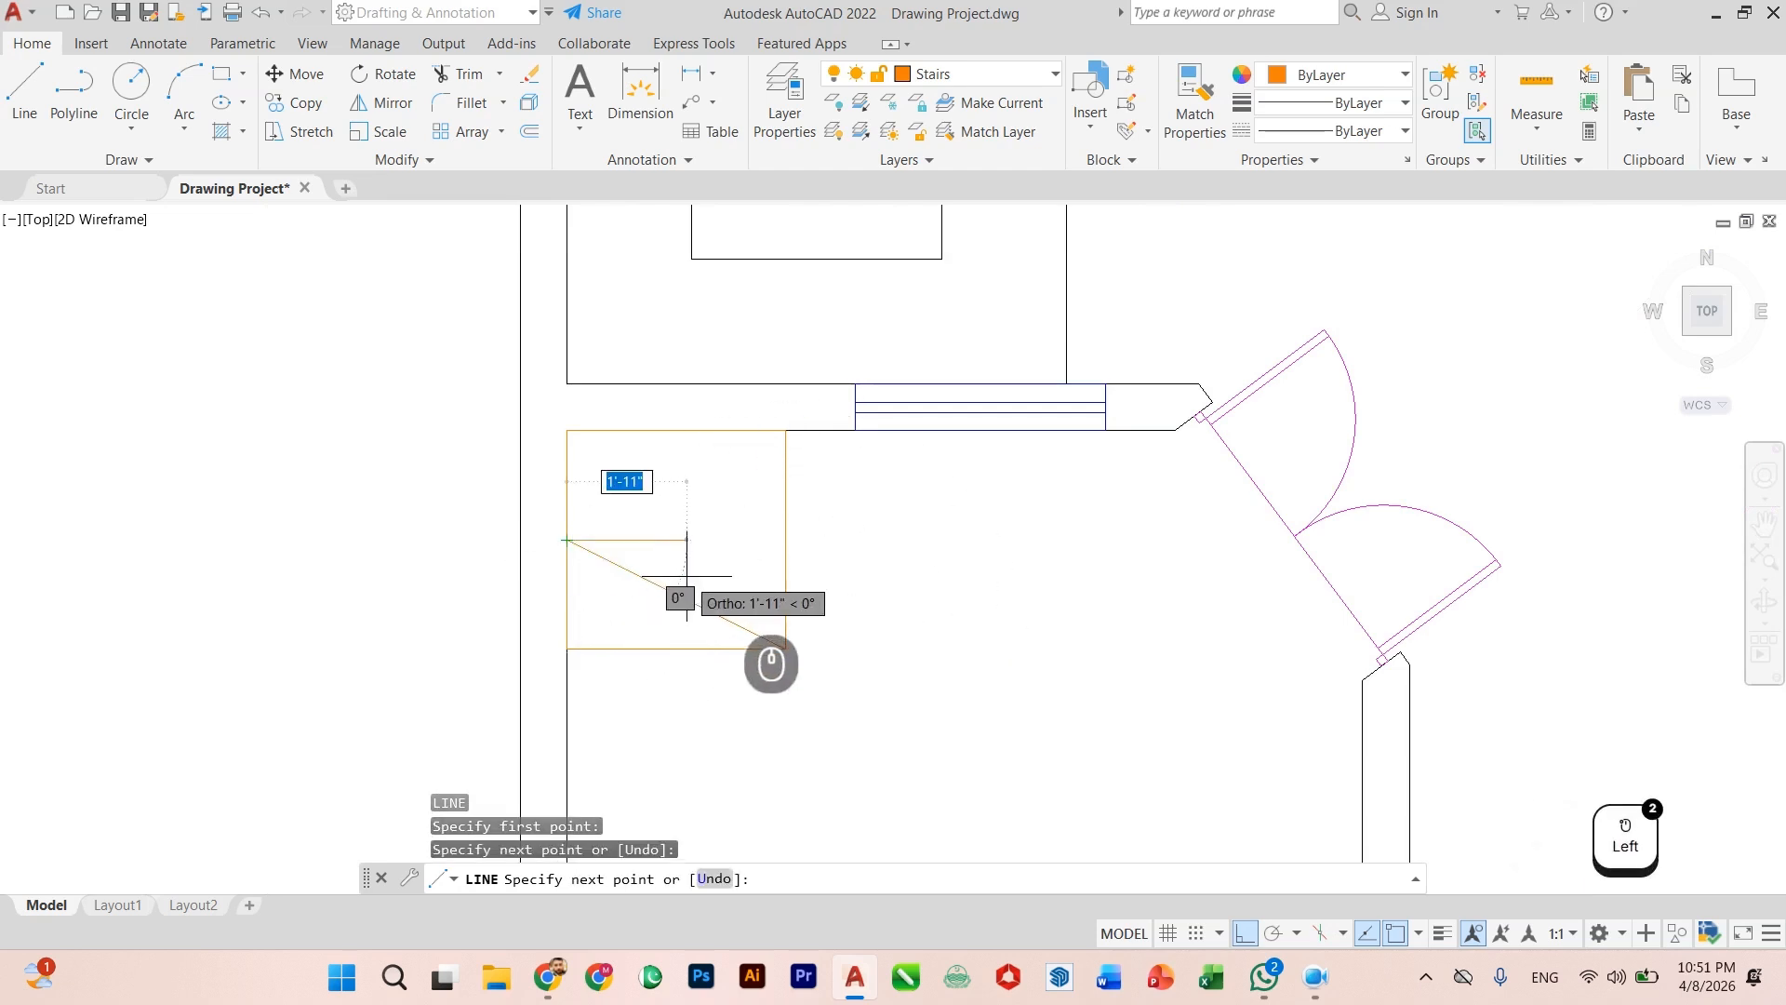
key("Escape")
Step: Draw a second winder line from the square's lower-right corner to the midpoint of its upper side
type("l")
key("Return")
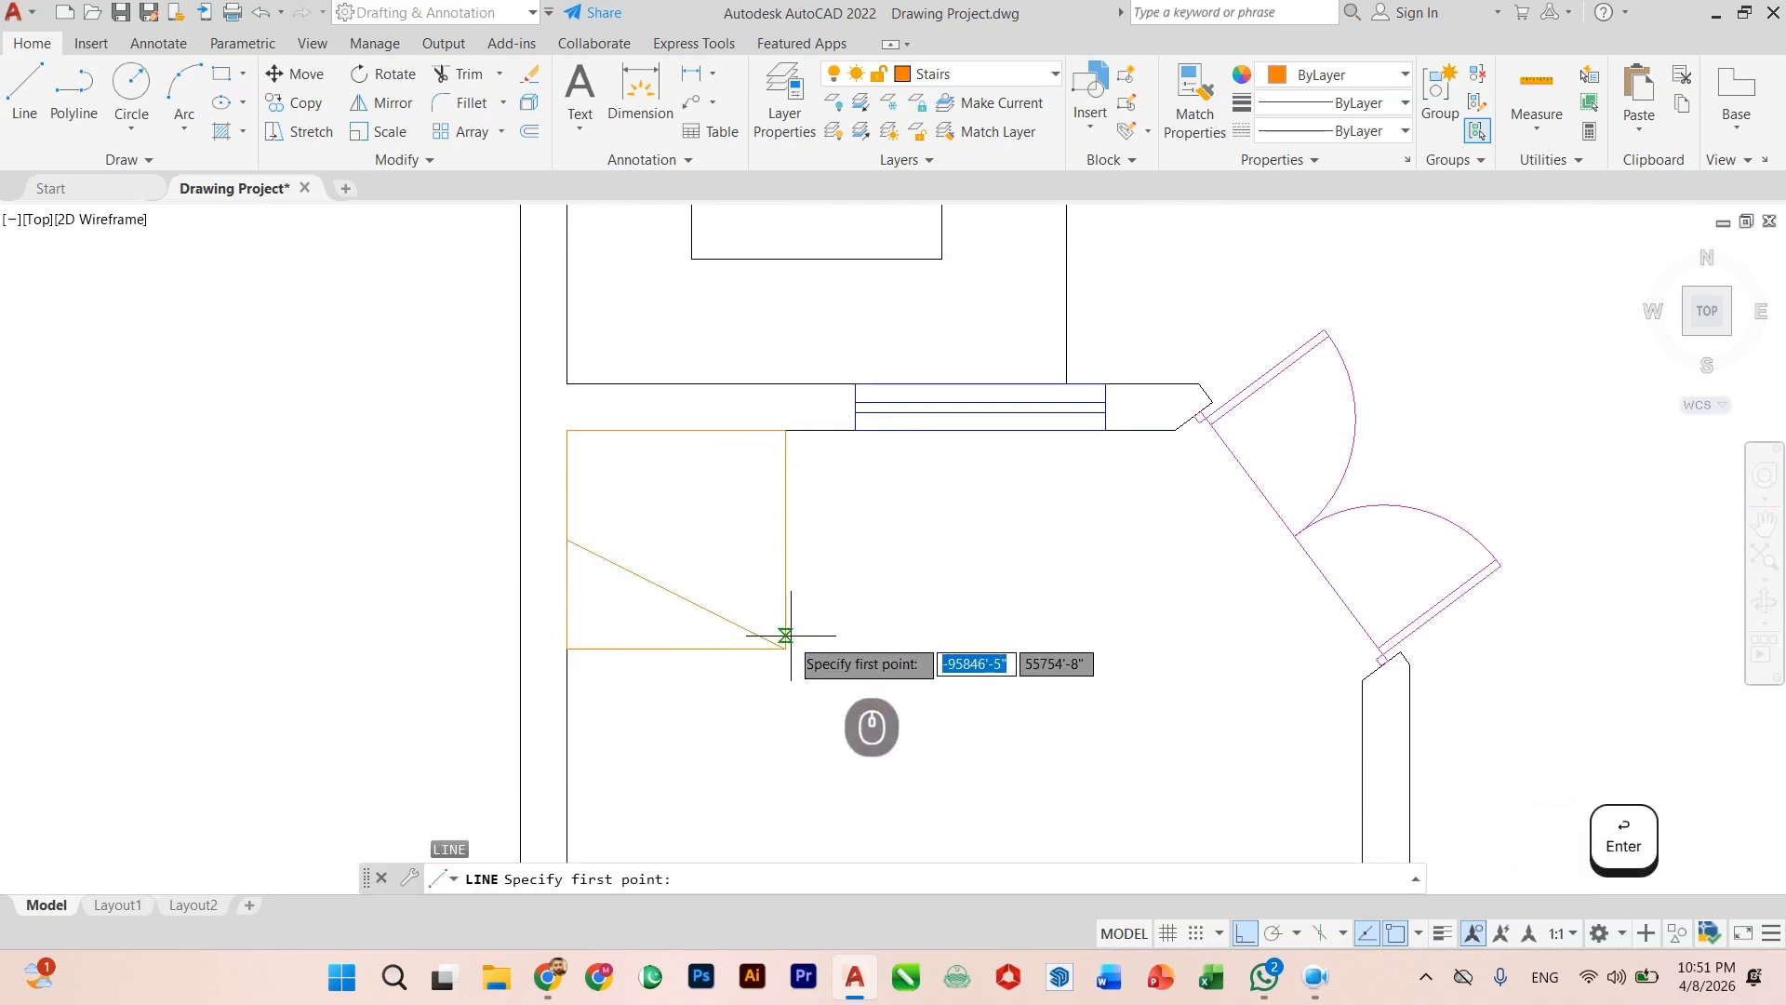
left_click(785, 647)
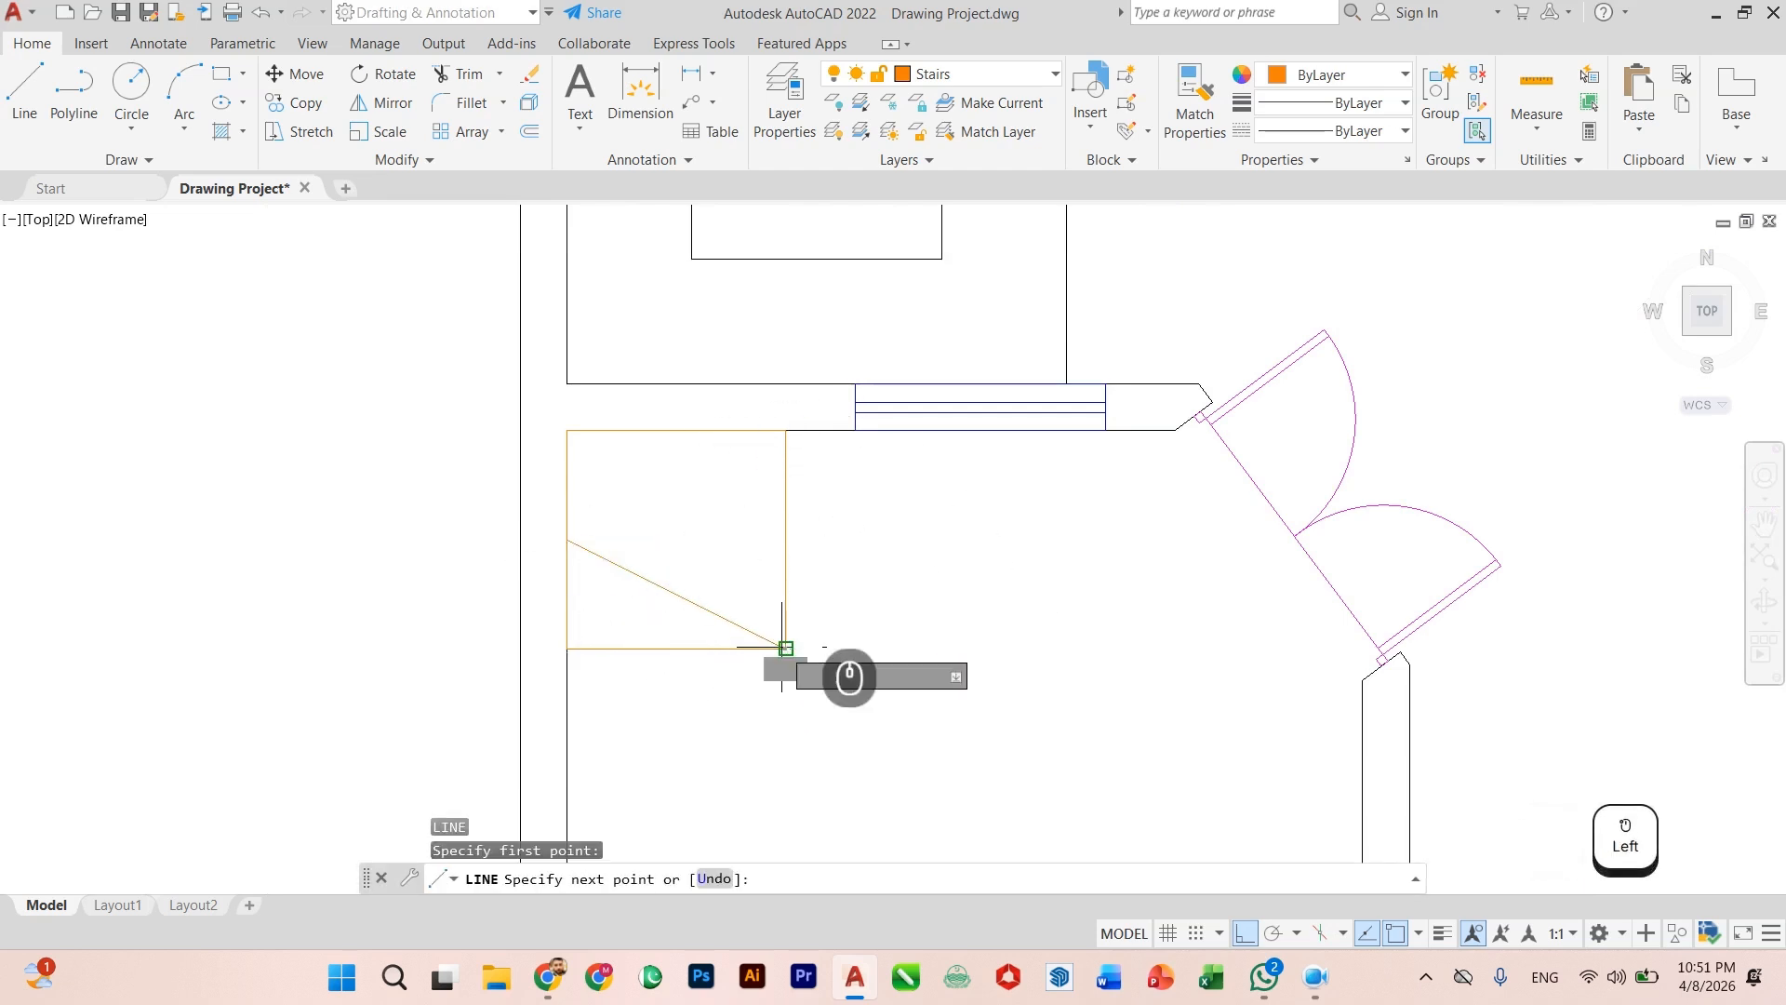
left_click(676, 433)
key("Escape")
Step: Offset the winder square's lower edge 11" downward, and offset that copy by 11" again to form the first two treads
scroll(697, 531, "up", 1)
scroll(709, 590, "down", 1)
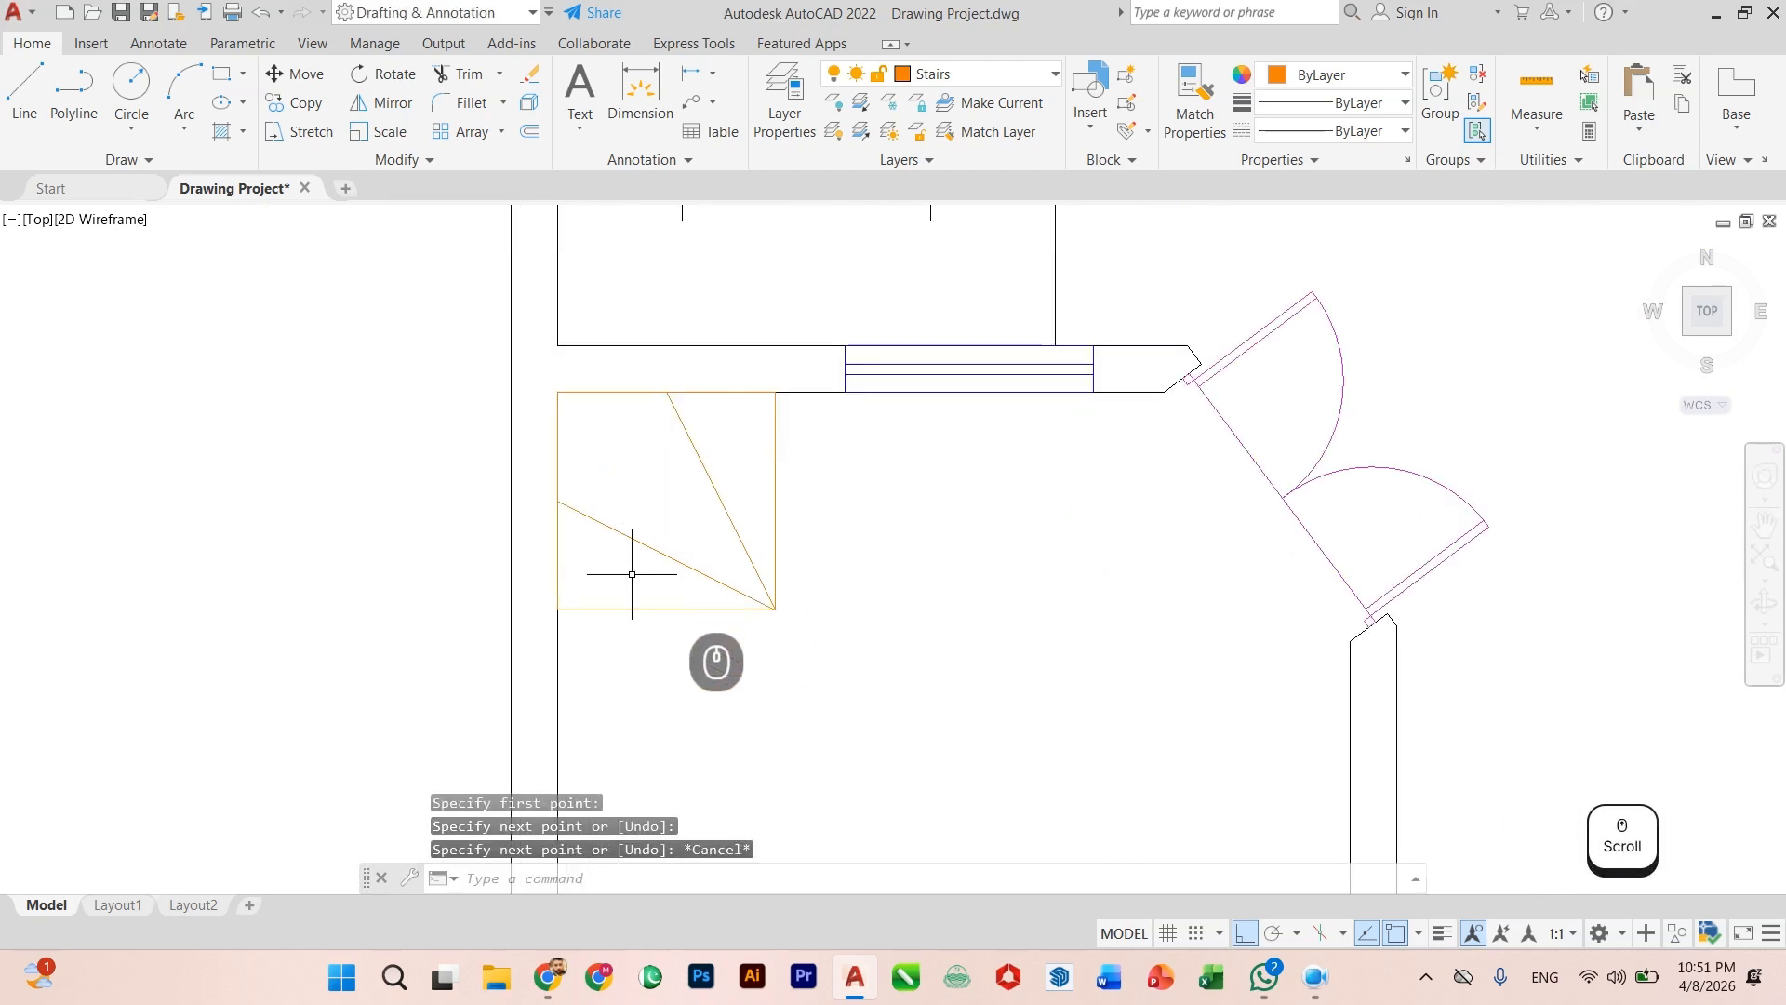
scroll(632, 558, "down", 4)
scroll(638, 591, "up", 3)
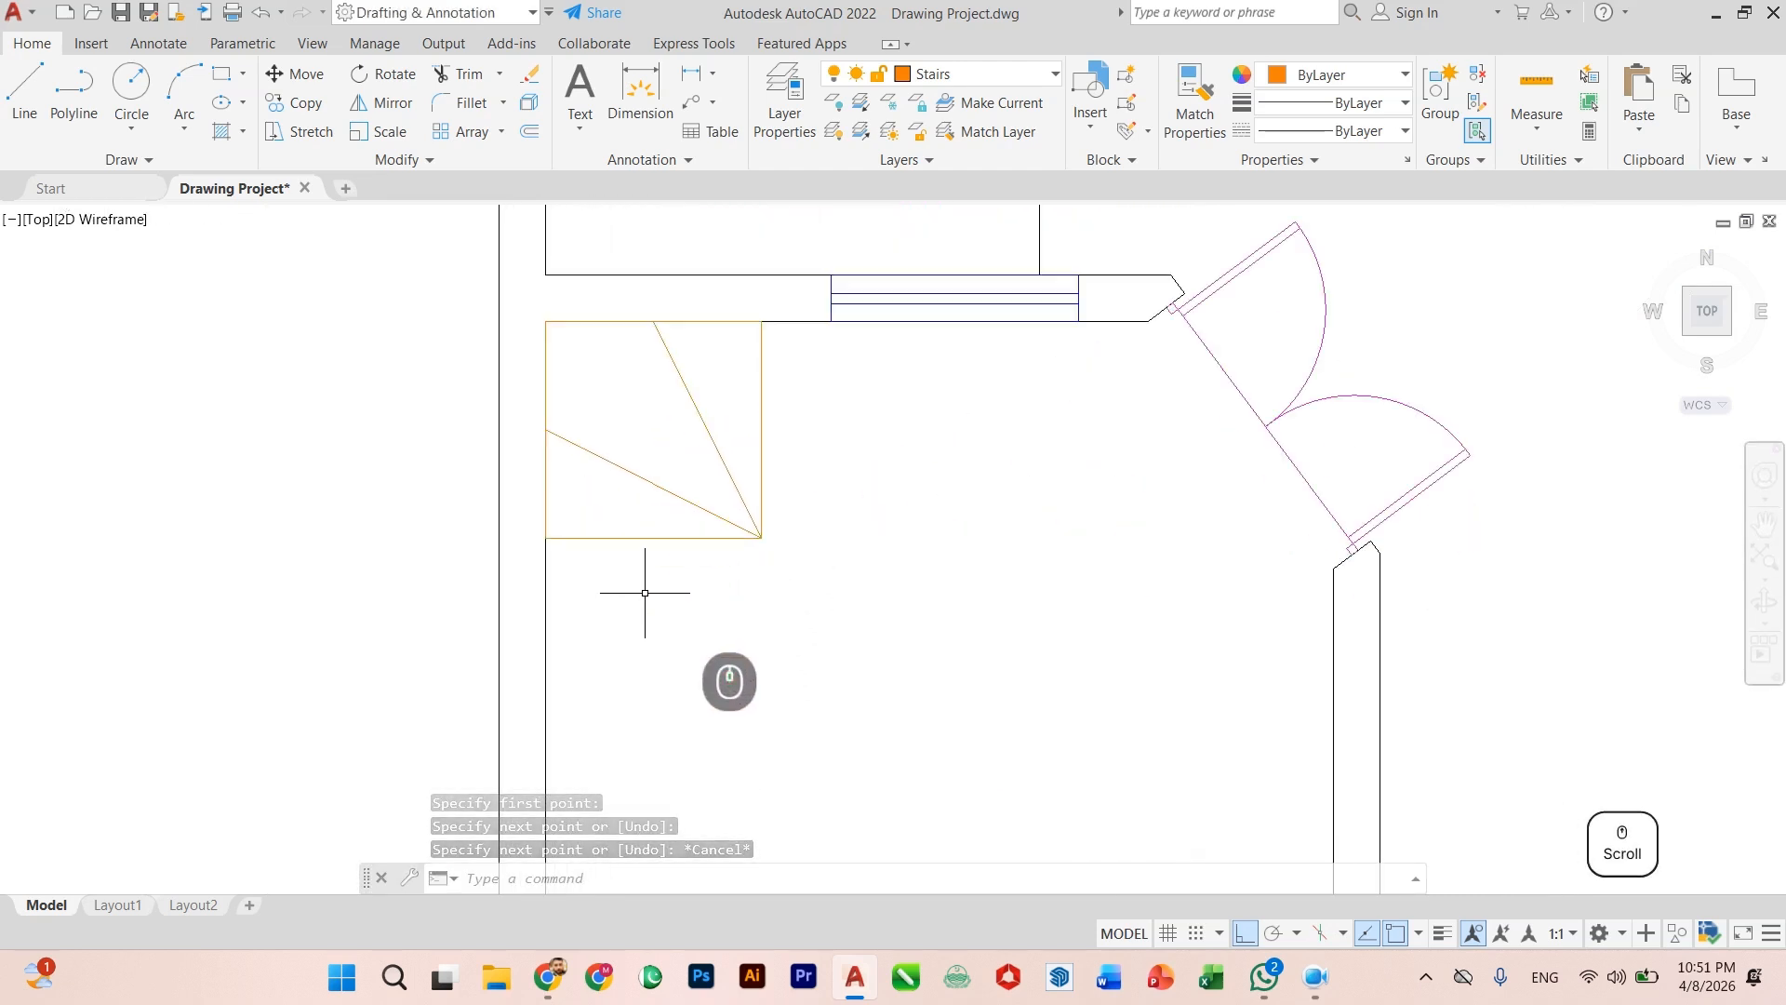
scroll(644, 593, "down", 1)
scroll(644, 593, "up", 2)
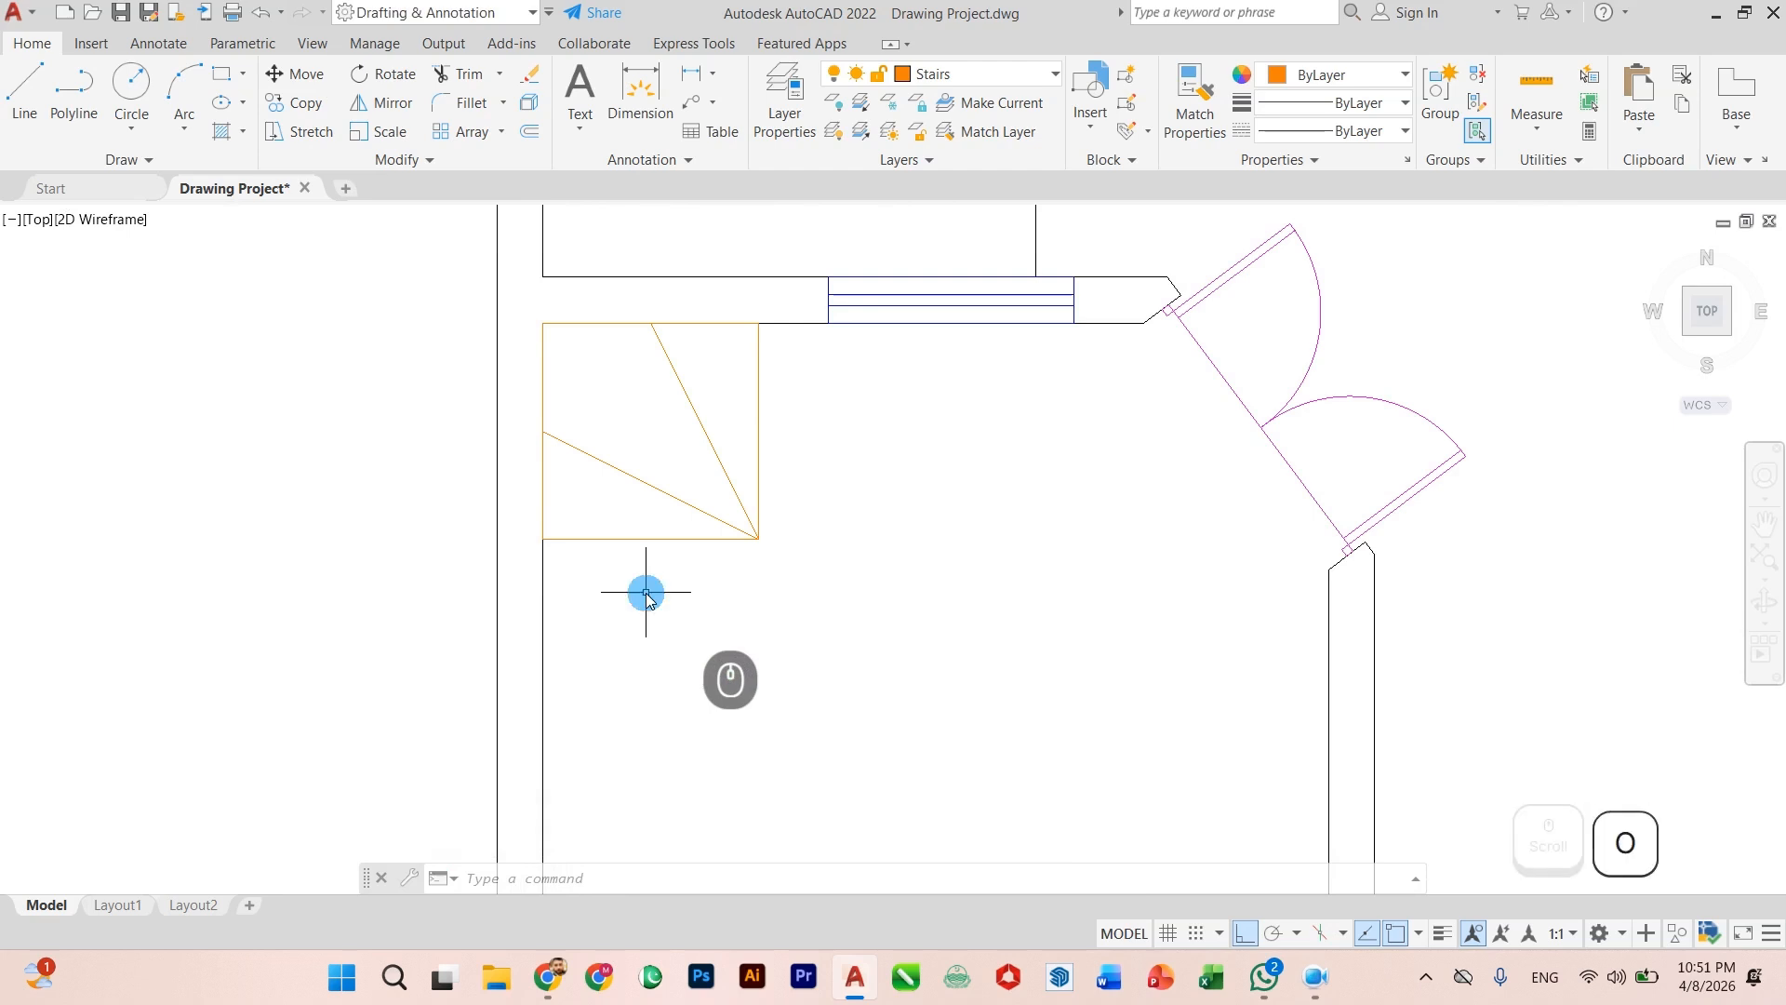
type("of")
key("Return")
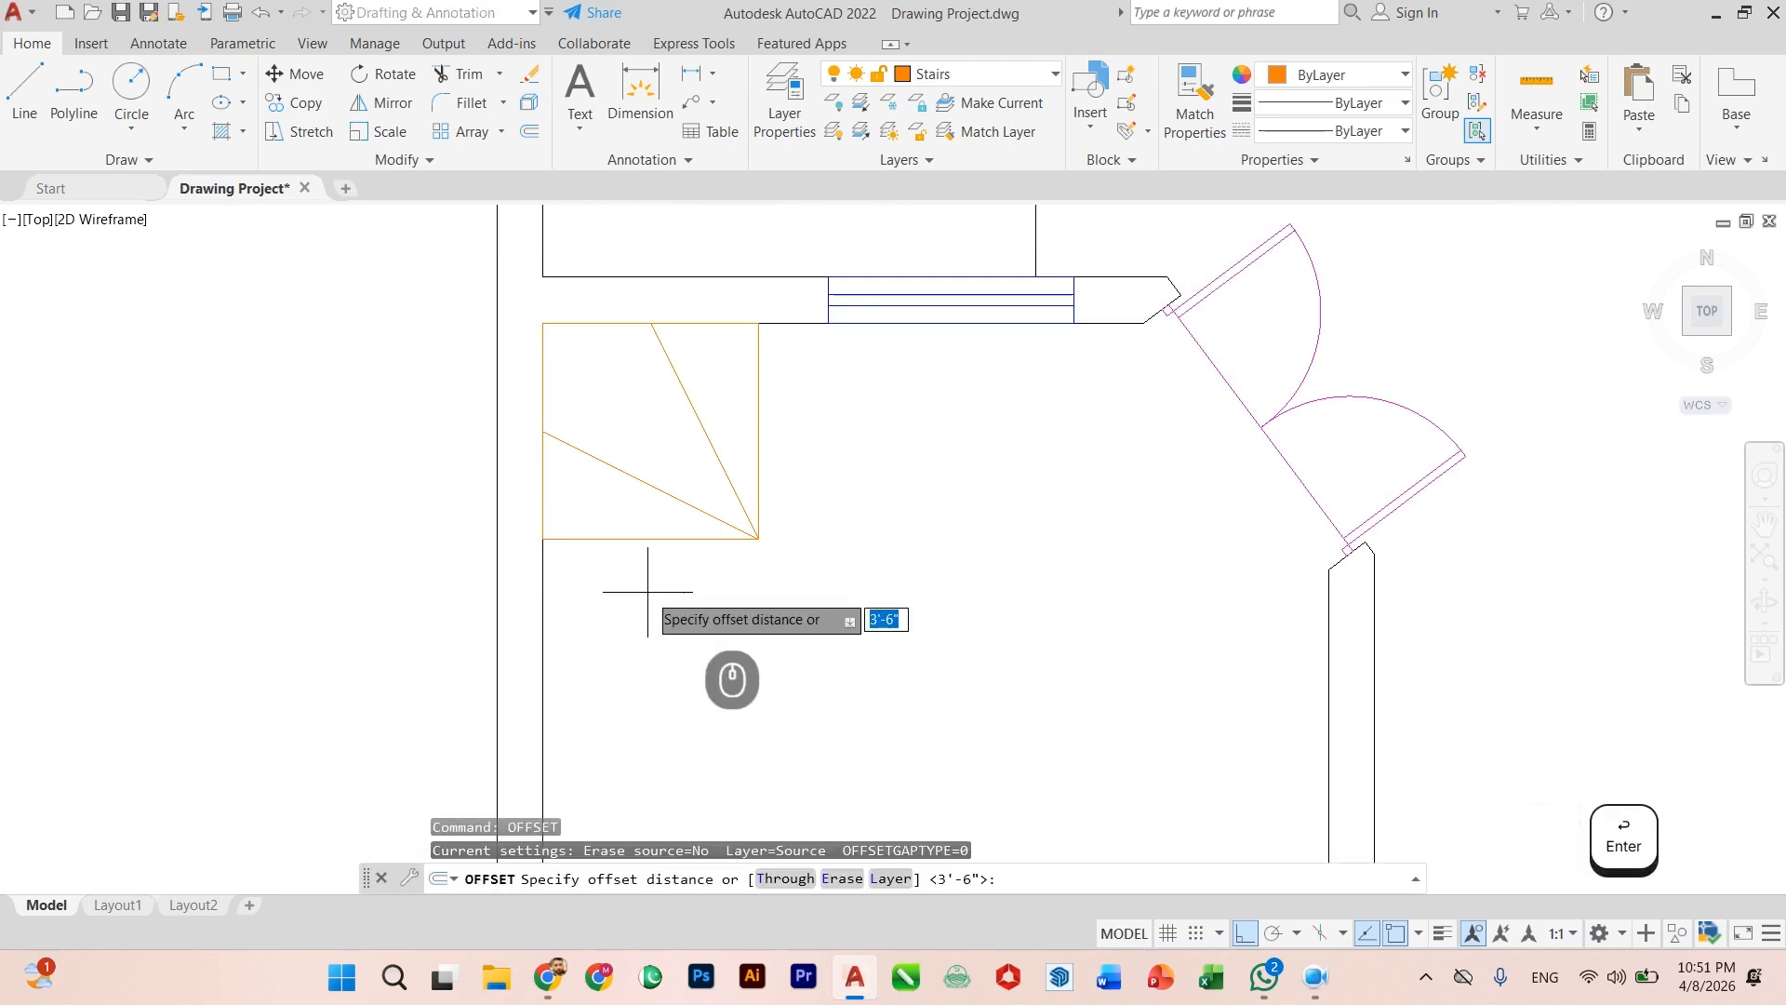
type("11\"")
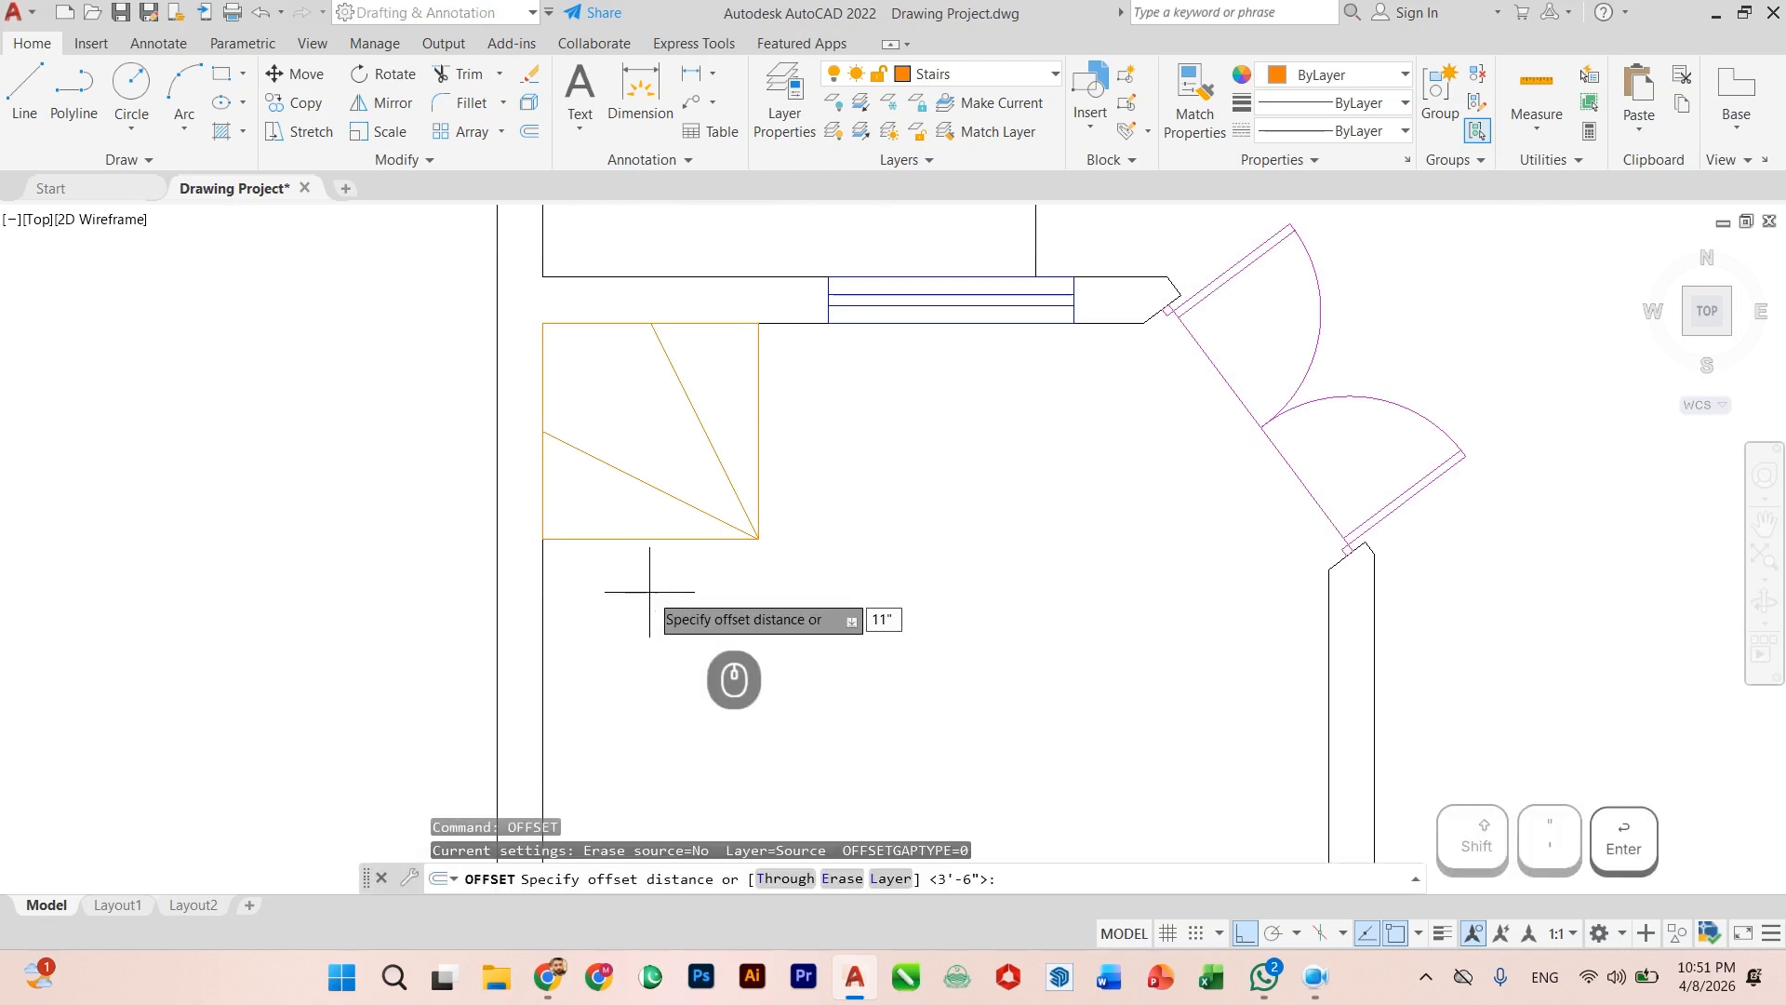
key("Return")
left_click(661, 537)
left_click(660, 571)
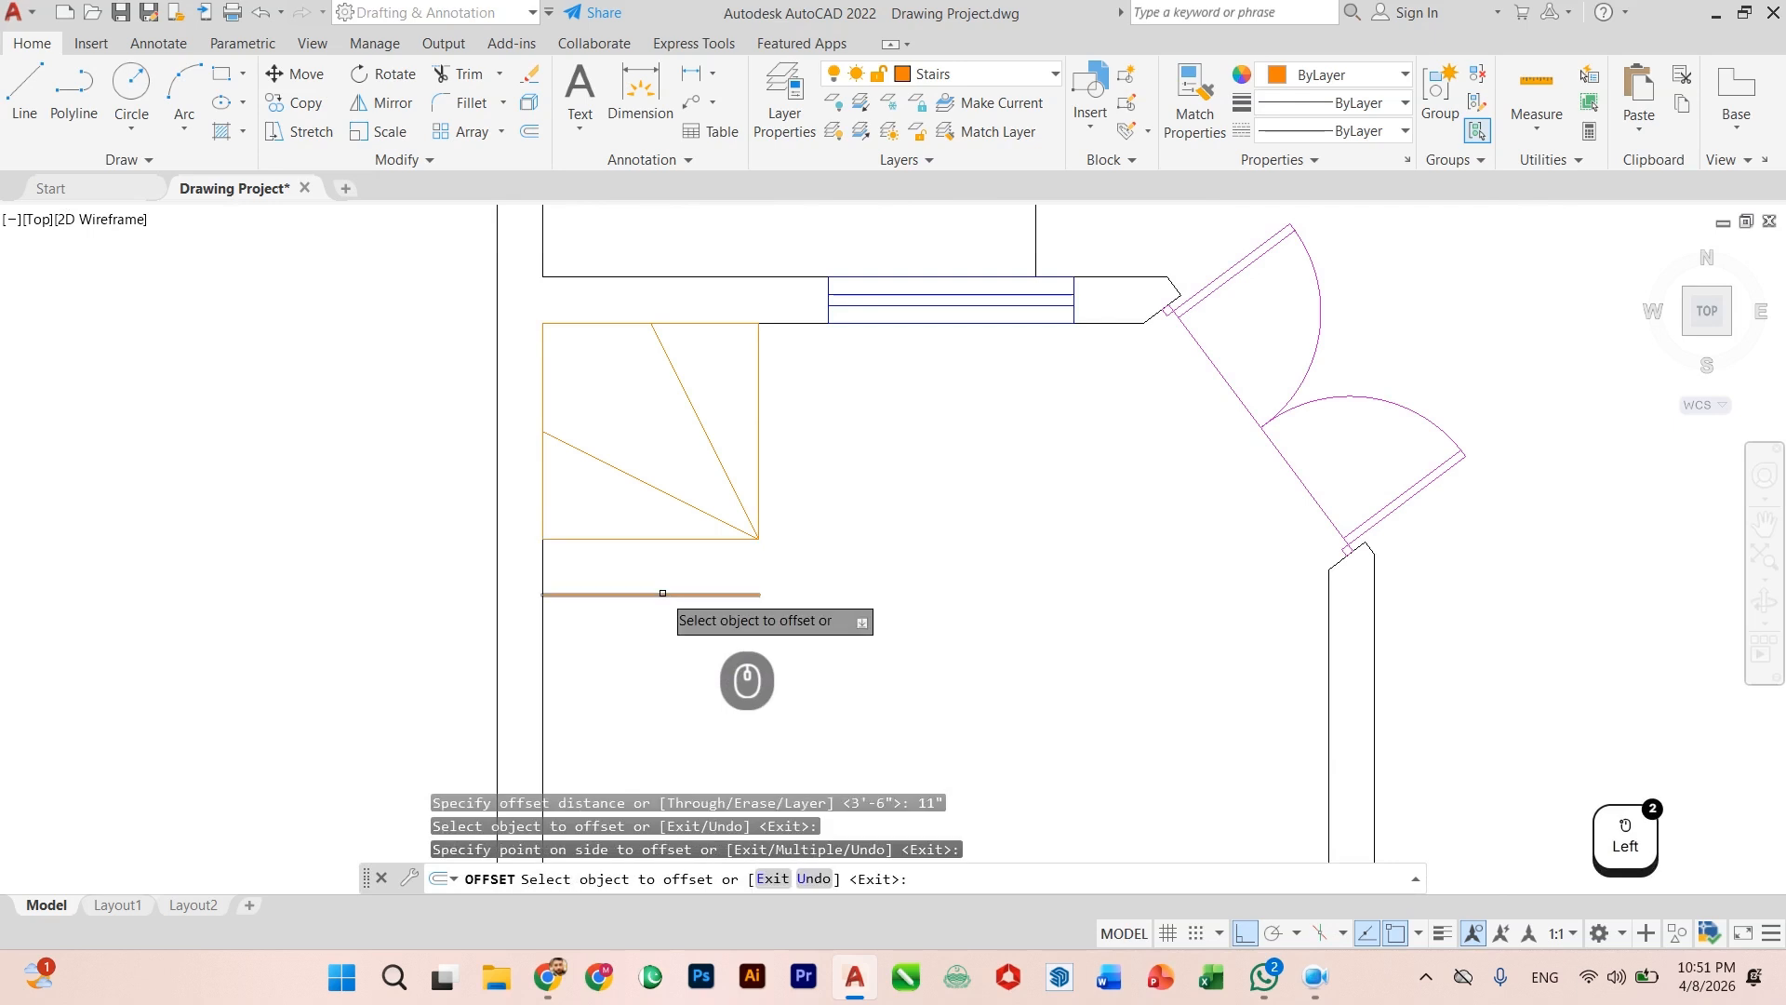
left_click(661, 591)
left_click(662, 641)
Step: Continue the straight flight downward with the third to sixth treads, offsetting each from the previous line by 11"
scroll(698, 599, "down", 4)
scroll(697, 599, "up", 4)
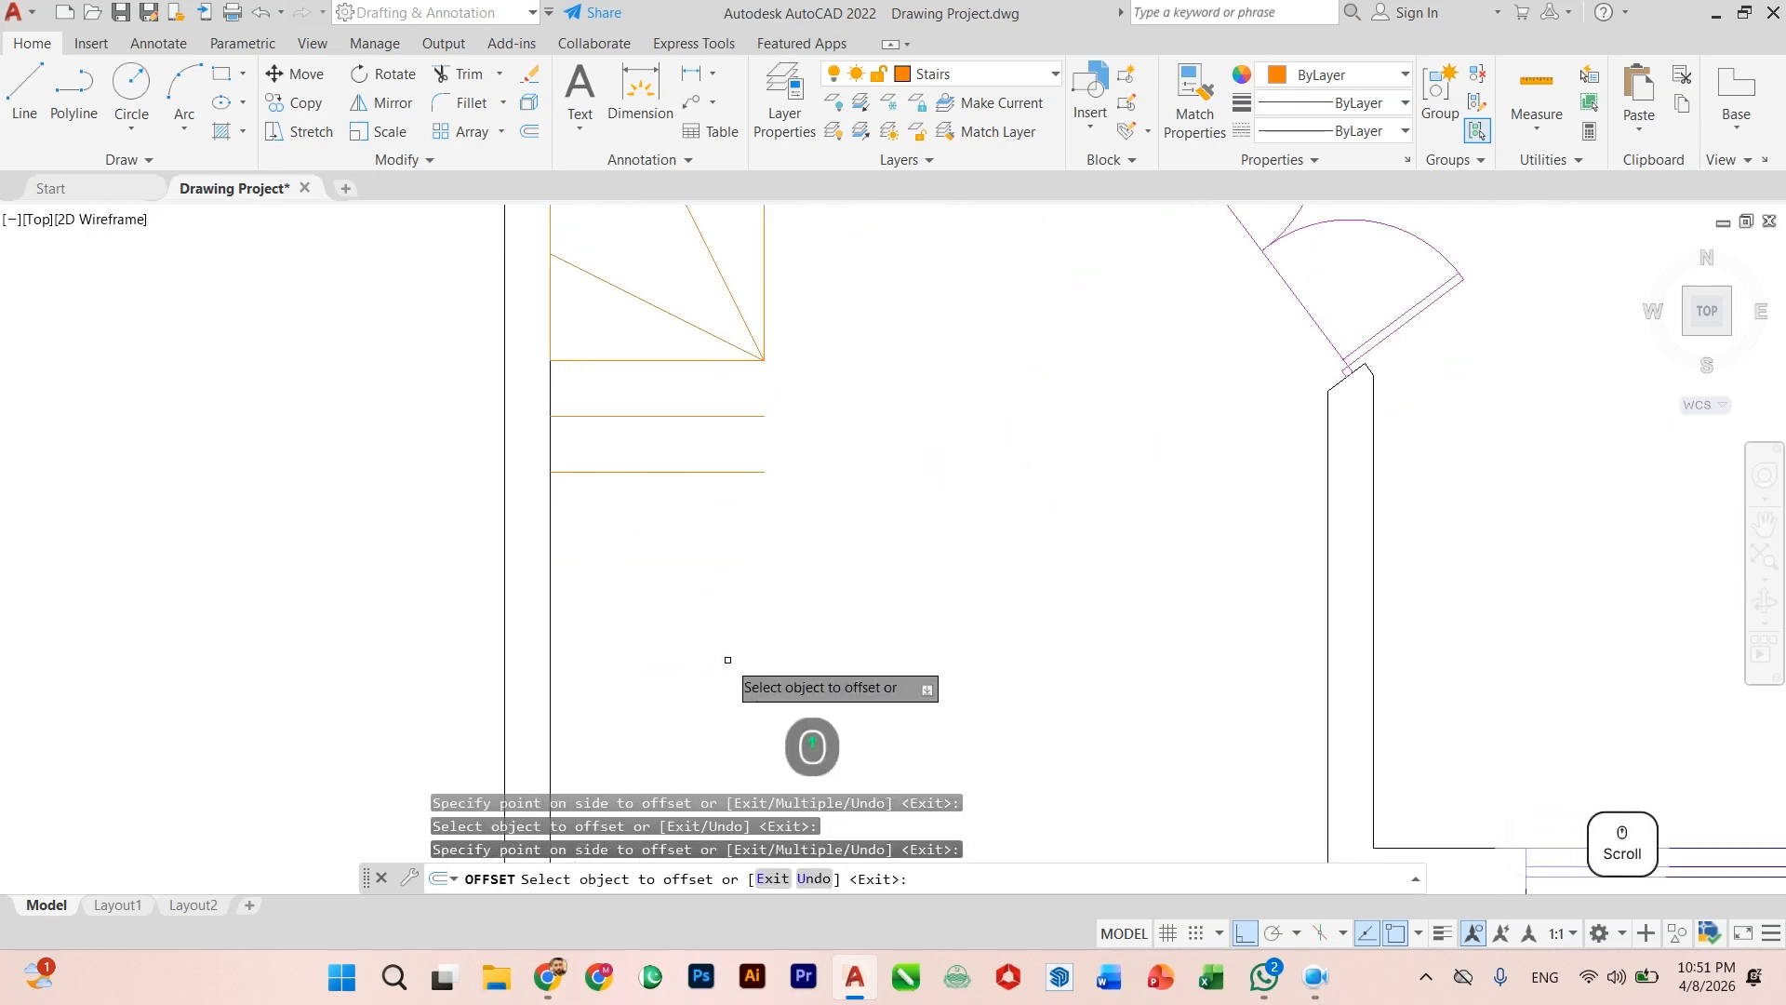
left_click(700, 473)
left_click(690, 586)
scroll(711, 652, "down", 3)
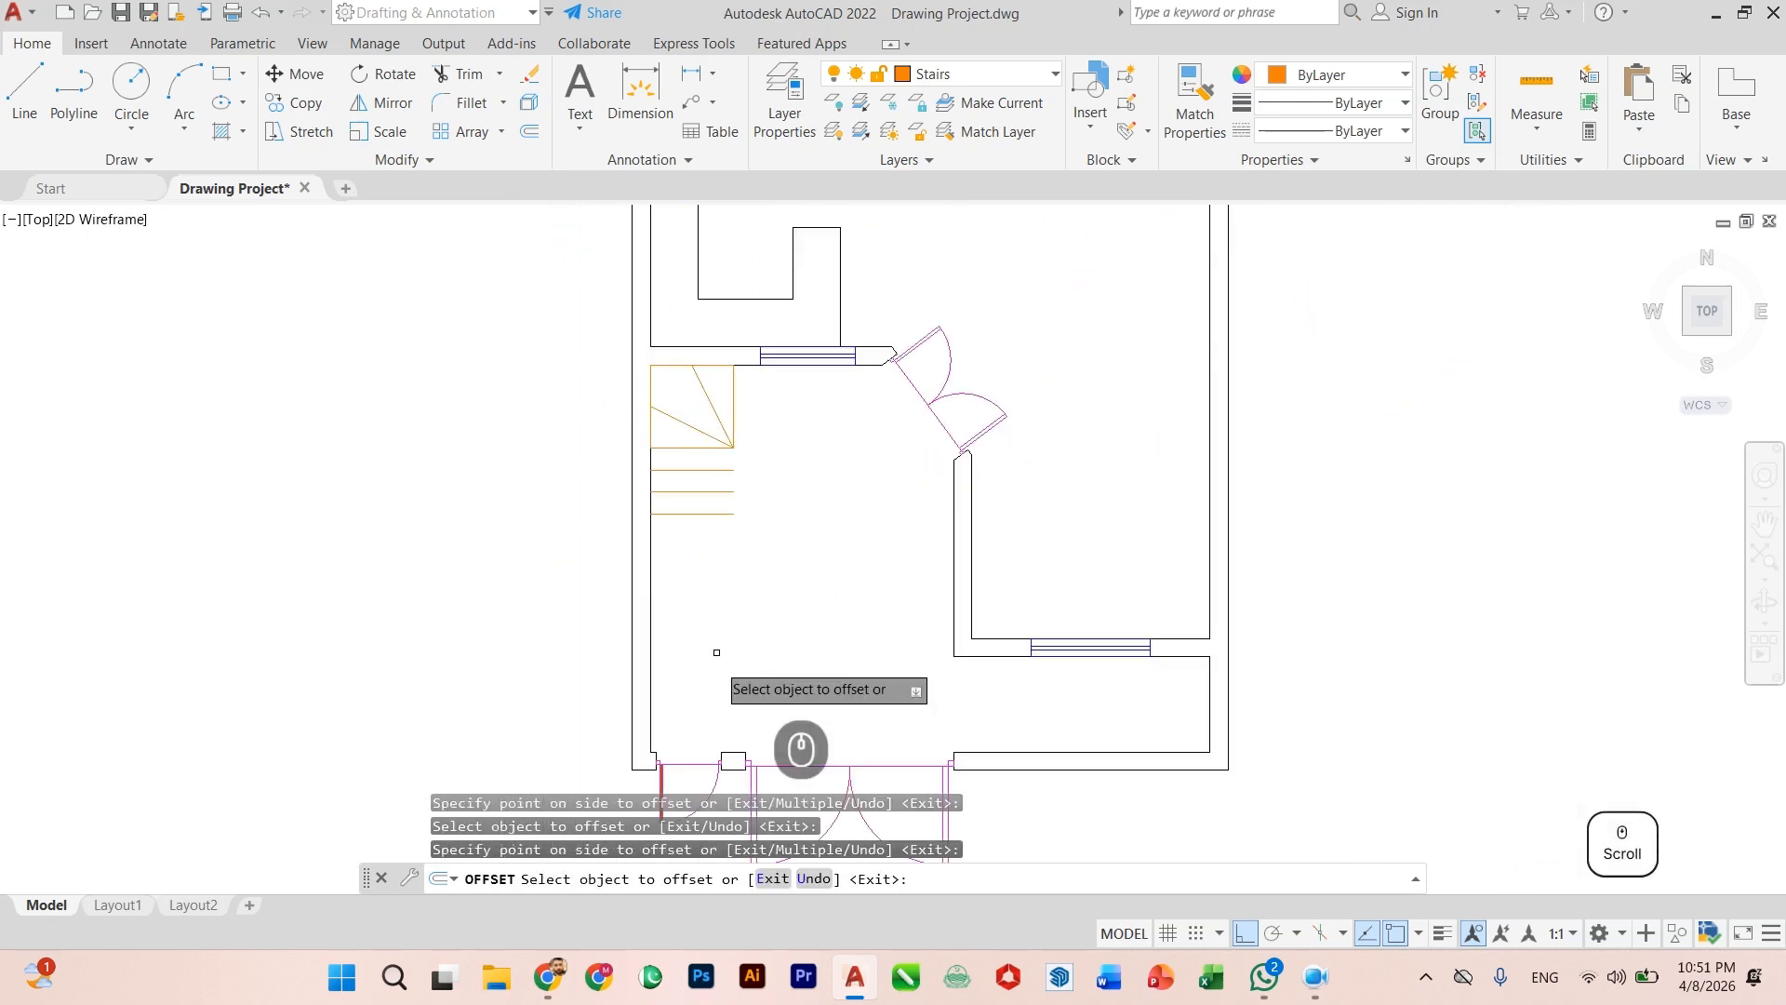
scroll(684, 521, "up", 2)
left_click(683, 426)
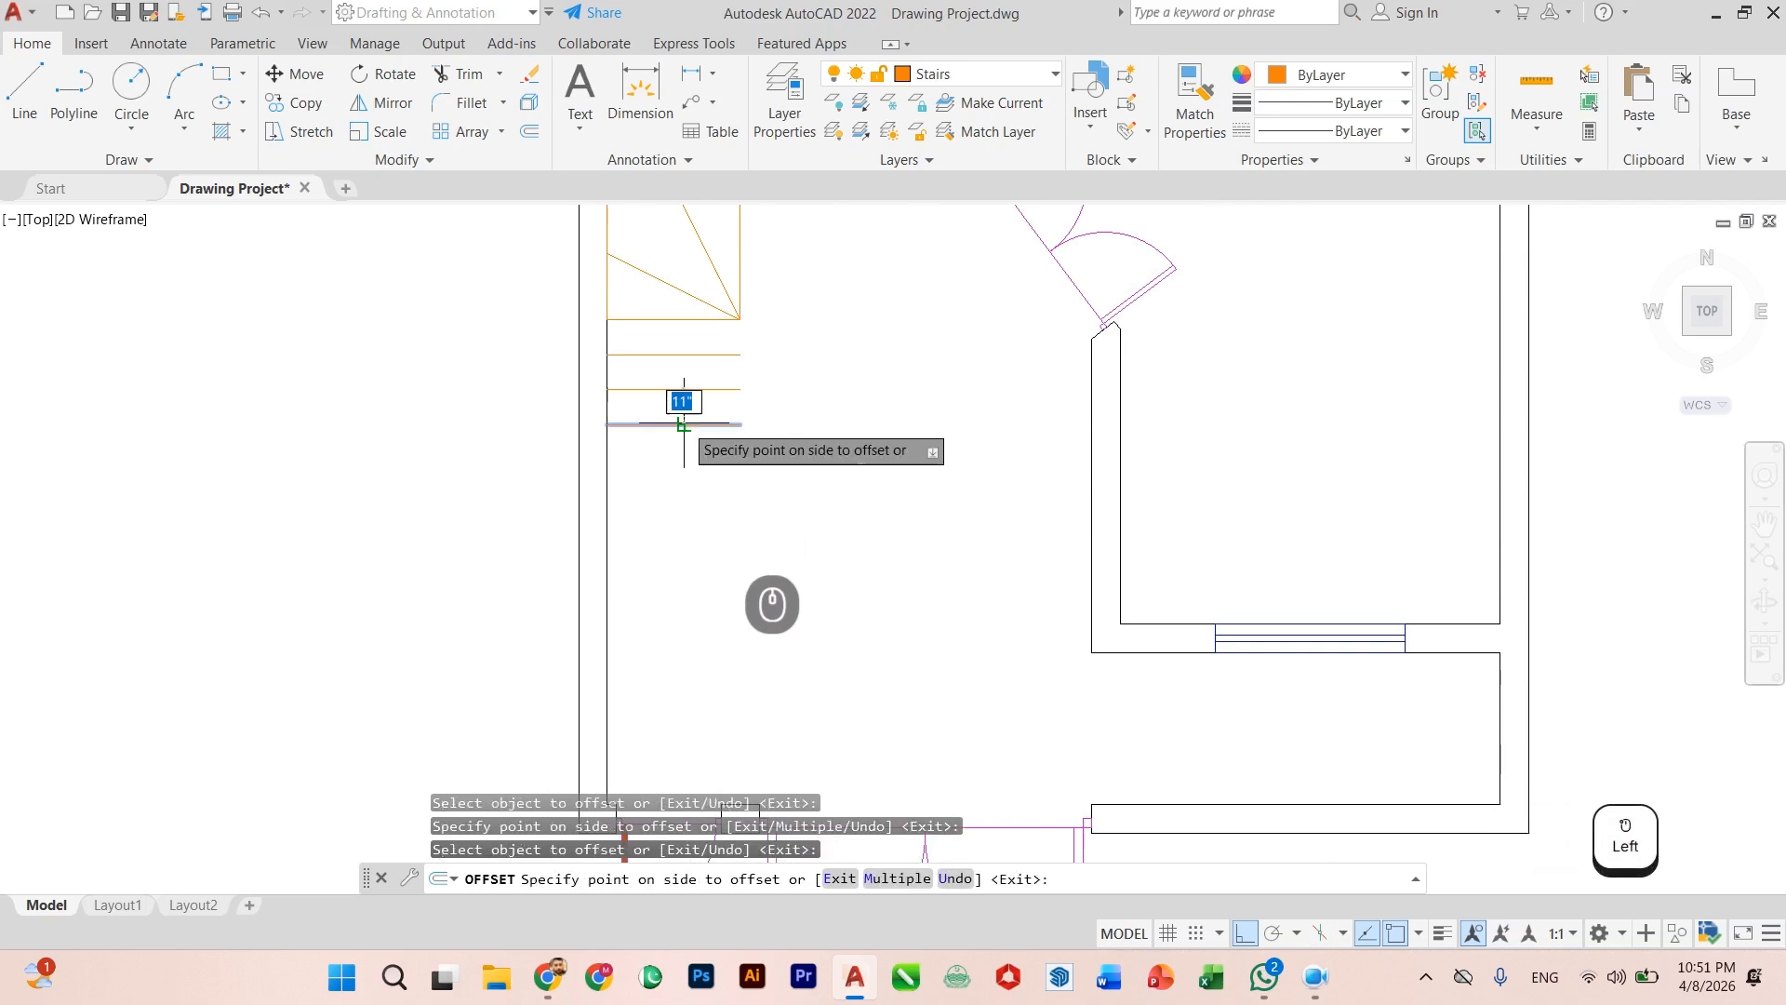
left_click(686, 507)
left_click(686, 459)
left_click(656, 497)
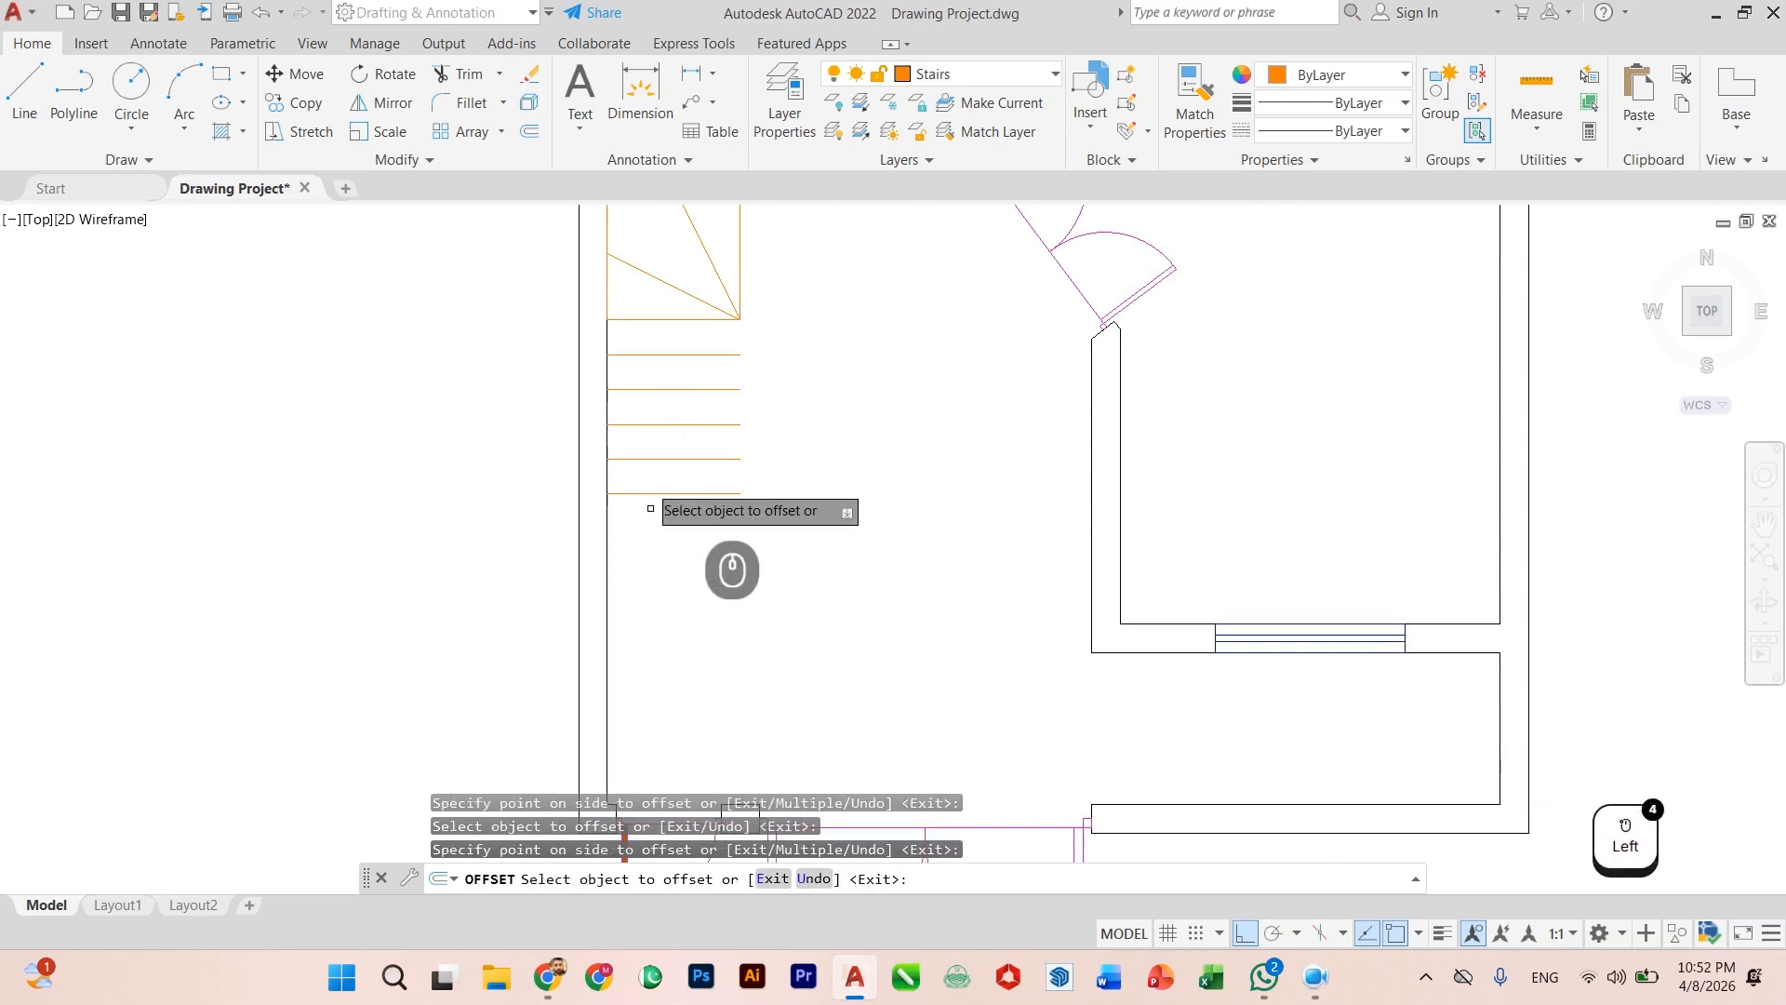
left_click(657, 586)
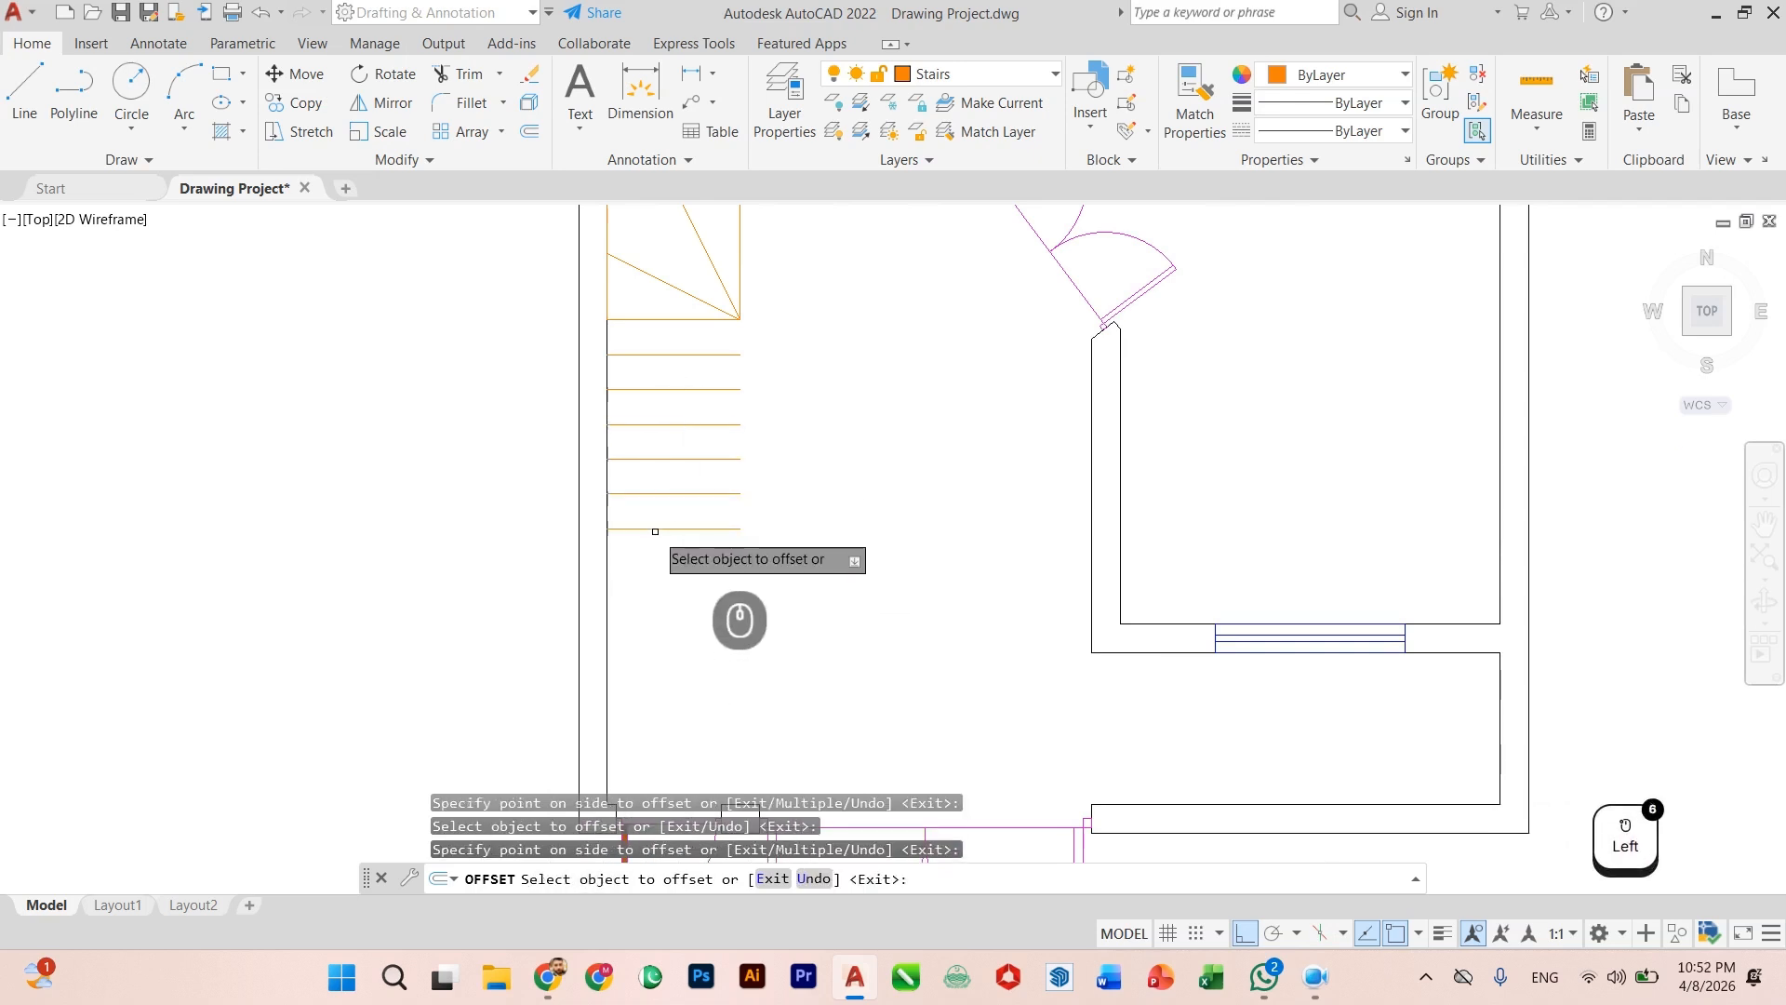
Step: Add the seventh to tenth treads below by repeating the 11" offset from the lowest line, and end the command
left_click(654, 524)
left_click(661, 586)
left_click(657, 528)
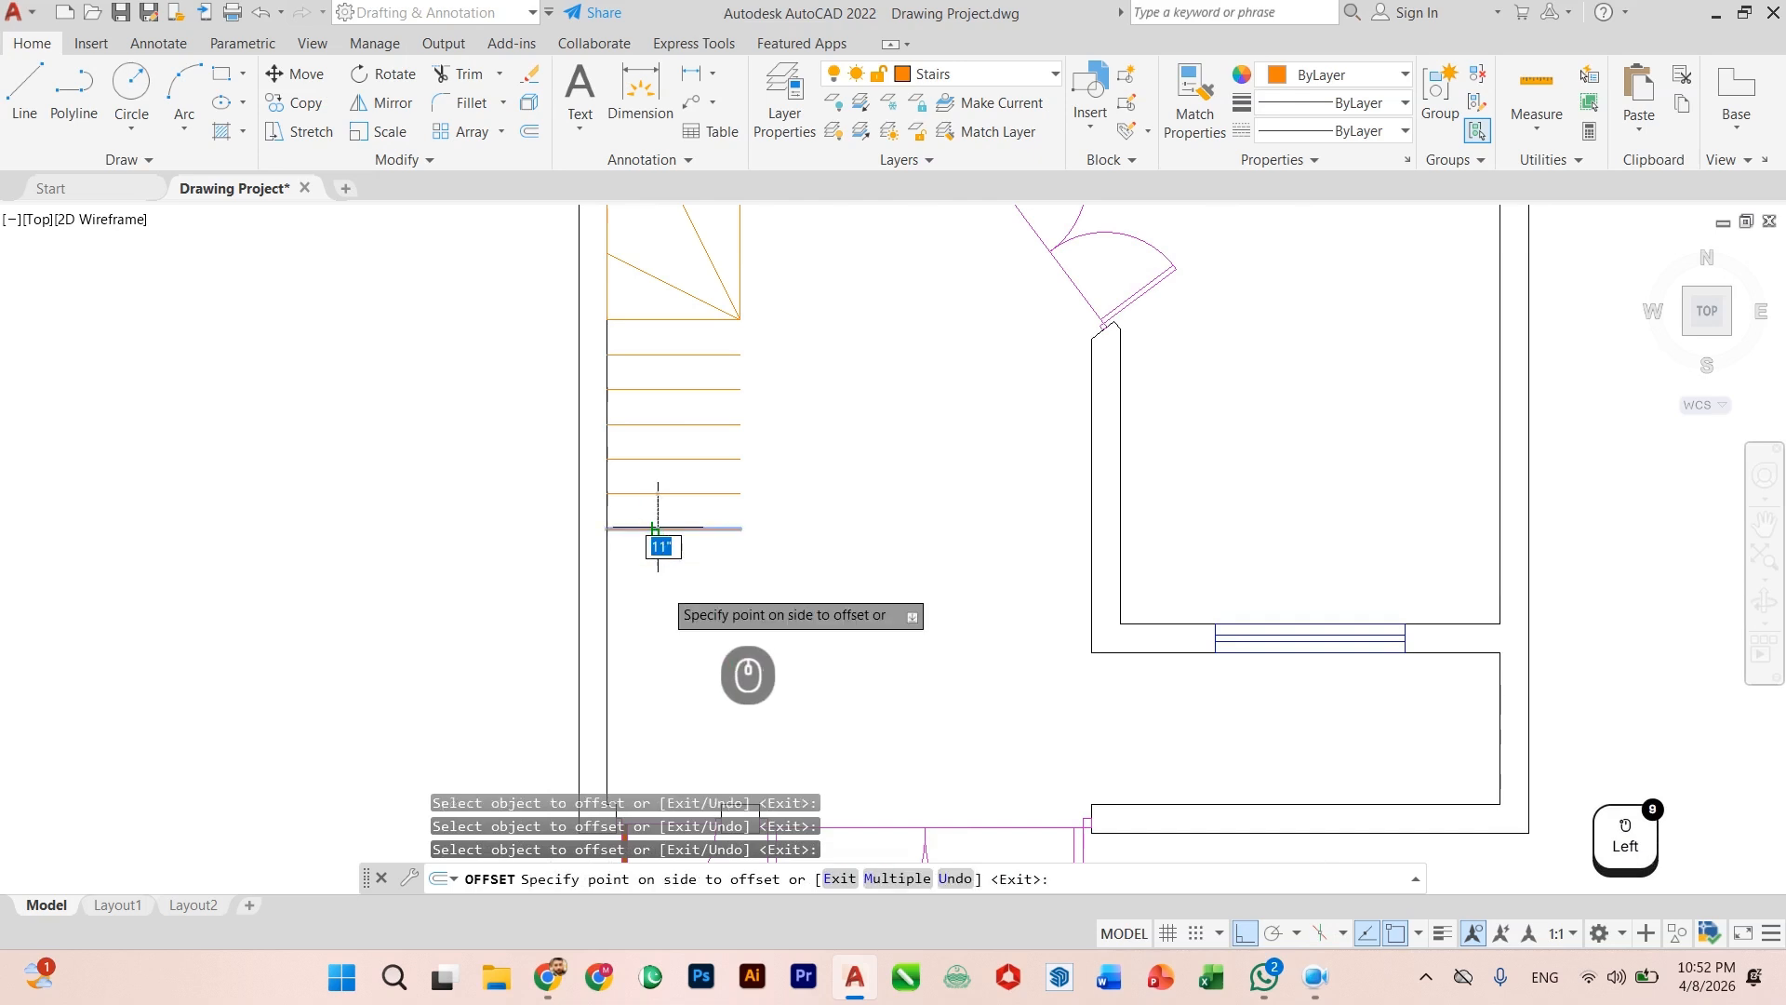
left_click(661, 584)
left_click(662, 564)
scroll(658, 595, "down", 2)
left_click(654, 588)
left_click(658, 596)
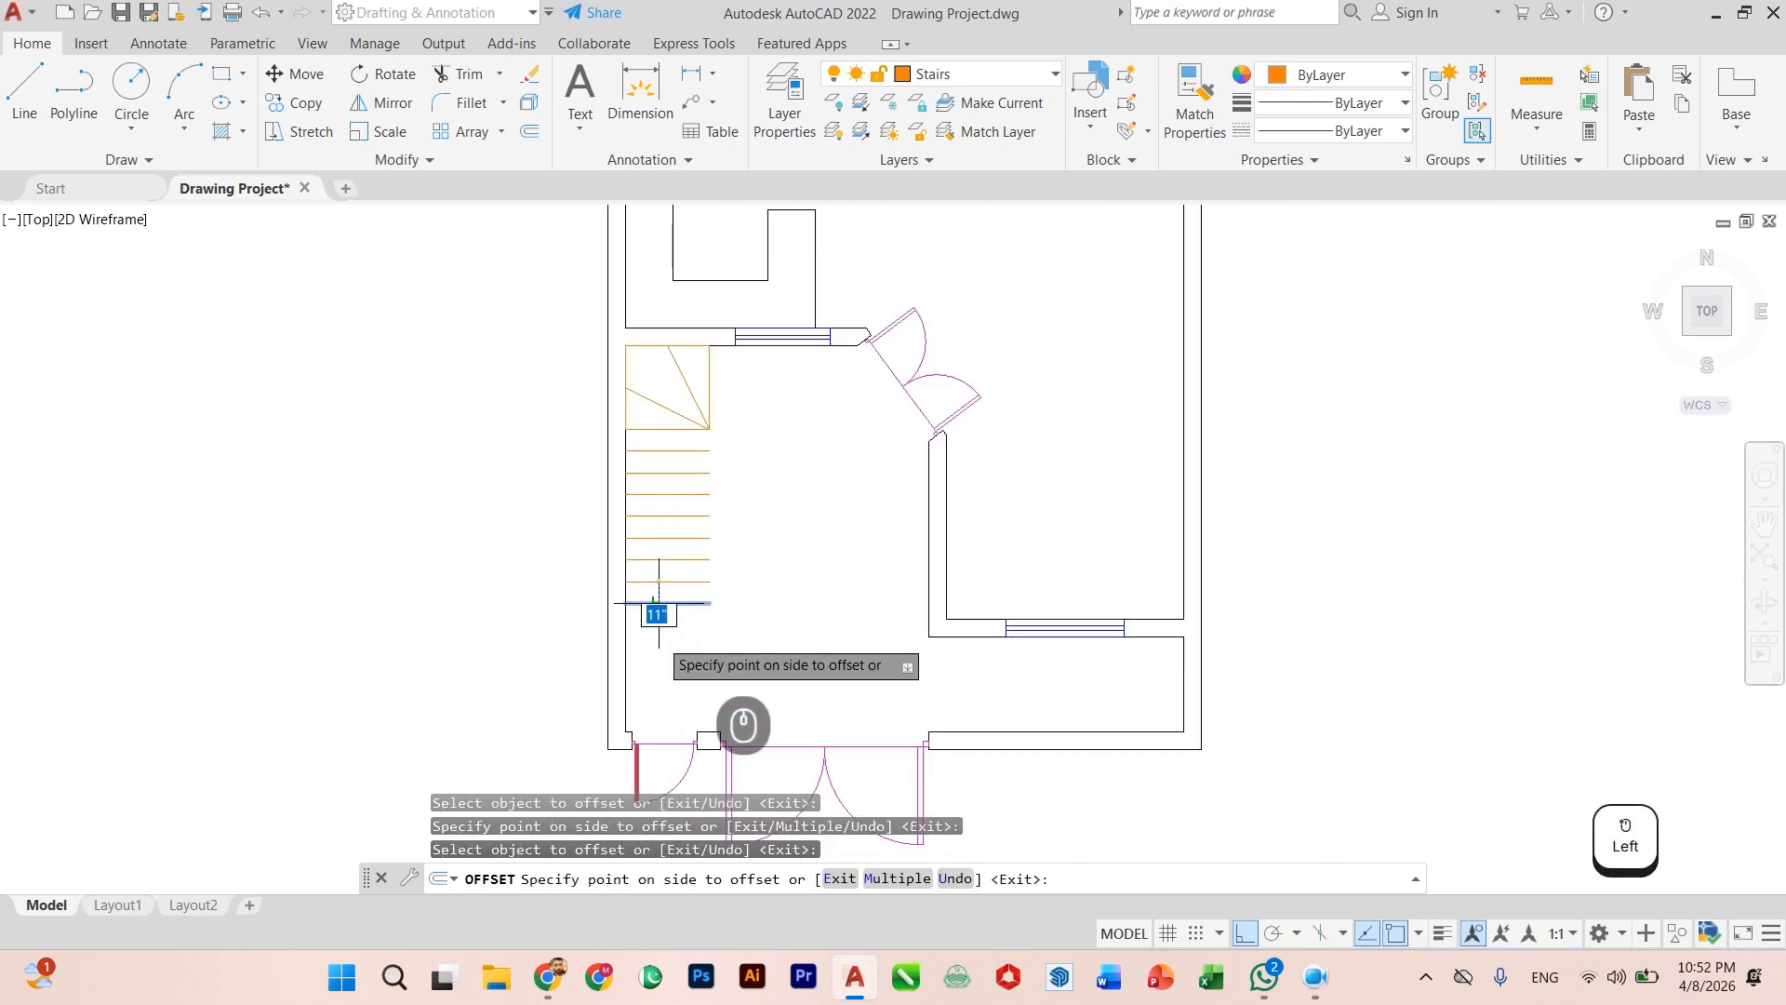
left_click(665, 642)
left_click(662, 631)
left_click(660, 663)
scroll(661, 723, "up", 4)
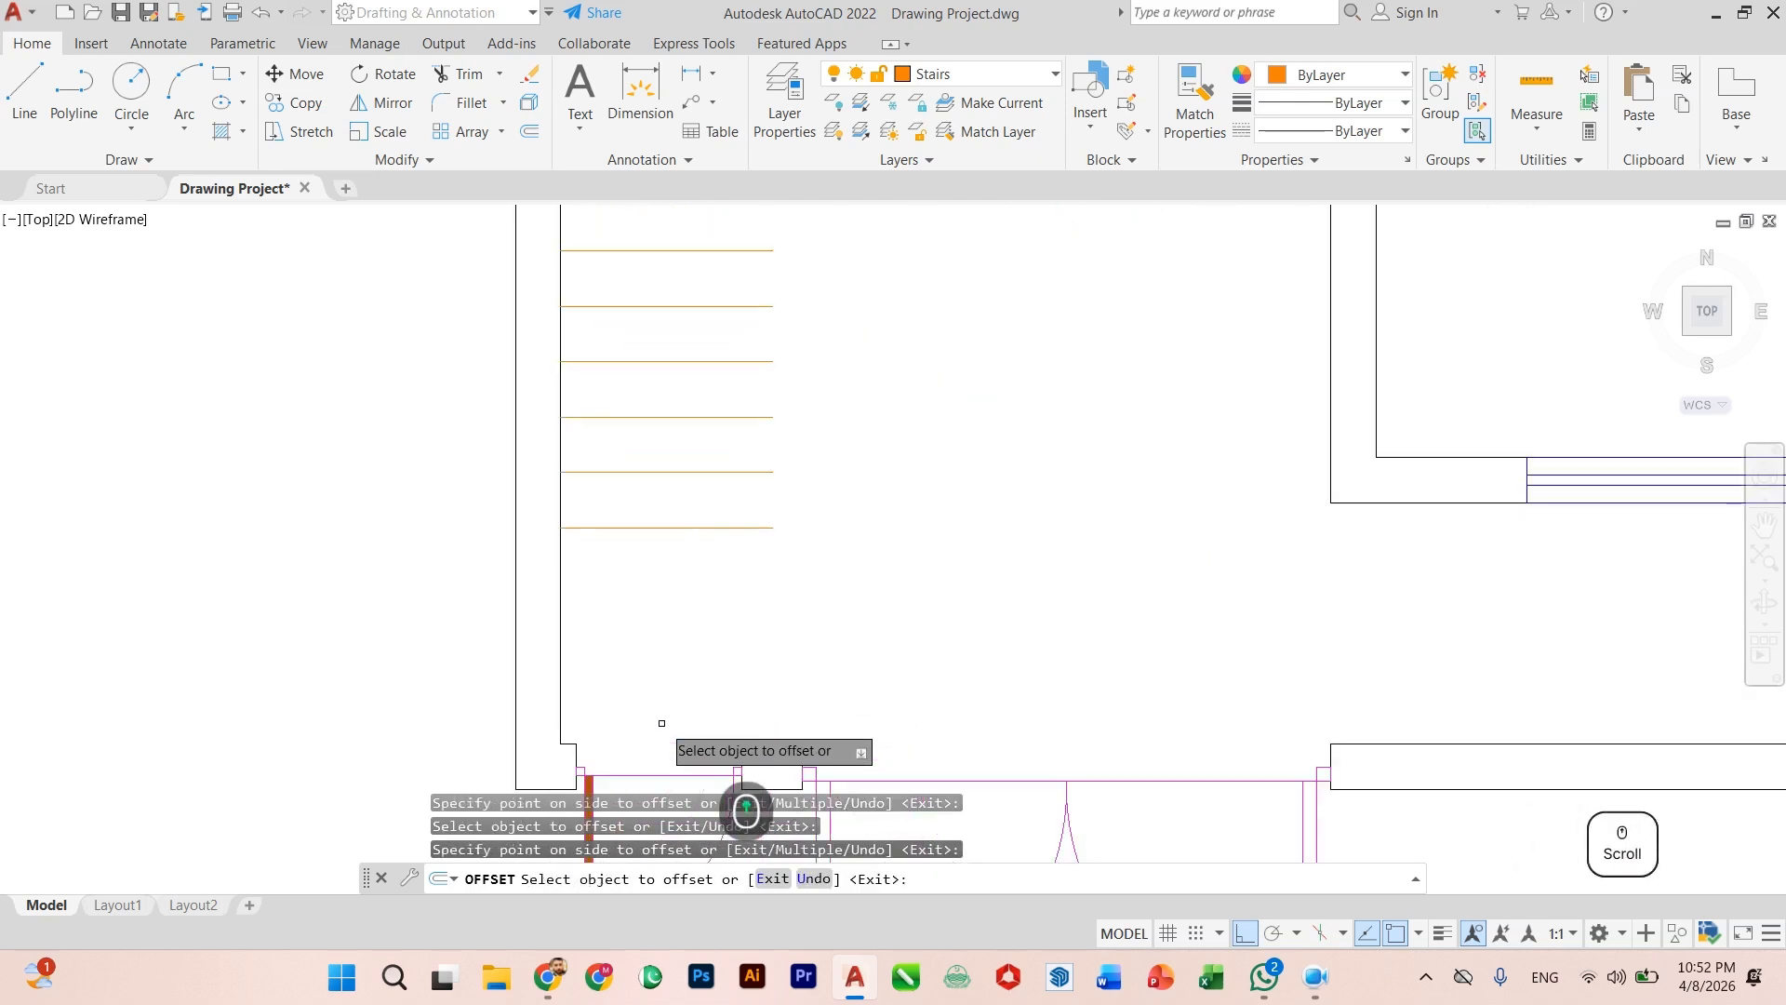
key("Escape")
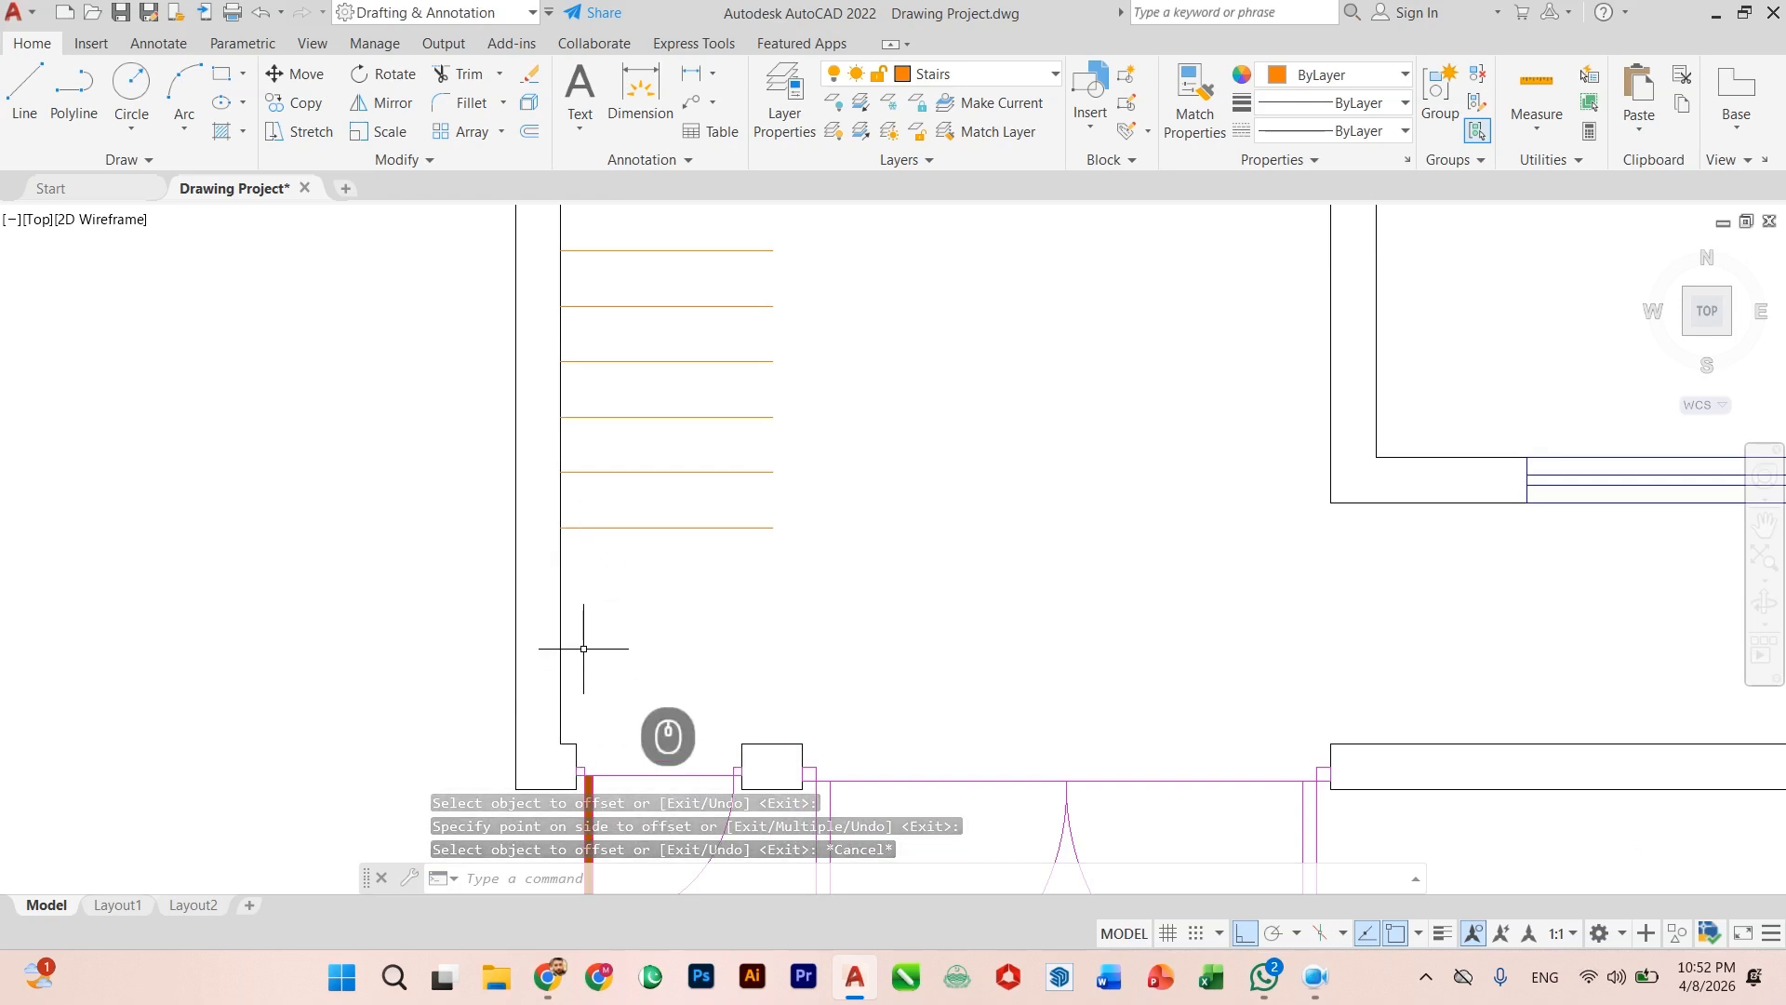
Step: Measure the vertical distance from the frame of the small door below the stairs up to the lowest tread
type("dist")
key("Return")
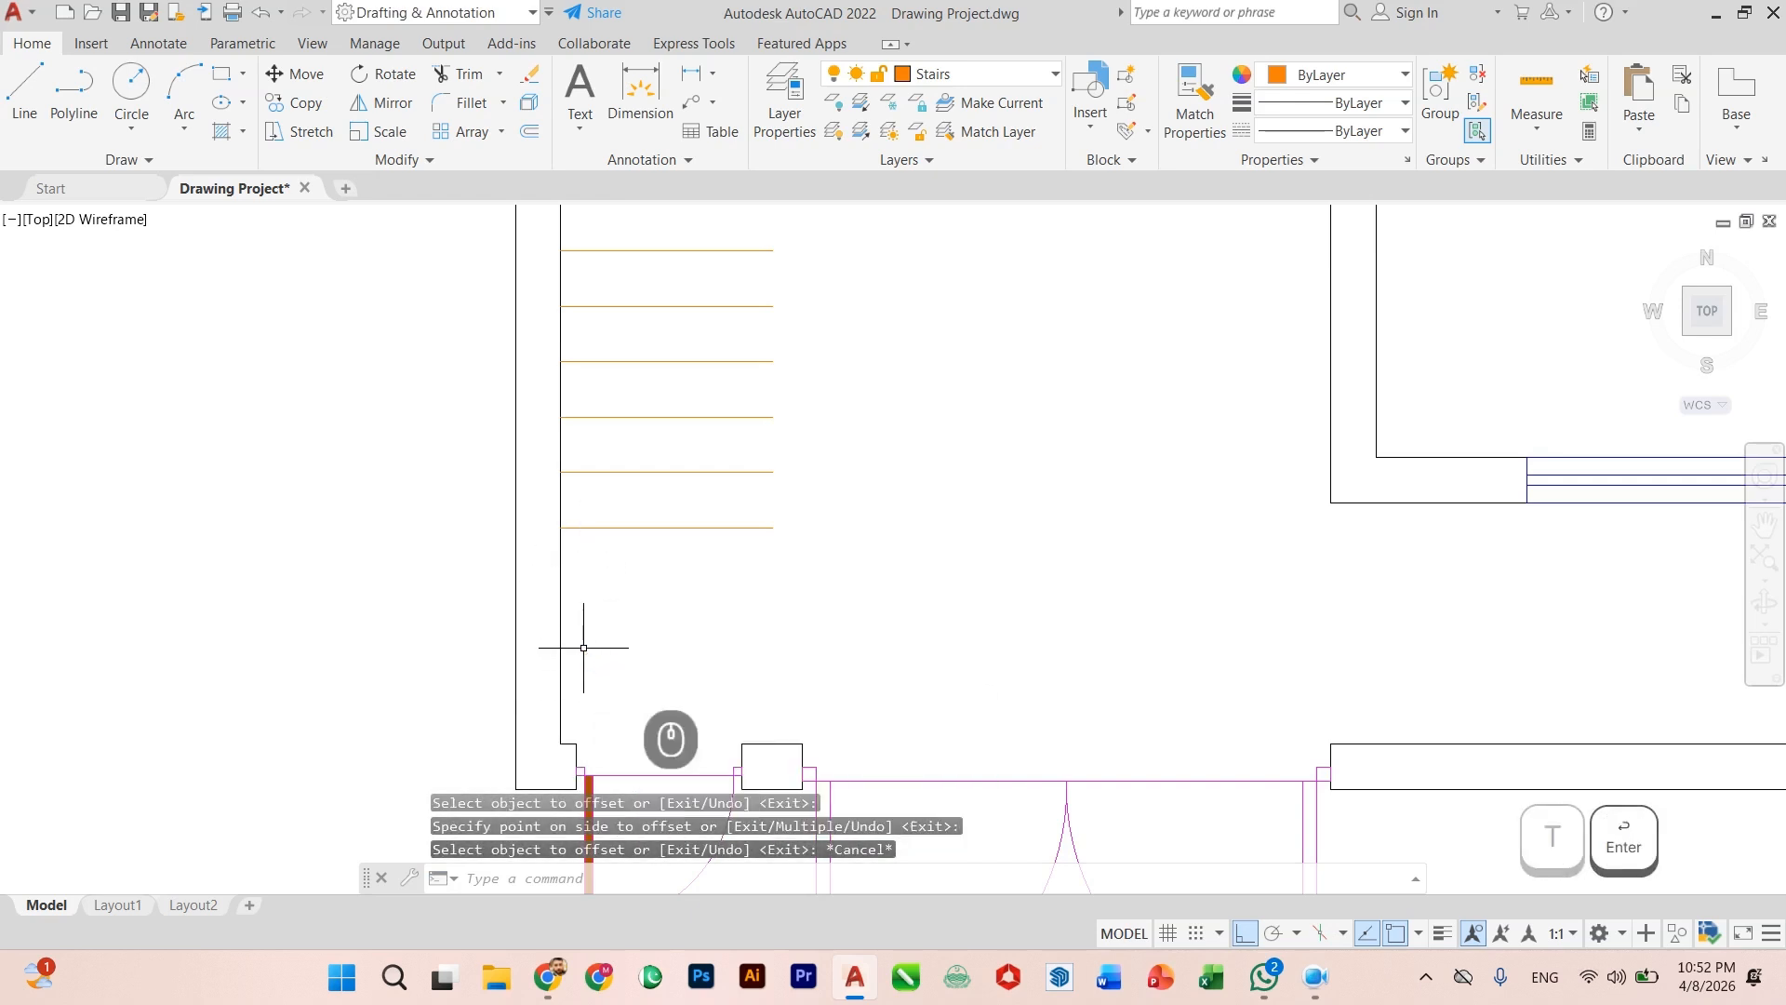
scroll(583, 751, "up", 2)
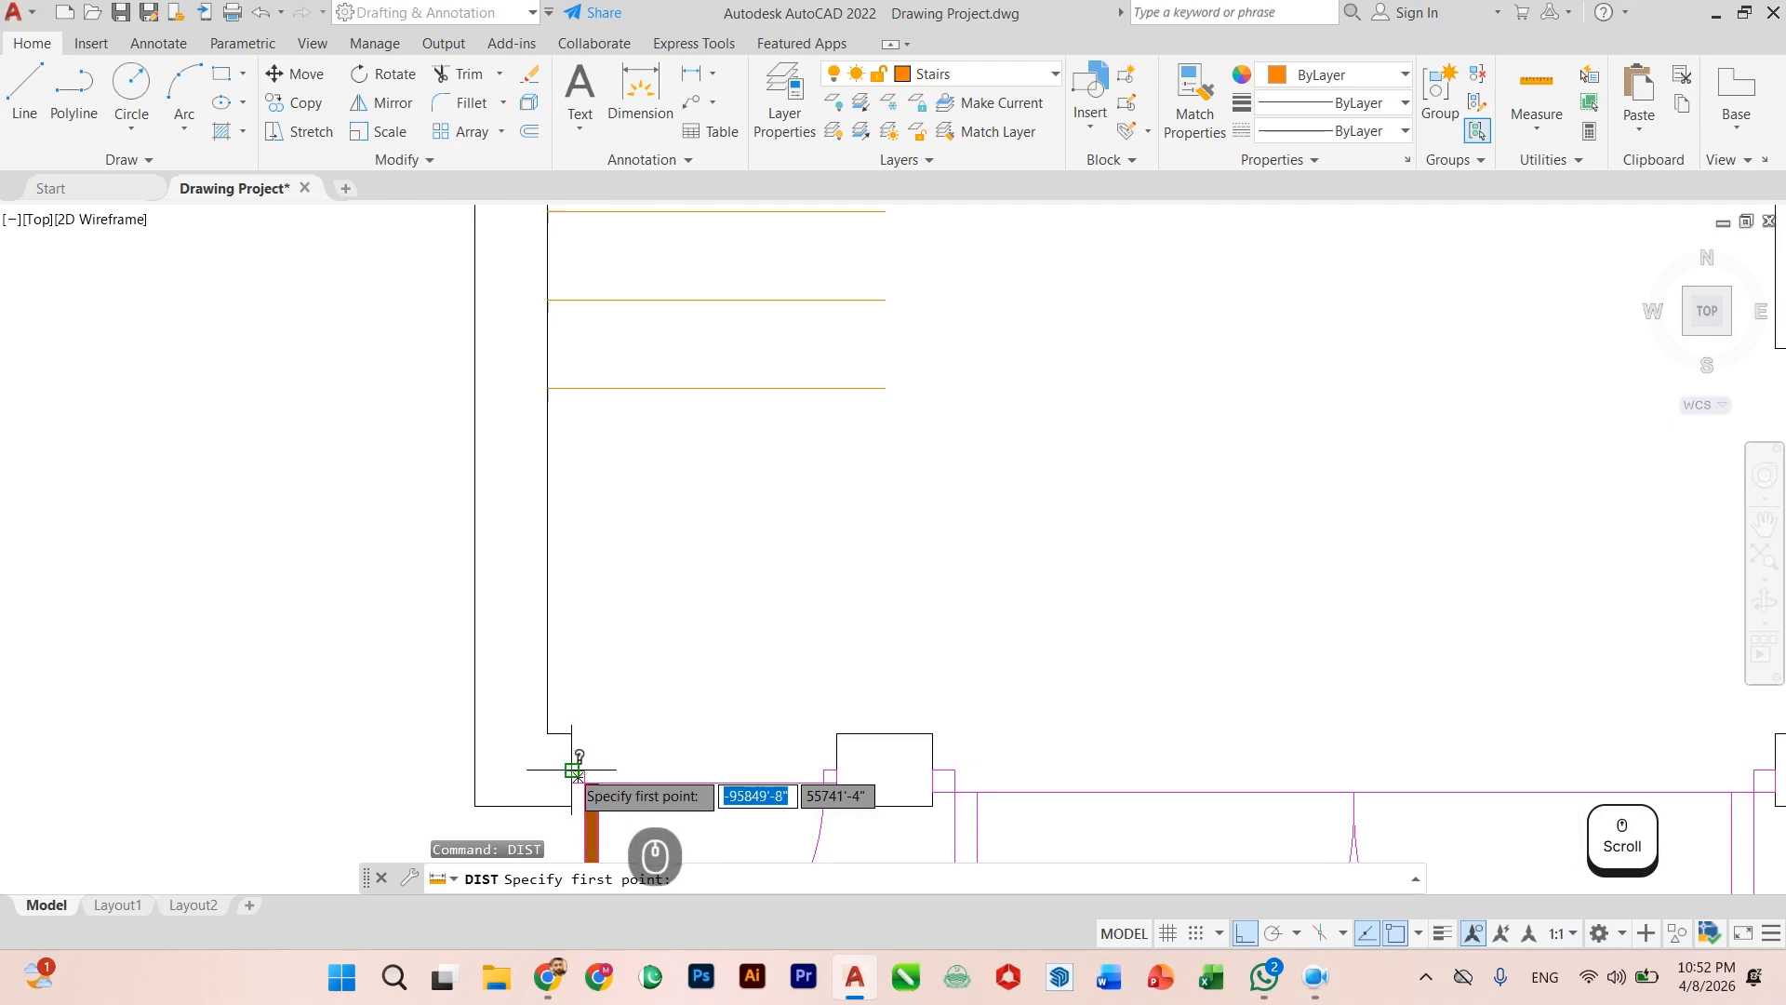
left_click(572, 770)
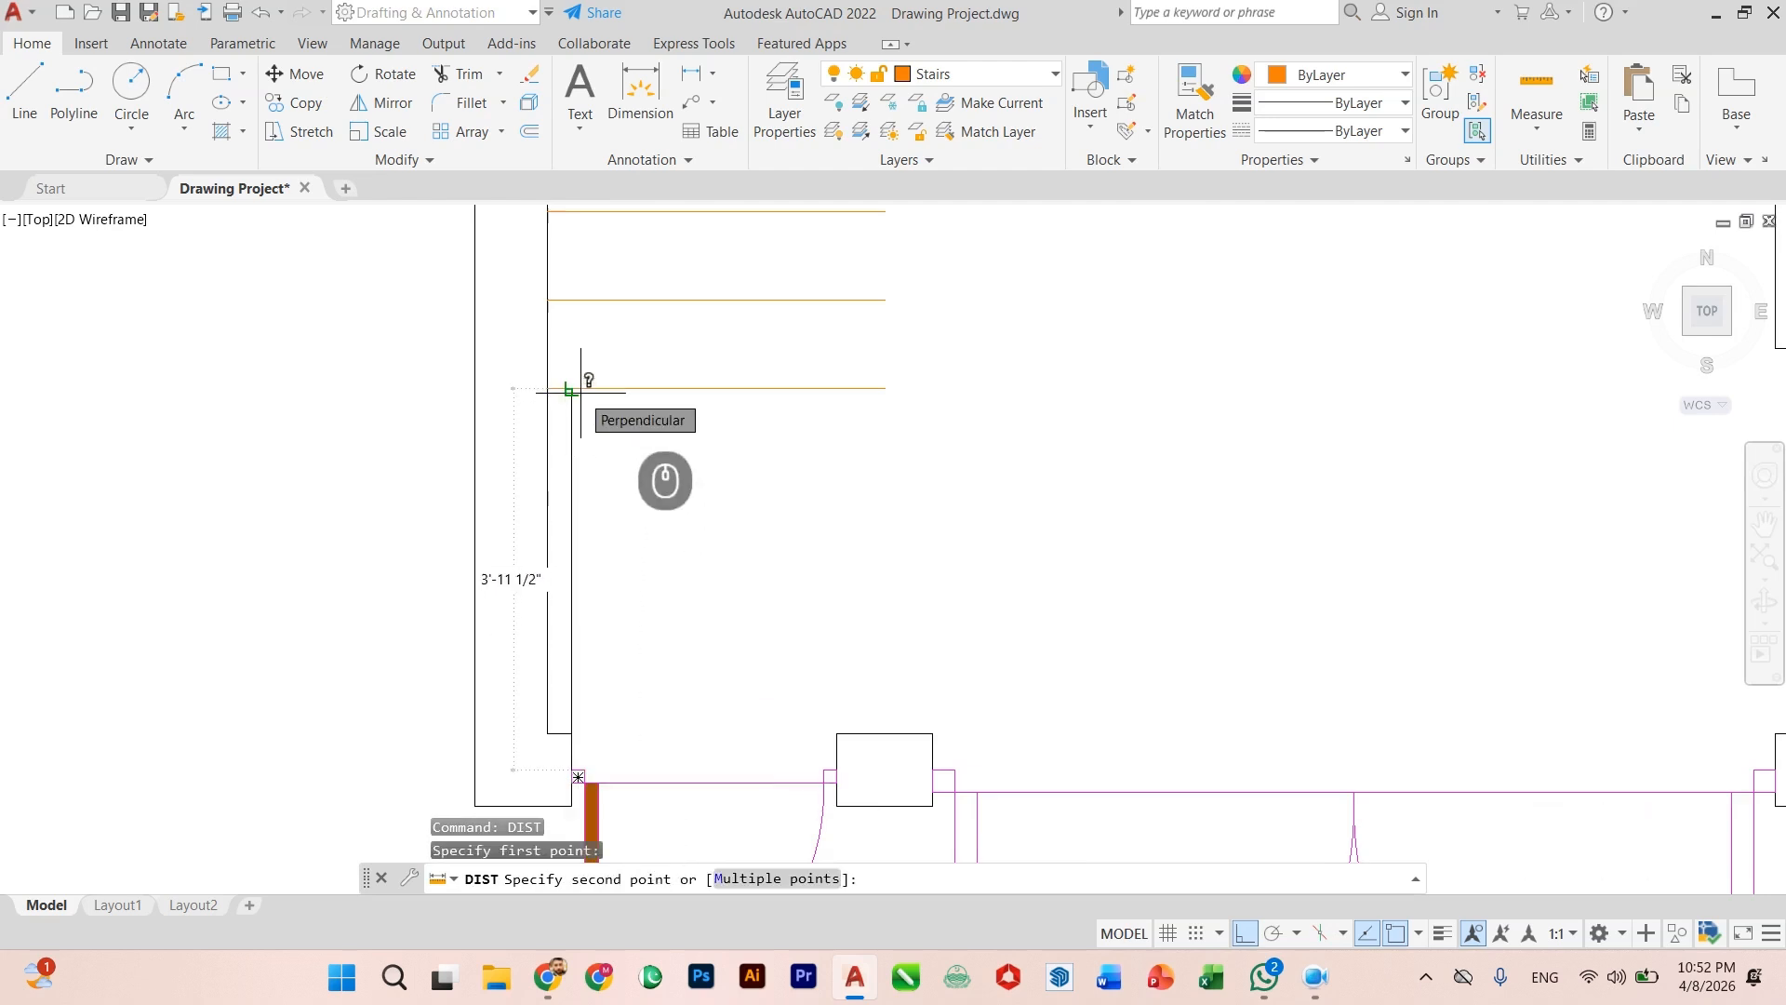
key("Escape")
Step: Offset the lowest tread 11" downward once more to add an eleventh tread to the flight
scroll(618, 598, "down", 3)
scroll(650, 639, "up", 1)
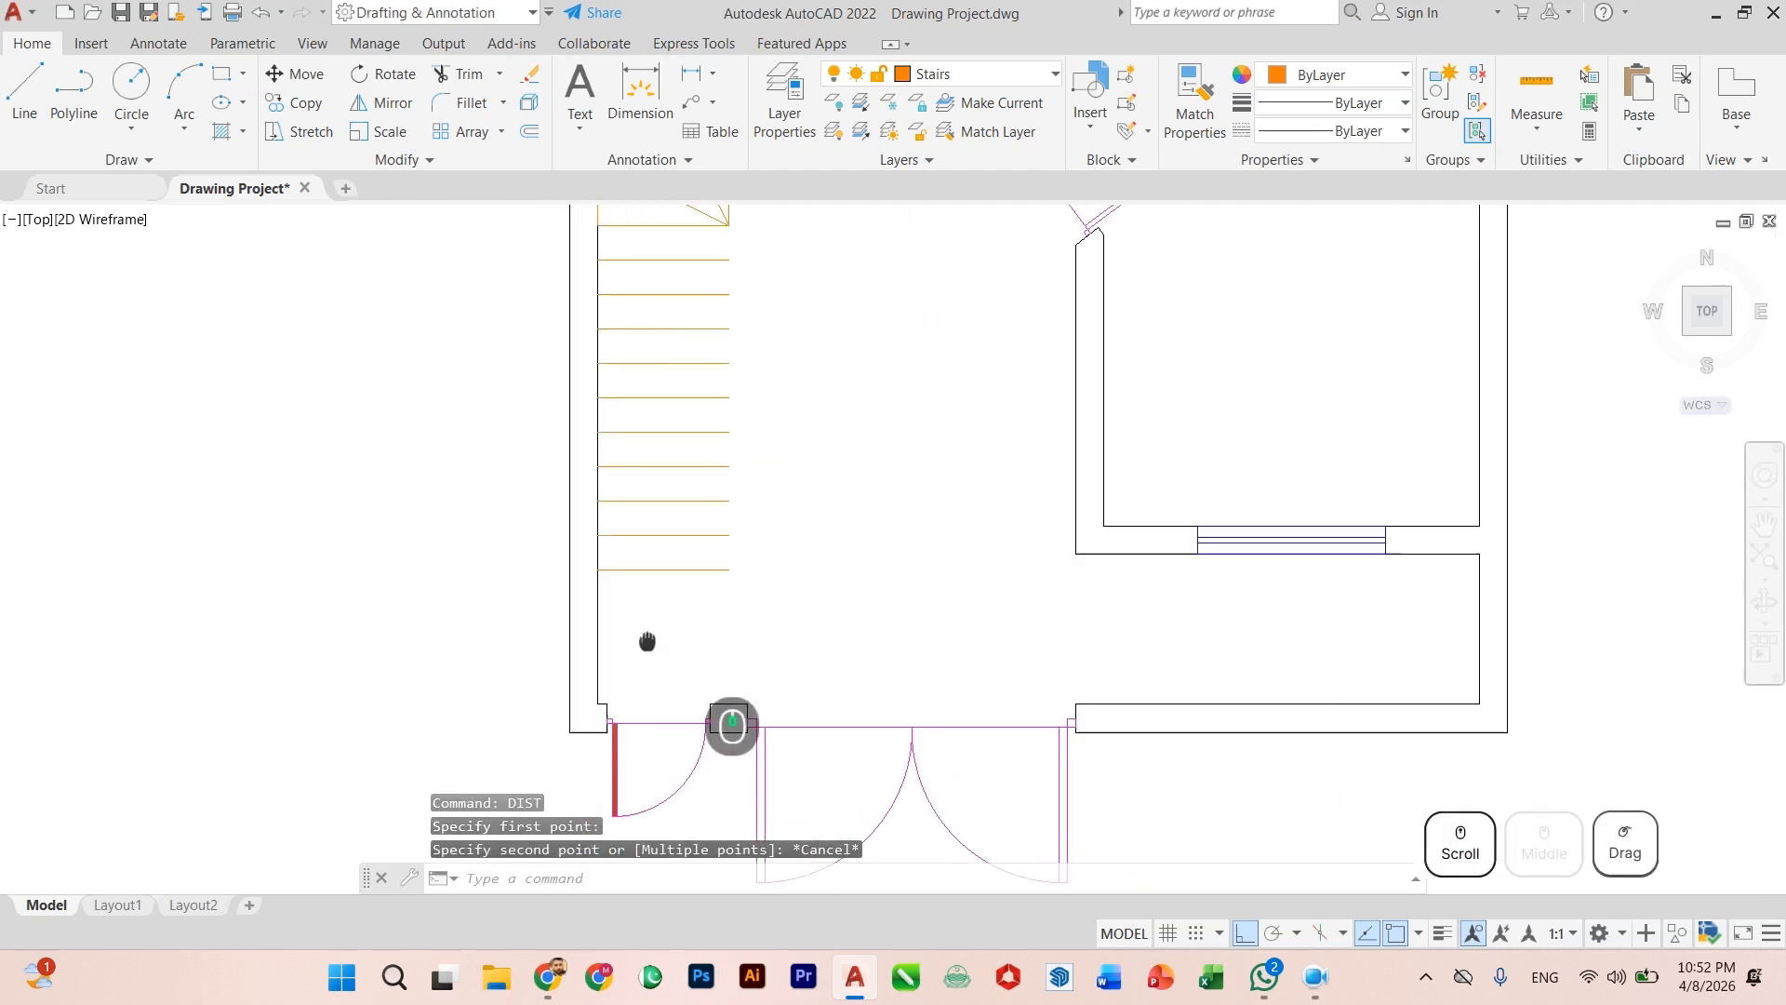
middle_click_drag(650, 638, 637, 679)
scroll(637, 679, "up", 4)
type("Of")
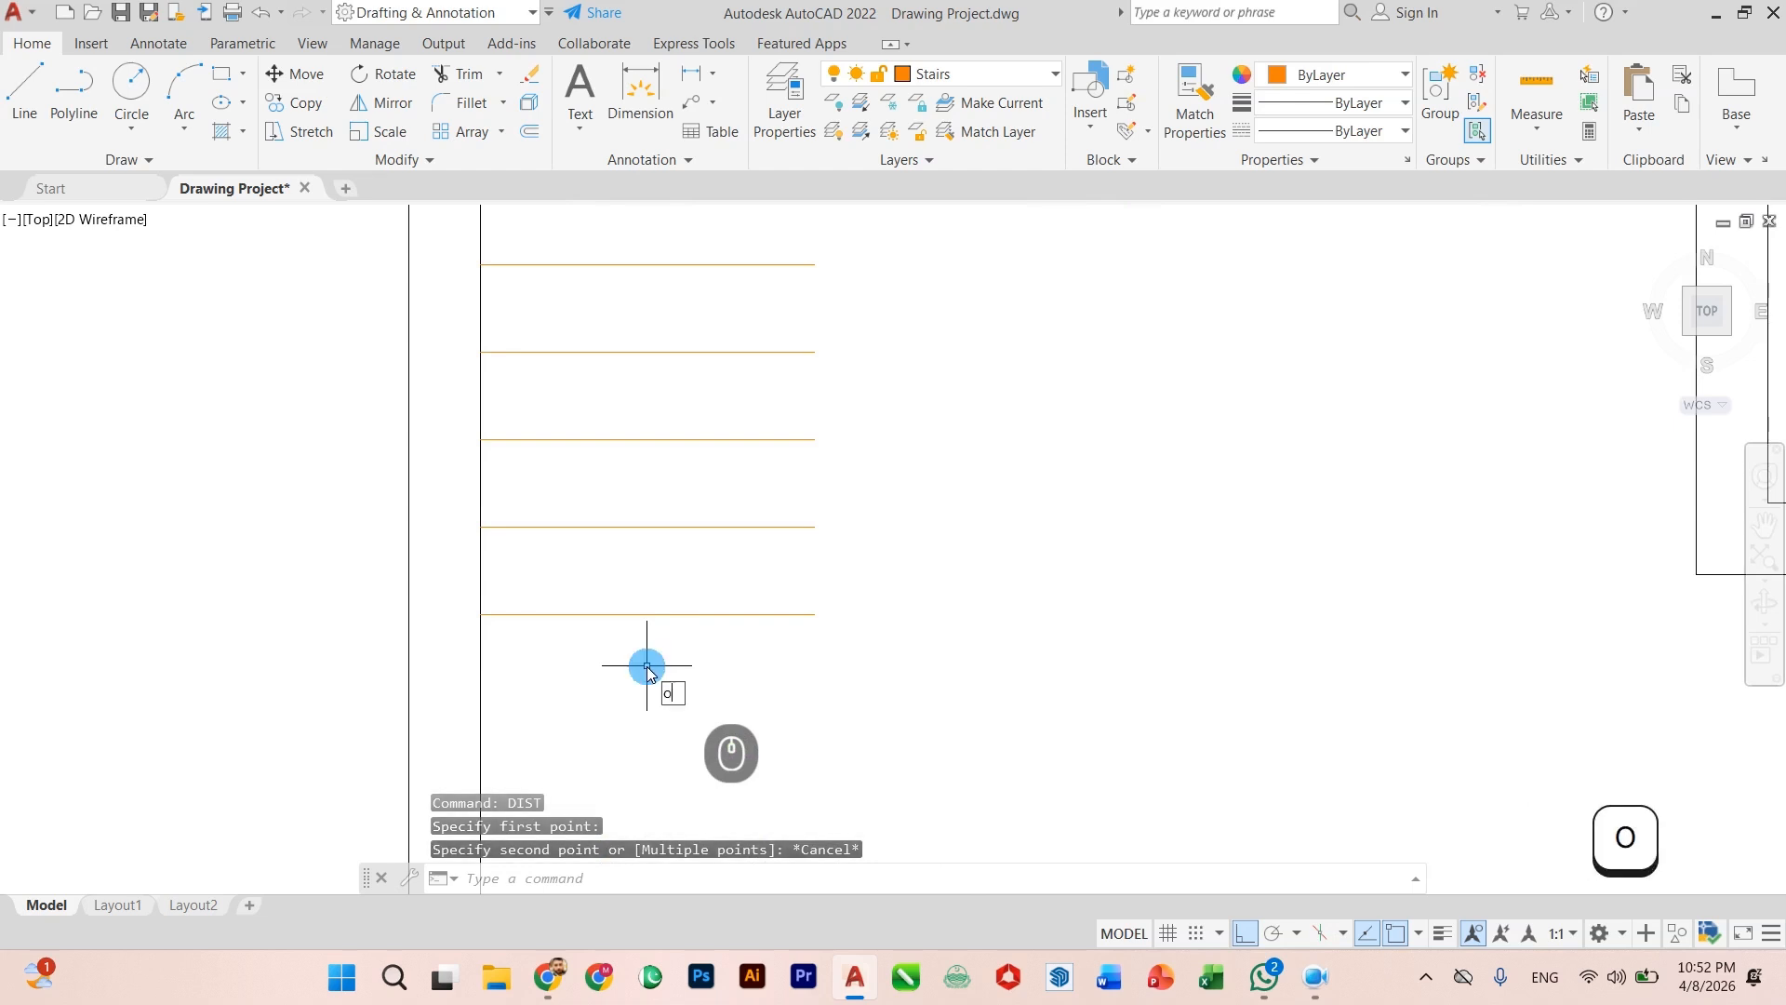
type("f")
key("Return")
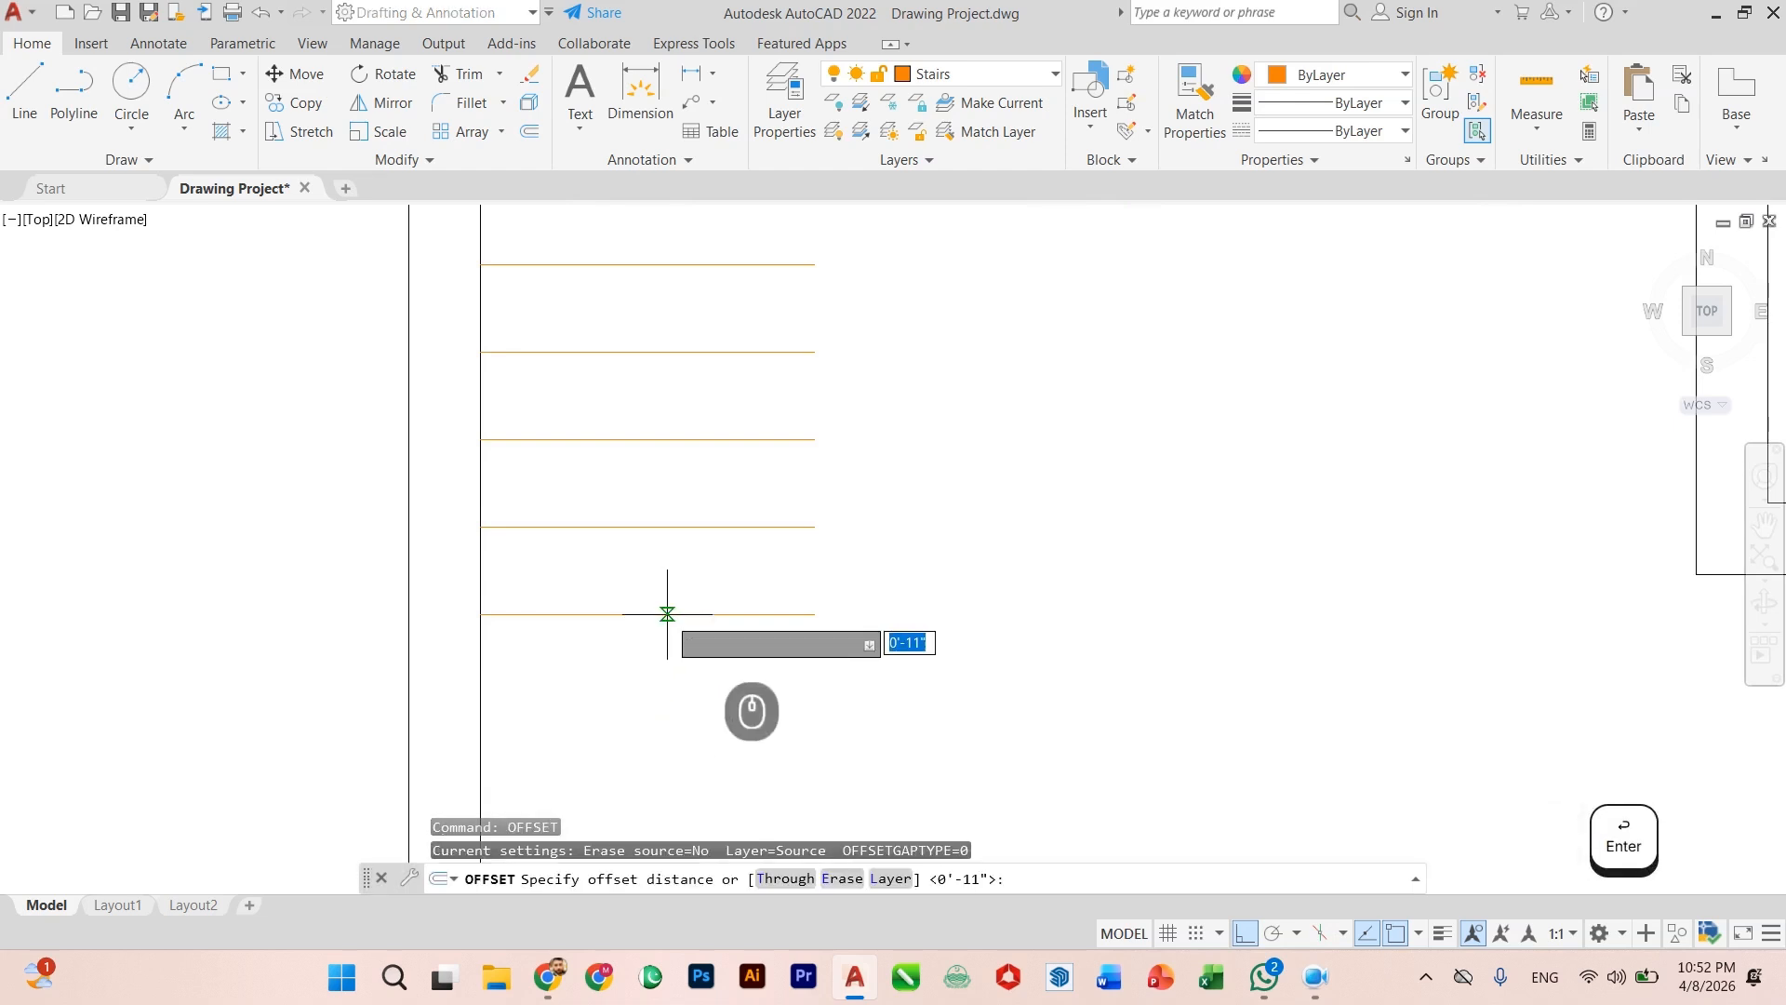
key("Return")
left_click(677, 614)
left_click(698, 670)
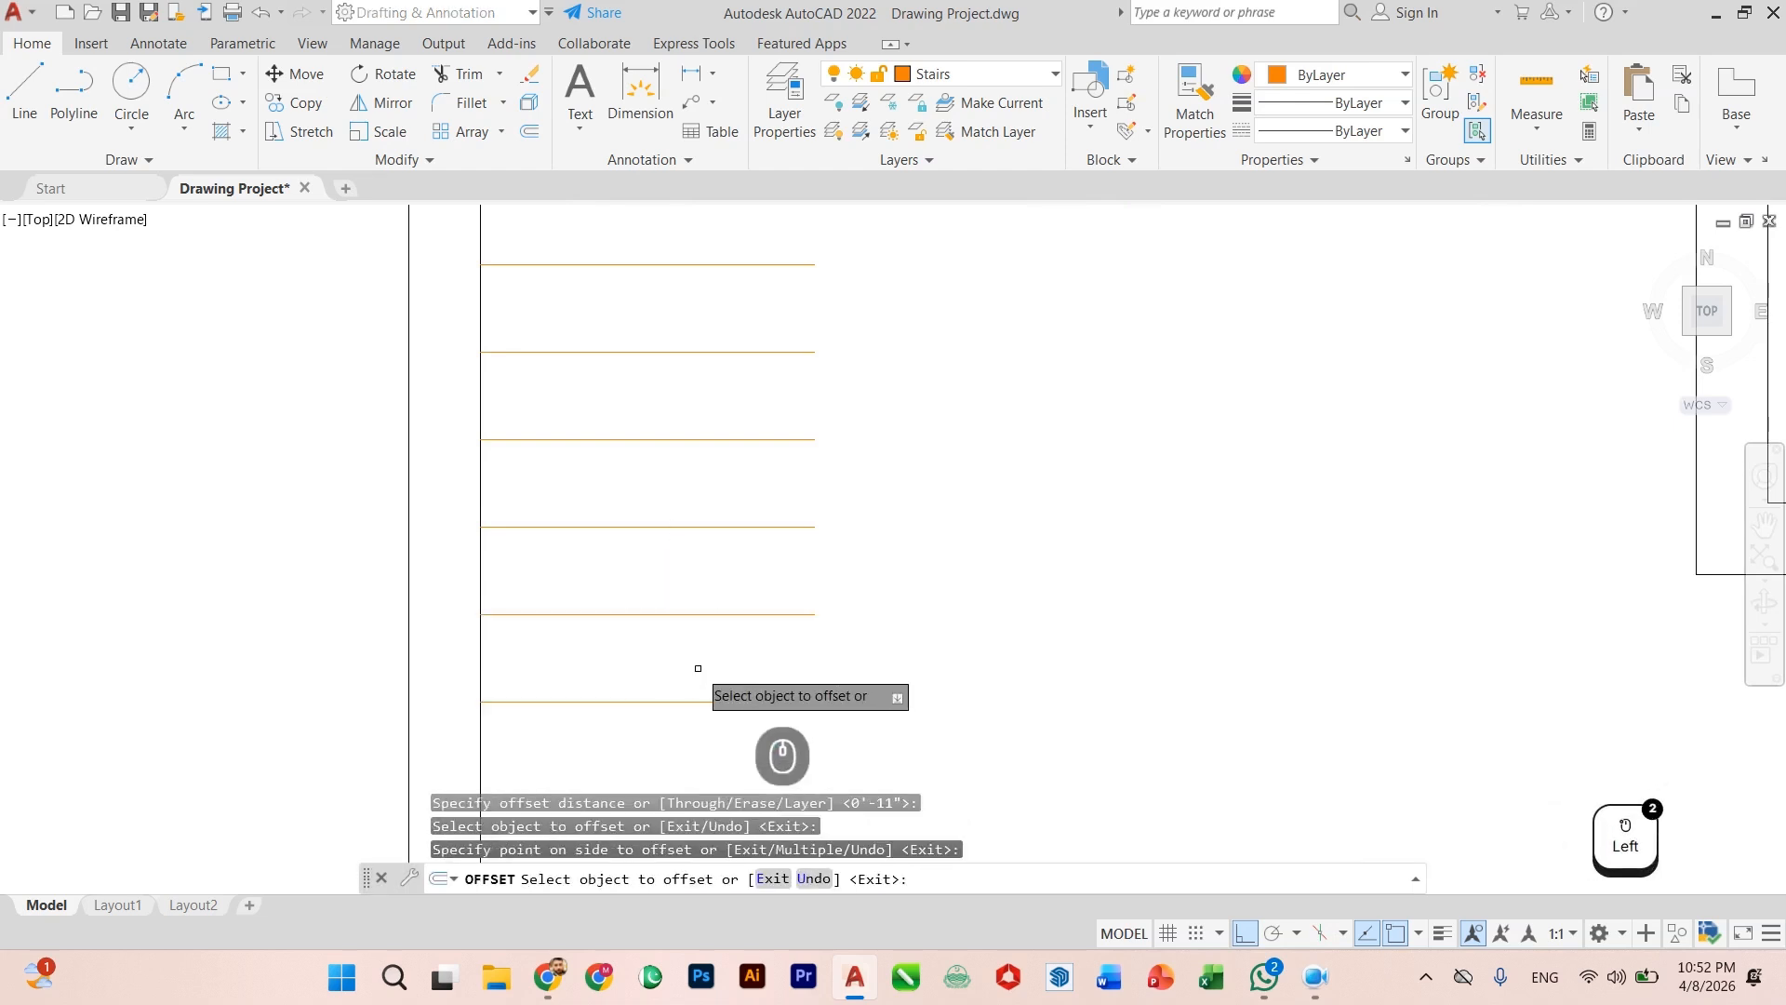
scroll(692, 723, "down", 4)
scroll(692, 723, "up", 3)
key("Escape")
scroll(712, 679, "down", 3)
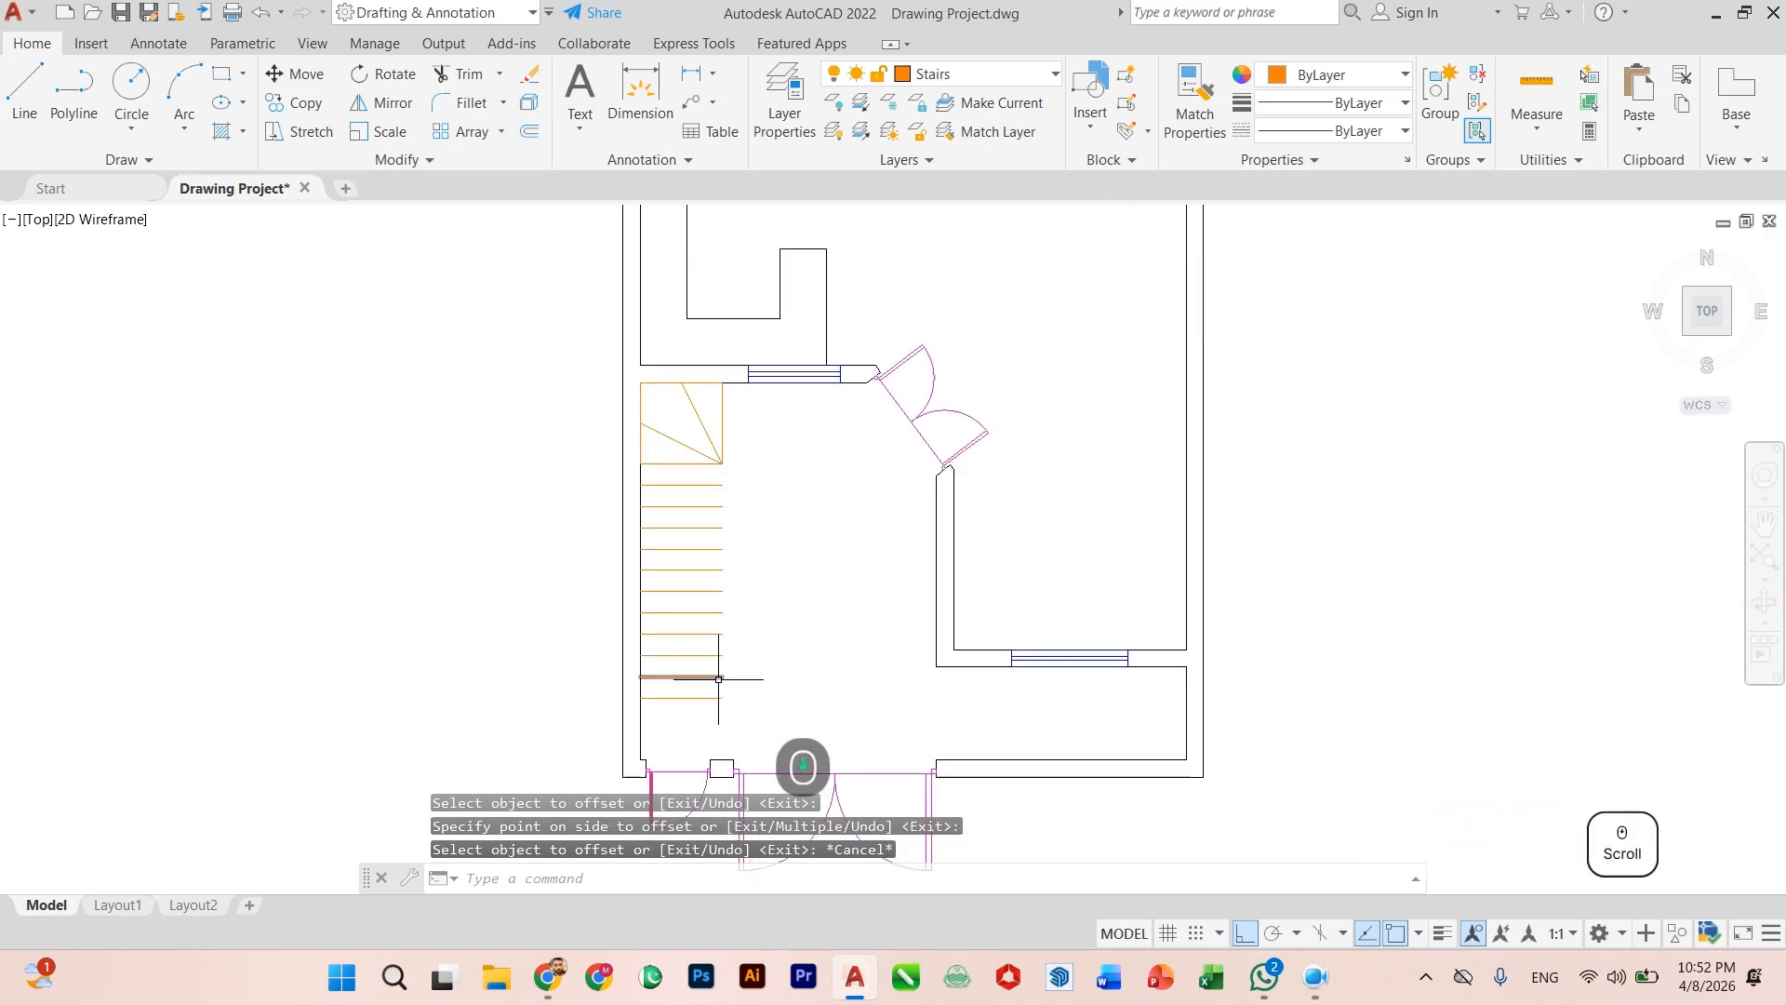
Step: Open the Windows Calculator, multiply 12 by 12, divide the result by 8, and return to the AutoCAD drawing
scroll(705, 686, "up", 3)
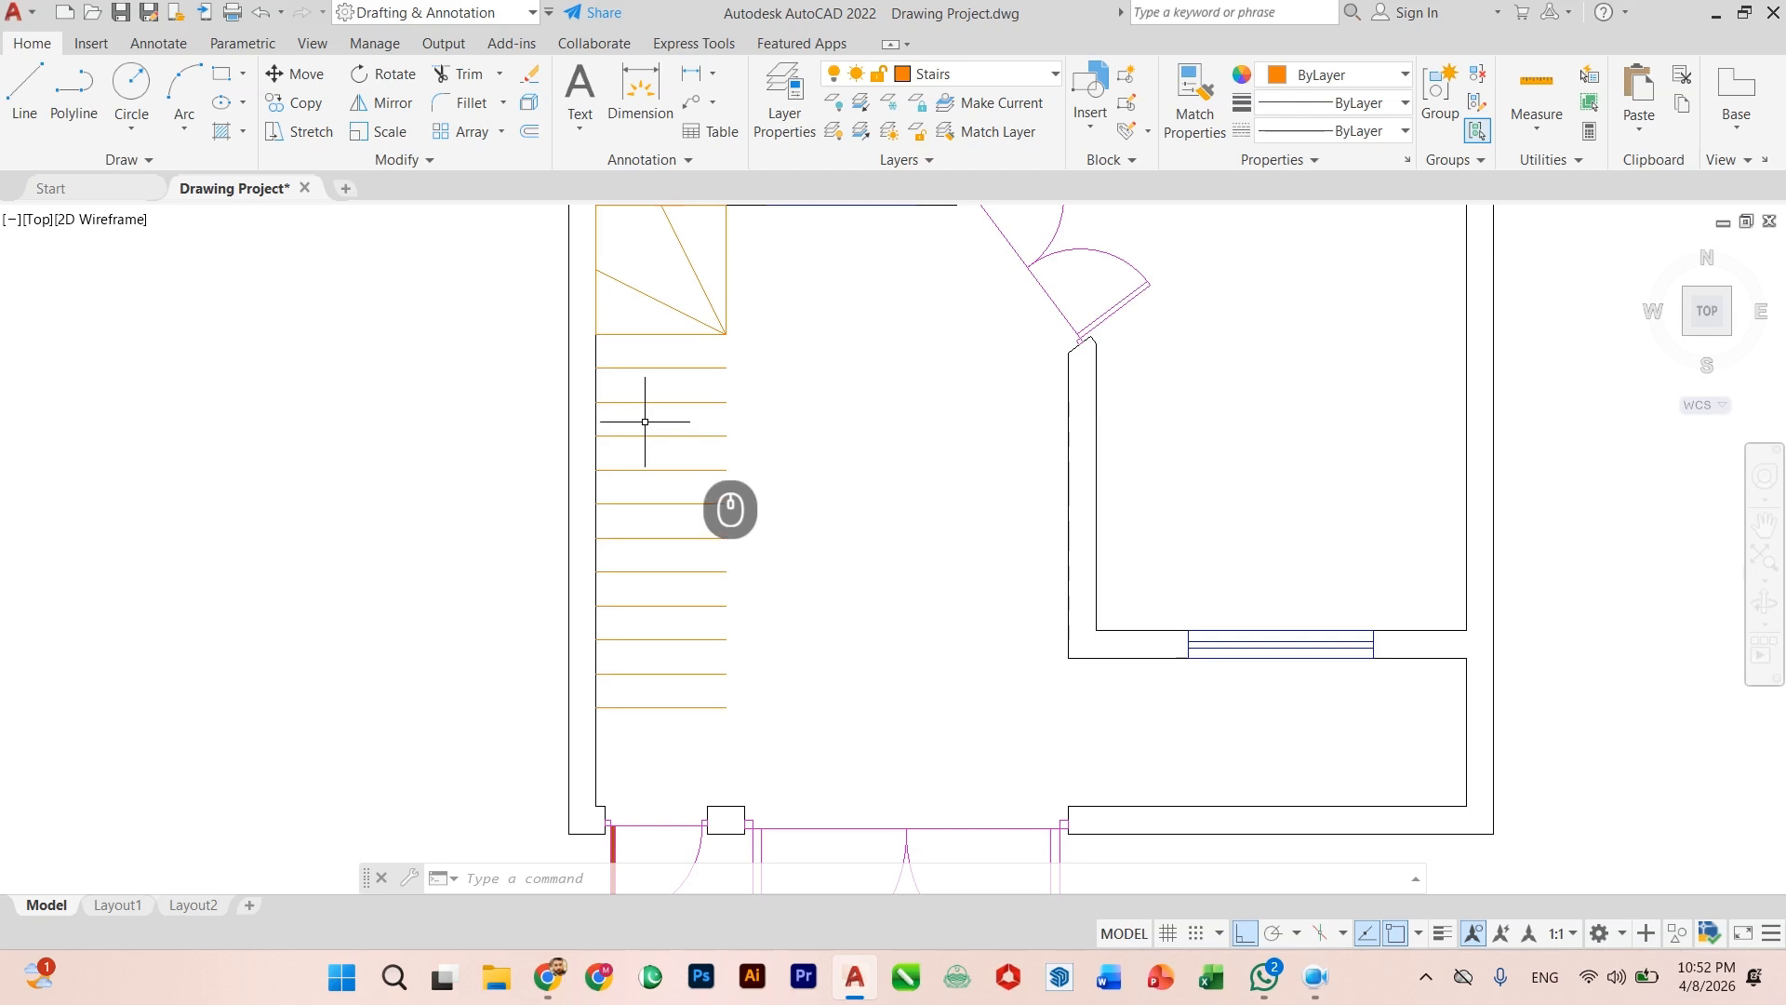
scroll(645, 422, "up", 3)
middle_click_drag(645, 423, 630, 685)
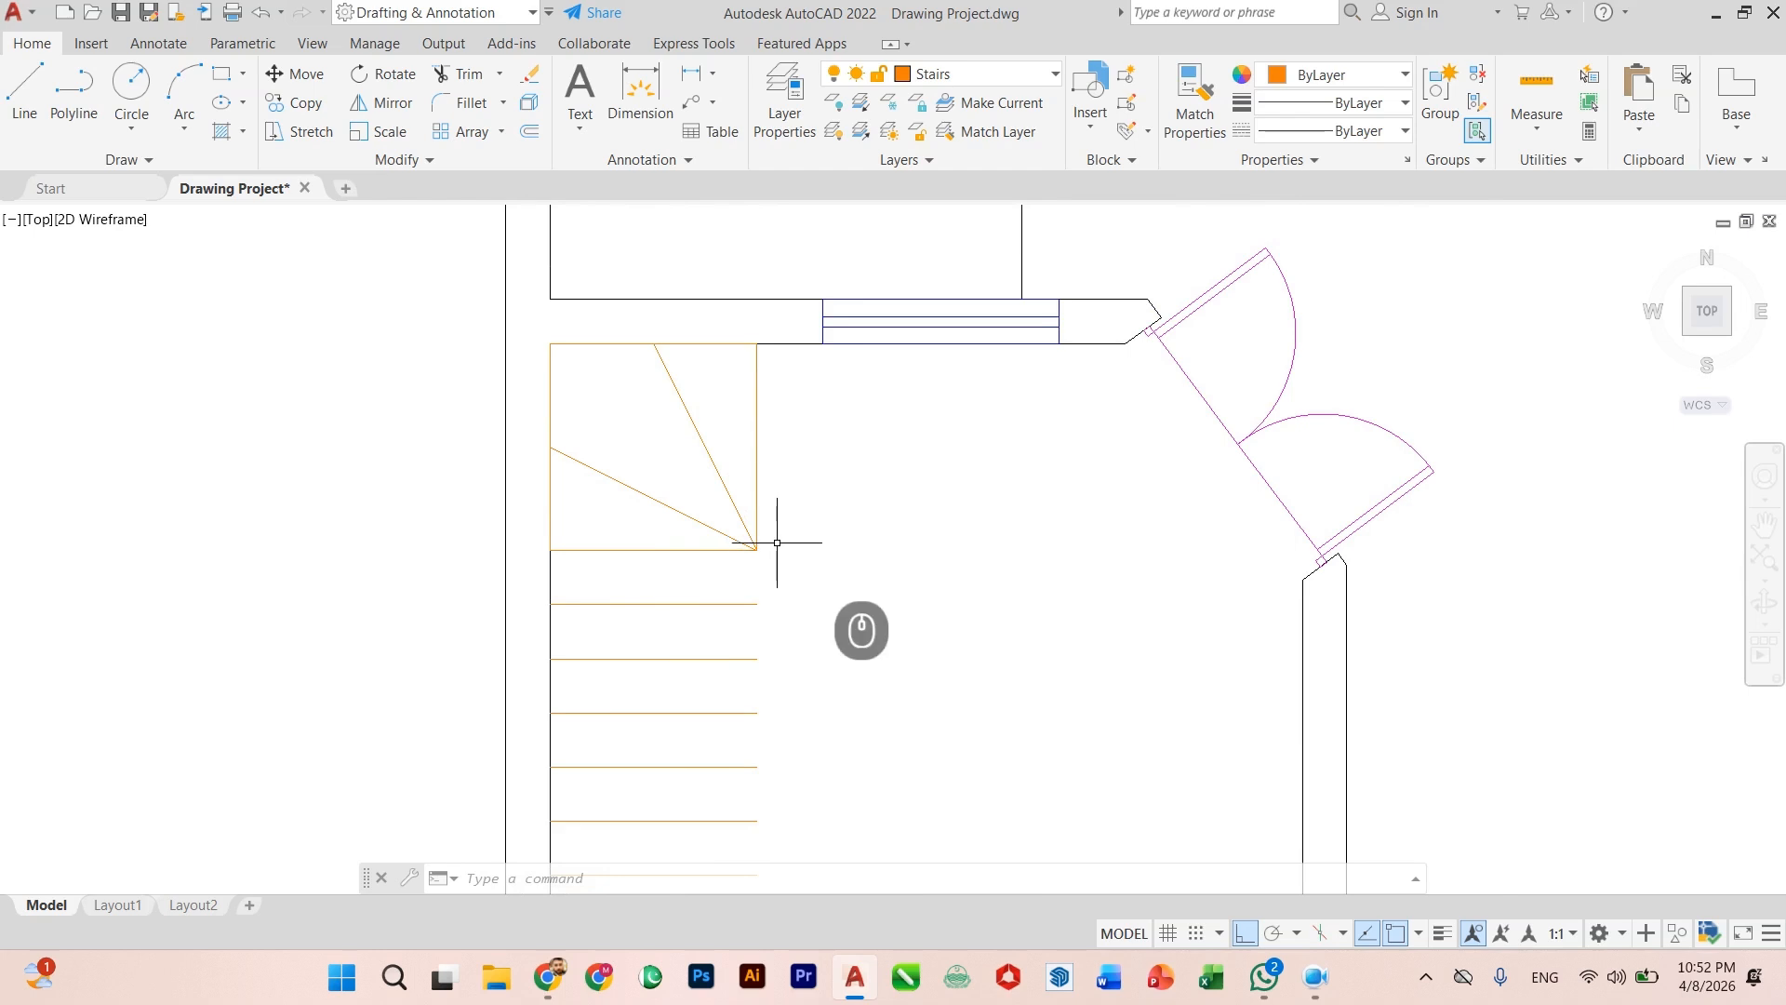
key("super+r")
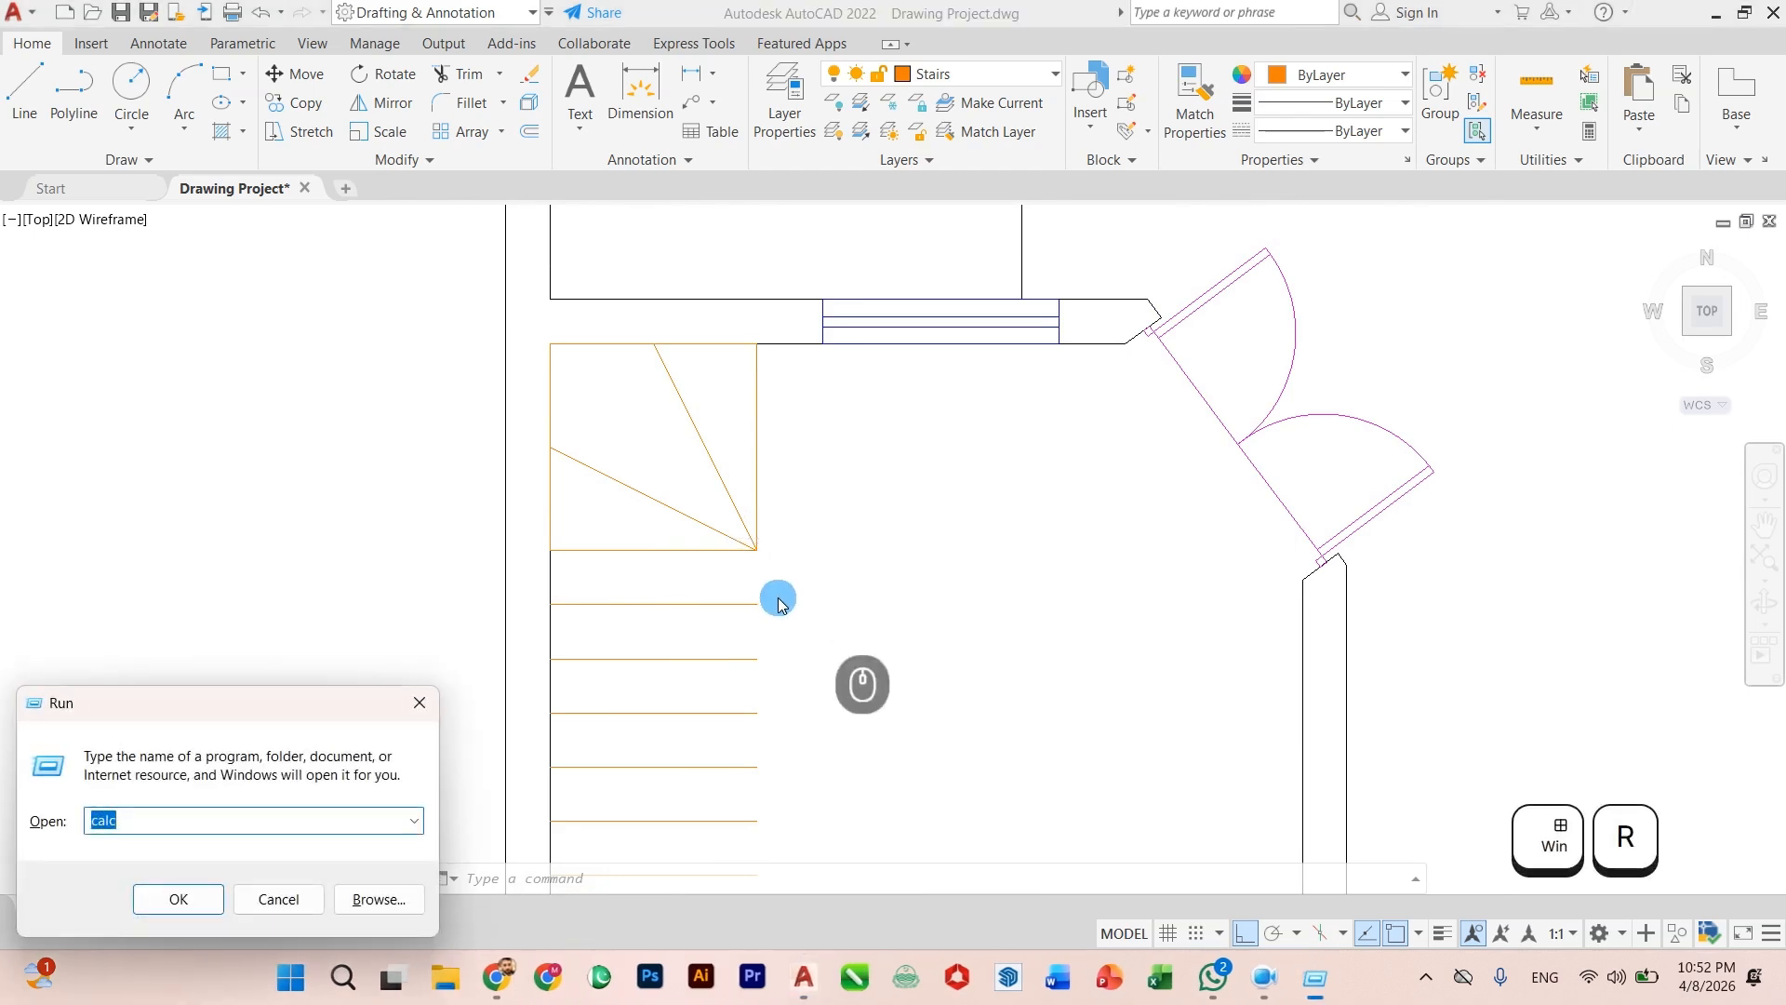
key("Return")
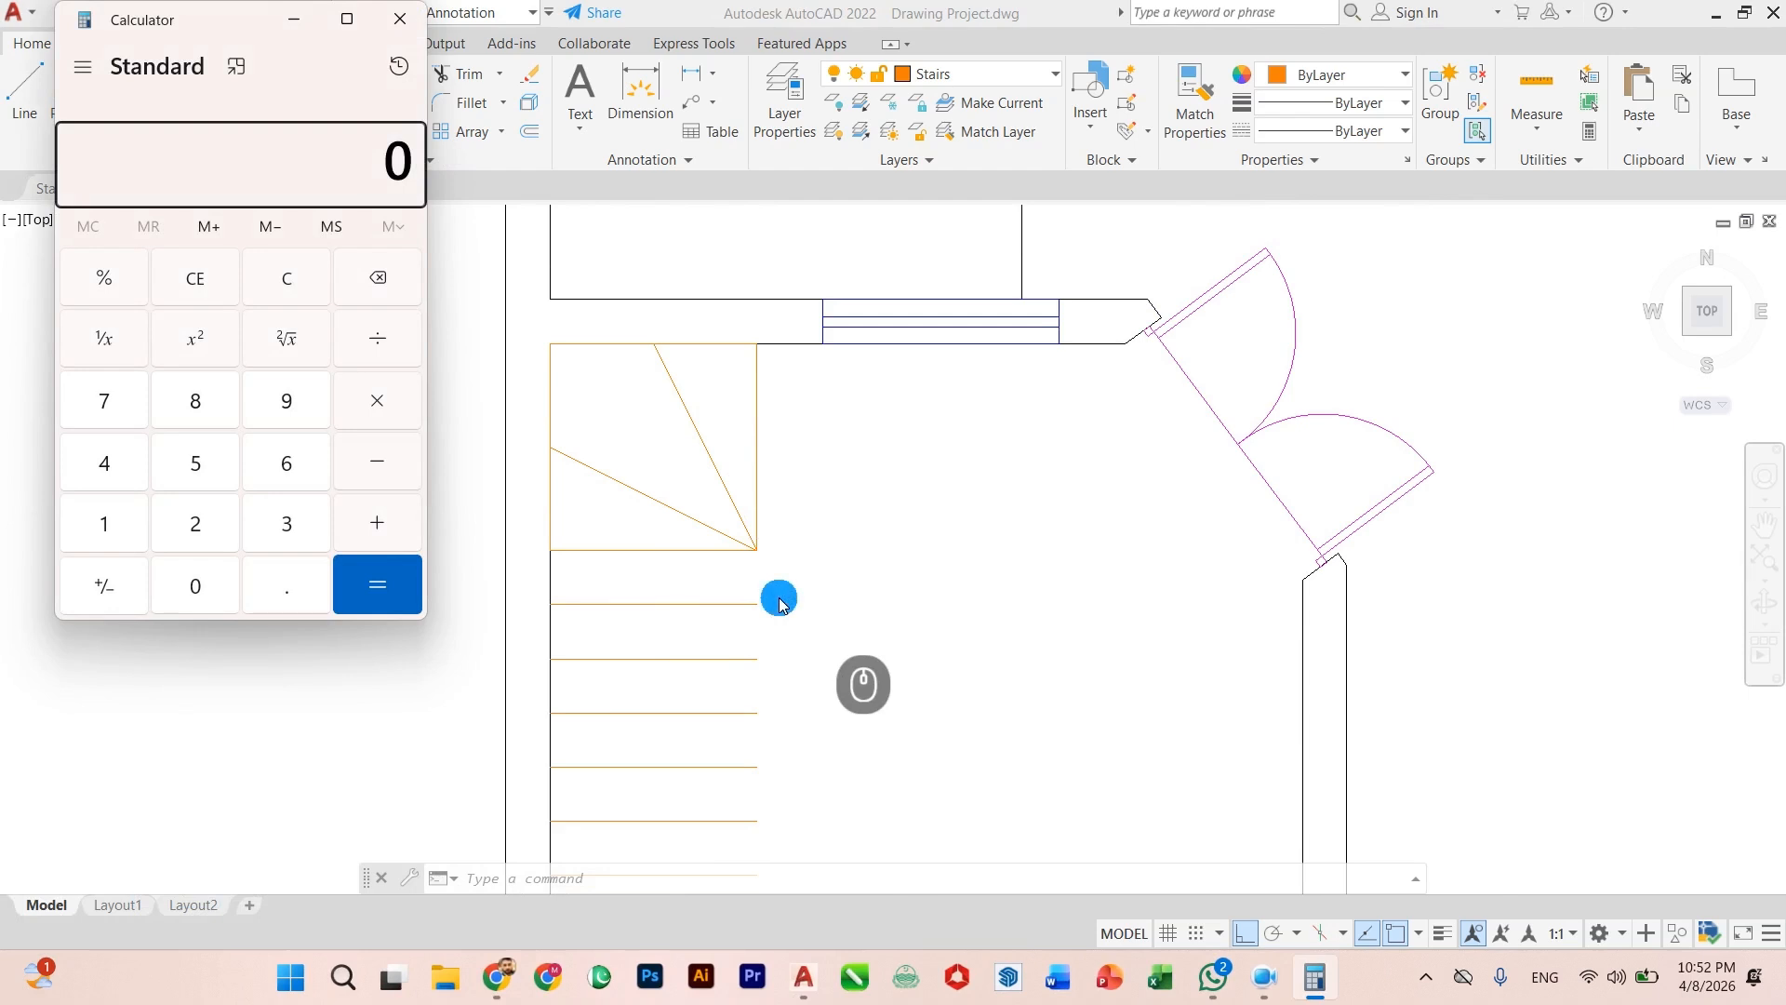
key("BackSpace")
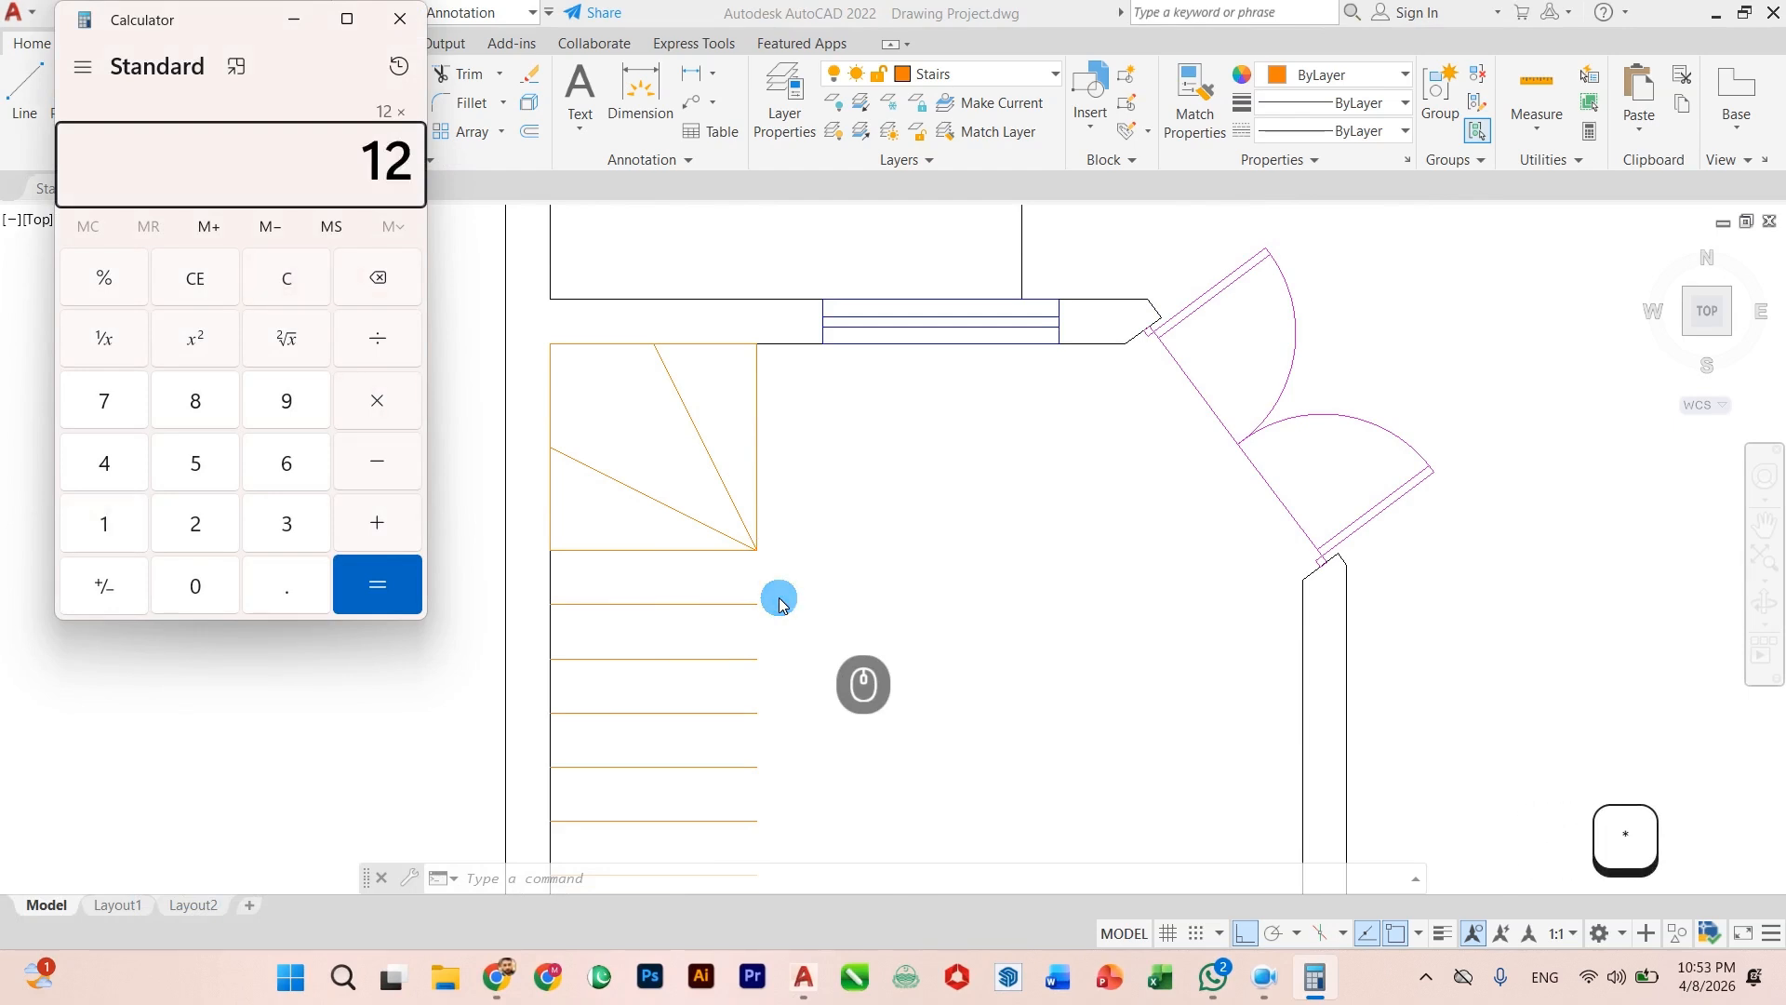
key("Return")
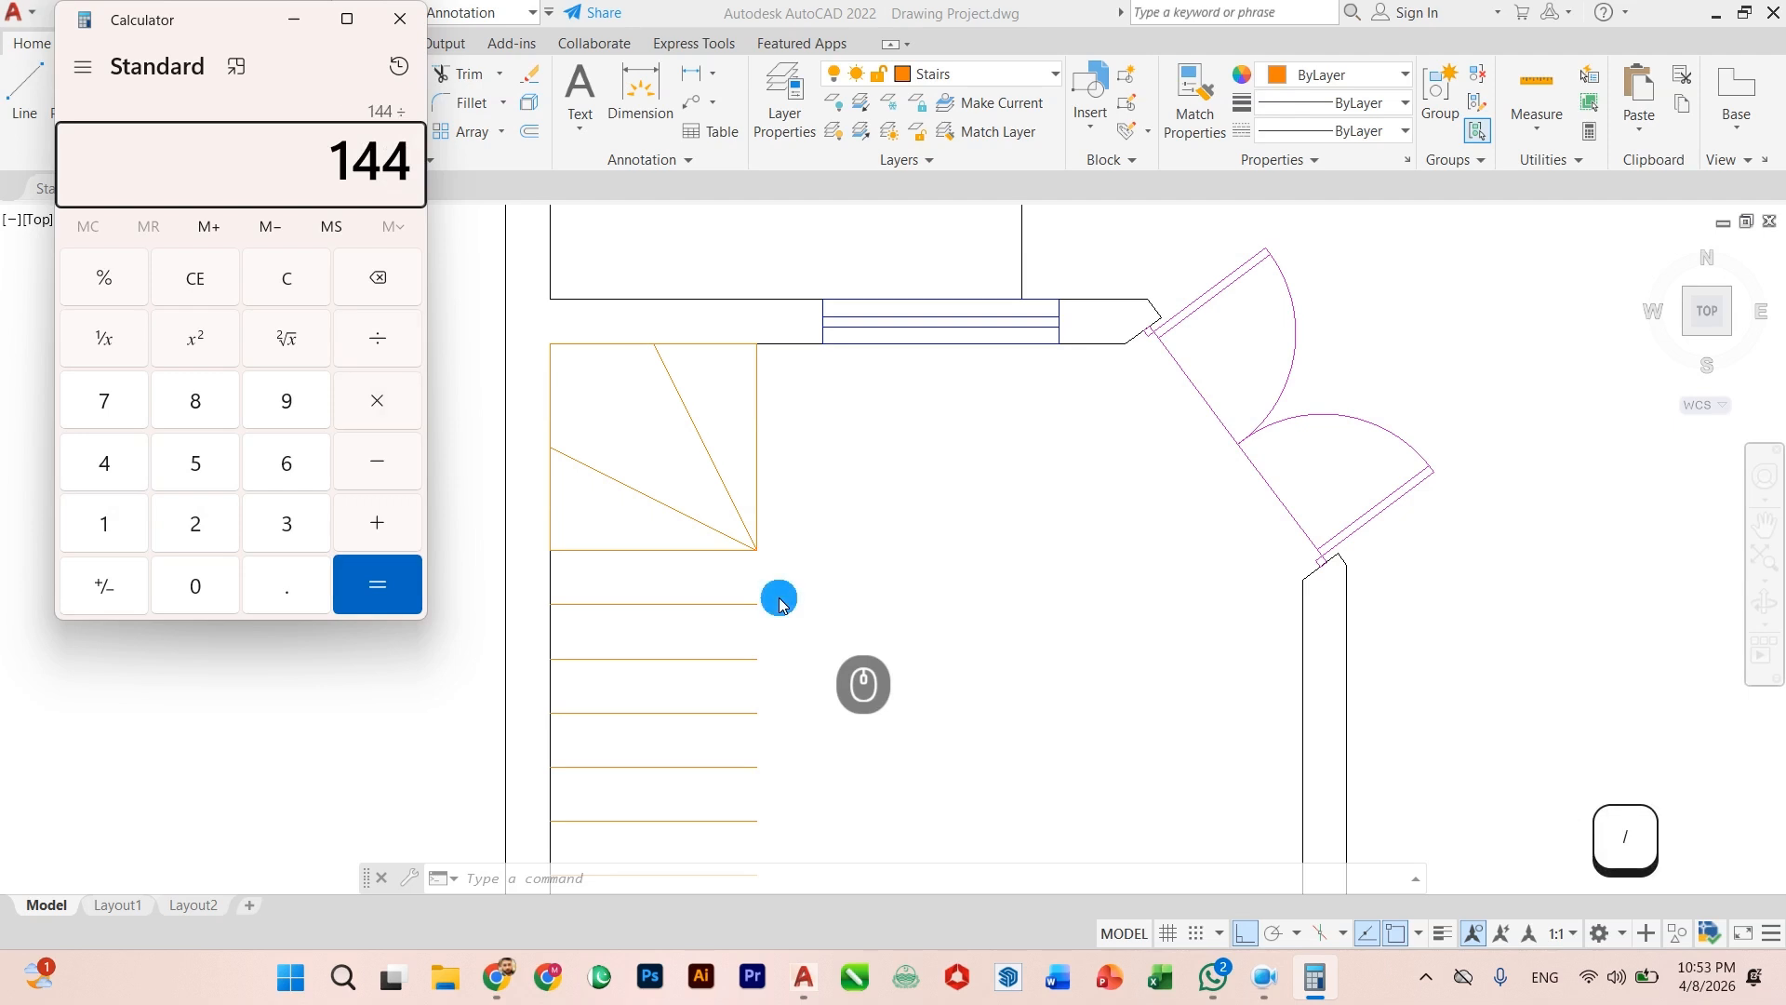
type("8")
key("Return")
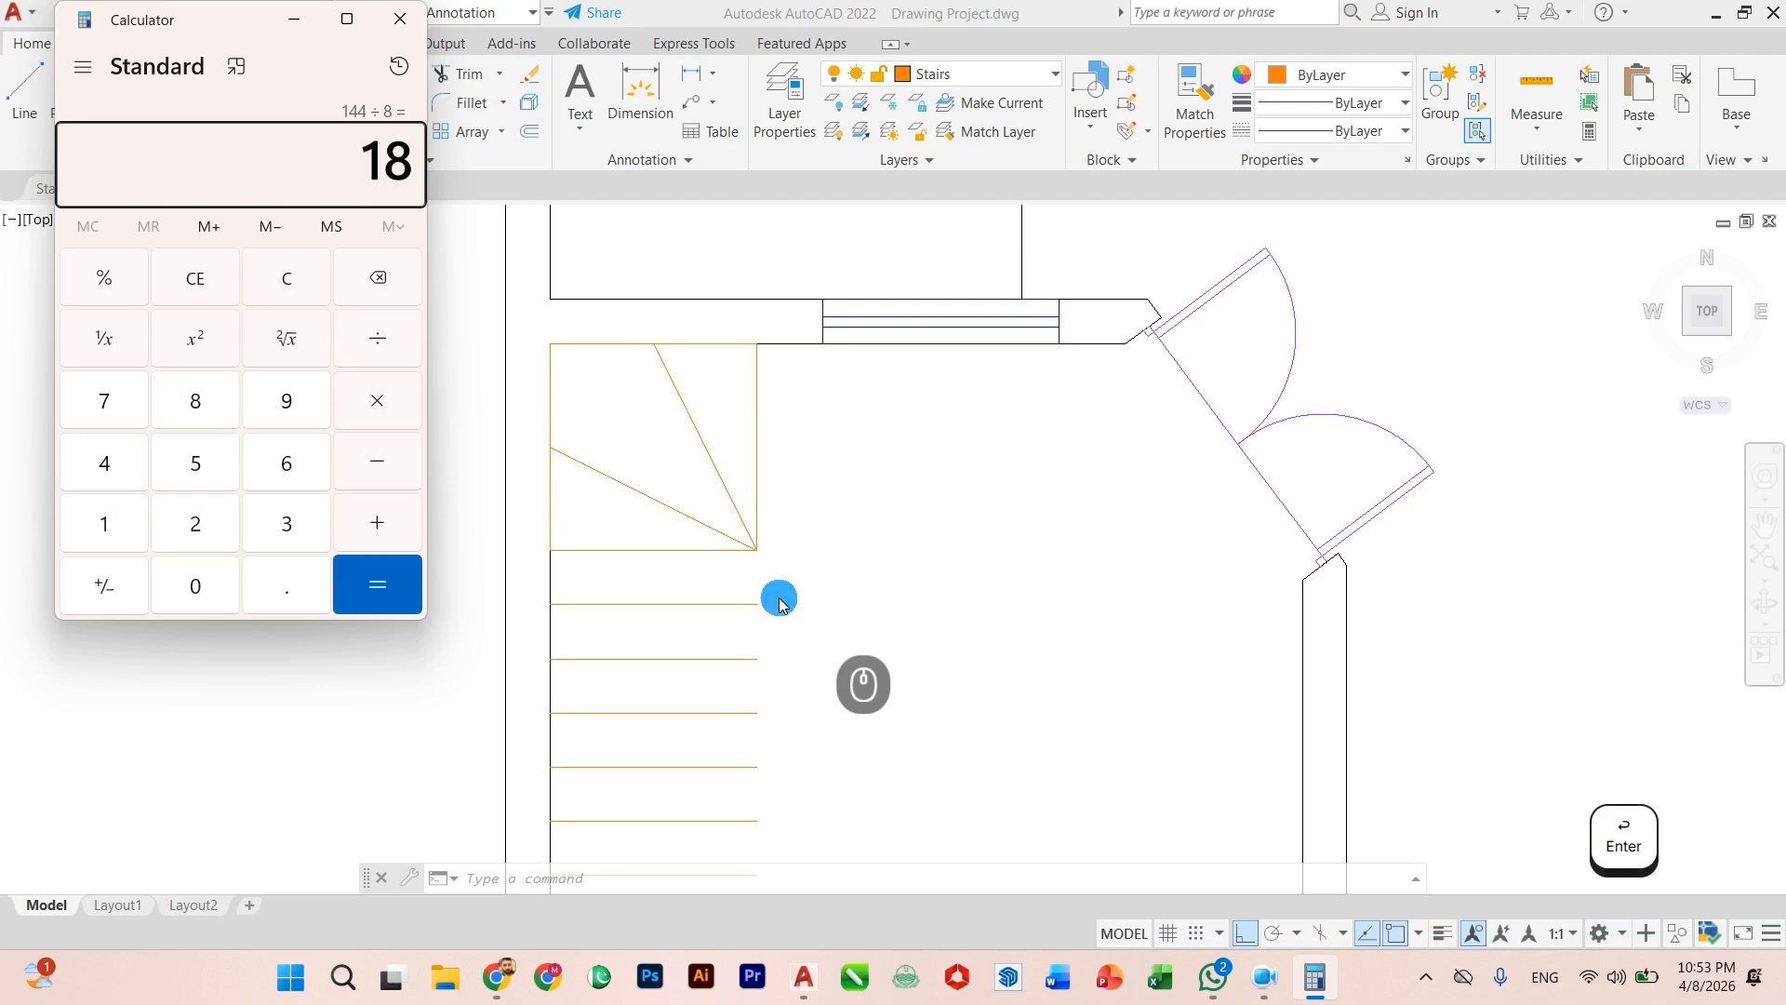
left_click(818, 15)
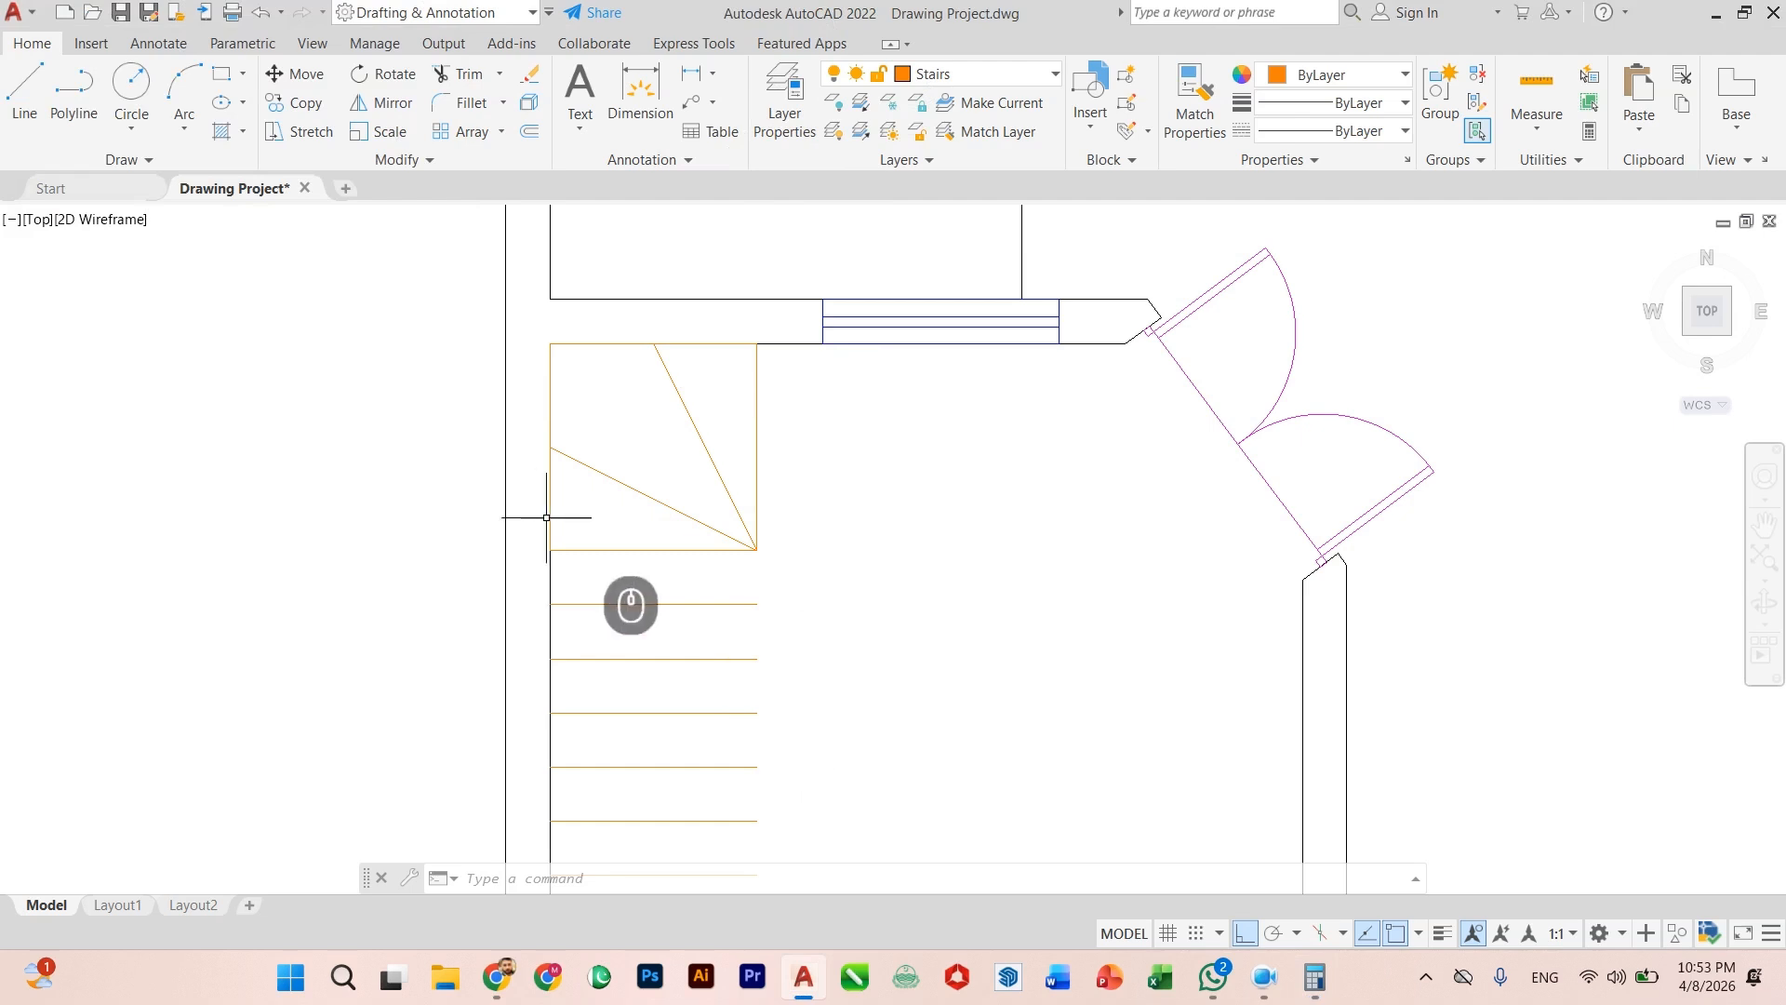
scroll(559, 516, "down", 1)
scroll(646, 614, "down", 1)
scroll(638, 770, "up", 1)
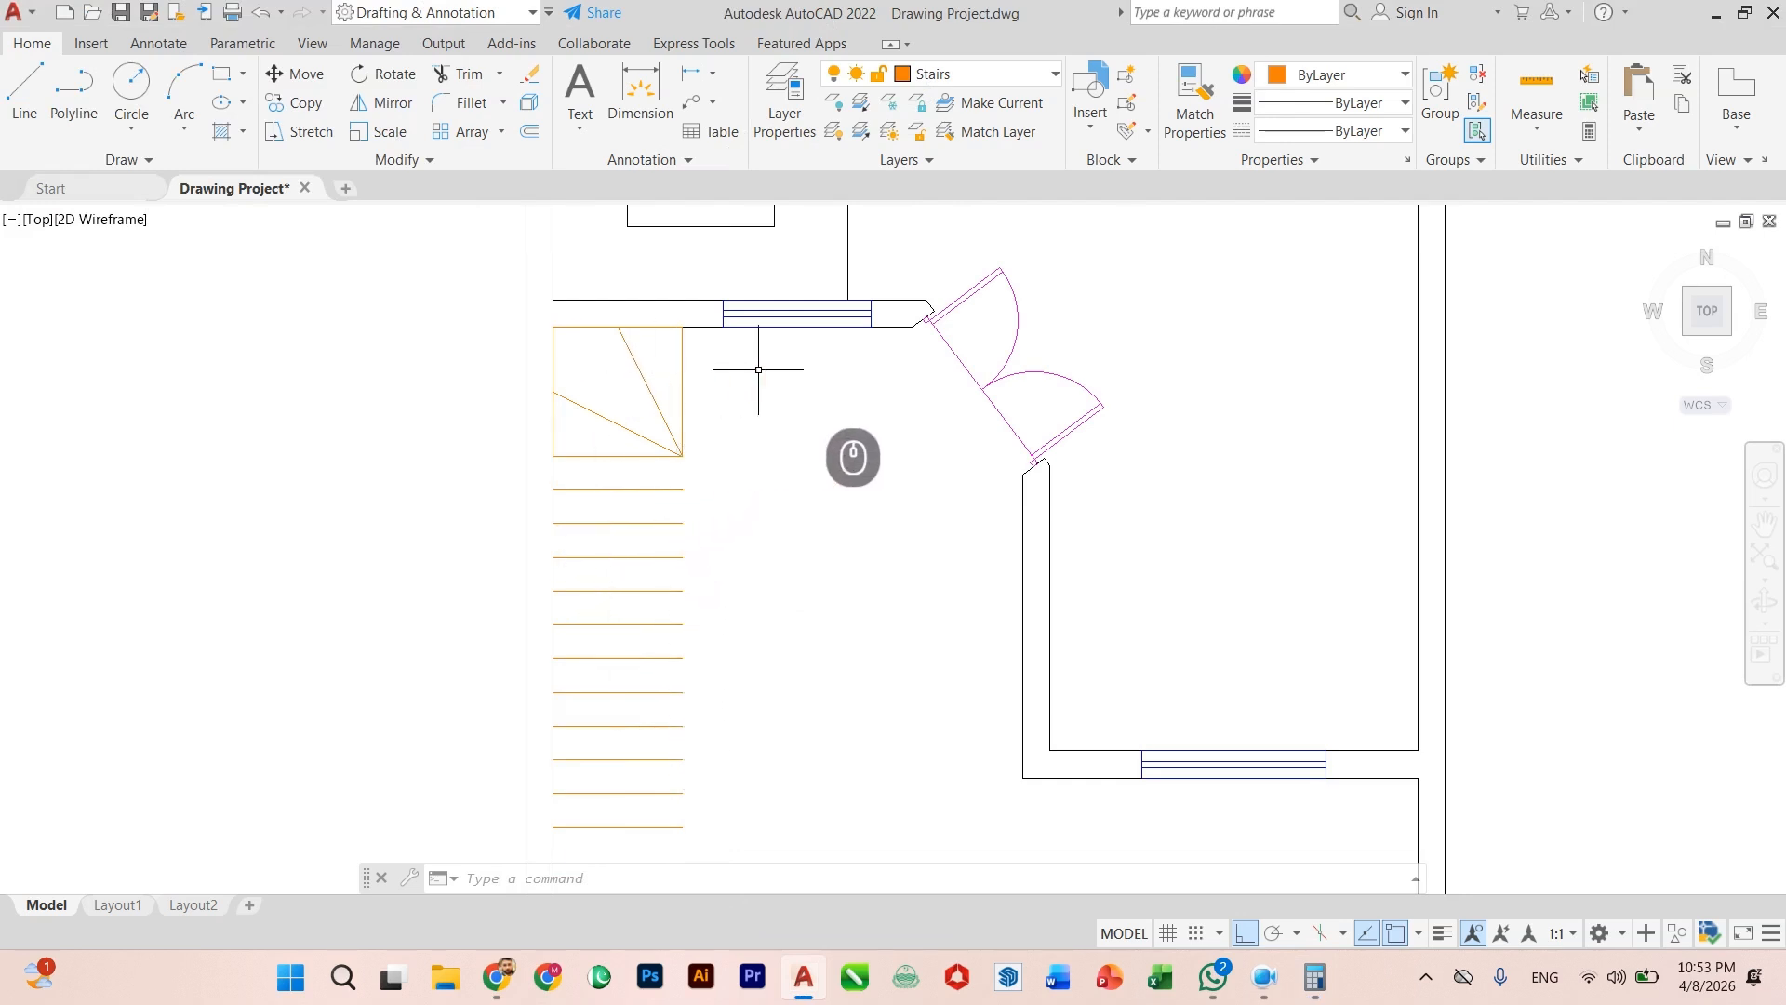
scroll(711, 558, "down", 2)
scroll(790, 414, "up", 5)
scroll(819, 558, "down", 5)
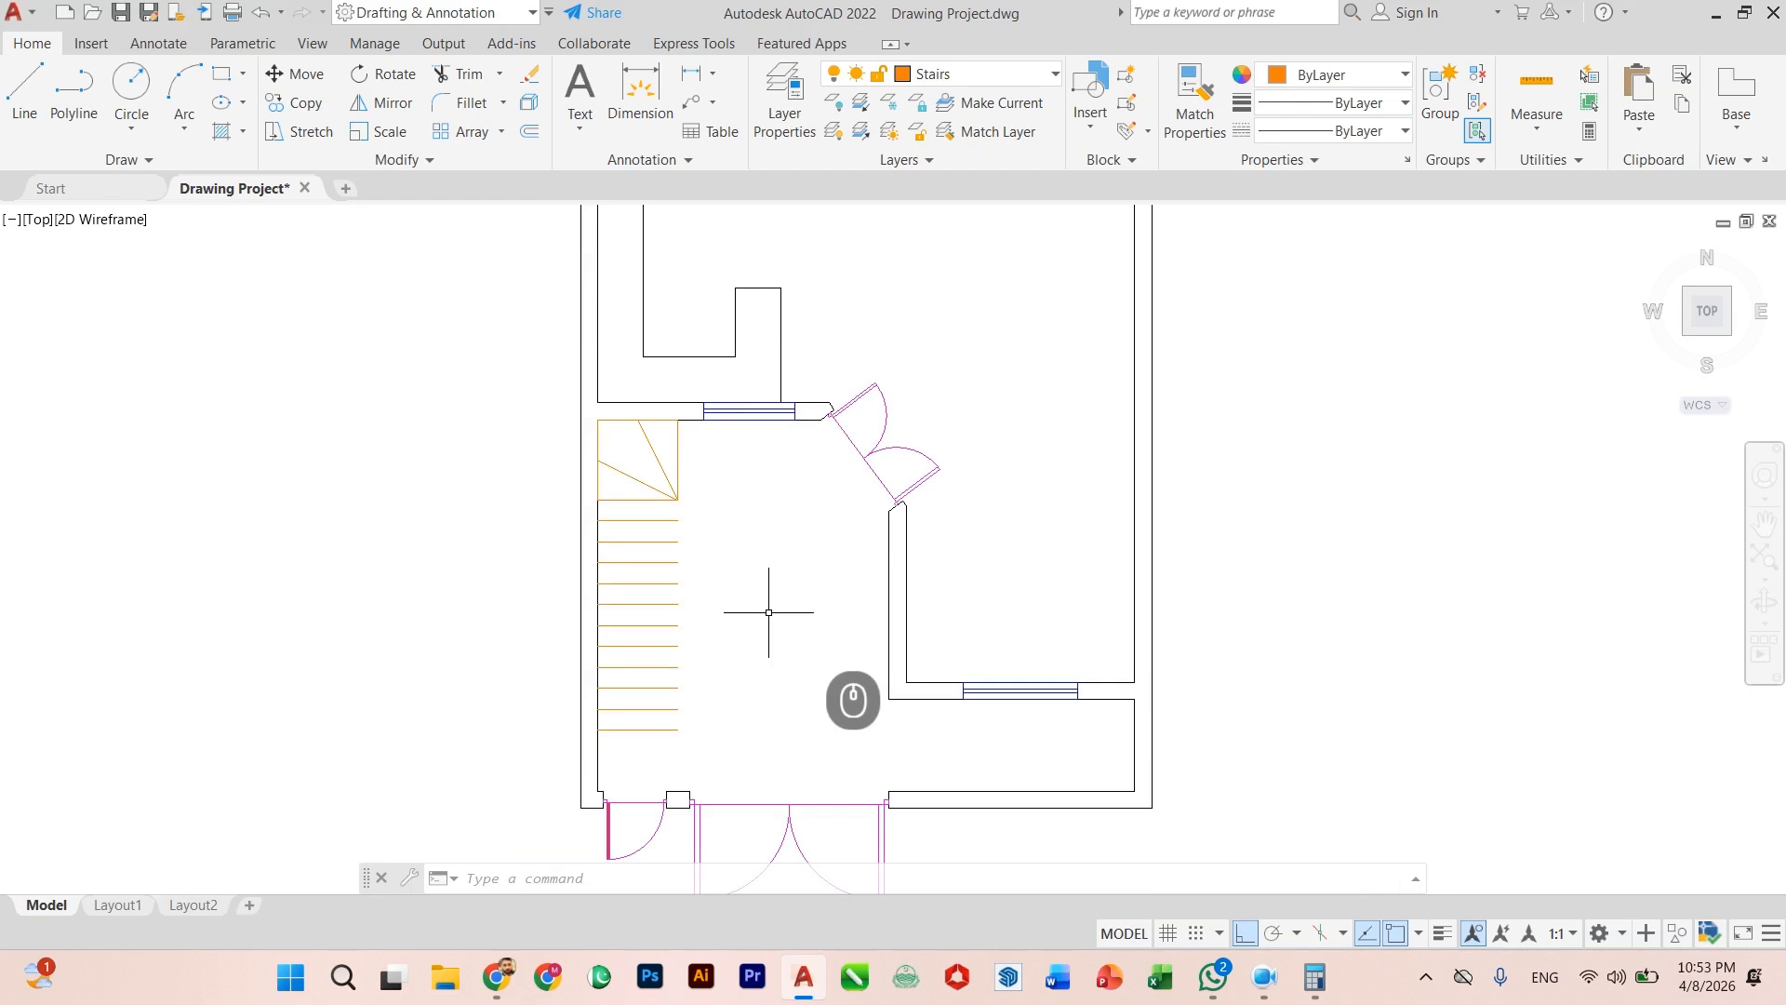
Step: Offset the winder square's inner vertical edge 11" to the right four times to add the upper flight's treads
scroll(686, 487, "up", 3)
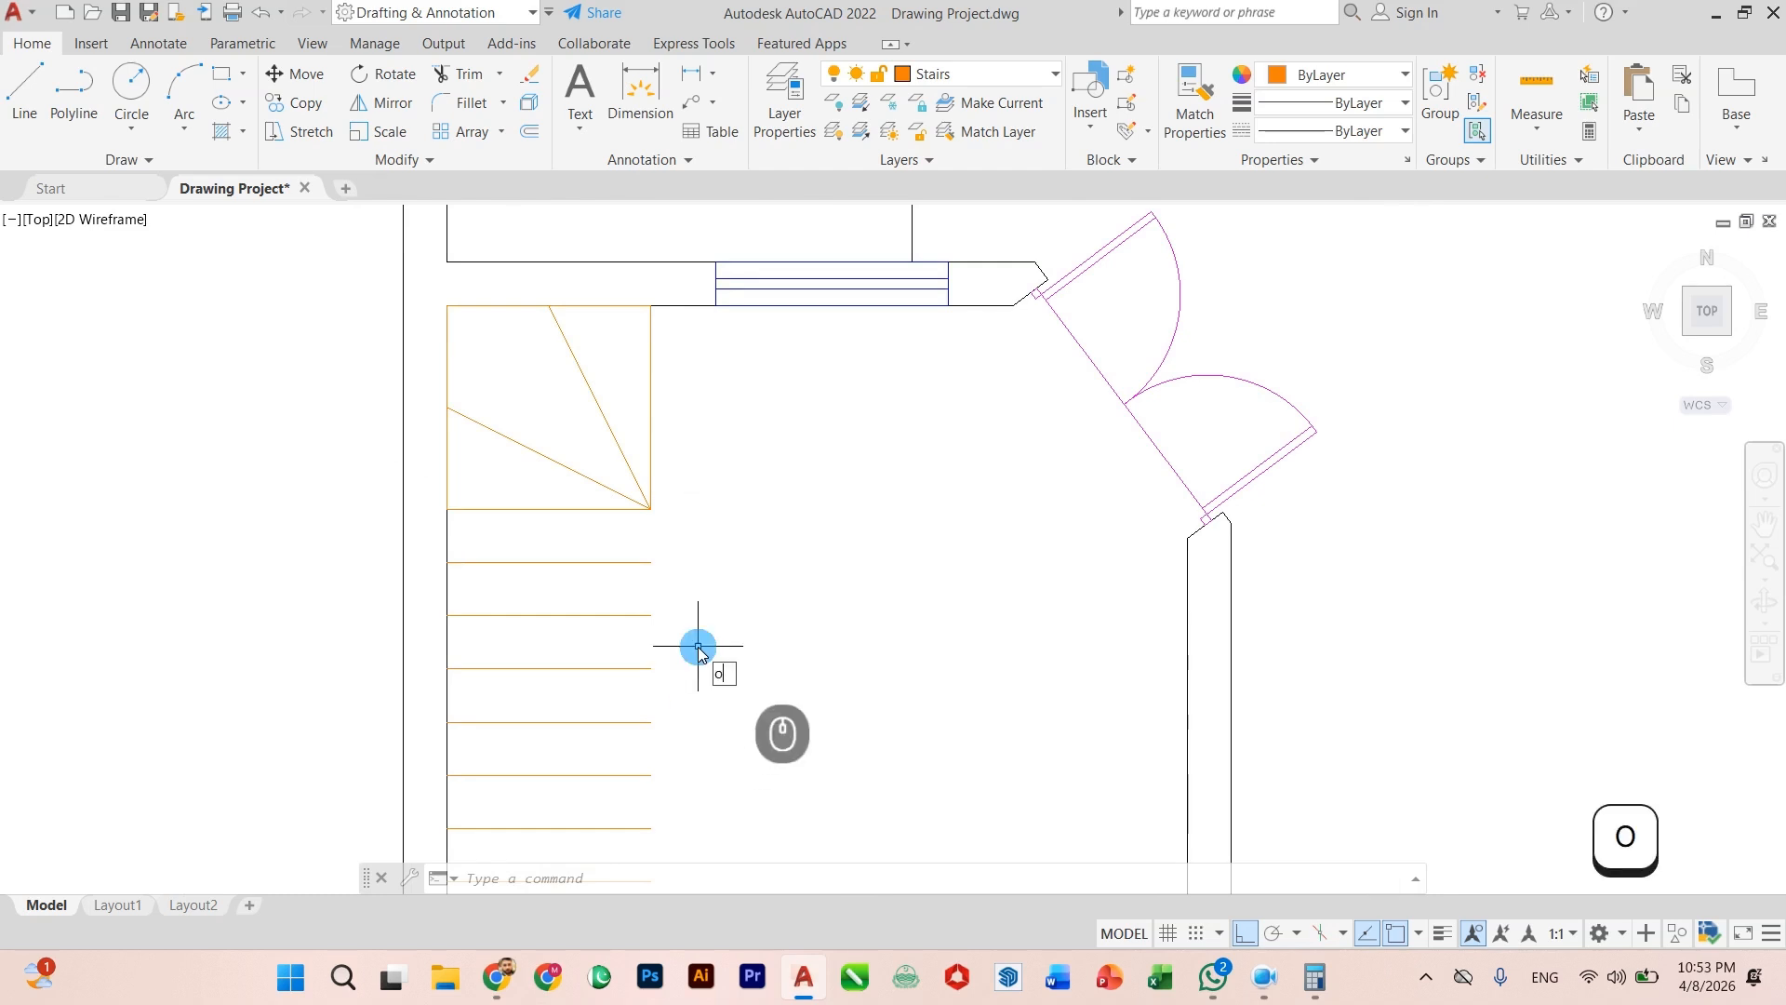
type("o")
key("Return")
key("Return")
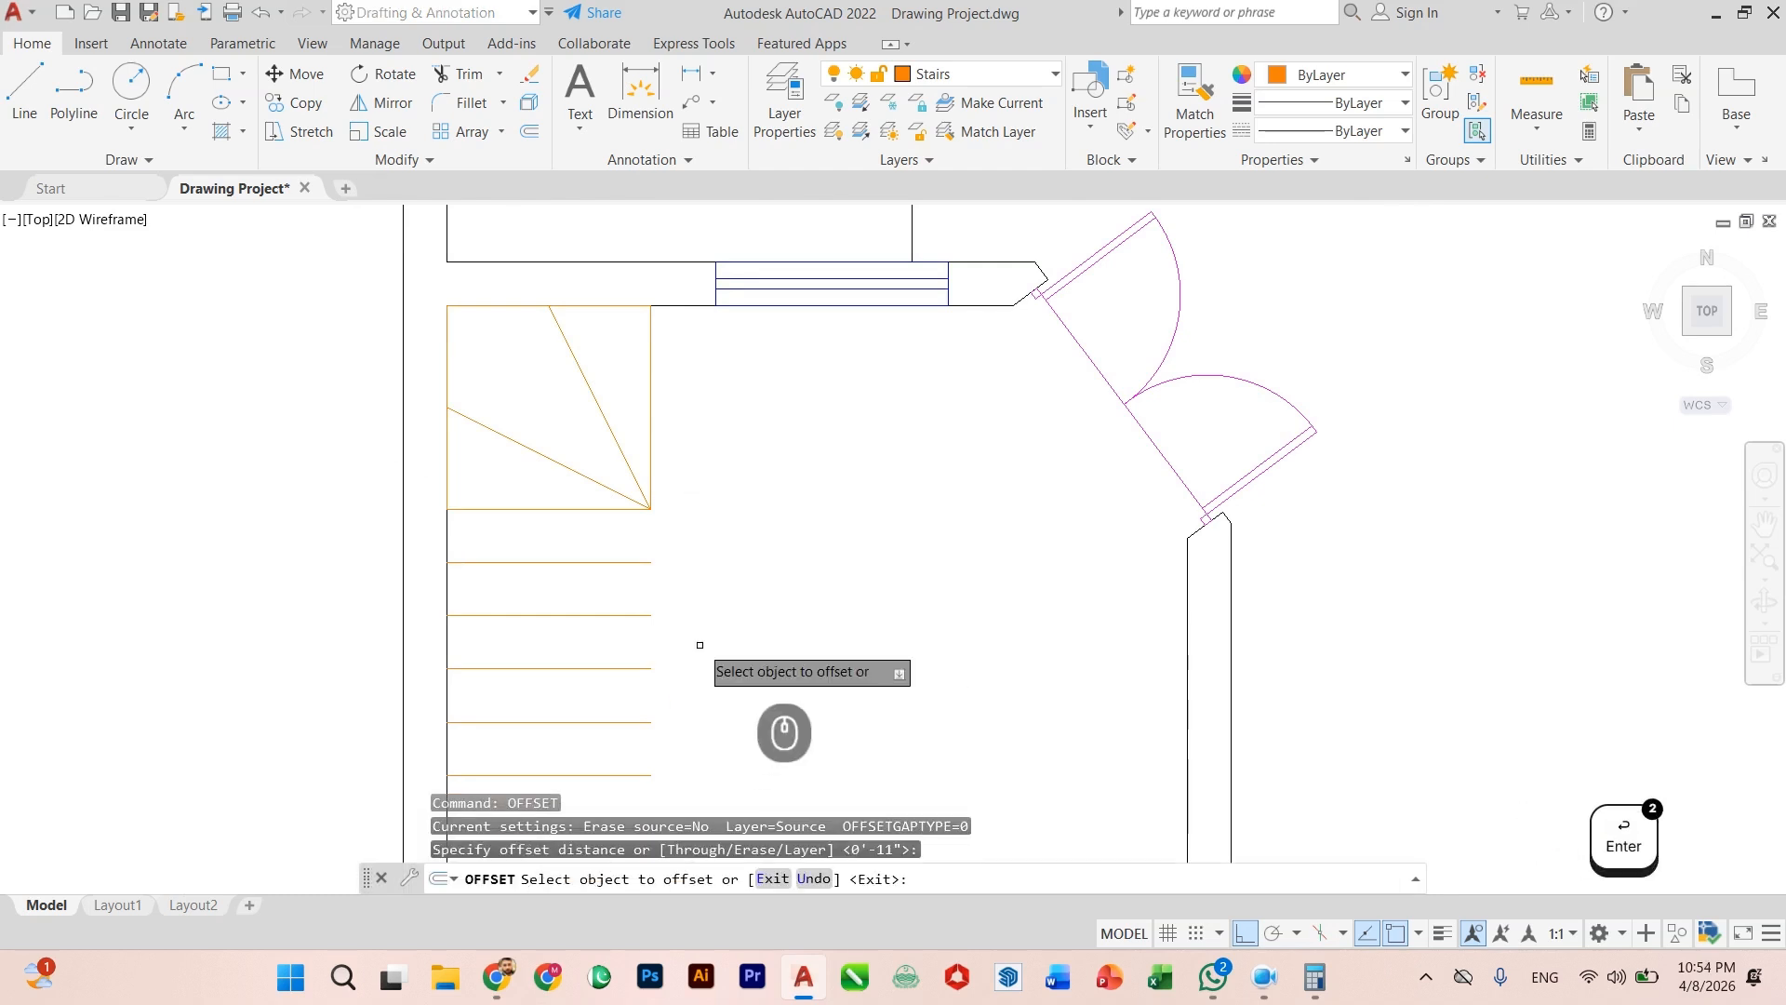
left_click(654, 452)
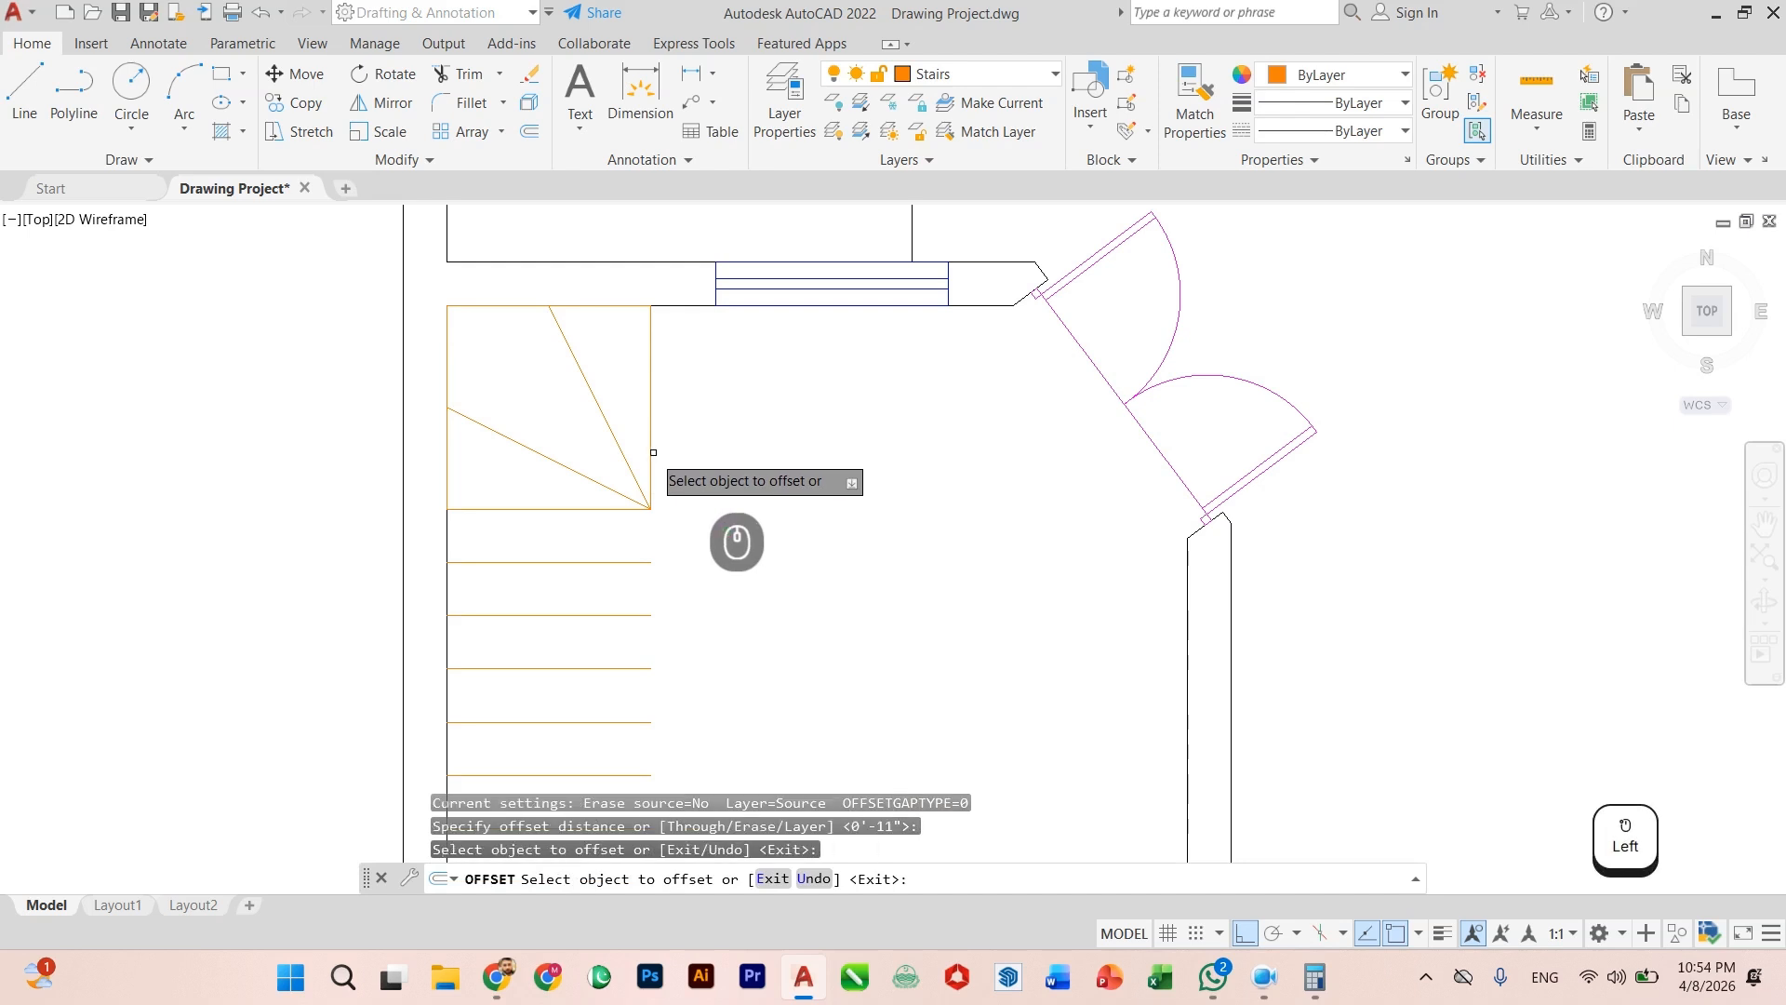
left_click(651, 452)
left_click(707, 455)
left_click(704, 462)
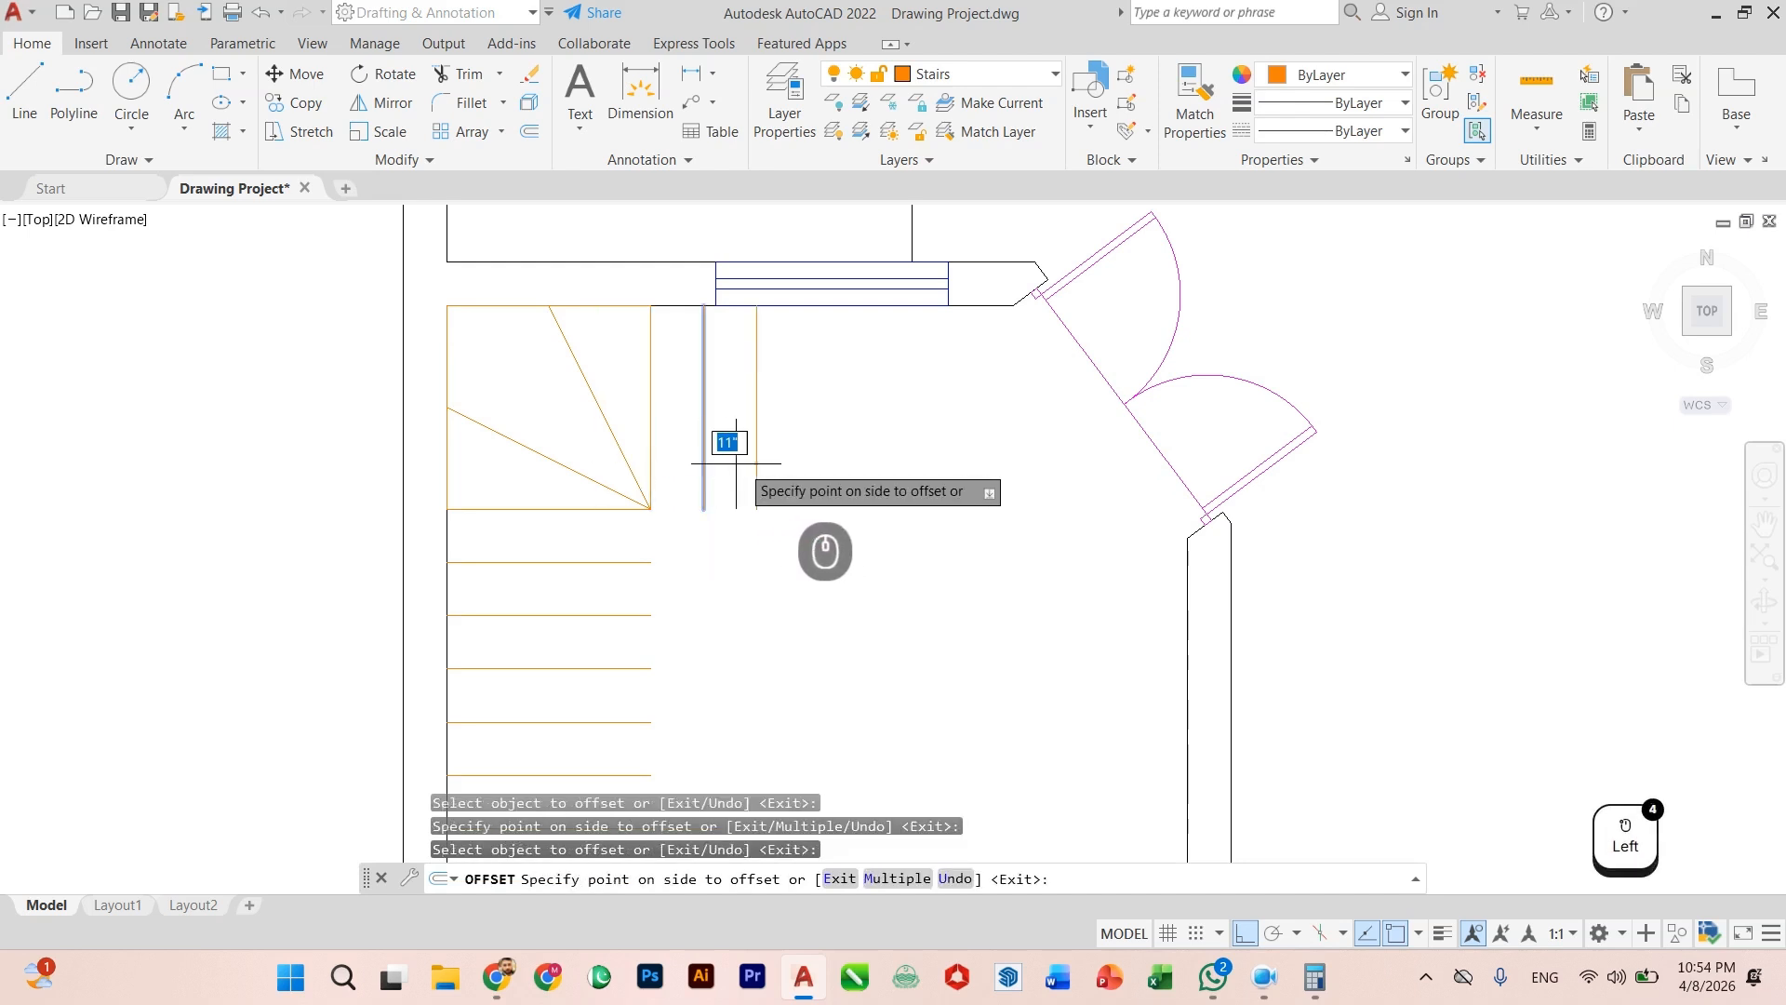
left_click(744, 435)
left_click(758, 459)
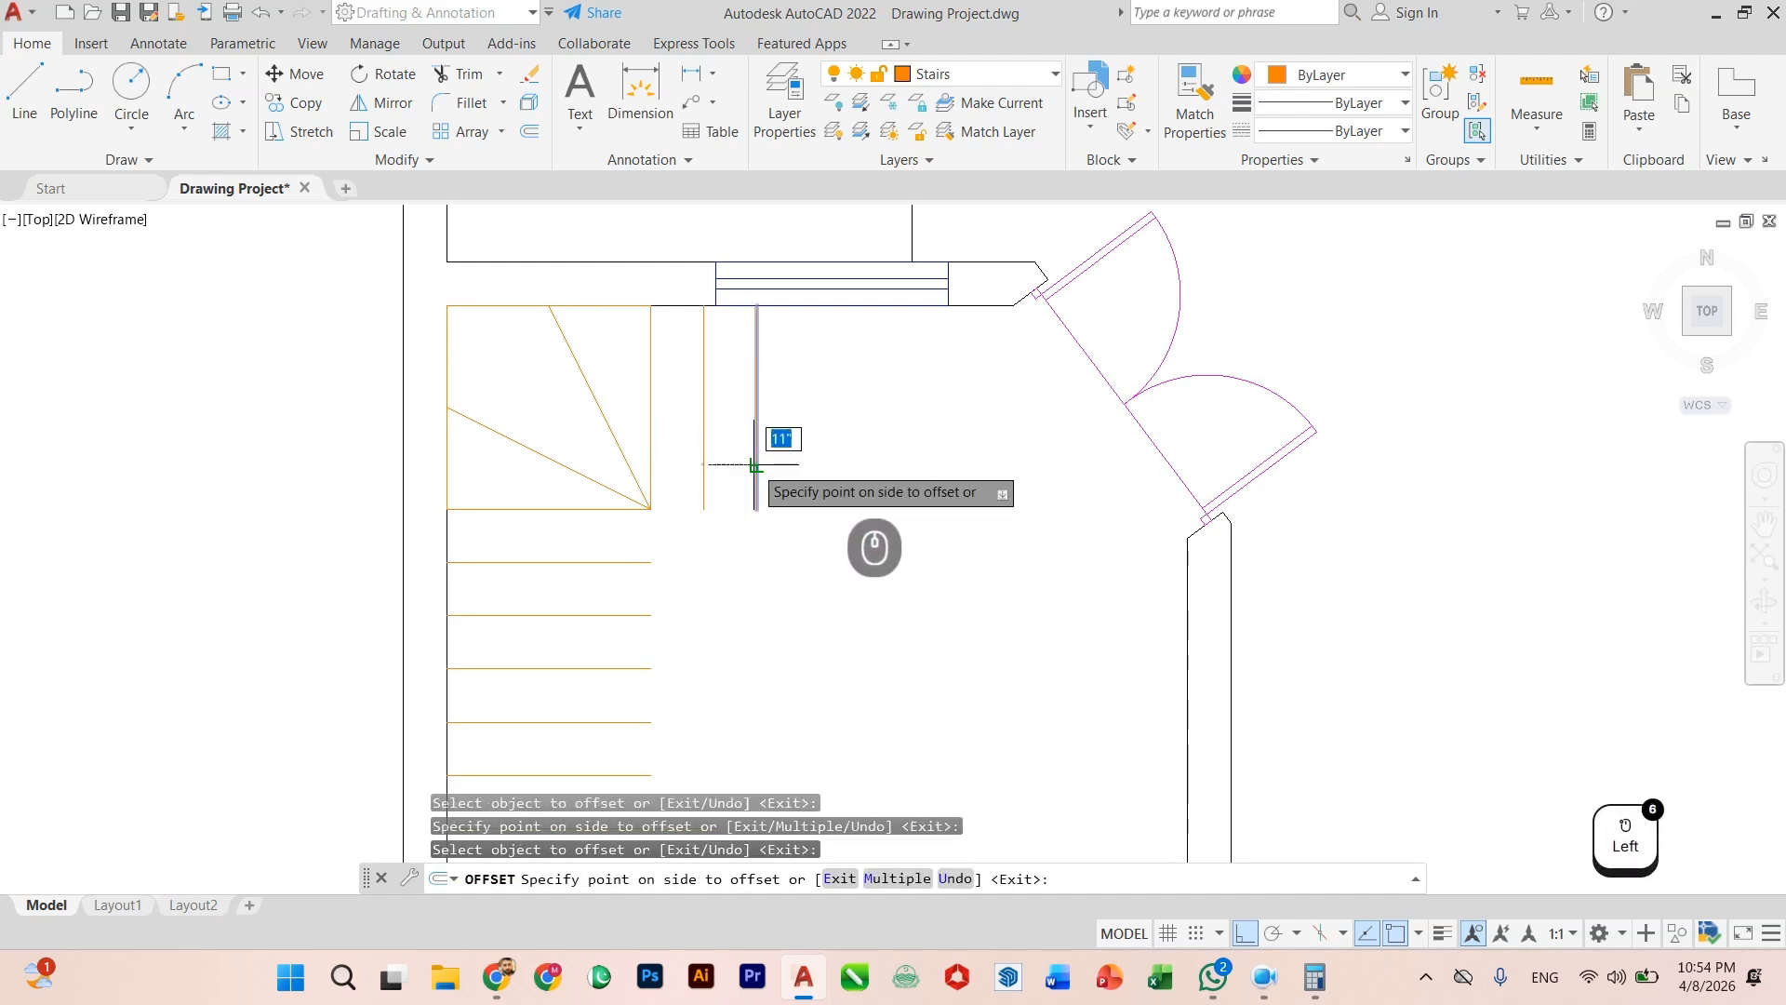
left_click(823, 482)
left_click(809, 480)
left_click(876, 506)
key("Escape")
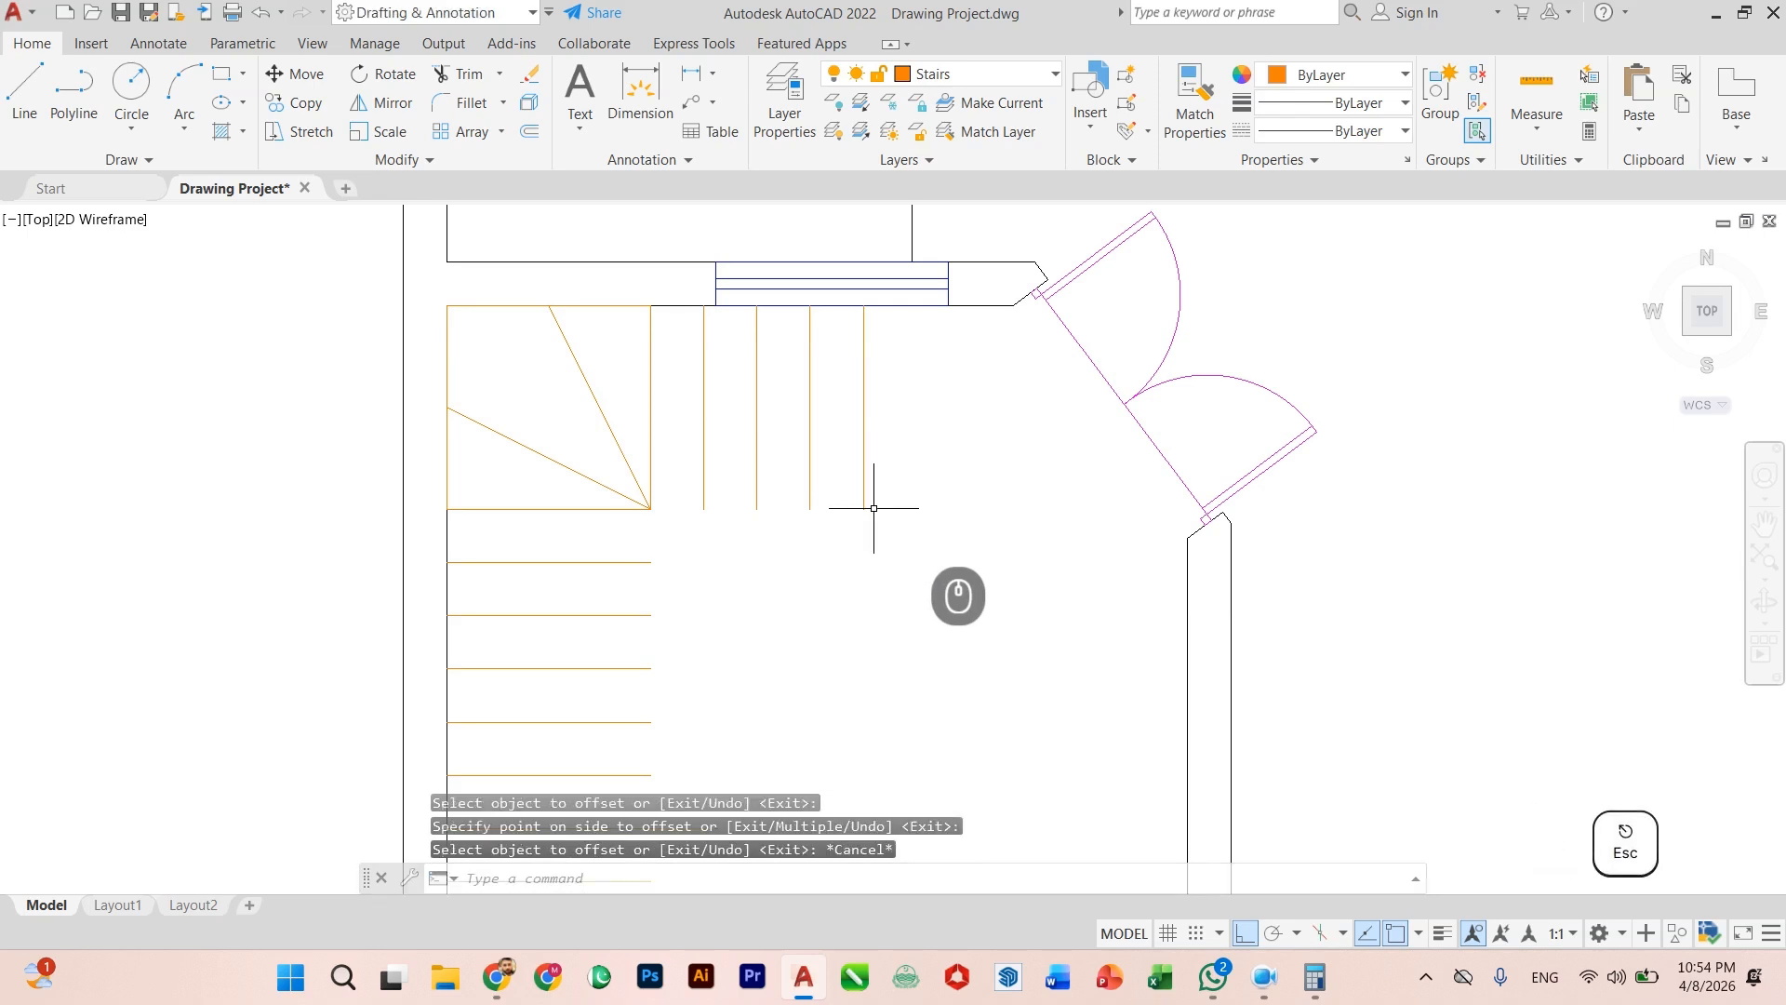
Step: Stretch the winder square's upper and lower horizontal edges rightward to the upper flight's last tread
left_click(613, 307)
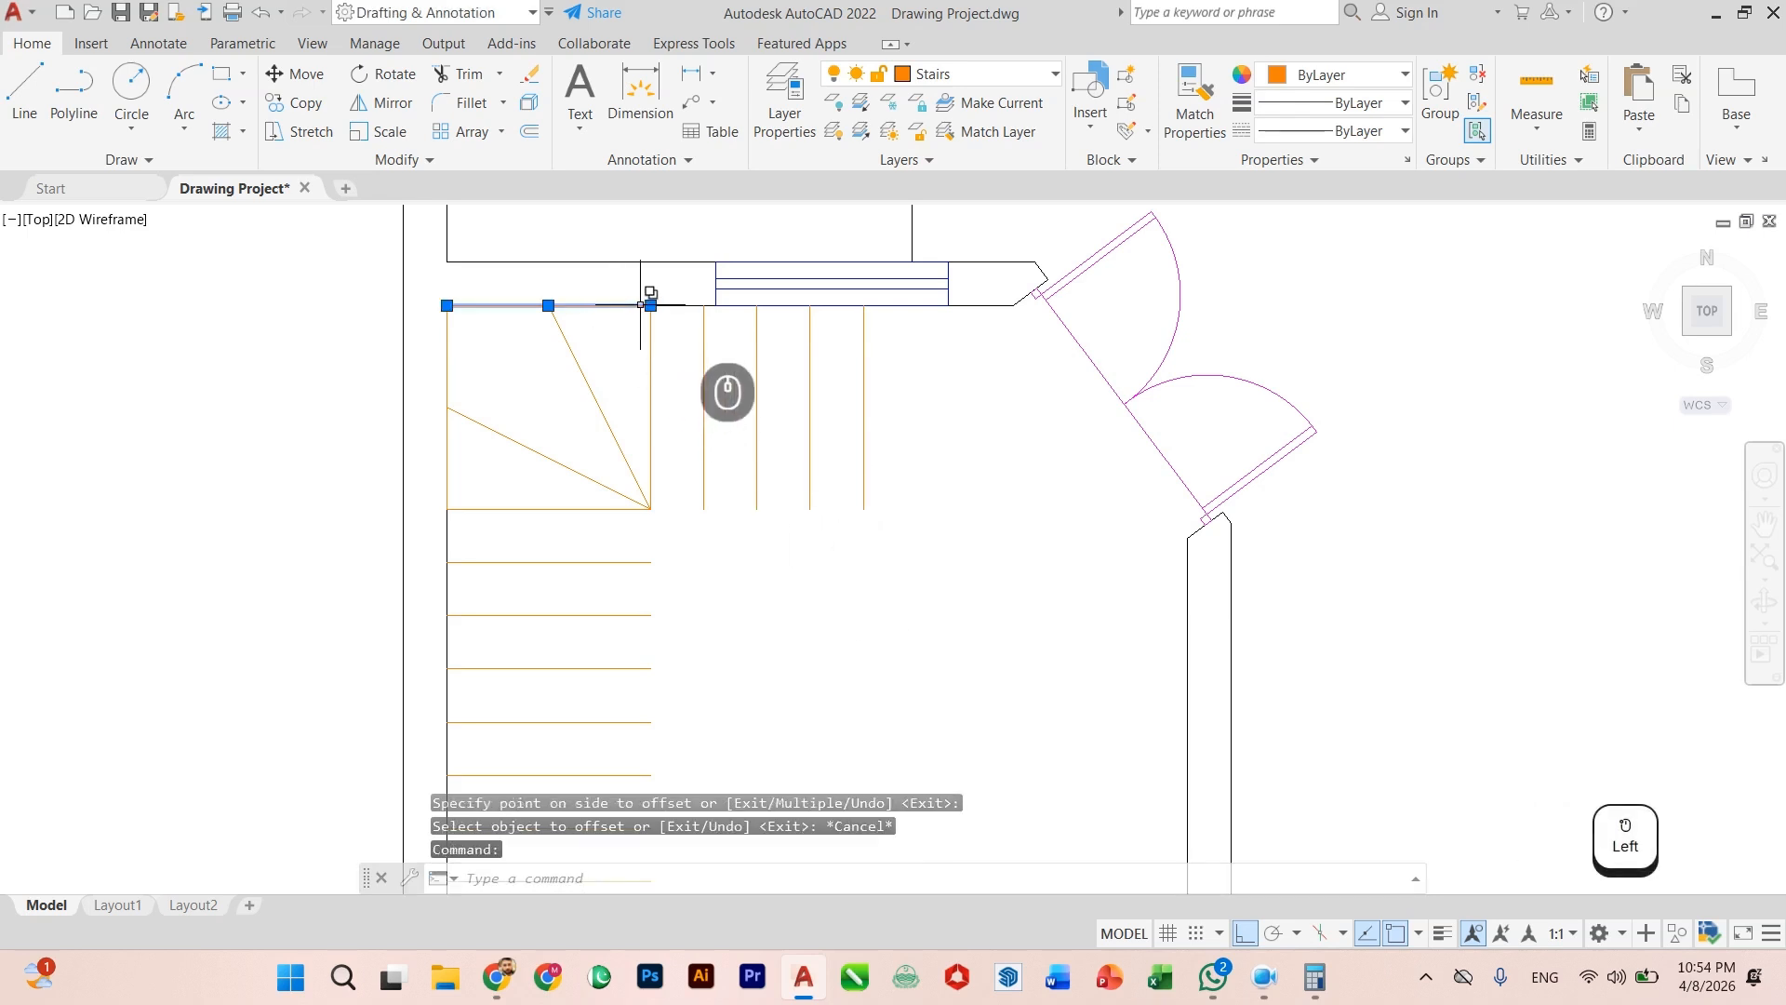
left_click(650, 305)
left_click(863, 305)
key("Escape")
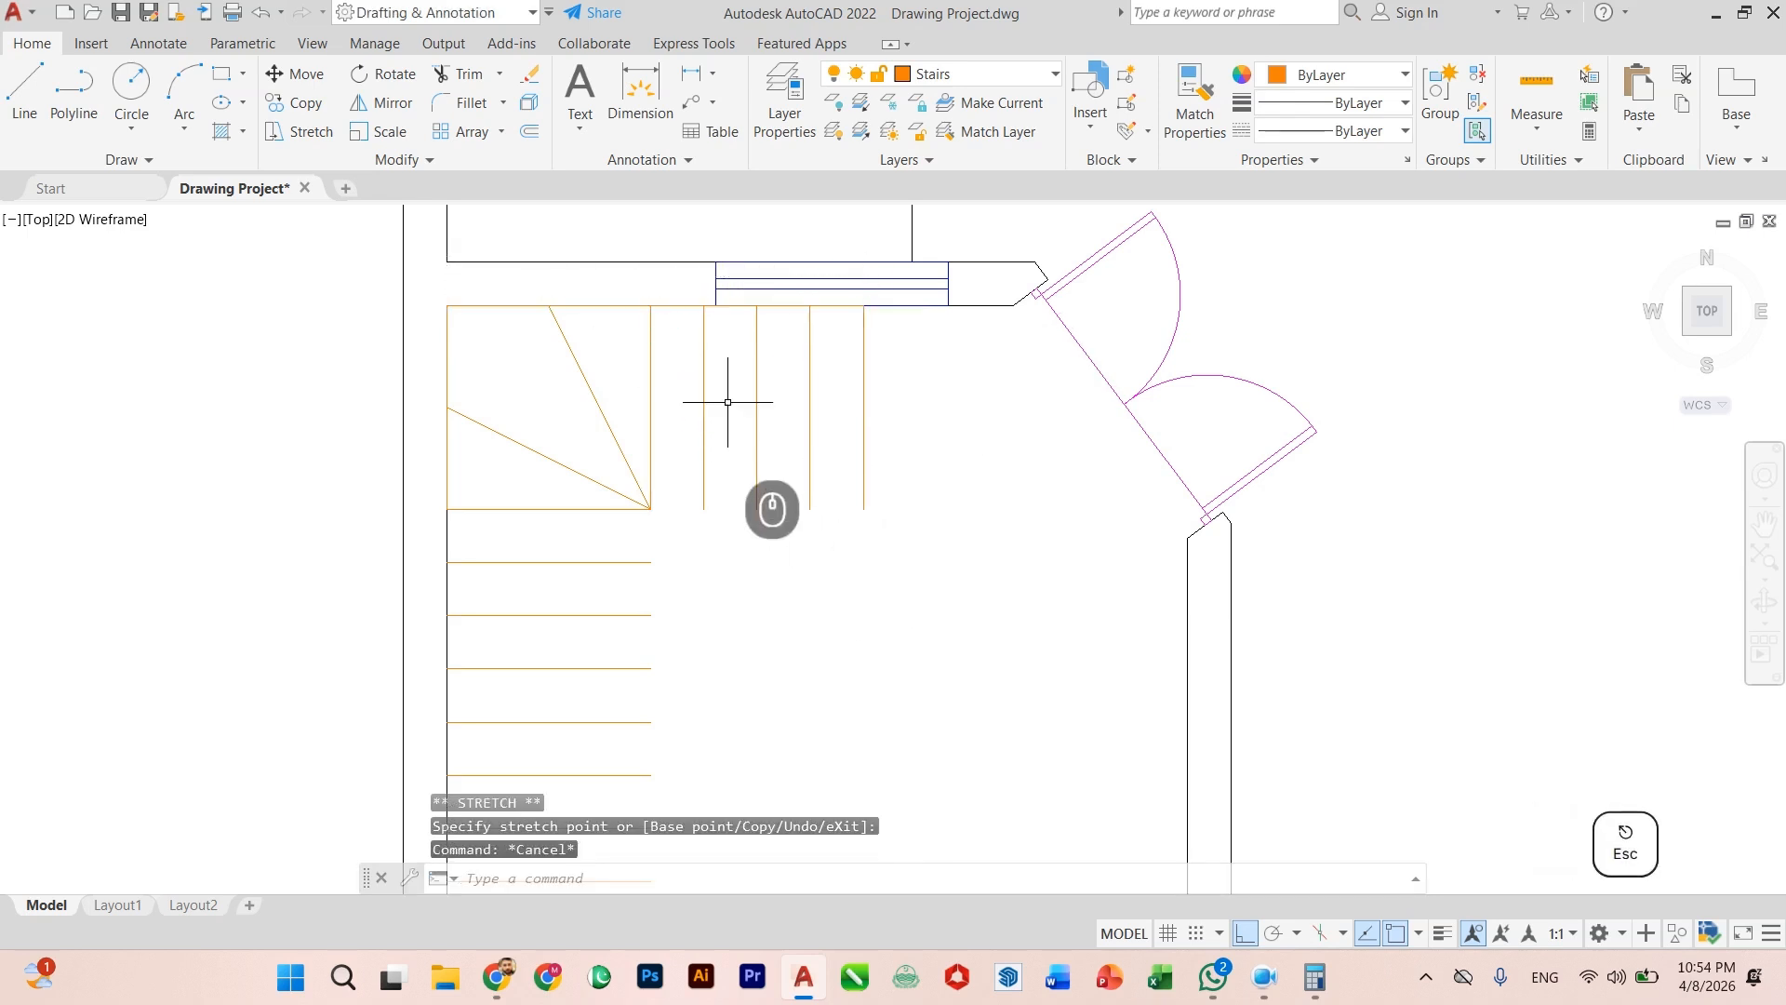
left_click(606, 509)
left_click(650, 509)
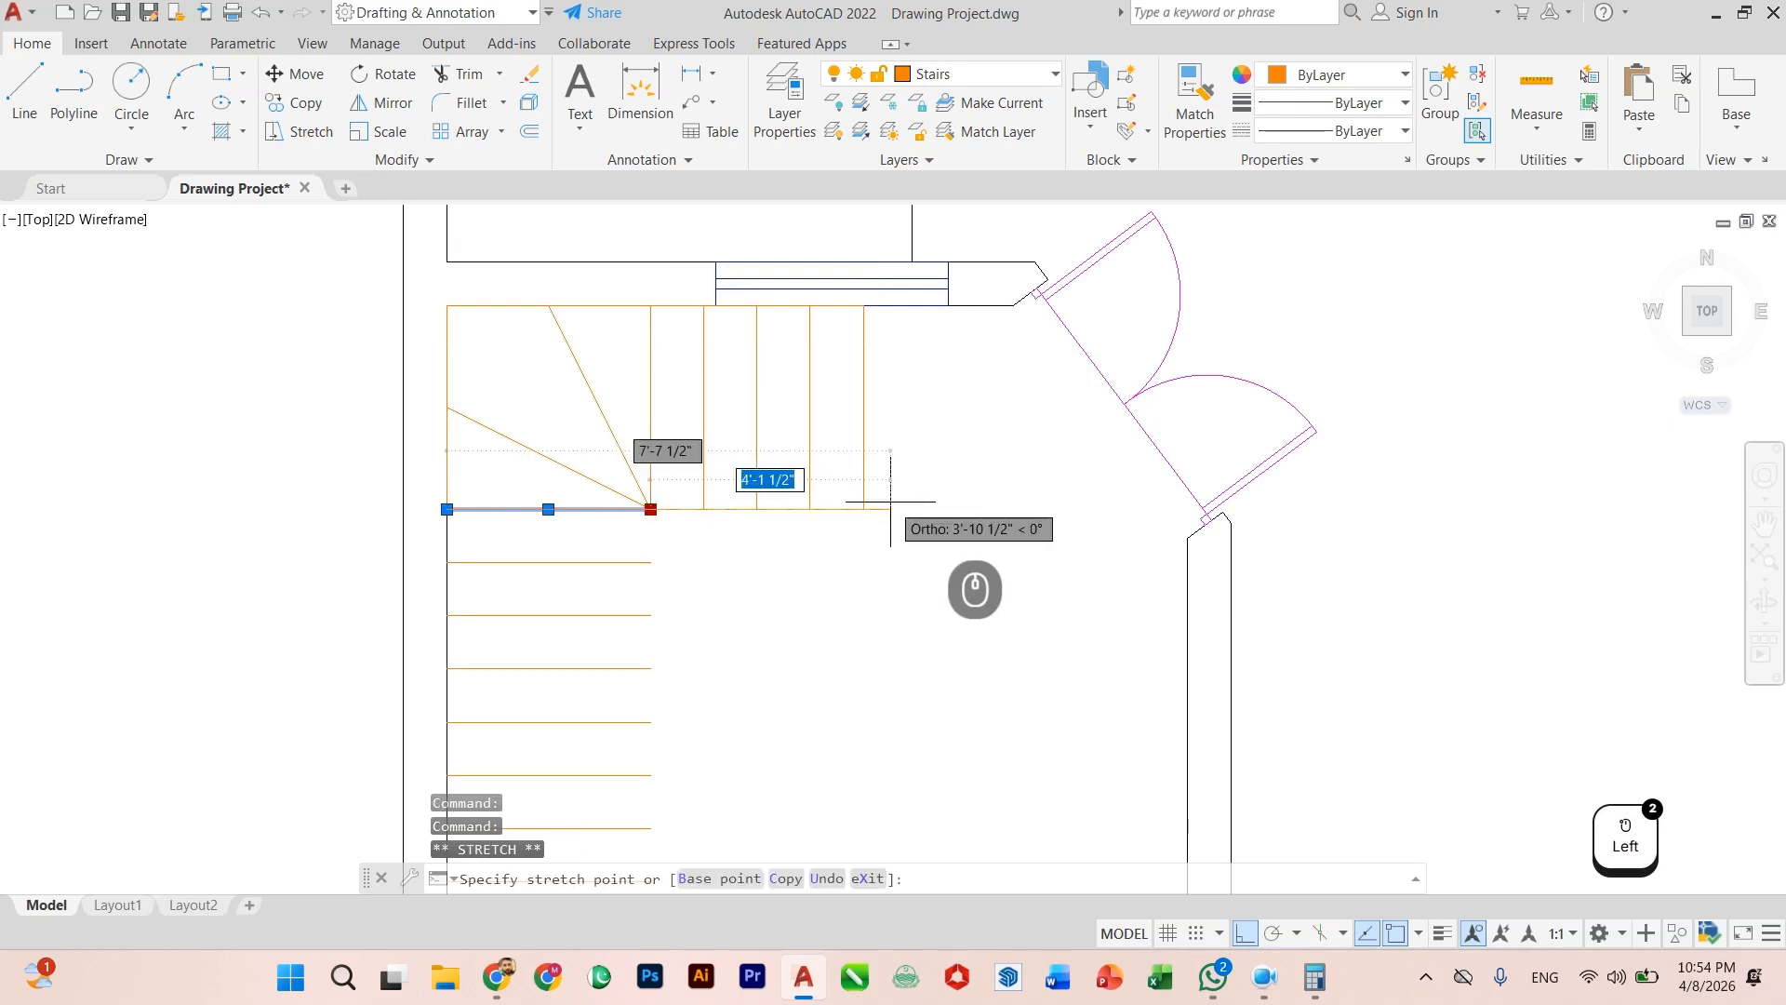
key("Escape")
Step: Stretch the winder square's inner vertical edge down to the lowest tread of the long flight, and save the drawing
left_click(651, 437)
scroll(651, 437, "down", 4)
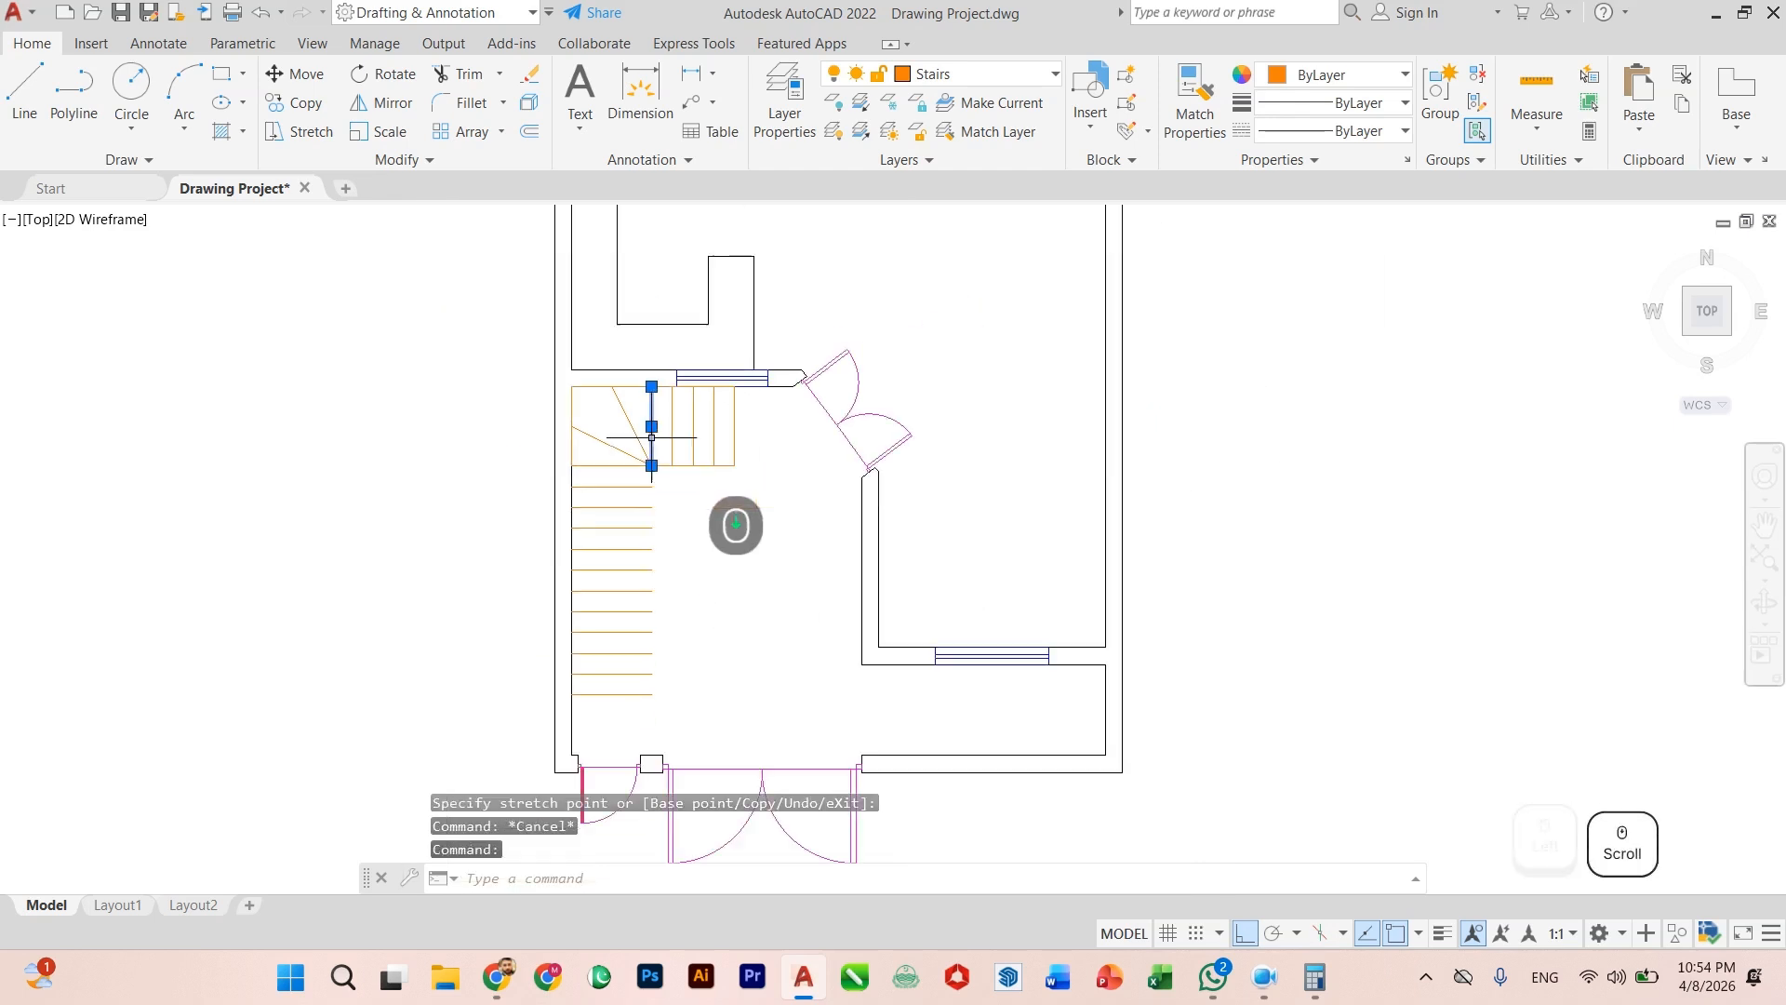
scroll(651, 437, "up", 2)
left_click(649, 450)
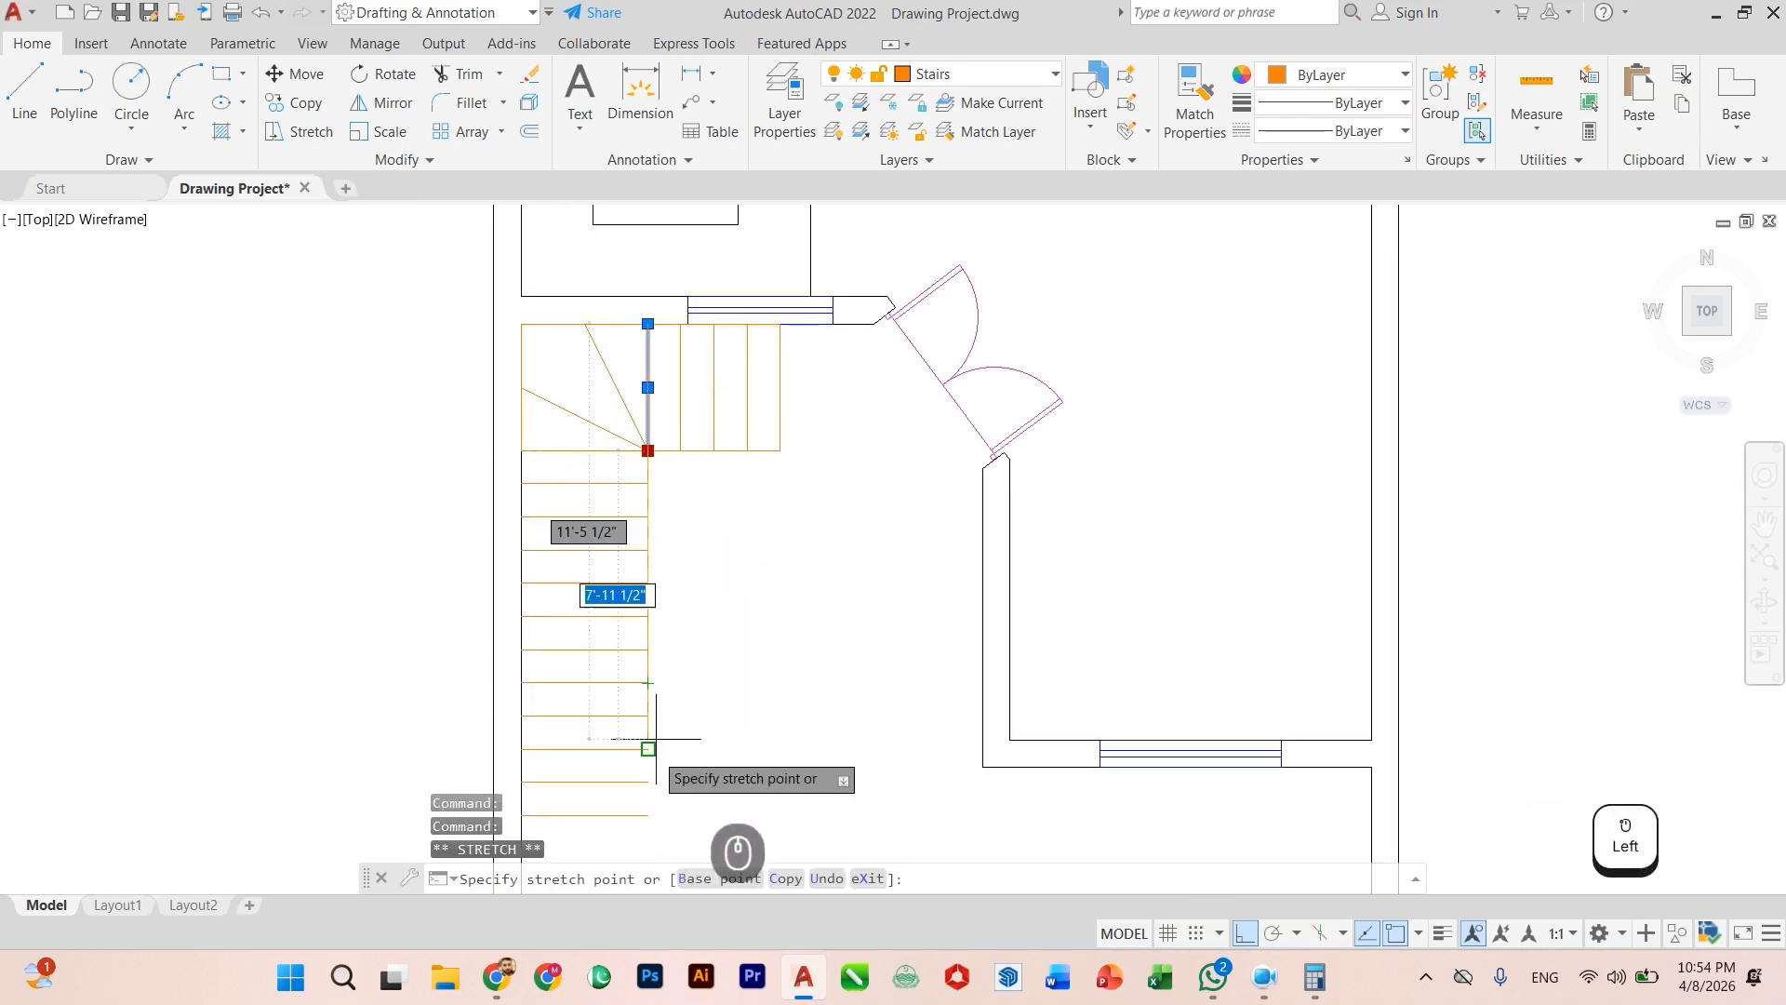
left_click(649, 816)
key("Escape")
scroll(716, 670, "down", 2)
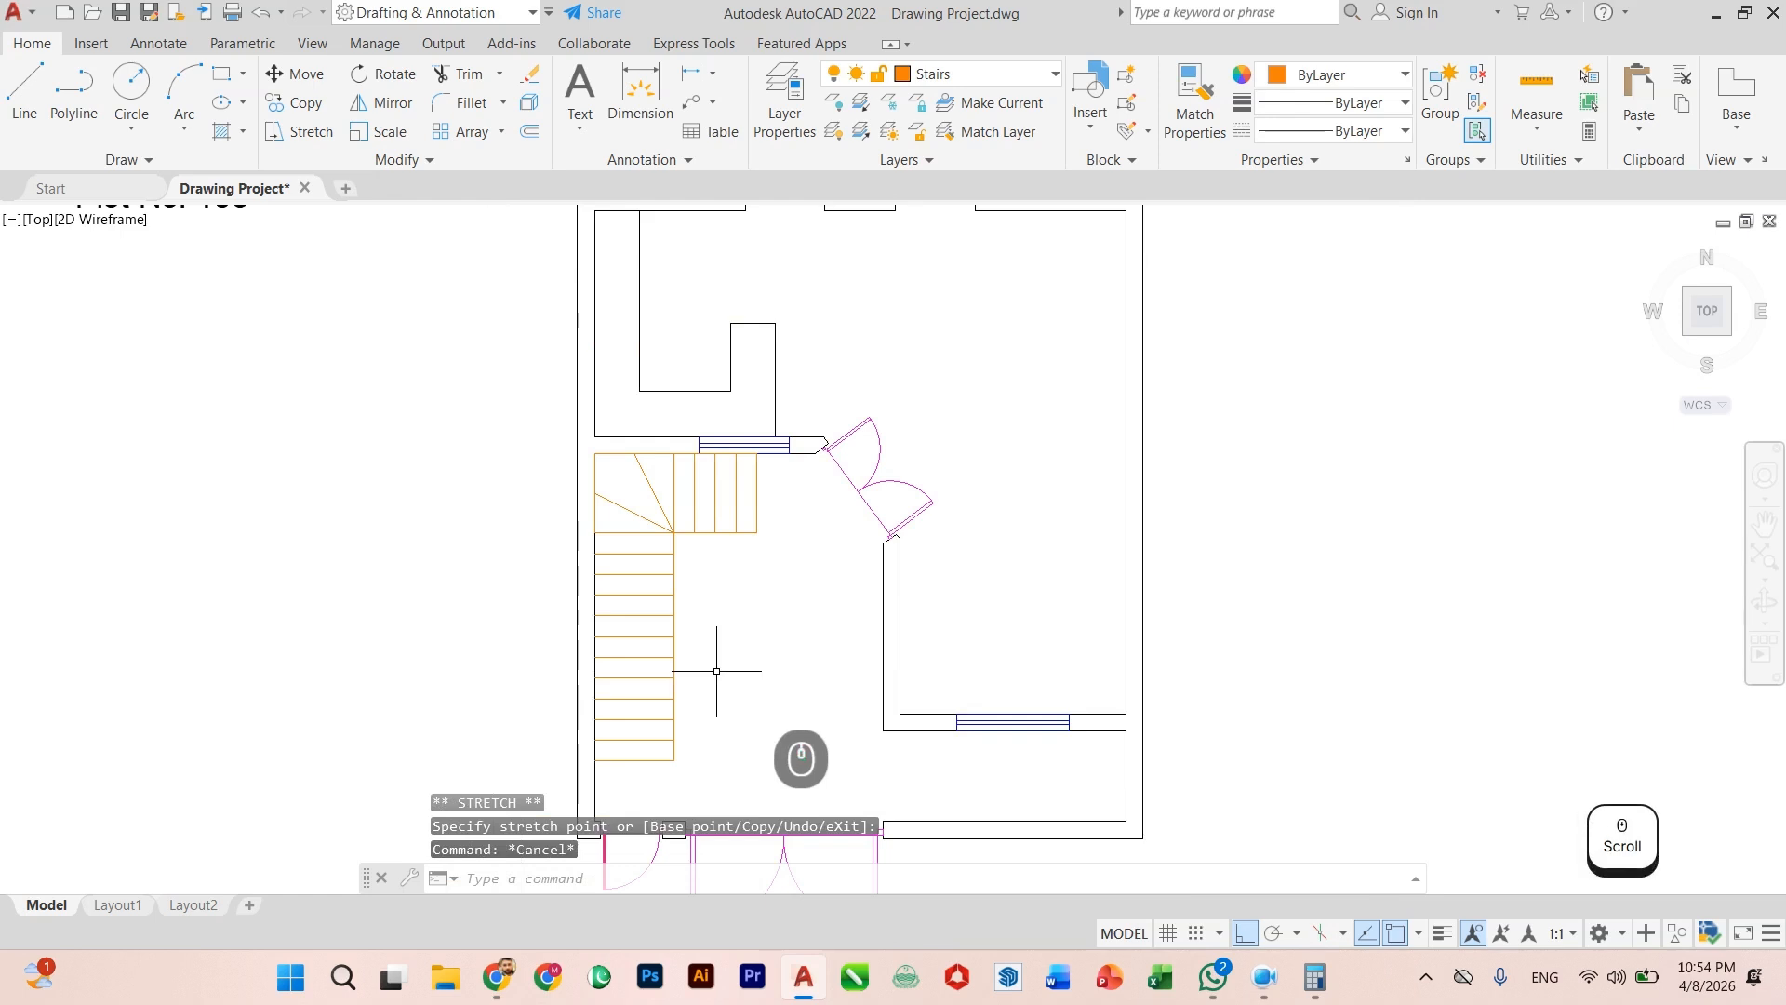
key("ctrl+s")
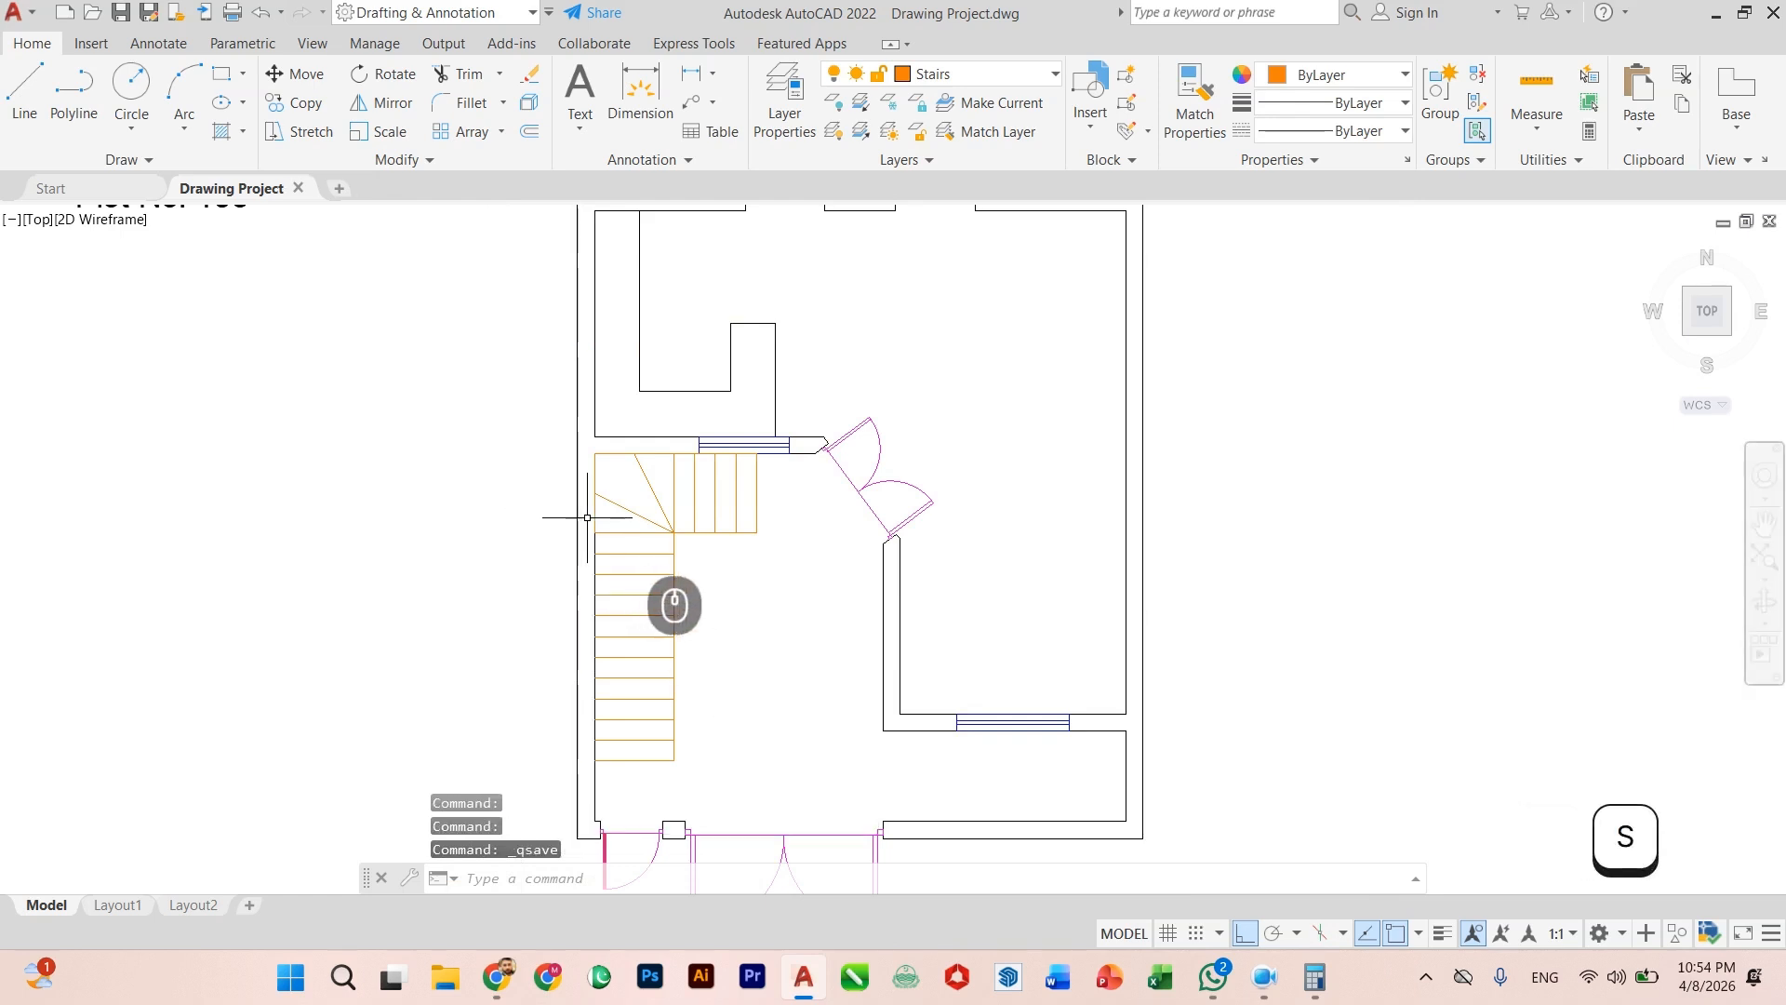
Step: Stretch the winder square's wall-side vertical edge down along the wall to the long flight's lowest tread
left_click(594, 530)
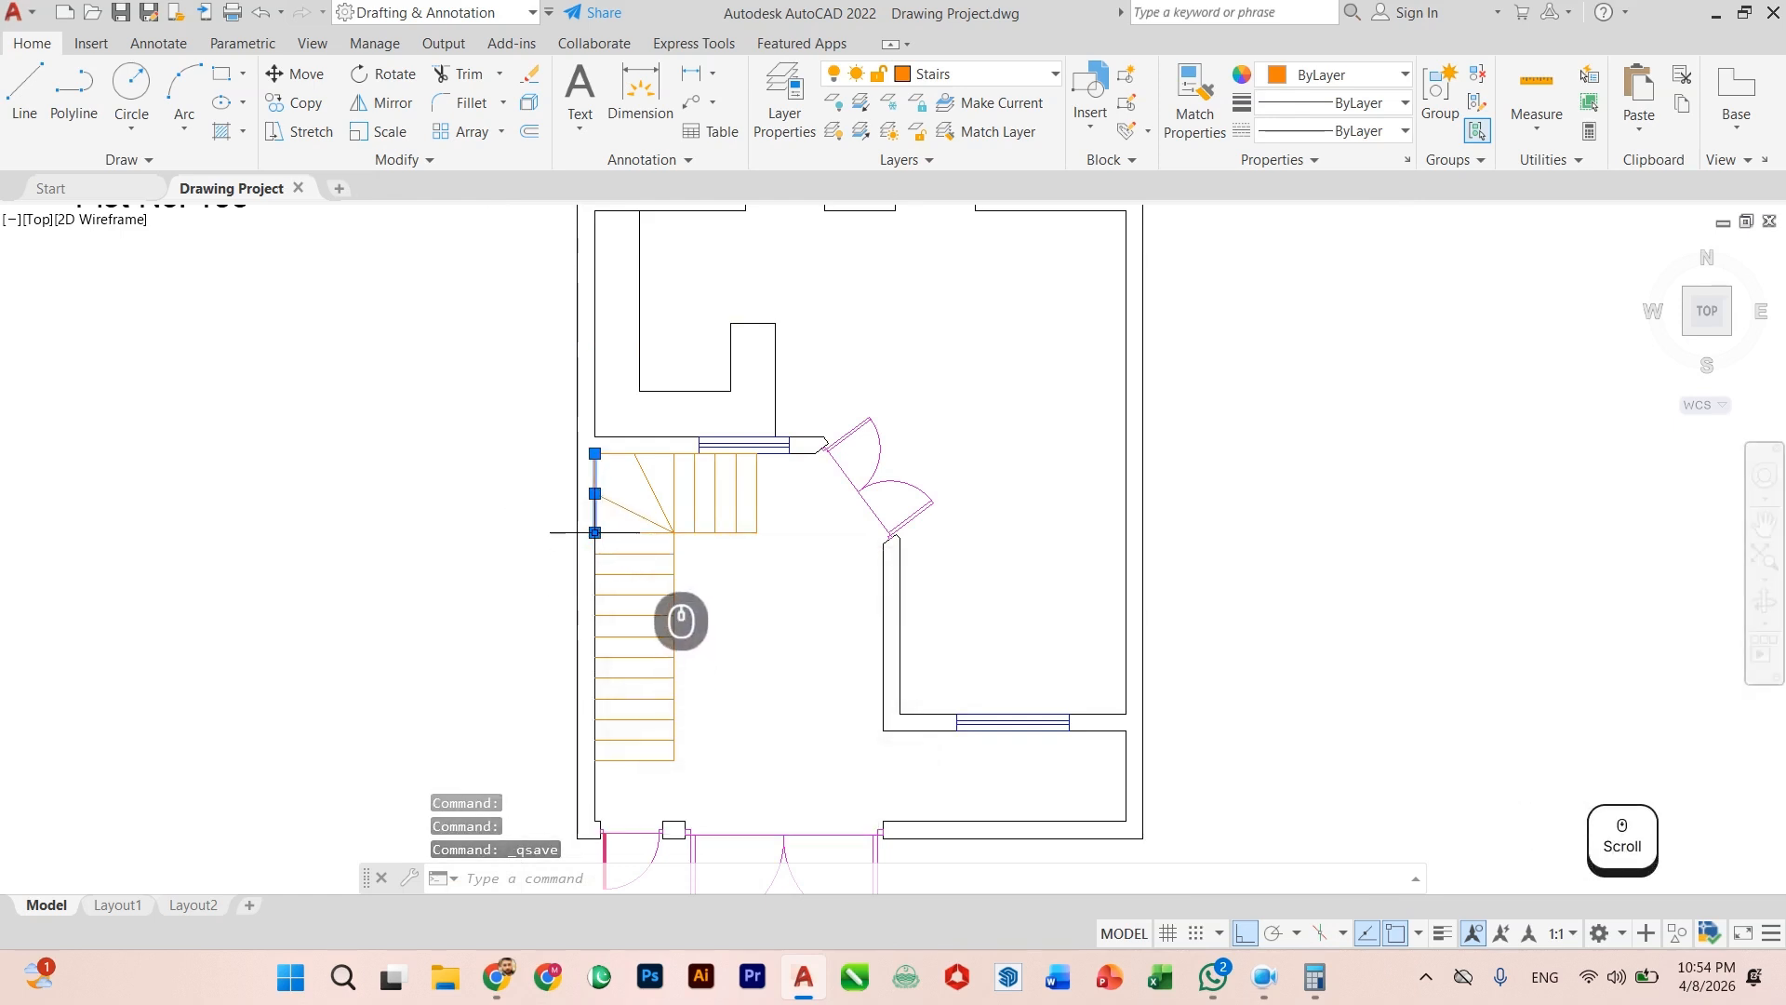
left_click(595, 749)
key("Escape")
Step: Offset the inner side lines of both the long flight and the upper flight 3" toward the treads
scroll(682, 712, "up", 4)
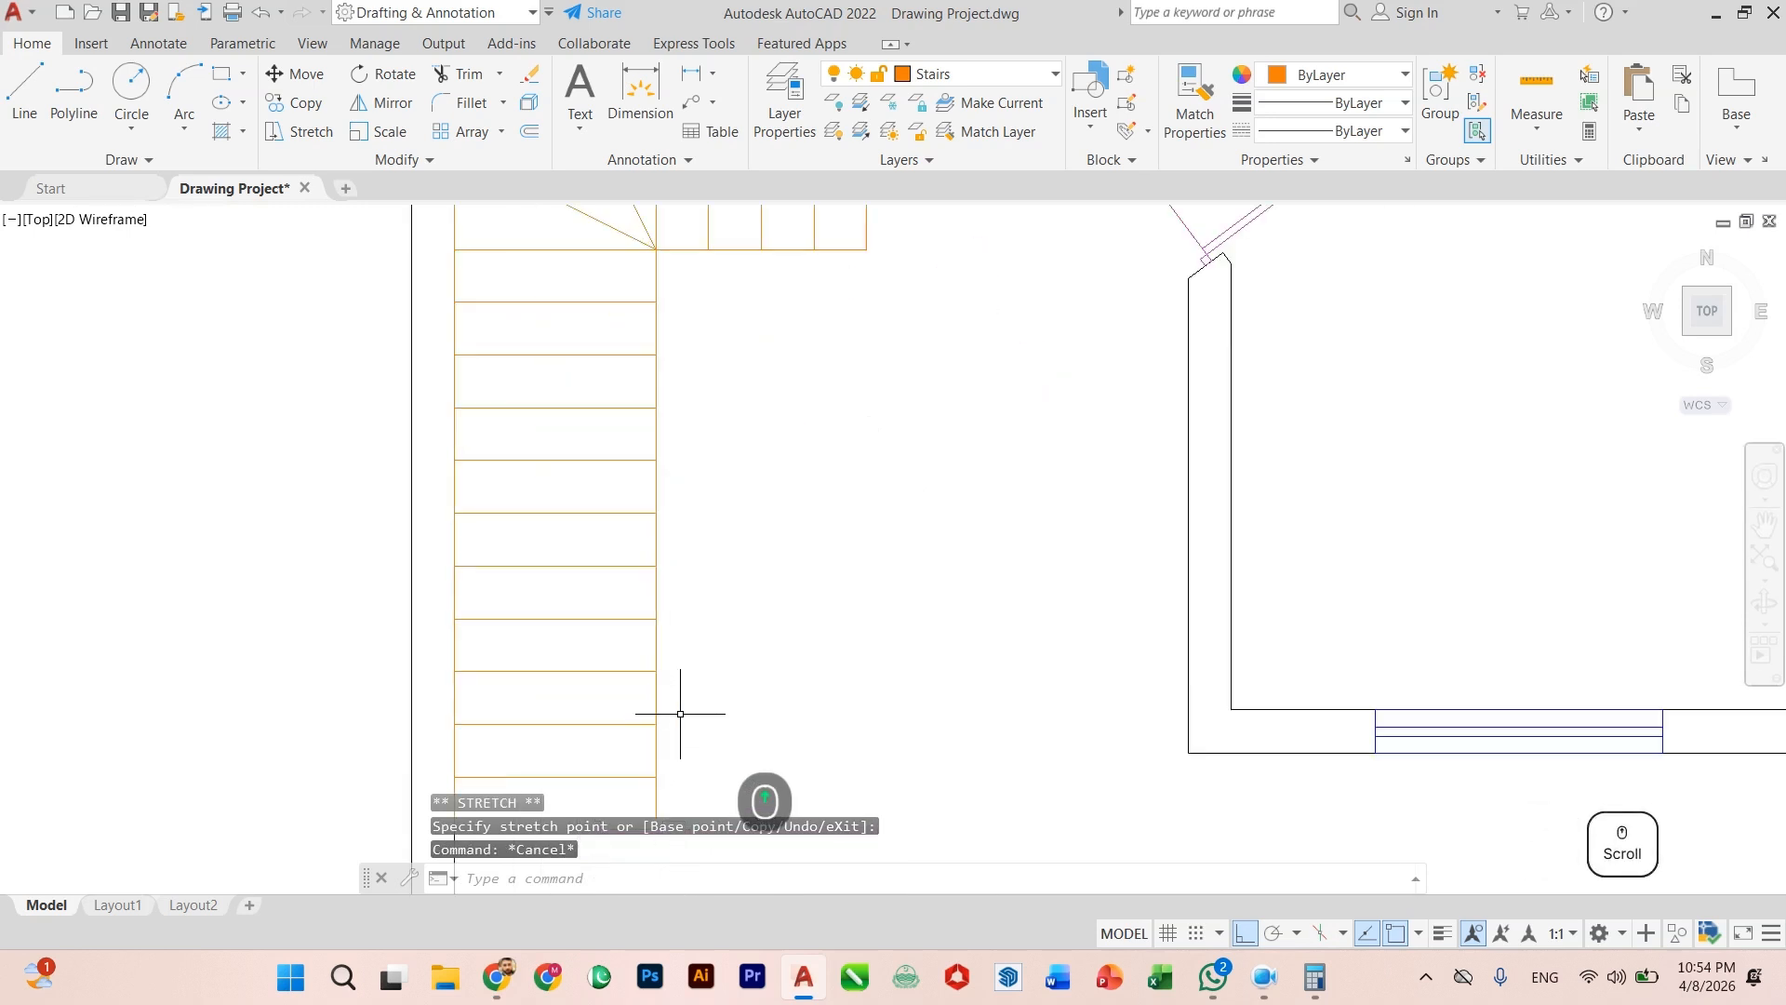
type("of")
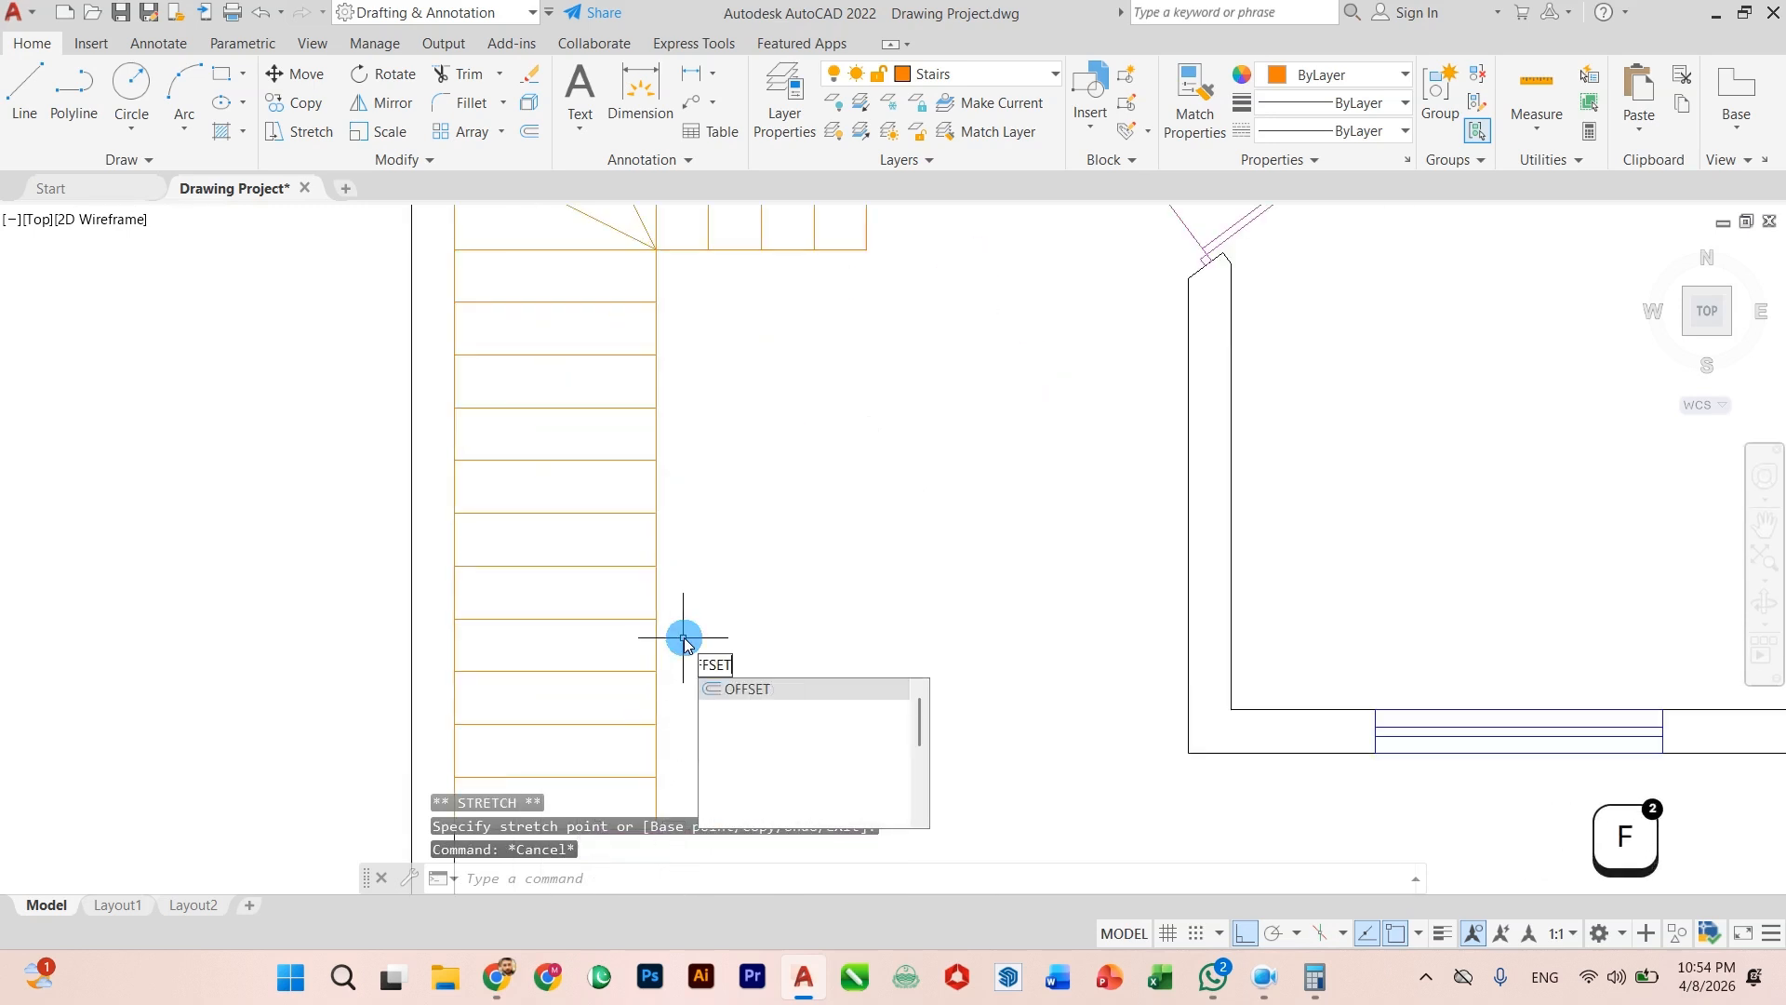
key("Return")
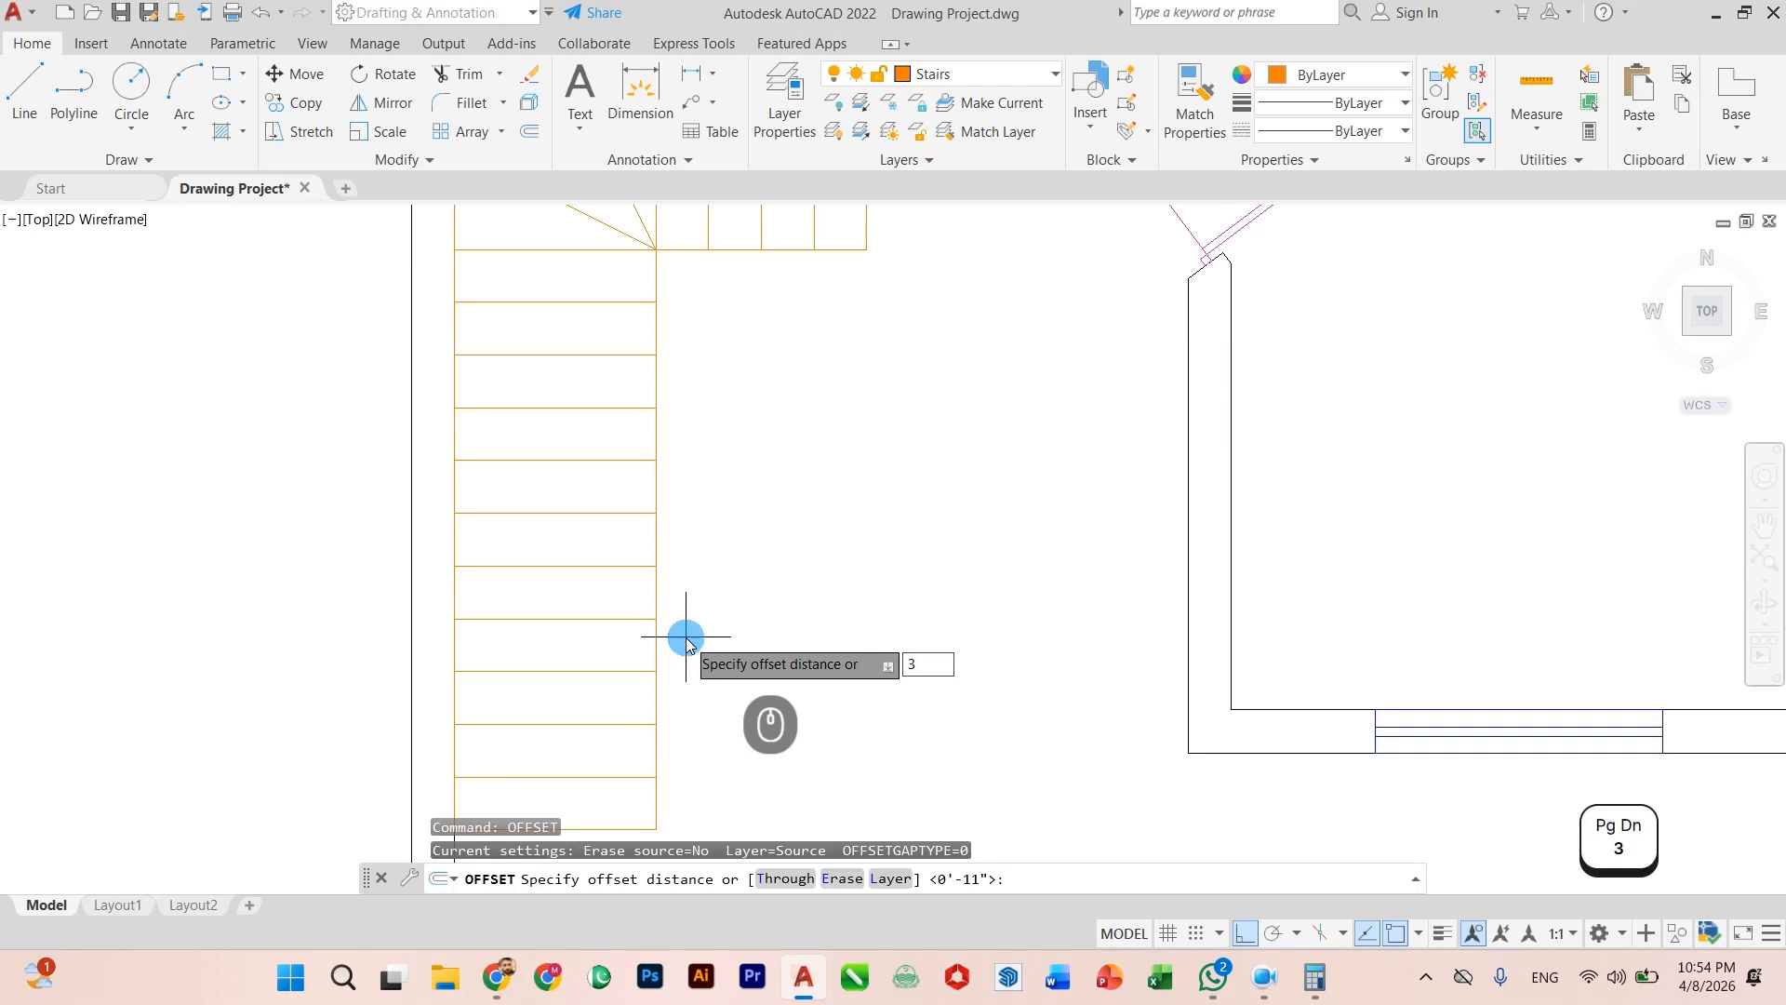
type("3")
key("Return")
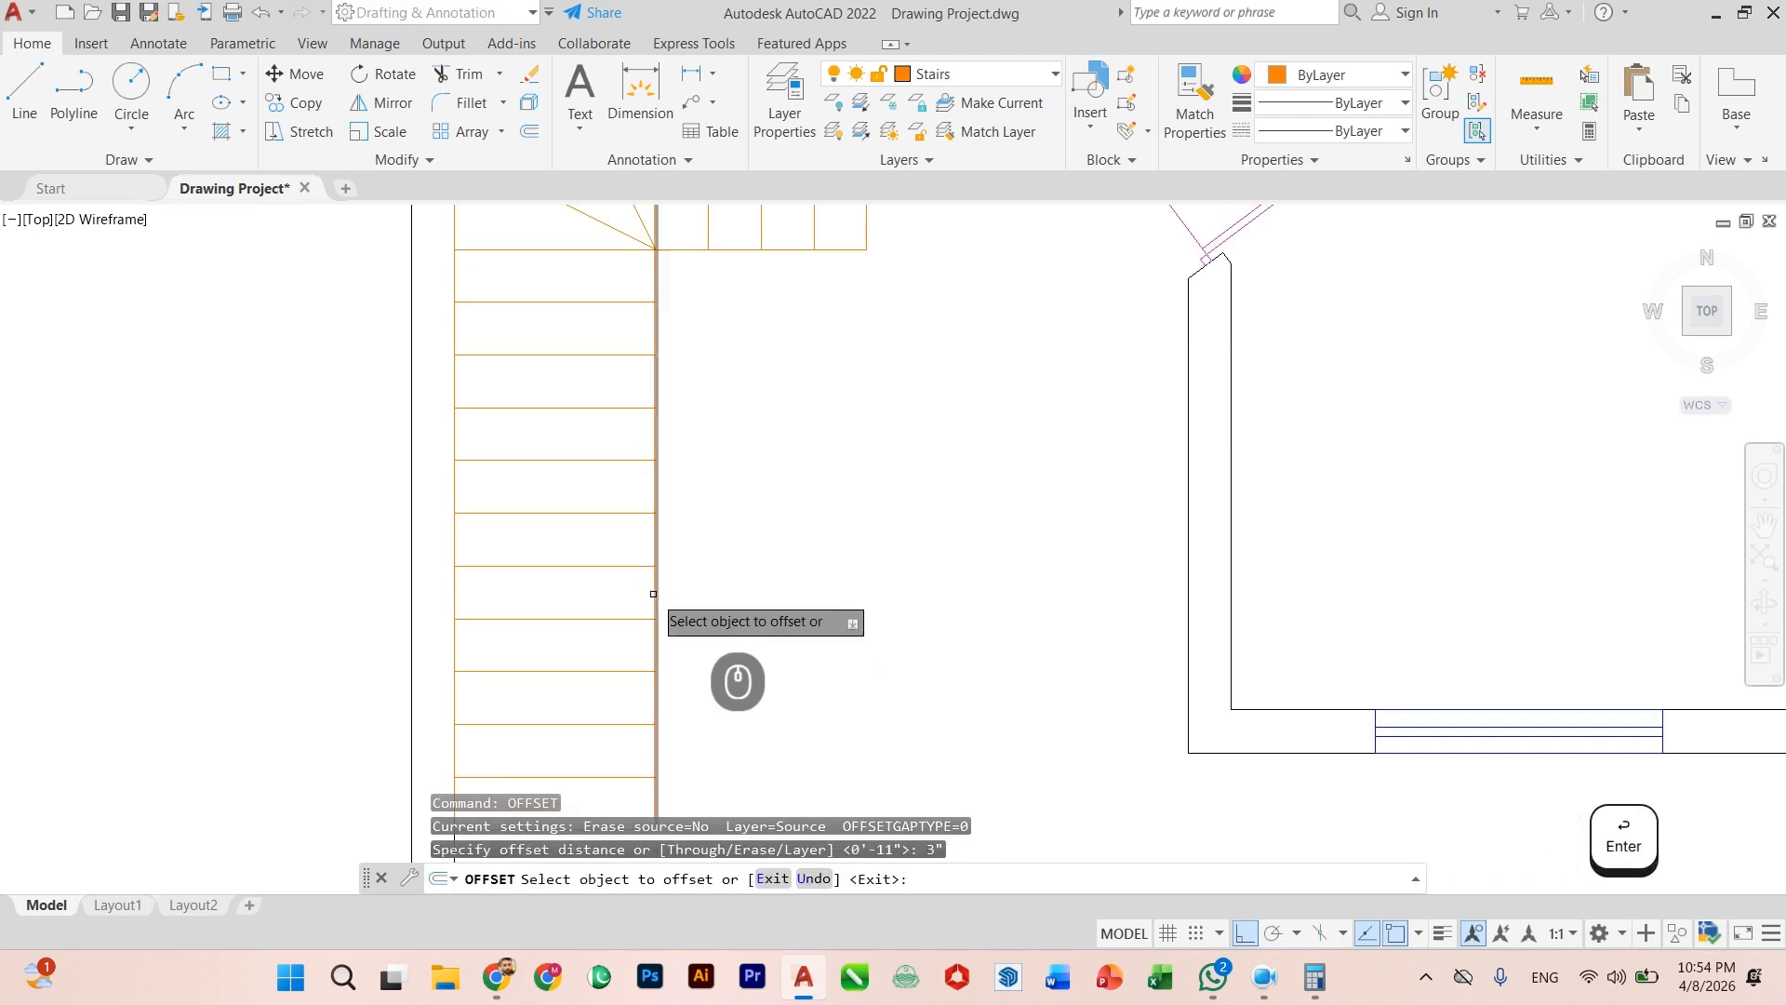
left_click(656, 605)
left_click(625, 617)
scroll(627, 627, "down", 4)
scroll(666, 479, "up", 6)
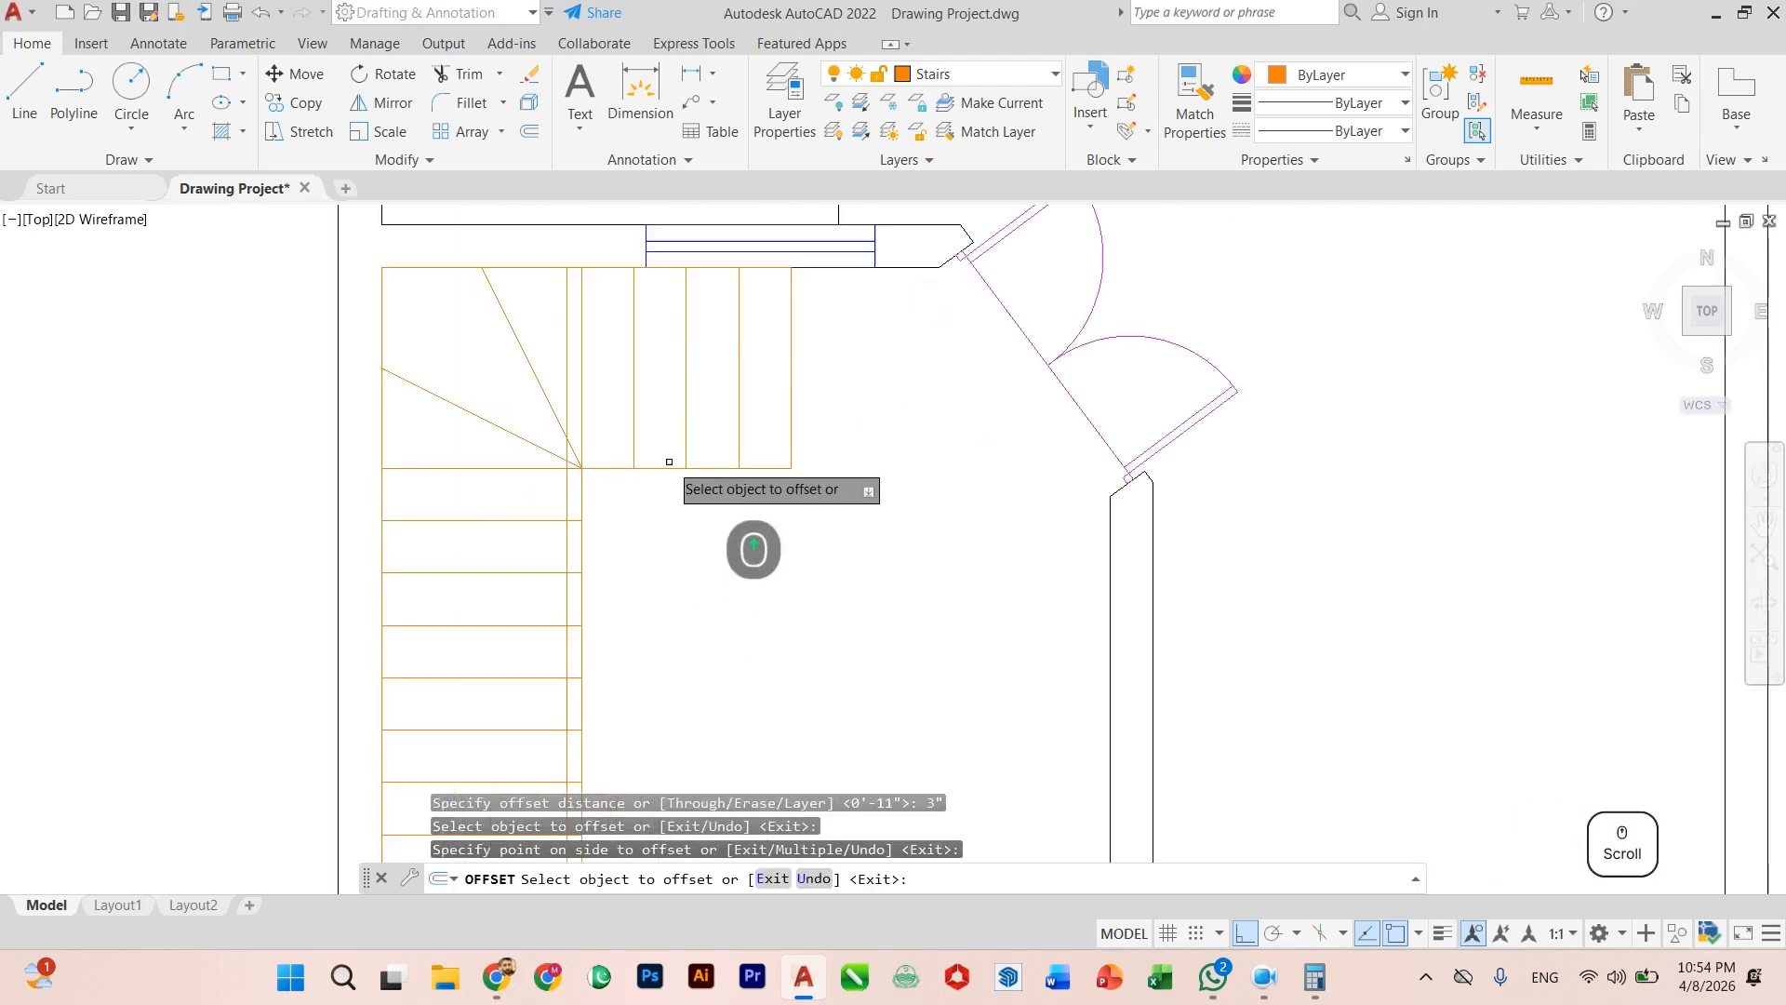
left_click(607, 461)
left_click(610, 450)
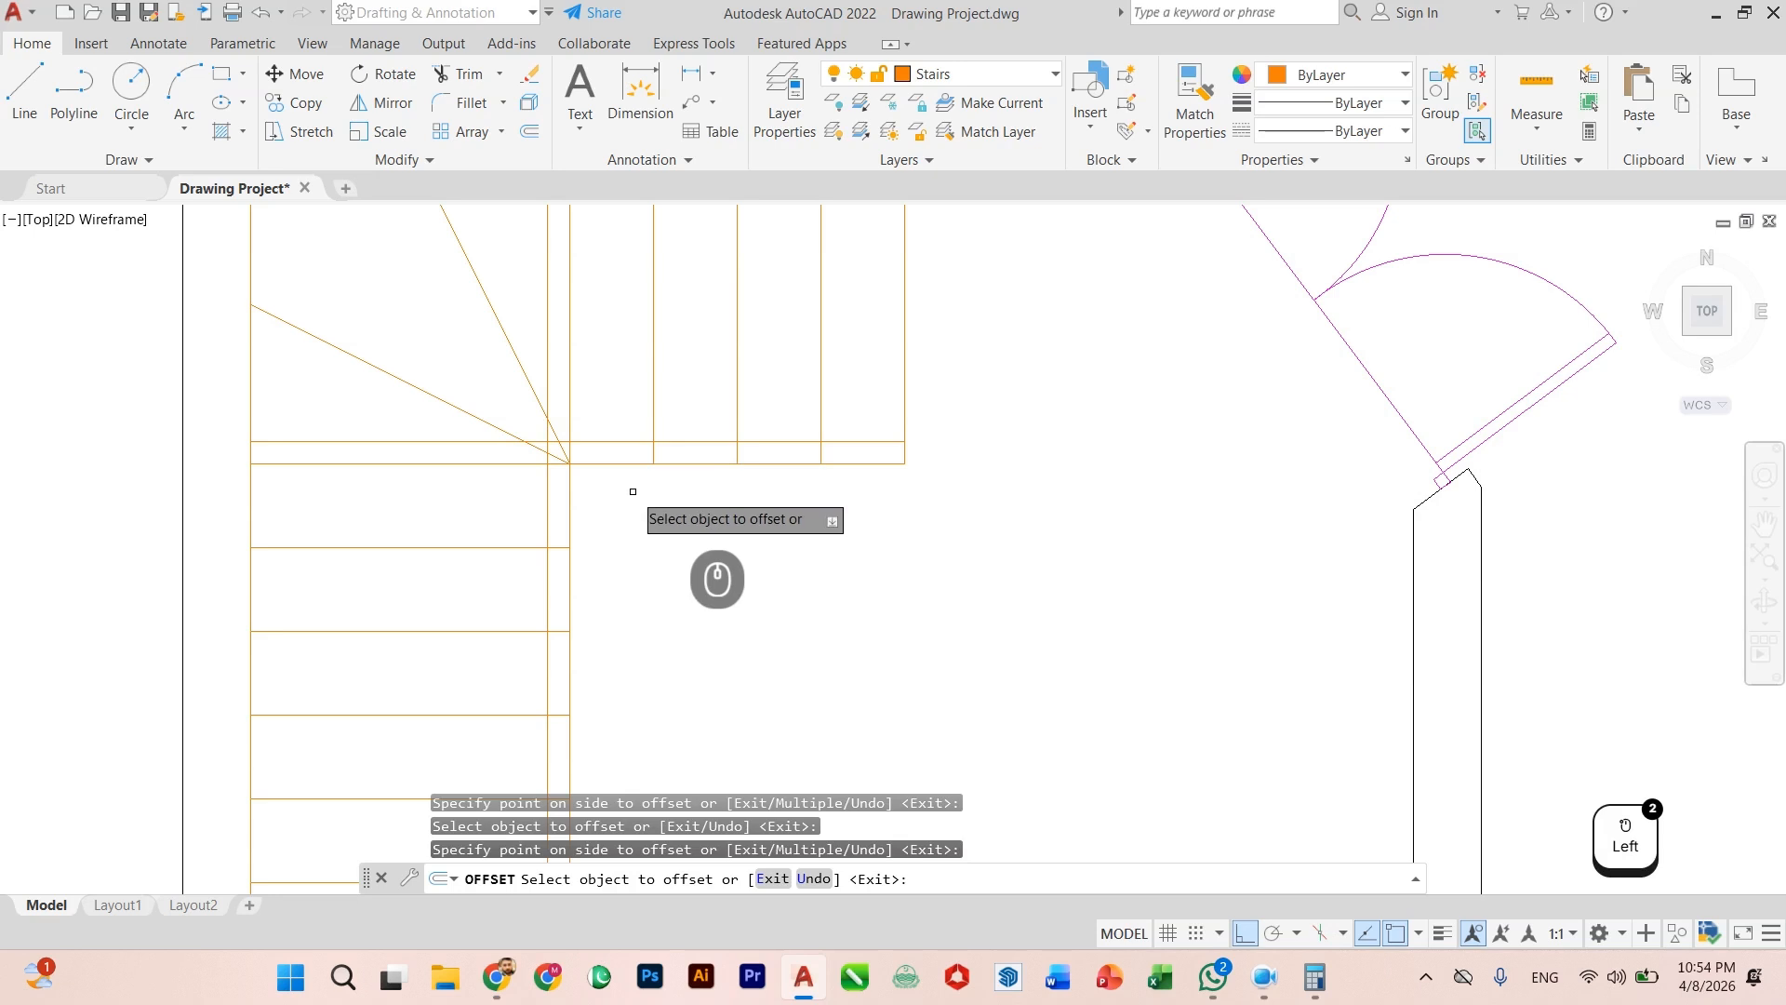
key("Escape")
Step: Trim the tread and winder lines out of the 3" strip between the double side lines along both flights
scroll(683, 536, "down", 3)
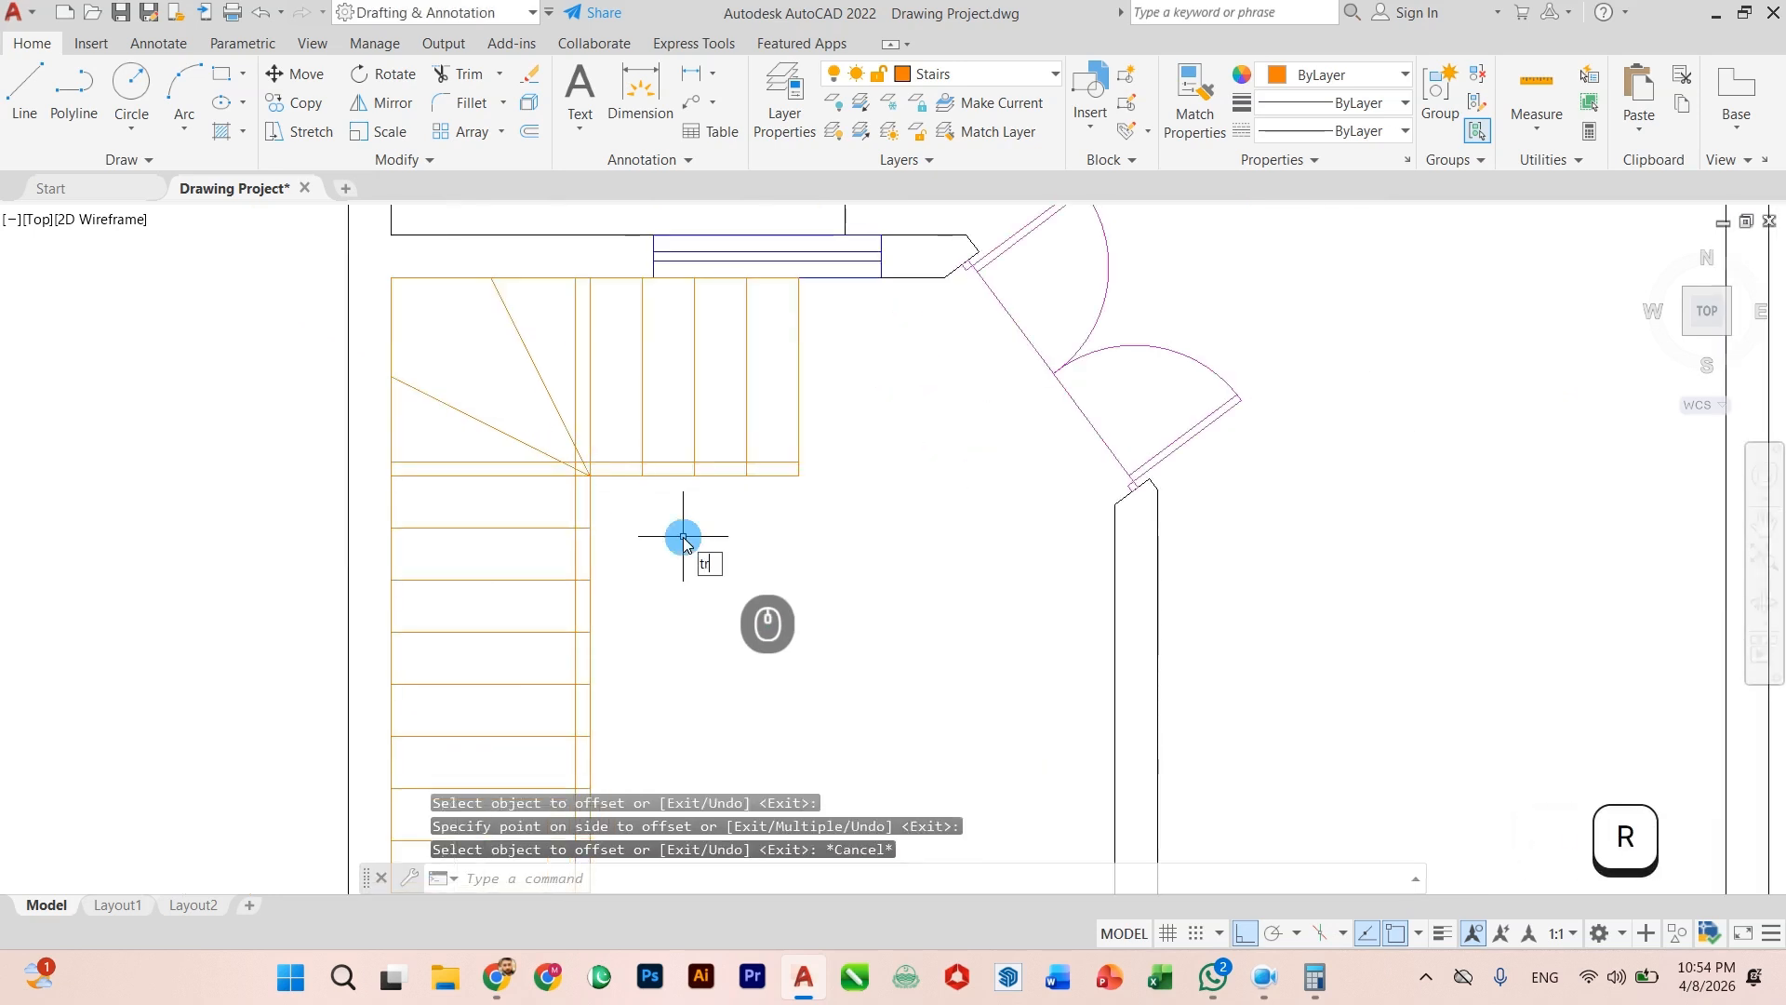
key("Return")
scroll(754, 537, "up", 5)
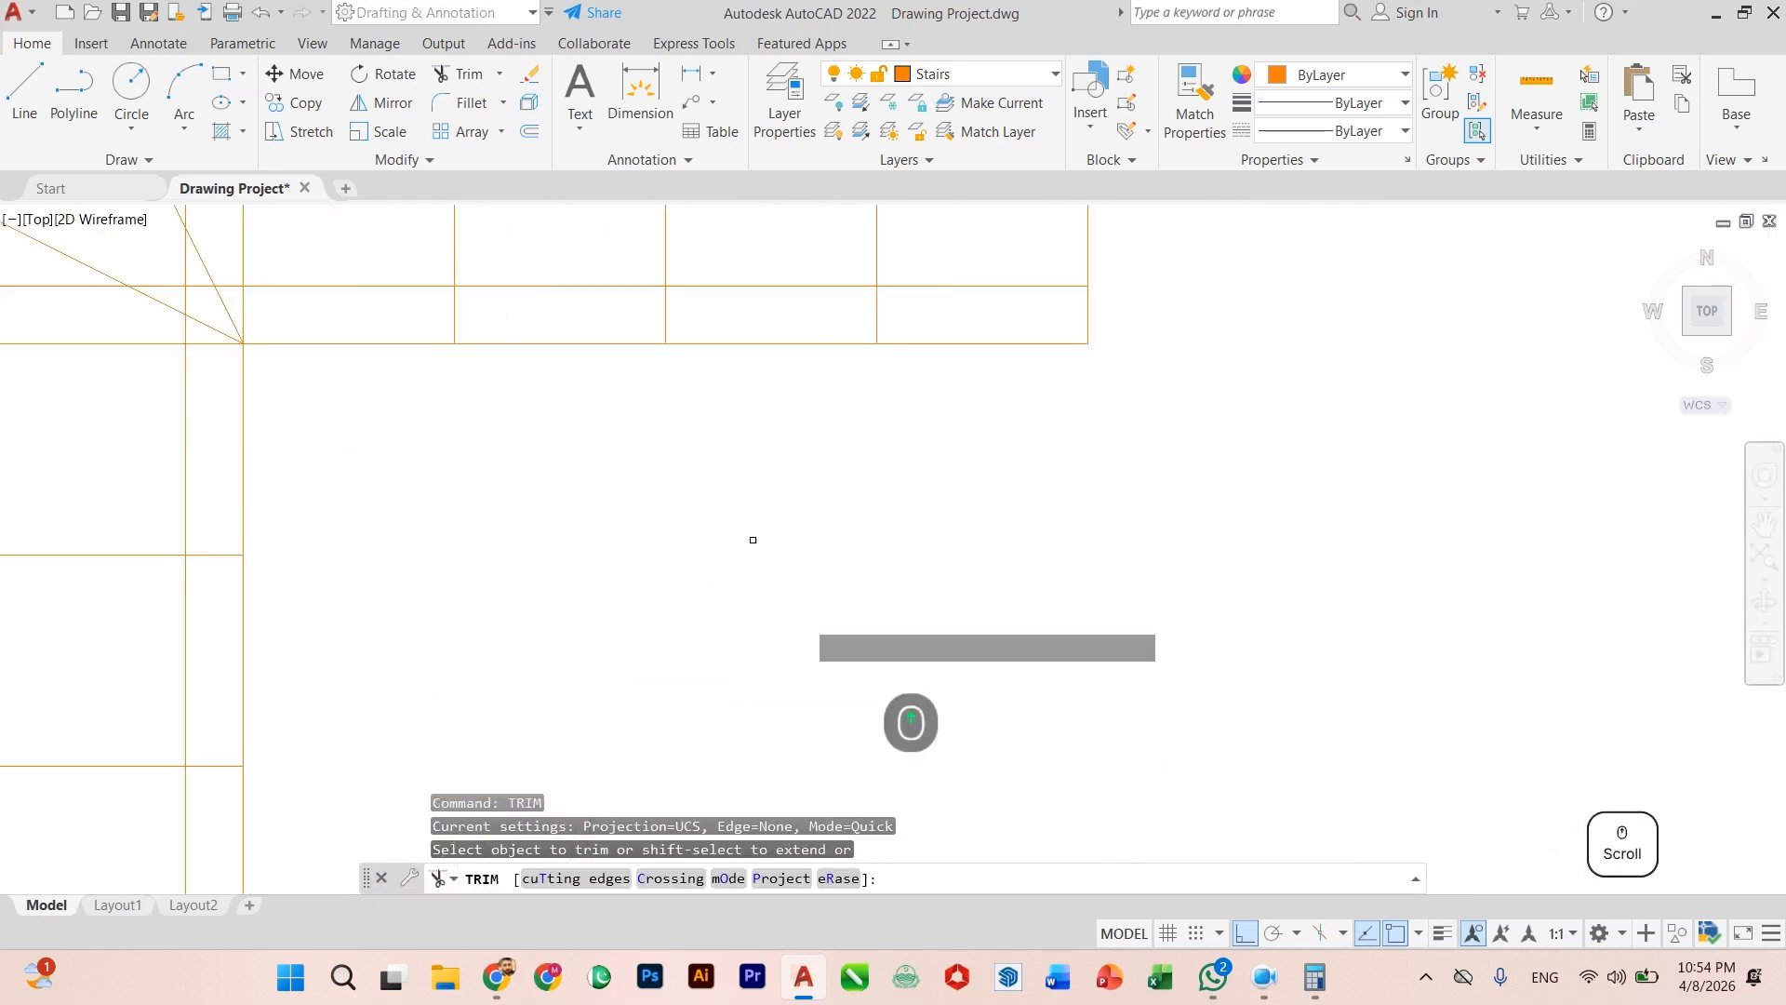
mouse_move(1123, 445)
left_mouse_down()
mouse_move(581, 467)
mouse_move(255, 443)
mouse_move(207, 478)
left_mouse_up()
scroll(253, 437, "down", 1)
scroll(257, 422, "up", 1)
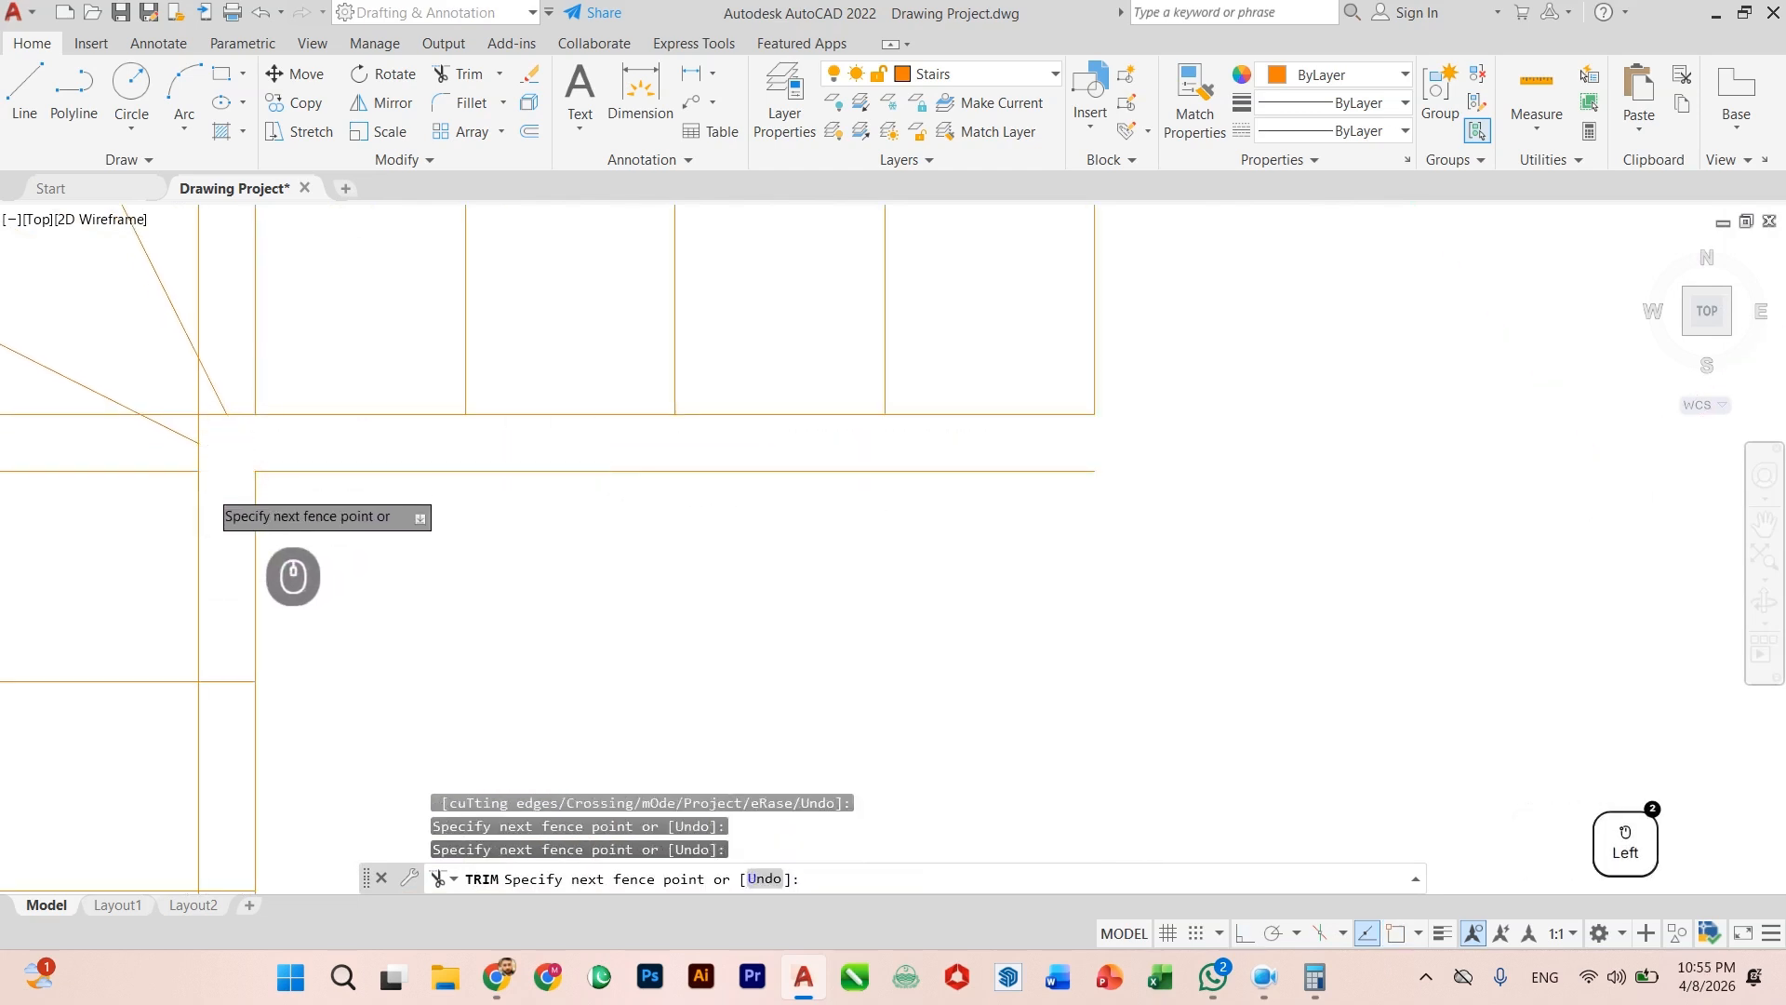
scroll(209, 548, "down", 2)
scroll(209, 549, "up", 3)
scroll(220, 610, "down", 2)
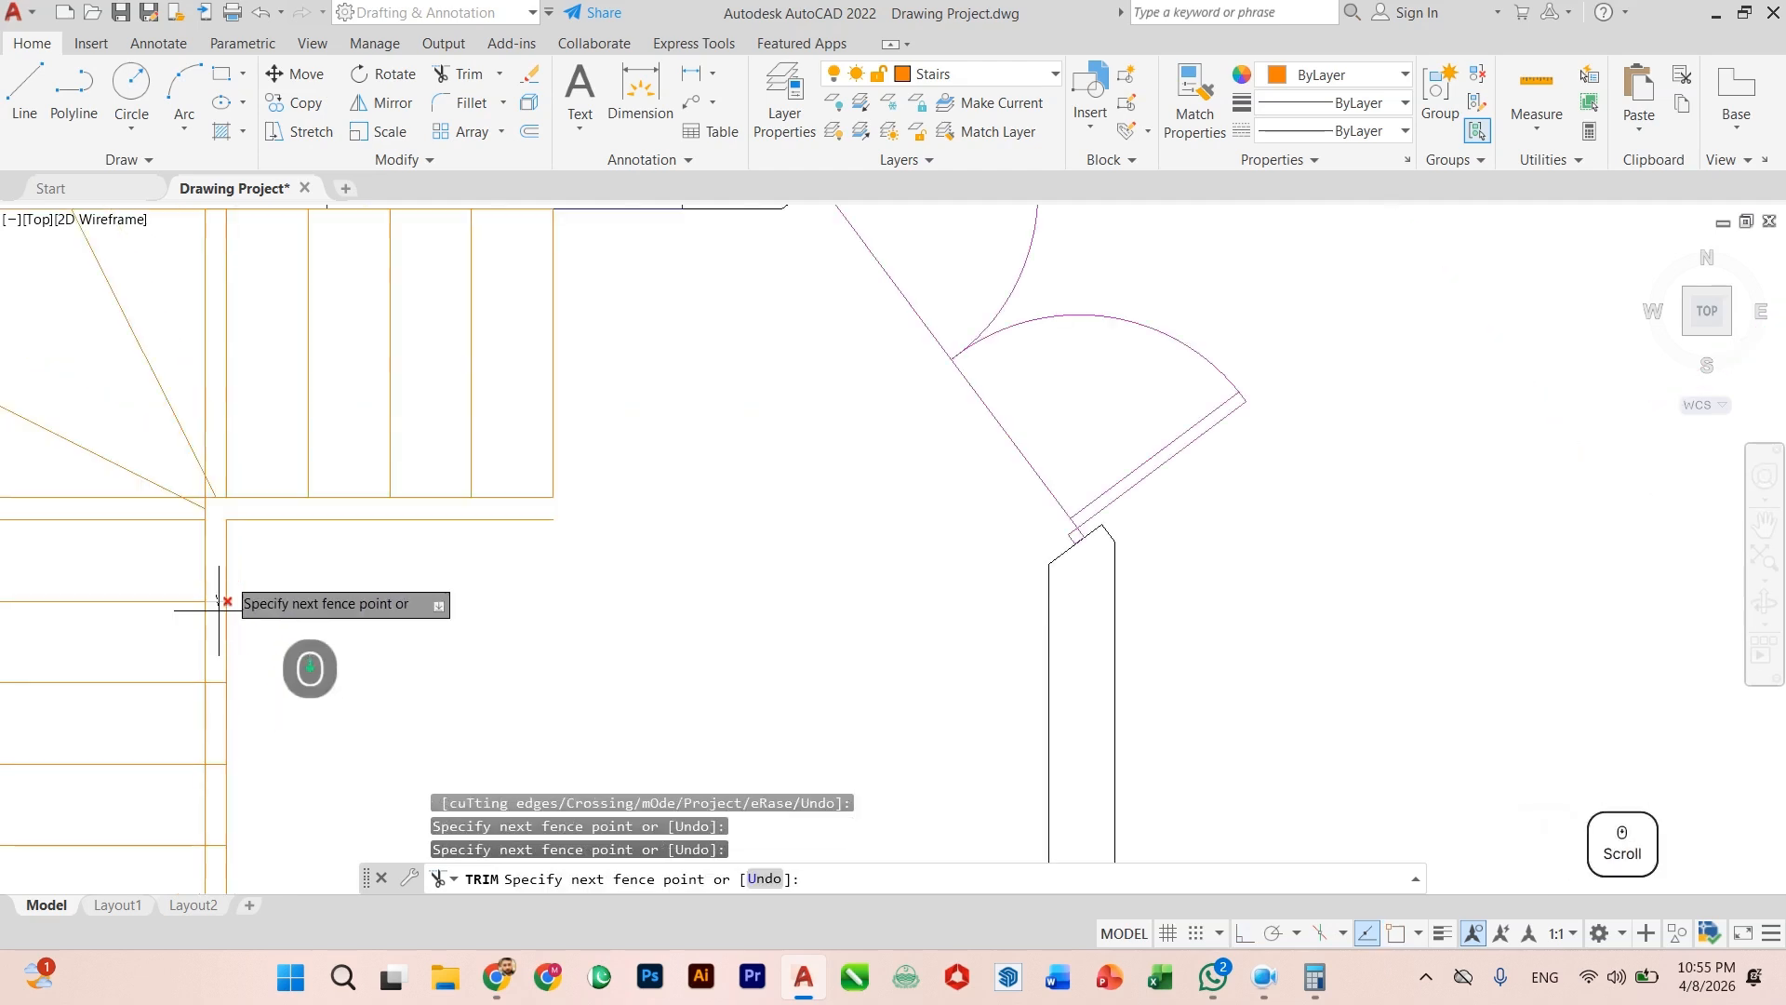
scroll(219, 609, "down", 3)
middle_click_drag(232, 605, 227, 741)
scroll(227, 735, "up", 5)
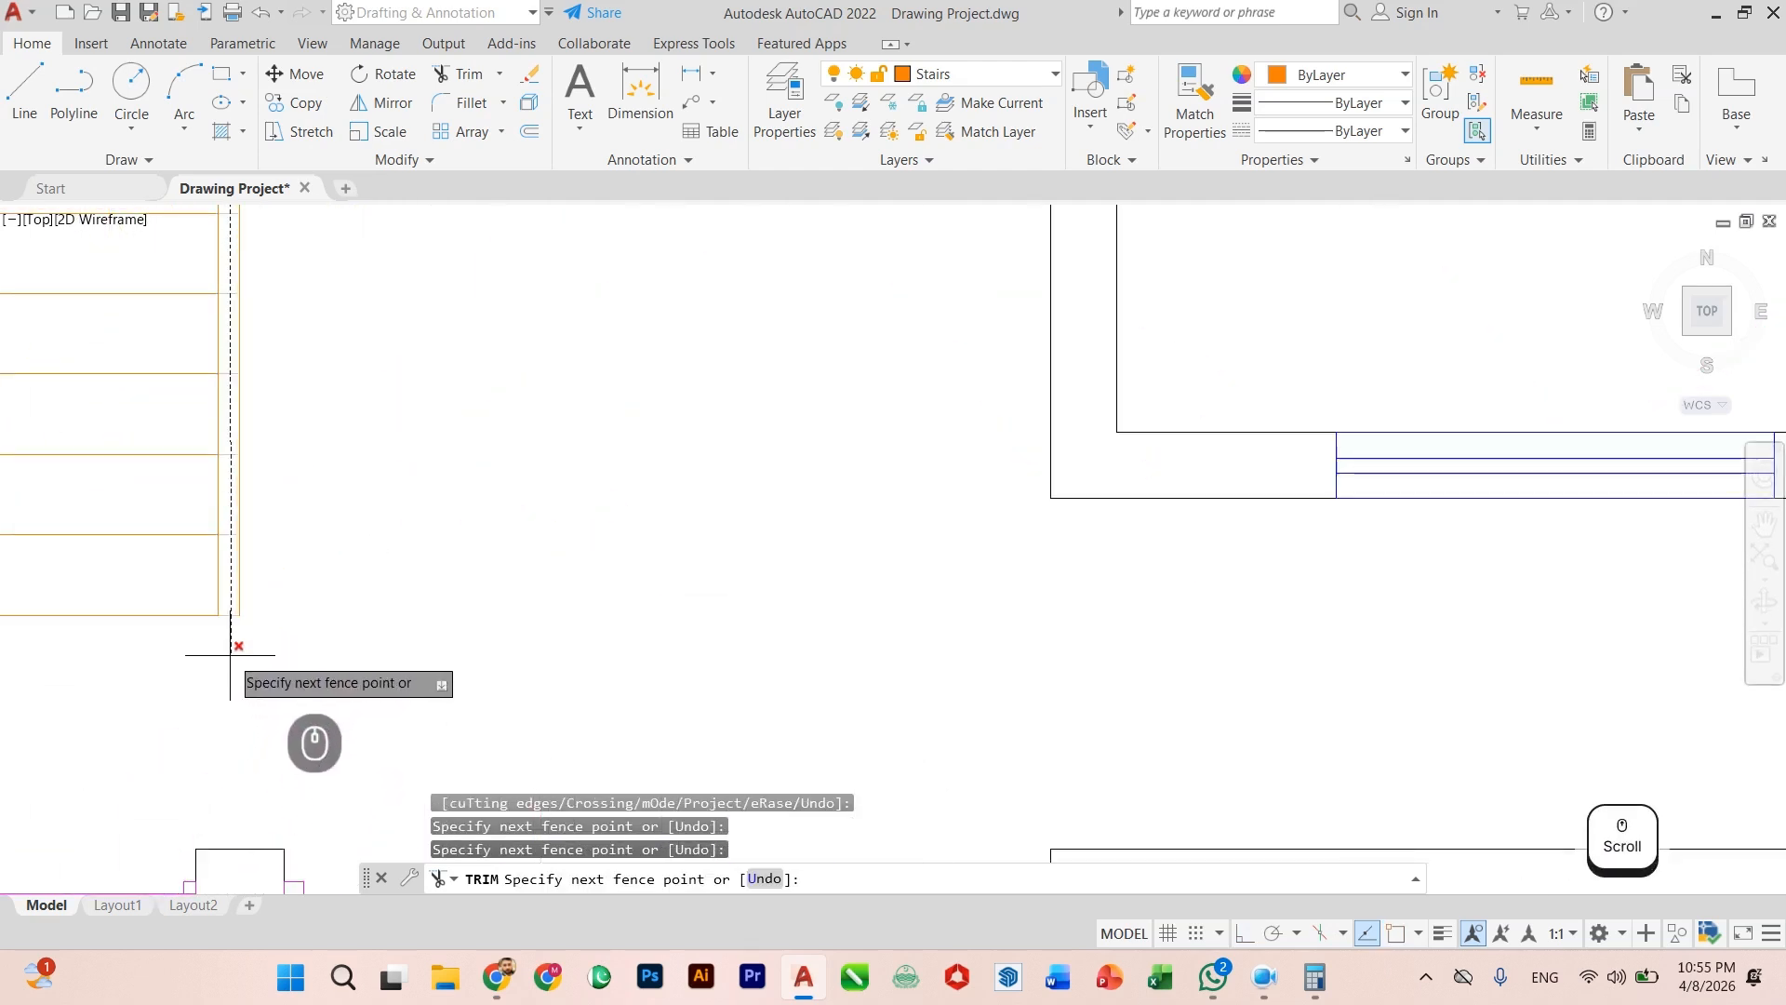
key("Escape")
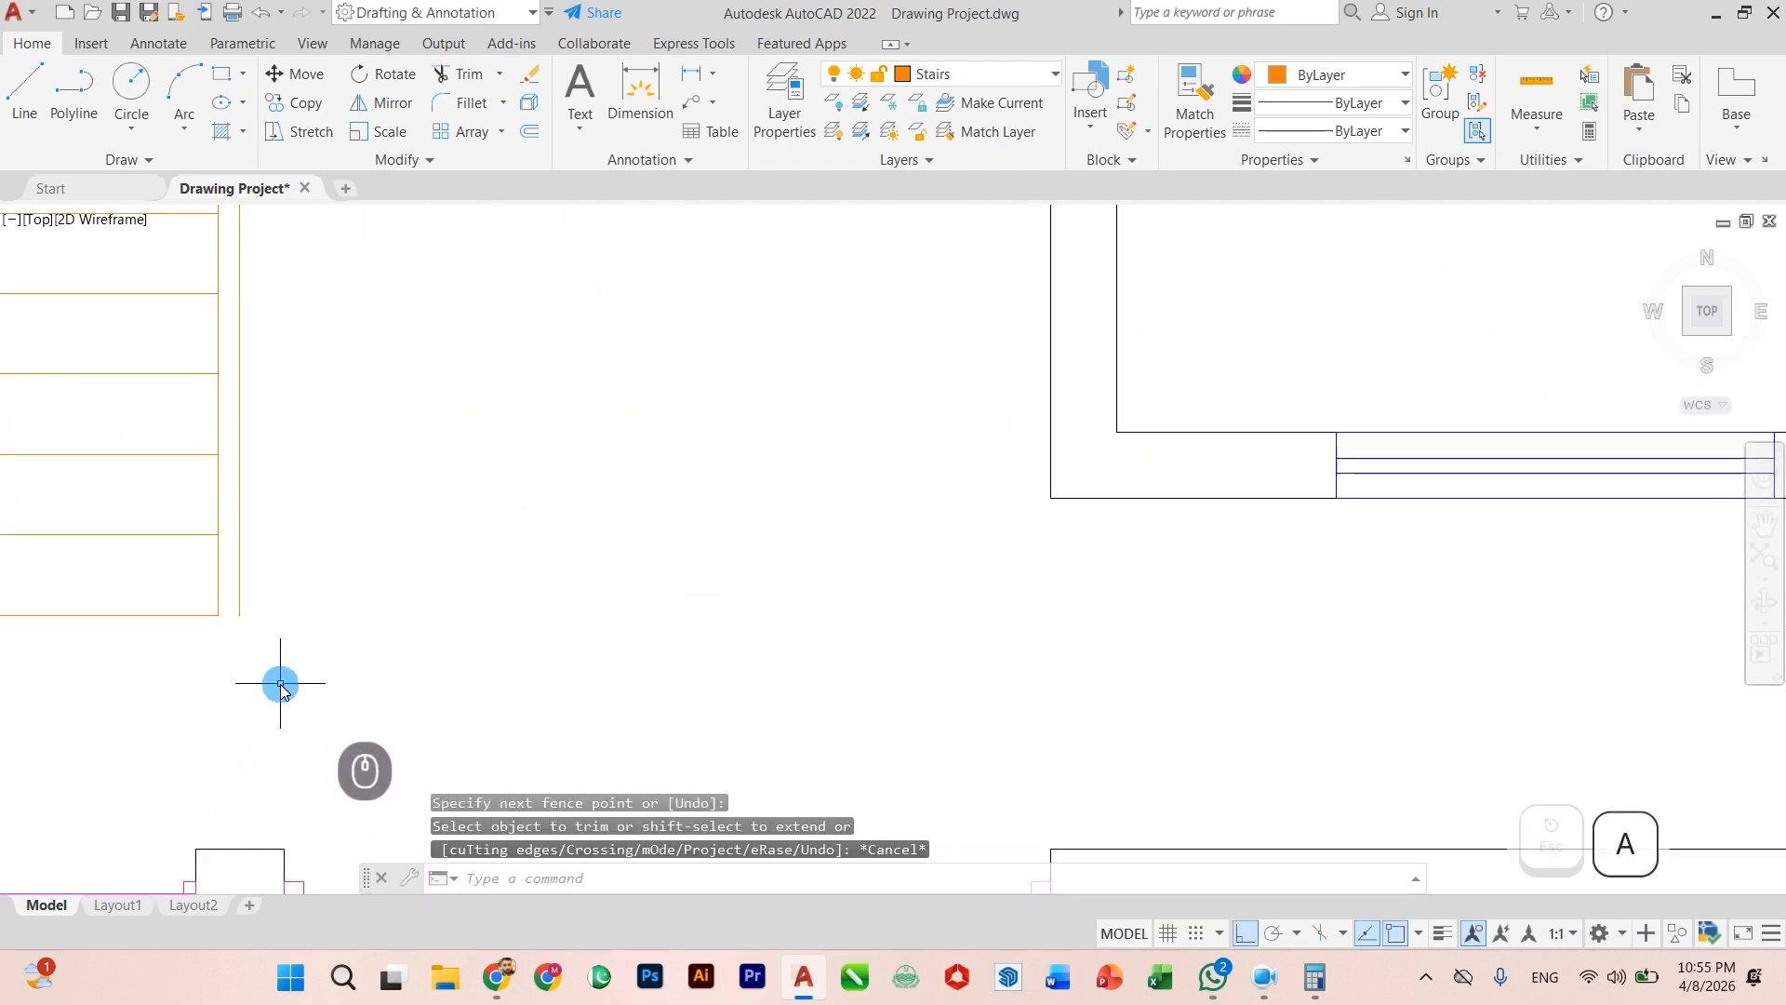
type("arc")
key("Return")
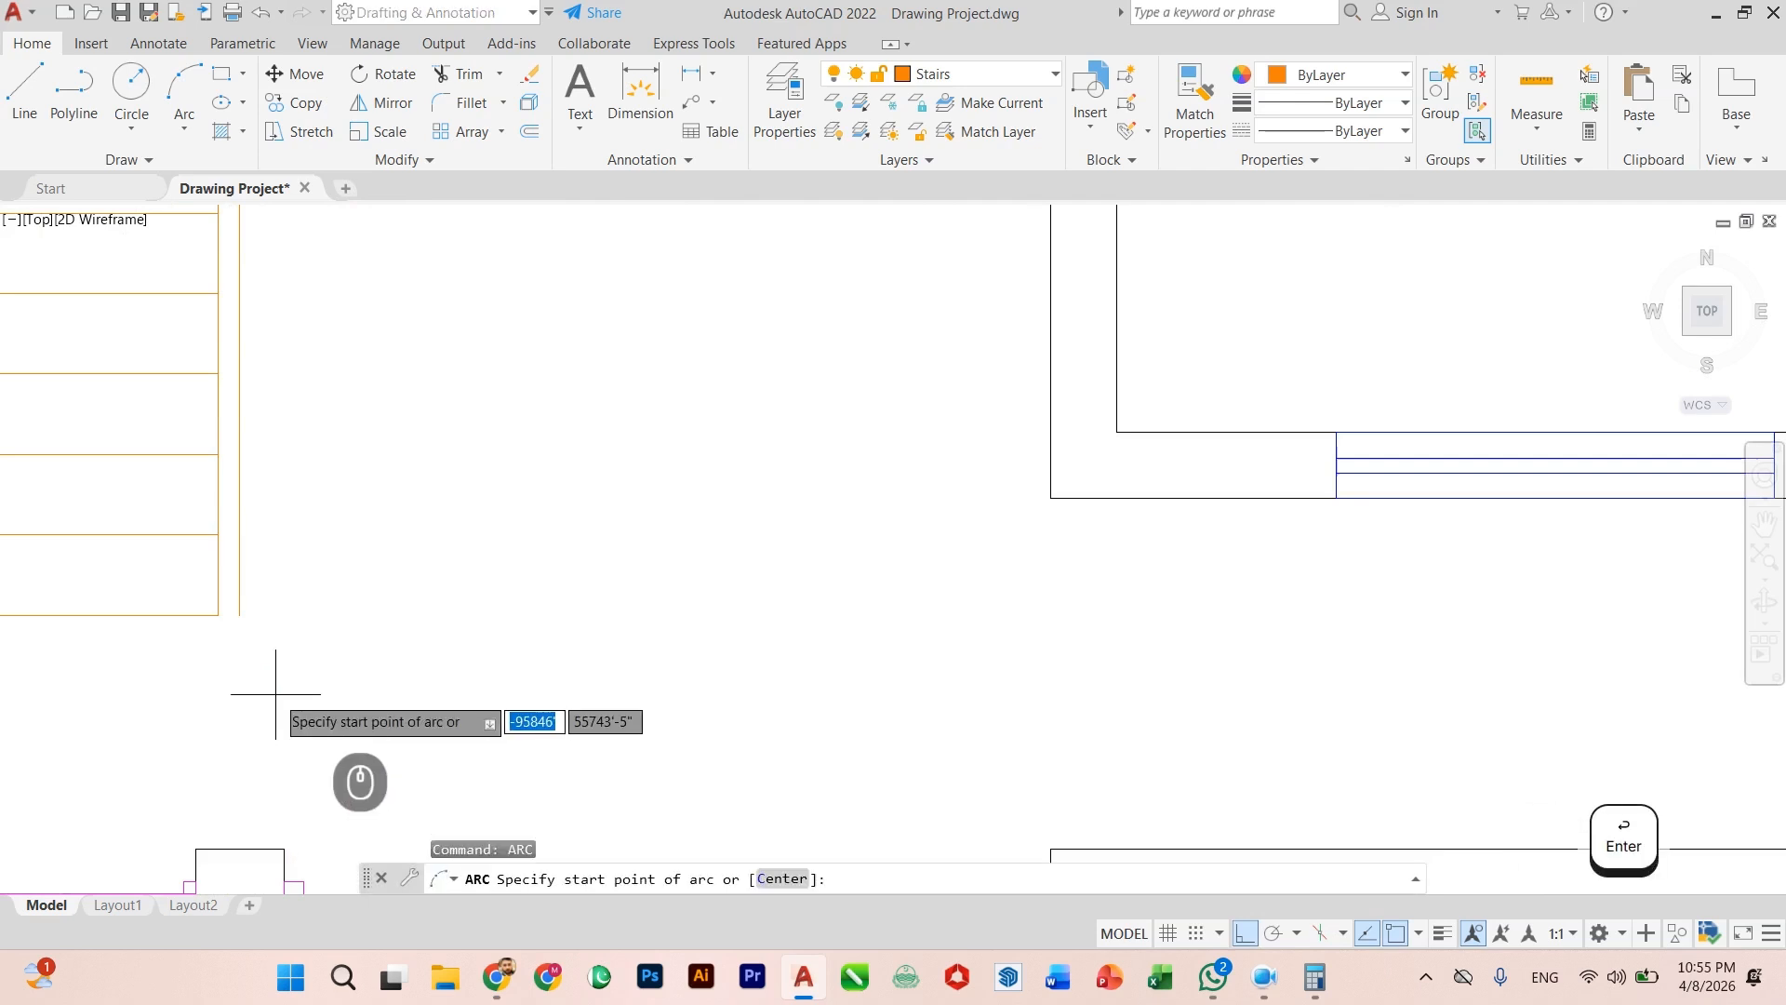
key("Escape")
key("Escape")
Step: Try a Start, End, Radius arc of 3" across the lower ends of the long flight's double side lines, and undo it
left_click(176, 138)
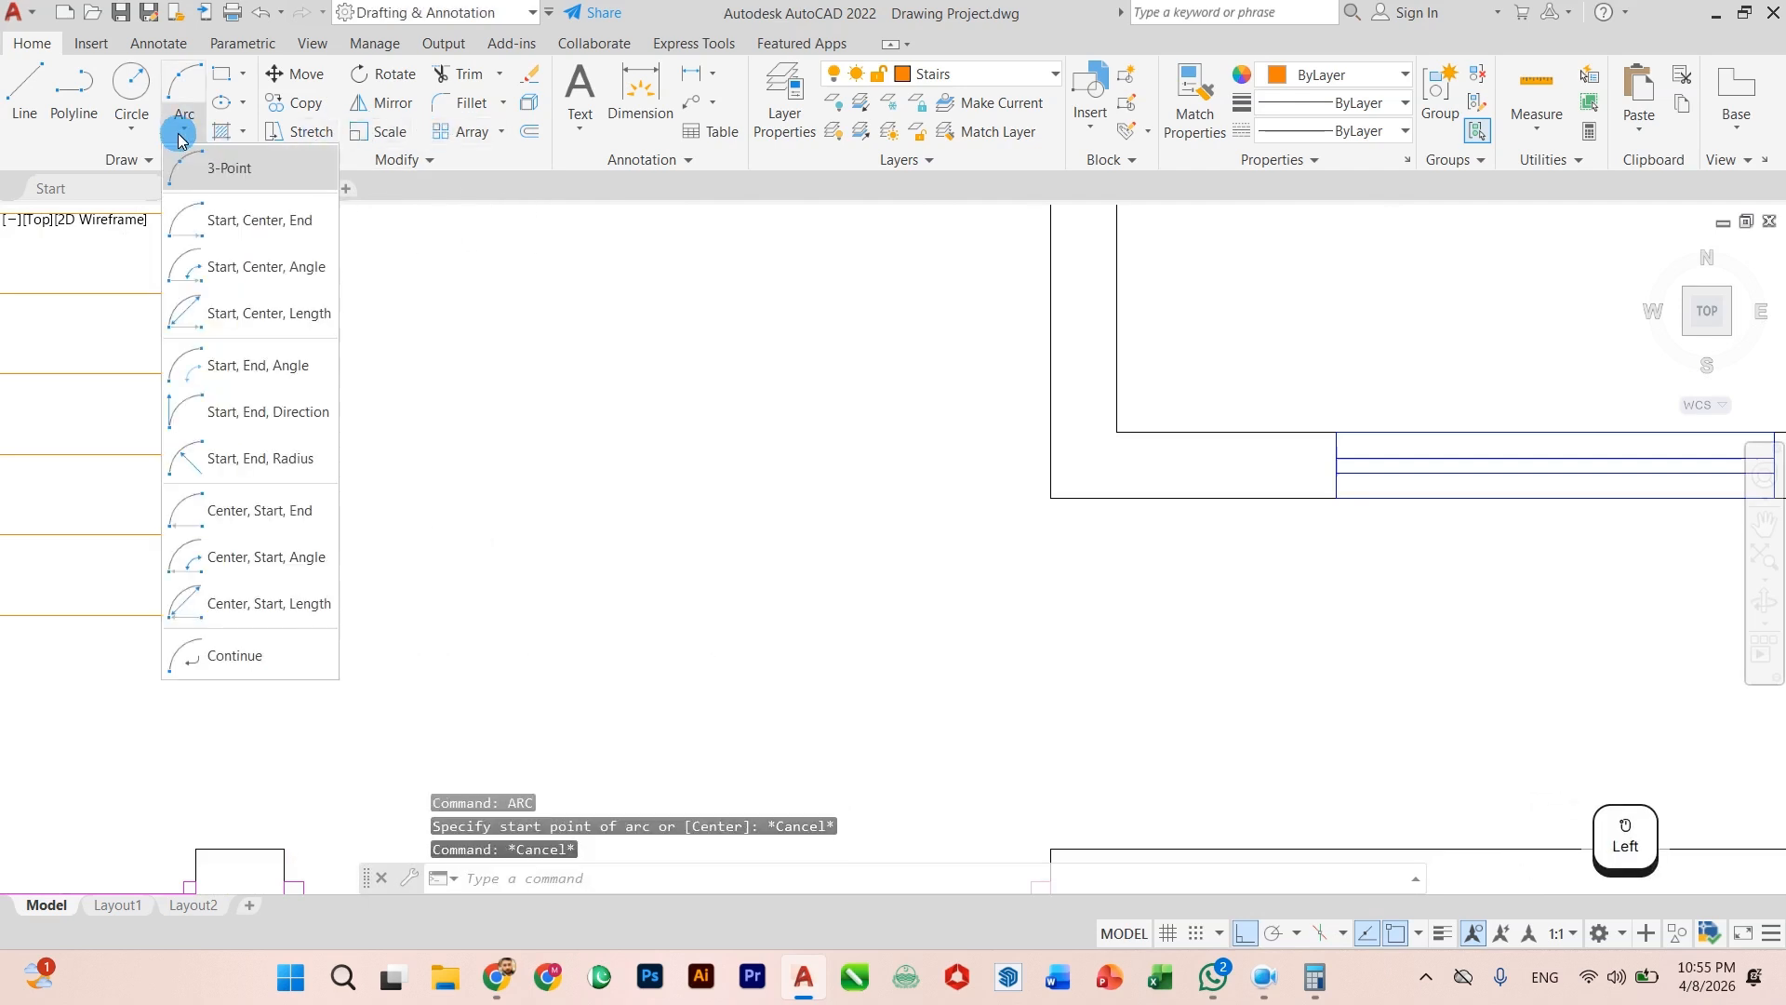
left_click(244, 457)
scroll(263, 465, "up", 8)
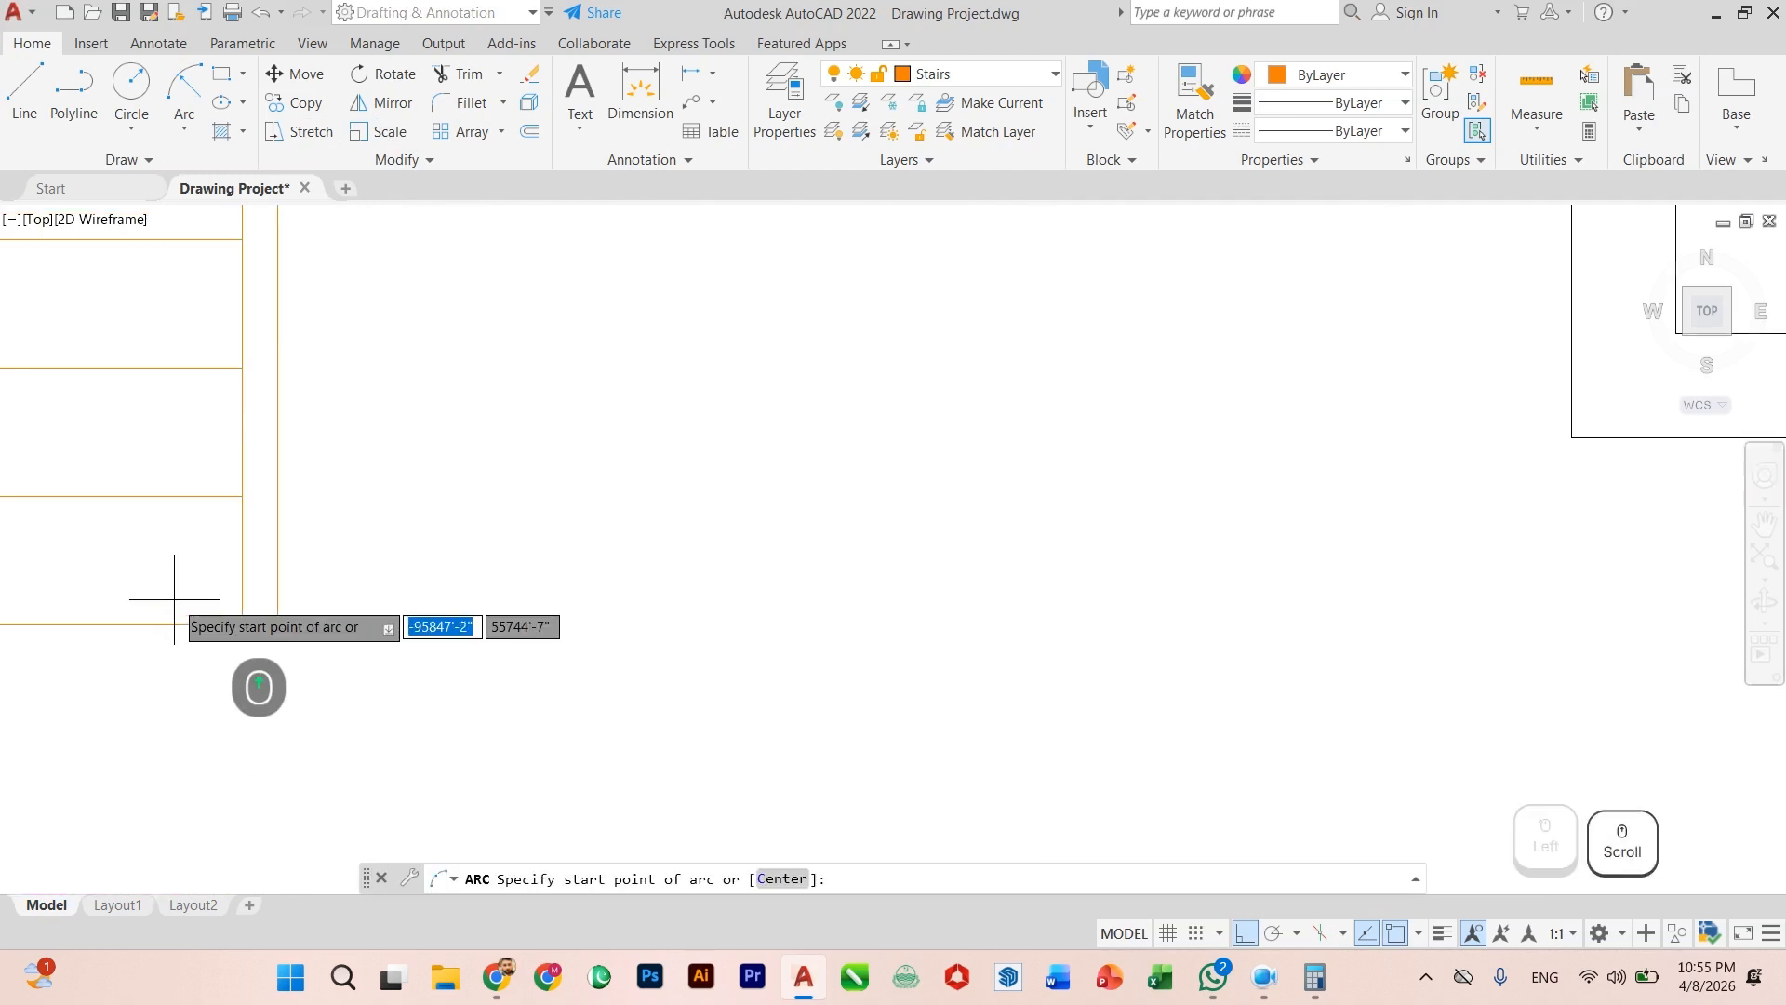
left_click(300, 624)
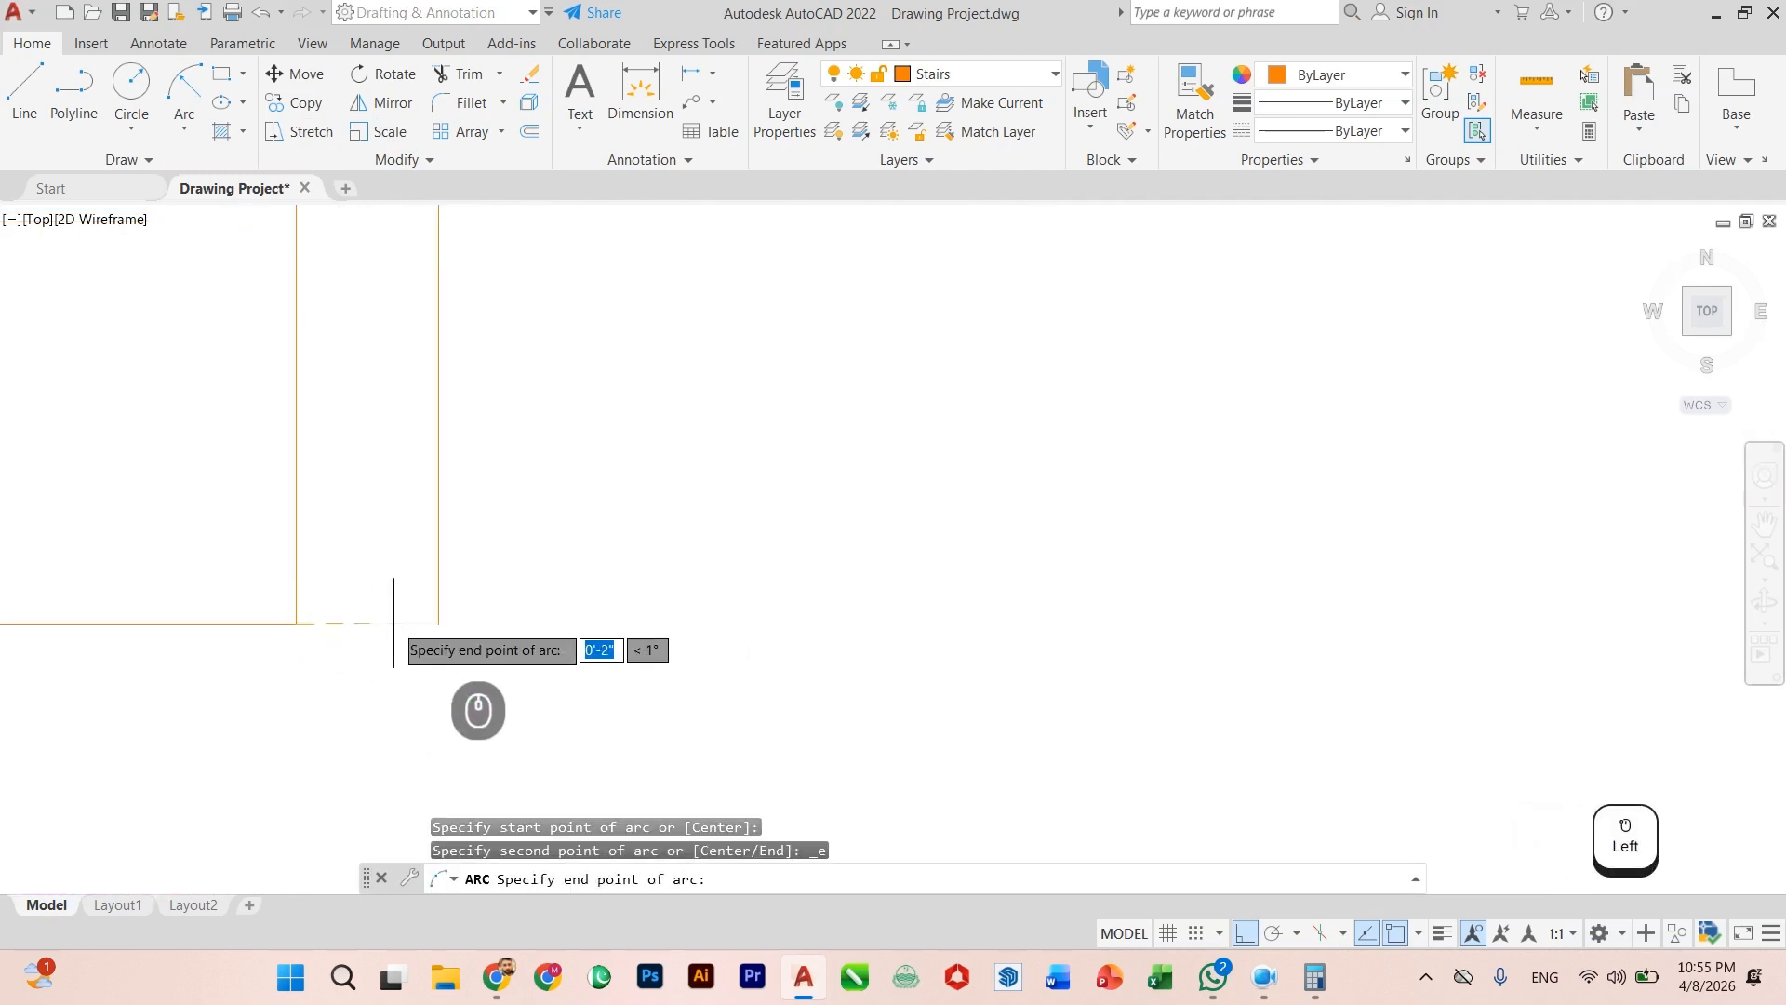
left_click(438, 624)
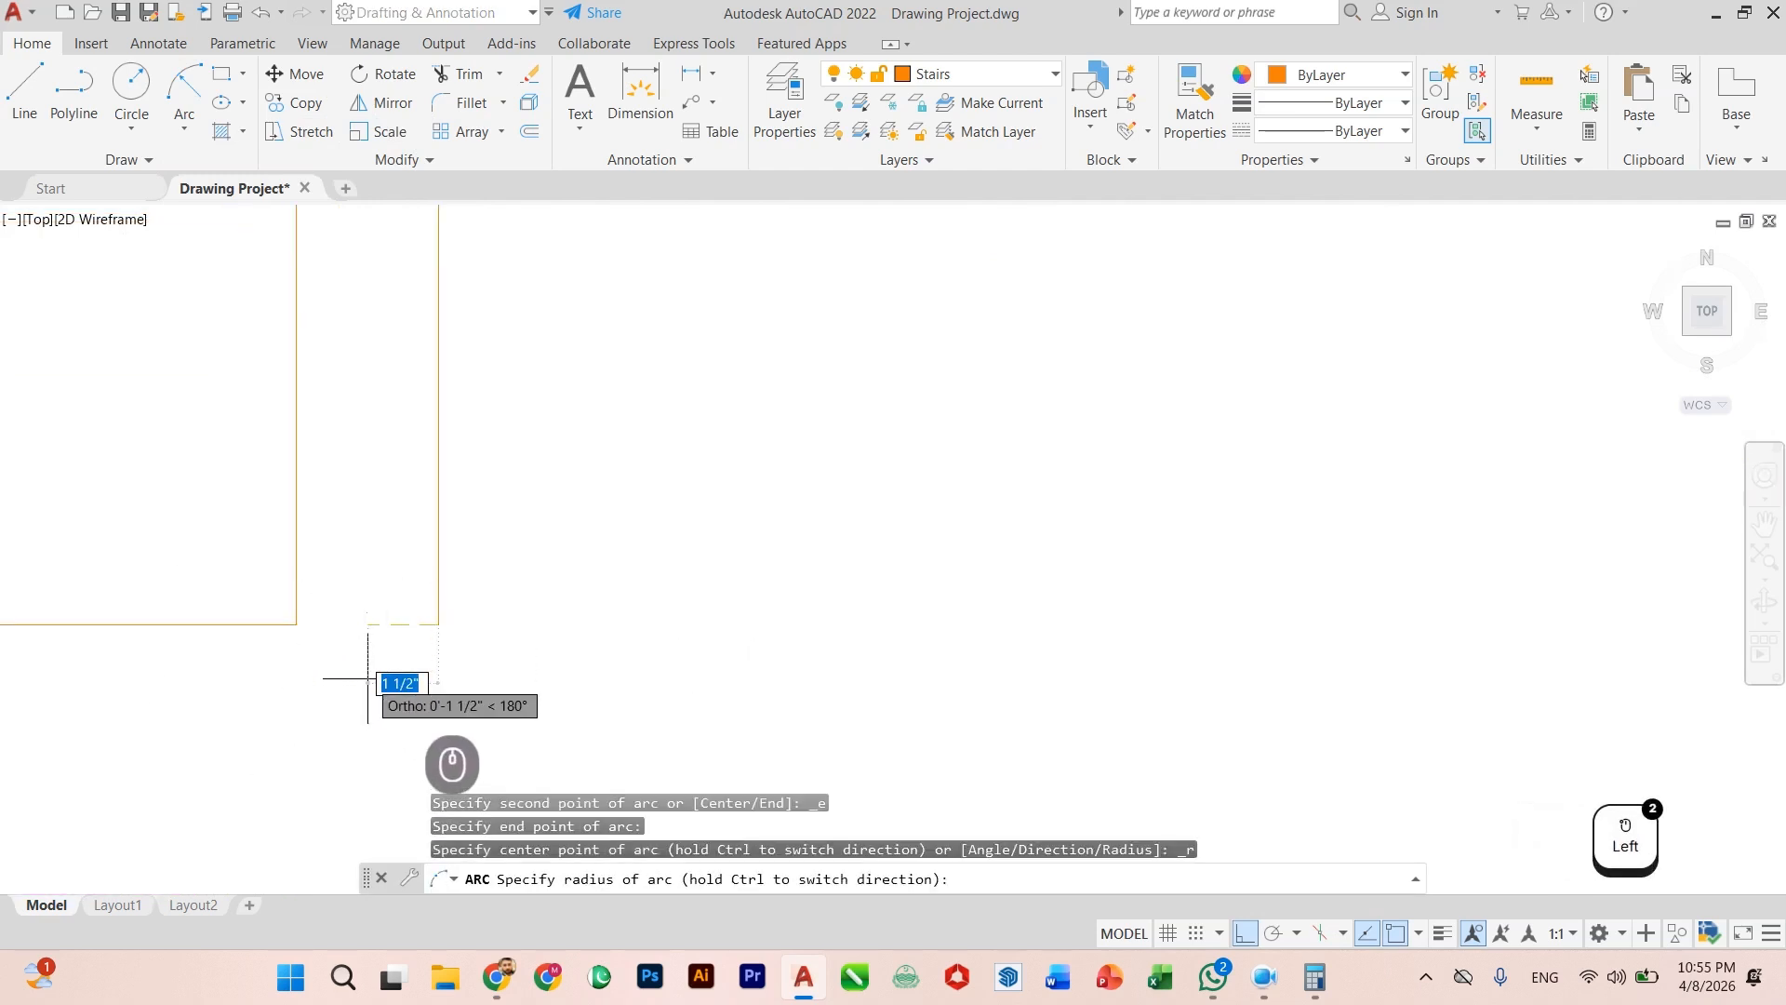
type("3")
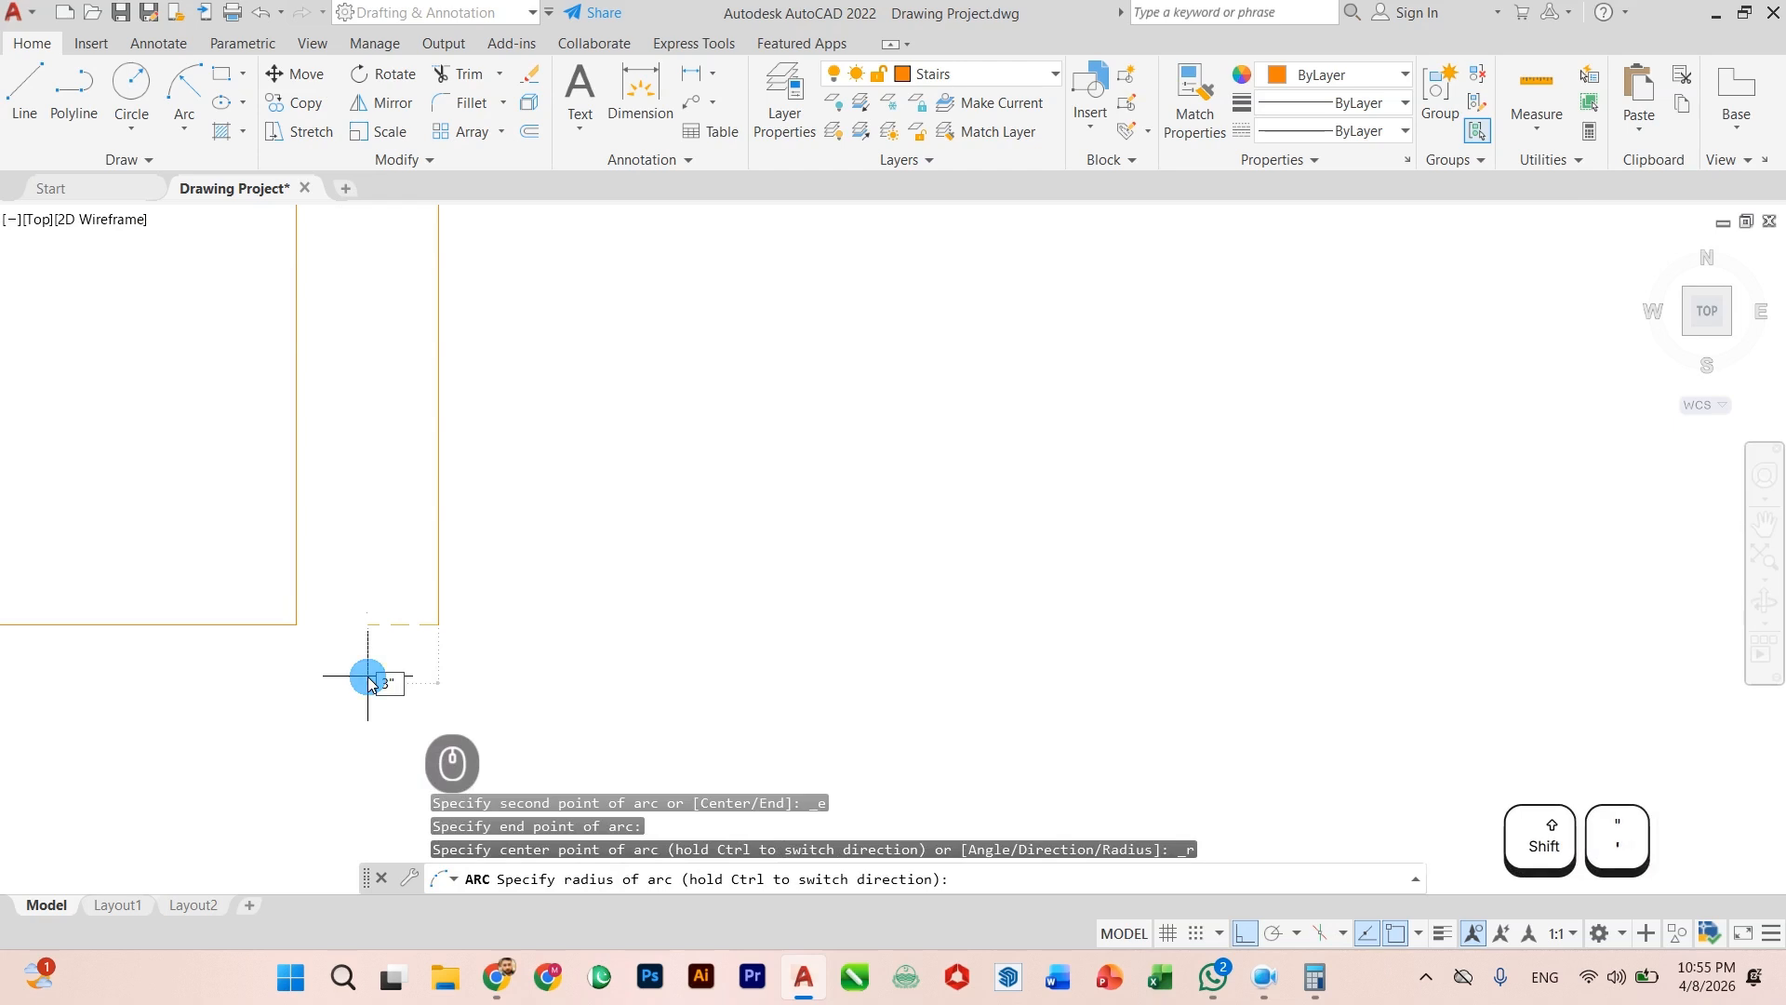
type("\"")
key("Return")
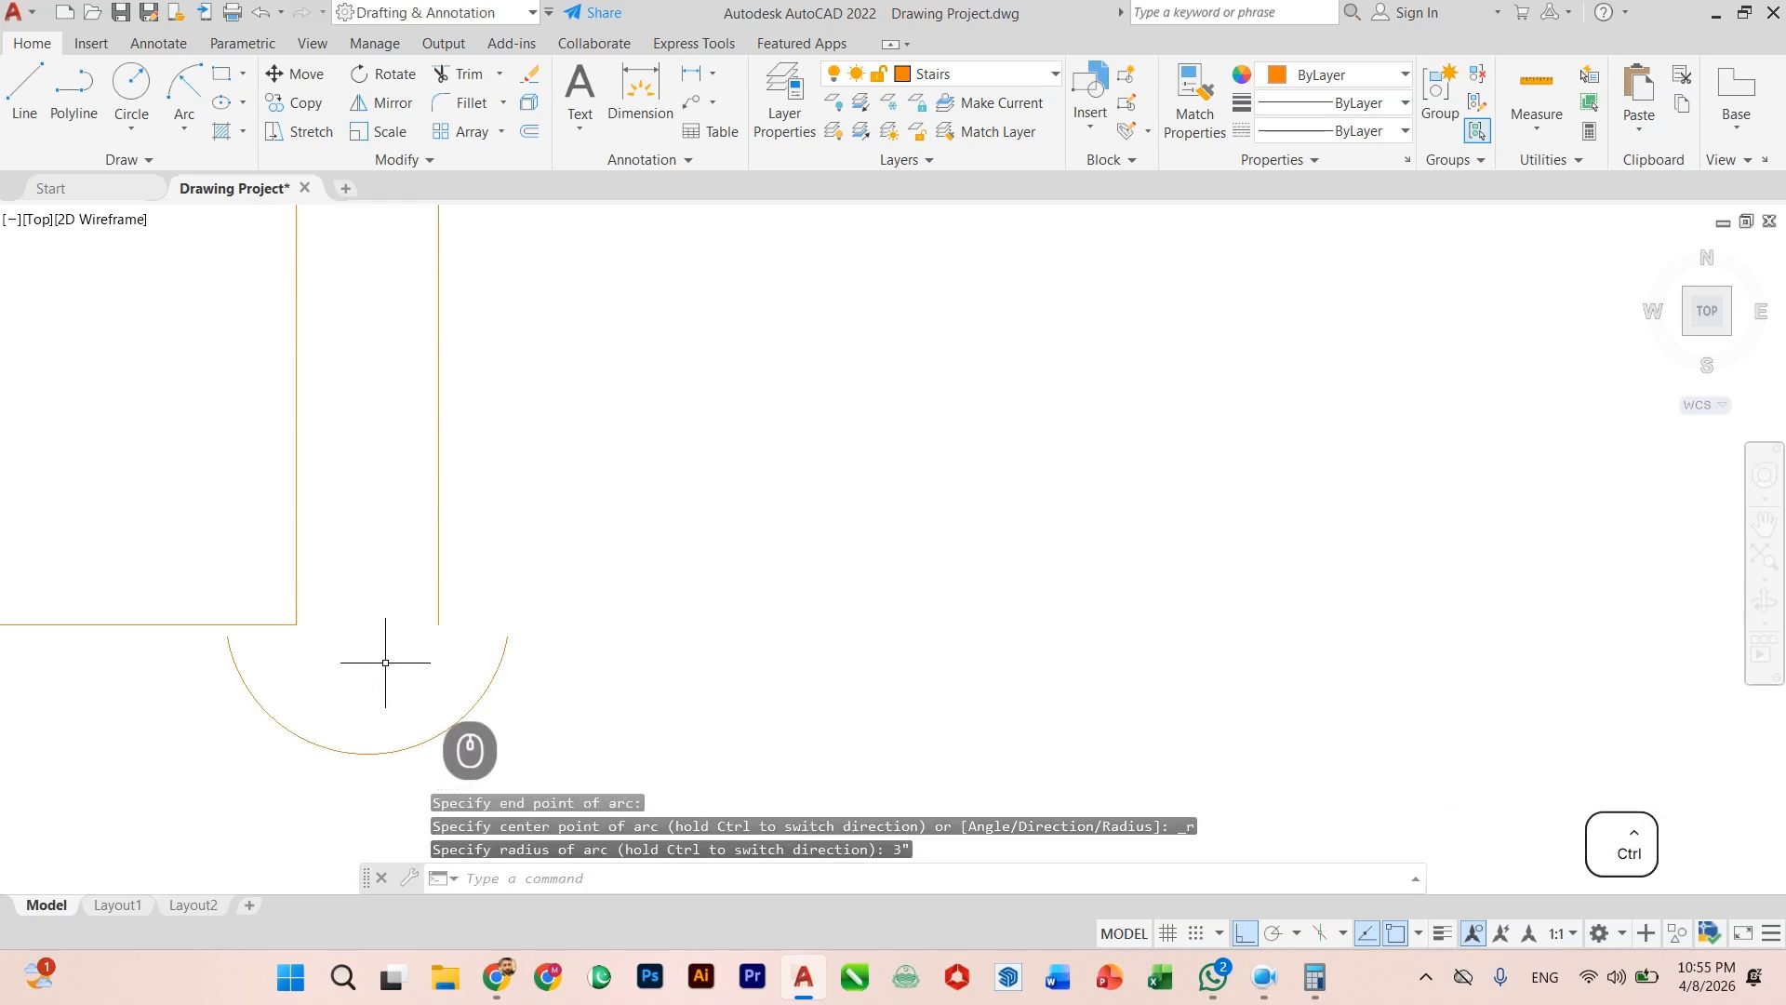
key("ctrl+z")
scroll(214, 625, "up", 2)
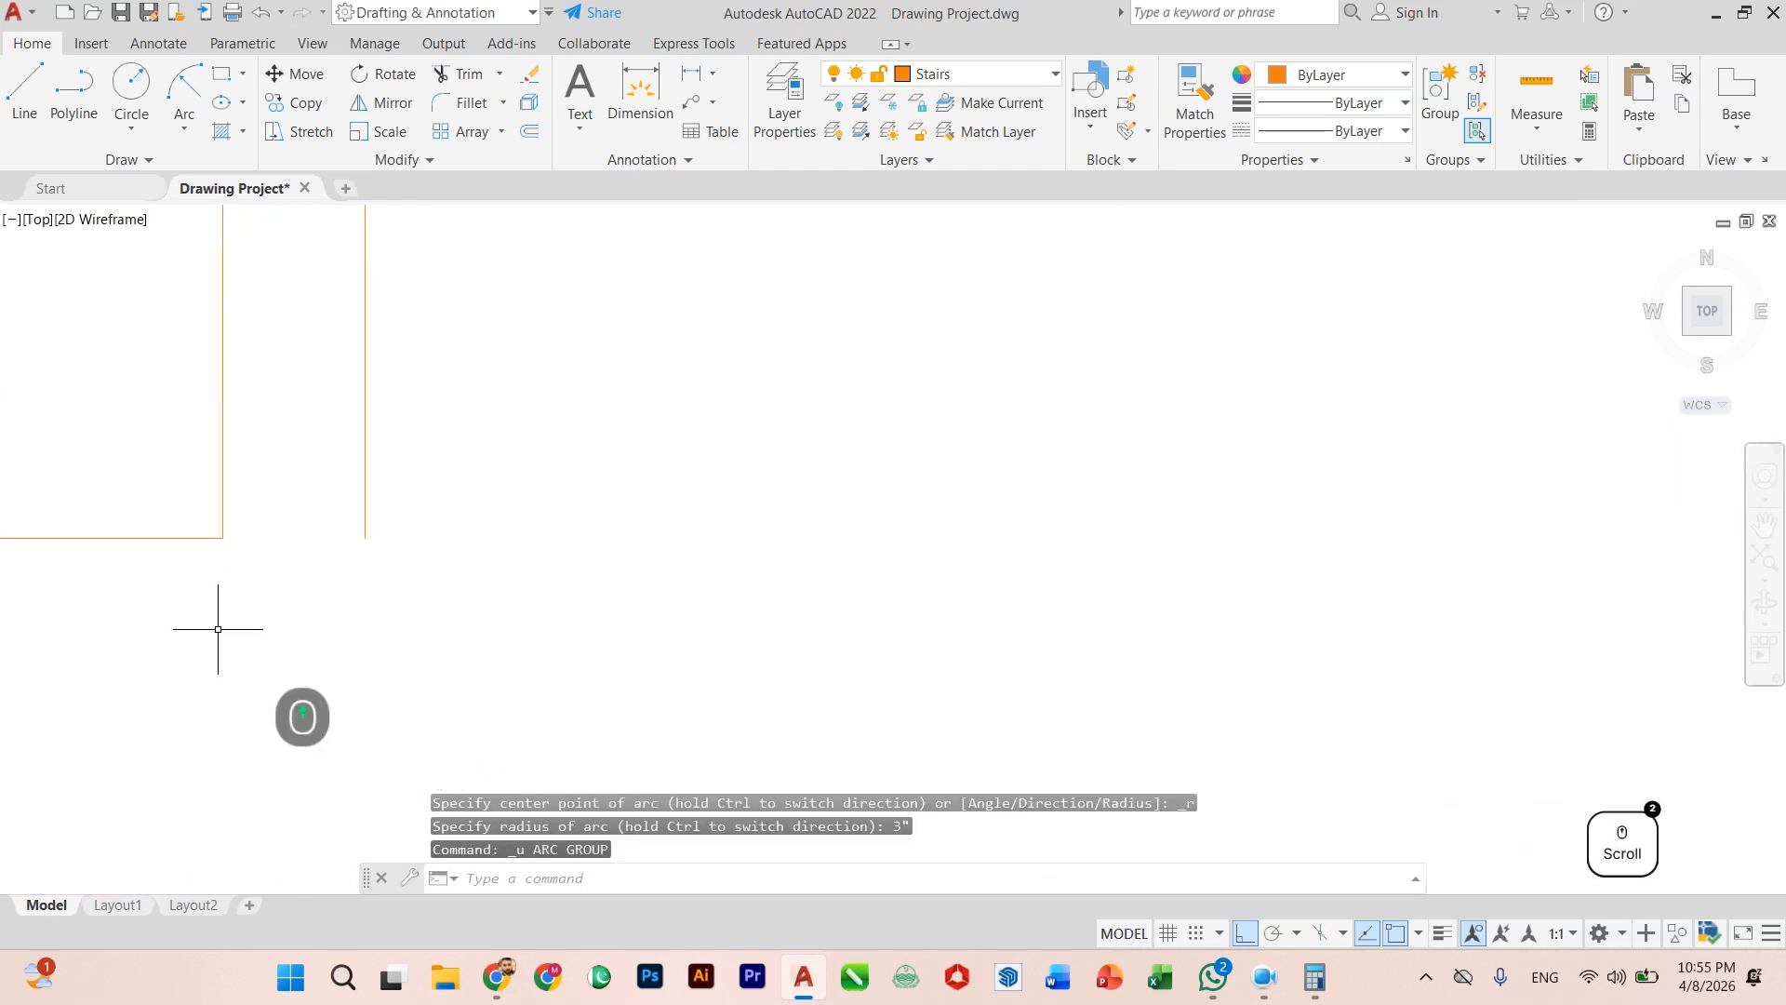
type("dis")
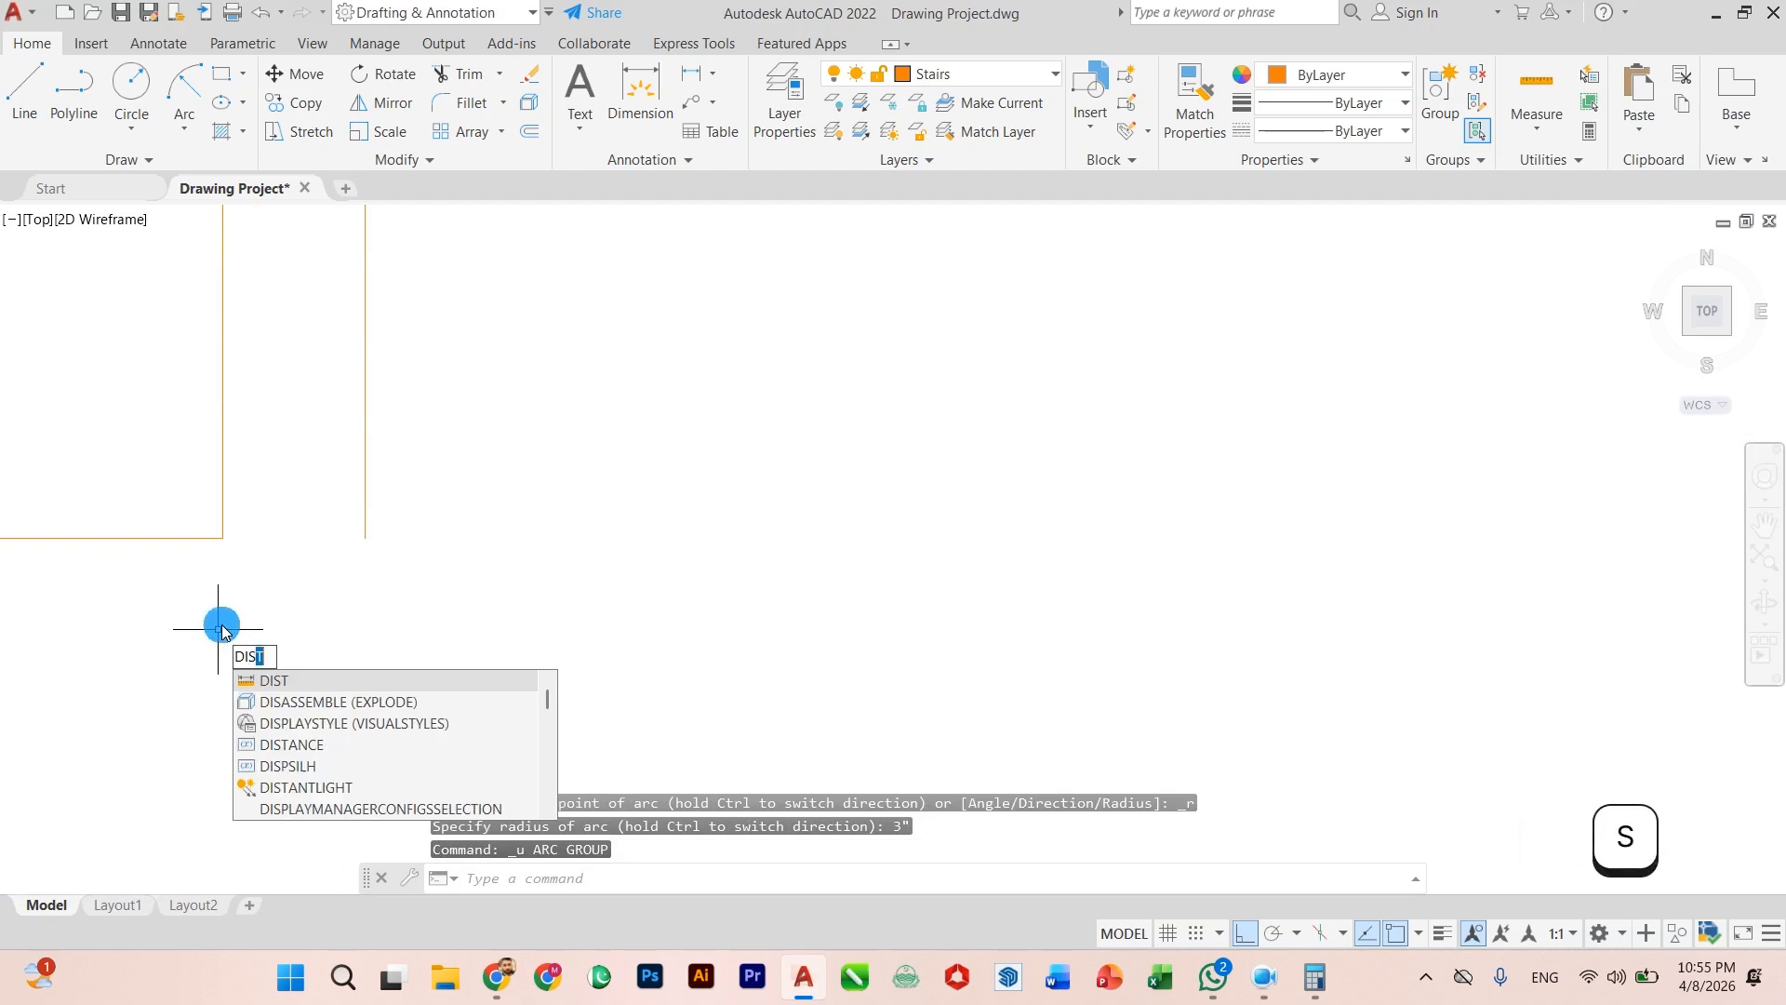
key("Escape")
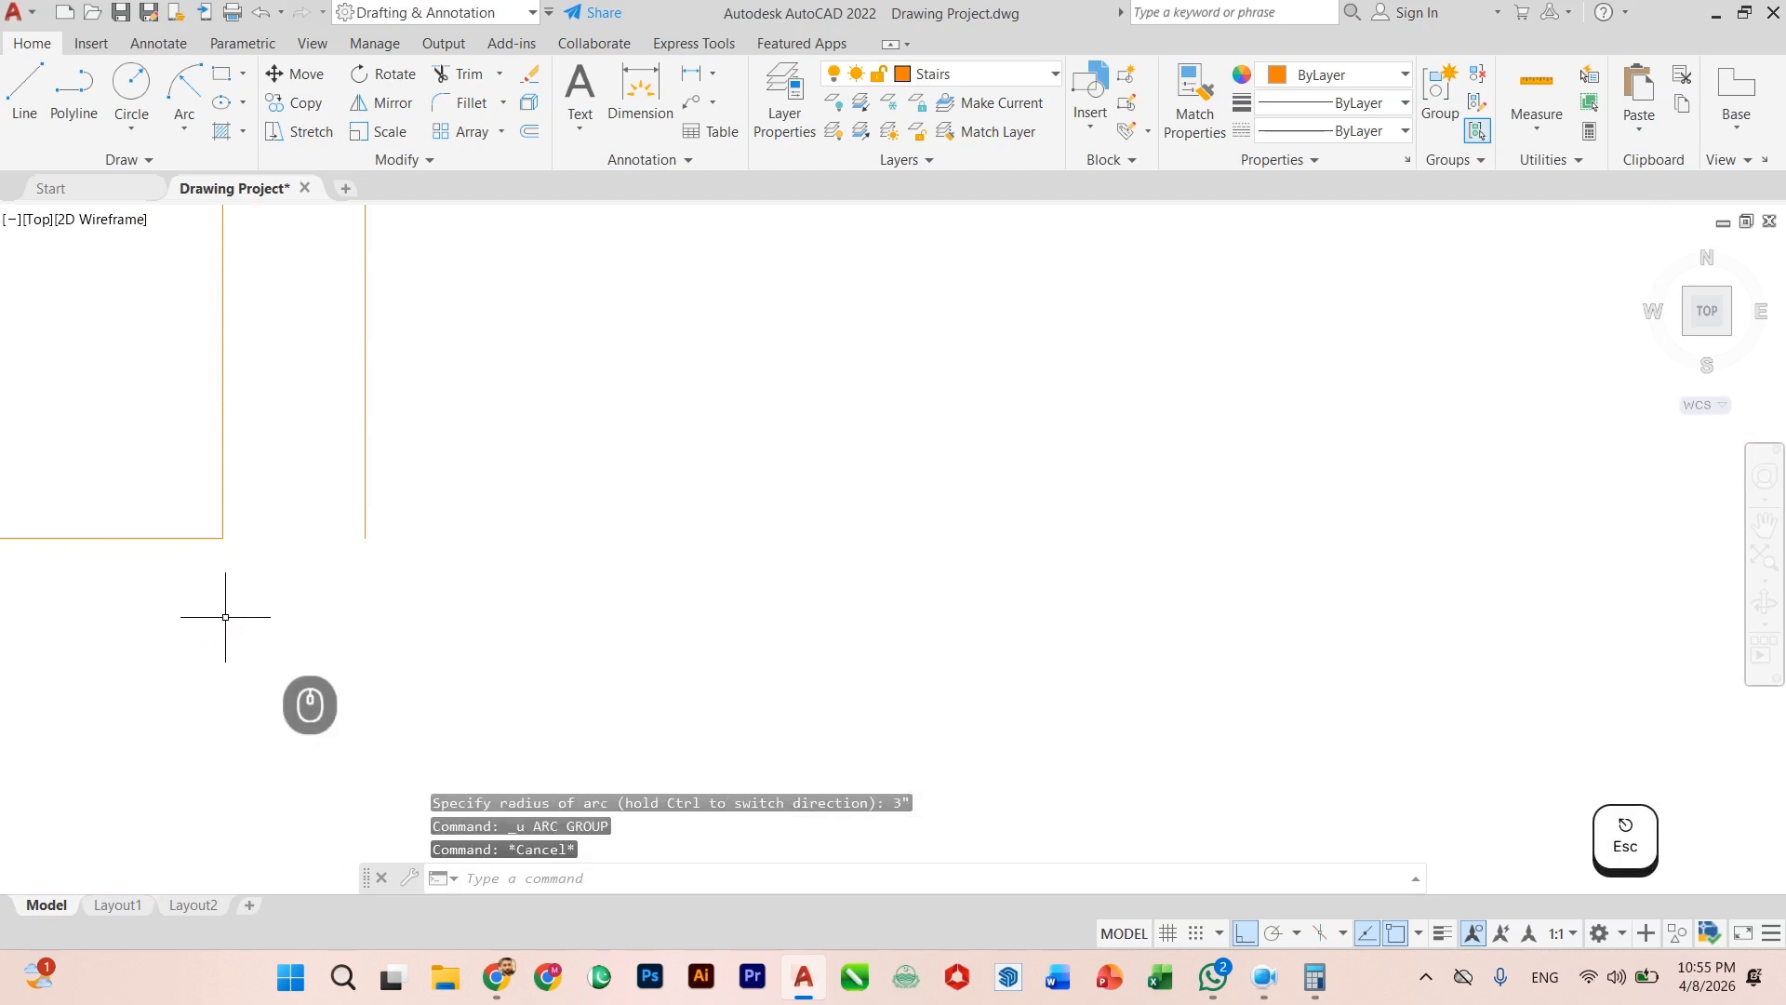
type("arc")
key("Return")
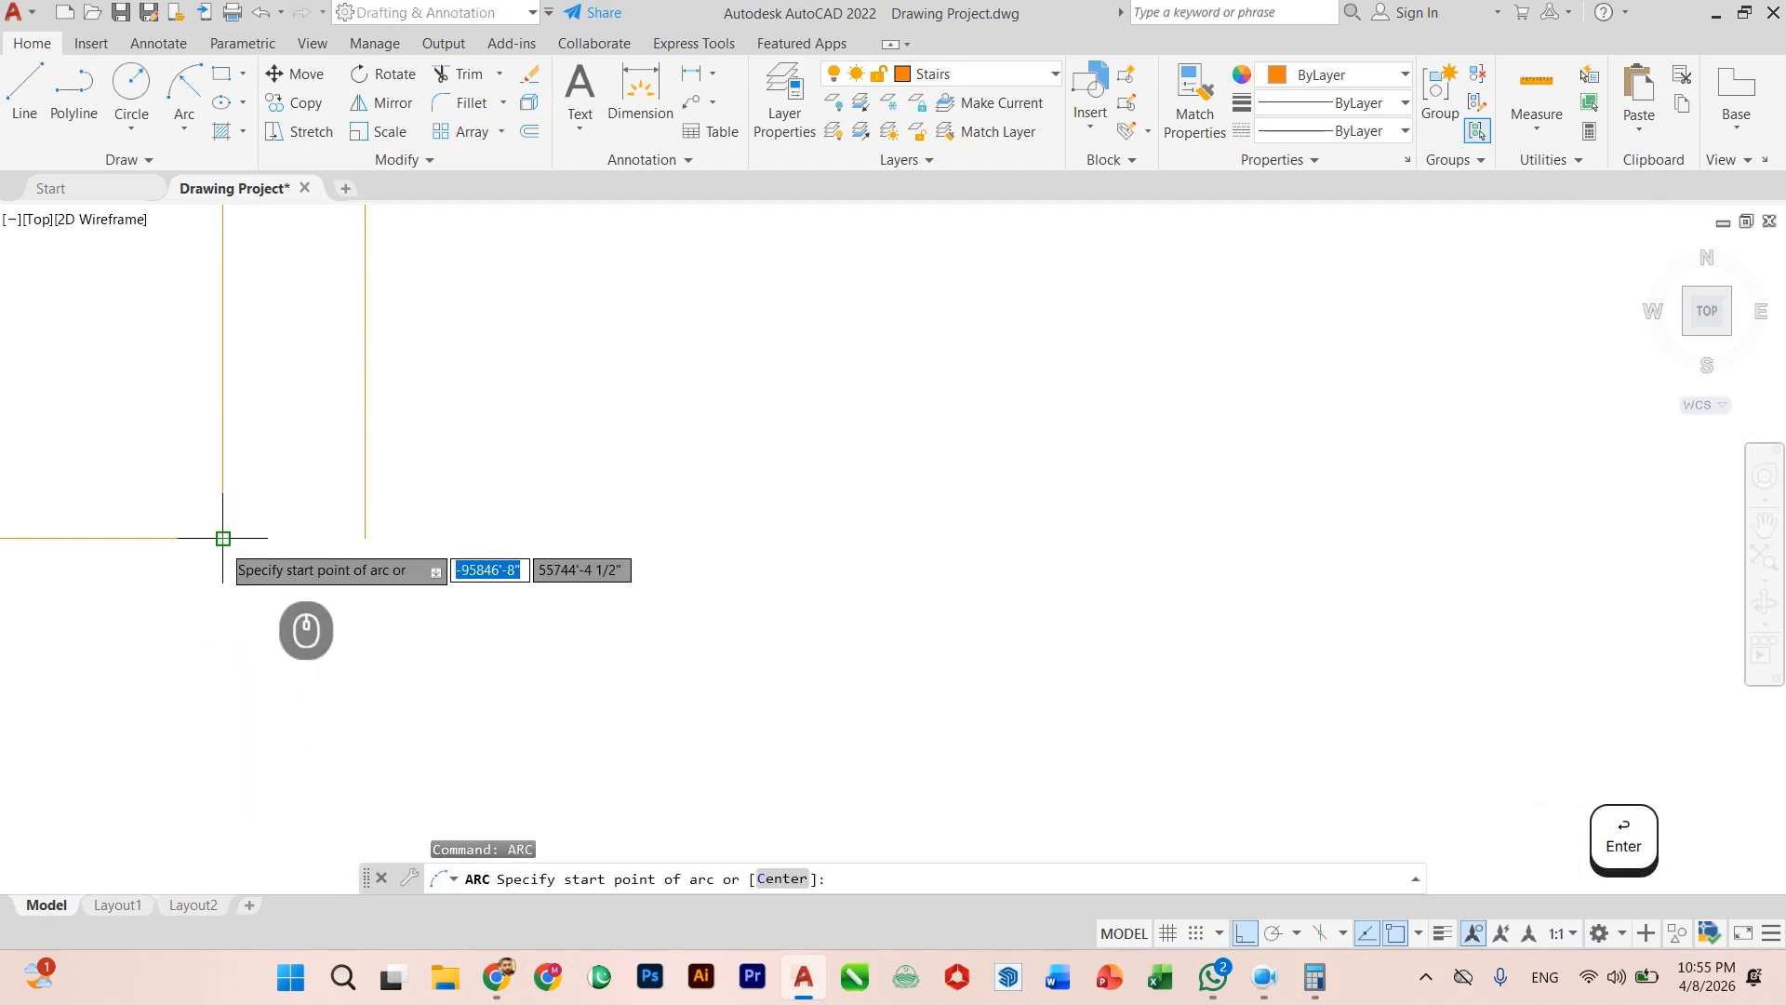
left_click(223, 538)
left_click(364, 538)
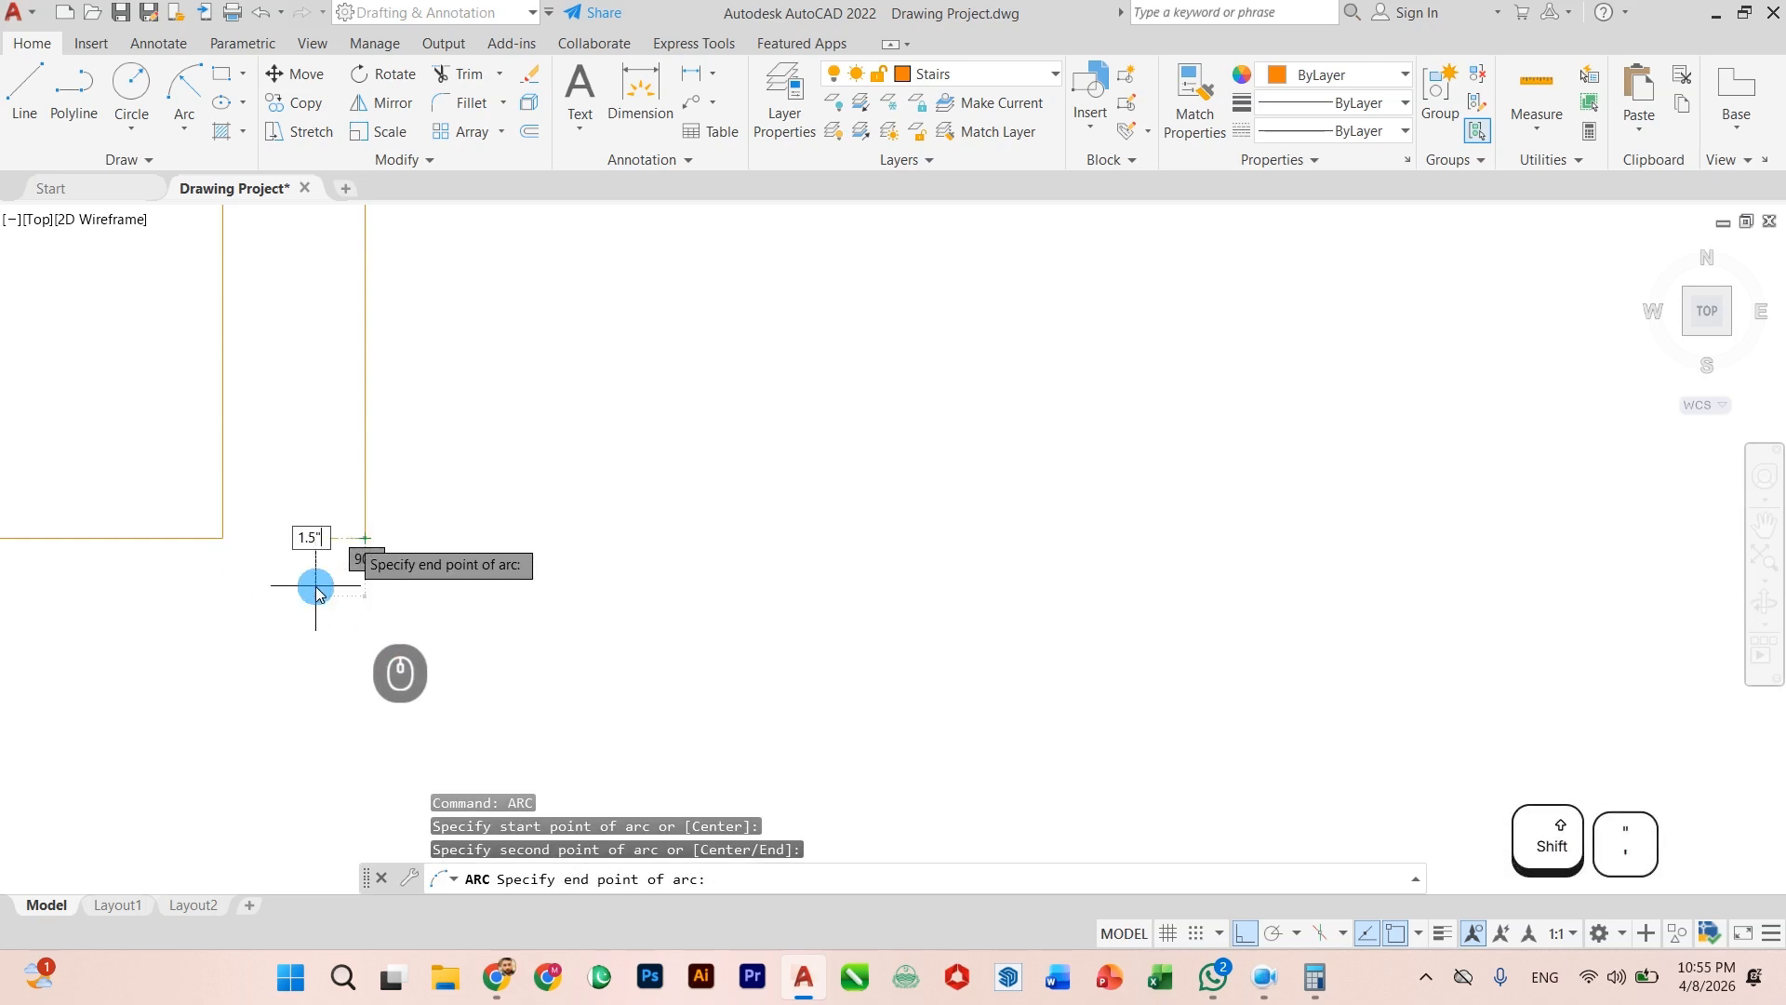
type("1.5\"")
key("Return")
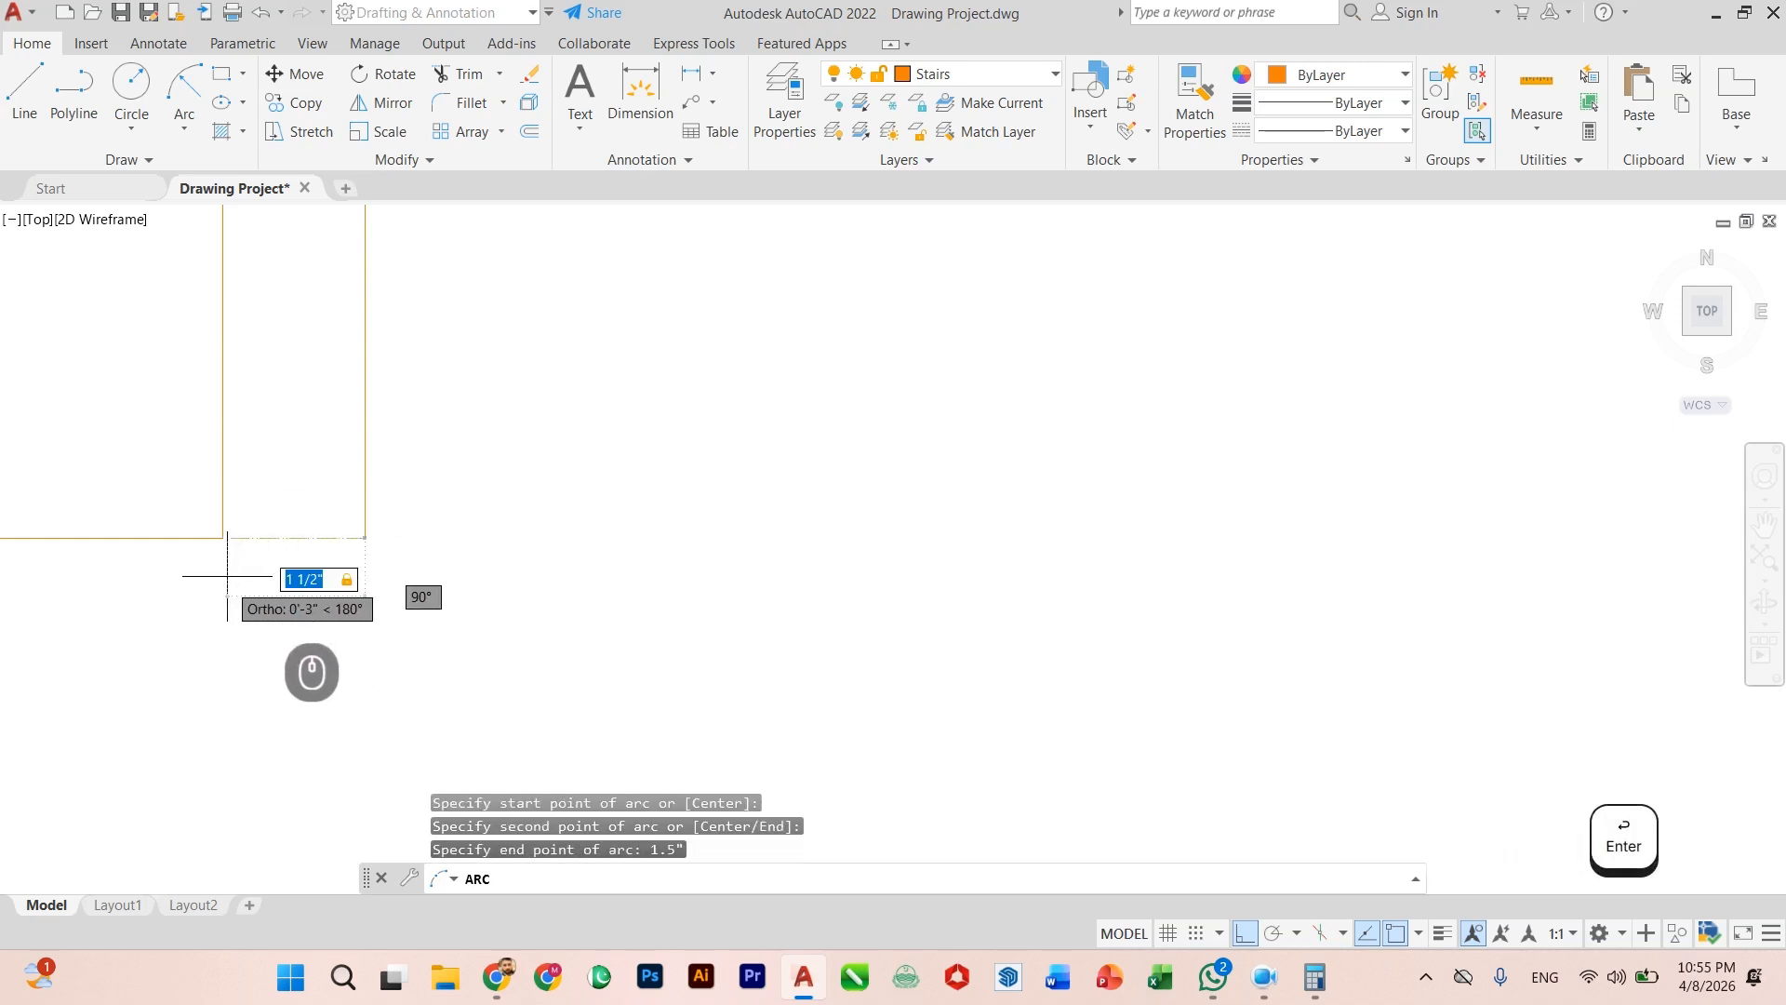
left_click(223, 538)
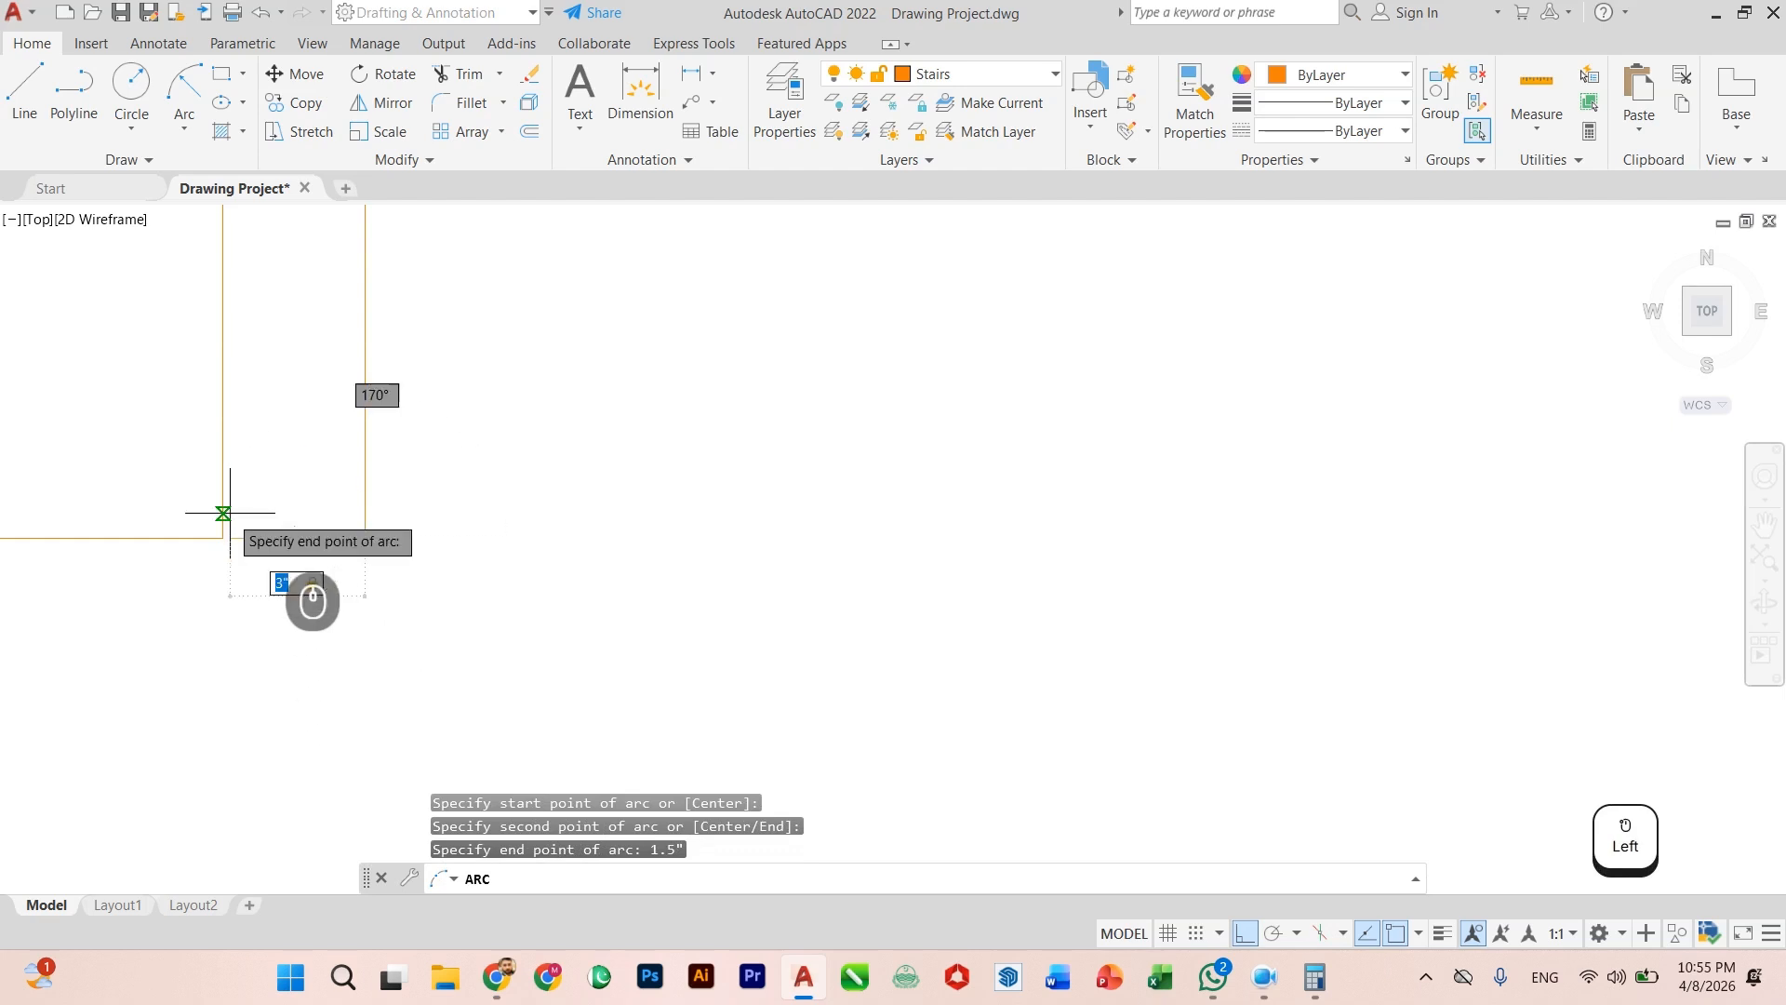
key("Escape")
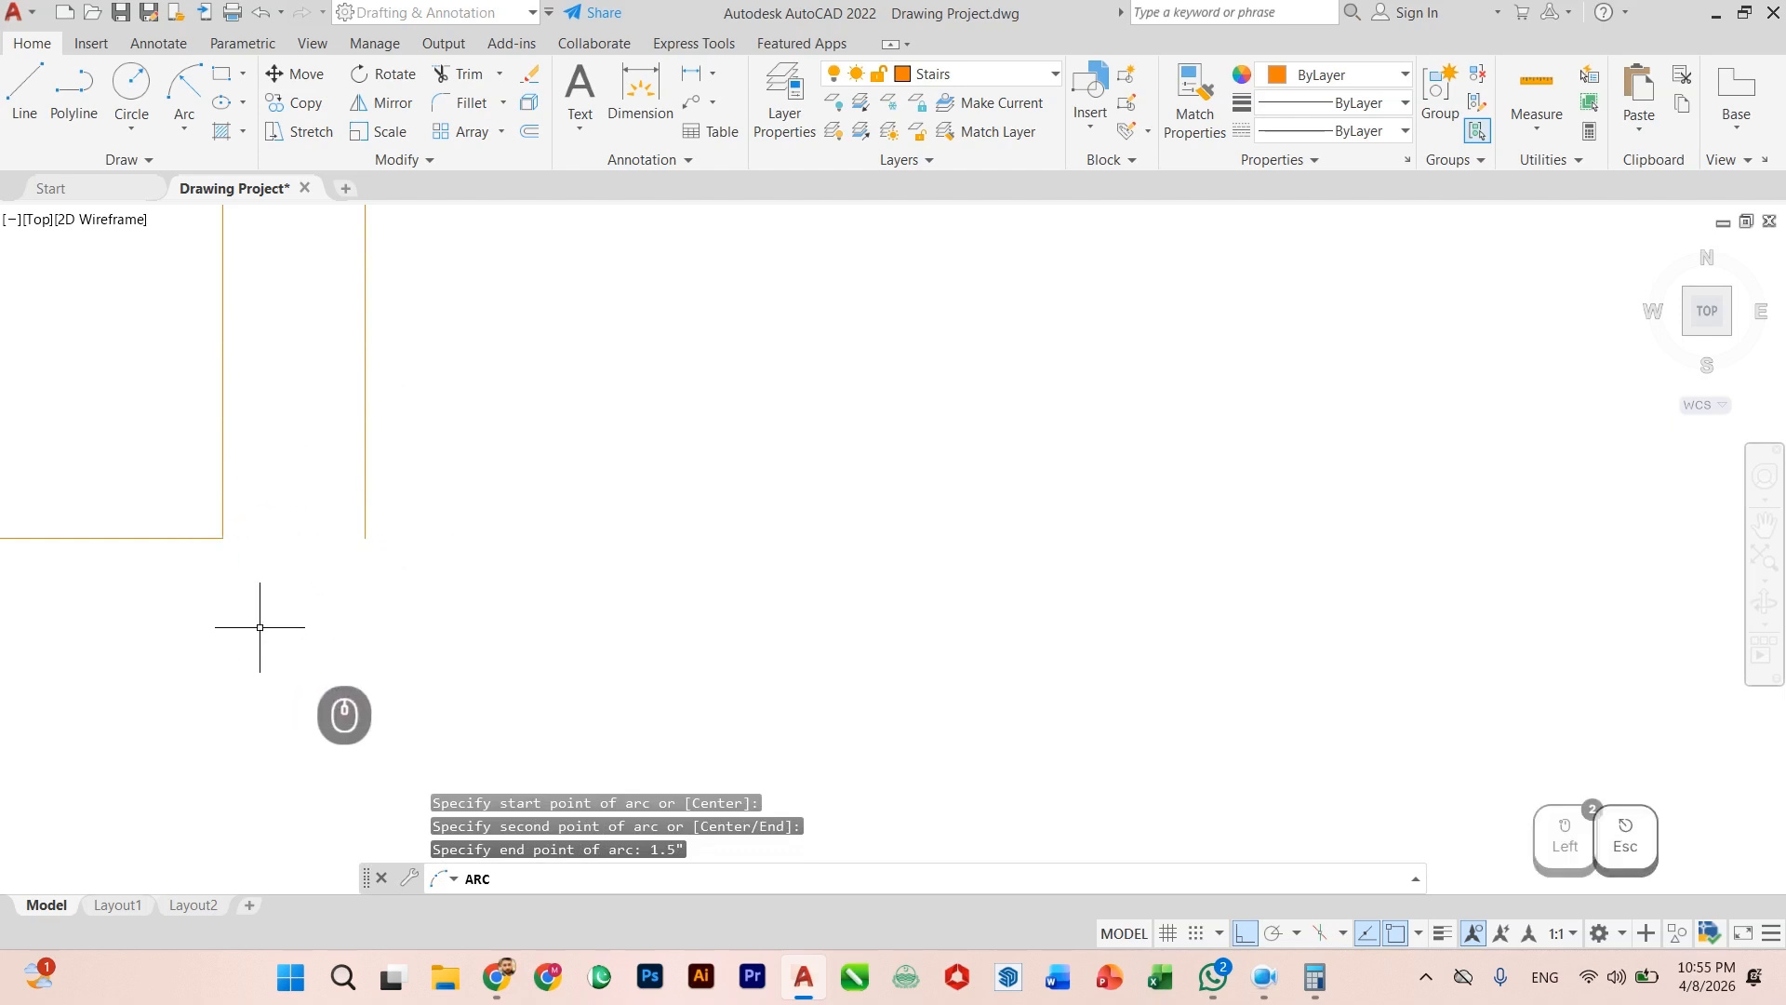
key("Escape")
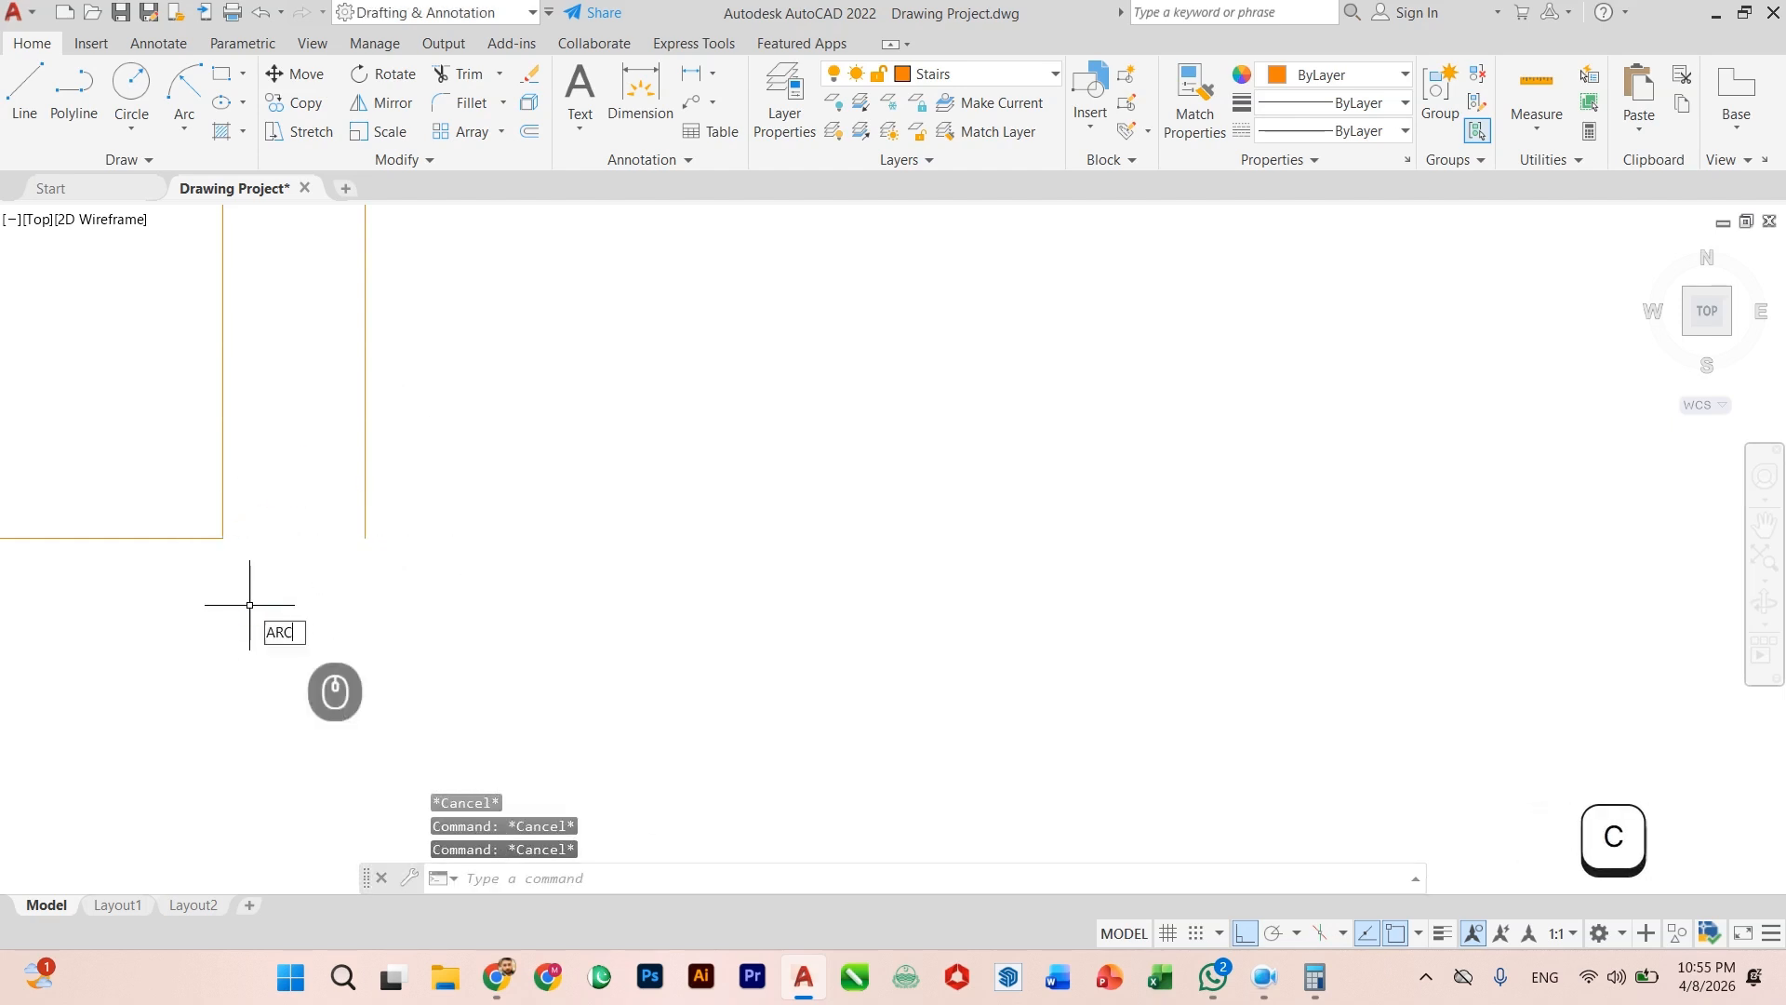
key("Return")
left_click(223, 537)
left_click(364, 537)
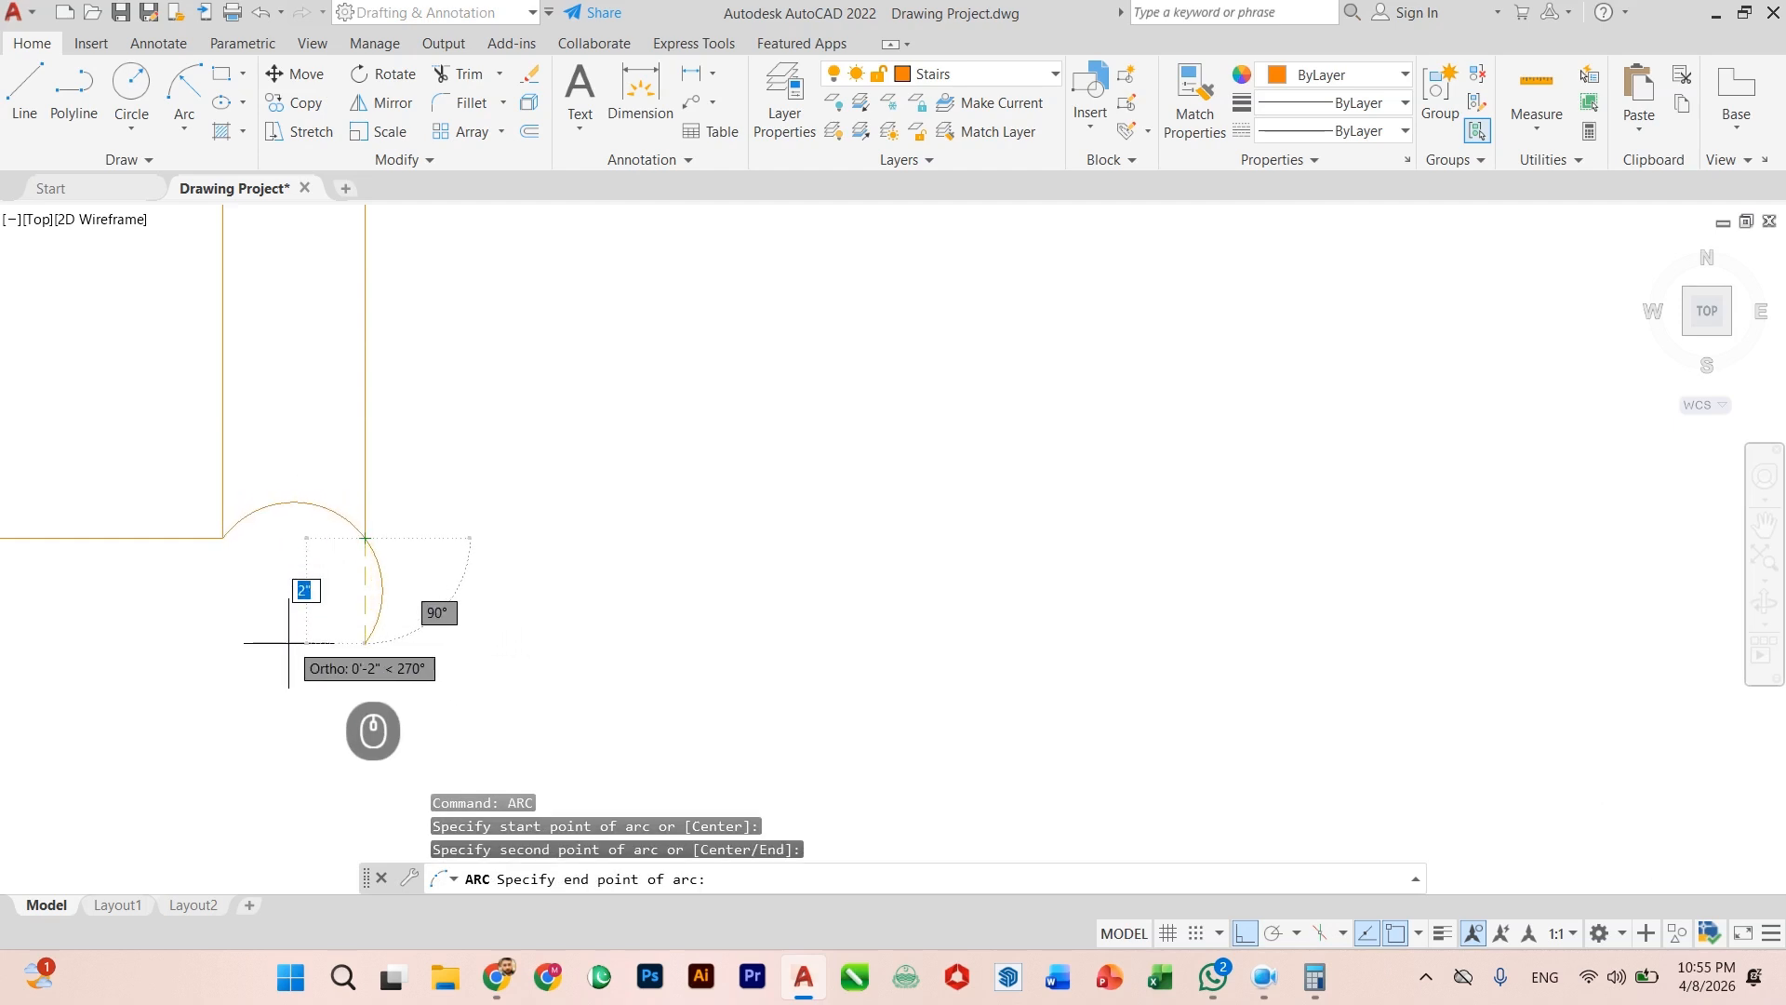
key("Escape")
key("Escape")
key("Escape")
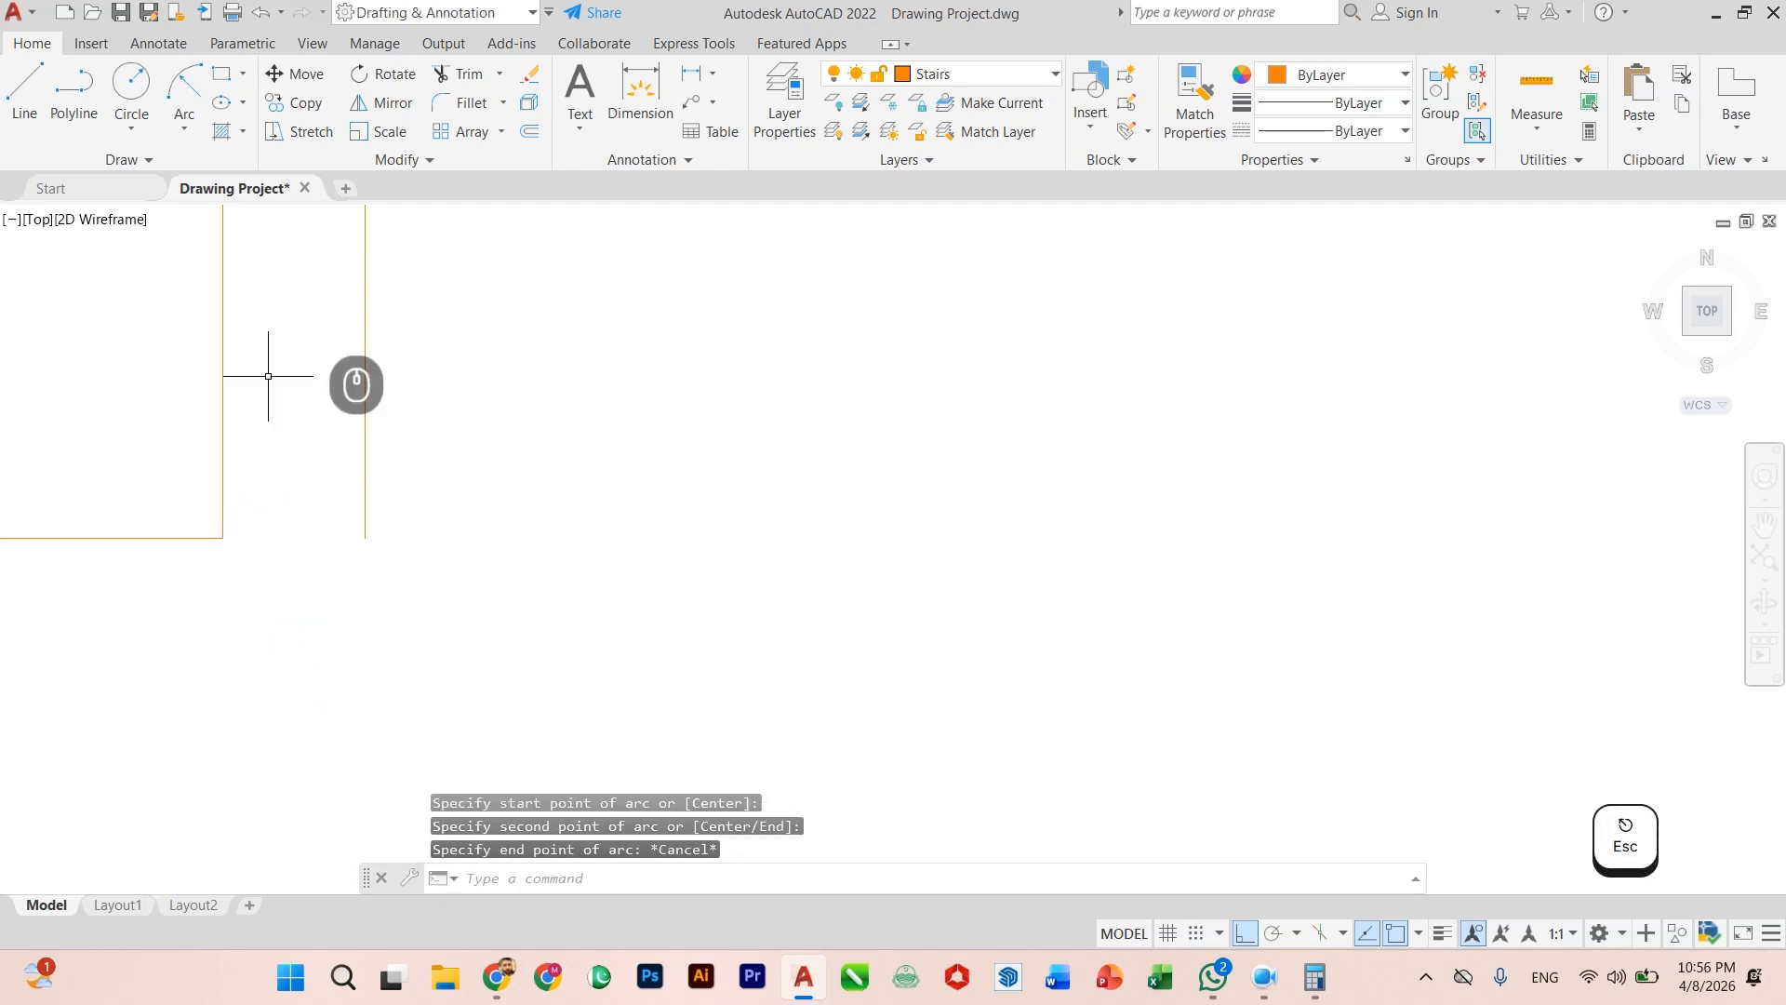
left_click(182, 137)
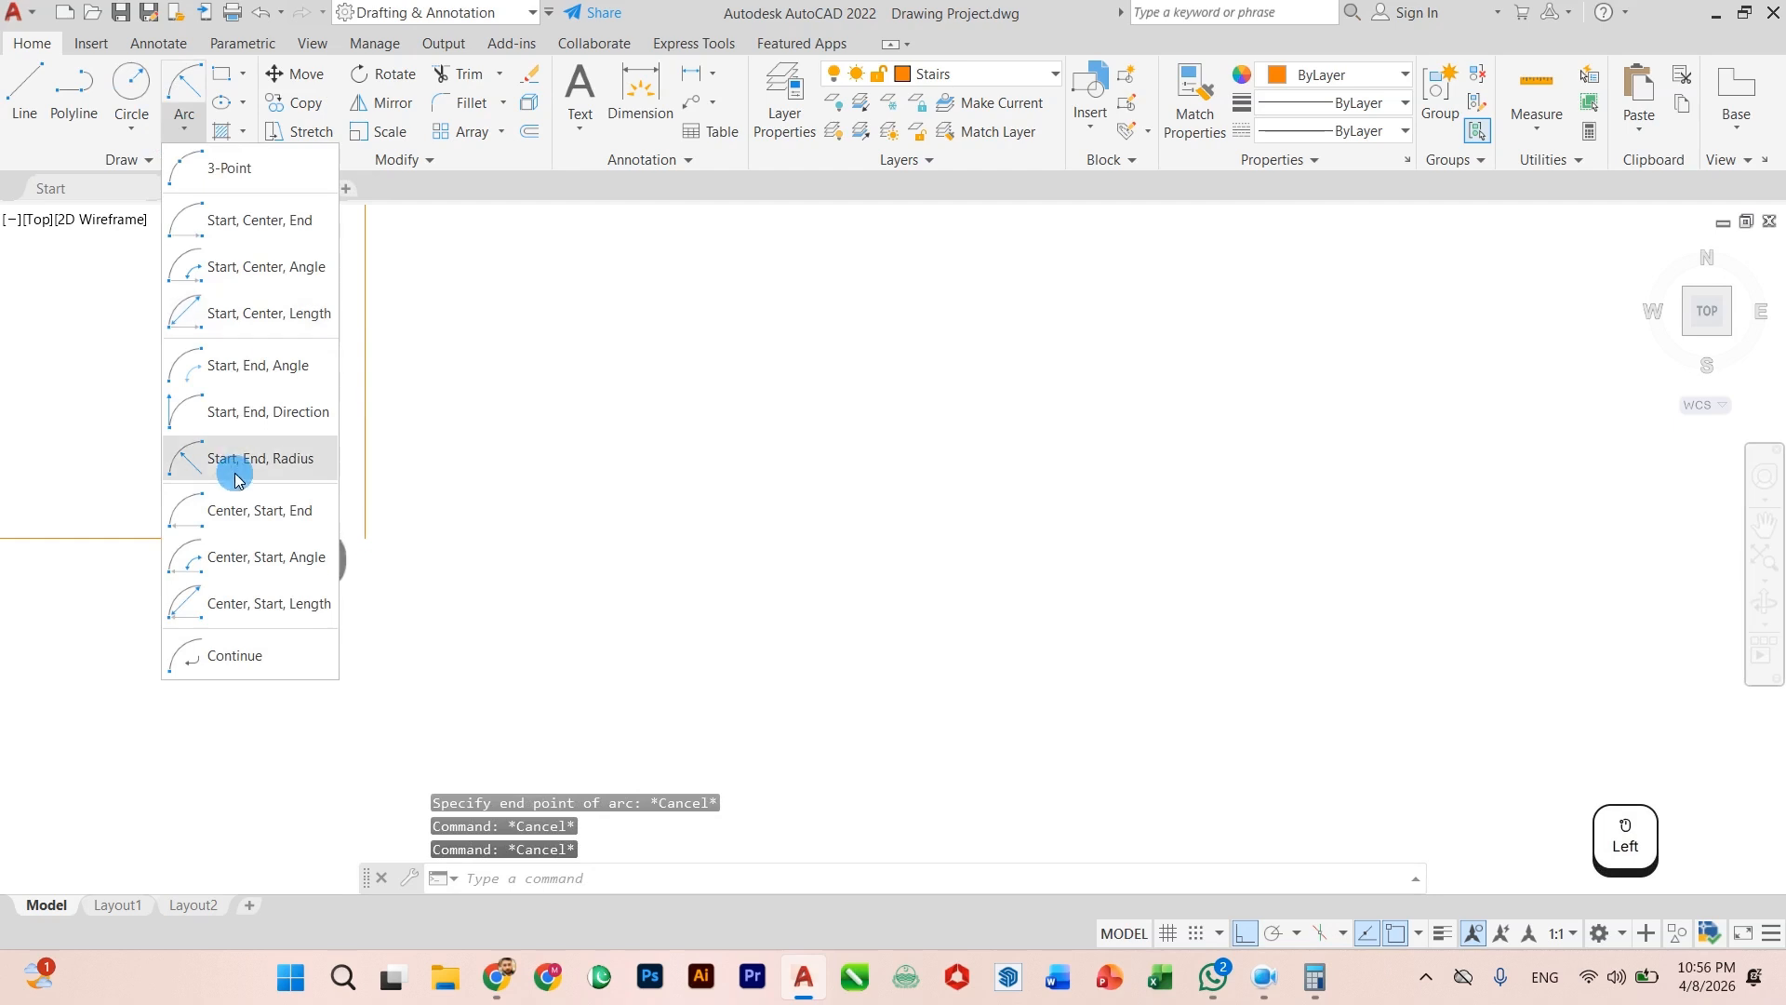
left_click(232, 460)
key("Escape")
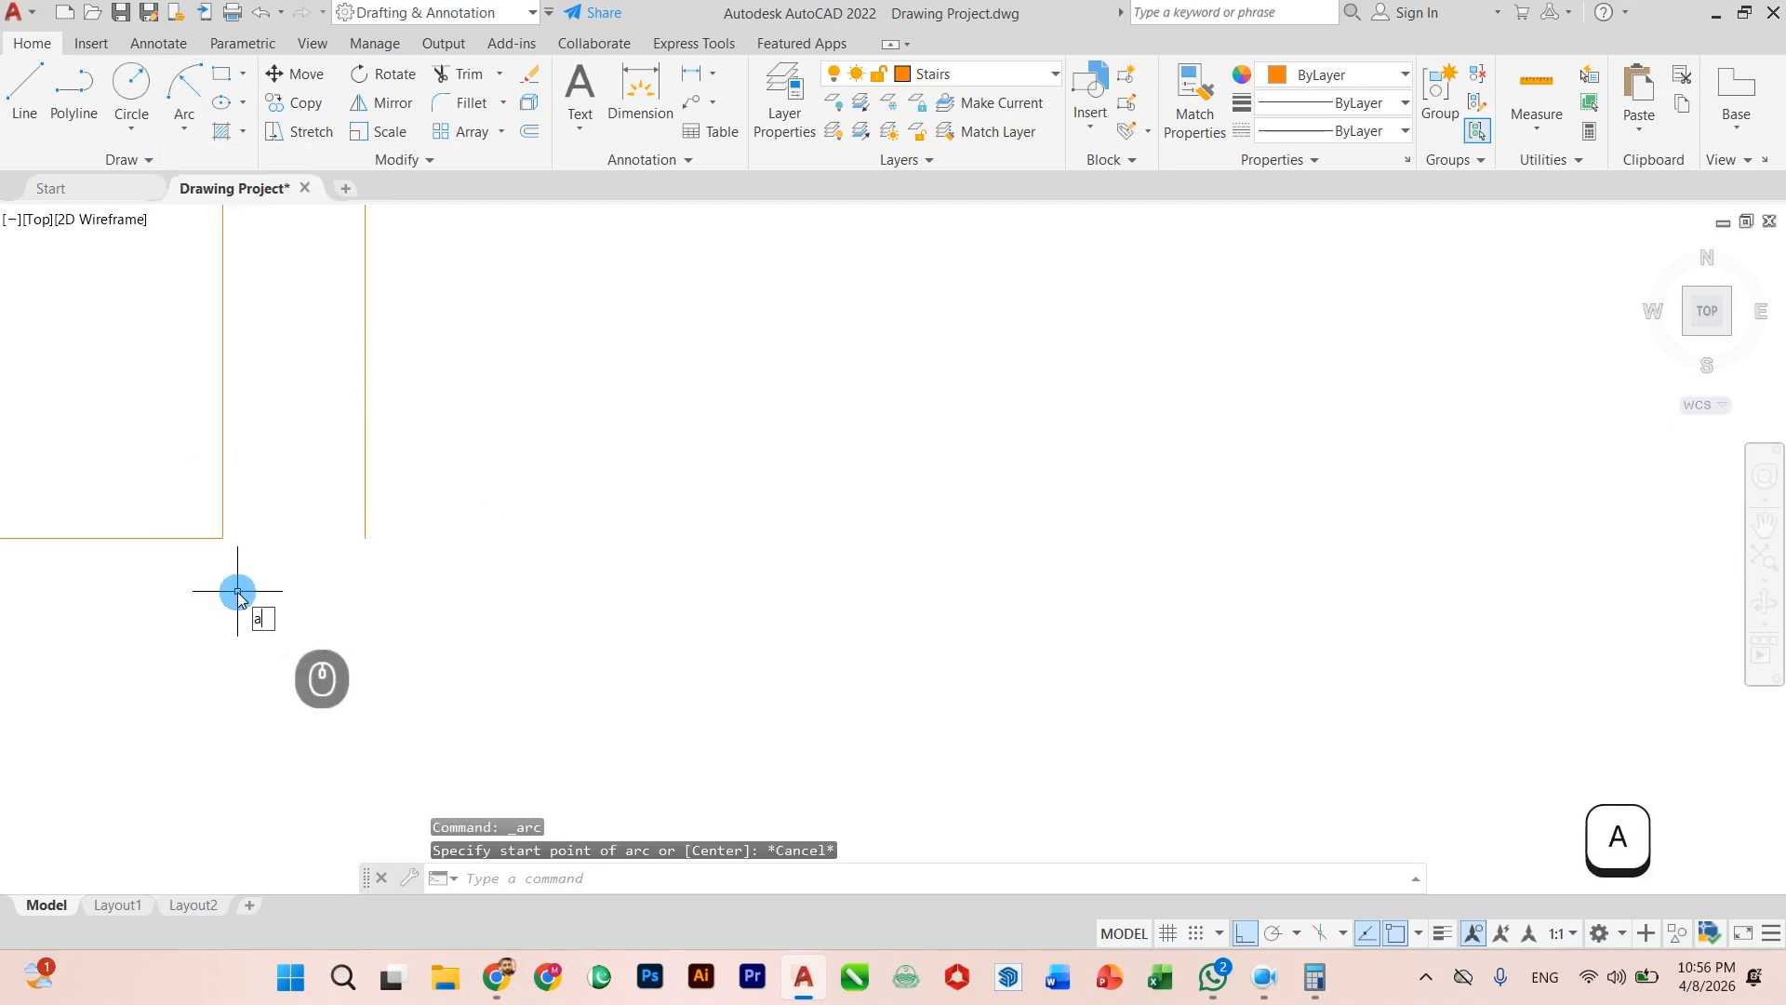
Step: Try an arc from the tread-side line's lower end through the outer side line's lower end with a 1.5" end distance, and erase it
type("arc")
key("Return")
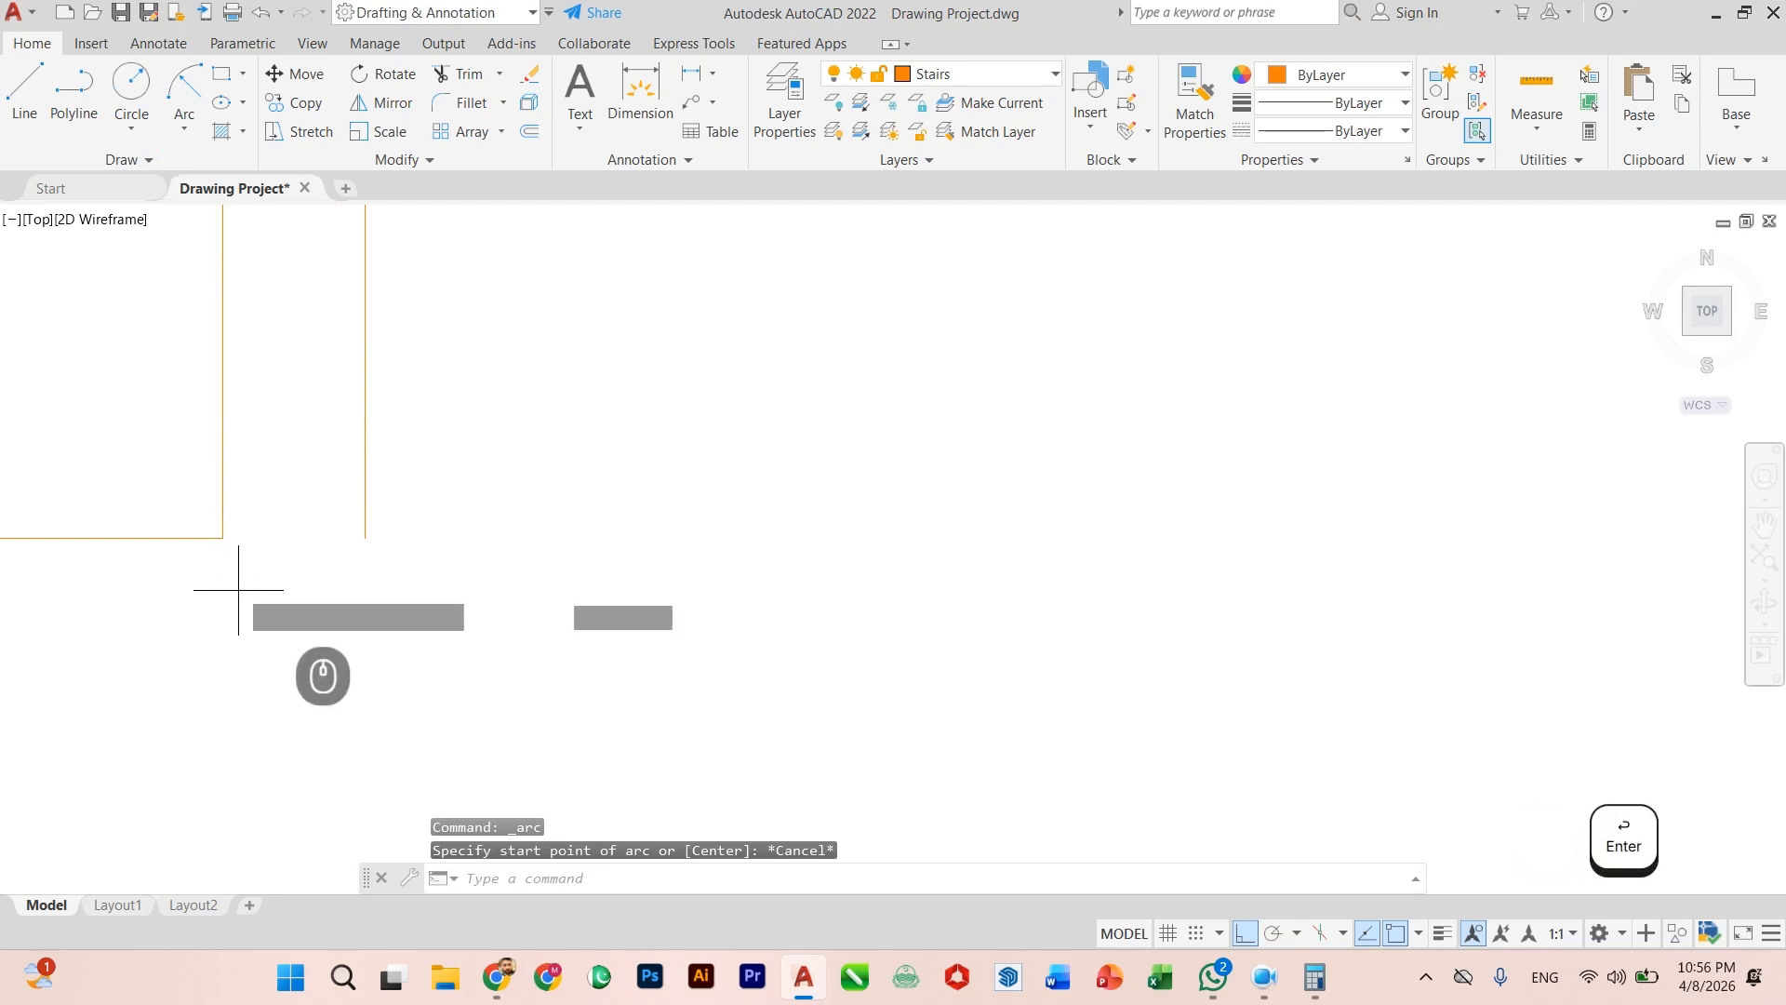
left_click(223, 538)
left_click(363, 538)
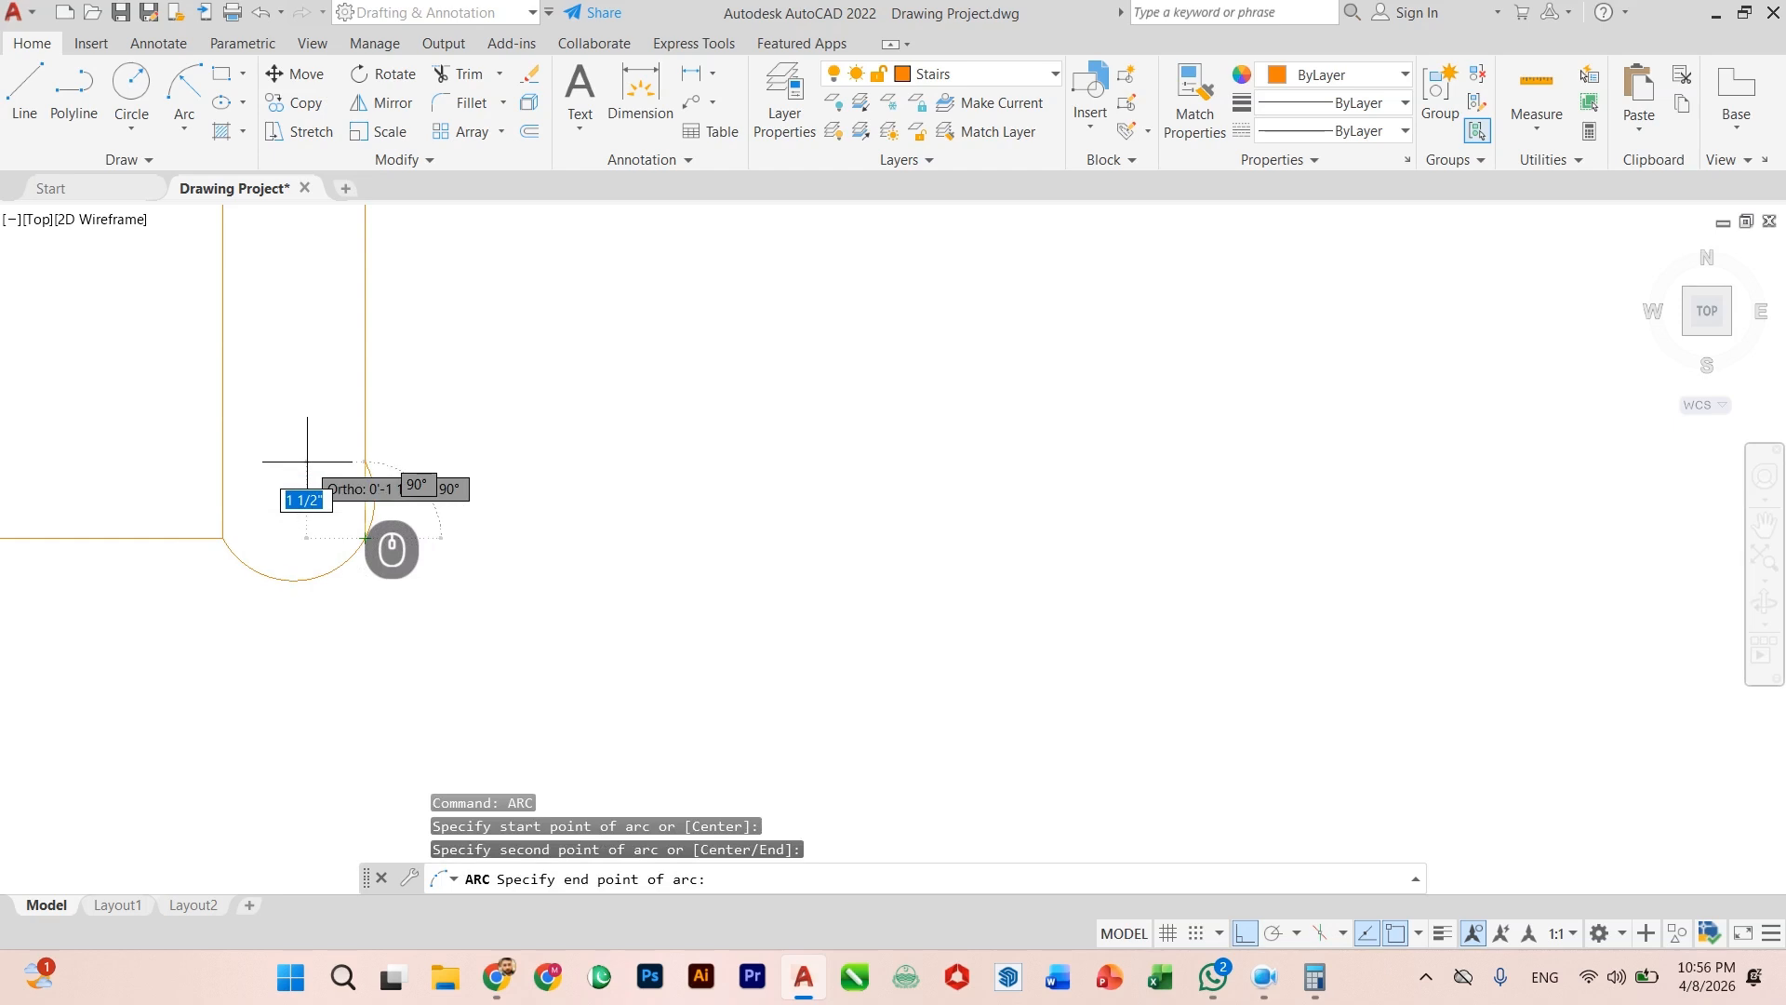
type("1.5")
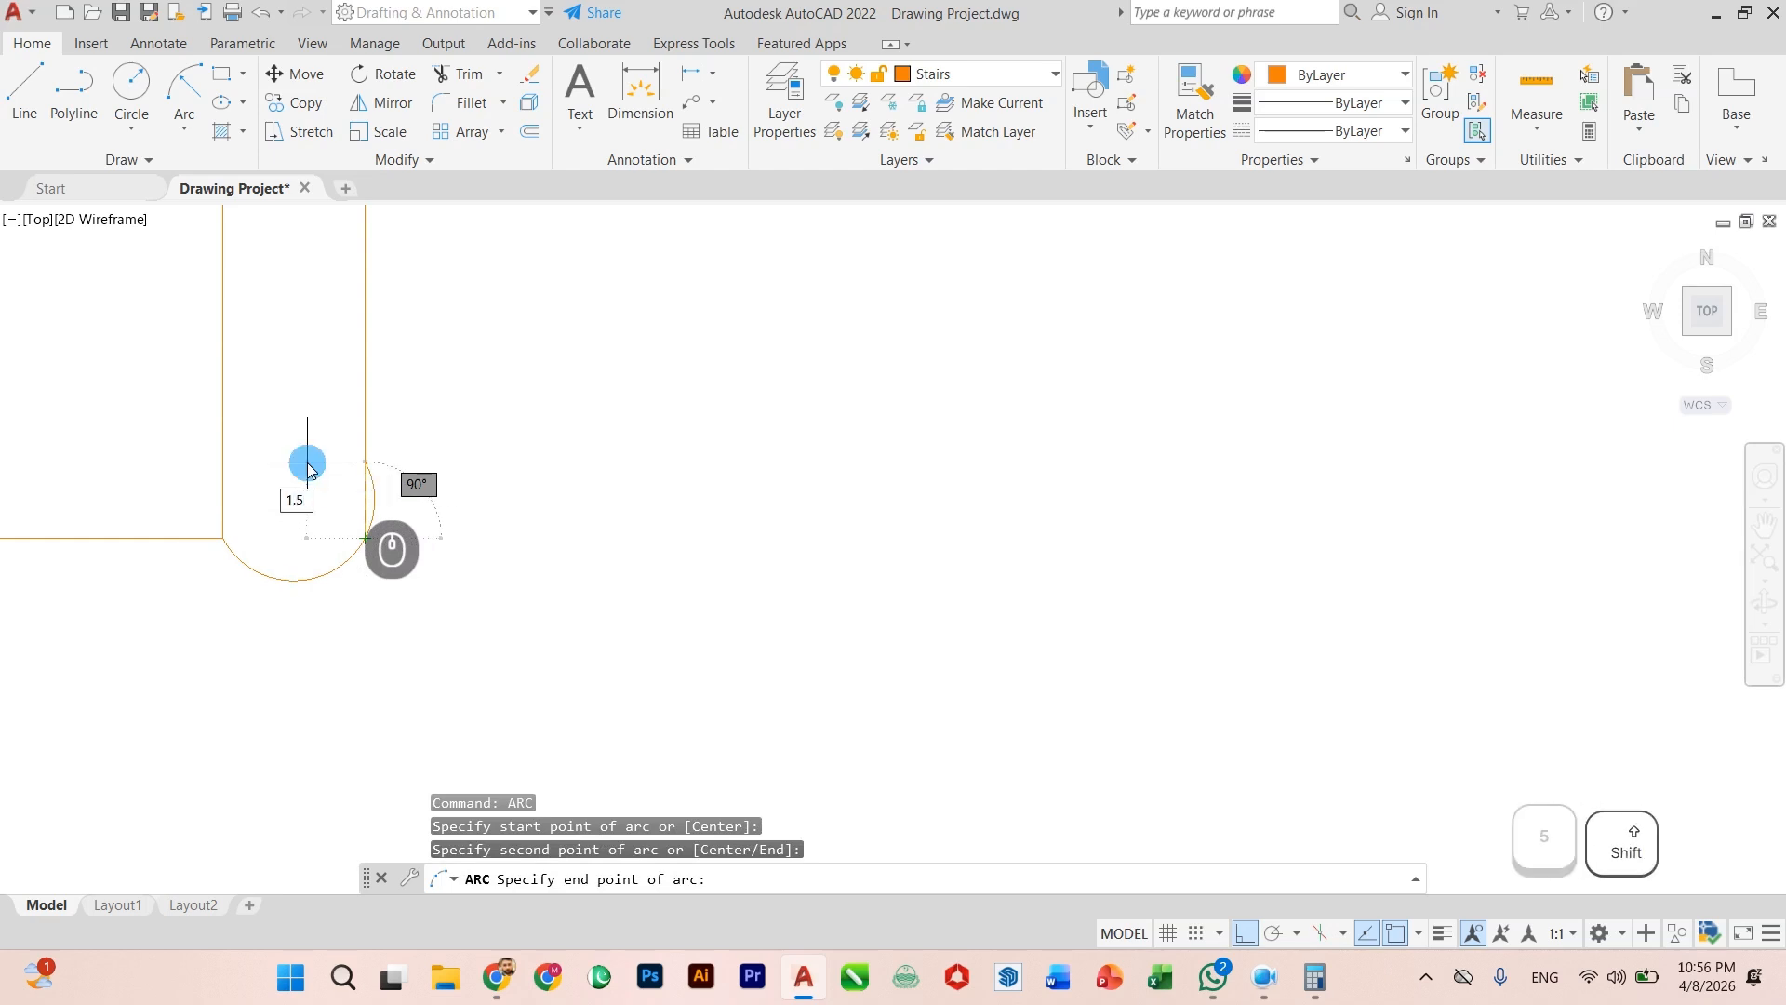
type("\"")
key("Return")
left_click(267, 548)
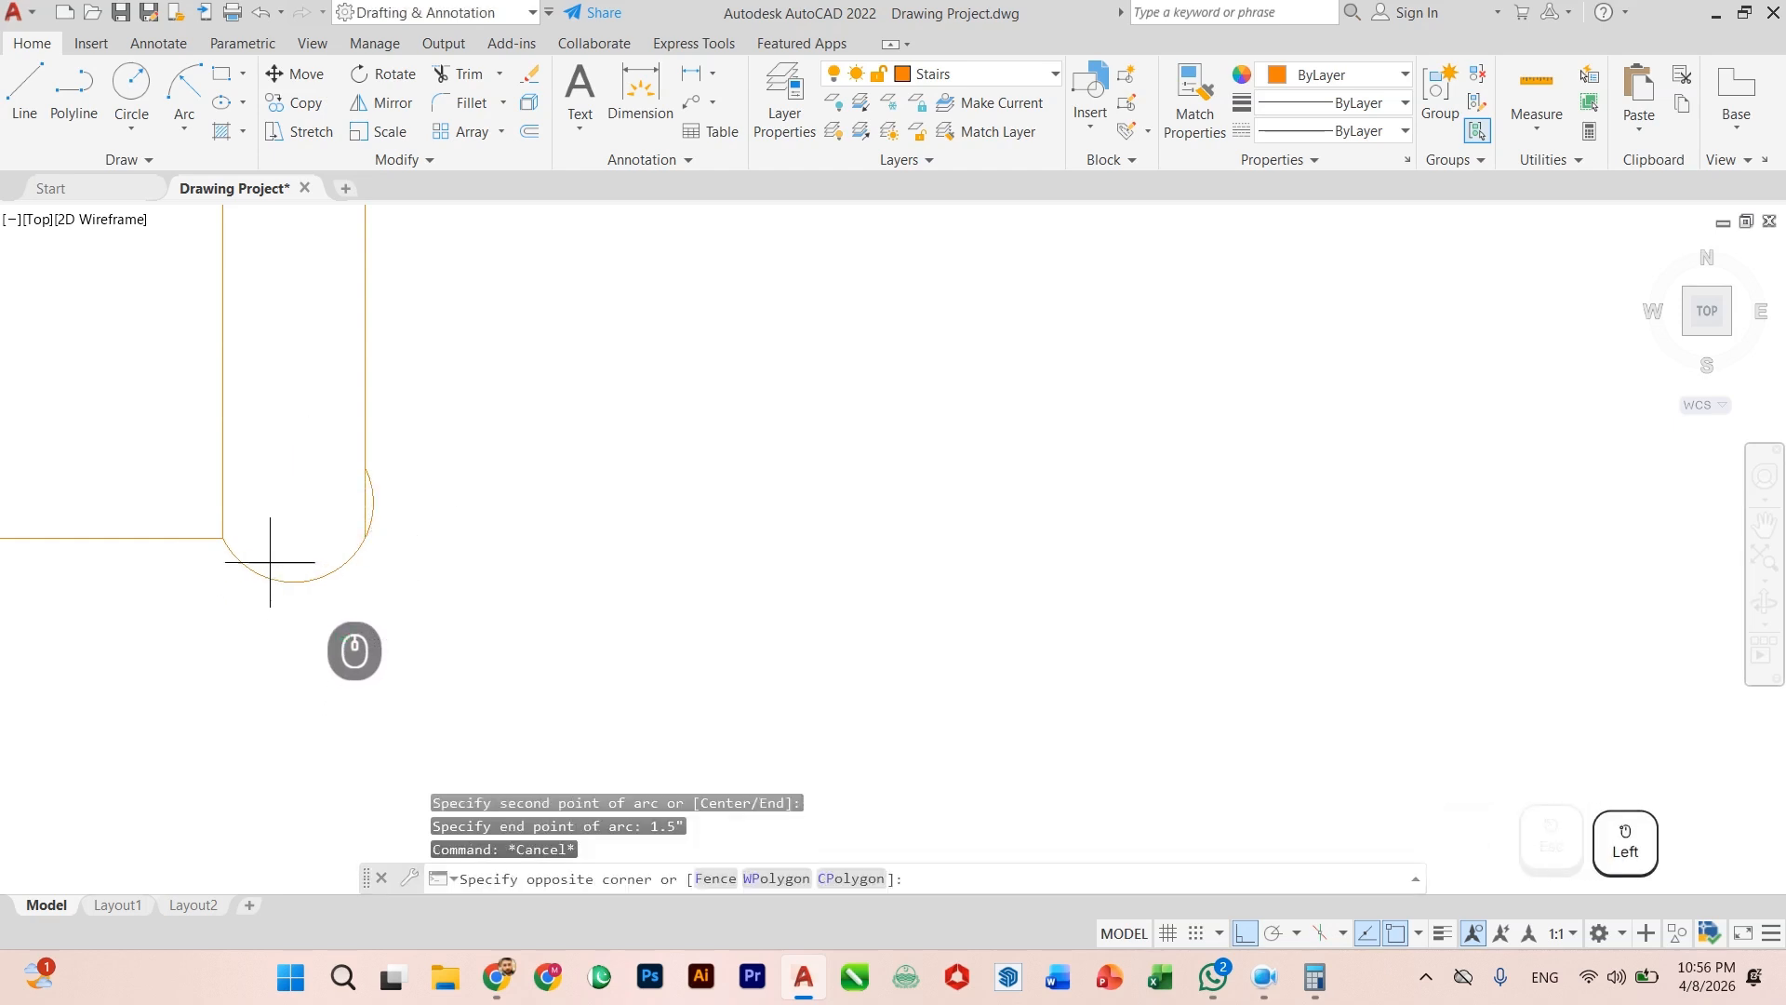
left_click(246, 617)
key("Delete")
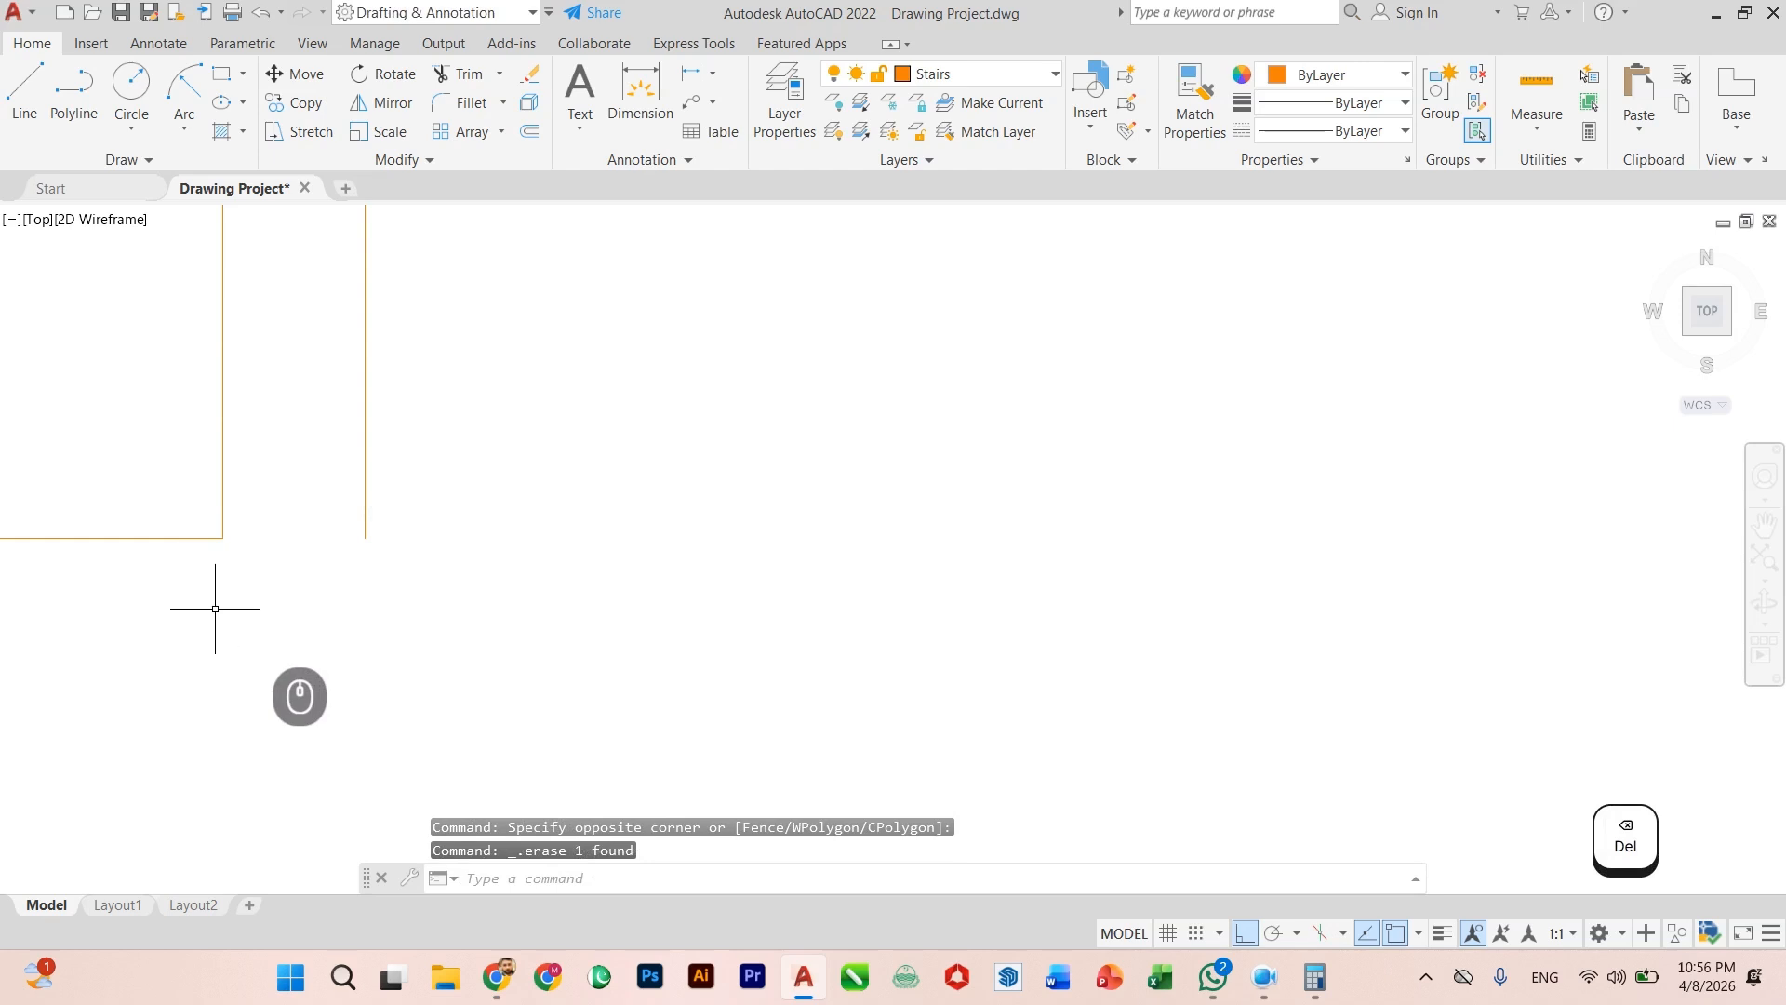
Step: Try the 1.5" arc in reverse, from the outer side line's lower end through the tread-side line's lower end, and erase it
type("arc")
key("Return")
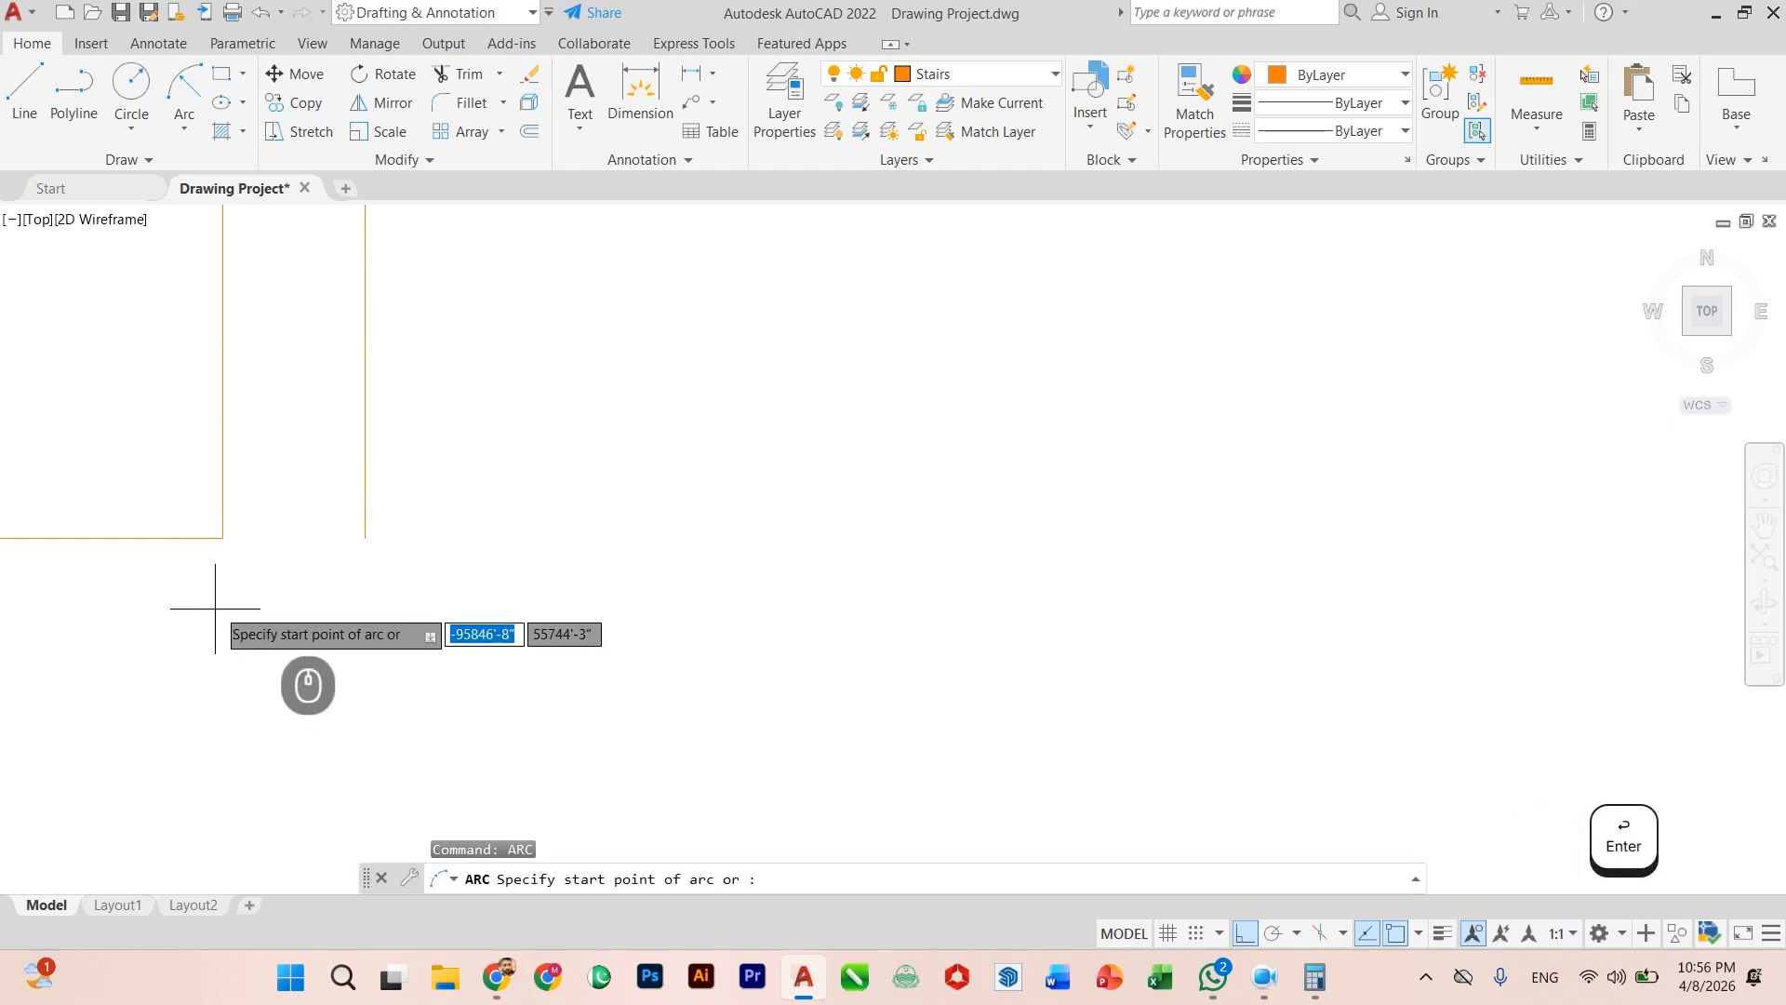
left_click(365, 537)
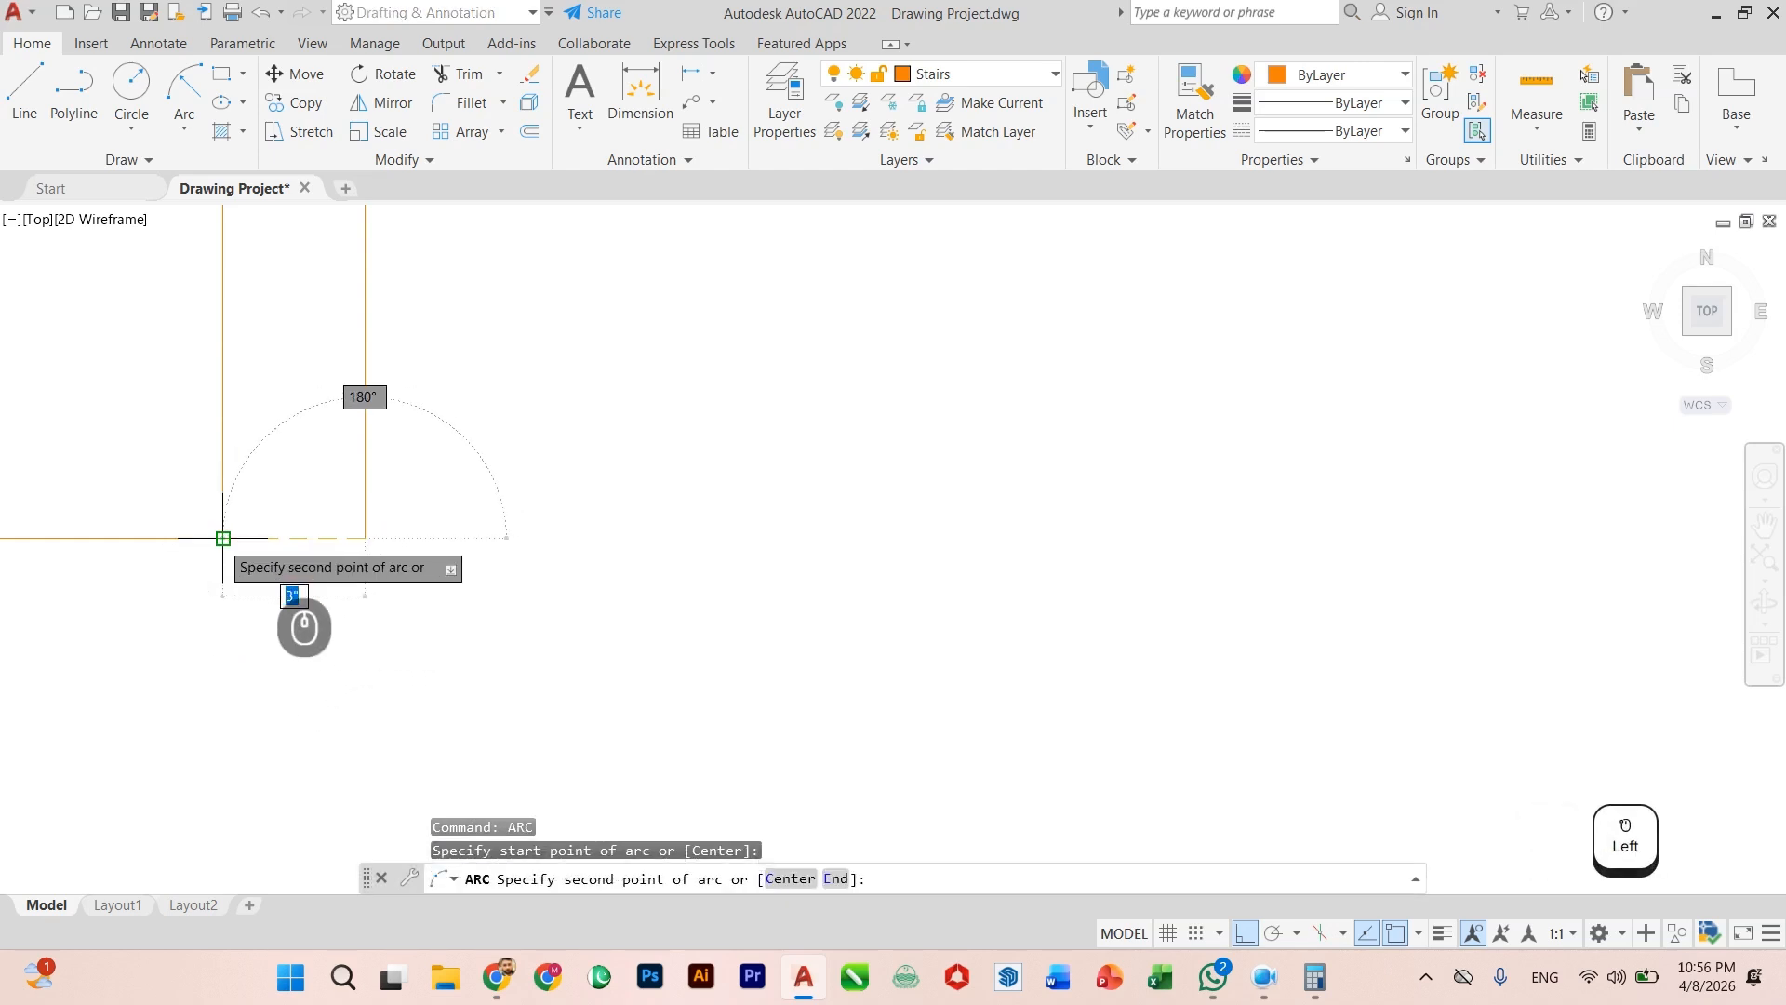
left_click(223, 537)
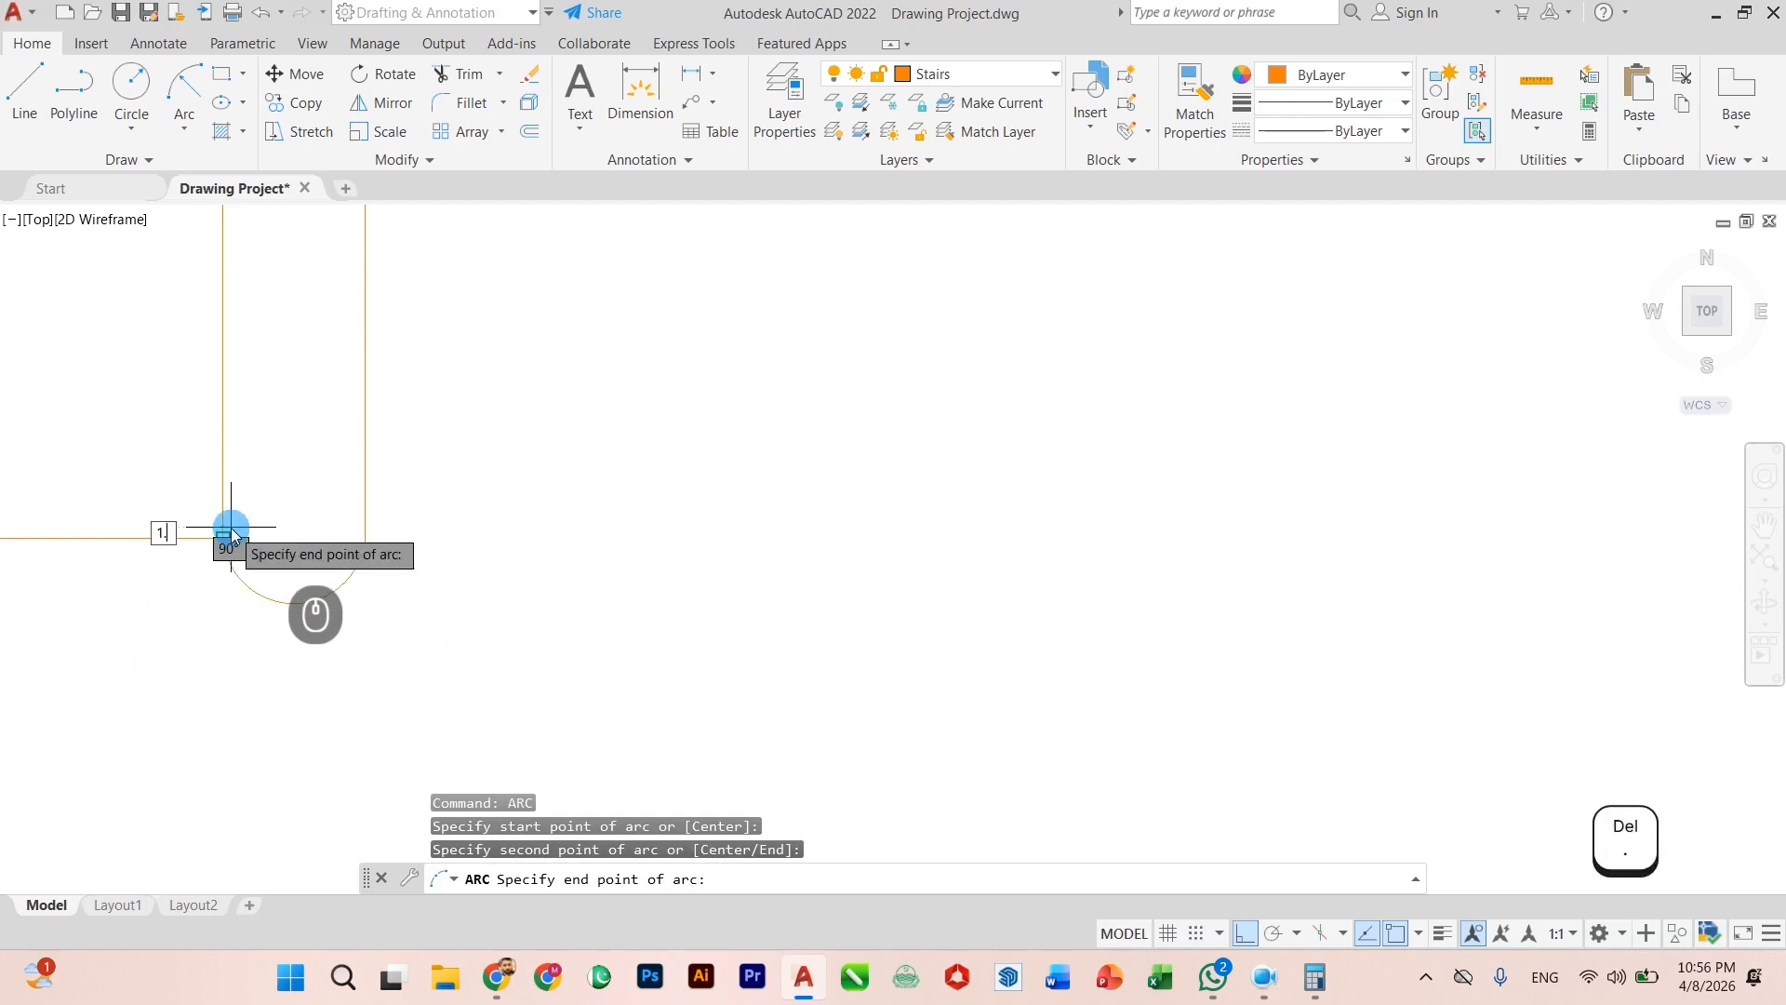
left_click(231, 527)
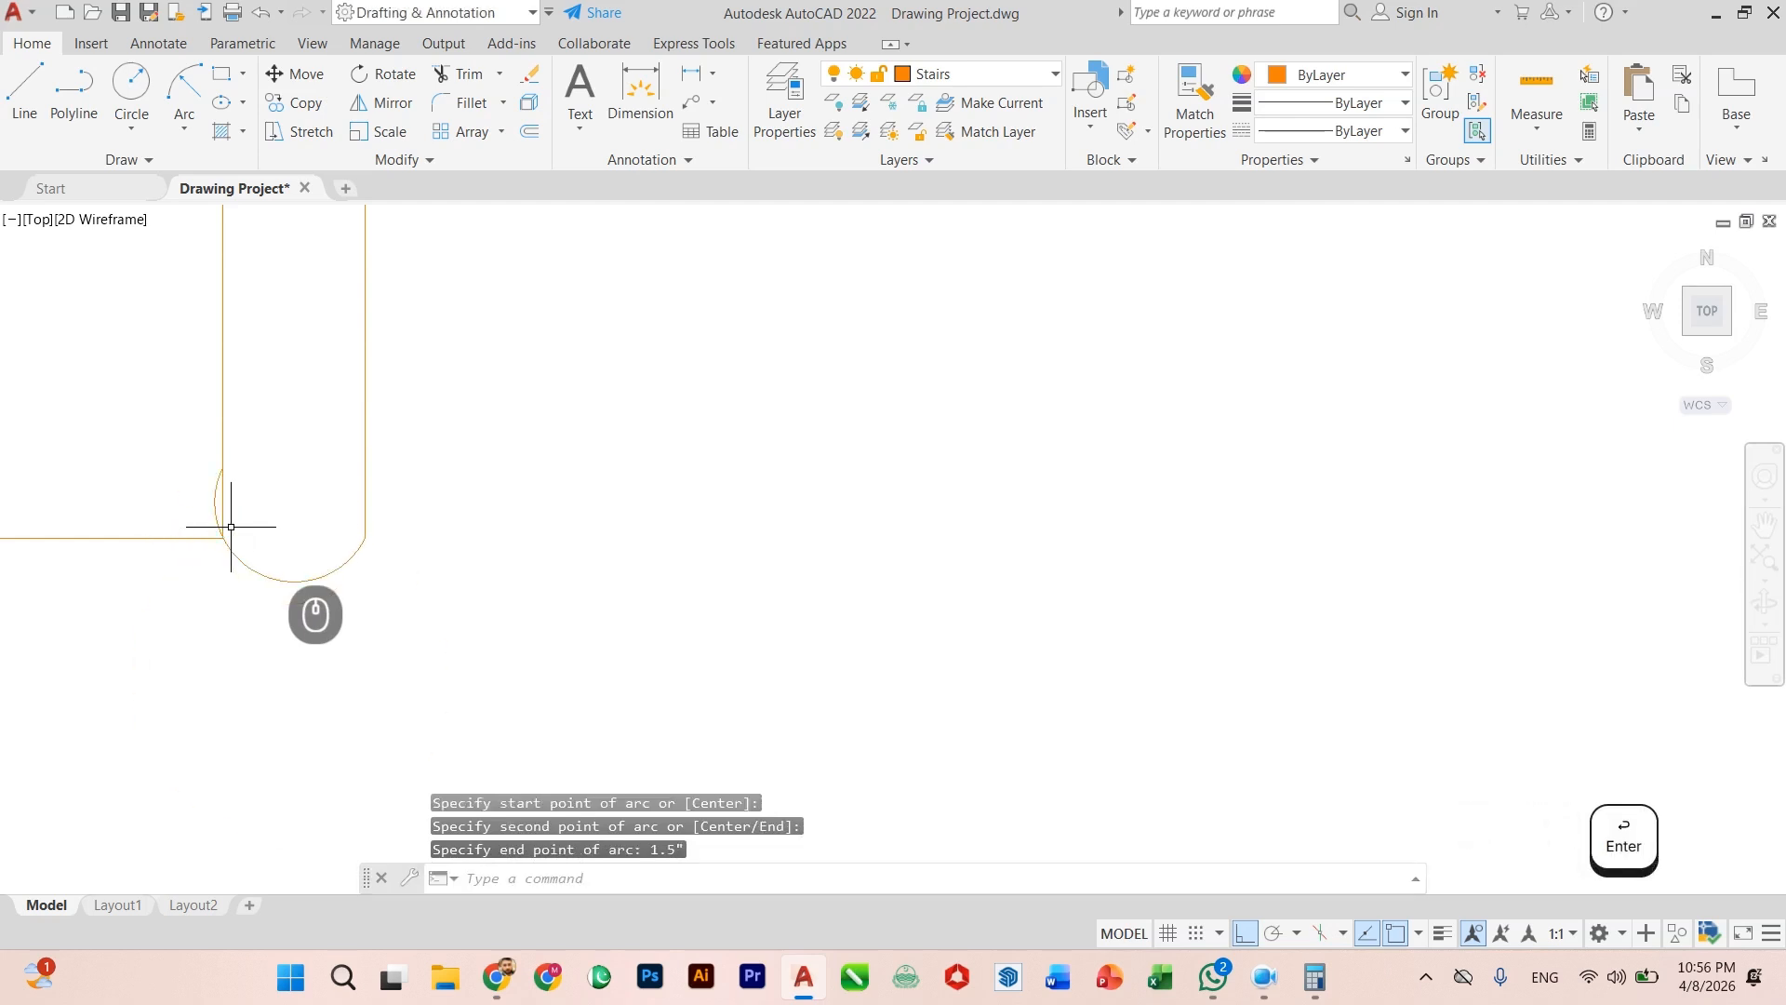
scroll(232, 596, "up", 5)
left_click(298, 524)
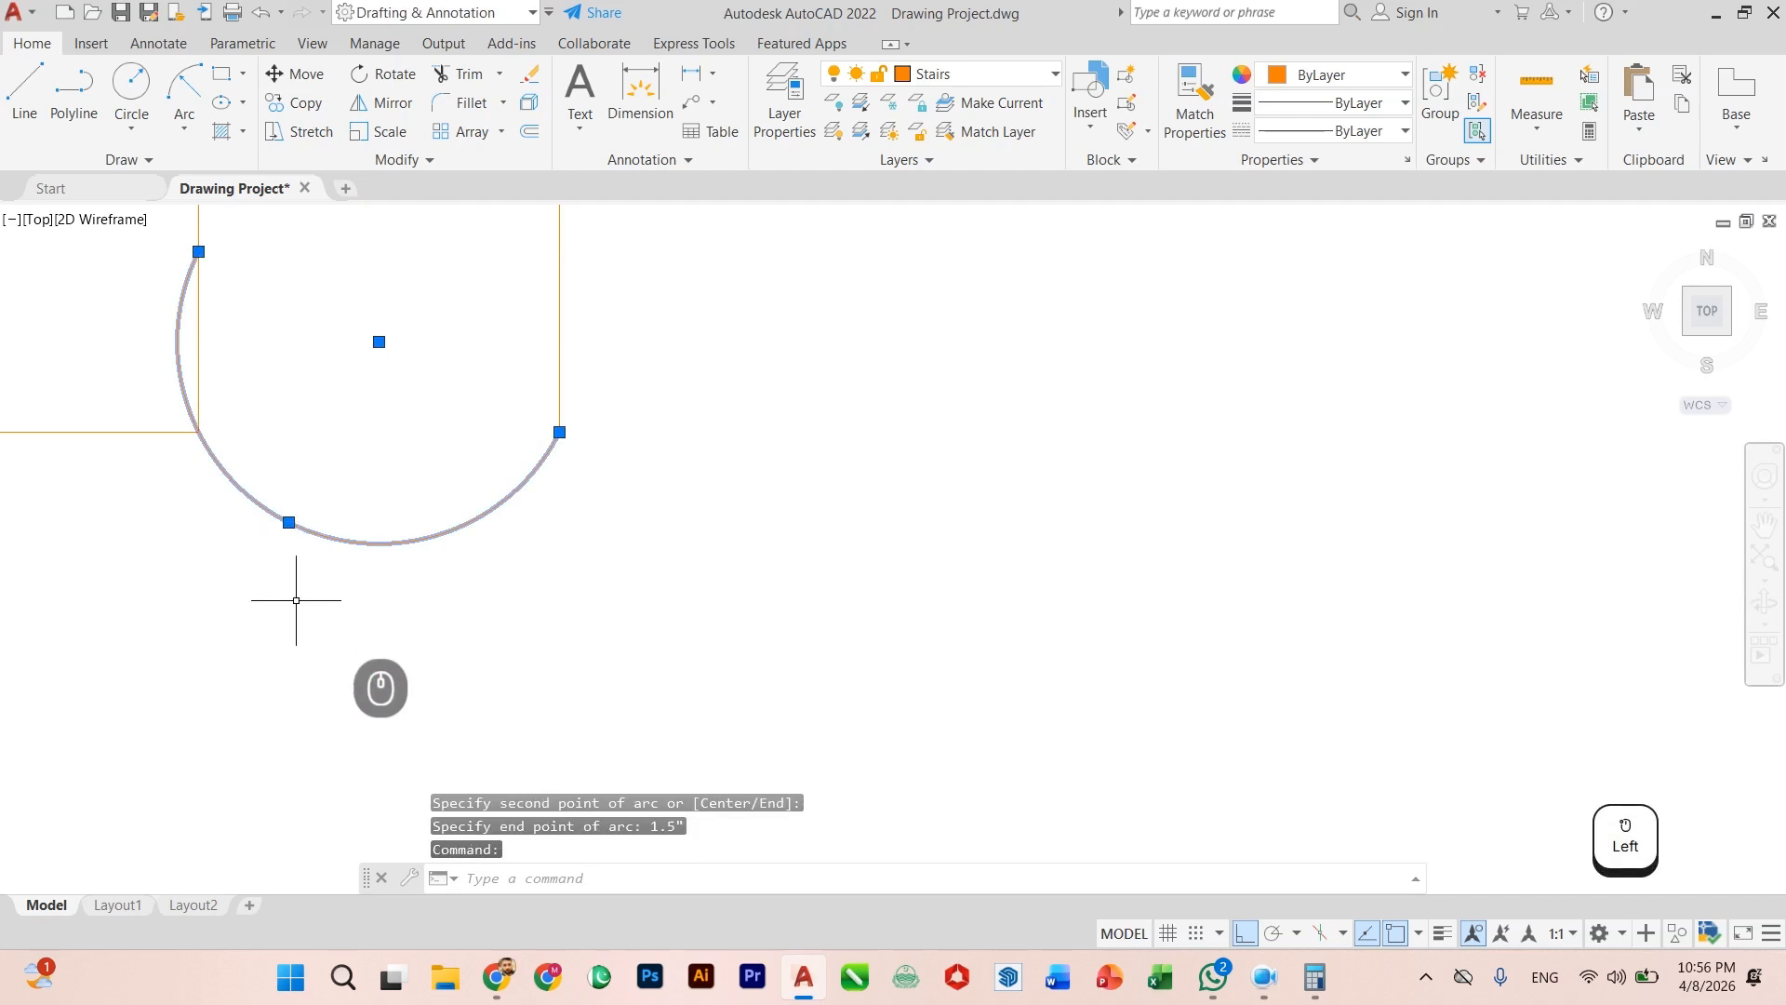
key("Delete")
scroll(296, 598, "down", 4)
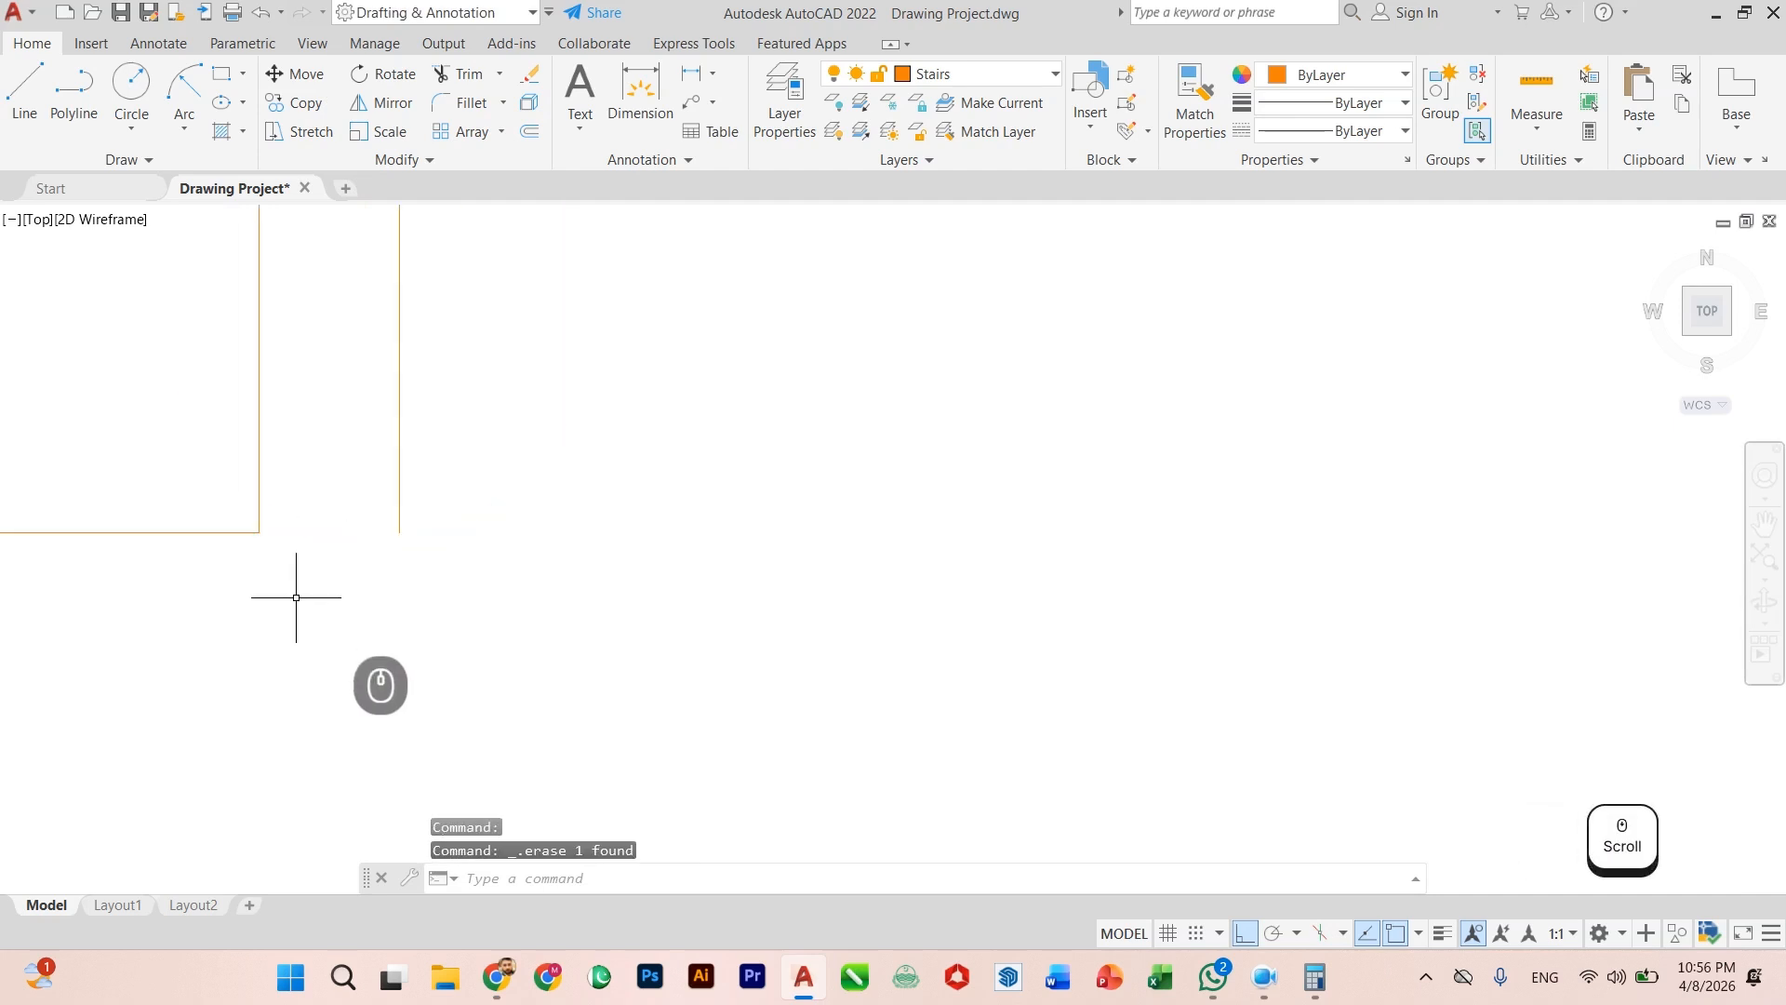
key("Return")
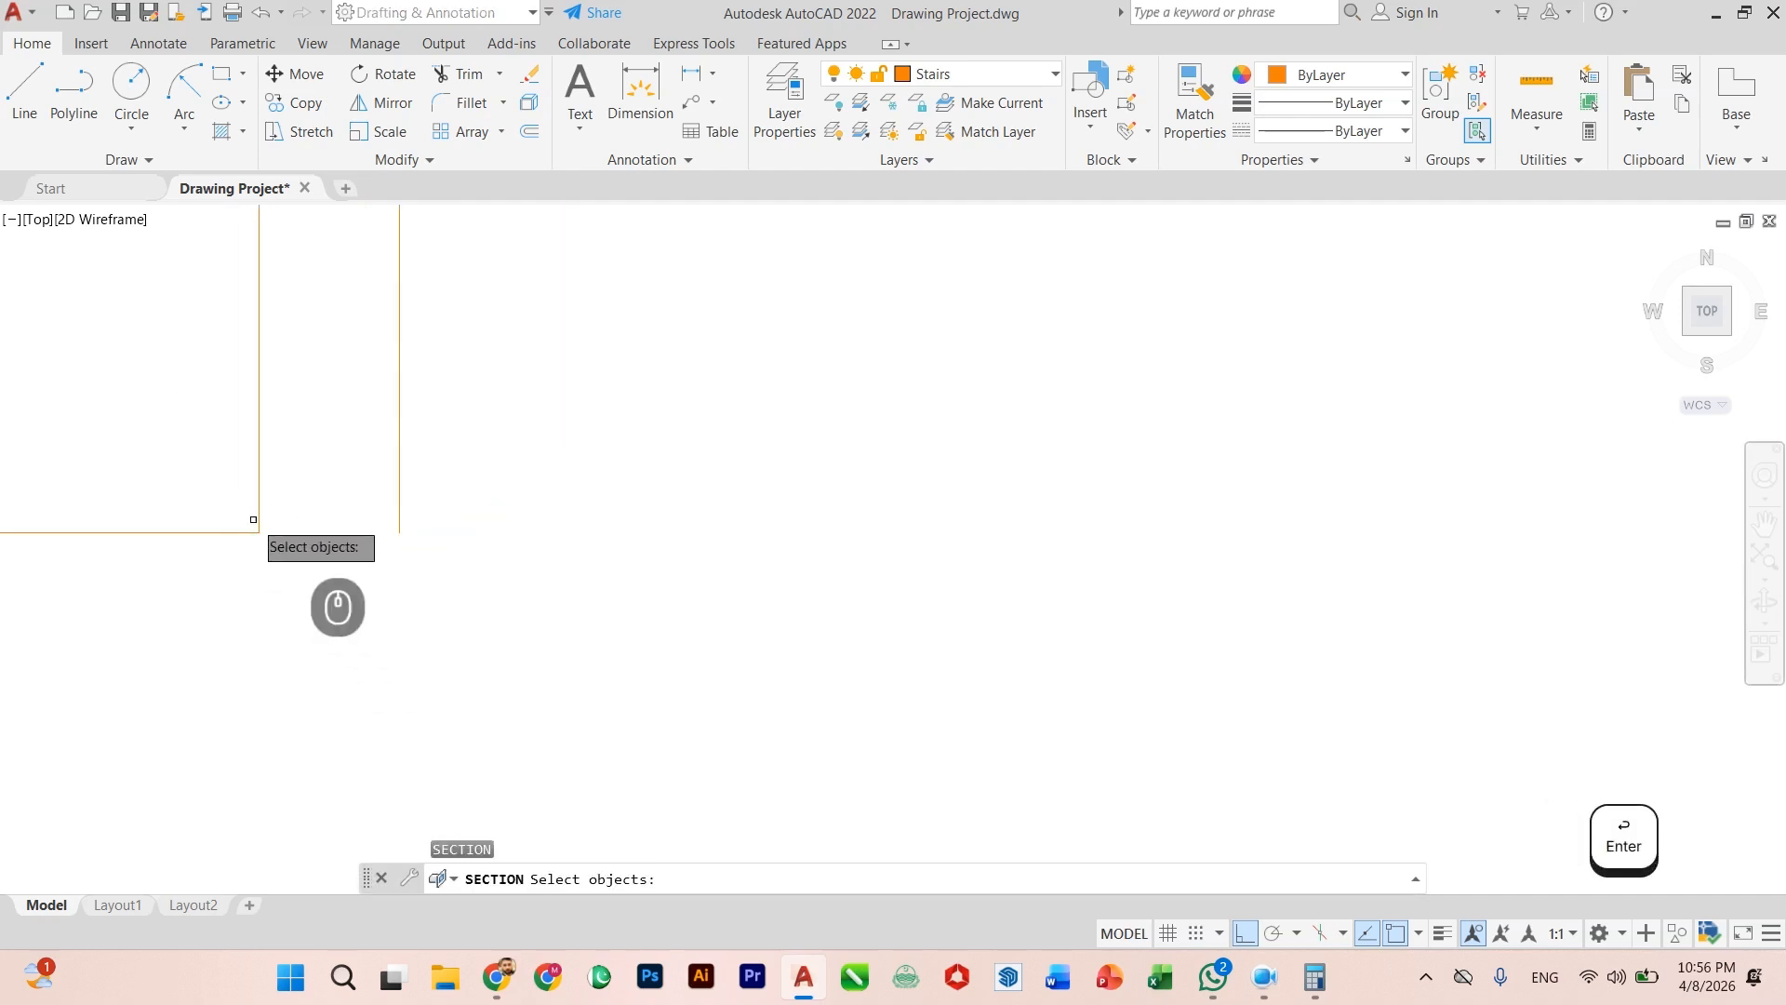
key("Escape")
type("ci")
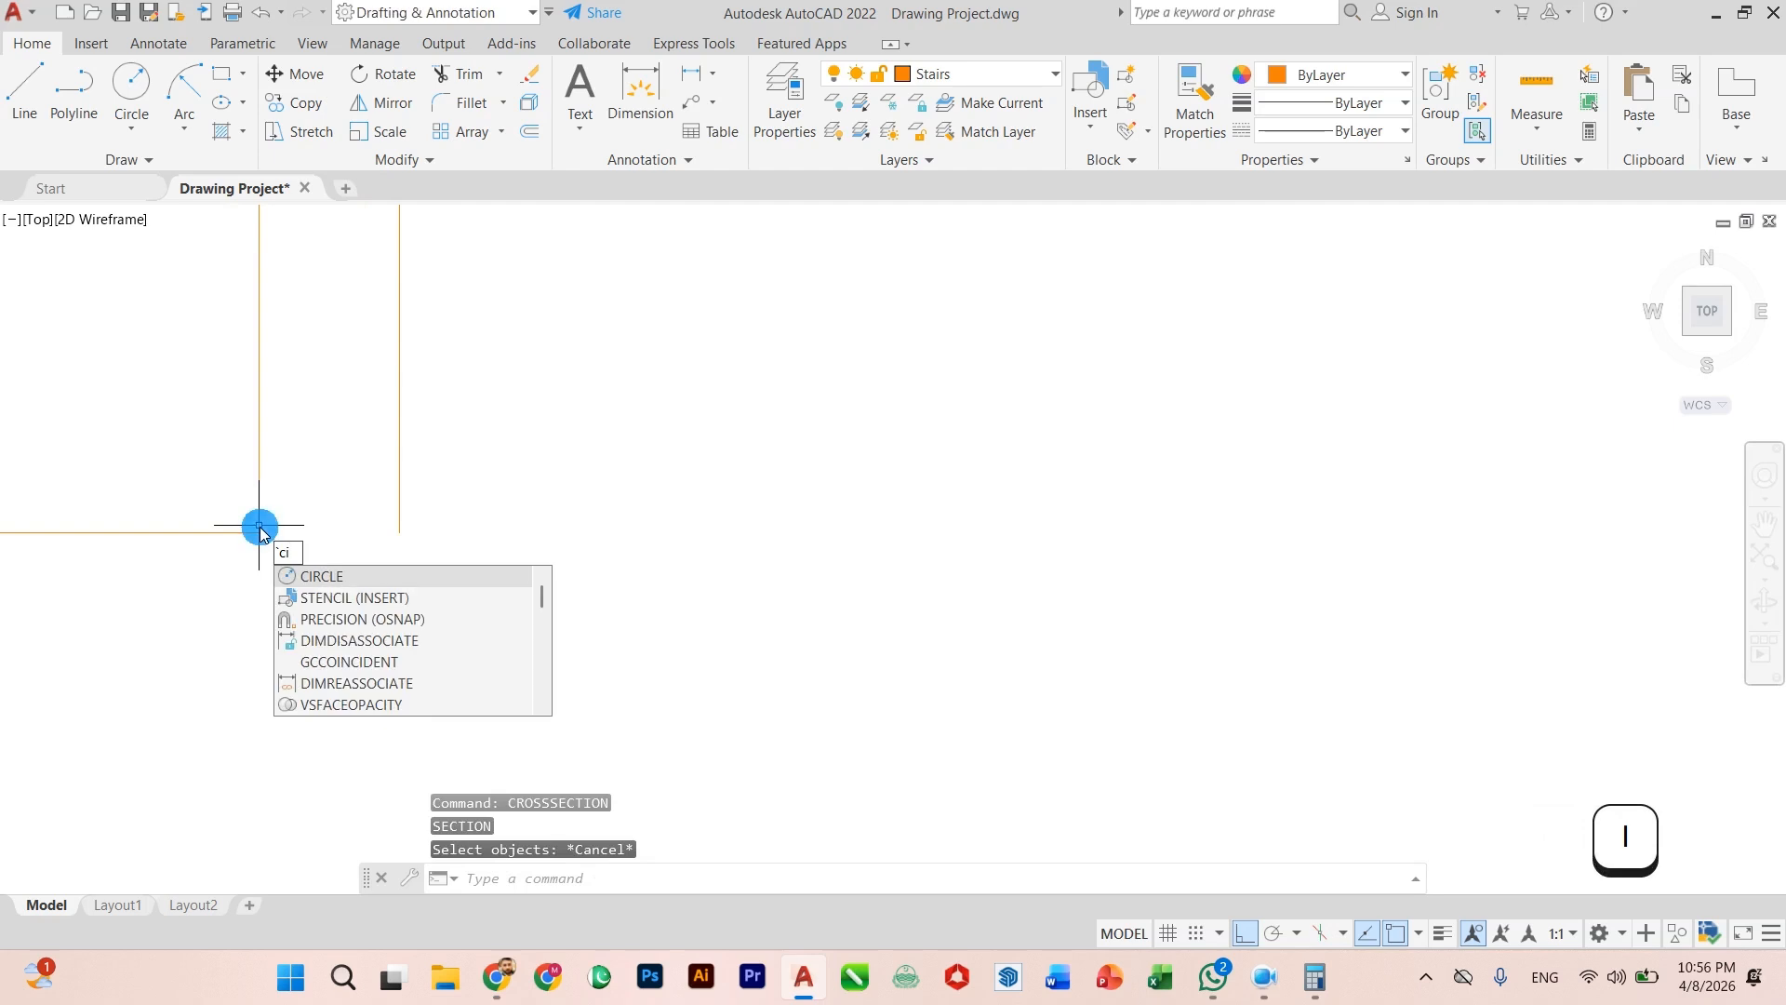
key("Escape")
key("Escape")
key("Escape")
type("ci")
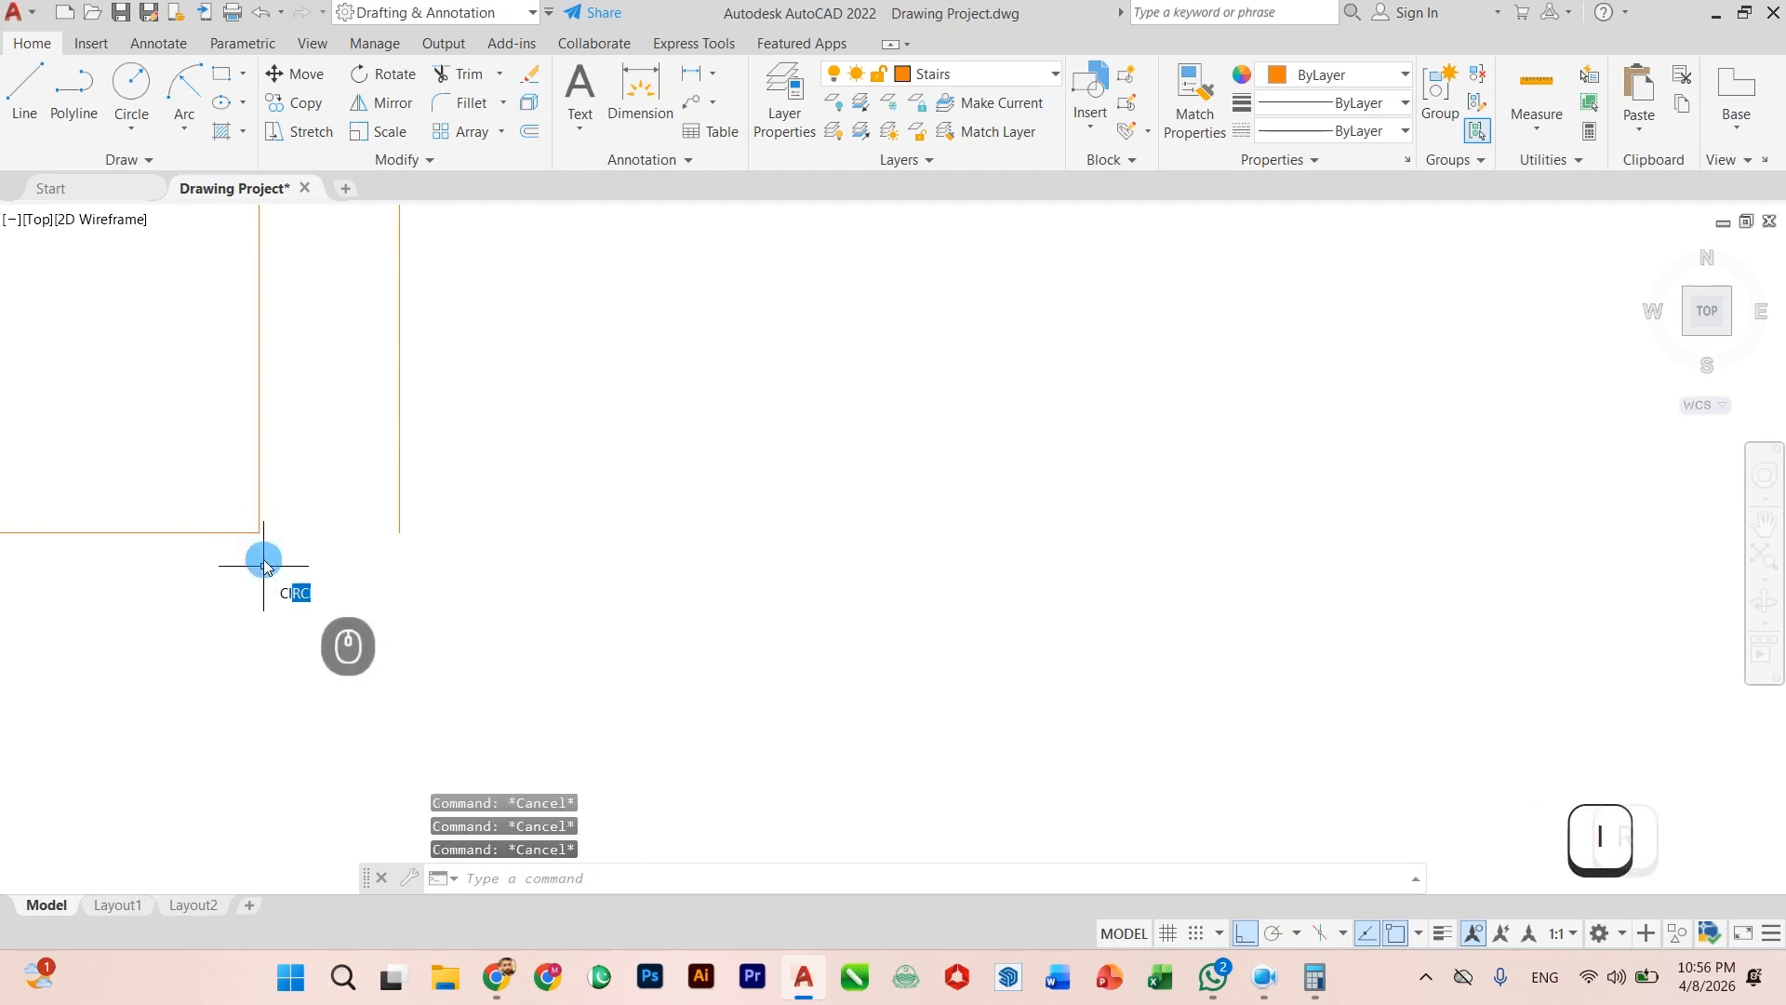
type("r")
key("Return")
left_click(259, 532)
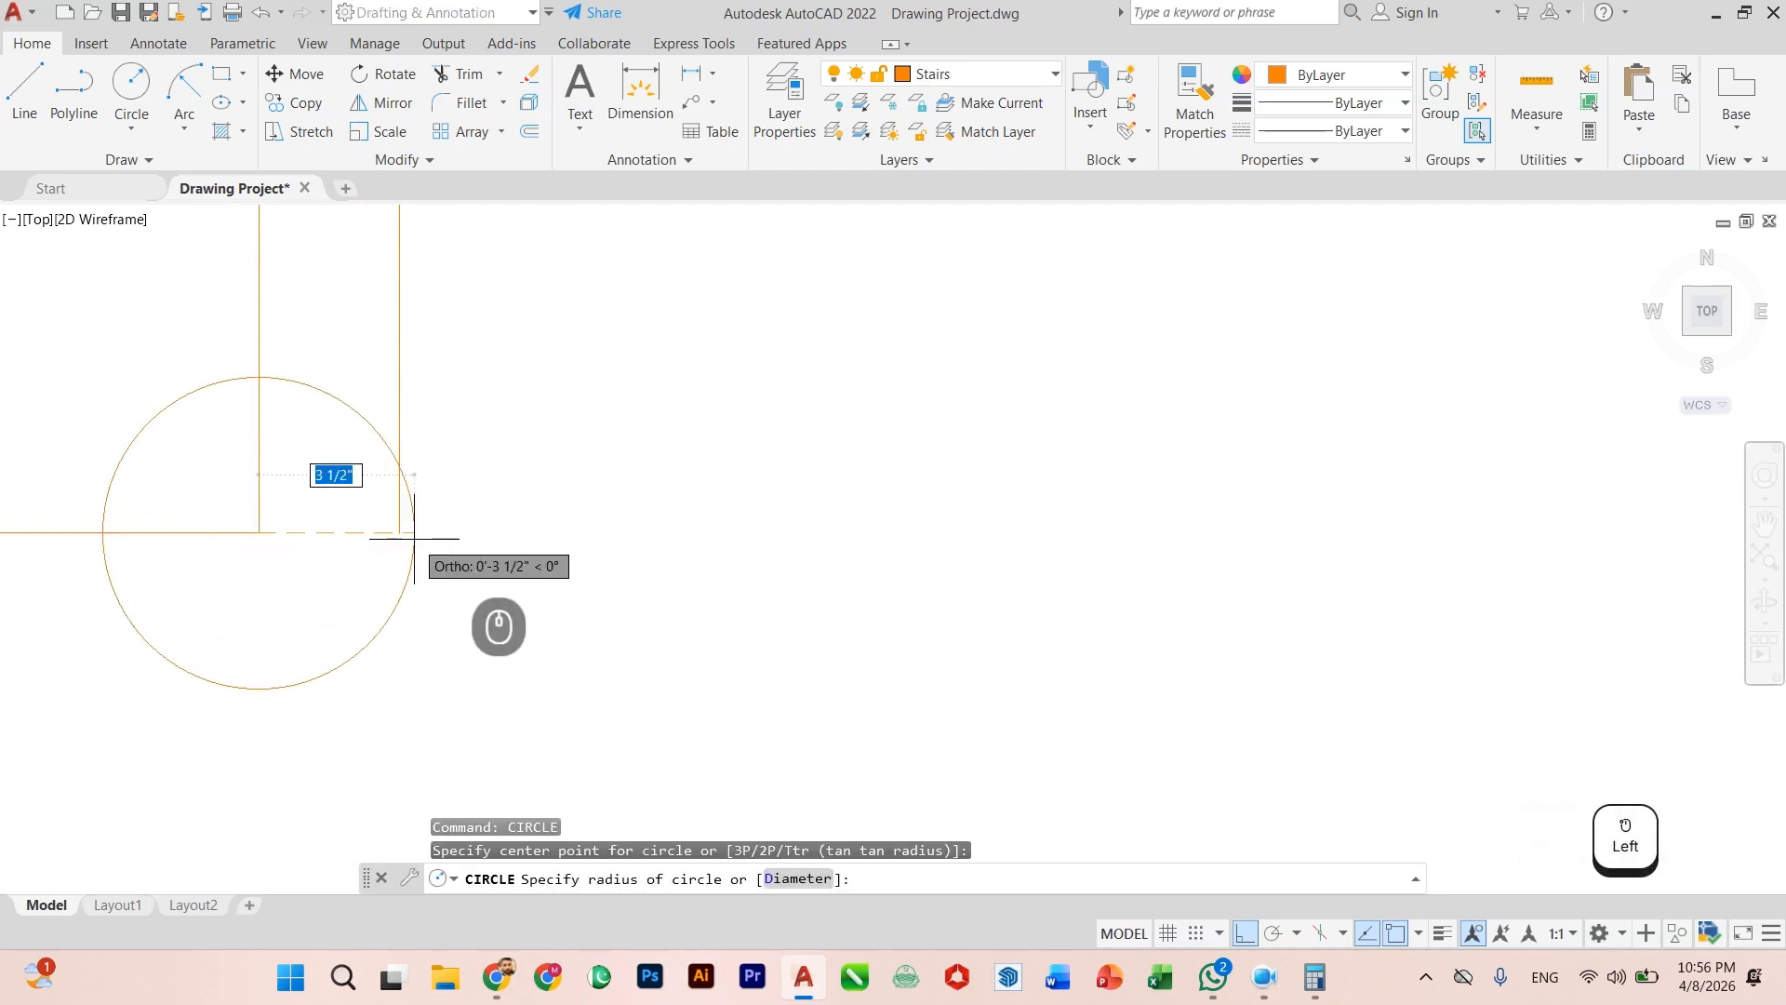
key("Escape")
scroll(320, 536, "up", 2)
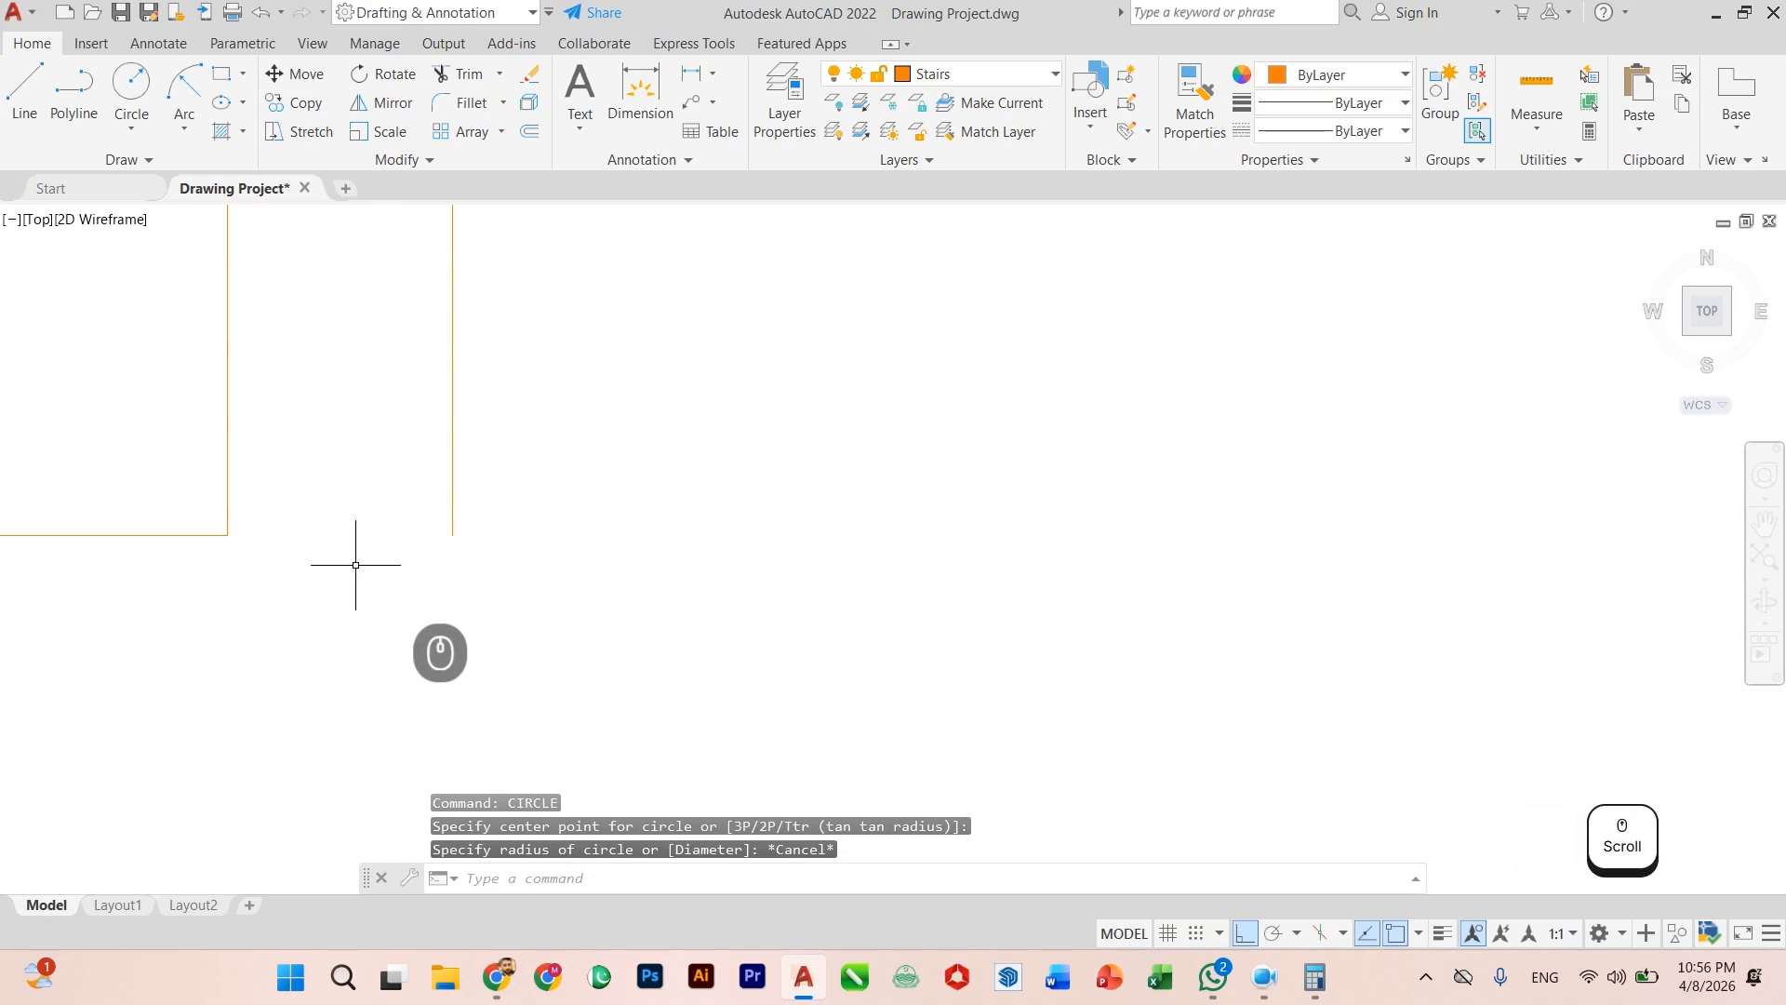
Step: Offset the long flight's outer side line 1.5" toward the treads to mark the strip's centerline
type("off")
key("Return")
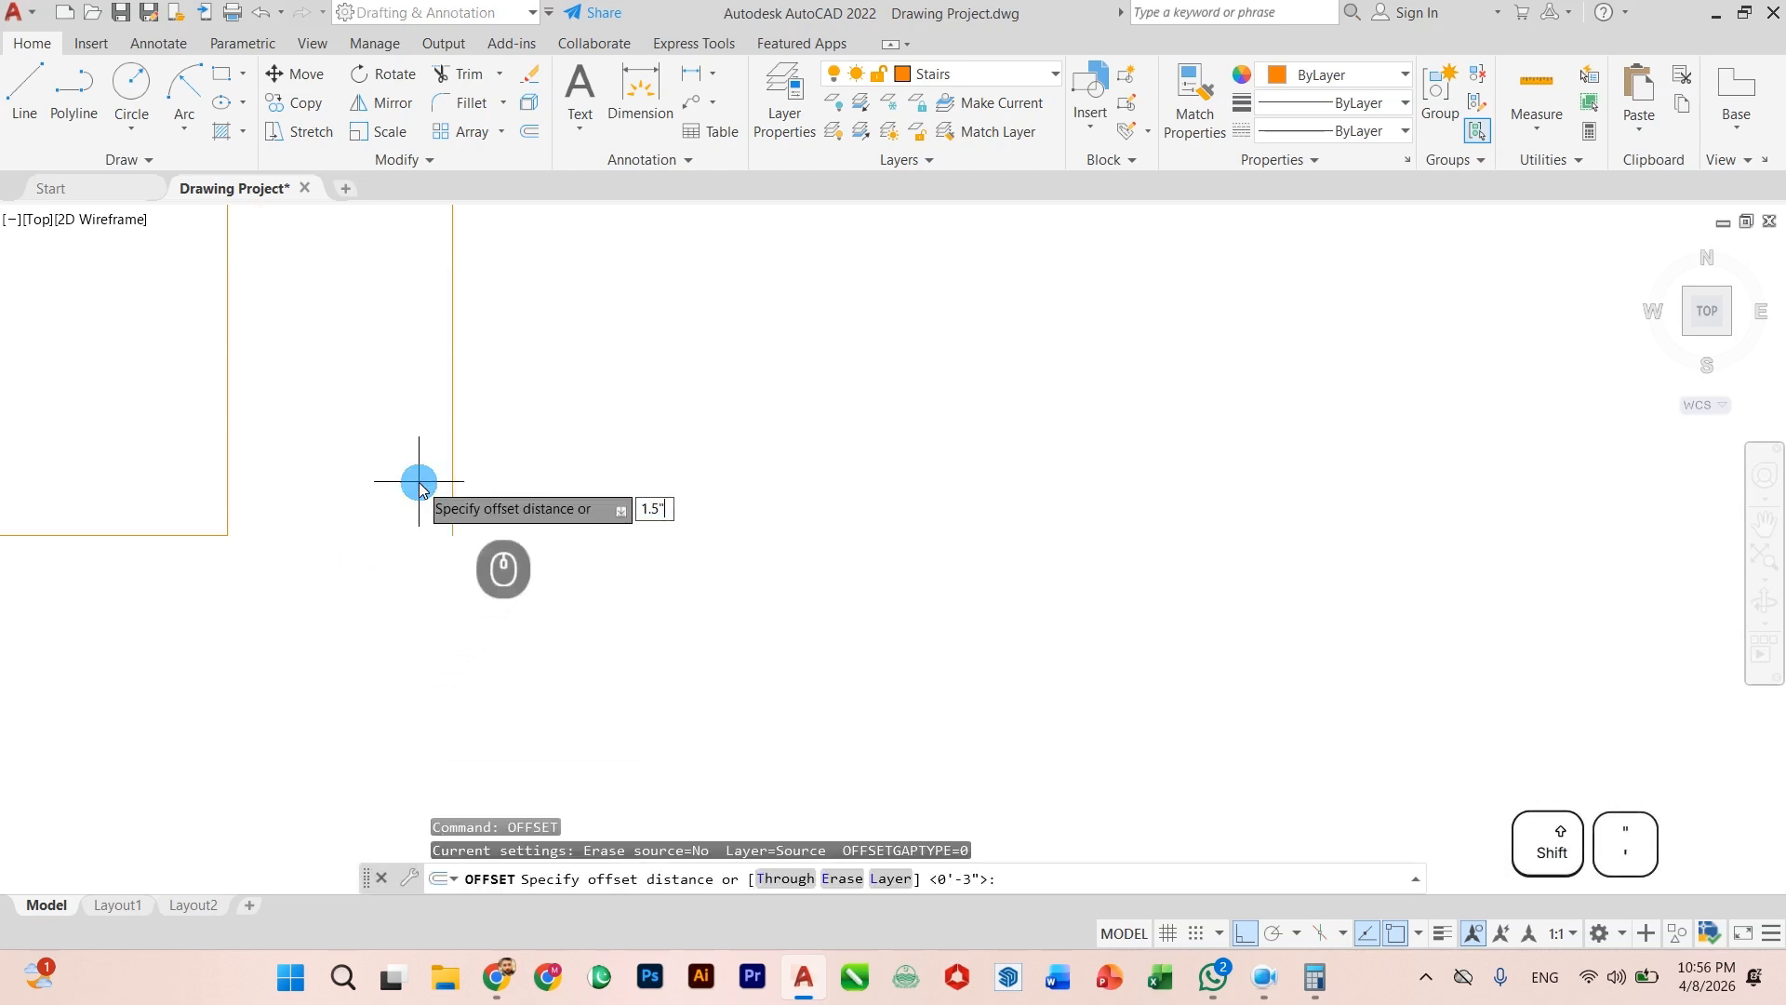
key("Return")
left_click(453, 490)
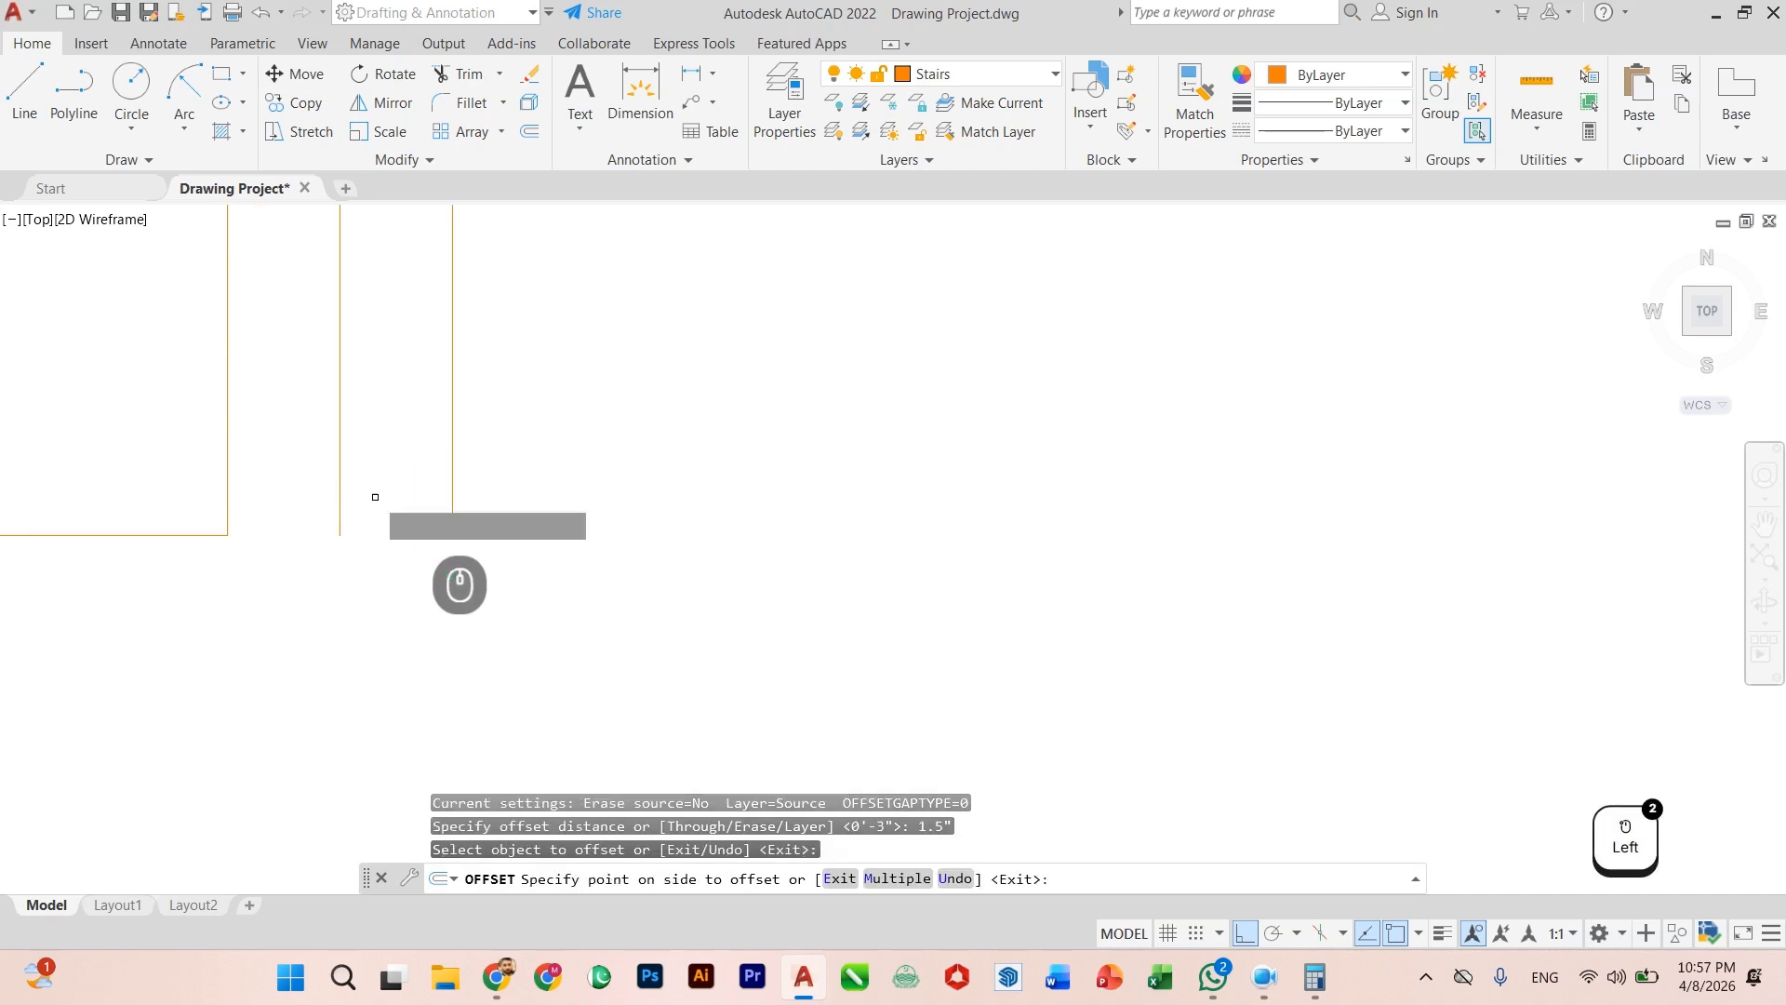
key("Escape")
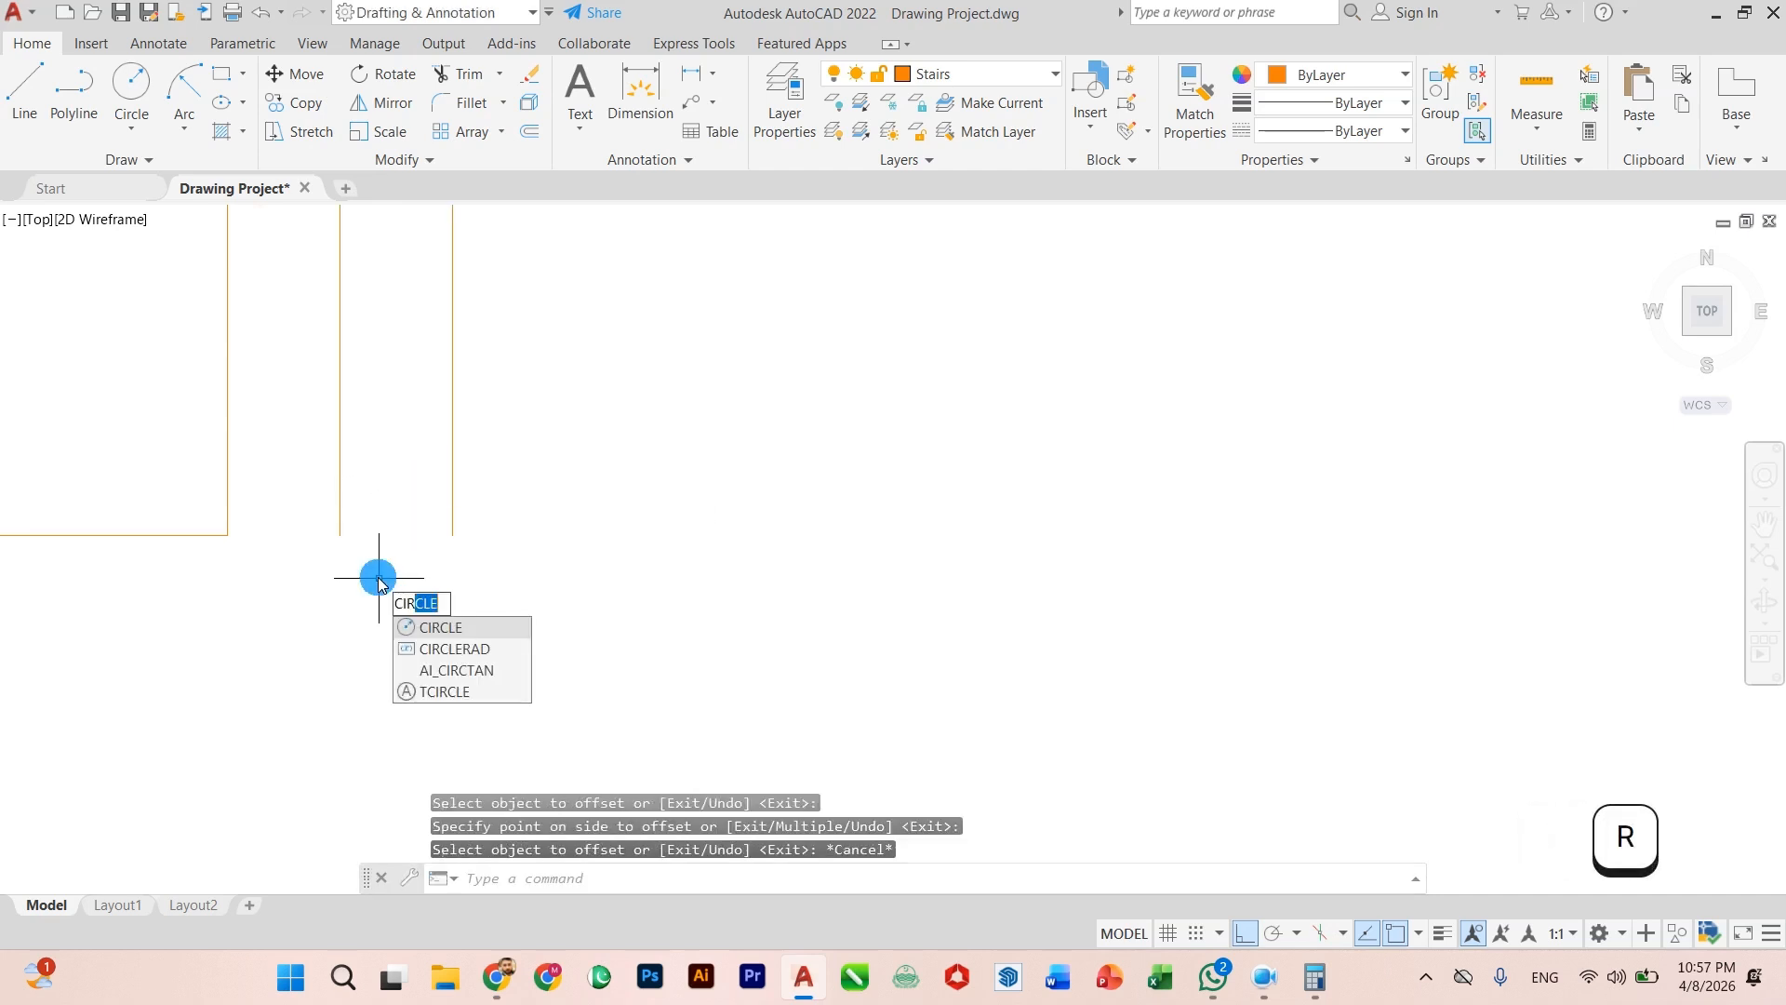
Step: Draw a circle centered on the strip centerline's lower end, with its radius reaching the outer side line's lower end
key("Return")
left_click(339, 527)
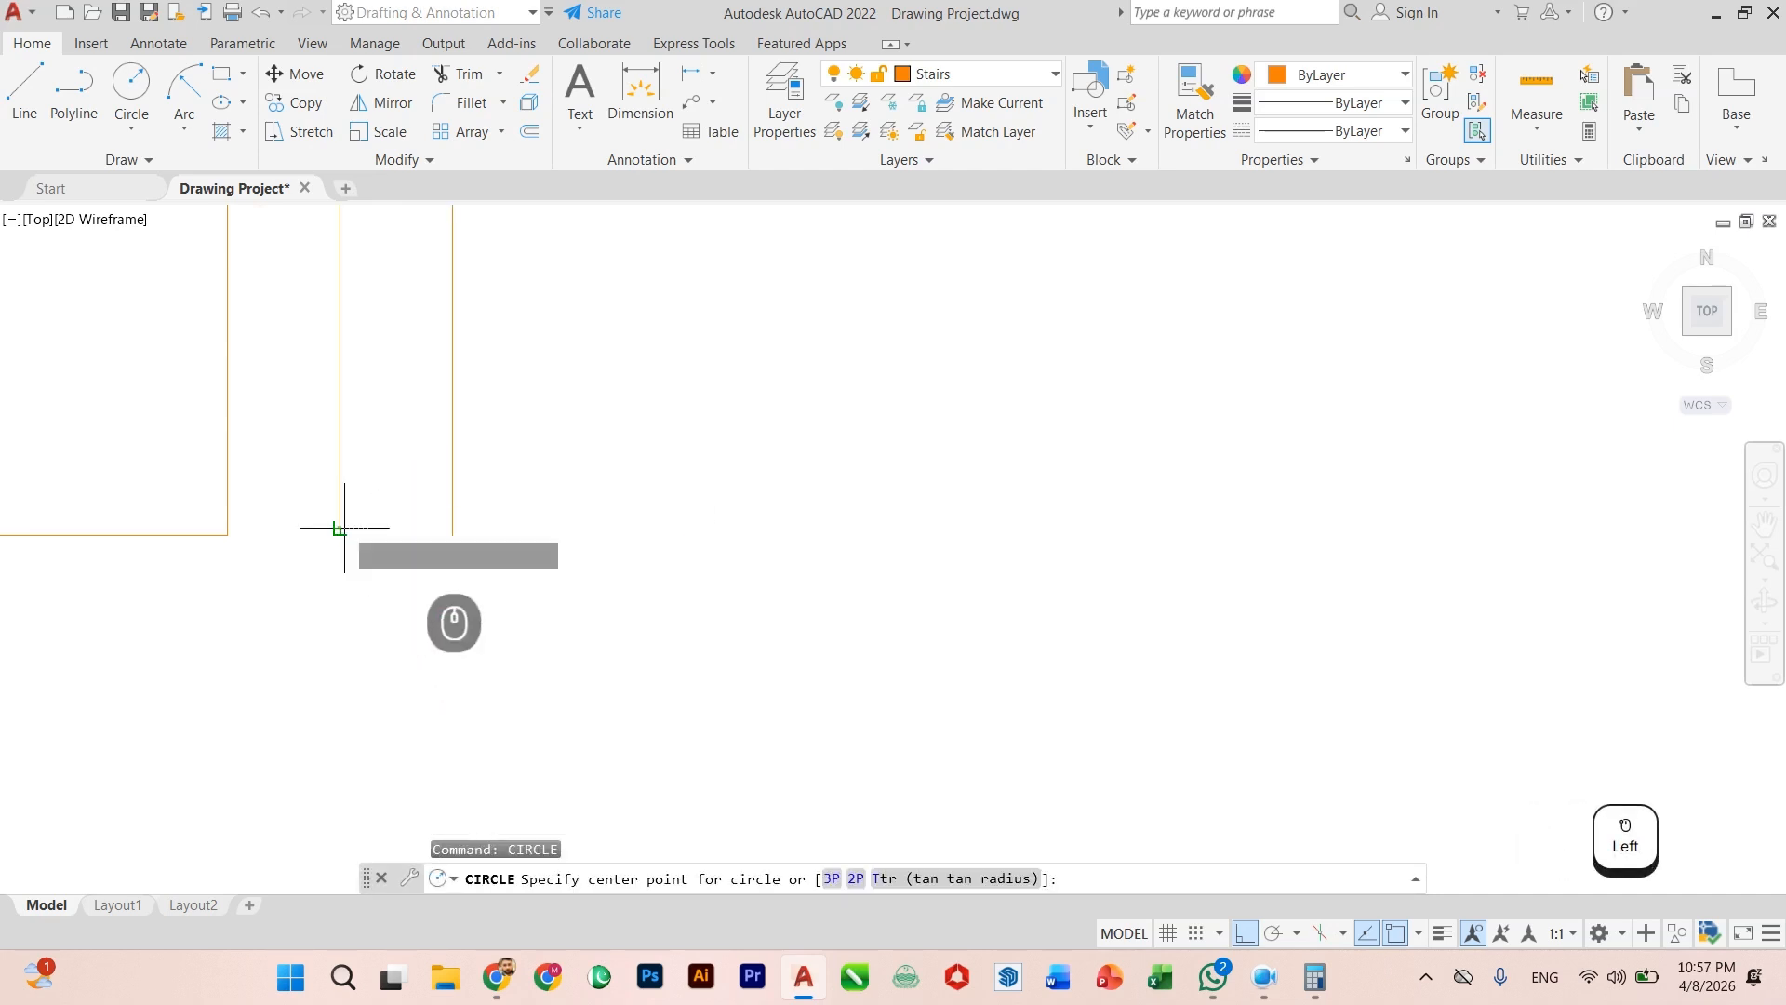
left_click(452, 532)
key("Escape")
scroll(427, 595, "down", 2)
middle_click_drag(426, 615, 503, 734)
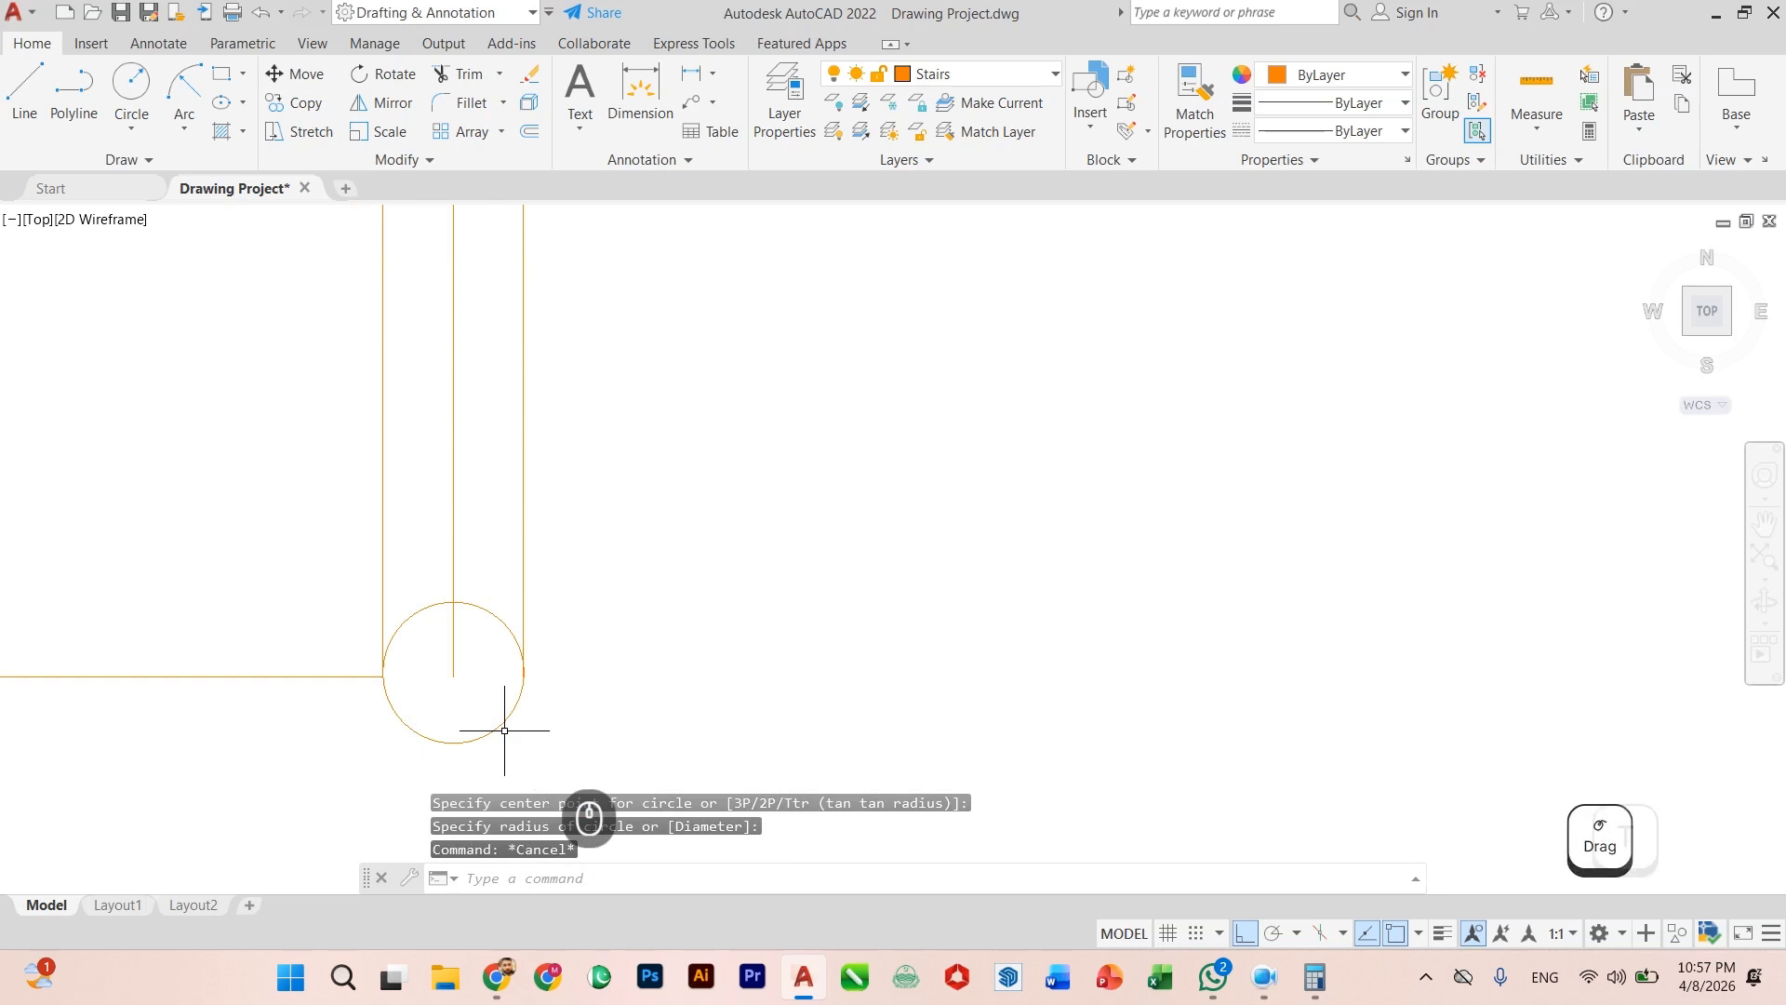
Step: Trim away the centerline and the upper half of the circle to leave a rounded lower end on the long flight's strip
key("Return")
scroll(483, 648, "up", 2)
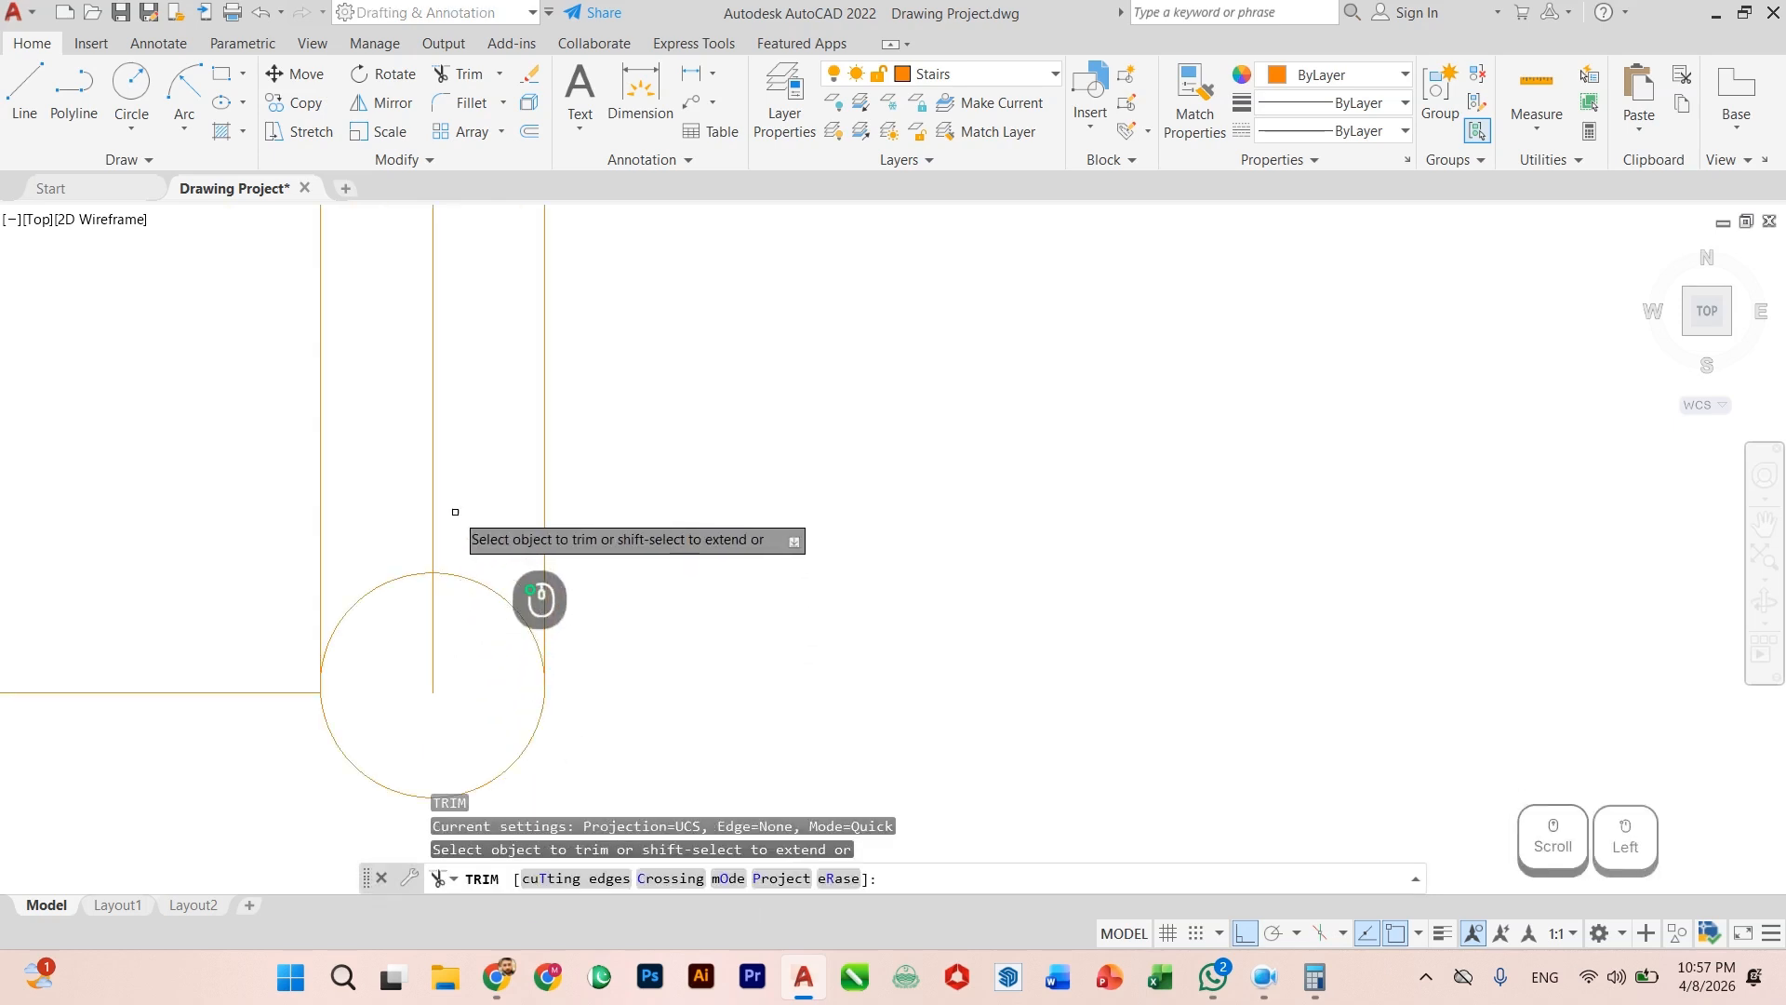
left_click_drag(454, 511, 424, 602)
left_click(415, 613)
left_click(417, 553)
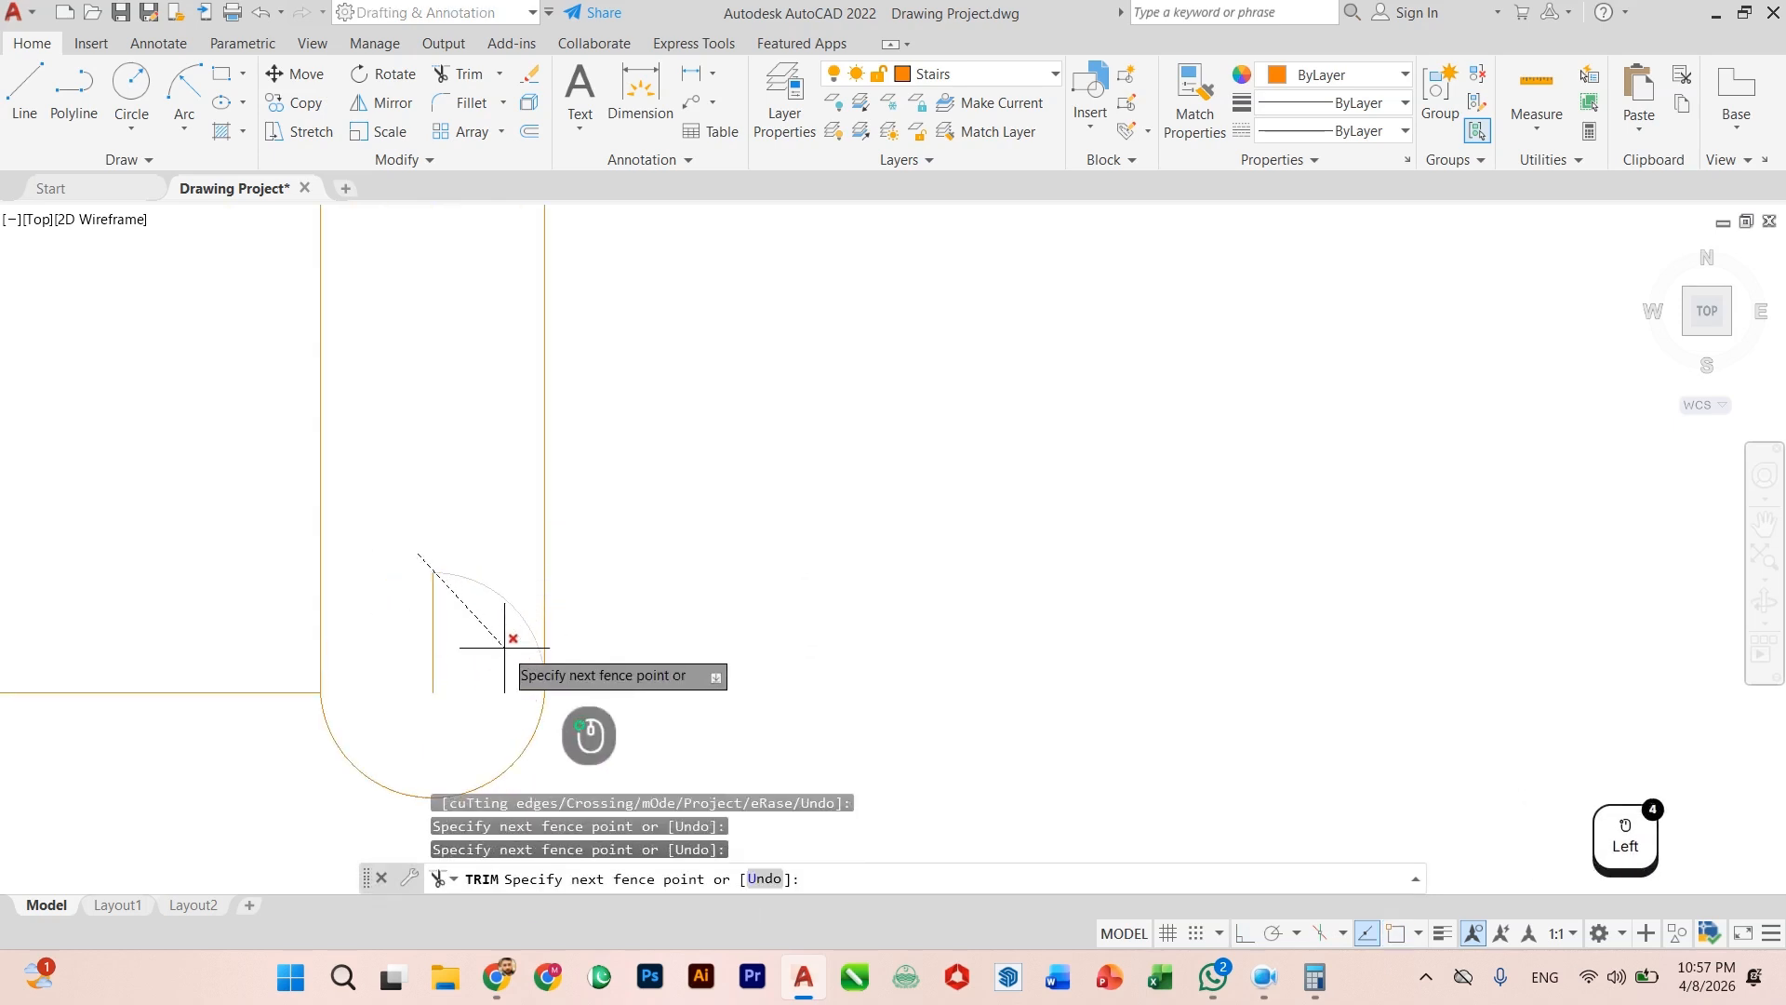
left_click(505, 642)
left_click(484, 615)
left_click(406, 655)
Step: Offset the short flight's outer side line 1.5" toward the treads to mark the strip's centerline
scroll(465, 679, "down", 8)
mouse_move(501, 437)
middle_mouse_down()
mouse_move(466, 823)
mouse_move(483, 720)
middle_mouse_up()
scroll(506, 518, "up", 5)
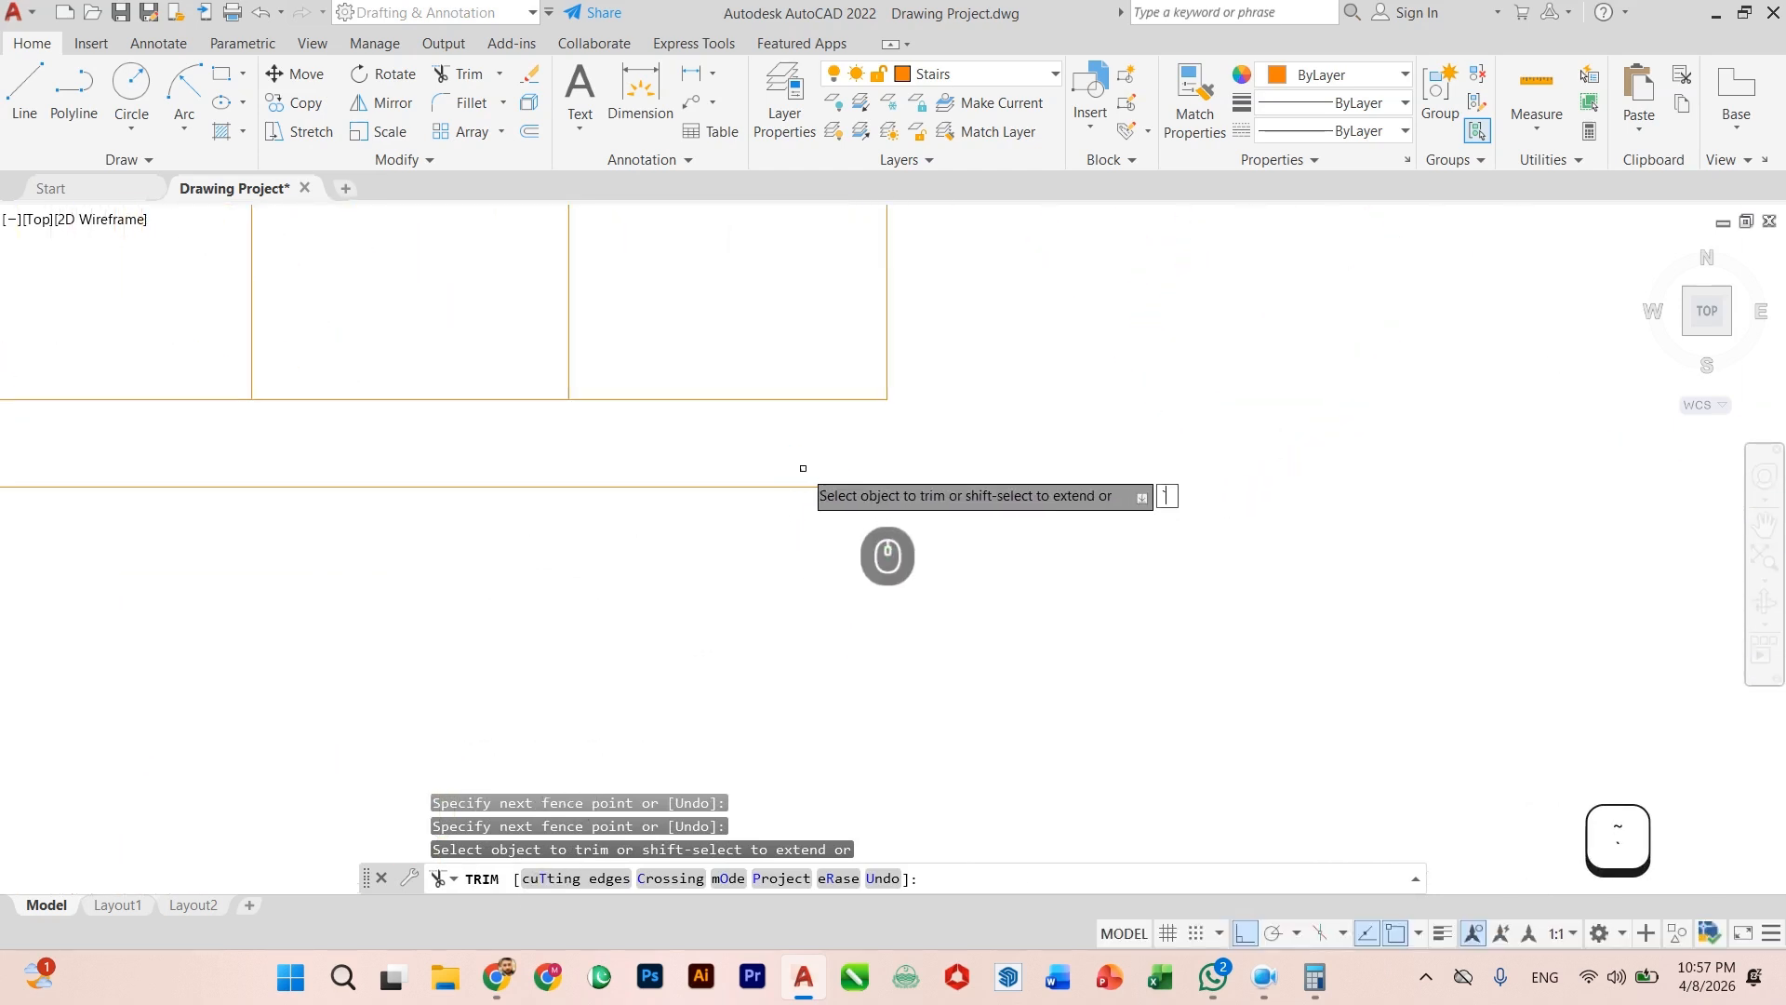
key("Escape")
type("of")
key("Return")
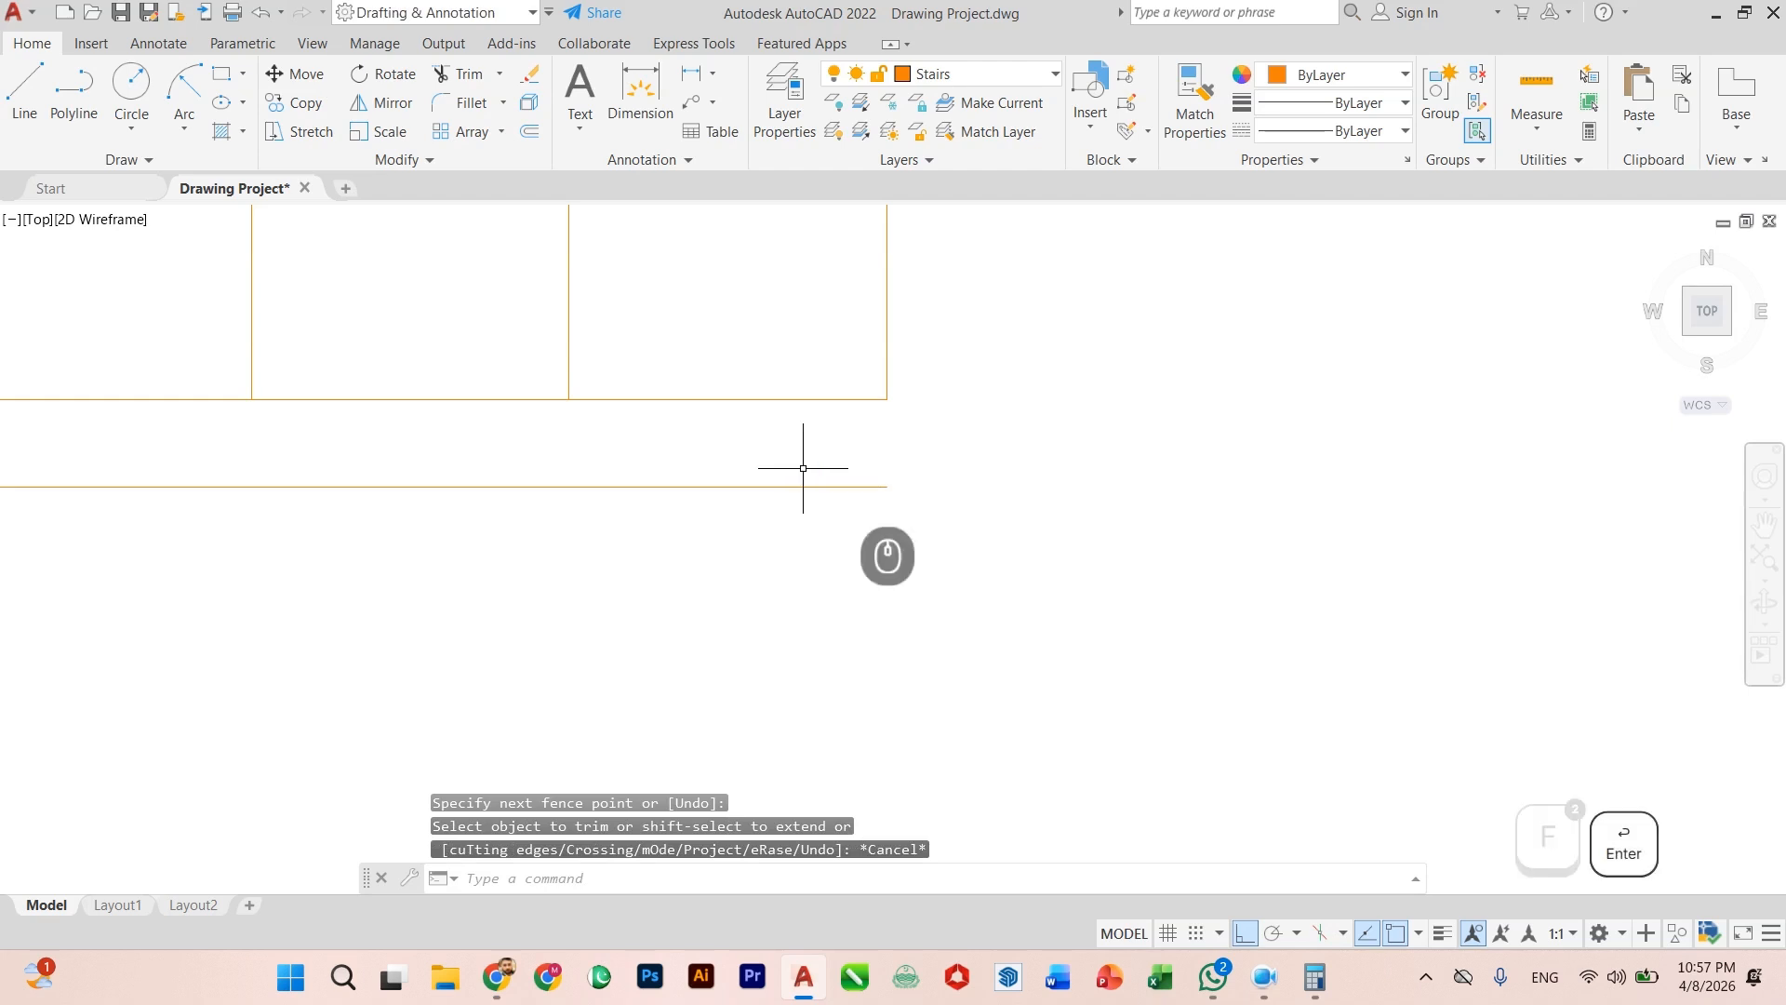
key("Return")
left_click(789, 486)
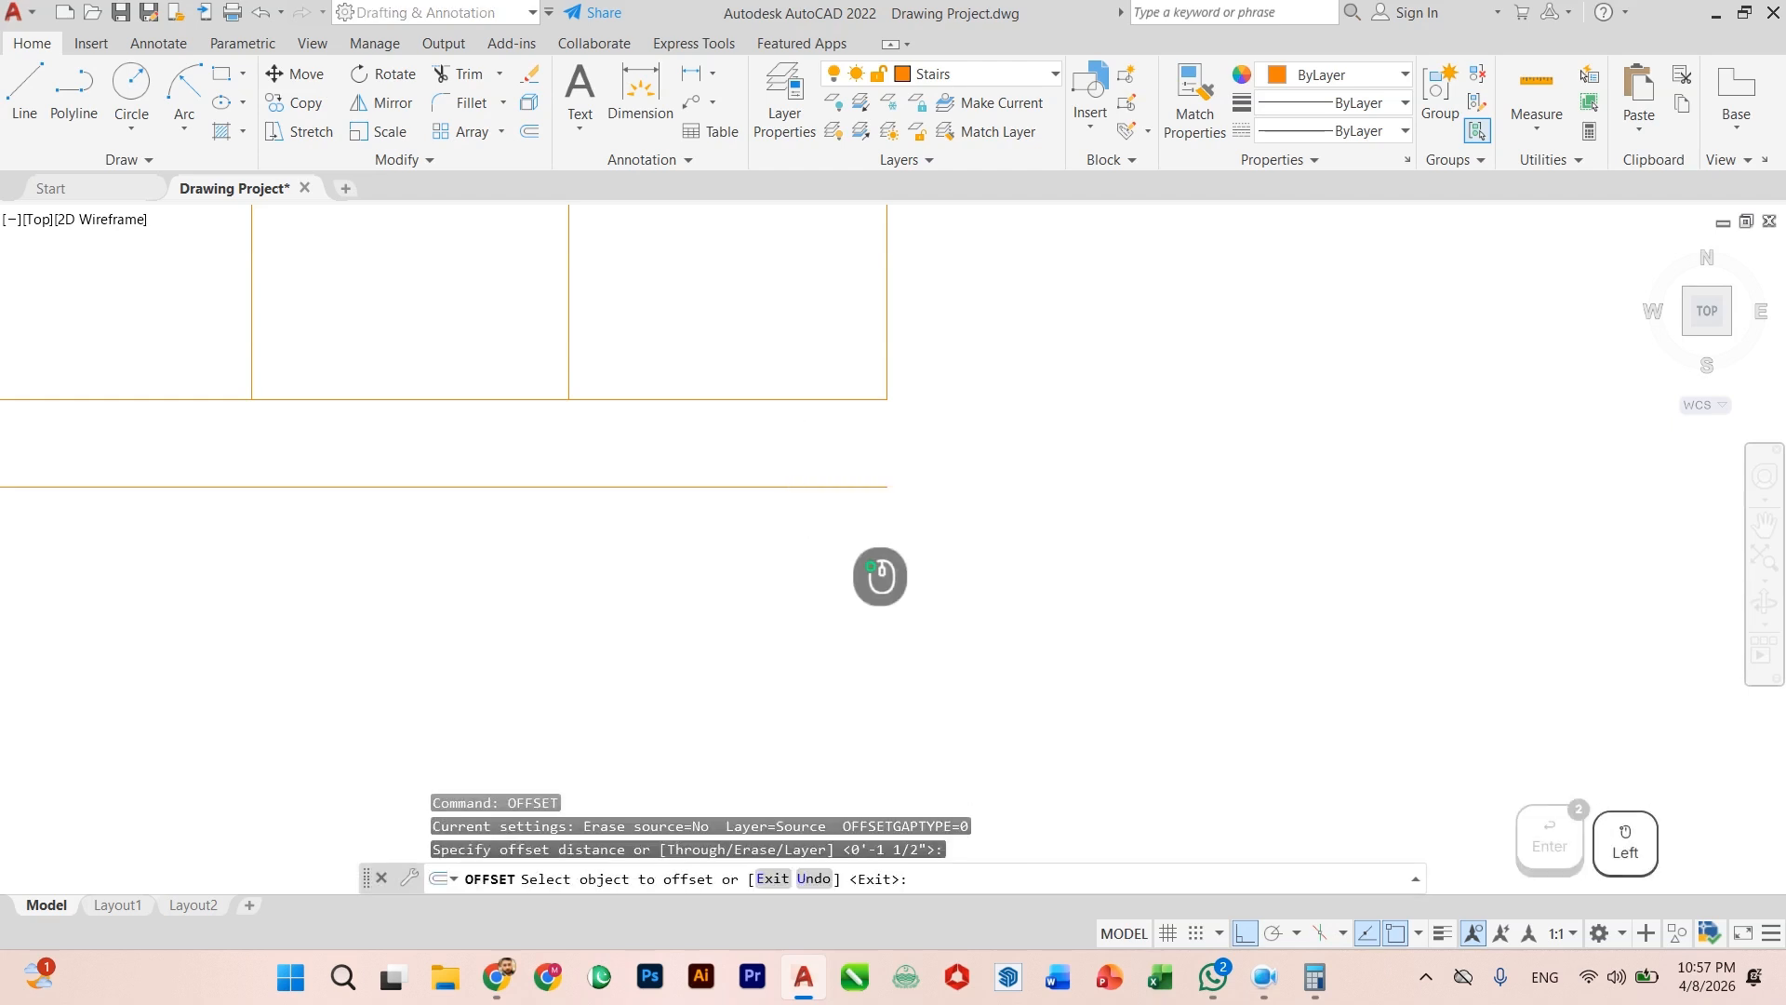
left_click(797, 451)
key("Escape")
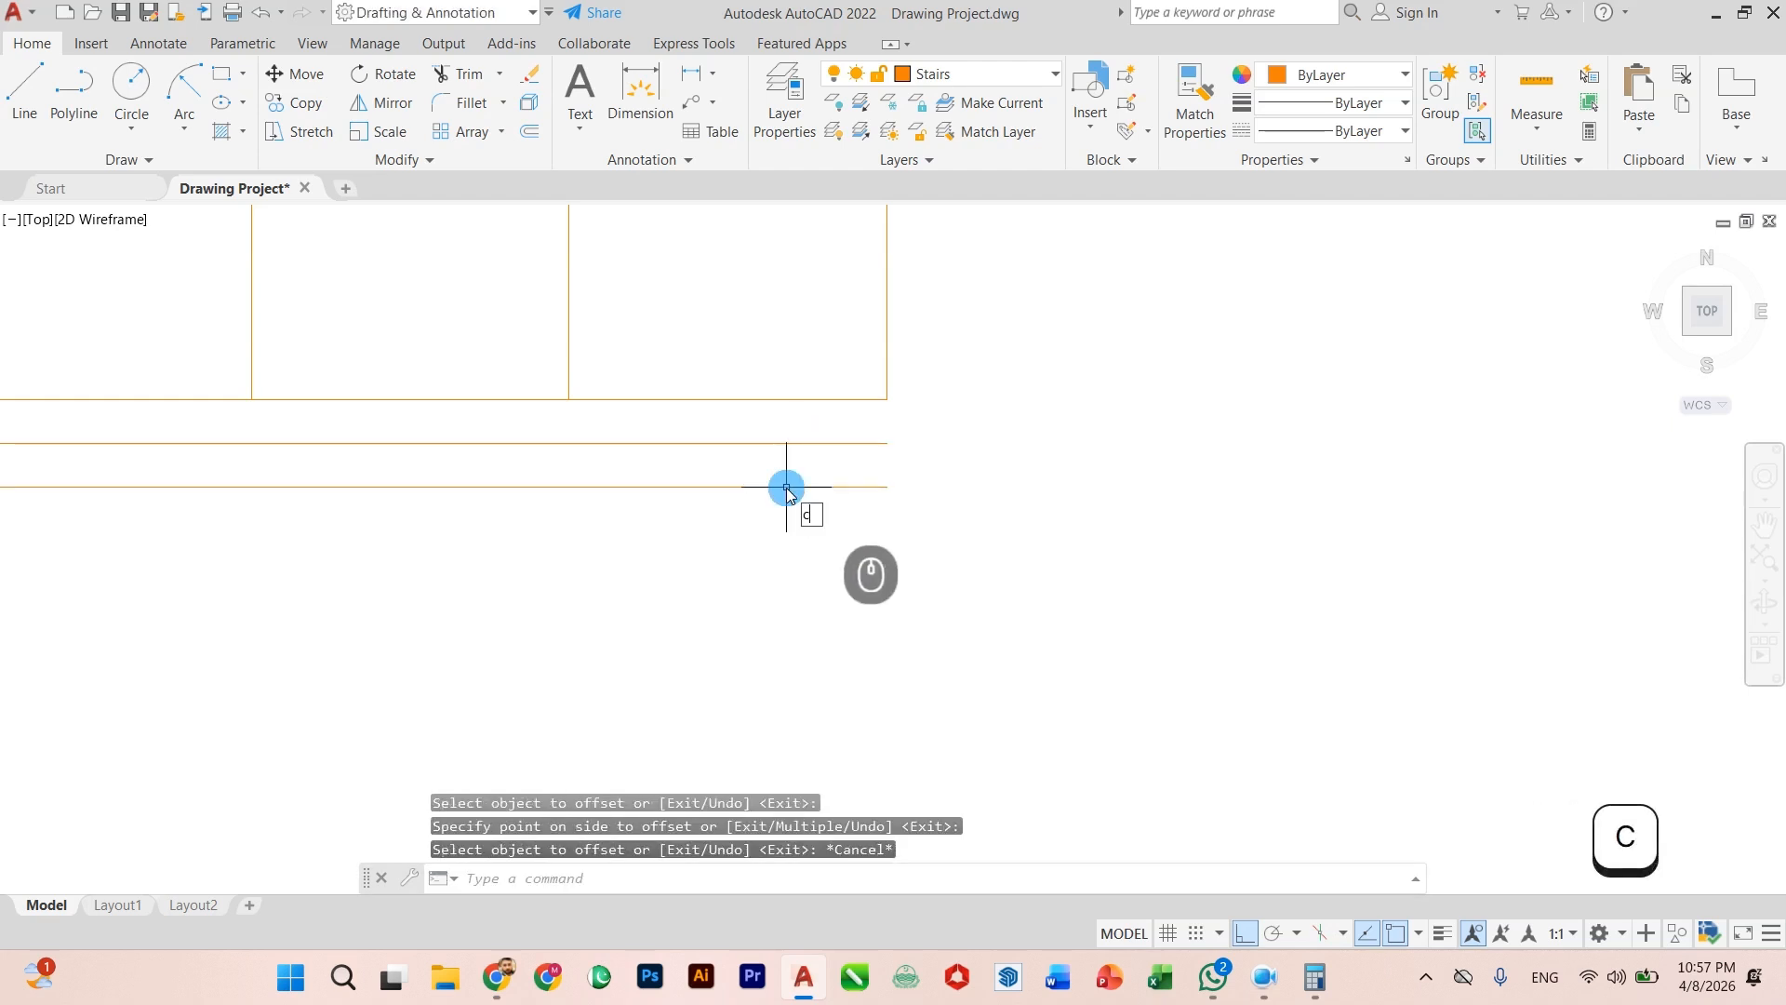
Step: Draw a circle centered on the short flight's strip centerline end, with its radius reaching the tread-side line's end
type("cir")
key("Return")
left_click(886, 443)
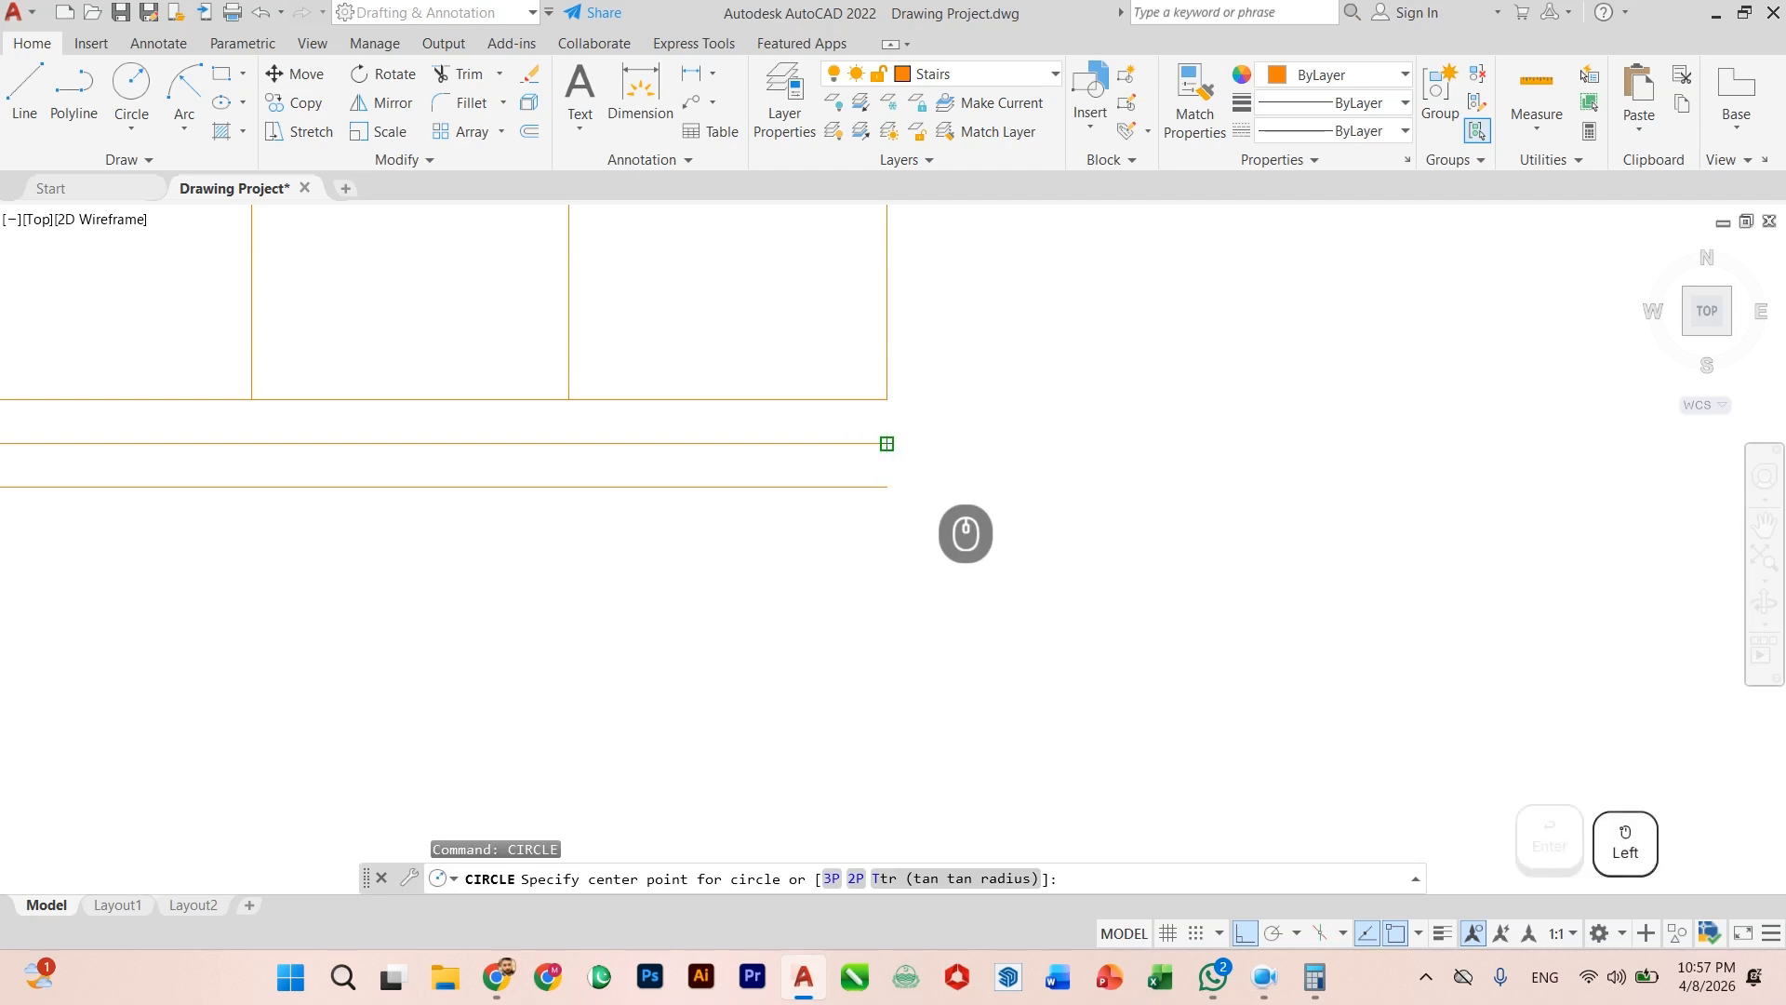
left_click(887, 399)
key("Escape")
Step: Erase the short strip's centerline and trim the circle's inner half to leave a rounded strip end
left_click(818, 443)
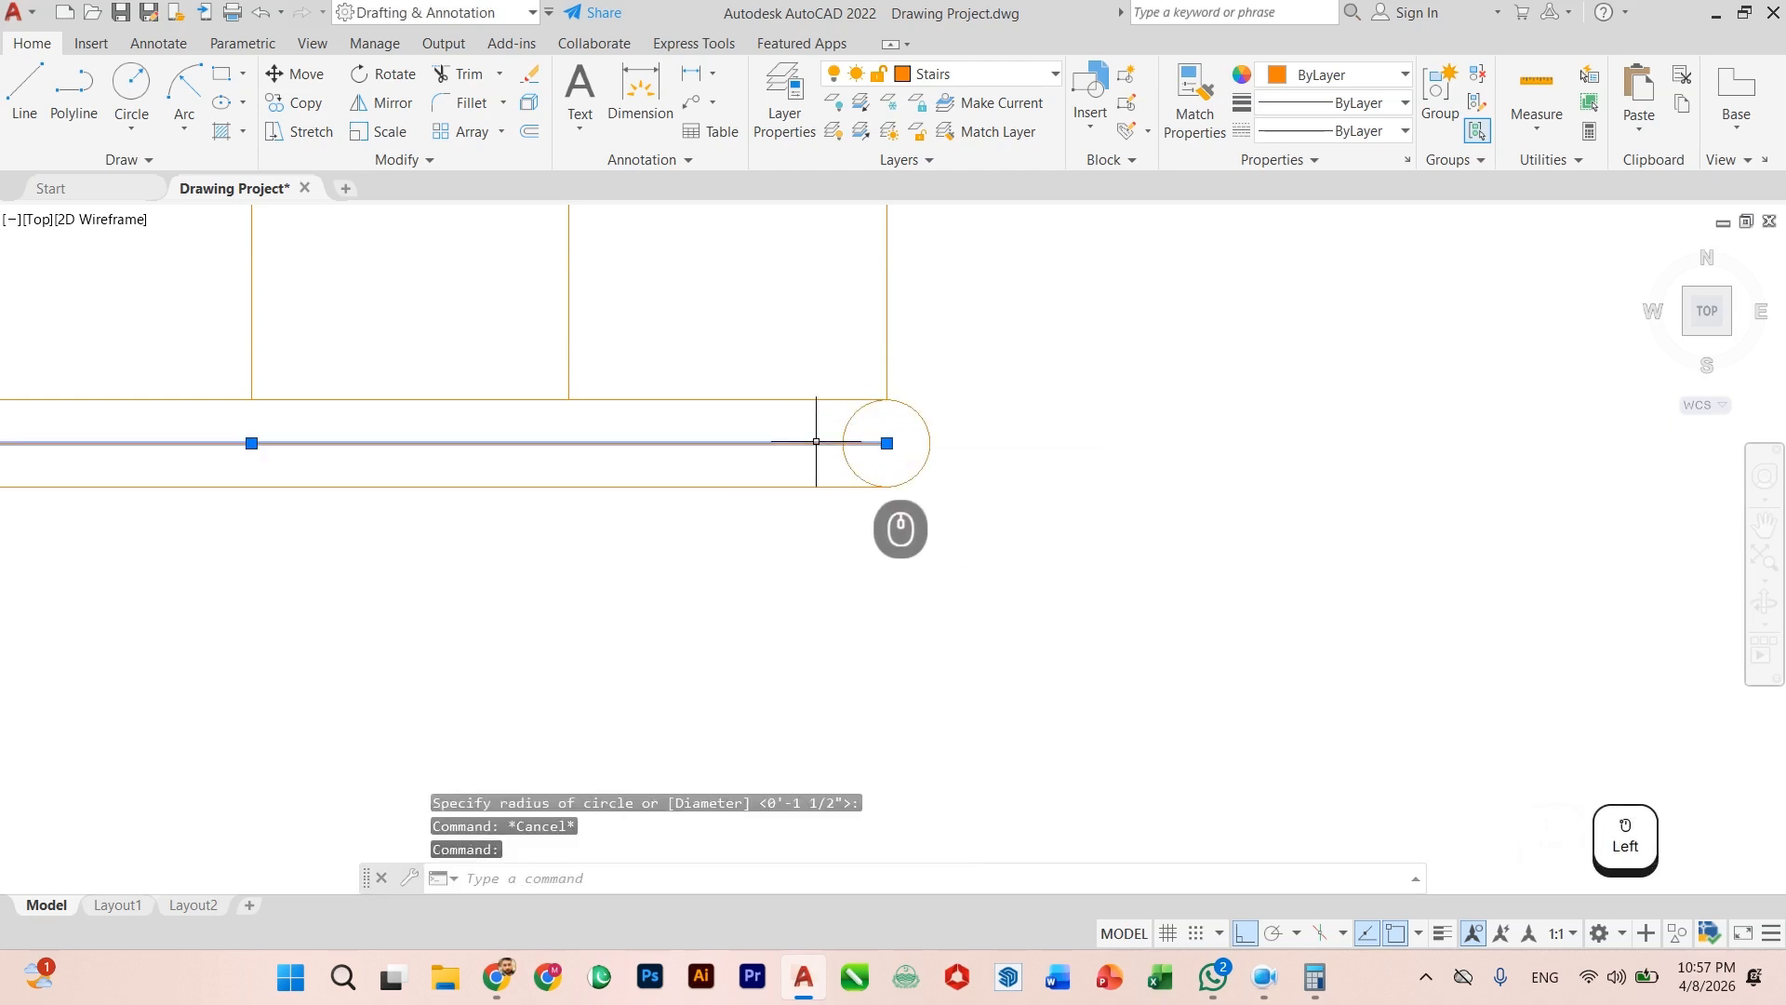
key("Delete")
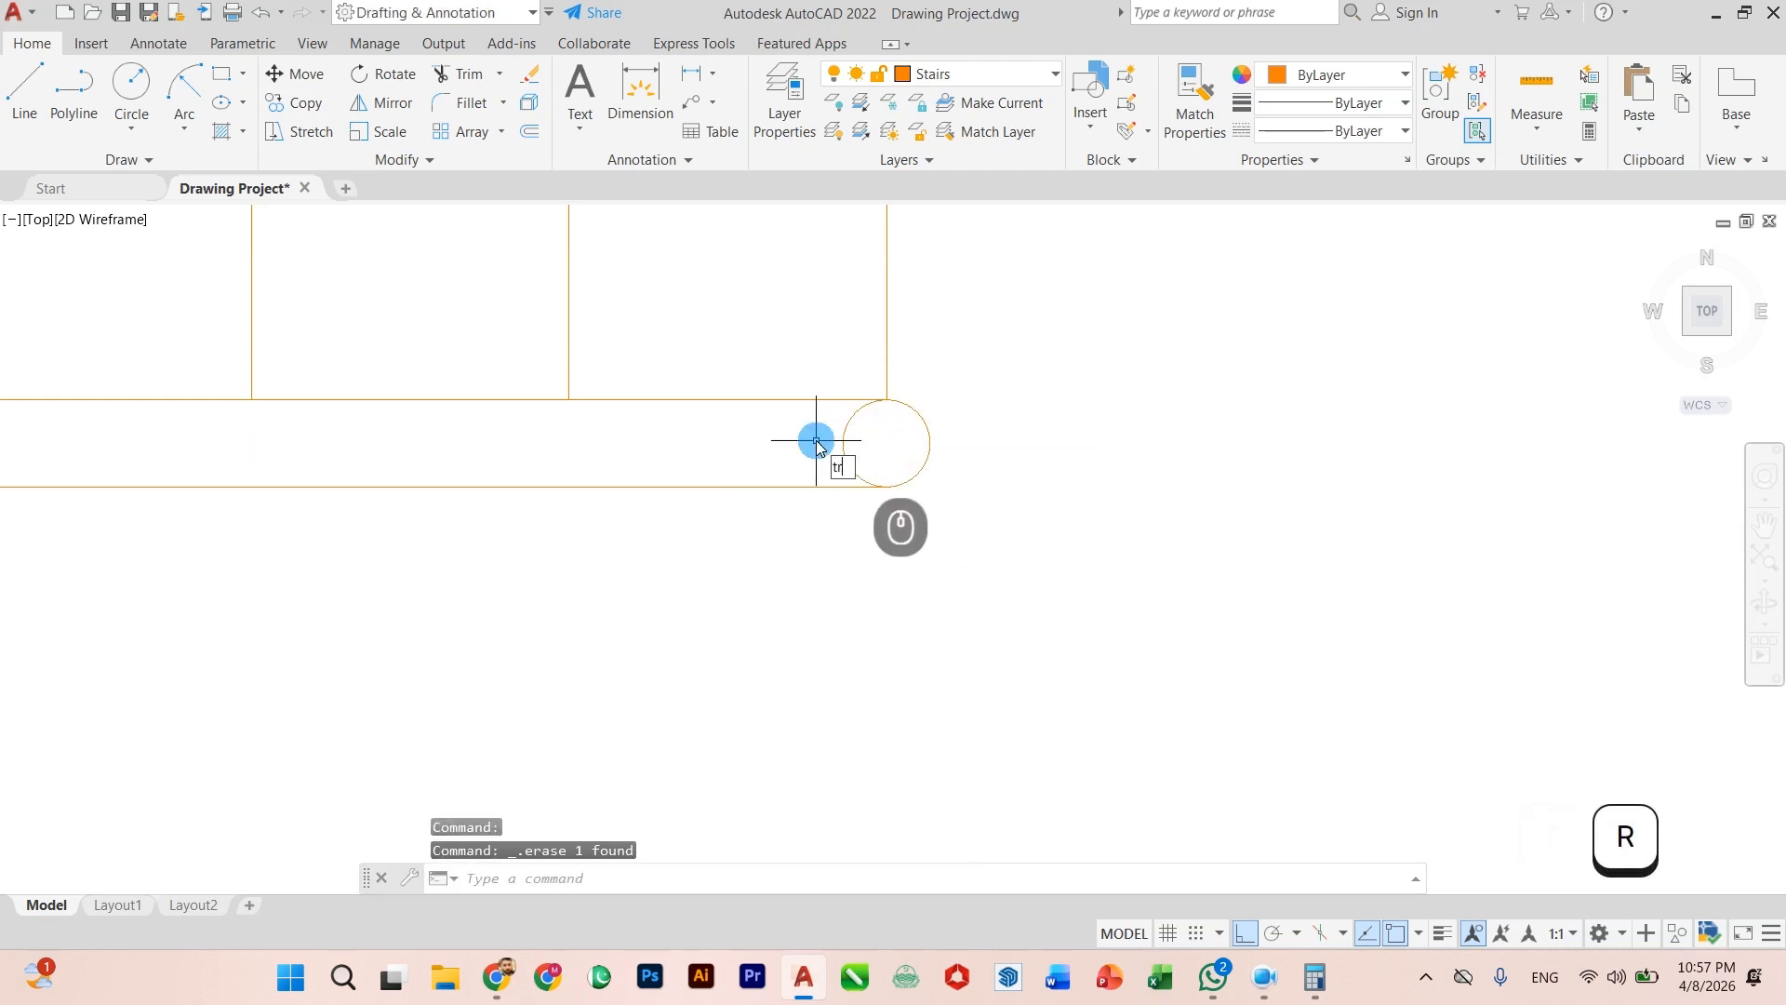
type("tr")
key("Return")
left_click(857, 461)
left_click(798, 460)
key("Escape")
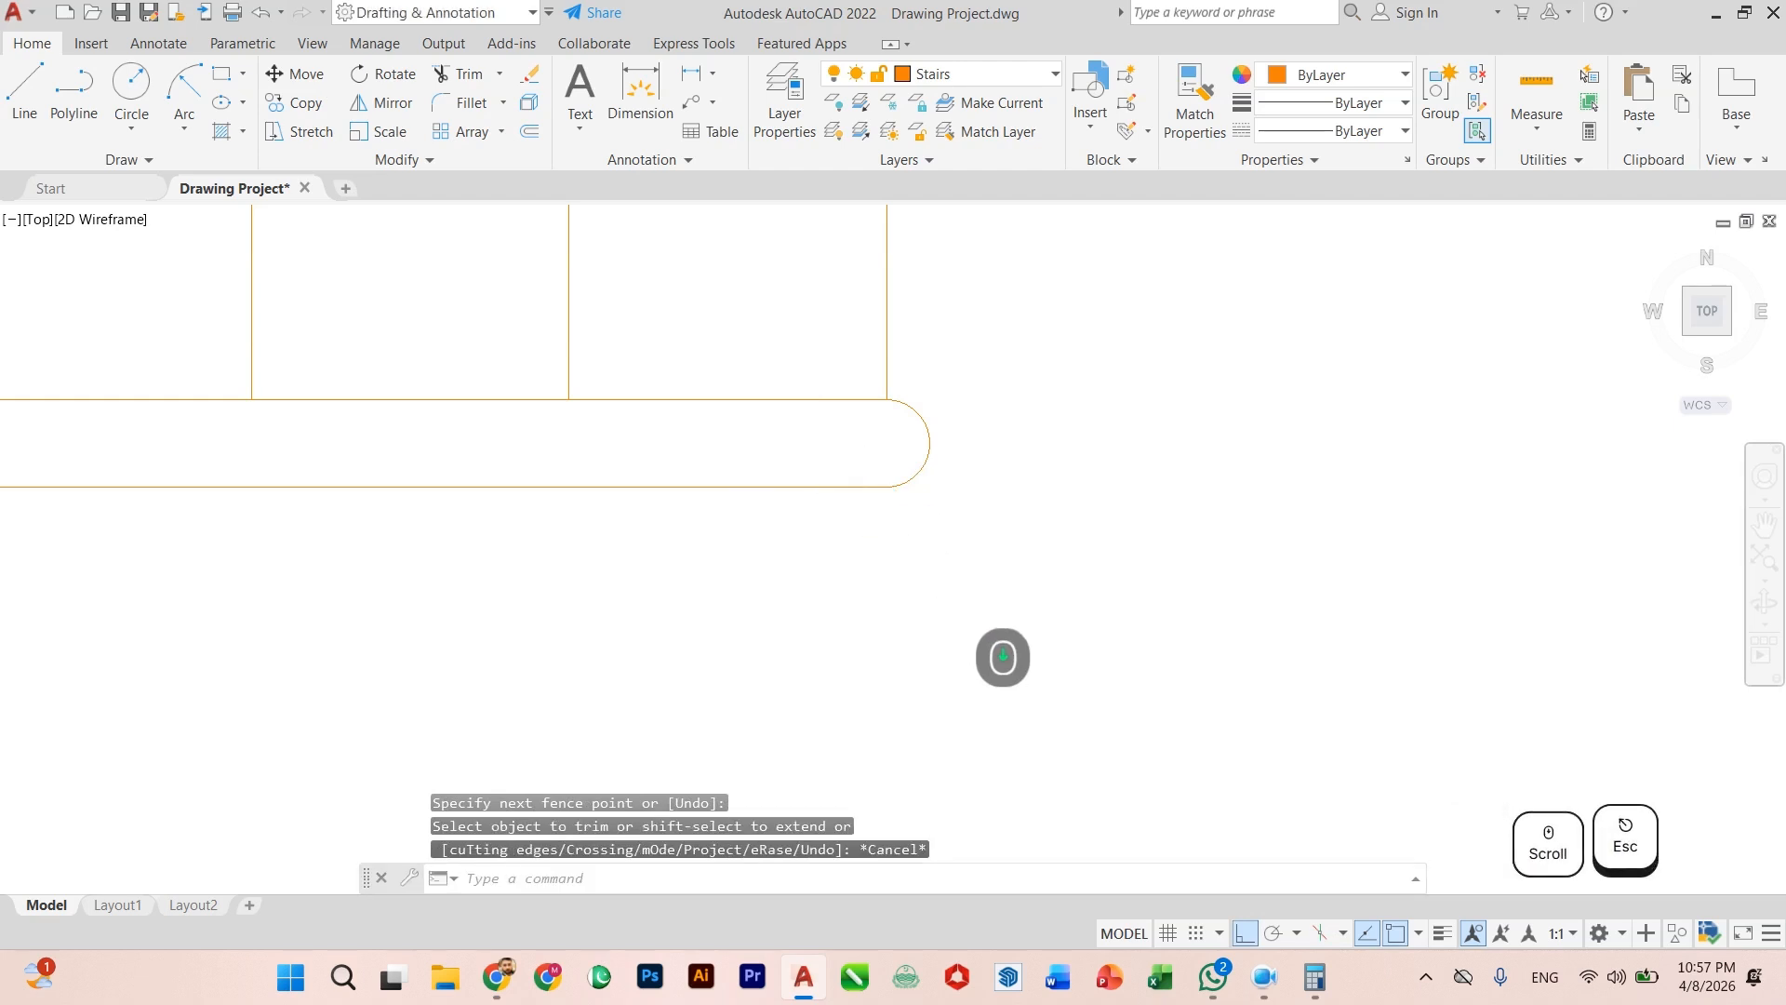
Step: Draw a circle centered on the strip's outer-line corner where the flights meet, with its radius reaching the tread-side lines
scroll(918, 569, "down", 3)
scroll(591, 553, "up", 5)
scroll(580, 569, "up", 2)
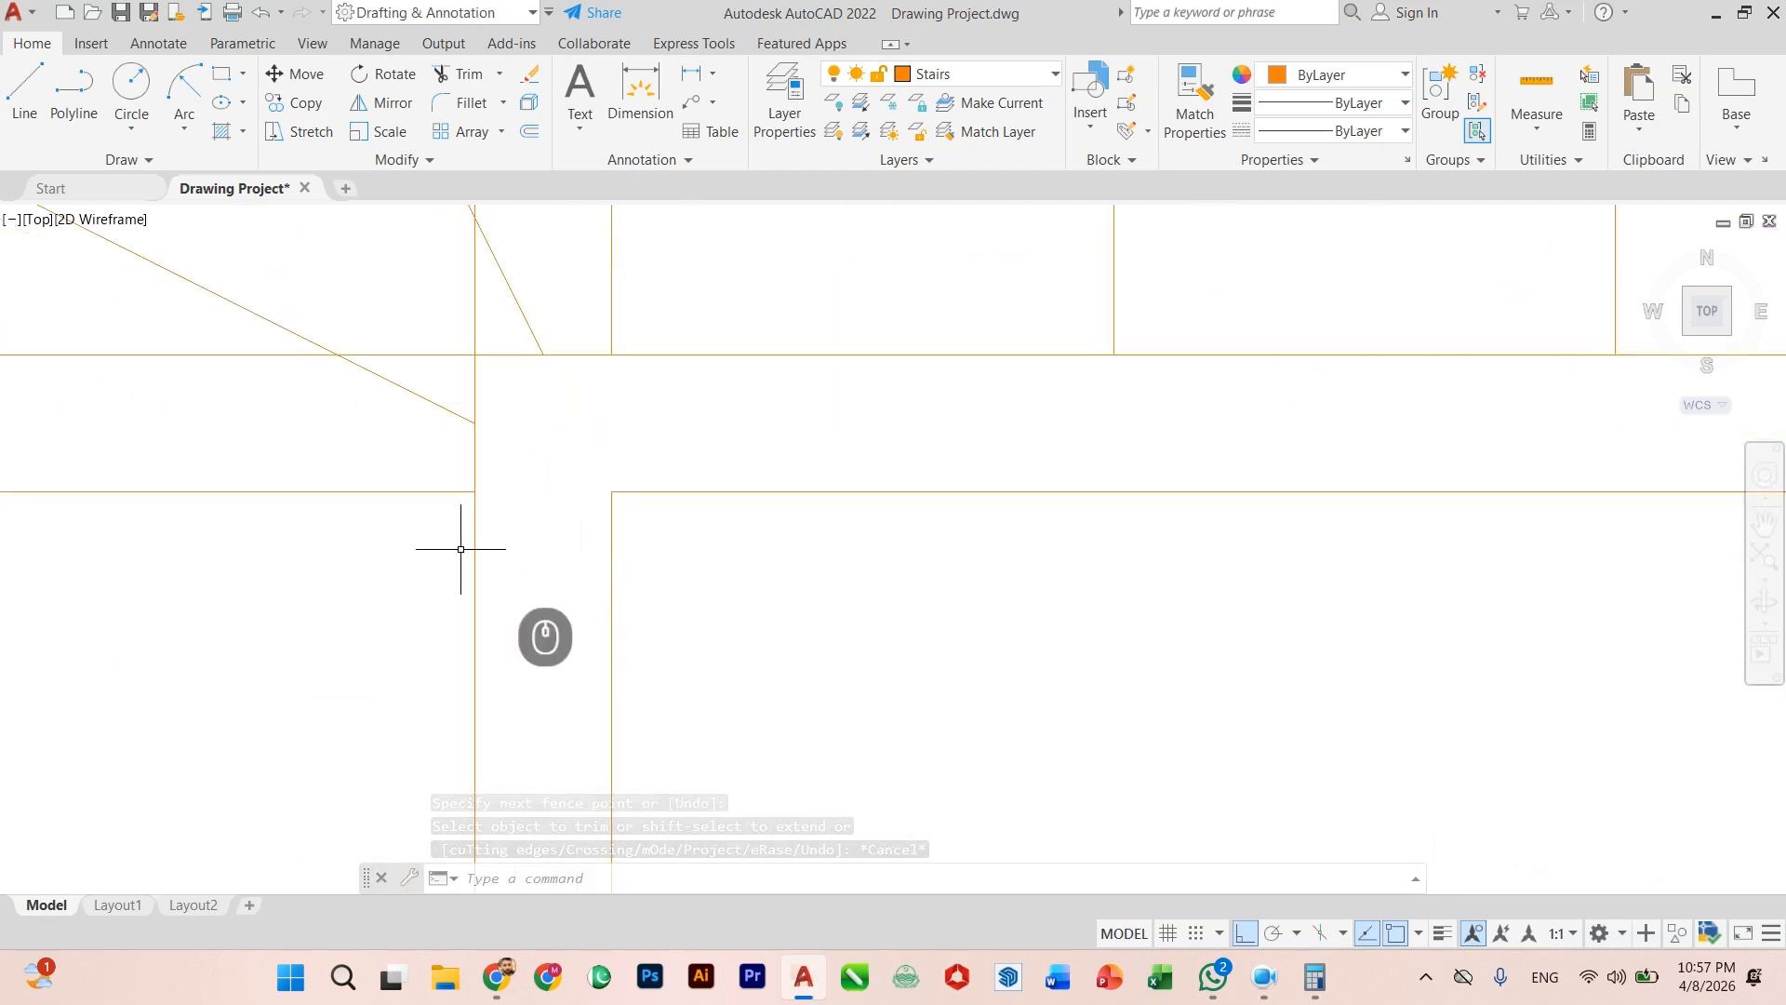
type("CIRCLE")
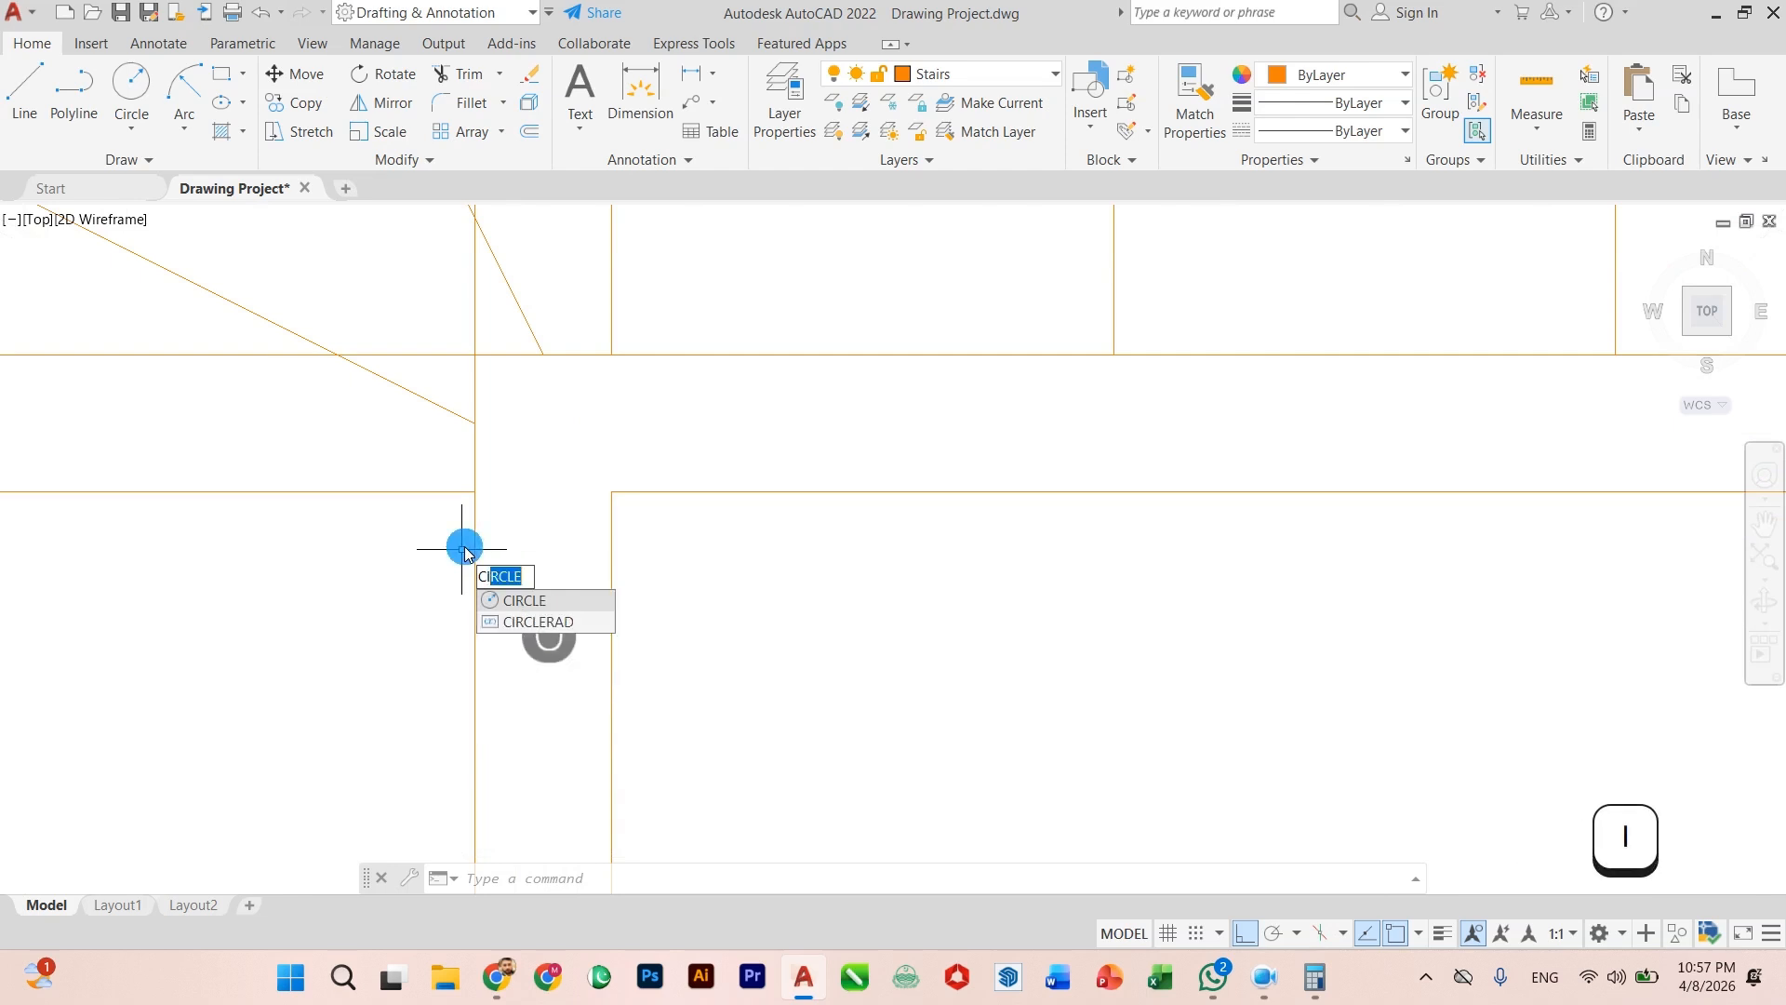
left_click(611, 491)
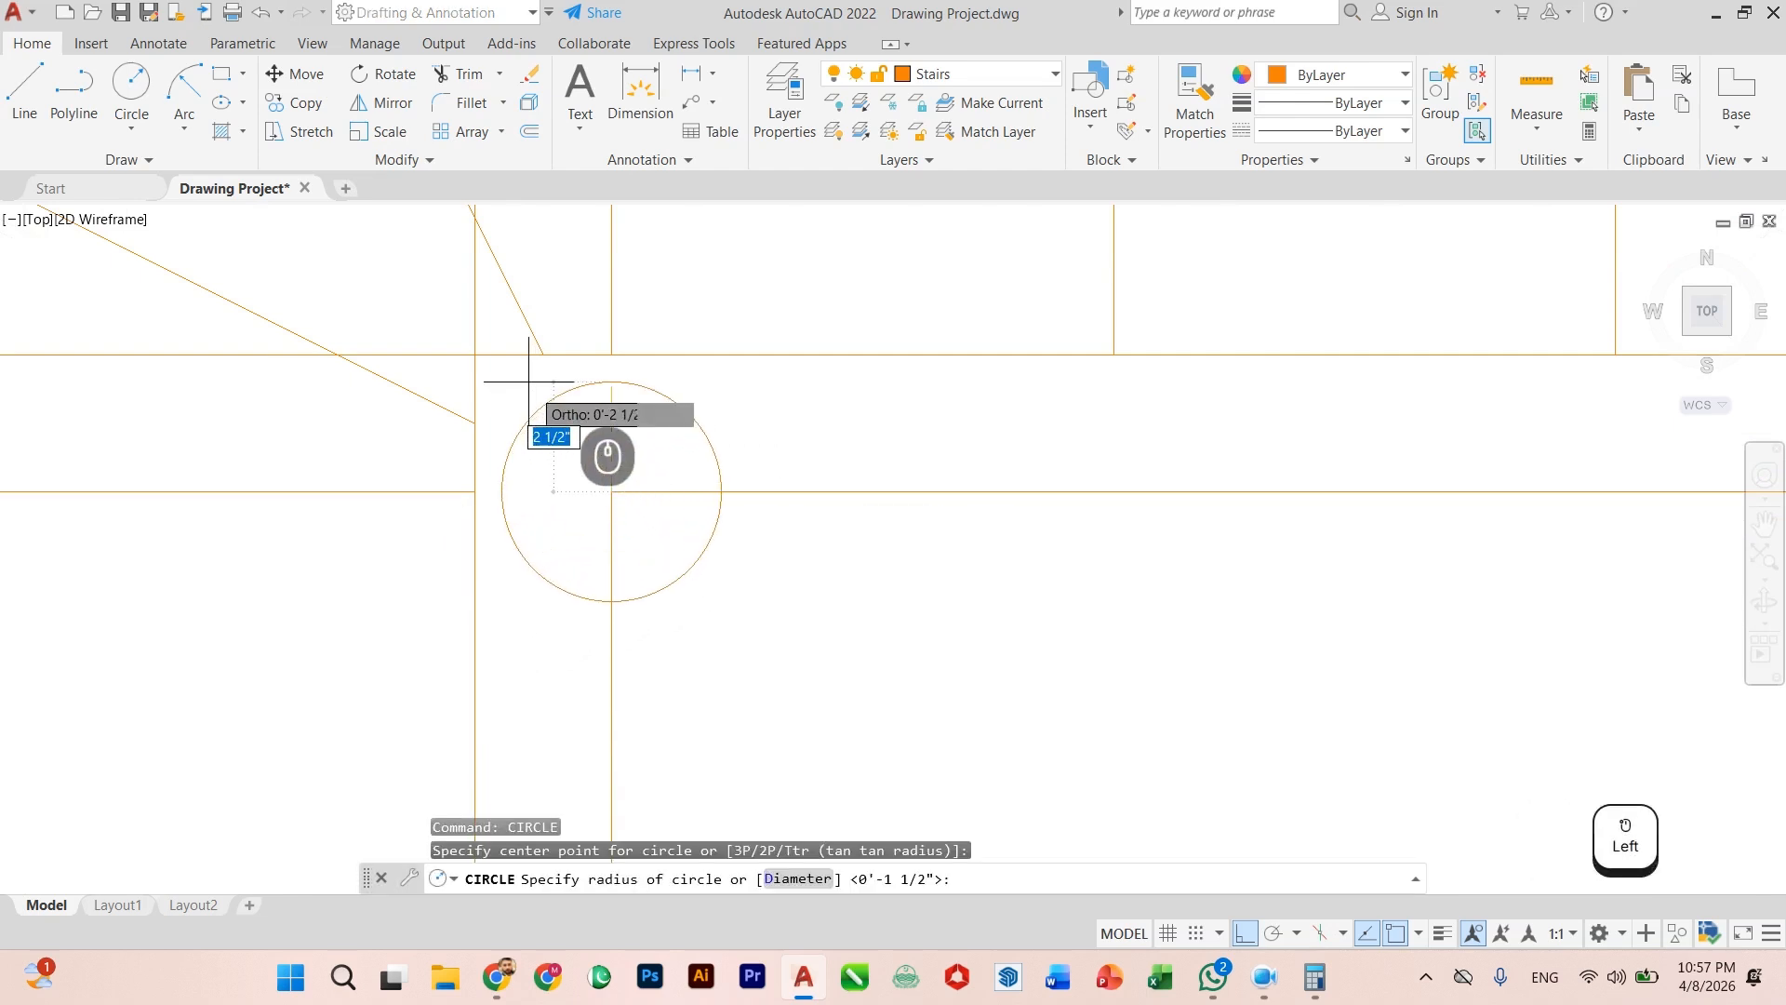
key("Escape")
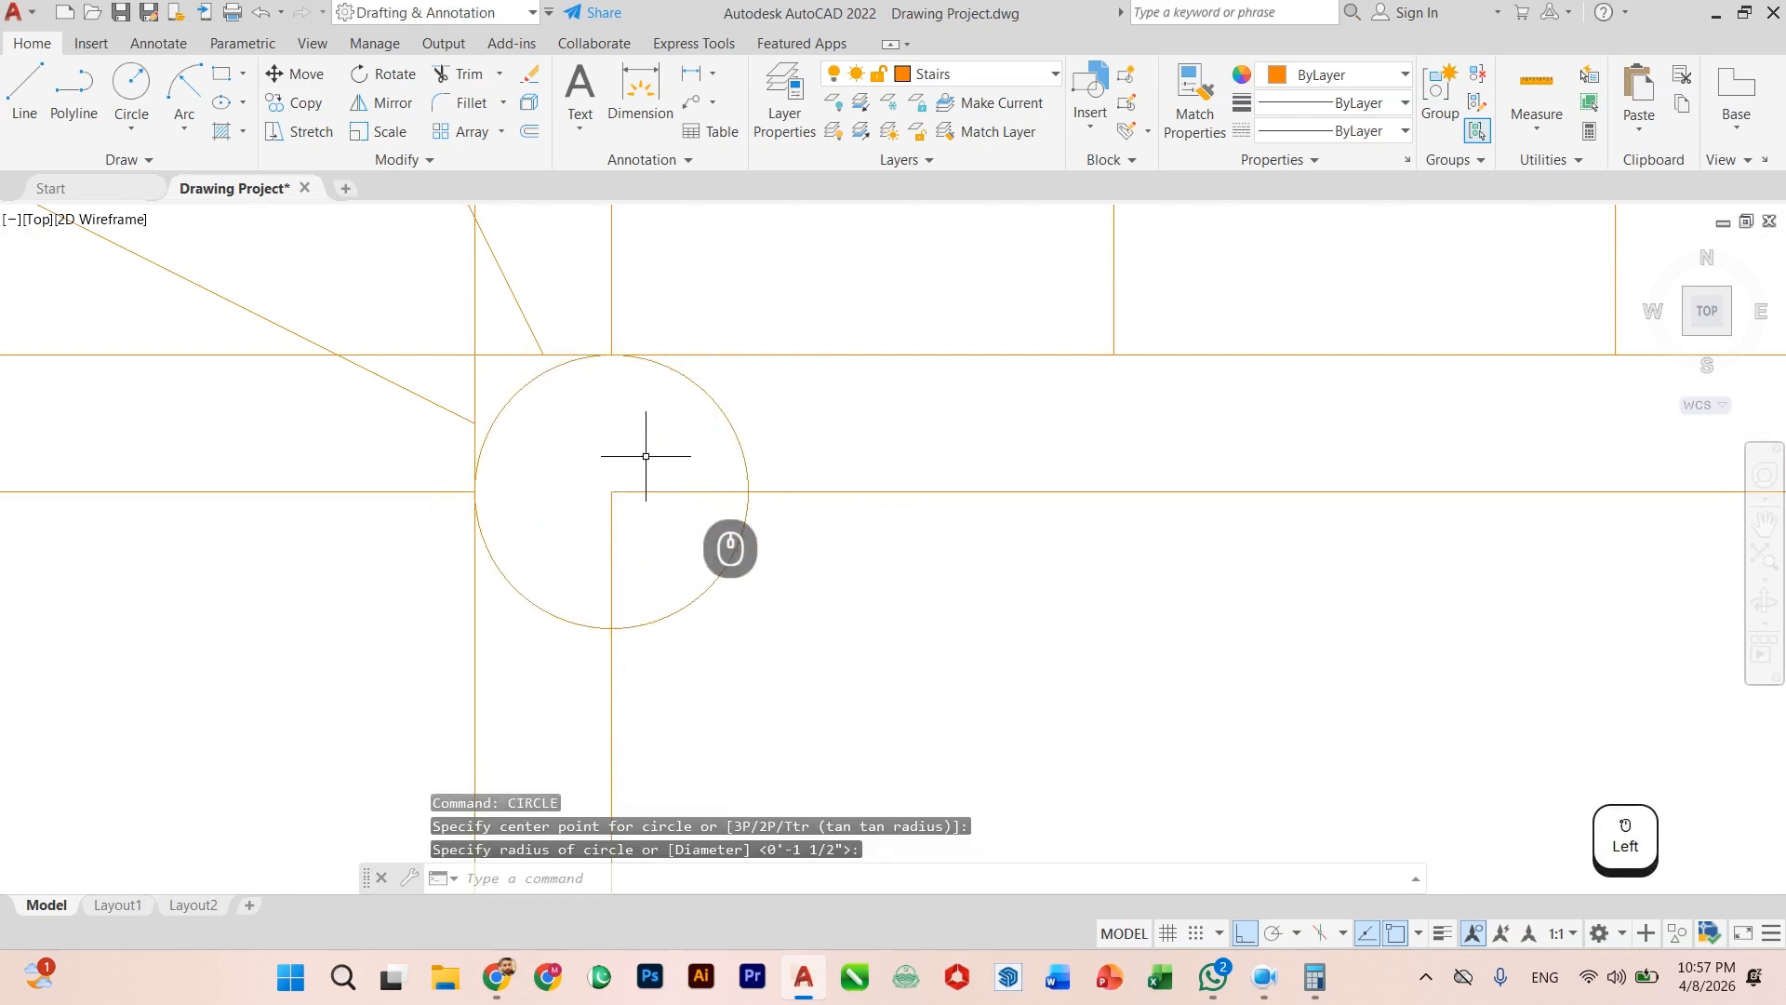
Step: Measure the depth of the short flight's first tread next to the winder corner
scroll(651, 497, "down", 4)
middle_click_drag(590, 511, 729, 606)
scroll(730, 606, "up", 4)
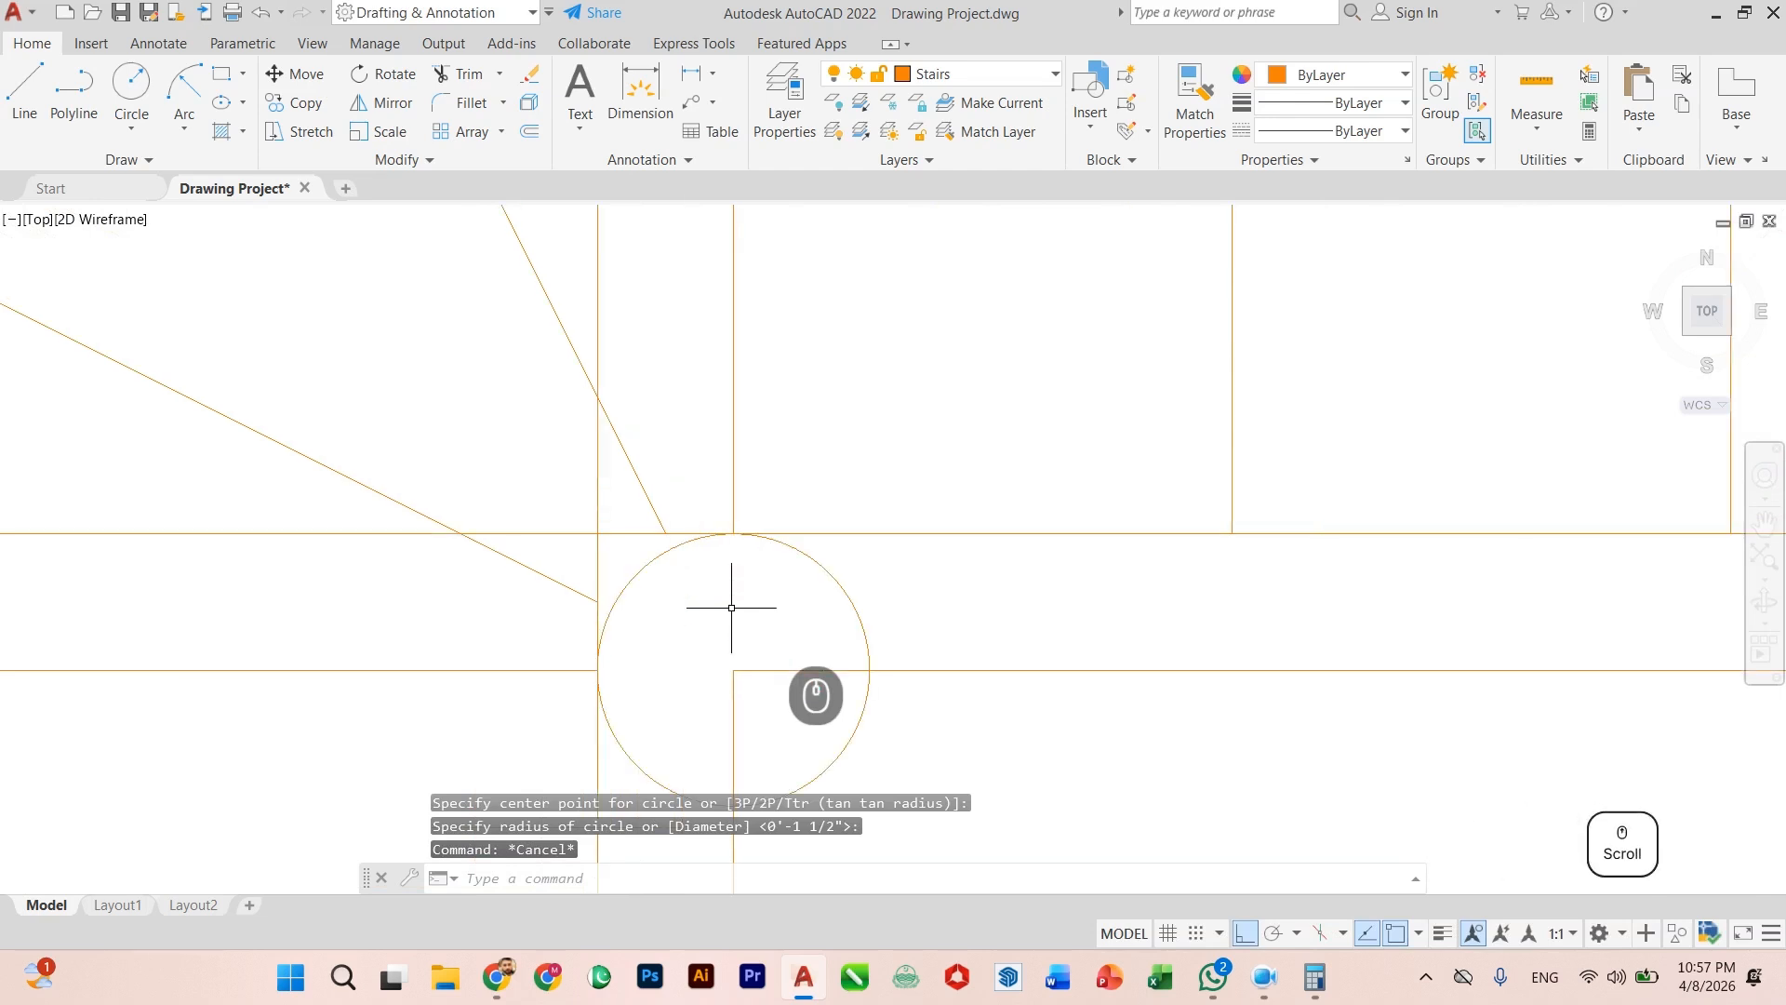
scroll(731, 606, "down", 4)
scroll(721, 595, "up", 4)
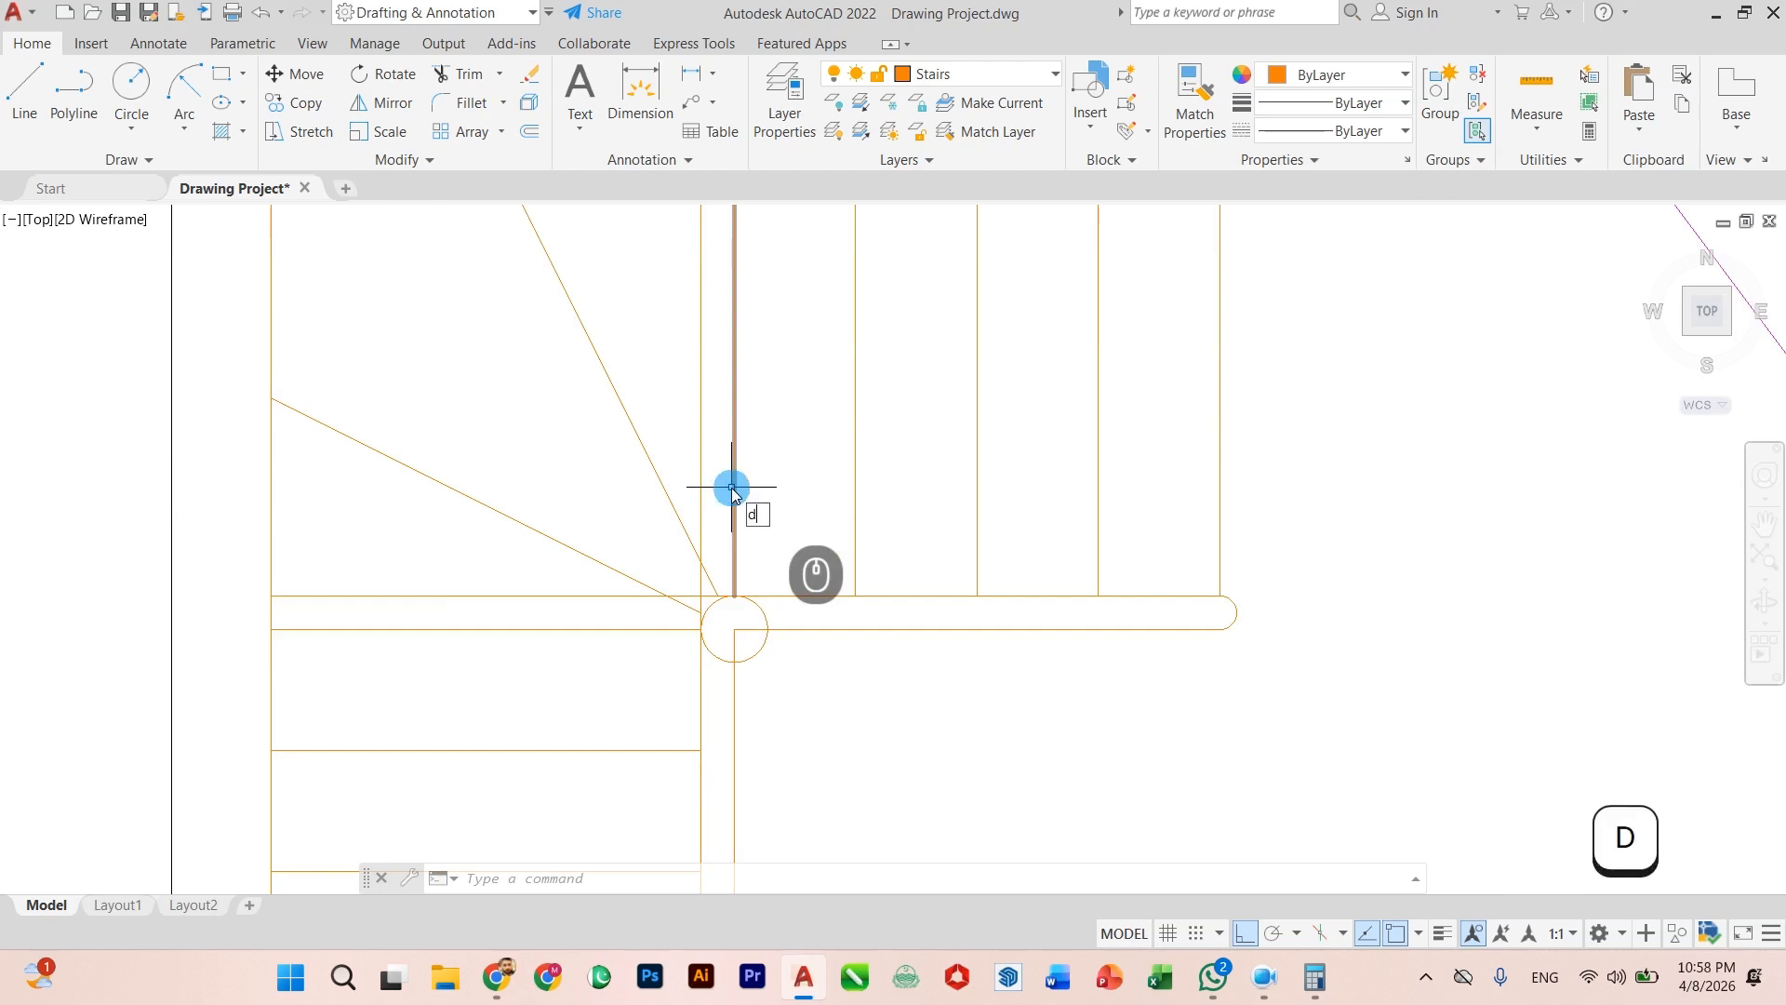
type("s")
key("Return")
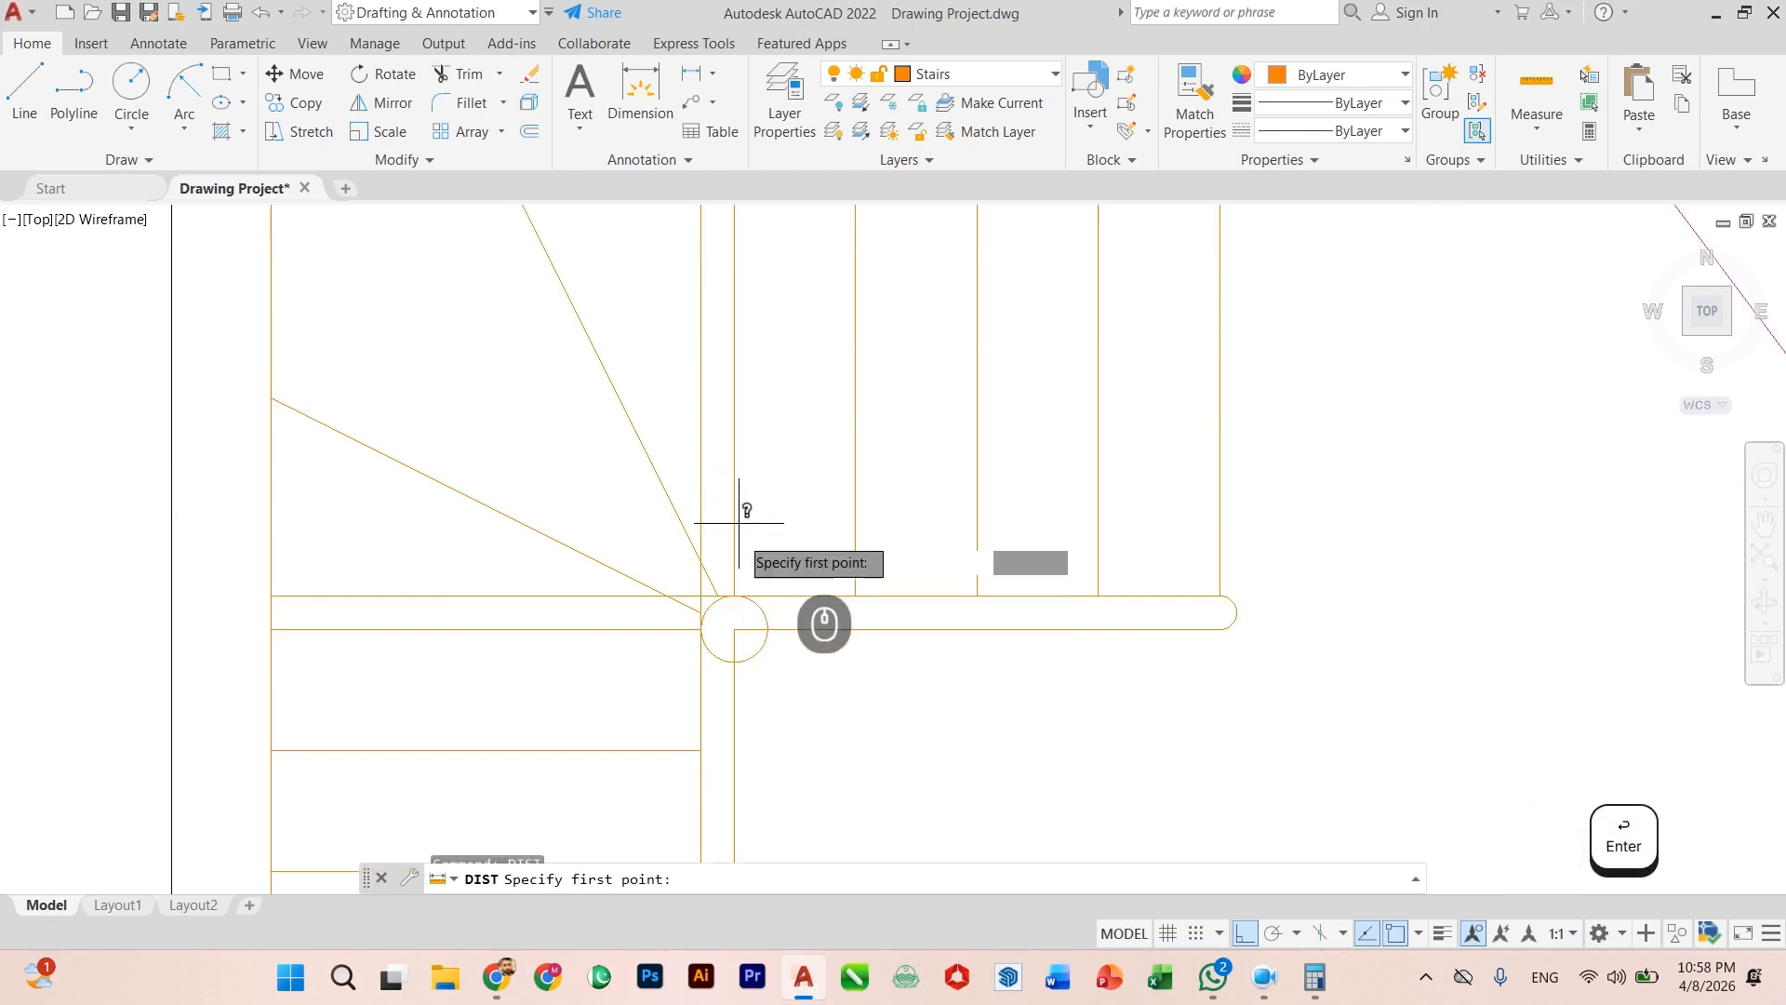
left_click(734, 595)
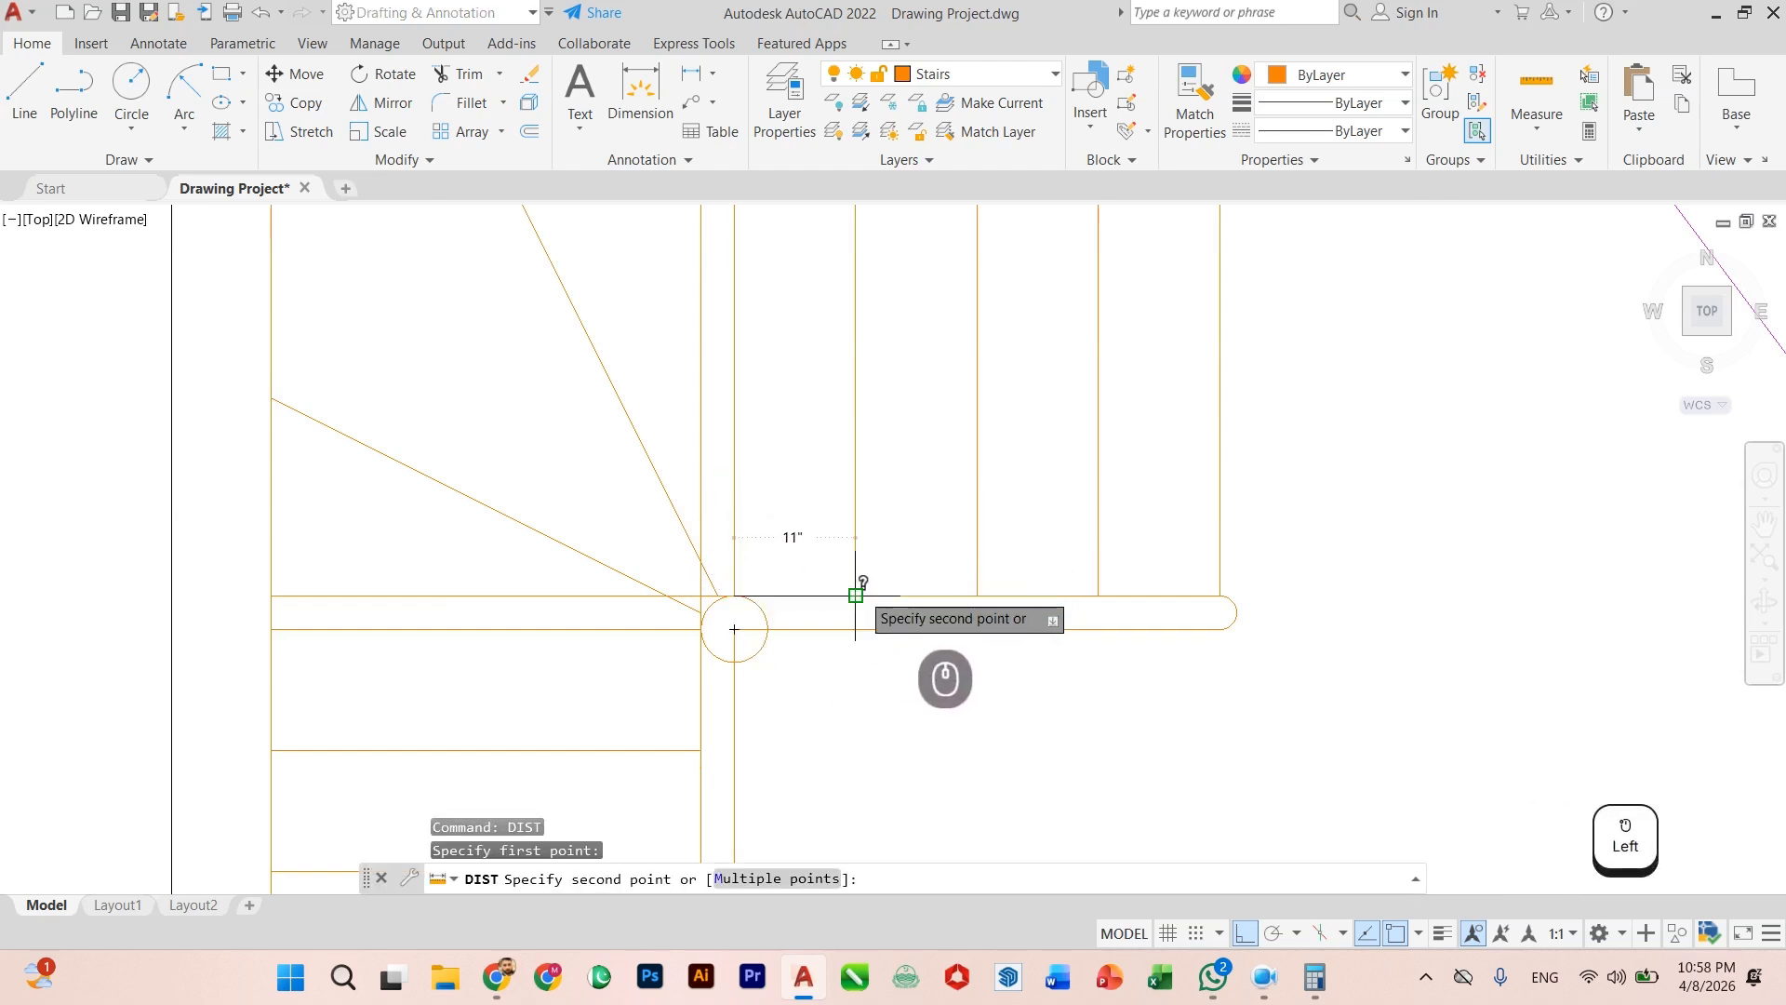
key("Escape")
Step: Try erasing the long flight's whole tread-side line, and undo the erasure
left_click(701, 511)
key("Delete")
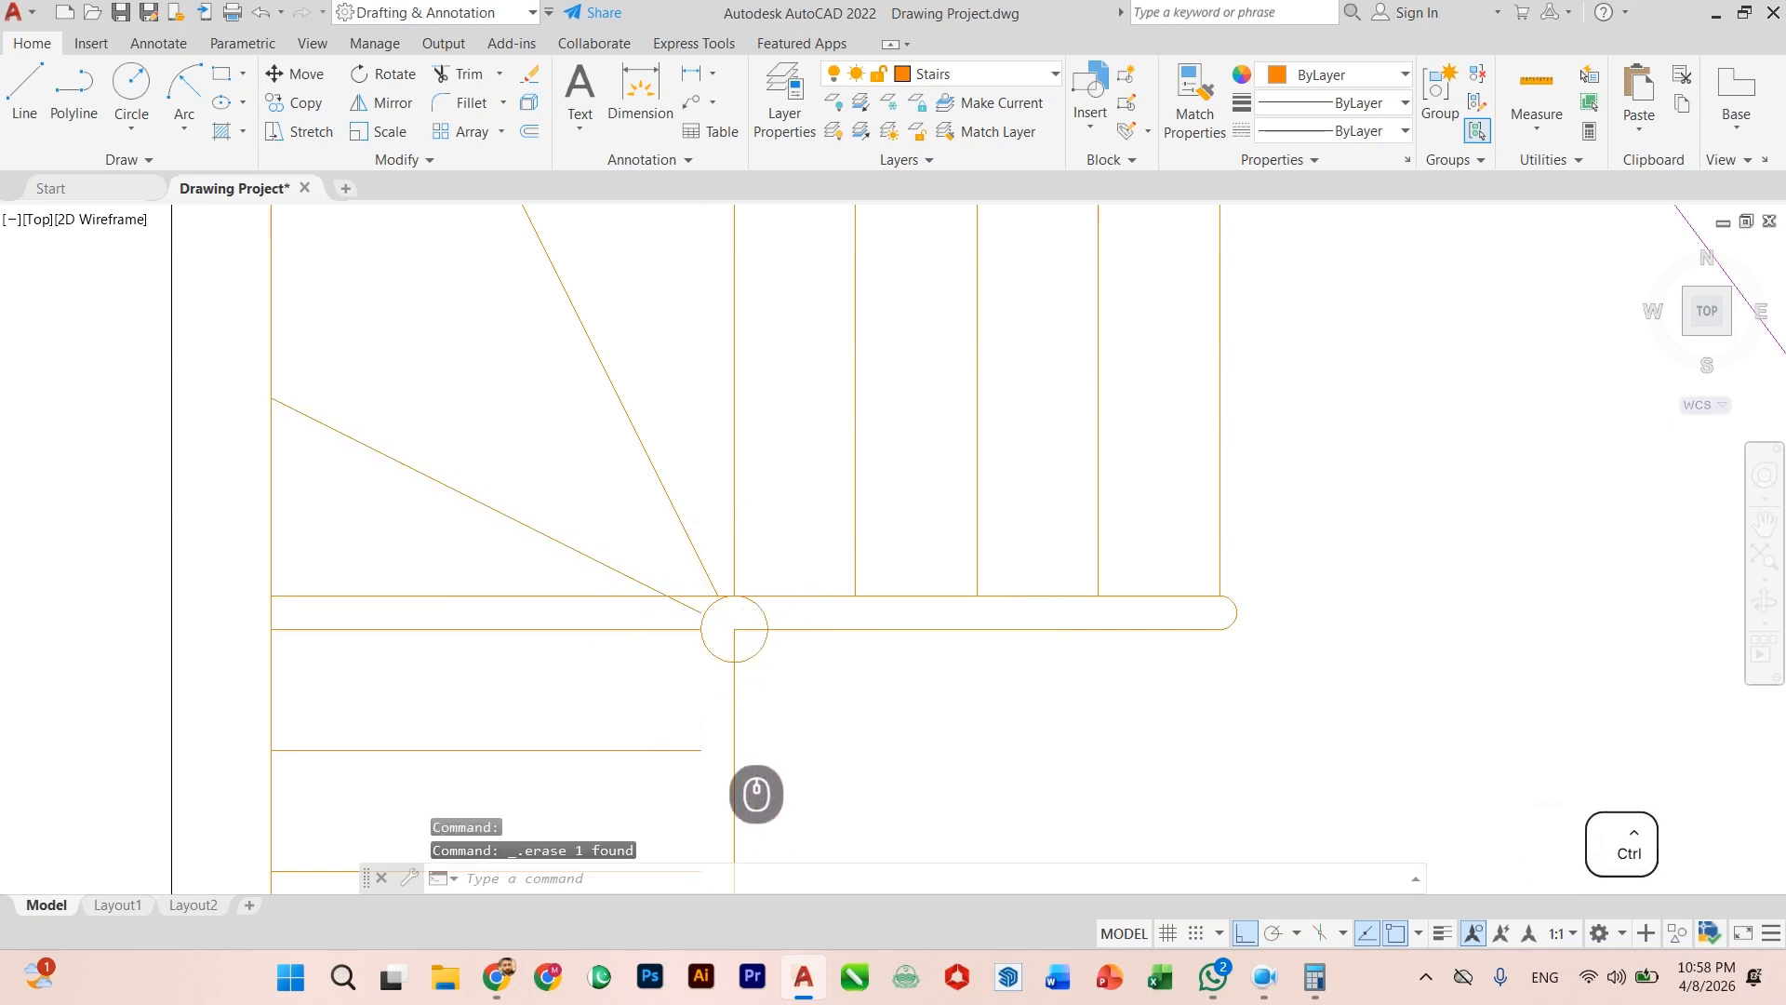
key("ctrl+z")
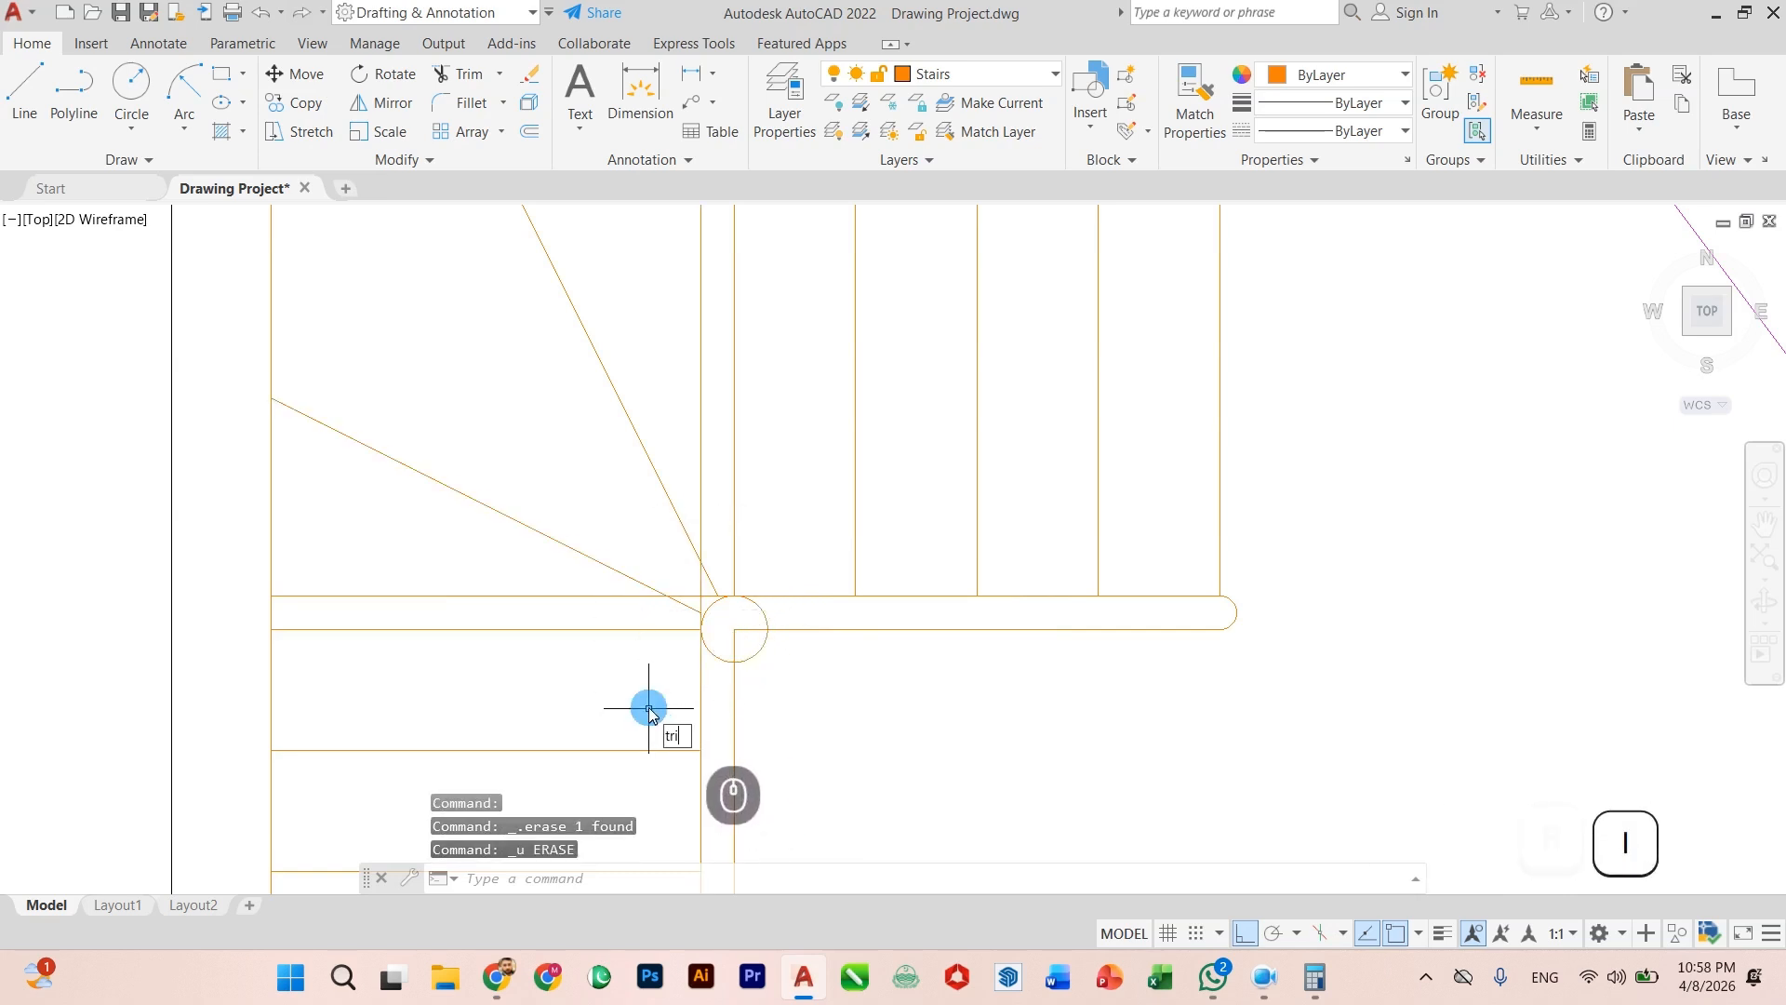
Step: Trim the part of the long flight's tread-side line that runs up through the winder area
left_click(701, 563)
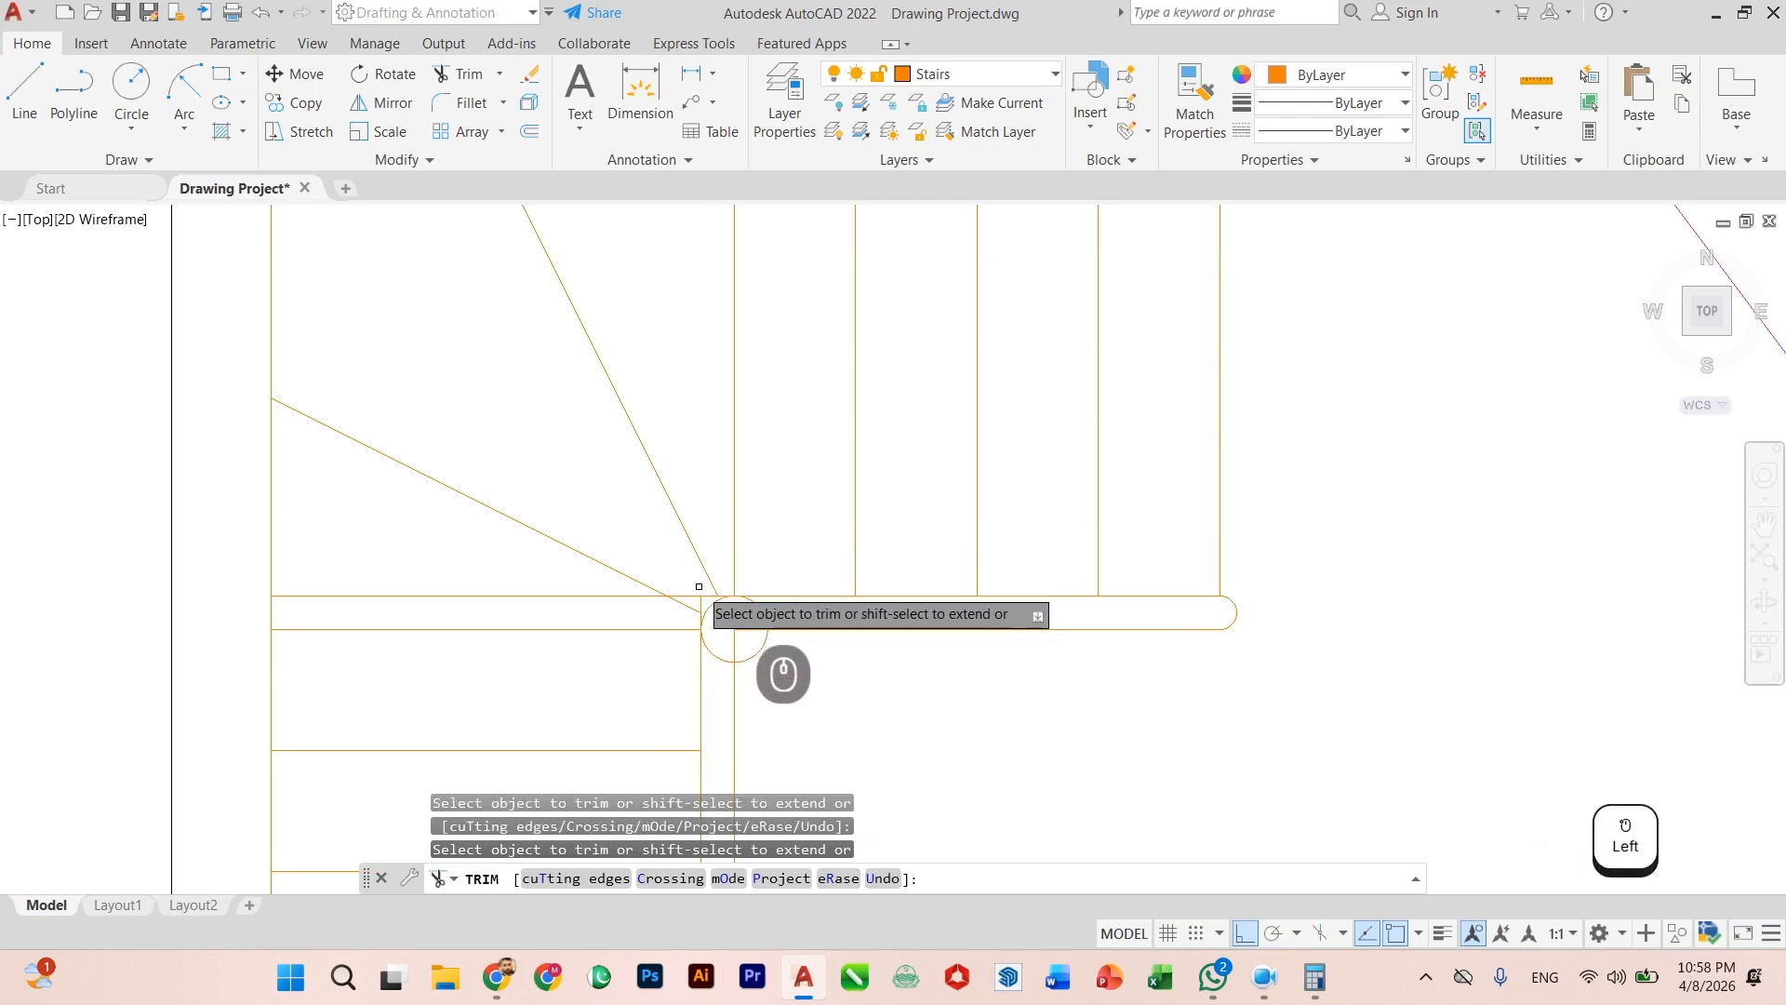
scroll(698, 586, "up", 4)
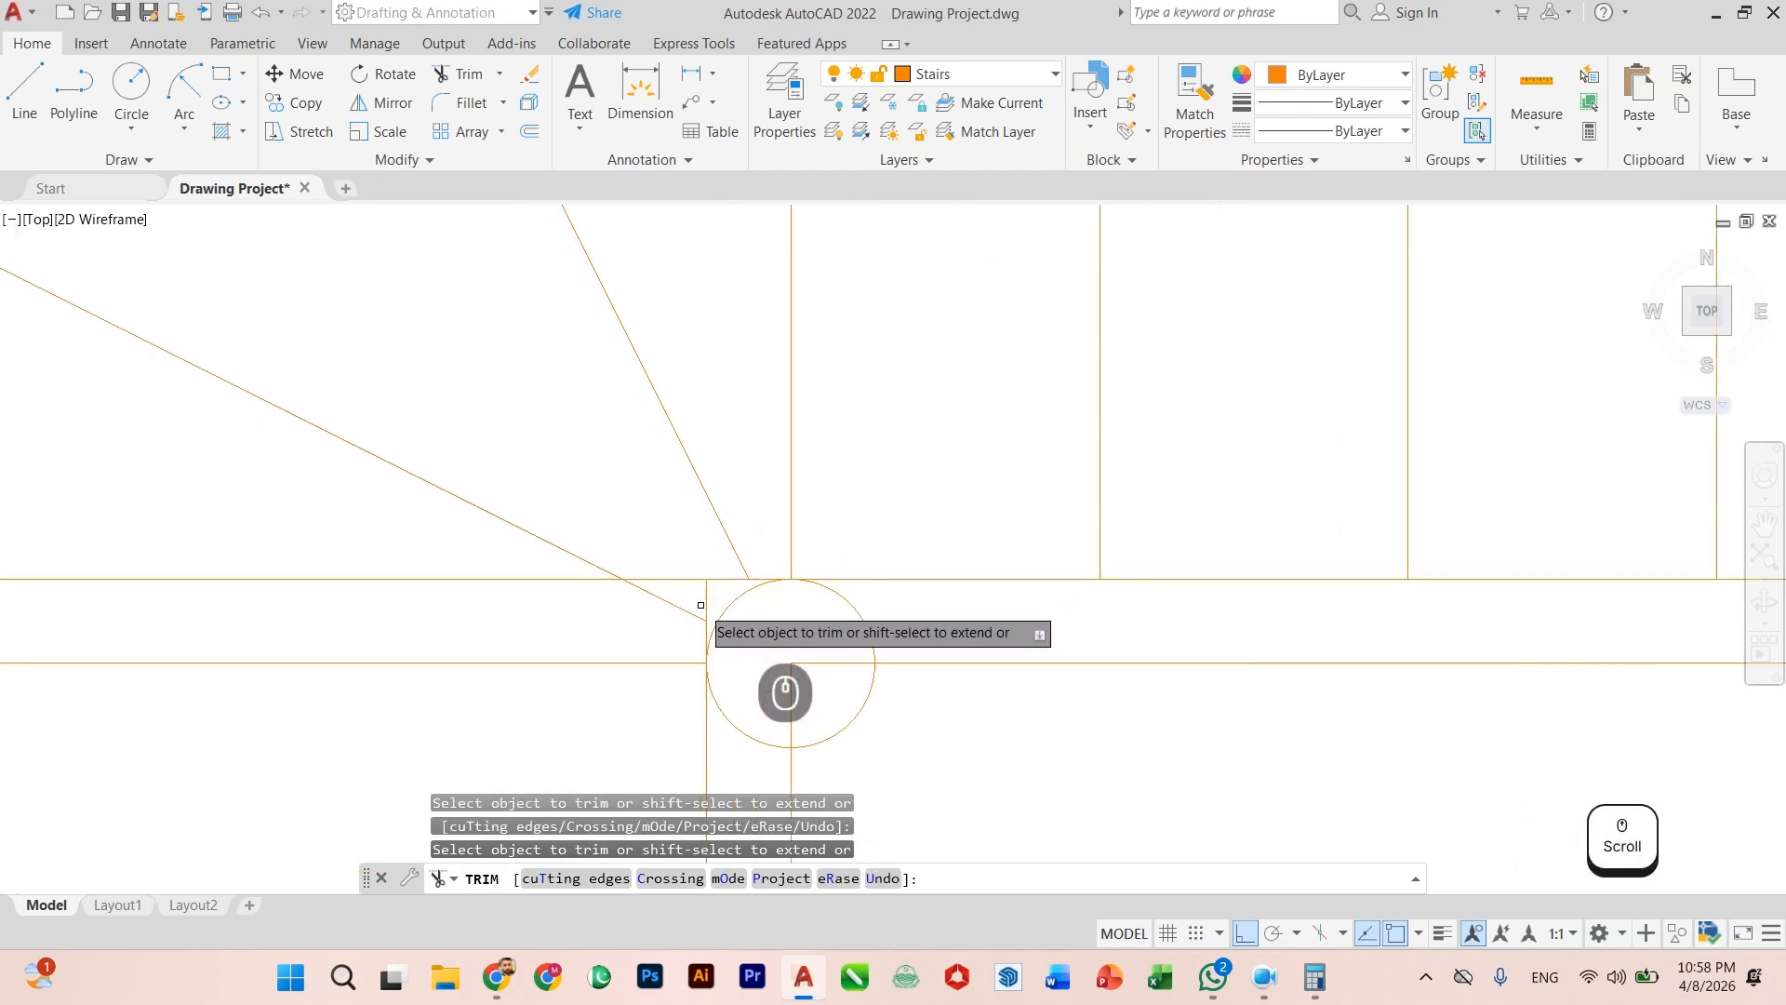
scroll(705, 602, "down", 4)
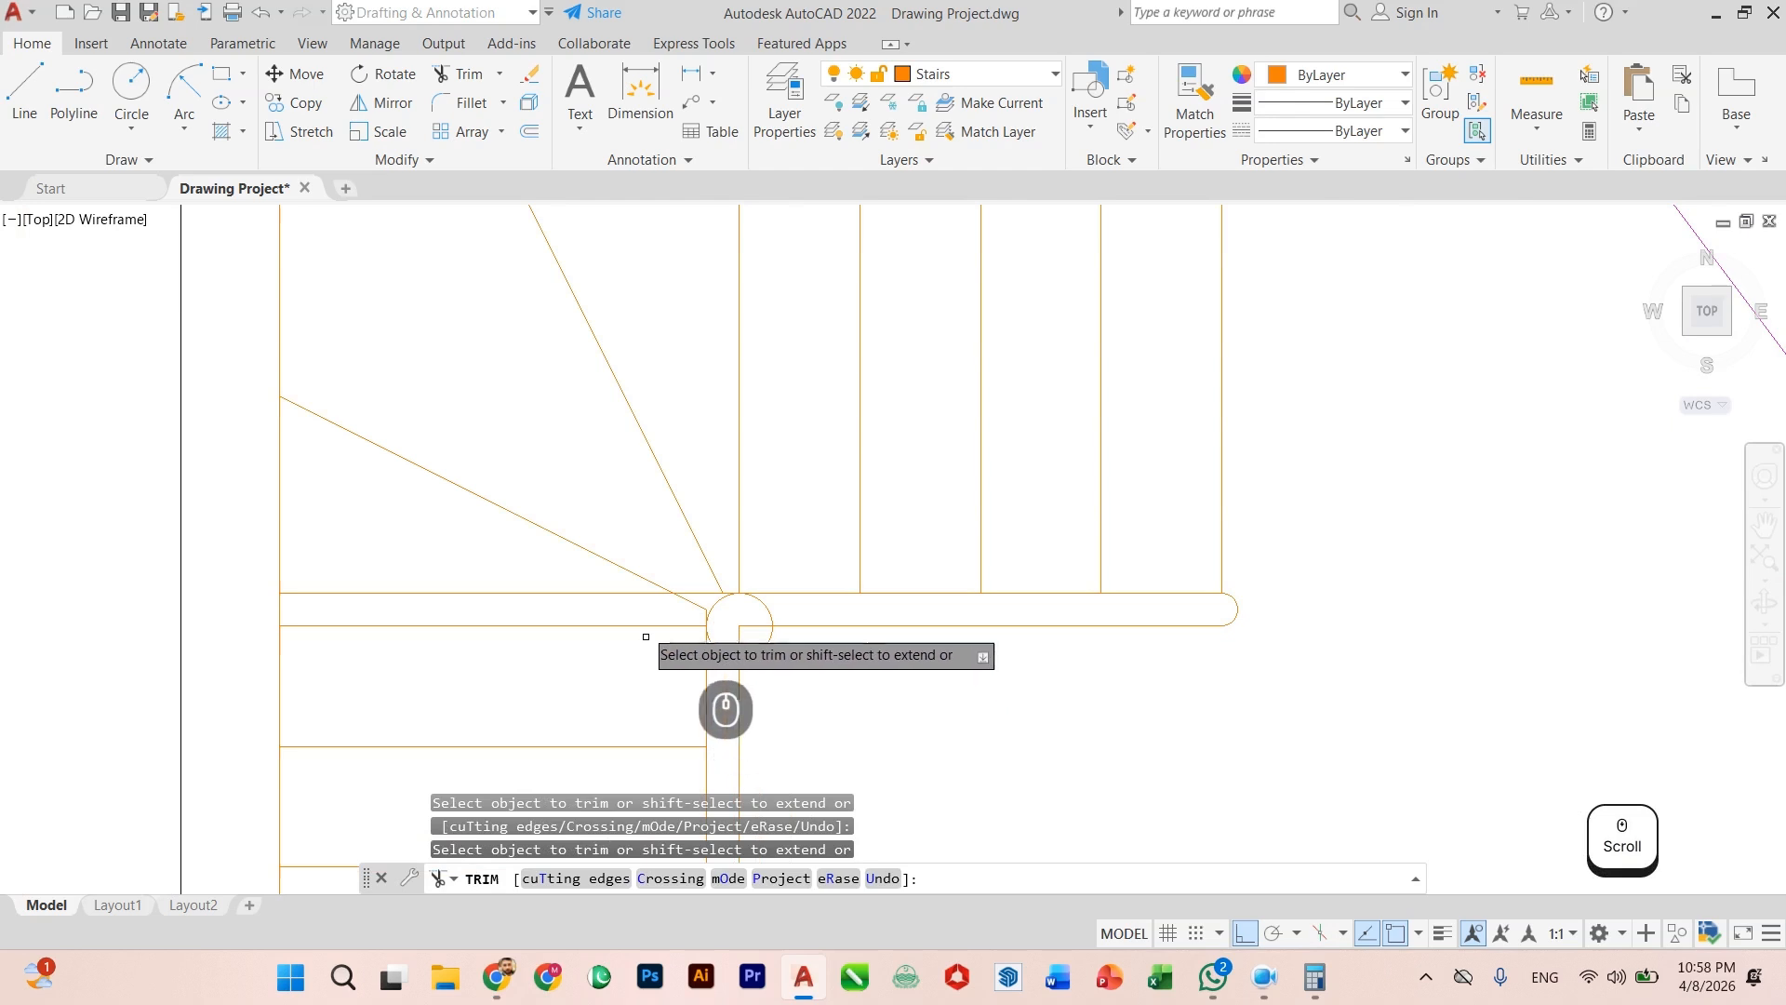
key("Escape")
Step: Measure the depth of the long flight's first tread below the winders along the wall side
type("d")
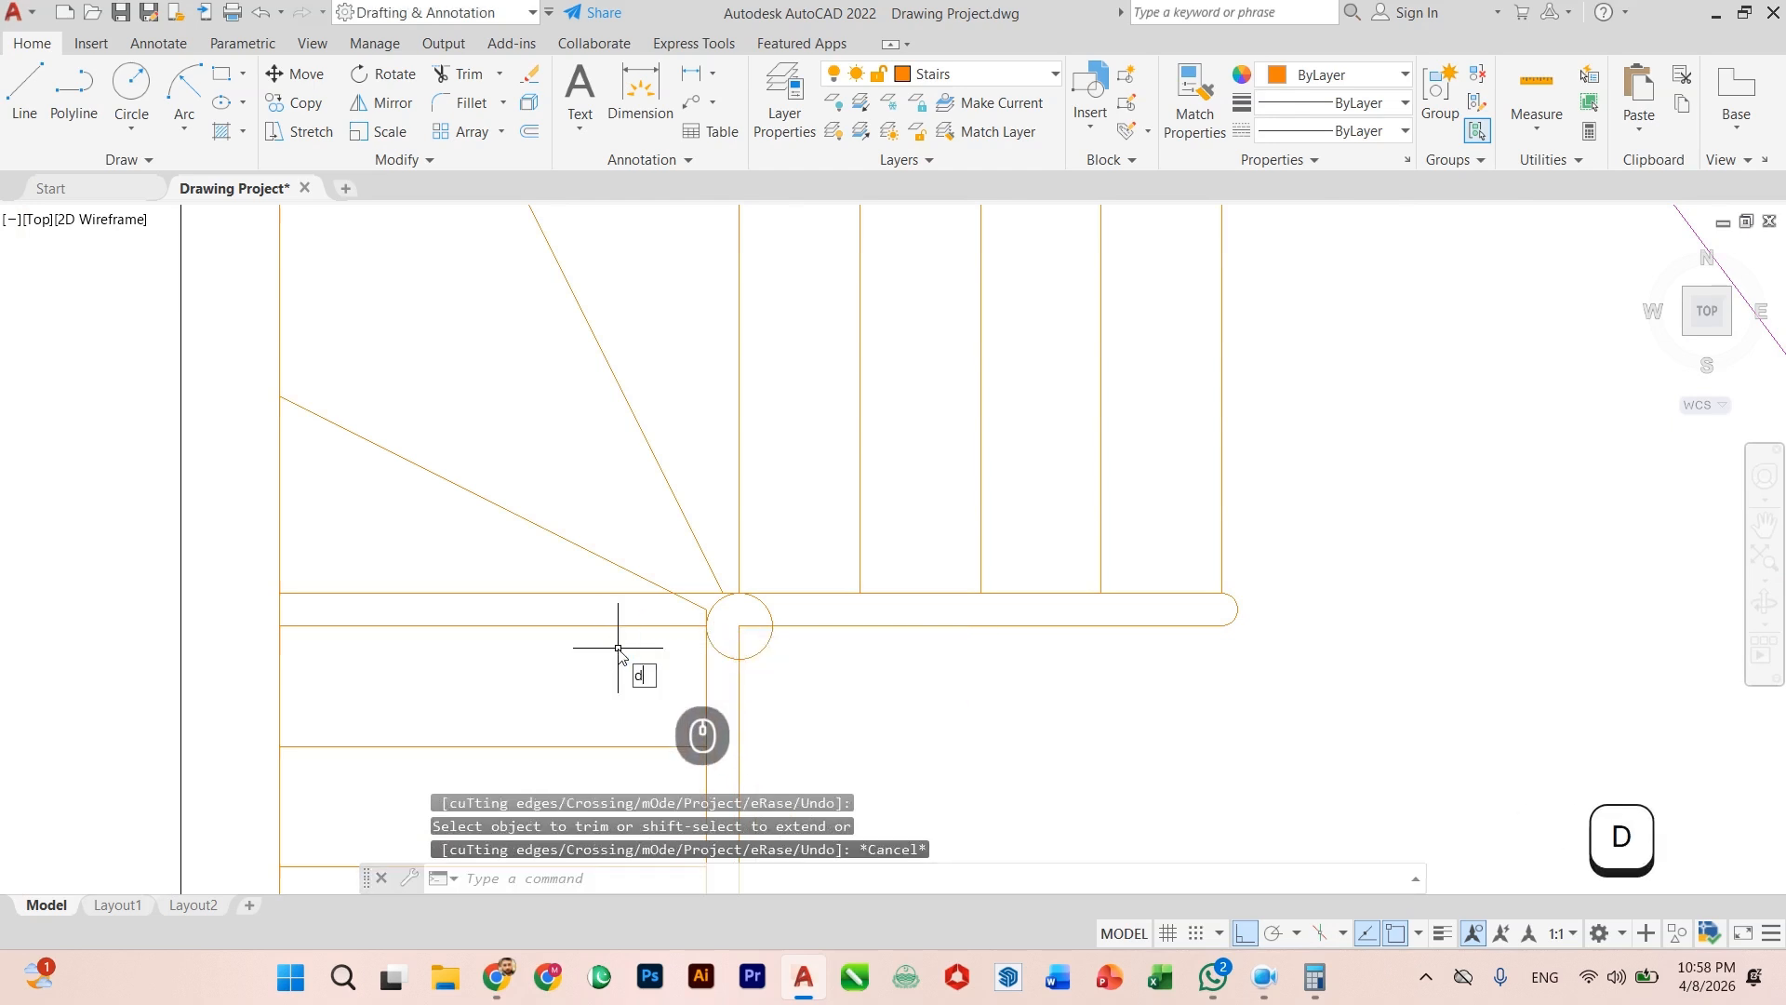
type("ist")
key("Return")
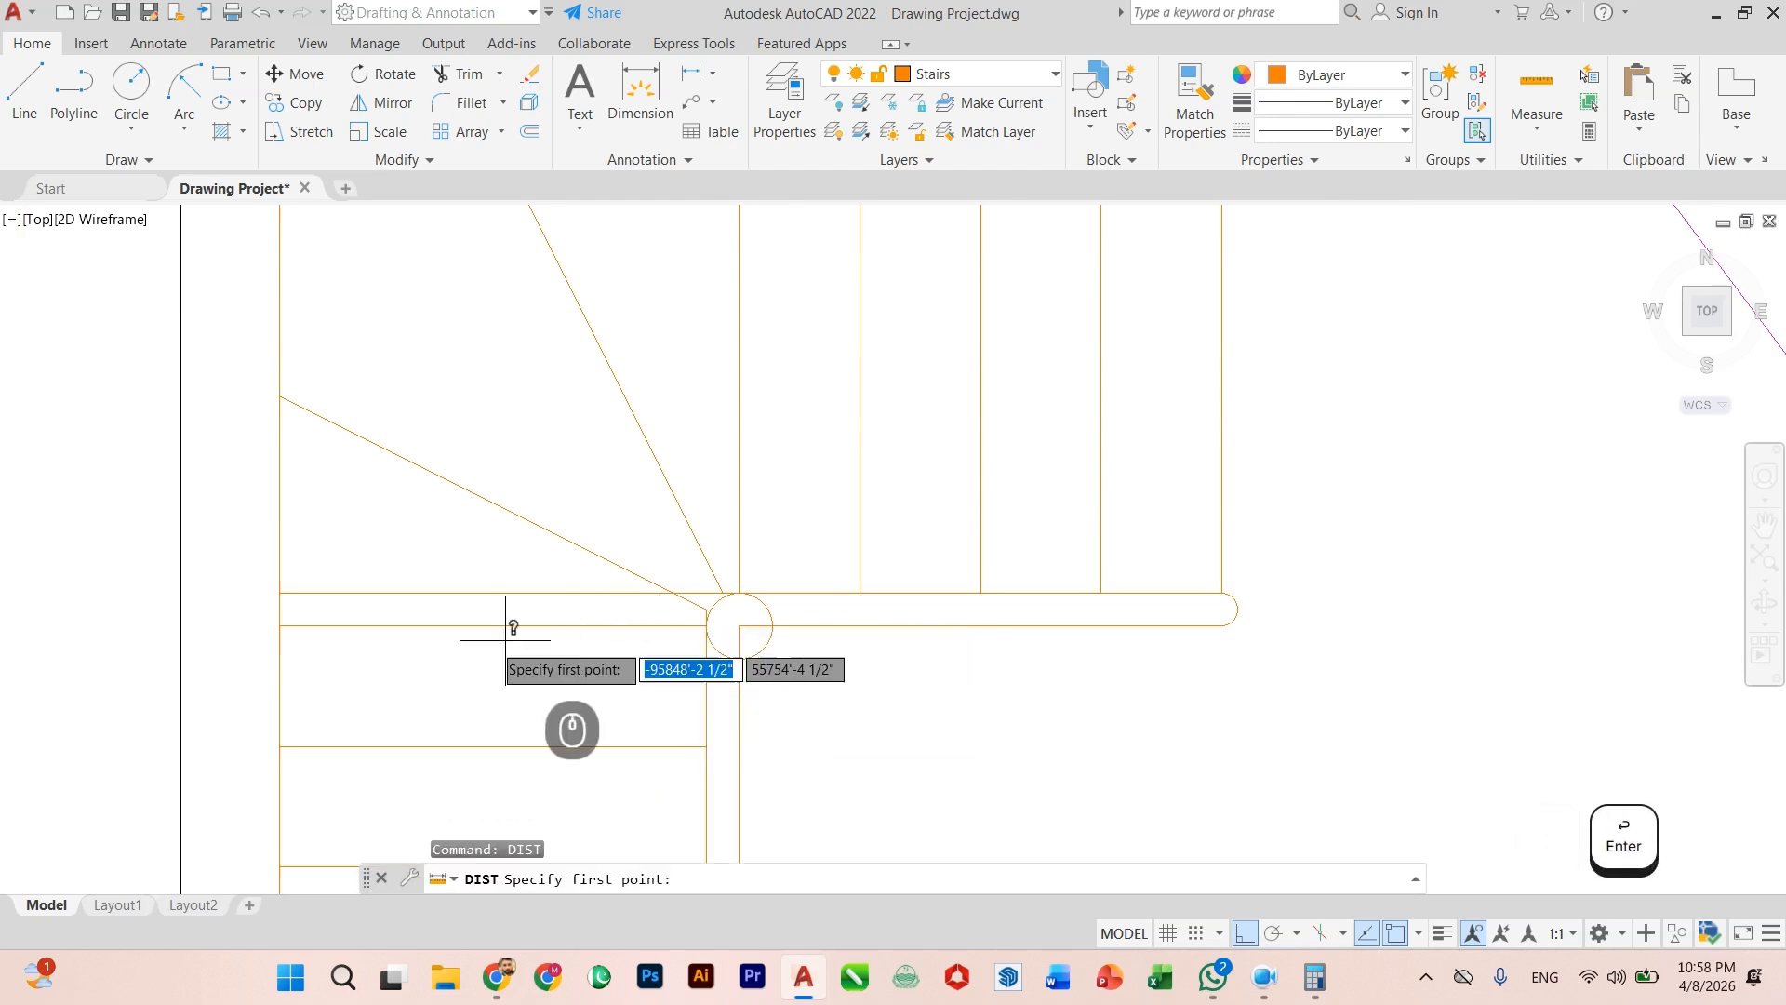
left_click(278, 625)
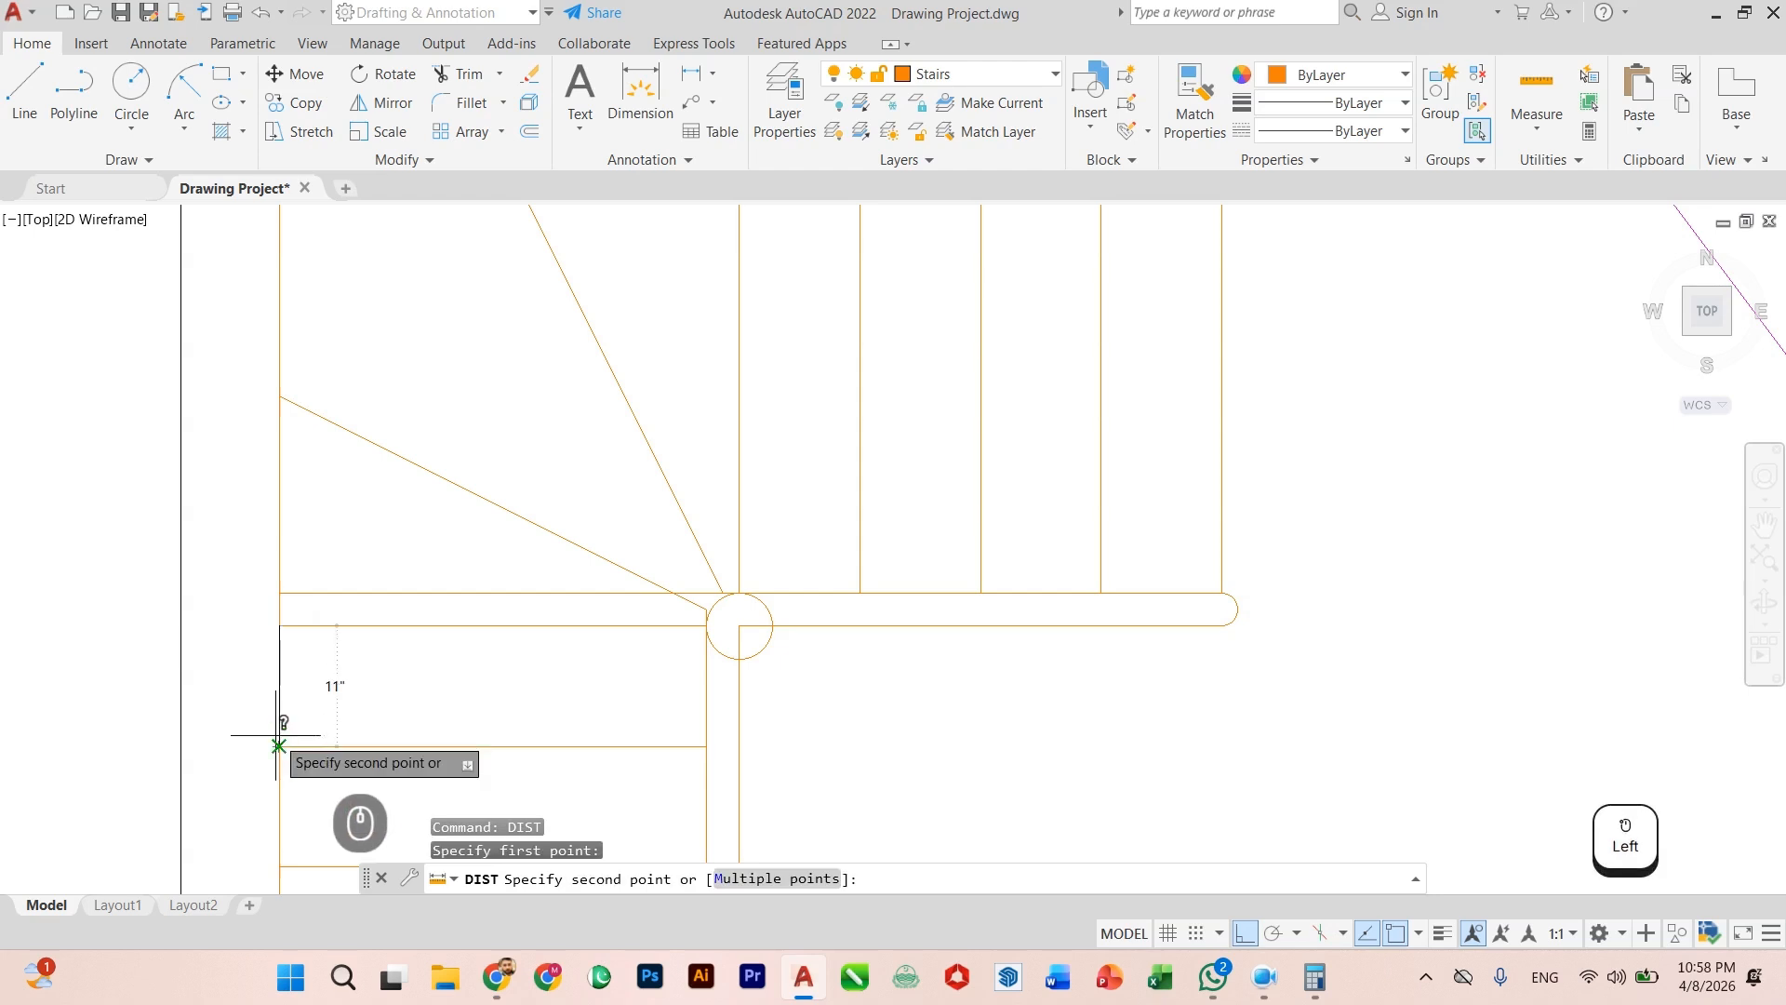
key("Escape")
Step: Trim the short flight's tread-side line across the winder area and the leftover line pieces beside the corner circle
type("tr")
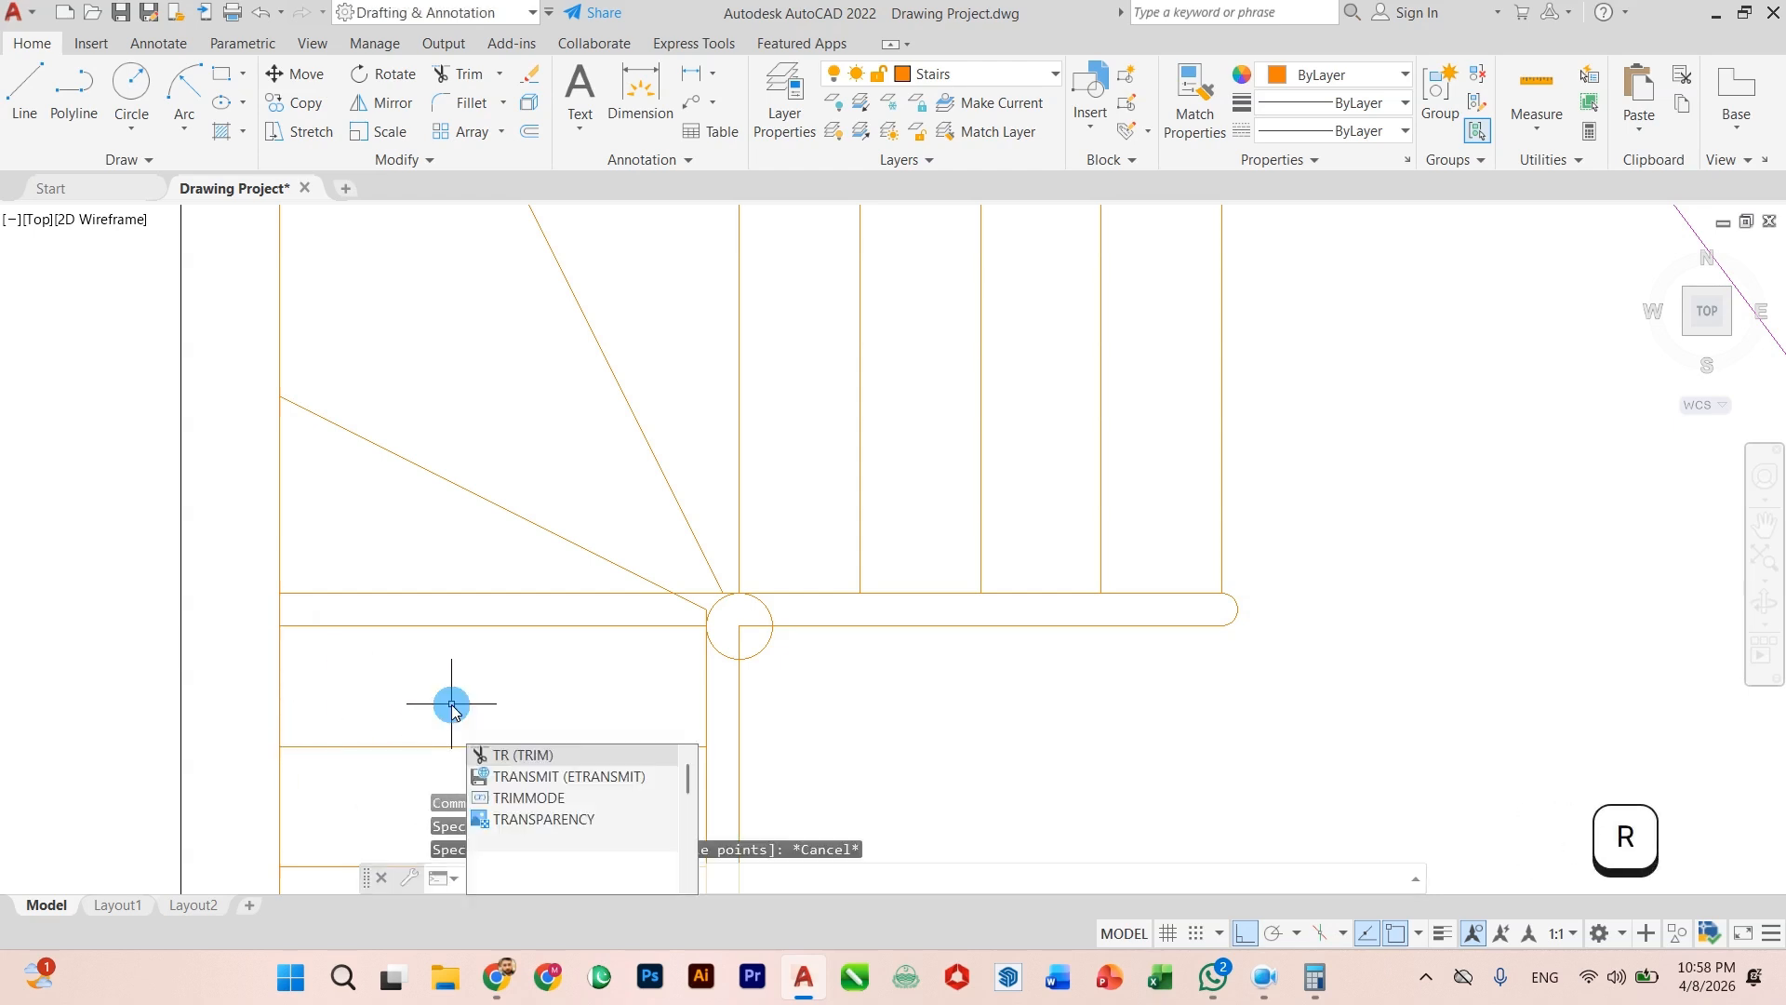
key("Return")
left_click(467, 595)
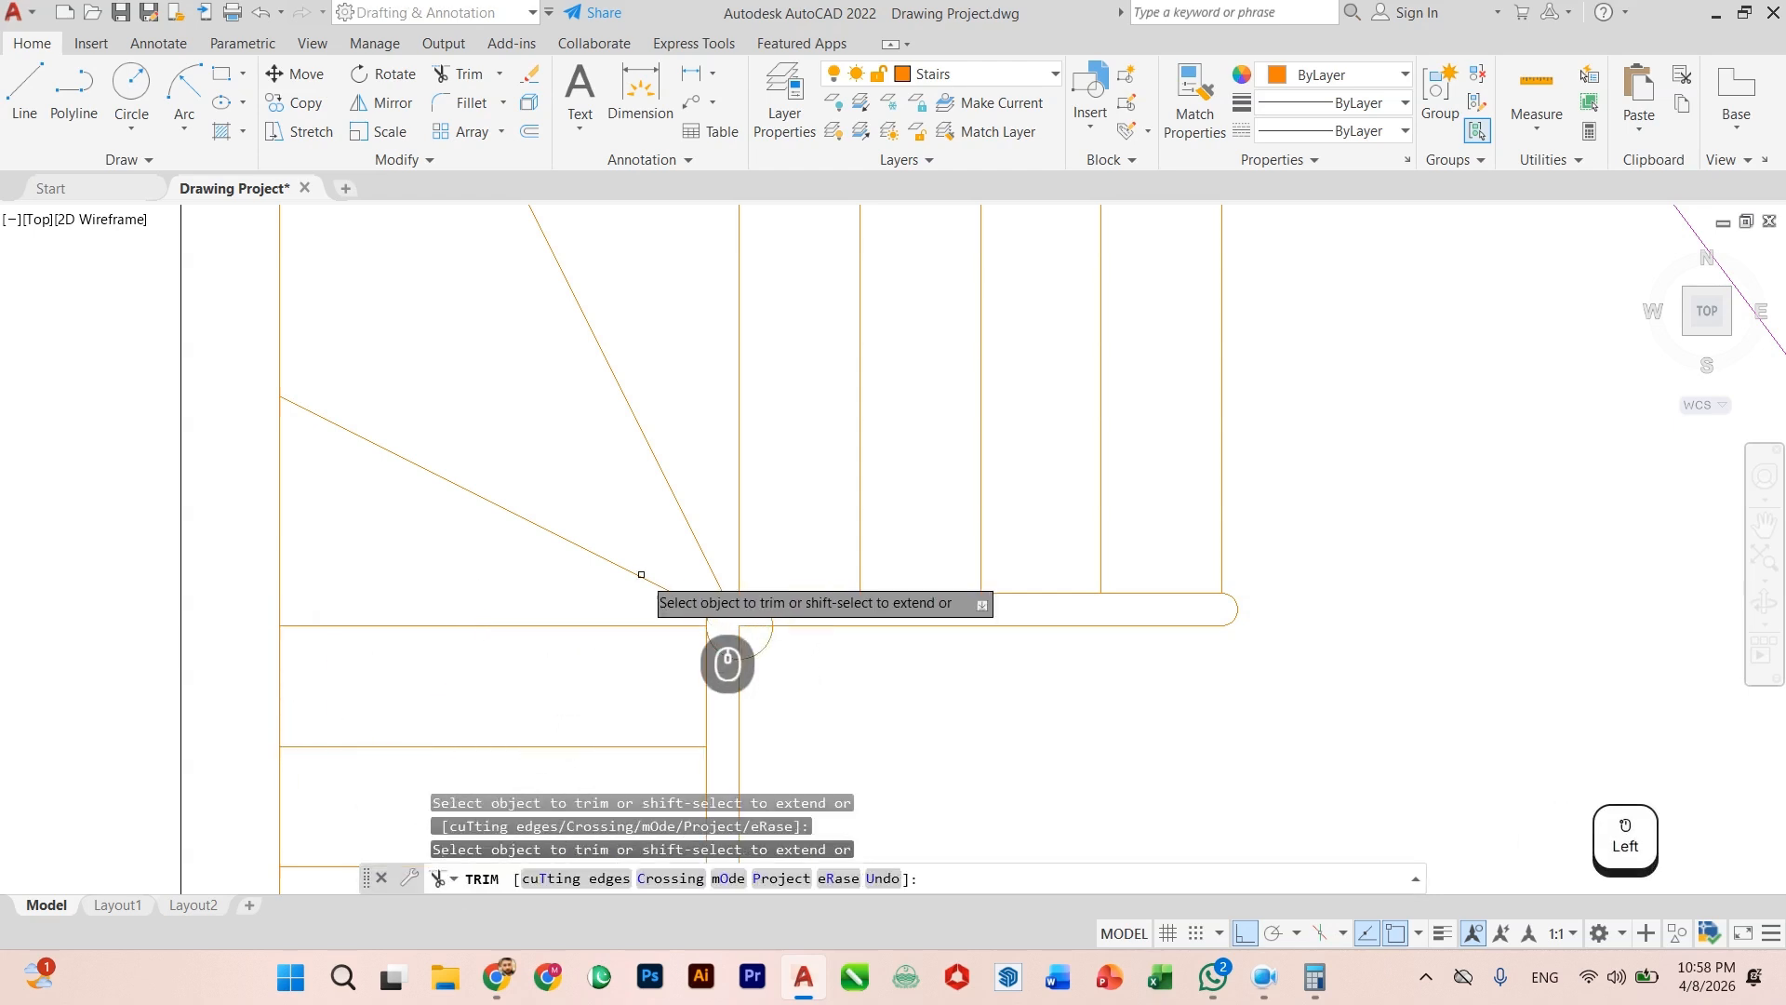
scroll(662, 591, "up", 2)
left_click(739, 593)
scroll(727, 624, "up", 3)
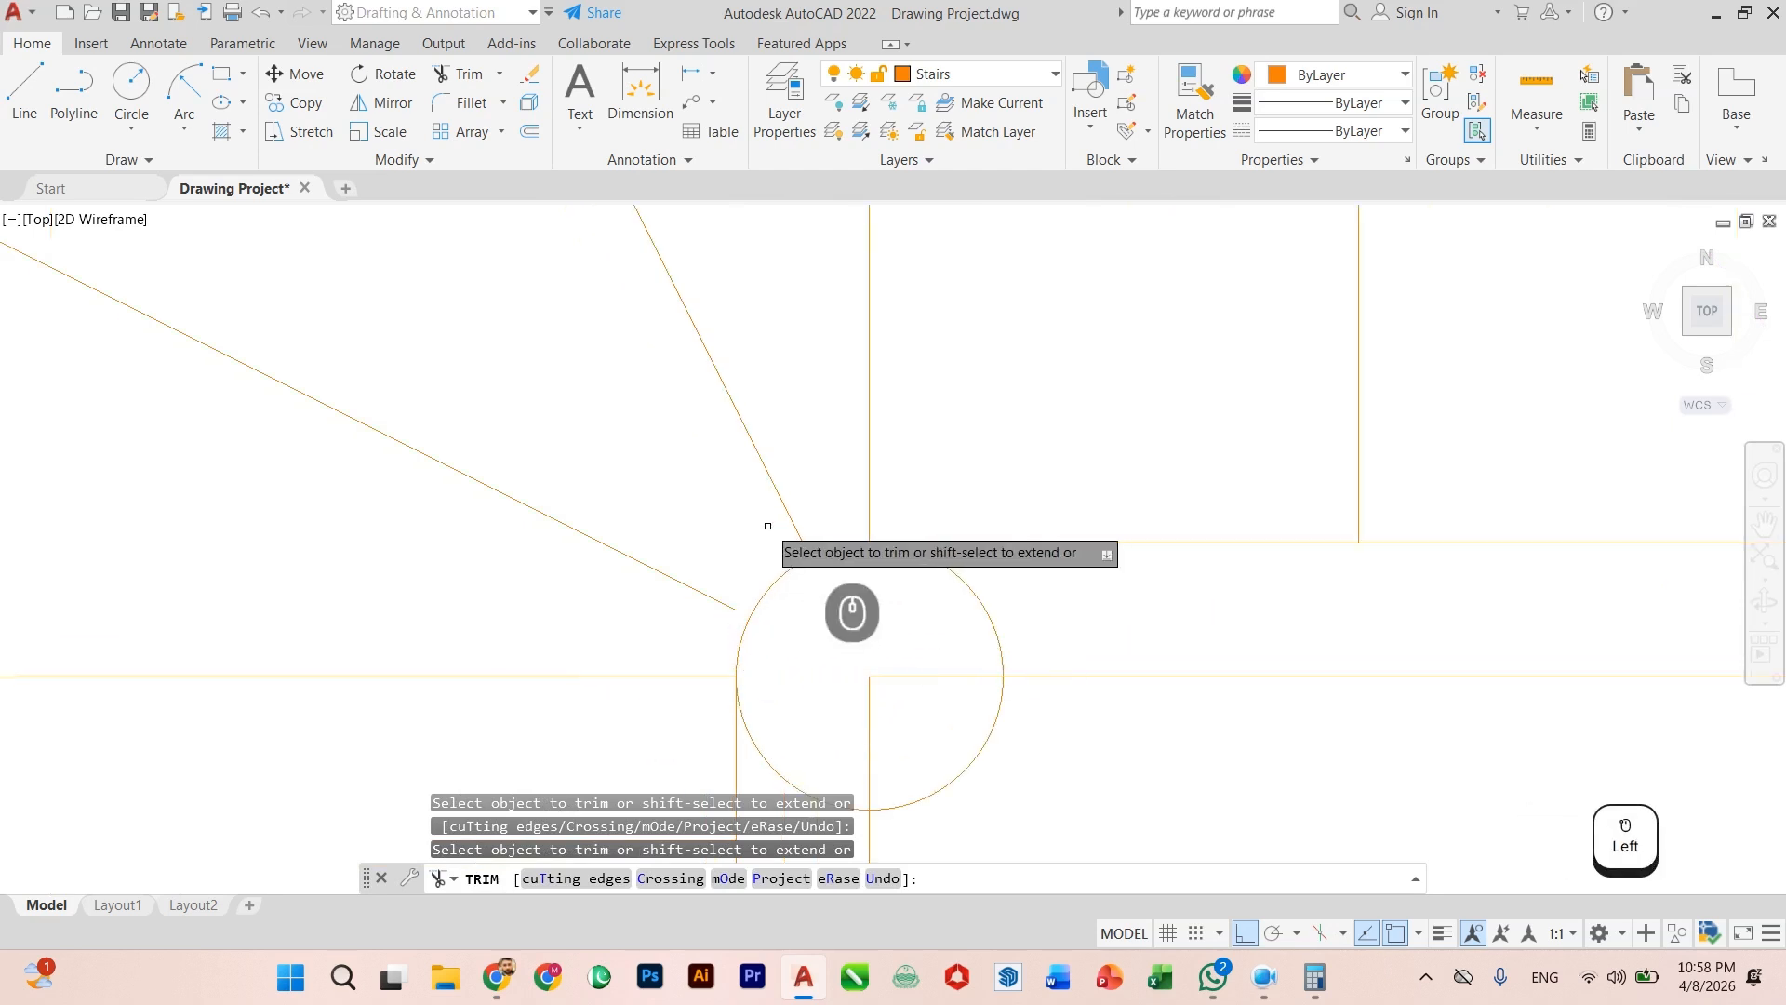
left_click(831, 542)
scroll(678, 598, "down", 1)
key("Escape")
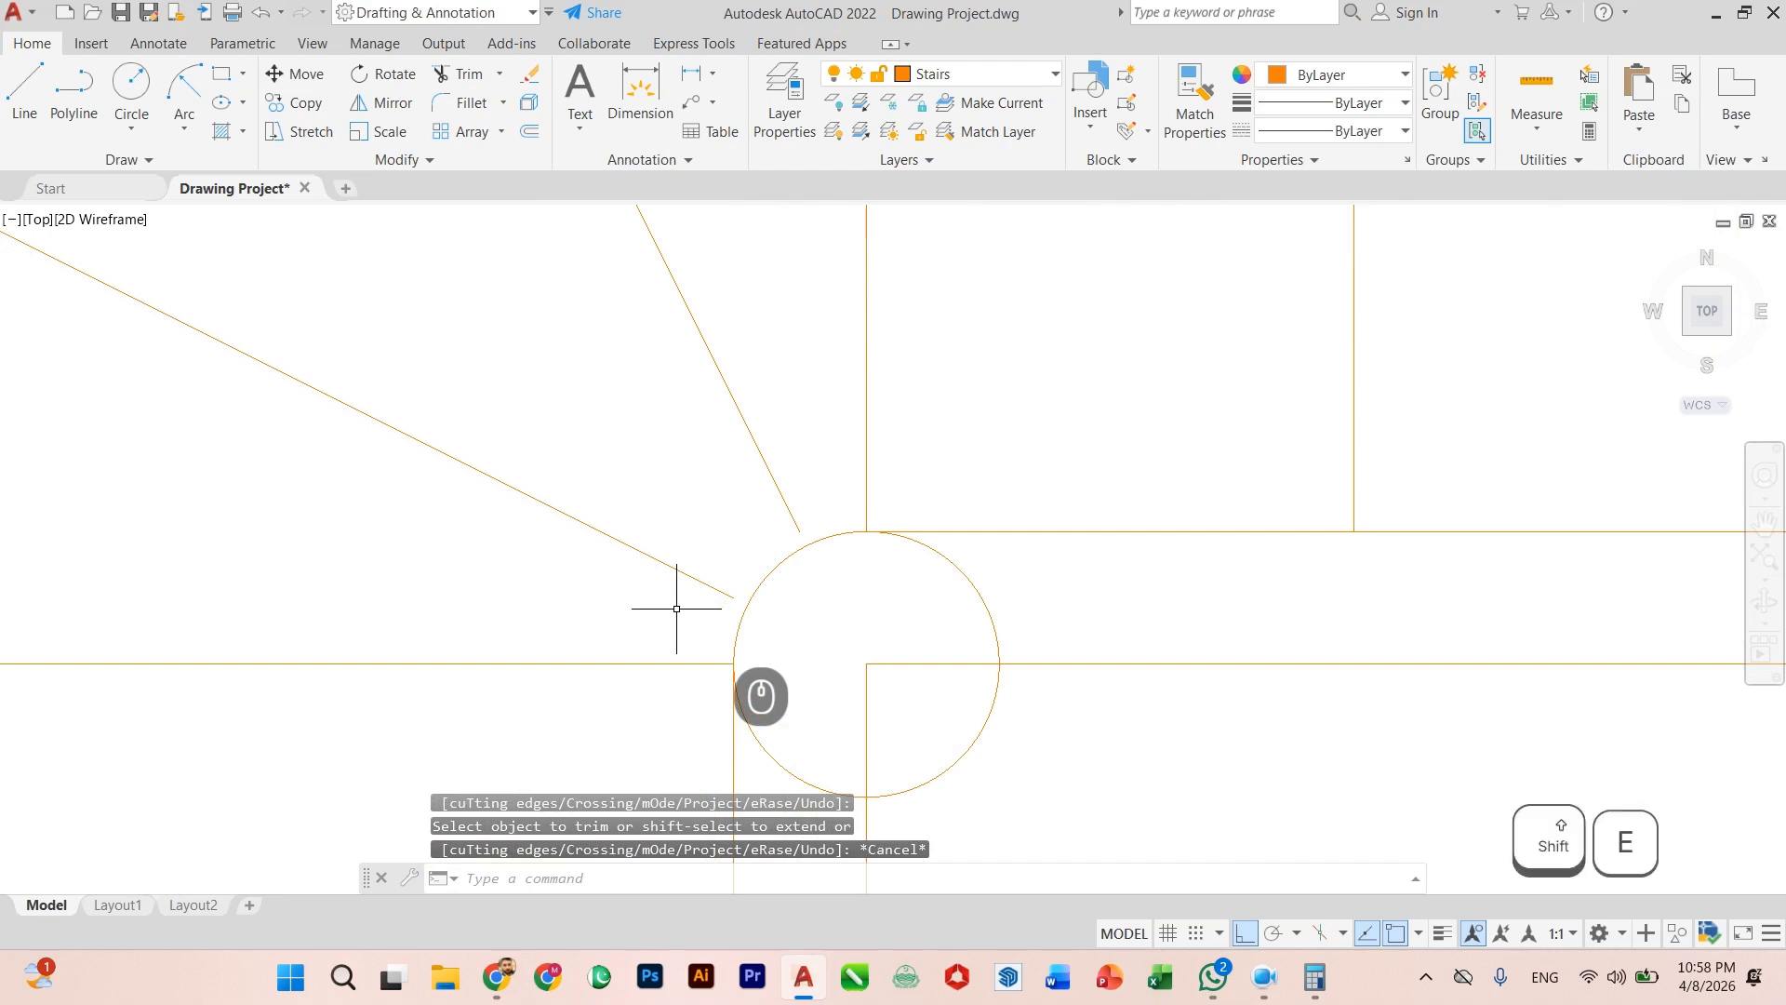
Step: Extend the two diagonal winder lines to meet the corner circle
key("Return")
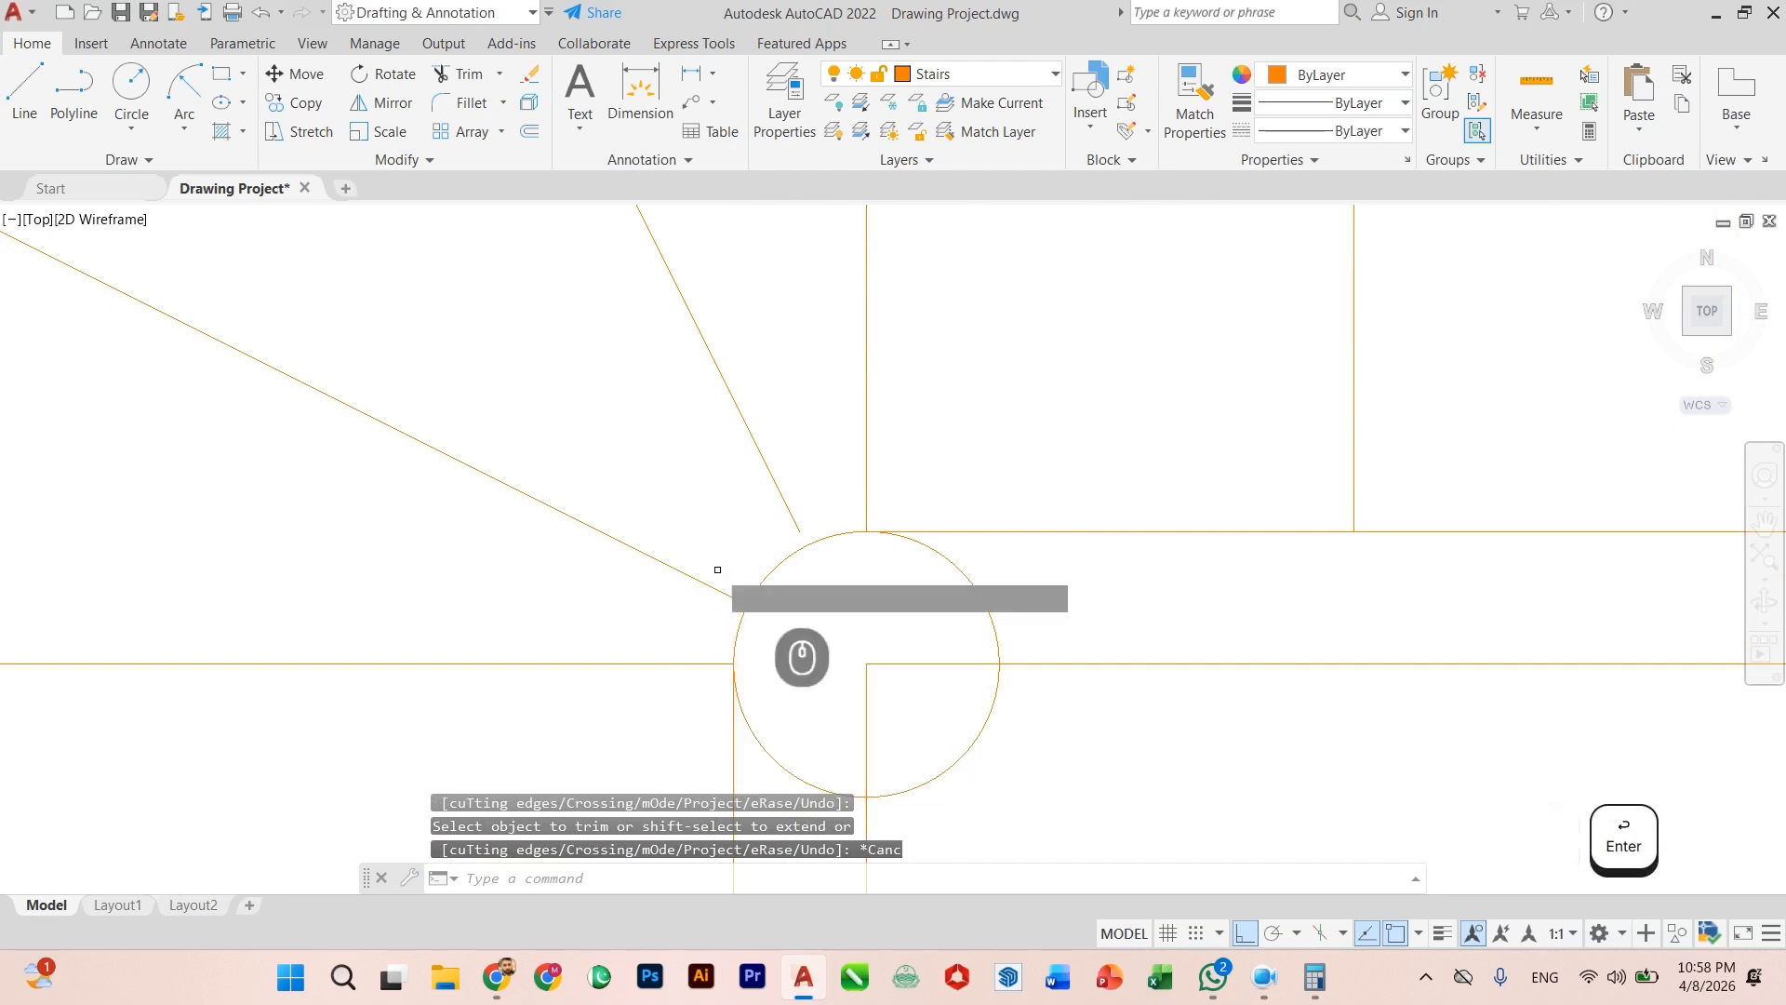
left_click(744, 581)
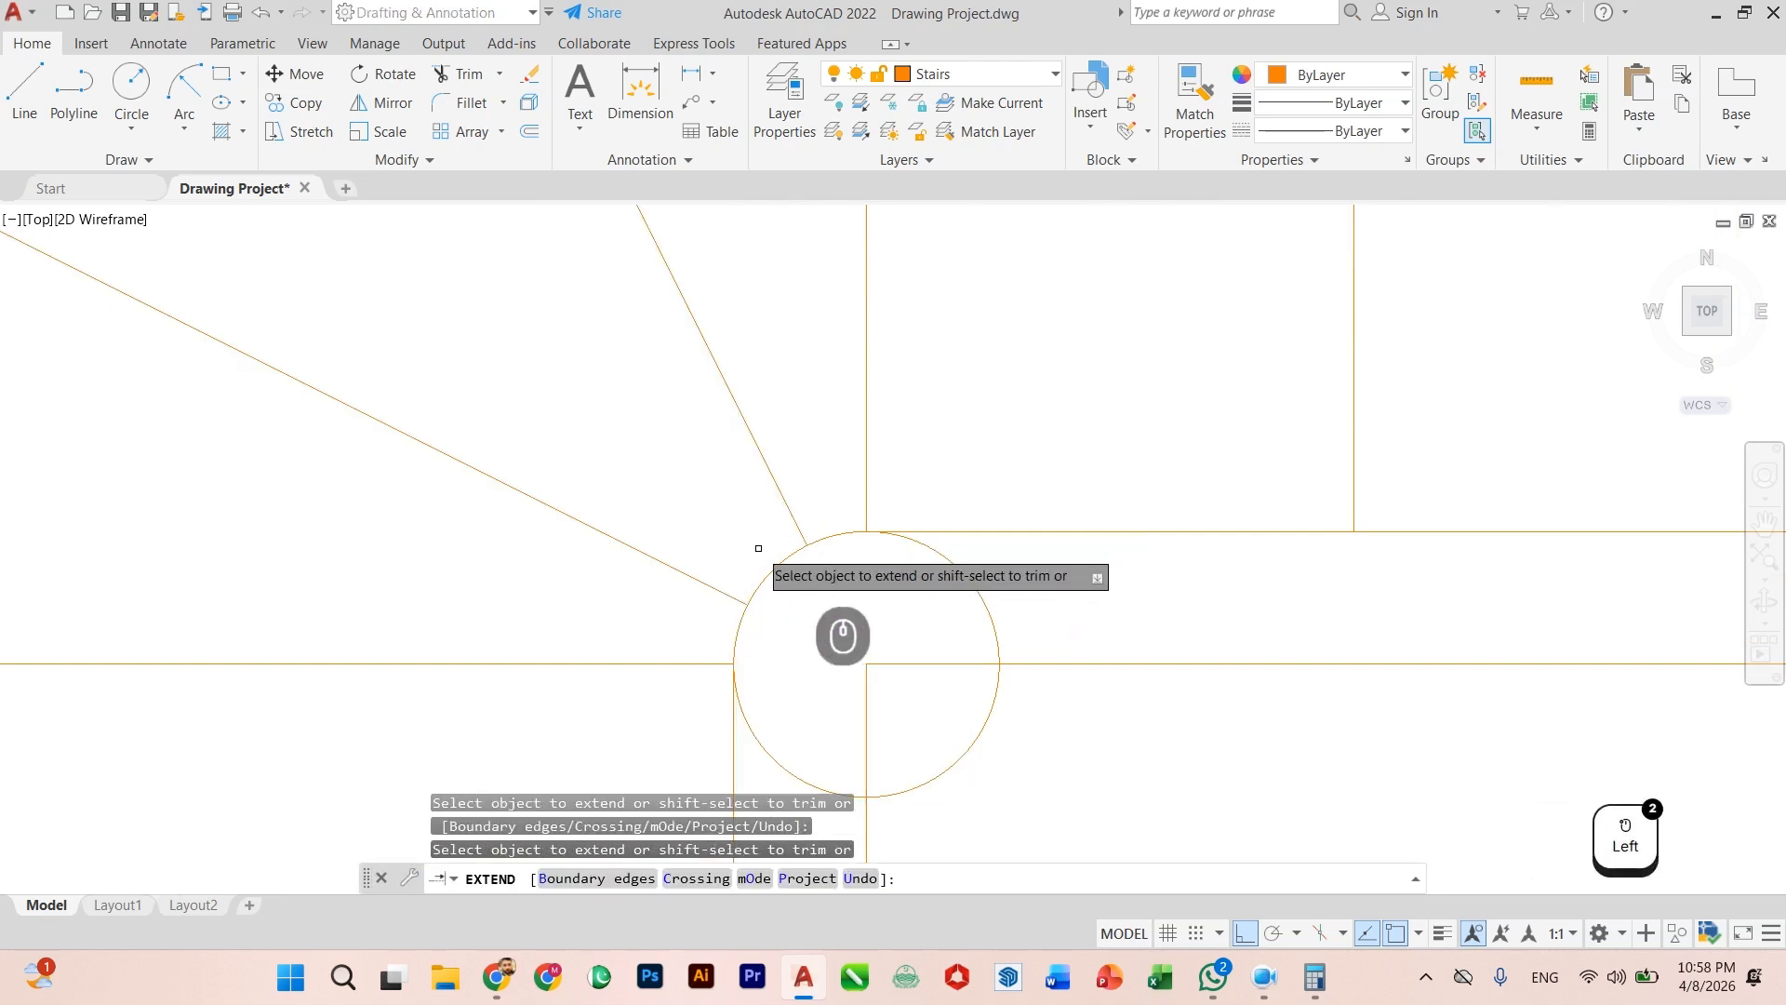
key("Escape")
Step: Trim the corner circle down to the quarter arc joining the two flights' tread-side lines
middle_click_drag(882, 681, 833, 632)
type("tr")
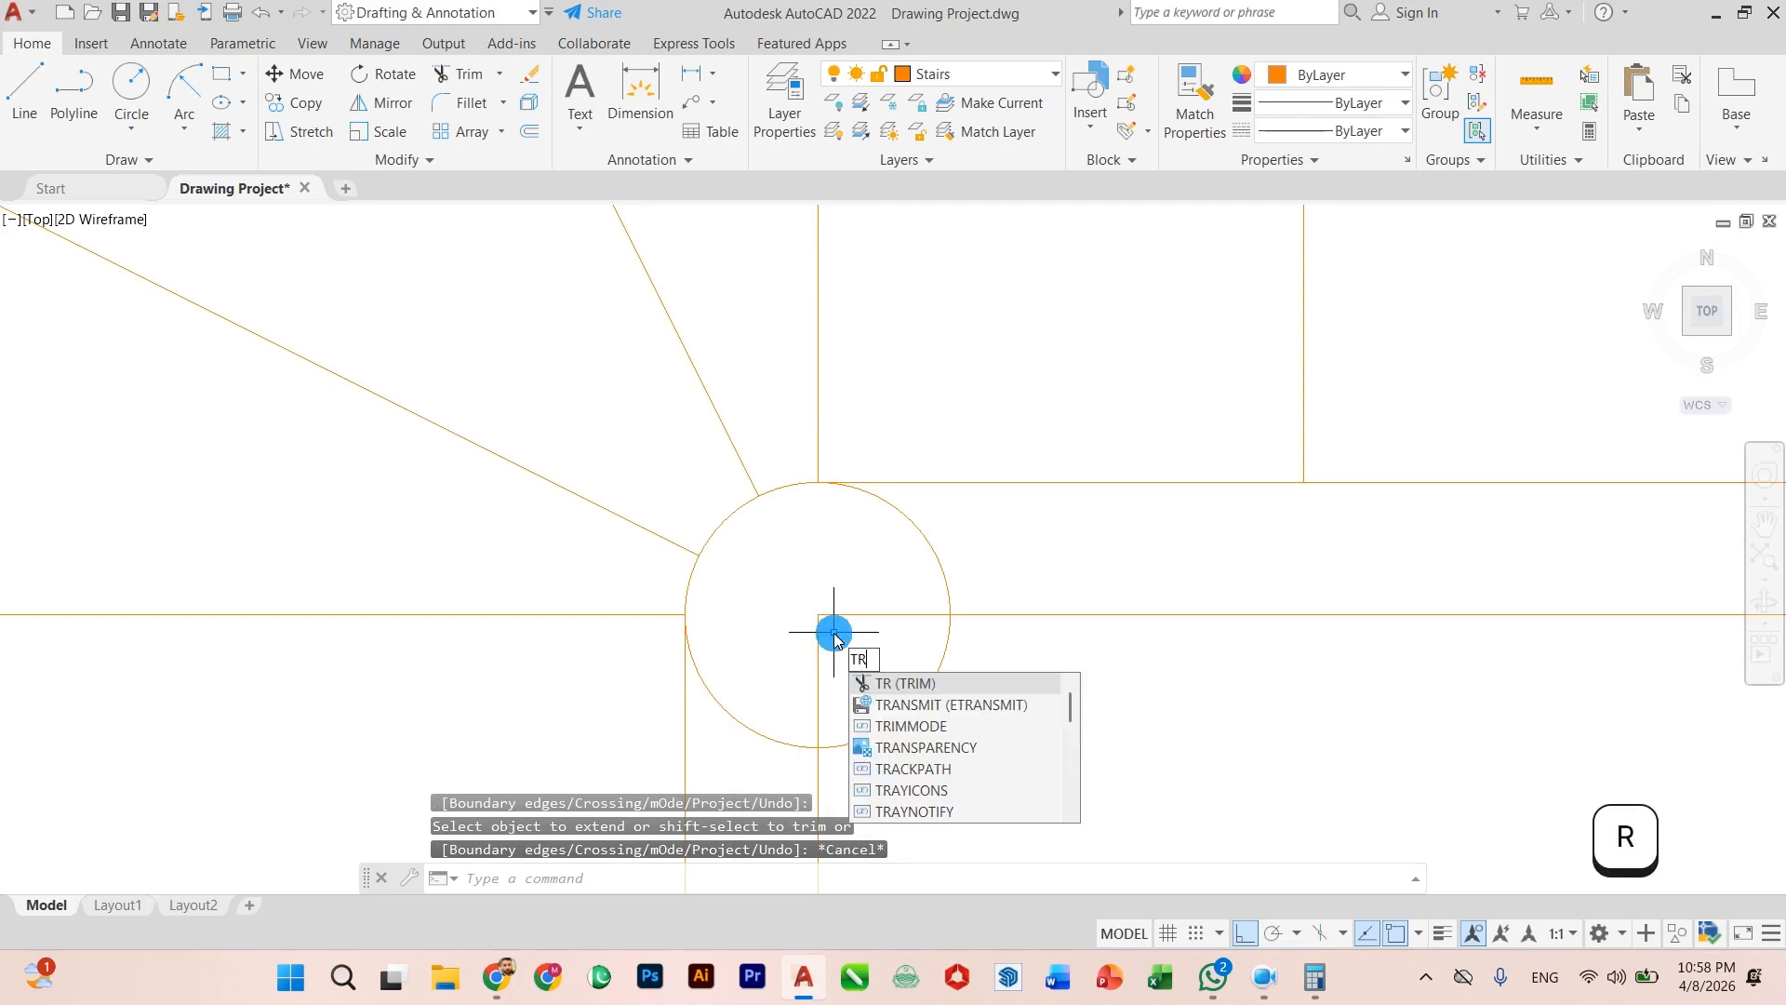
key("Return")
left_click(946, 555)
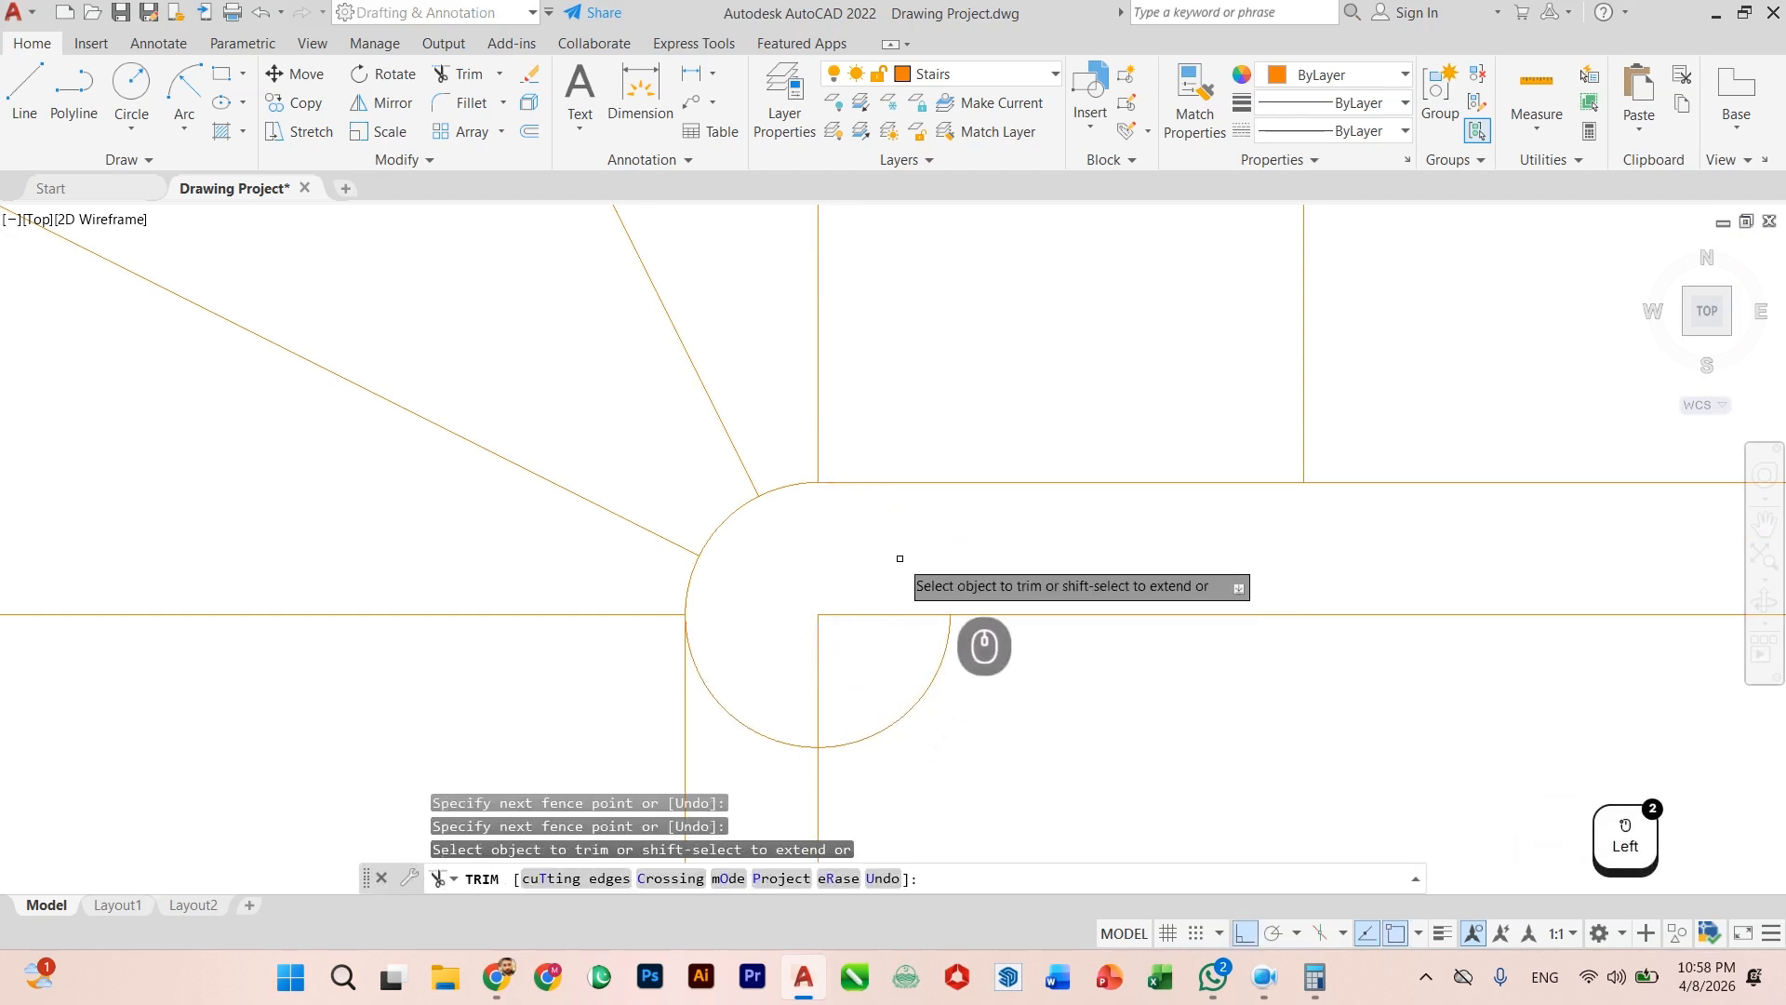
left_click(949, 717)
left_click(738, 679)
key("Return")
scroll(782, 671, "down", 4)
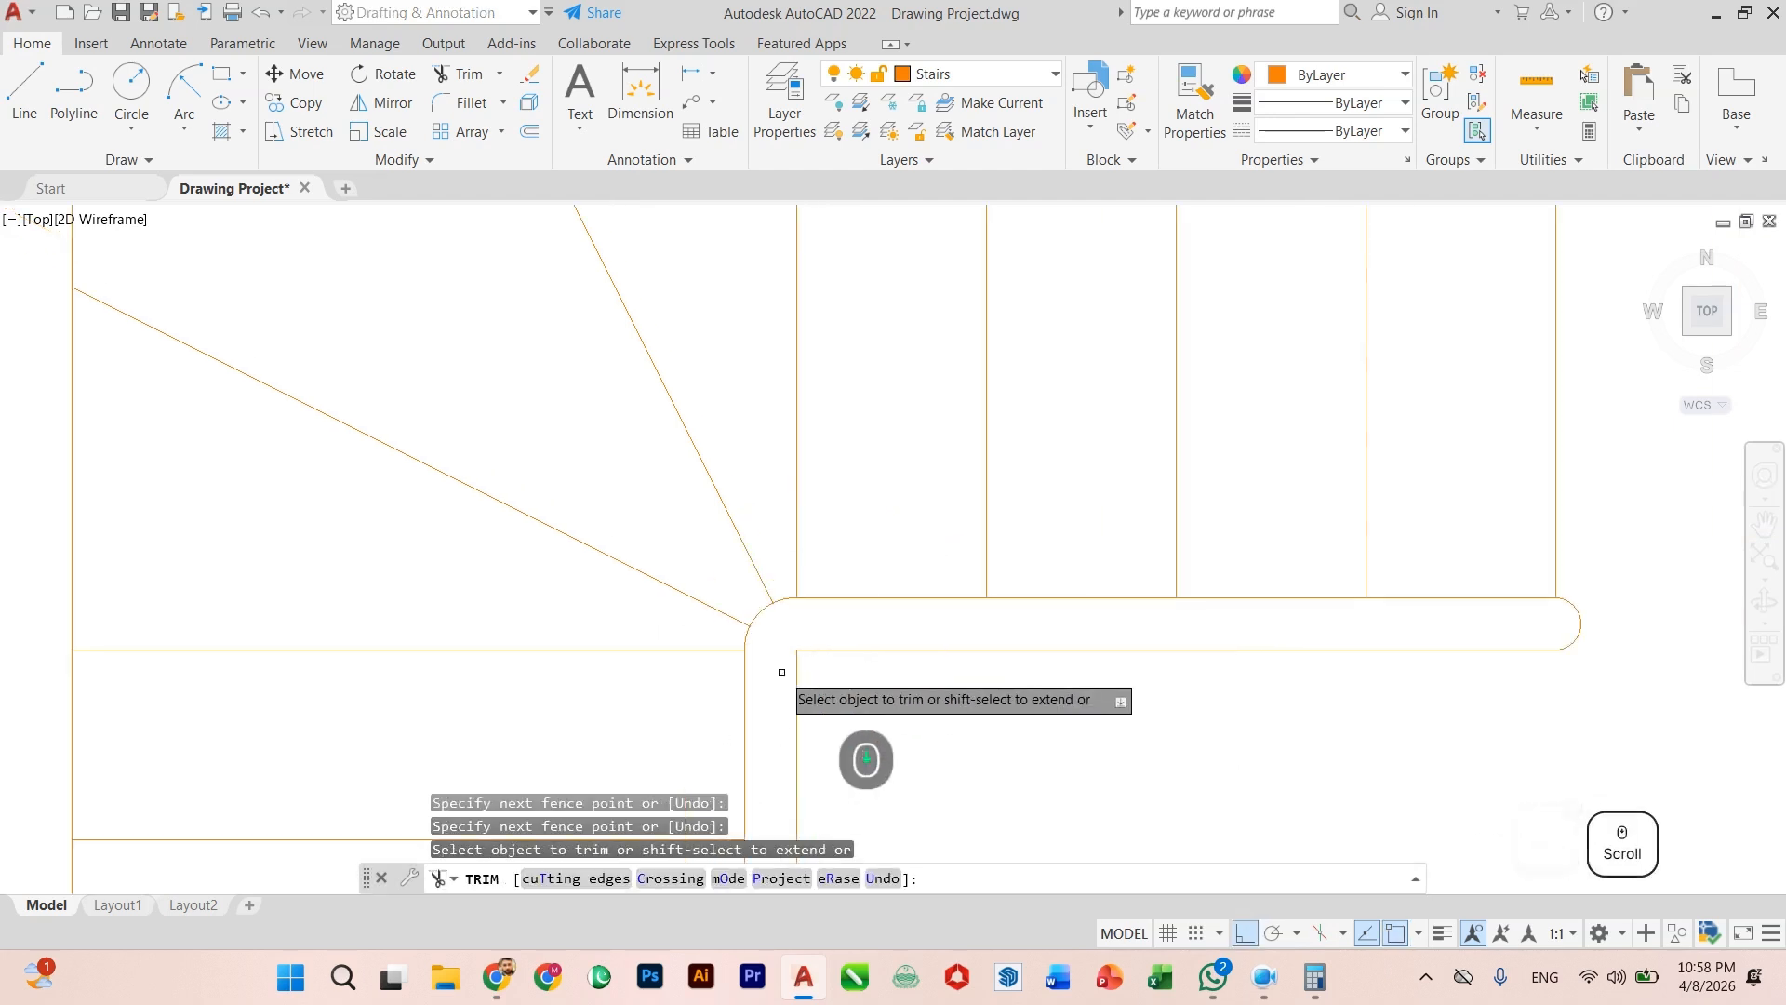
Step: Offset the two inner edge lines of the side strip 1.5" away from the treads at the corner
key("Escape")
scroll(818, 697, "up", 4)
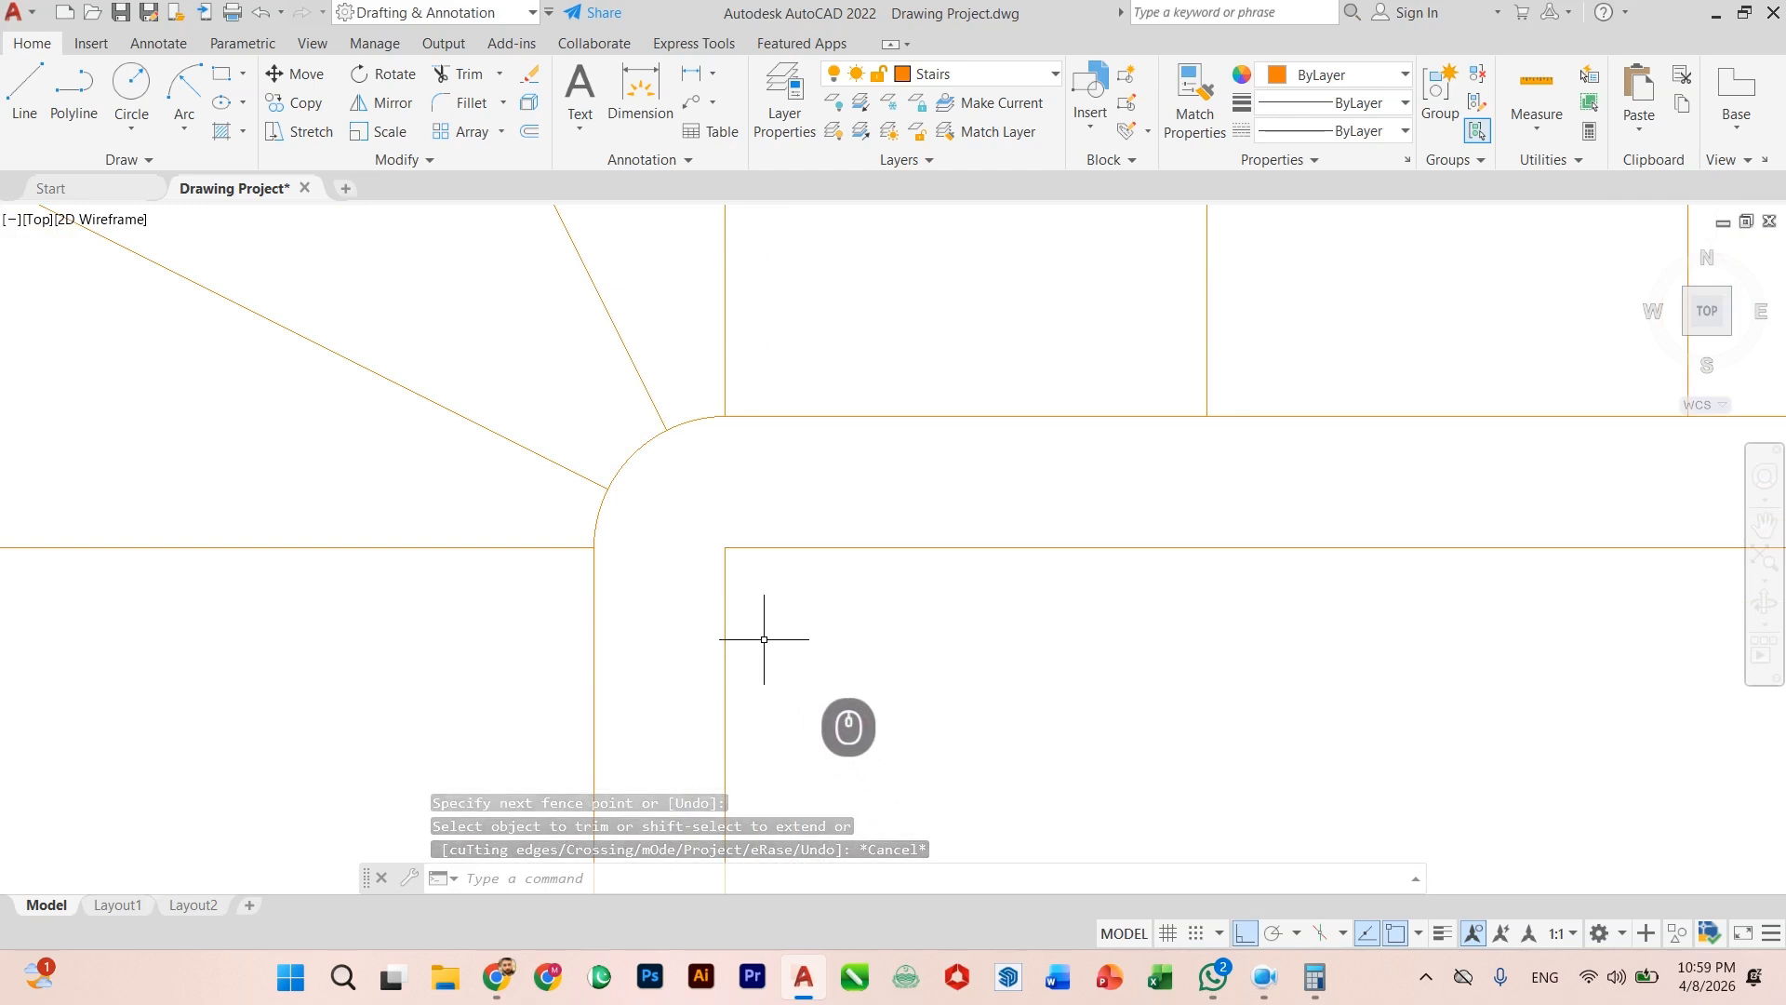
scroll(798, 681, "up", 2)
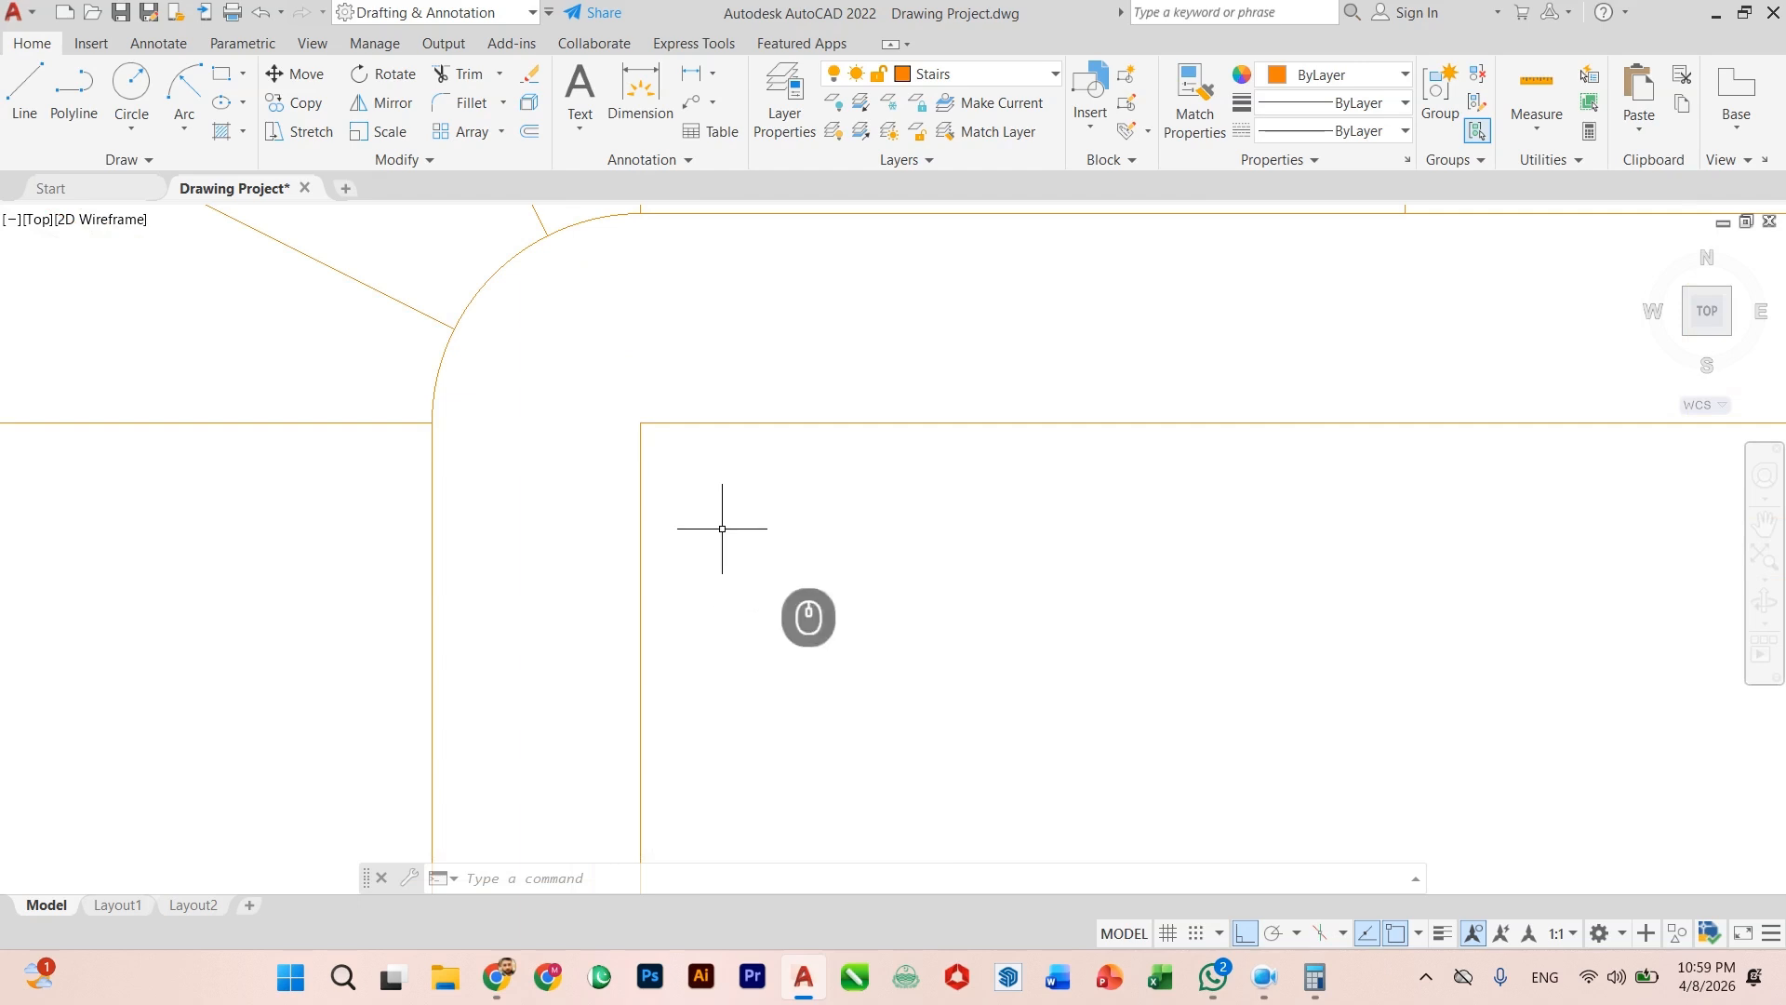
type("of")
key("Return")
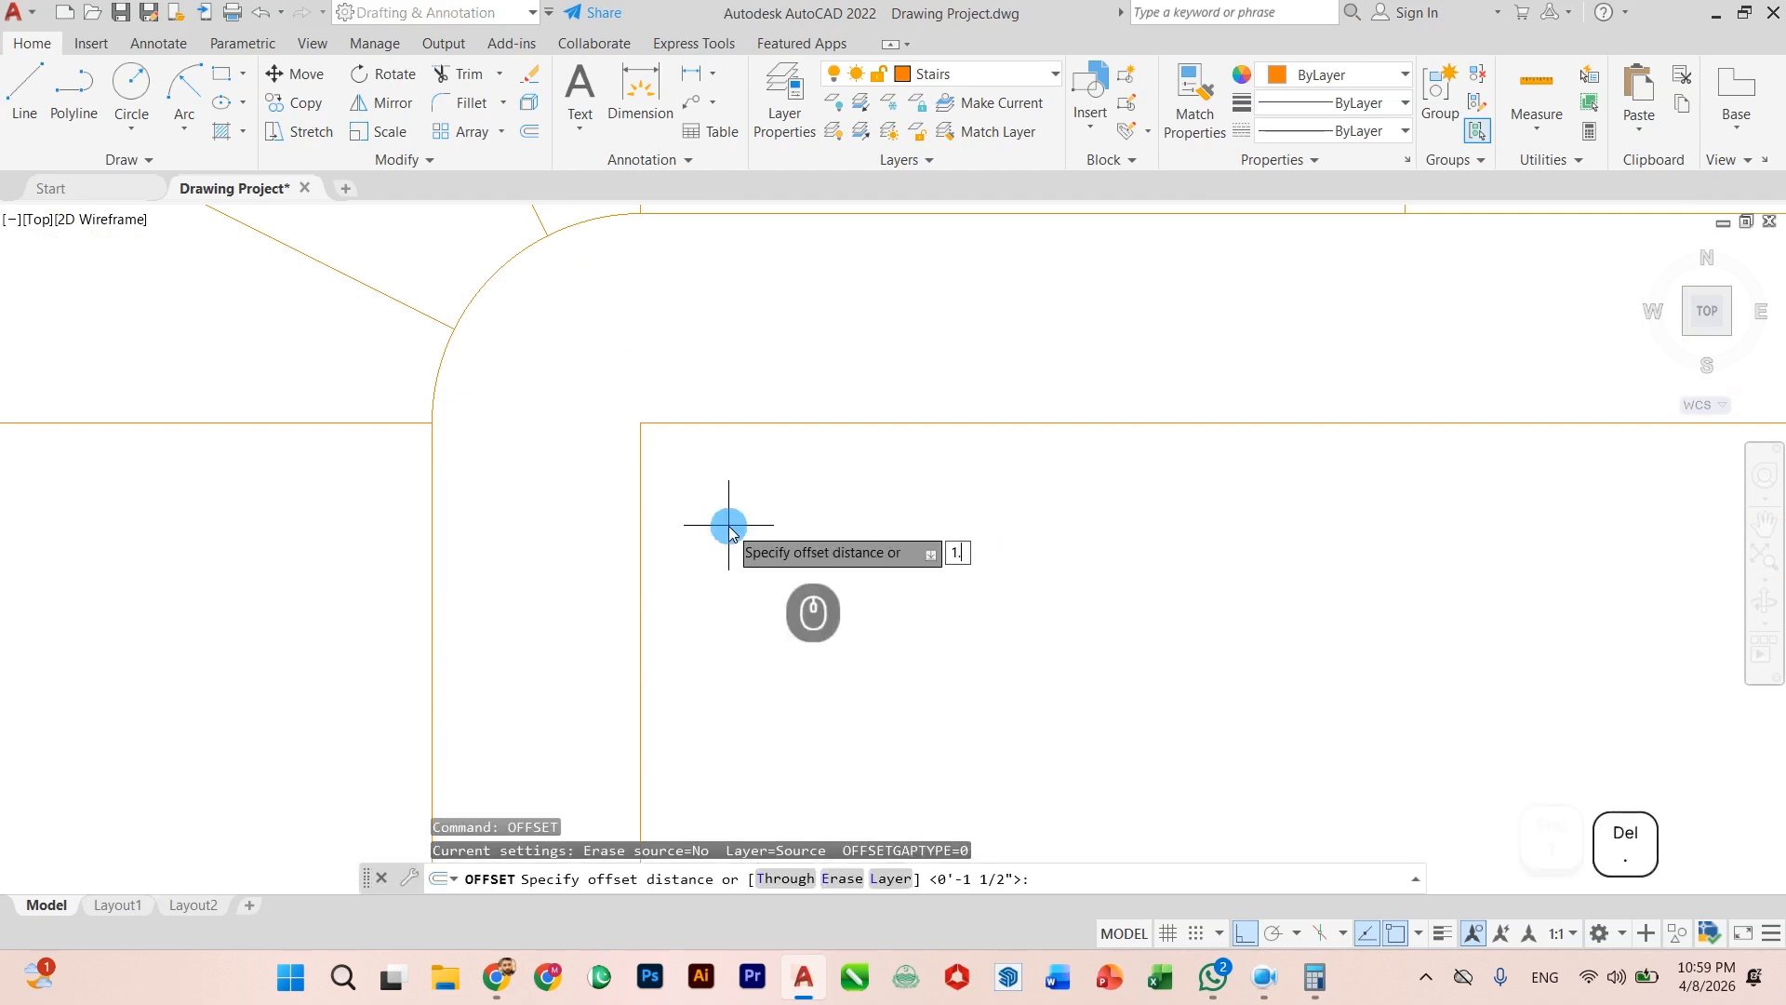
key("Return")
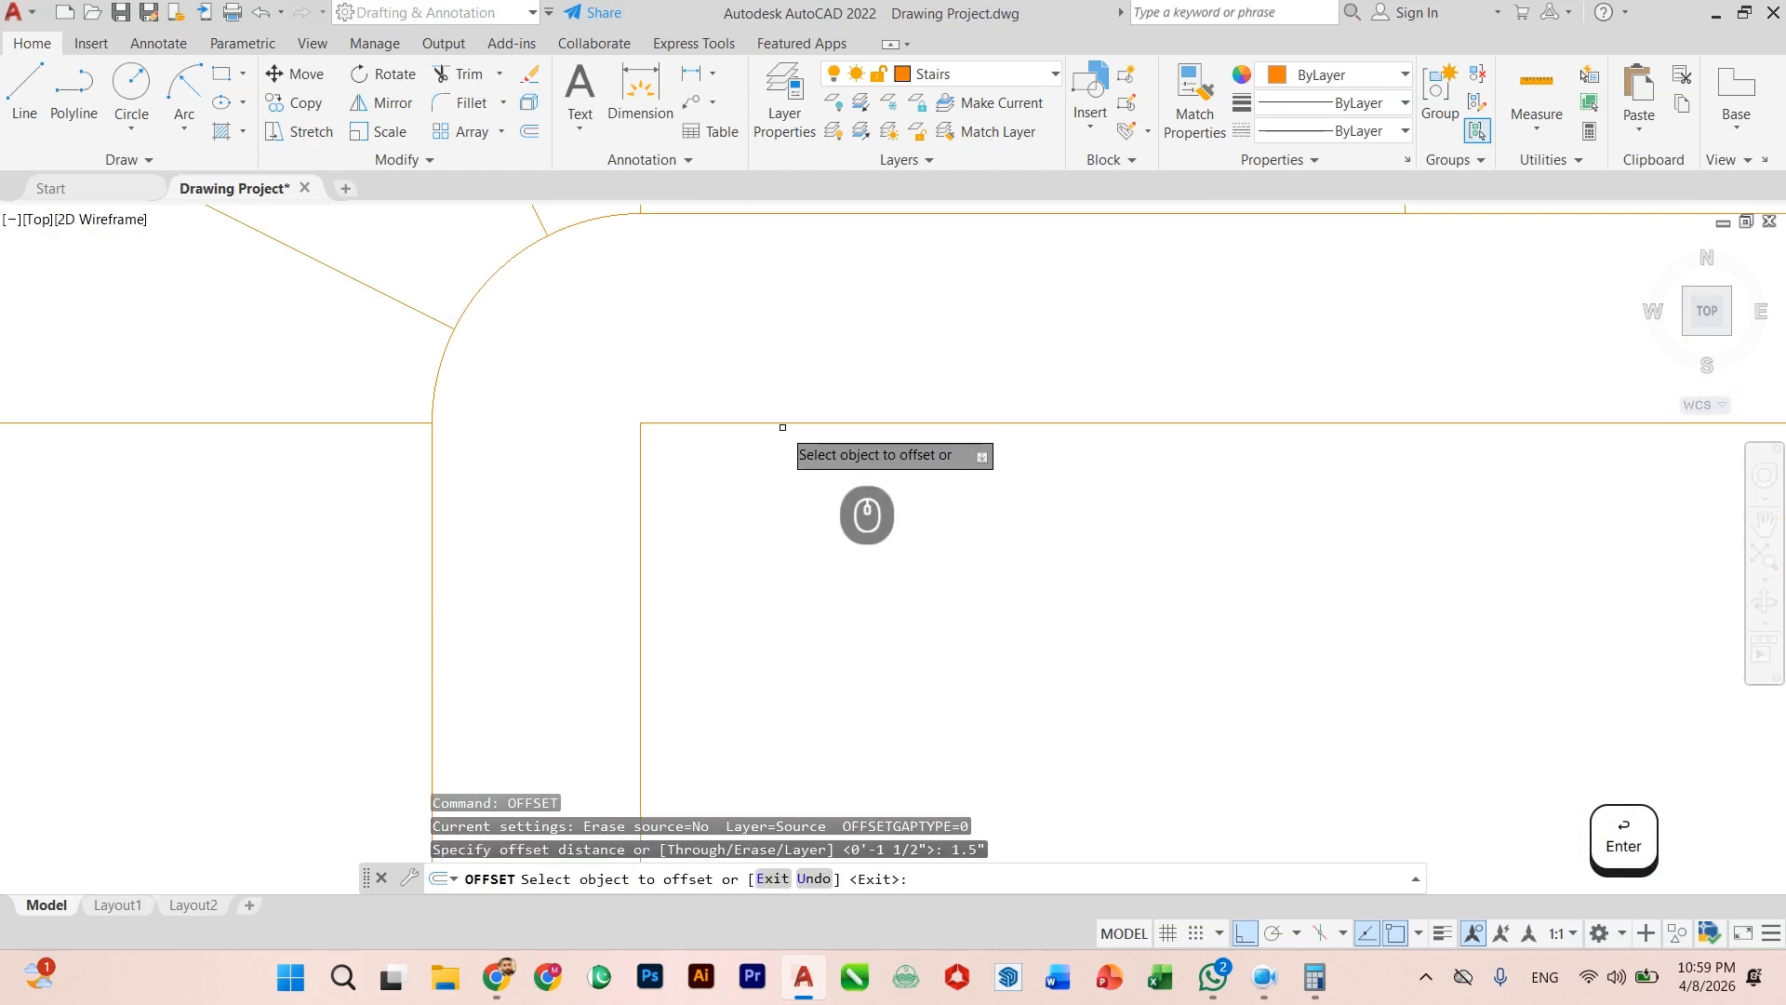
left_click(782, 424)
left_click(735, 502)
left_click(640, 559)
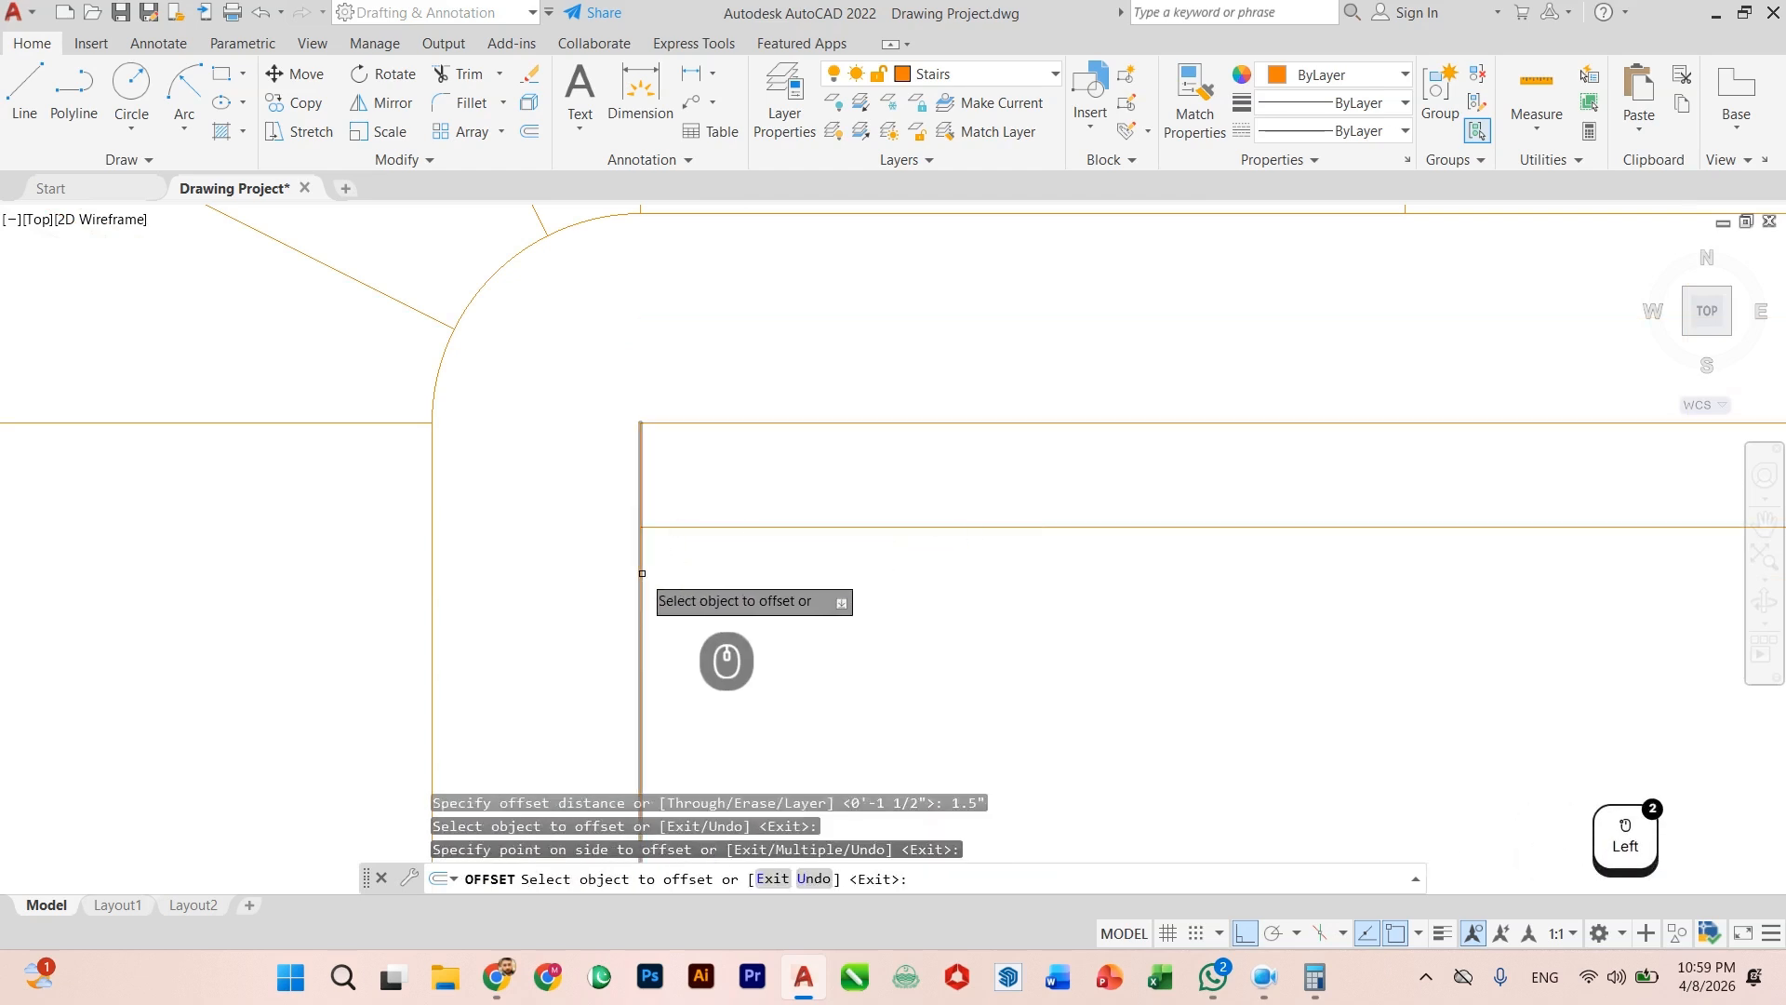
left_click(749, 577)
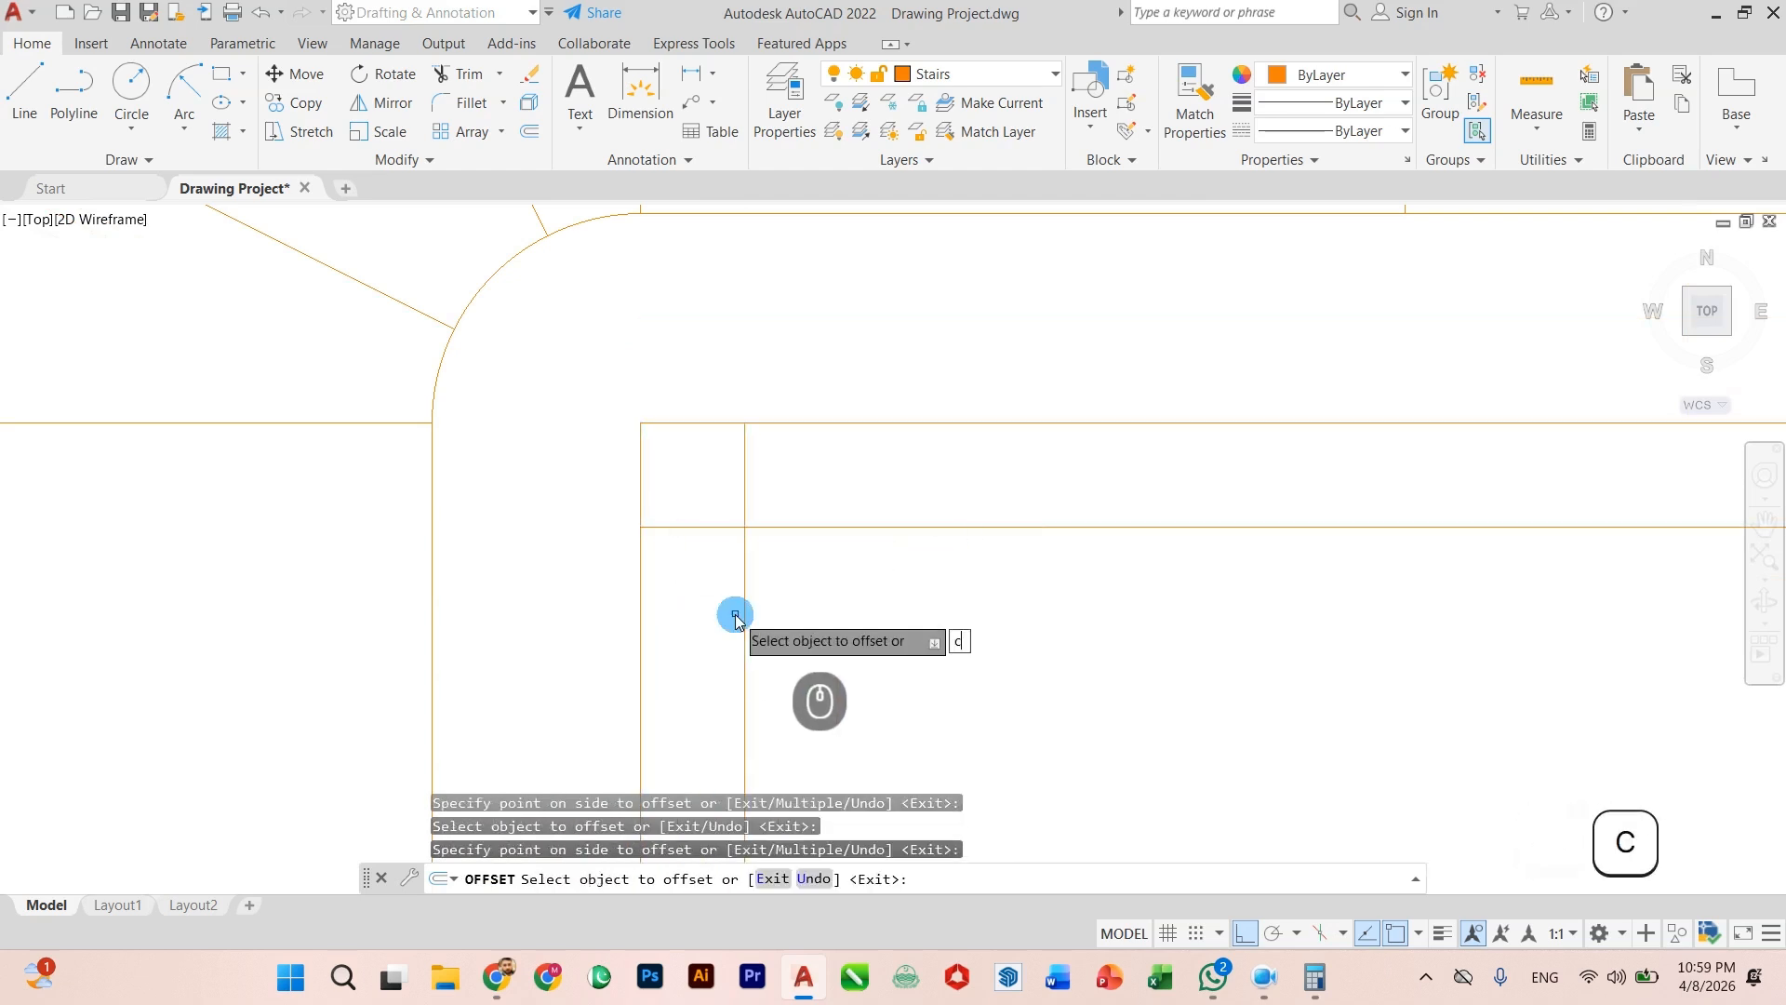
key("Escape")
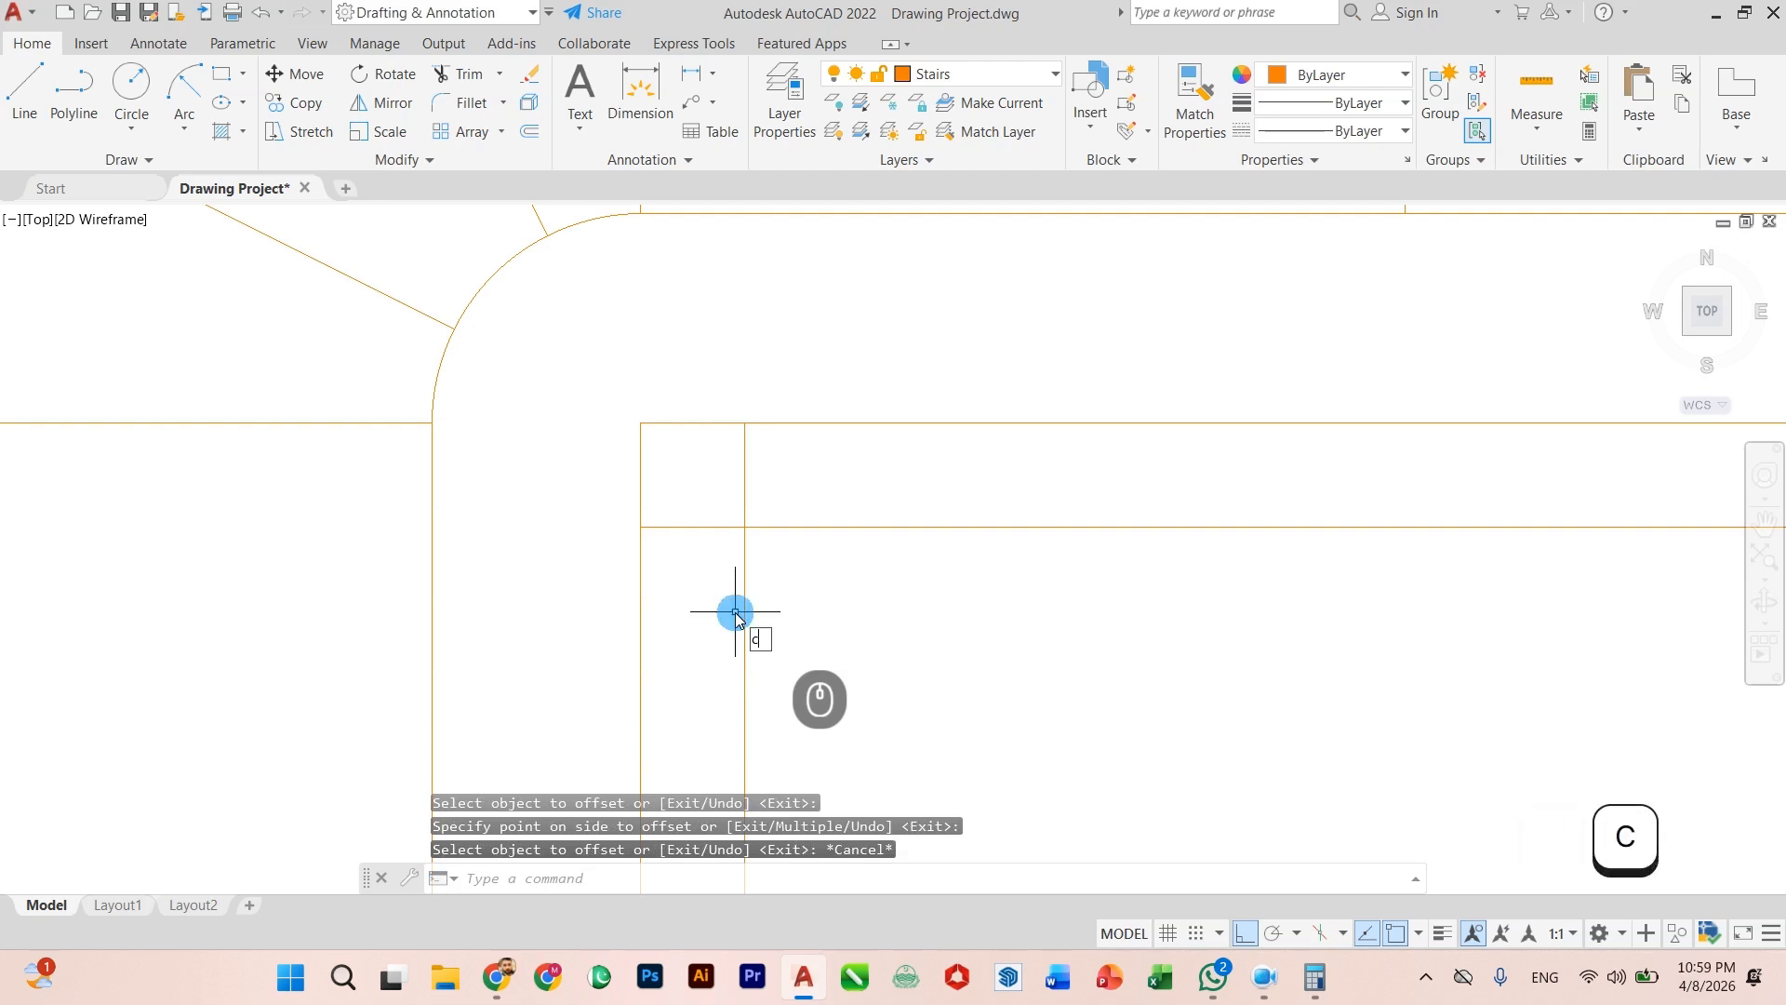
type("CI")
key("Return")
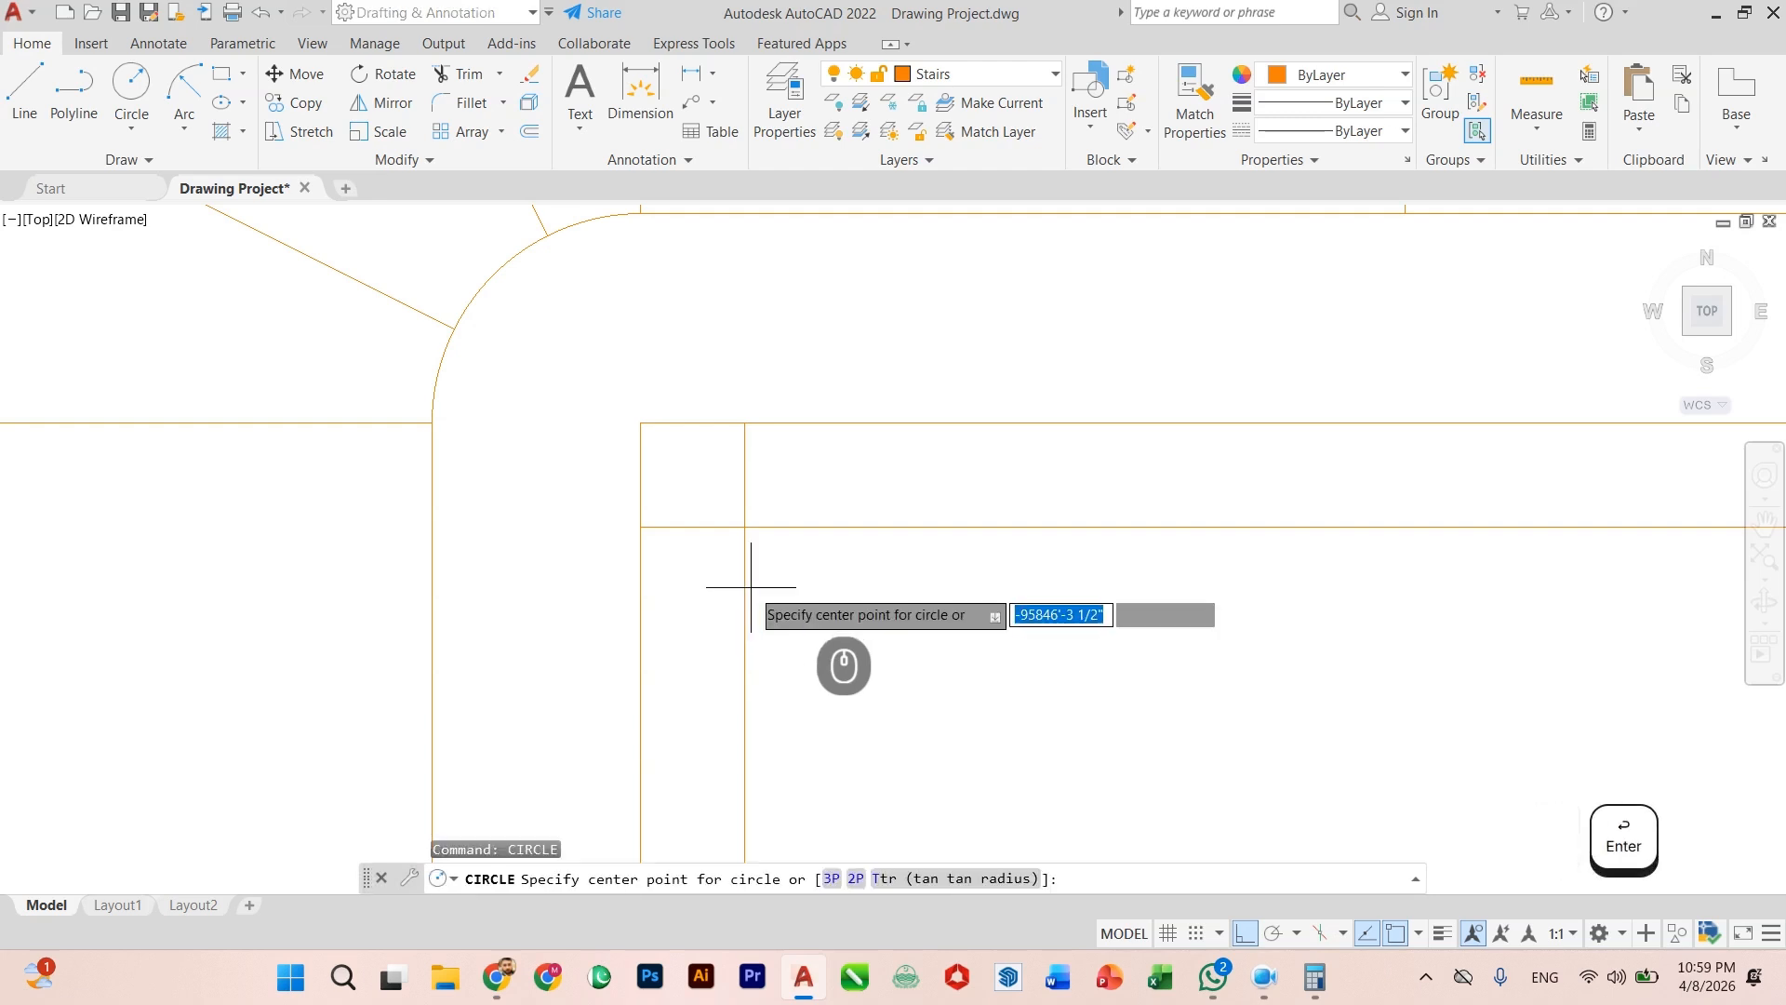
left_click(745, 527)
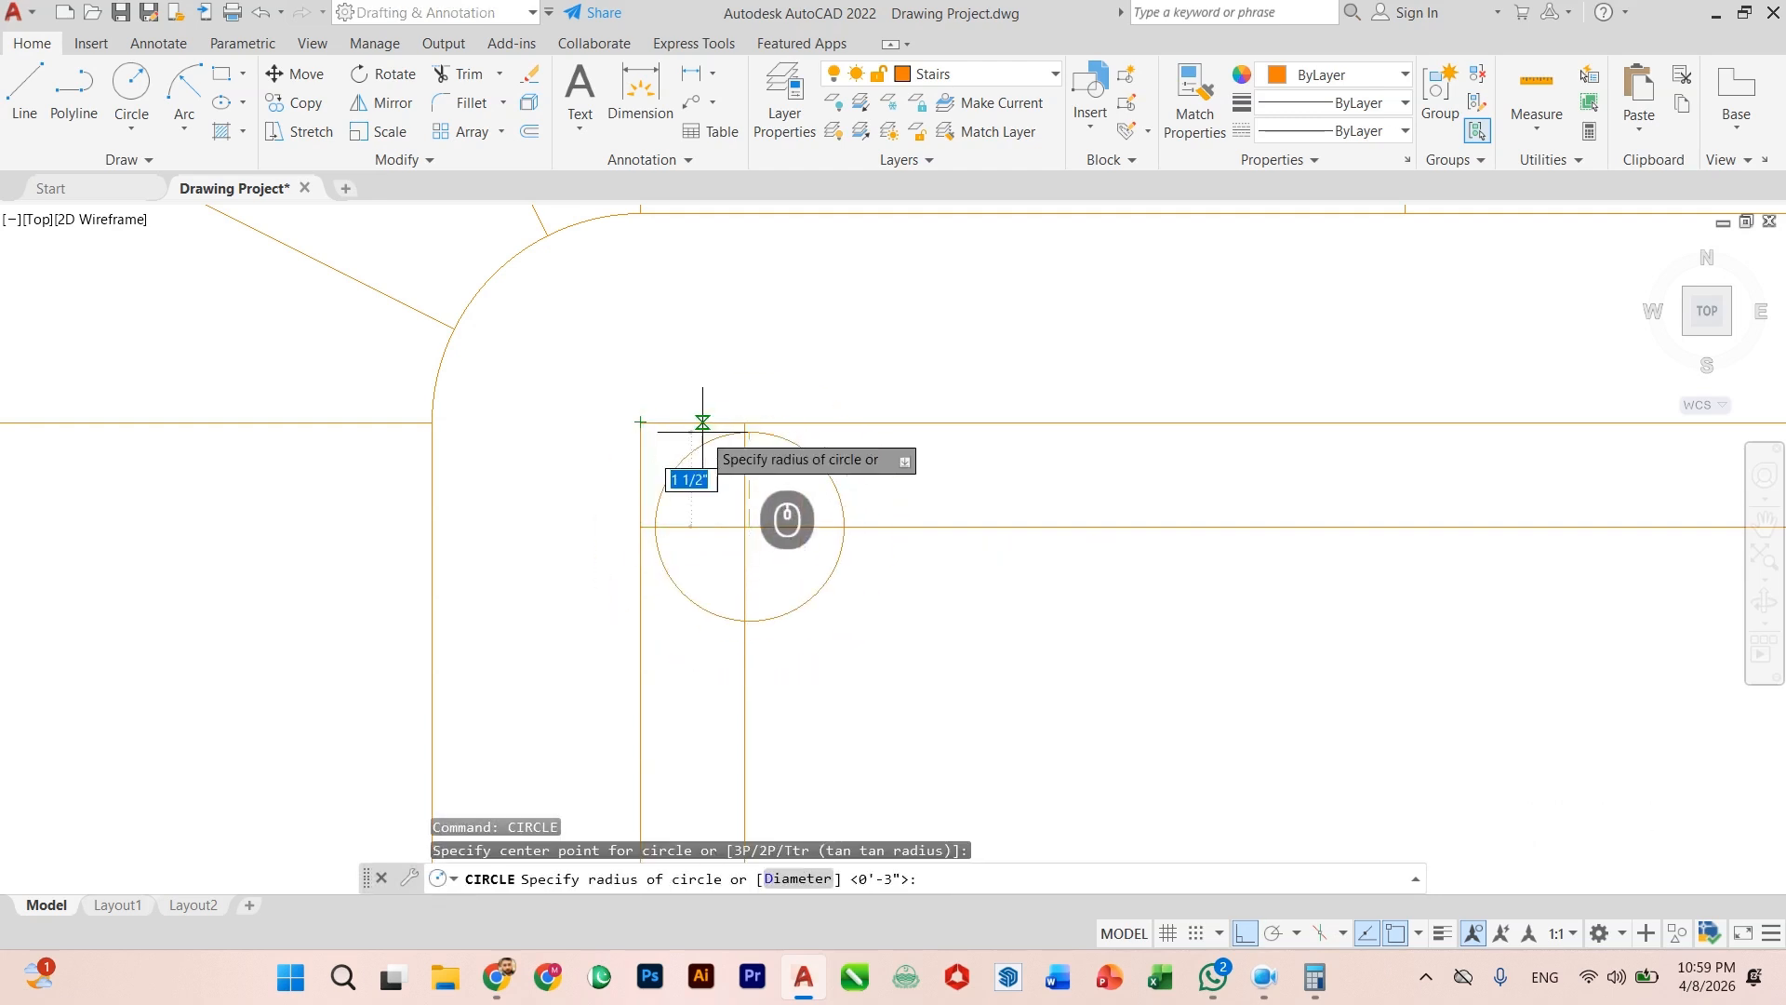
left_click(744, 422)
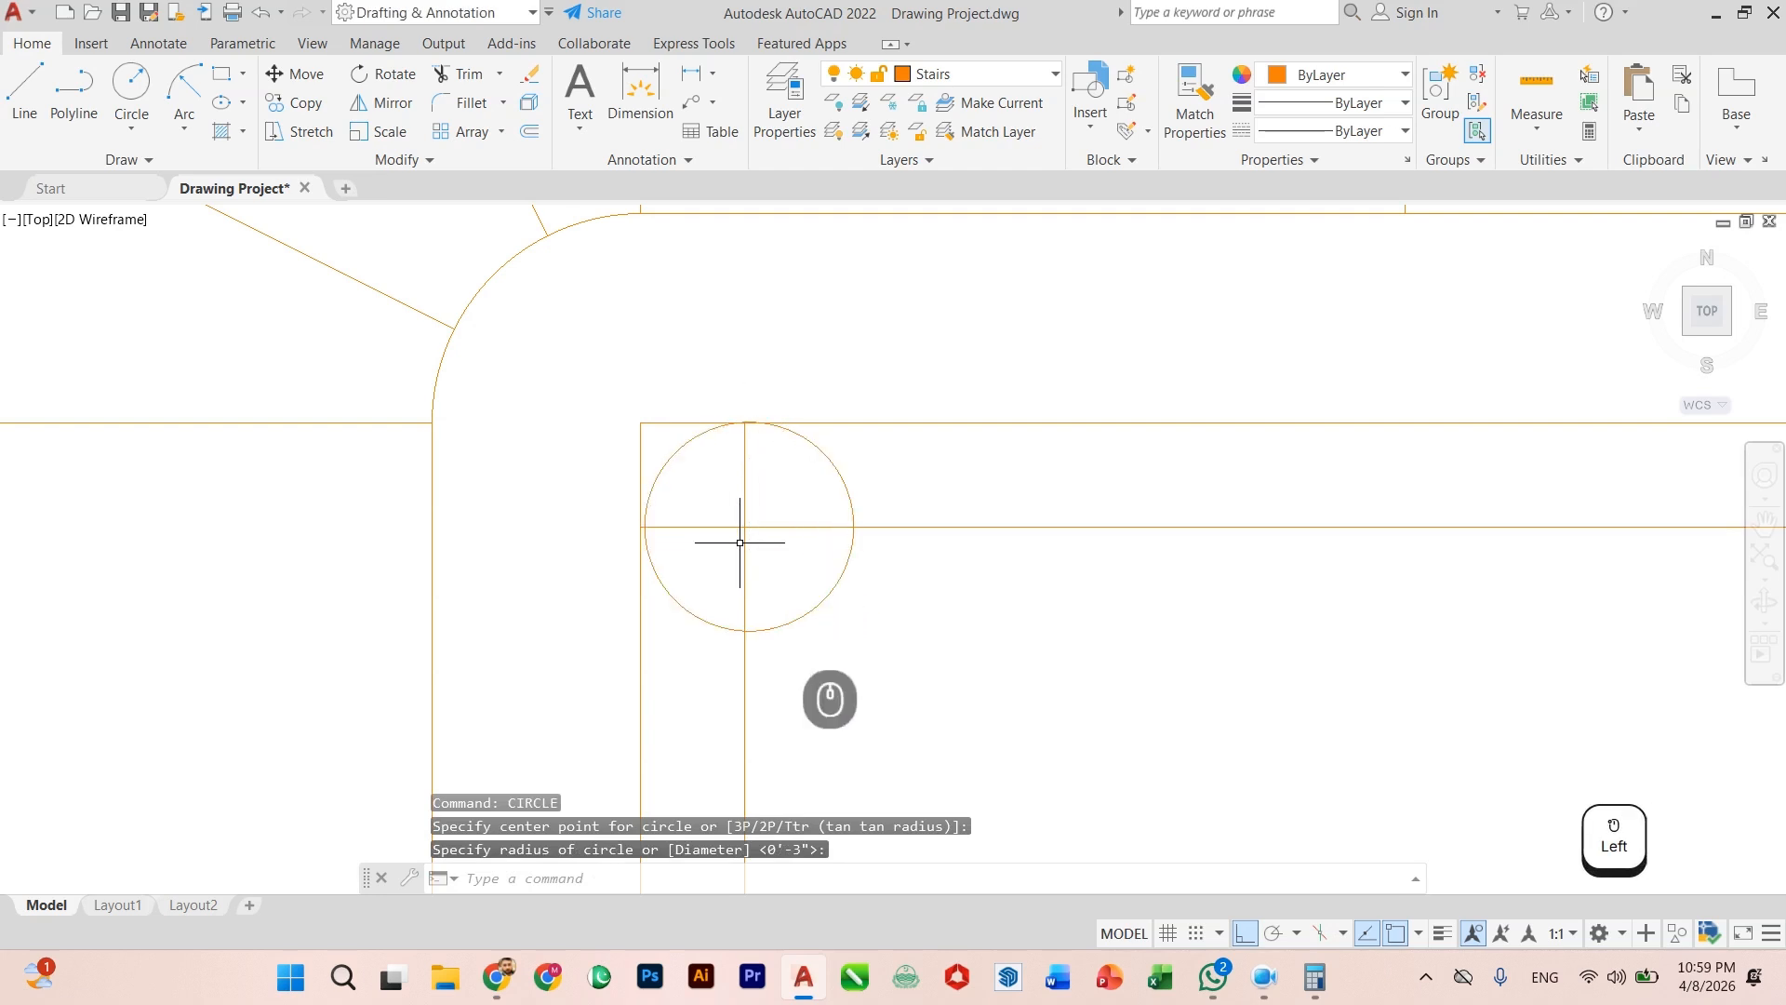
key("Escape")
key("ctrl+z")
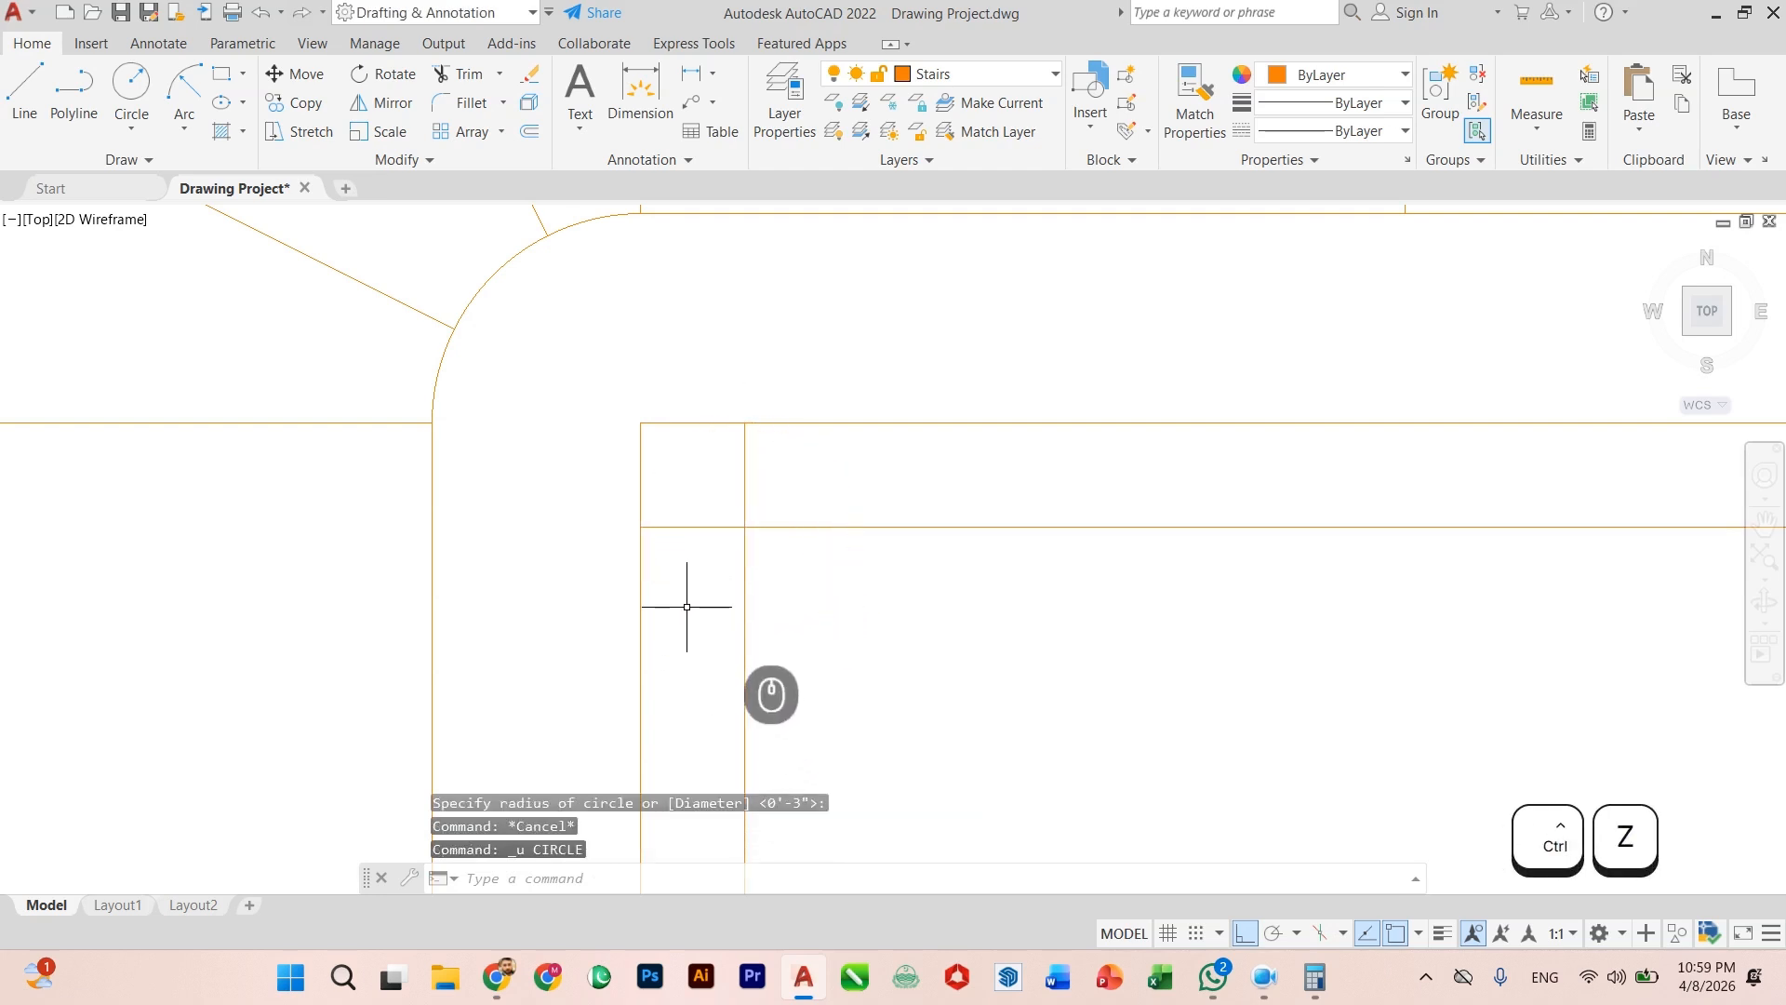
Step: Draw a circle centred on the intersection of the two offset lines, with its radius reaching the strip's vertical inner edge
key("Return")
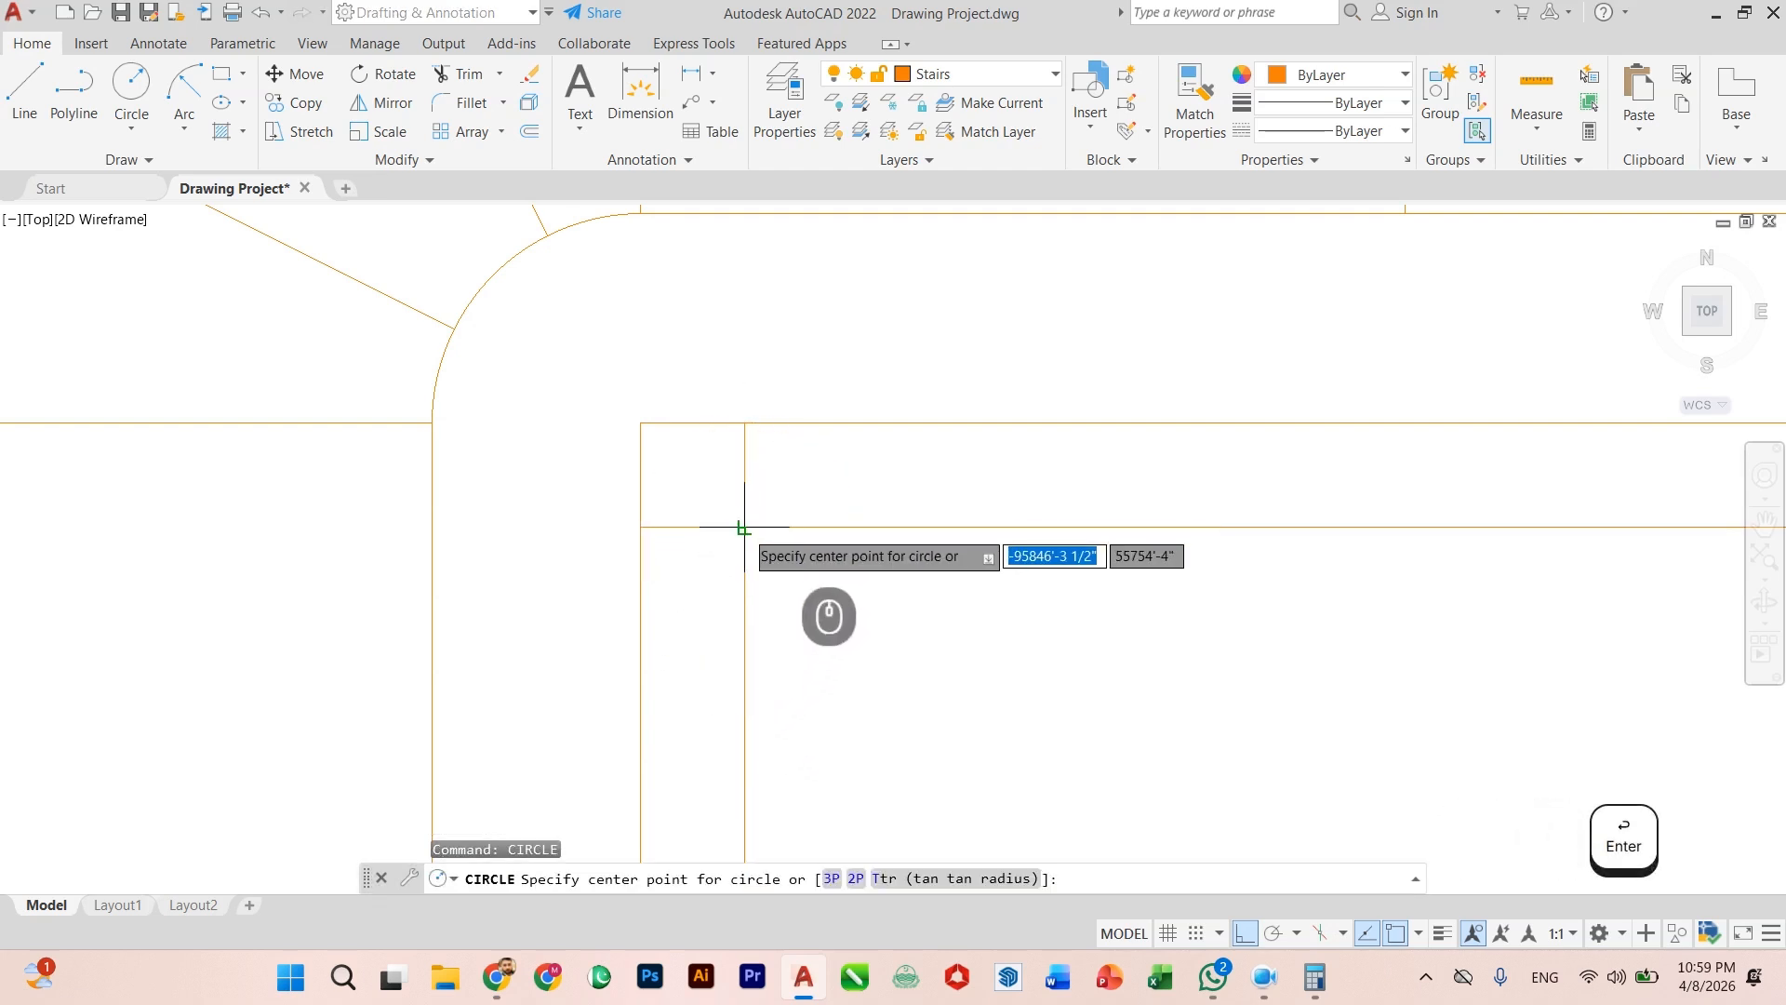
left_click(744, 527)
left_click(648, 525)
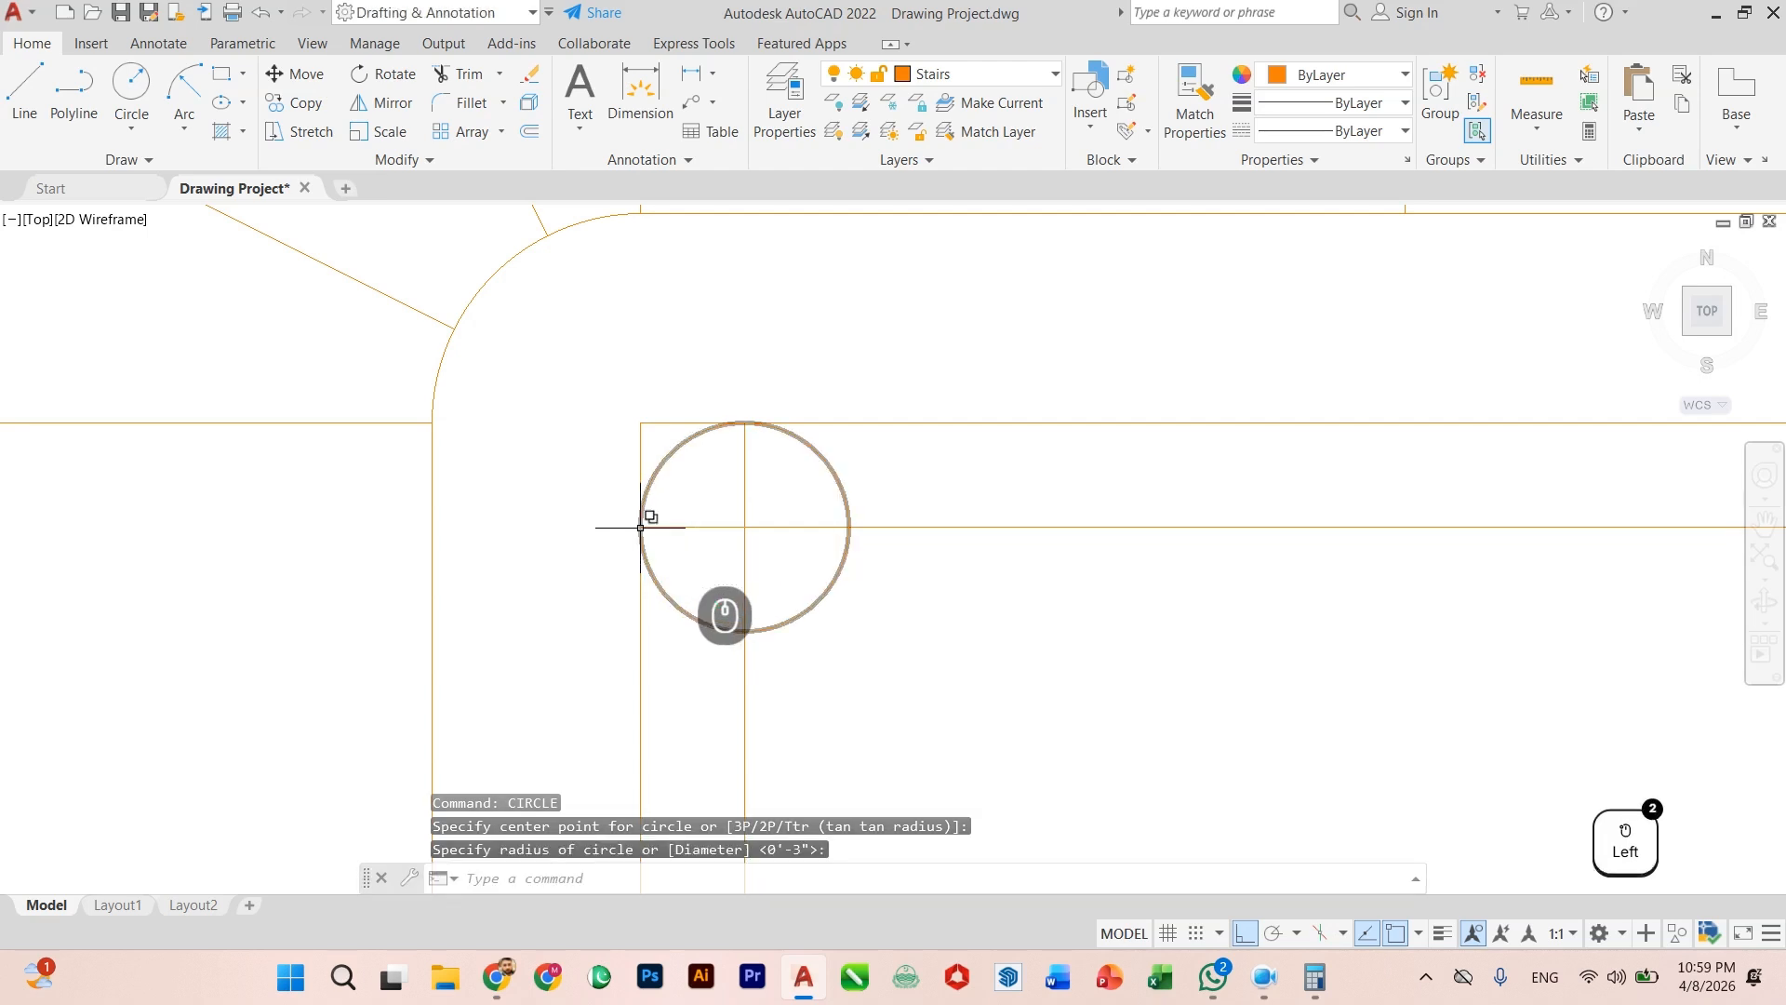
key("Escape")
scroll(893, 595, "down", 3)
scroll(901, 563, "up", 3)
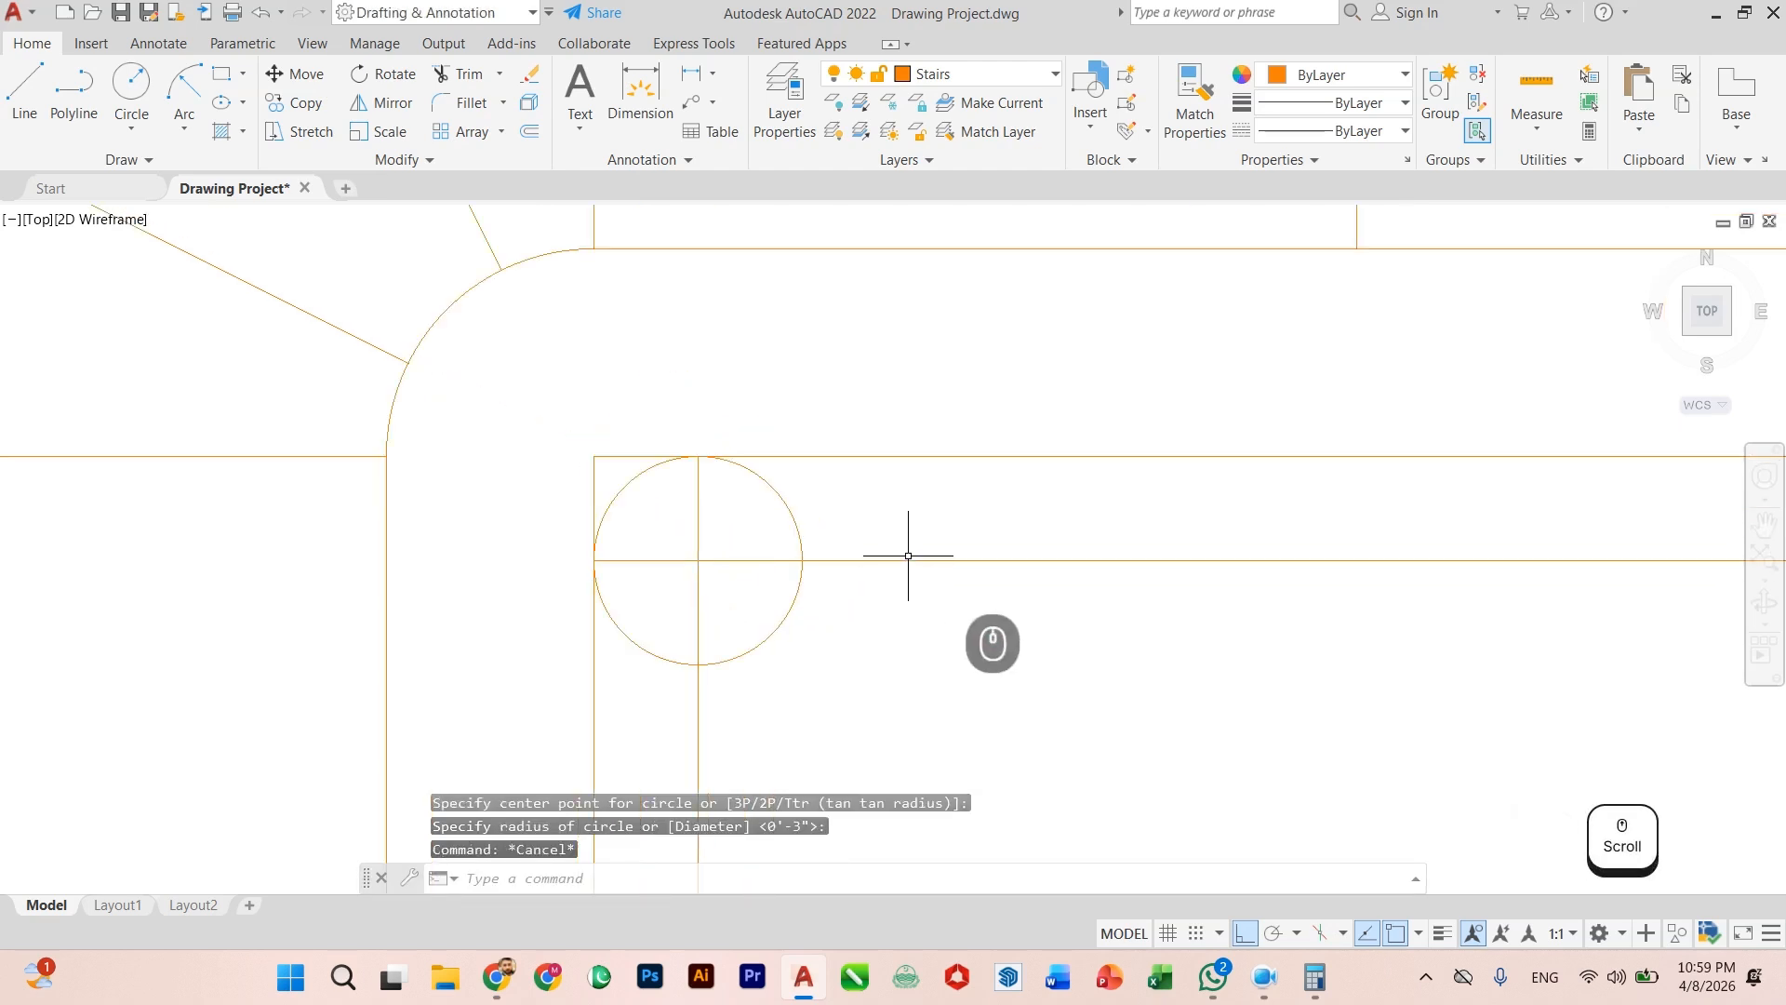
Step: Delete the horizontal and vertical offset guide lines that cross at the circle's centre
left_click(907, 559)
key("Delete")
left_click(737, 709)
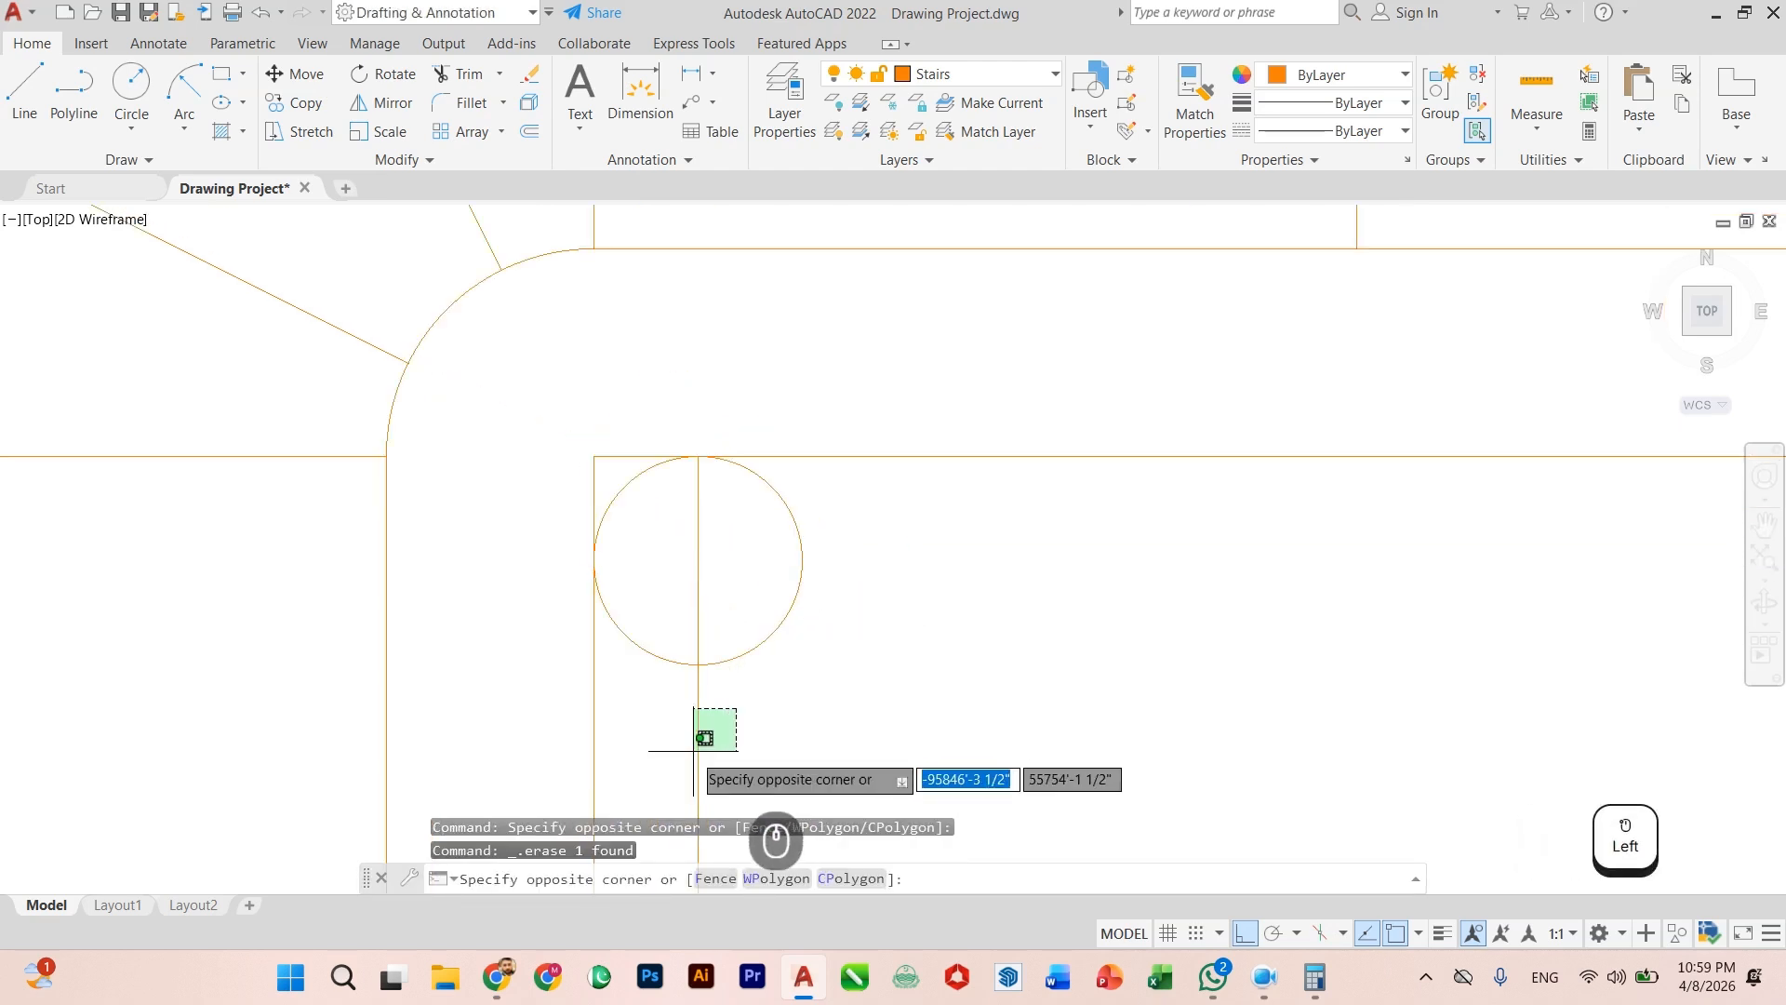
left_click(694, 750)
key("Delete")
scroll(710, 741, "down", 2)
scroll(706, 741, "up", 2)
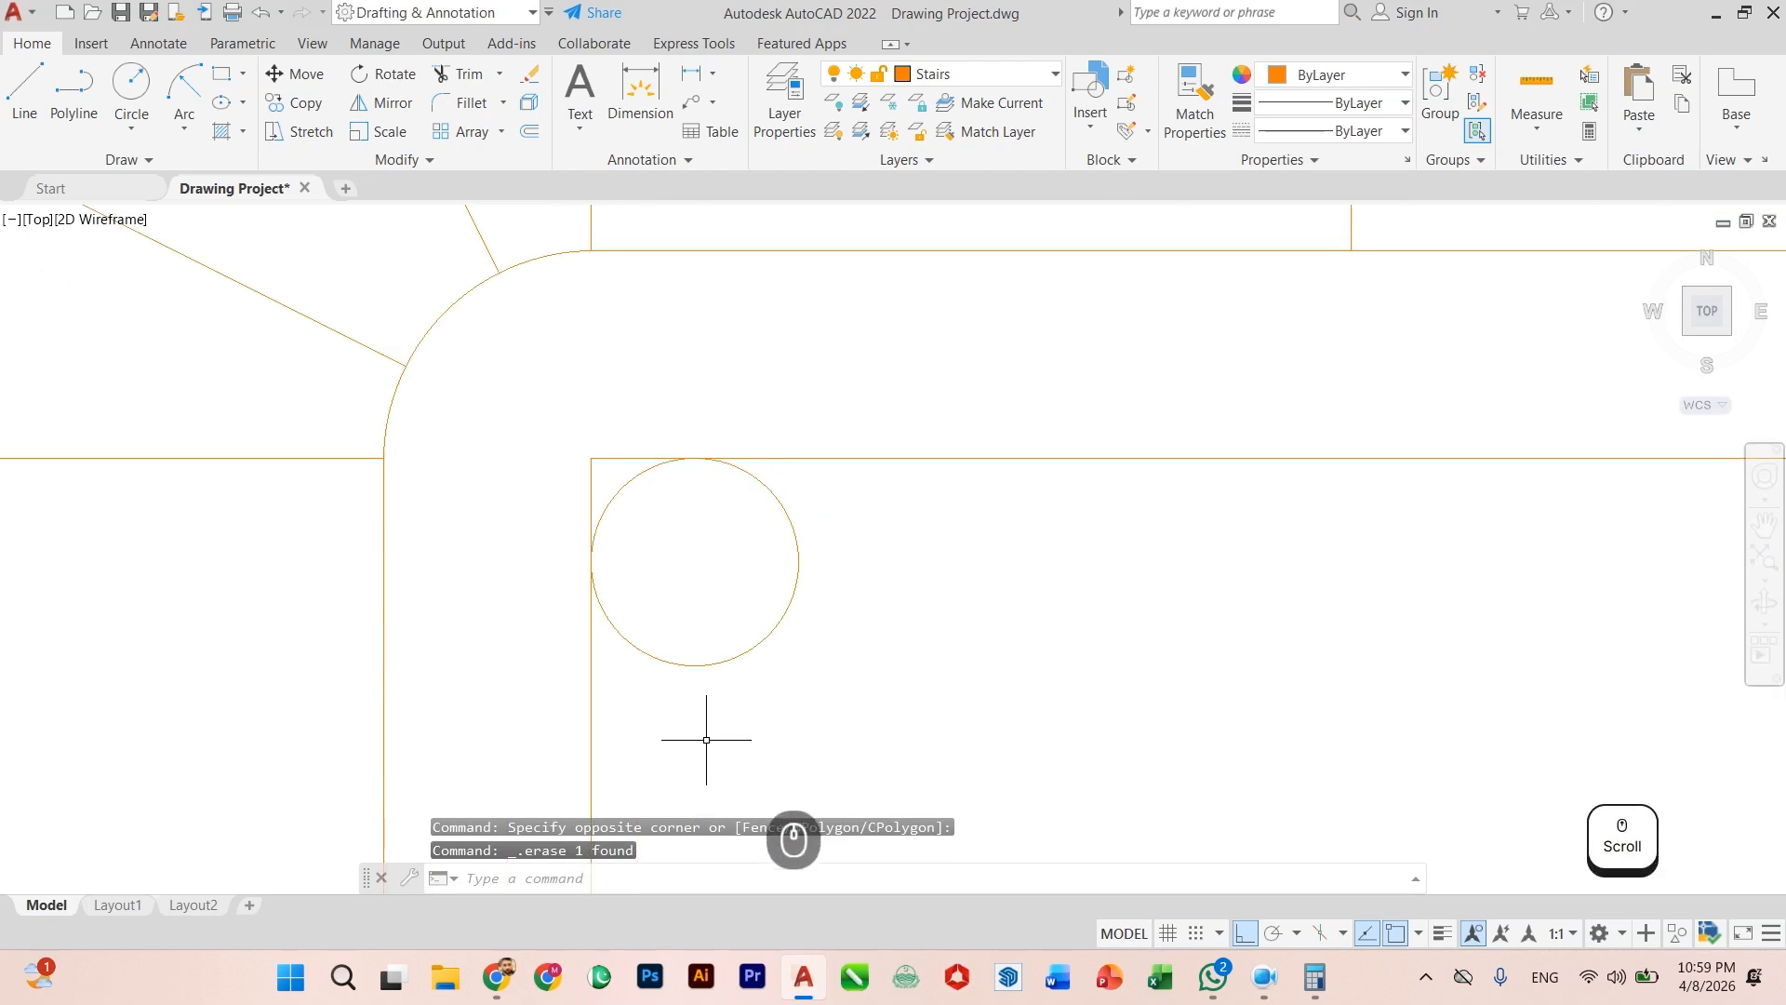
Step: Trim the square corner lines and the circle's excess to leave a rounded inner corner on the strip, and save the drawing
type("tr")
key("Return")
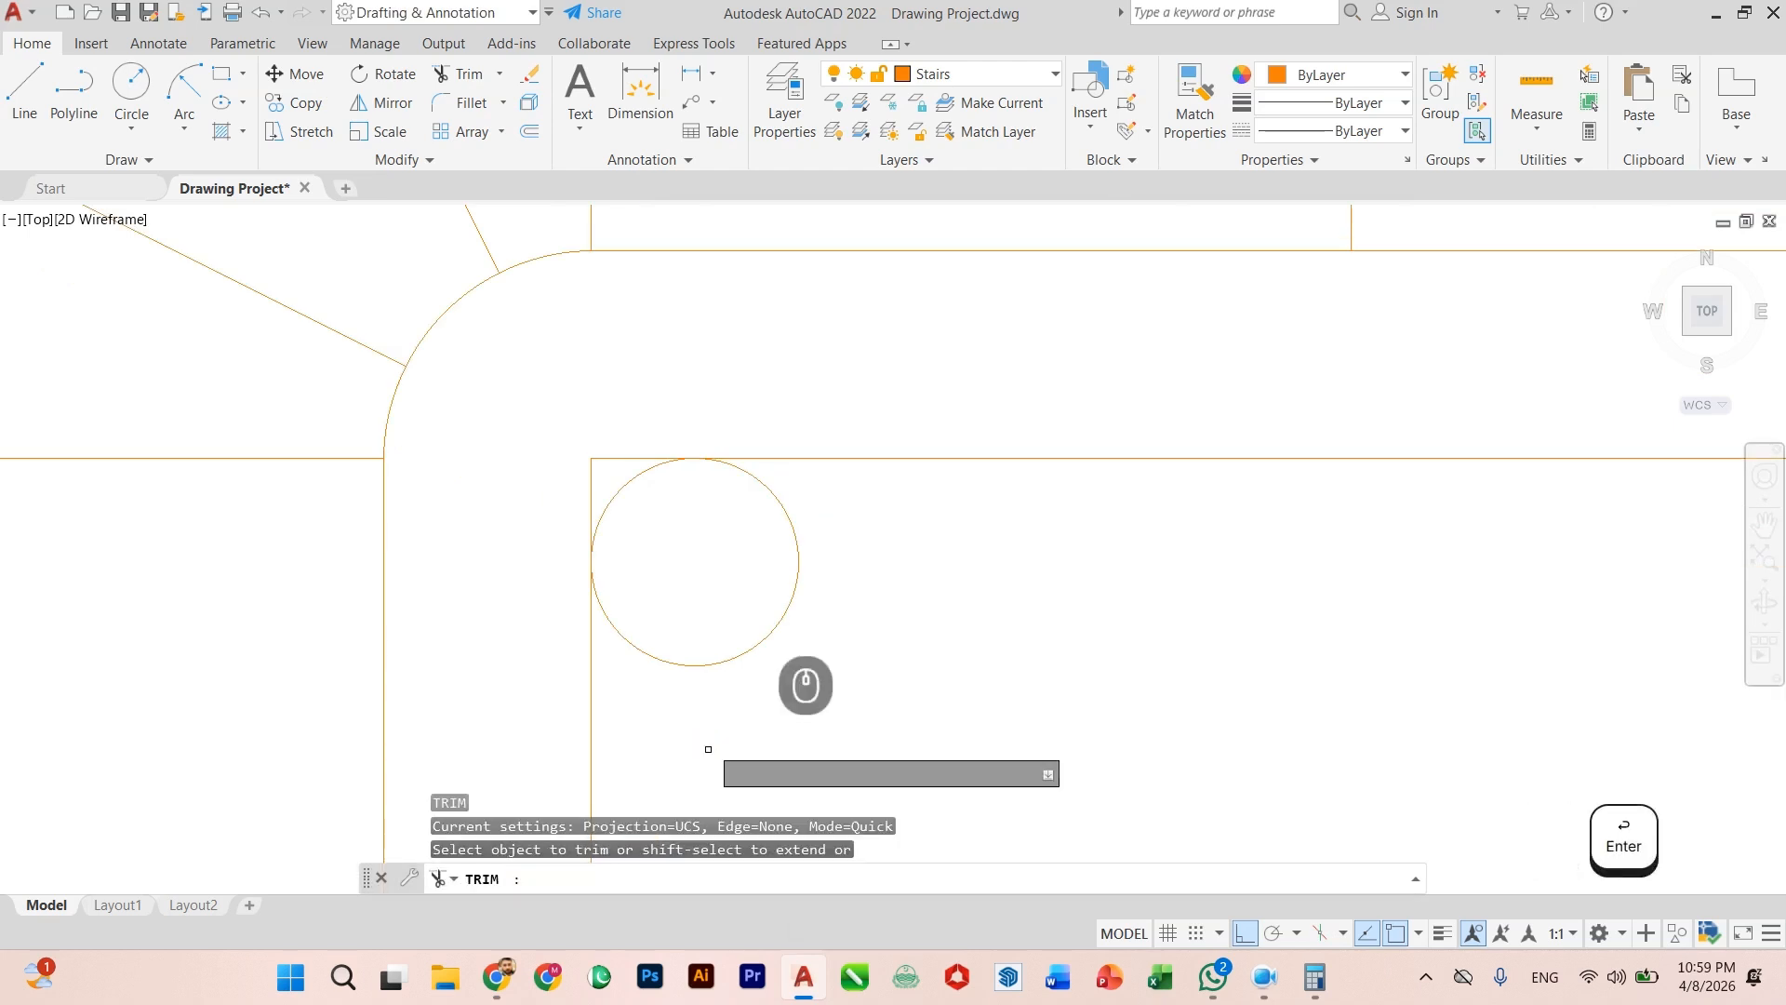
left_click(654, 450)
left_click(586, 499)
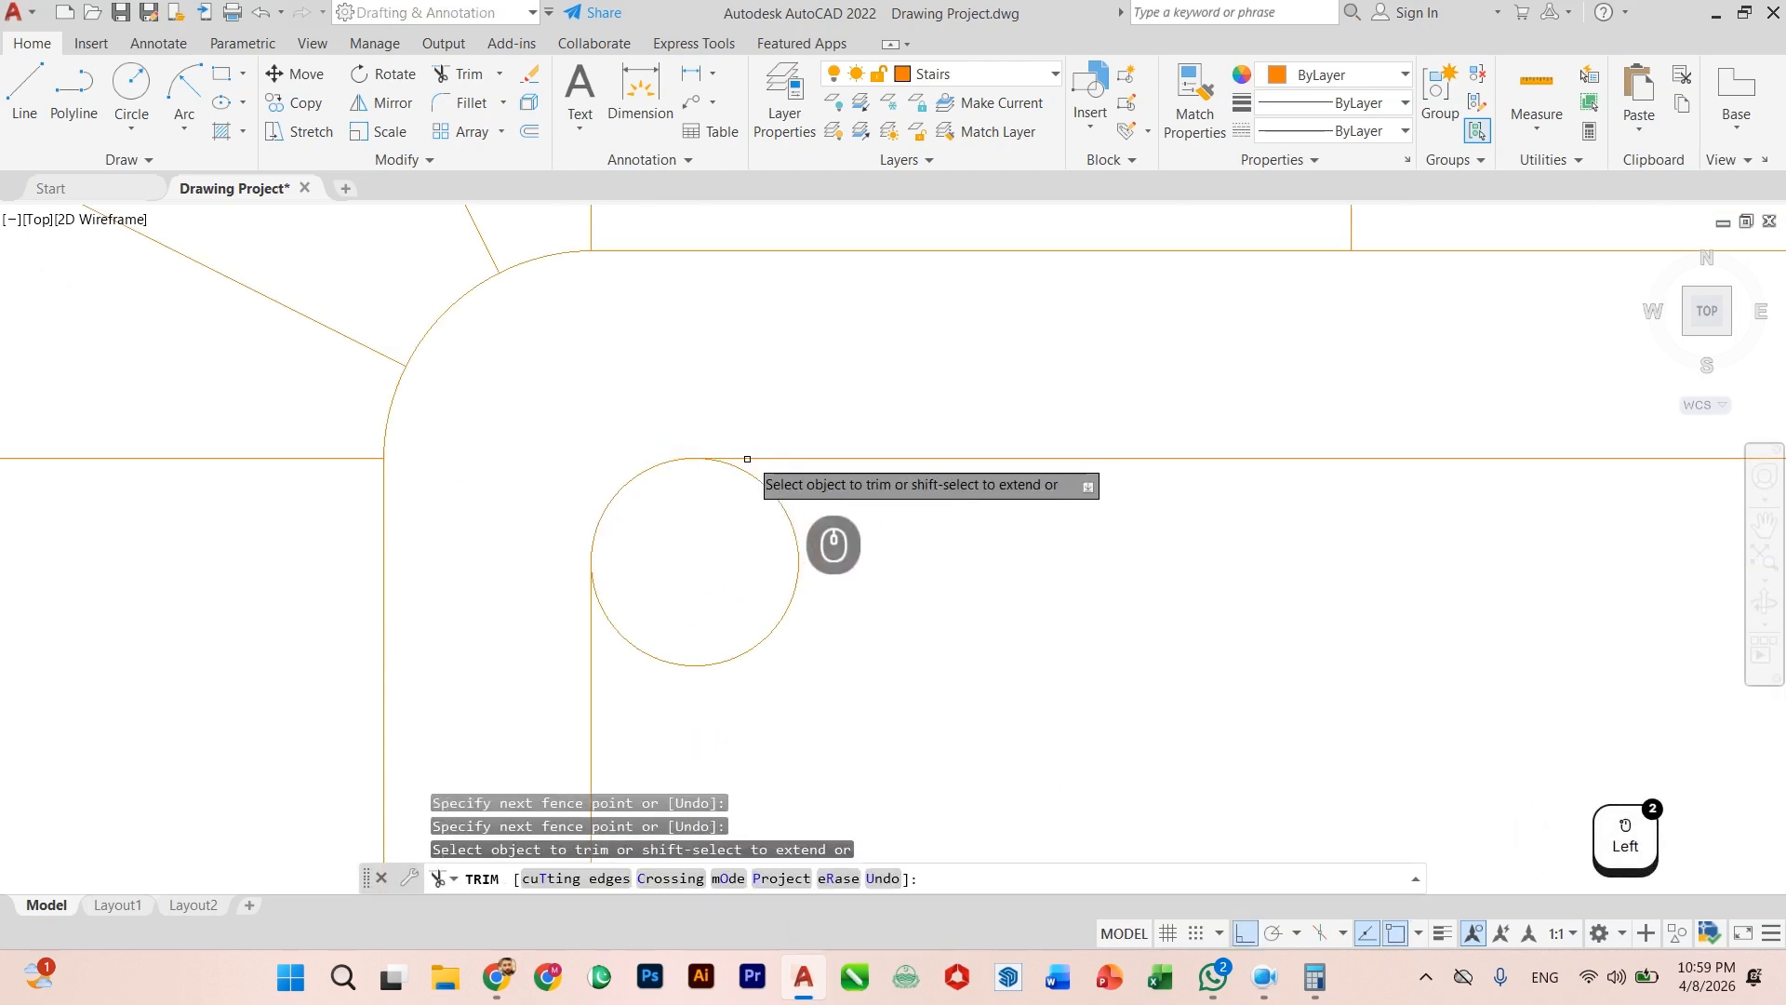
left_click(807, 500)
left_click(649, 673)
scroll(657, 670, "down", 2)
key("Escape")
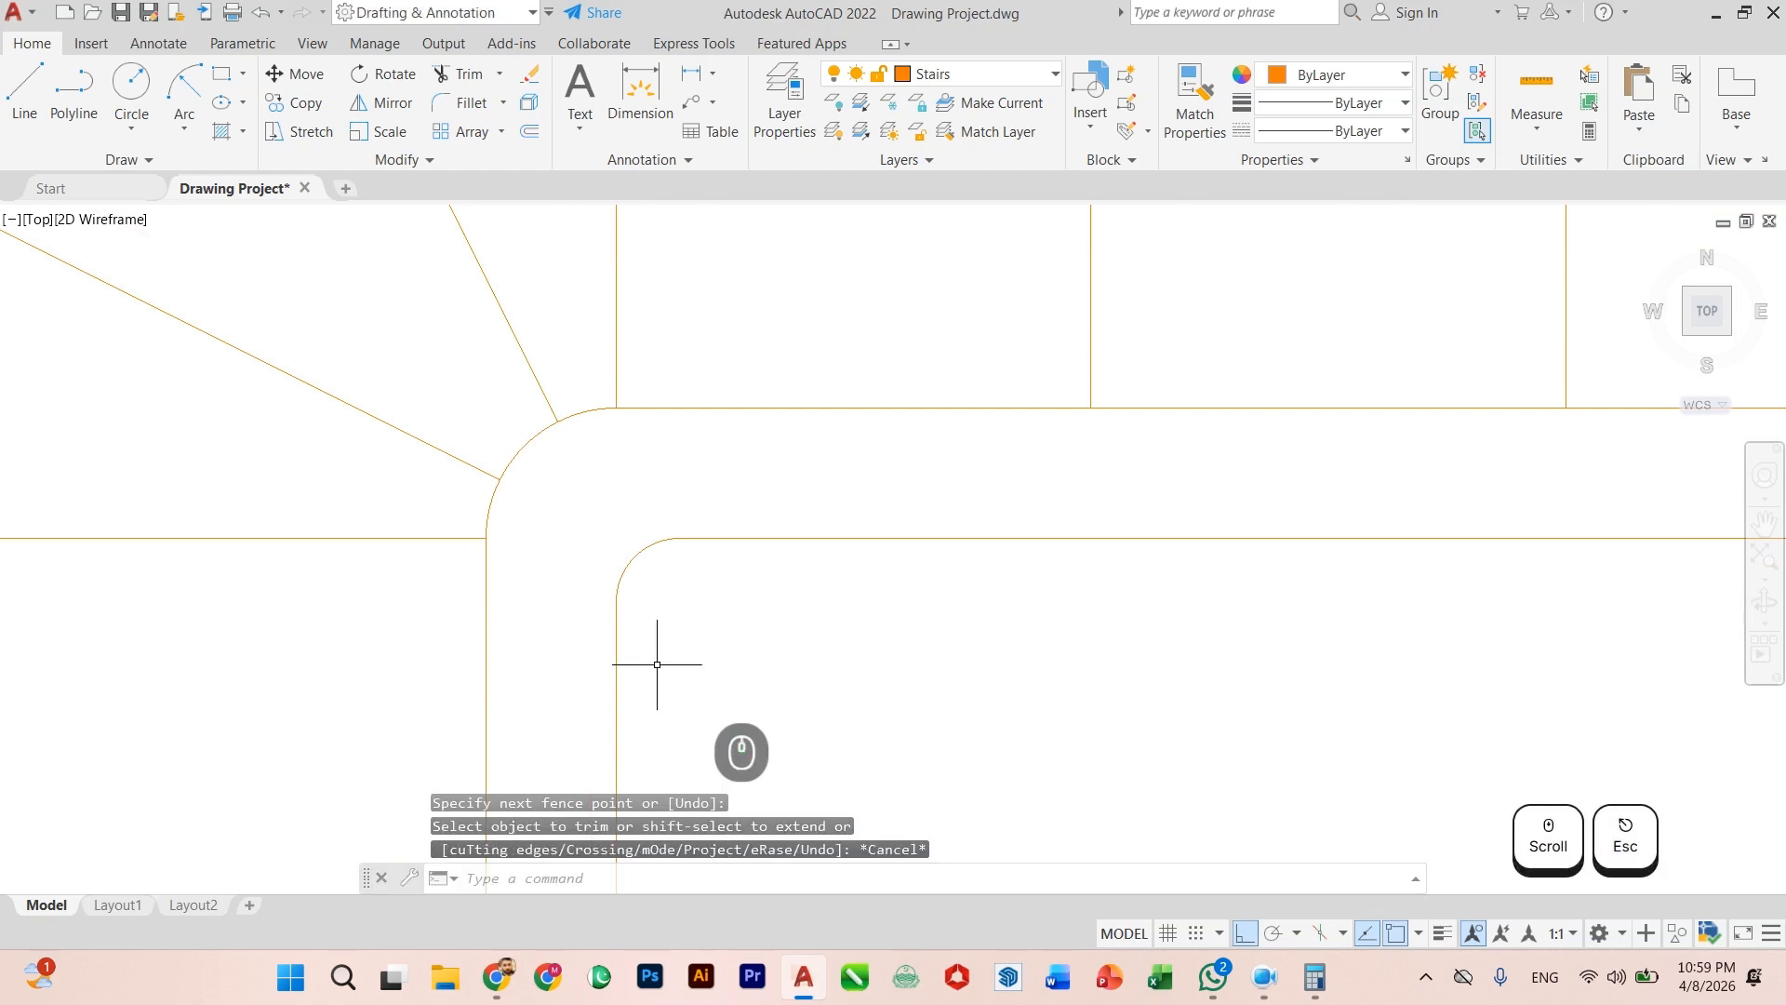
key("ctrl+s")
Step: Fill the staircase's side strip with a Solid hatch in the ByLayer colour
scroll(662, 569, "down", 6)
scroll(652, 573, "down", 5)
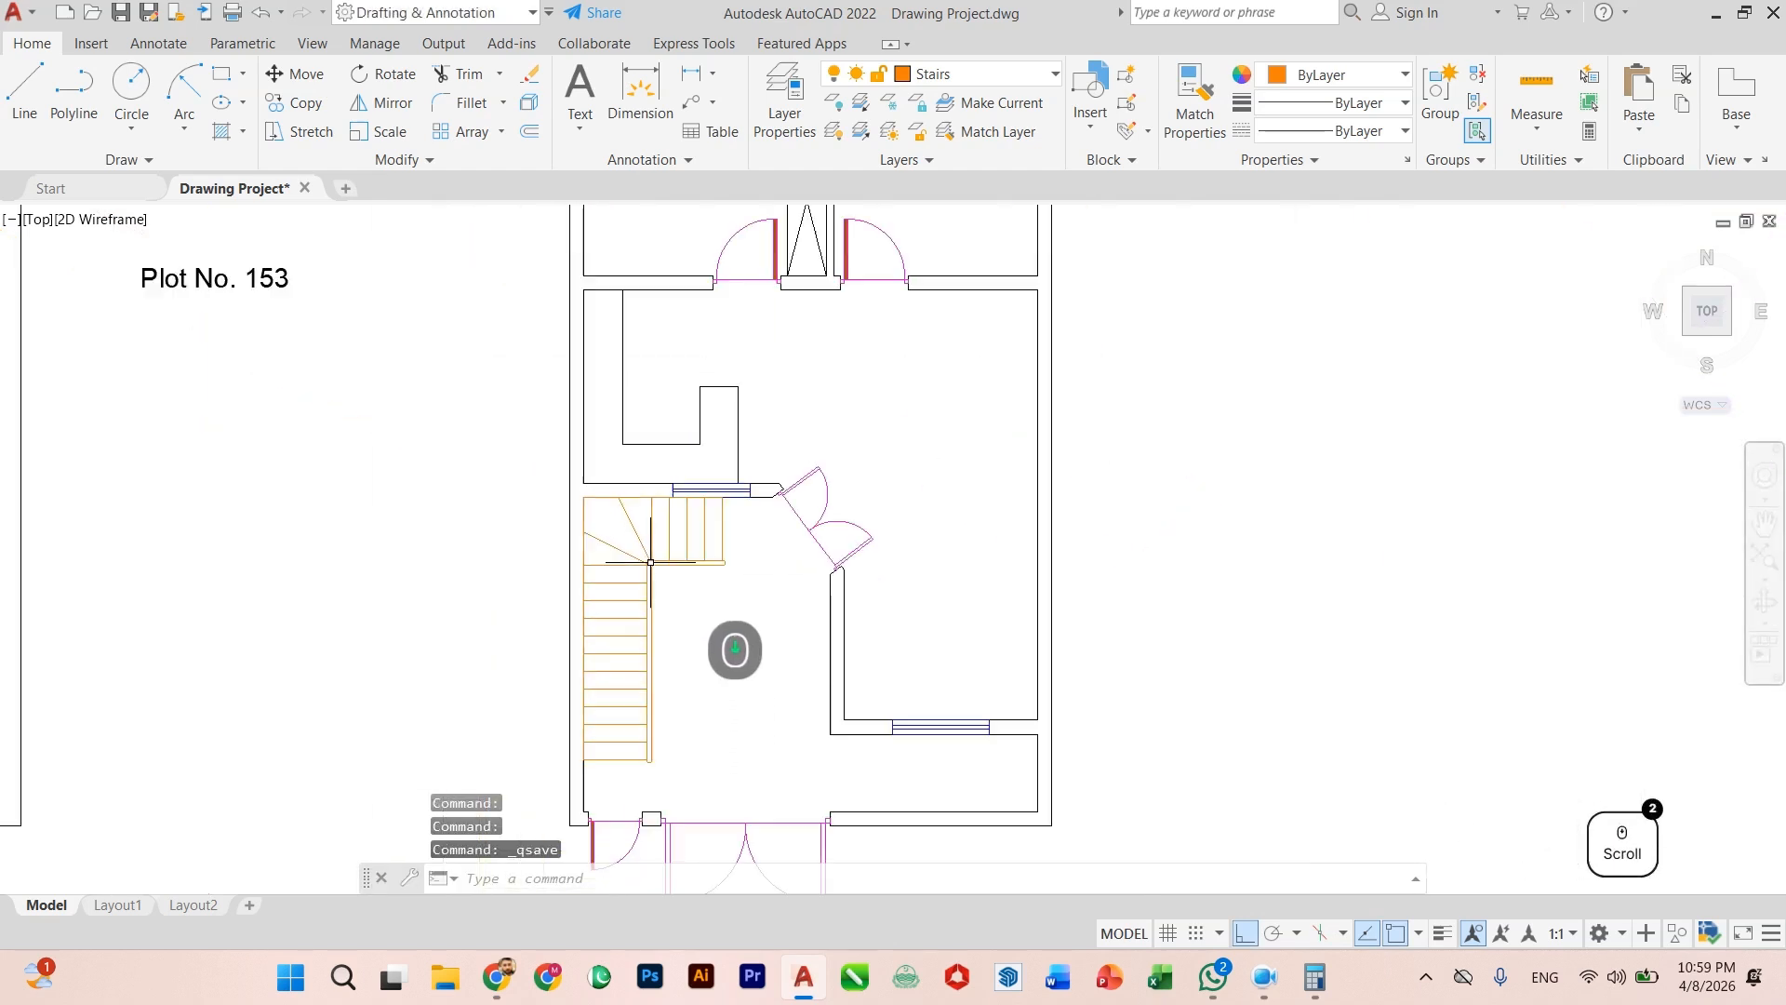
scroll(698, 678, "up", 2)
scroll(598, 570, "up", 2)
scroll(621, 597, "up", 2)
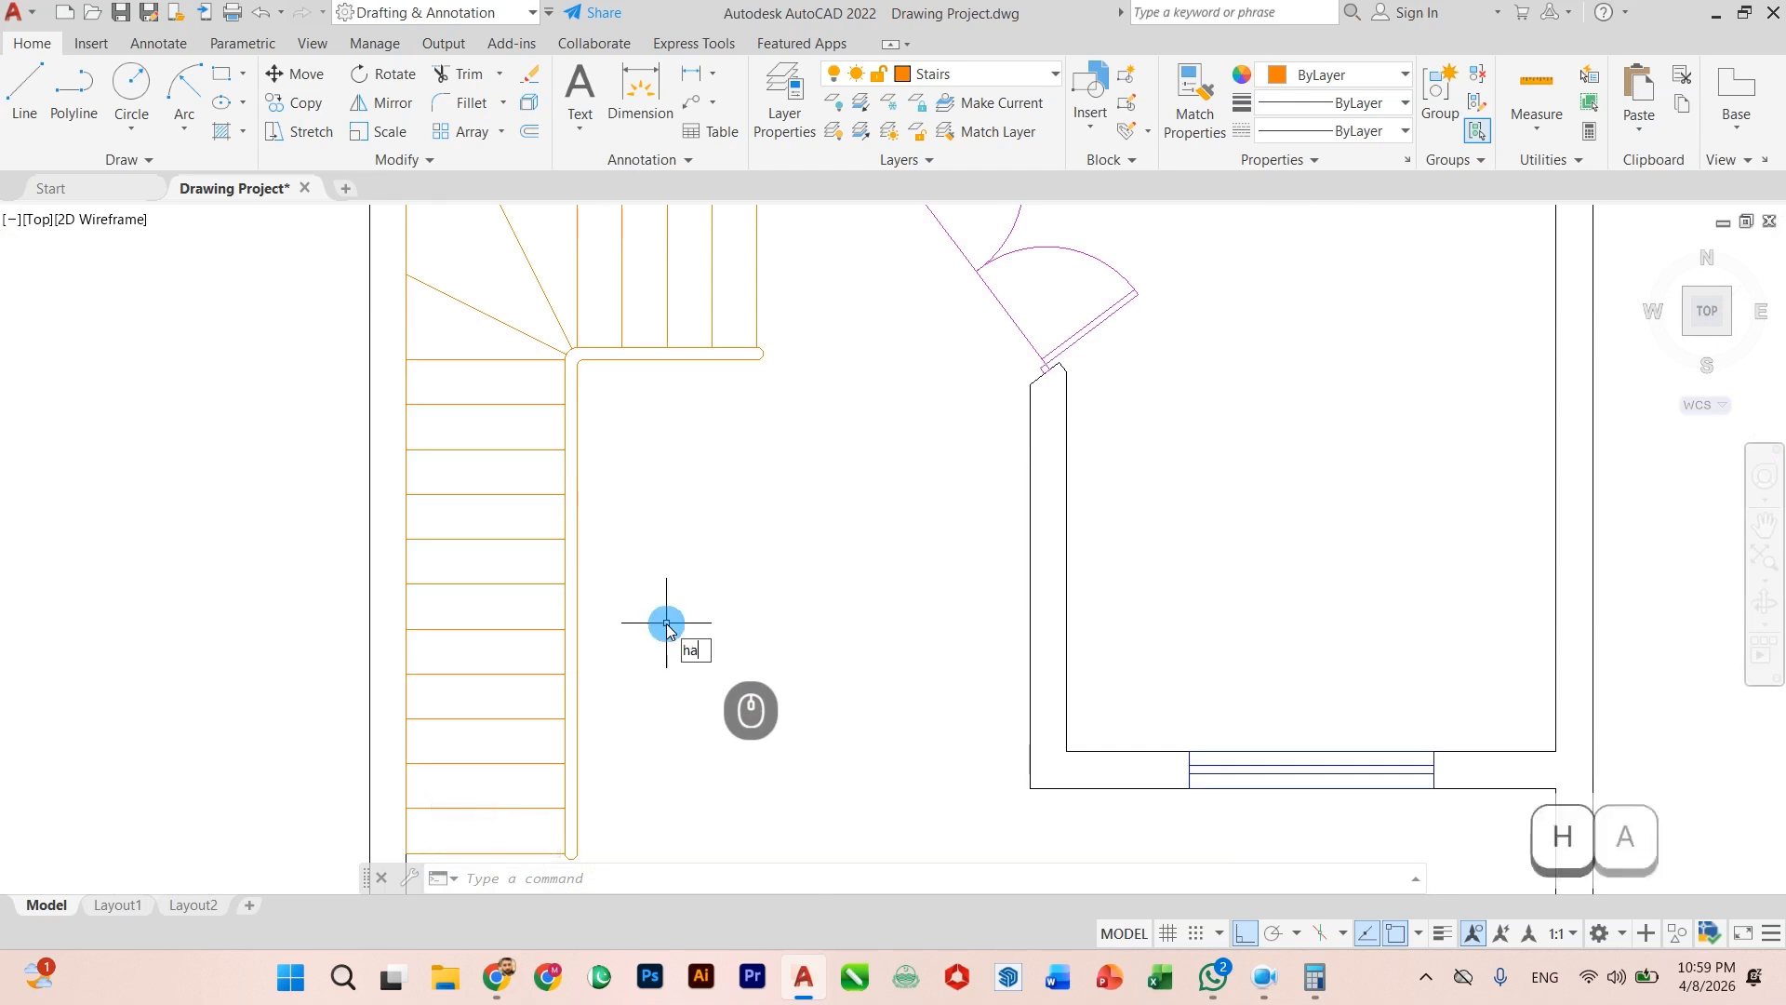
key("Return")
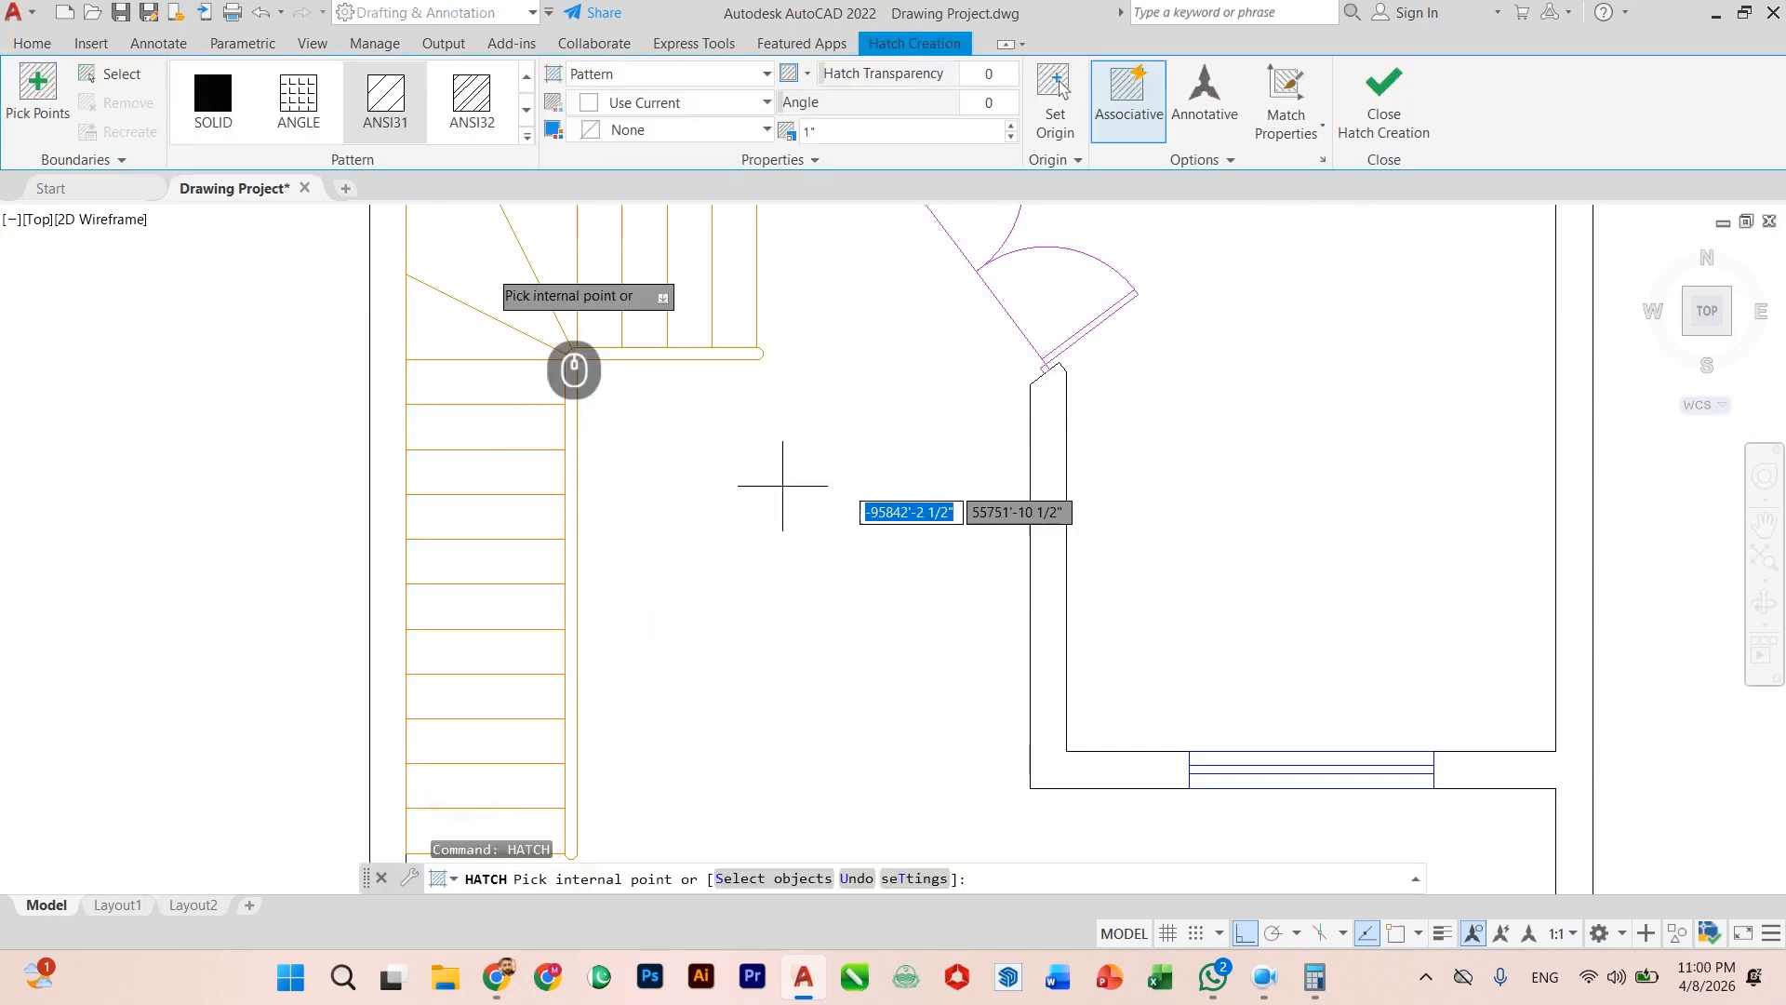
left_click(206, 118)
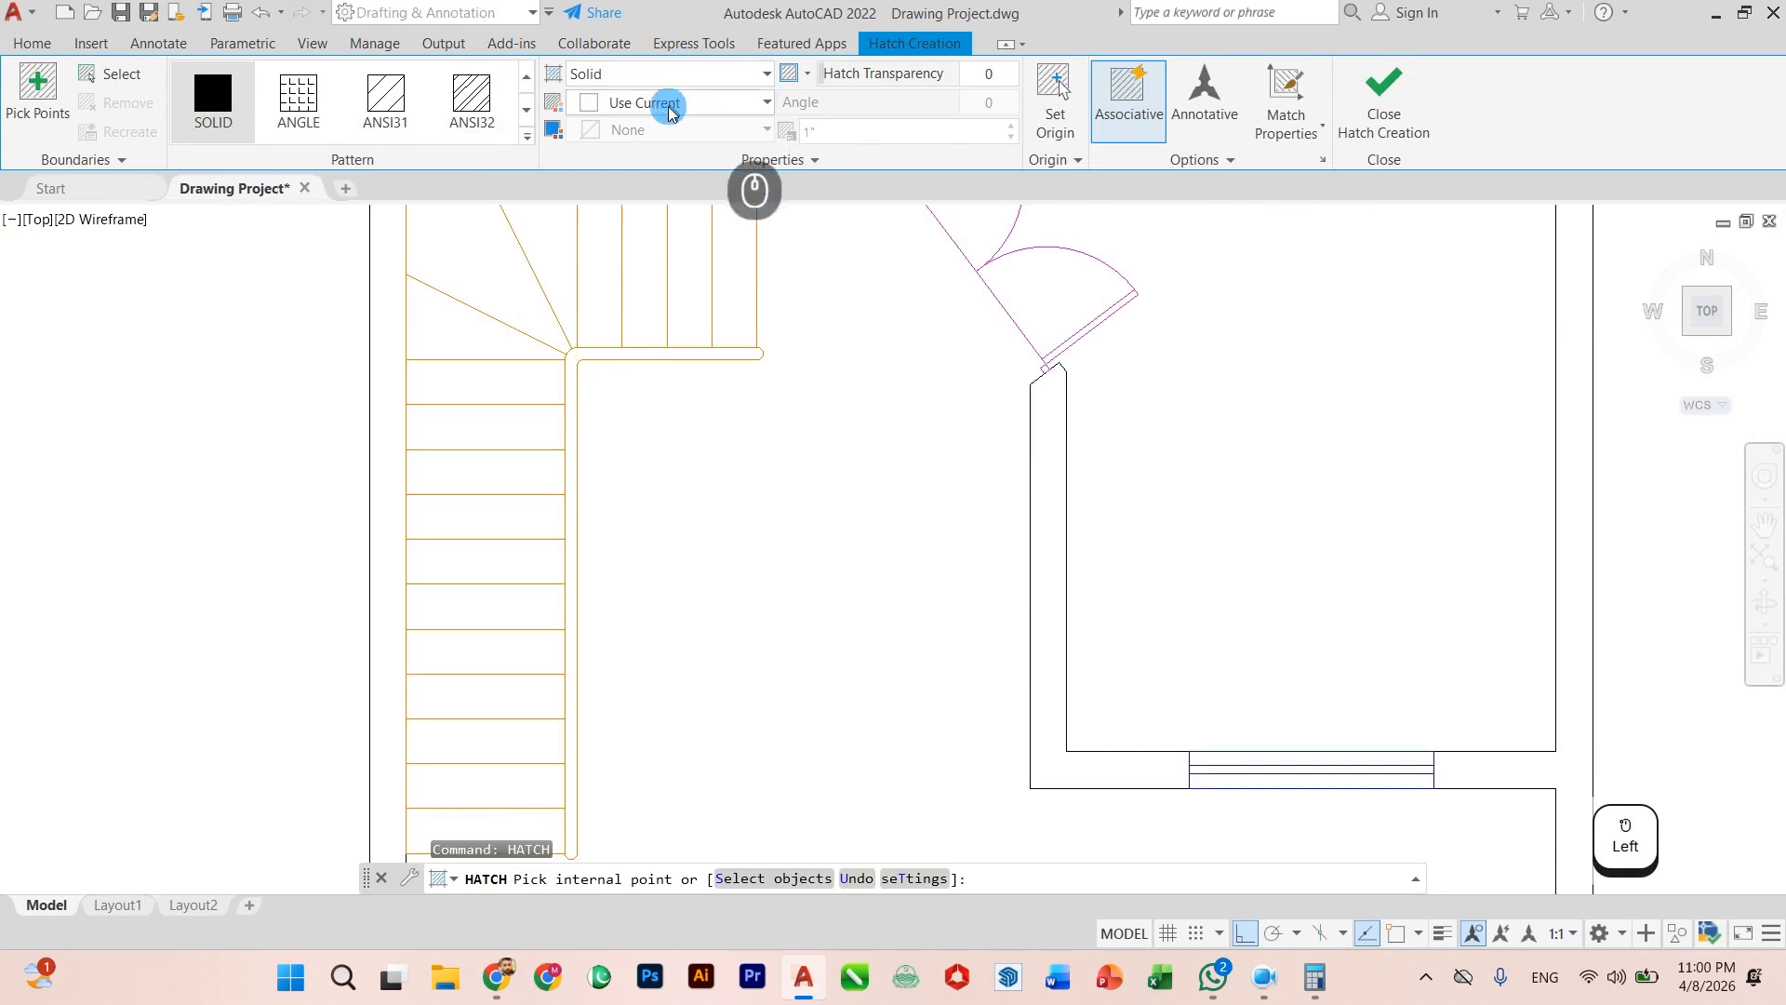
left_click(628, 112)
left_click(617, 132)
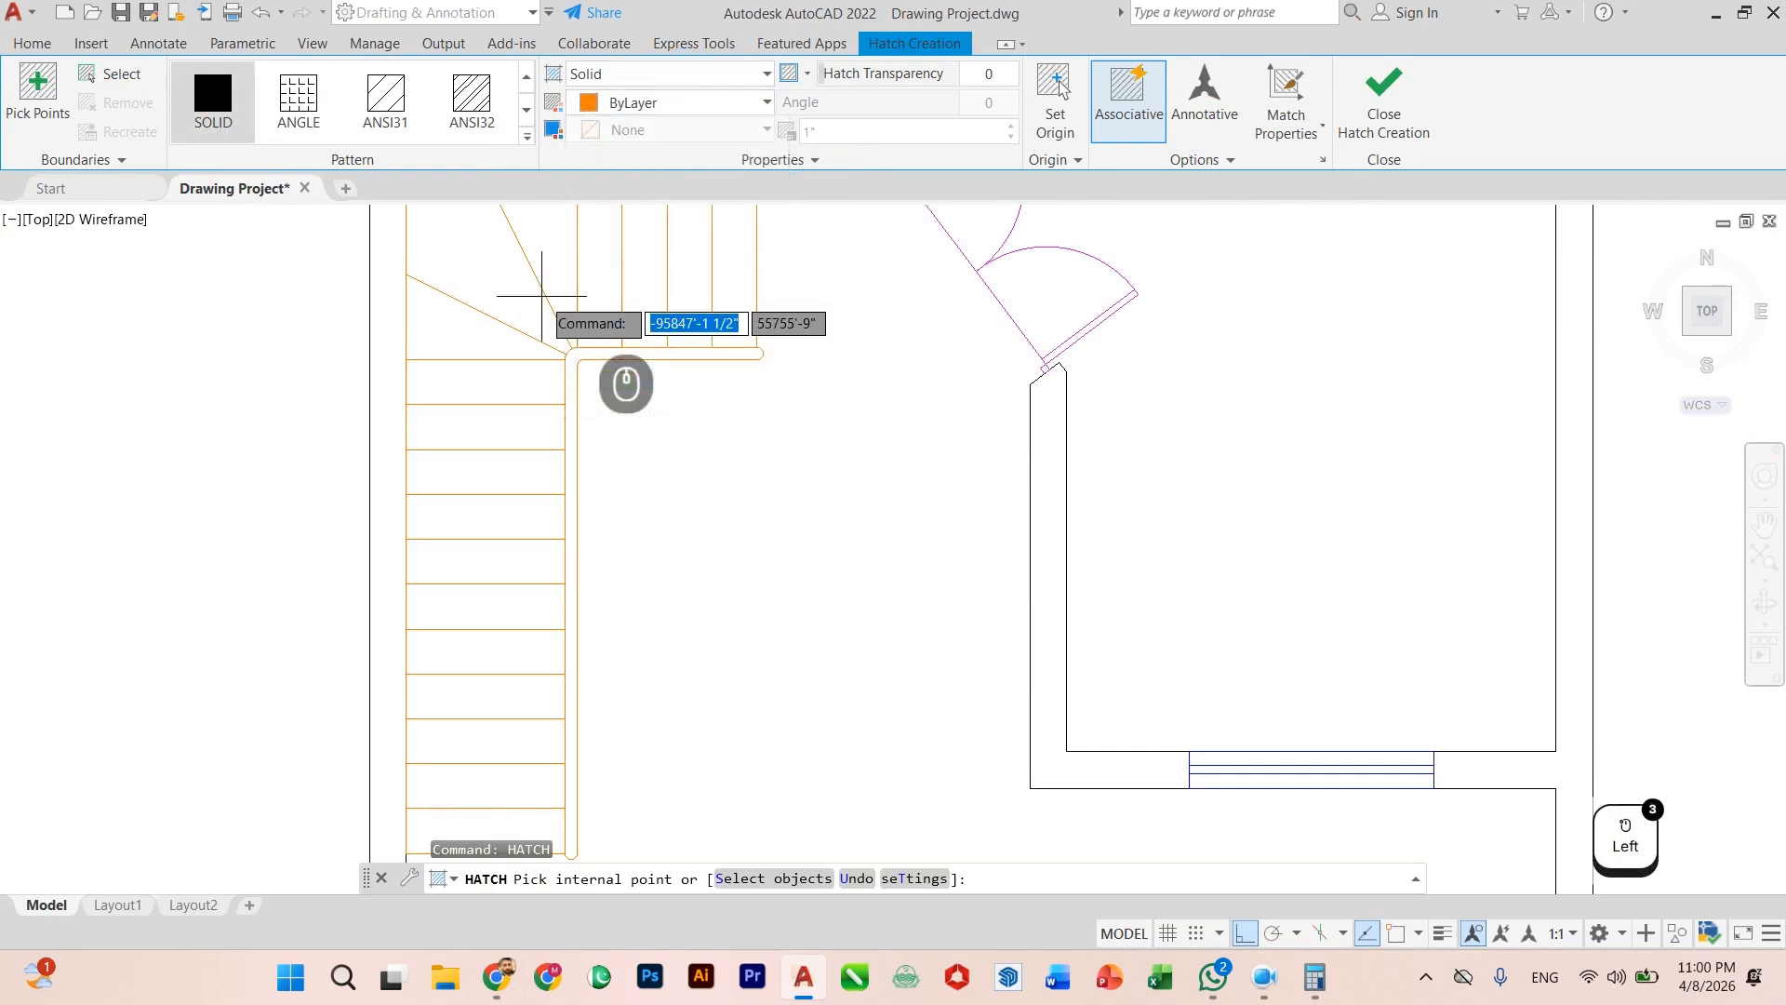
left_click(571, 377)
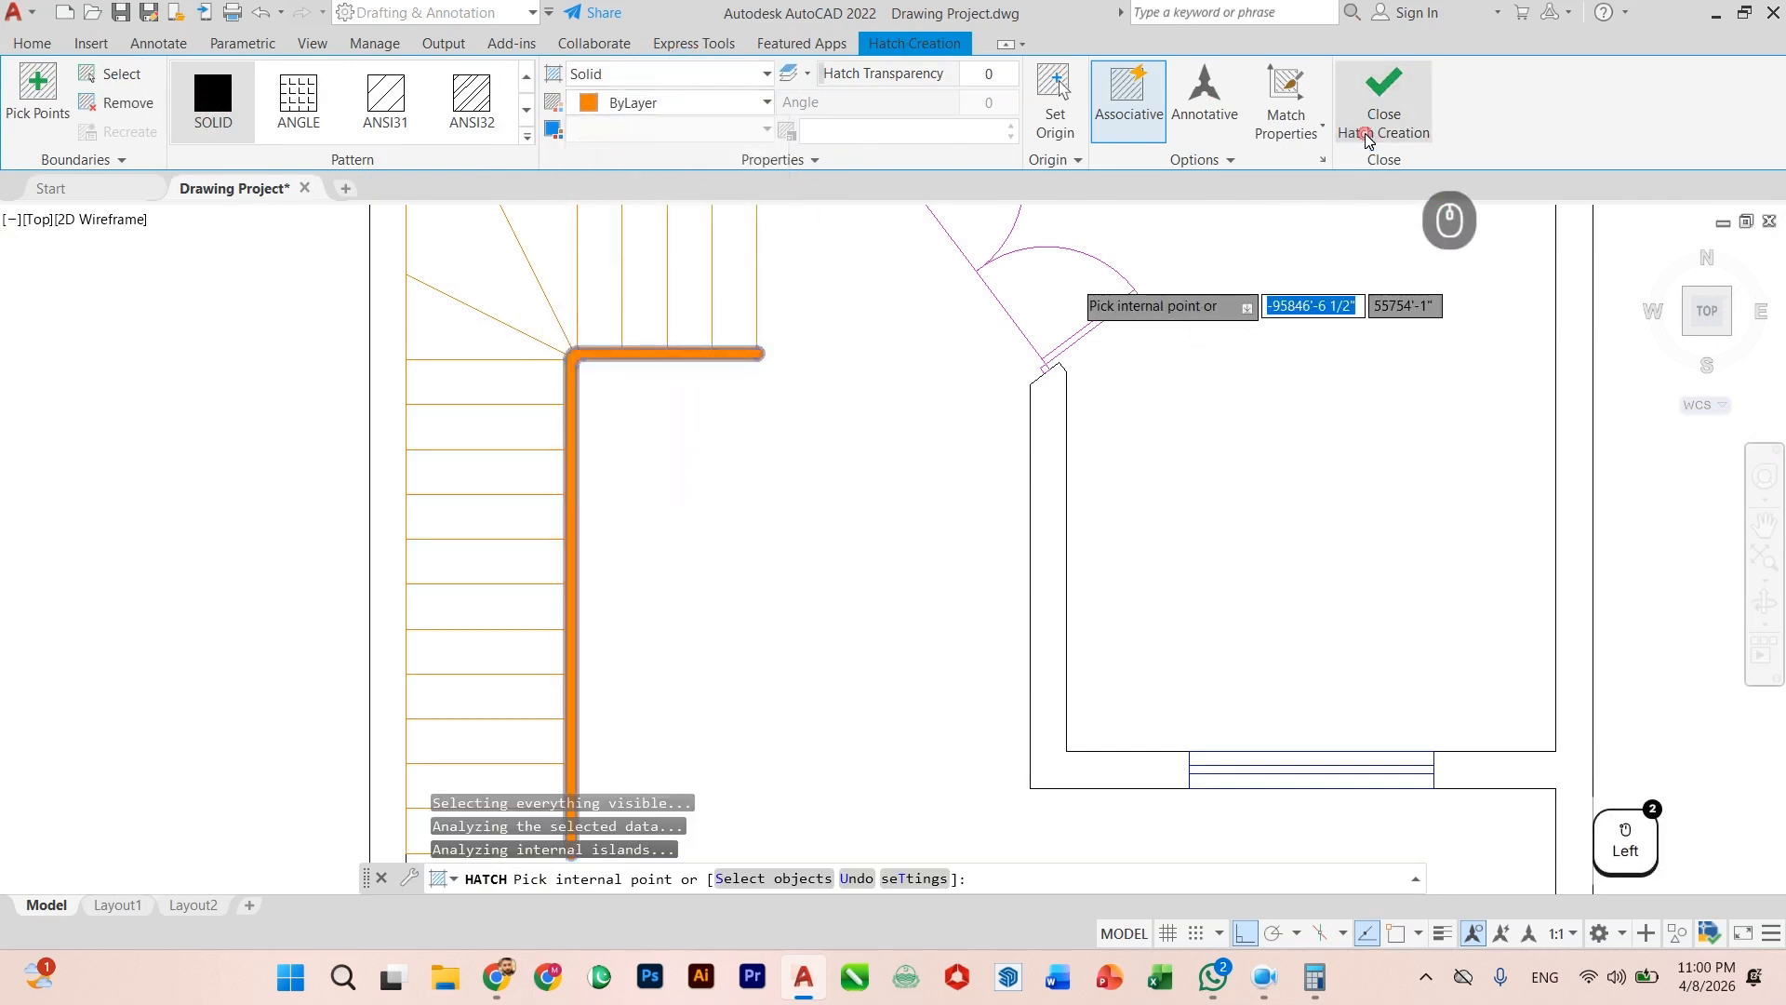
left_click(1383, 104)
scroll(683, 471, "down", 3)
scroll(683, 471, "up", 2)
scroll(685, 471, "down", 2)
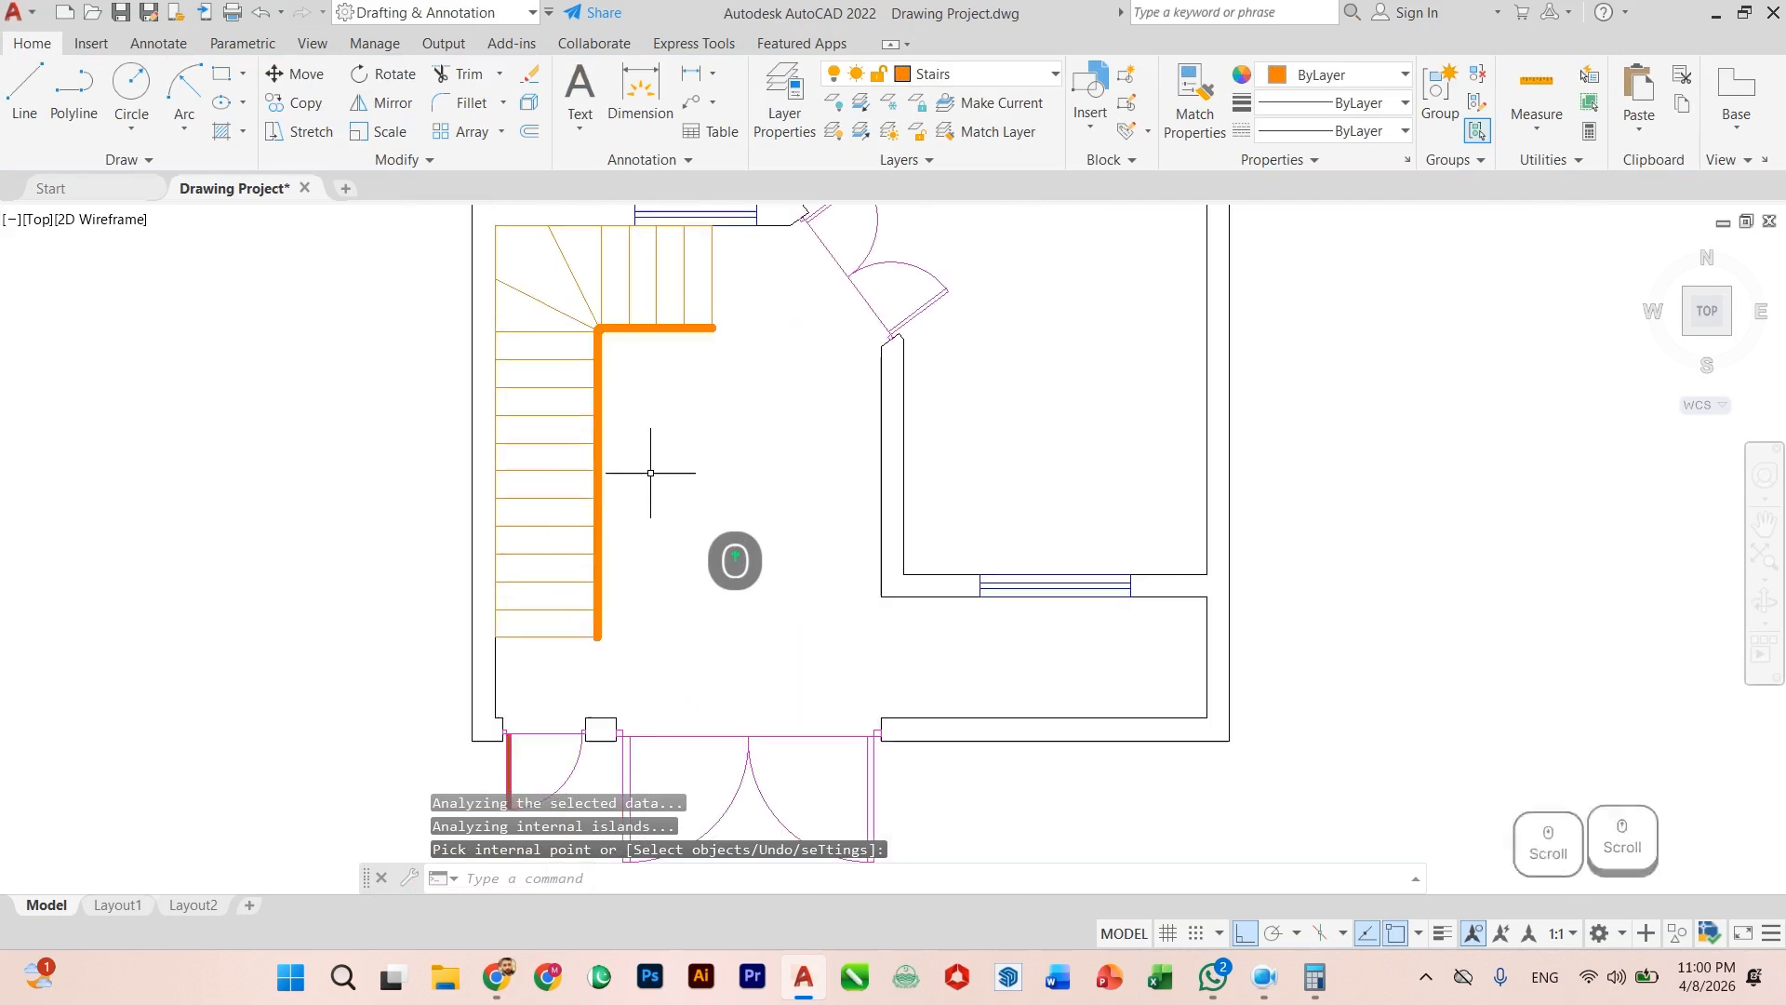
left_click(728, 294)
left_click(533, 641)
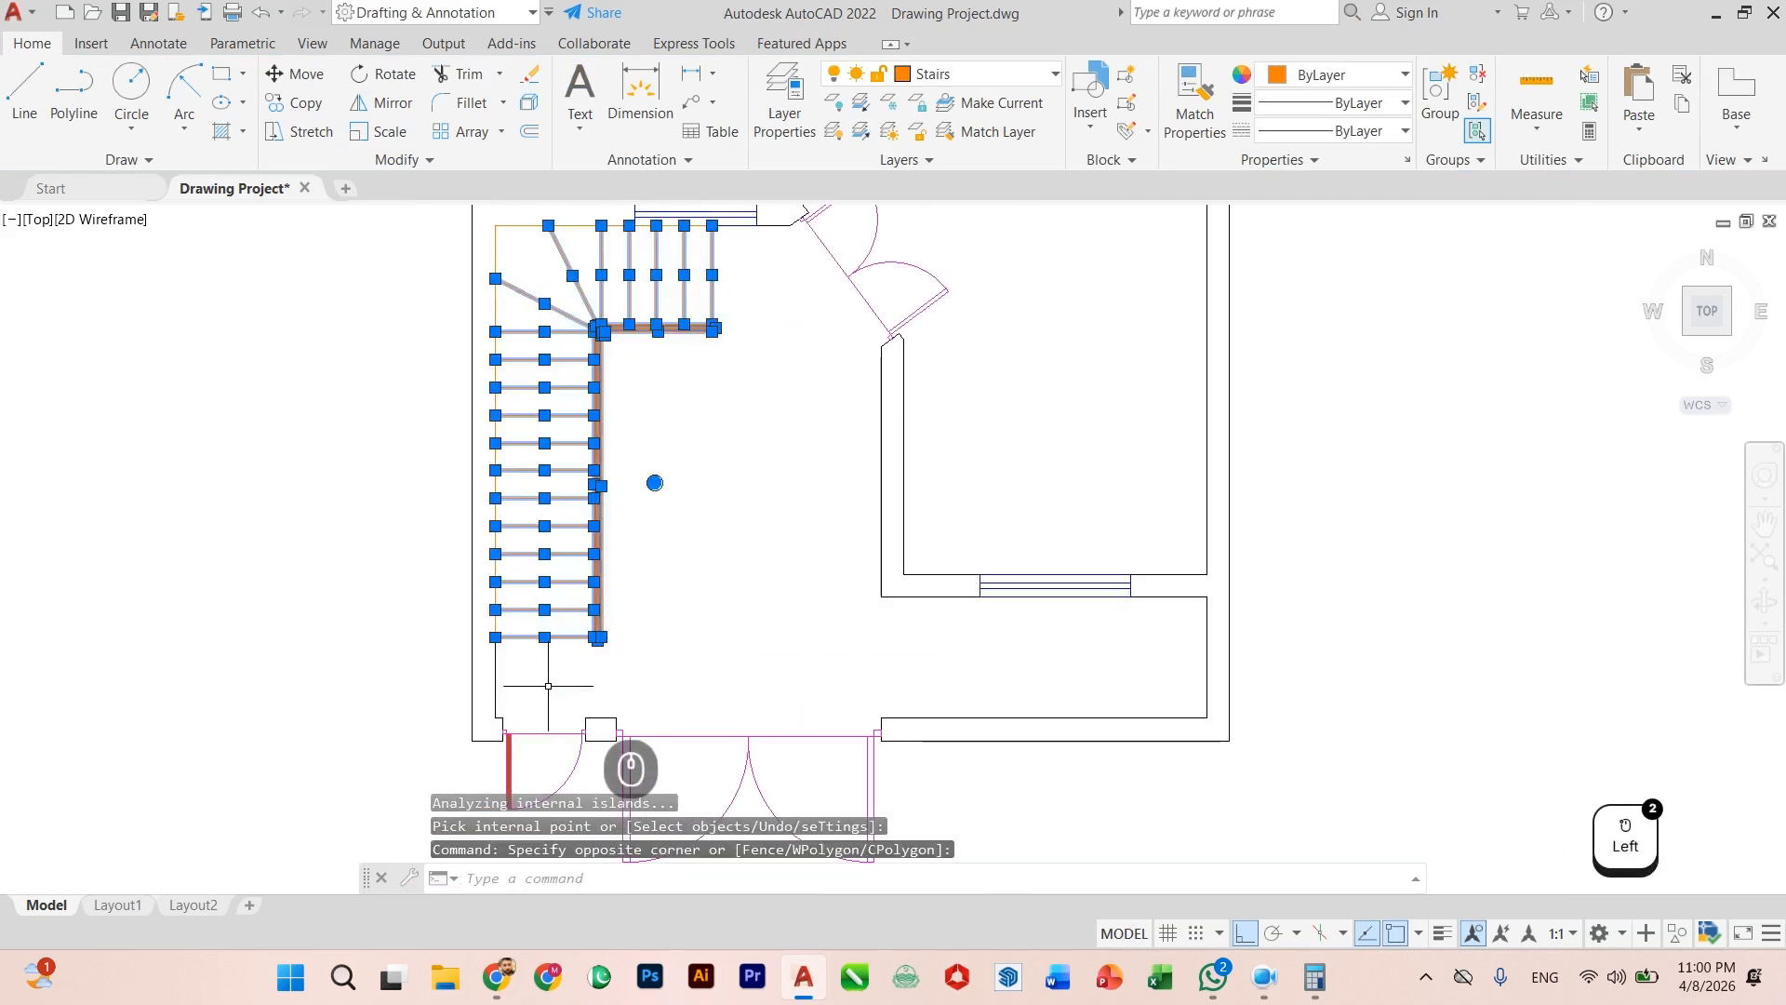
scroll(556, 450, "down", 2)
scroll(582, 465, "up", 4)
left_click(444, 360)
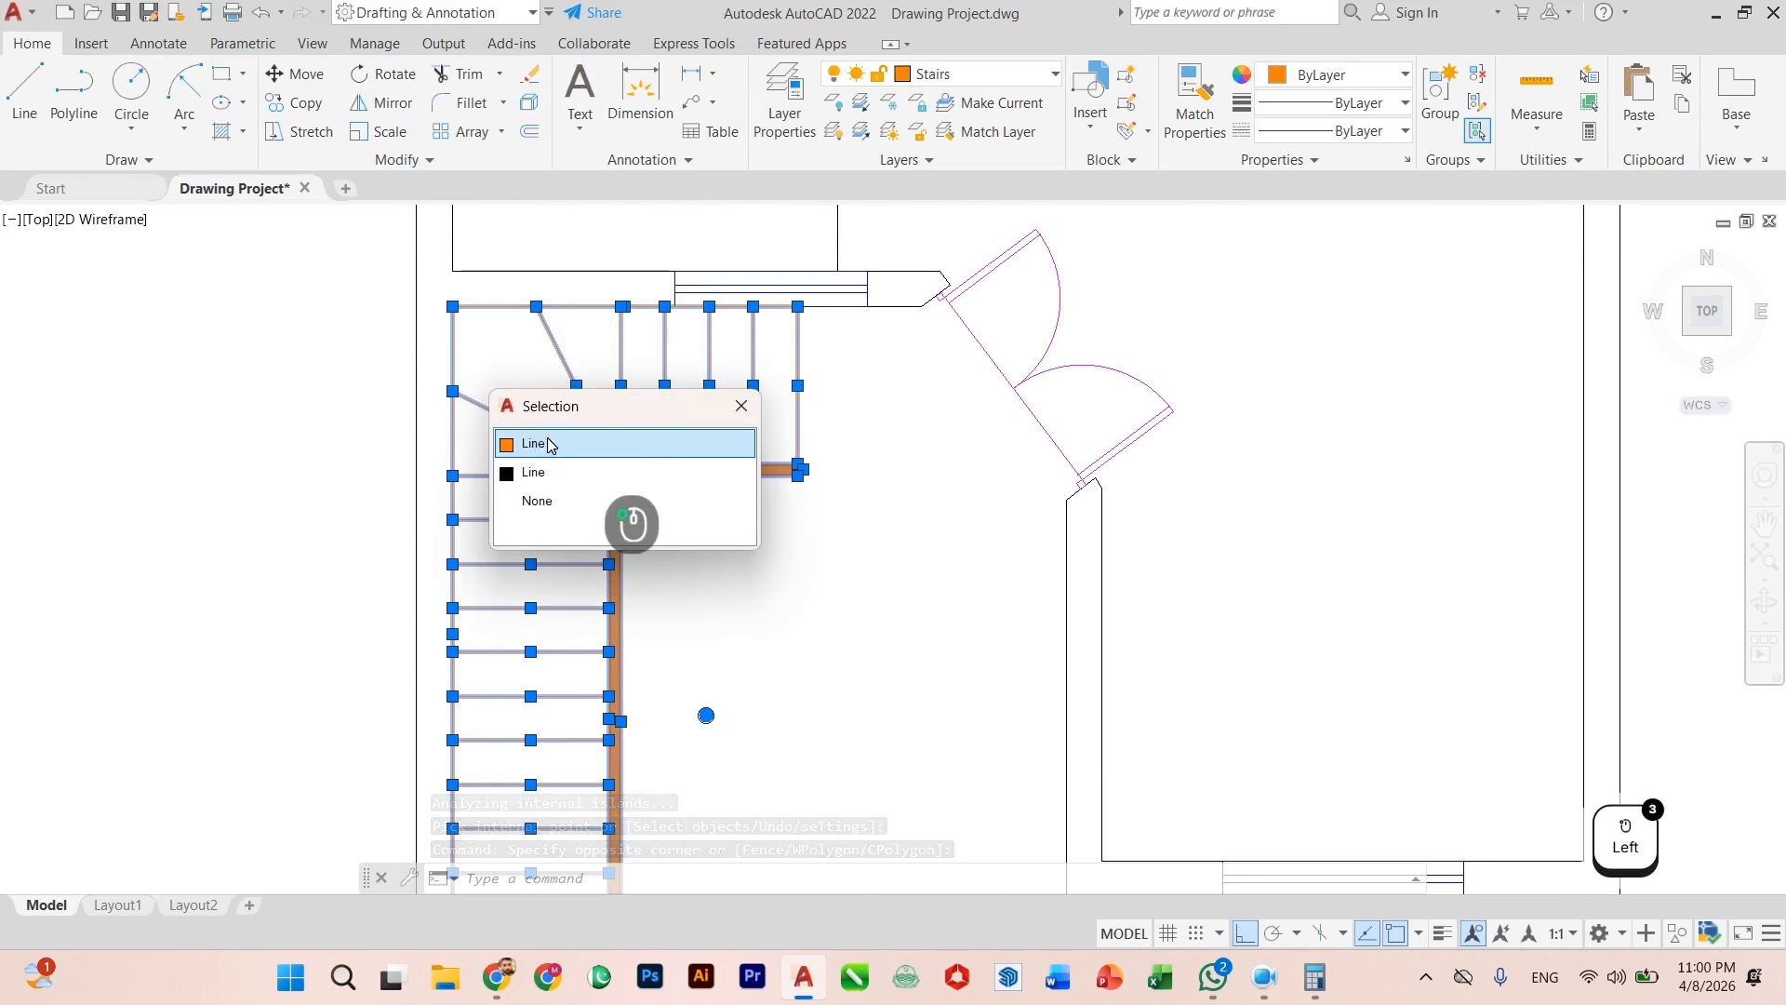
left_click(543, 435)
scroll(679, 404, "down", 2)
scroll(704, 566, "up", 2)
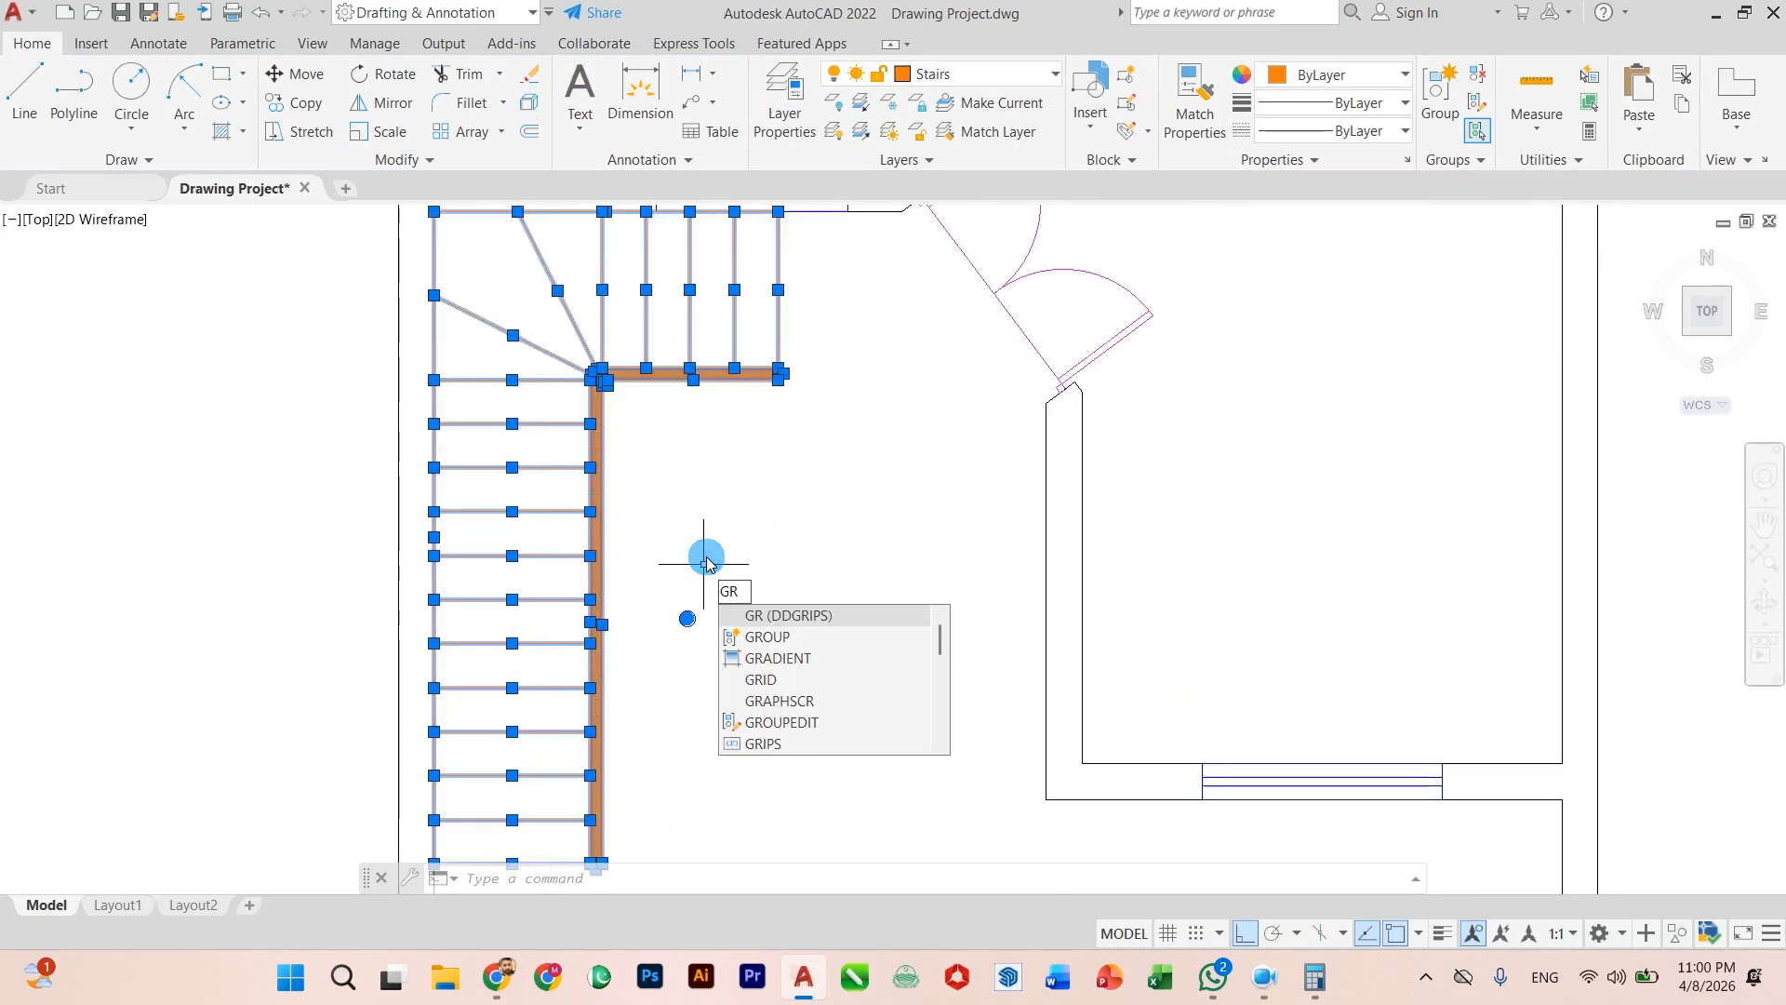
key("Return")
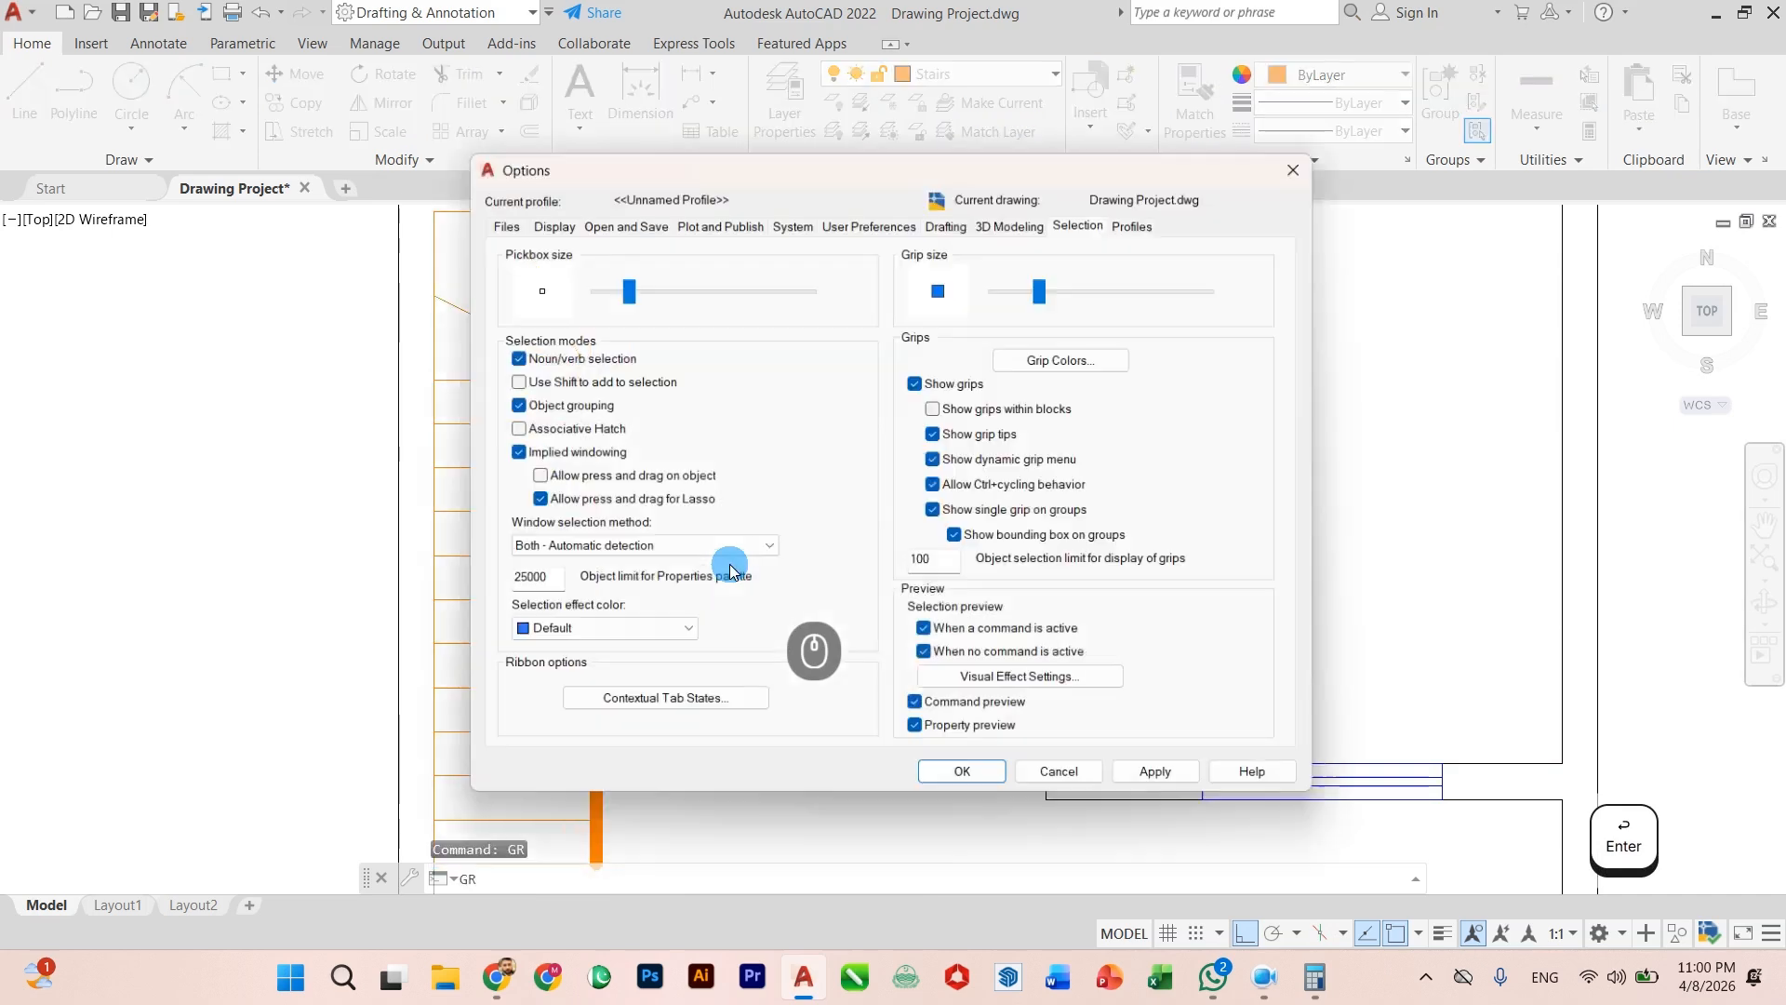
left_click(1058, 783)
left_click(618, 540)
left_click(556, 605)
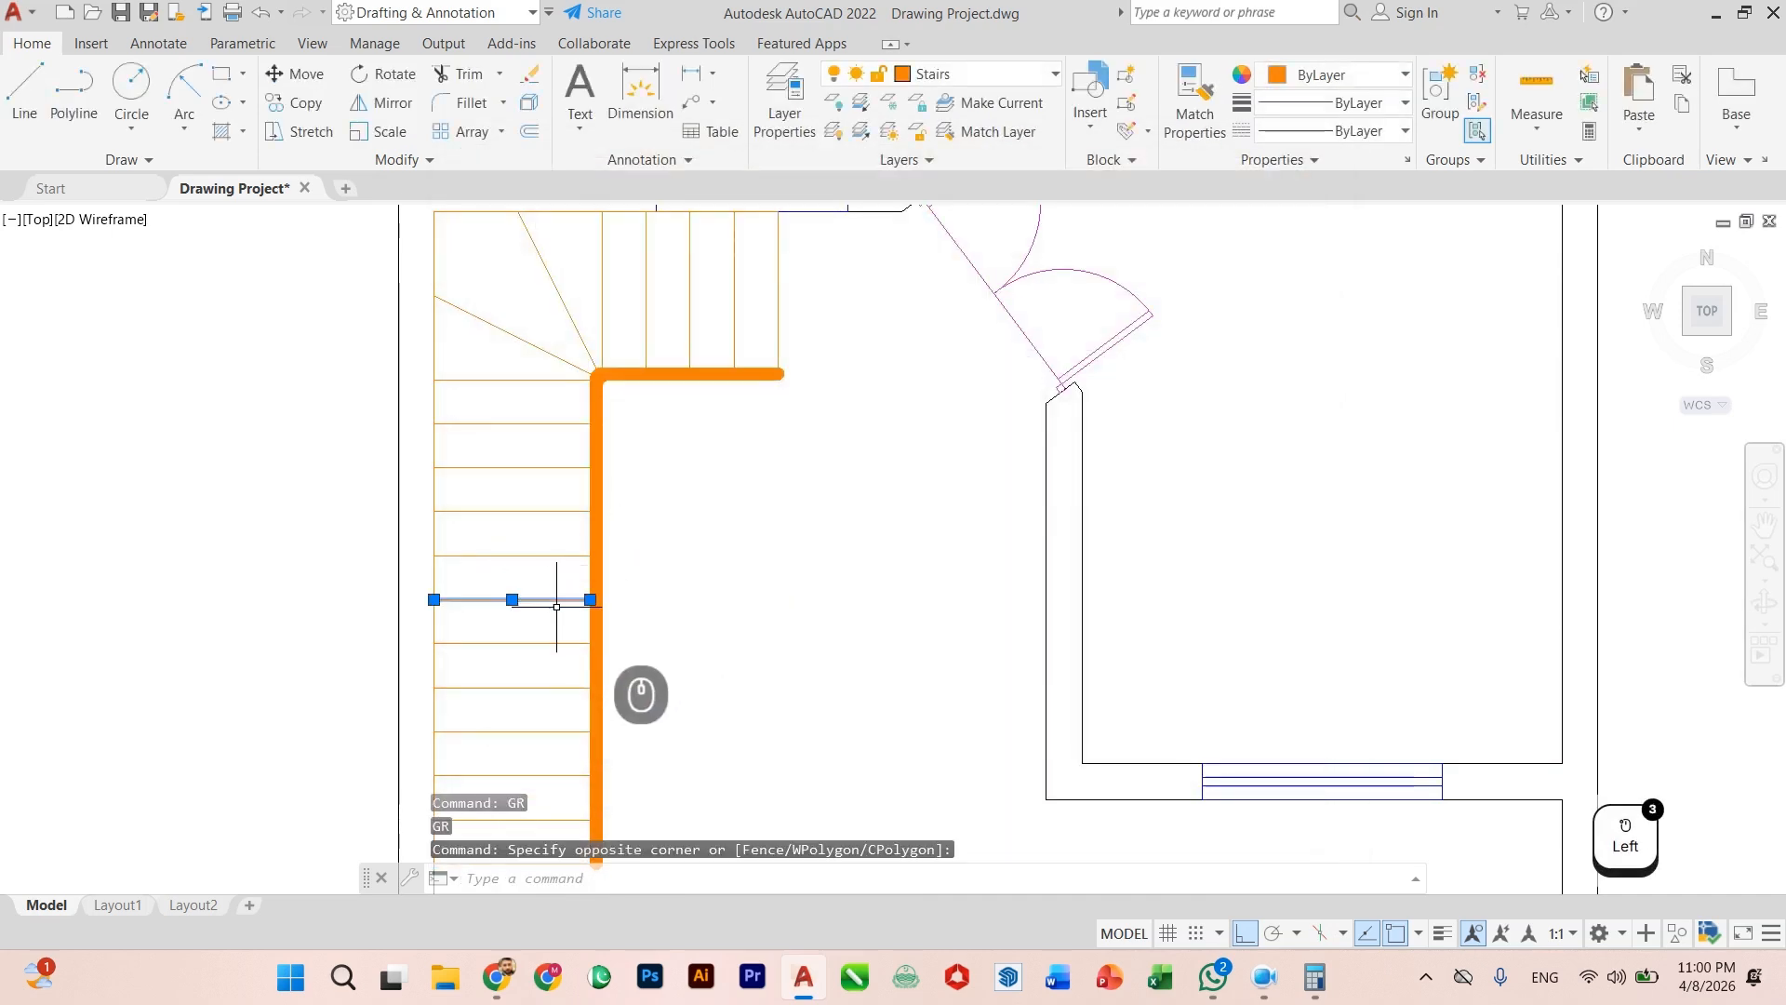
key("Escape")
scroll(606, 519, "down", 3)
scroll(757, 387, "up", 3)
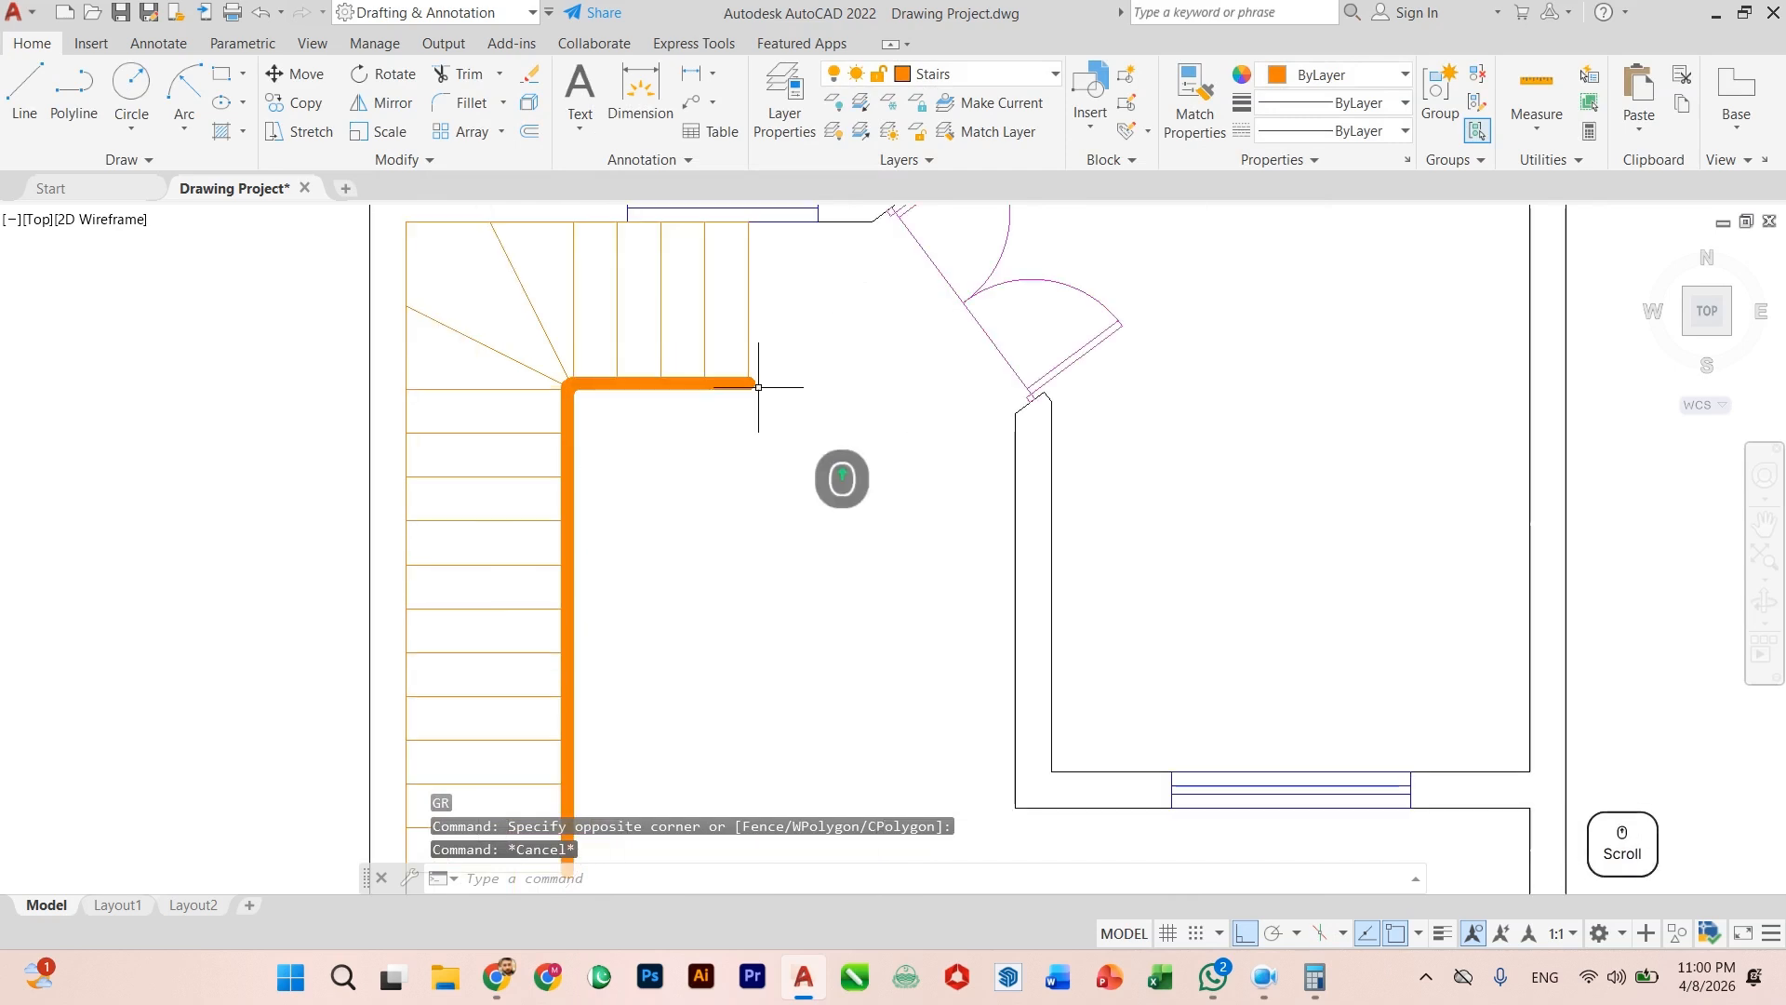
Step: Group all the staircase parts, including the treads, winders, side strip with its hatch, and the lines along the walls
left_click(773, 356)
scroll(640, 488, "down", 3)
scroll(614, 590, "up", 2)
left_click(610, 599)
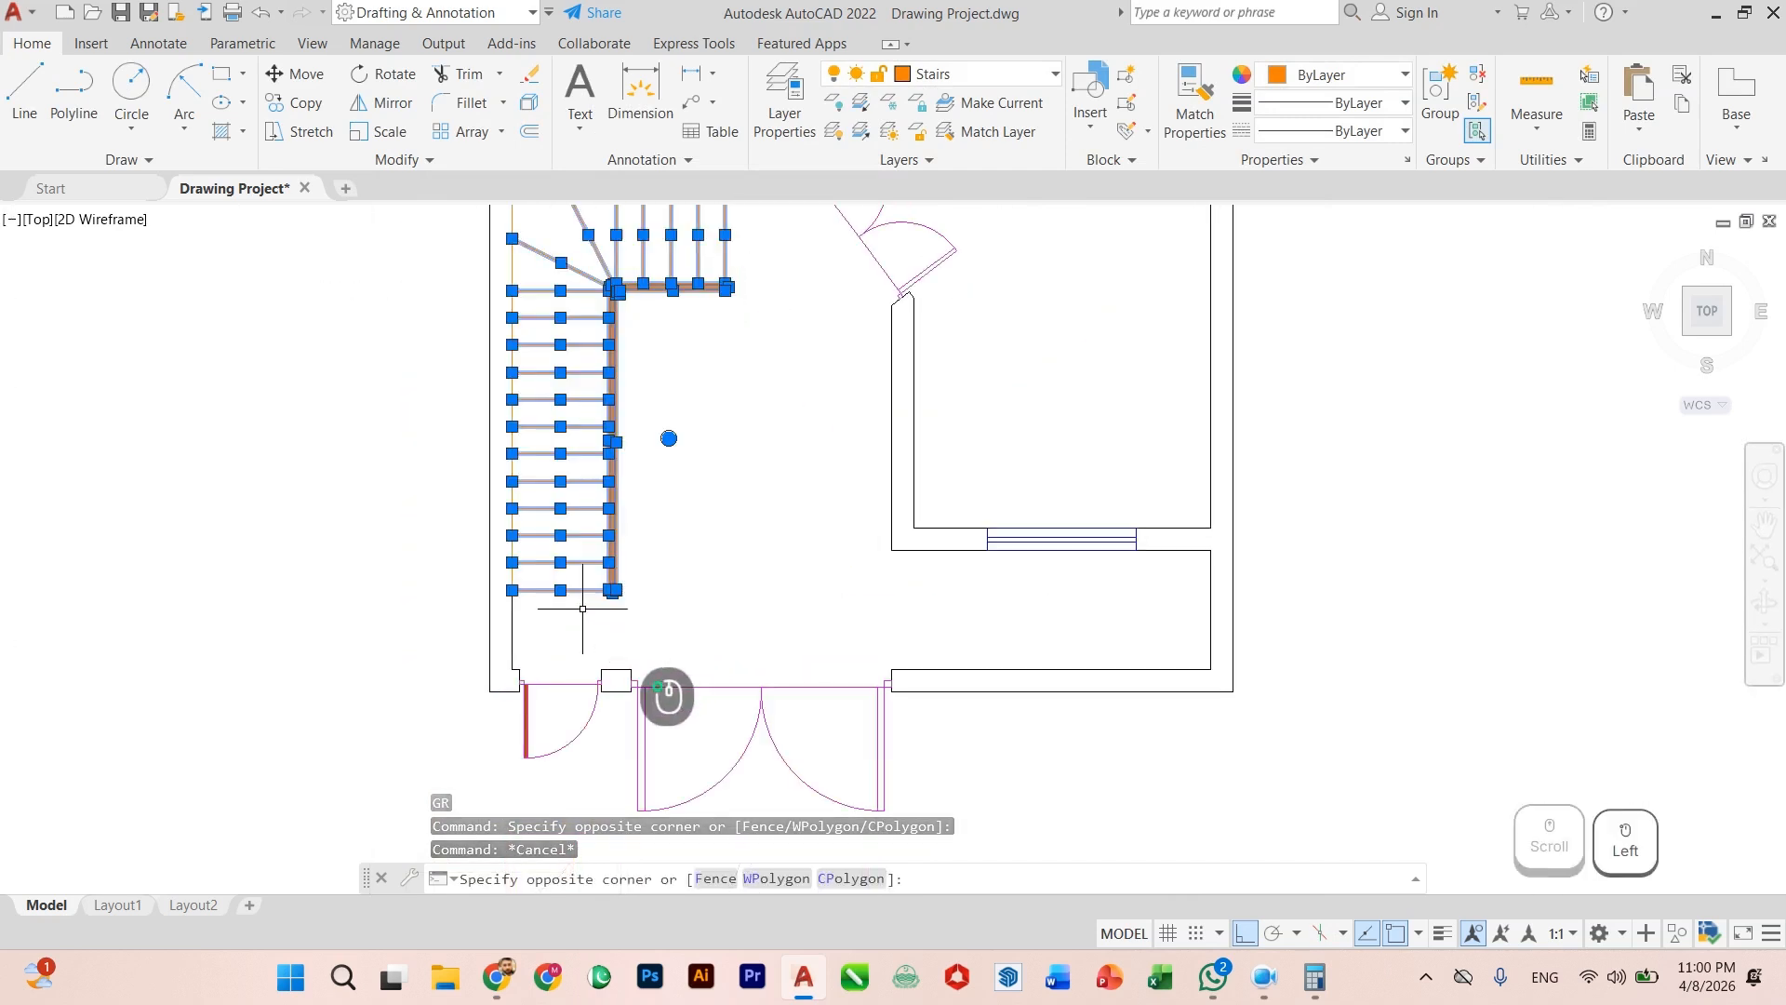
scroll(578, 617, "down", 2)
scroll(586, 449, "up", 5)
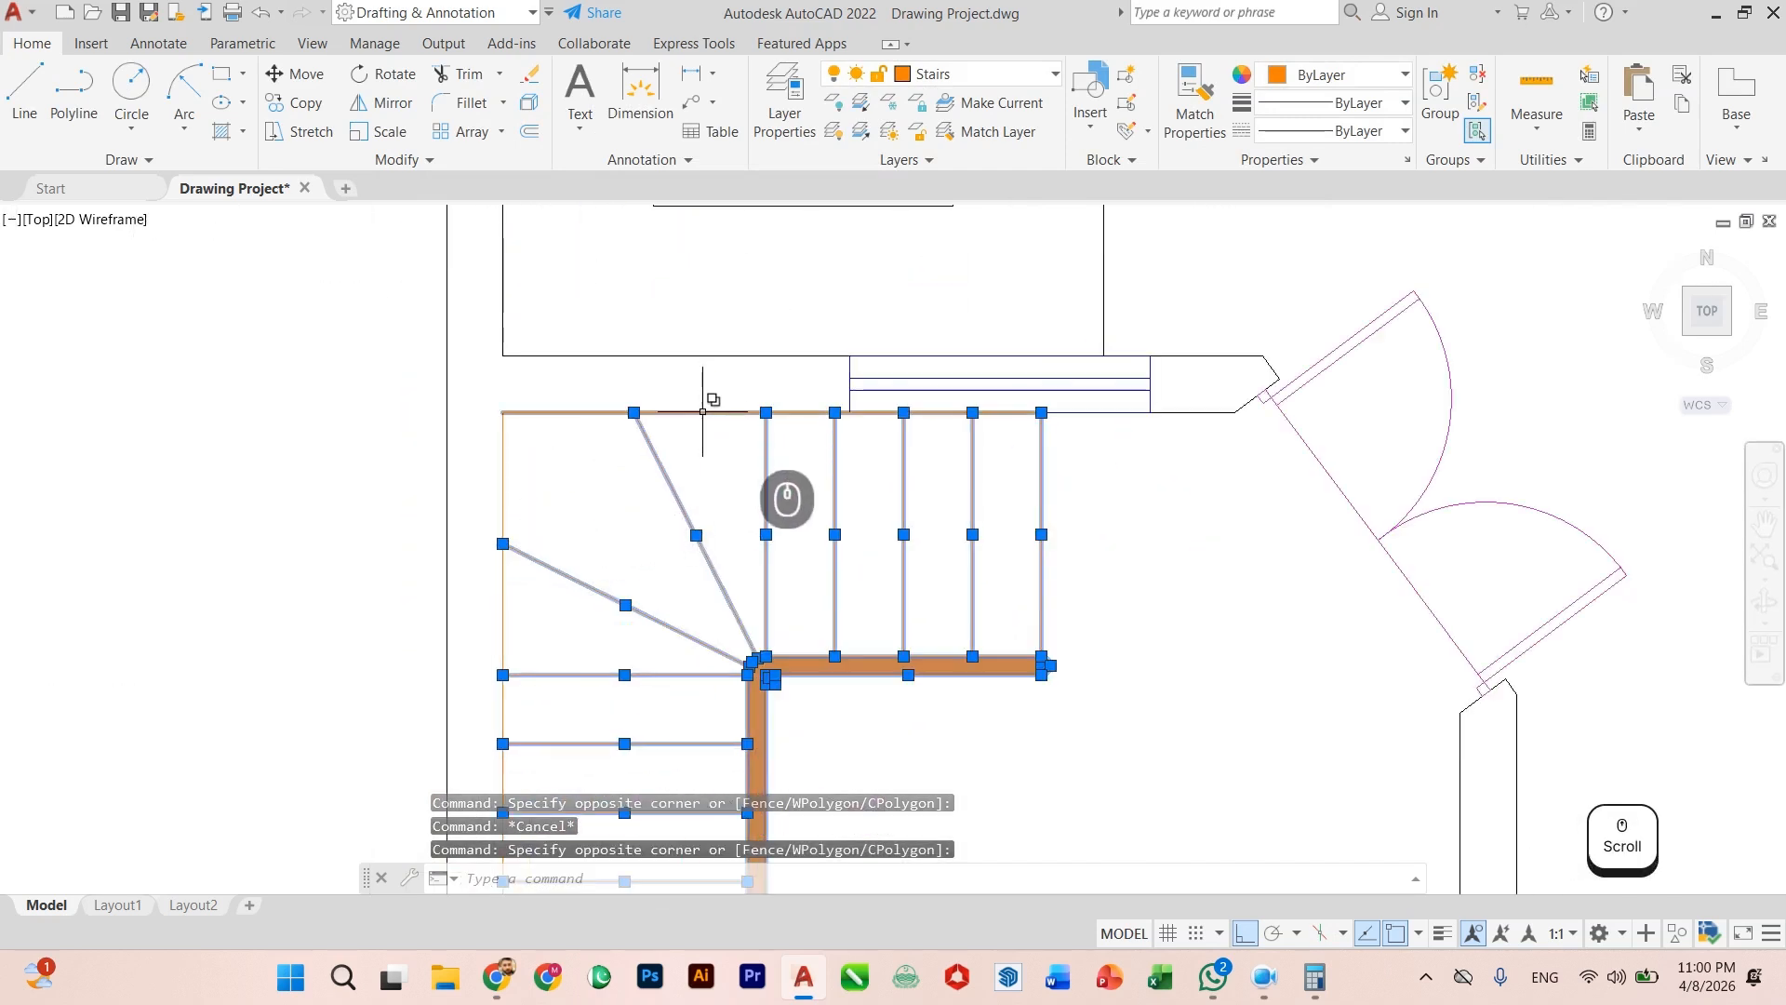
left_click(702, 411)
left_click(772, 493)
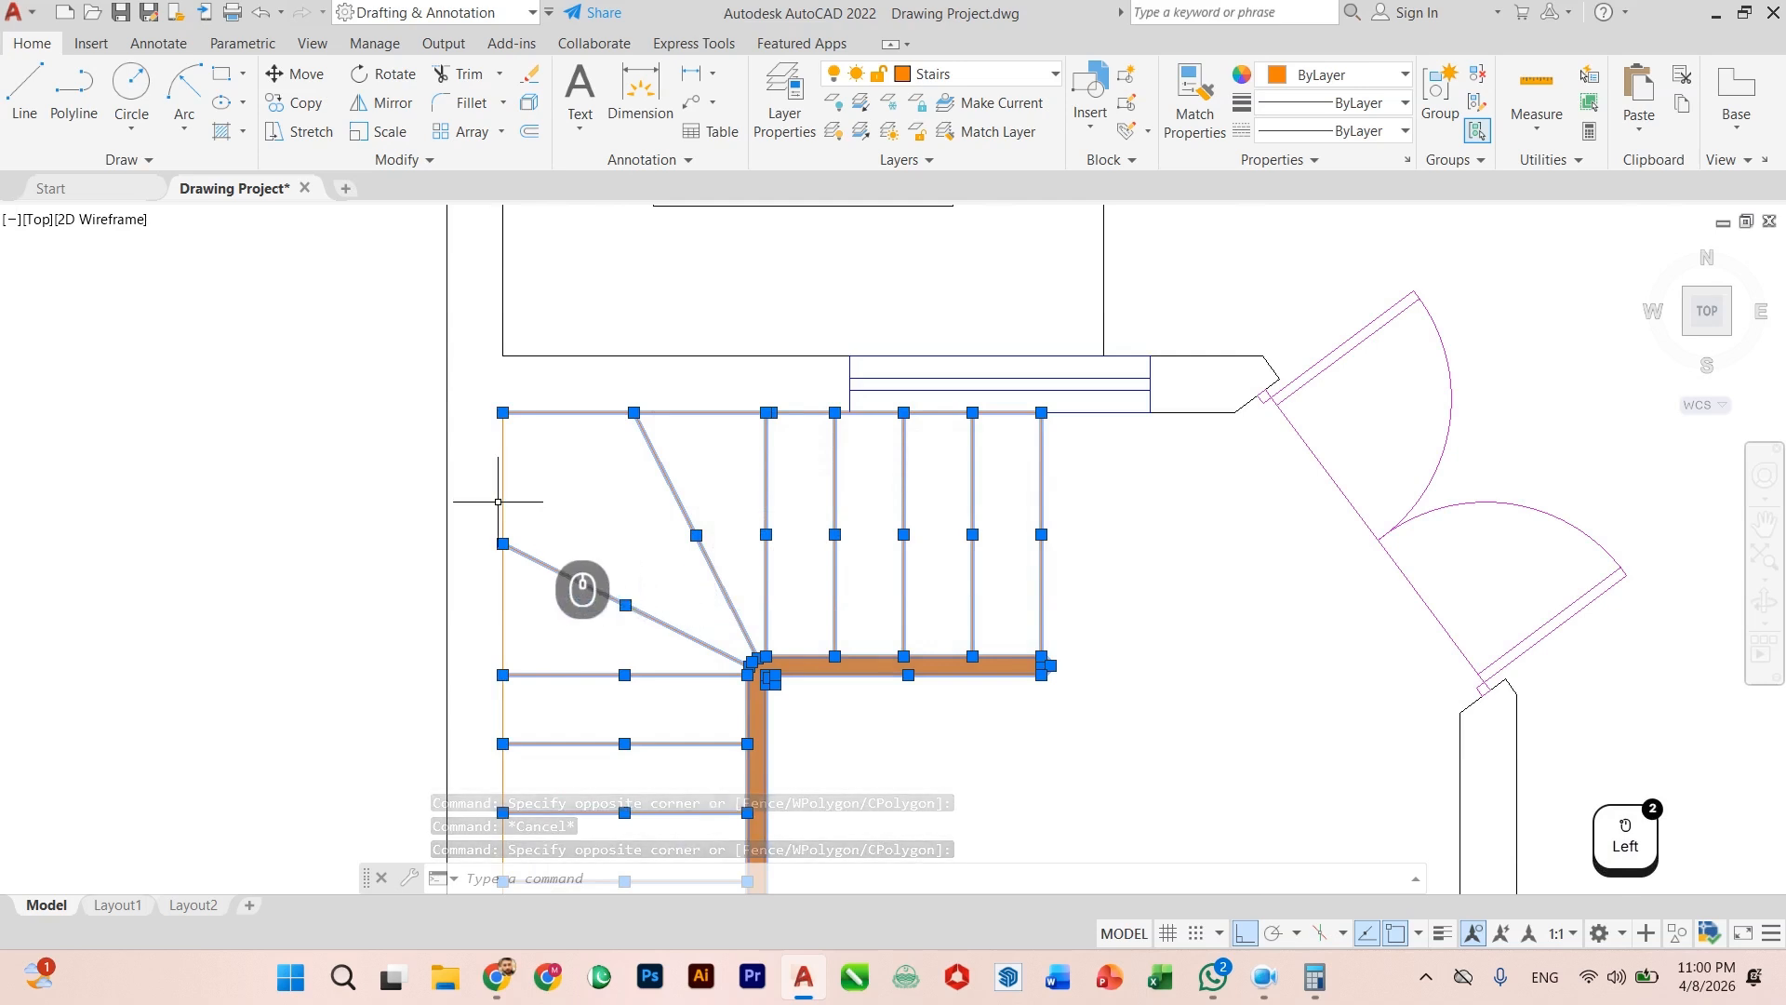
left_click(503, 501)
left_click(613, 592)
scroll(707, 558, "down", 3)
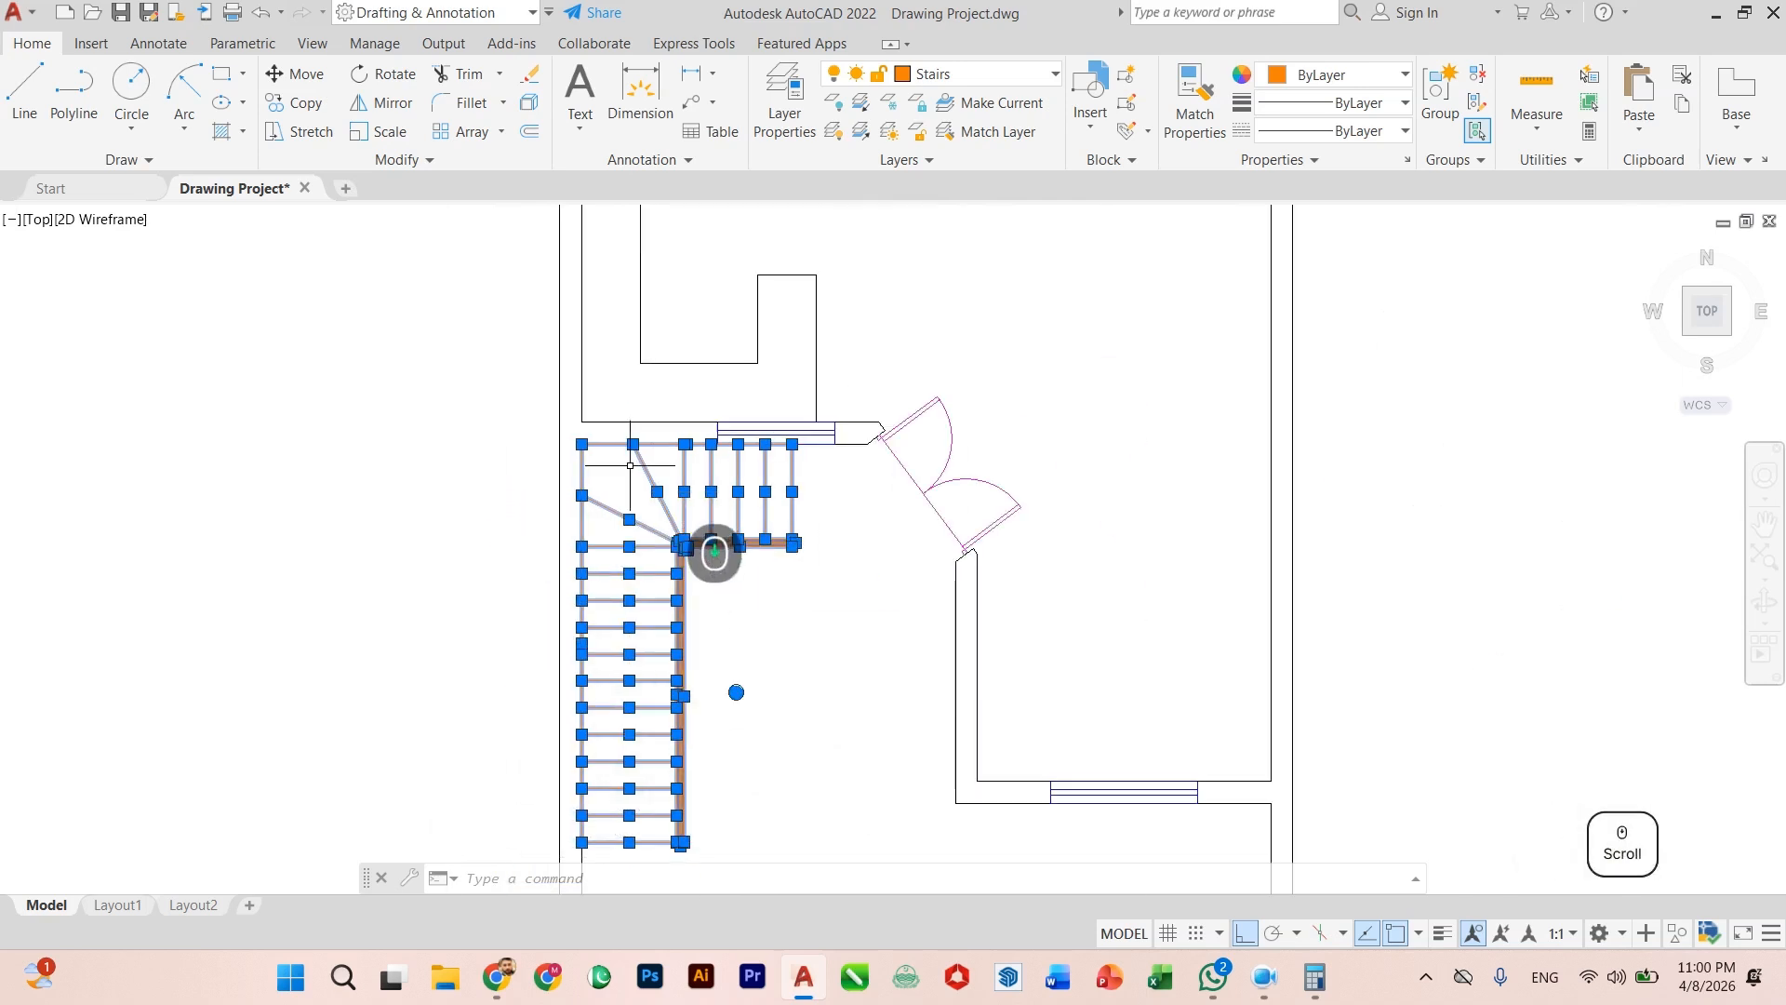
scroll(663, 604, "up", 3)
type("gr")
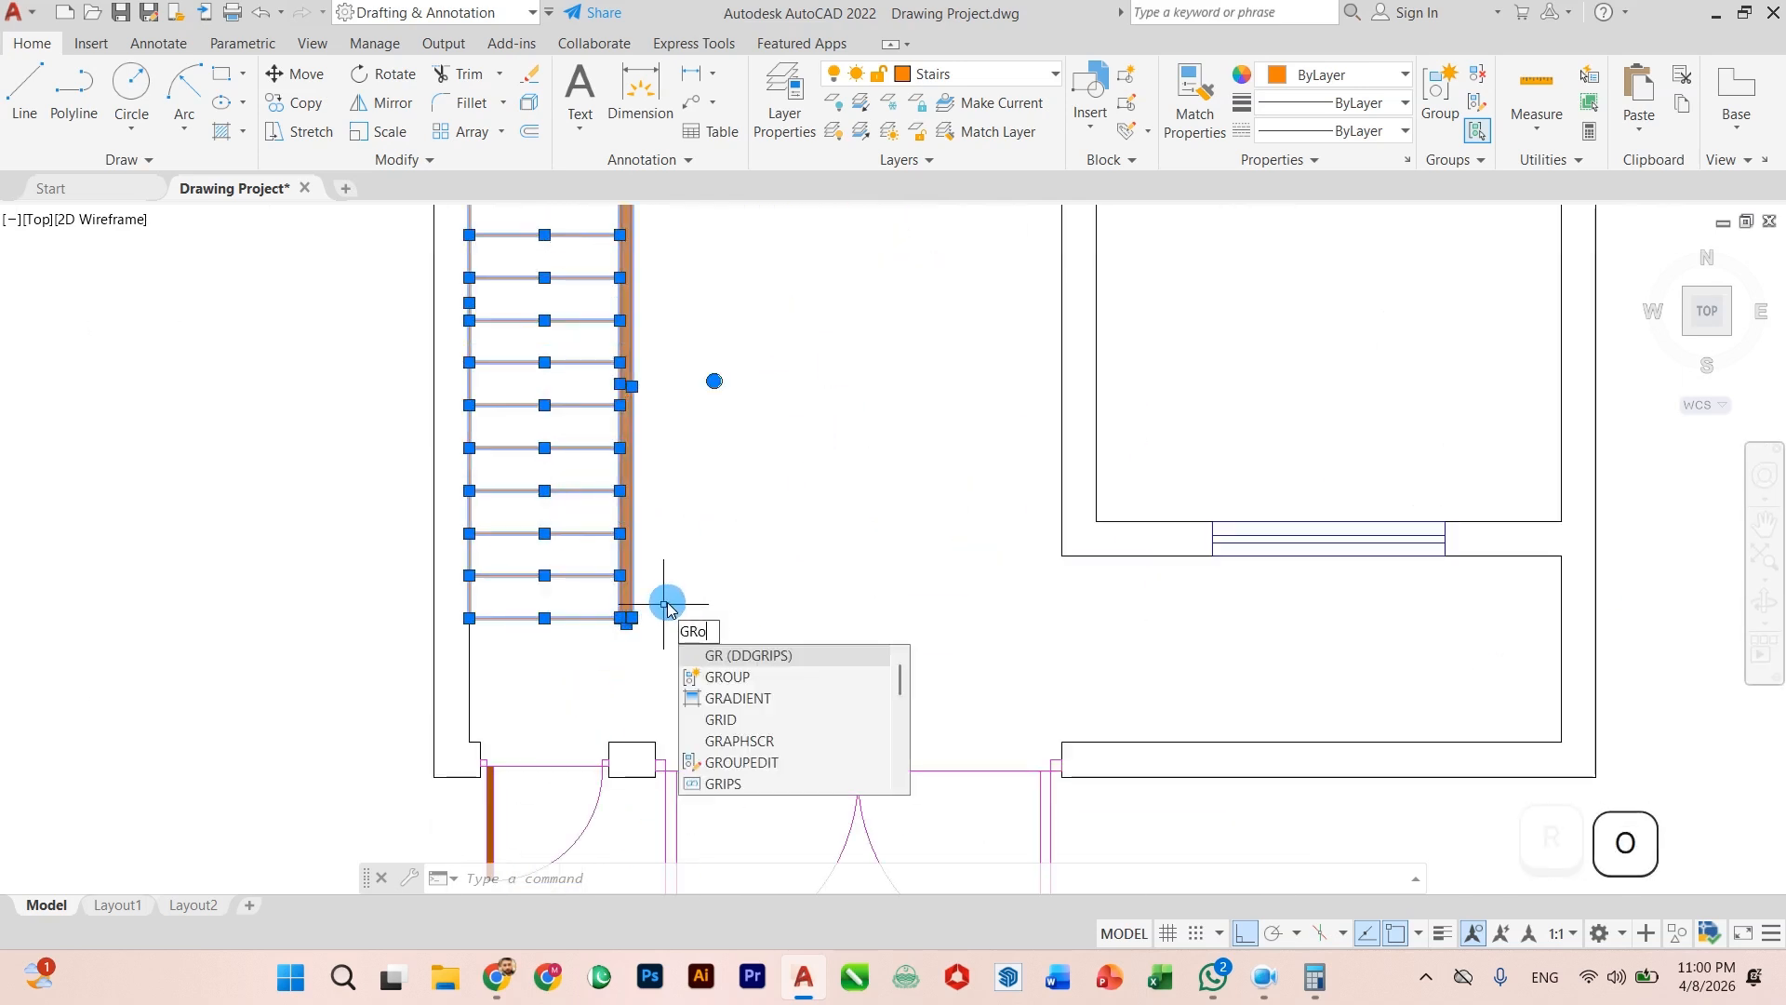
left_click(760, 651)
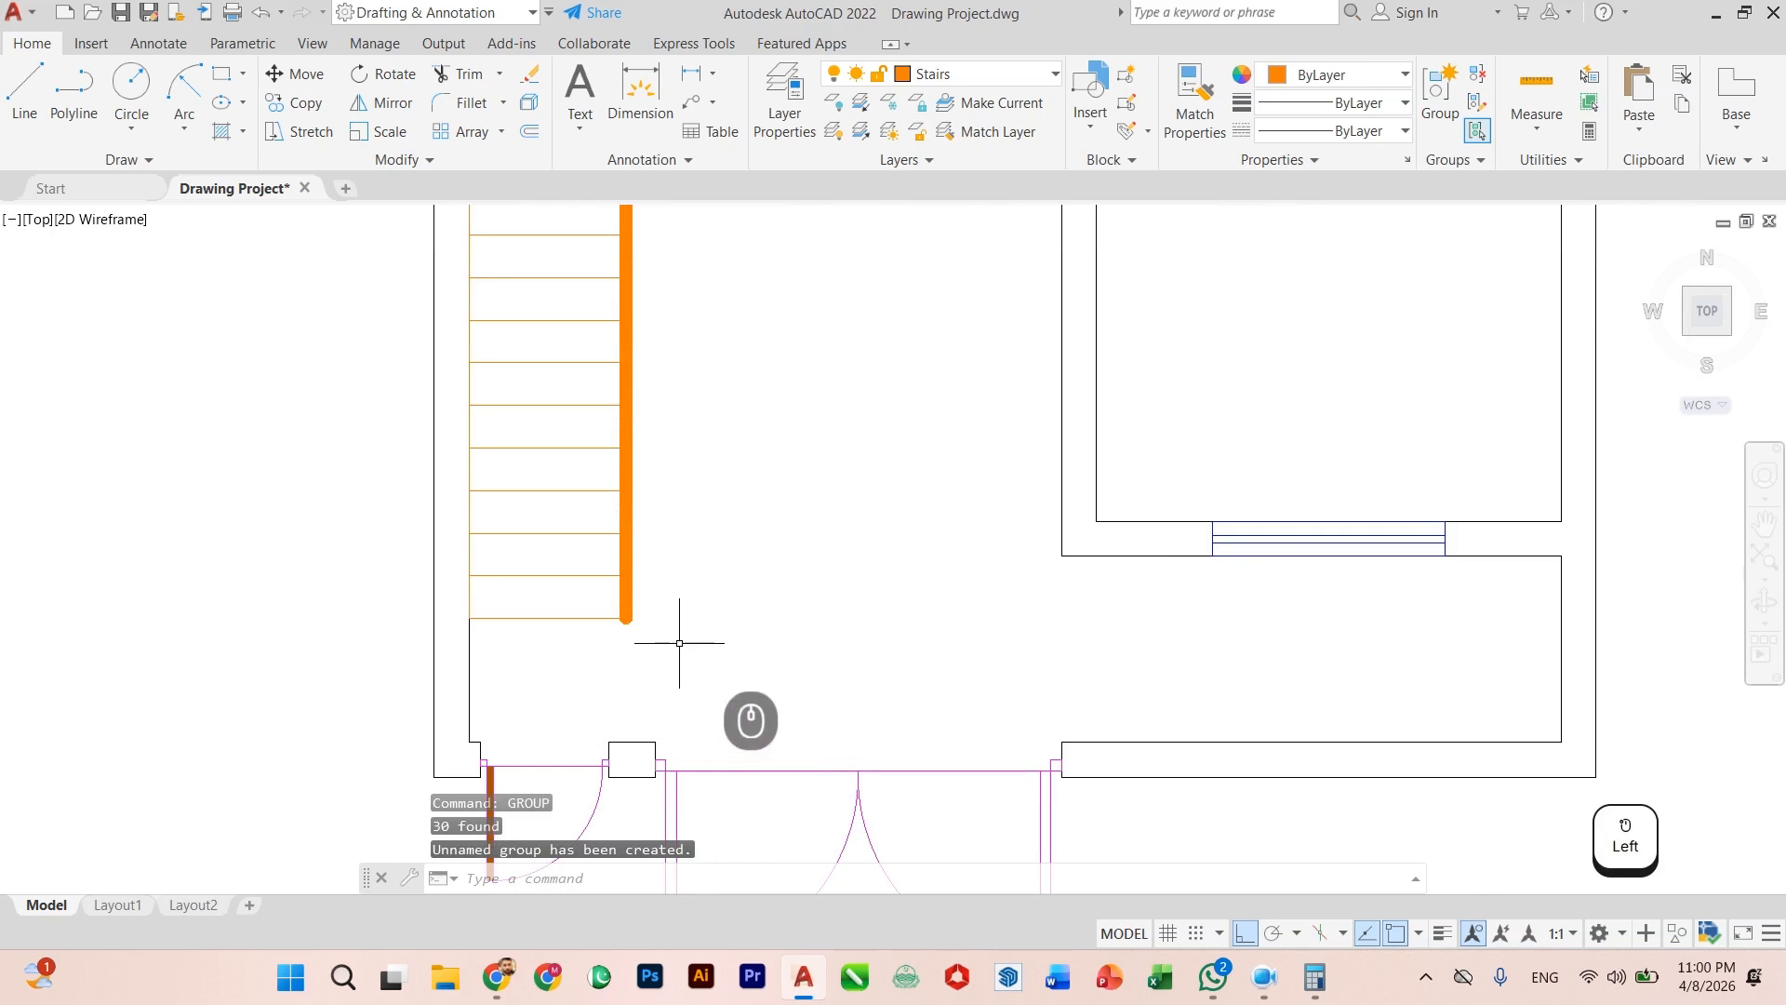
left_click(621, 642)
scroll(622, 646, "down", 3)
key("Escape")
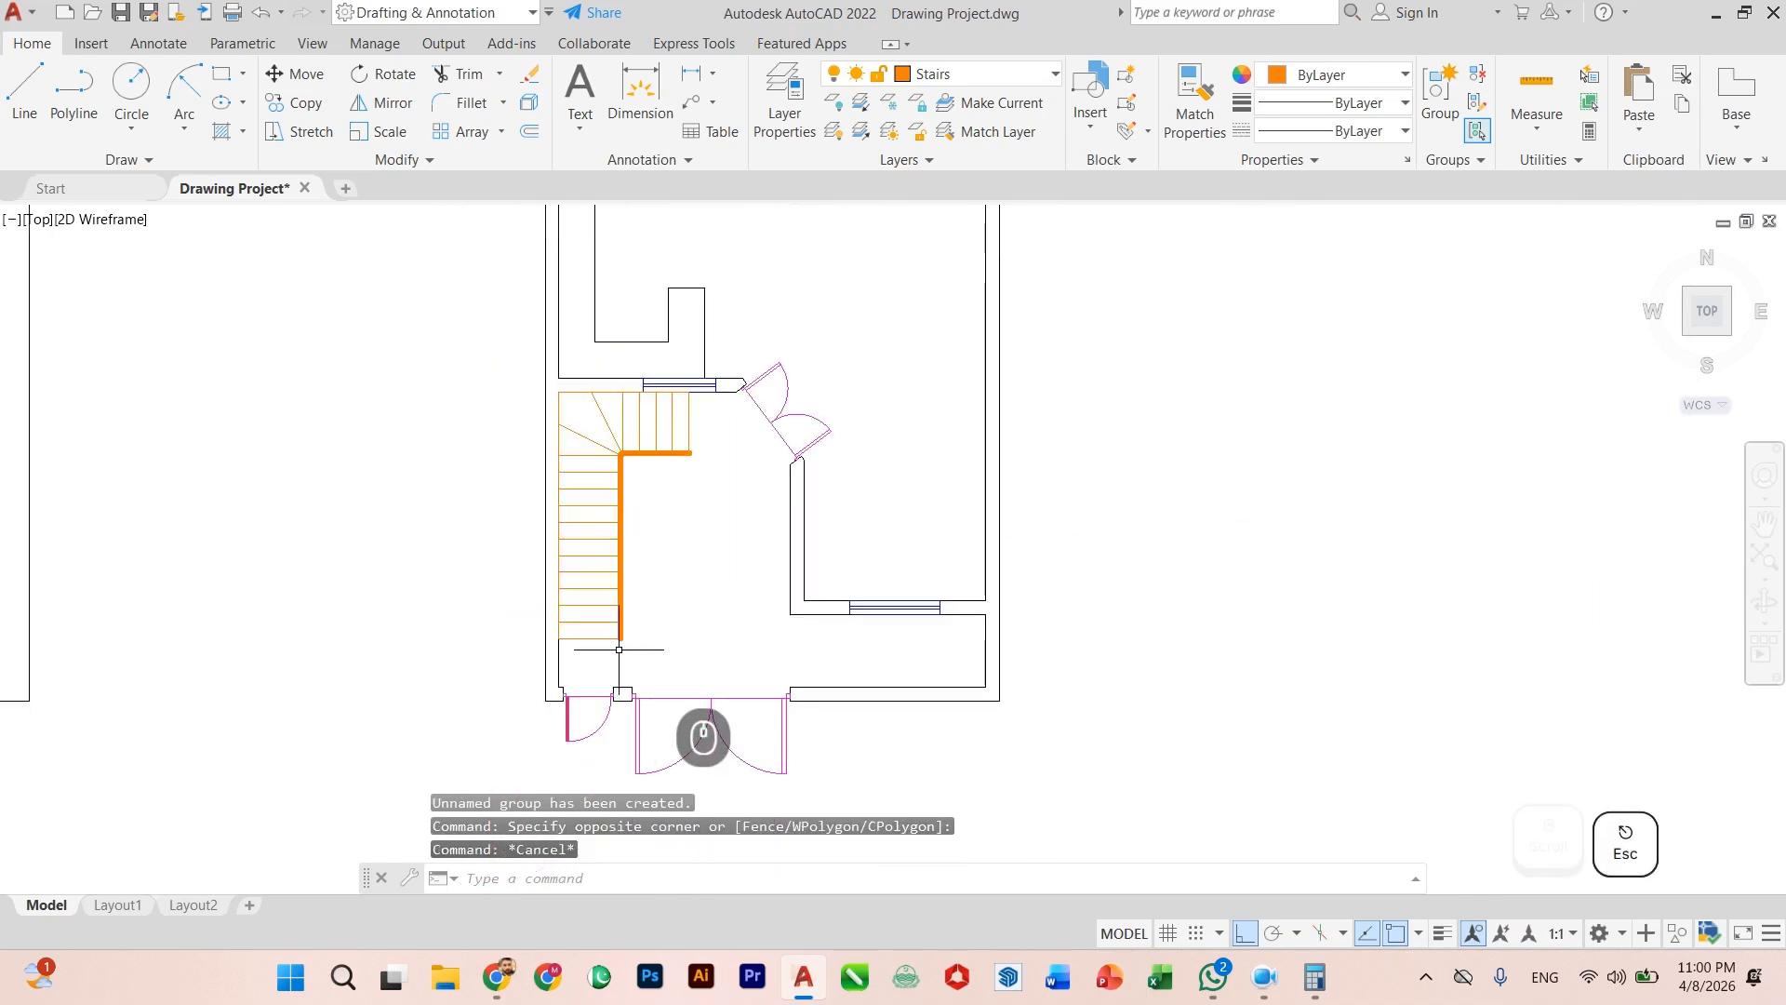
Step: Save the drawing and select the staircase to check that it behaves as one group
scroll(666, 624, "up", 4)
left_click(615, 498)
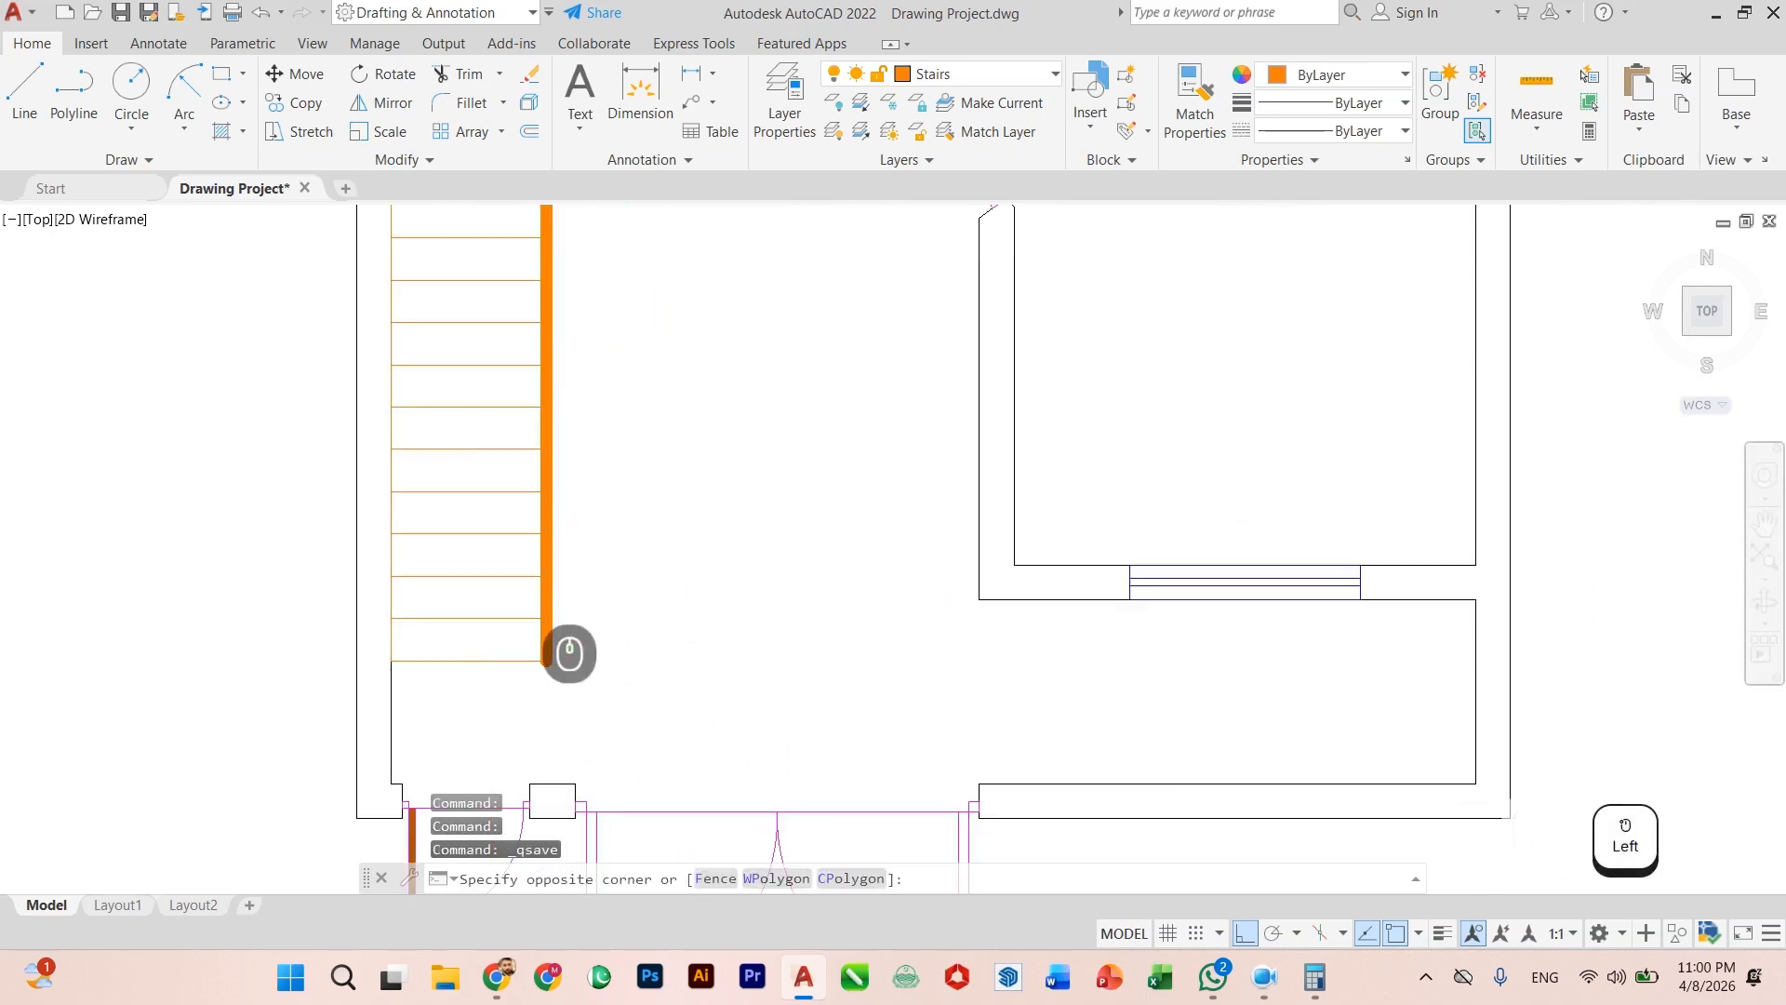
left_click(500, 600)
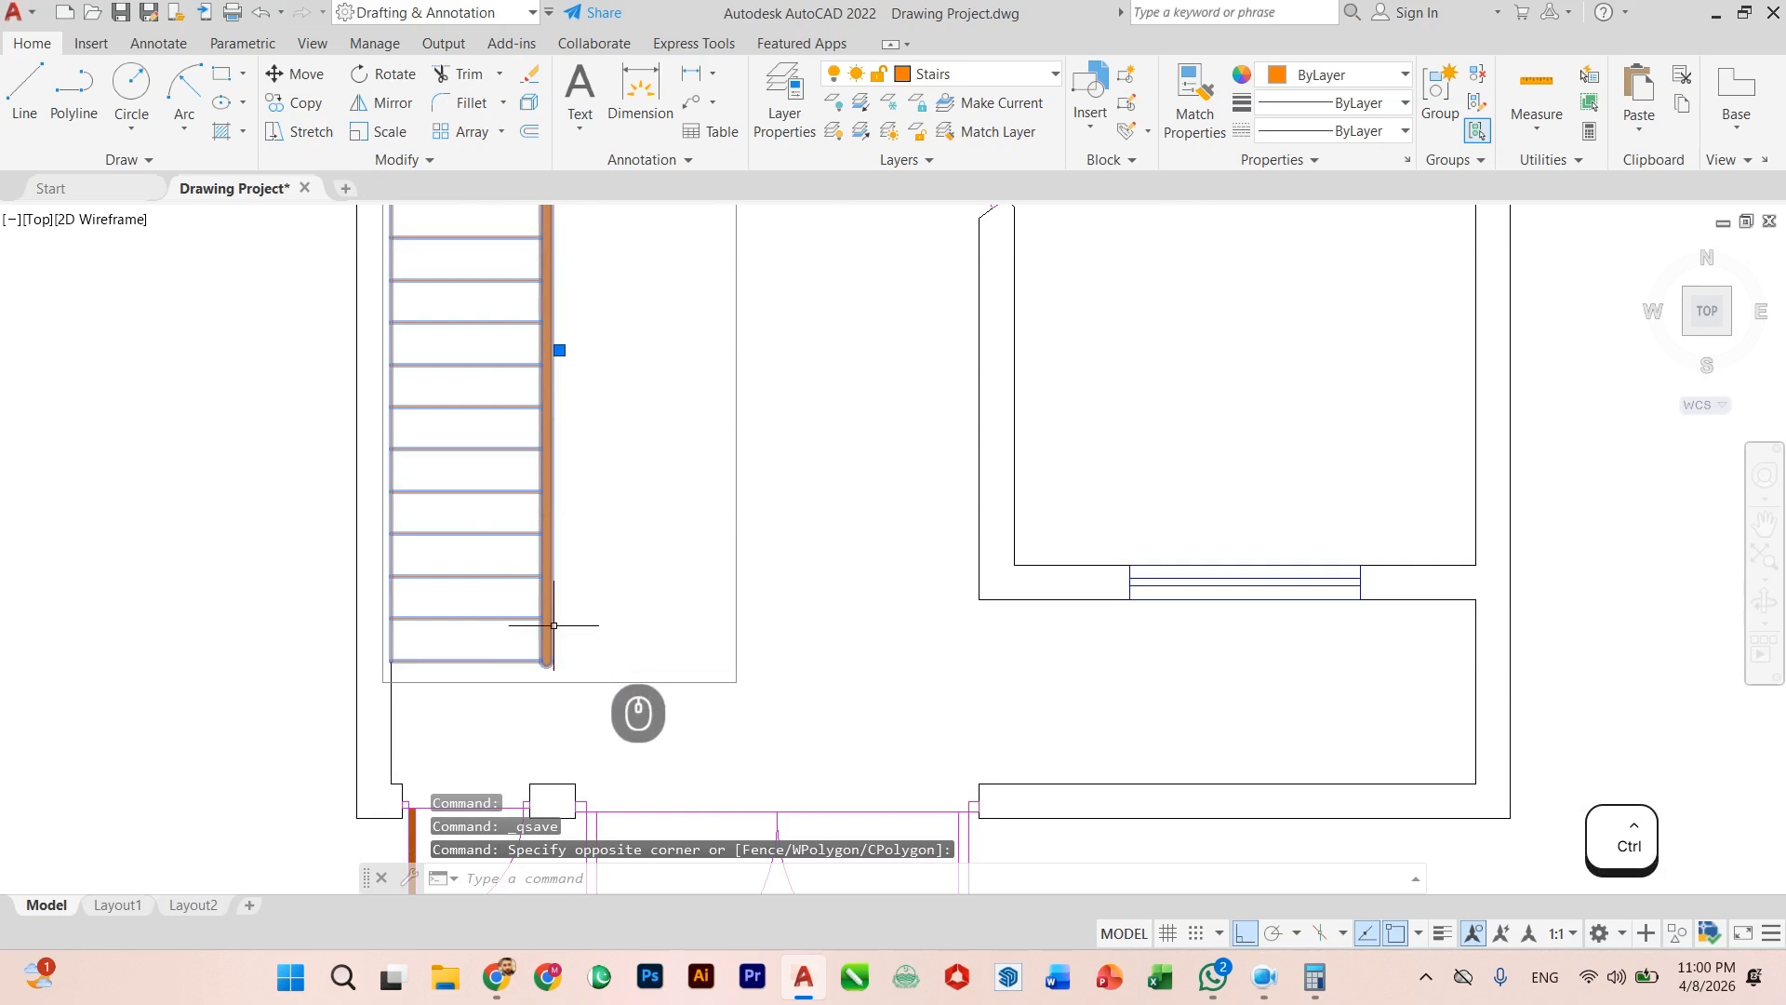
scroll(352, 841, "down", 5)
scroll(406, 611, "up", 2)
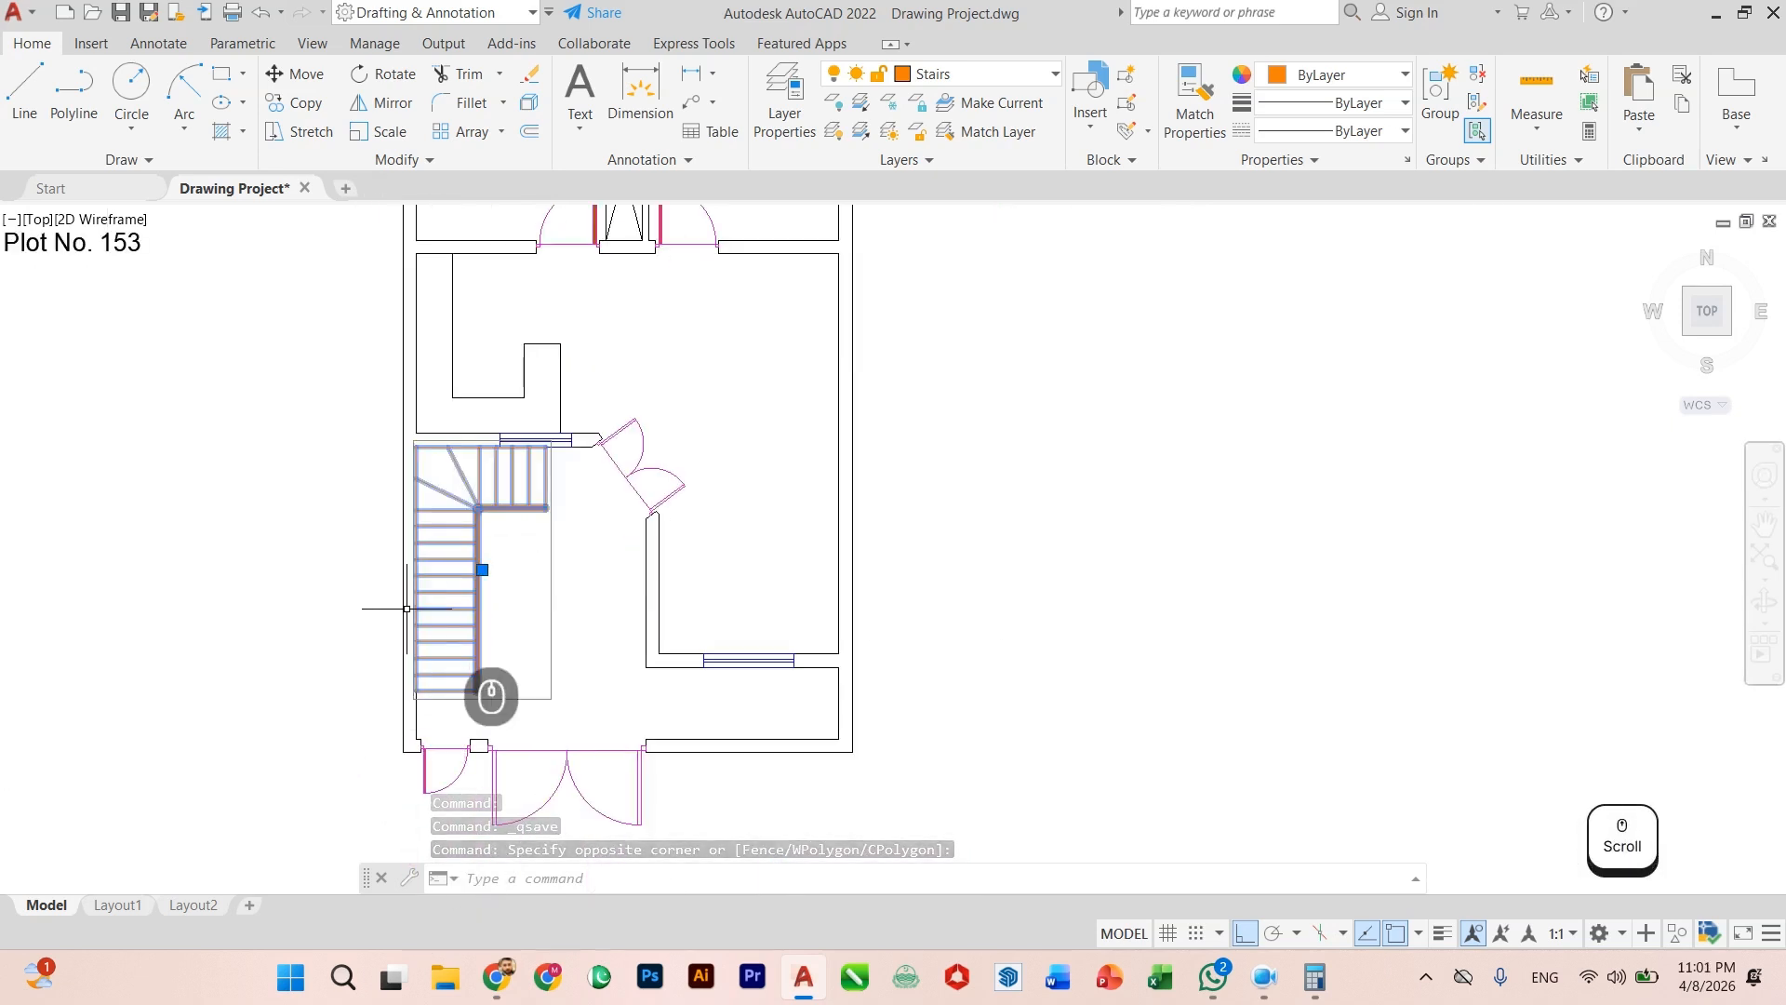
key("Escape")
scroll(417, 571, "up", 4)
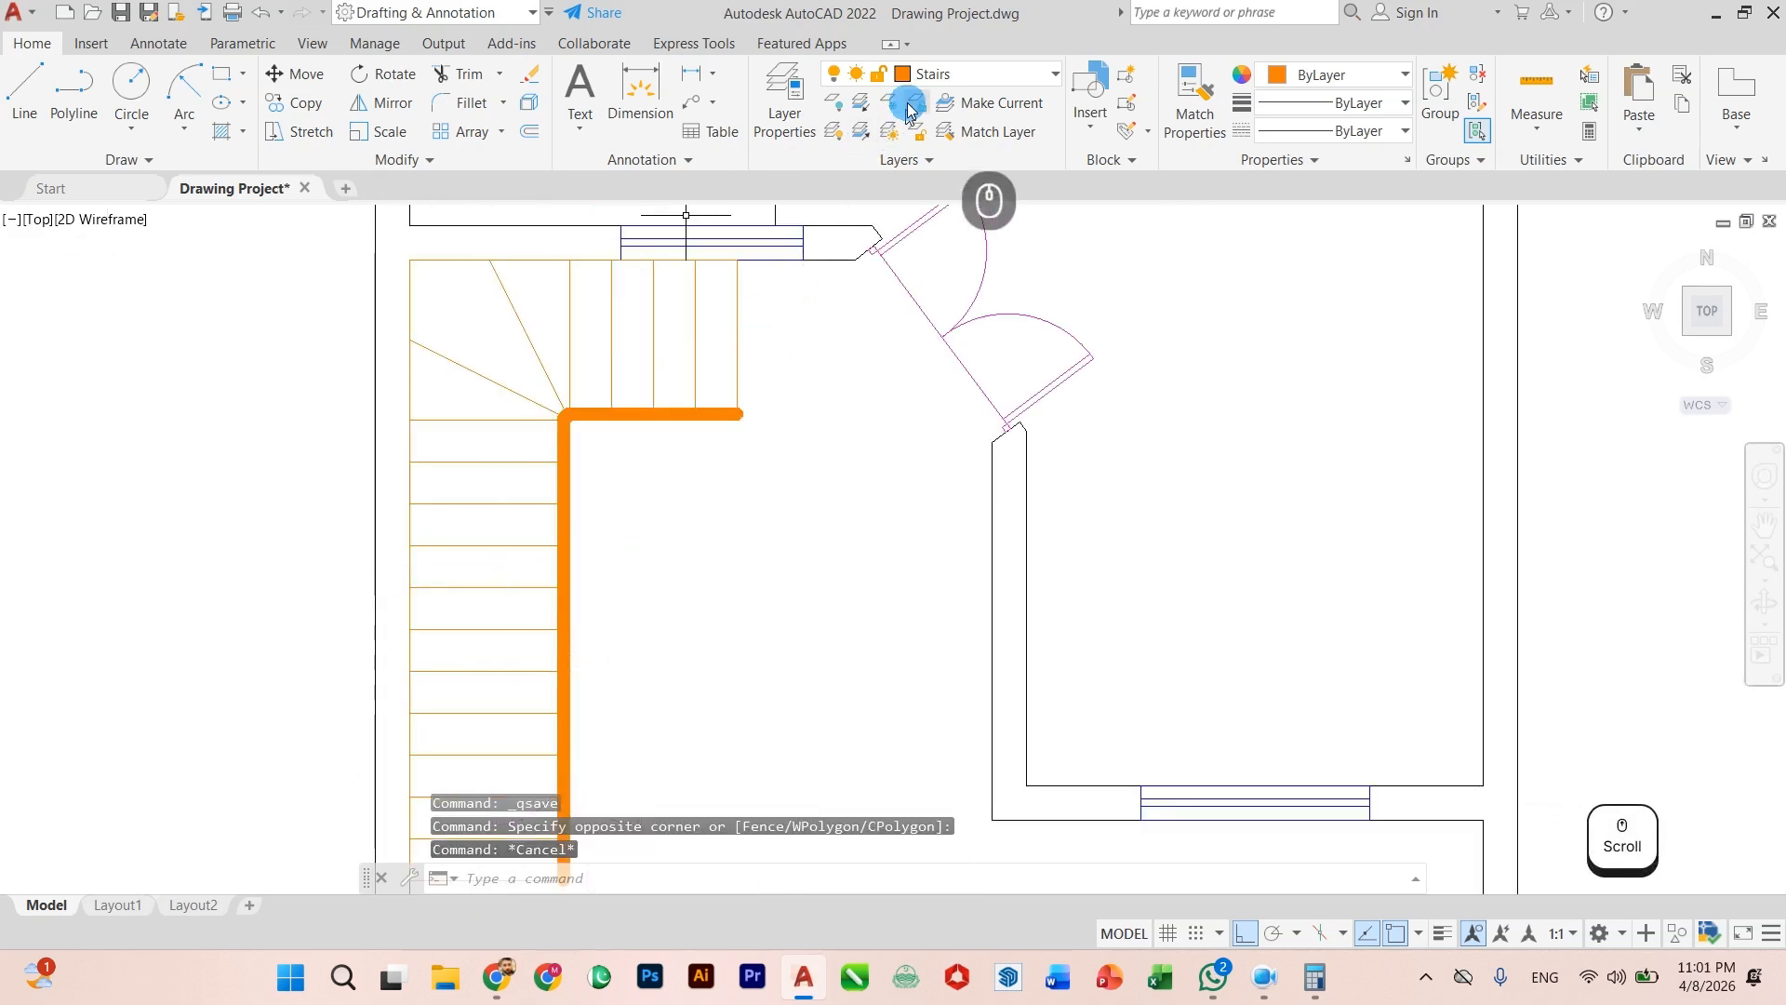
Step: Make layer 0 current, and switch the Stairs layer off and back on
left_click(1018, 74)
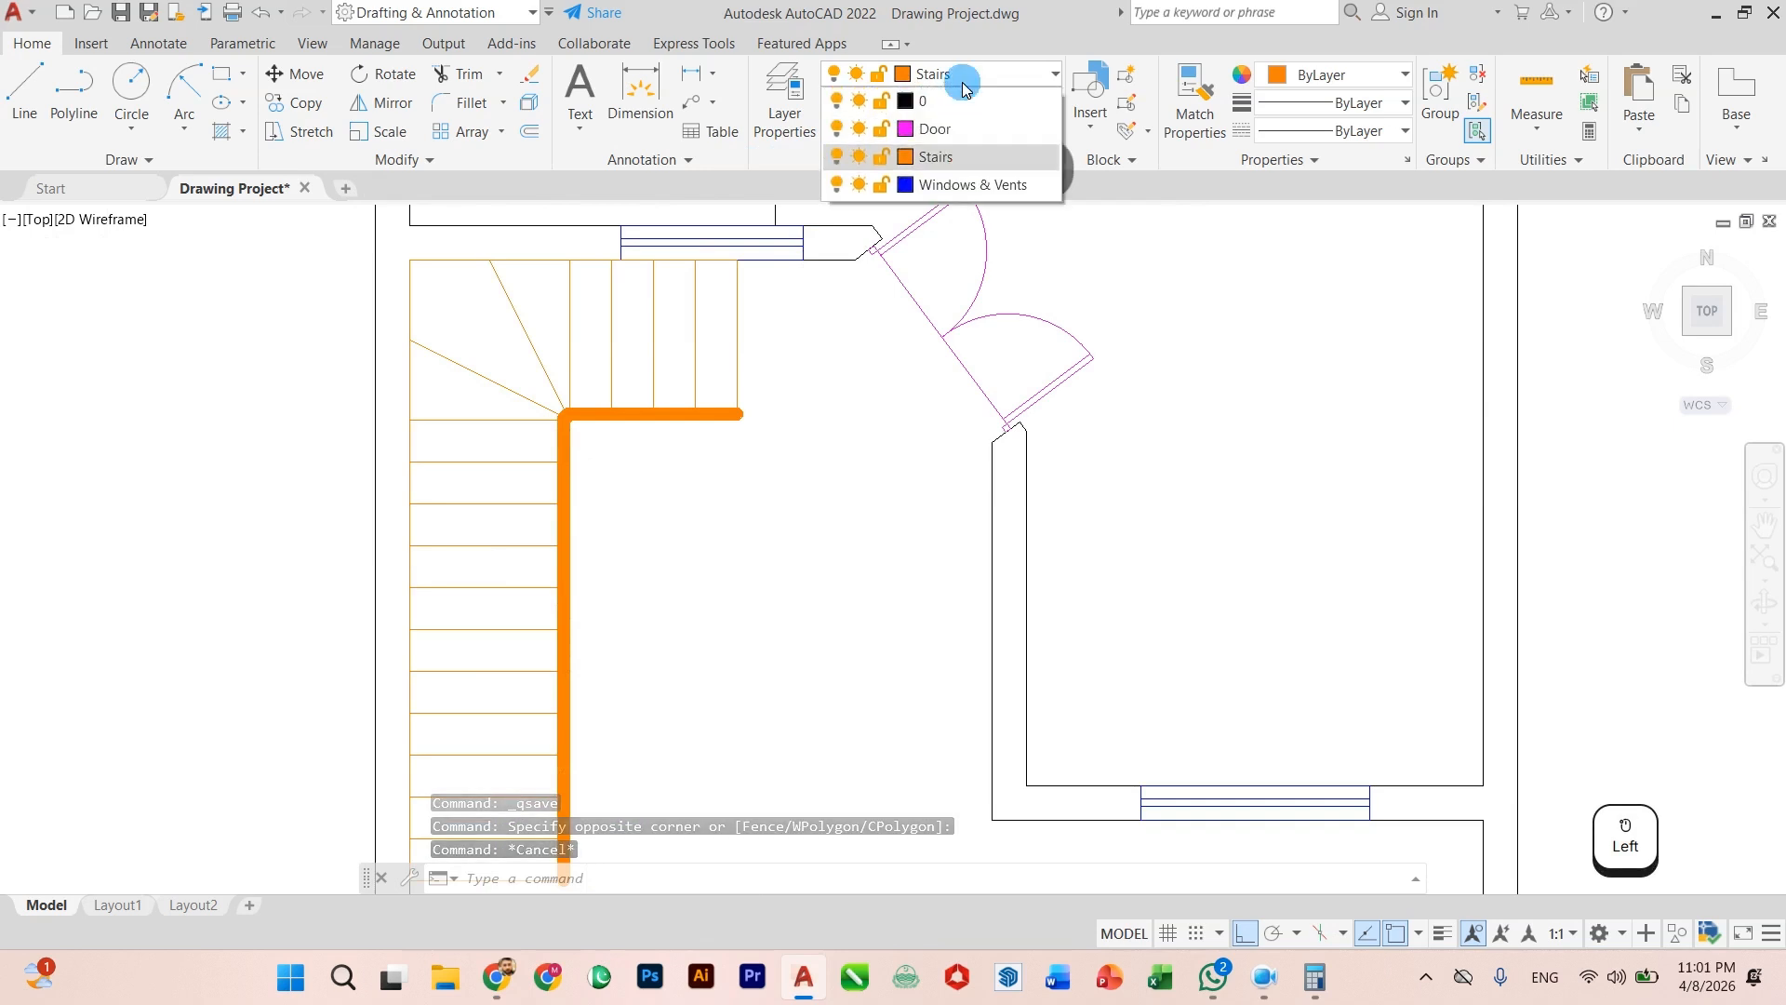
left_click(903, 111)
left_click(933, 76)
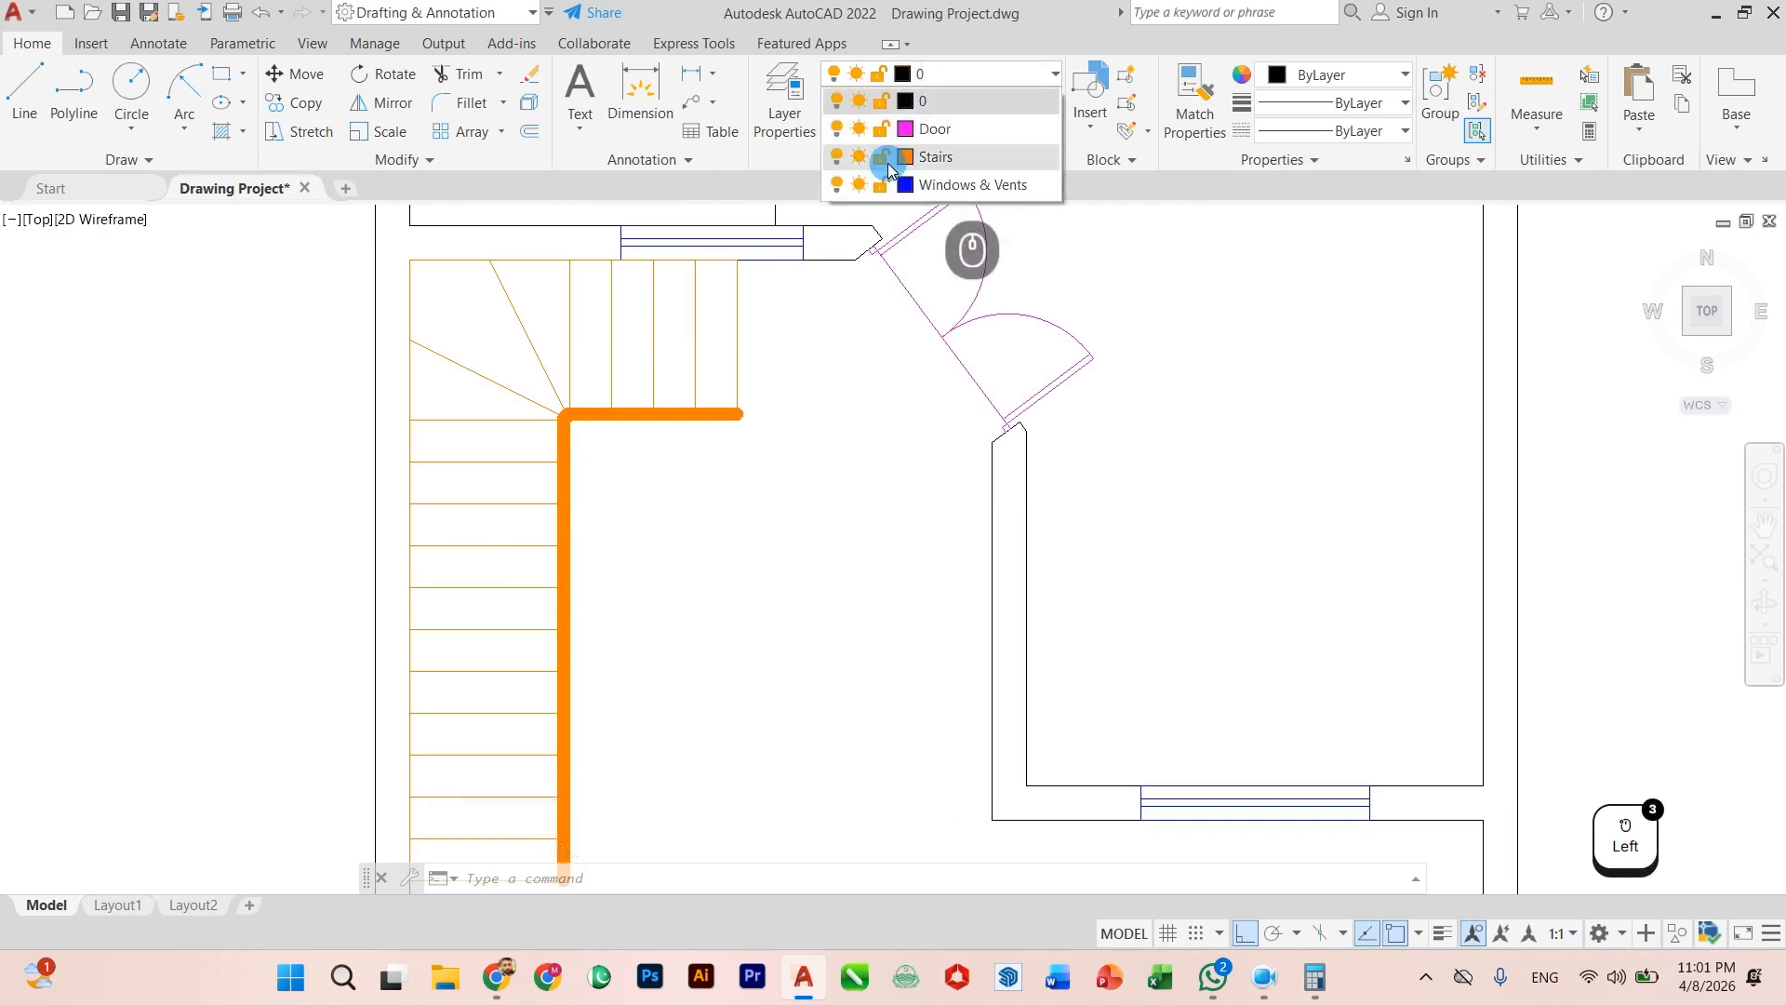
left_click(837, 158)
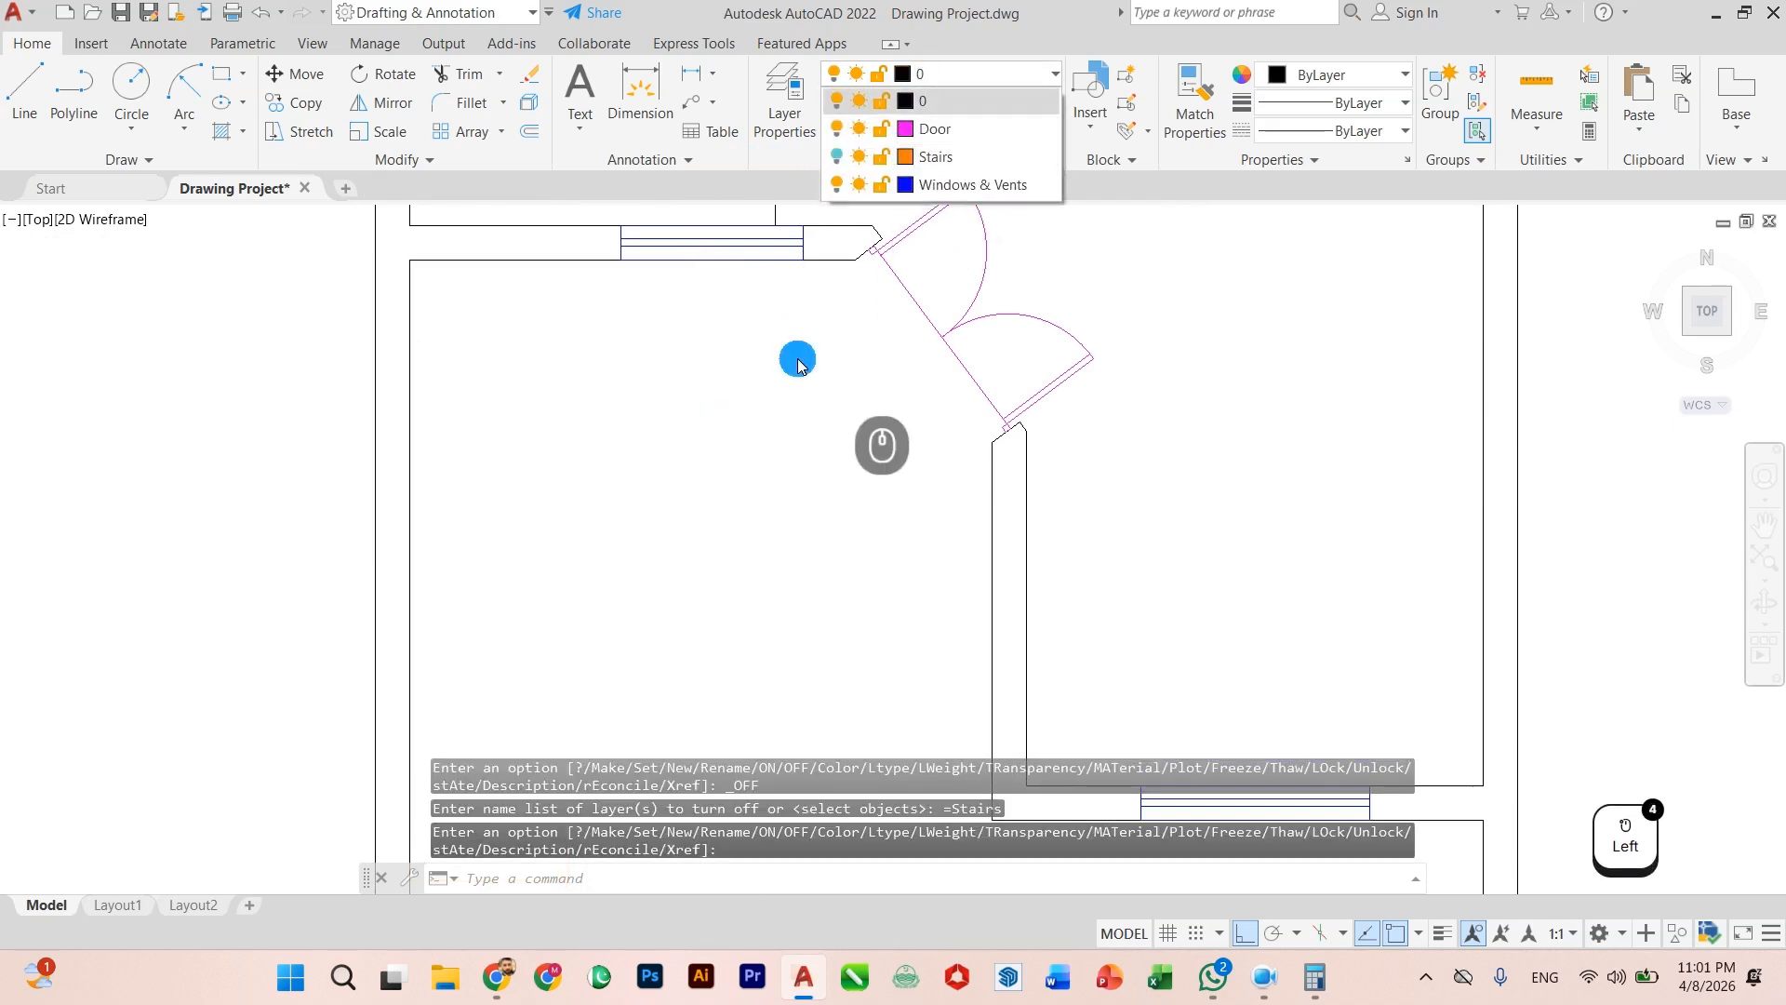
left_click(849, 160)
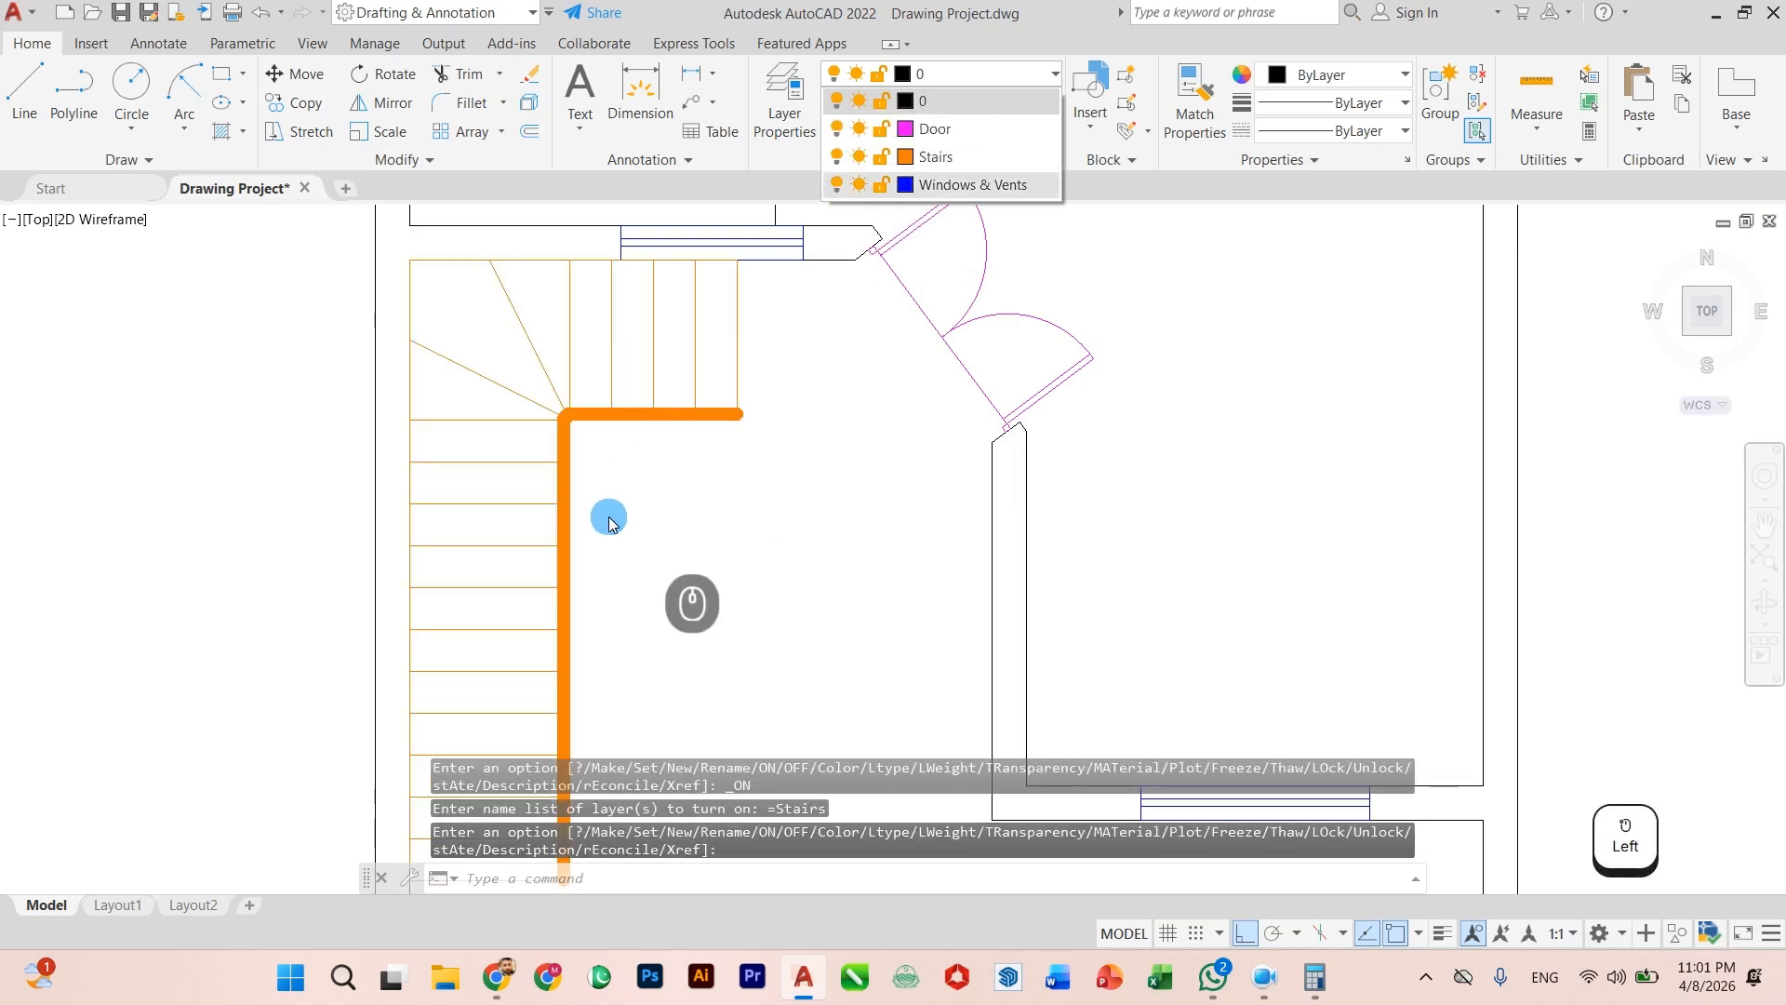
left_click(917, 72)
scroll(558, 546, "down", 2)
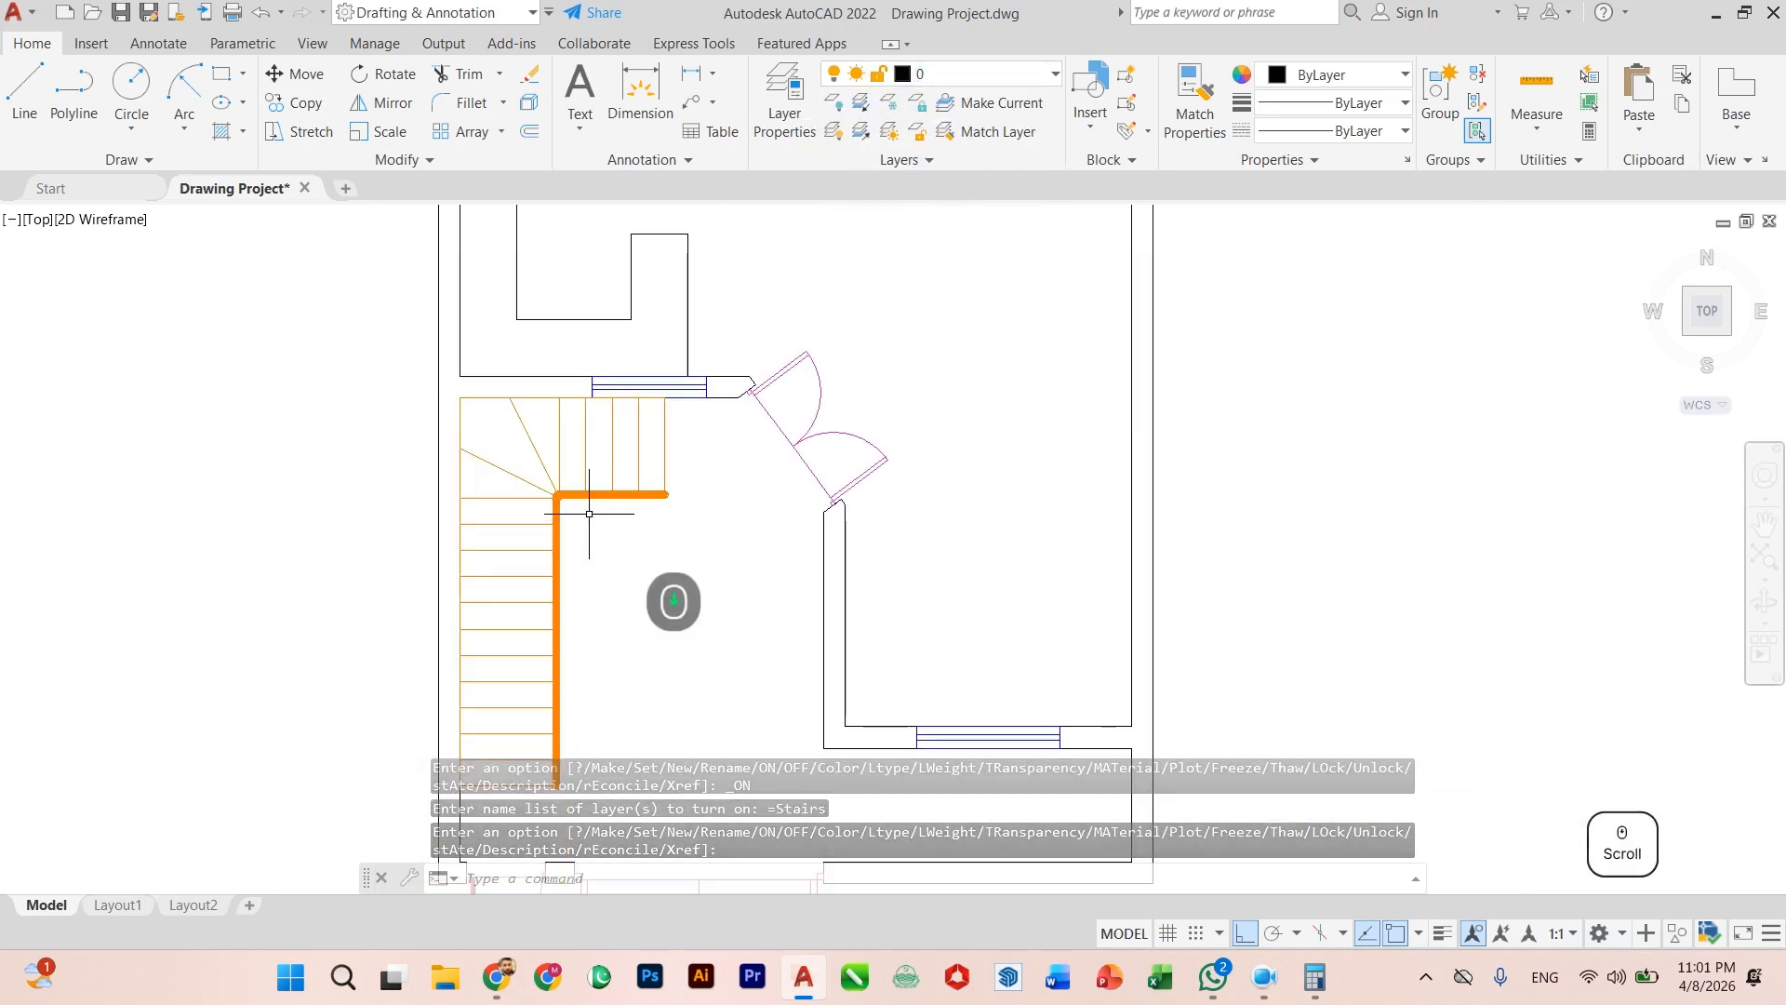
scroll(589, 513, "down", 2)
scroll(530, 638, "up", 5)
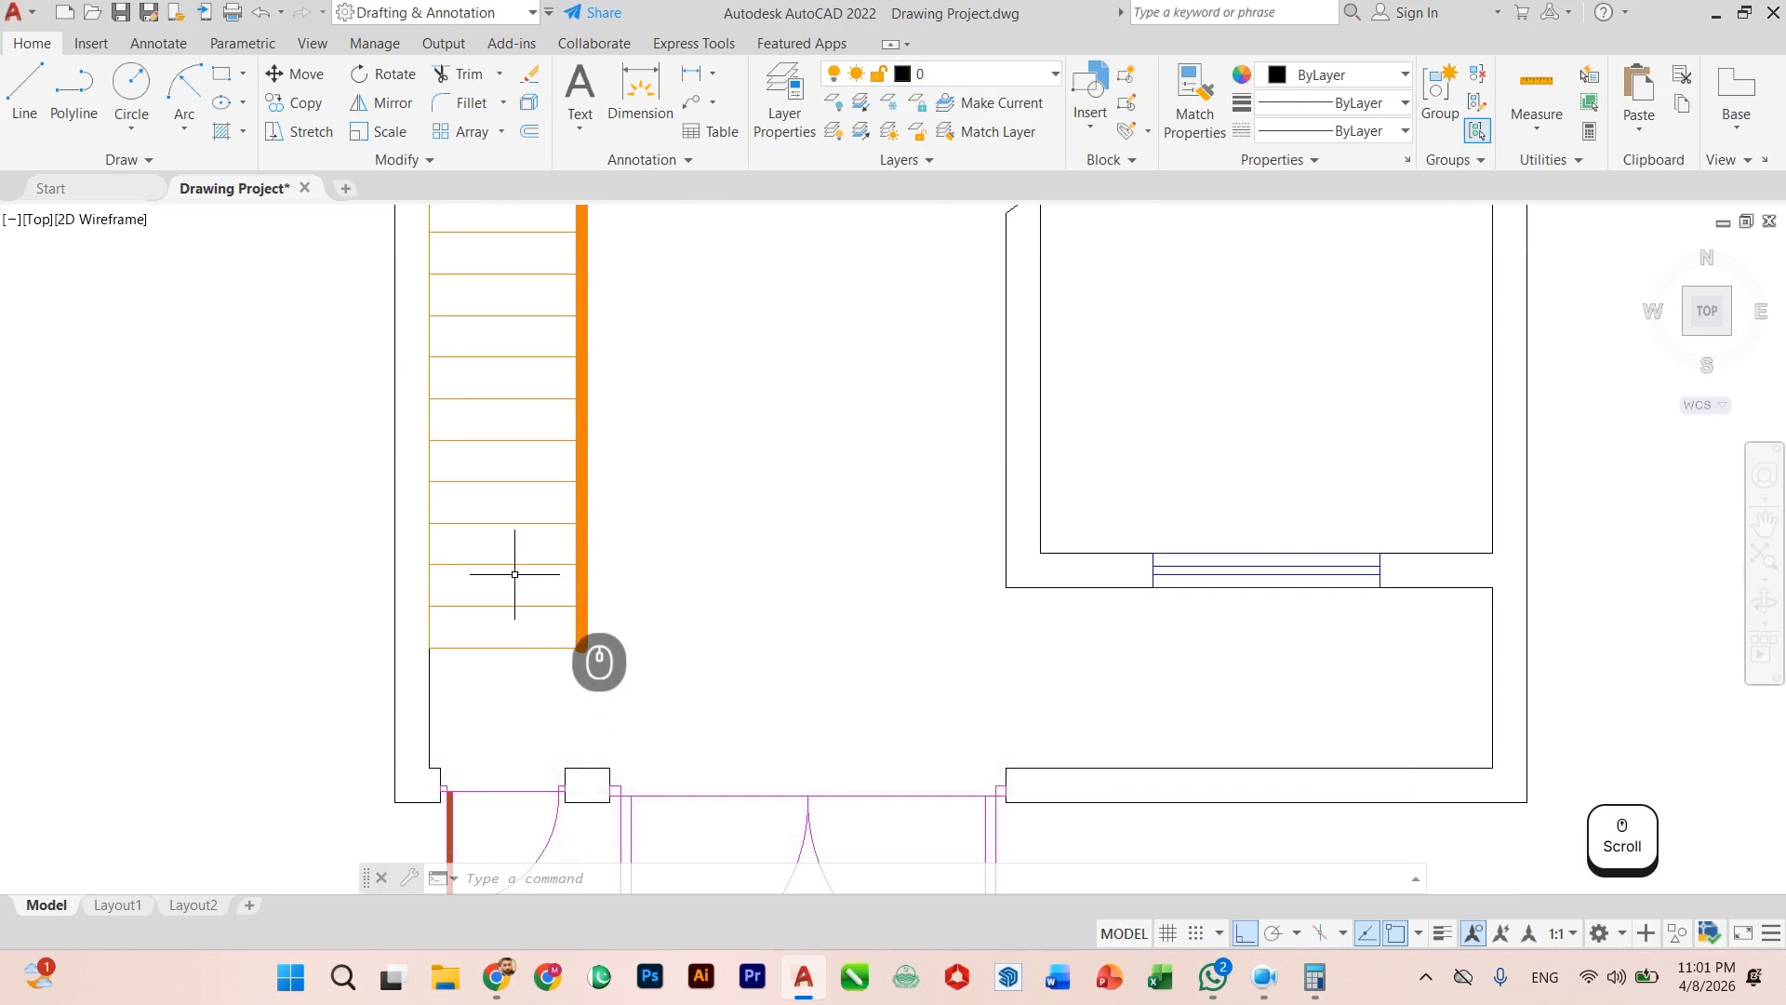
left_click(519, 513)
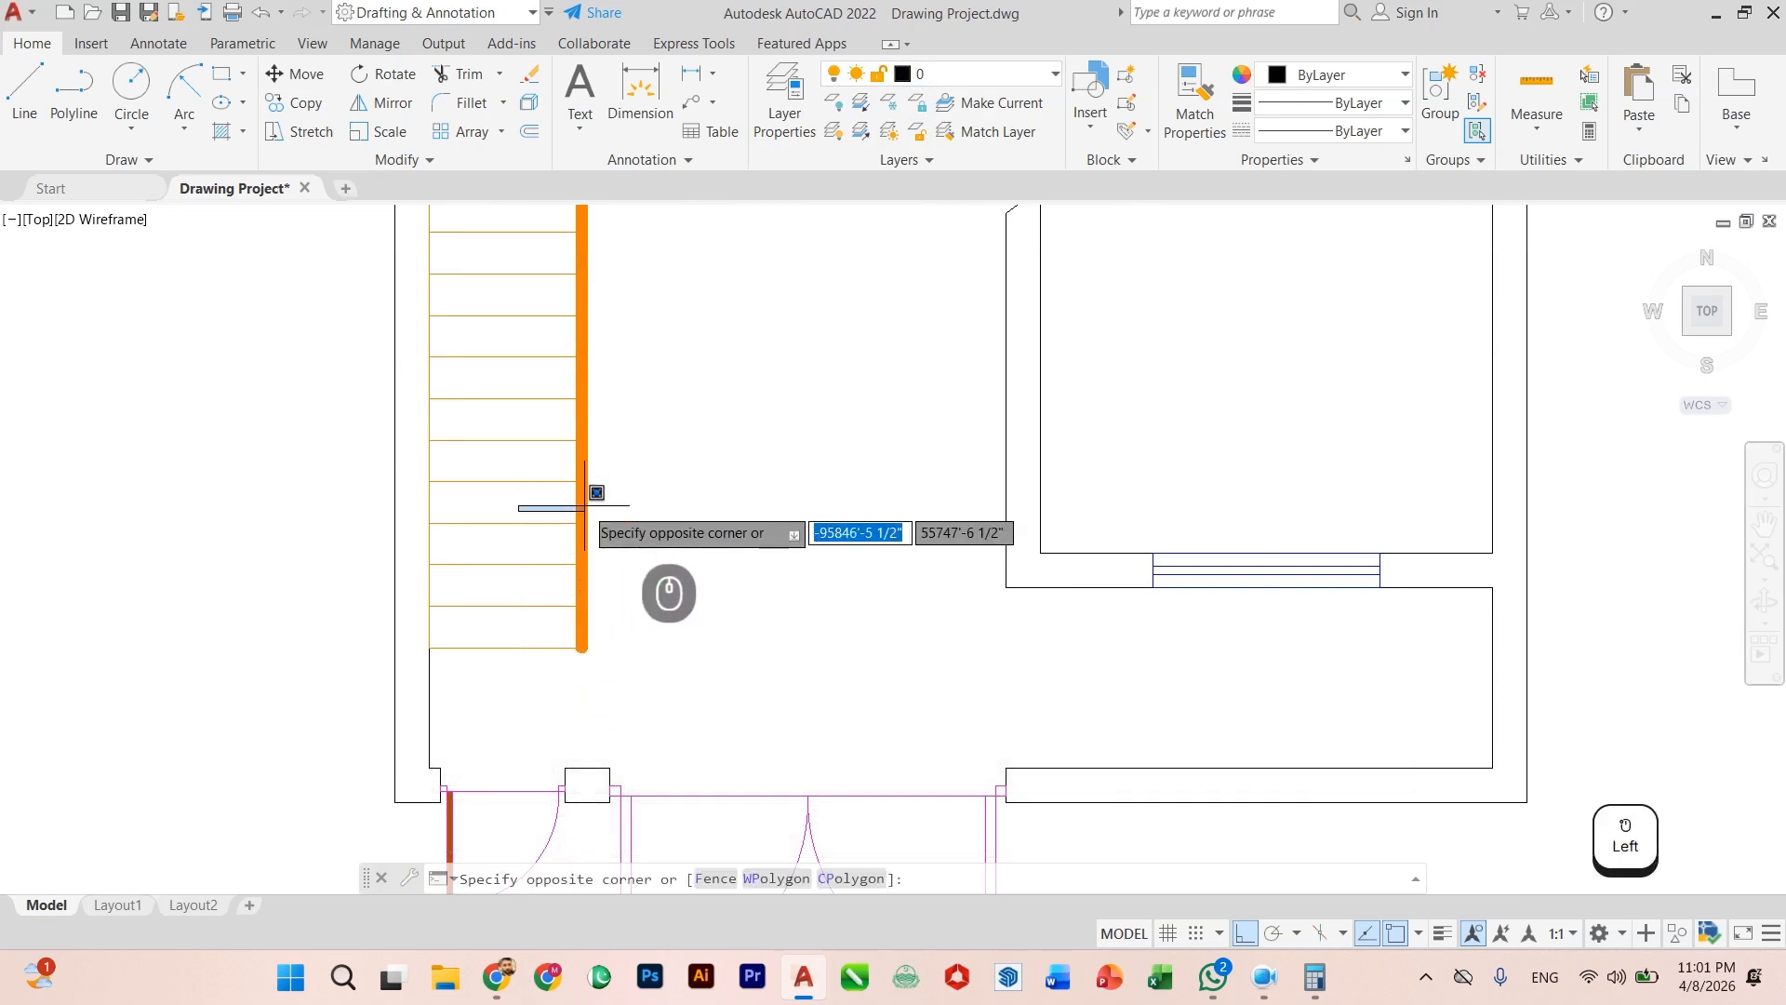
key("Escape")
scroll(588, 514, "down", 3)
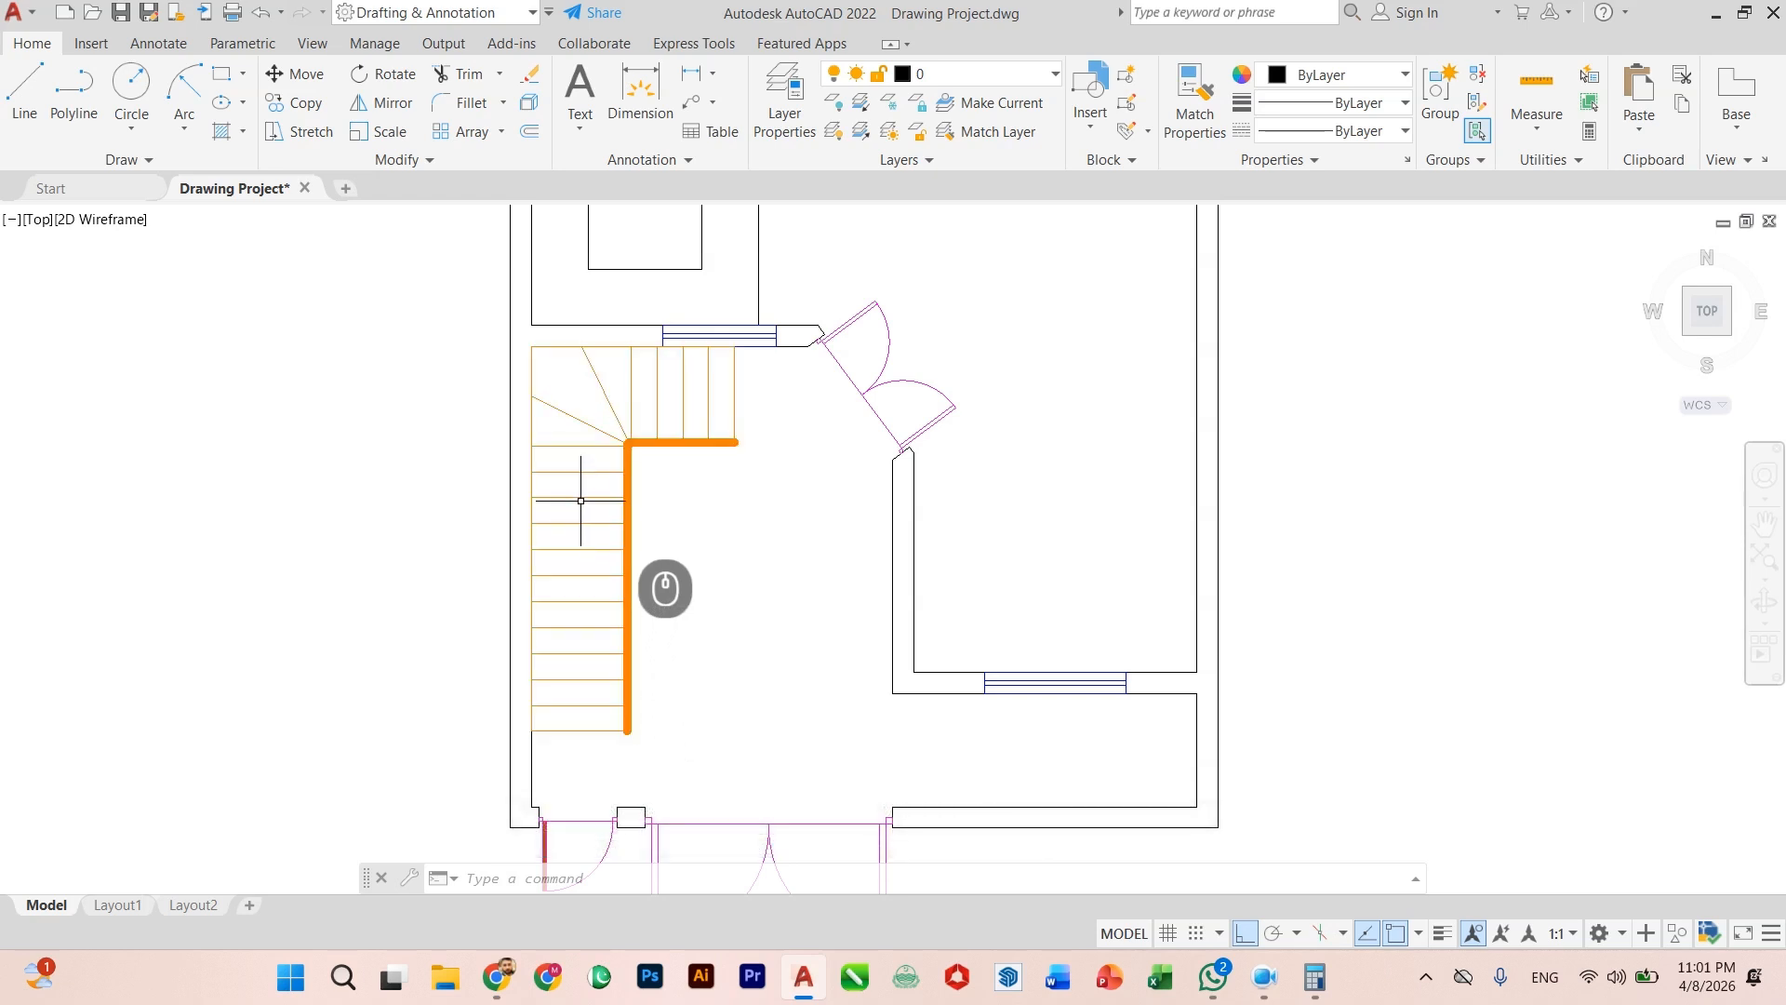
scroll(580, 500, "up", 4)
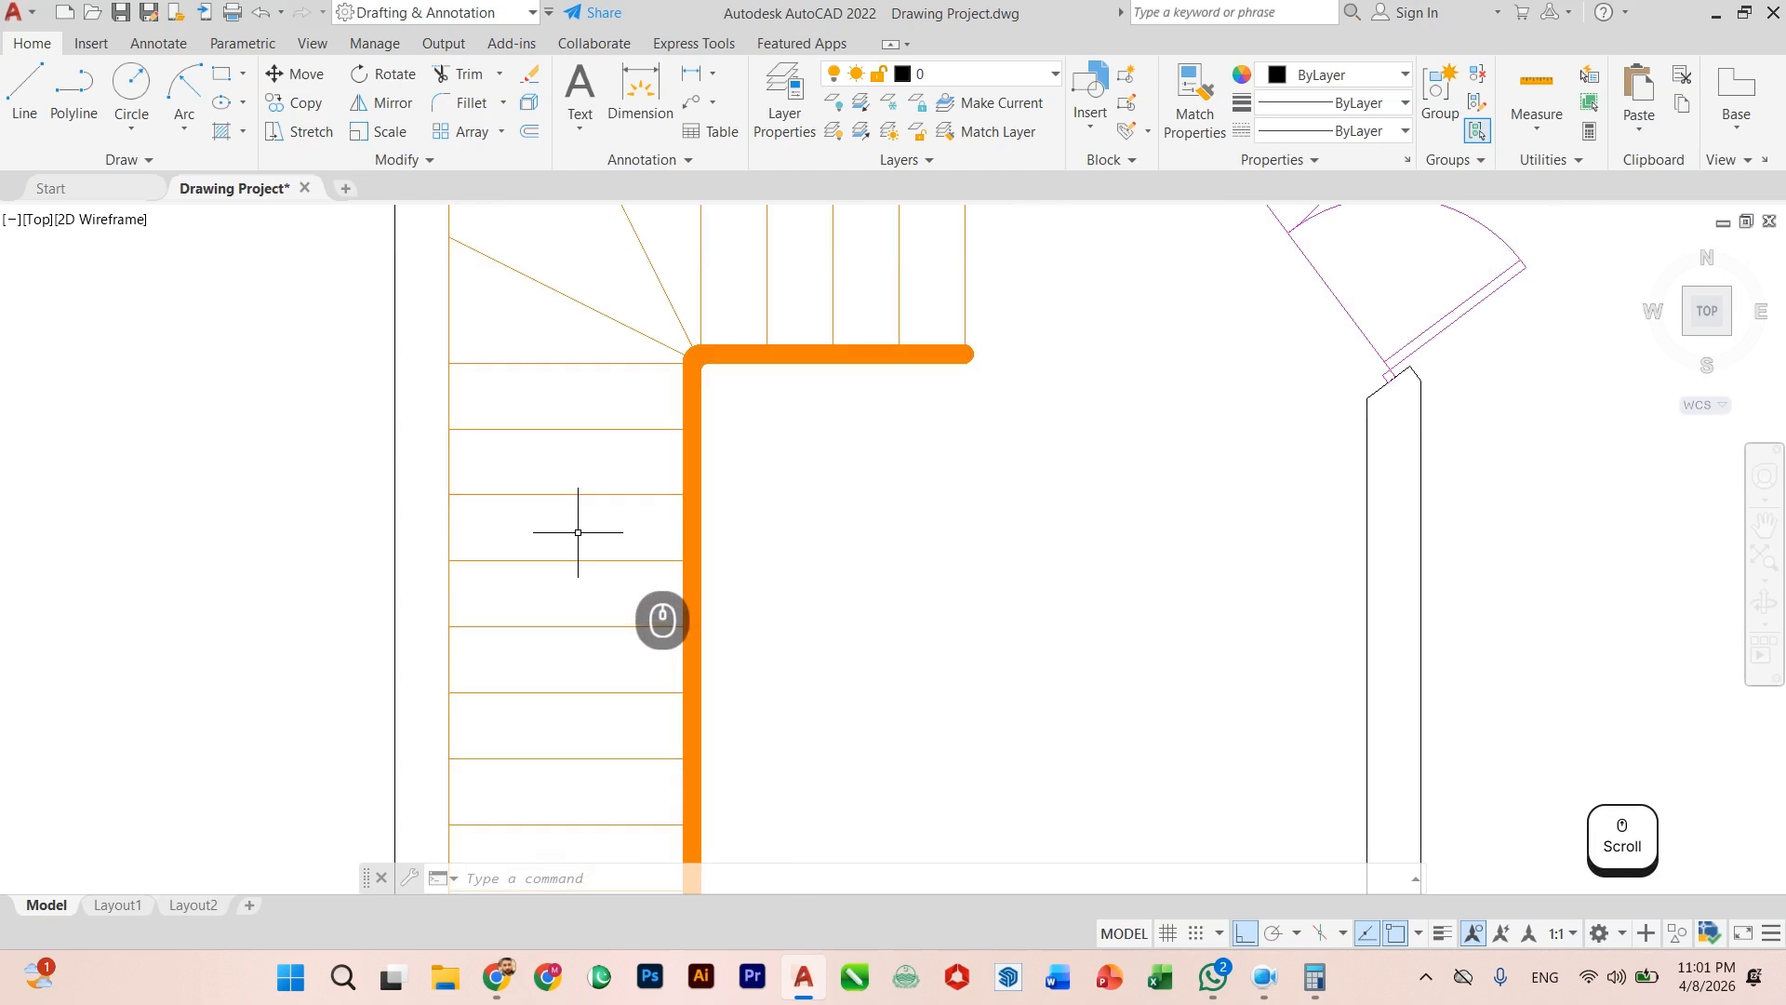
Step: Draw a line along the third straight tread below the winders to the side strip, continuing up to the upper wall
key("Return")
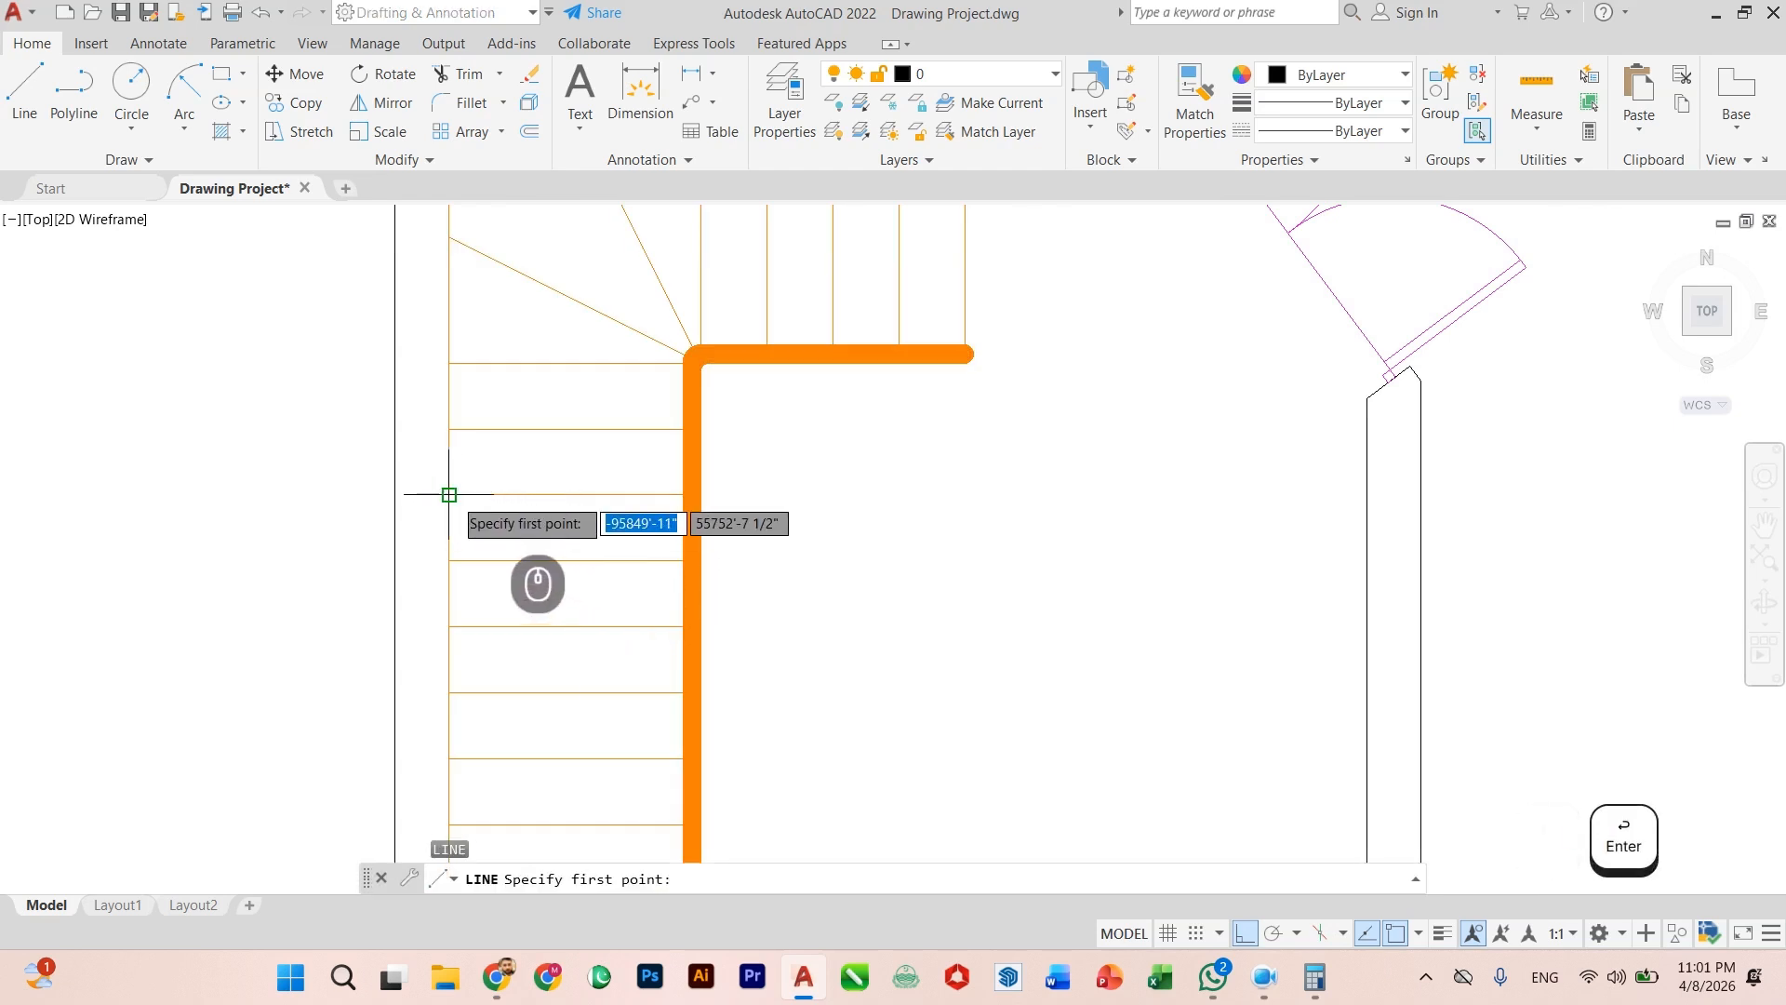
left_click(452, 494)
scroll(709, 559, "down", 4)
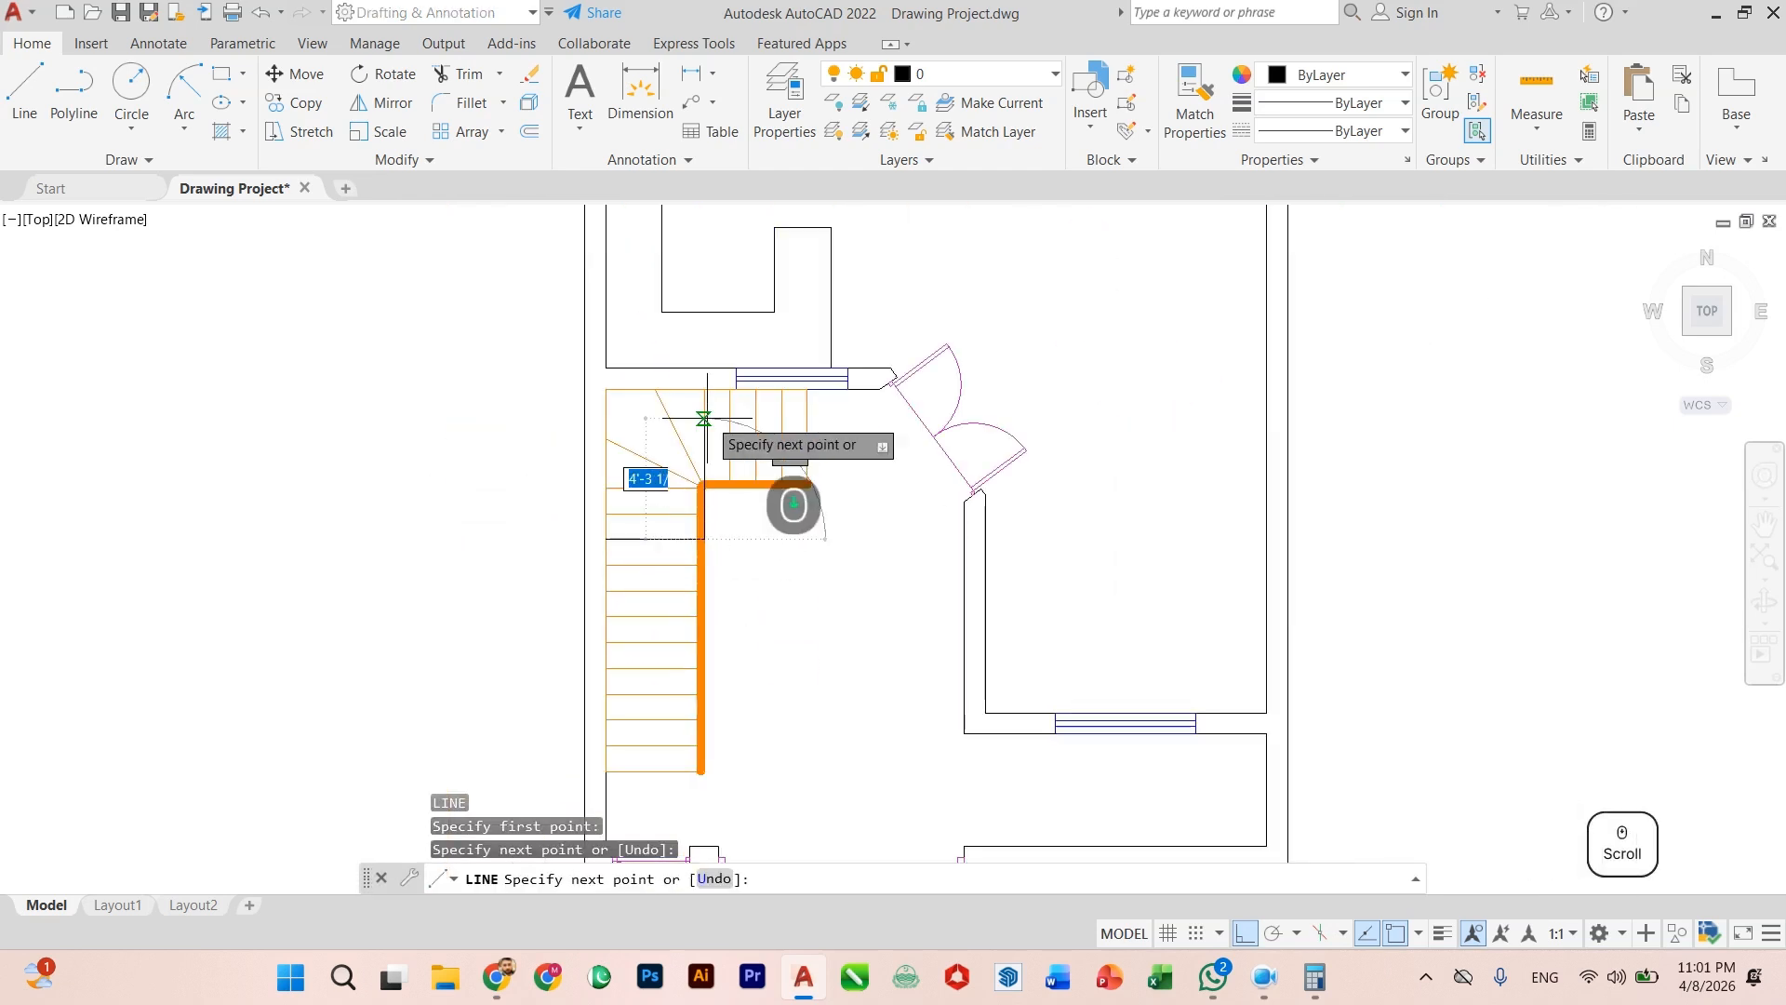
left_click(707, 389)
key("Escape")
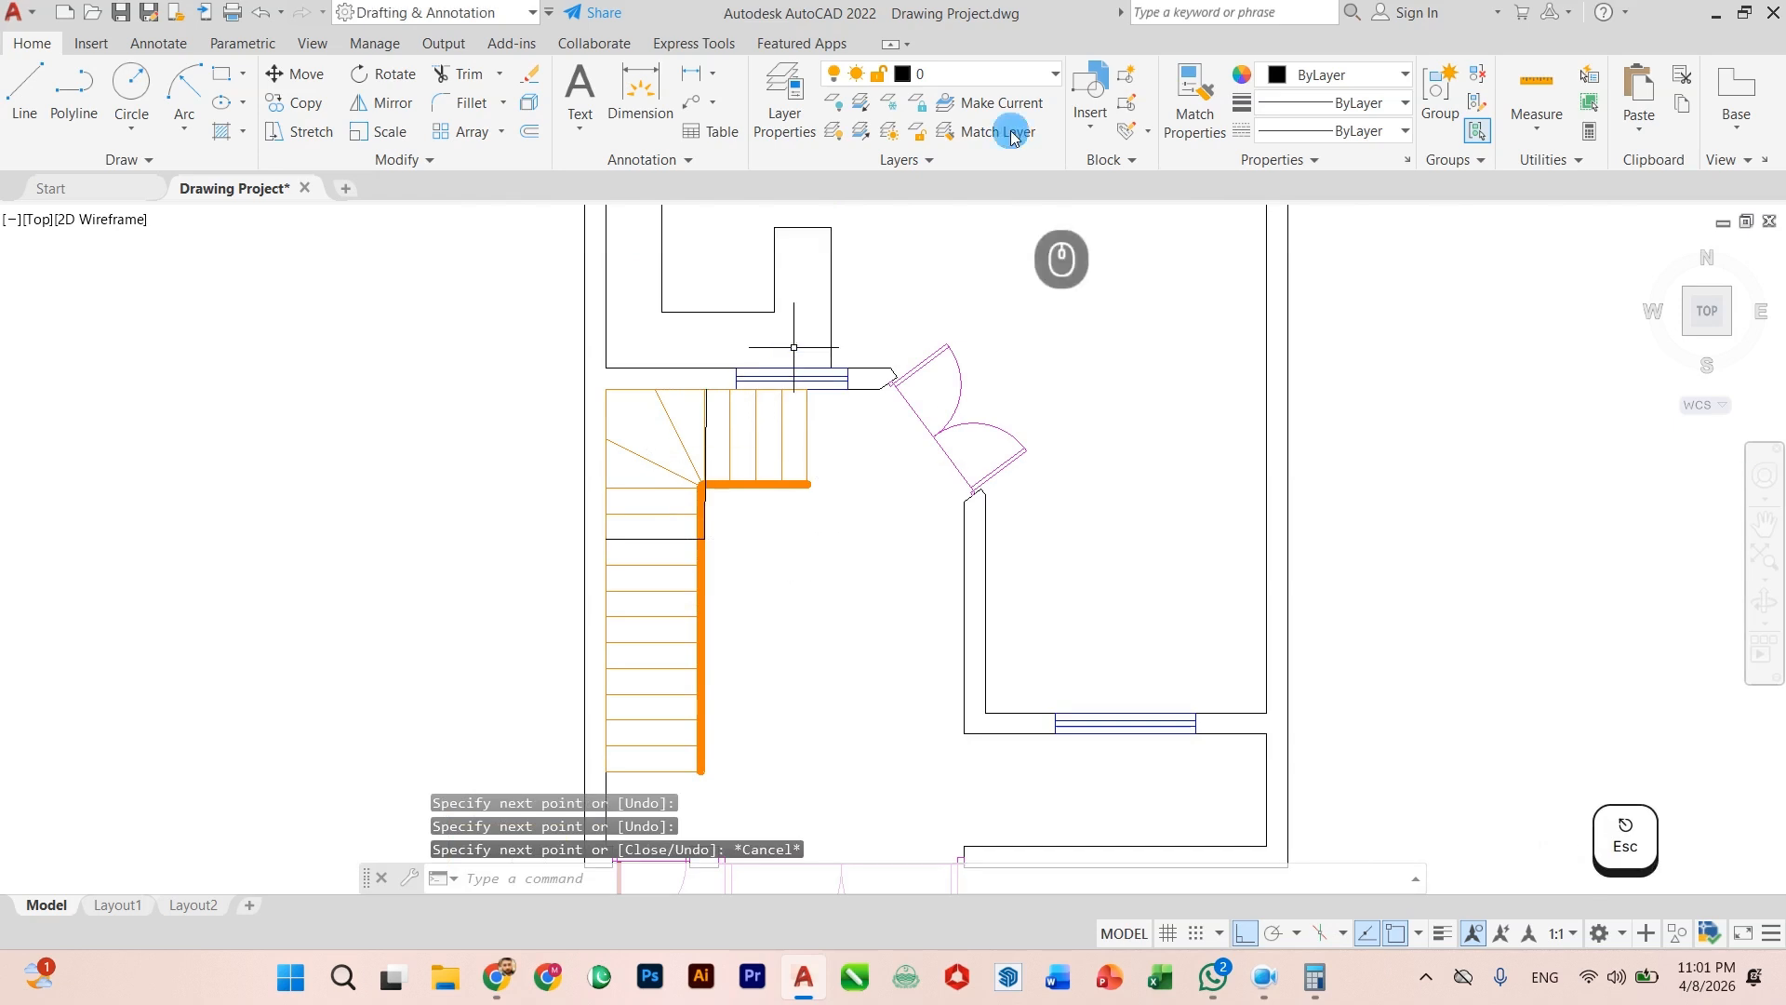
Step: Turn off the Stairs layer to leave only the walls and the new lines
left_click(976, 82)
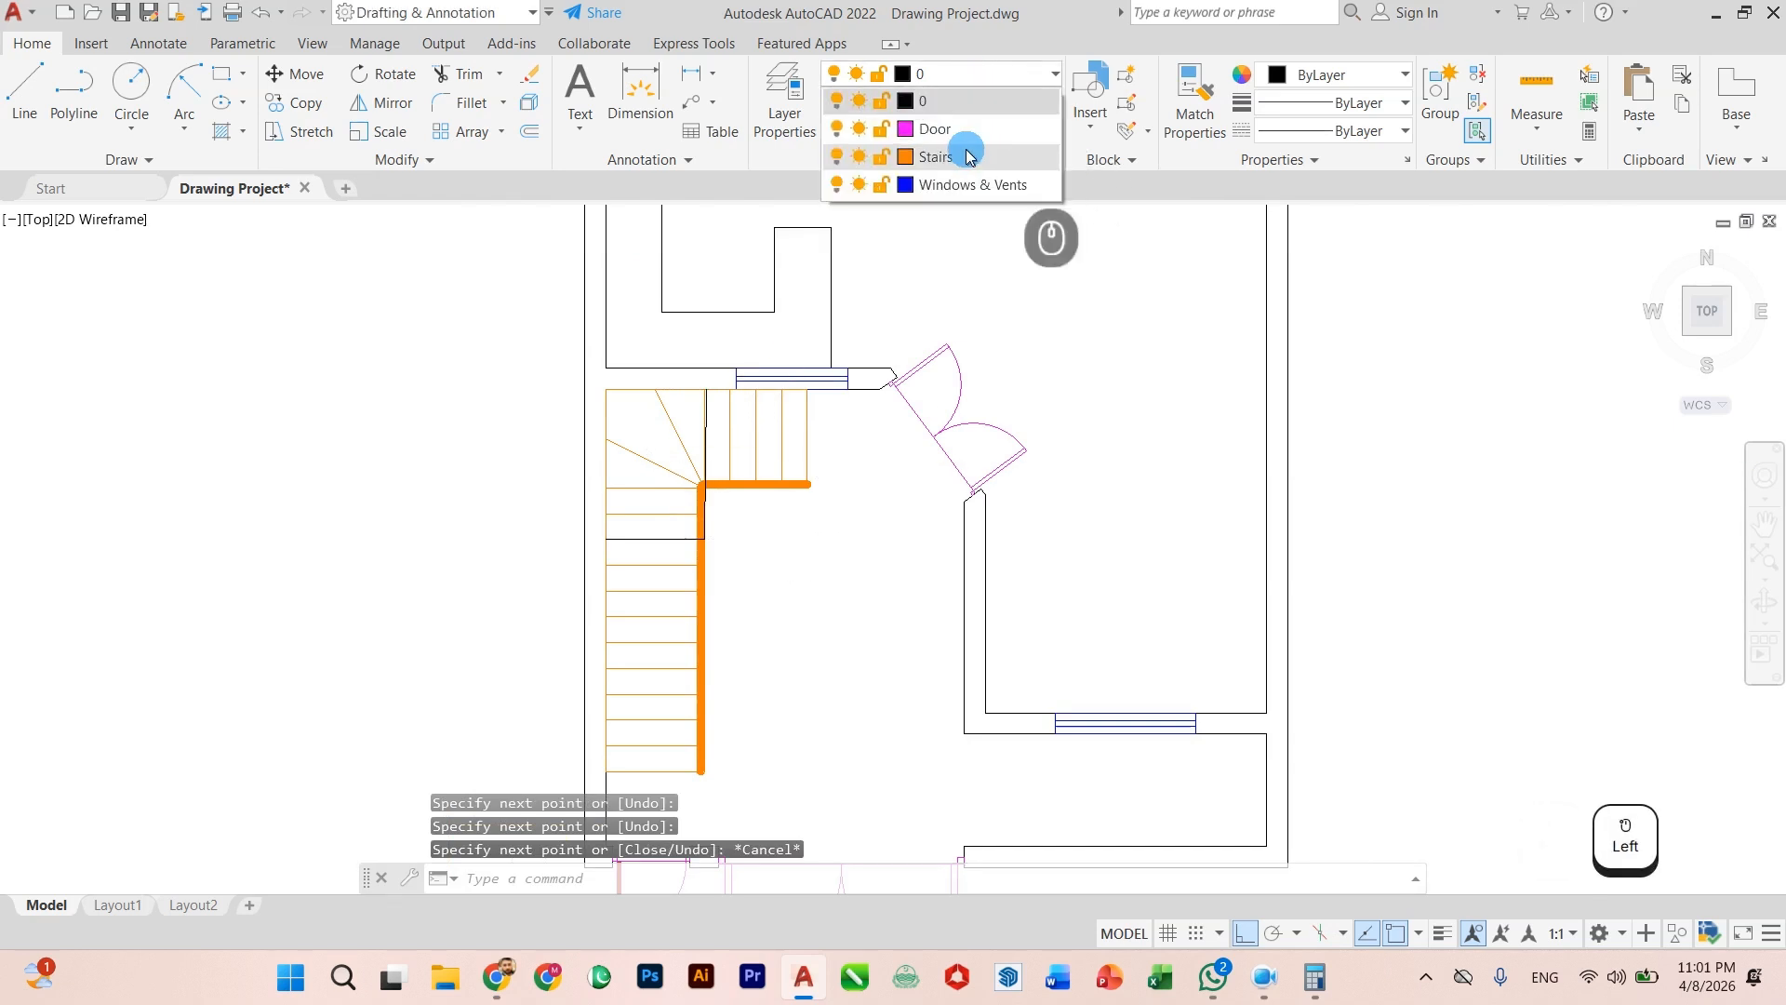
left_click(843, 158)
scroll(730, 522, "up", 5)
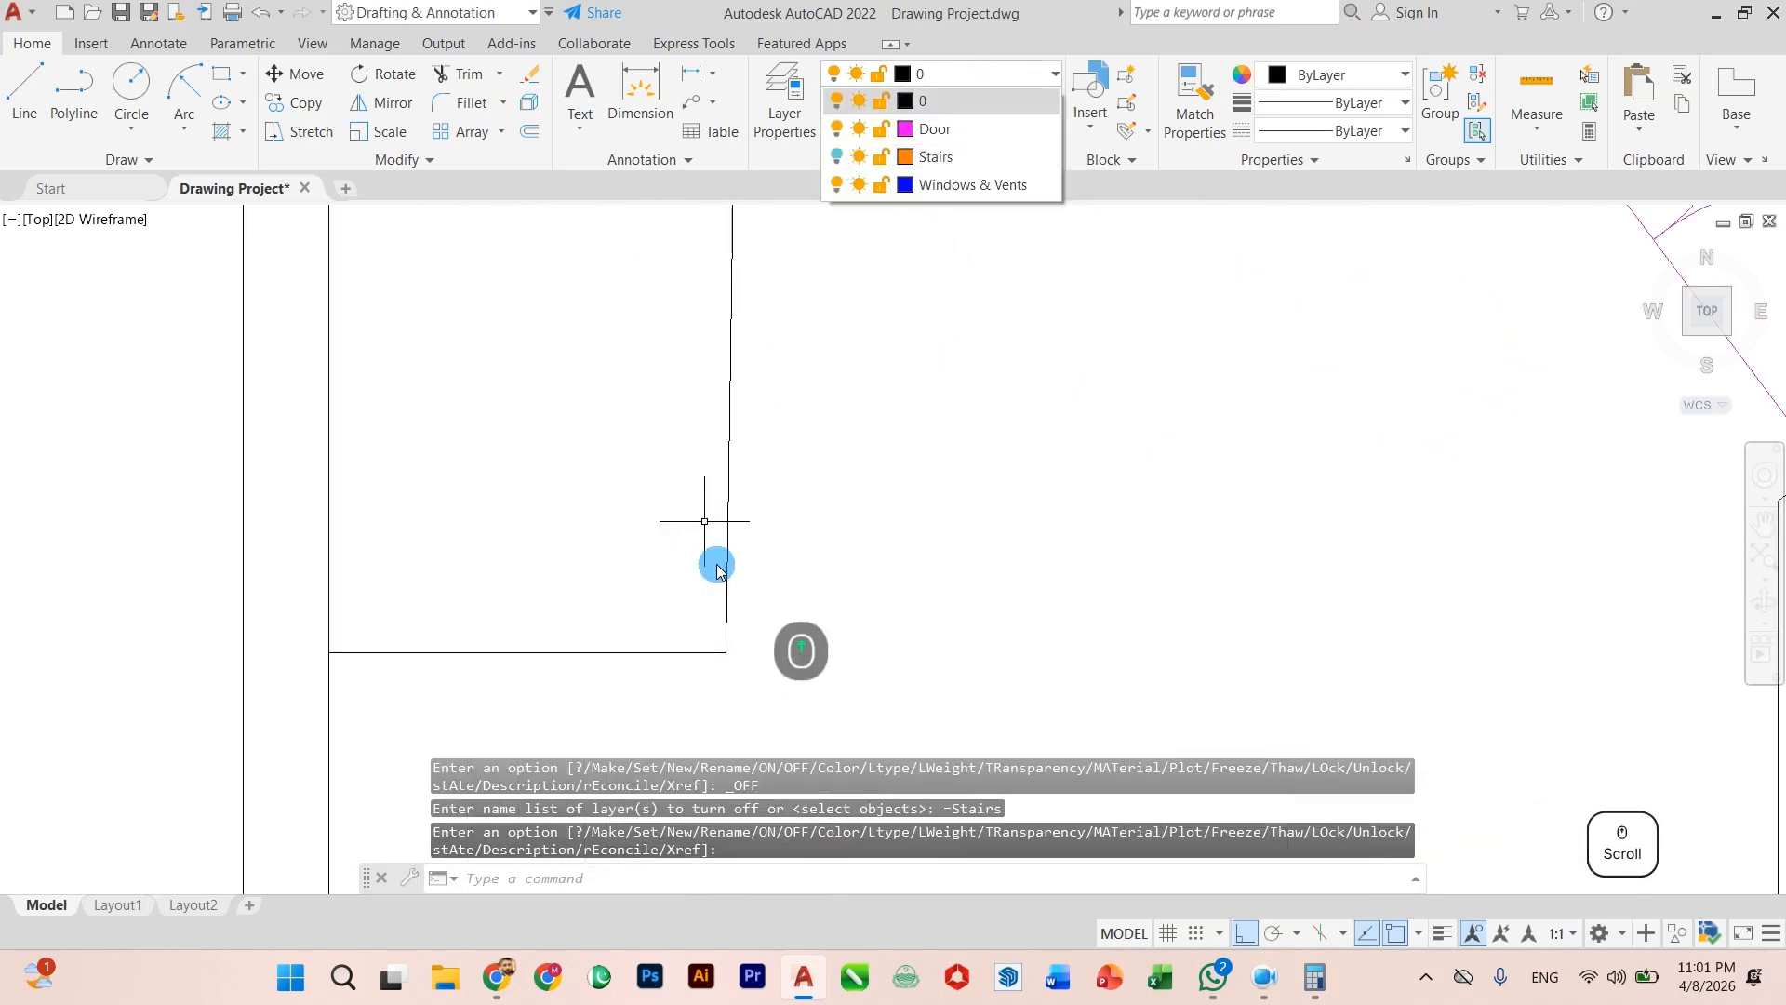
key("Escape")
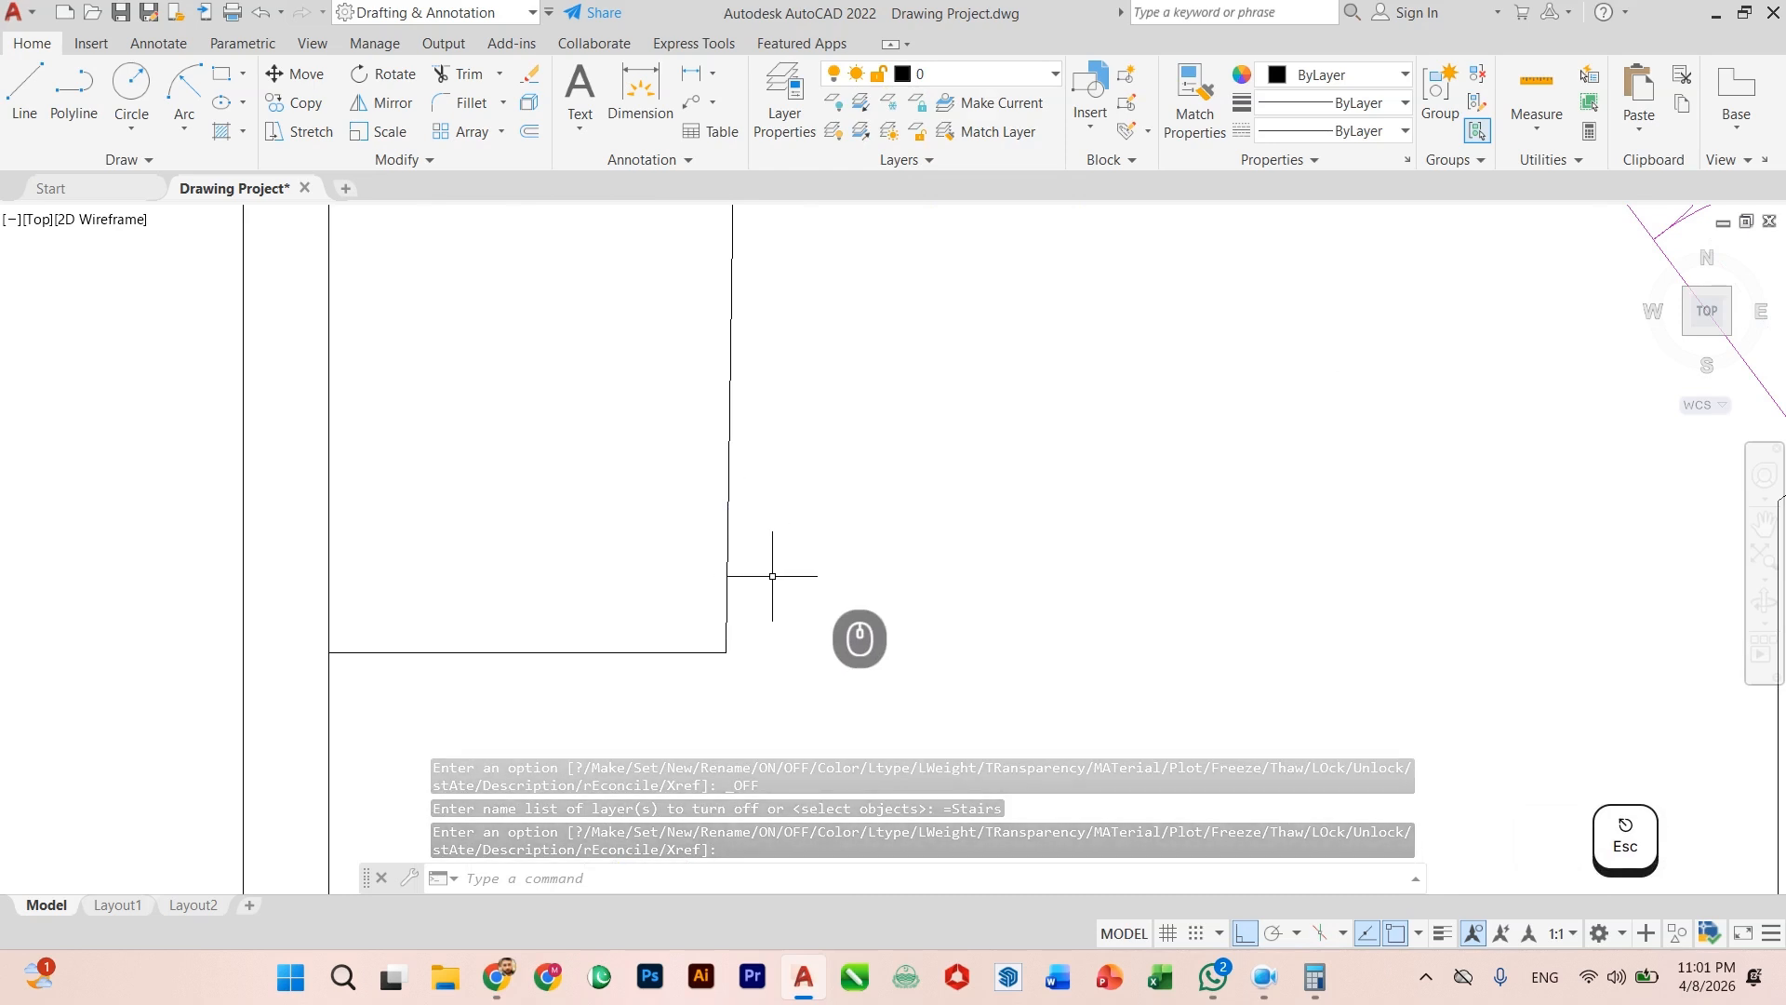
Step: Delete the slanted line running from the end of the new horizontal line to the upper wall
scroll(772, 576, "down", 2)
left_click(762, 468)
left_click(717, 498)
key("Delete")
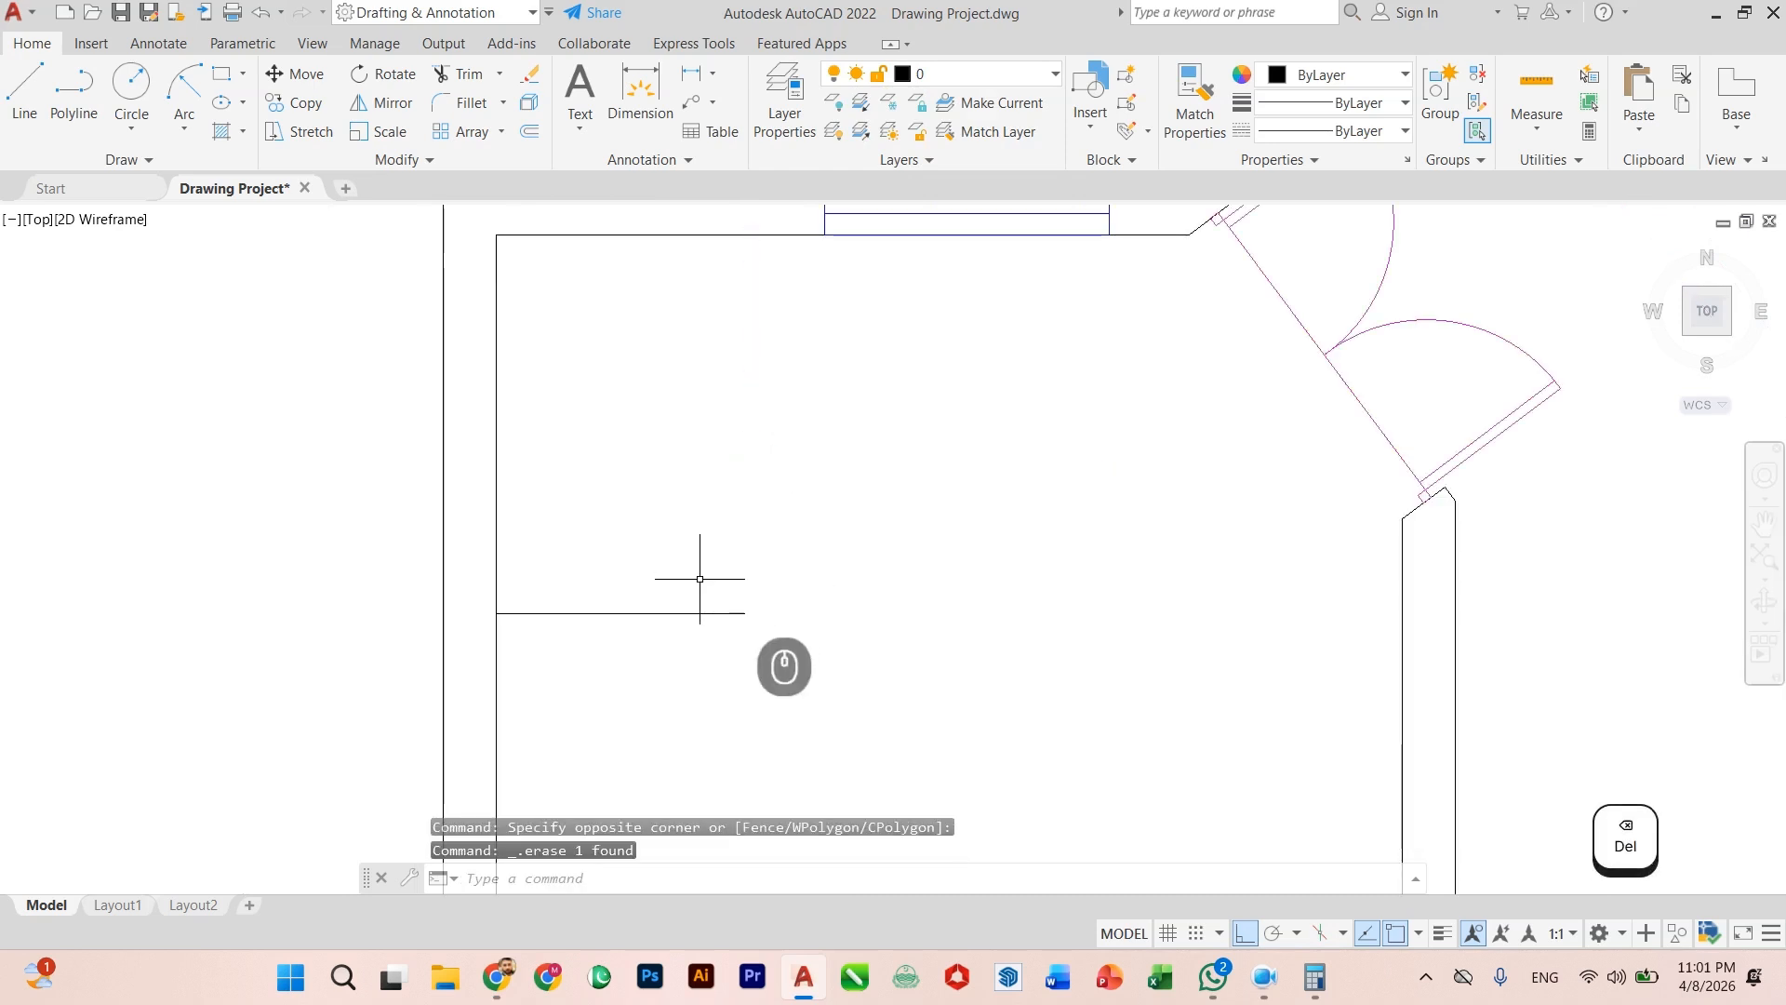
Step: Draw a straight vertical line from the free end of the horizontal line up to the upper wall
type("l")
key("Return")
left_click(745, 613)
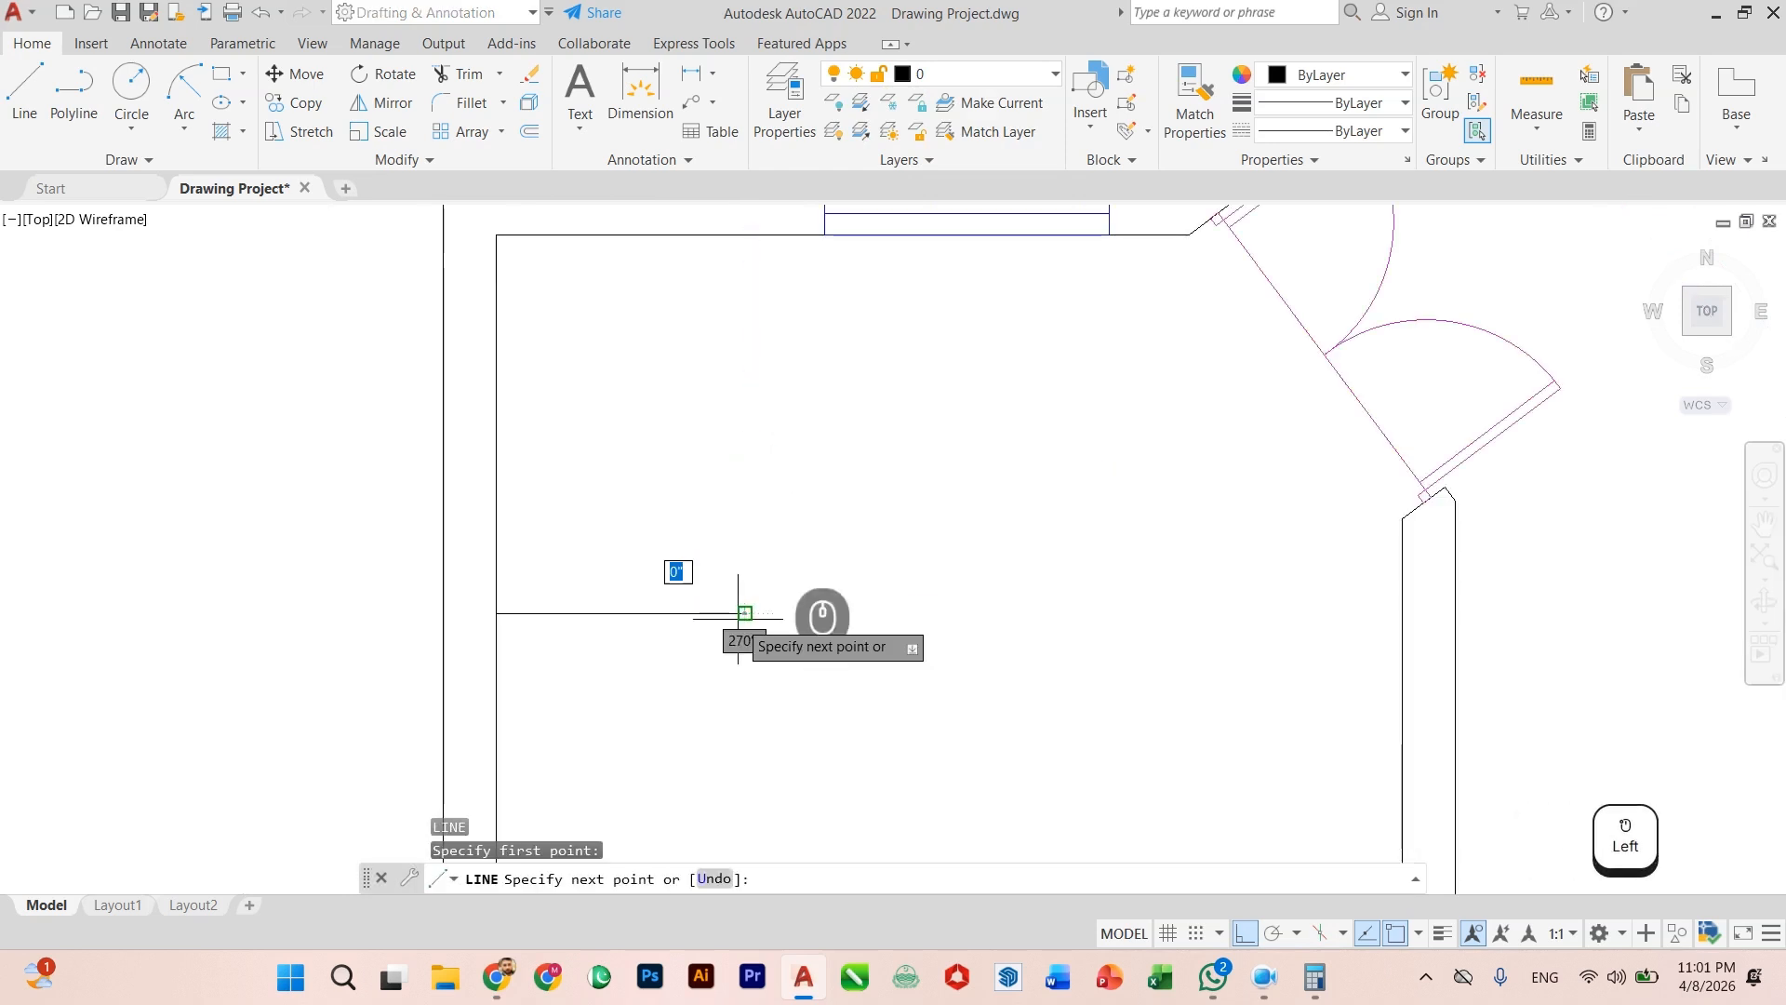
left_click(742, 237)
key("Escape")
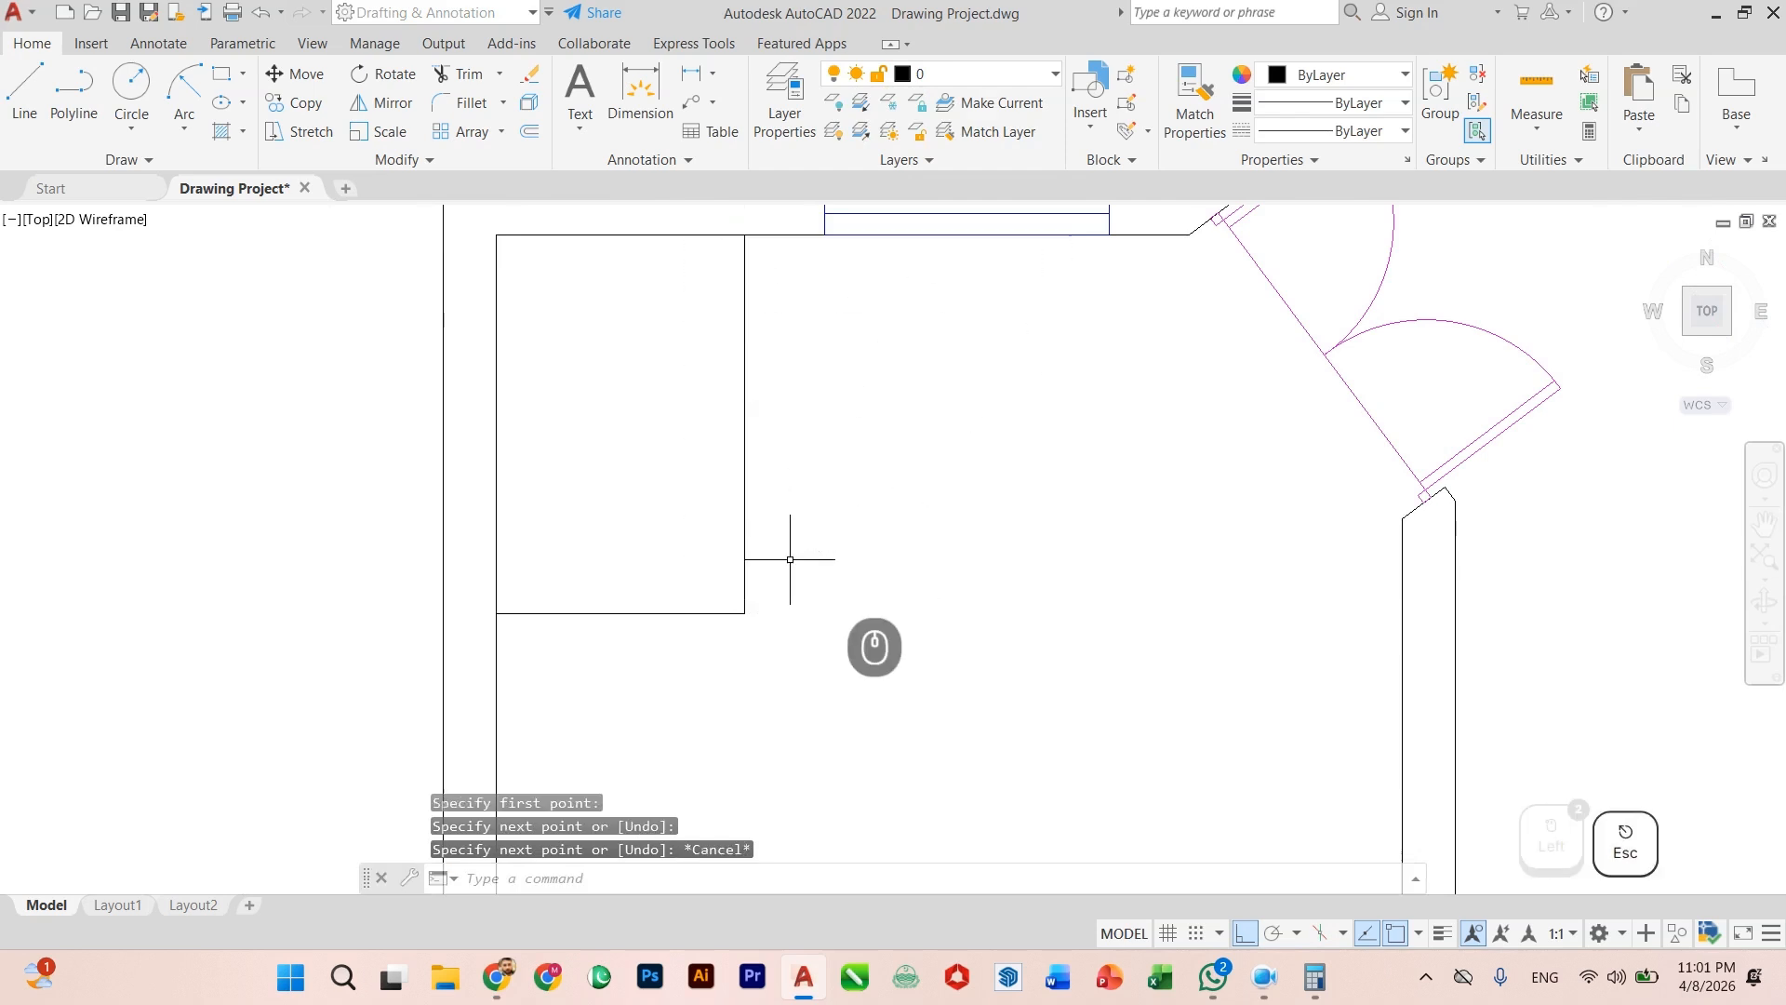
scroll(797, 558, "down", 4)
middle_click_drag(798, 559, 781, 564)
scroll(782, 565, "up", 4)
left_click(844, 504)
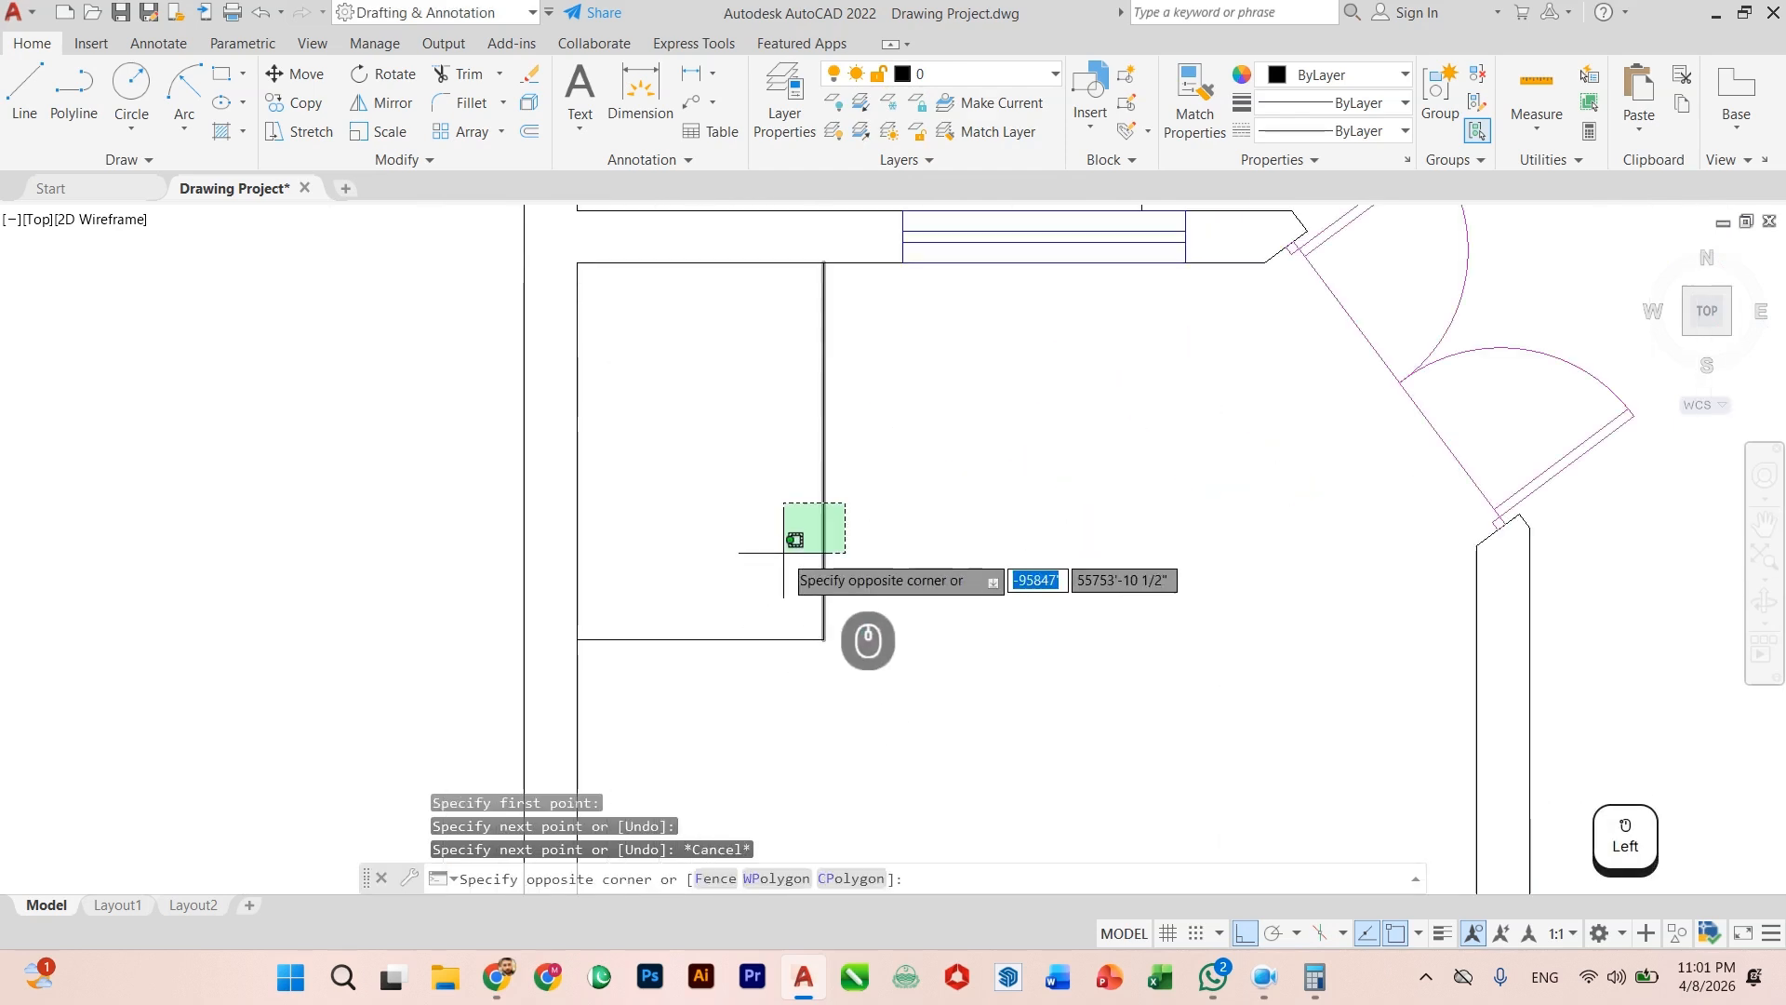
left_click(733, 686)
key("Escape")
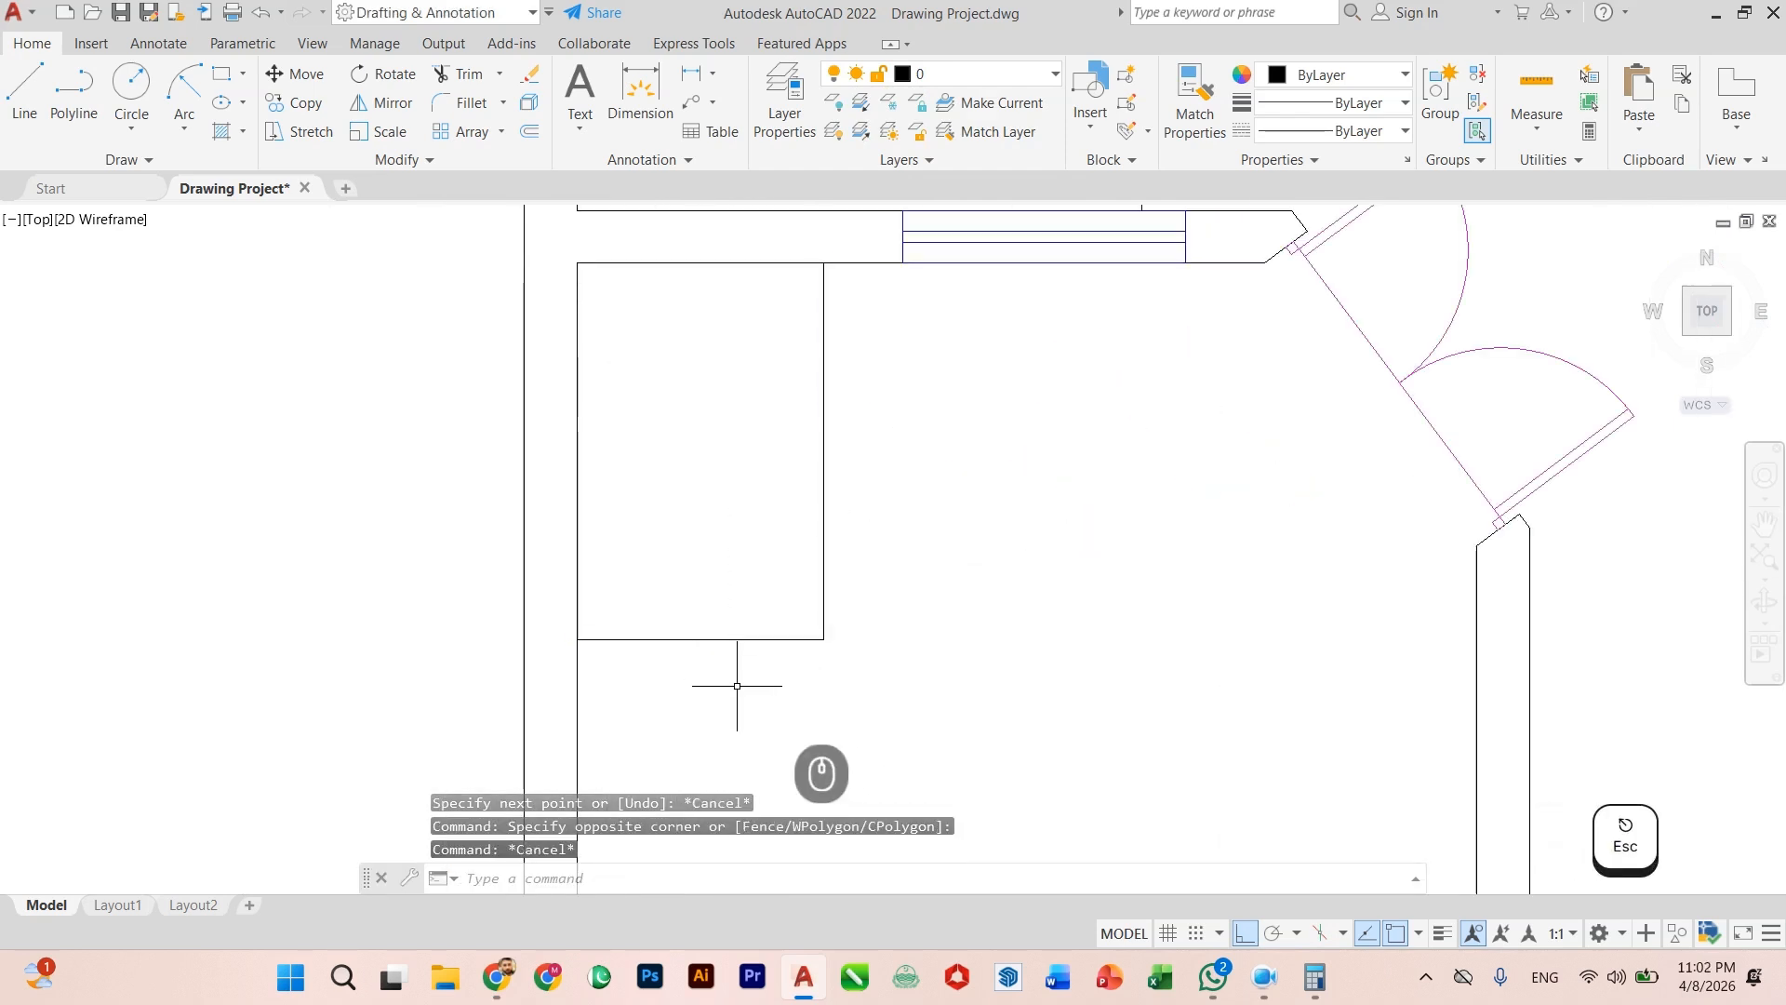
Step: Offset the new vertical line 4.5" toward the enclosed space and the horizontal line 4.5" downward, away from it
type("OFFSET")
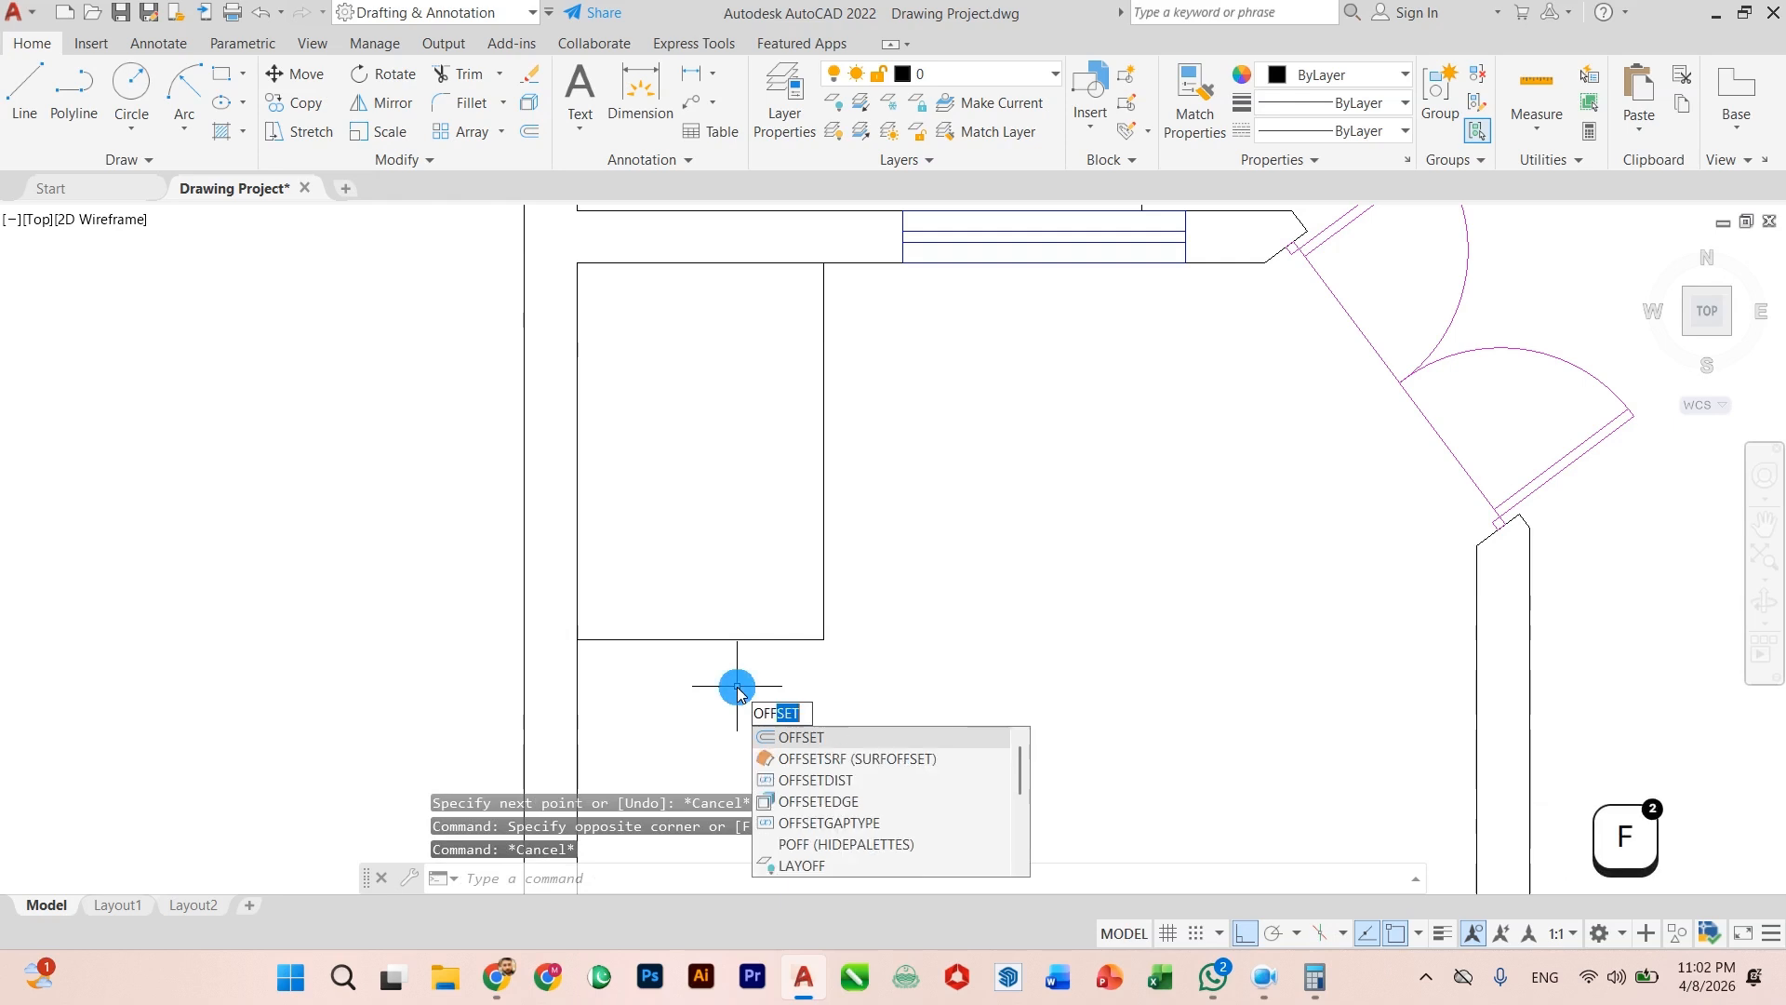
key("Return")
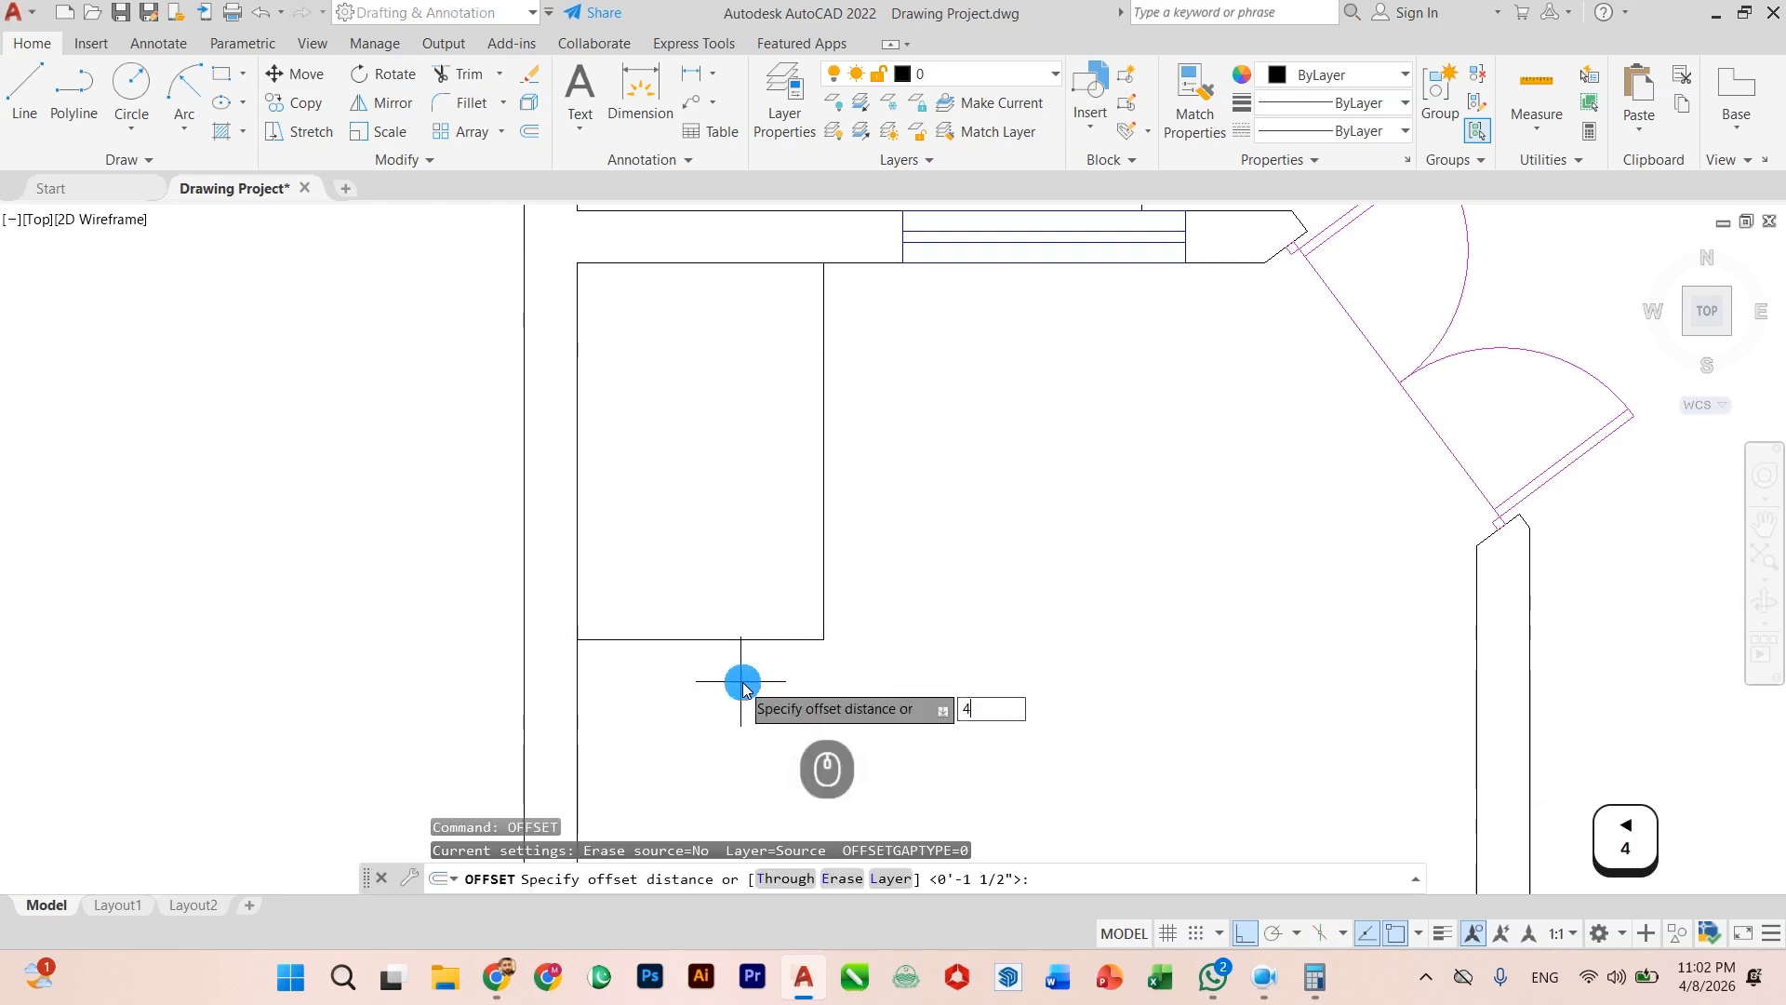
key("Return")
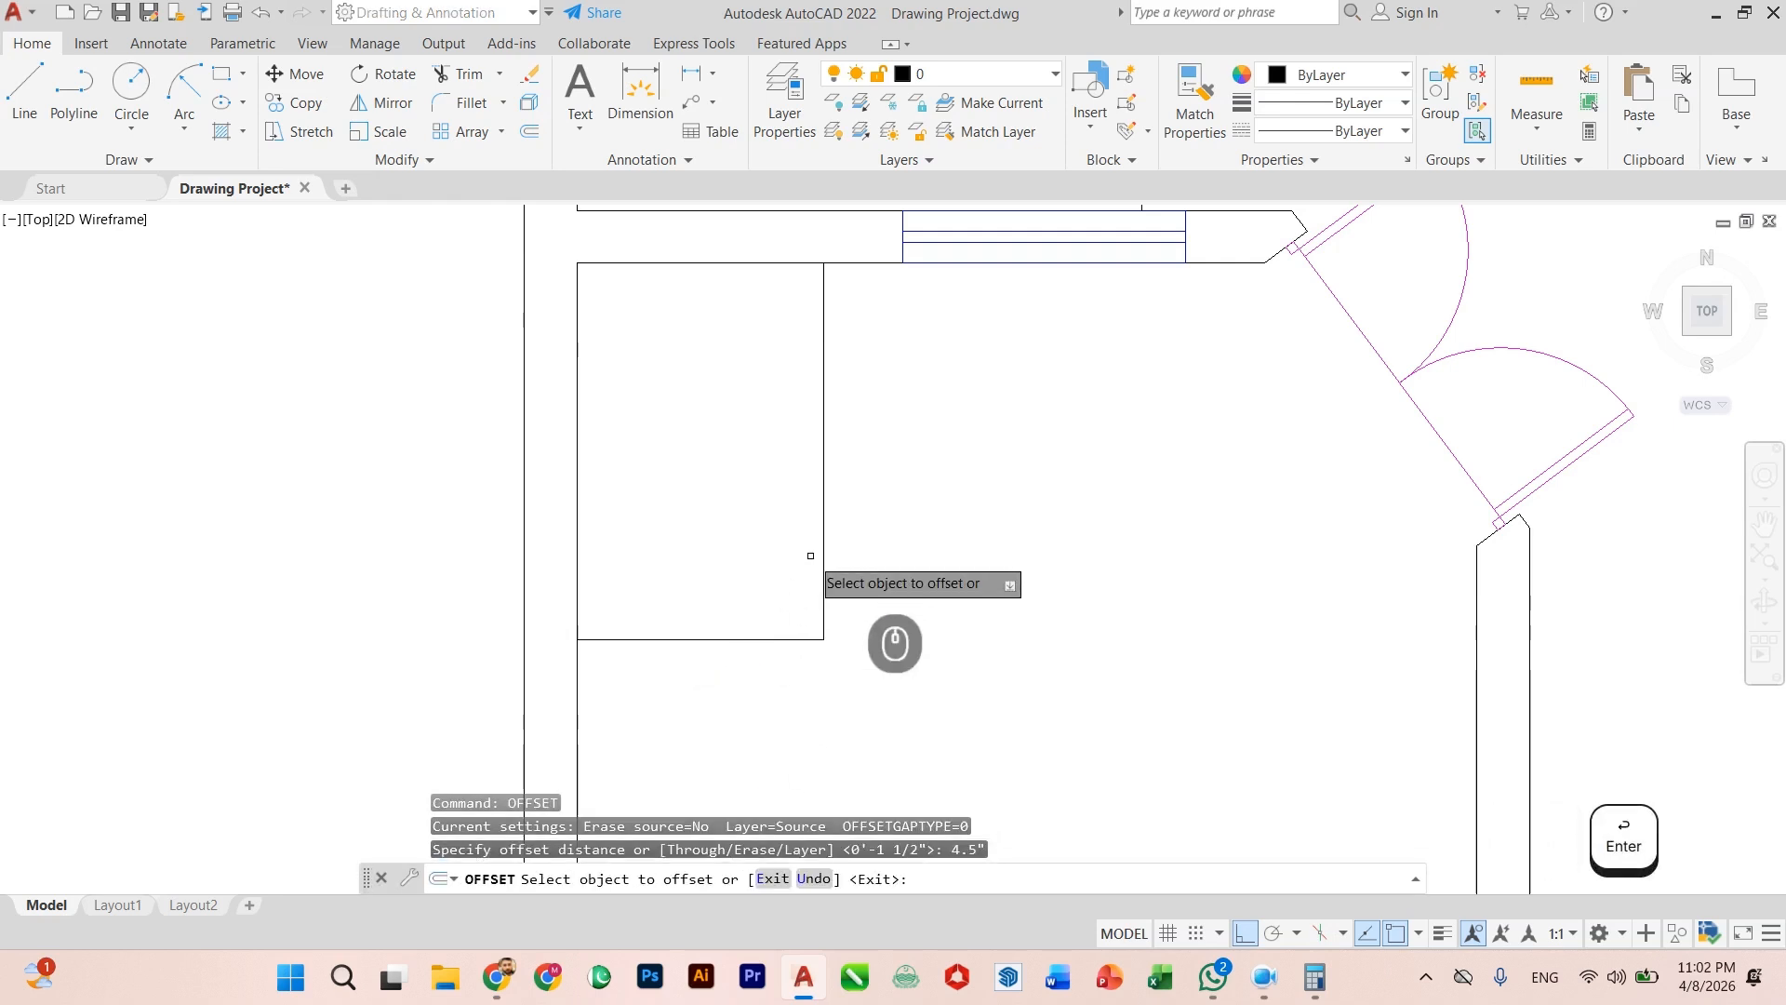
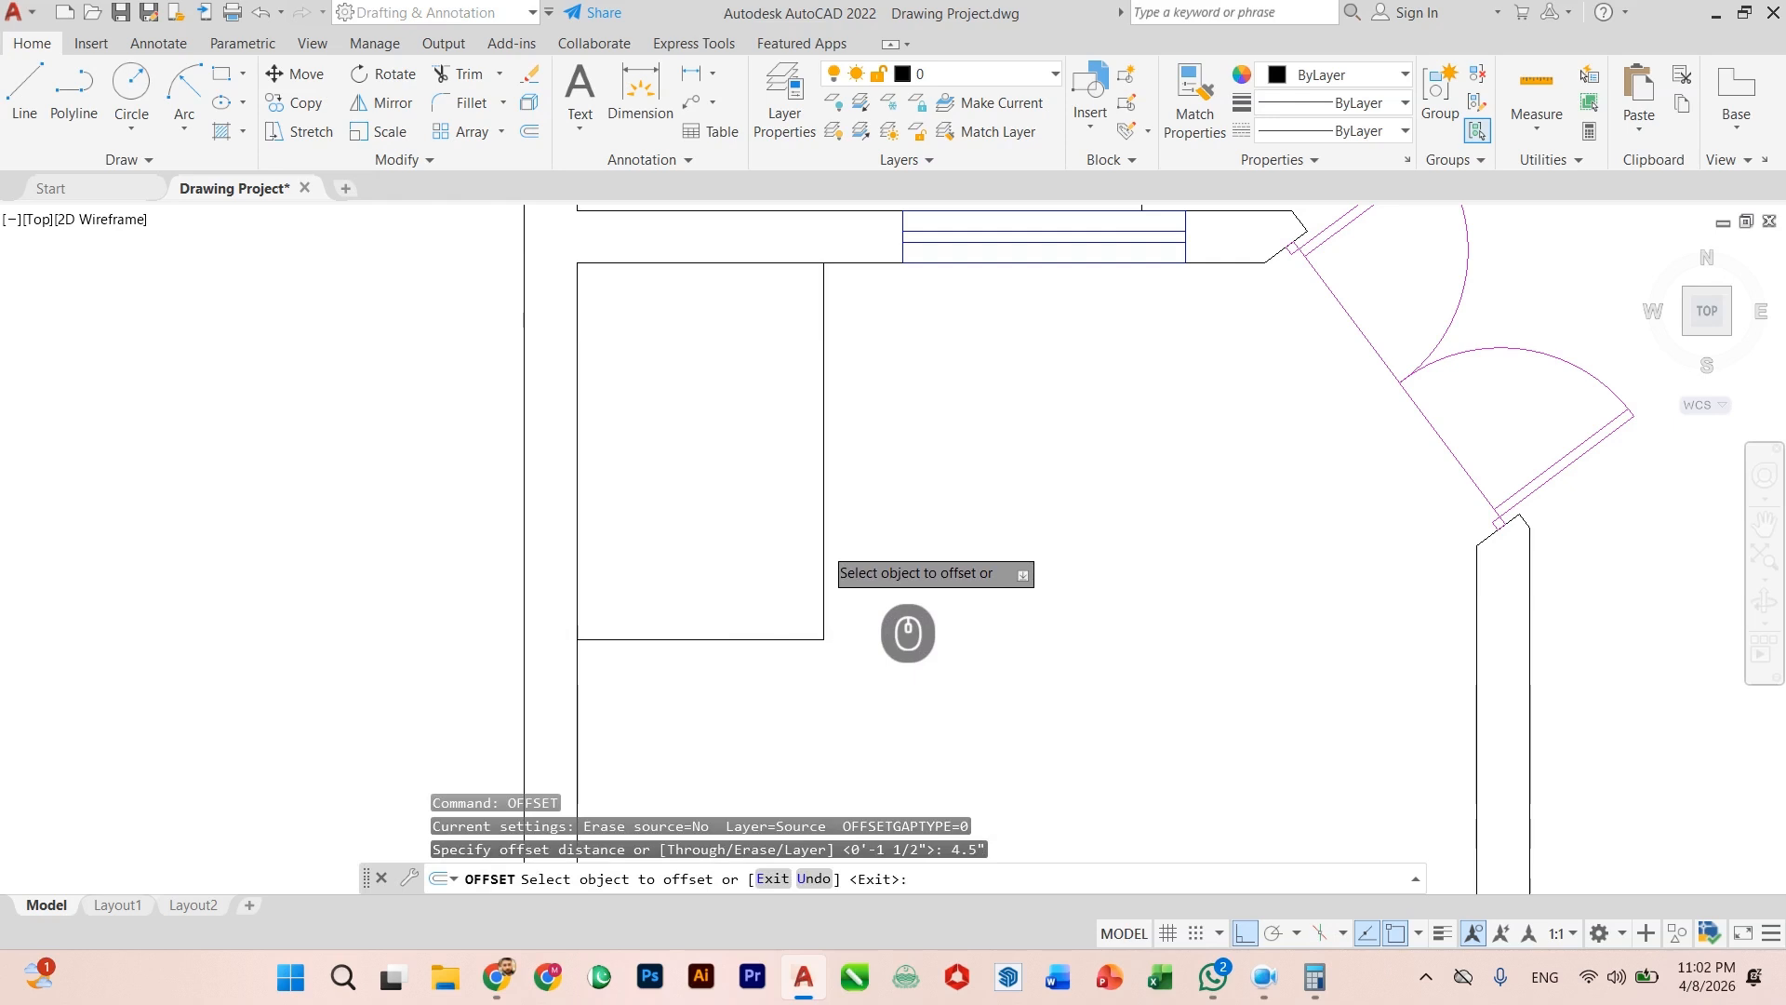
left_click(824, 545)
left_click(759, 641)
left_click(757, 641)
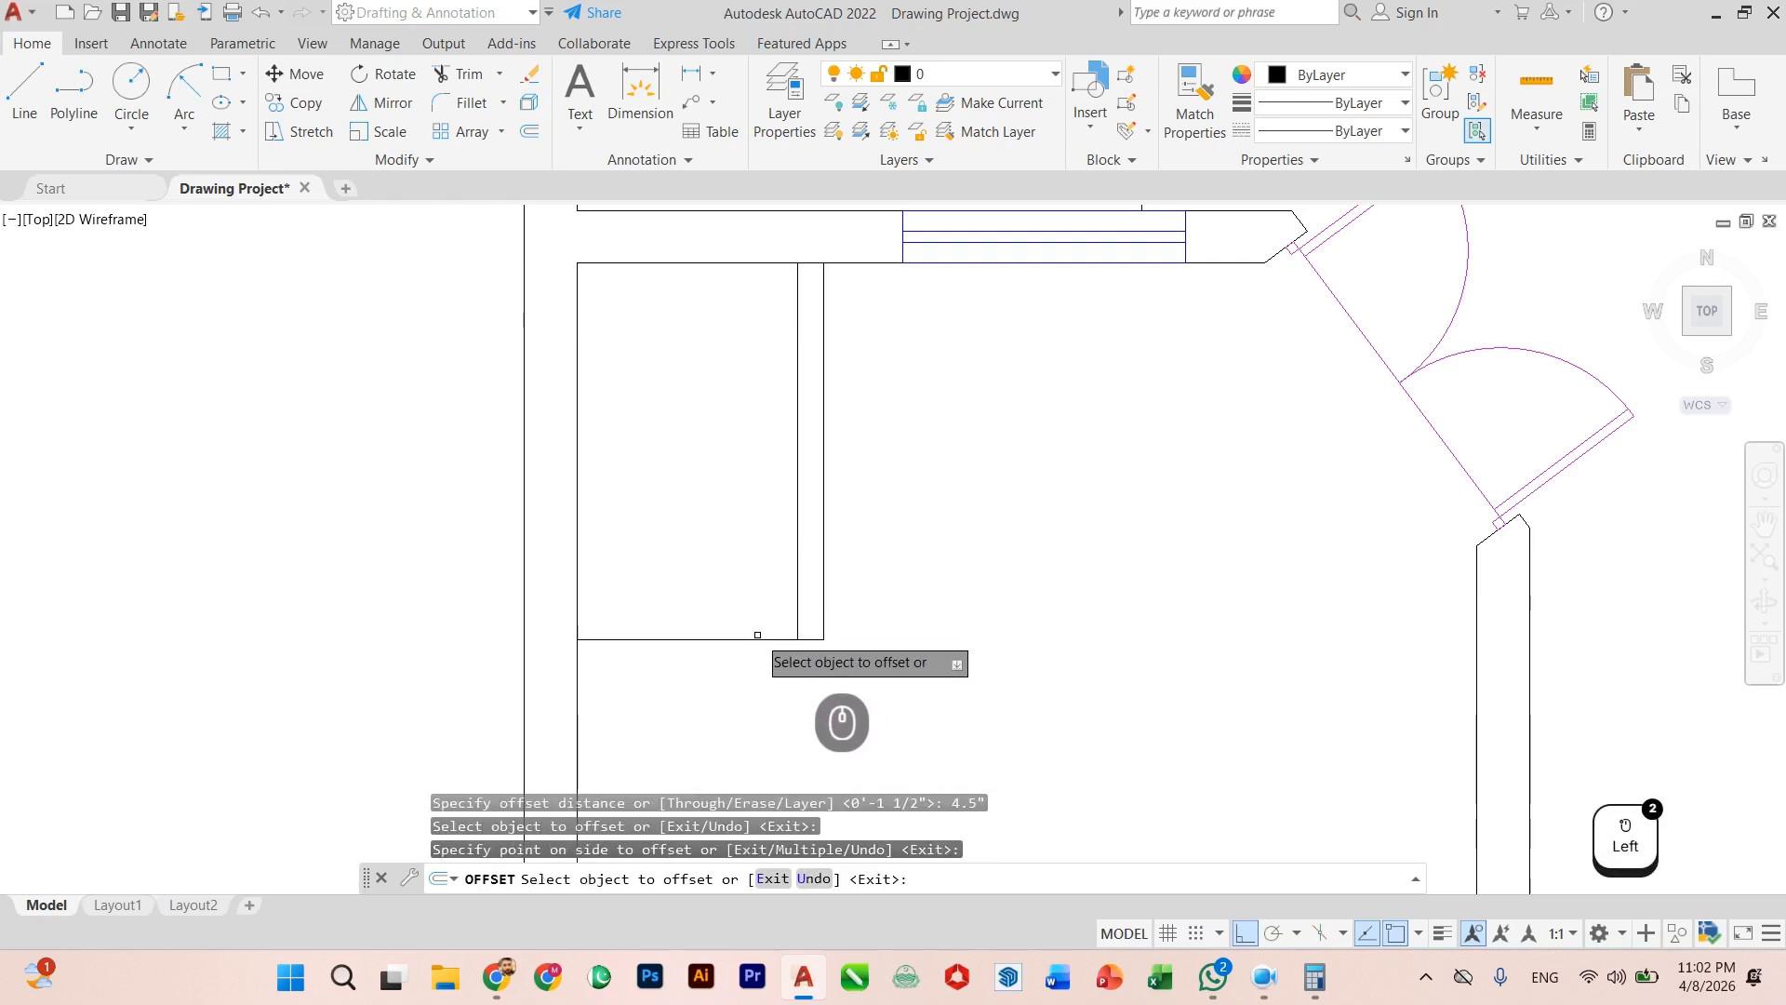
left_click(751, 705)
key("Escape")
scroll(751, 705, "down", 2)
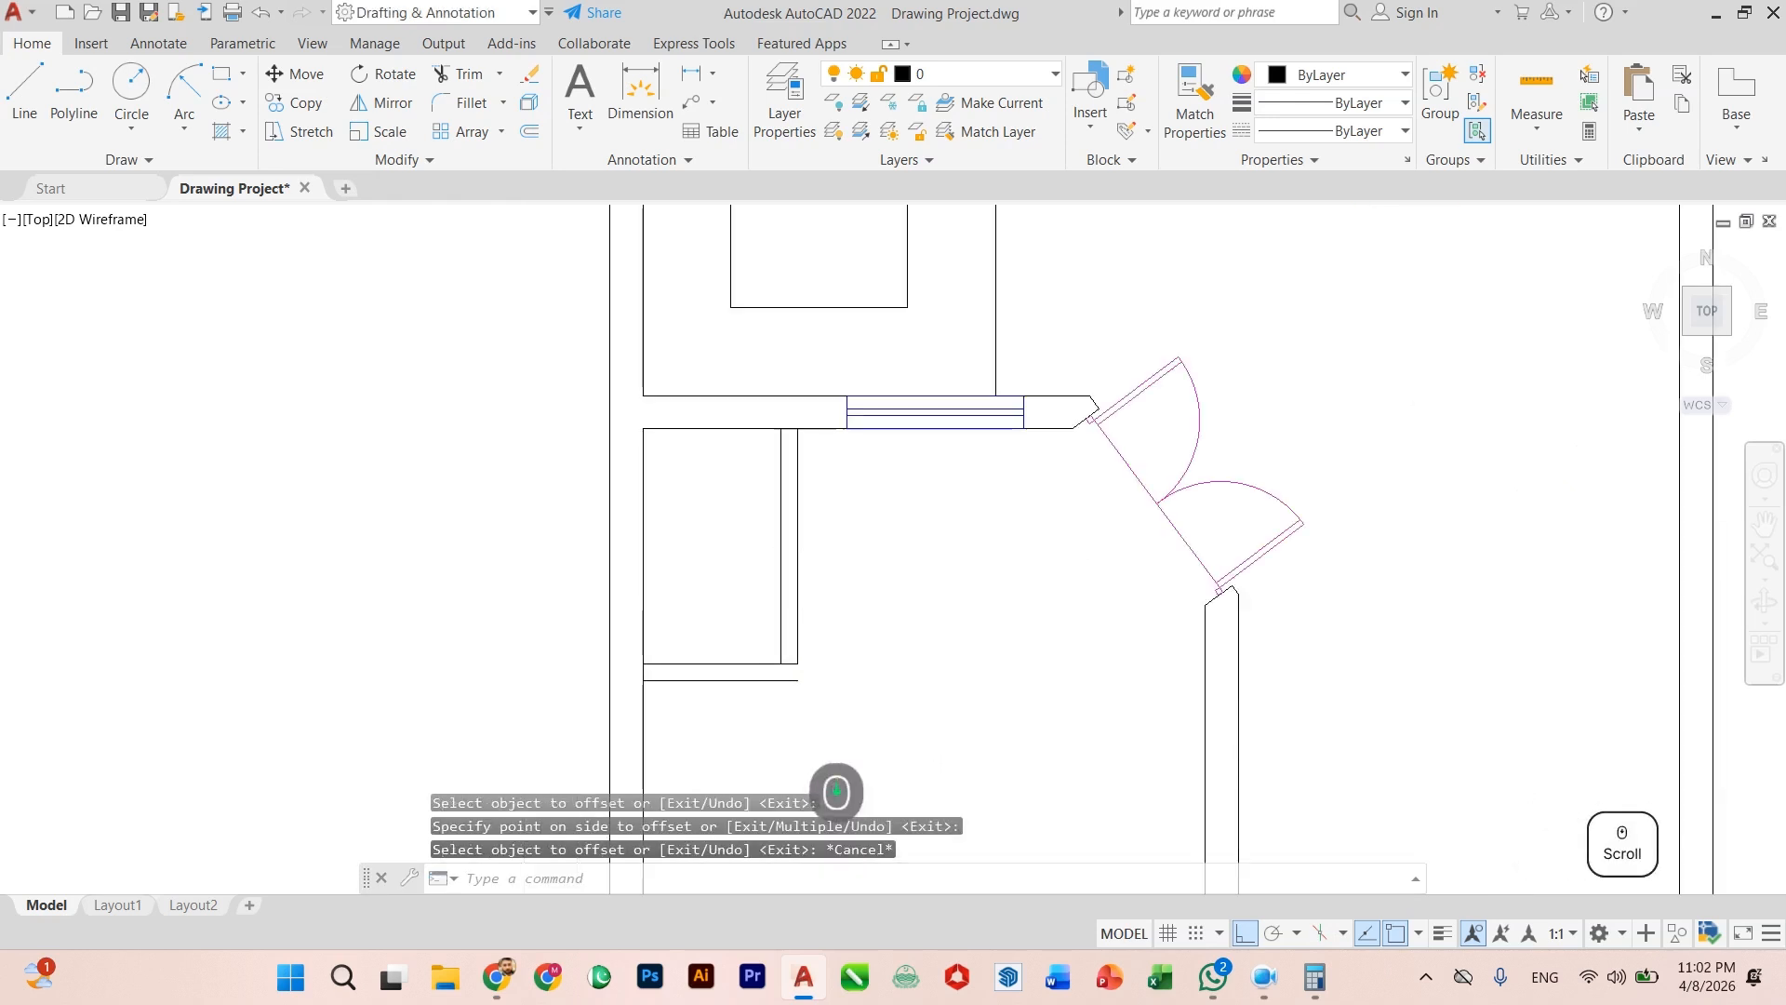
scroll(752, 704, "up", 4)
type("fill")
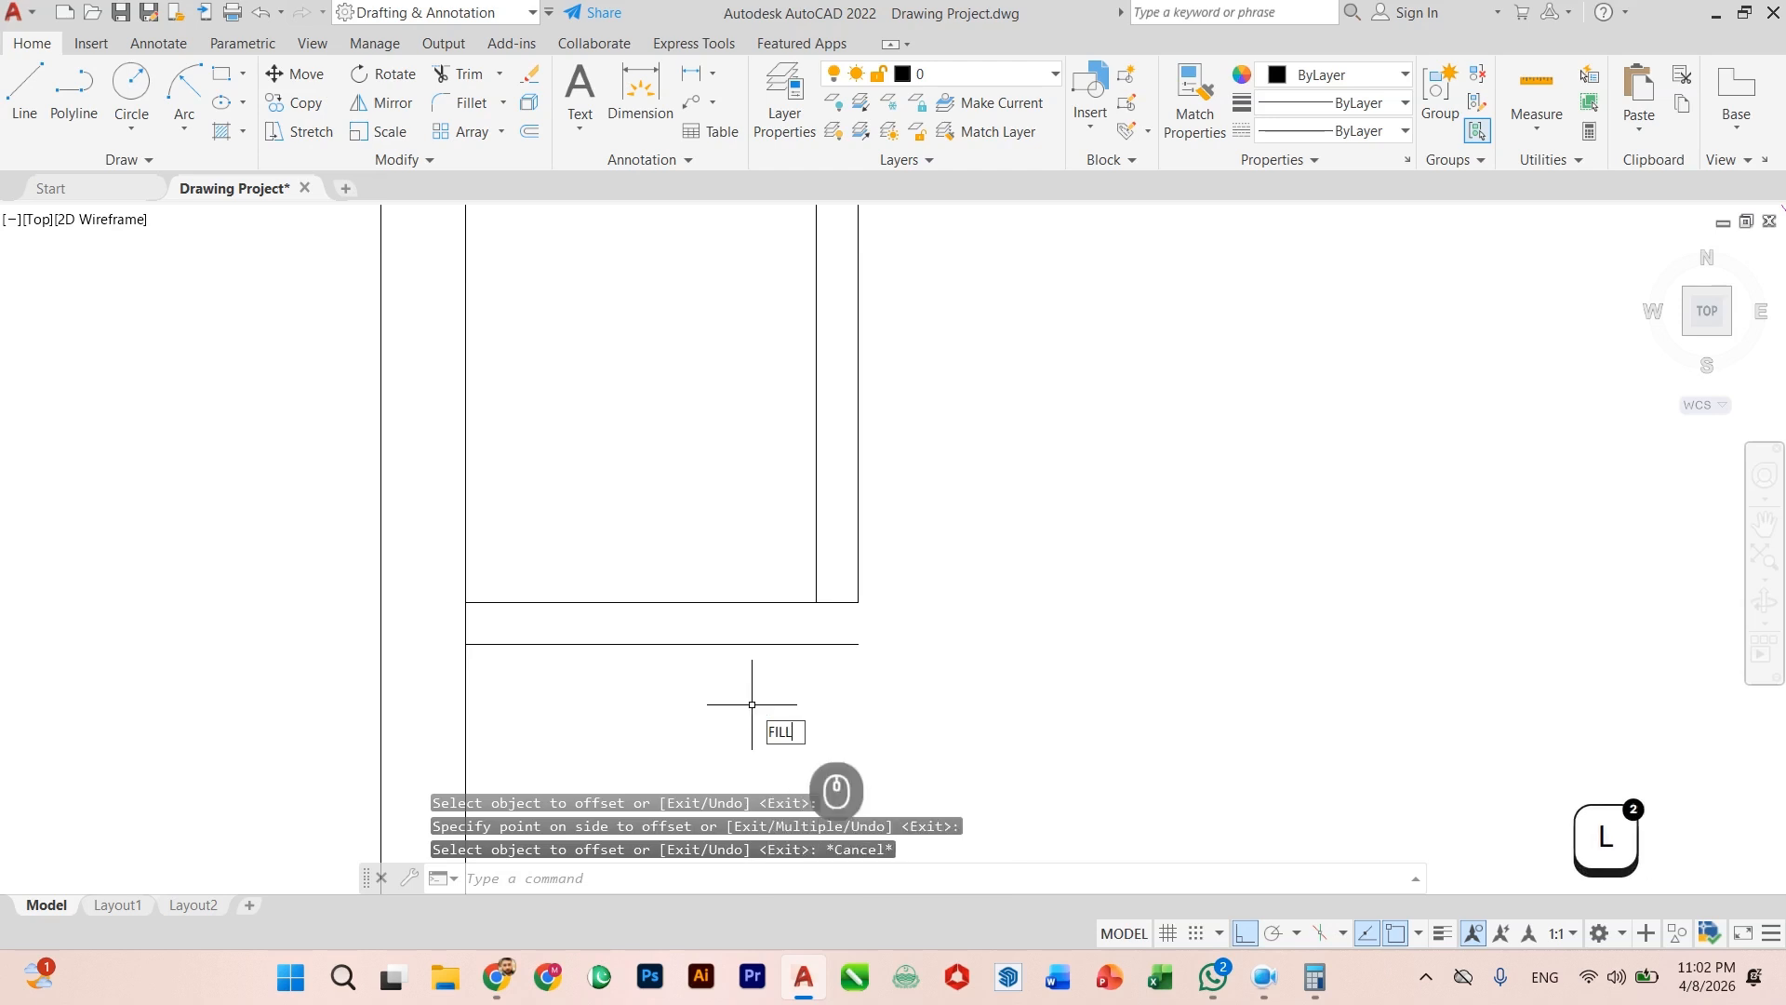
key("Return")
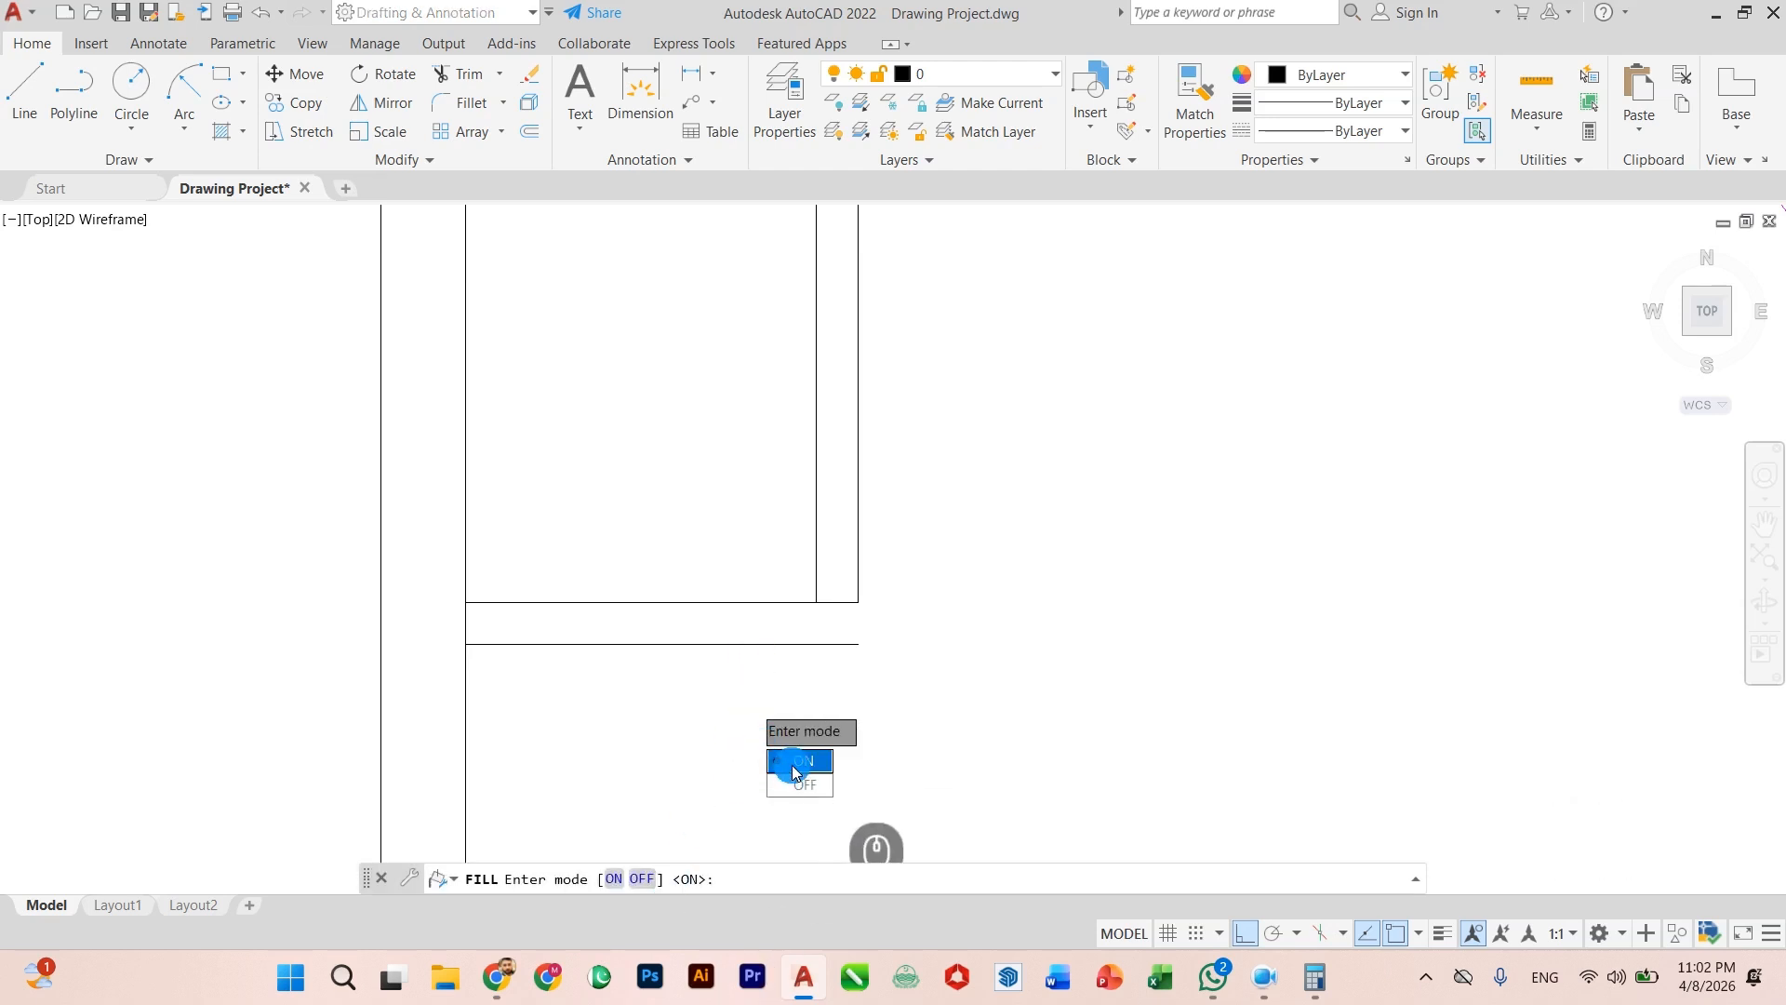
key("Escape")
mouse_move(500, 978)
left_click(445, 921)
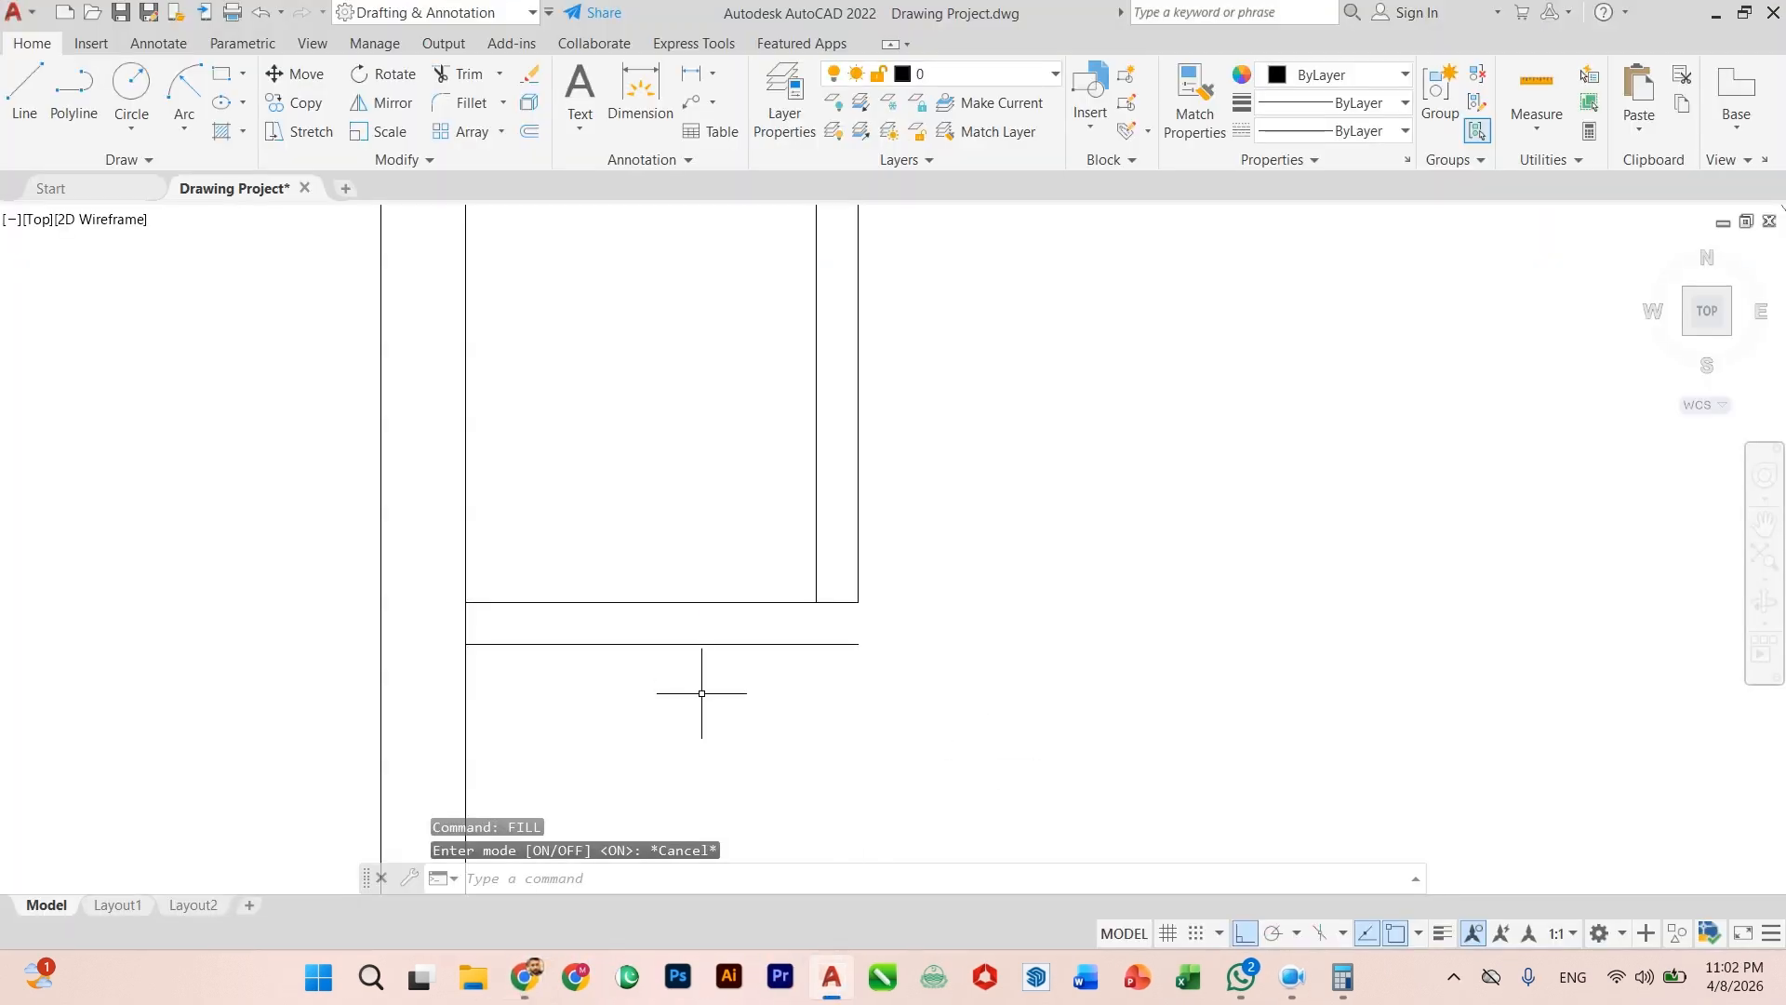
Step: Fillet the lower horizontal line with the outer vertical line to close the outer wall corner
type("fiu")
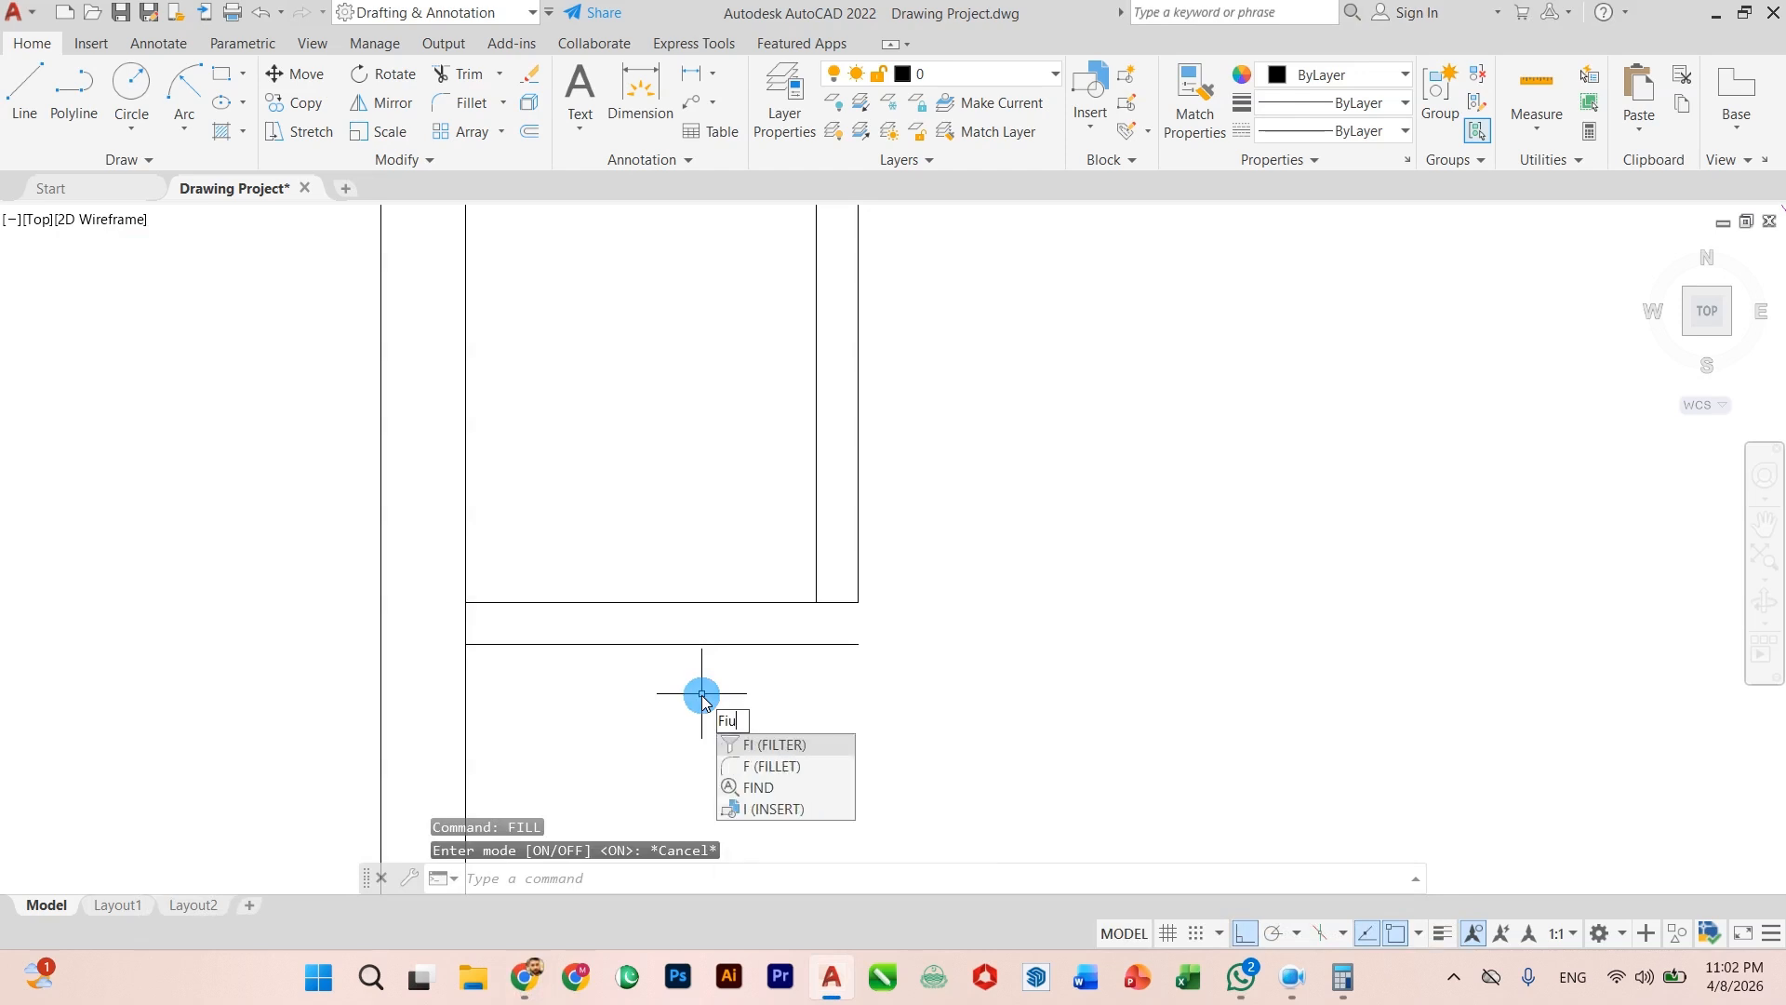
key("BackSpace")
type("LLe")
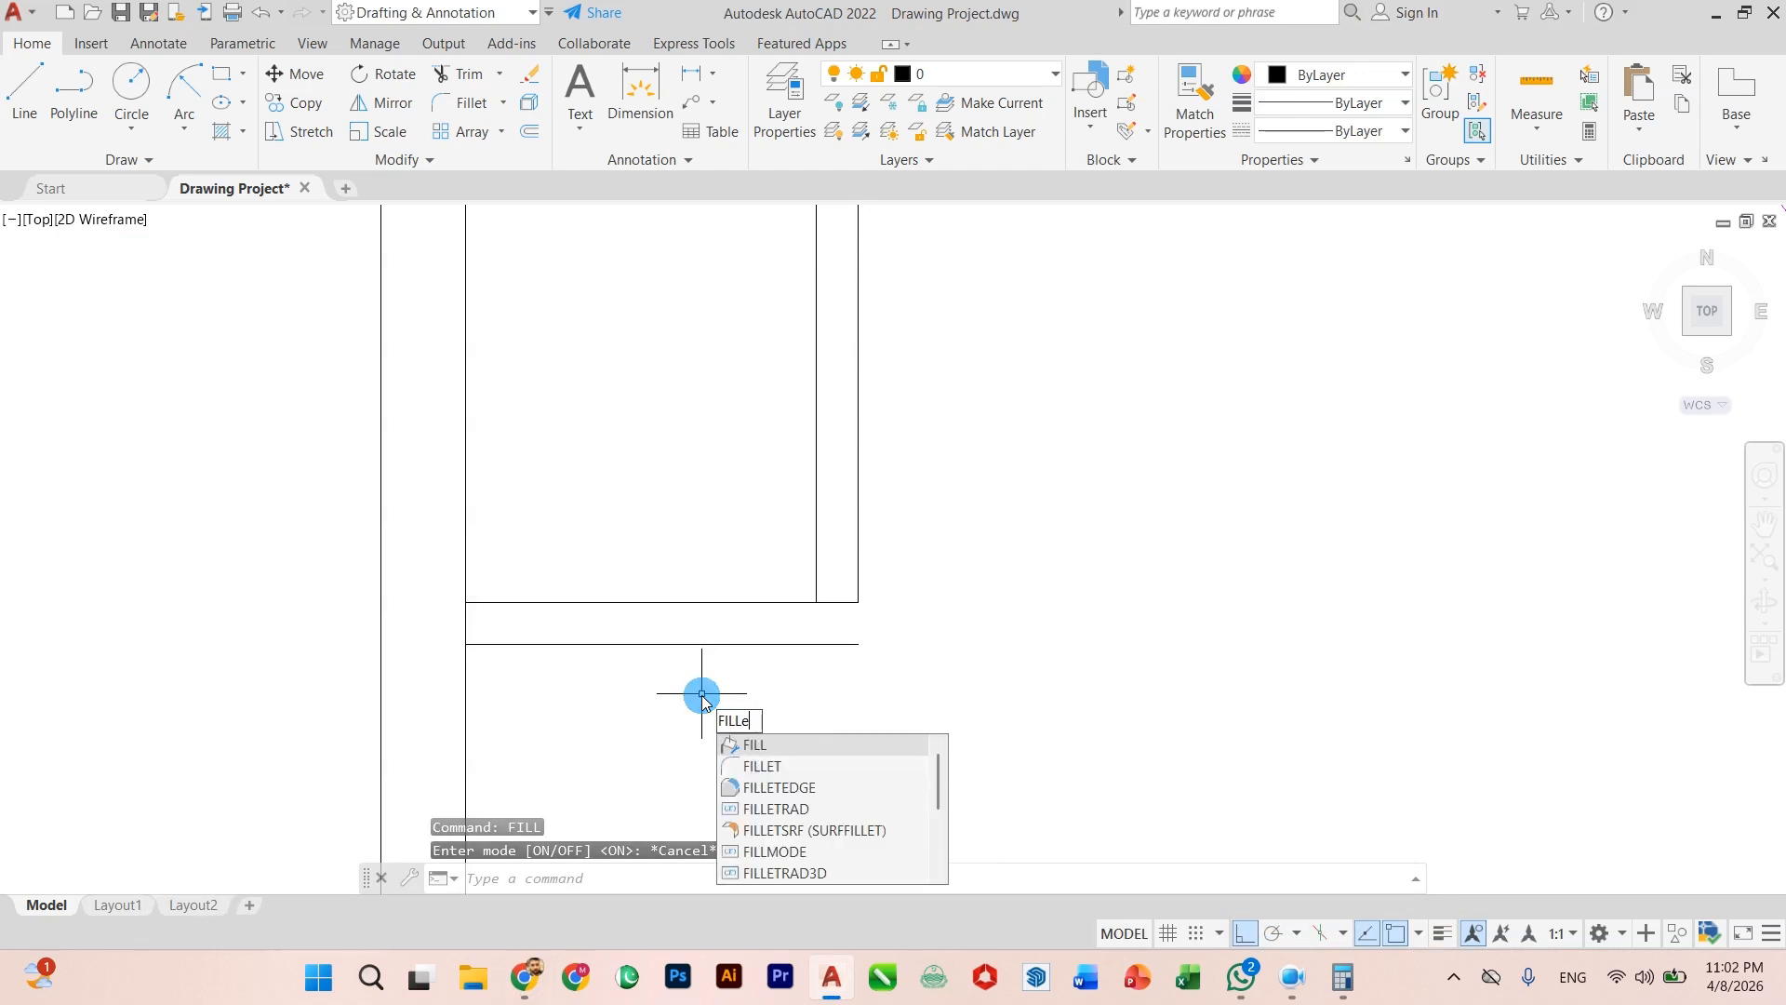
type("t")
key("Return")
left_click(726, 643)
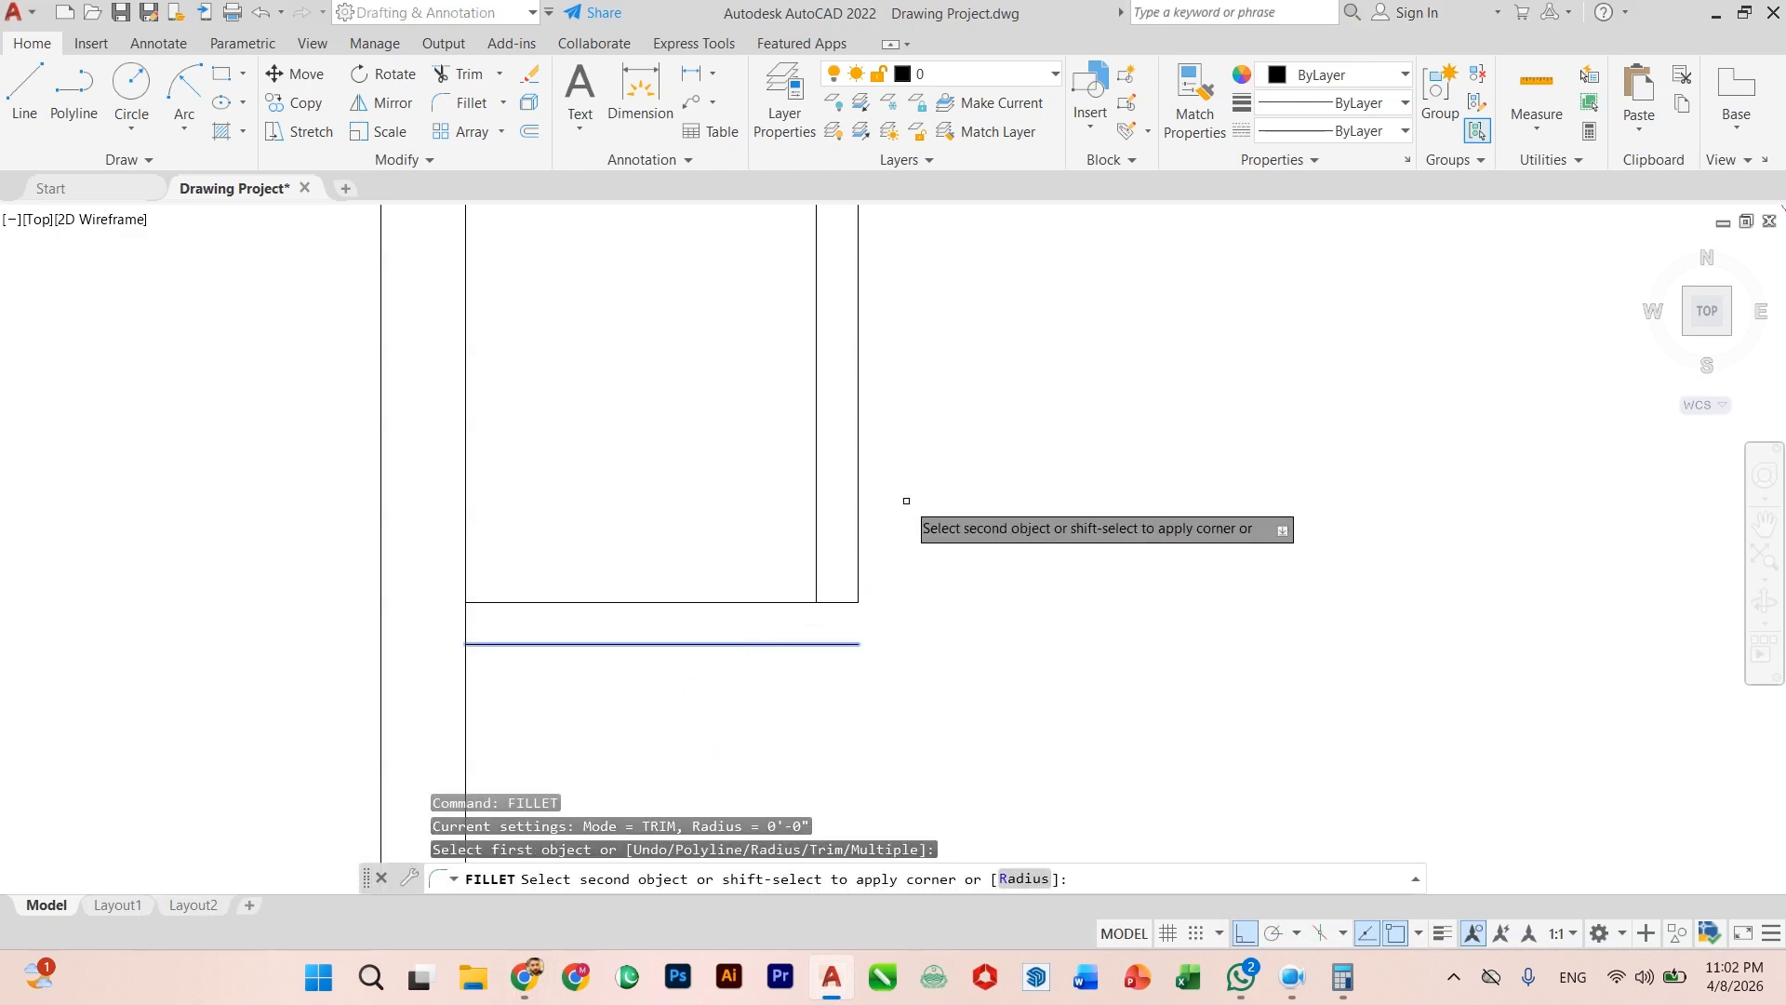
left_click(859, 543)
scroll(781, 627, "up", 4)
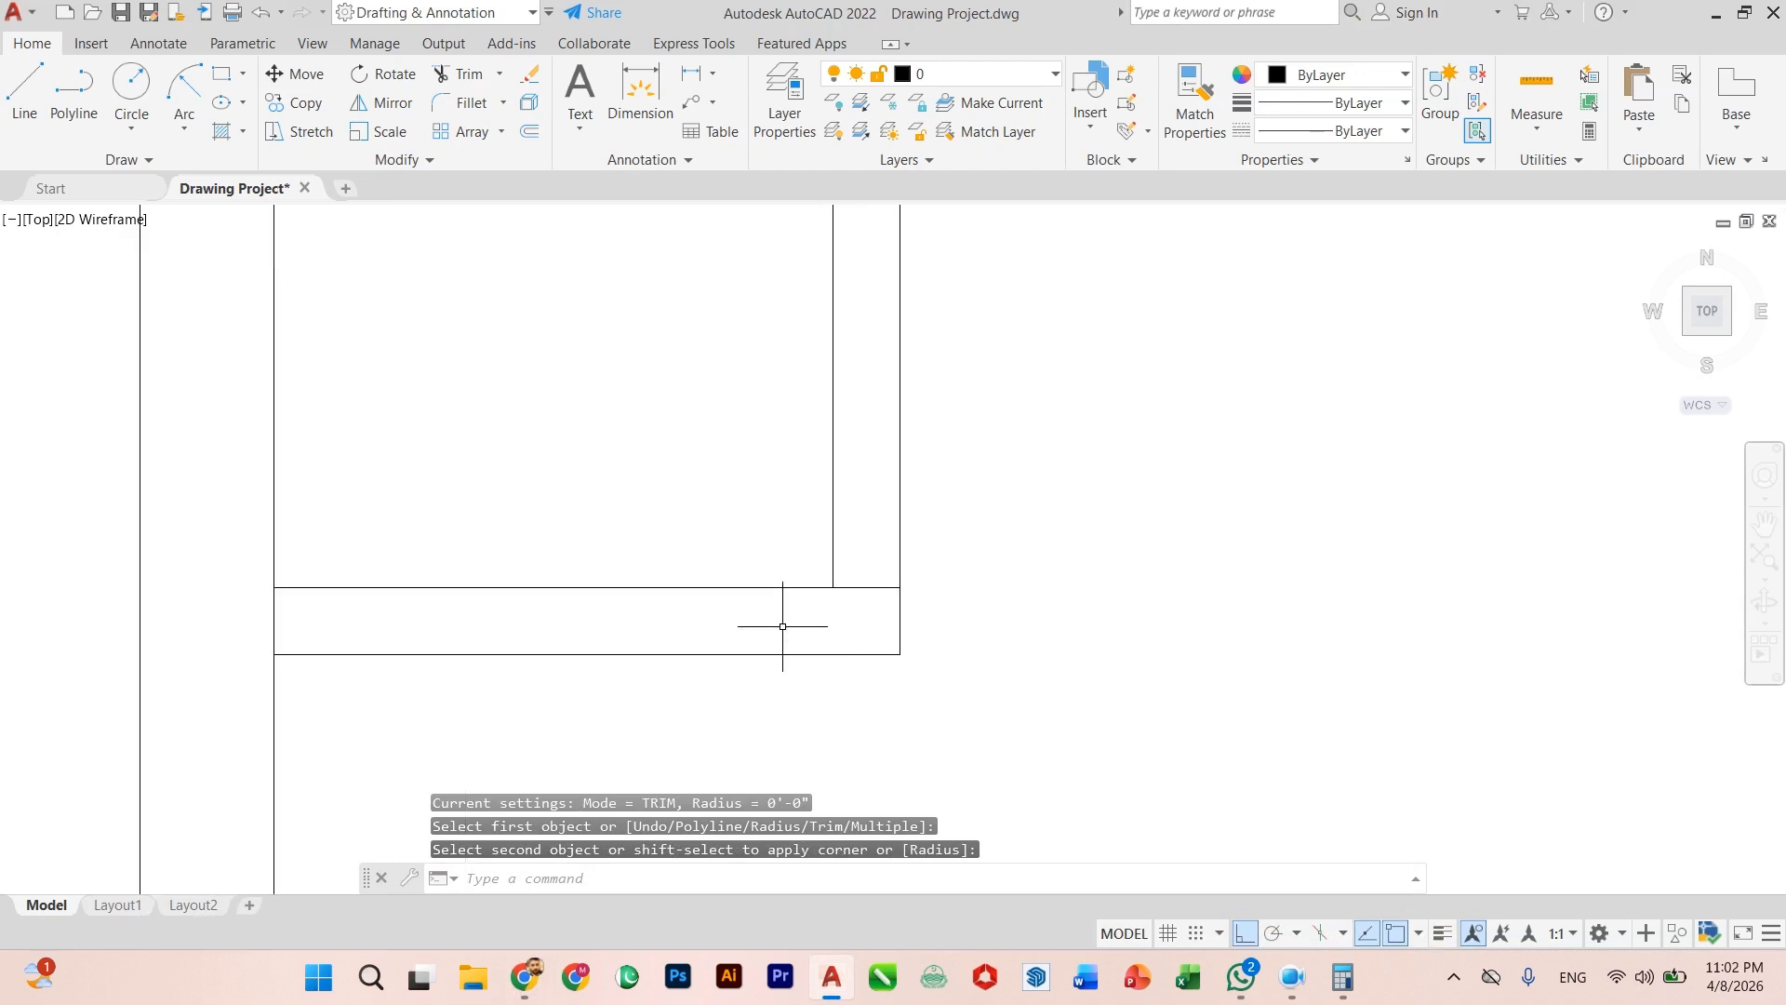
Step: Fillet the upper horizontal line with the inner vertical line to form a square inner wall corner
key("Escape")
key("Return")
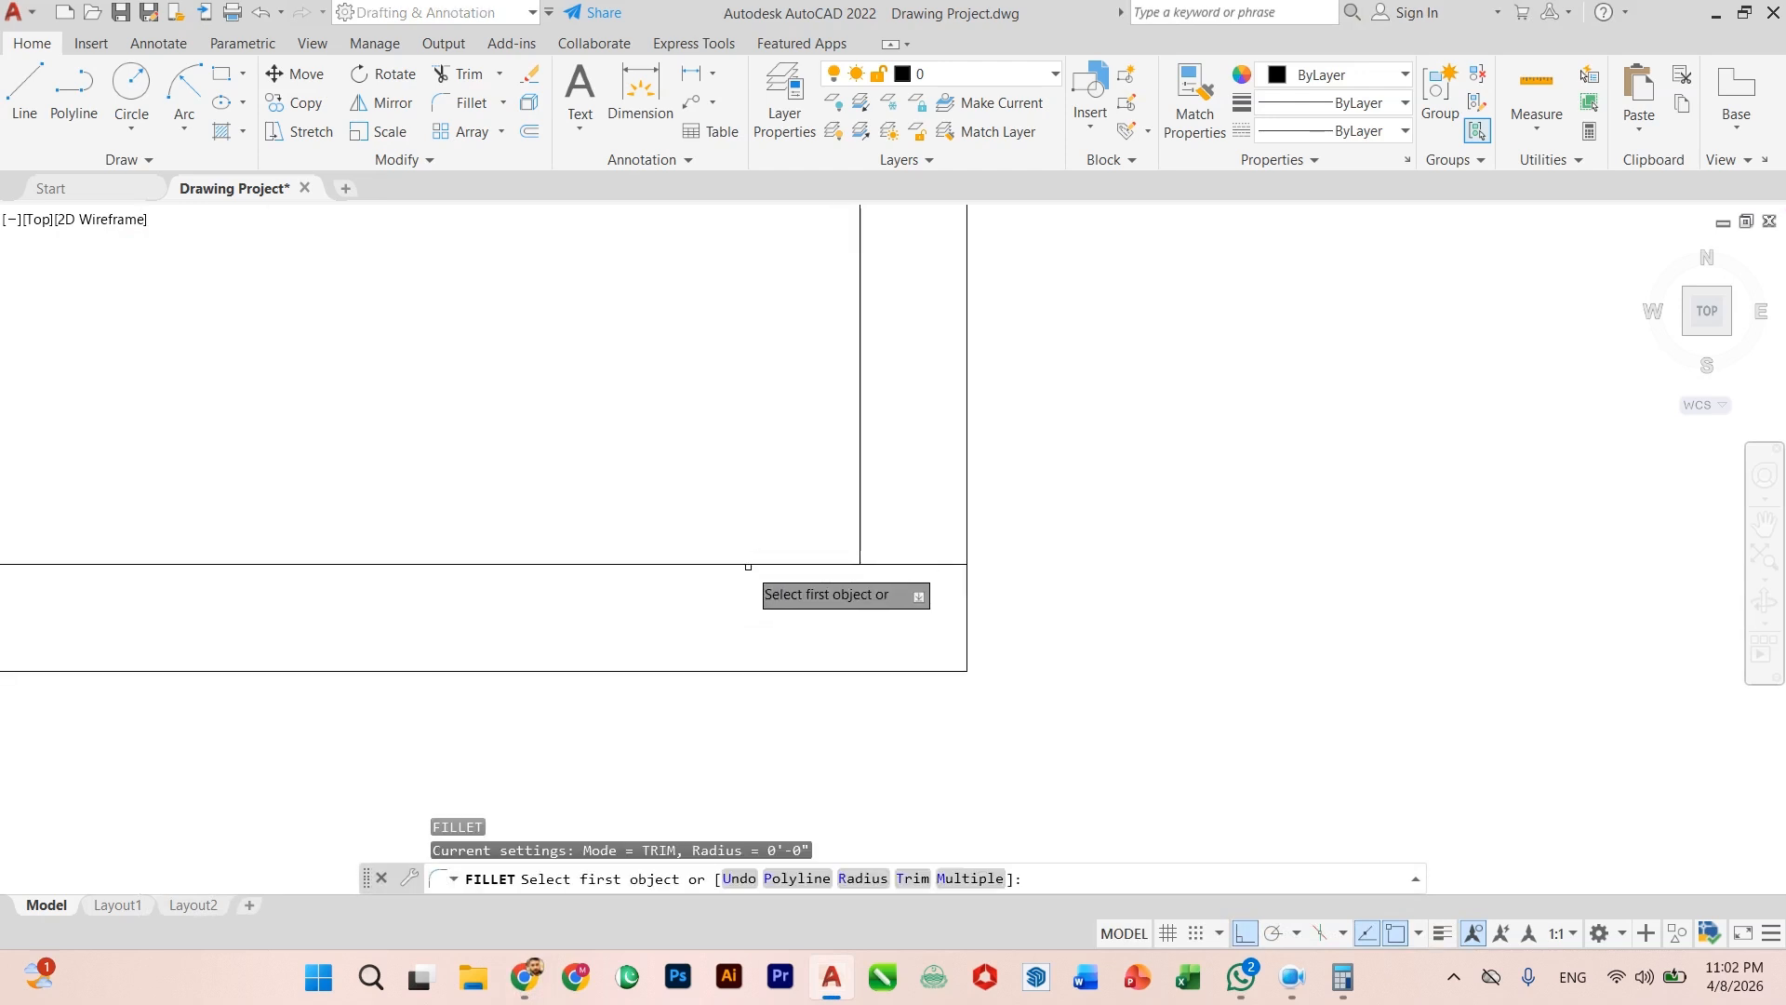
left_click(752, 564)
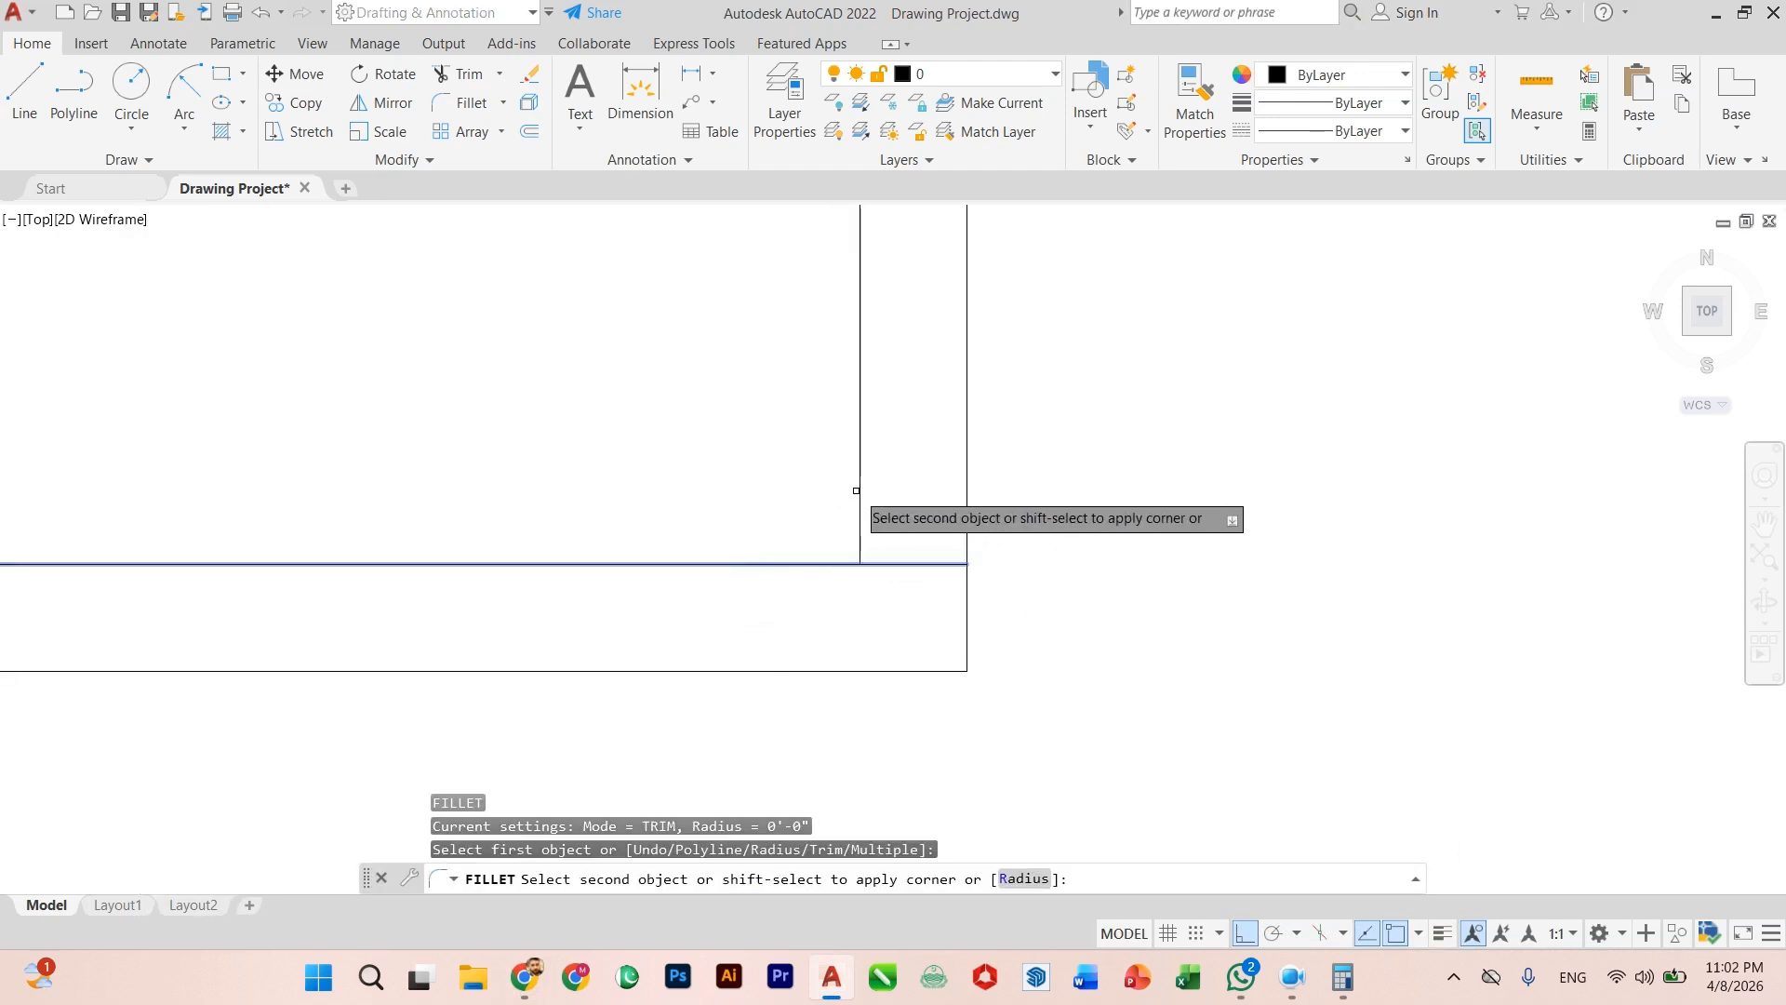
key("Escape")
scroll(829, 657, "down", 5)
scroll(790, 722, "up", 4)
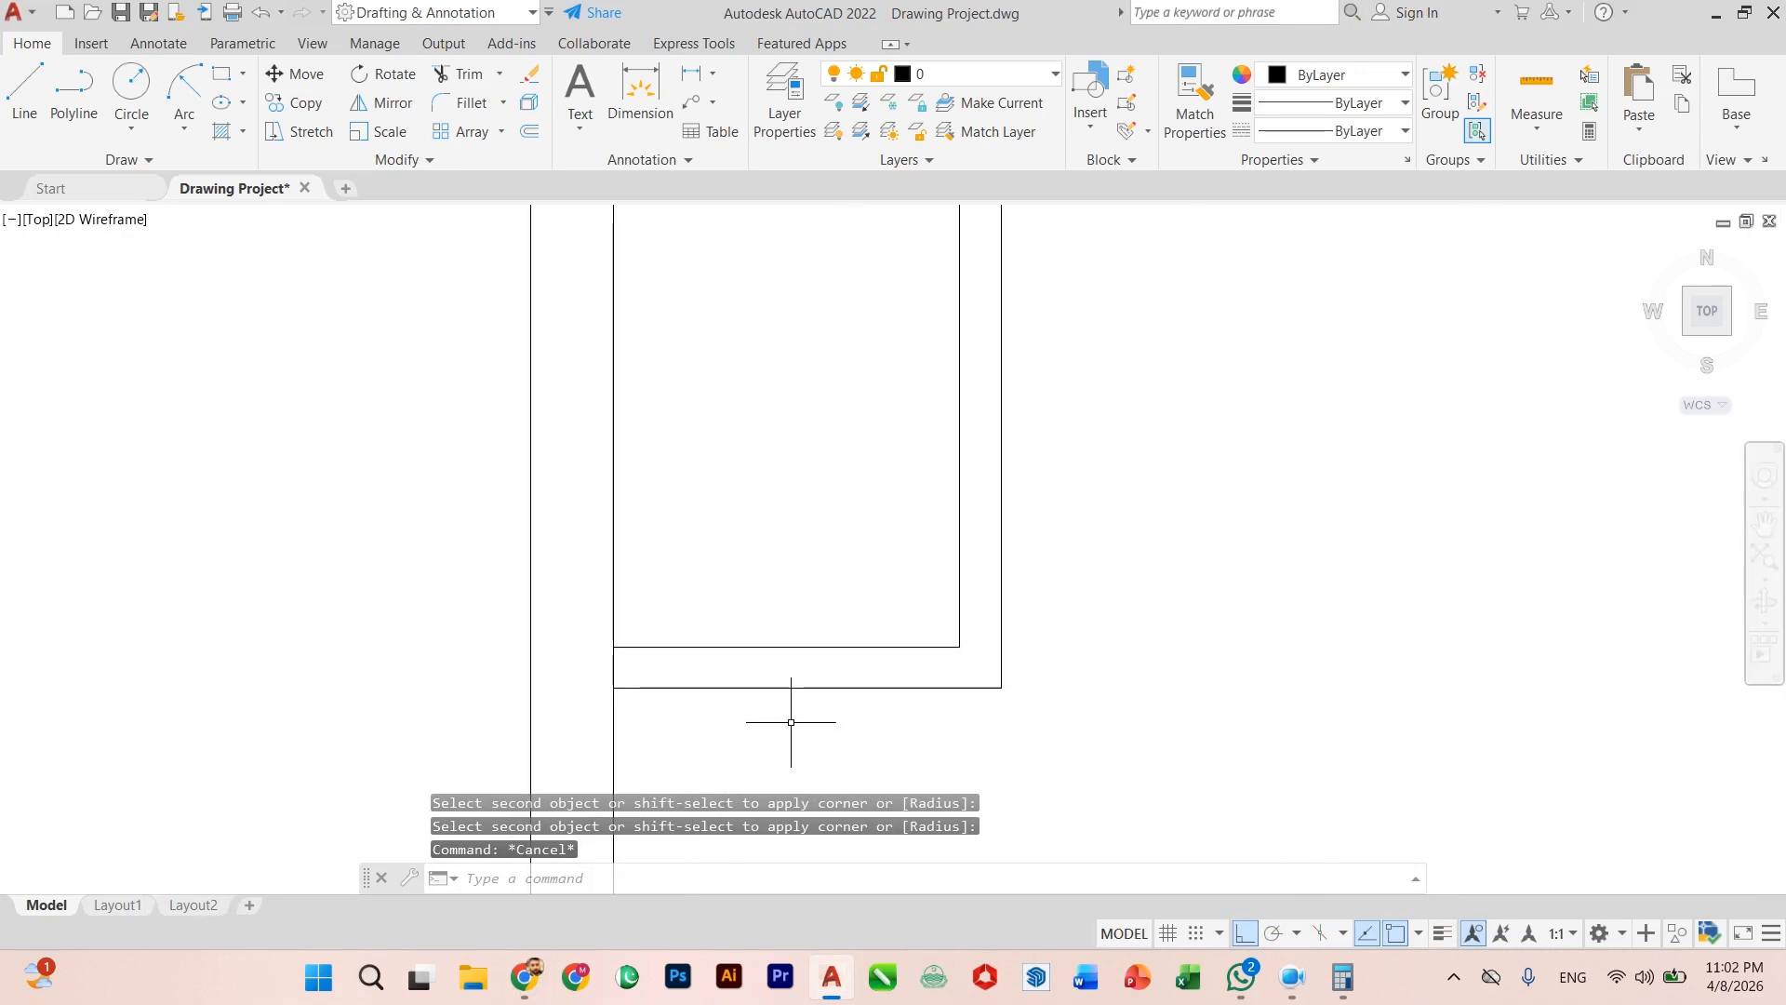
Step: Trim the existing wall lines where the new 4.5" walls meet the upper wall and the side wall
key("Return")
scroll(794, 719, "down", 5)
scroll(849, 458, "up", 6)
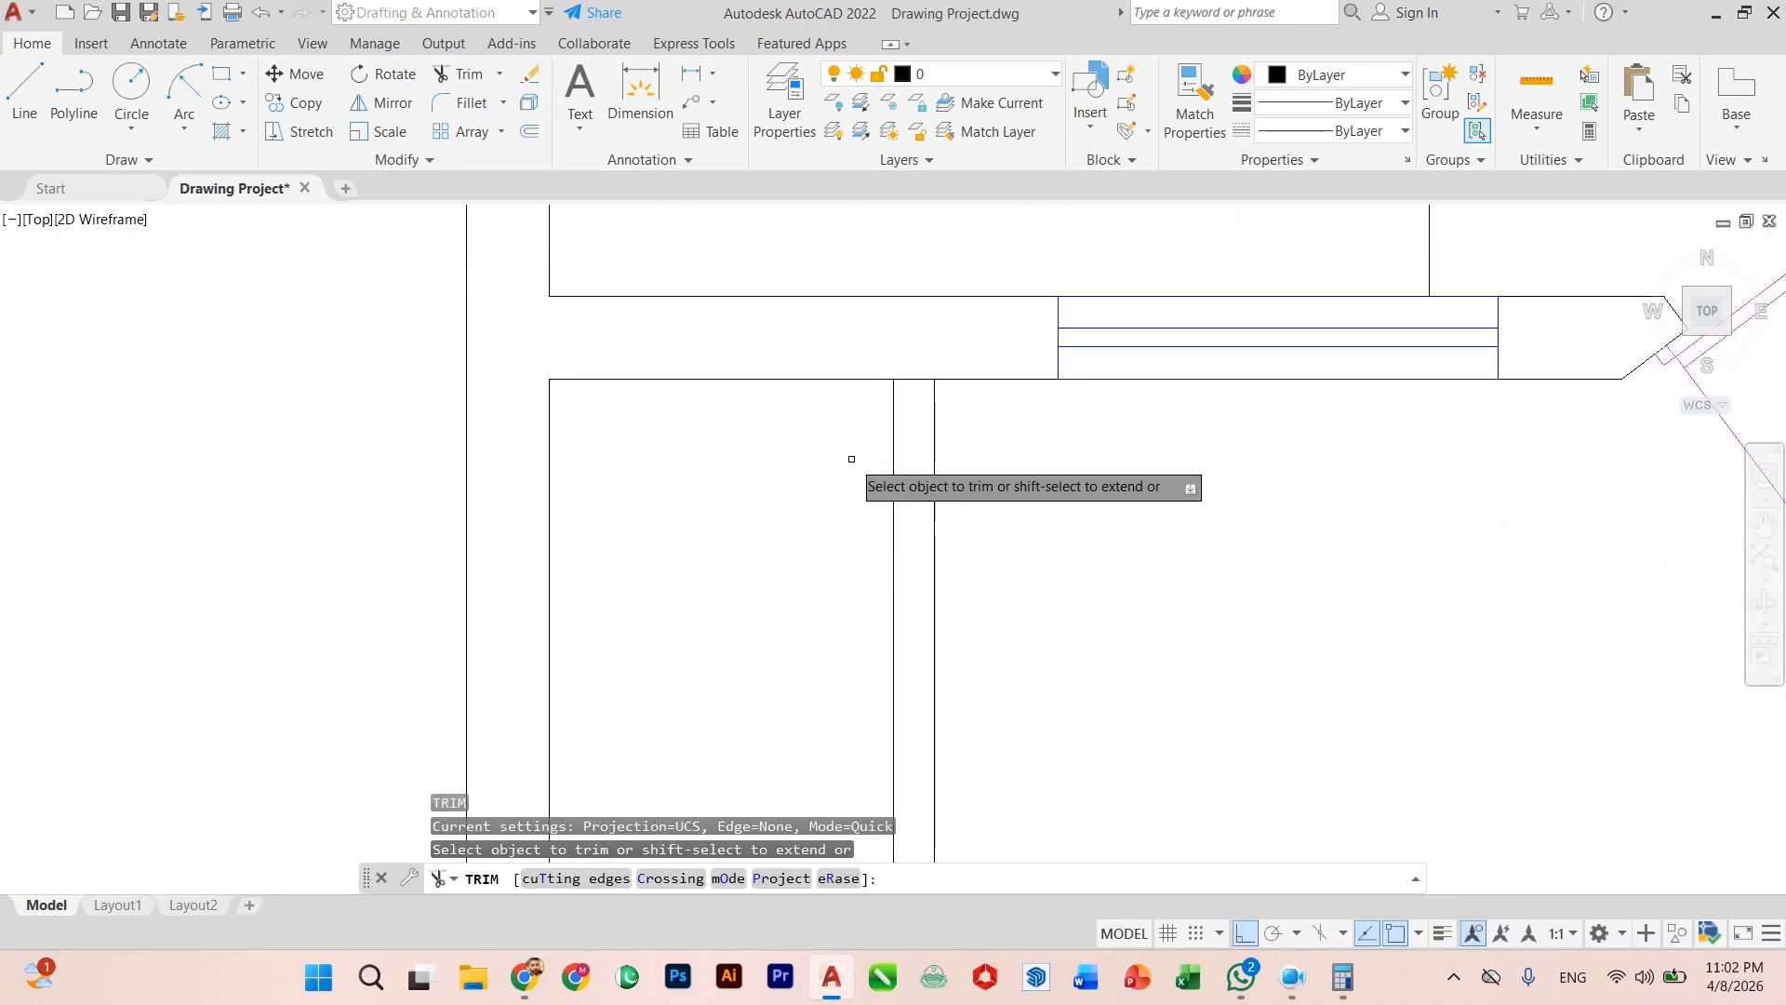
left_click(934, 310)
key("Return")
scroll(921, 558, "down", 4)
scroll(707, 726, "up", 6)
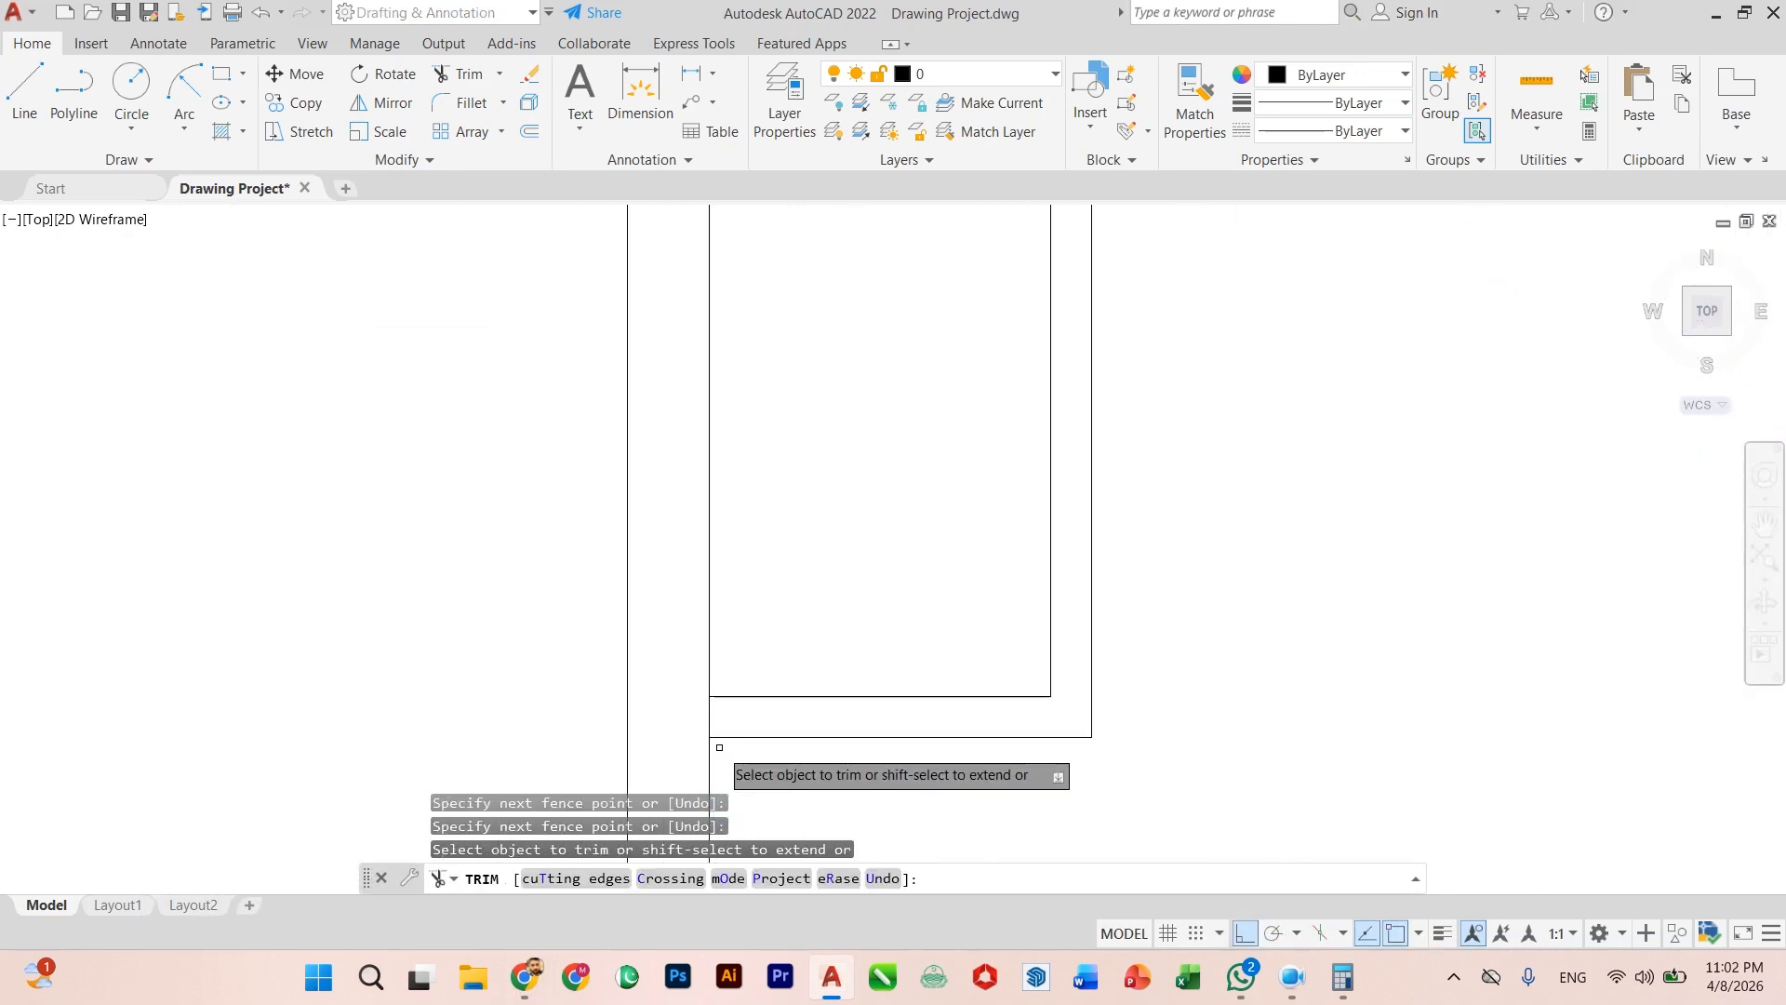
scroll(650, 688, "down", 3)
key("Escape")
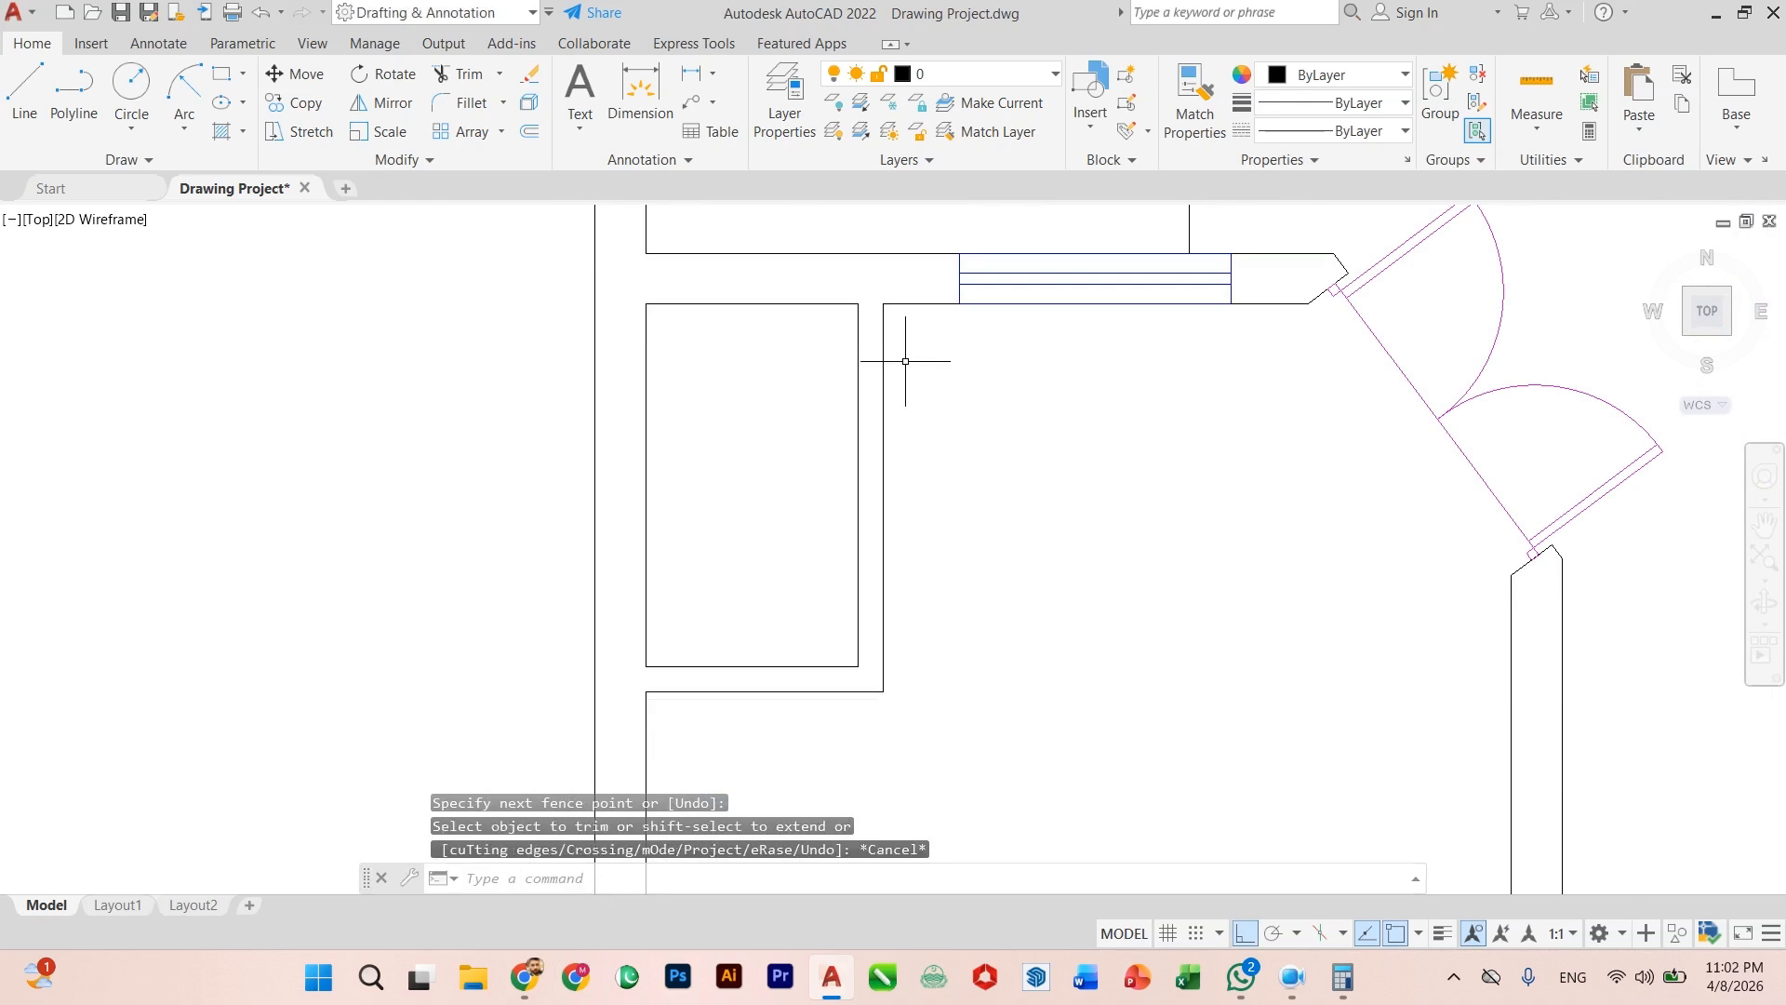
type("li")
key("Return")
scroll(860, 252, "up", 2)
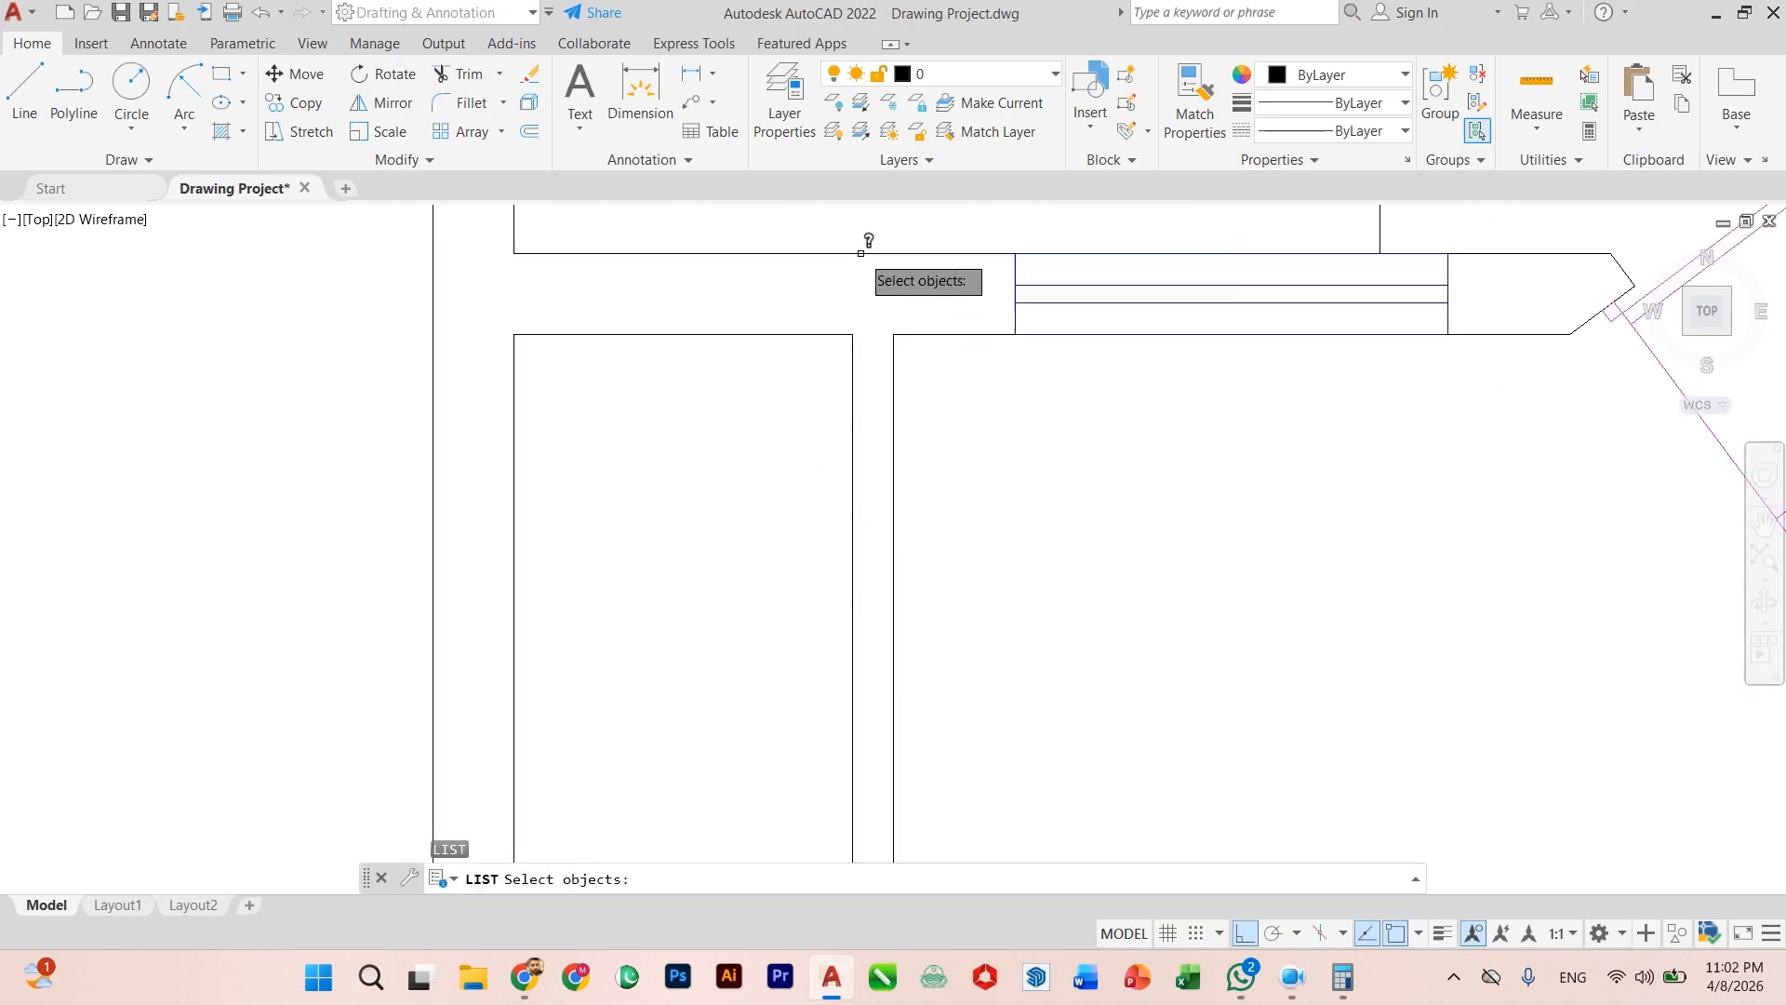
key("Escape")
Step: Draw a short line across the new vertical wall where it meets the upper wall
type("l")
key("Return")
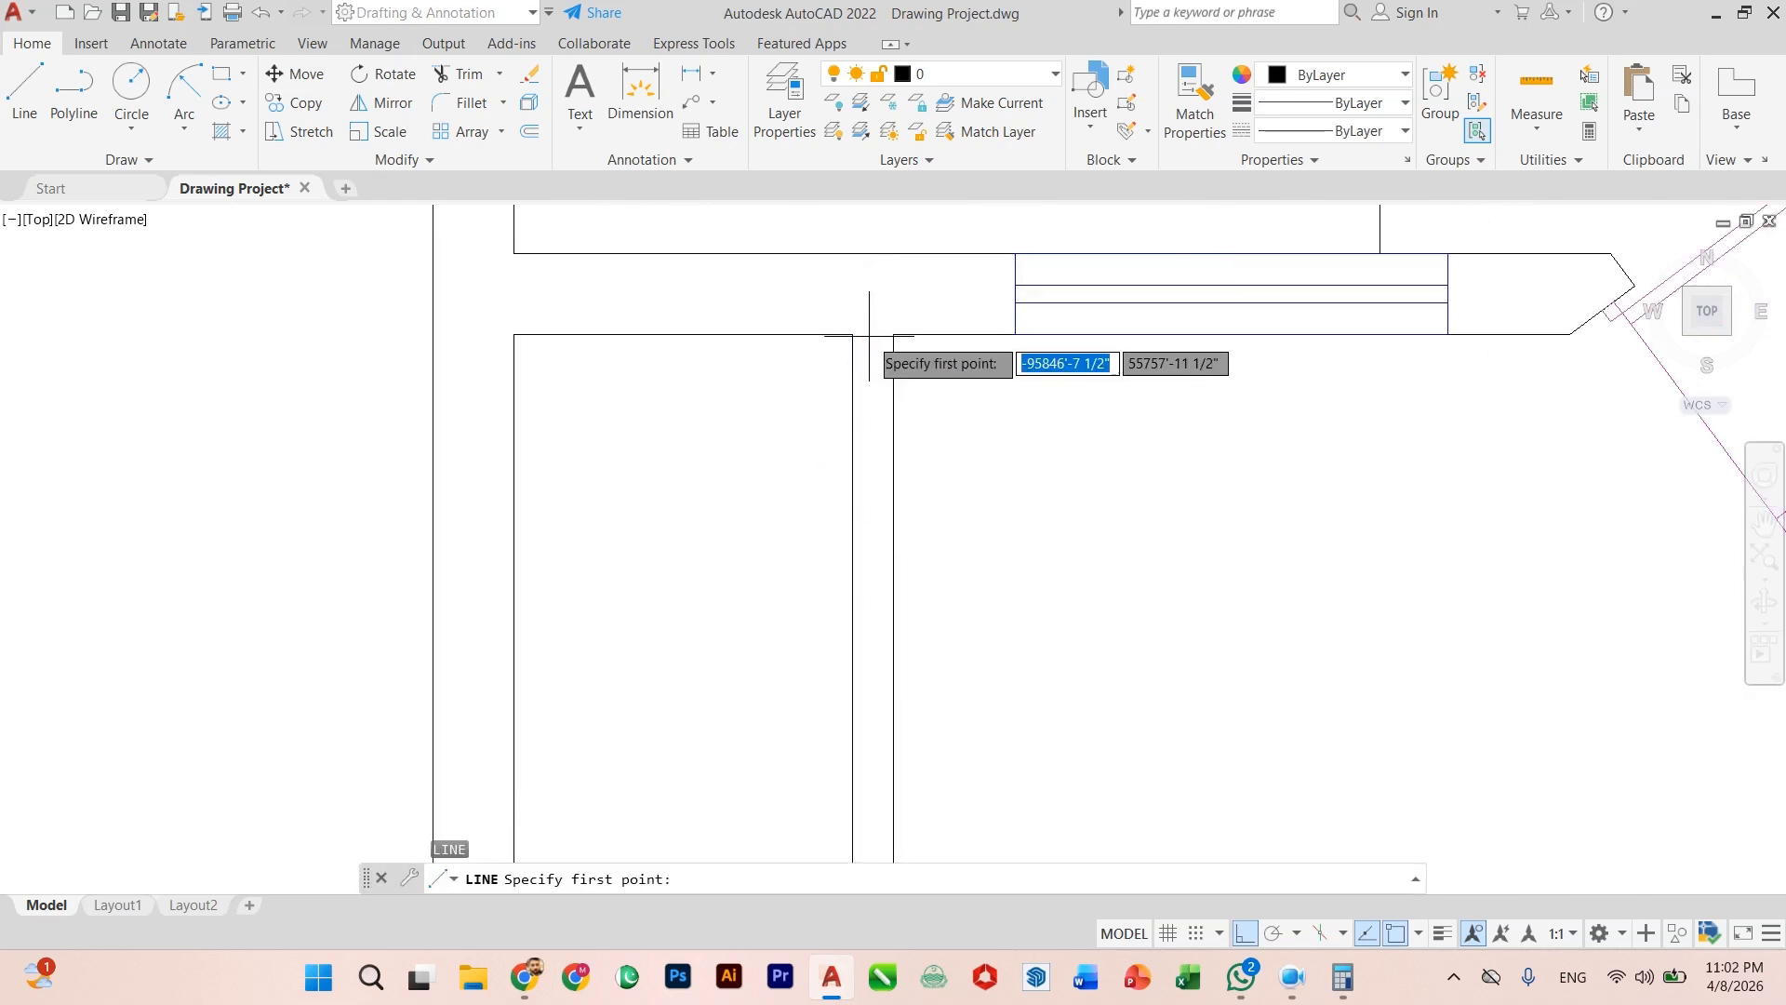
left_click(853, 335)
left_click(893, 335)
key("Escape")
scroll(877, 395, "up", 2)
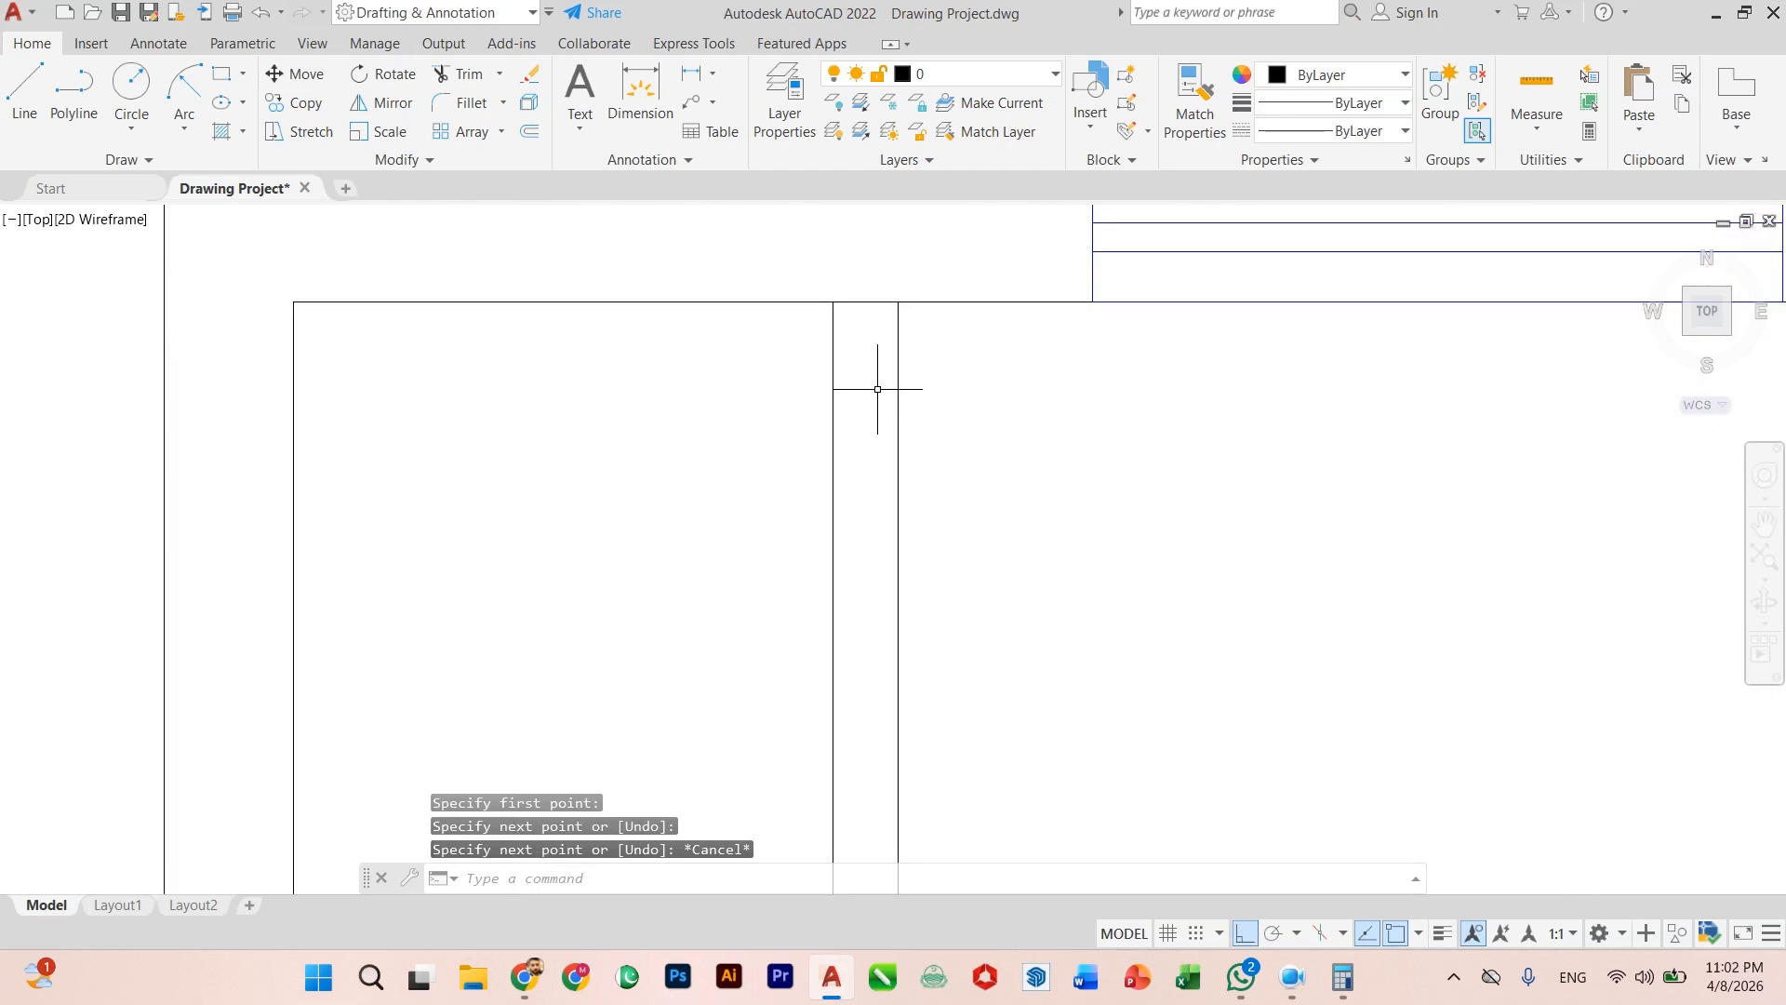
Step: Offset the short line 4.5" downward along the vertical wall to mark the first door jamb
type("o")
key("Return")
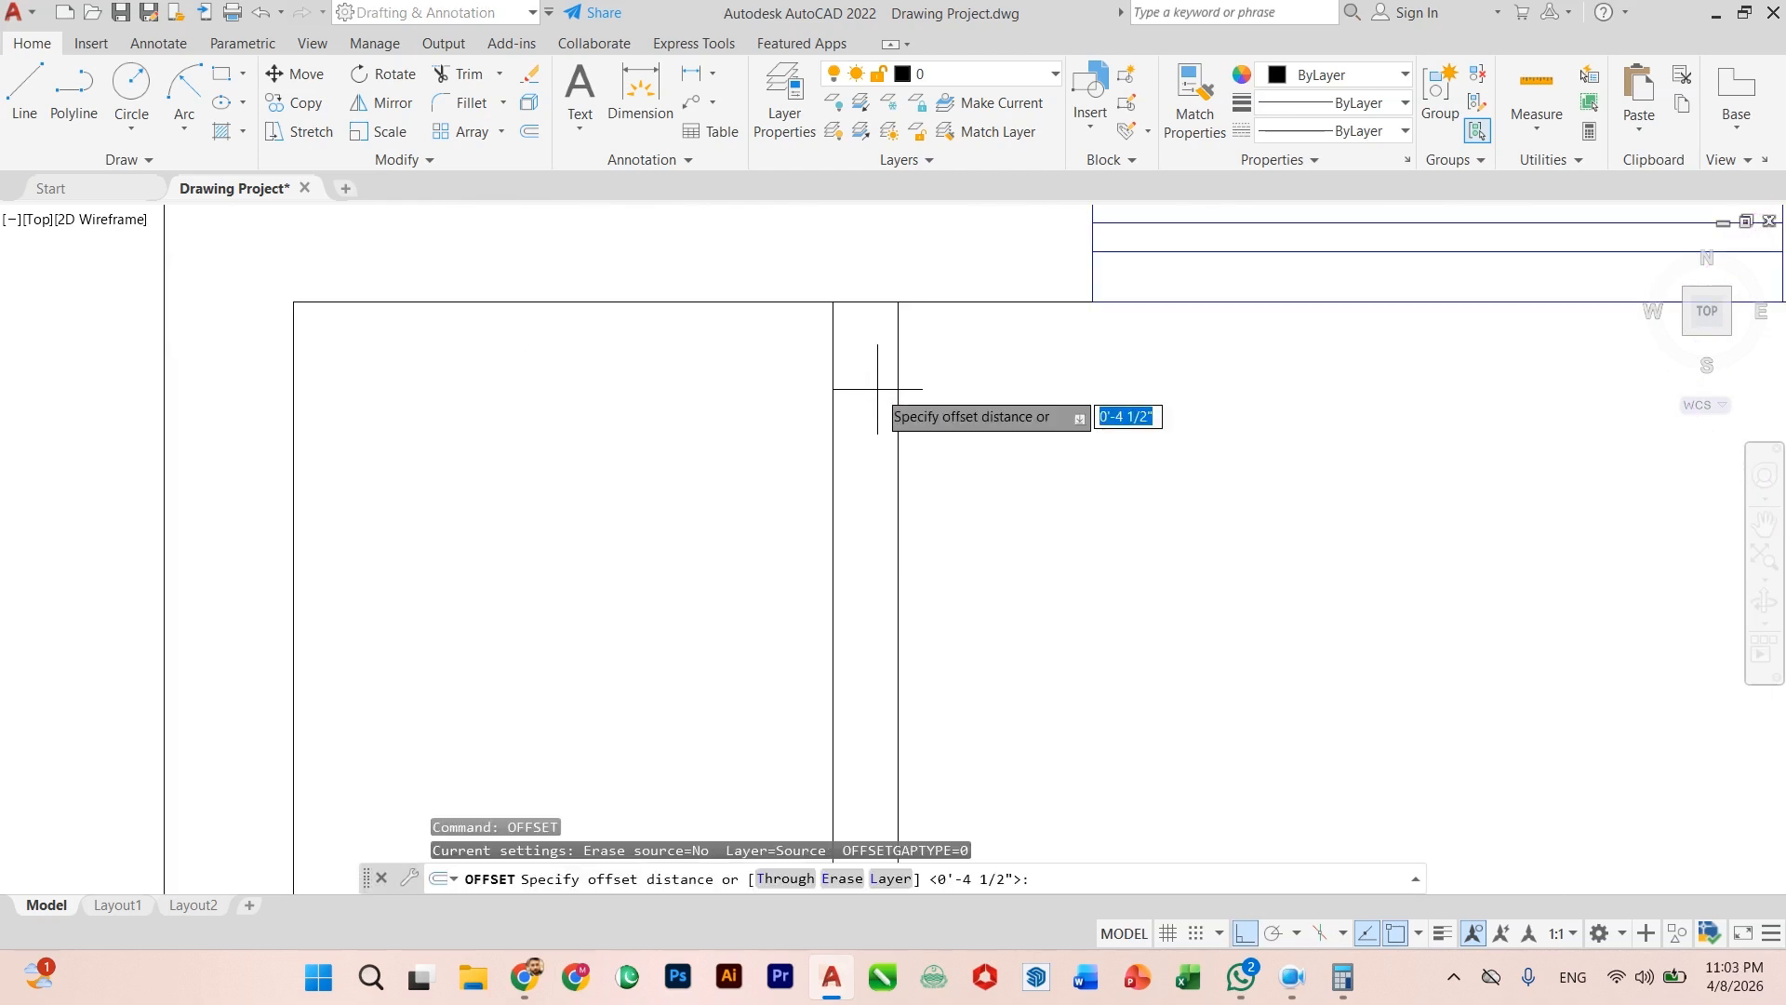
key("Return")
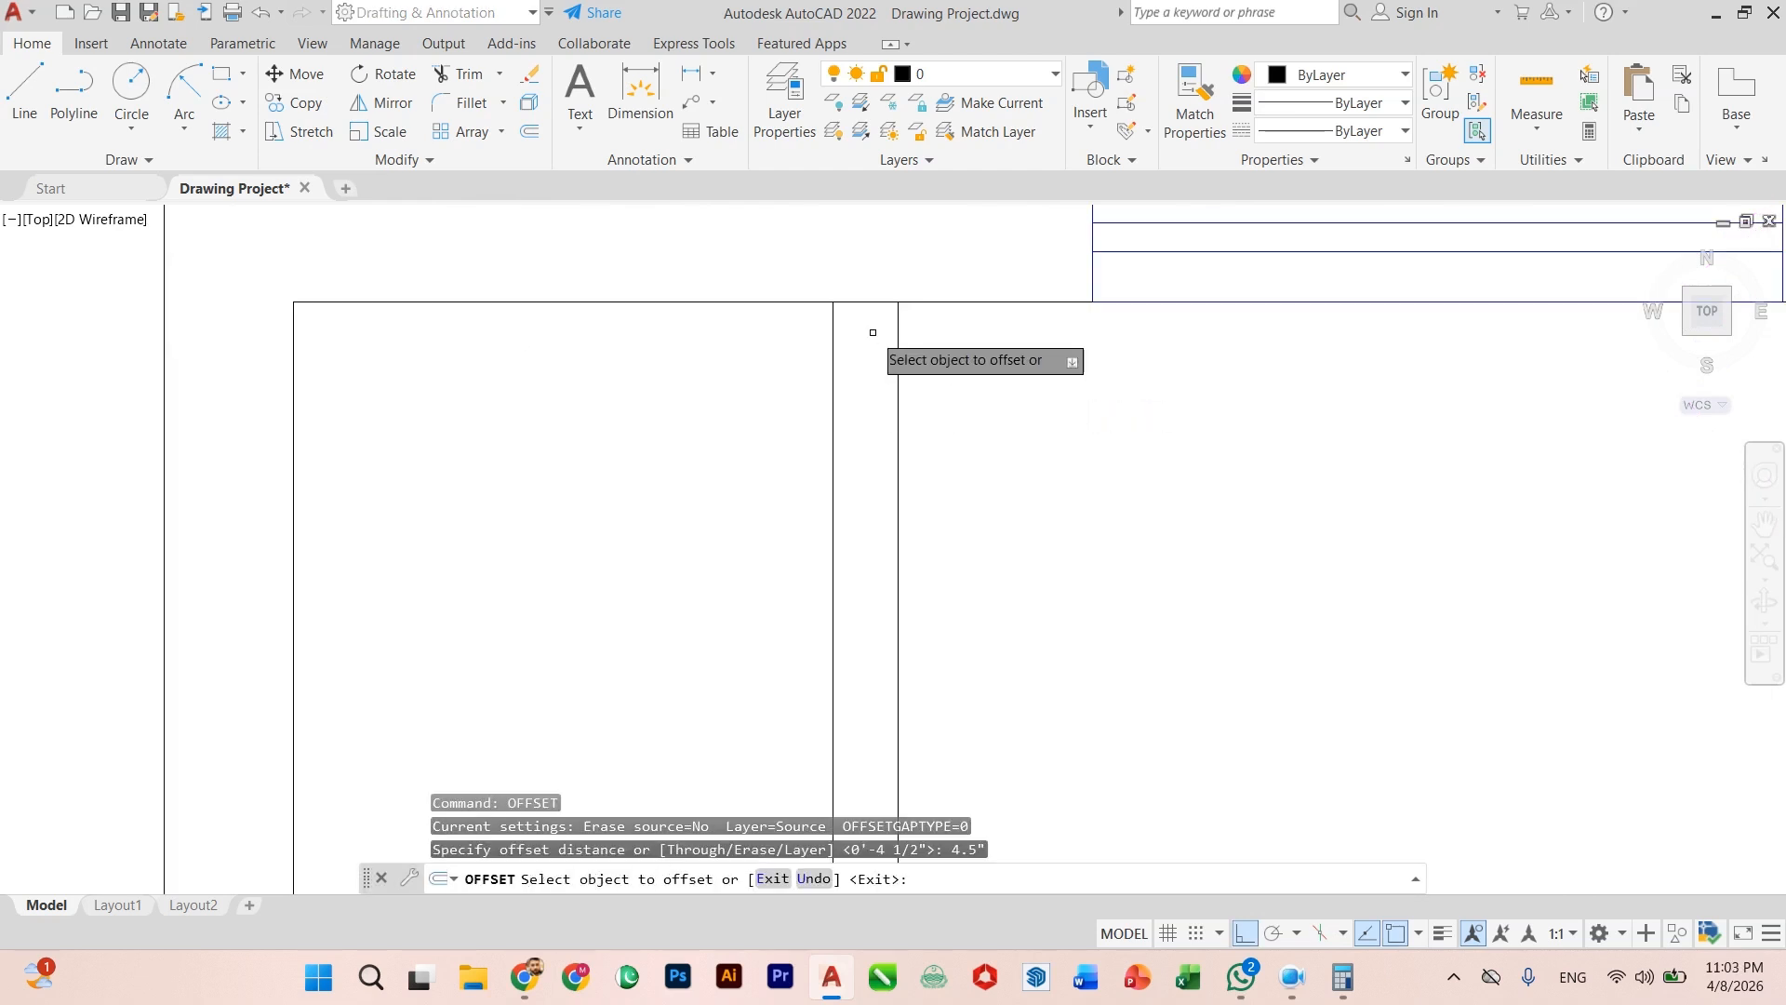
left_click(860, 302)
left_click(856, 411)
key("Escape")
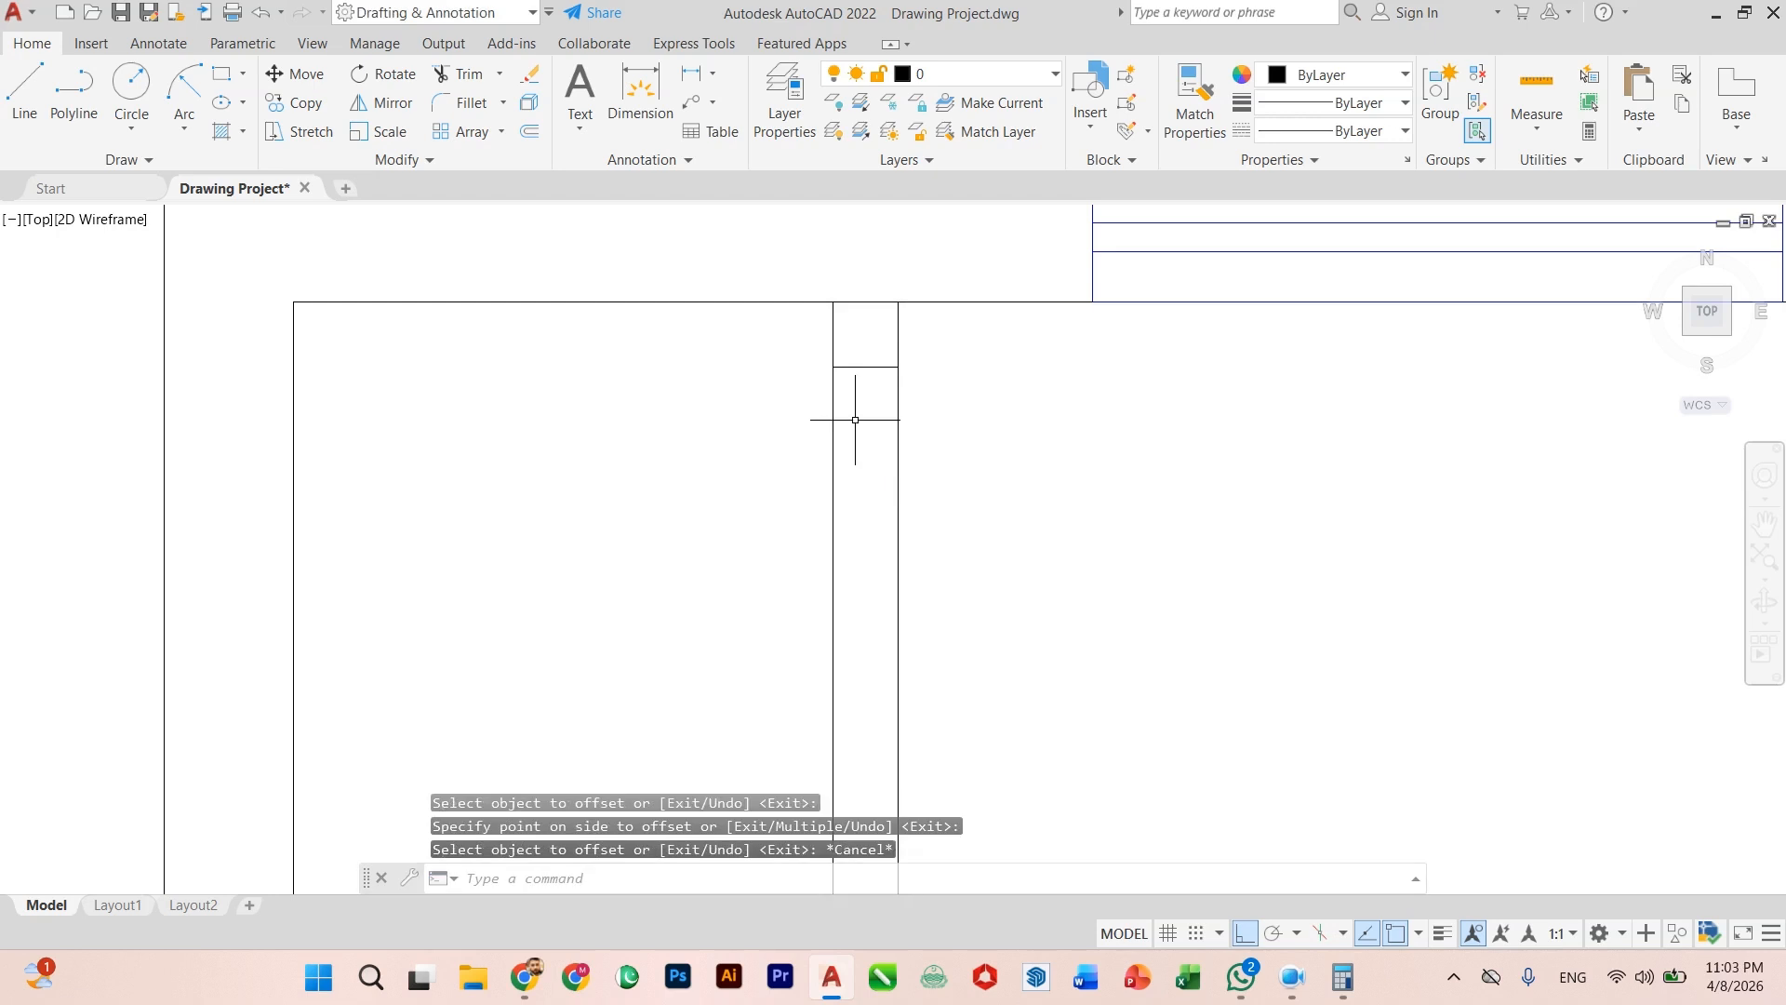
Step: Offset the jamb line 2.5' farther down the vertical wall to mark the other side of the door opening
key("Return")
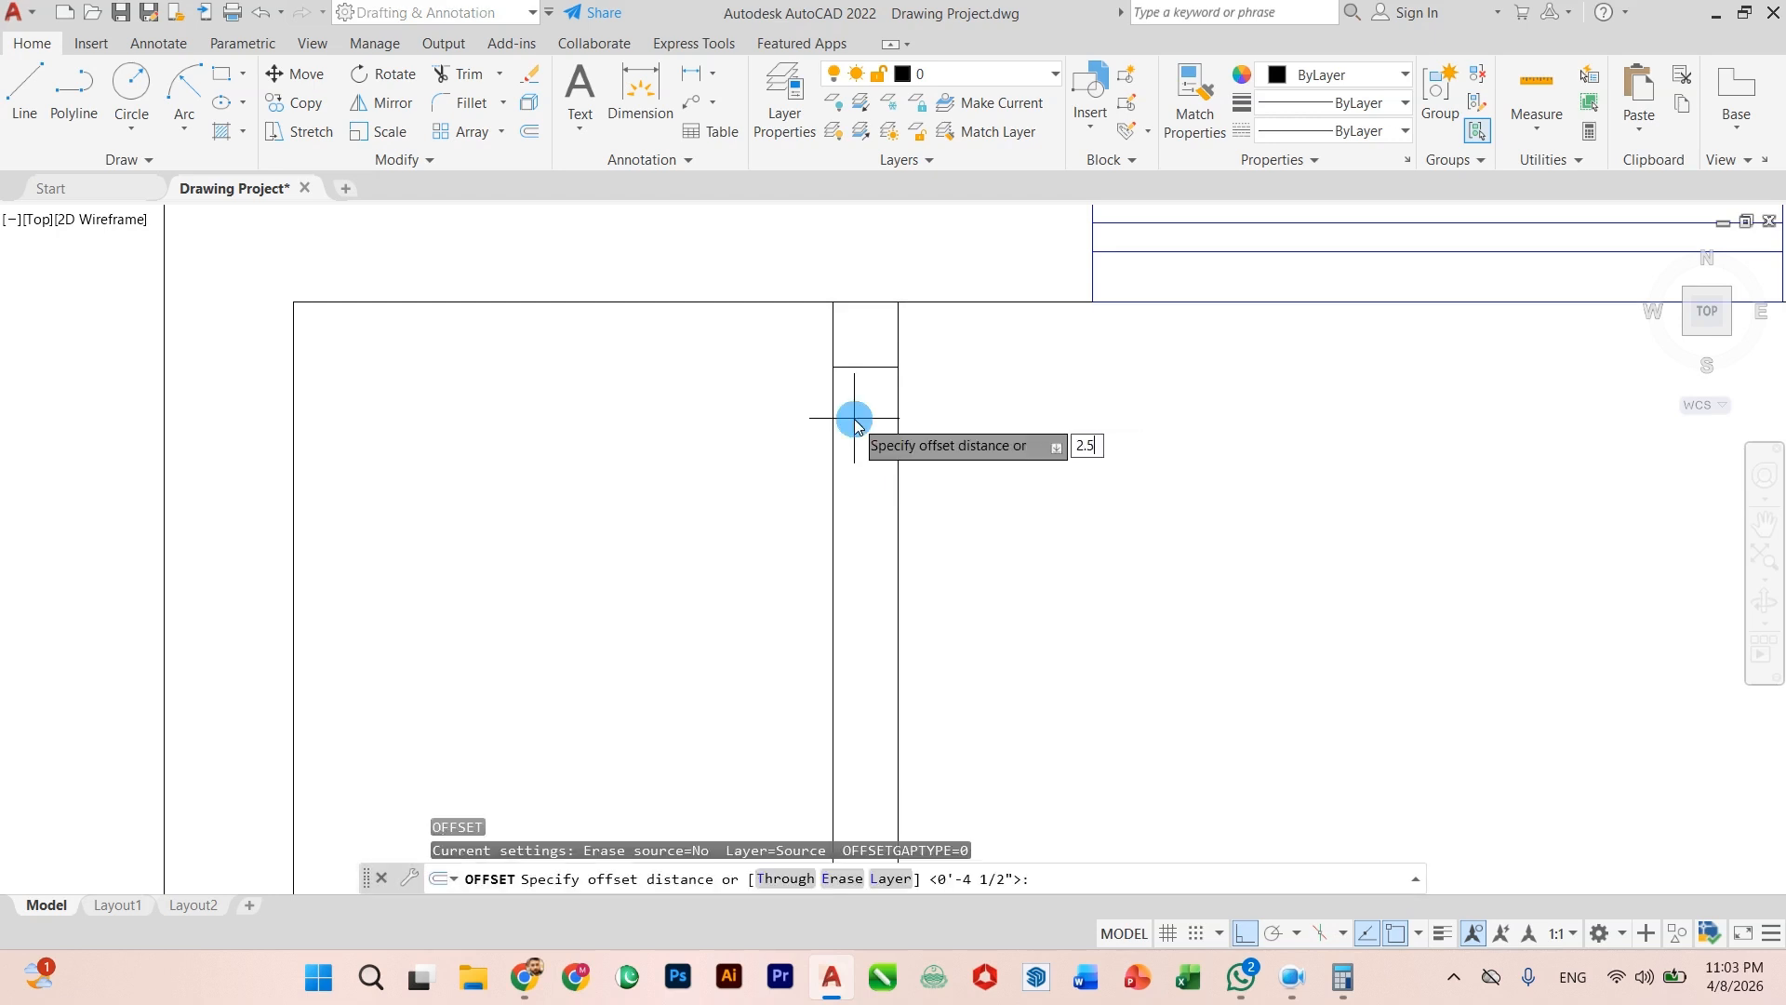
type("2.5'")
key("Return")
left_click(855, 367)
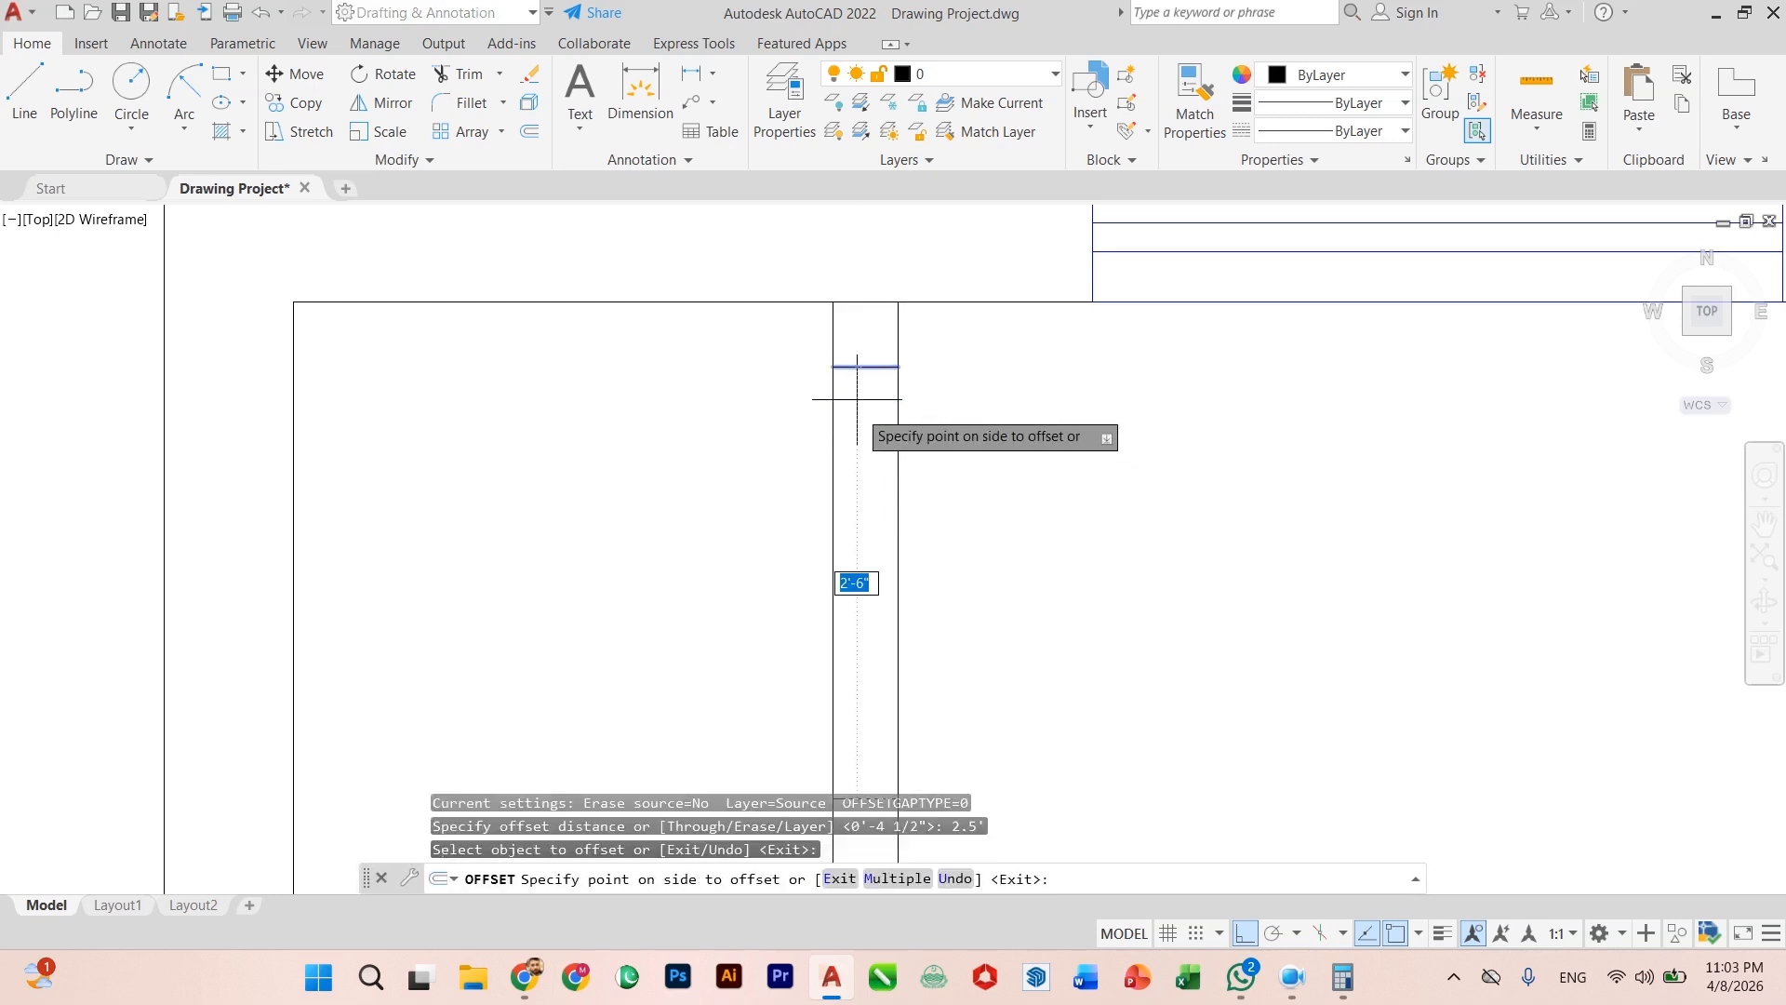
left_click(855, 438)
scroll(855, 442, "down", 3)
scroll(818, 545, "up", 4)
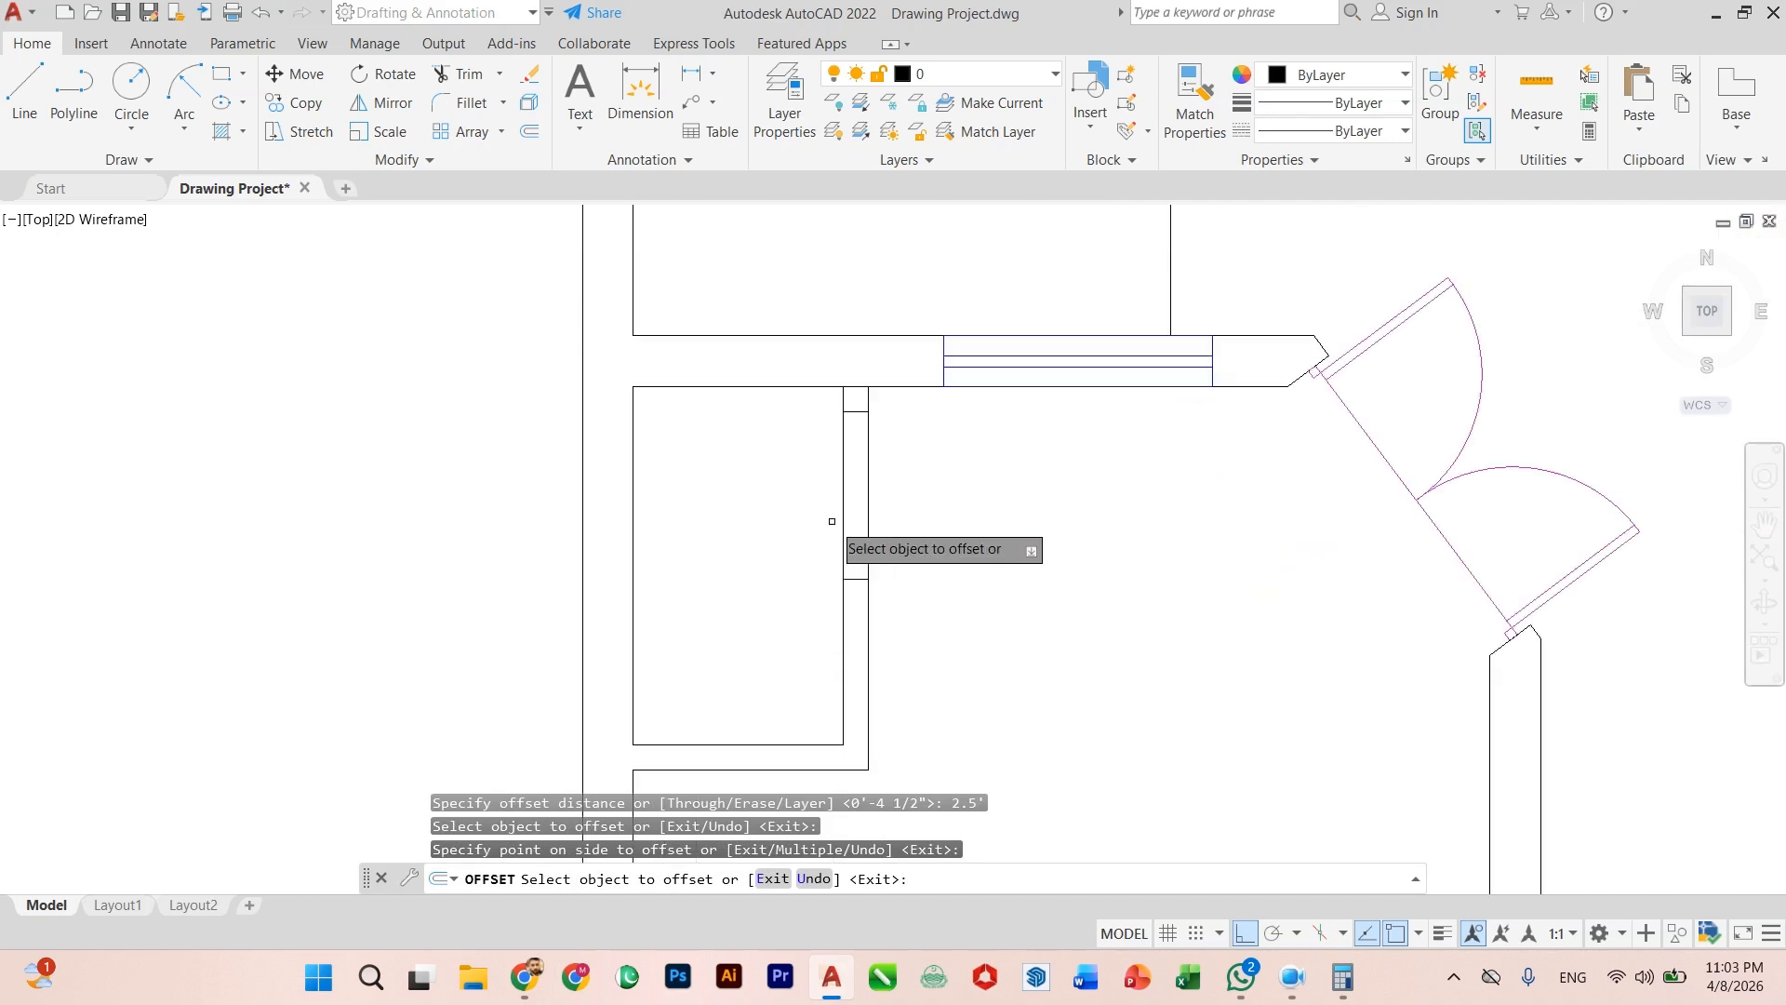
scroll(842, 521, "down", 2)
key("Escape")
Step: Delete the short line at the upper wall and trim the vertical wall lines between the two jambs to open the doorway
left_click(857, 352)
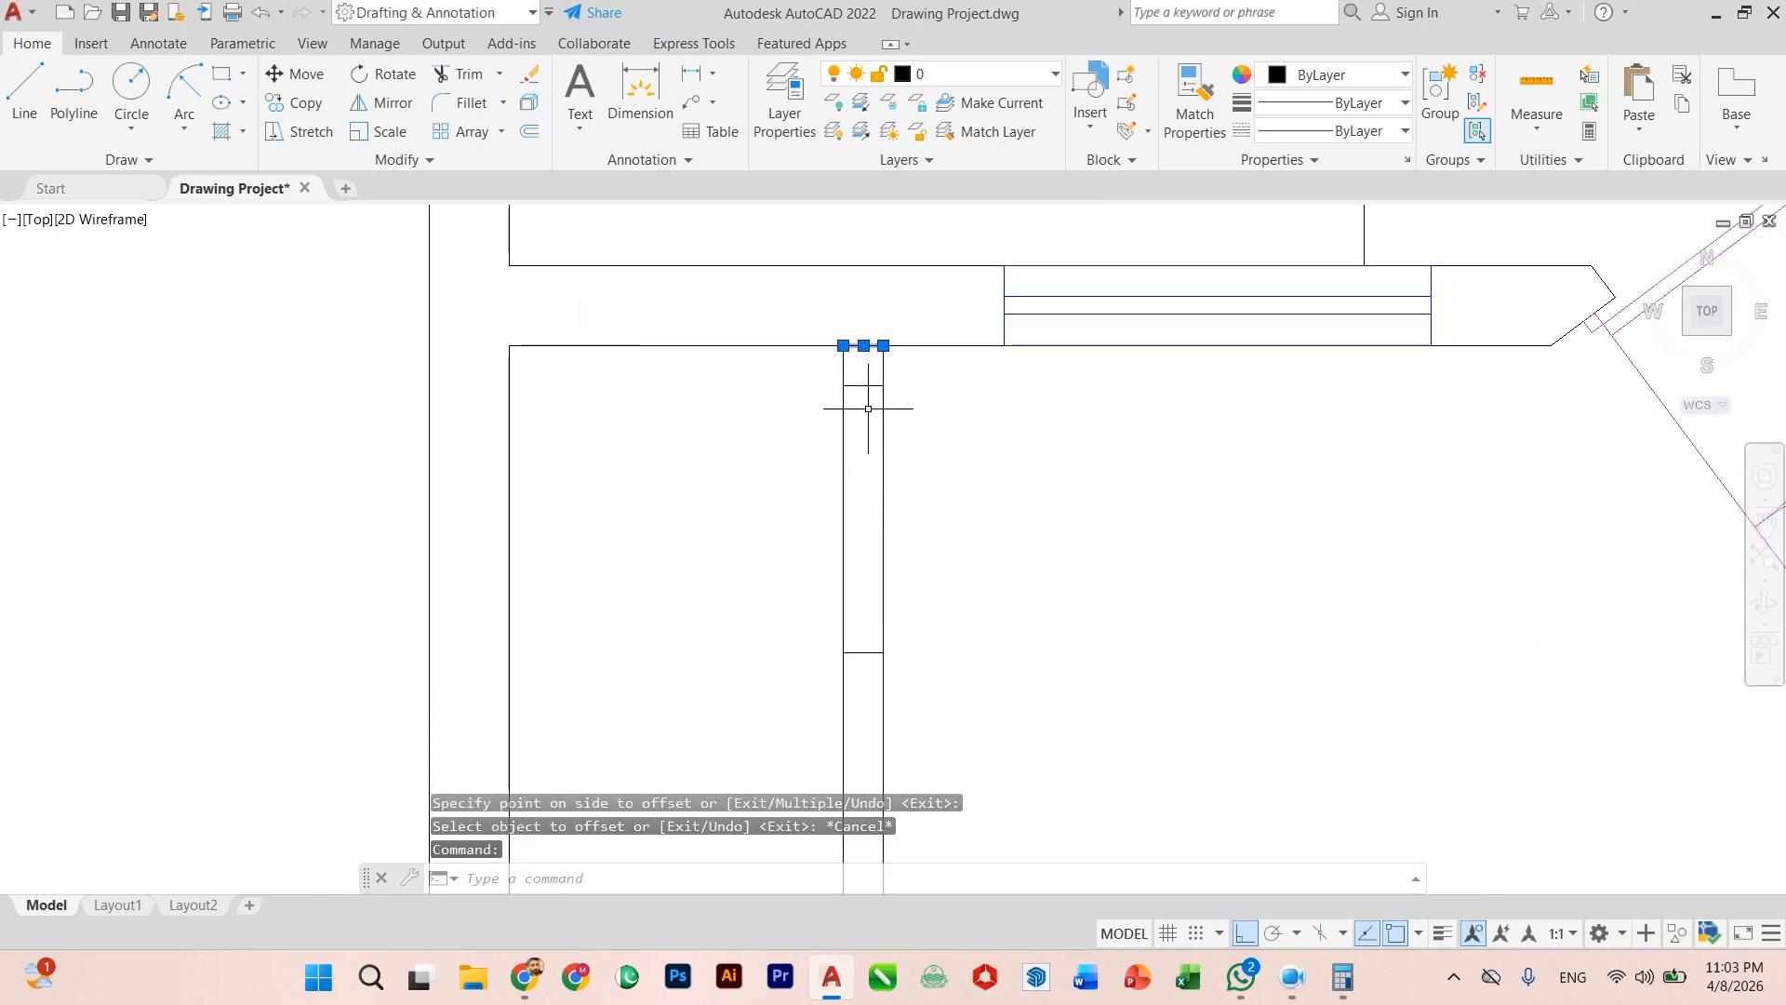
key("Delete")
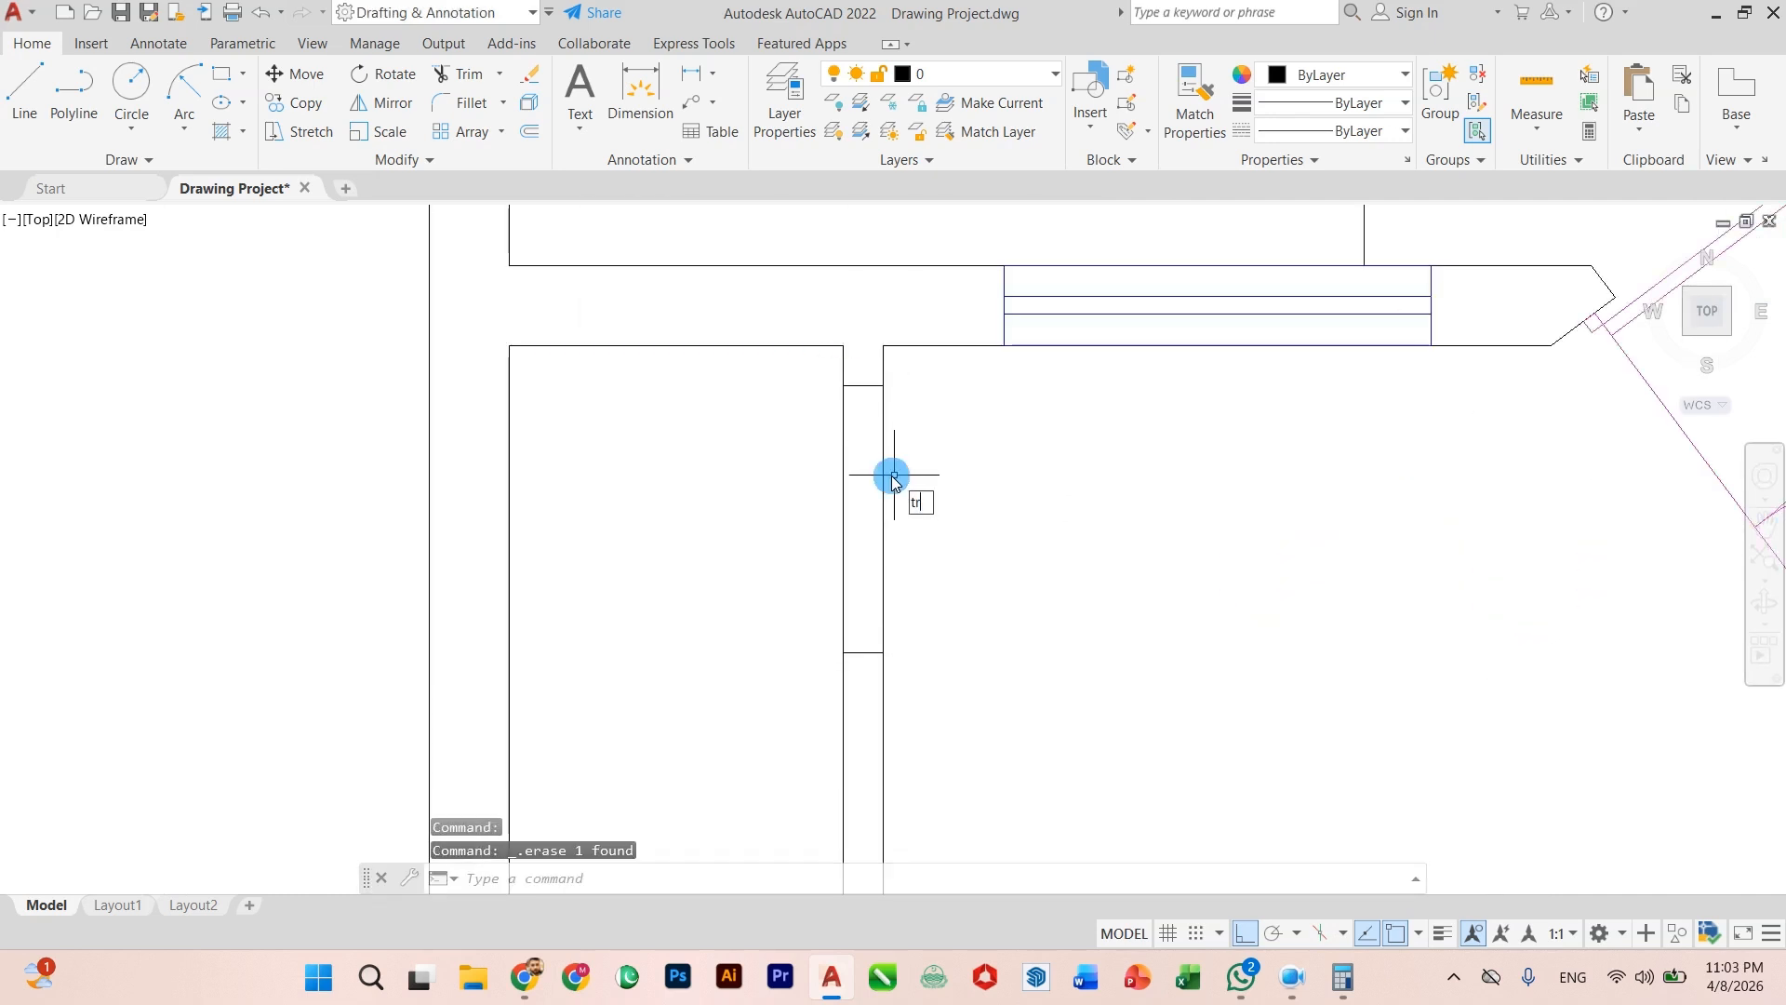
key("space")
left_click_drag(907, 475, 786, 495)
scroll(779, 509, "down", 4)
scroll(773, 654, "up", 2)
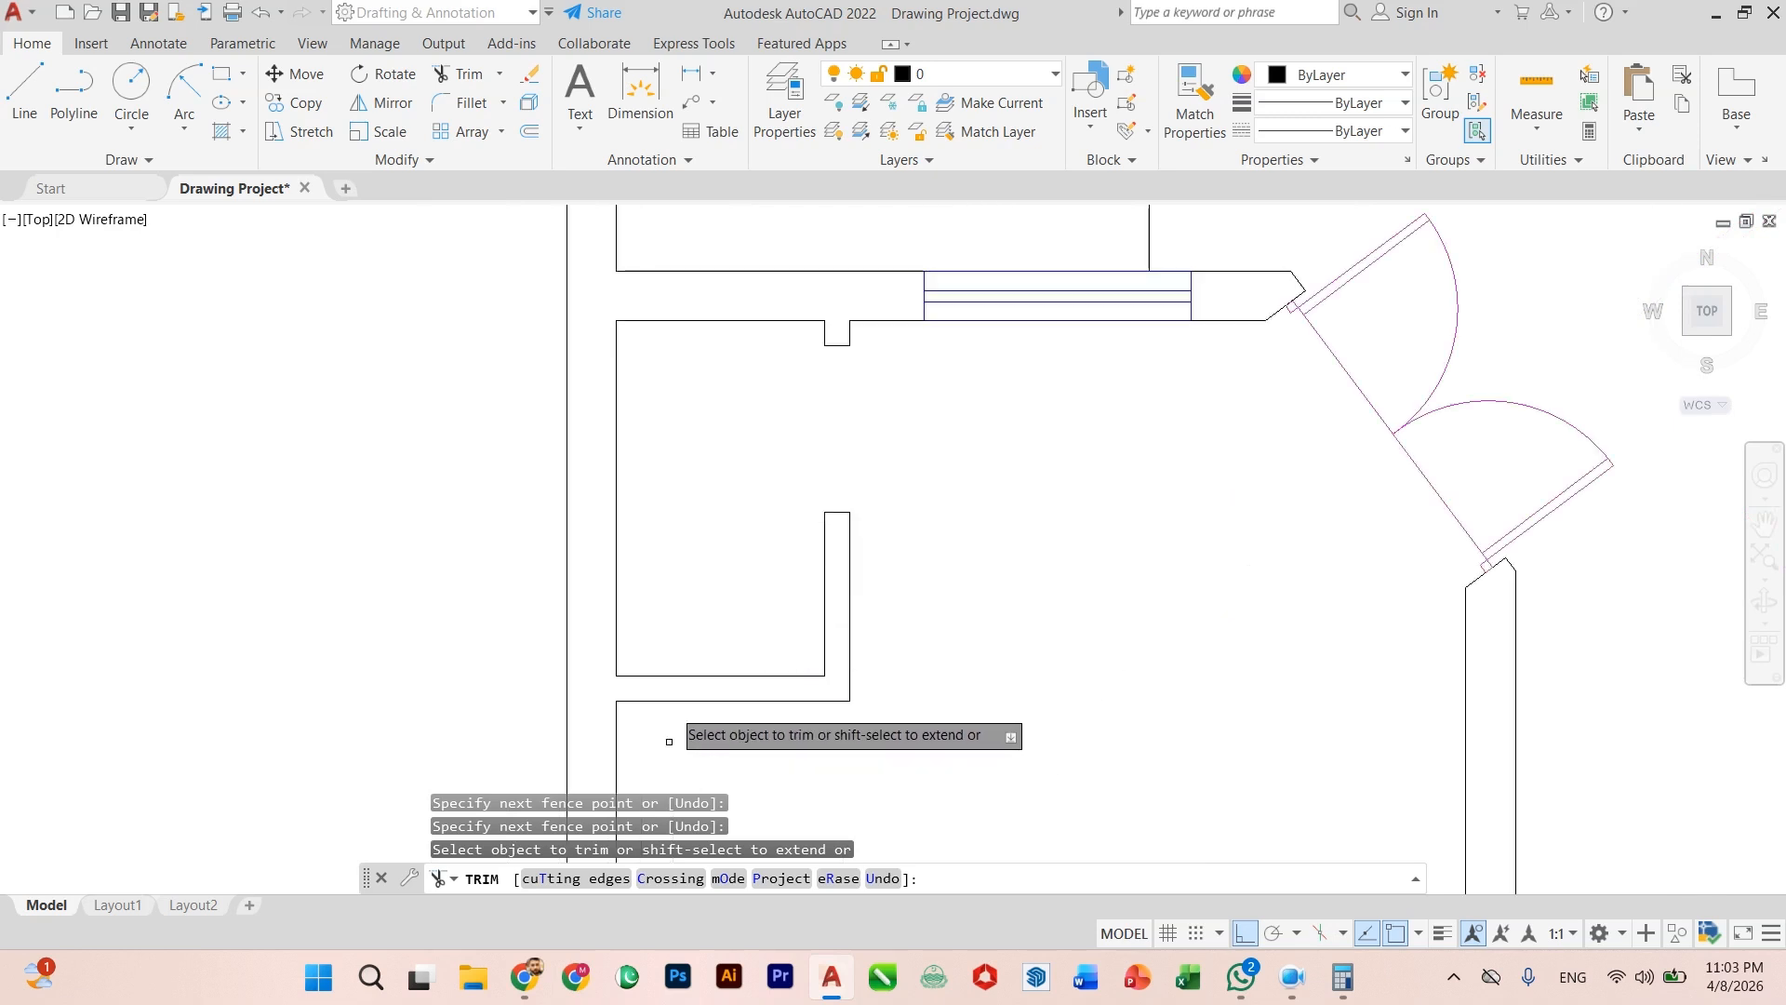
key("Escape")
scroll(677, 717, "up", 5)
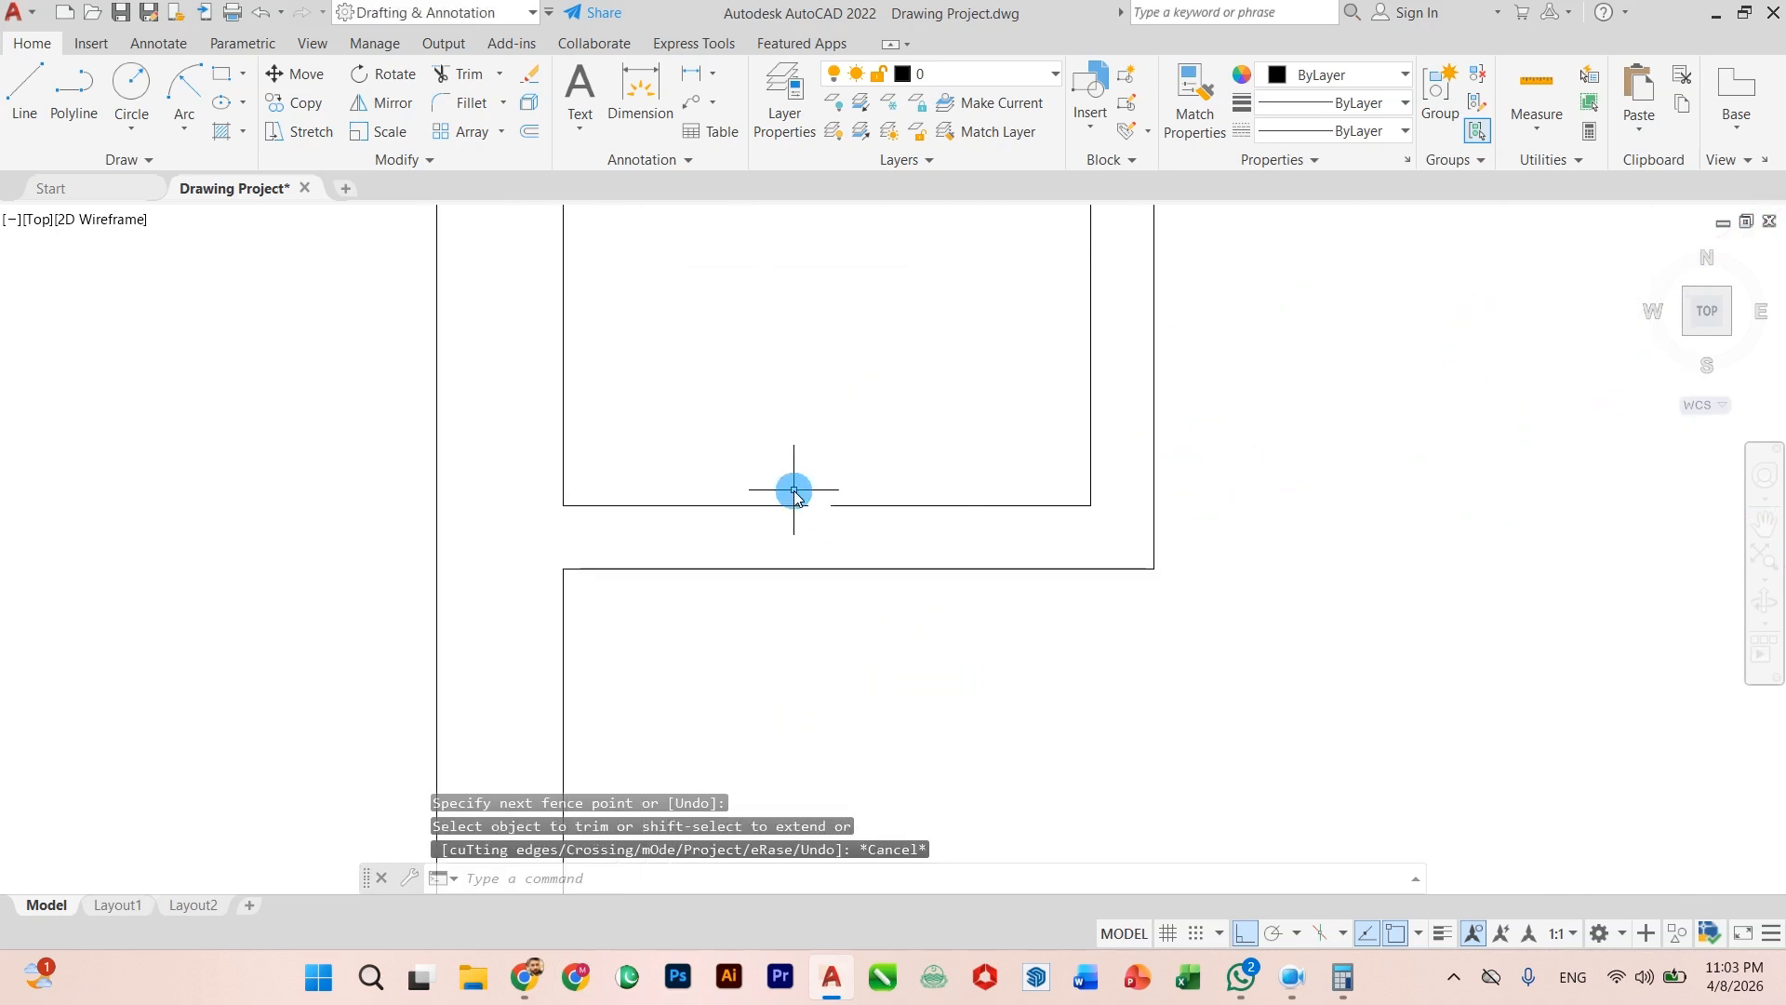
type("li")
key("Return")
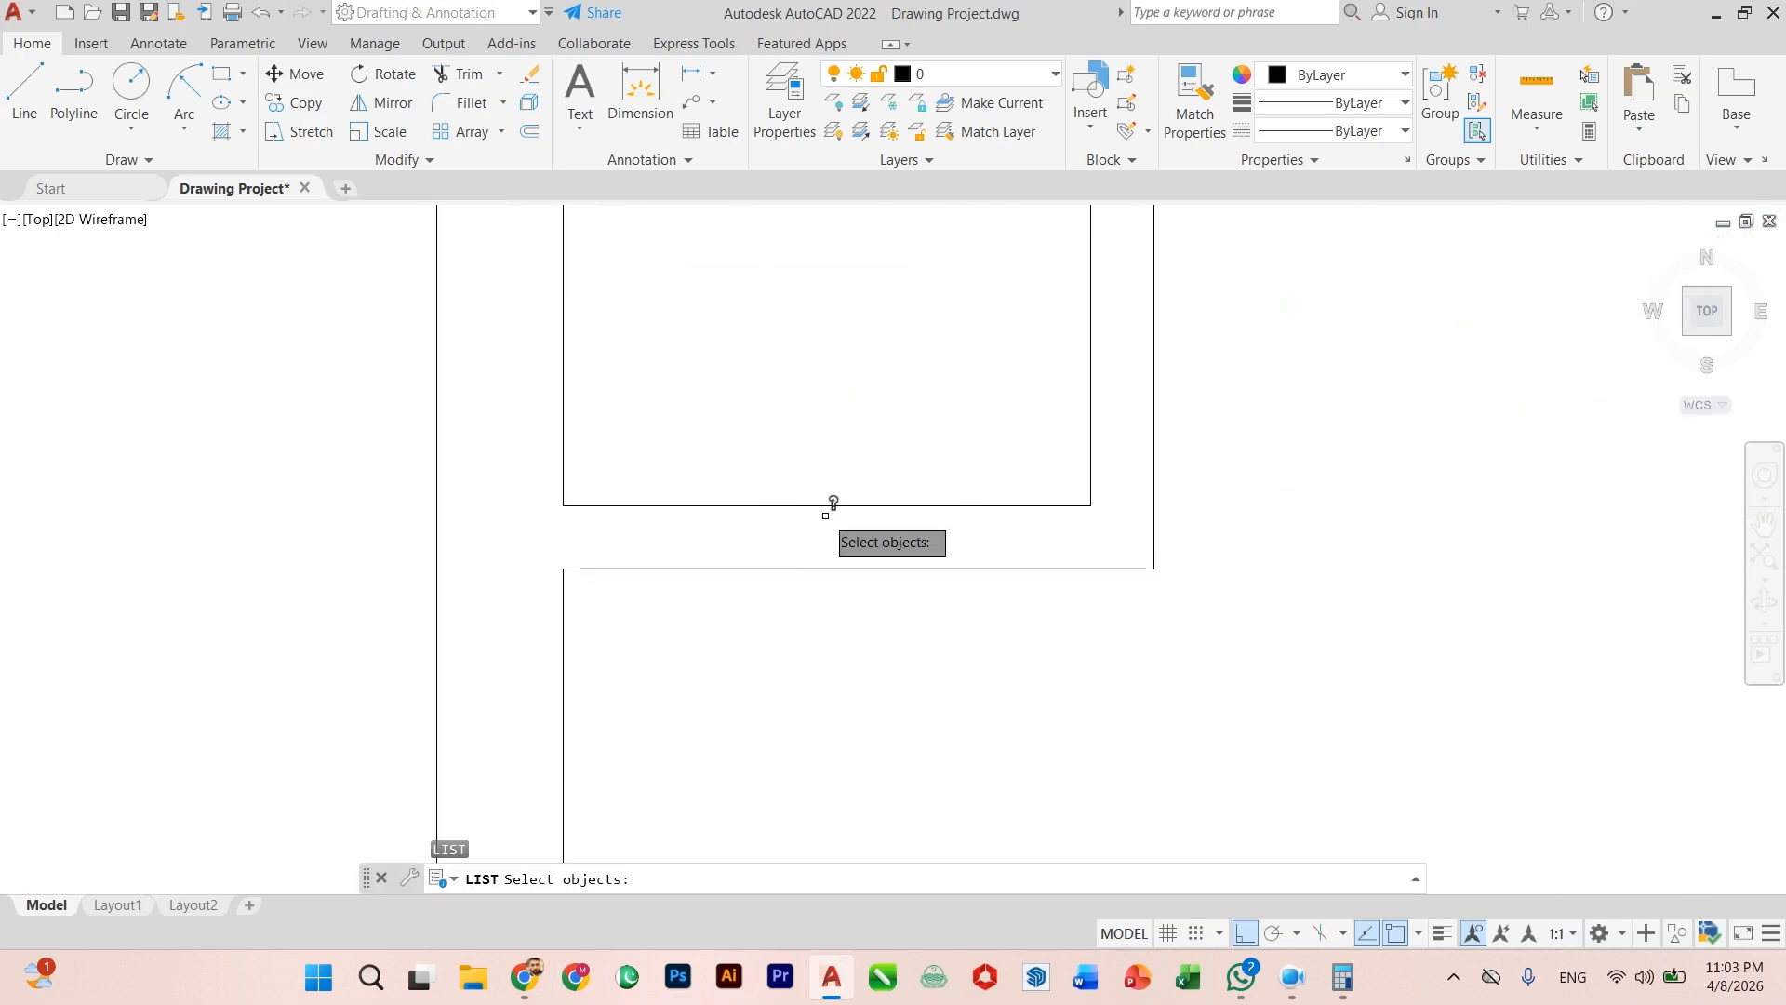
key("Escape")
Step: Draw a vertical line across the new horizontal wall from the midpoint of its inner line to its outer line
type("l")
key("Return")
left_click(827, 508)
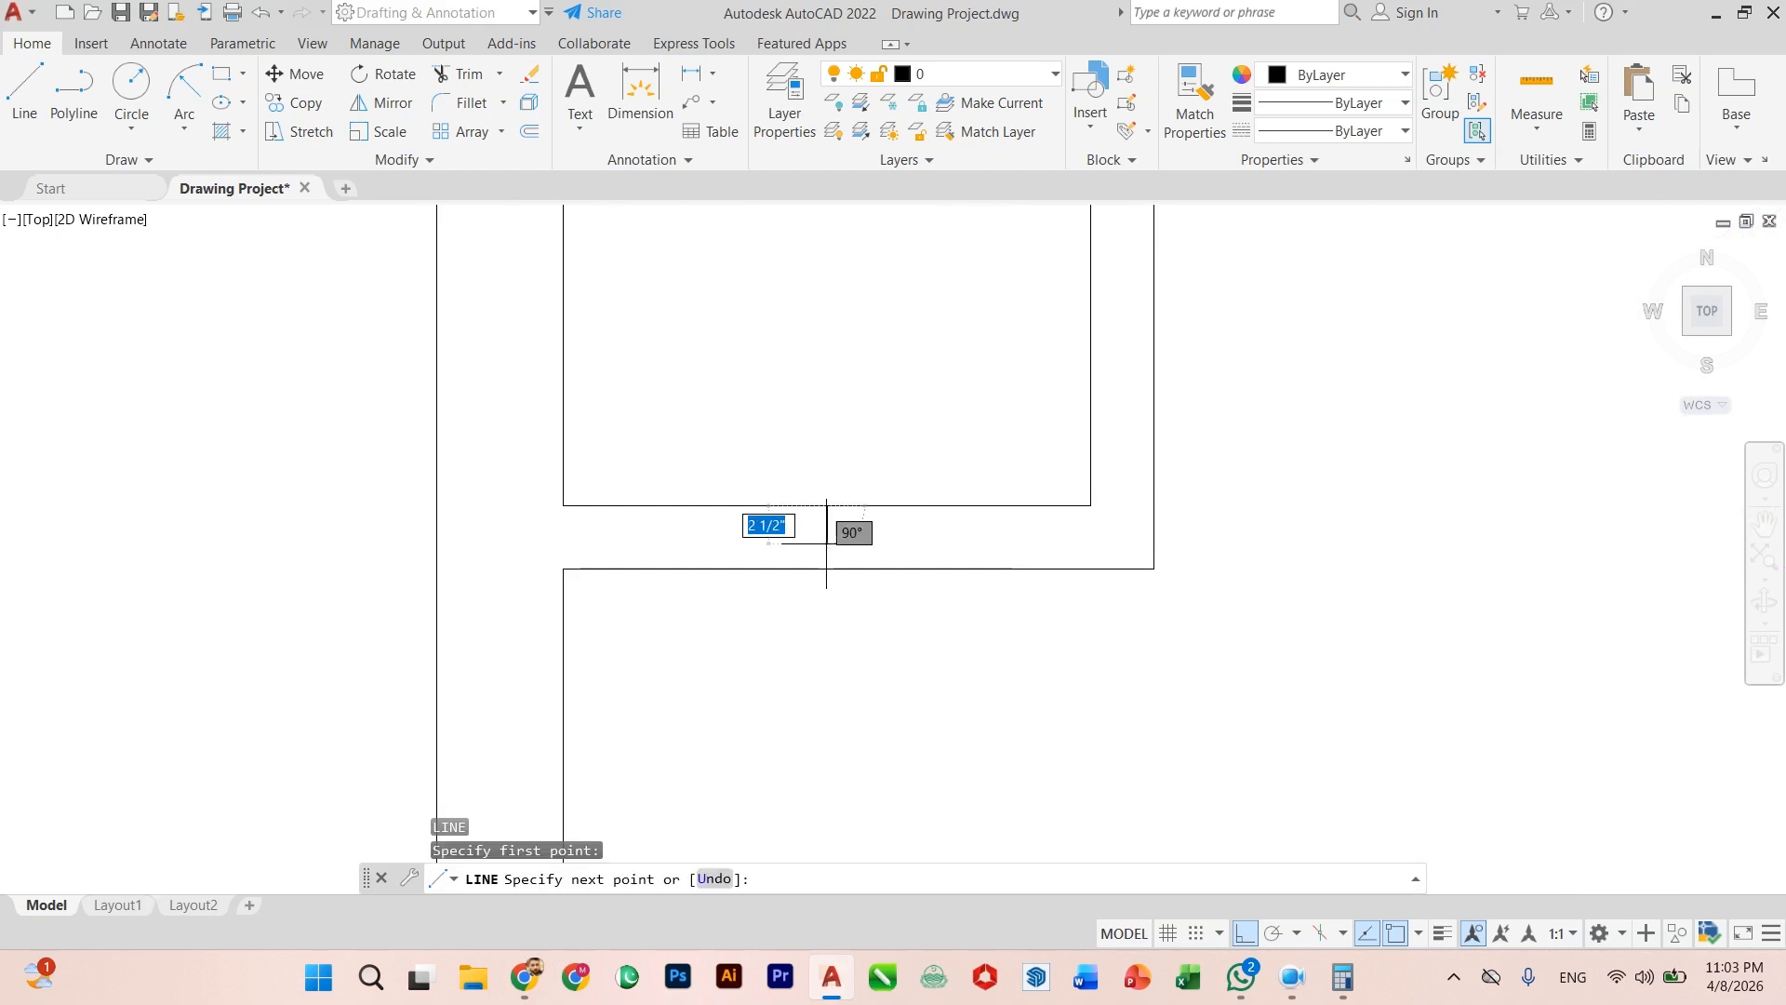
left_click(826, 568)
key("Escape")
Step: Offset the short midpoint line across the horizontal wall 9" to each side to mark the jambs of the opening
type("off")
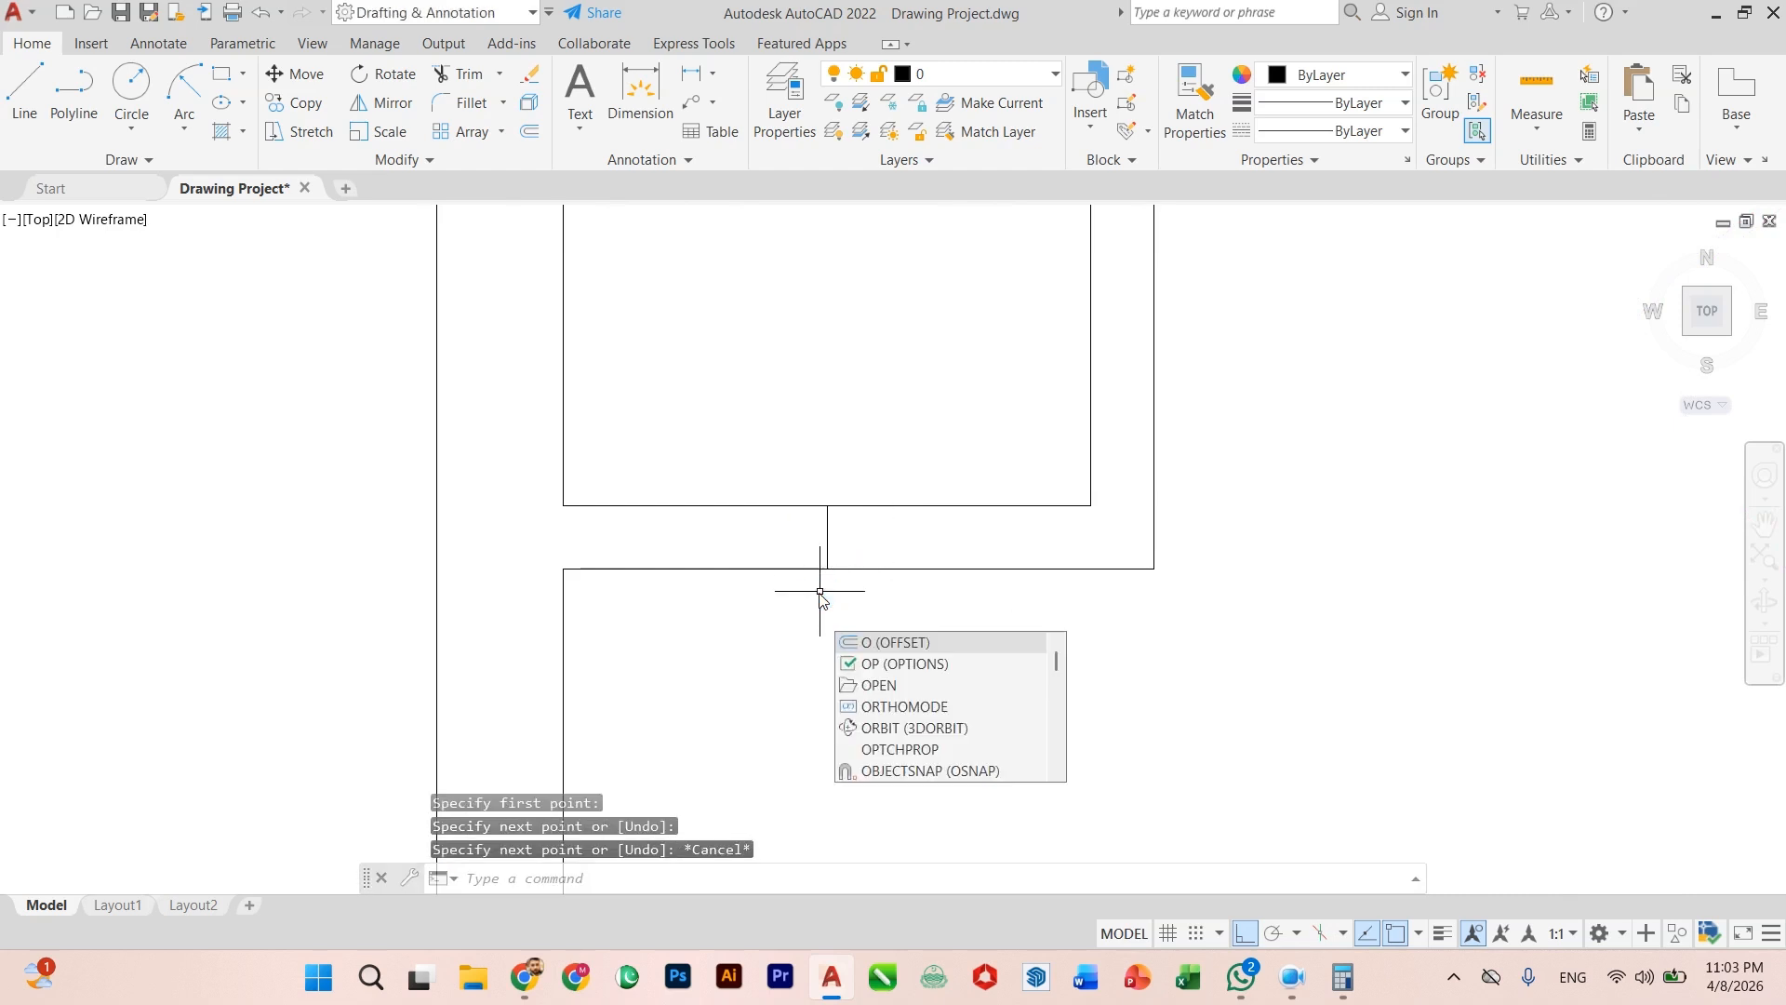
key("Return")
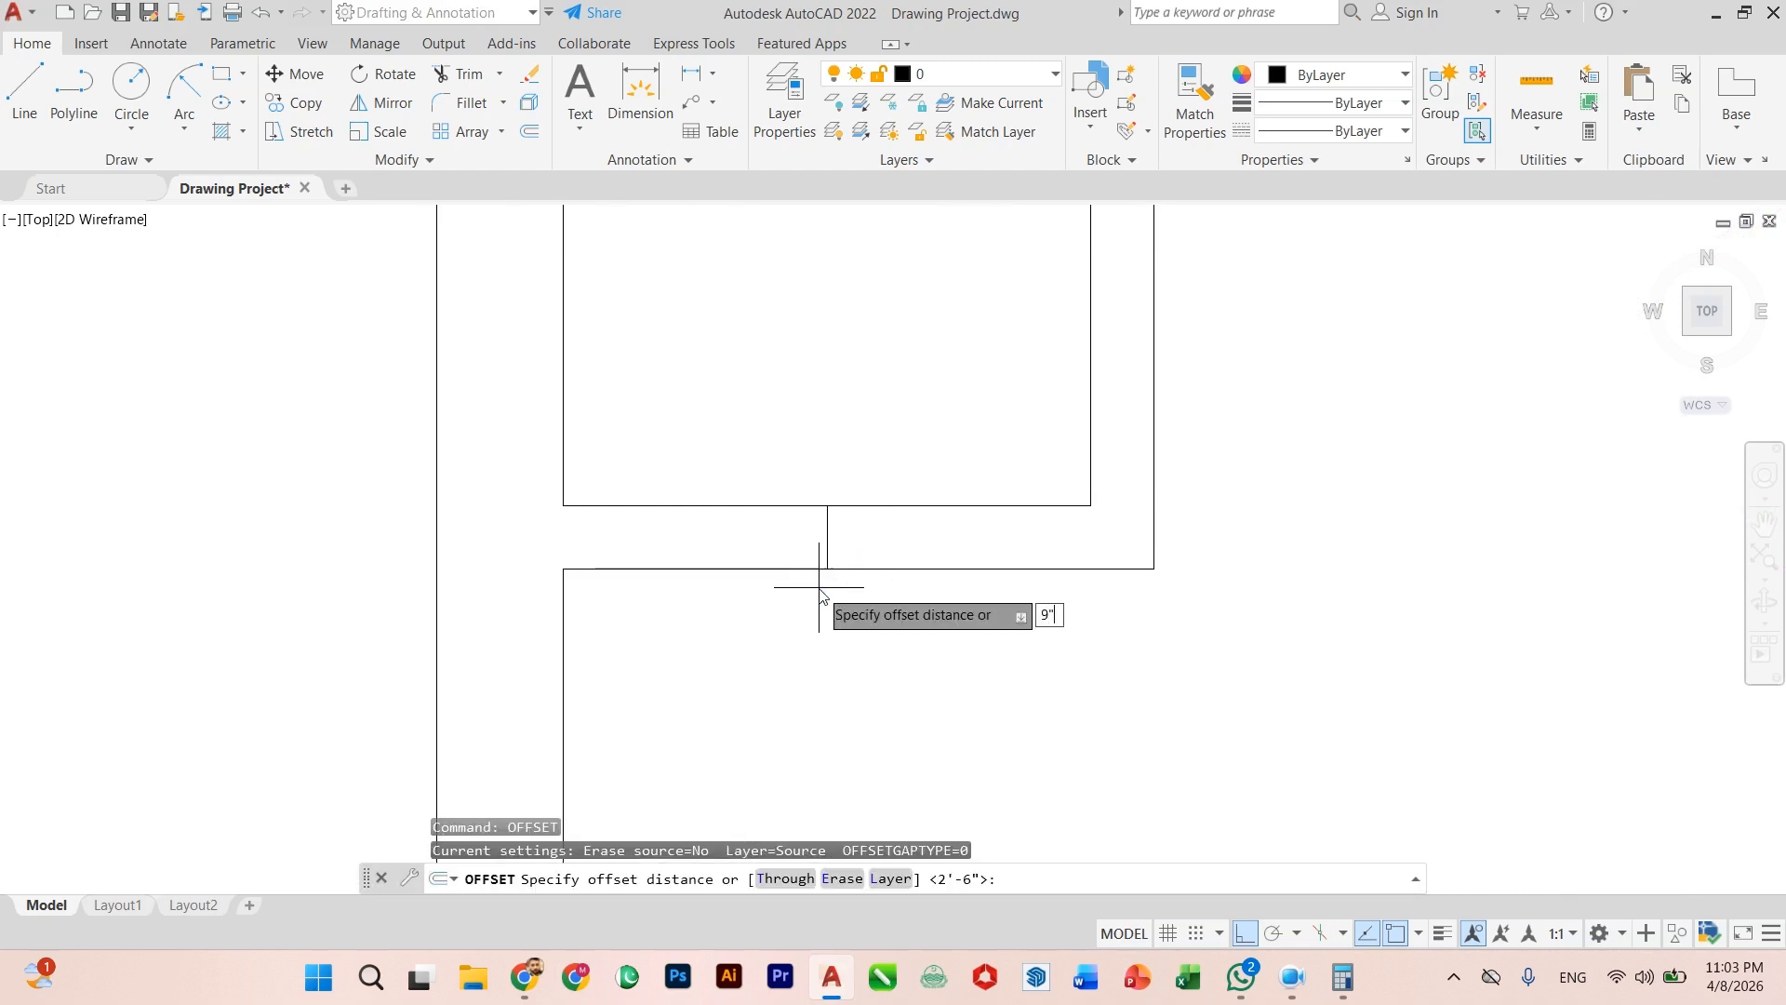
key("Return")
left_click(827, 538)
left_click(835, 538)
left_click(827, 540)
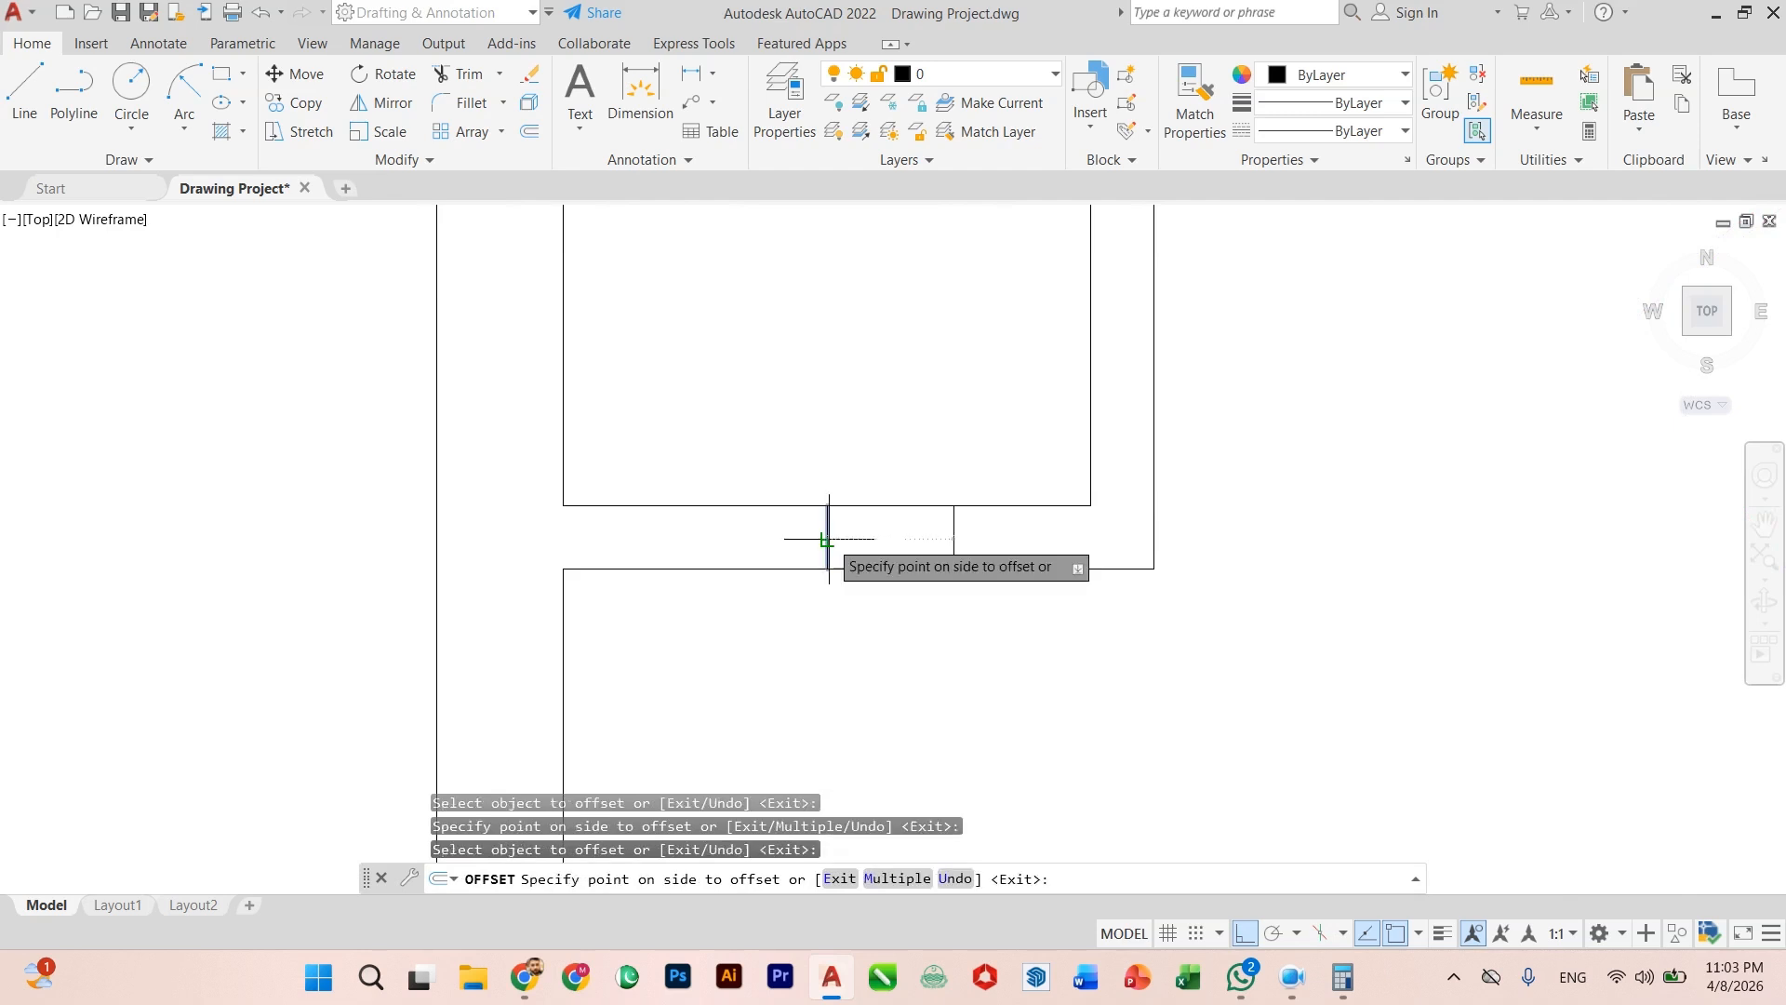
left_click(770, 563)
key("Escape")
Step: Trim the horizontal wall lines between the two jambs and remove the leftover midpoint line to clear the opening
type("tr")
key("Return")
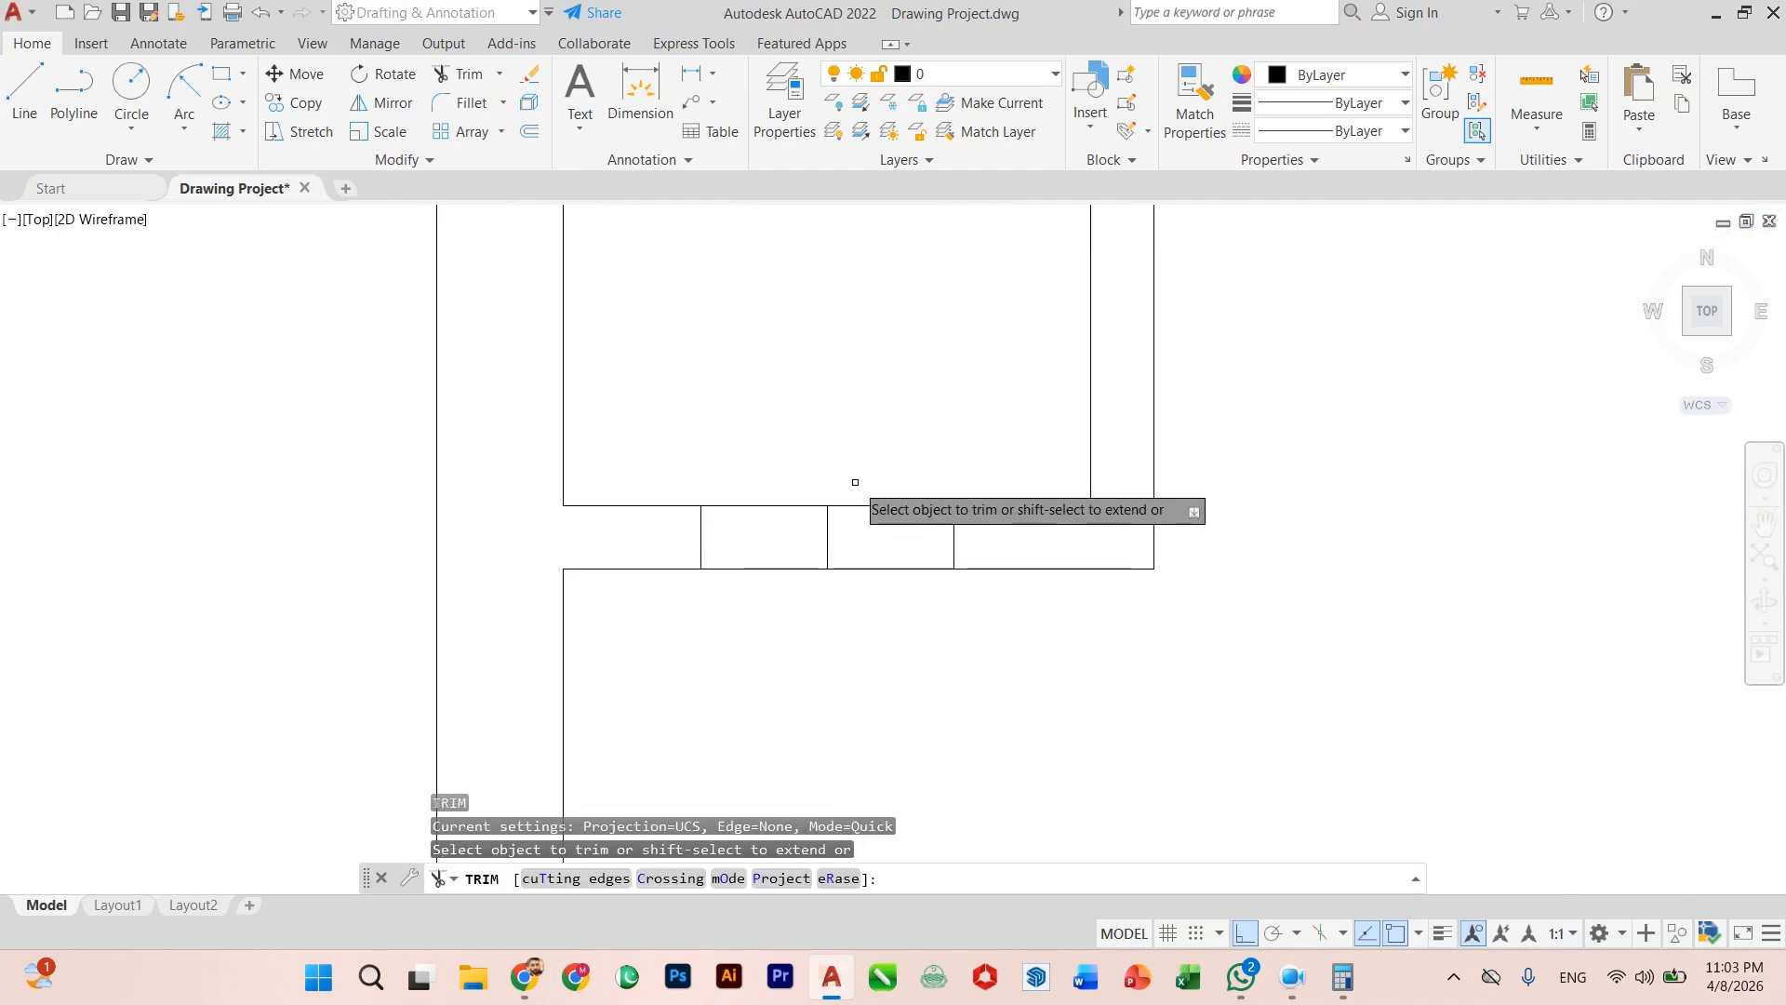
left_click(851, 484)
left_click(833, 669)
key("Return")
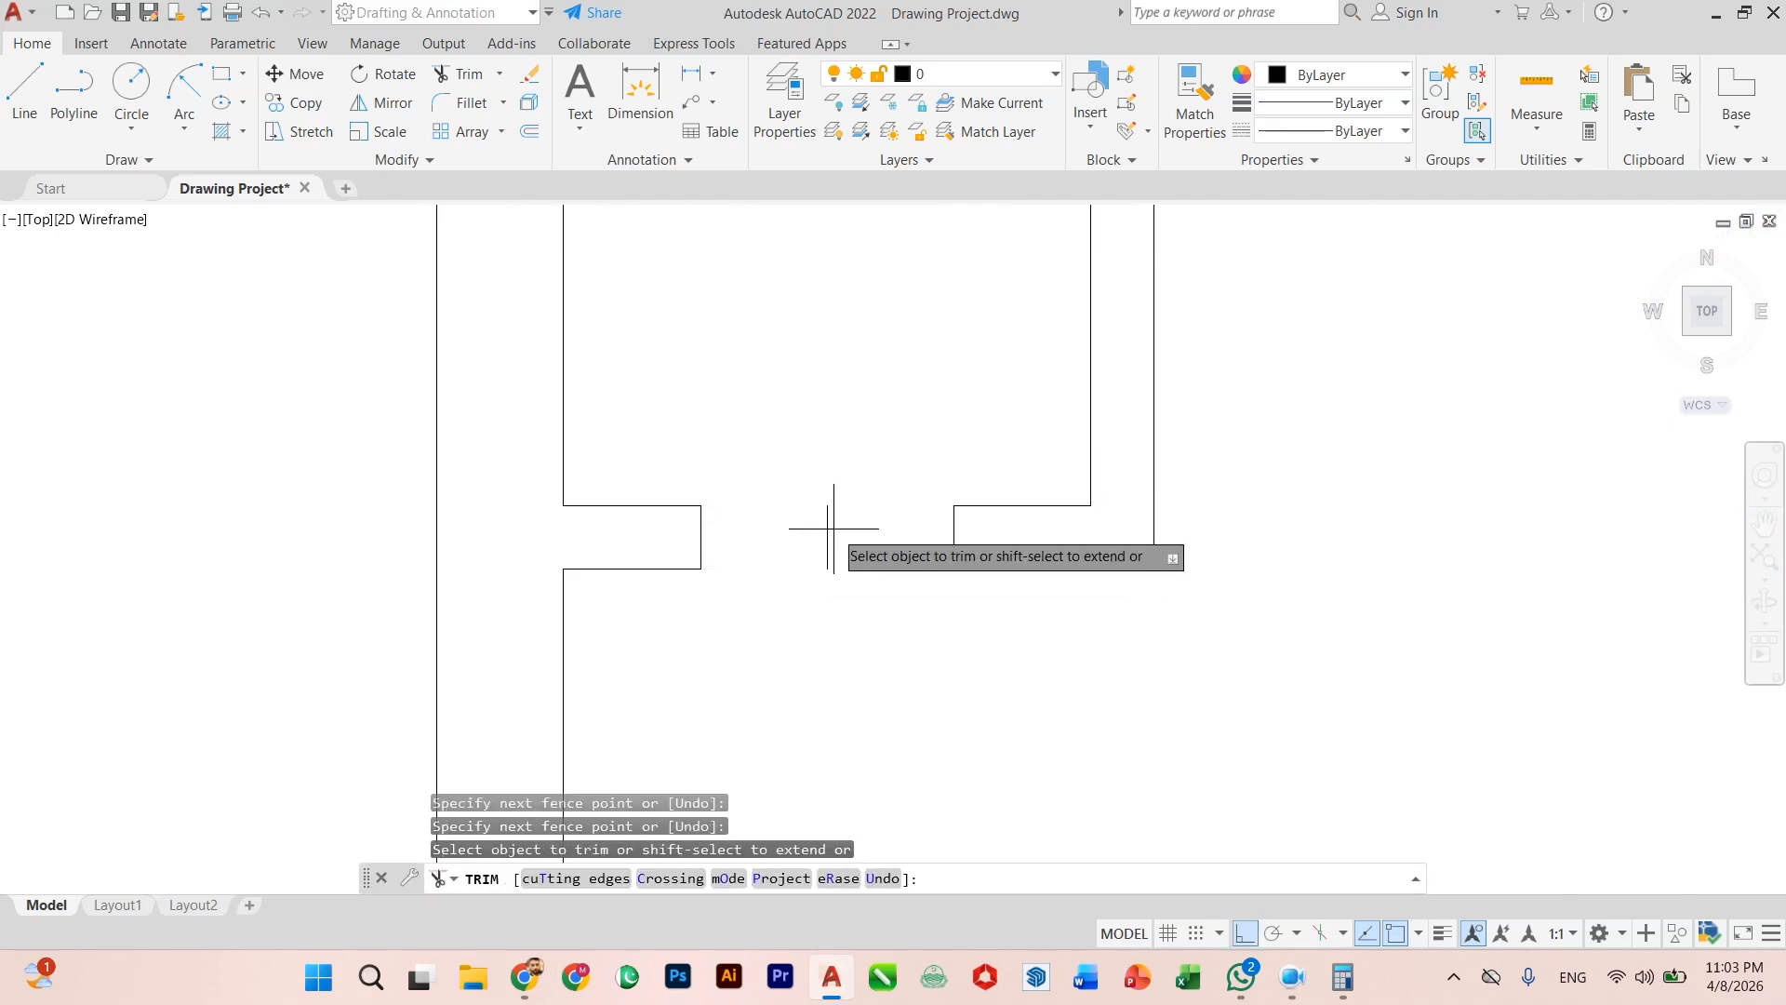
left_click(828, 514)
scroll(802, 609, "down", 8)
key("Escape")
scroll(804, 607, "up", 3)
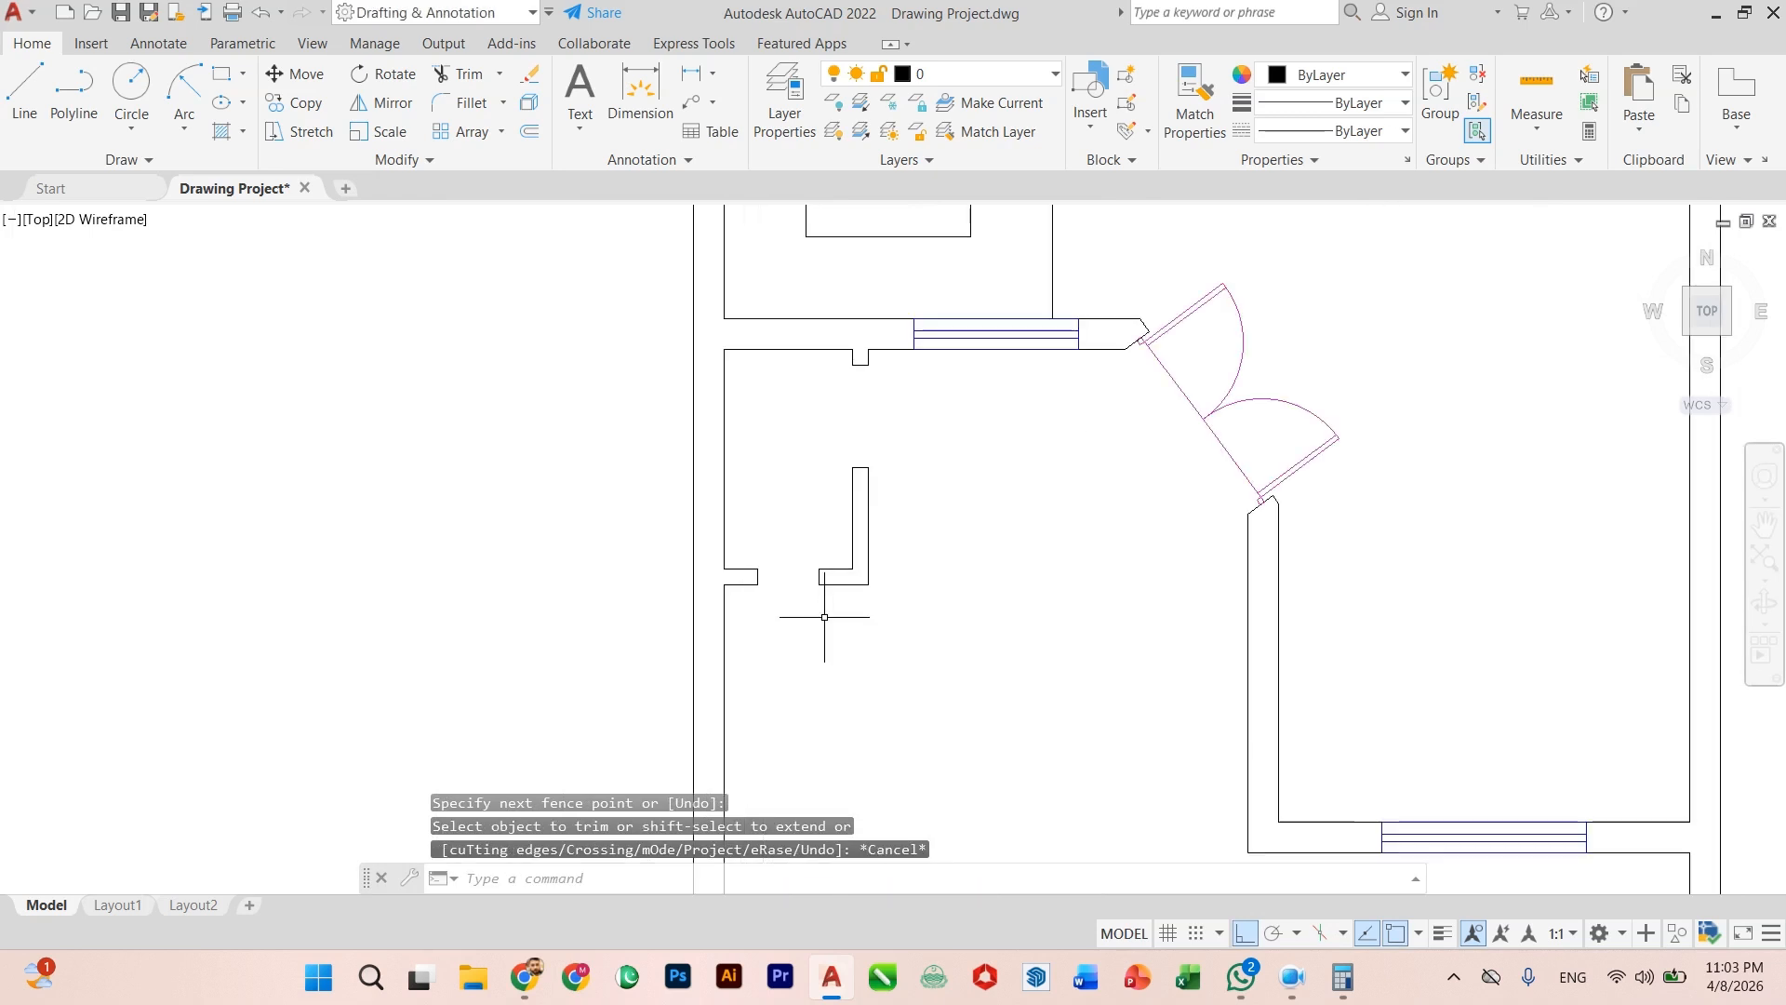
Step: Turn on the Stairs layer to check the new walls against the staircase, and turn it off again
left_click(977, 74)
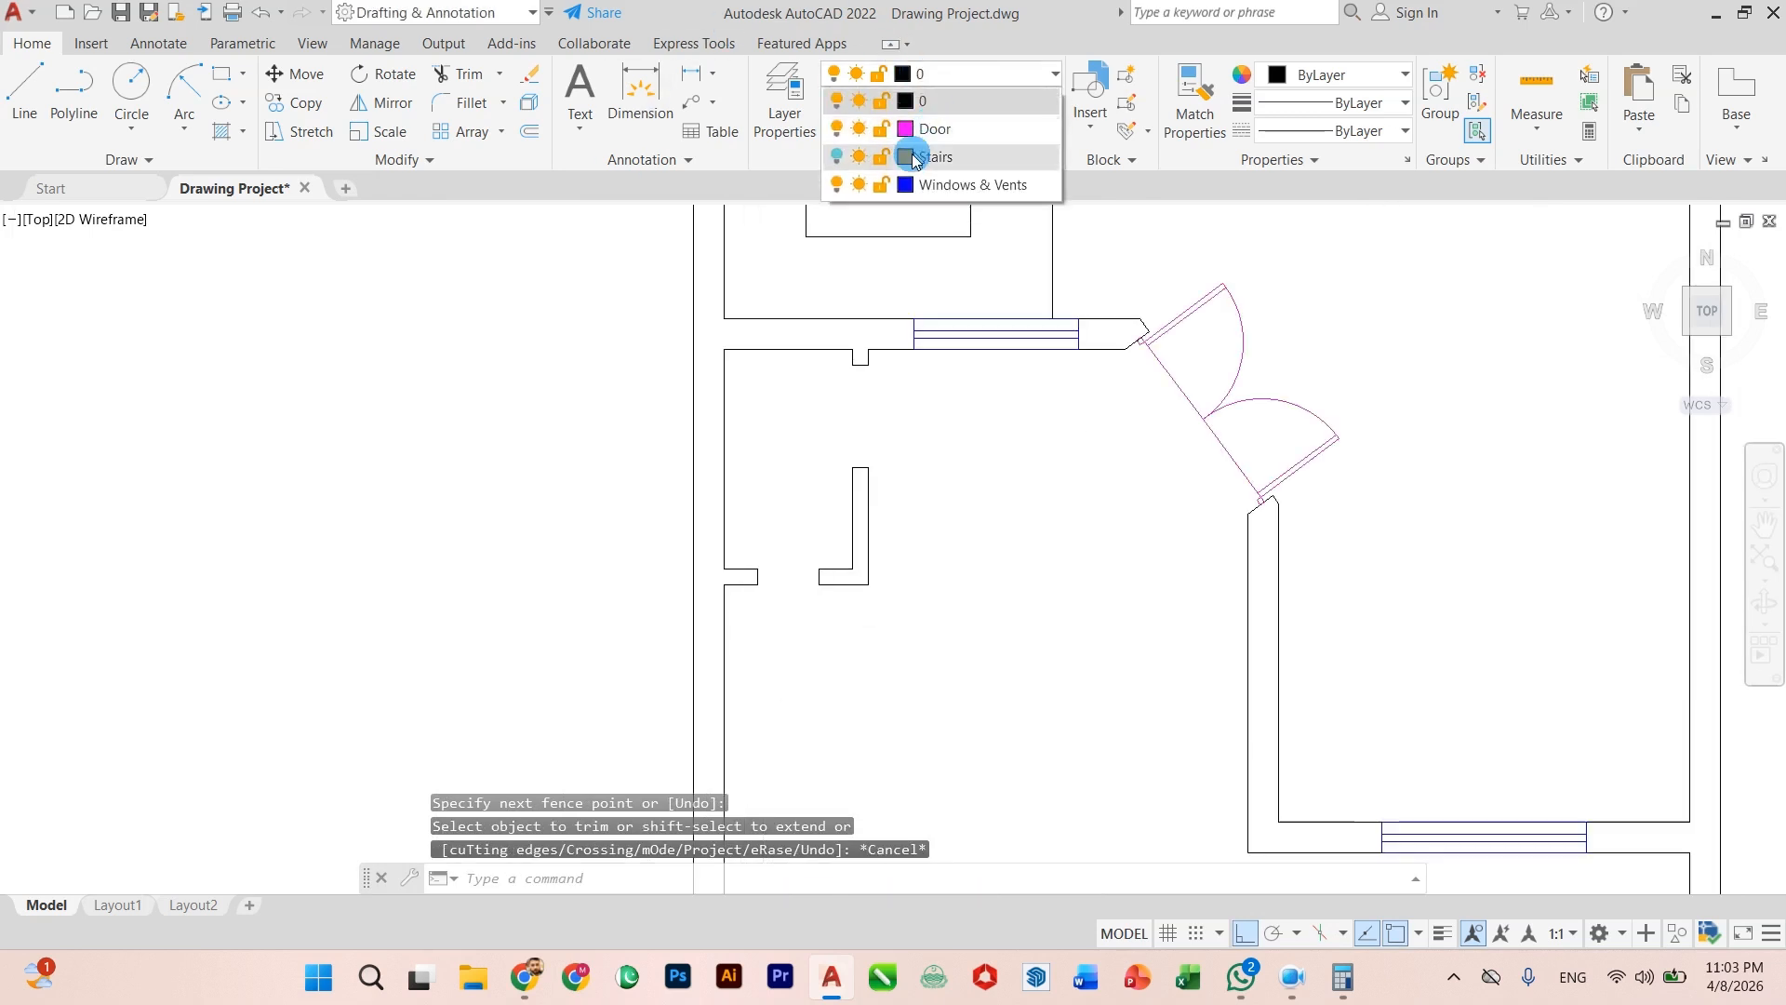
left_click(836, 156)
left_click(759, 400)
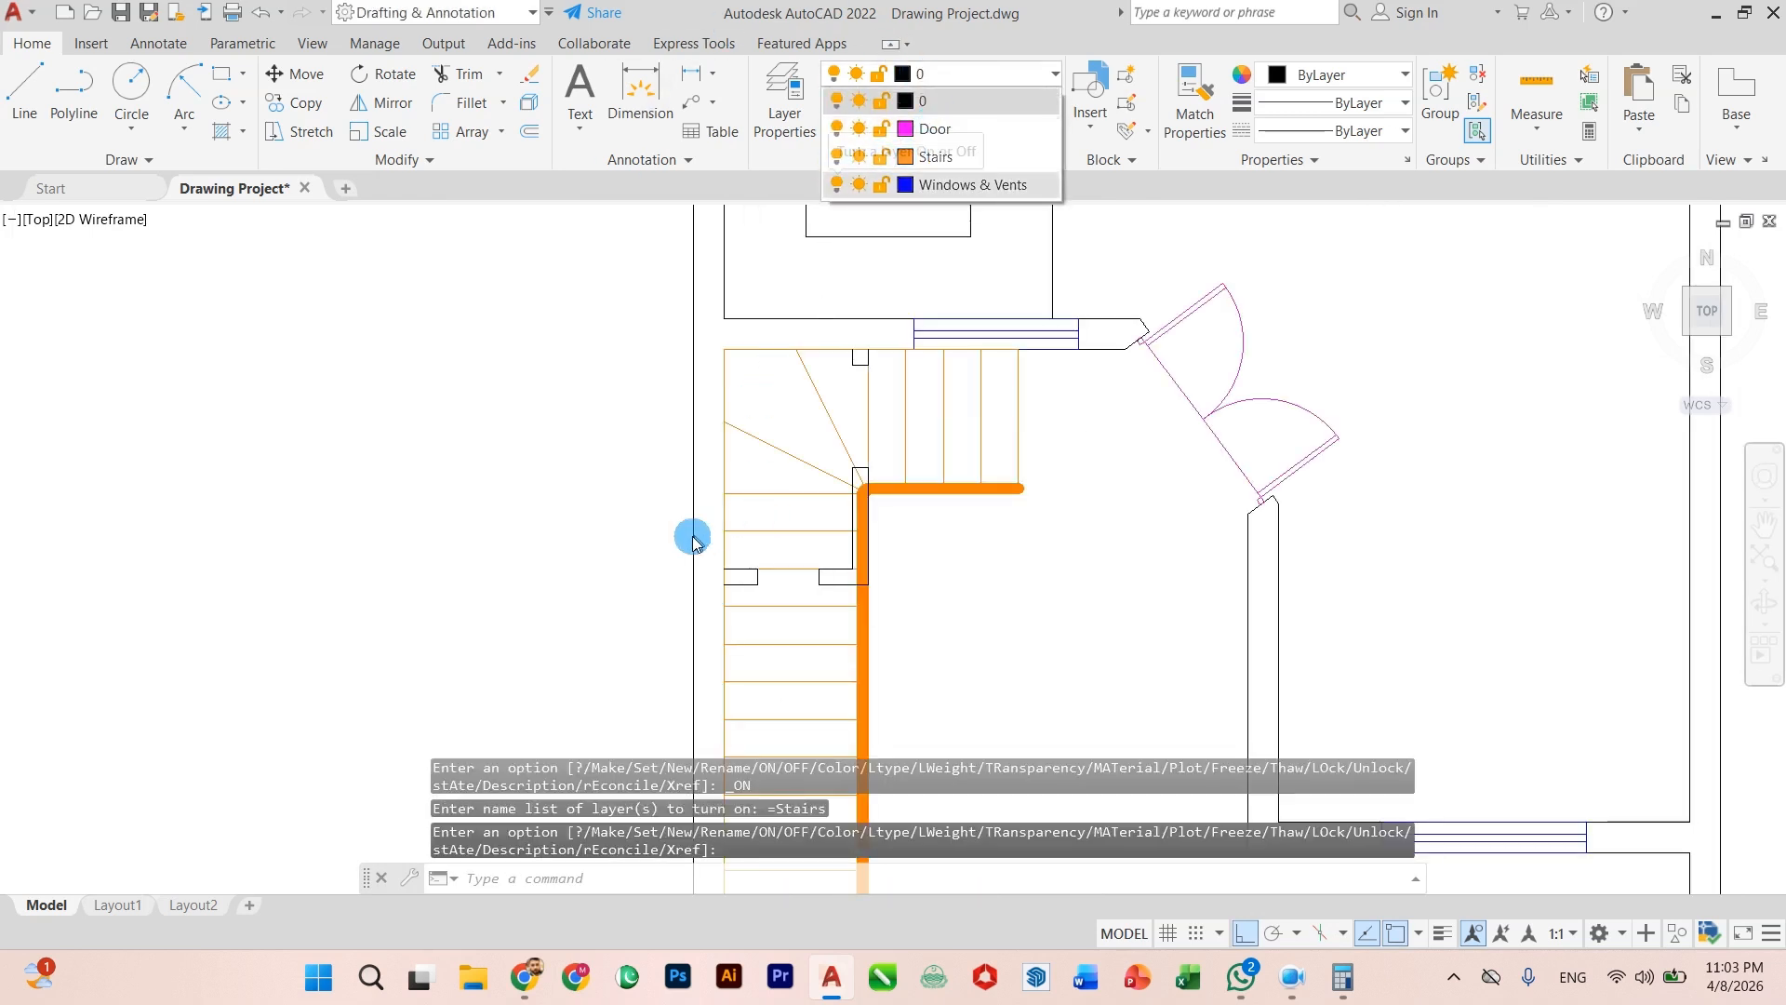
left_click(836, 156)
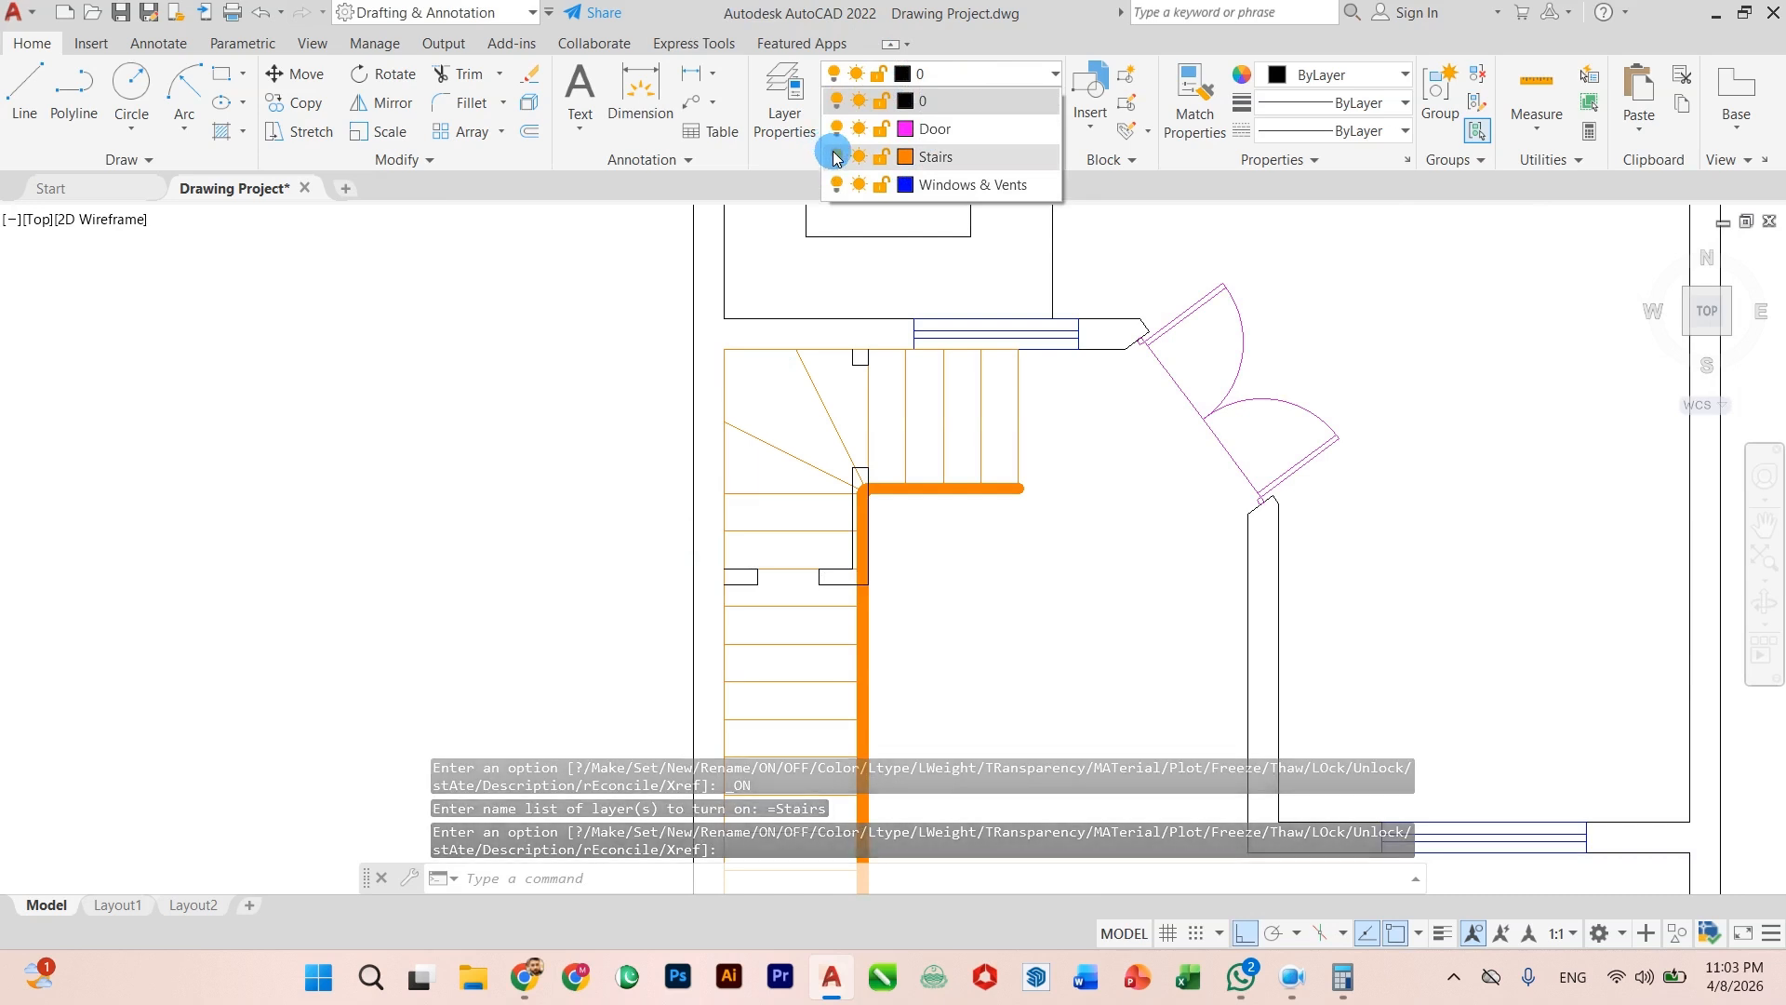
left_click(951, 97)
scroll(838, 524, "up", 2)
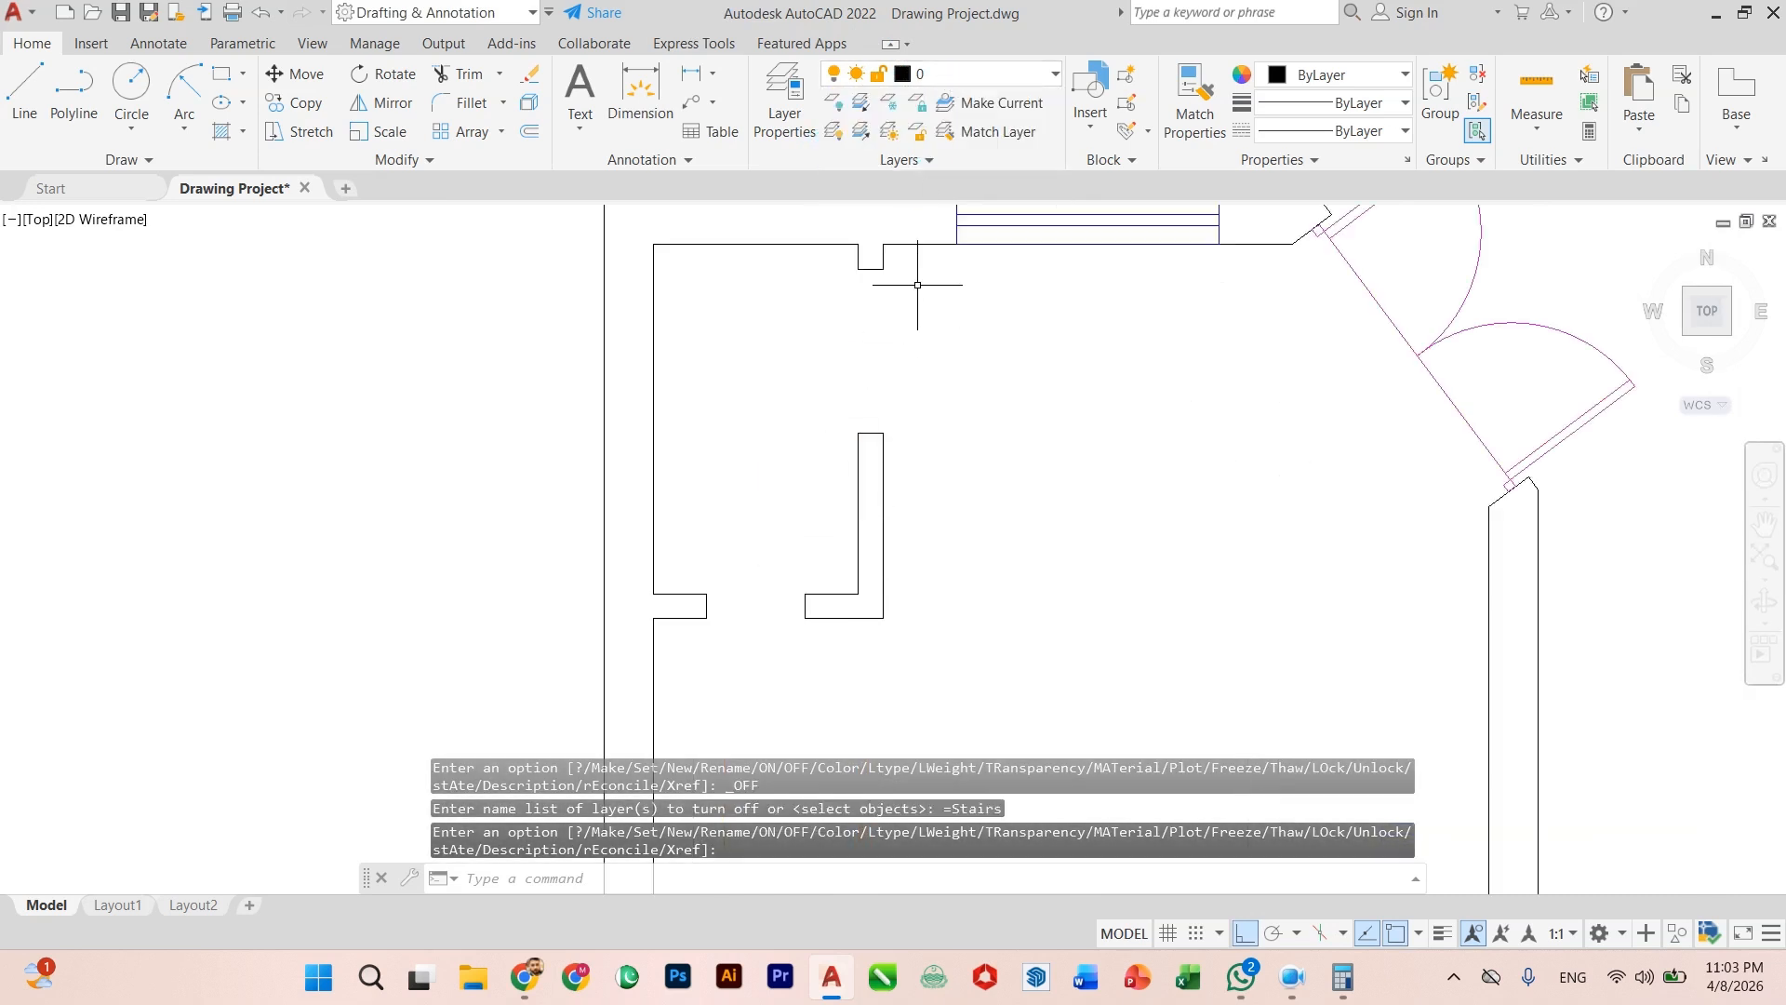
Step: Select the walls under the staircase and load the dotted linetype ACAD_ISO07W100 from acad.lin
left_click(897, 260)
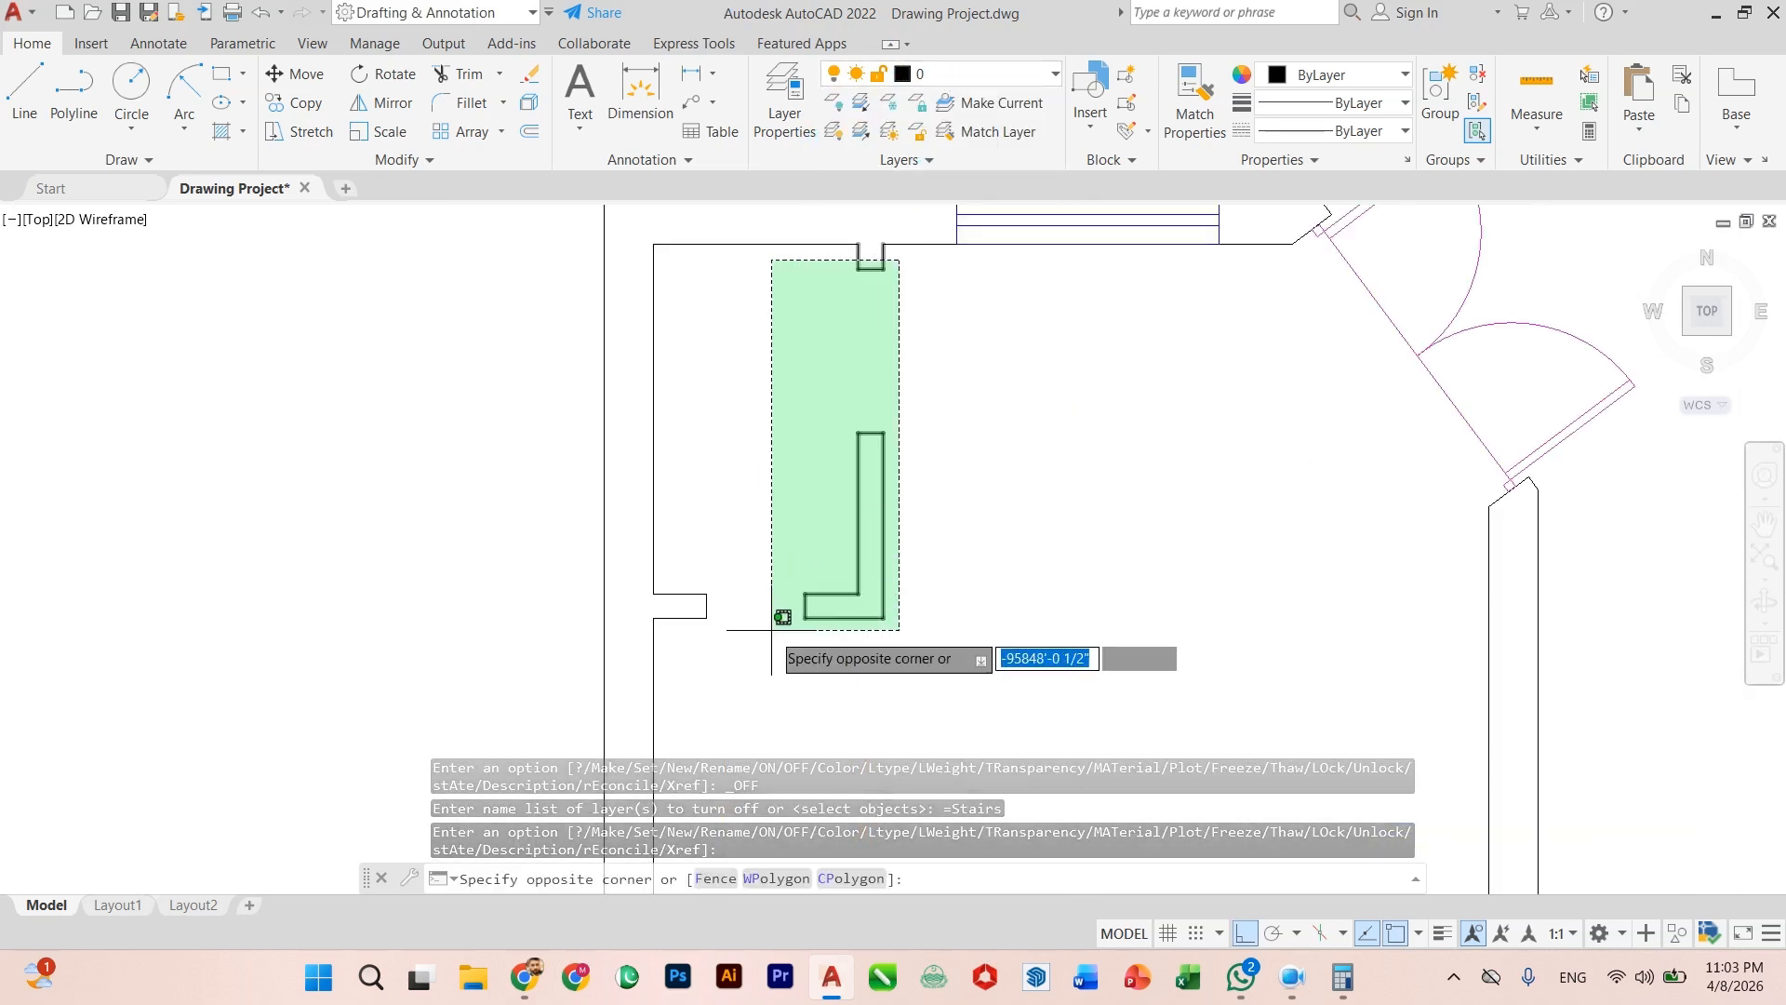
left_click(695, 661)
left_click(1322, 137)
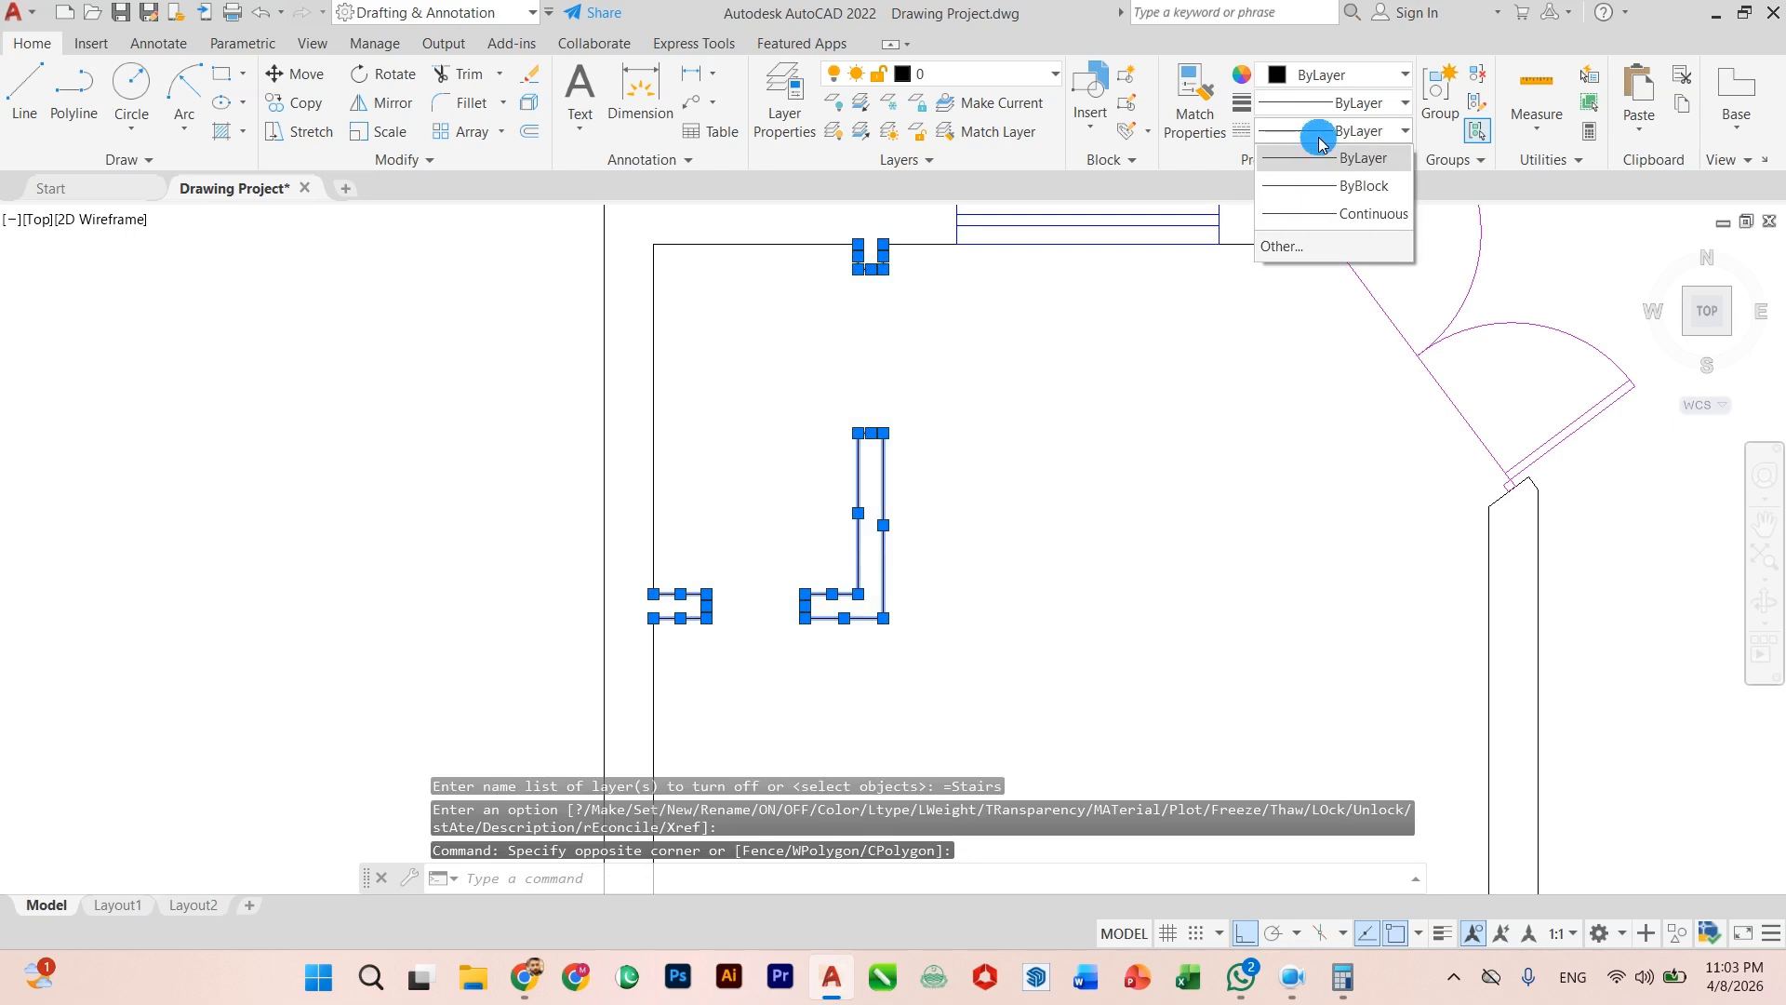
left_click(1297, 250)
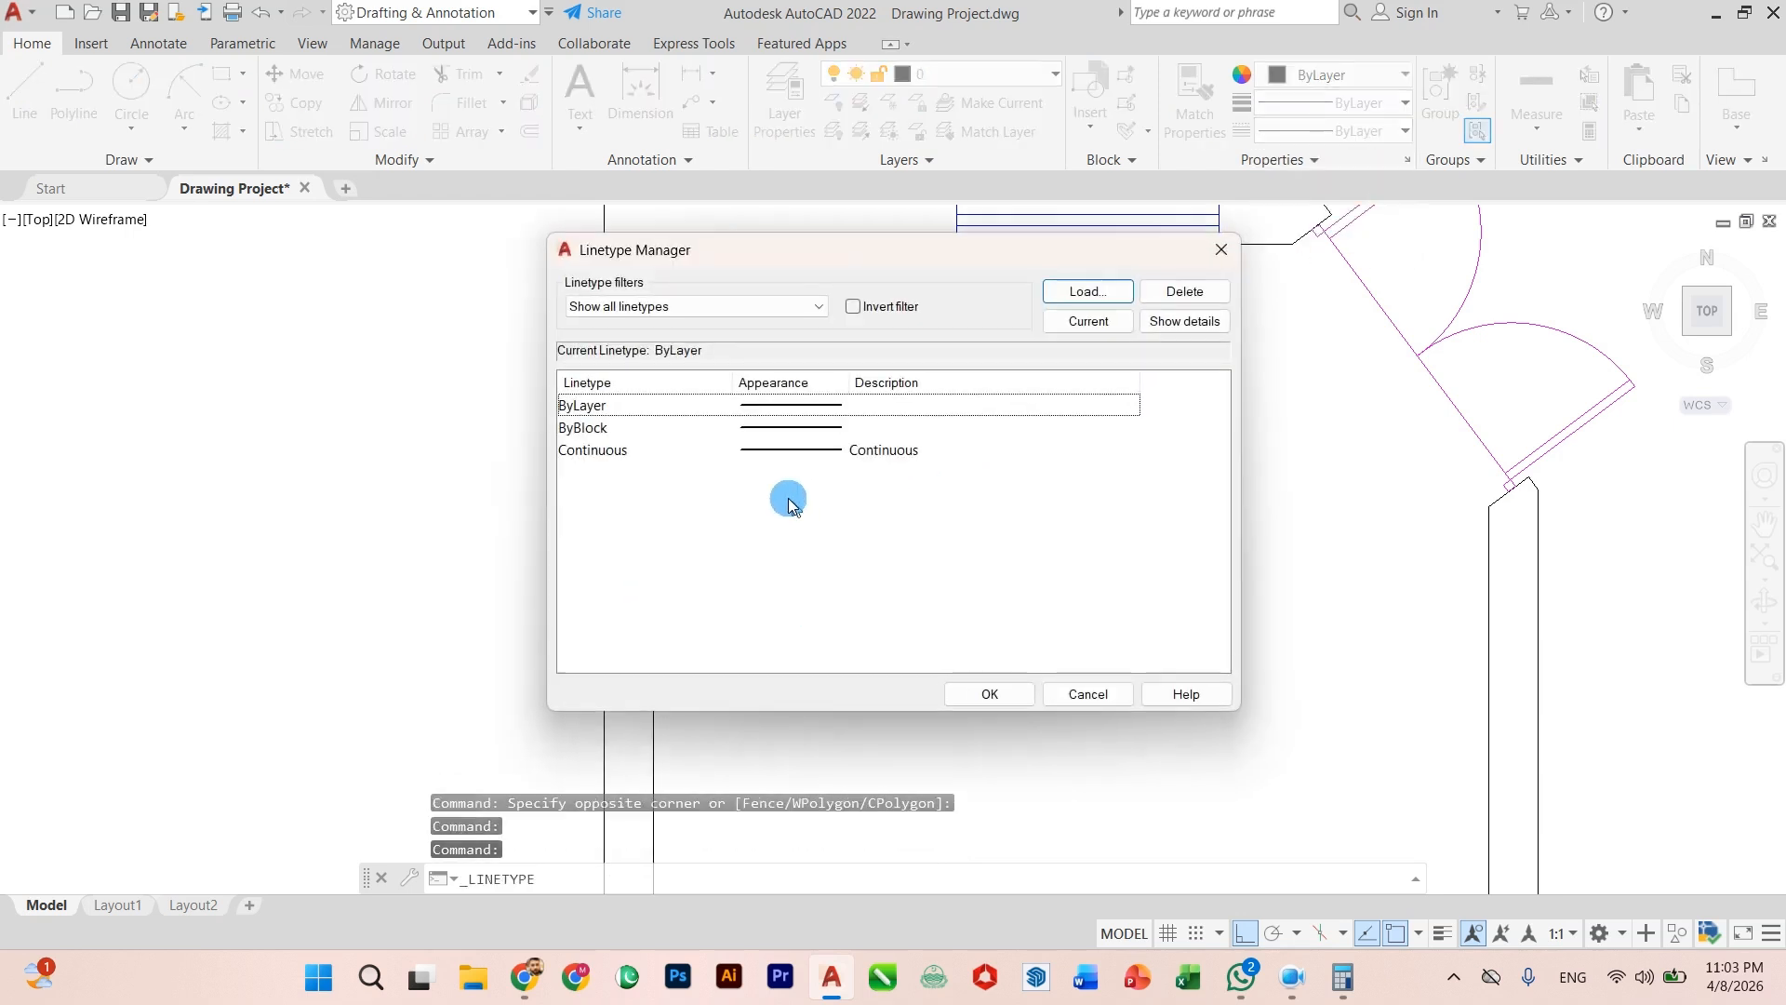
left_click(1069, 290)
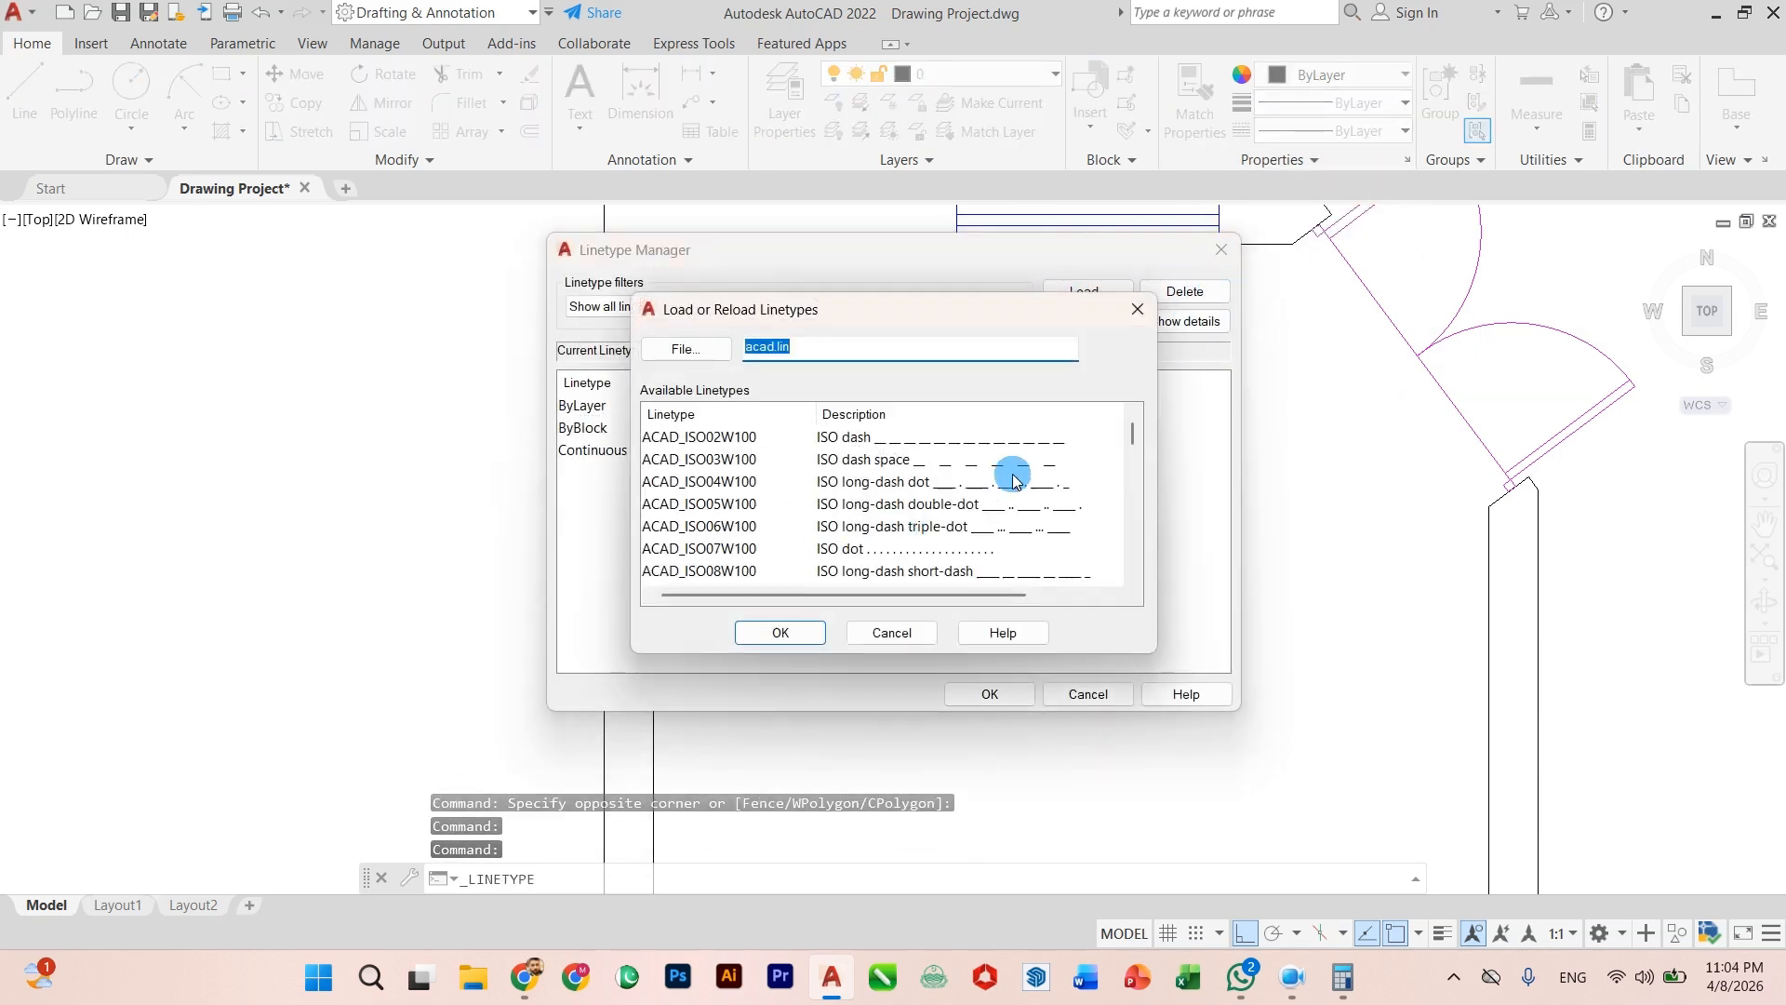
left_click_drag(991, 438, 753, 566)
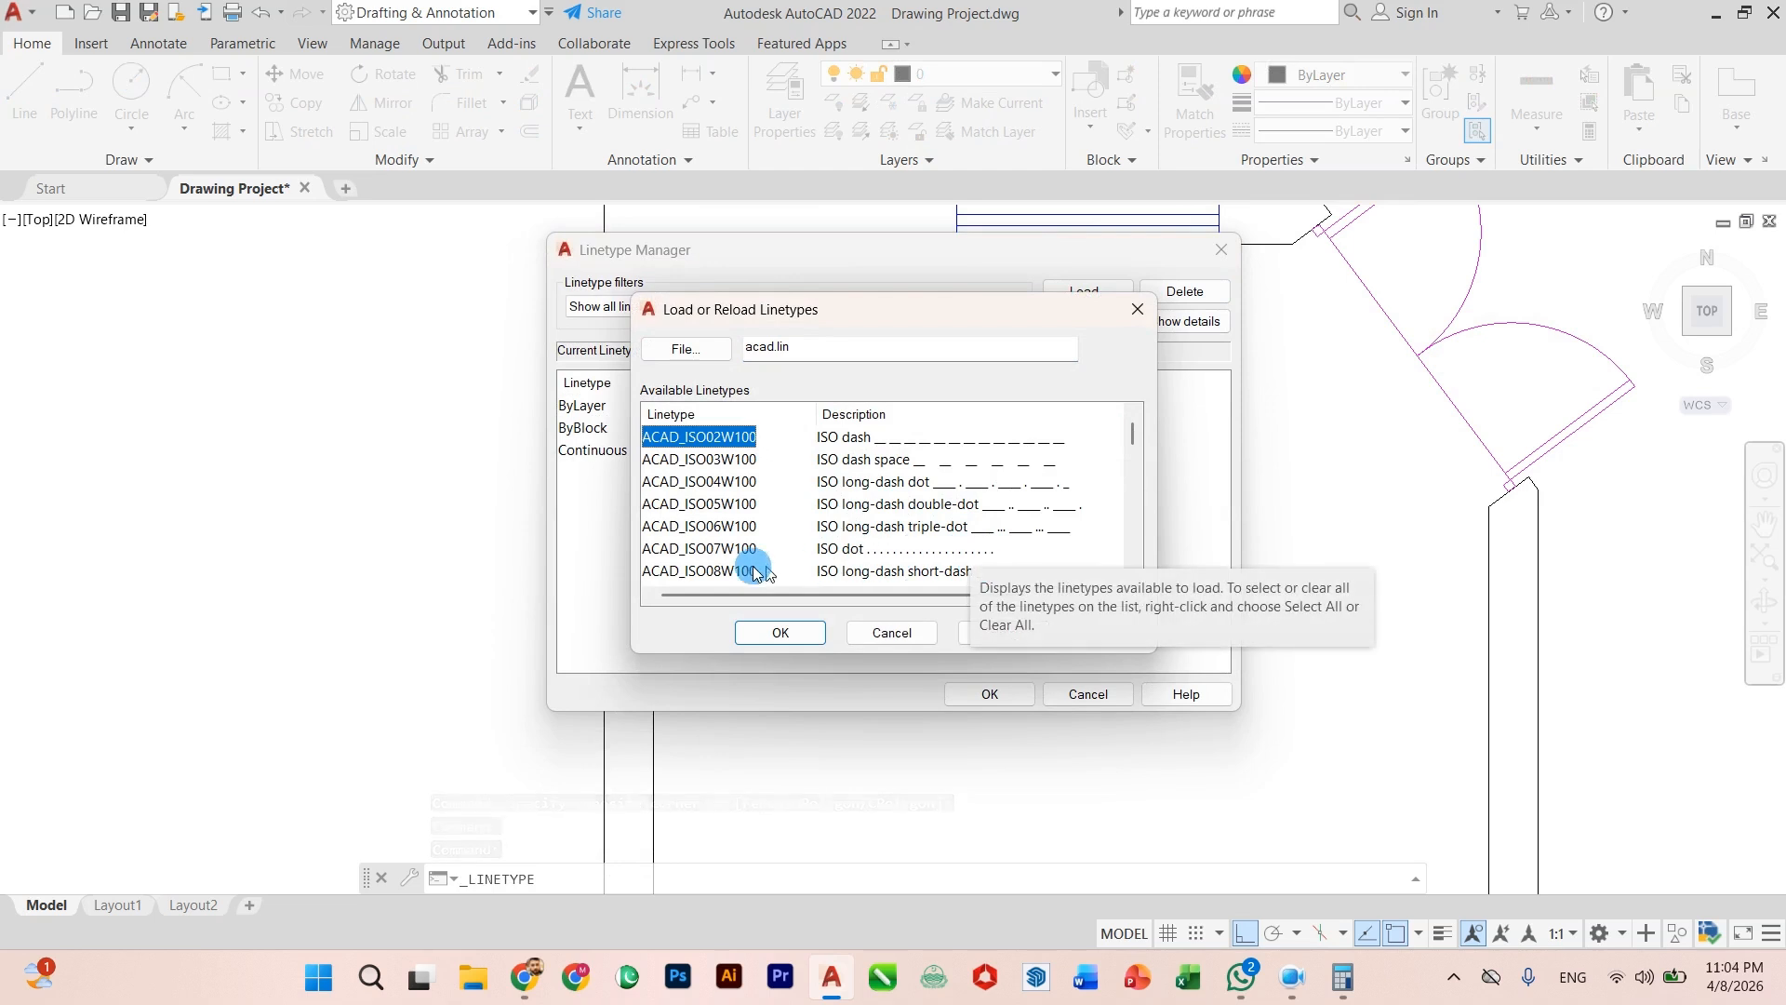
left_click(724, 547)
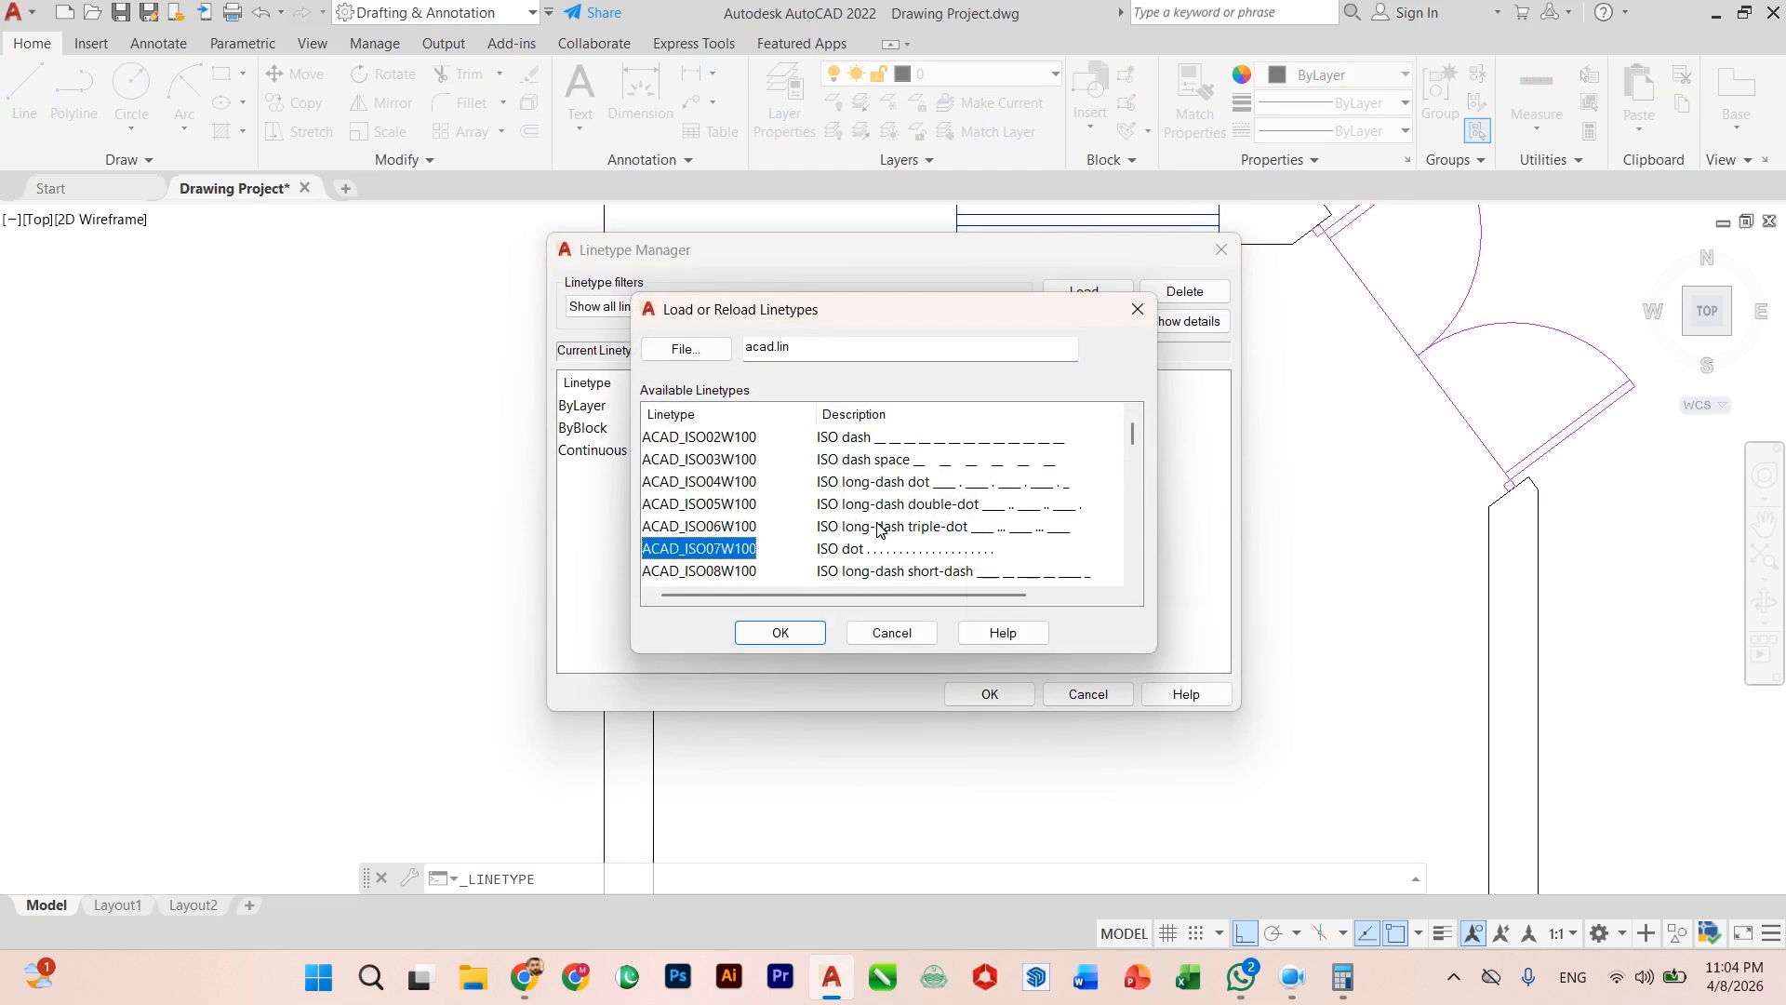
left_click(787, 632)
left_click(642, 467)
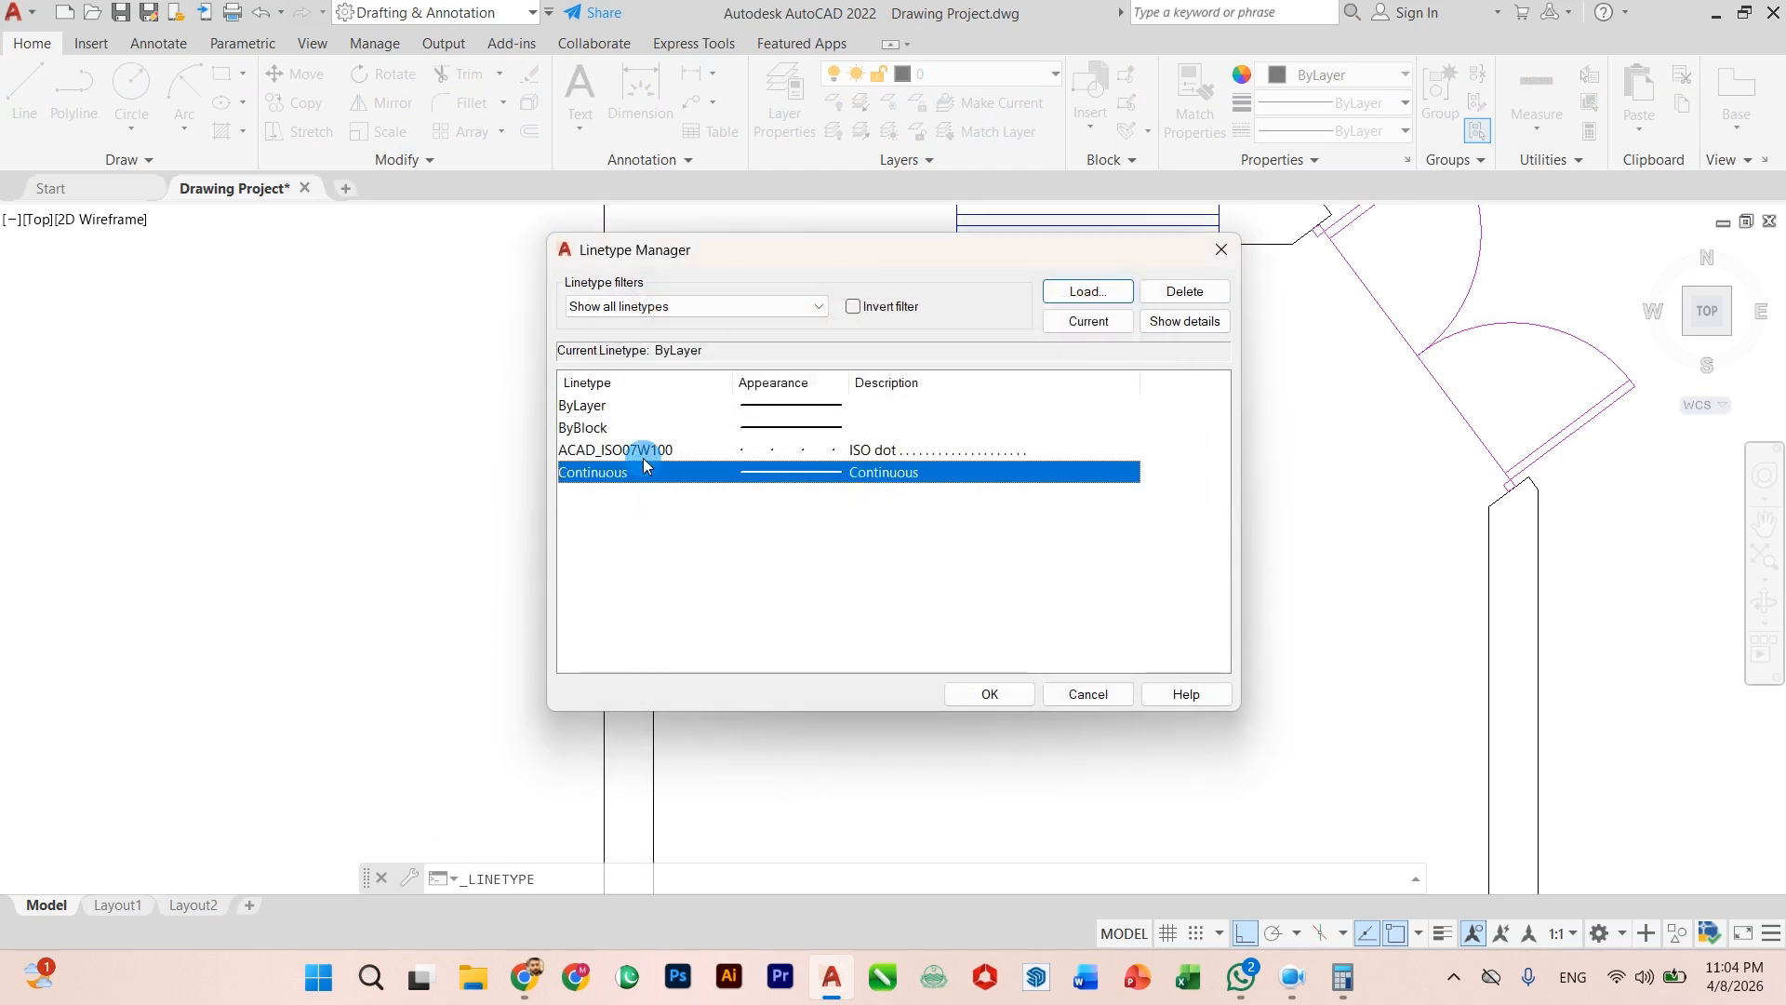
left_click(643, 453)
left_click(991, 693)
Step: Try the ACAD_ISO07W100 linetype on the wall lines under the staircase, and undo the change
left_click(1300, 131)
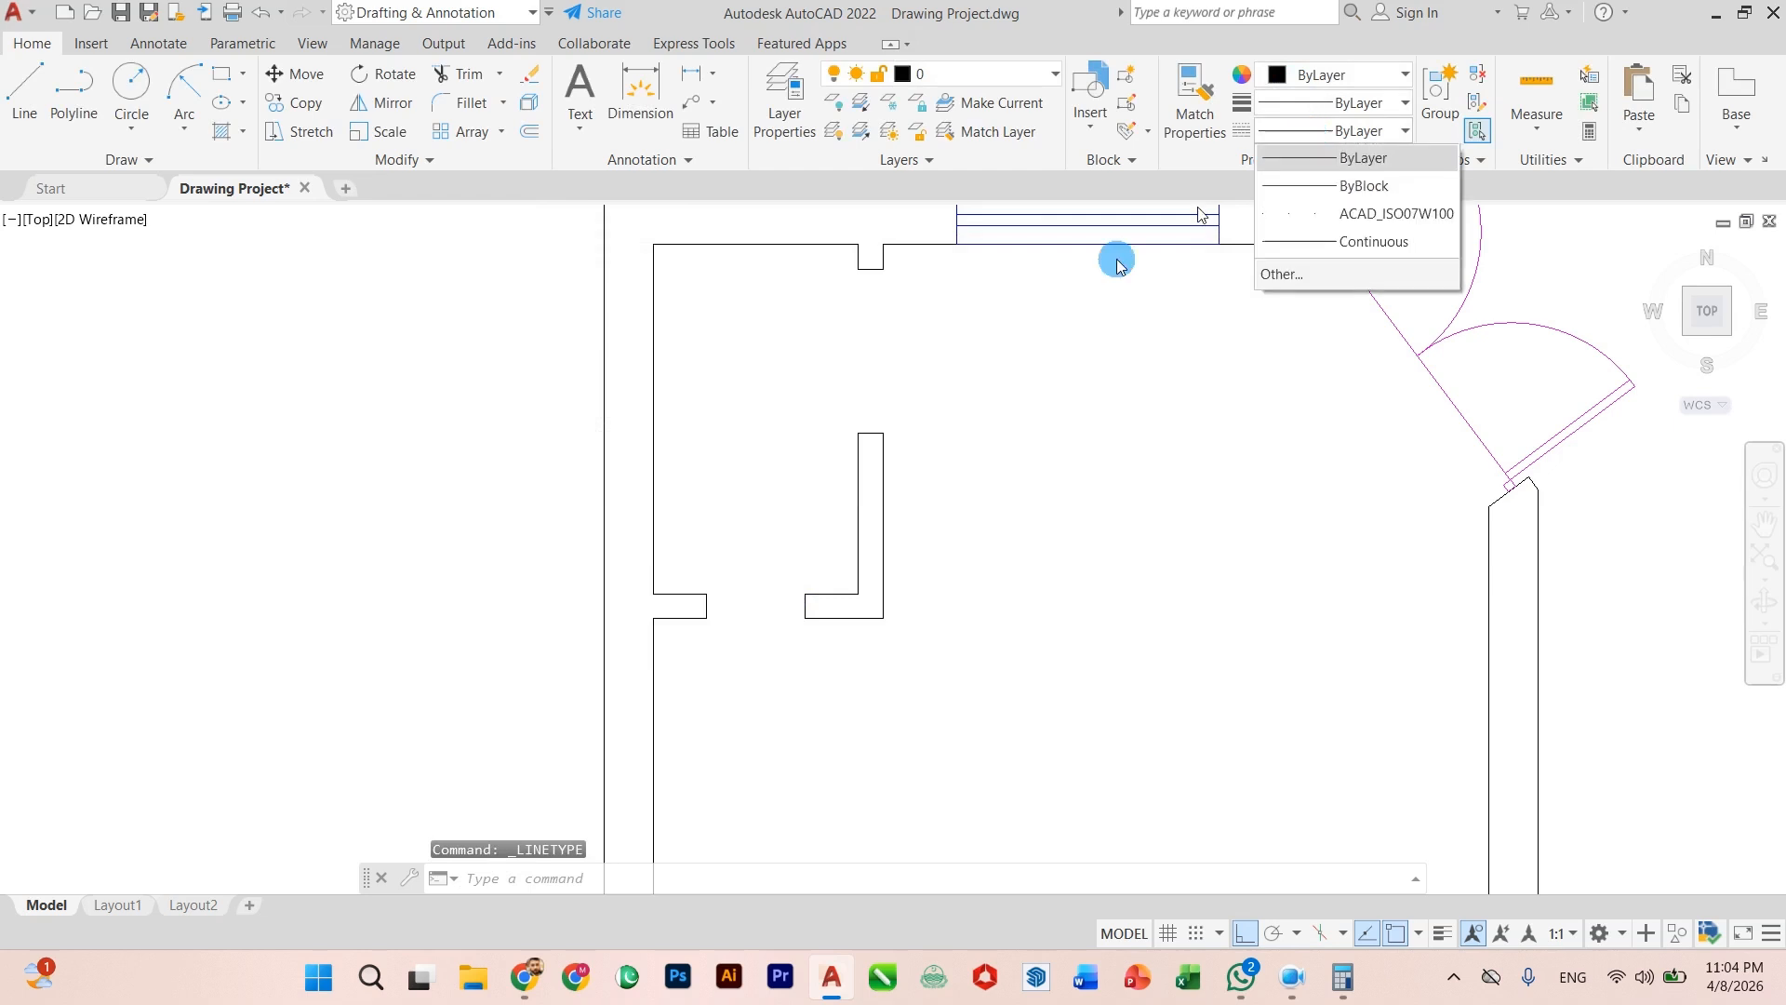
left_click(980, 204)
left_click(893, 276)
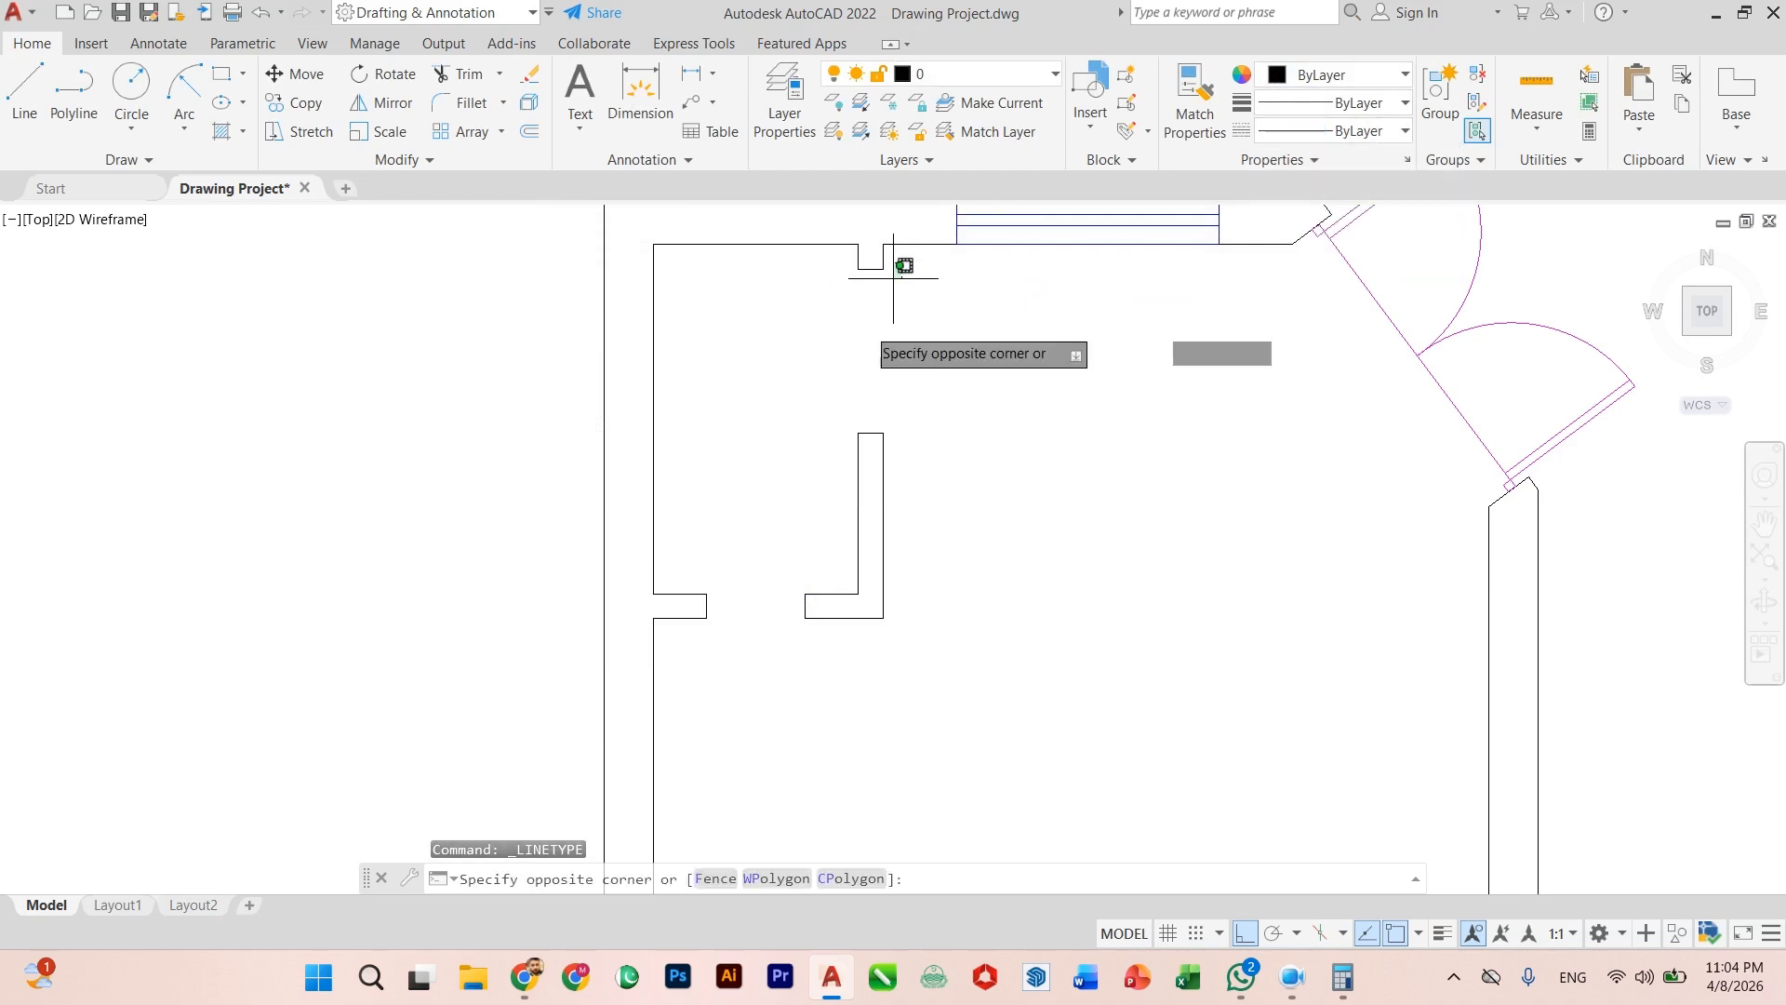
left_click(709, 646)
left_click(1329, 128)
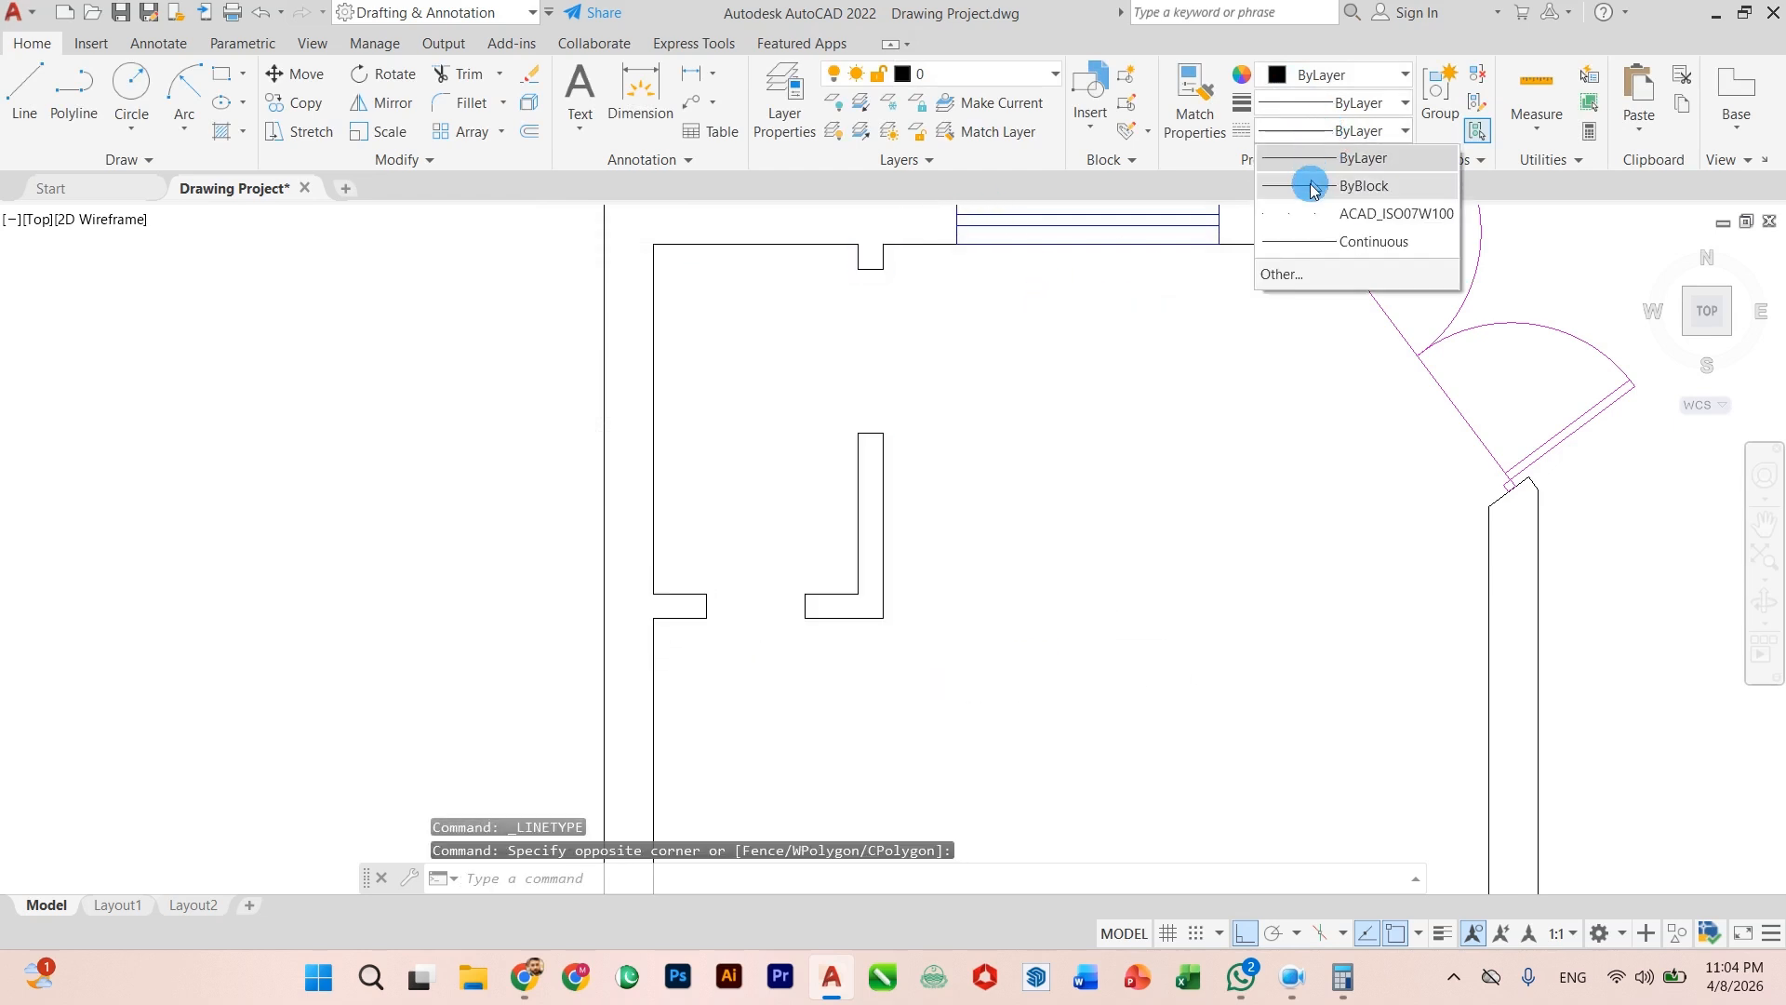
left_click(1321, 207)
key("Escape")
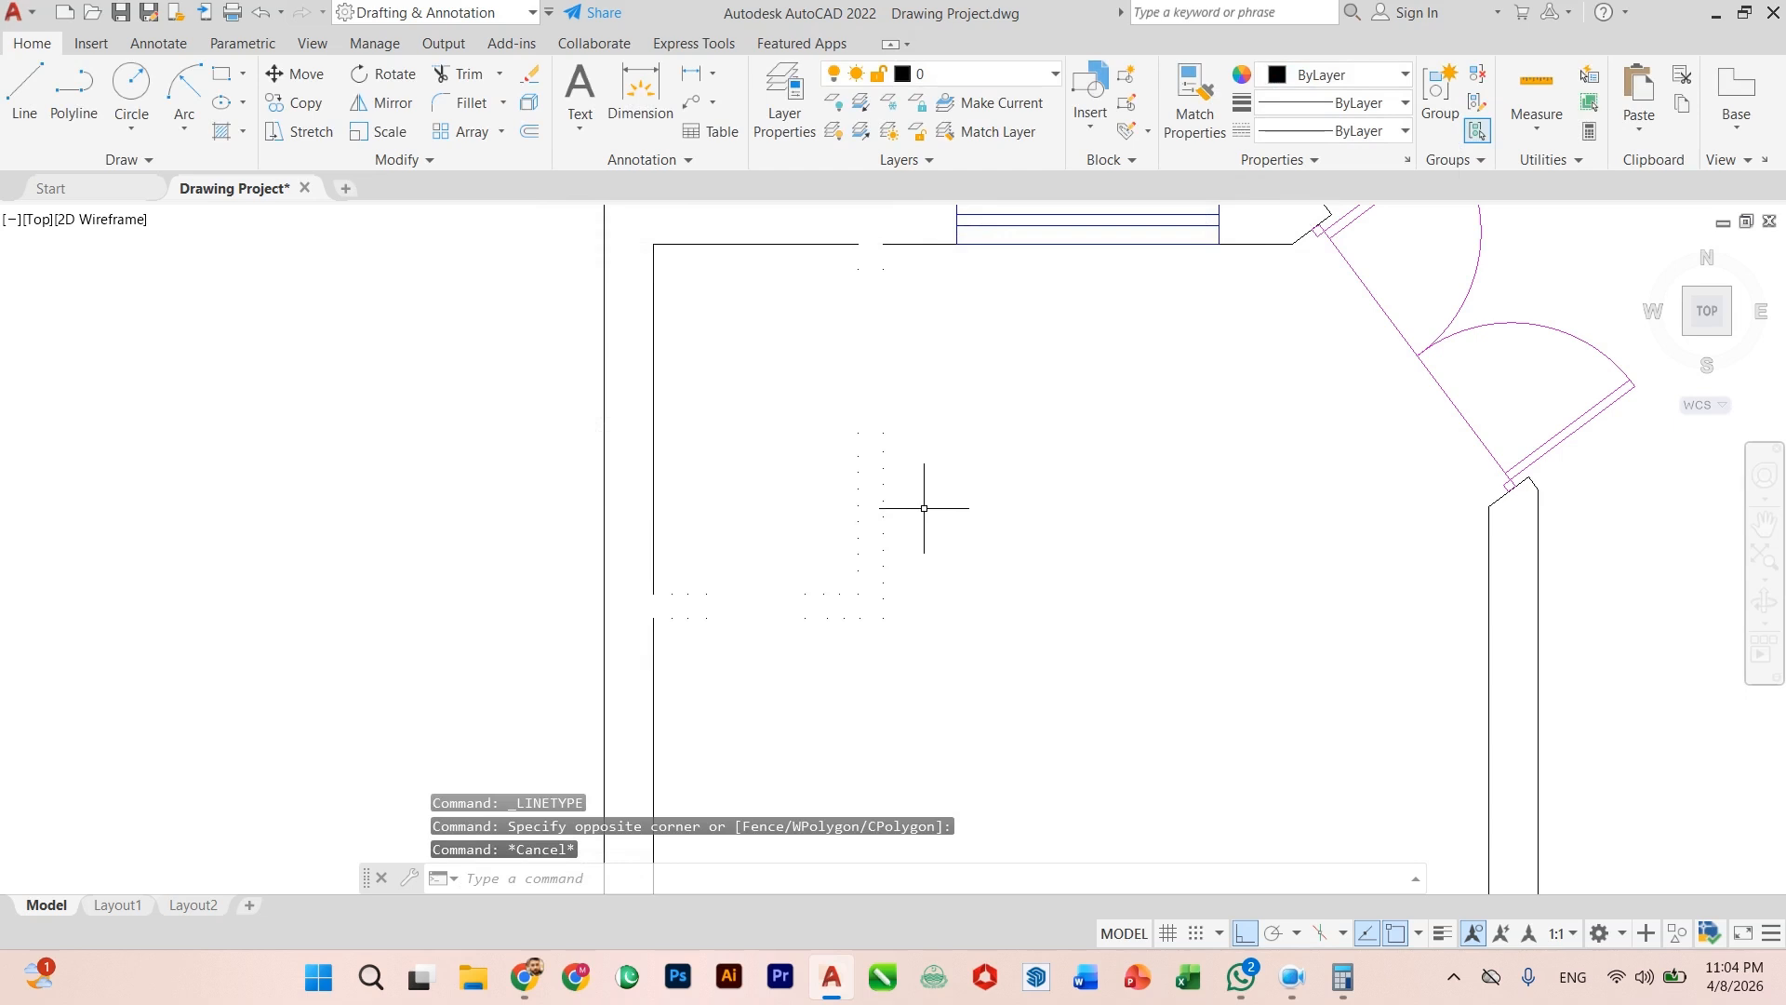
key("ctrl+z")
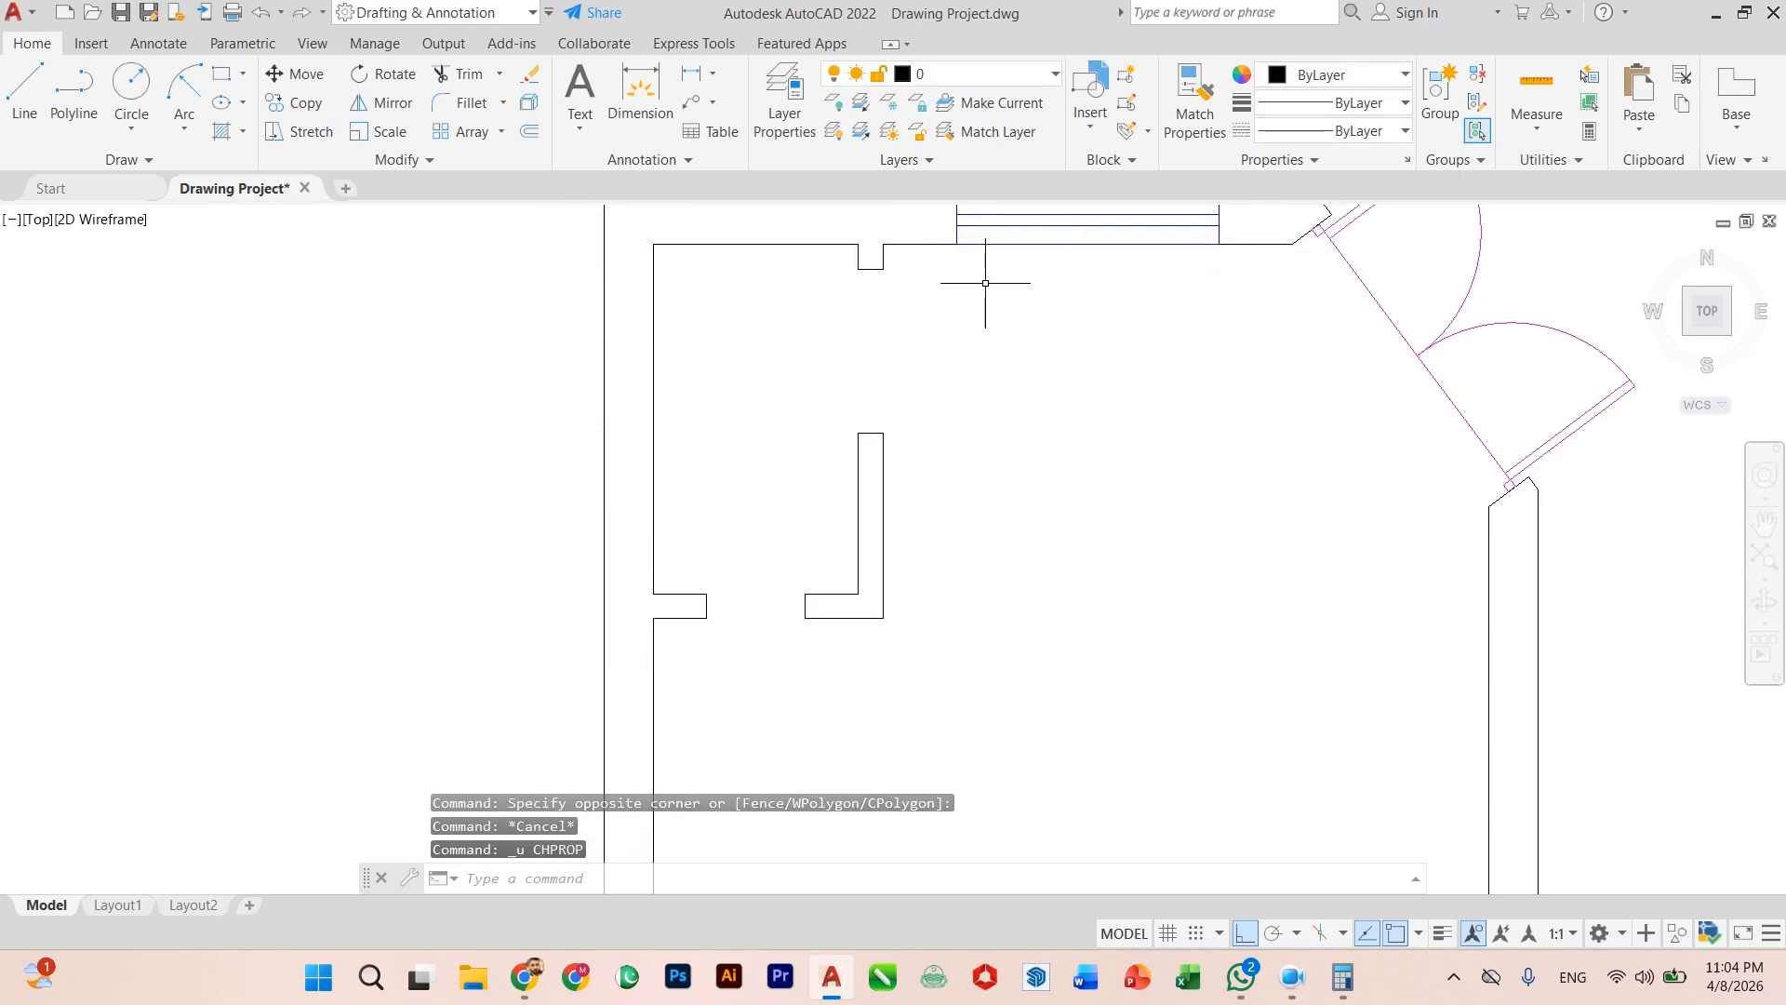
Step: Reselect the walls under the staircase and load the dashed linetype ACAD_ISO02W100 from acad.lin
left_click(937, 264)
left_click(702, 647)
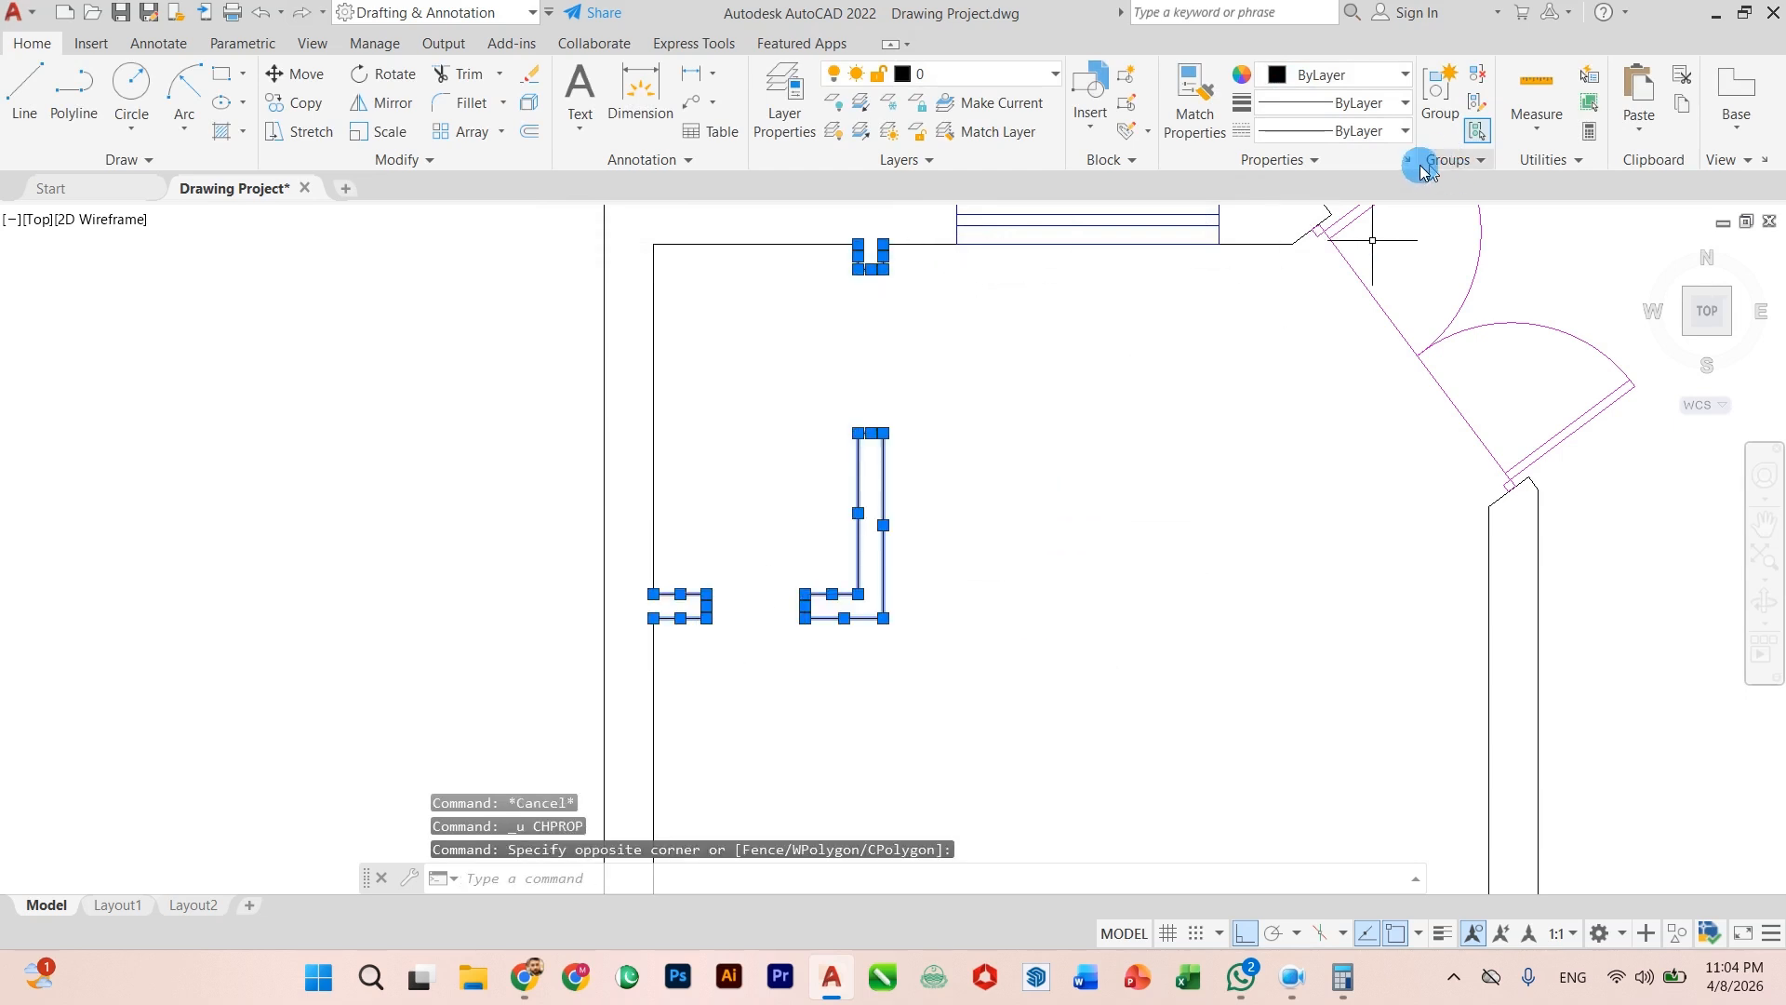
left_click(1358, 131)
left_click(1318, 283)
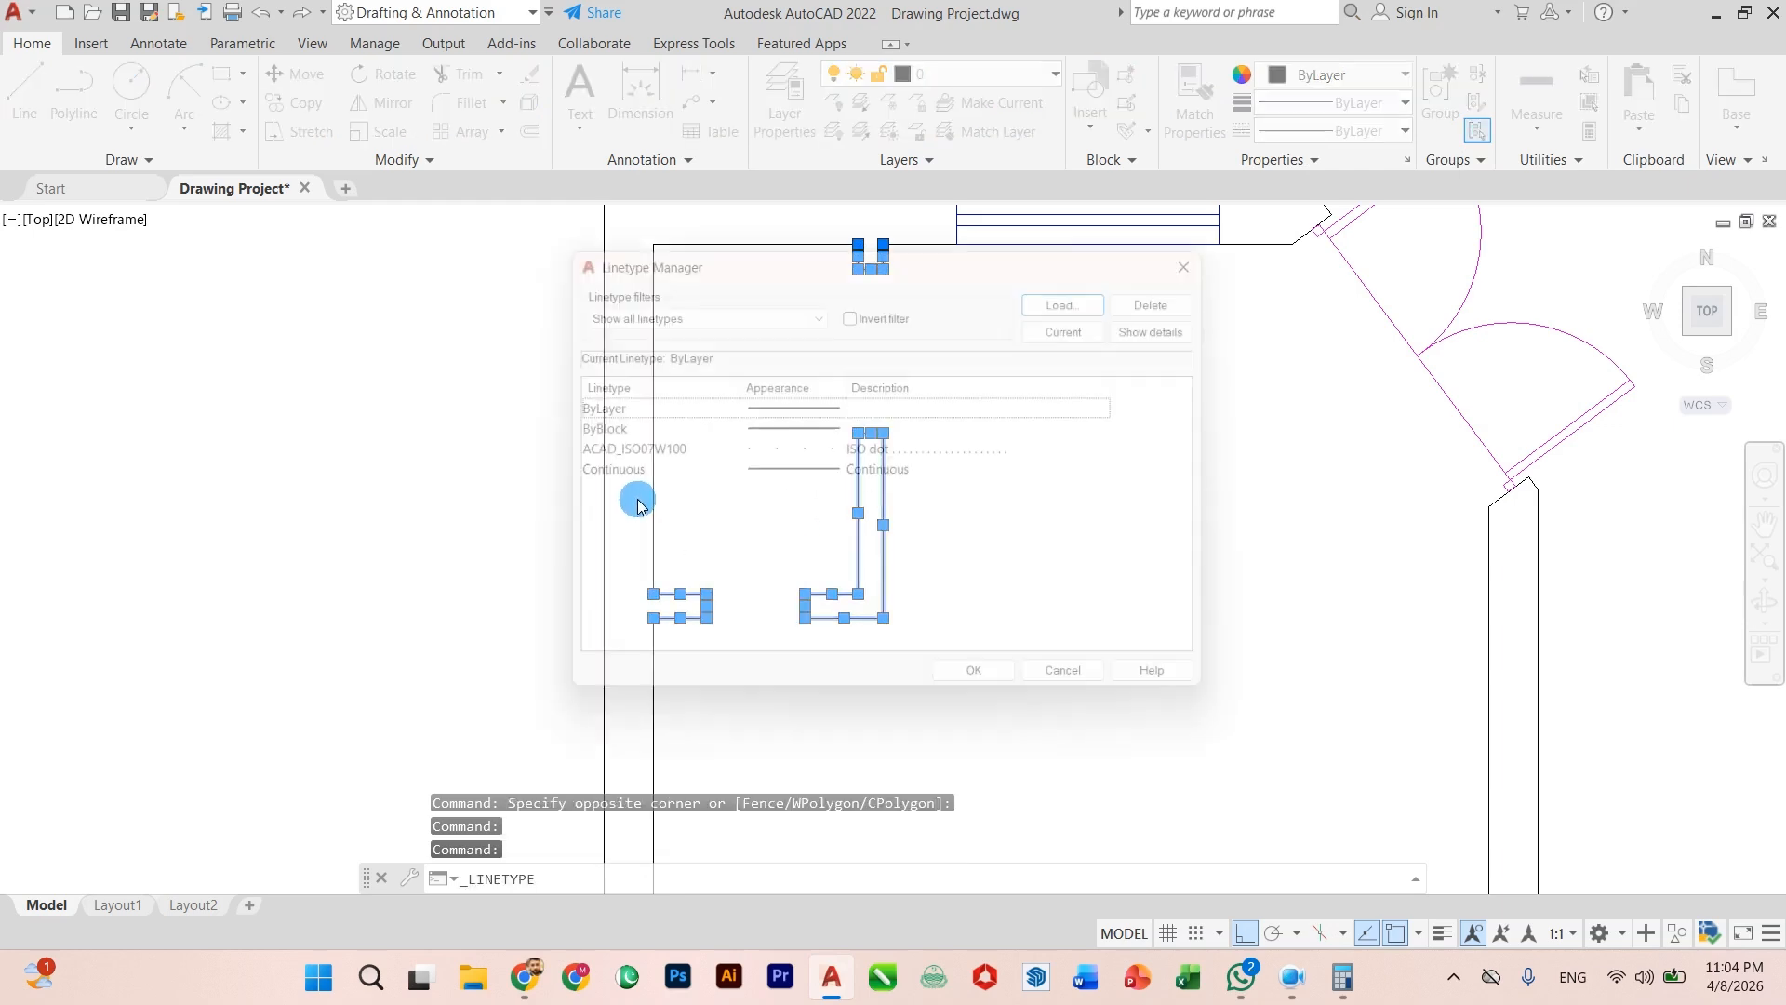
left_click(1084, 290)
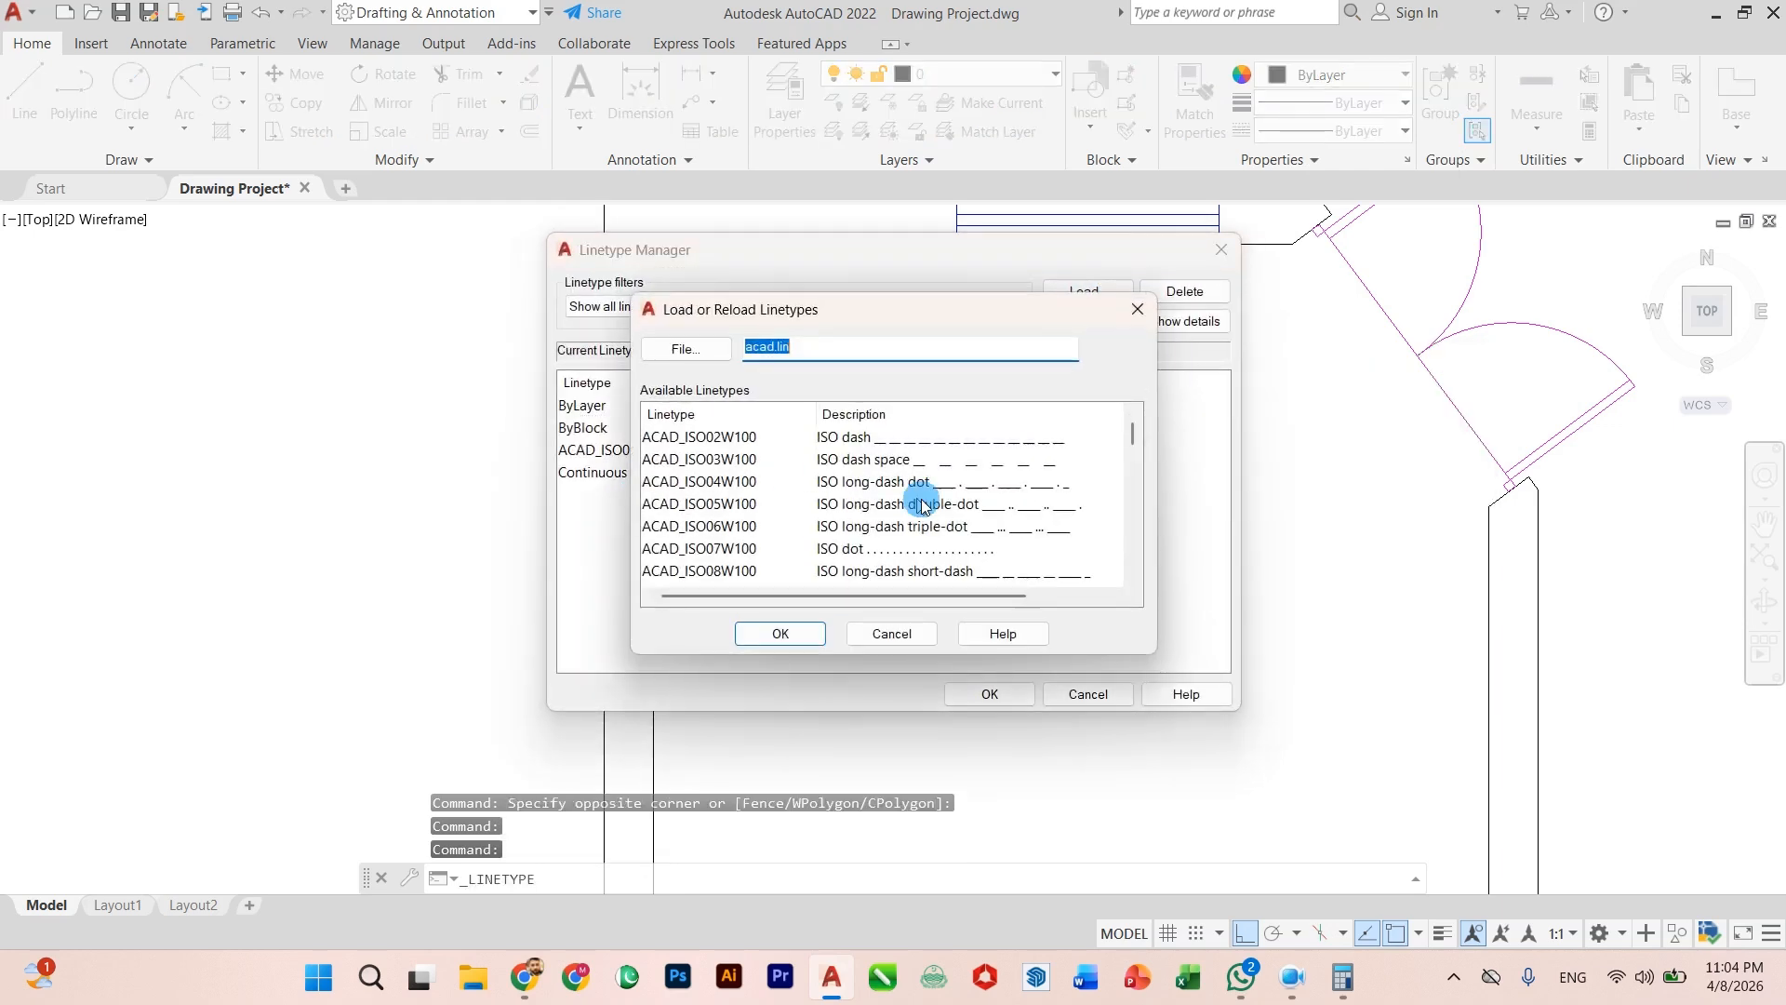
left_click(713, 438)
left_click(781, 634)
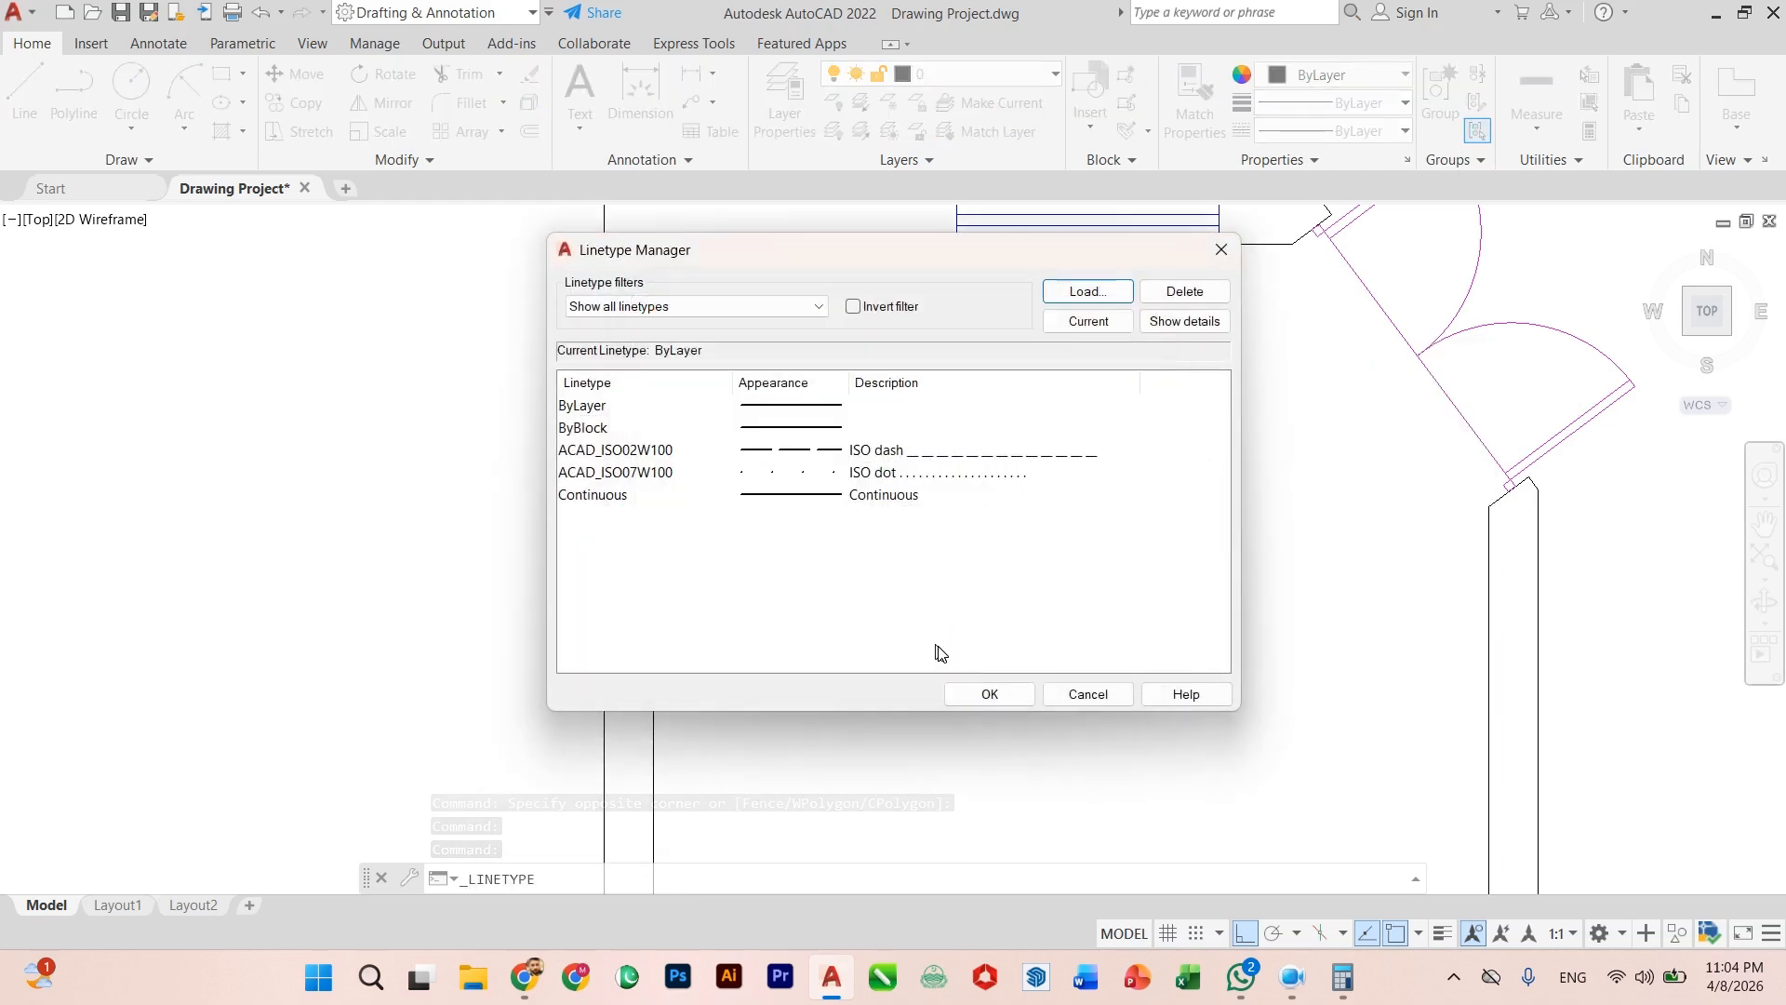
left_click(955, 706)
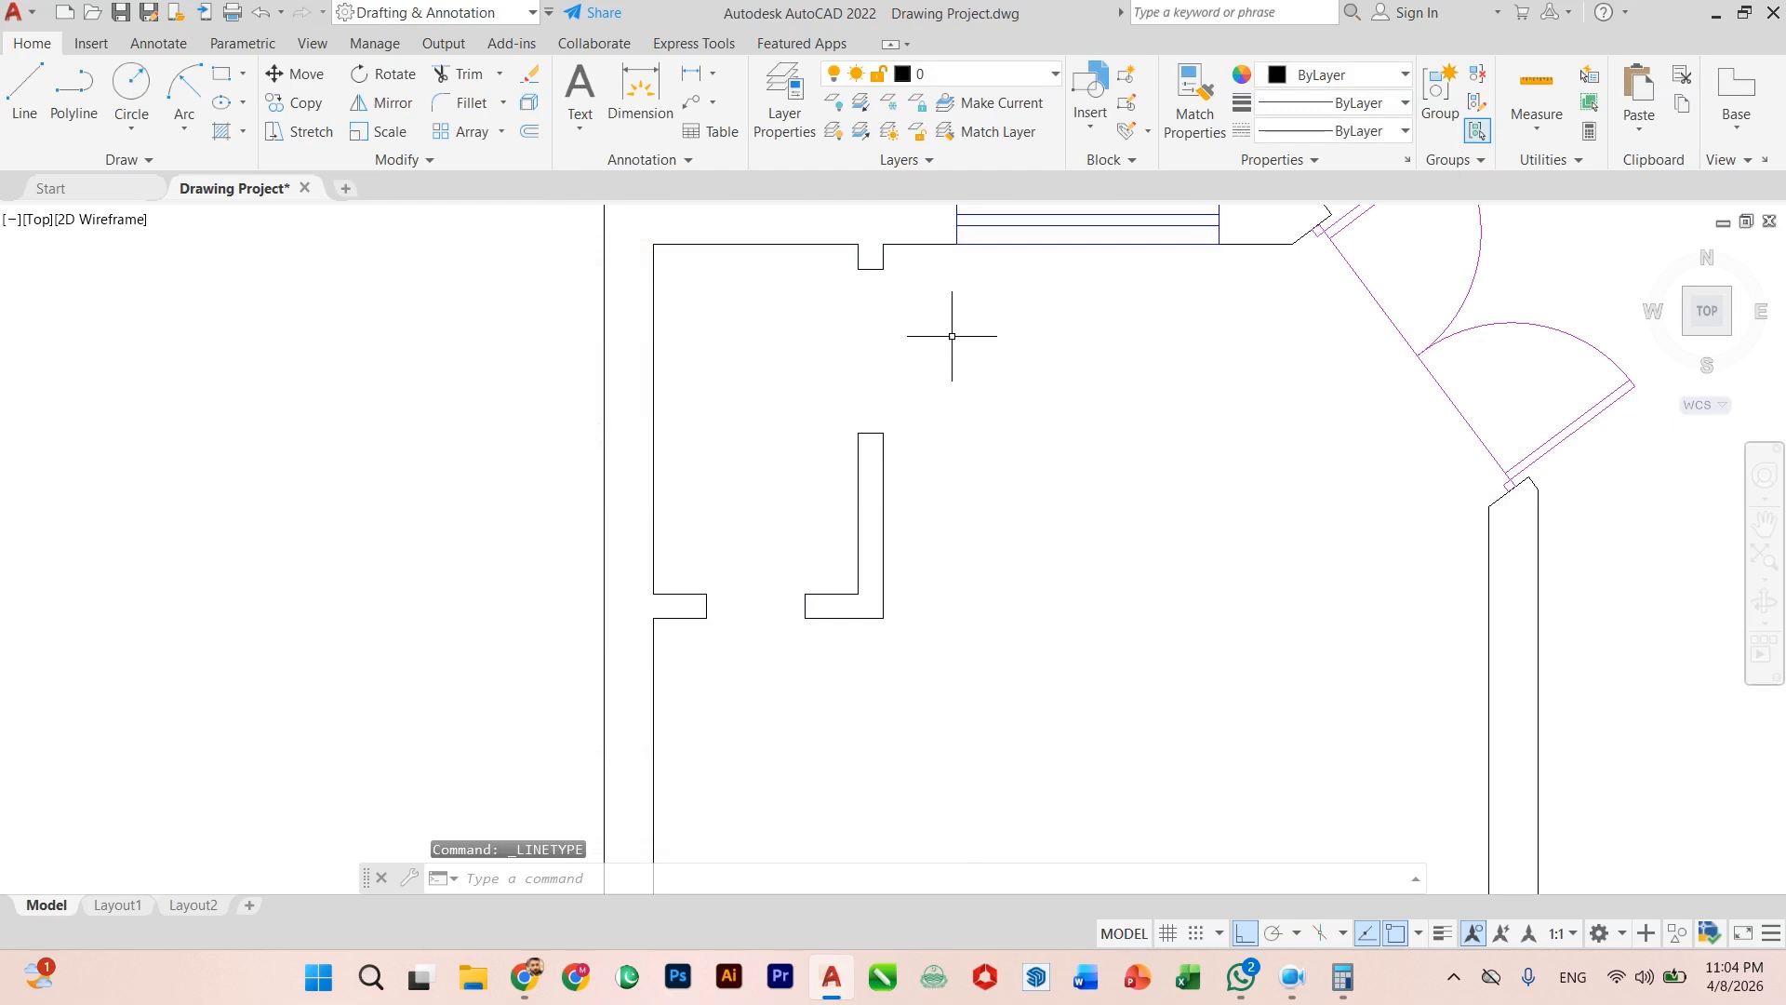
Step: Assign the ACAD_ISO02W100 linetype to all the wall lines under the staircase and clear the selection
left_click(930, 259)
left_click(693, 672)
left_click(1316, 132)
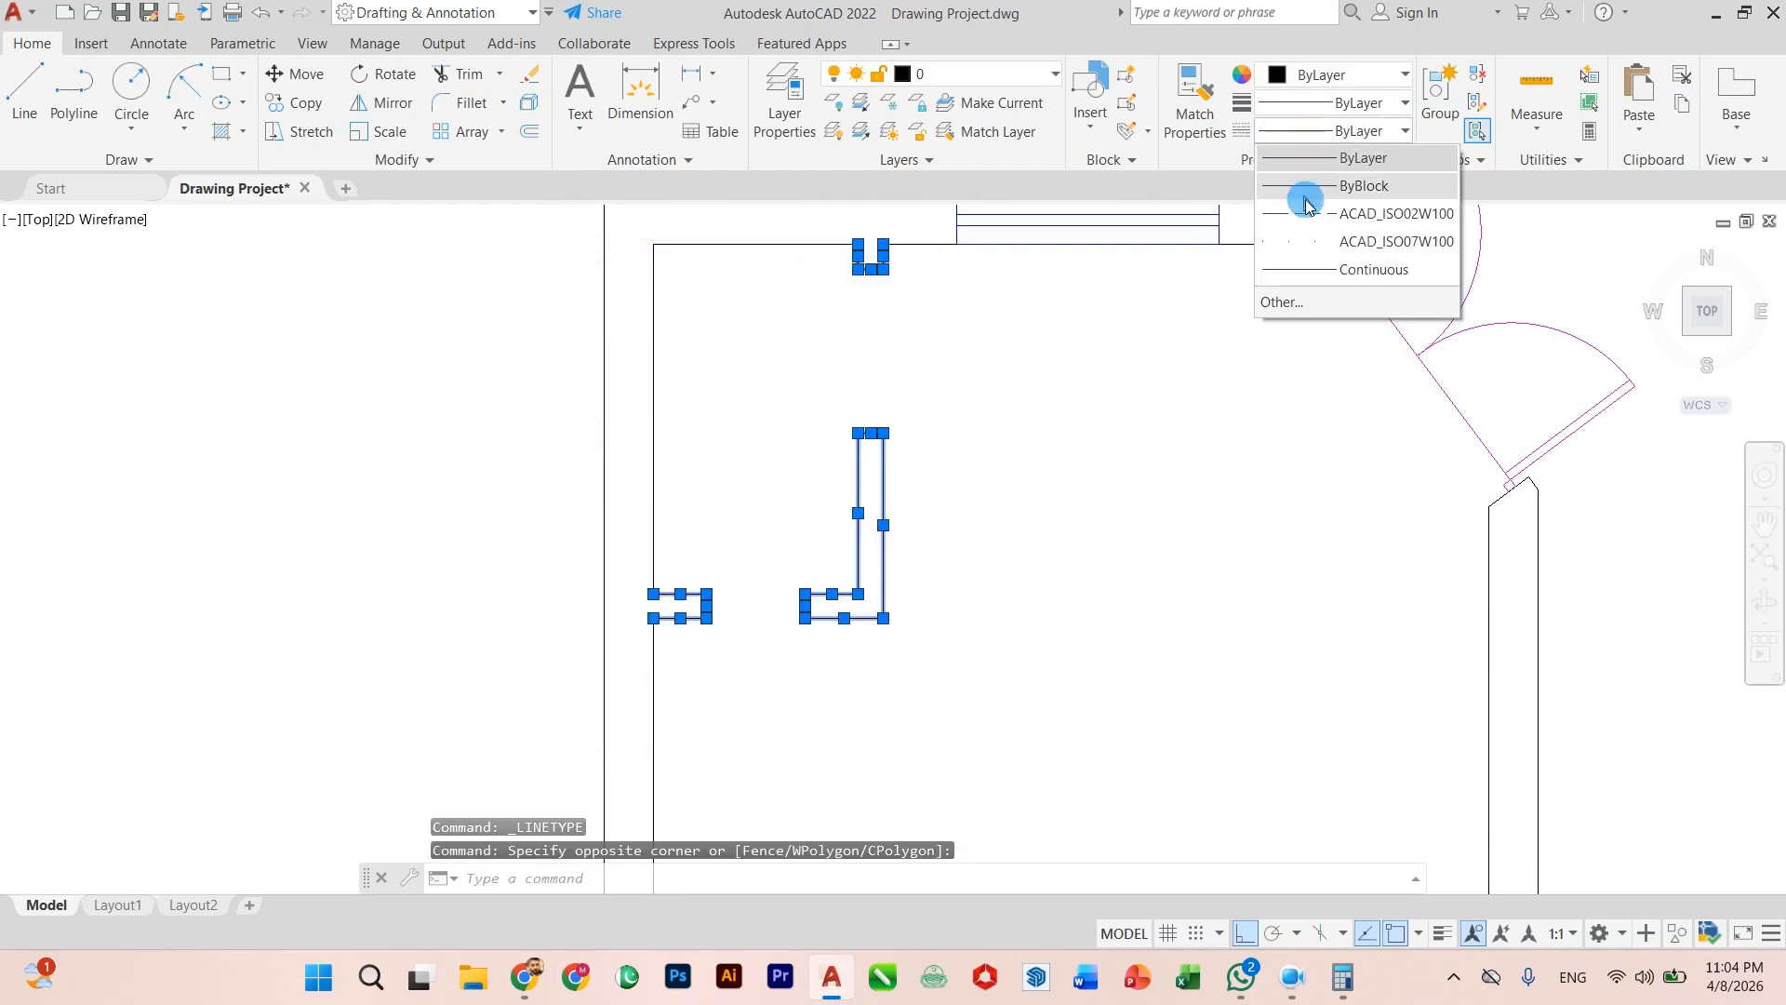
left_click(1315, 224)
left_click(493, 579)
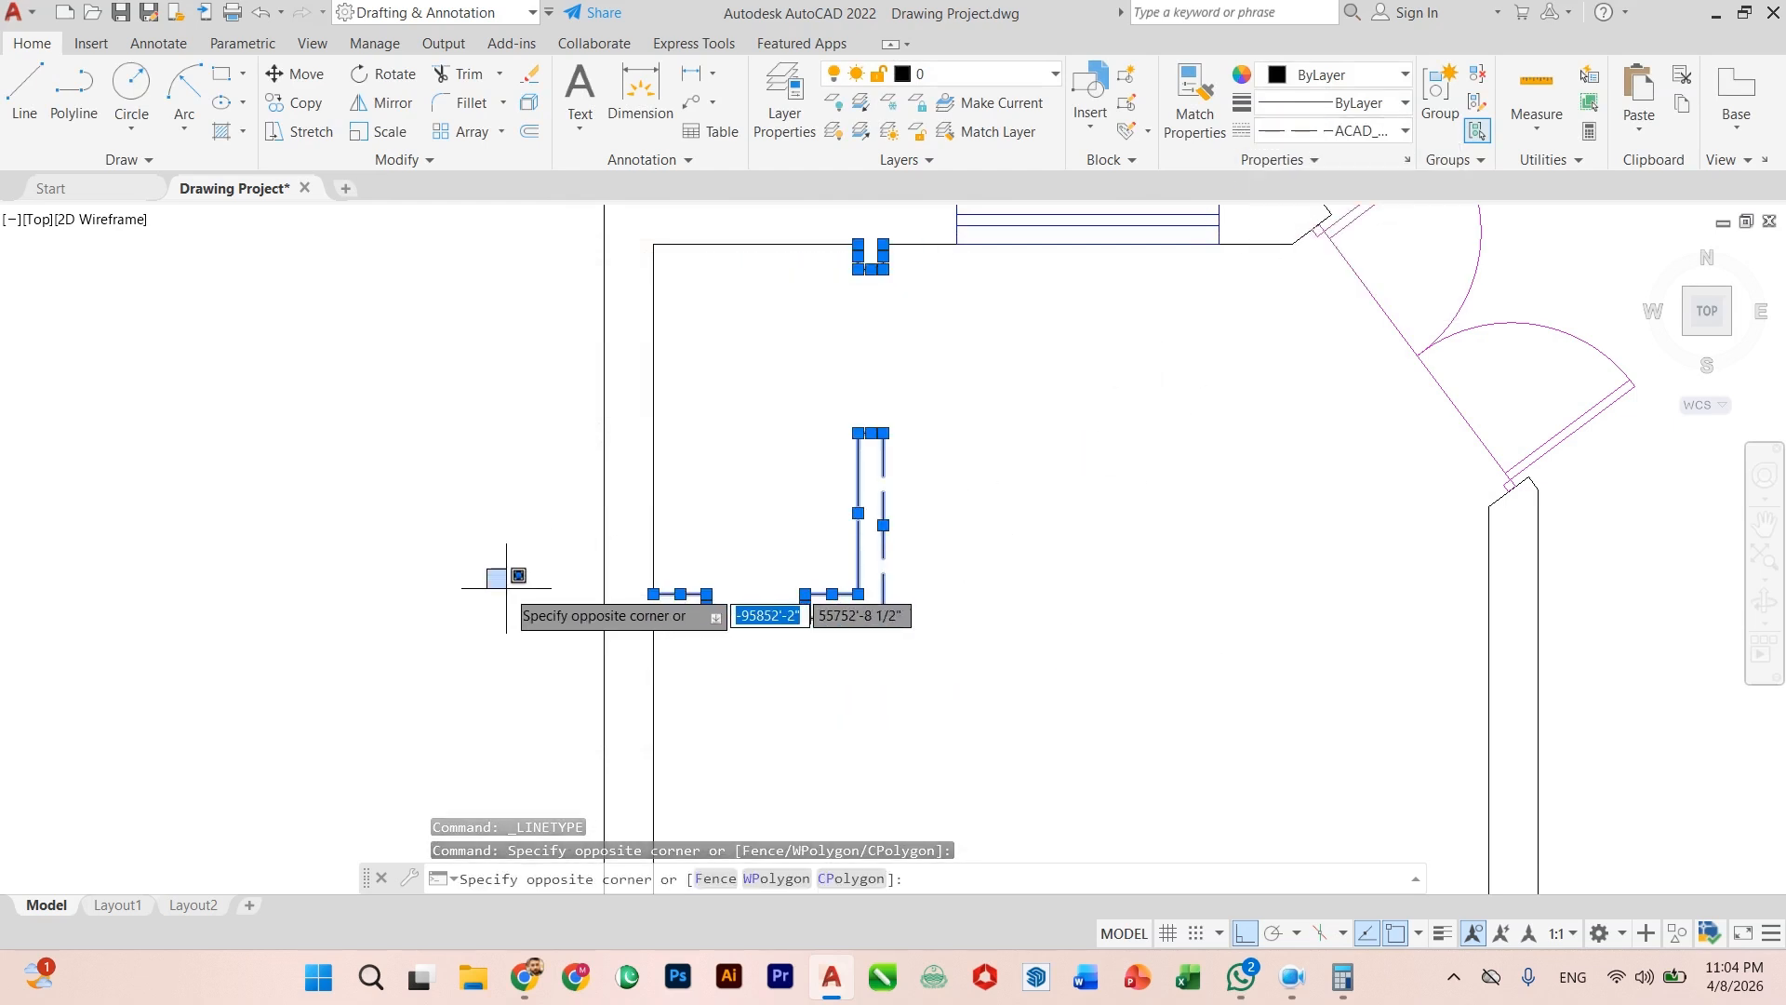
key("Escape")
key("Escape")
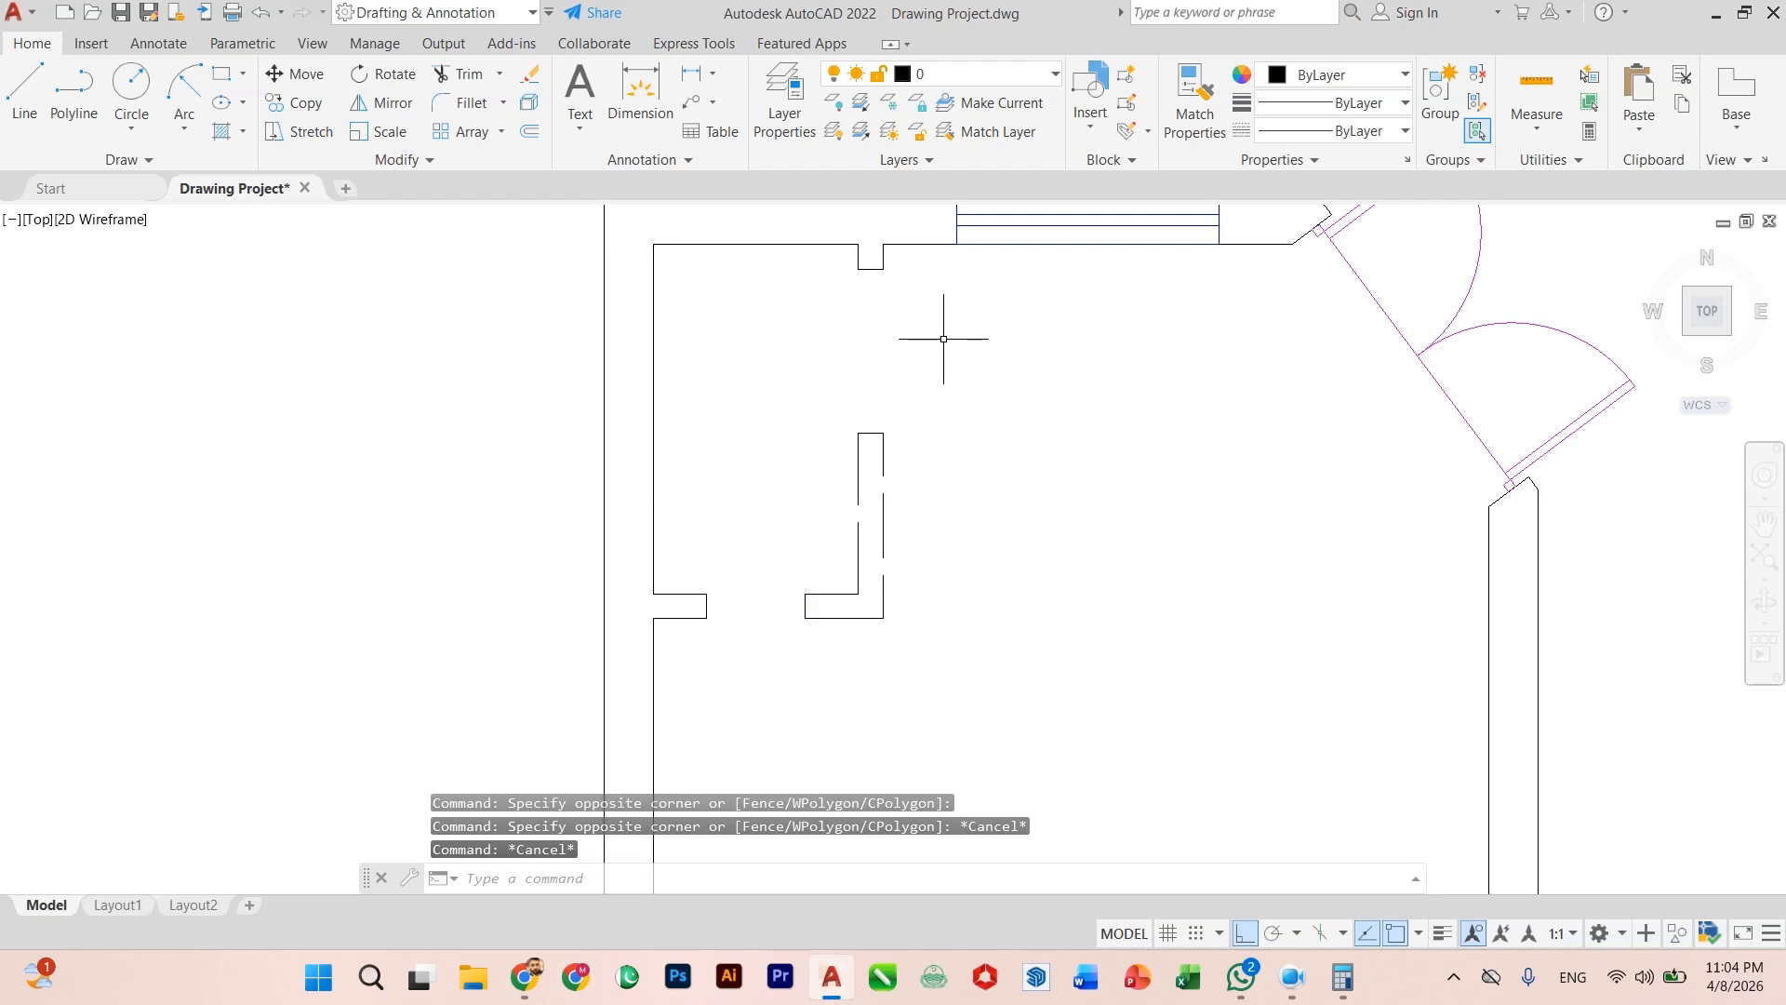
Step: Select the wall lines under the staircase and open the Linetype Manager
left_click(651, 693)
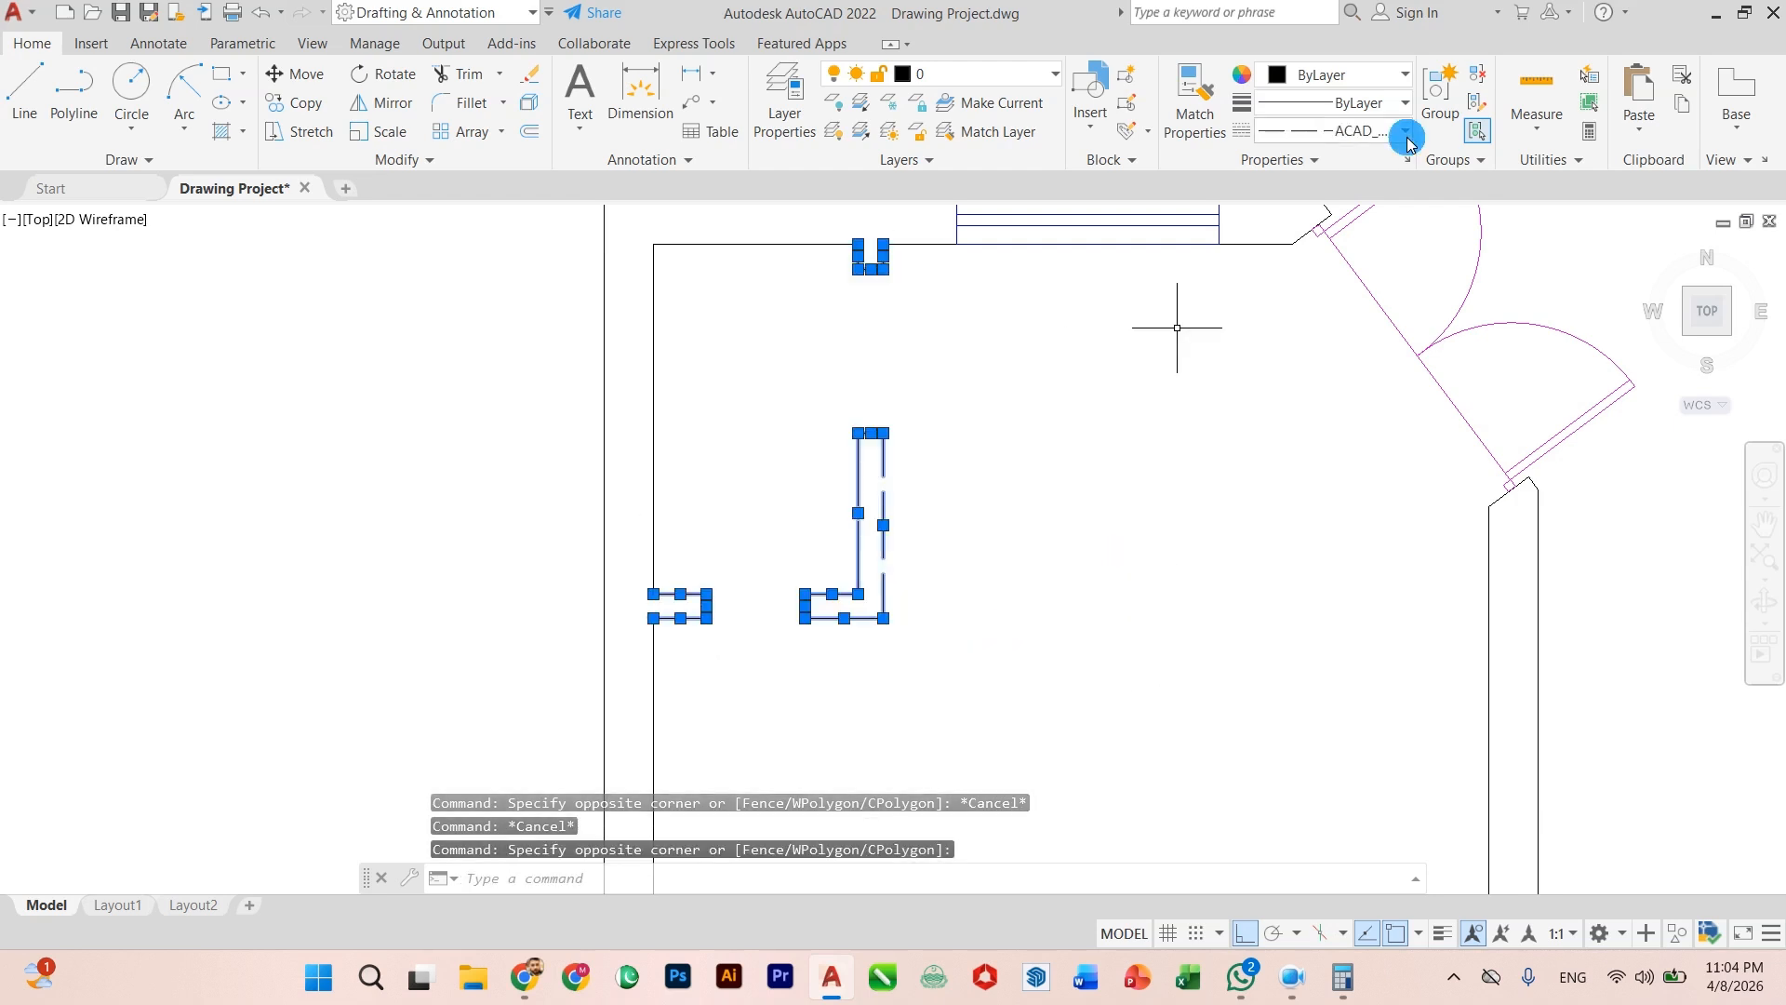
left_click(1348, 131)
left_click(1325, 301)
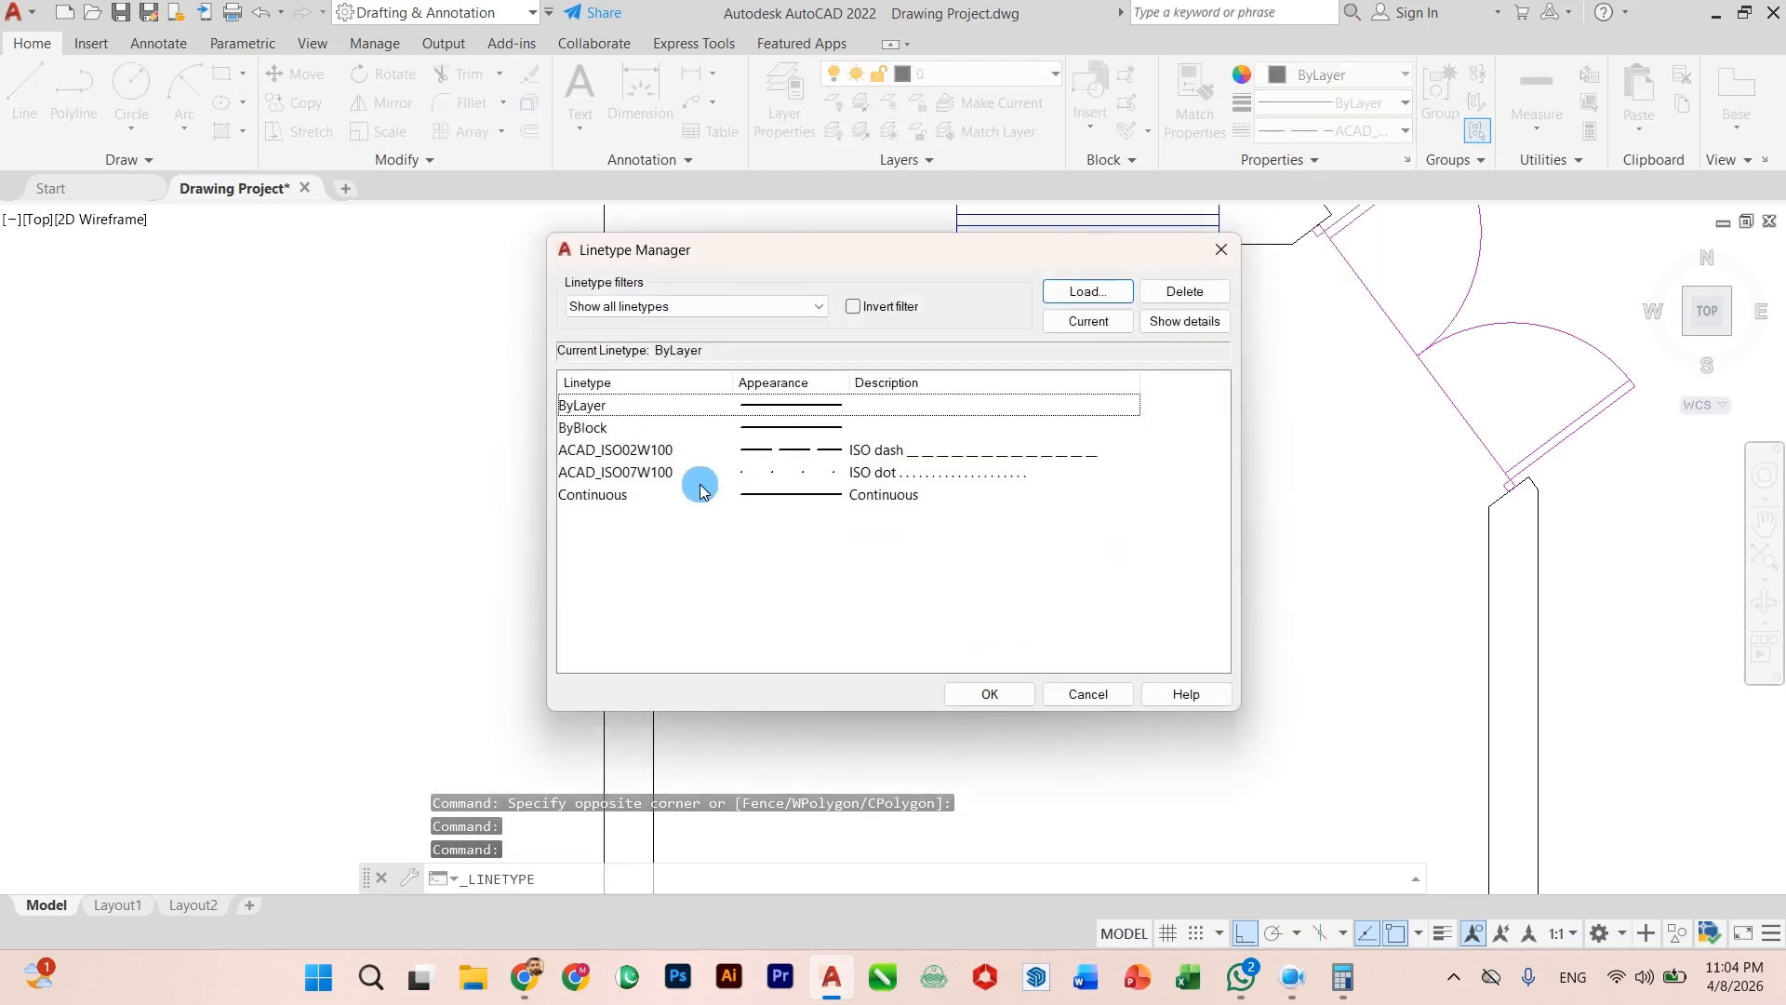
left_click(1072, 294)
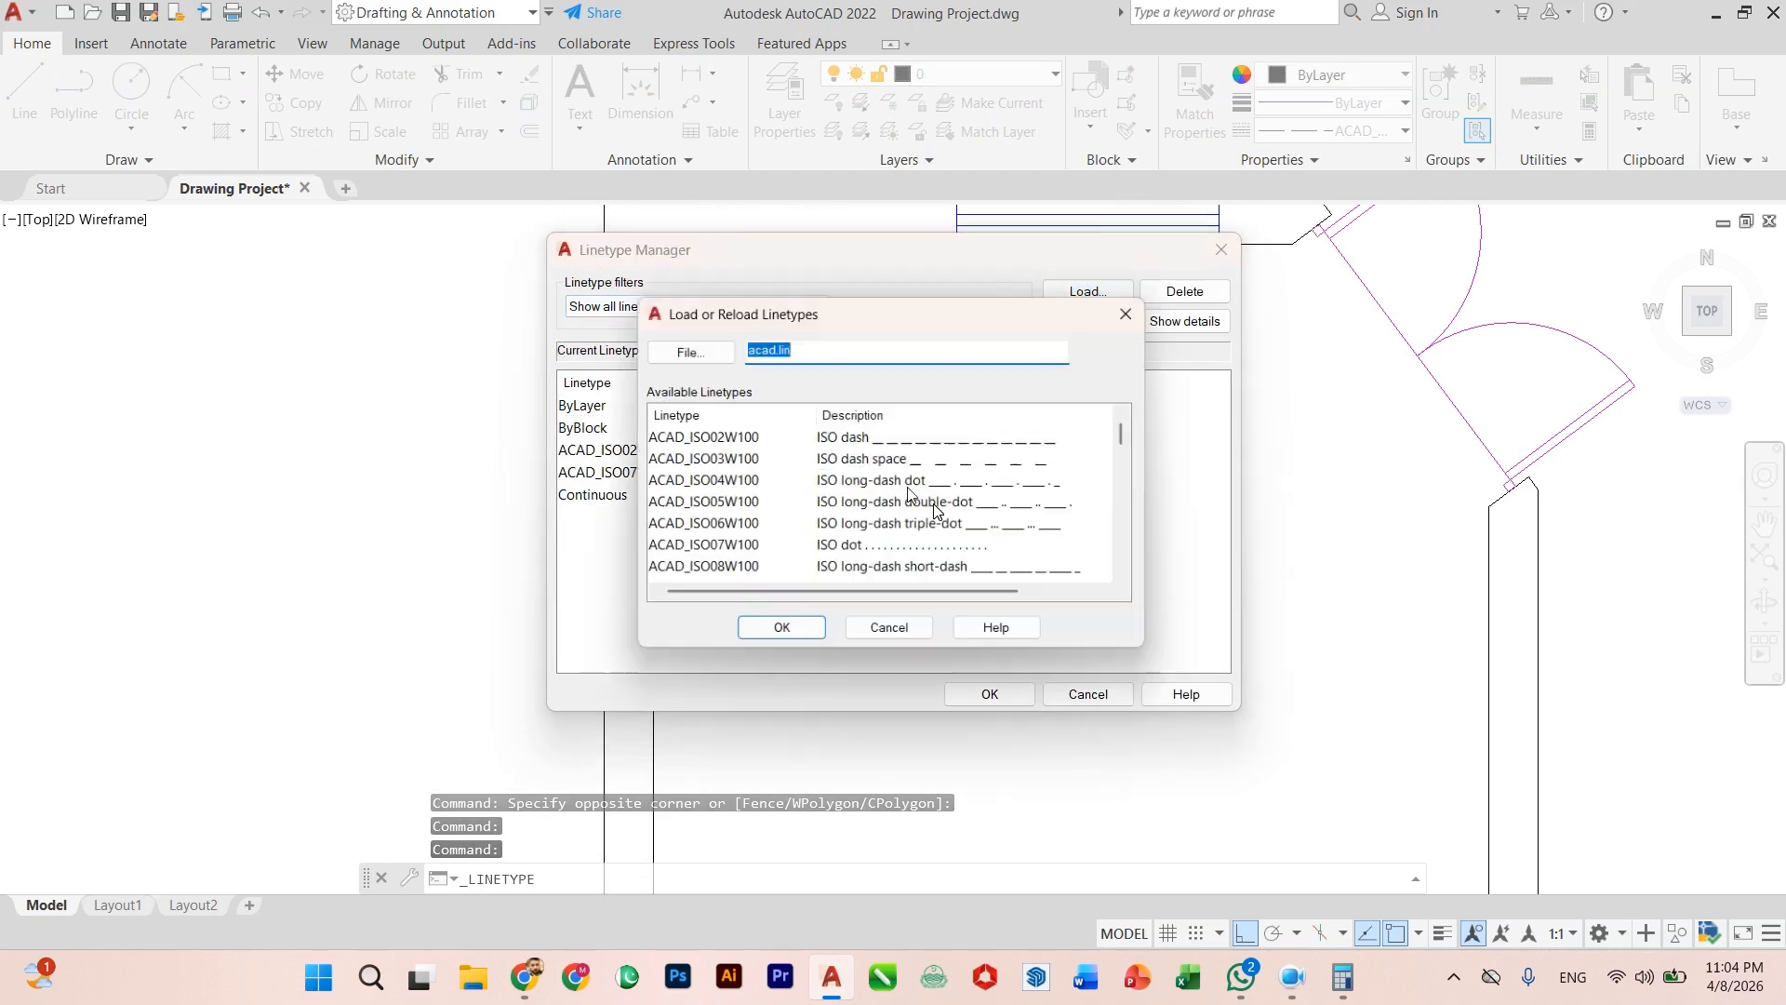
left_click_drag(1139, 435, 1133, 439)
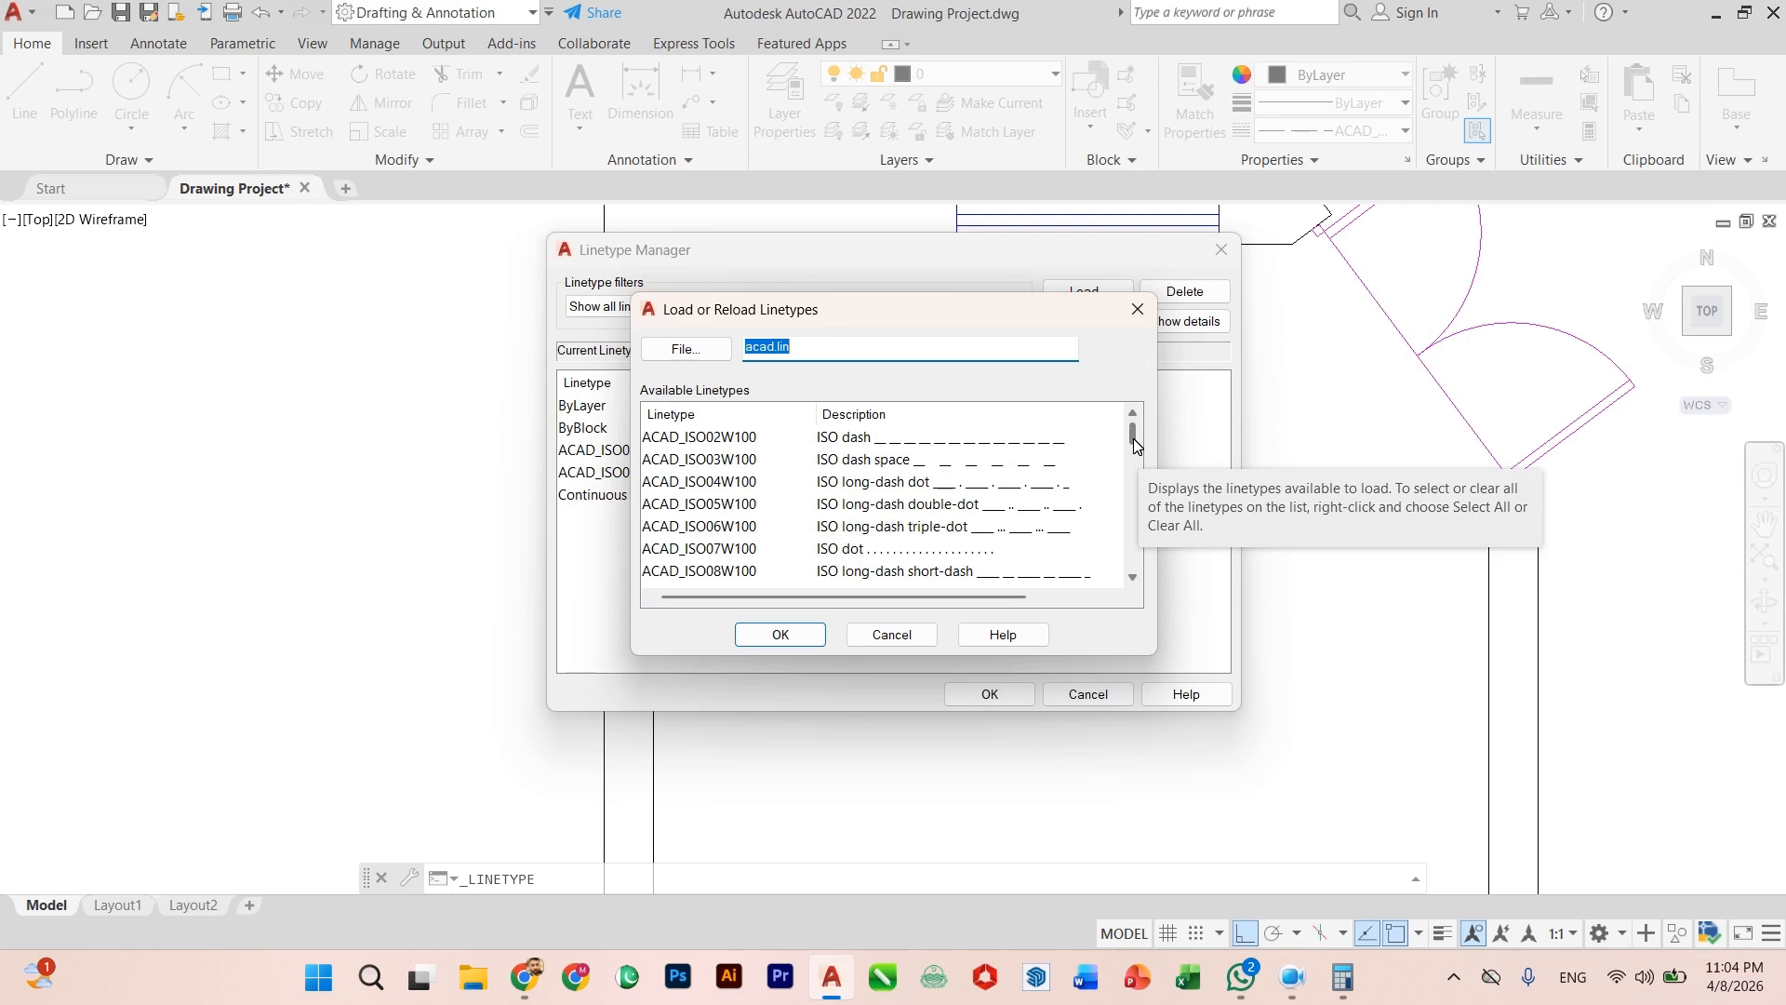
left_click(730, 435)
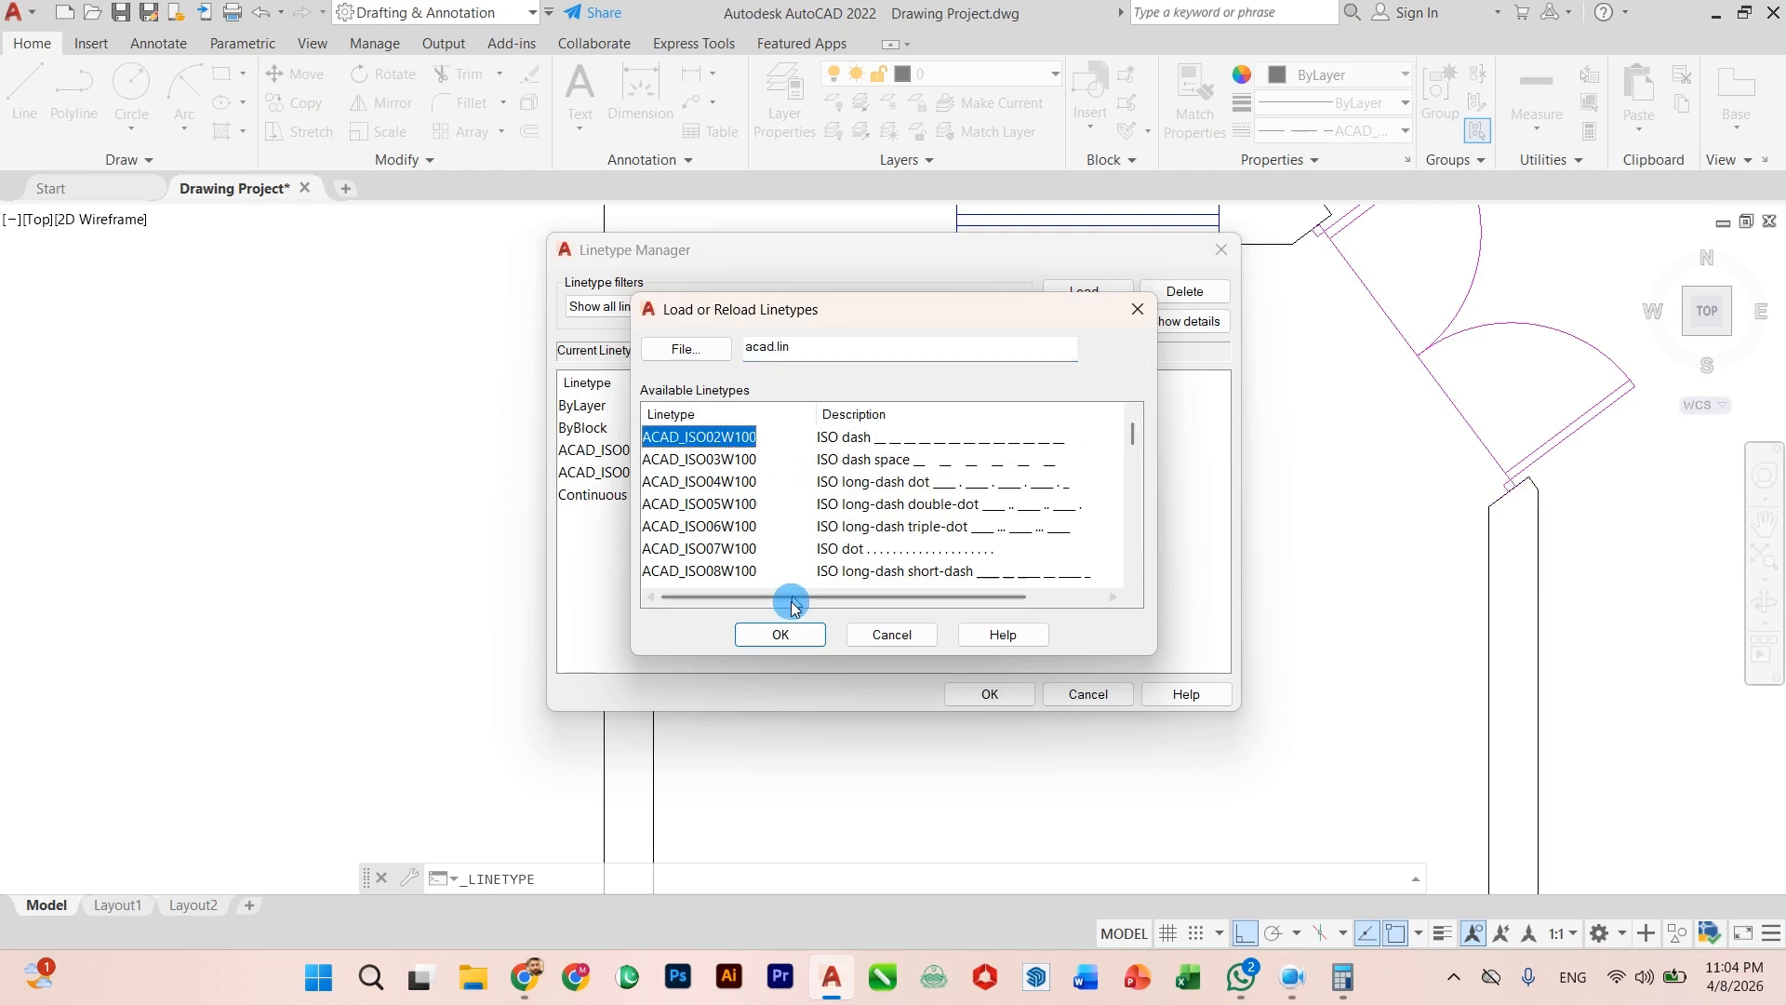
left_click(786, 629)
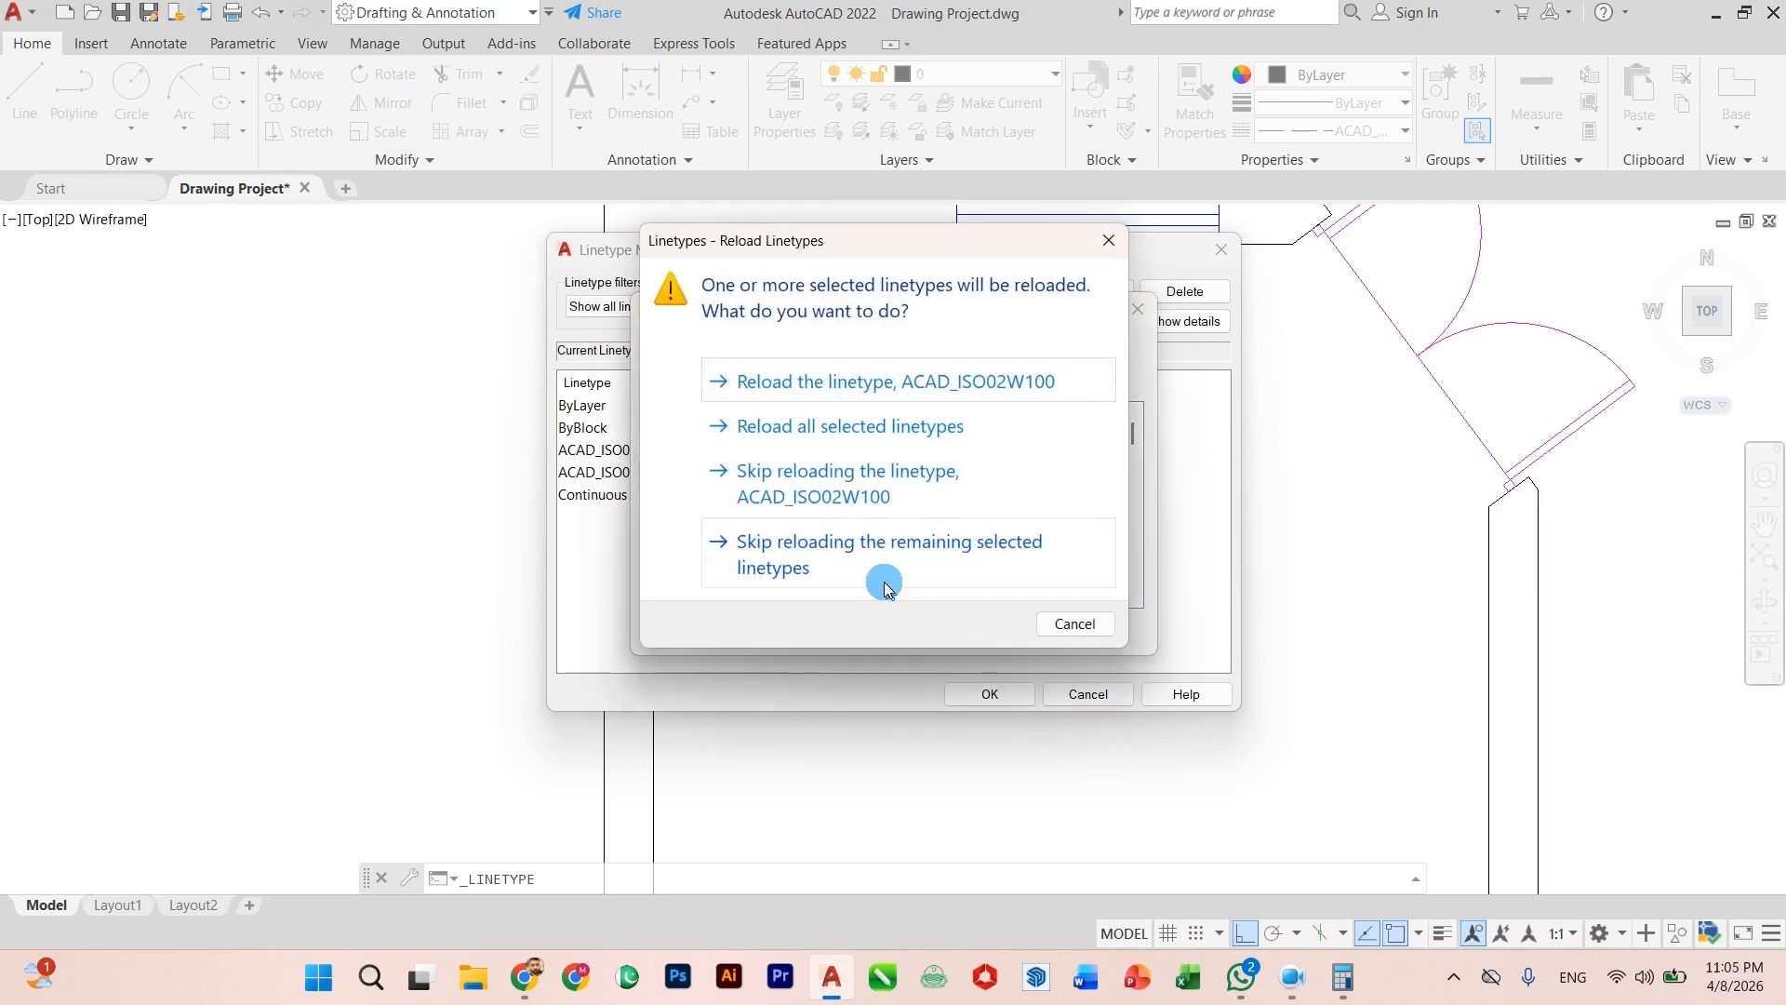
left_click(1069, 623)
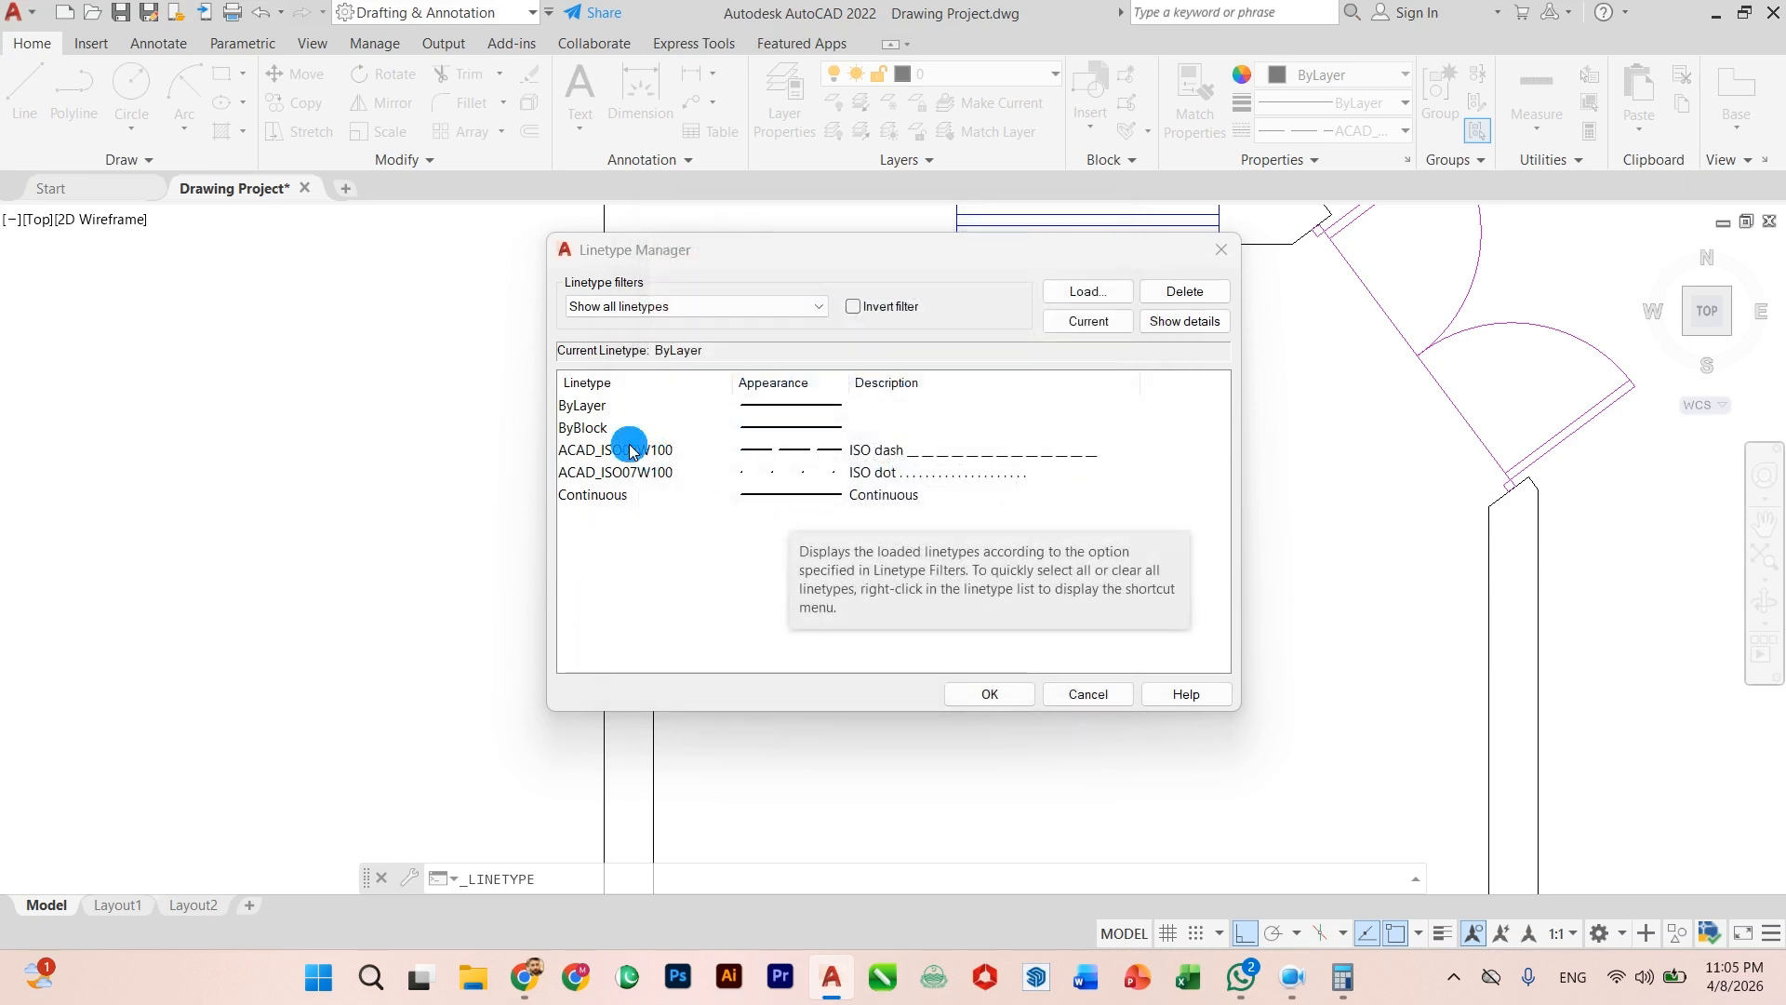
Step: Load the DASHED2 linetype from acad.lin into the drawing and close the Linetype Manager
left_click(1060, 292)
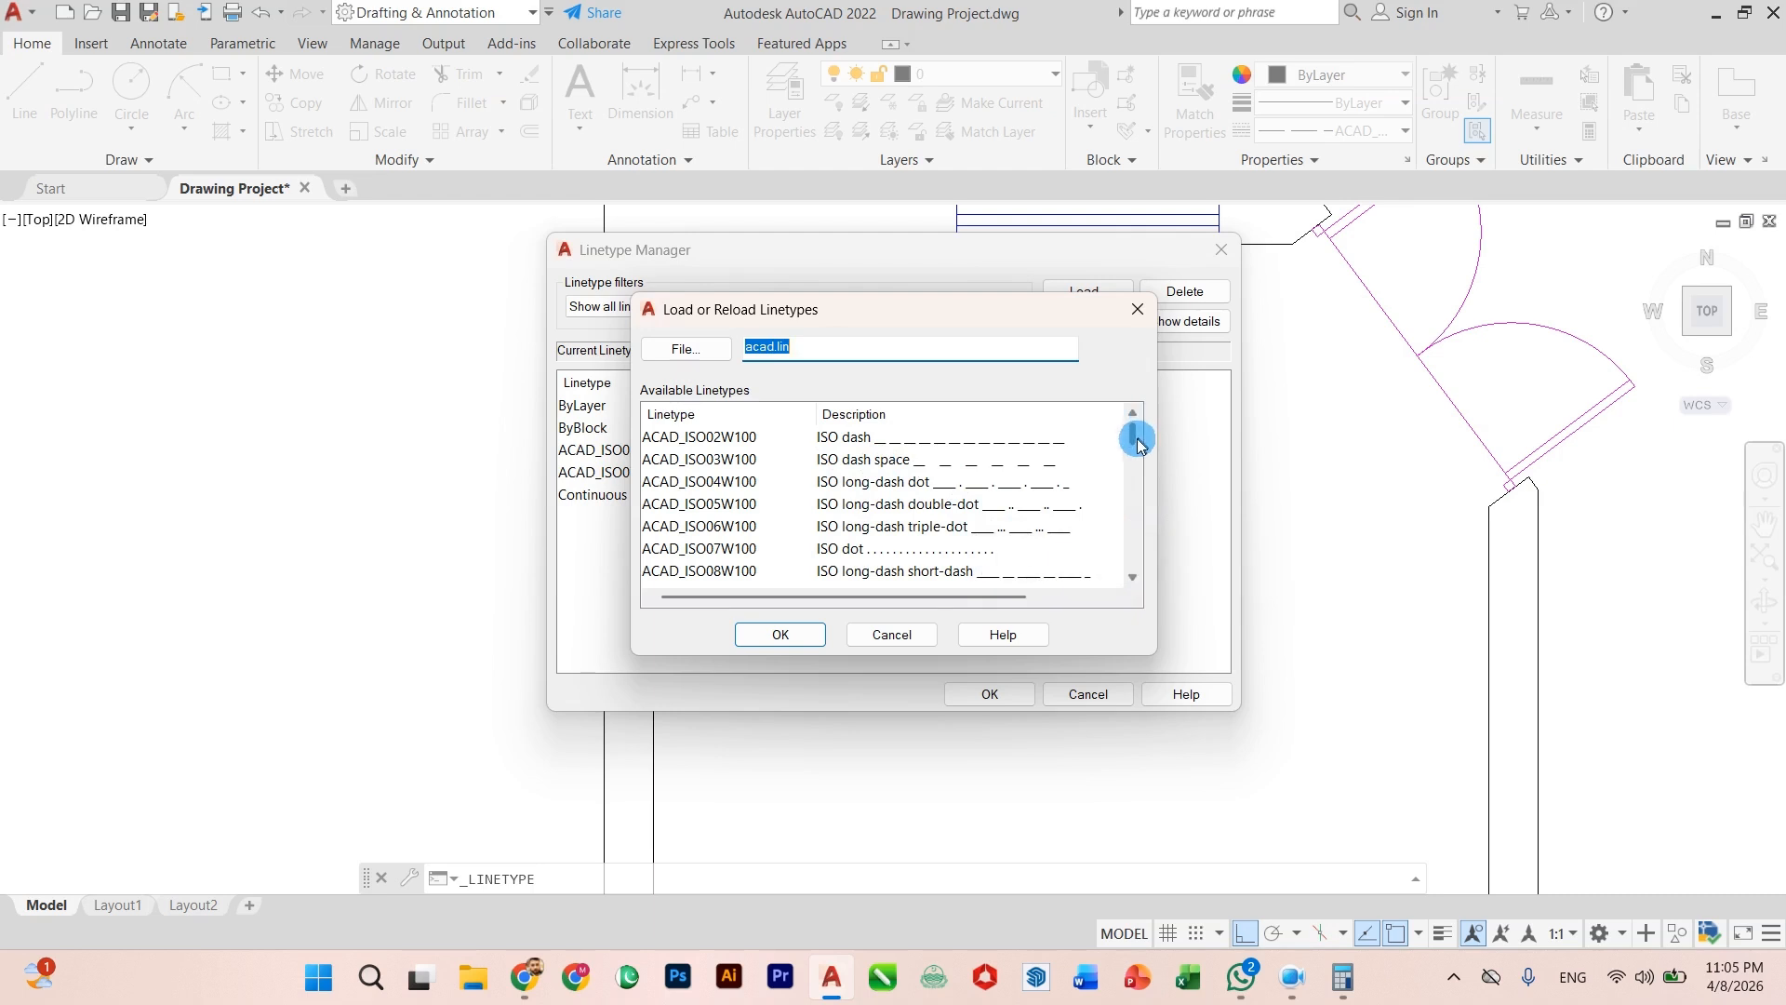
scroll(1135, 451, "down", 10)
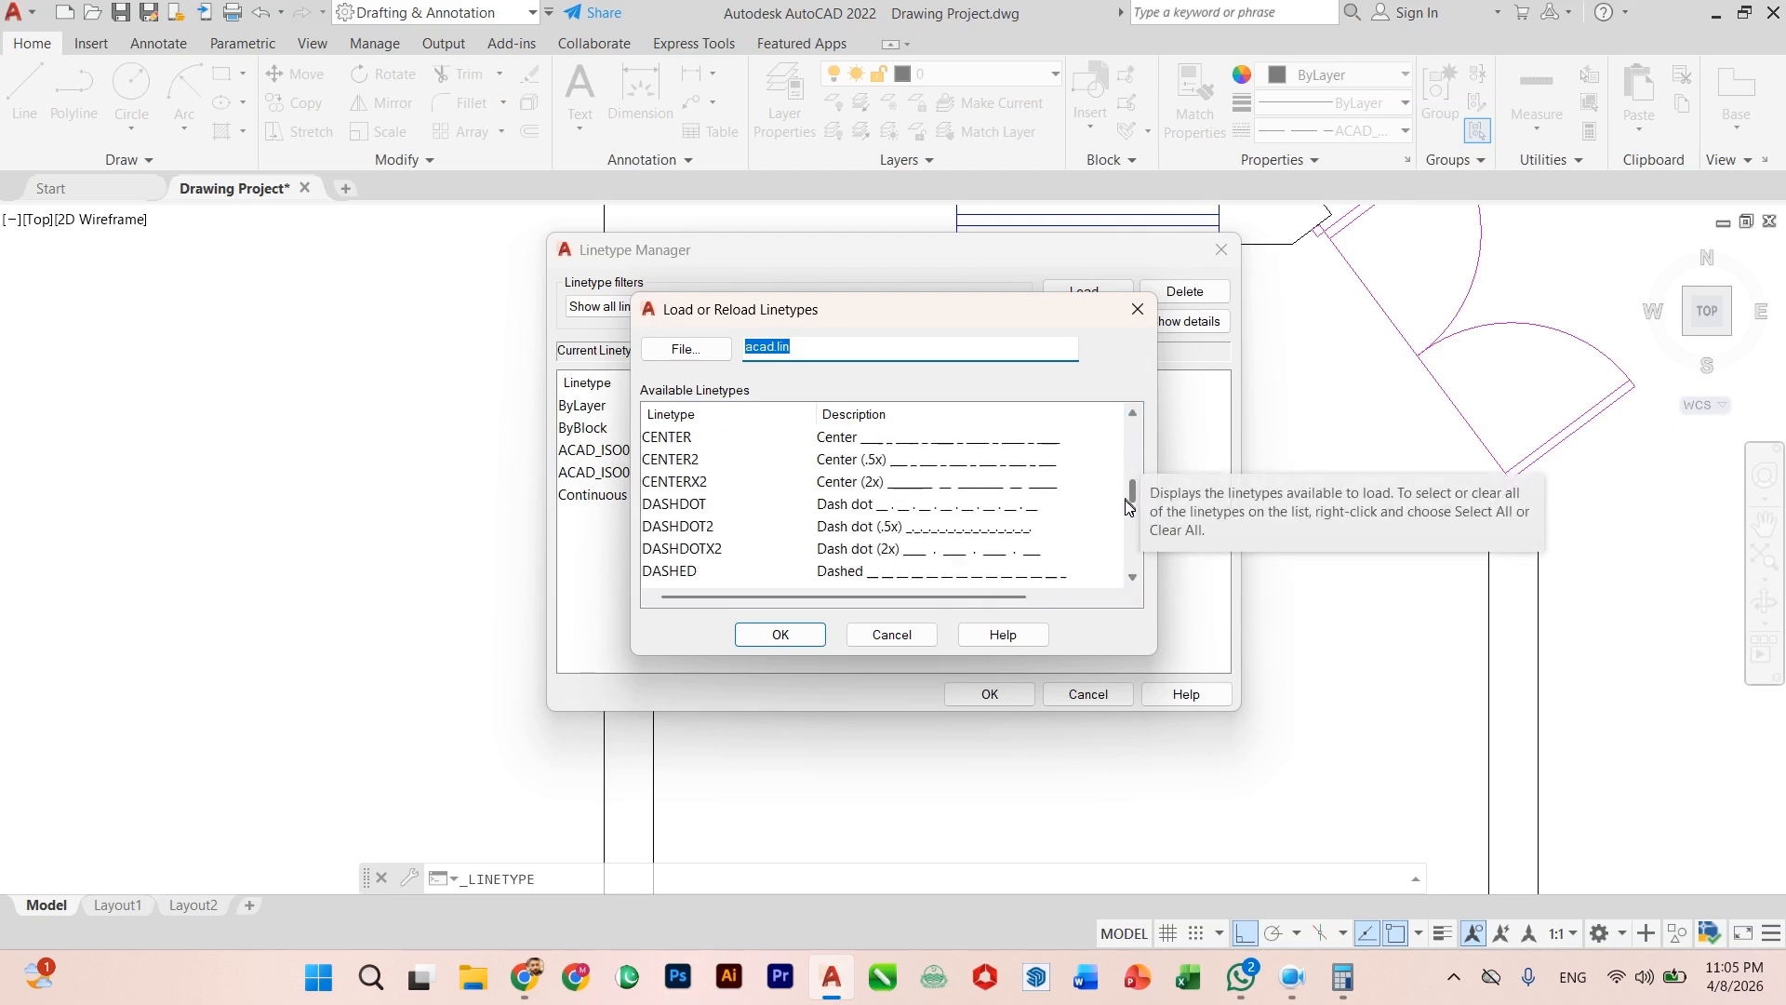
scroll(1120, 551, "down", 2)
scroll(1112, 530, "up", 5)
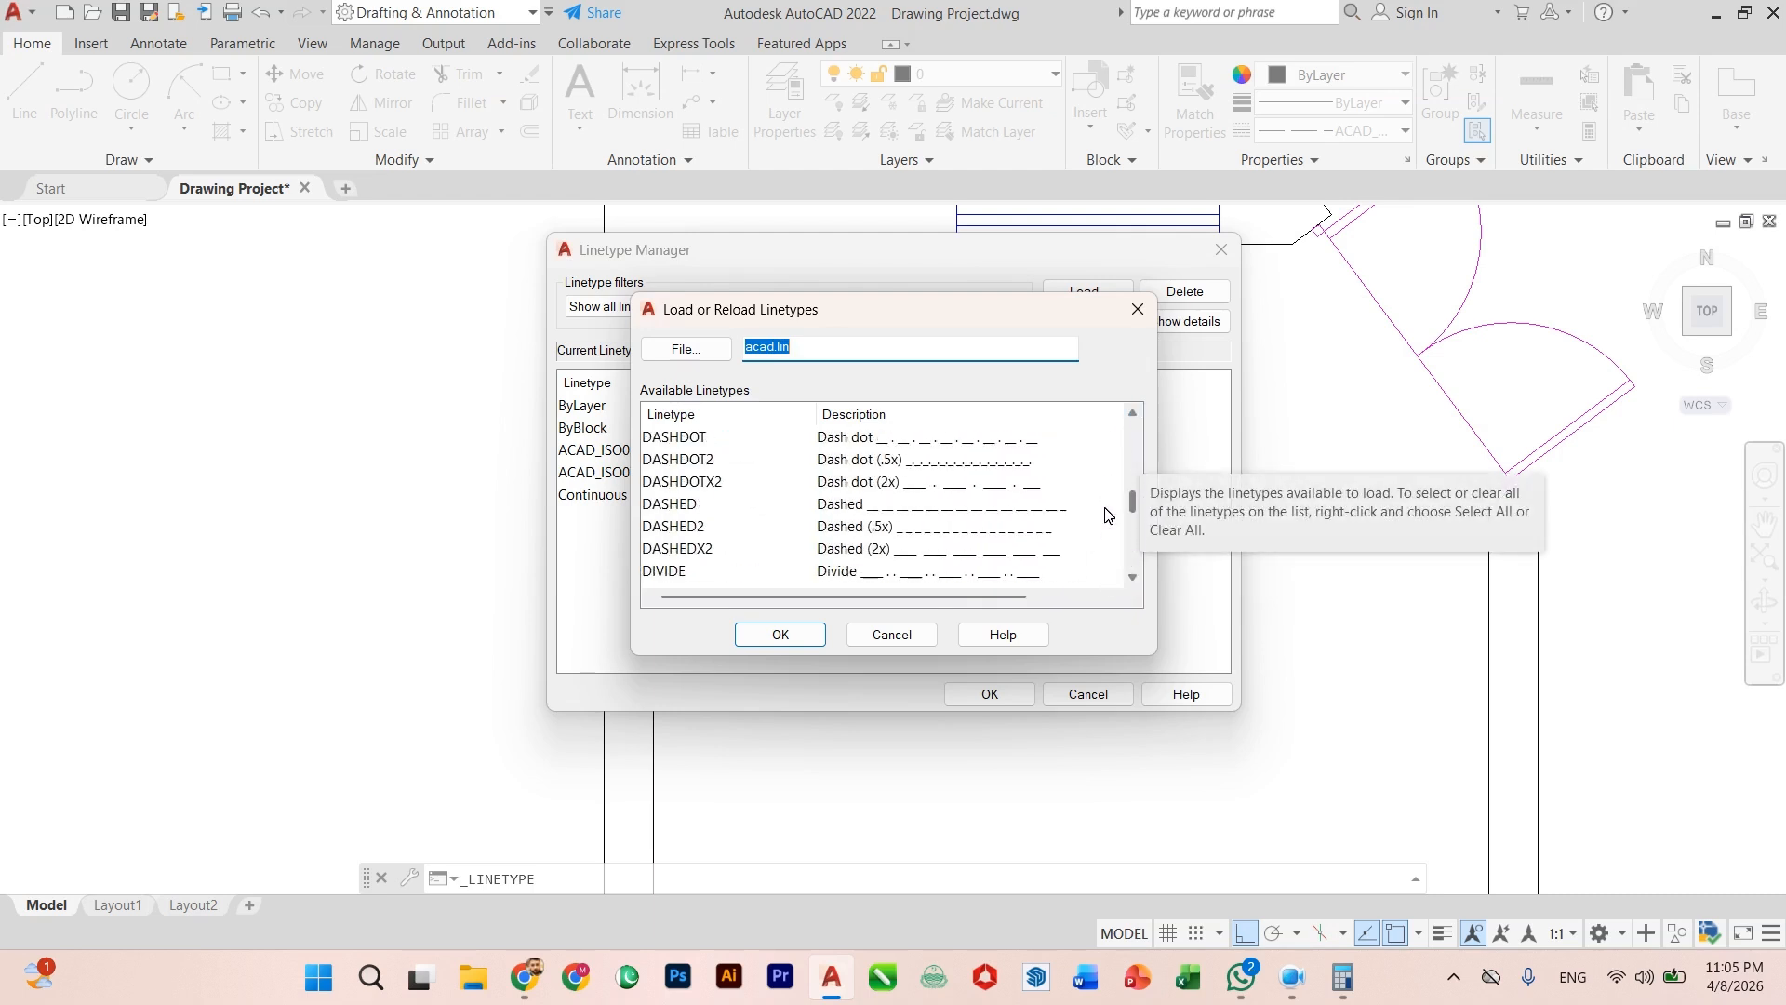
left_click(654, 526)
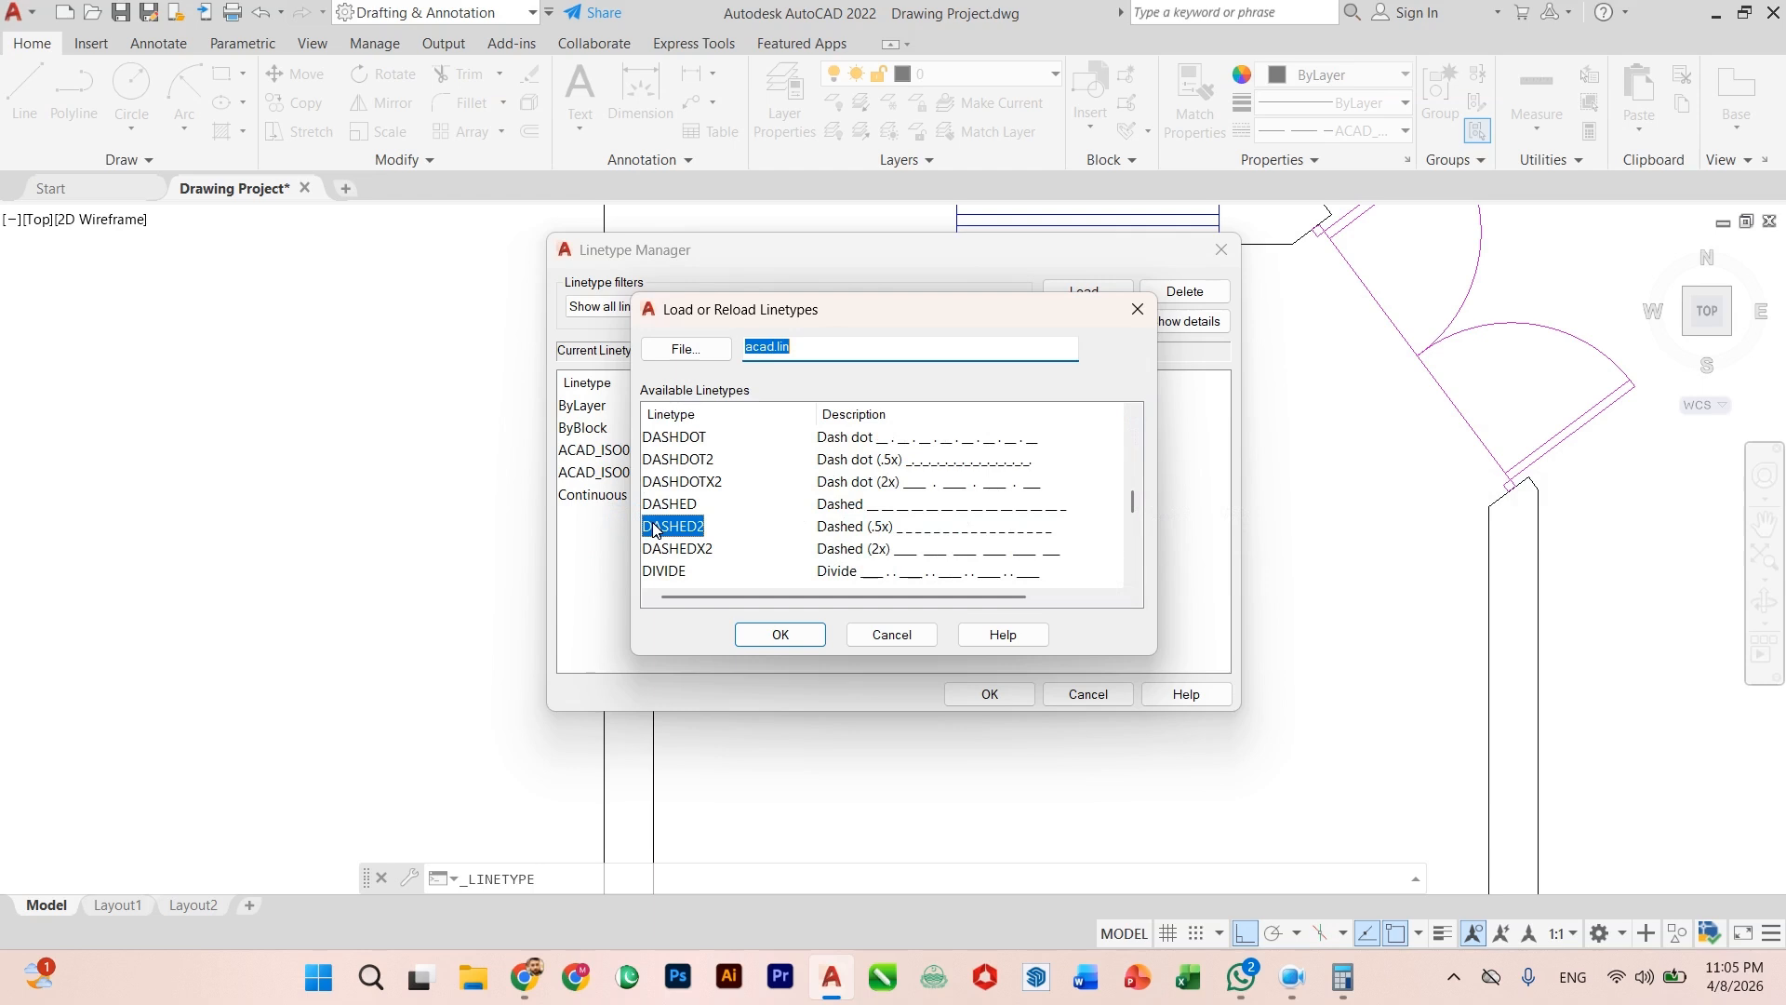
left_click(777, 632)
left_click(974, 696)
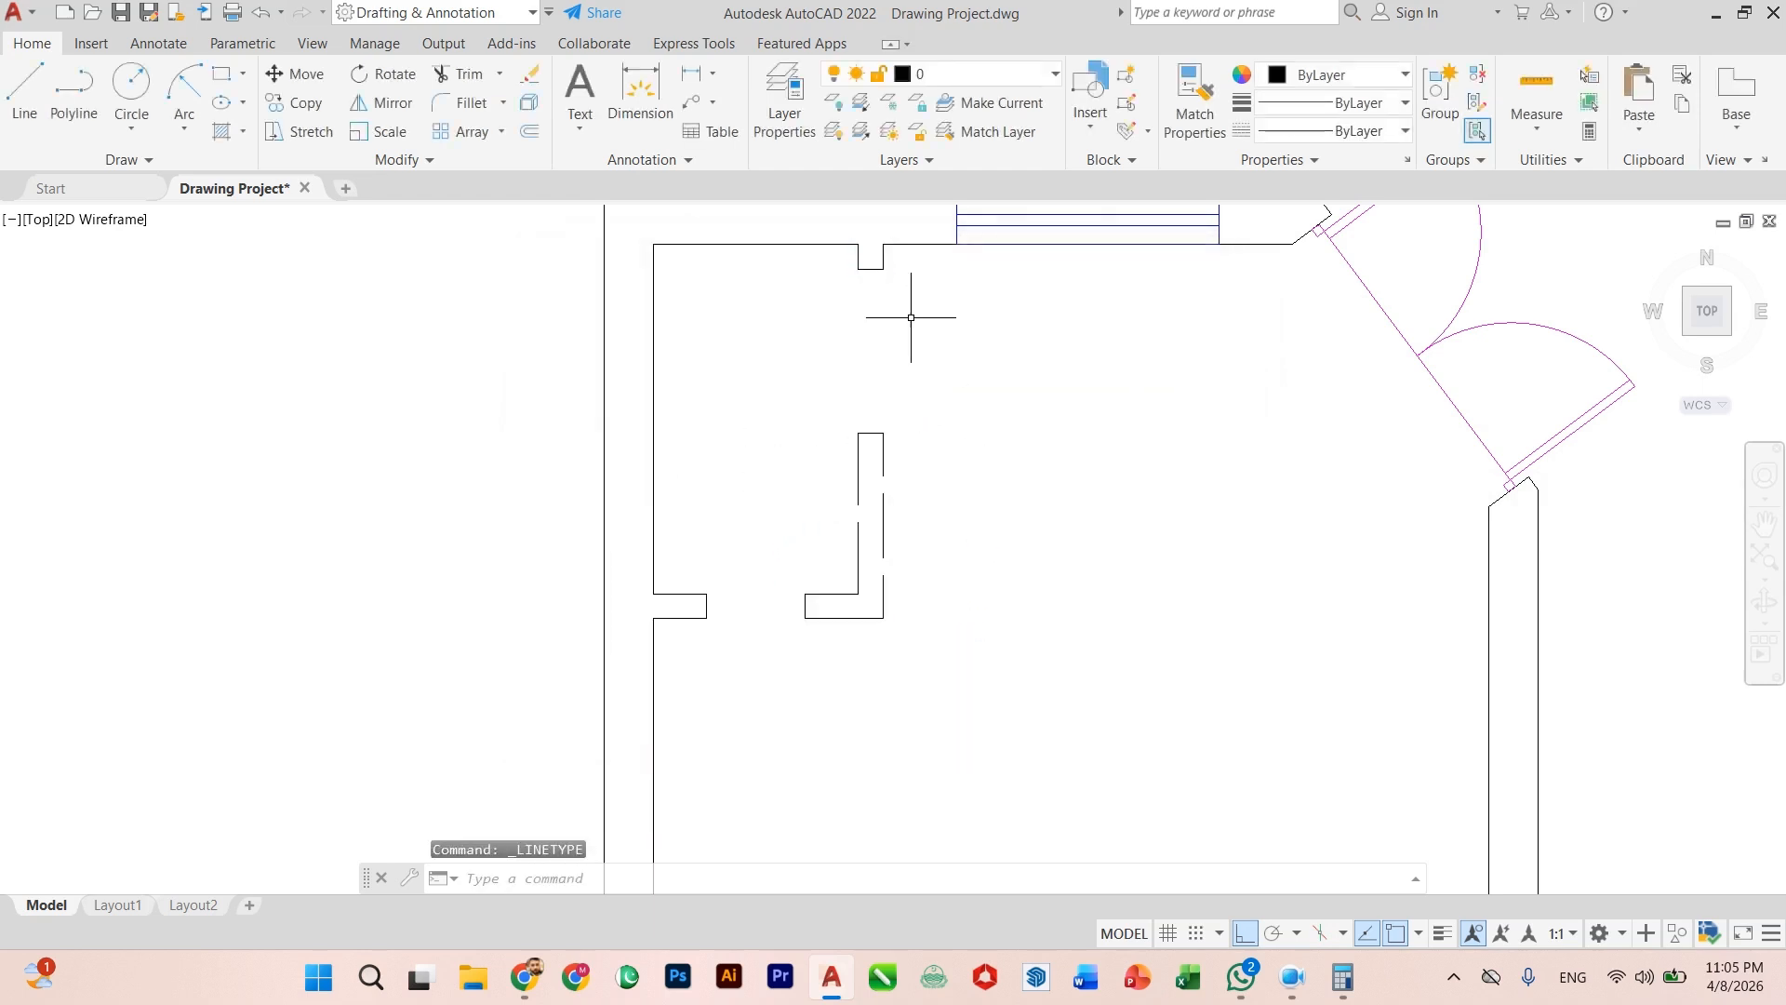
Step: Assign the DASHED2 linetype to all the wall lines under the staircase and clear the selection
left_click(899, 275)
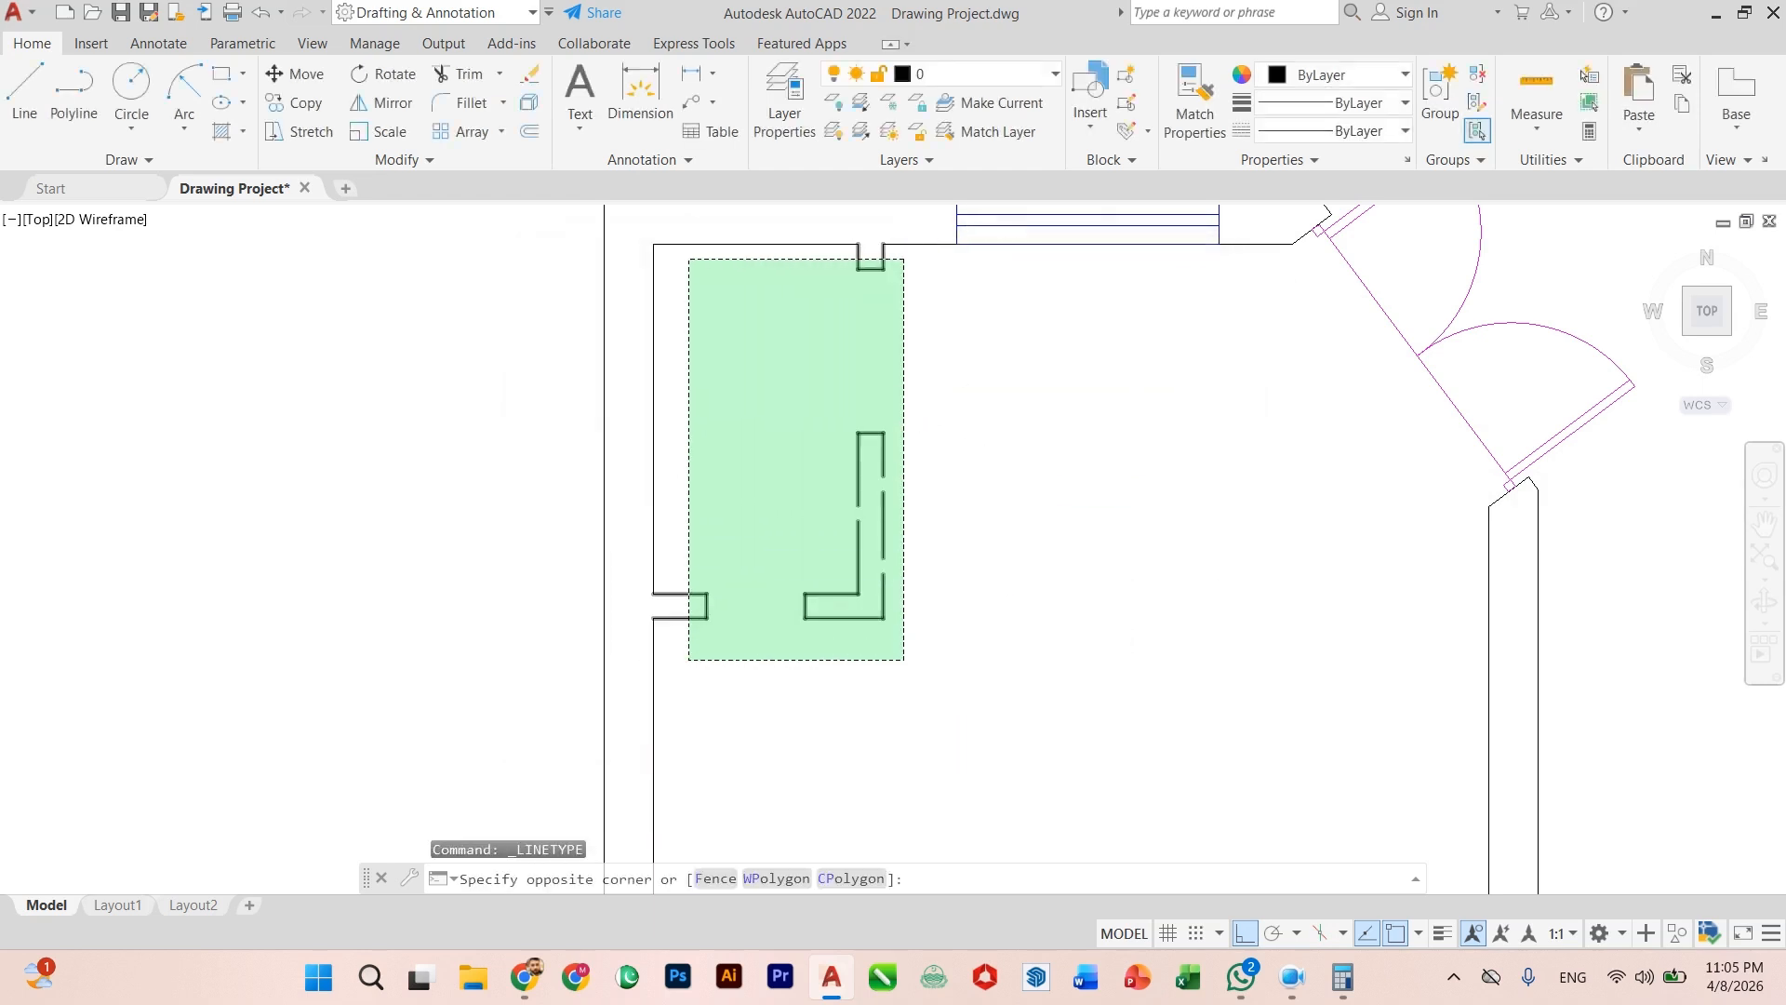
left_click(687, 657)
left_click(1312, 131)
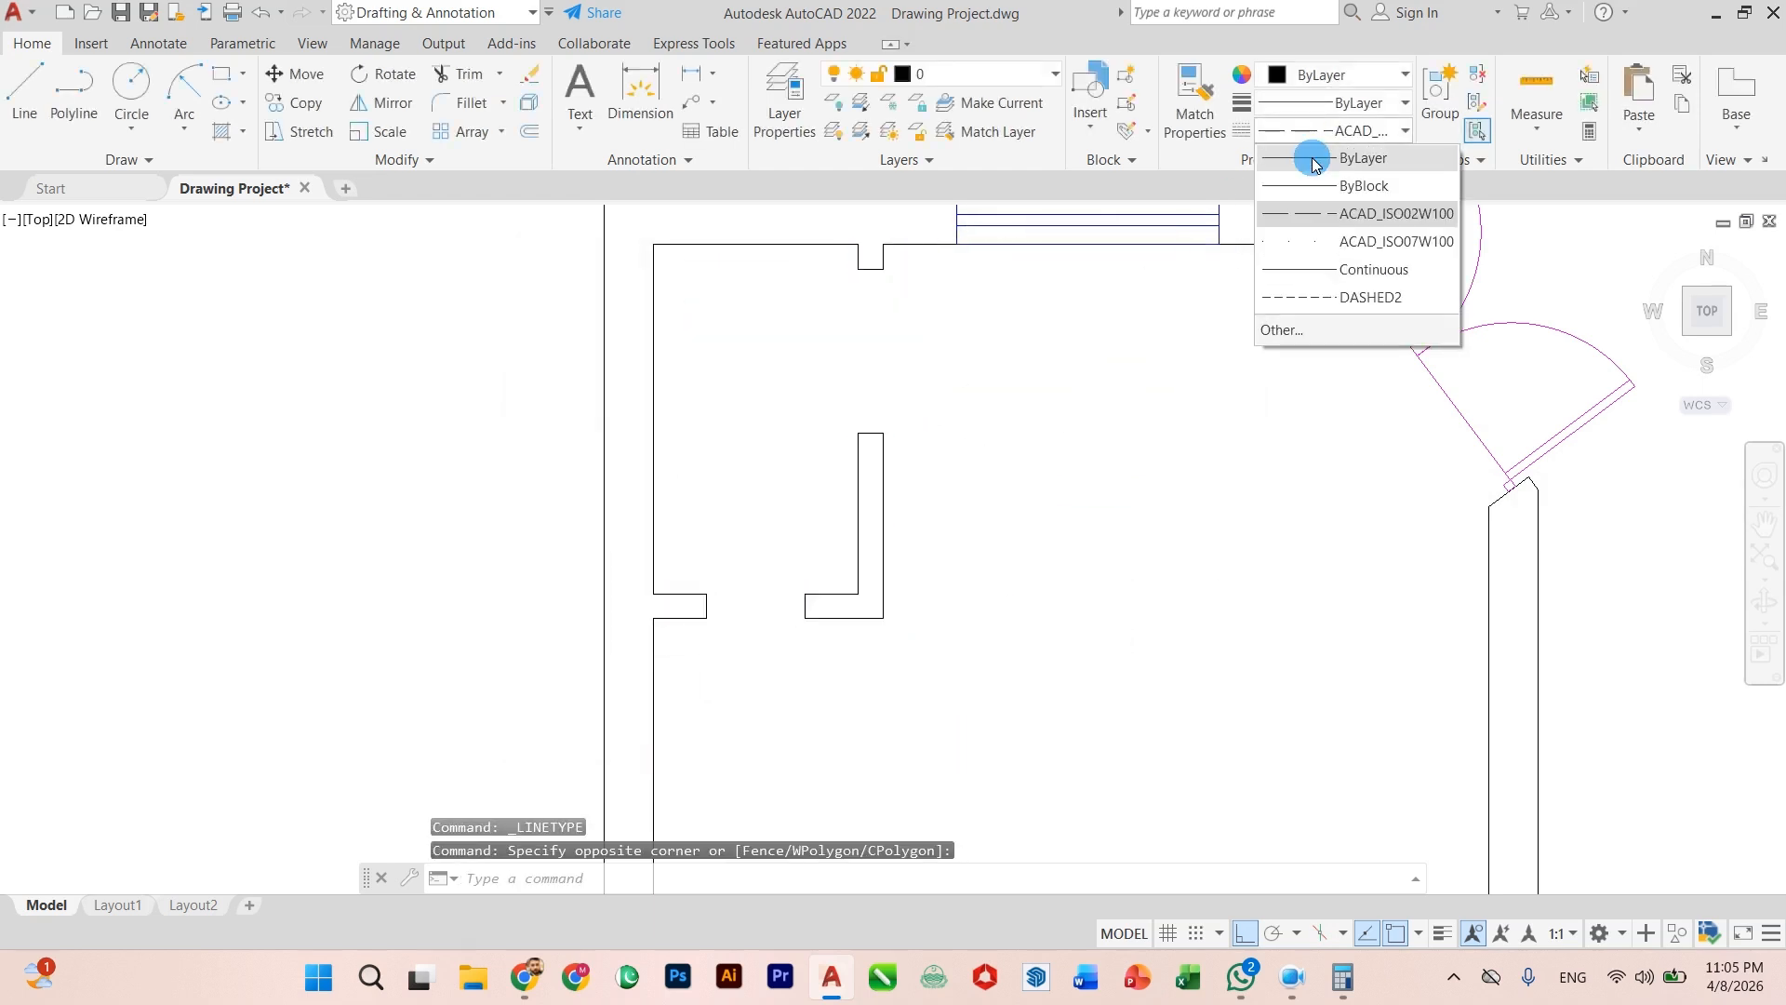
left_click(1328, 296)
key("Escape")
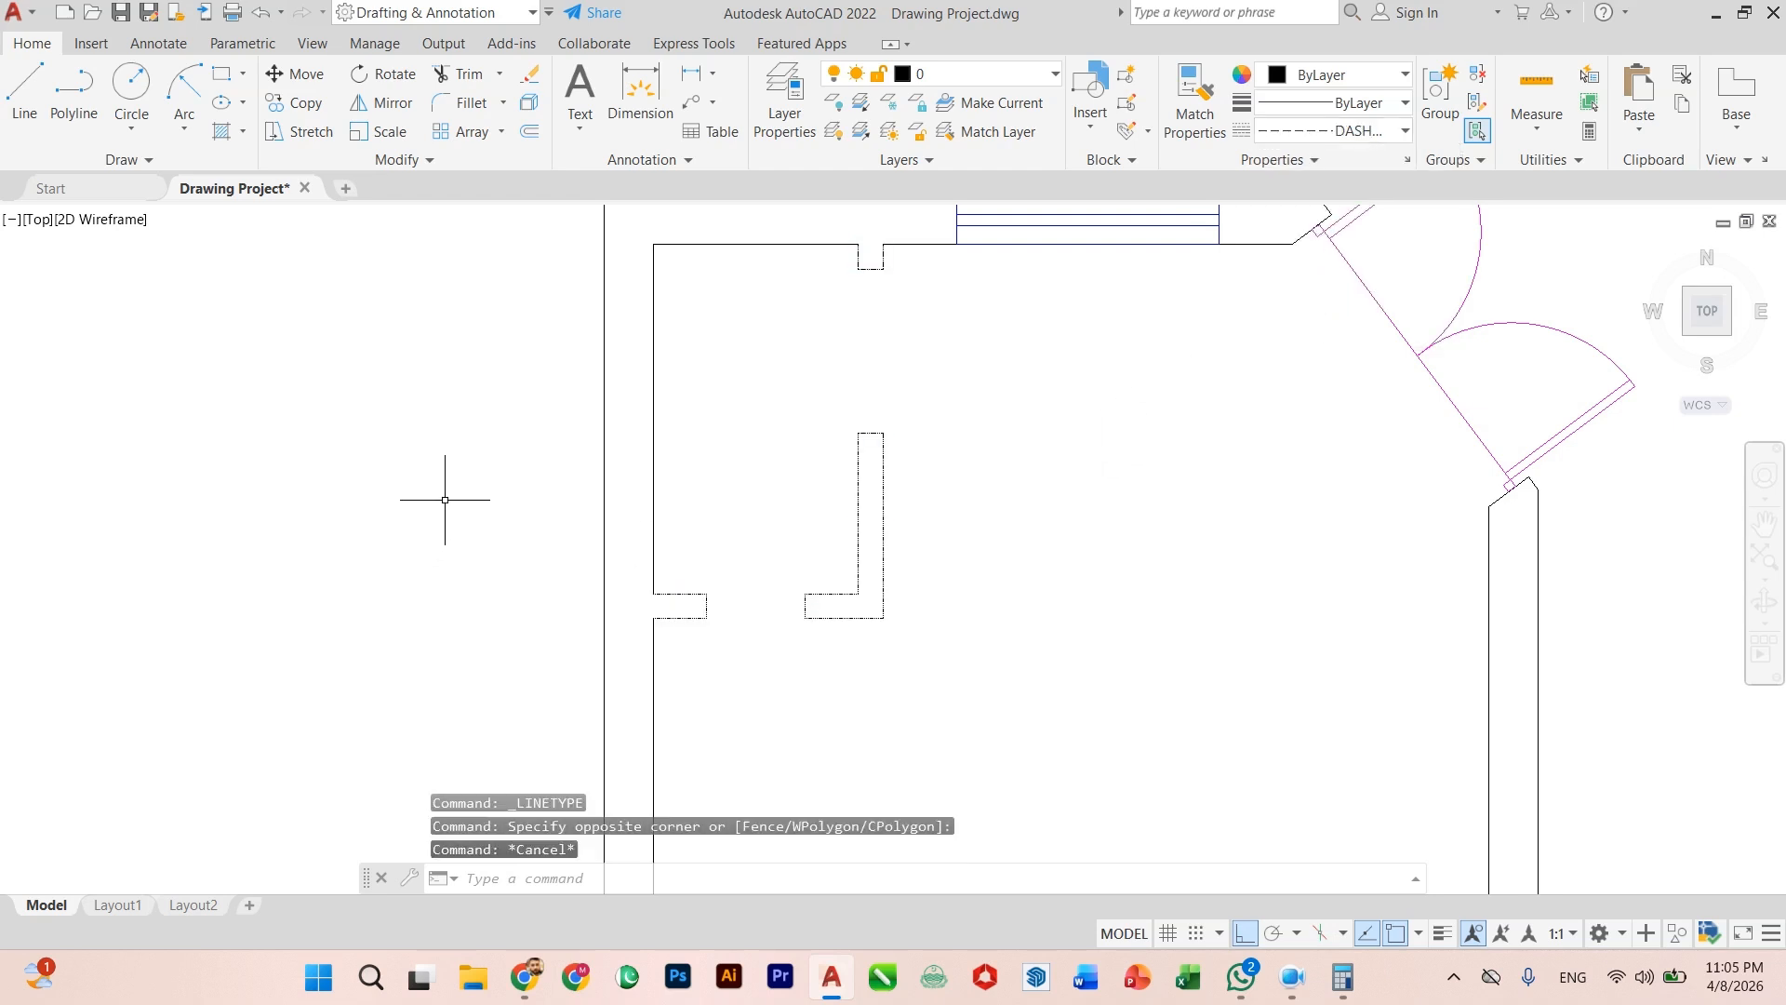
Step: Examine how the dashed wall outlines under the staircase display at different zoom levels
scroll(656, 496, "up", 2)
scroll(754, 554, "down", 1)
scroll(755, 557, "up", 1)
scroll(677, 565, "down", 3)
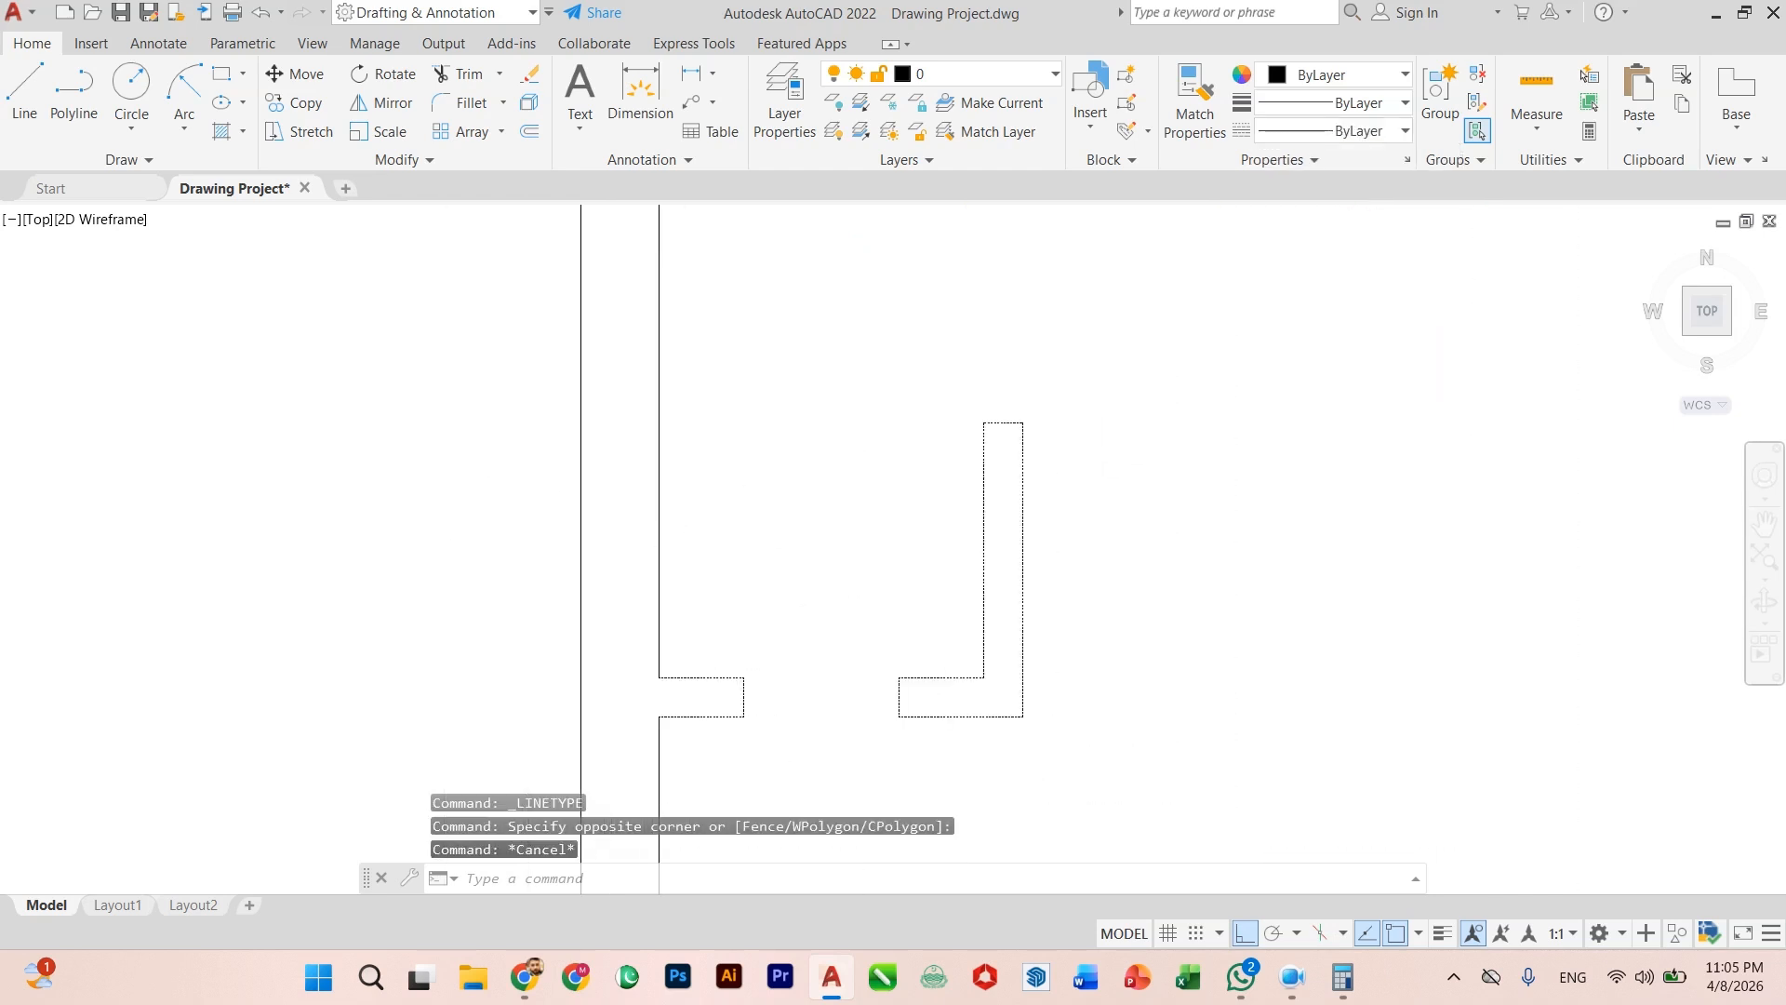
middle_click_drag(871, 525, 852, 545)
scroll(710, 590, "up", 3)
scroll(710, 558, "down", 2)
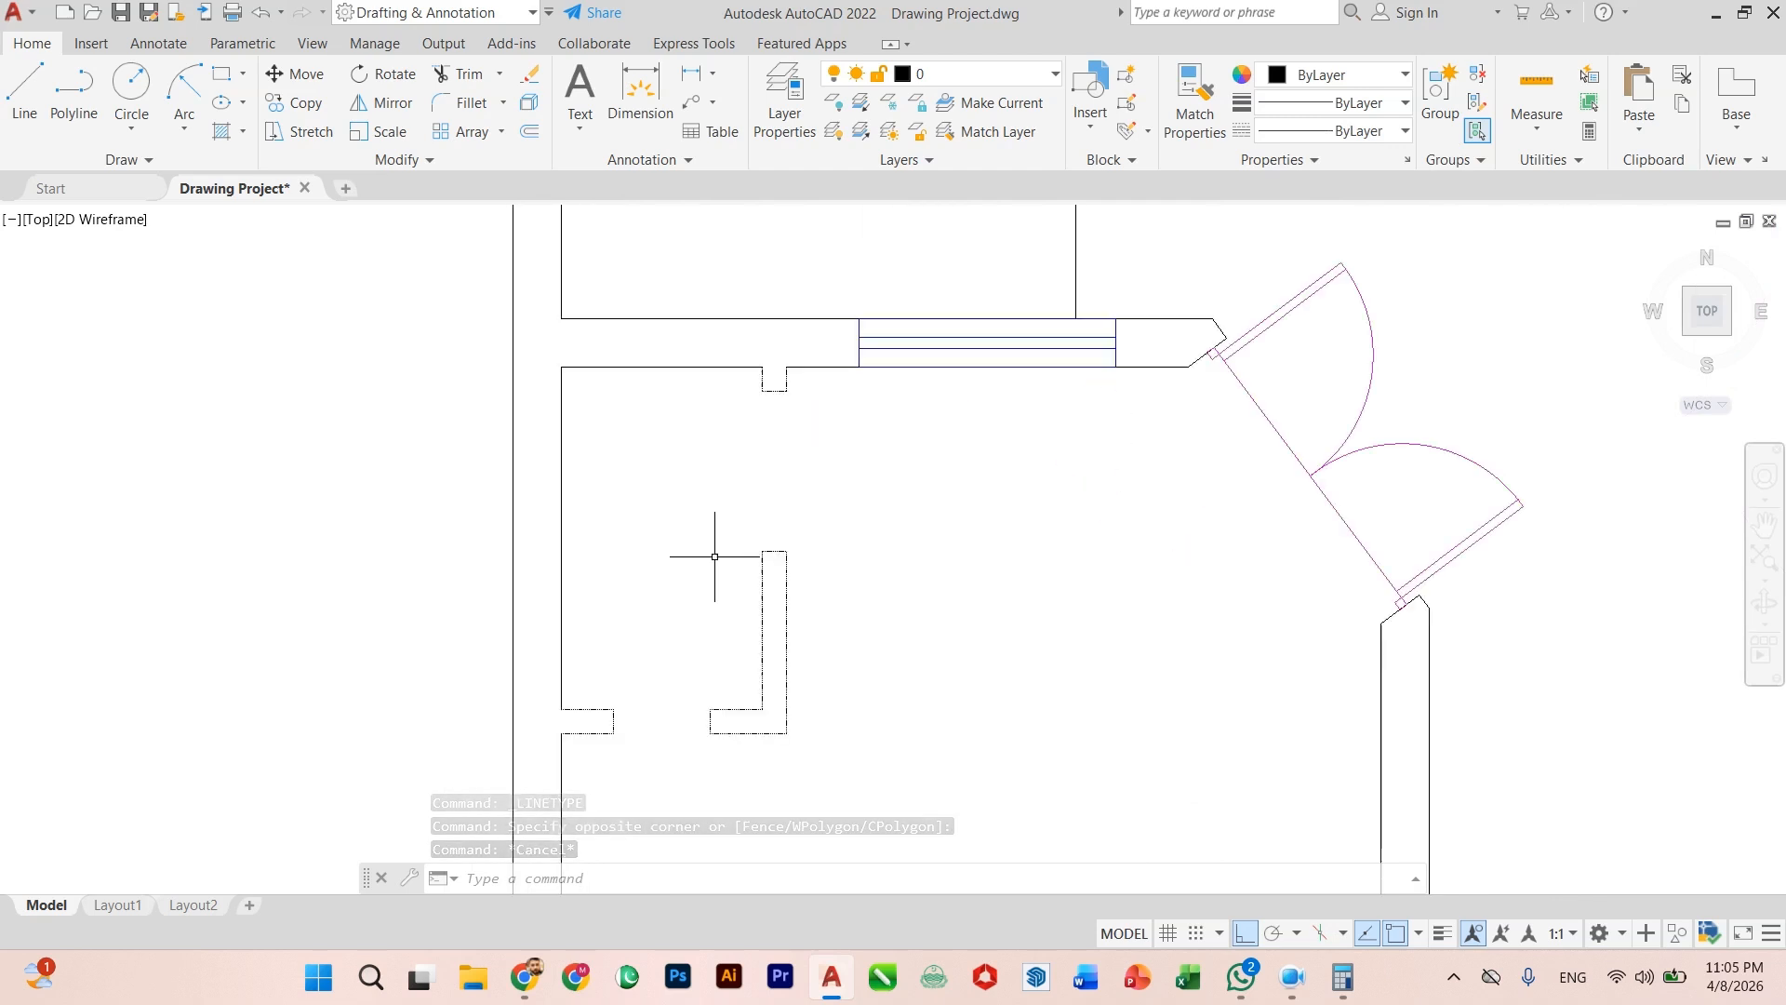
scroll(713, 559, "up", 2)
scroll(714, 559, "down", 3)
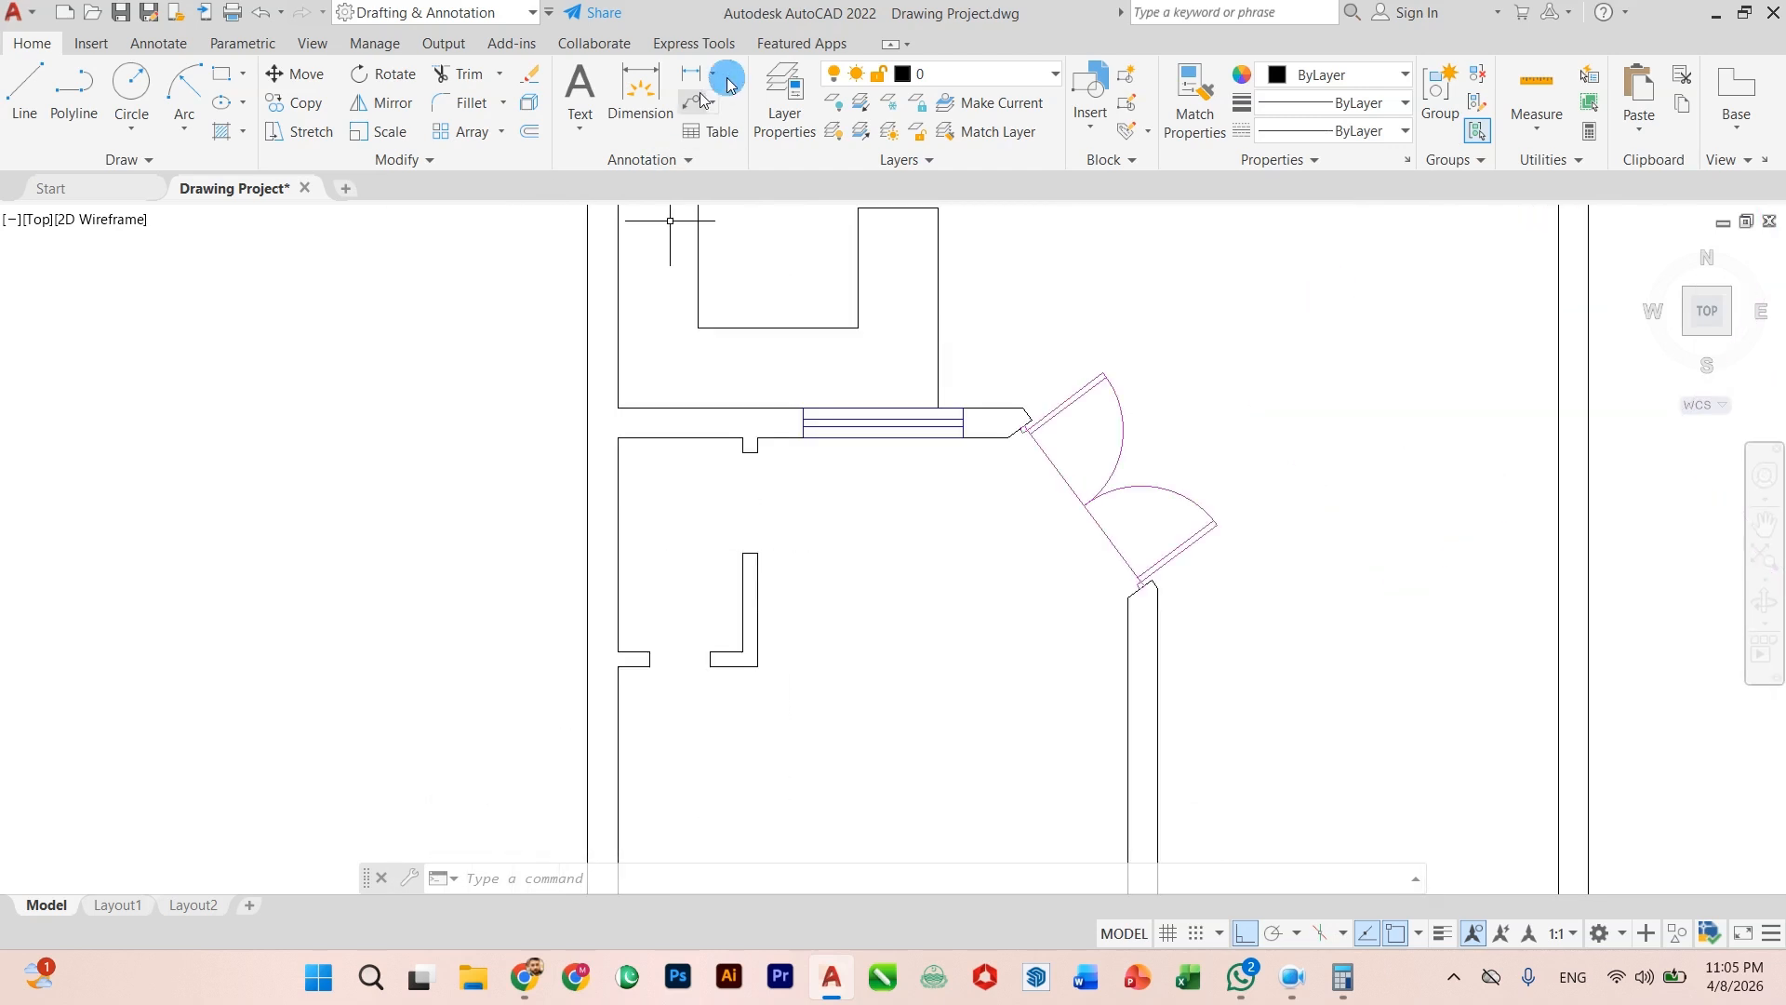
Step: Turn the Stairs layer back on so the staircase shows over the dashed walls in the floor plan
left_click(957, 77)
left_click(836, 156)
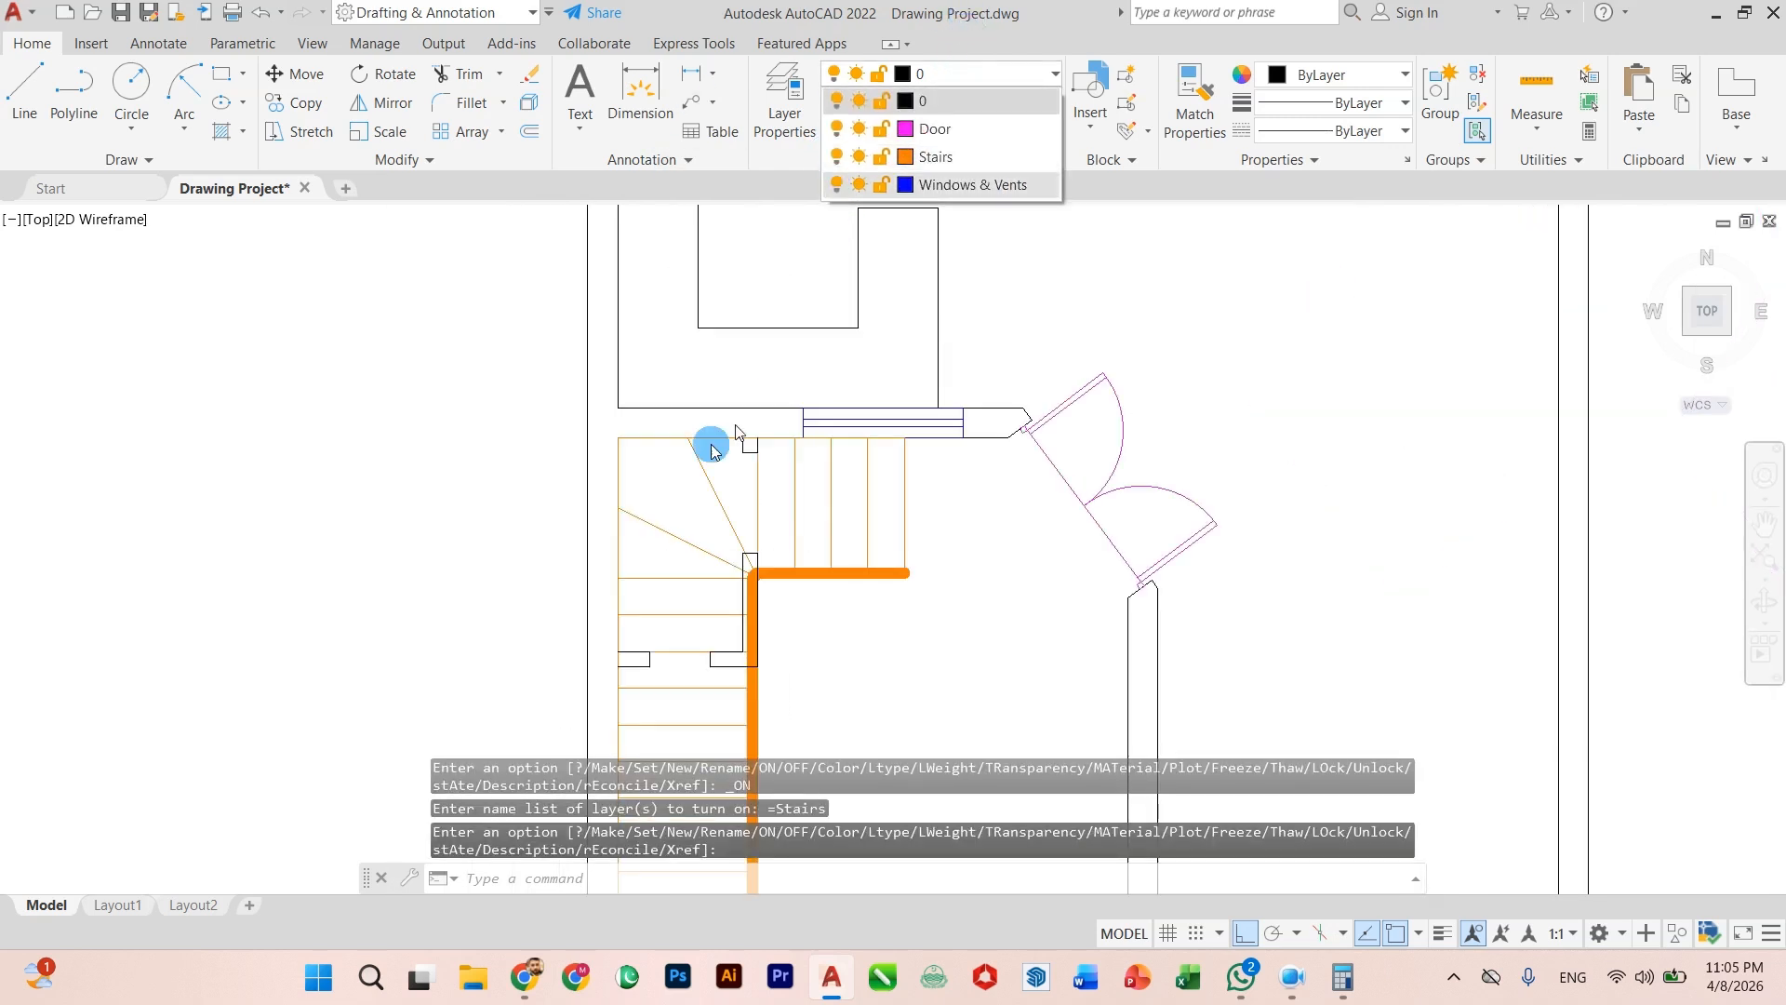
left_click(471, 509)
scroll(468, 484, "down", 3)
scroll(654, 507, "up", 3)
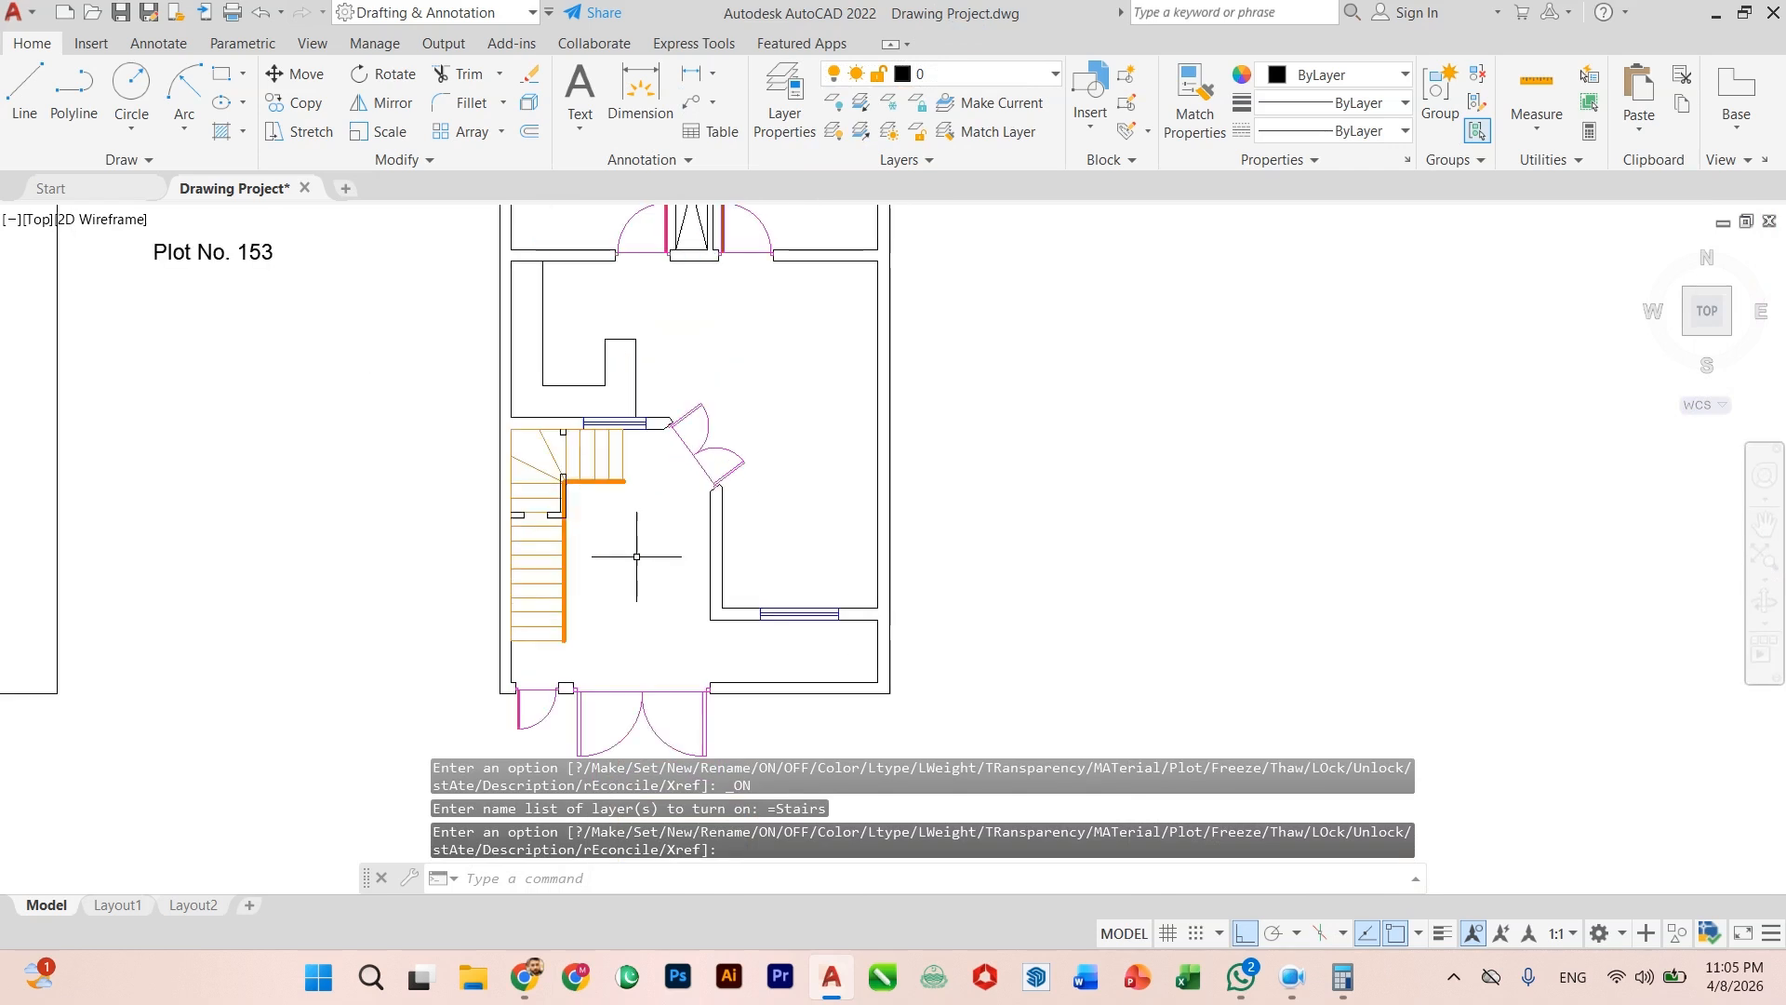
scroll(653, 507, "down", 5)
scroll(651, 558, "up", 4)
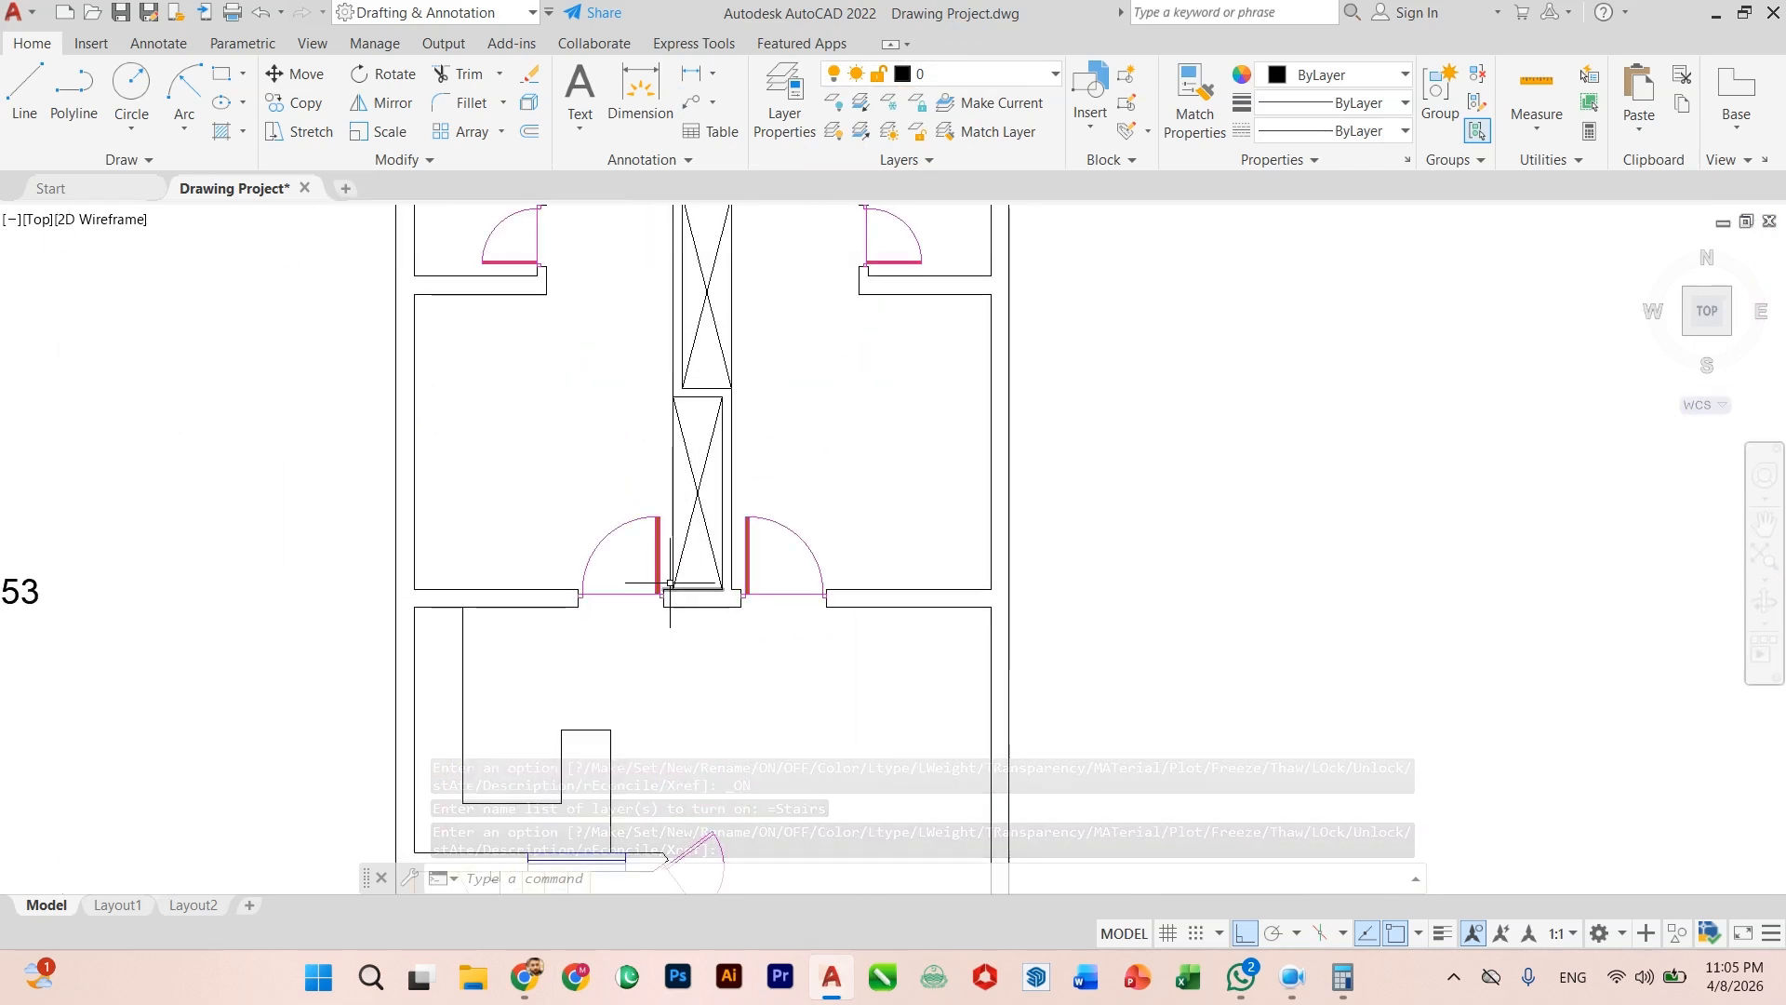
scroll(647, 653, "down", 2)
middle_click_drag(647, 653, 656, 409)
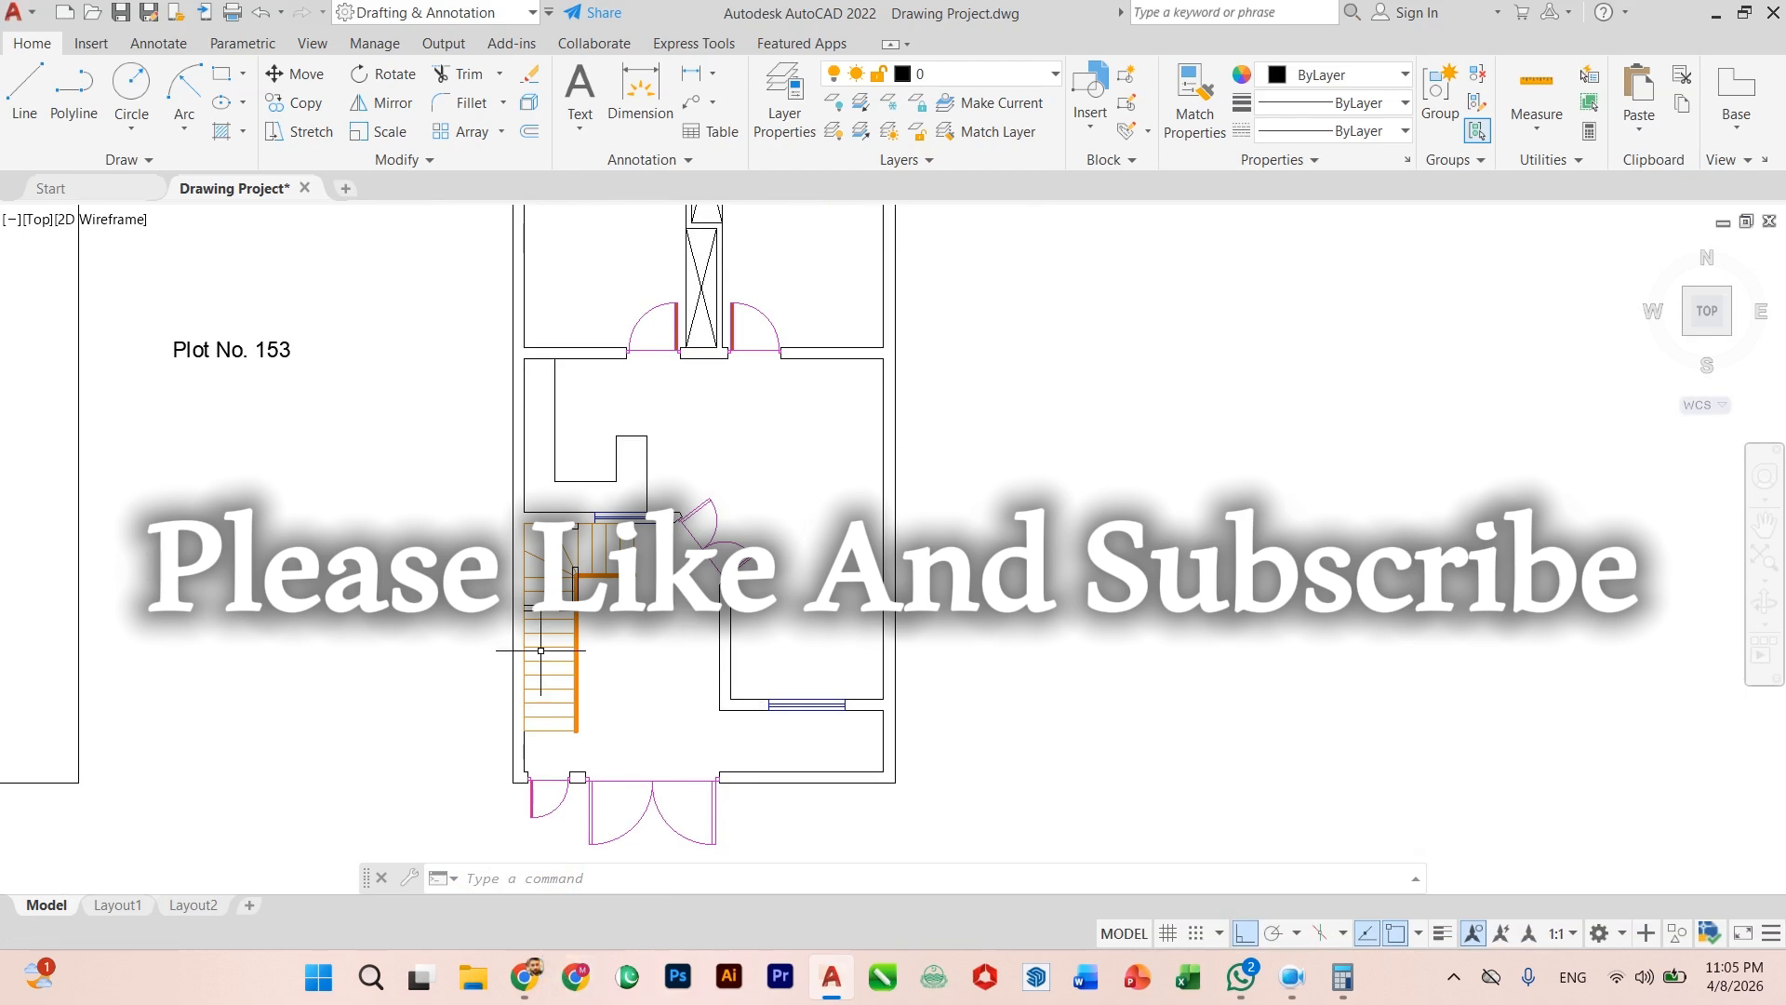
Step: Close the Drawing Project.dwg drawing
left_click(304, 190)
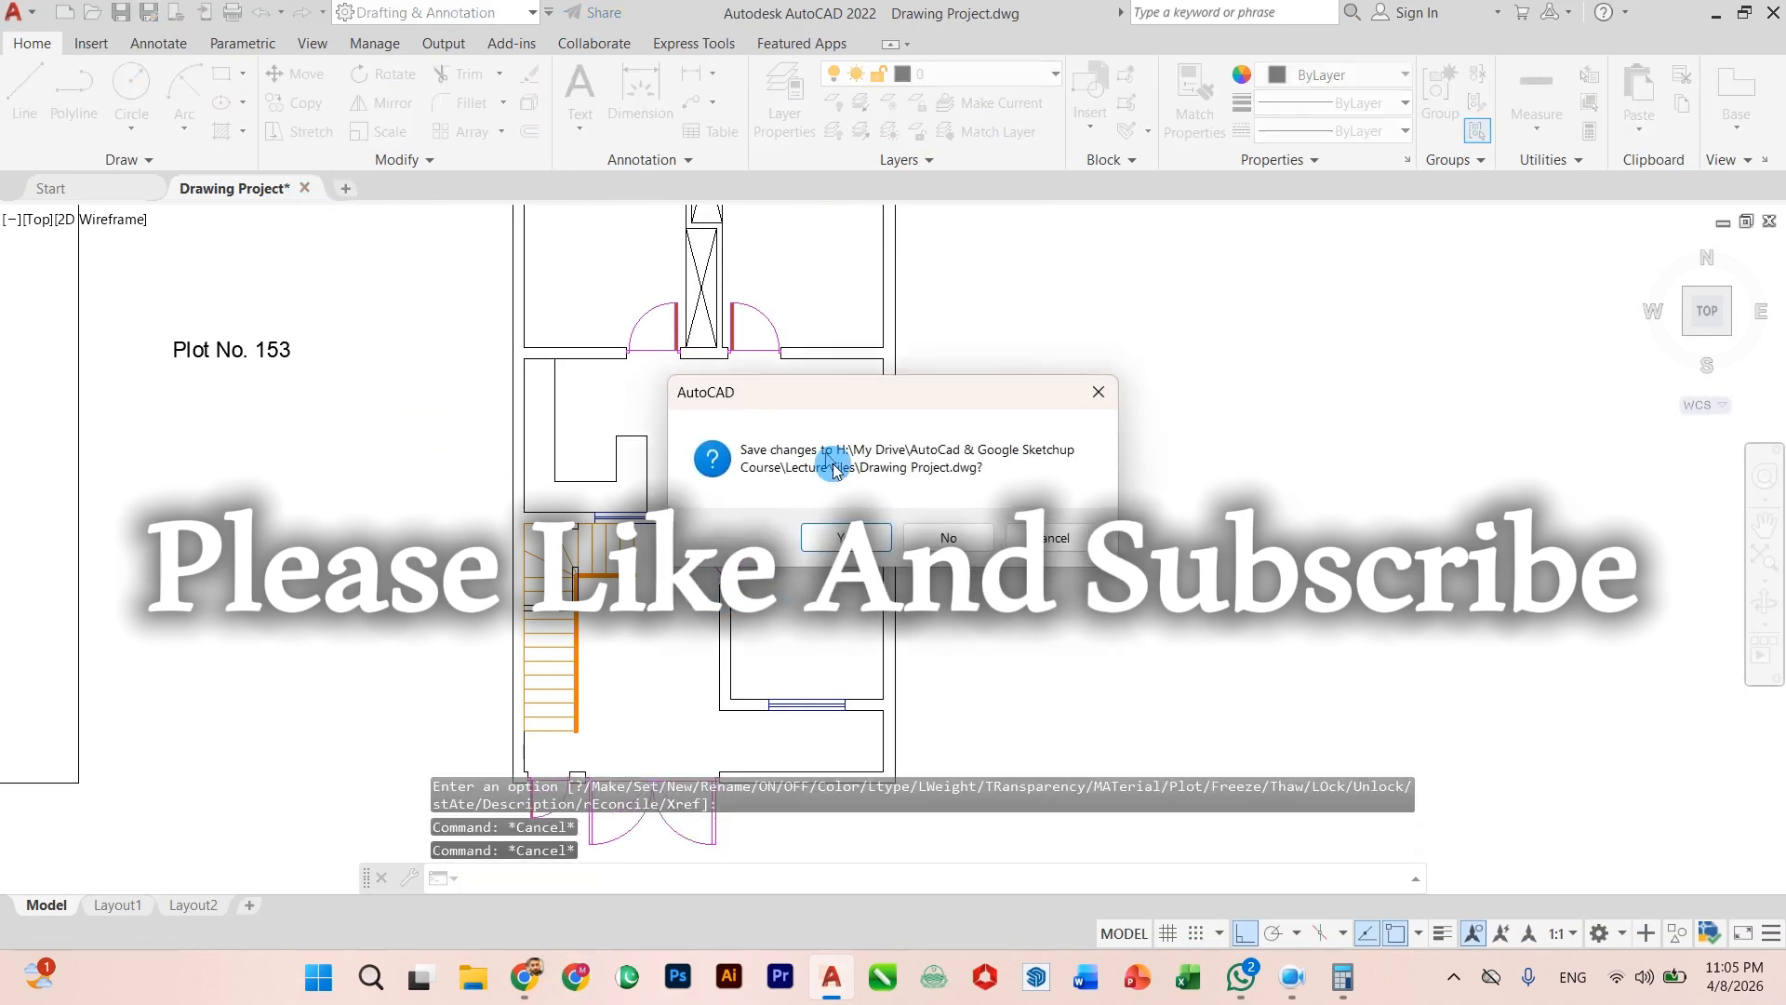